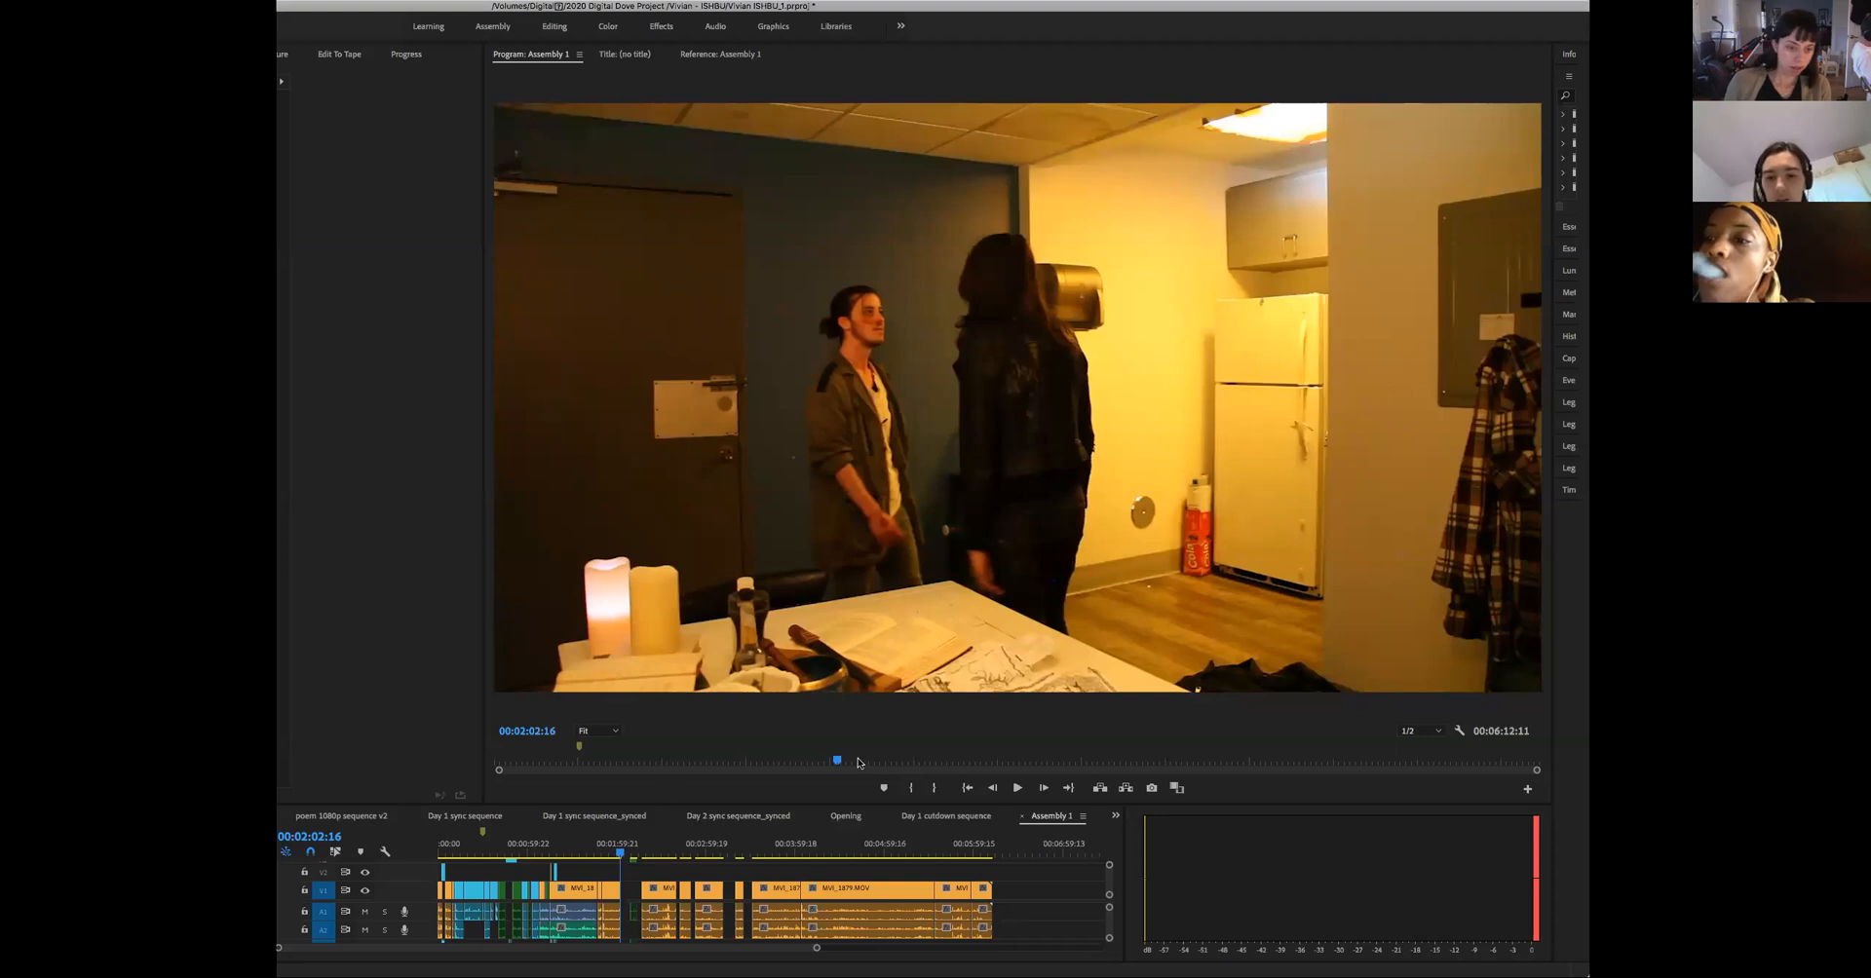
- Play the Assembly 1 sequence from its beginning to about 00:01:56
left_click_drag(828, 764, 810, 762)
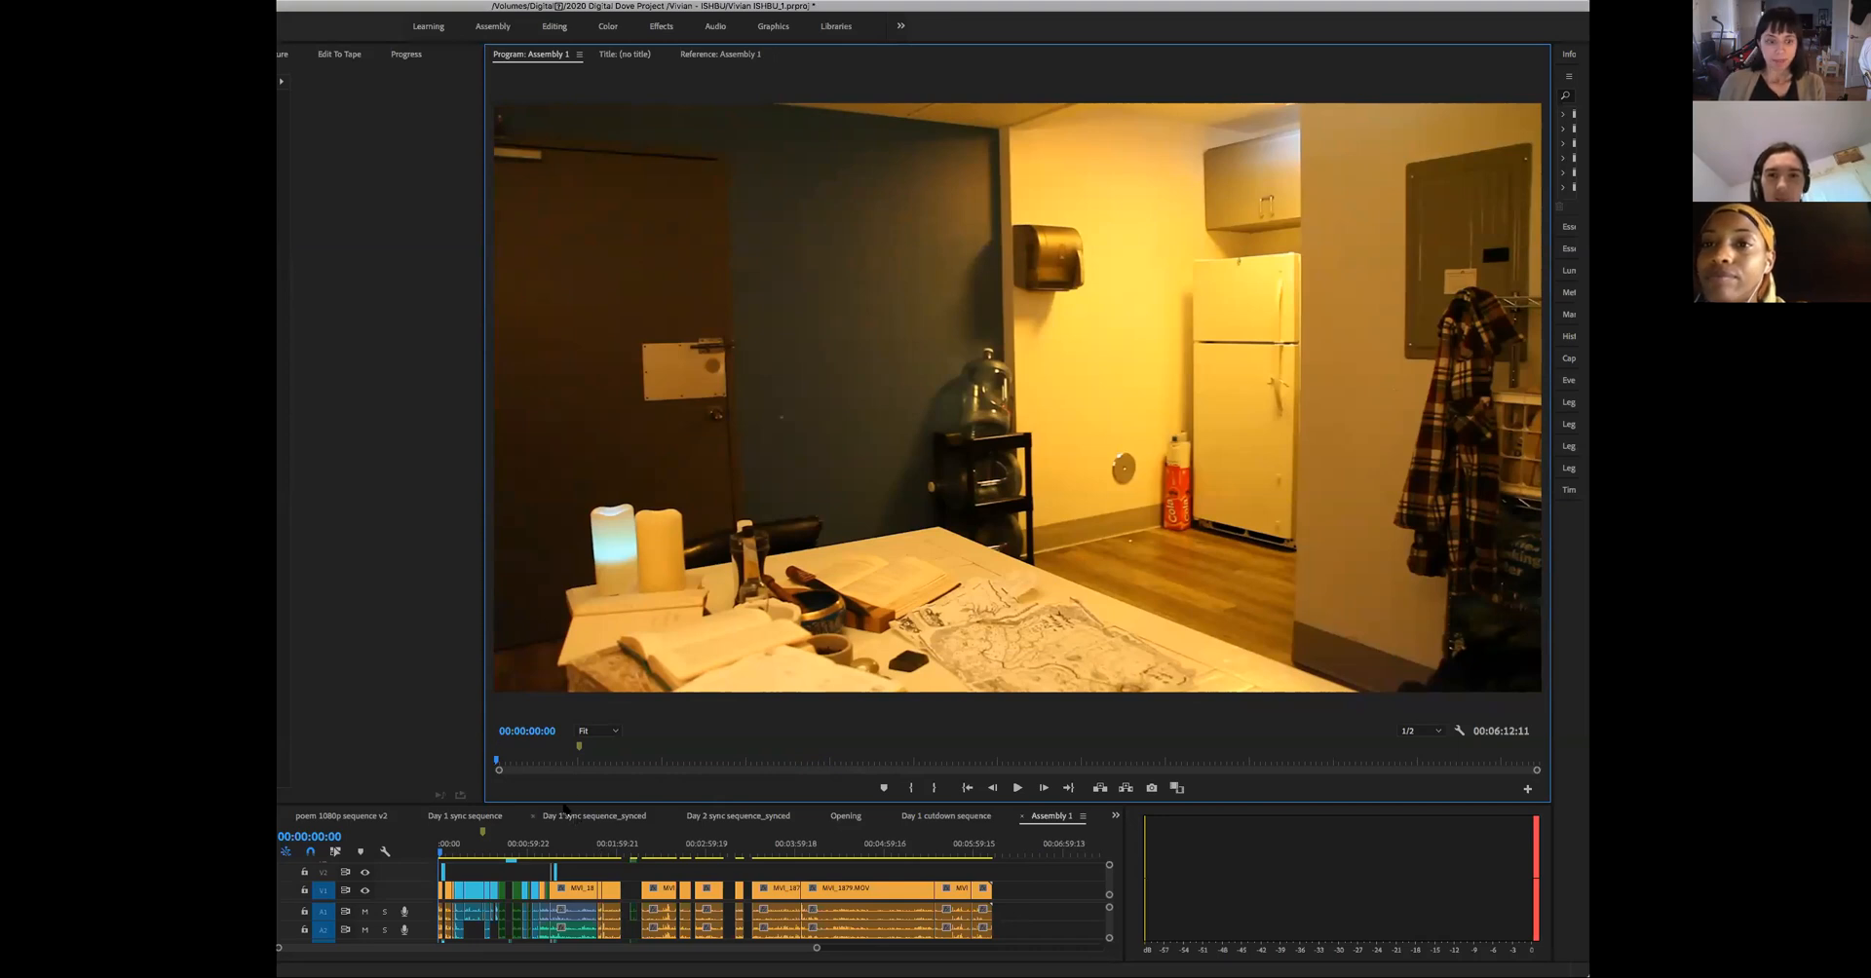
key("space")
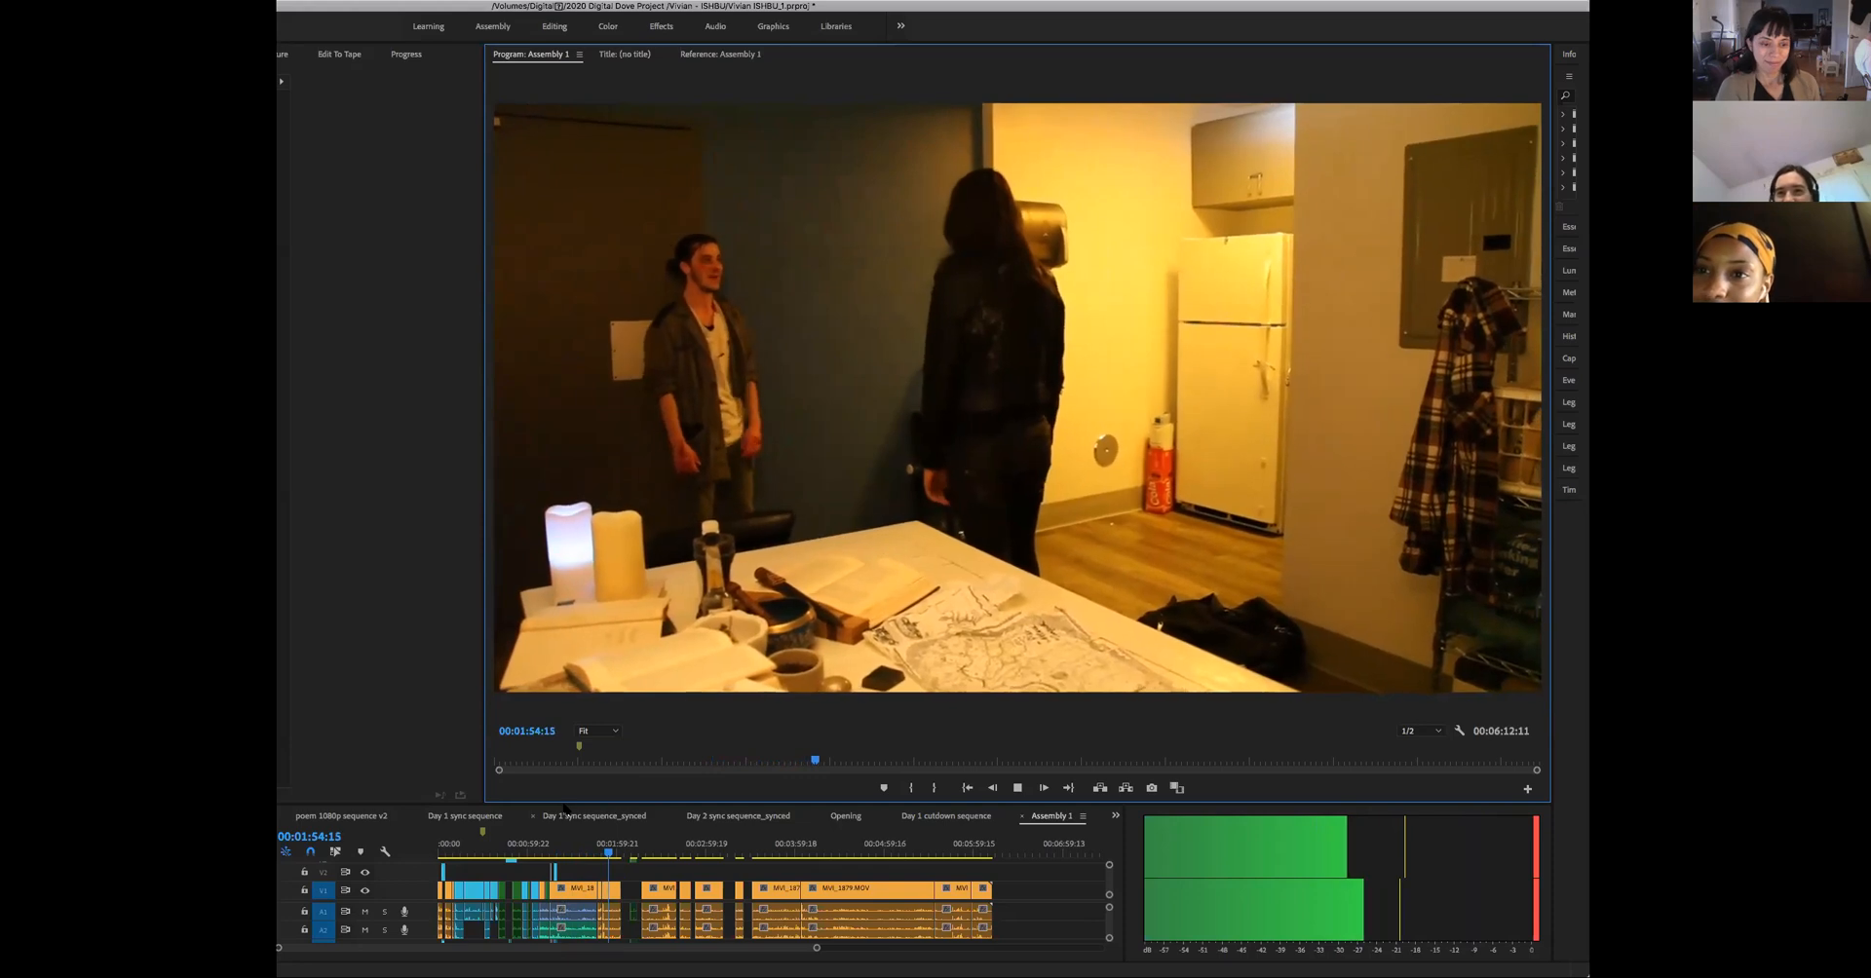
key("space")
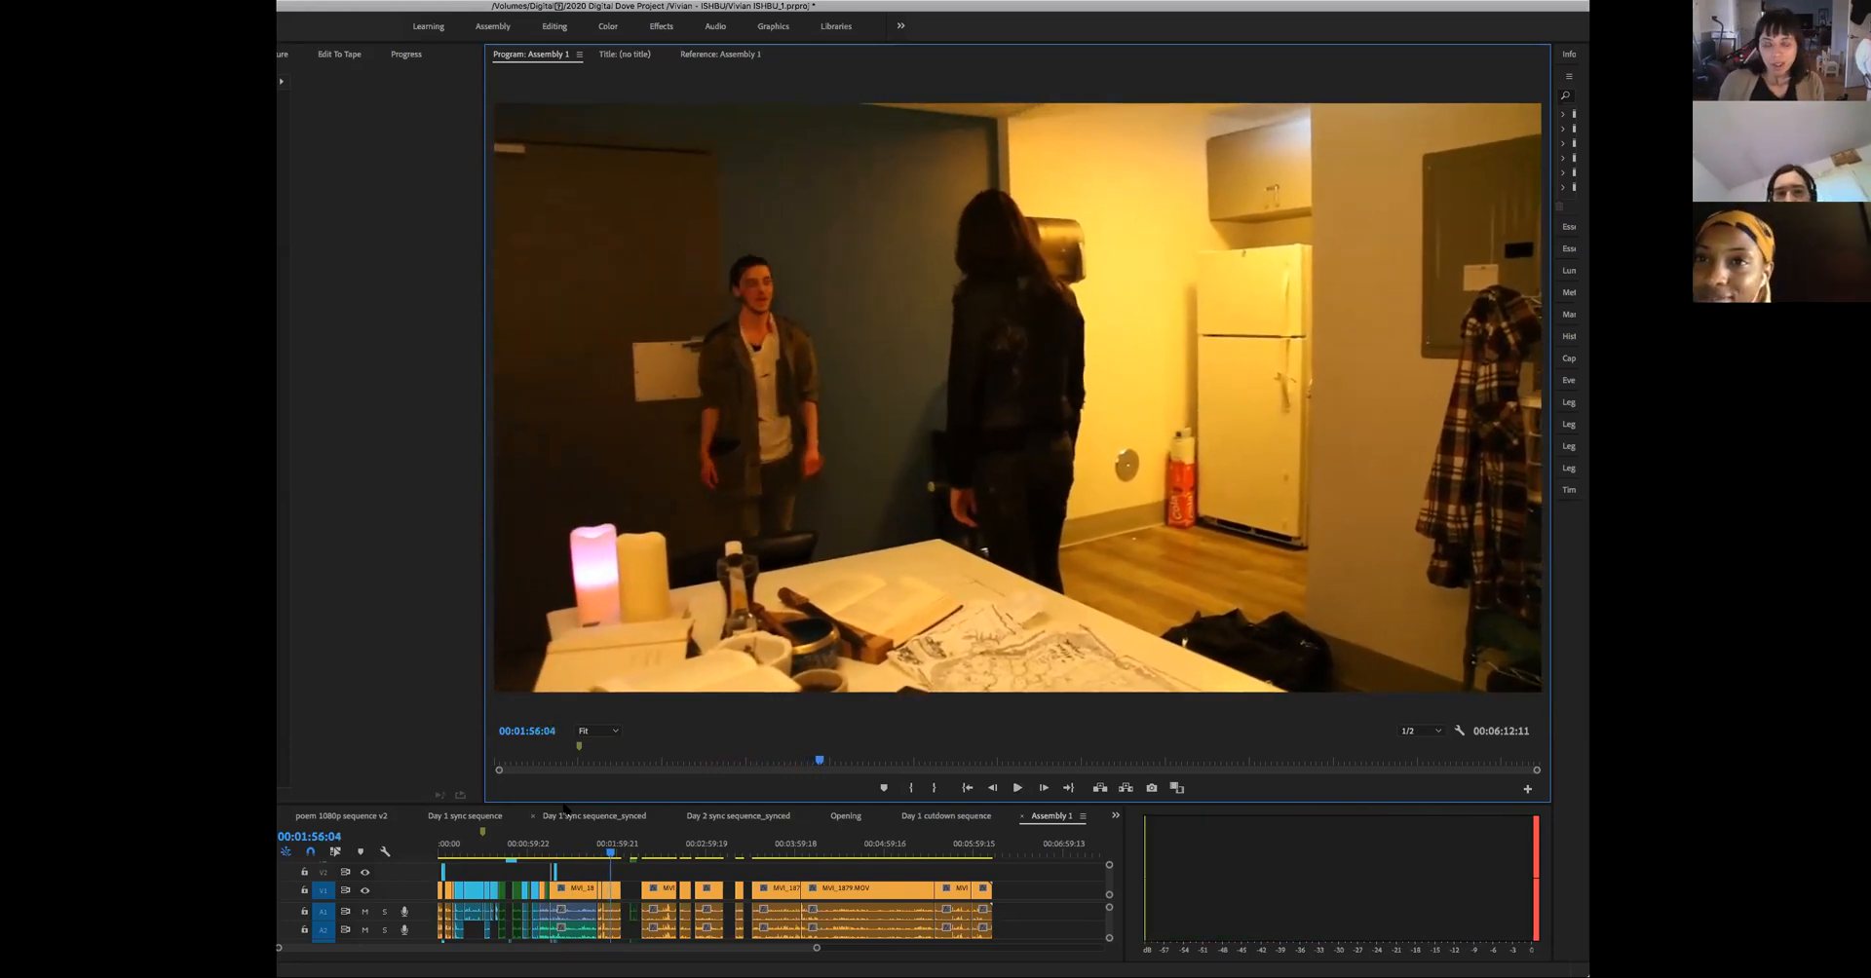
- Inspect the gap at 00:02:14:21 and spot-check the conversation shots between about 00:00:33 and 00:00:58
left_click_drag(581, 846, 635, 909)
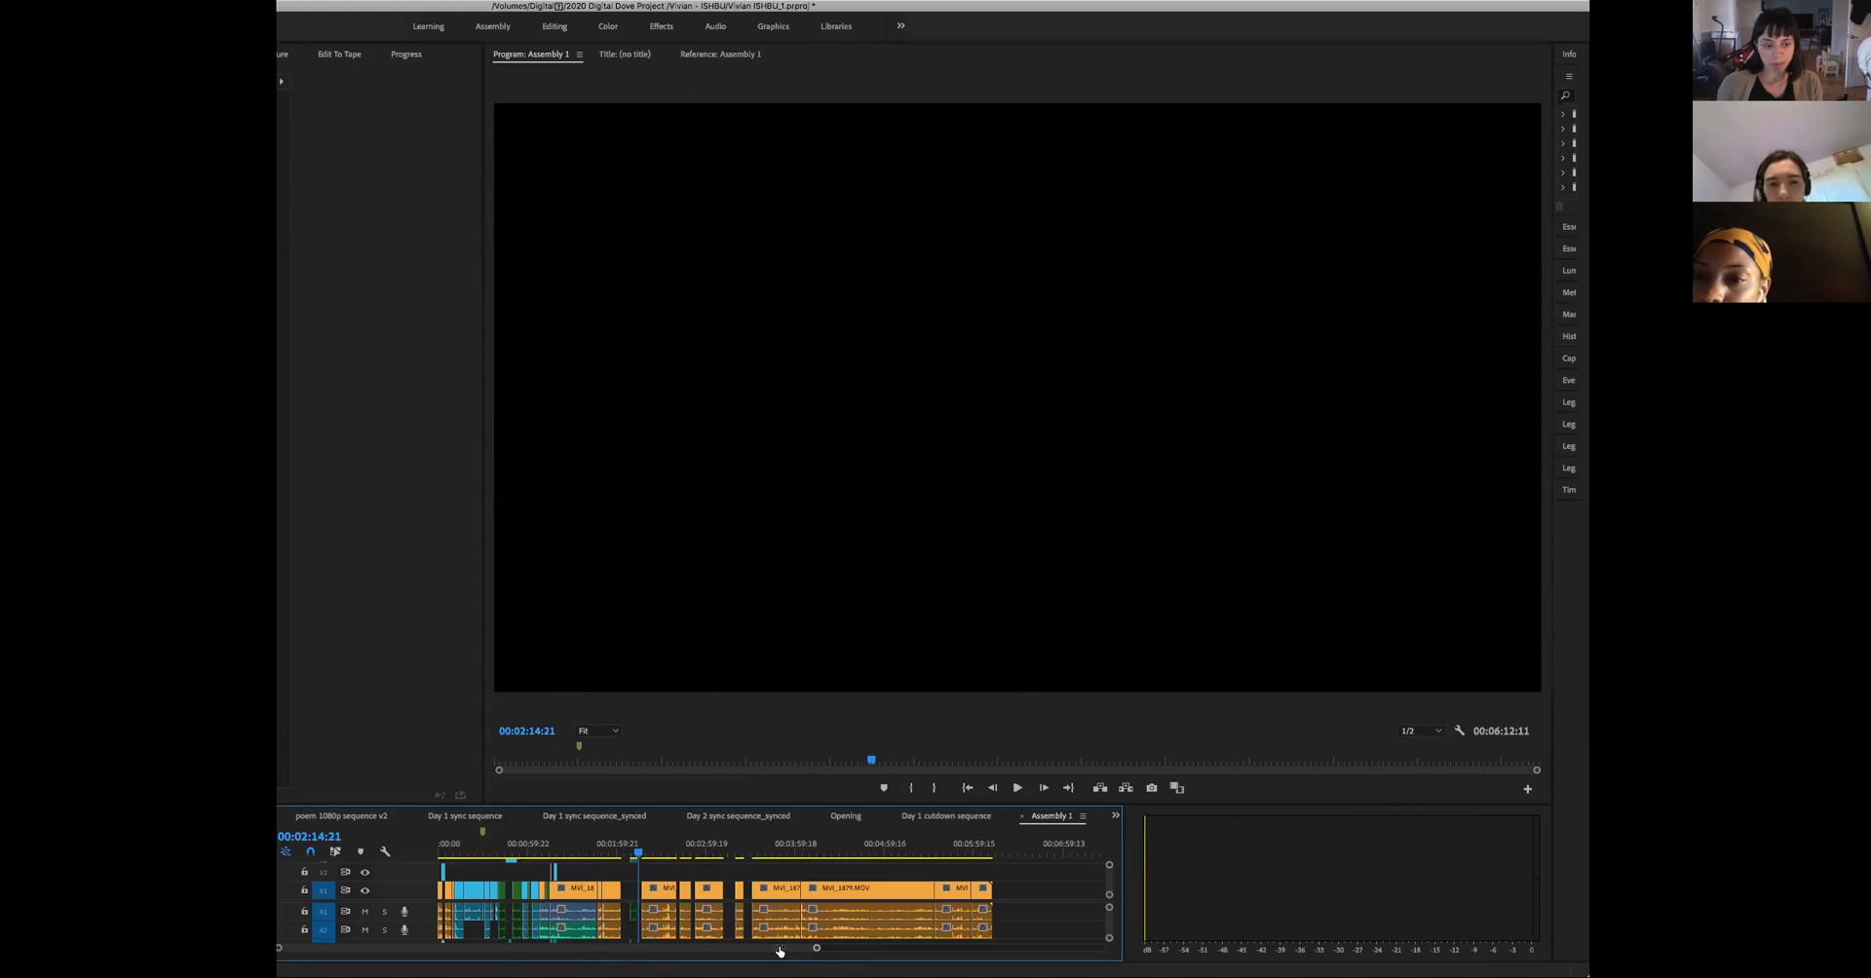
key("=")
key("=")
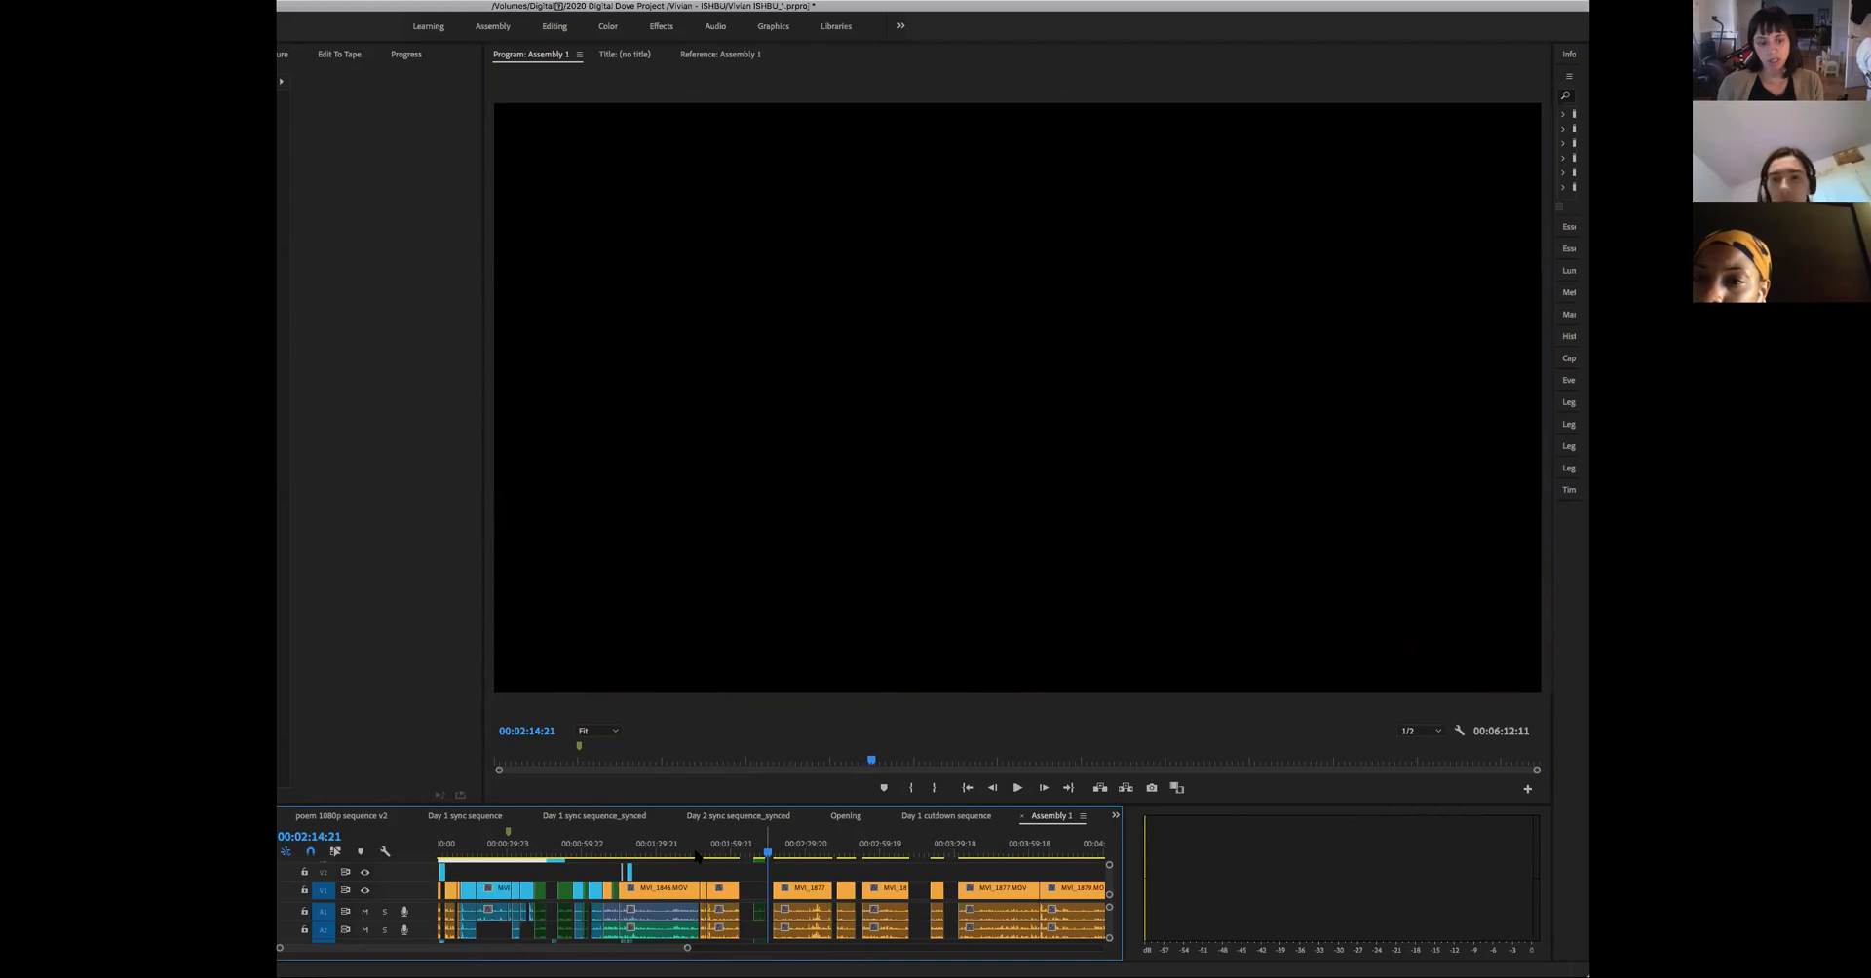
left_click(519, 892)
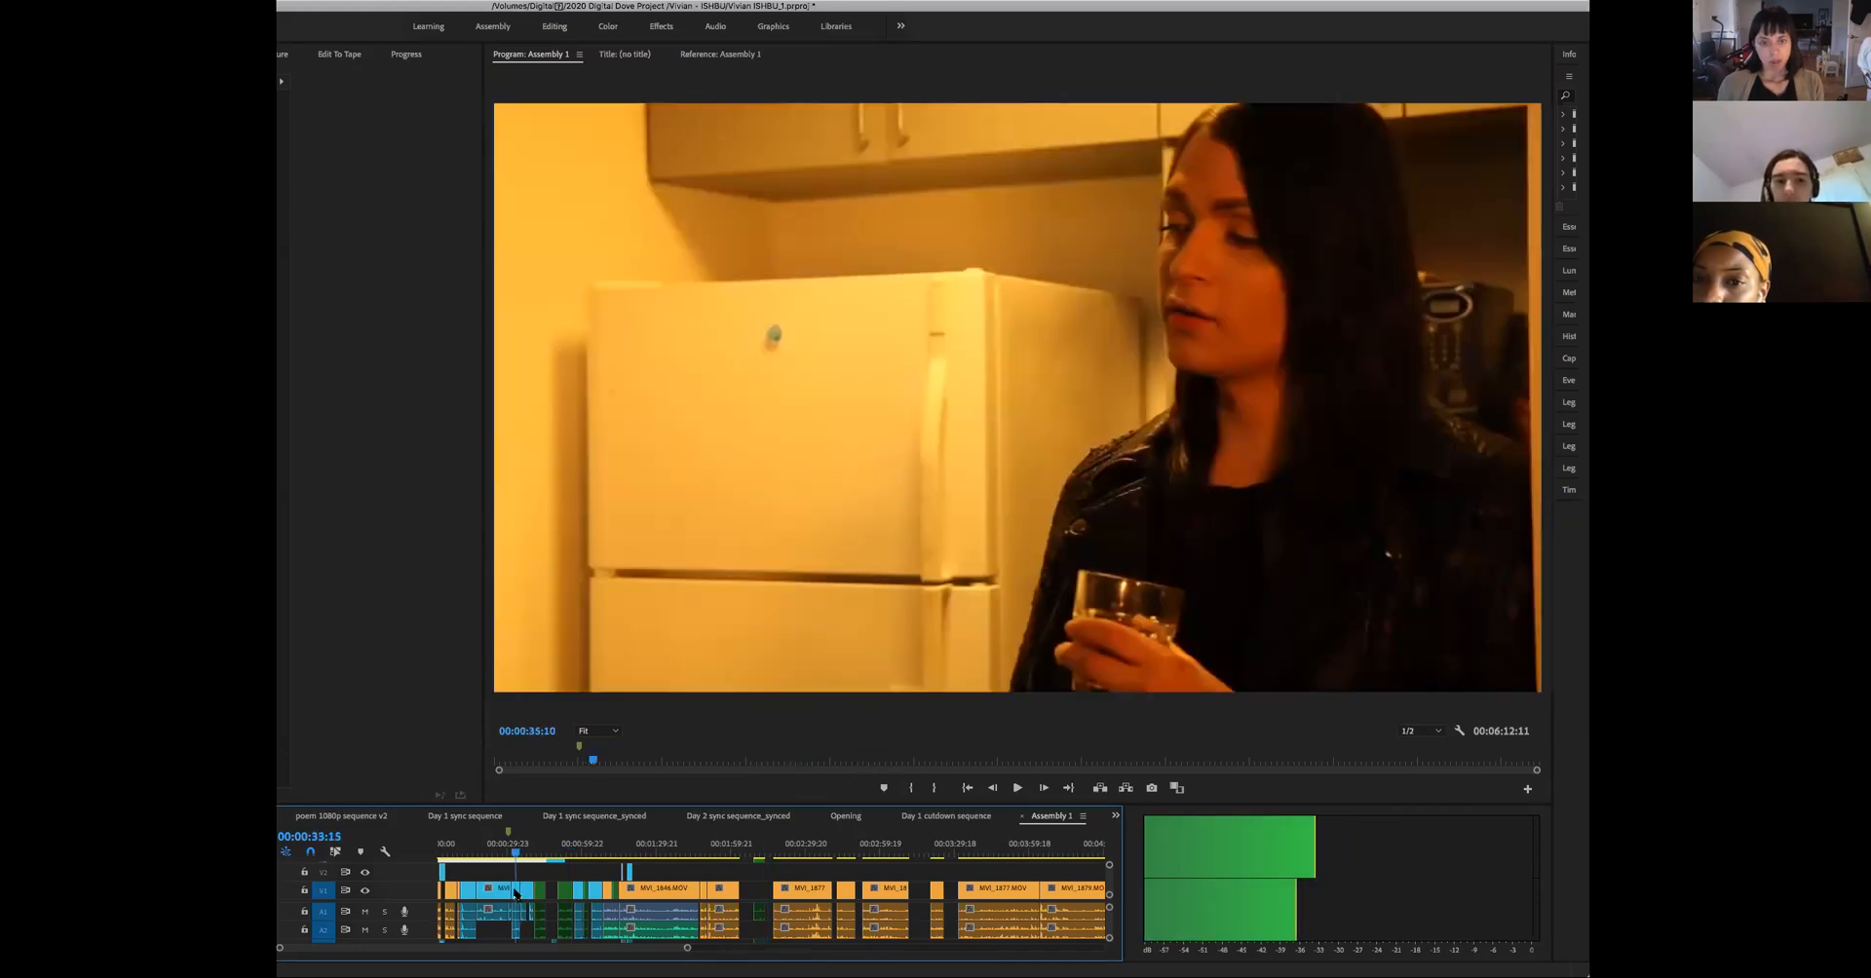
left_click(572, 891)
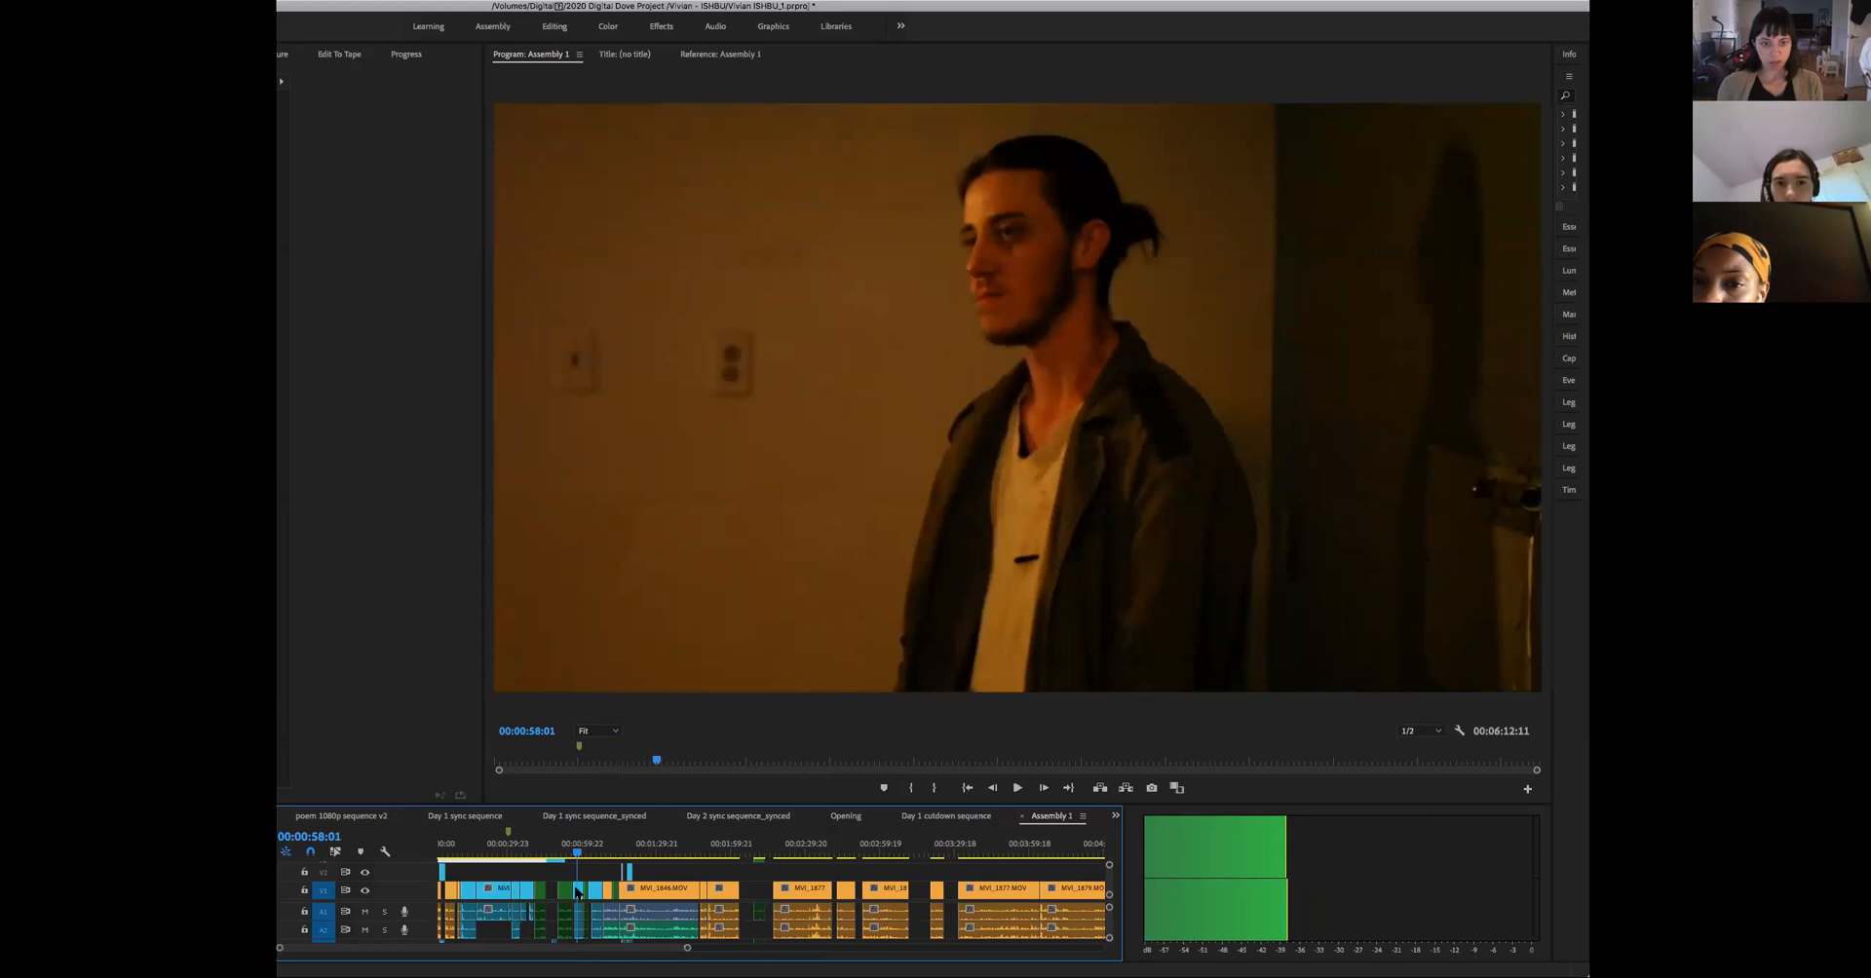
left_click_drag(577, 854, 543, 896)
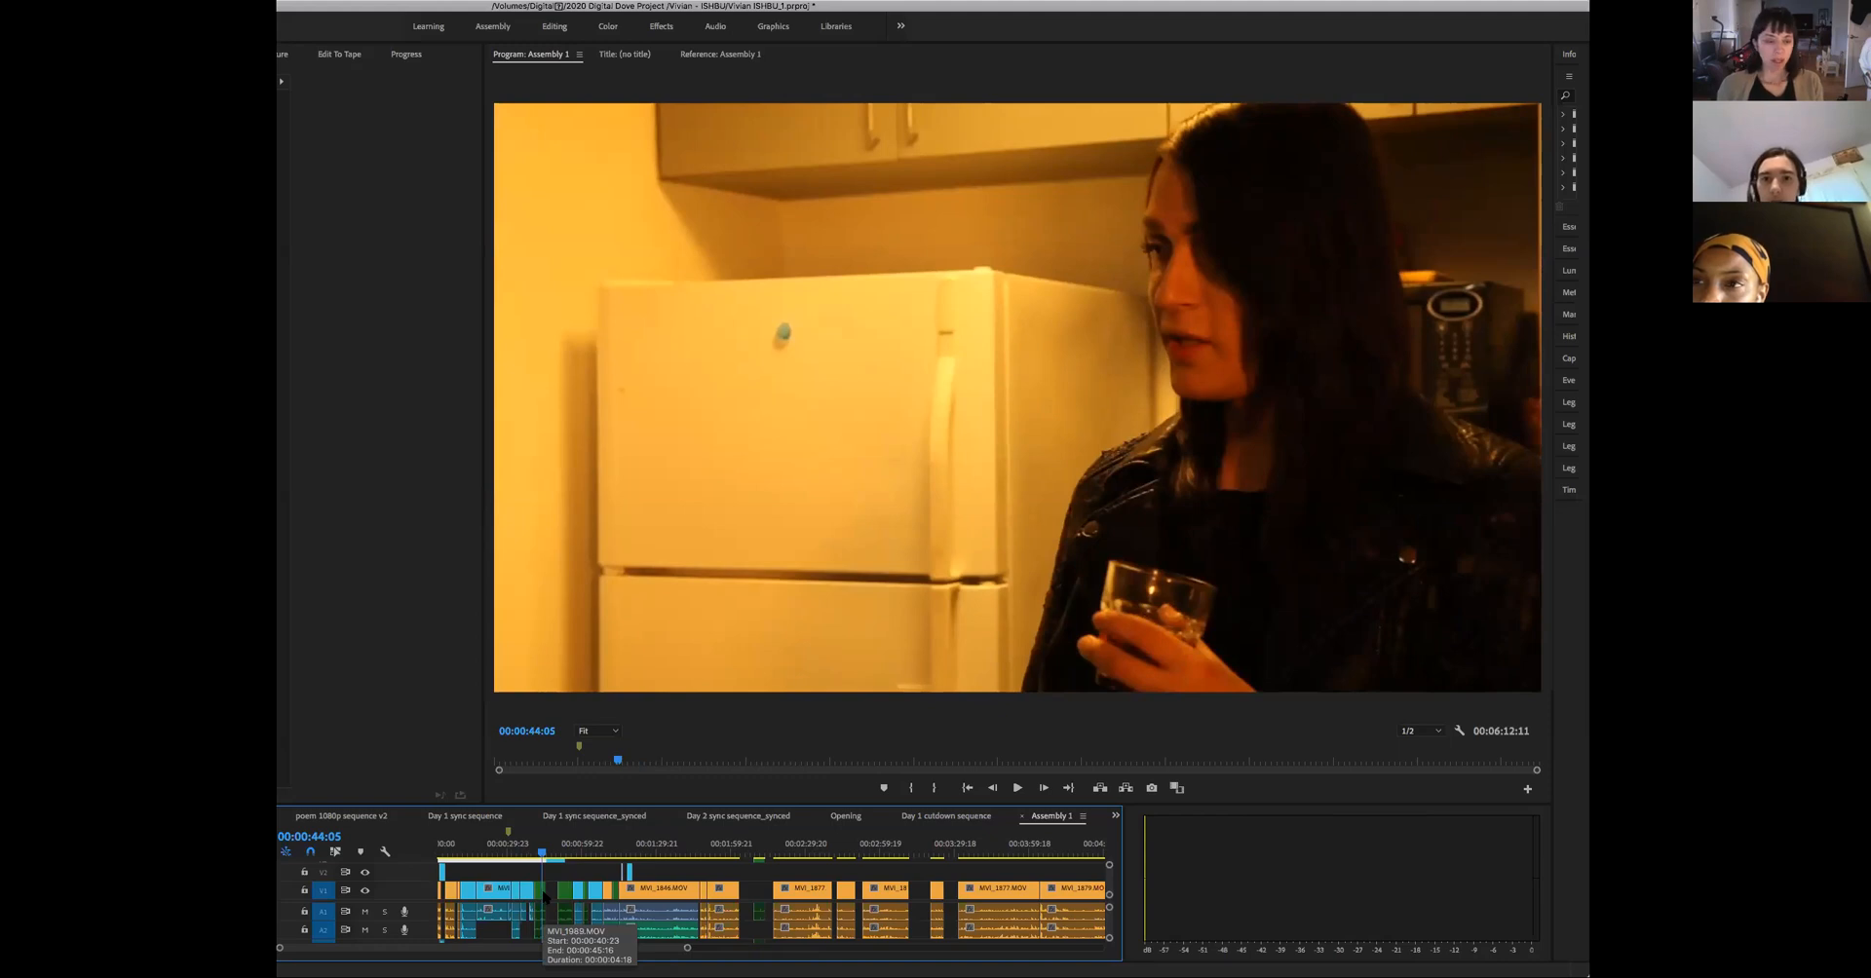
key("space")
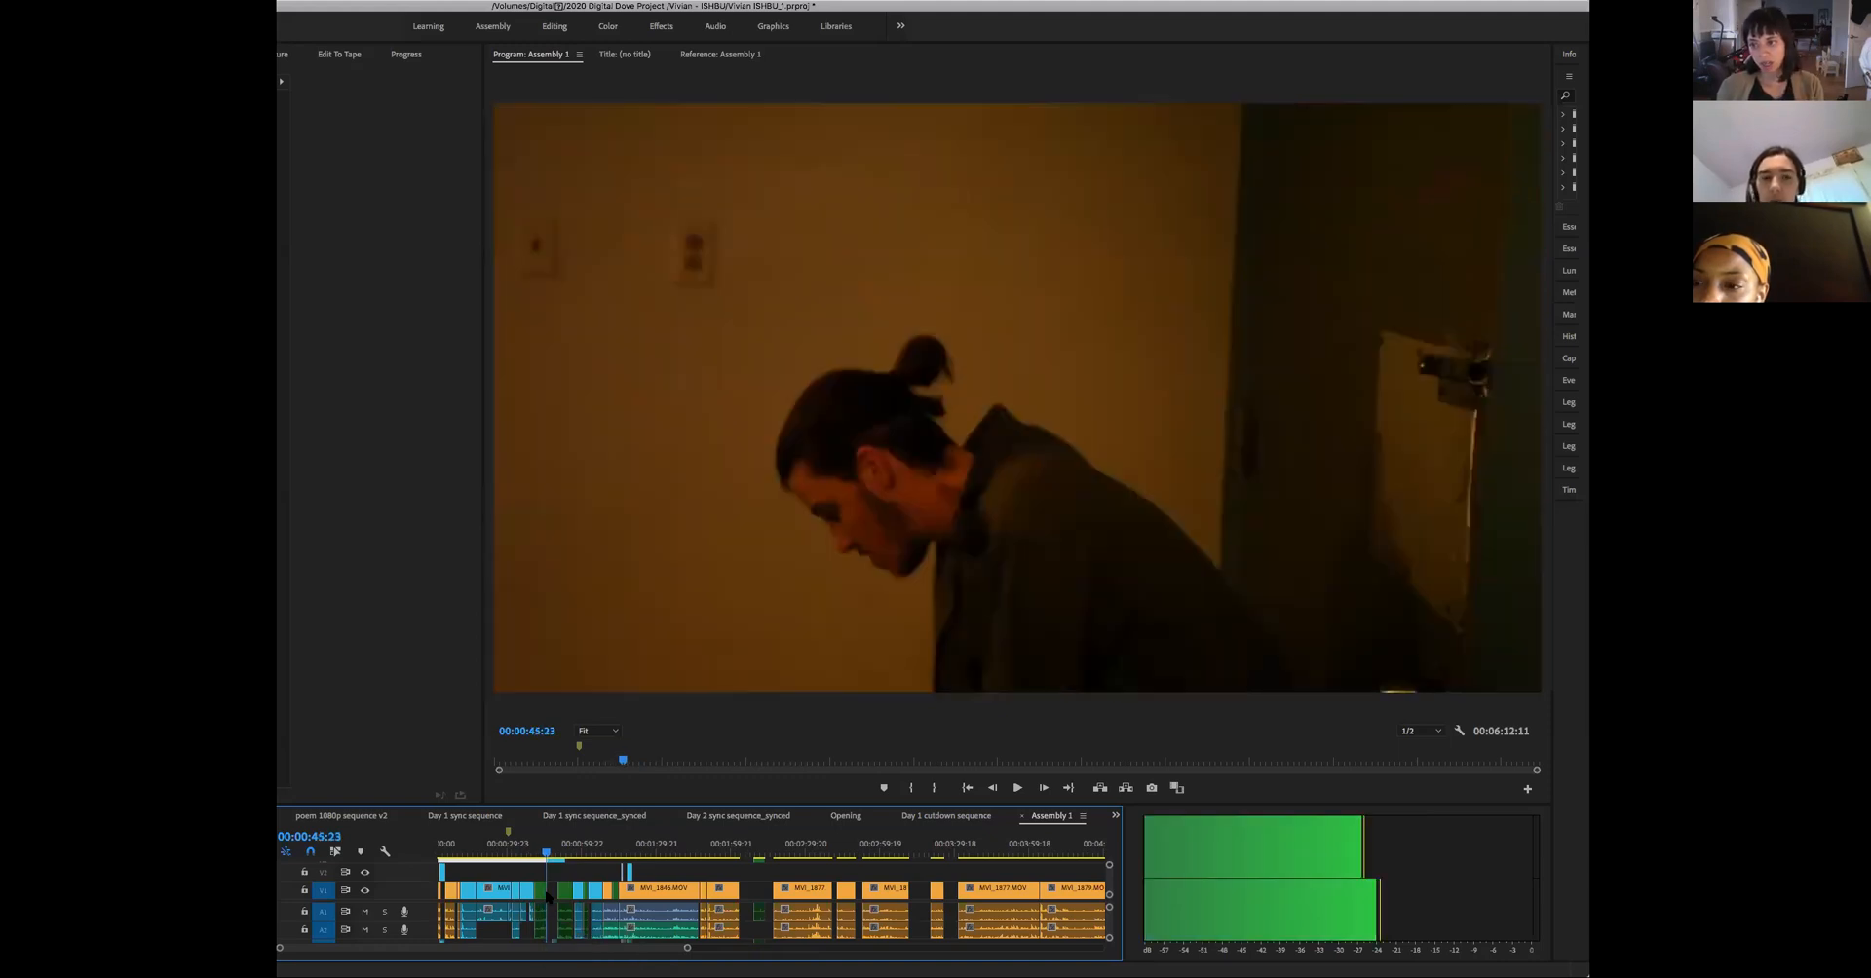
- Review the opening shots of the man at the door and the woman in the kitchen from about 00:00:10 to 00:00:21
left_click(523, 900)
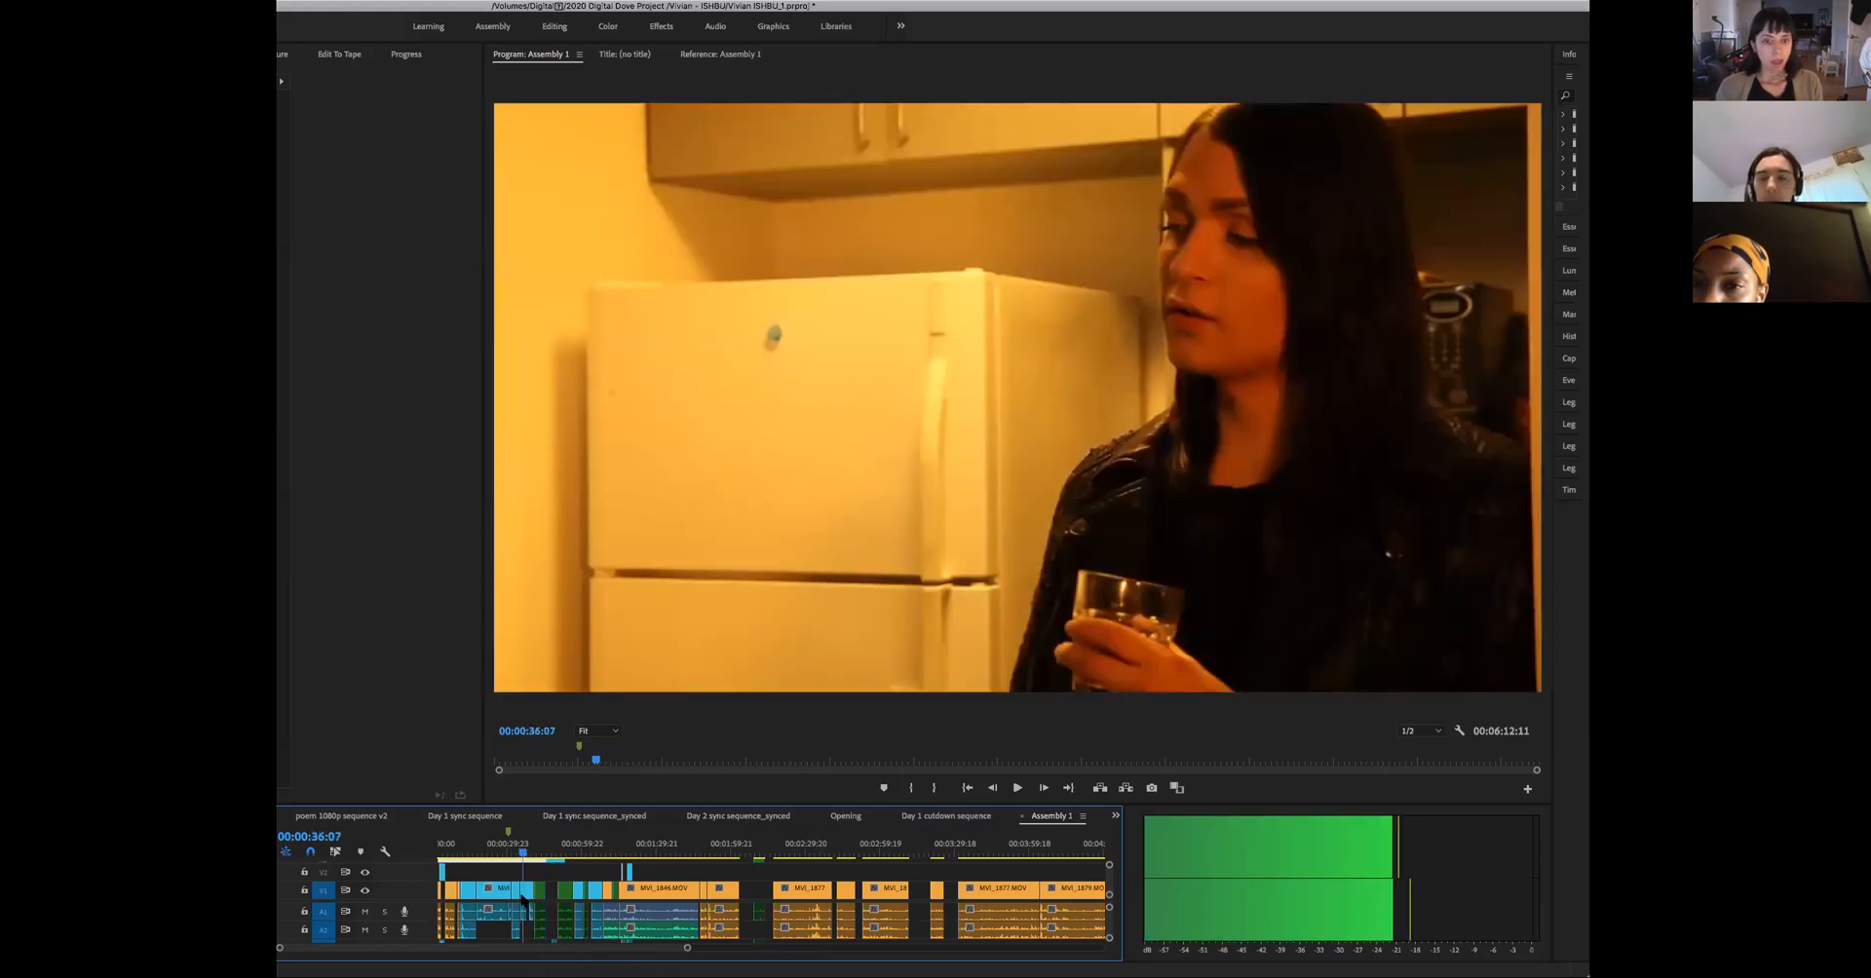
left_click(468, 916)
left_click(458, 923)
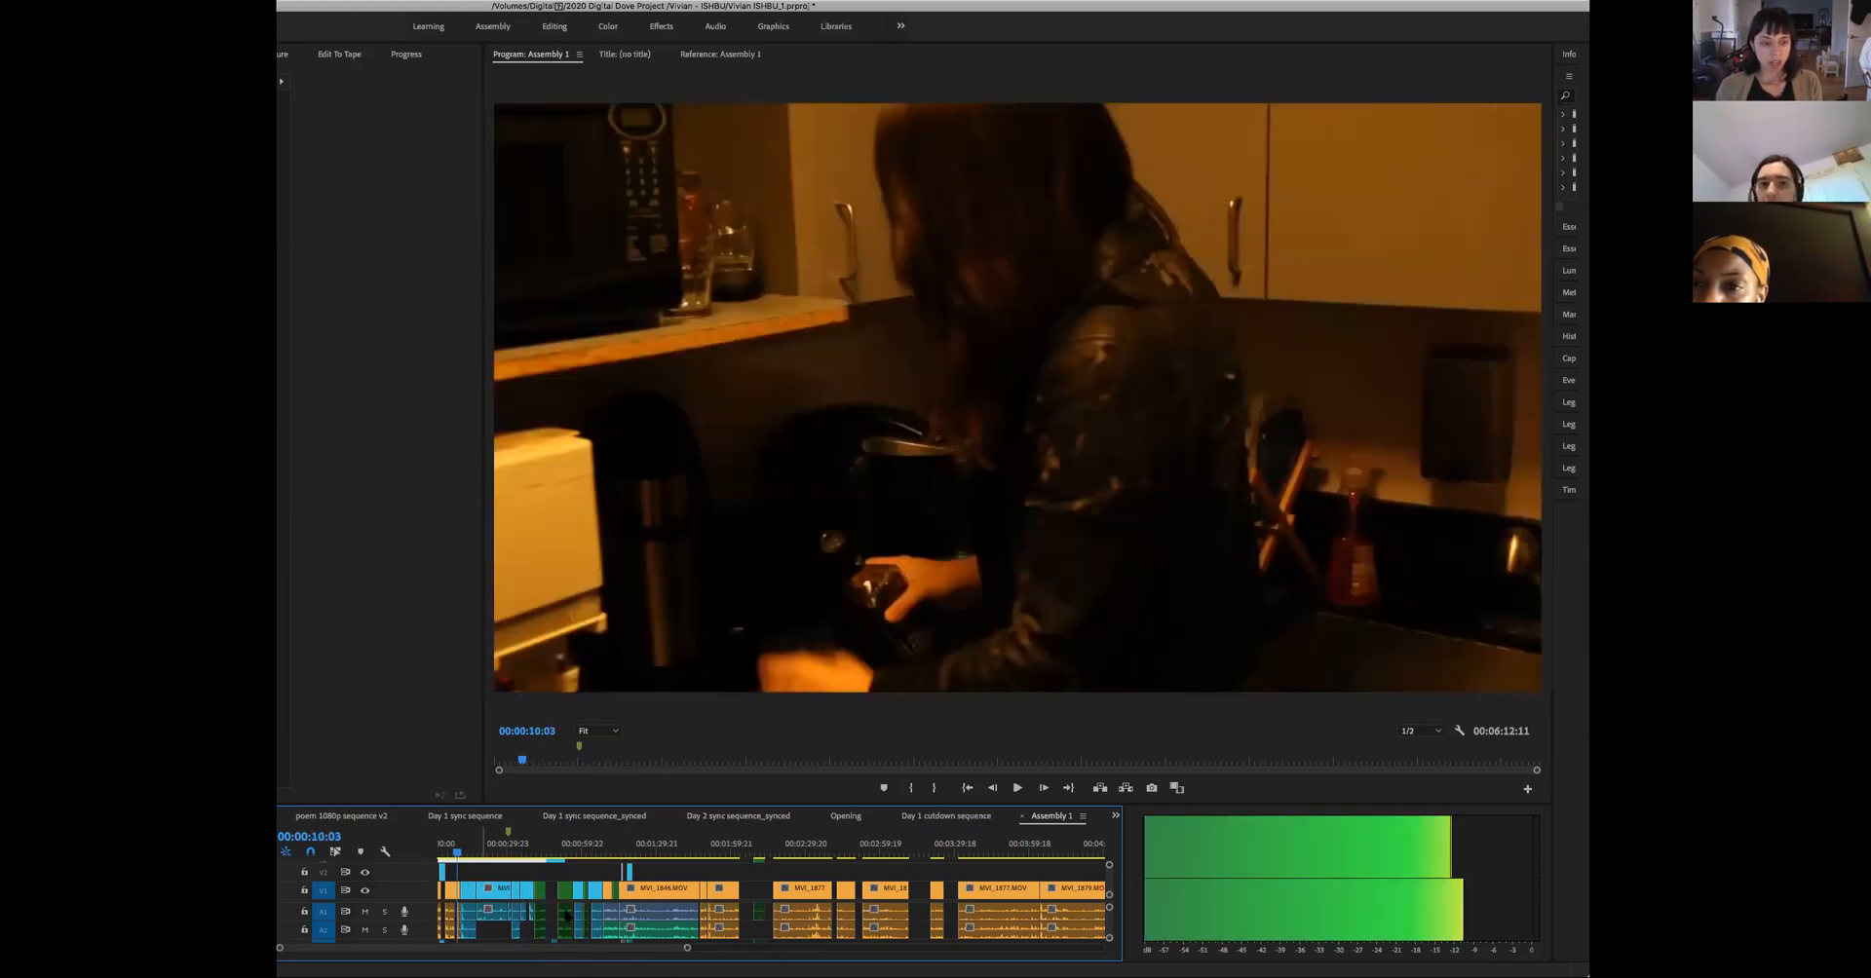
key("space")
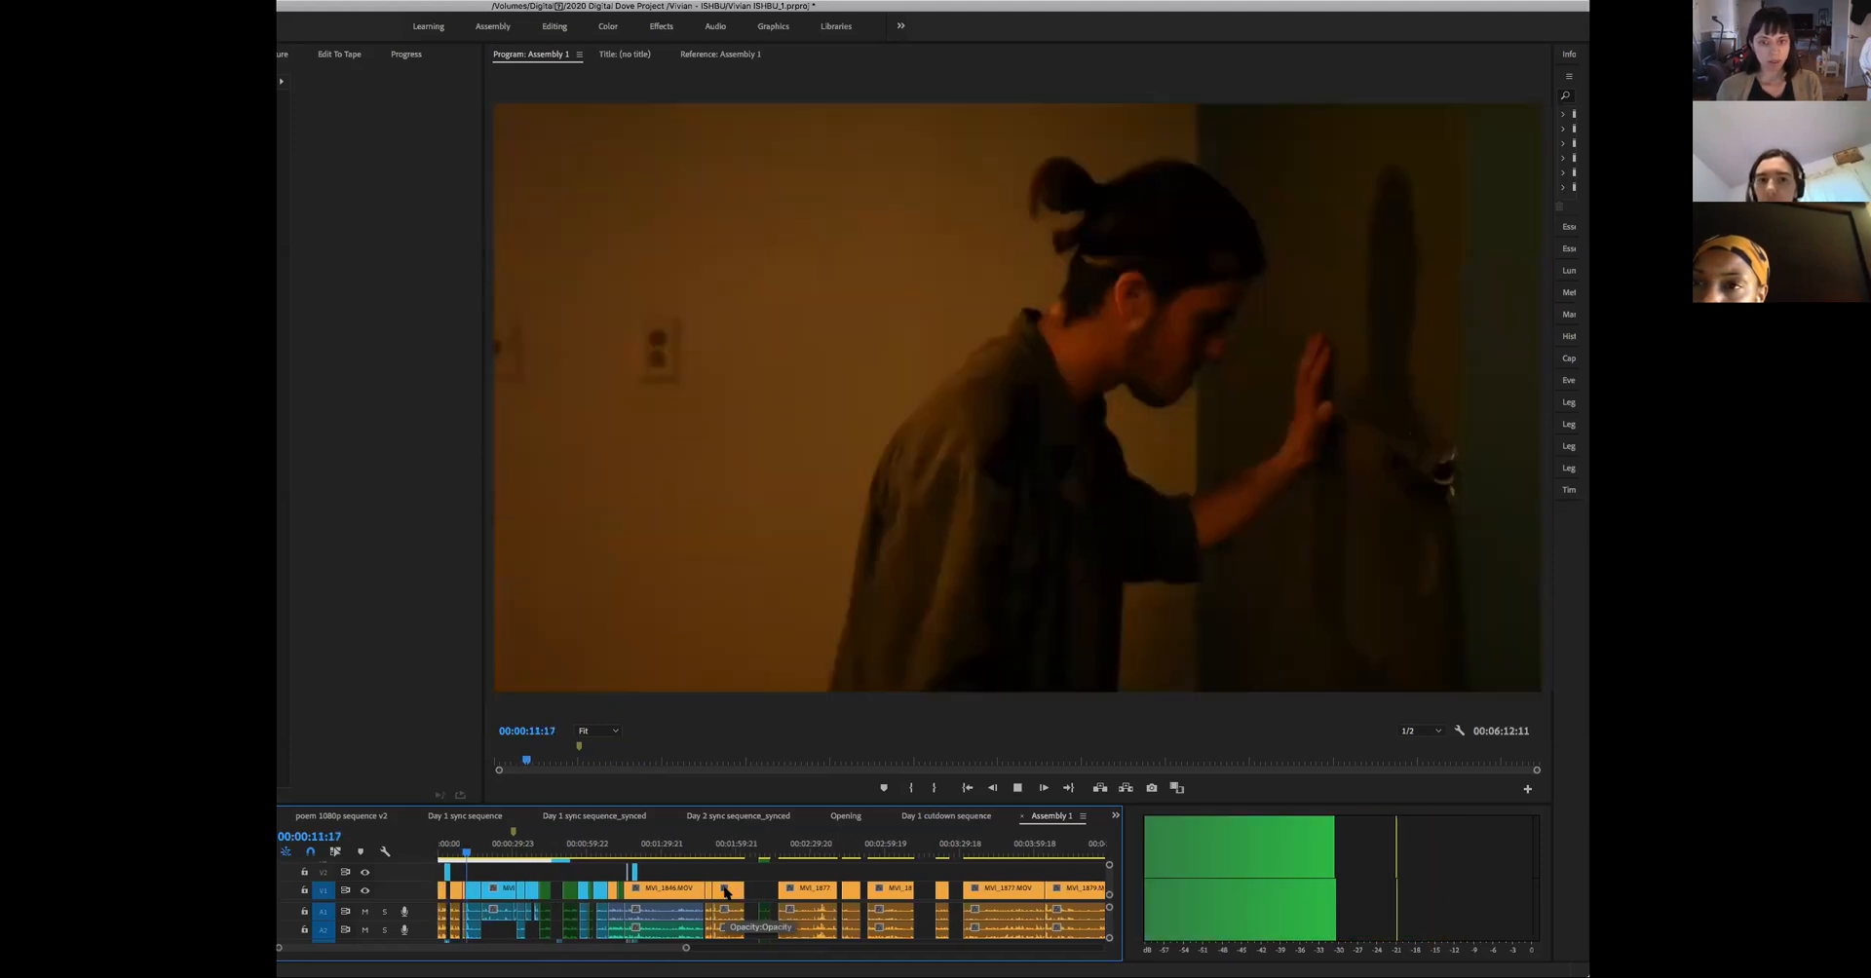
key("space")
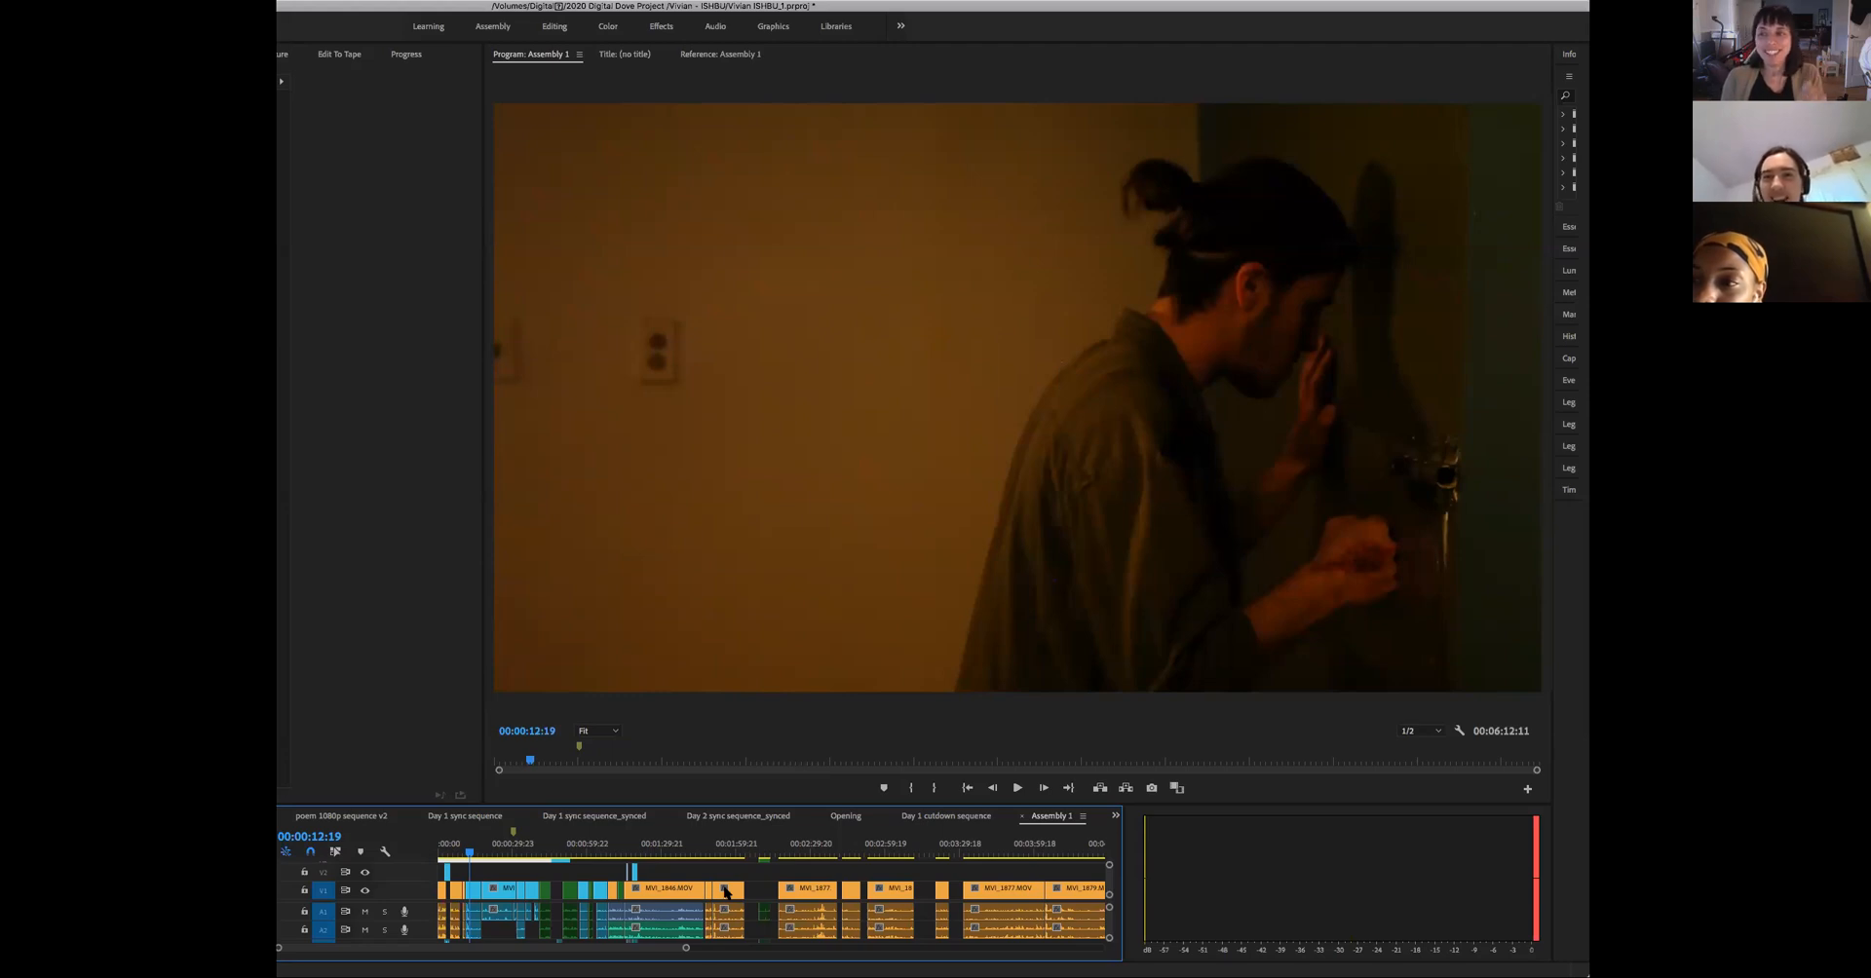
key("space")
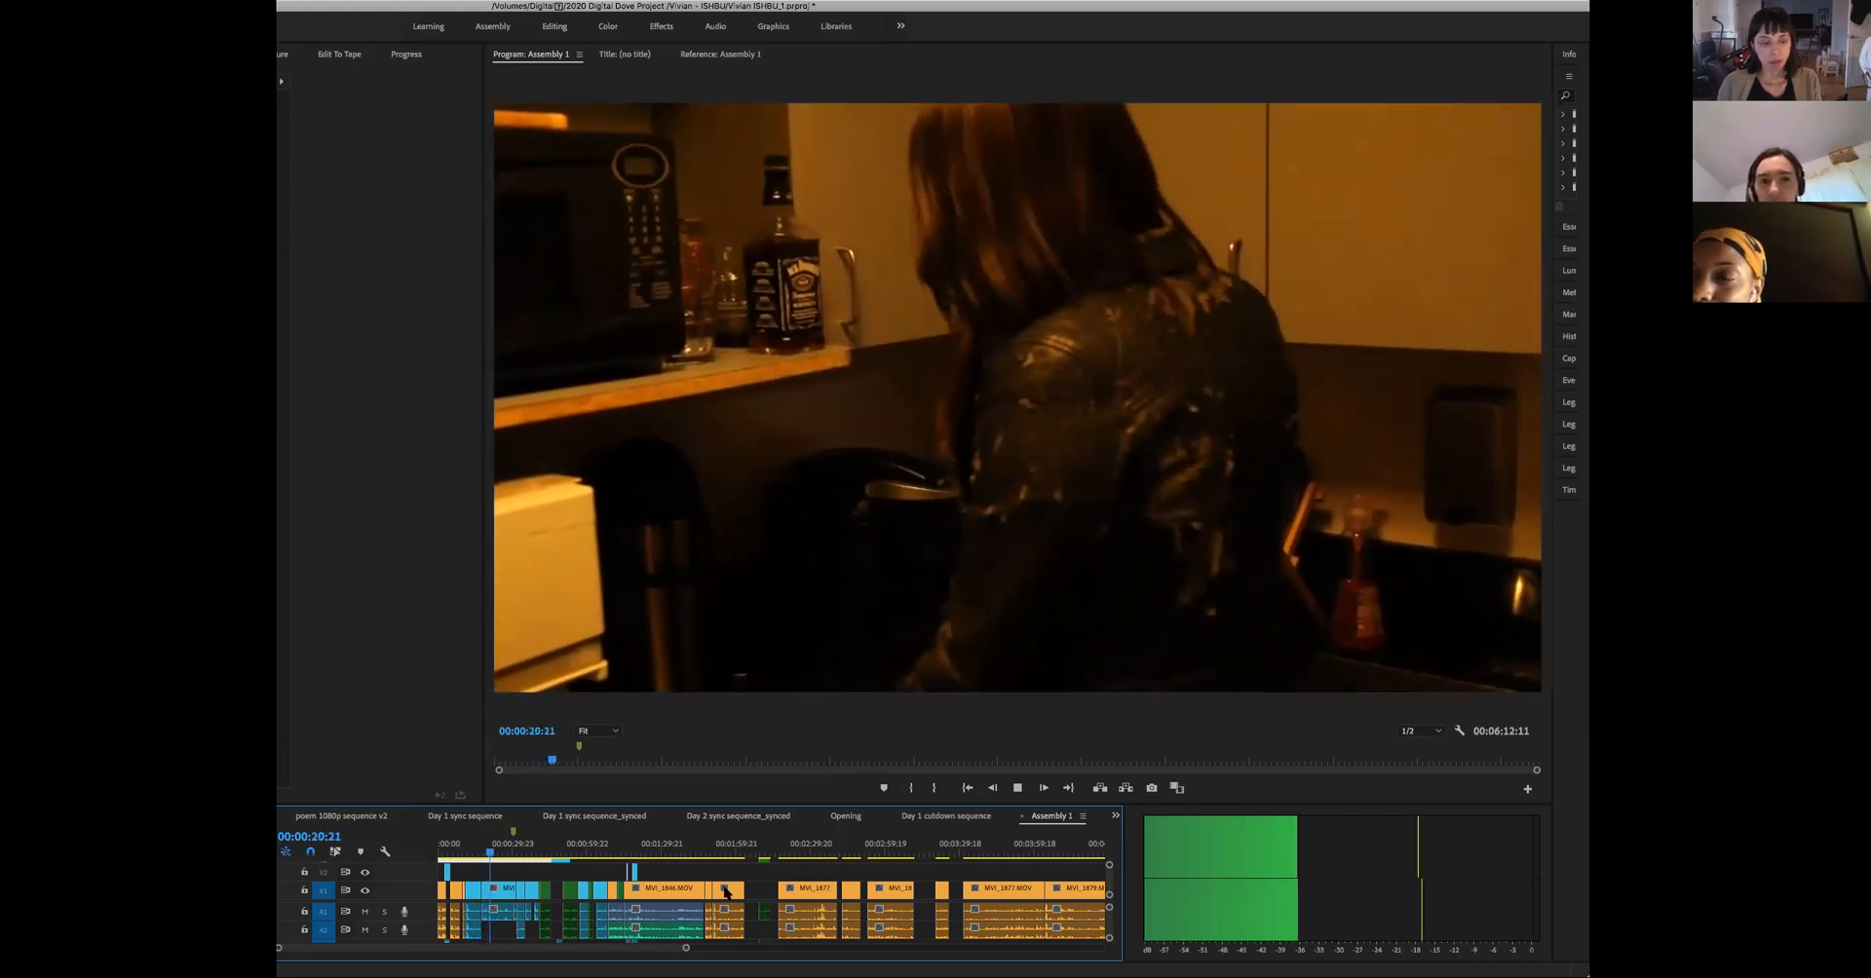
key("space")
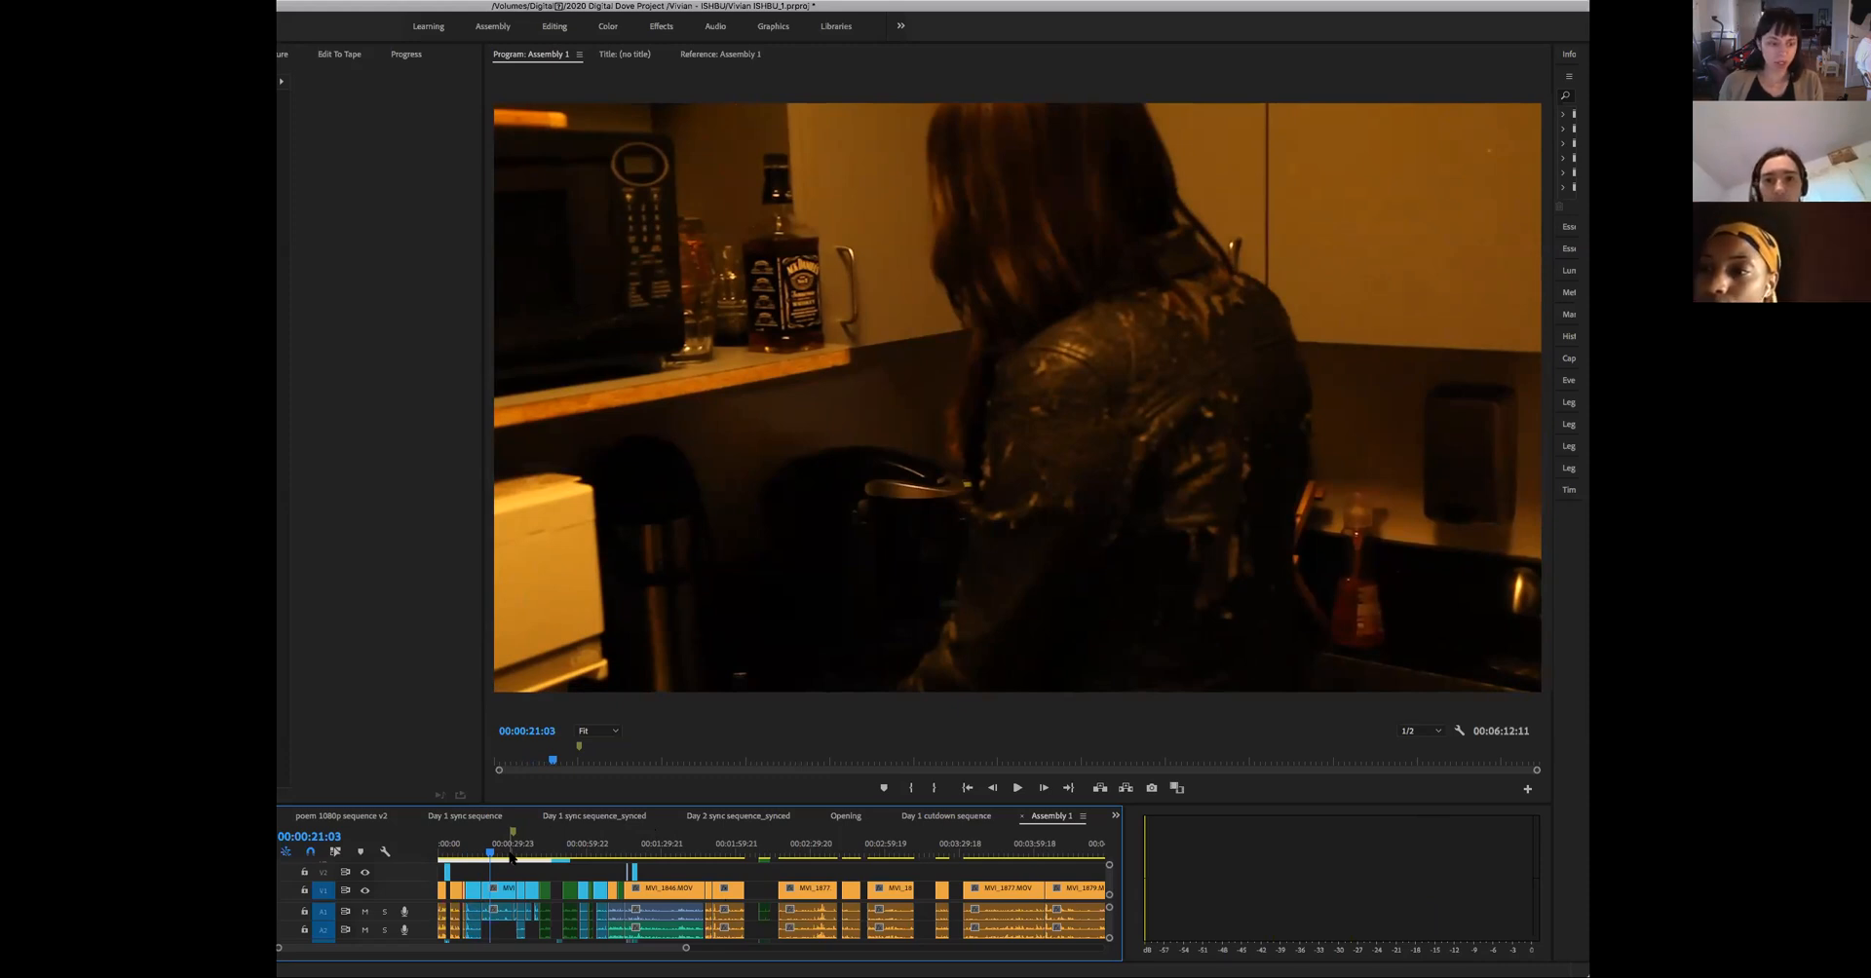
- Review the transition from the drink-pouring shot to the fridge conversation between about 00:00:36 and 00:00:45
left_click_drag(511, 854, 534, 868)
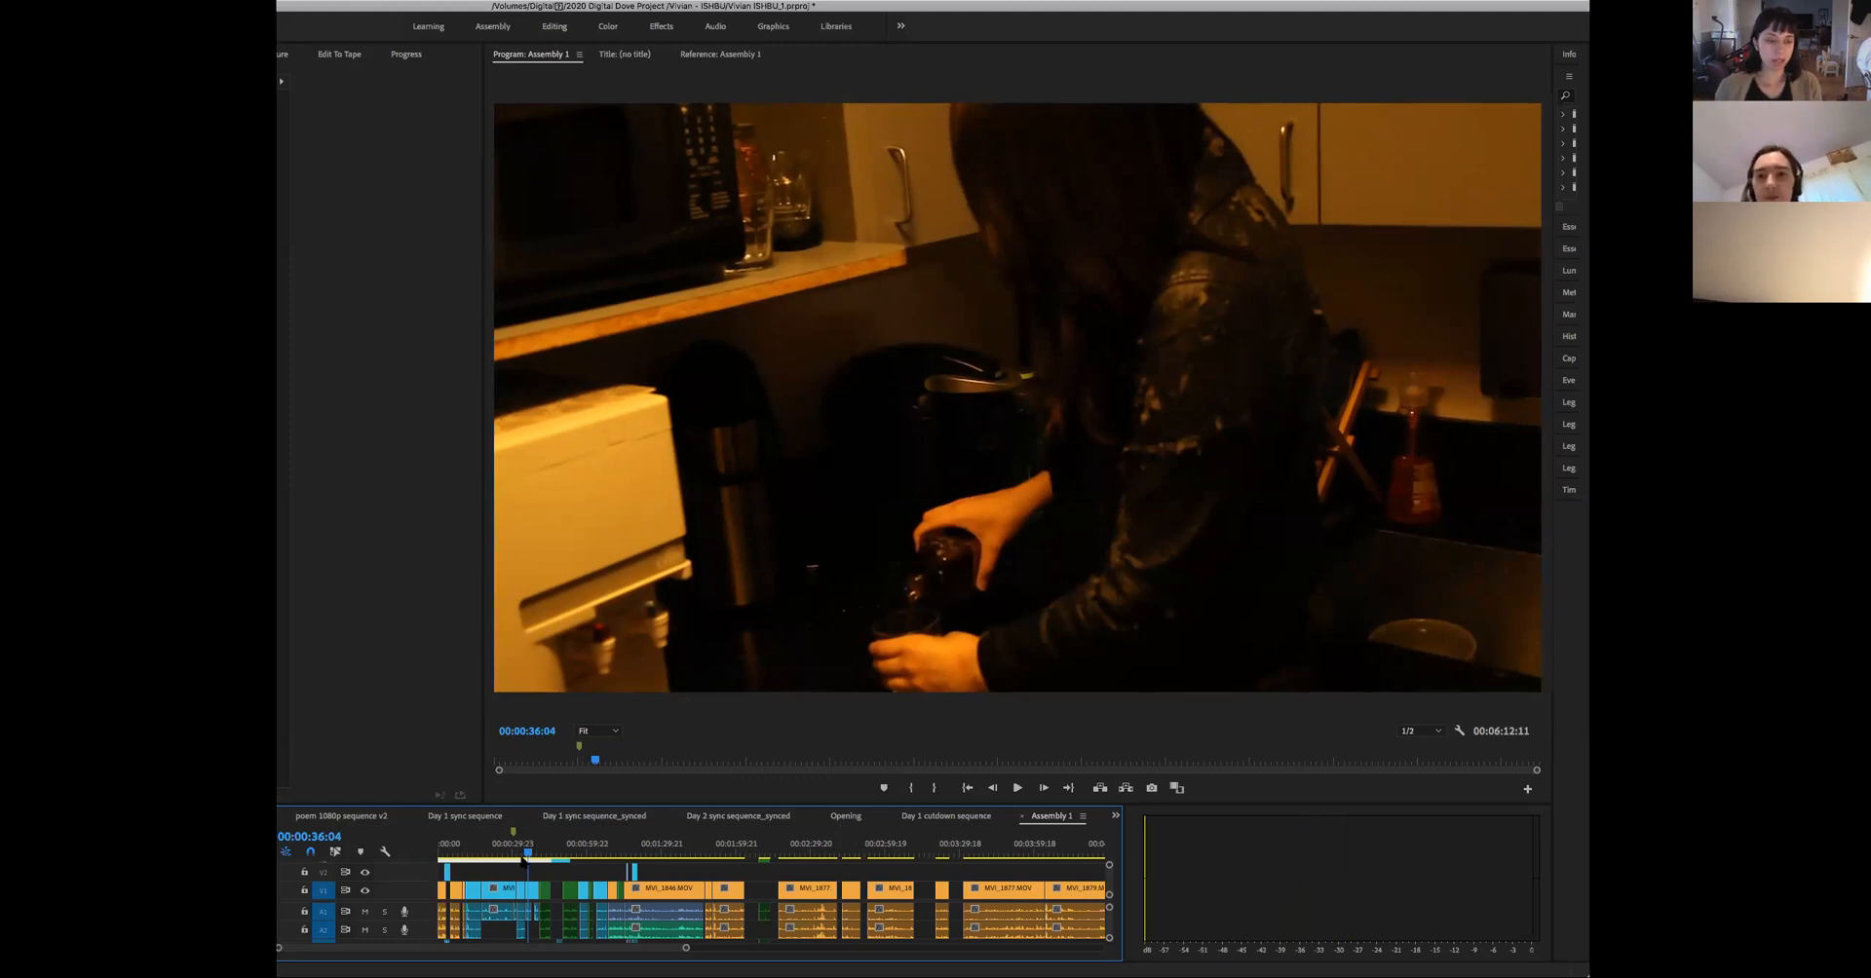
left_click_drag(529, 856, 538, 858)
key("space")
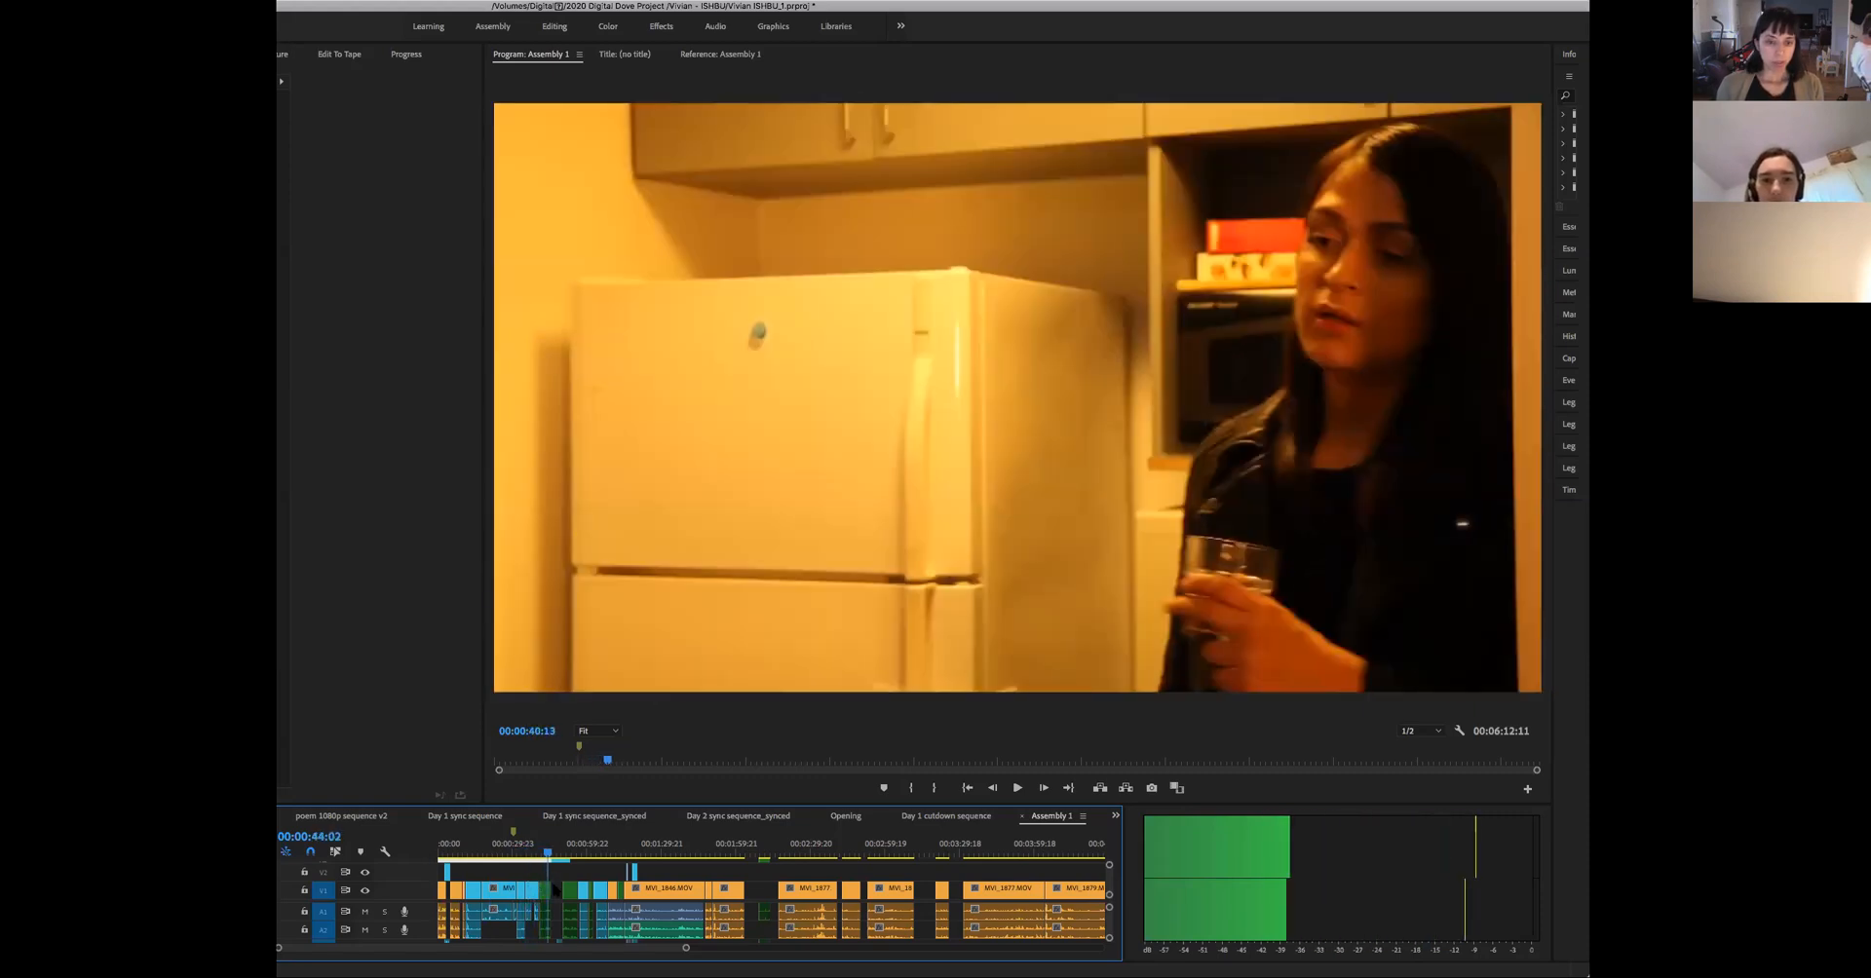
key("Up")
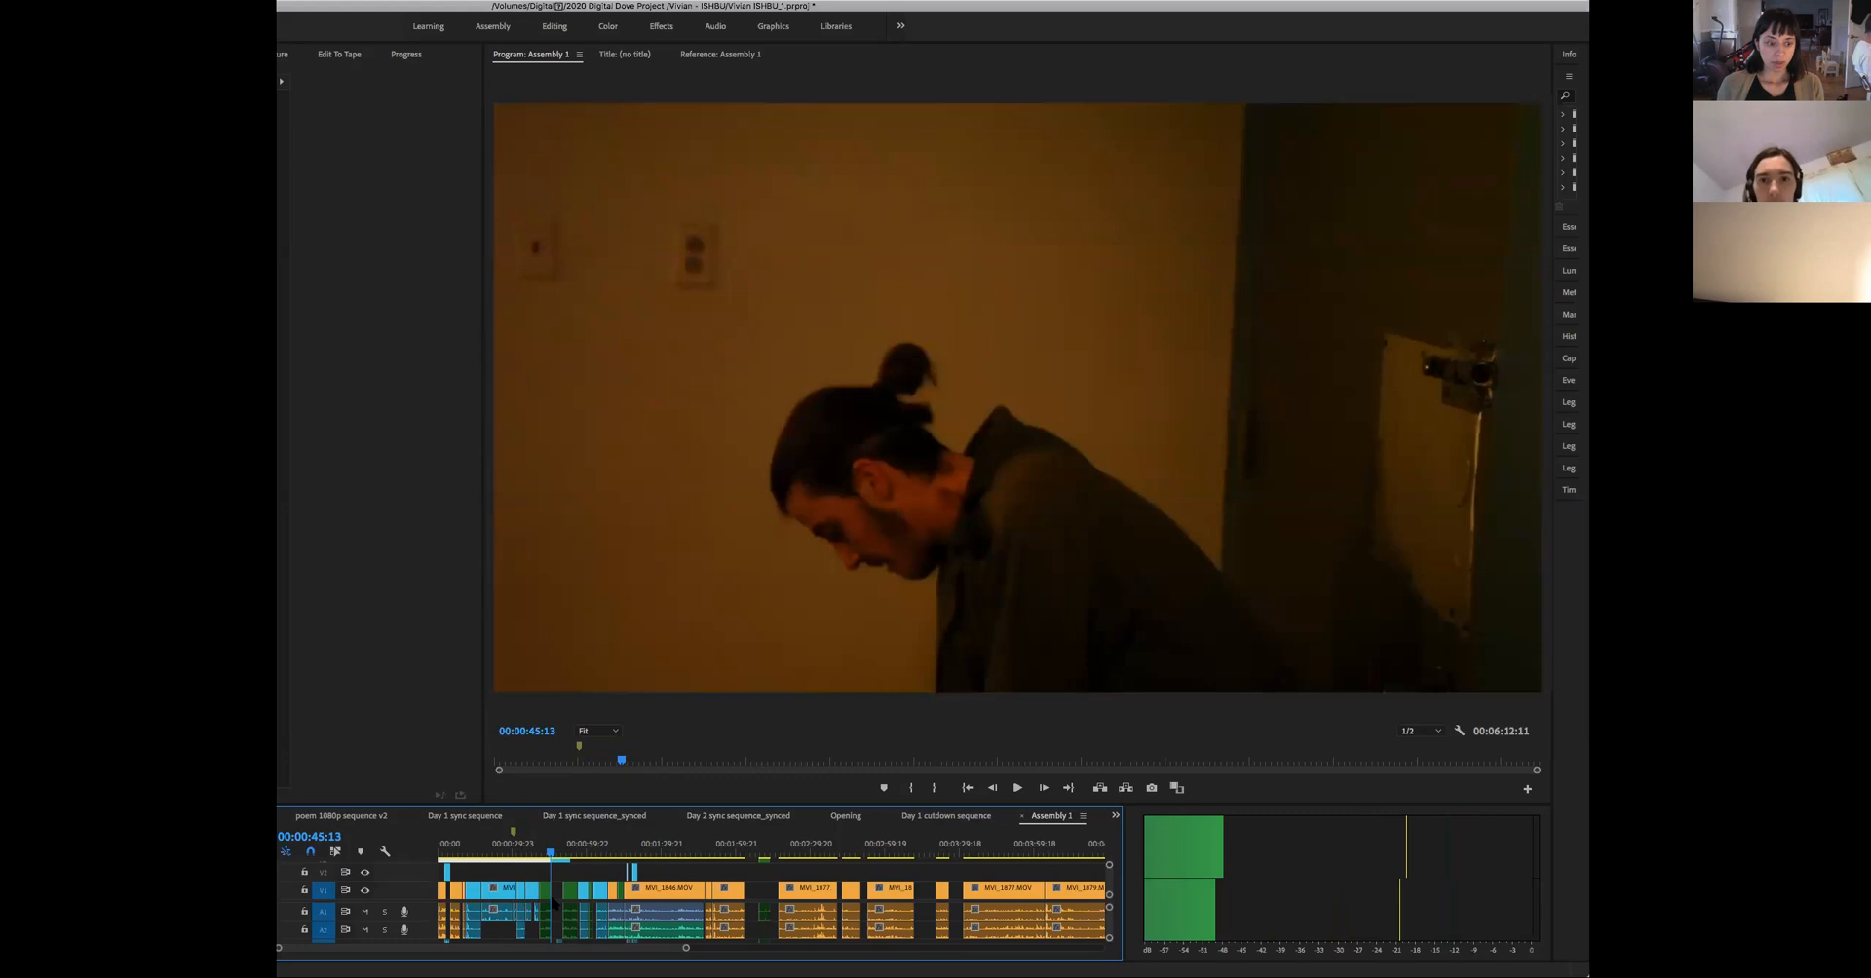
- Review the cut from the woman's close-up to the two-person shot between about 00:01:14 and 00:01:19
left_click_drag(553, 901, 637, 923)
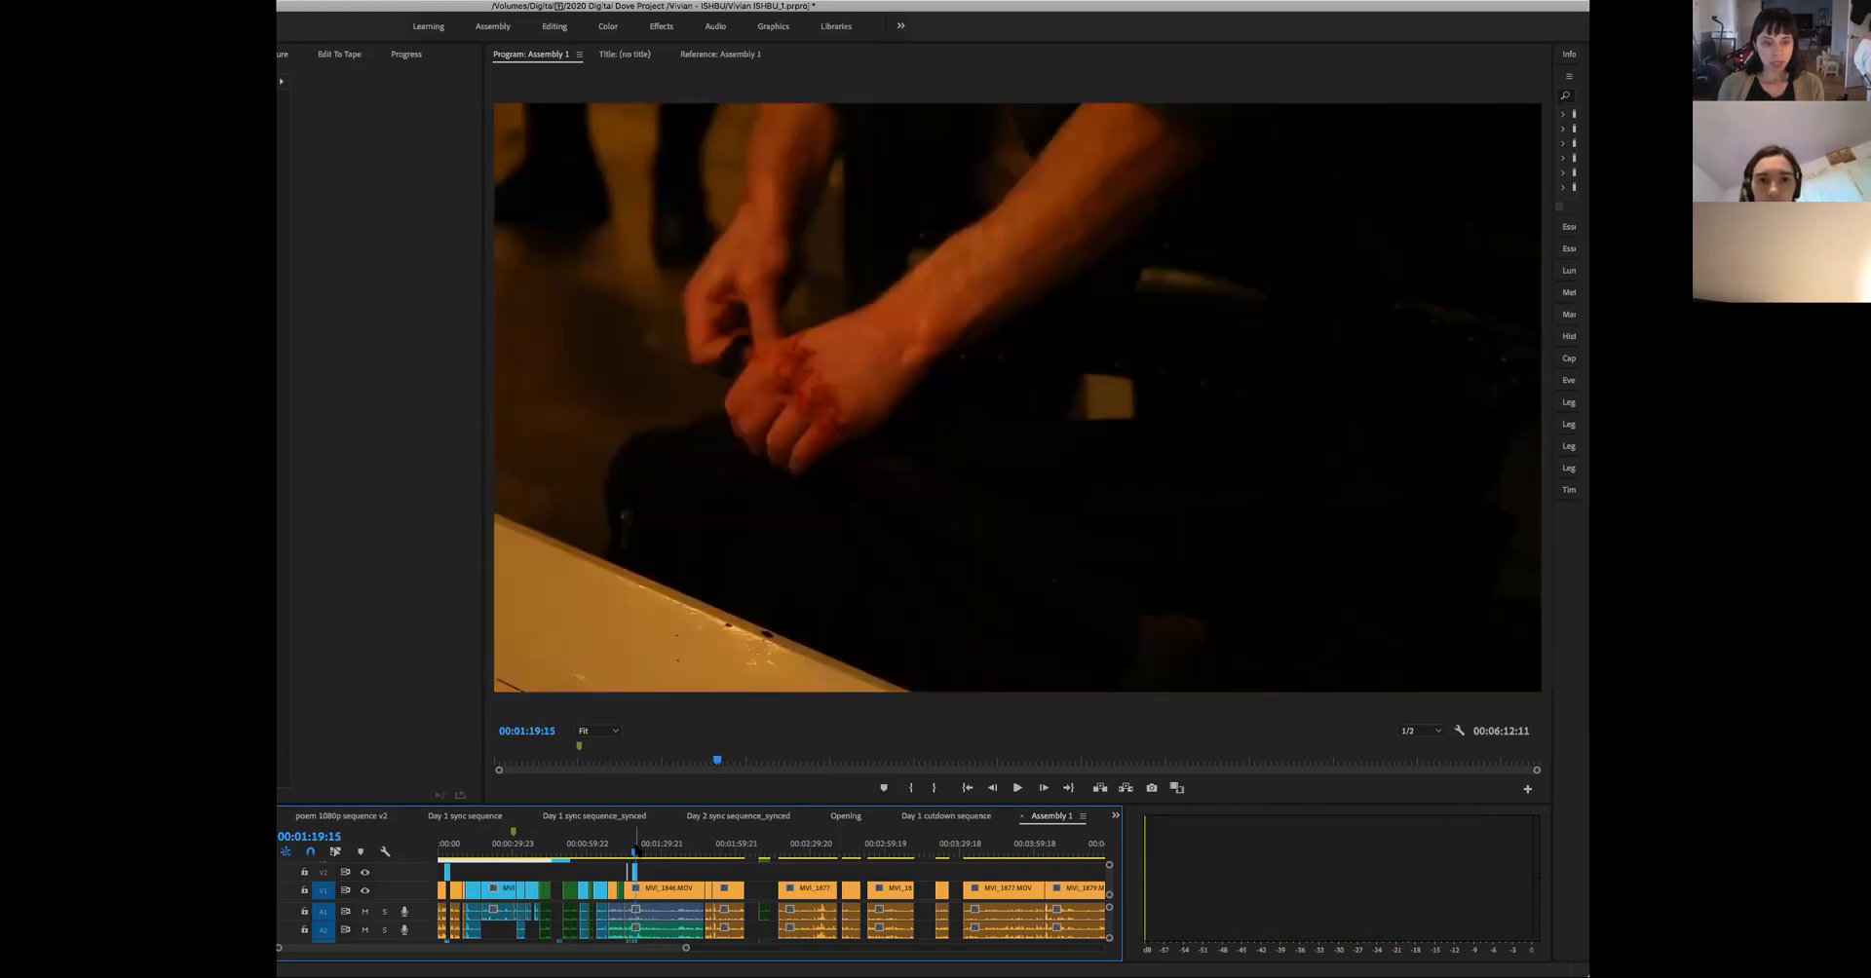
mouse_move(636, 852)
left_mouse_down()
mouse_move(516, 873)
mouse_move(624, 879)
left_mouse_up()
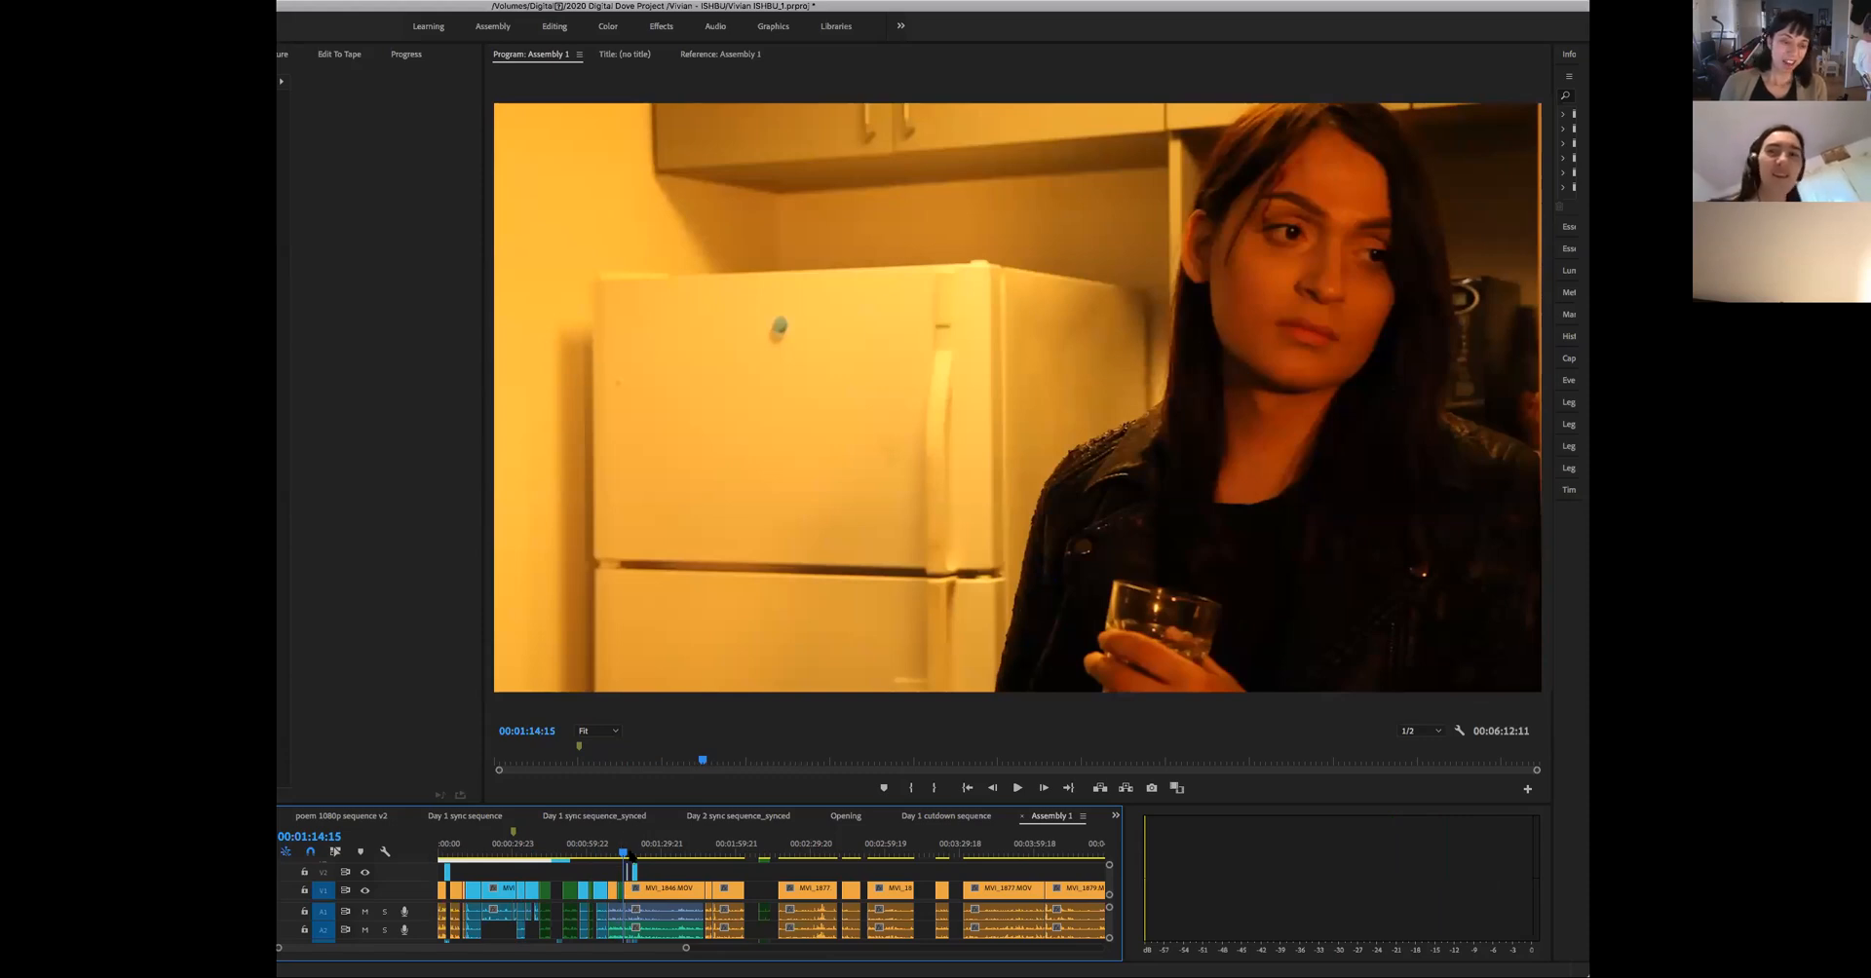
left_click_drag(624, 873, 631, 870)
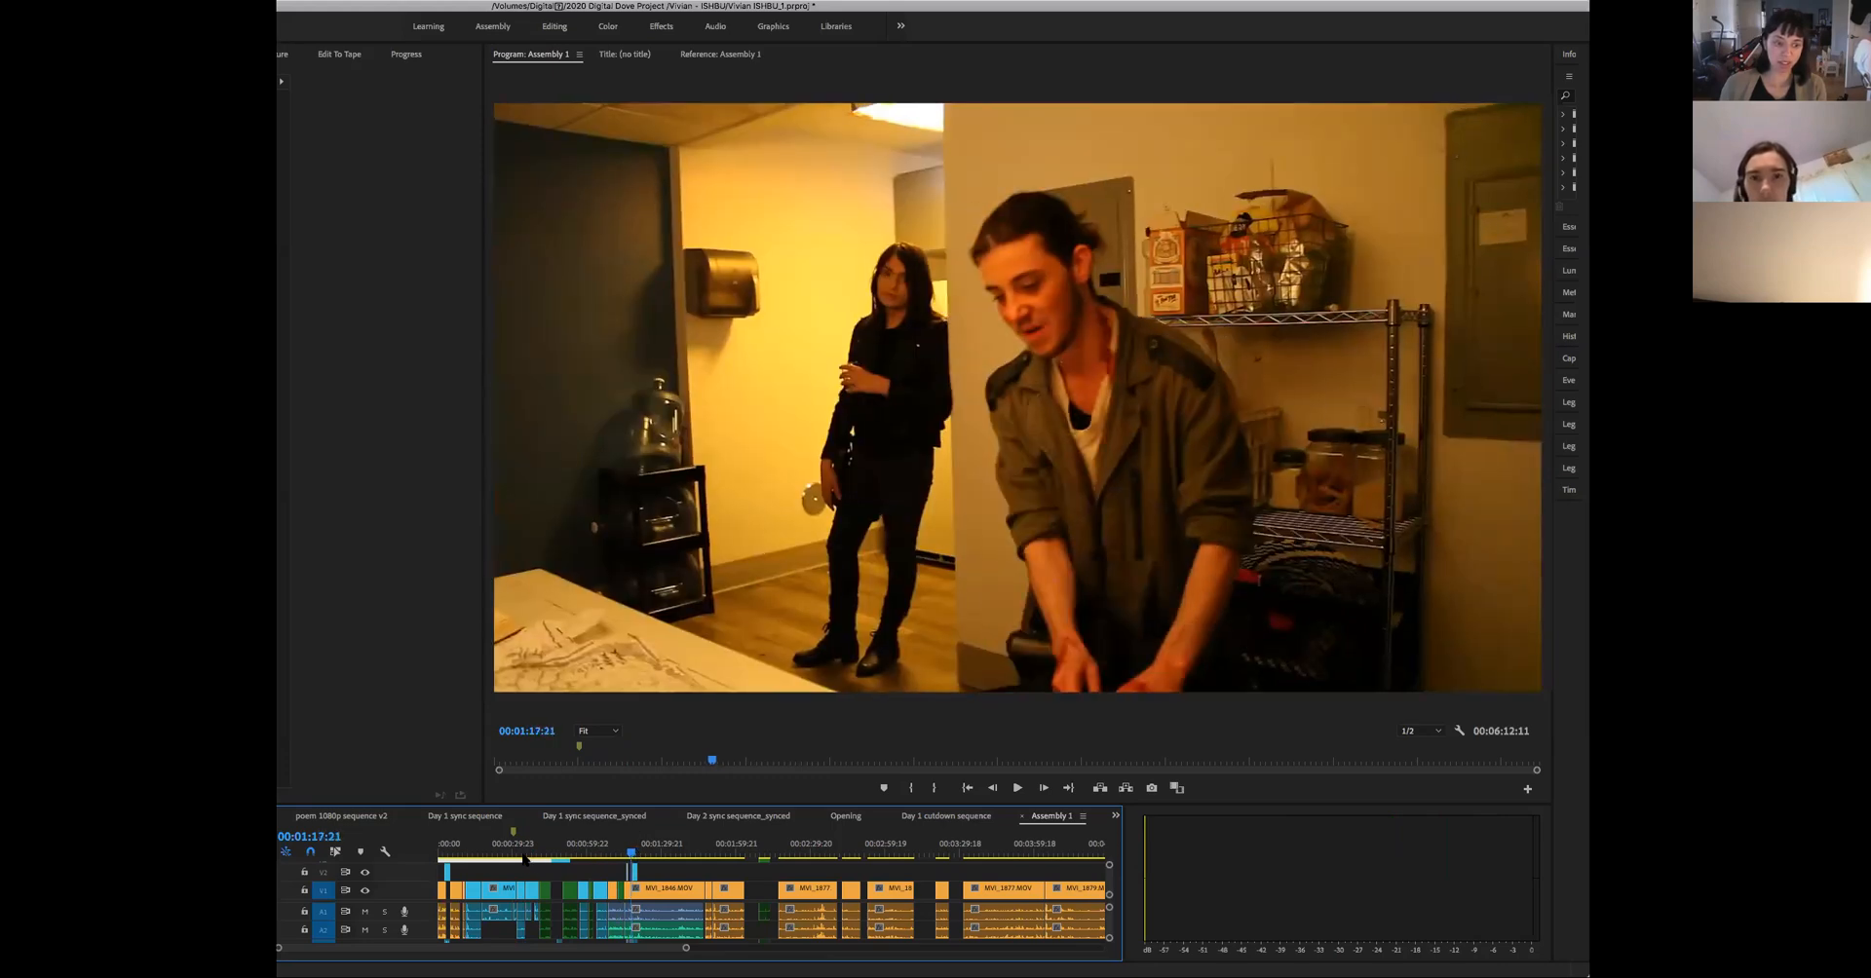
left_click_drag(631, 870, 623, 870)
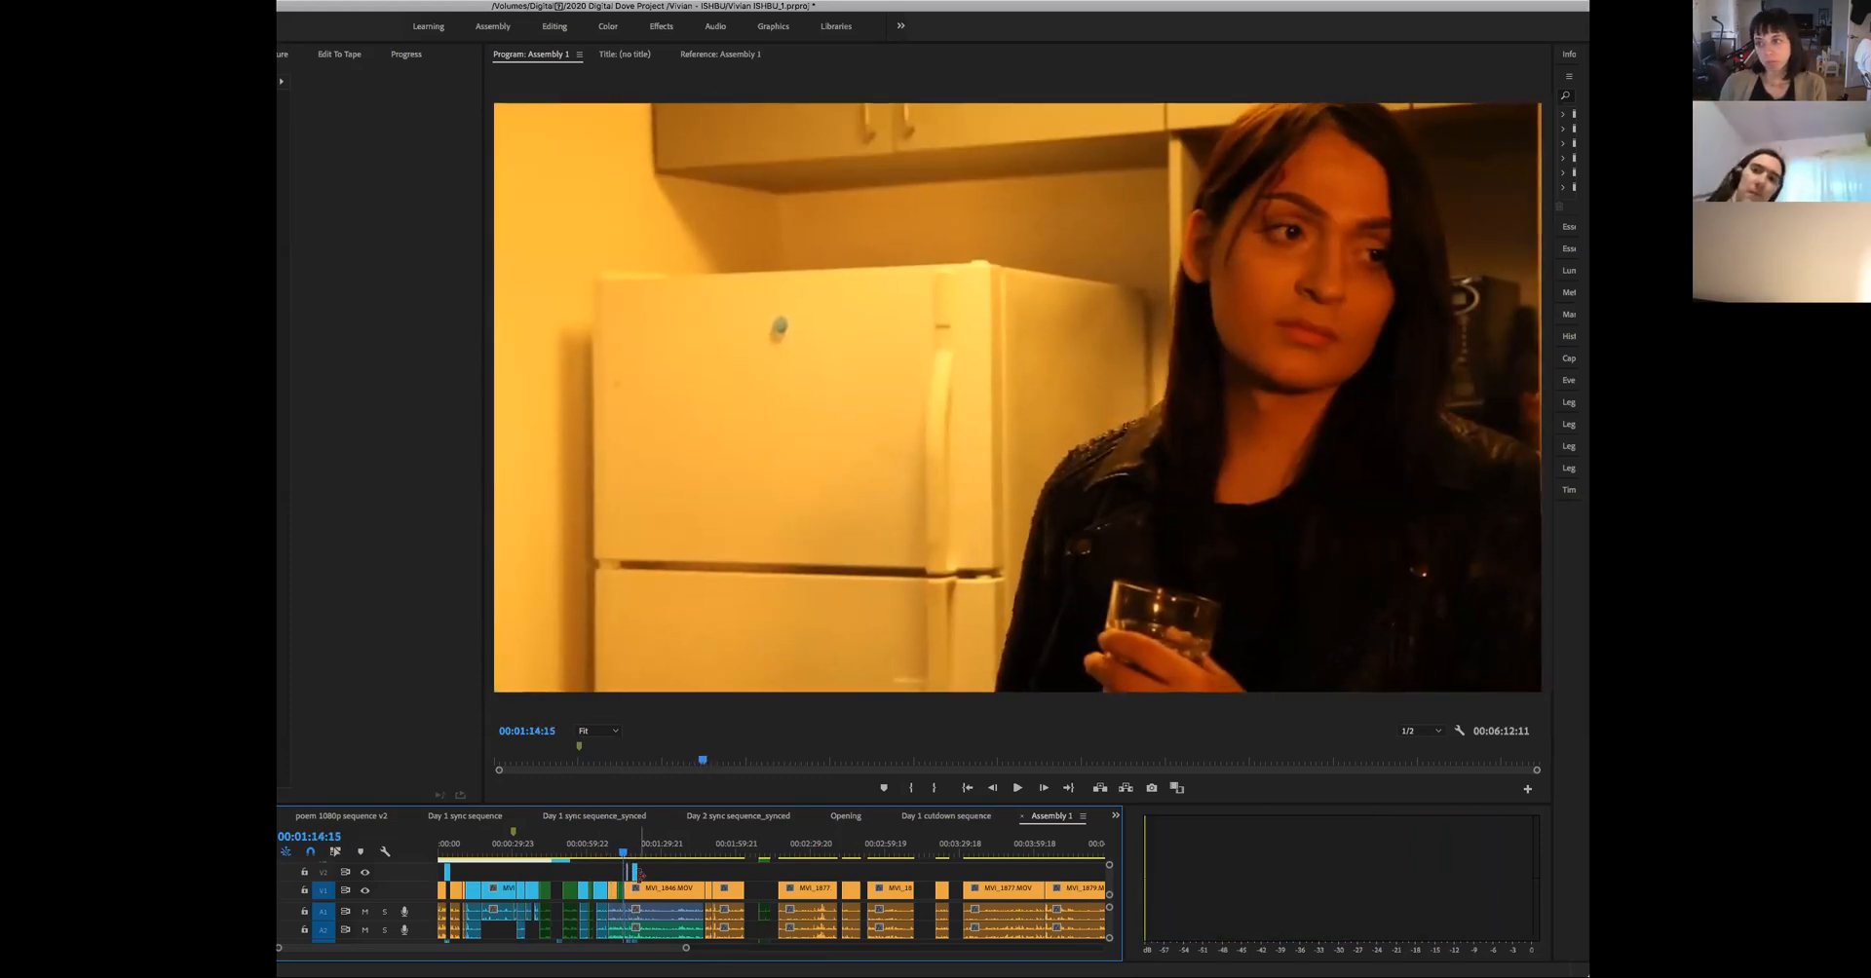
key("space")
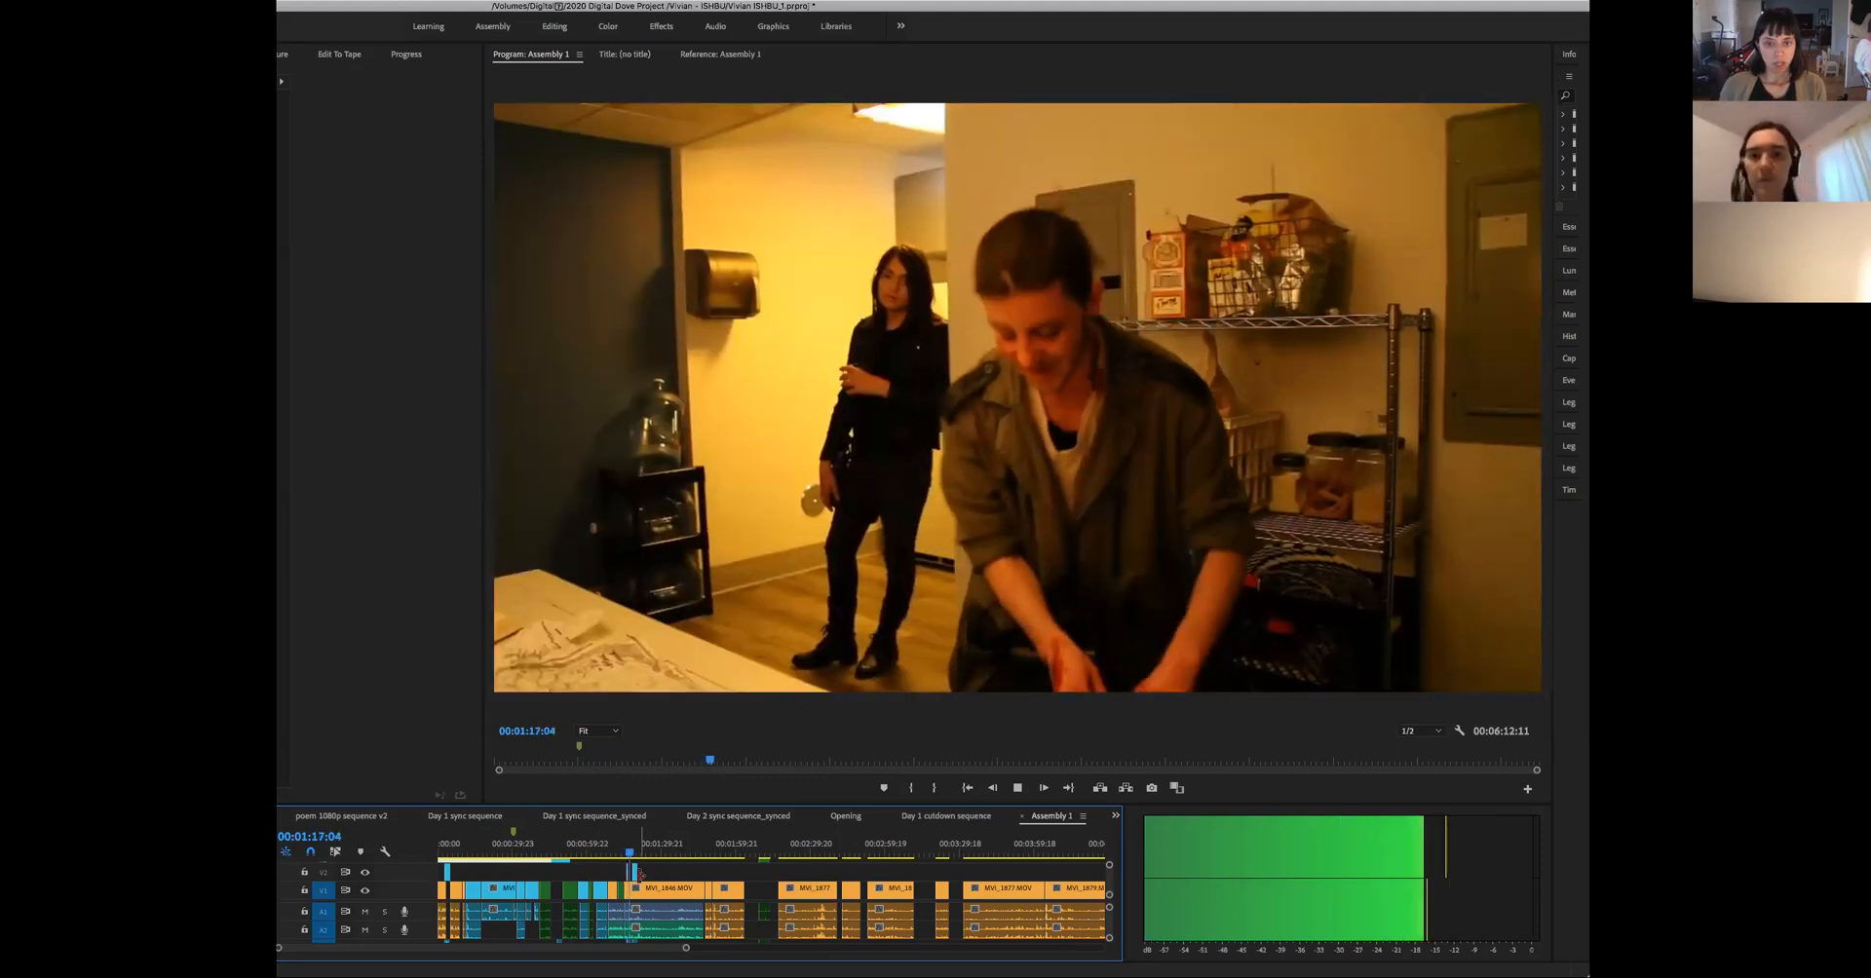
key("space")
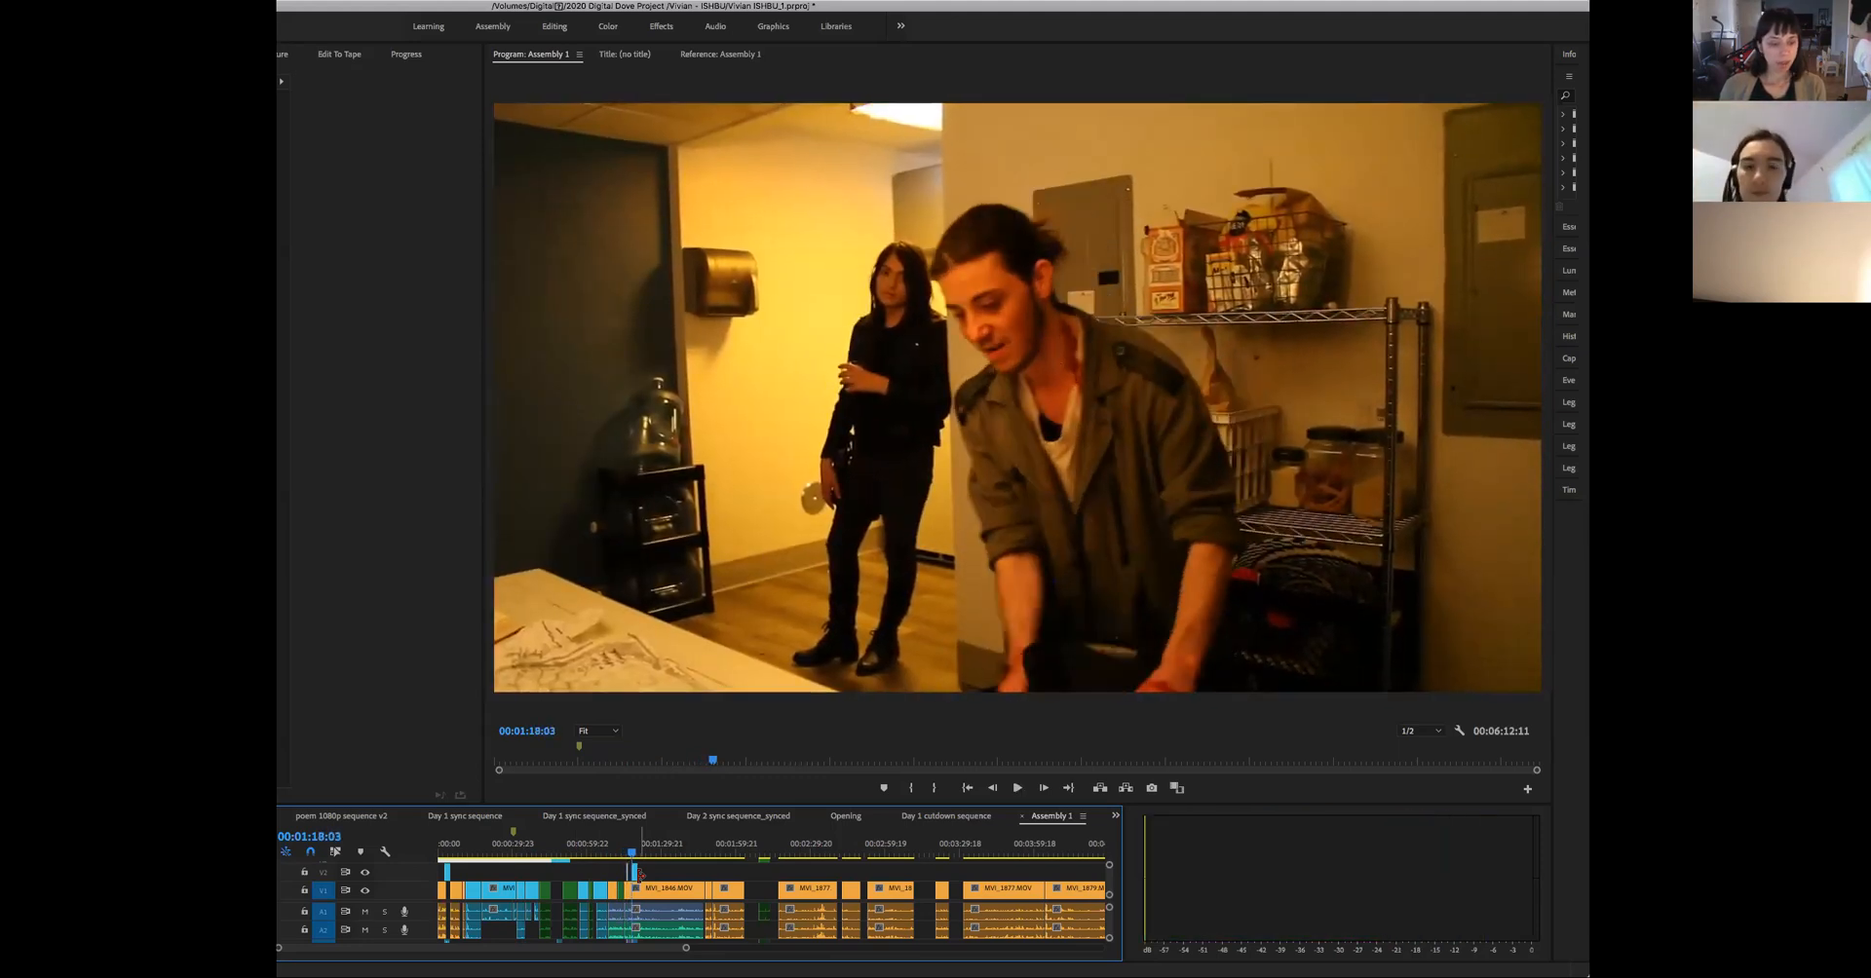
- Examine the insert shot of the weapons on the table around 00:01:16
left_click_drag(684, 949, 591, 949)
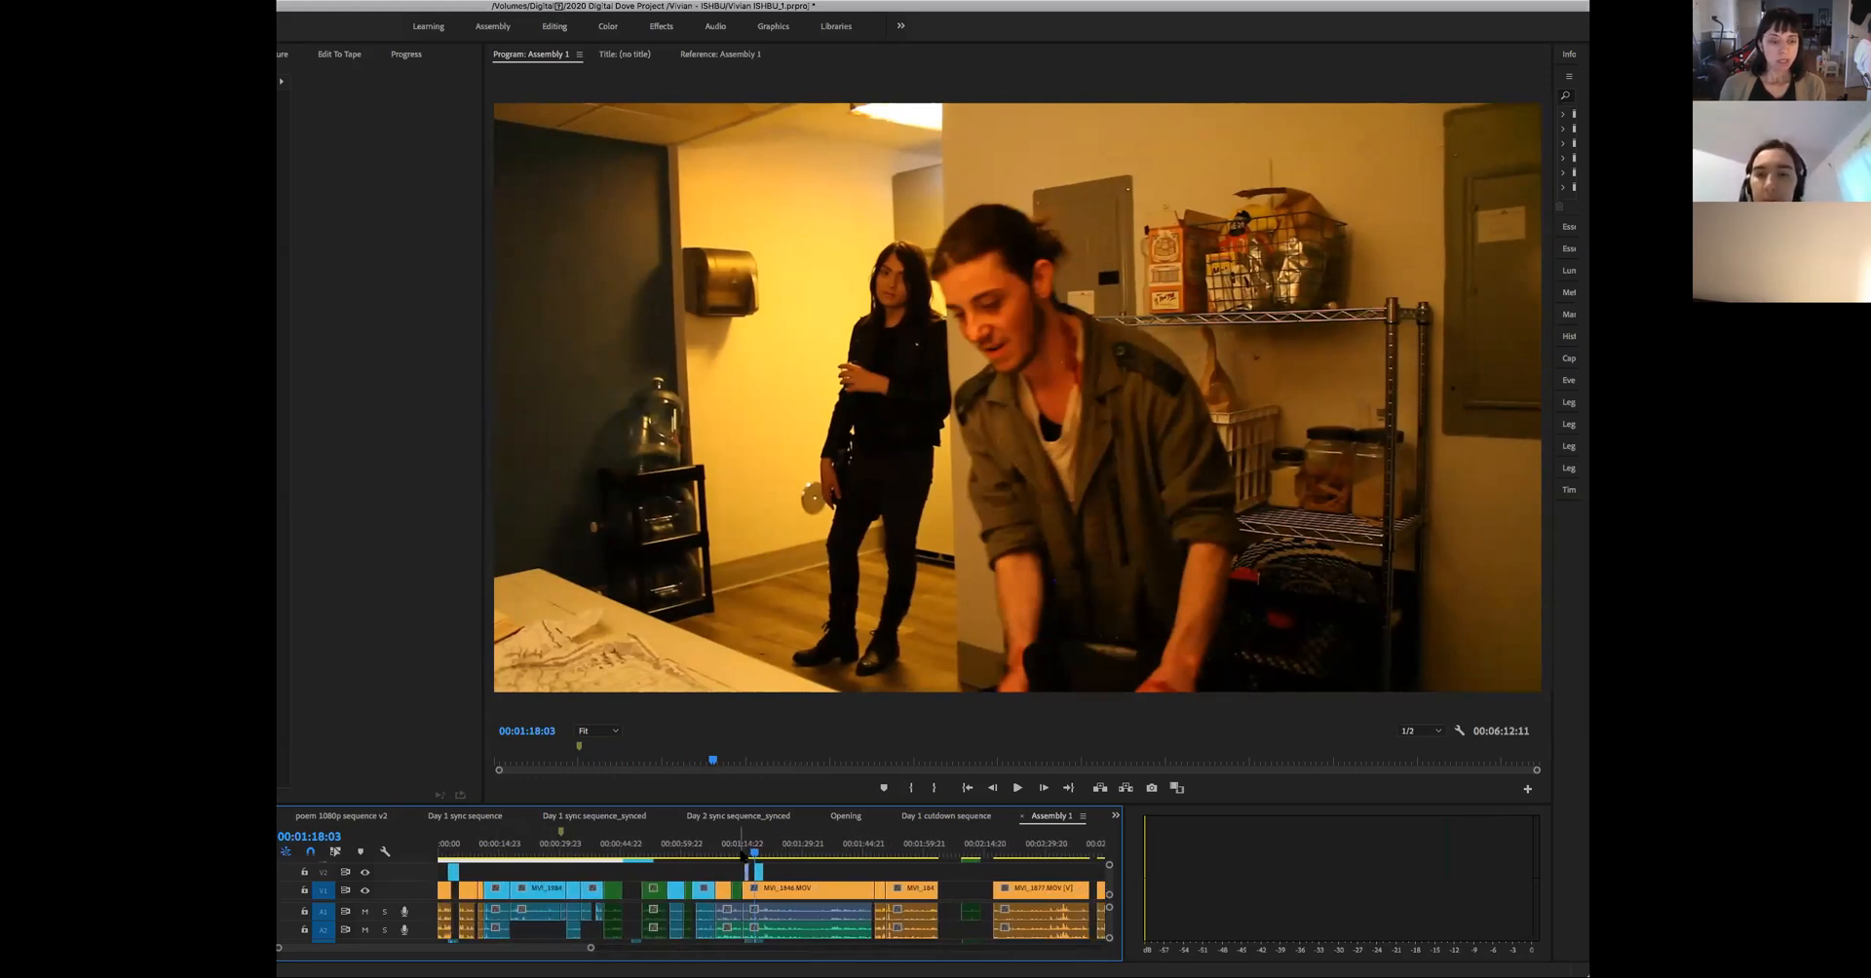
key("space")
left_click(743, 858)
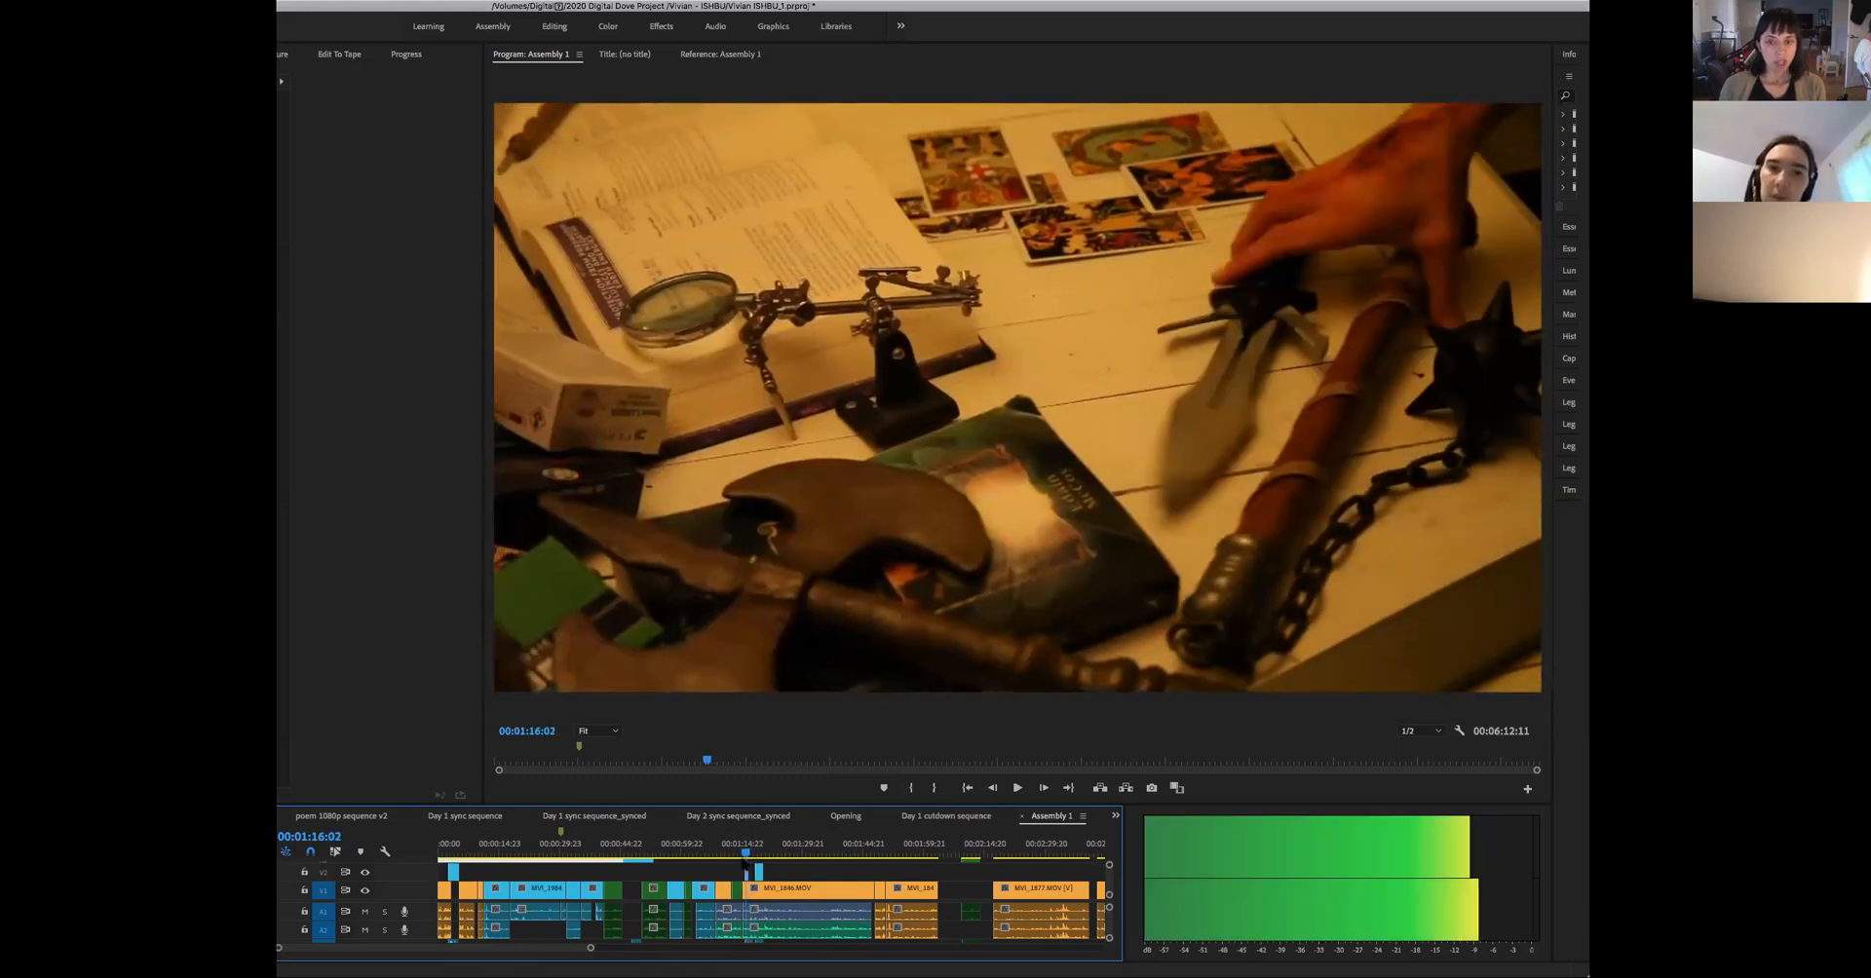
left_click_drag(744, 860, 746, 860)
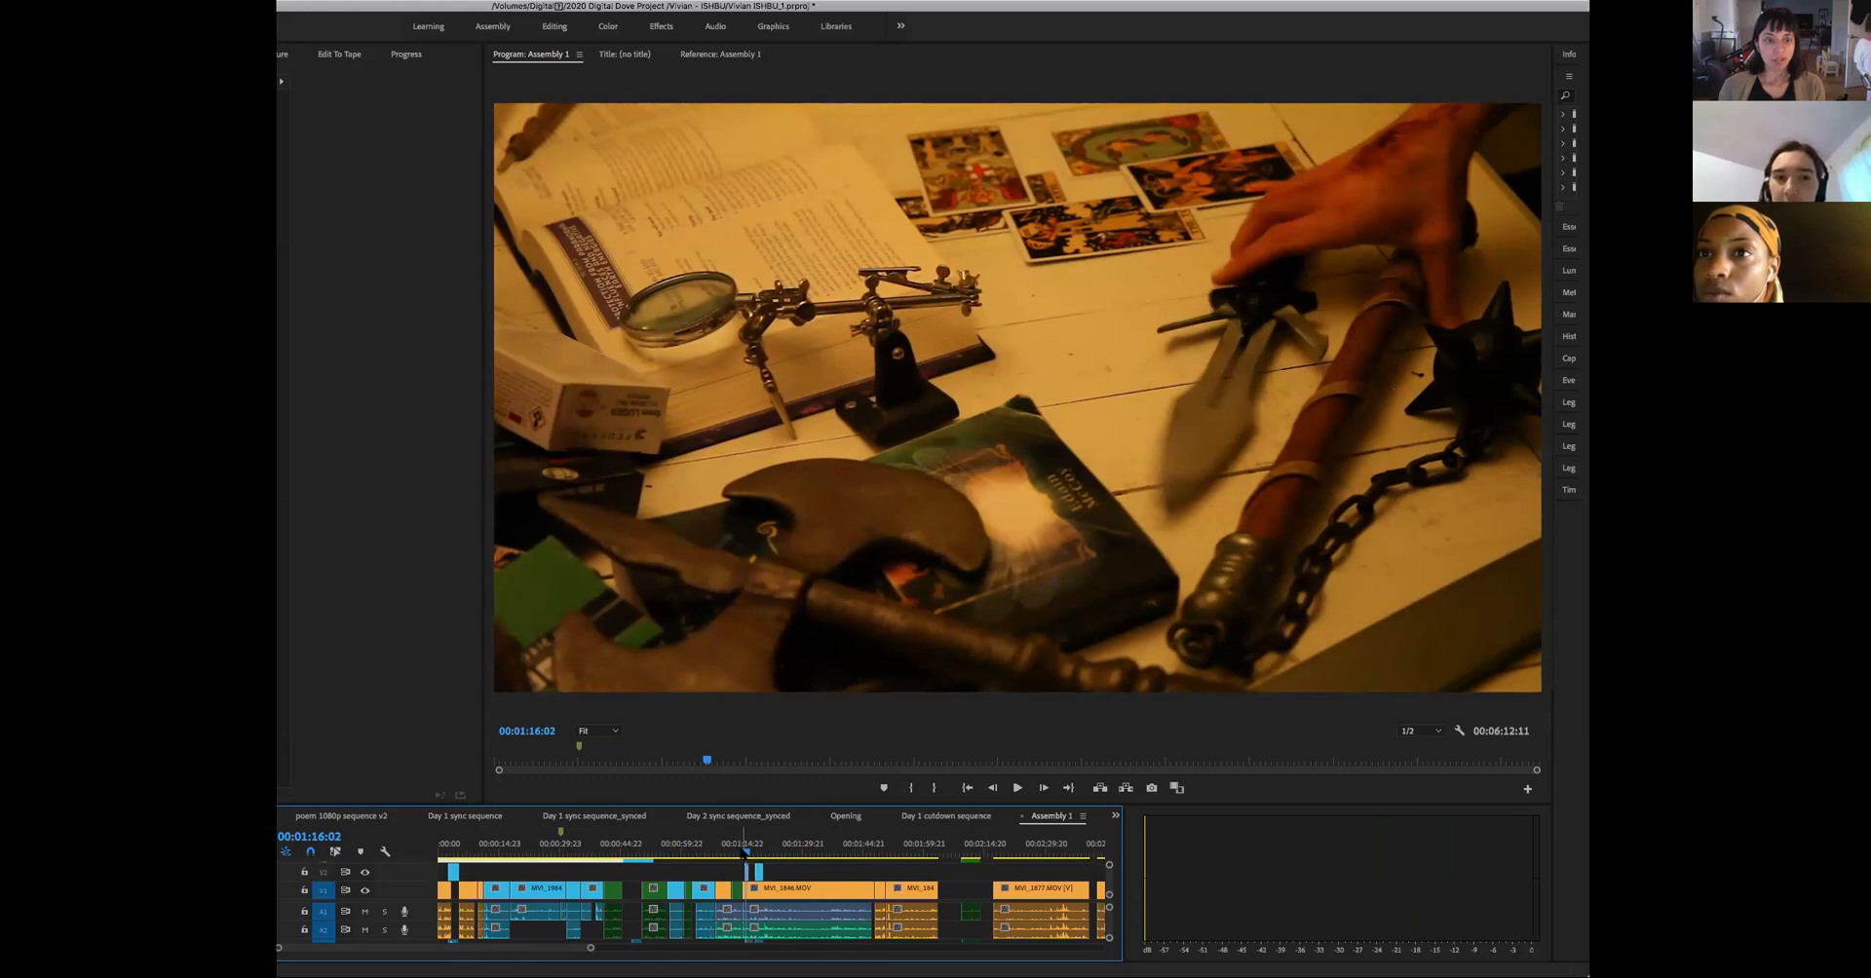
left_click_drag(744, 854, 742, 693)
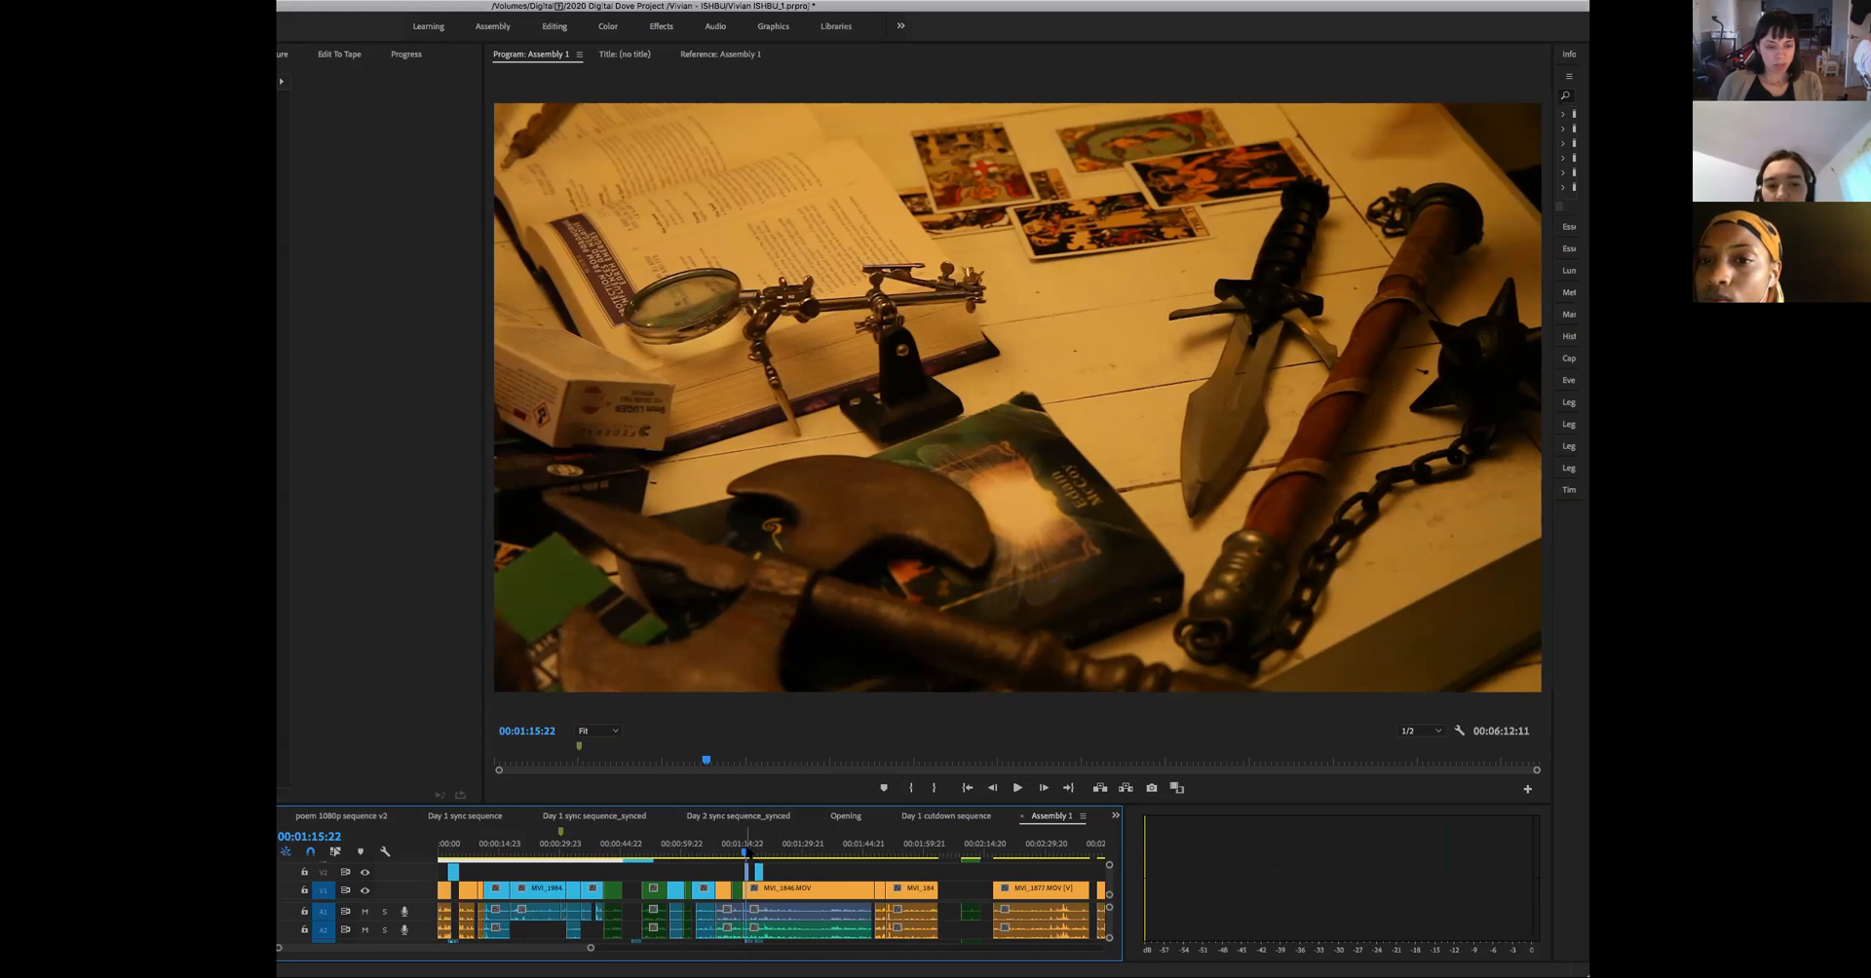
key("space")
- Examine and replay the cut between the two wide shots of the man leaving through the door, around 00:01:47
left_click_drag(761, 862, 864, 891)
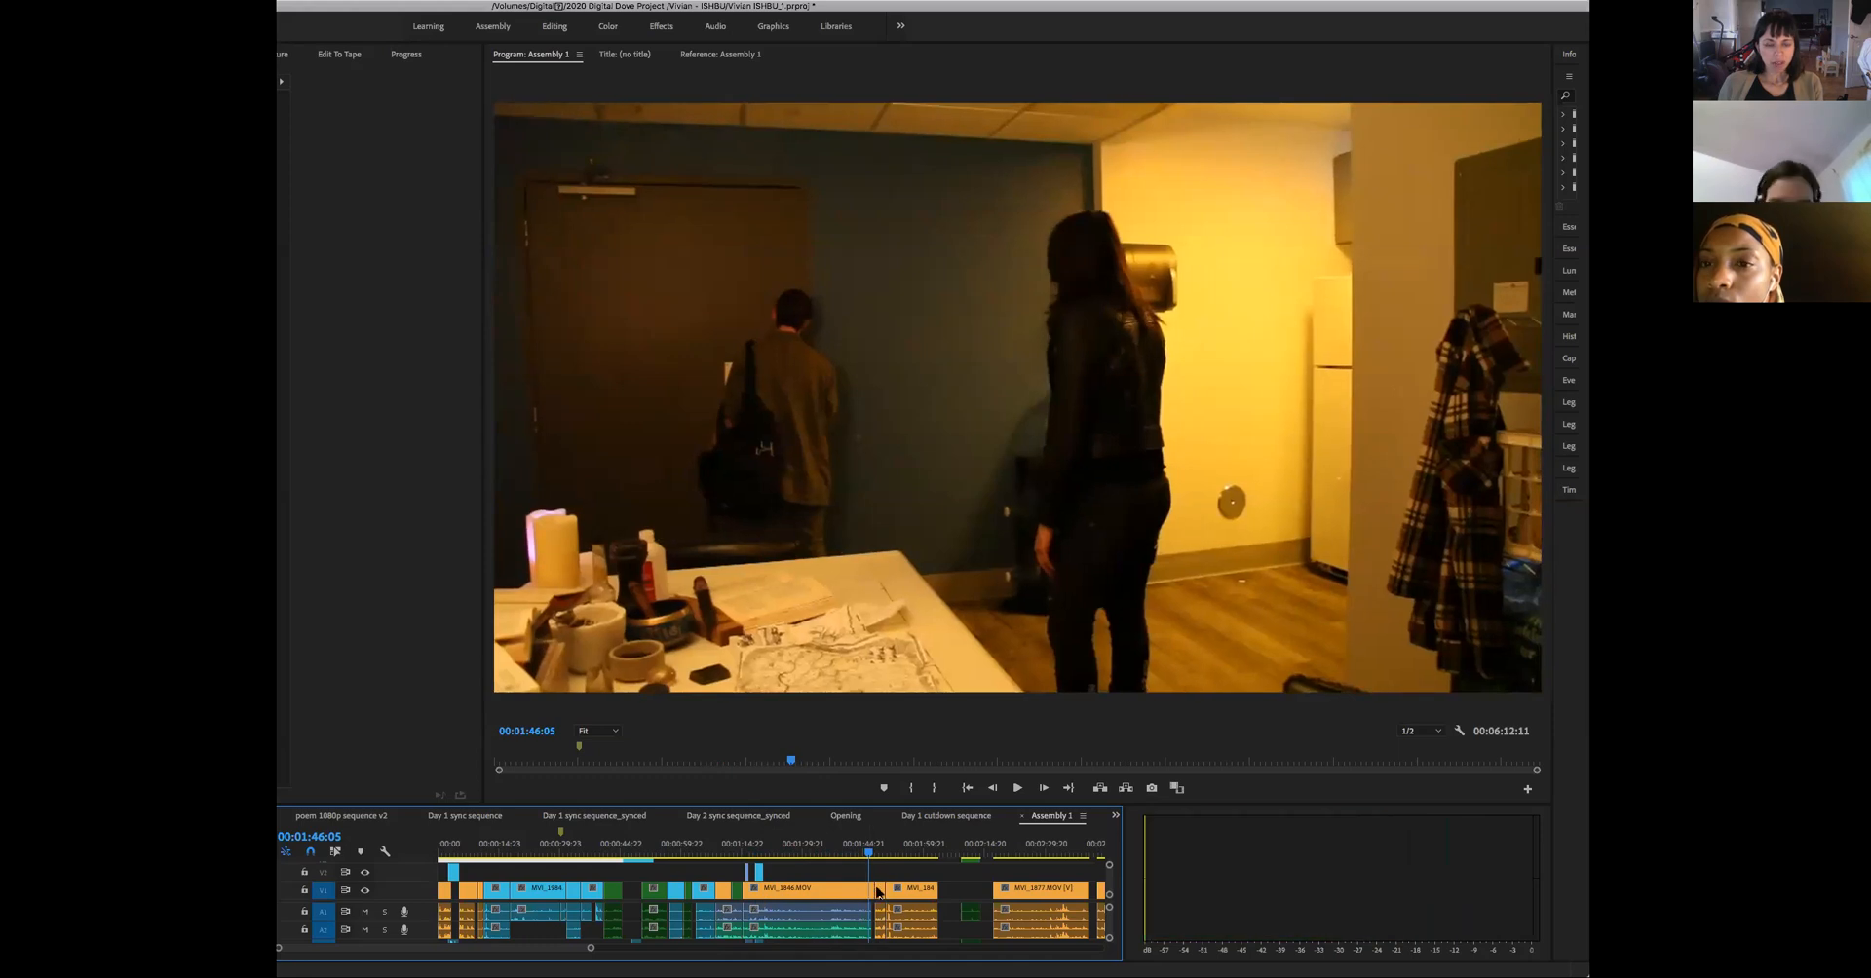
left_click(862, 855)
key("space")
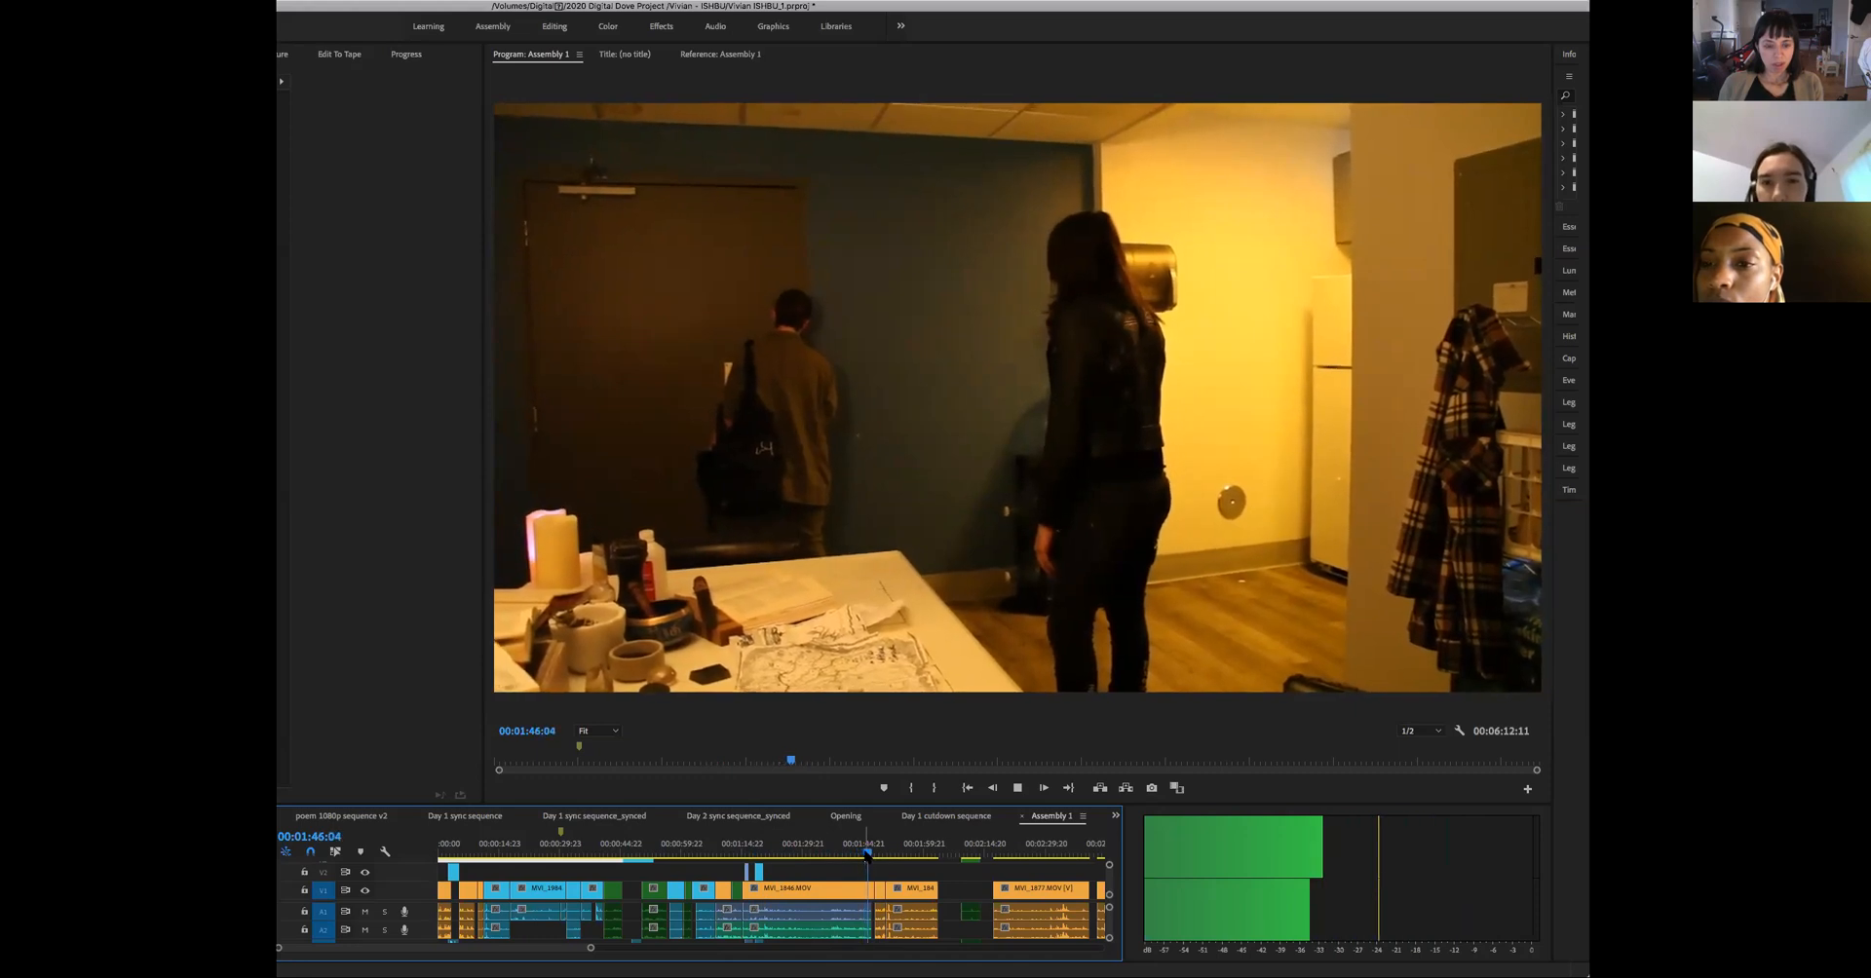
key("space")
left_click_drag(876, 857, 875, 862)
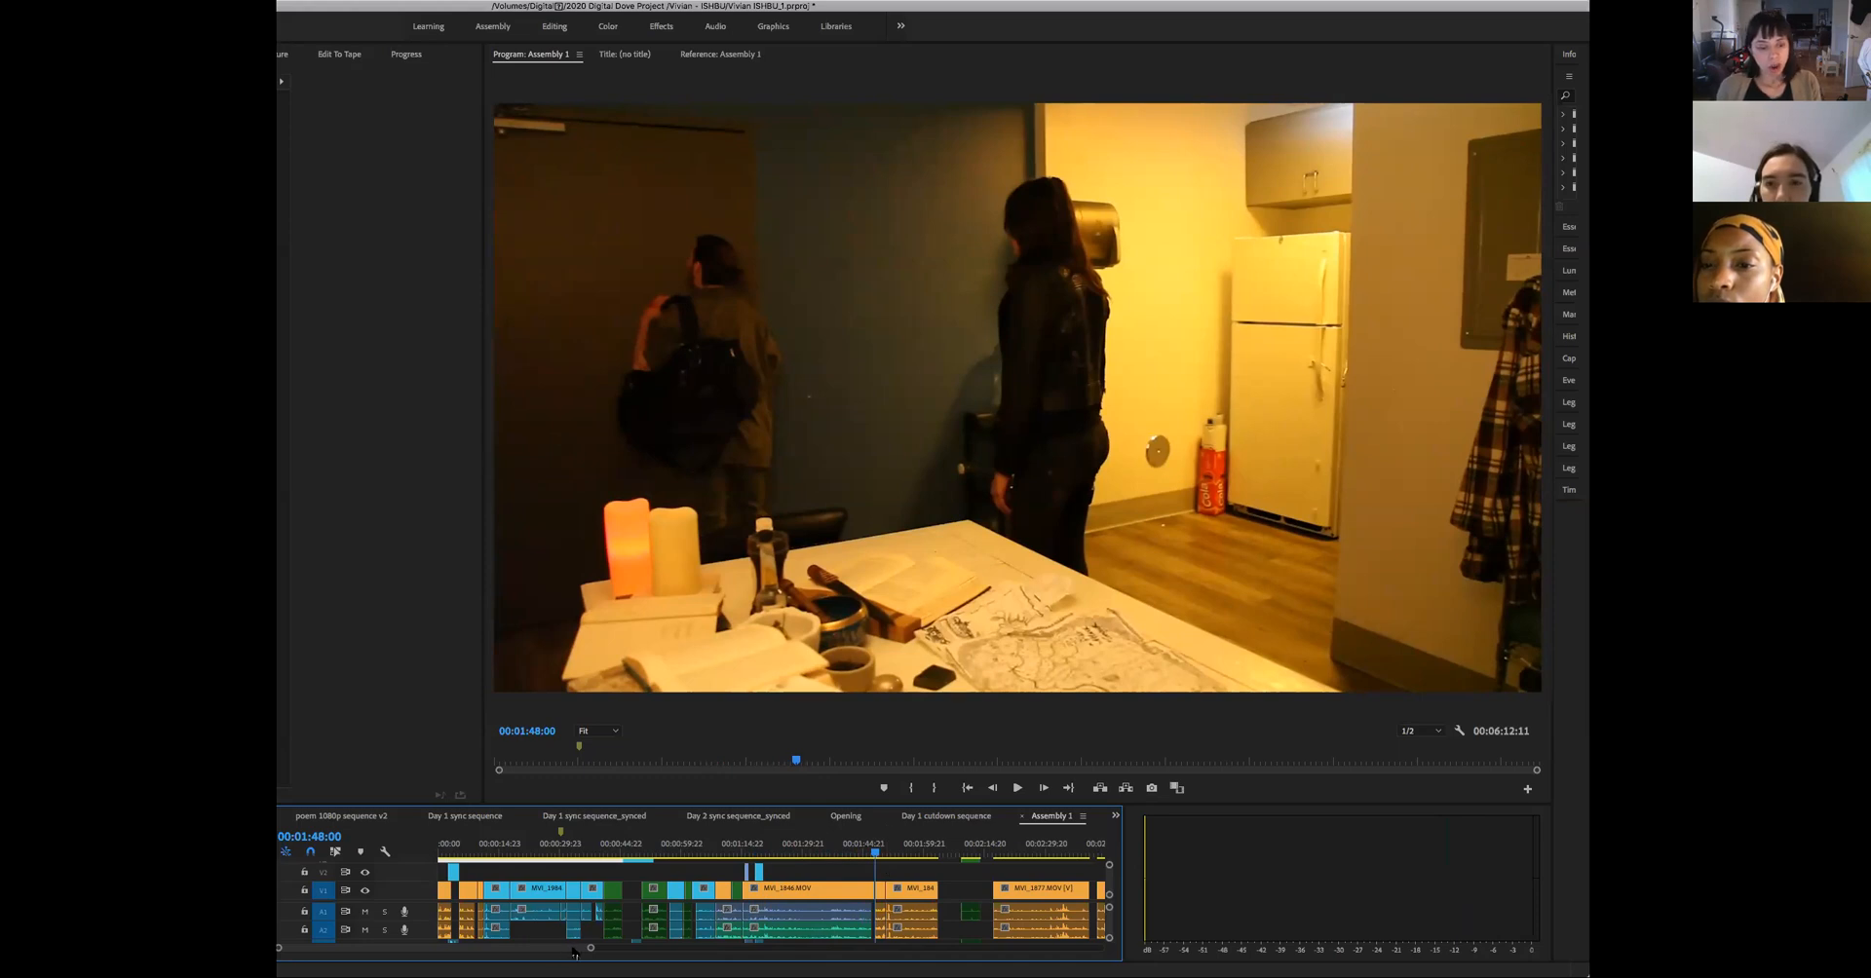
key("equal")
left_click_drag(757, 912, 767, 913)
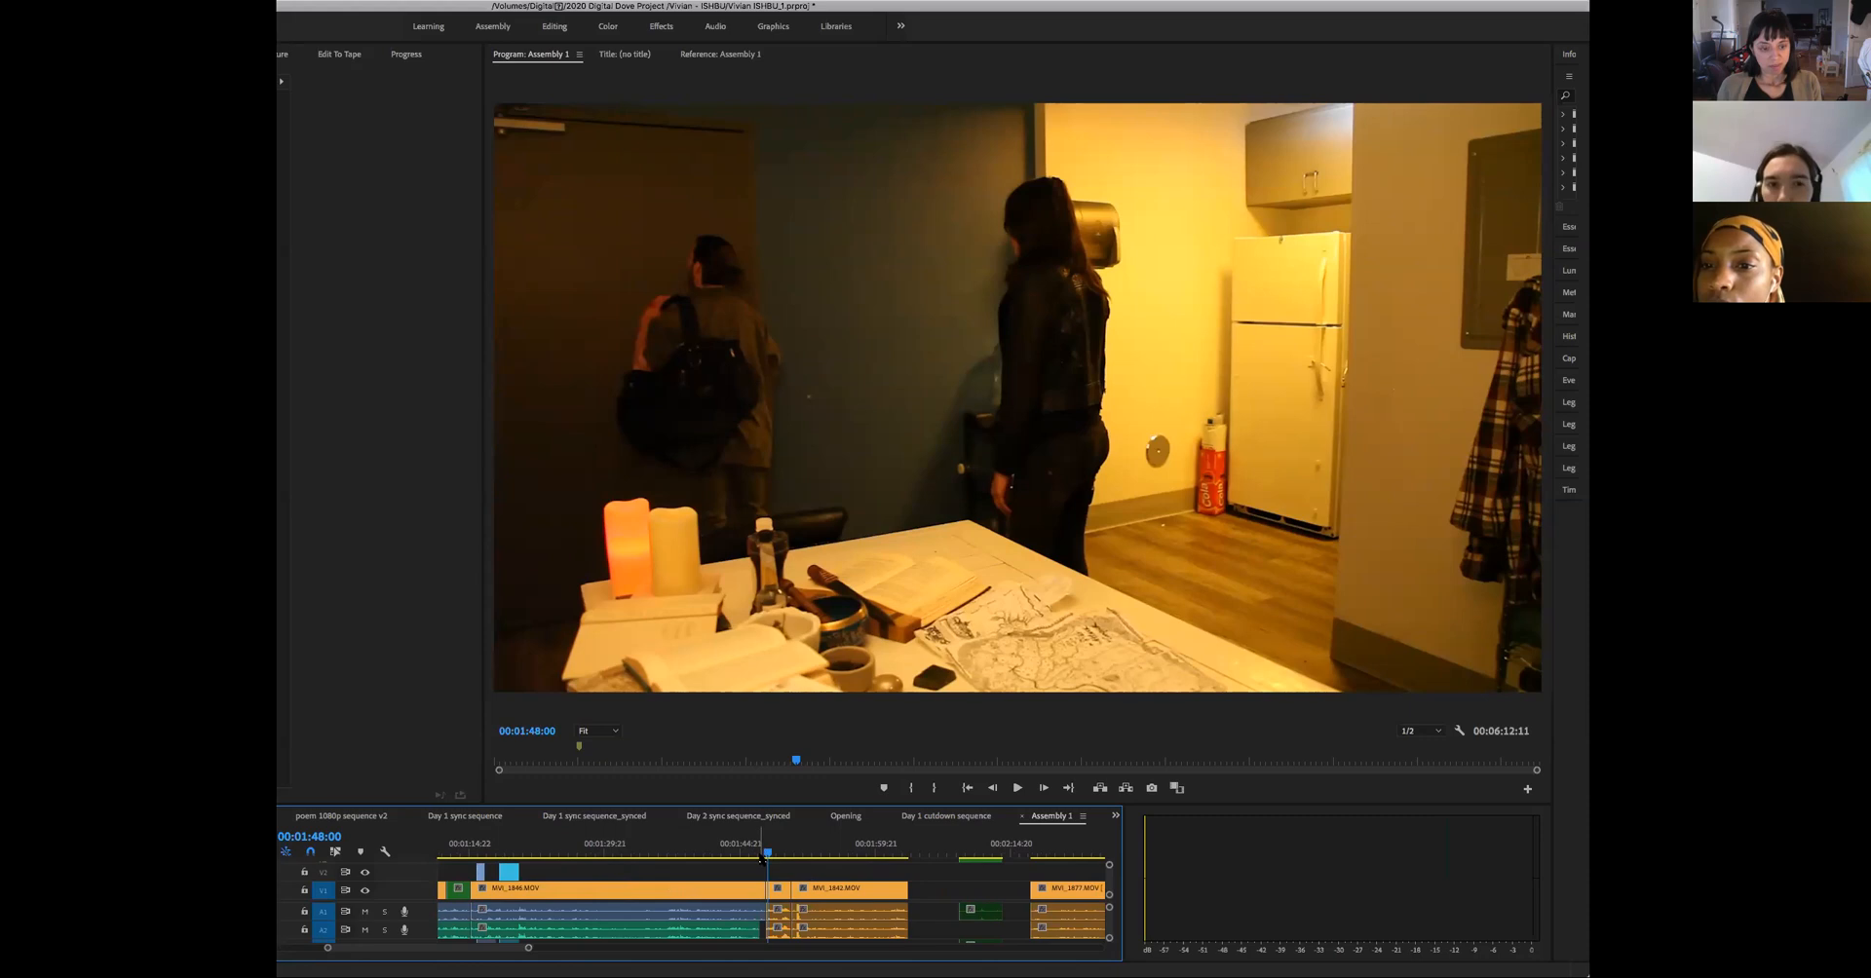
left_click(761, 855)
key("space")
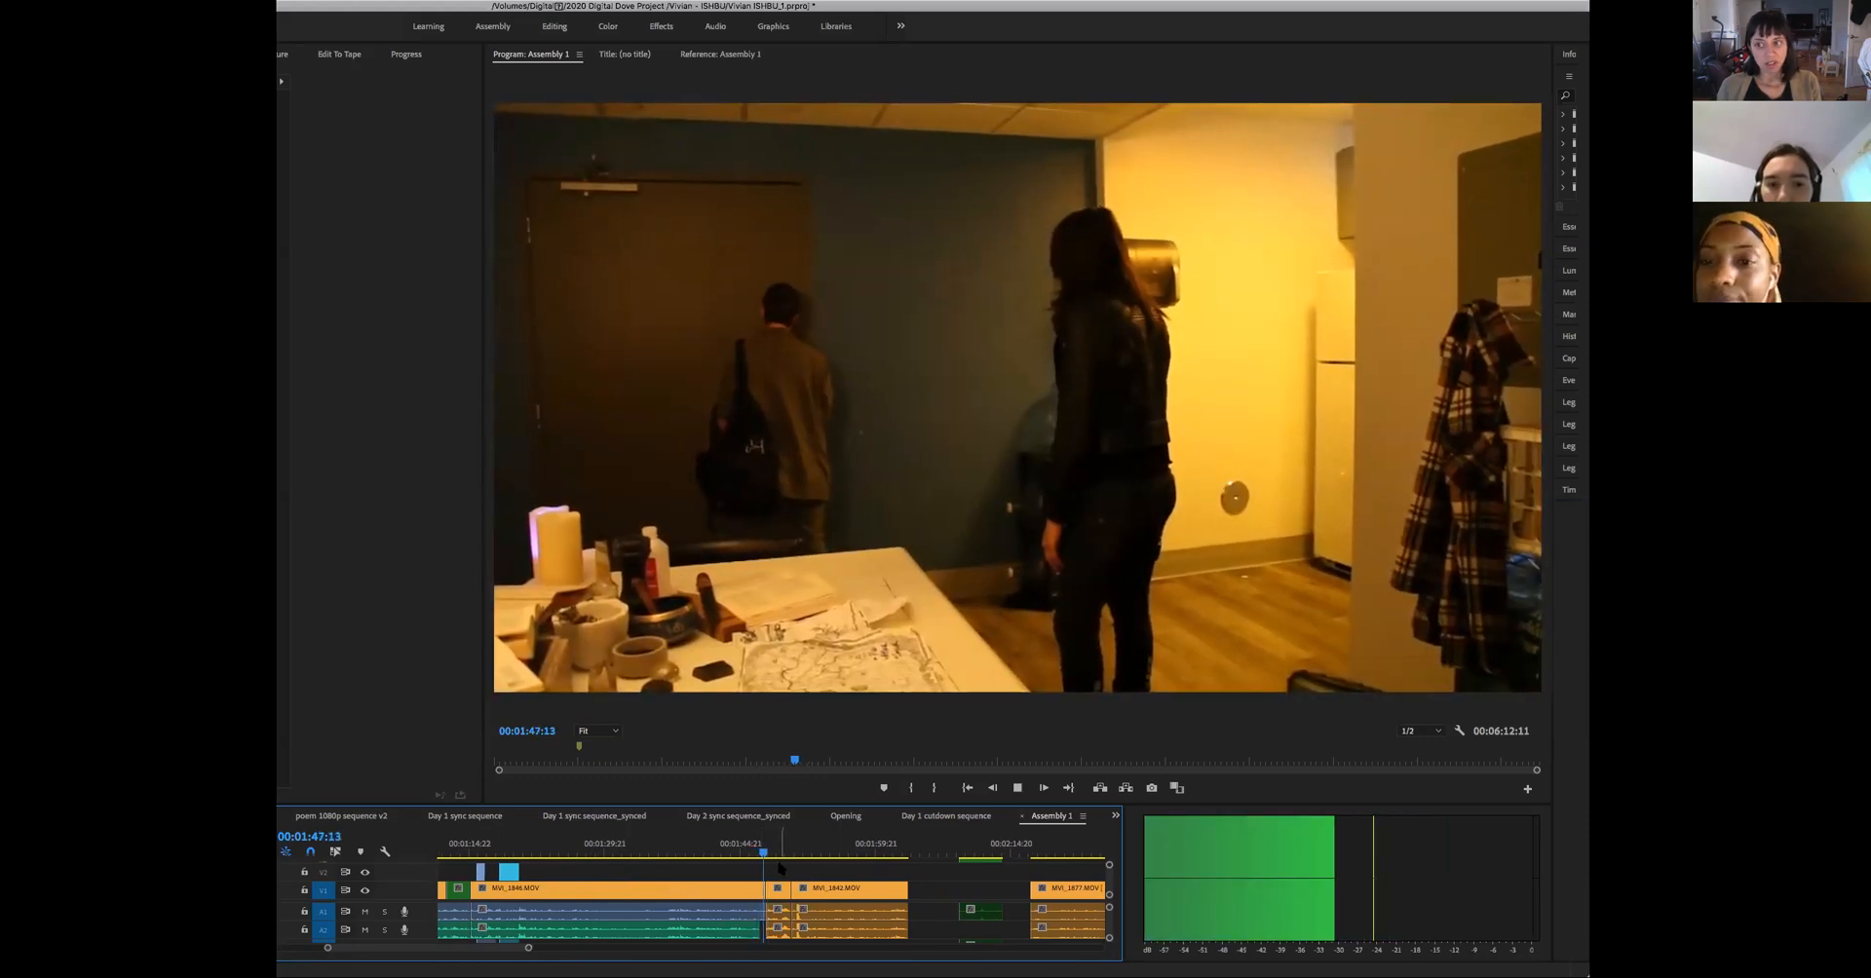
key("space")
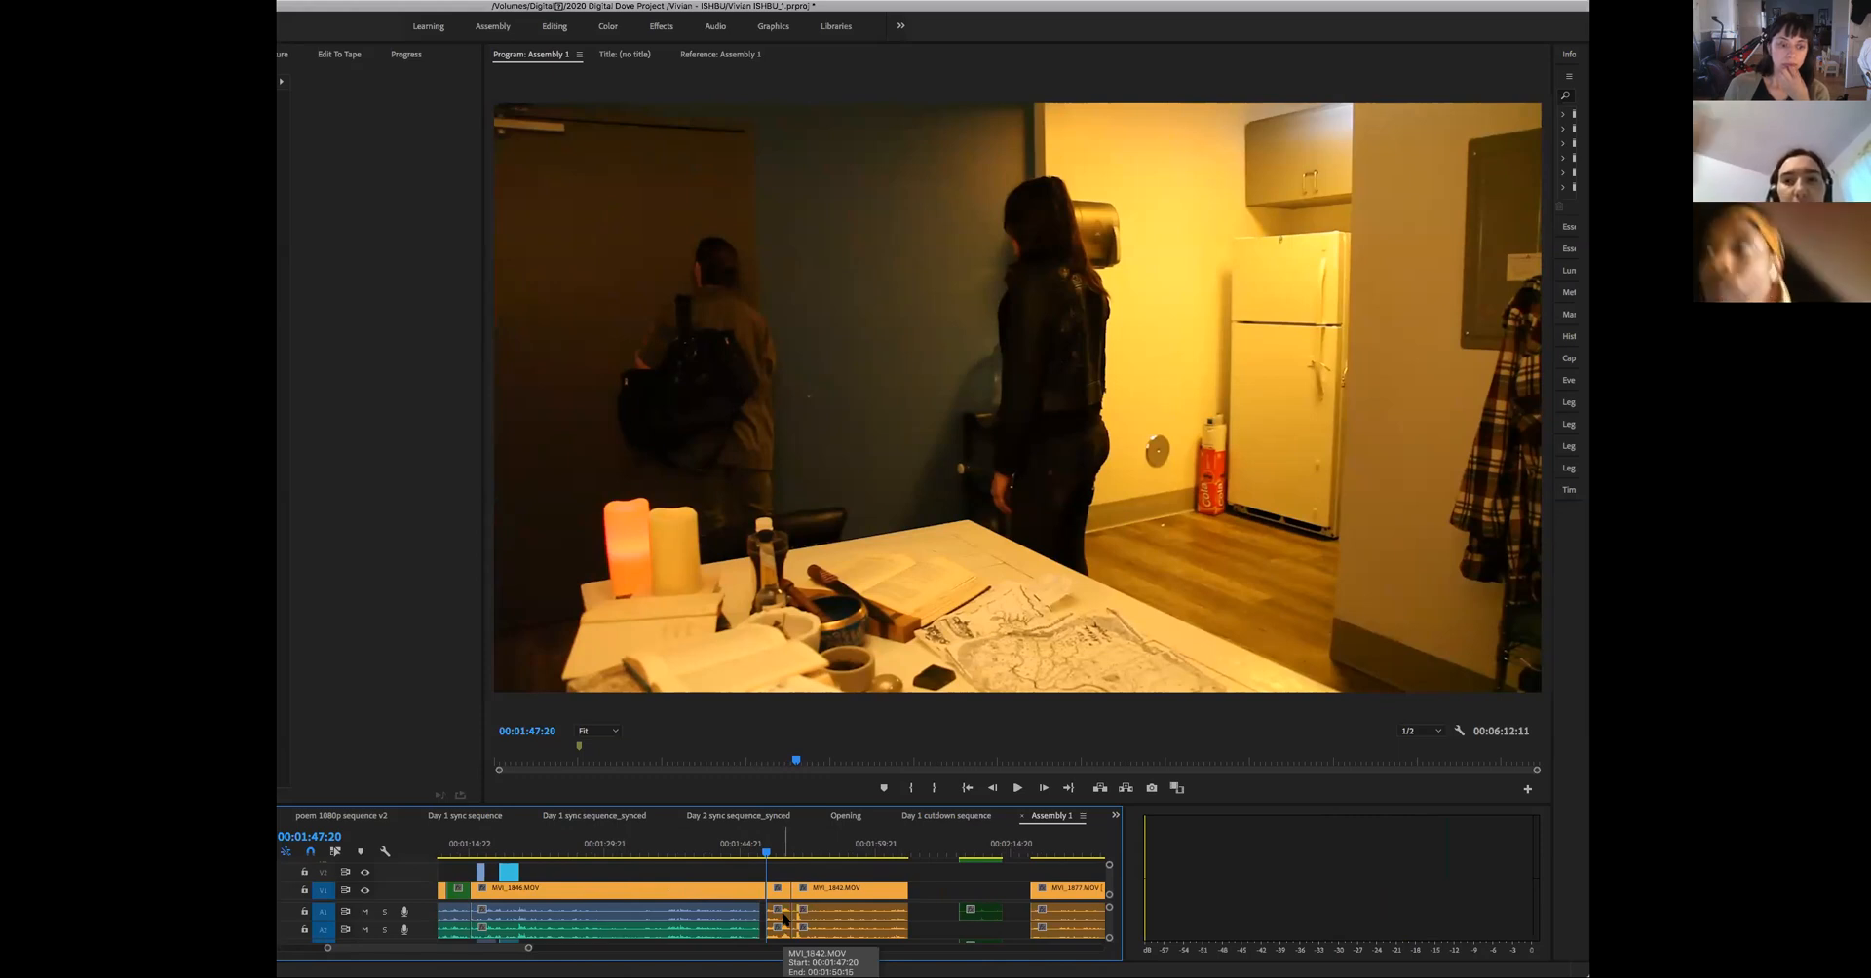
left_click_drag(529, 952, 701, 950)
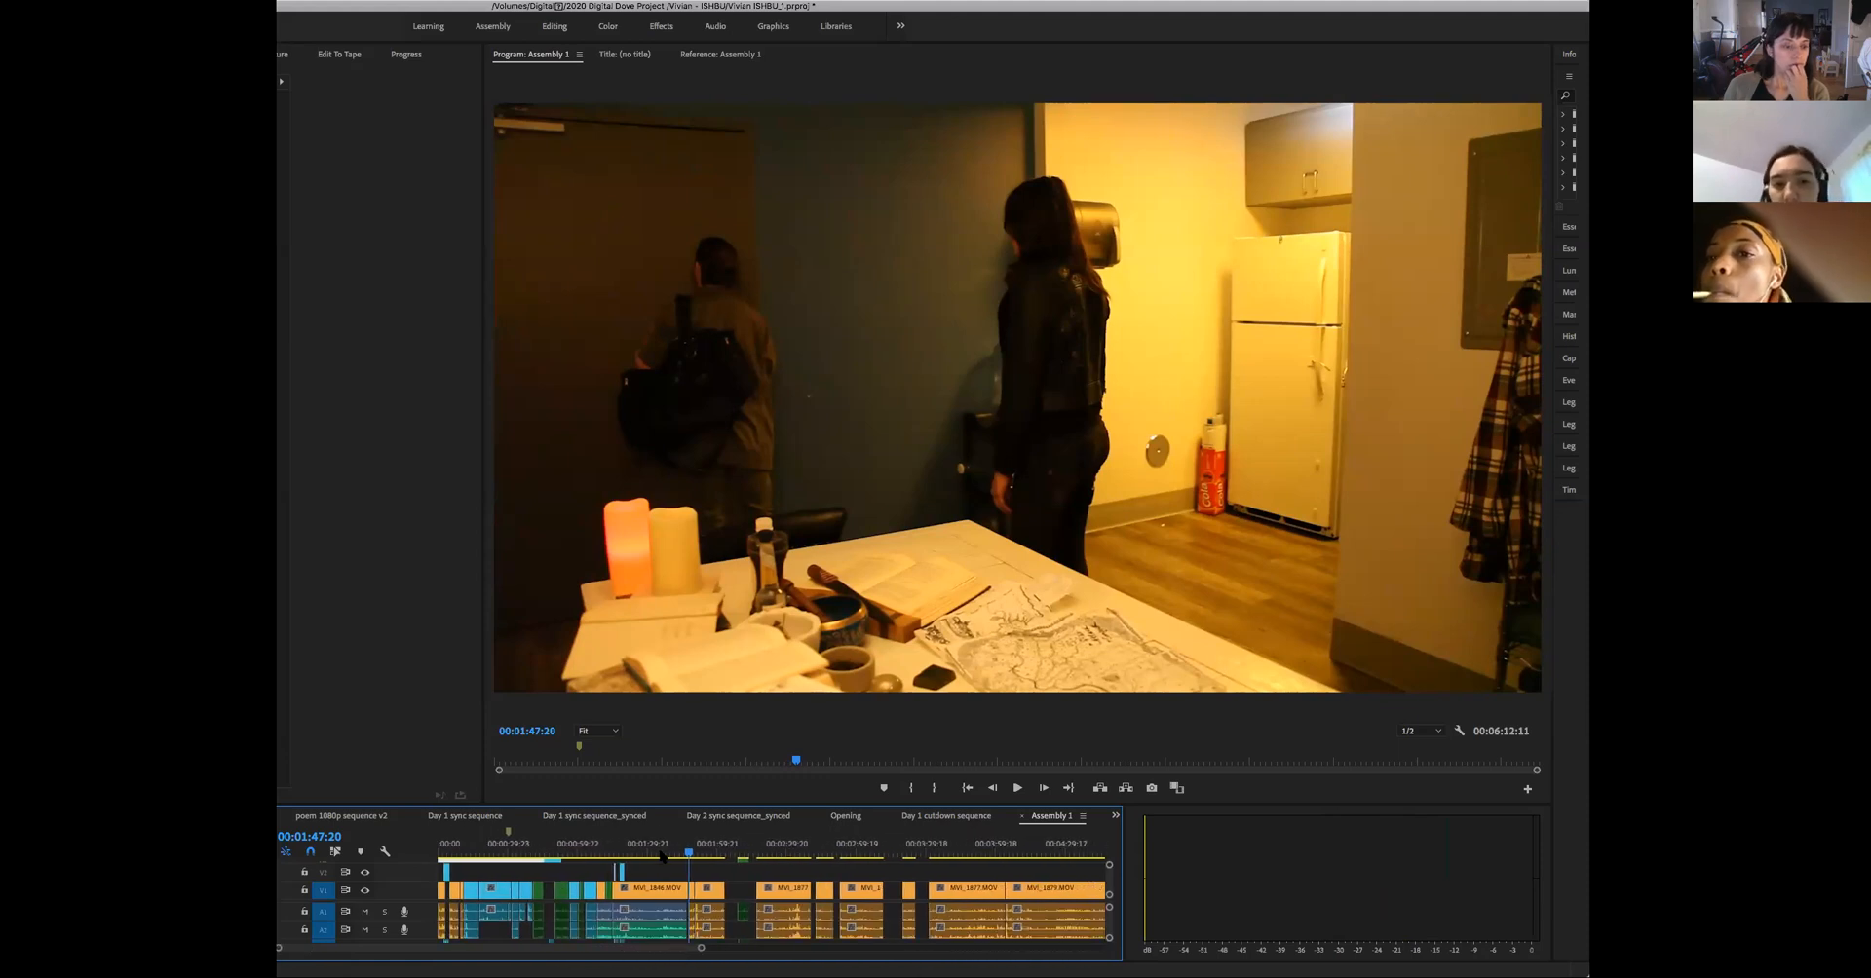
- Check the two-person shot around 00:01:34 and return to the opening wide shot at 00:00:00:00
left_click_drag(689, 854, 656, 863)
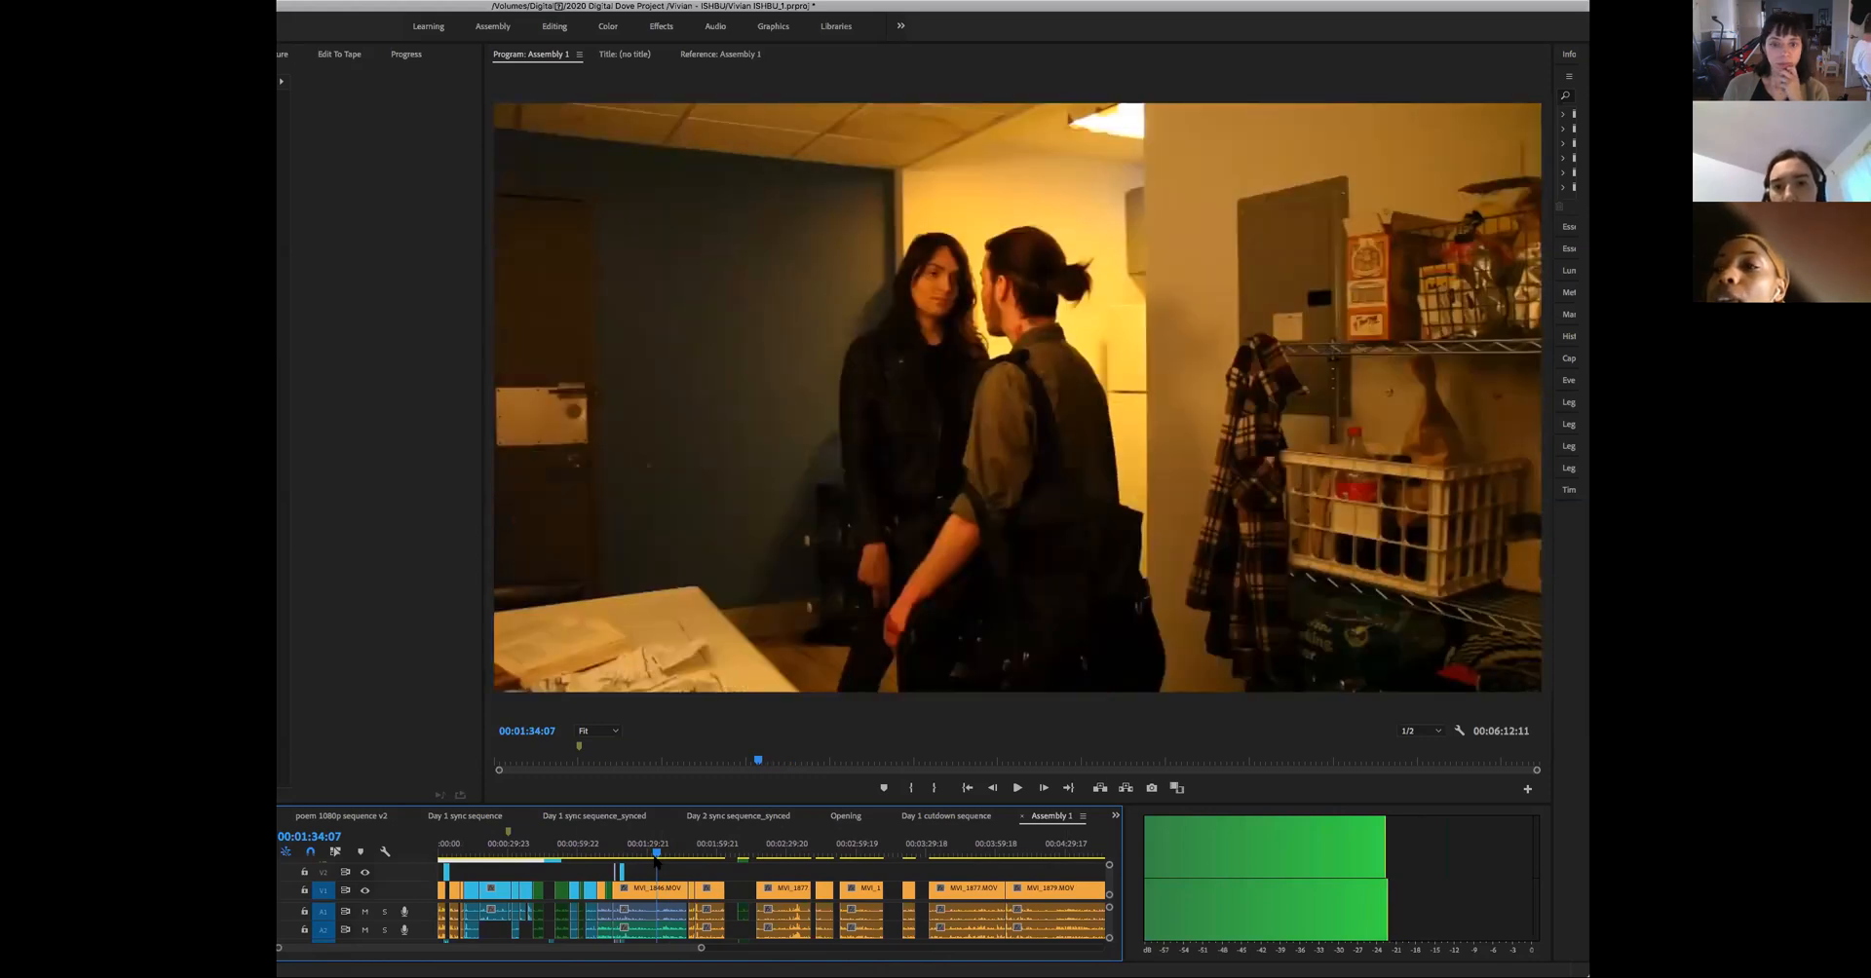
left_click_drag(655, 862, 365, 877)
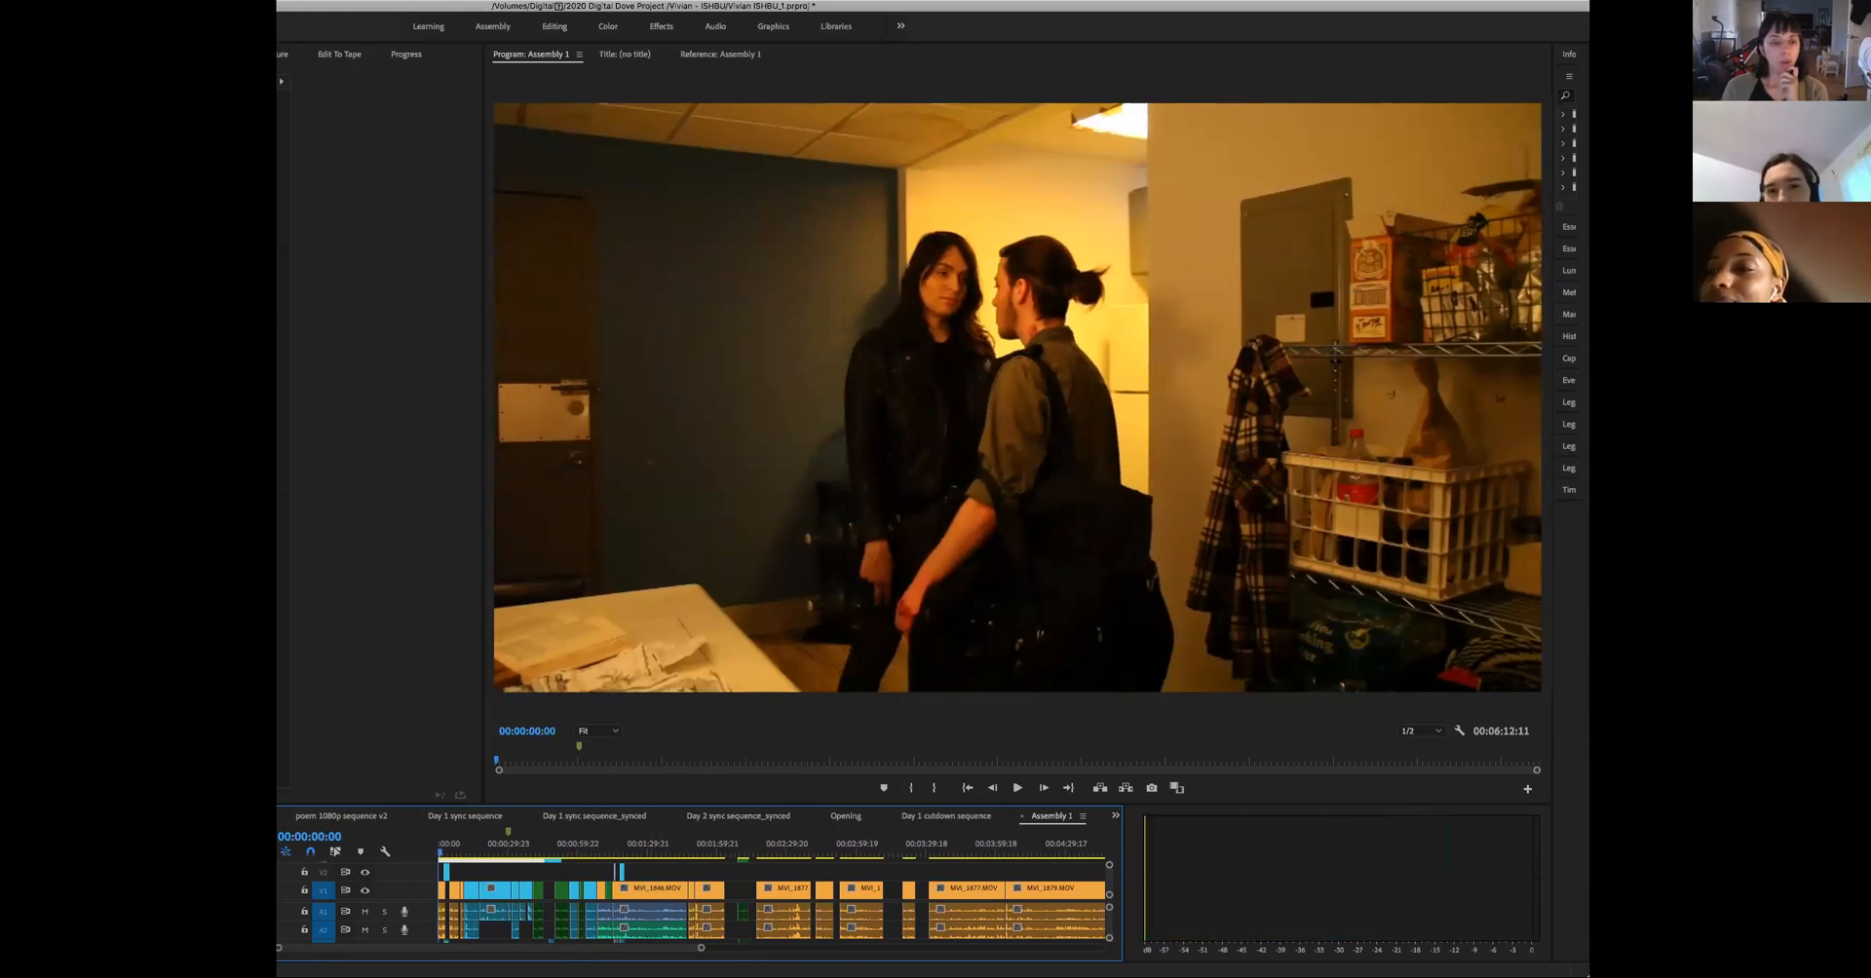
left_click_drag(706, 951, 470, 948)
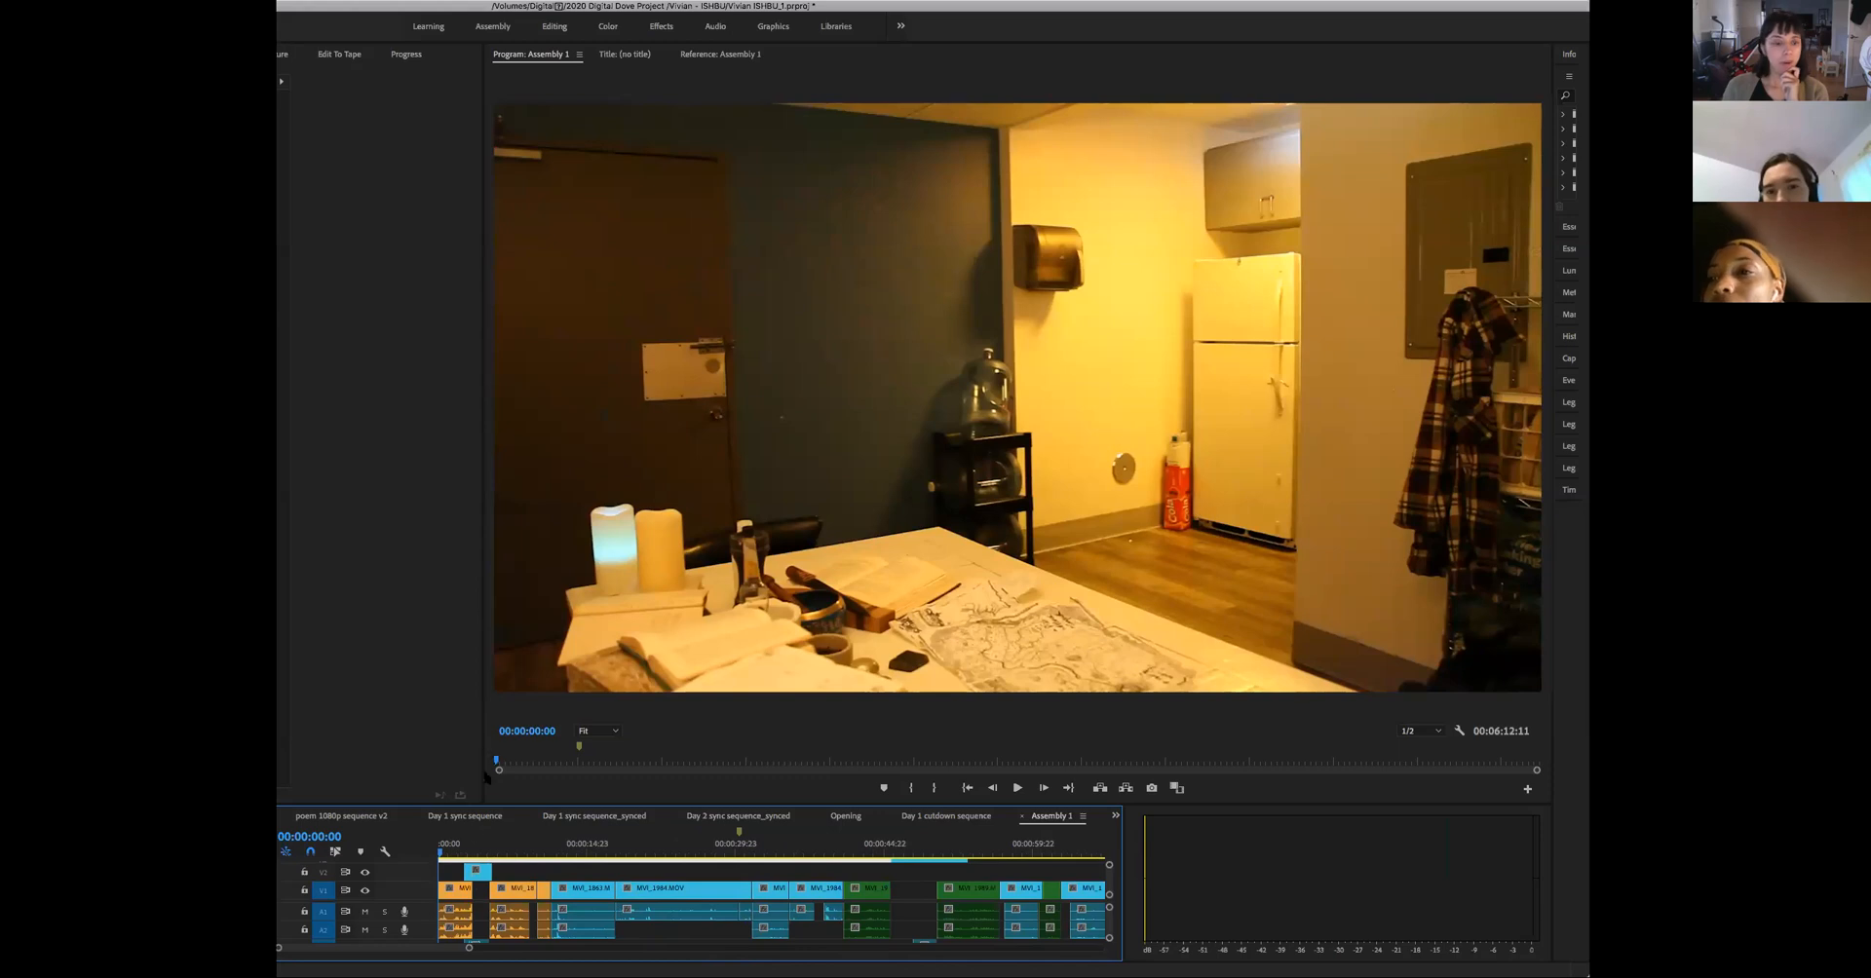
key("space")
- Try extending the first V2 clip back to the beginning of the sequence and play the opening with it
mouse_move(450, 855)
left_mouse_down()
mouse_move(709, 885)
mouse_move(430, 904)
mouse_move(467, 869)
mouse_move(439, 872)
left_mouse_up()
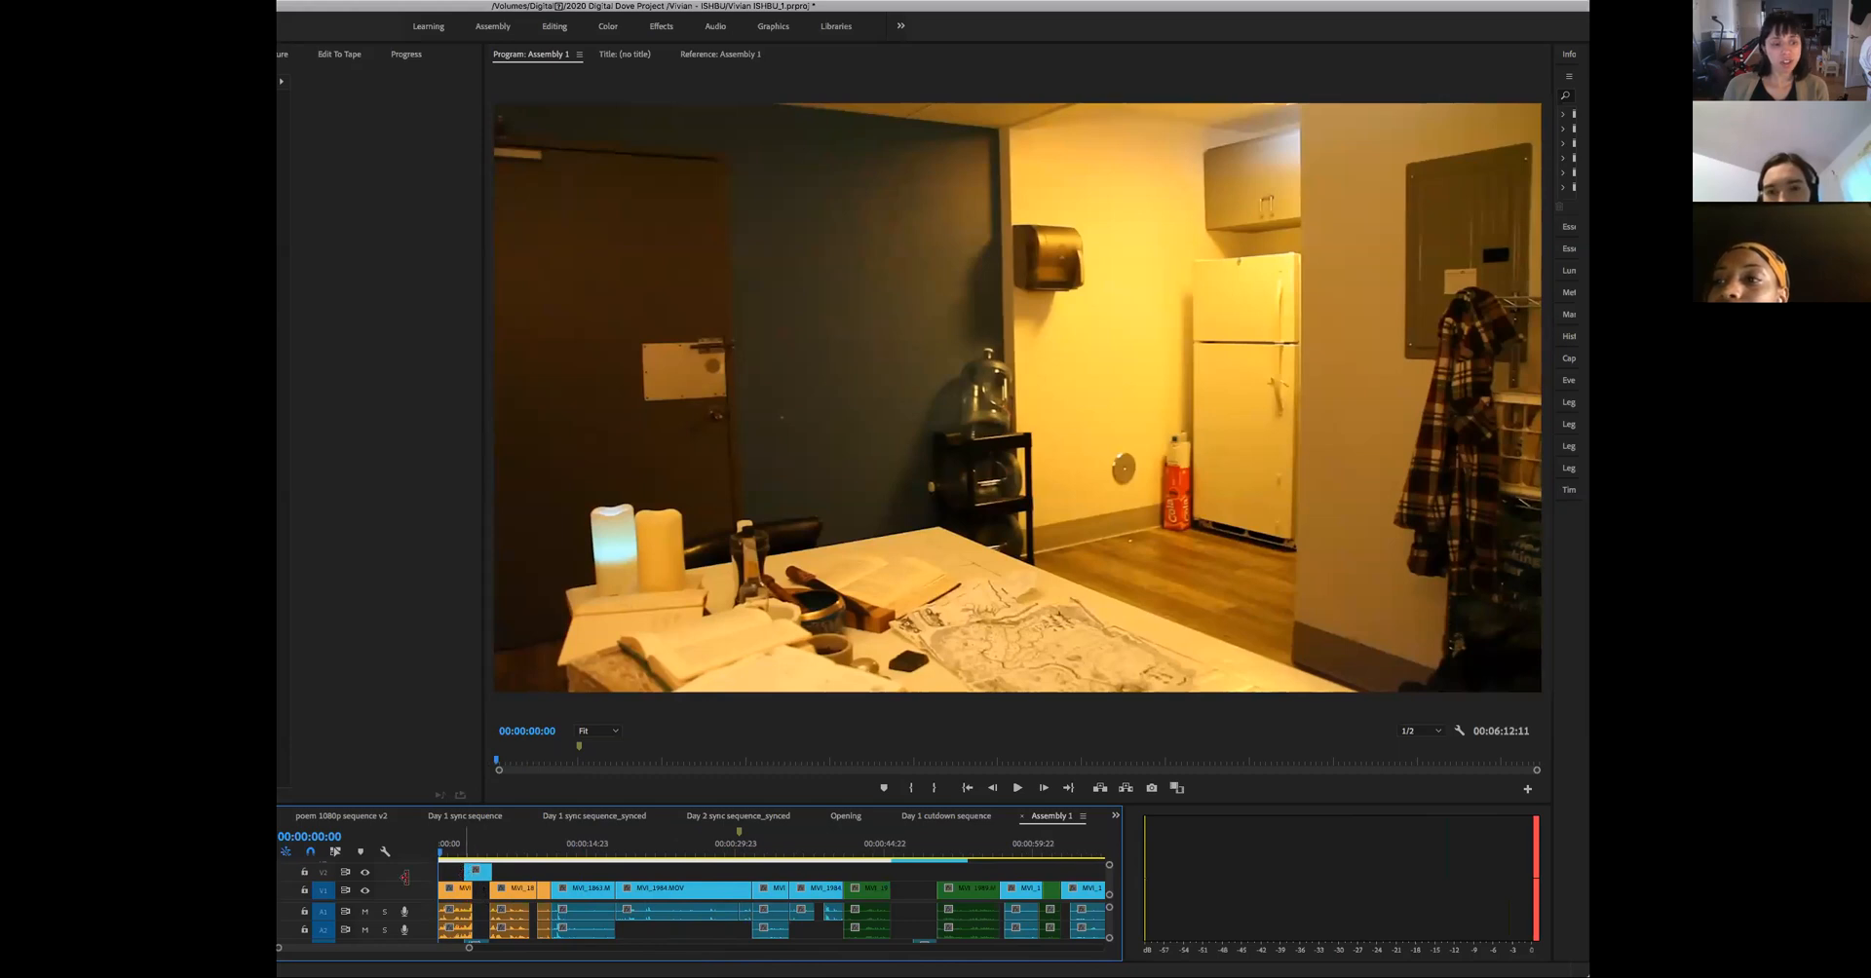
key("space")
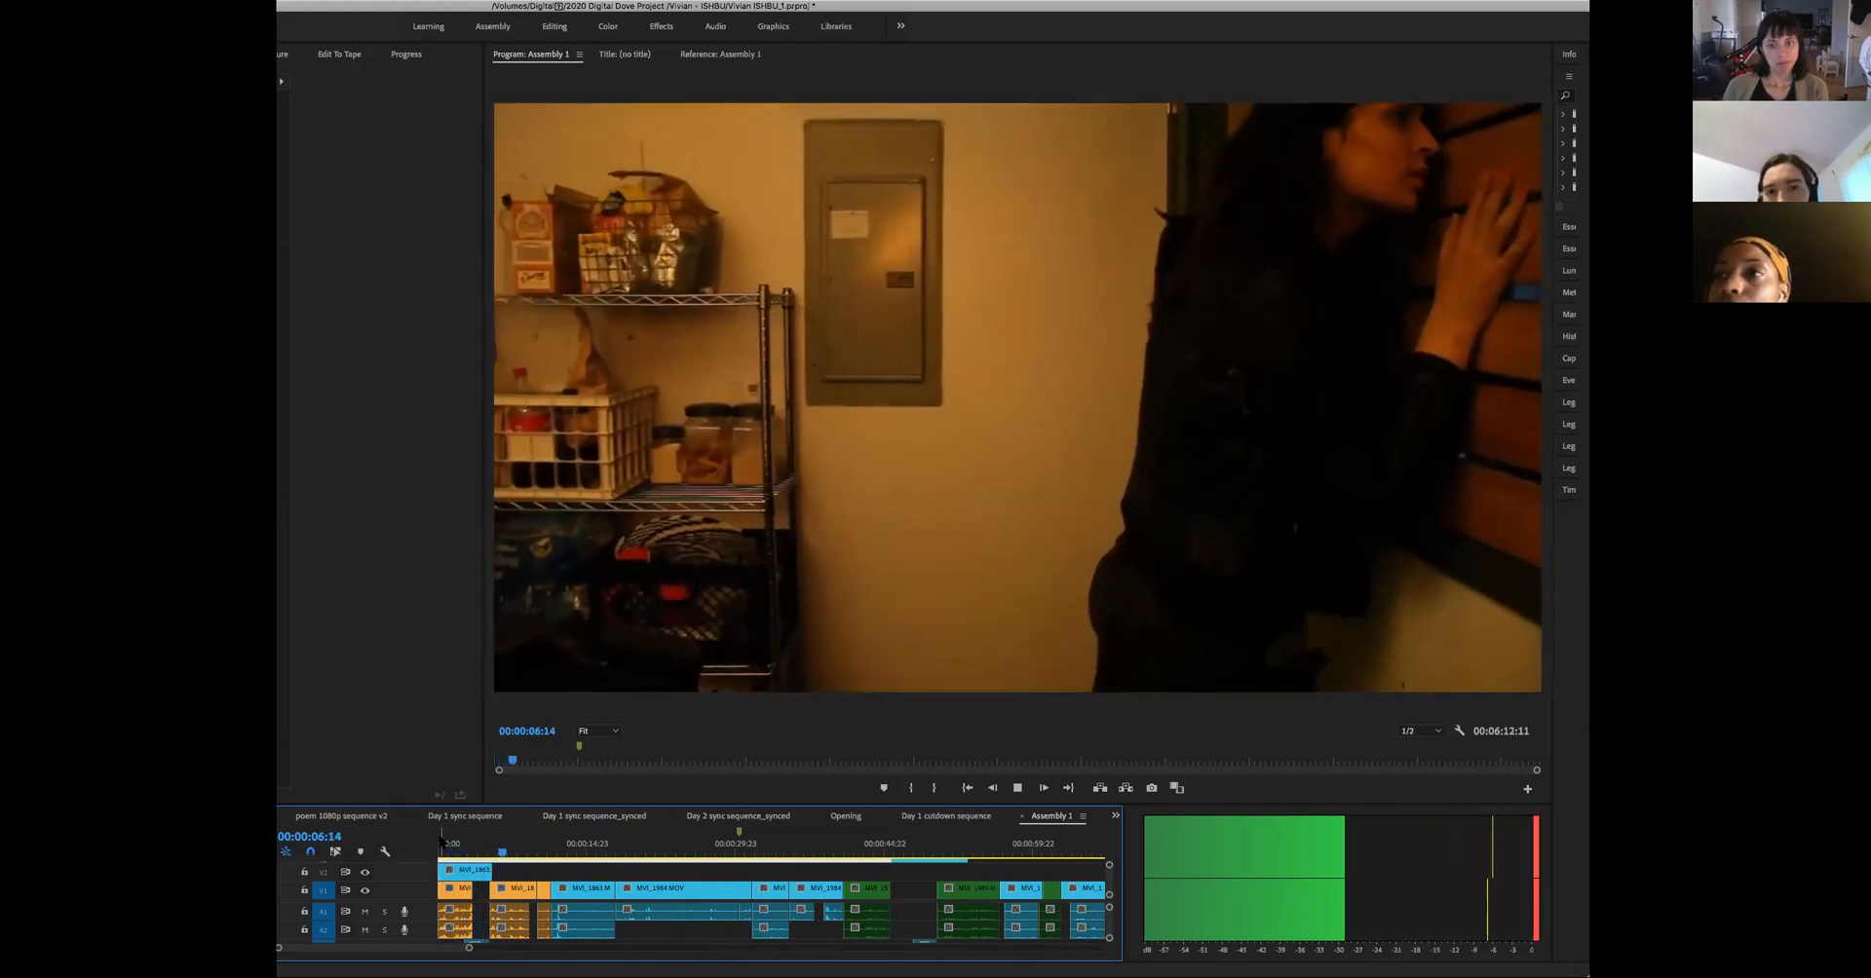
key("space")
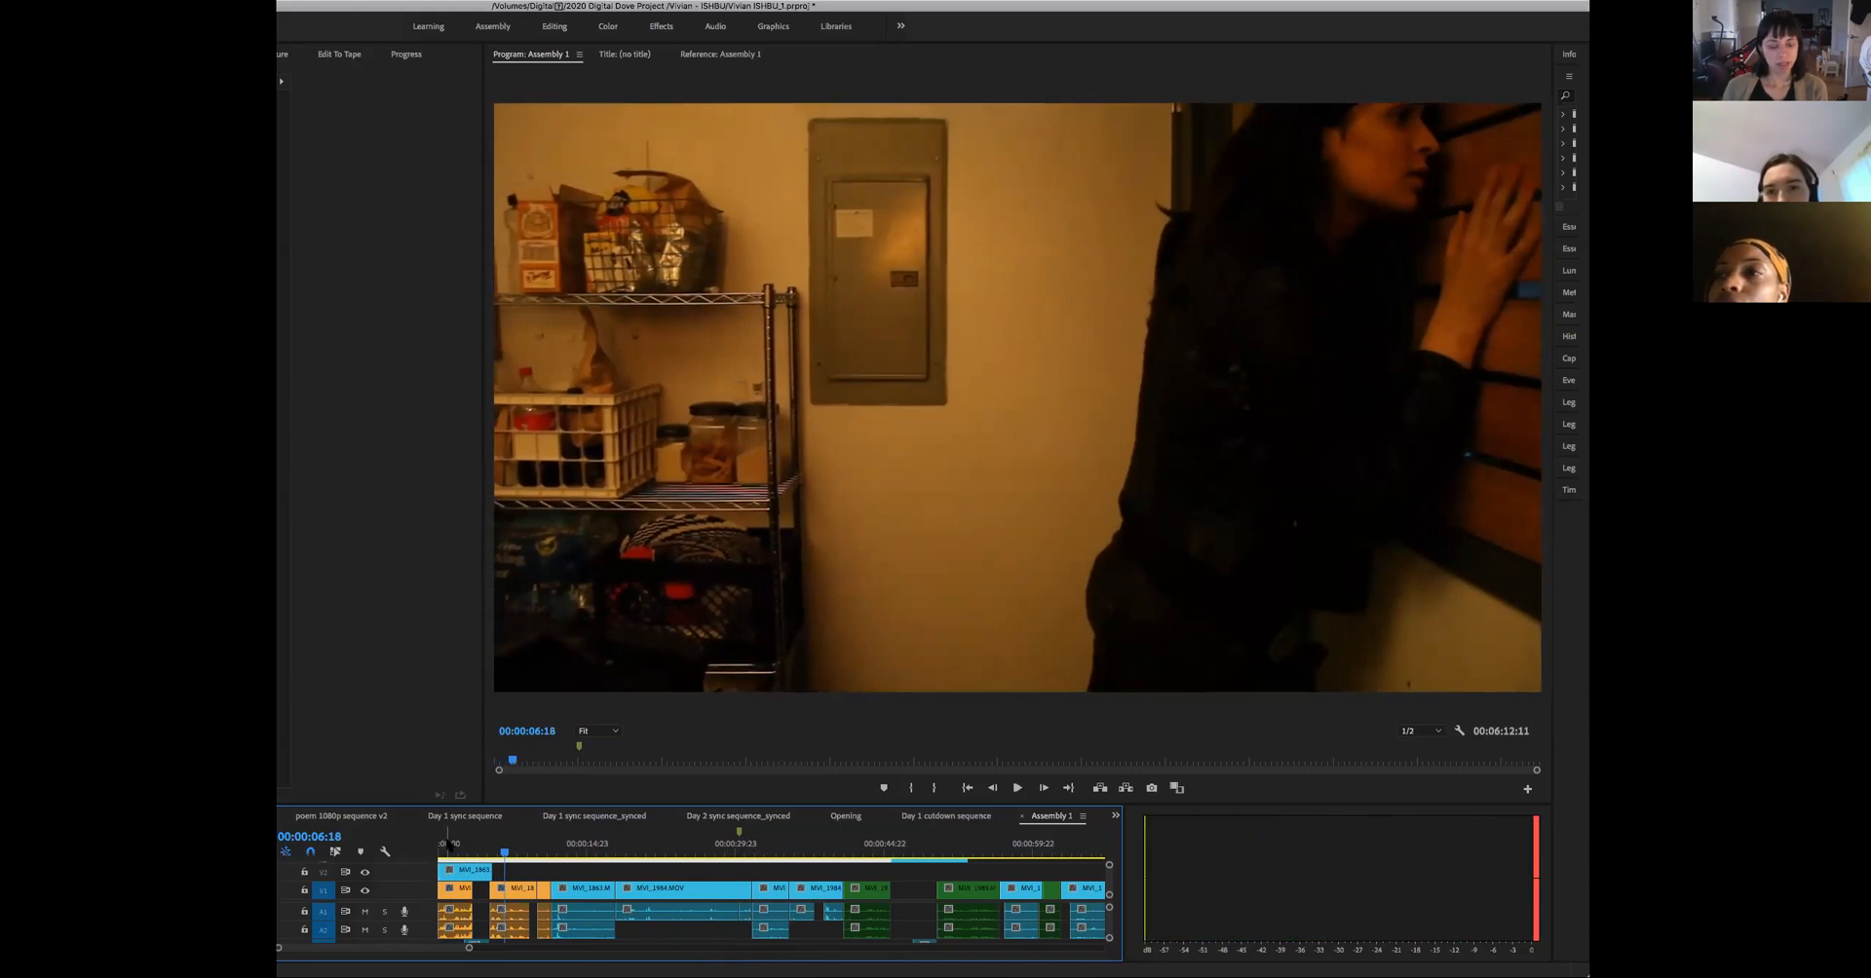
key("super+z")
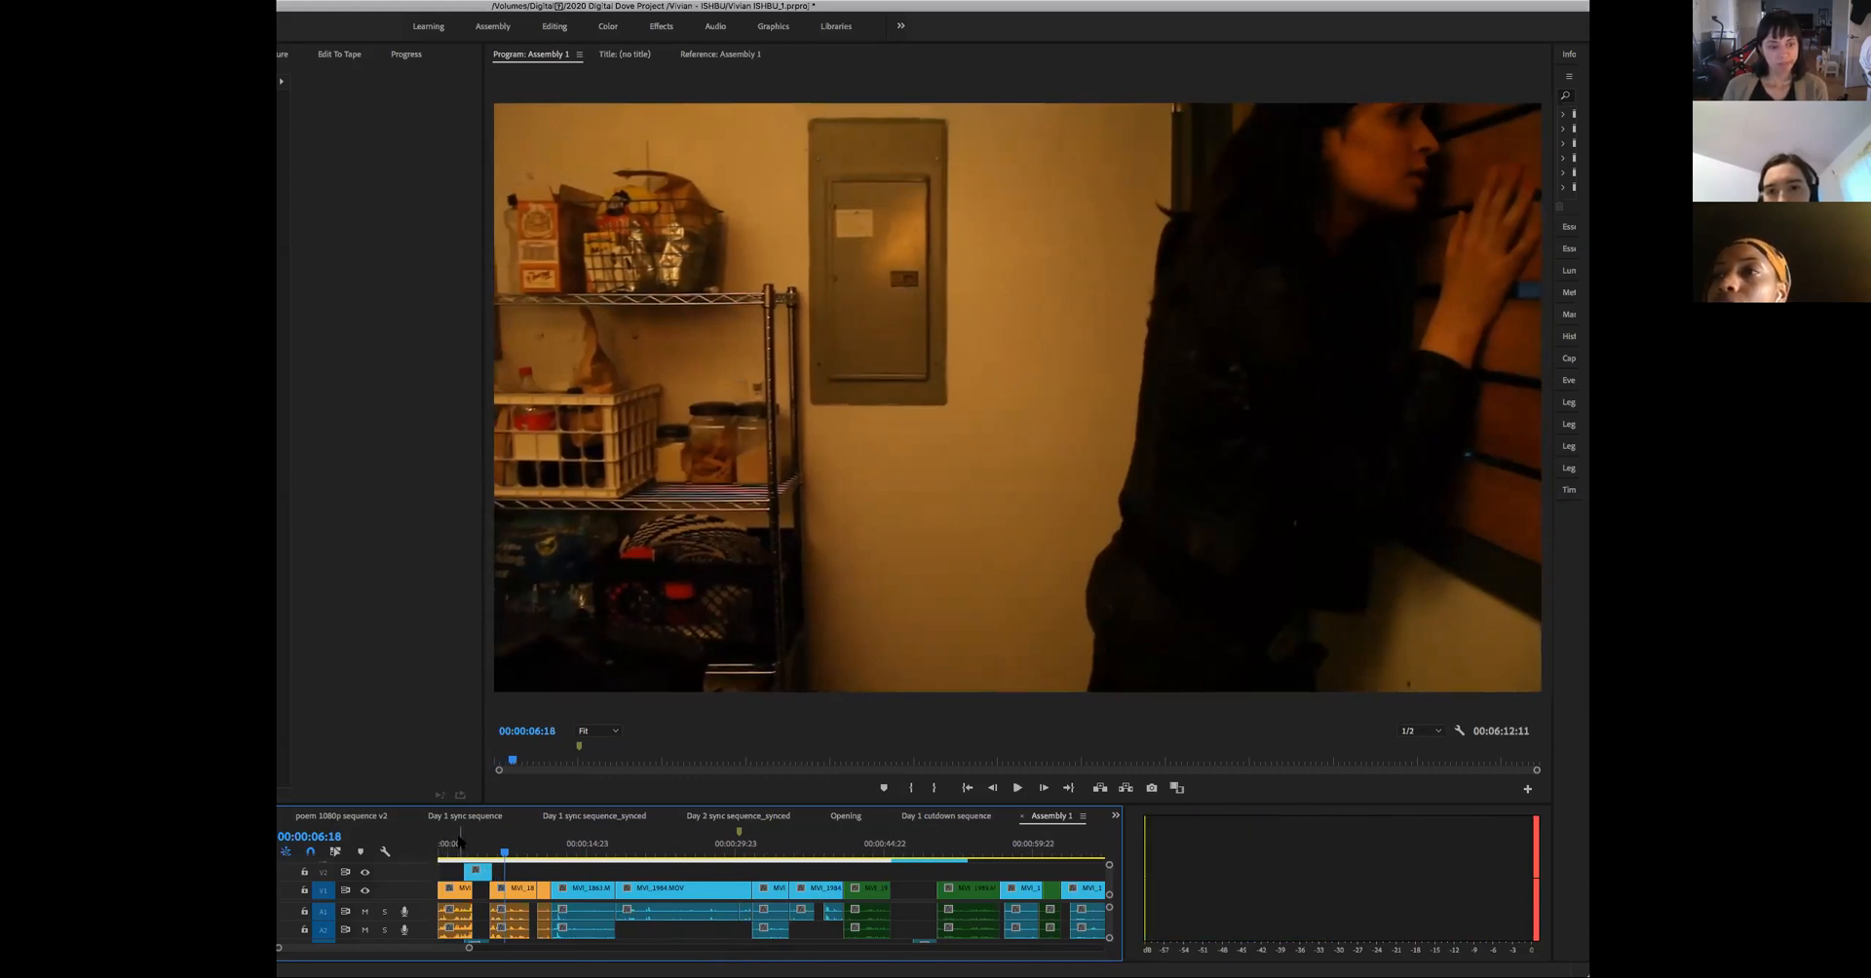
- Replay the first frames of the opening wide shot and scrub through the cut to about 00:01:05
key("Home")
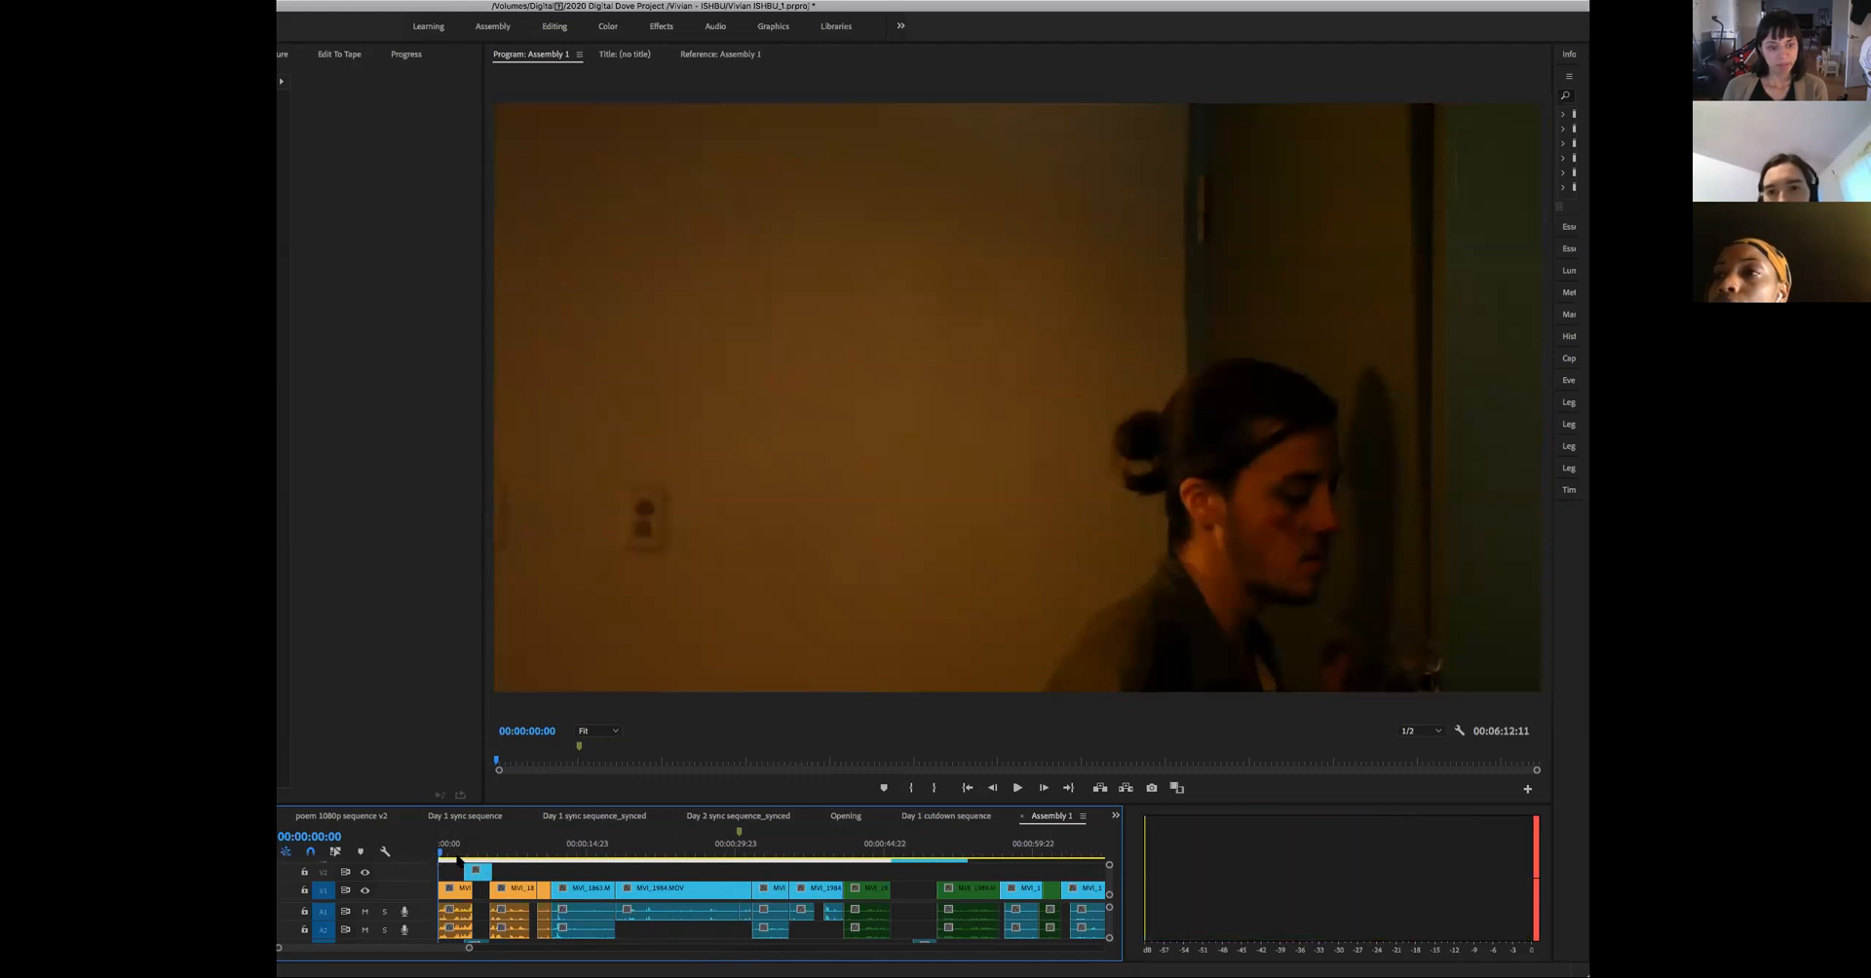
key("space")
key("space")
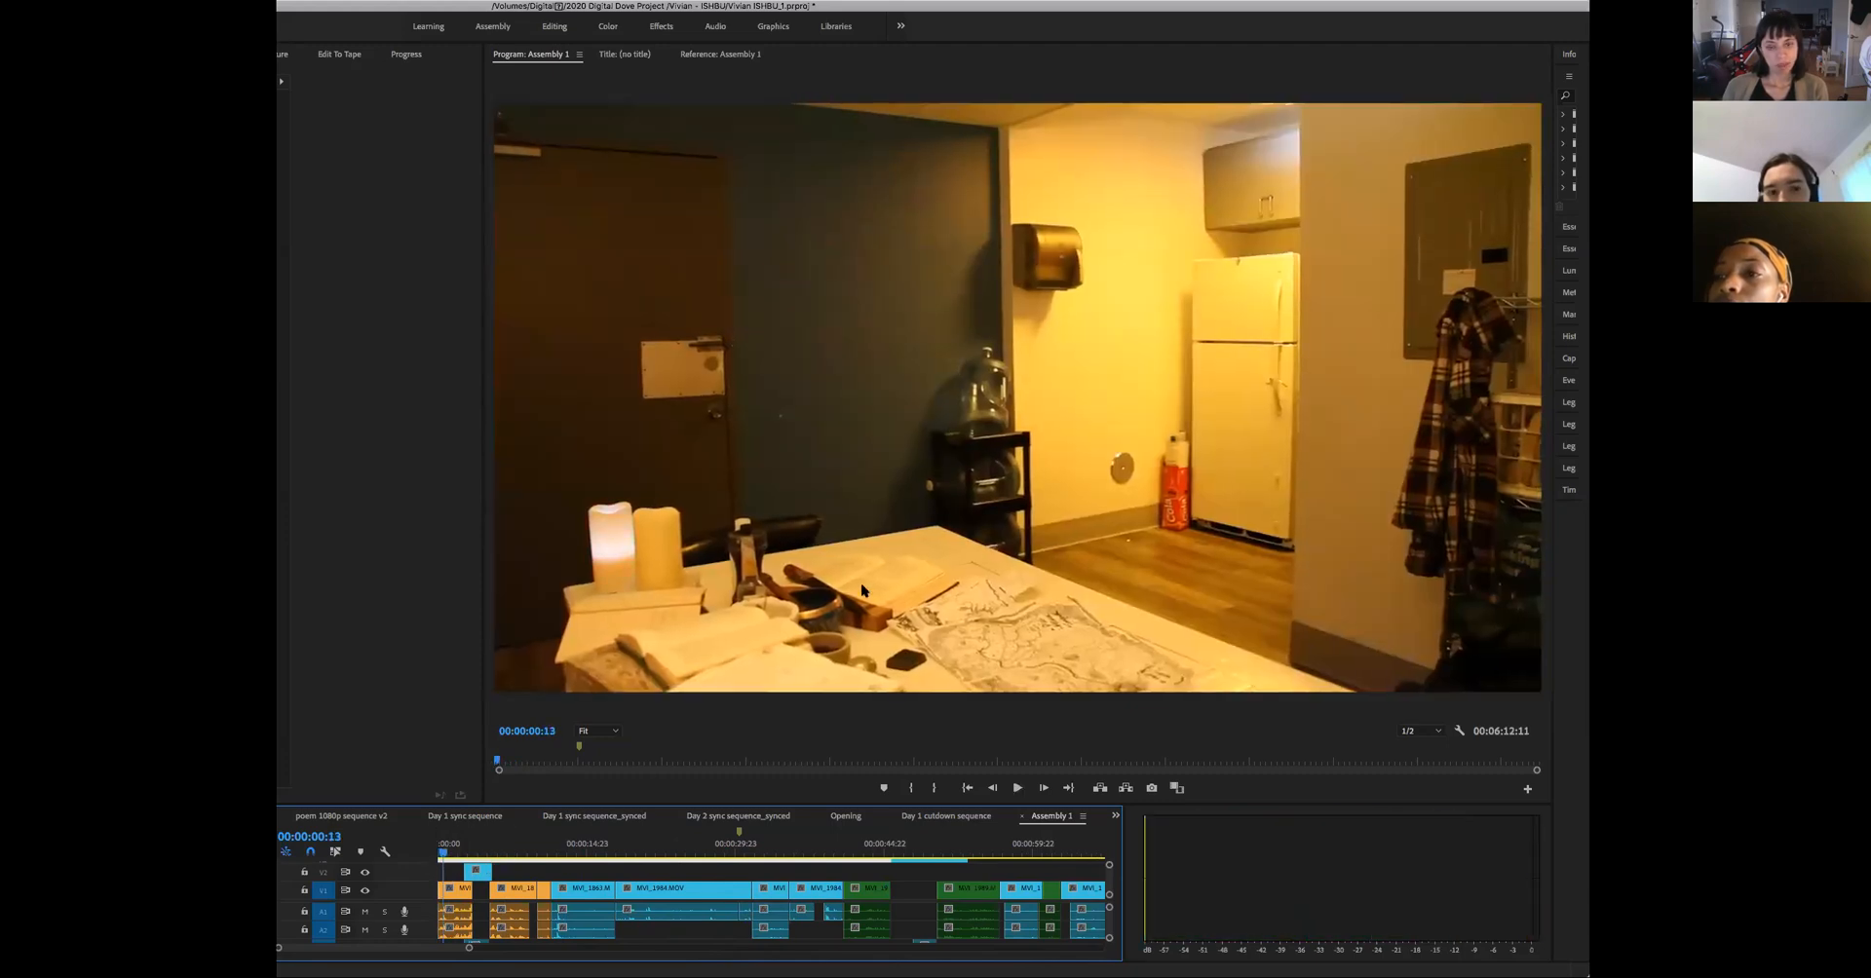
left_click_drag(460, 860, 1087, 851)
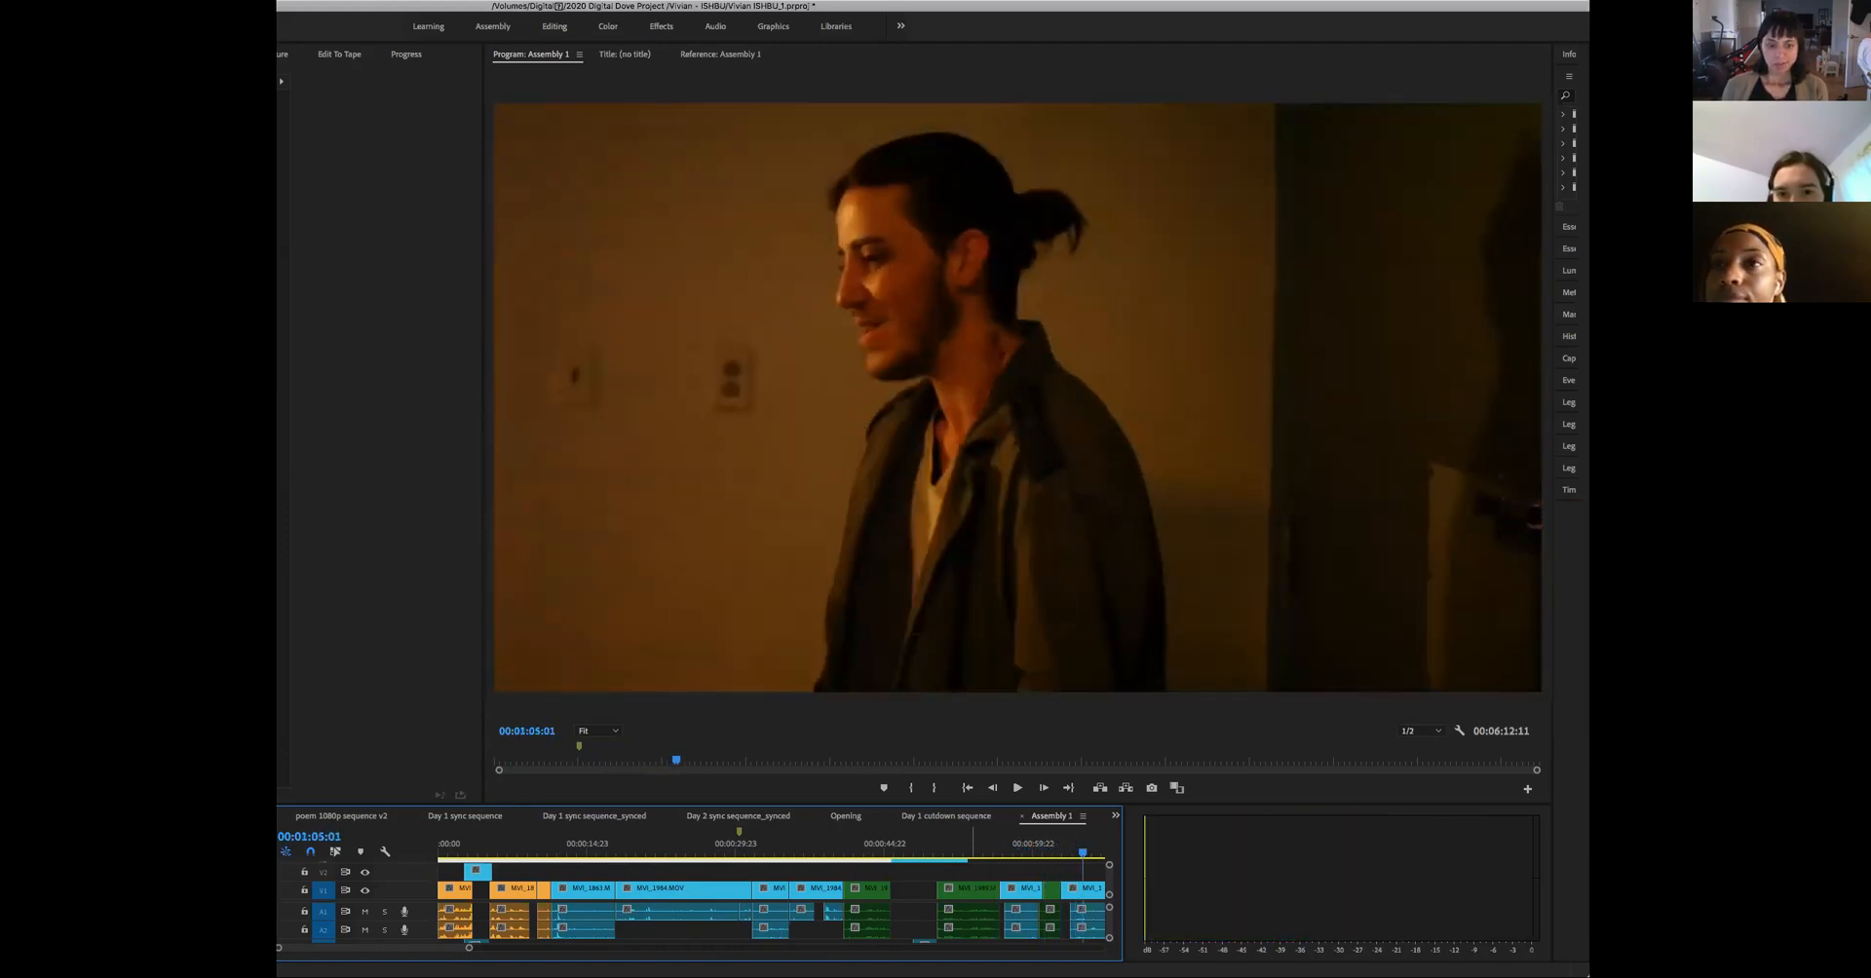
- Check the frames around 00:03:22 and near the end of the clips at about 00:01:59
left_click_drag(469, 947, 696, 947)
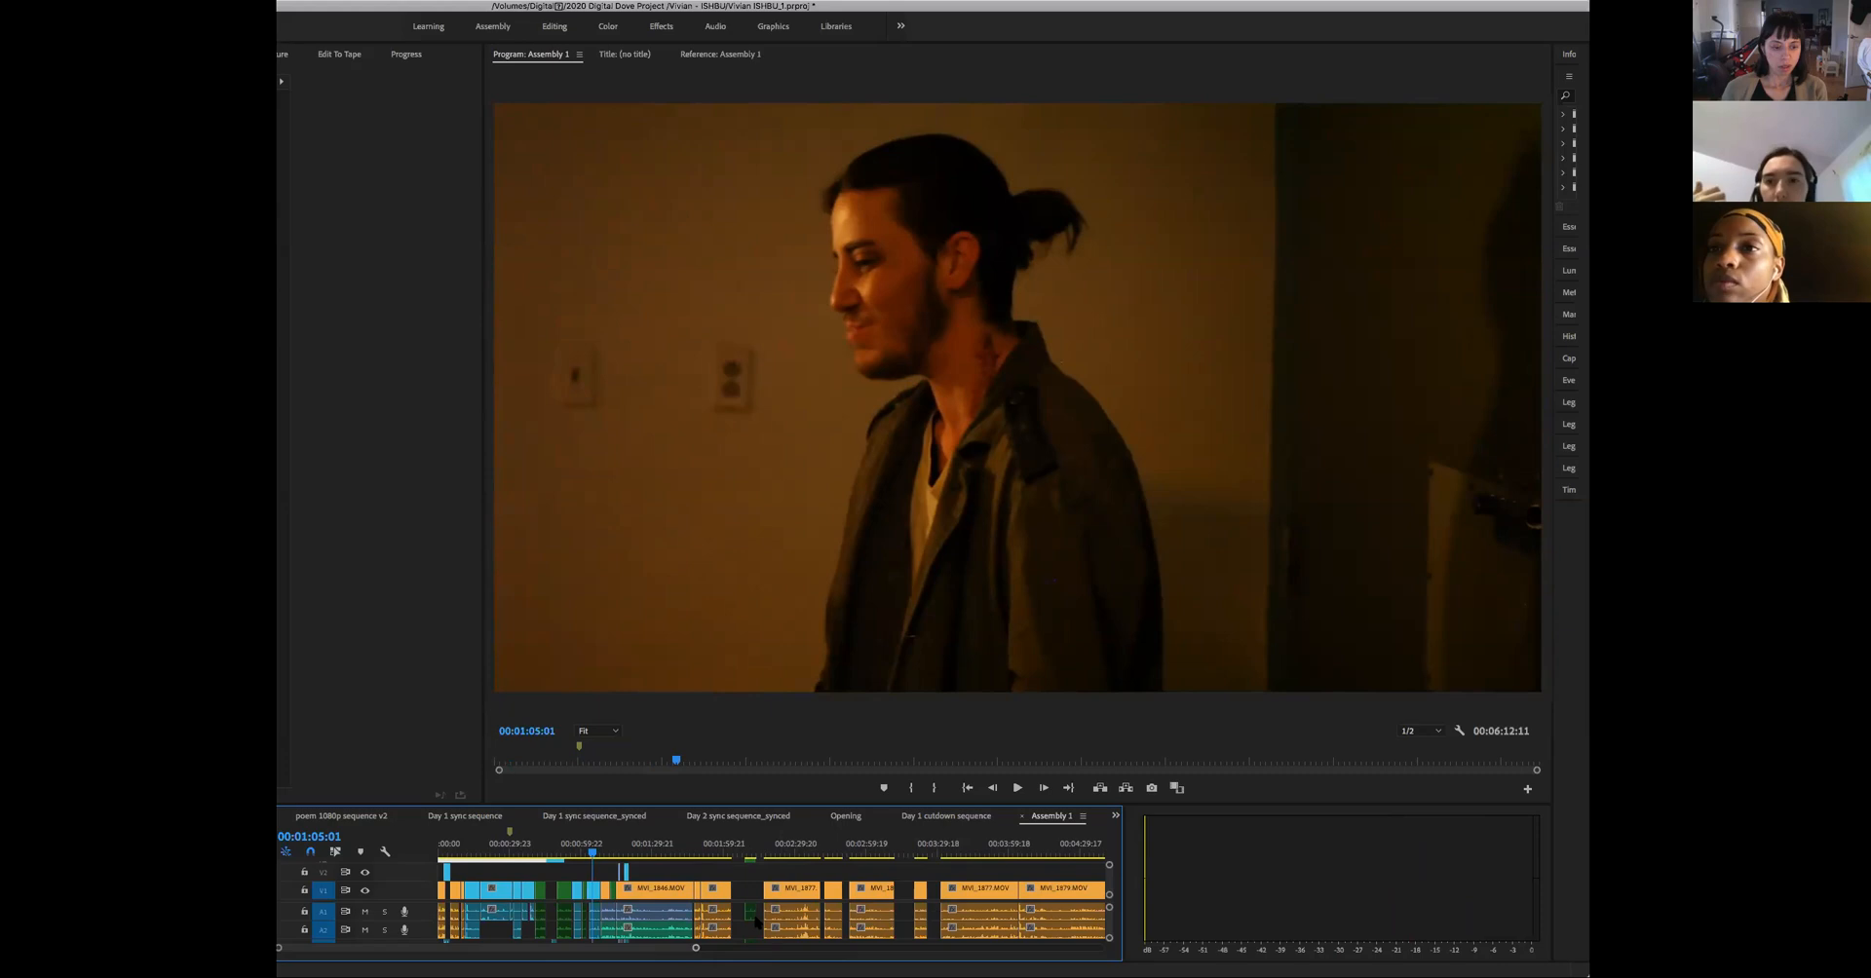
key("minus")
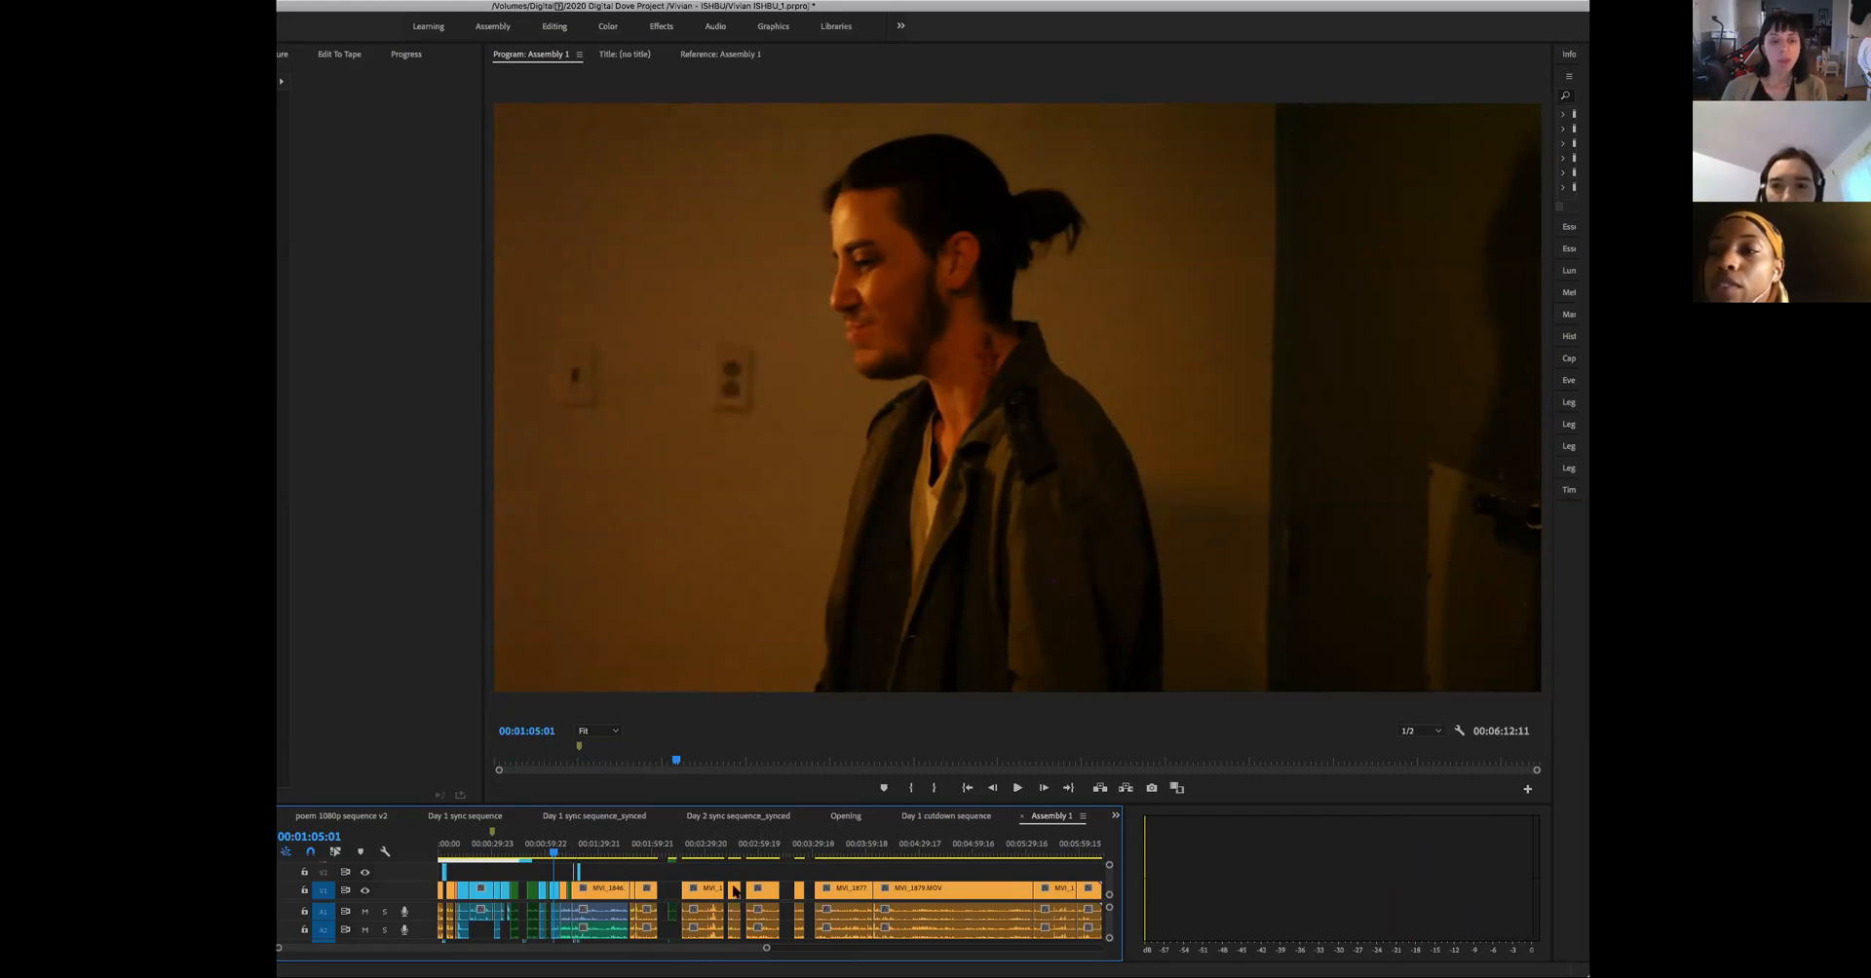
left_click(803, 858)
left_click(677, 858)
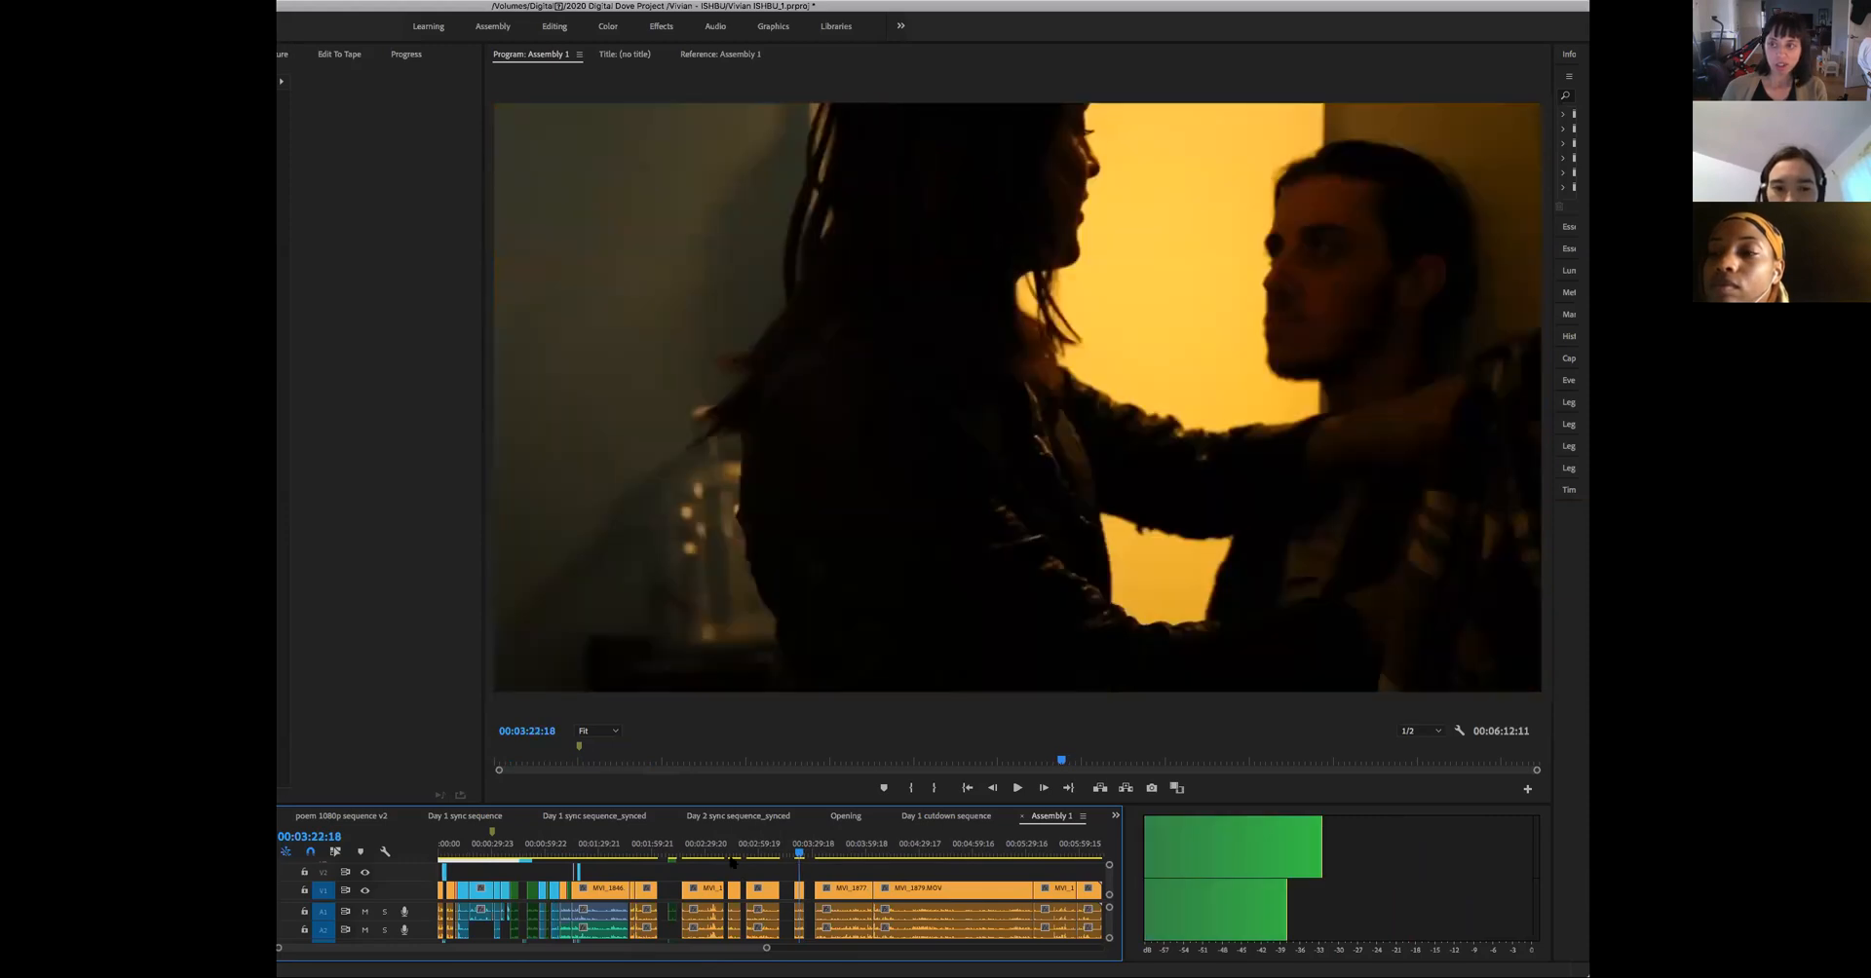
left_click(651, 856)
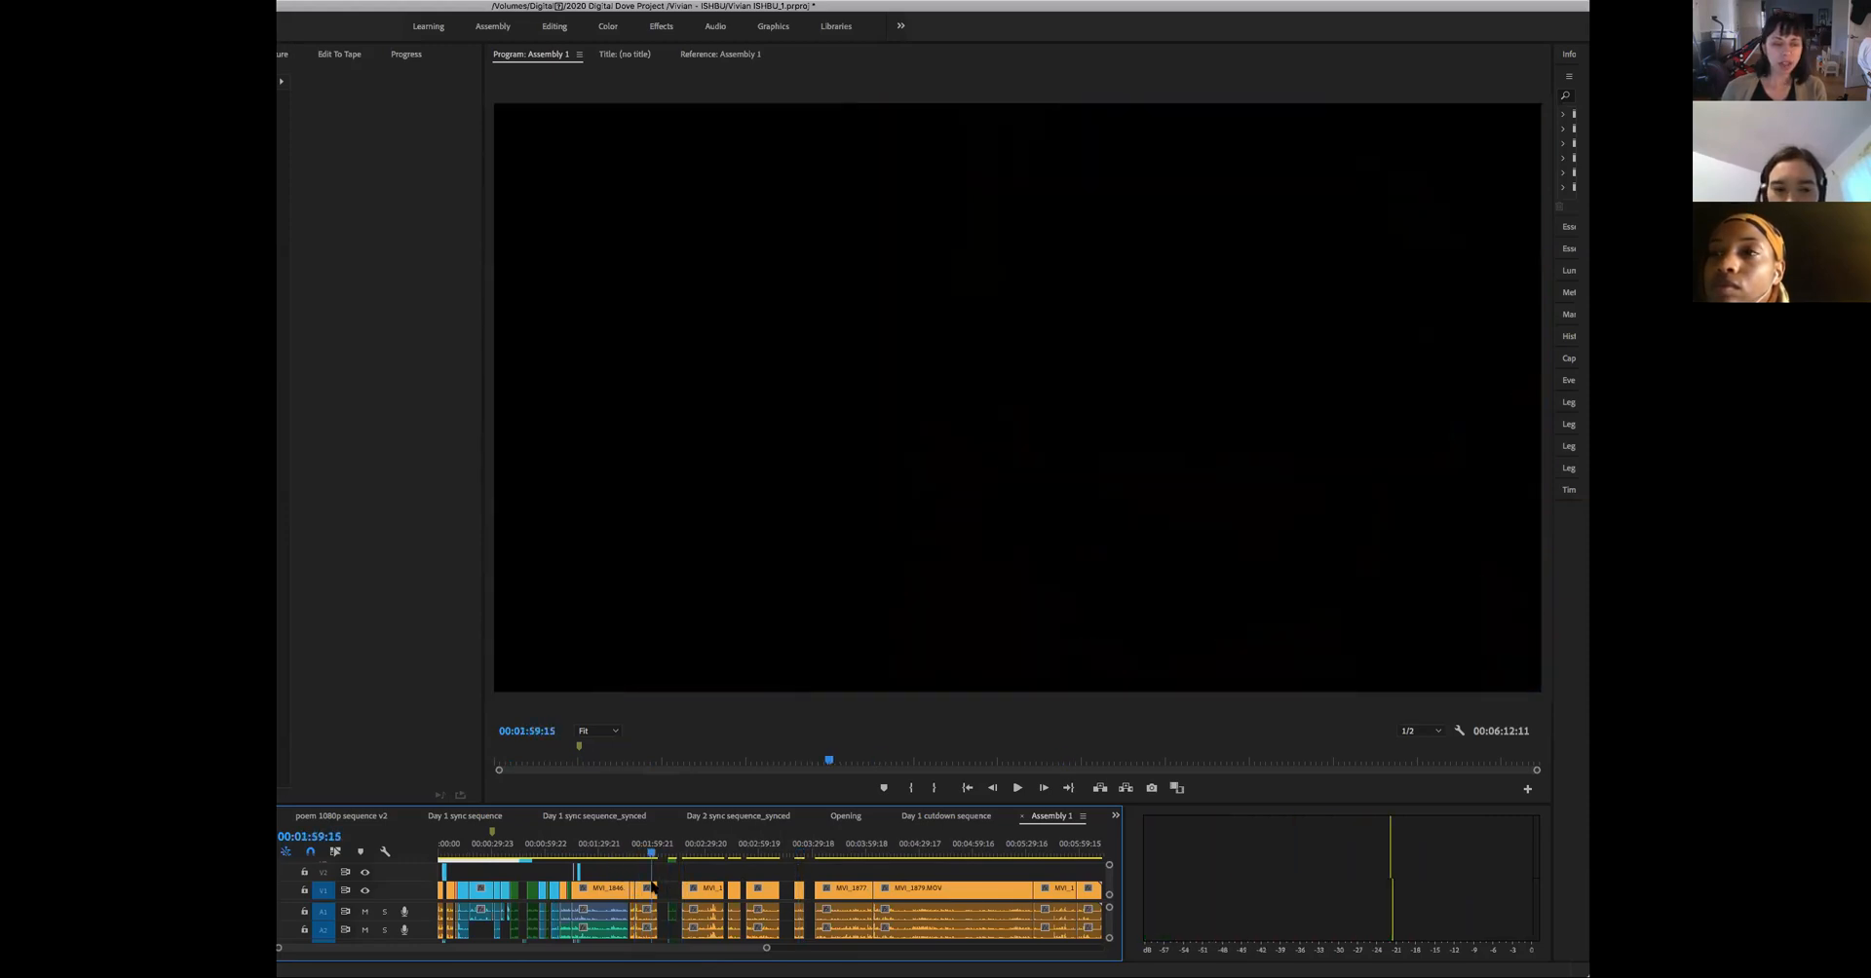
left_click(649, 855)
- Play and replay the two-person shot with the woman's arms crossed, around 00:02:19 to 00:02:22
left_click(685, 856)
key("space")
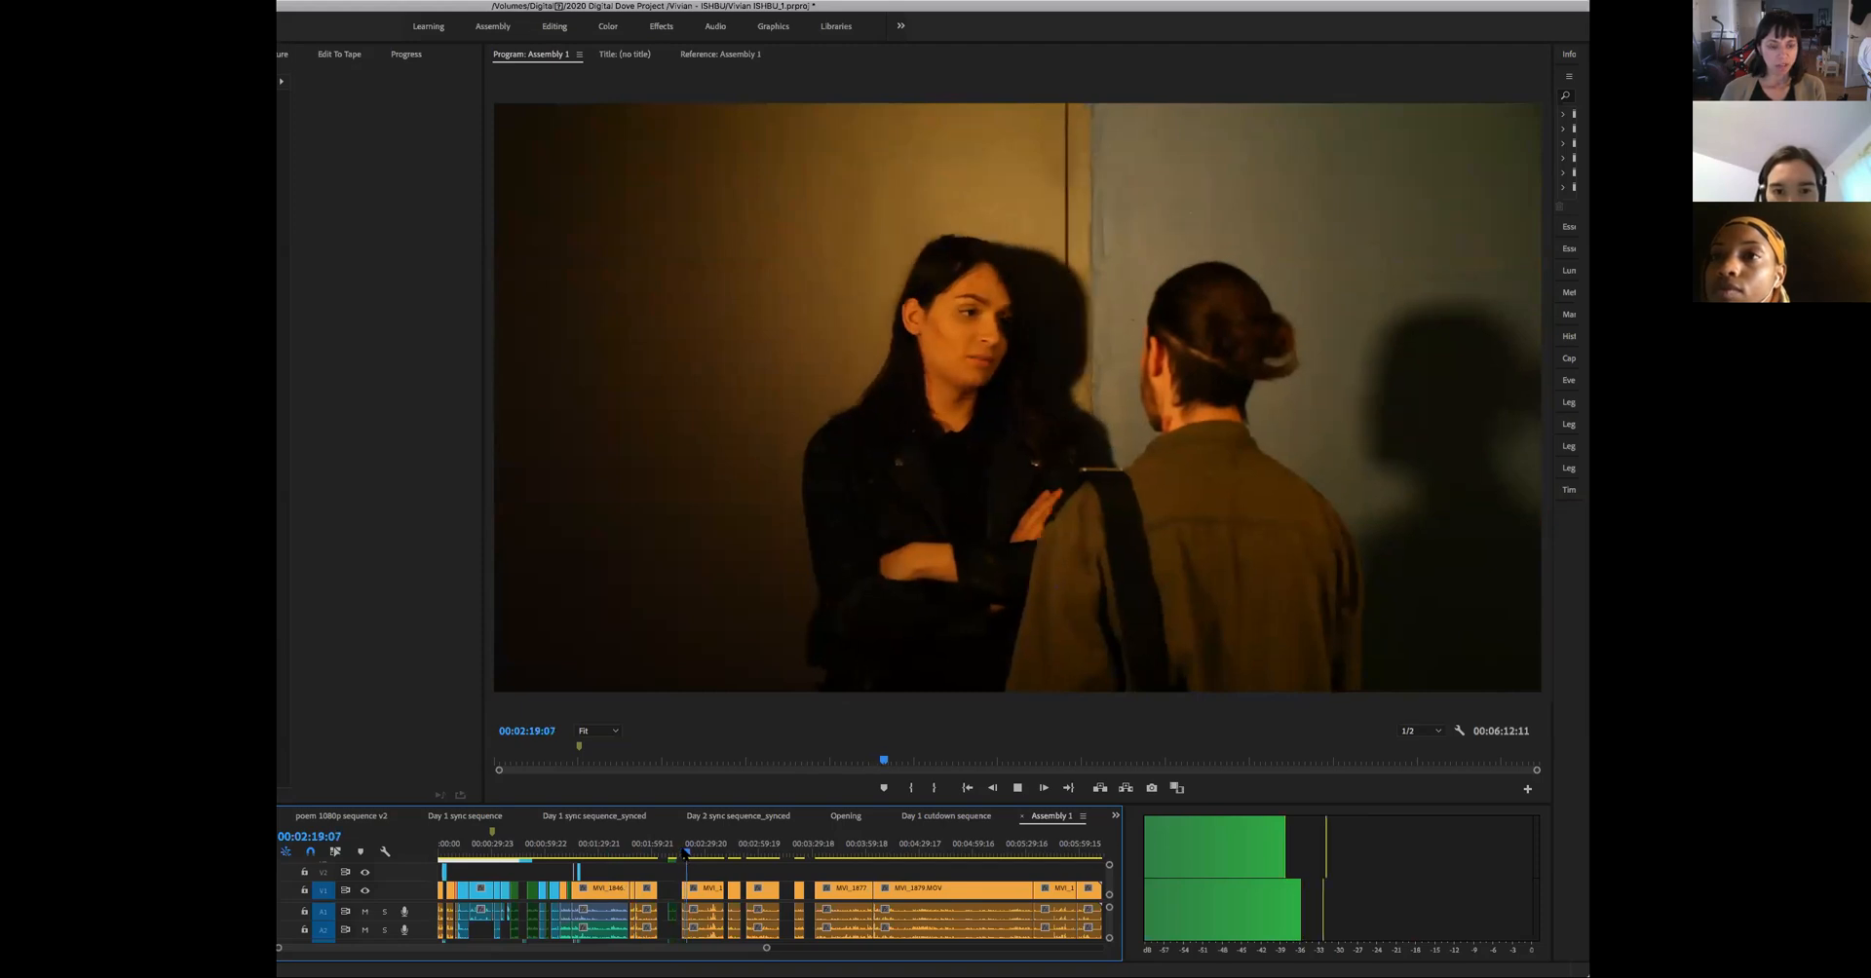
key("space")
left_click(691, 856)
left_click_drag(679, 875, 683, 883)
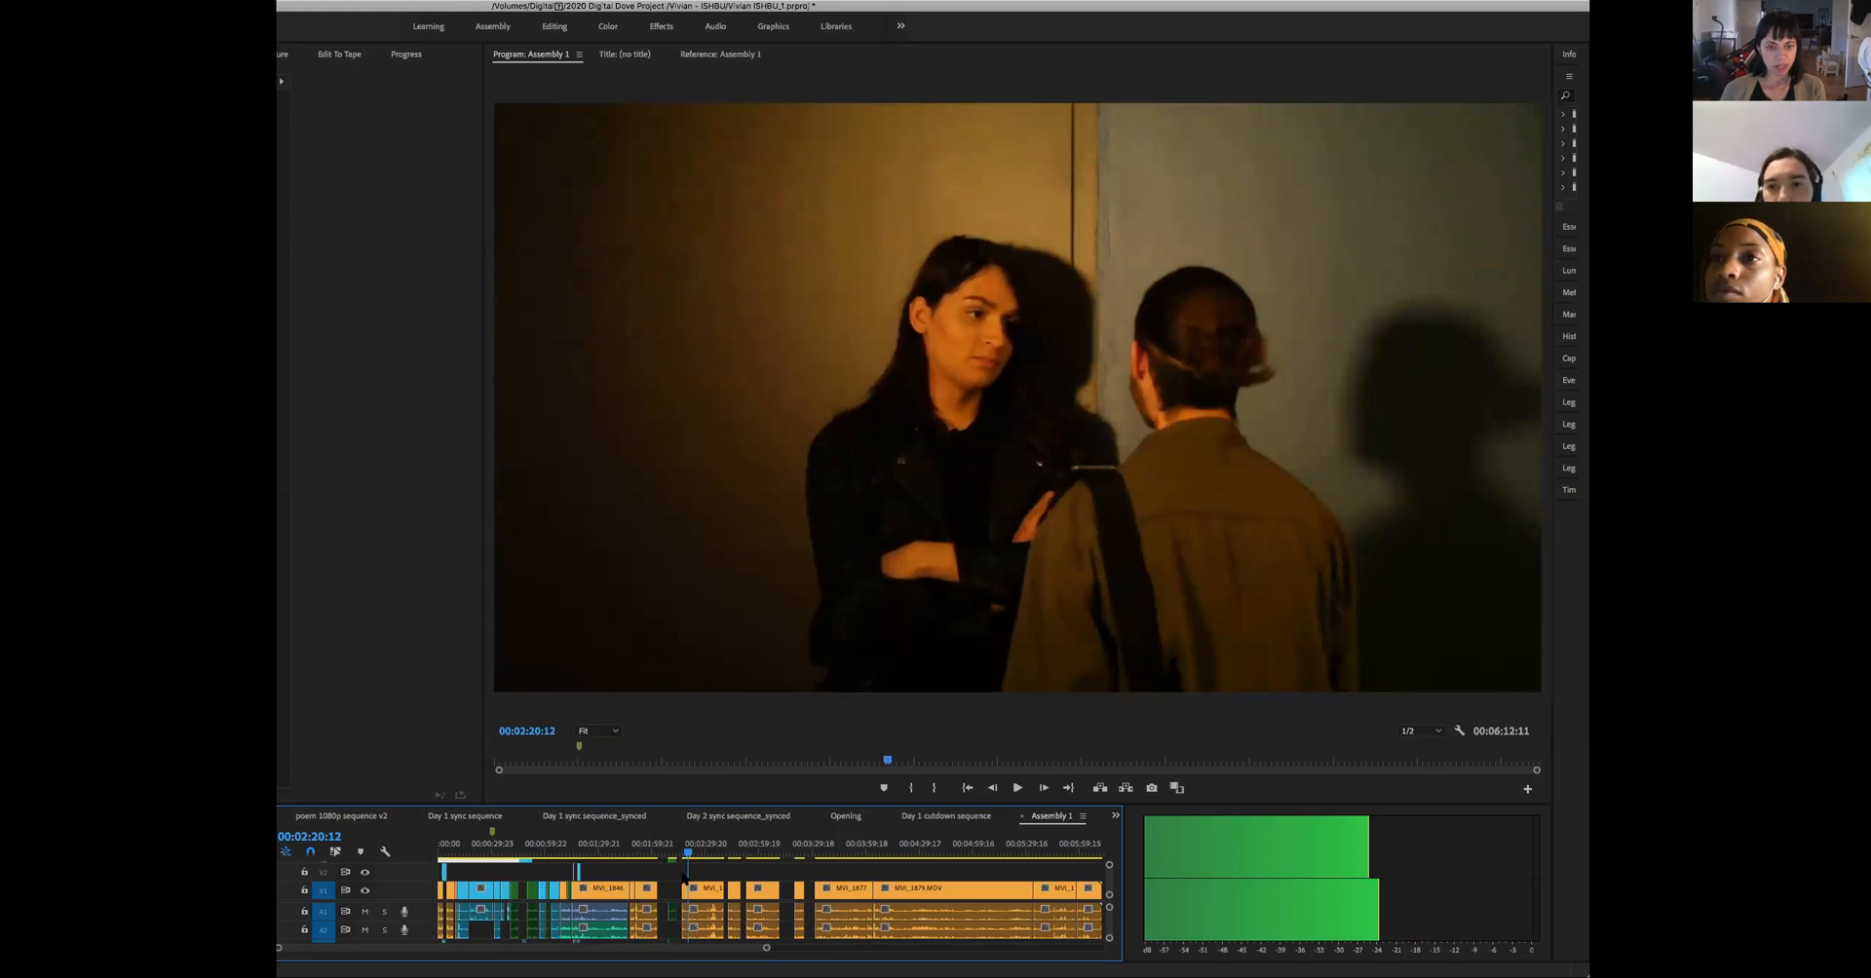
key("space")
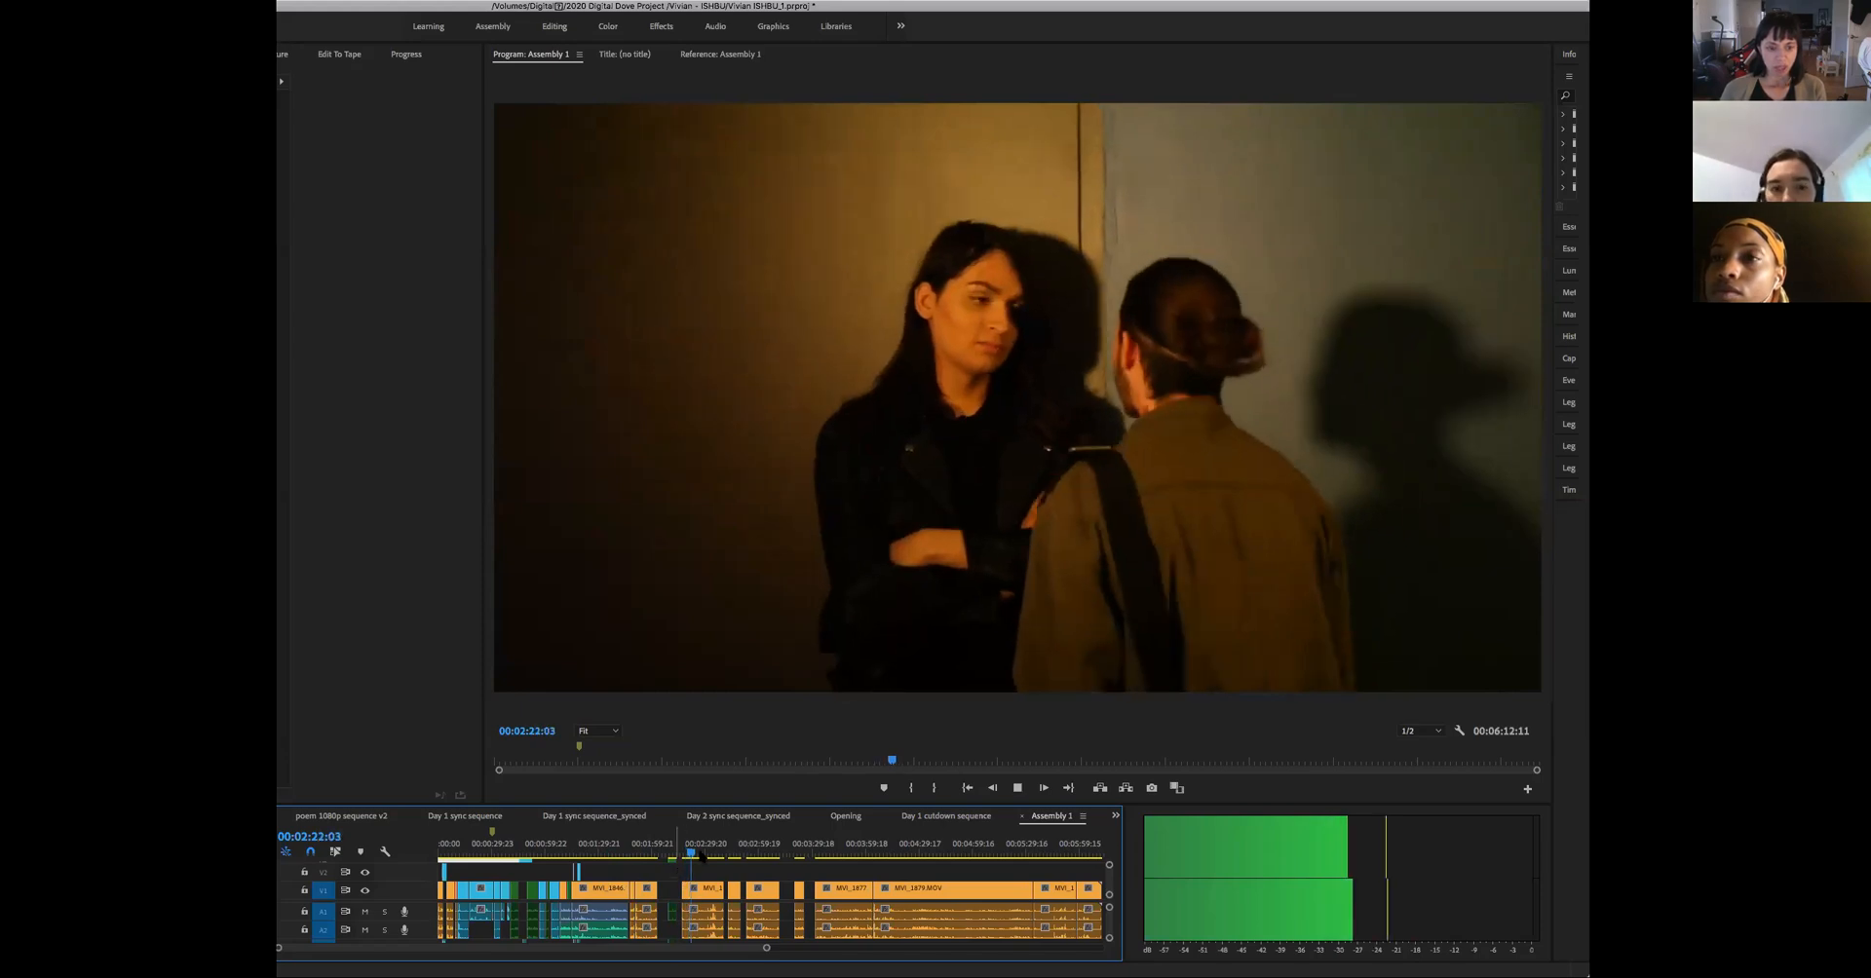
key("space")
- Skim the remaining shots to the boot on the man's chest at 00:05:13:19 and show the whole assembly
left_click_drag(710, 858, 808, 892)
left_click(799, 889)
left_click(830, 892)
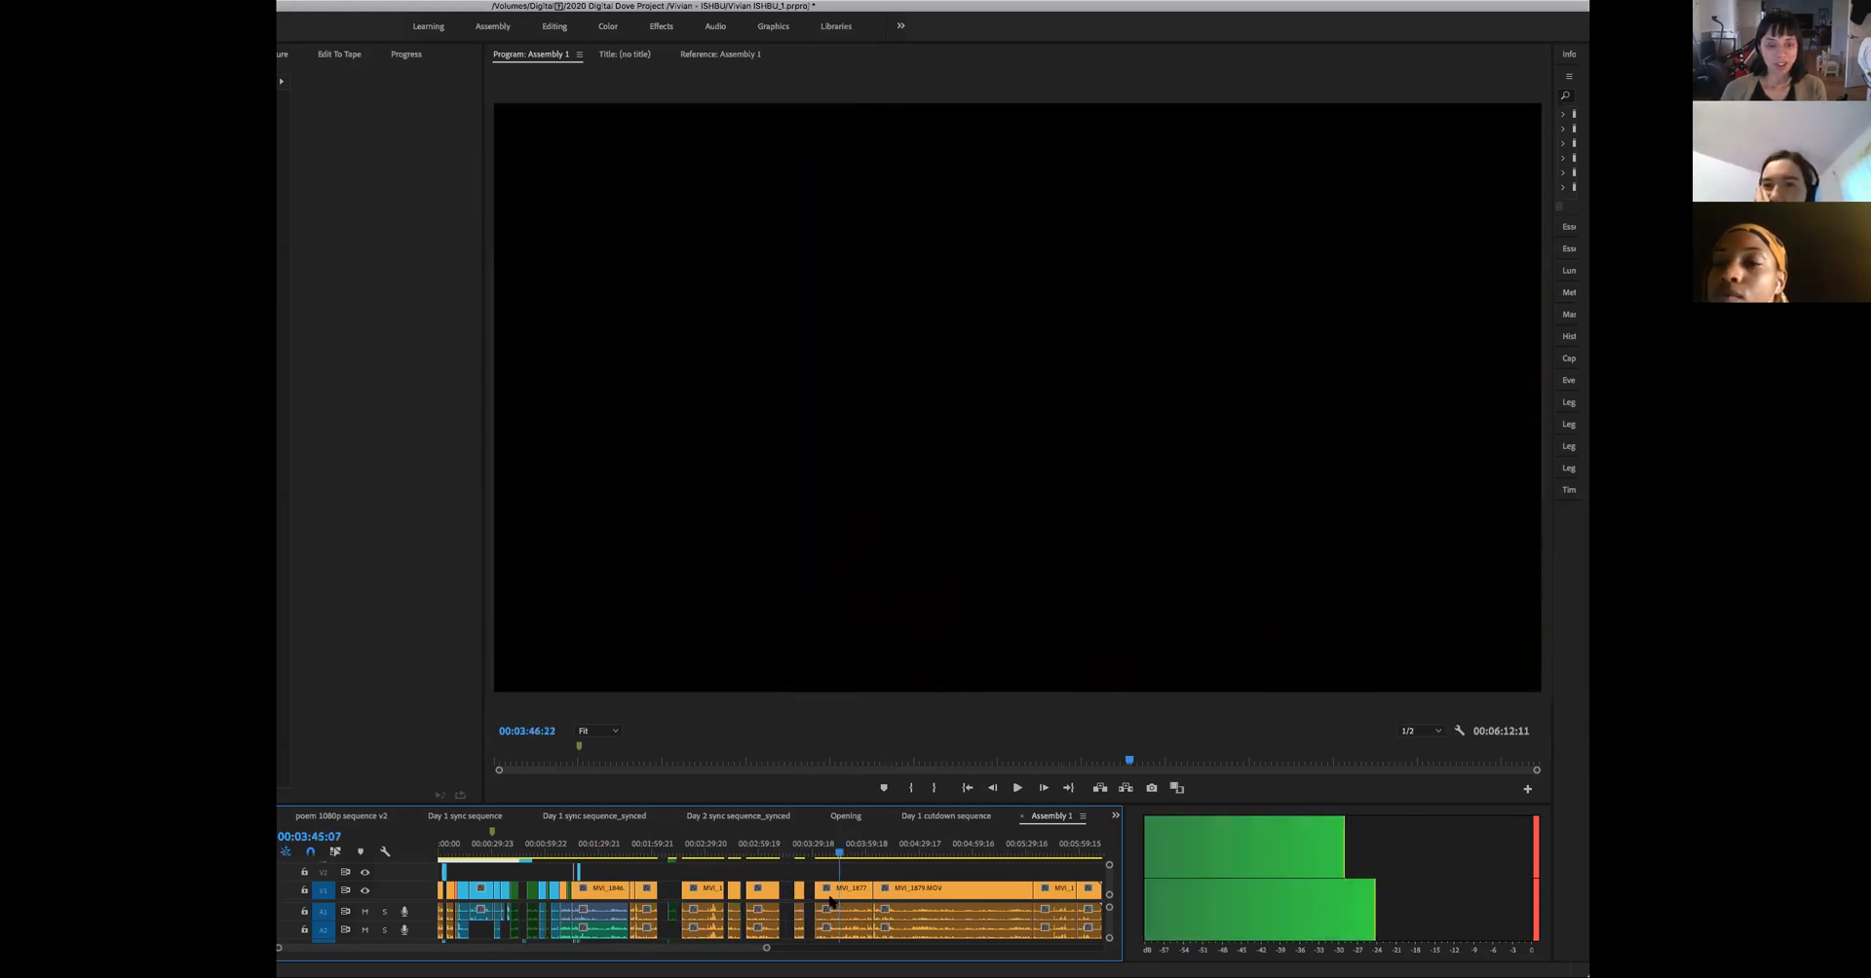
left_click_drag(817, 901, 896, 955)
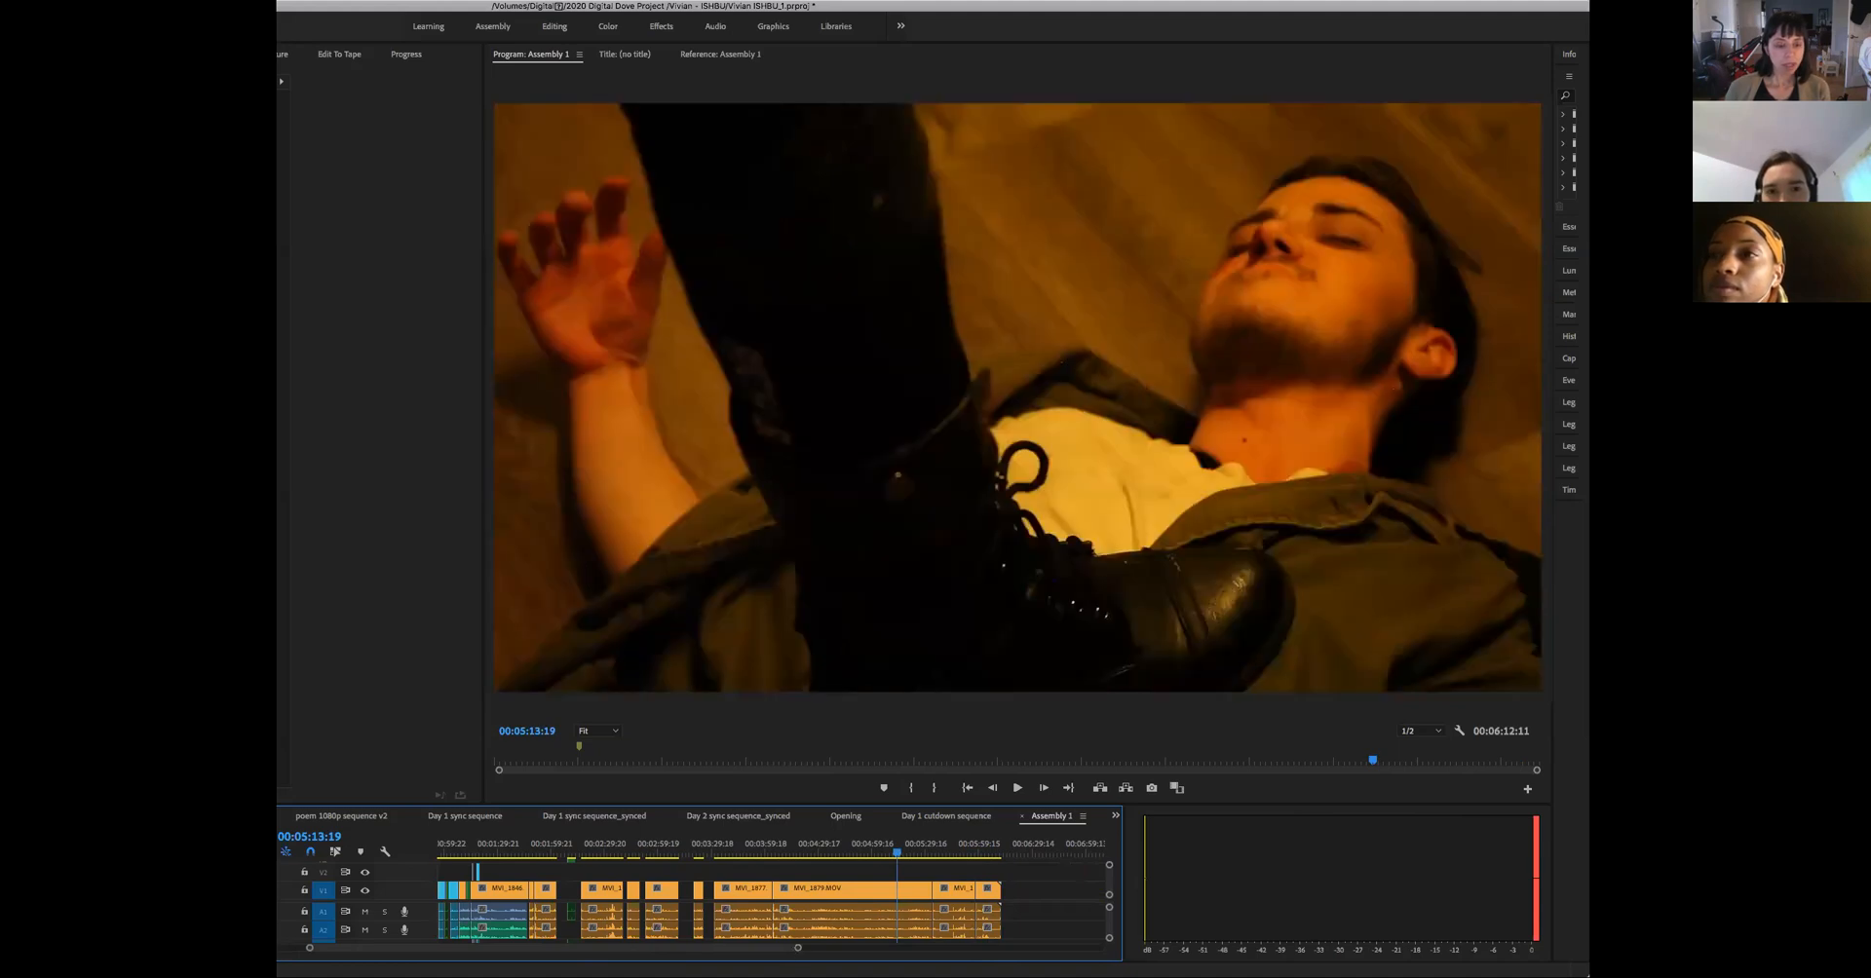
key("minus")
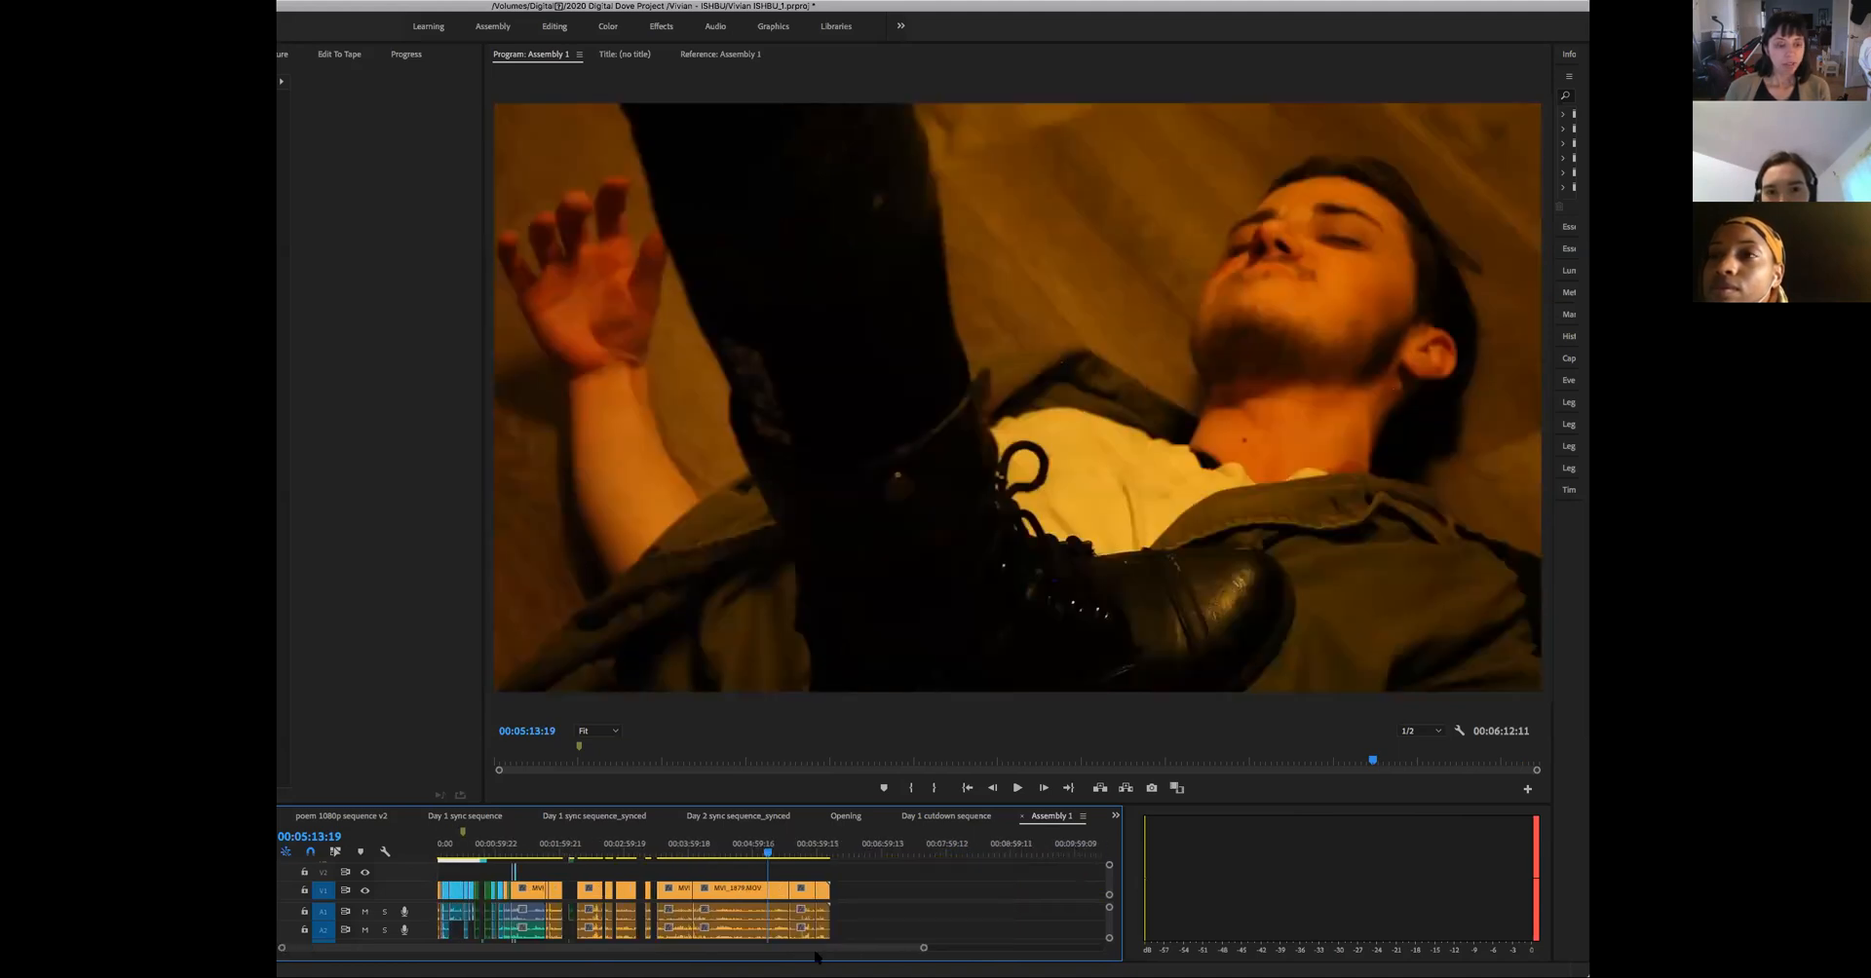
left_click_drag(814, 952, 813, 952)
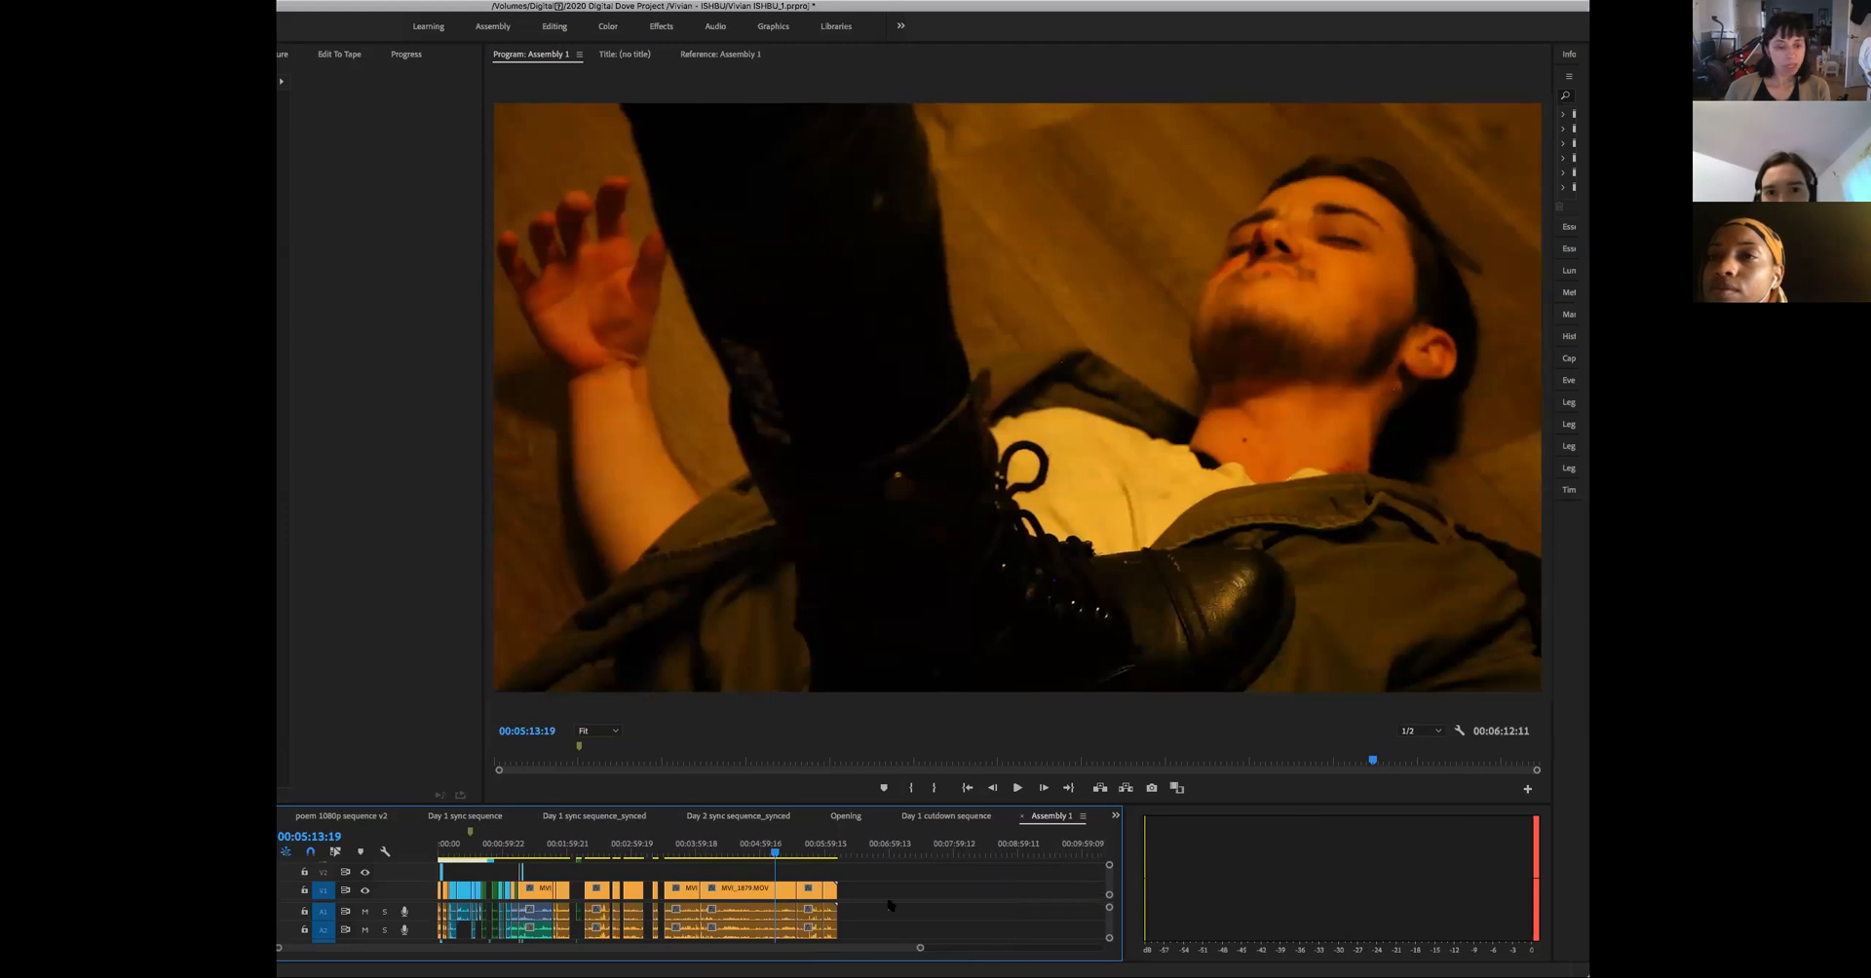
- Examine the colour-labelled clips in the Day 1 cutdown sequence, including the group of cyan clips around 00:06:49
left_click(950, 816)
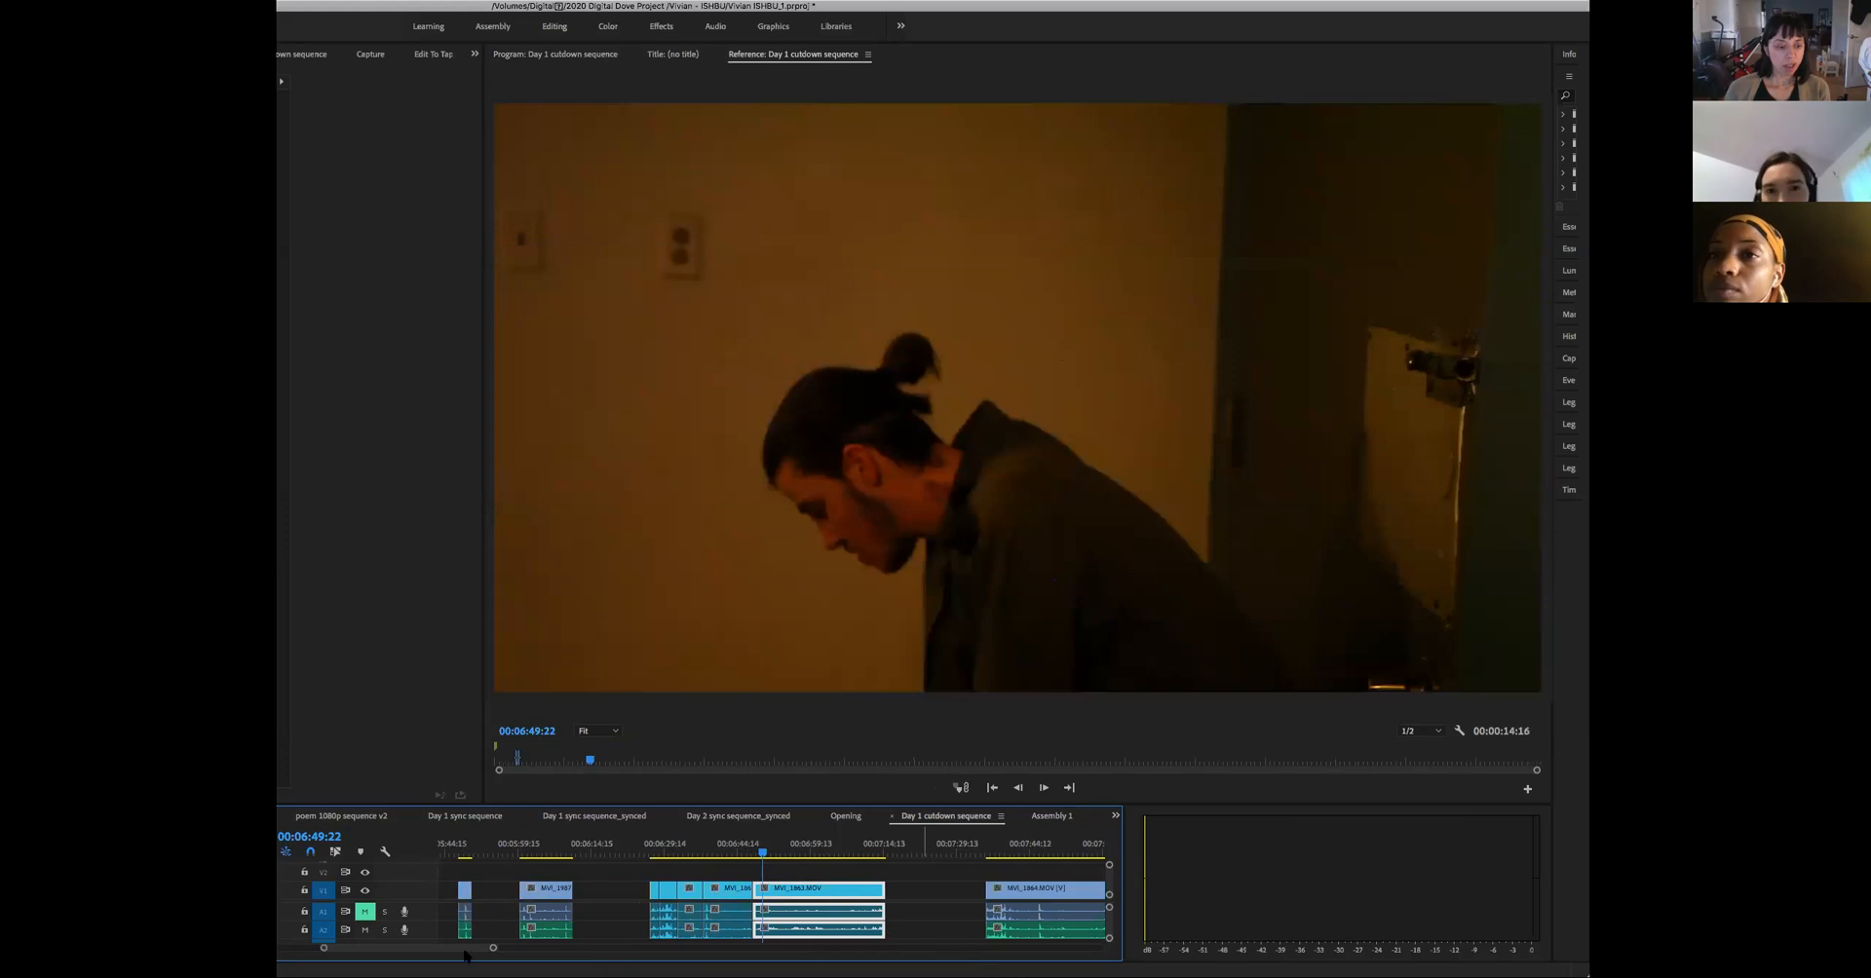
left_click_drag(499, 948, 634, 948)
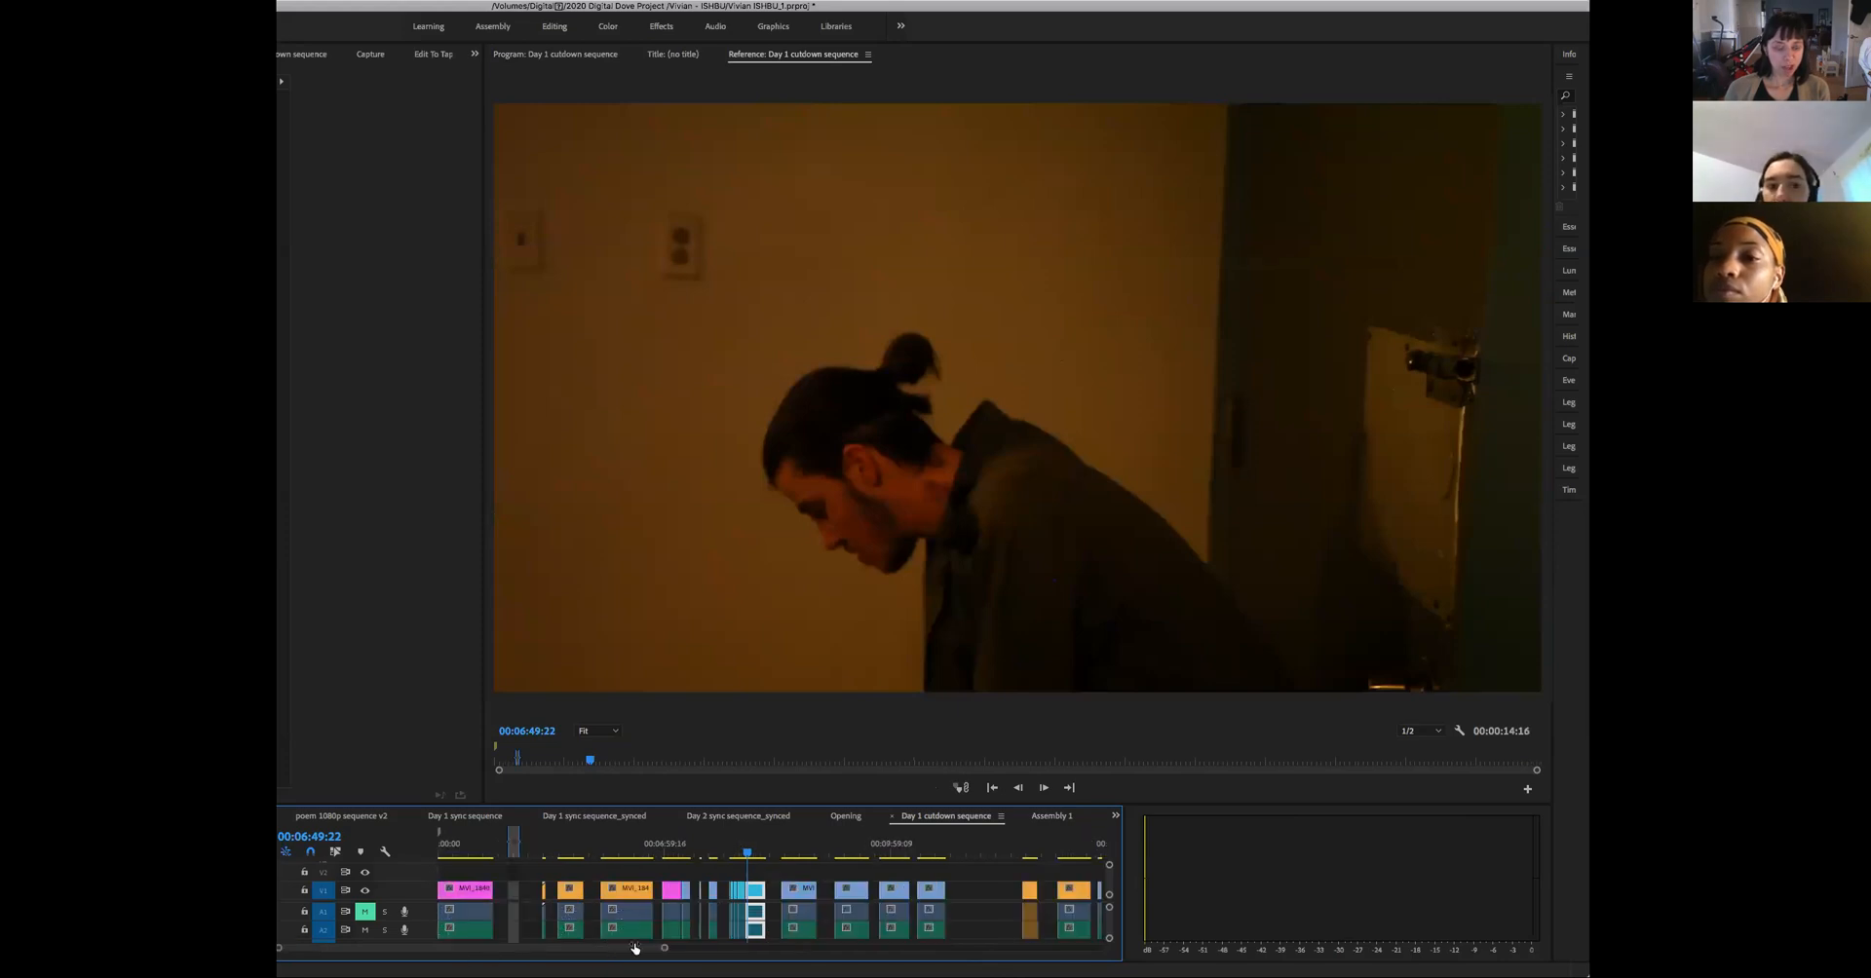
left_click(598, 890)
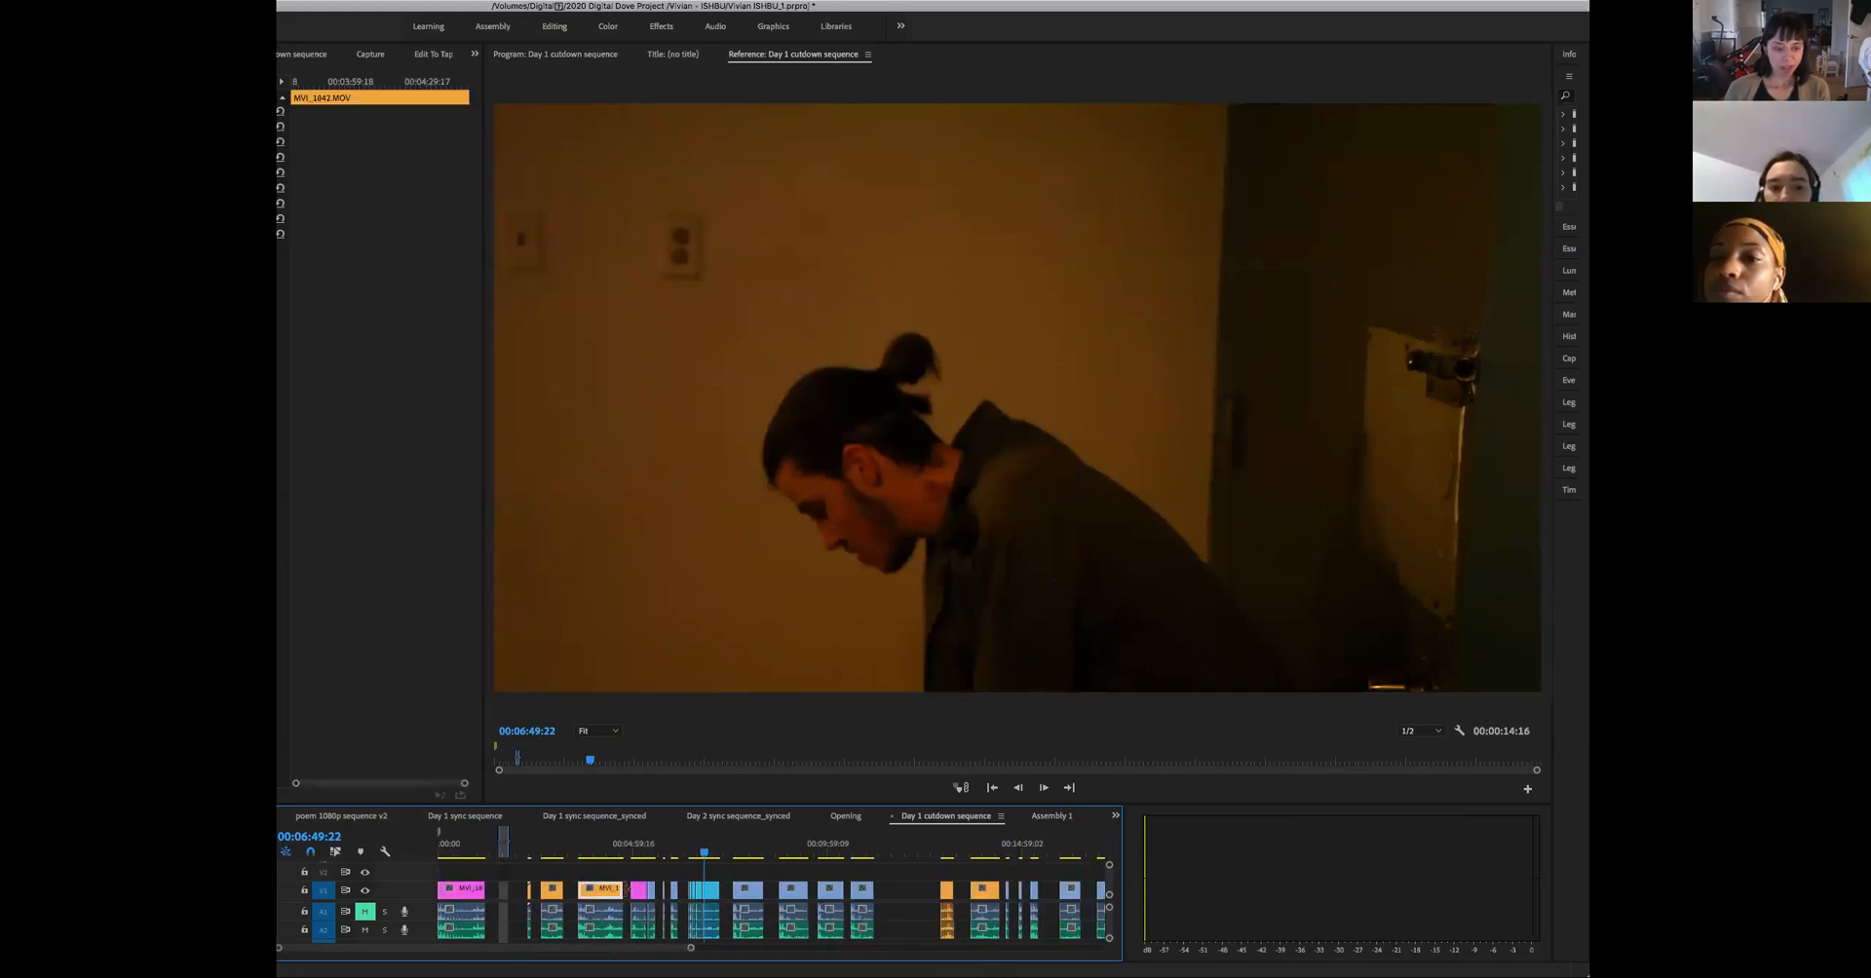
left_click(639, 890)
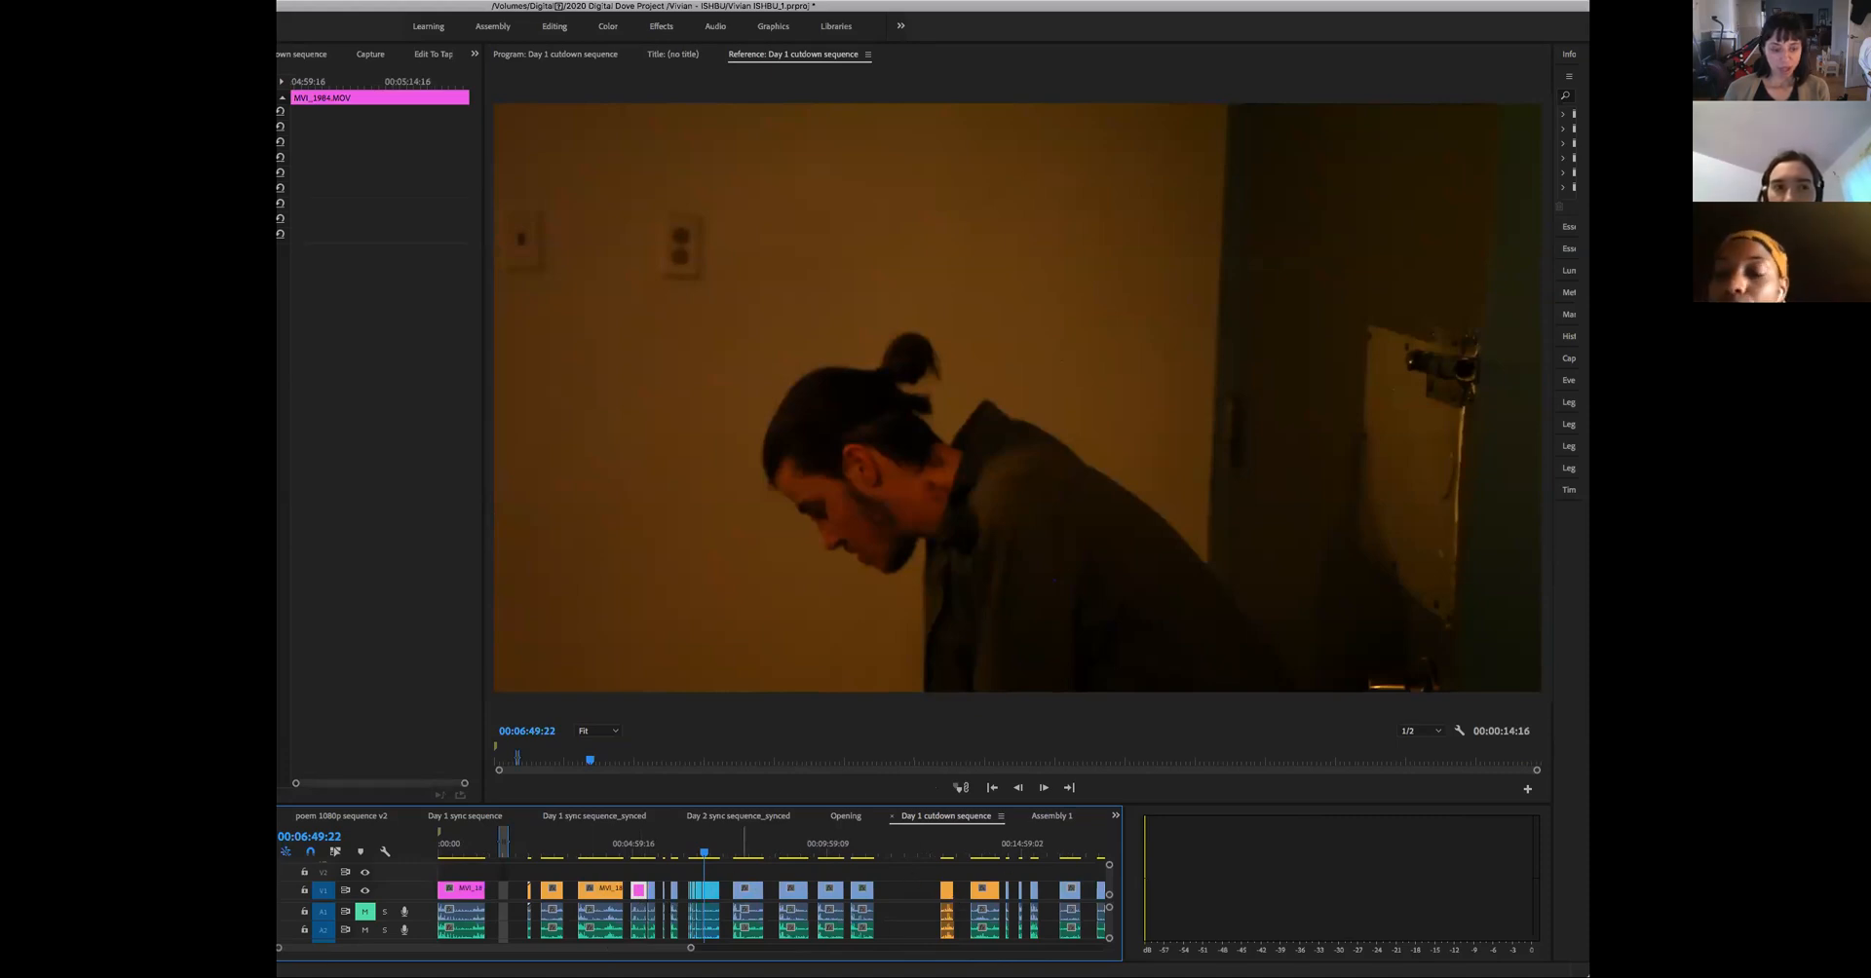
left_click_drag(691, 949, 605, 935)
left_click_drag(652, 876, 866, 911)
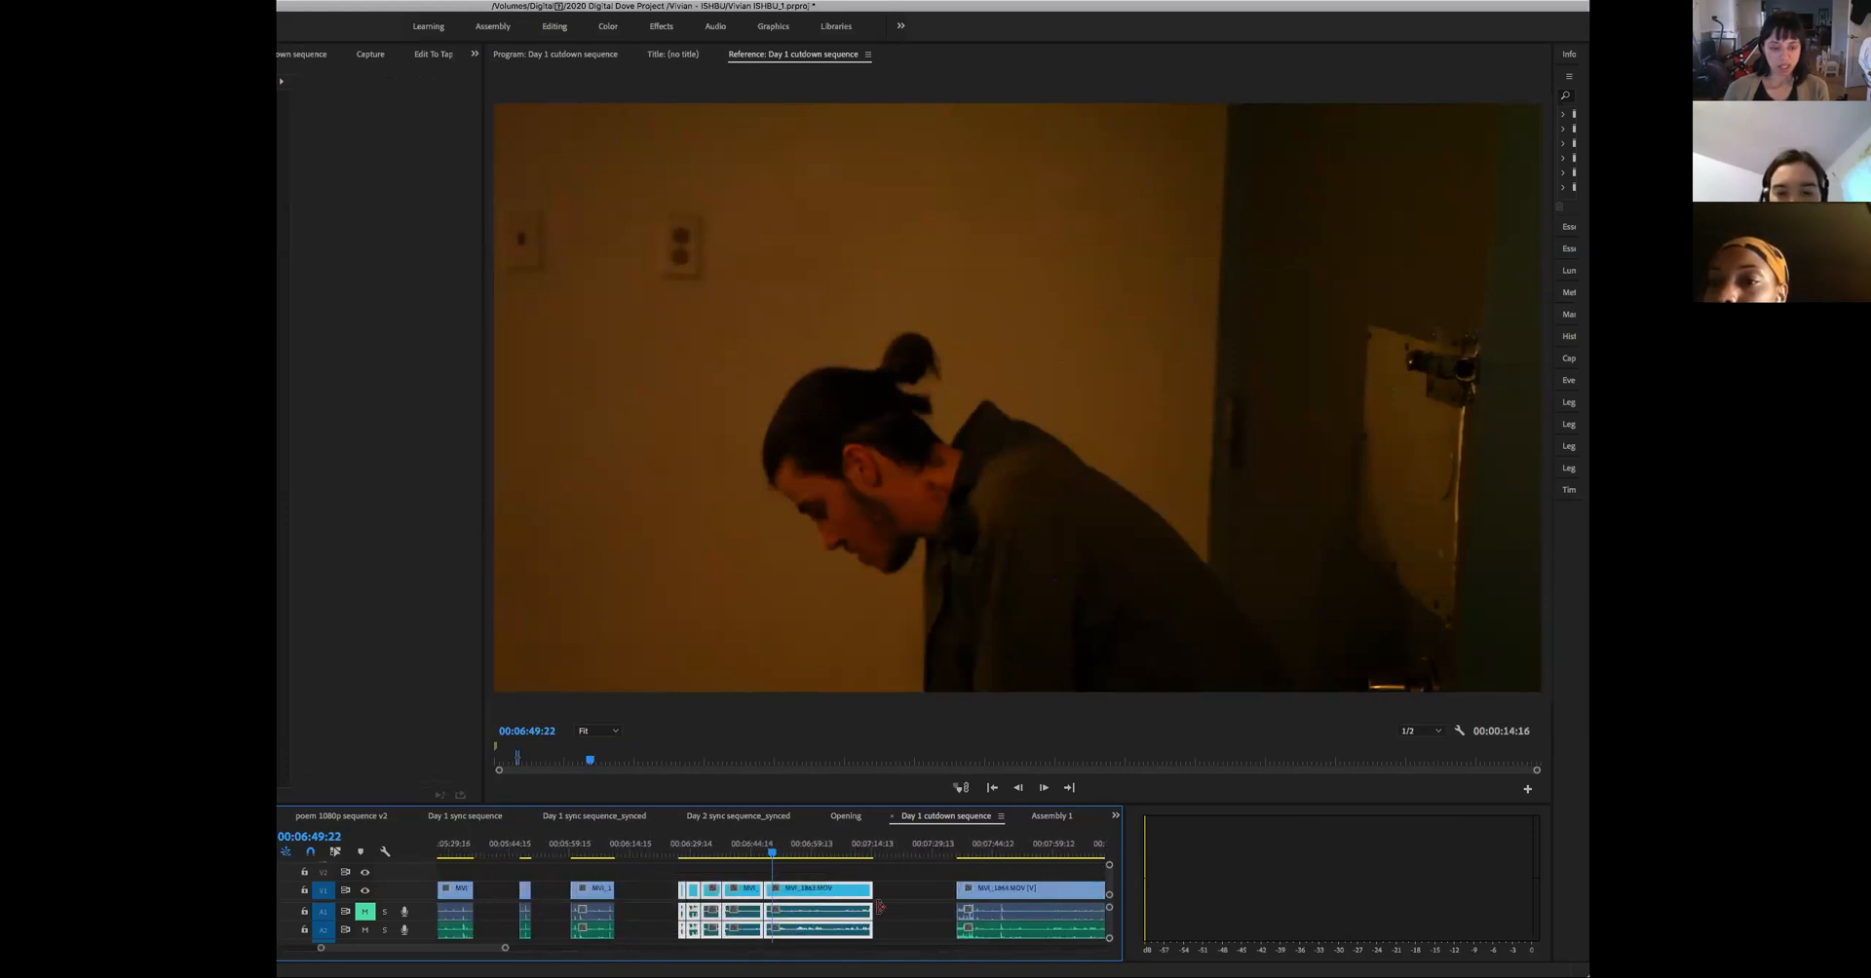
left_click_drag(898, 915, 687, 867)
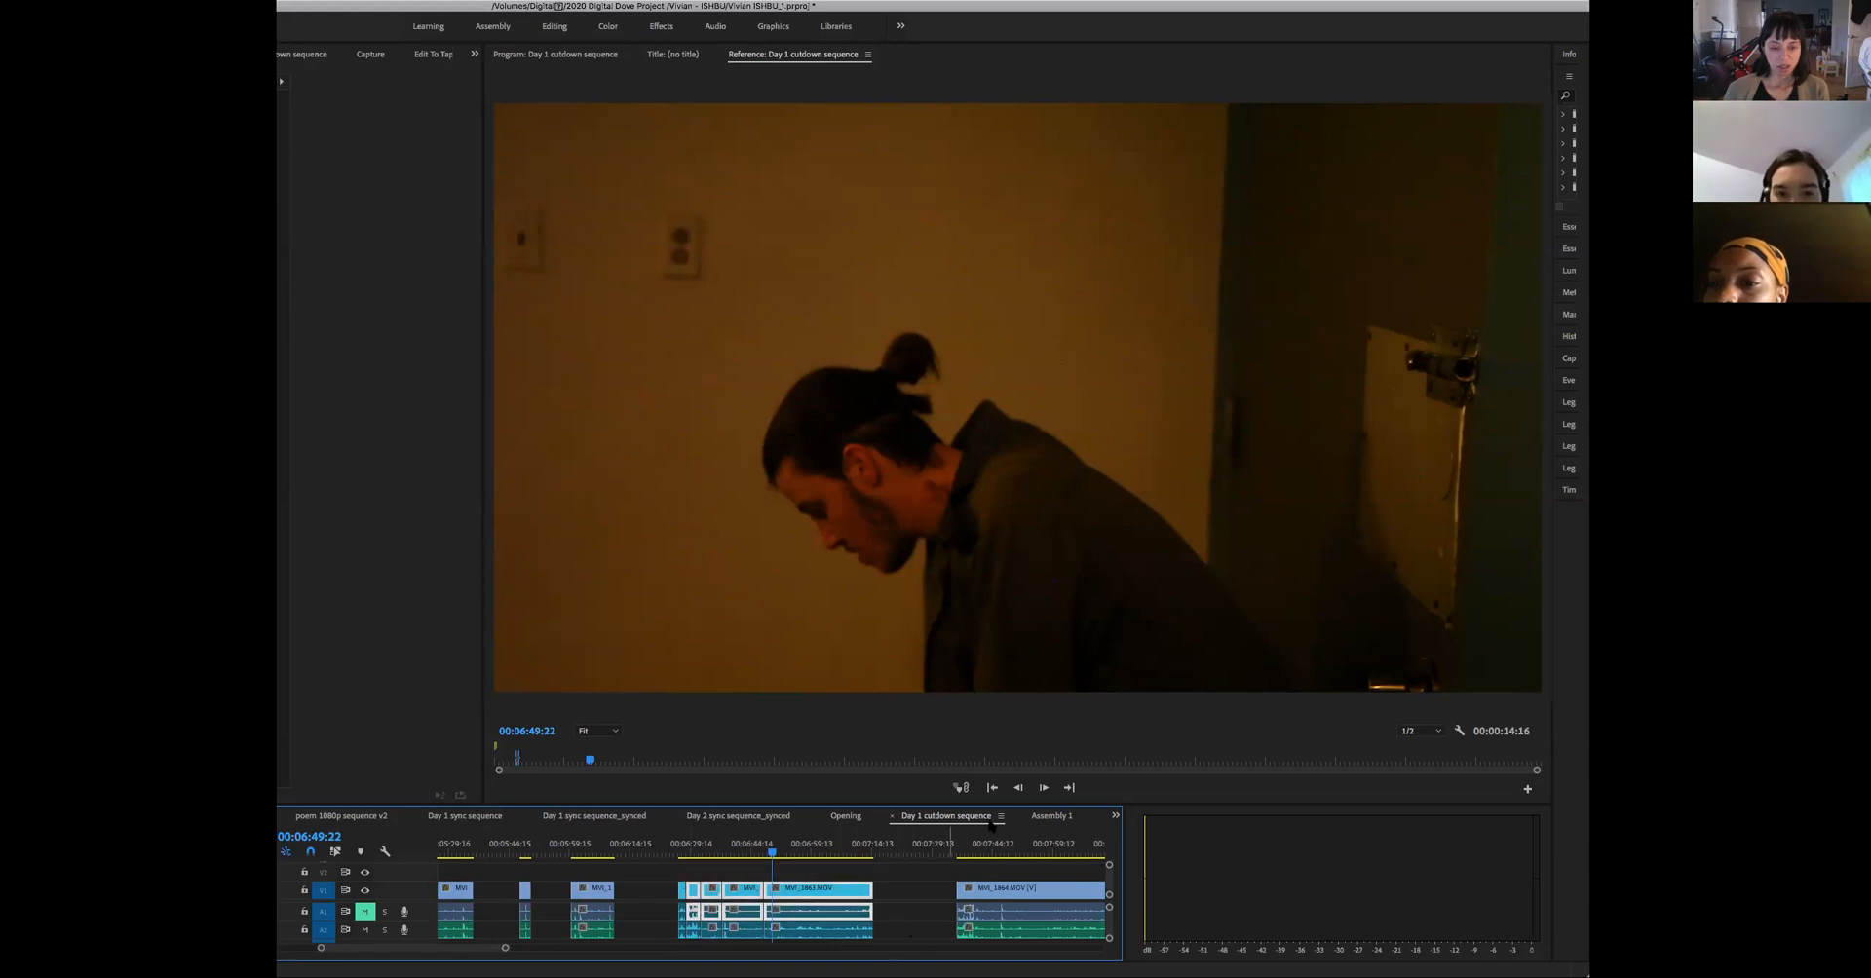
- Compare the Assembly 1 timeline with the Opening, Day 2 sync sequence_synced and Day 1 sync sequence_synced timelines, ending on Assembly 1
left_click(1053, 817)
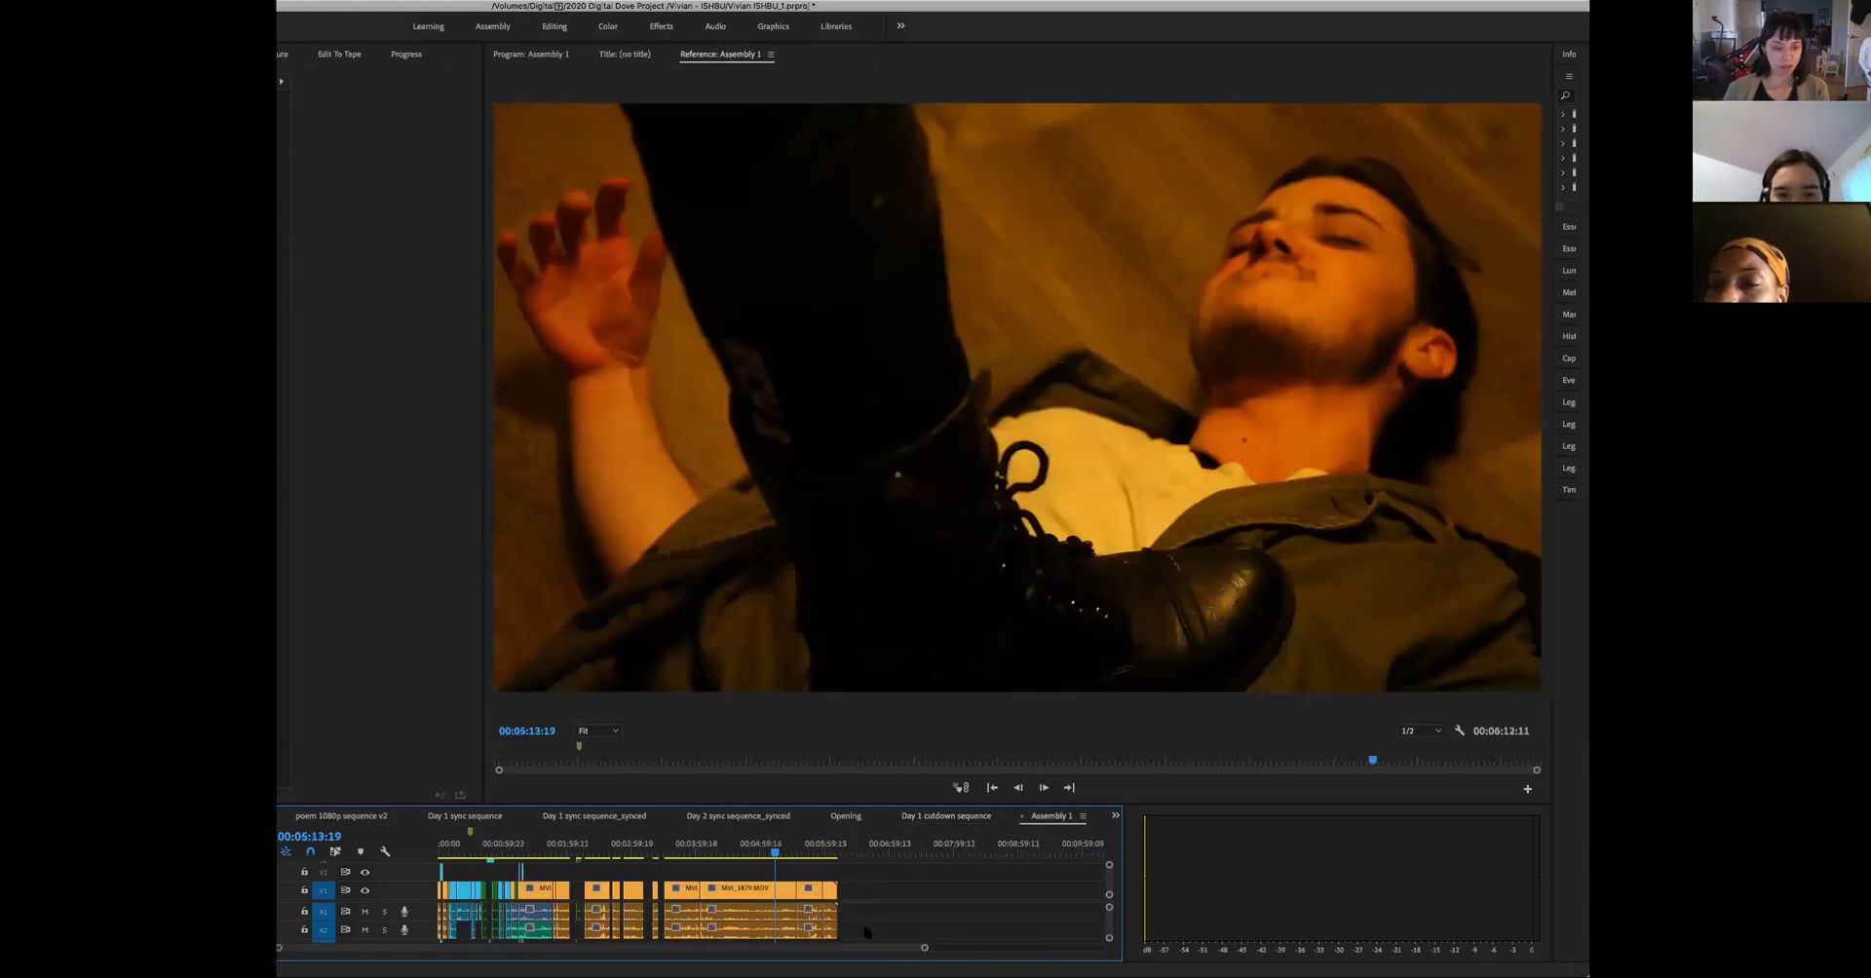
left_click_drag(925, 947, 974, 947)
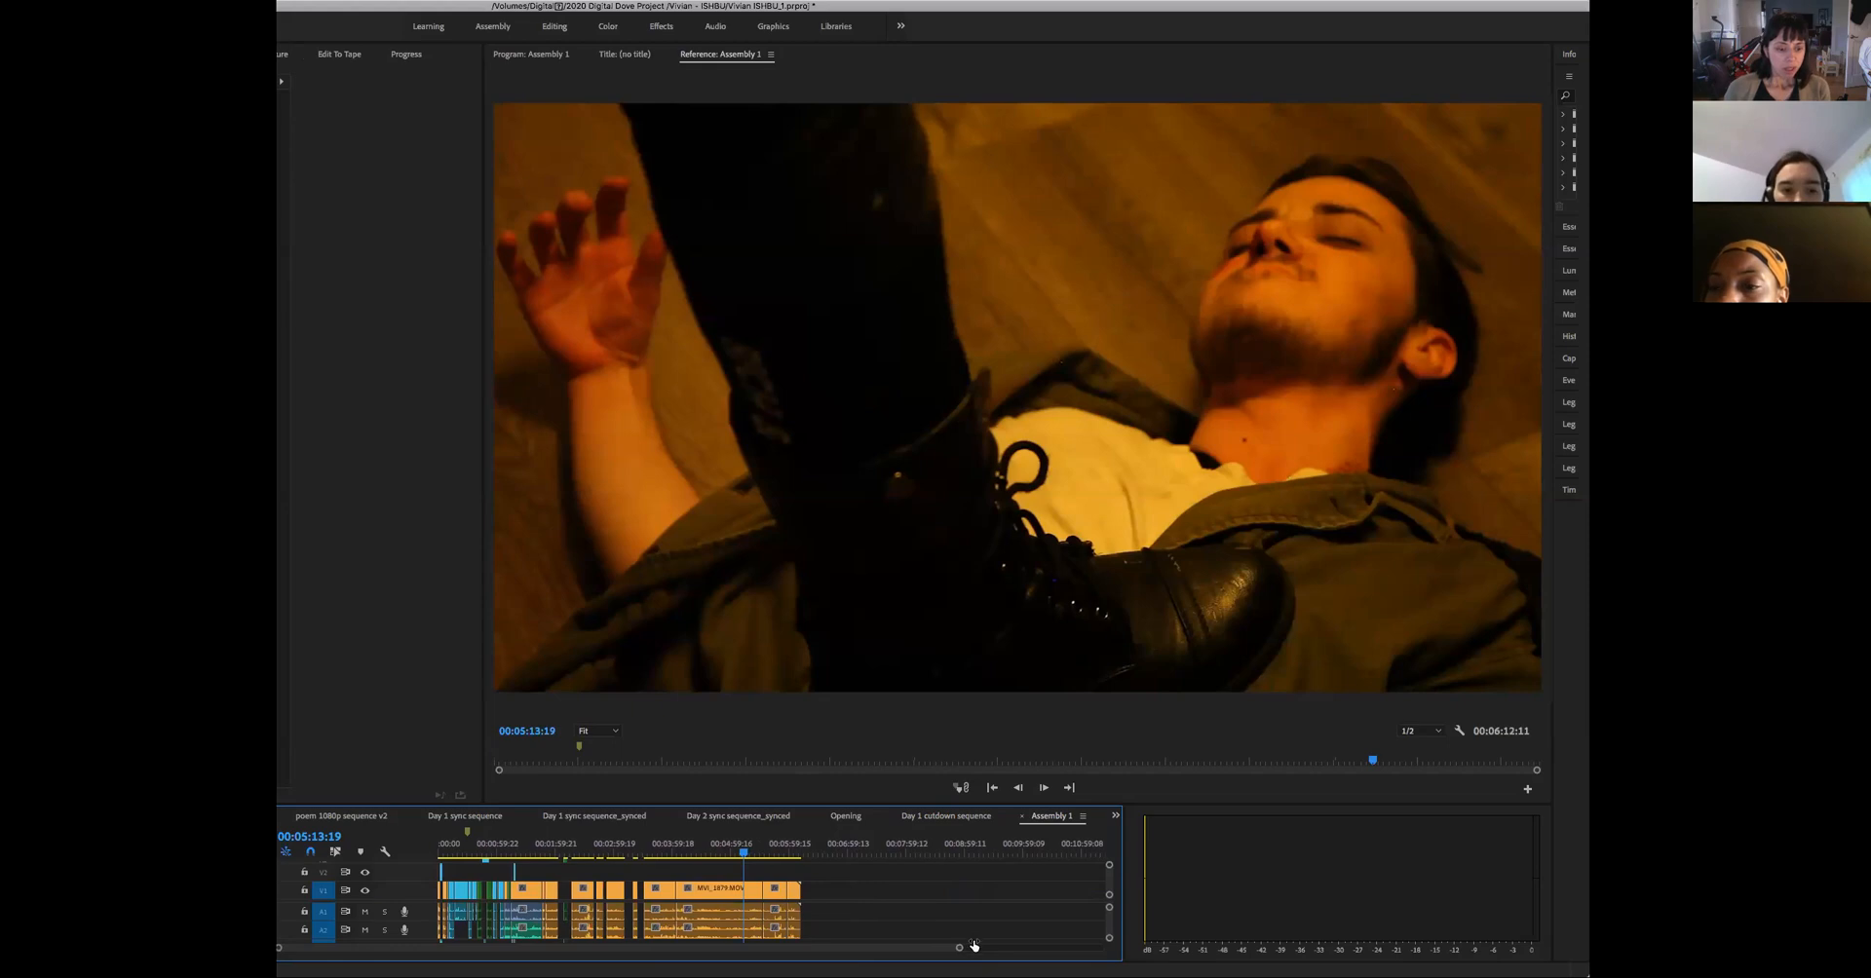
left_click(855, 821)
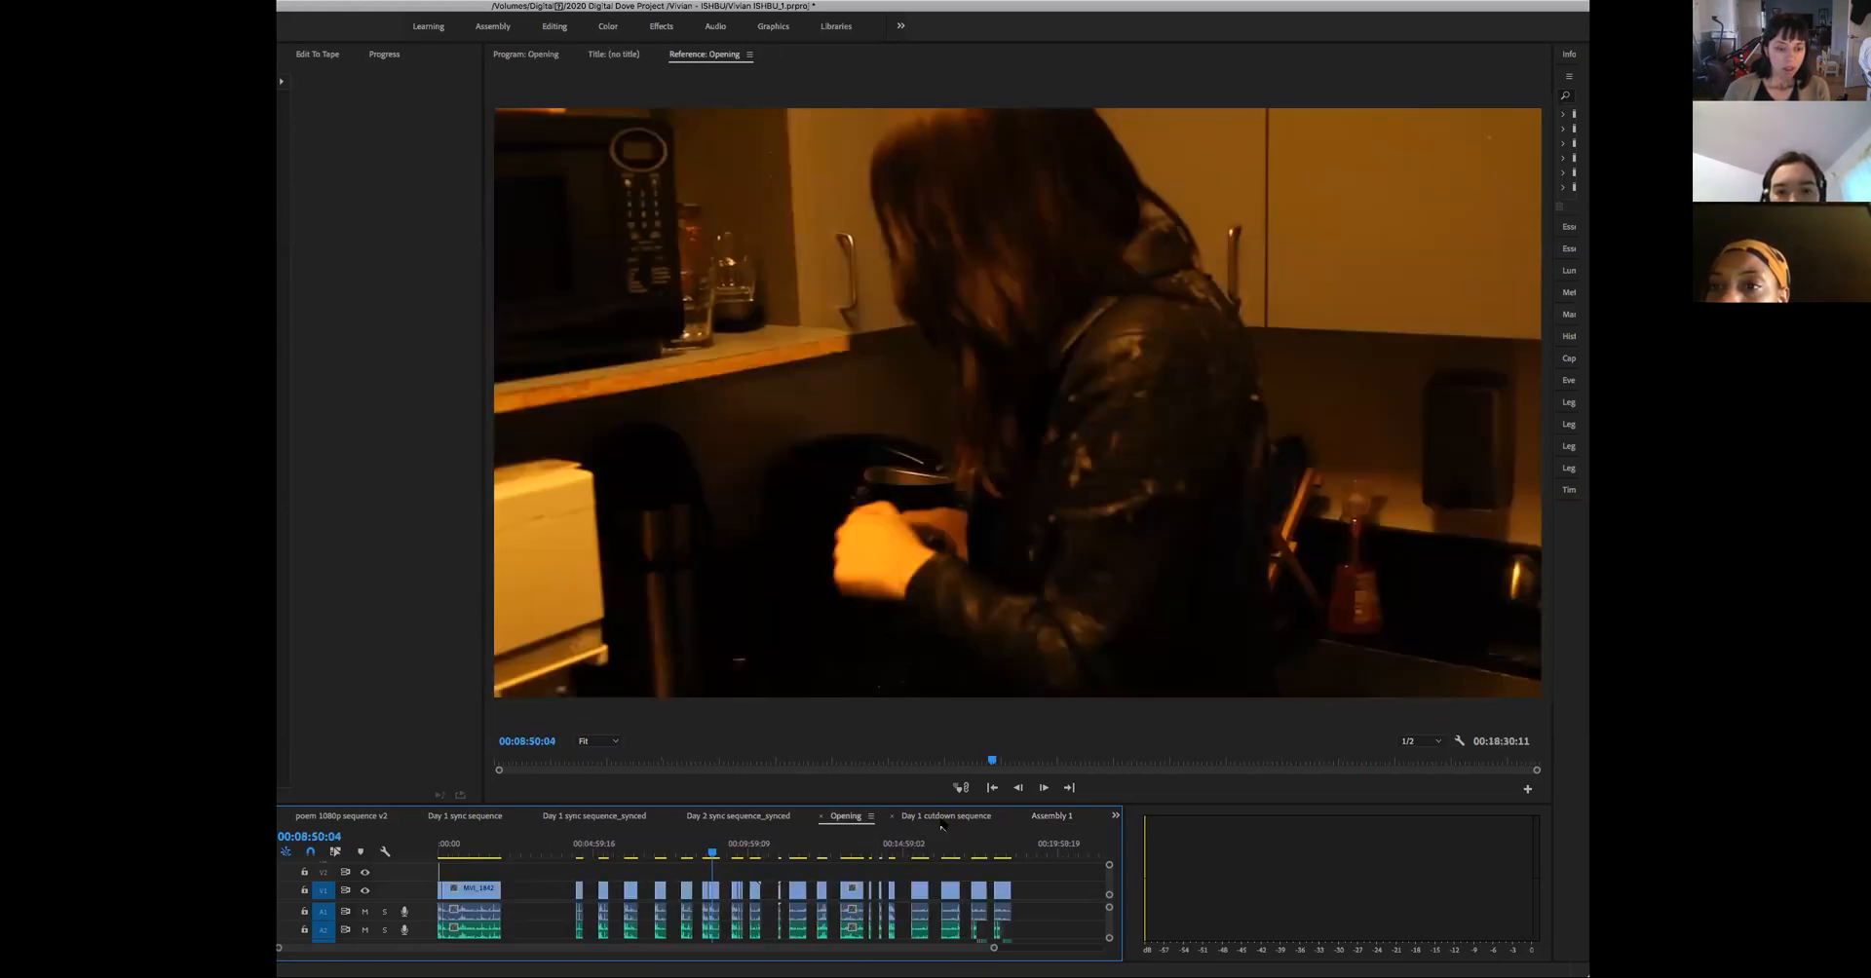
left_click(1051, 820)
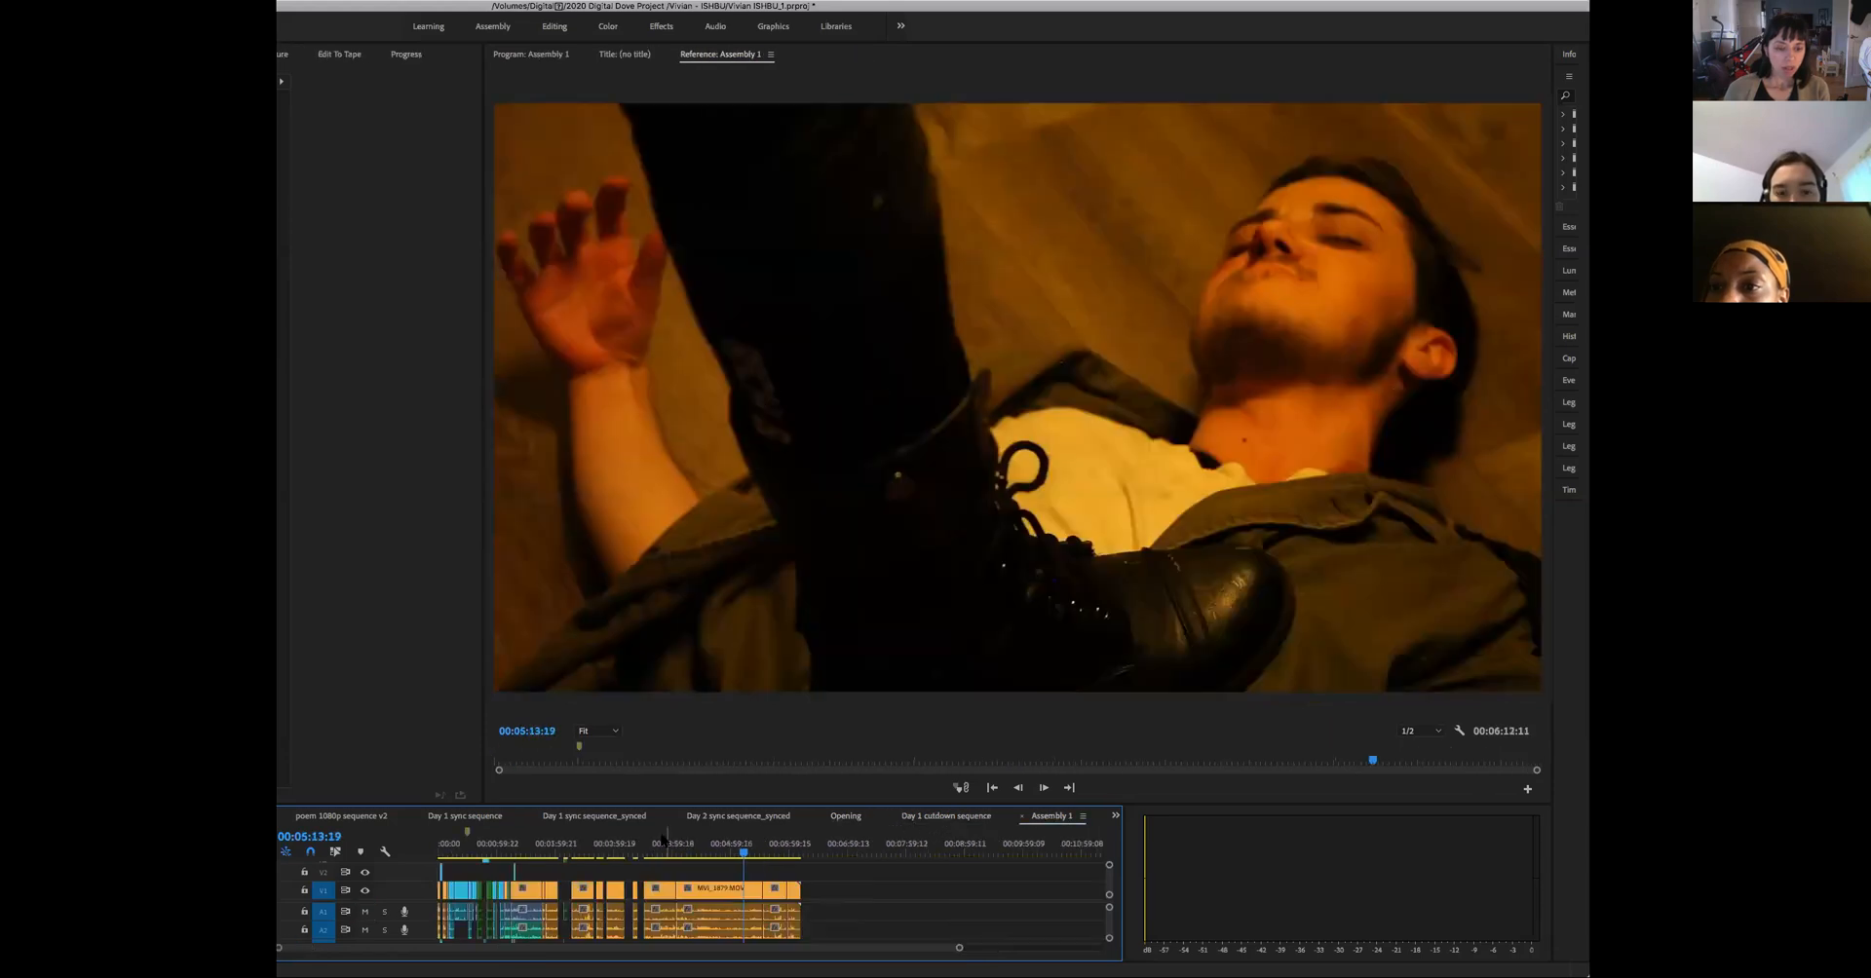
left_click(764, 824)
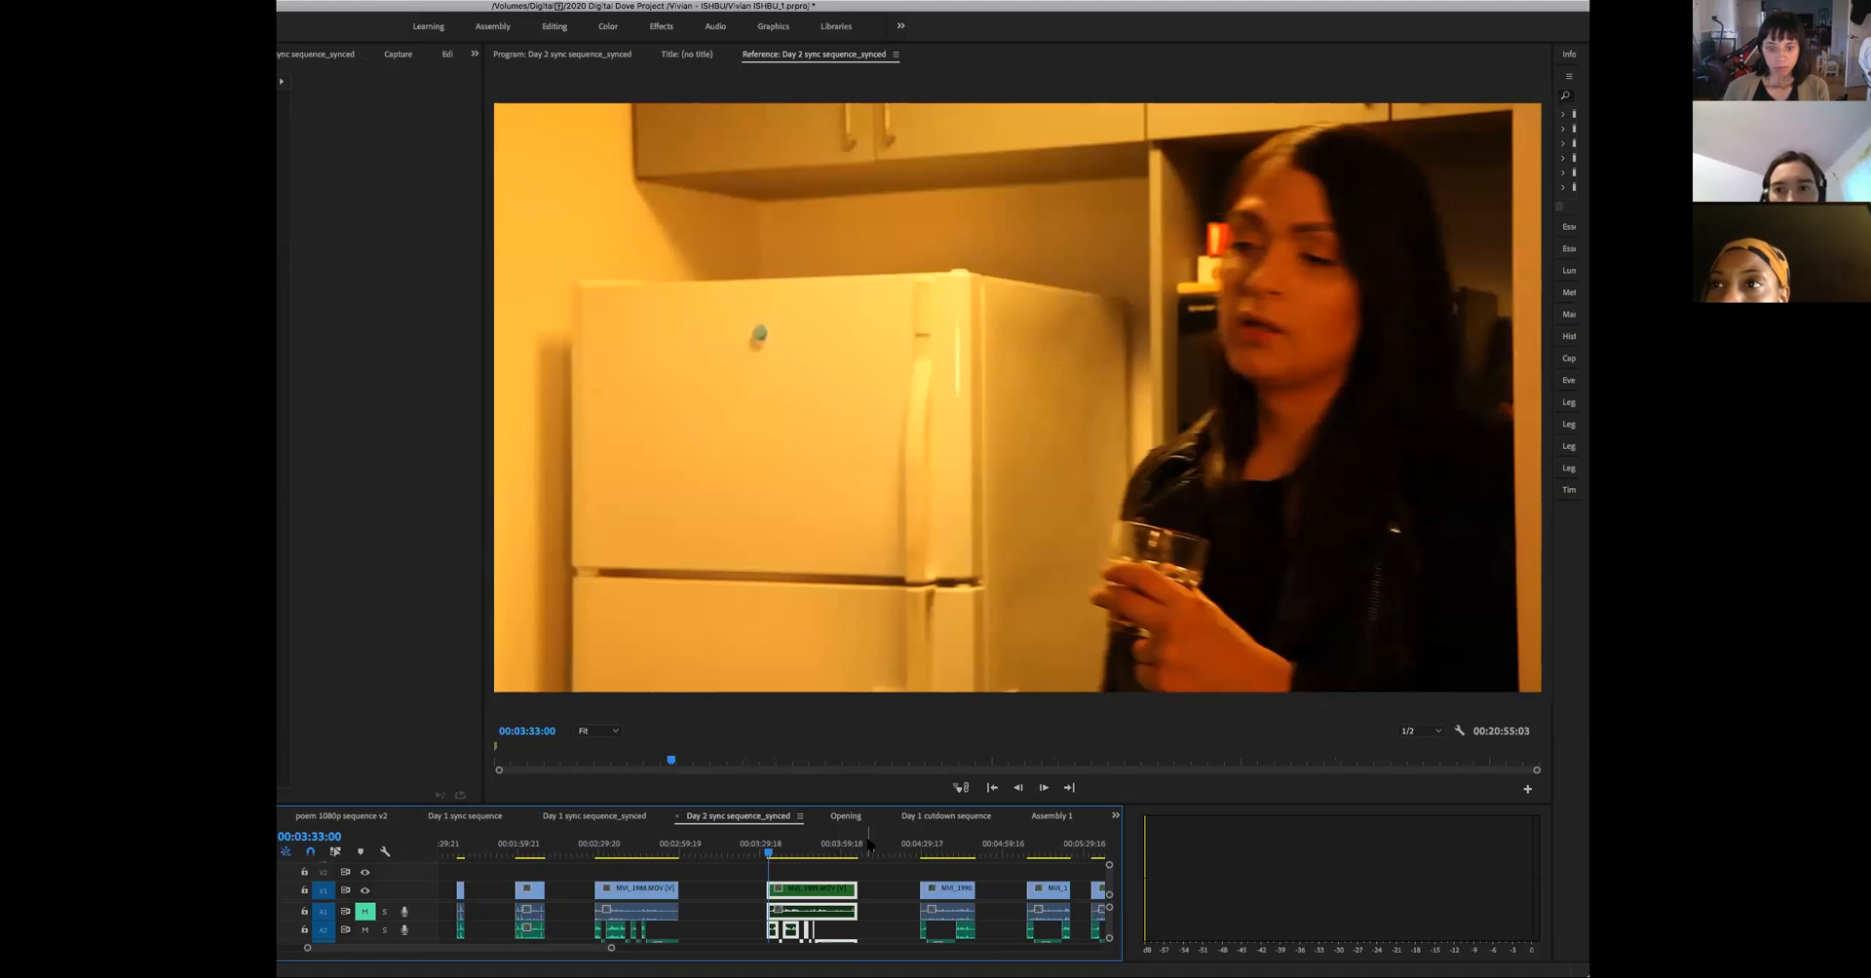
left_click(574, 824)
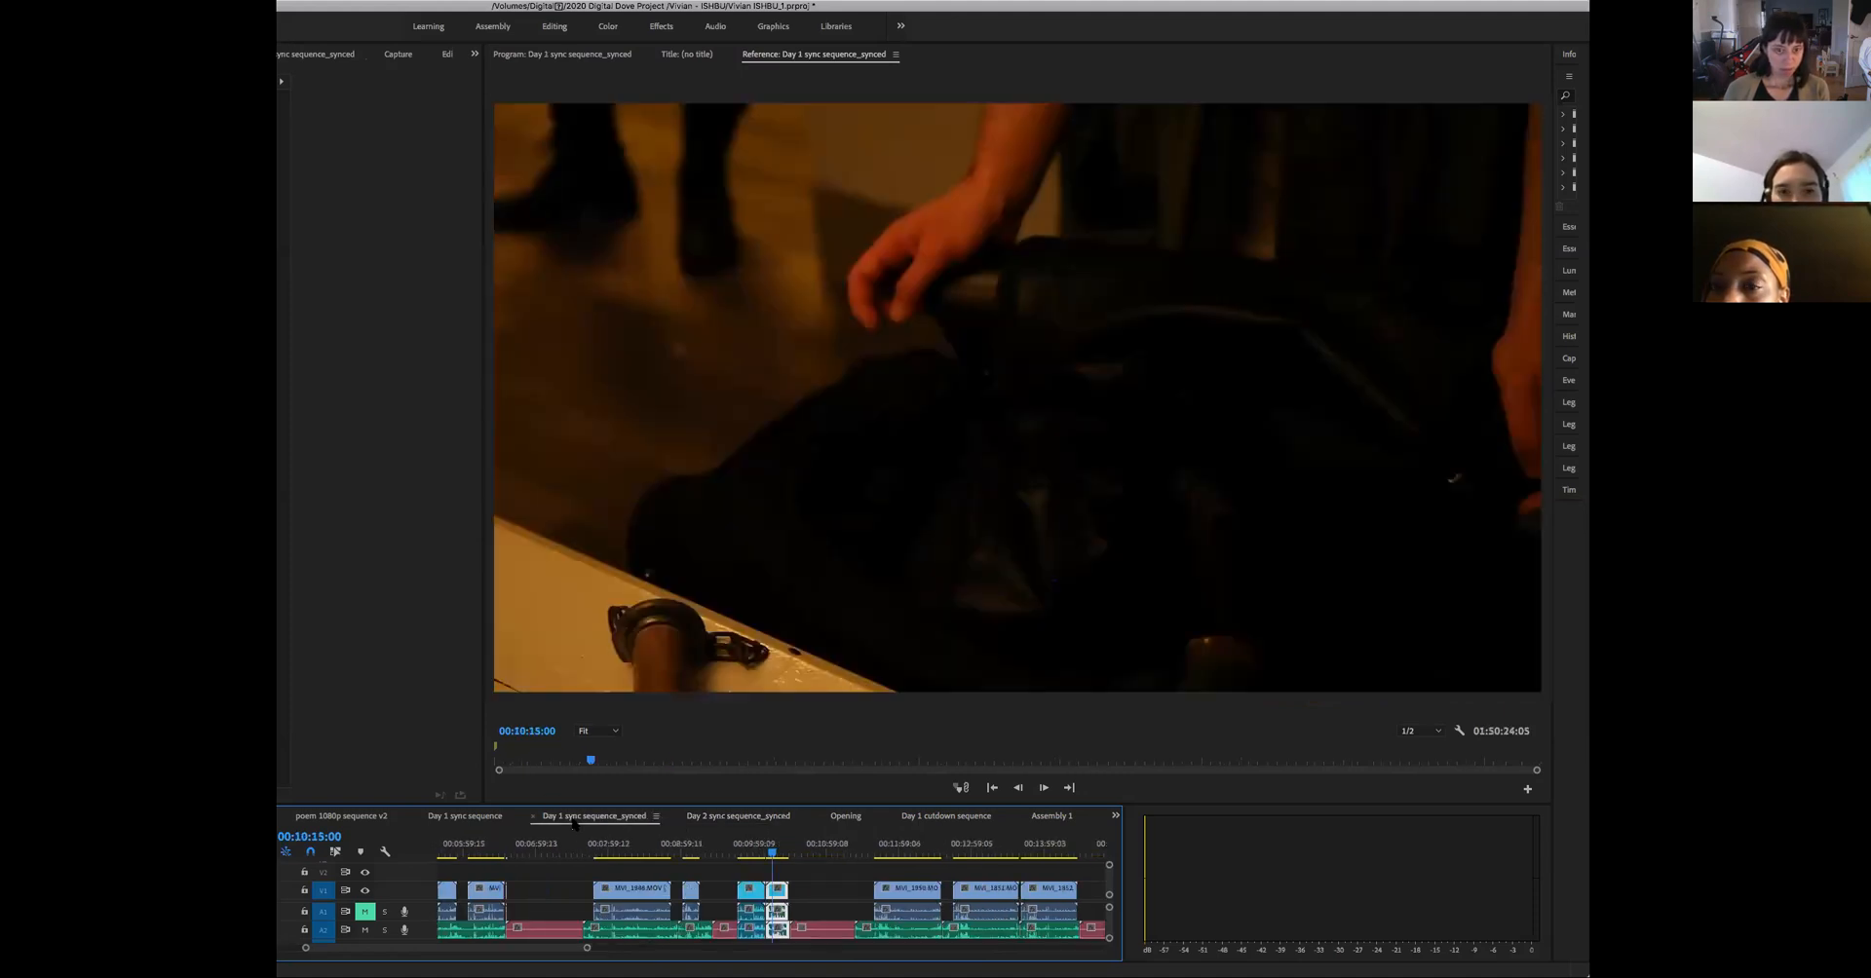
left_click(848, 819)
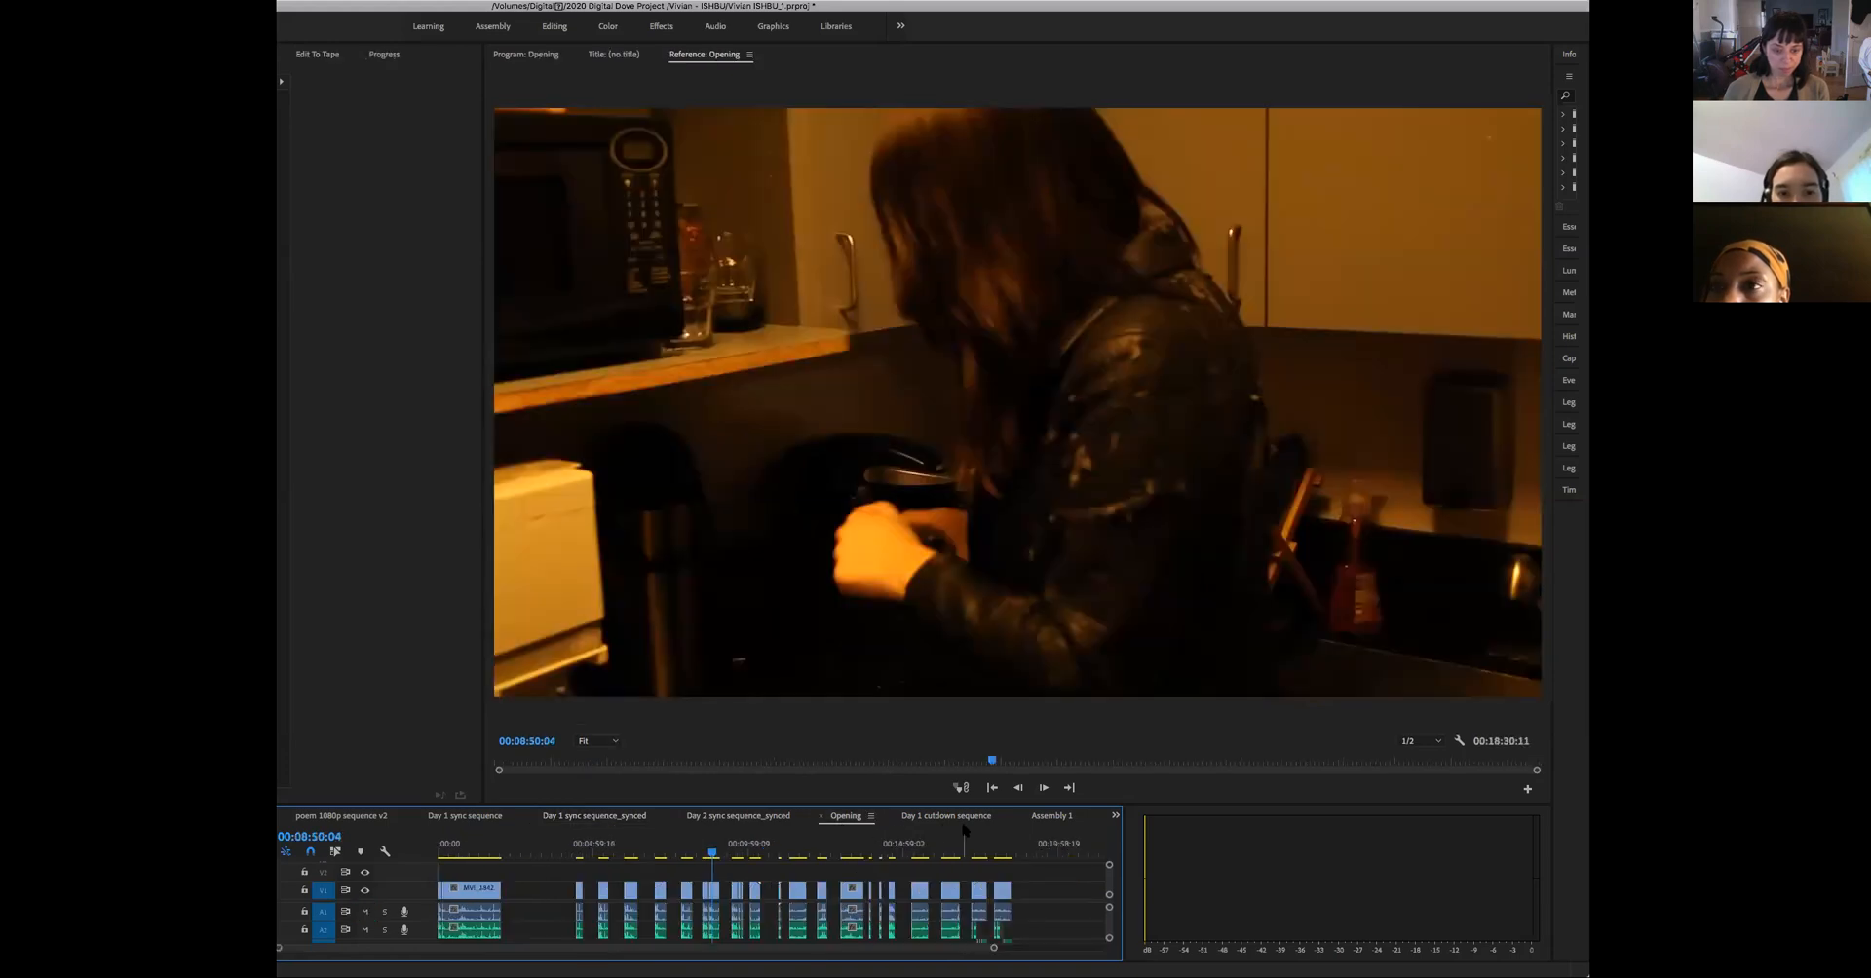
left_click(1045, 819)
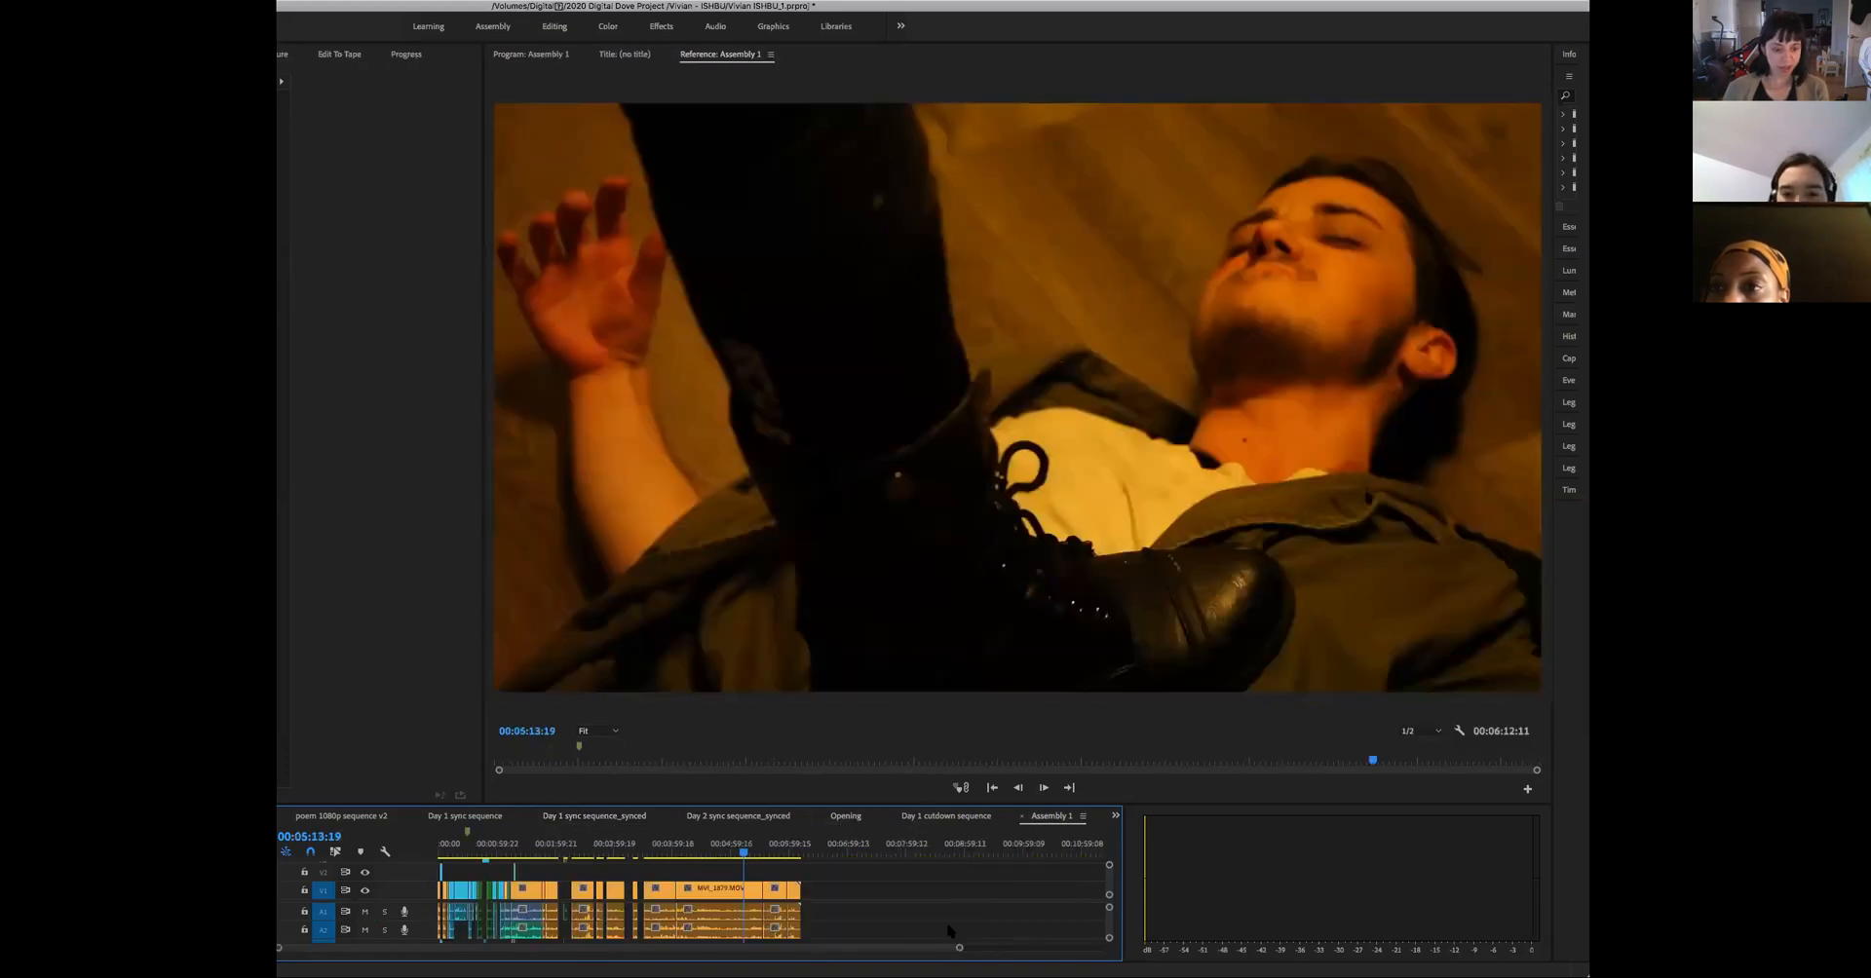
- View the Assembly 1 shot at 00:03:53:16 and compare its timeline with the Day 1 cutdown sequence
mouse_move(959, 948)
left_mouse_down()
mouse_move(1012, 952)
mouse_move(992, 948)
left_mouse_up()
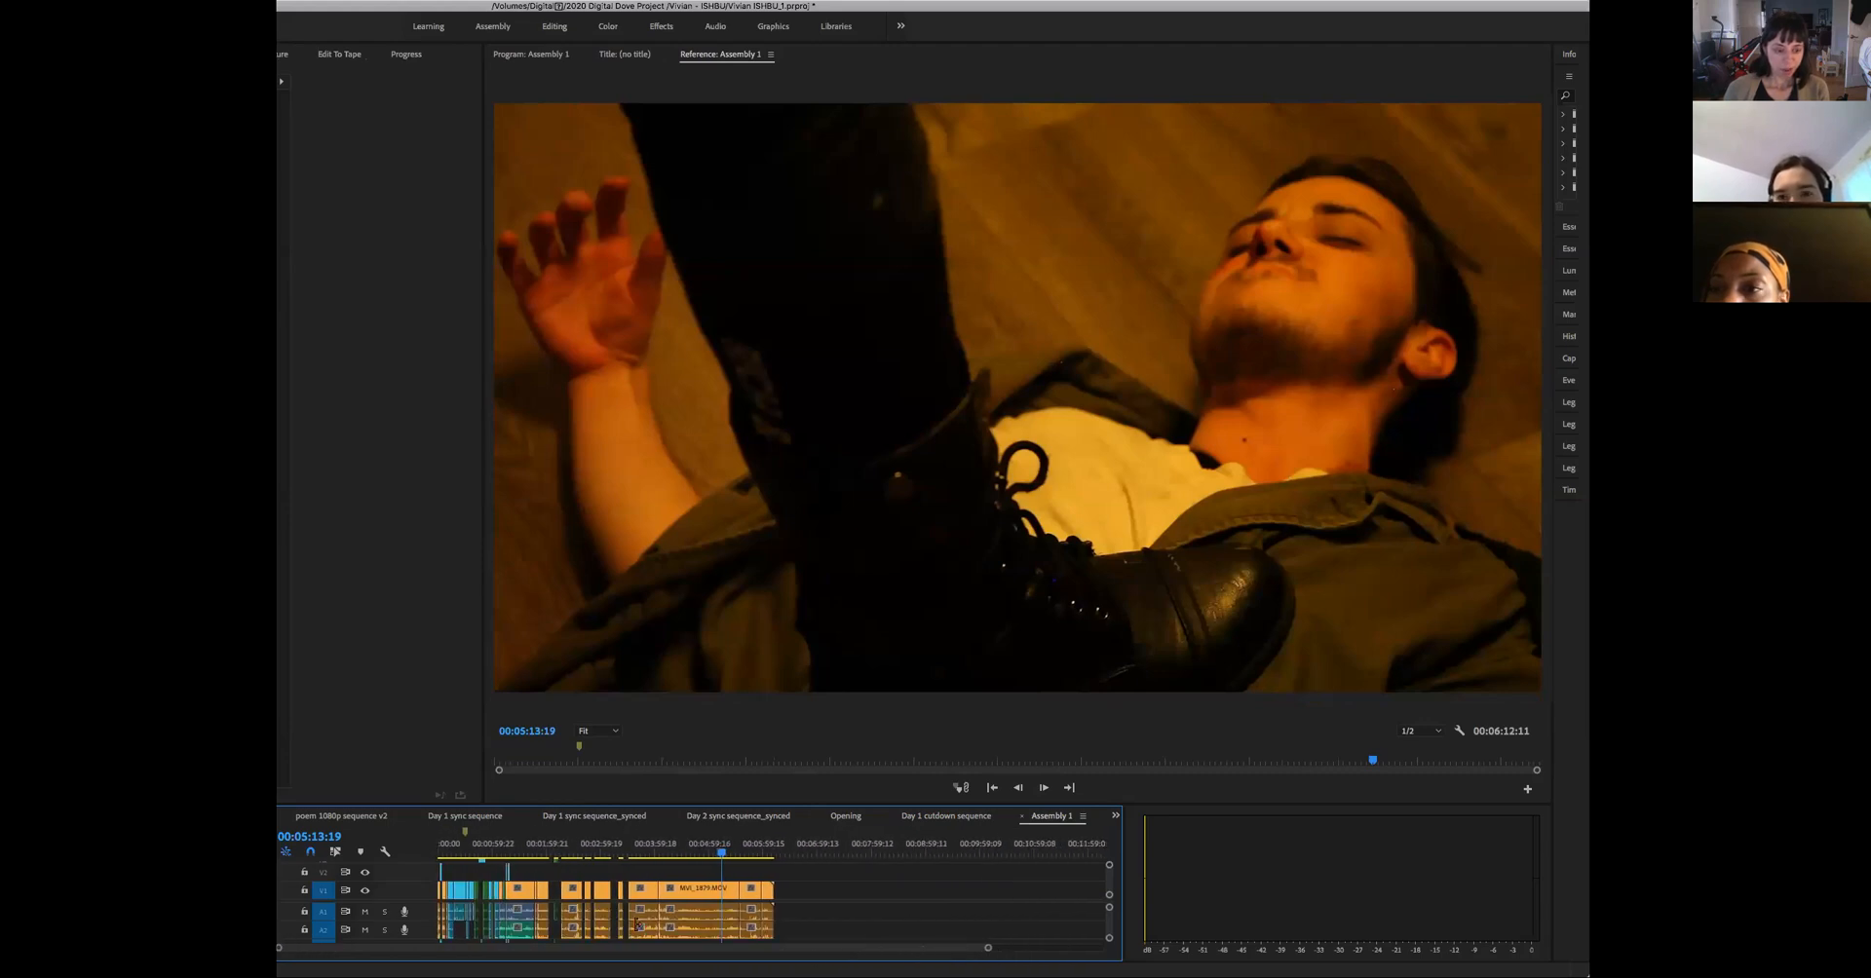
left_click_drag(652, 854, 648, 946)
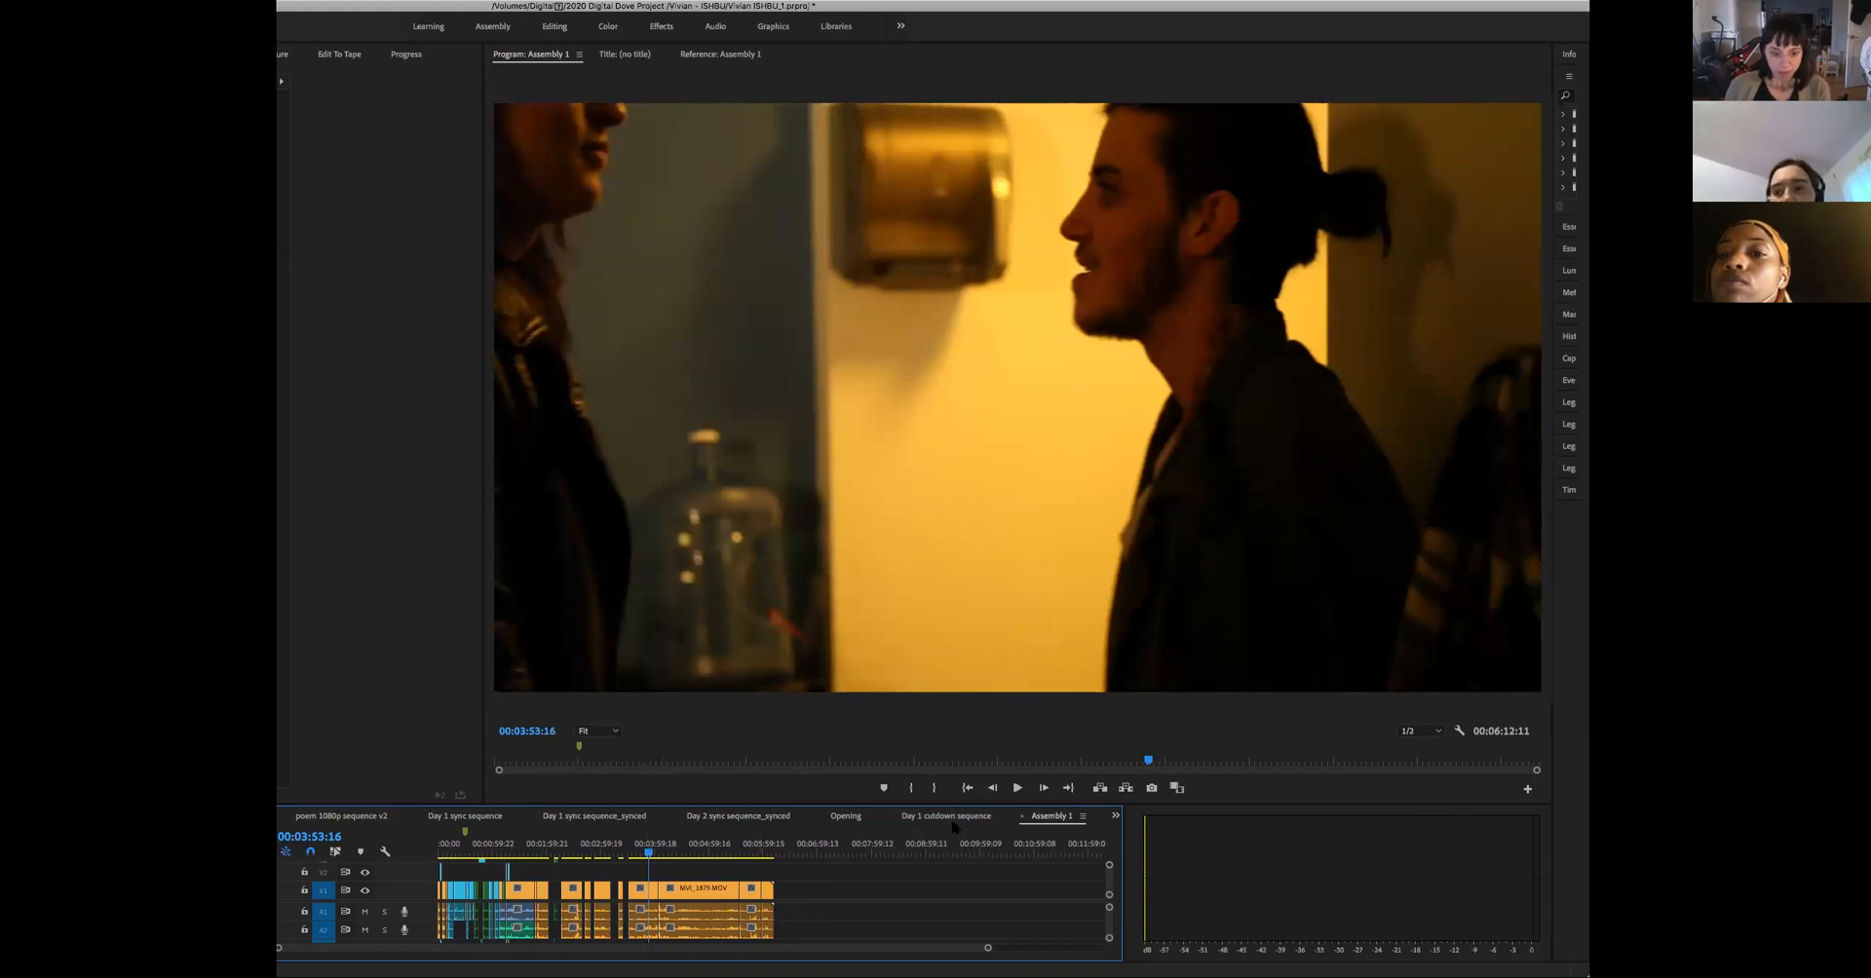
left_click(951, 821)
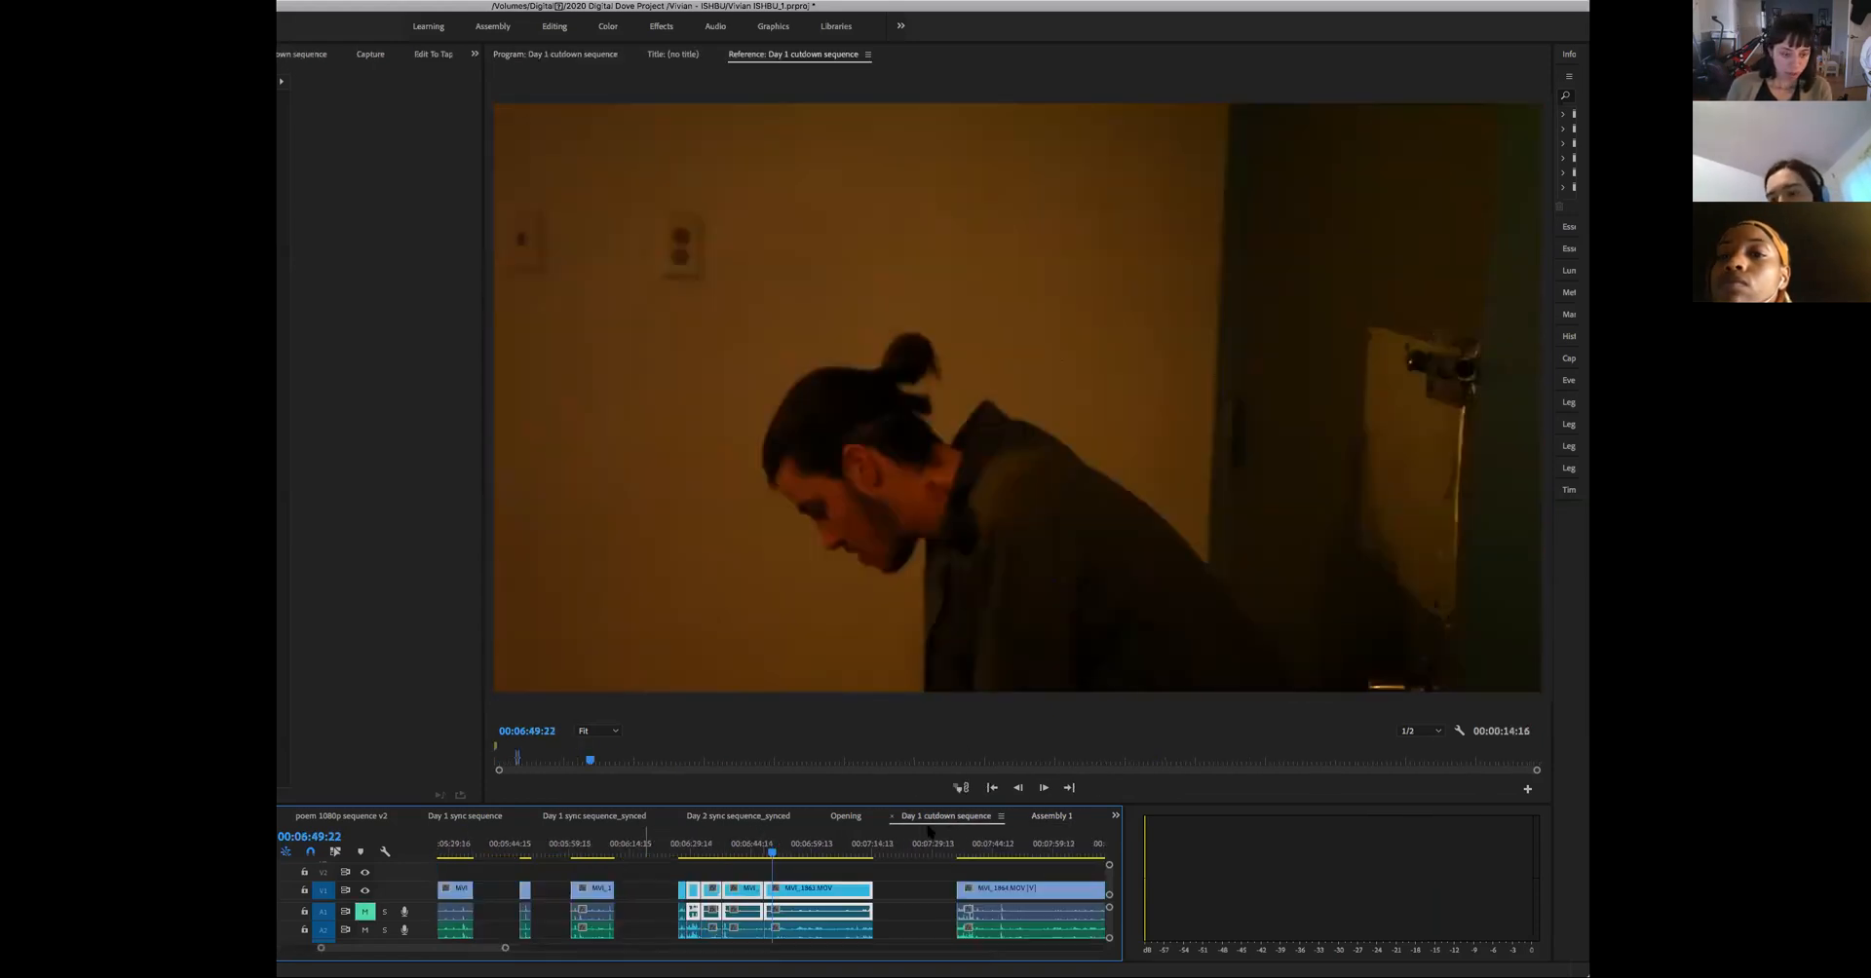
left_click(1051, 817)
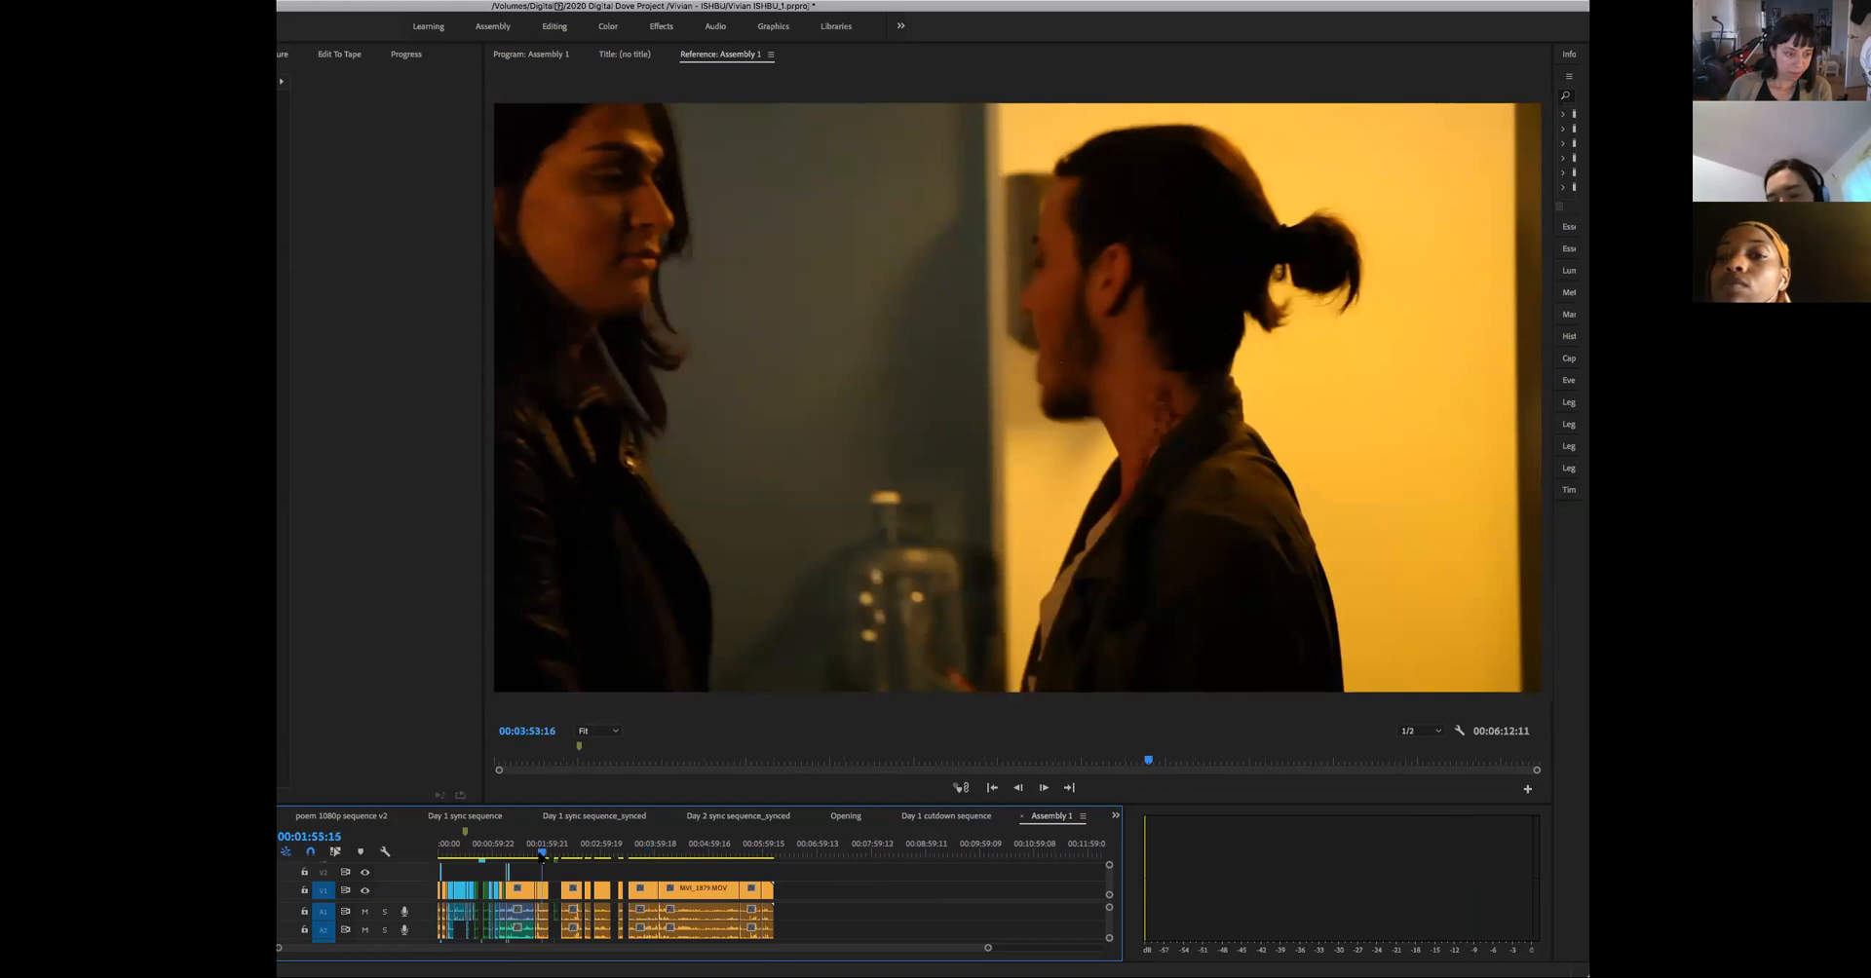
- Skim Assembly 1 back from 00:01:55 and play the shot of the woman holding a glass by the fridge, around 00:01:14
left_click(535, 858)
left_click(523, 858)
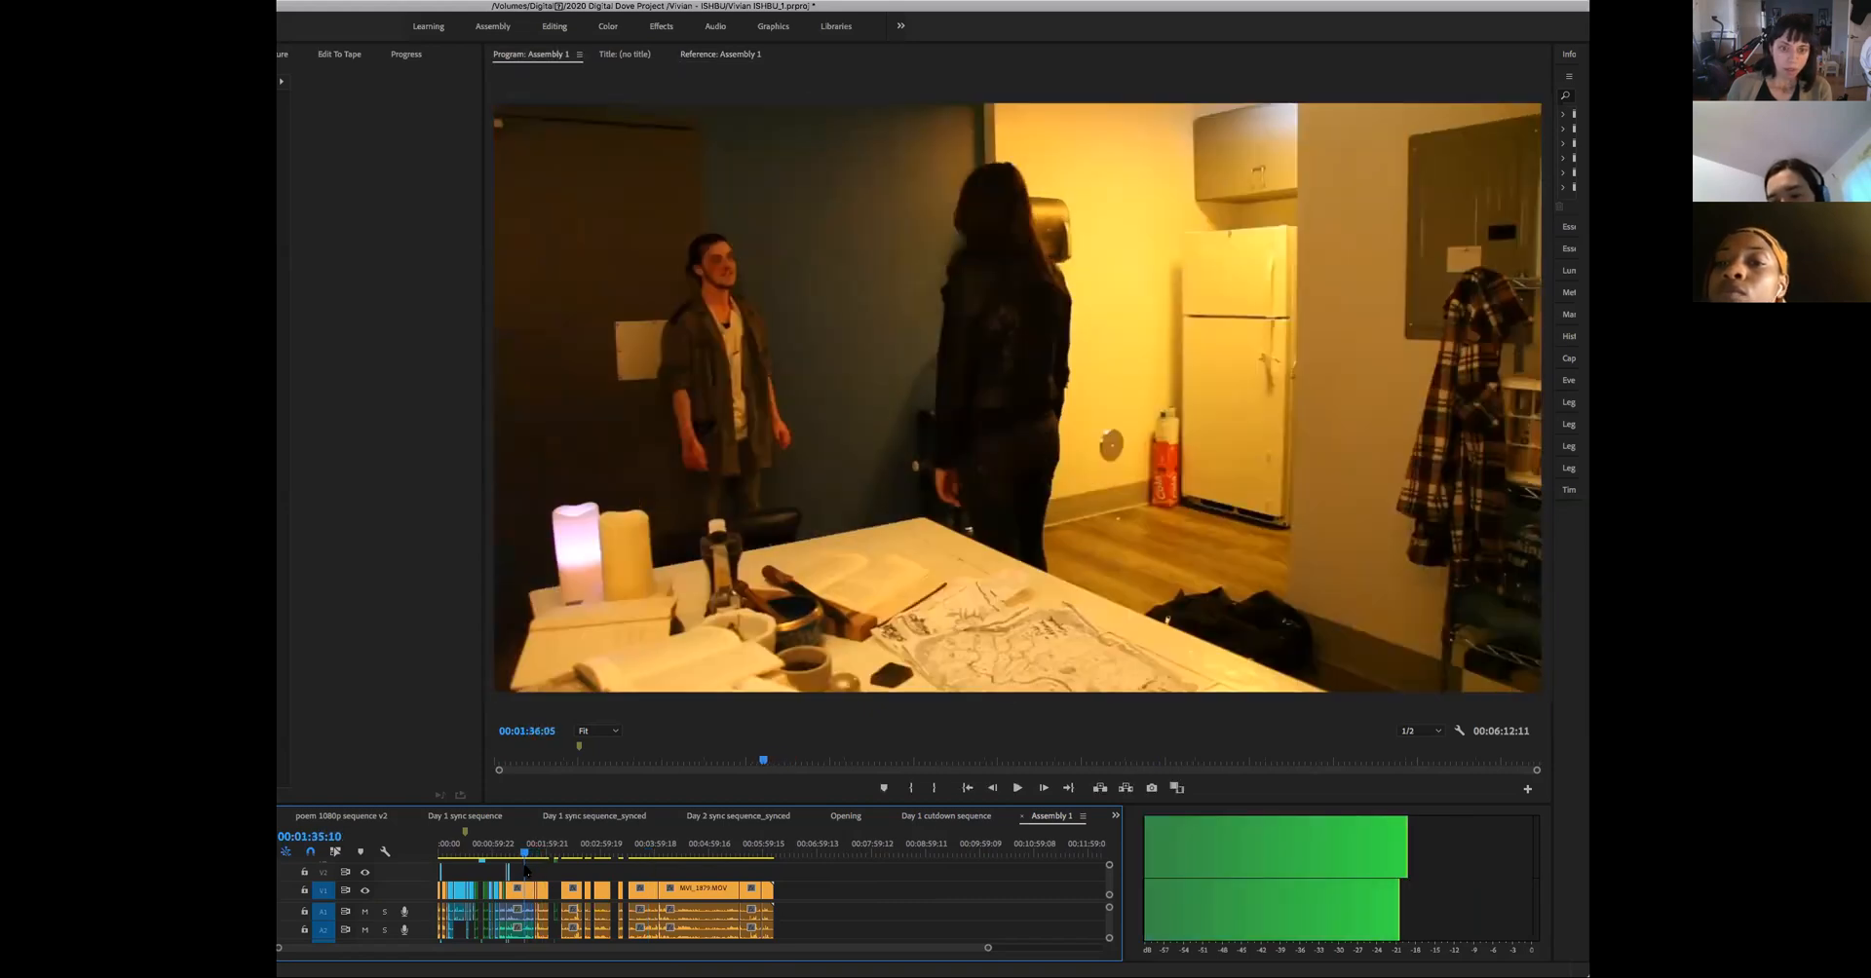
left_click(505, 858)
key("space")
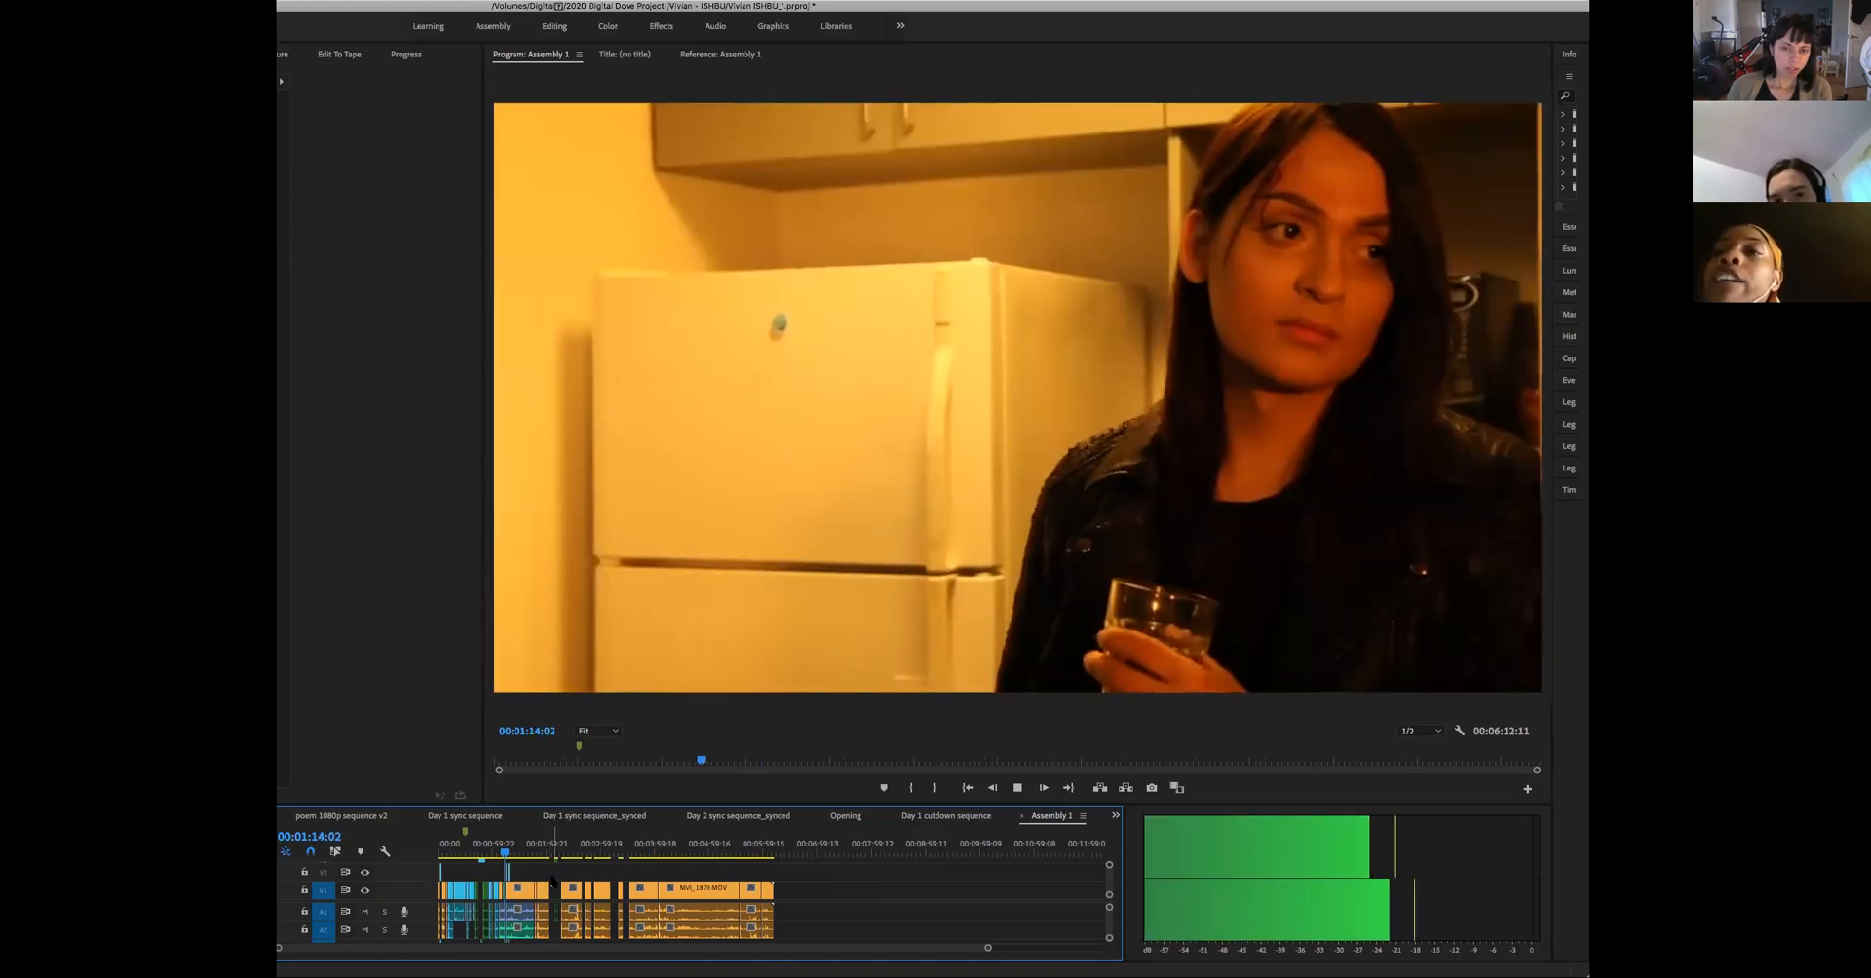
key("space")
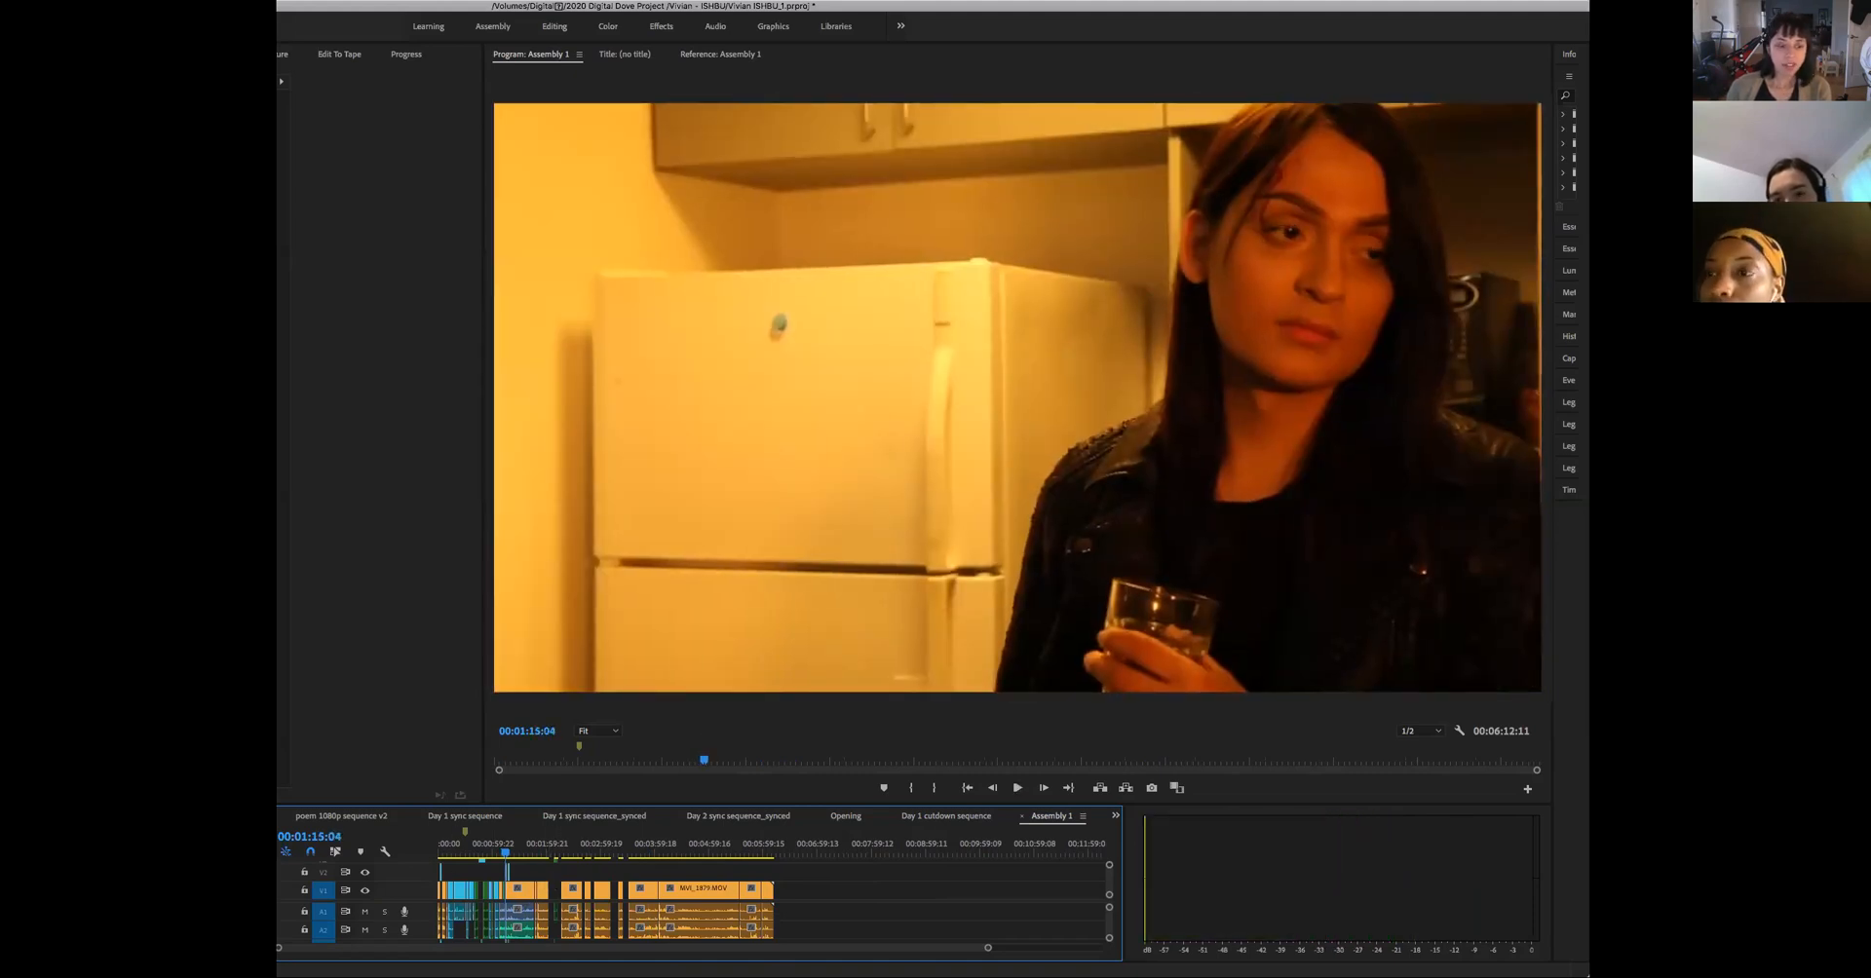
- Play the assembly from 00:01:15:04 to 00:01:23:00, through the two-person shot beside the shelving
left_click_drag(985, 950, 634, 948)
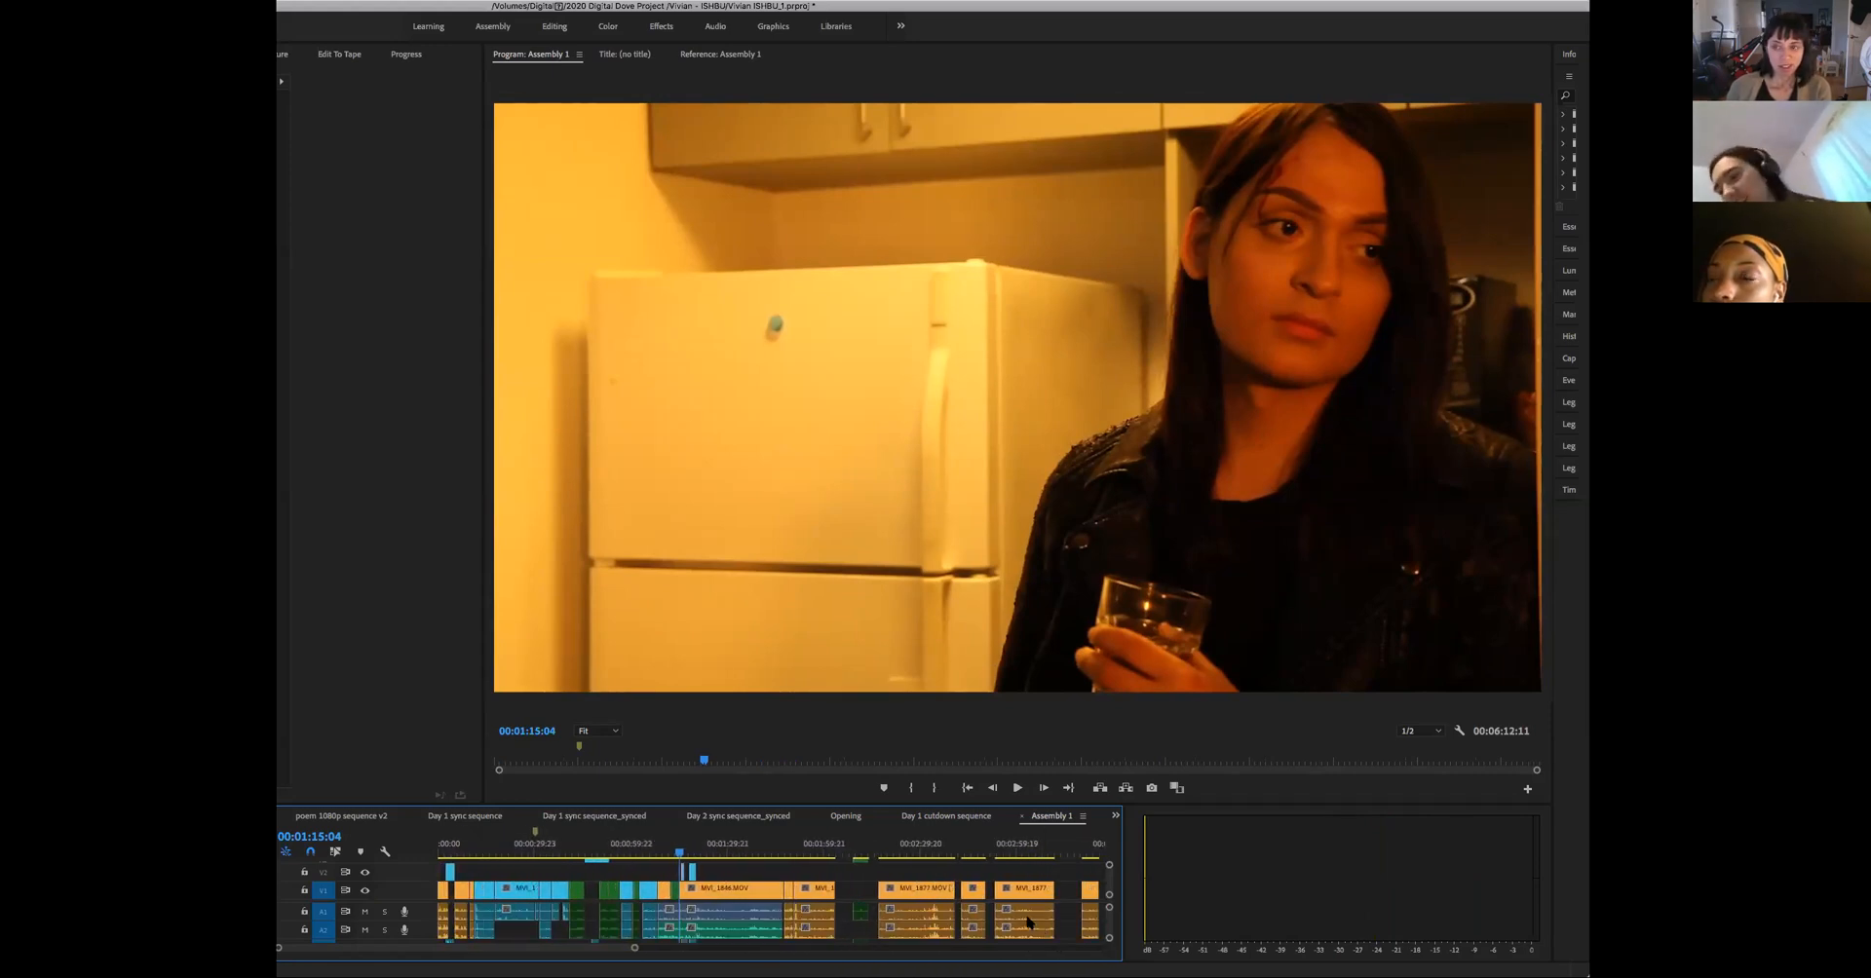
key("space")
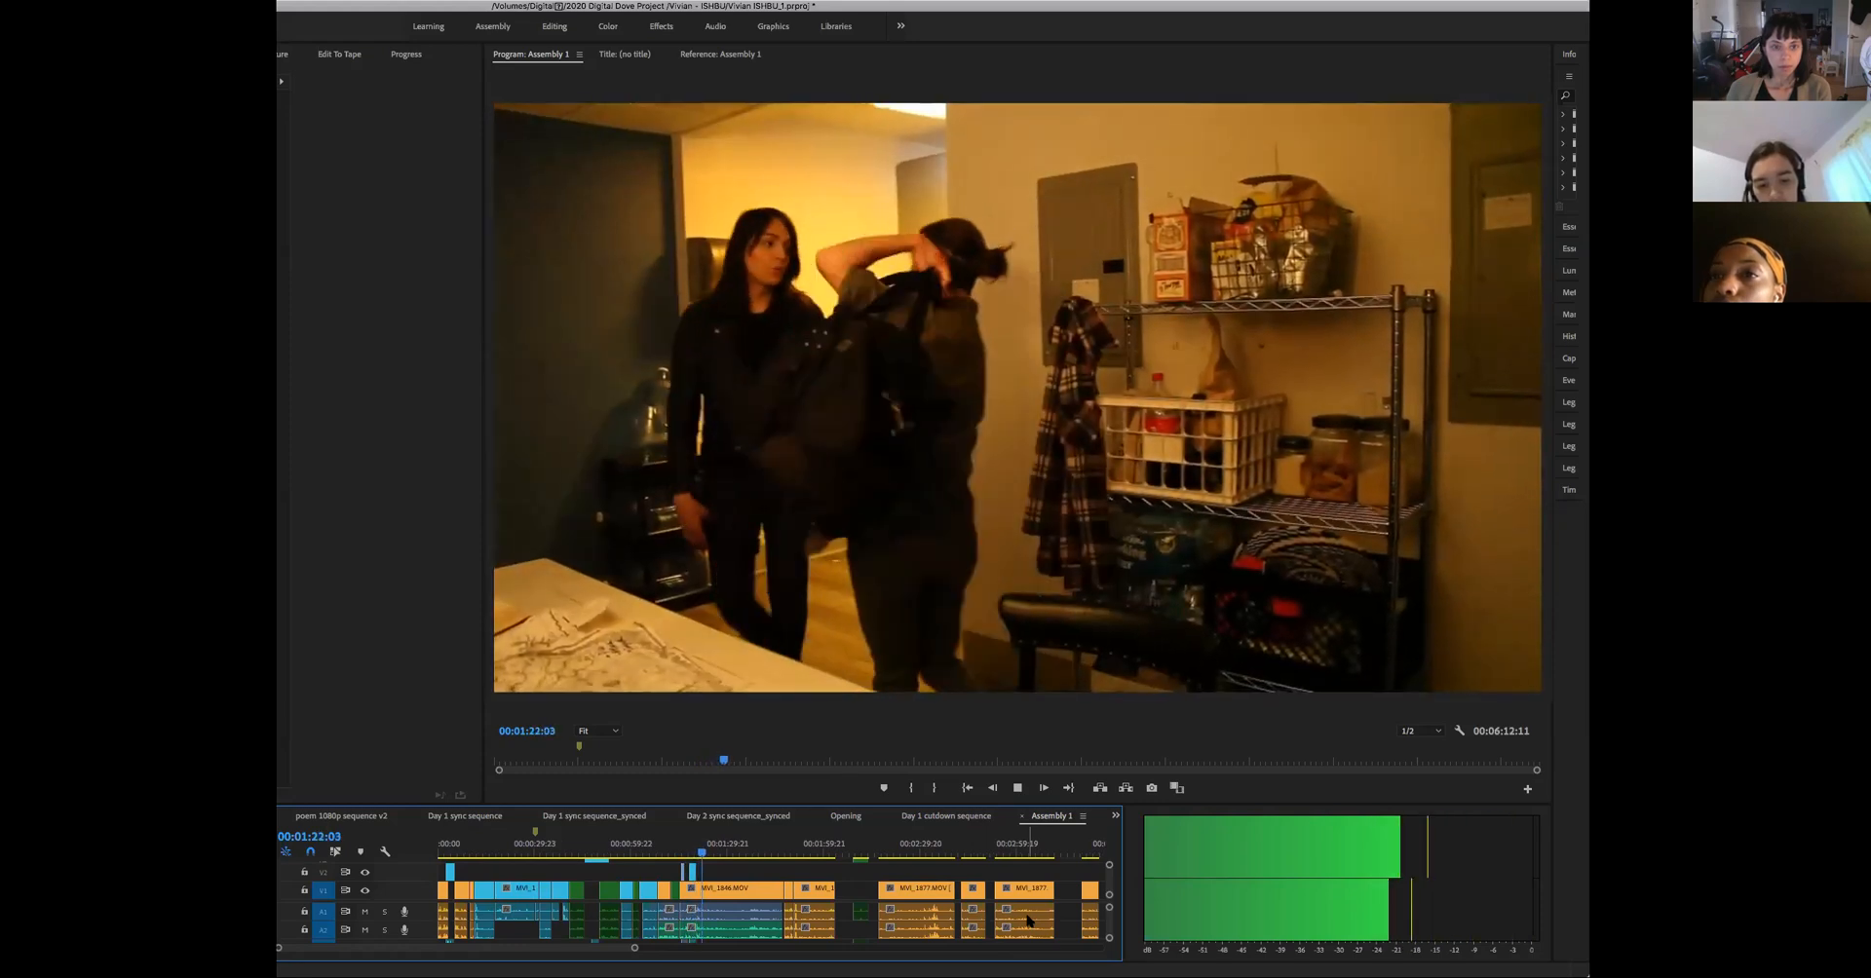
key("space")
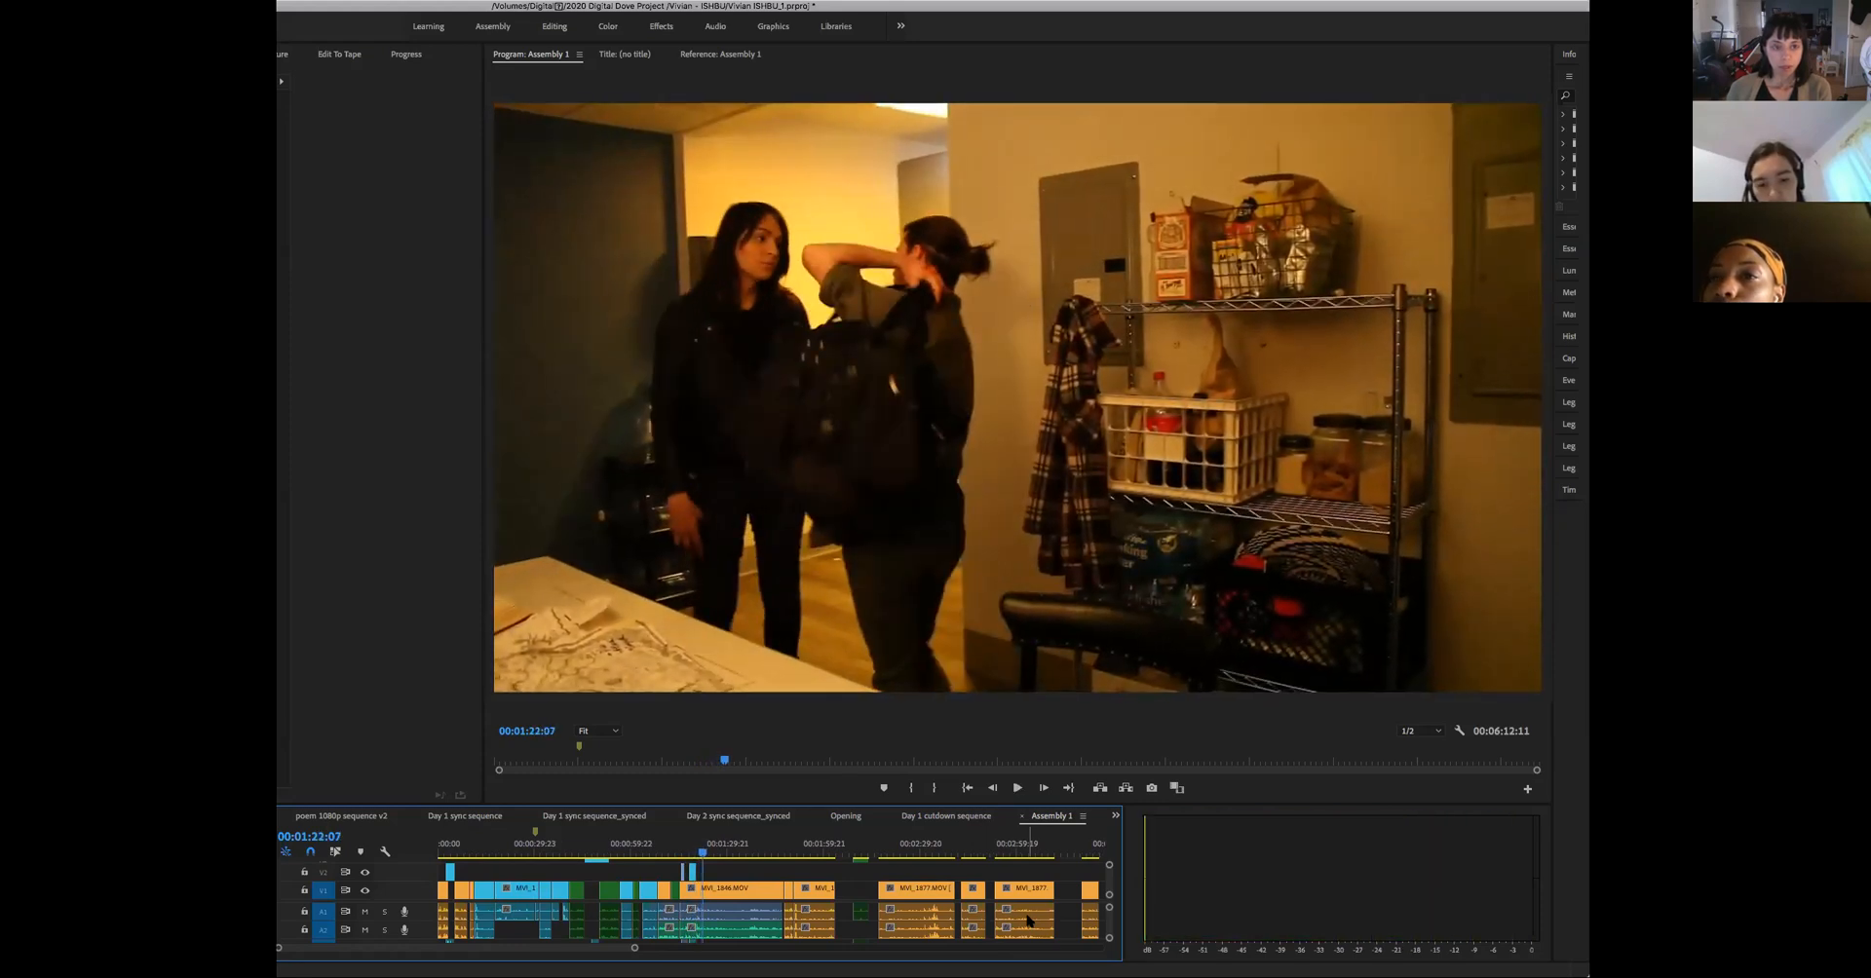
key("space")
- Play the isolated green clip of the woman by the fridge from about 00:02:09 to 00:02:13 and go back to 00:02:09:19
key("space")
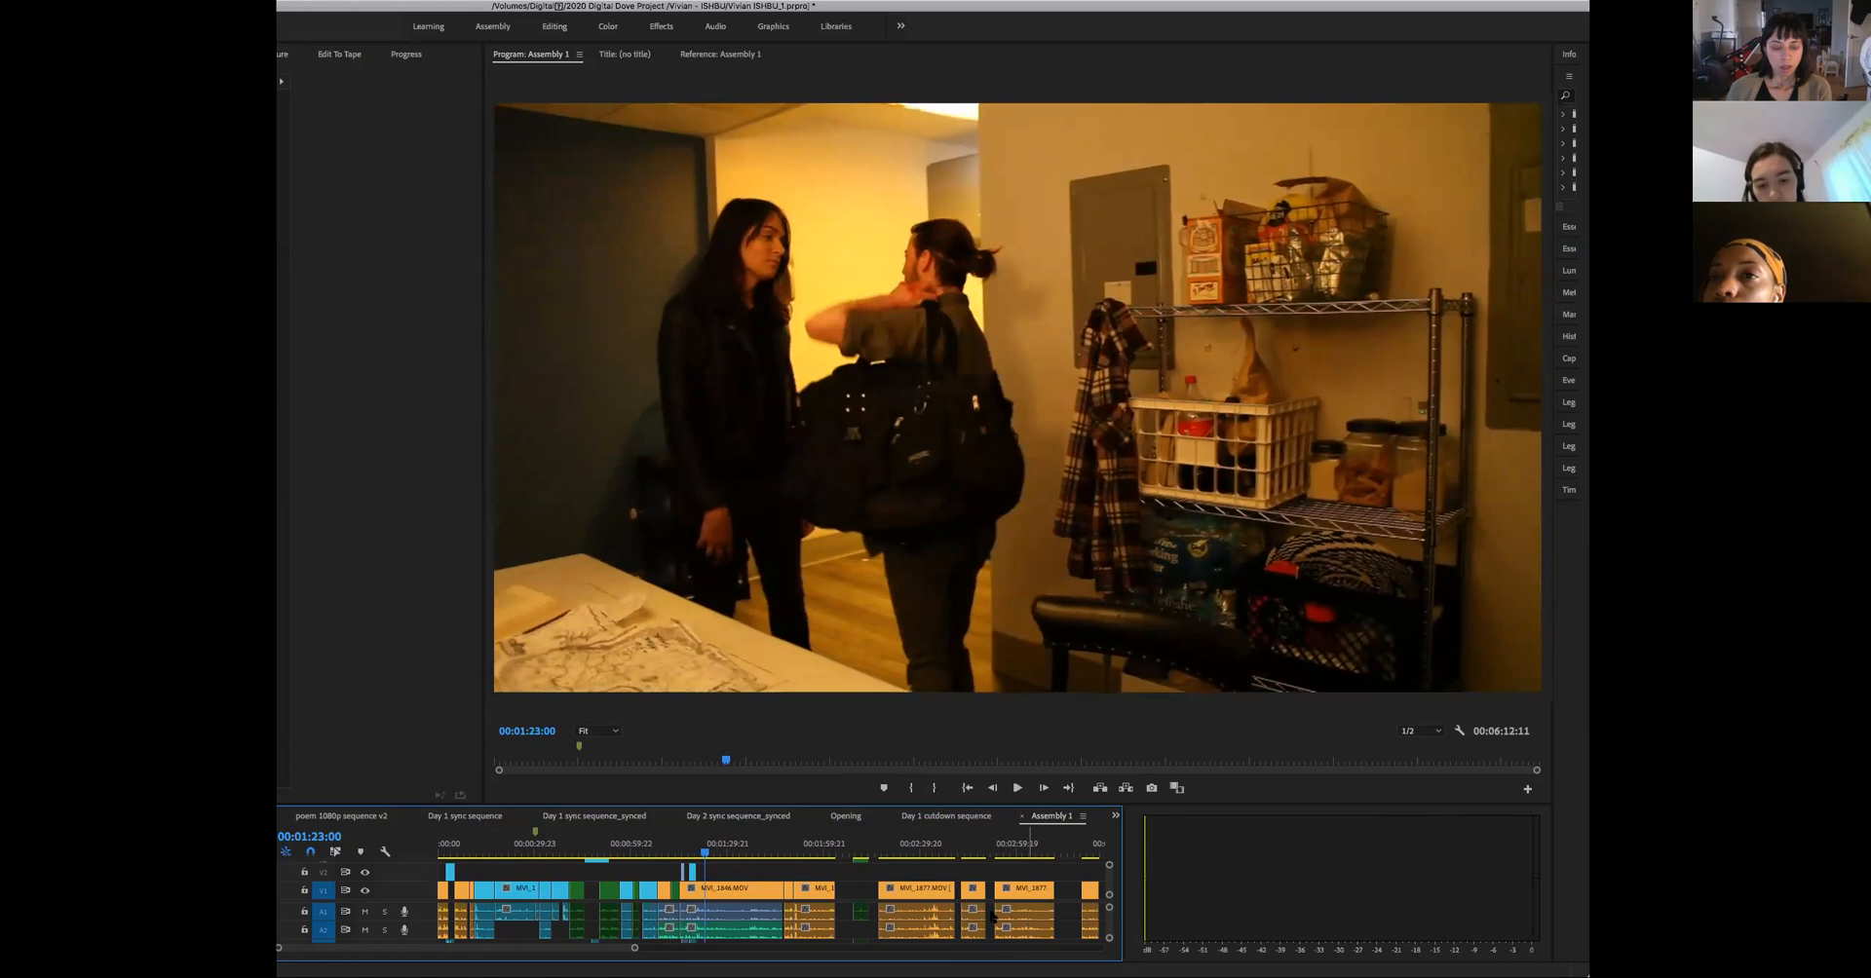
left_click(854, 855)
key("space")
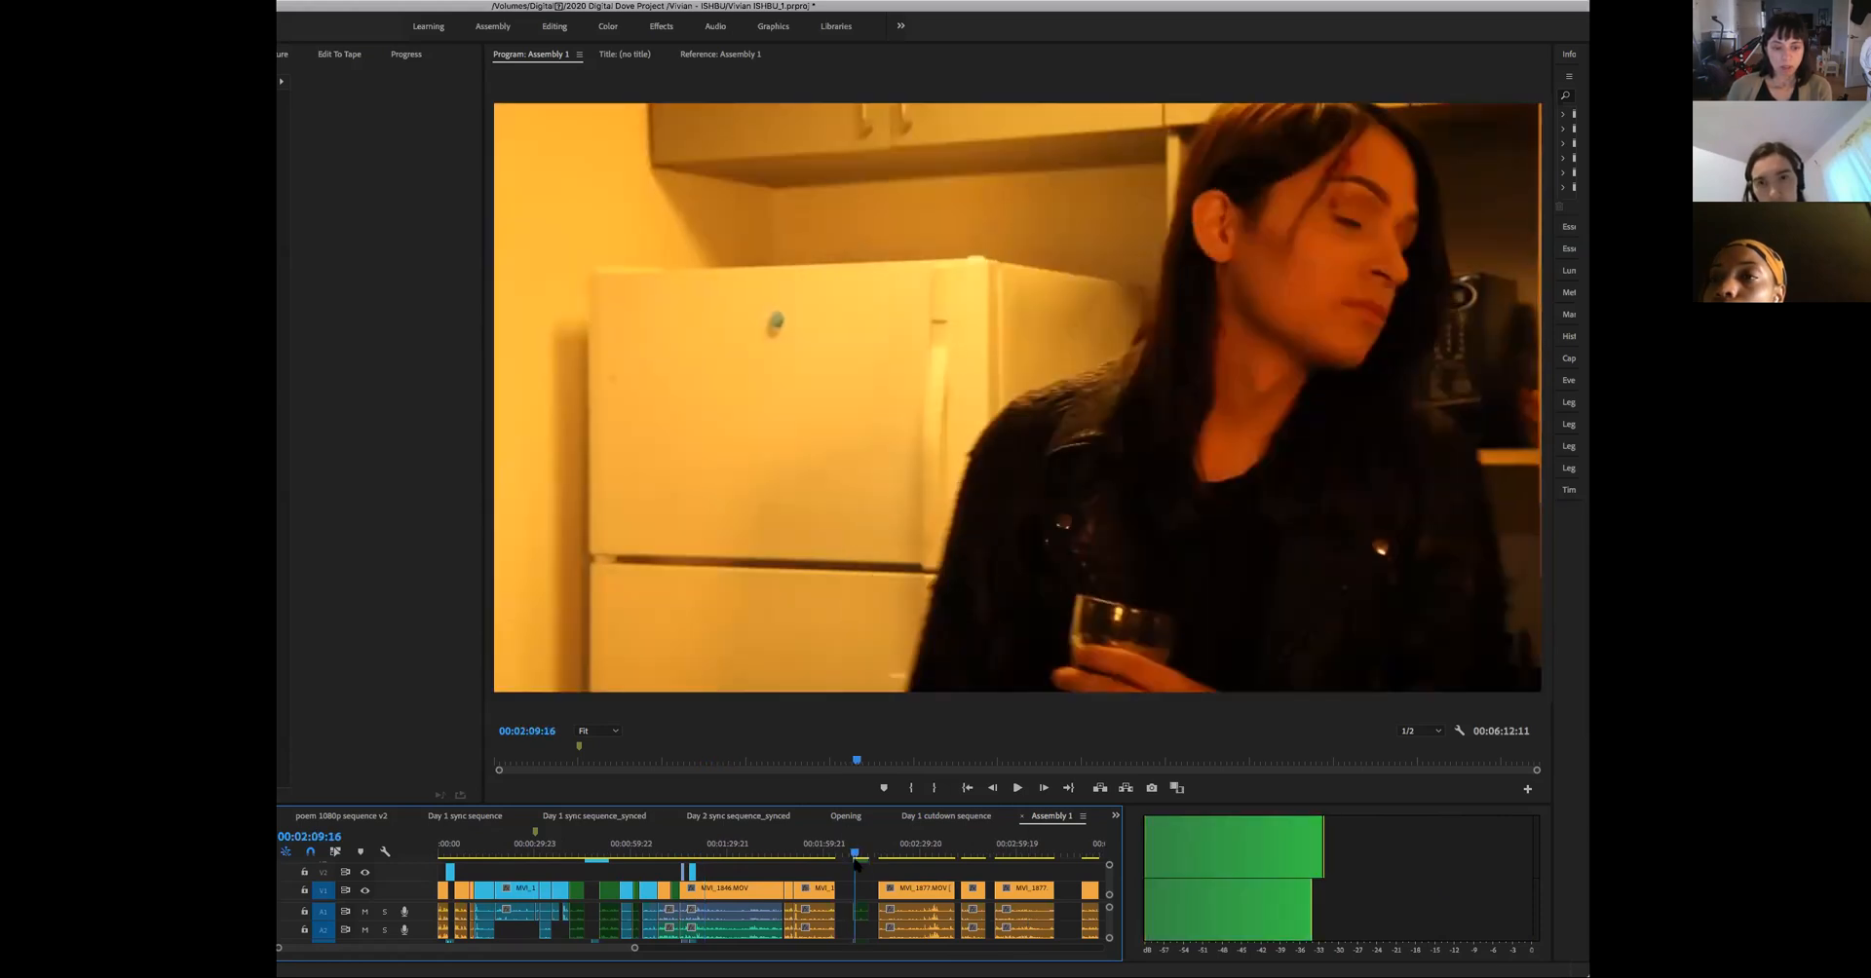
left_click_drag(855, 860, 853, 863)
key("space")
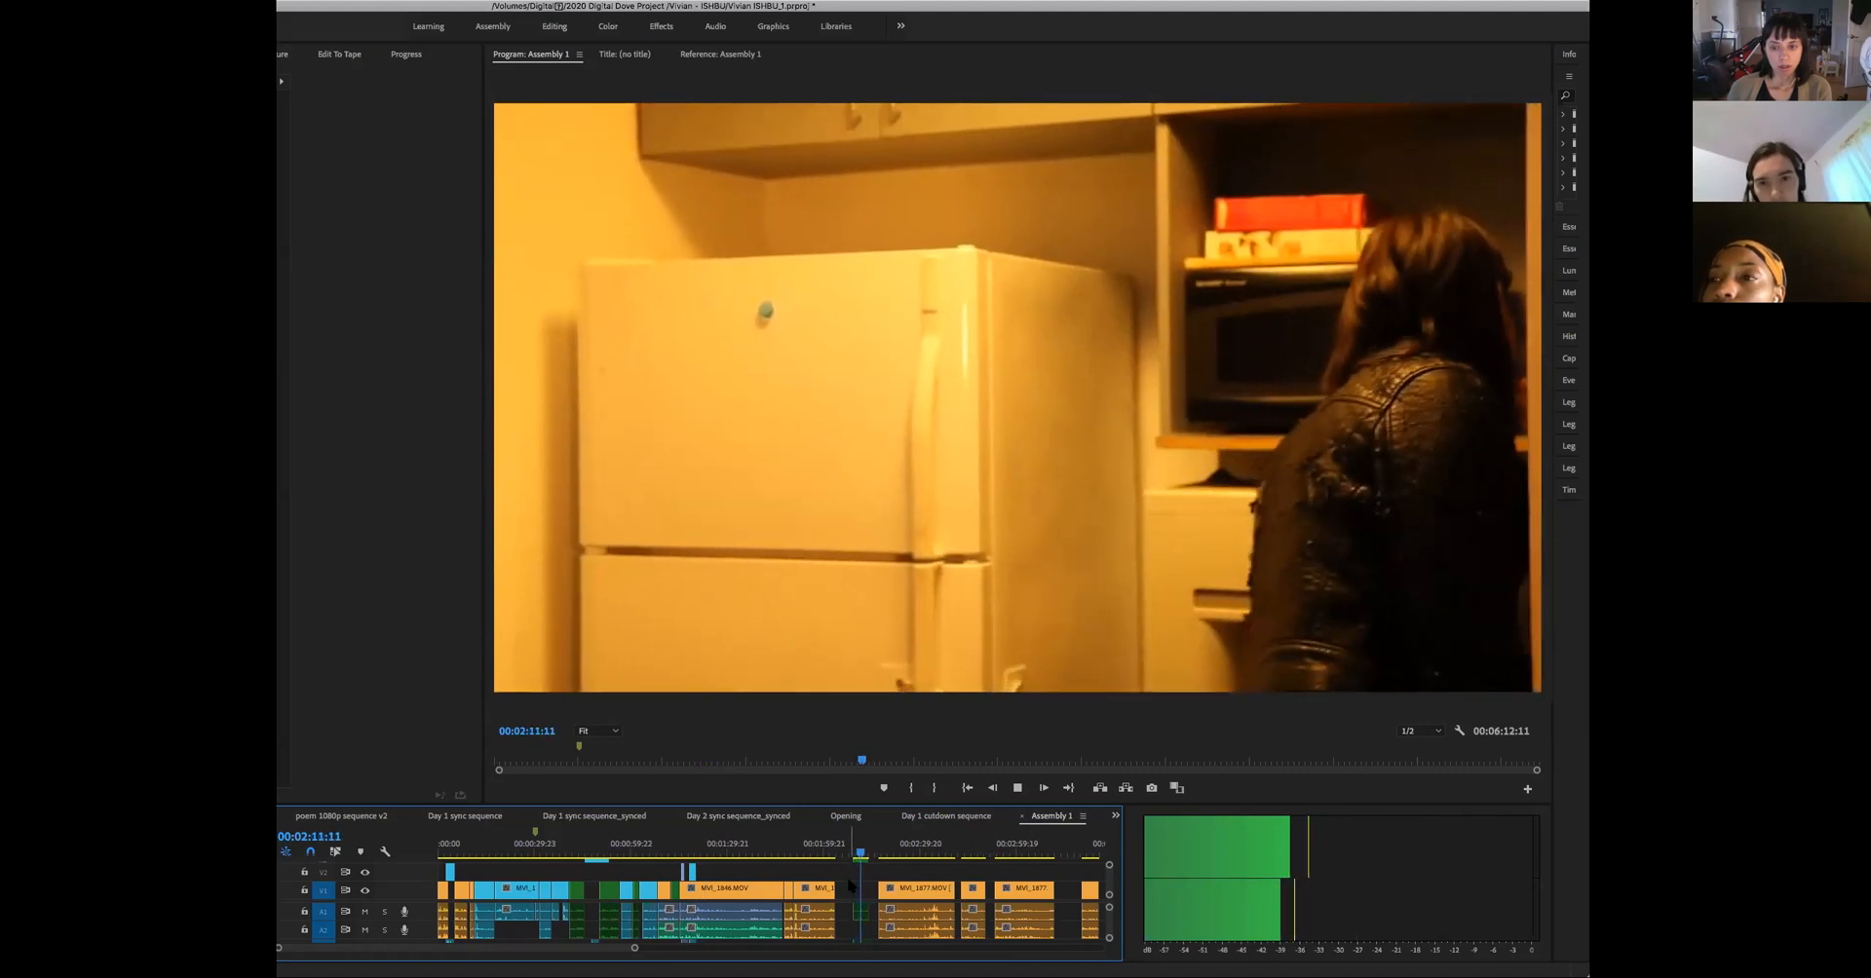
key("space")
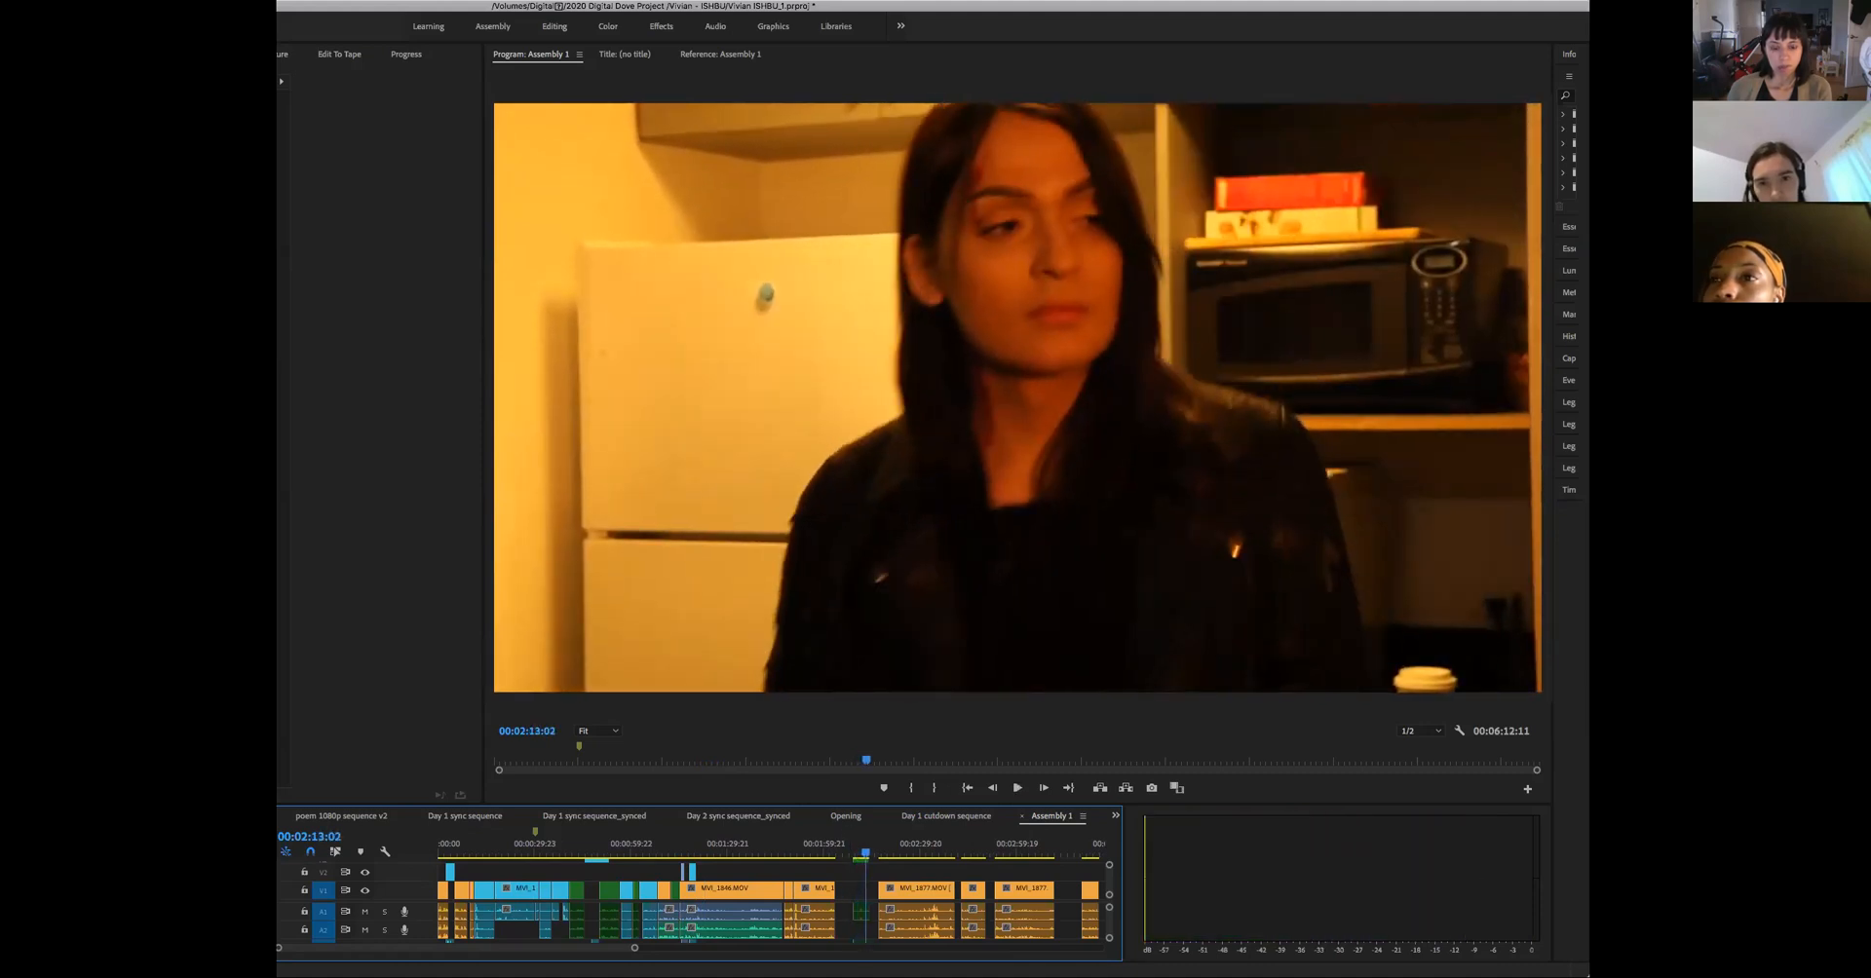
left_click_drag(633, 949, 555, 950)
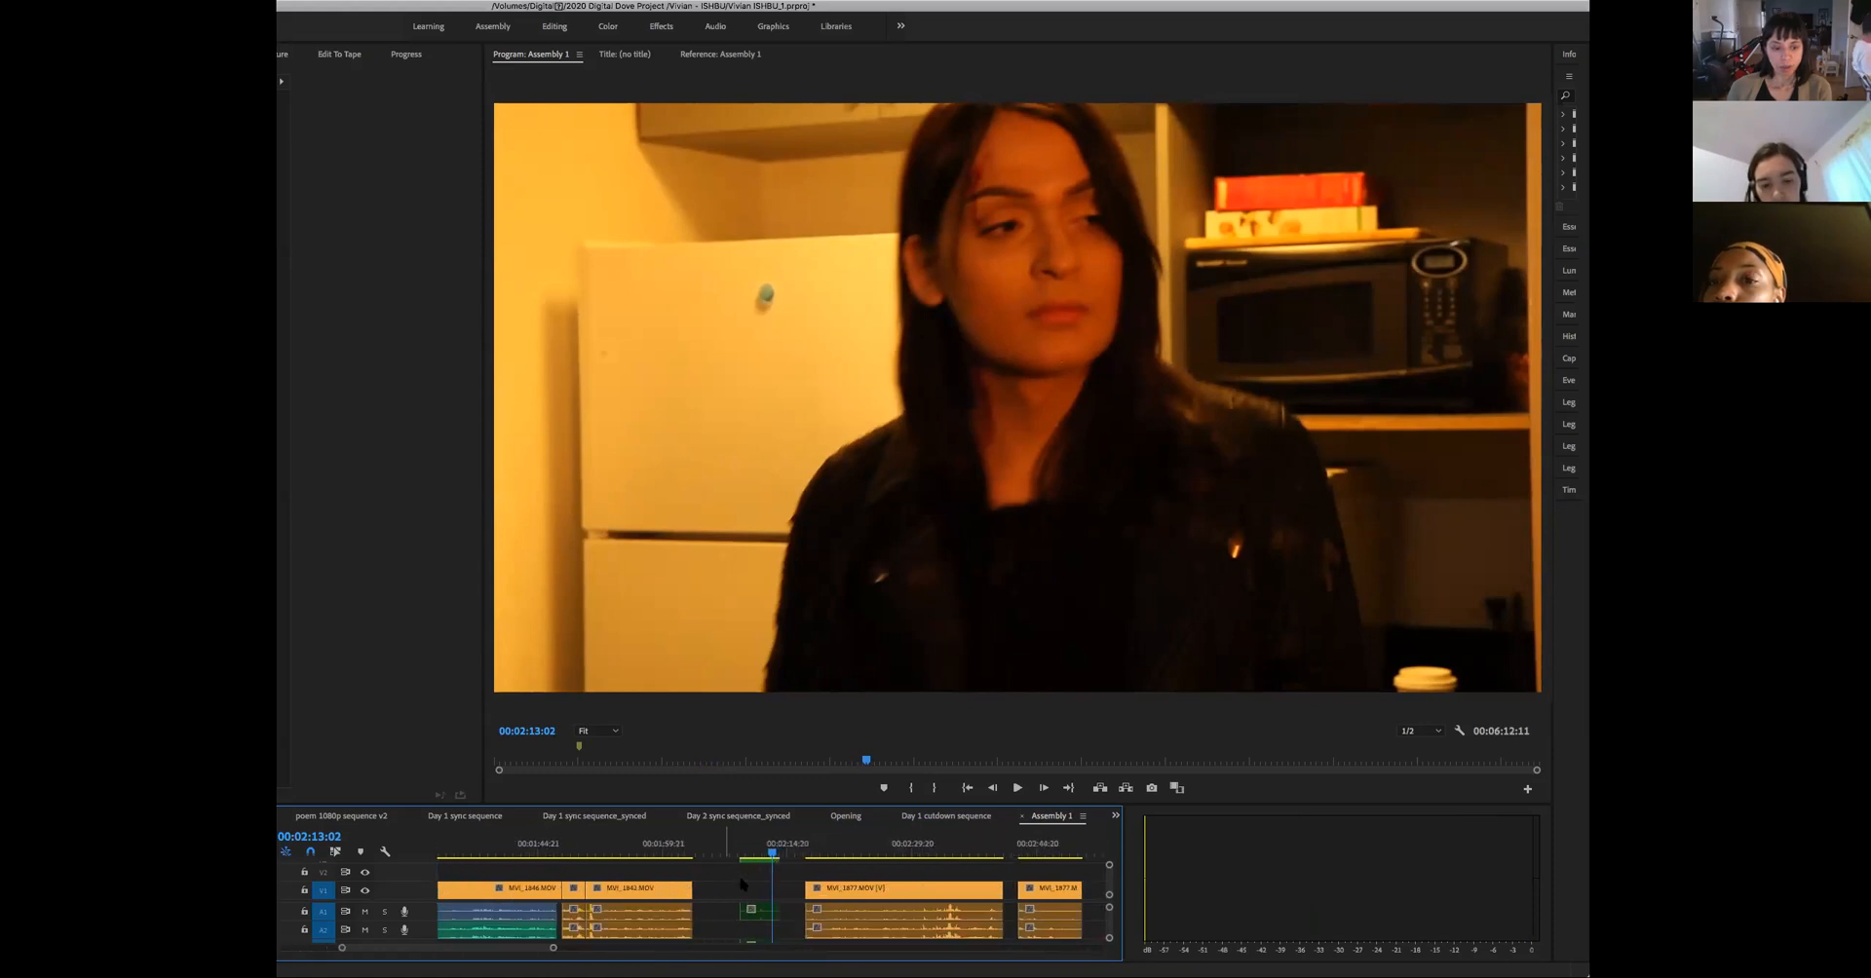
left_click(743, 884)
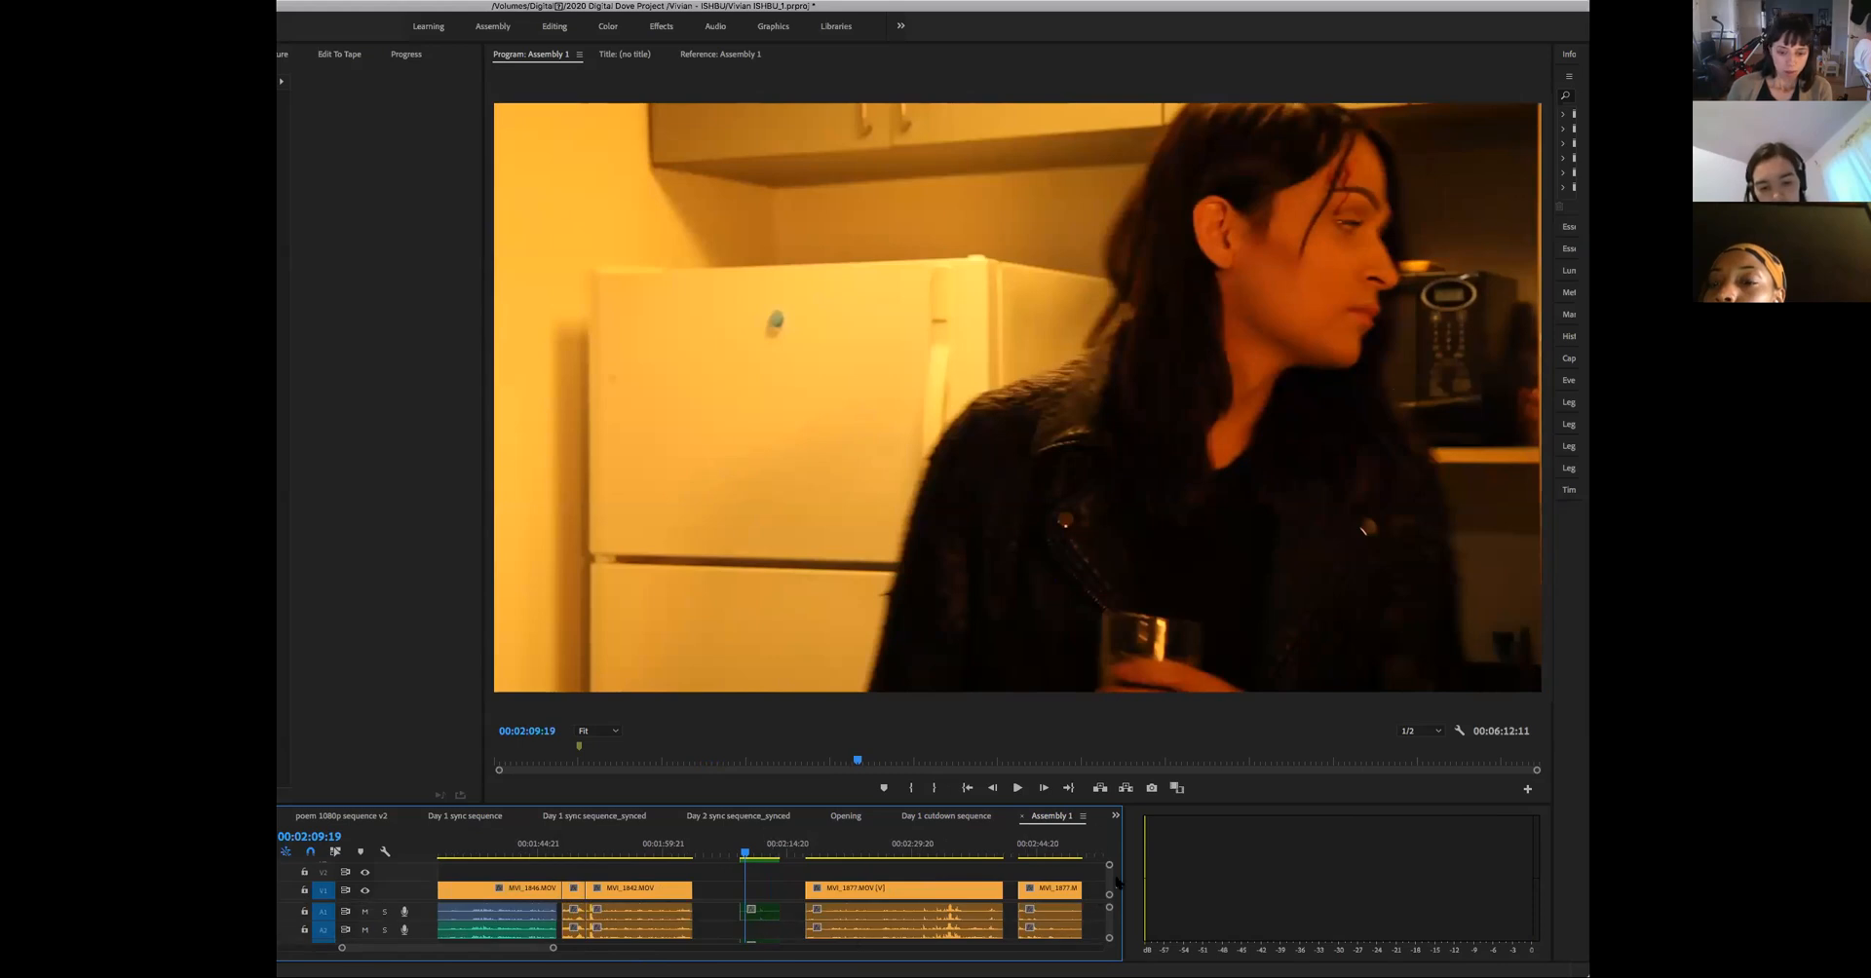
- Switch the layout to the Assembly workspace
left_click(710, 1)
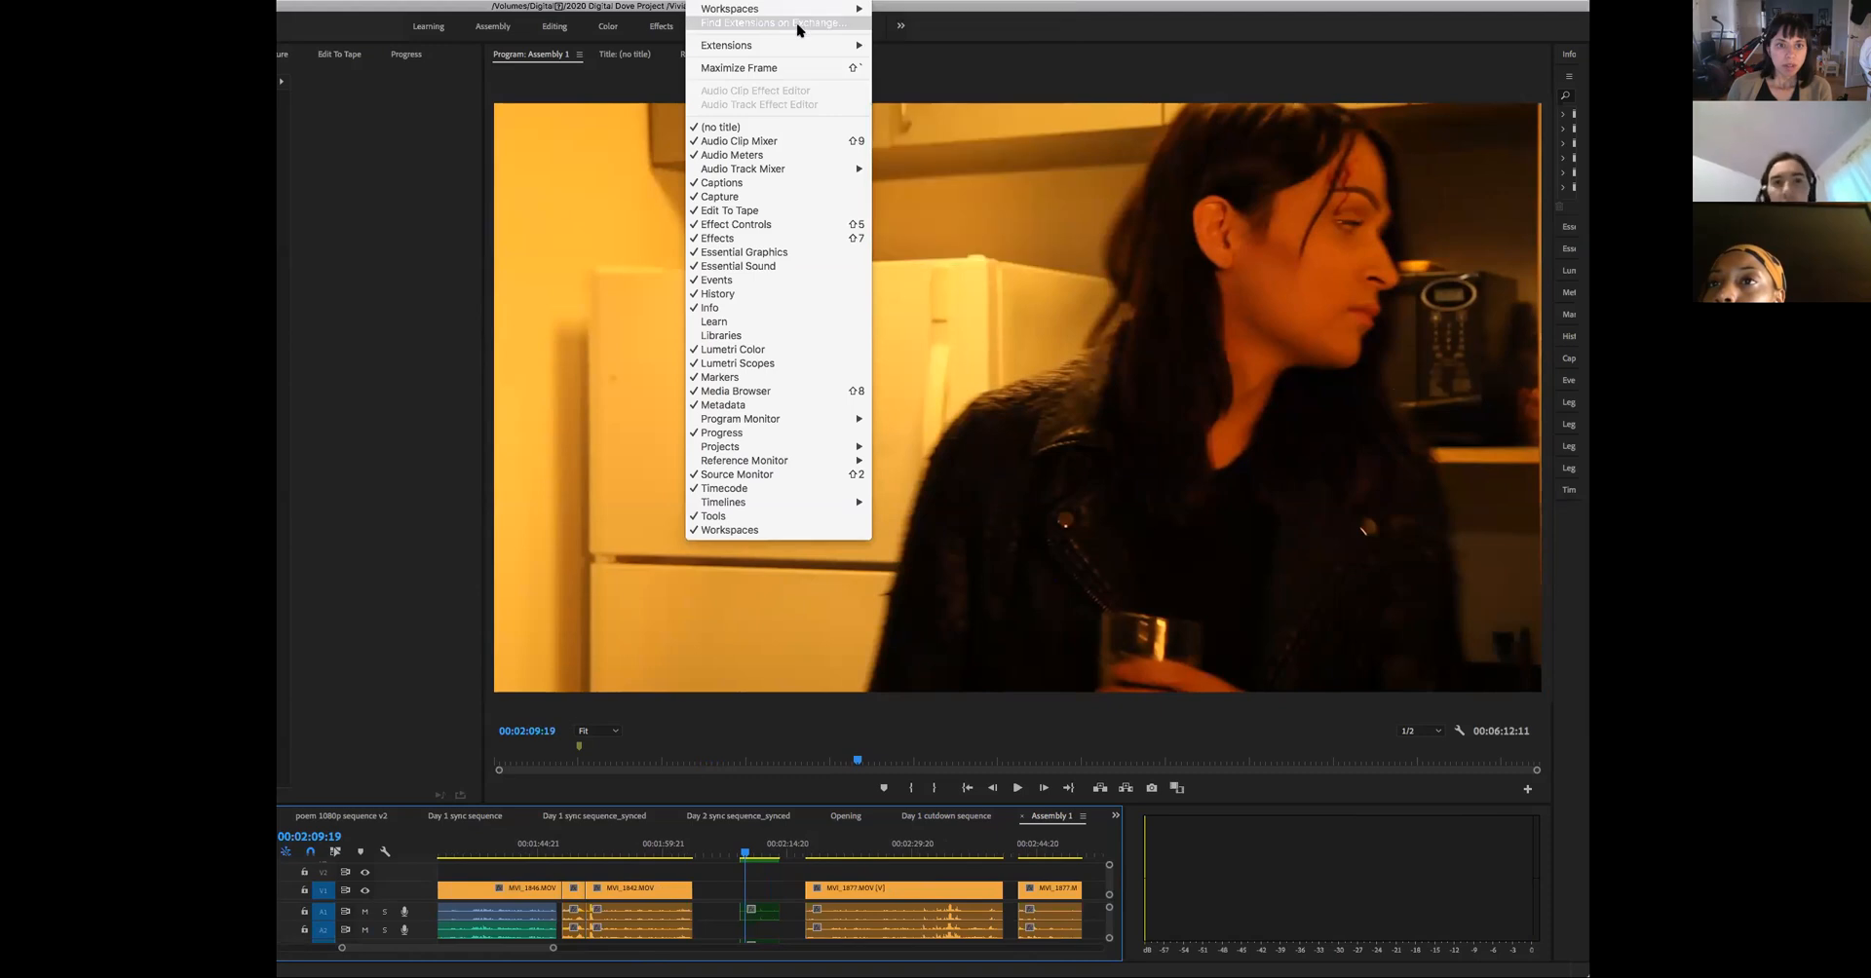
left_click(933, 17)
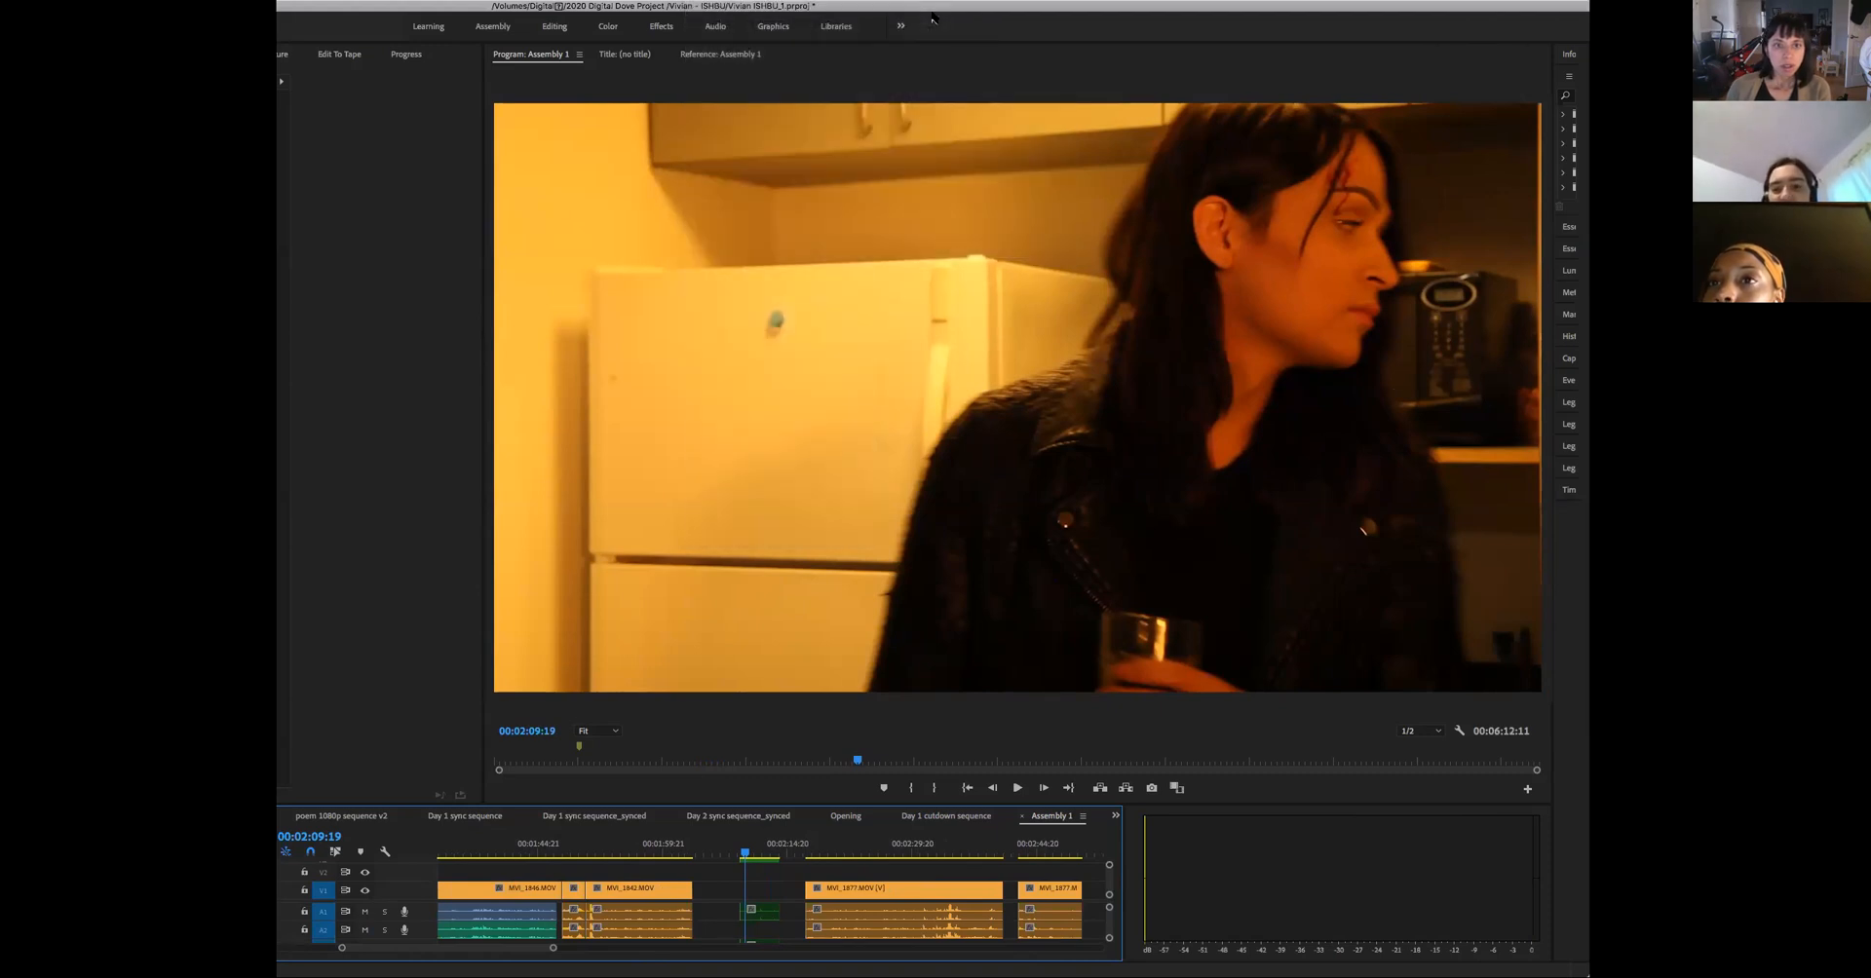
left_click(711, 1)
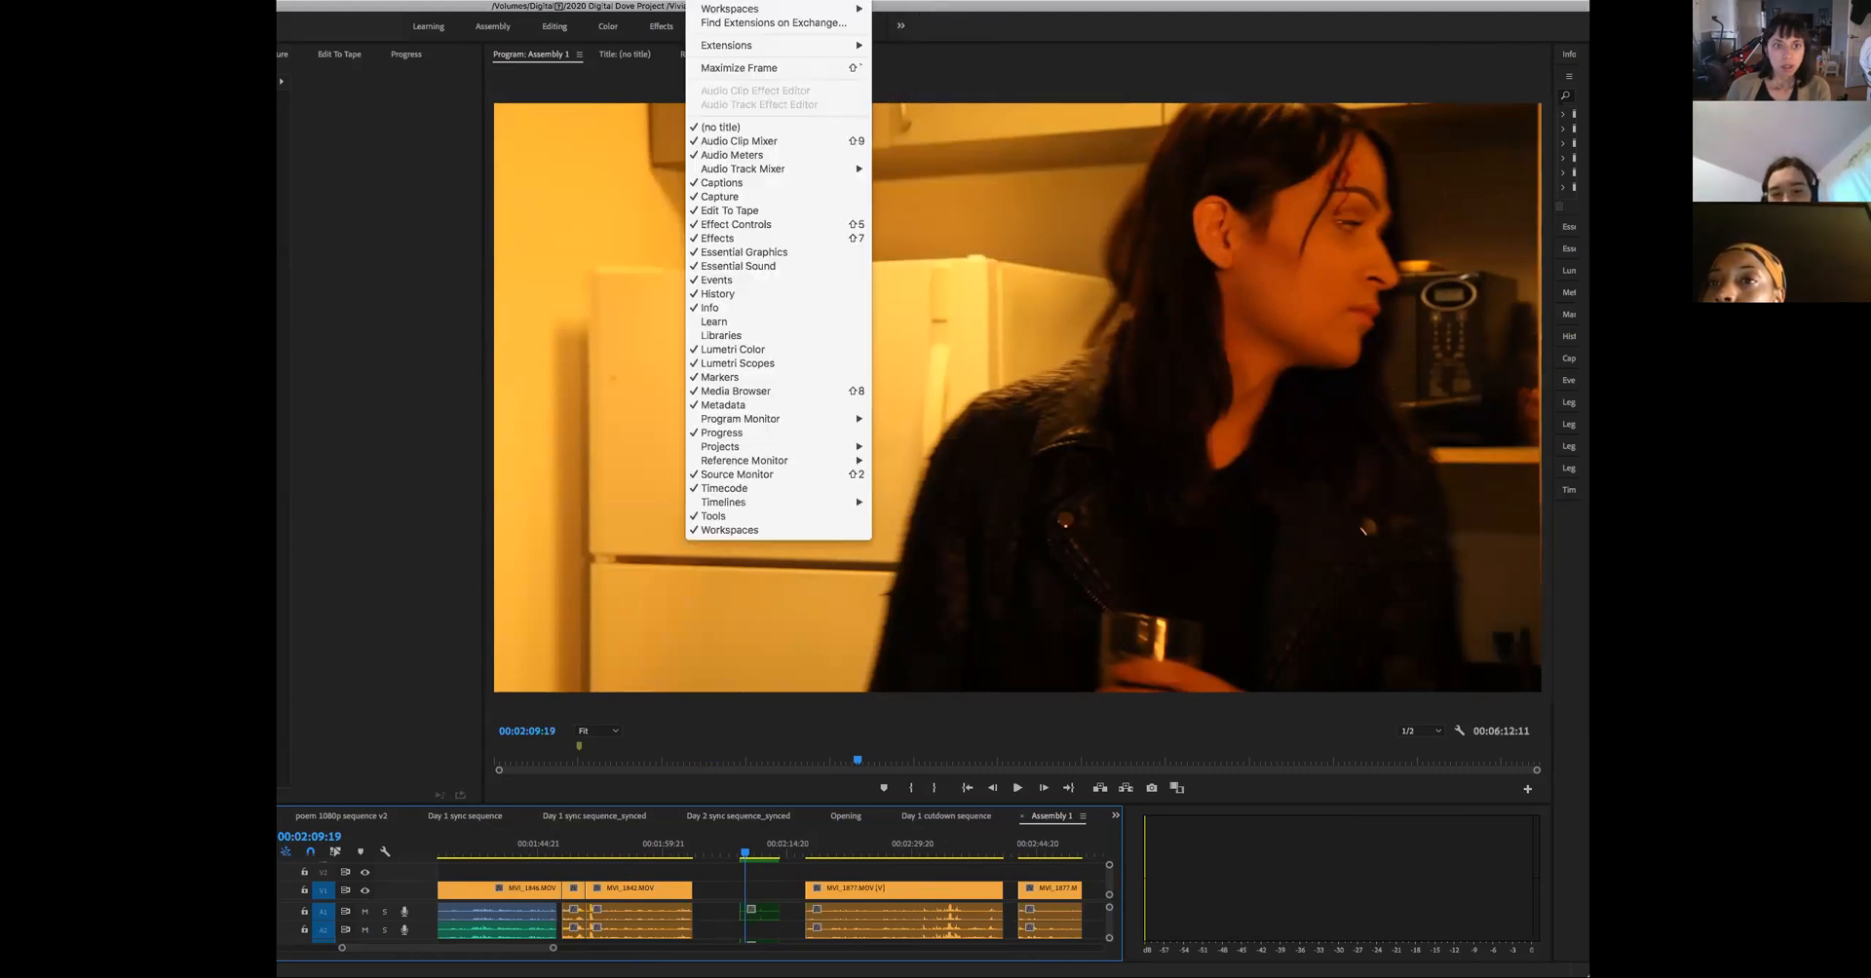
mouse_move(848, 10)
left_click(917, 29)
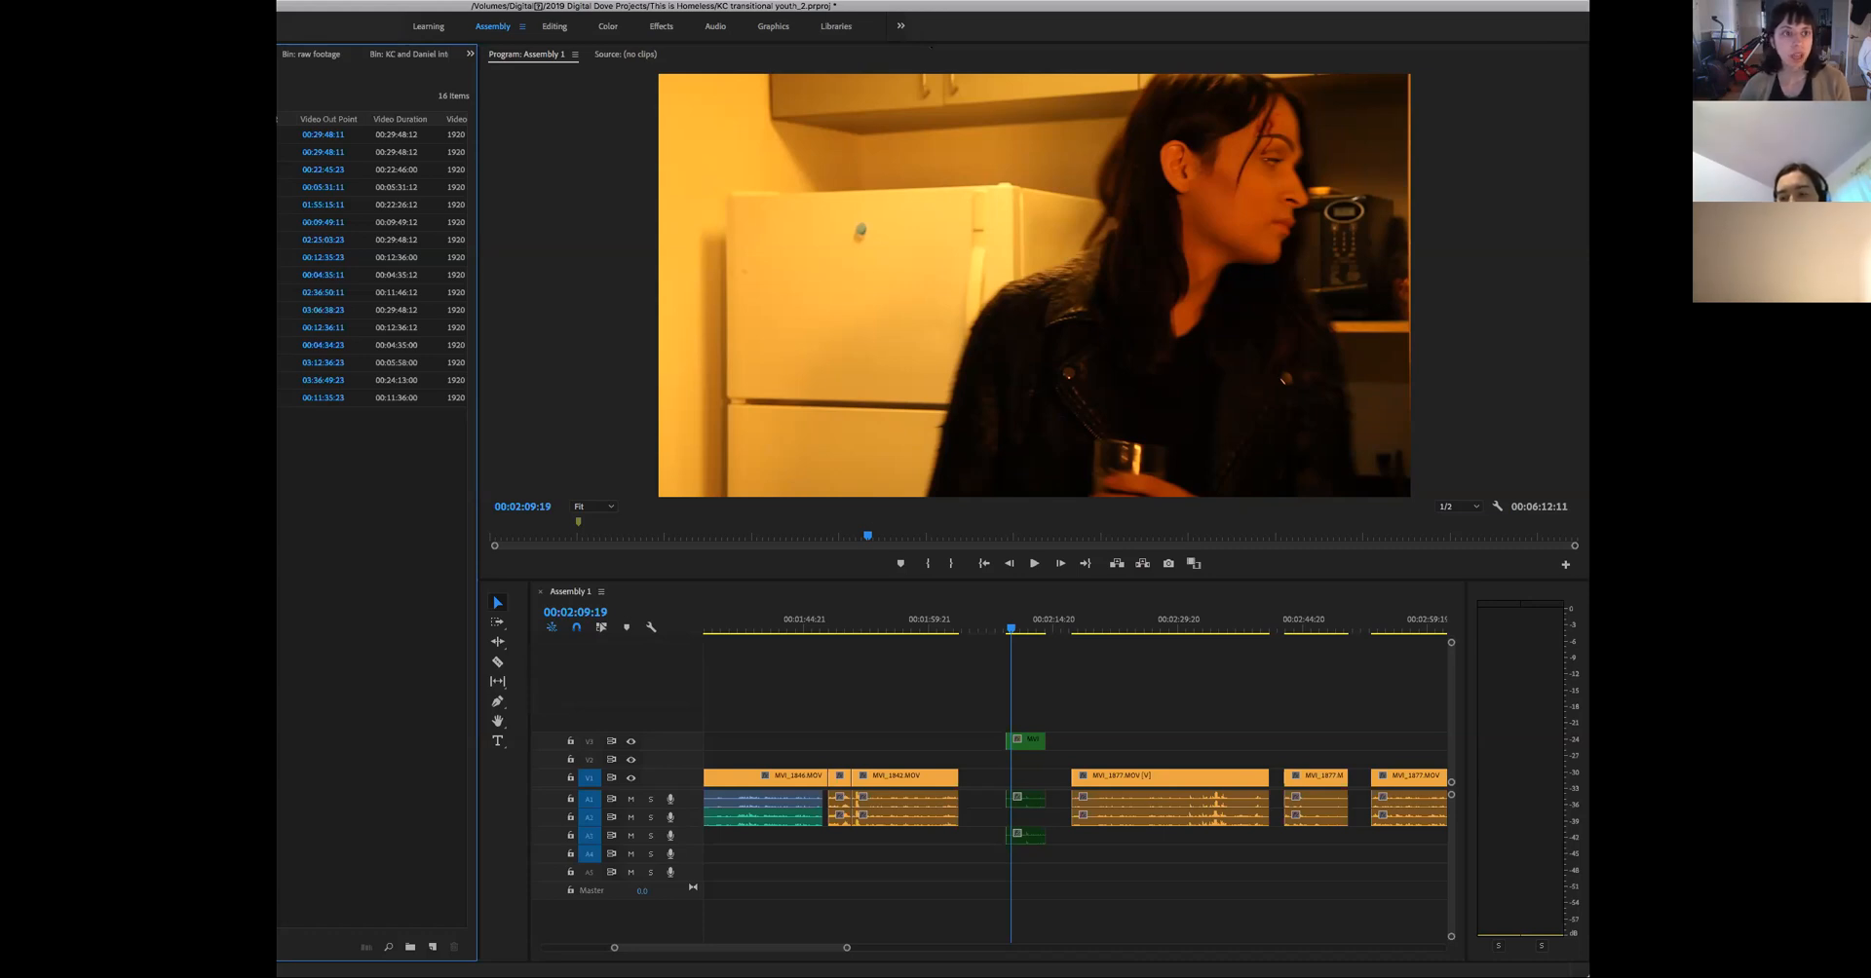
- Return the layout to the All Panels workspace
left_click(663, 1)
mouse_move(703, 2)
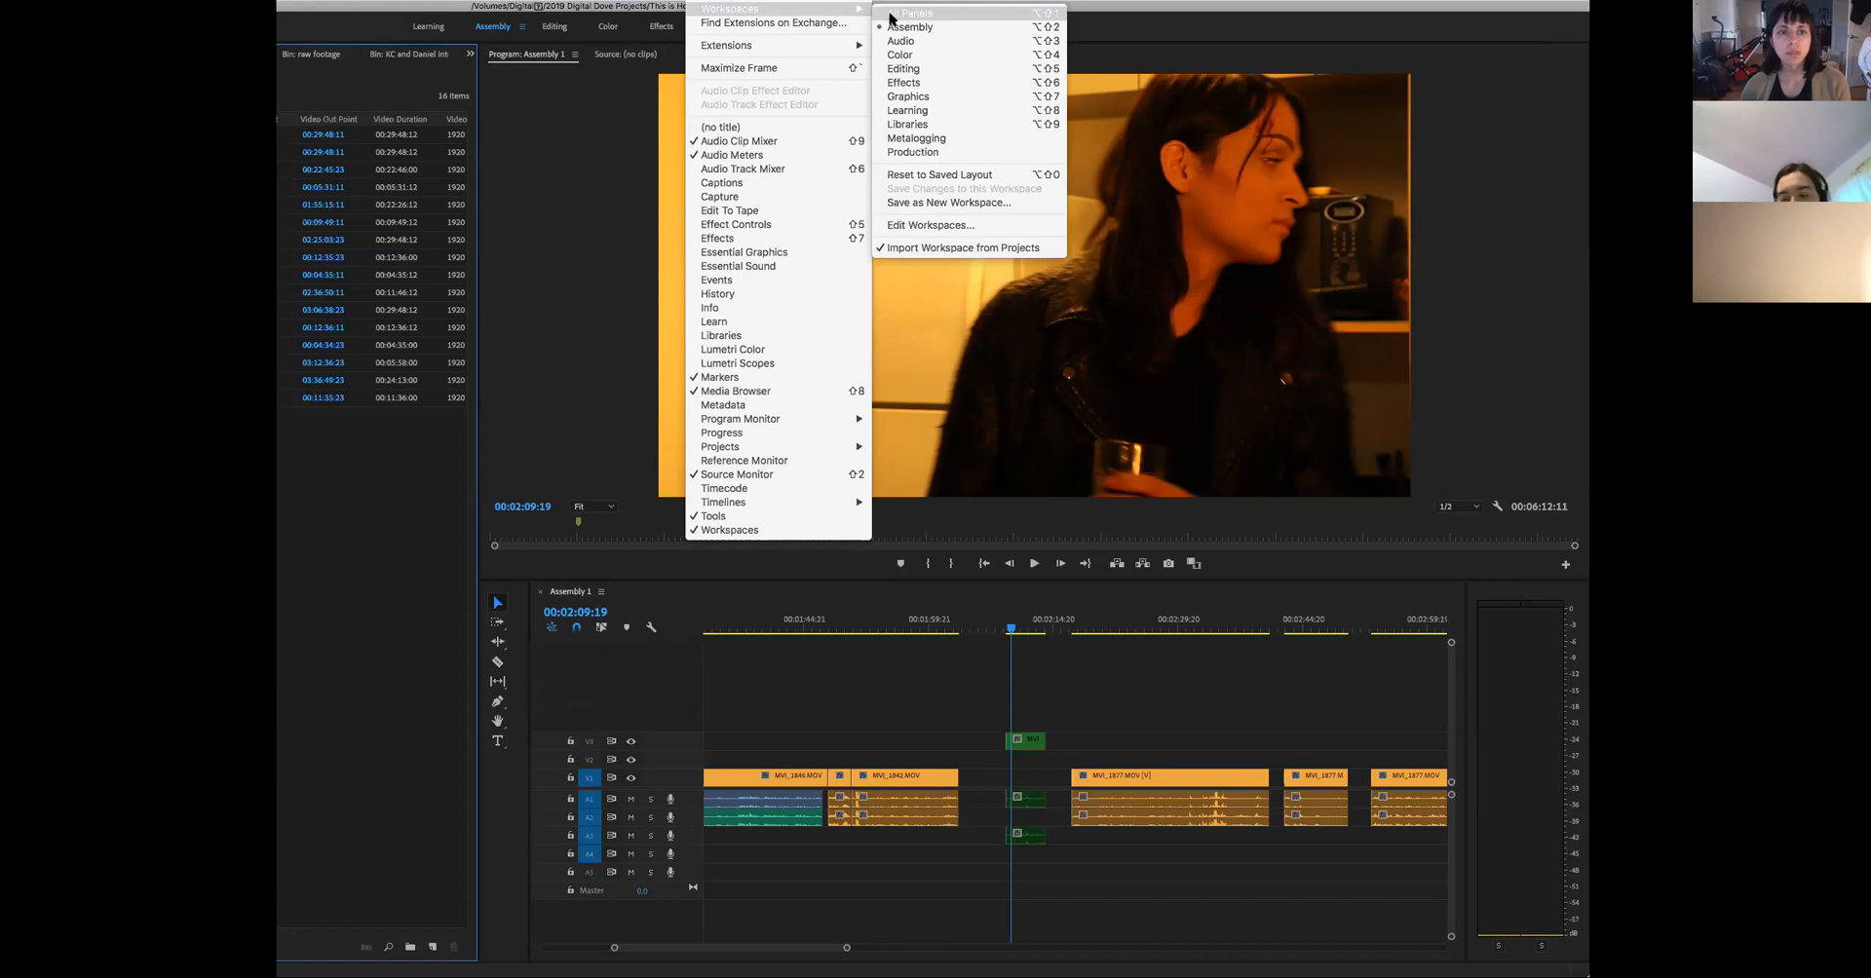
left_click(890, 14)
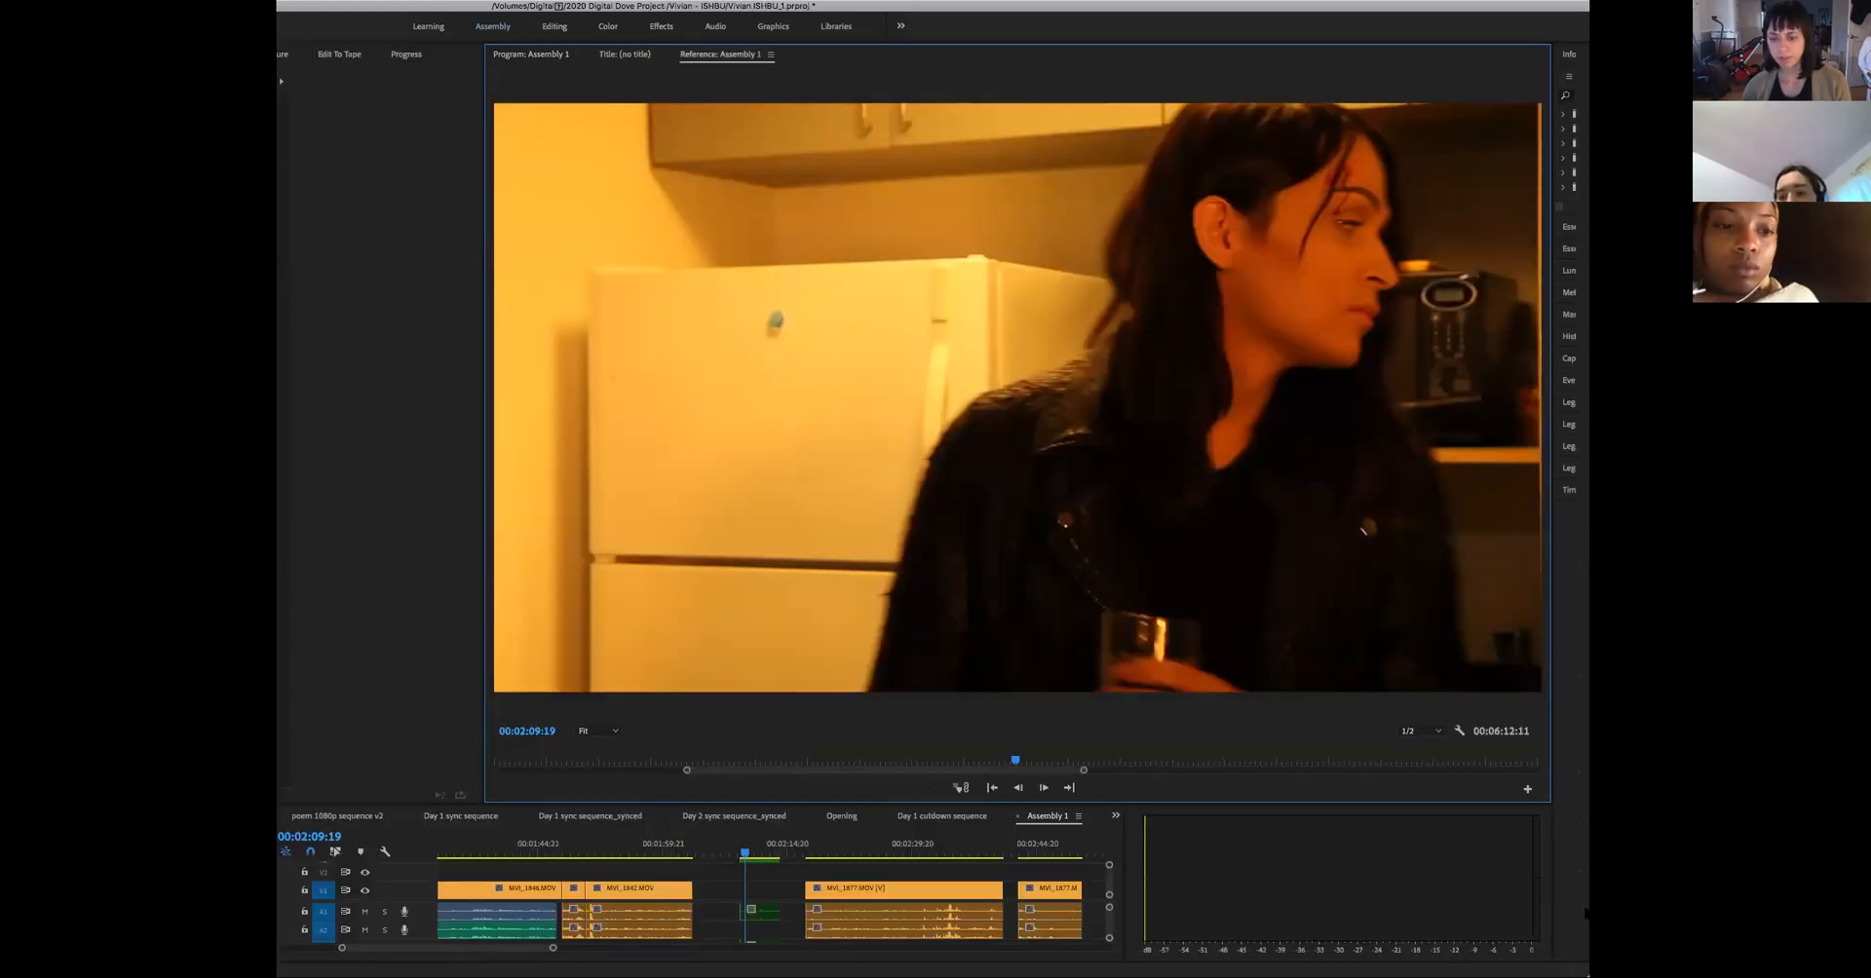
- Shrink the monitor panel, narrow the project bin panel and widen the timeline to show more of Assembly 1
left_click_drag(1550, 804, 1344, 558)
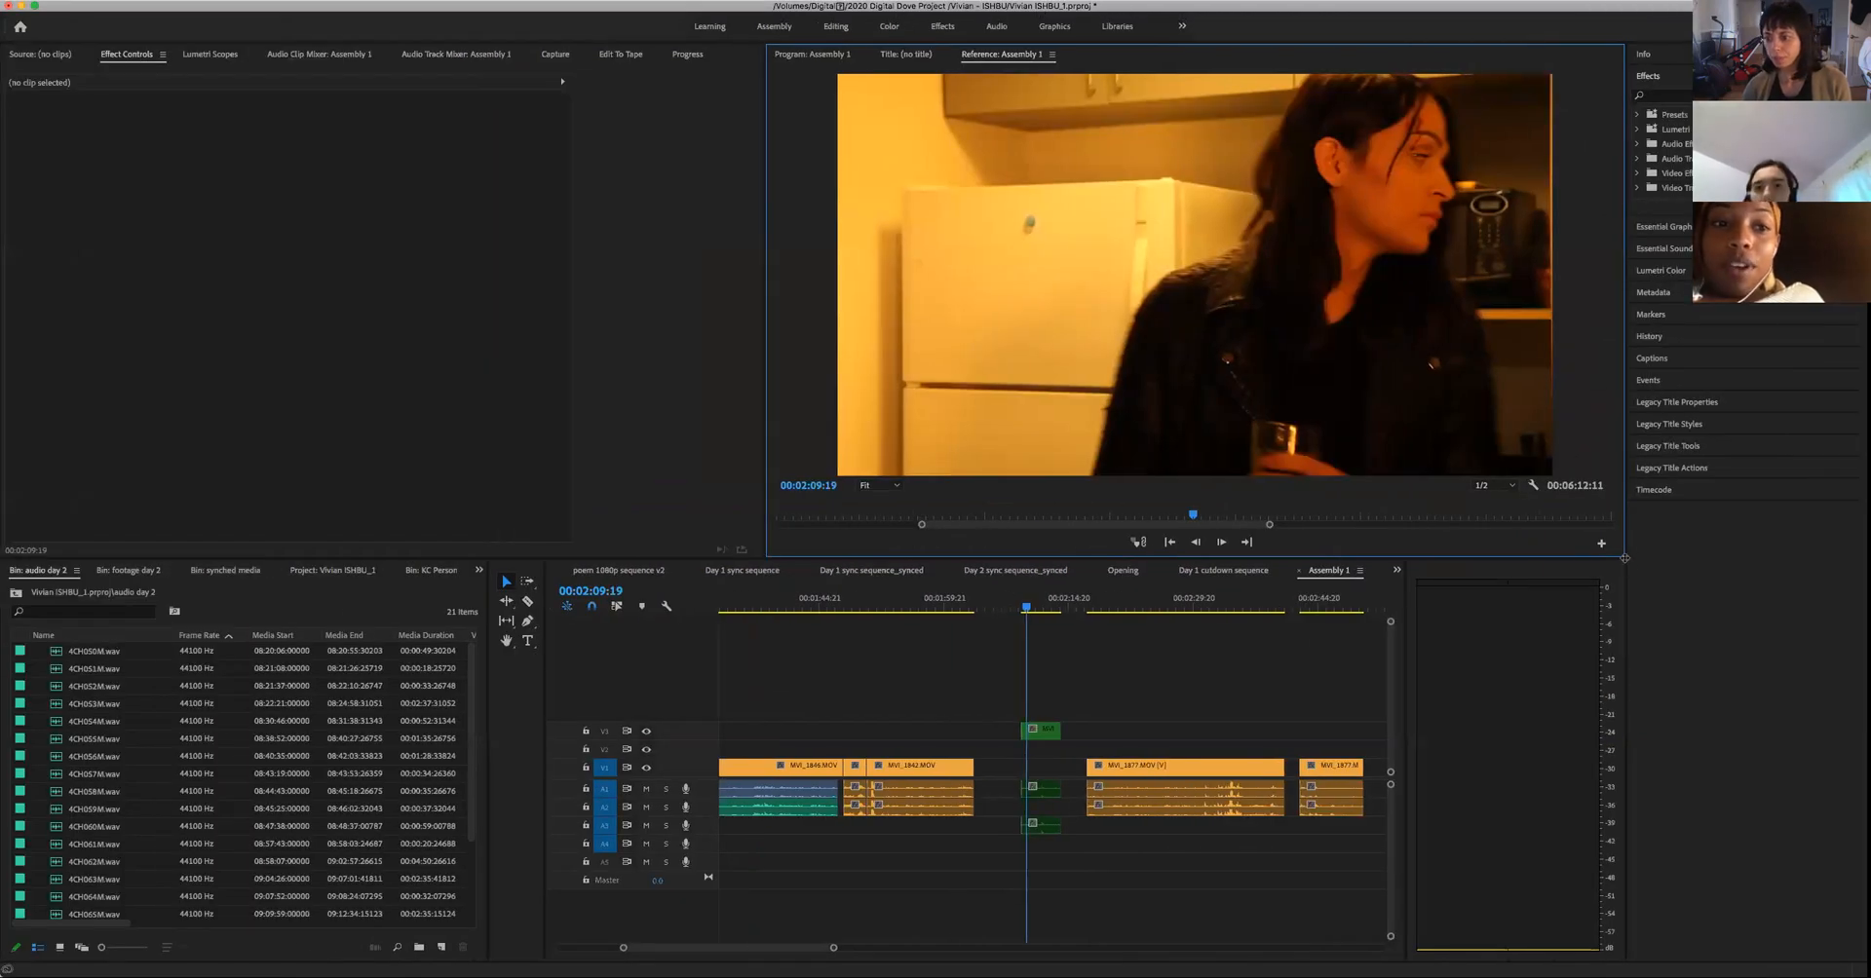
left_click_drag(1622, 551, 1604, 537)
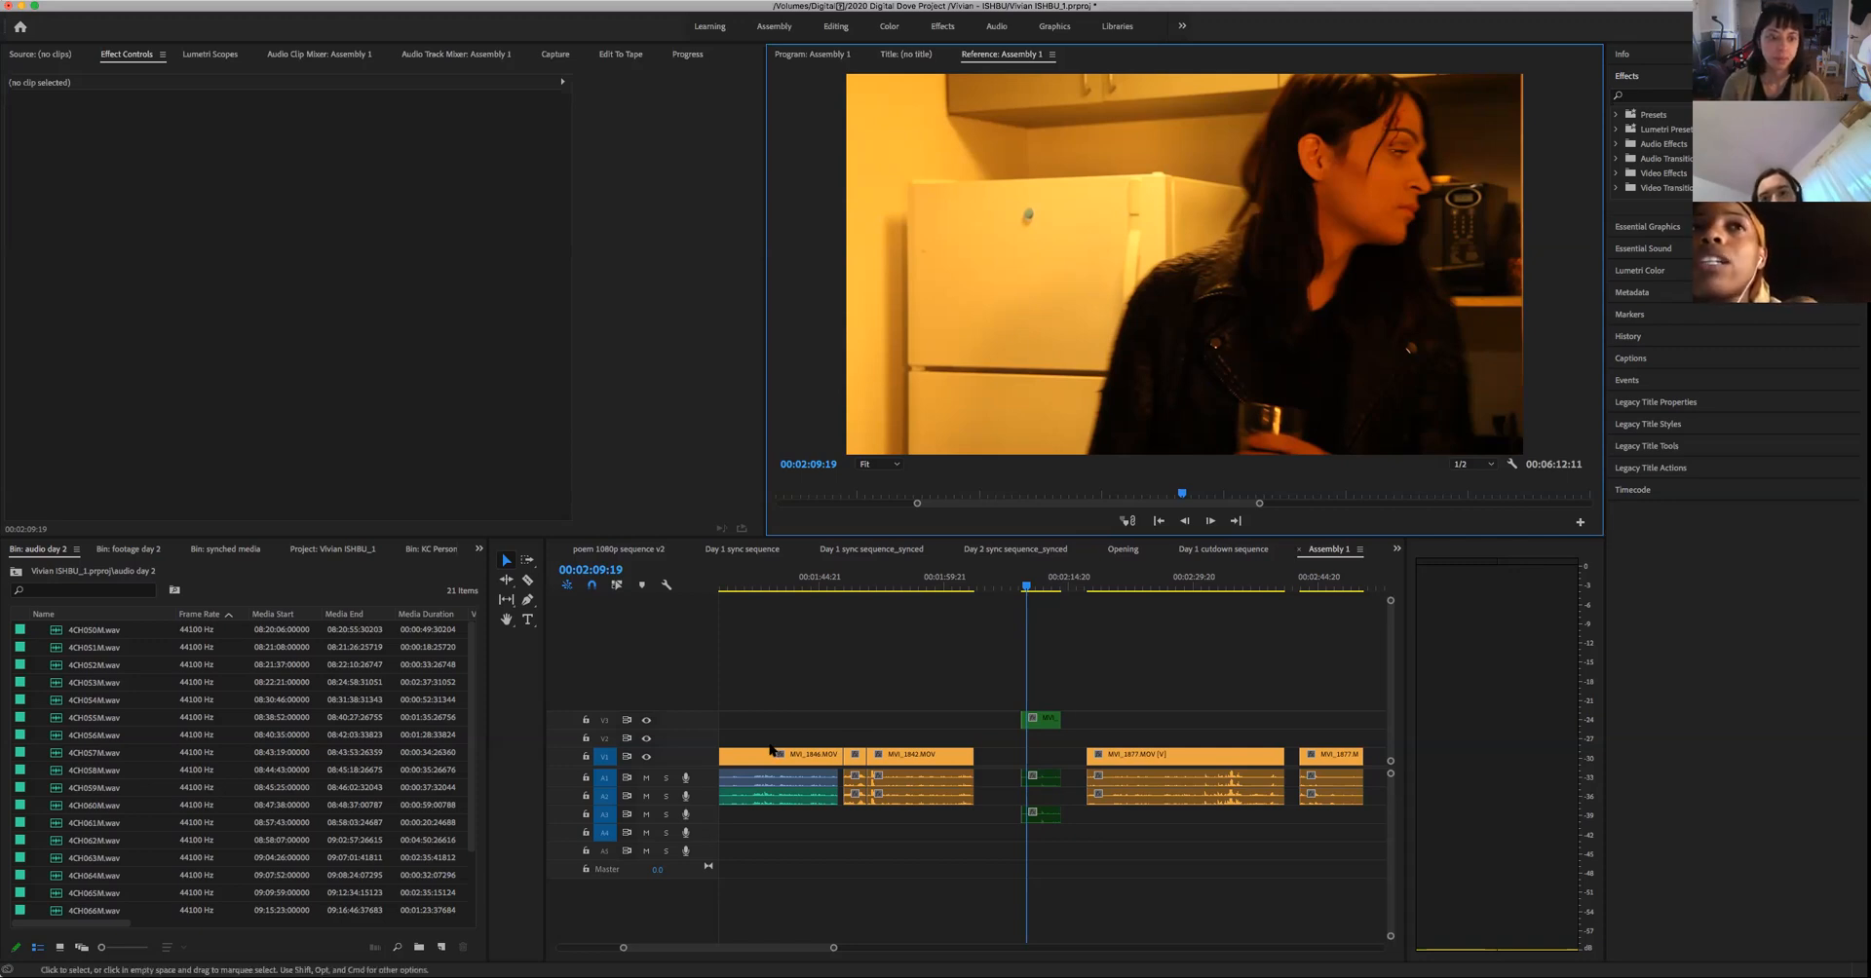
left_click_drag(487, 702, 210, 713)
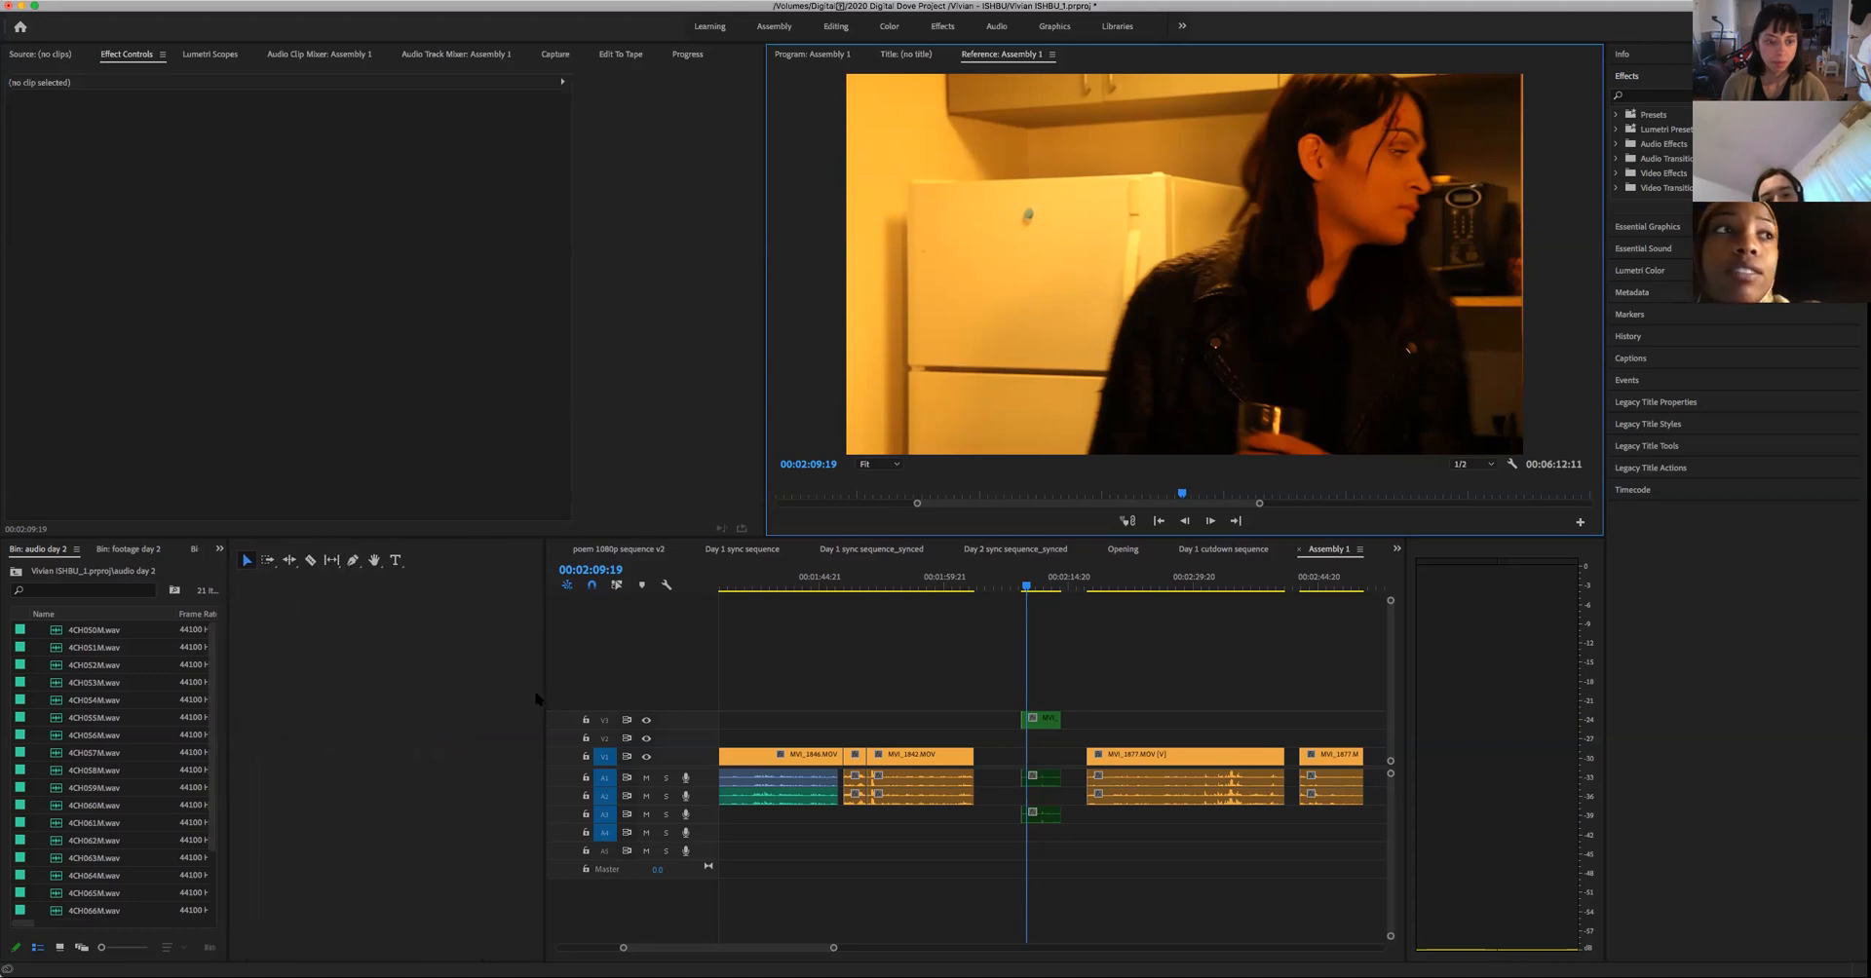
left_click_drag(542, 700, 291, 703)
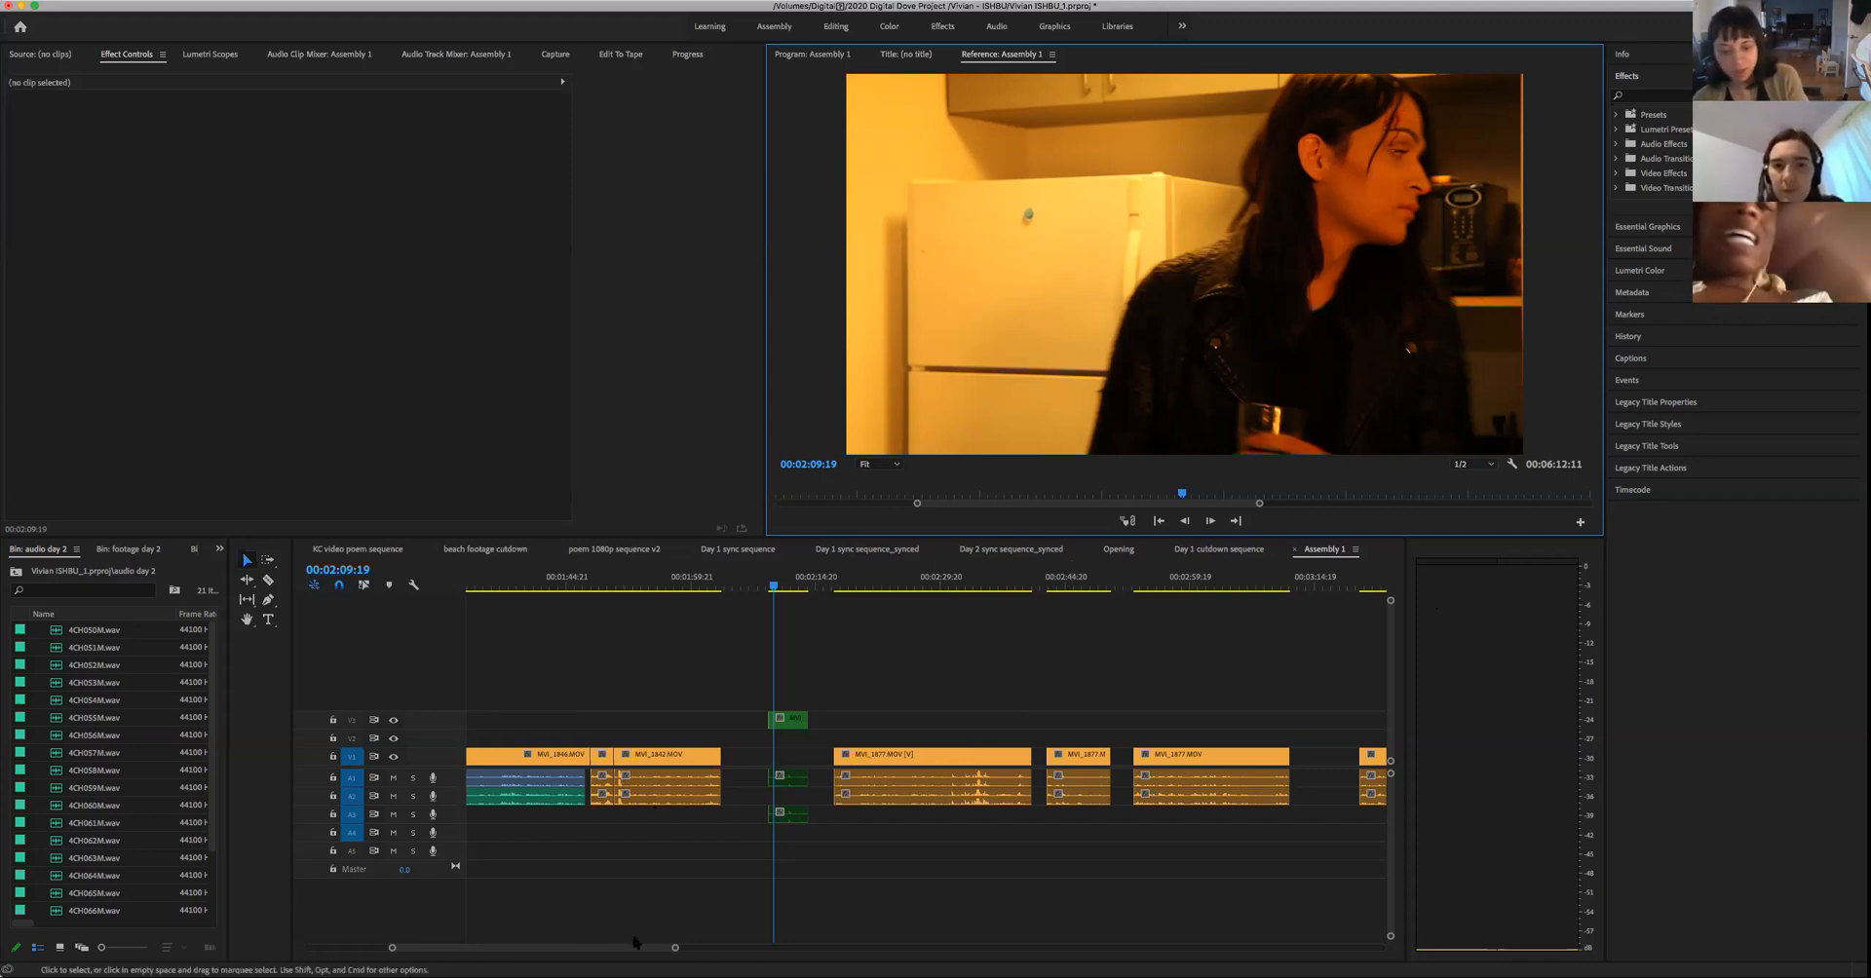
- Show the whole scene in the timeline and play the two-person shot from about 00:01:35 to 00:01:36:16
left_click_drag(677, 950, 893, 952)
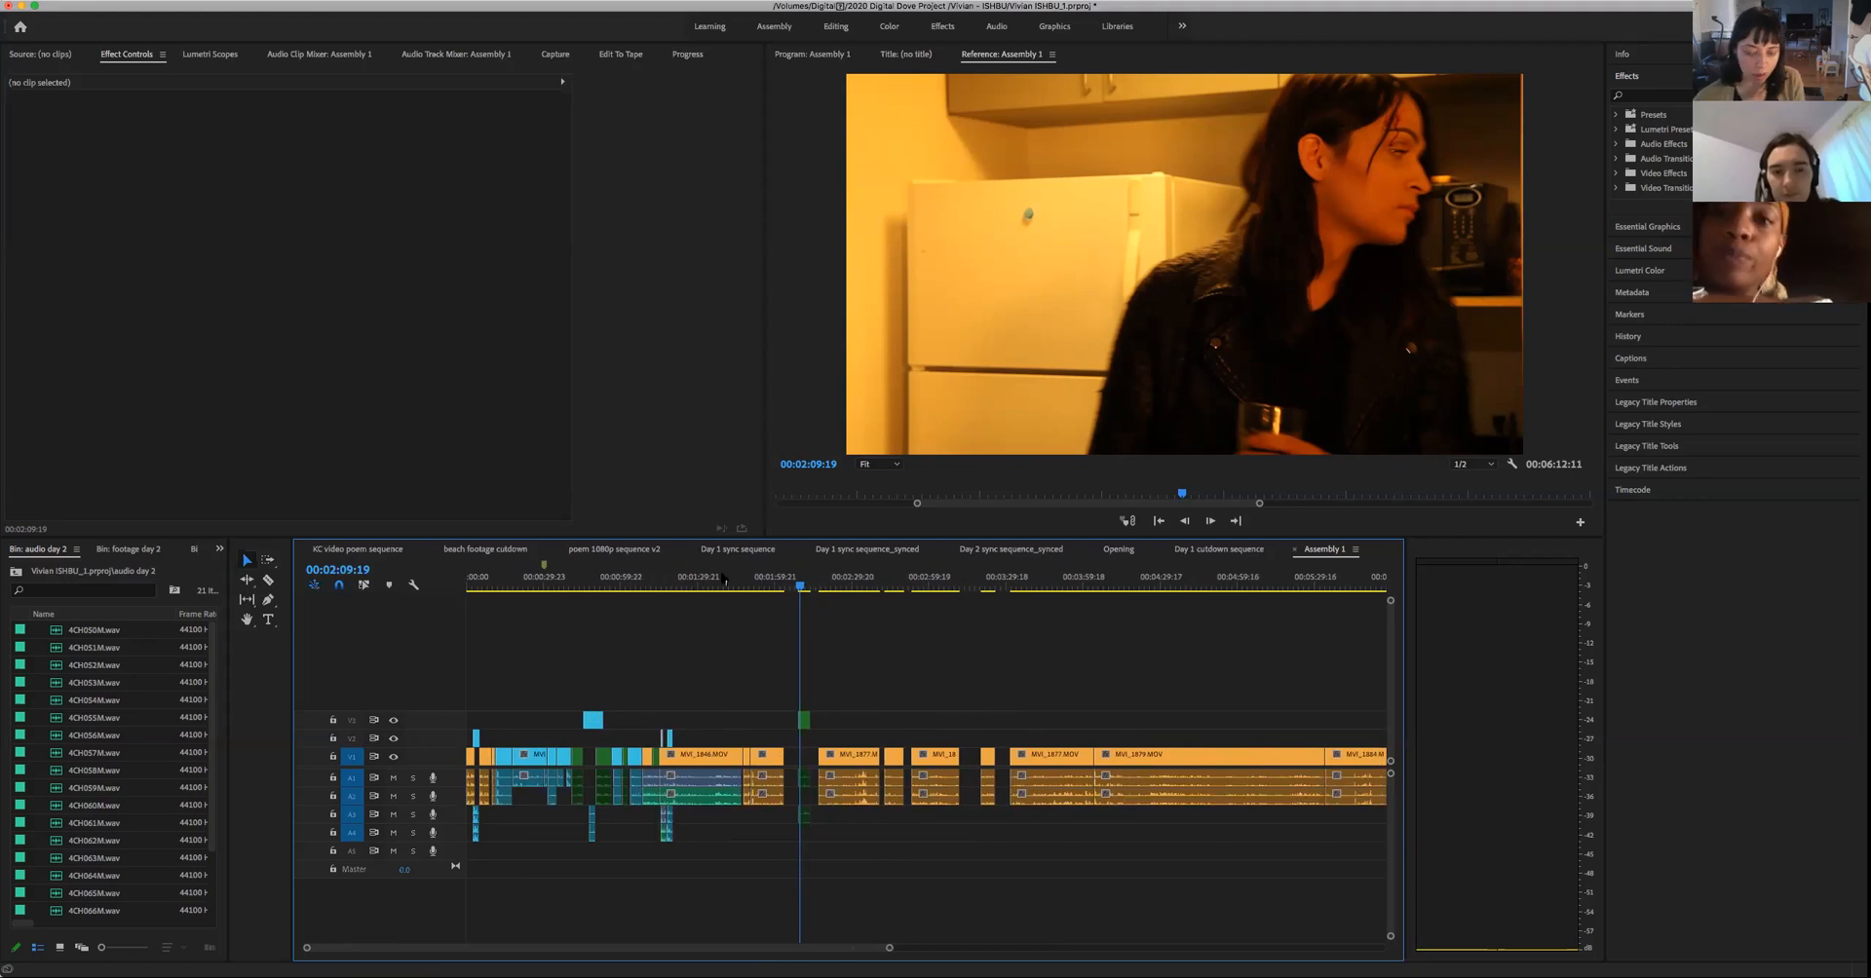
left_click_drag(755, 585, 710, 614)
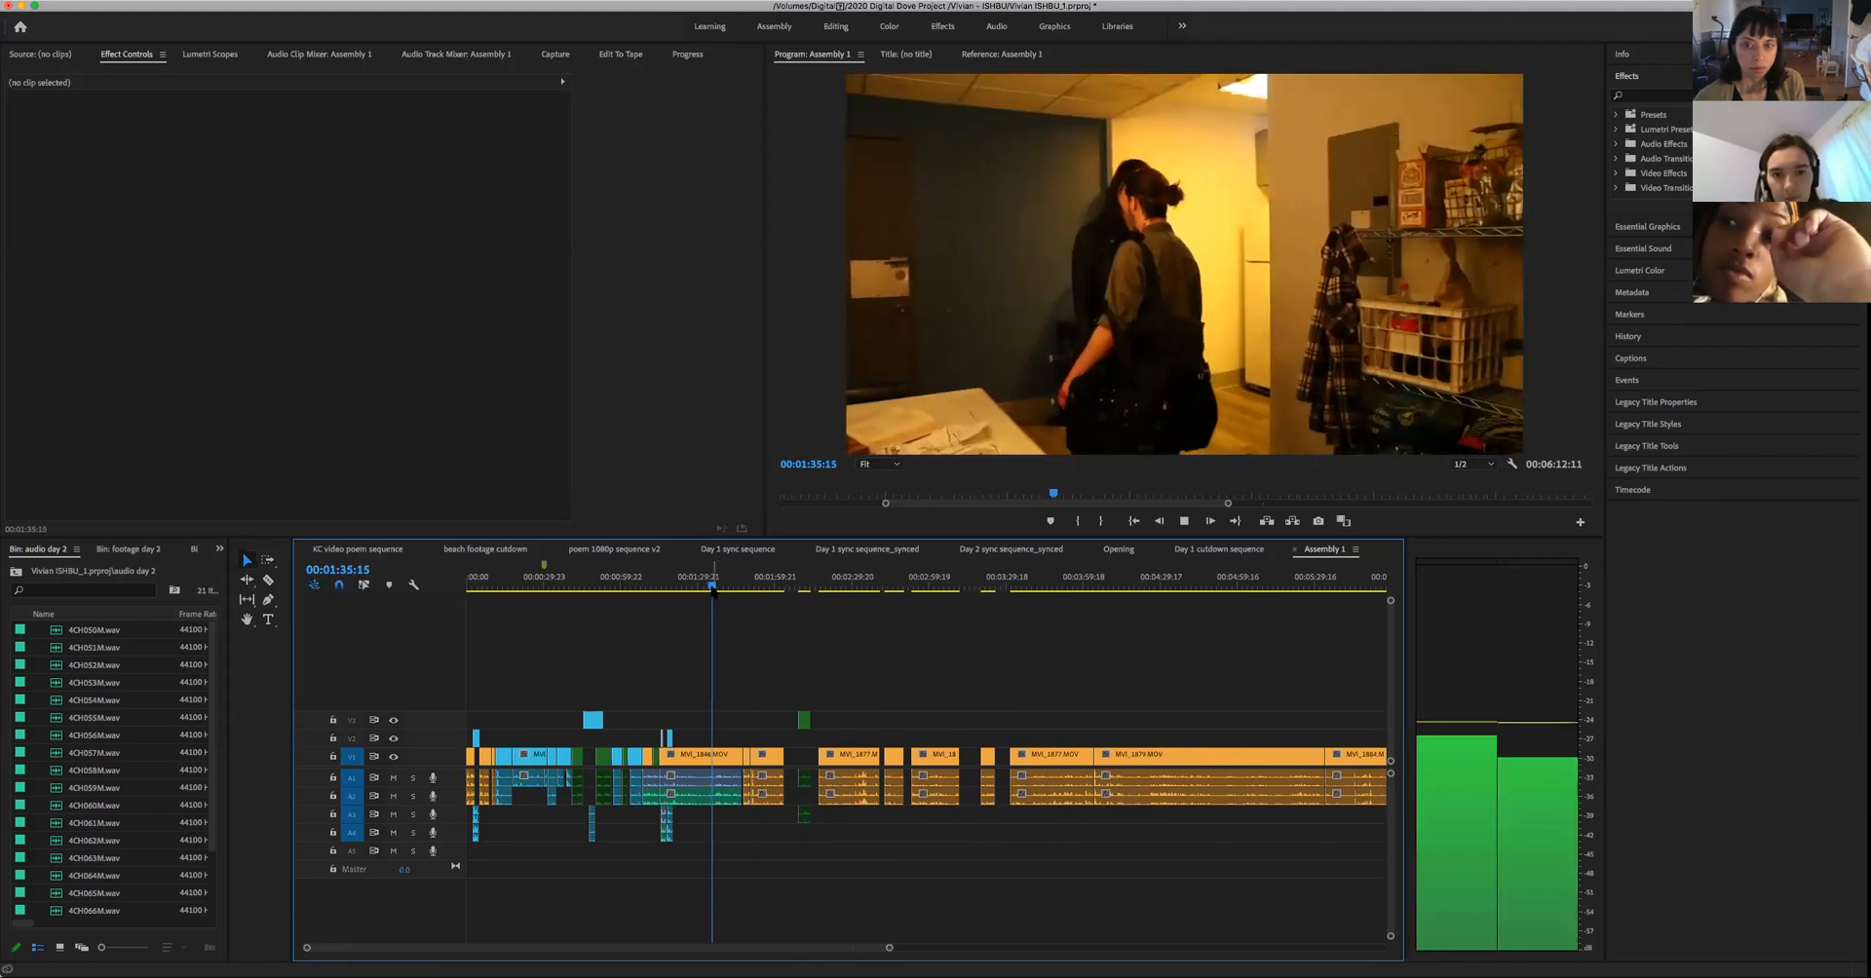
key("space")
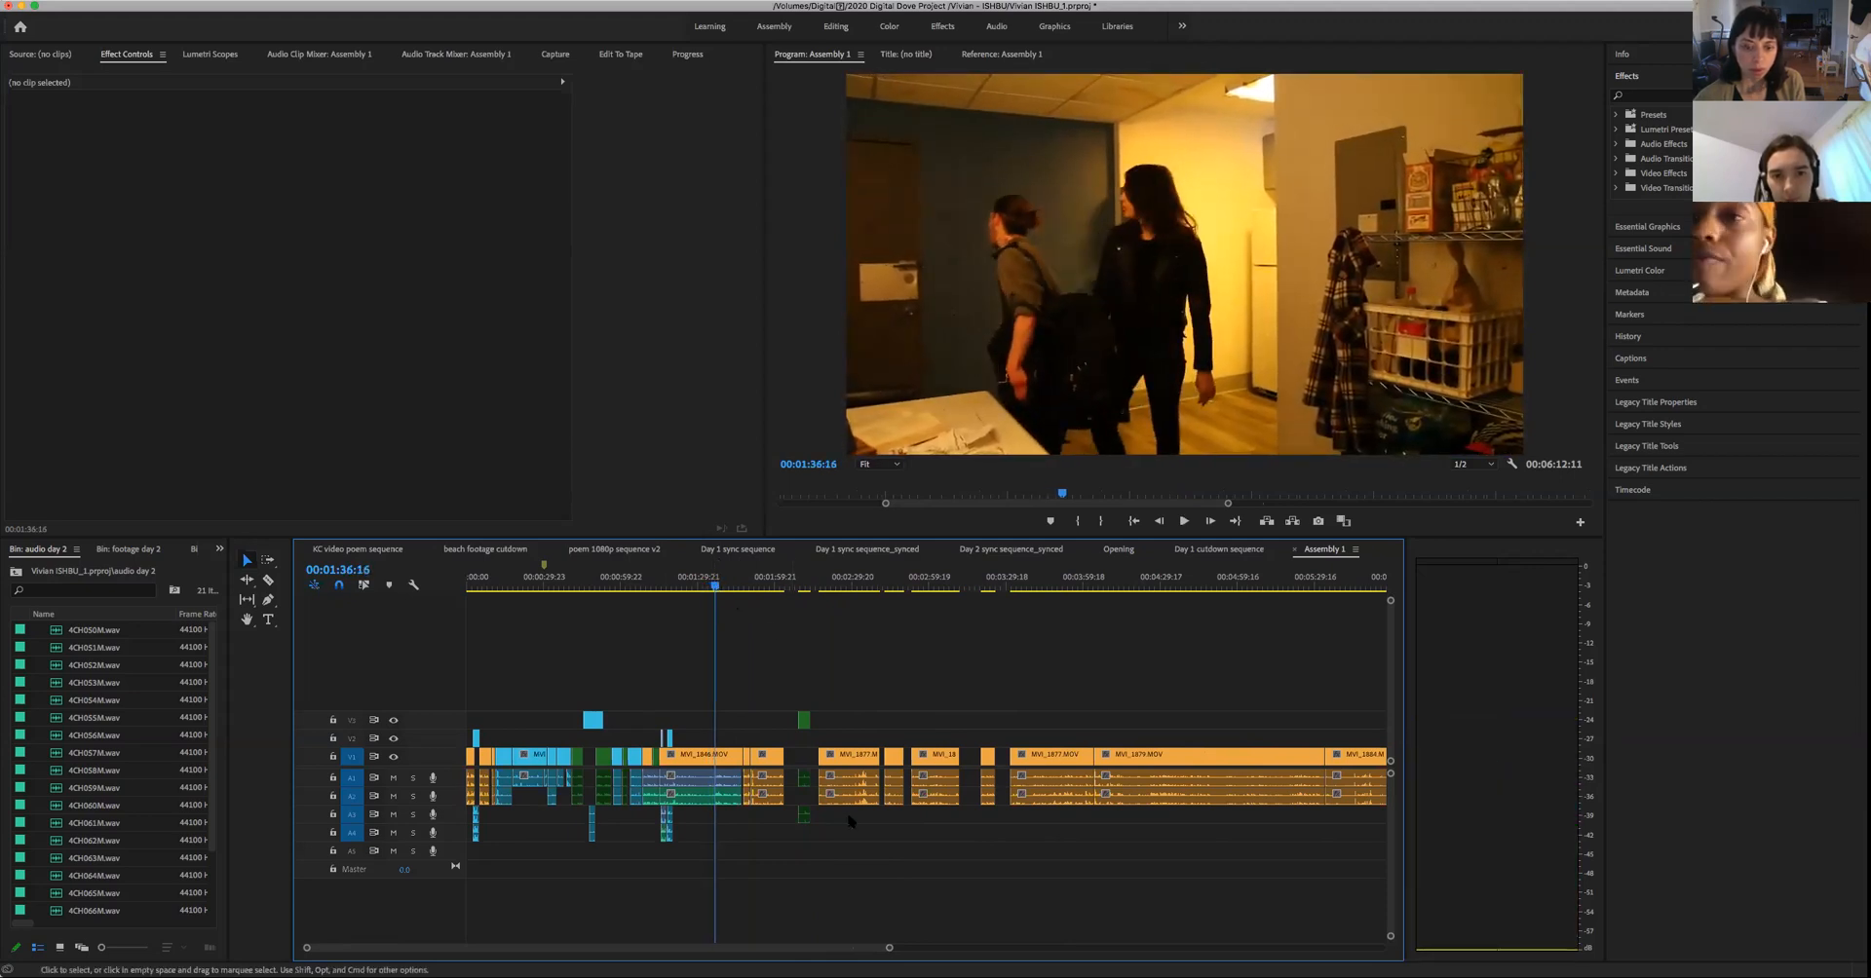
- Select the isolated green clip's lower audio near 00:02:09 and play the two-person shot from about 00:01:19 to 00:01:29
left_click_drag(887, 948, 730, 947)
left_click_drag(1030, 857, 1038, 786)
left_click(1033, 589)
left_click_drag(1035, 598, 814, 612)
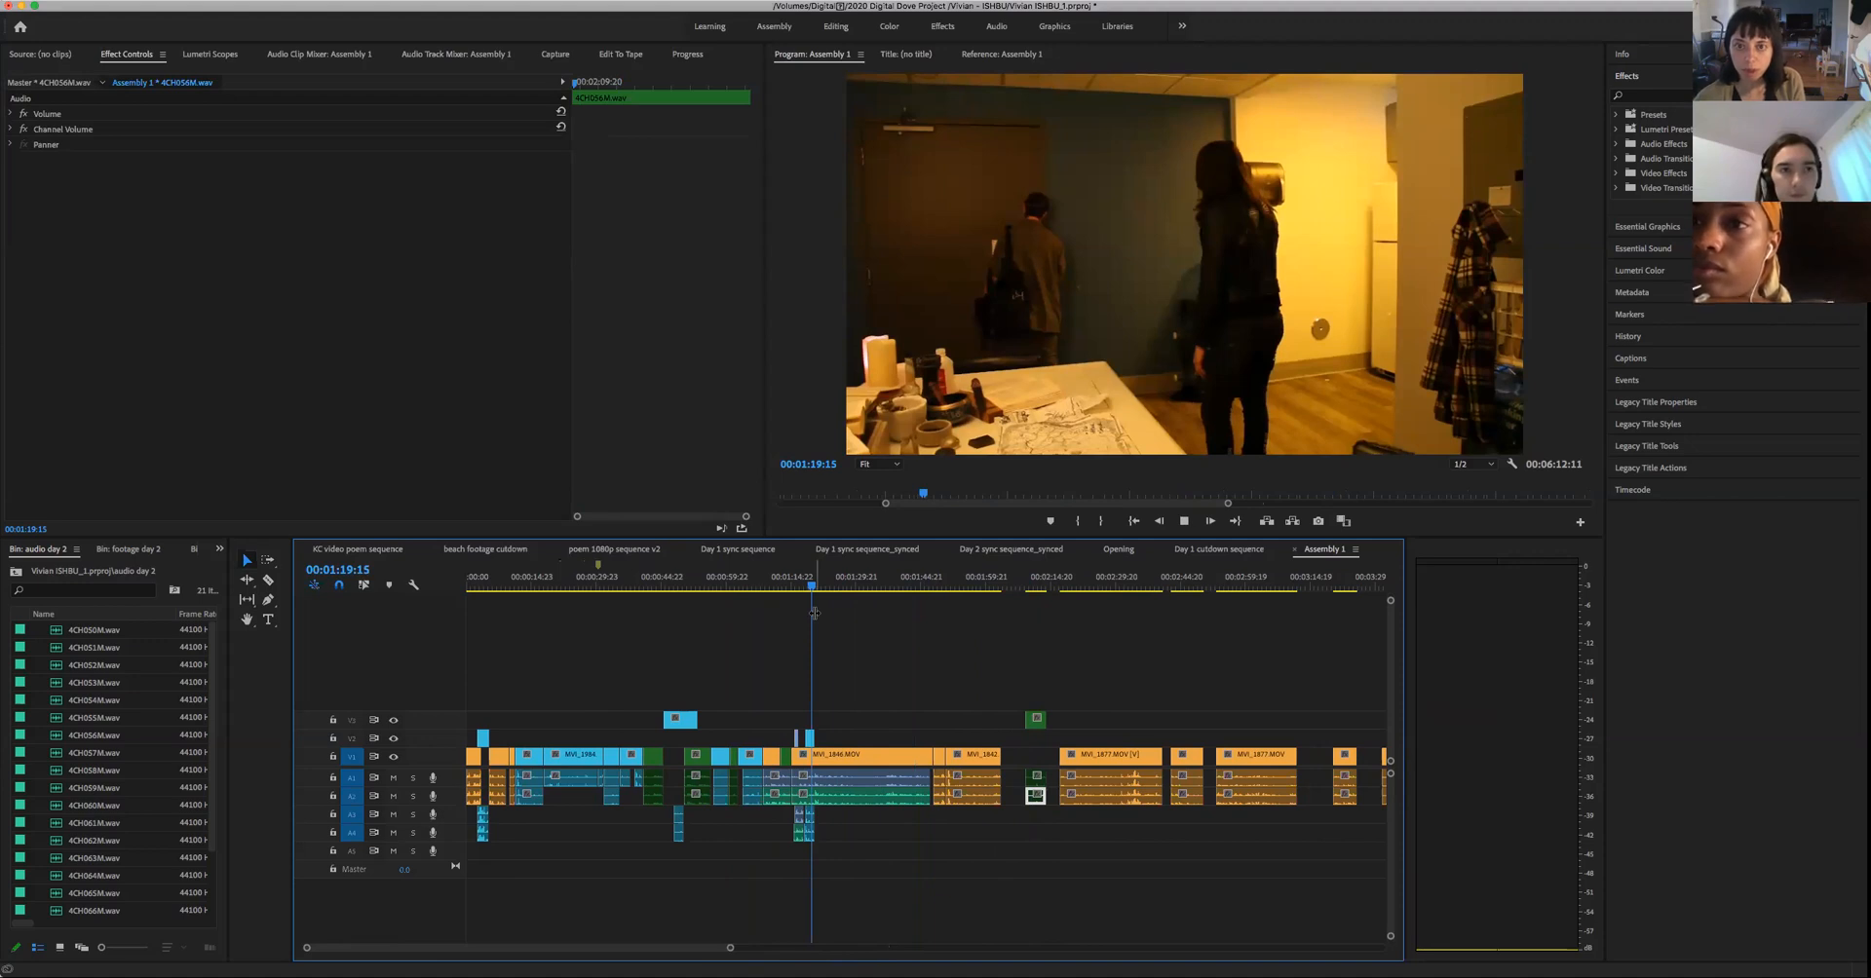
key("space")
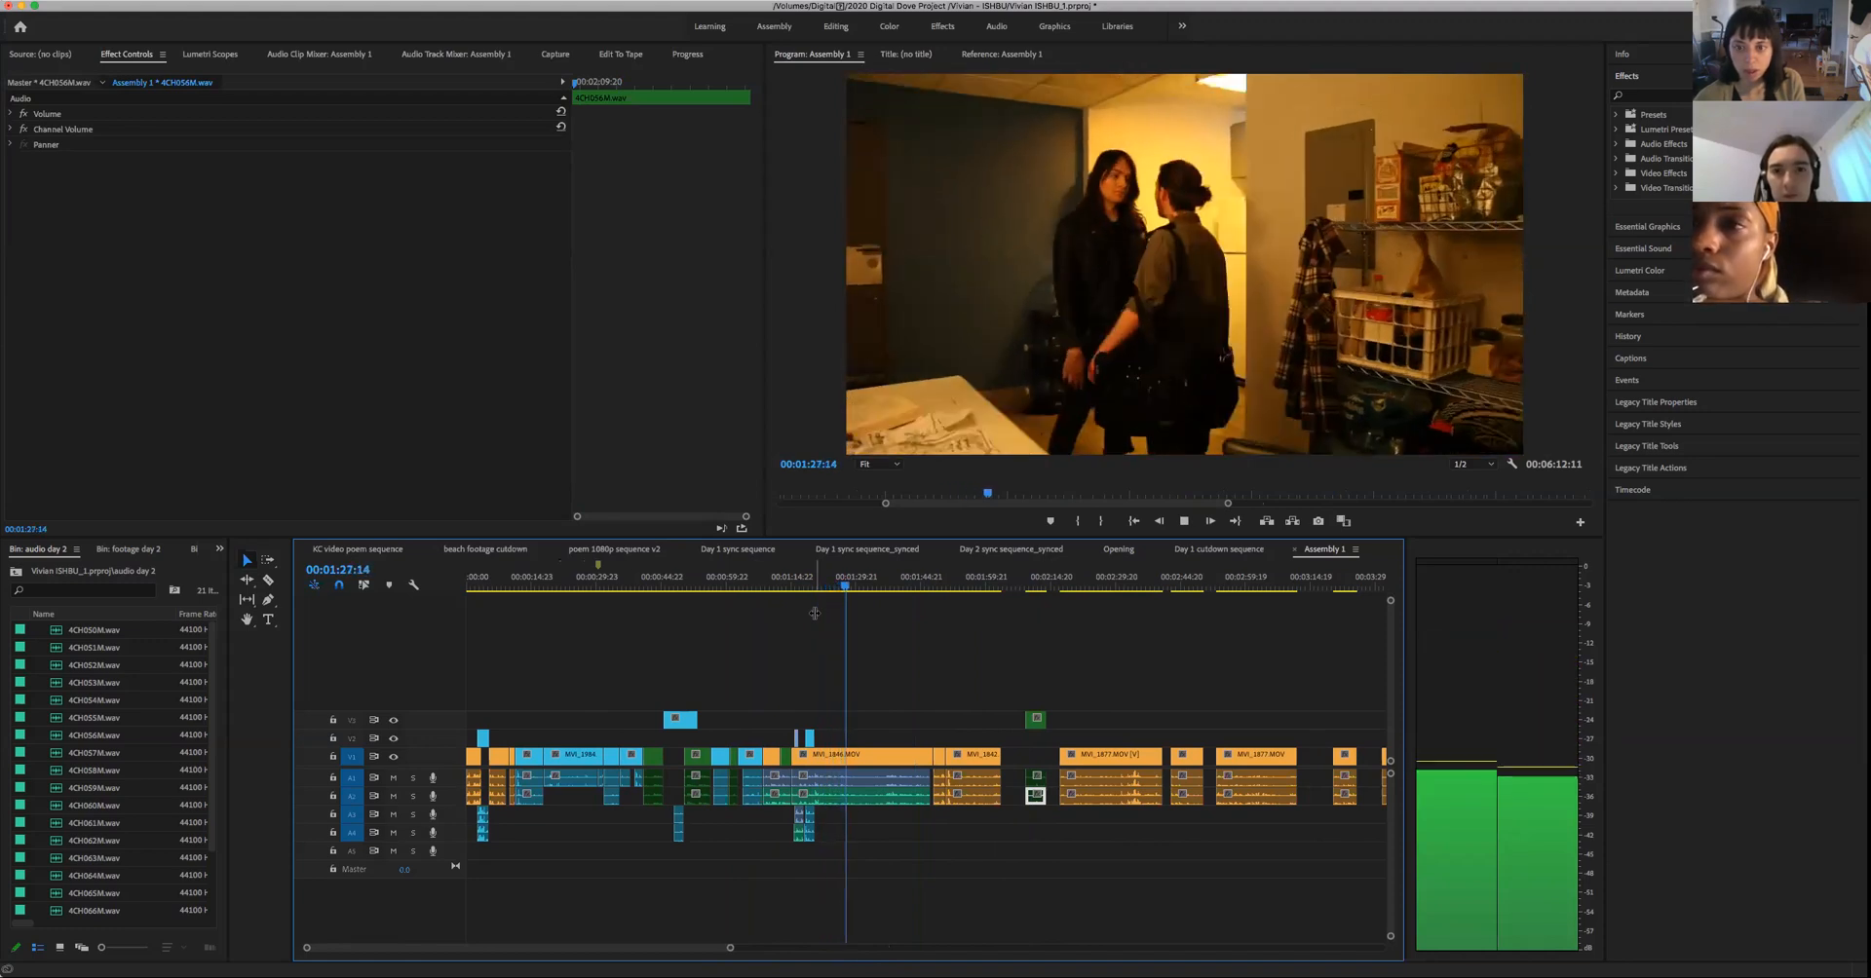
key("space")
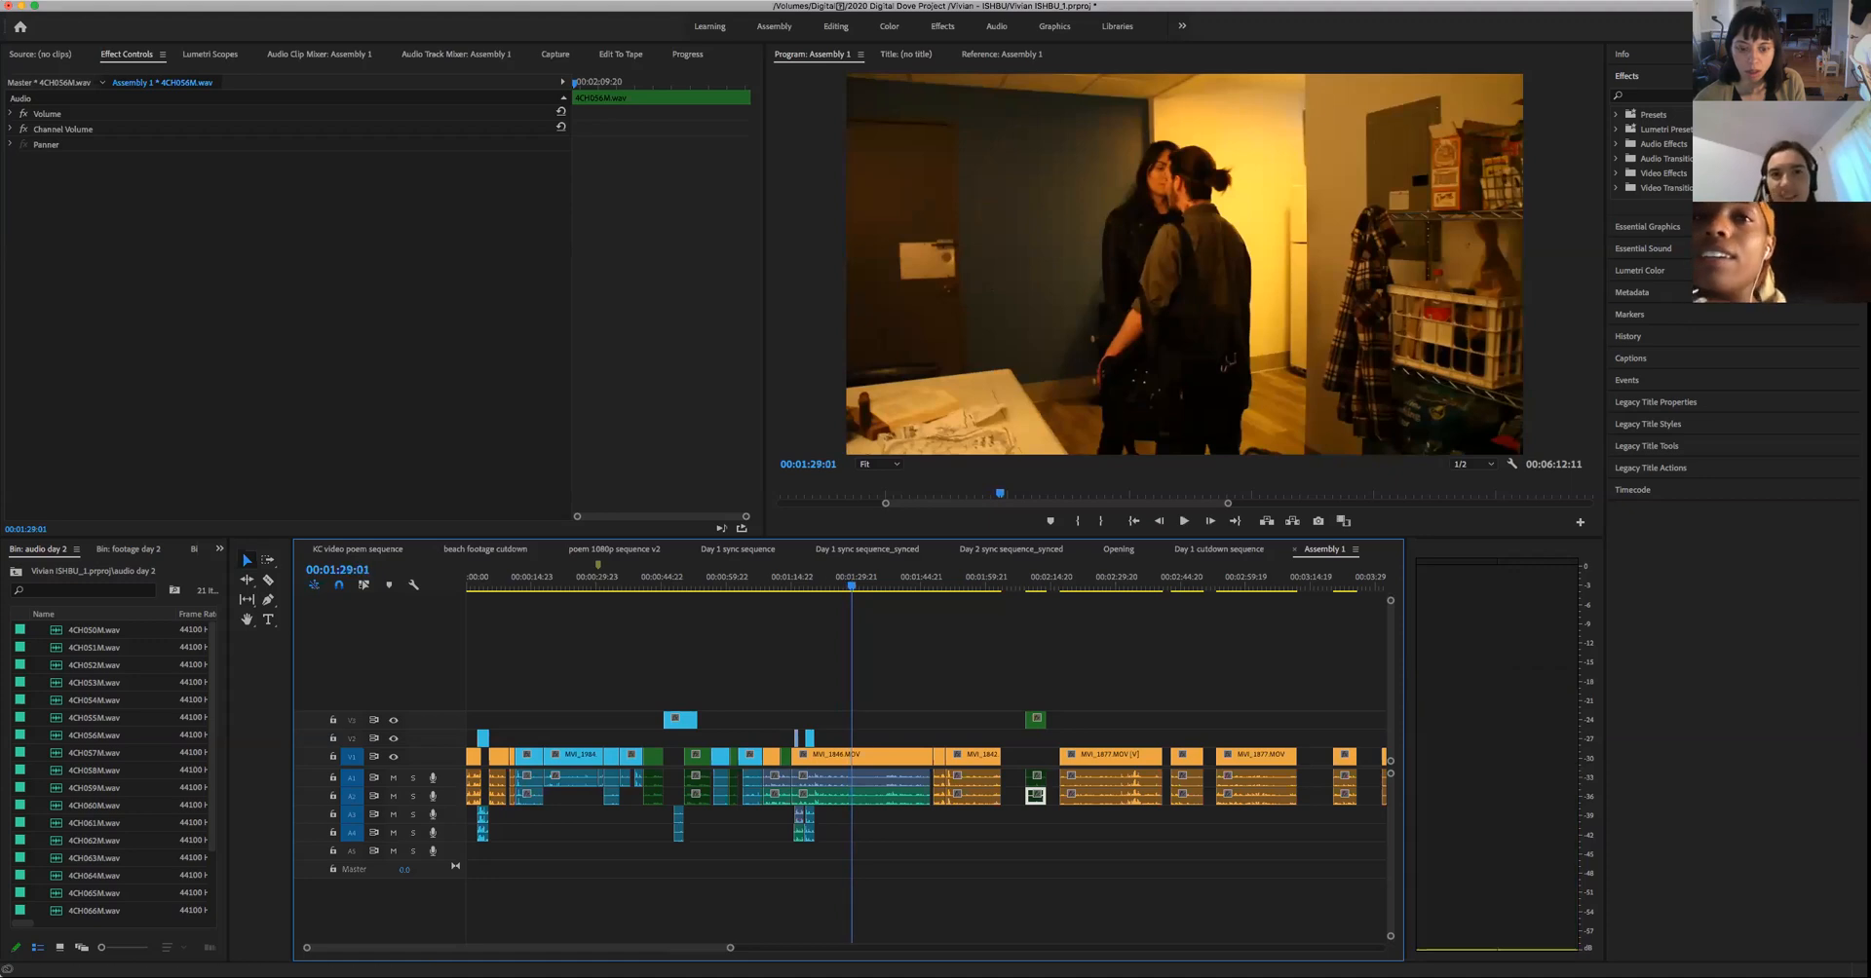
- Enlarge the timeline and play the cut from the hands close-up to the two-person shot, from 00:01:19:03 to 00:01:21:07
left_click_drag(729, 948, 616, 948)
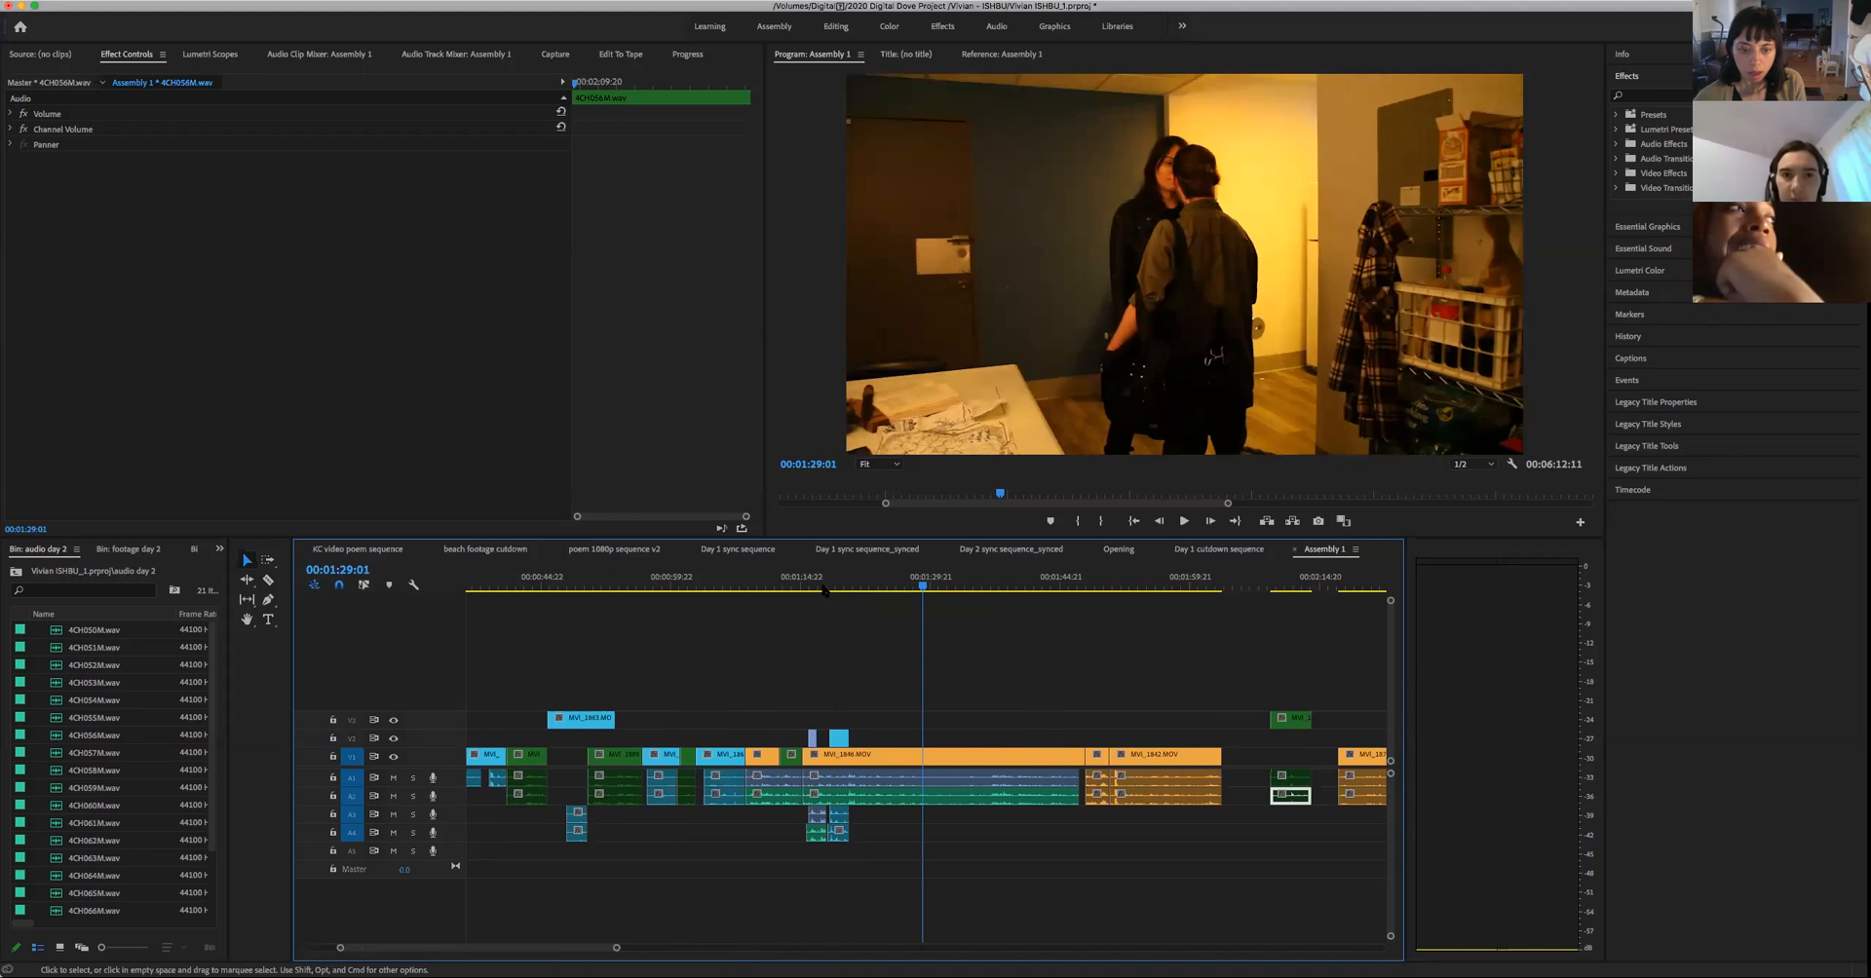
left_click_drag(863, 587, 838, 602)
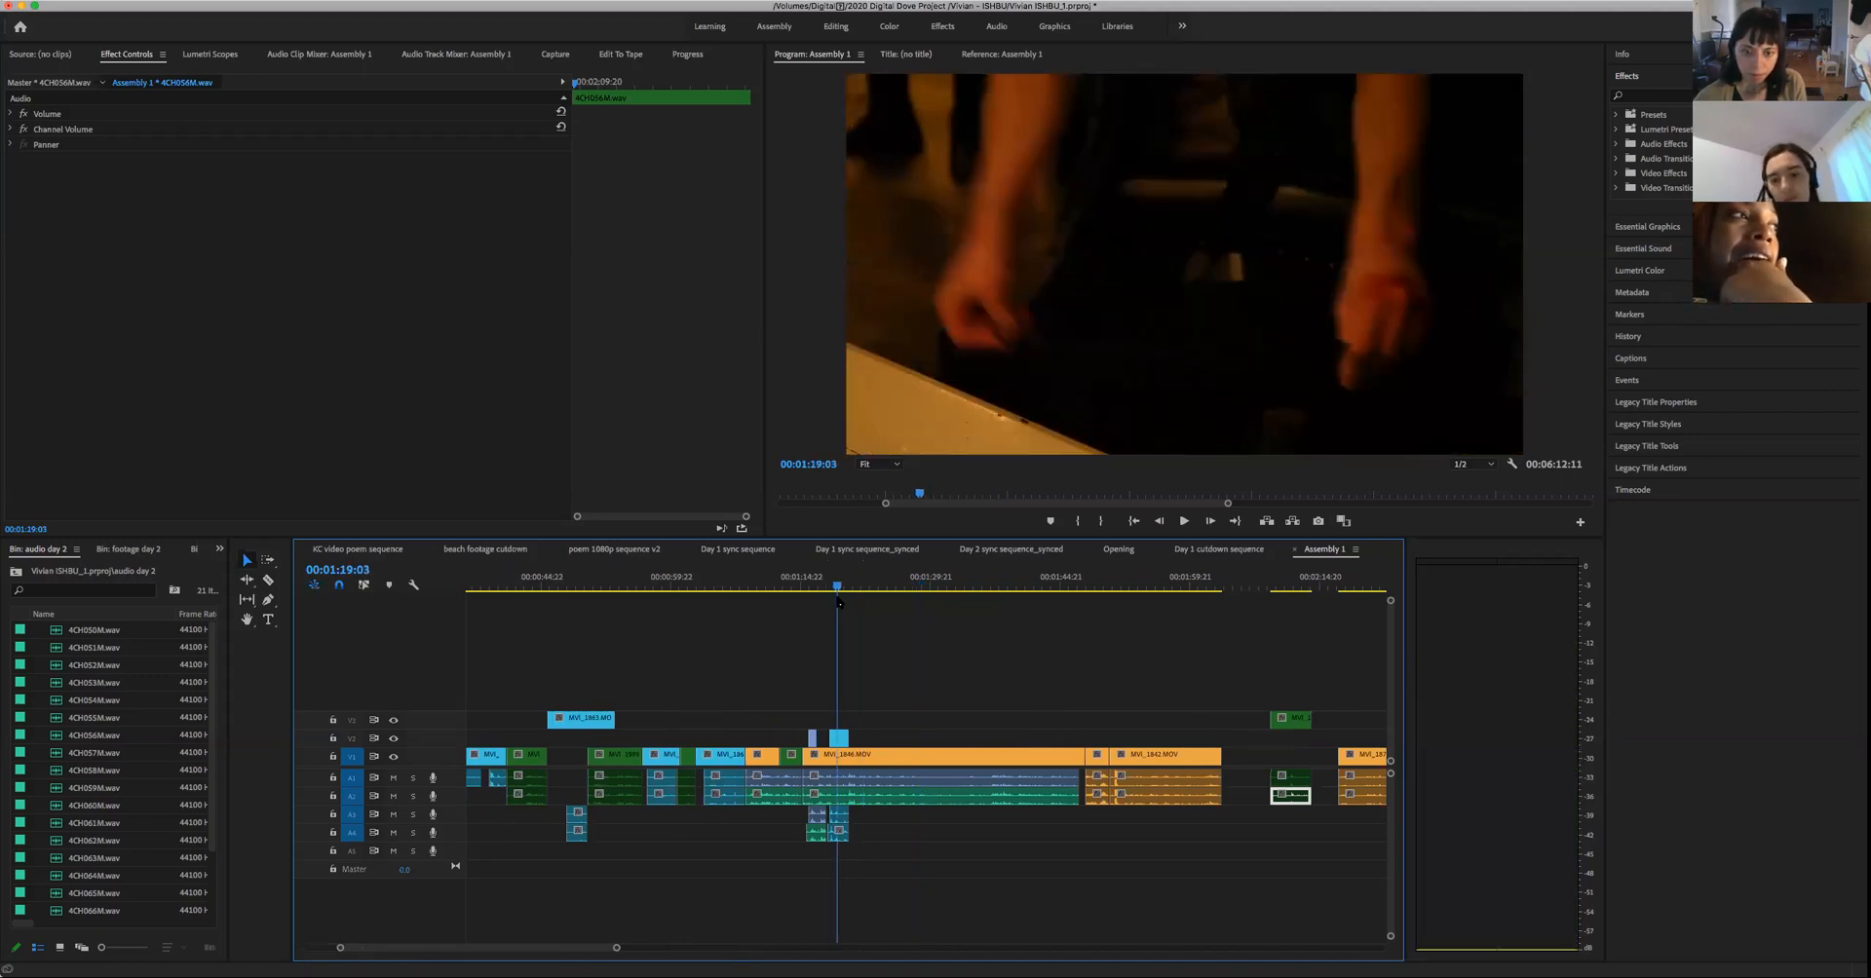
key("space")
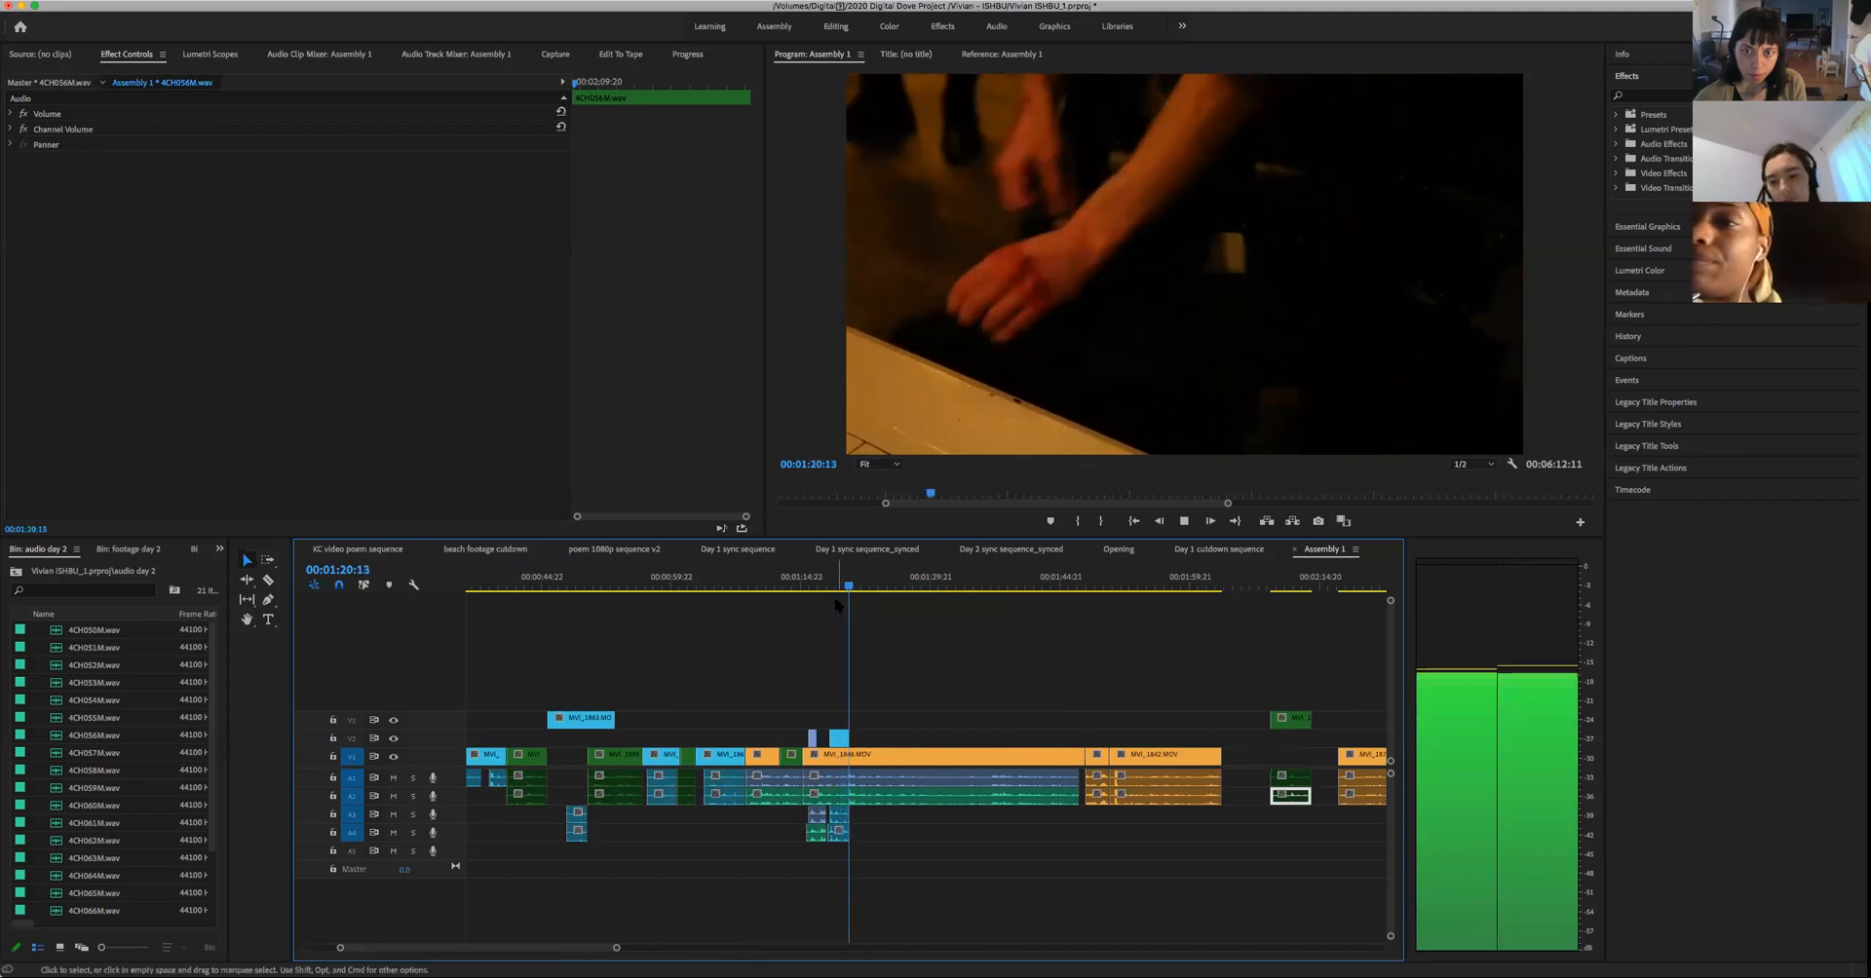
key("space")
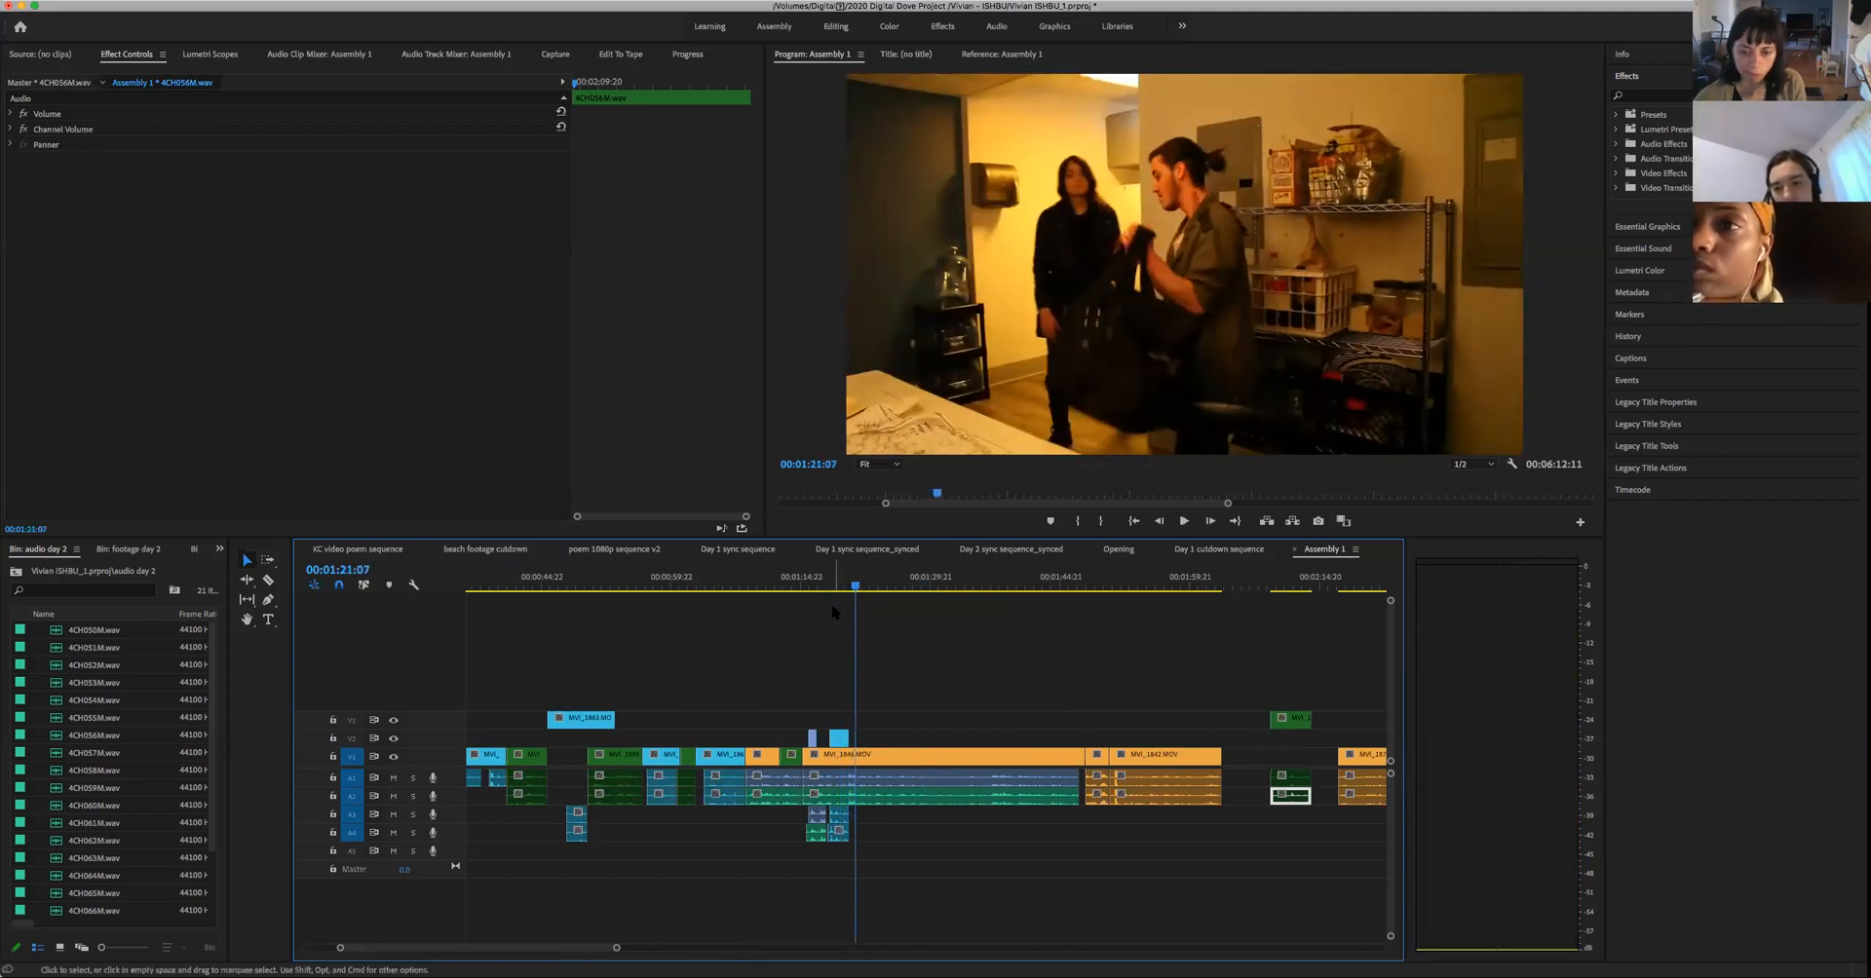
- Play the isolated green clip of the woman by the fridge from 00:02:09:00 to 00:02:11:14
left_click(1281, 589)
left_click_drag(1281, 599, 1272, 612)
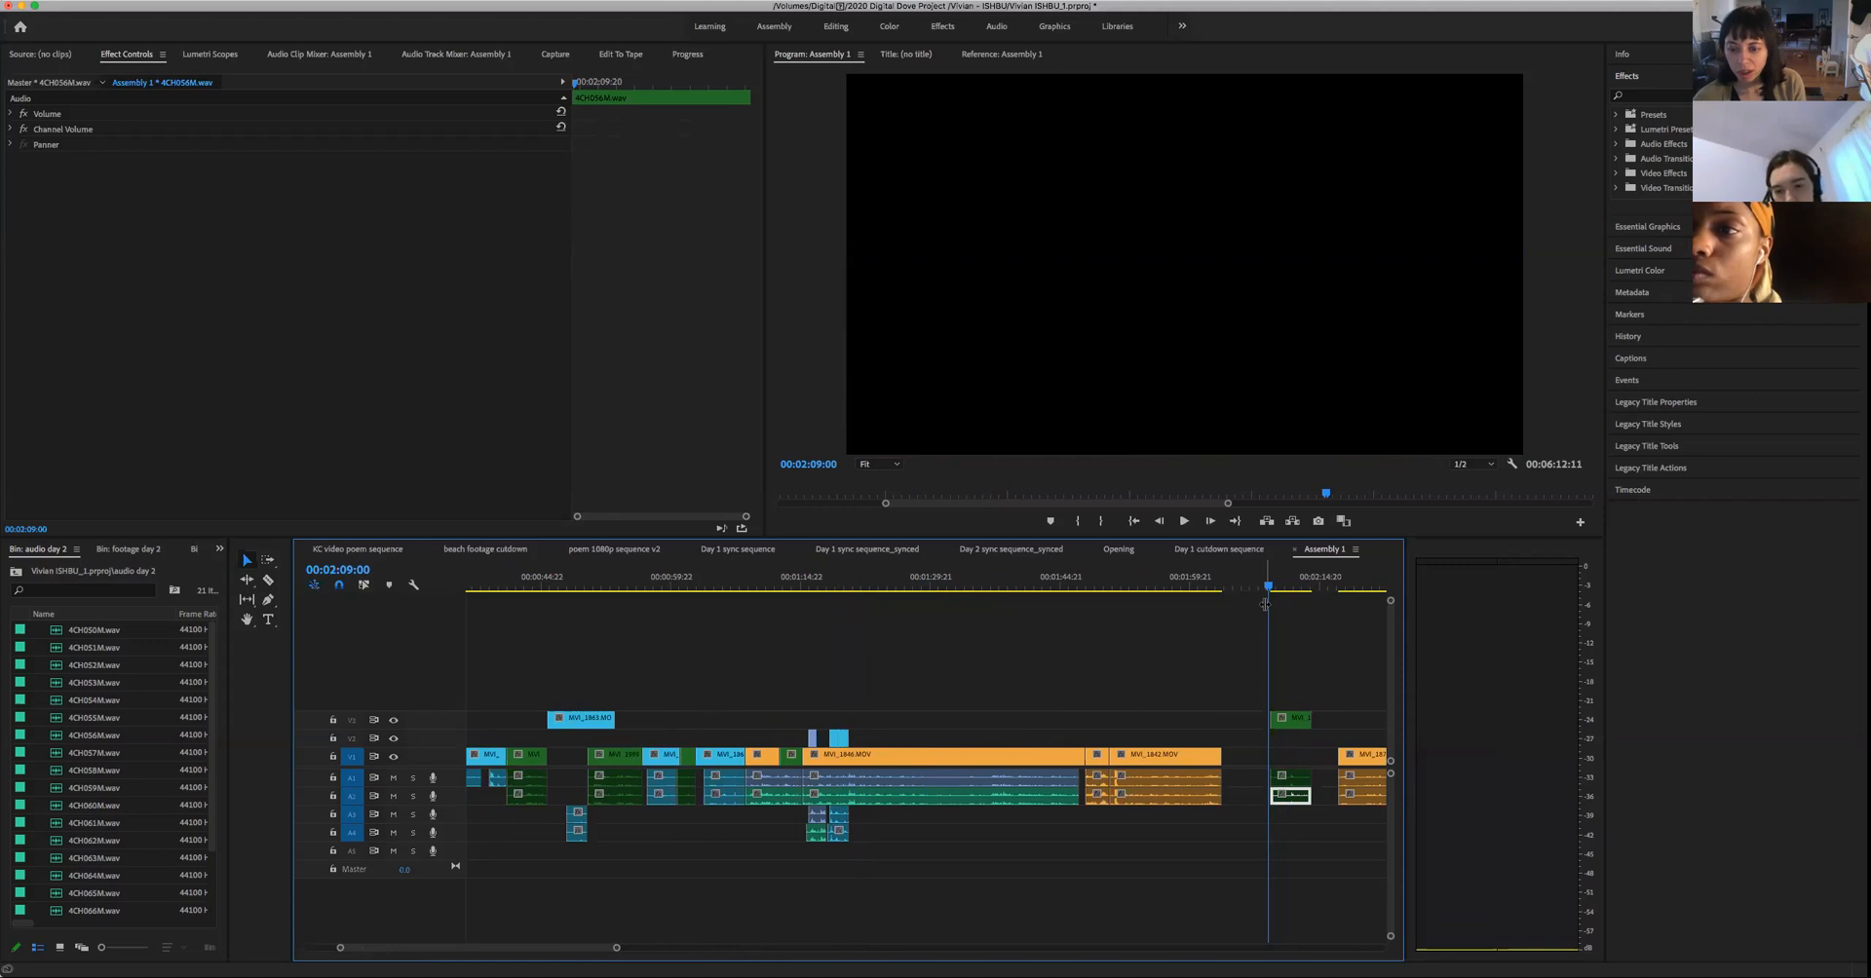
key("space")
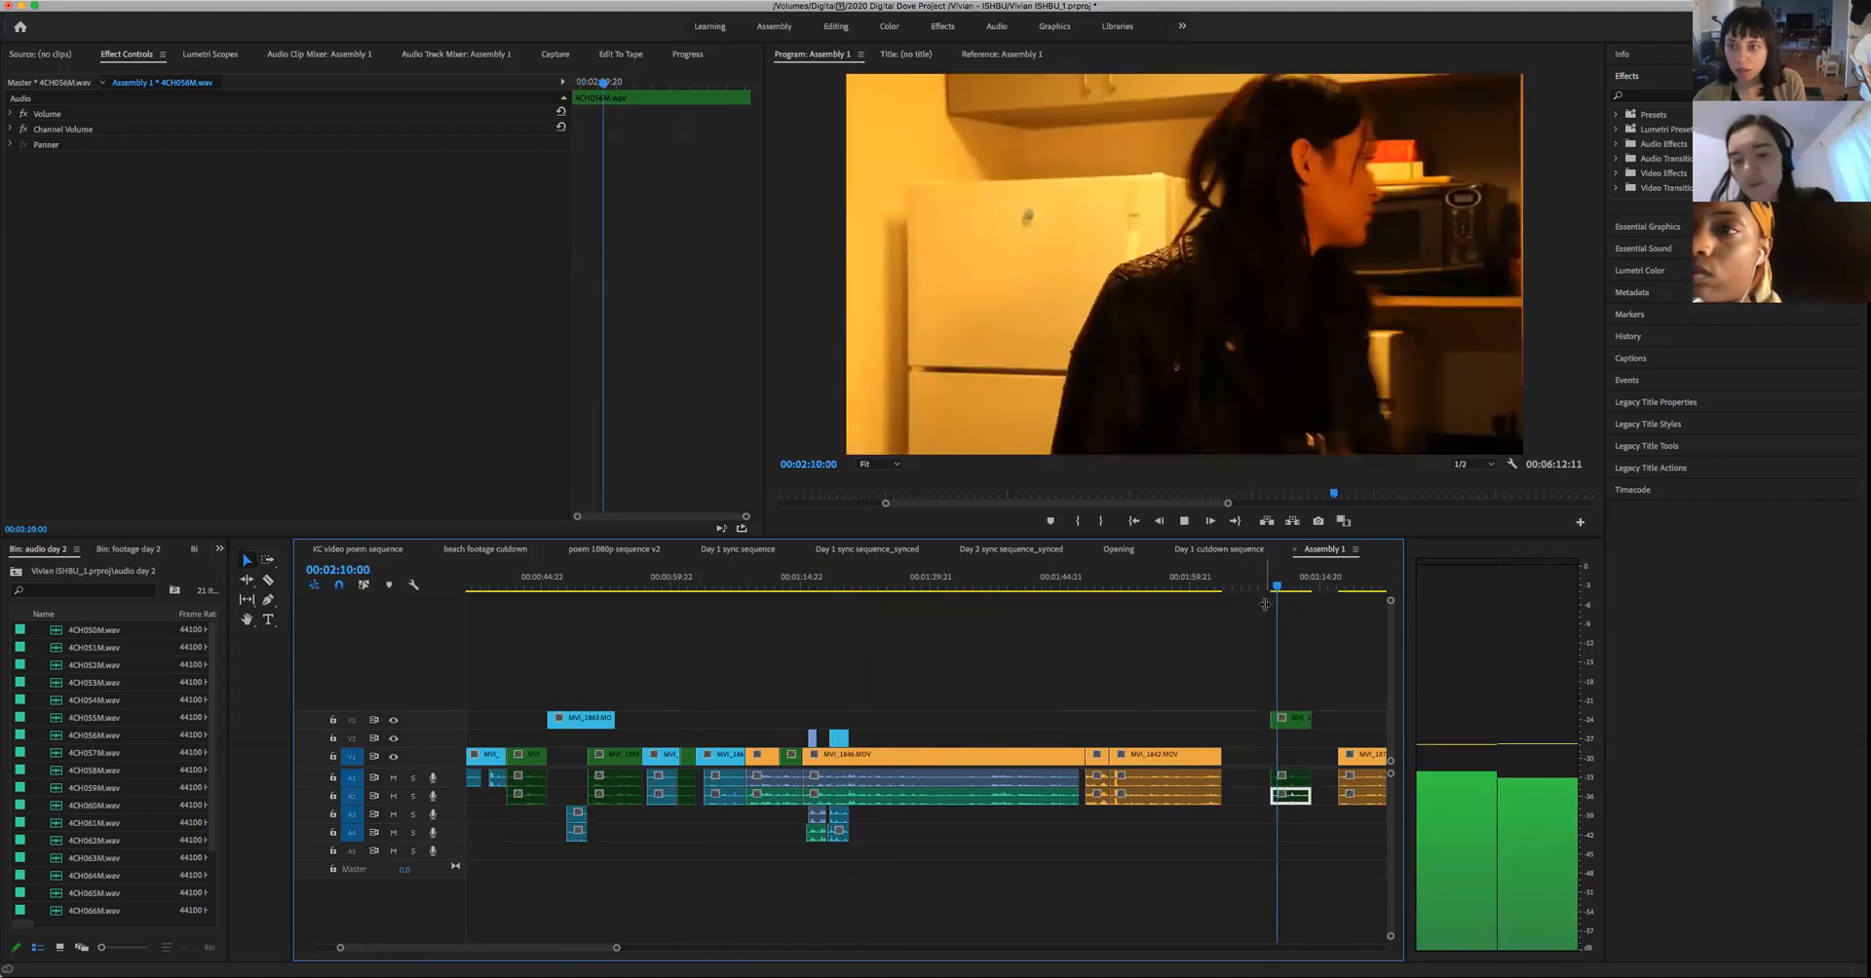
key("space")
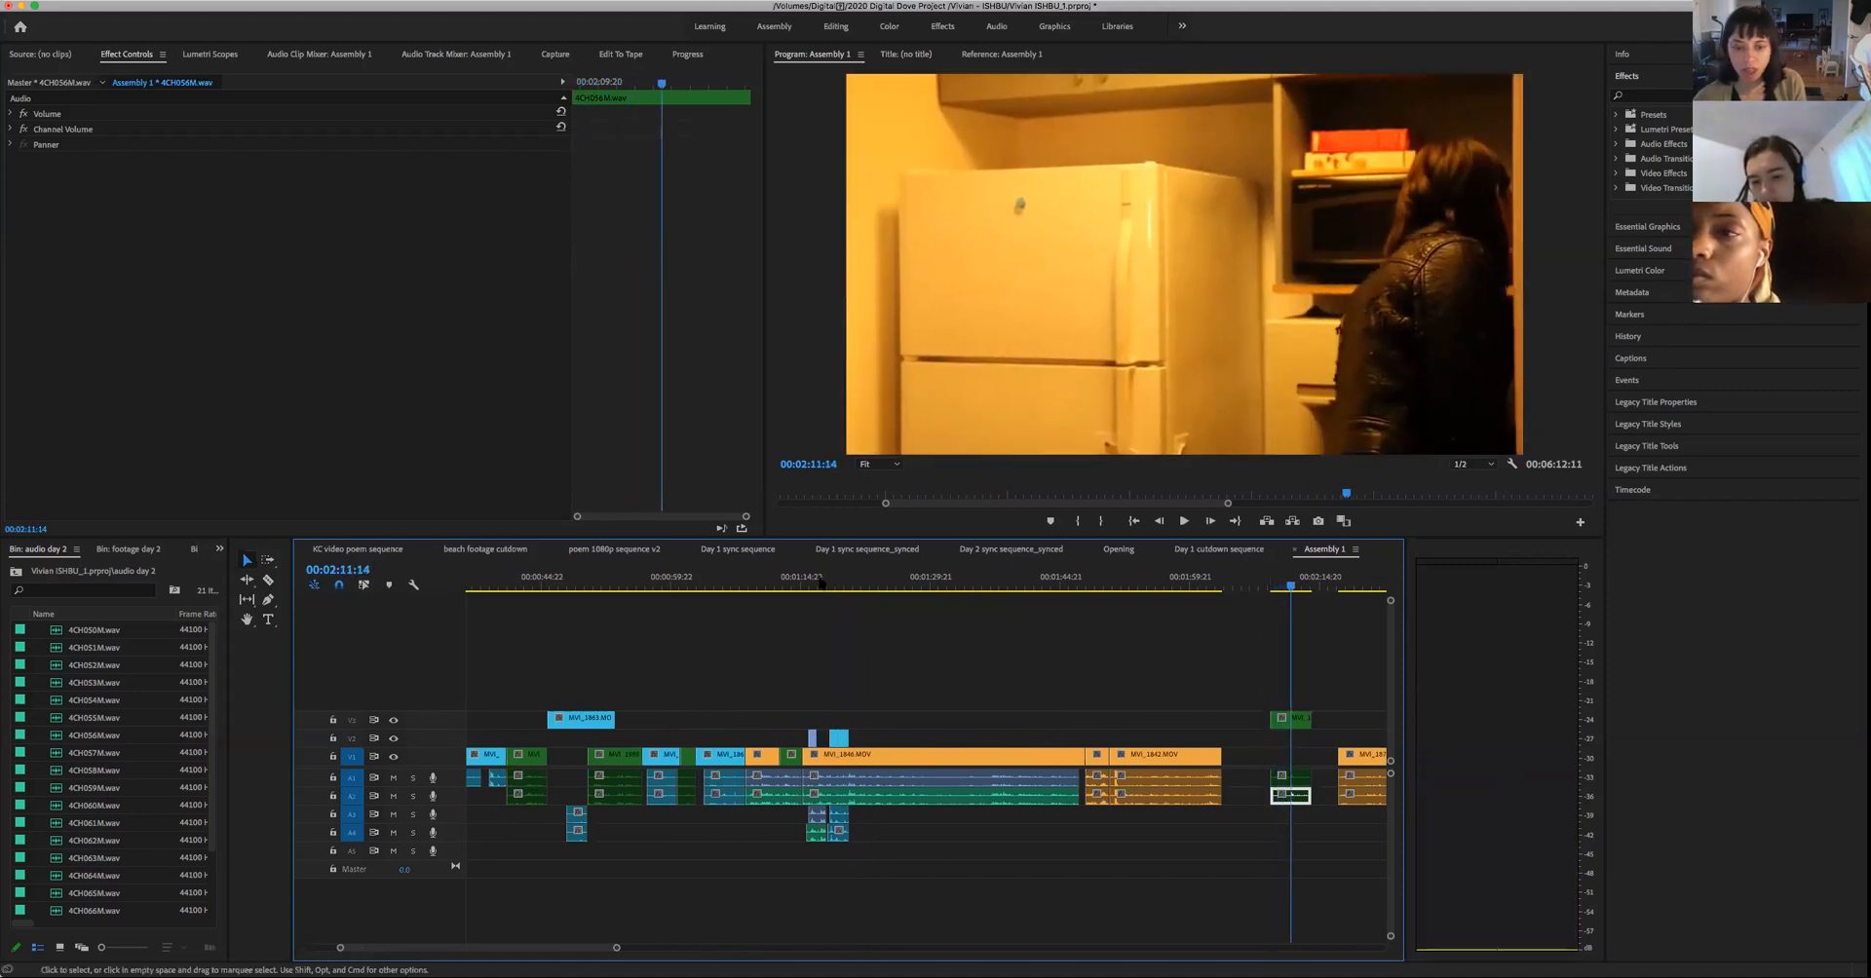
- Play the start of the two-person shot, then replay the preceding hands close-up across the cut to about 00:01:22:02
left_click(860, 587)
left_click(852, 599)
key("space")
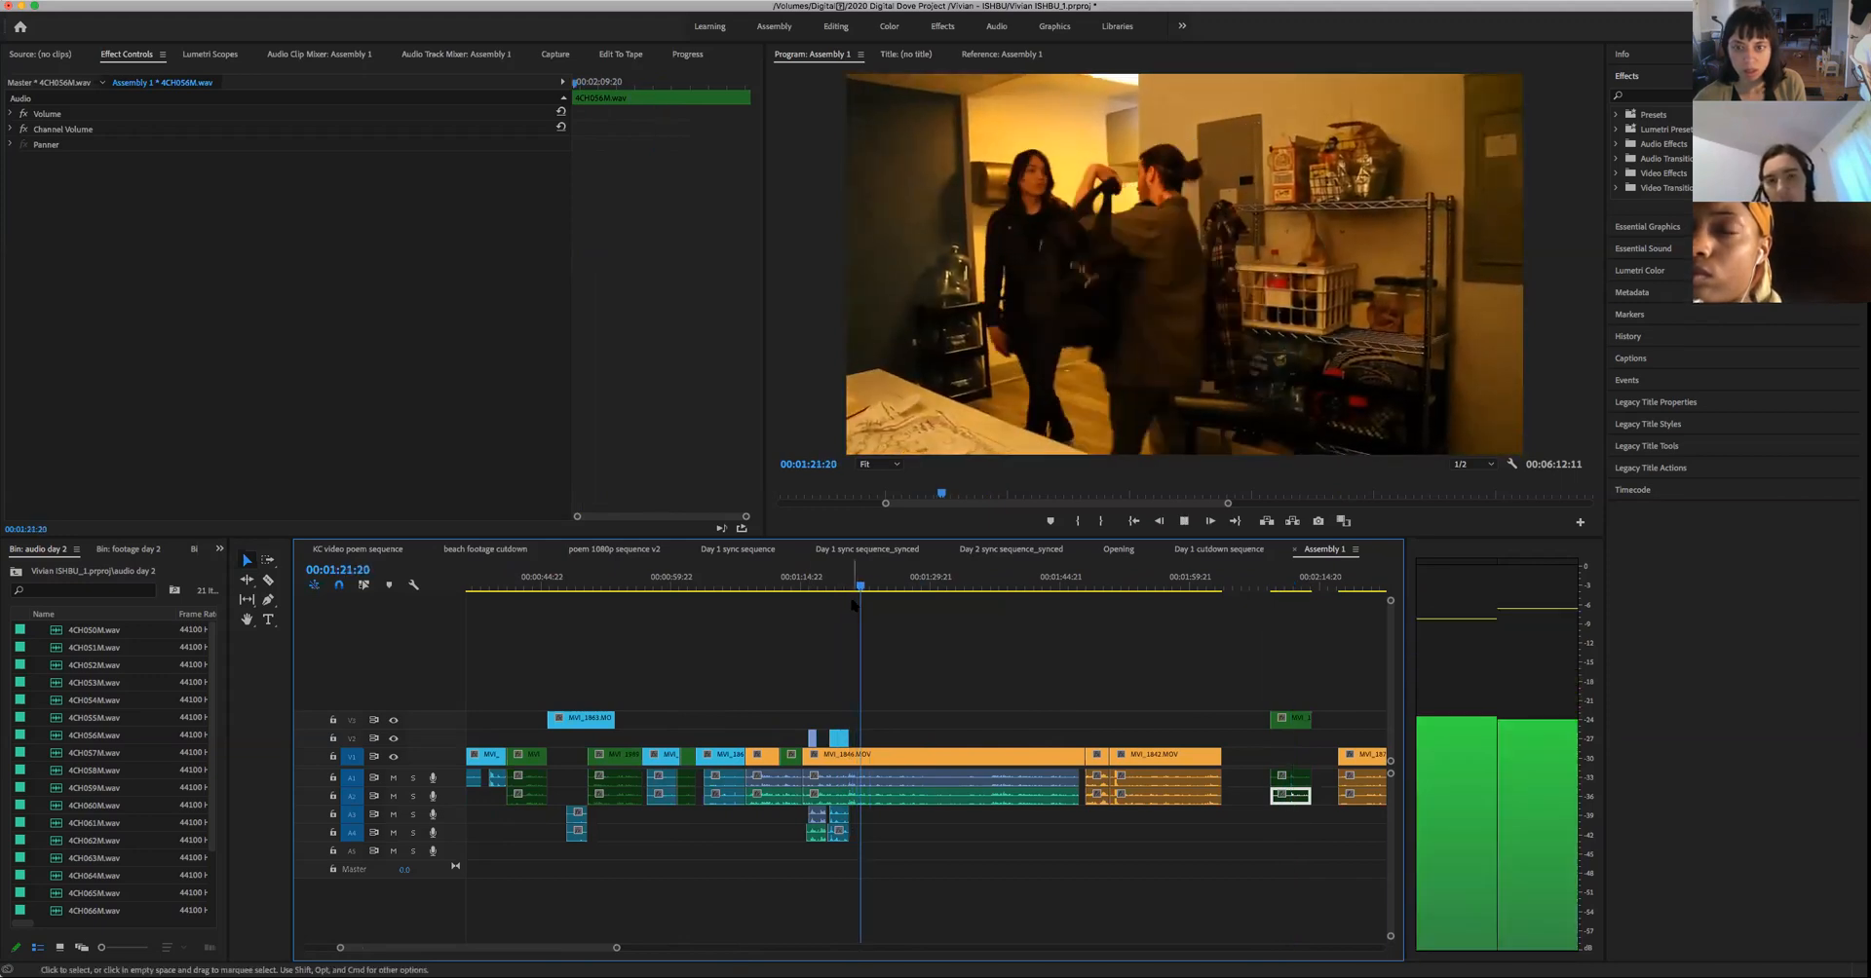
key("space")
left_click(833, 597)
key("space")
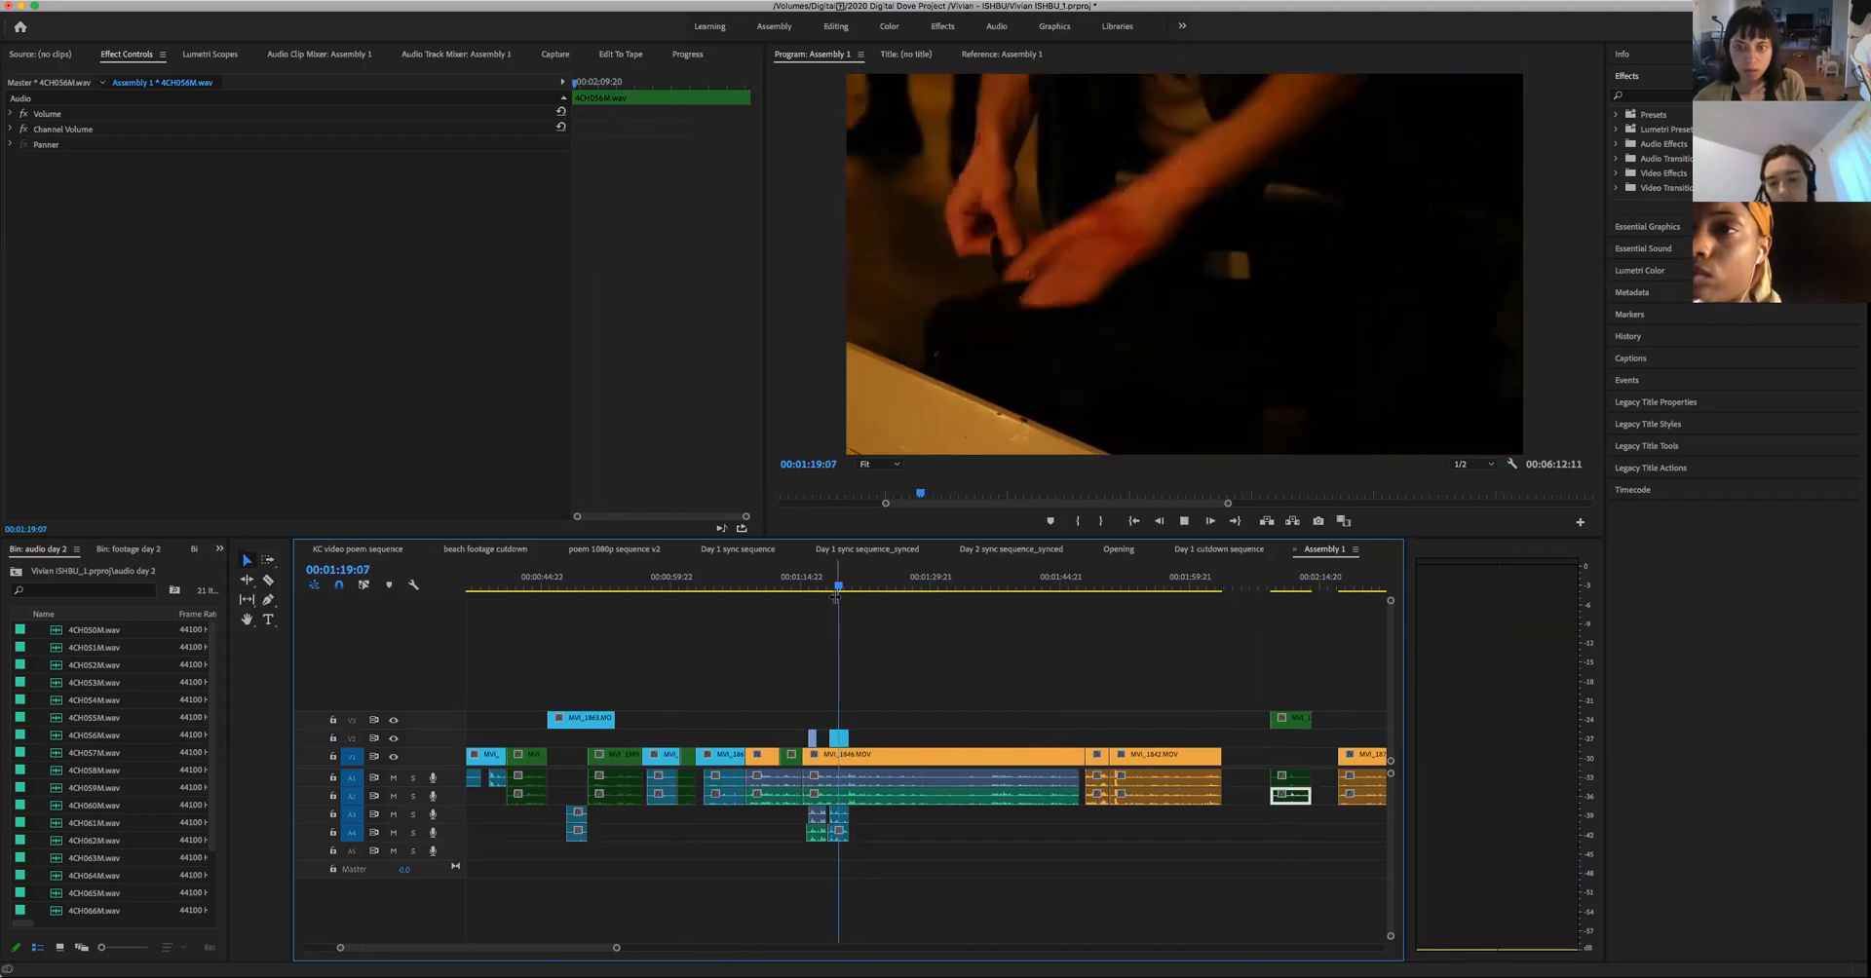
key("space")
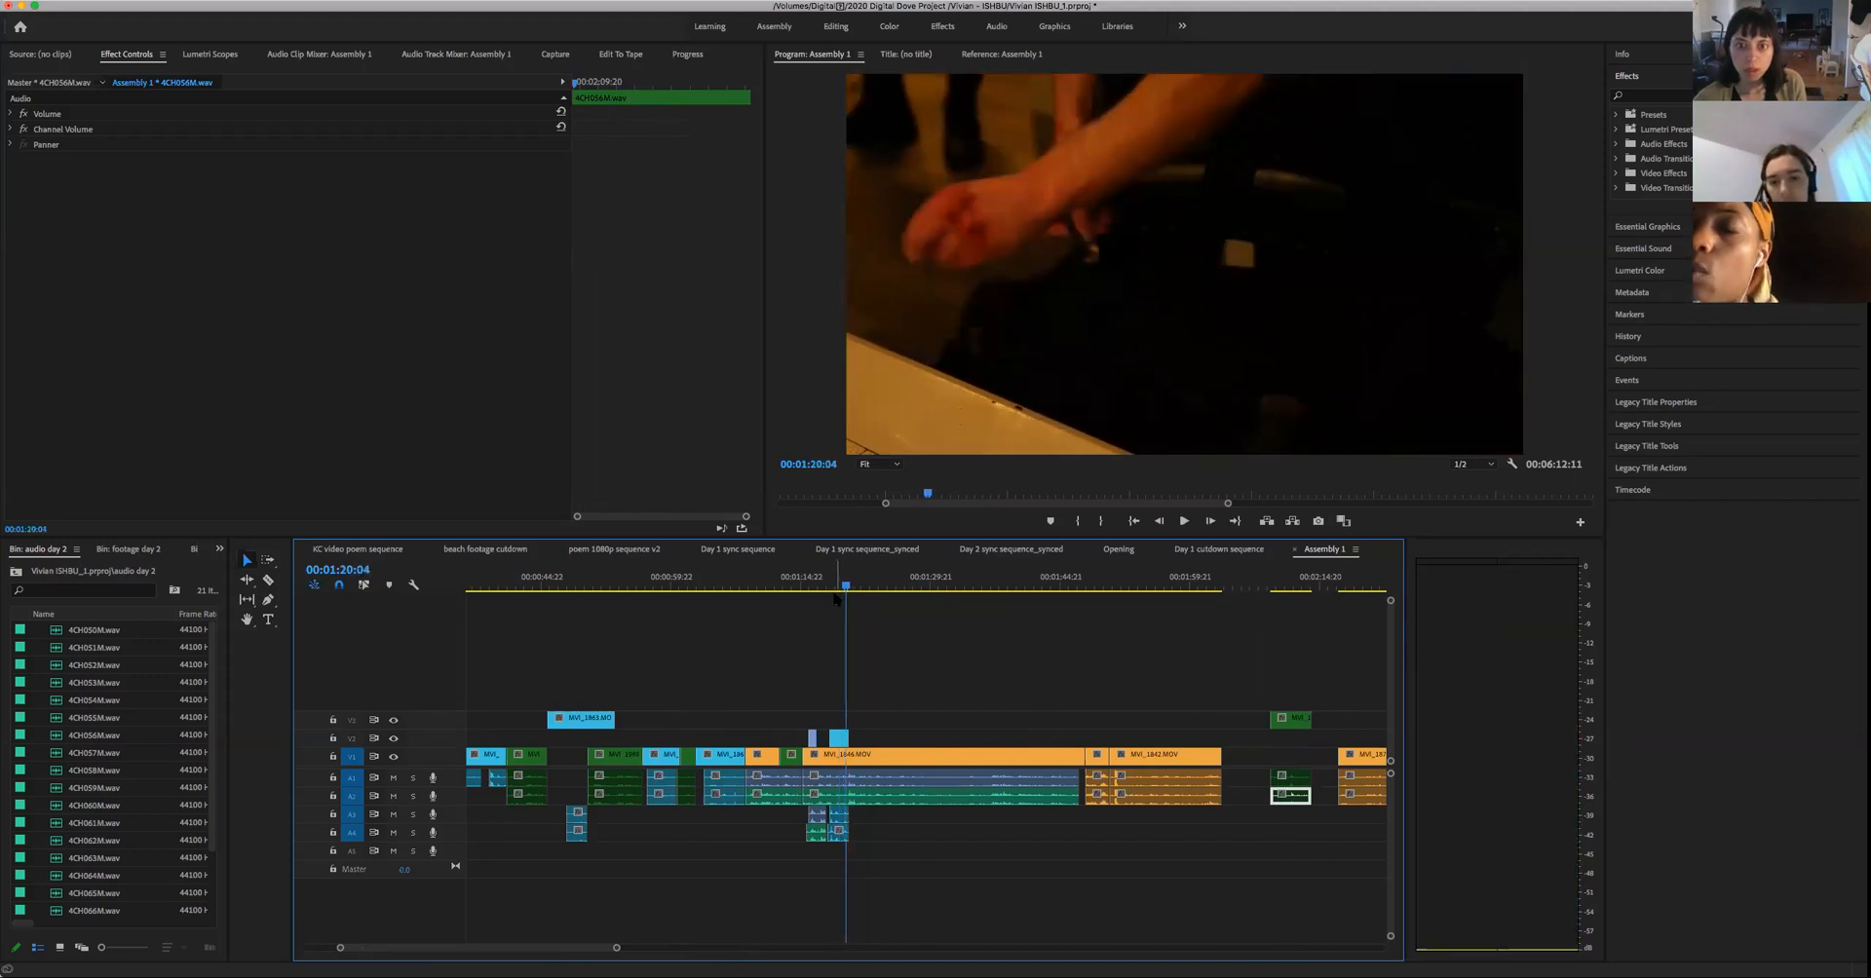
key("space")
key("space")
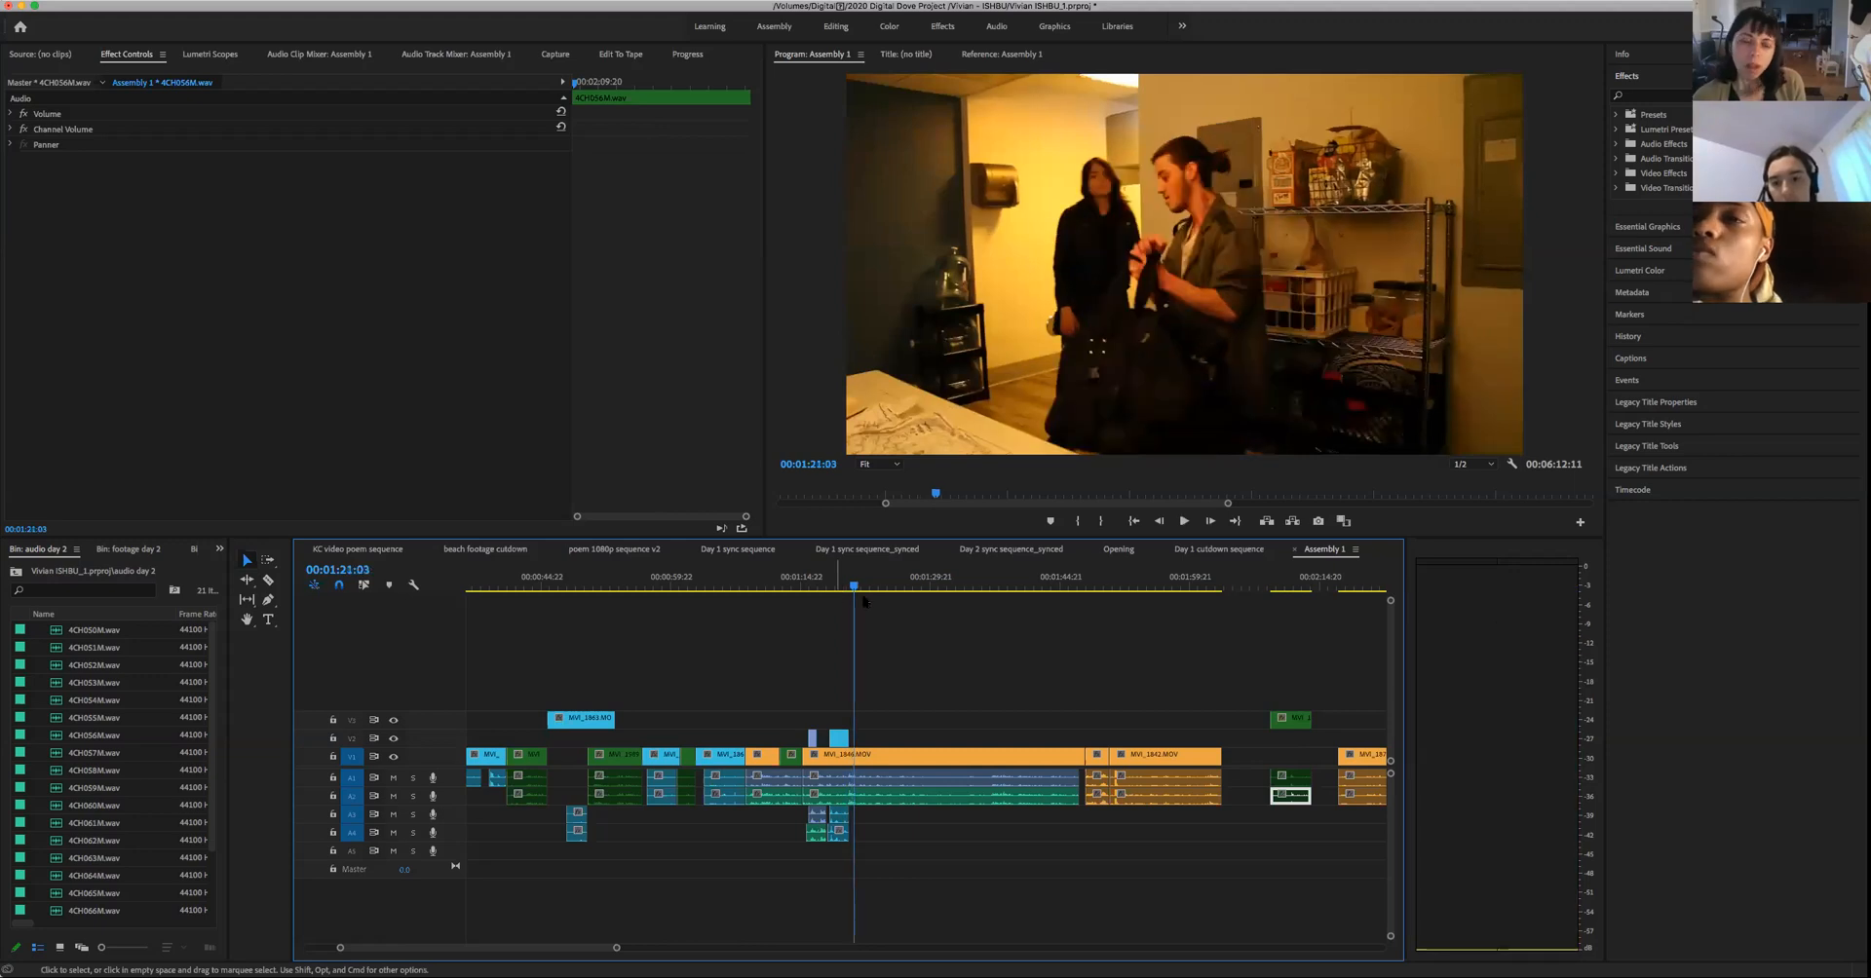
key("space")
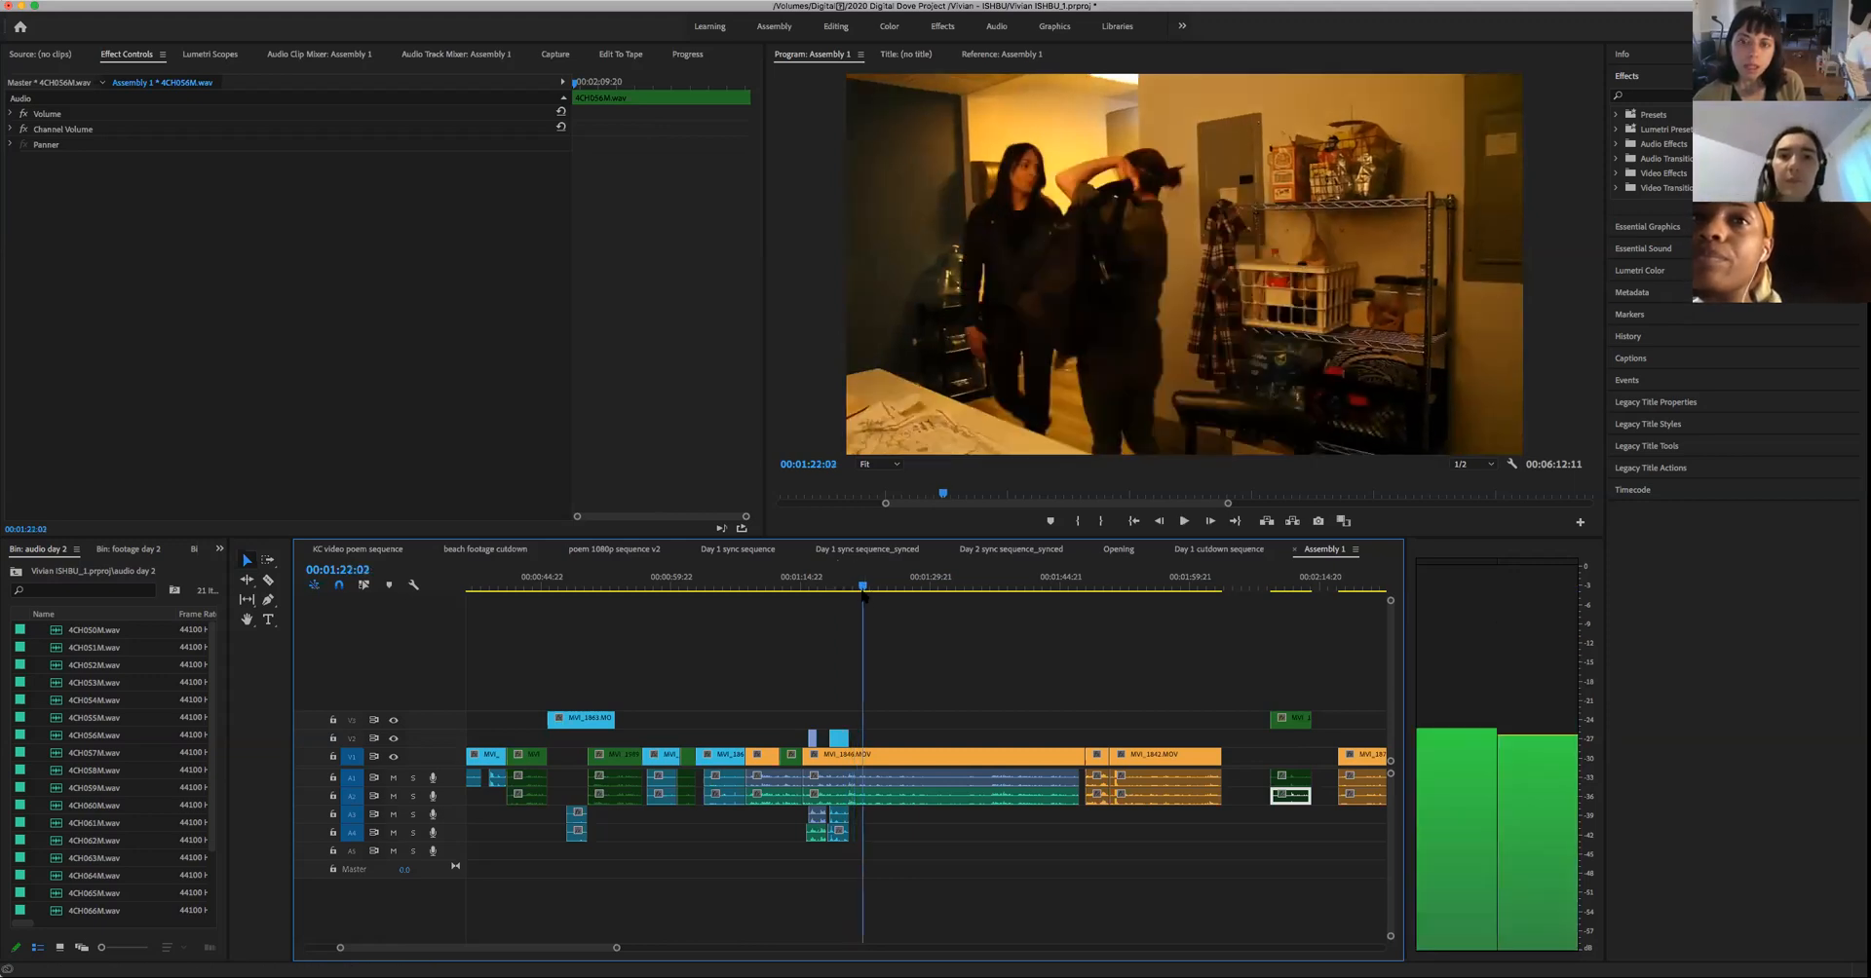
- Play the hands close-up from 00:01:20:03 and step frame by frame around its cut to the two-person shot near 00:01:20:15
left_click(847, 605)
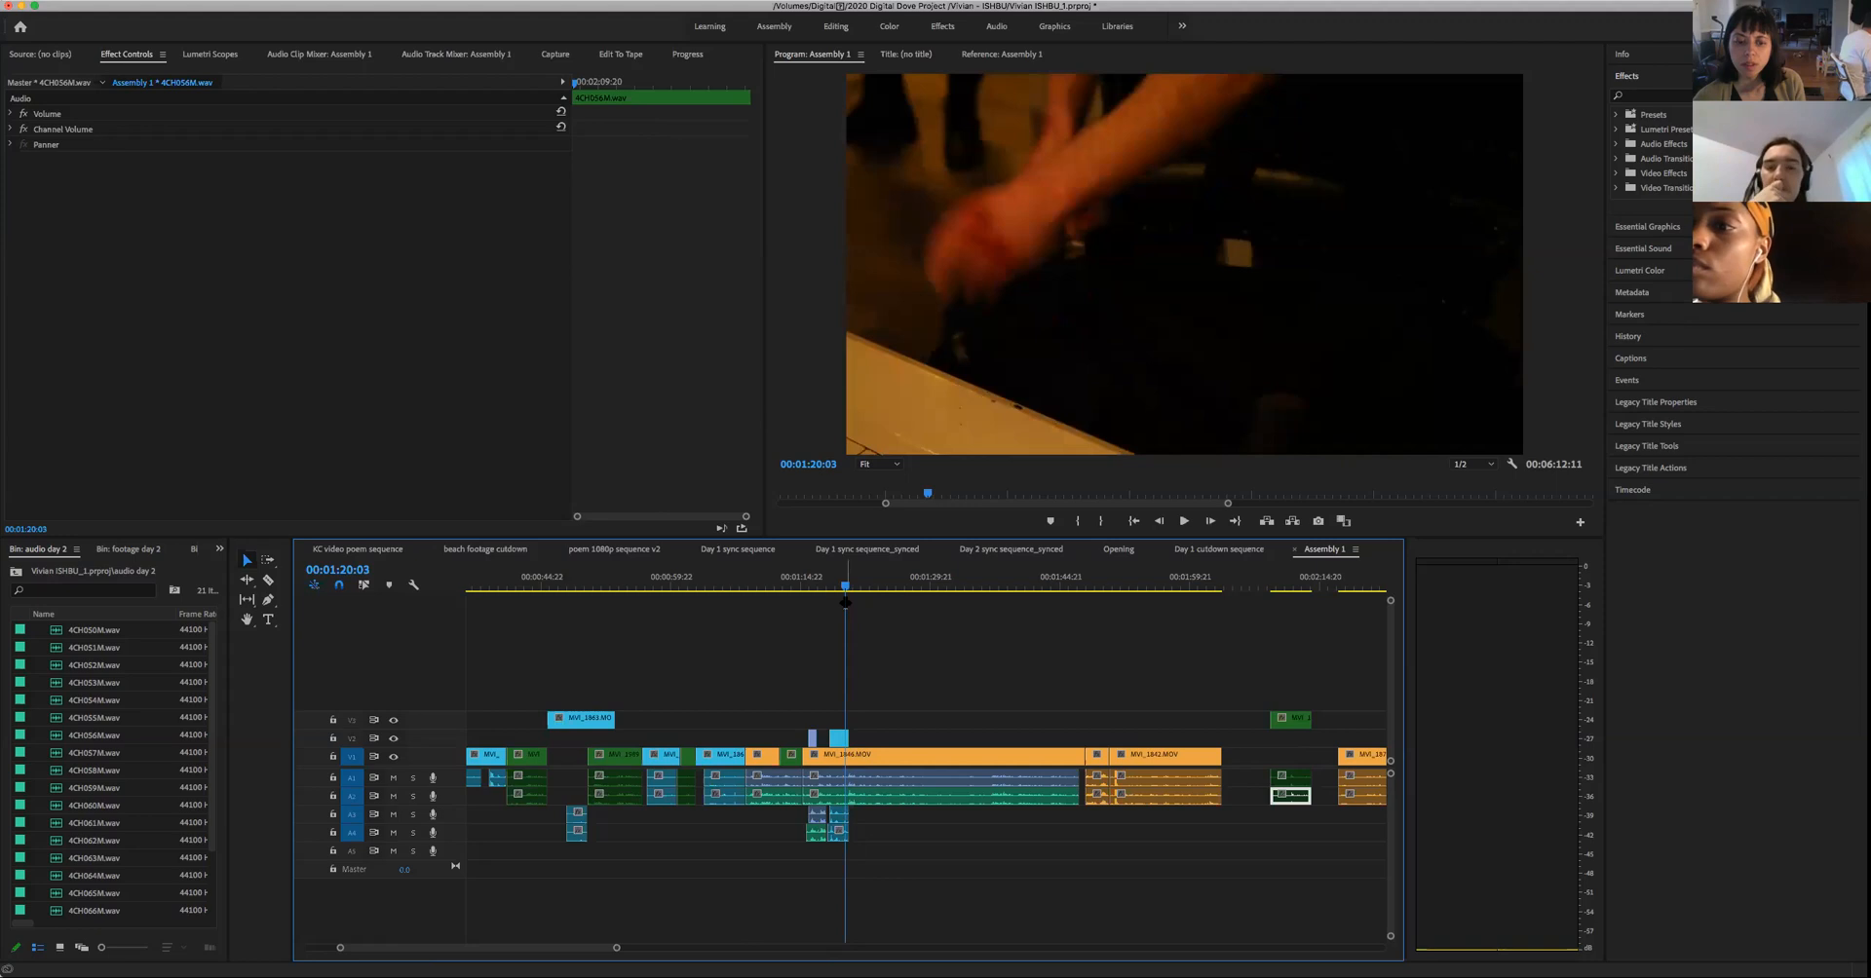
key("space")
key("space")
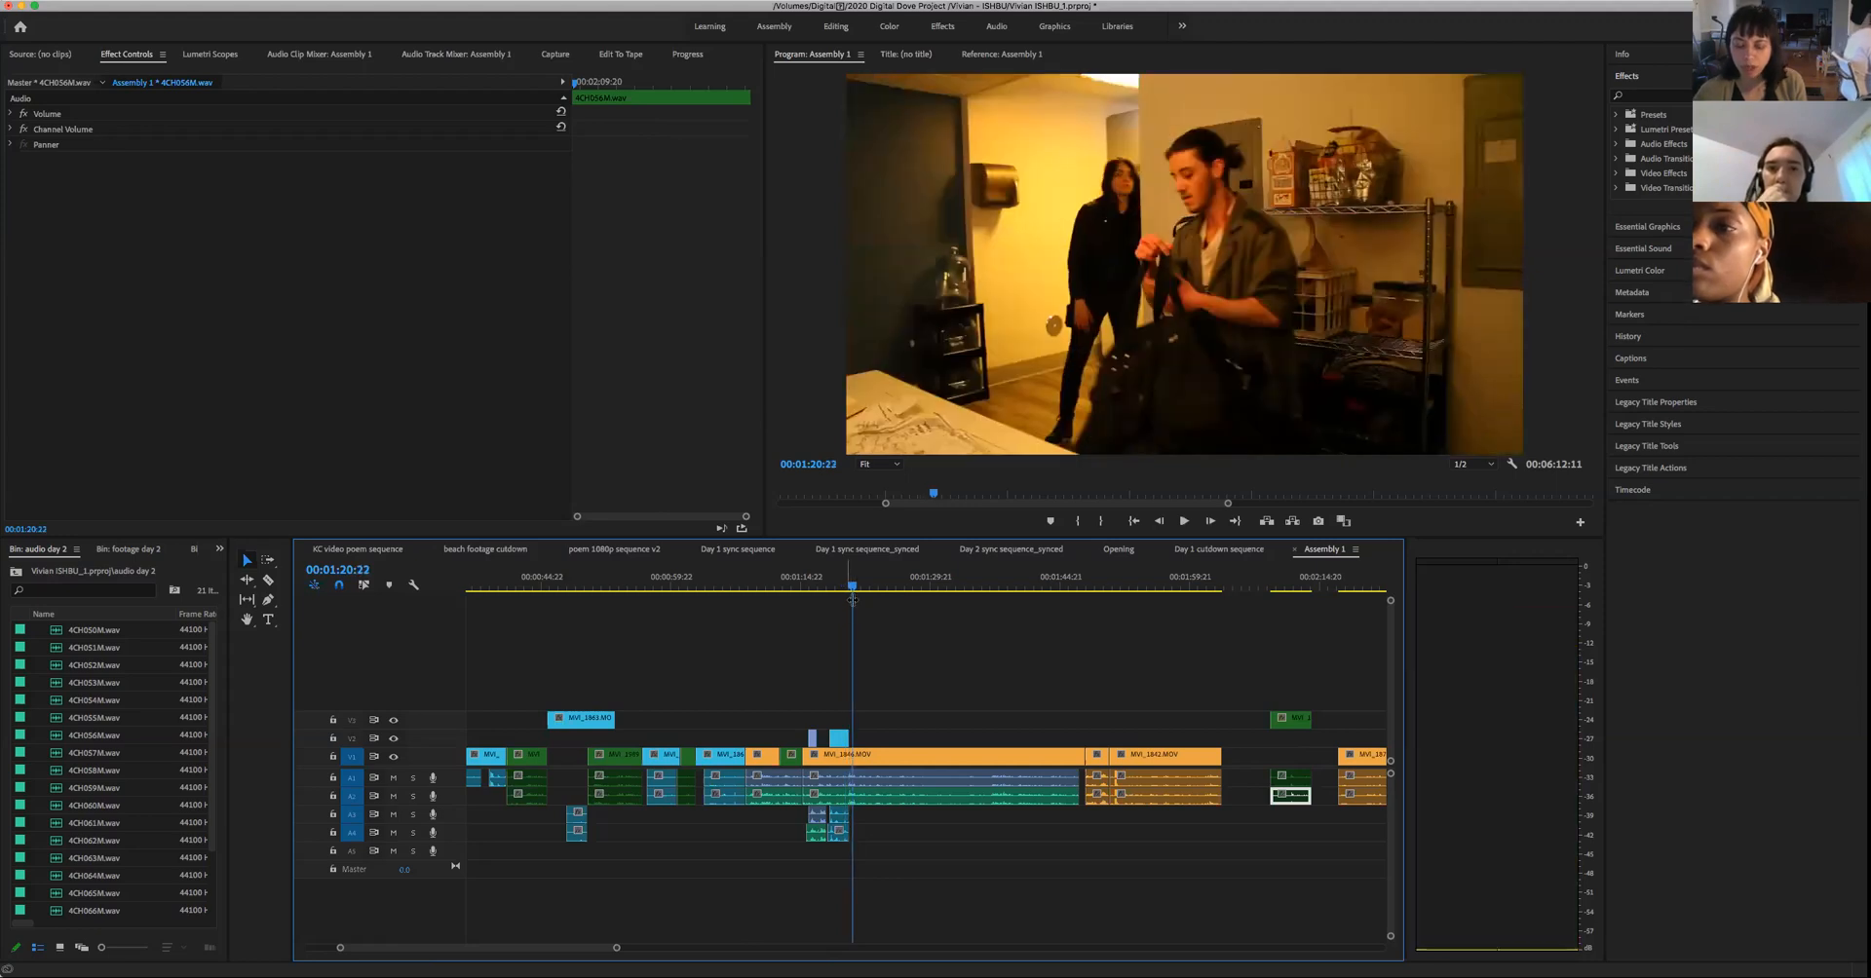
key("Left")
key("shift+Left")
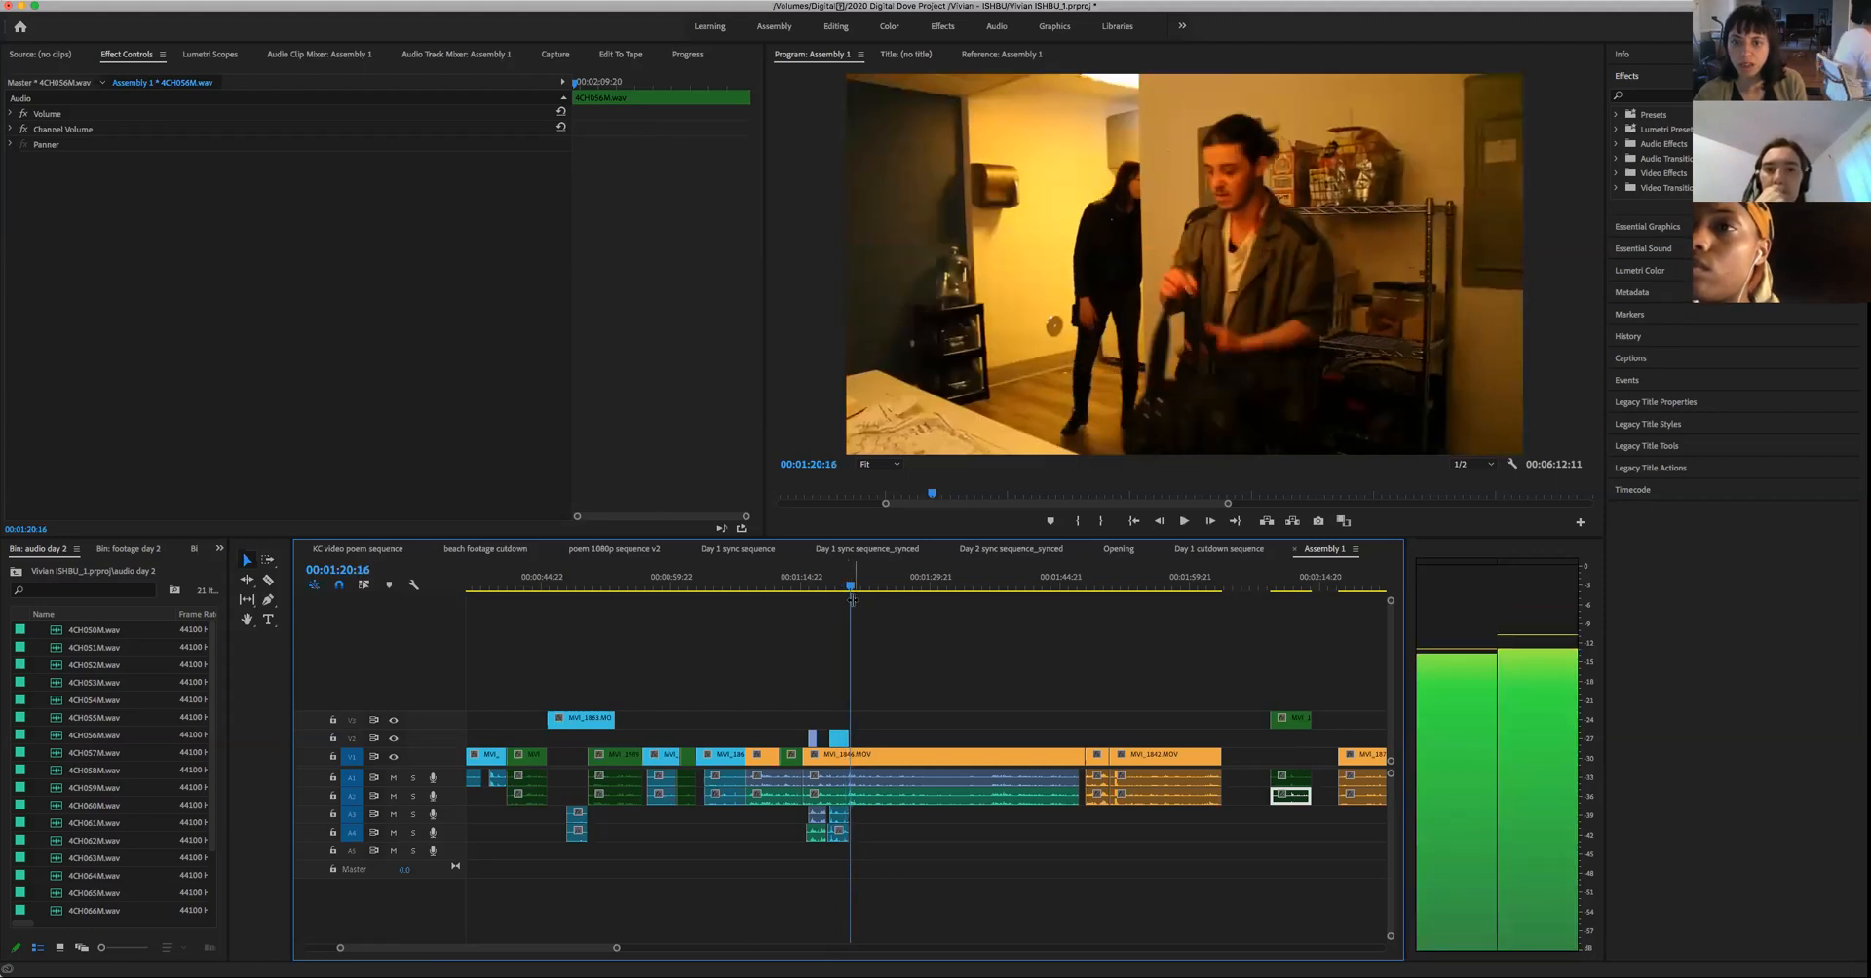
key("Left")
key("Left")
key("Left")
key("Left")
key("Right")
key("Right")
key("Right")
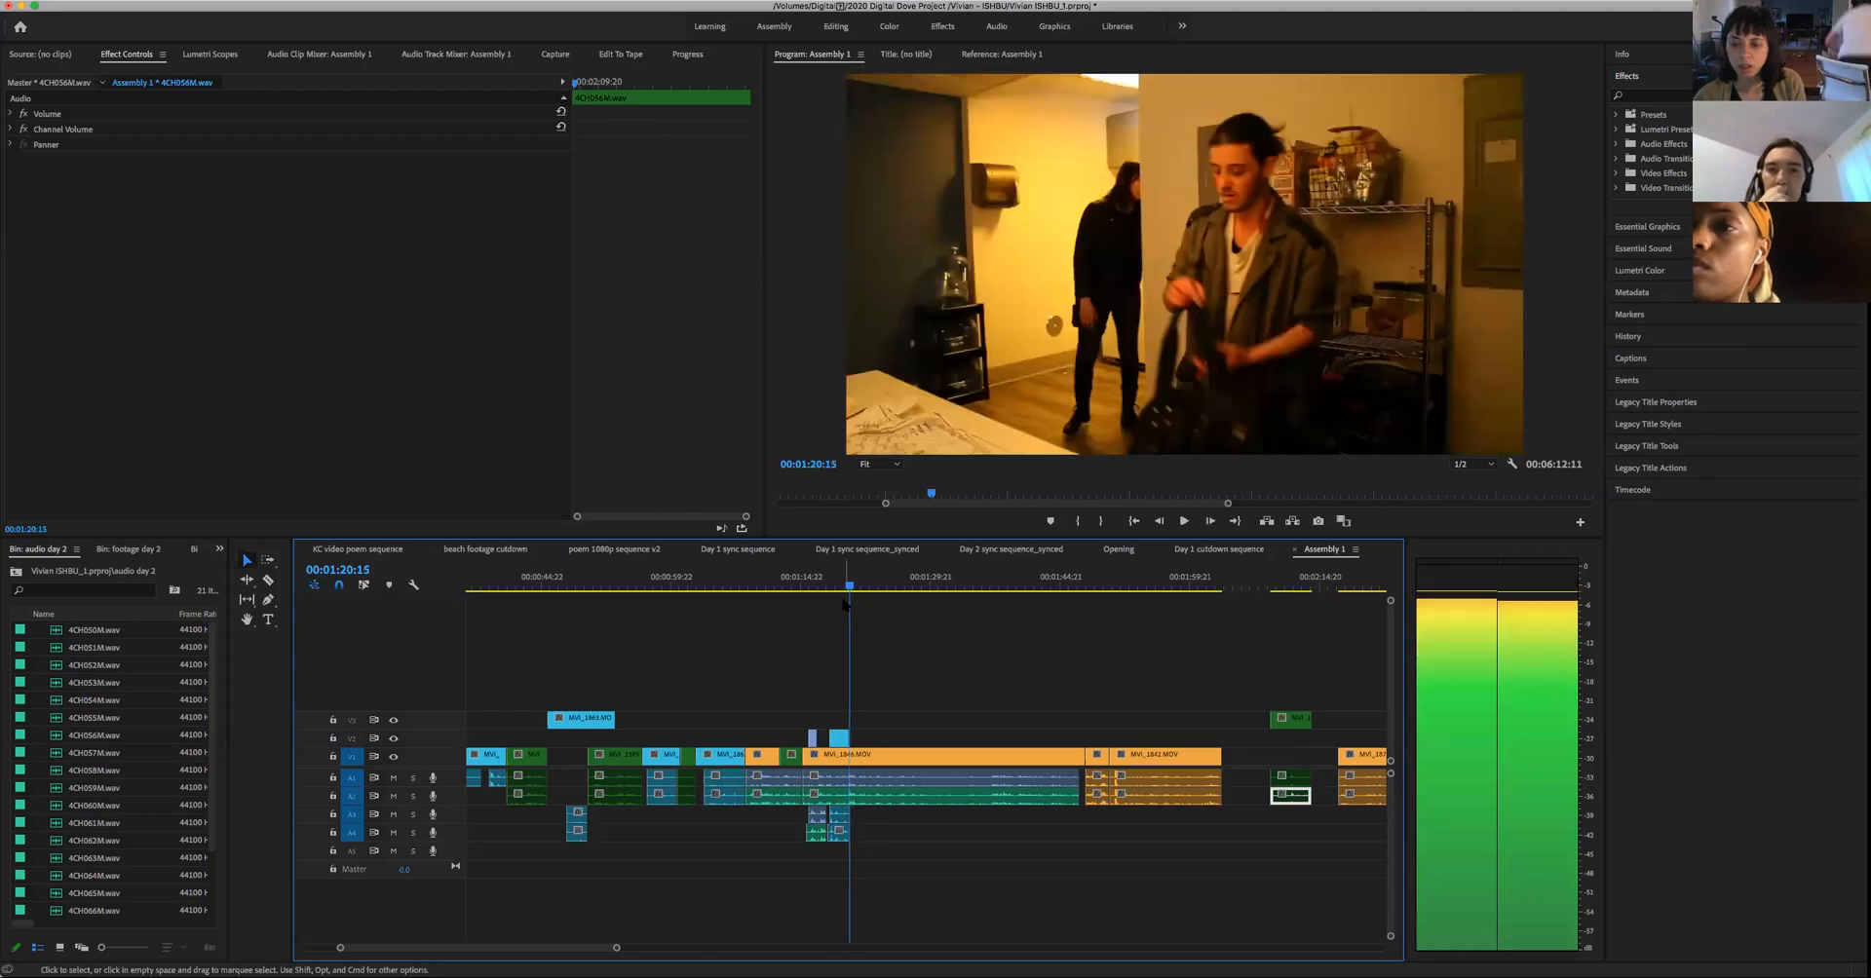
- Play the isolated green fridge clip in short stretches from about 00:02:09 and step back frame by frame near 00:02:12:12
left_click(1271, 589)
key("space")
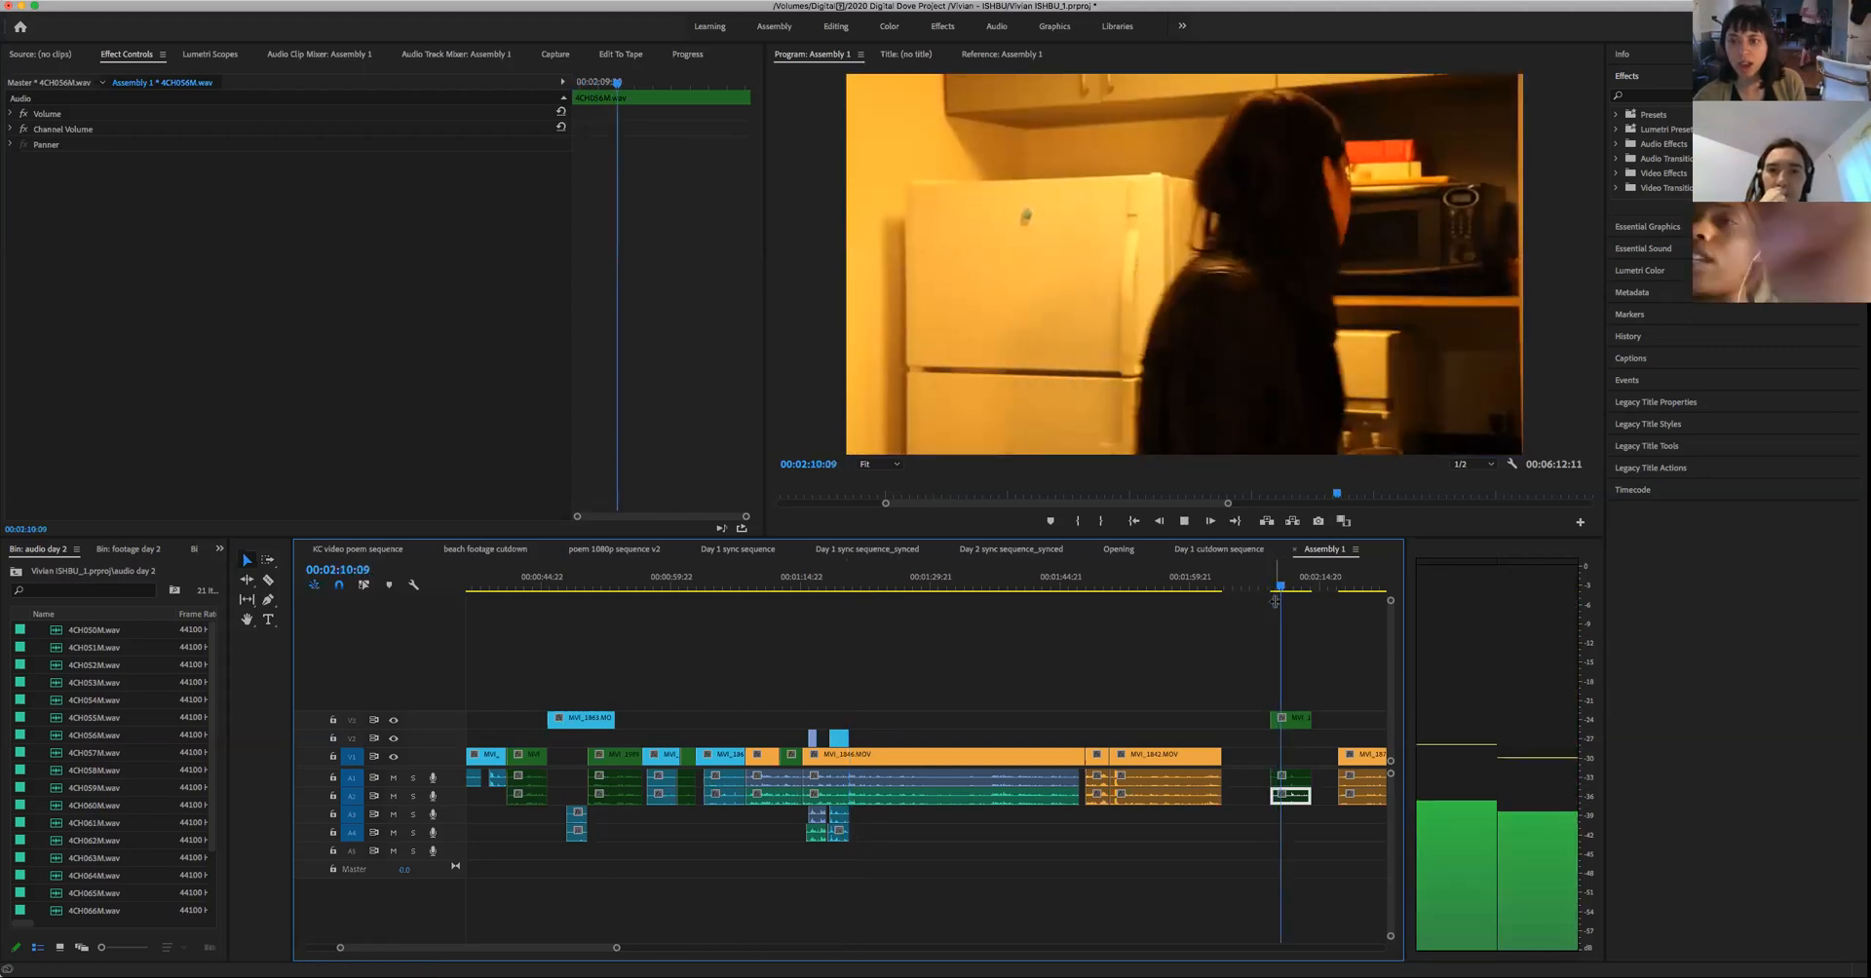
key("space")
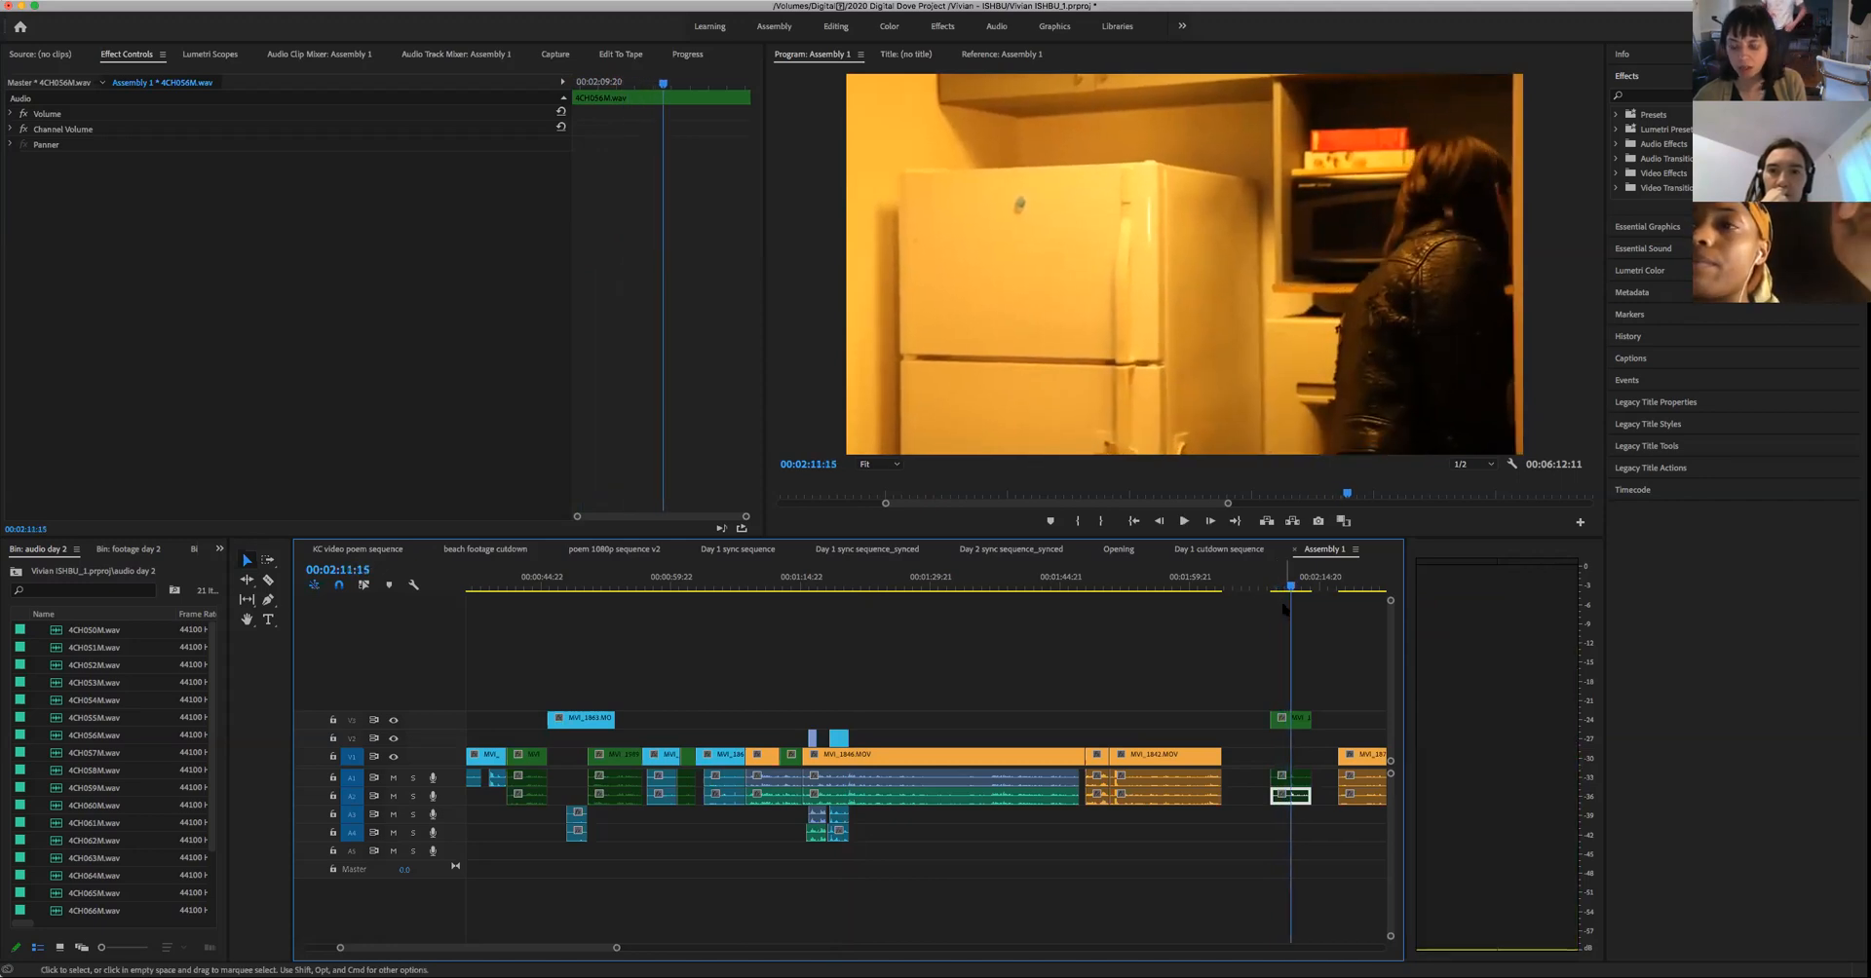
key("space")
key("space")
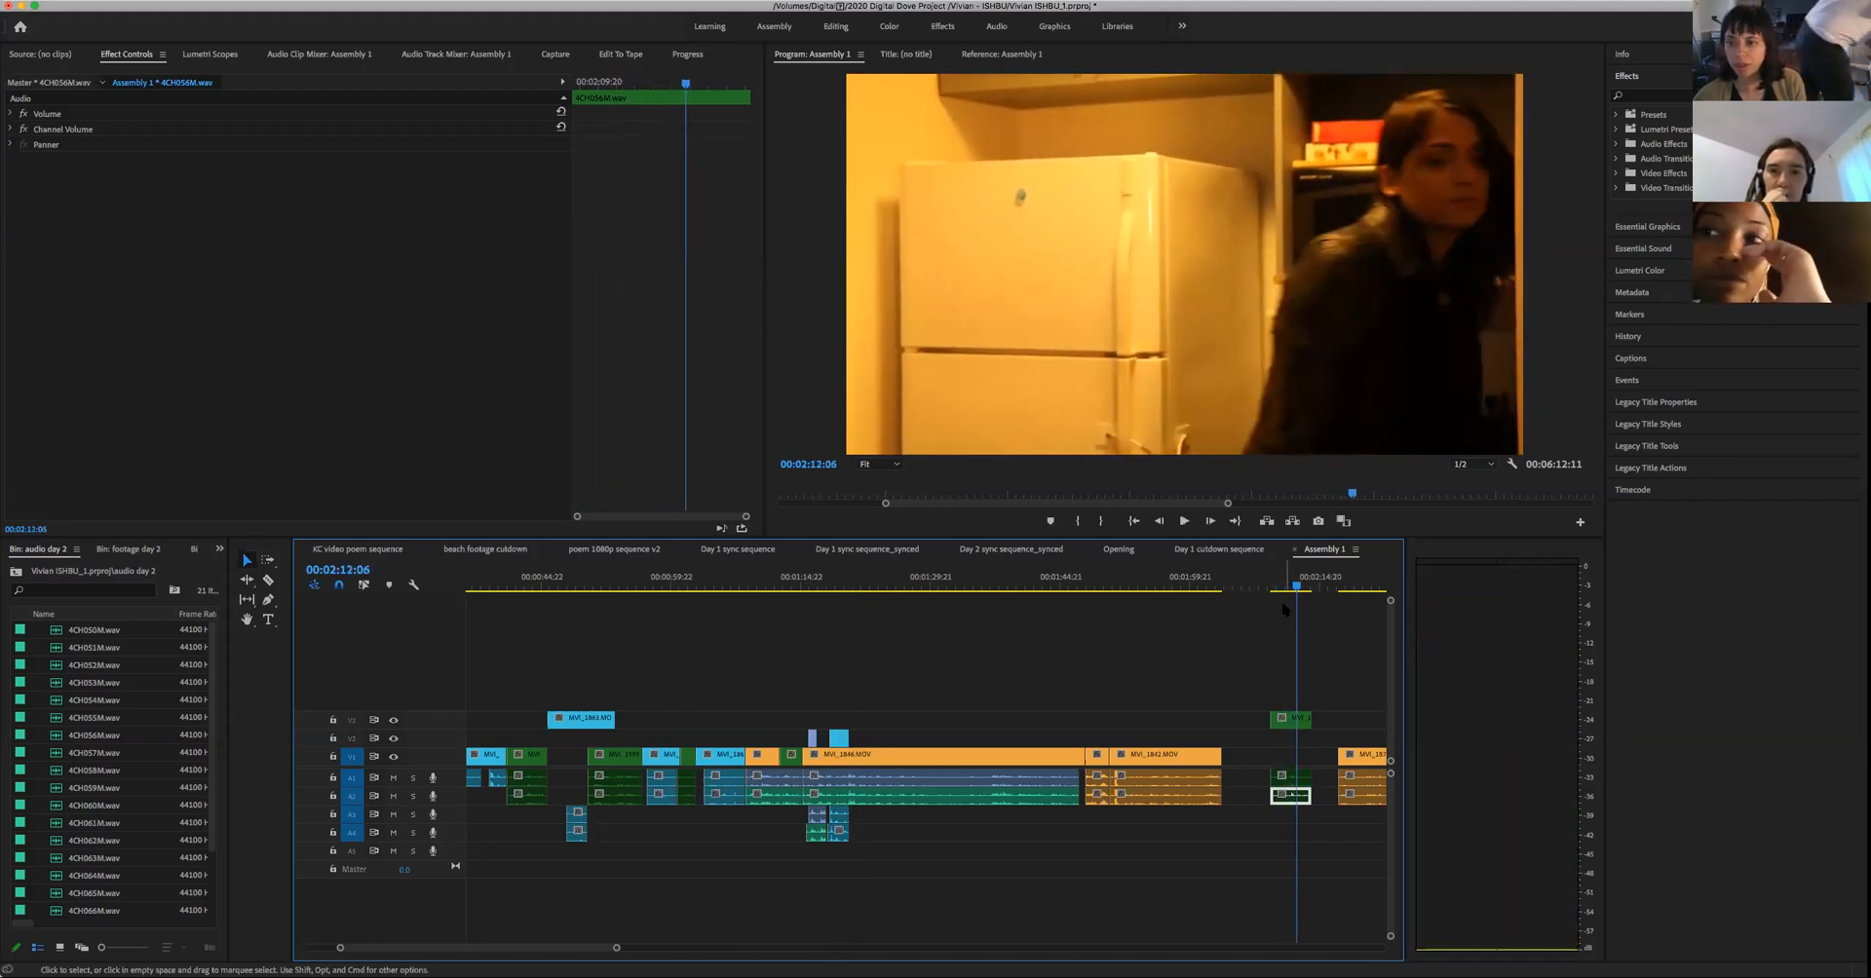
key("space")
key("space")
key("Left")
key("Left")
key("Left")
key("Left")
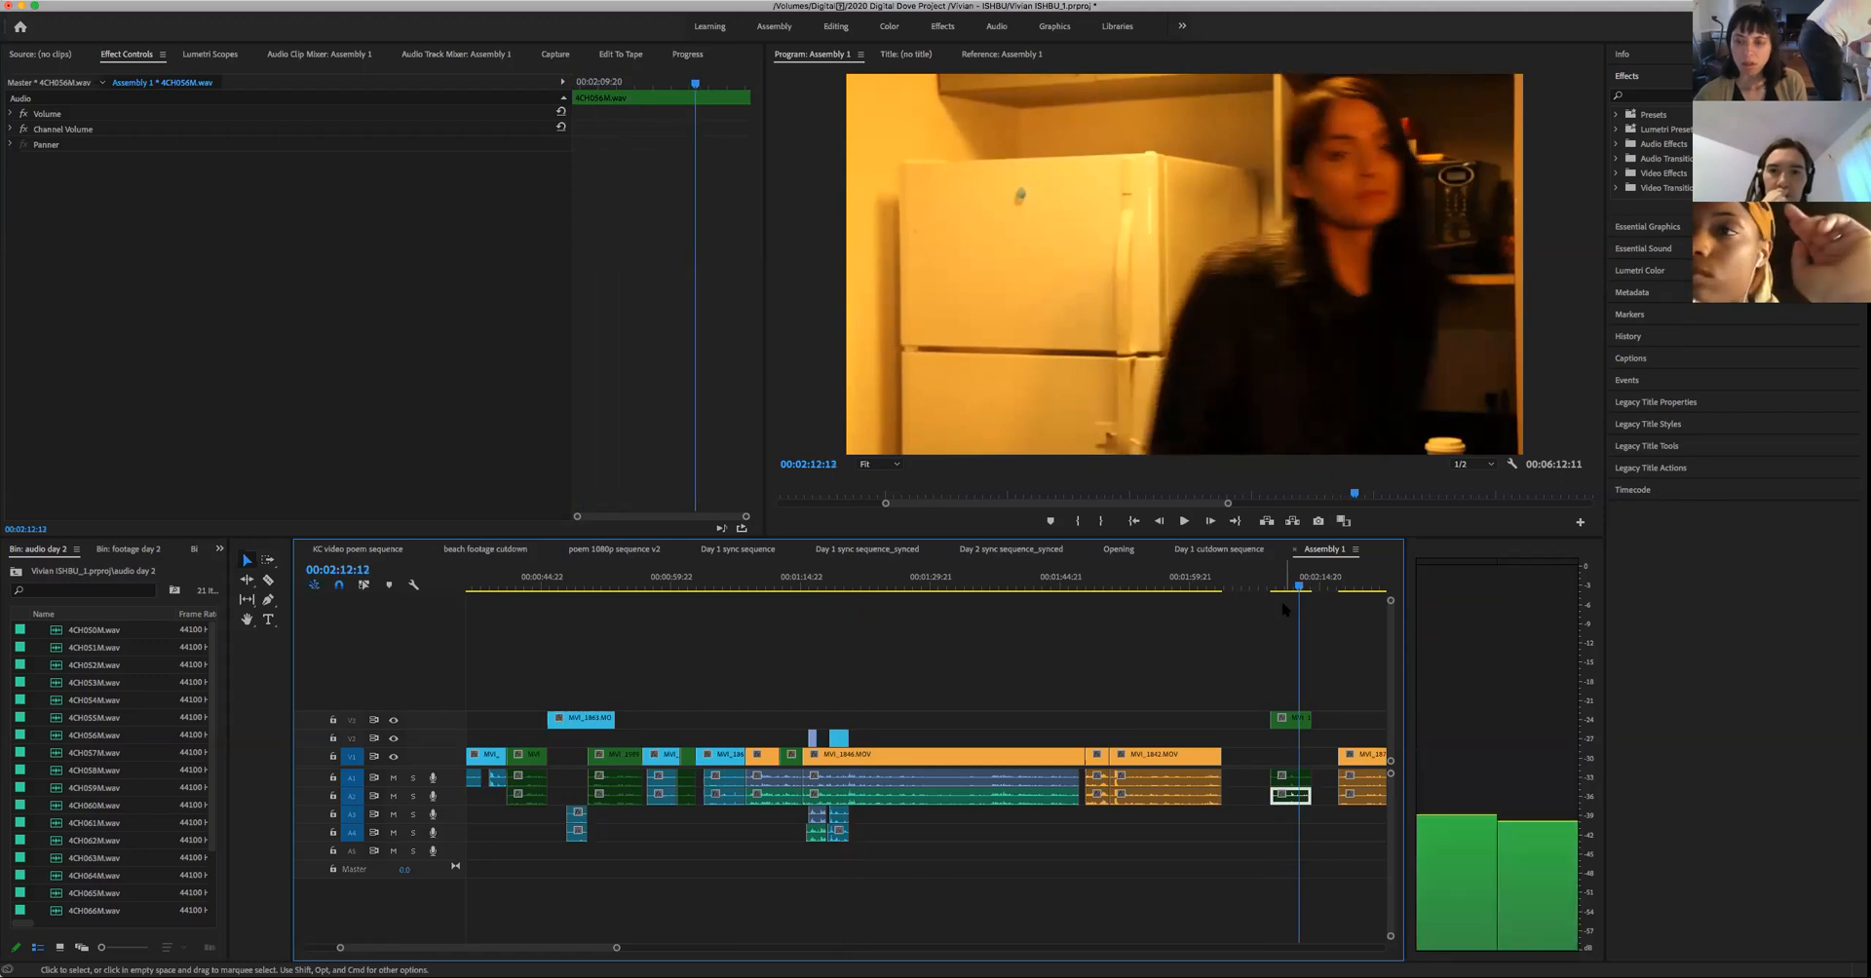
- Play the two-person shot around 00:01:15:16, then return to 00:02:11:15 in the isolated green clip
left_click_drag(830, 589, 803, 608)
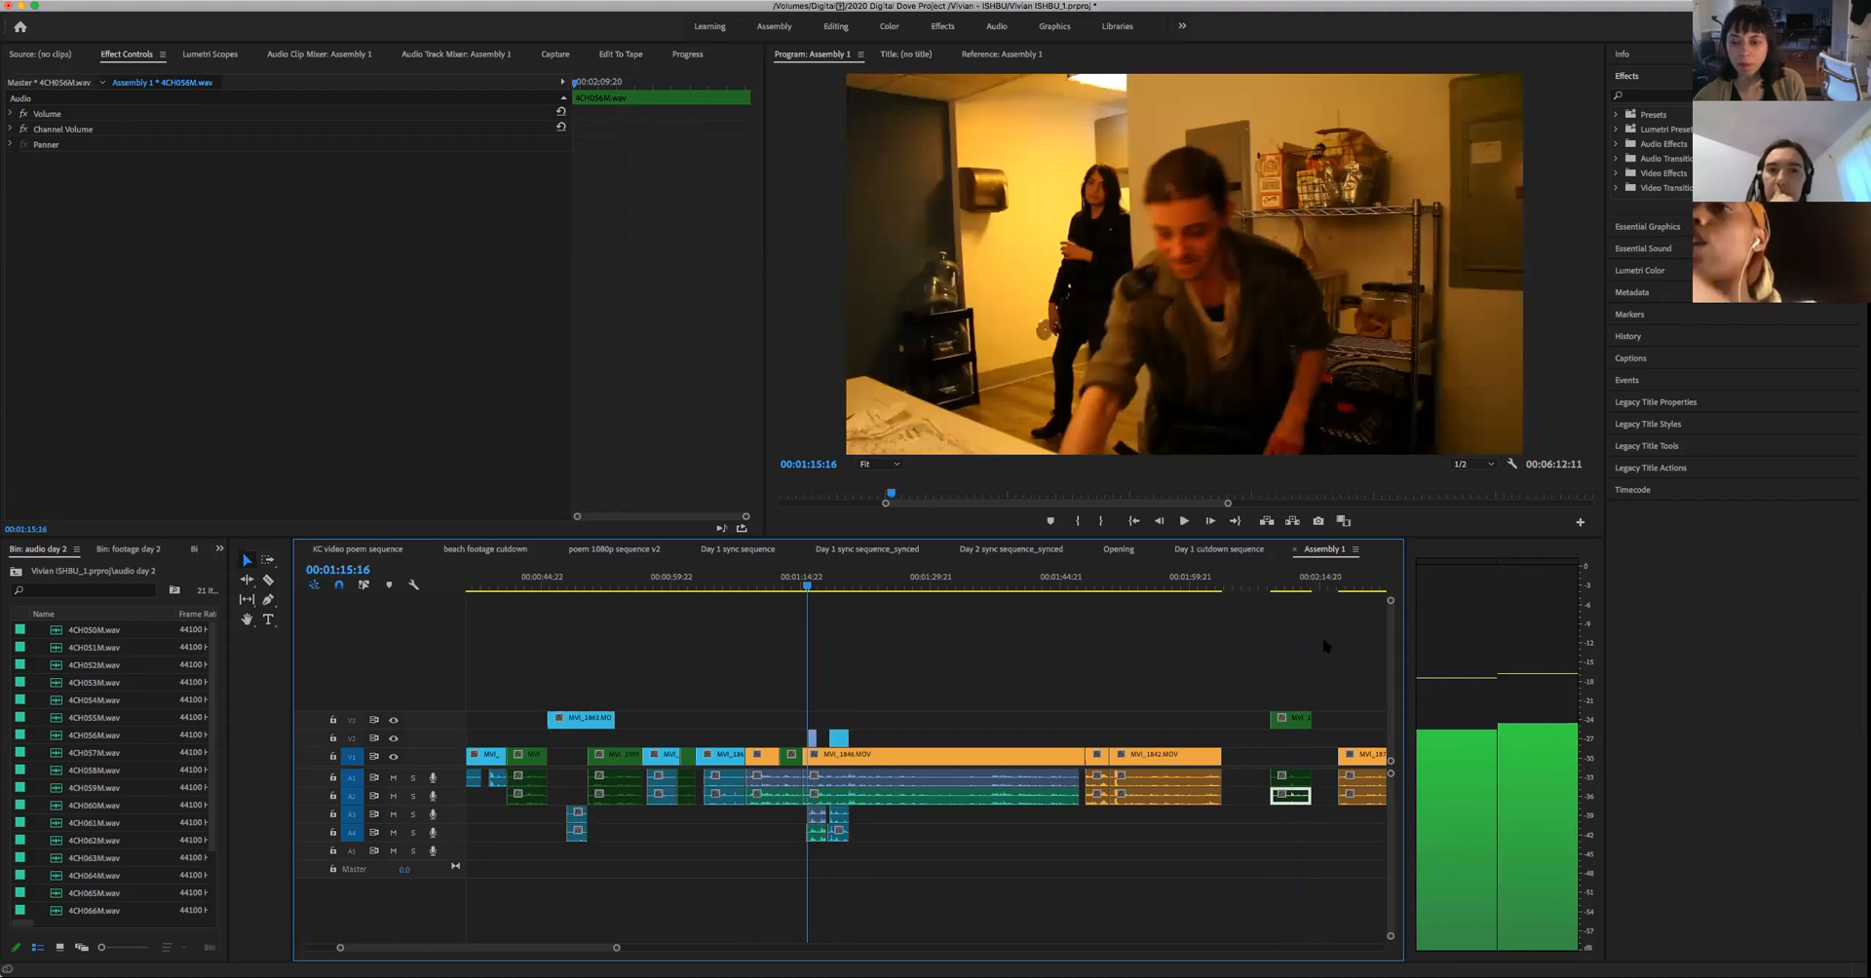
left_click(1294, 659)
key("Left")
key("Left")
key("Left")
key("Left")
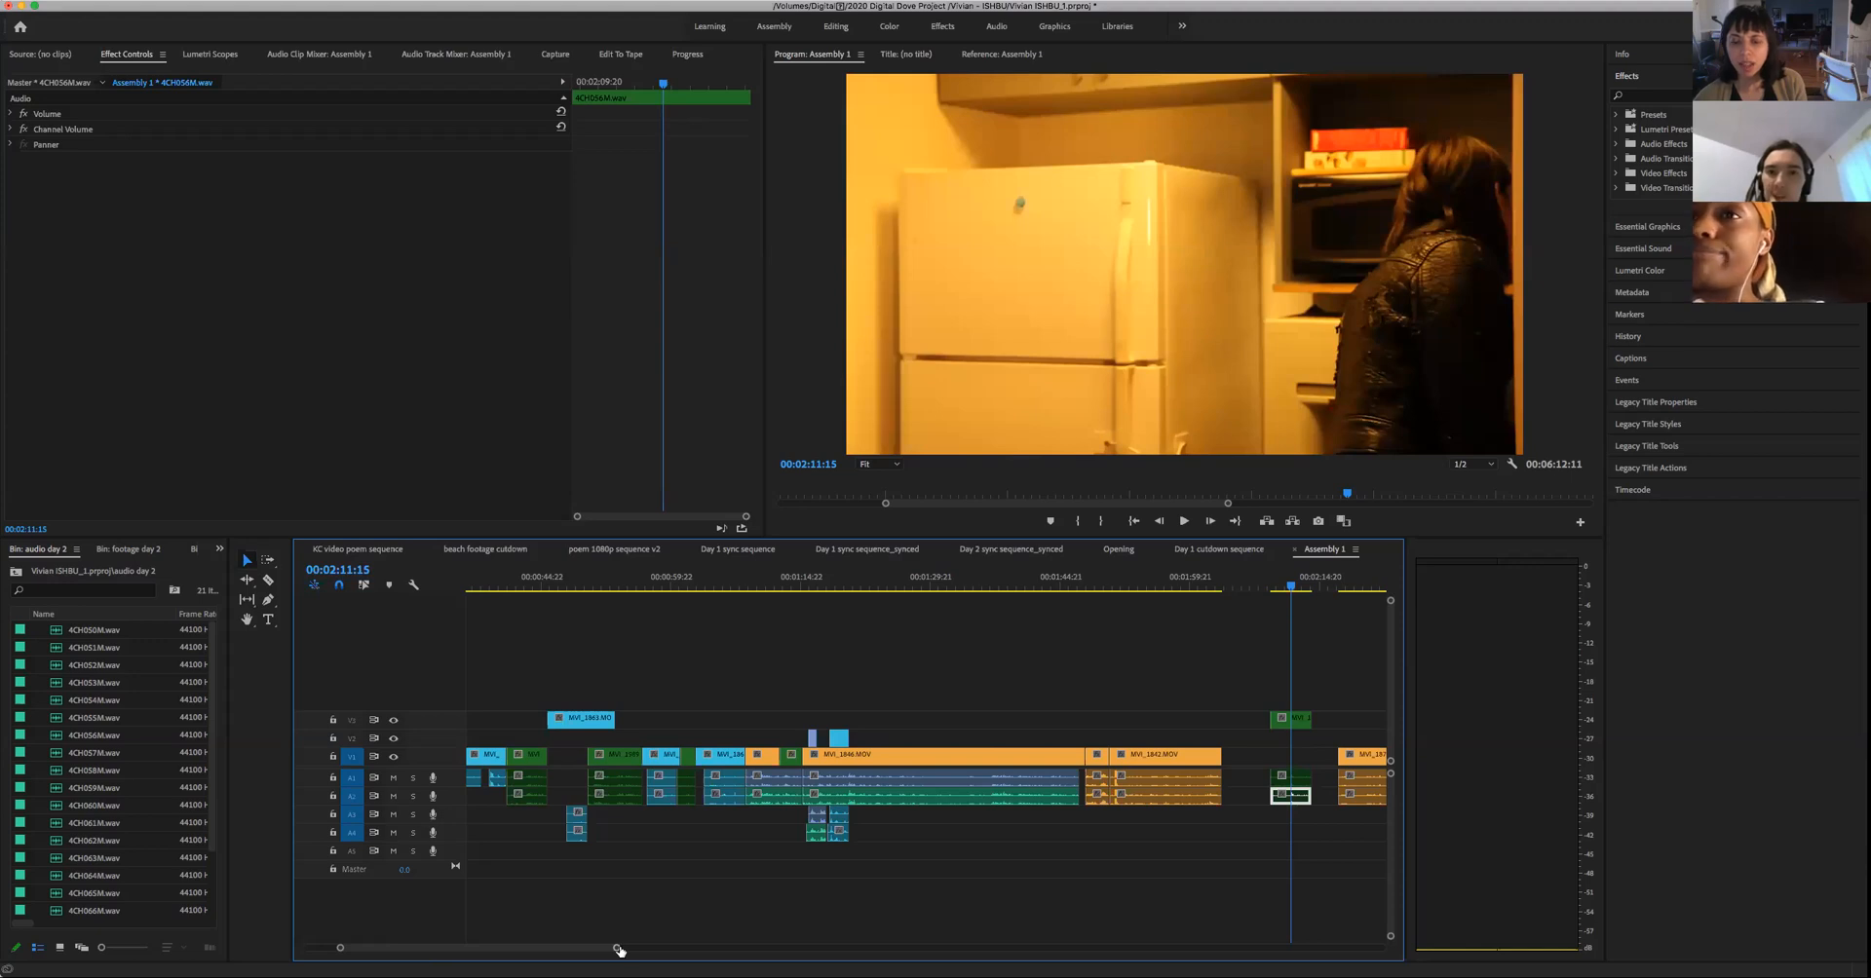
- Move the isolated green clip about 5 seconds earlier, extend its end by about 2 seconds, and play it to 00:02:09:05
left_click_drag(625, 949, 639, 950)
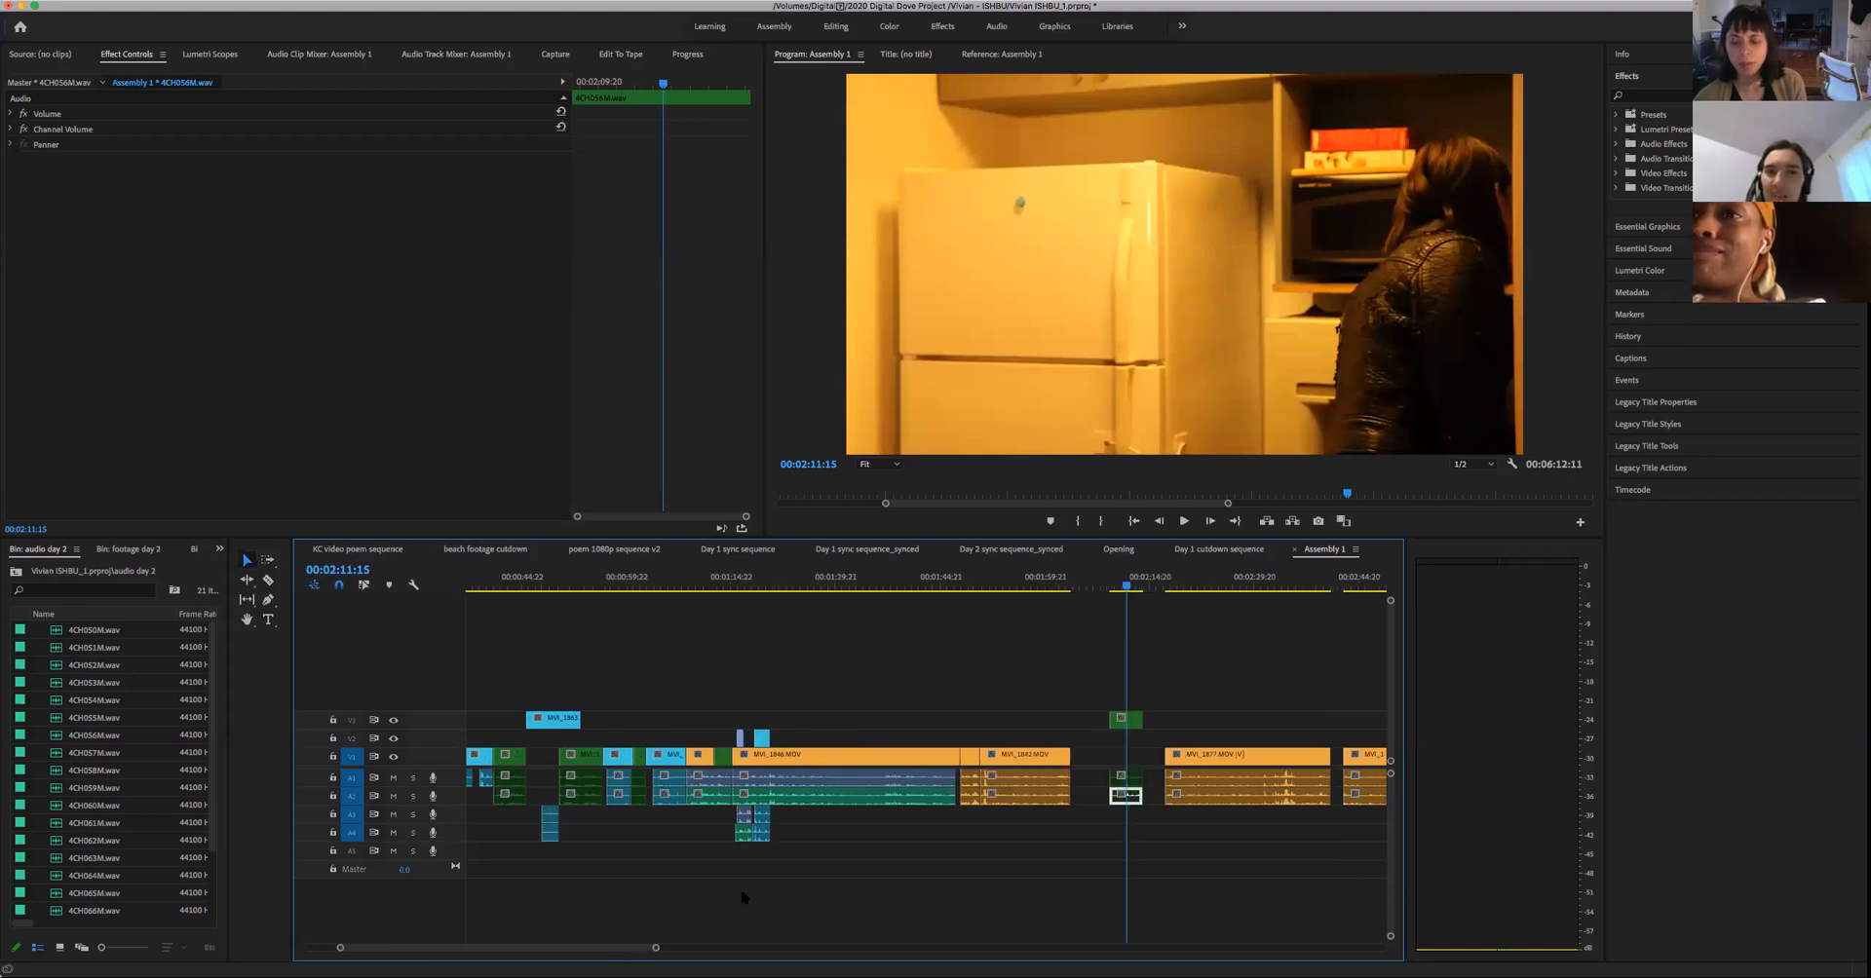
mouse_move(1126, 721)
left_mouse_down()
mouse_move(1106, 732)
mouse_move(1135, 742)
left_mouse_up()
left_click_drag(1103, 589, 1089, 603)
key("space")
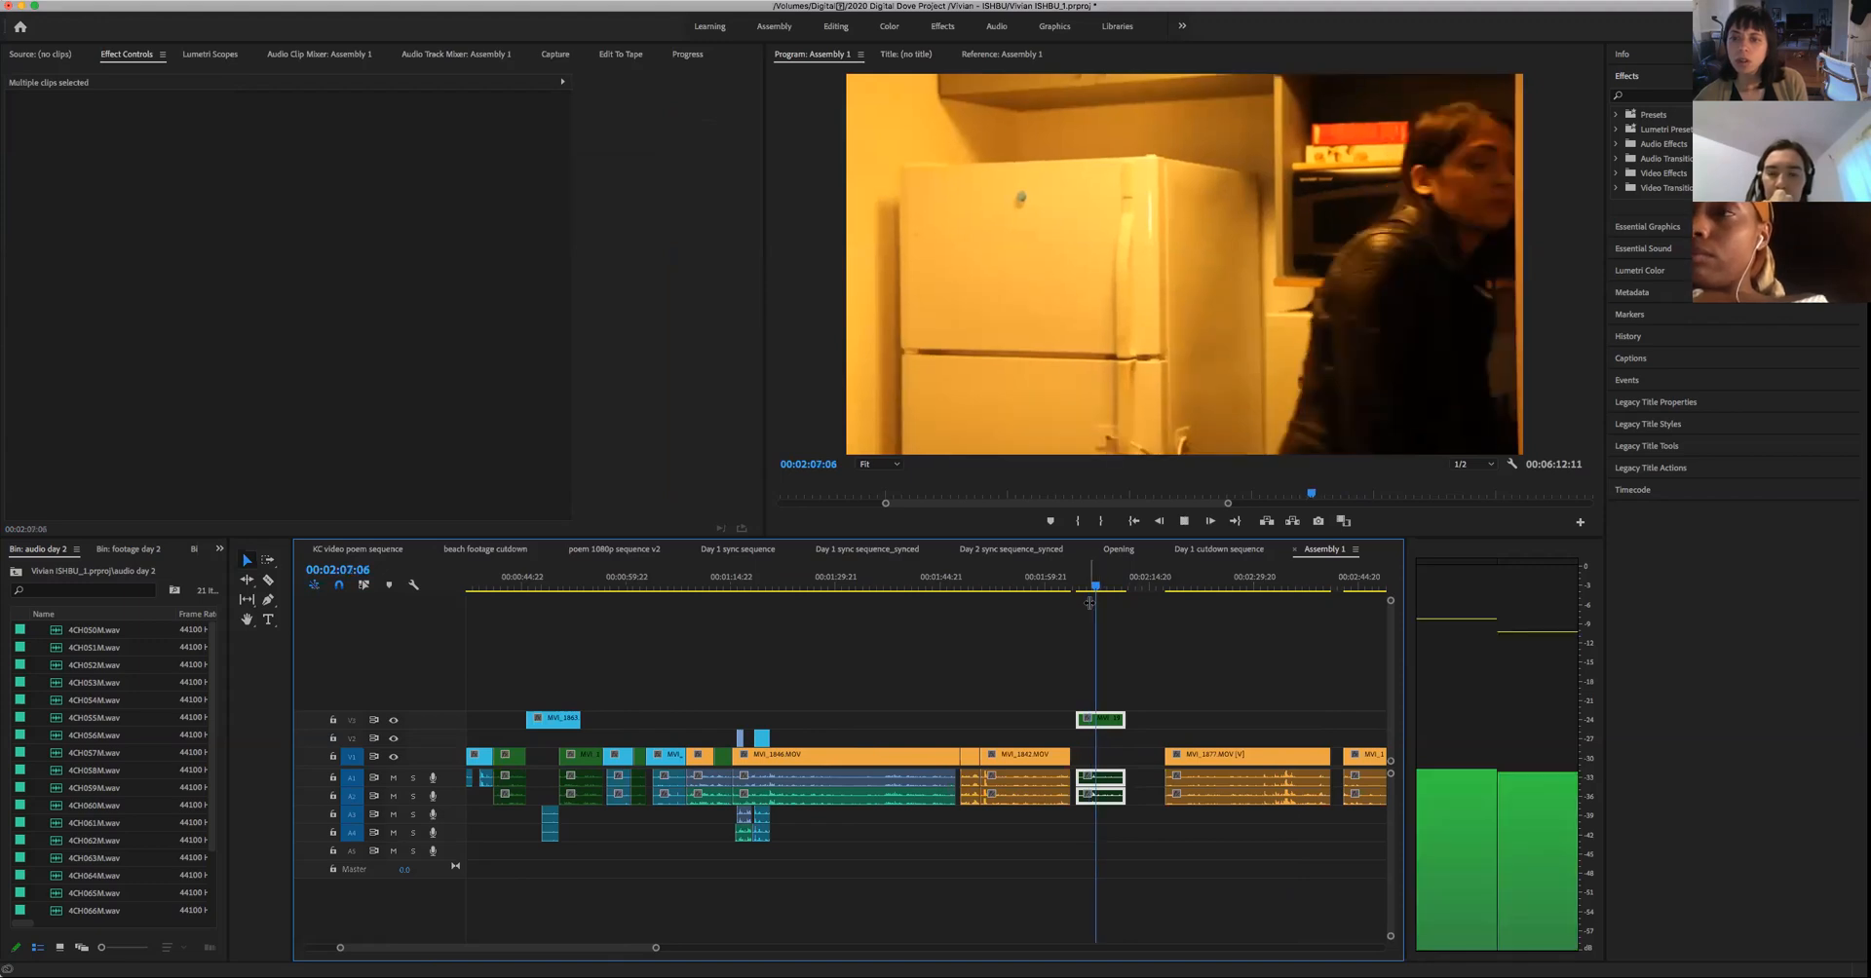
key("space")
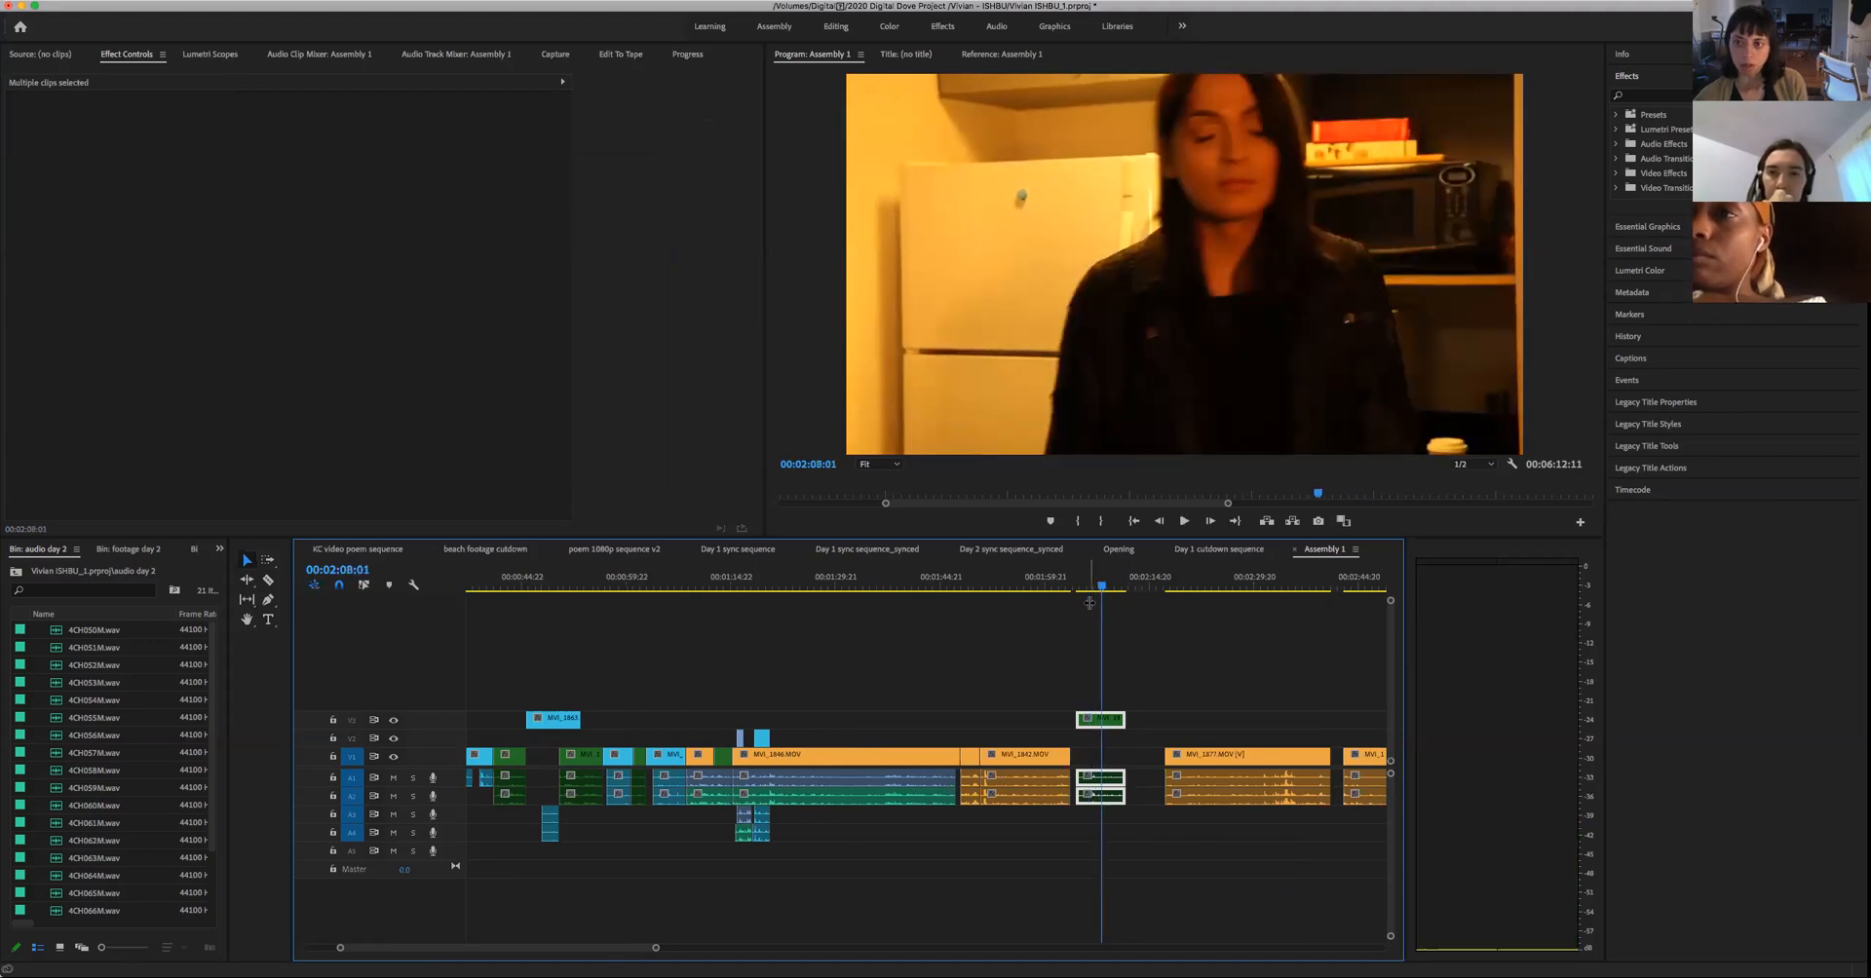
key("space")
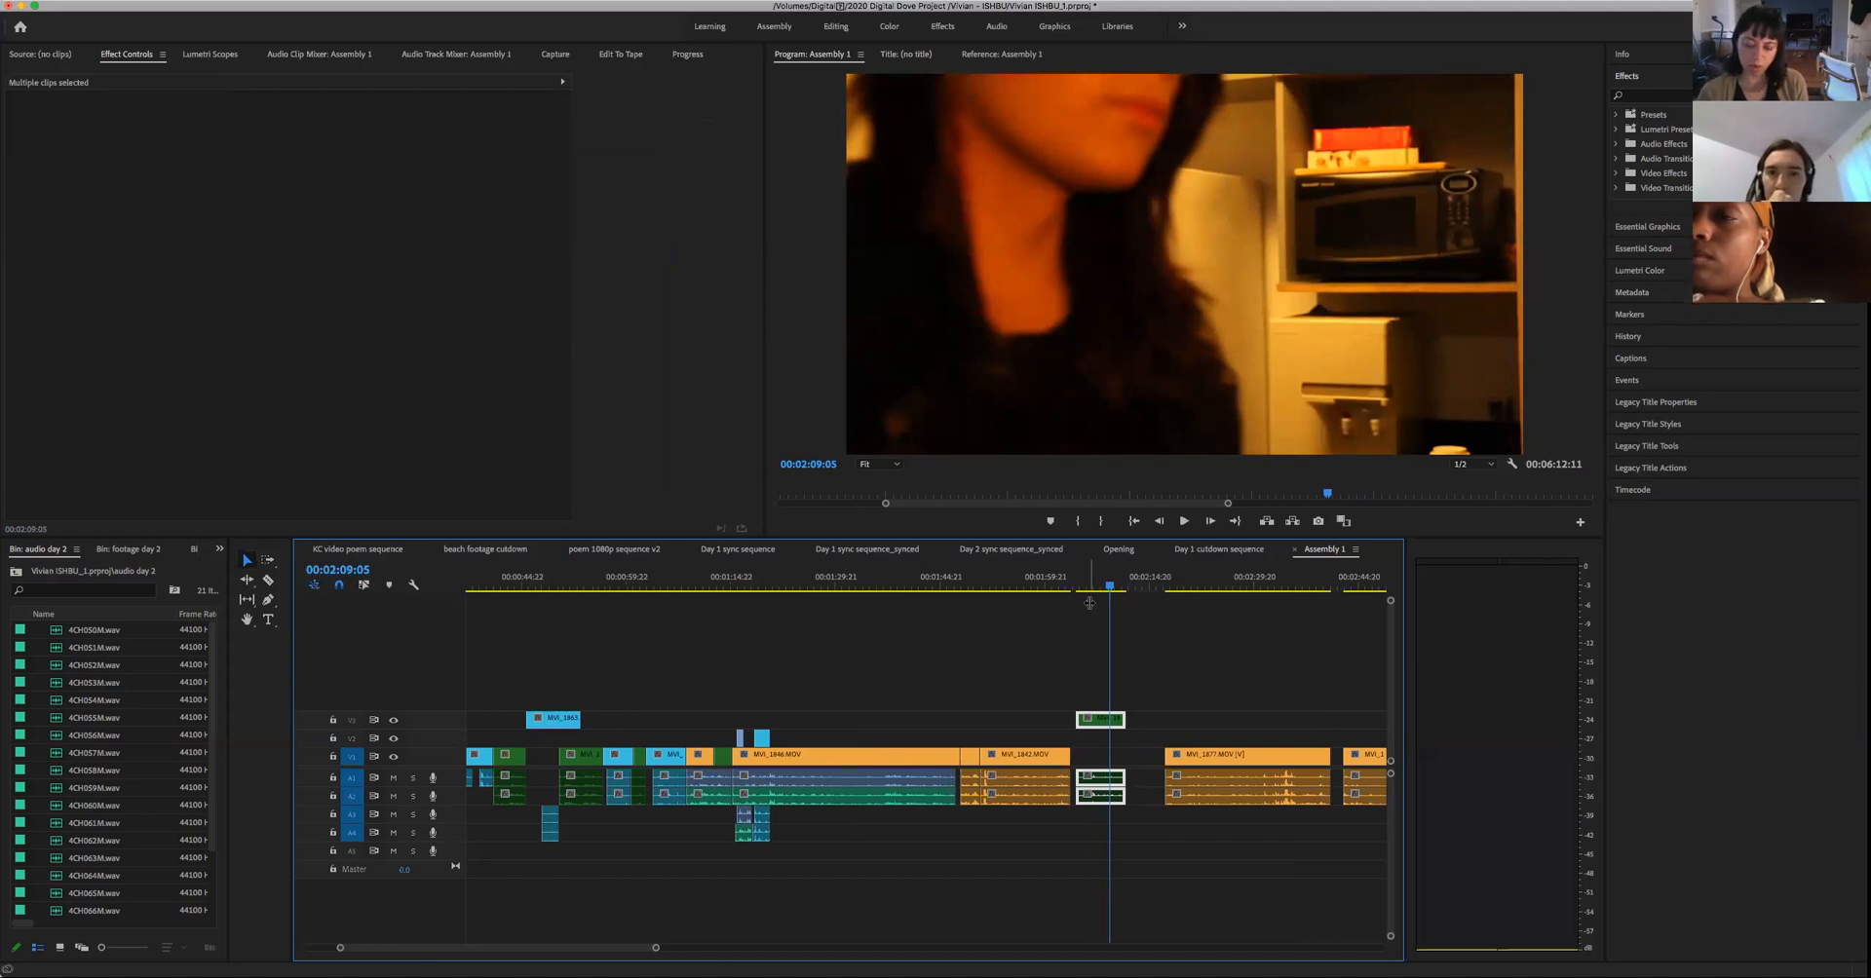
- Step back through the repositioned green clip and replay the woman's turn toward the camera between about 00:02:07:07 and 00:02:08:21
key("Left")
key("Left")
key("Left")
key("Left")
key("Left")
key("Left")
key("Left")
key("Left")
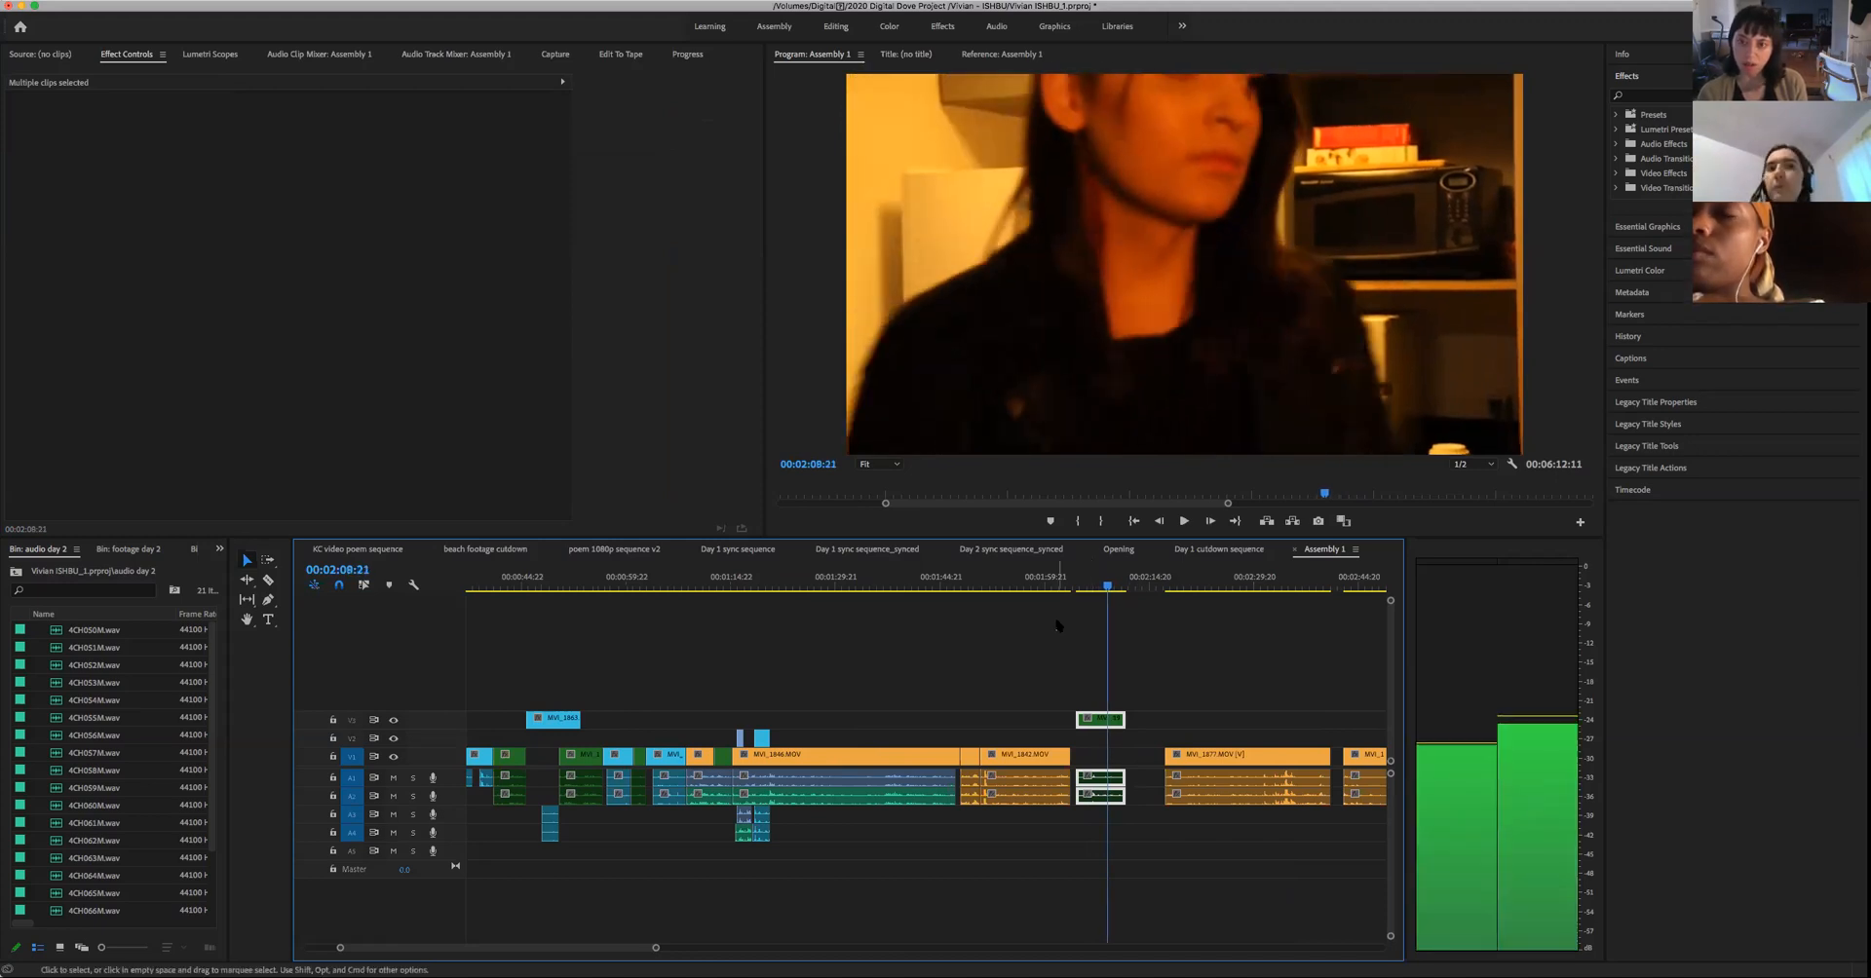
key("Left")
key("Left")
key("Left")
key("Left")
key("Left")
key("Left")
key("Left")
key("Left")
key("Left")
key("Left")
key("Left")
key("Left")
key("Left")
key("Left")
key("Left")
key("Left")
key("Left")
key("Left")
key("Left")
key("Left")
key("space")
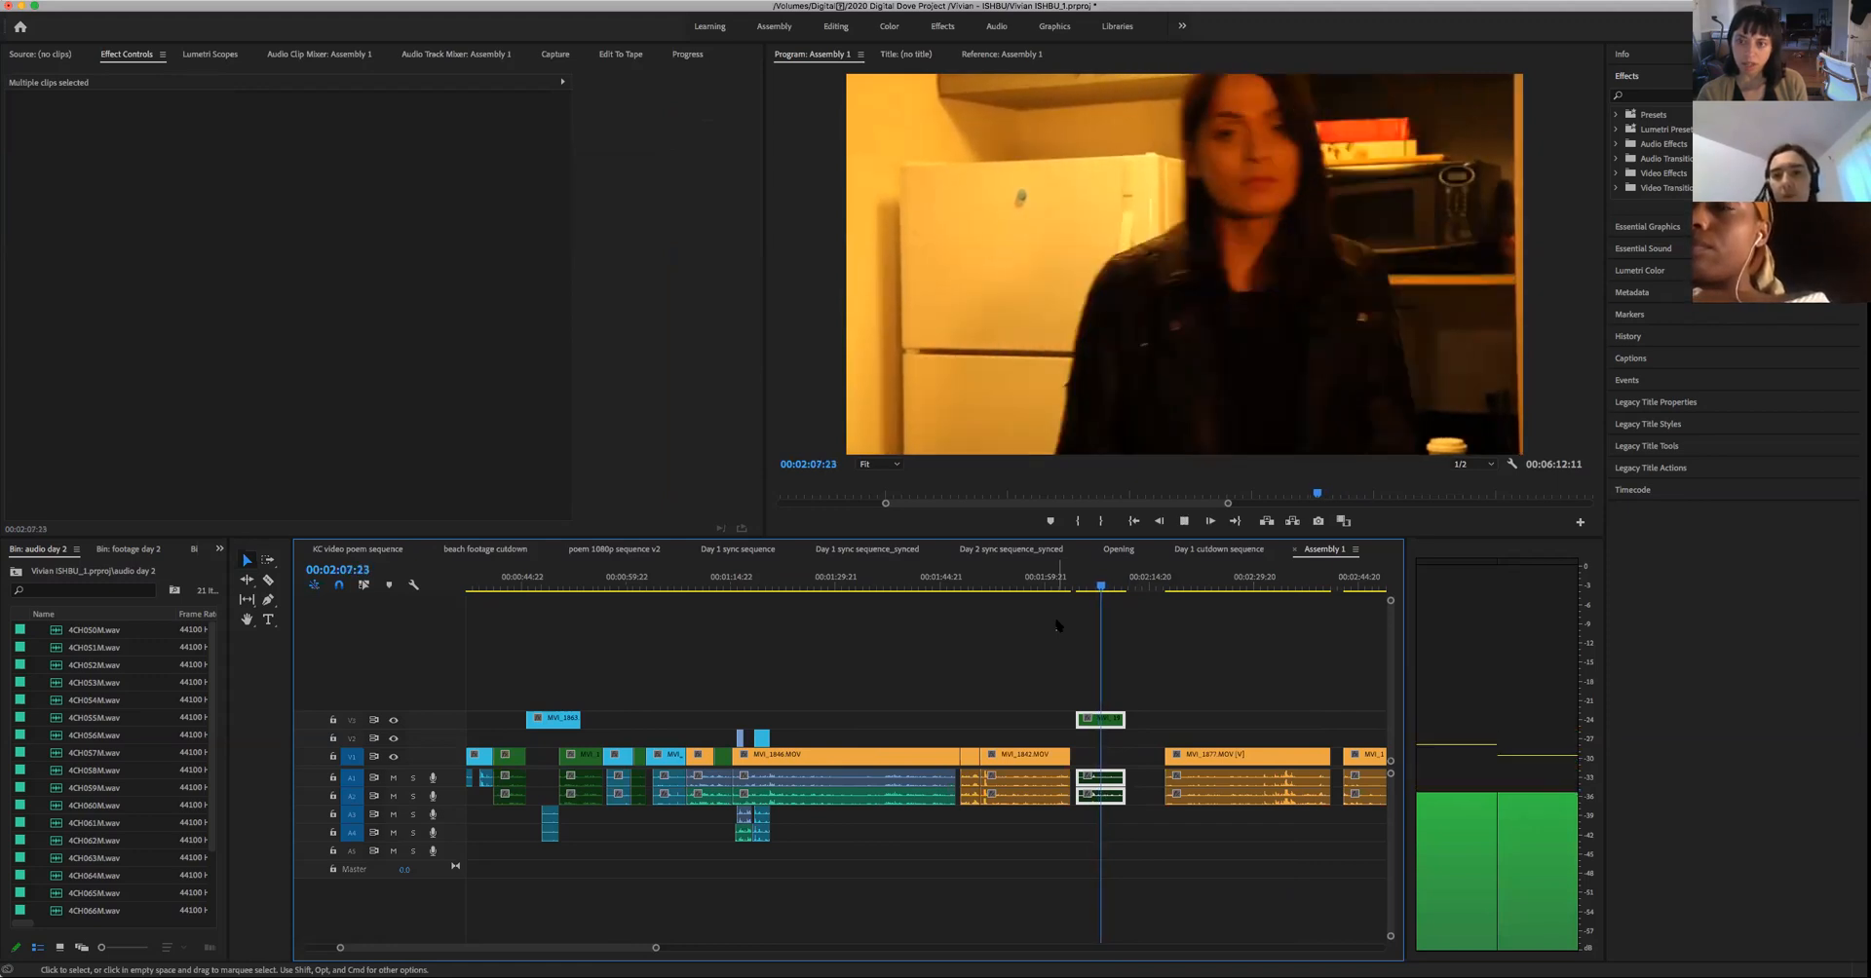
key("space")
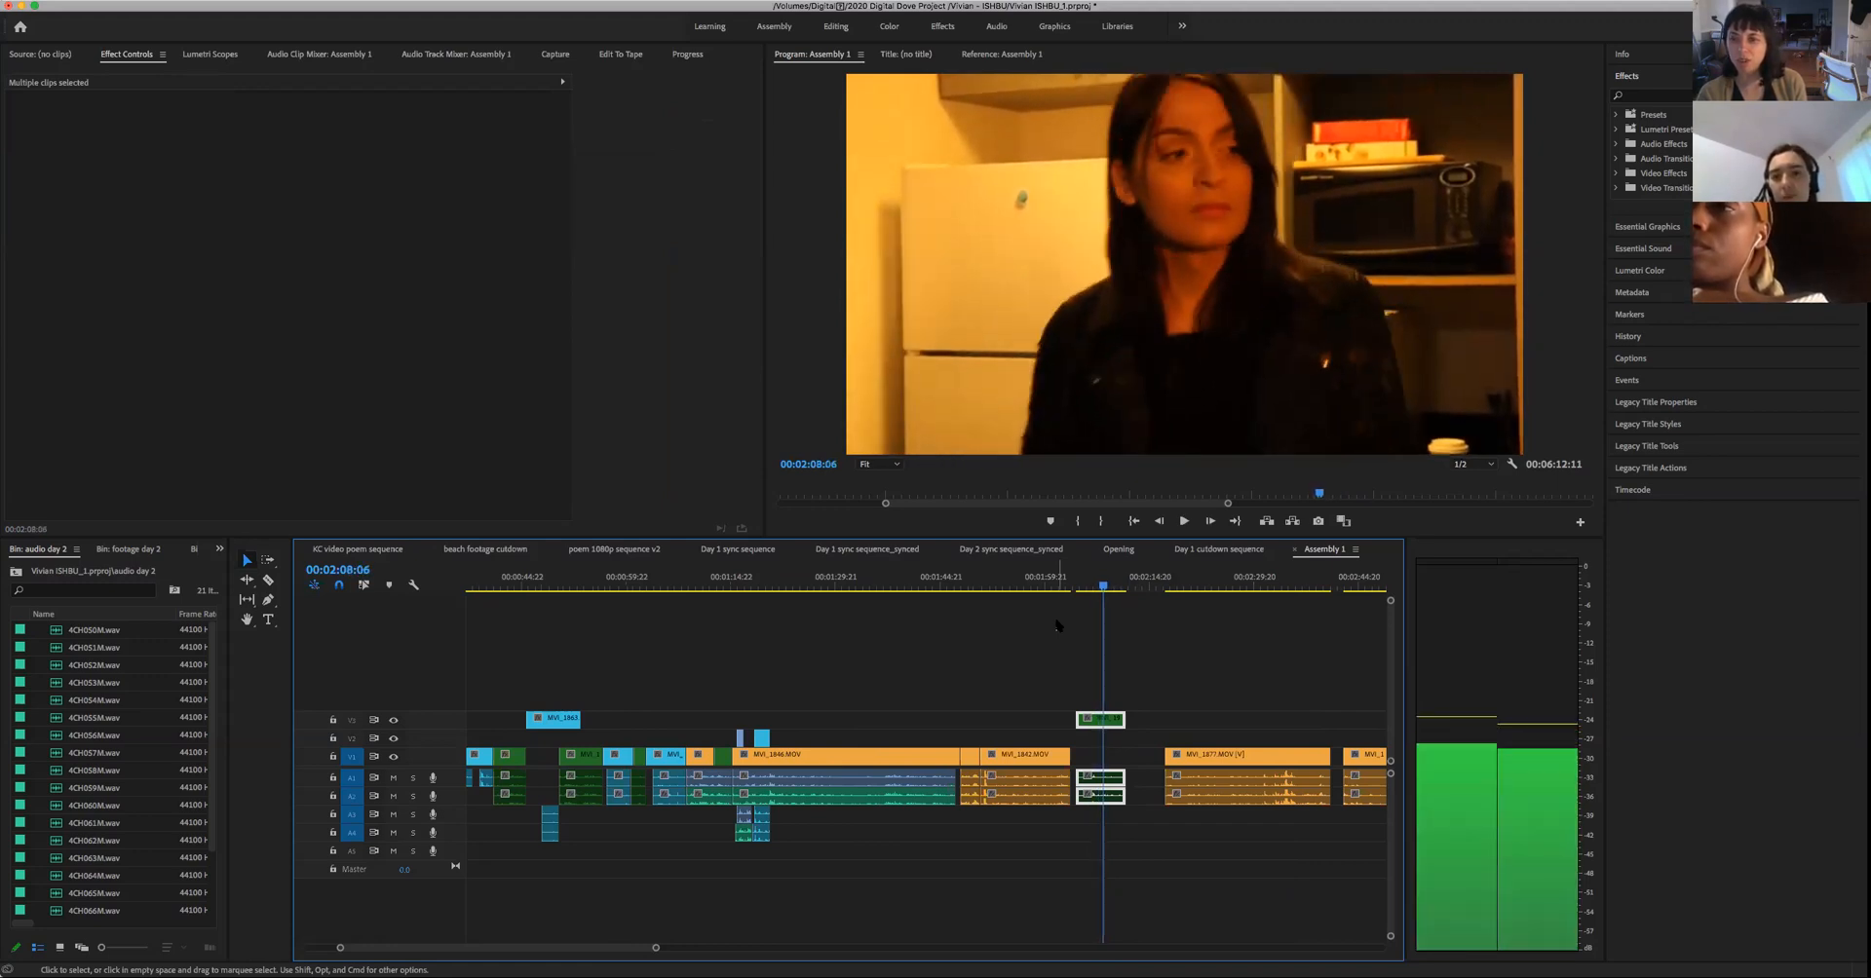
key("Left")
key("Left")
key("Left")
key("Left")
key("Left")
key("Left")
key("Left")
key("Left")
key("Left")
key("Left")
key("Left")
key("Left")
key("Left")
key("Left")
key("Left")
key("Left")
key("Left")
key("Left")
key("Left")
key("Left")
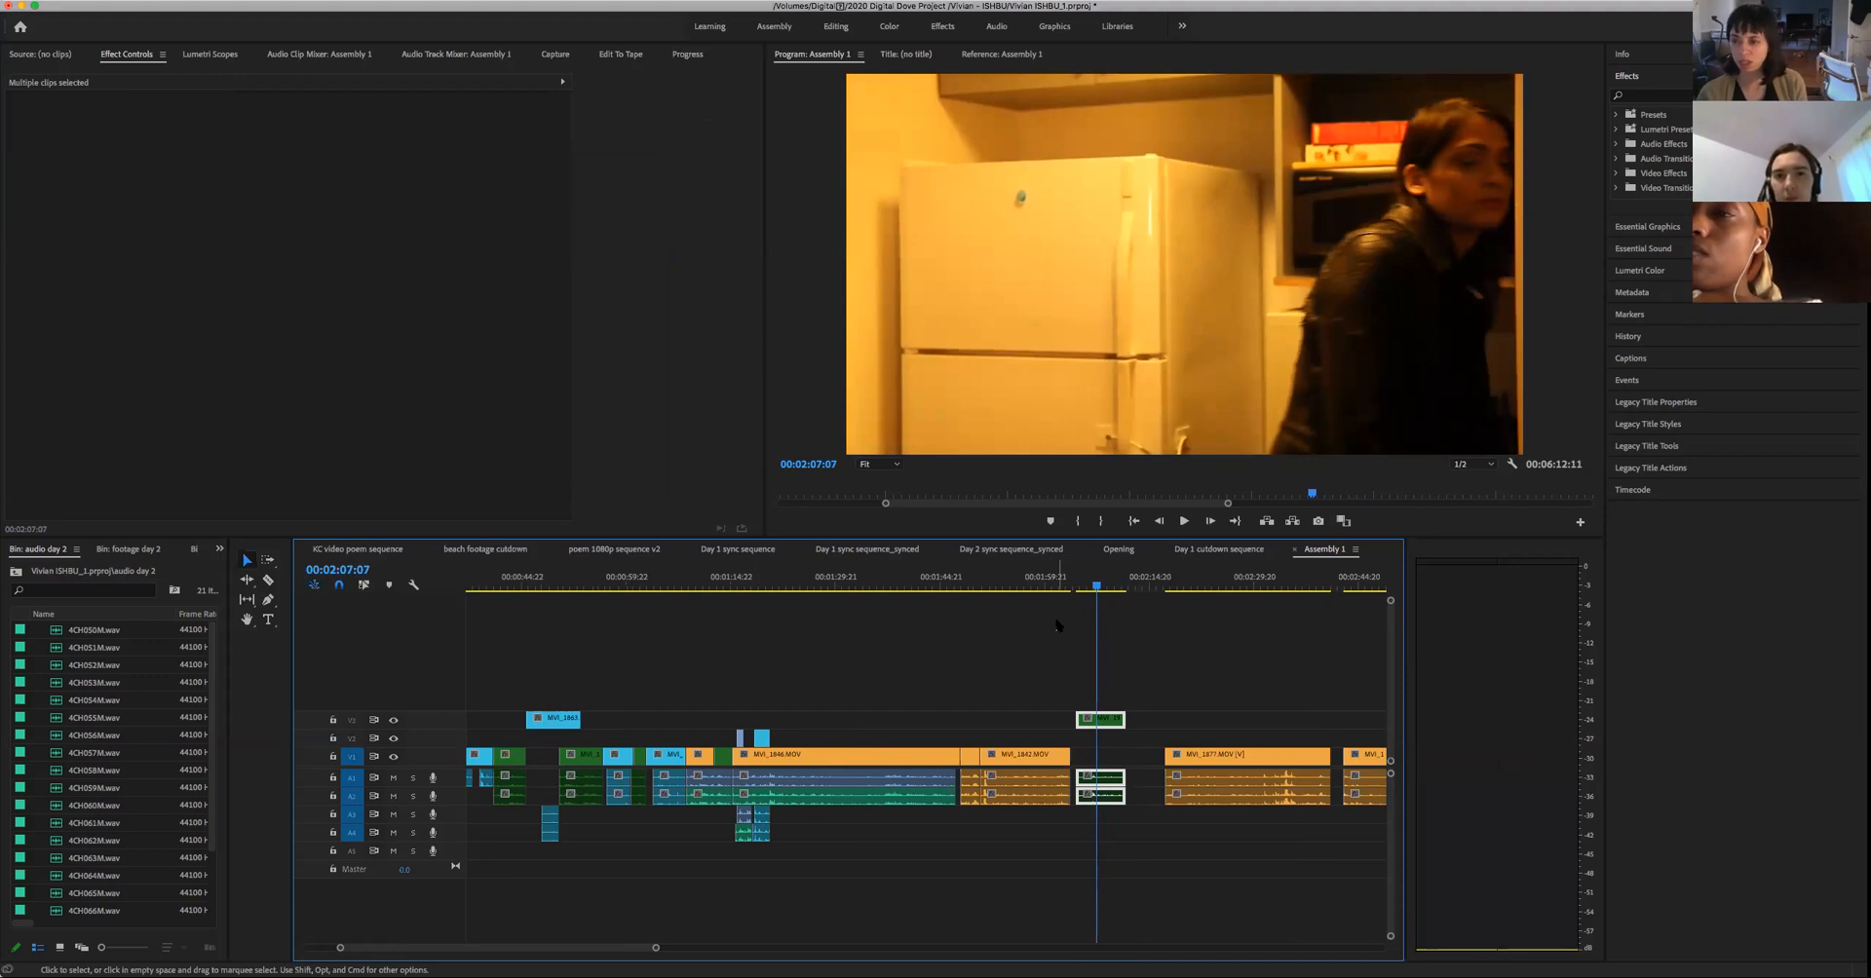
key("space")
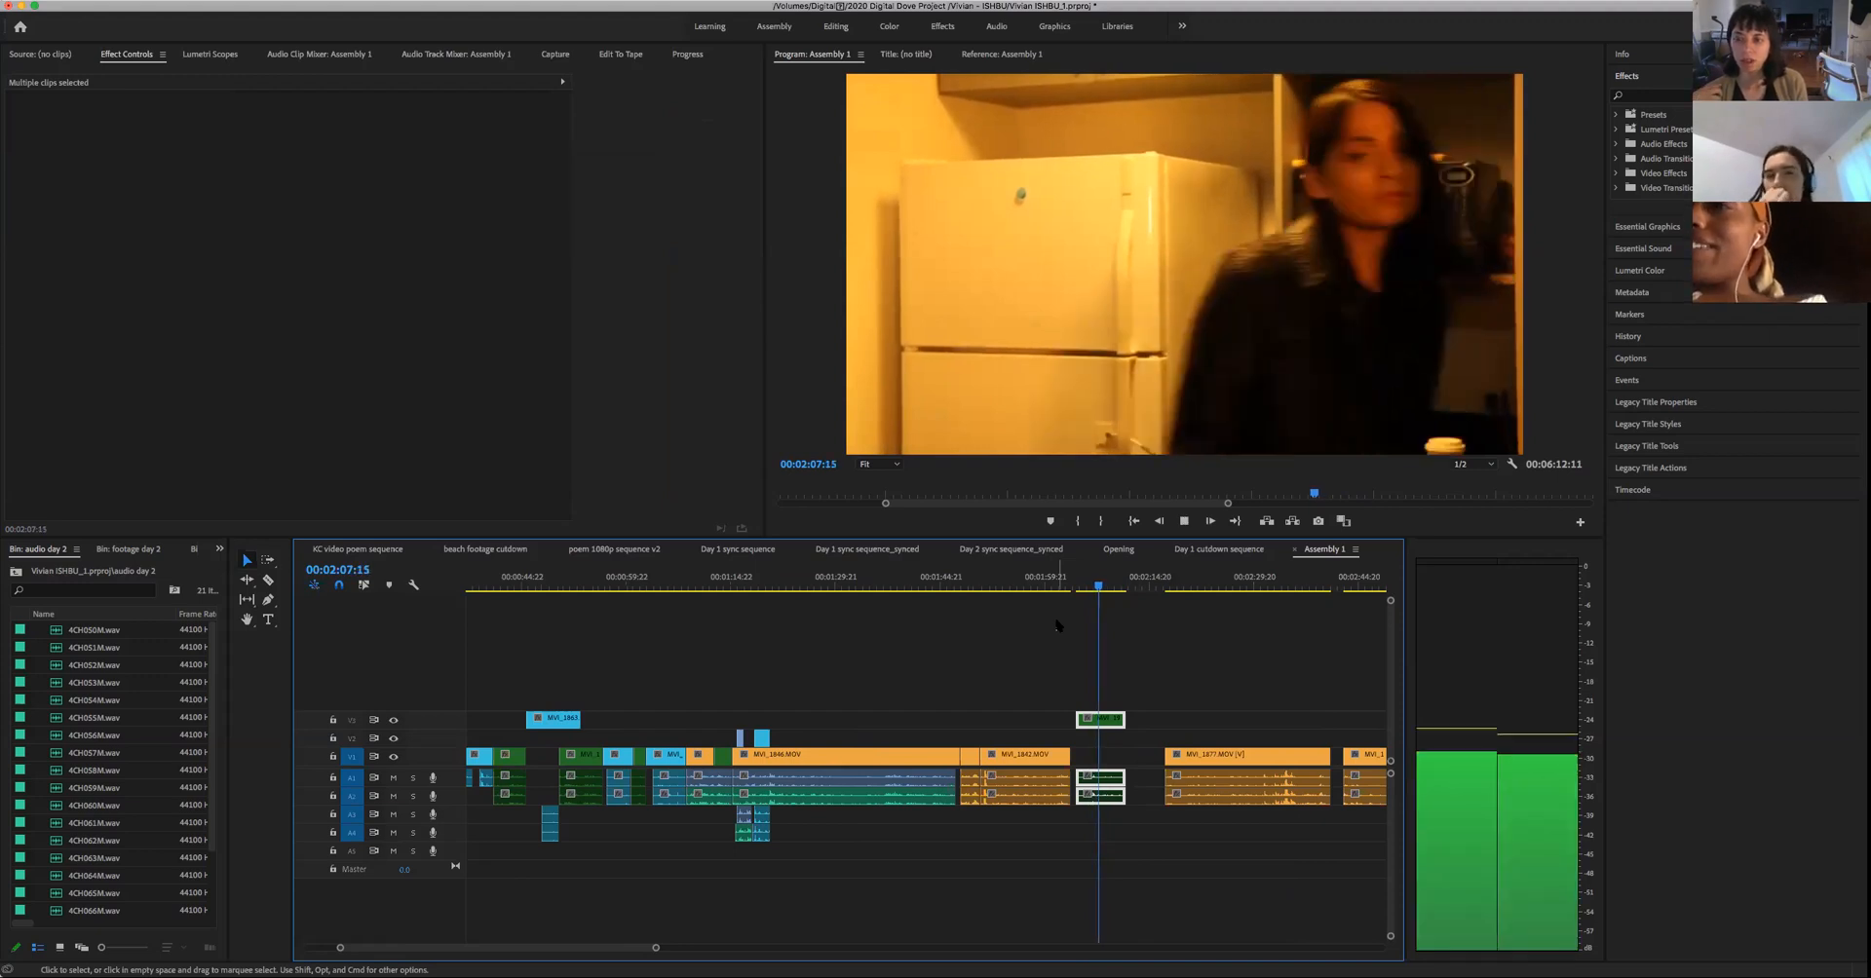
key("space")
- Play from the end of the hands close-up into the two-person shot to 00:01:23:11, then replay it from about 00:01:20
left_click_drag(808, 590, 769, 623)
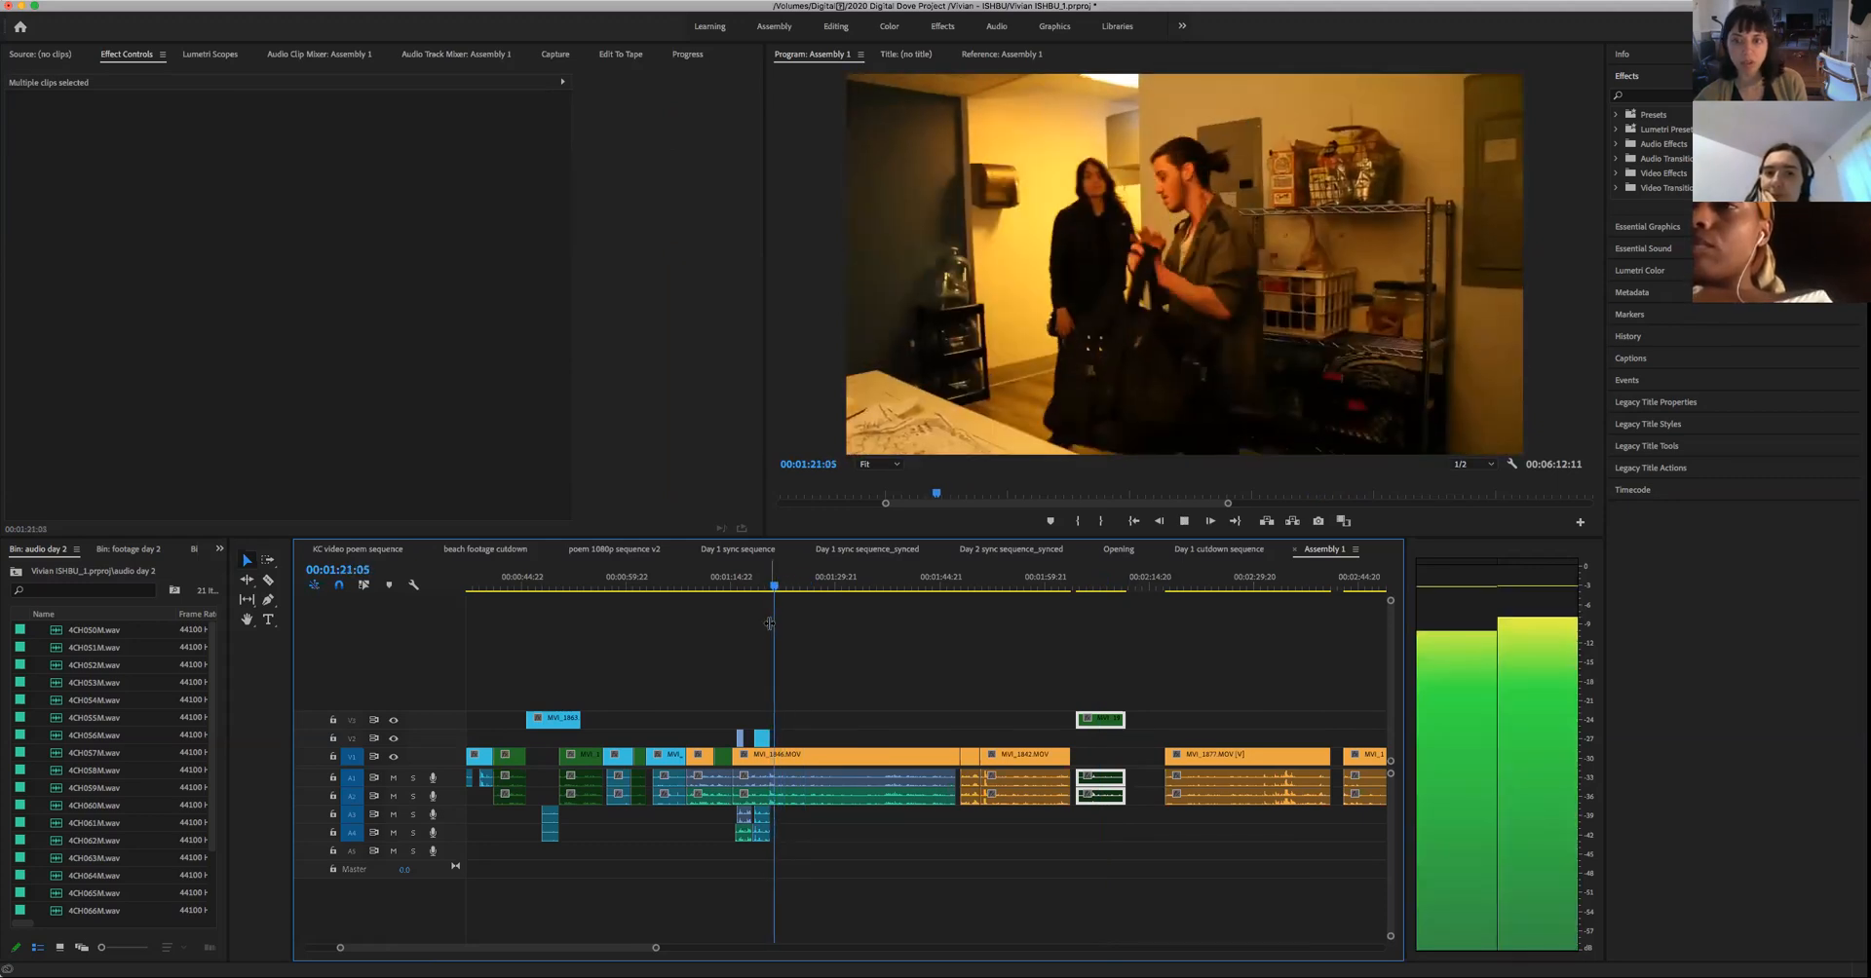
key("space")
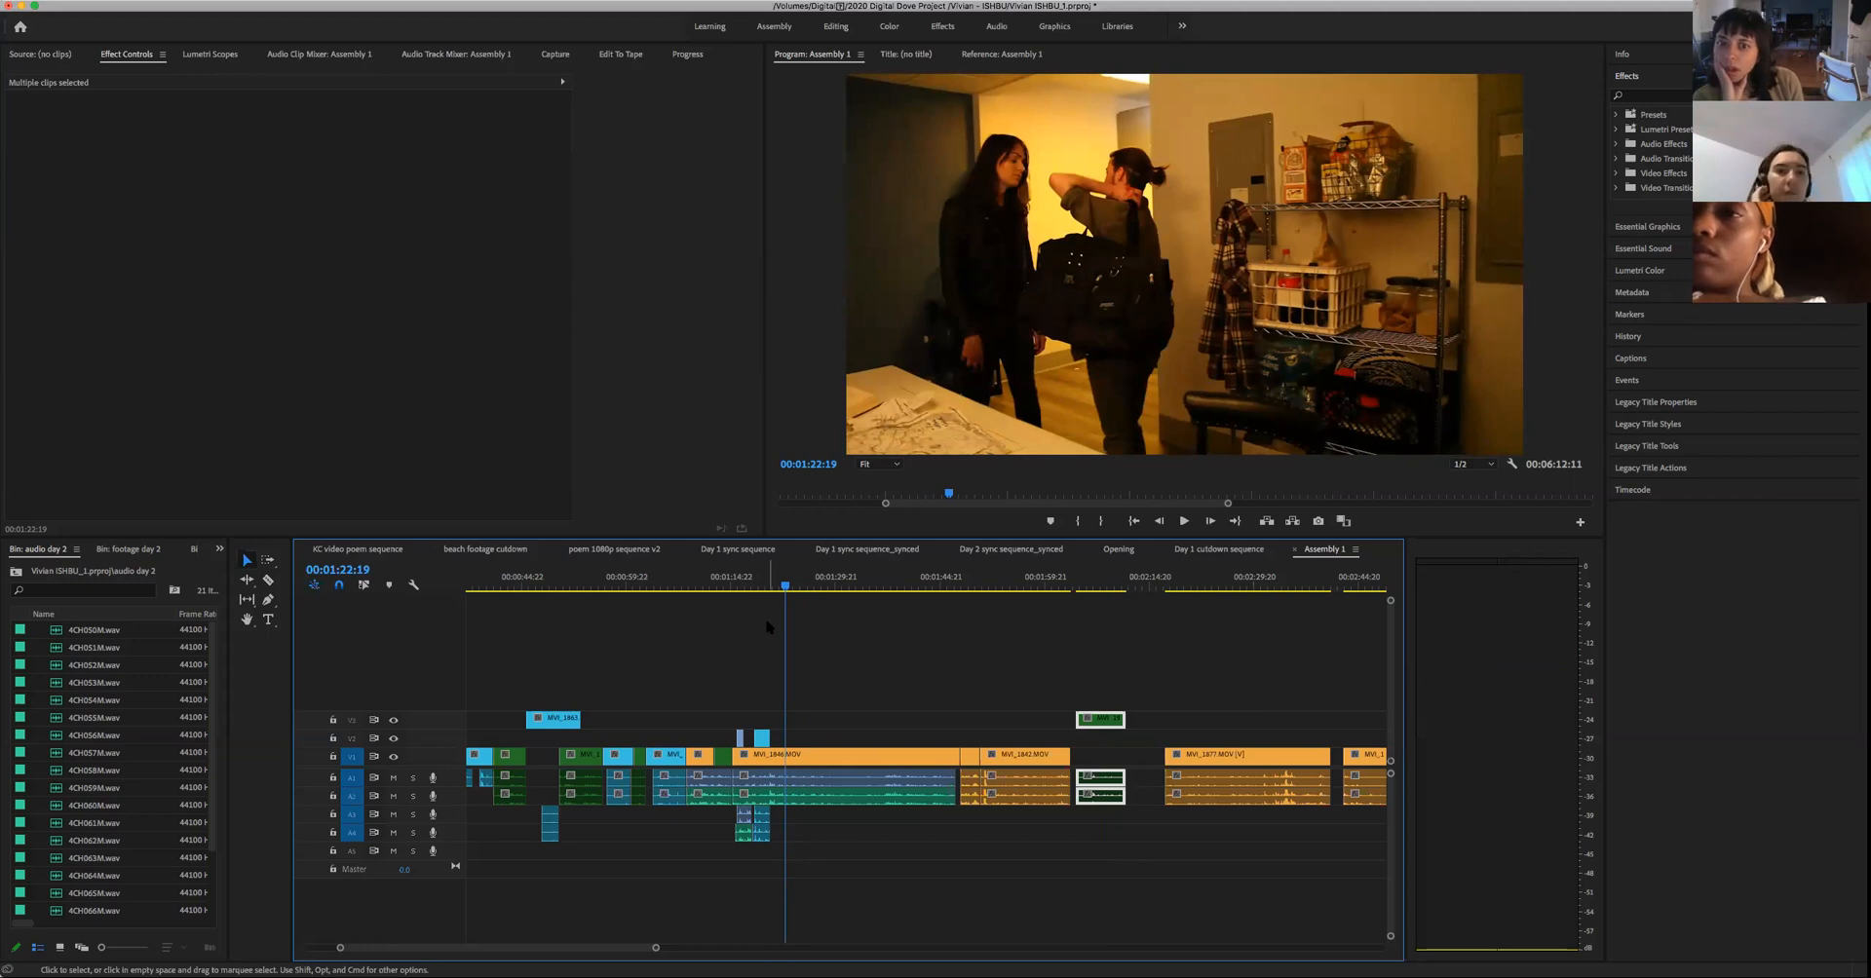
key("space")
key("space")
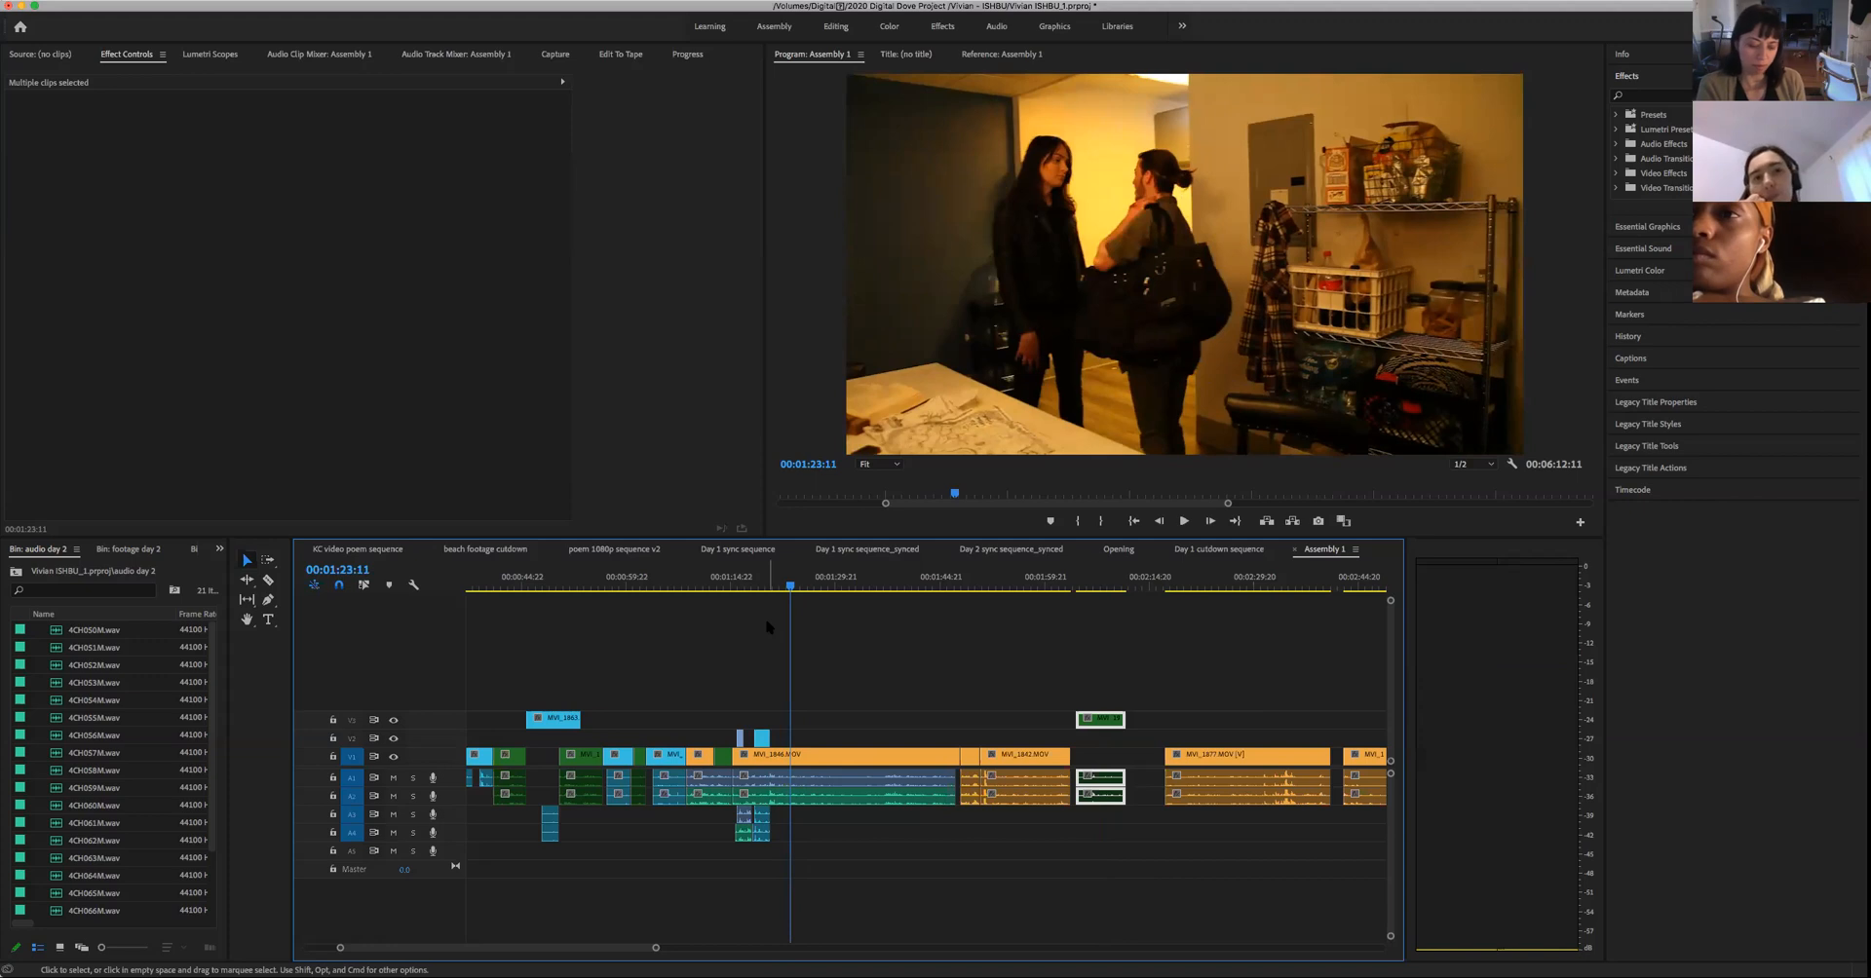
key("space")
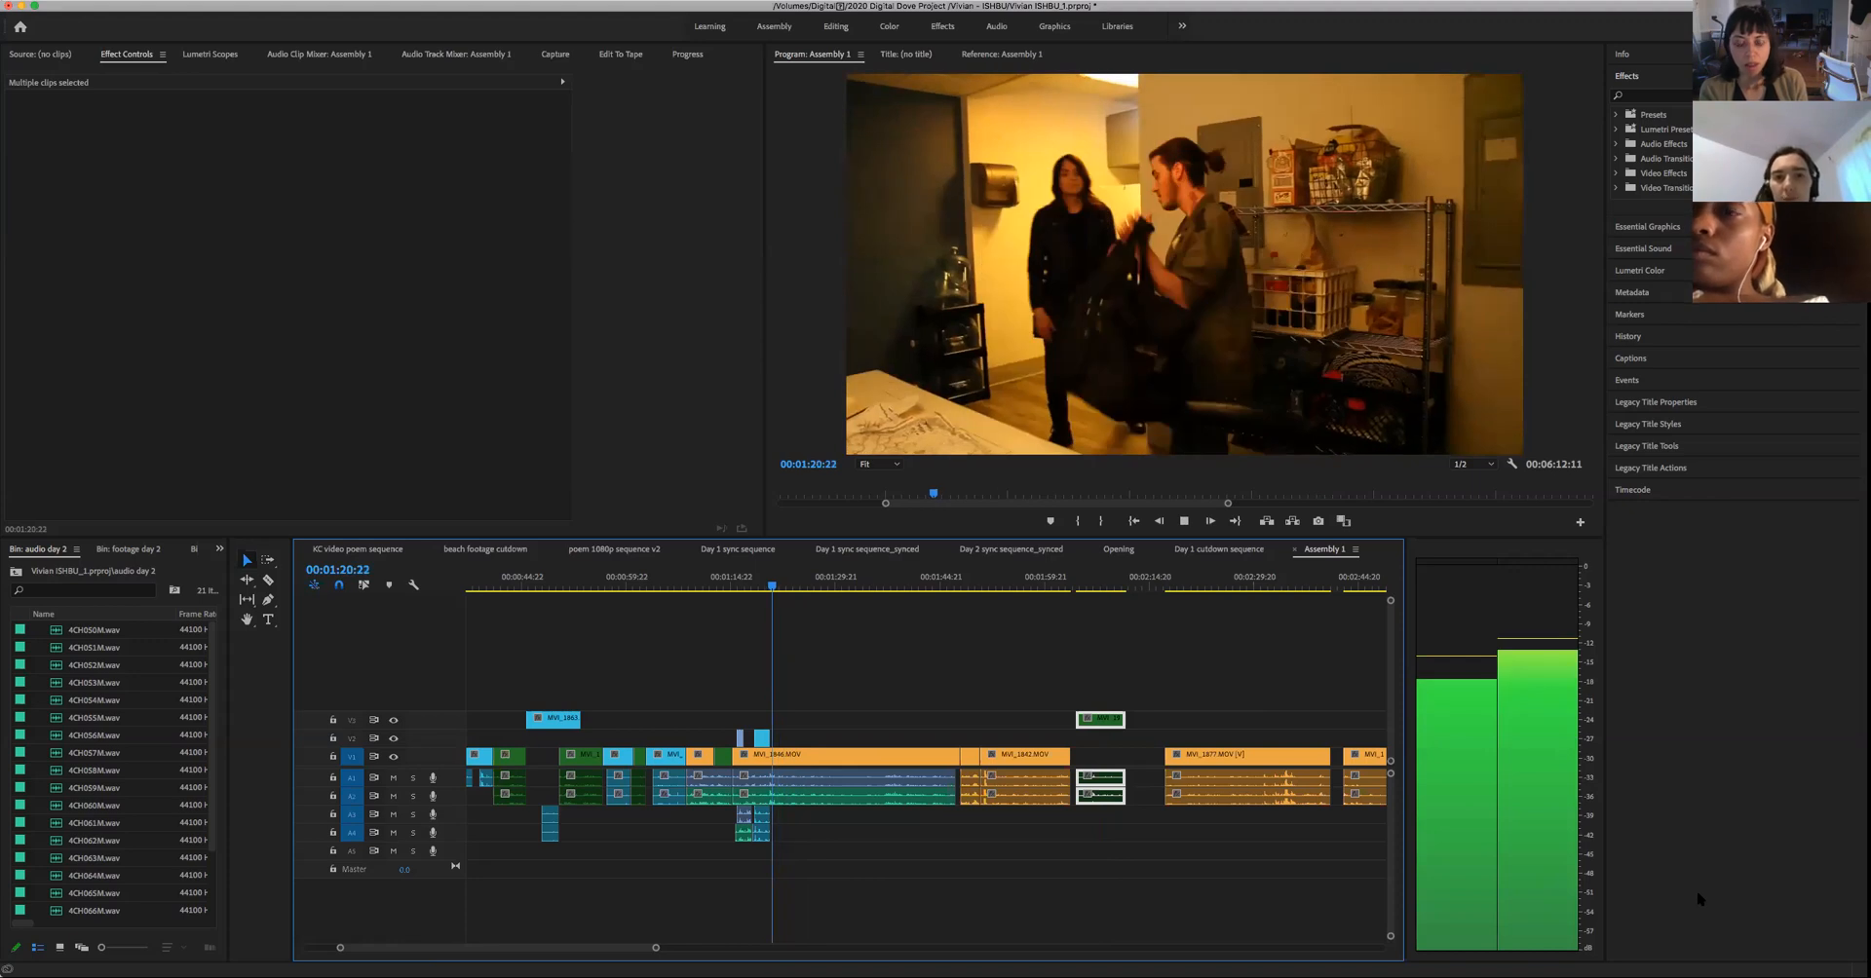
- Play the two-person shot in short passages from 00:01:20:22 to 00:01:29:00
key("k")
key("space")
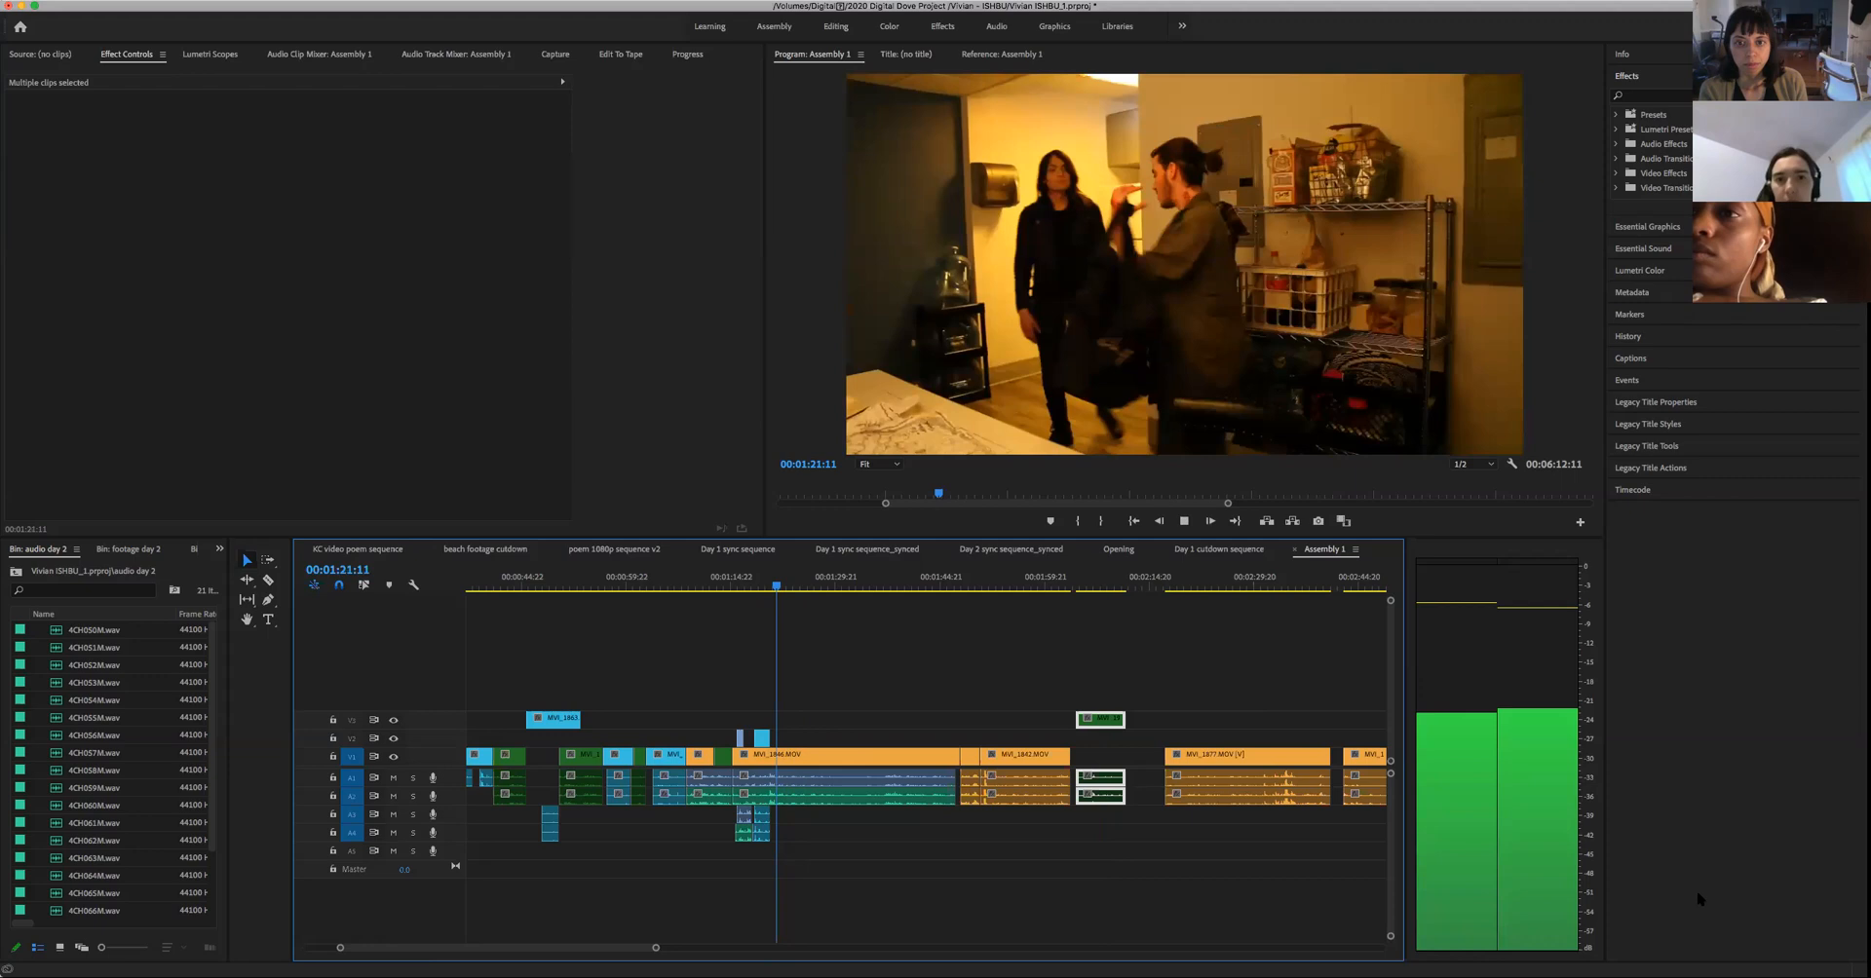
key("space")
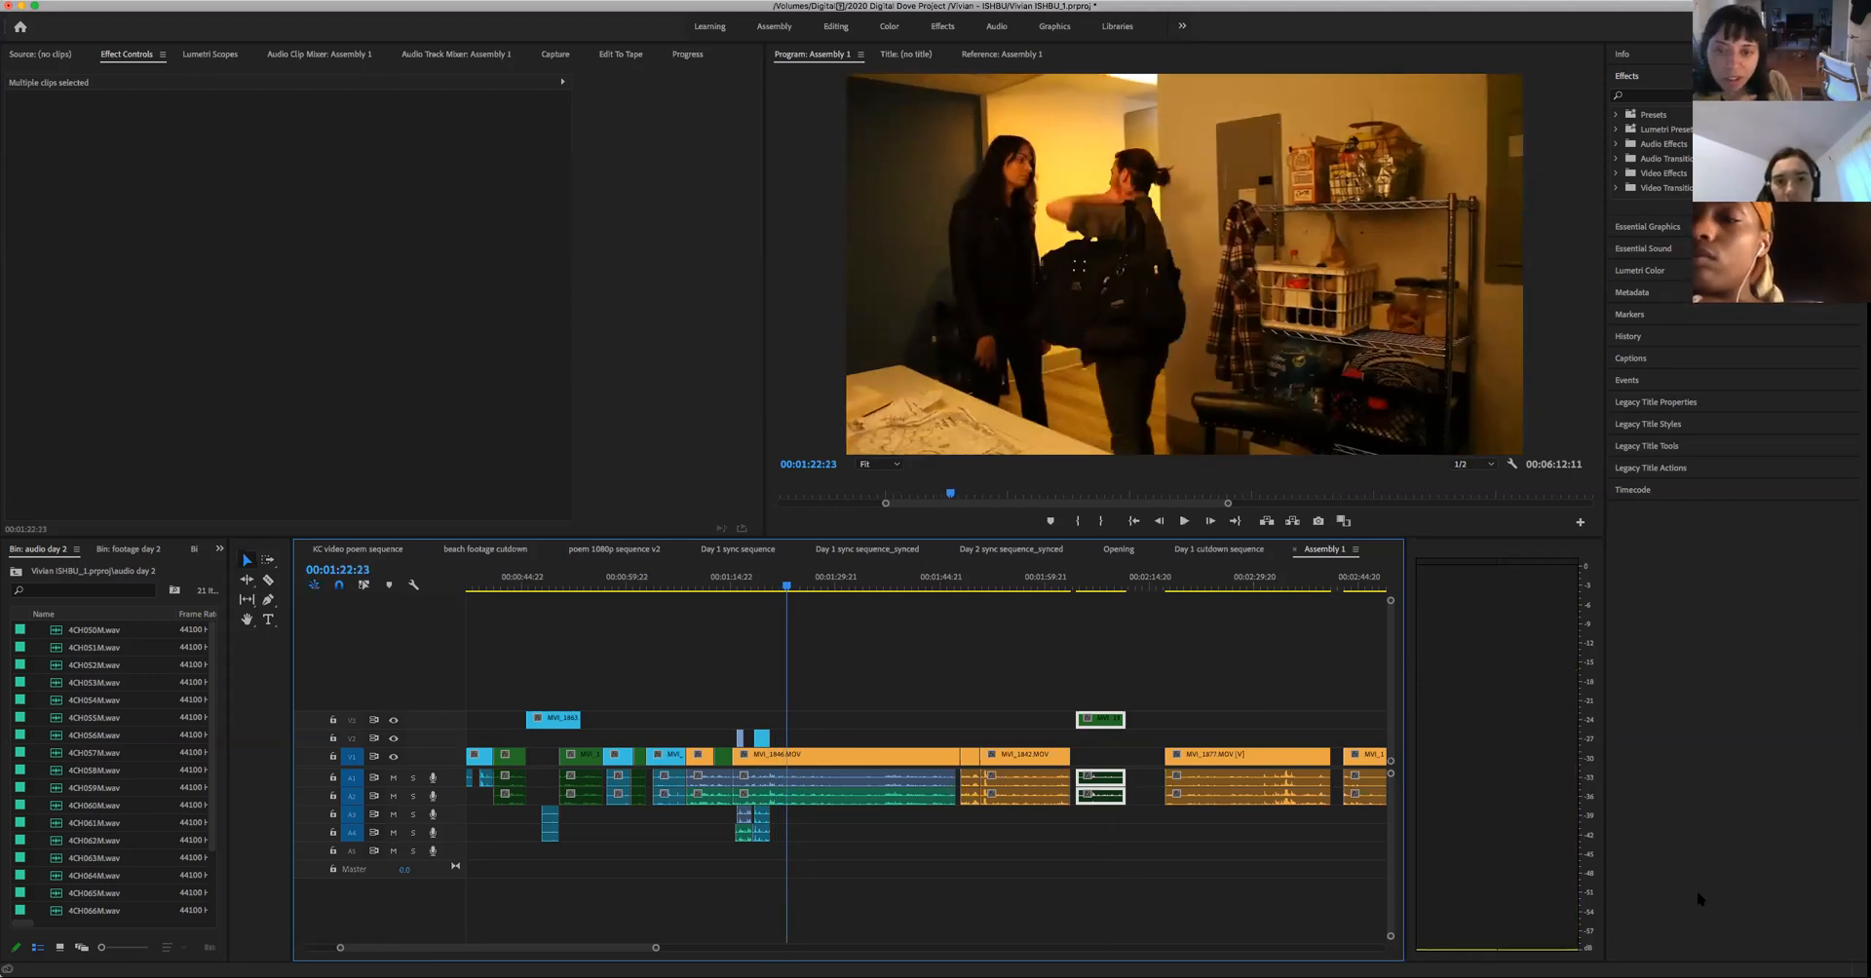
key("space")
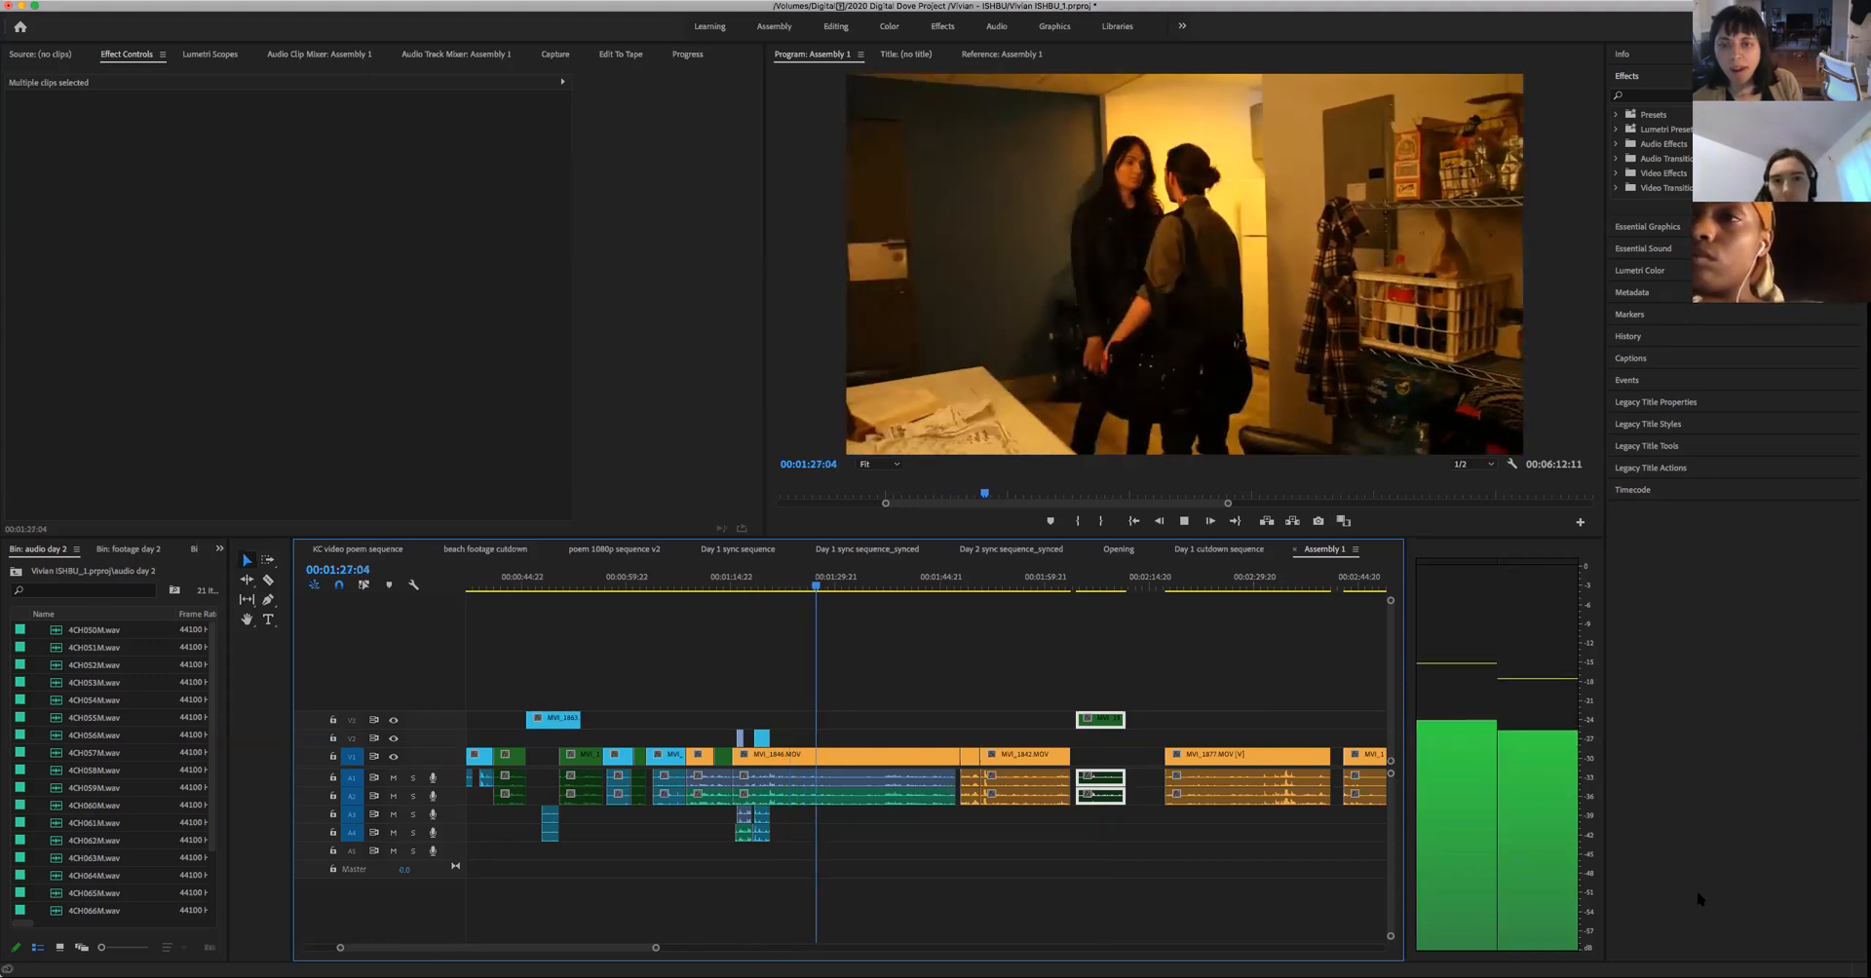
key("space")
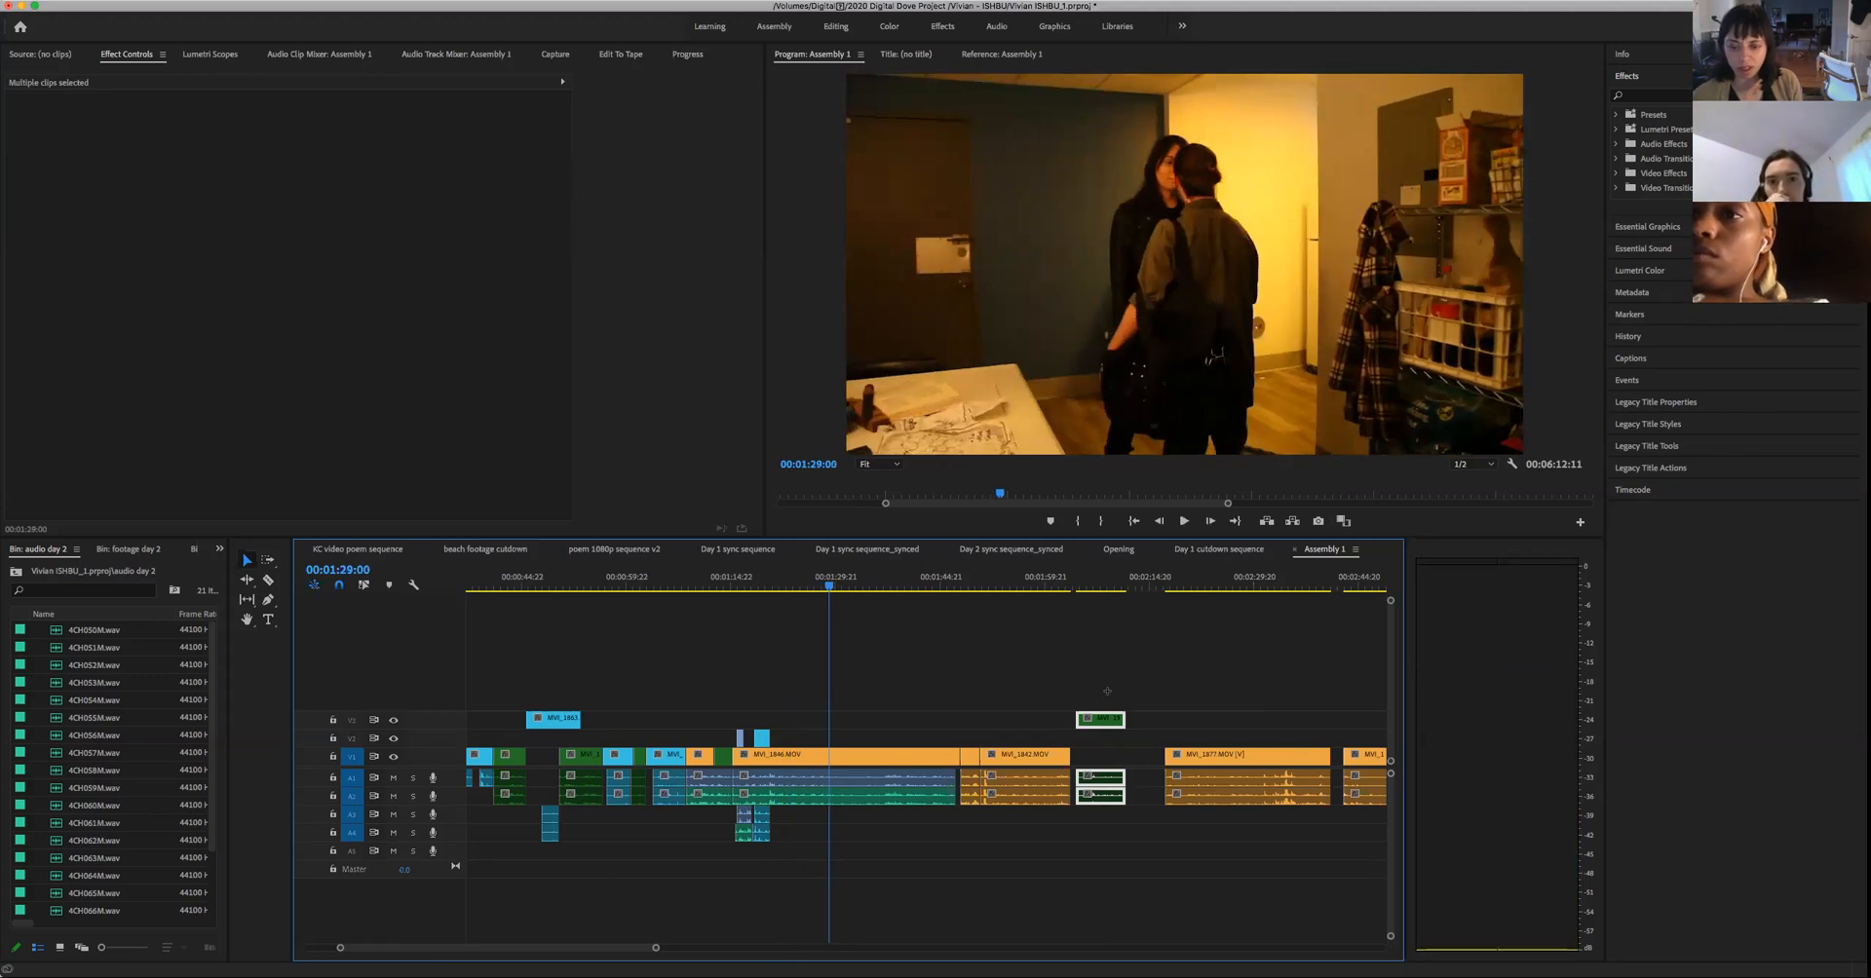
- Delete the isolated green clip and its audio from the Assembly 1 timeline
left_click(1107, 691)
key("Delete")
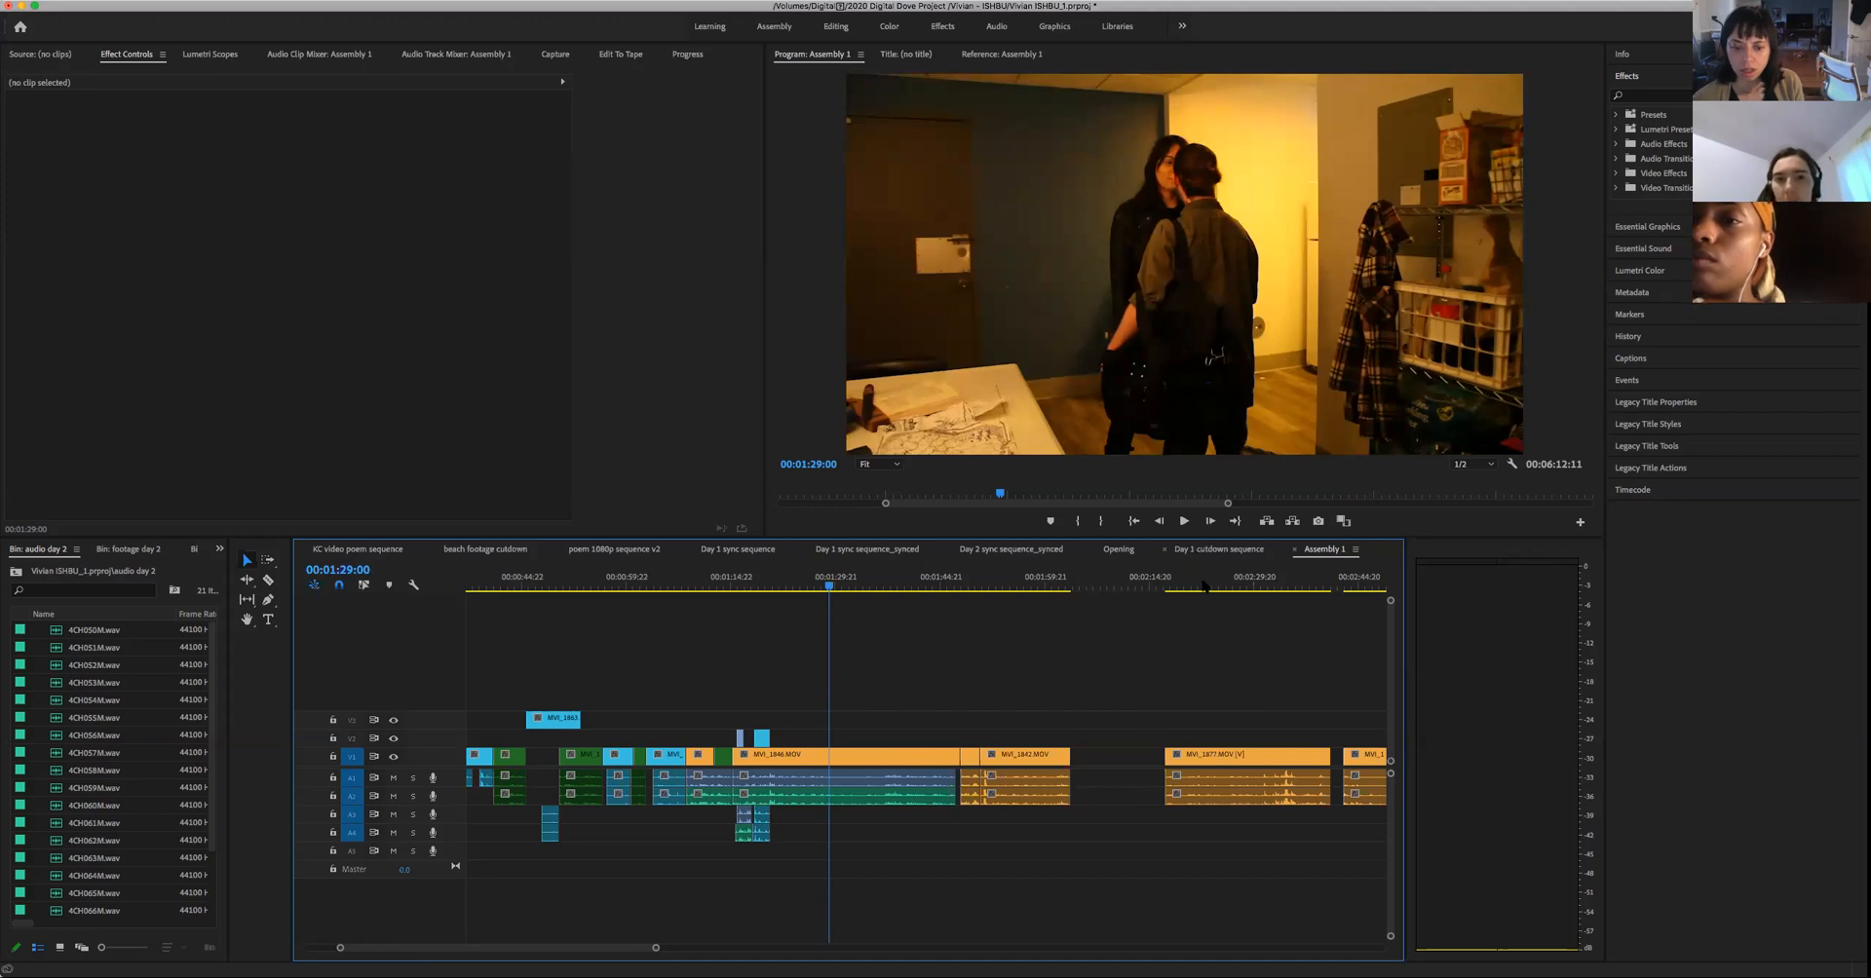
- Open the Day 1 cutdown sequence and sample its shots between 00:07:43:07 and 00:16:08:12
left_click(1224, 549)
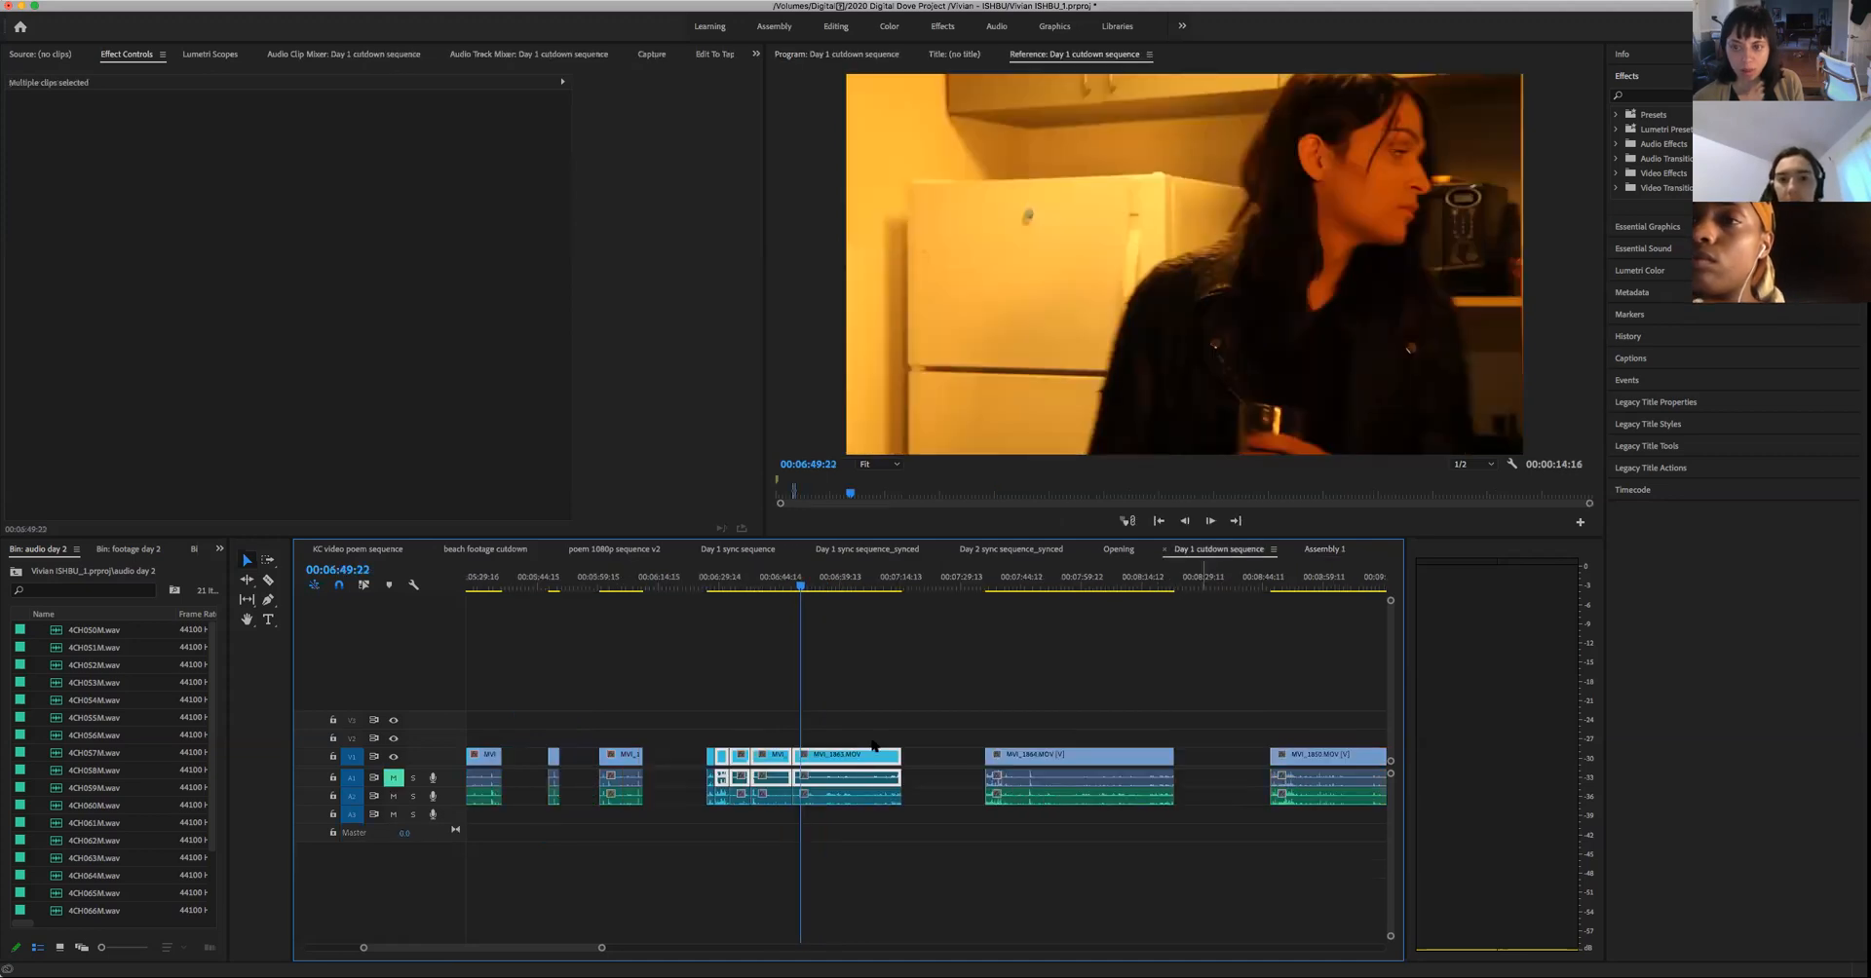
left_click(1017, 576)
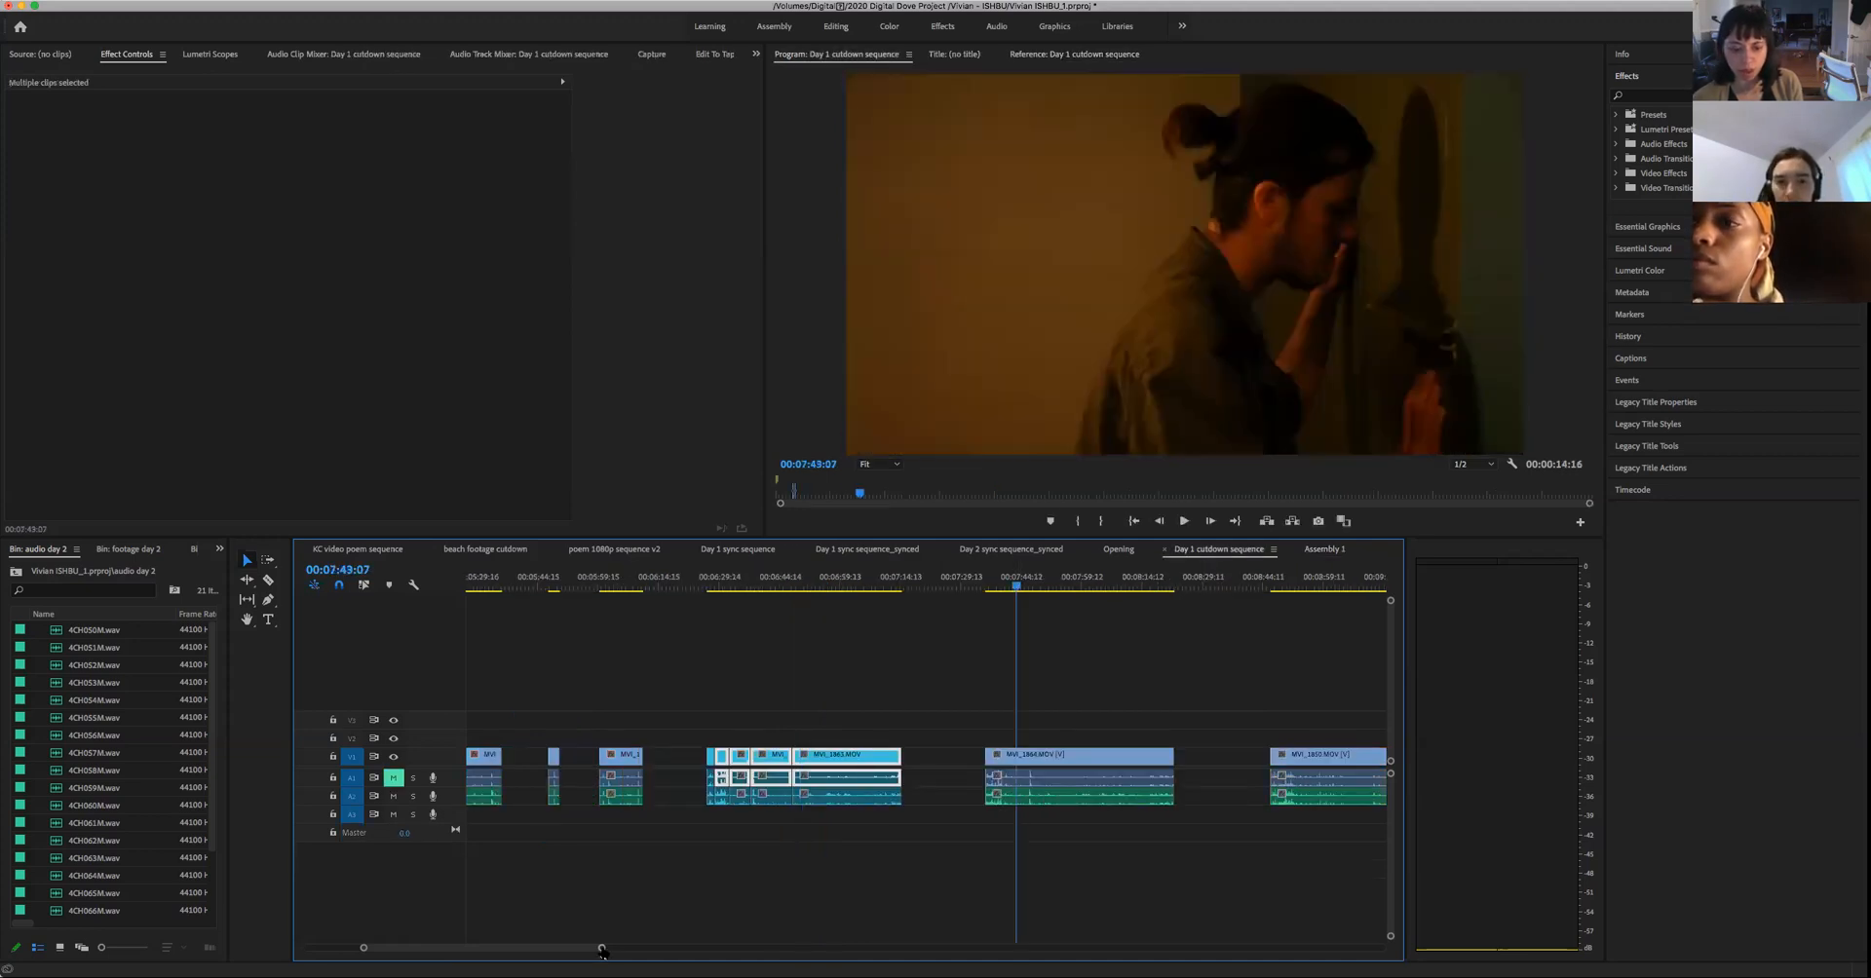
key("backslash")
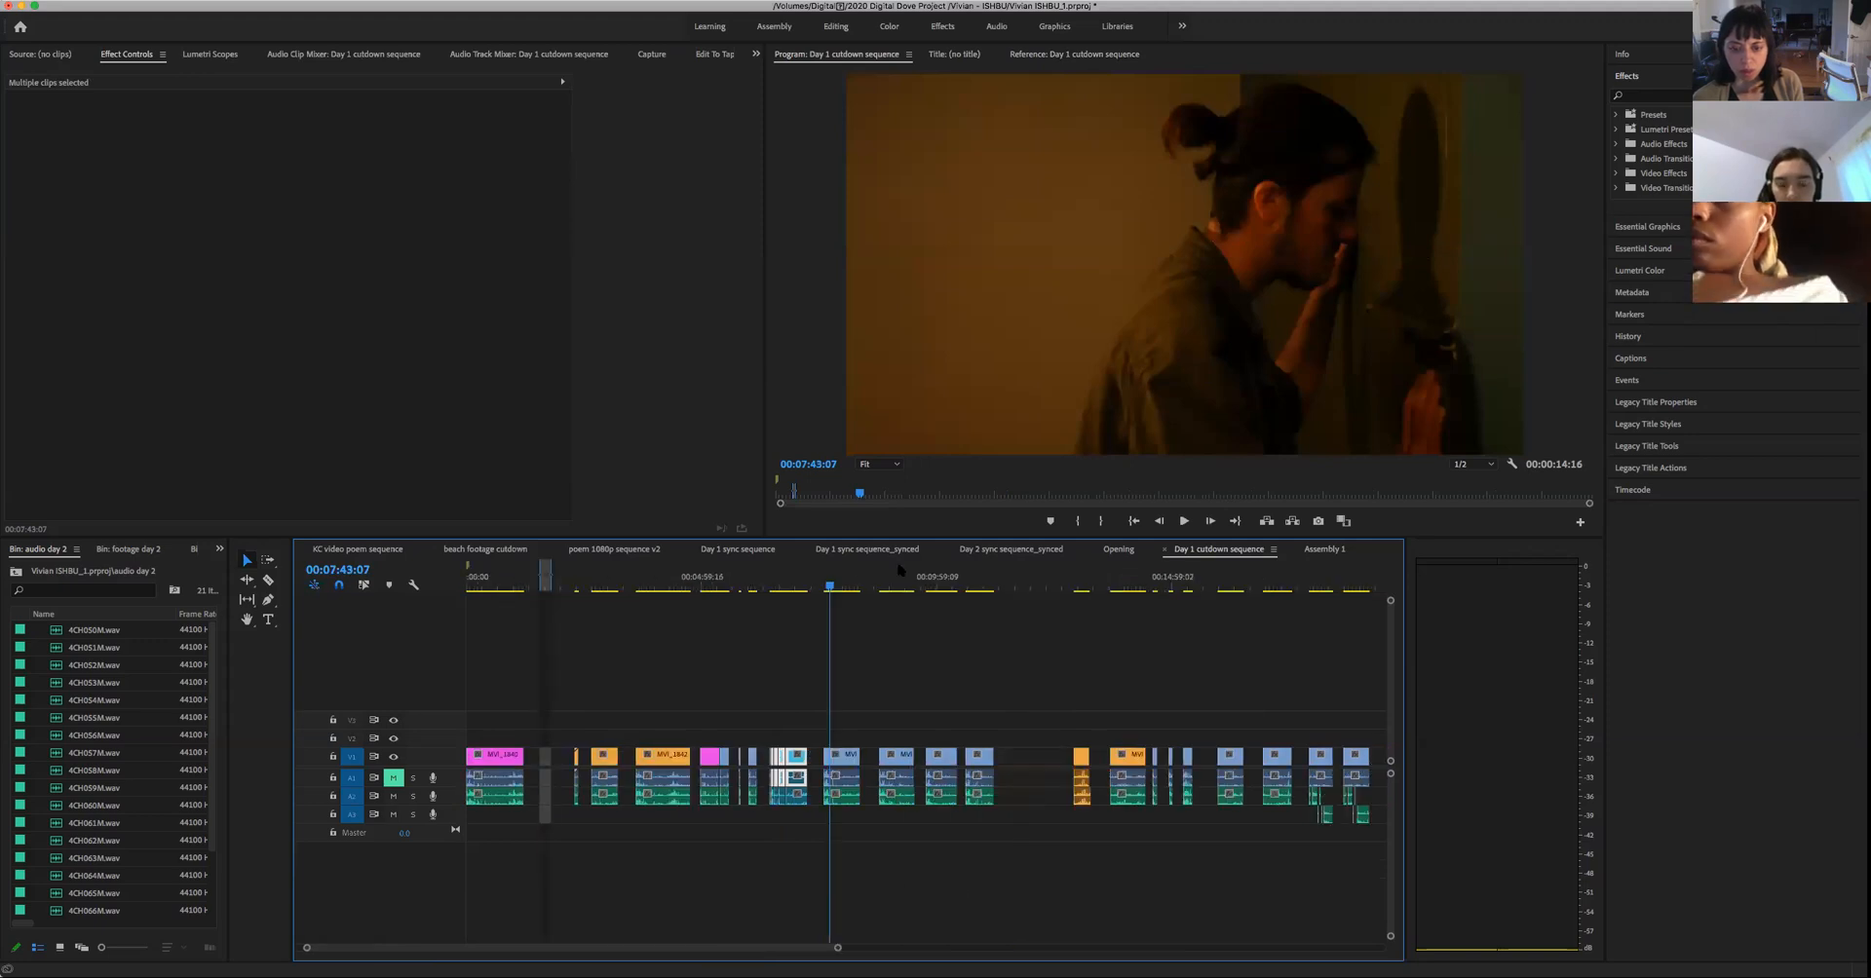
left_click(896, 585)
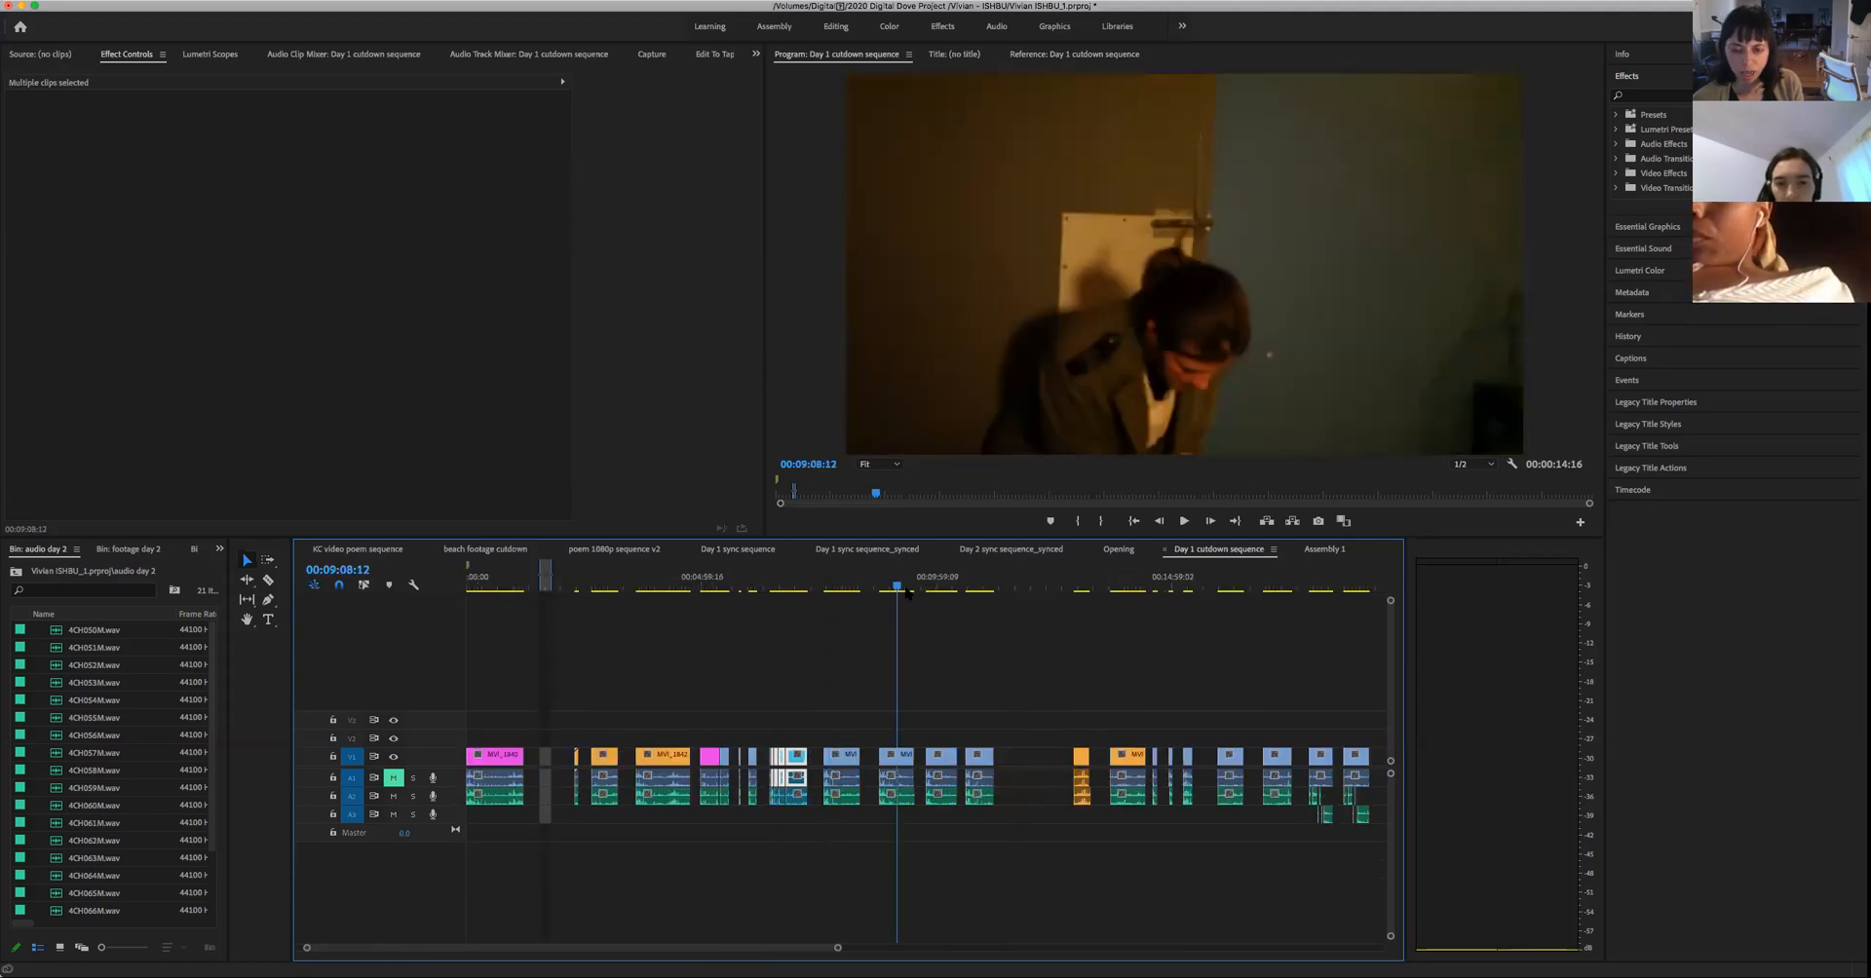
left_click(933, 587)
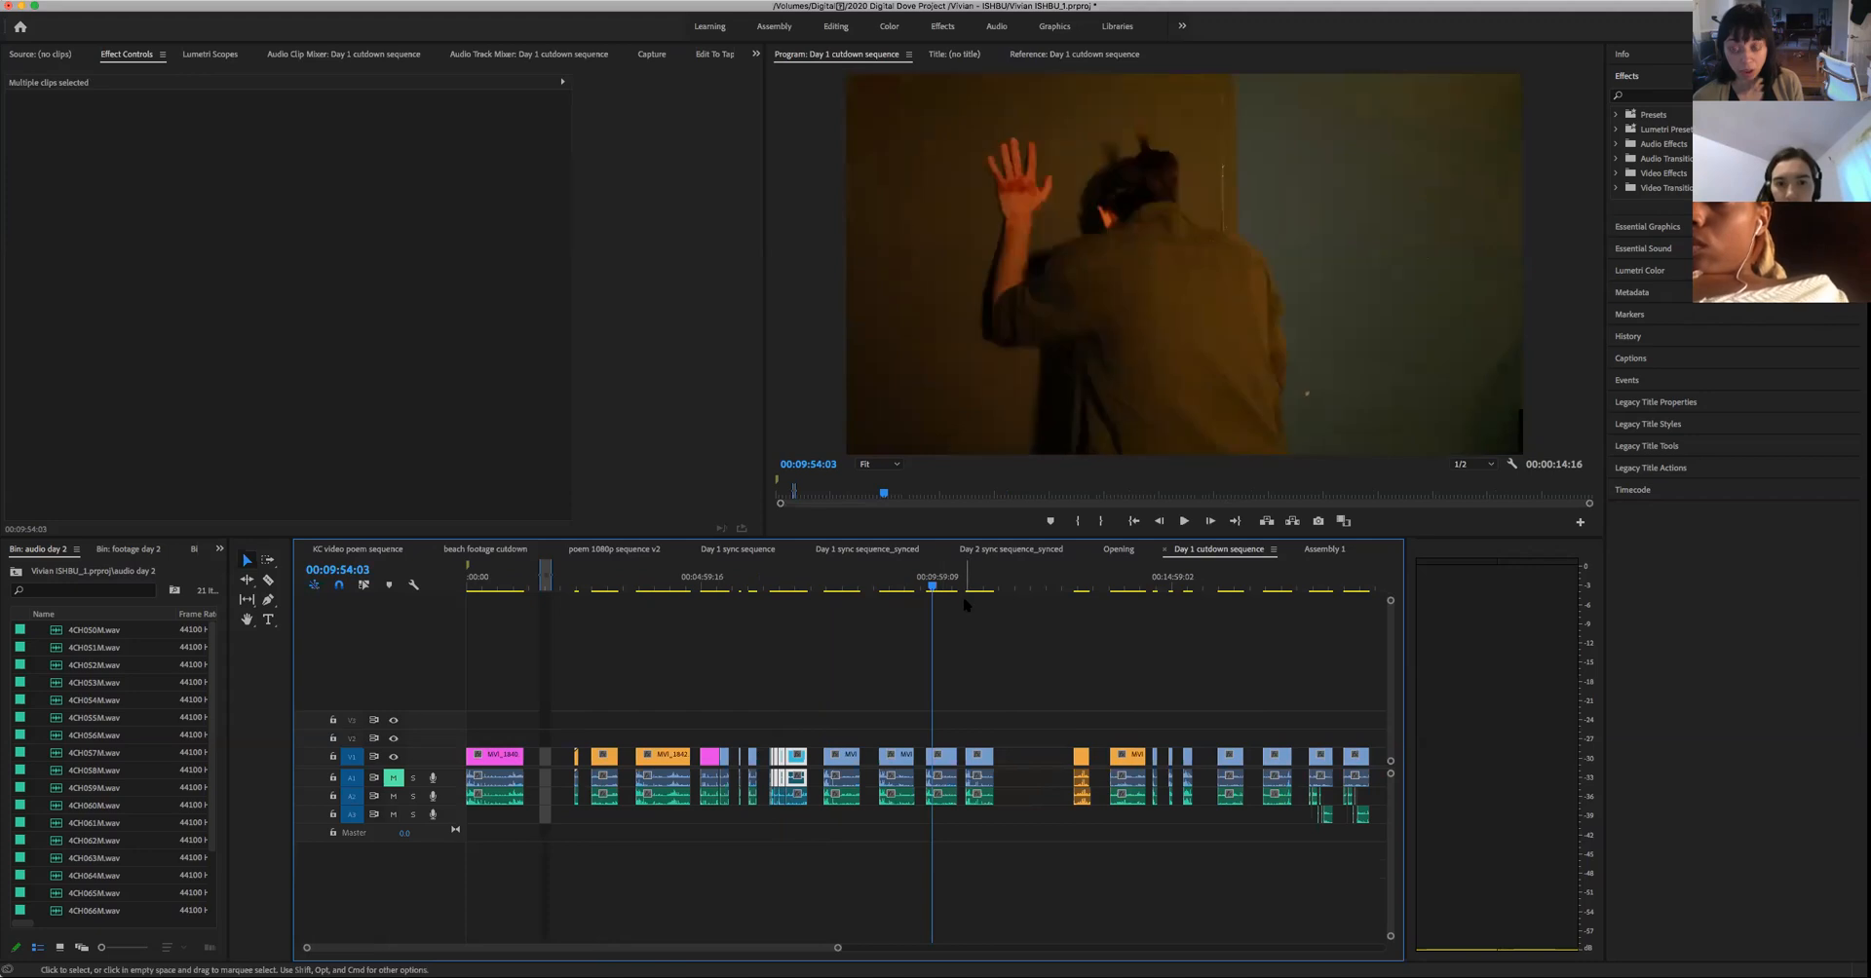
left_click(1124, 593)
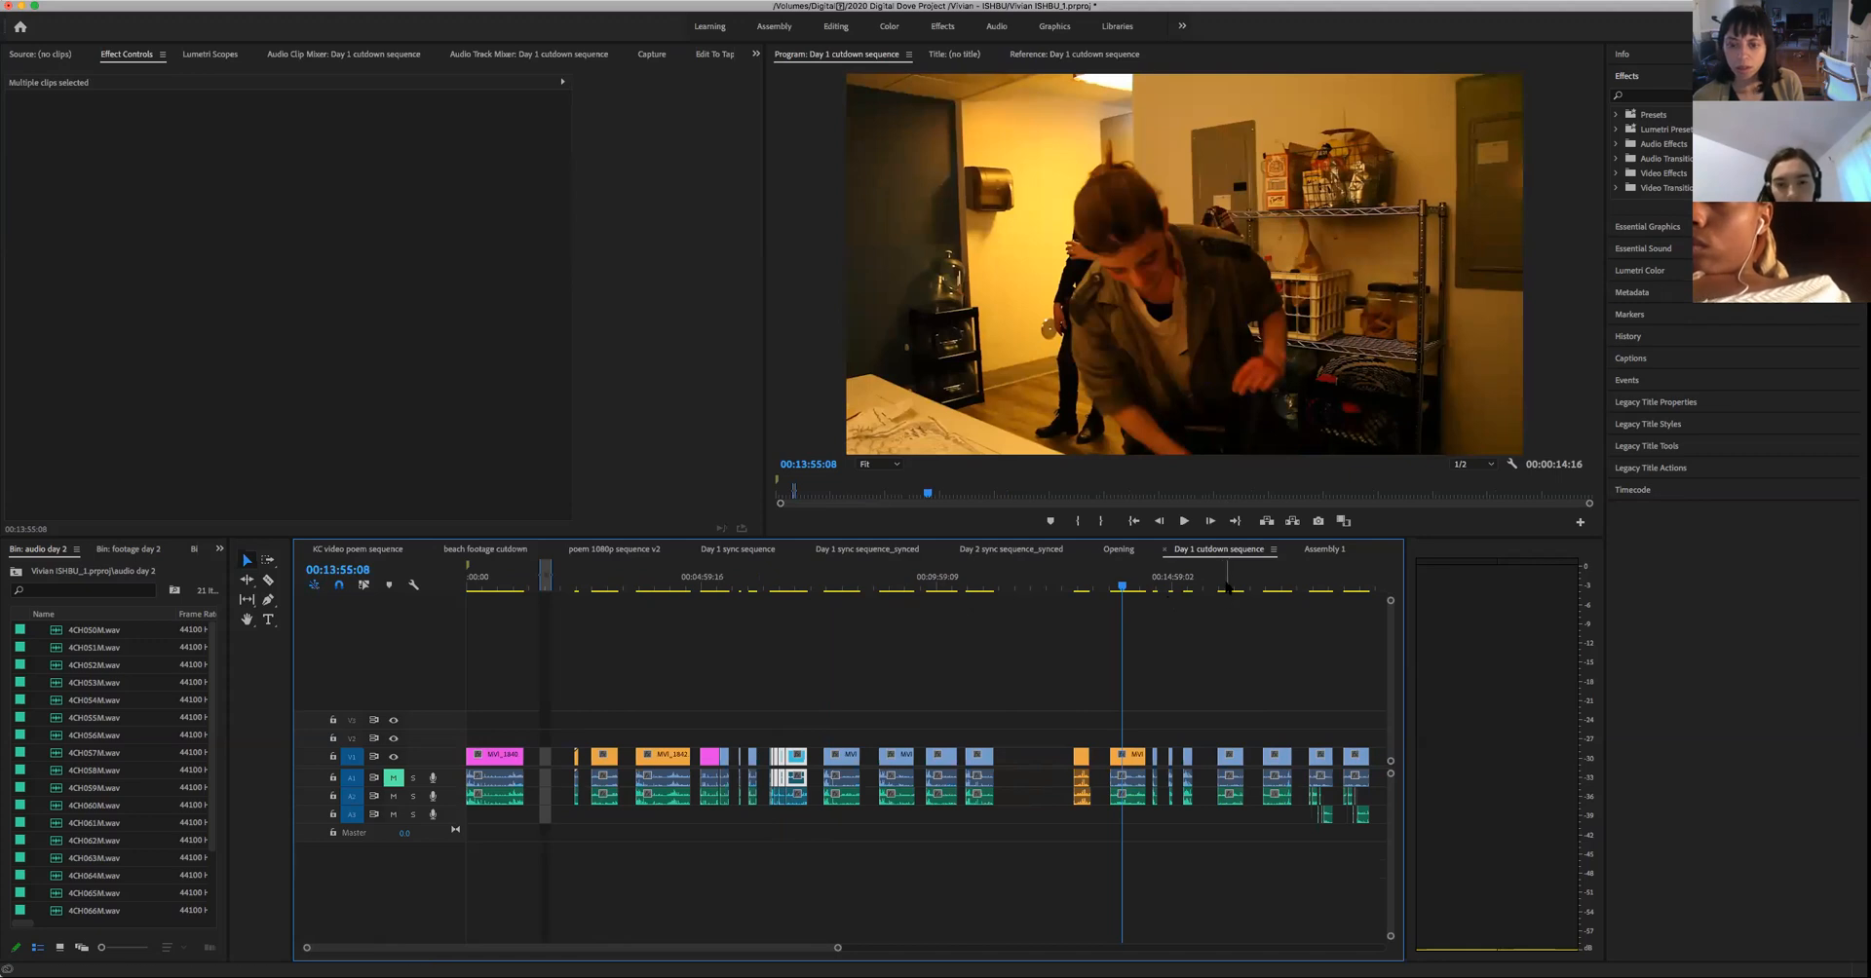
left_click(1228, 588)
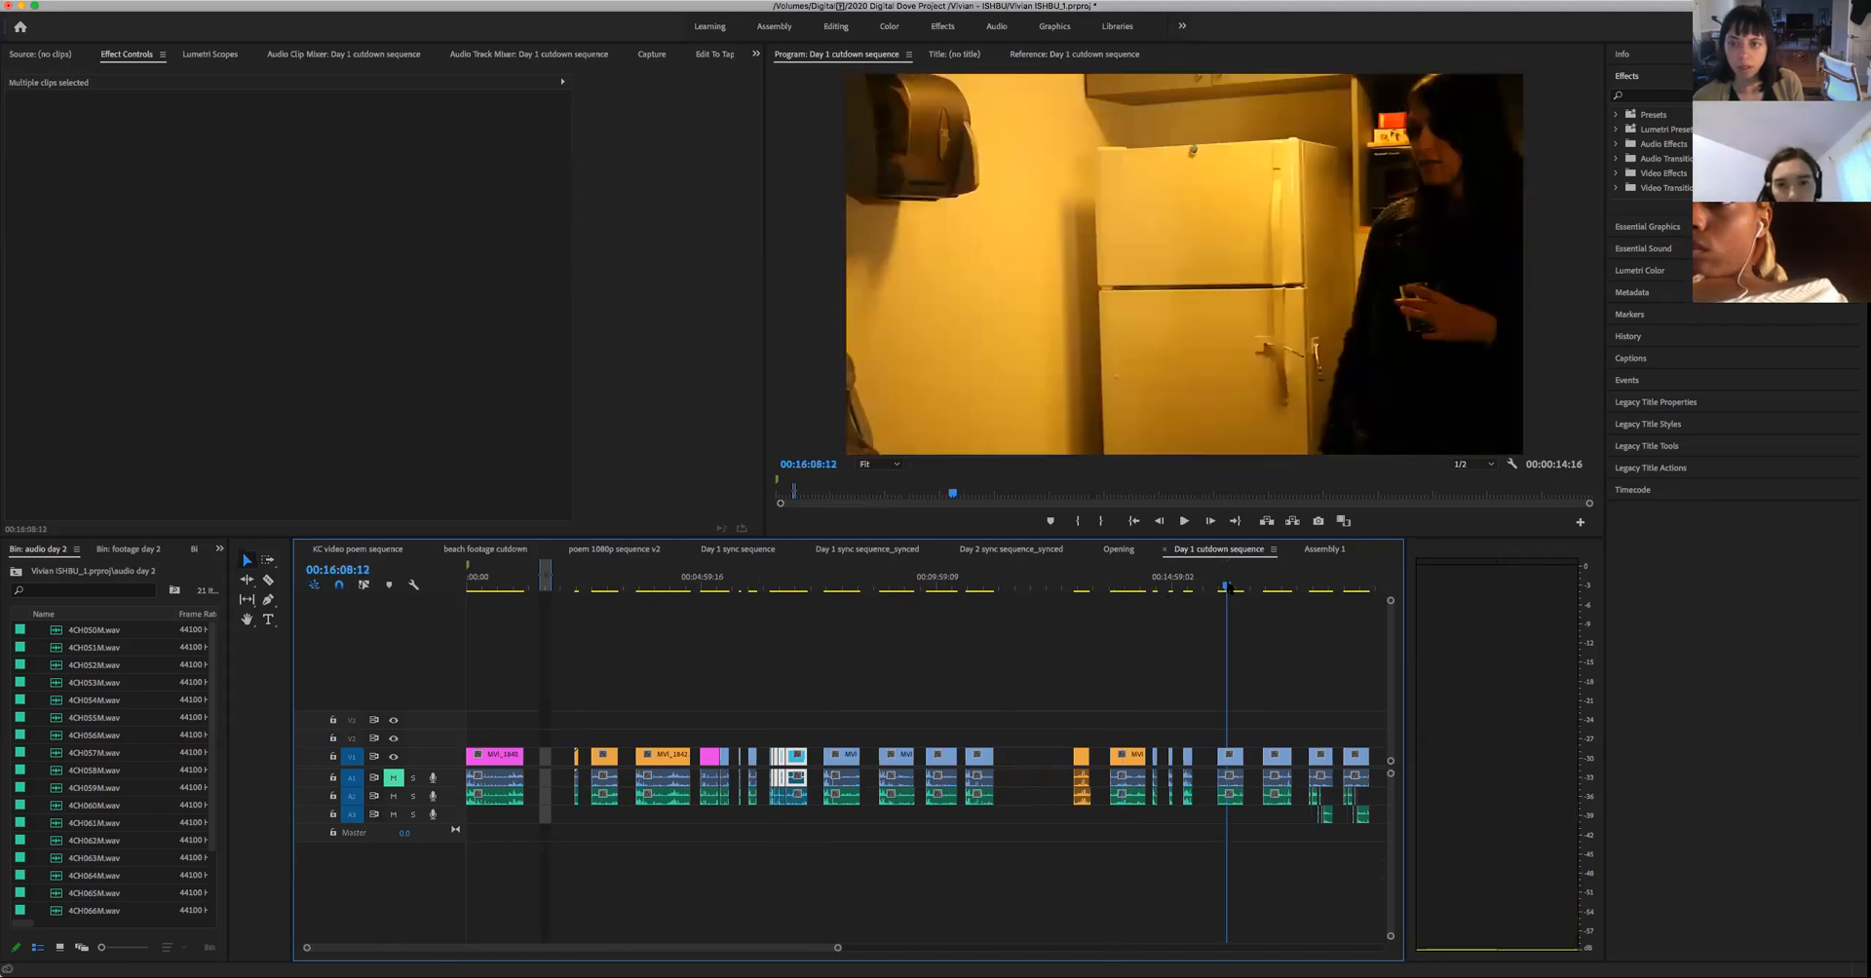
- Check the remaining Day 1 cutdown shots at about 00:17:01:14, 00:24:38:15 and 00:25:53:22
left_click_drag(838, 948, 1036, 950)
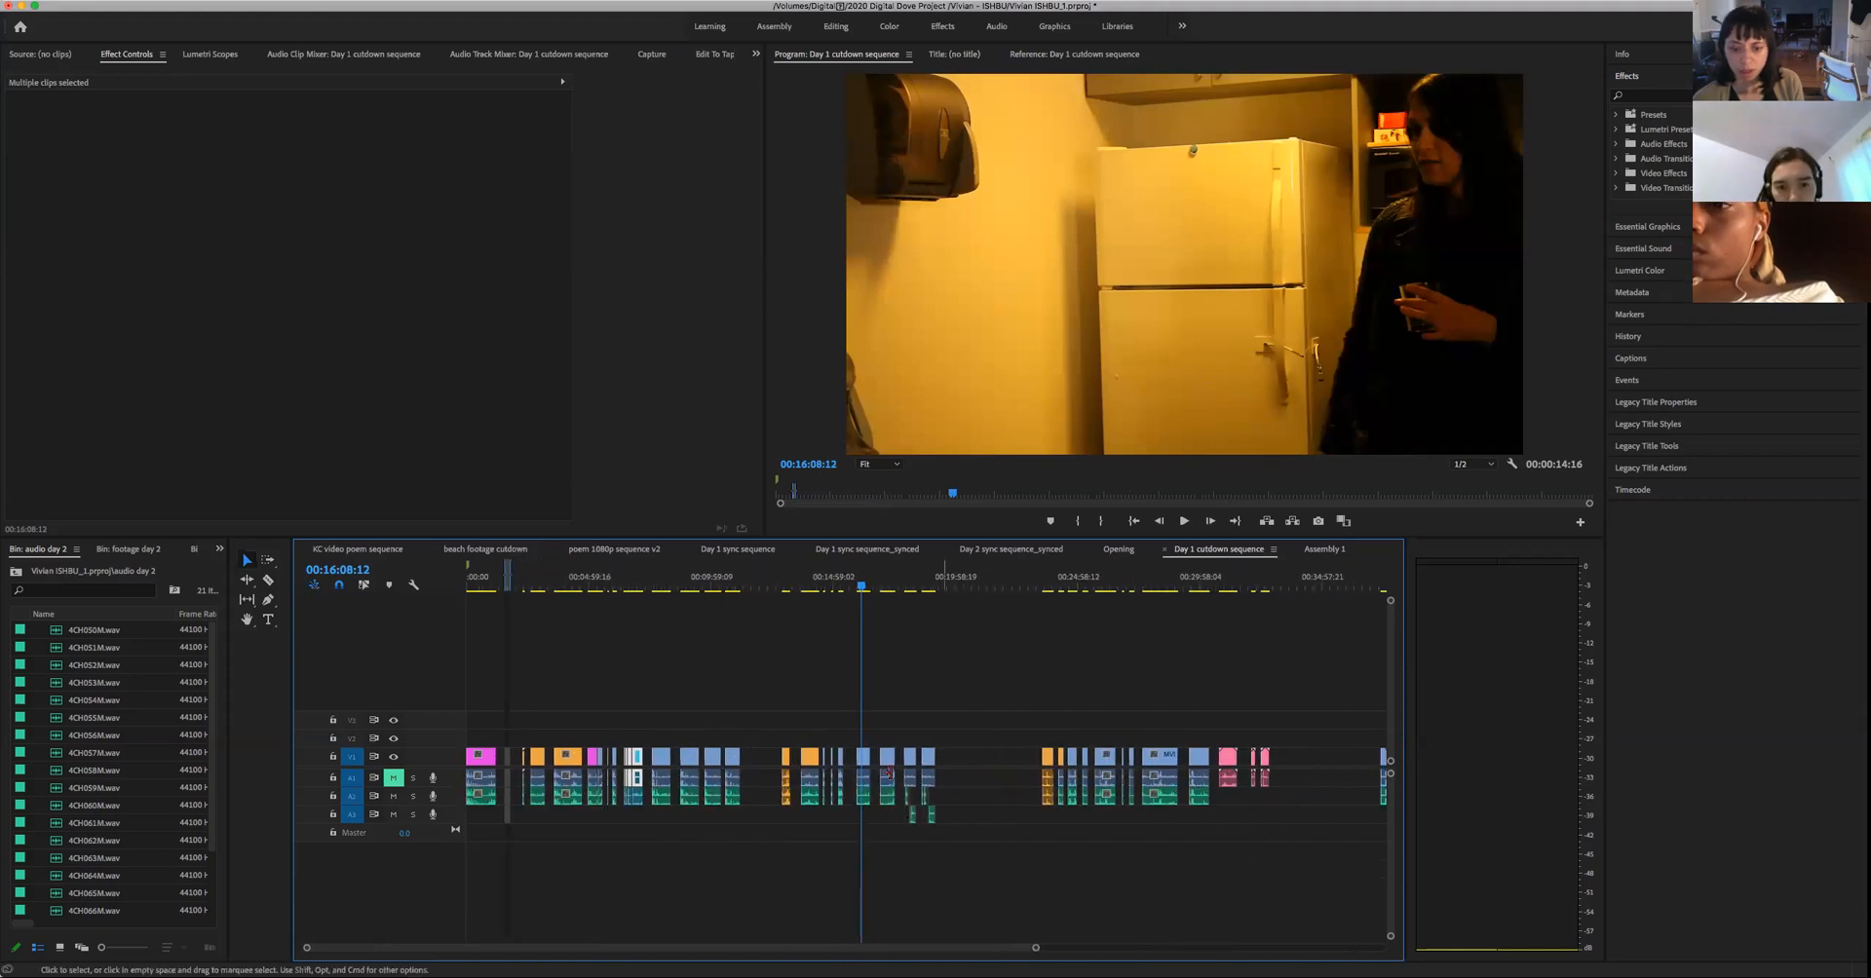
left_click_drag(887, 589, 883, 588)
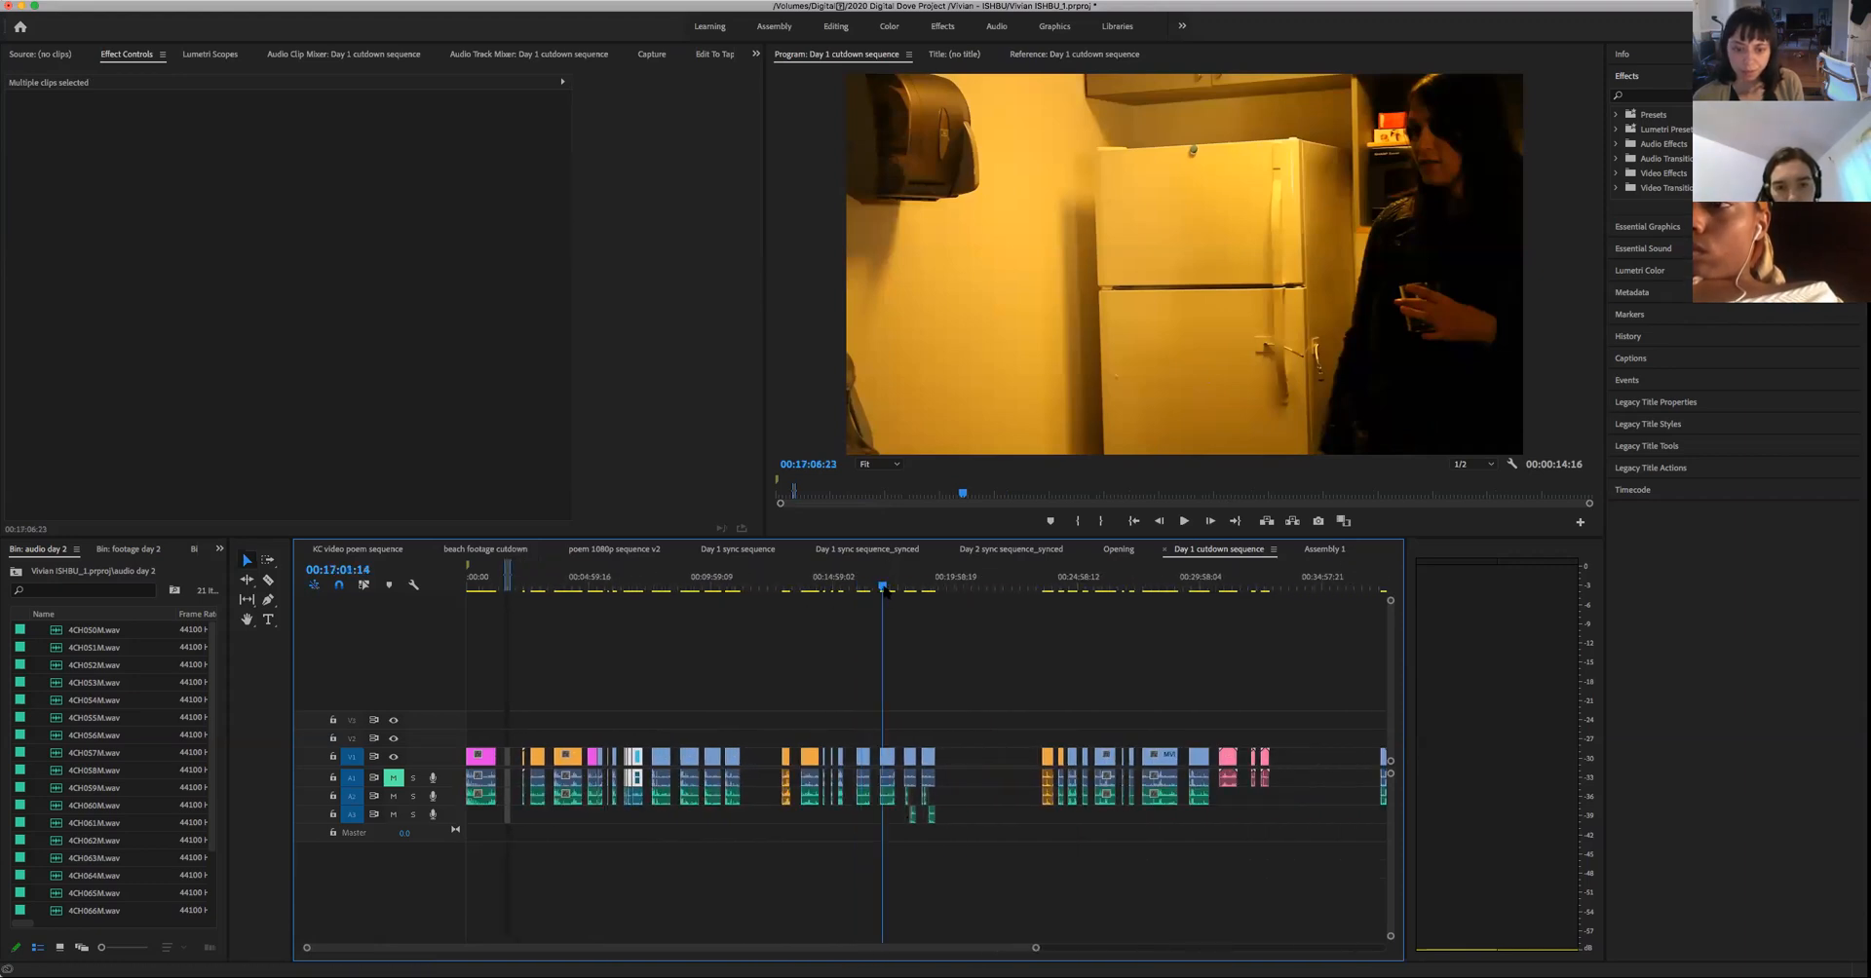
left_click(1065, 598)
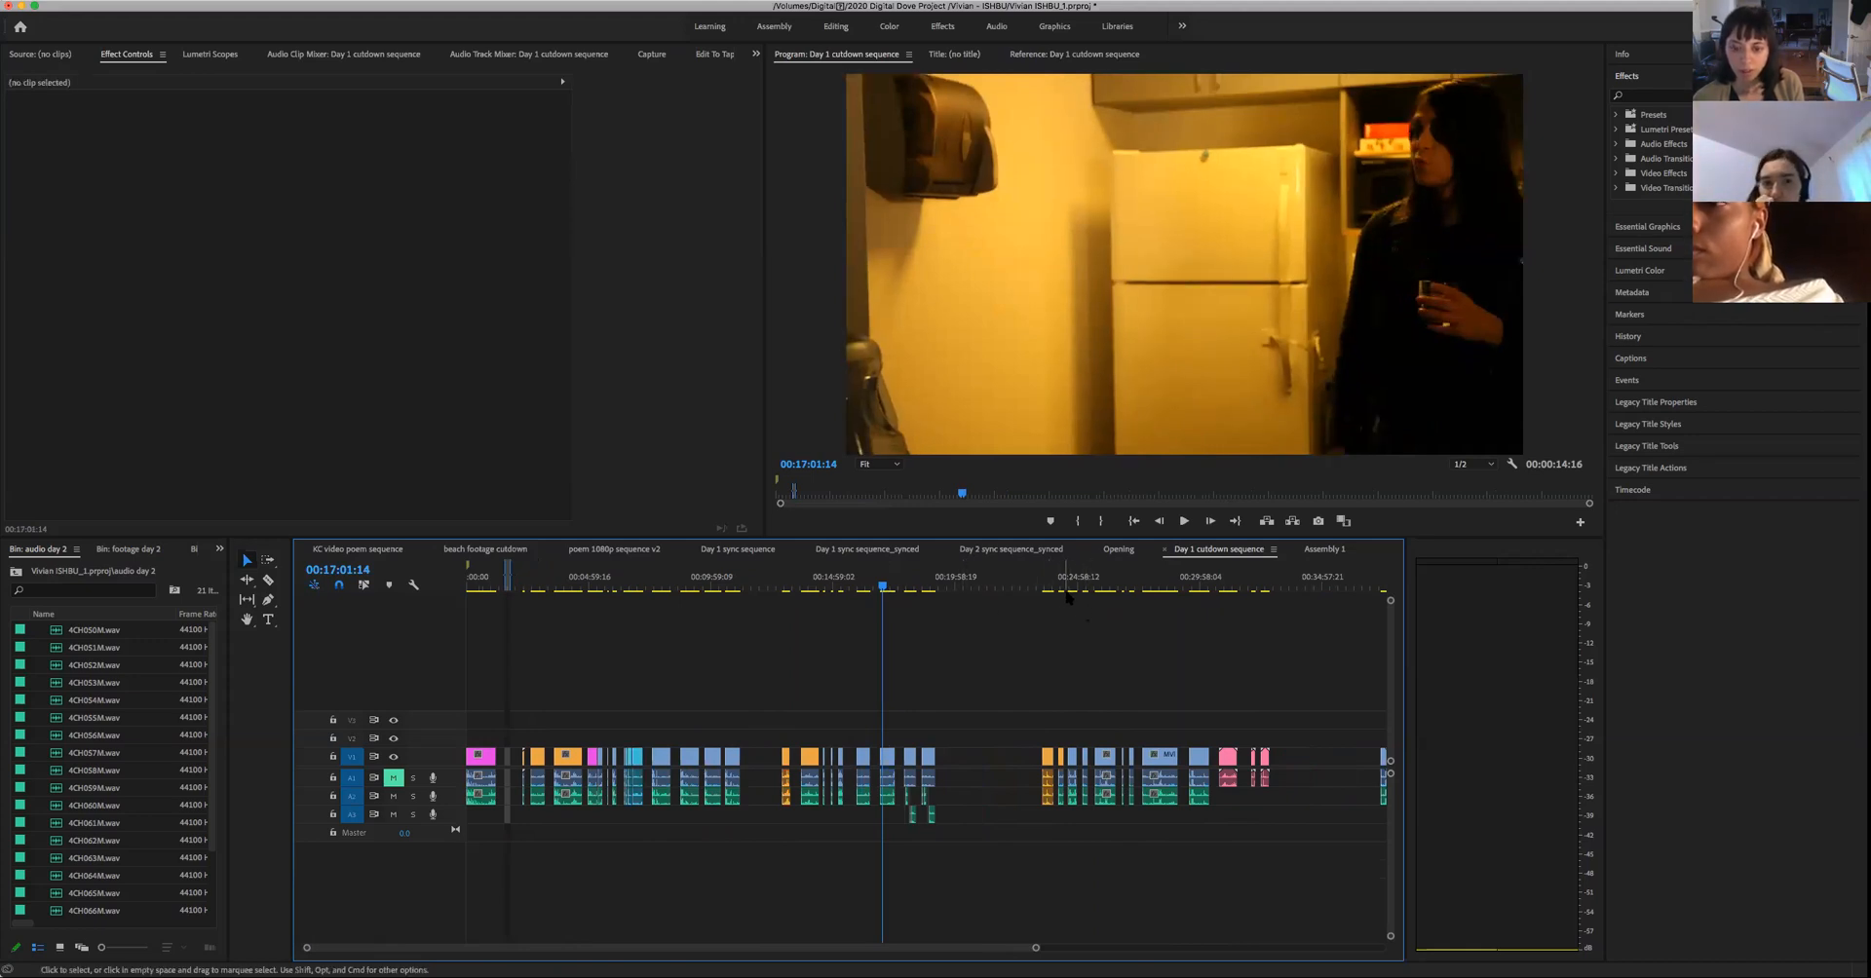
left_click(1070, 588)
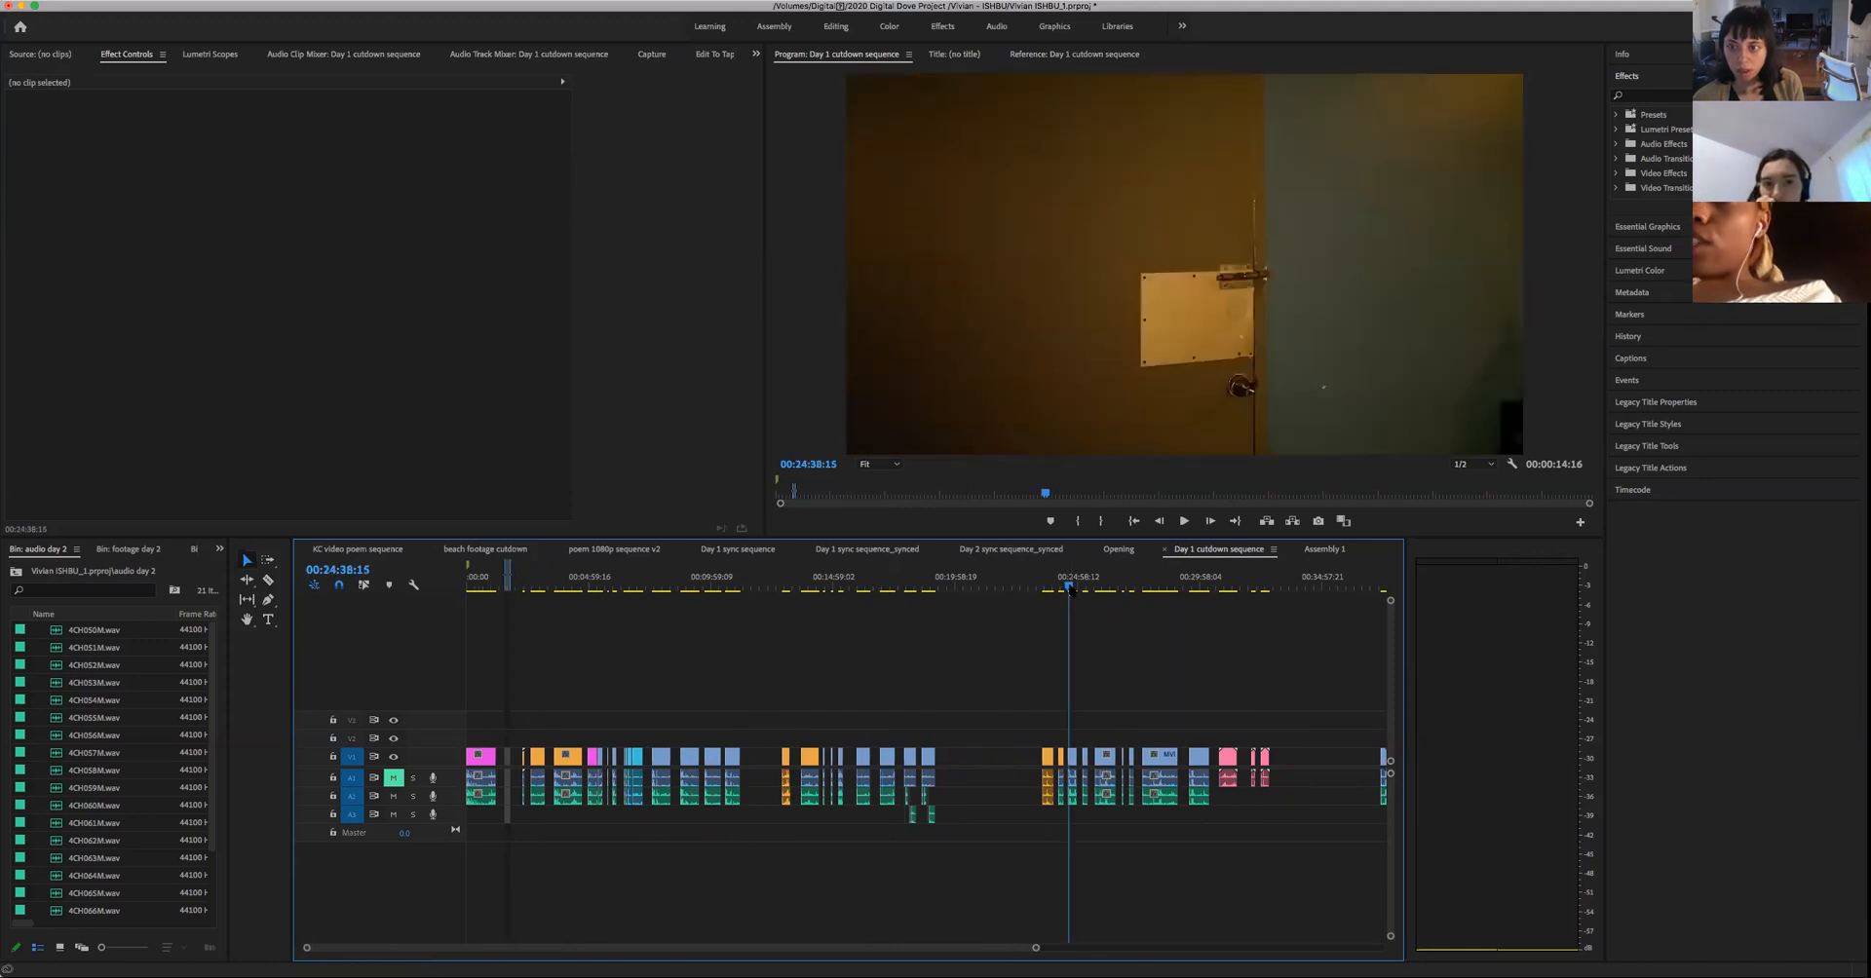
left_click(1099, 595)
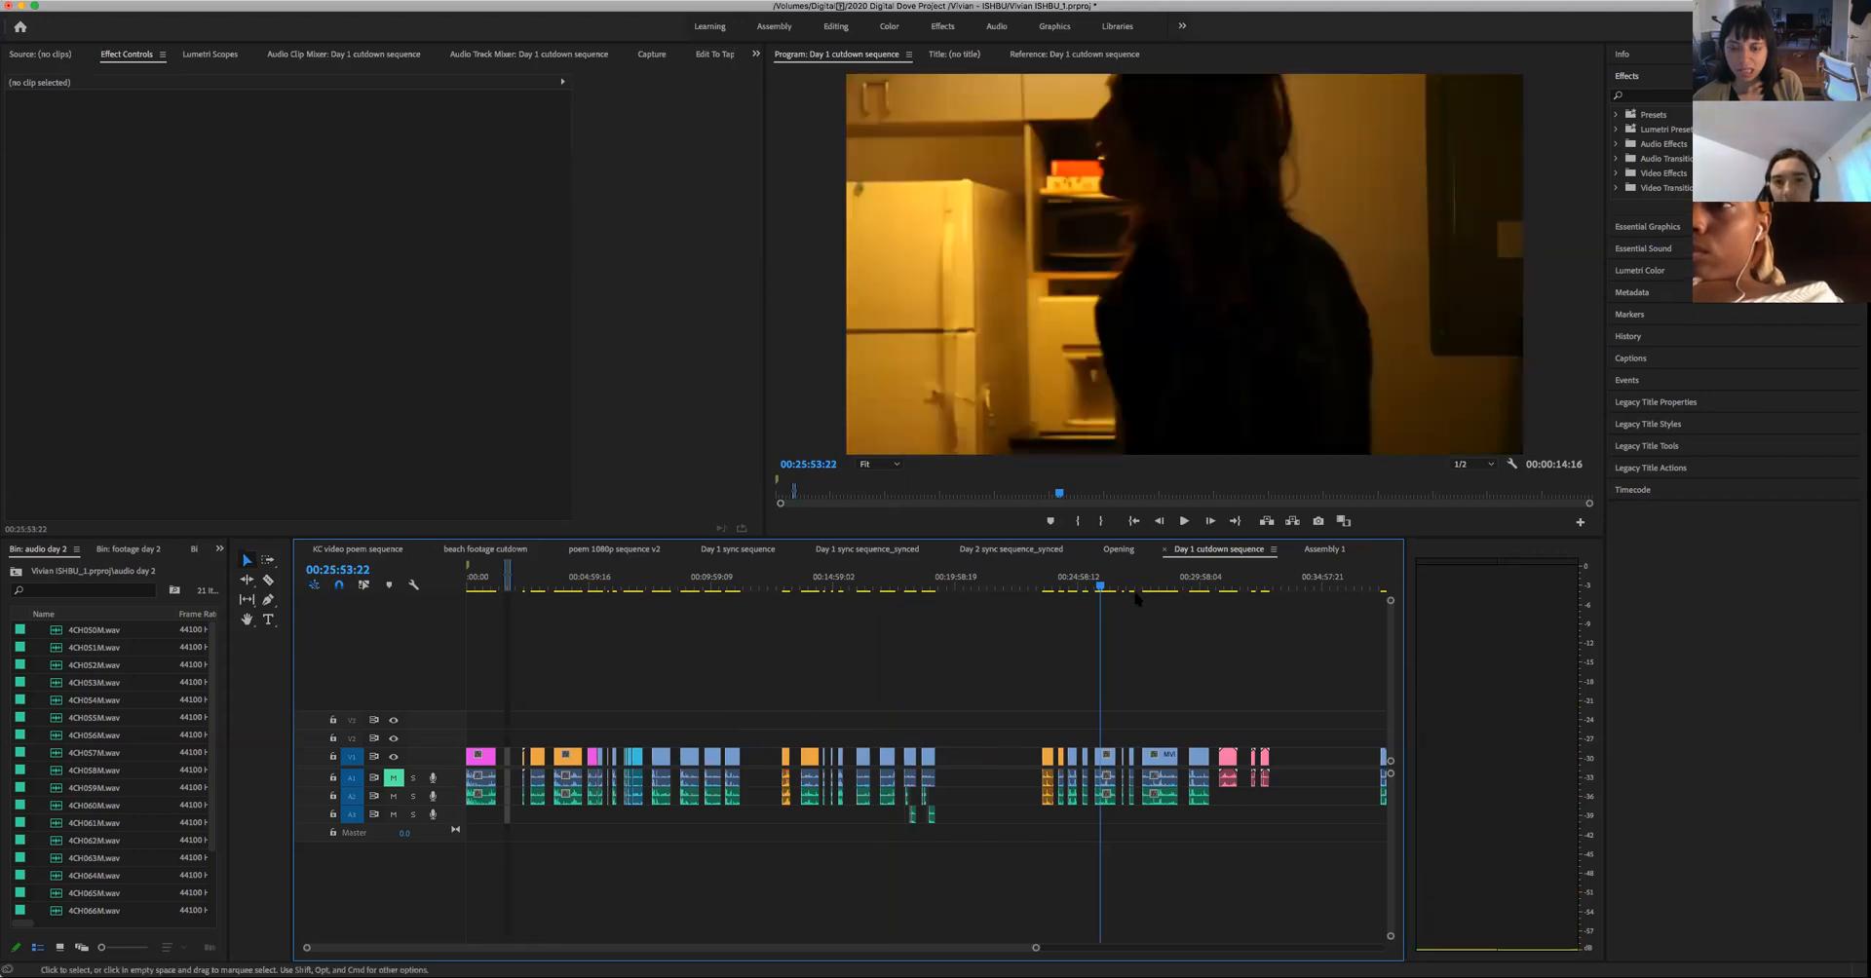
- Open Day 2 sync sequence_synced and locate the woman's dark close-up around 00:04:34:07
left_click(1007, 552)
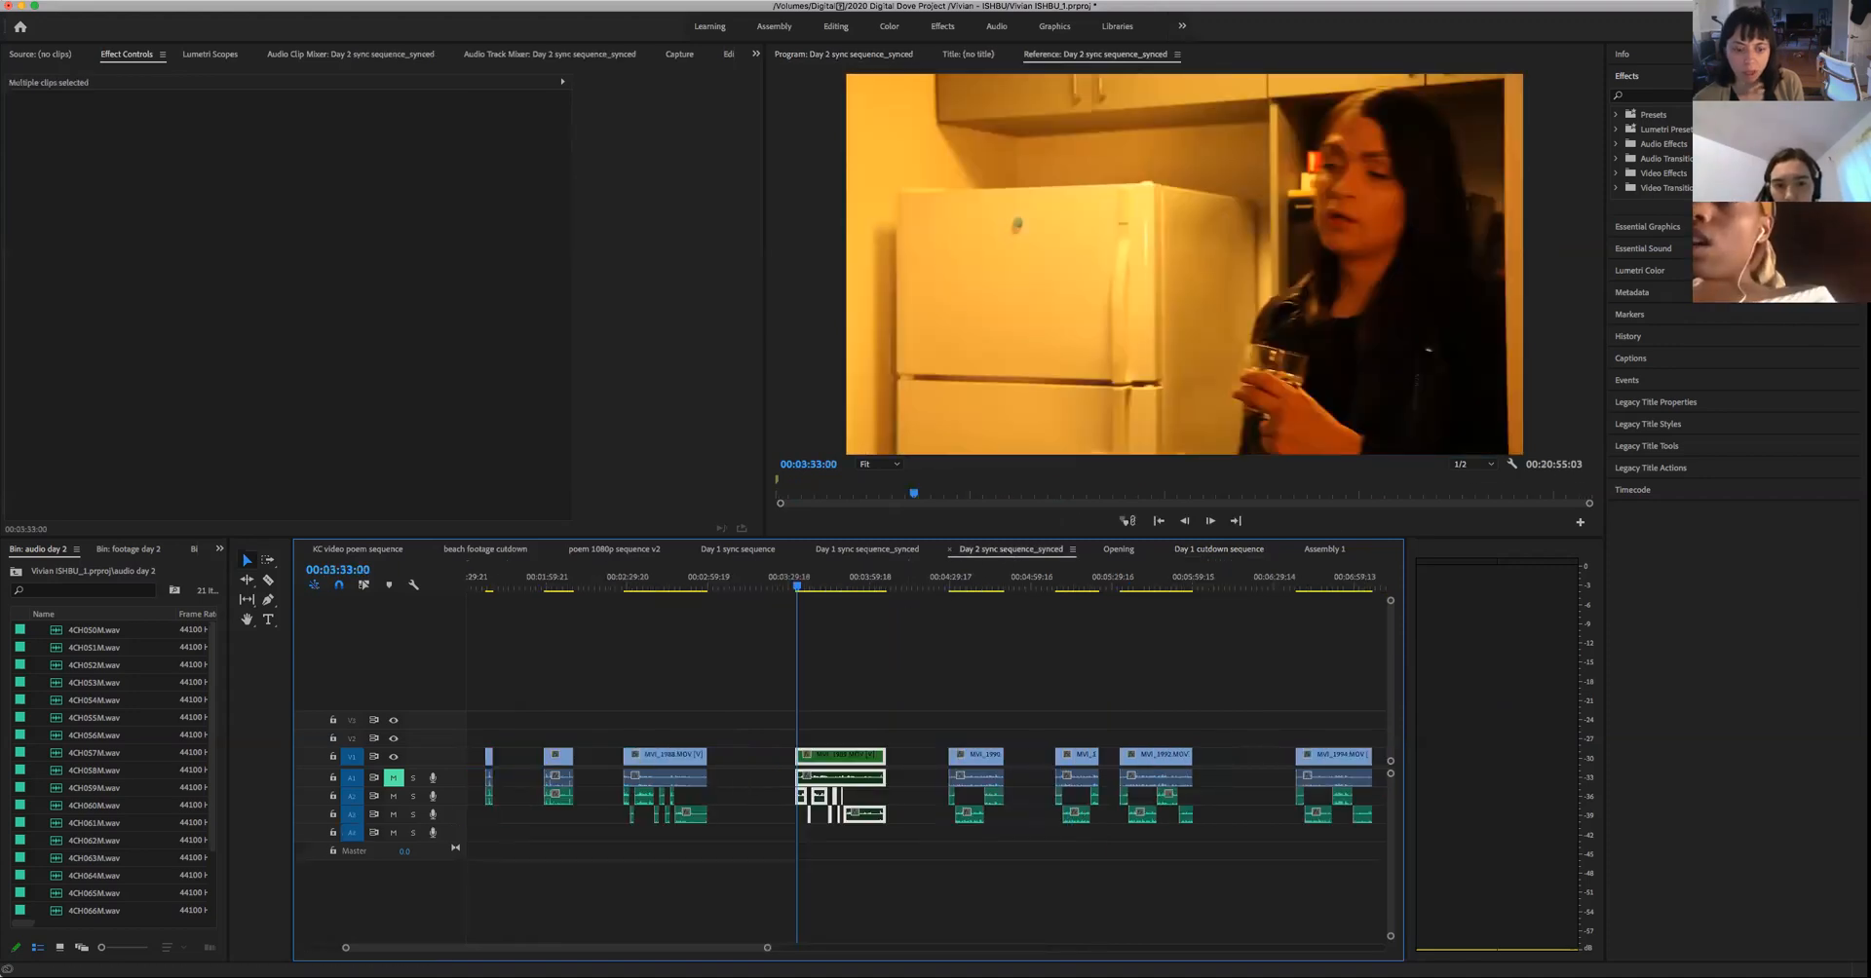
left_click_drag(766, 952, 952, 943)
left_click(827, 586)
left_click(885, 587)
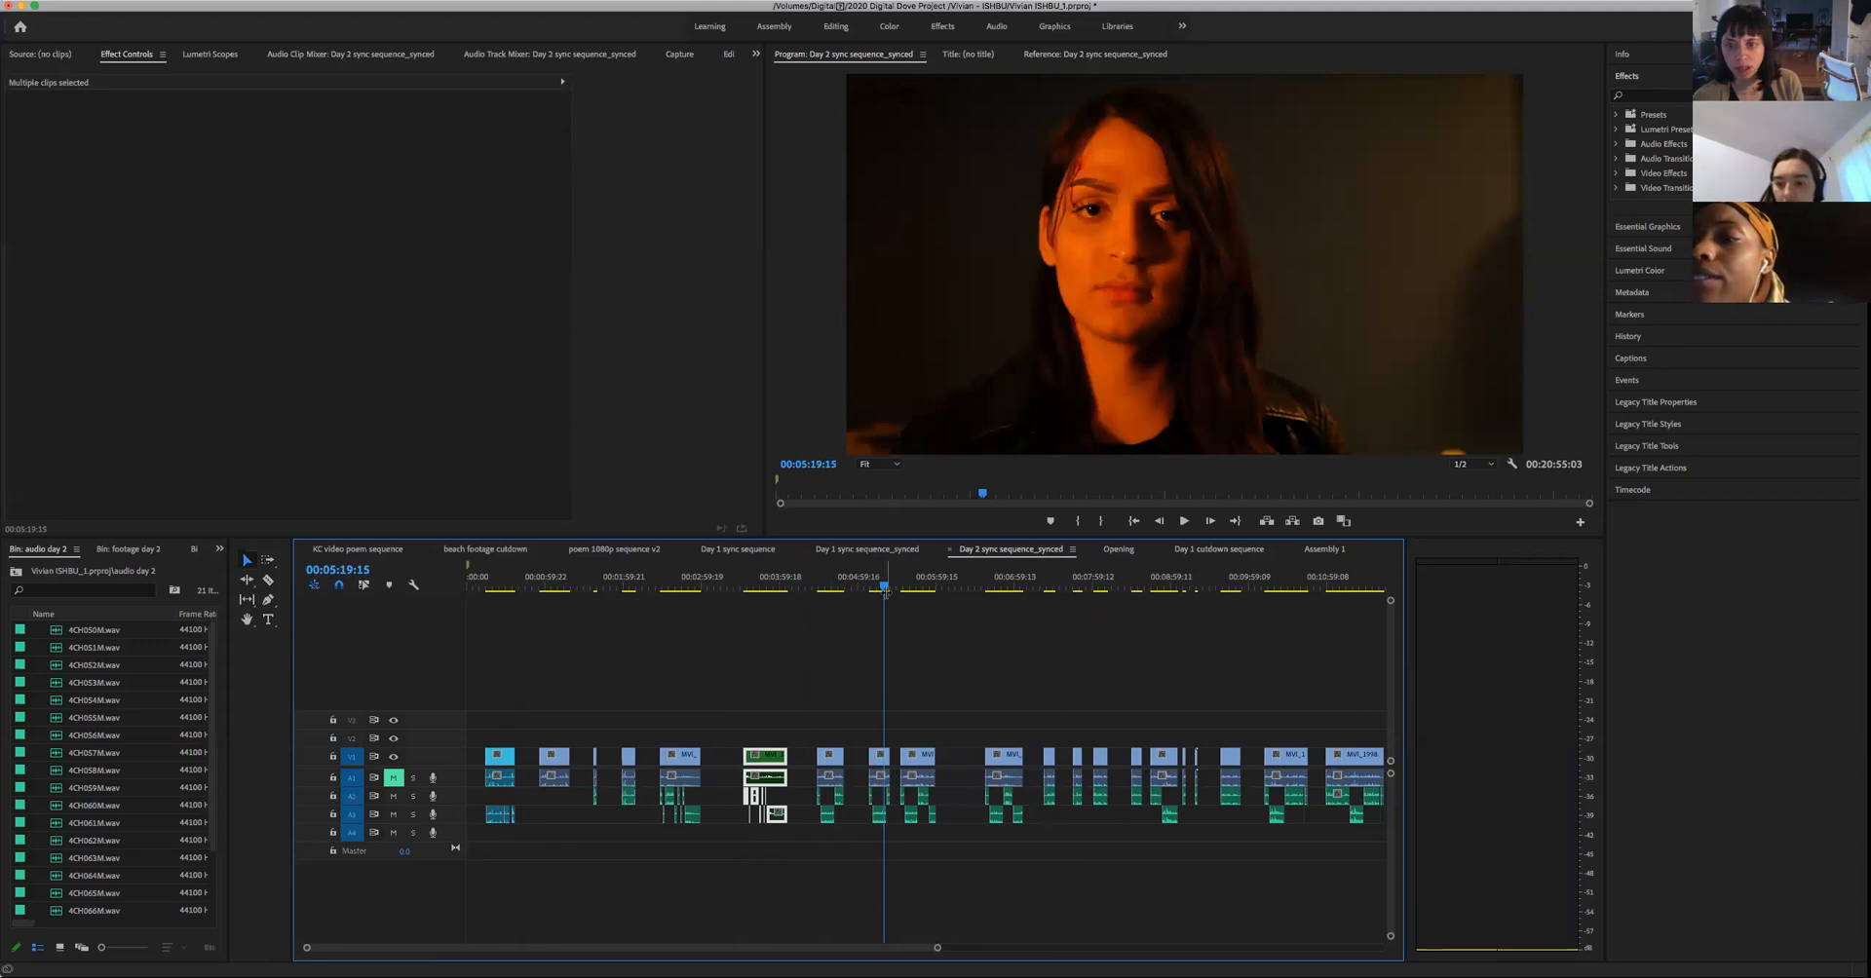
left_click_drag(885, 587, 821, 629)
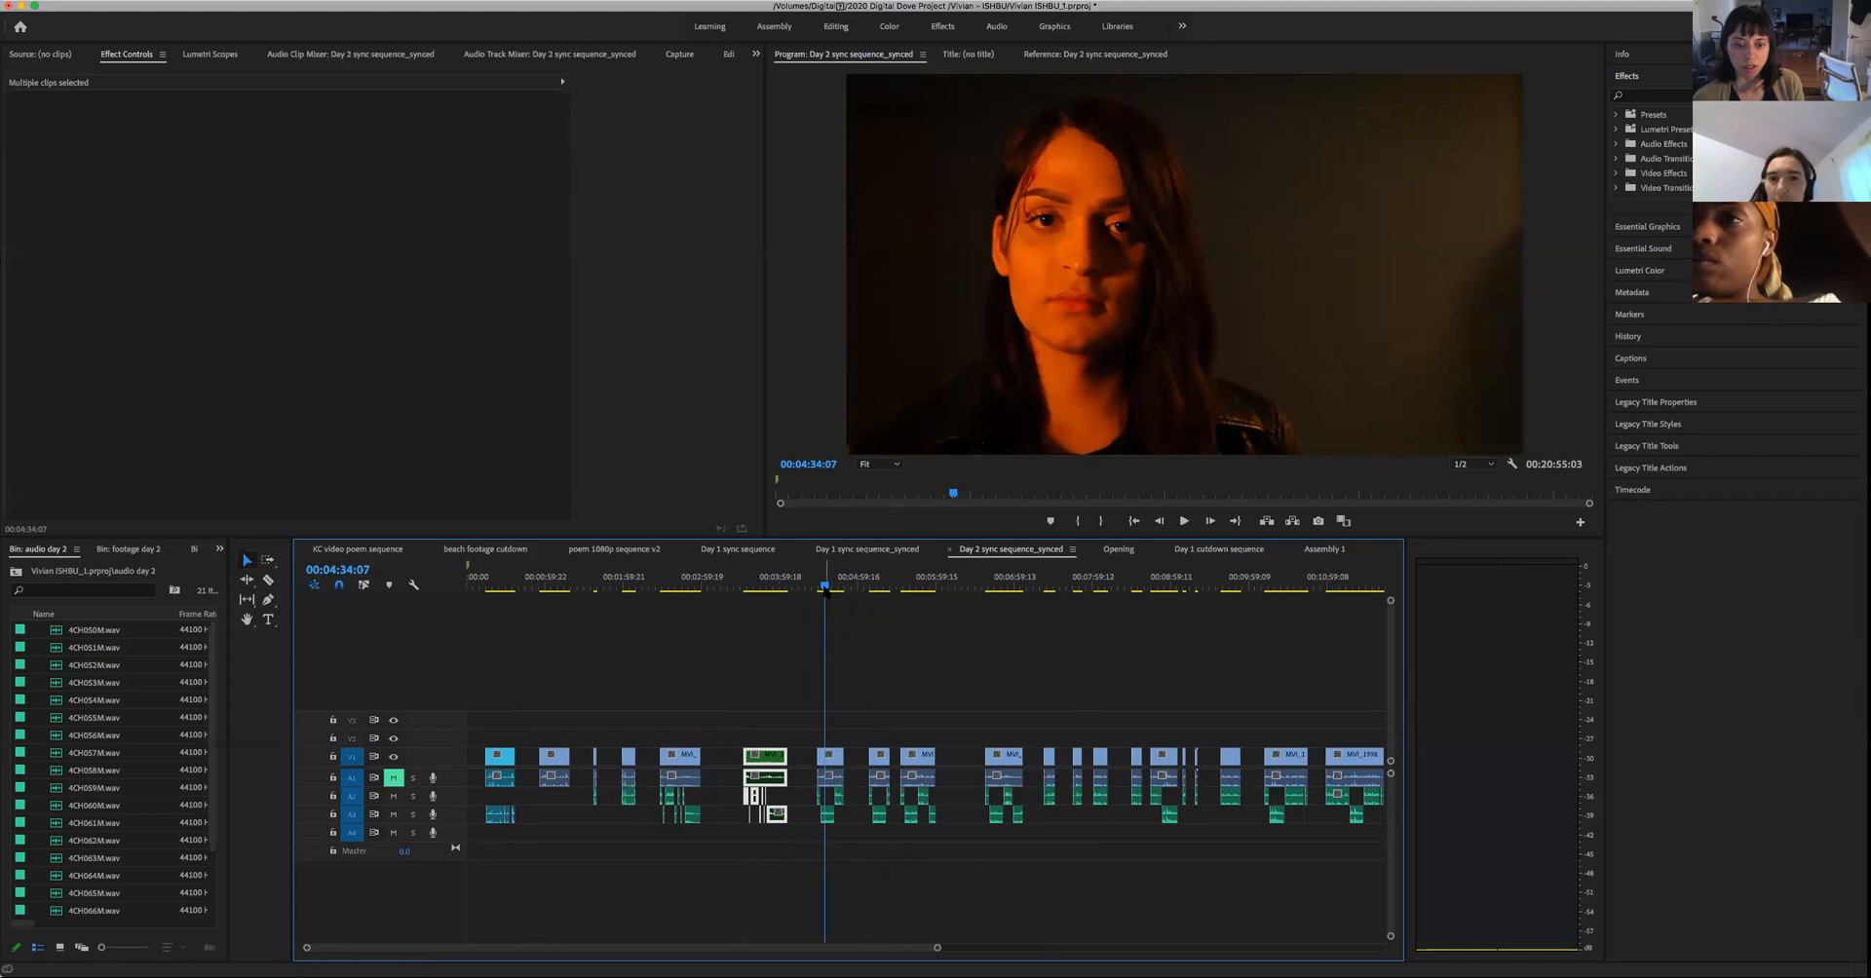
- Play the woman's close-up from its beginning near 00:04:29 to 00:04:34:00, pausing at 00:04:30:06
left_click(817, 587)
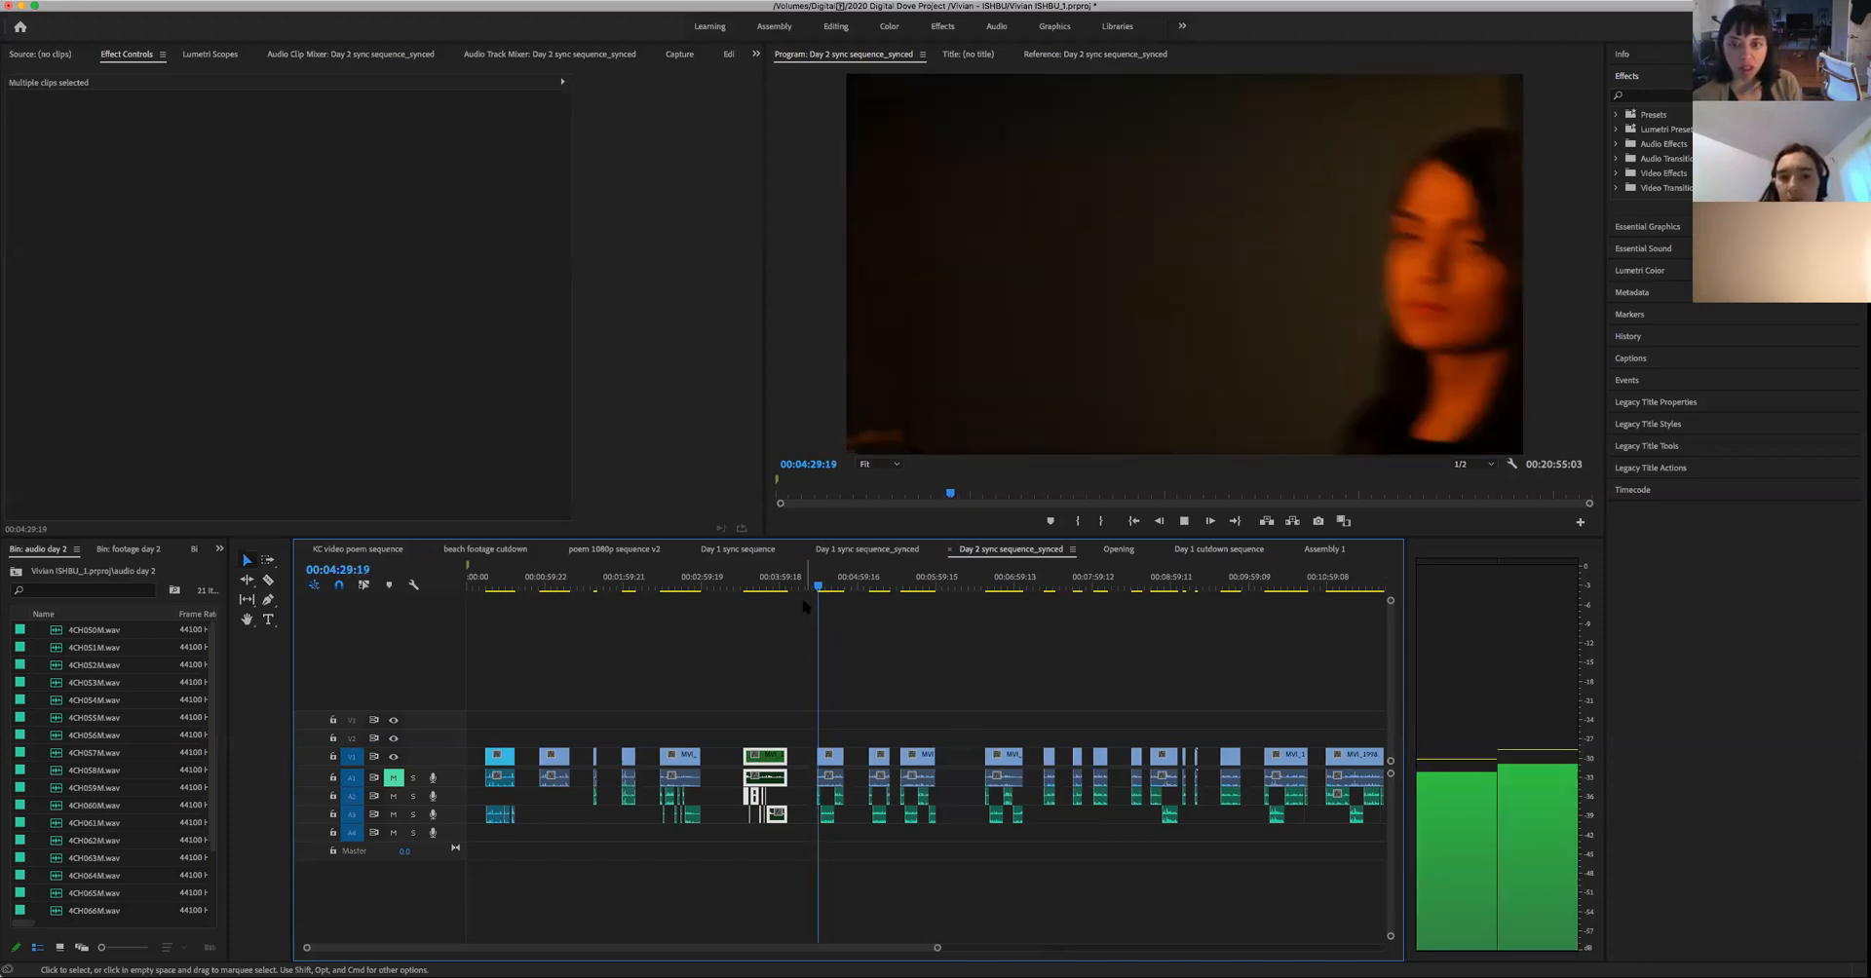
key("space")
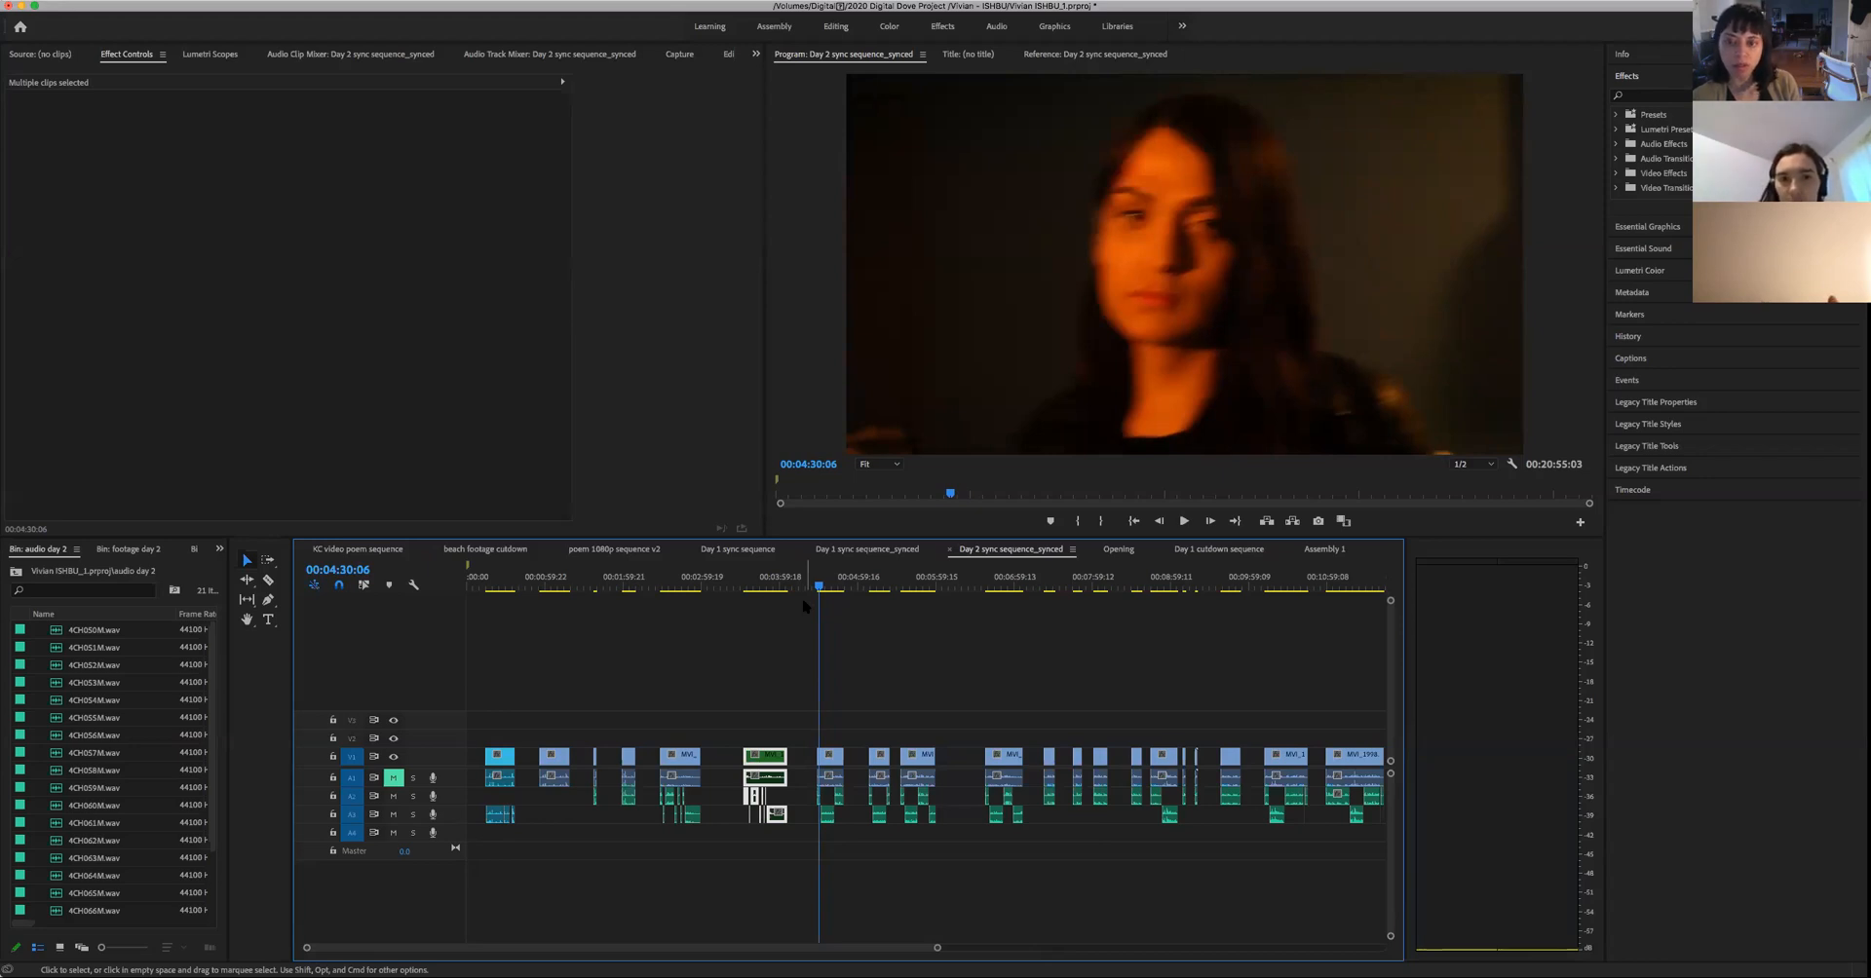
key("space")
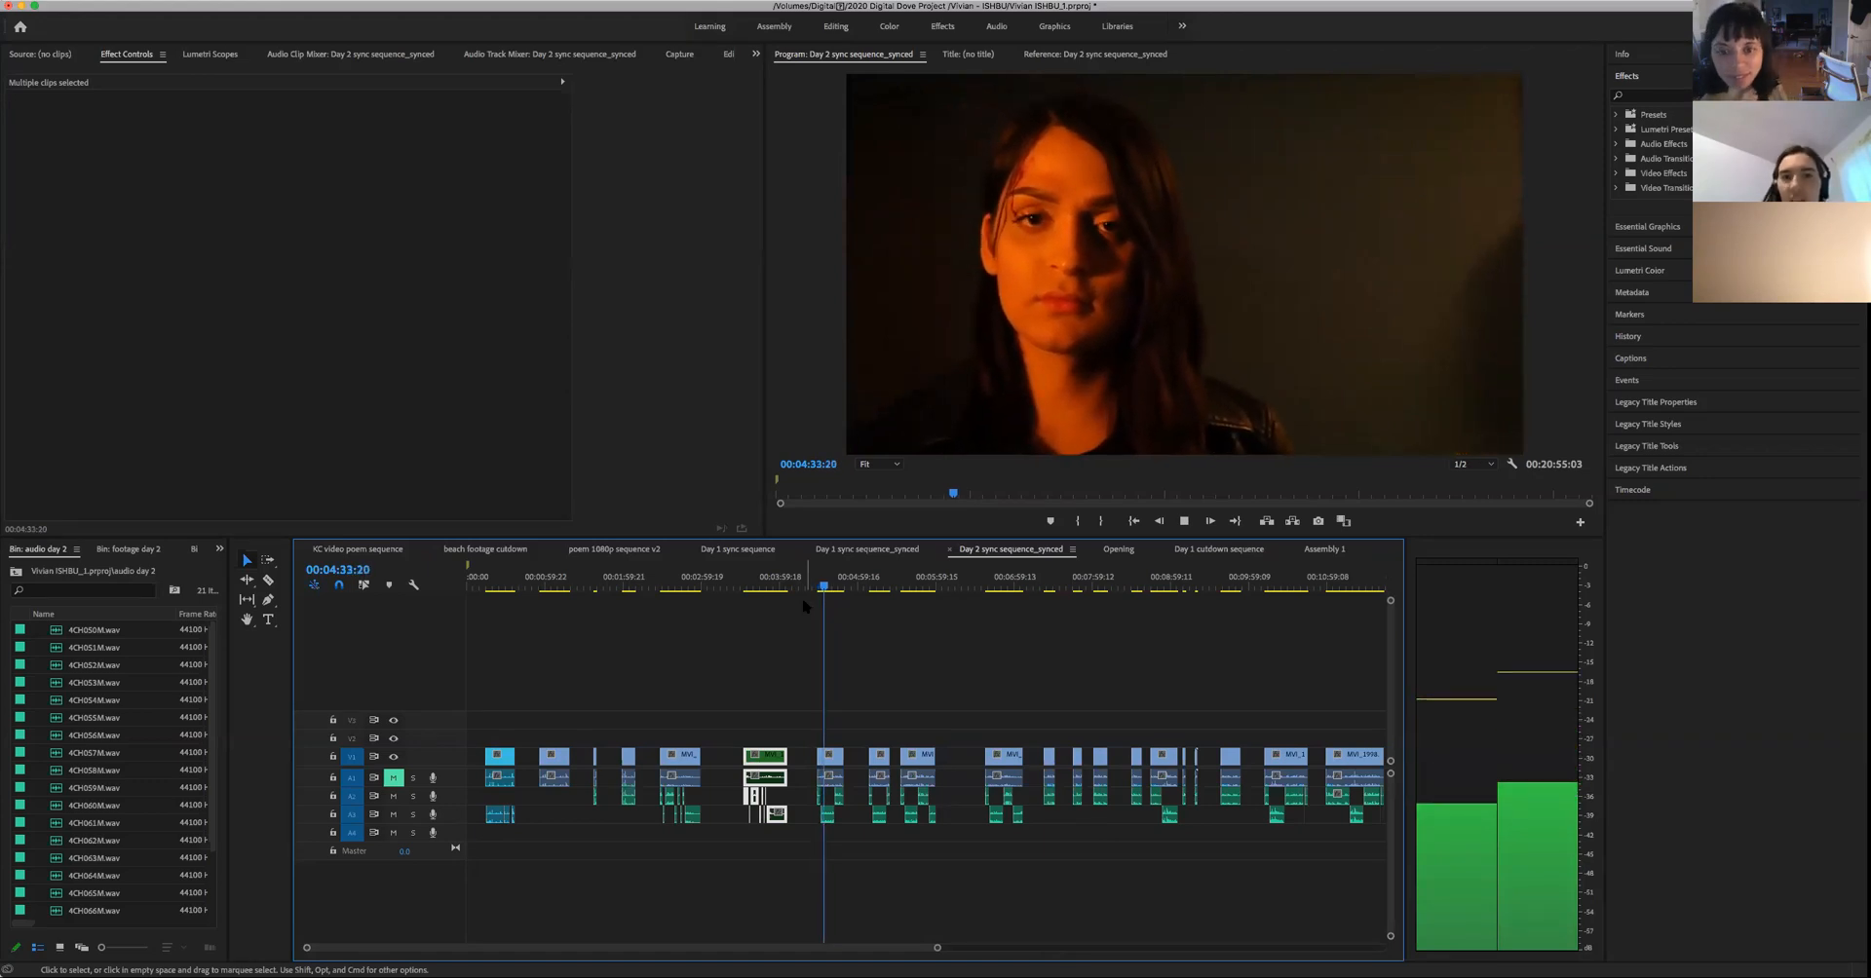
key("space")
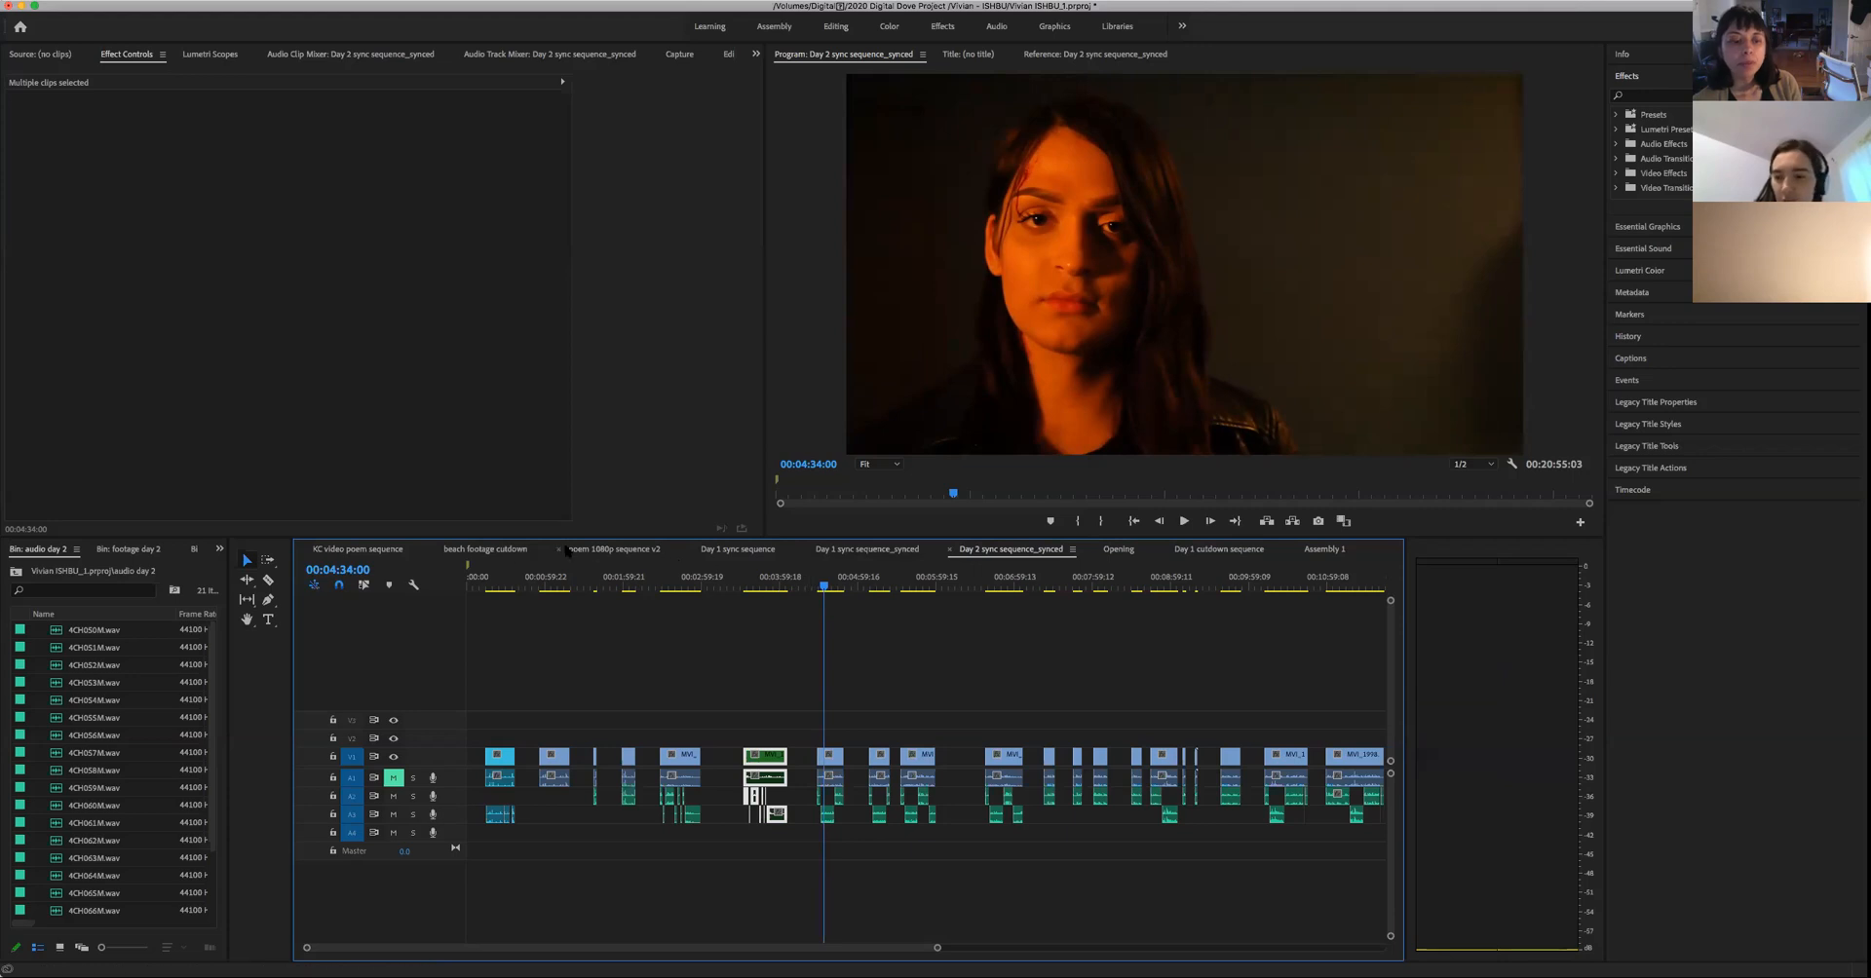
- Return to Assembly 1 and replay the two-person shot around 00:01:24:11 and 00:01:22
left_click(1328, 550)
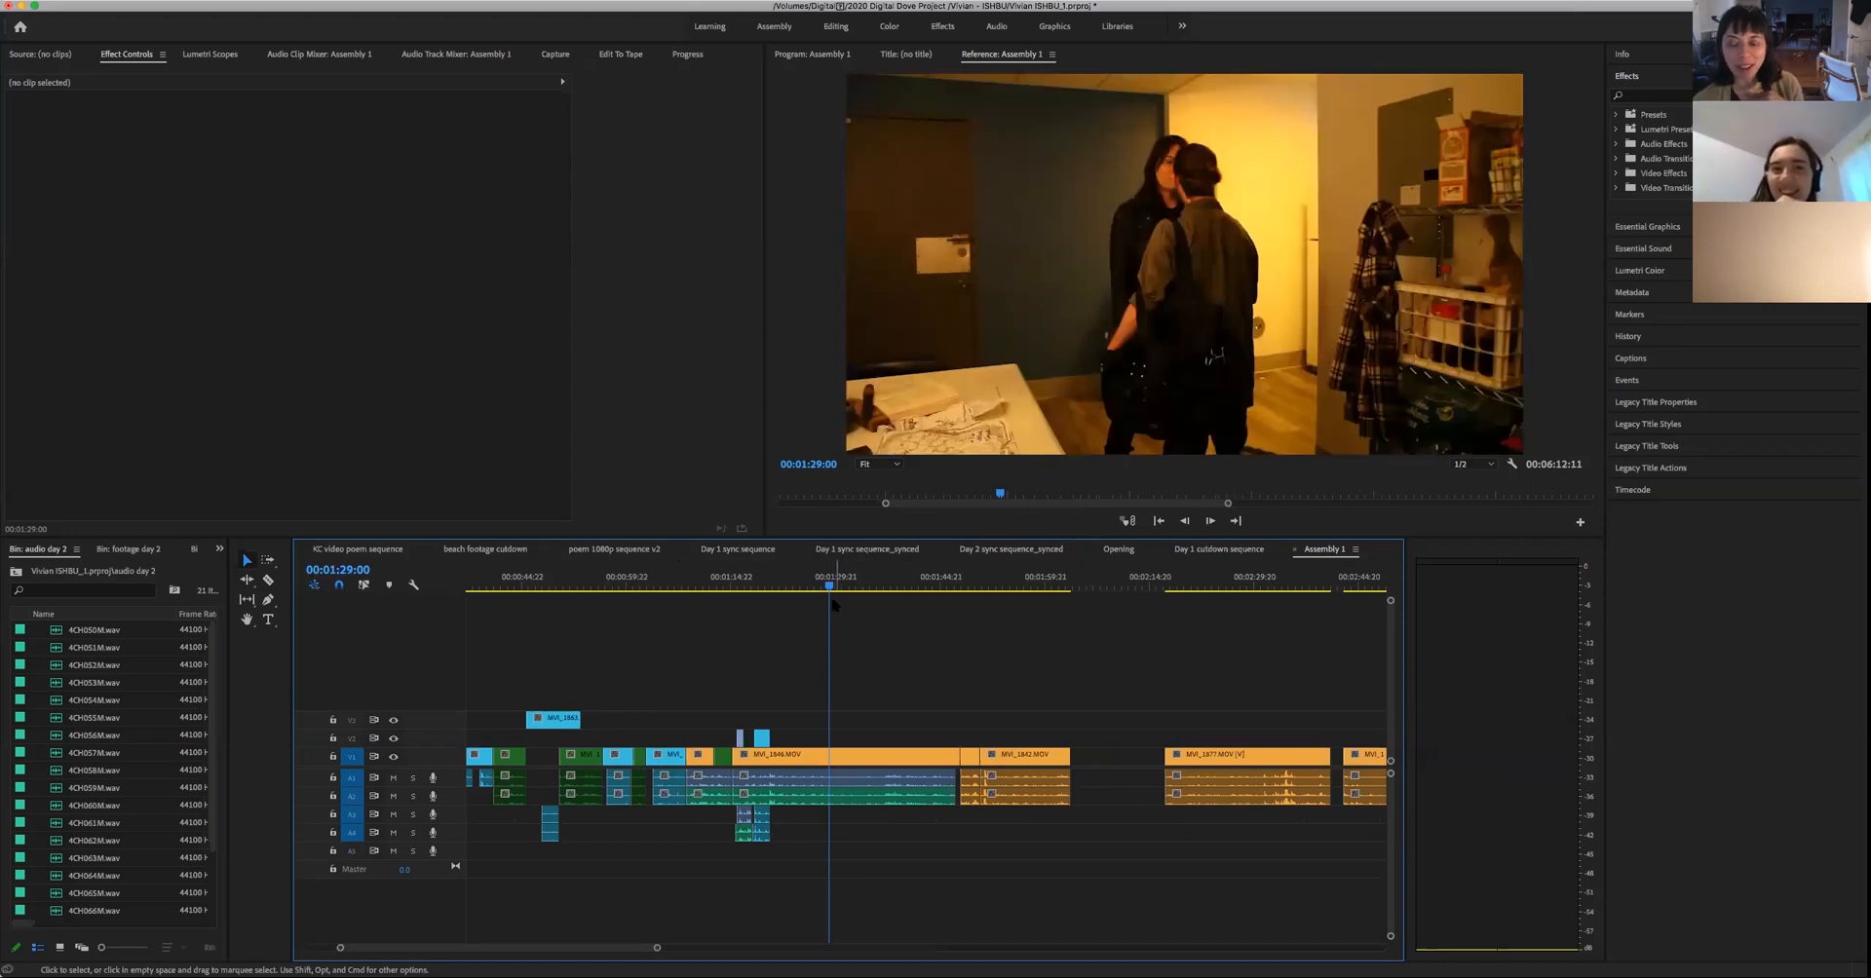
left_click_drag(829, 587, 795, 597)
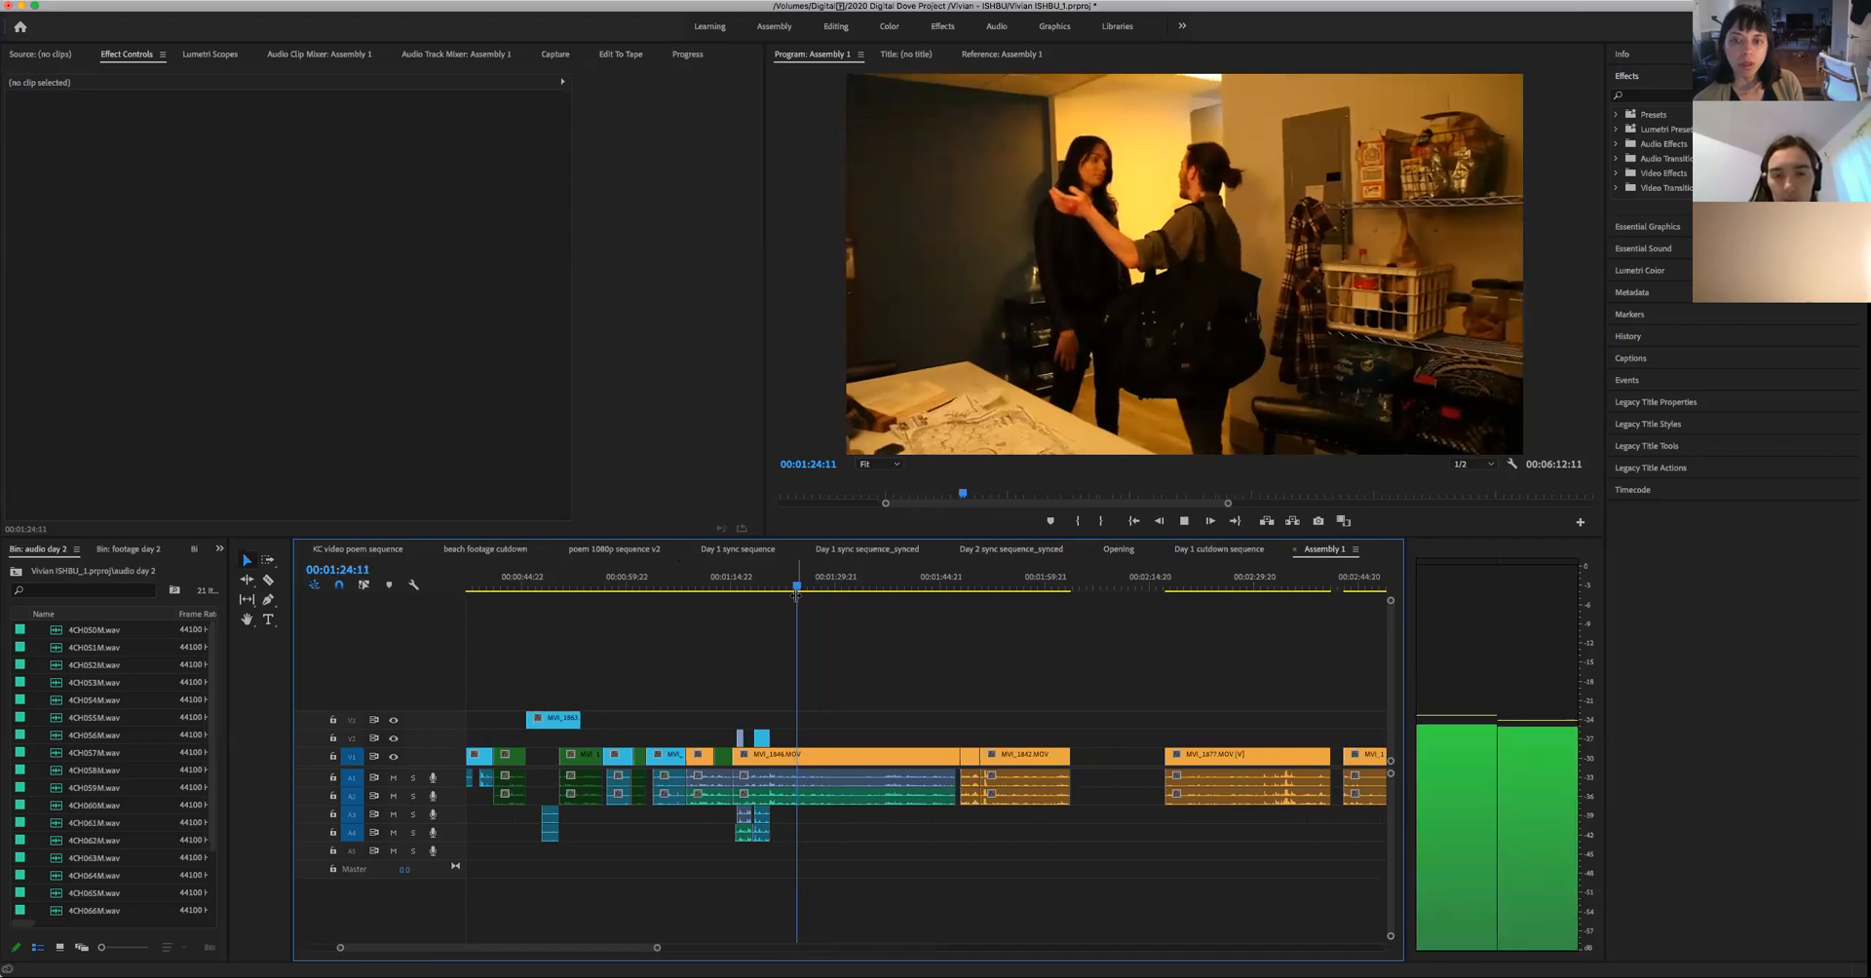
key("space")
left_click_drag(801, 591, 780, 610)
key("space")
- Step back through the two-person shot to 00:01:20:16 and play it to 00:01:21:15
key("Left")
key("Left")
key("Left")
key("Left")
key("Left")
key("Left")
key("Left")
key("Left")
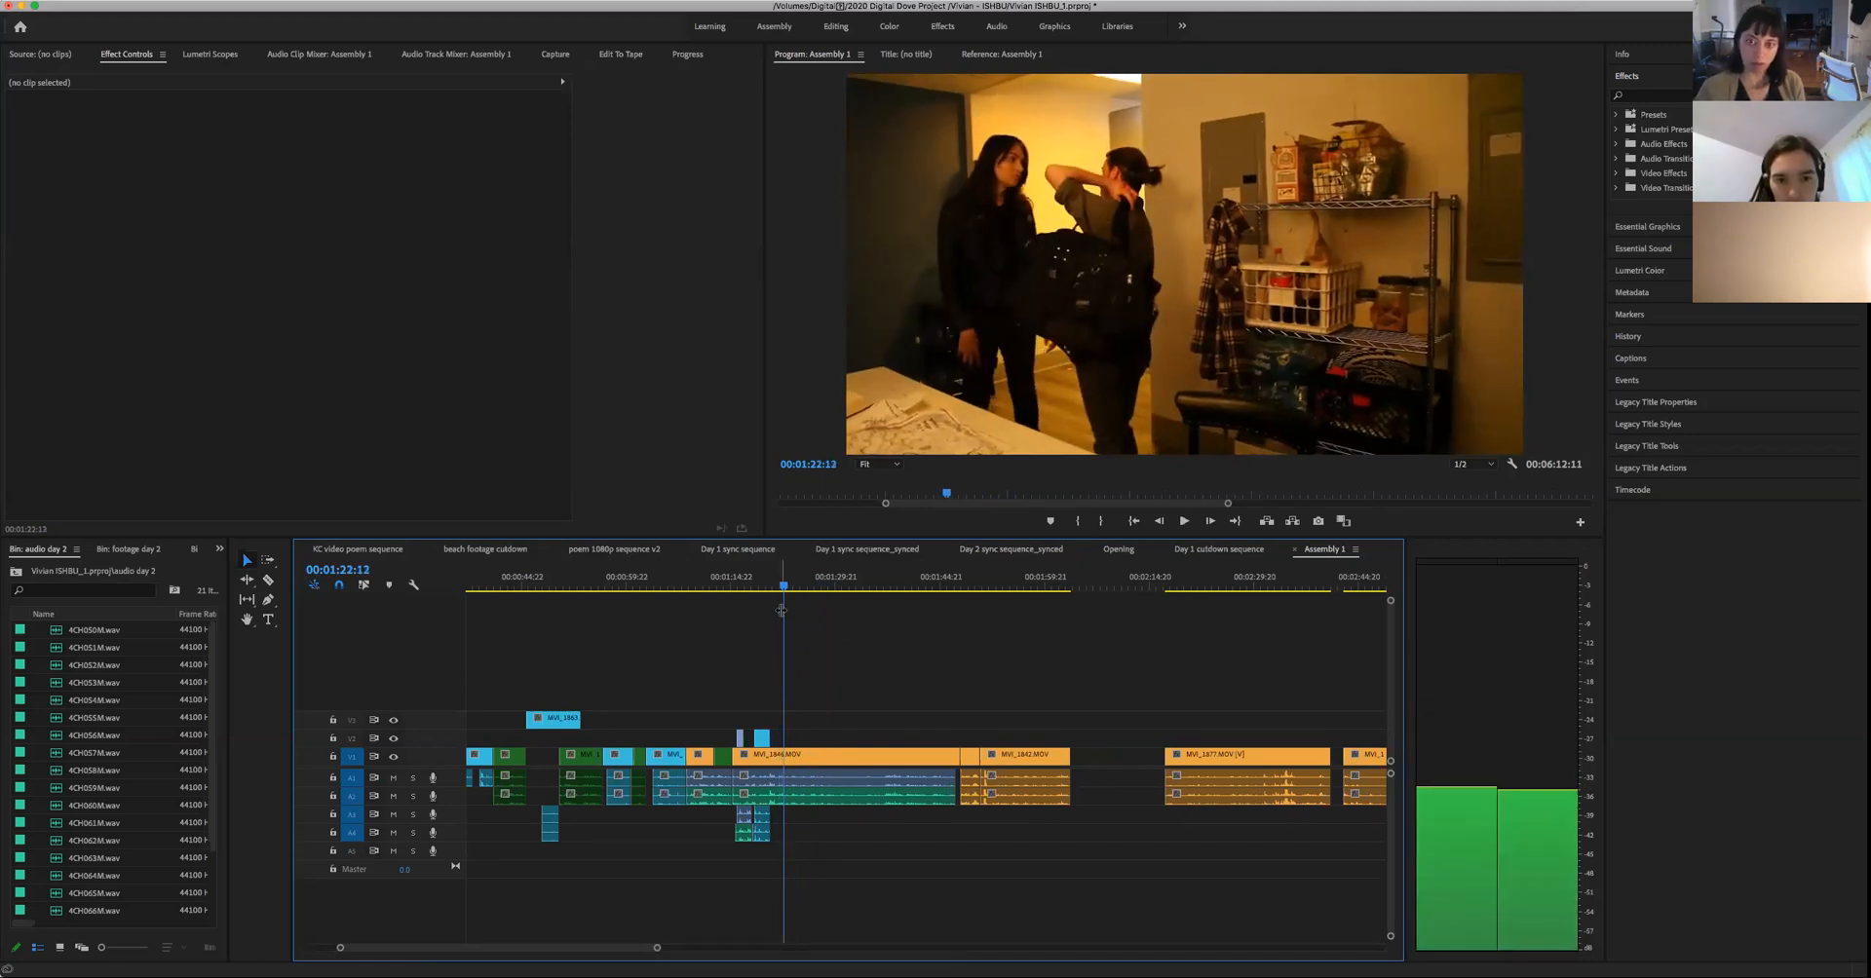
key("shift+Left")
key("shift+Left")
key("shift+Left")
key("shift+Left")
key("shift+Left")
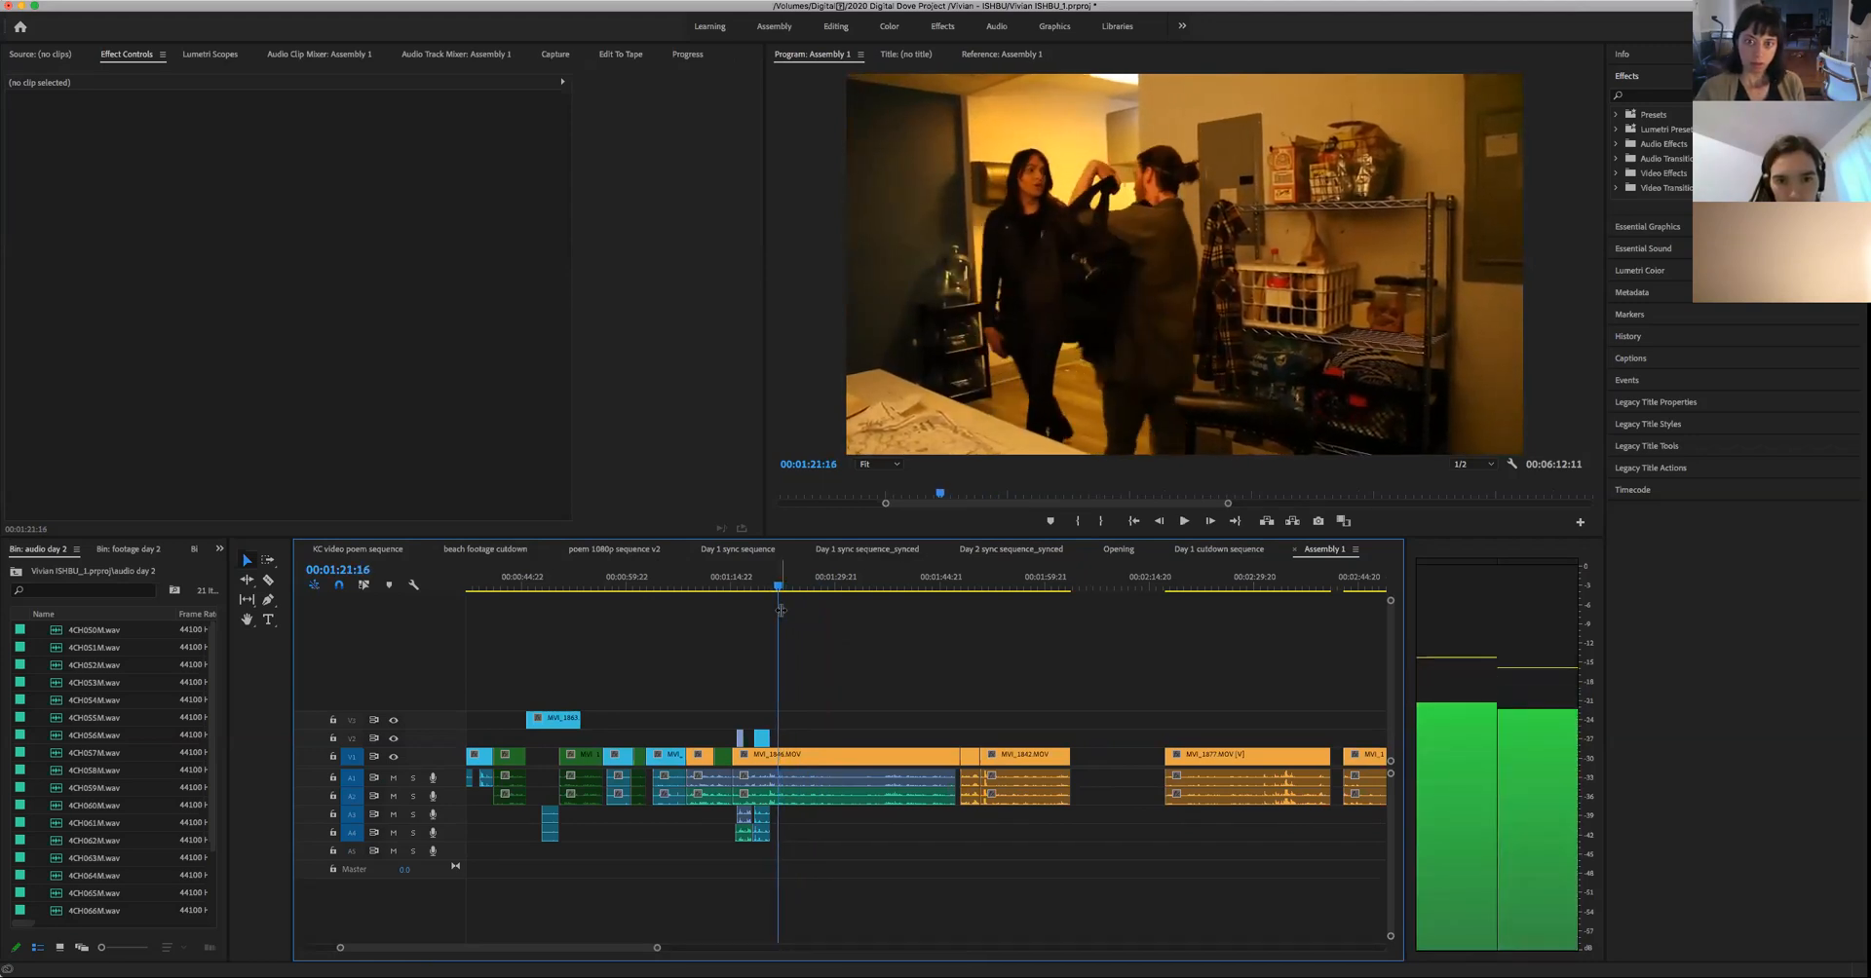
key("Left")
key("Left")
key("Left")
key("Left")
key("Left")
key("Left")
key("Left")
key("Left")
key("Left")
key("Left")
key("Left")
key("Left")
key("Left")
key("Left")
key("Left")
key("Left")
key("Left")
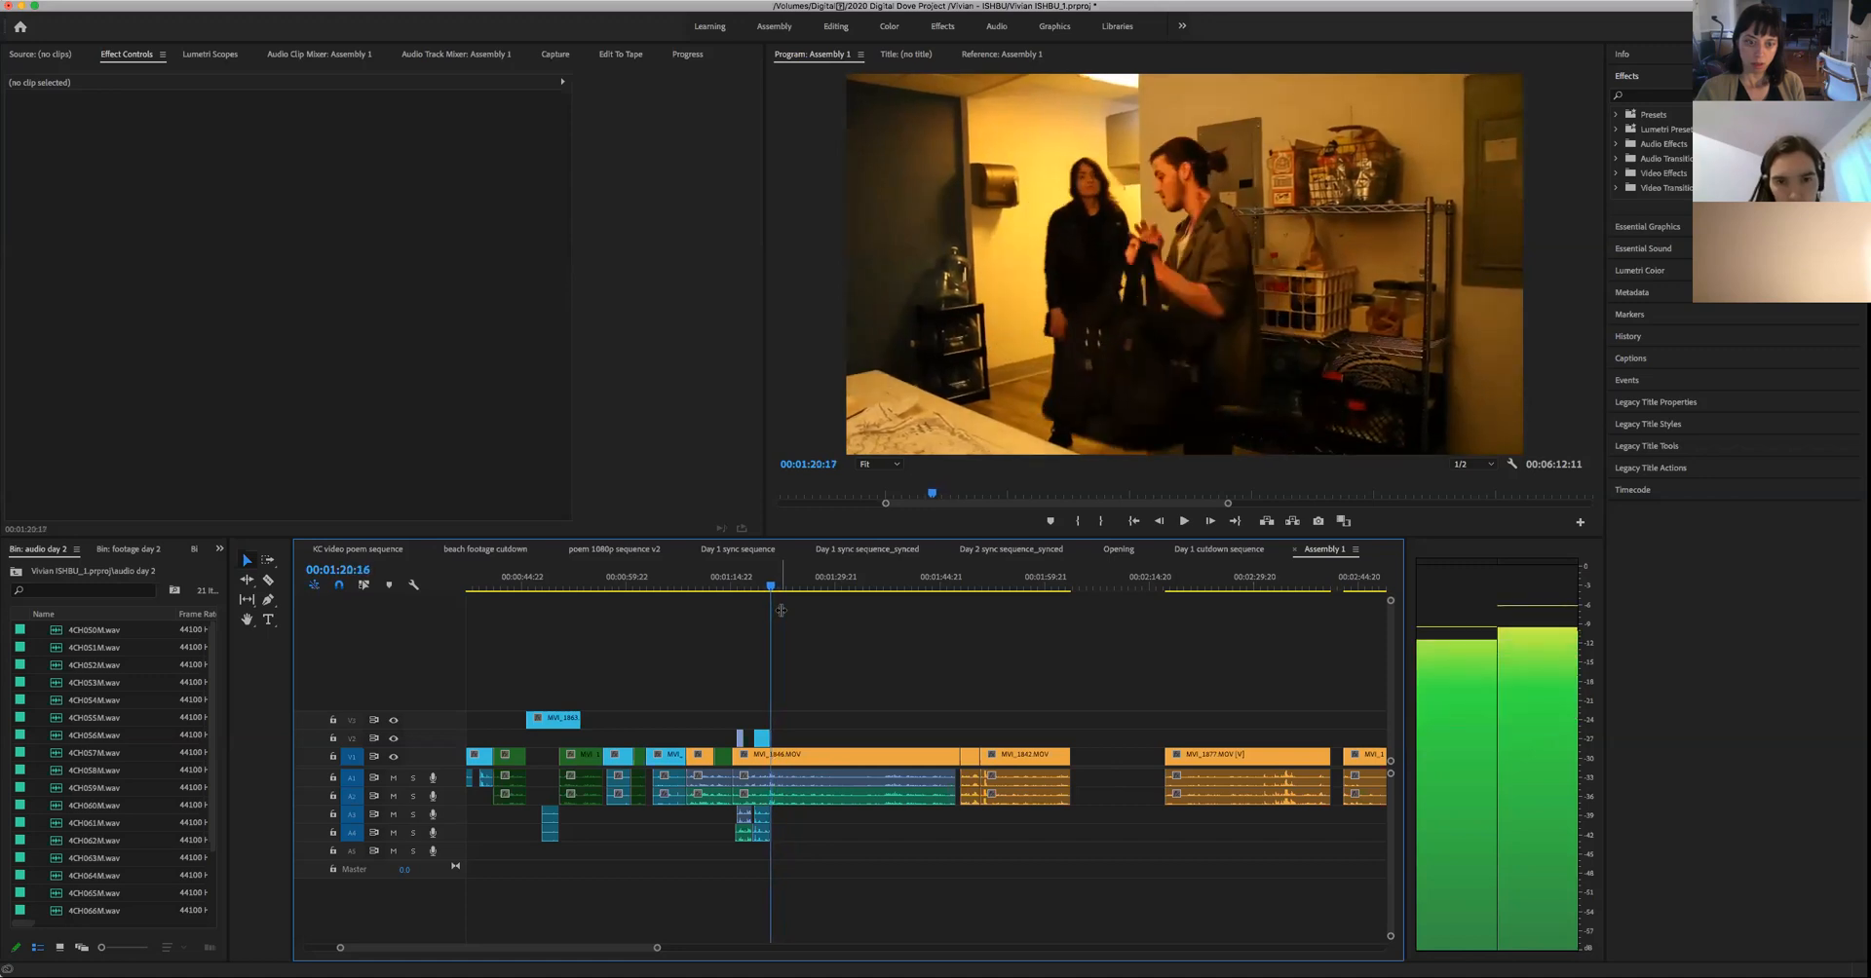
key("space")
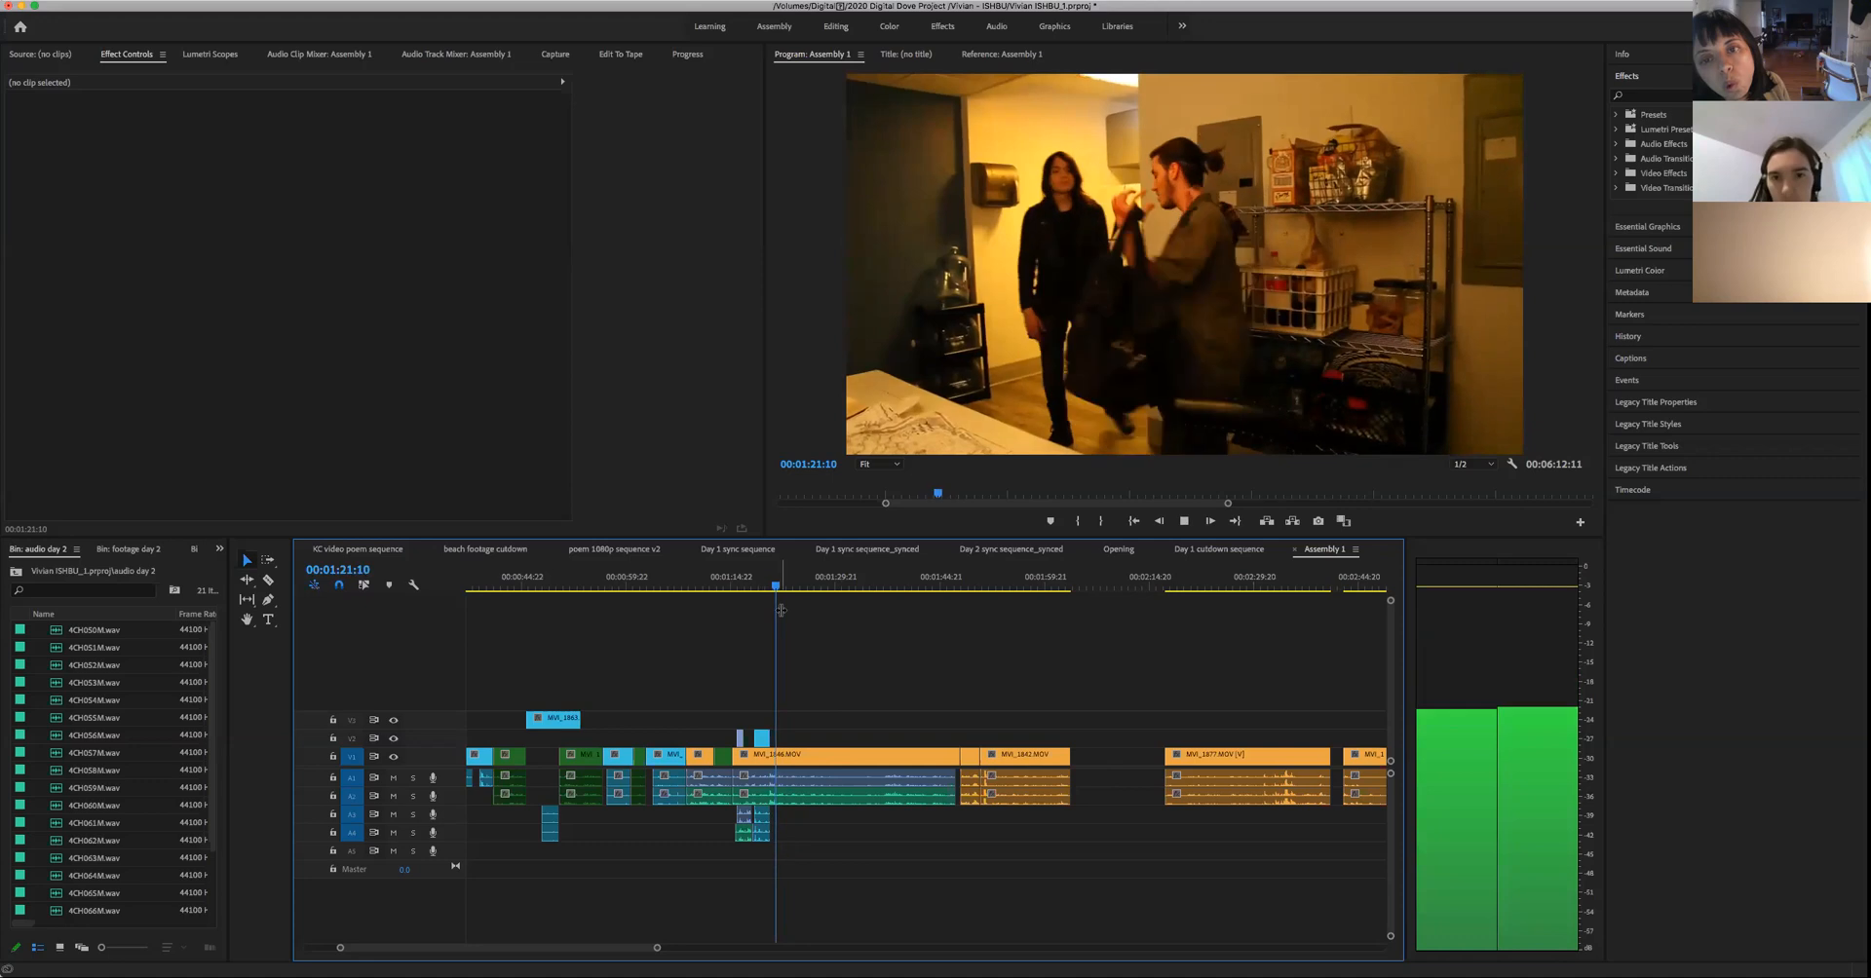
key("space")
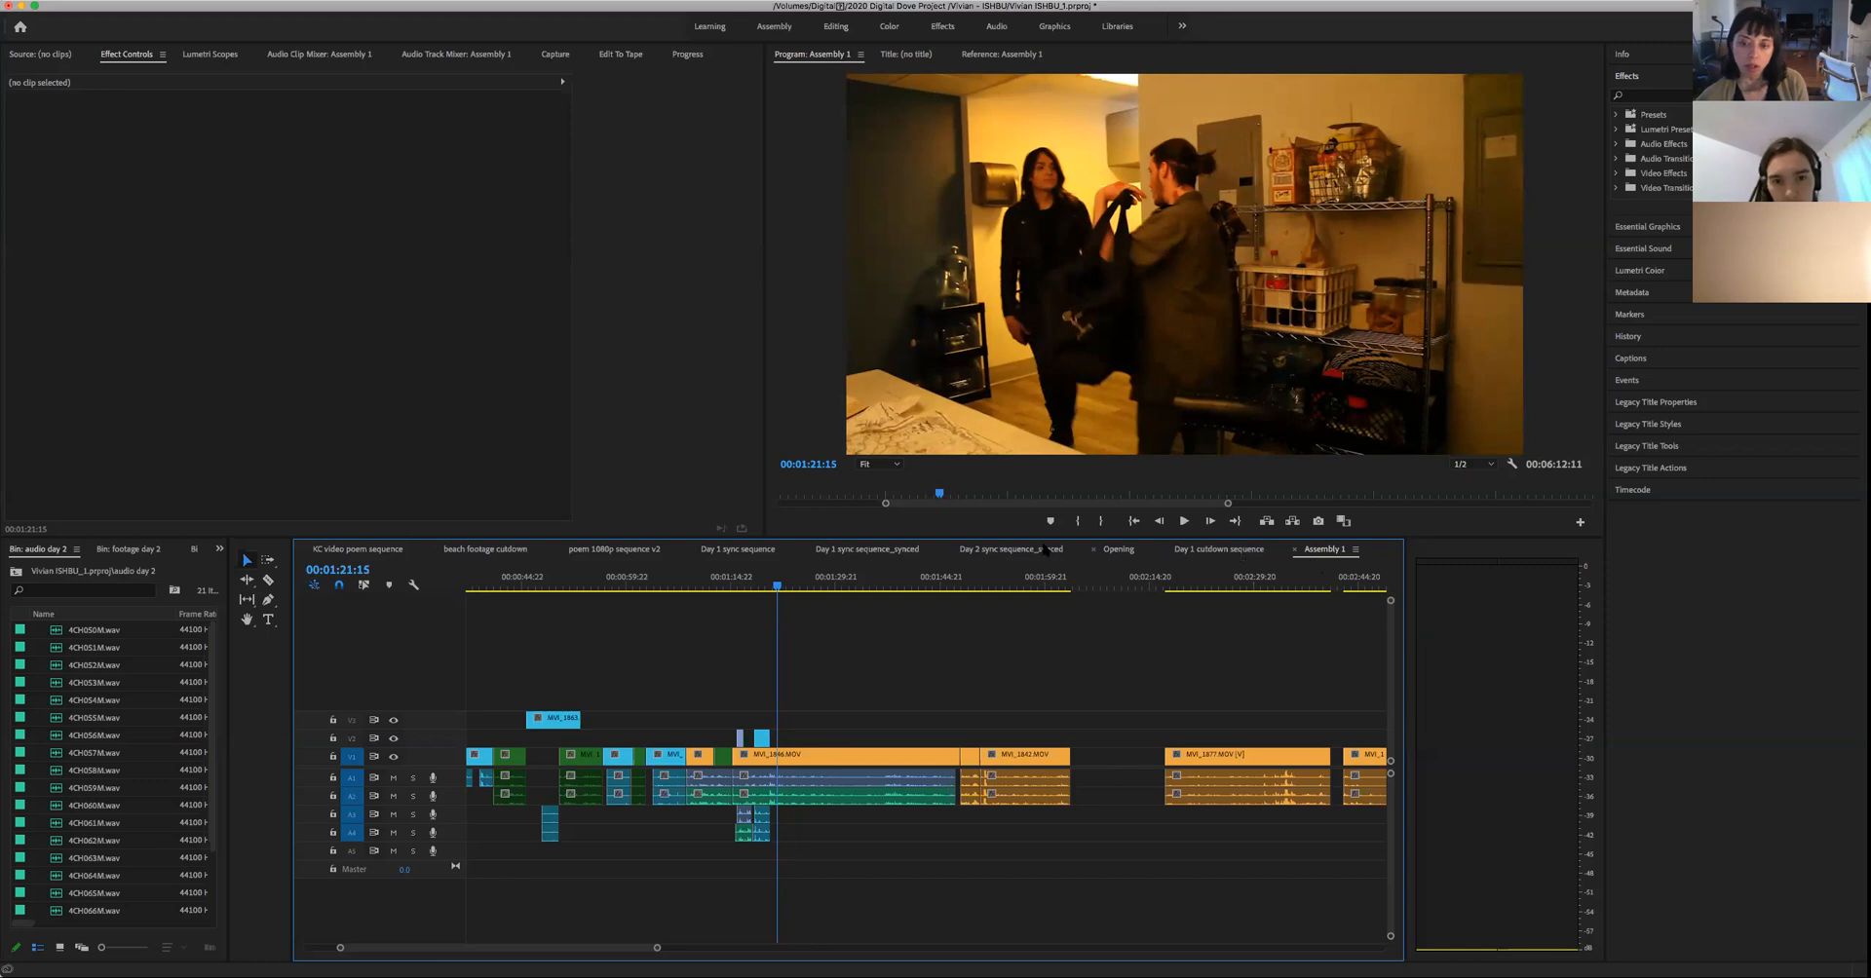
- Return to Day 2 sync sequence_synced and play the start of the woman's close-up from 00:04:28:23 to 00:04:29:22
left_click(1000, 555)
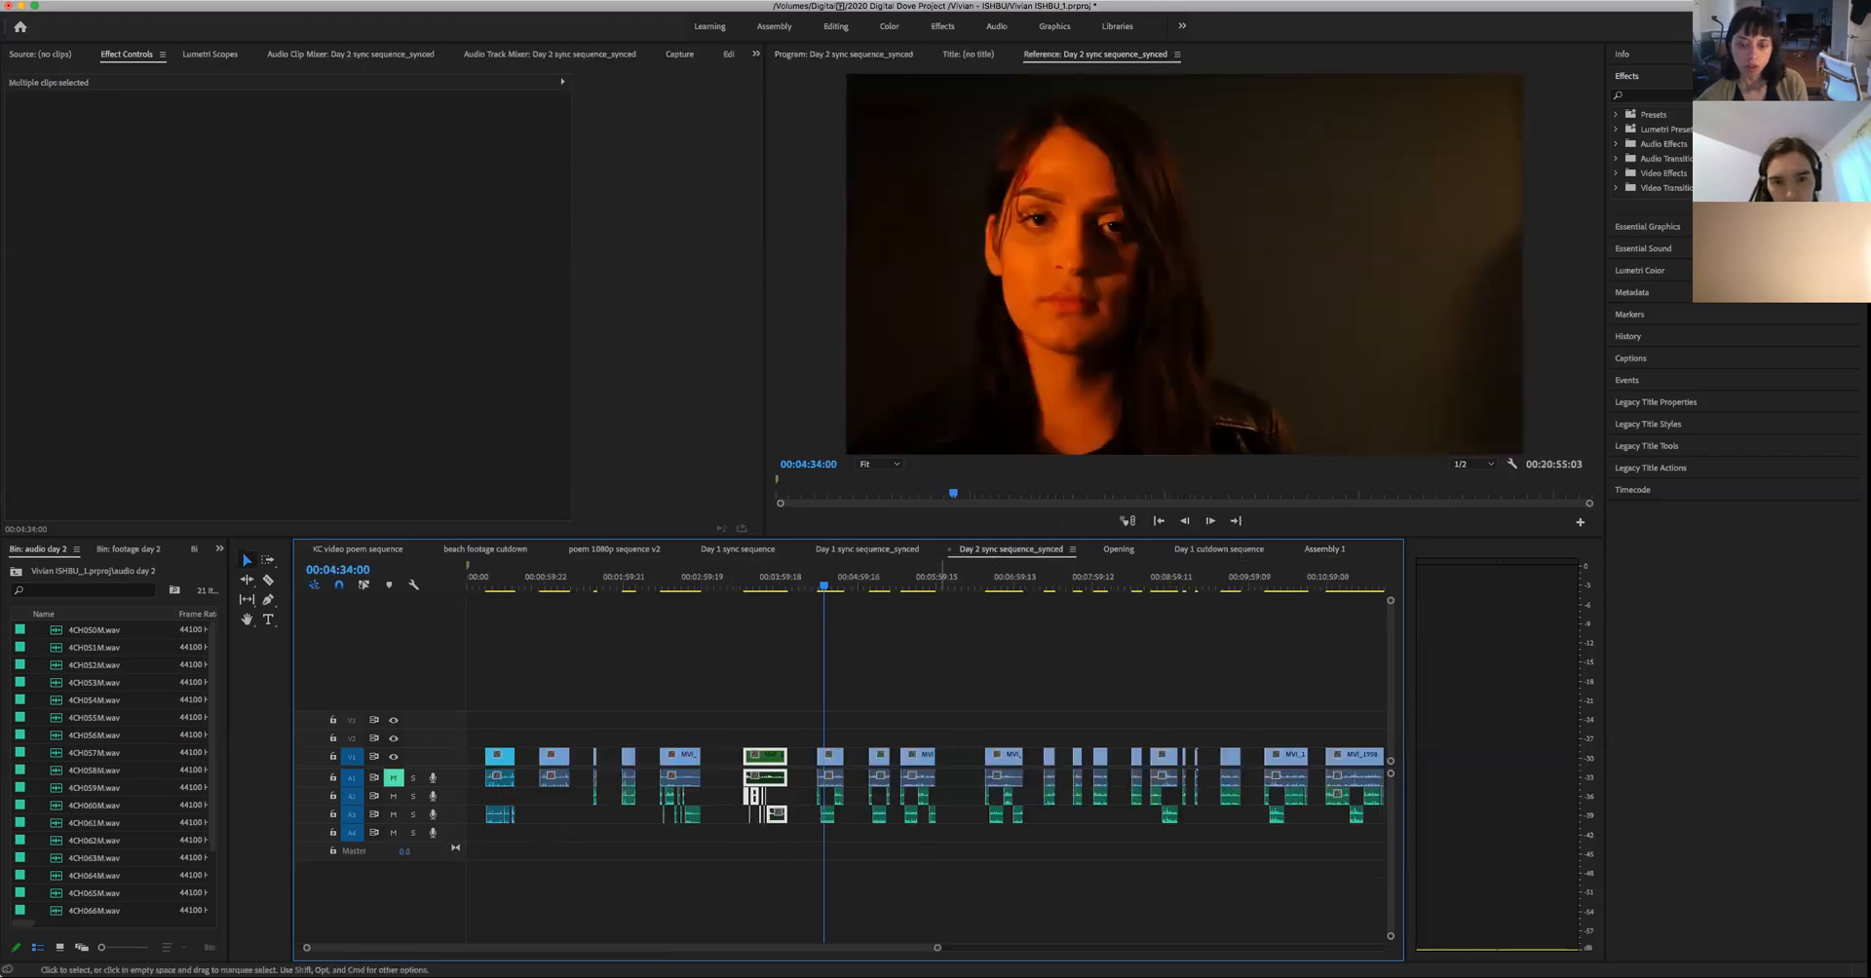
left_click_drag(937, 948, 722, 948)
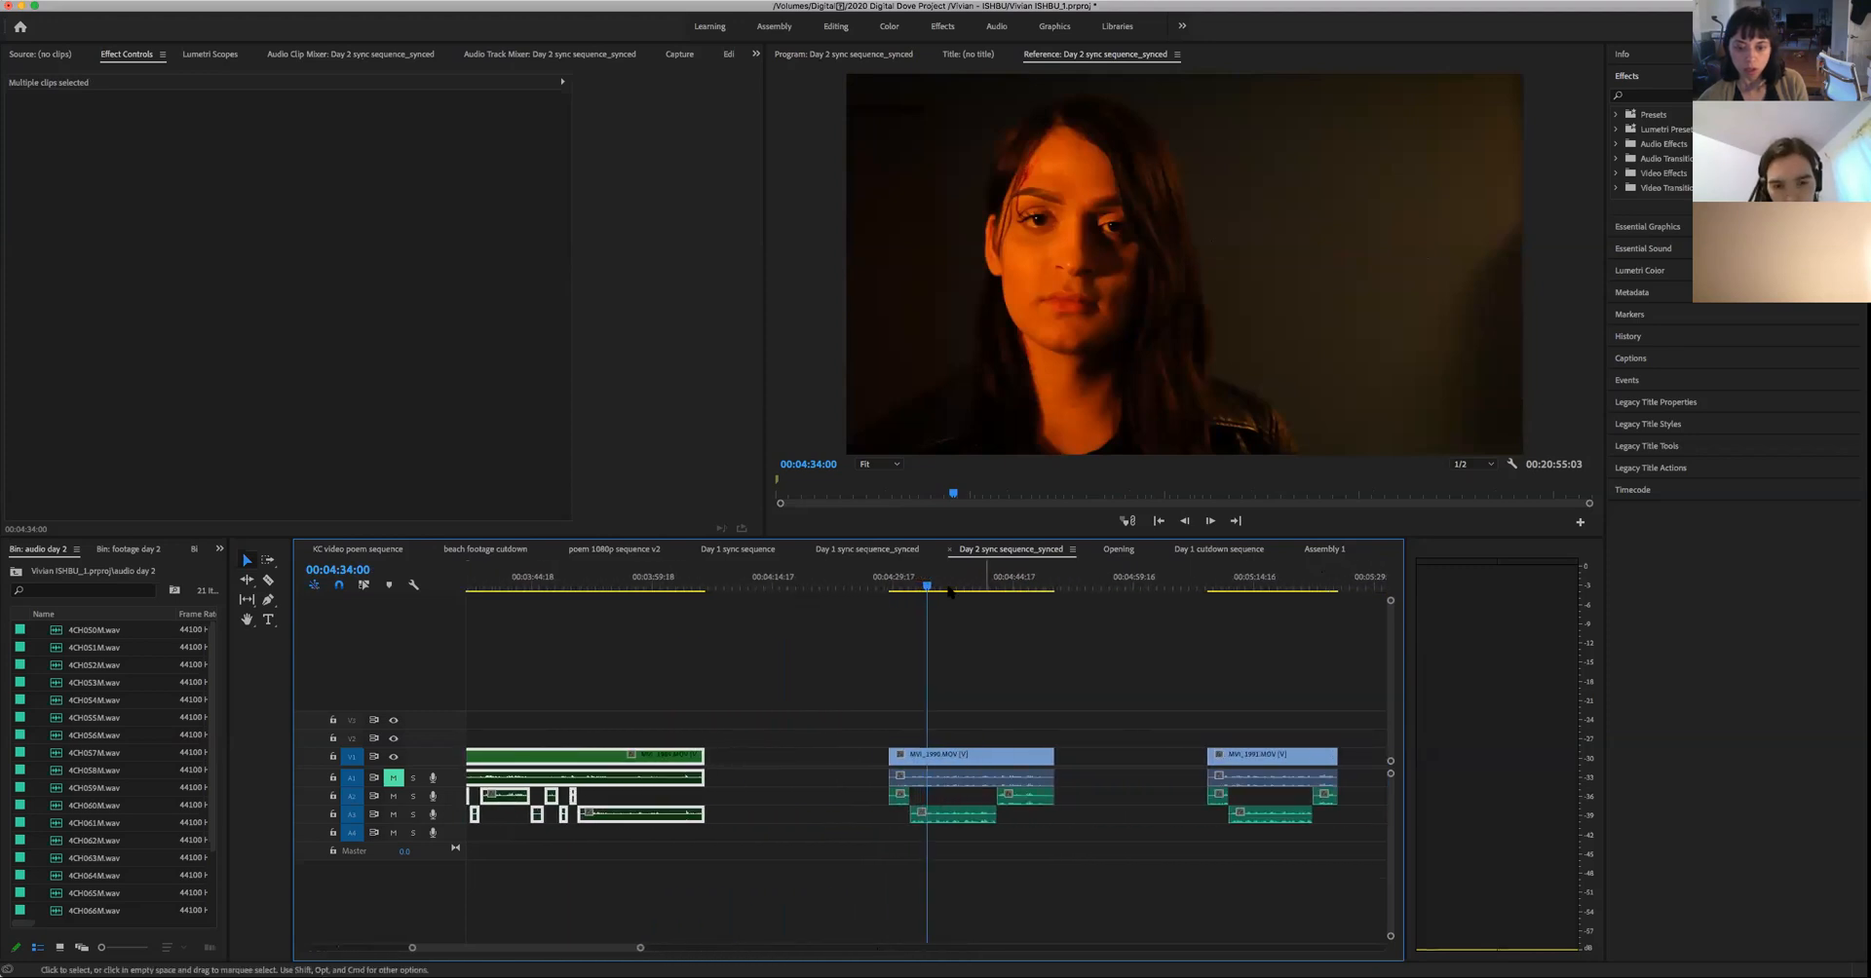
left_click_drag(928, 589, 886, 612)
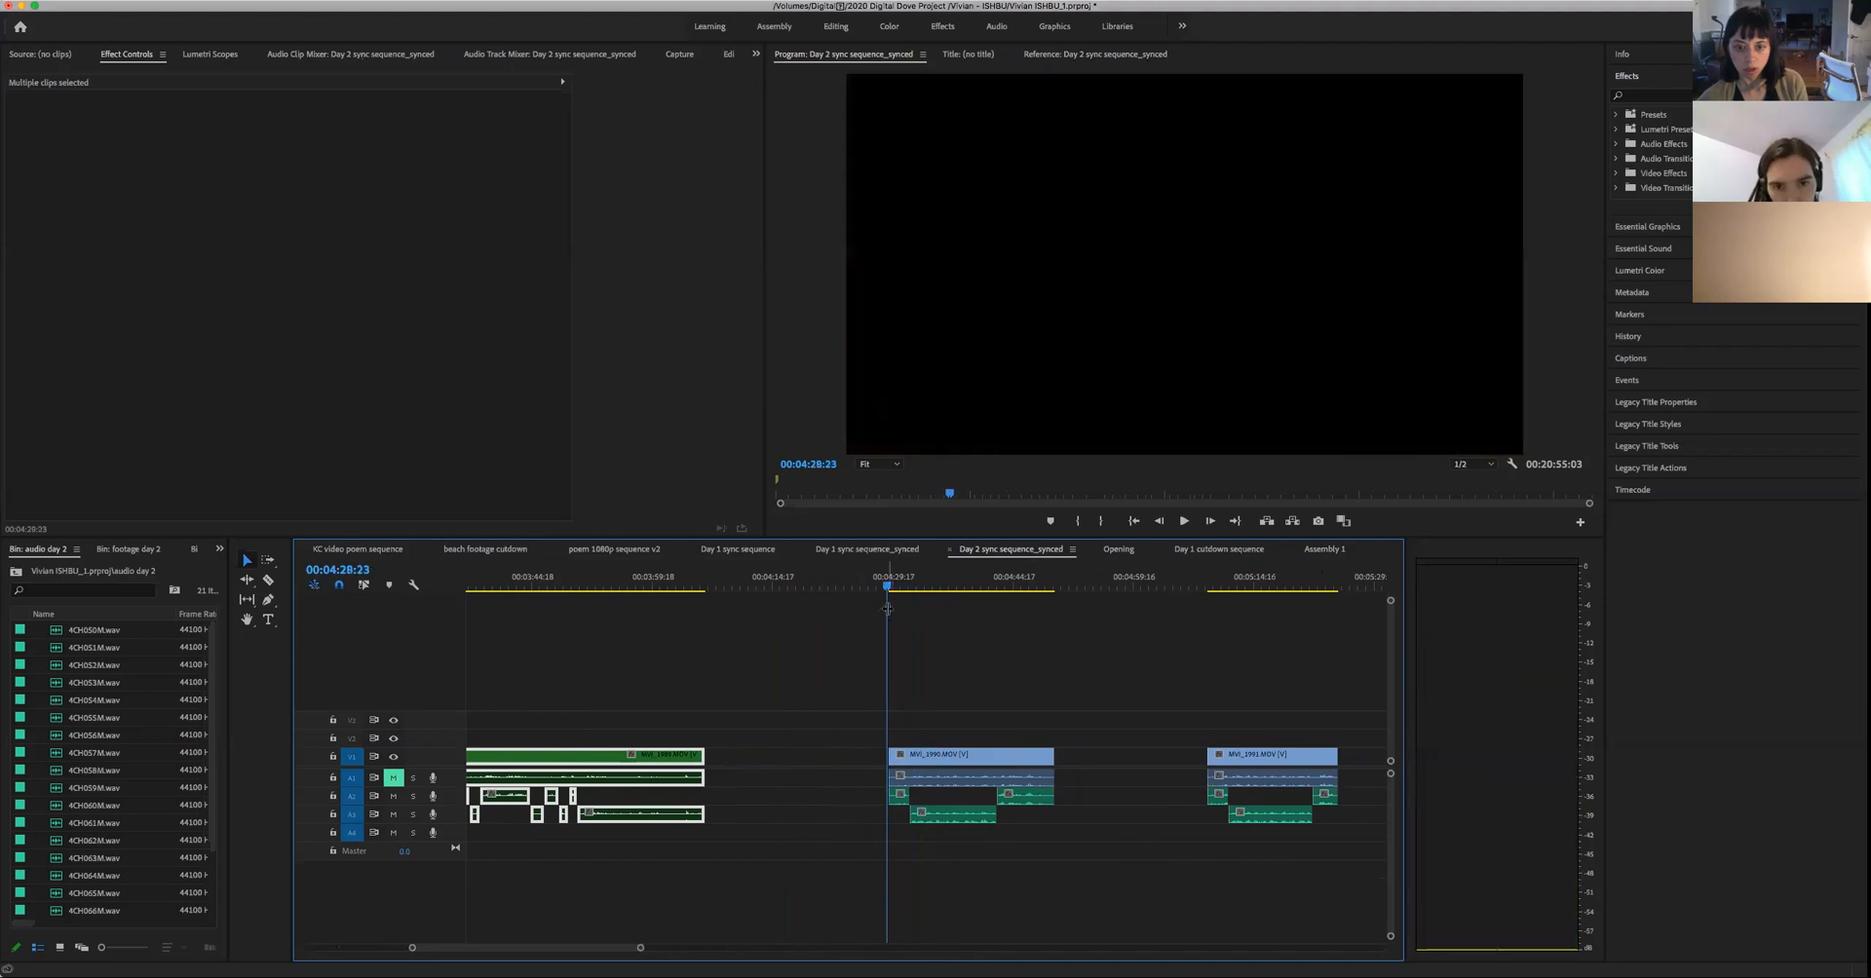
key("space")
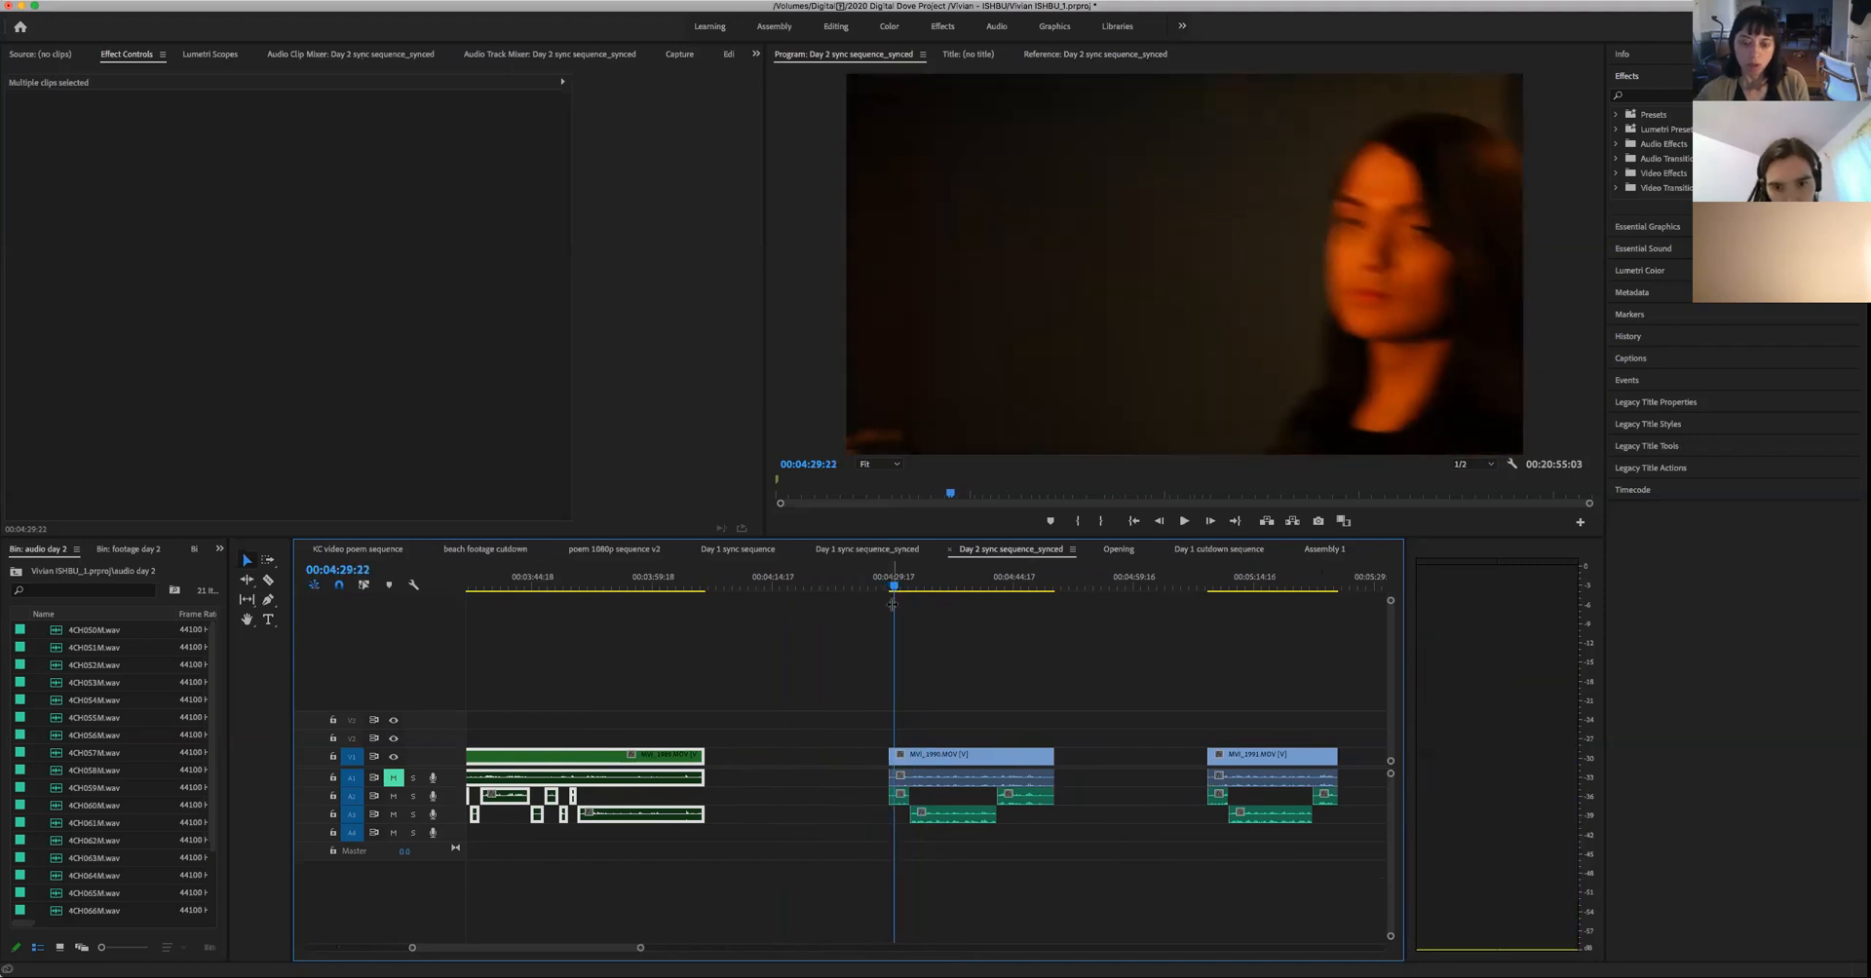
- Find the frame at 00:04:29:16 where the woman enters her close-up and trim the clip's start, with its audio, to that frame
left_click(893, 604)
key("Left")
key("Left")
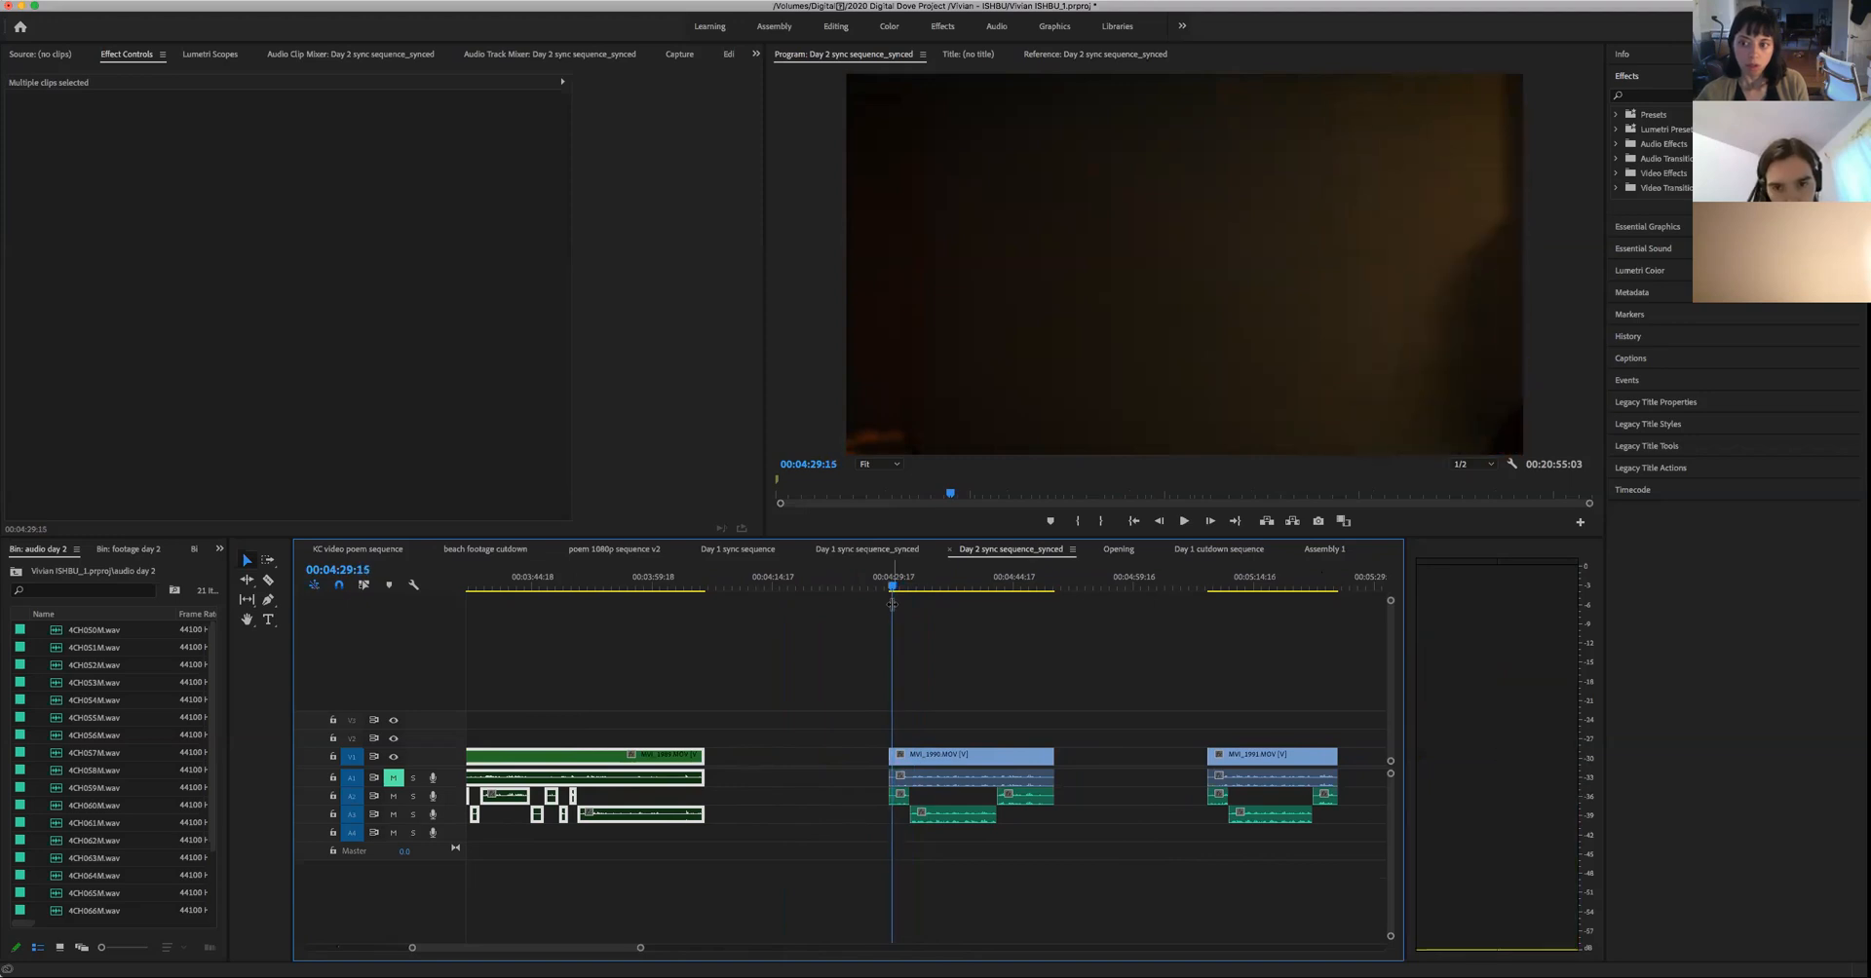
key("Right")
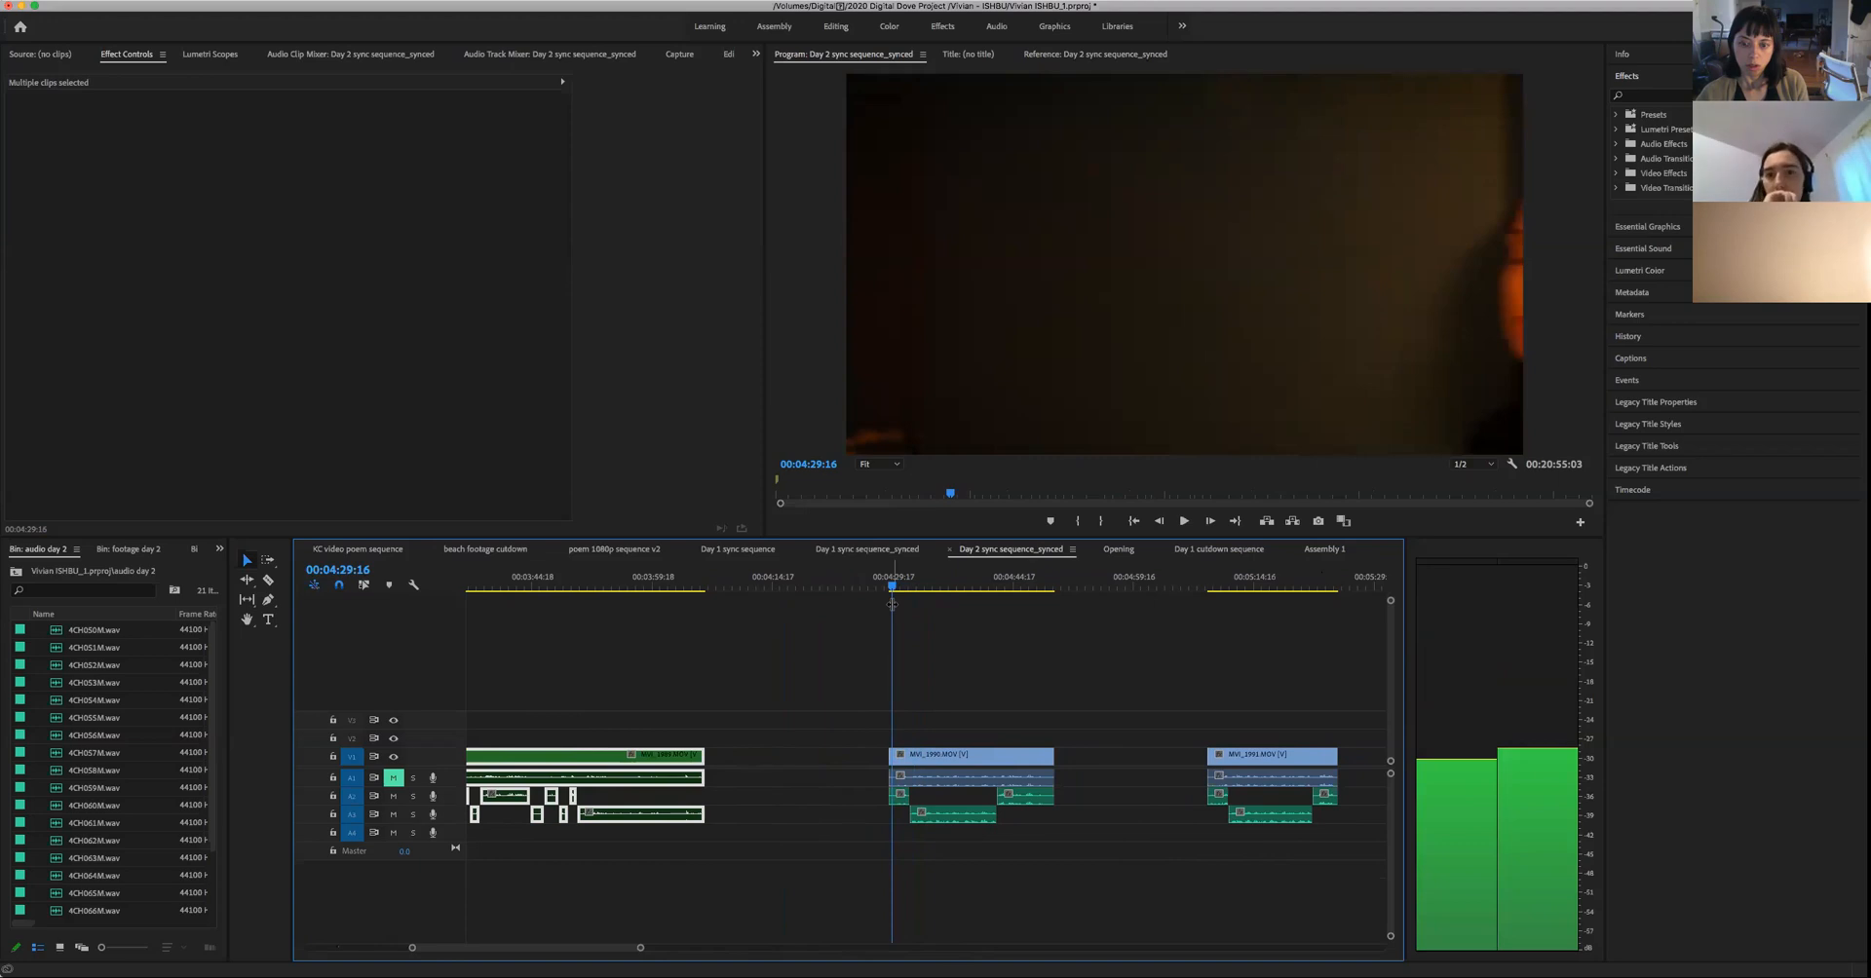
mouse_move(877, 755)
left_mouse_down()
mouse_move(894, 792)
mouse_move(899, 778)
left_mouse_up()
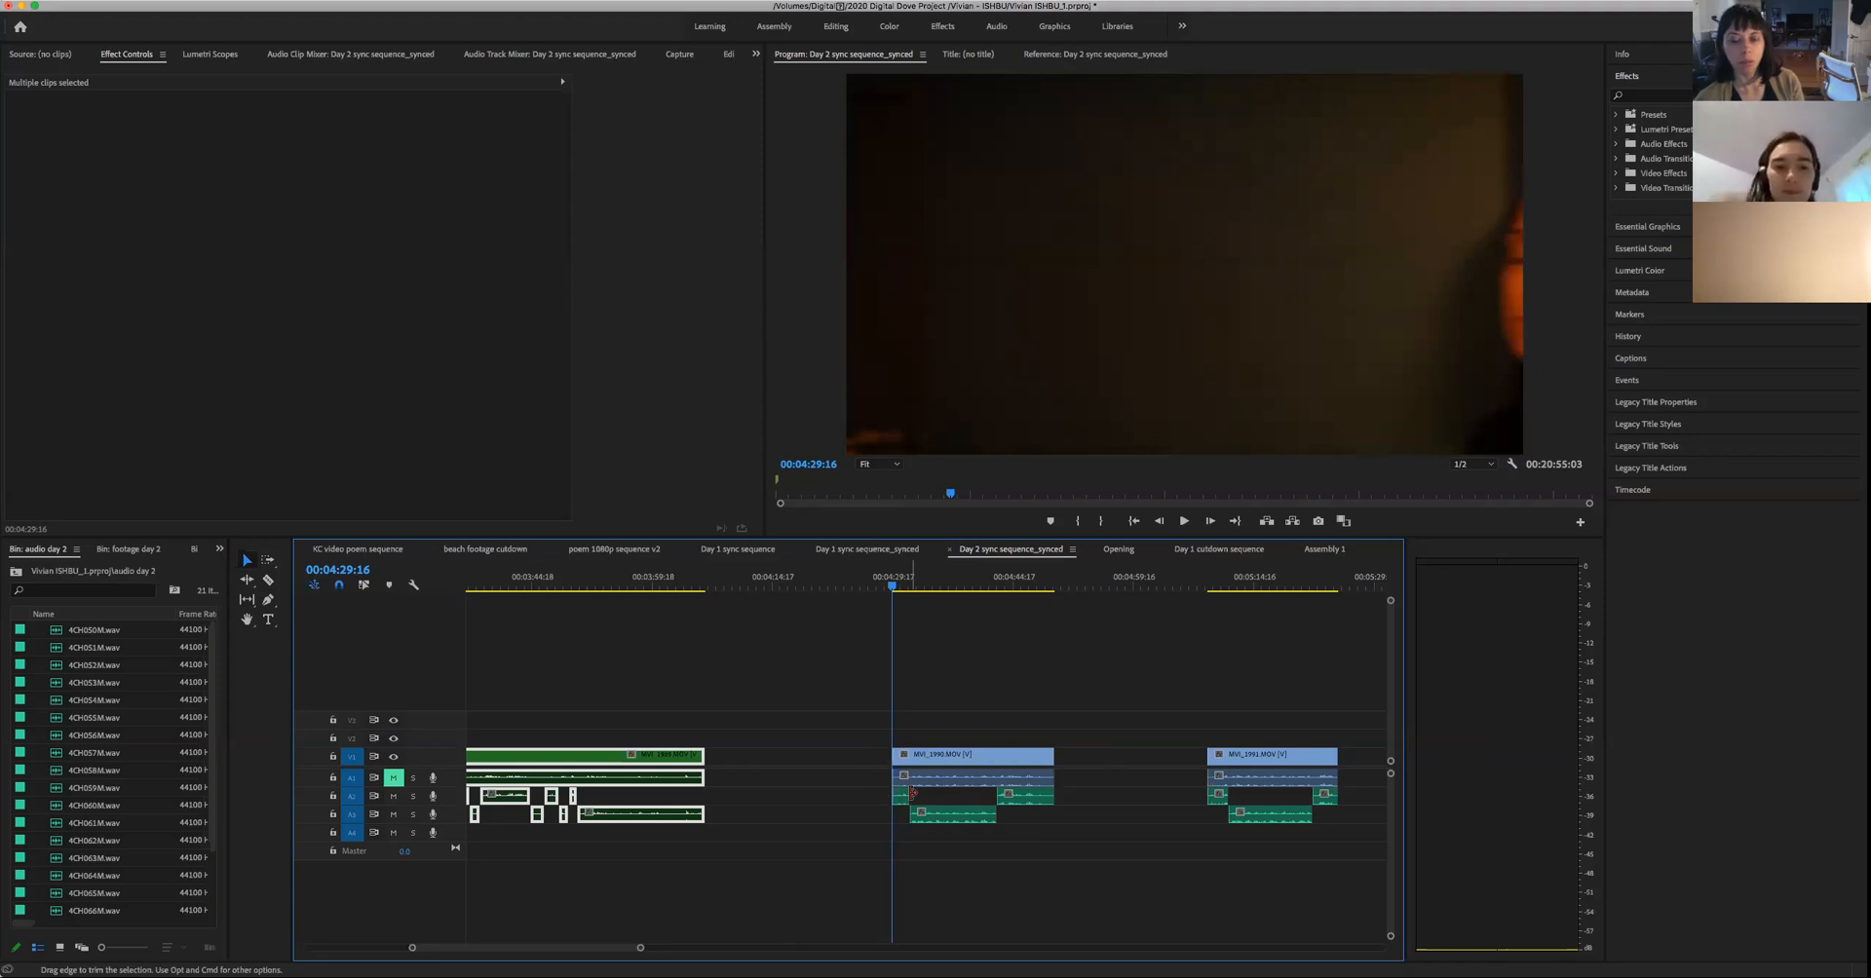
- Play through the woman's close-up to find the end of her look and split the clip and its linked audio at 00:04:32:15
key("space")
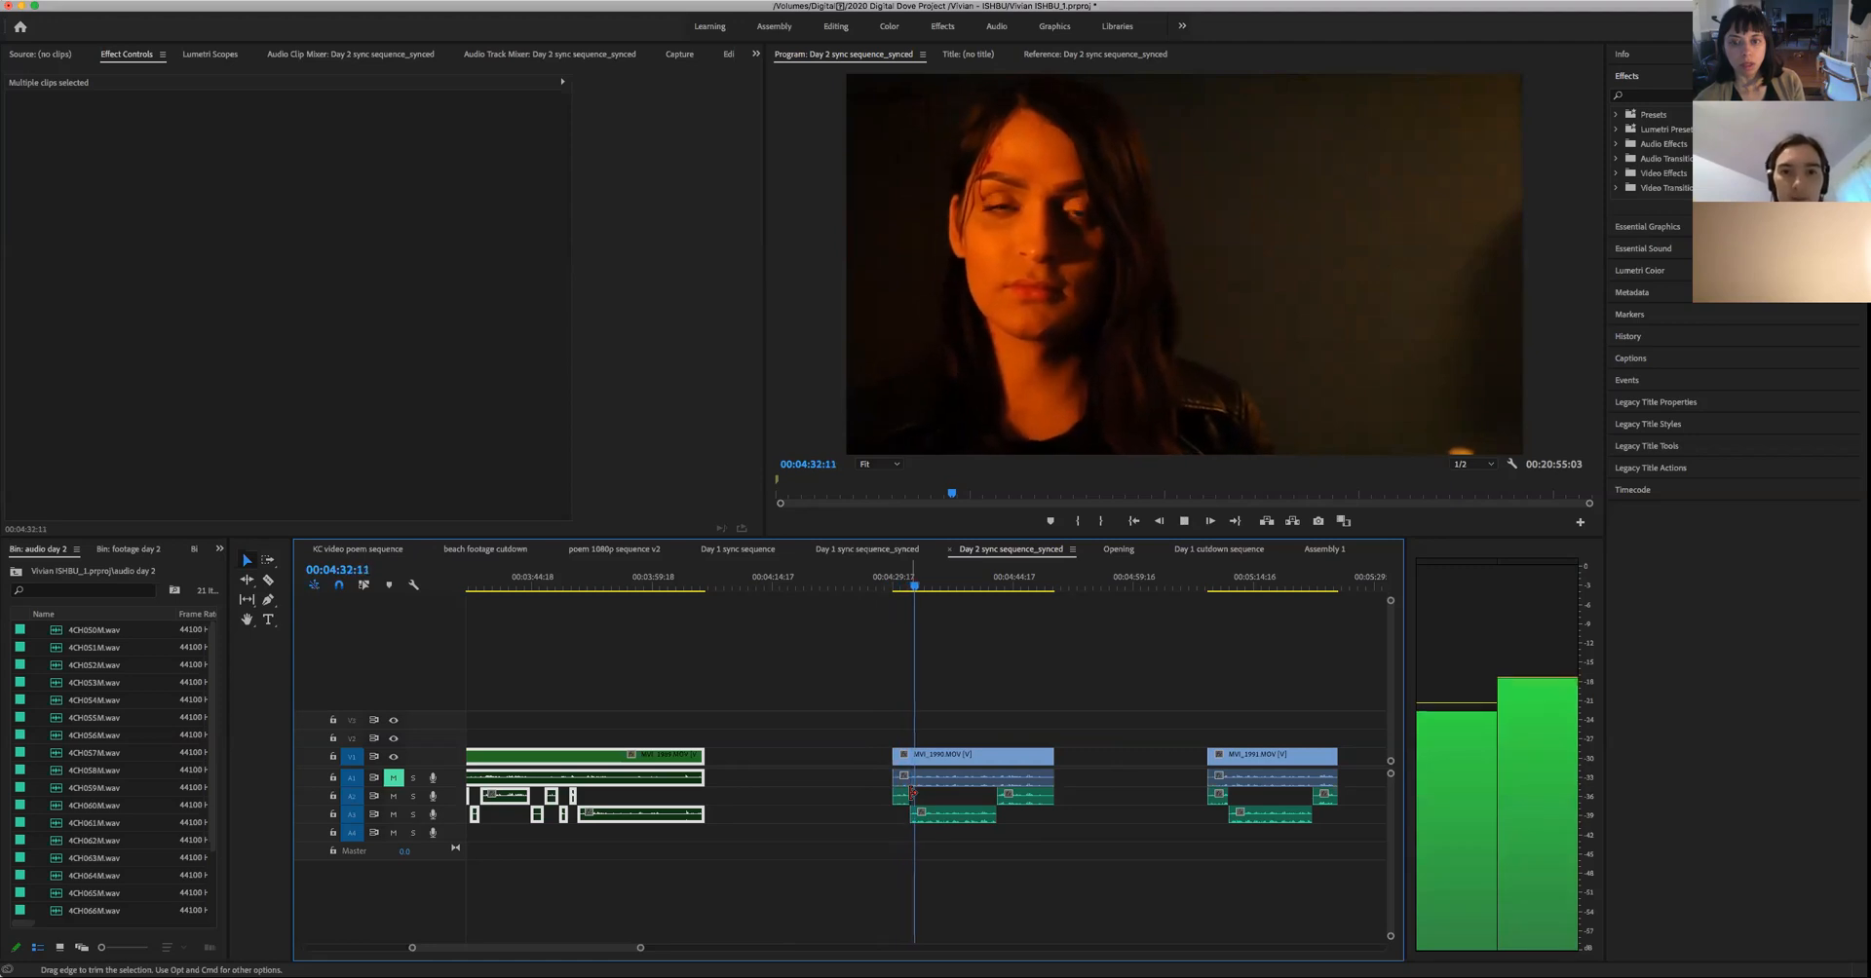
key("space")
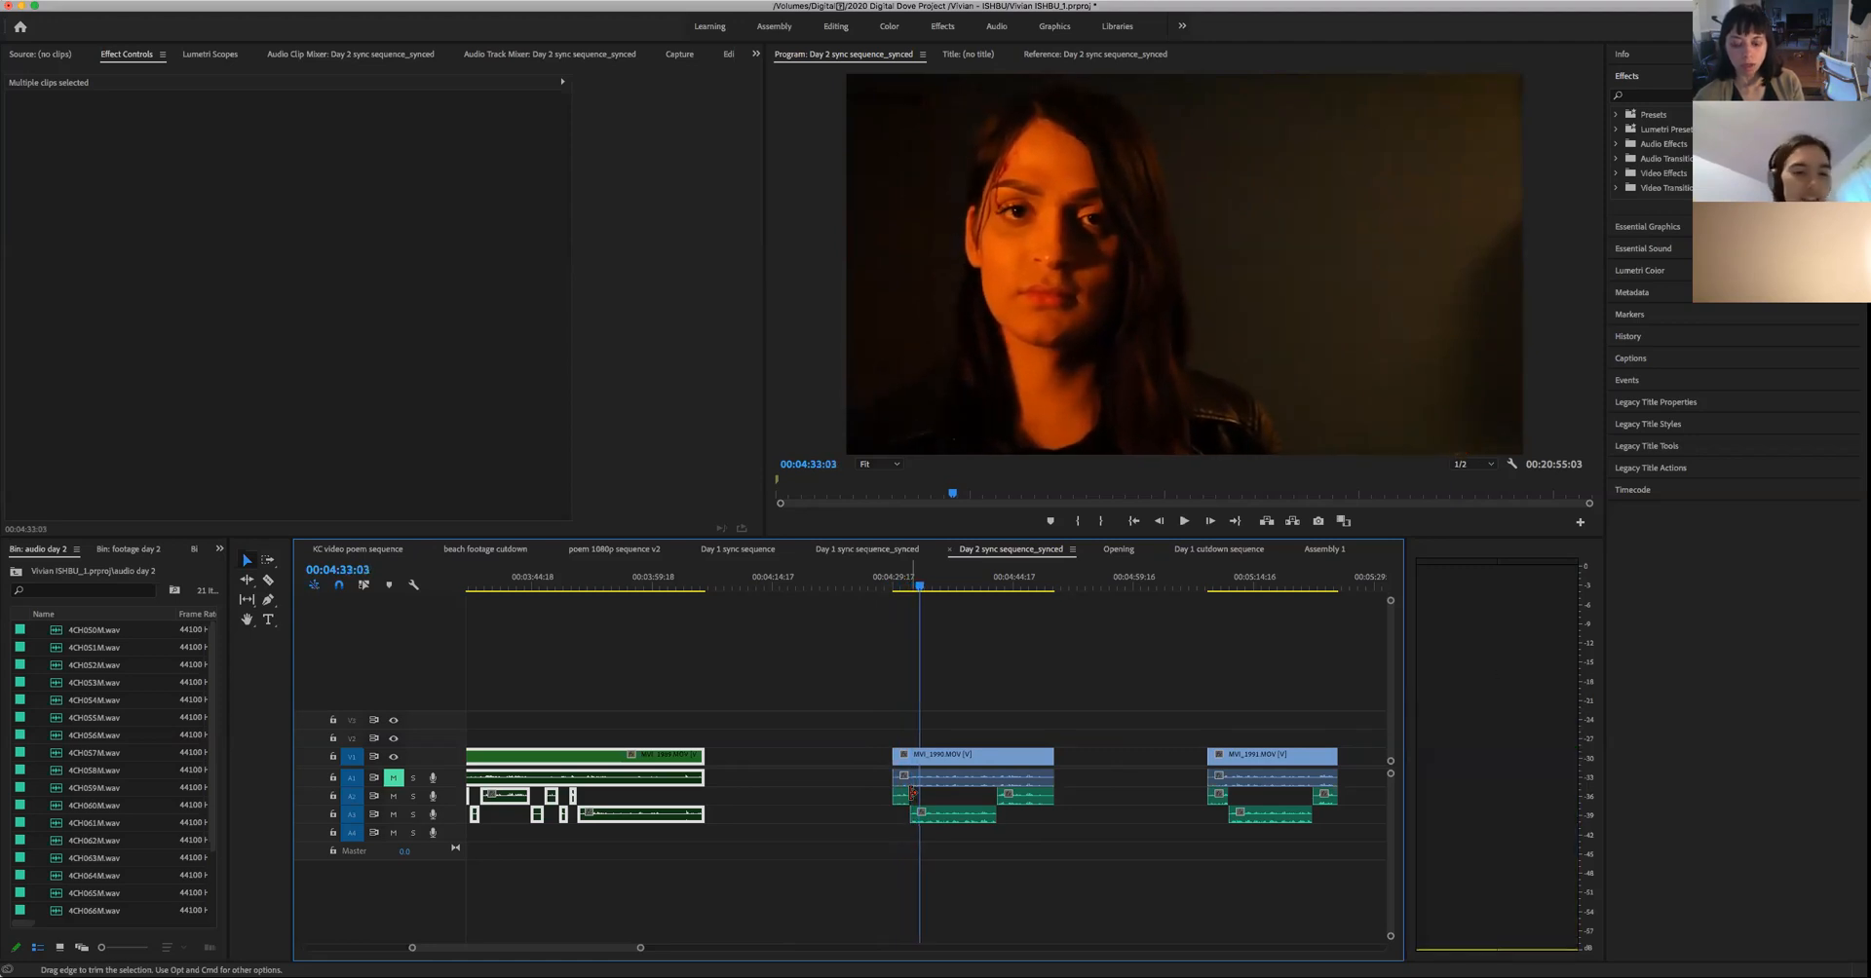
key("j")
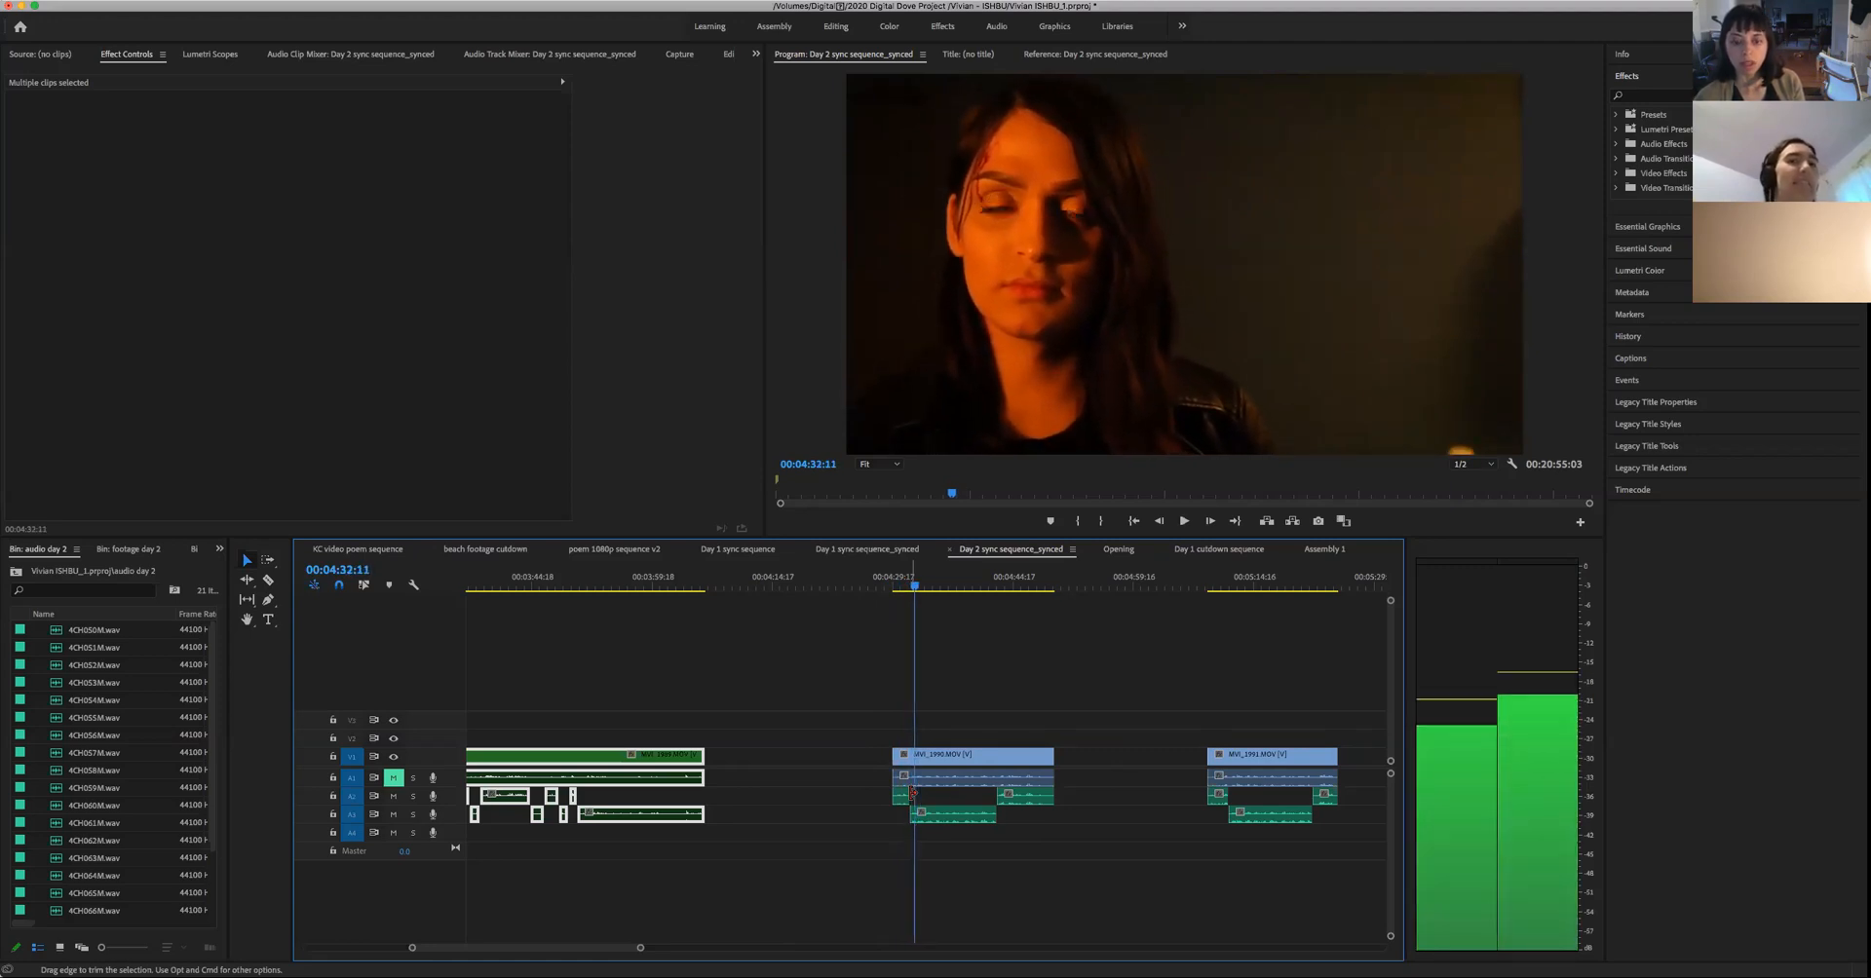
key("k")
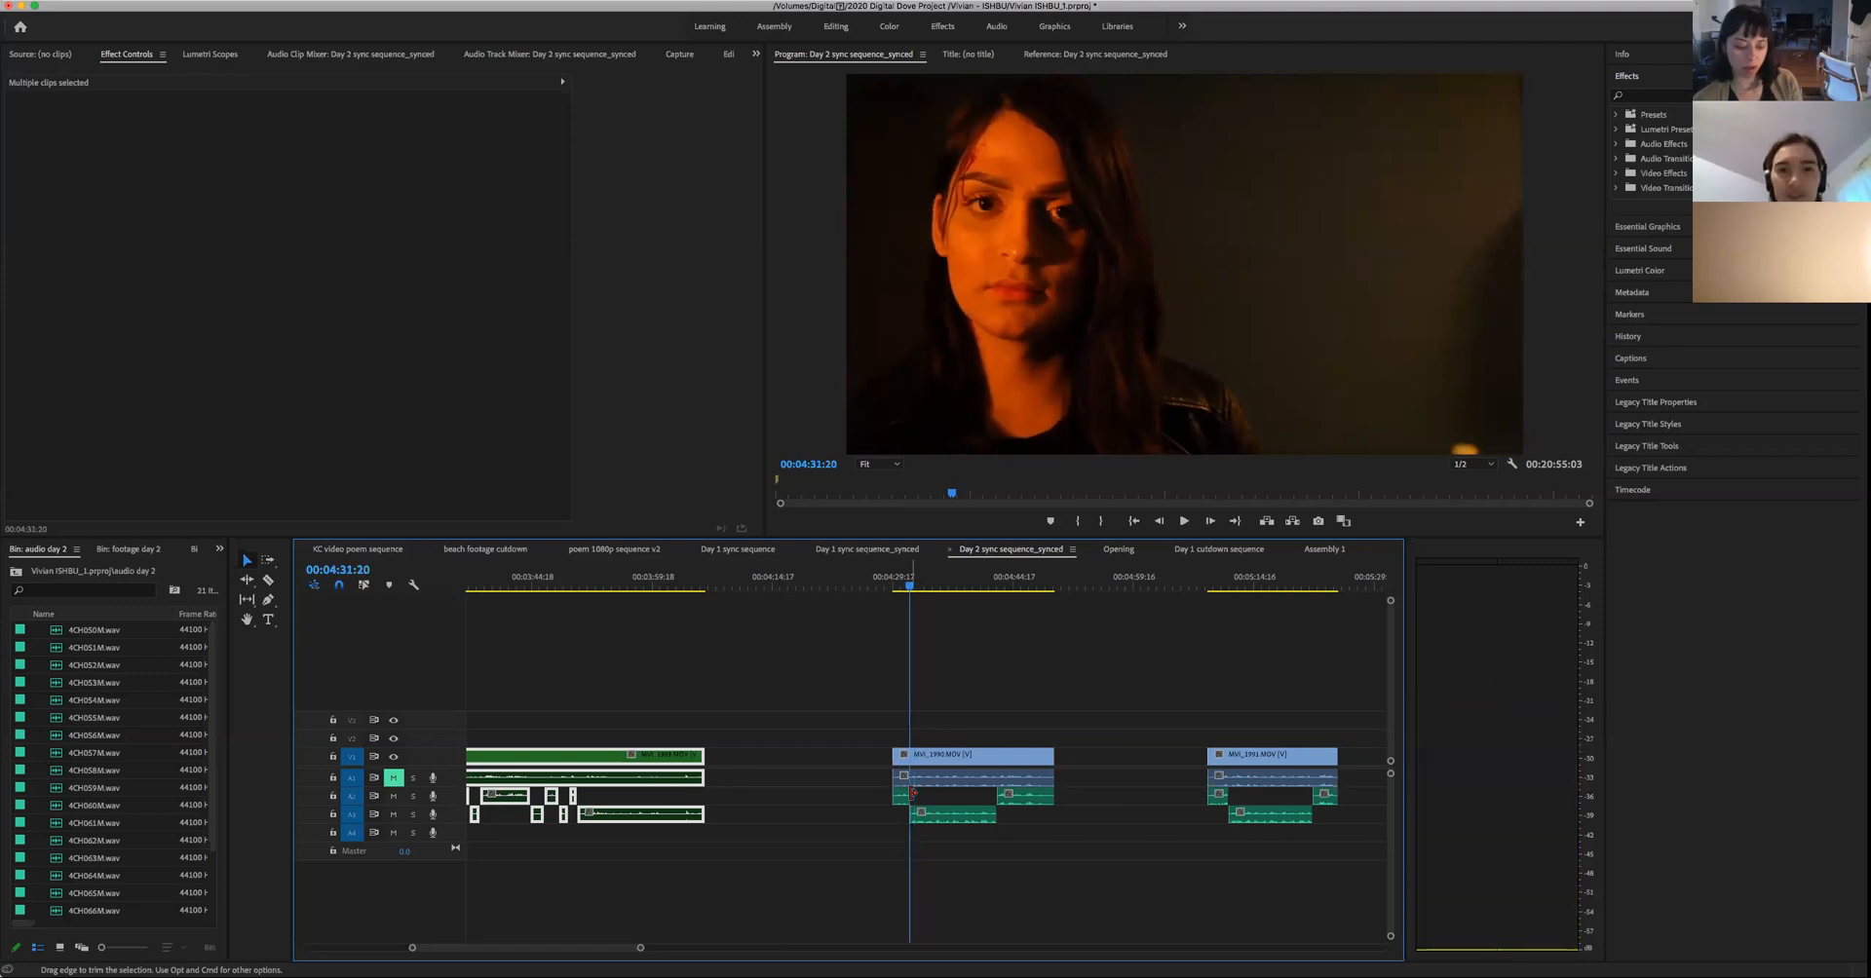
key("l")
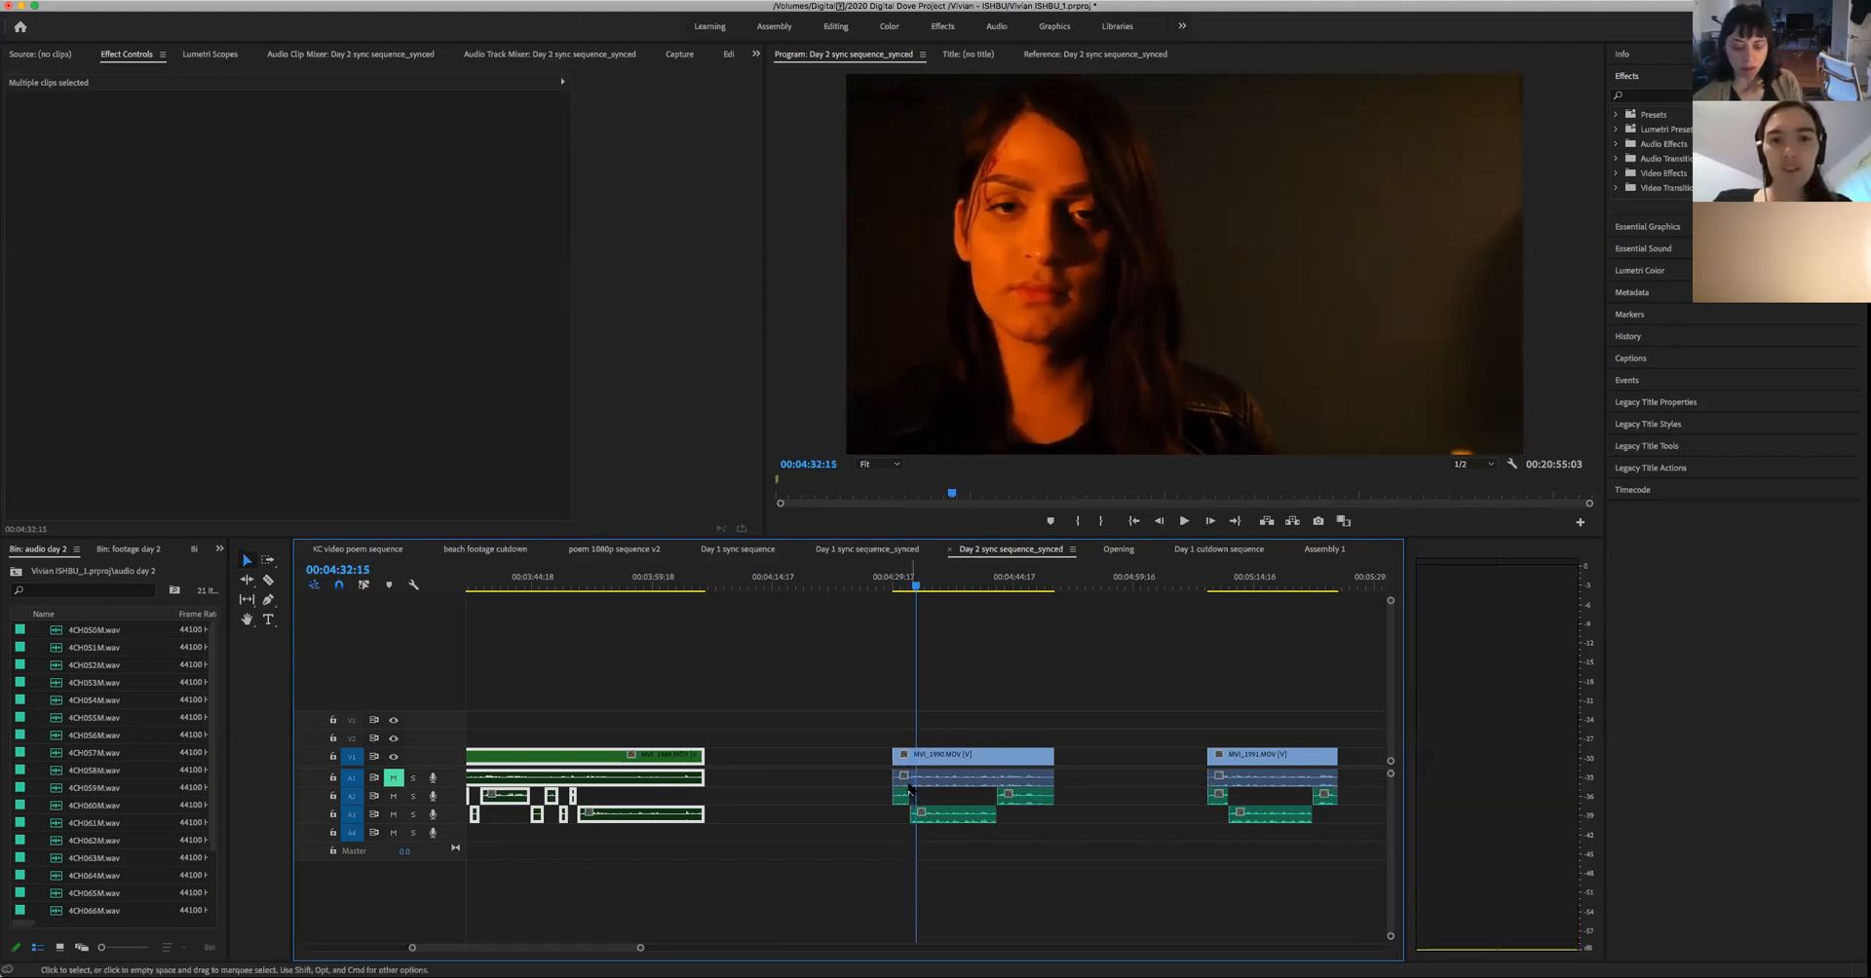
key("c")
left_click(917, 757)
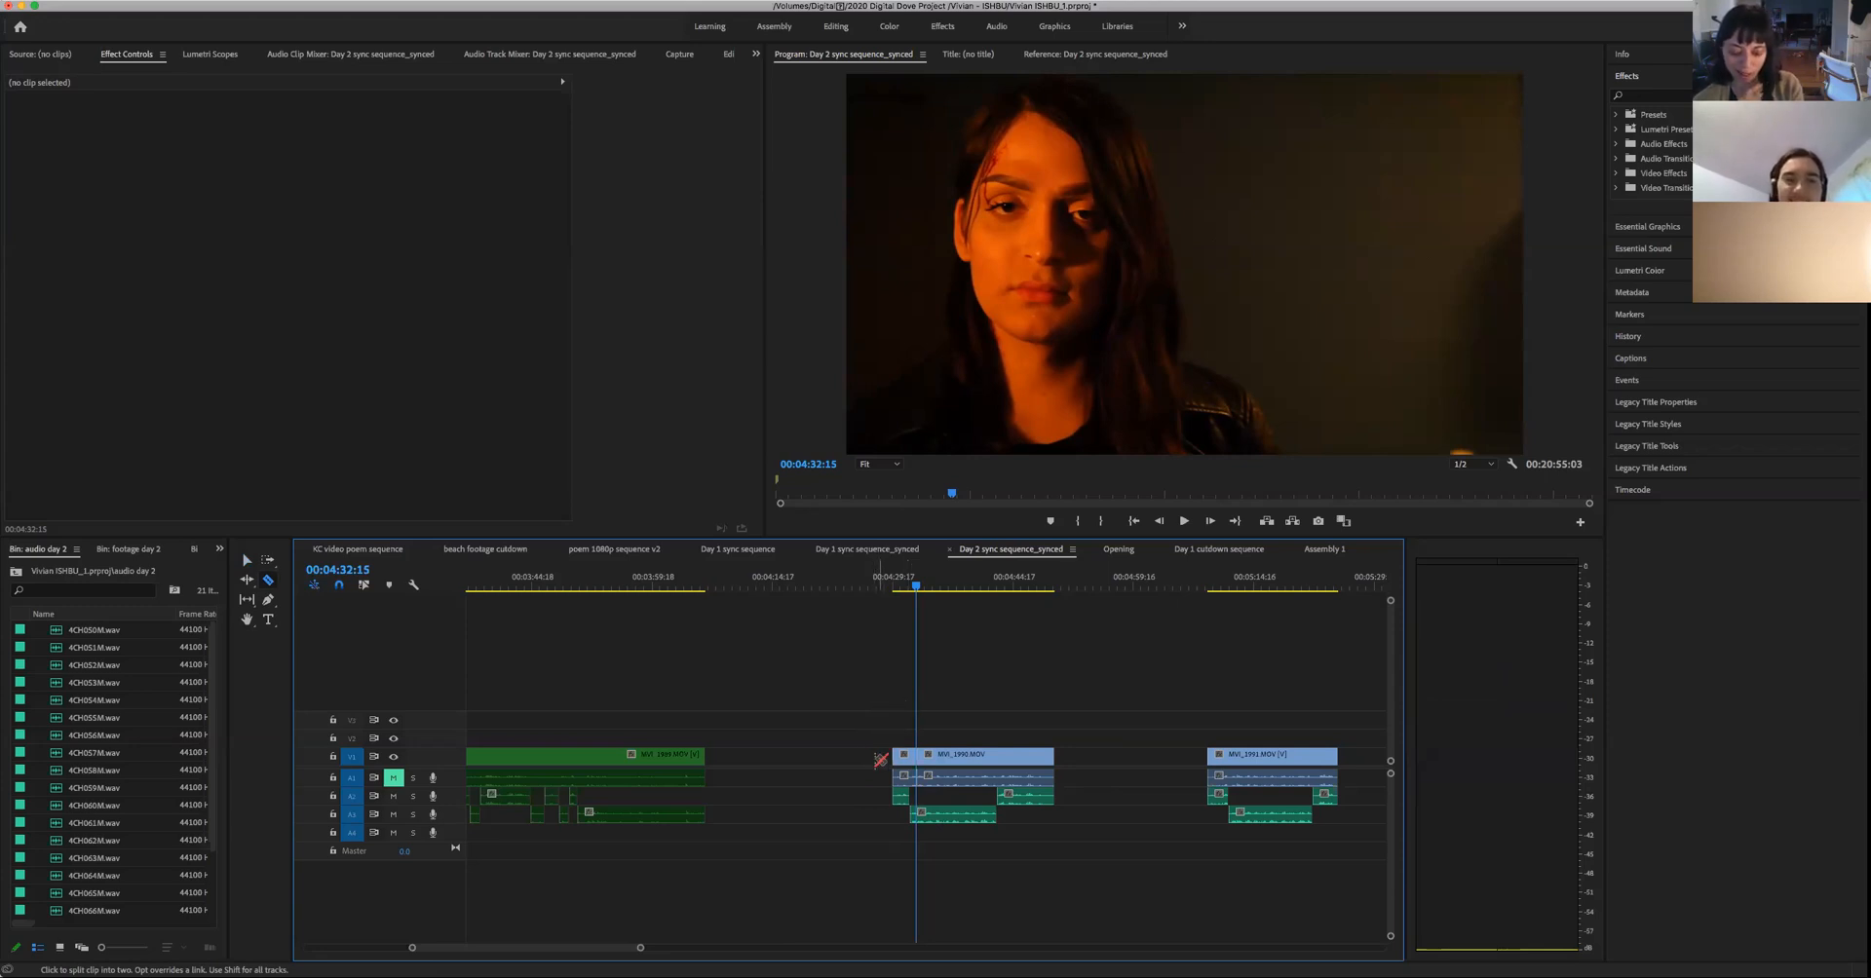
- Label the short close-up segment before the cut, including its audio, as Cerulean
left_click_drag(874, 731, 904, 809)
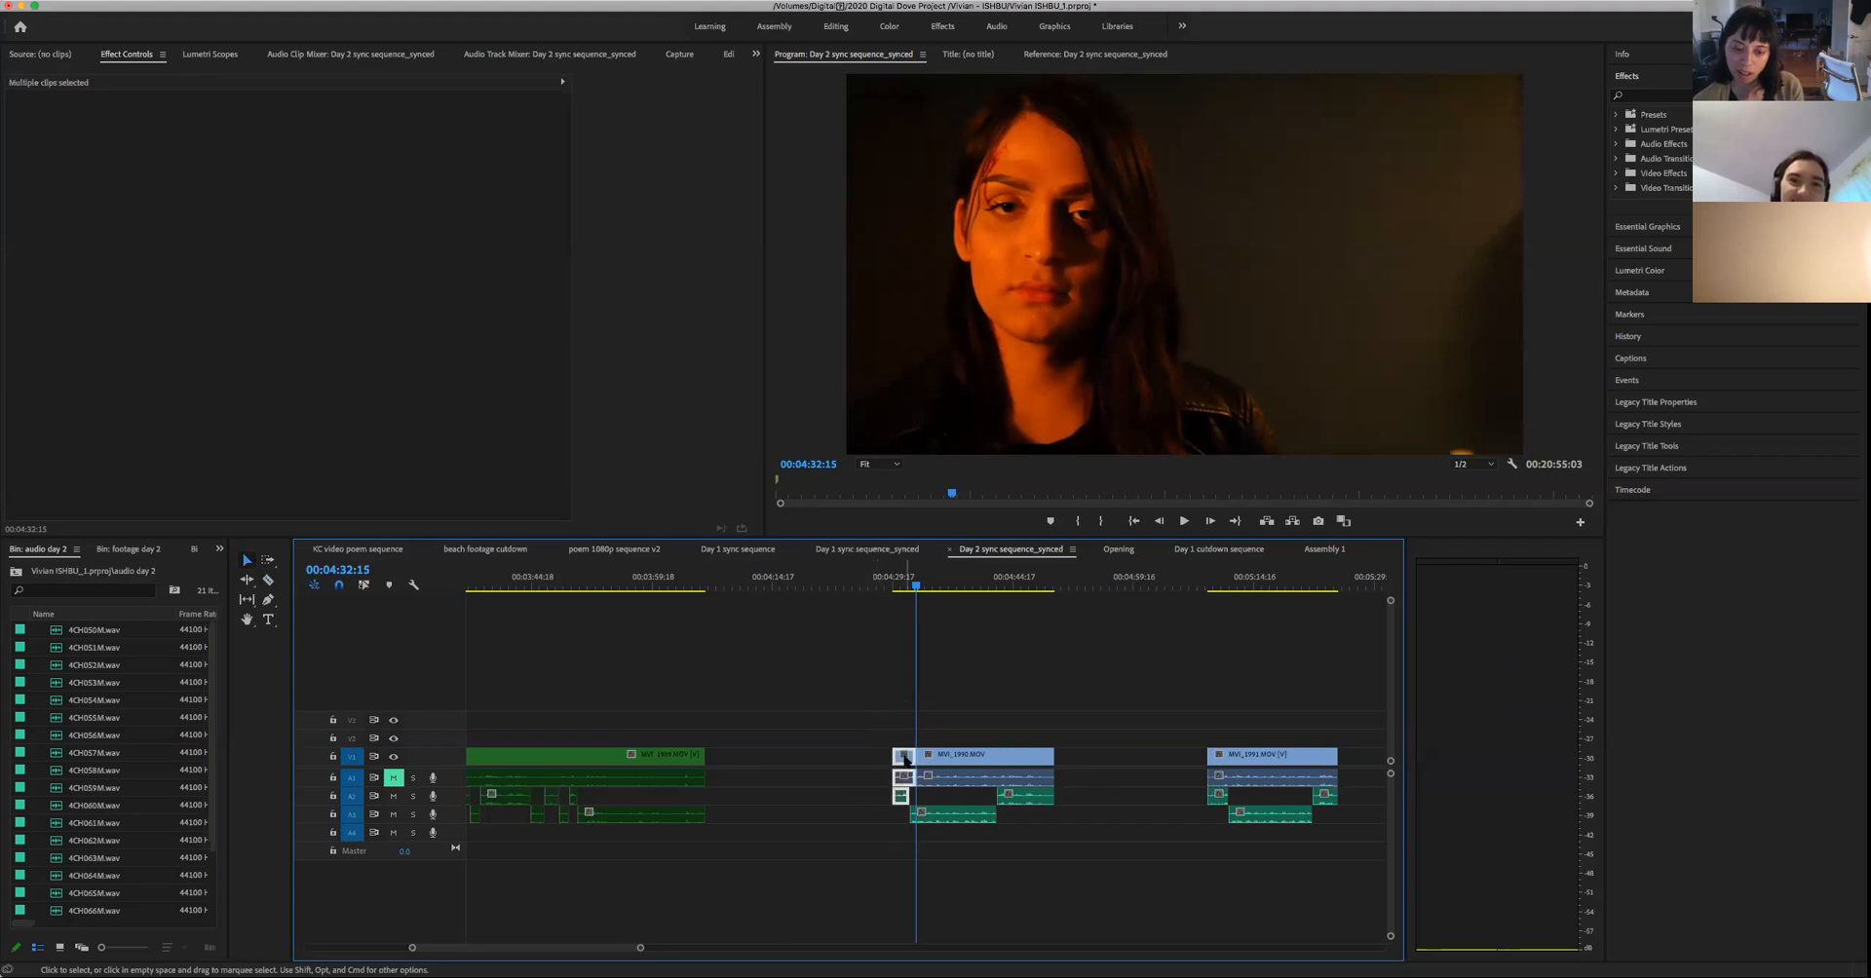
right_click(902, 753)
mouse_move(973, 667)
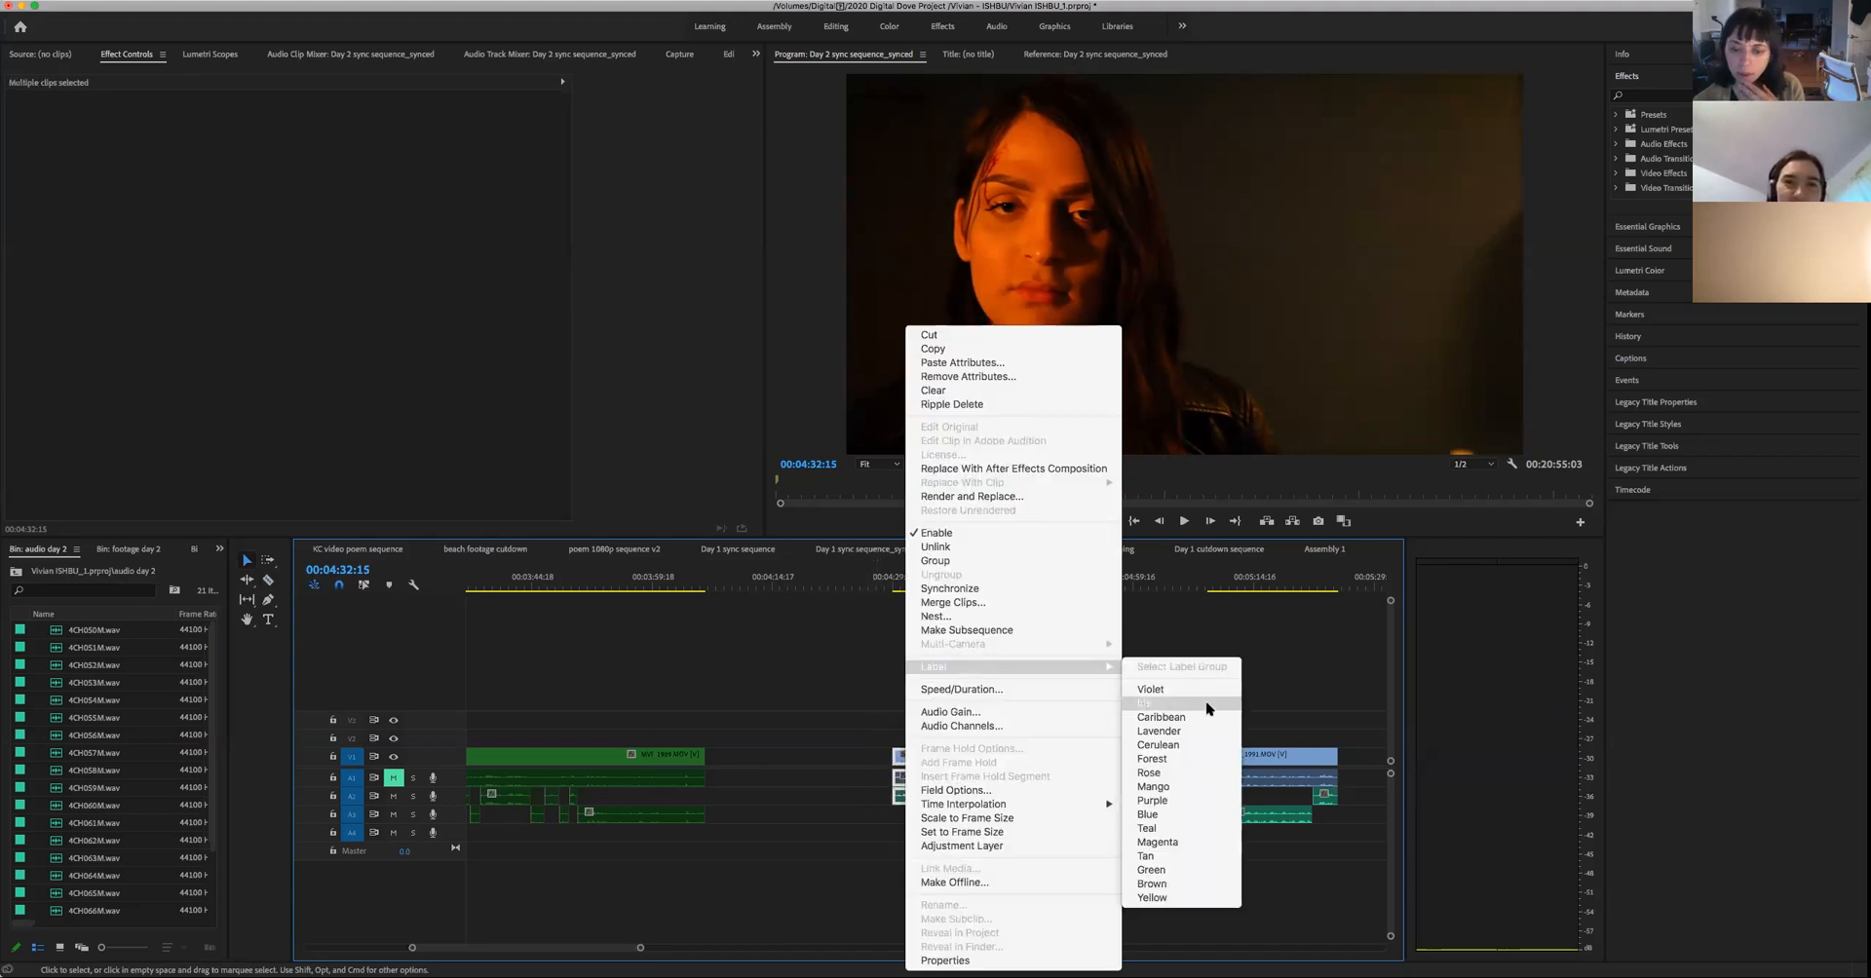
left_click(1199, 746)
left_click(806, 669)
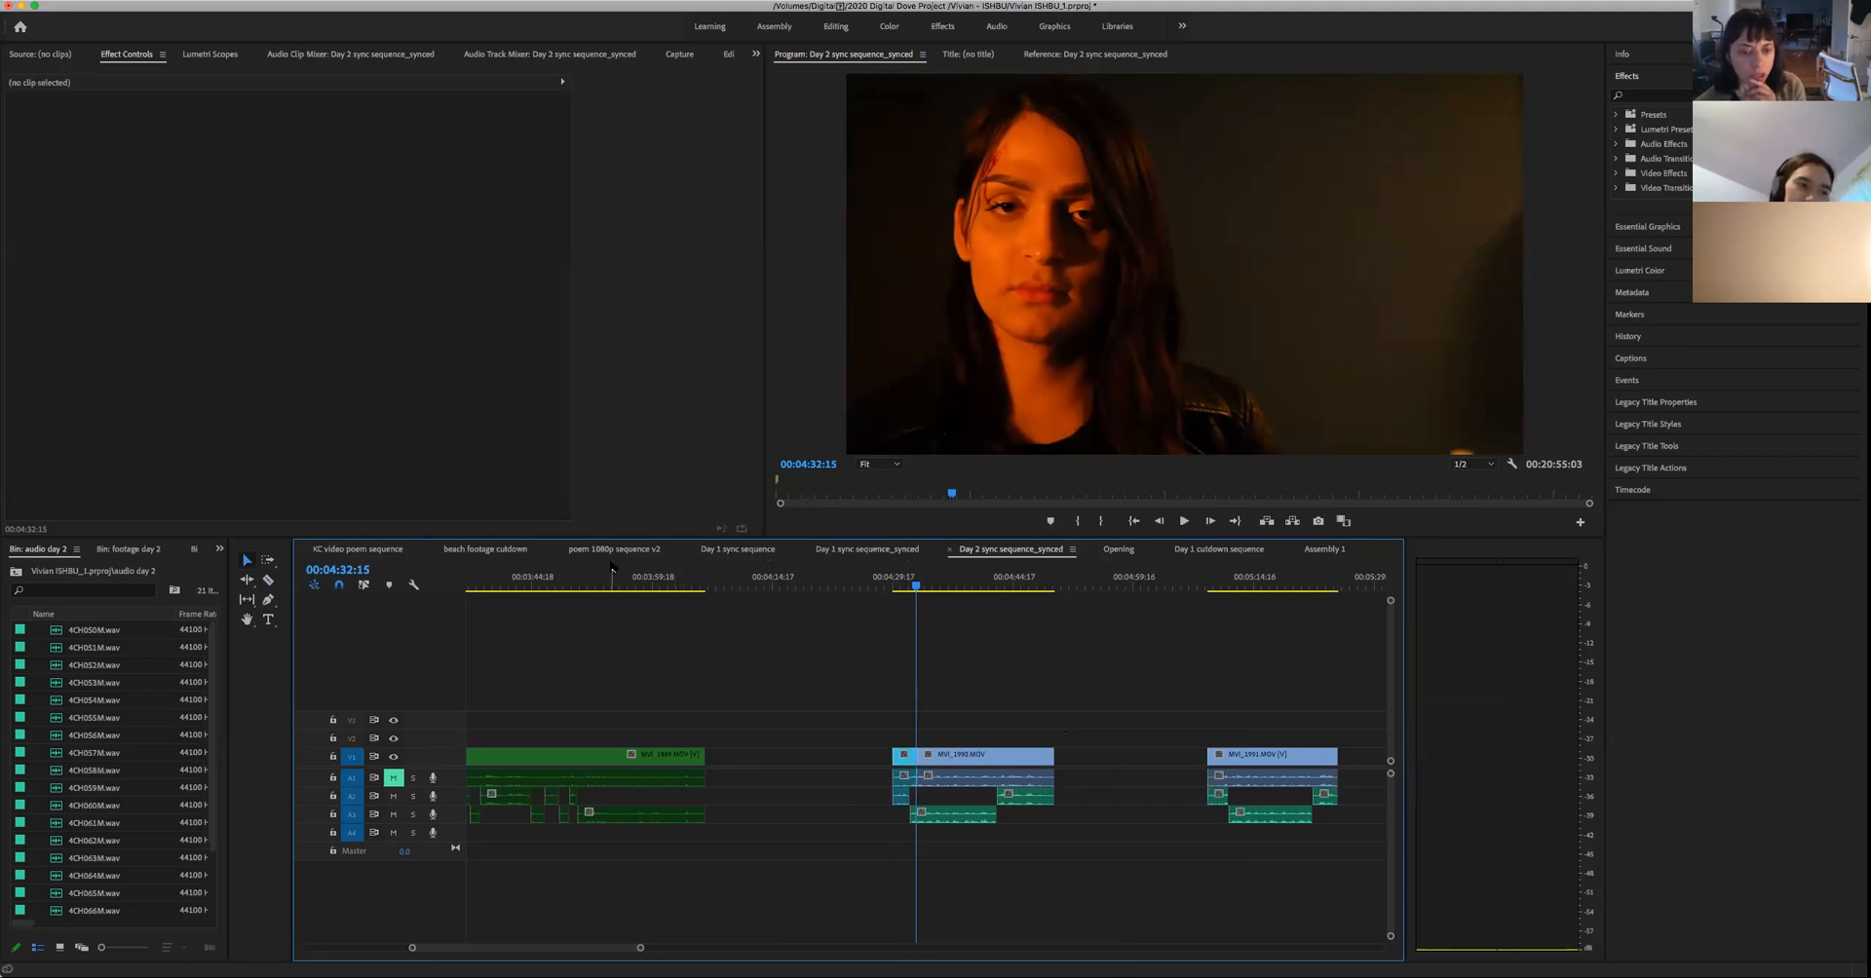
- Scan Day 1 sync sequence_synced for a usable two-person shot, checking the clips between 00:11:50:15 and 00:16:54:20
left_click(866, 550)
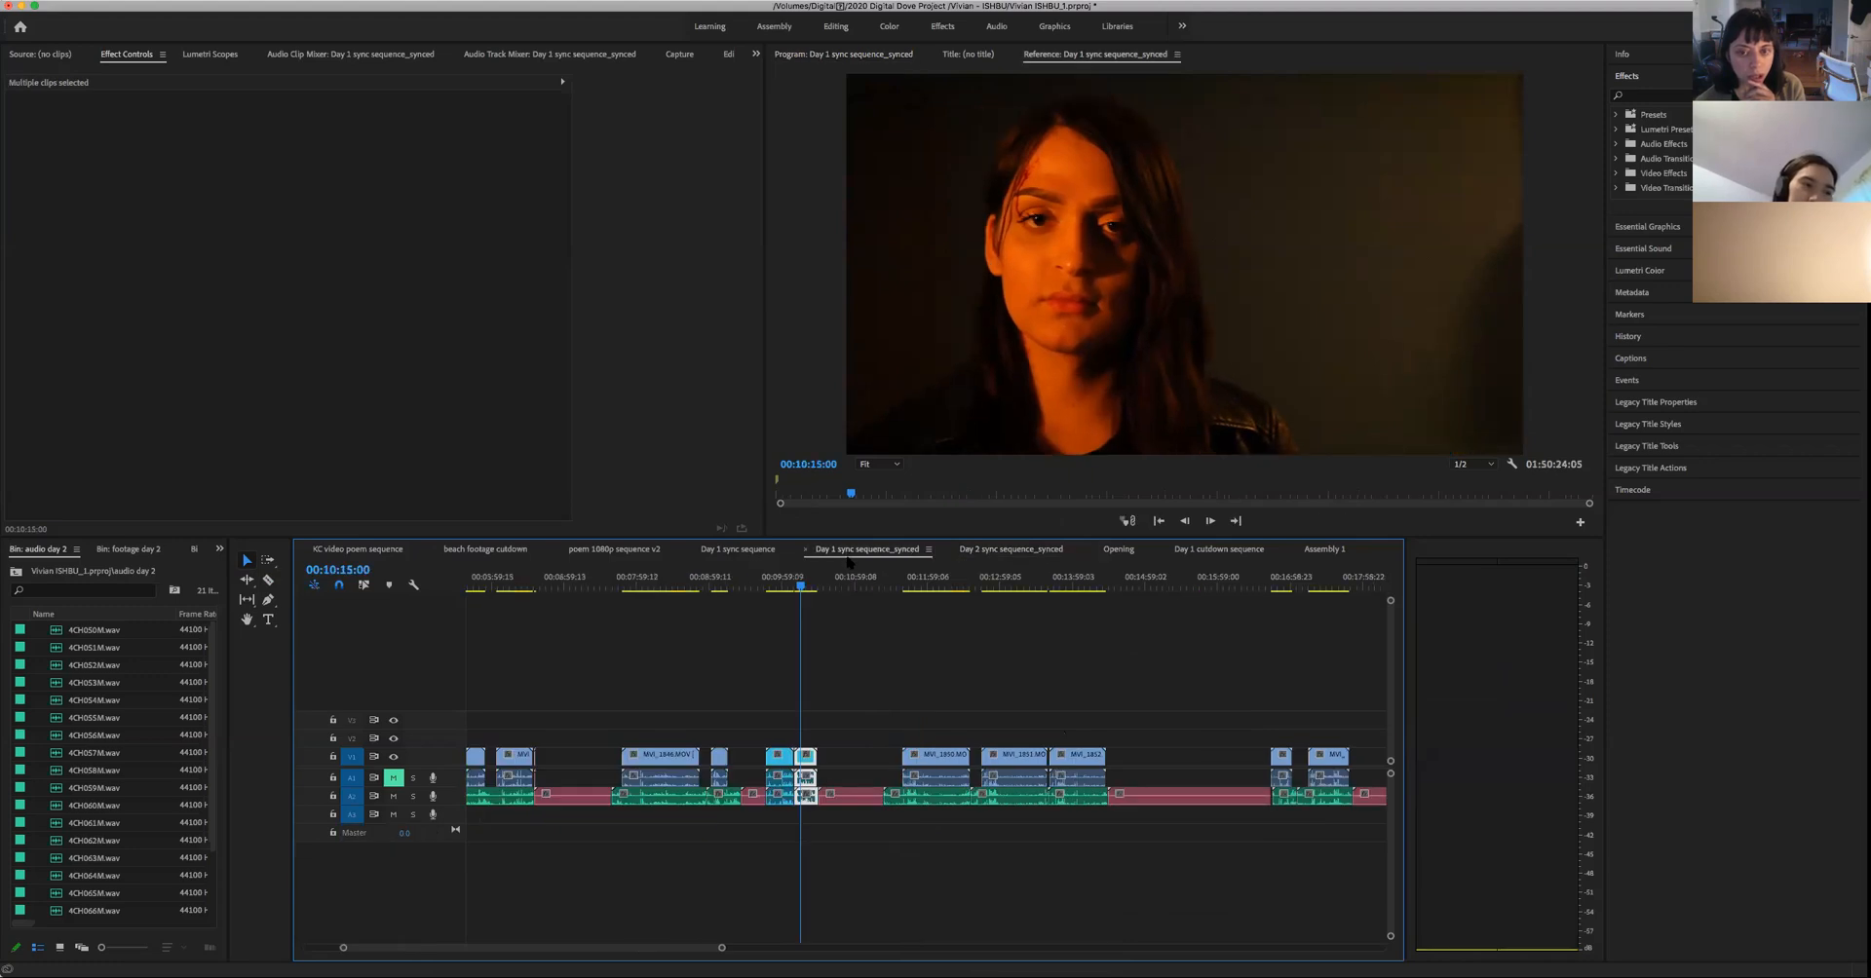
left_click(917, 583)
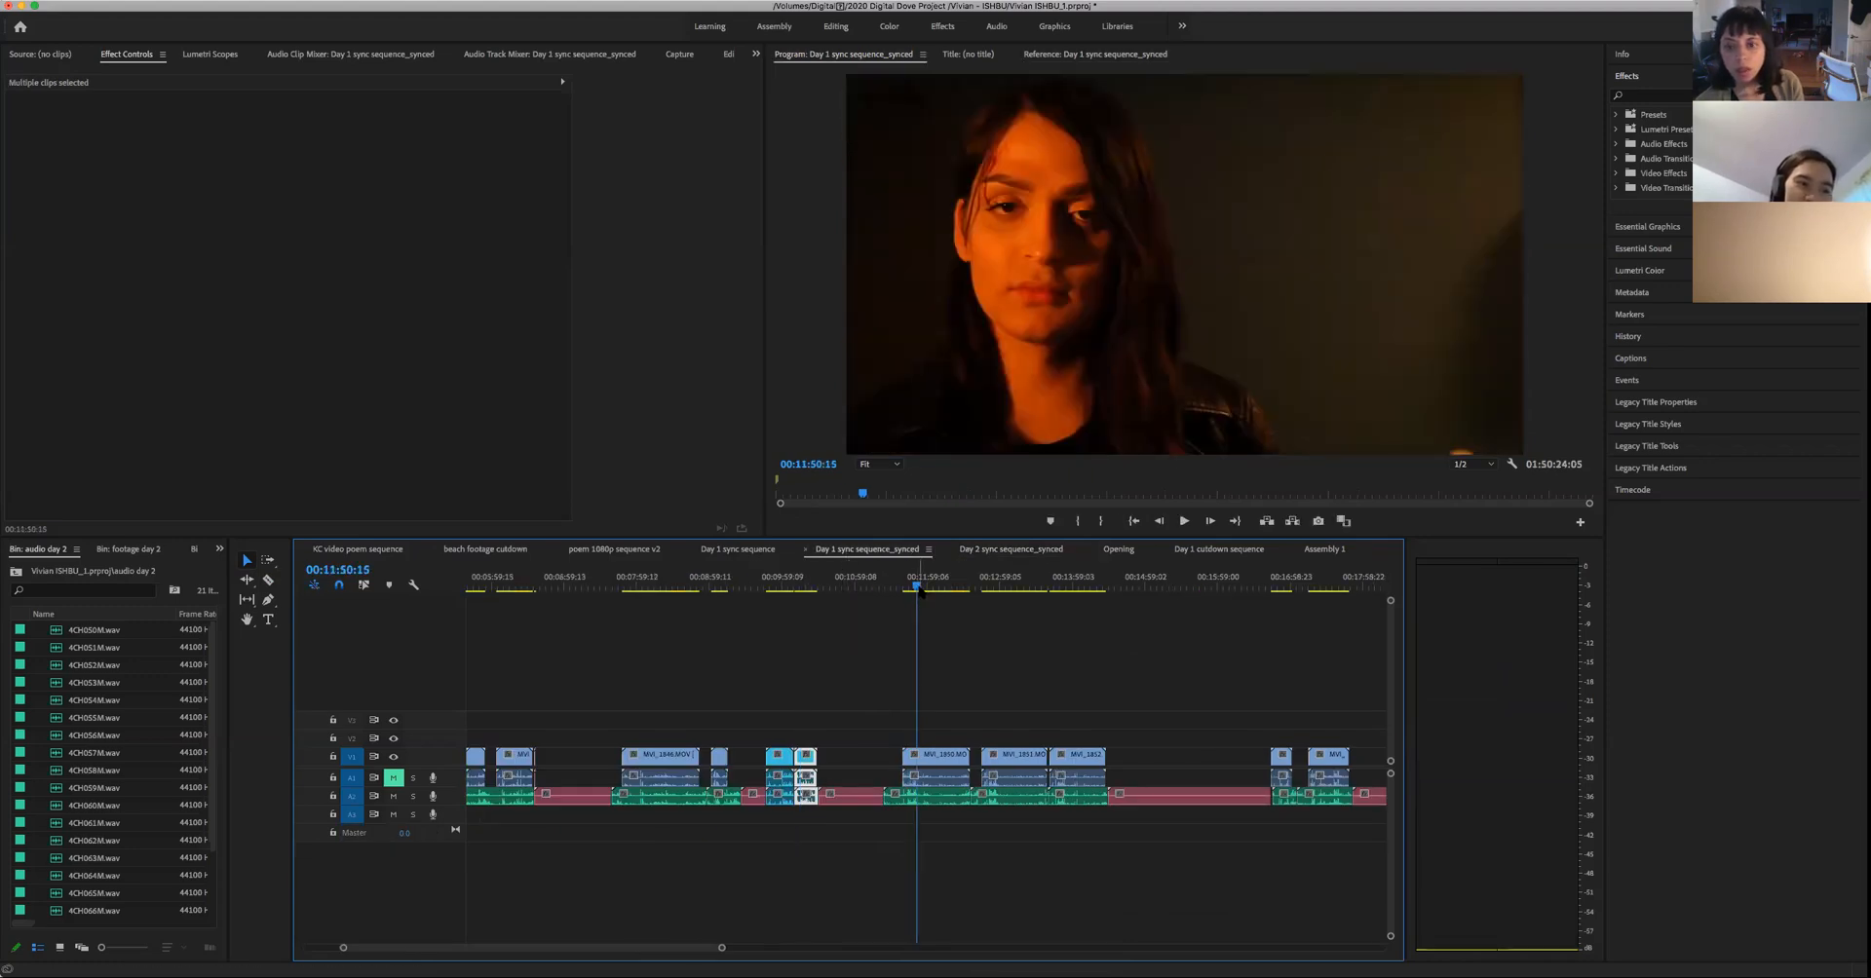
left_click(1016, 583)
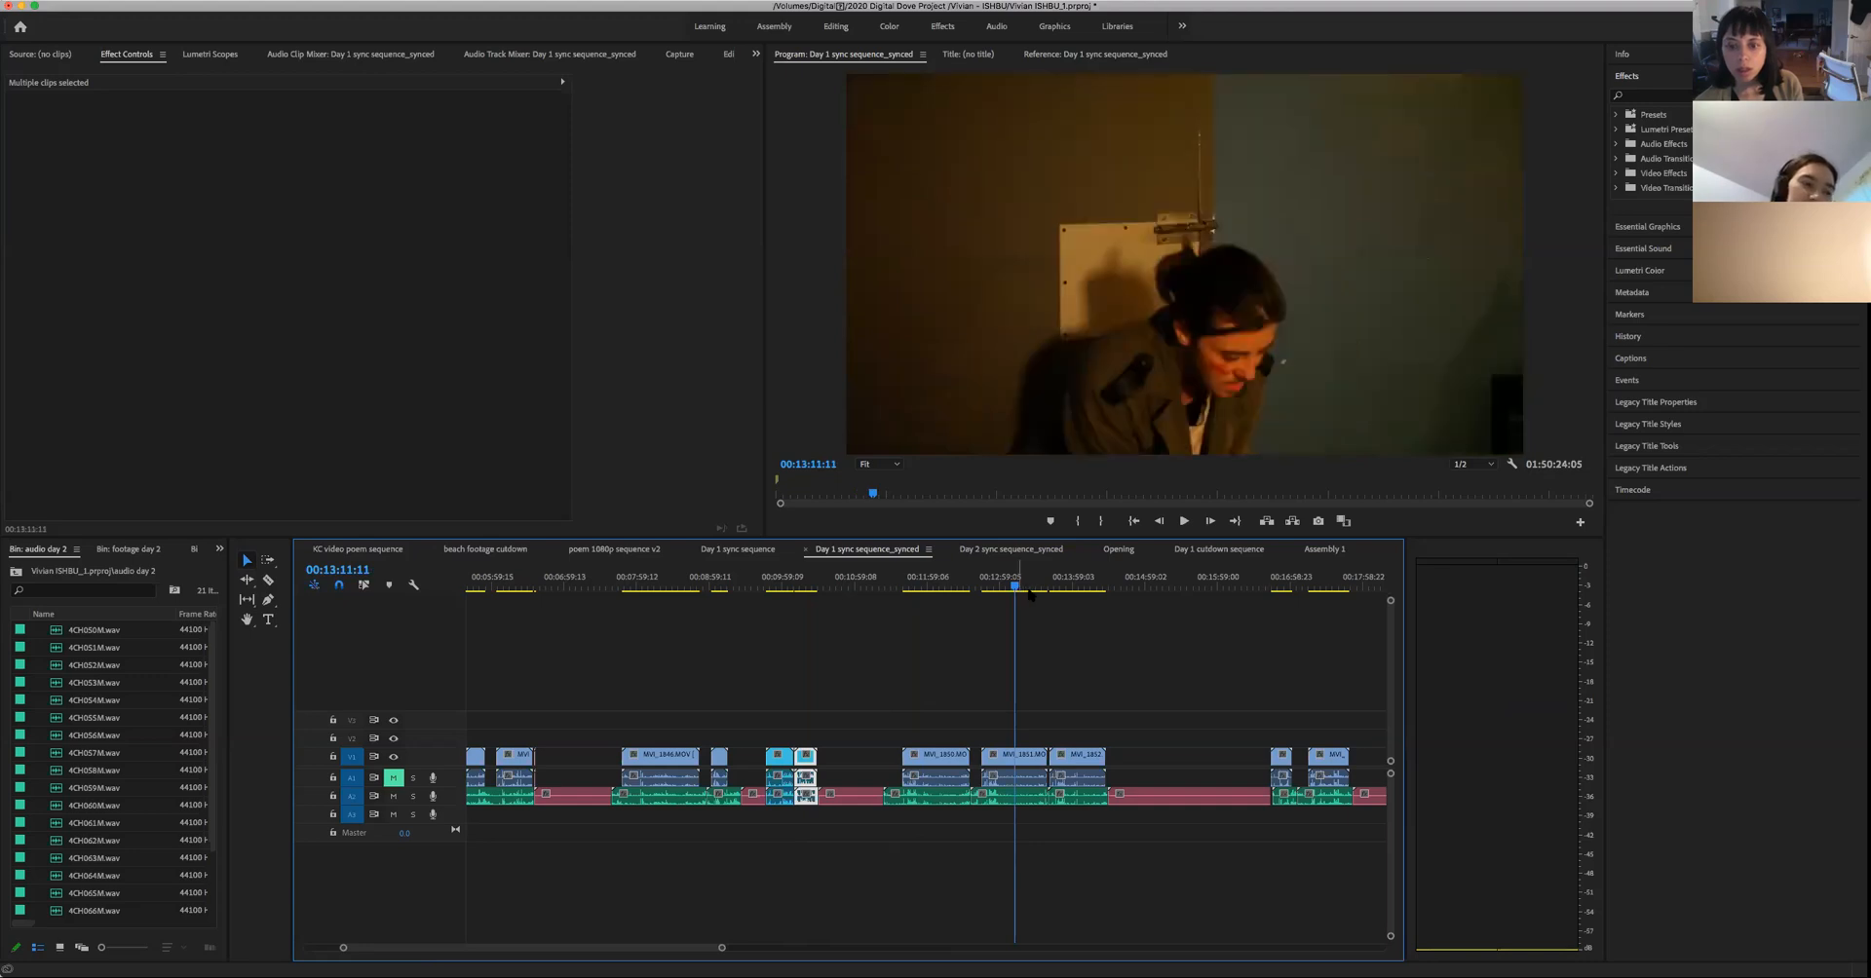
left_click(1072, 584)
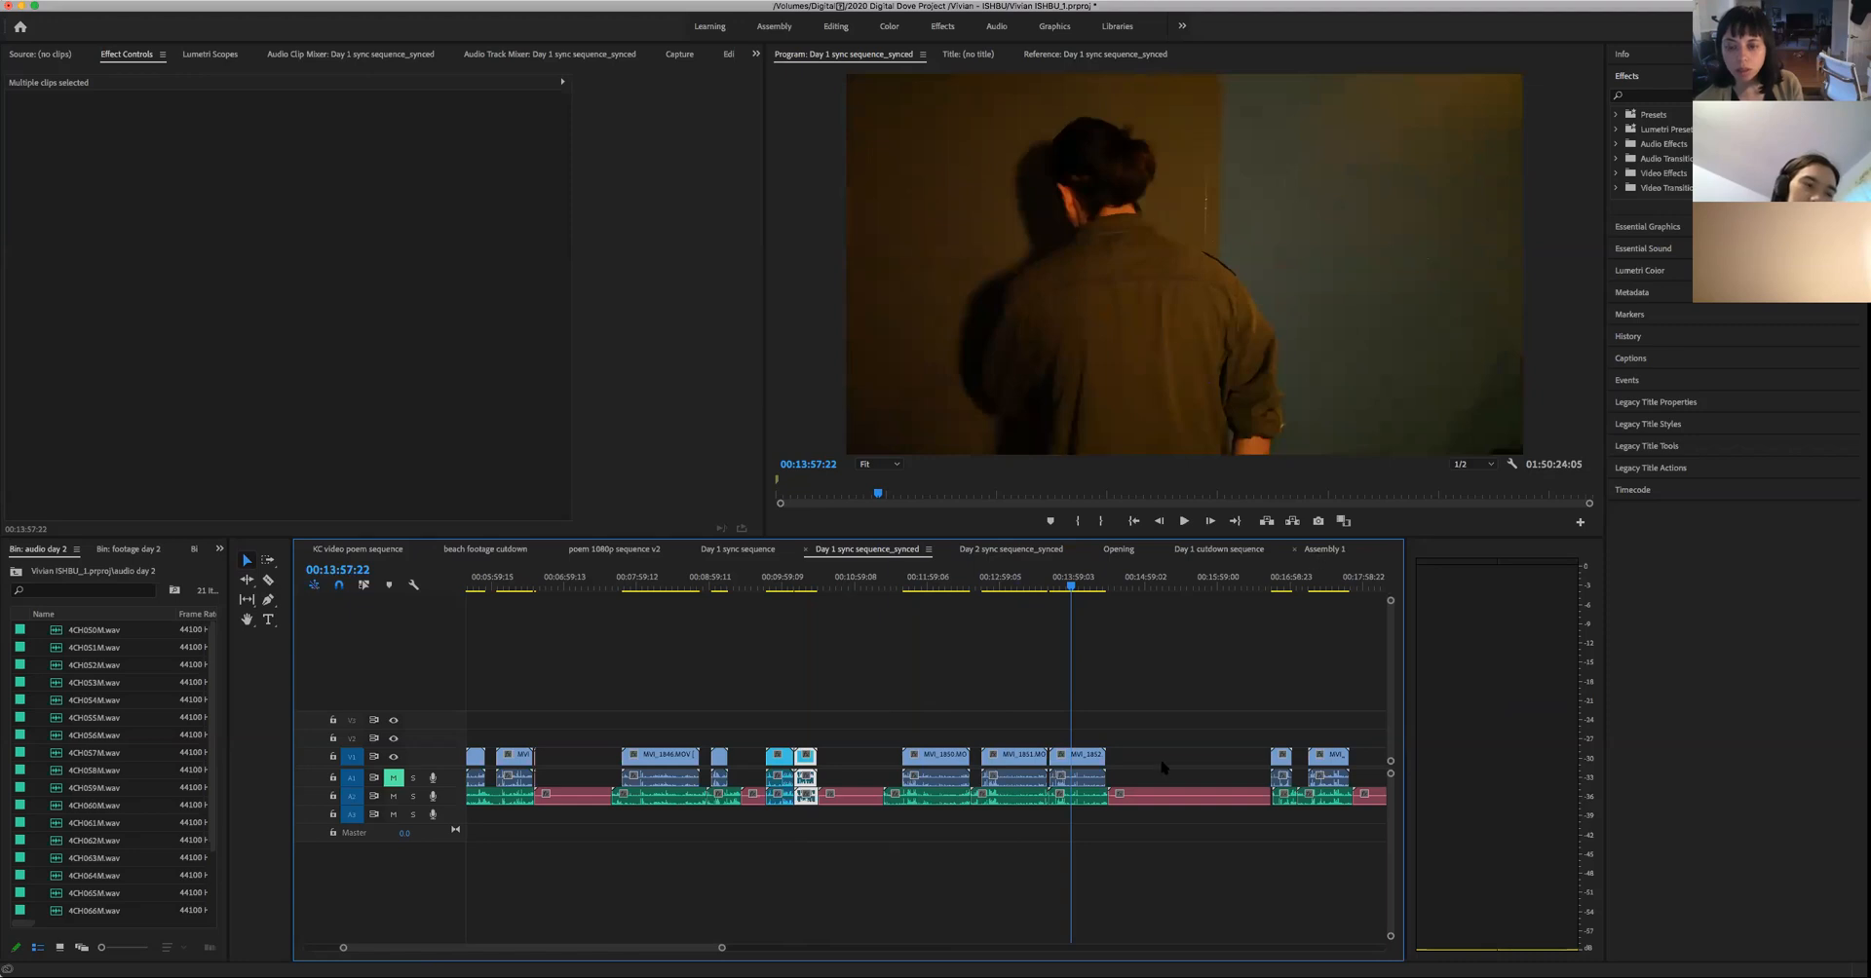
left_click_drag(723, 952, 899, 948)
left_click(935, 589)
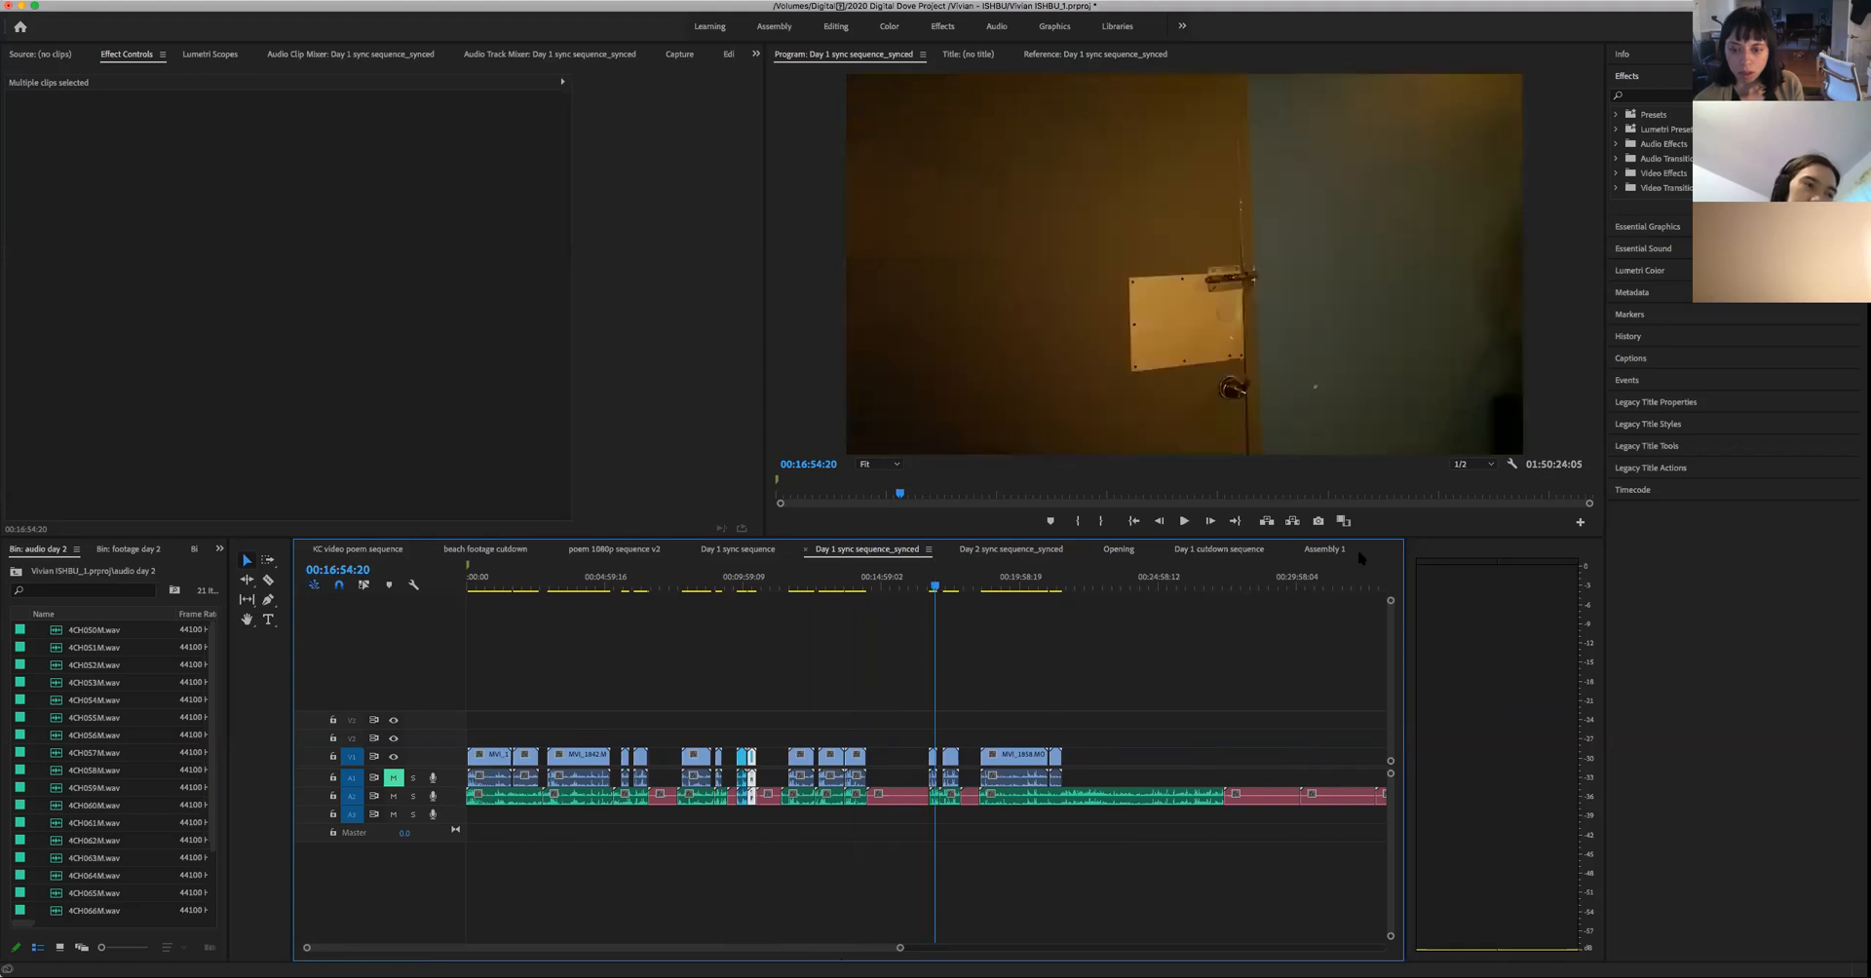
- Search Day 1 cutdown sequence for the two-person kitchen shot, checking clips from 00:18:45:13 to 00:29:46:22
left_click(1323, 550)
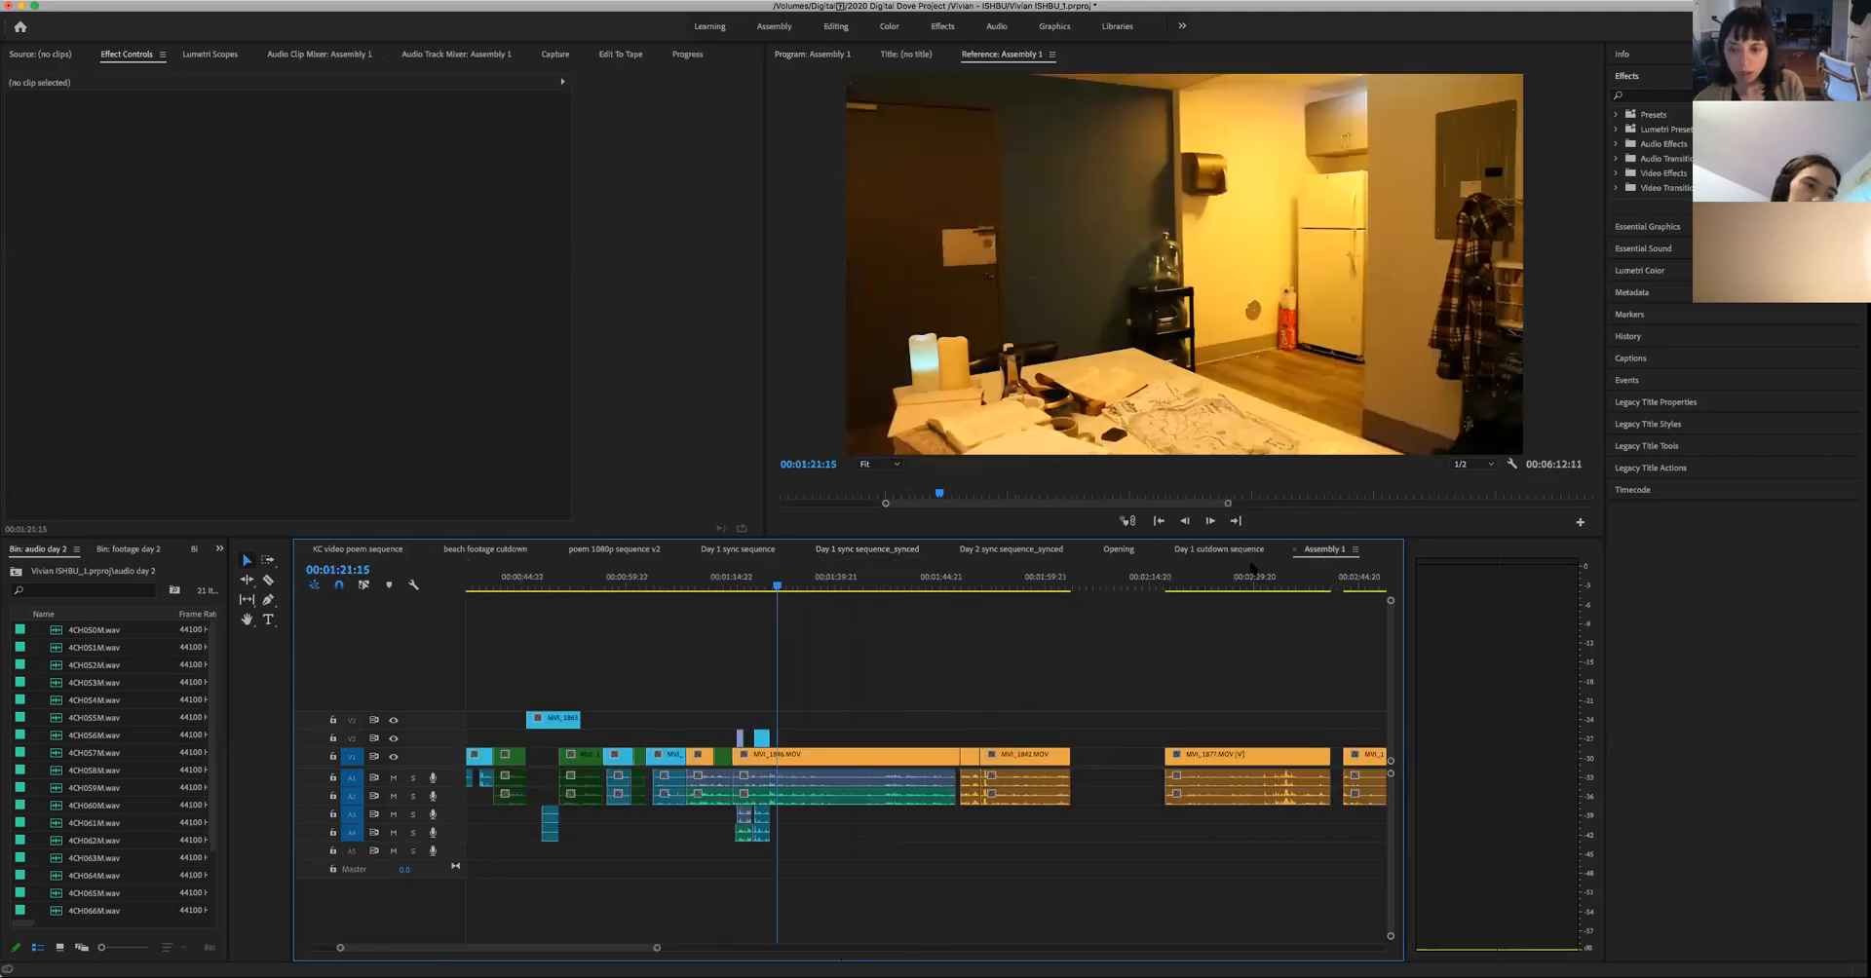
left_click(1223, 551)
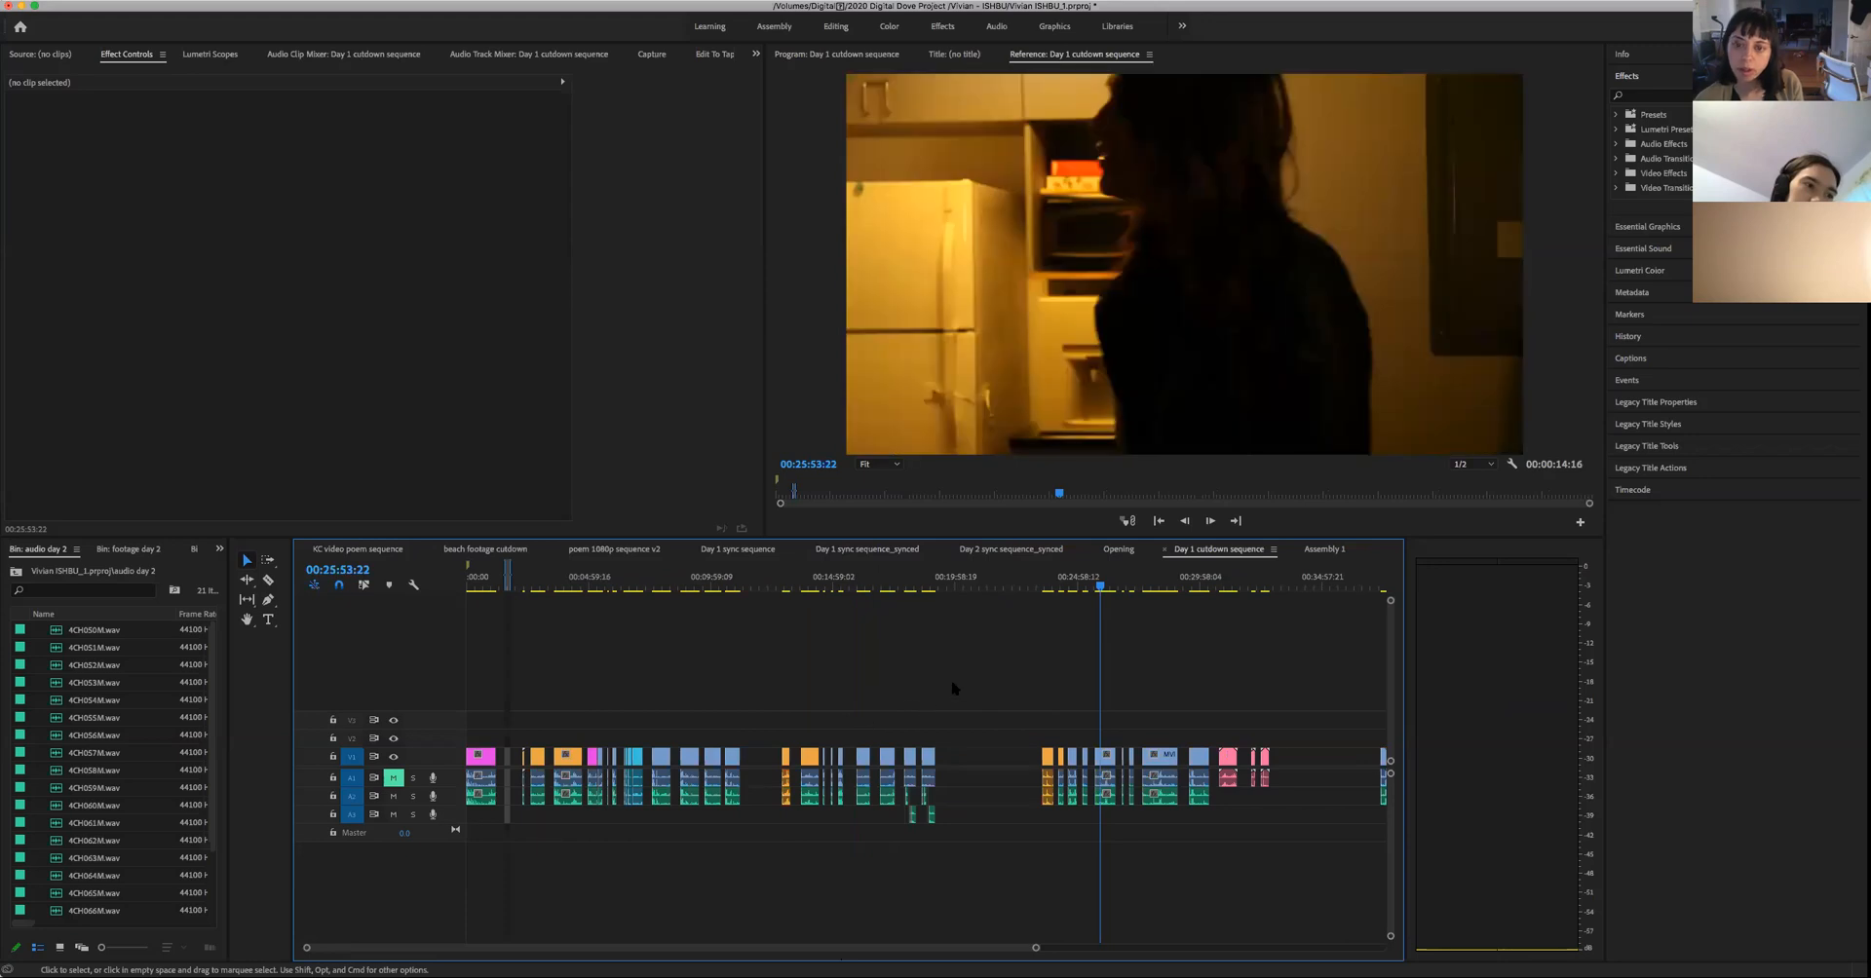
left_click(926, 588)
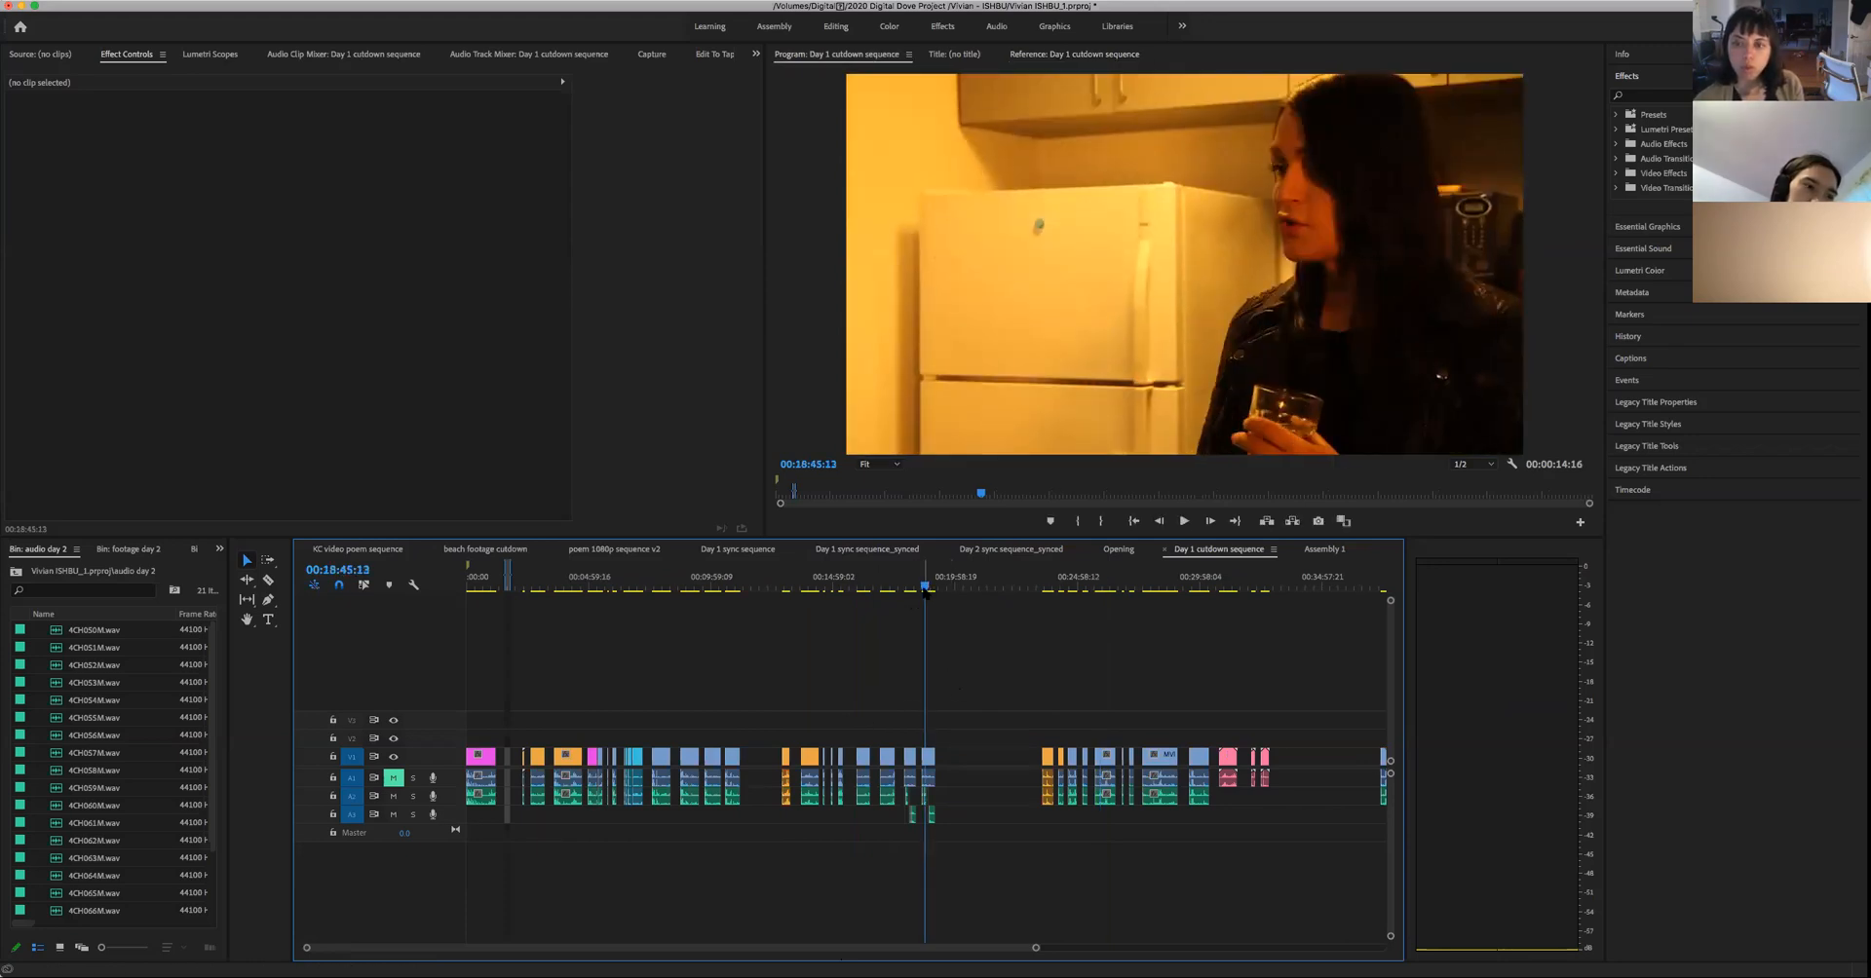
left_click(1068, 589)
left_click_drag(1067, 590, 1074, 590)
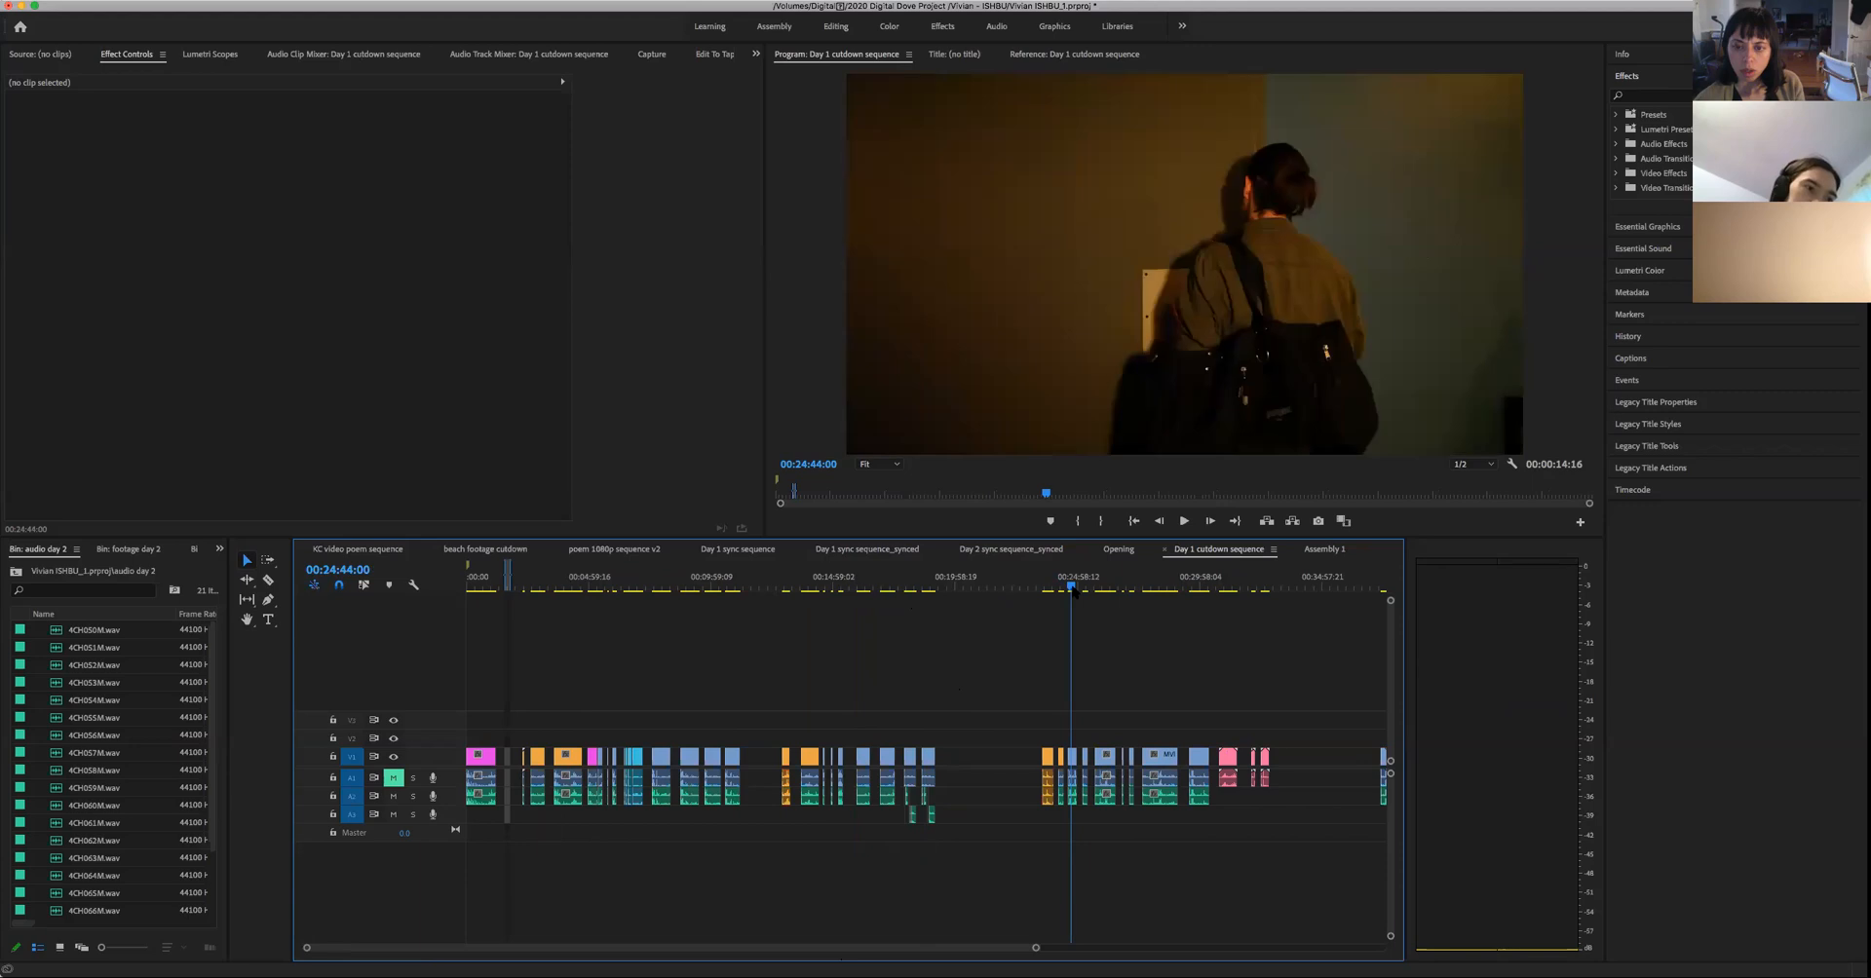
left_click(1157, 590)
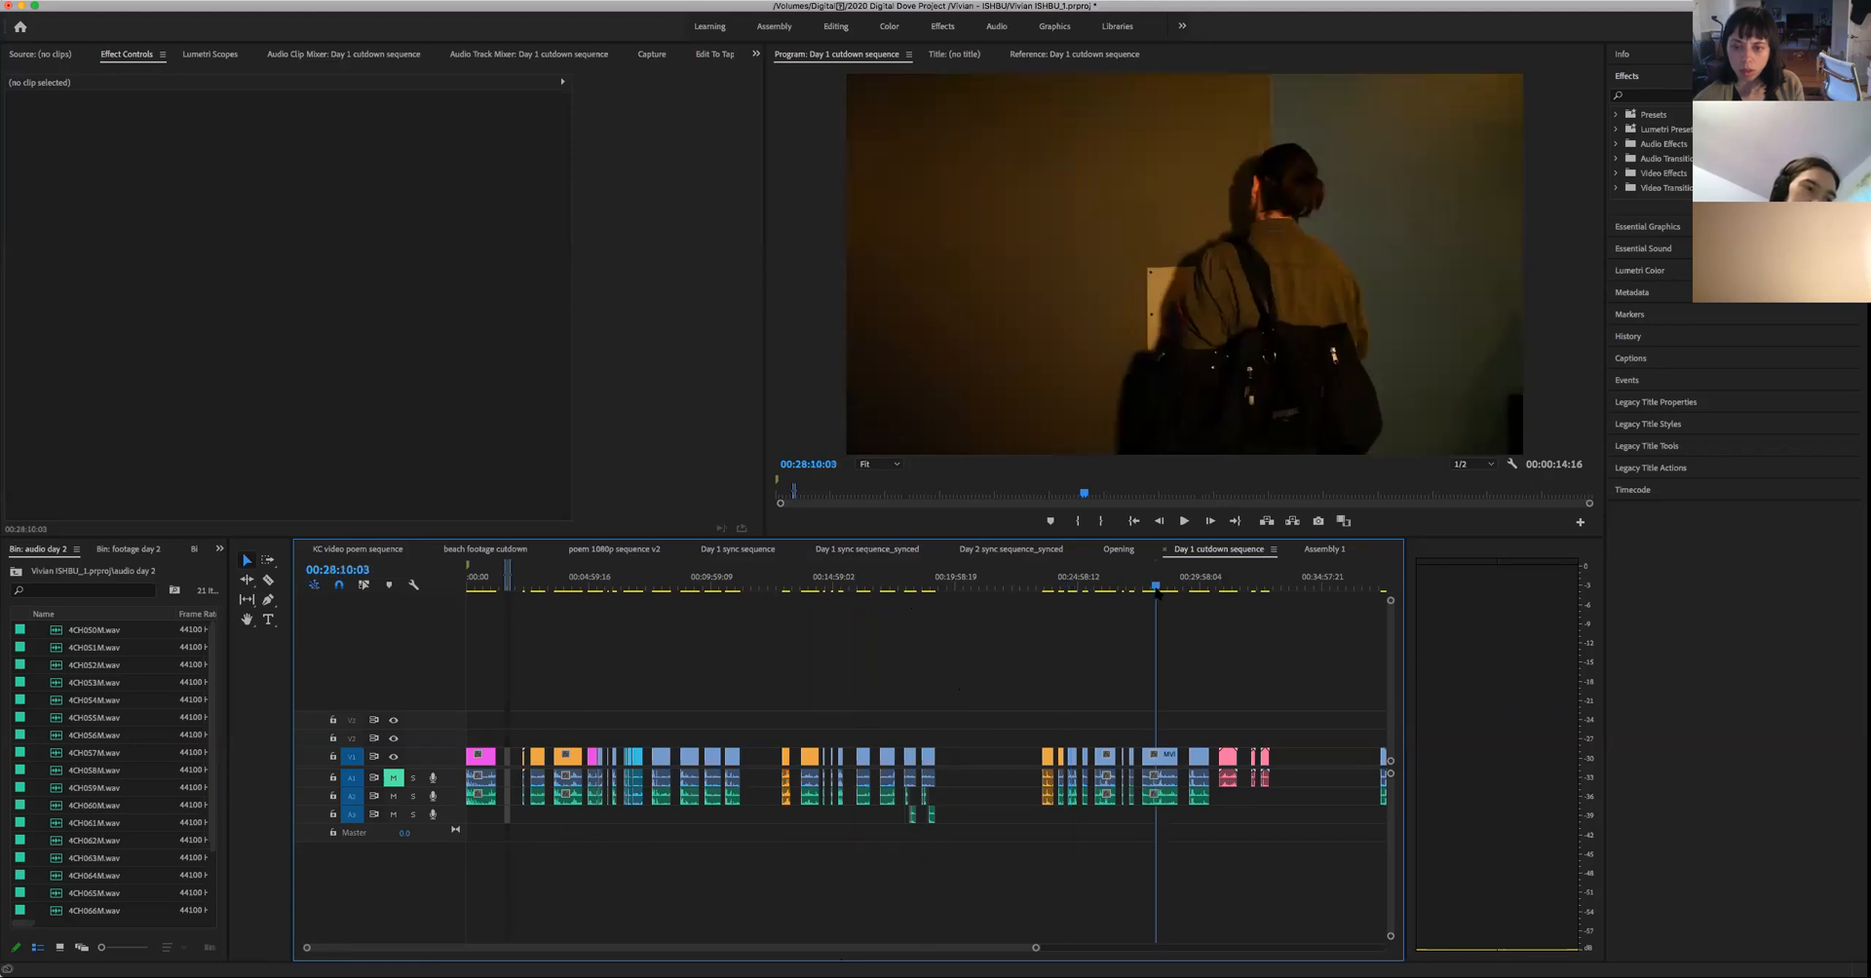
left_click(1196, 591)
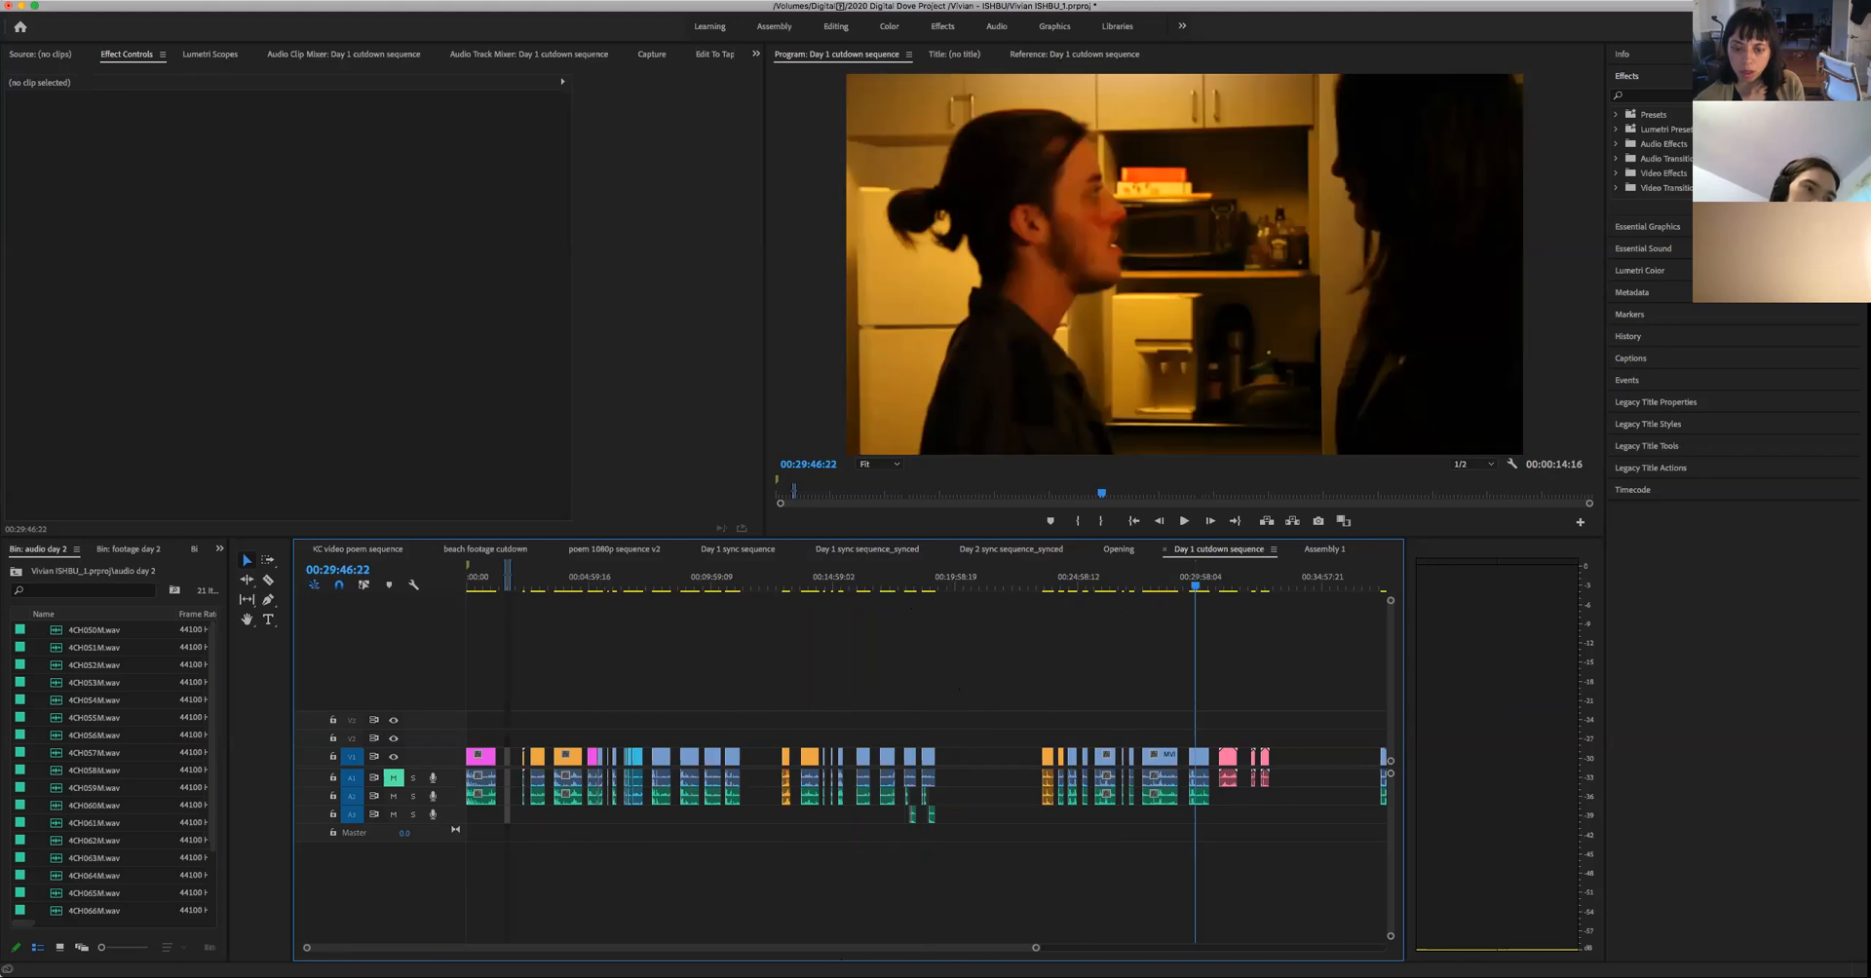
- Play the two-person kitchen shot to 00:30:05:01 and label that clip and its audio Cerulean
key("space")
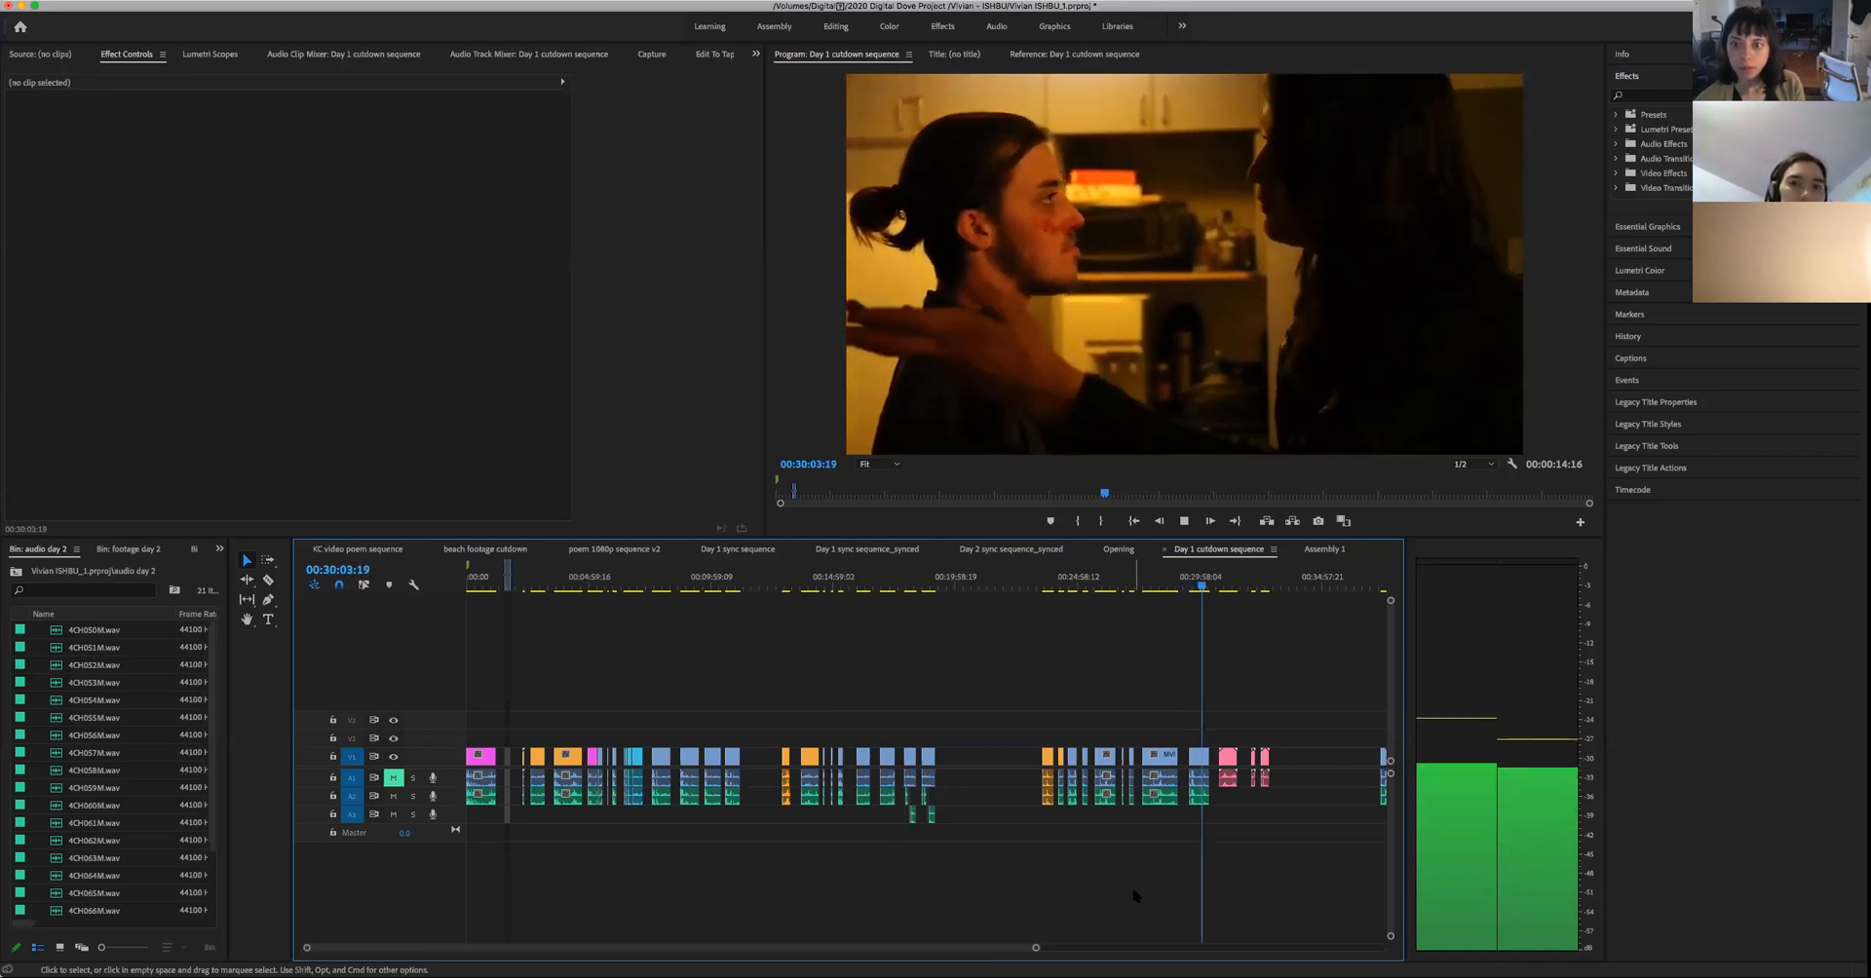
key("space")
left_click_drag(1185, 705, 1211, 829)
right_click(1202, 762)
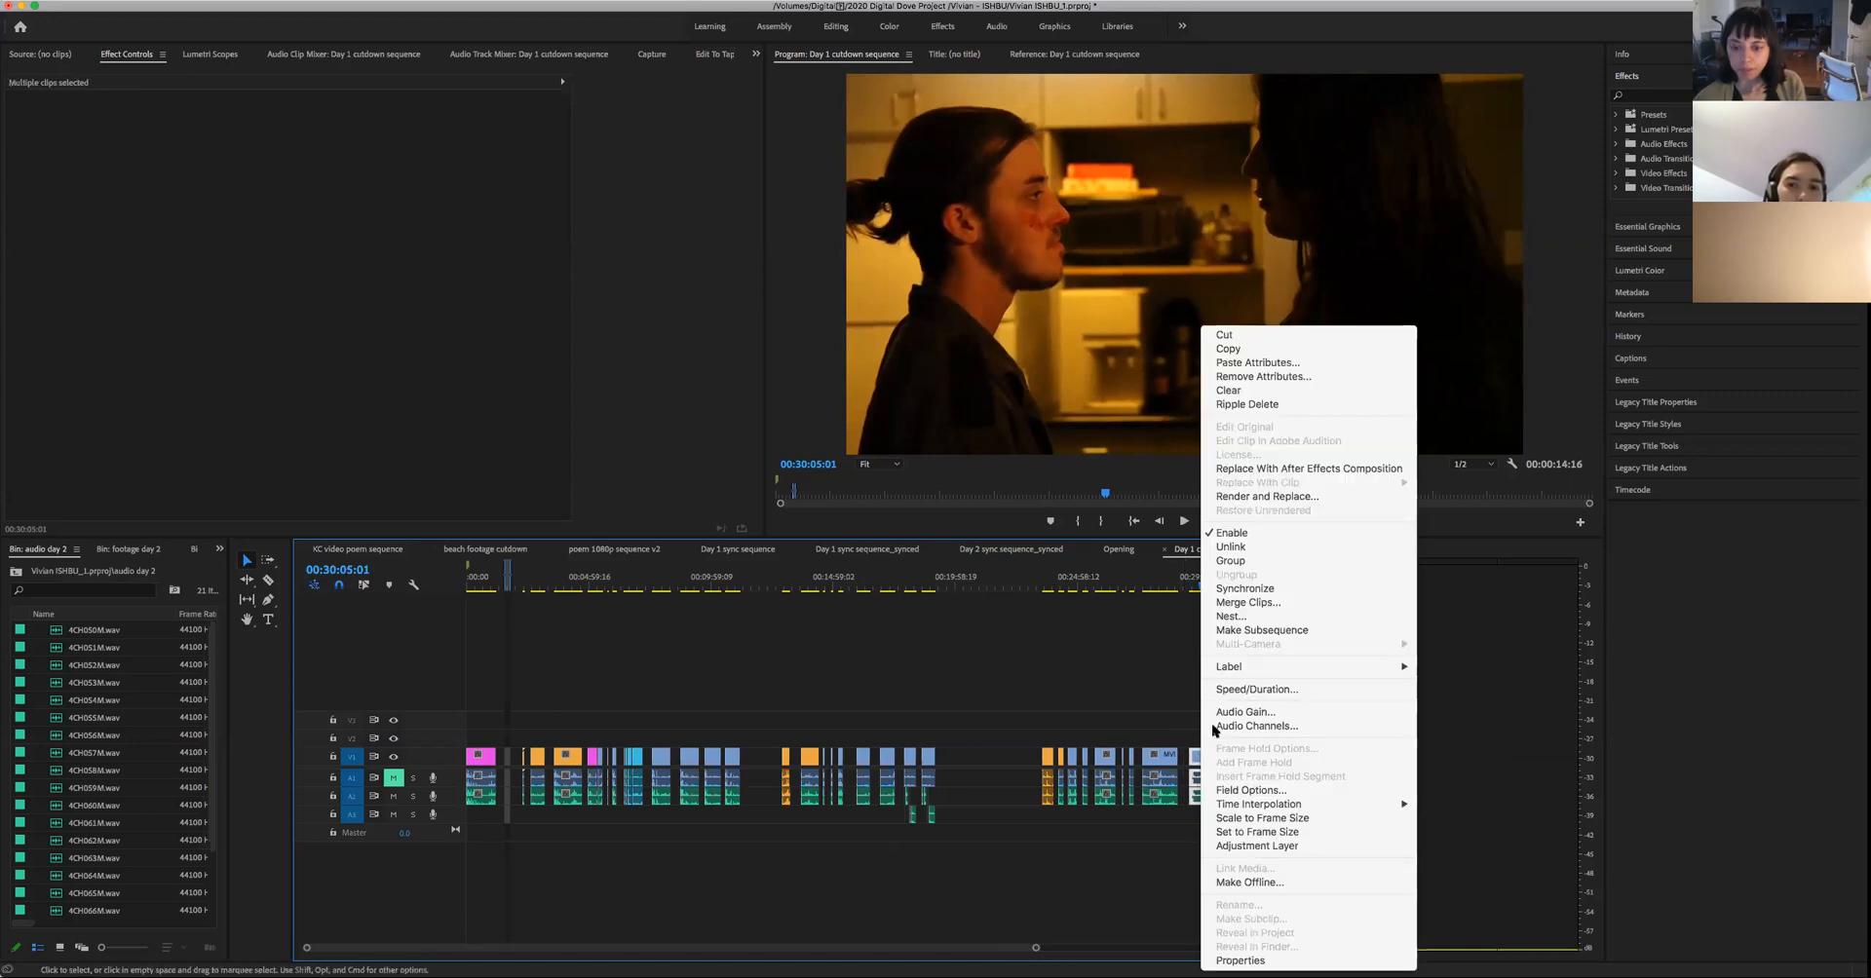
mouse_move(1220, 673)
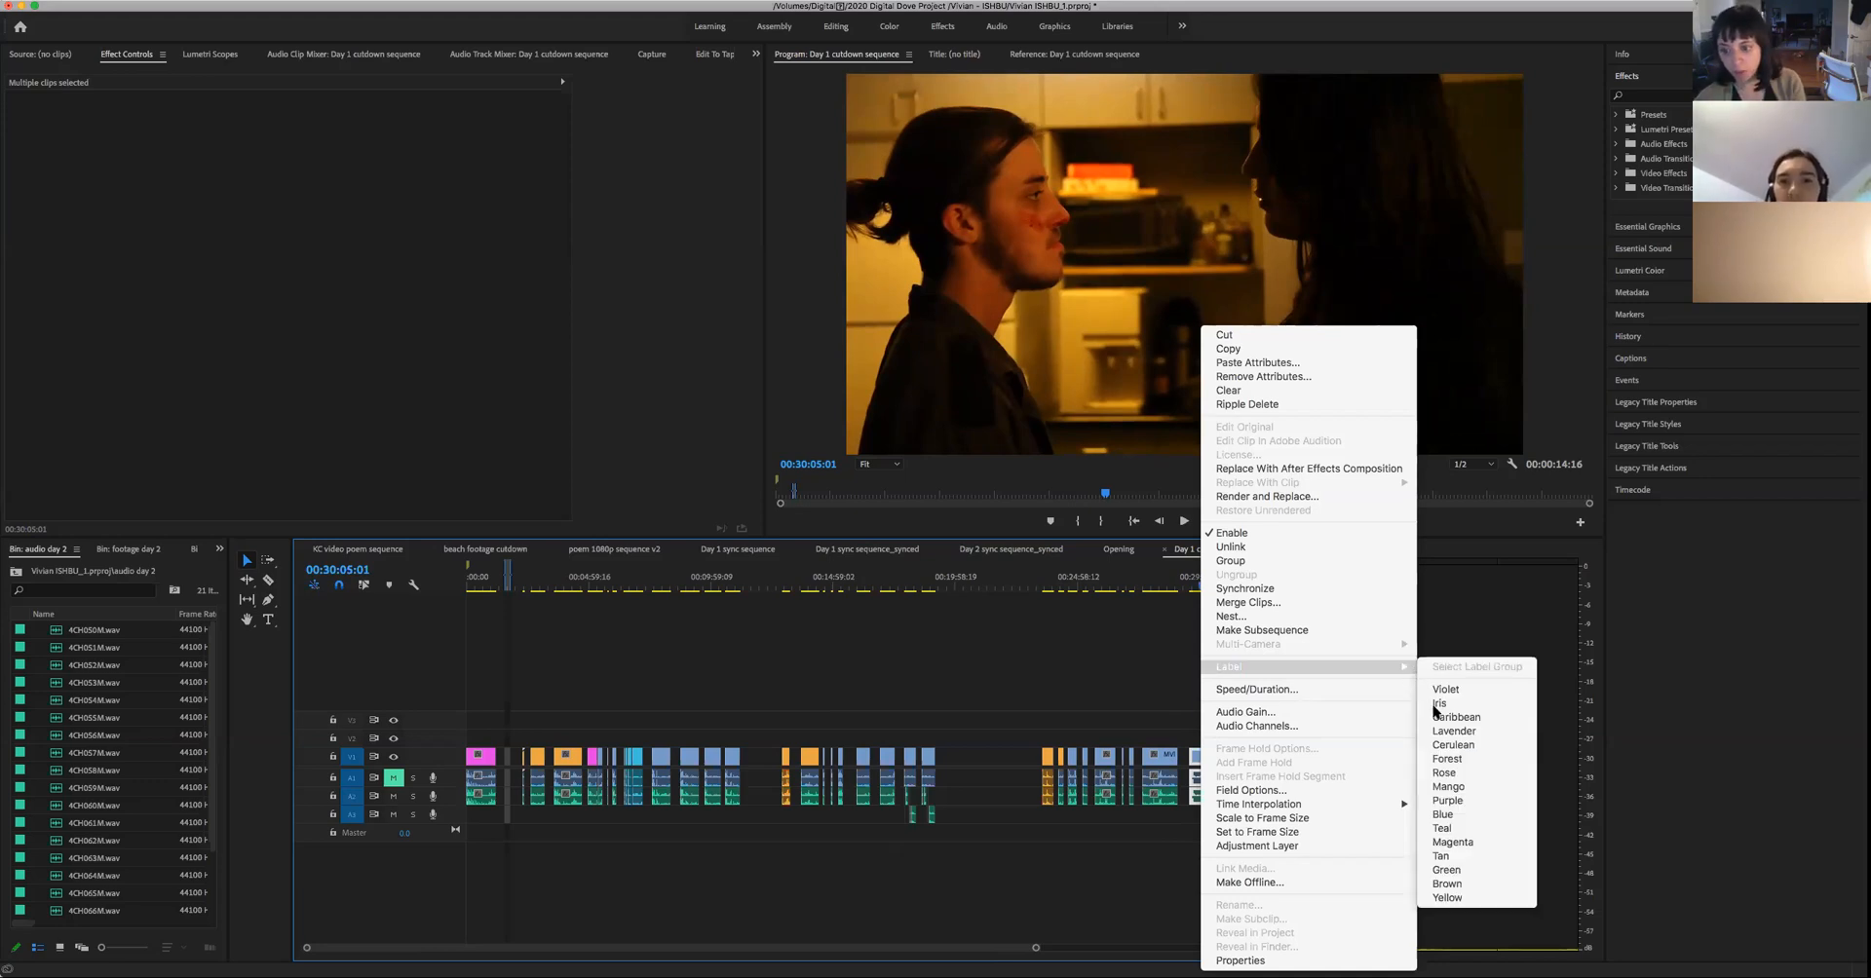
left_click(1448, 746)
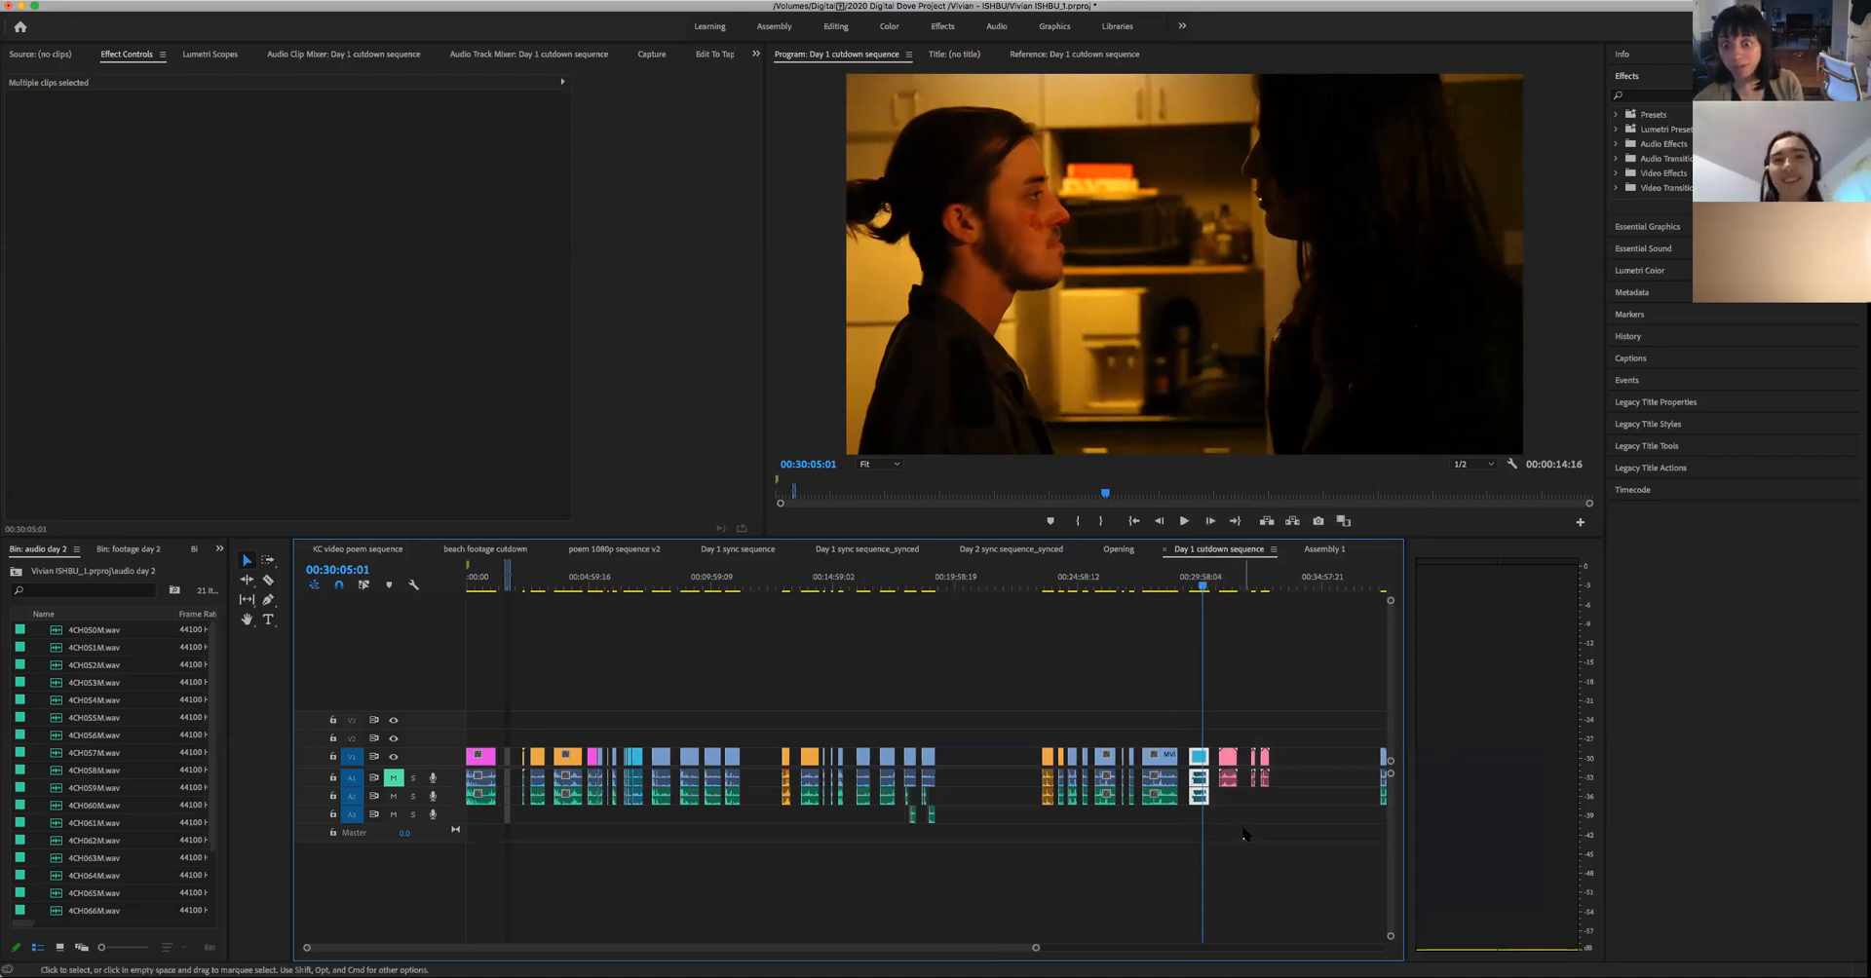
- Replay the two-person kitchen shot from 00:29:50:12 to 00:29:51:12
left_click(1196, 587)
left_click_drag(1195, 595, 1198, 597)
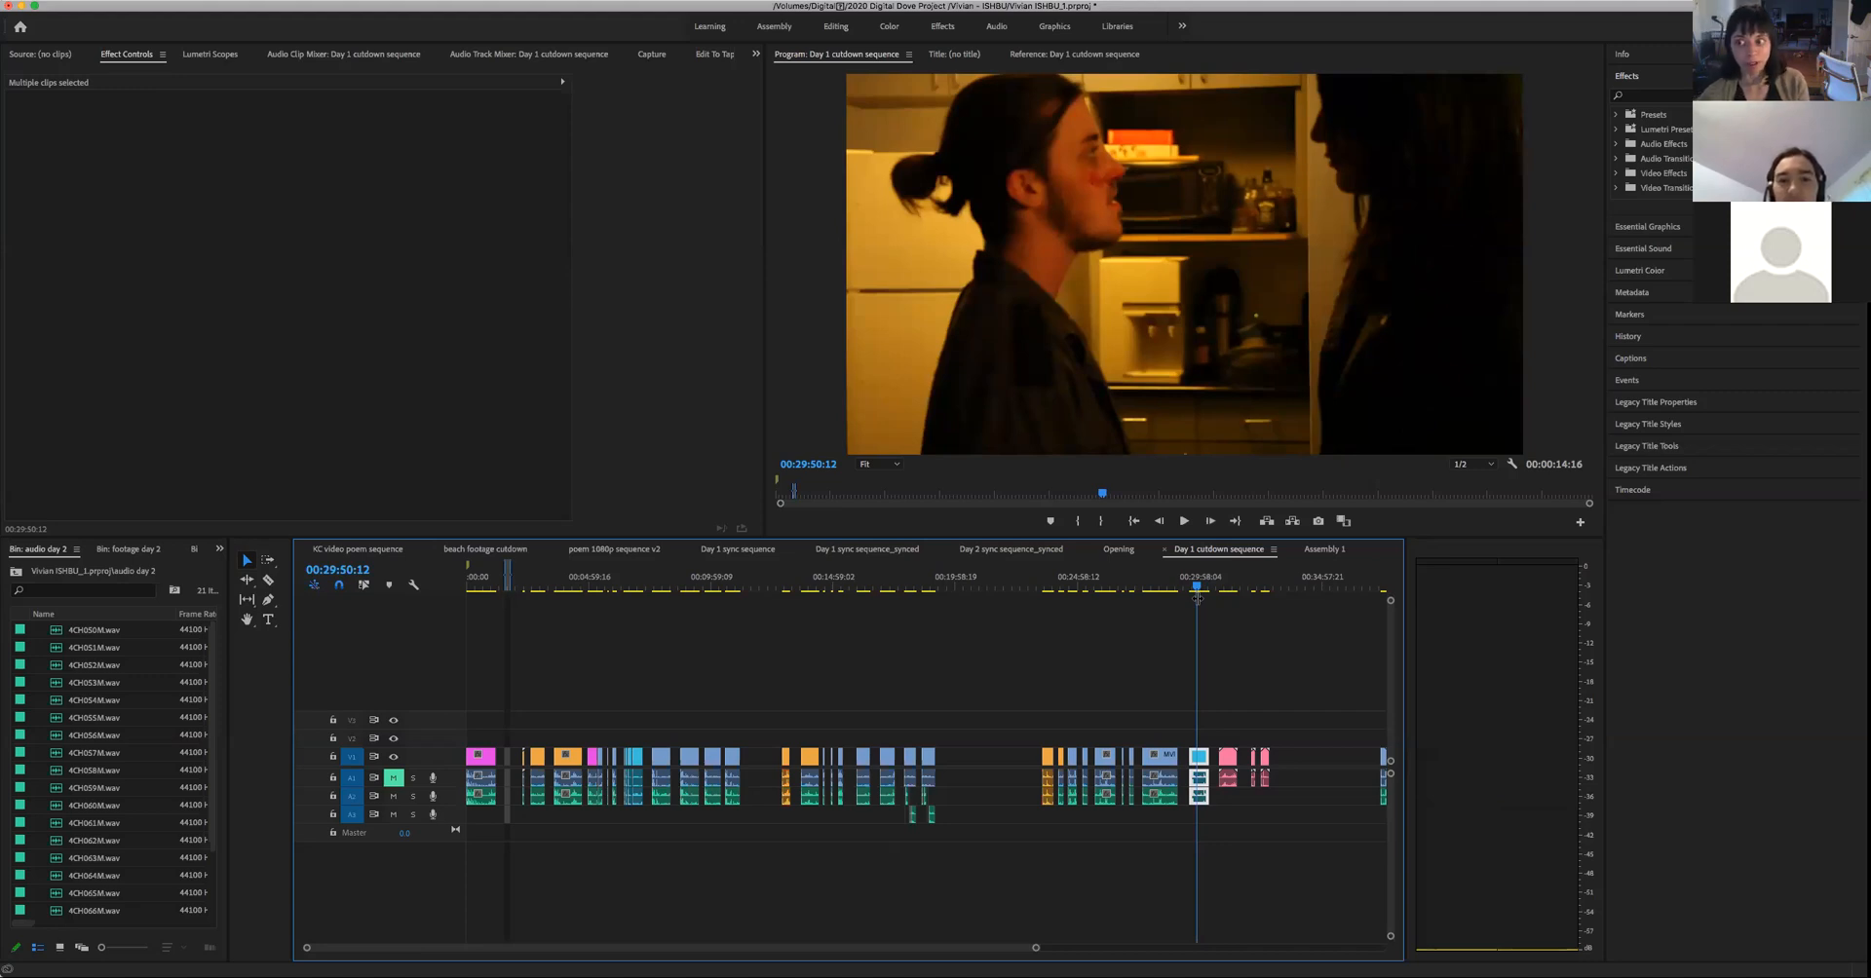
key("space")
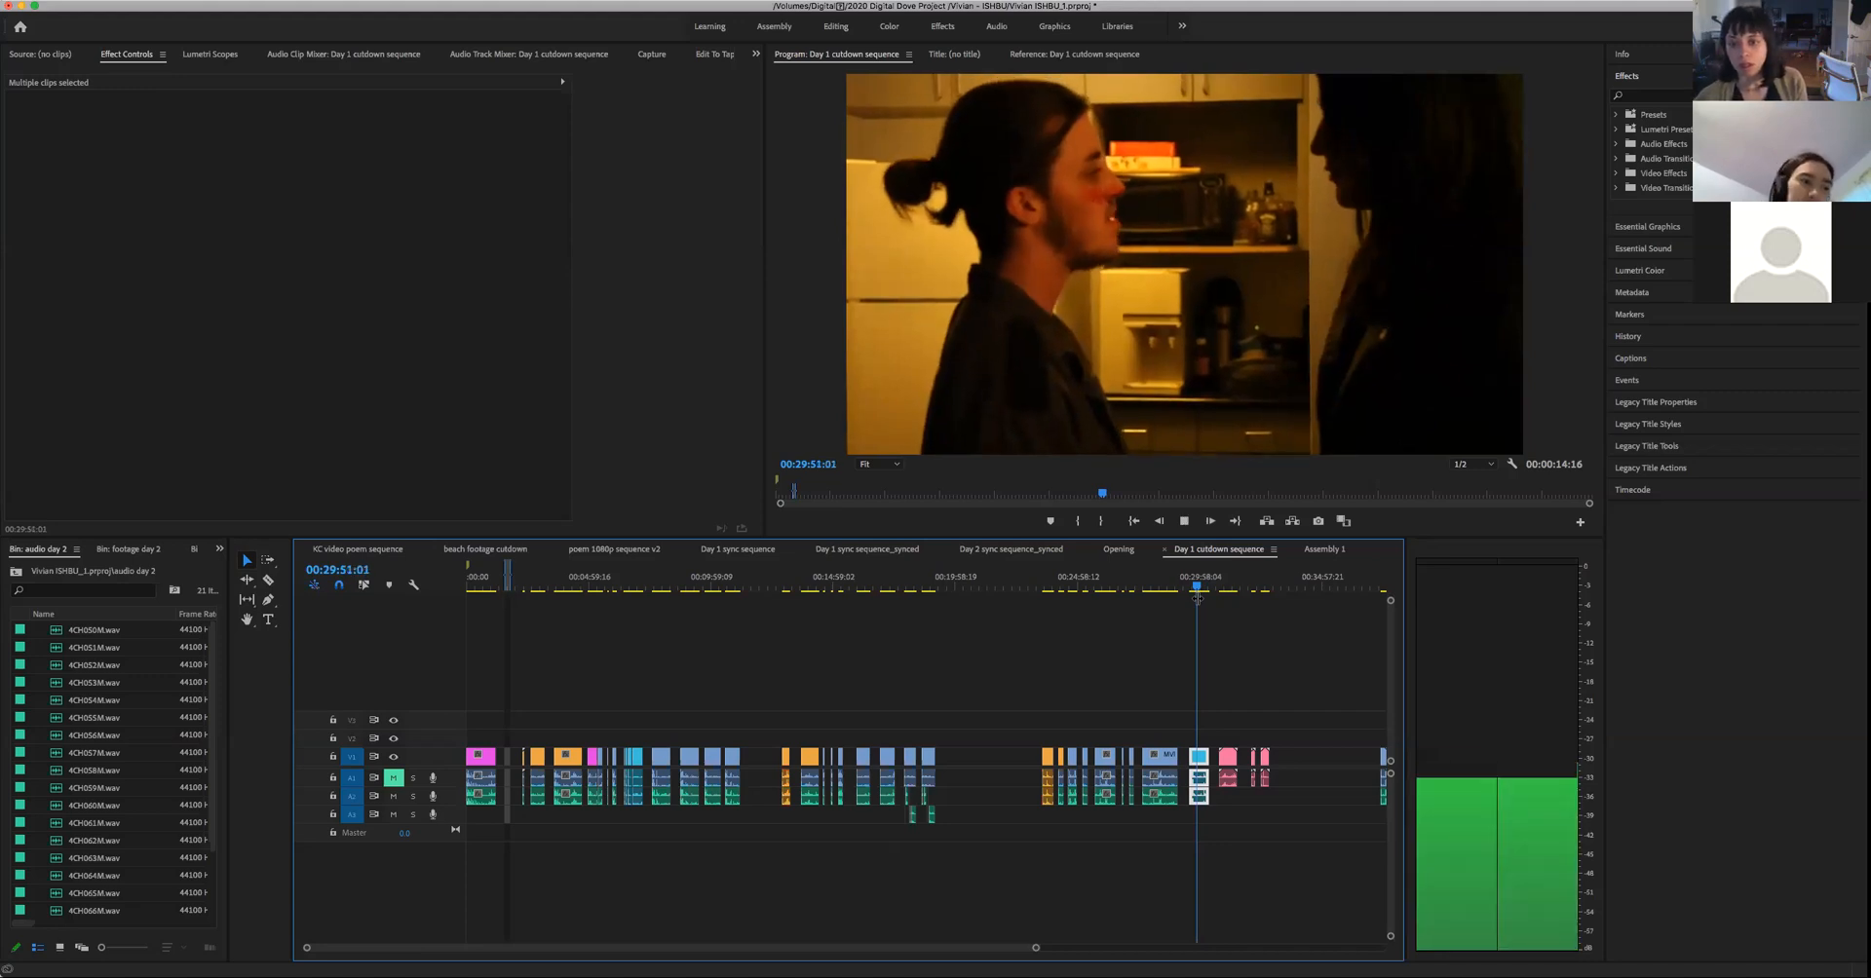
key("space")
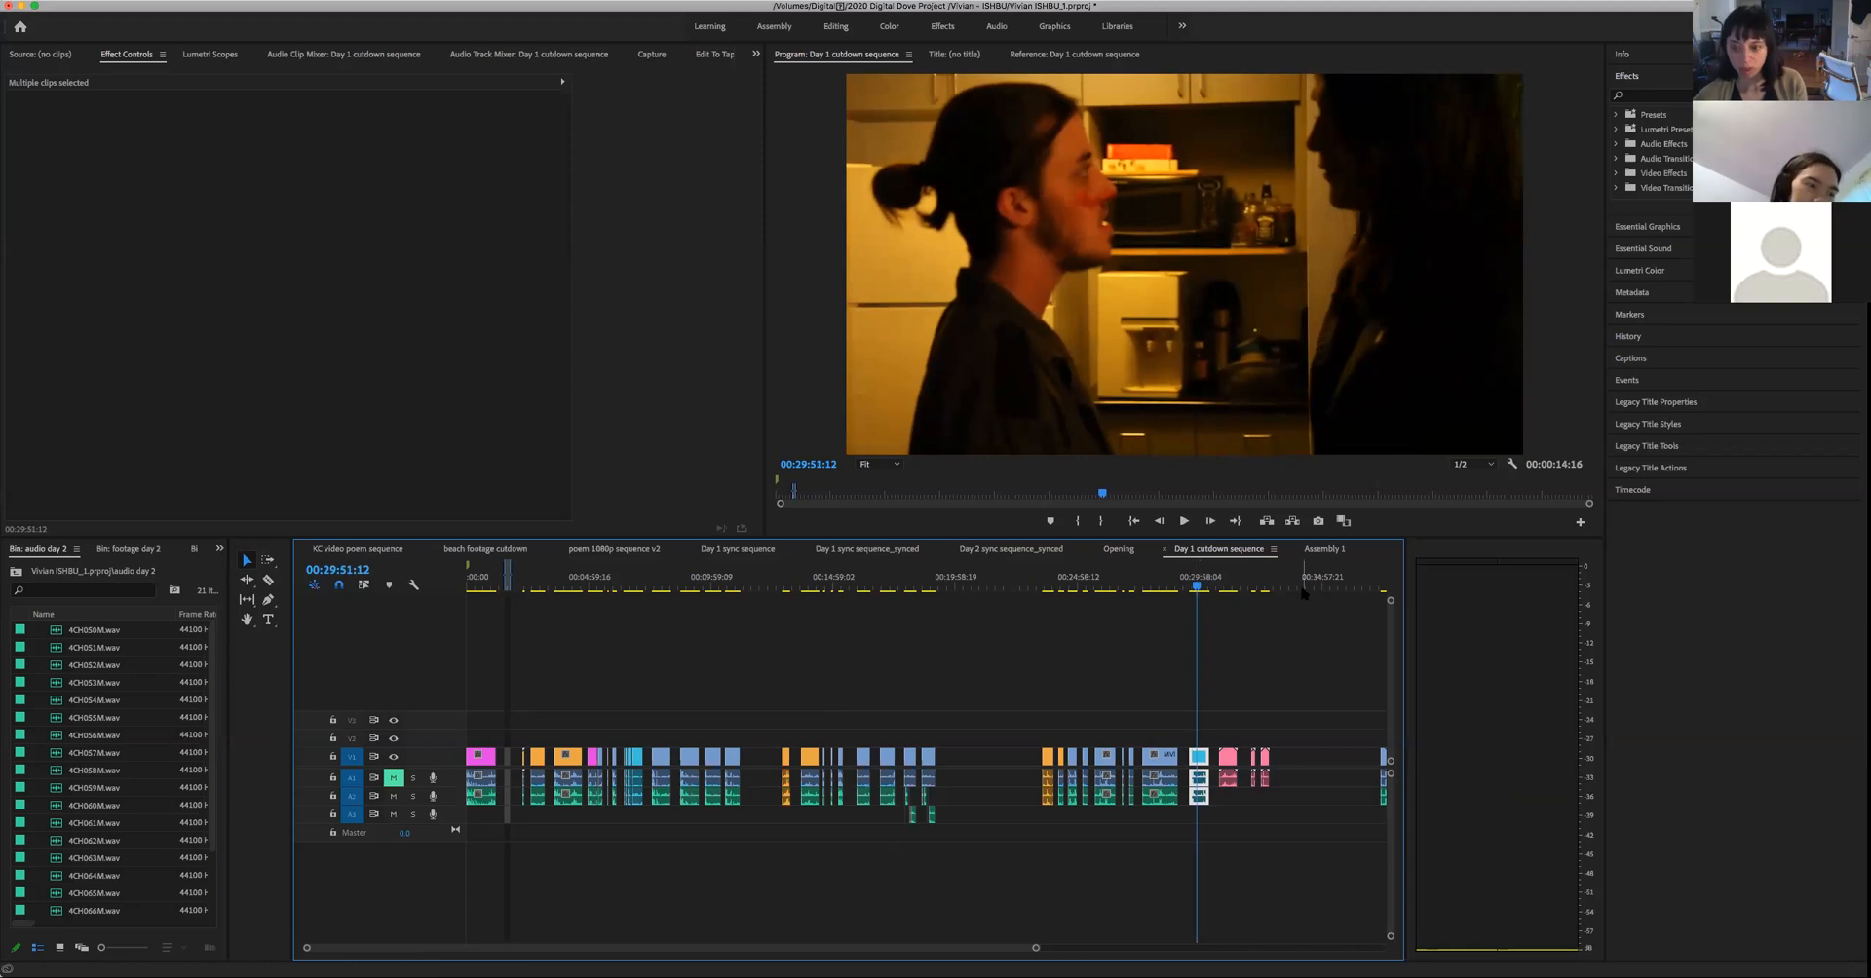
- Return to Assembly 1, check the end of the two-person wide shot at 00:02:00:22, and place the playhead in the following gap at 00:02:05:05
left_click(1326, 552)
left_click_drag(1102, 588, 1053, 604)
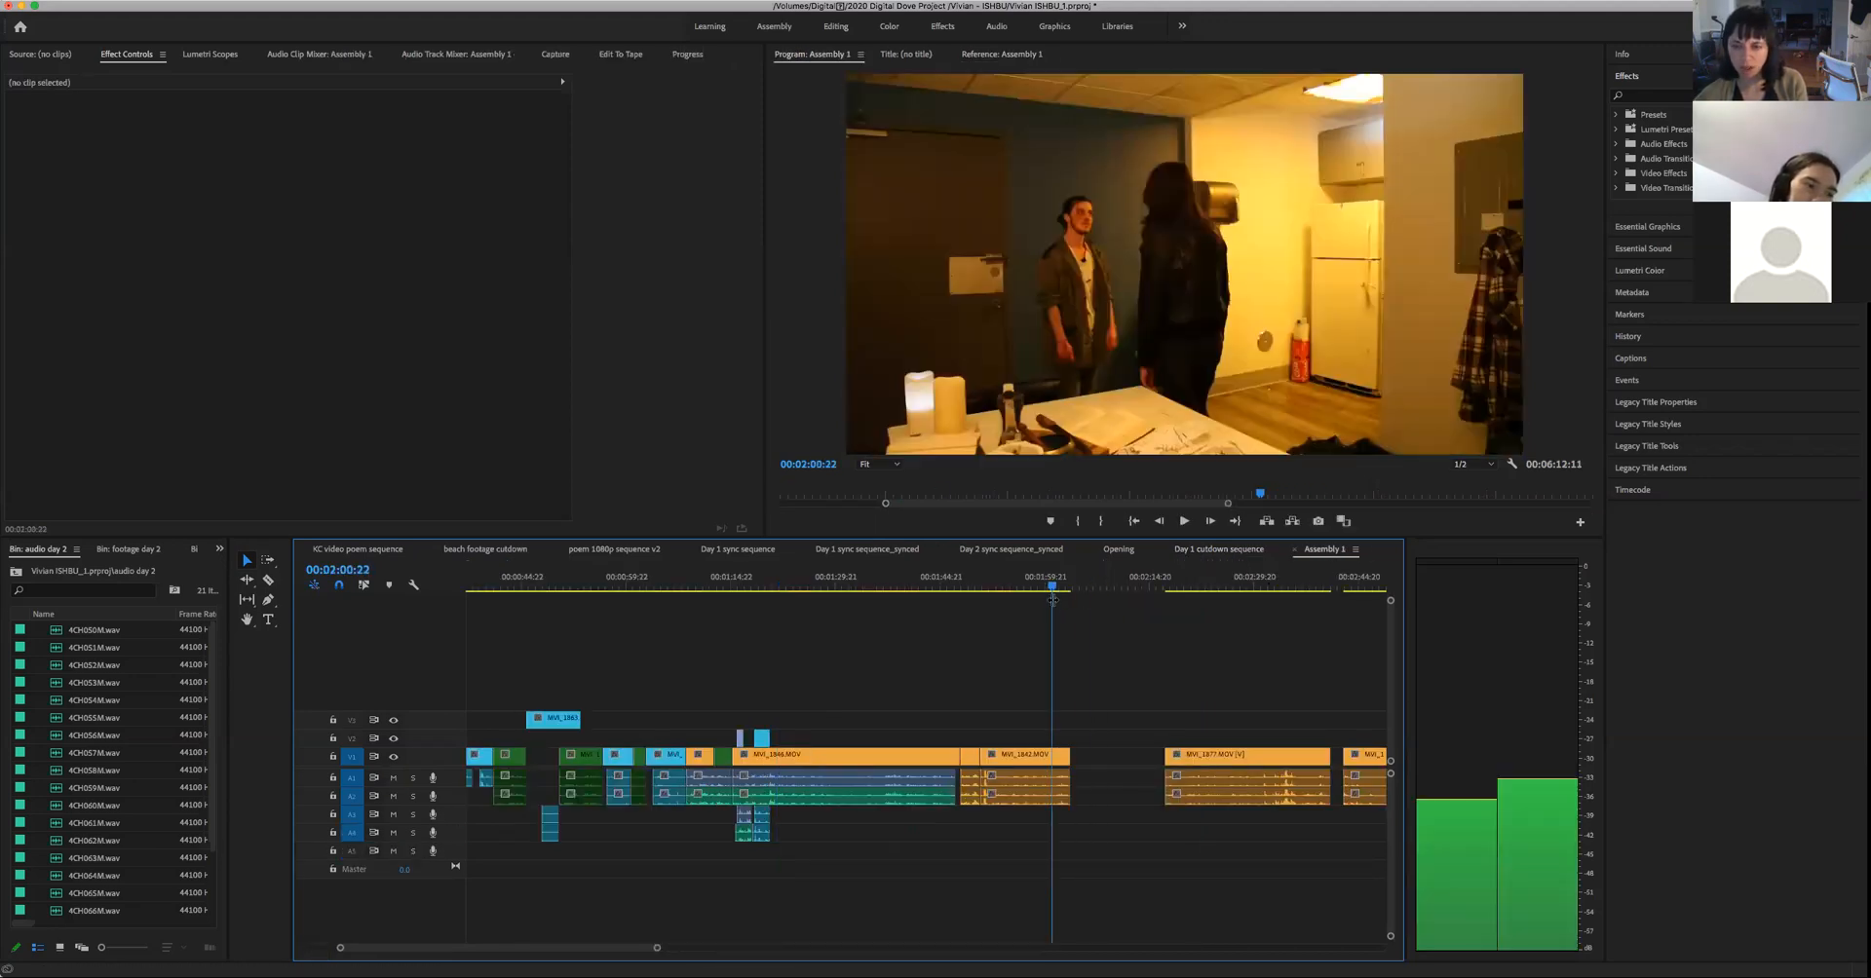
left_click(1083, 602)
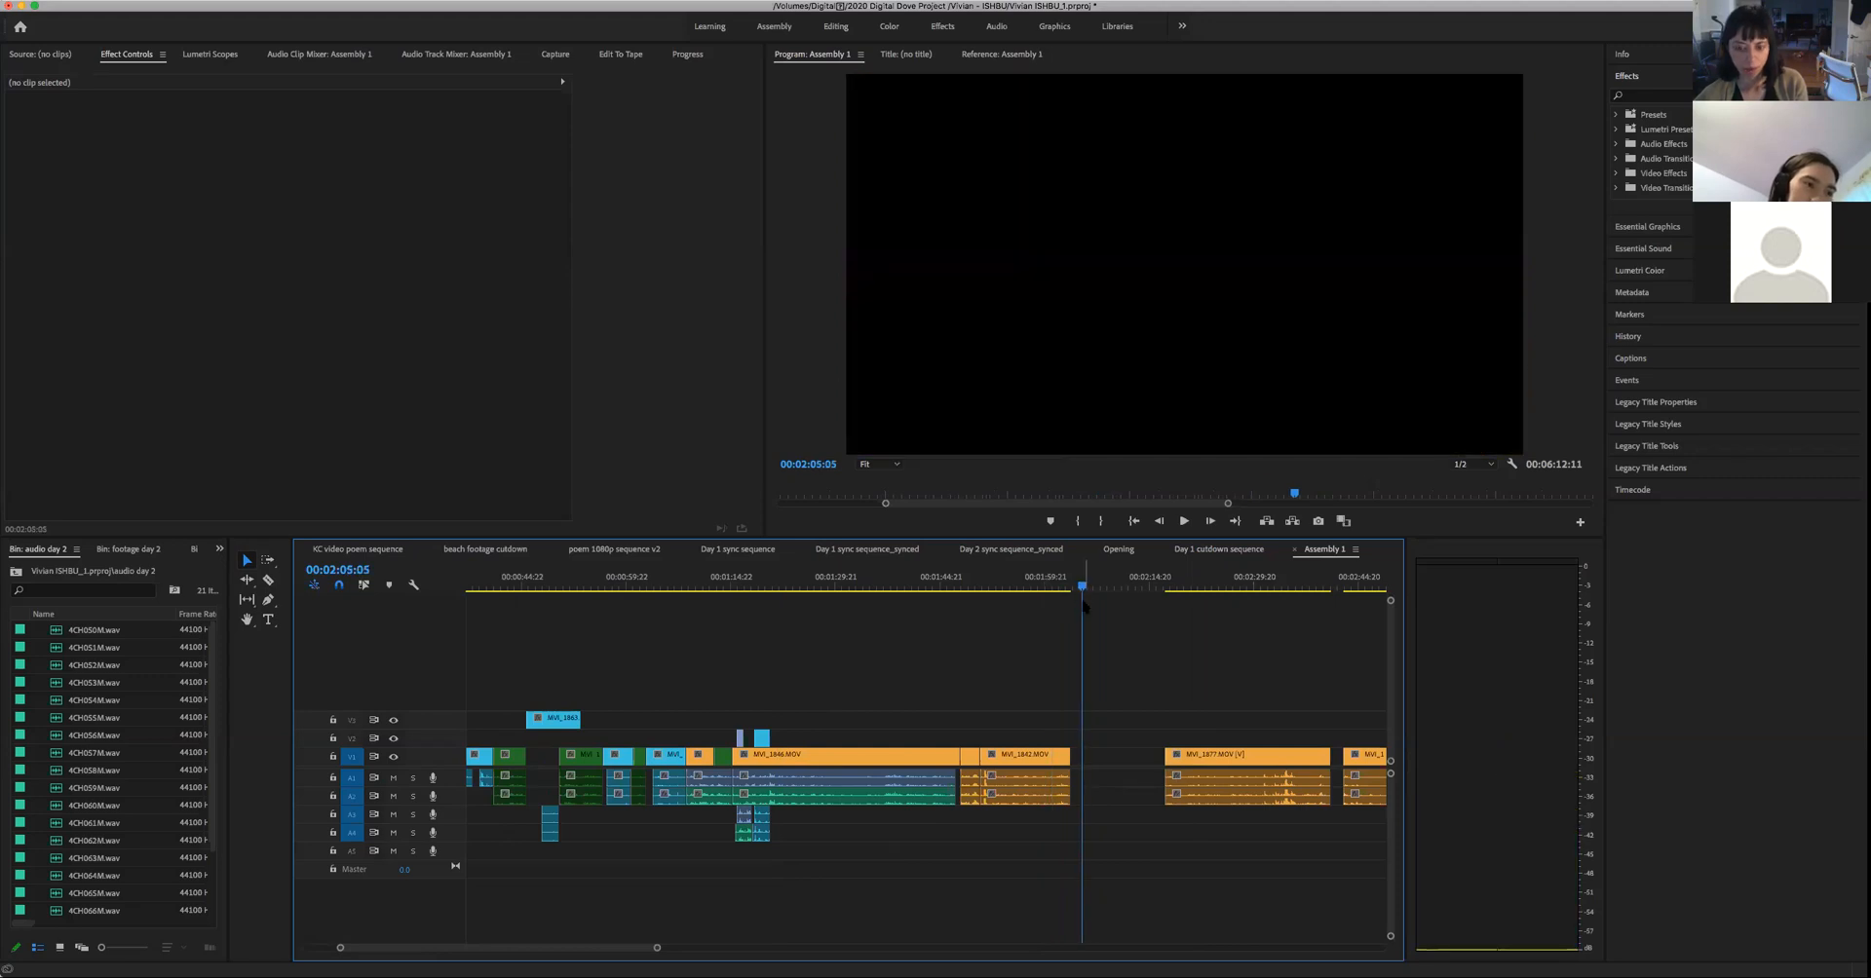
- Move all clips after the gap to start at about 00:05:34 and paste the copied two-person kitchen clip at 00:02:17:14
key("super+v")
key("super+z")
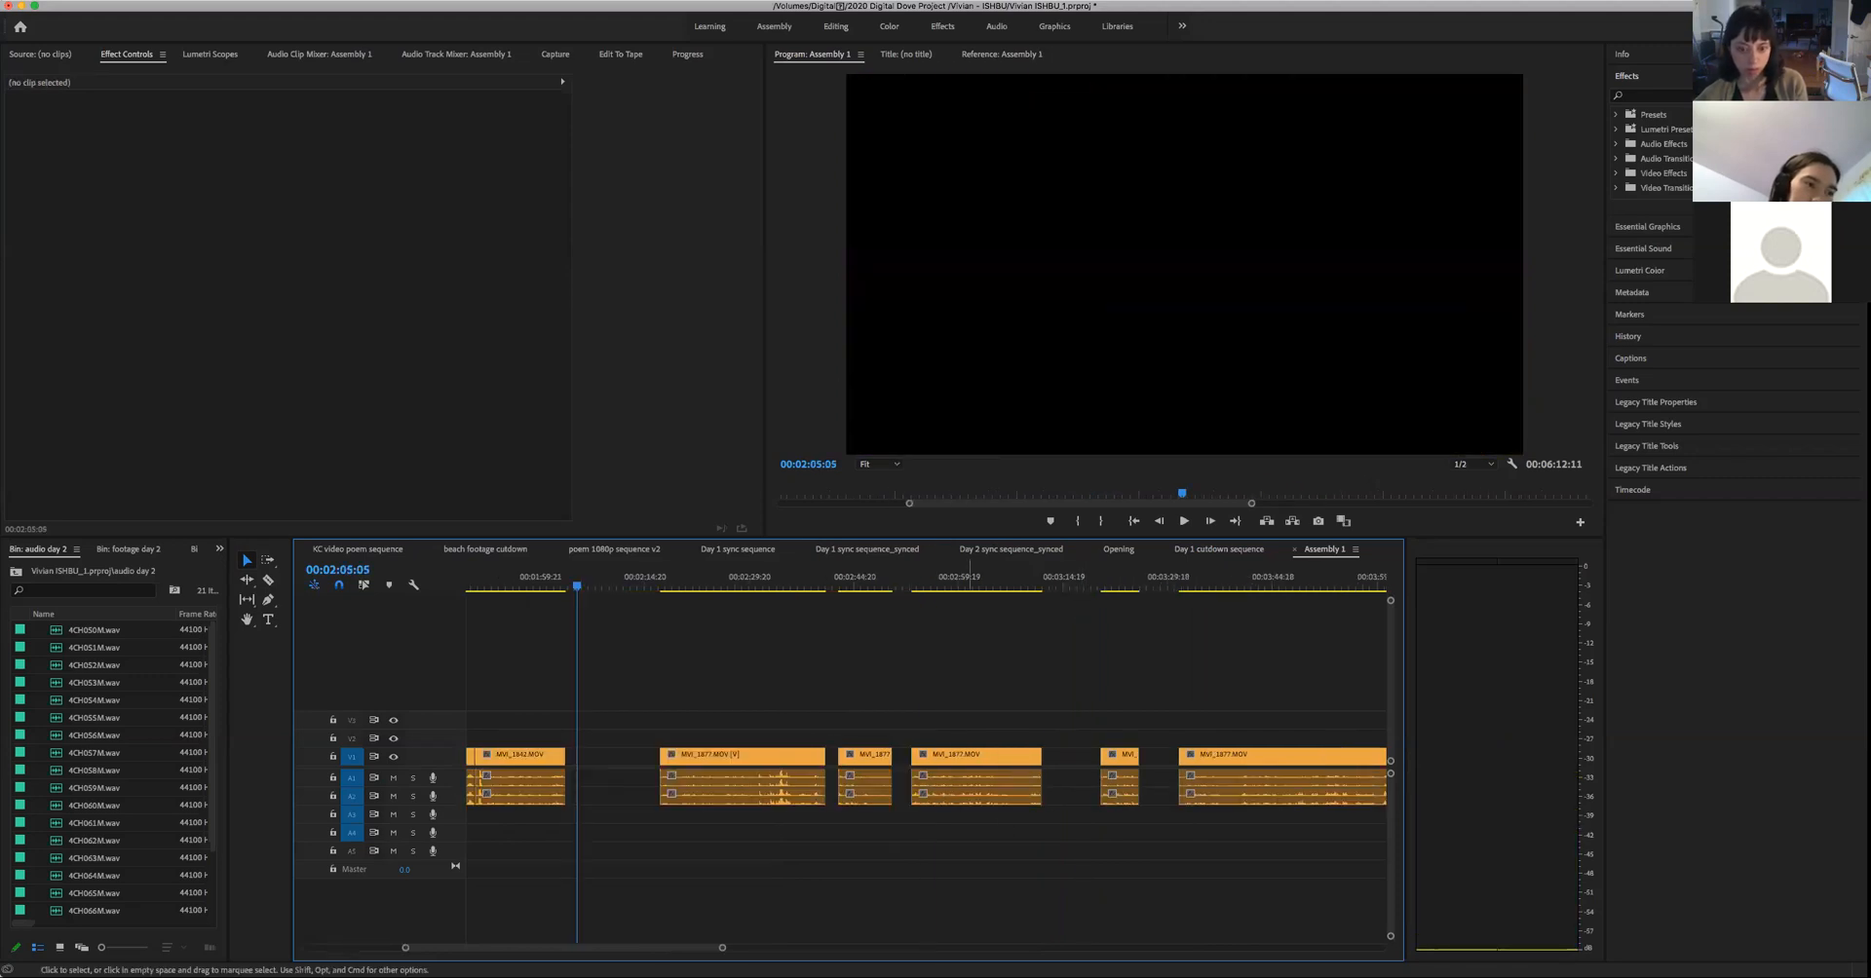
left_click_drag(722, 948, 1157, 949)
left_click_drag(1299, 863, 1074, 759)
left_click(706, 586)
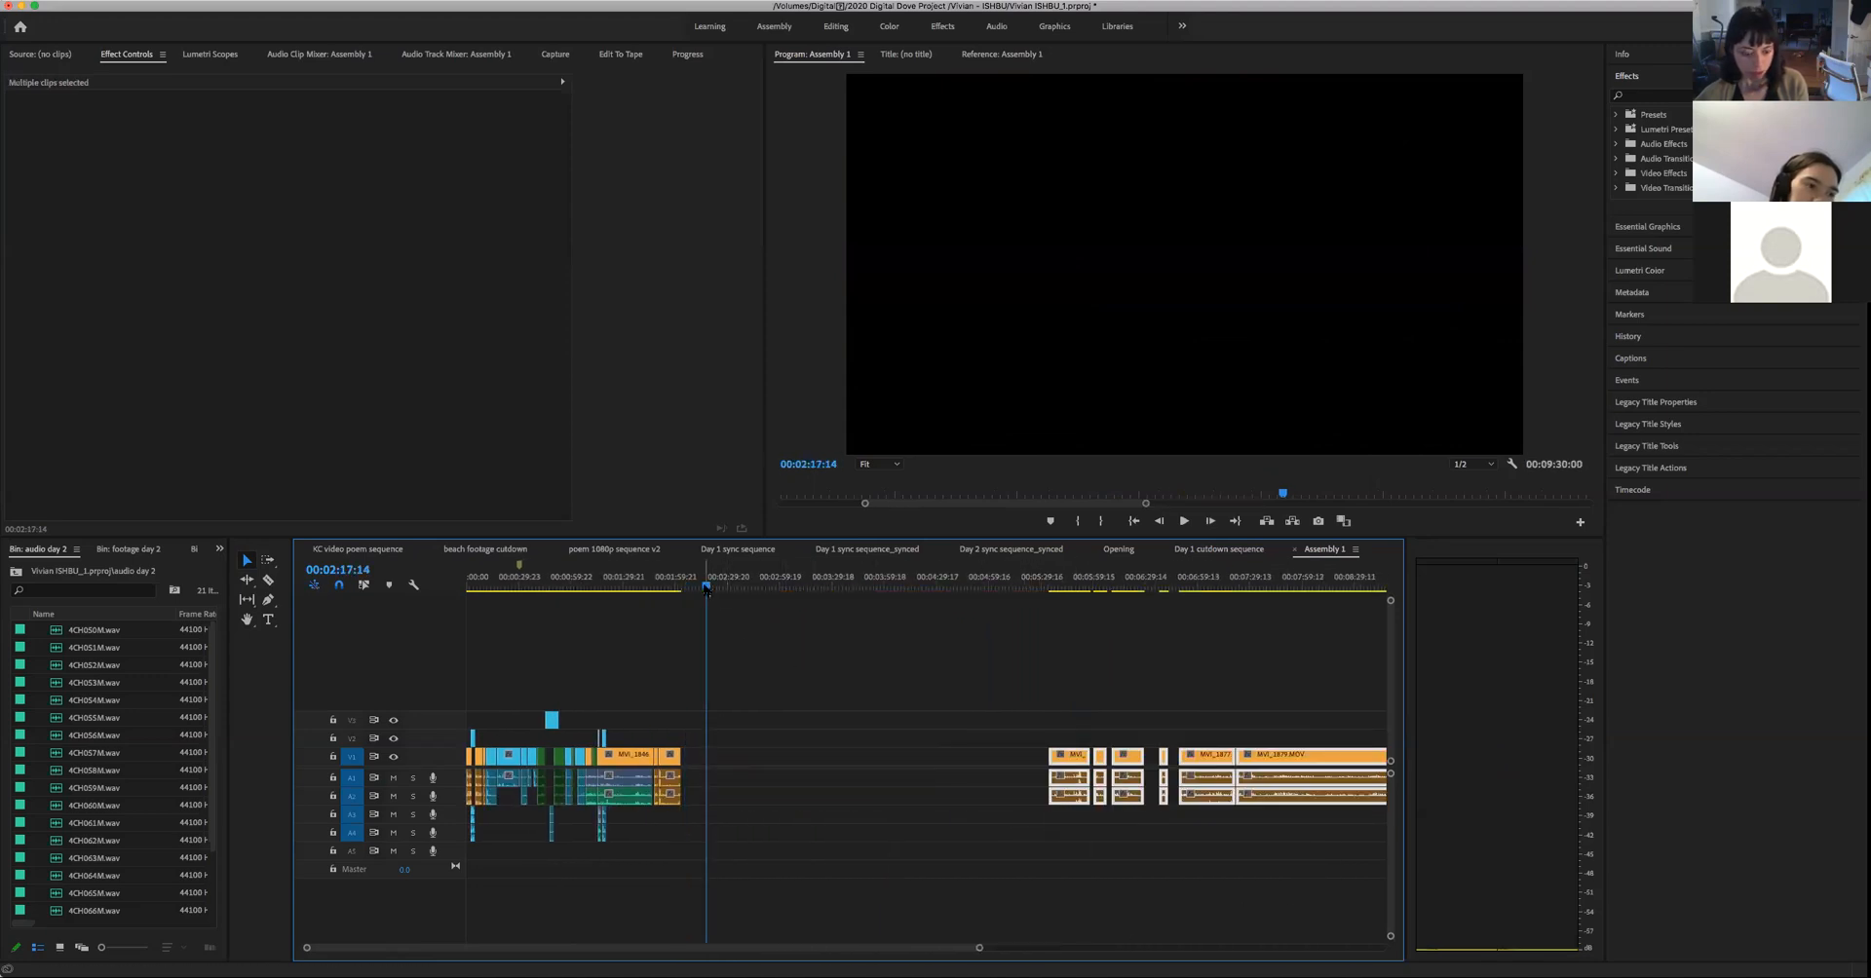
key("super+v")
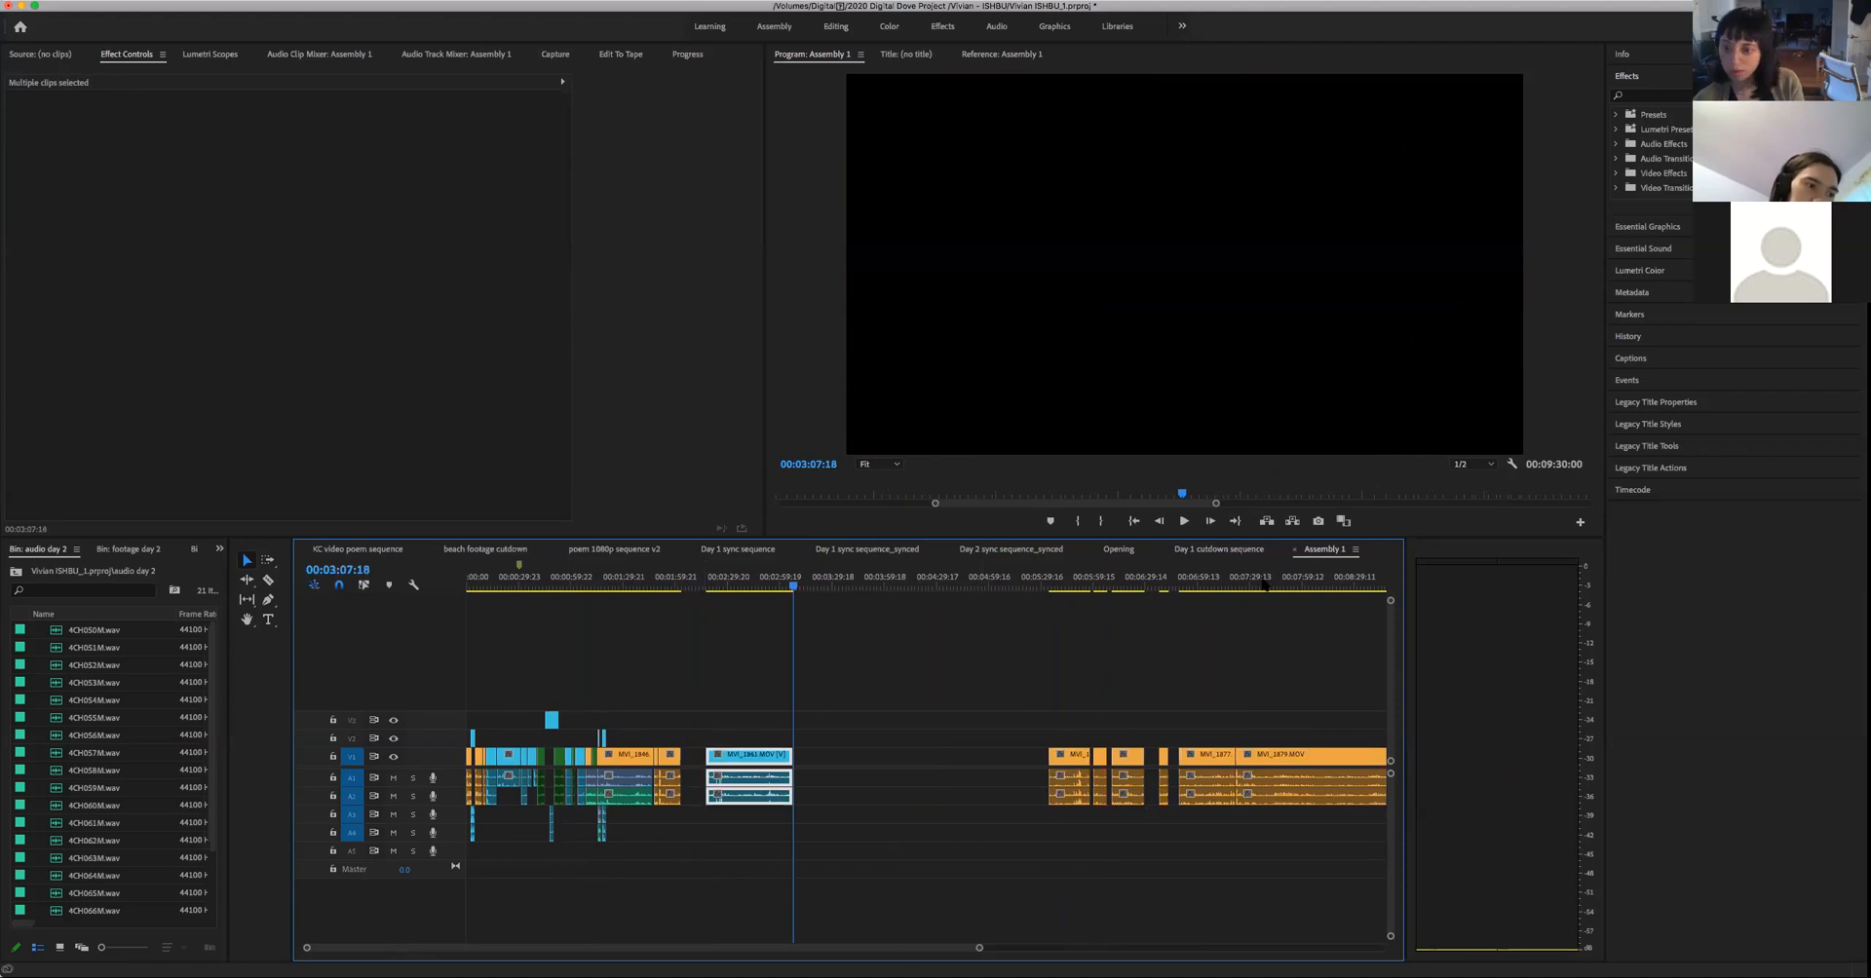
- Switch to the Day 1 cutdown sequence and review its kitchen shots from 00:28:42:09 back to 00:27:13:14
left_click(1216, 550)
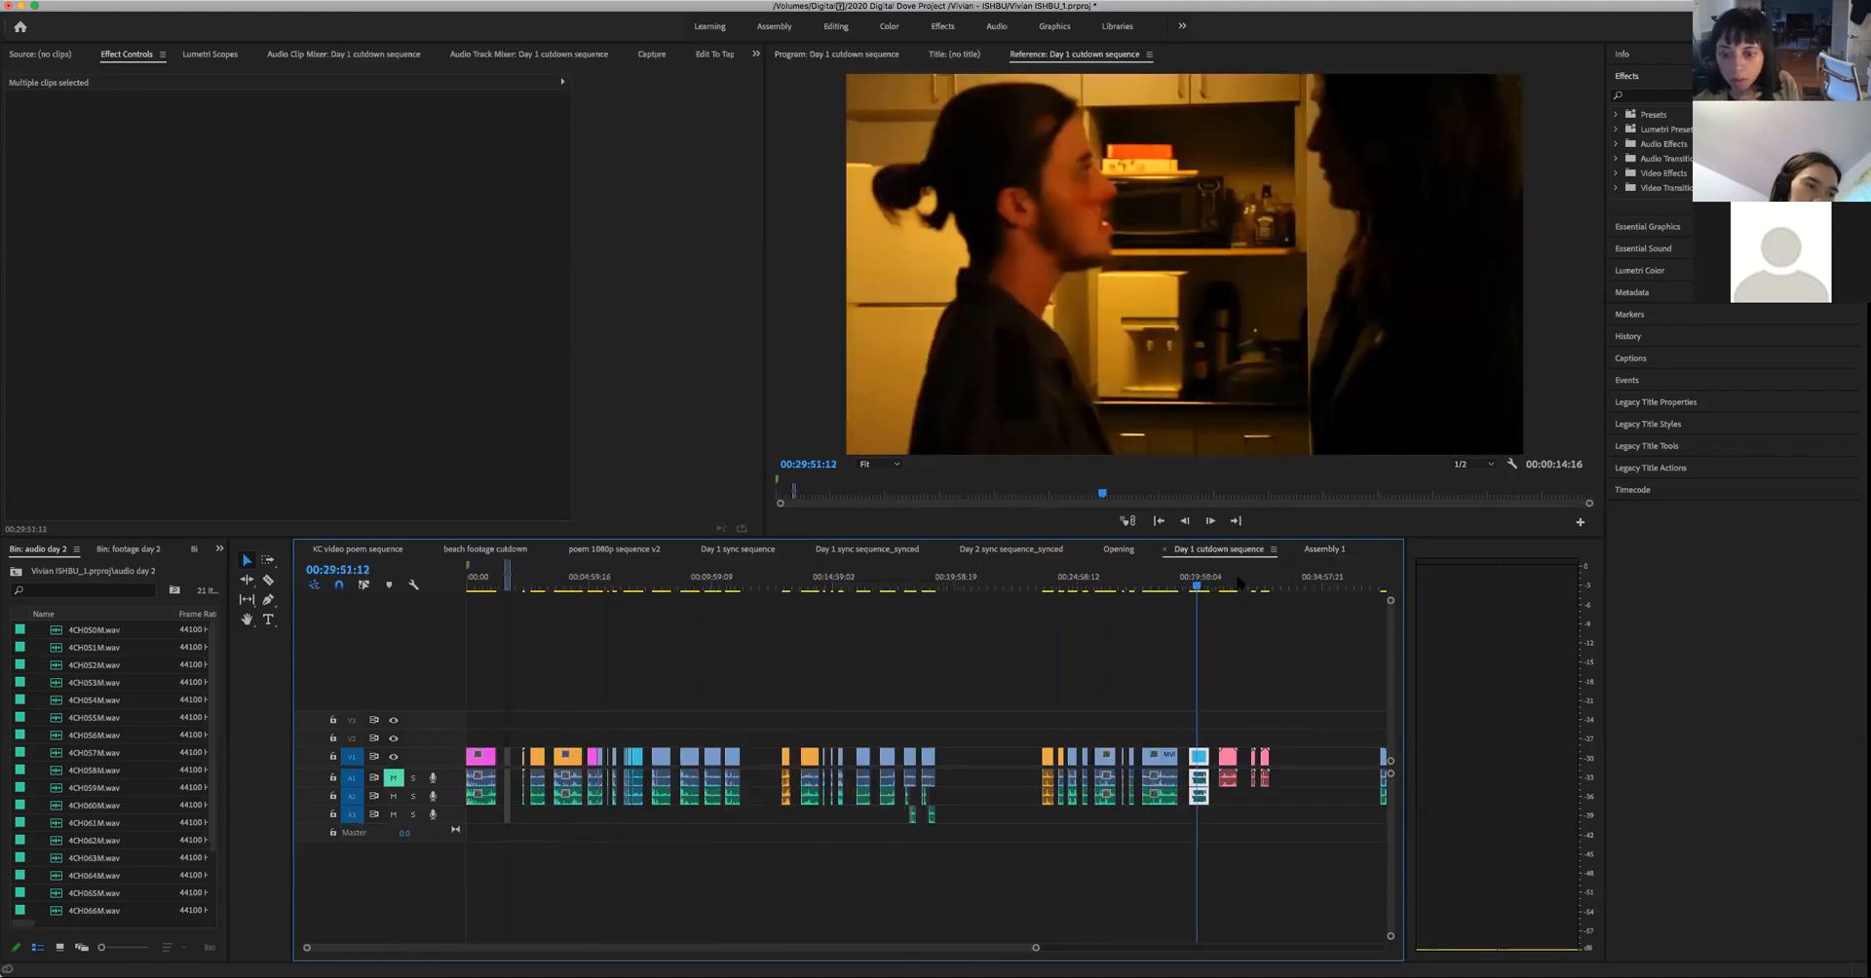
left_click(1169, 593)
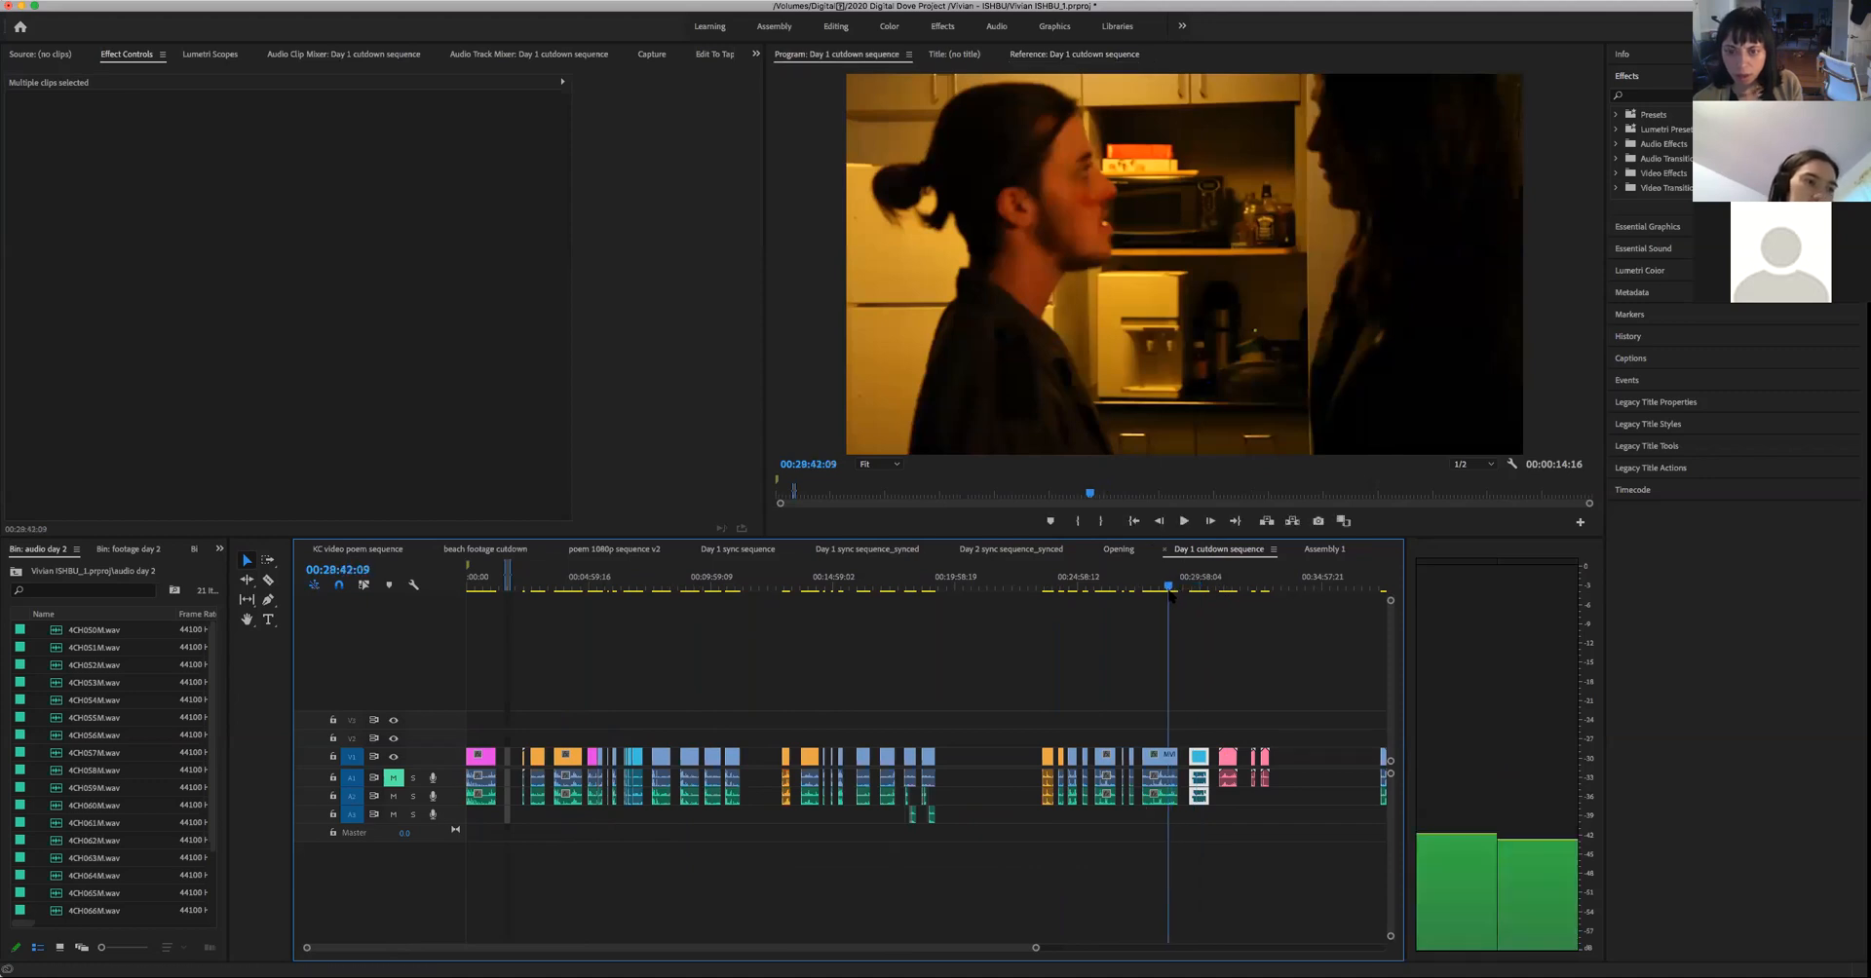
left_click_drag(1169, 596, 1131, 602)
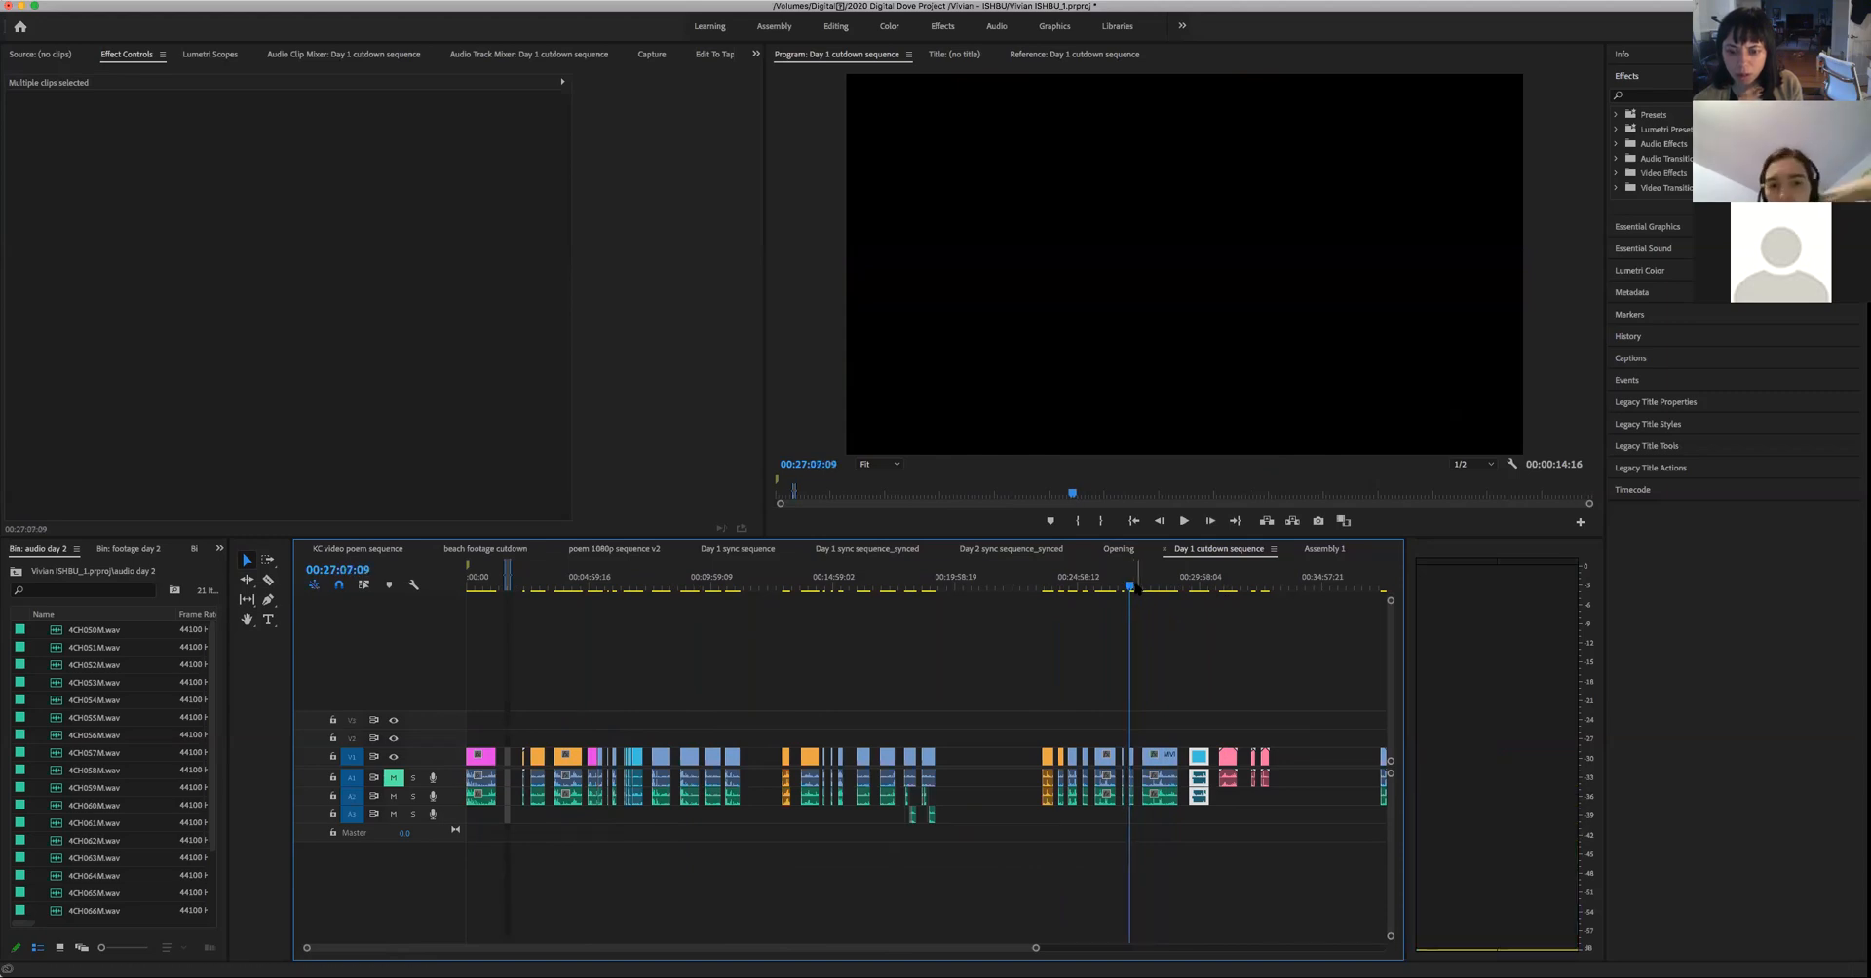
left_click(1130, 589)
left_click_drag(1134, 591, 1133, 596)
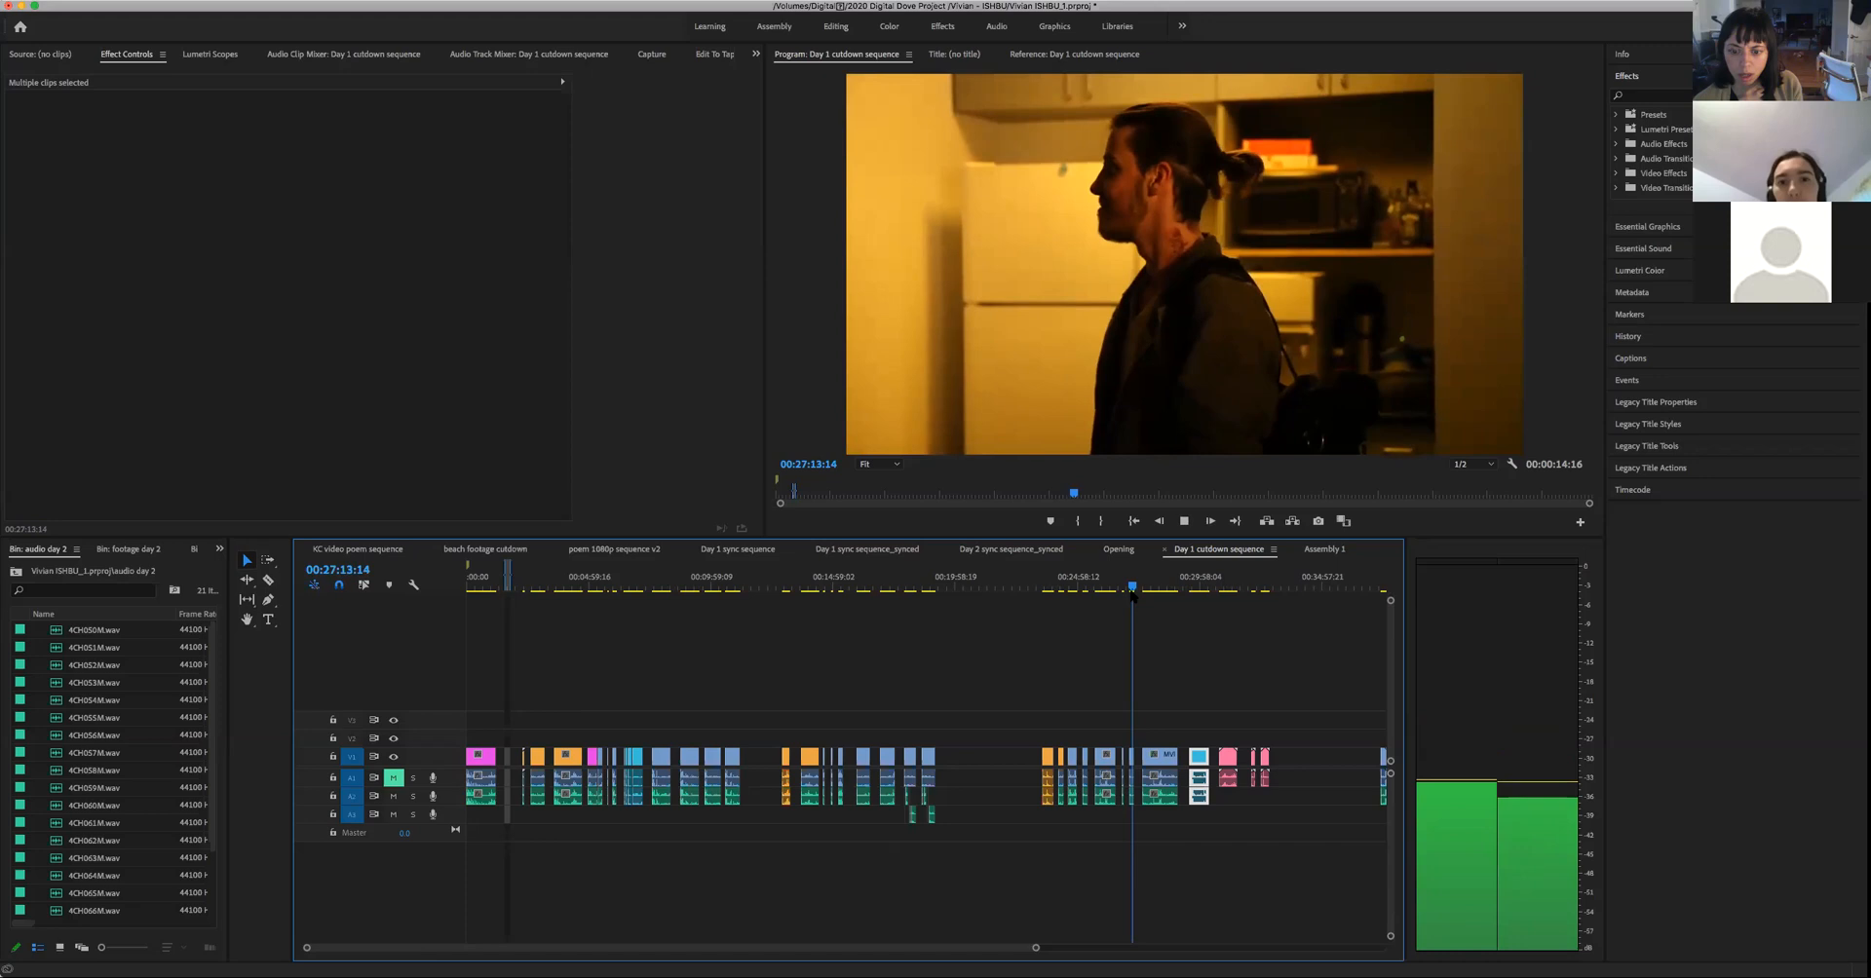
key("space")
- Review earlier shots in the Day 1 cutdown sequence, from 00:25:55:17 through the woman's kitchen shot at 00:18:11:23 to 00:10:47:00
left_click(1101, 588)
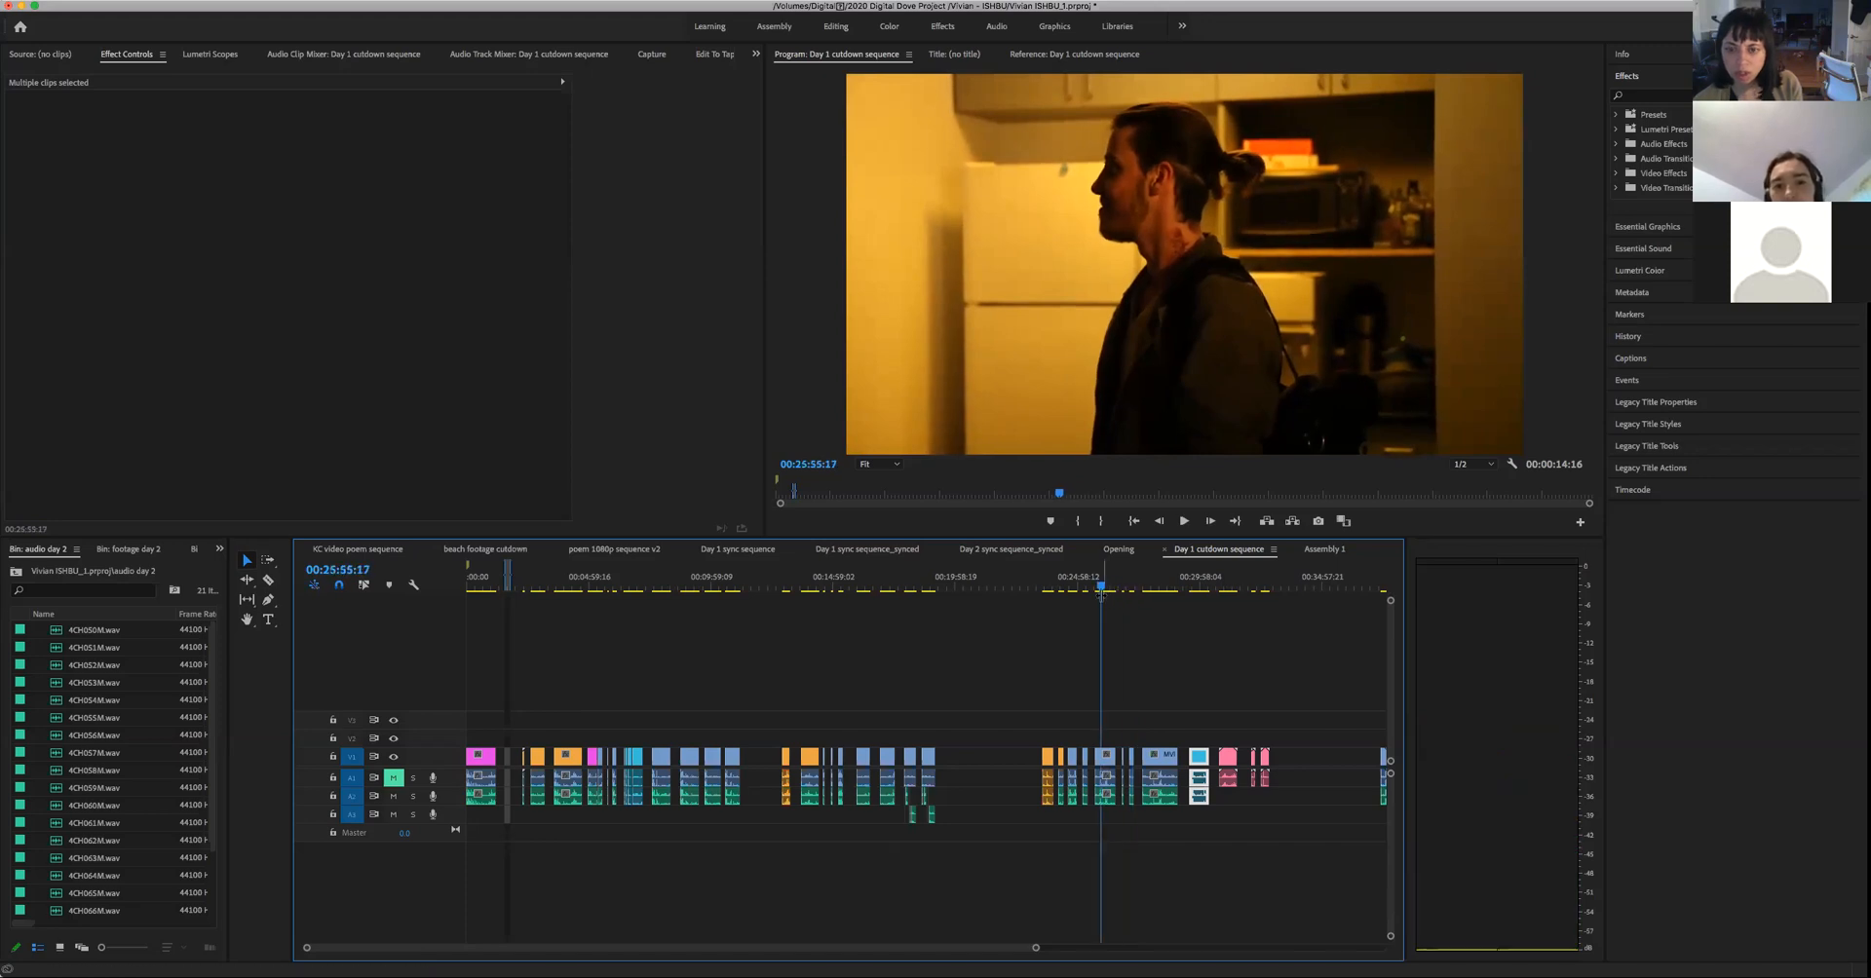
left_click_drag(1100, 589, 909, 603)
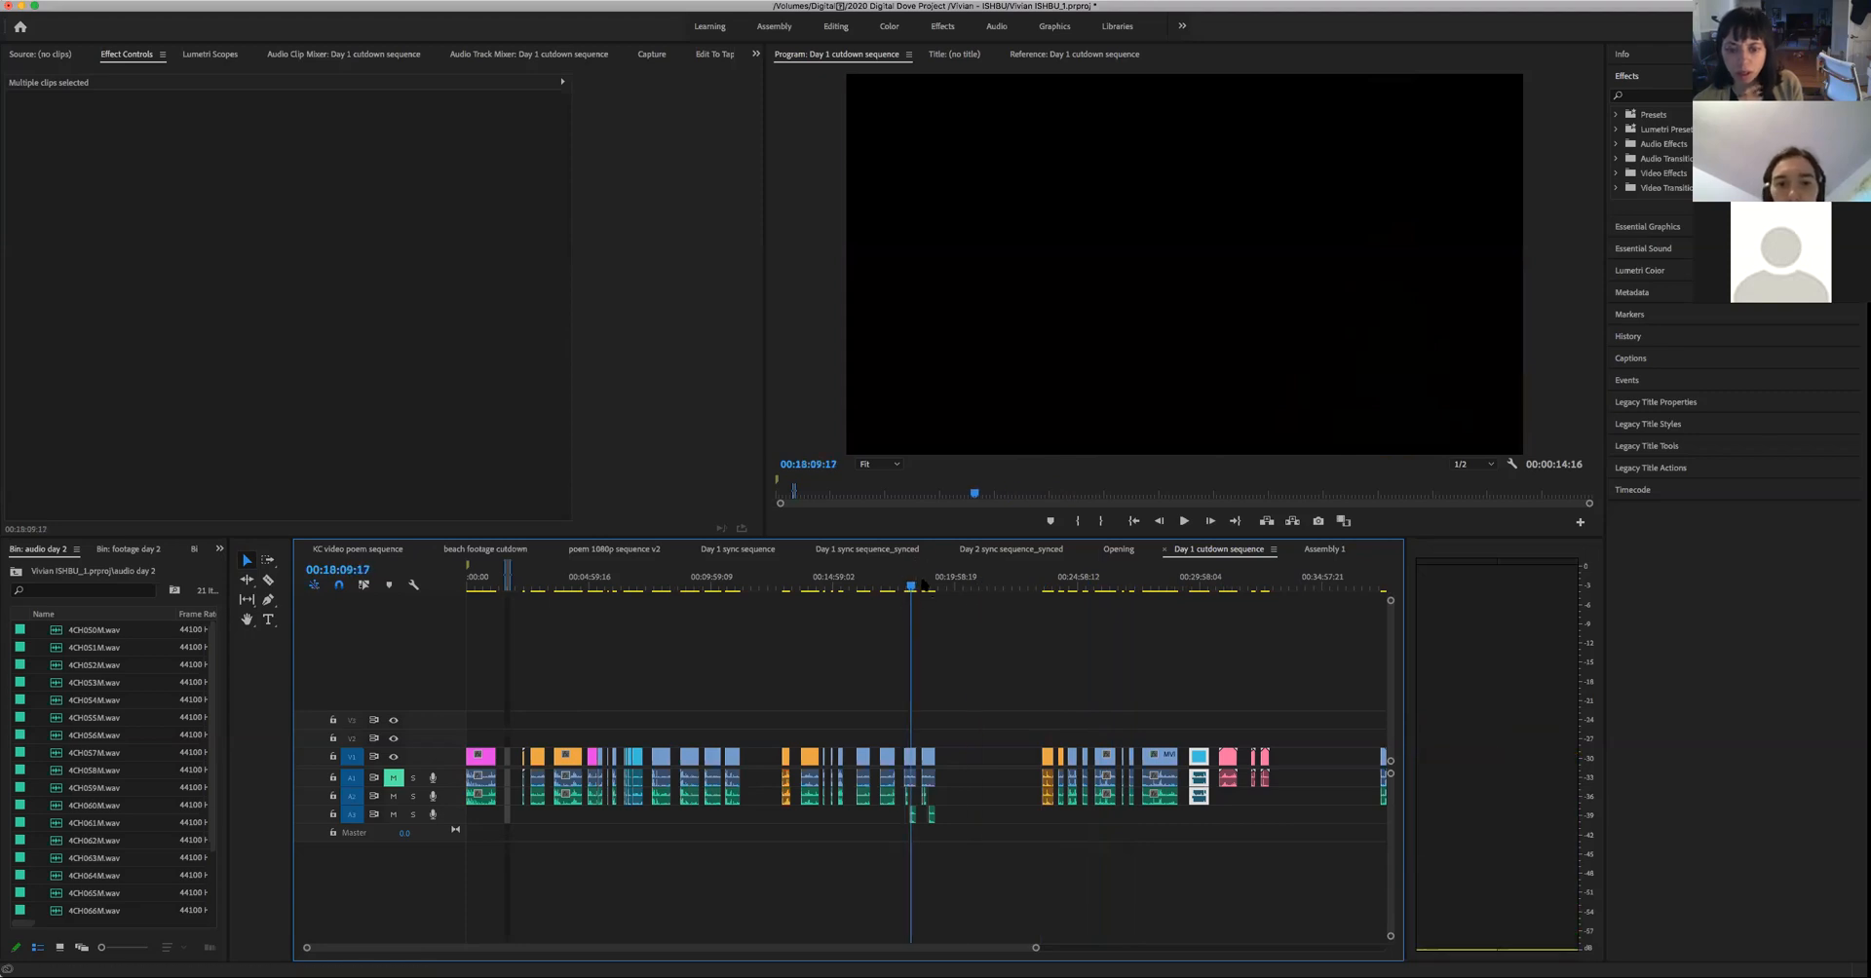
key("space")
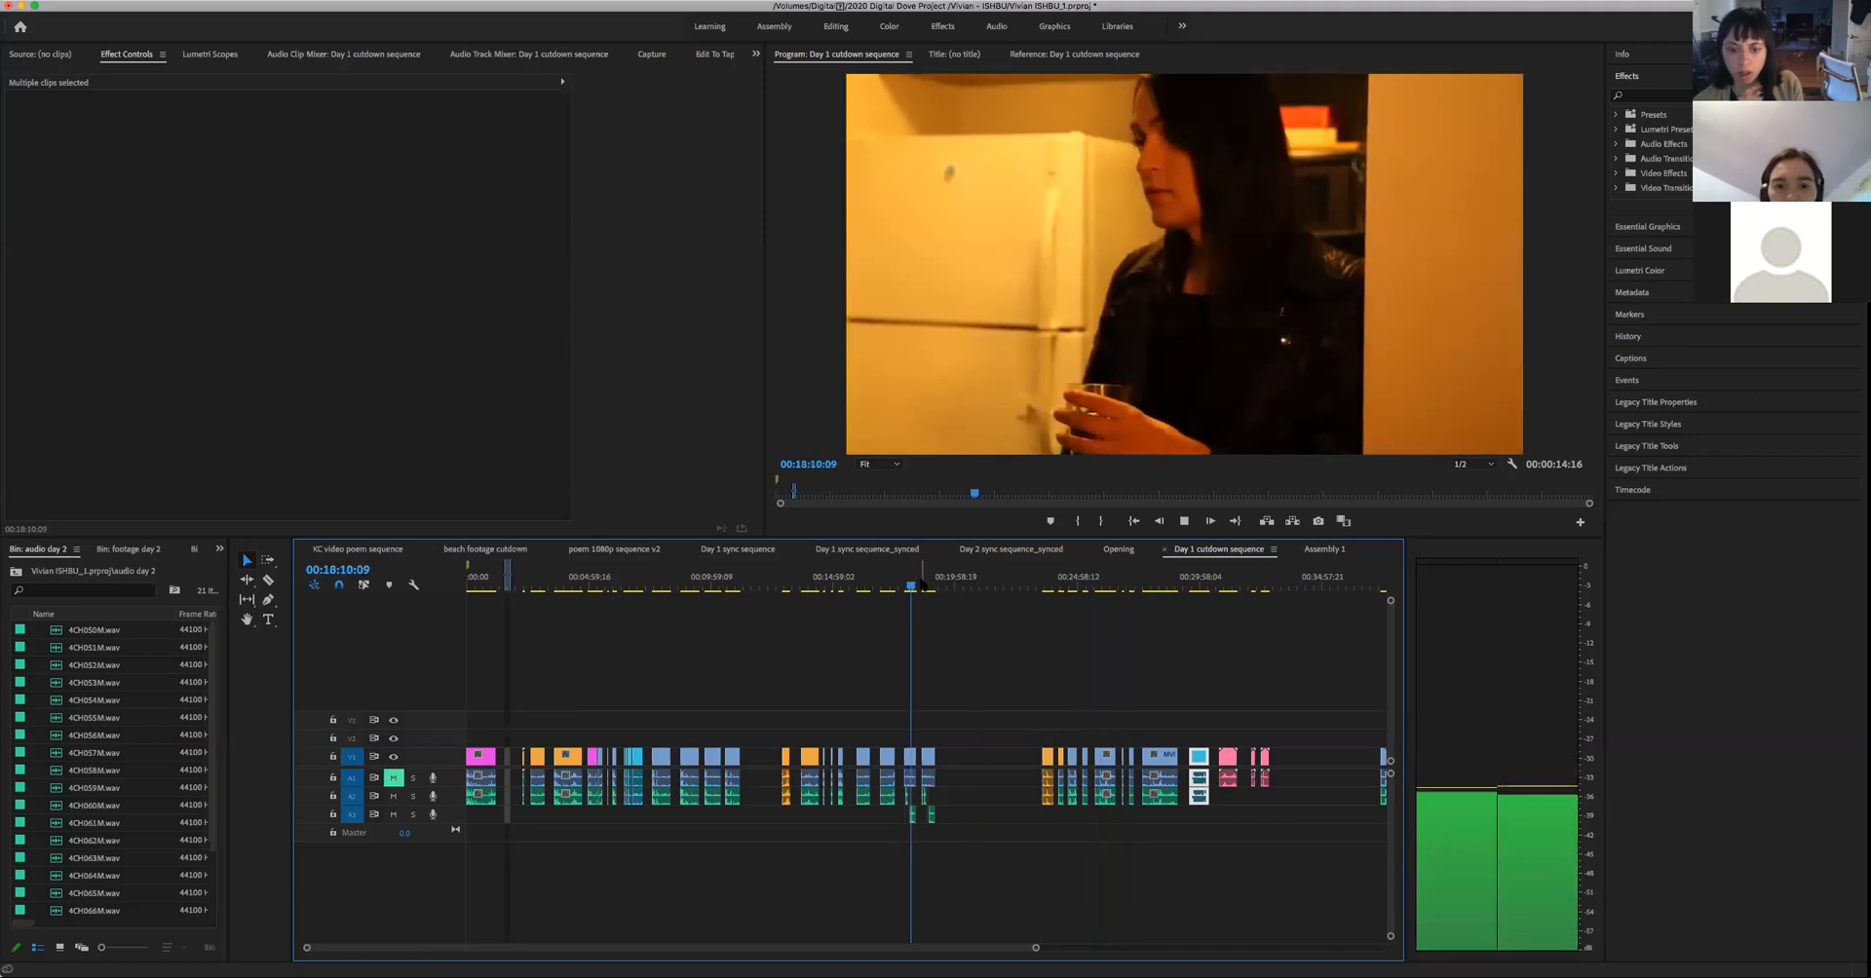
key("space")
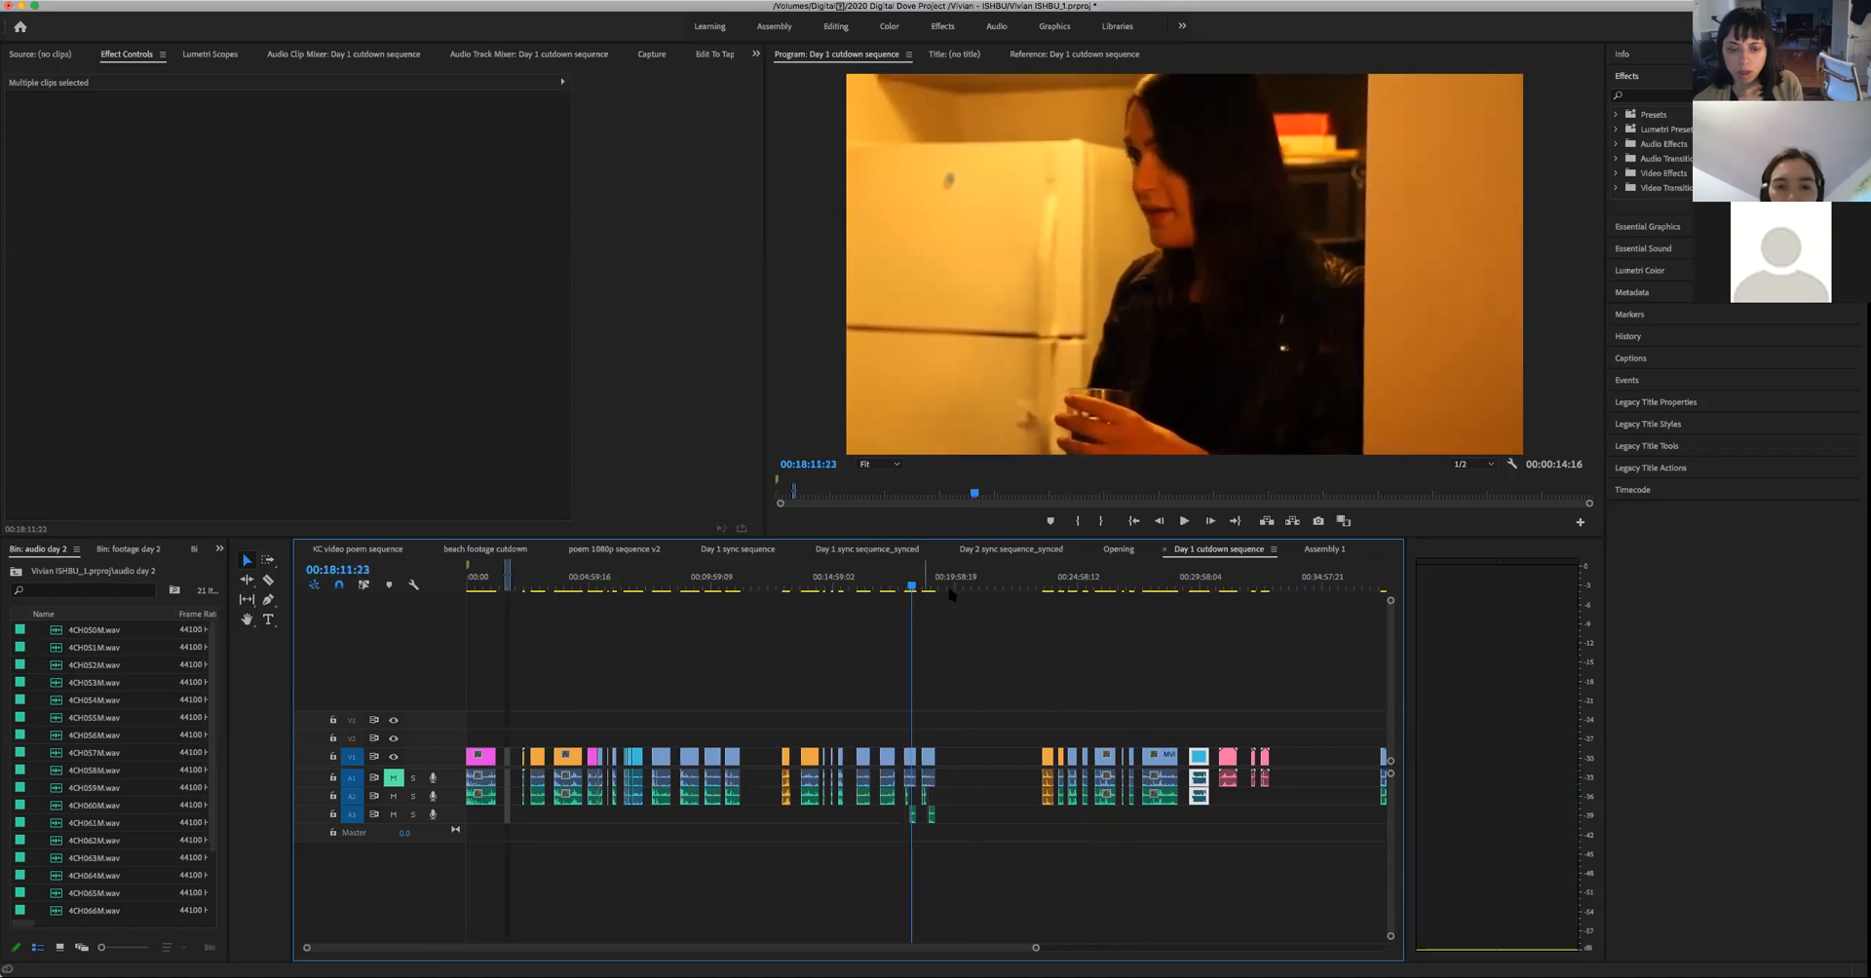
left_click(738, 595)
left_click_drag(737, 591, 730, 592)
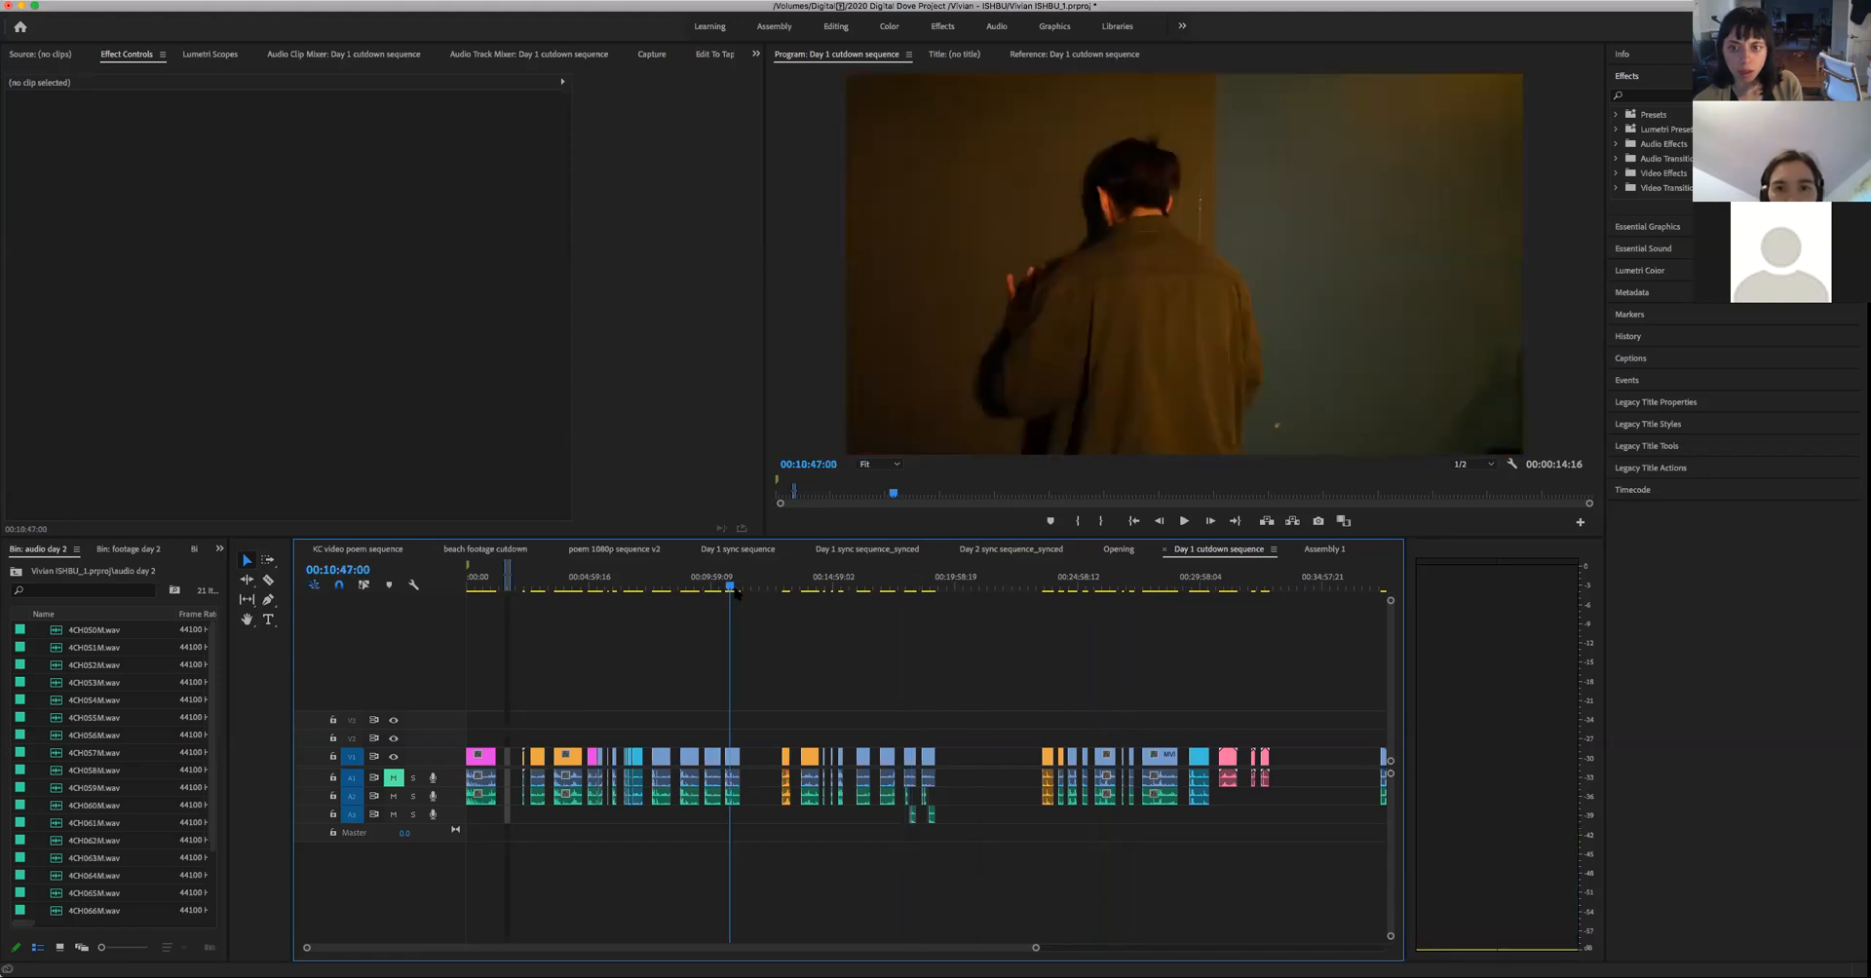
- Switch to Day 1 sync sequence_synced and examine the door shots between 00:13:03:16 and 00:17:24:22
left_click(883, 550)
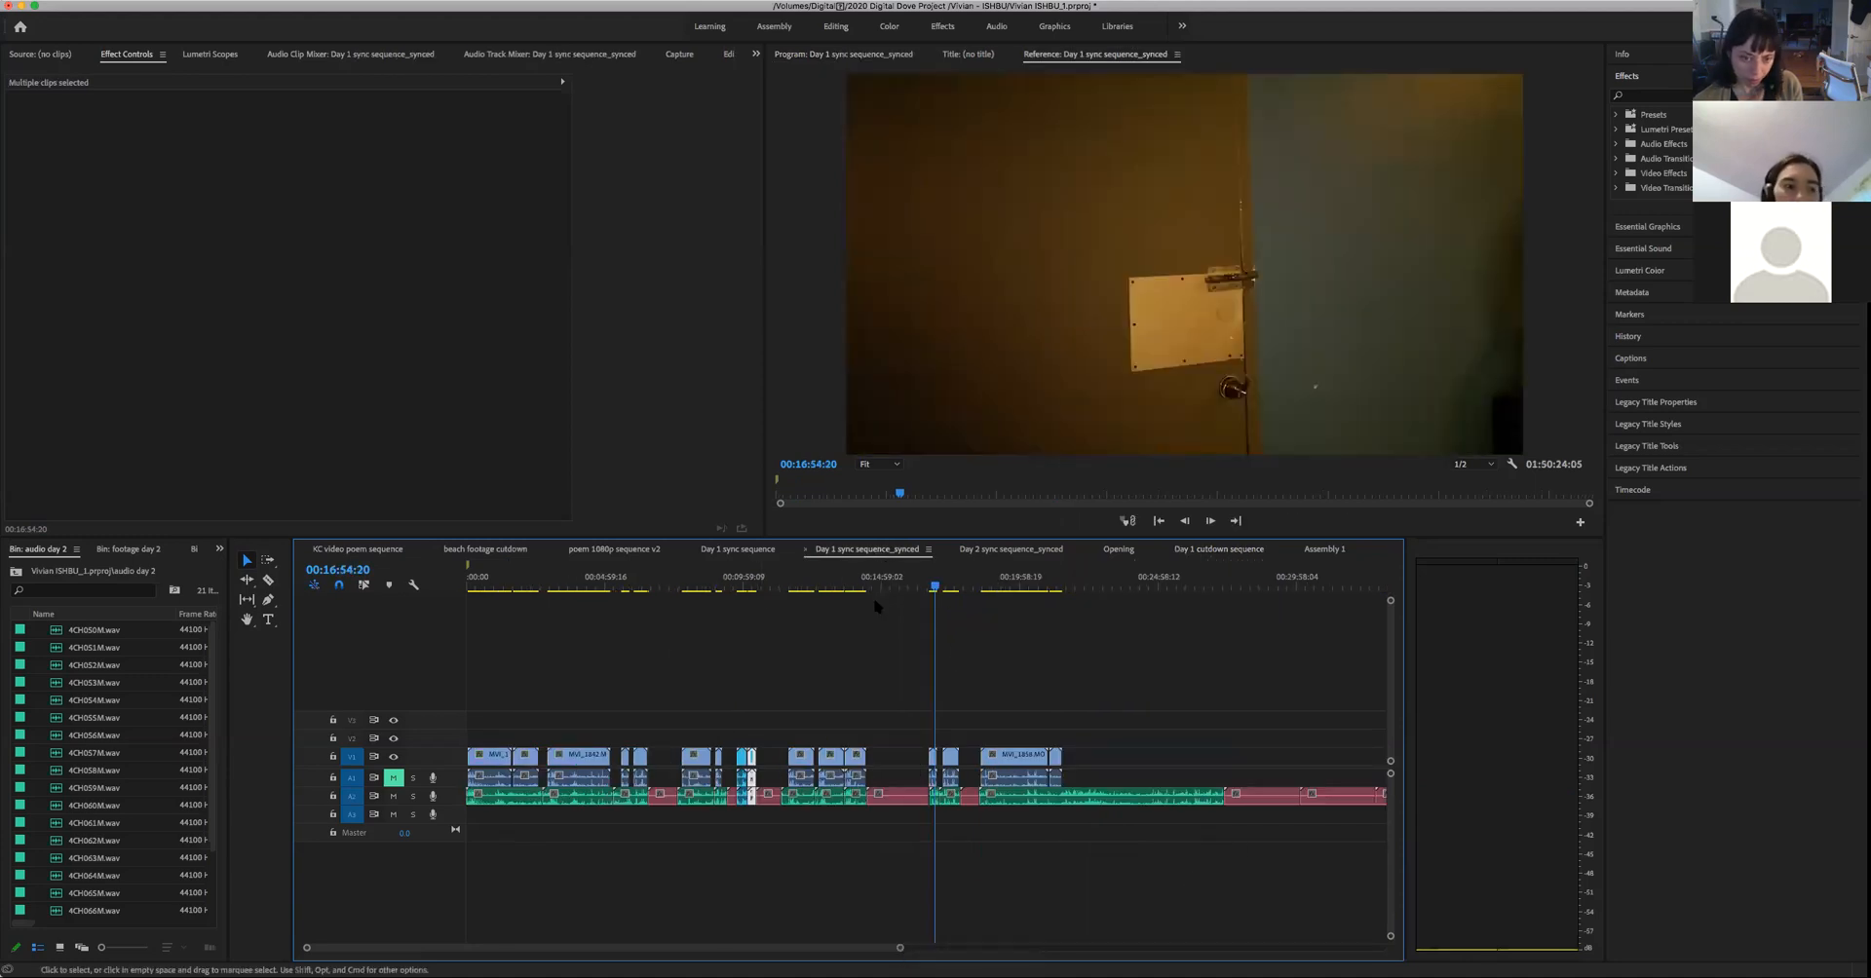
left_click(829, 589)
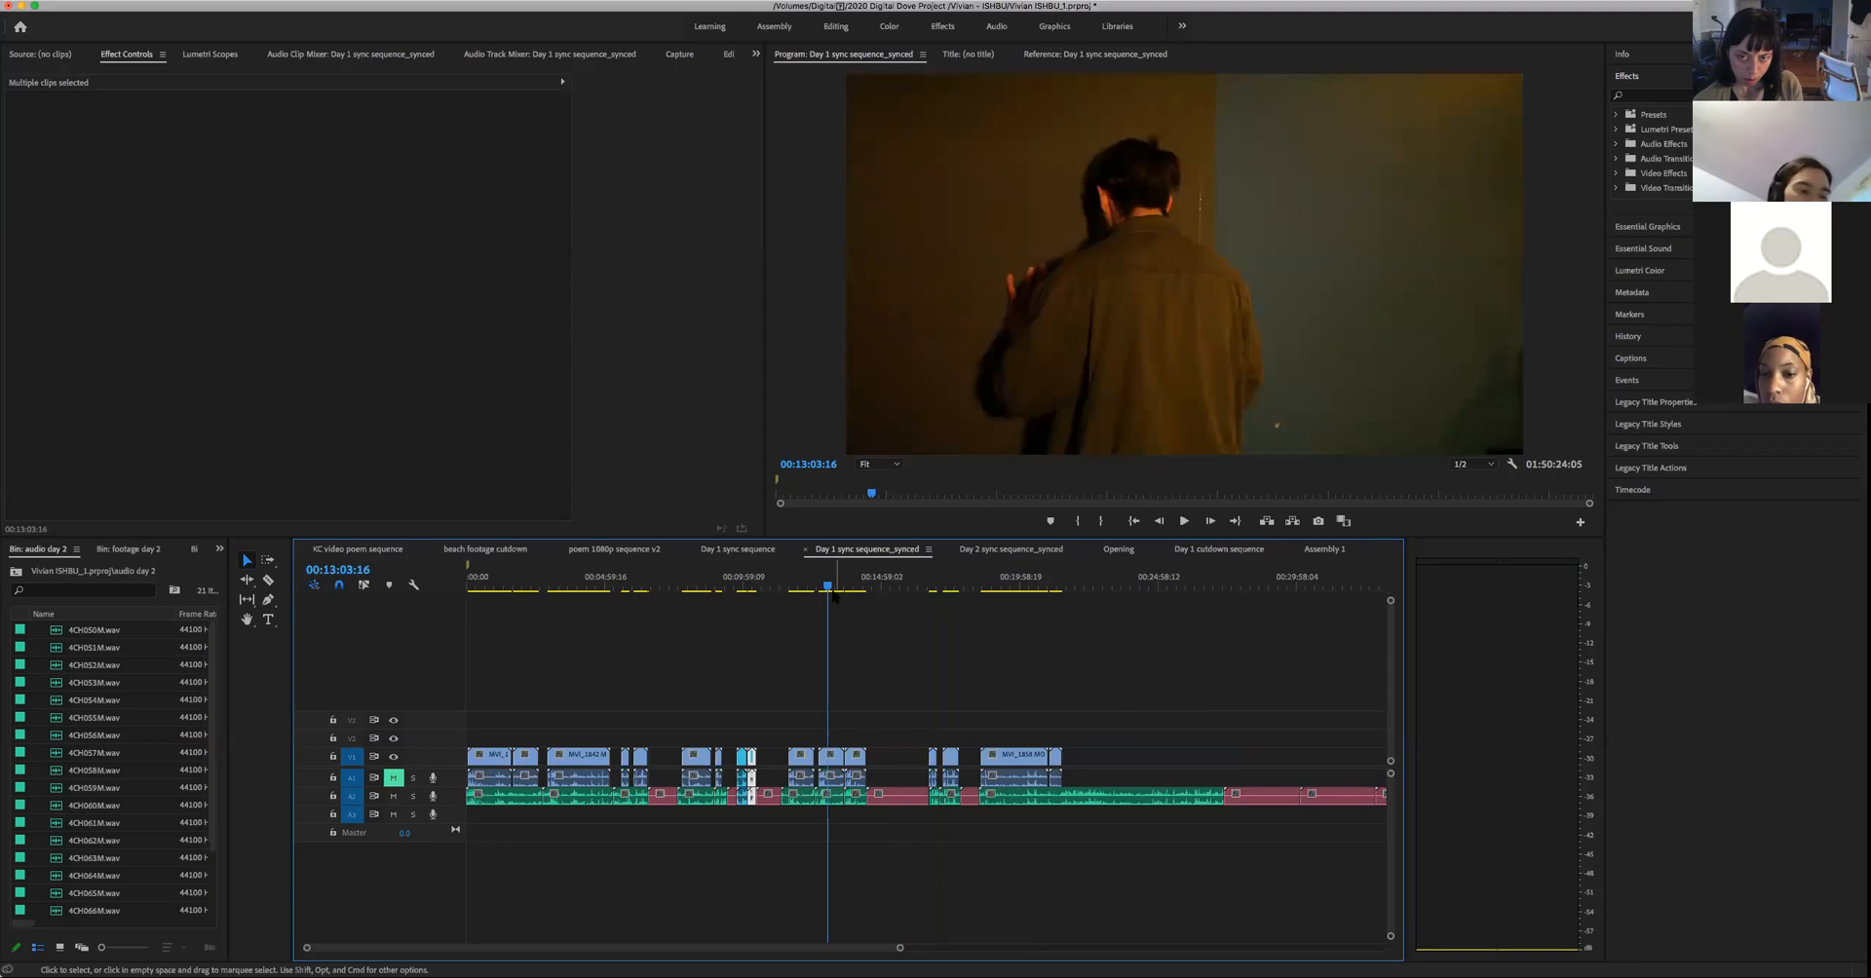
left_click_drag(845, 592, 933, 616)
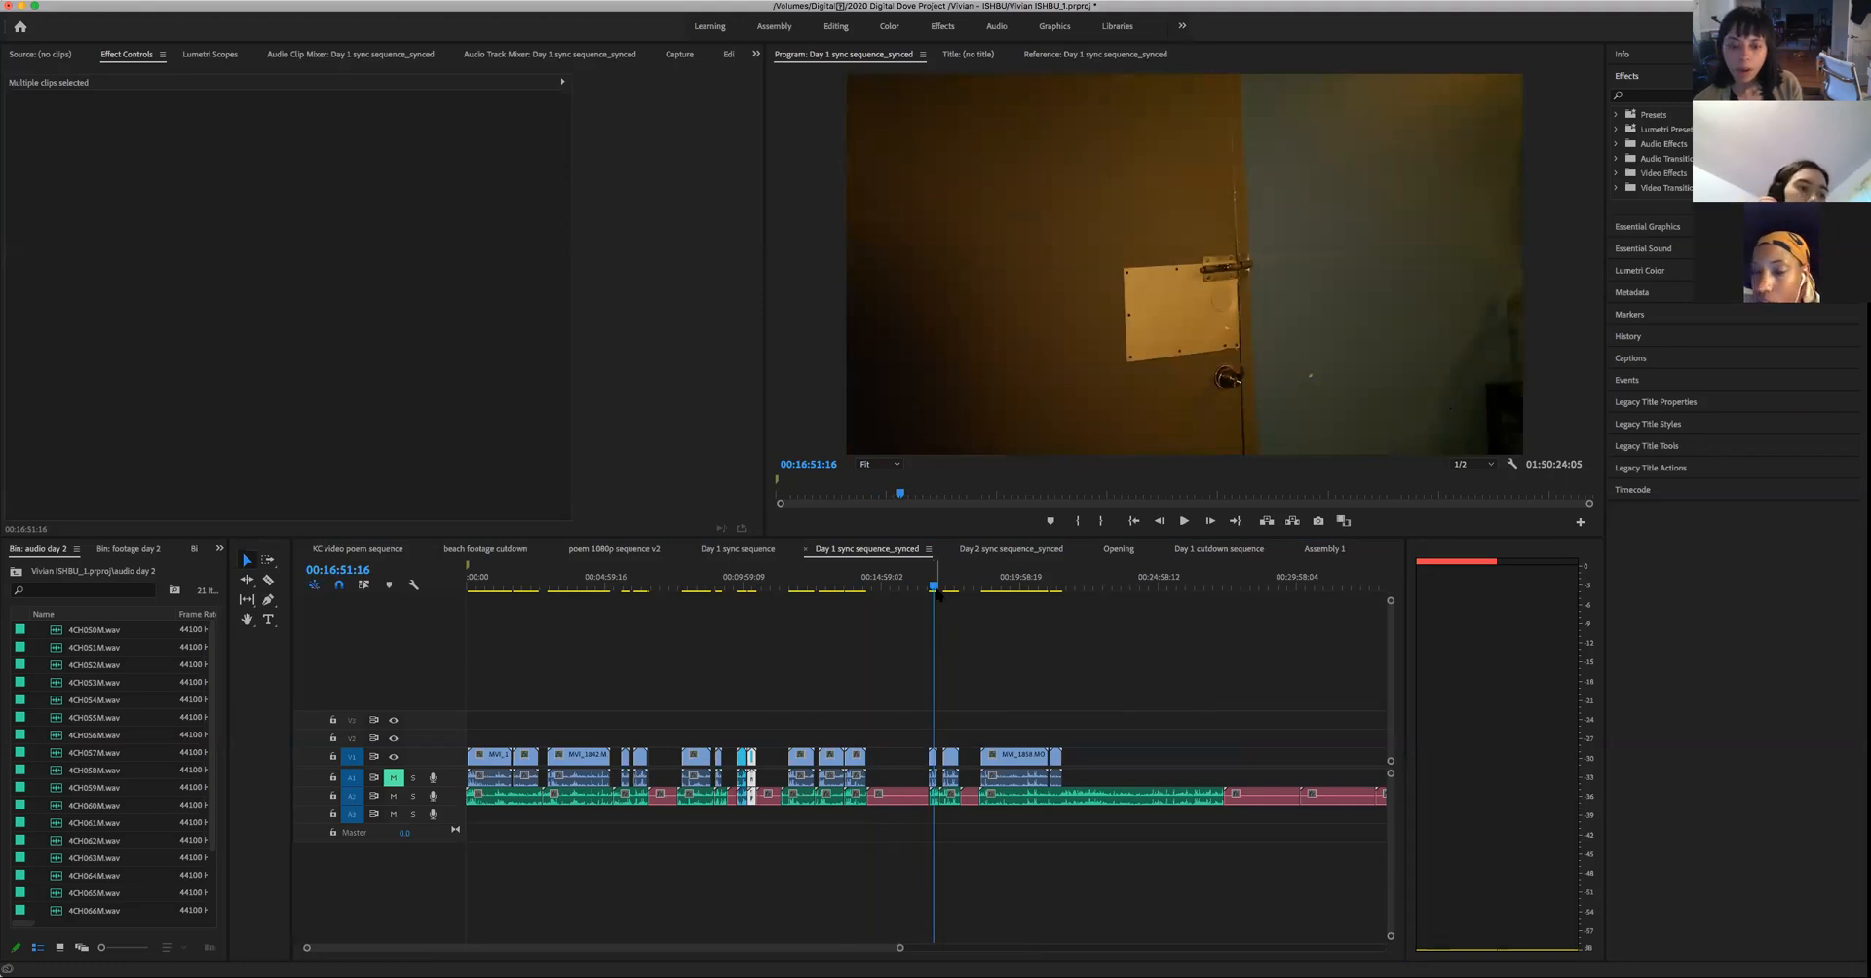
left_click_drag(941, 591, 950, 594)
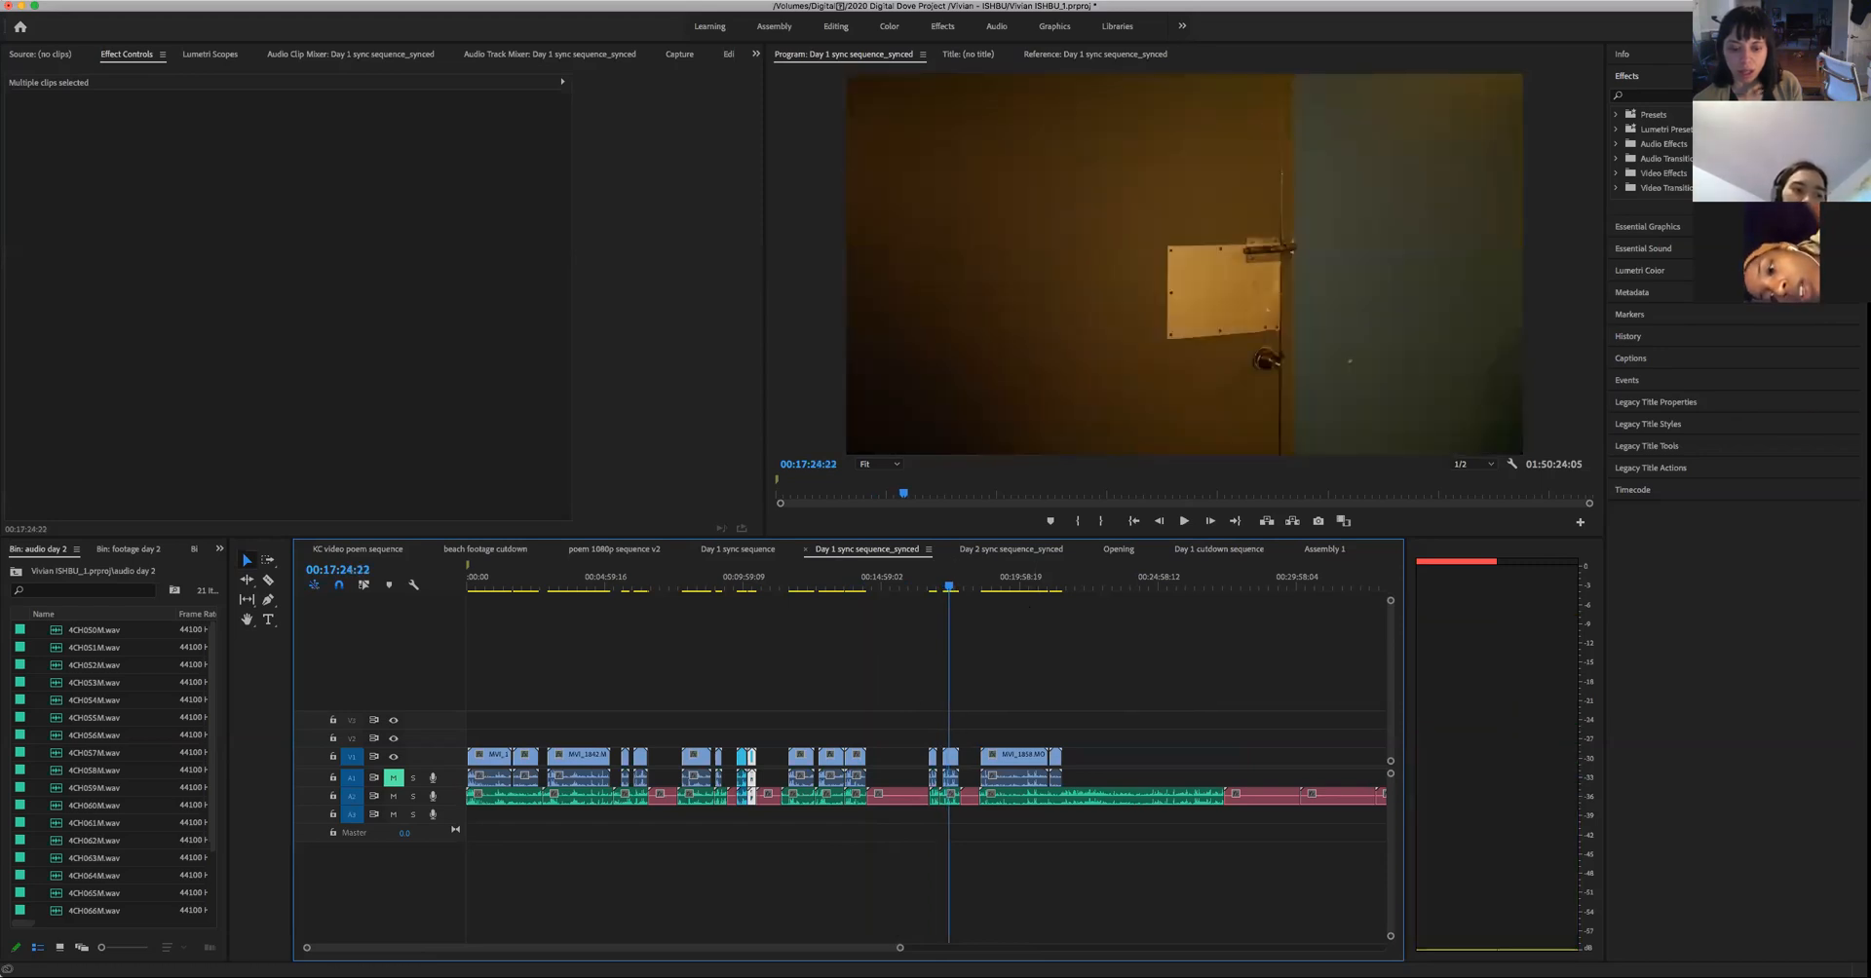
- Skim the synced Day 1 shots after the long gap, from 01:10:16:04 to 01:15:25:12
left_click_drag(901, 953, 1382, 948)
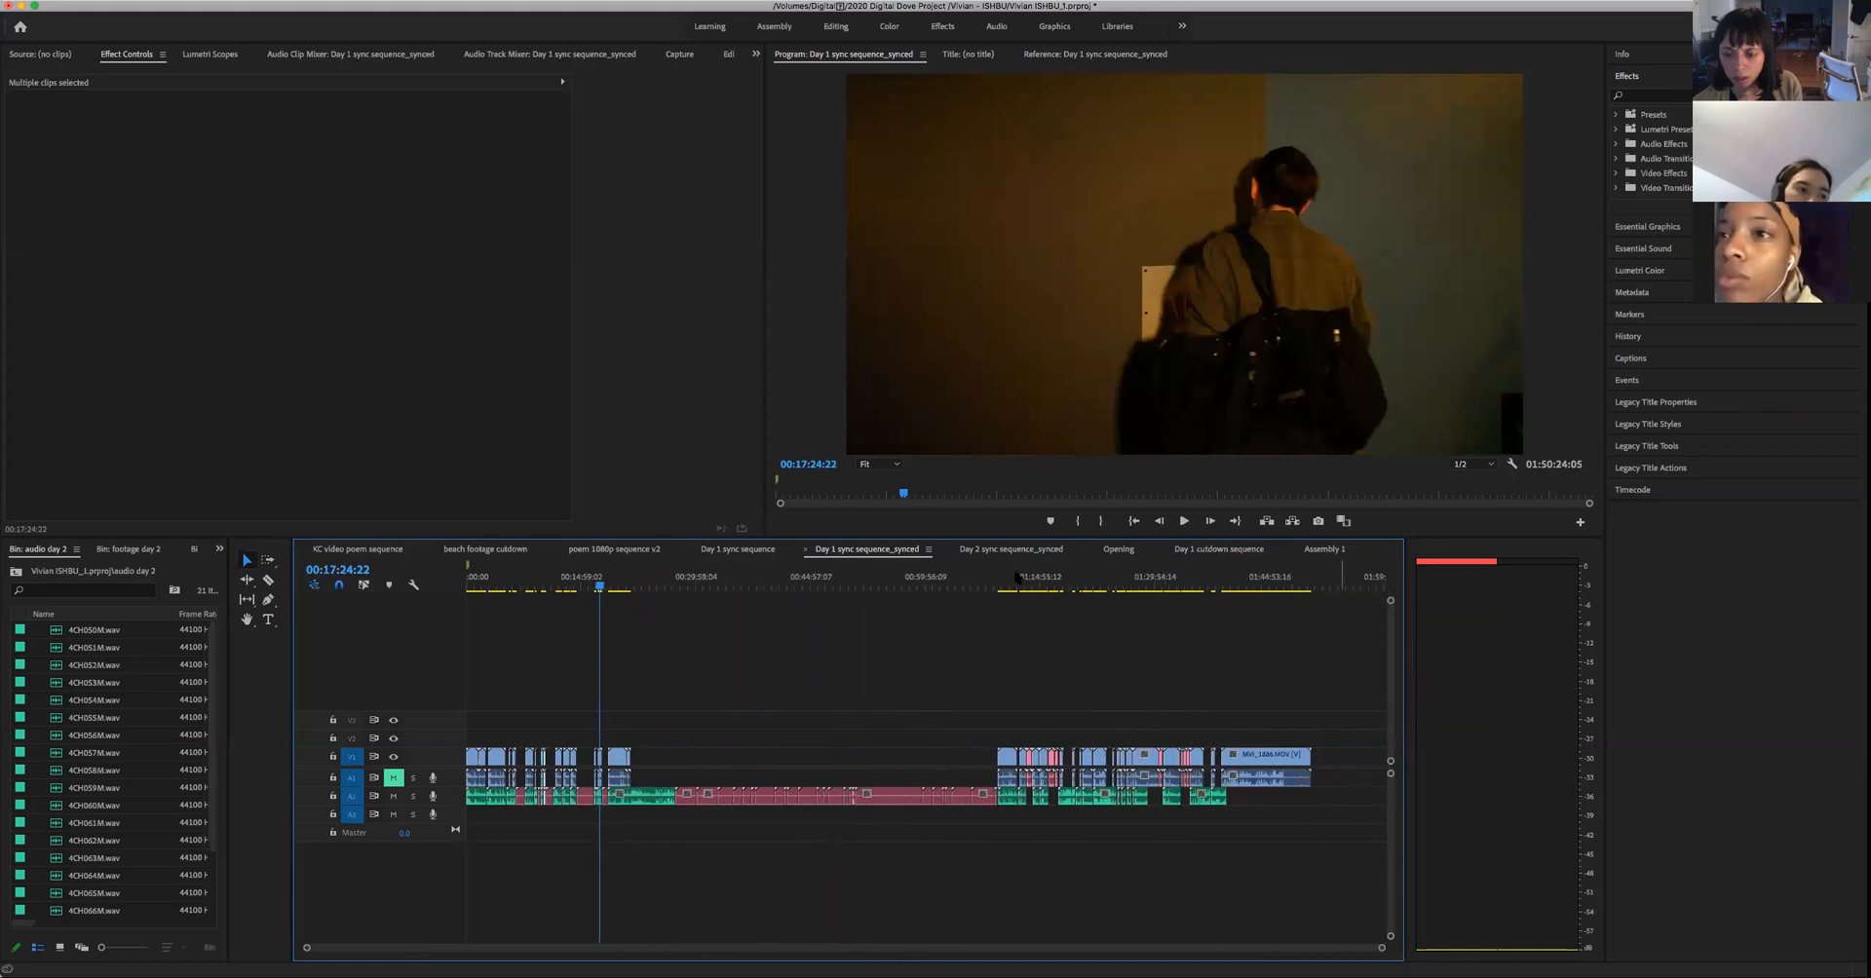
left_click(1005, 588)
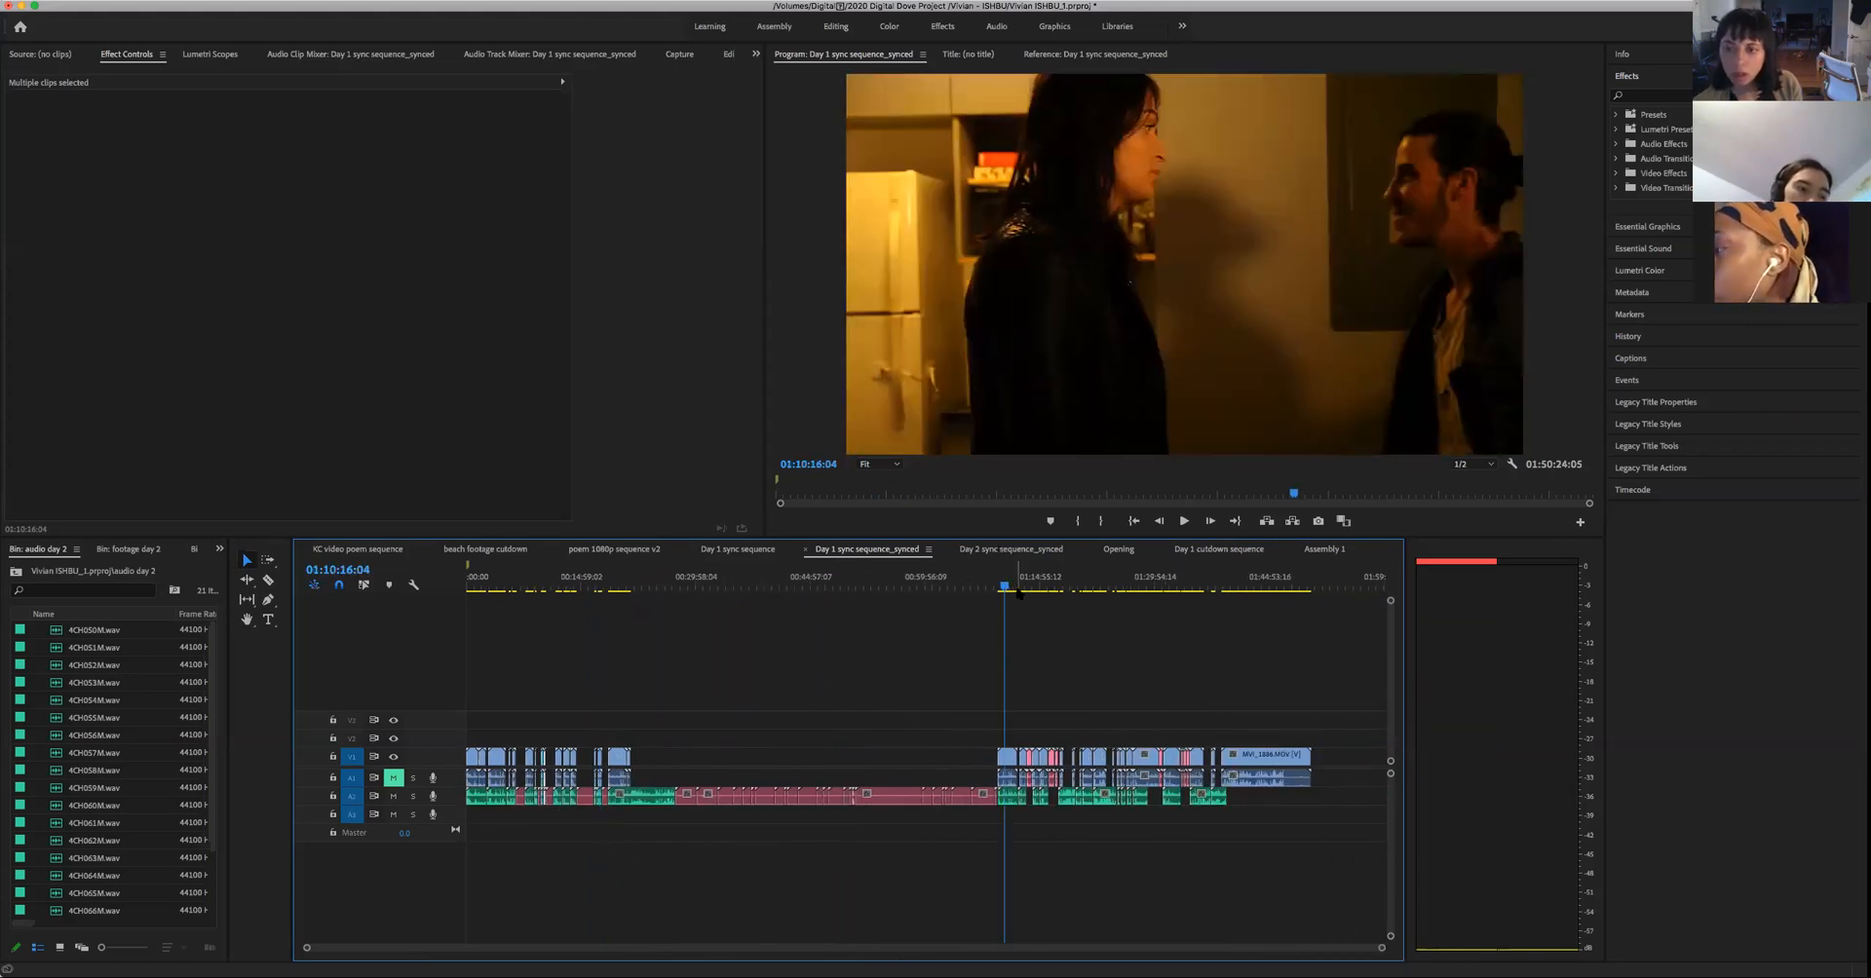
left_click(1020, 589)
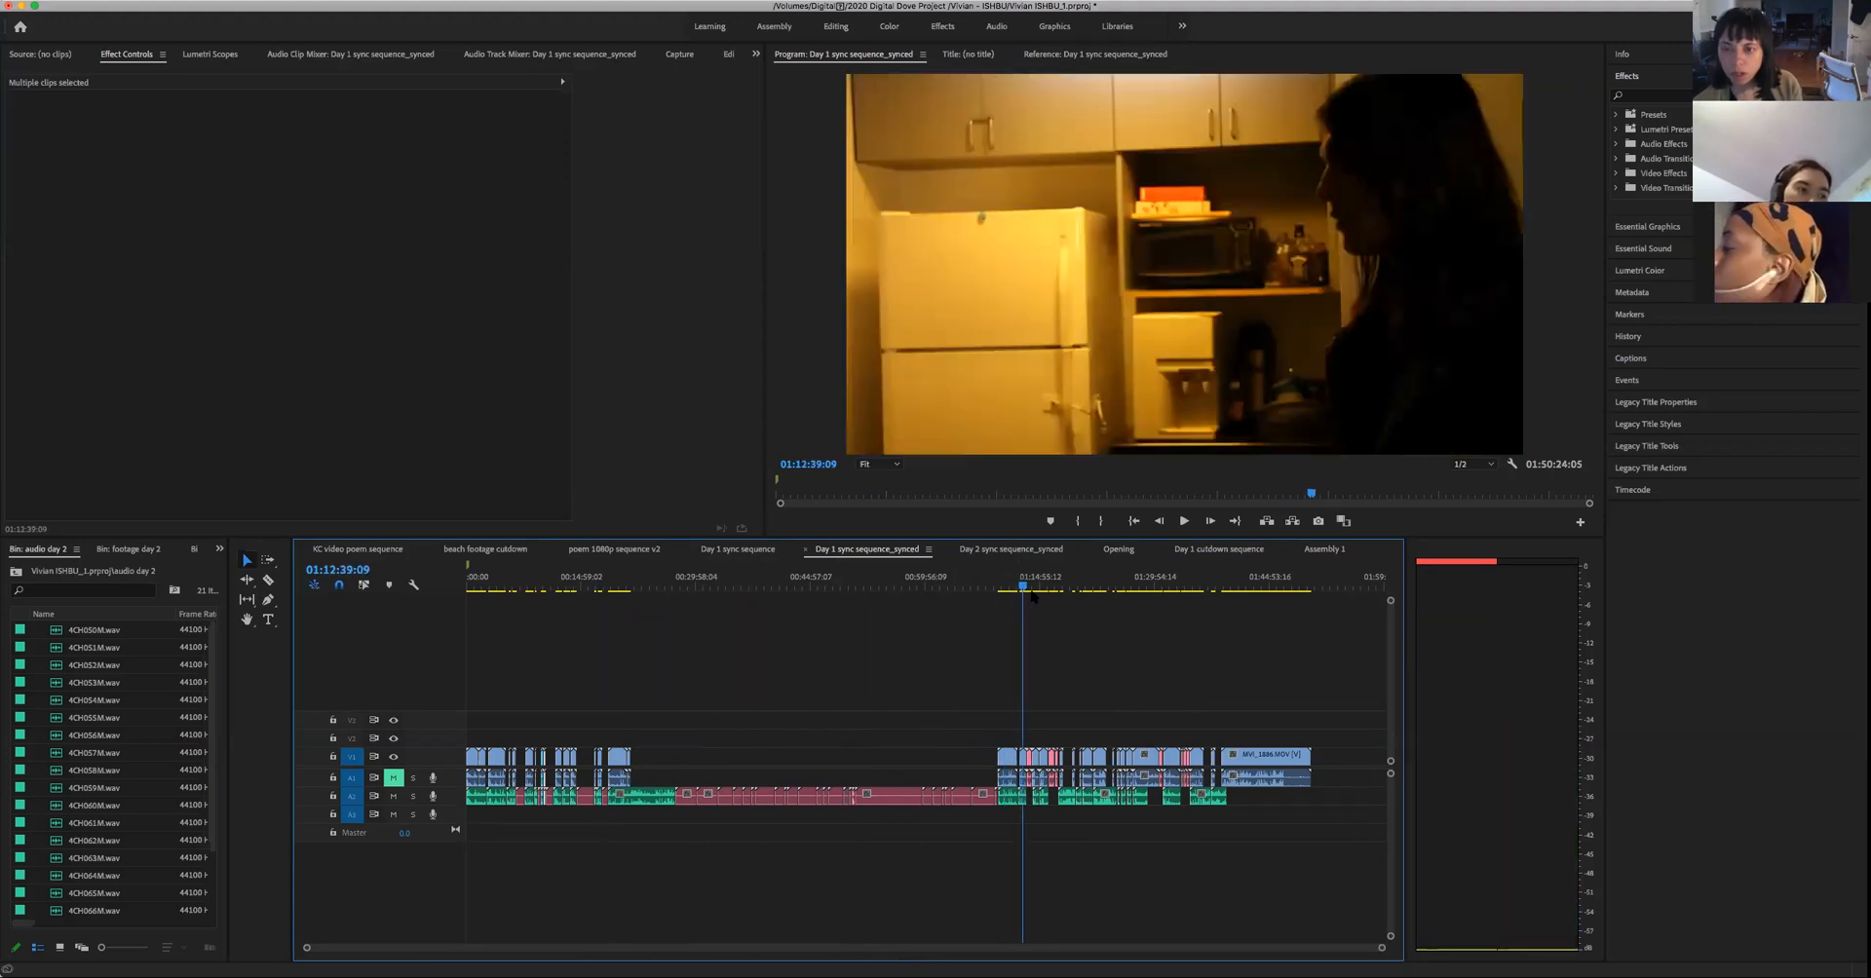
left_click(1036, 589)
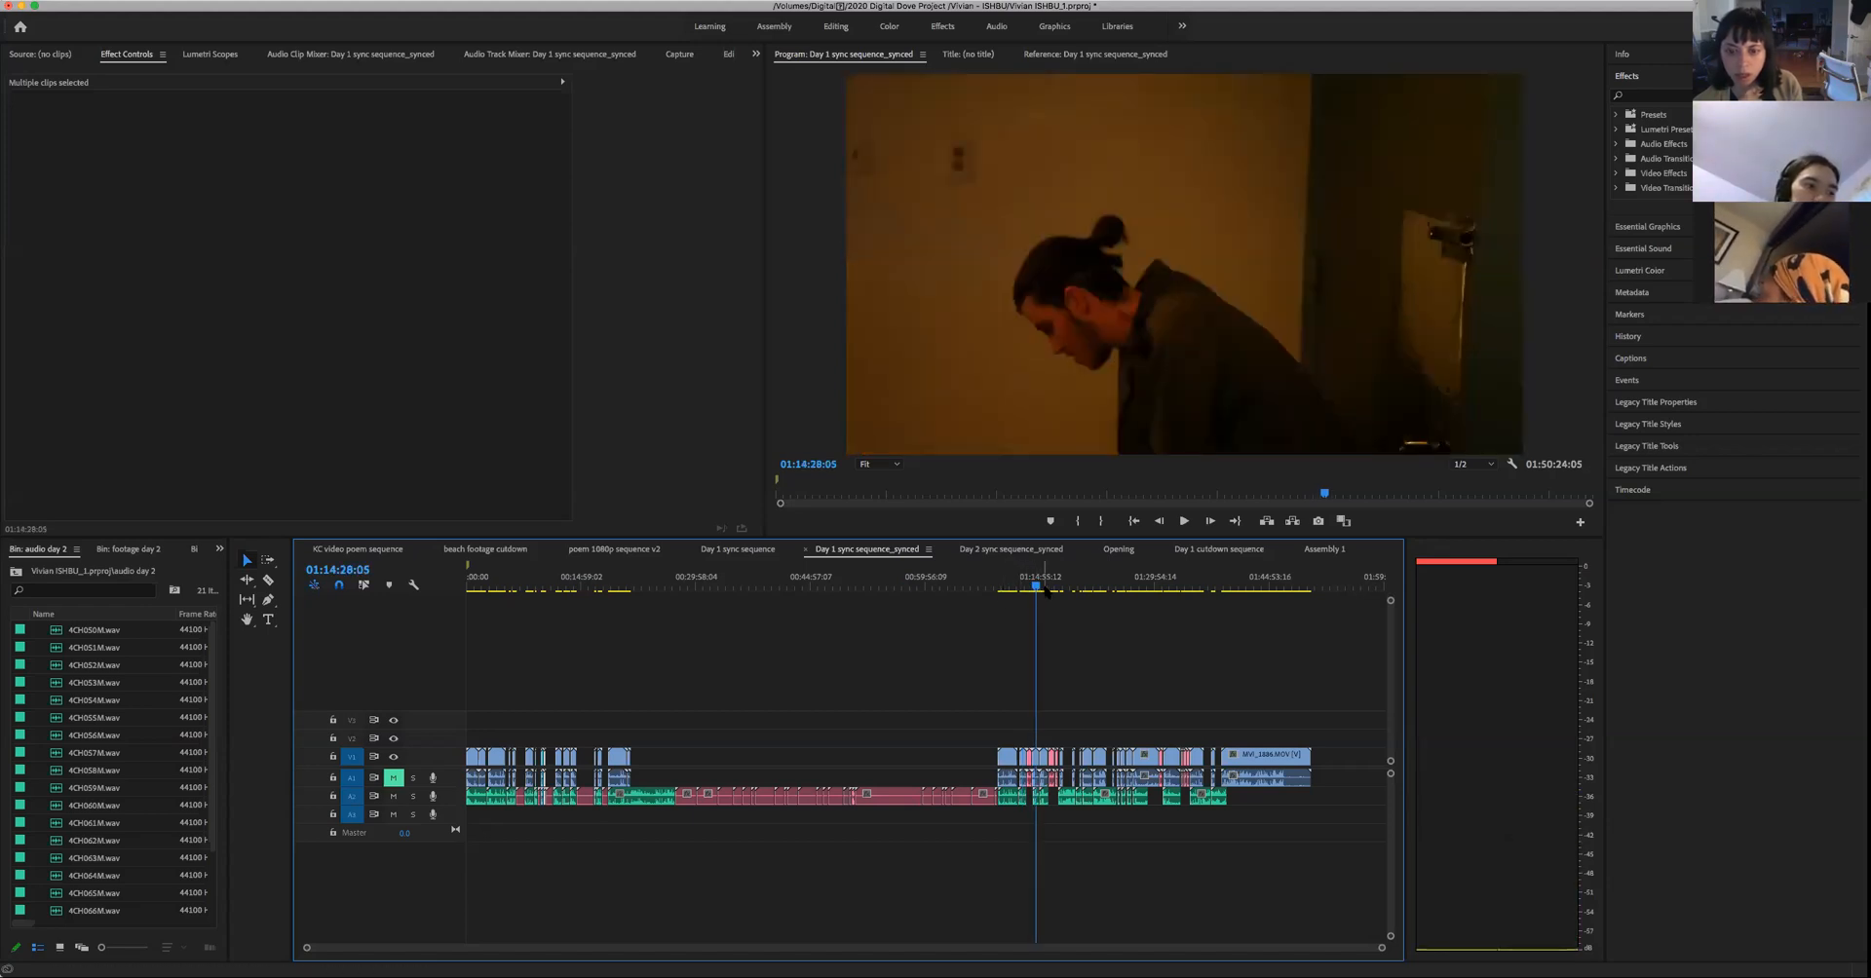
left_click(1046, 589)
left_click_drag(1047, 596, 1045, 596)
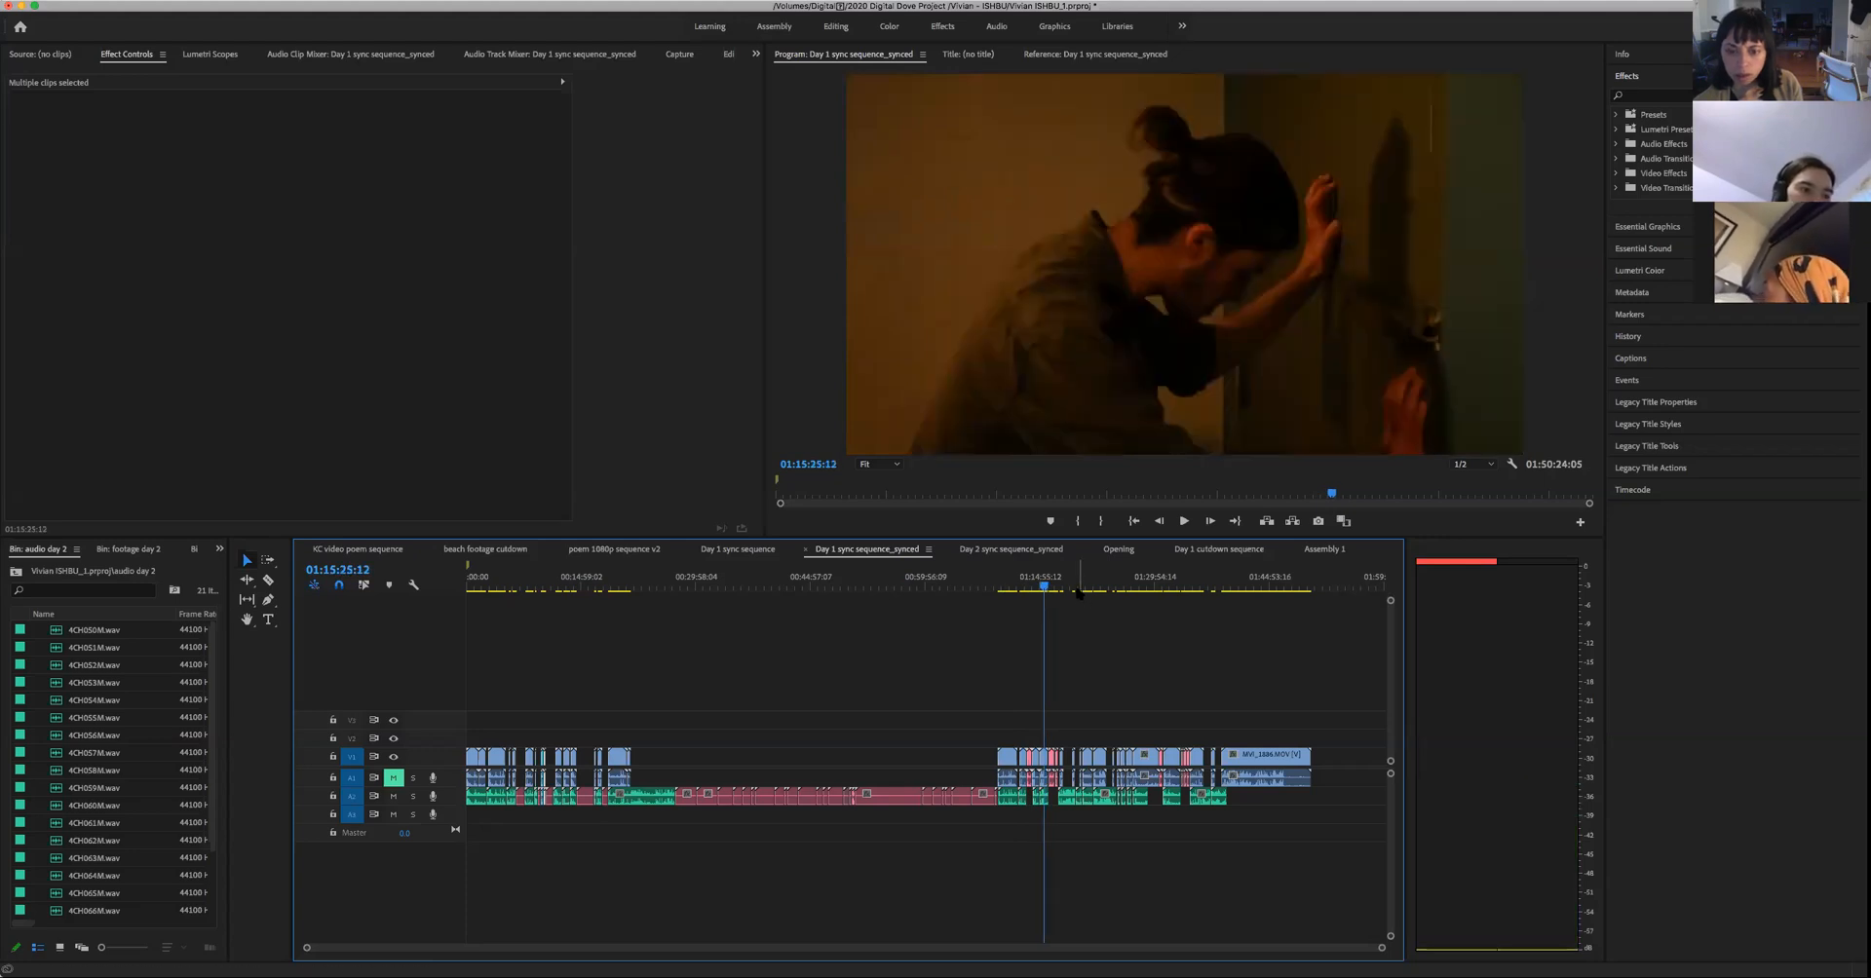
- Play the man's close-up at 01:20:23:09 and replay the footage from about 01:20:01:20
left_click(1081, 589)
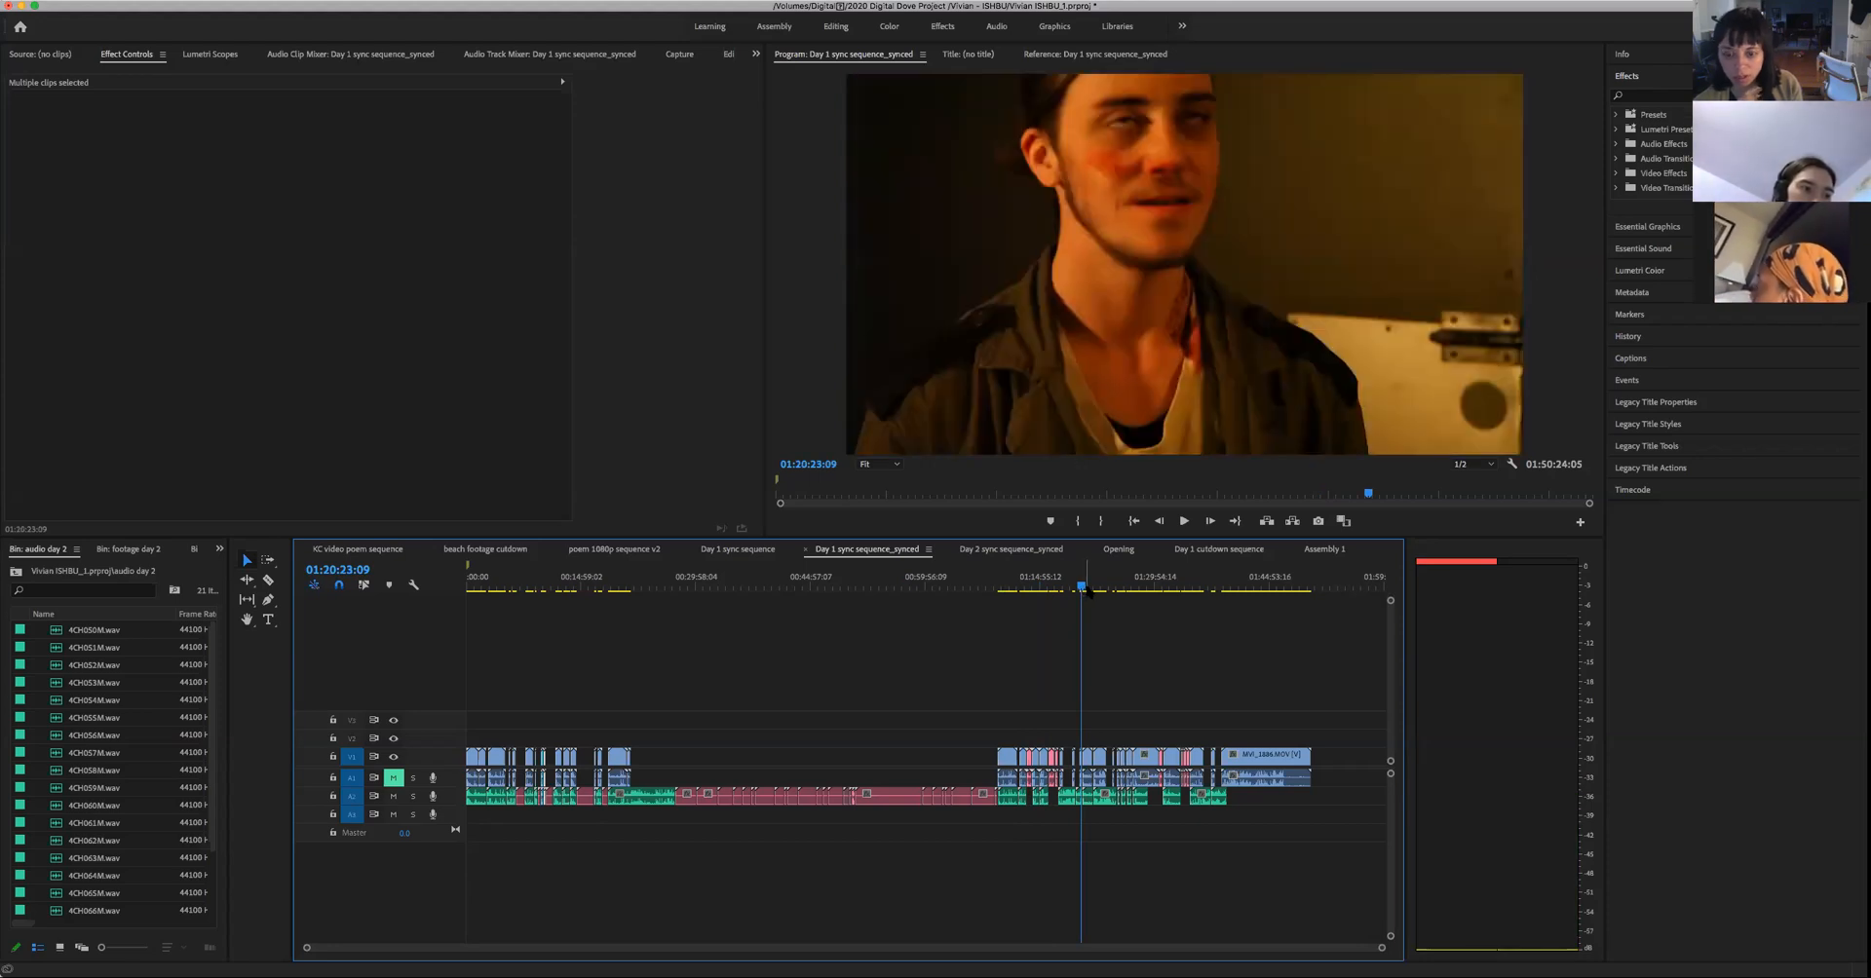
key("space")
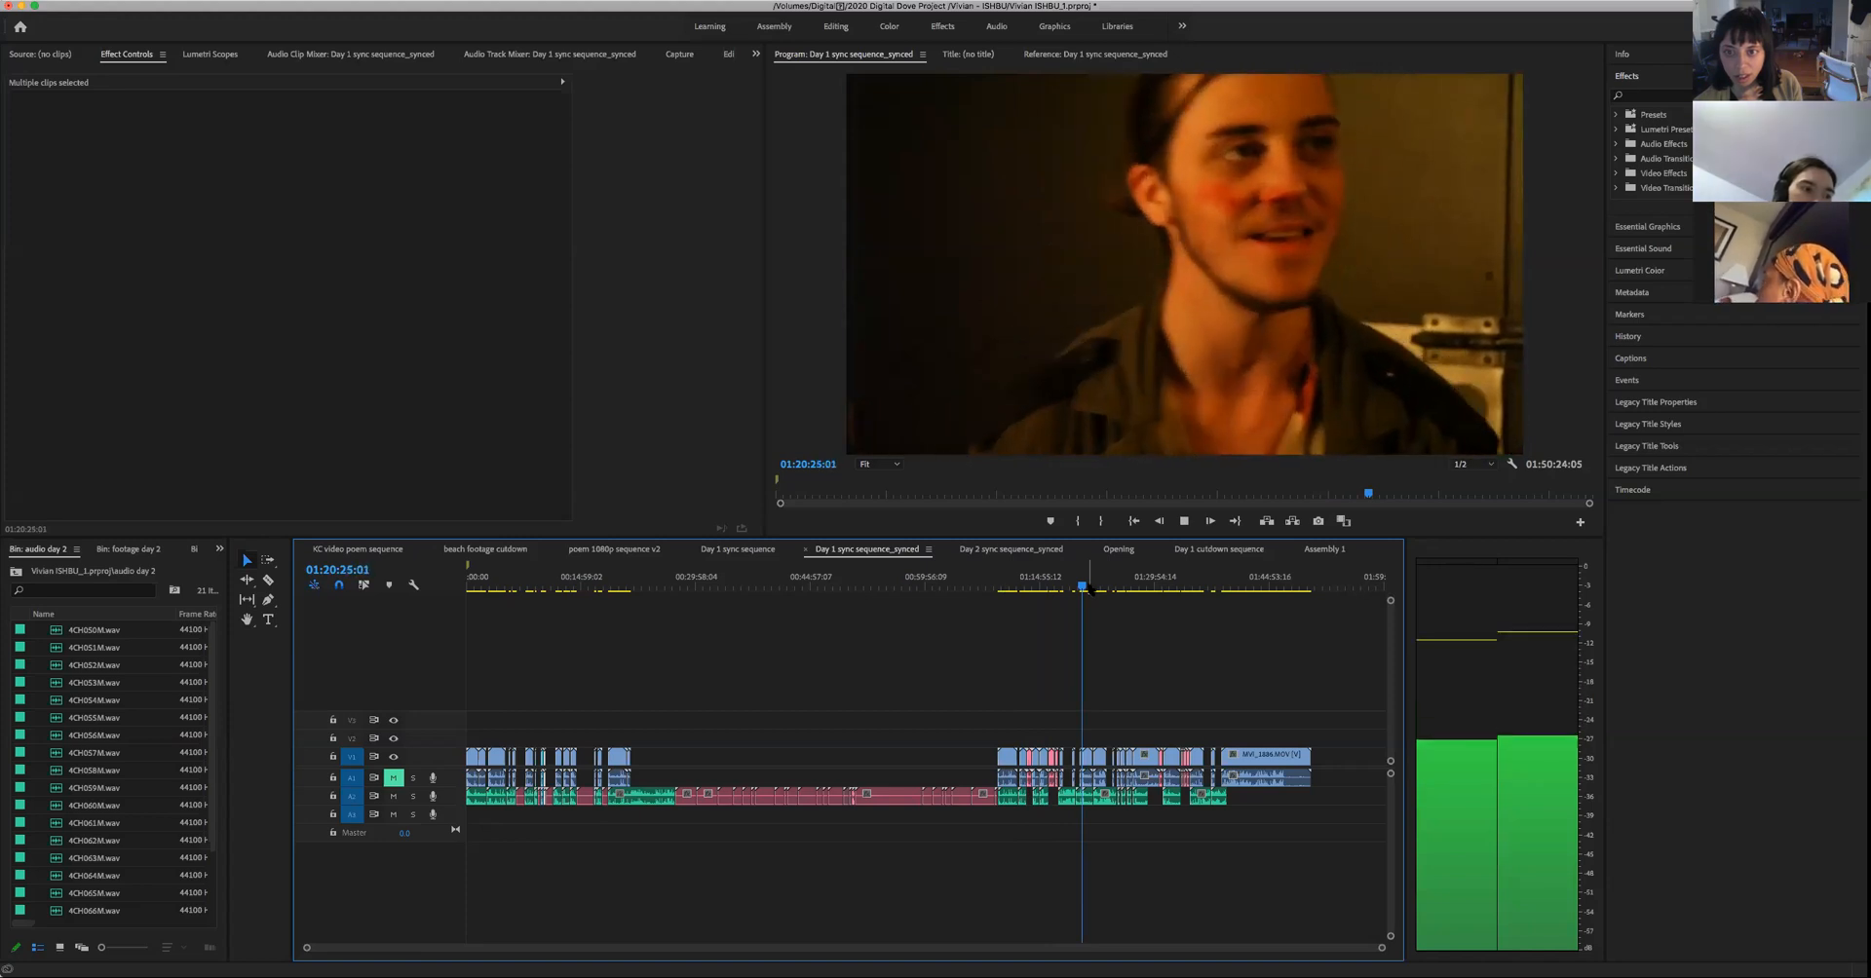
left_click_drag(1087, 588, 1080, 603)
key("space")
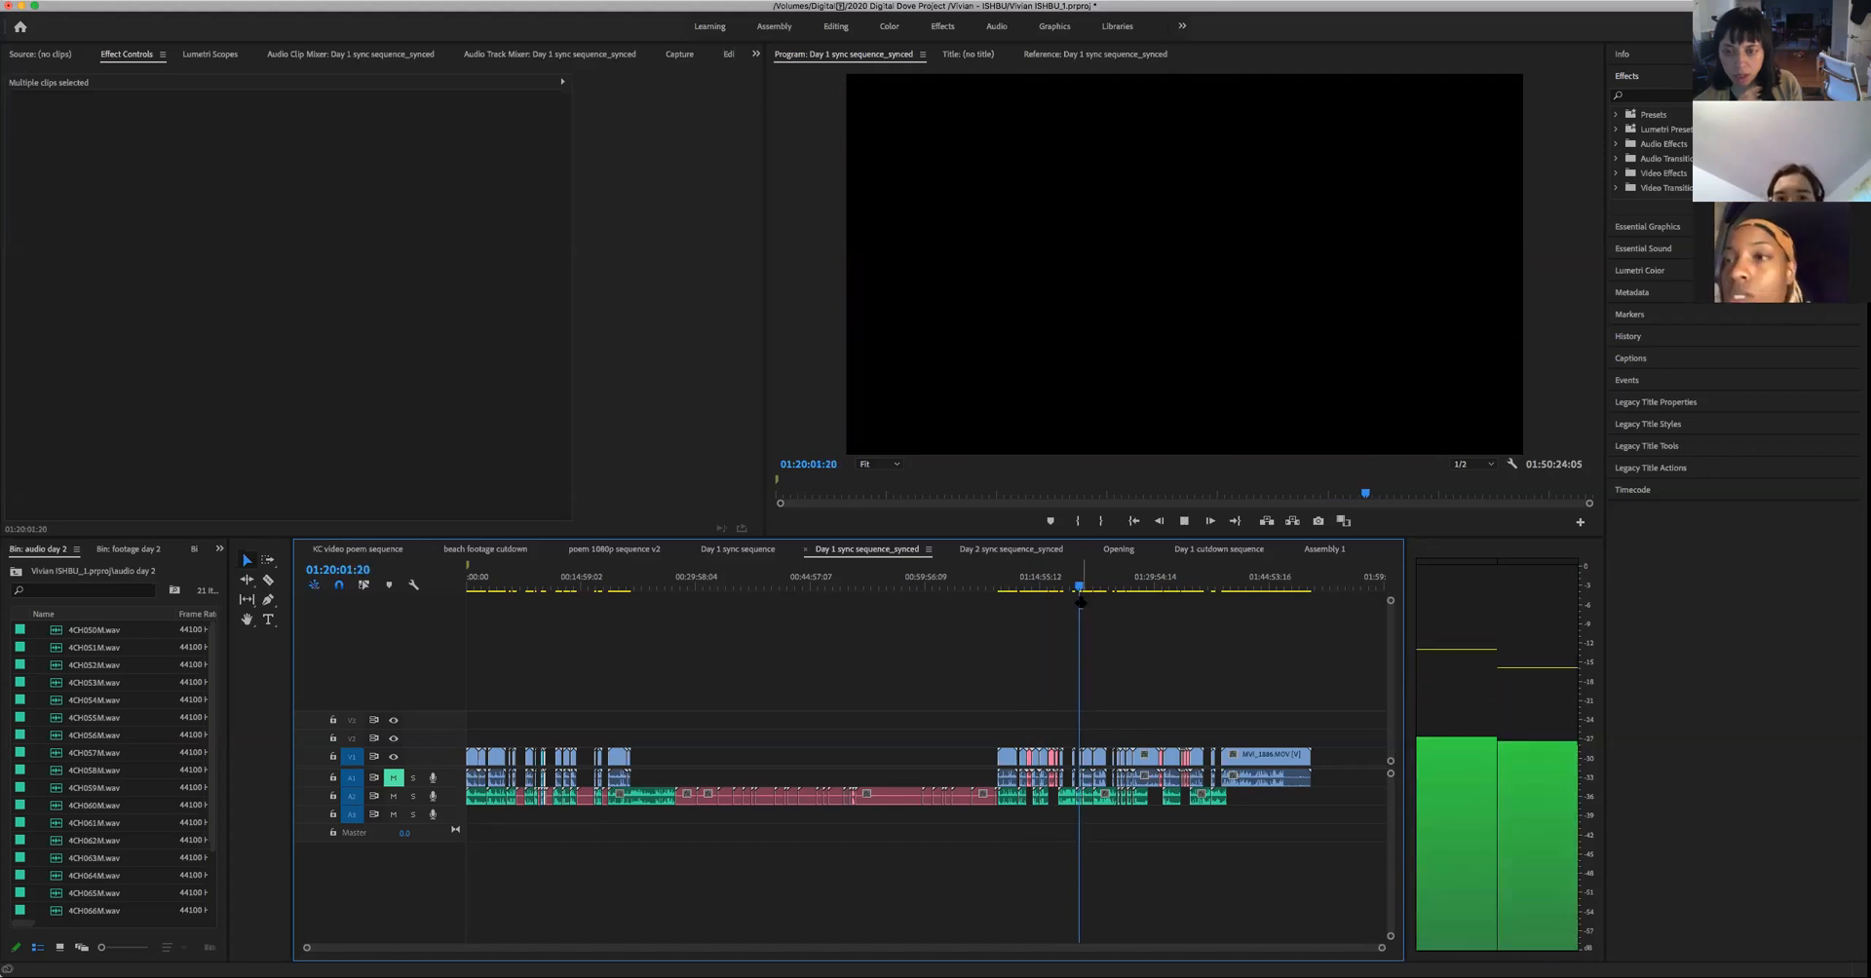
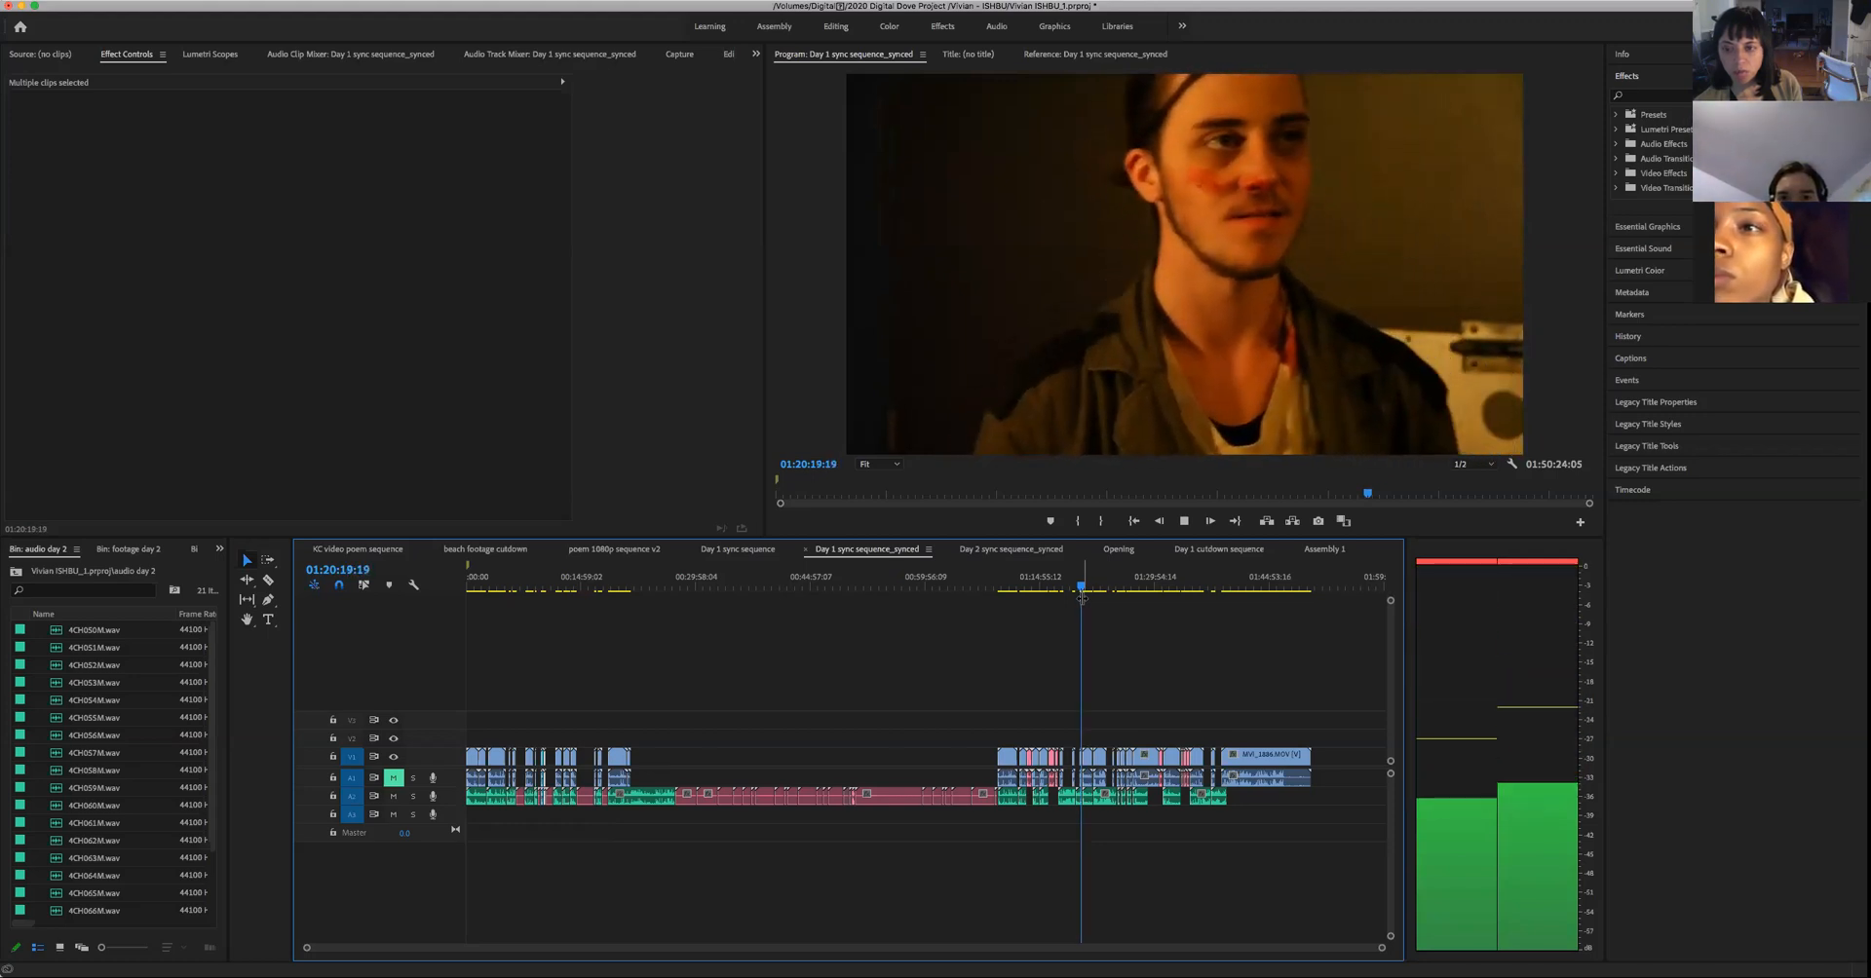
- Label the man's close-up at 01:20:20:00 and its audio green in Day 1 sync sequence_synced
key("space")
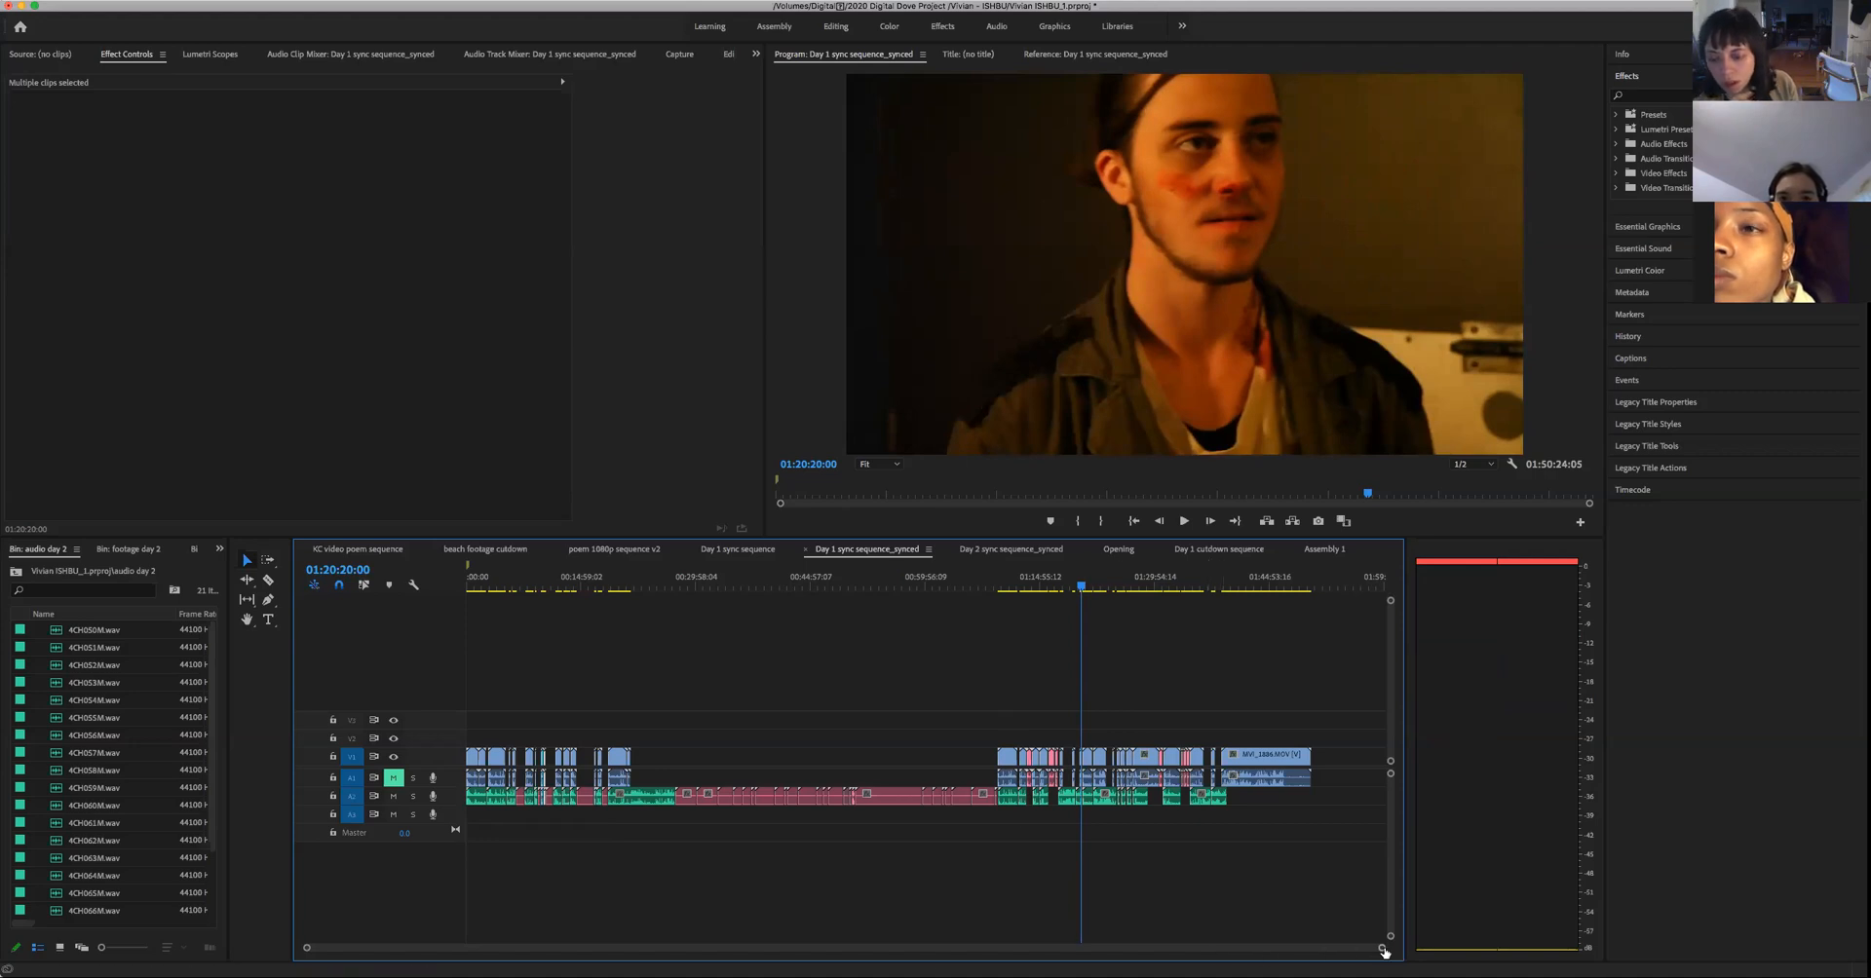
scroll(1187, 934, "up", 3)
scroll(1186, 934, "up", 4)
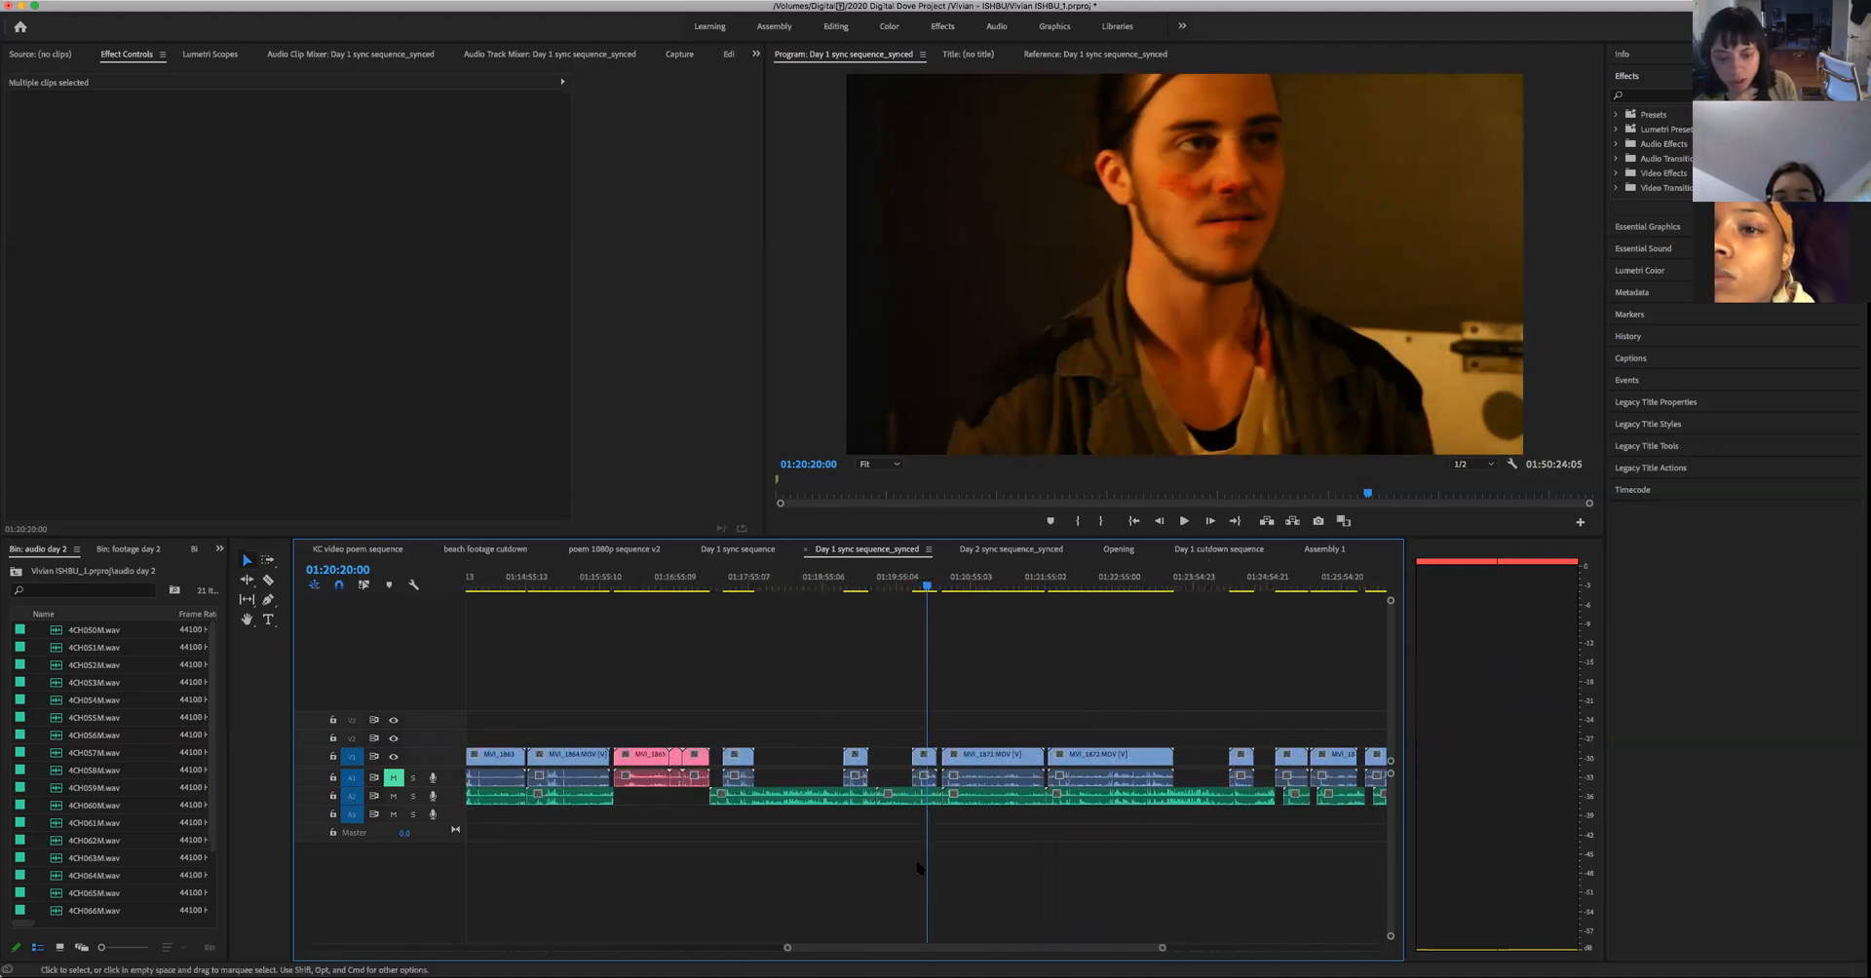
right_click(921, 779)
mouse_move(1127, 667)
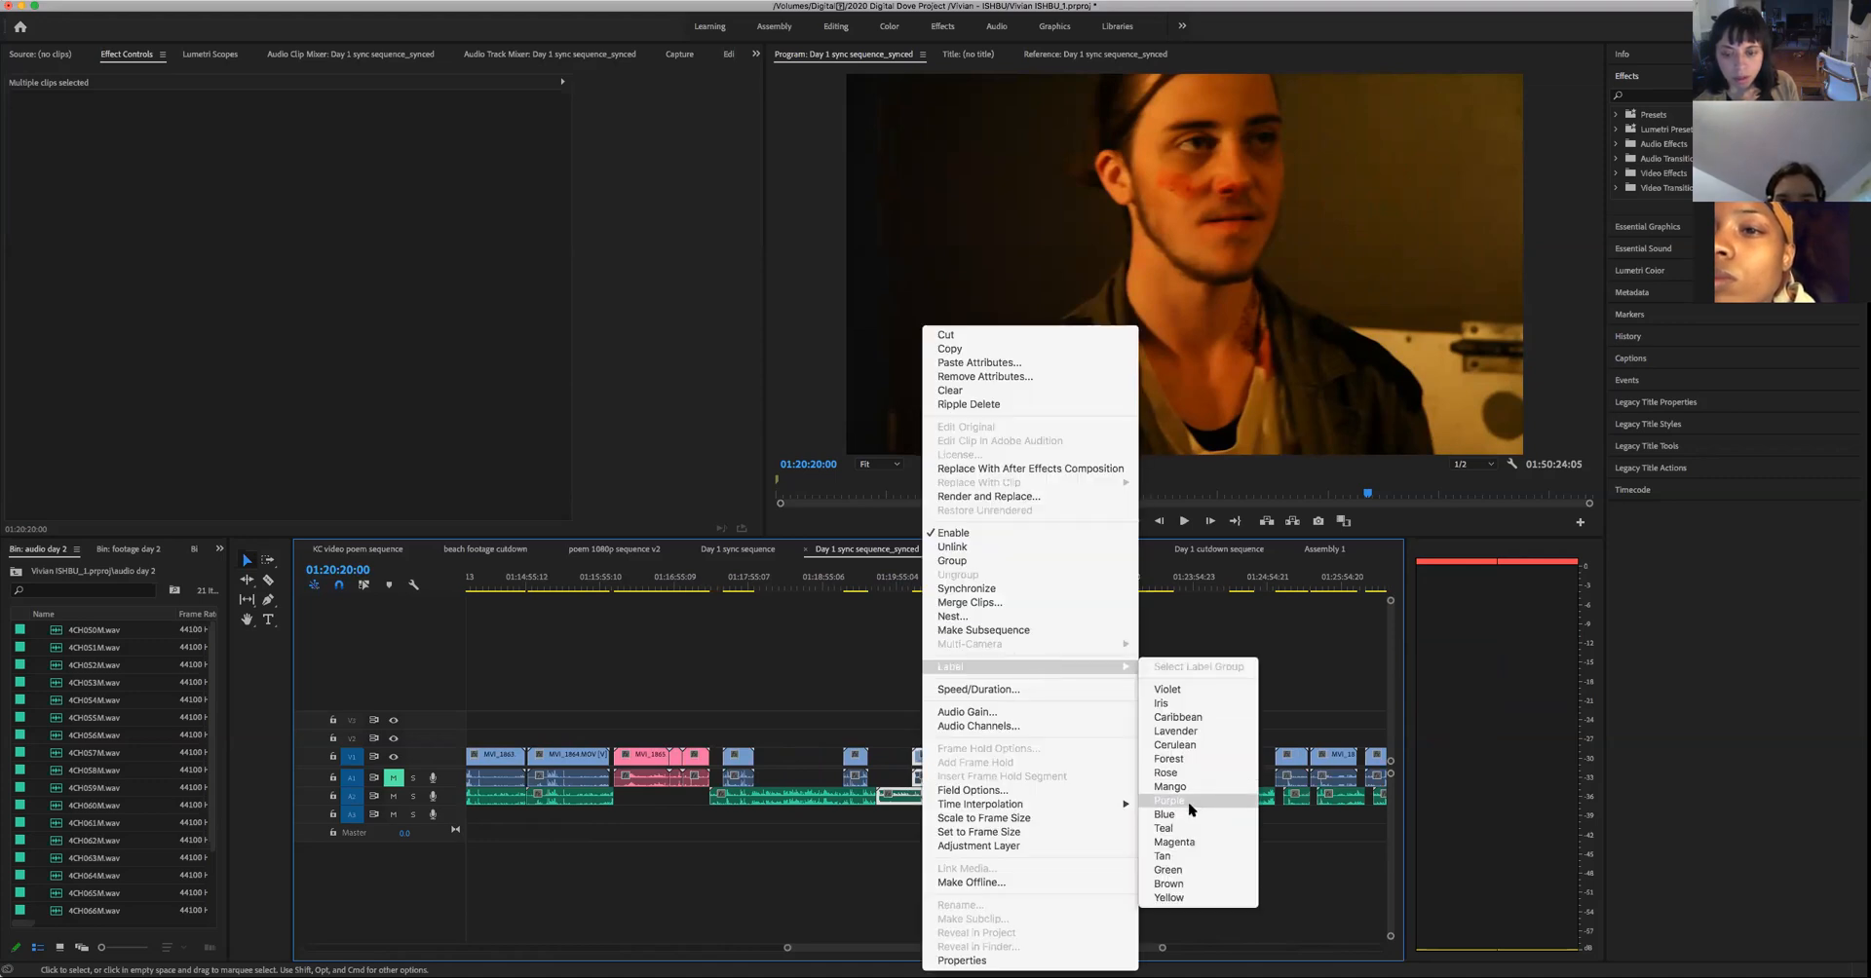
left_click(1170, 870)
- Play on into the man's darker close-up up to 01:20:37:22, and return to the green-labelled clip
key("space")
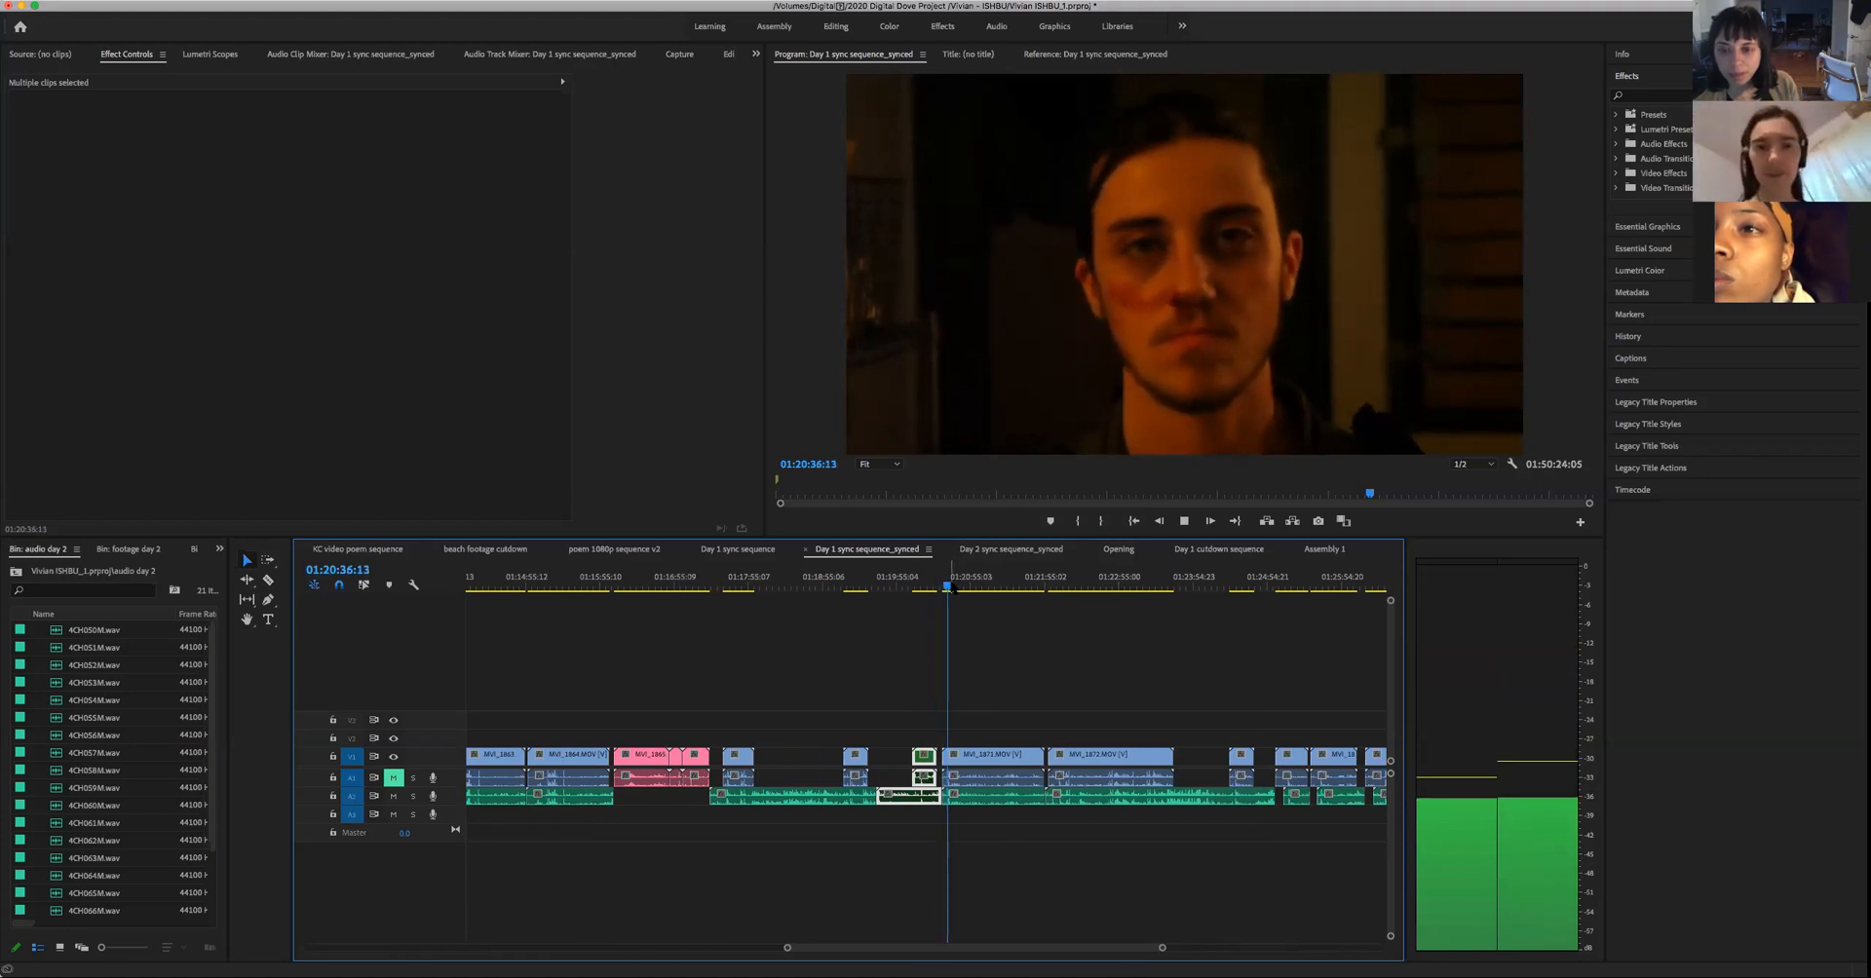
key("space")
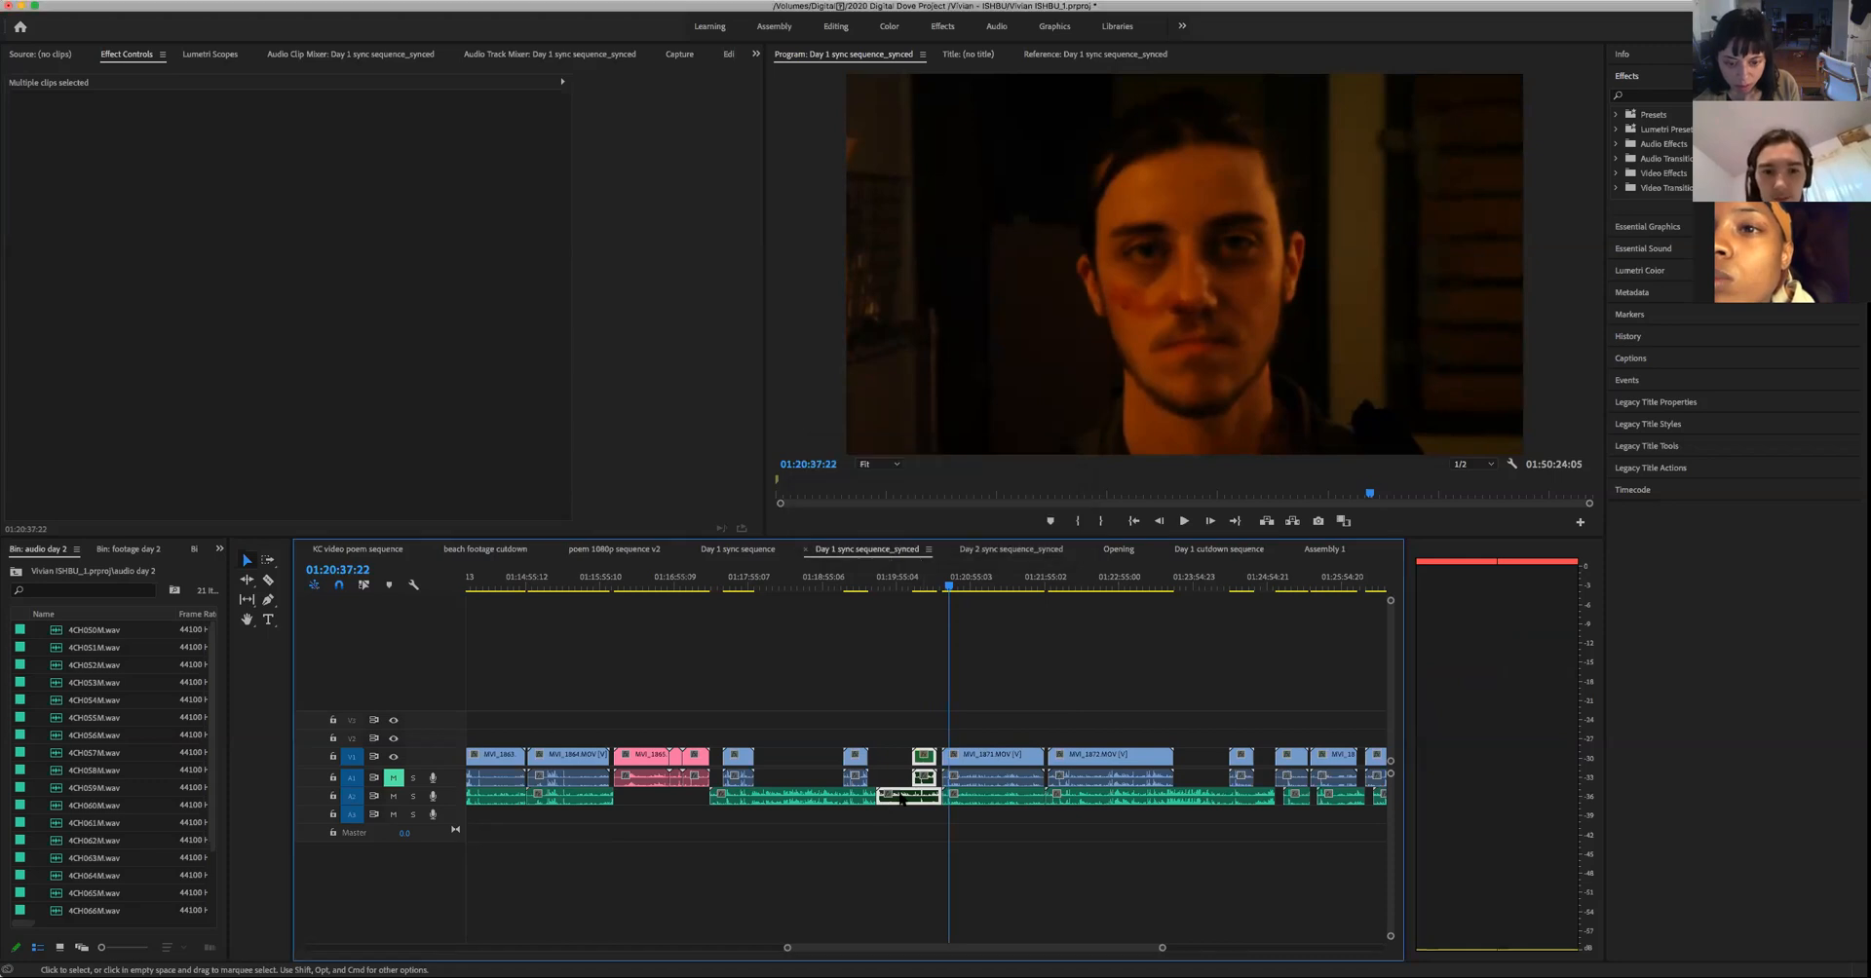
left_click(928, 588)
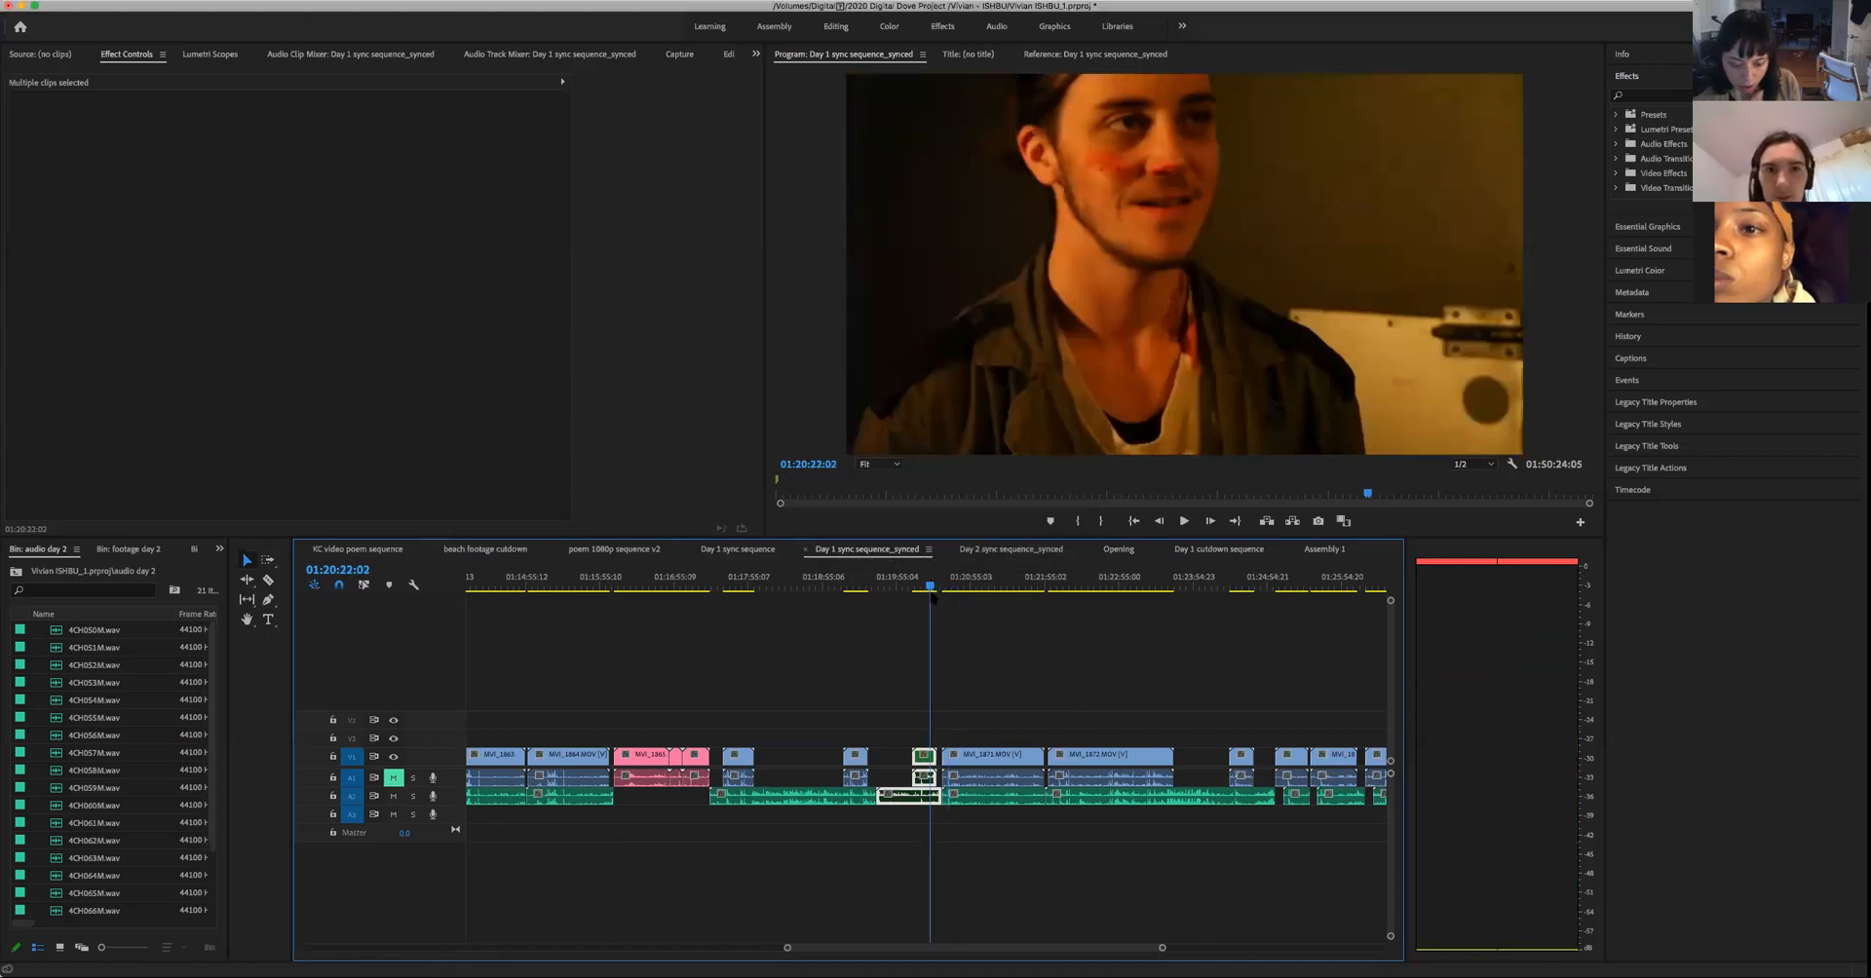
- Split the lower audio clip at 01:20:07:19, the start of the green-labelled shot, and select that shot with its matching audio
key("Up")
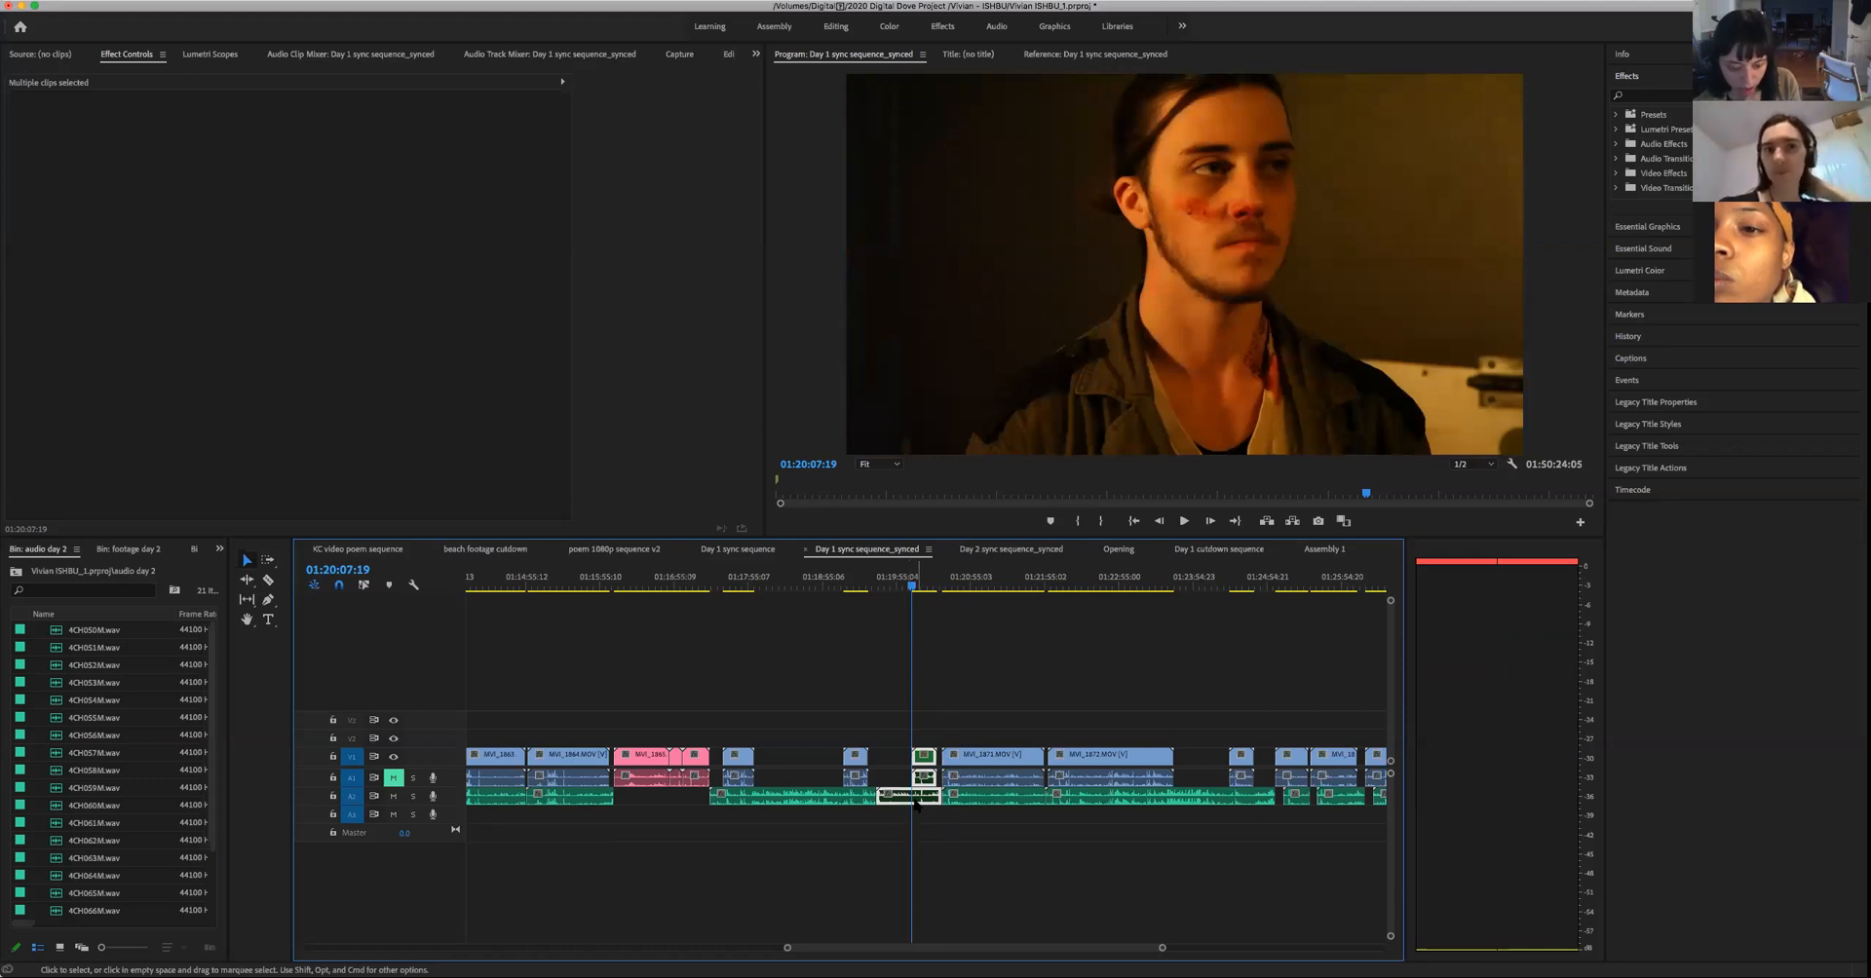
key("c")
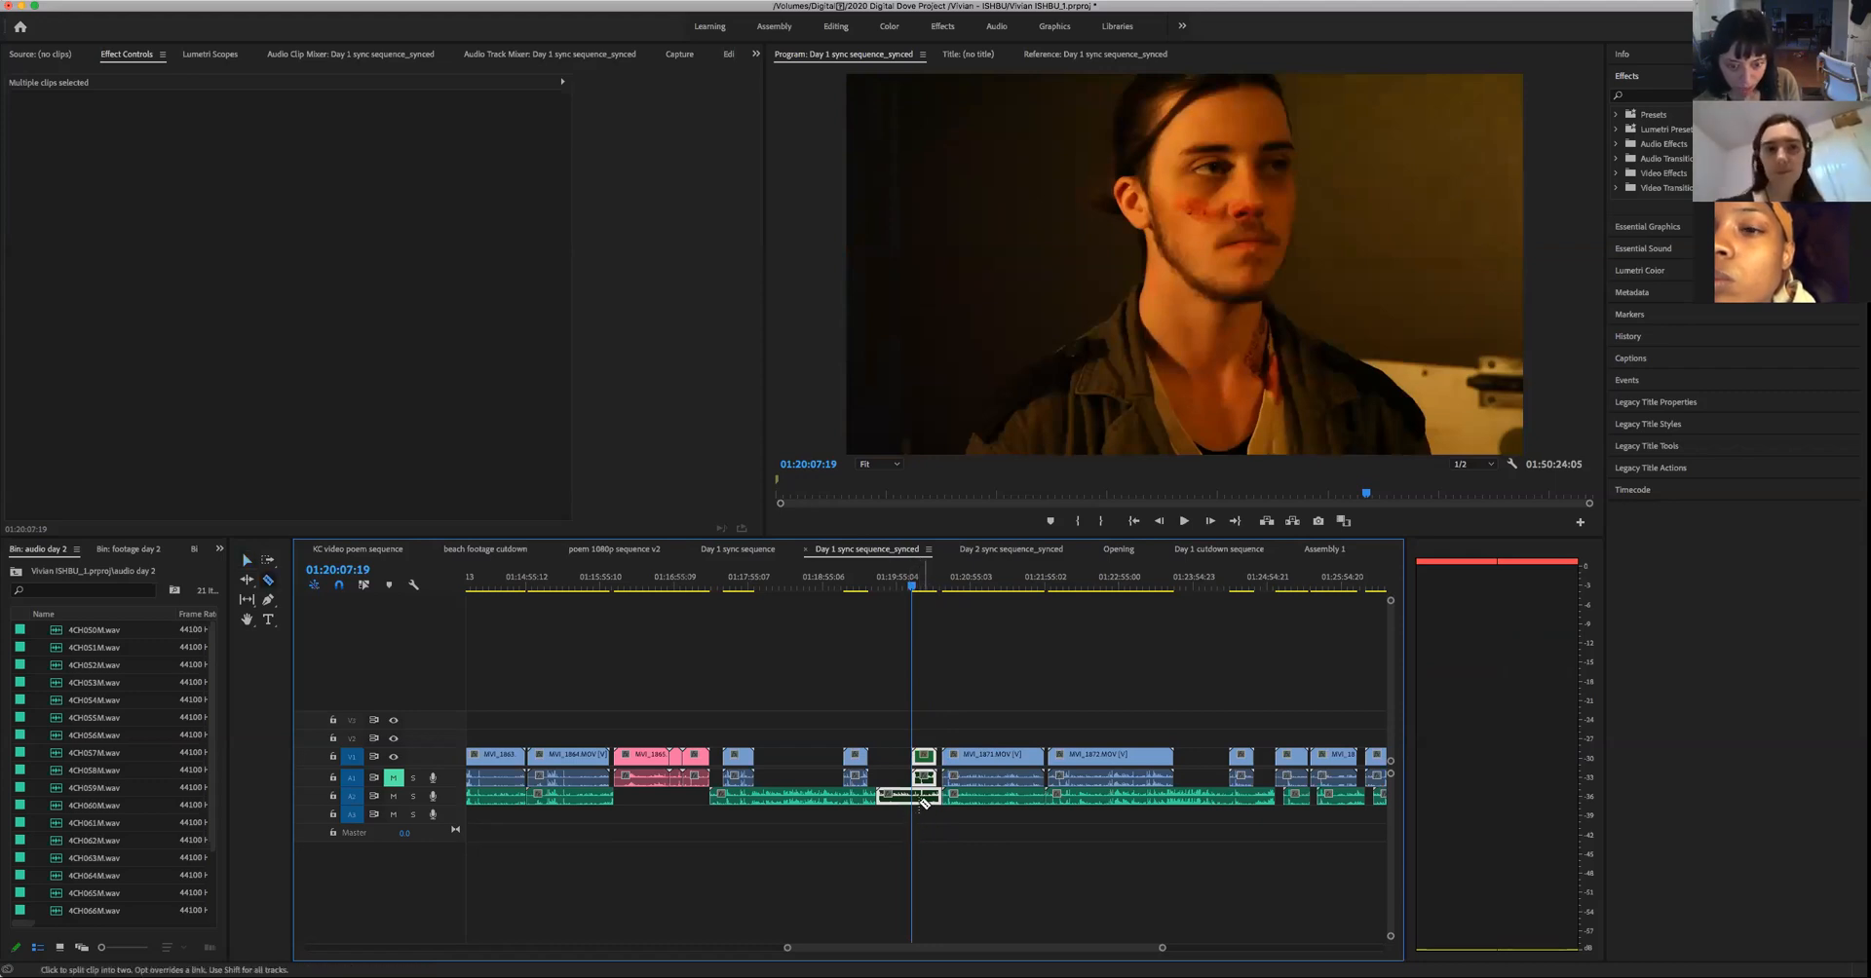
left_click(915, 799)
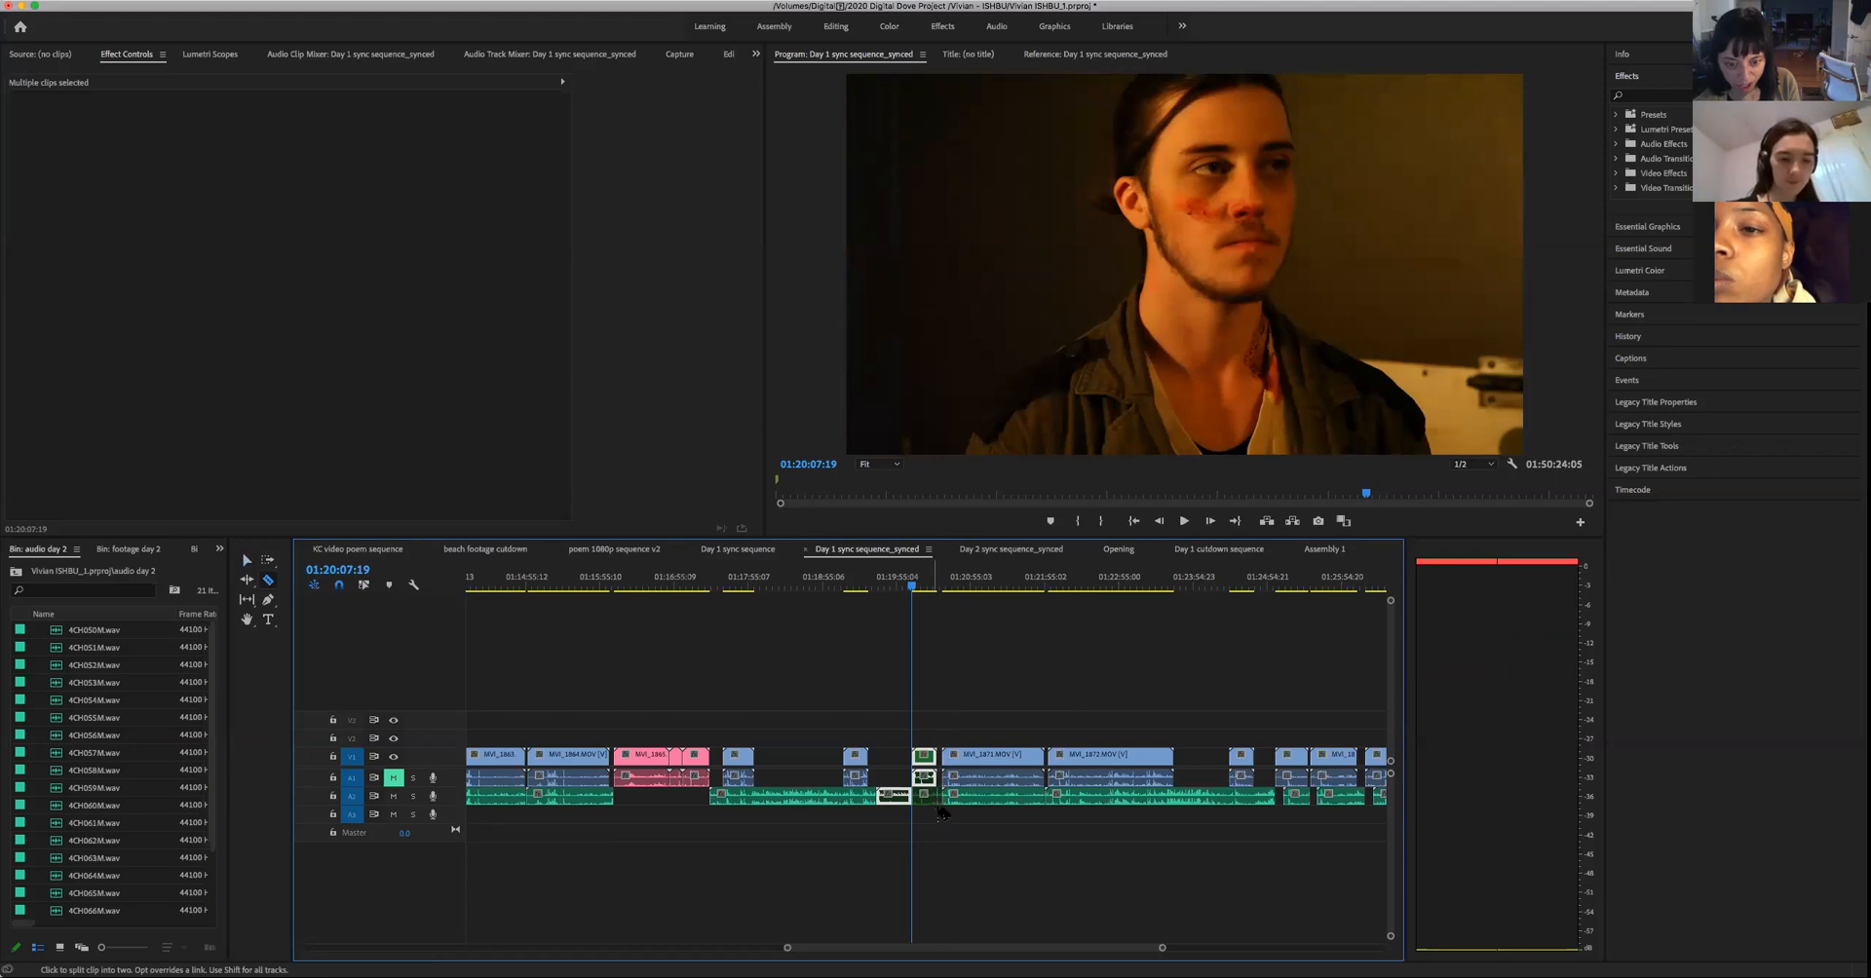
key("v")
left_click_drag(921, 716, 928, 819)
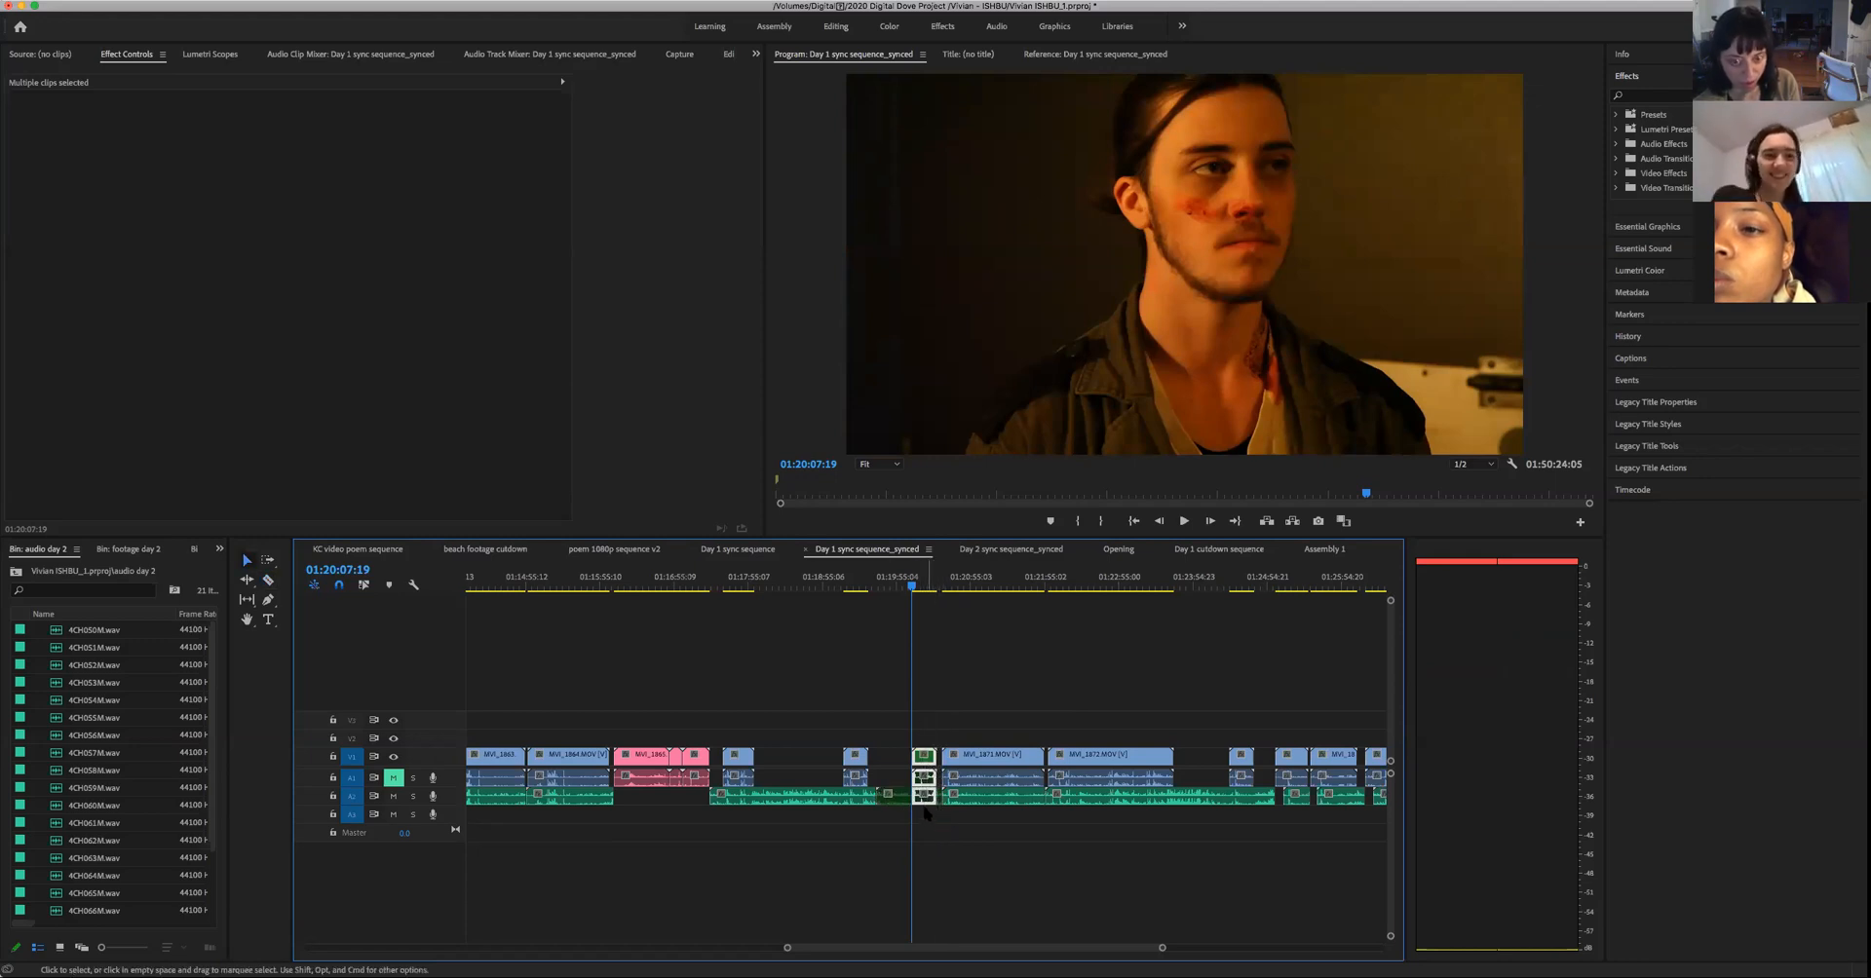
- Paste the man's green-labelled shot with its audio into Assembly 1, in the gap after the blue MVI_1862.MOV clip
left_click(1325, 549)
left_click(809, 584)
key("ctrl+v")
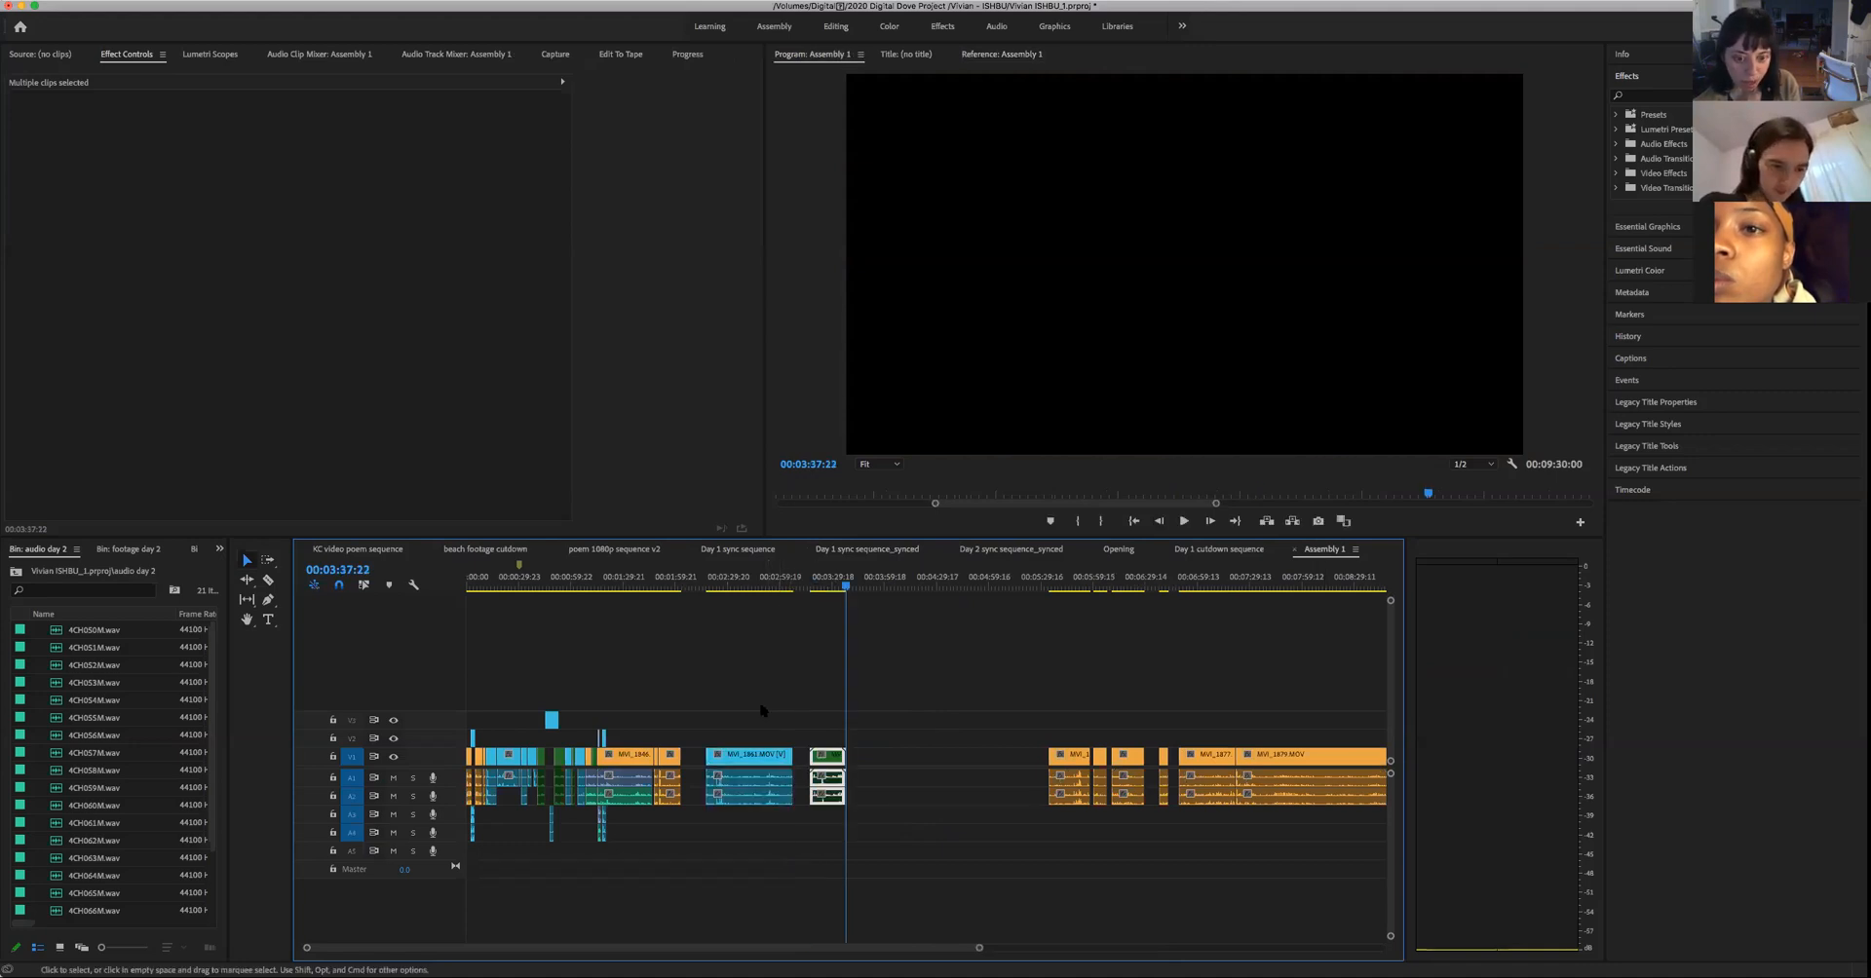
- Return to Day 1 sync sequence_synced and play the start of the man's dark close-up, from about 01:20:30:22 to 01:20:32:12
left_click(1213, 552)
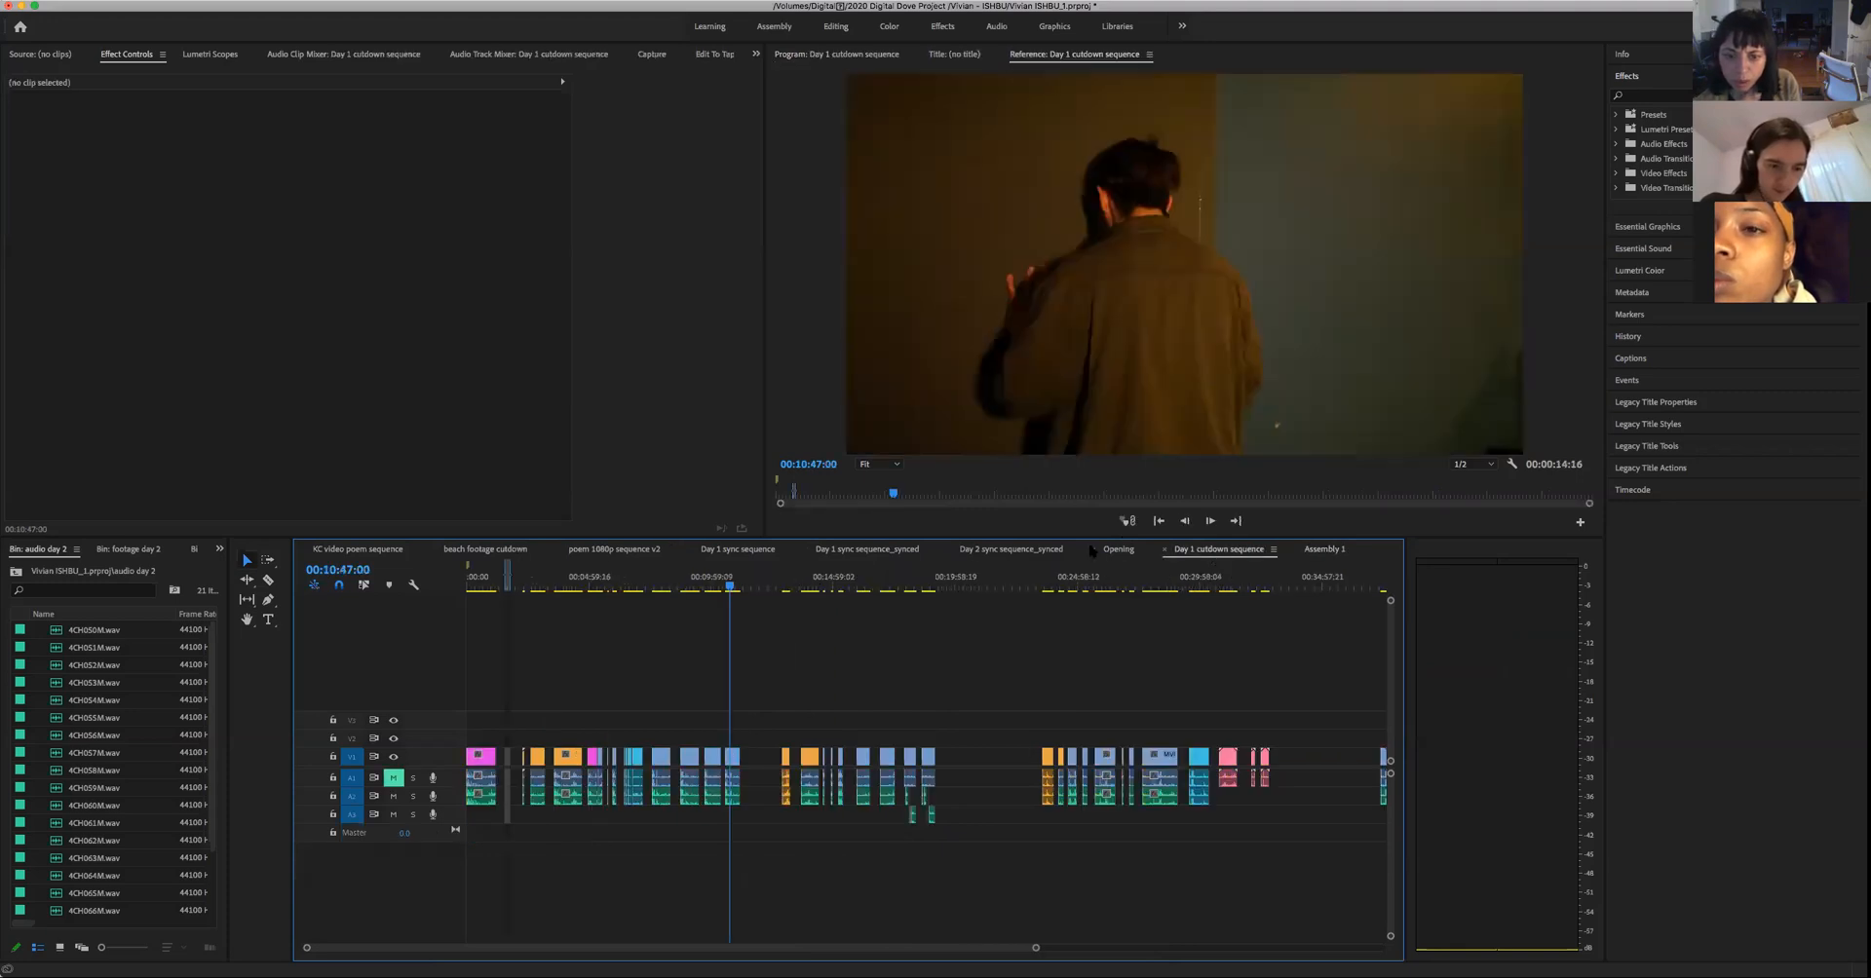
left_click(889, 551)
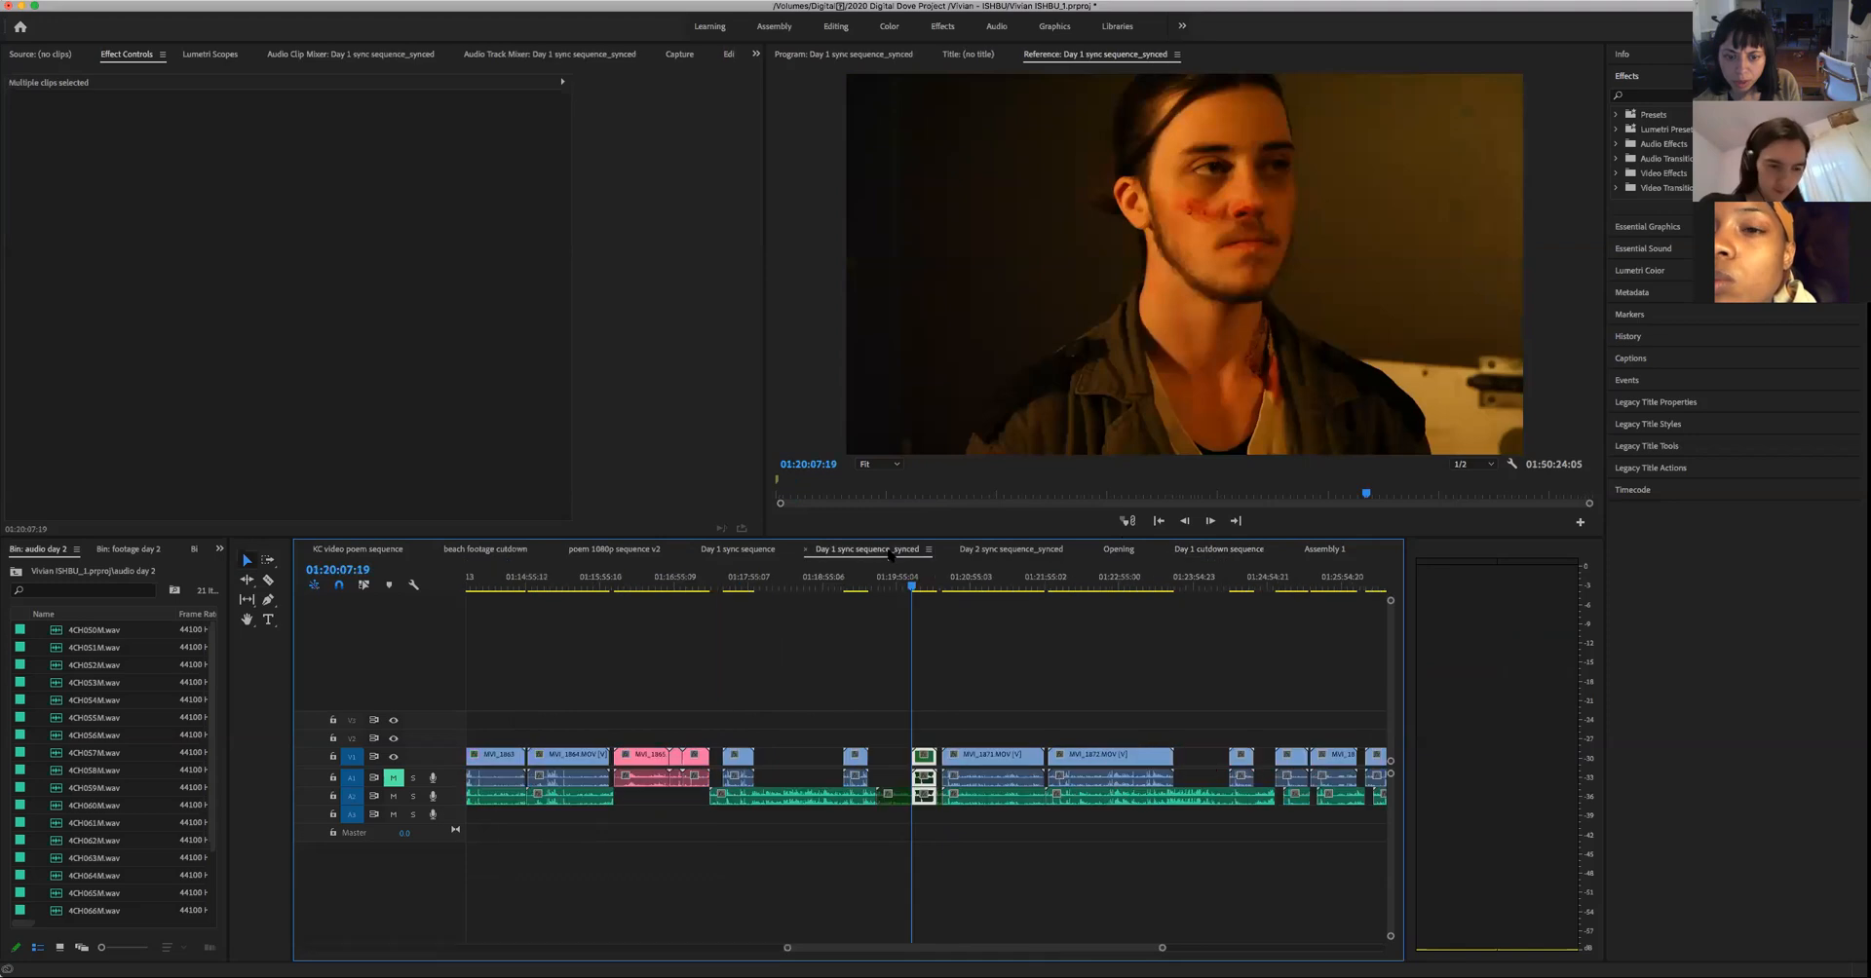
left_click(955, 588)
left_click_drag(955, 590, 942, 602)
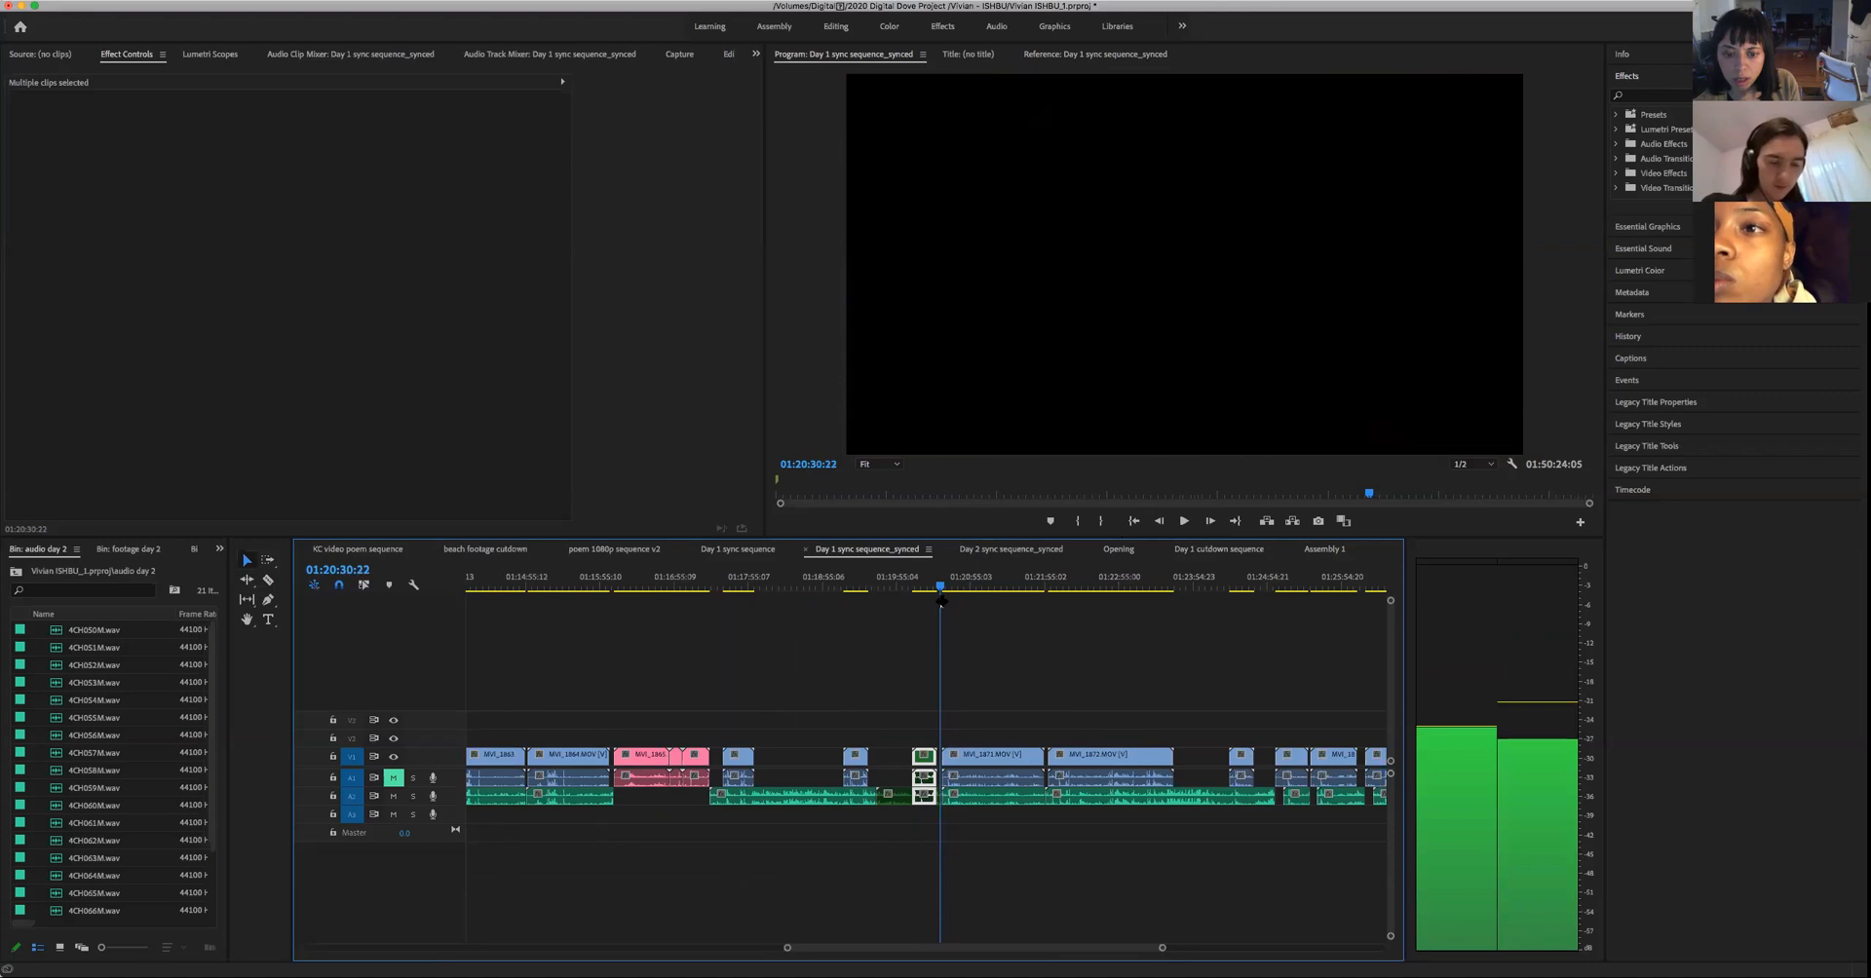
key("space")
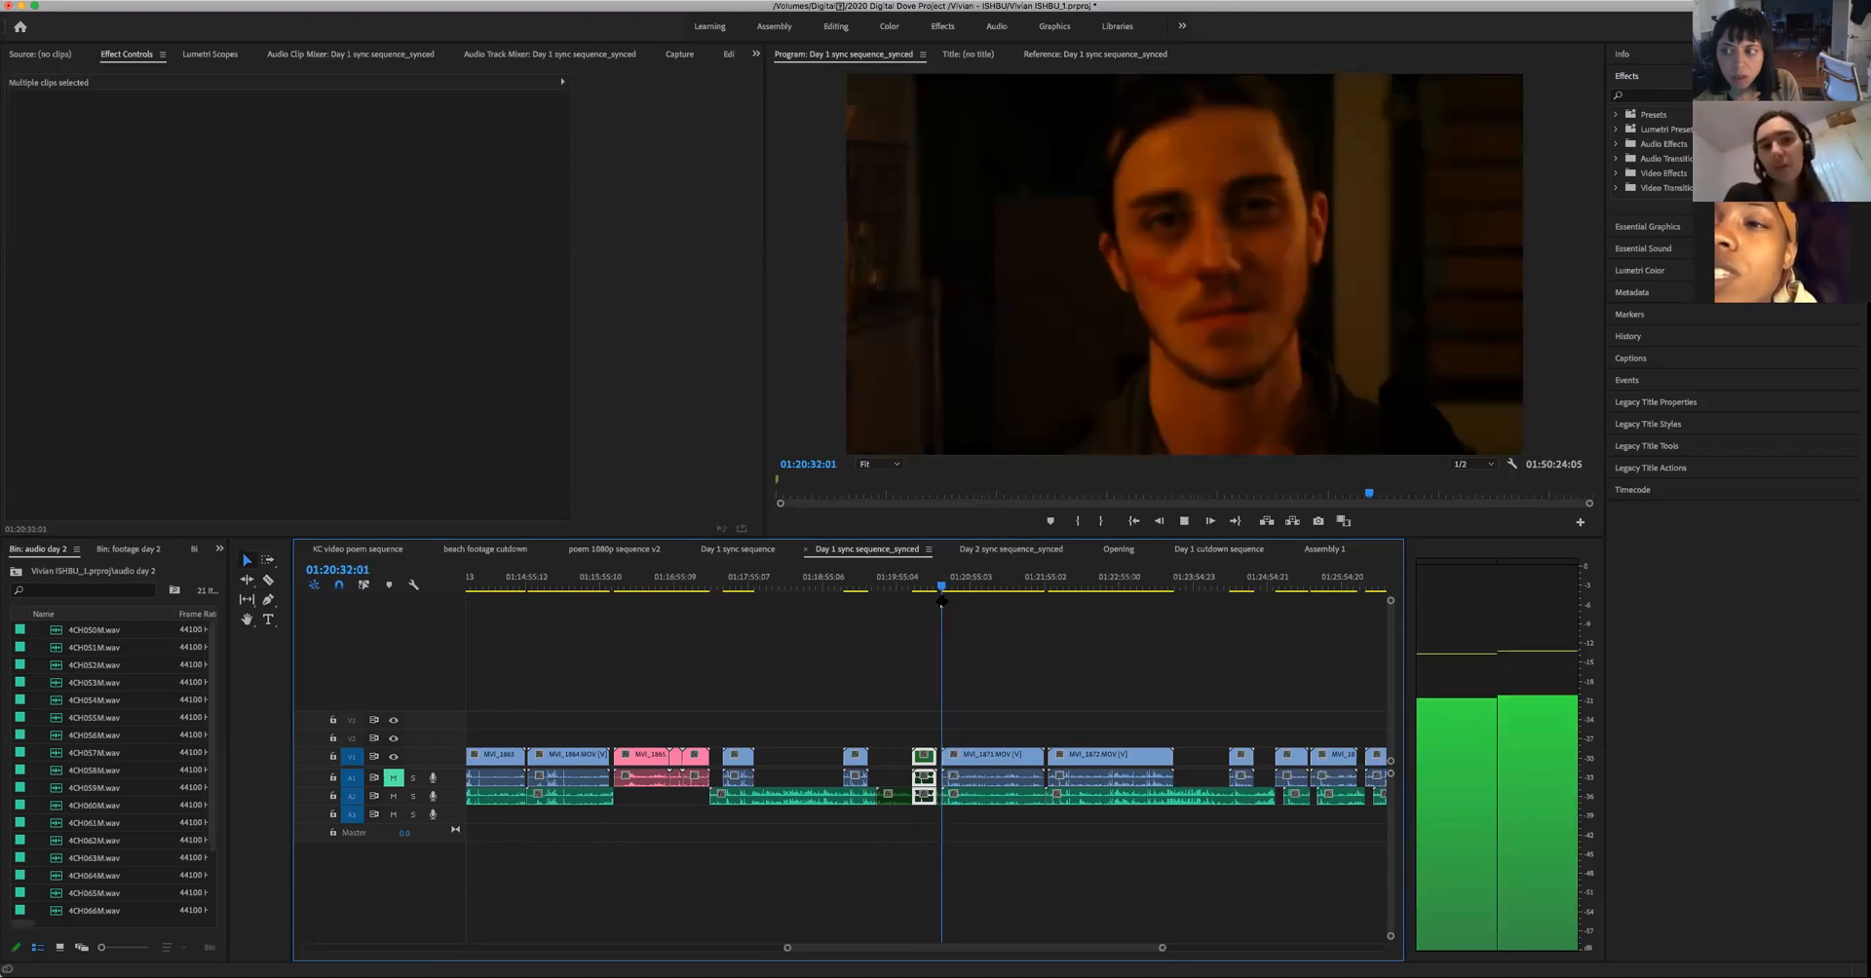
key("space")
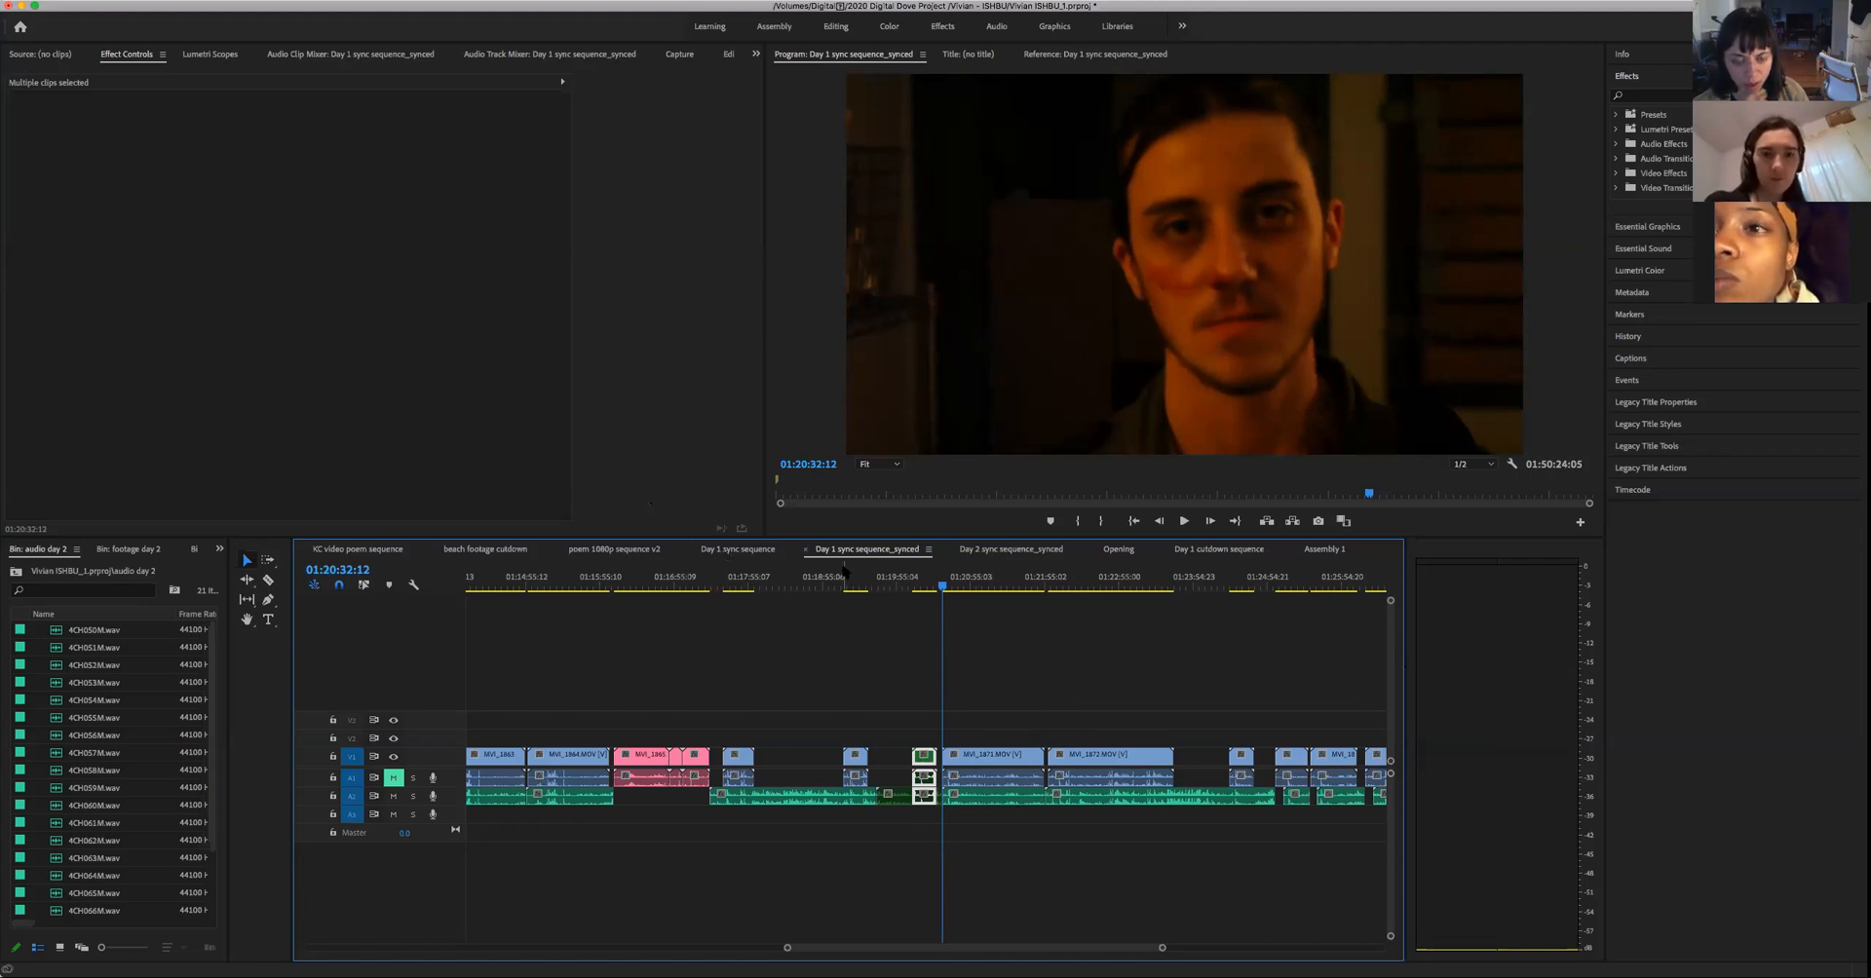
- Close the Day 1 sync sequence, KC video poem sequence, beach footage cutdown, poem 1080p sequence v2 and Opening timelines
left_click(726, 549)
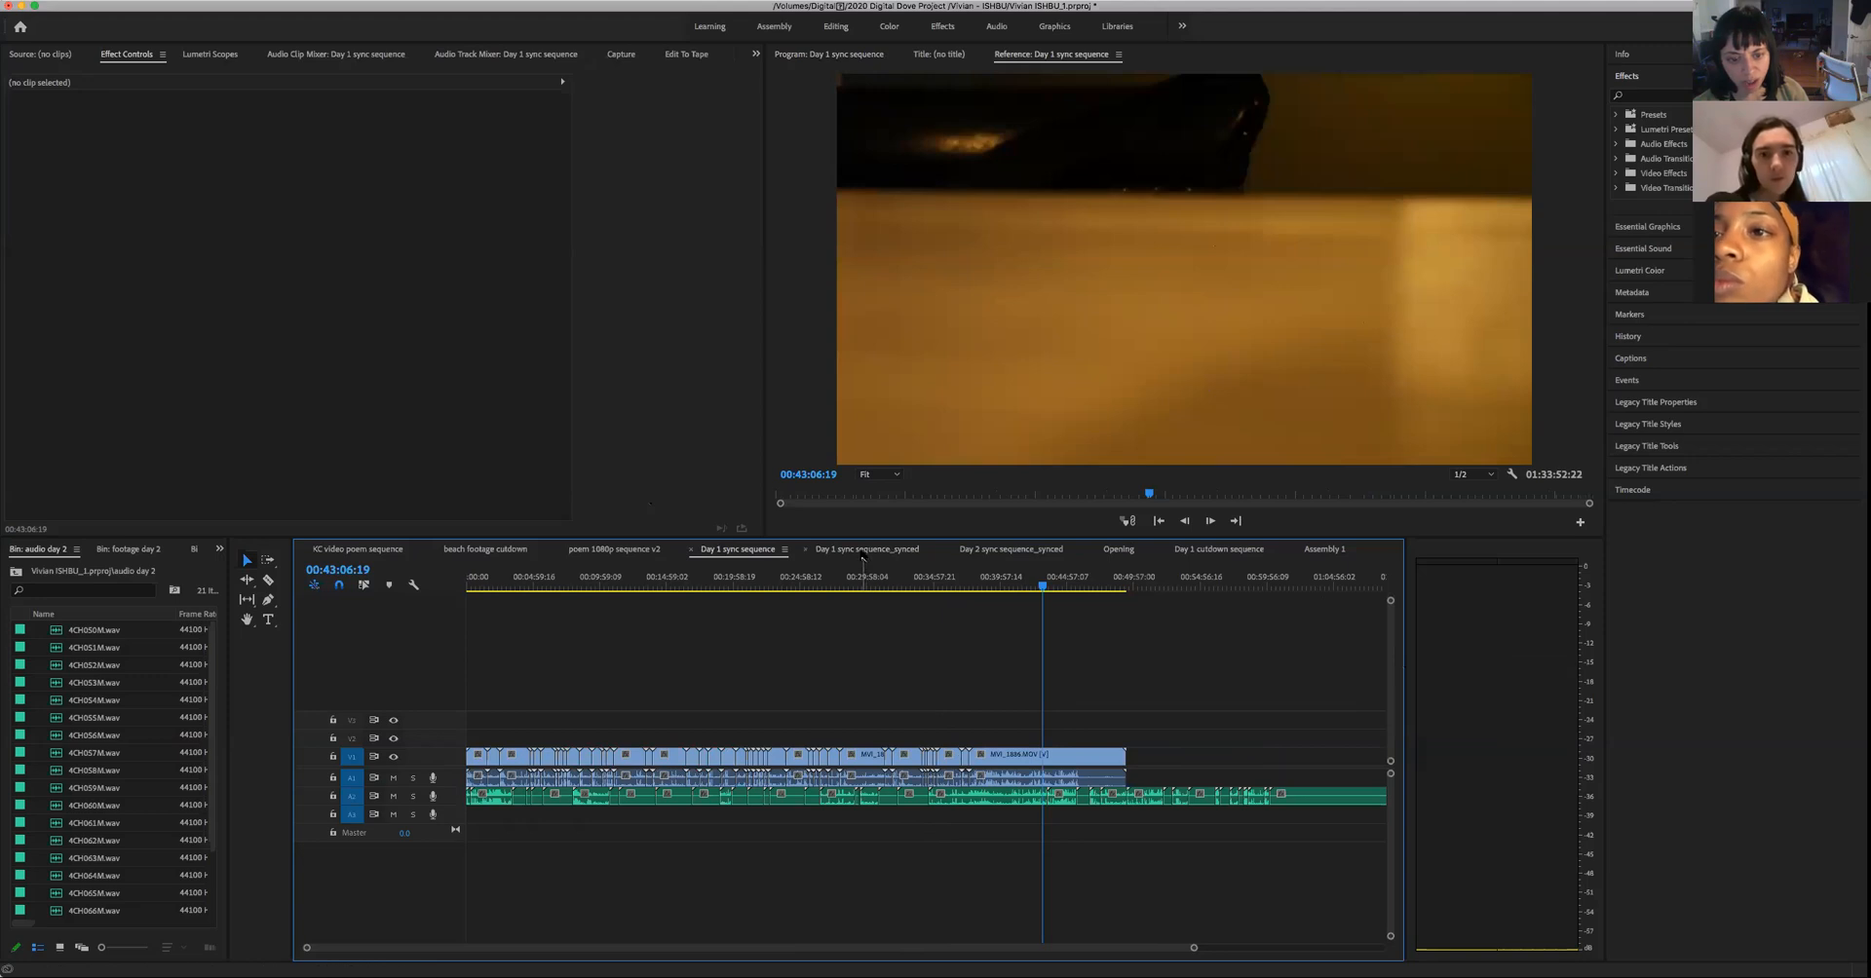
left_click(862, 551)
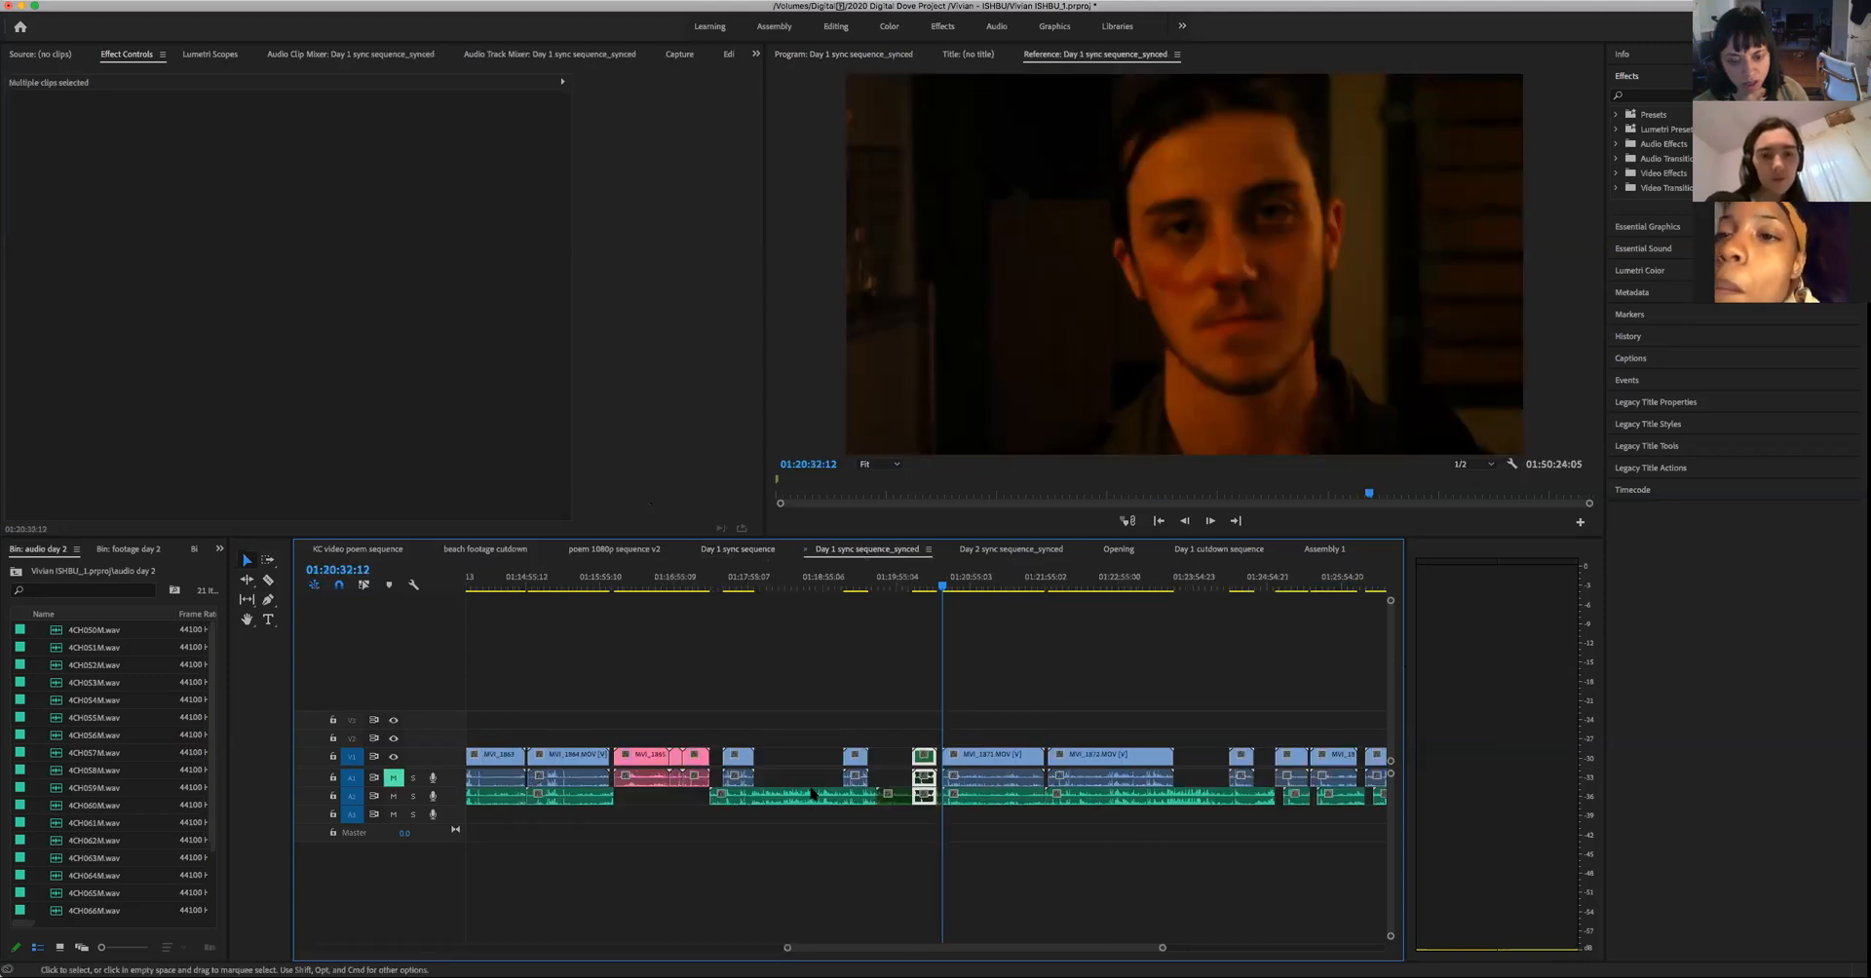
left_click(691, 551)
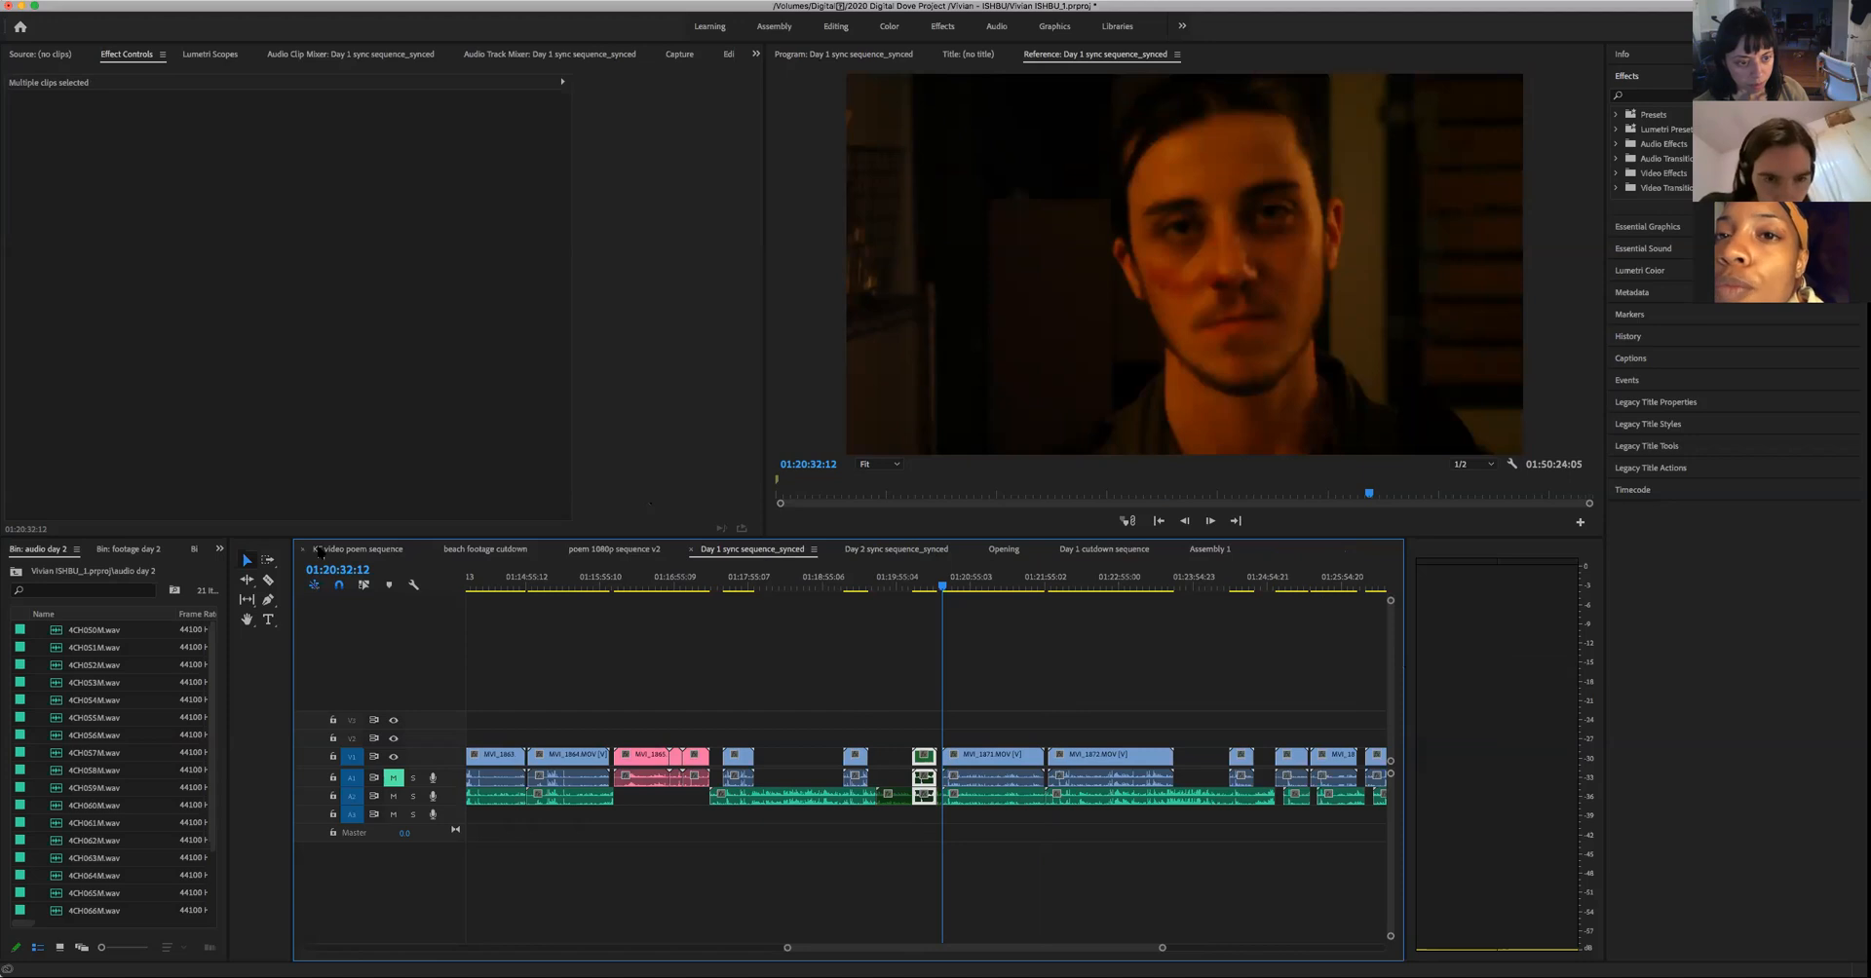
scroll(304, 552, "down", 2)
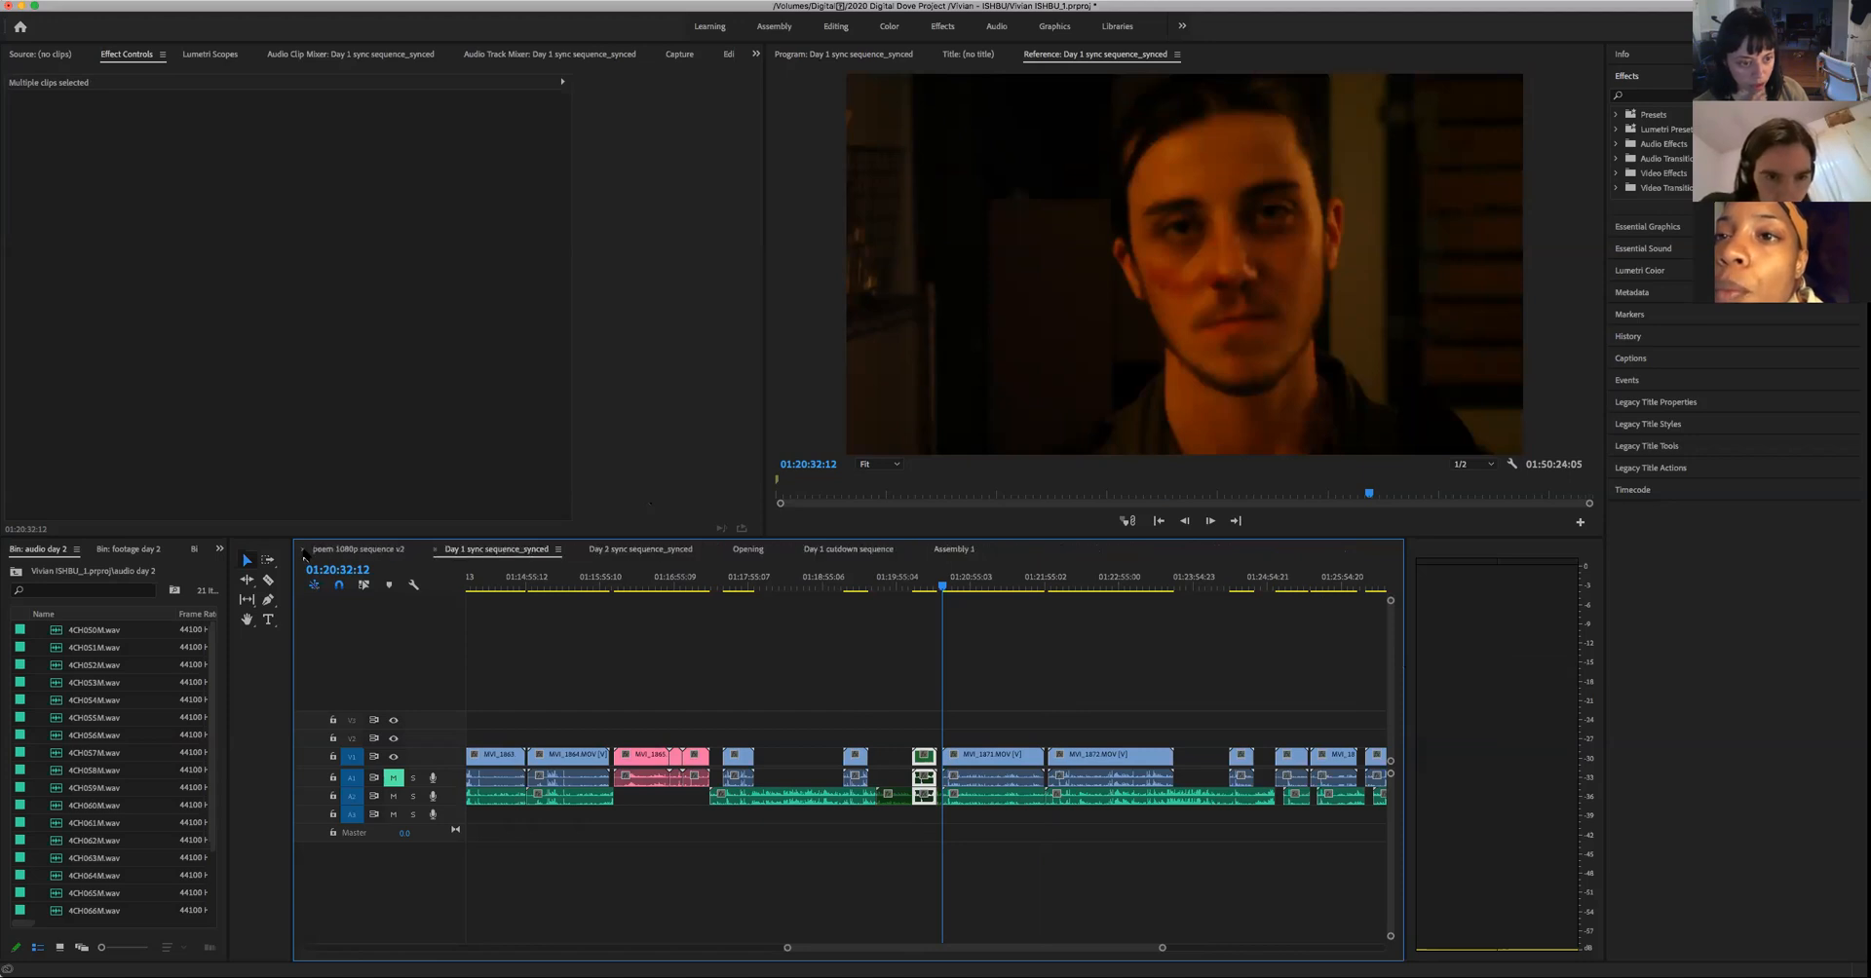
scroll(304, 552, "down", 1)
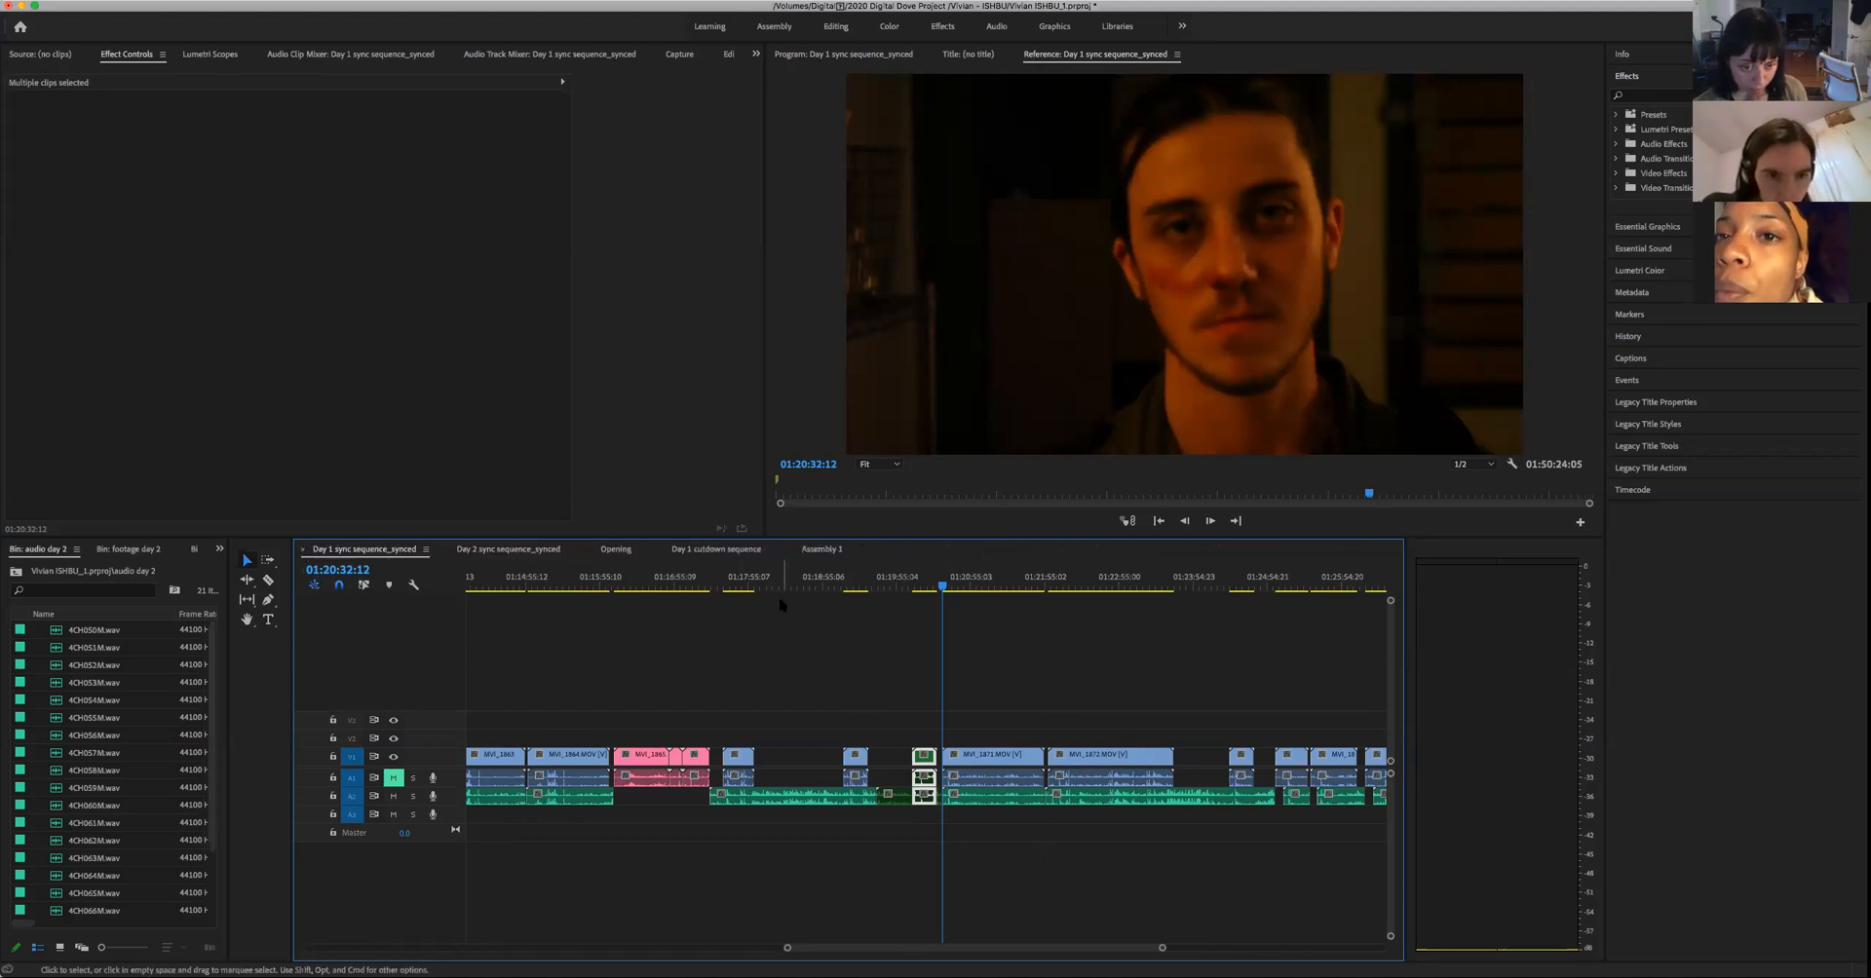
left_click(616, 550)
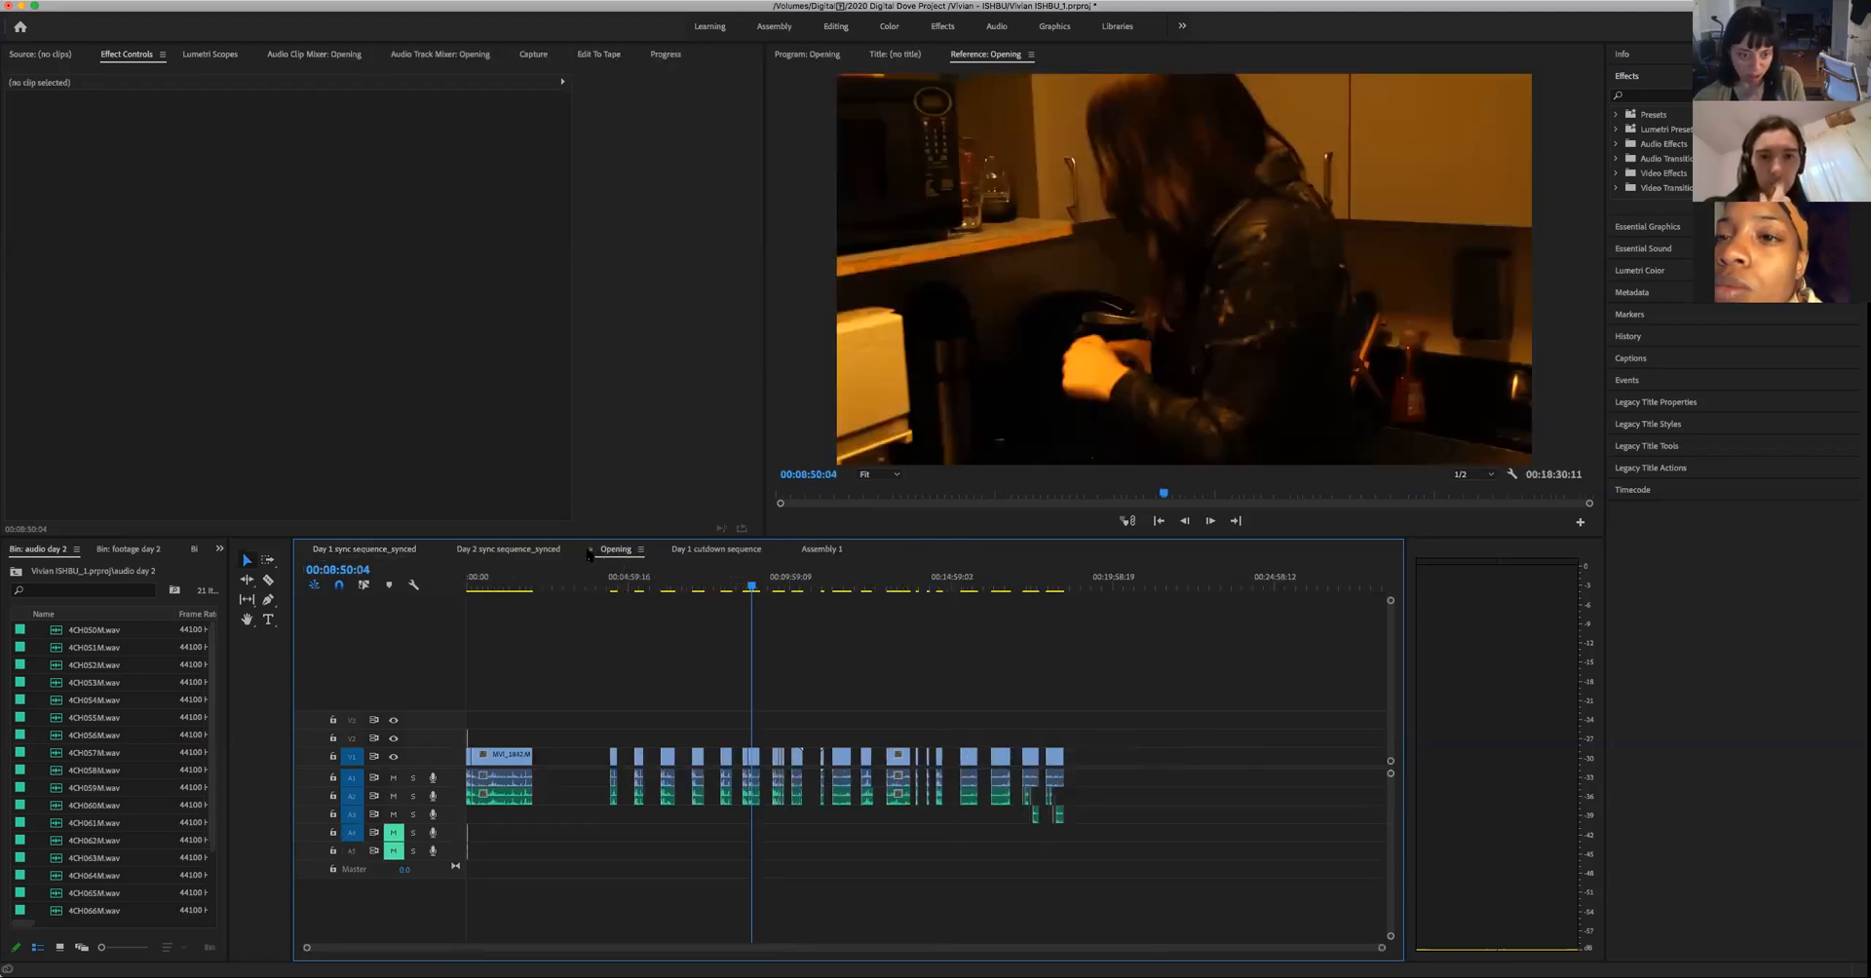
left_click(592, 549)
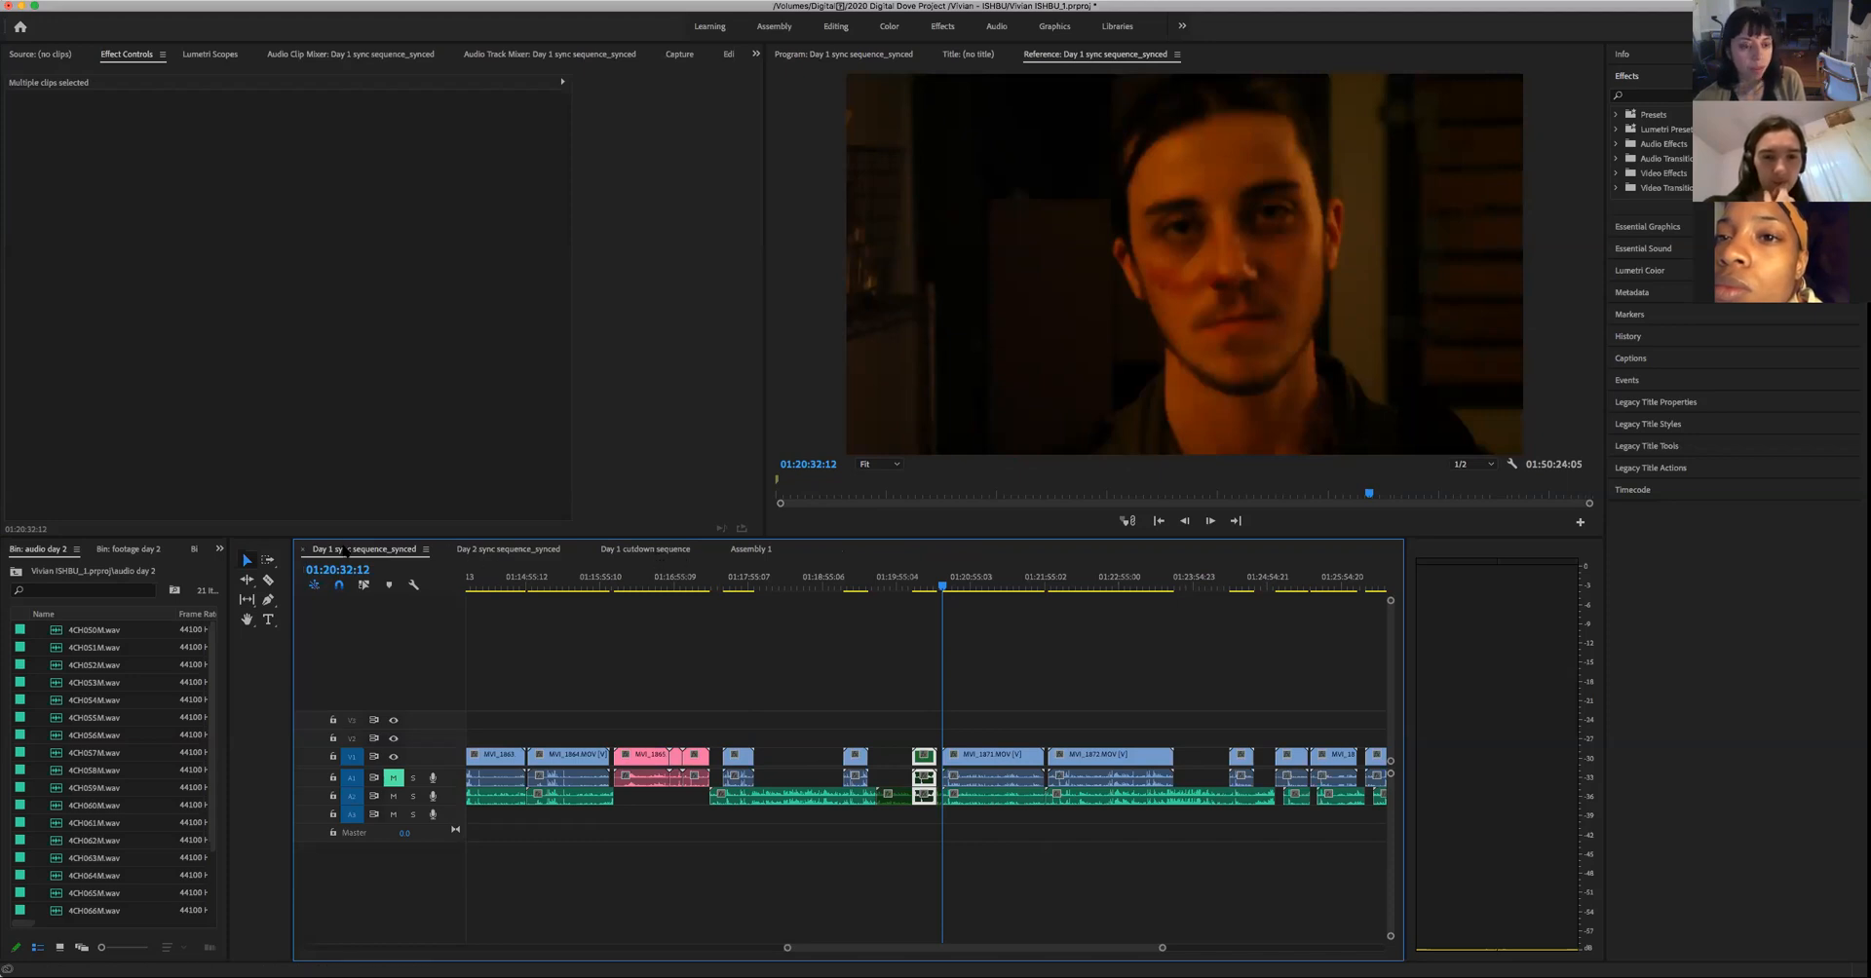
- Examine the wider clip layout of Day 2 sync sequence_synced, Day 1 sync sequence_synced and Day 1 cutdown sequence
left_click(492, 552)
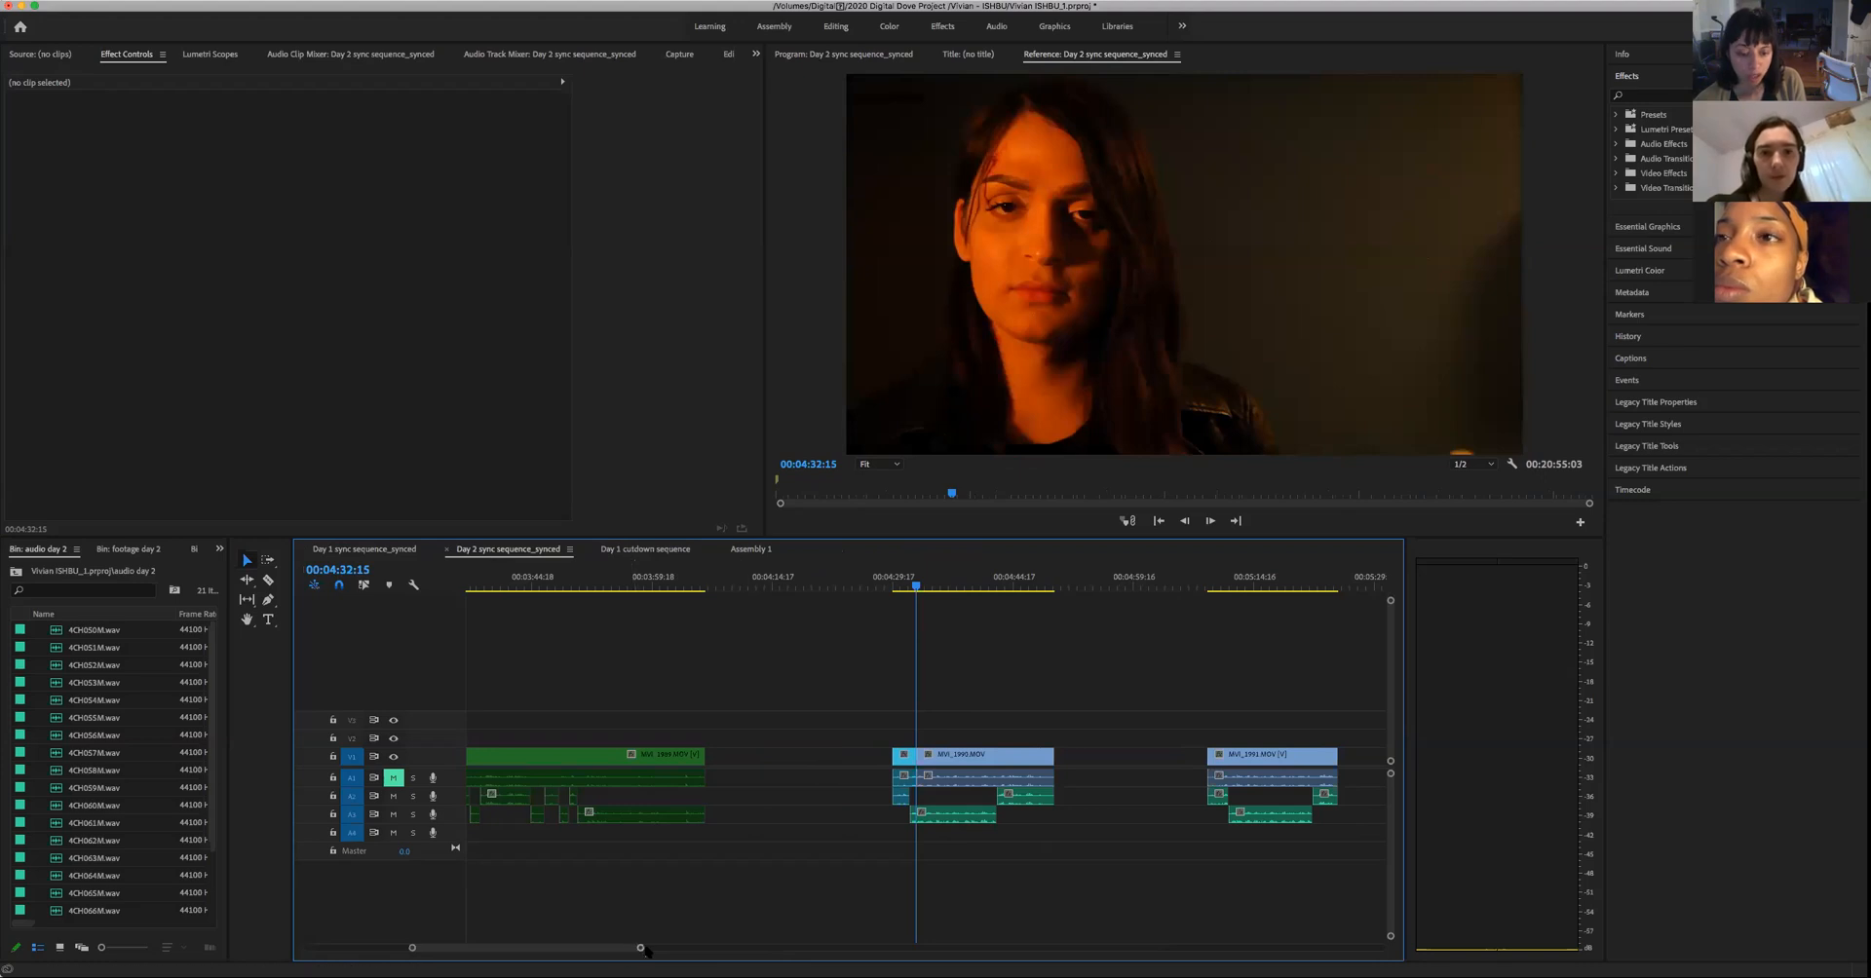
left_click_drag(643, 950, 1227, 949)
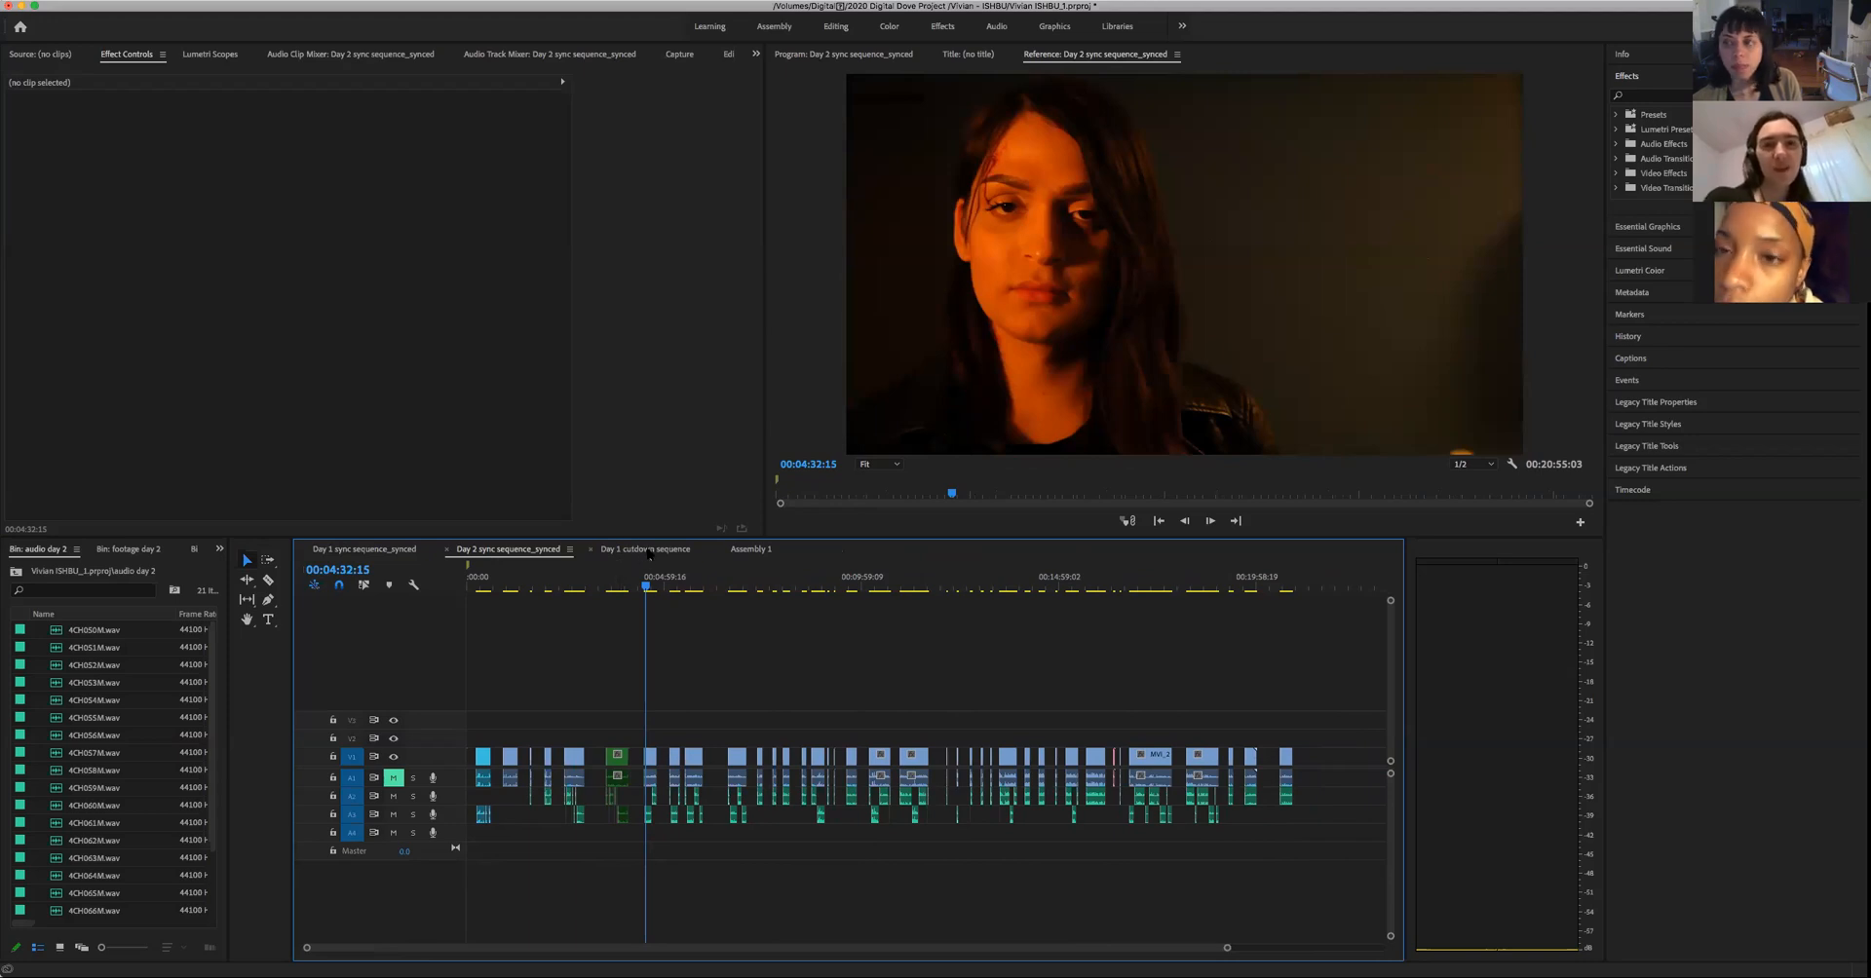
left_click(413, 552)
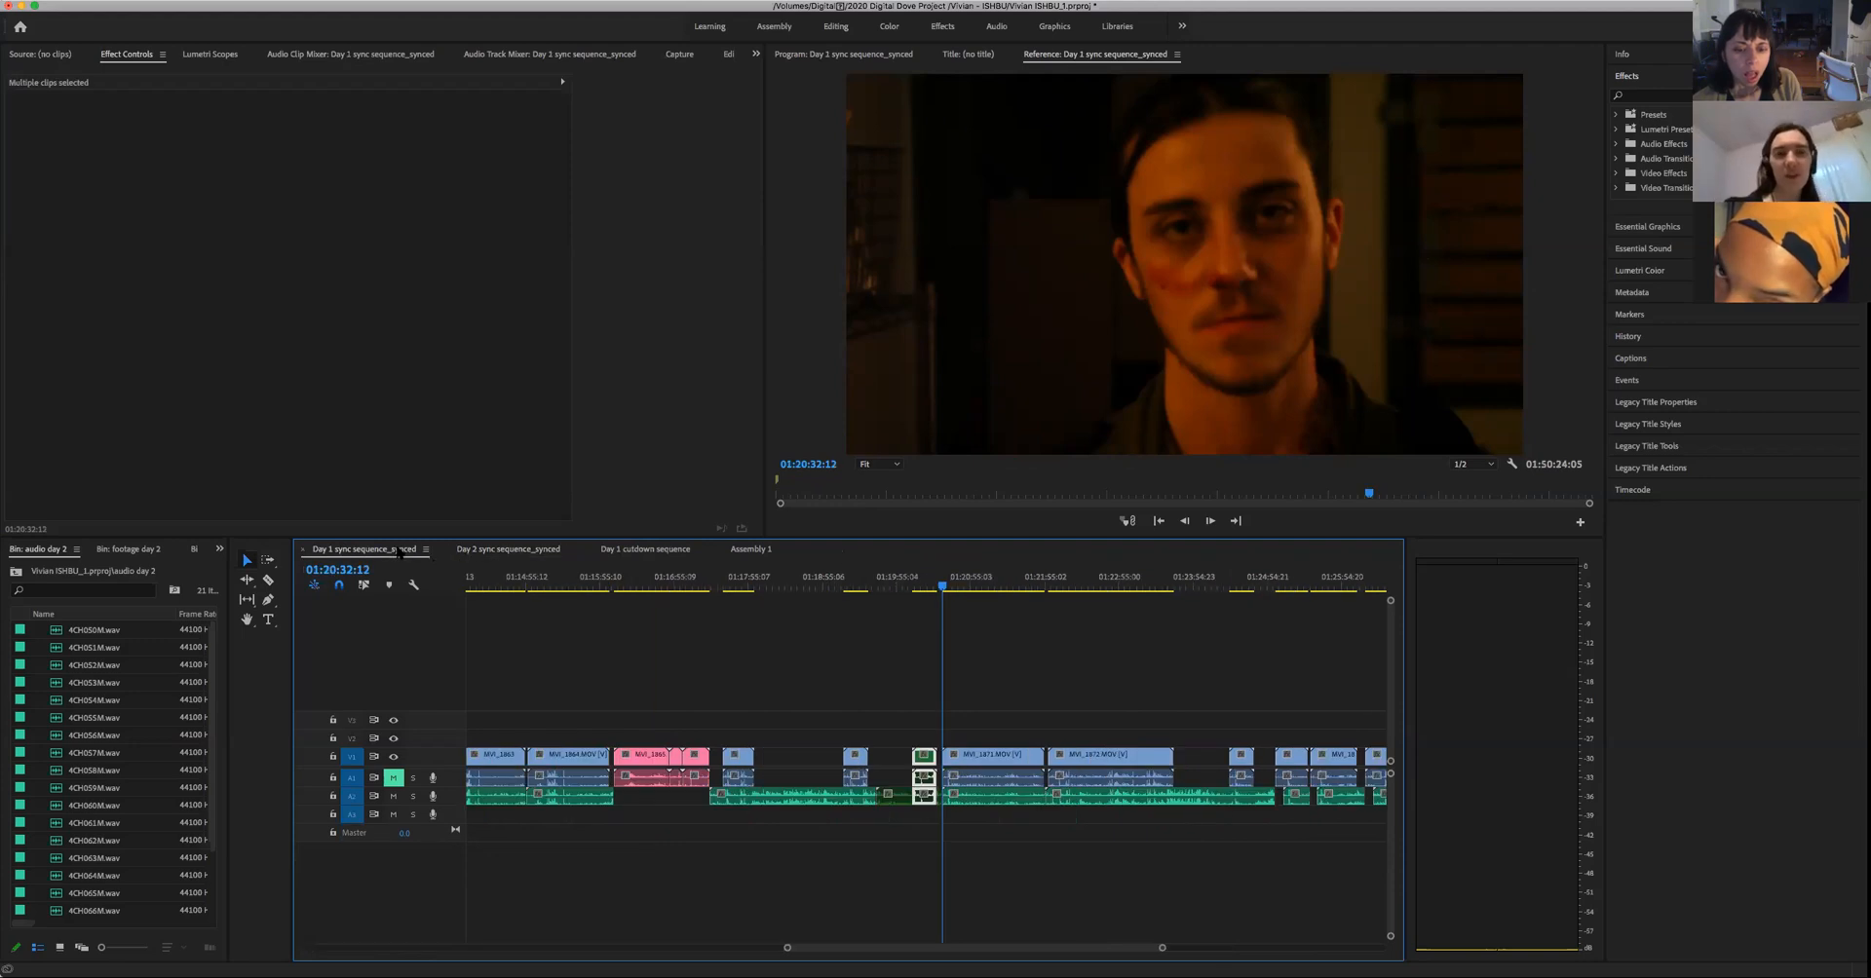
left_click_drag(1162, 948, 1309, 947)
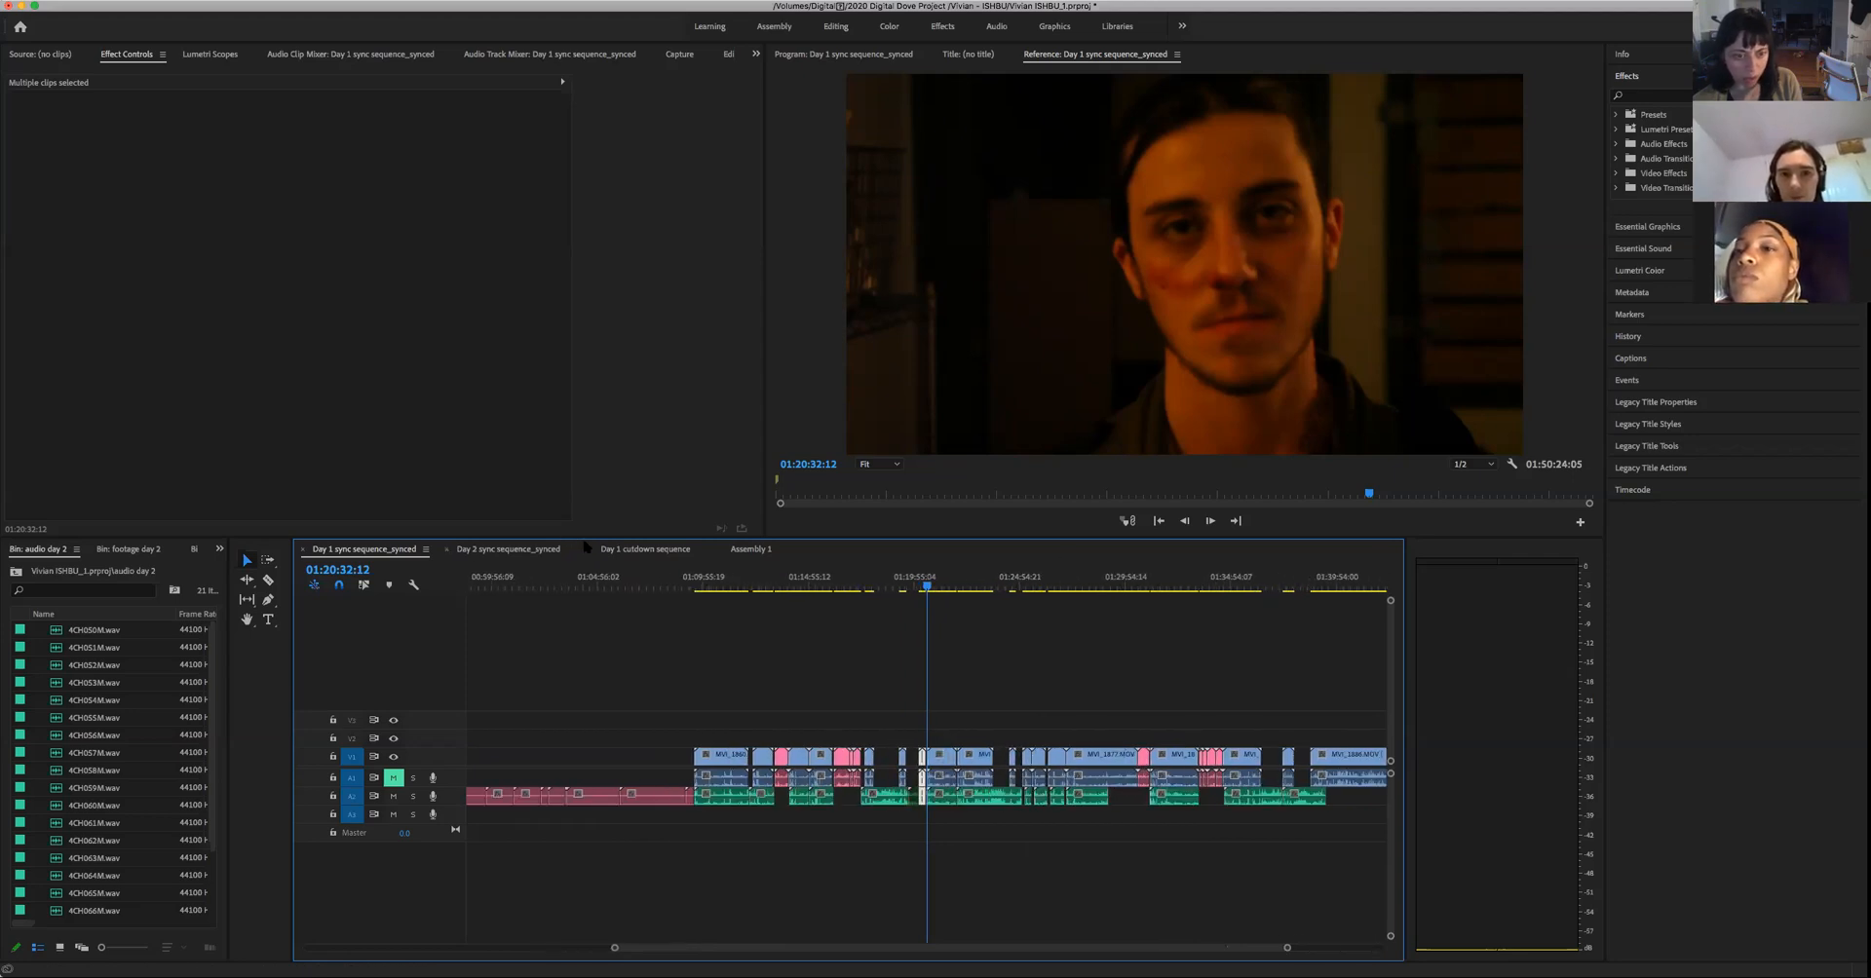
left_click(643, 550)
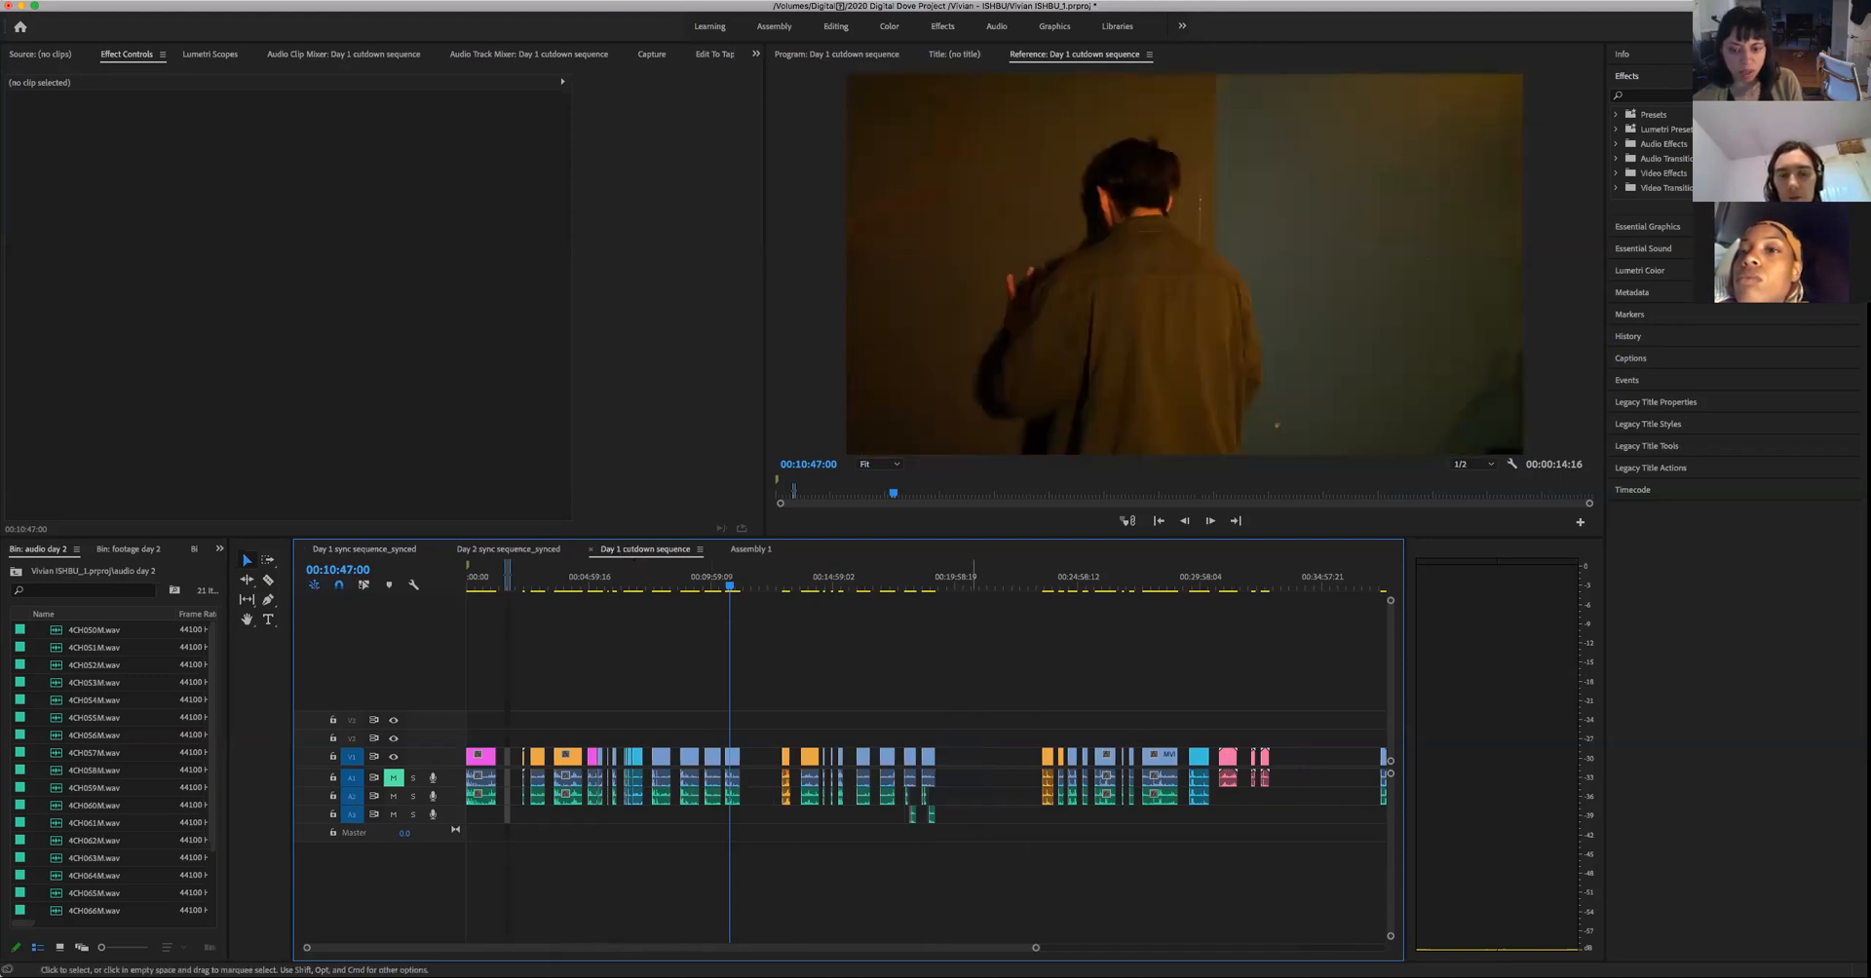
left_click_drag(1036, 947, 1331, 947)
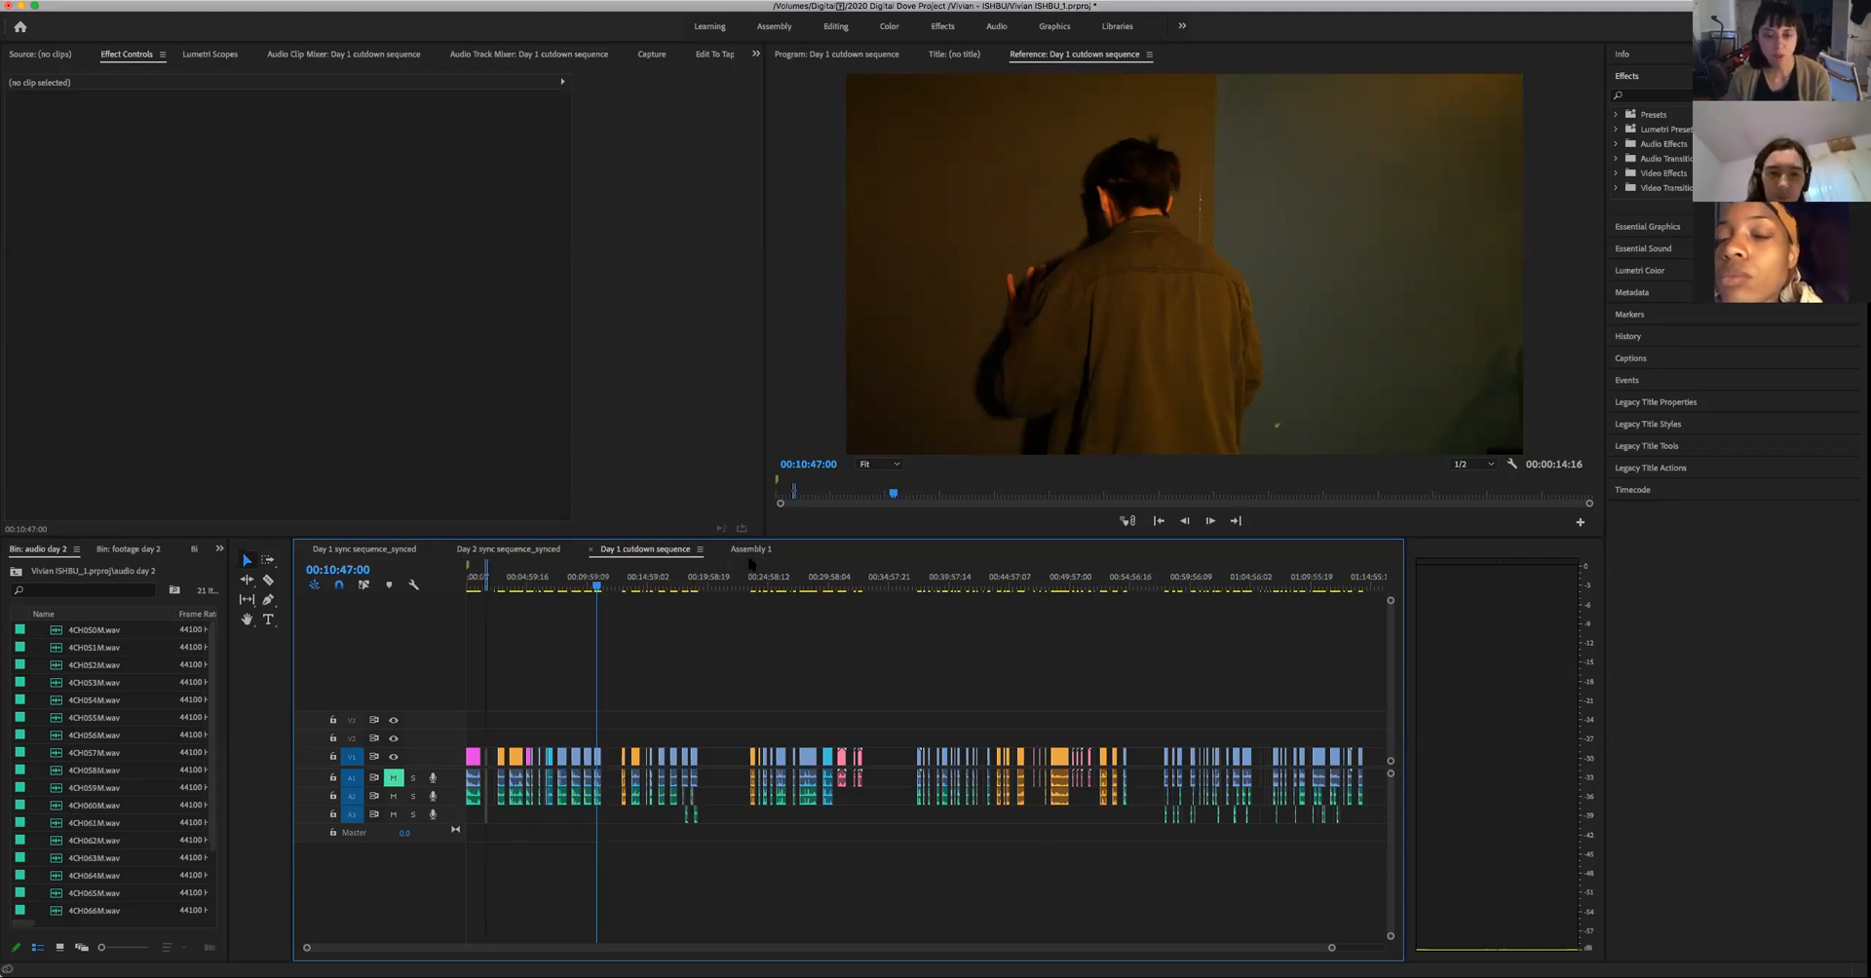
- Compare the whole Assembly 1 timeline with the labelled shots in the Day 1 cutdown and Day 2 synced sequences
left_click(750, 554)
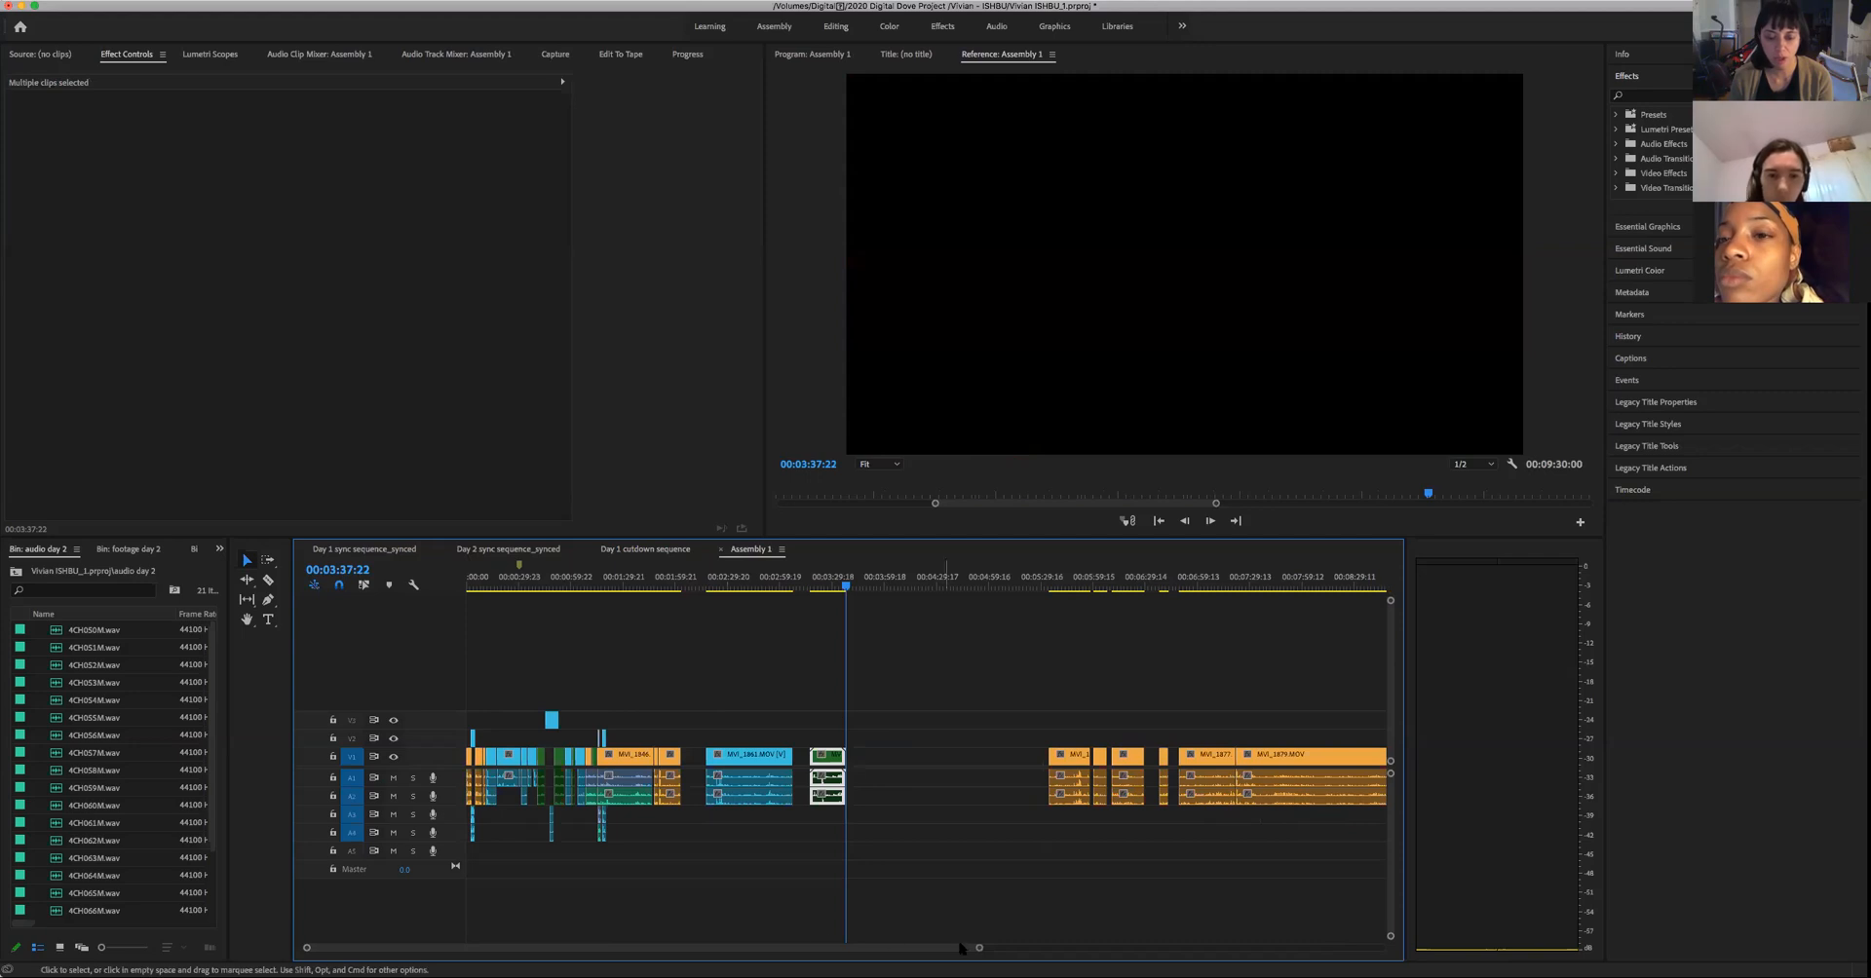
left_click_drag(980, 948, 1090, 948)
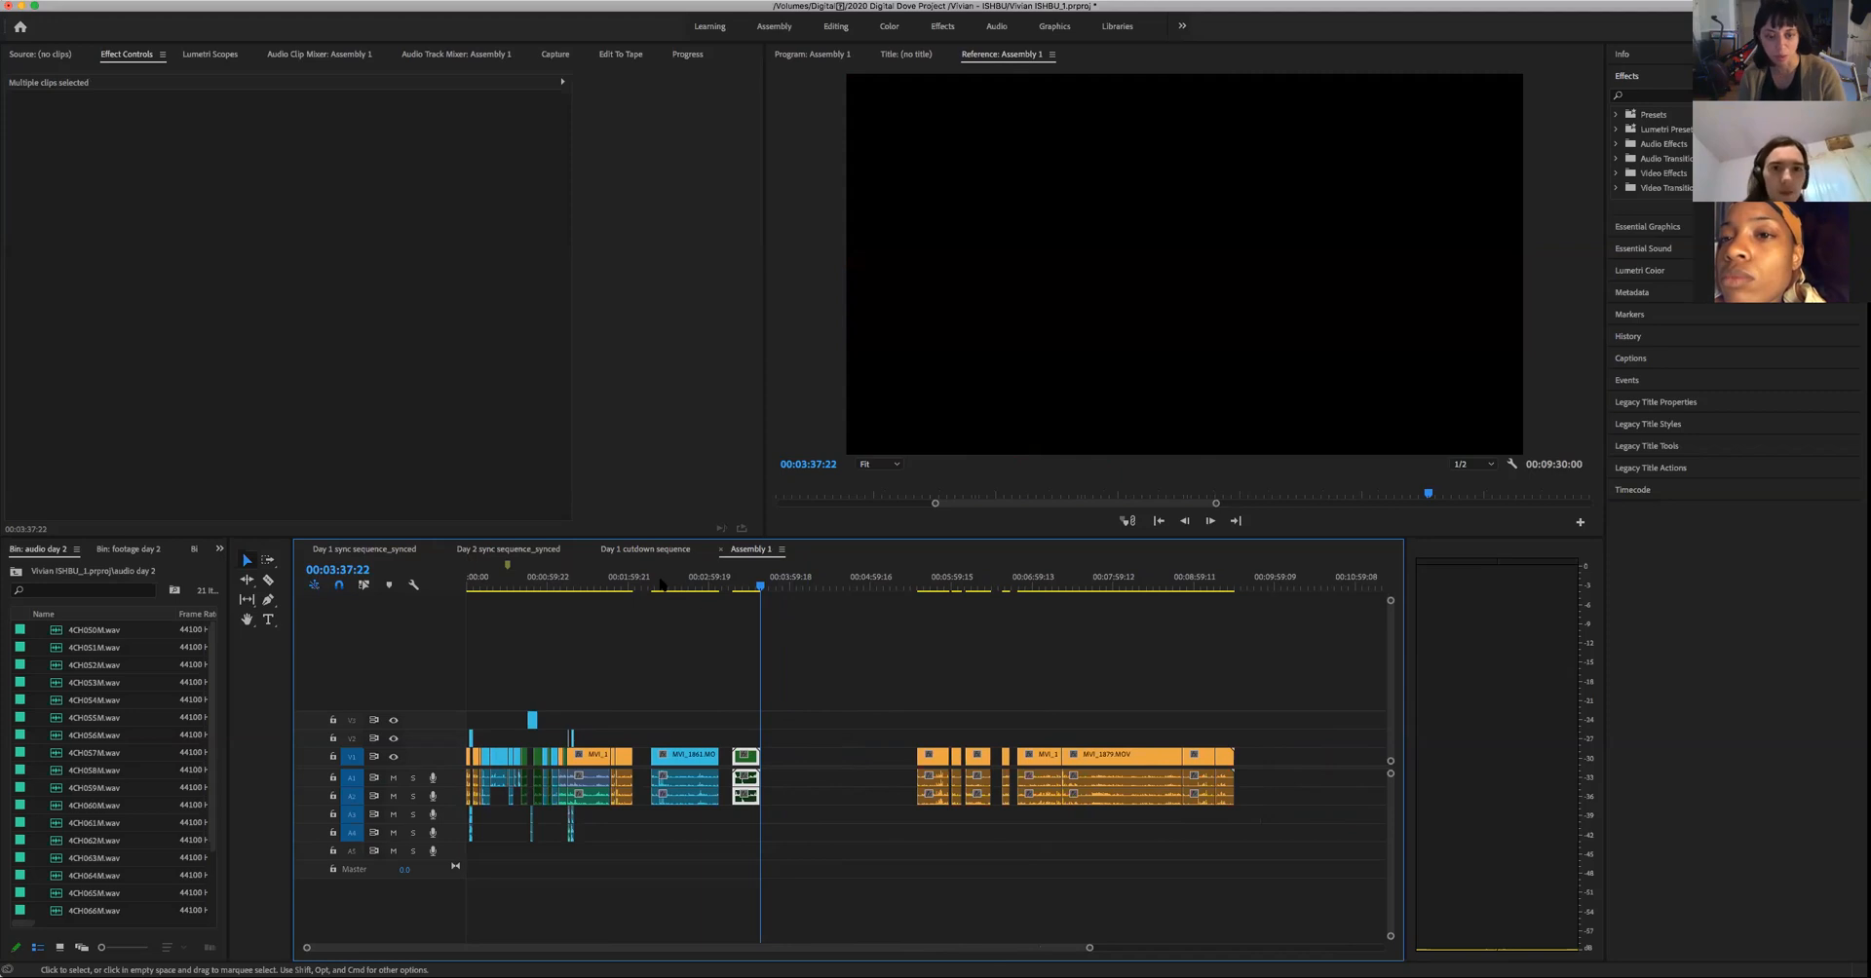
left_click(634, 551)
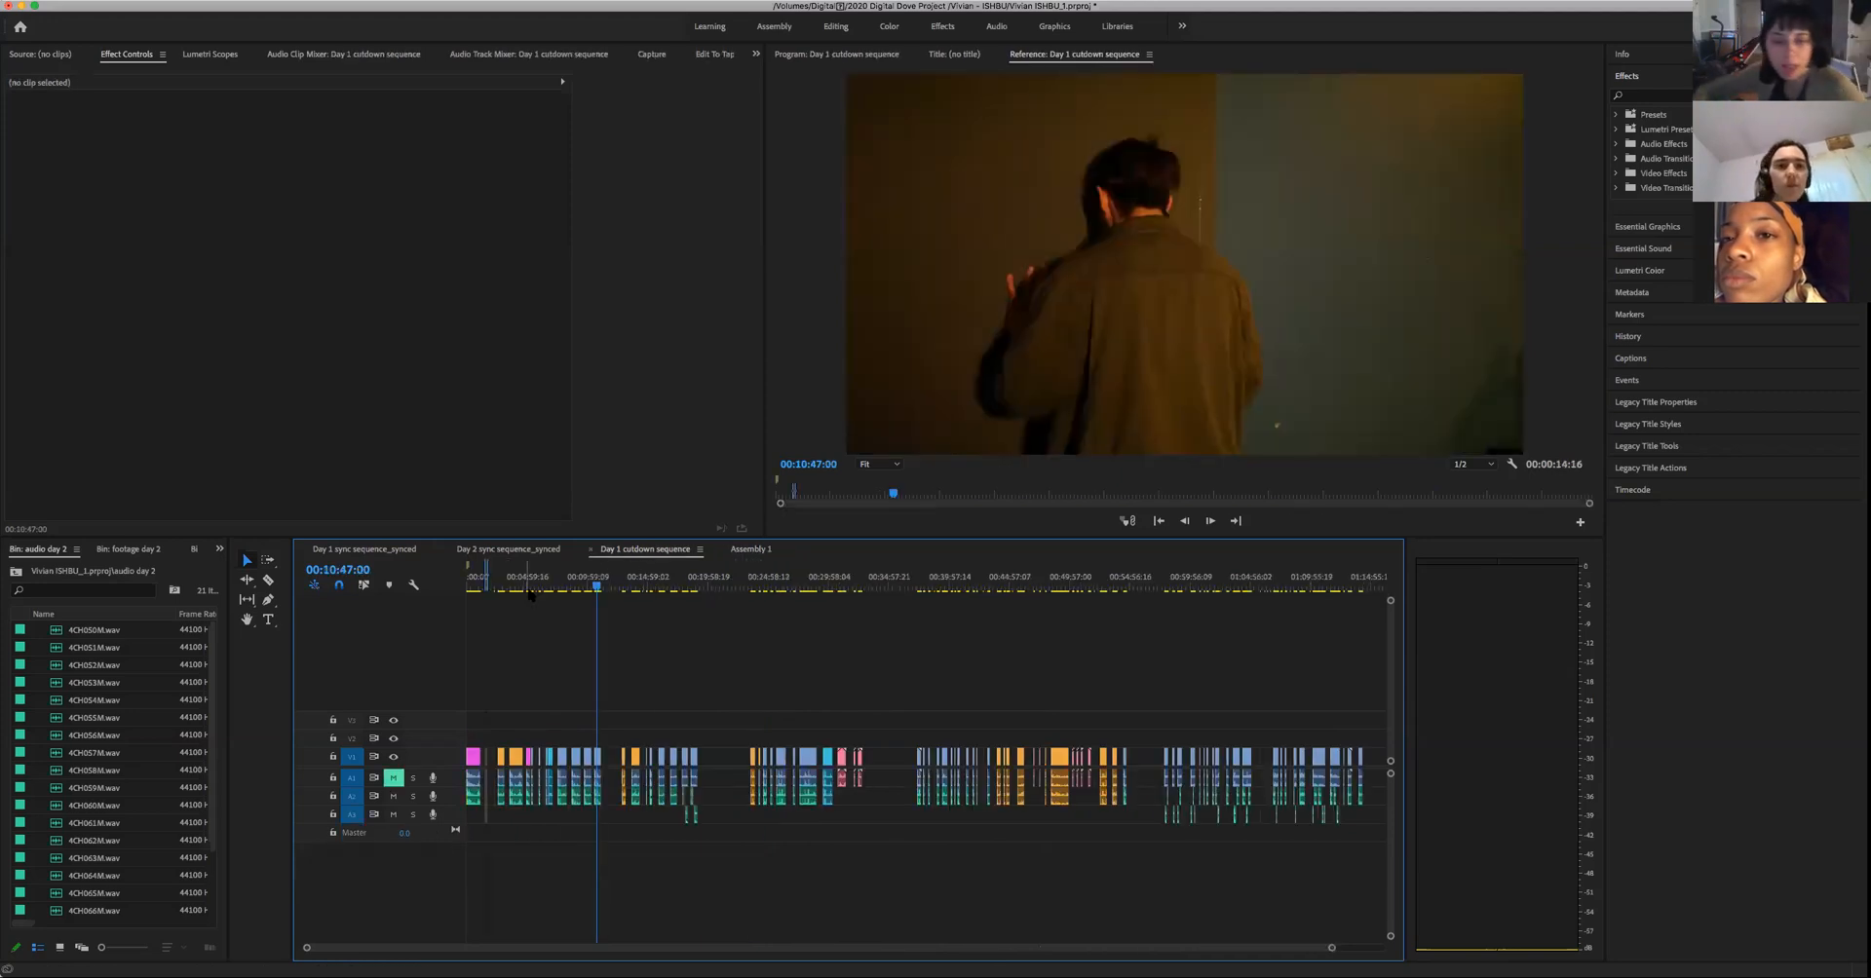
left_click(369, 552)
left_click(648, 552)
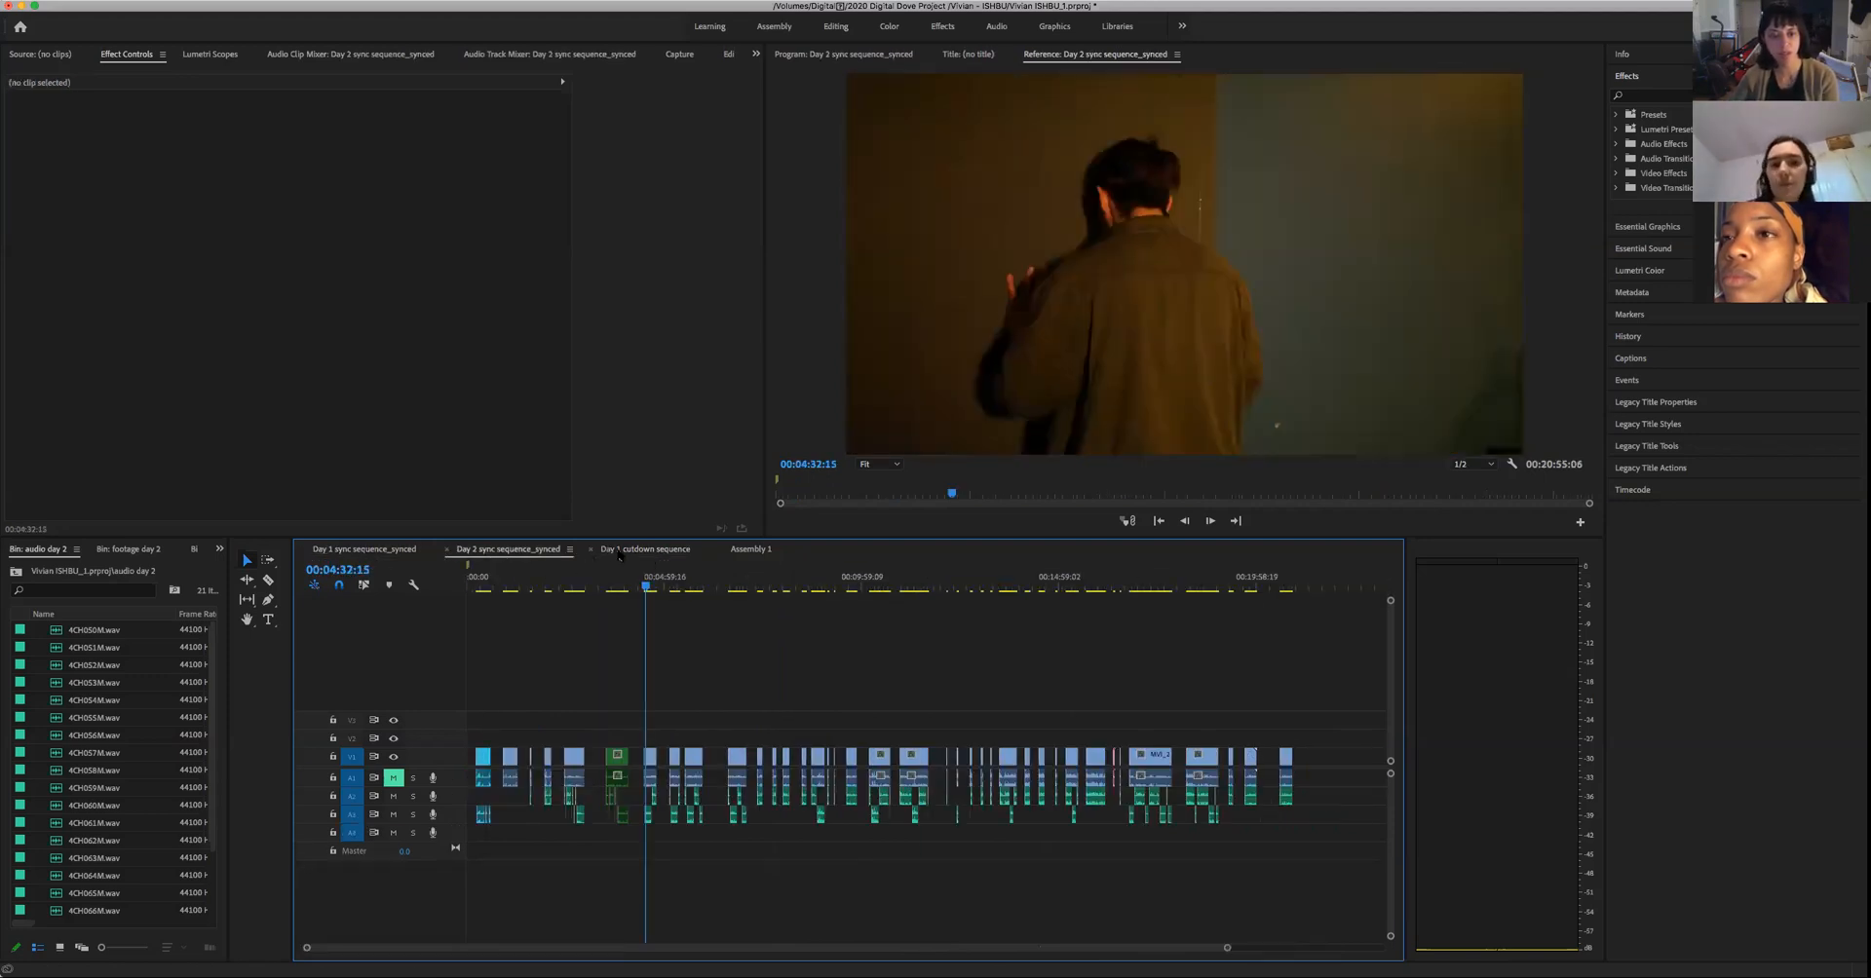
left_click(753, 551)
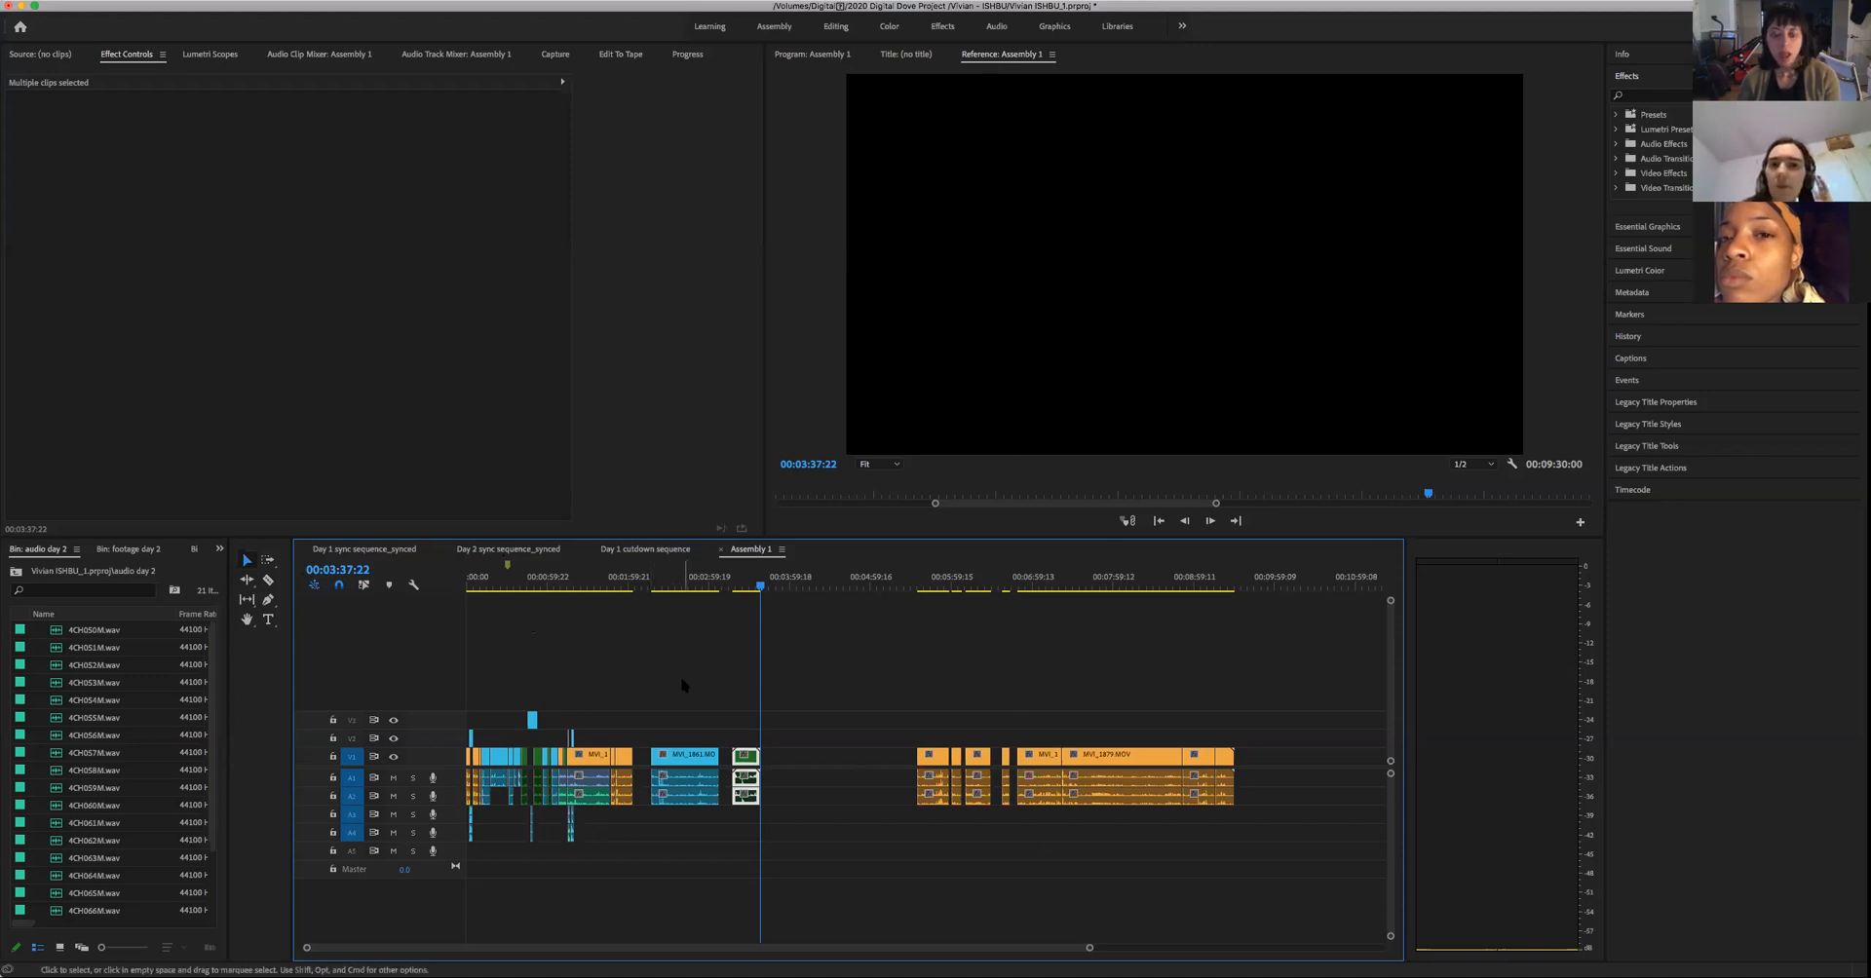
left_click(645, 549)
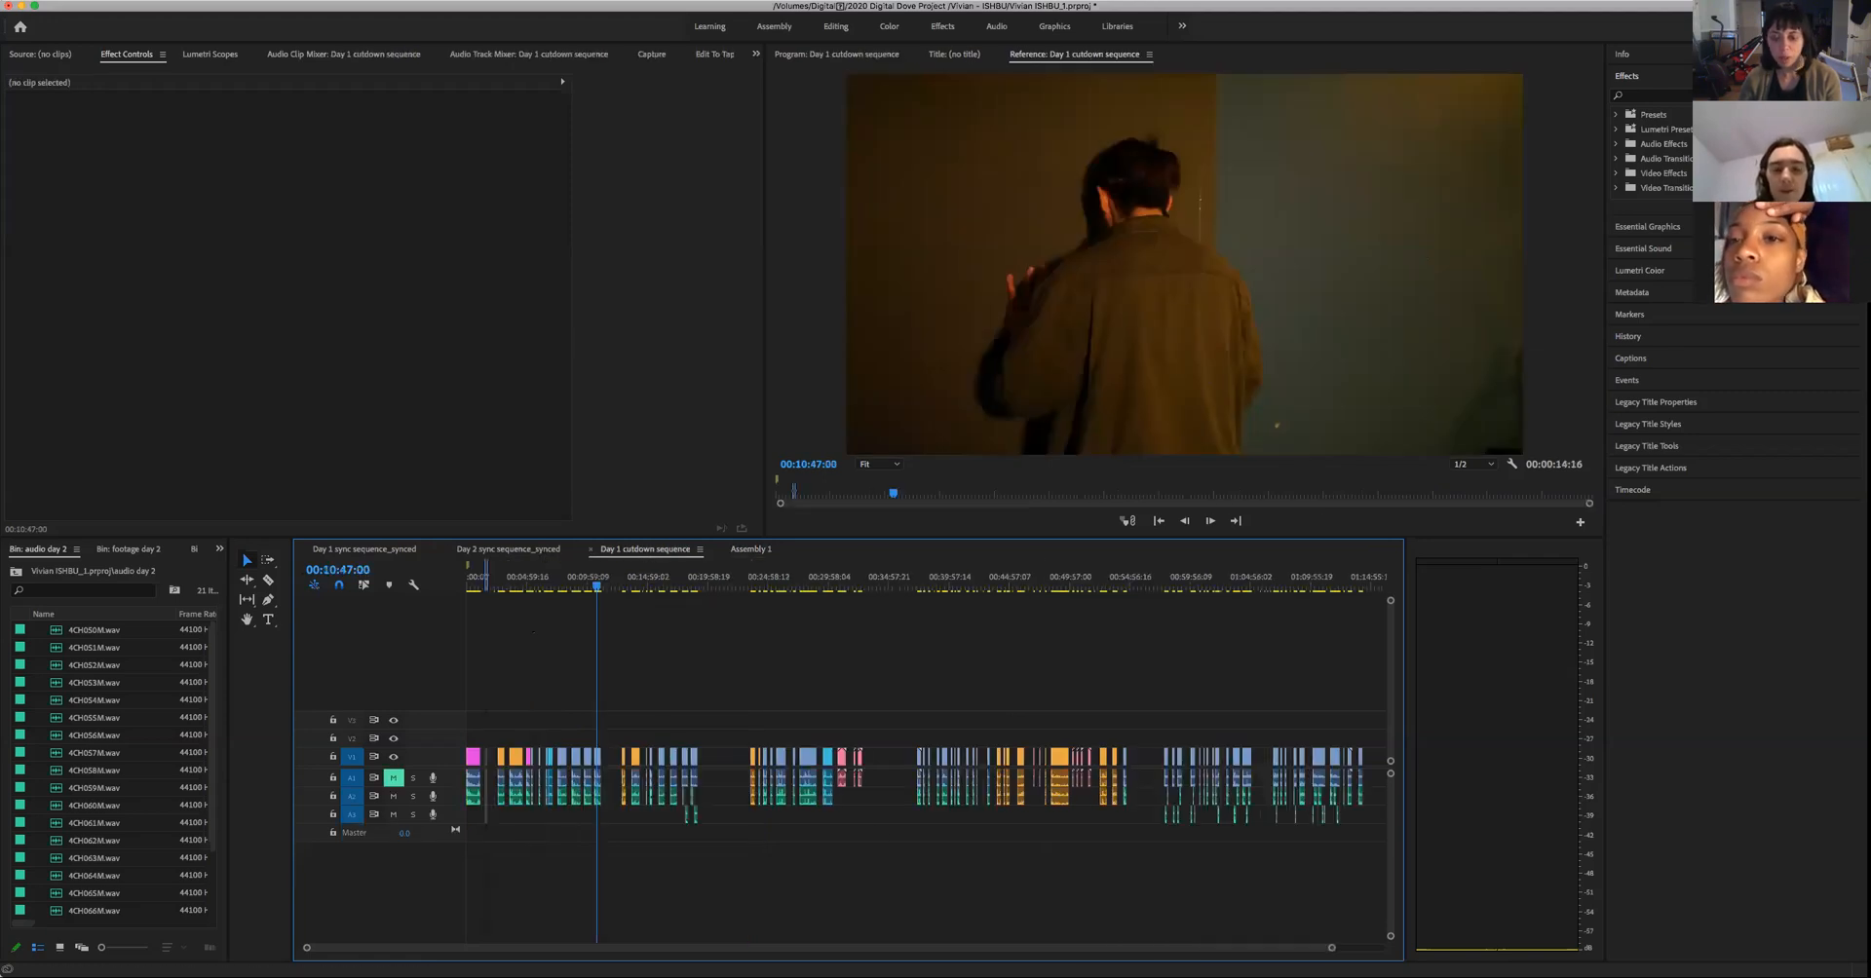
- Examine the earlier clips of Day 1 cutdown sequence and select the orange clip just after the playhead, then clear the selection
left_click_drag(1296, 949, 1247, 956)
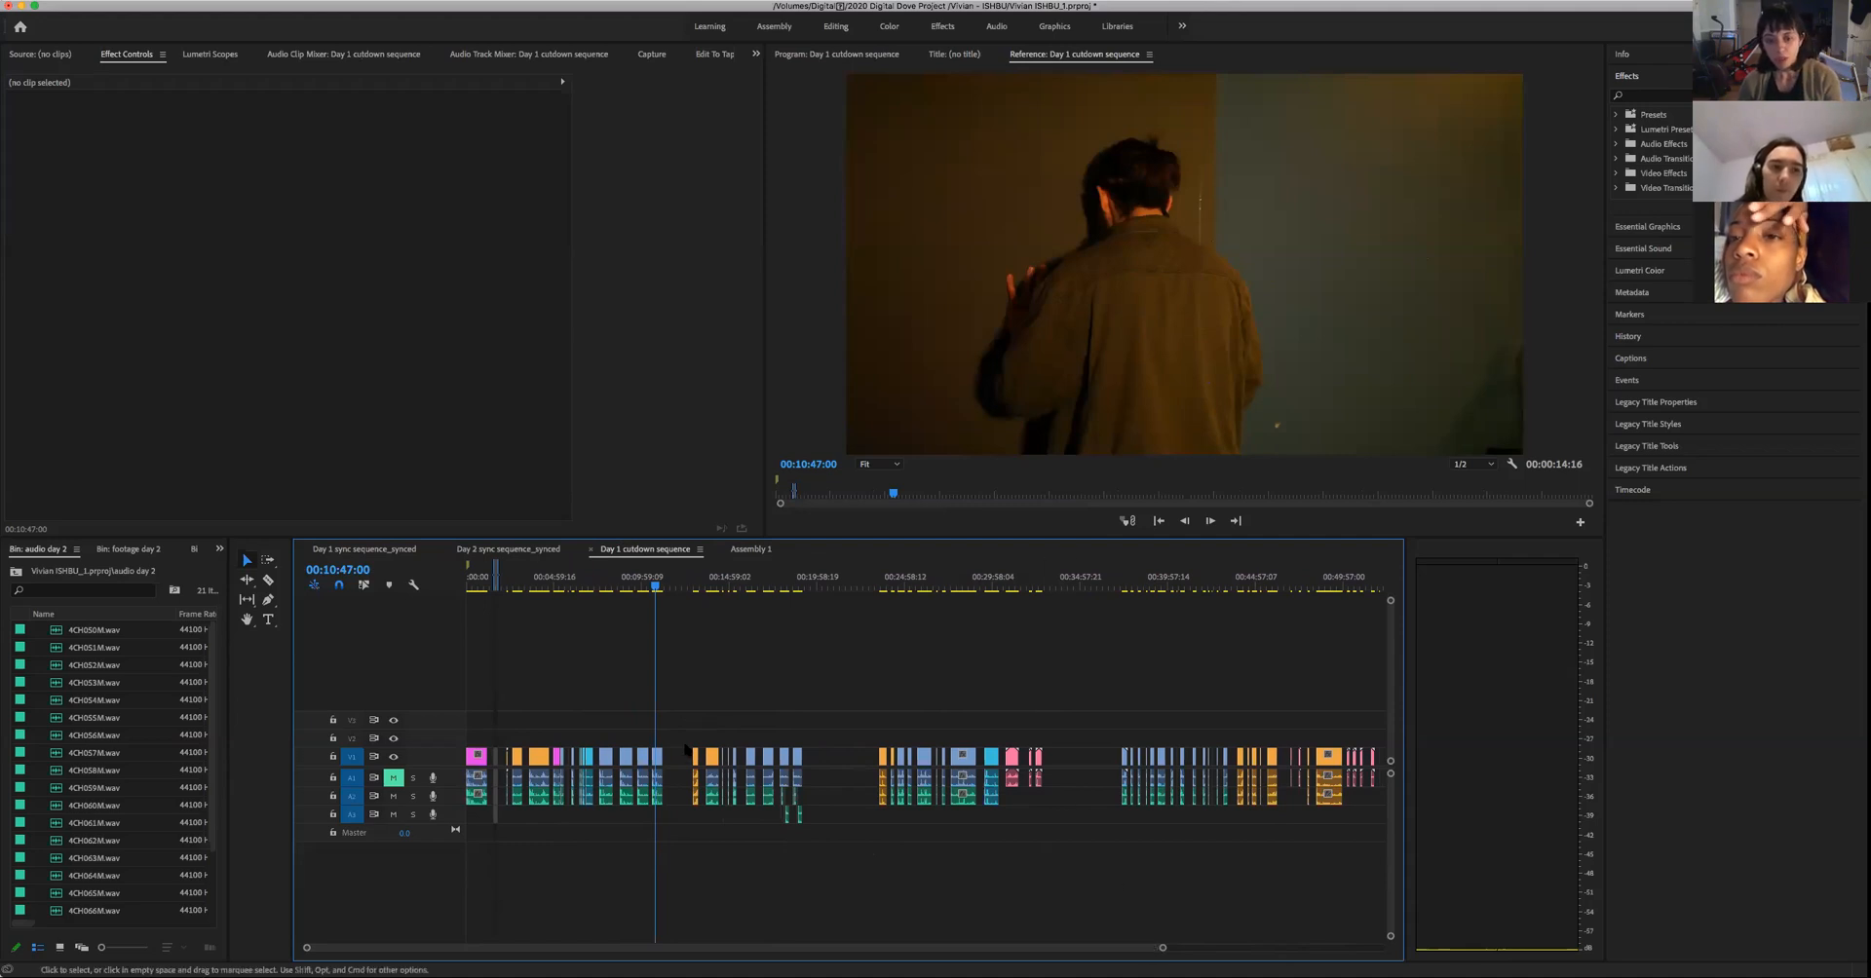
left_click_drag(680, 736, 694, 815)
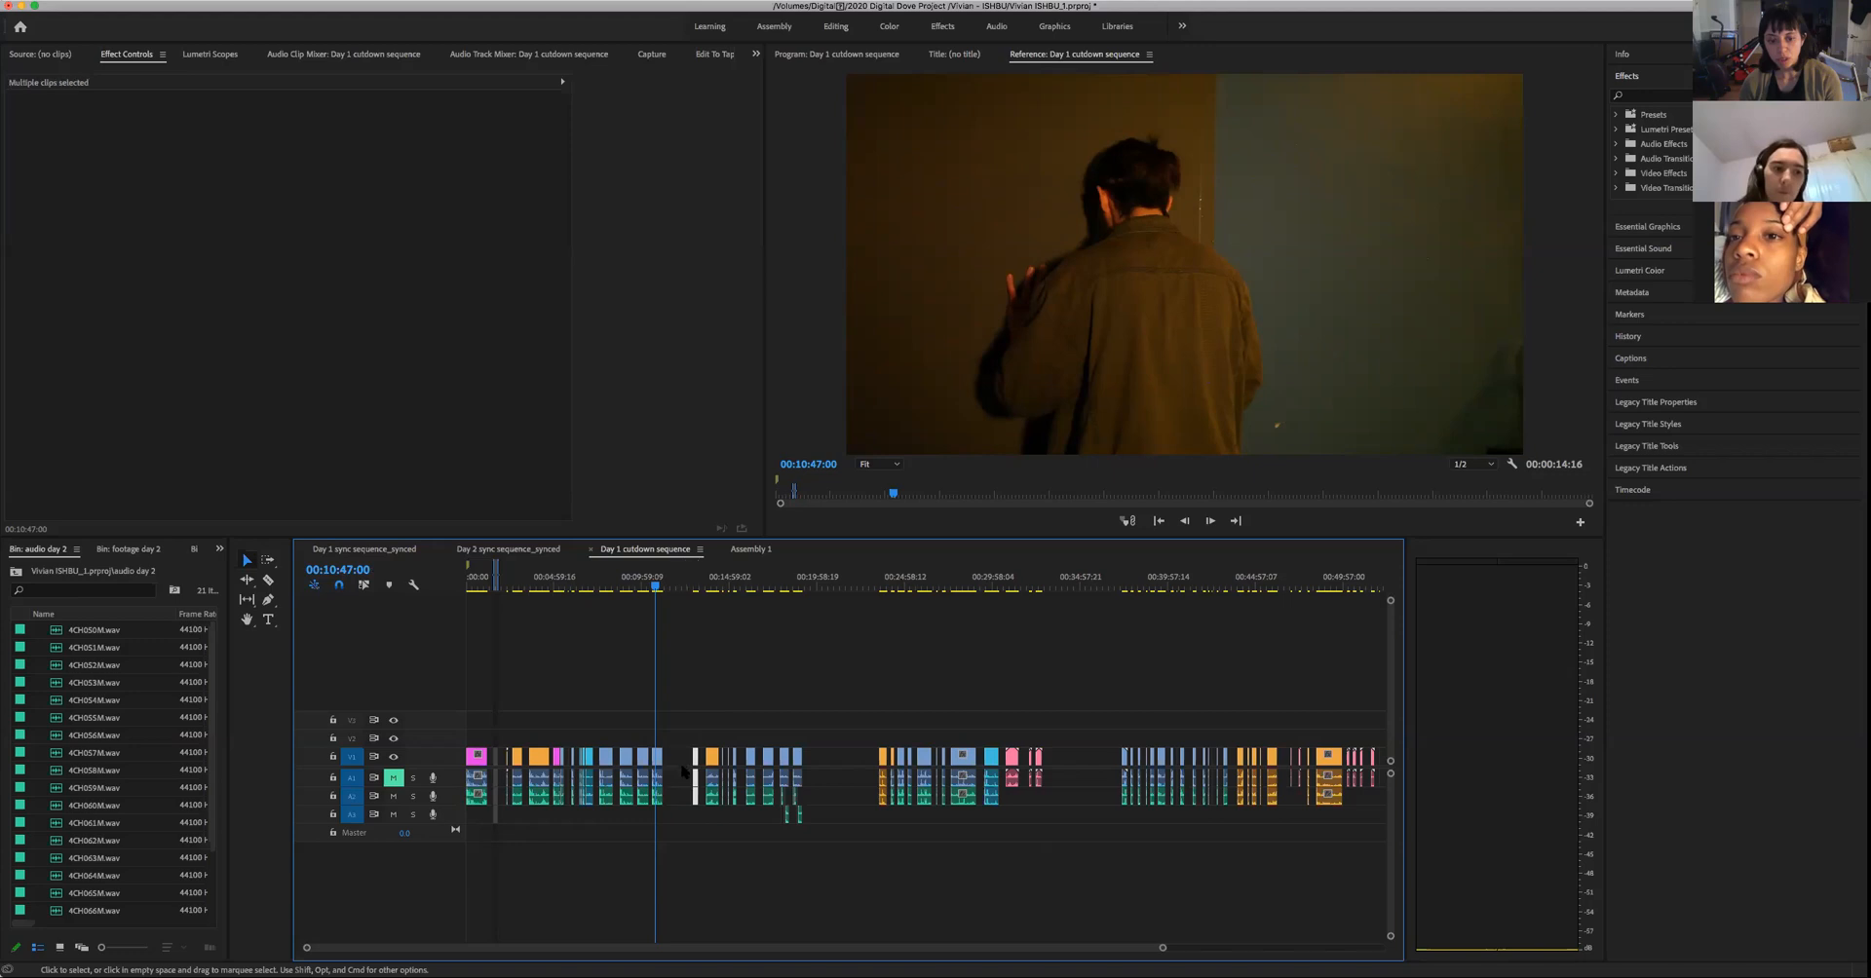
left_click(1282, 692)
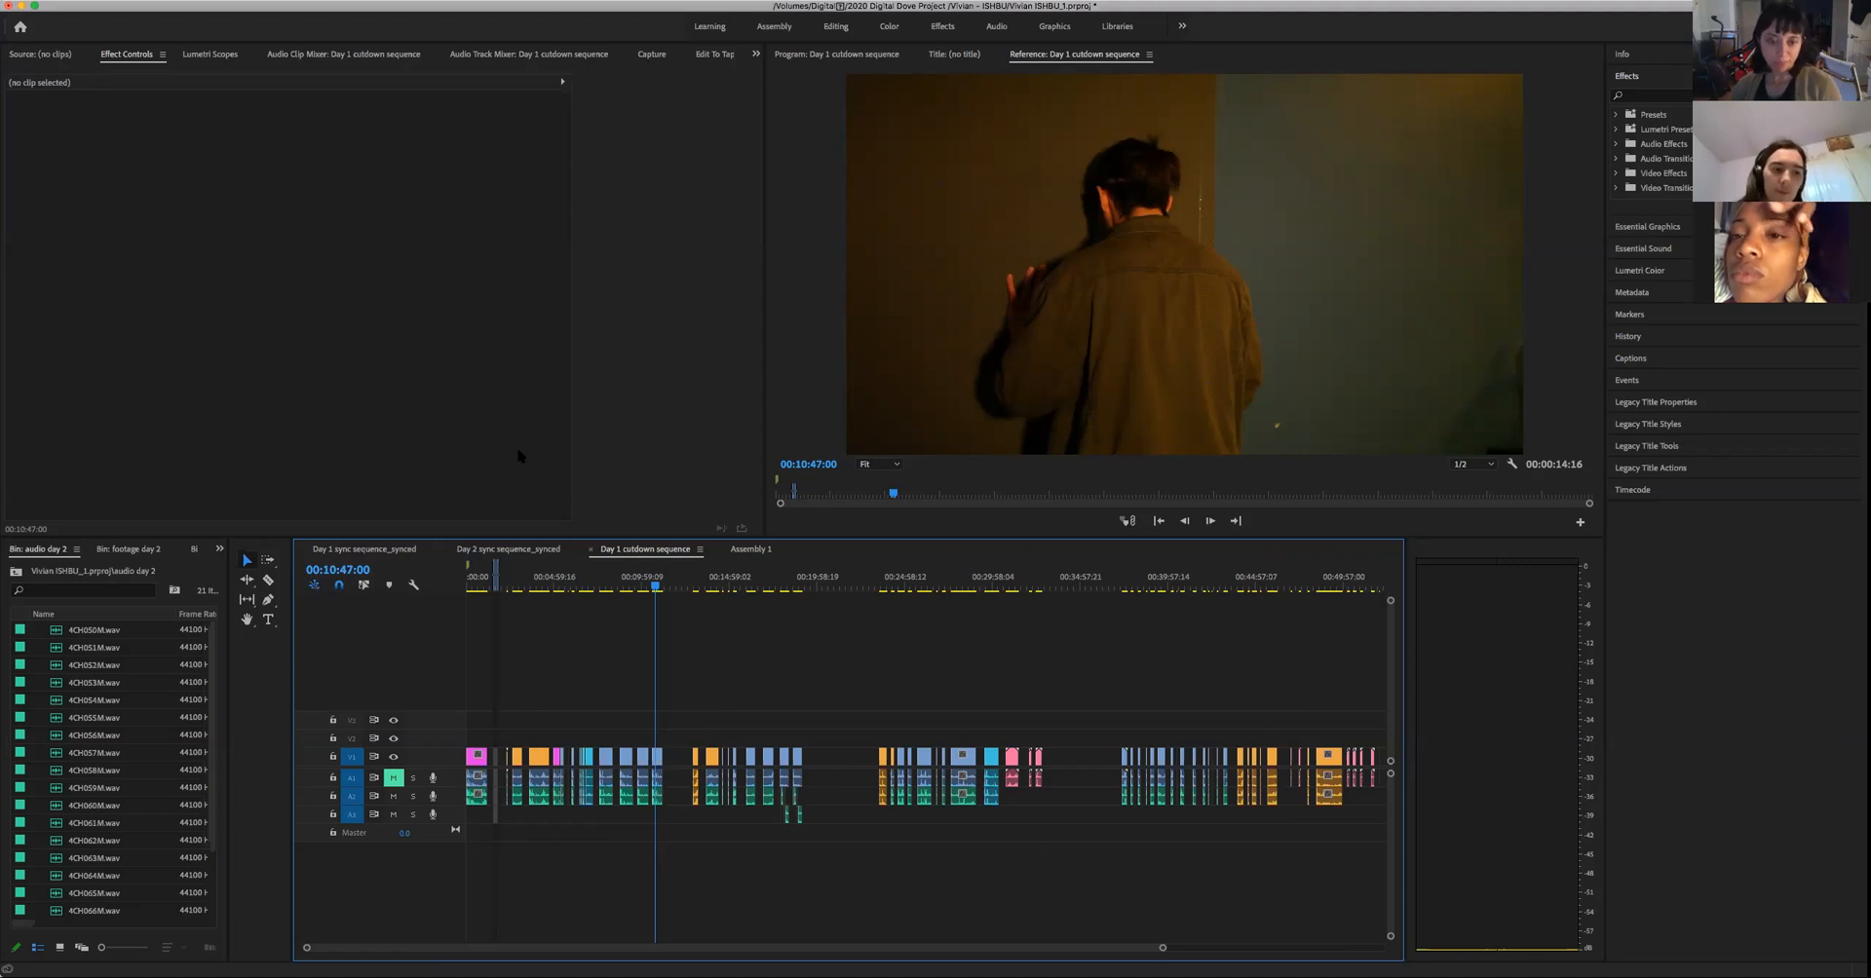
- Return to Assembly 1 and skim from the face-to-face kitchen shot to about 00:09:20:15, then back to the doorway shot at 00:01:44:19
left_click(750, 549)
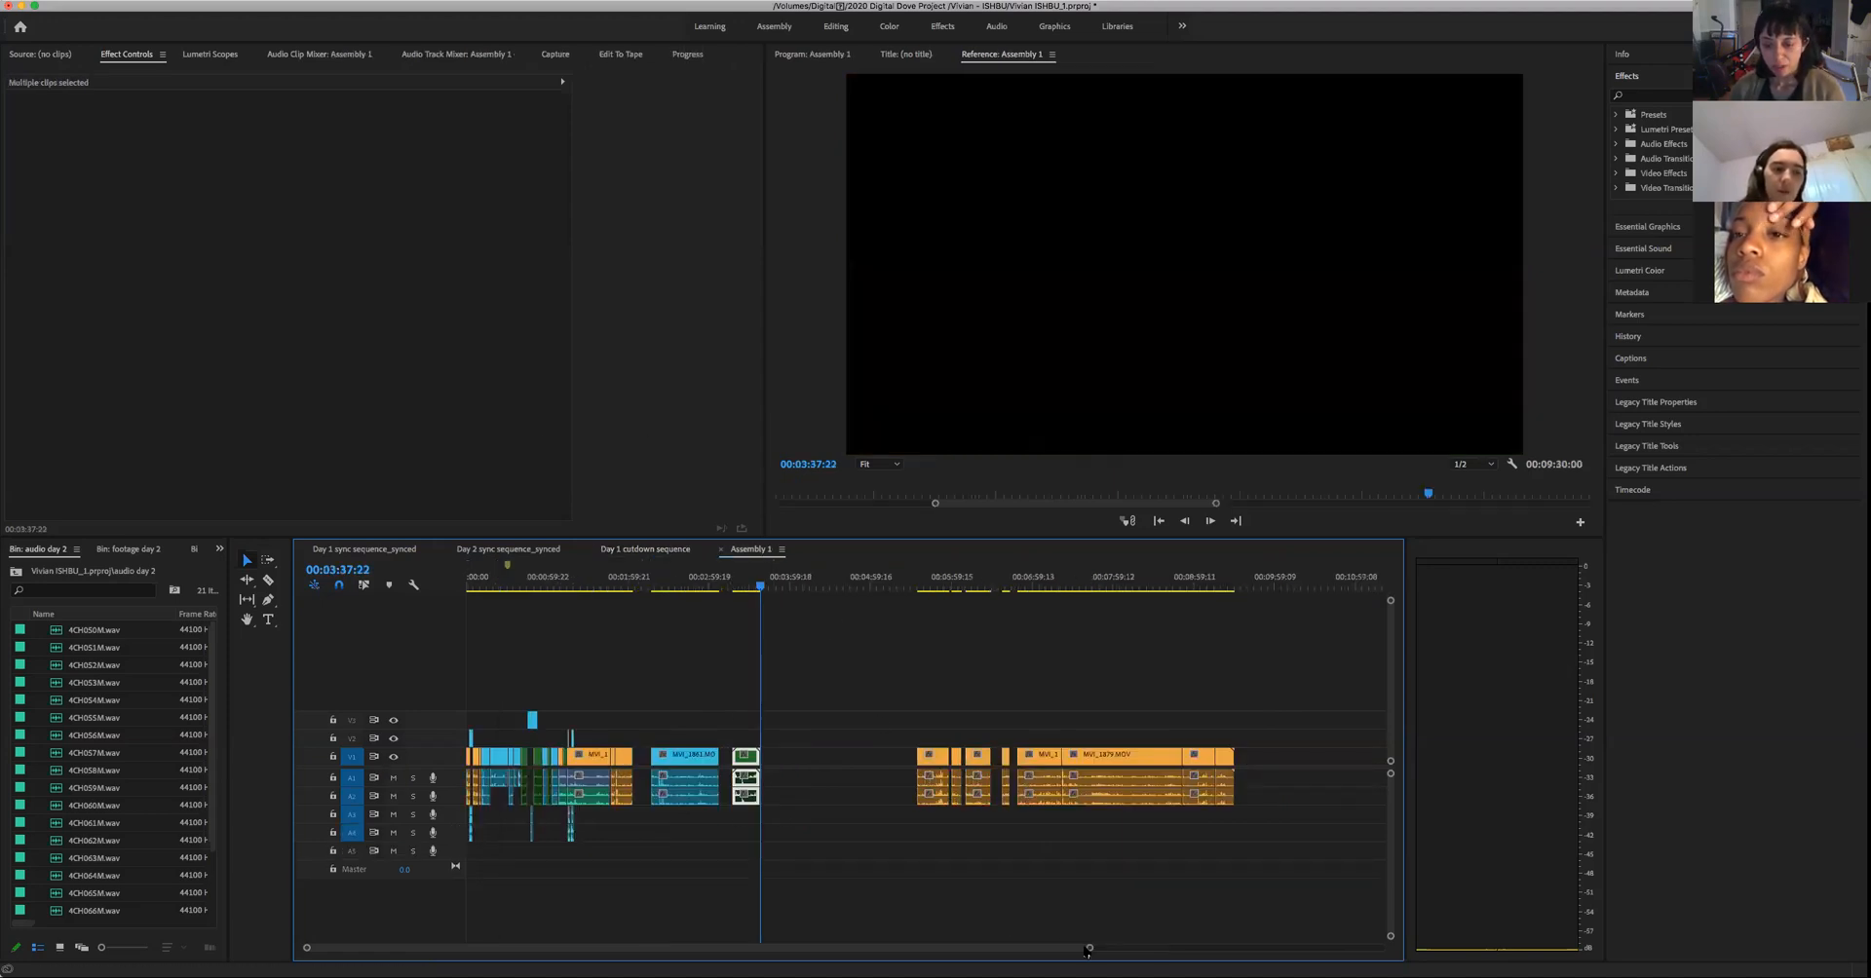
mouse_move(1090, 948)
left_mouse_down()
mouse_move(1217, 950)
mouse_move(1087, 950)
left_mouse_up()
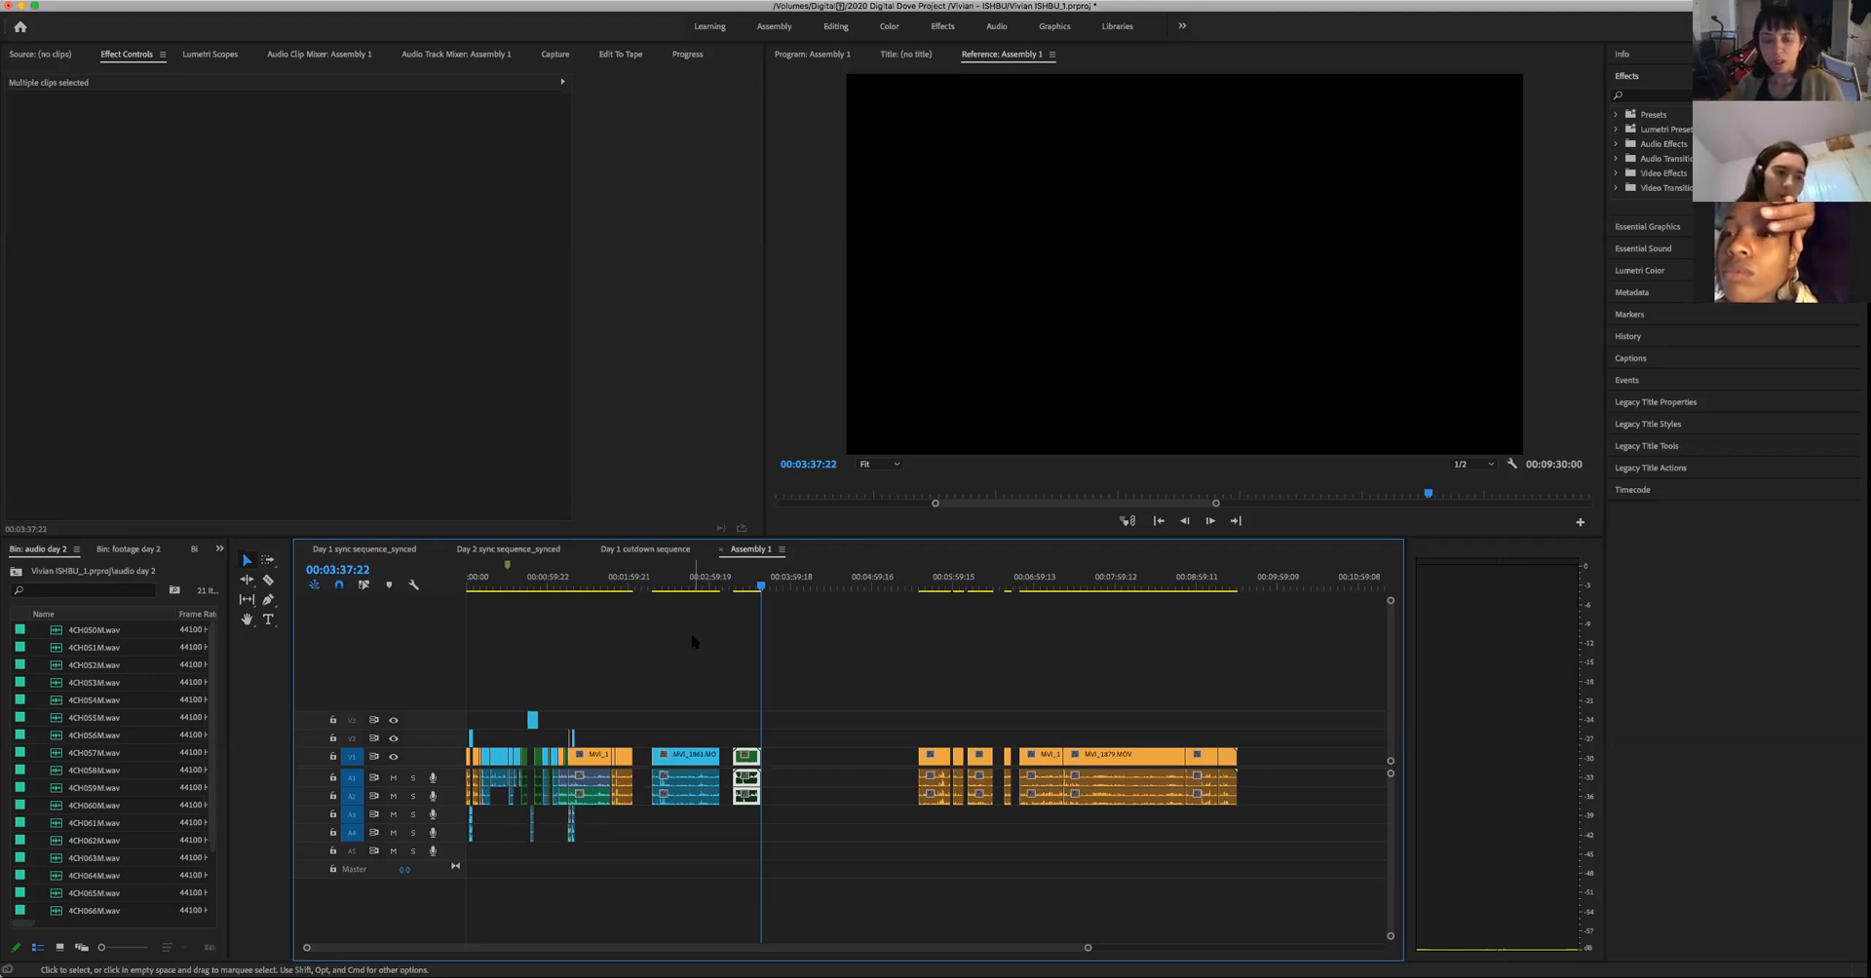
left_click_drag(641, 585, 686, 720)
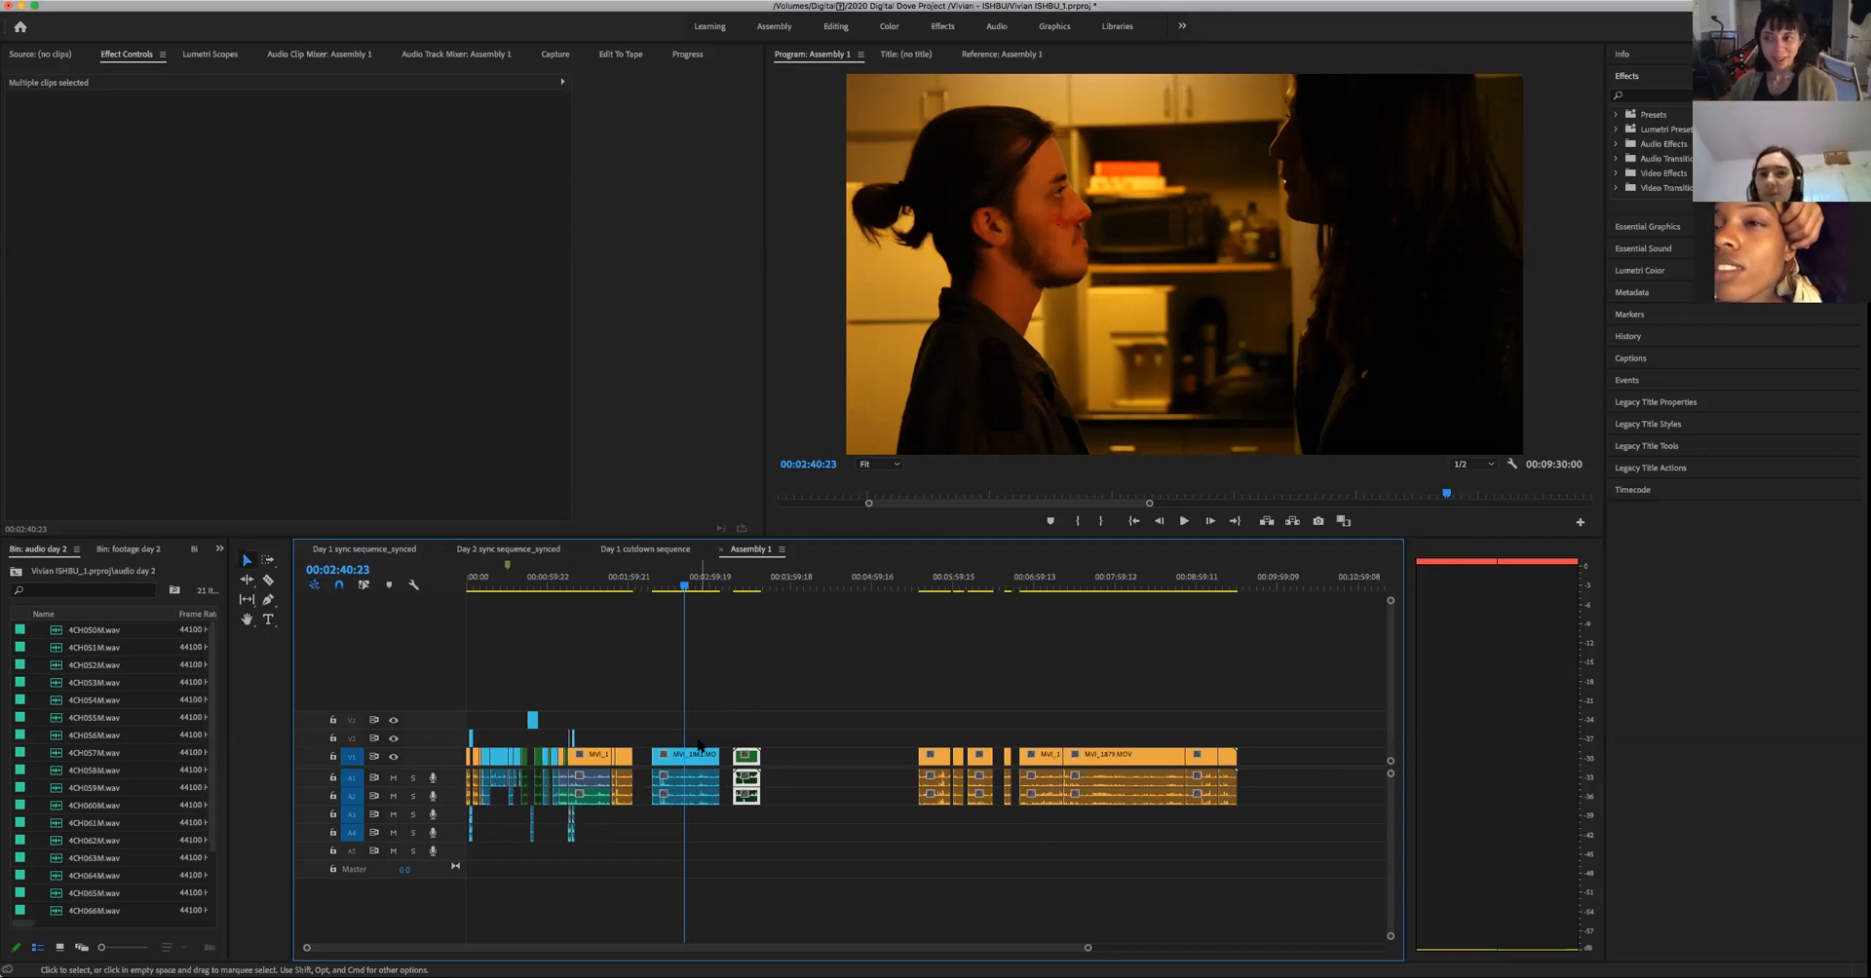
left_click(581, 676)
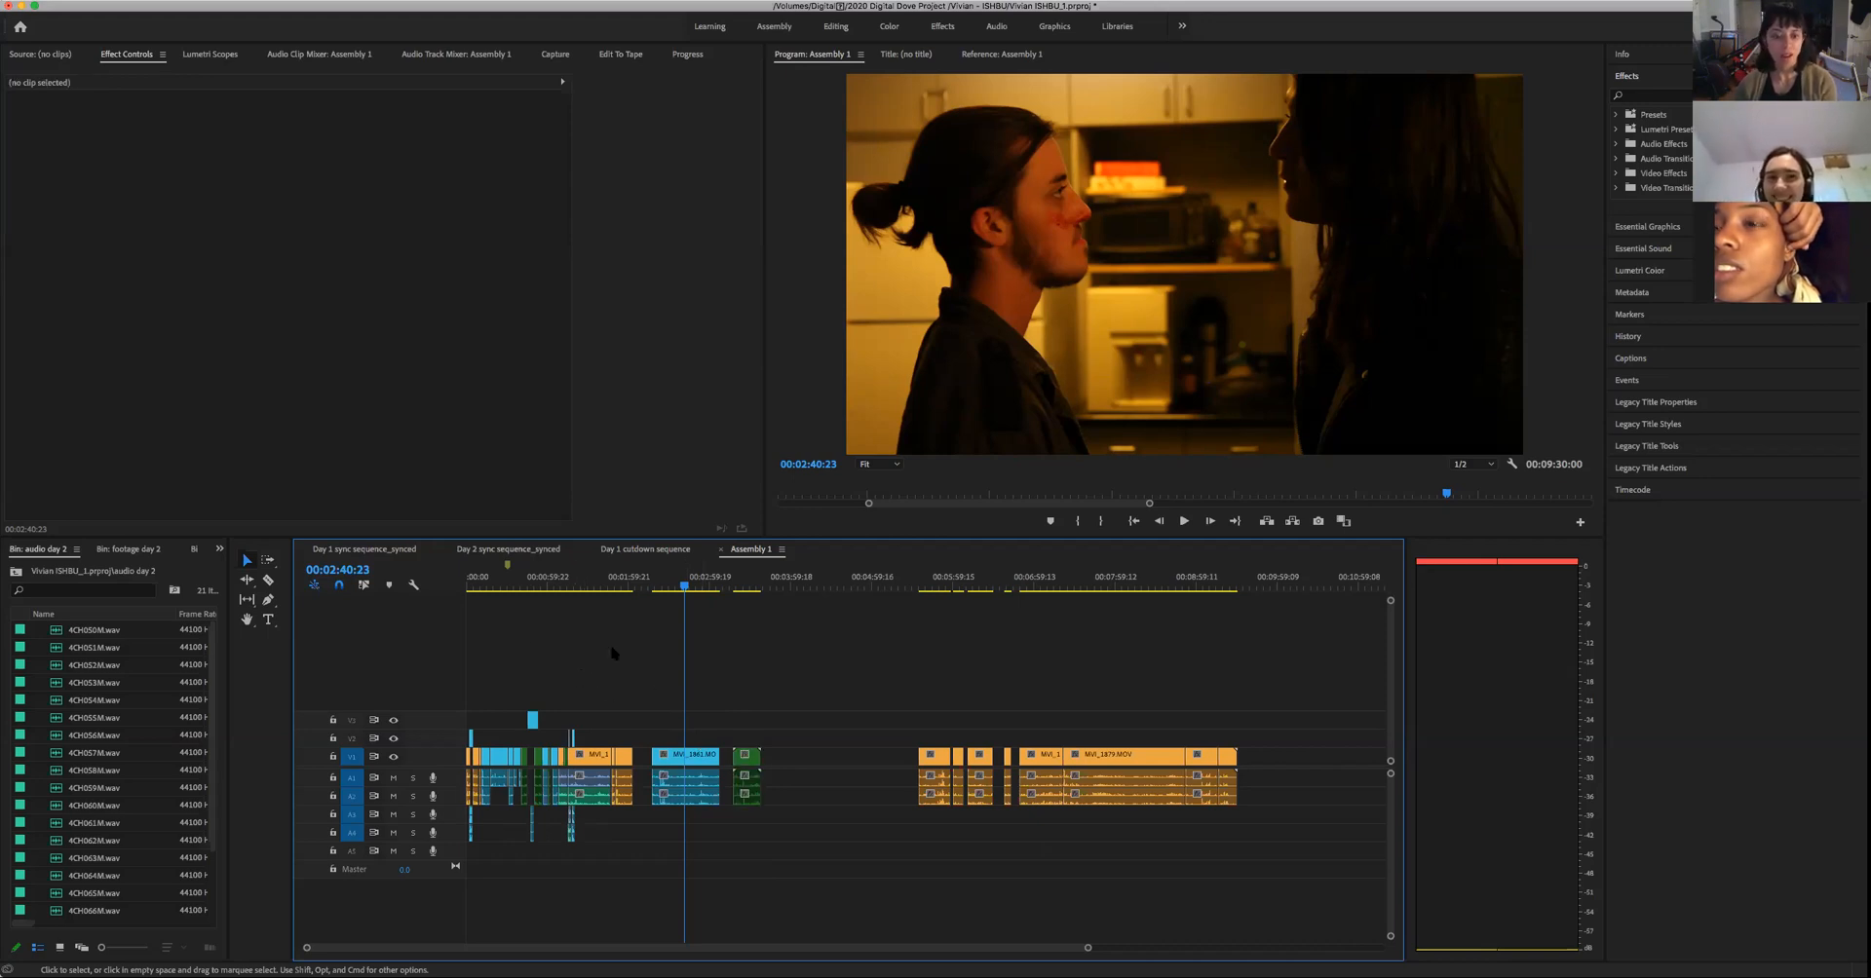
left_click_drag(643, 588, 1227, 853)
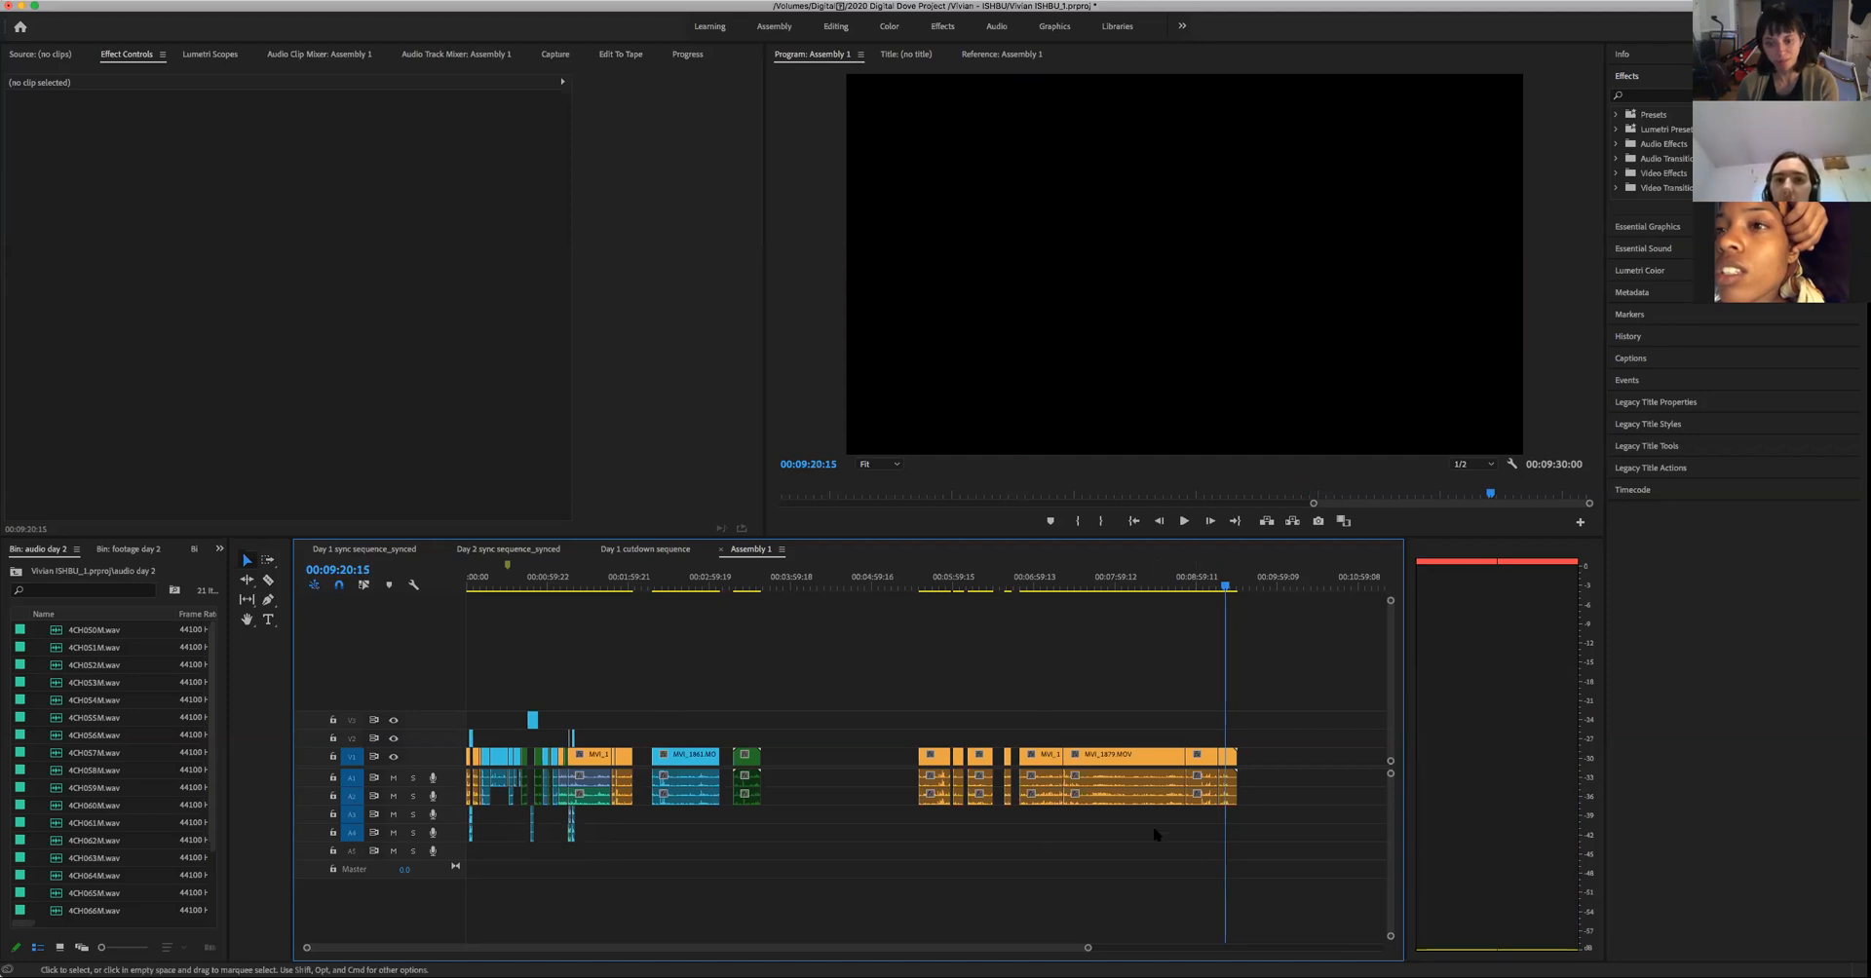
left_click_drag(695, 589, 608, 676)
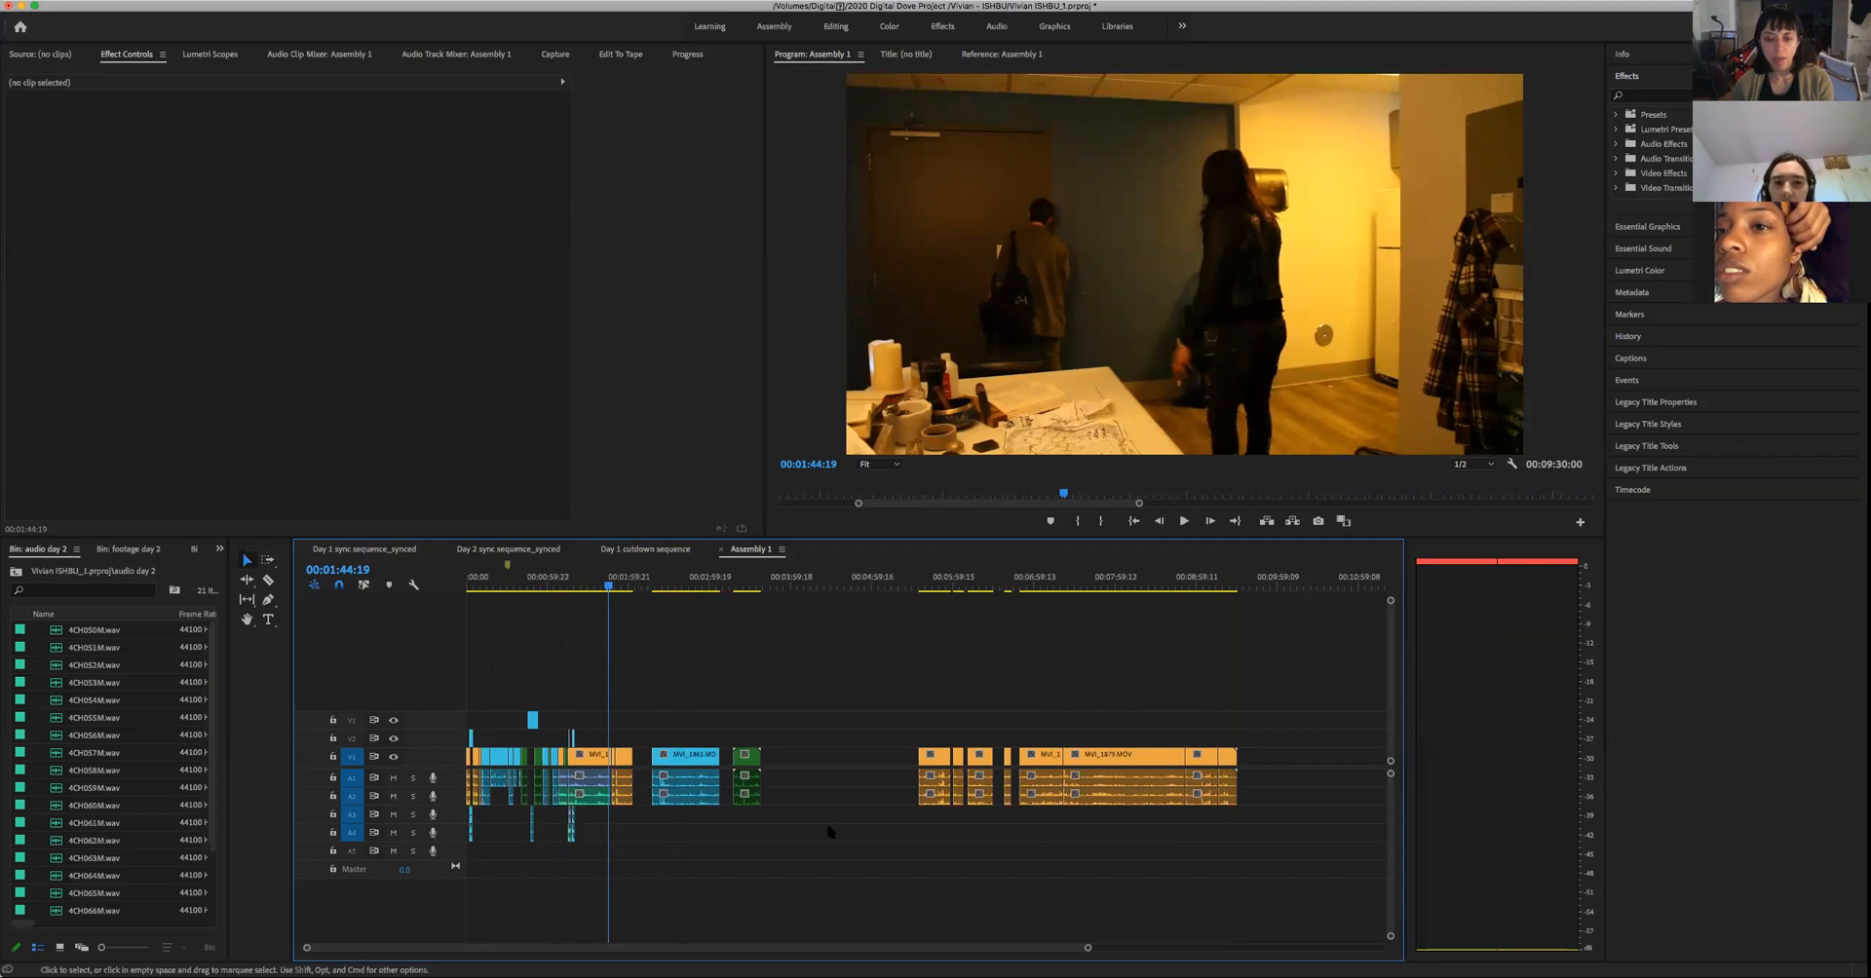
- Play the wide shot of the man at the door and the waiting woman, from about 00:01:44:00 to 00:01:45:23
left_click_drag(1088, 949, 894, 947)
mouse_move(924, 590)
left_mouse_down()
mouse_move(948, 601)
mouse_move(932, 622)
left_mouse_up()
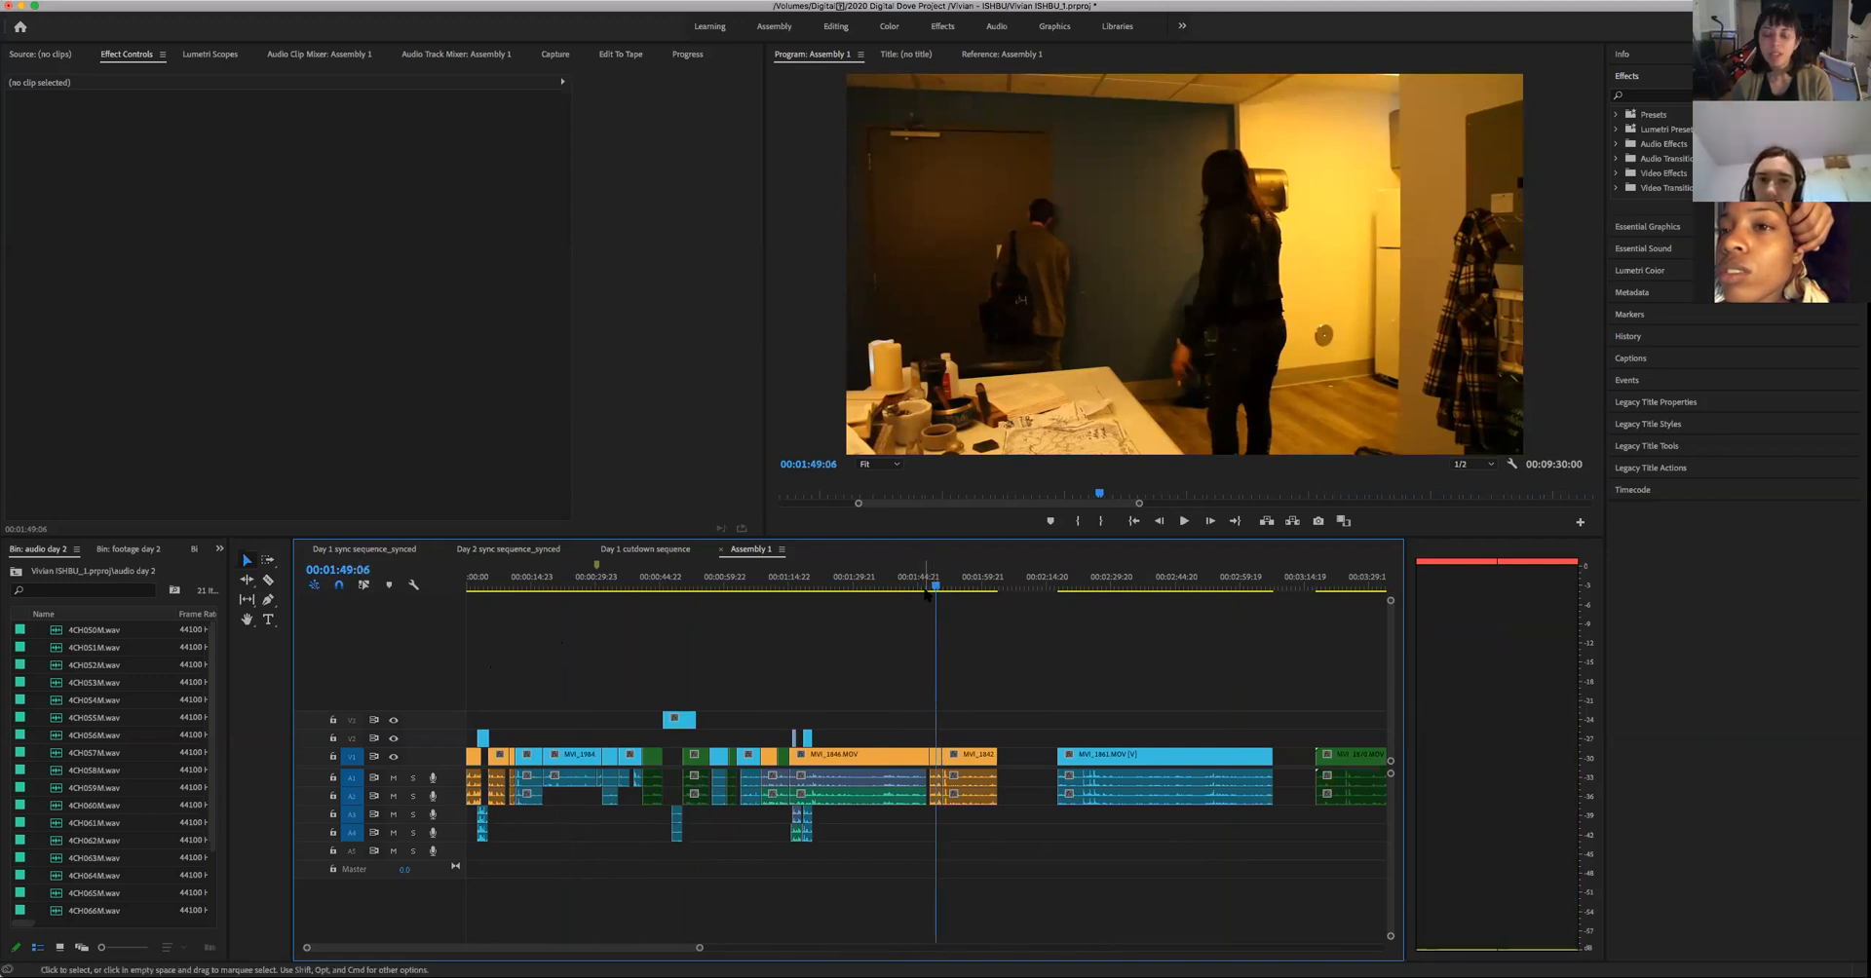
left_click_drag(929, 586, 918, 608)
key("space")
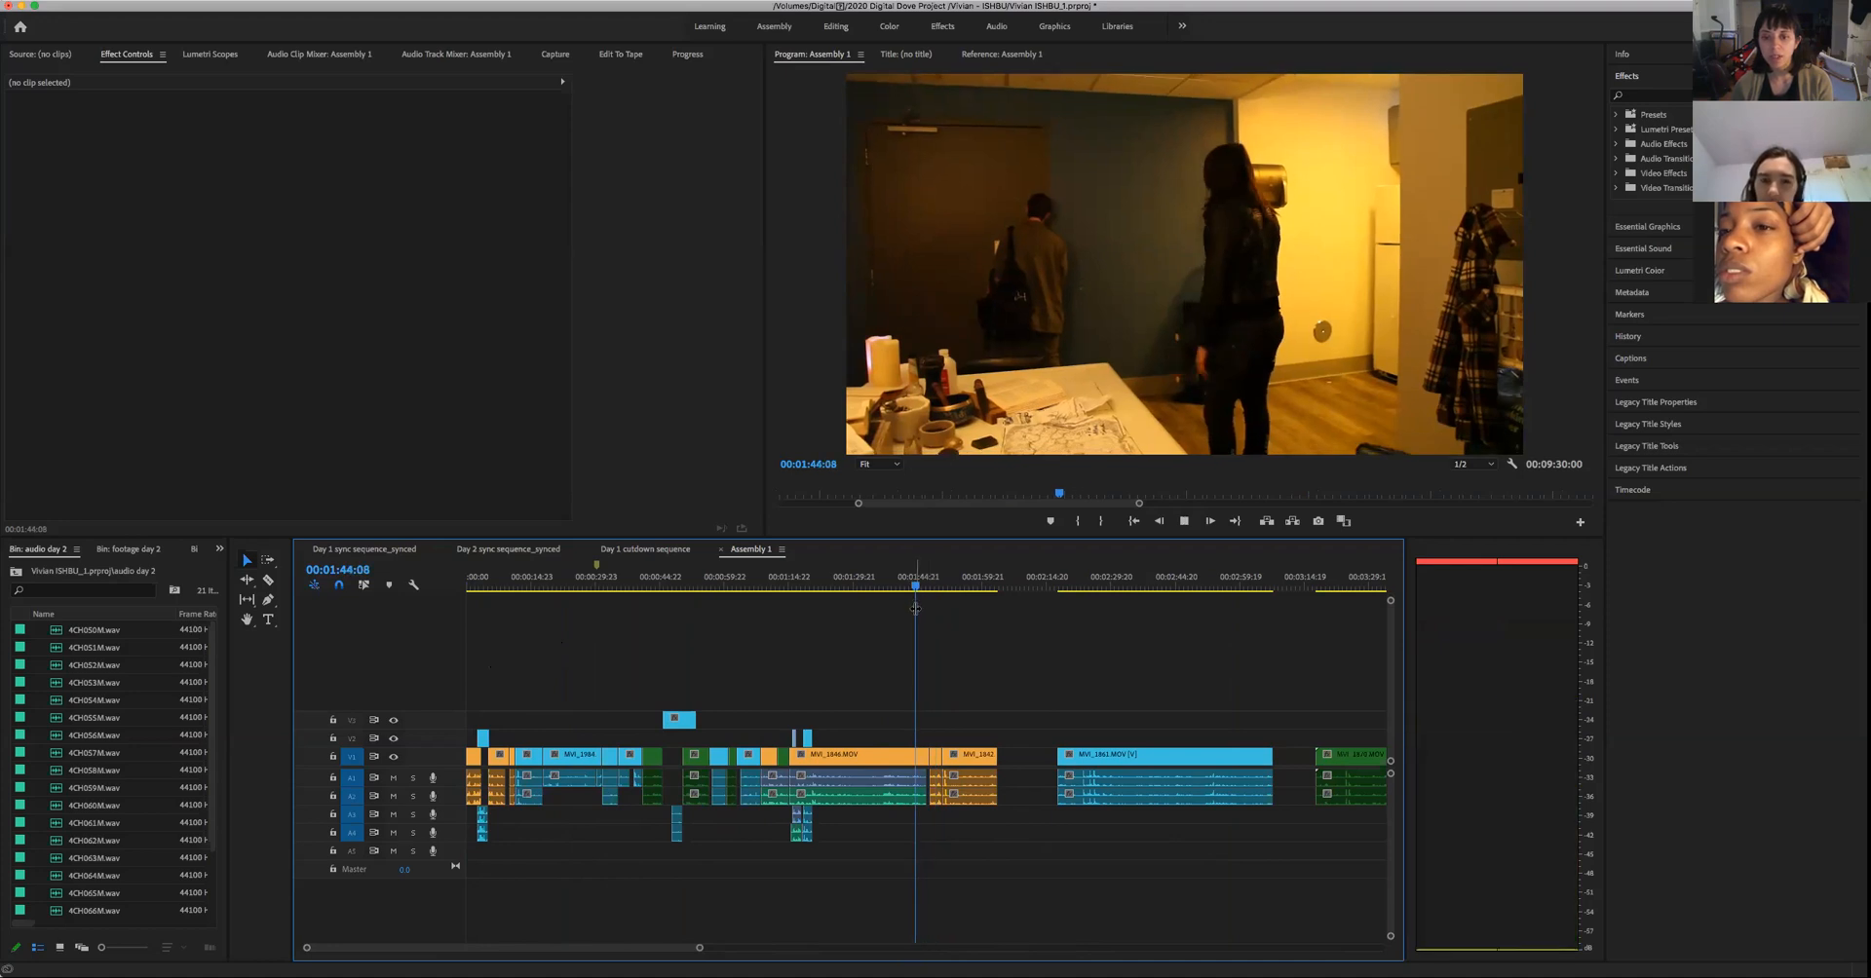
key("space")
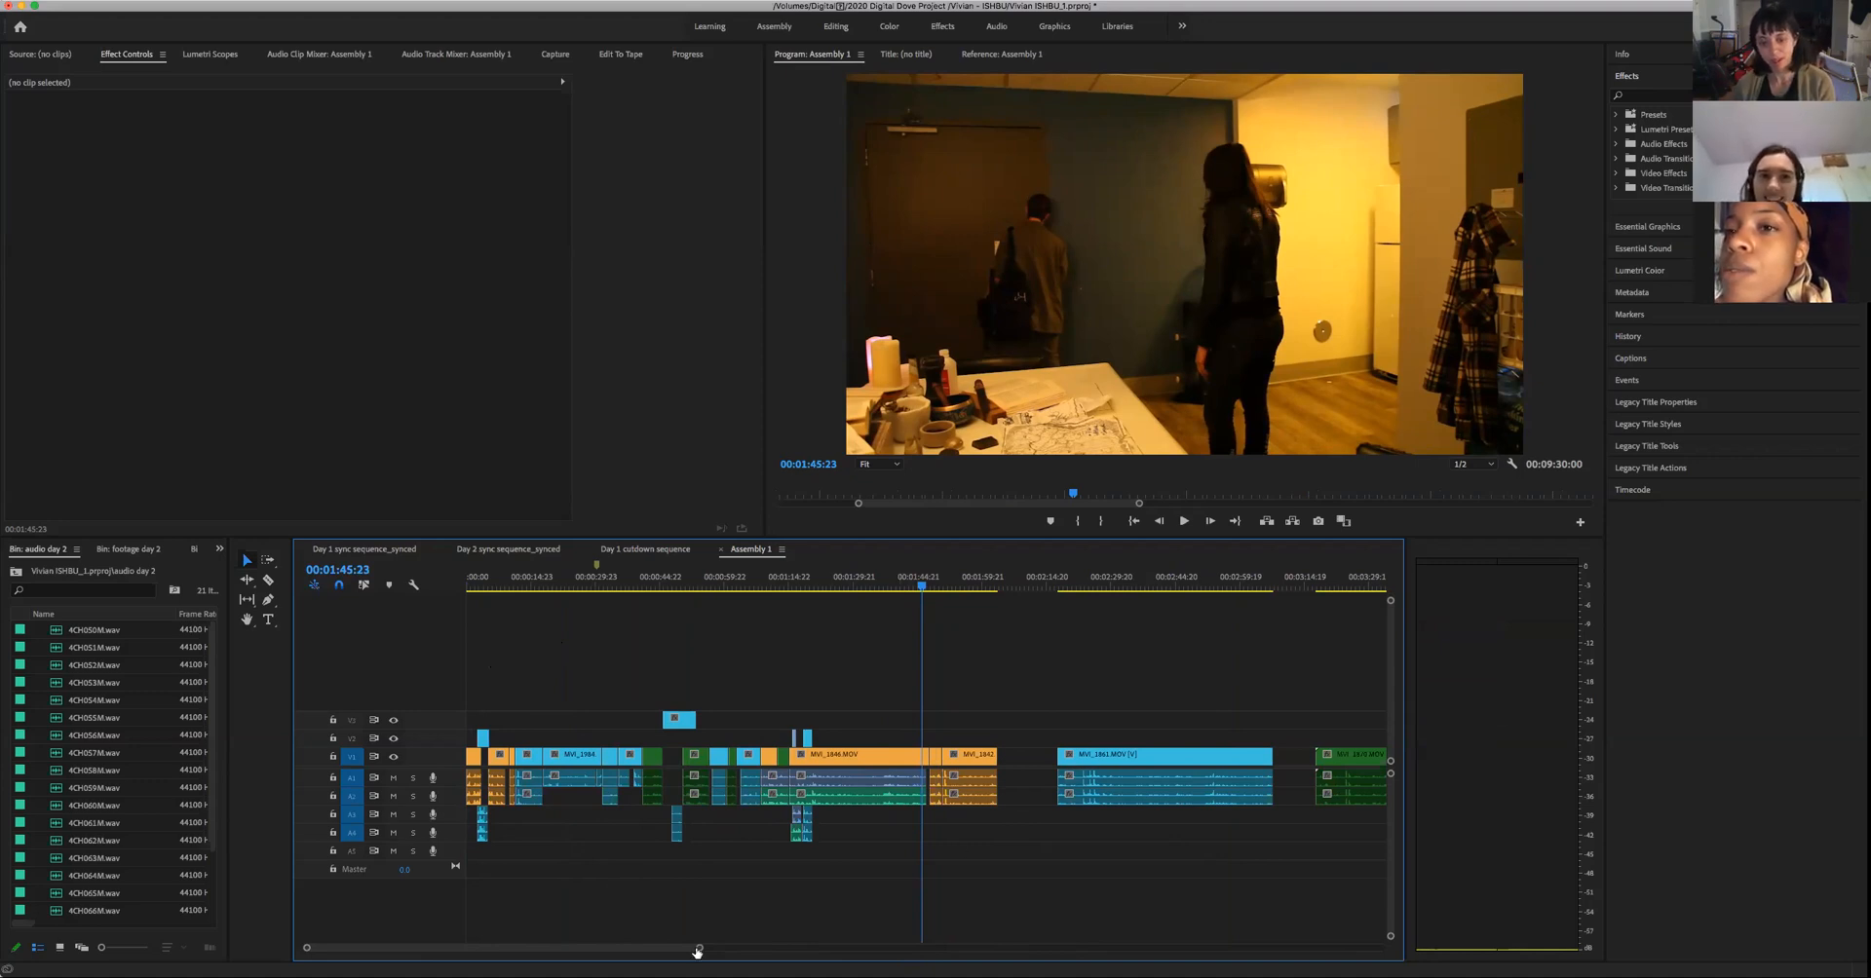
- Skim back from the doorway shot through the couple's wide embrace to the close-up of hands at 00:01:13:13
key("=")
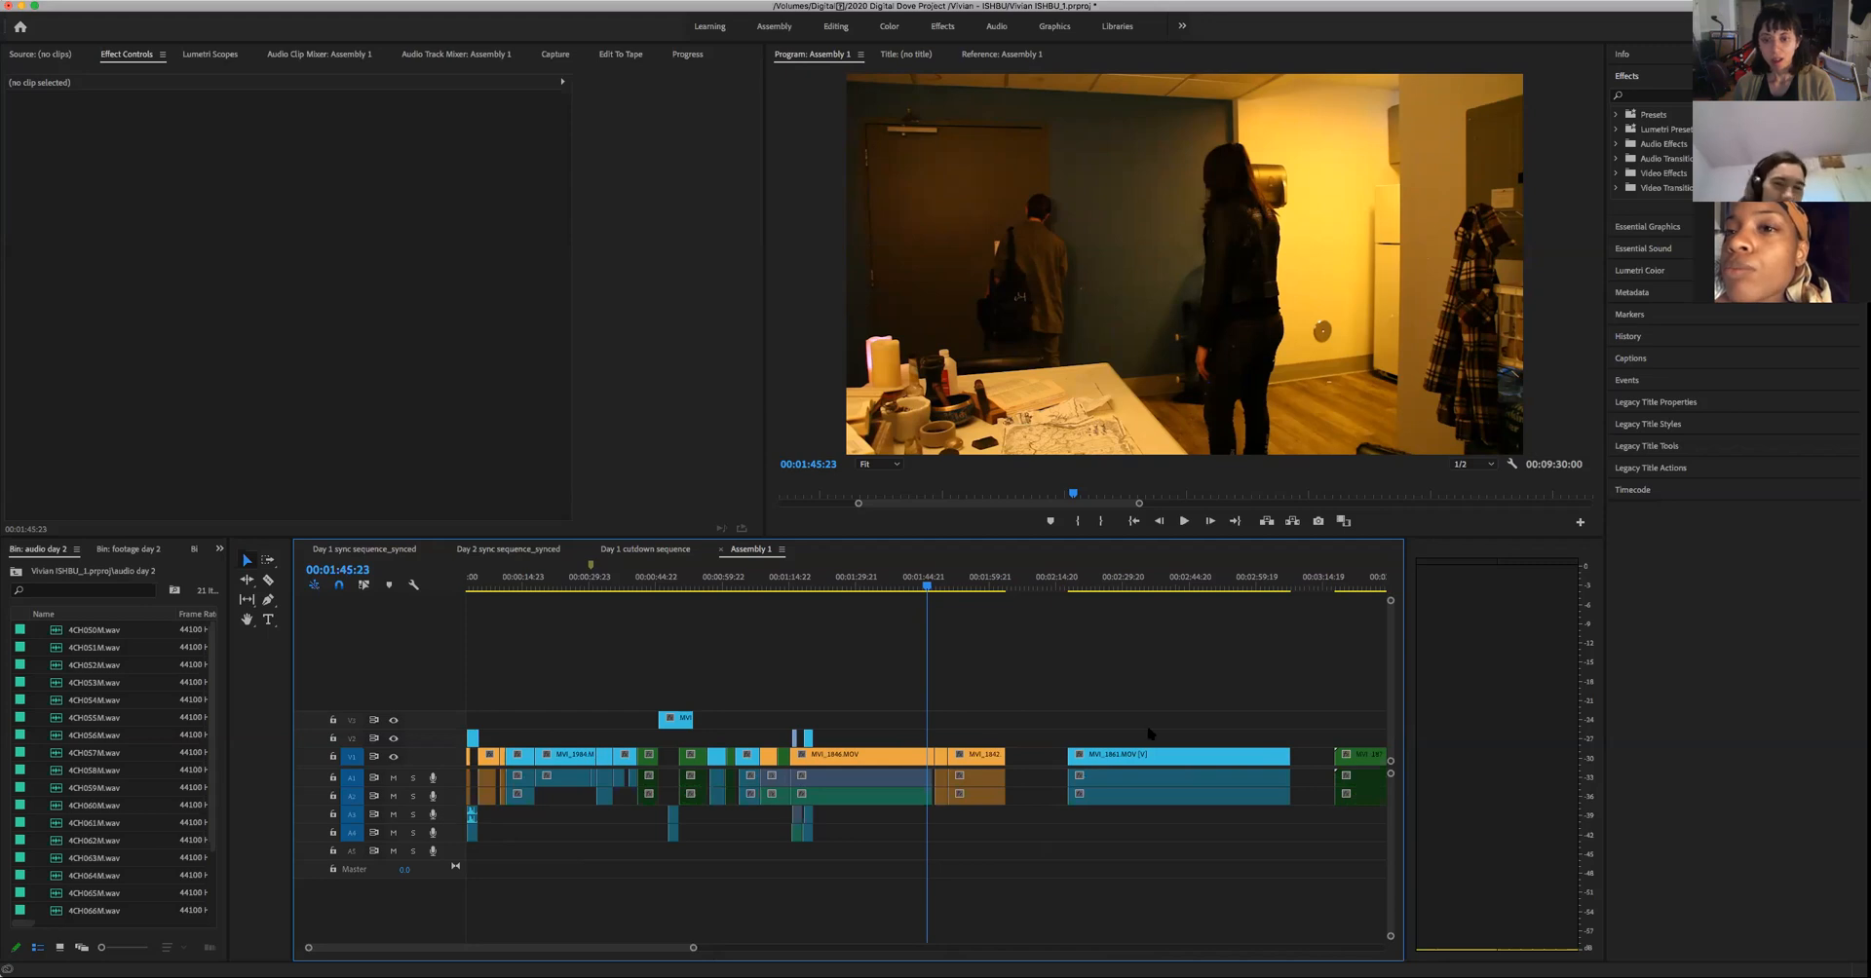
key("=")
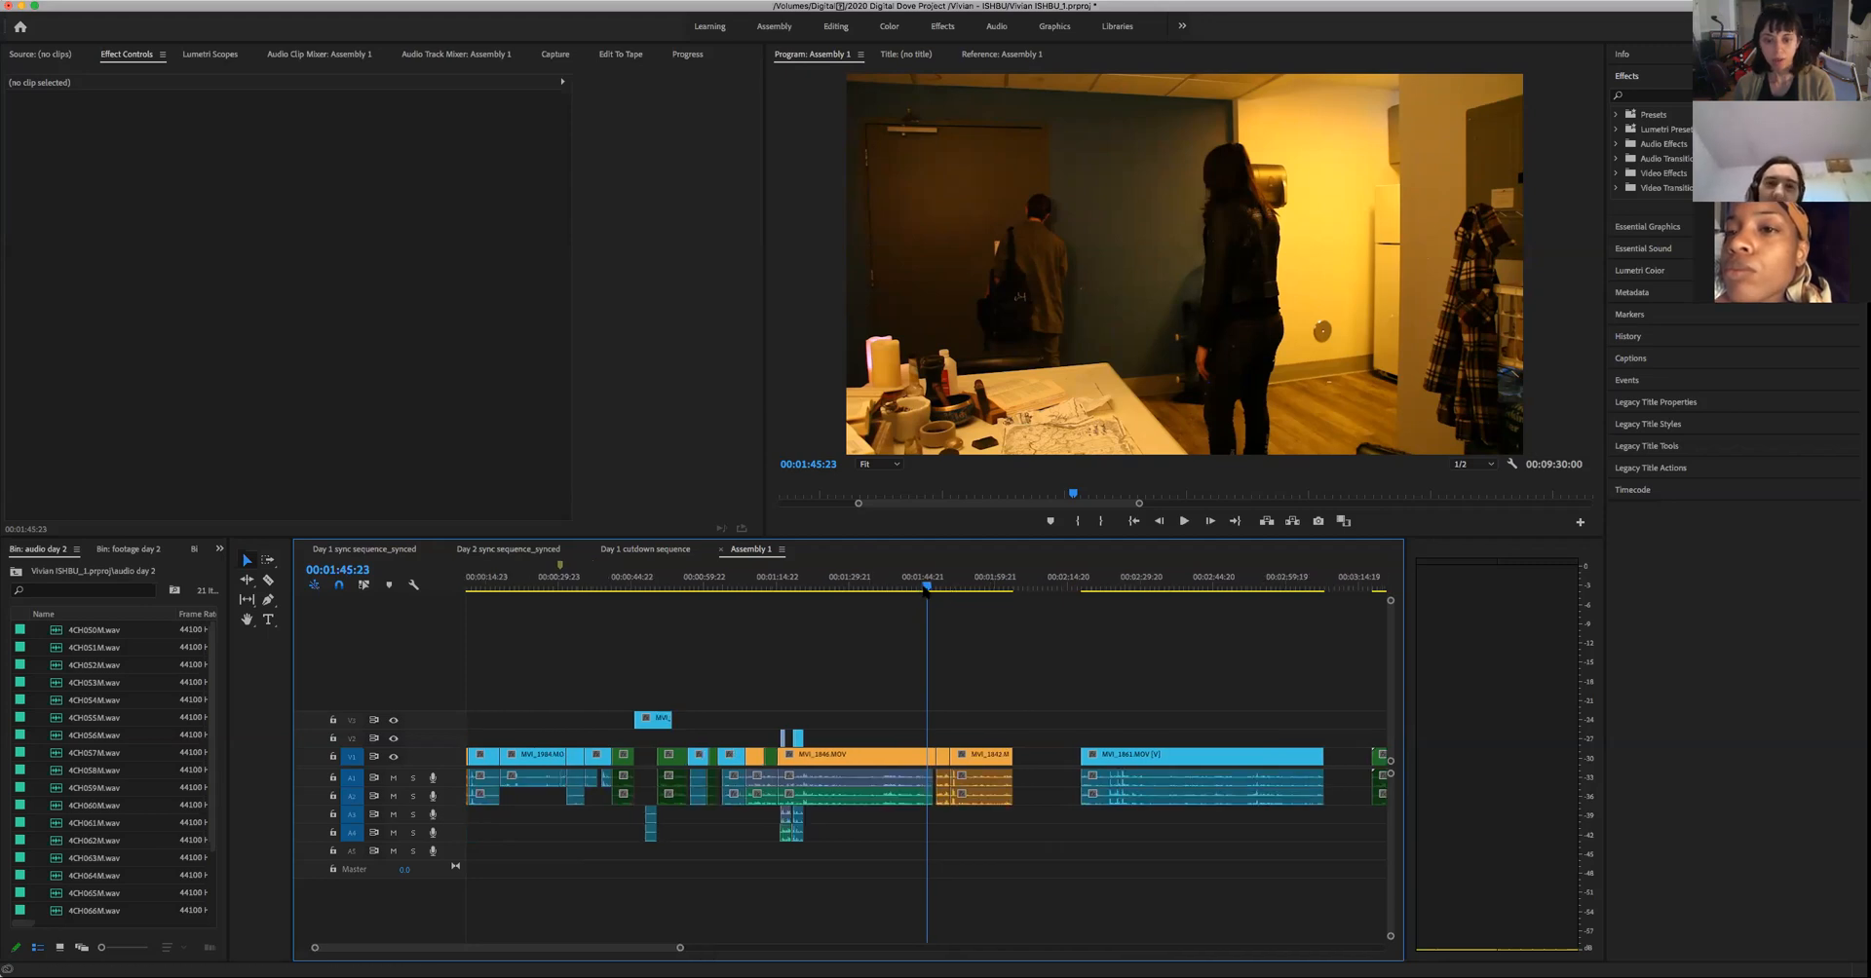
left_click_drag(921, 587, 872, 602)
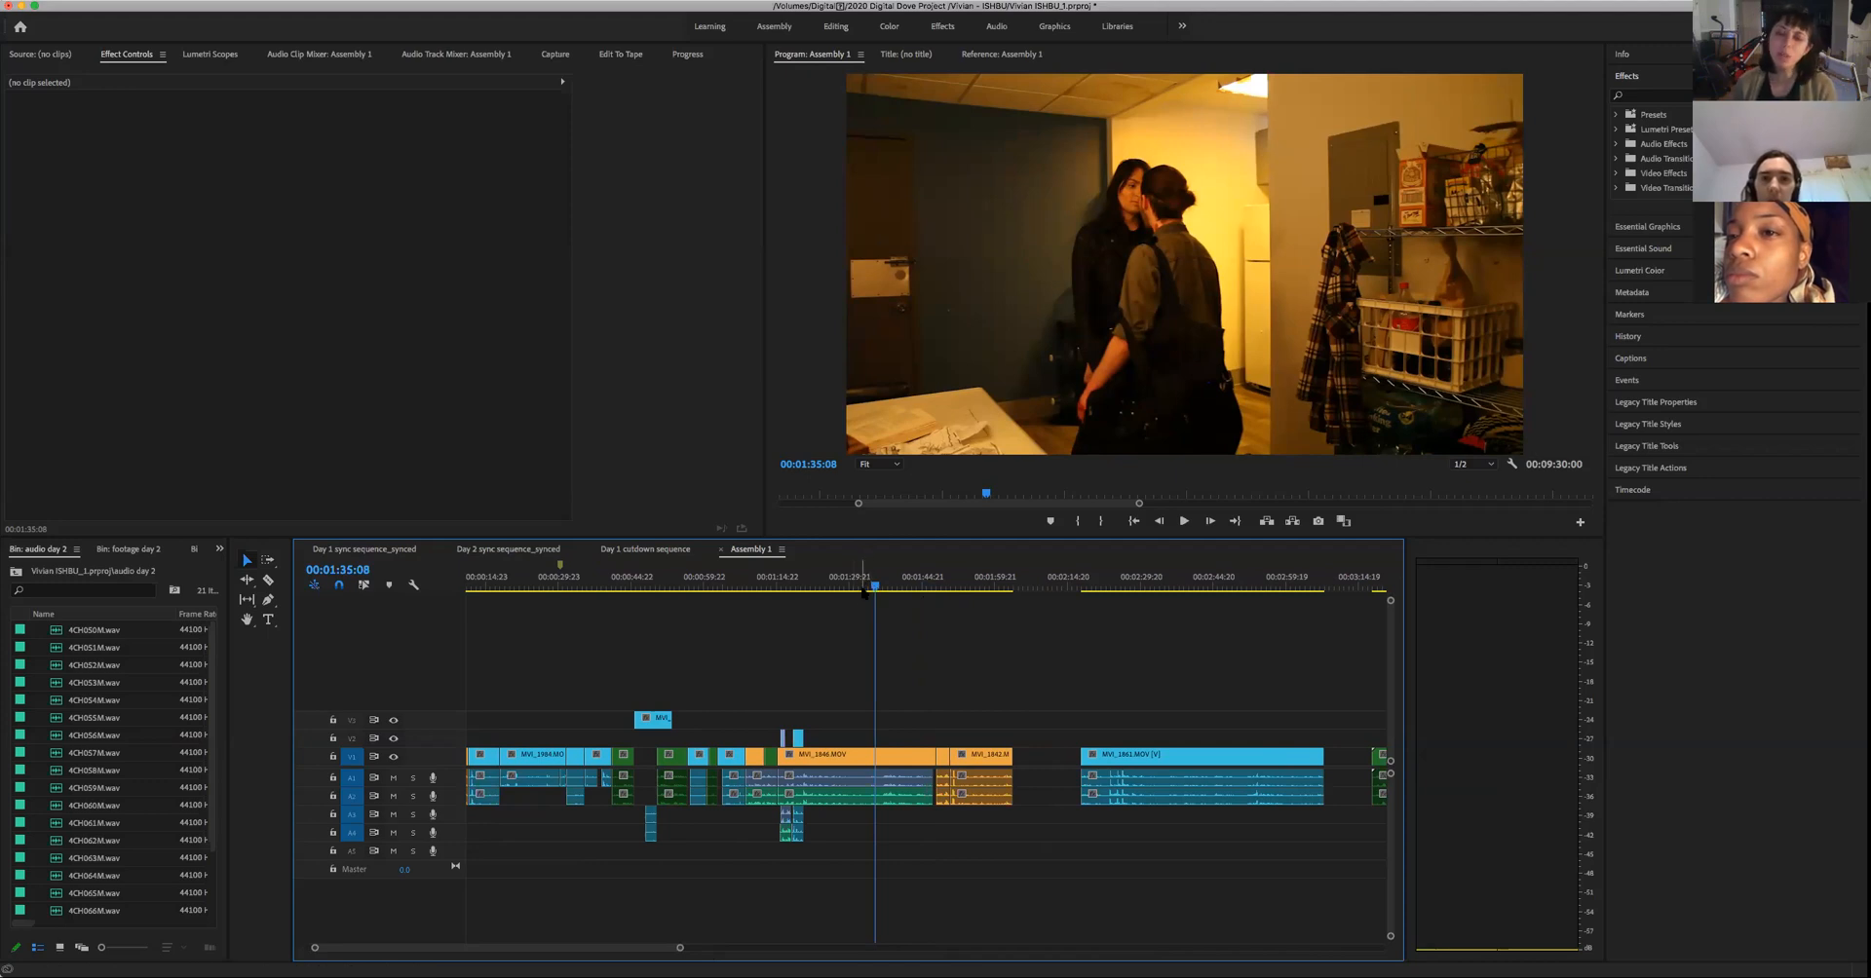
left_click_drag(864, 591, 777, 625)
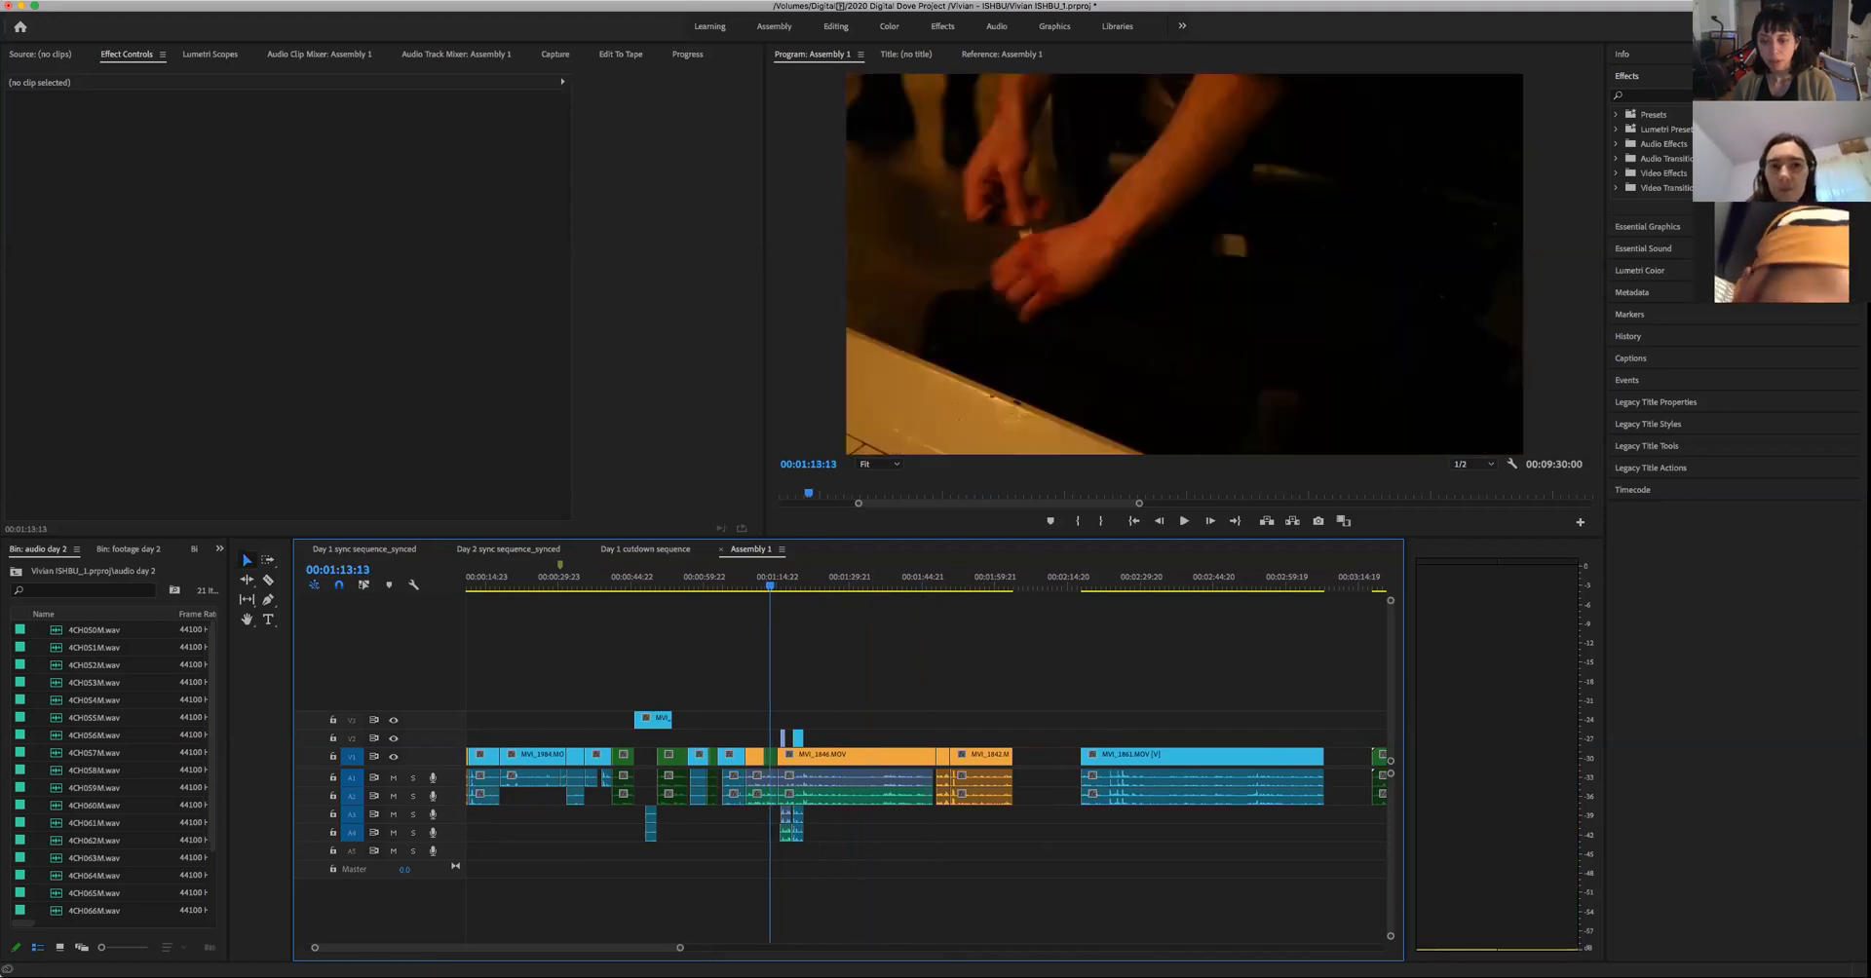
- Review the man's dark doorway shot in Assembly 1 between about 00:00:51:02 and 00:00:57:03
left_click_drag(680, 948, 750, 948)
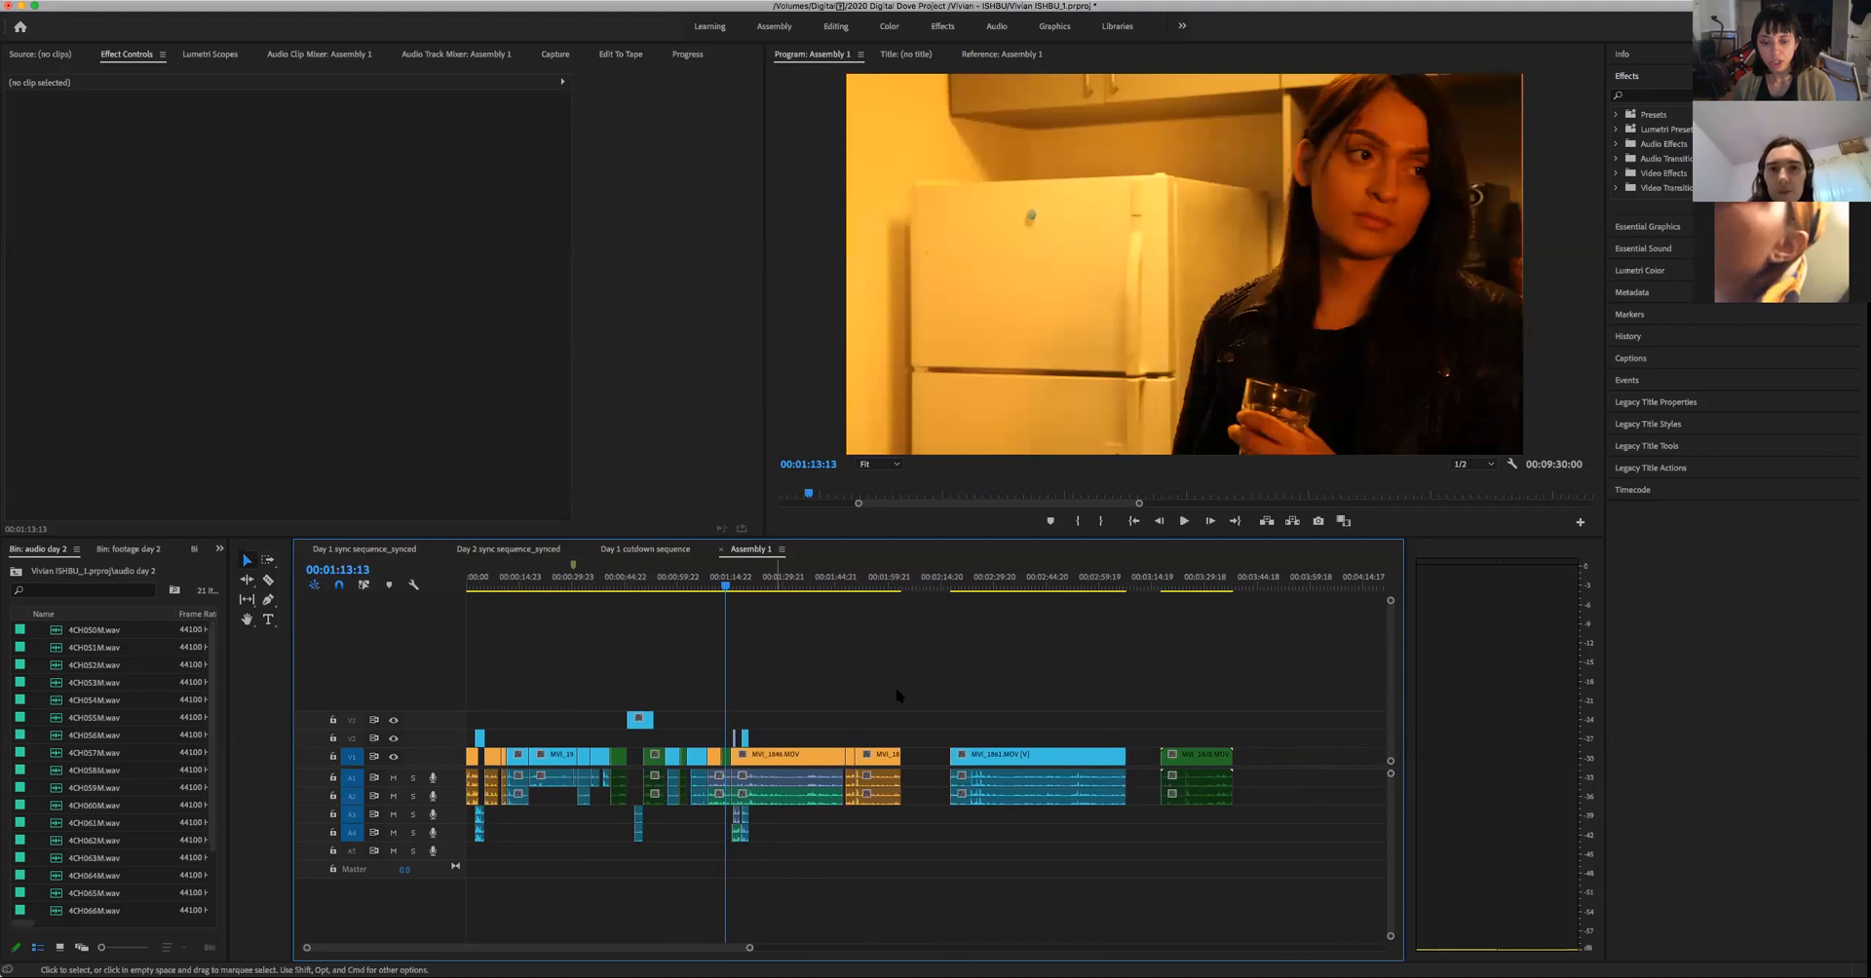
left_click(886, 586)
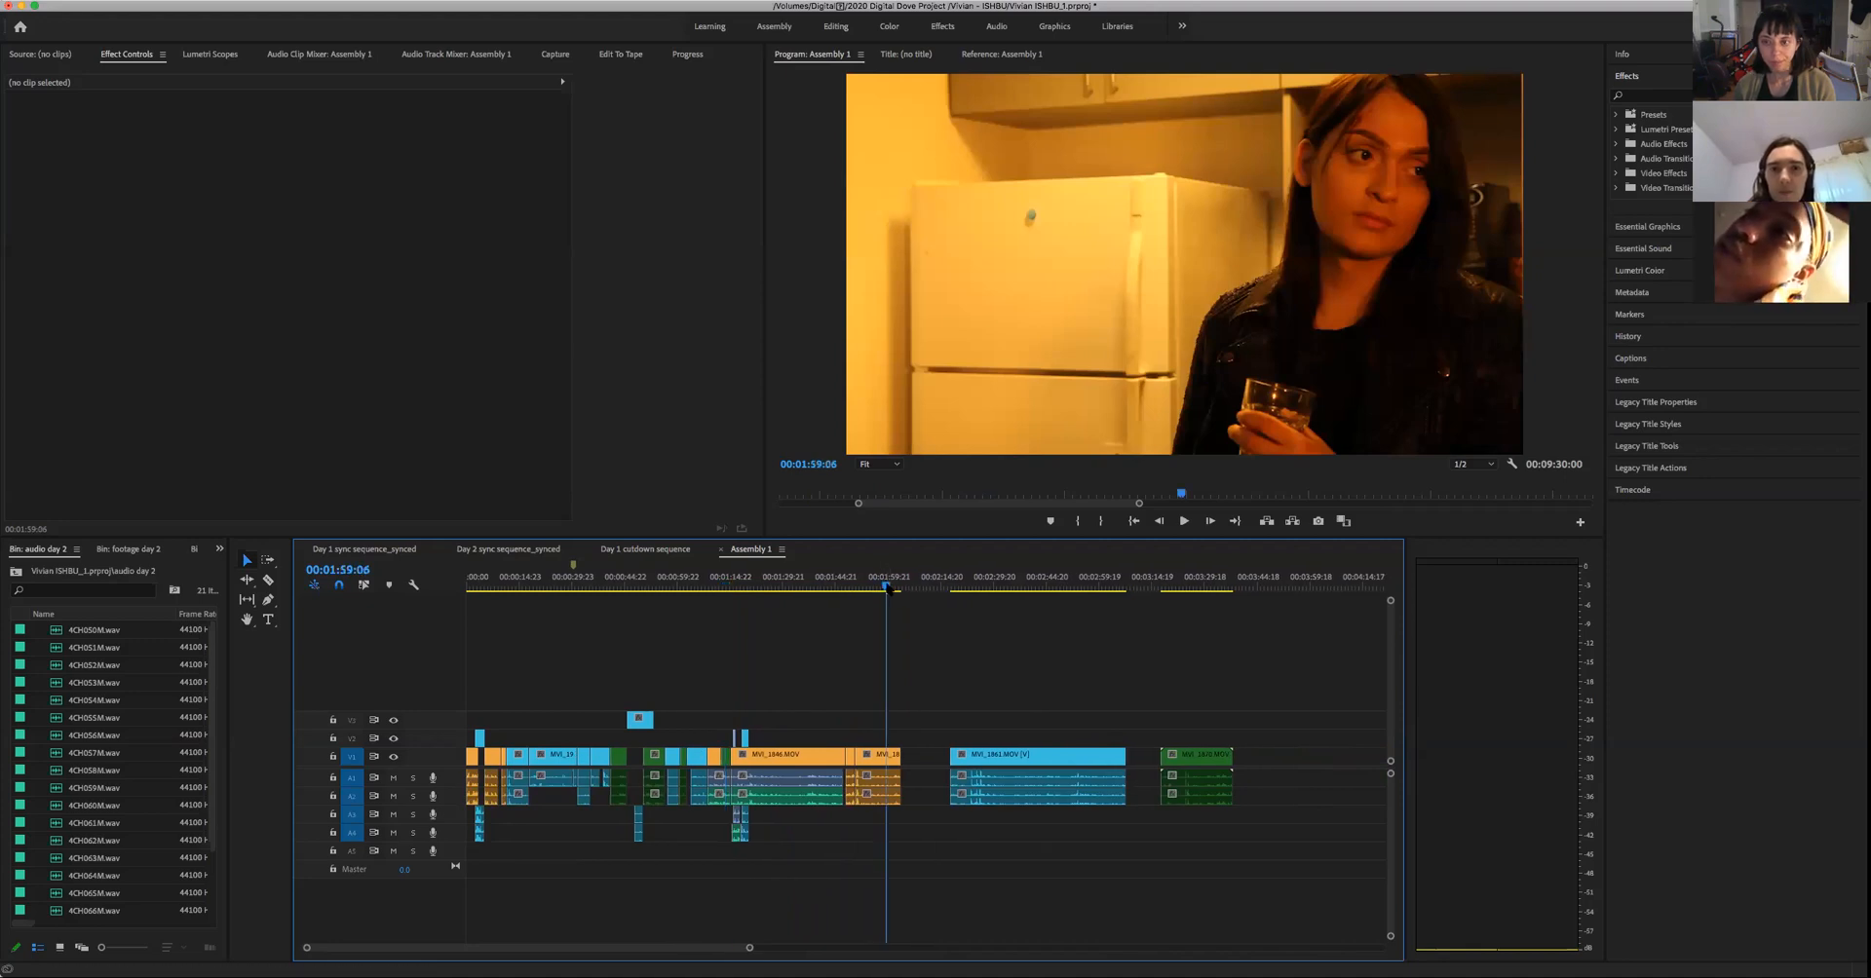
left_click_drag(886, 586, 648, 650)
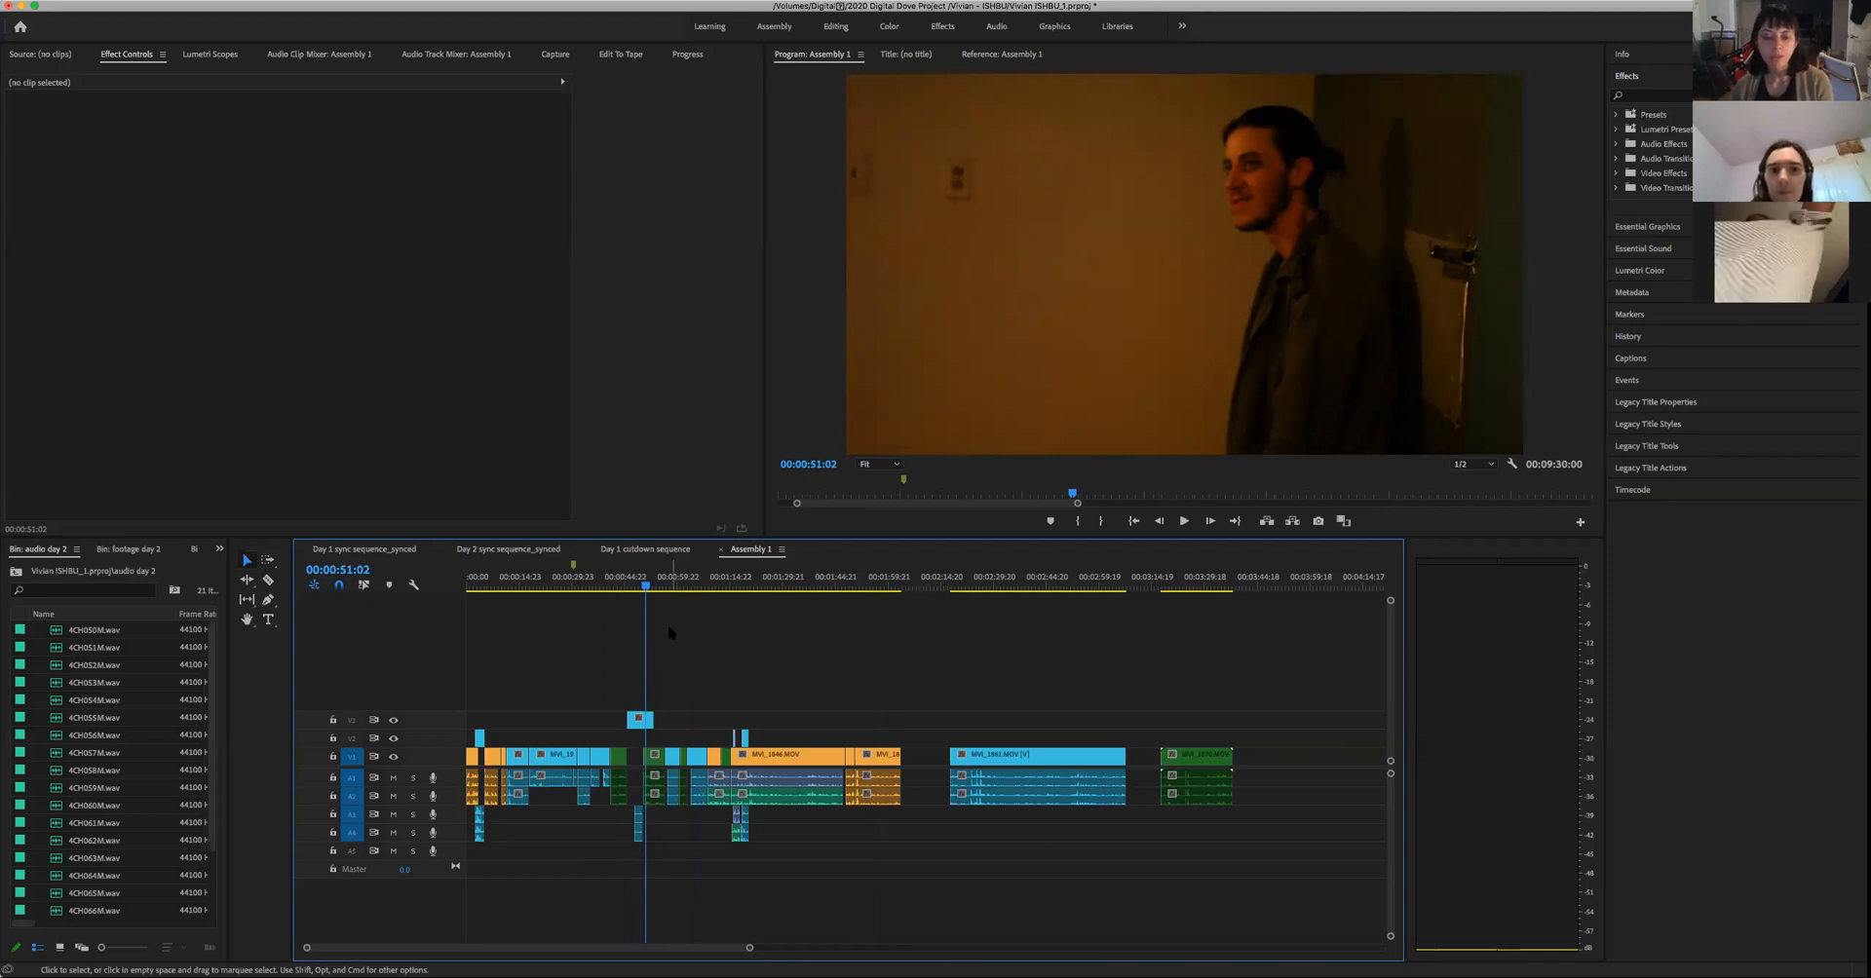
key("space")
key("space")
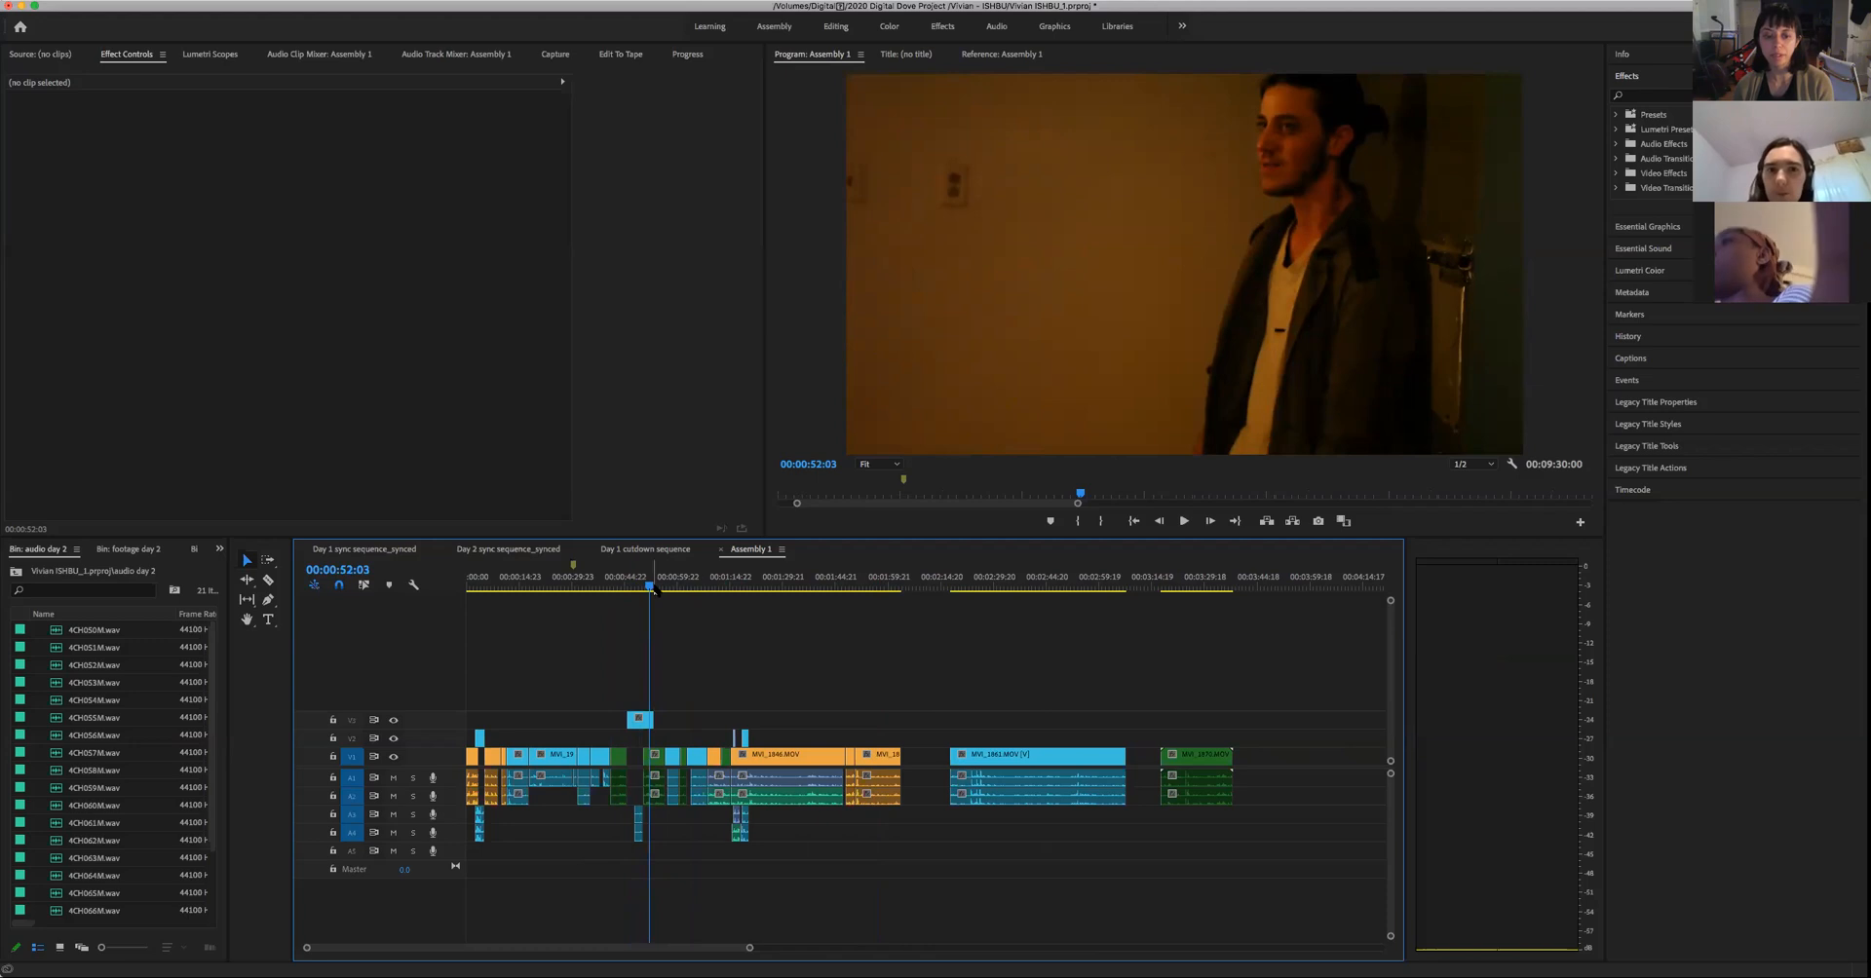
left_click(657, 588)
left_click_drag(659, 590, 671, 596)
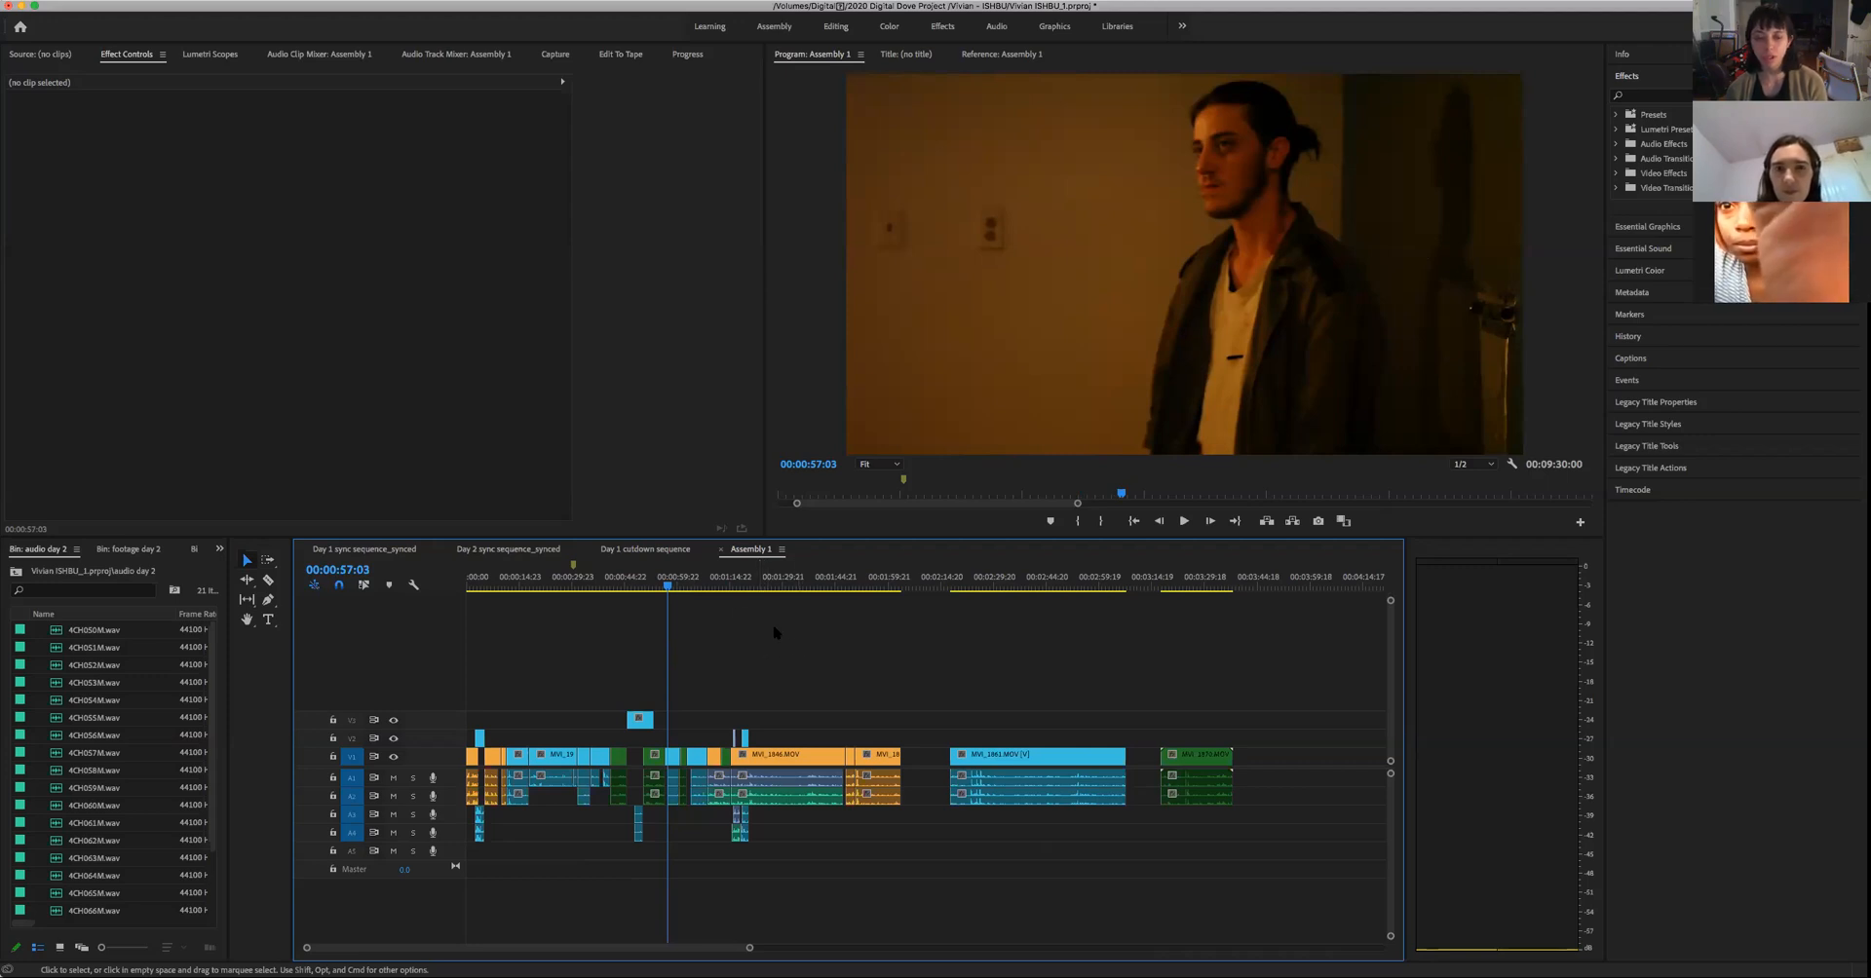
- Play the wide shot of the man picking up his bag beside the woman, up to about 00:01:22:15
left_click_drag(673, 586, 757, 676)
key("space")
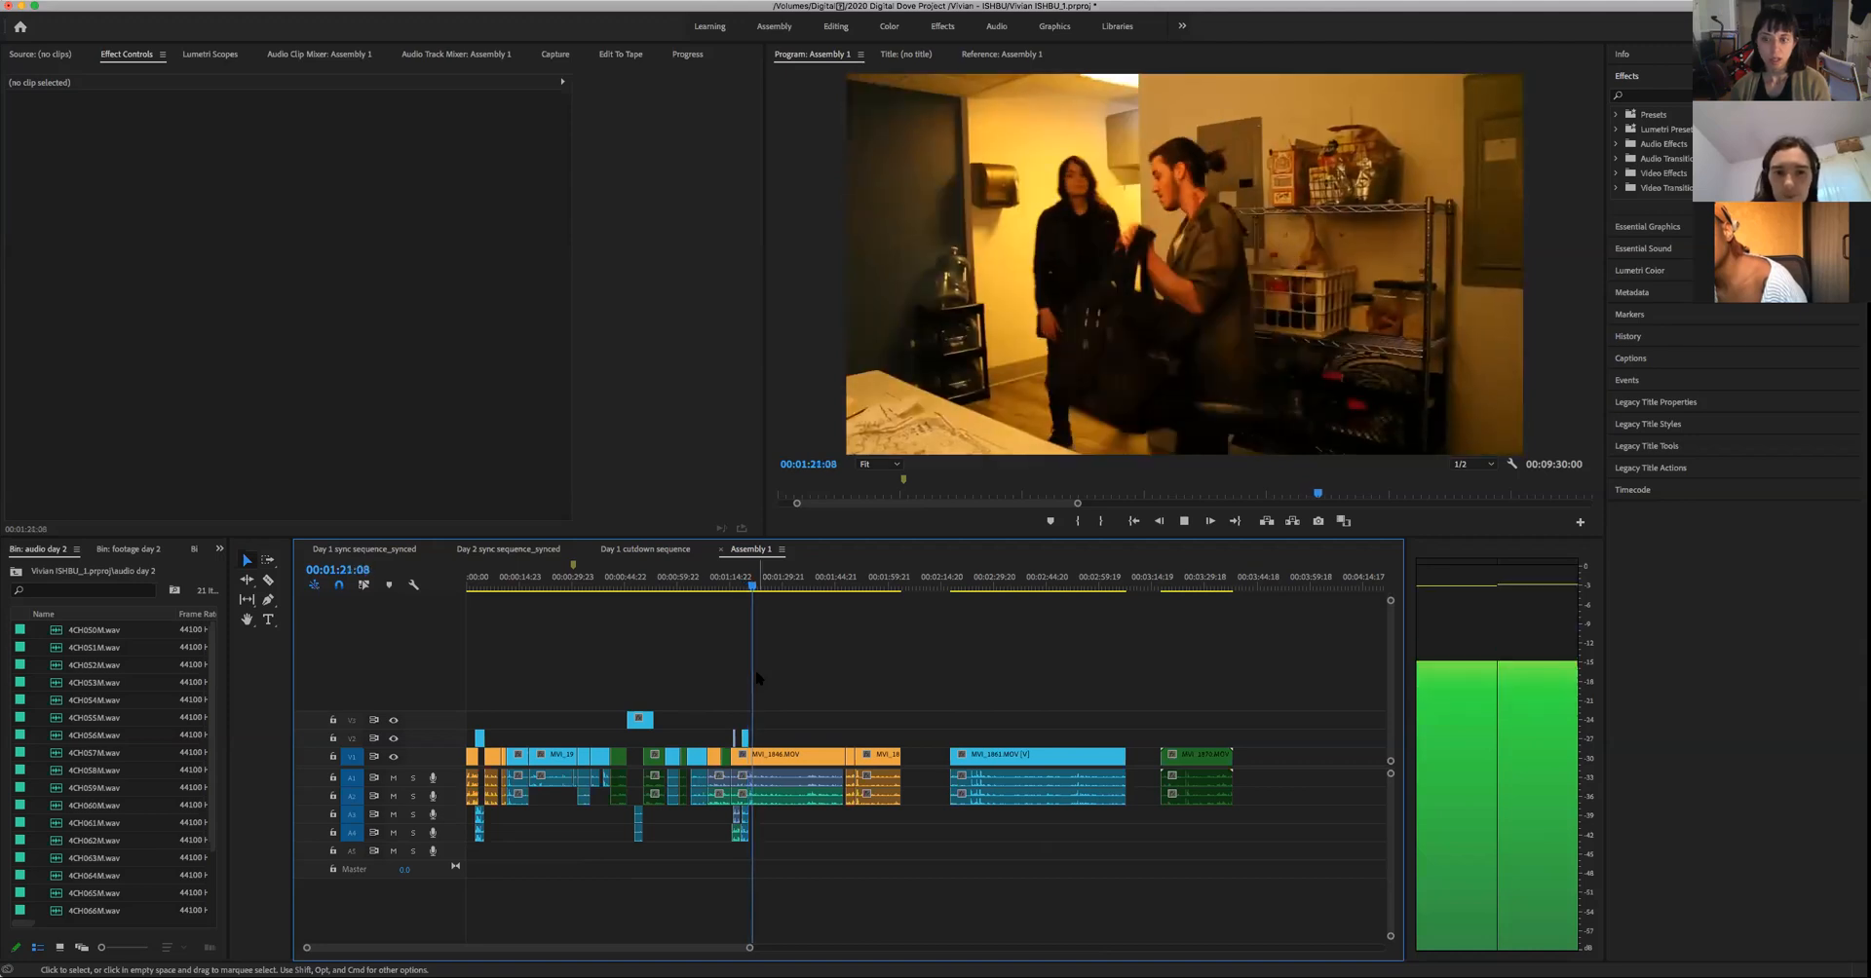
key("space")
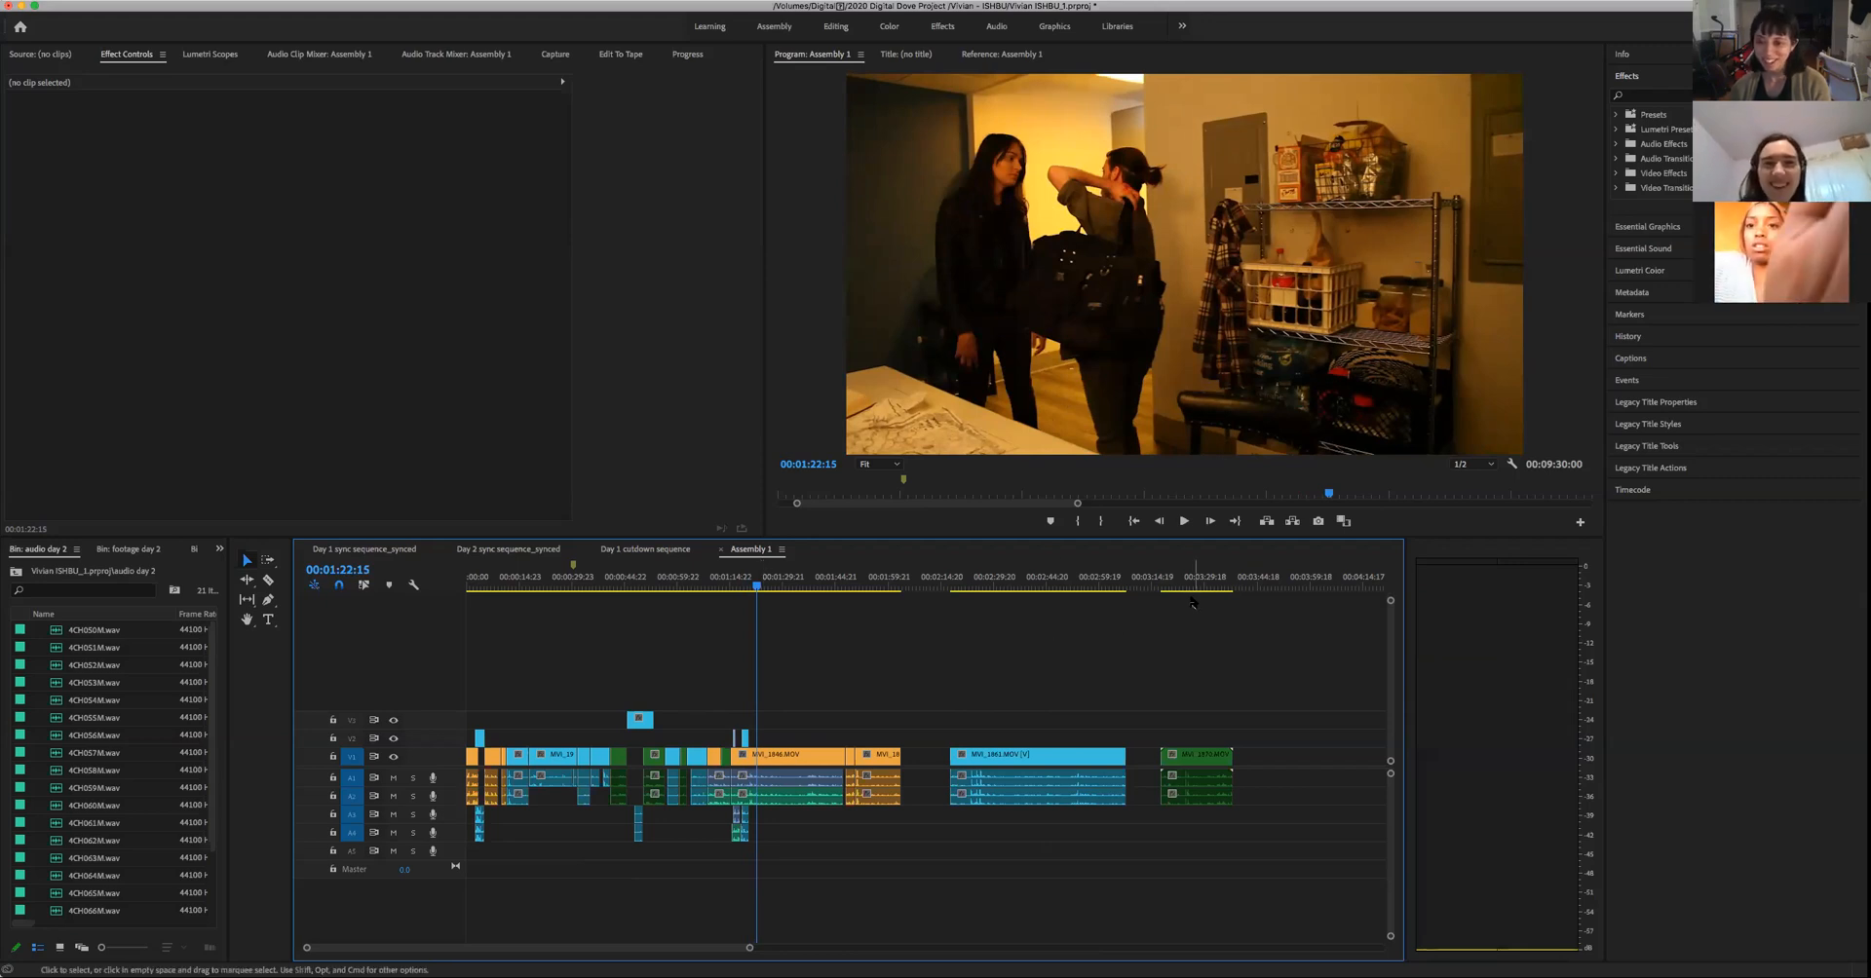
- Play the start of the man's frontal close-up near 00:03:18:20, then view the kitchen profile shot at 00:02:35:09
left_click_drag(1189, 582, 1163, 625)
key("space")
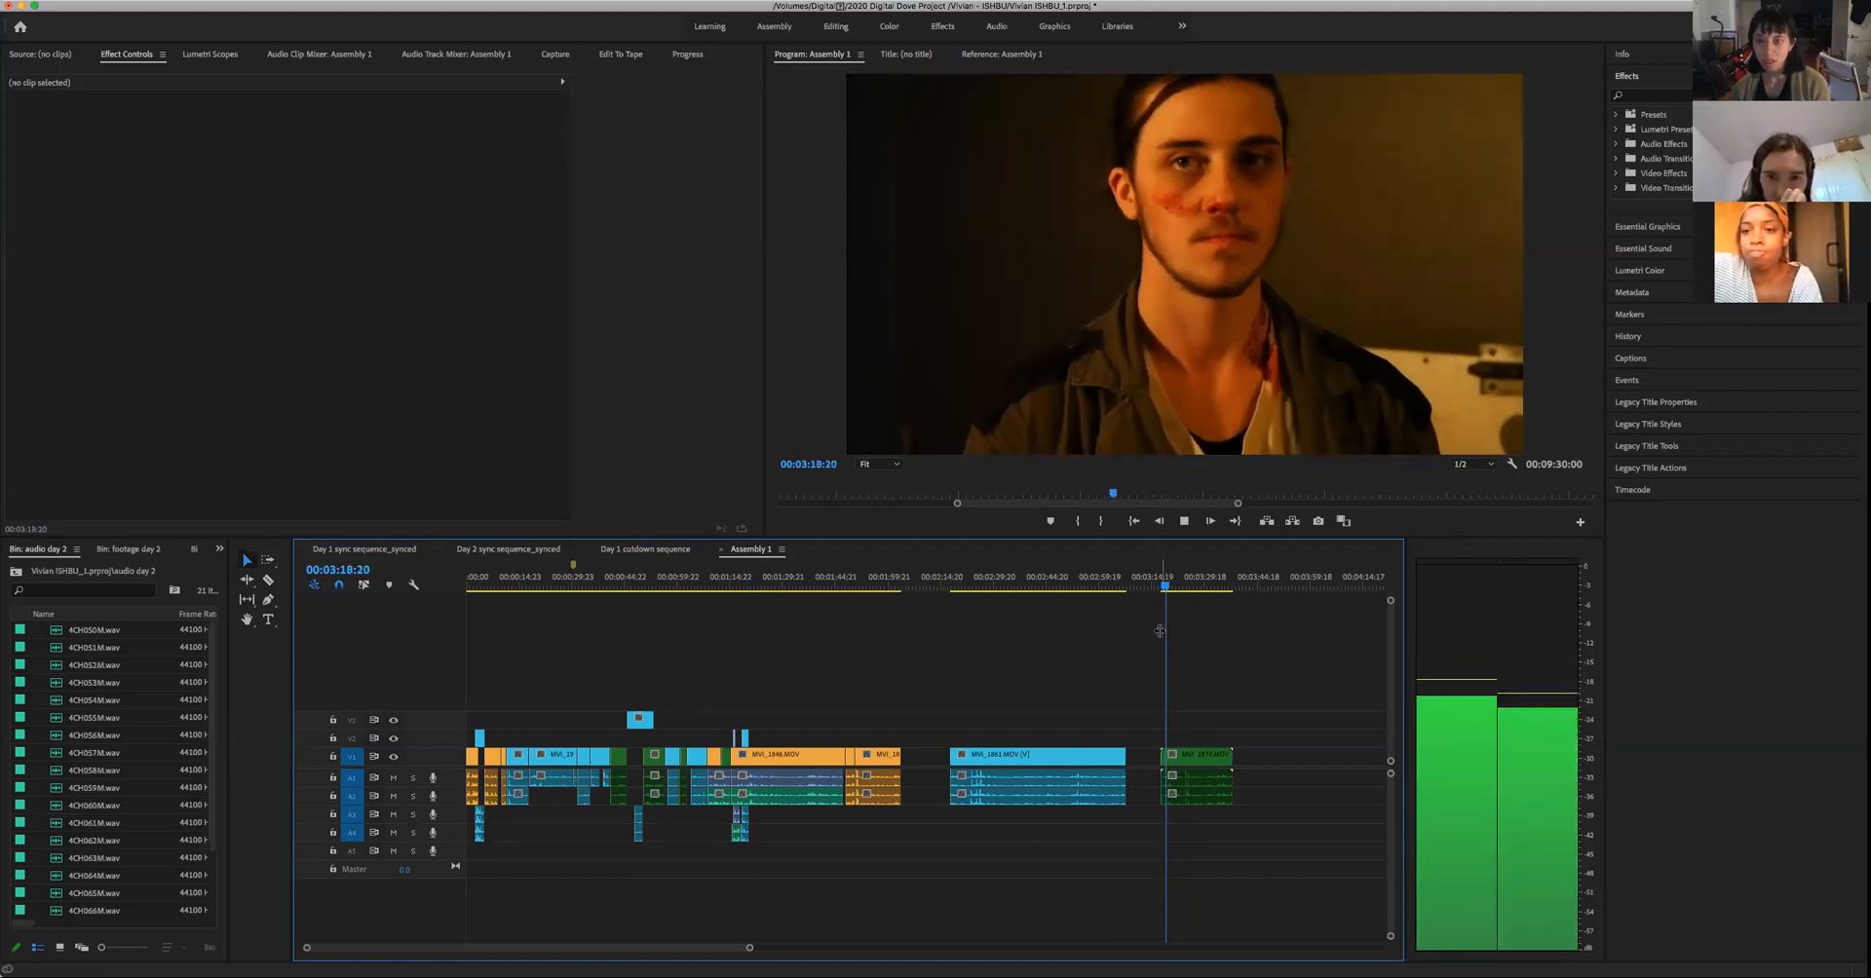
key("space")
left_click(1012, 582)
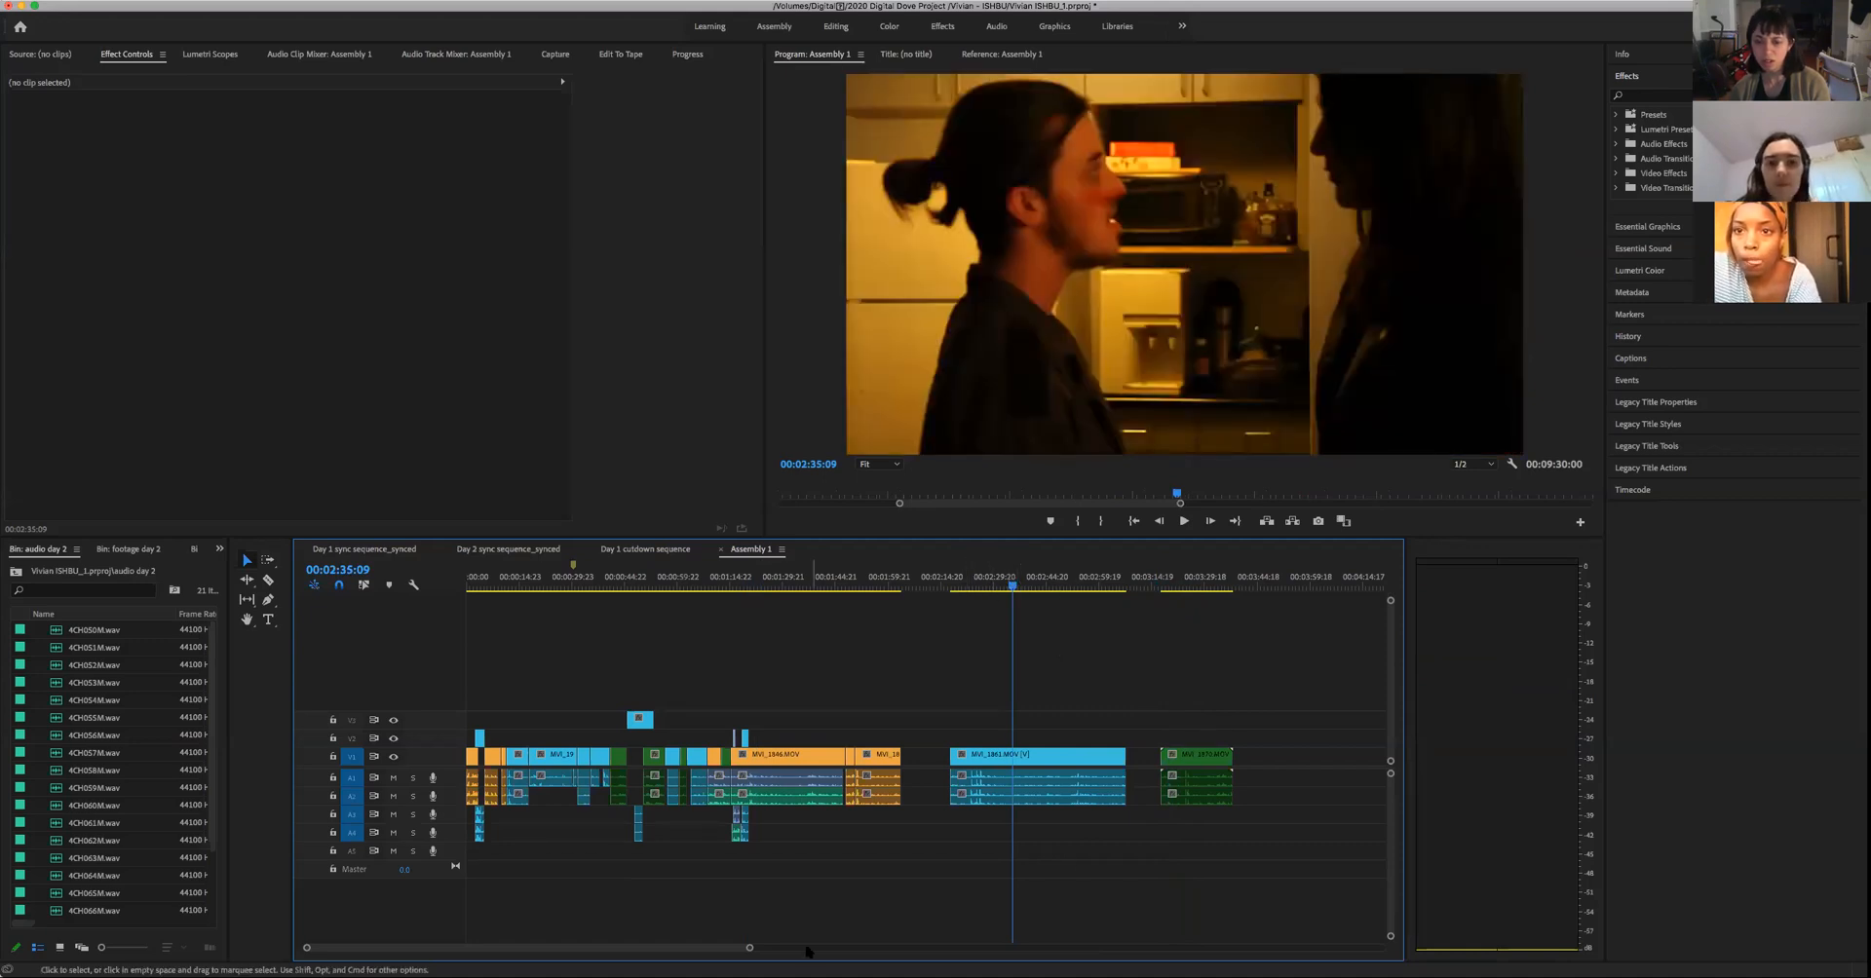
left_click_drag(749, 948, 1105, 947)
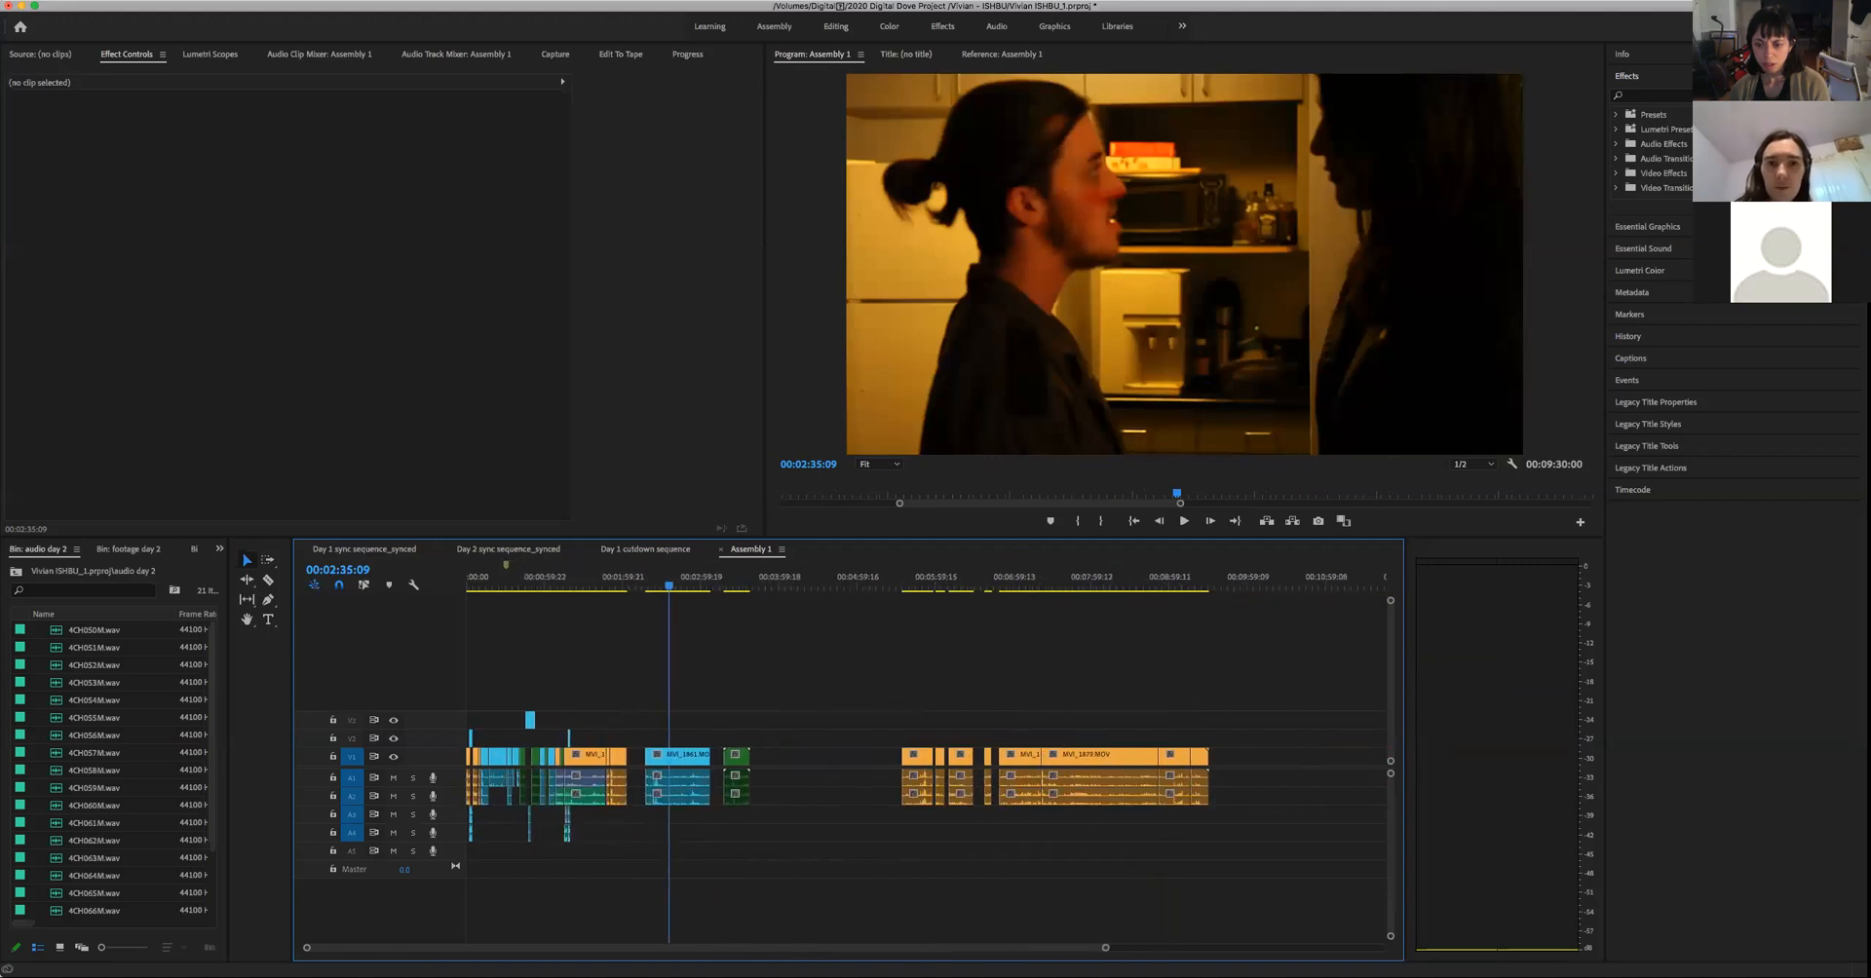
key("equal")
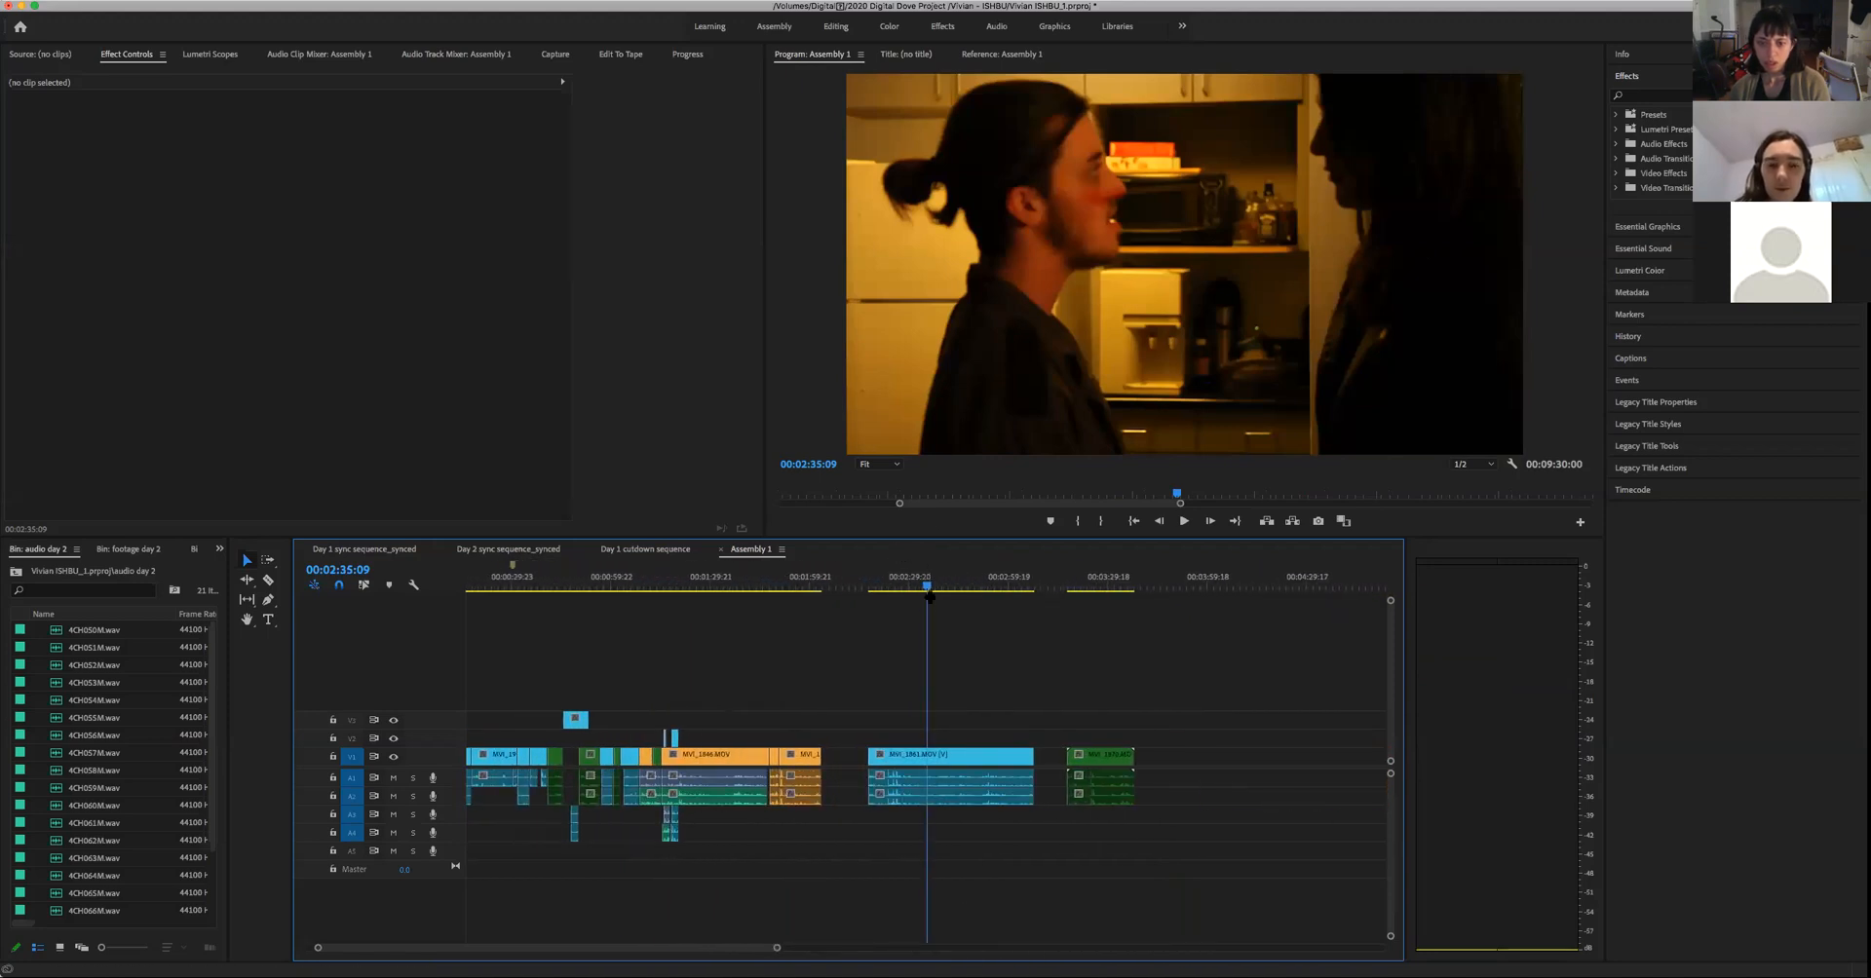
- Return to Day 1 cutdown sequence and look over its labelled clips from the end back to the beginning
left_click(670, 550)
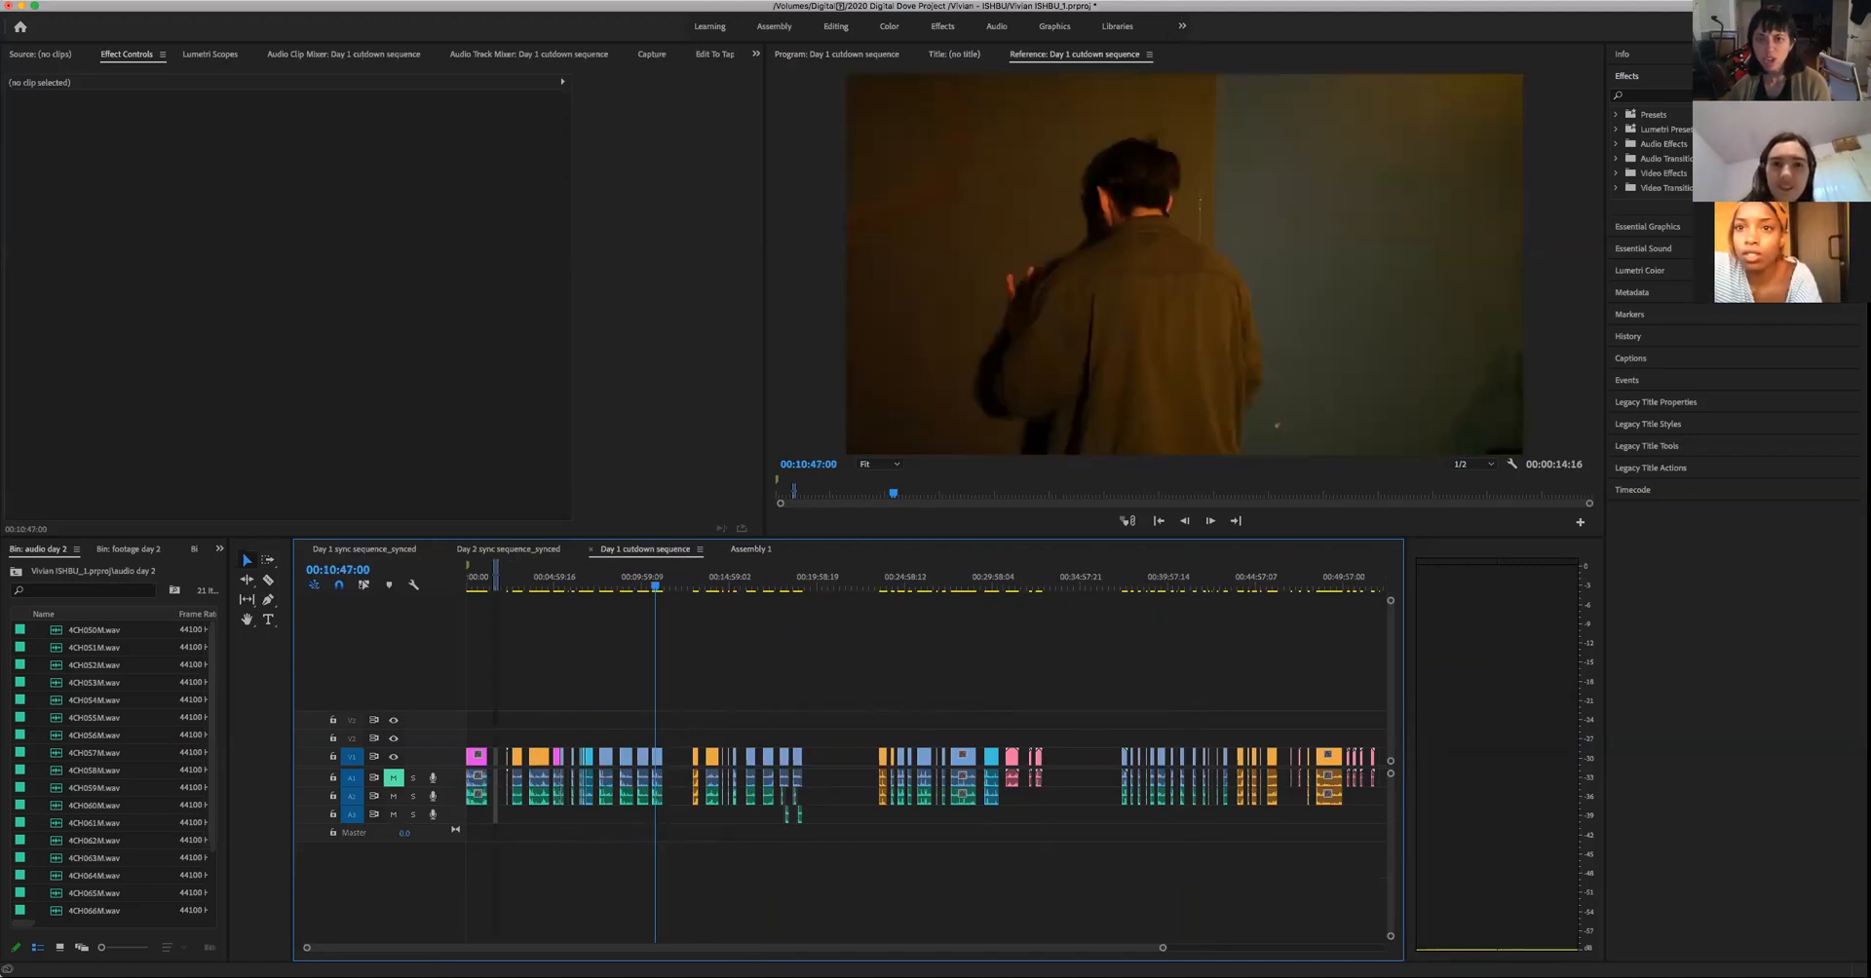
scroll(1165, 953, "down", 10)
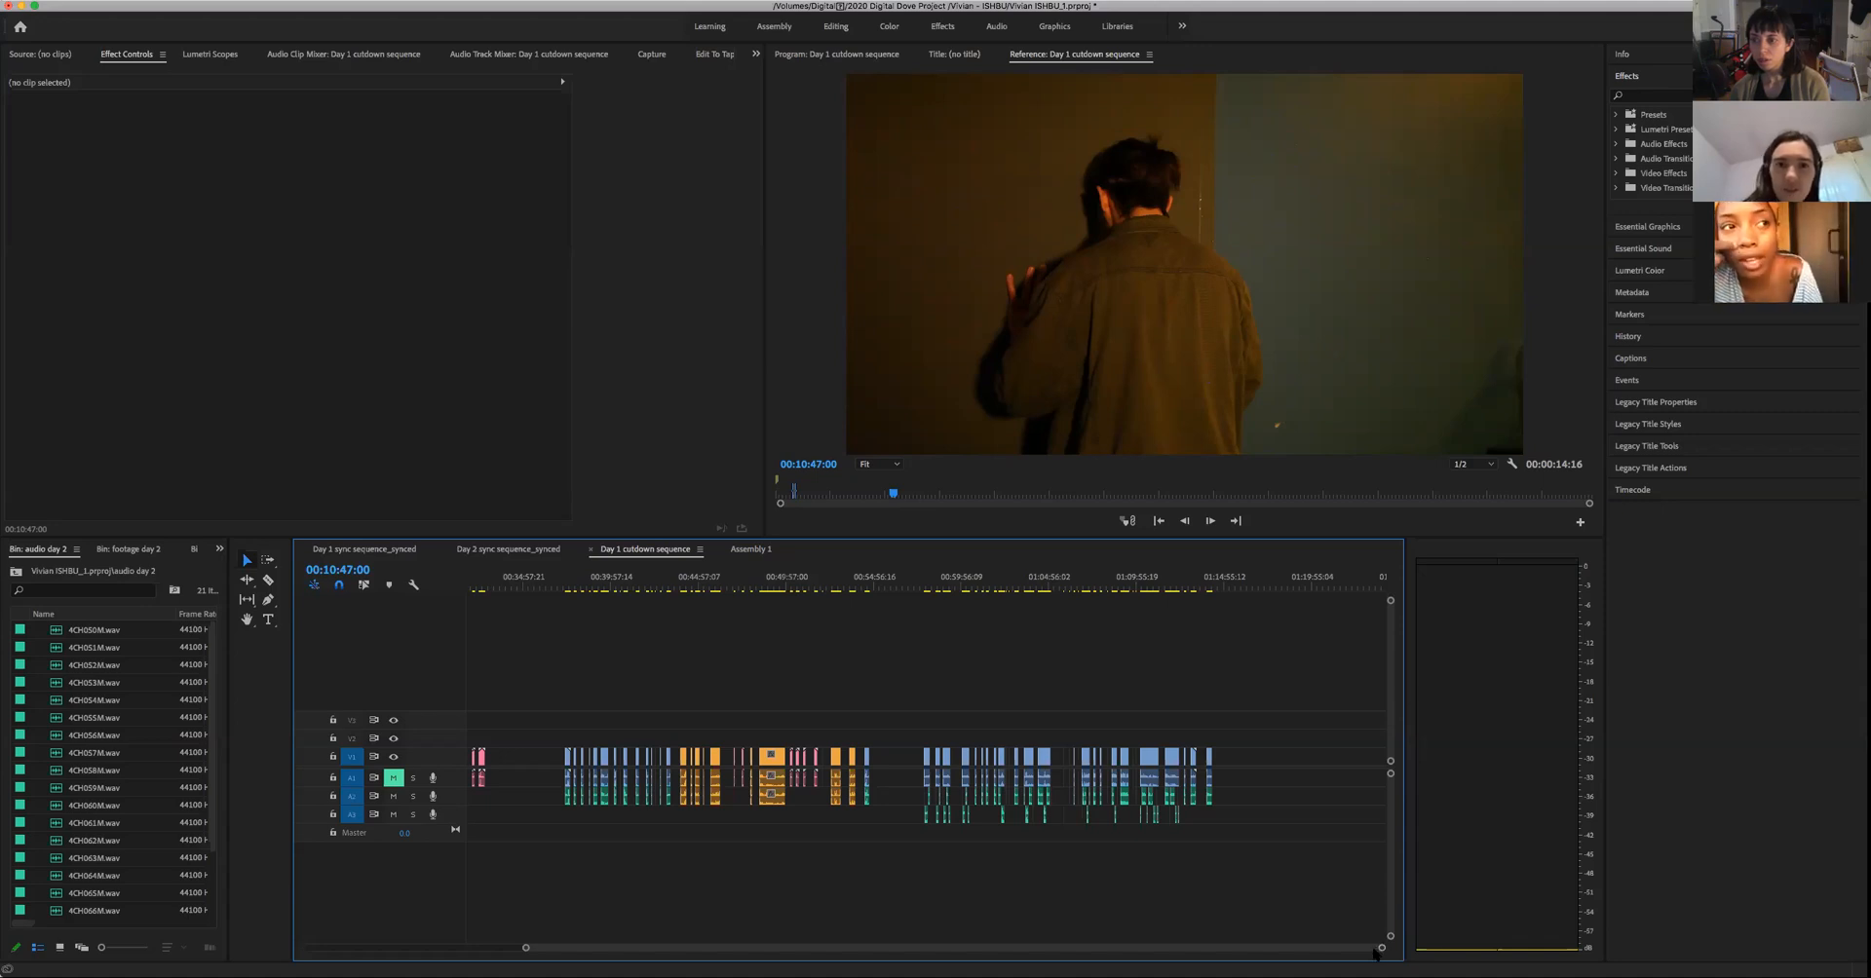
left_click_drag(1382, 950, 1234, 951)
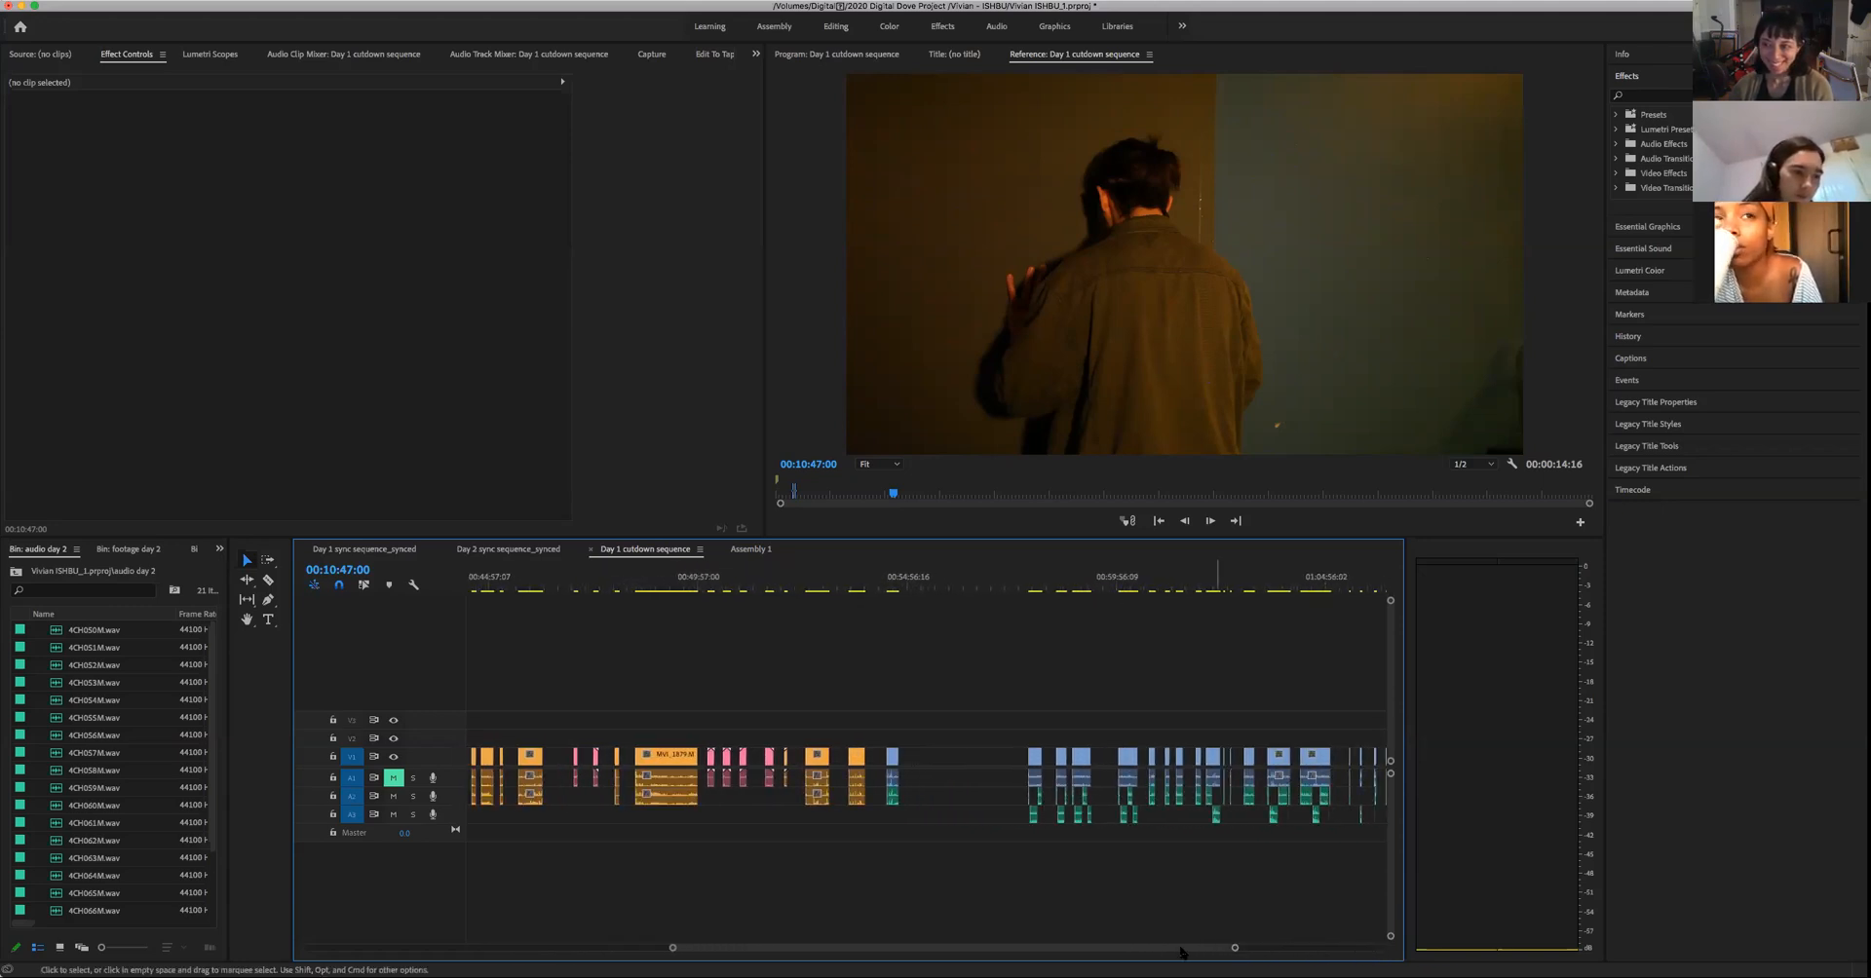
left_click_drag(1083, 951, 712, 951)
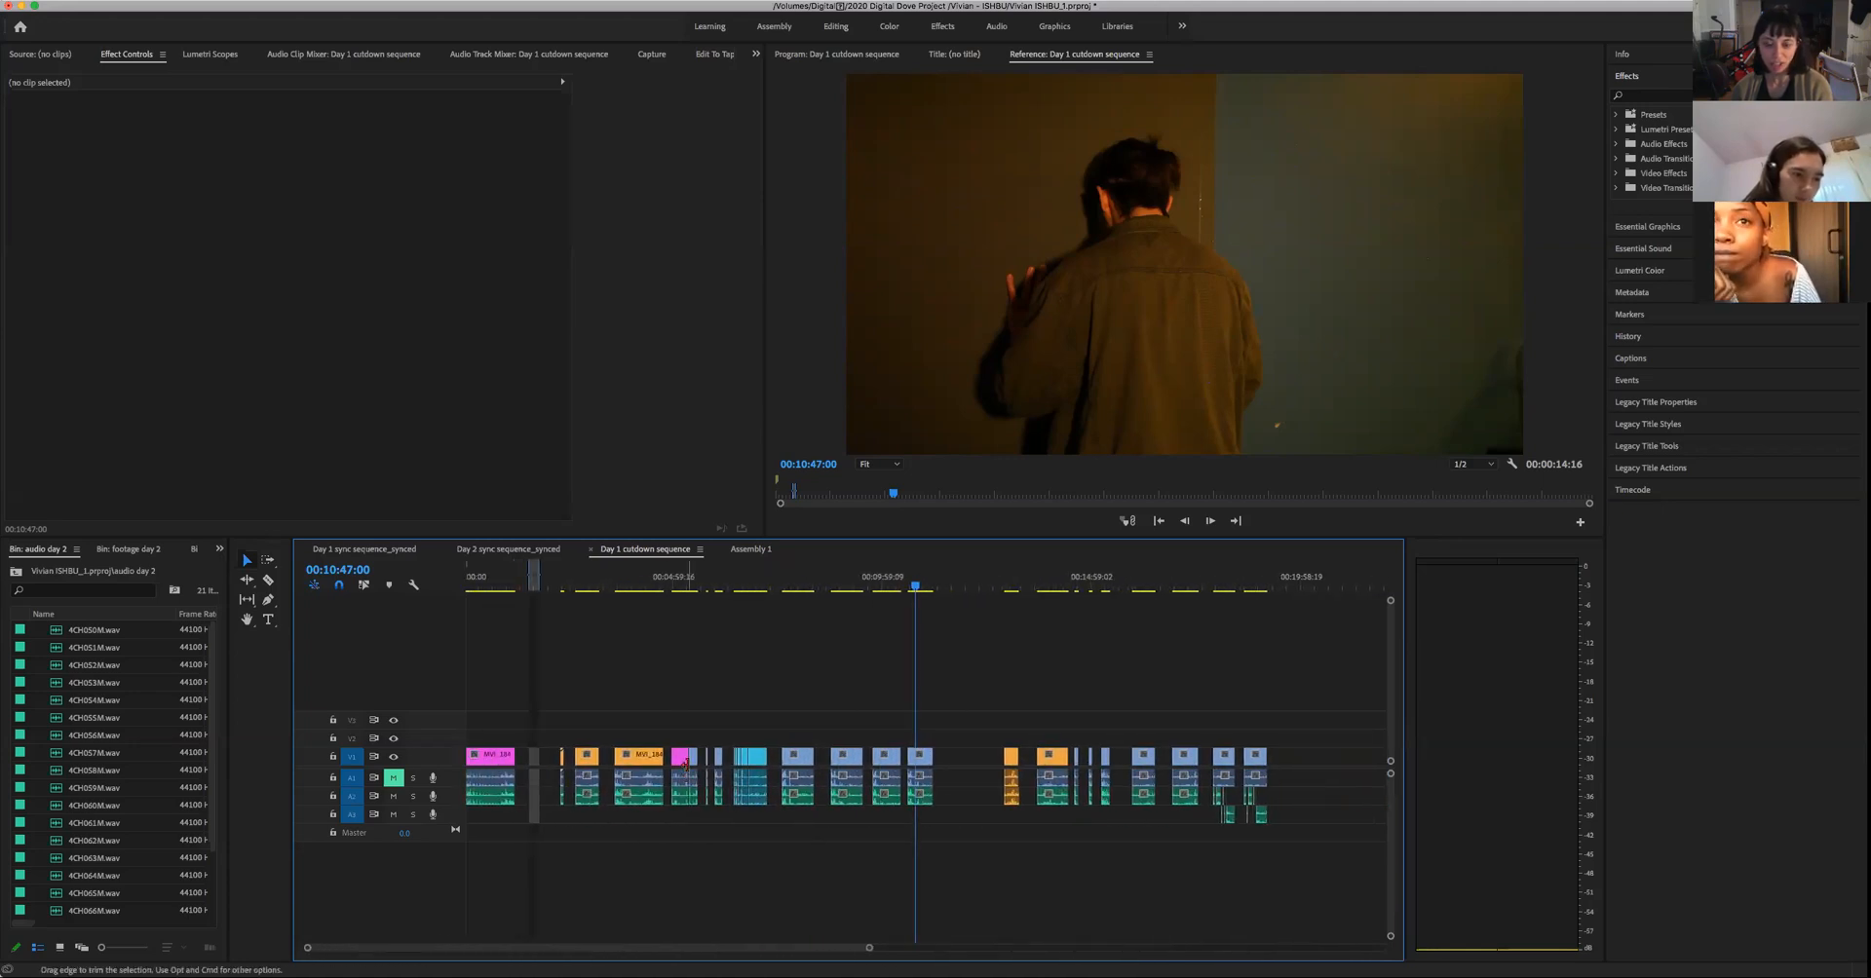
- Review the light-blue clips from the kitchen profile at 00:06:37:17 through the man's doorway shot, then skim ahead to 00:08:50:16
left_click(742, 586)
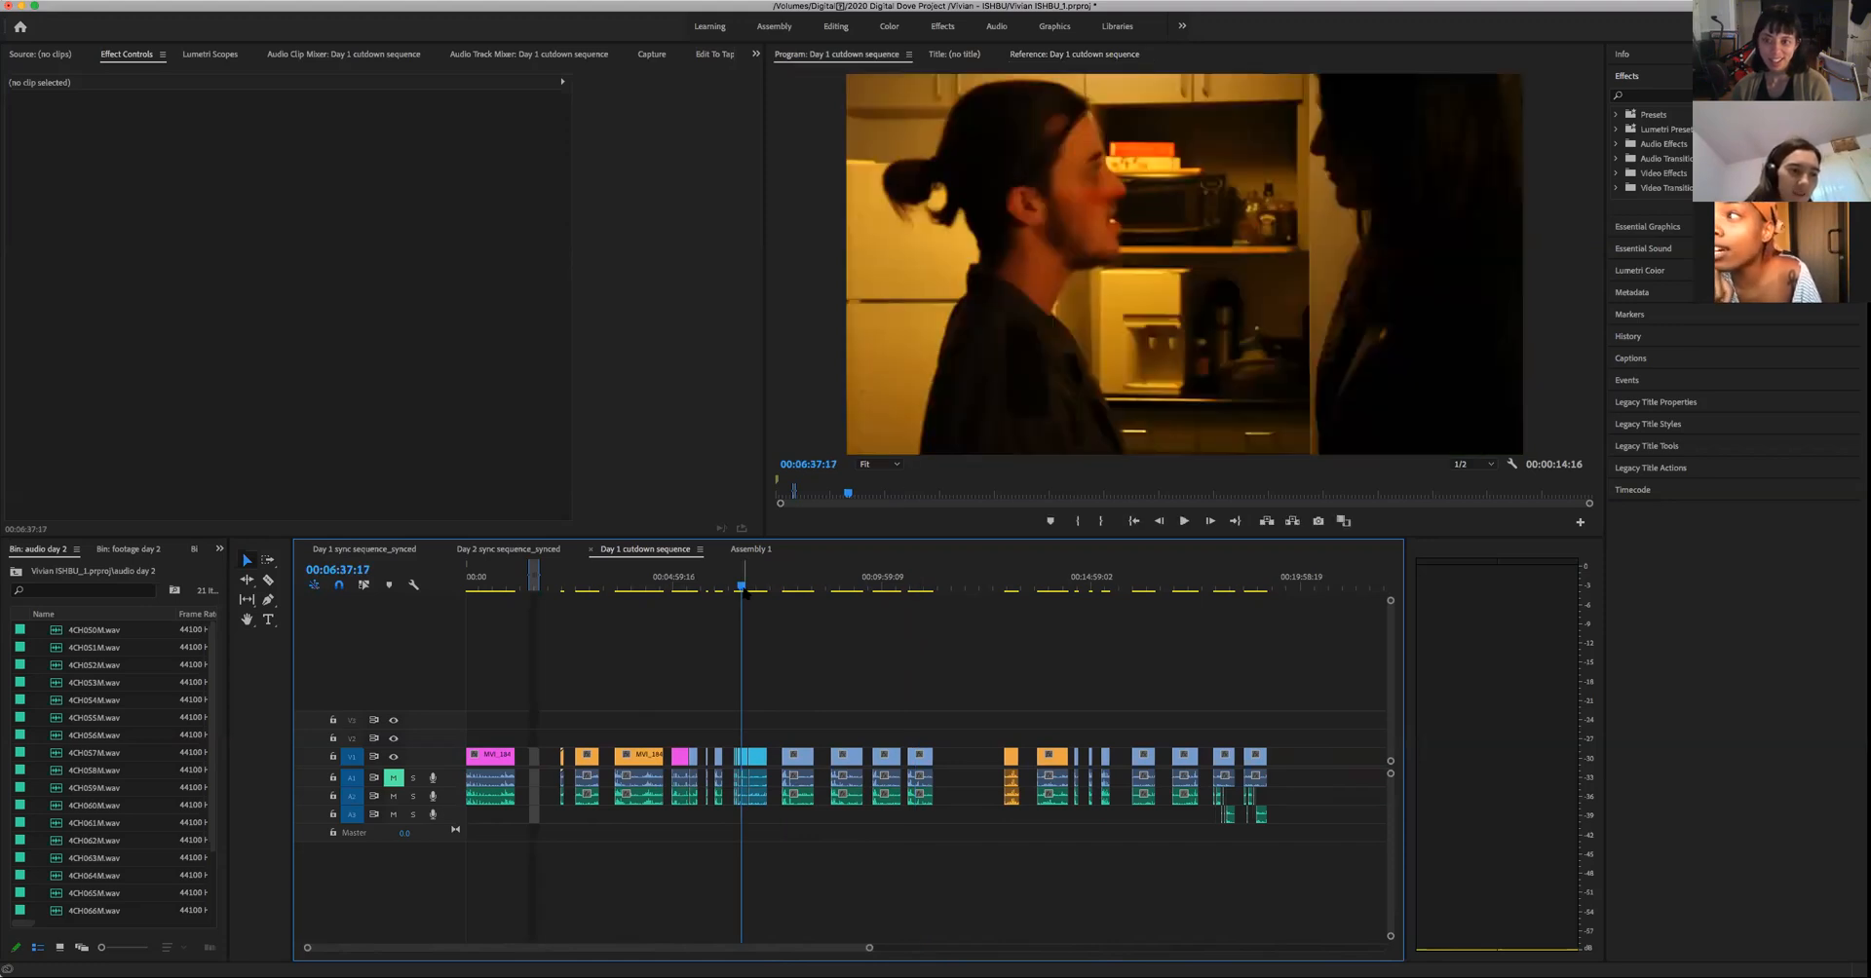
key("space")
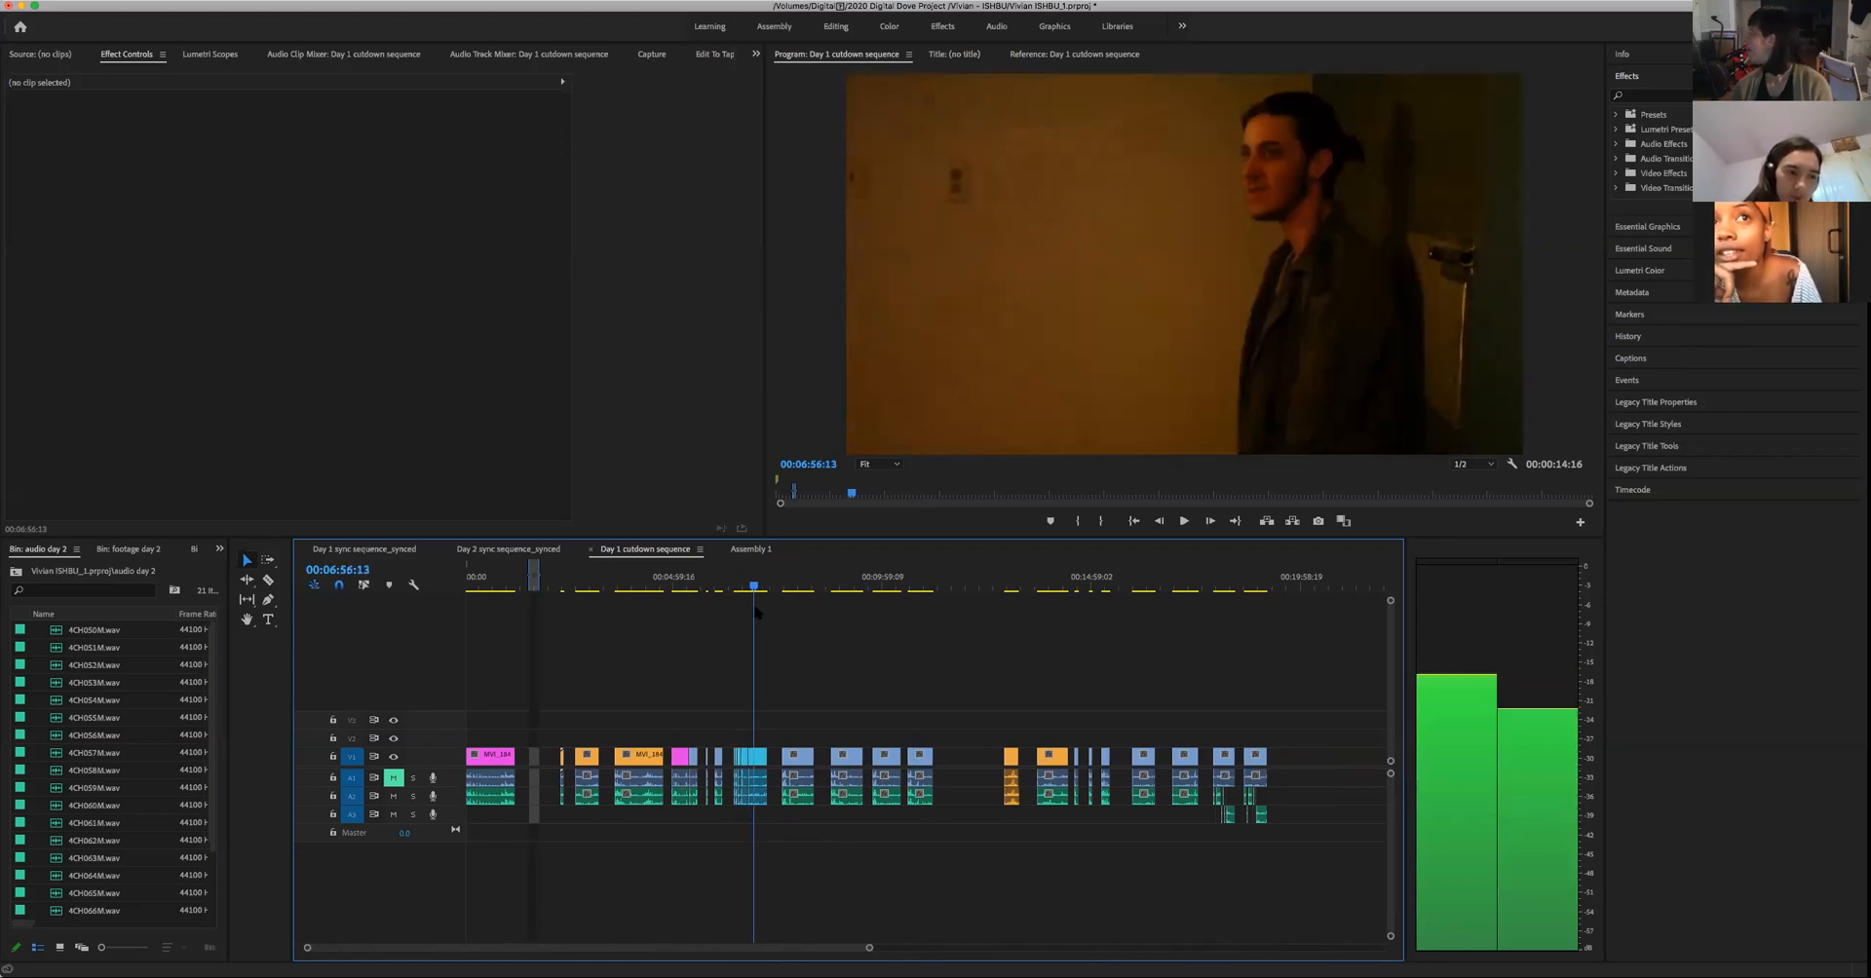
key("space")
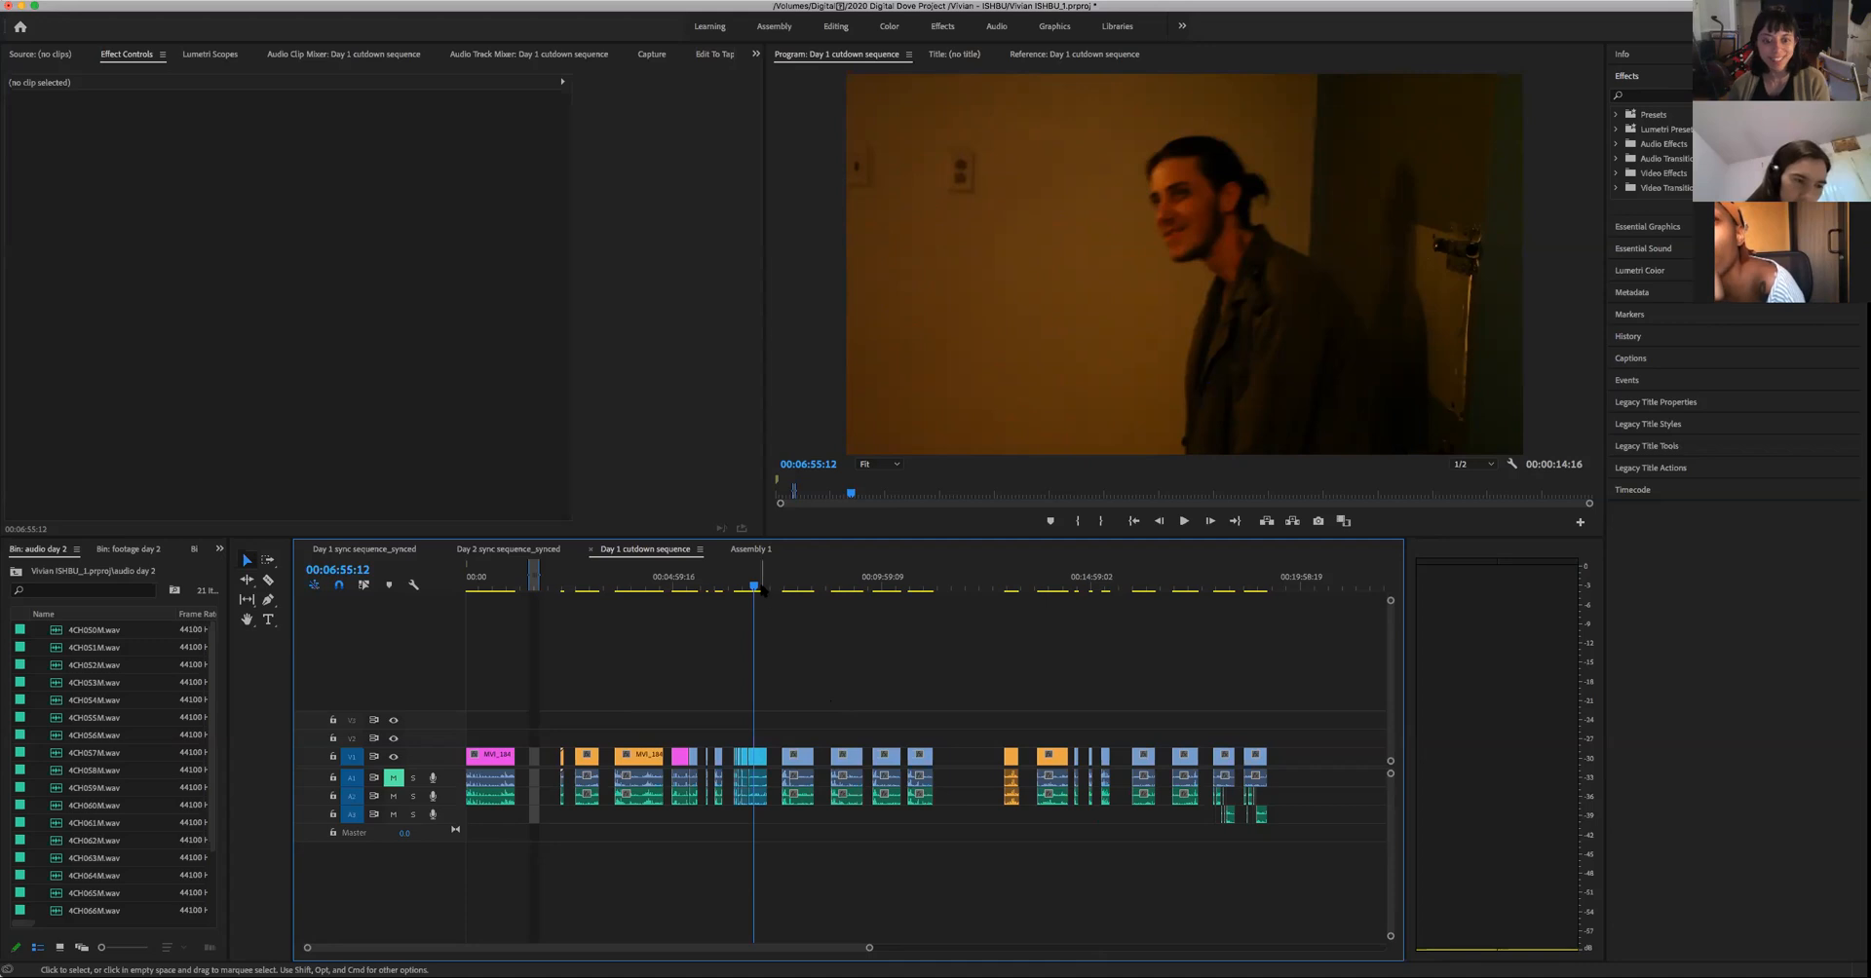
left_click_drag(763, 589, 838, 641)
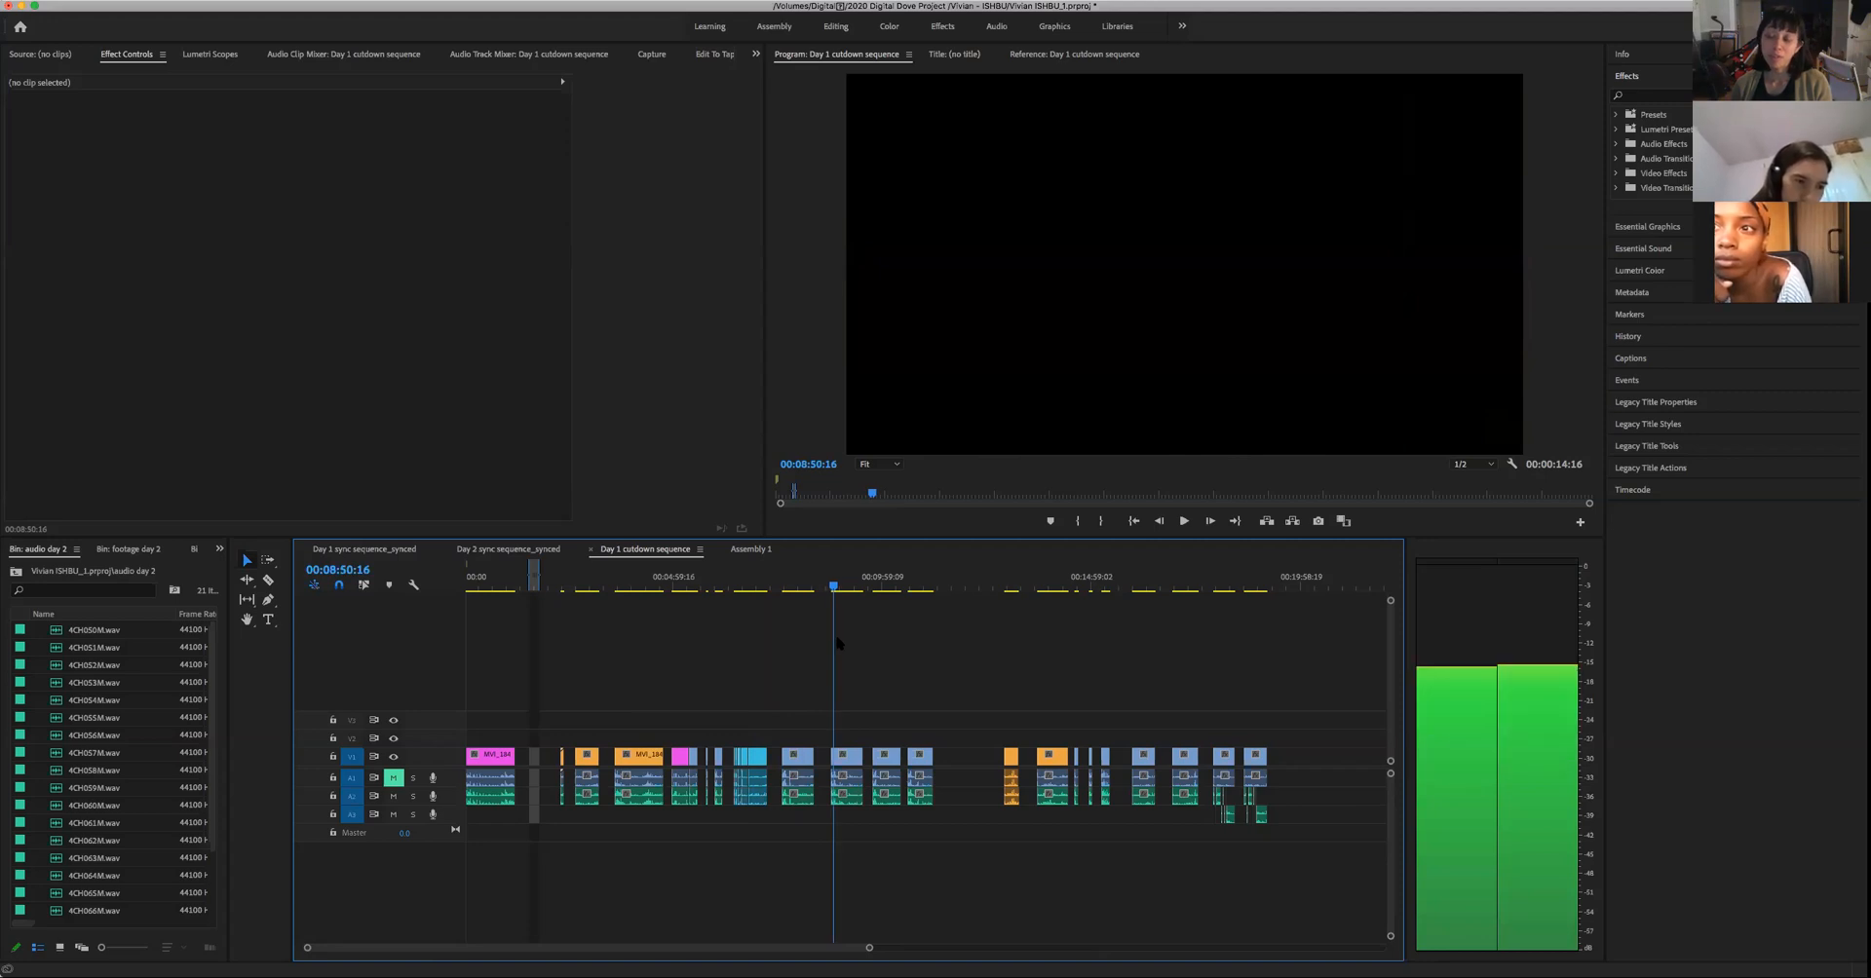
- Review the Day 1 cutdown sequence onward from 00:09:56:16, through the orange clips, to the kitchen profile shot at 00:29:51:23
left_click_drag(838, 643, 890, 660)
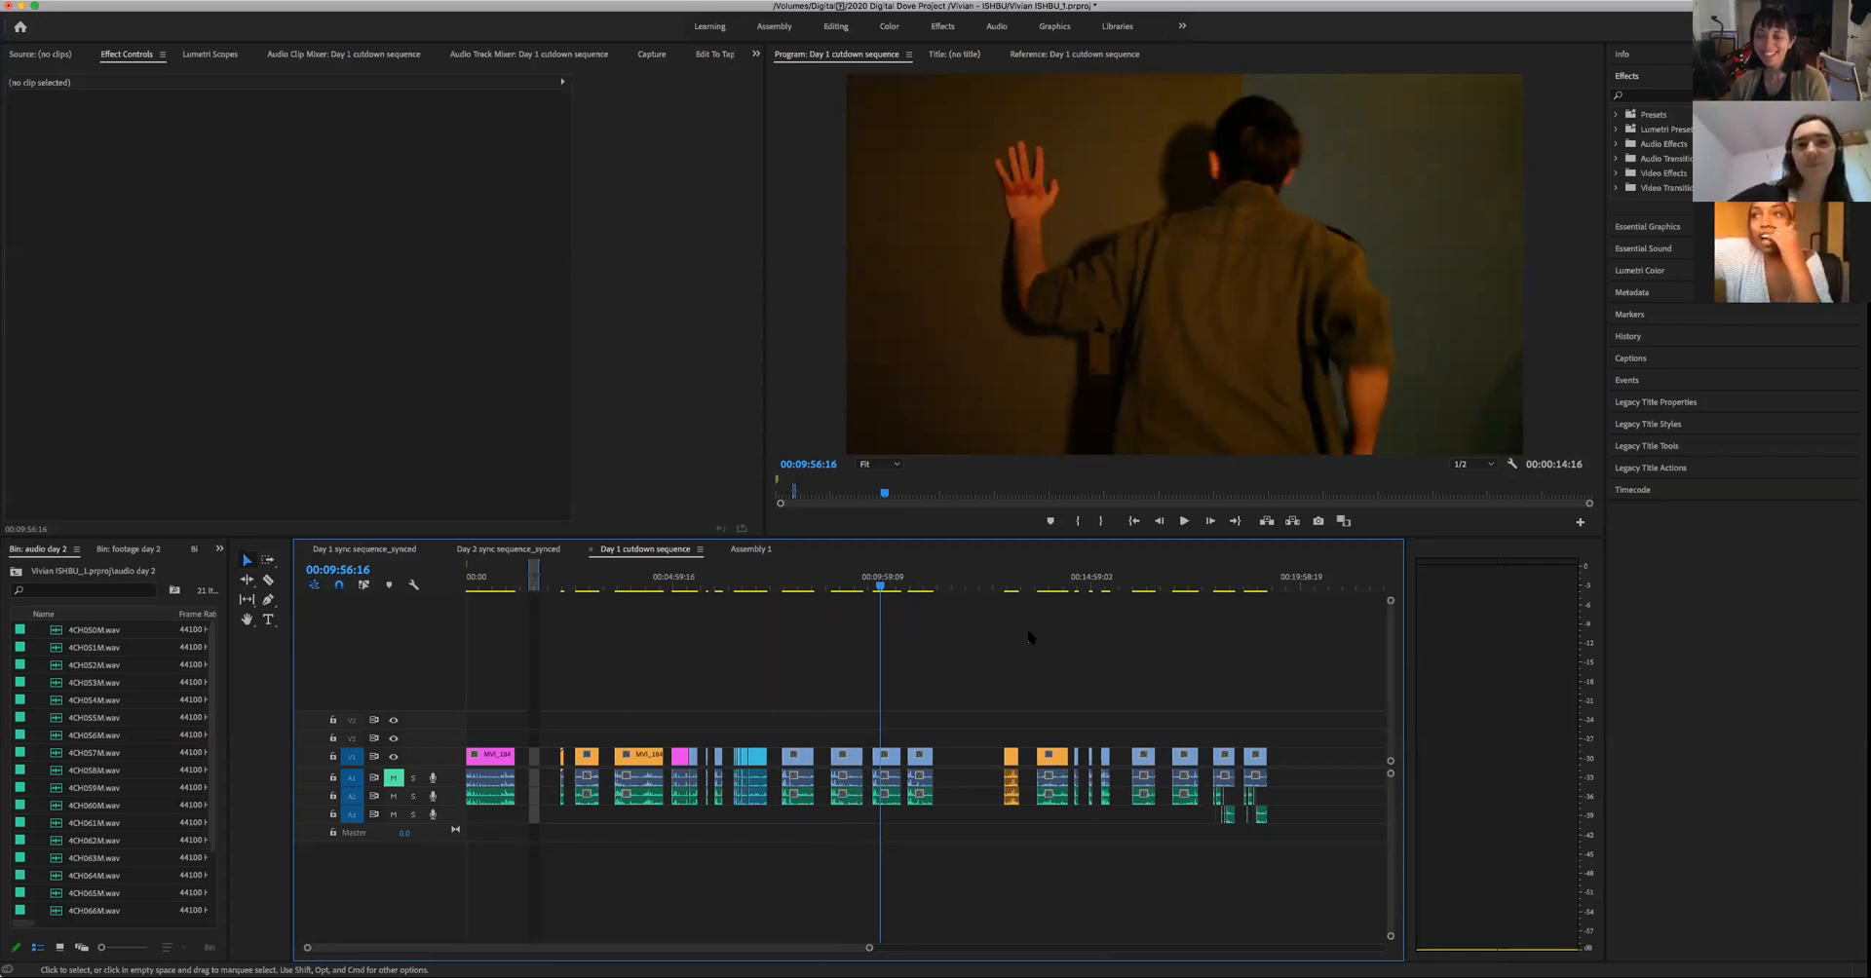
left_click(1011, 589)
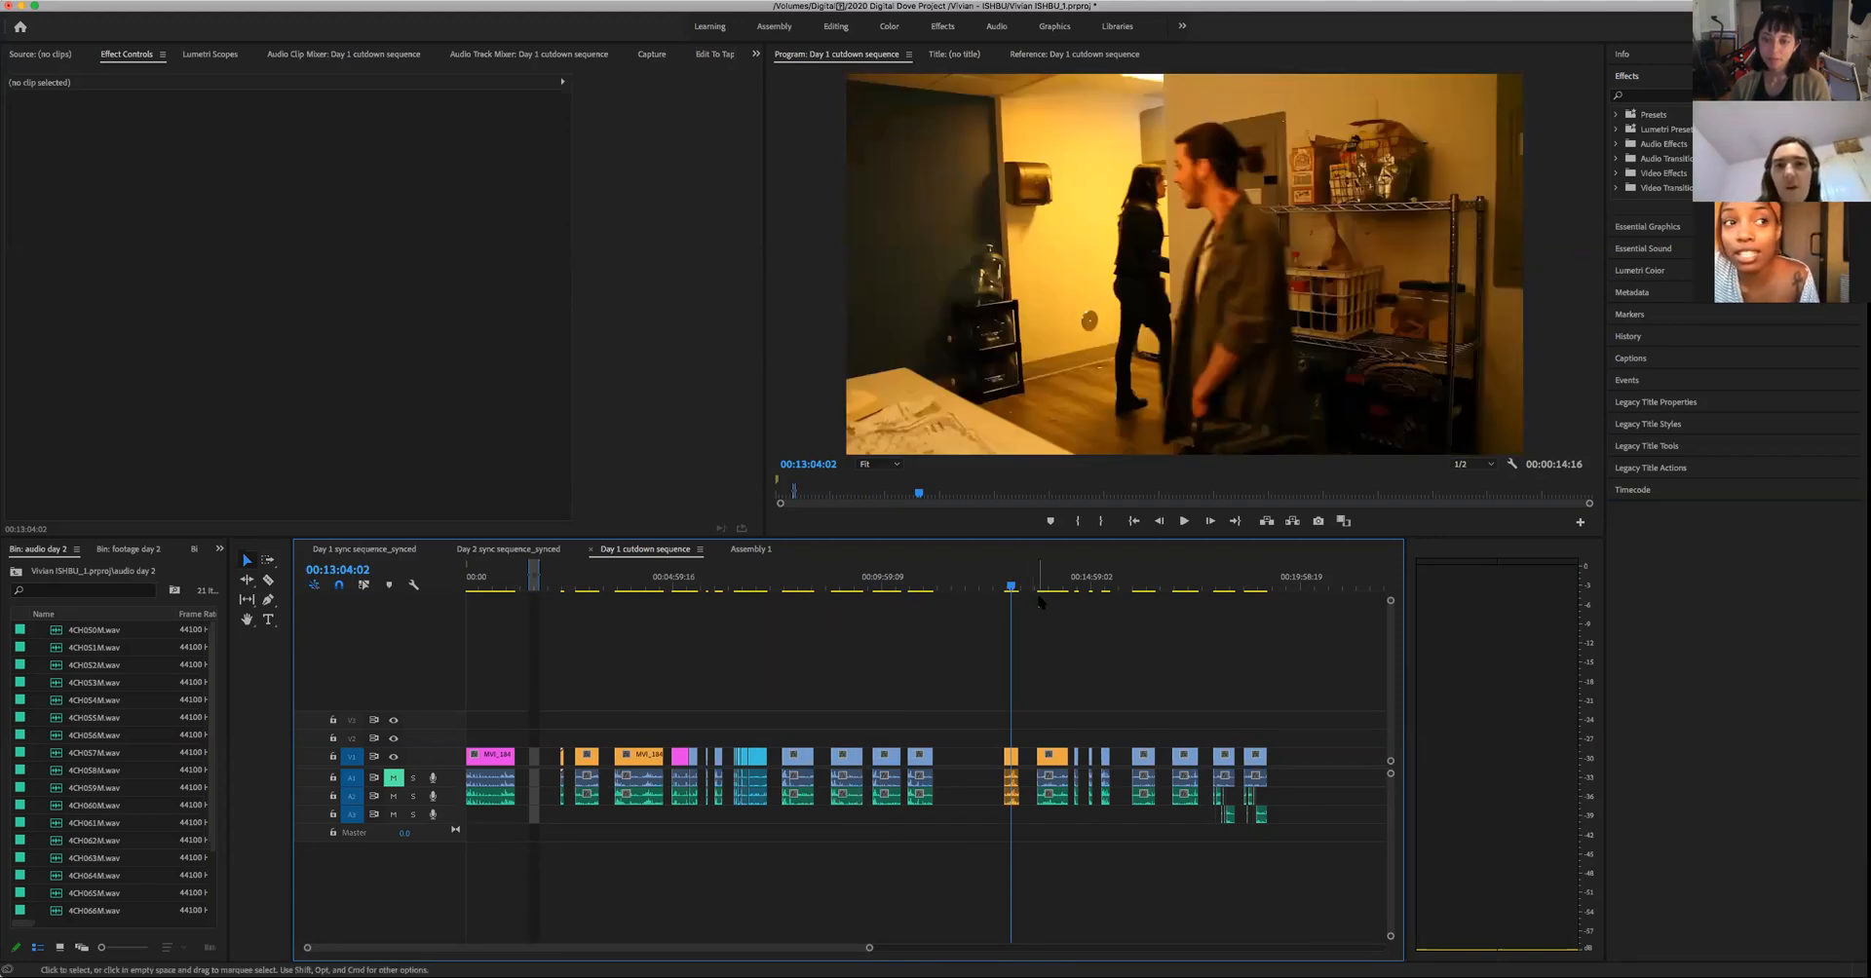
left_click(1050, 589)
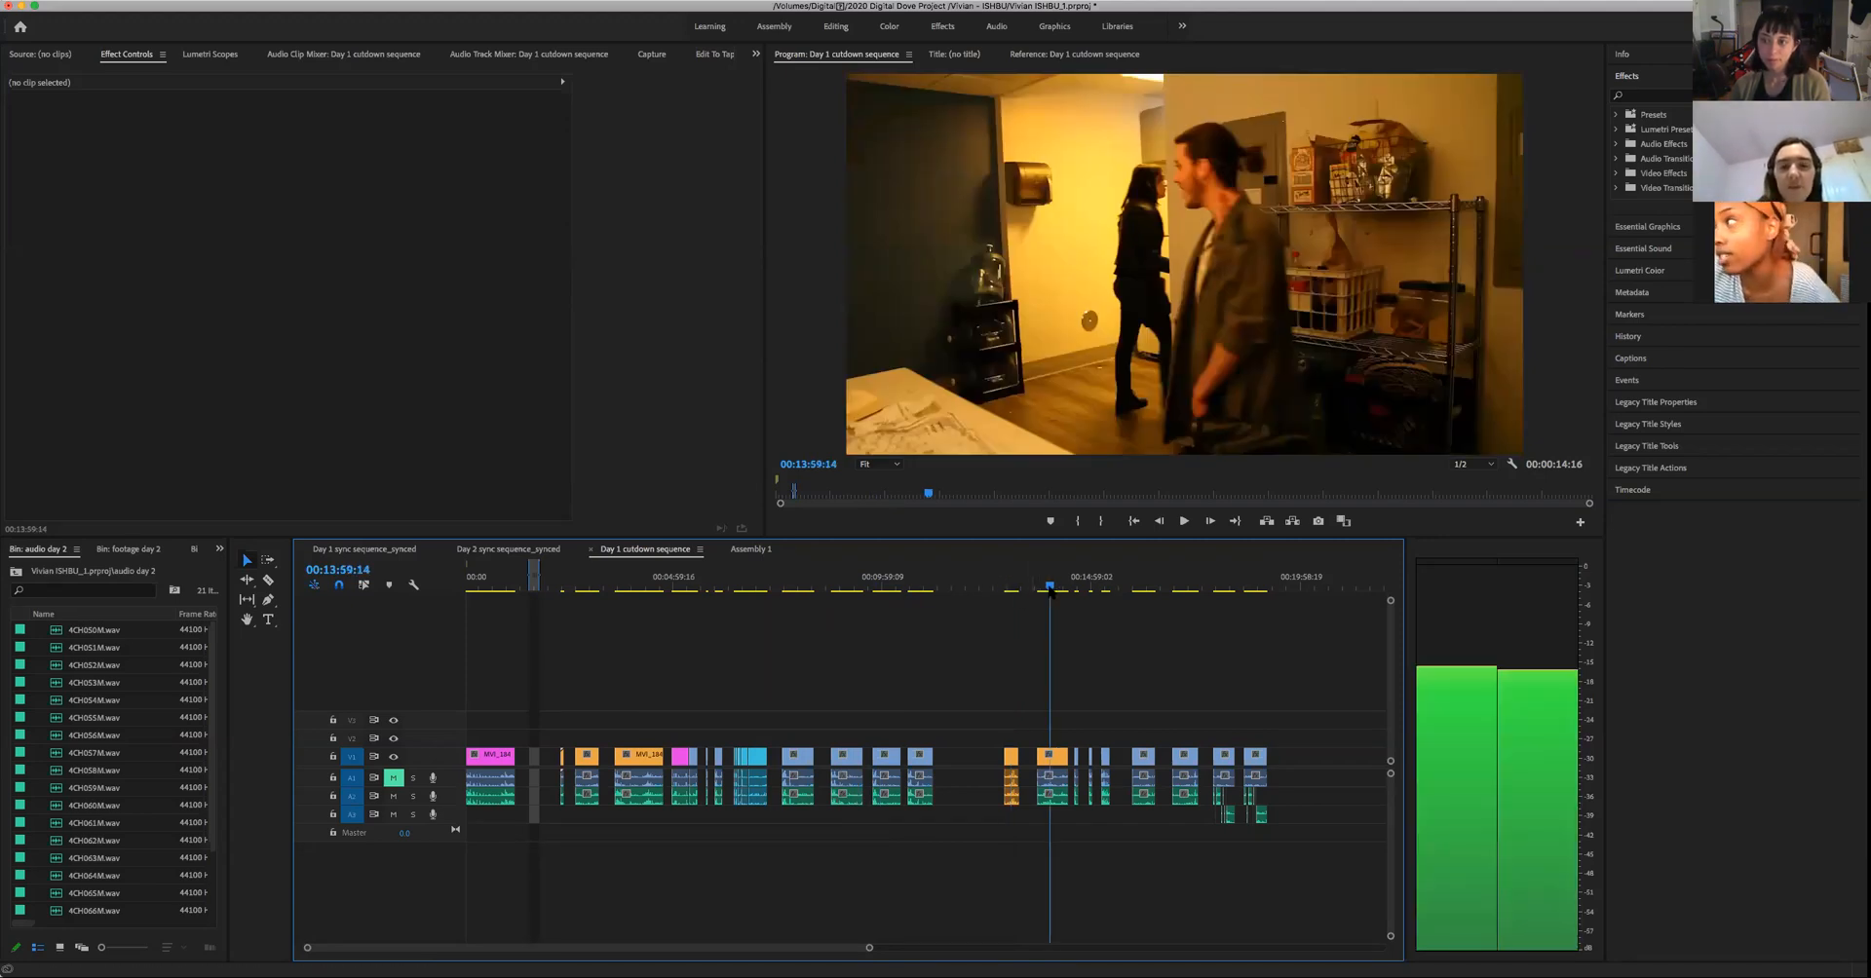
left_click_drag(1050, 588, 1105, 609)
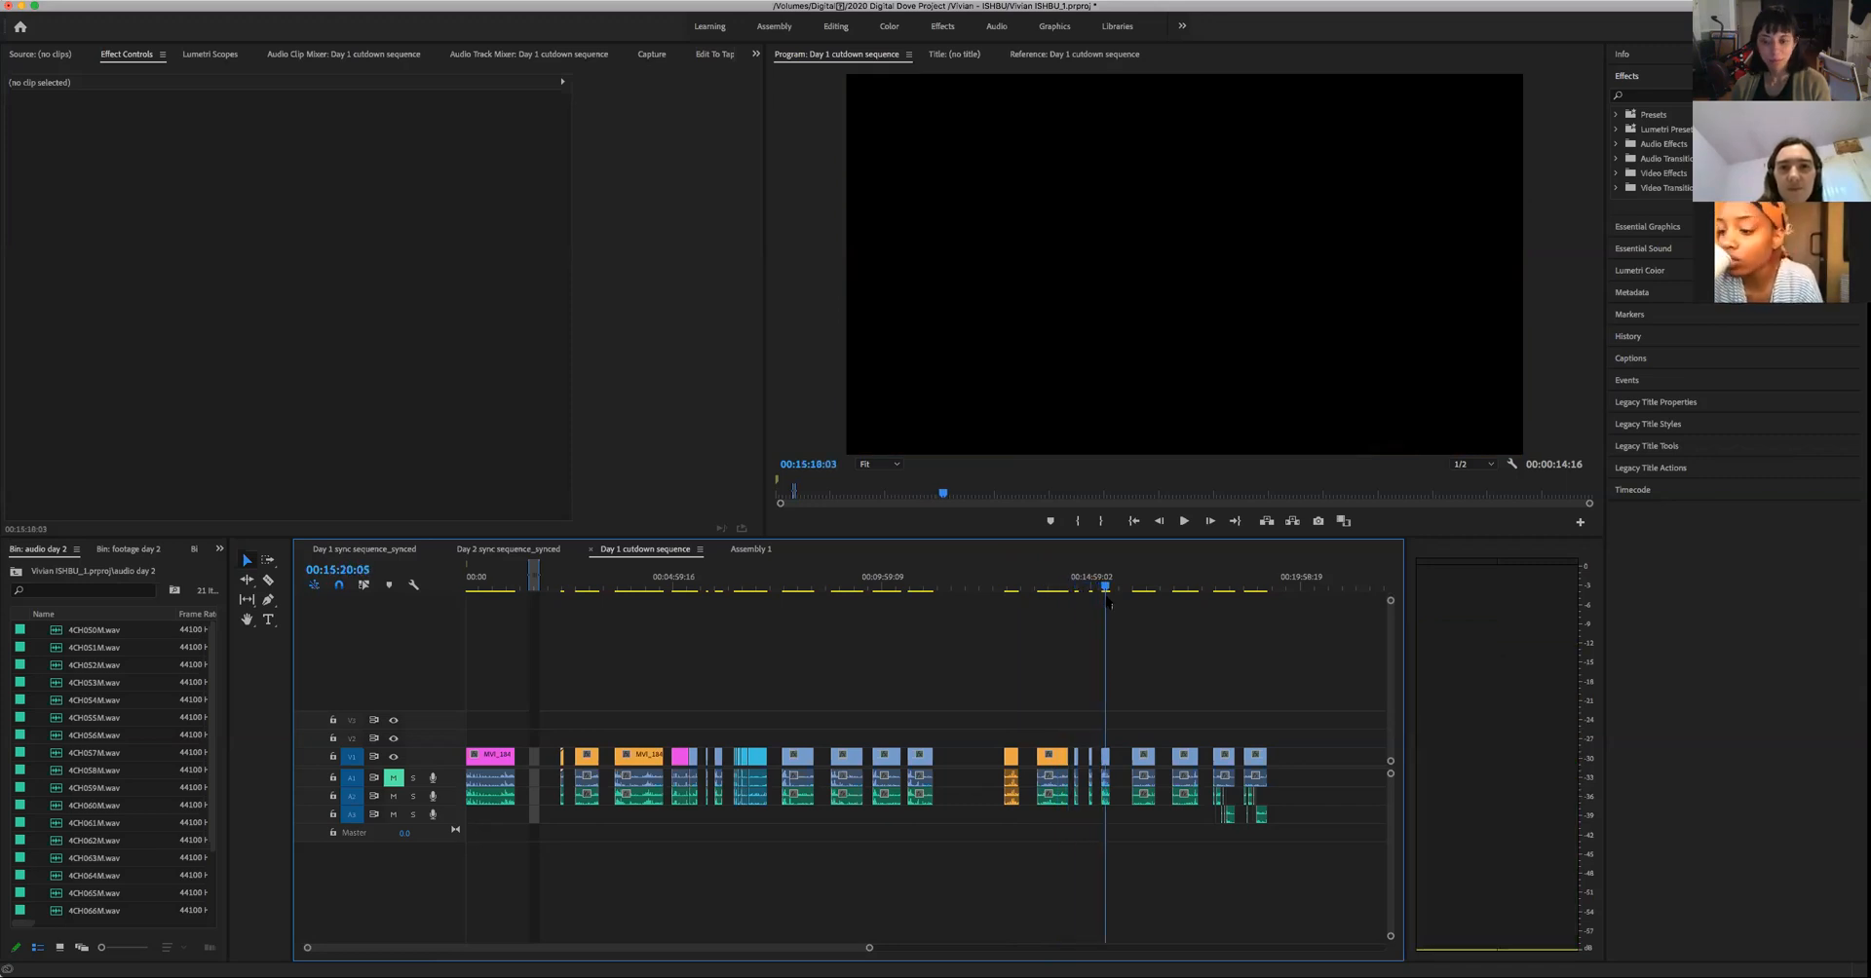
left_click_drag(868, 947, 1052, 947)
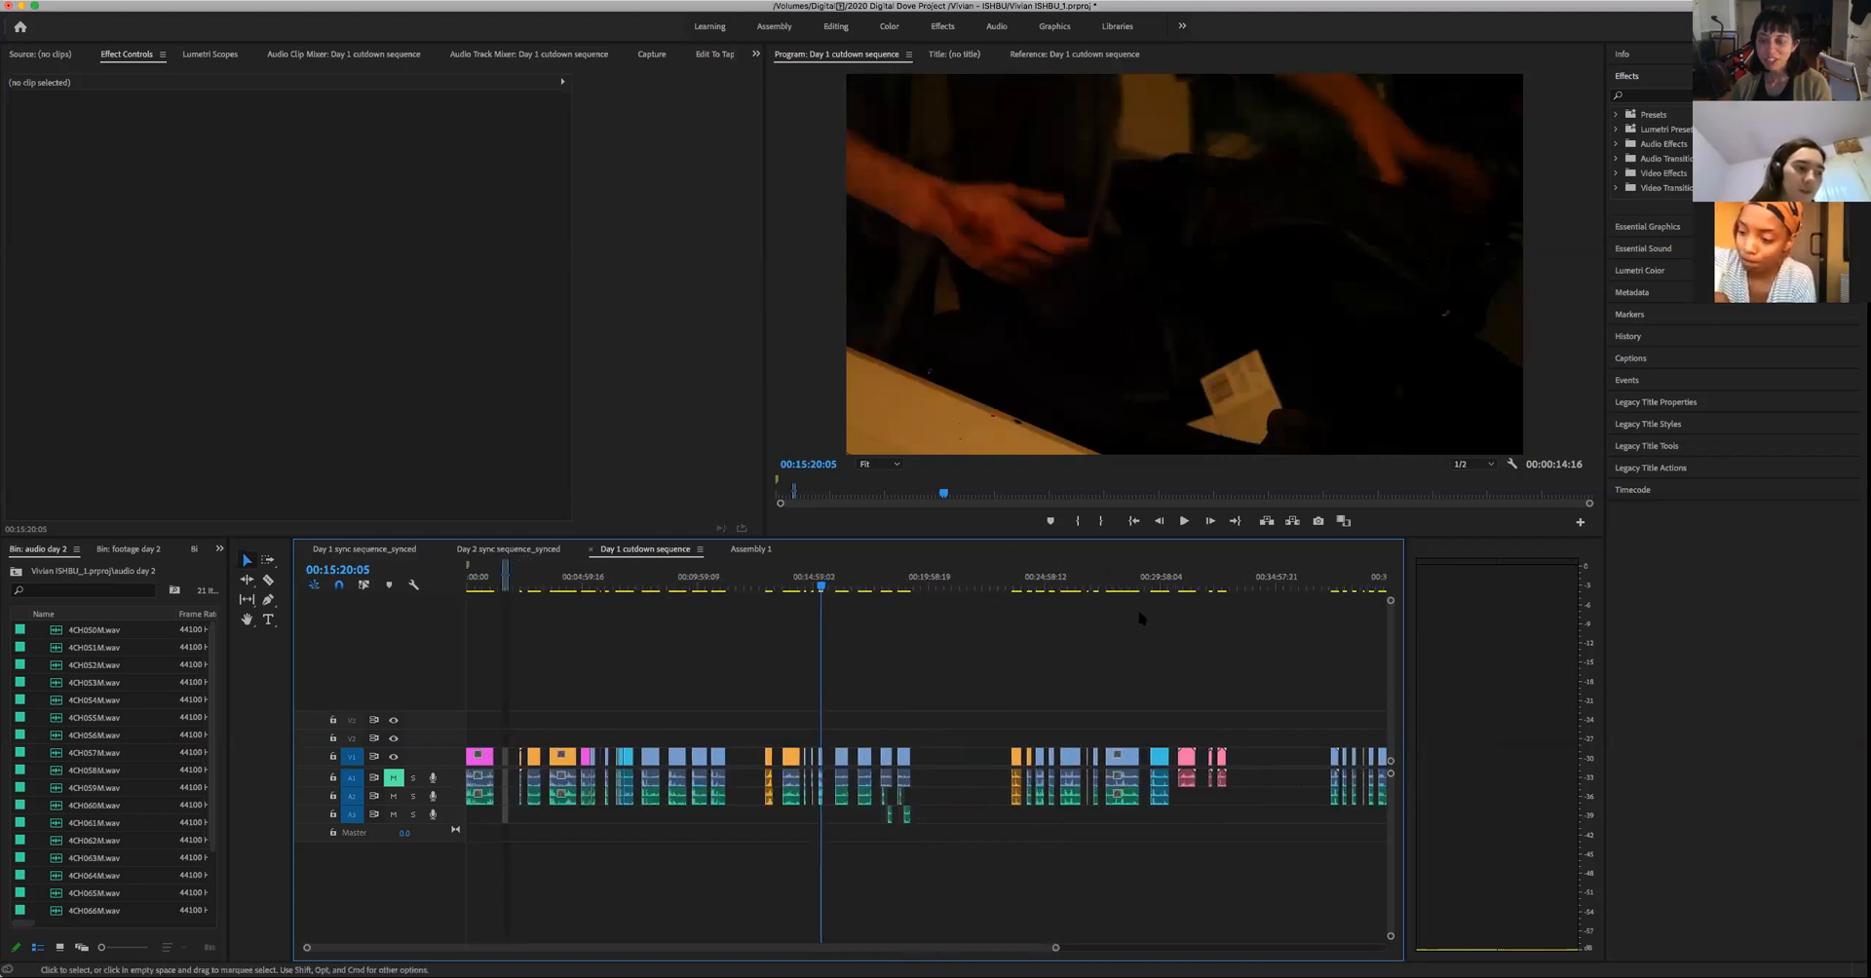
left_click(1160, 590)
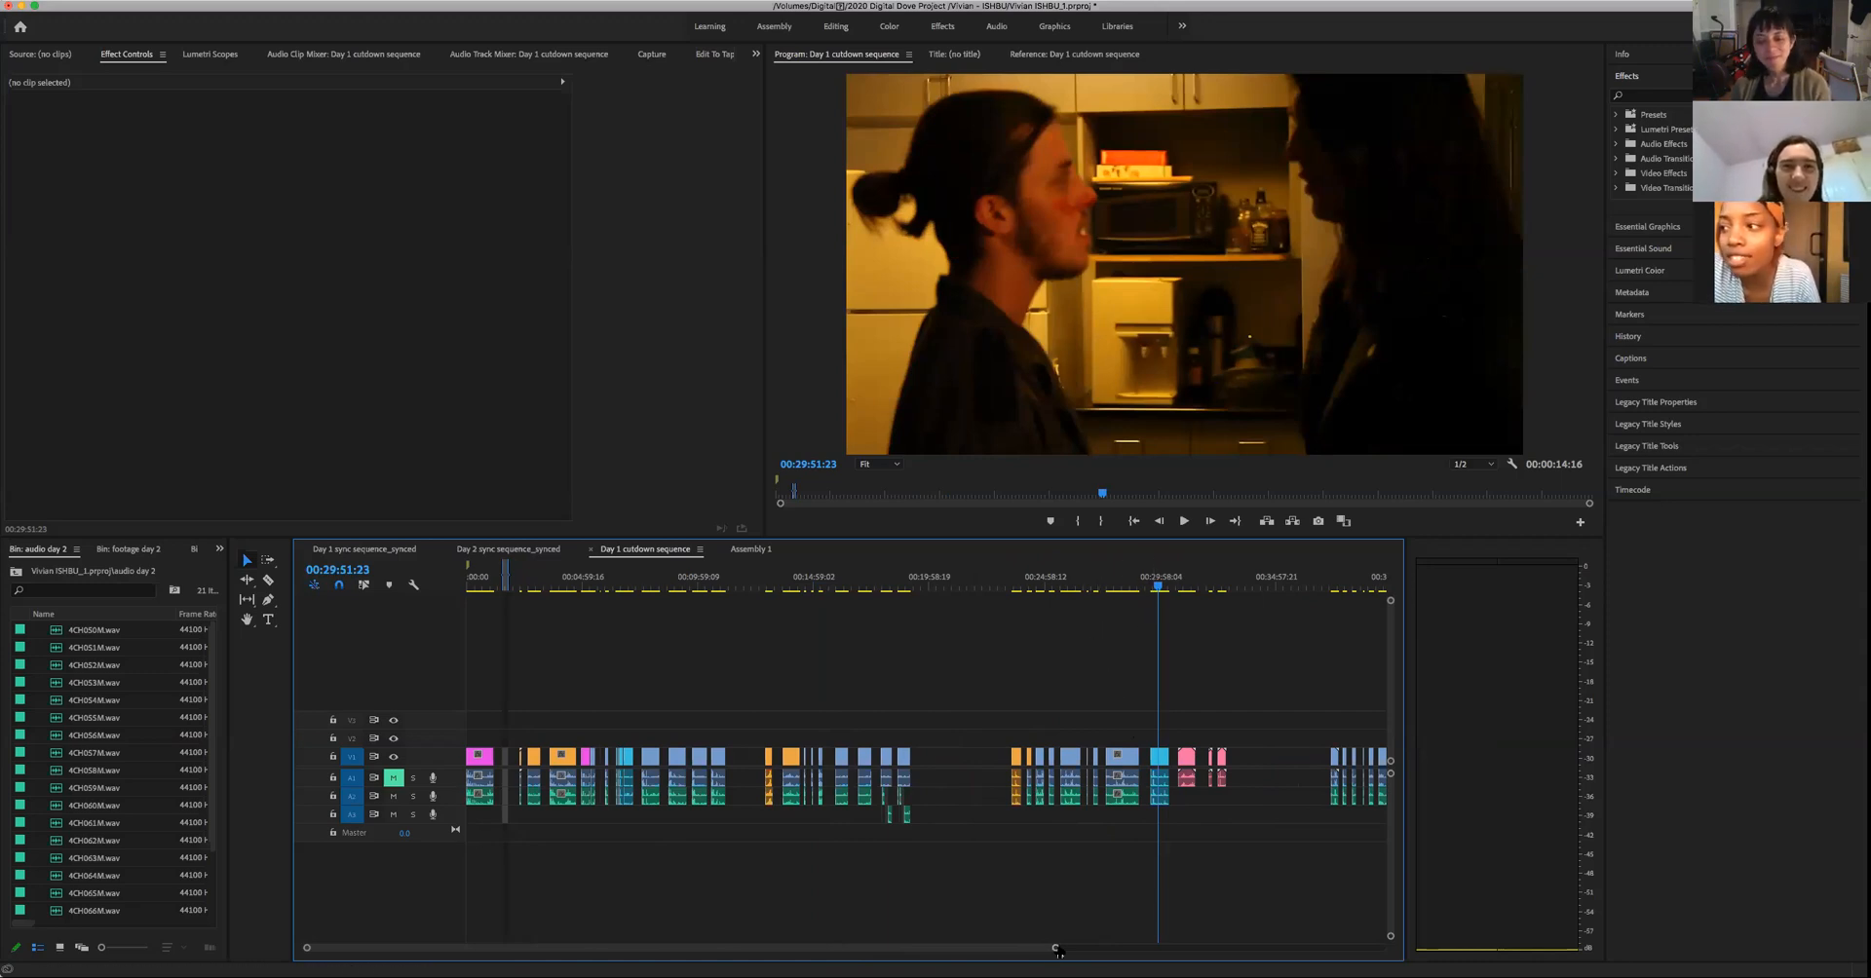
left_click_drag(1078, 946, 1244, 943)
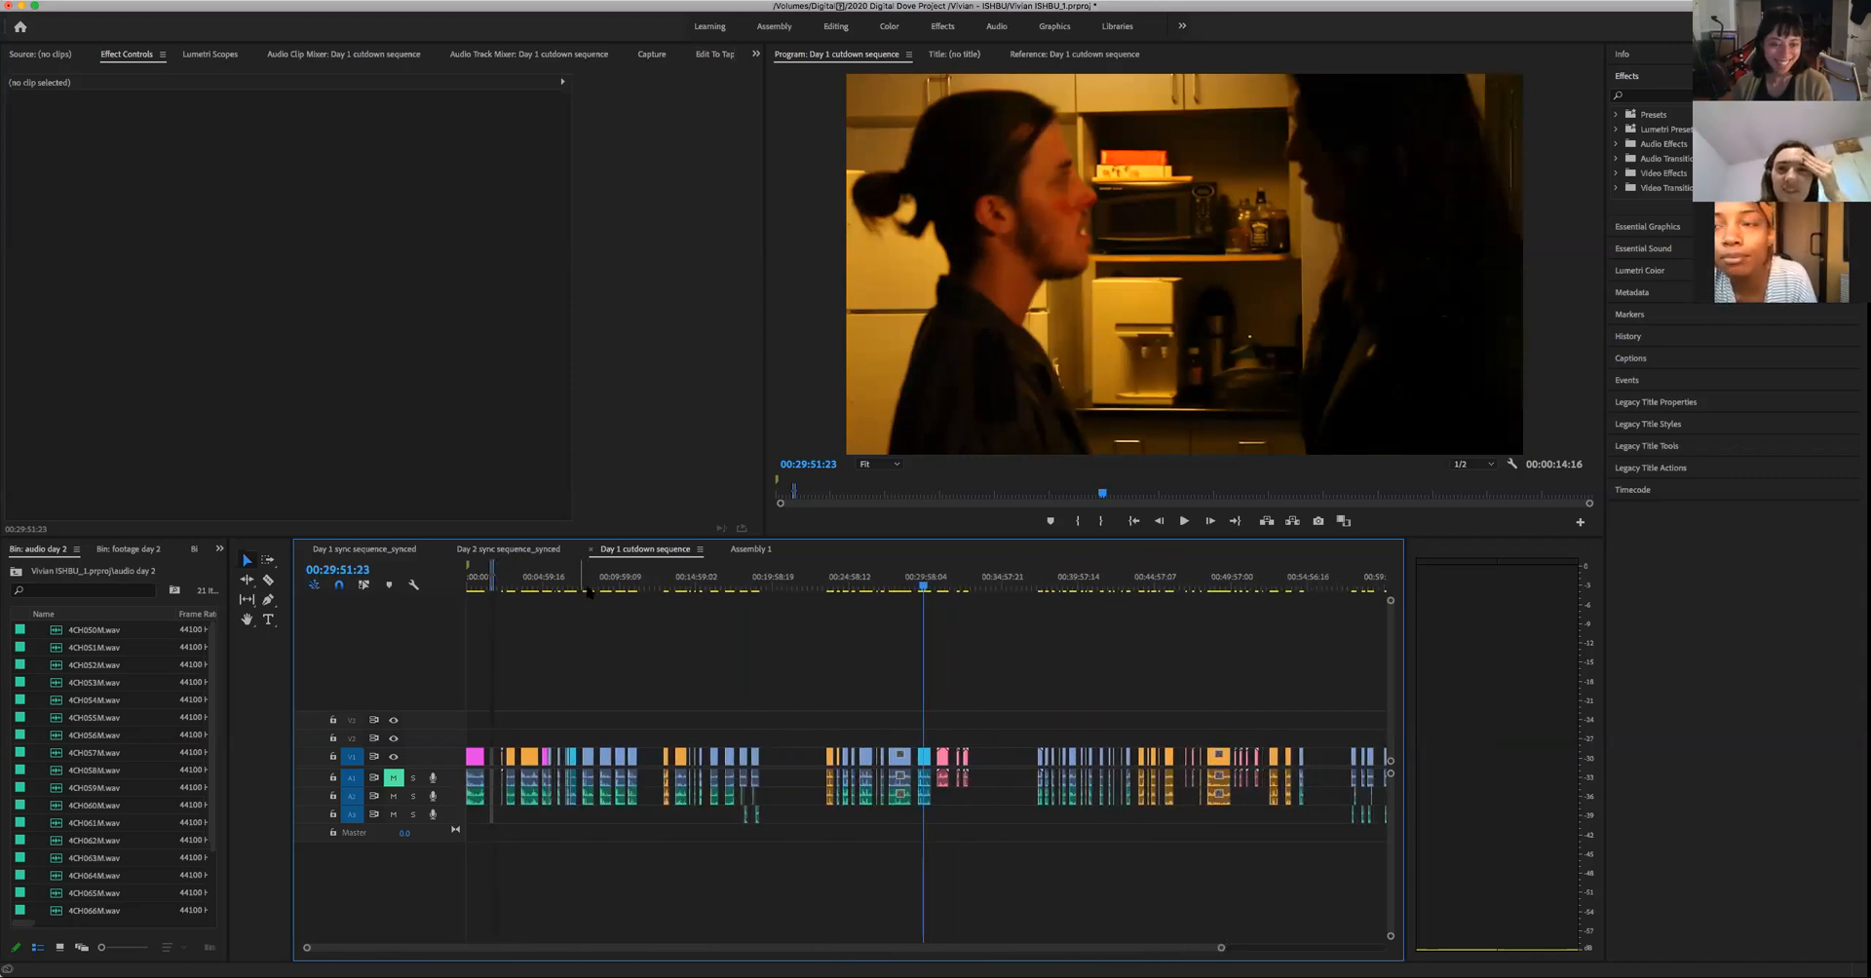
- In Day 2 sync sequence_synced, locate the woman's frontal close-up at 00:04:31:11 and copy that short light-blue clip with its audio
left_click(517, 551)
left_click(617, 586)
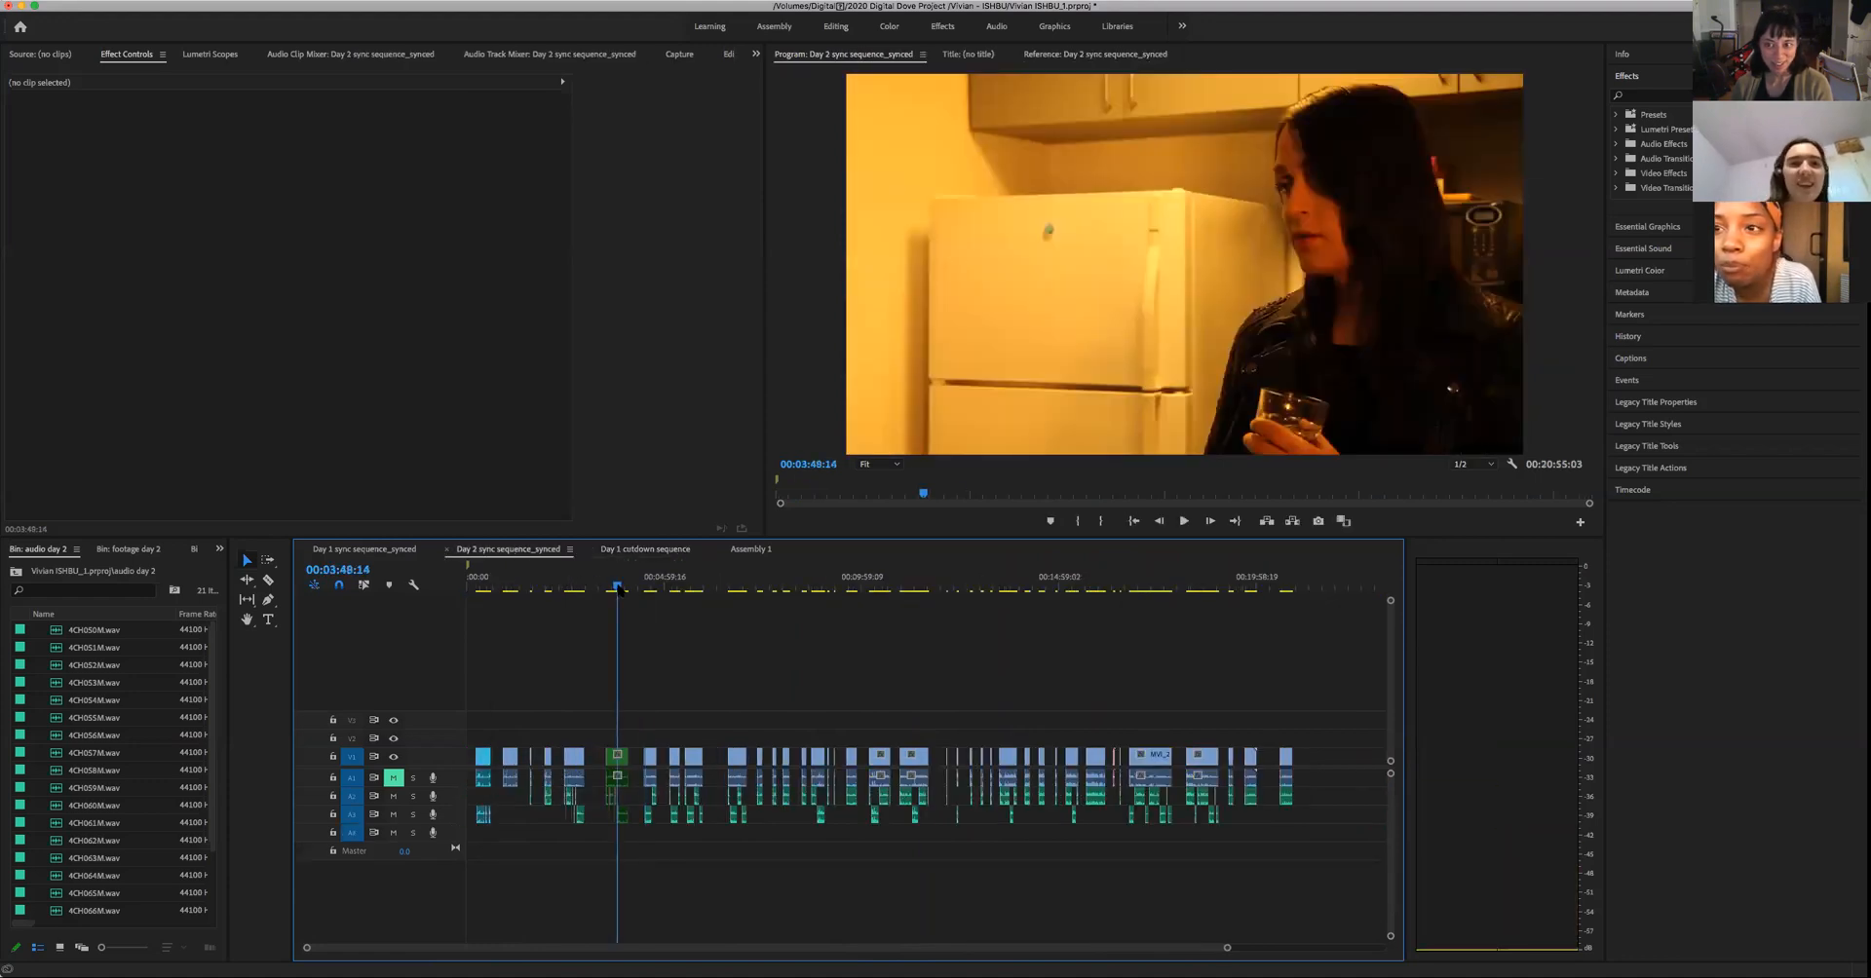
left_click(478, 588)
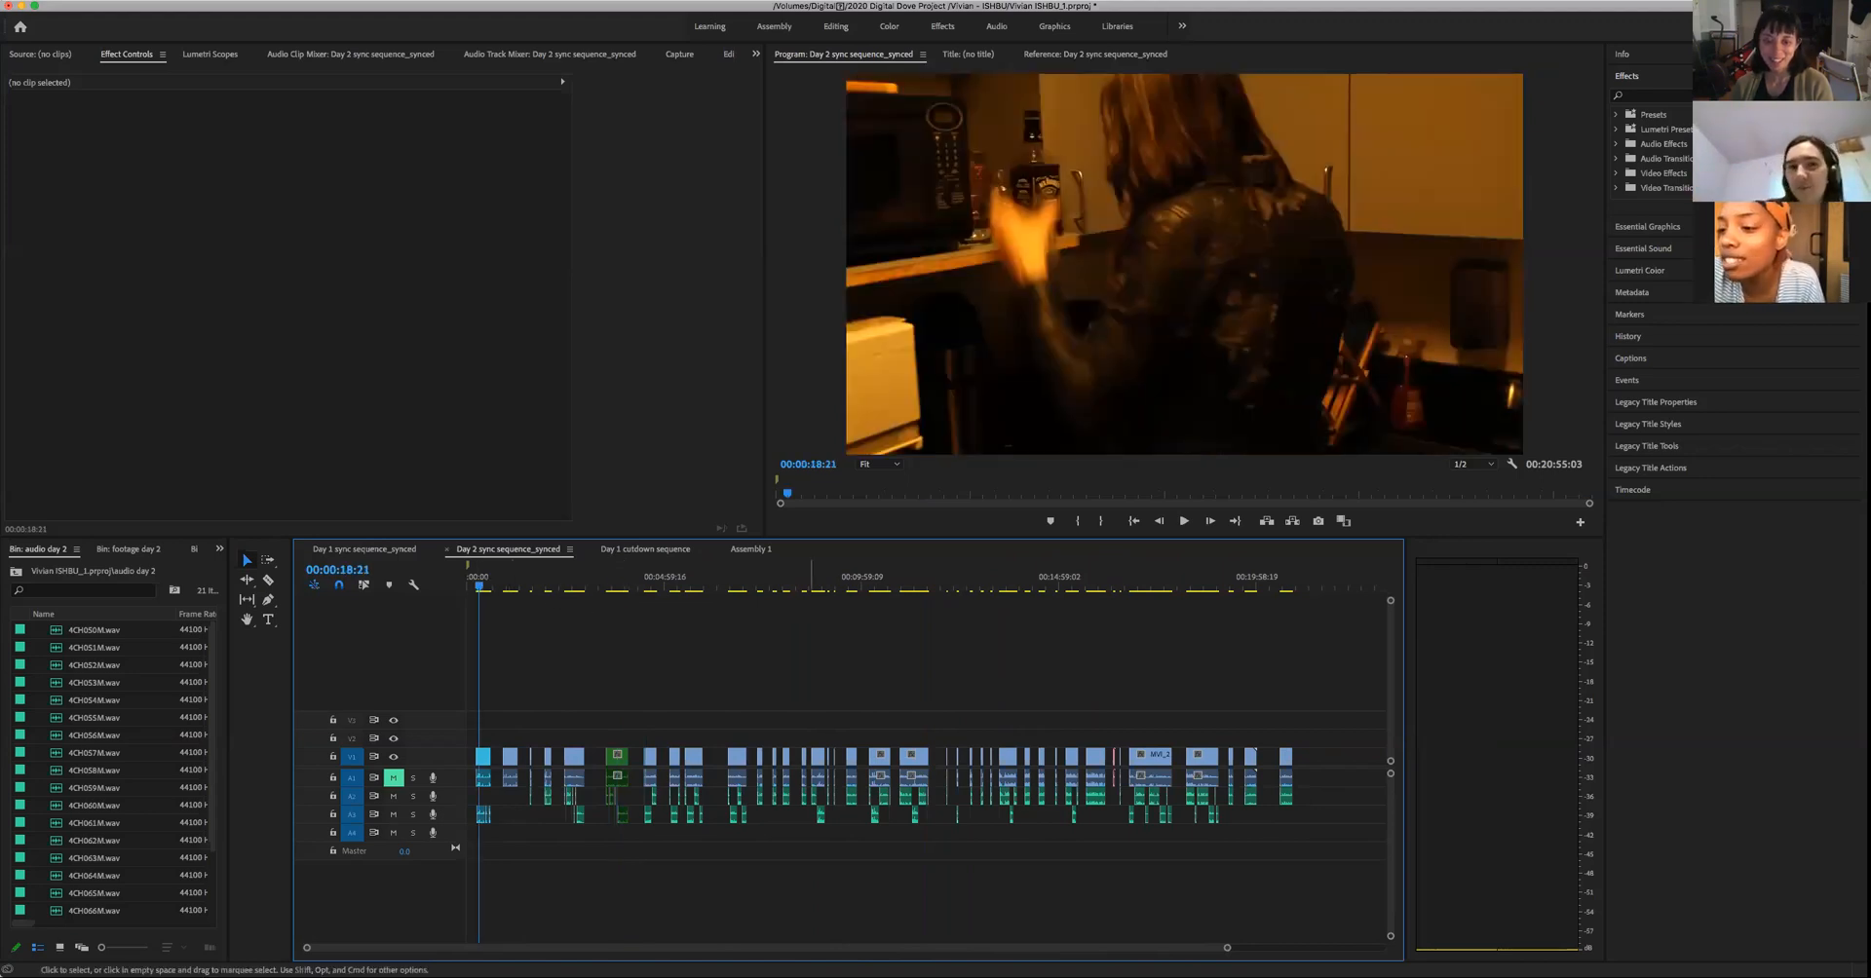
left_click_drag(1228, 949, 809, 953)
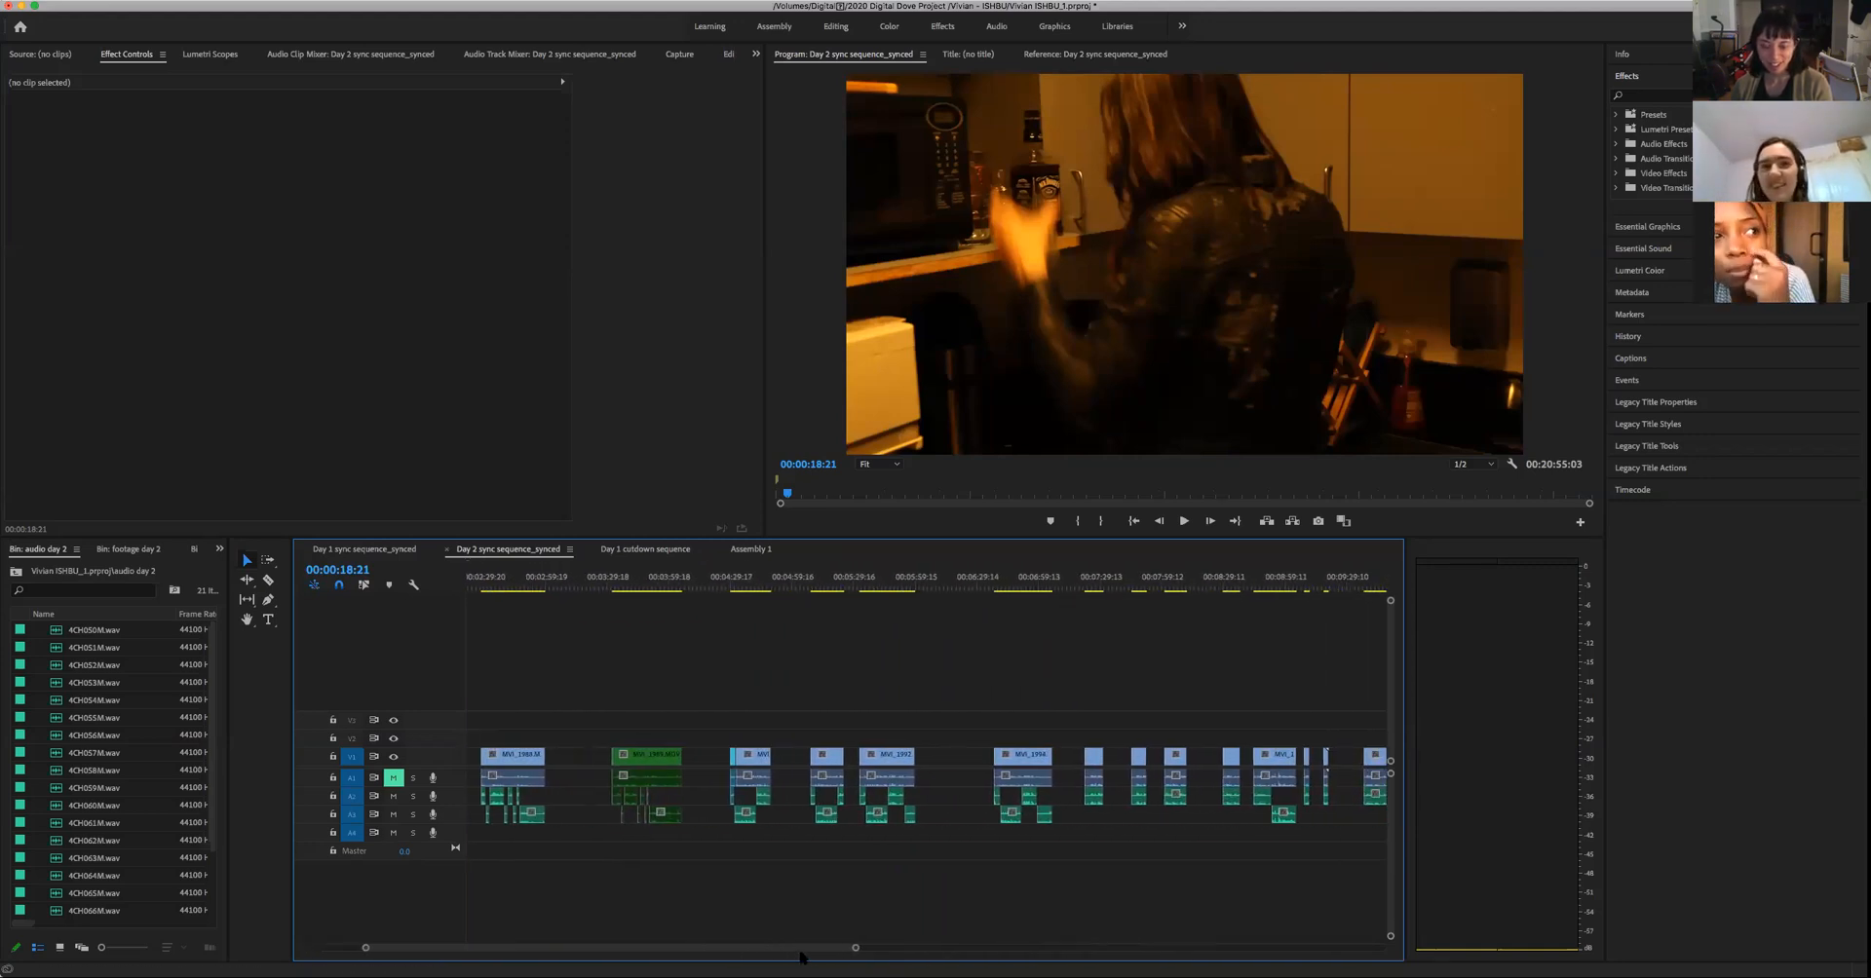
left_click(736, 590)
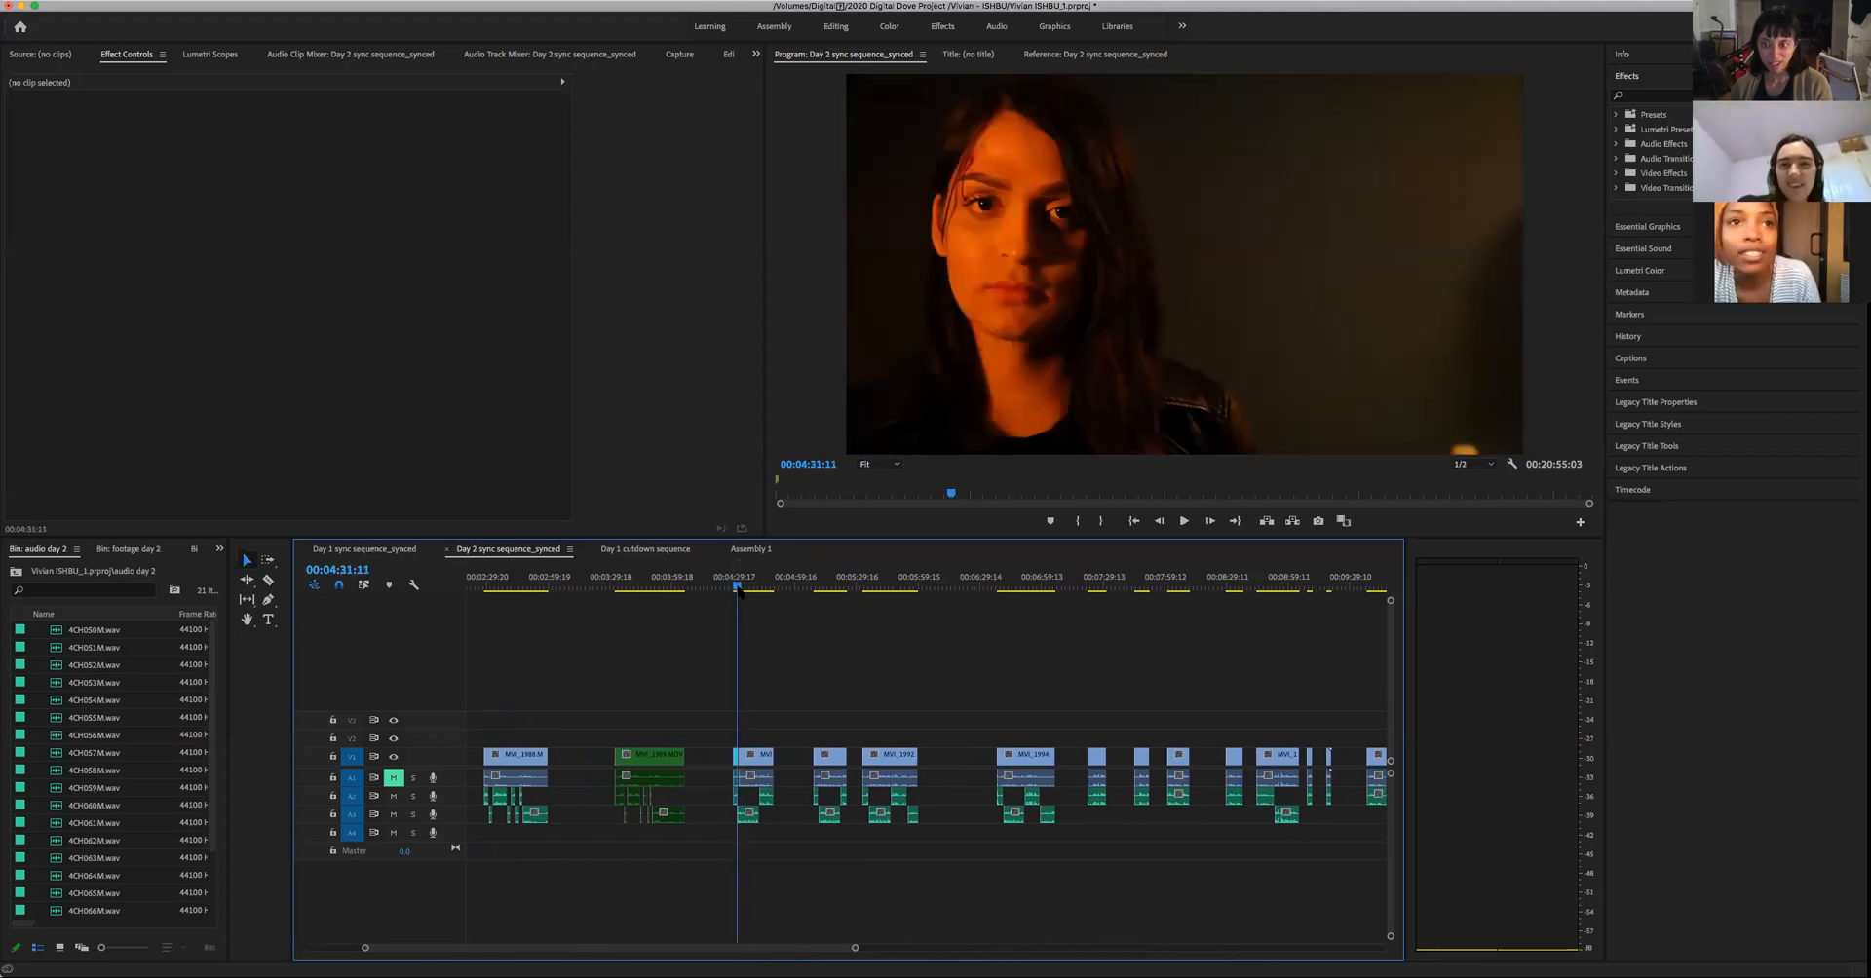
left_click_drag(714, 724, 740, 817)
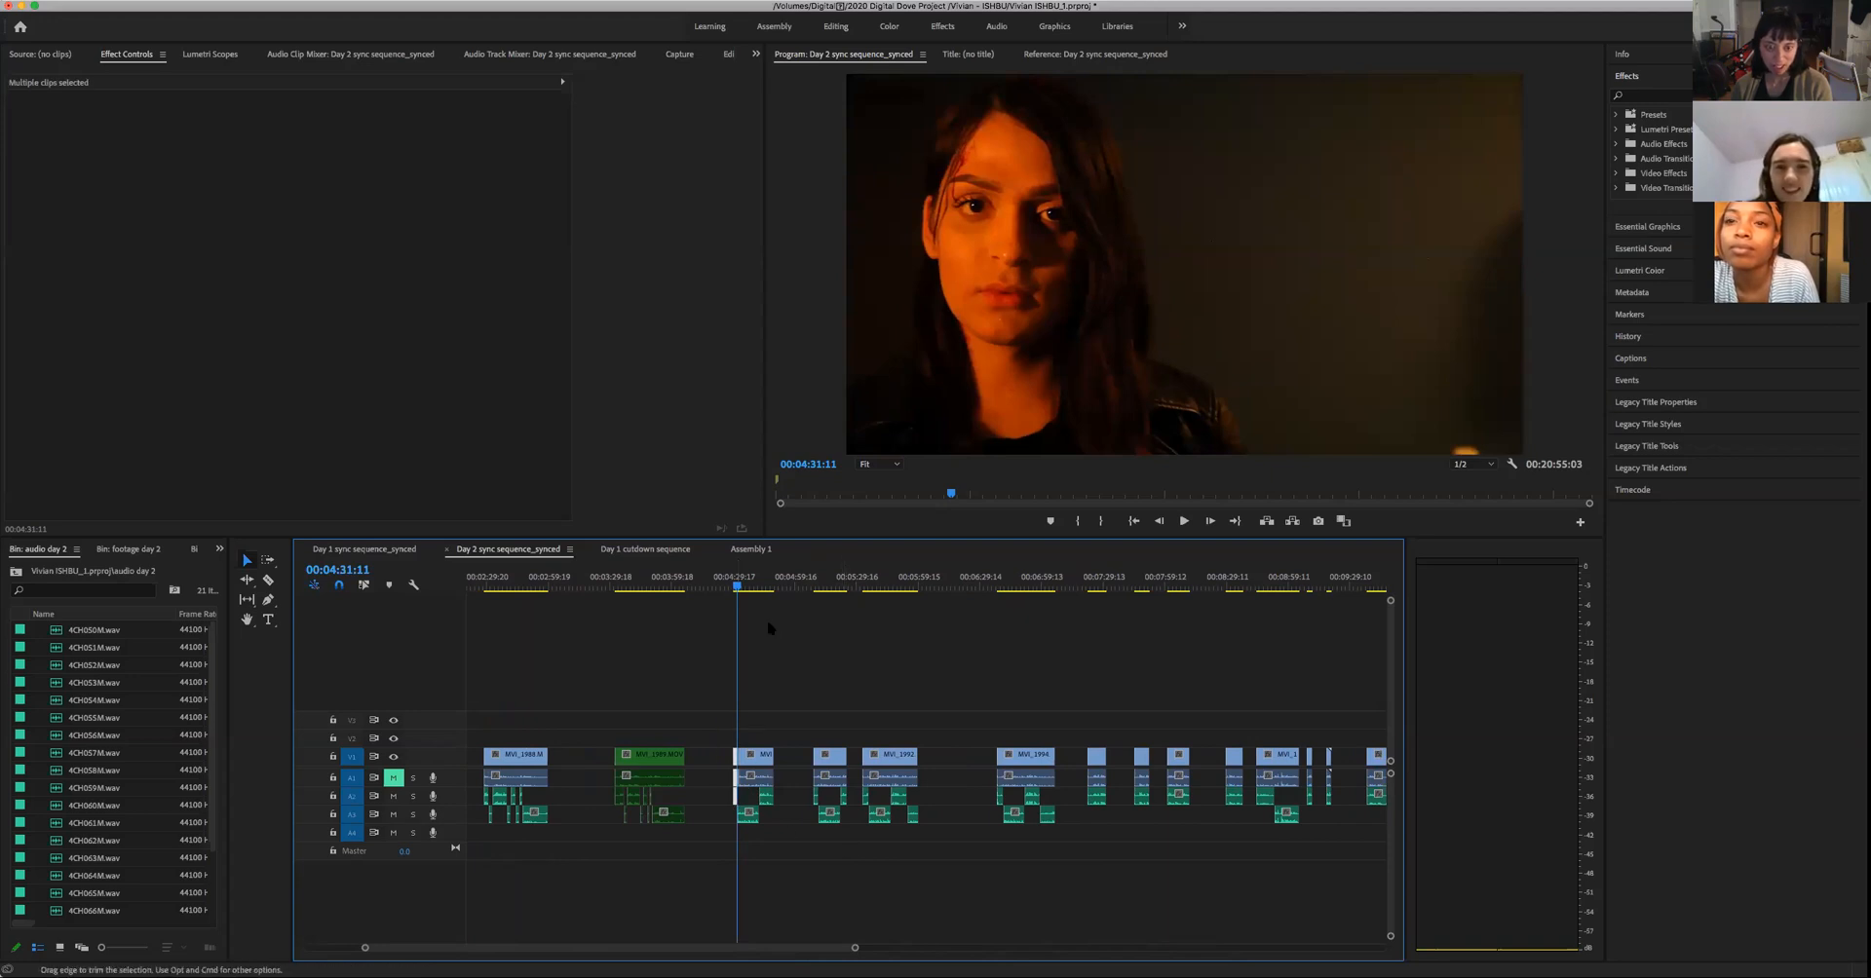
- Paste the woman's close-up into Assembly 1 after the green clip, and move the green clip directly behind it
left_click(748, 550)
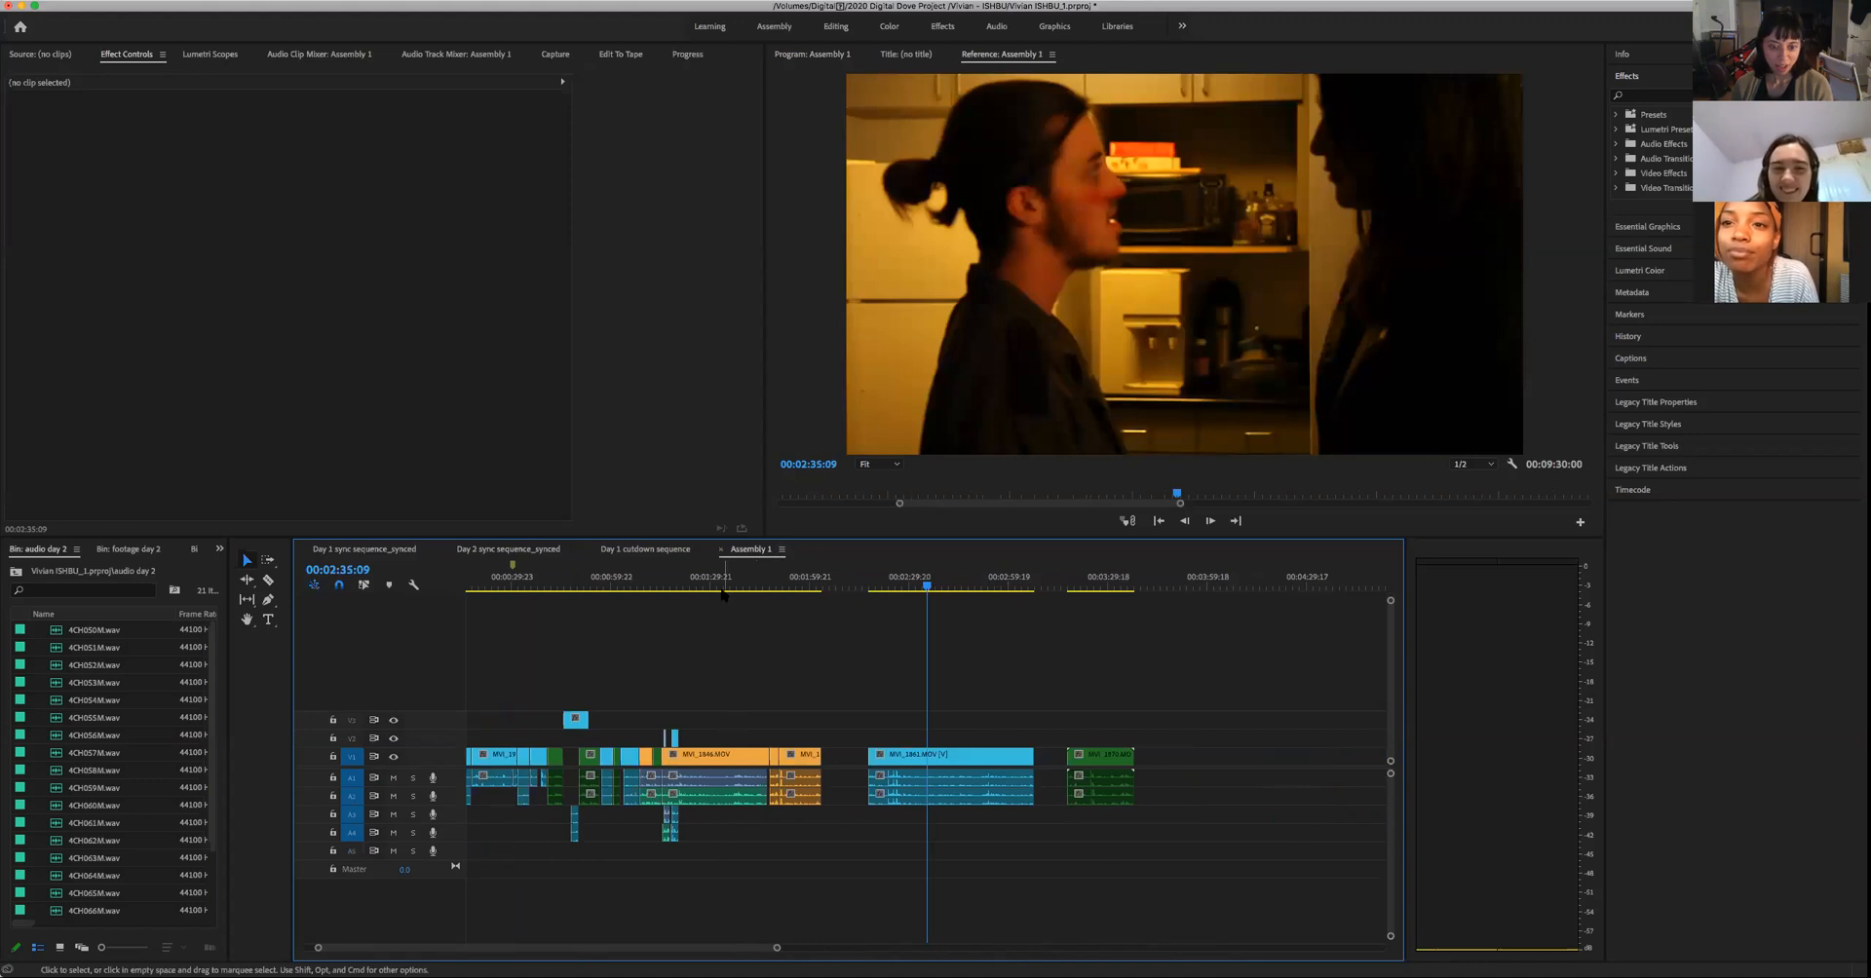
left_click_drag(885, 588, 1165, 670)
key("super+v")
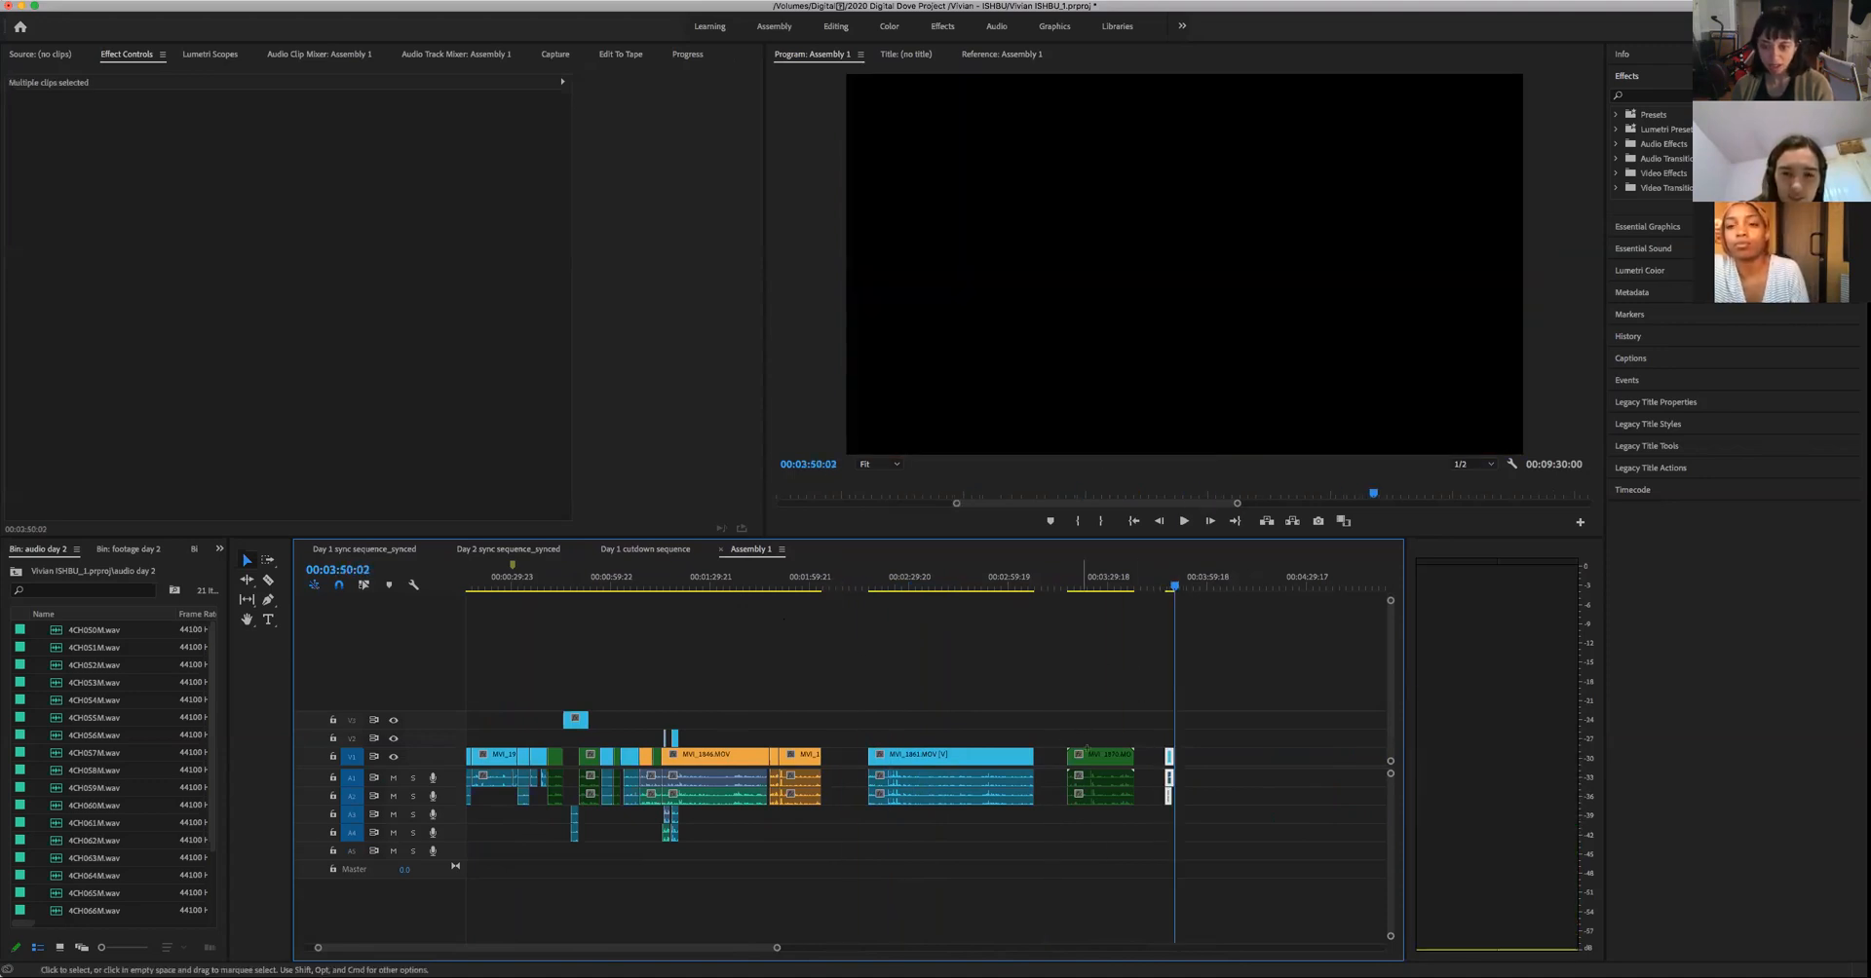
left_click(1106, 757)
left_click_drag(1108, 757, 1216, 757)
- Play the cut from the woman's close-up into the man's frontal shot, up to about 00:04:01:17
left_click(1171, 592)
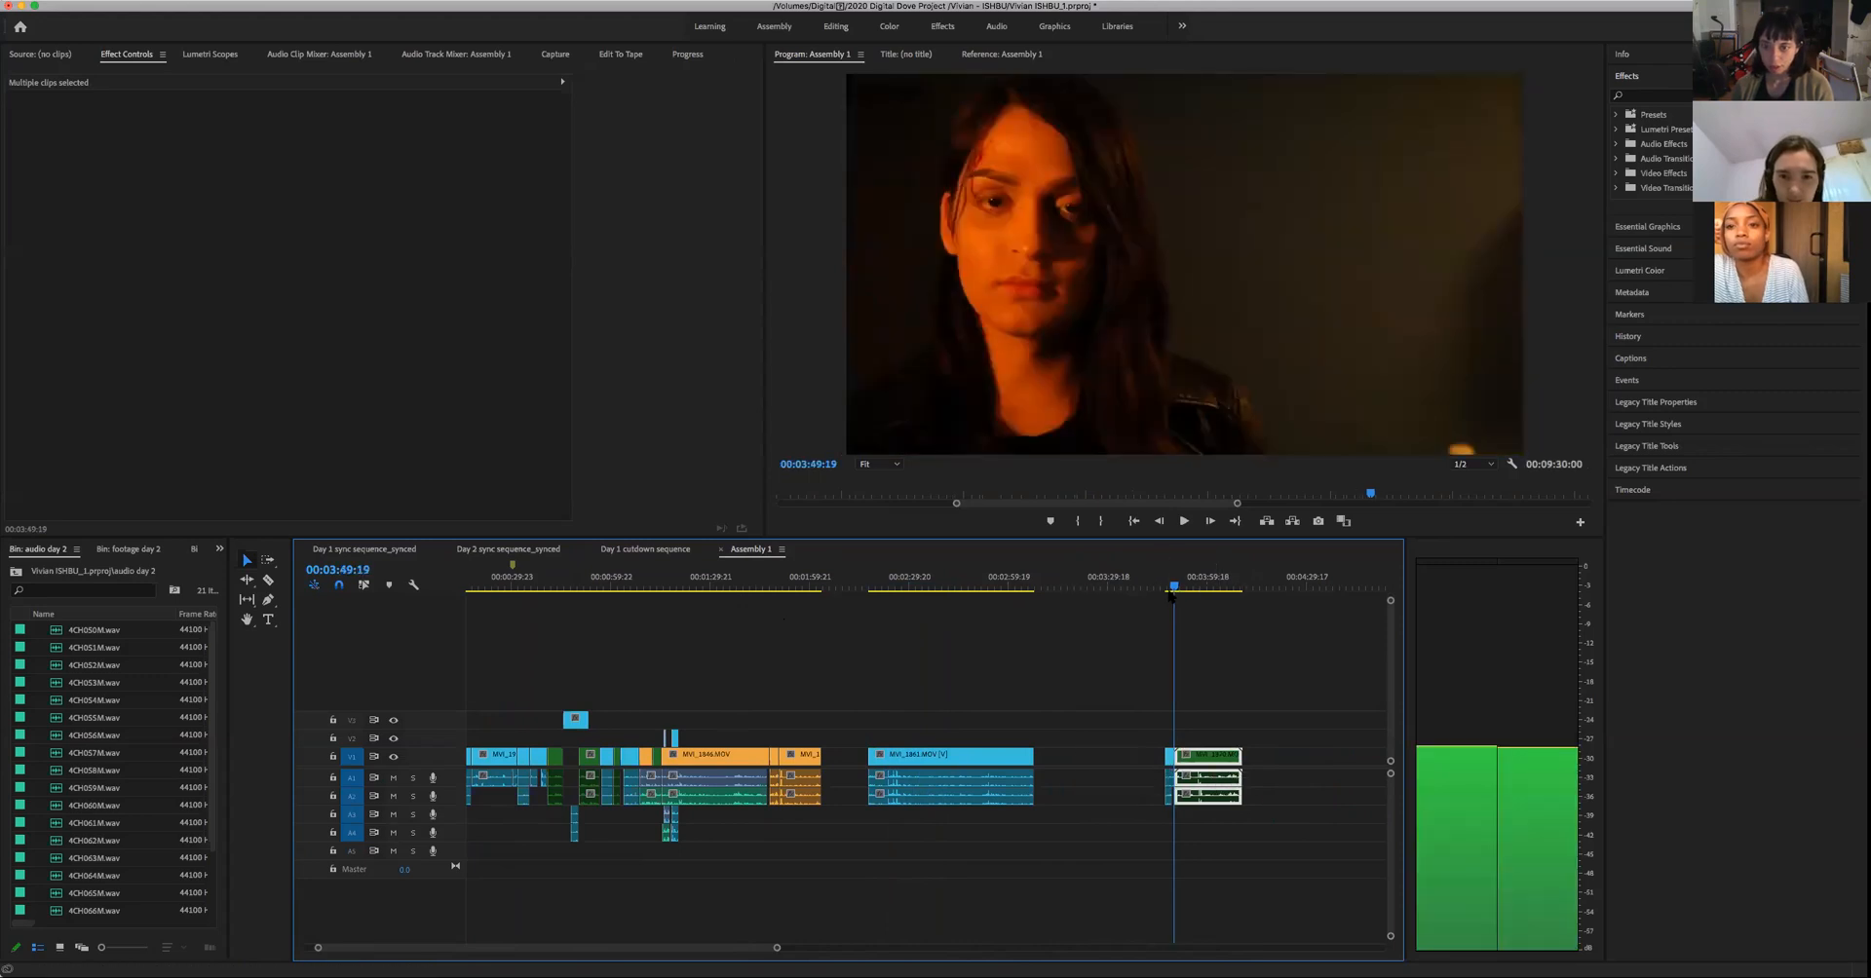
left_click_drag(1173, 602, 1180, 601)
key("space")
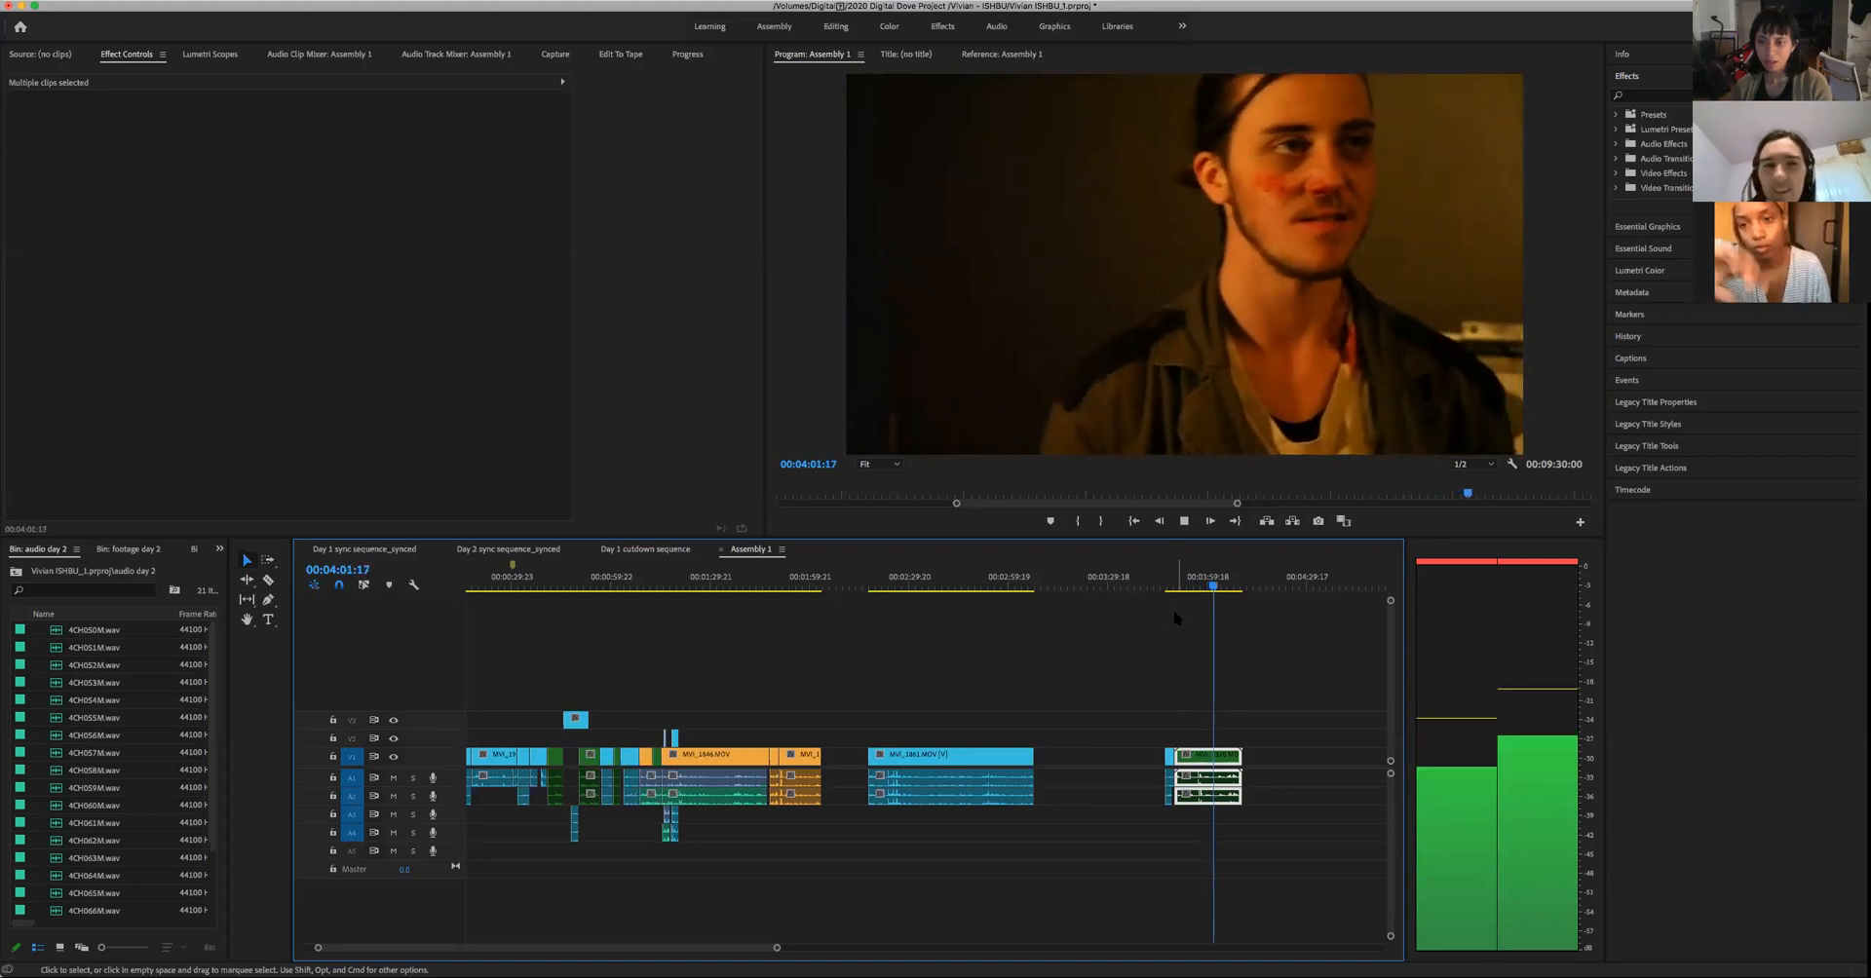
key("space")
- Move the kitchen profile clip to just before the orange clips, and place the woman's close-up and green clip together at 00:02:41:16
left_click_drag(781, 948, 931, 949)
left_click(784, 584)
left_click(782, 588)
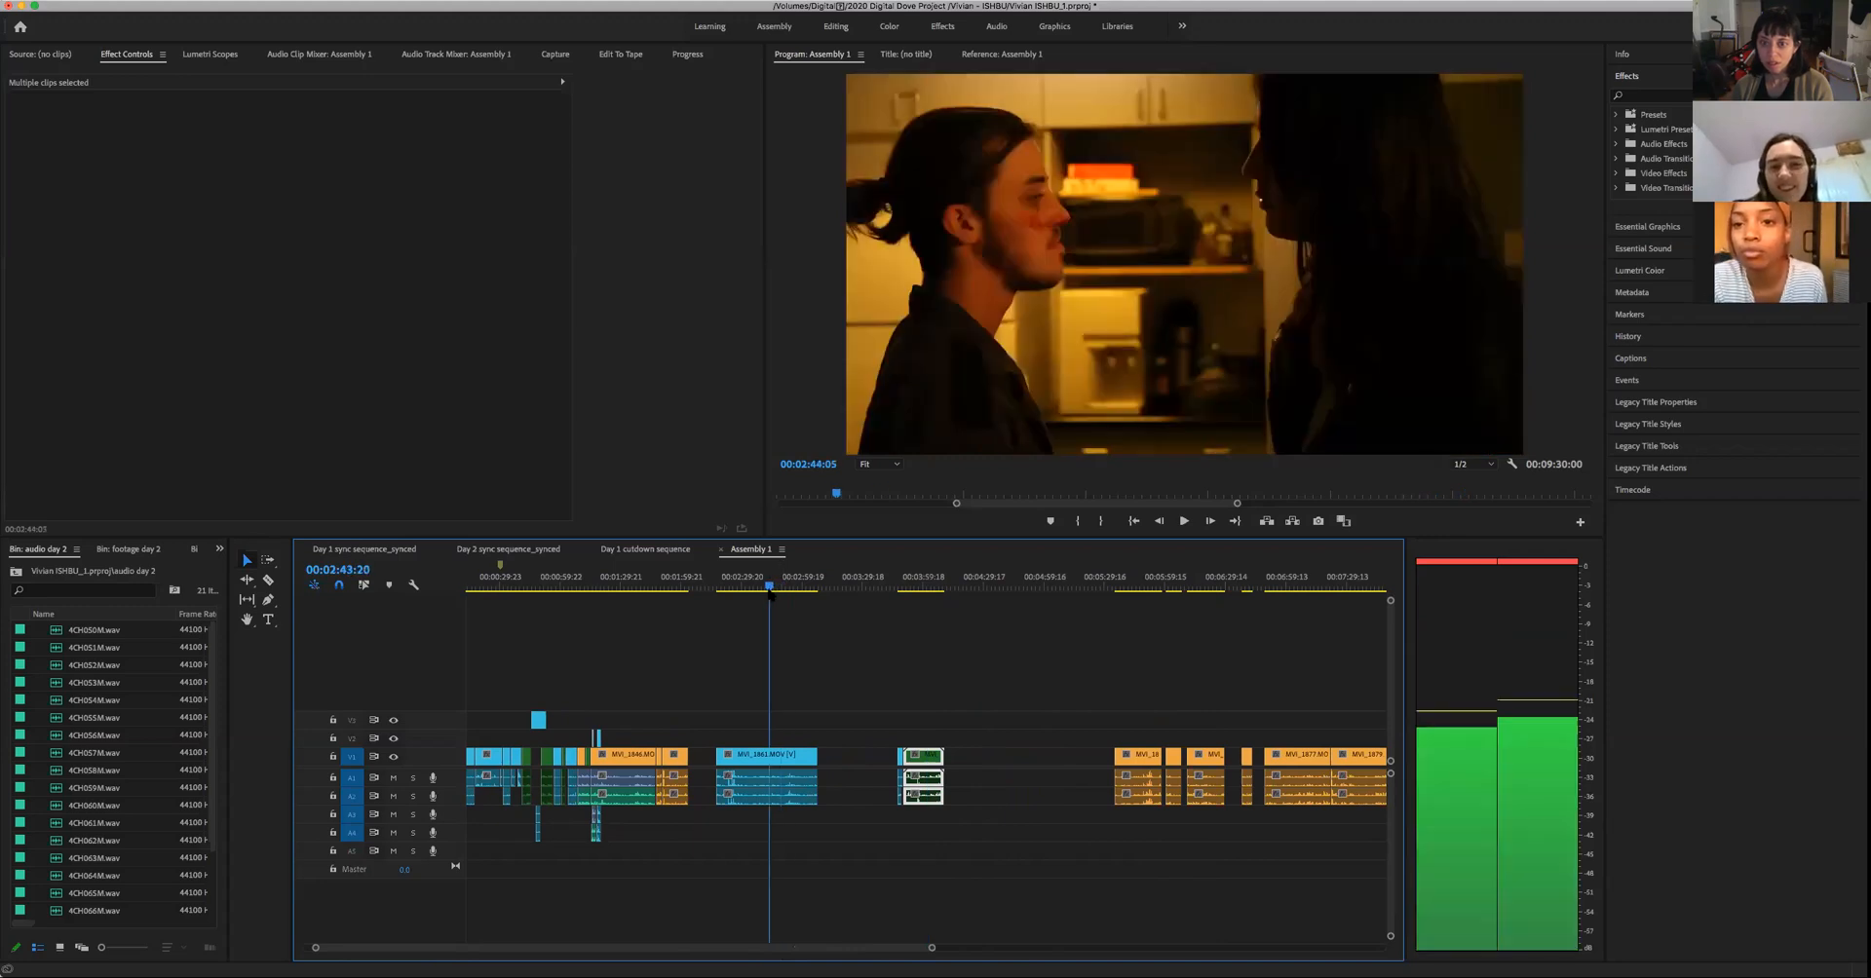
left_click_drag(776, 602, 765, 596)
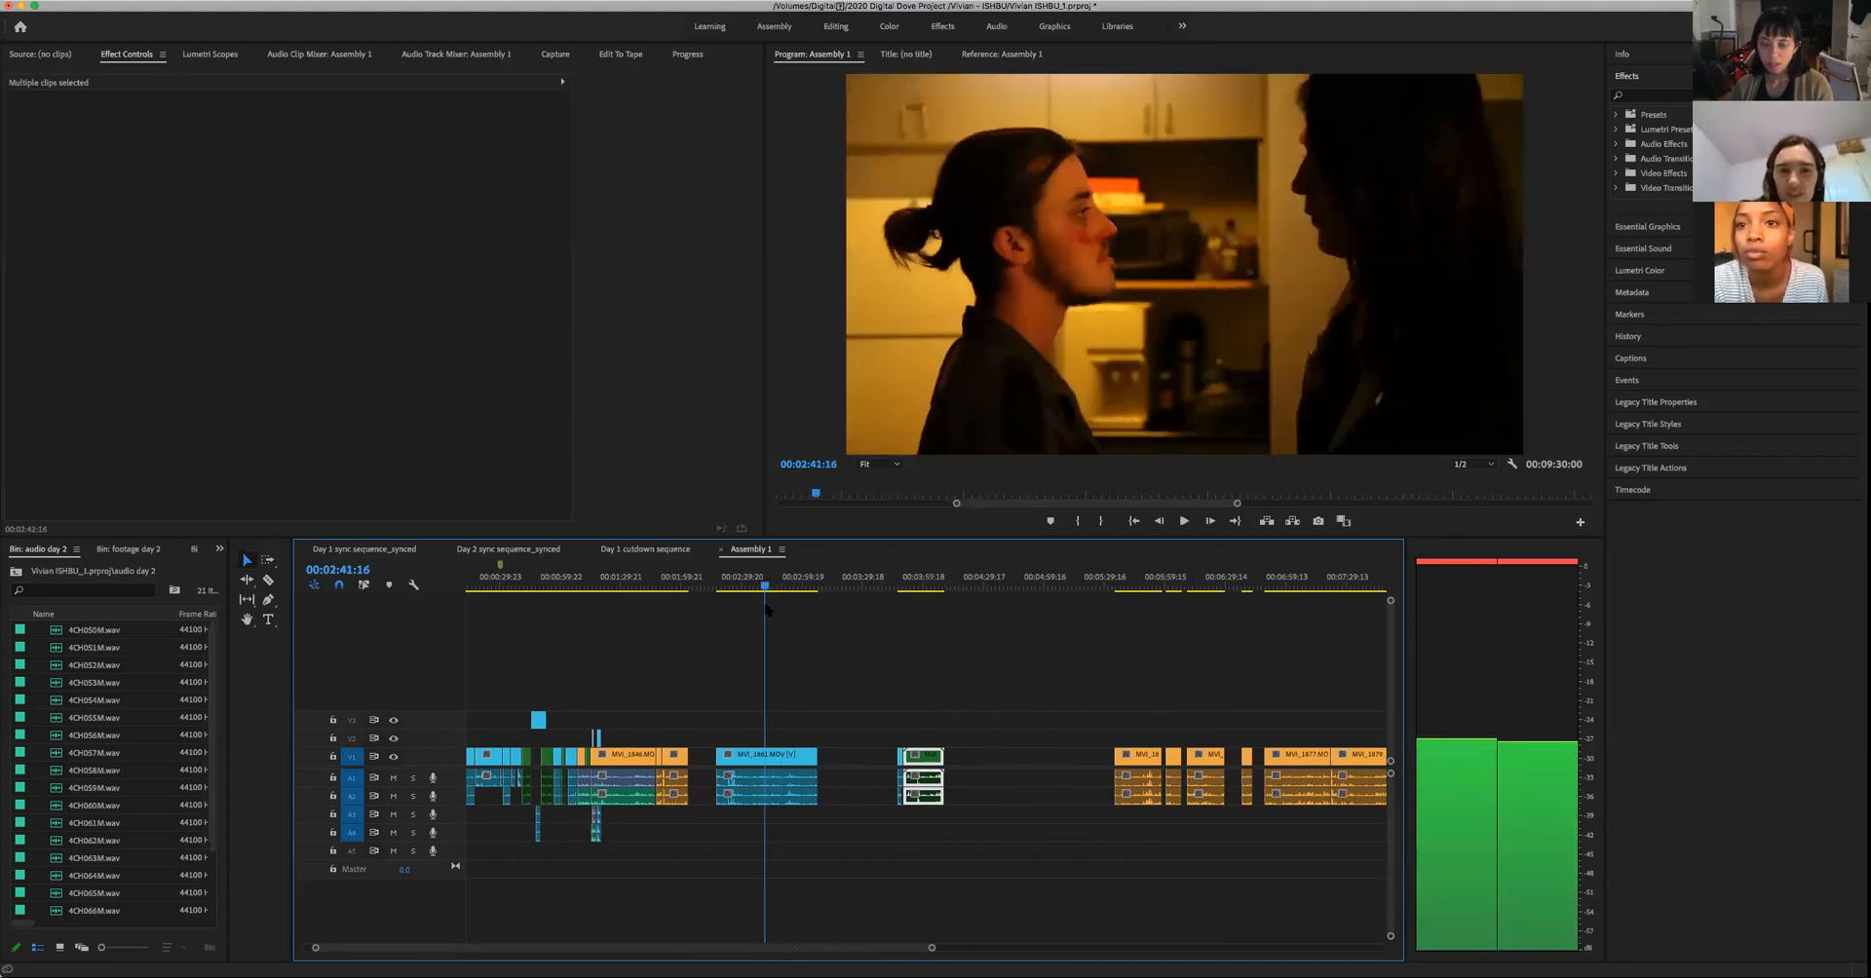
left_click(743, 767)
left_click_drag(748, 761, 1022, 761)
left_click_drag(845, 727, 818, 772)
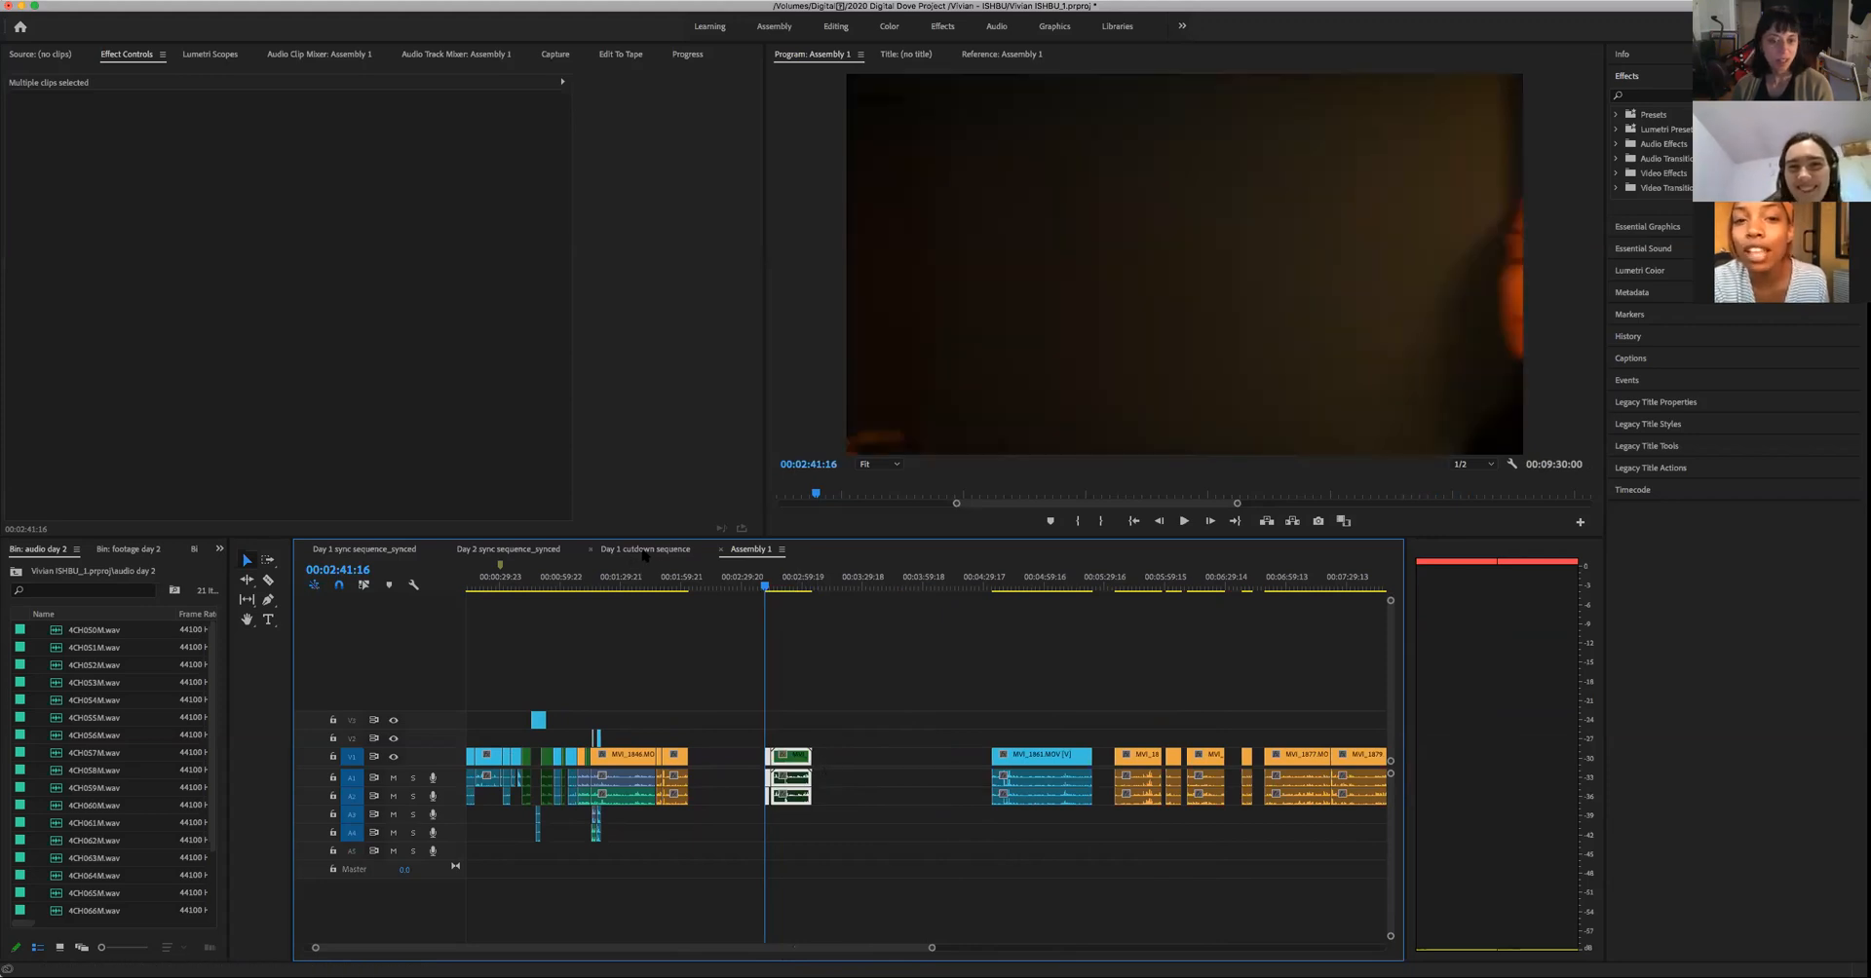
- Check the Day 1 cutdown sequence briefly, and play Assembly 1's bag-packing section from about 00:01:18:18 to 00:01:22:02
left_click(645, 550)
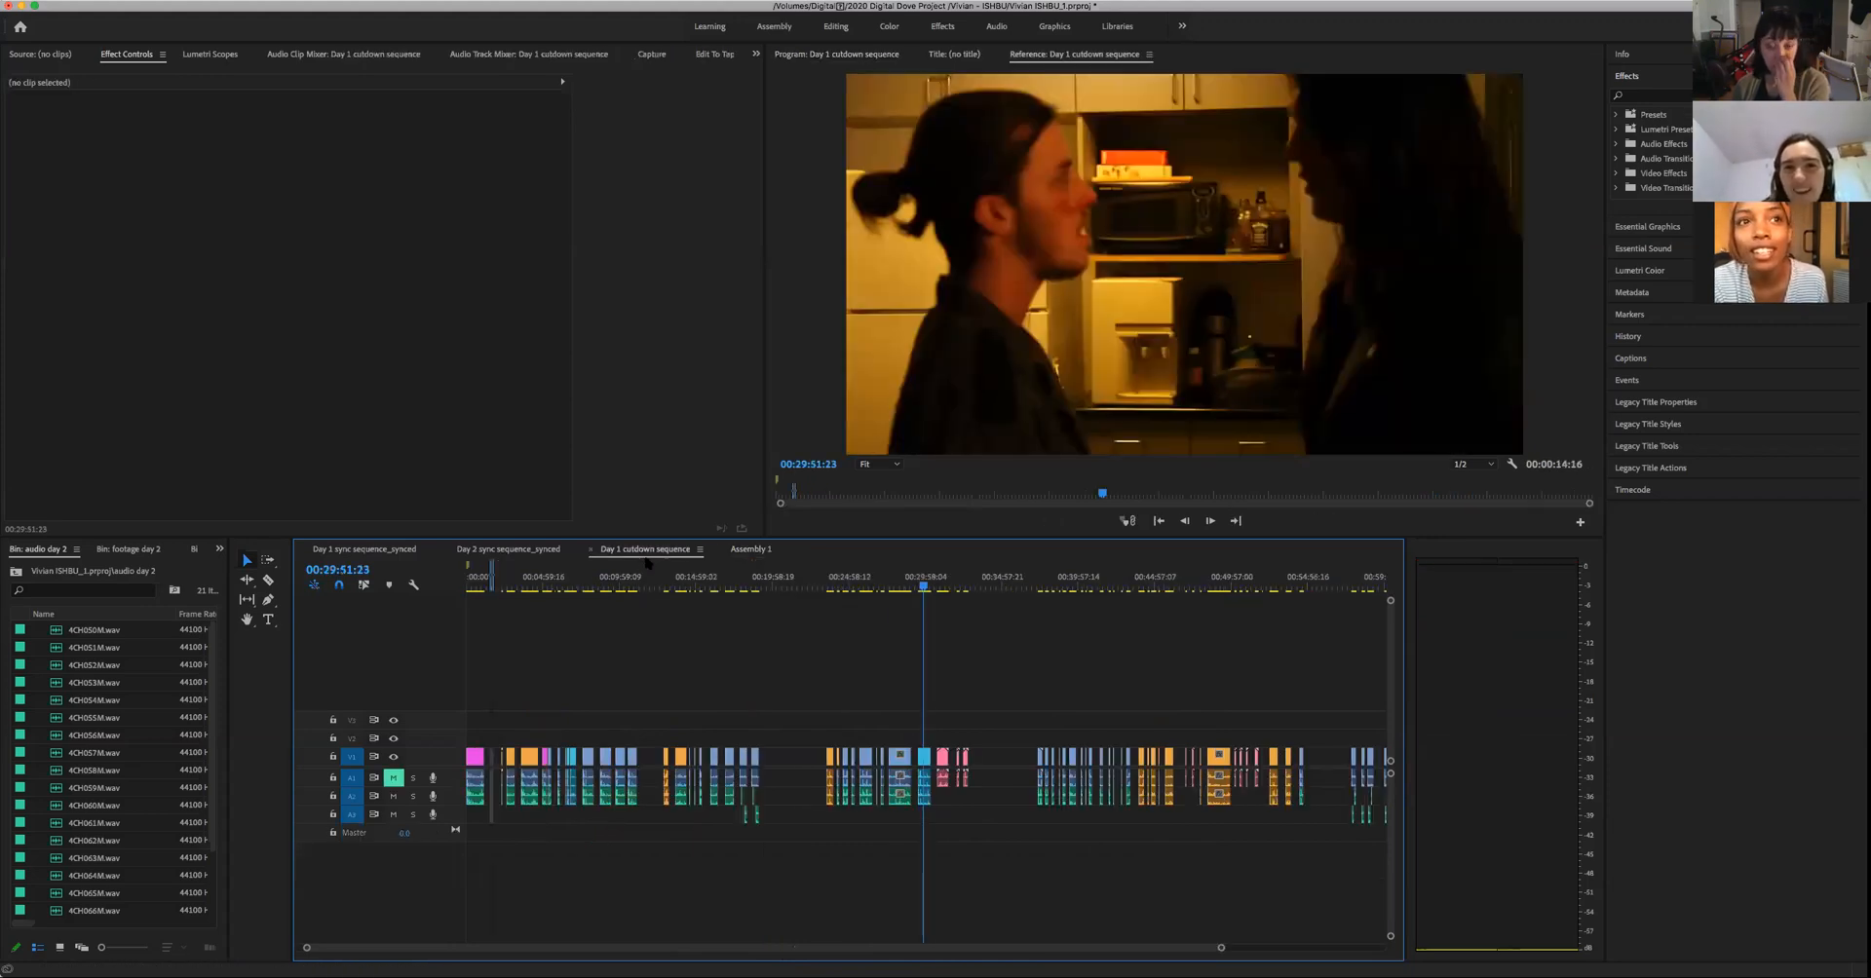
left_click(752, 550)
left_click(598, 585)
key("space")
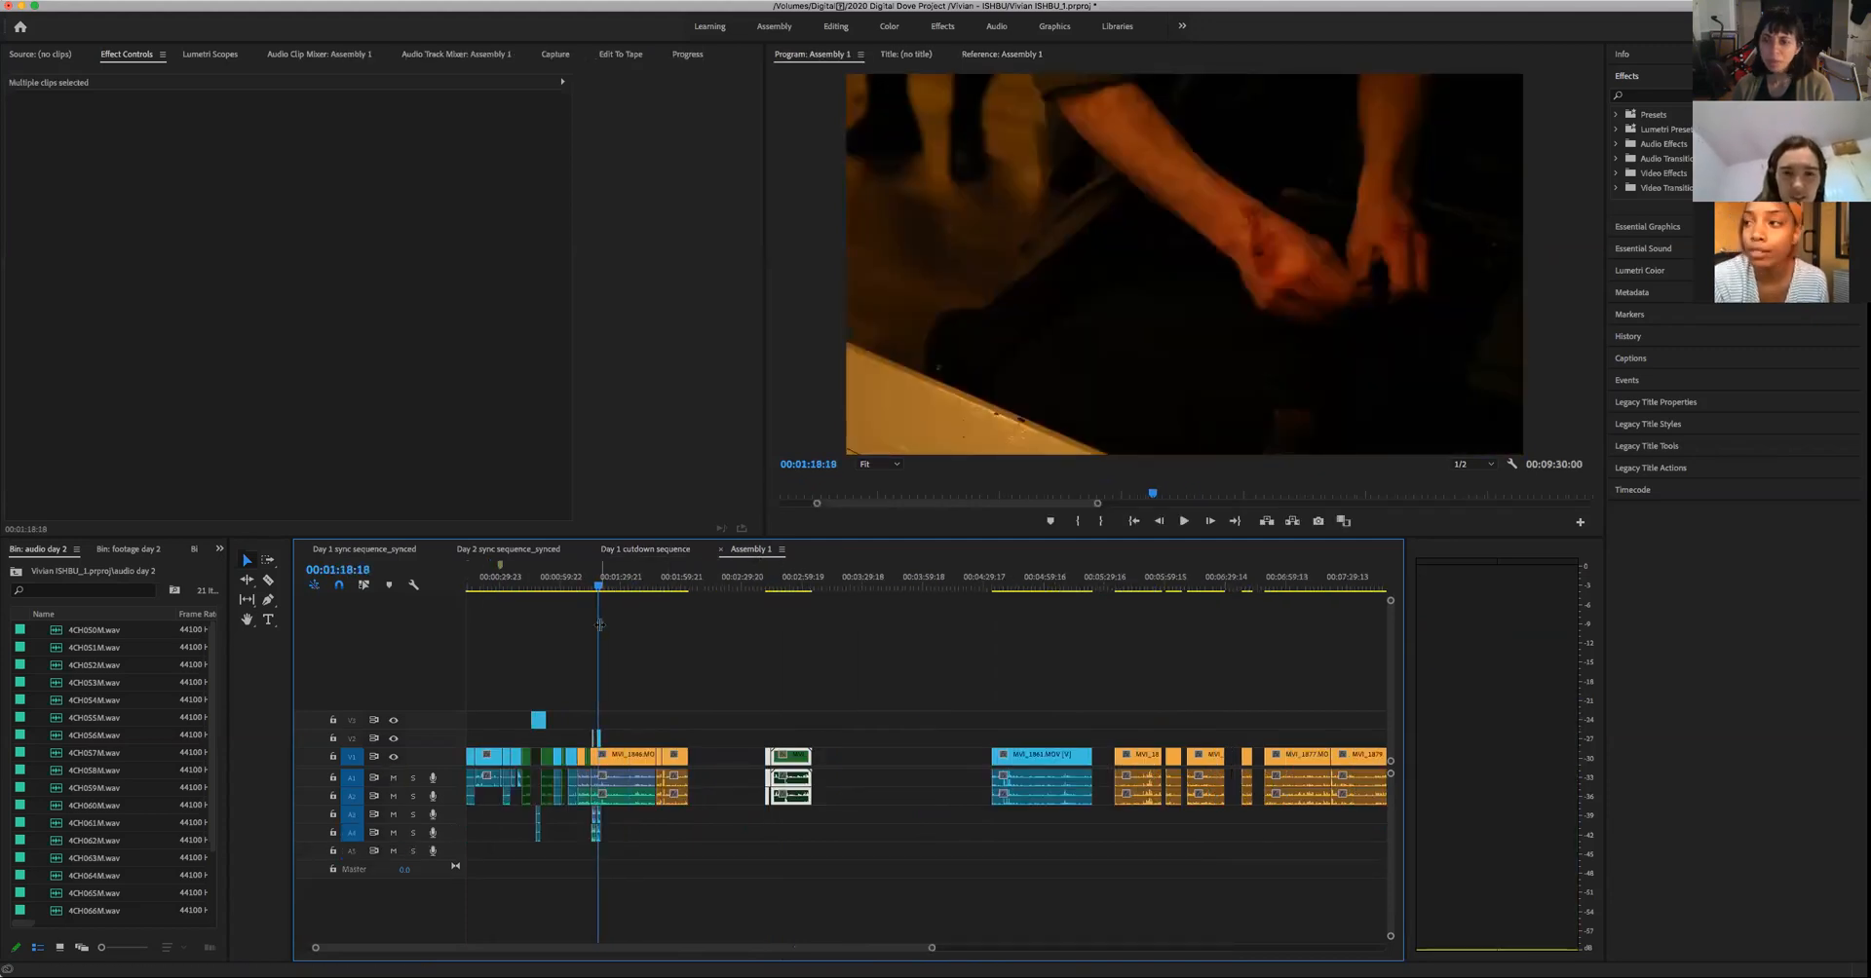
left_click_drag(770, 586, 605, 614)
key("space")
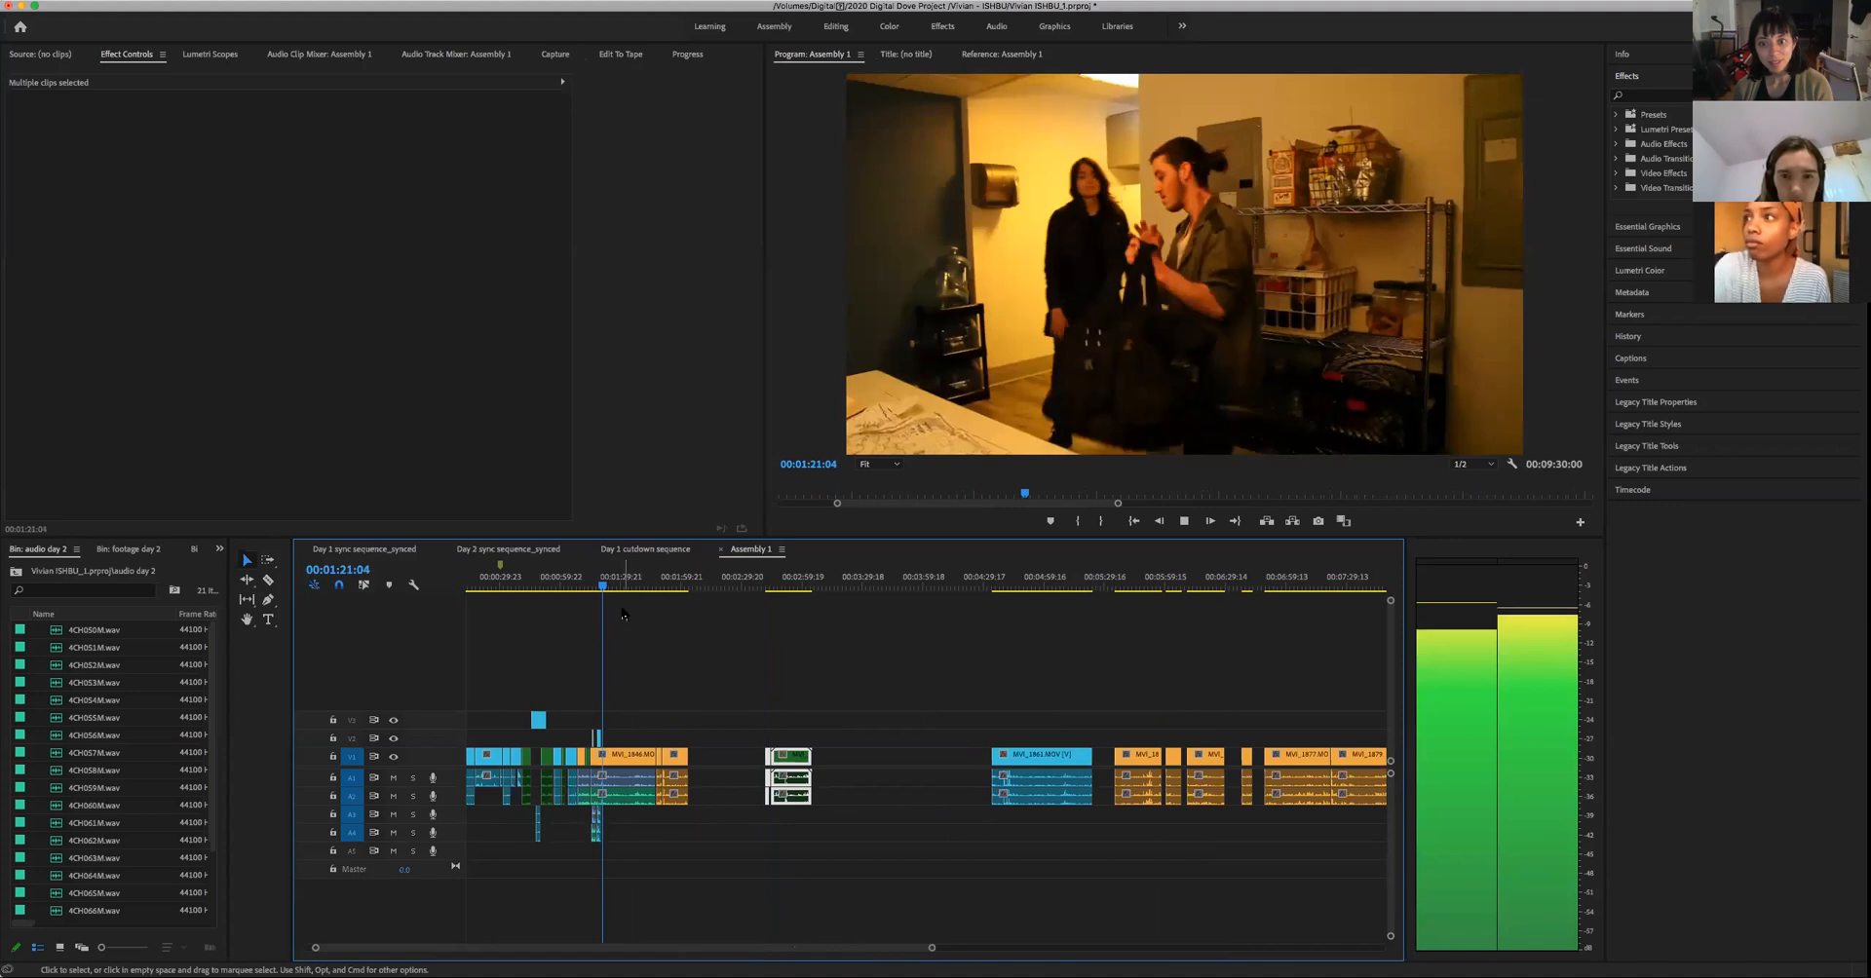
key("space")
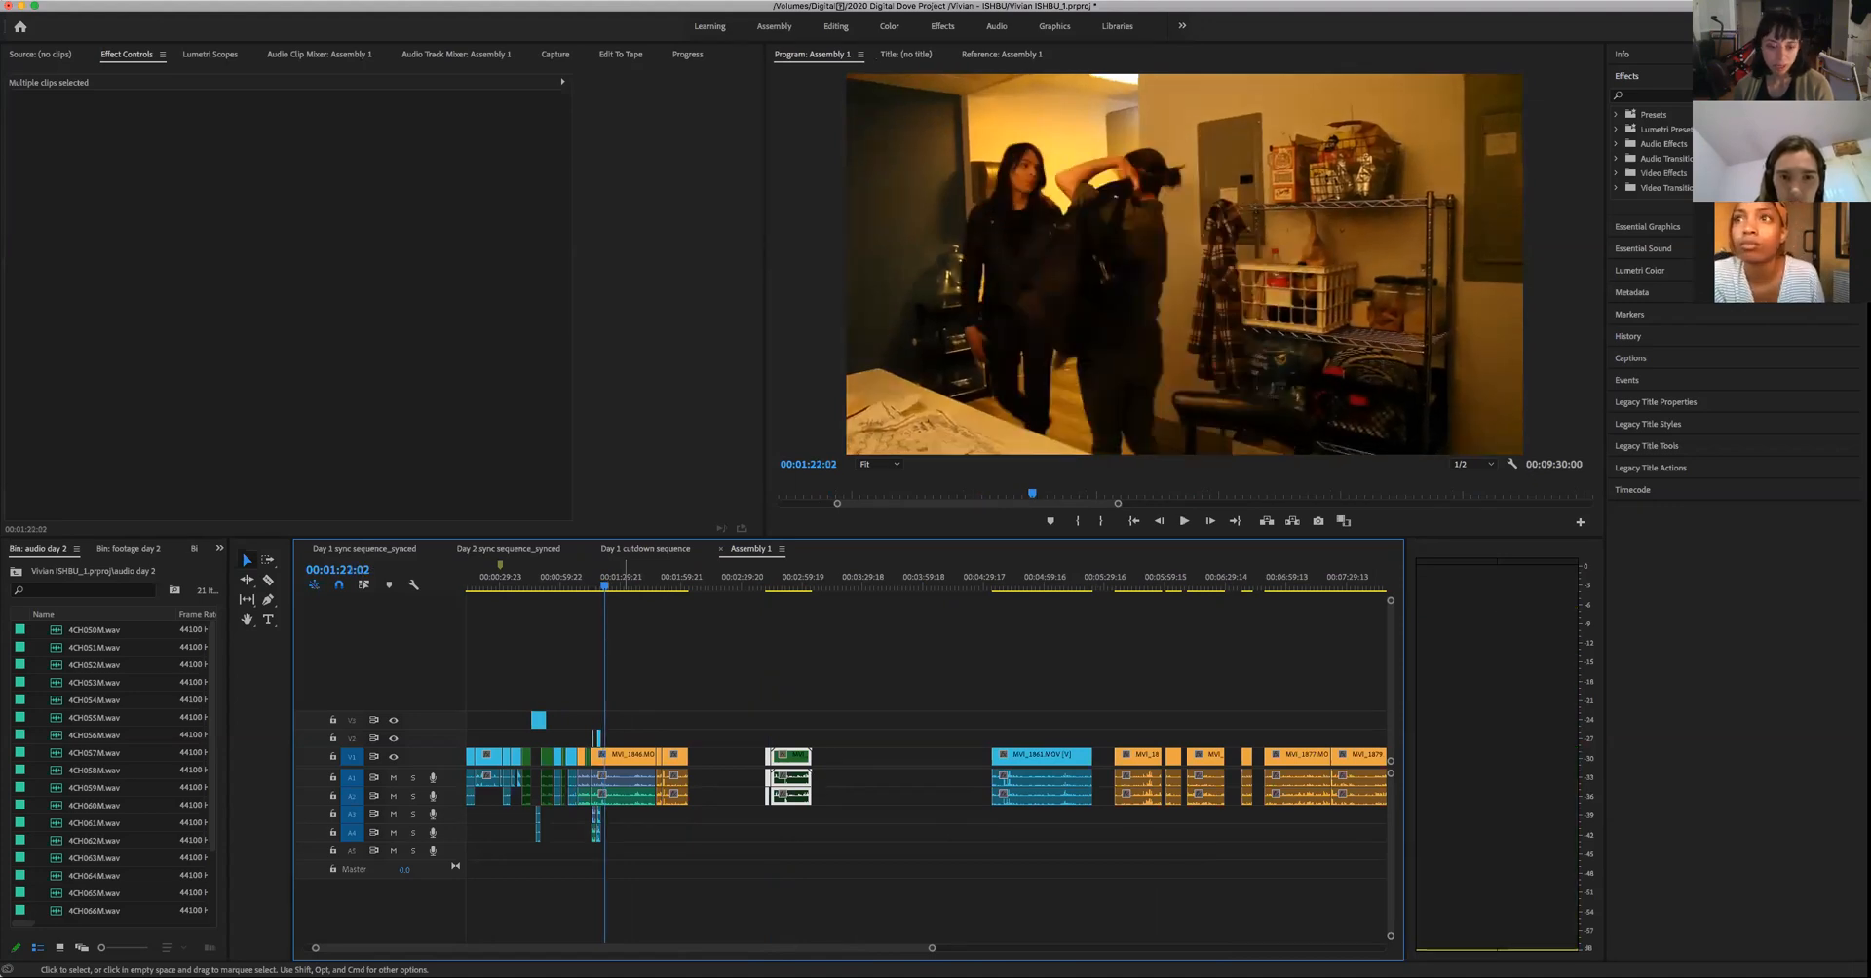
- Place the playhead at 00:01:21:10 in the wide shot, as the man lifts his bag beside the woman
left_click_drag(915, 952, 789, 952)
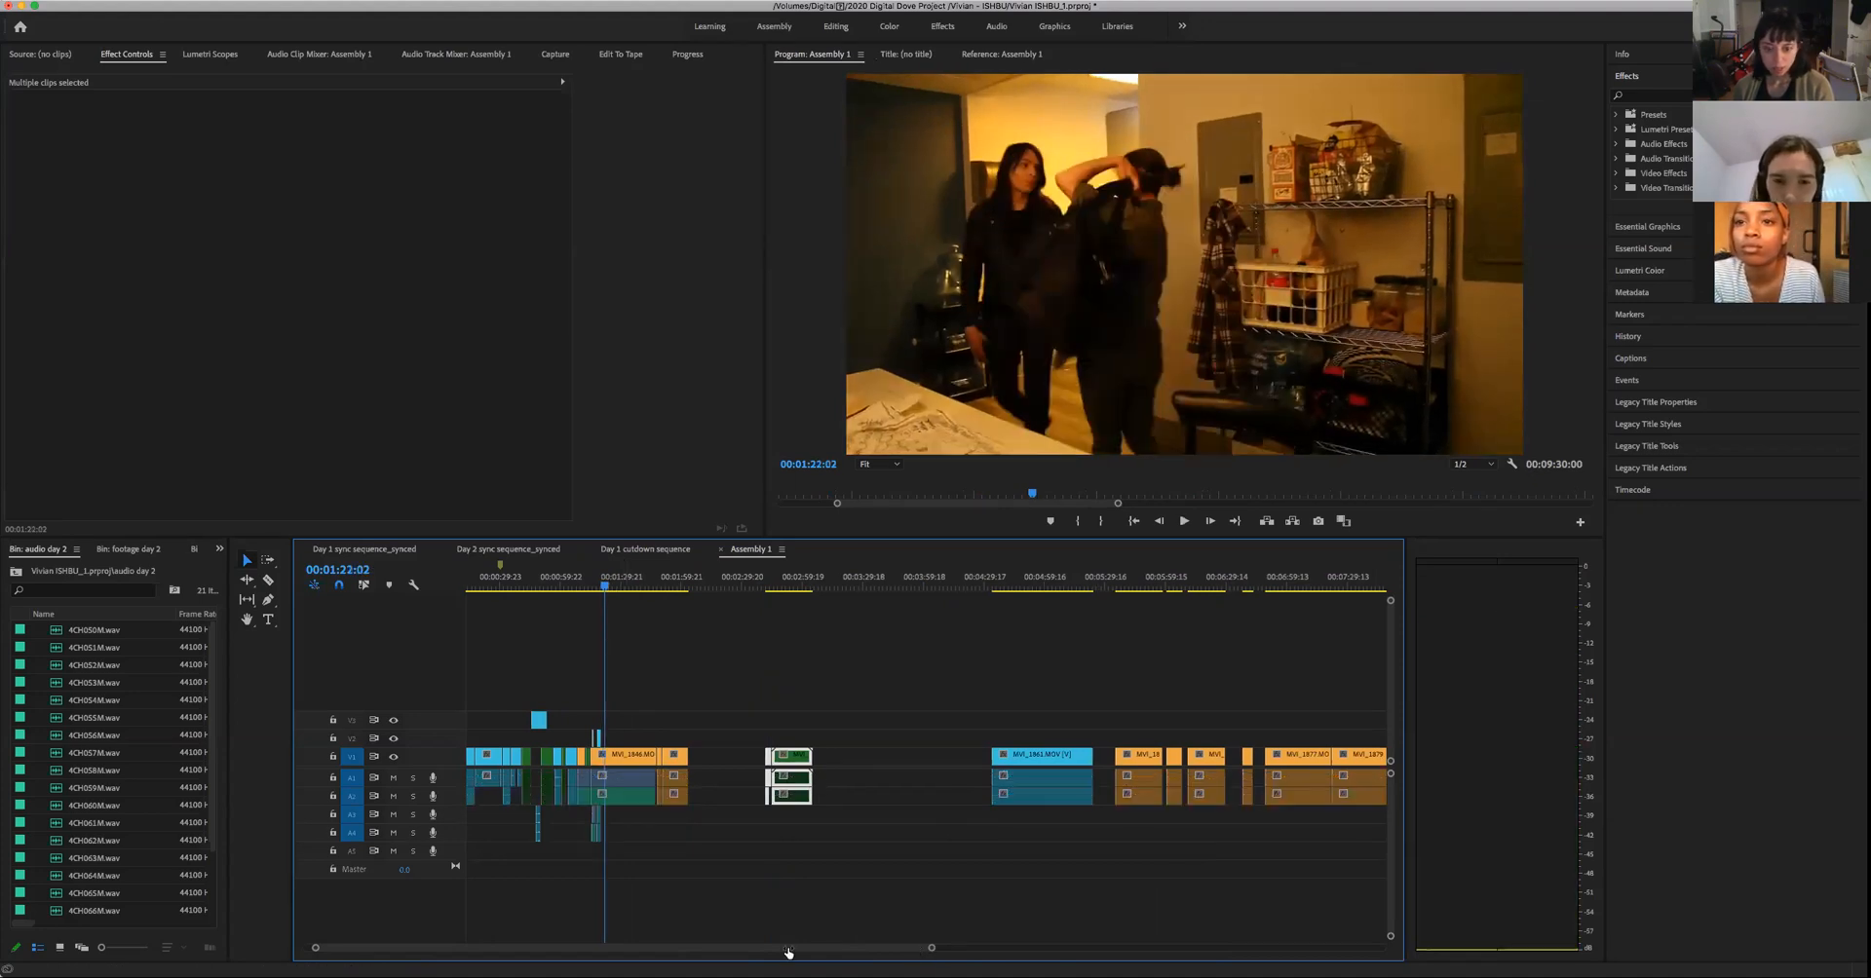
left_click(855, 588)
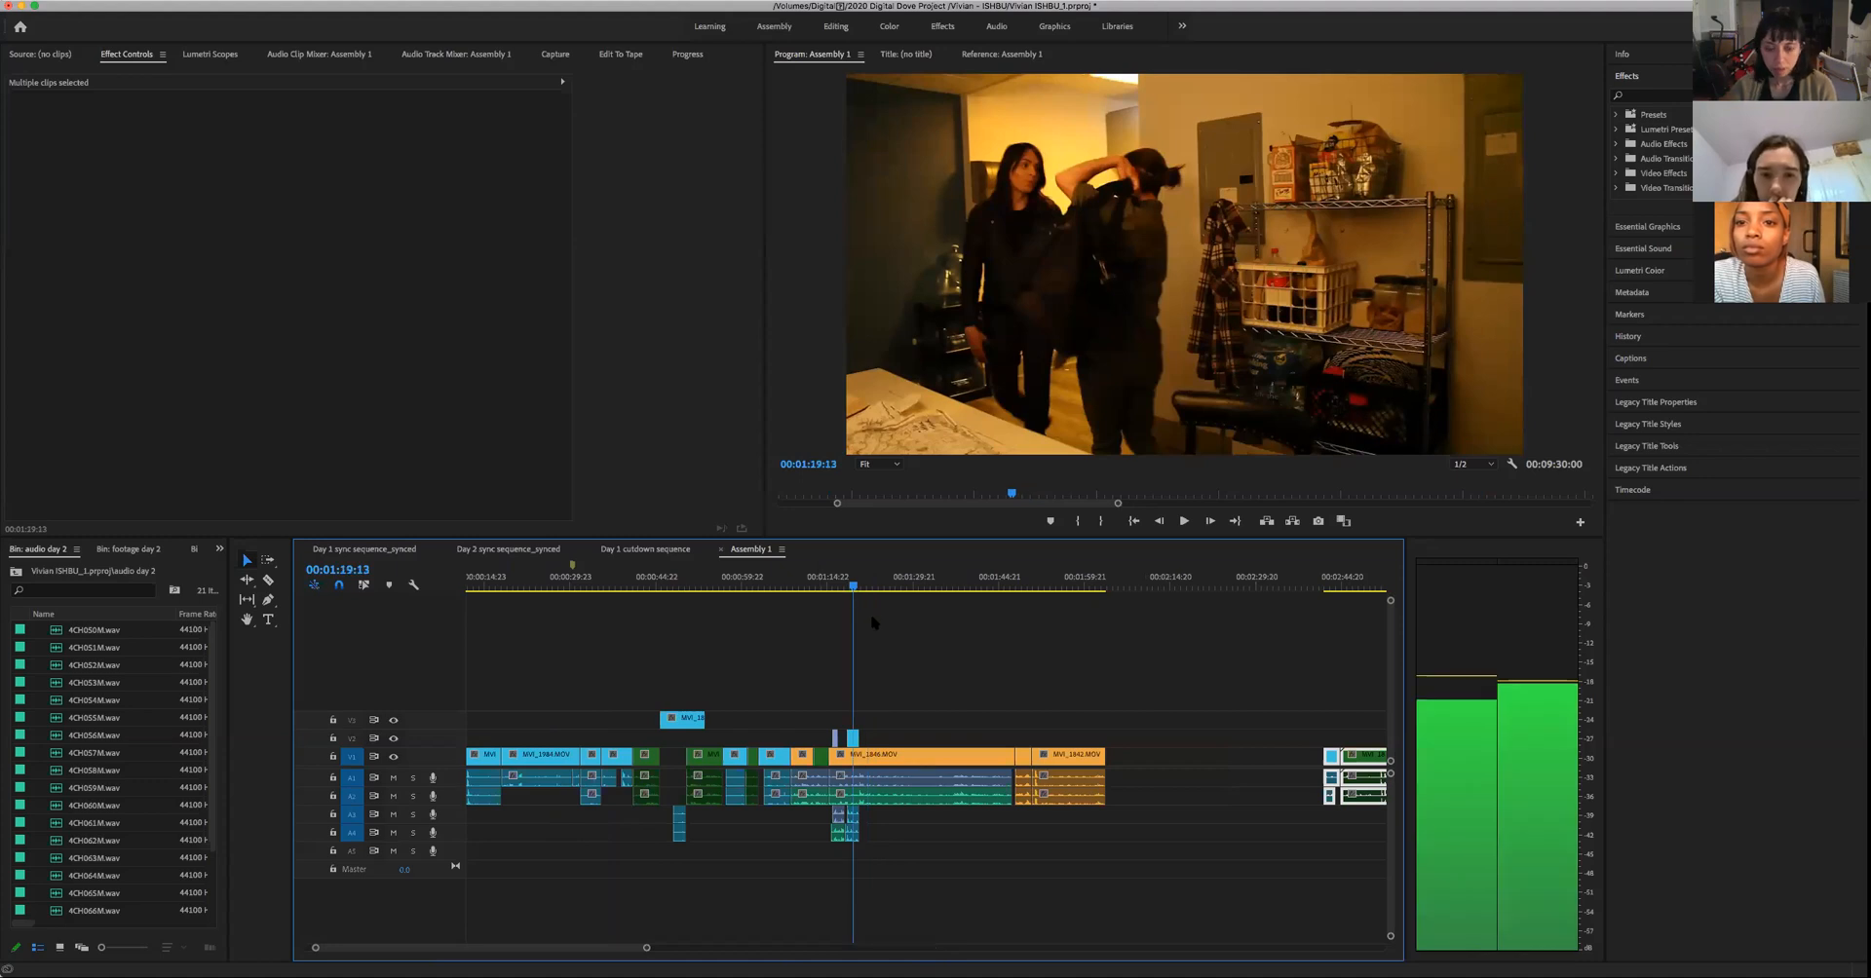
key("space")
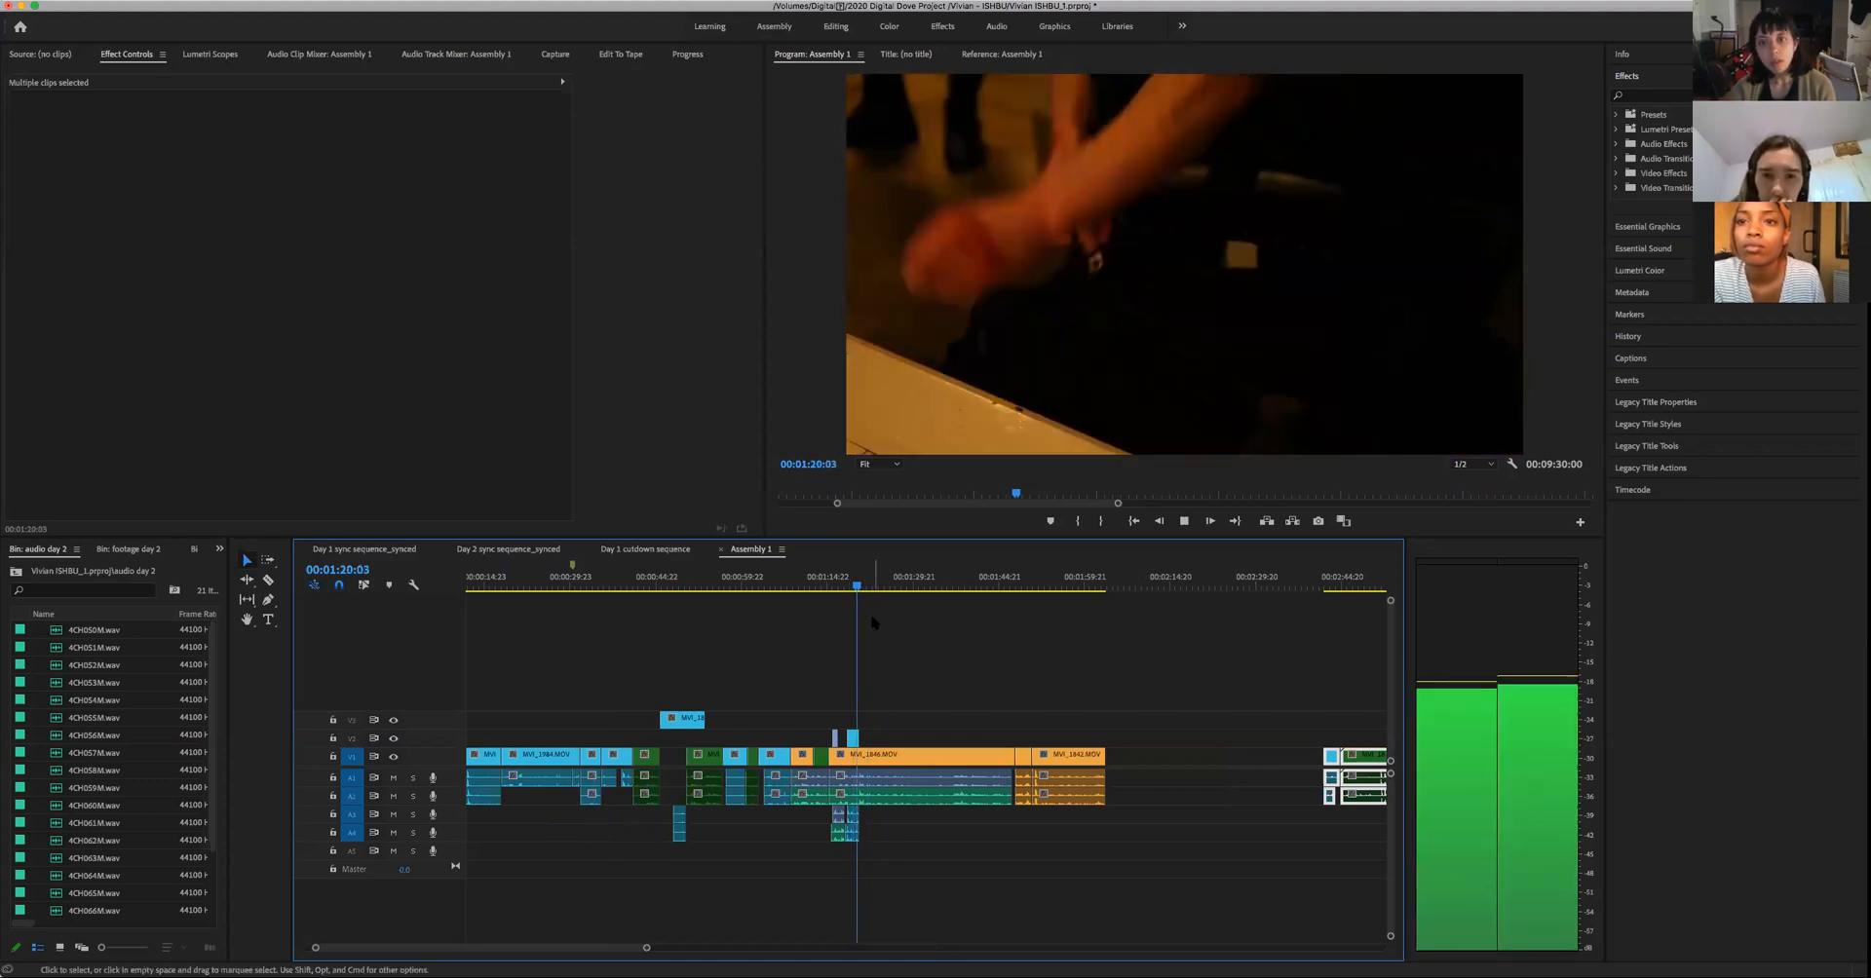
key("space")
key("Right")
key("Right")
key("Right")
key("Right")
key("Right")
key("Right")
key("Right")
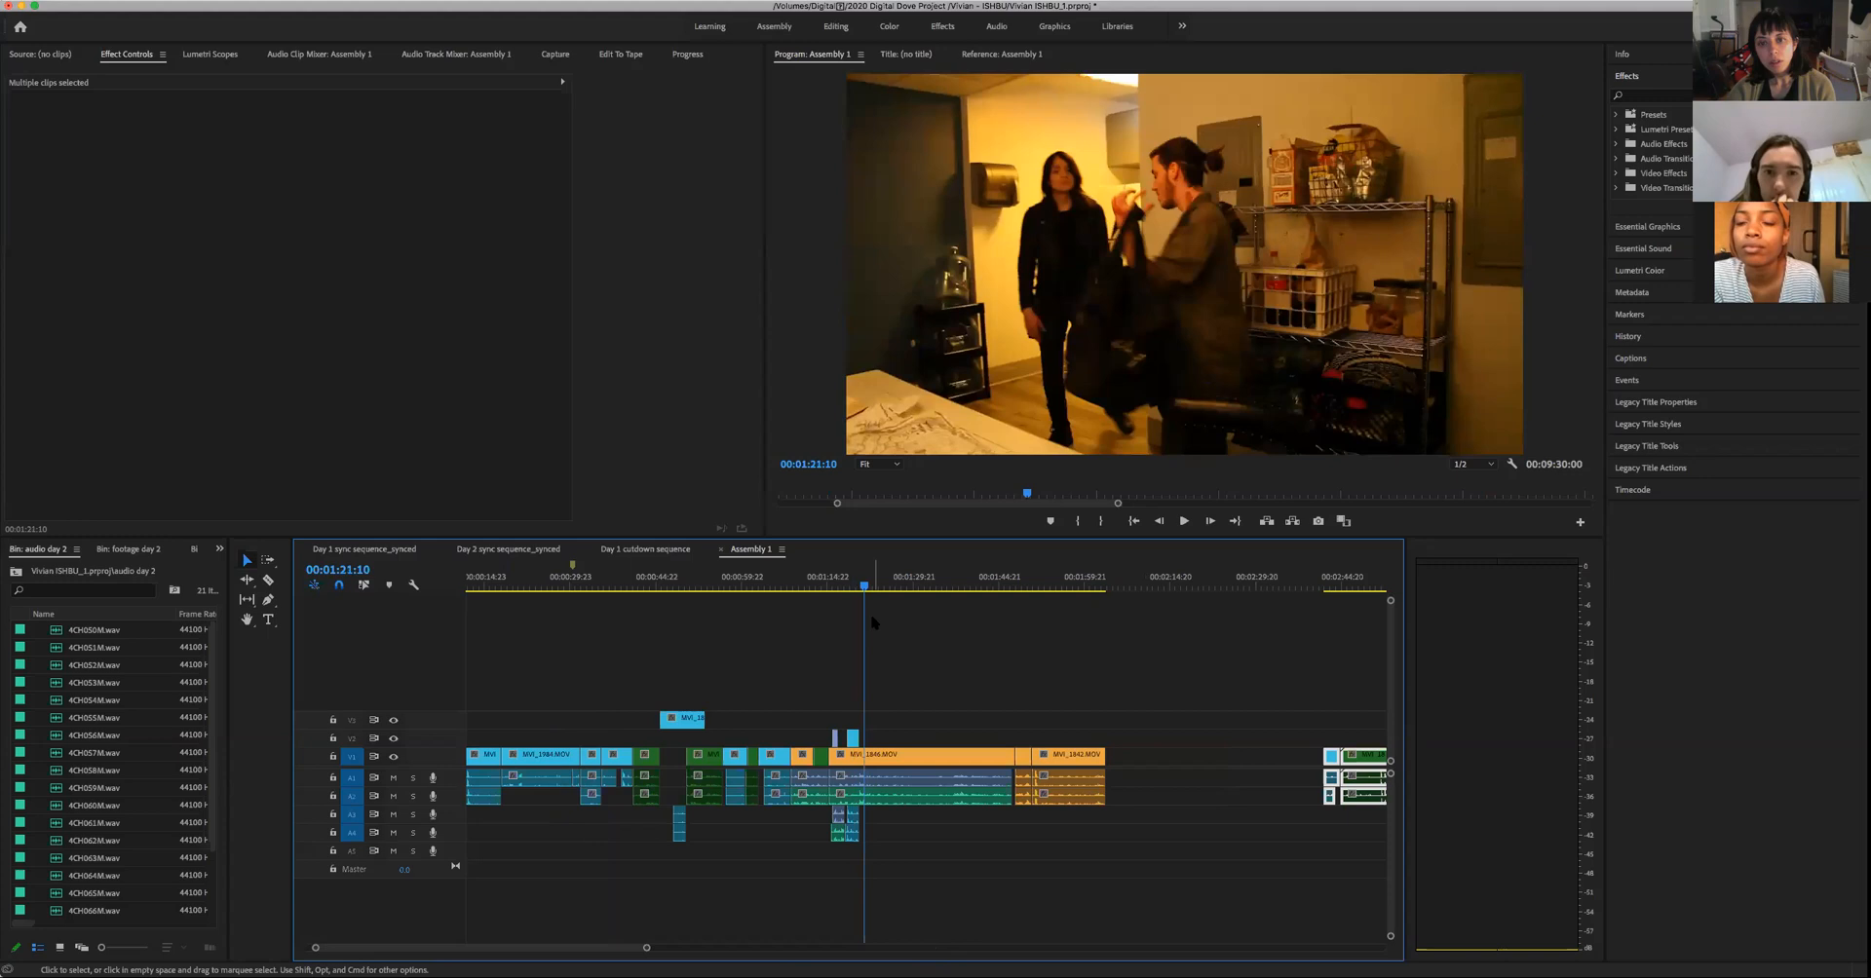
key("Right")
key("Right")
key("Right")
key("Right")
key("Right")
key("Right")
key("Right")
key("Right")
key("Right")
key("Right")
key("Right")
key("Right")
key("Right")
key("Right")
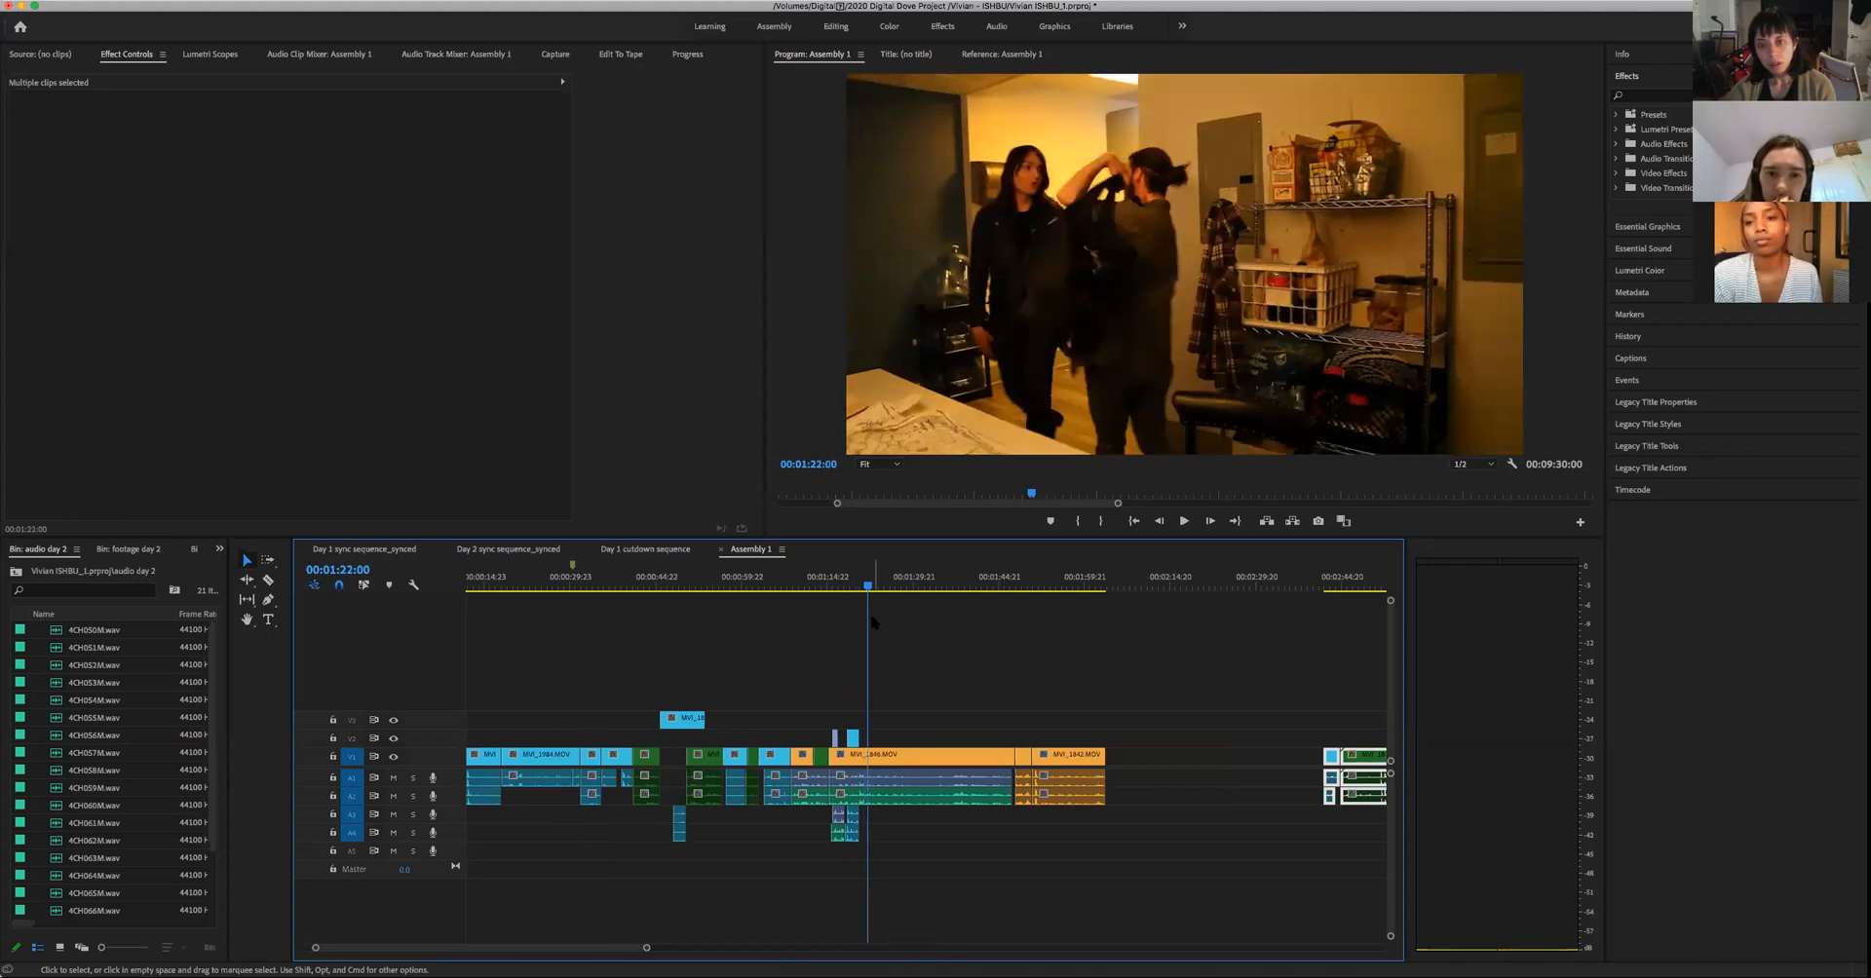
key("shift+Left")
key("Left")
key("Left")
key("Left")
key("Left")
key("Left")
key("Left")
key("Left")
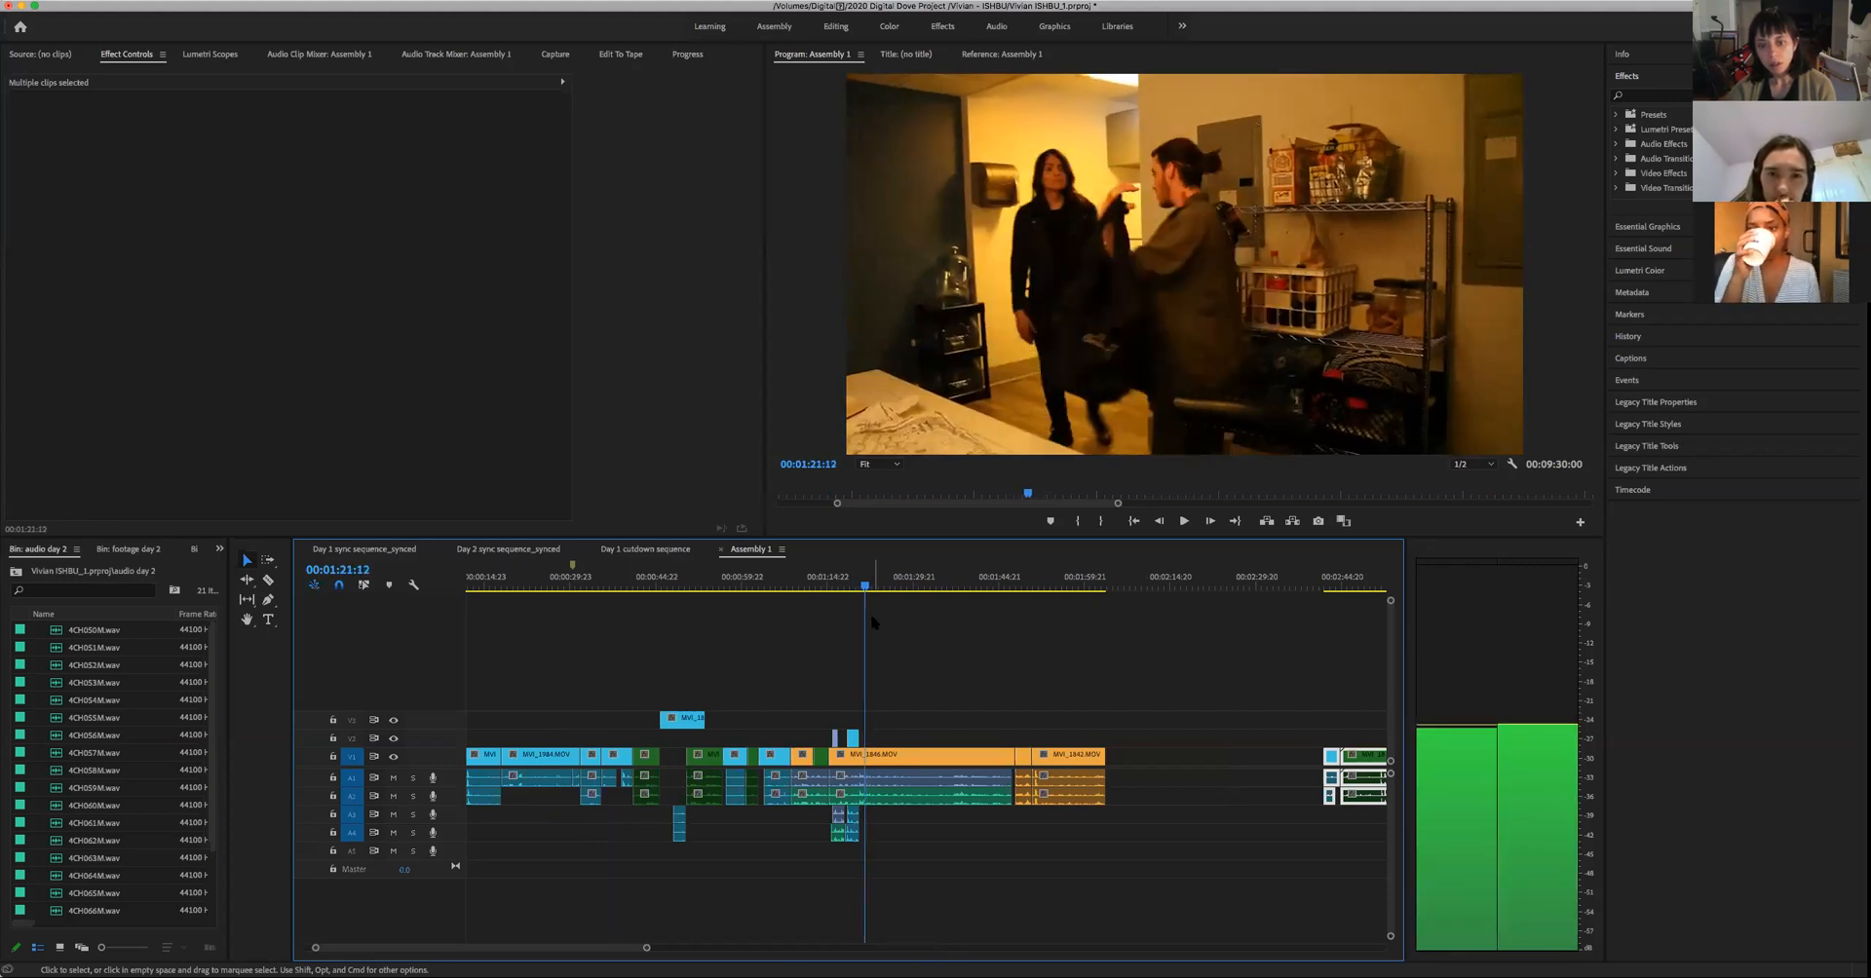
key("Left")
key("Left")
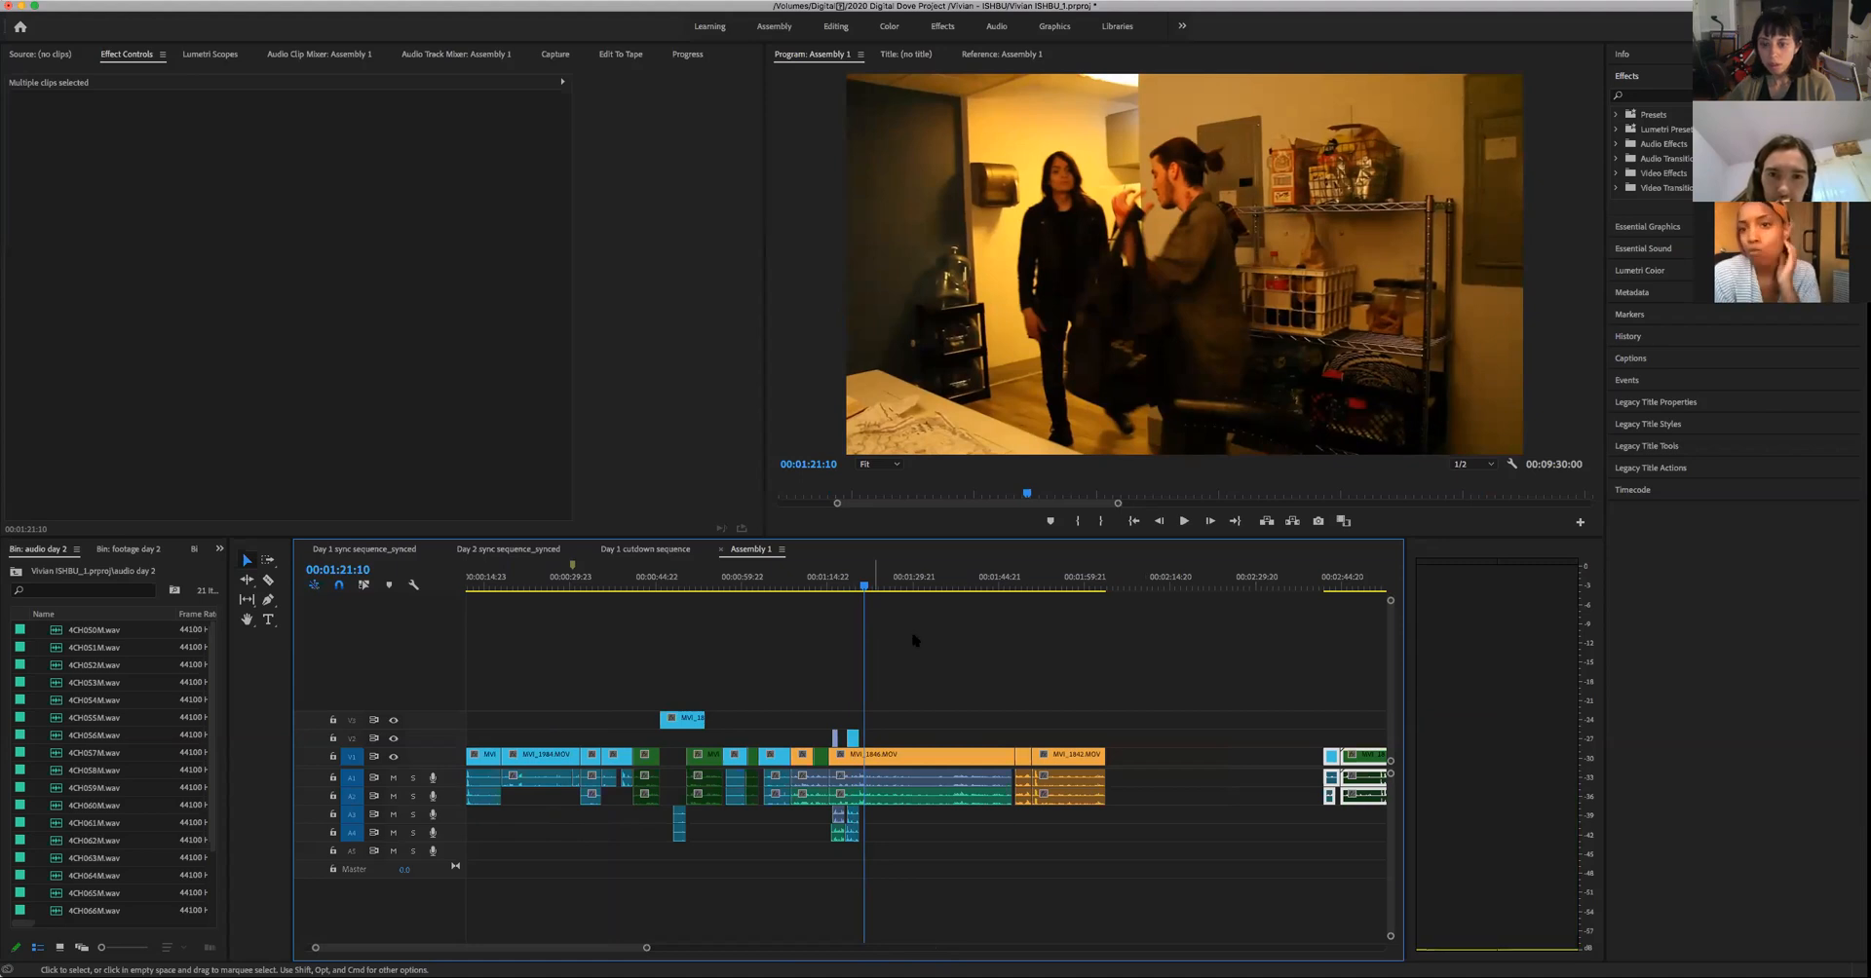
- Move only the woman's close-up onto V2 above the wide shot at 00:01:21:10, and play the cutaway up to 00:01:23:04
left_click_drag(1257, 704, 1334, 852)
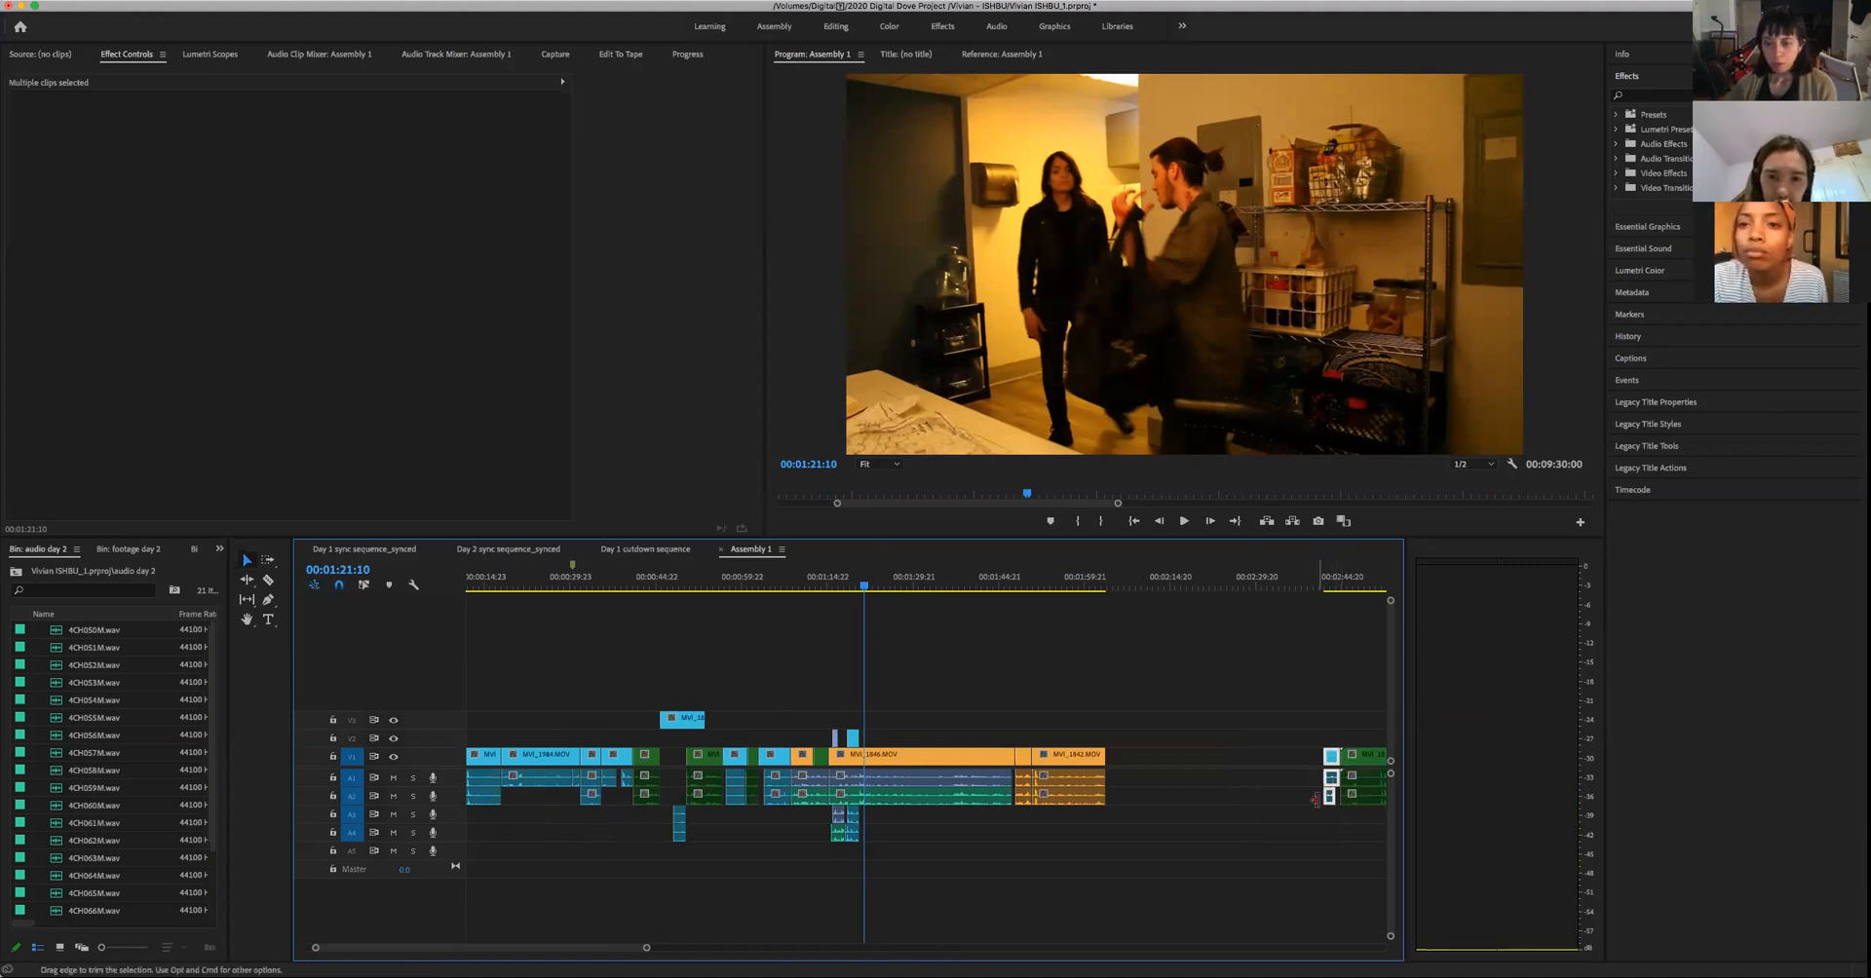
left_click_drag(1334, 759, 871, 738)
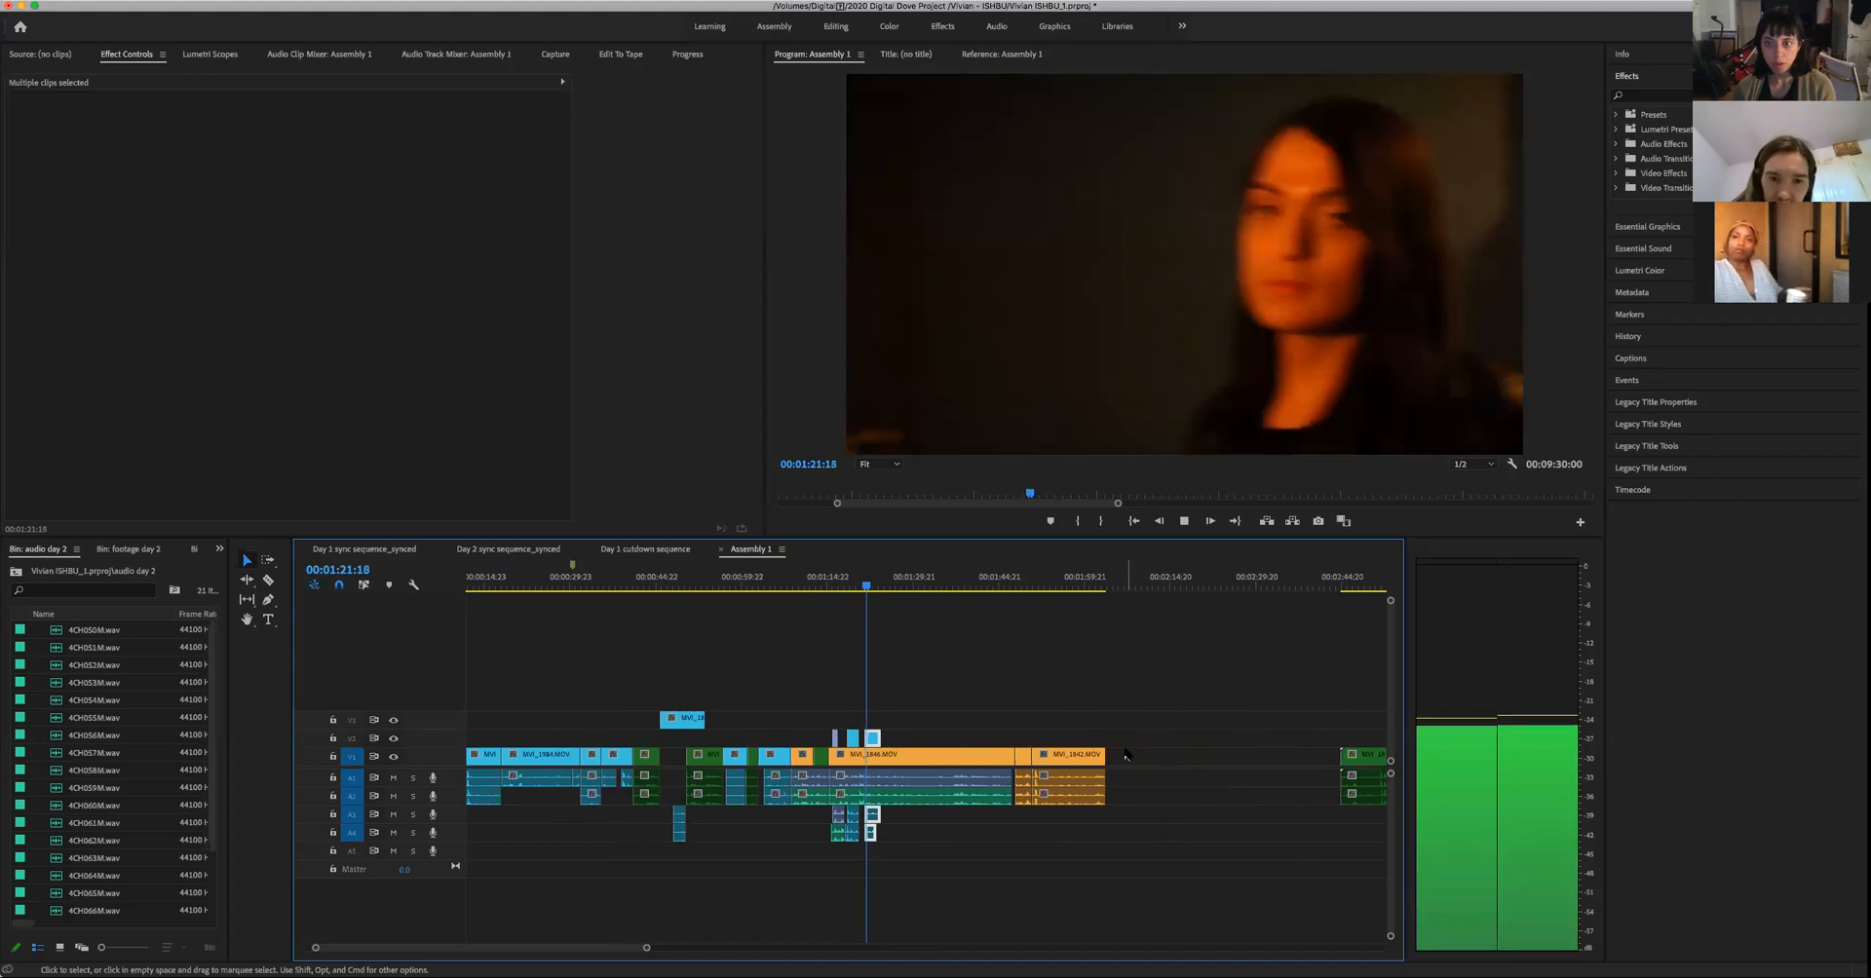
key("space")
key("space")
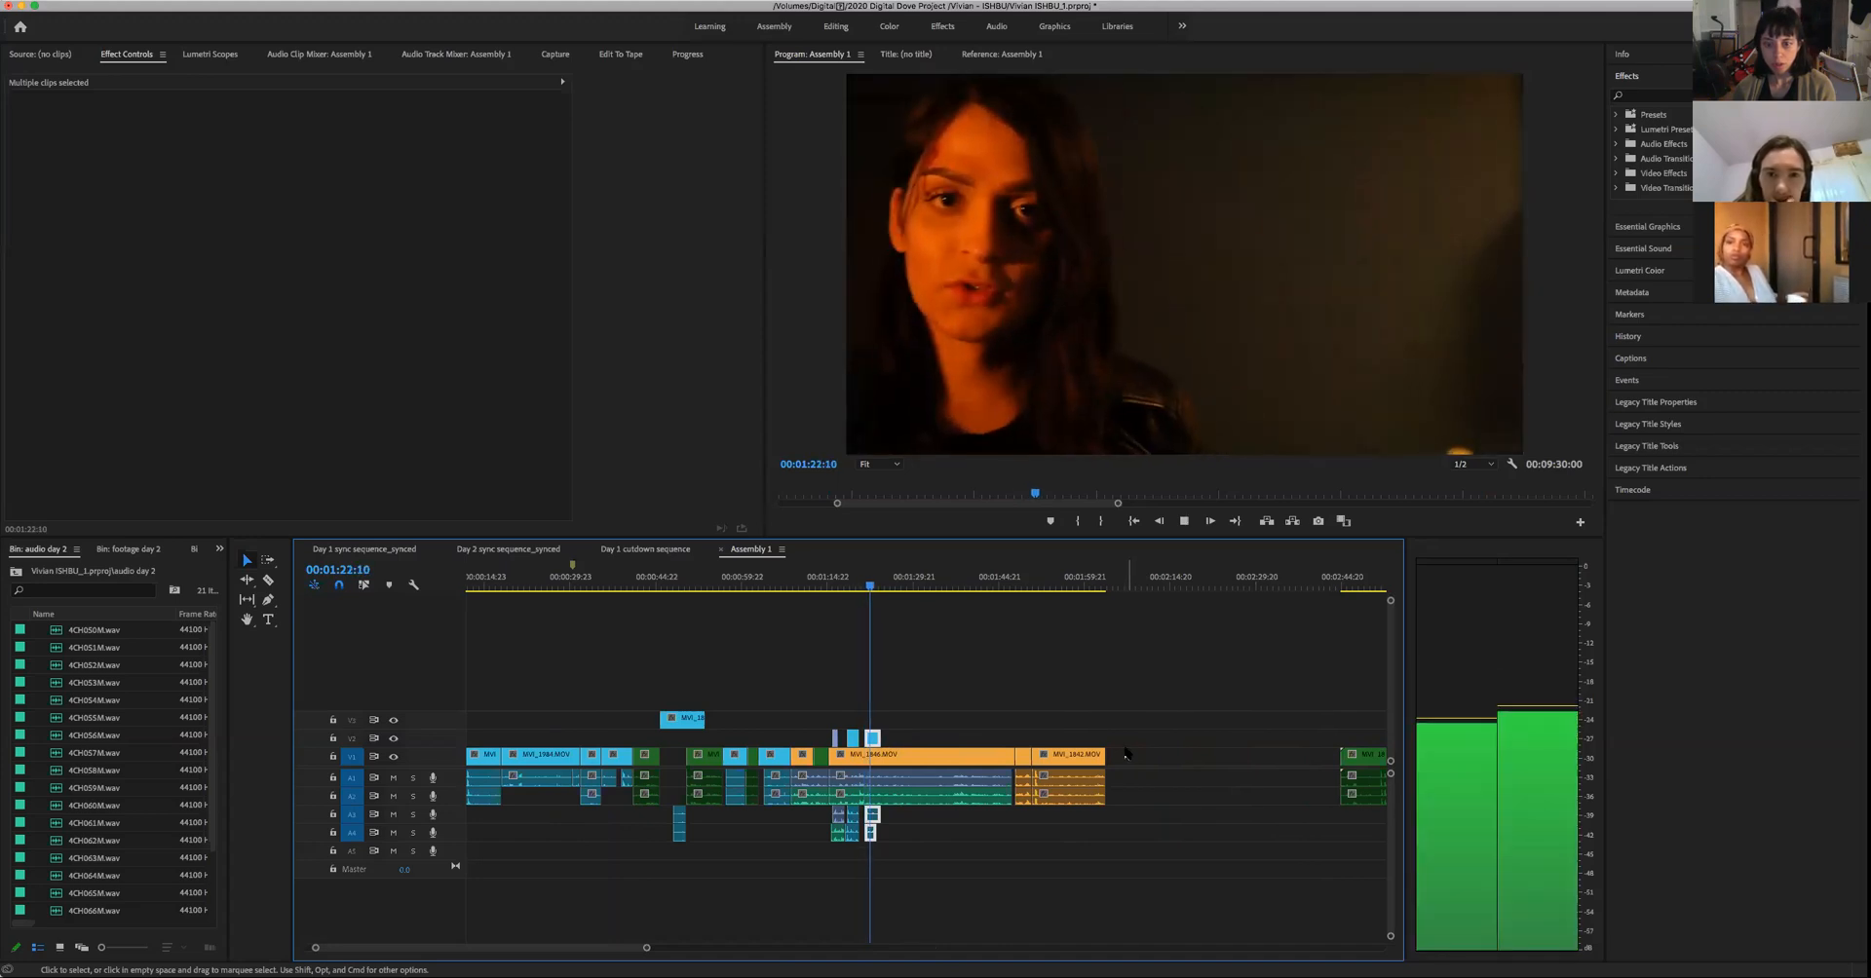
key("space")
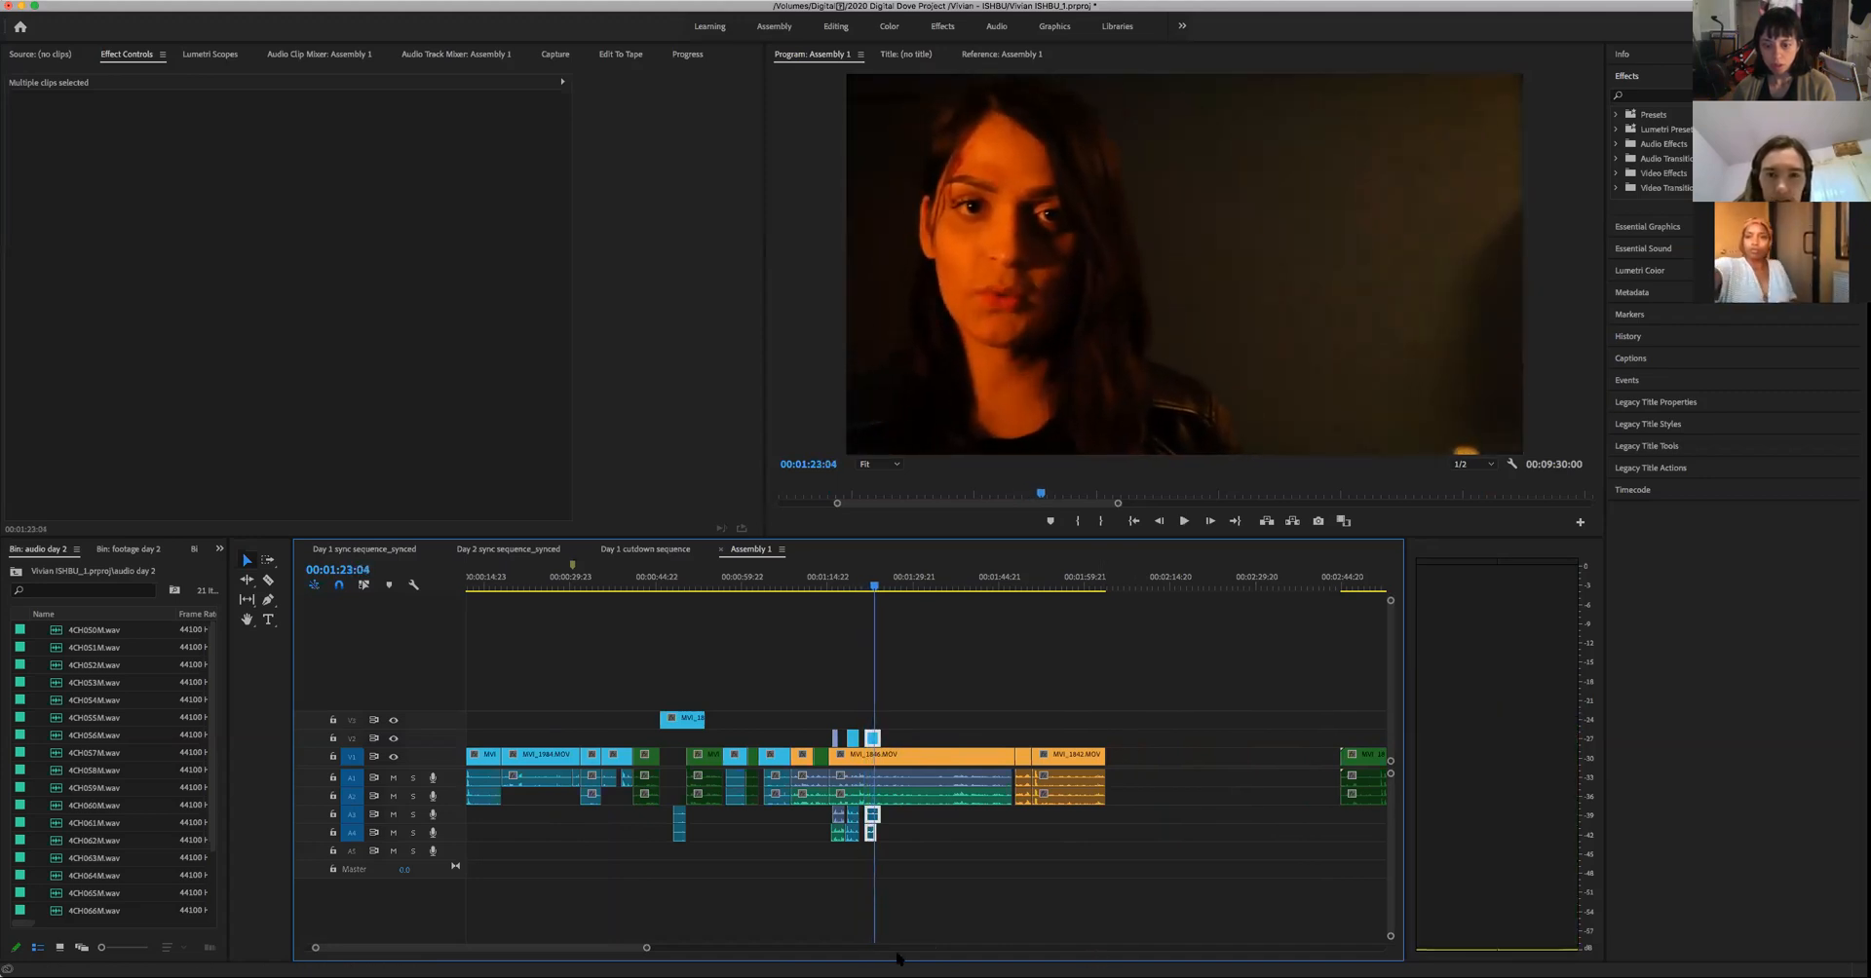
left_click_drag(645, 947, 534, 945)
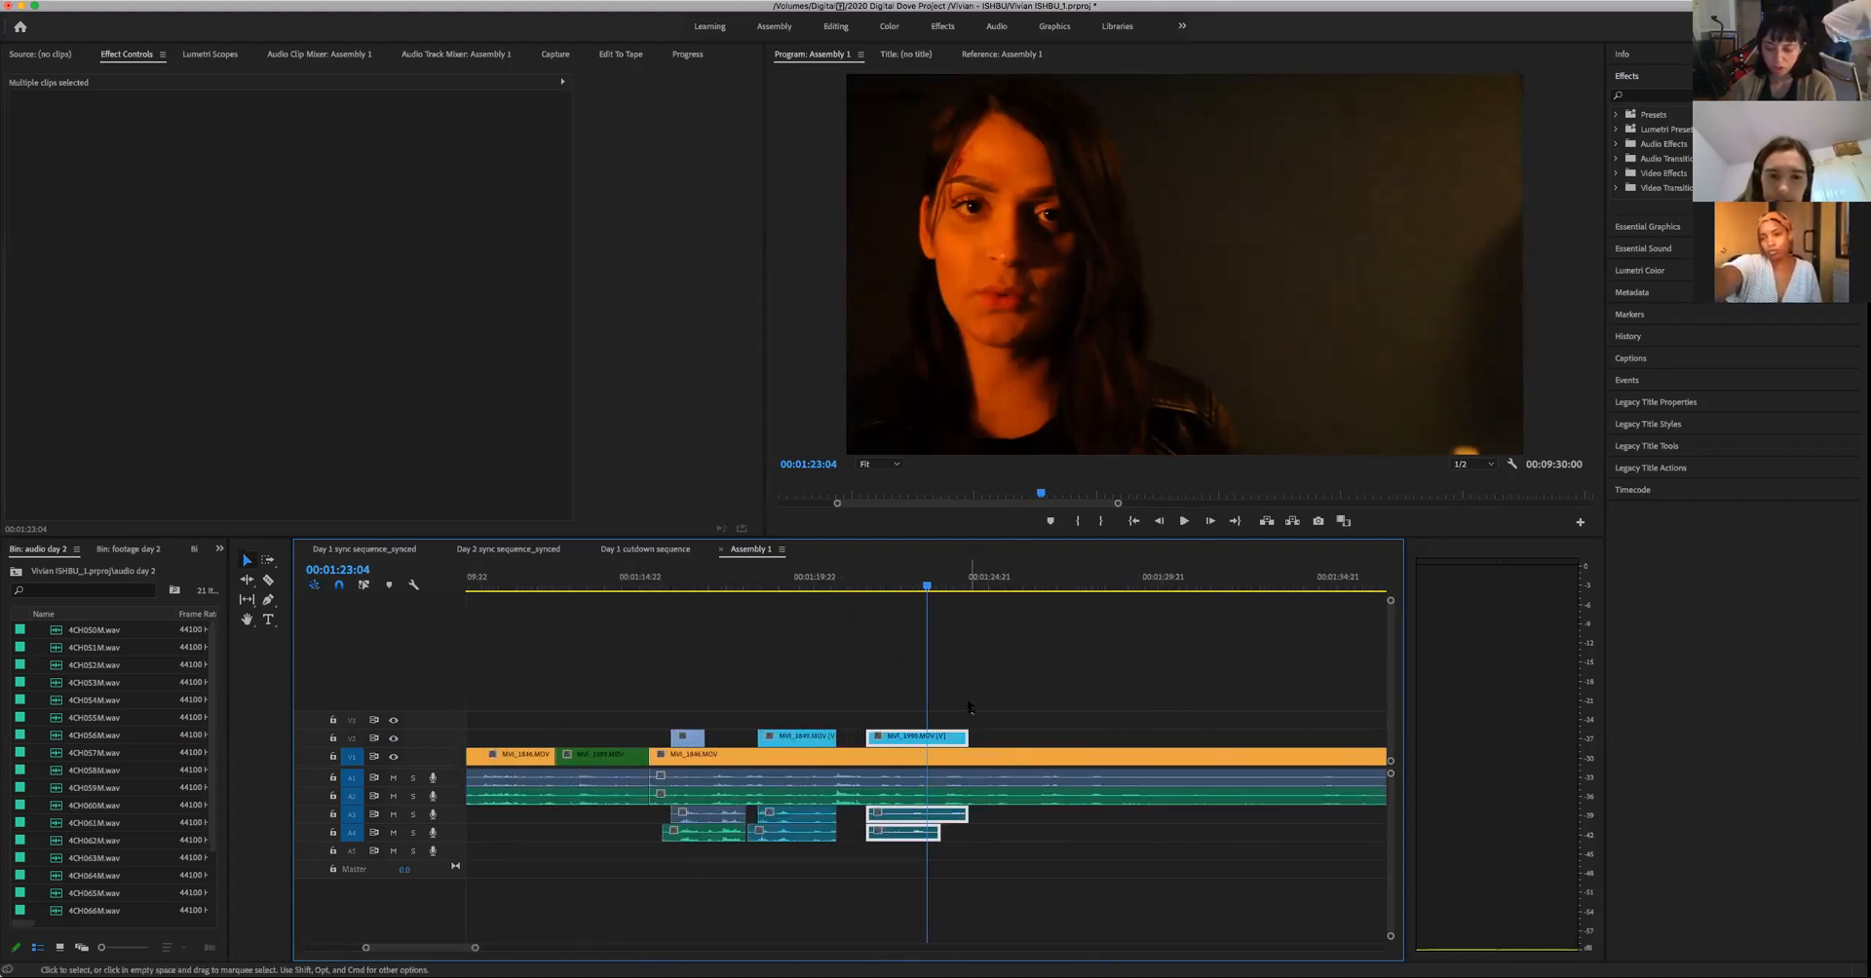
- Split the wide shot at 00:01:21:10 and trim the start of its second part underneath the woman's close-up, leaving a gap on V1
key("Up")
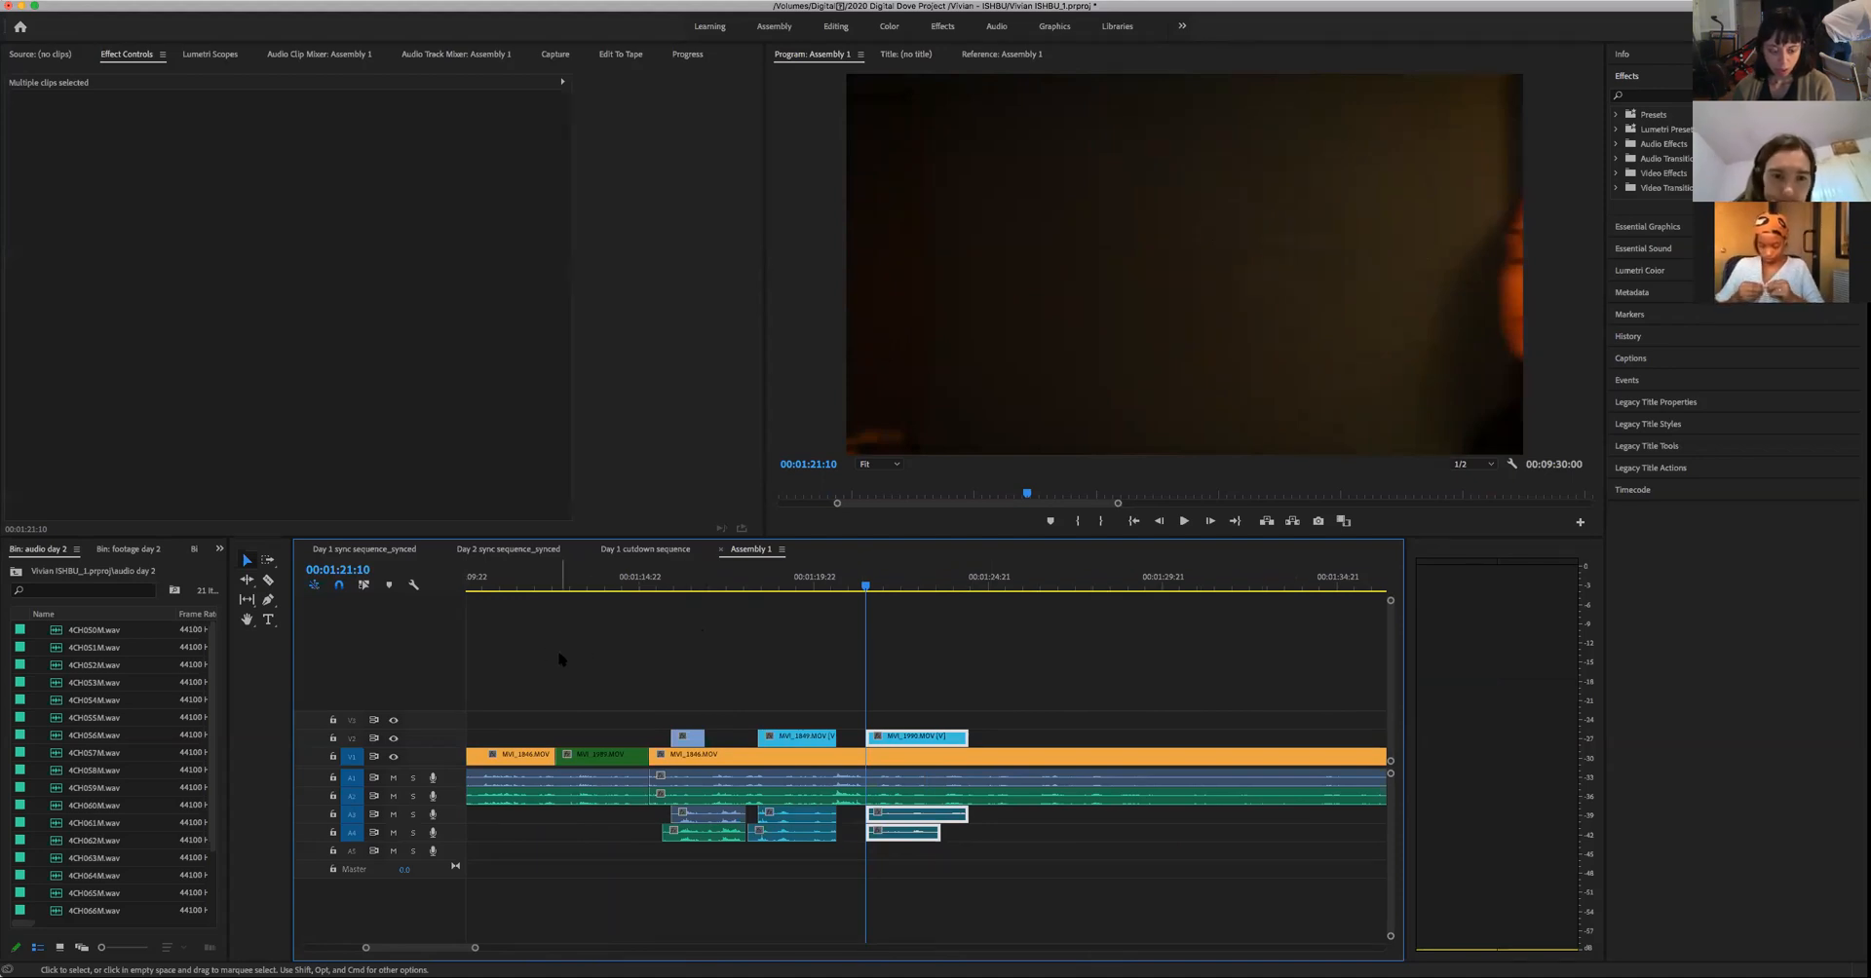
key("c")
left_click(863, 758)
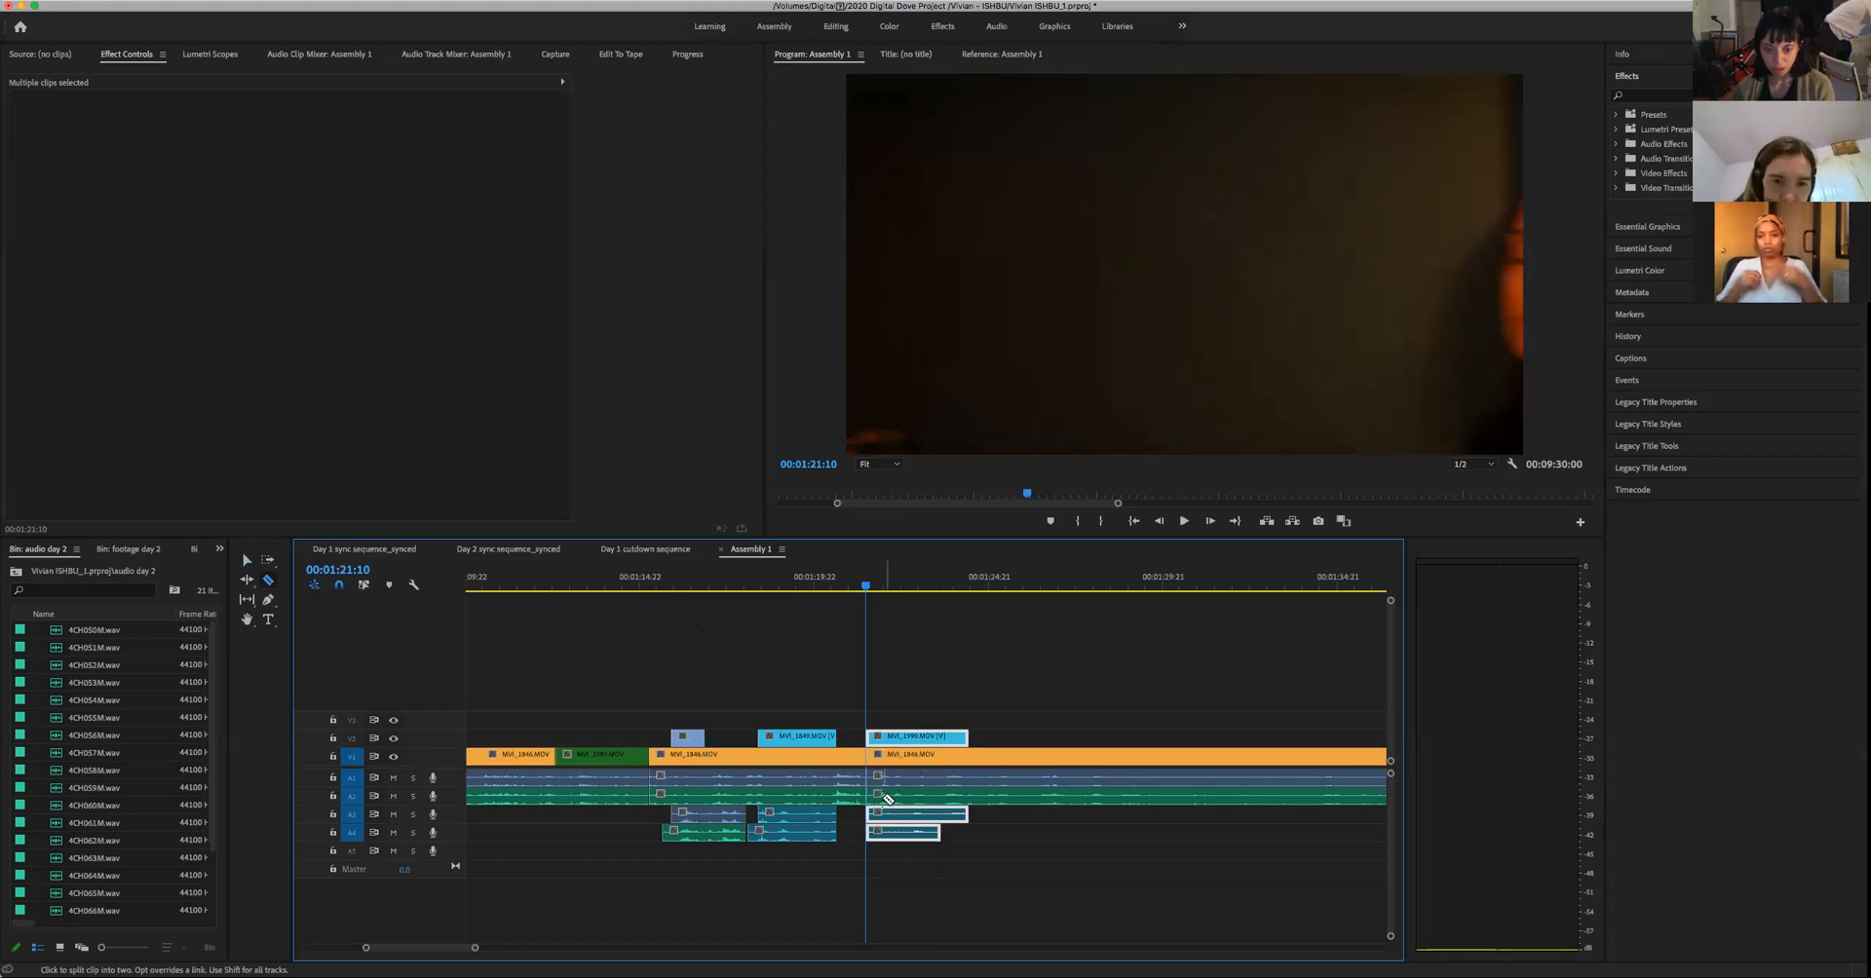
key("v")
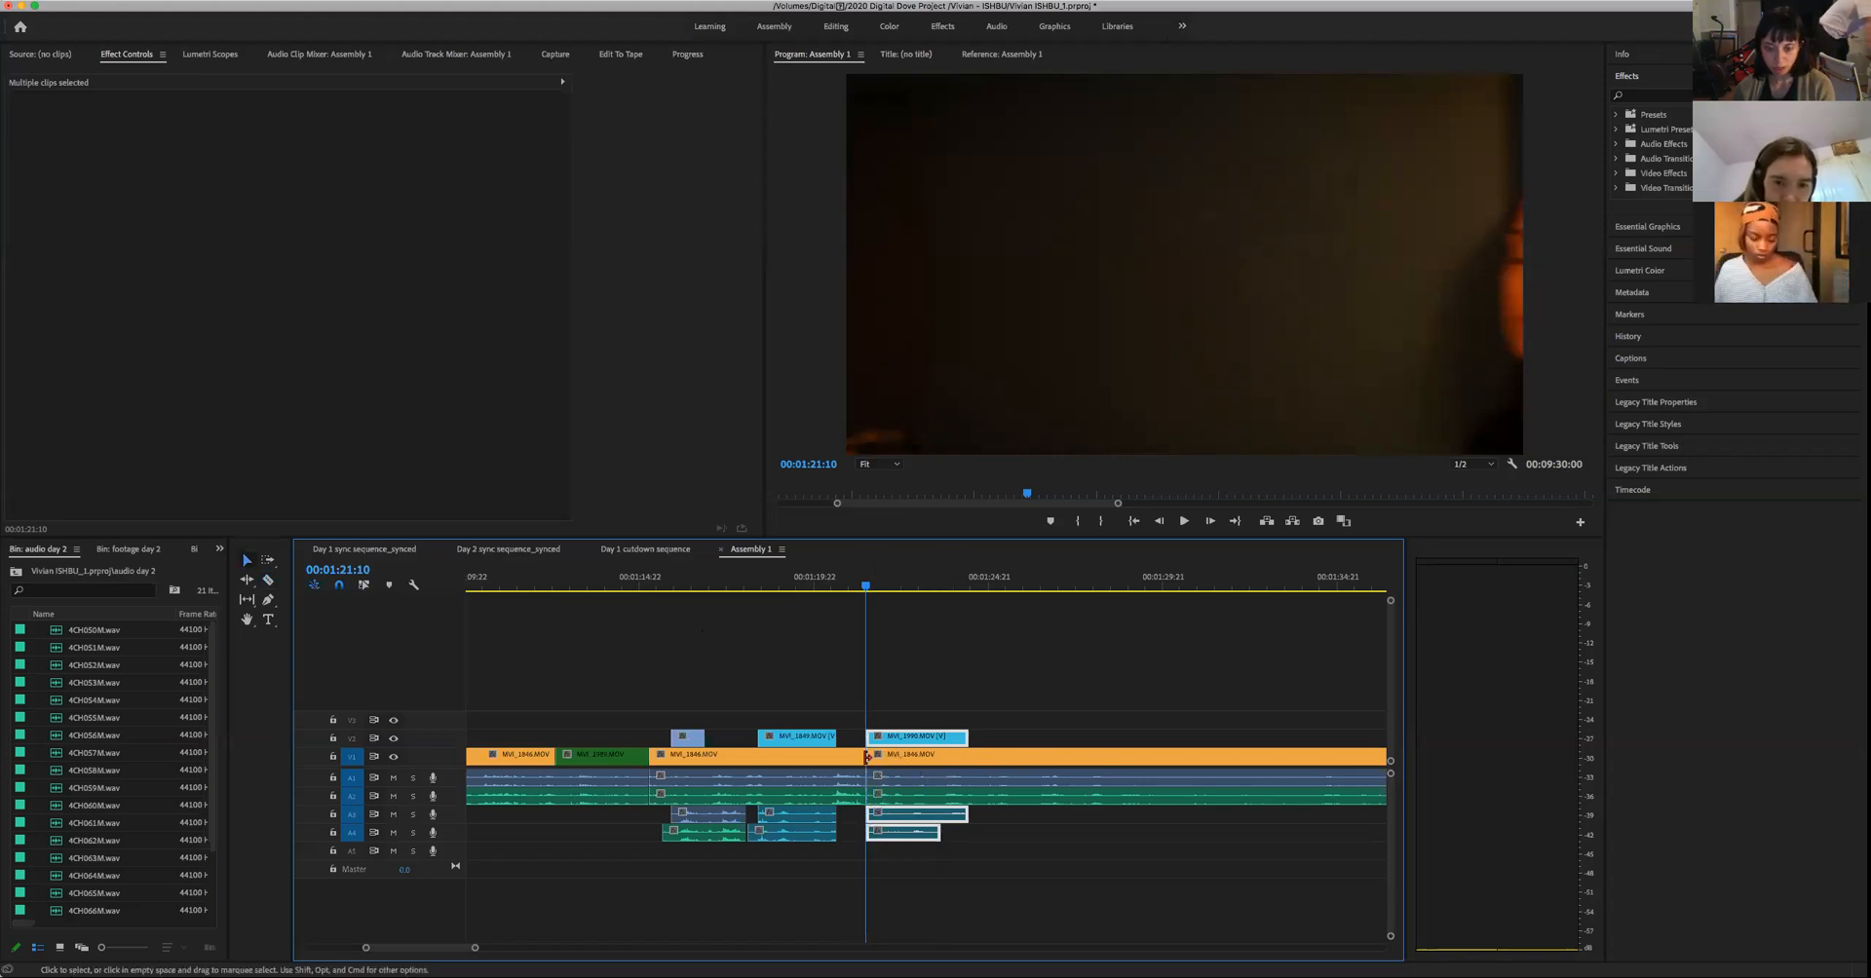
left_click_drag(867, 757, 928, 794)
- Play the cut into the woman's close-up from 00:01:21:06, and replay the lead-up from 00:01:17:22 to 00:01:22:13
left_click_drag(880, 587, 861, 604)
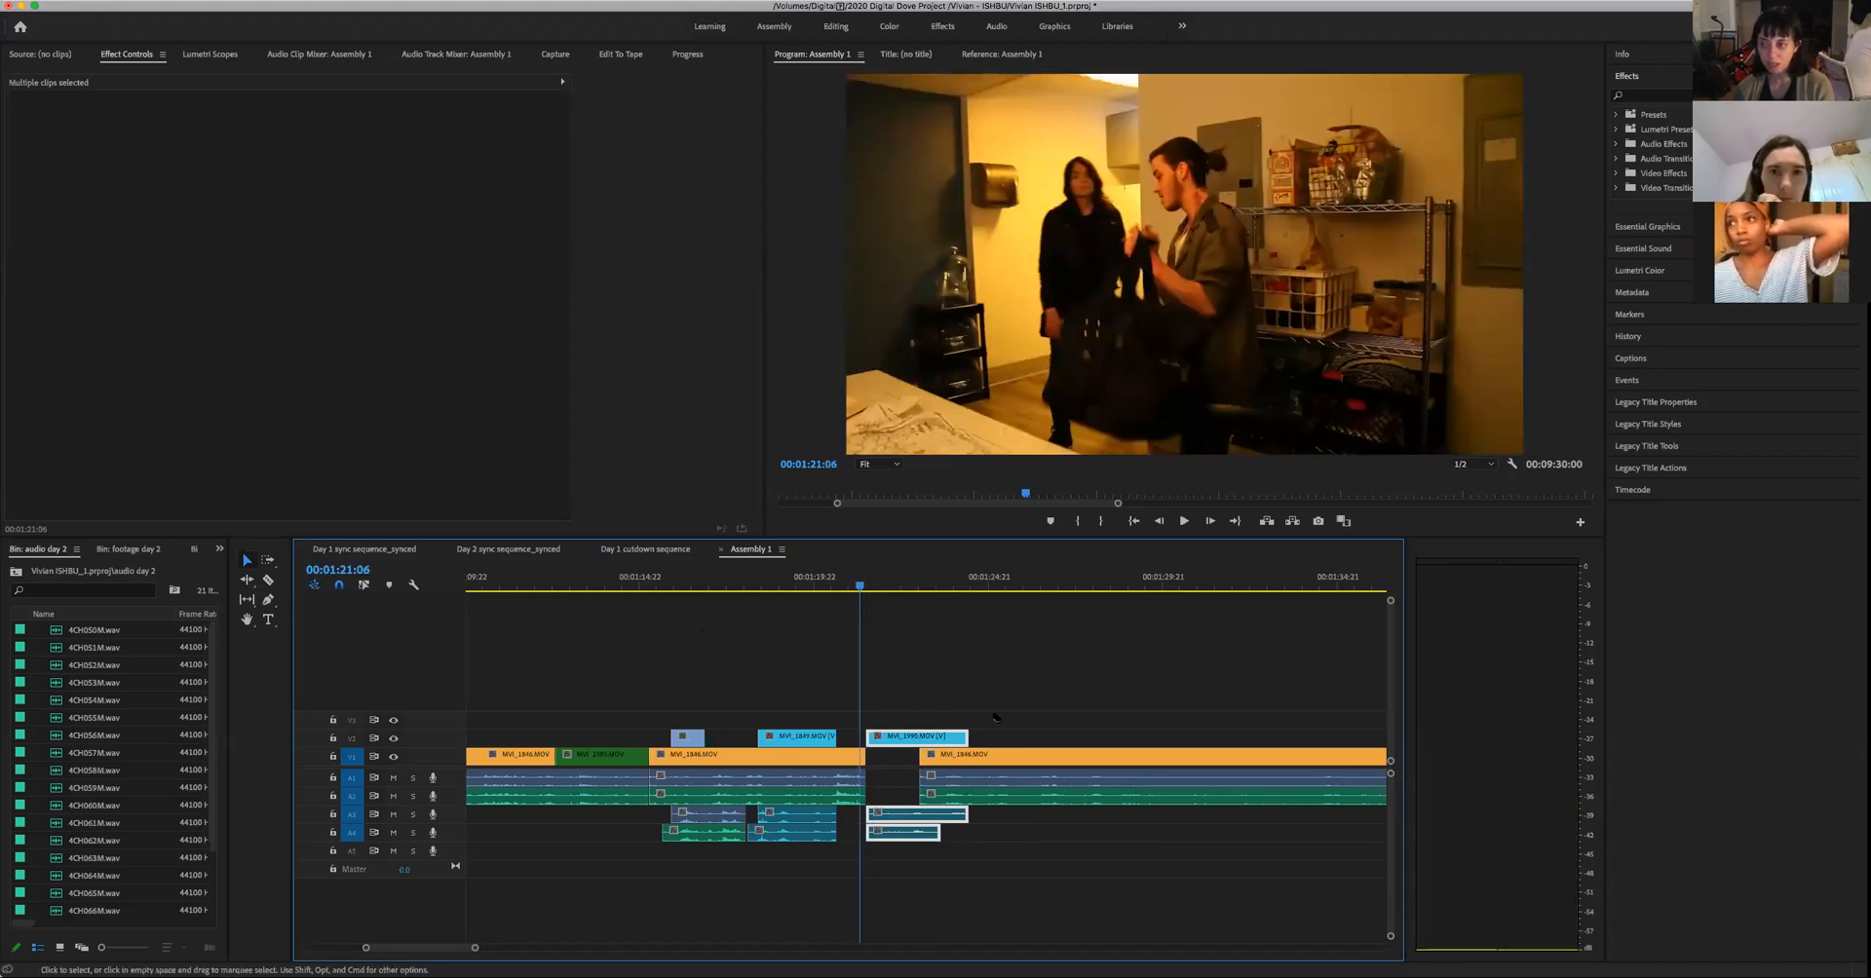
key("space")
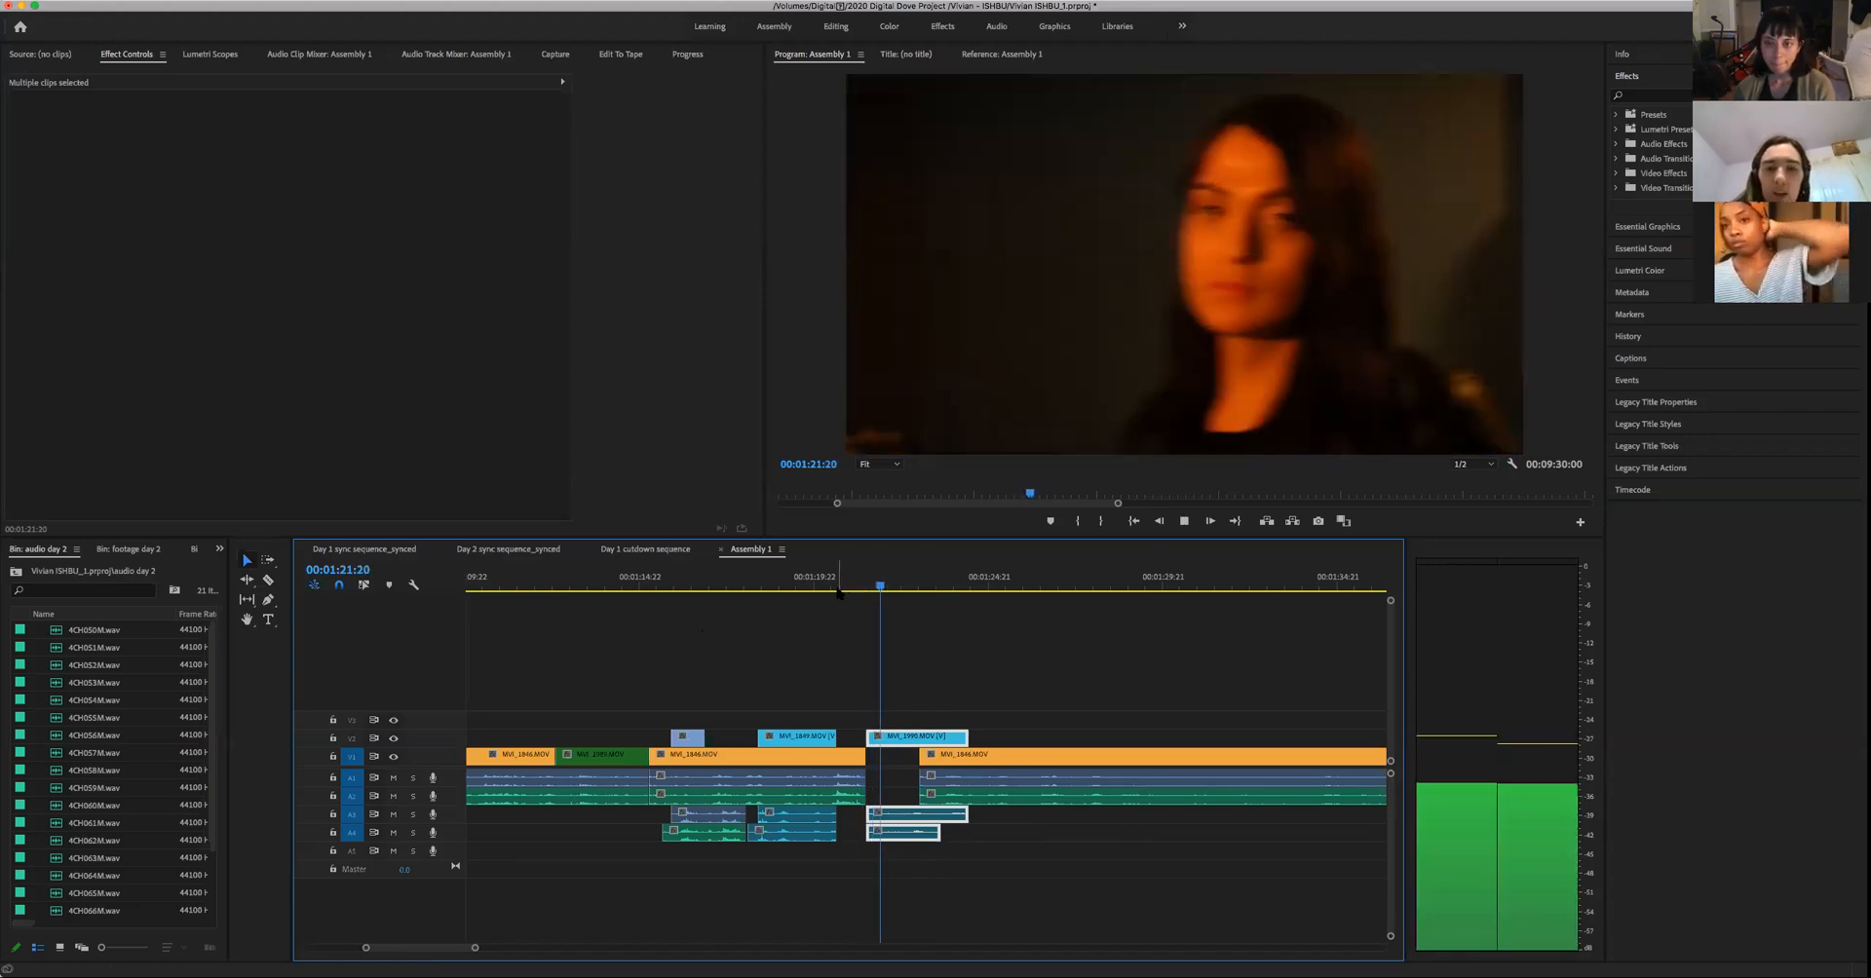
key("space")
left_click(745, 585)
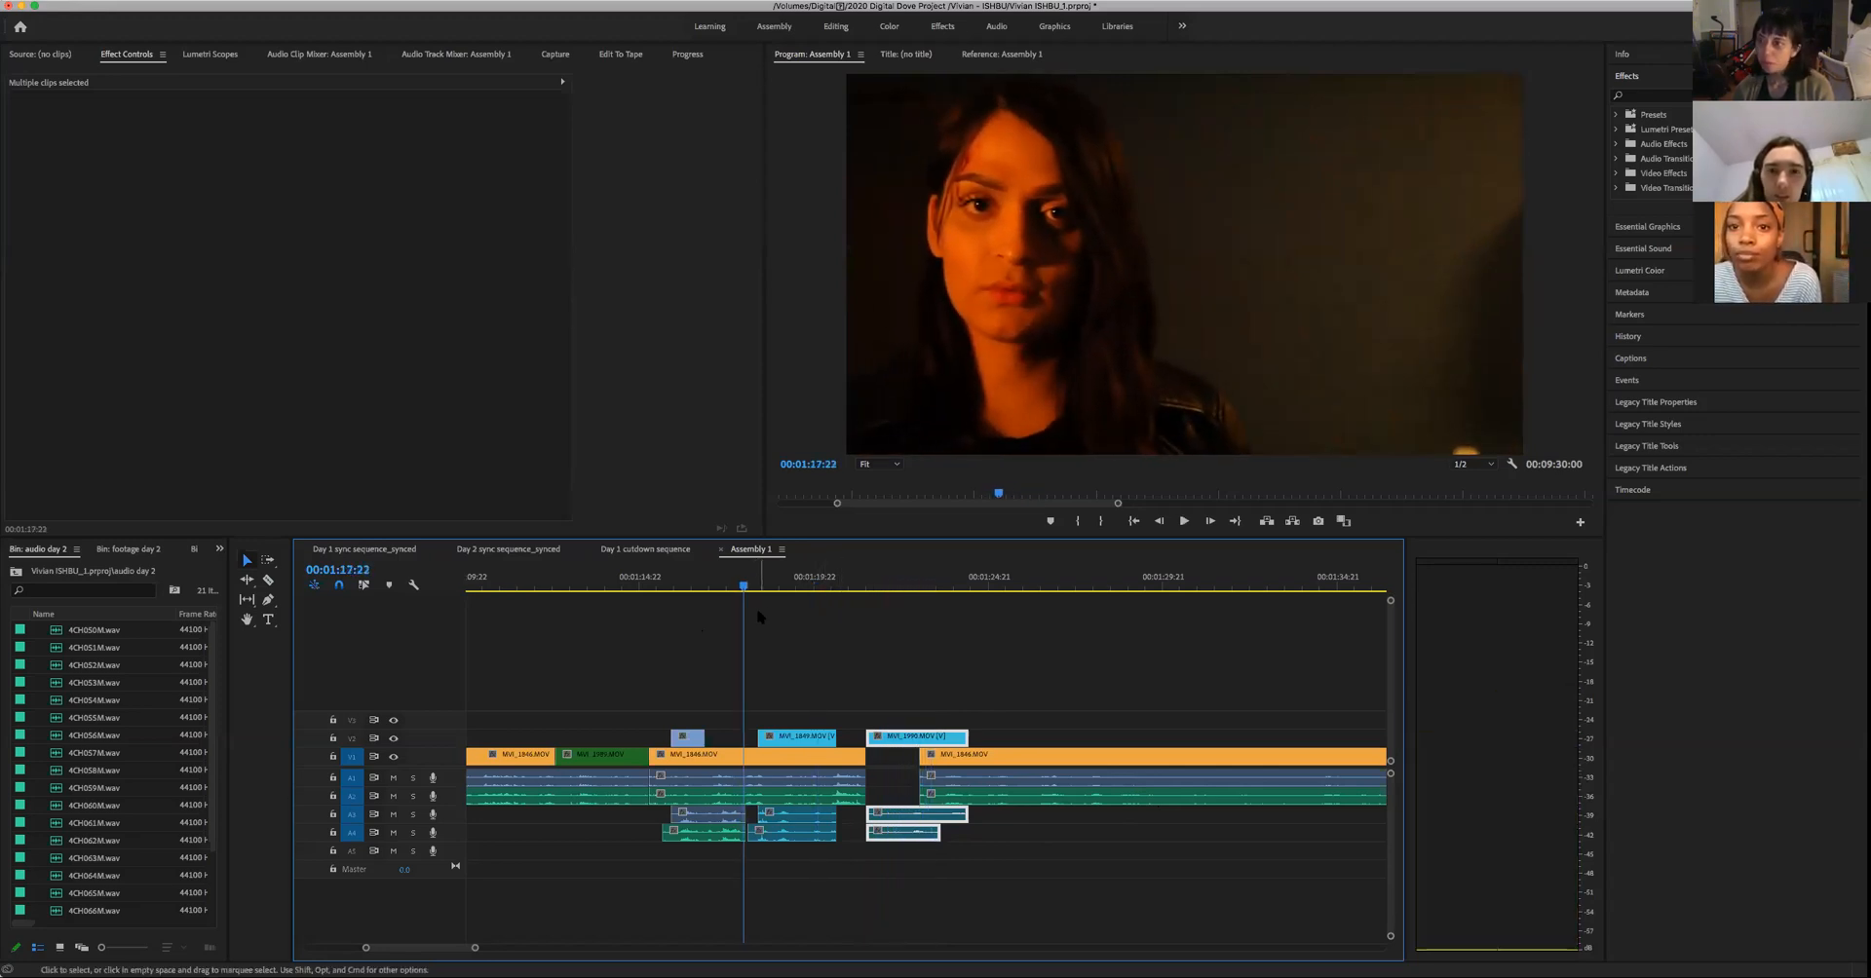
key("space")
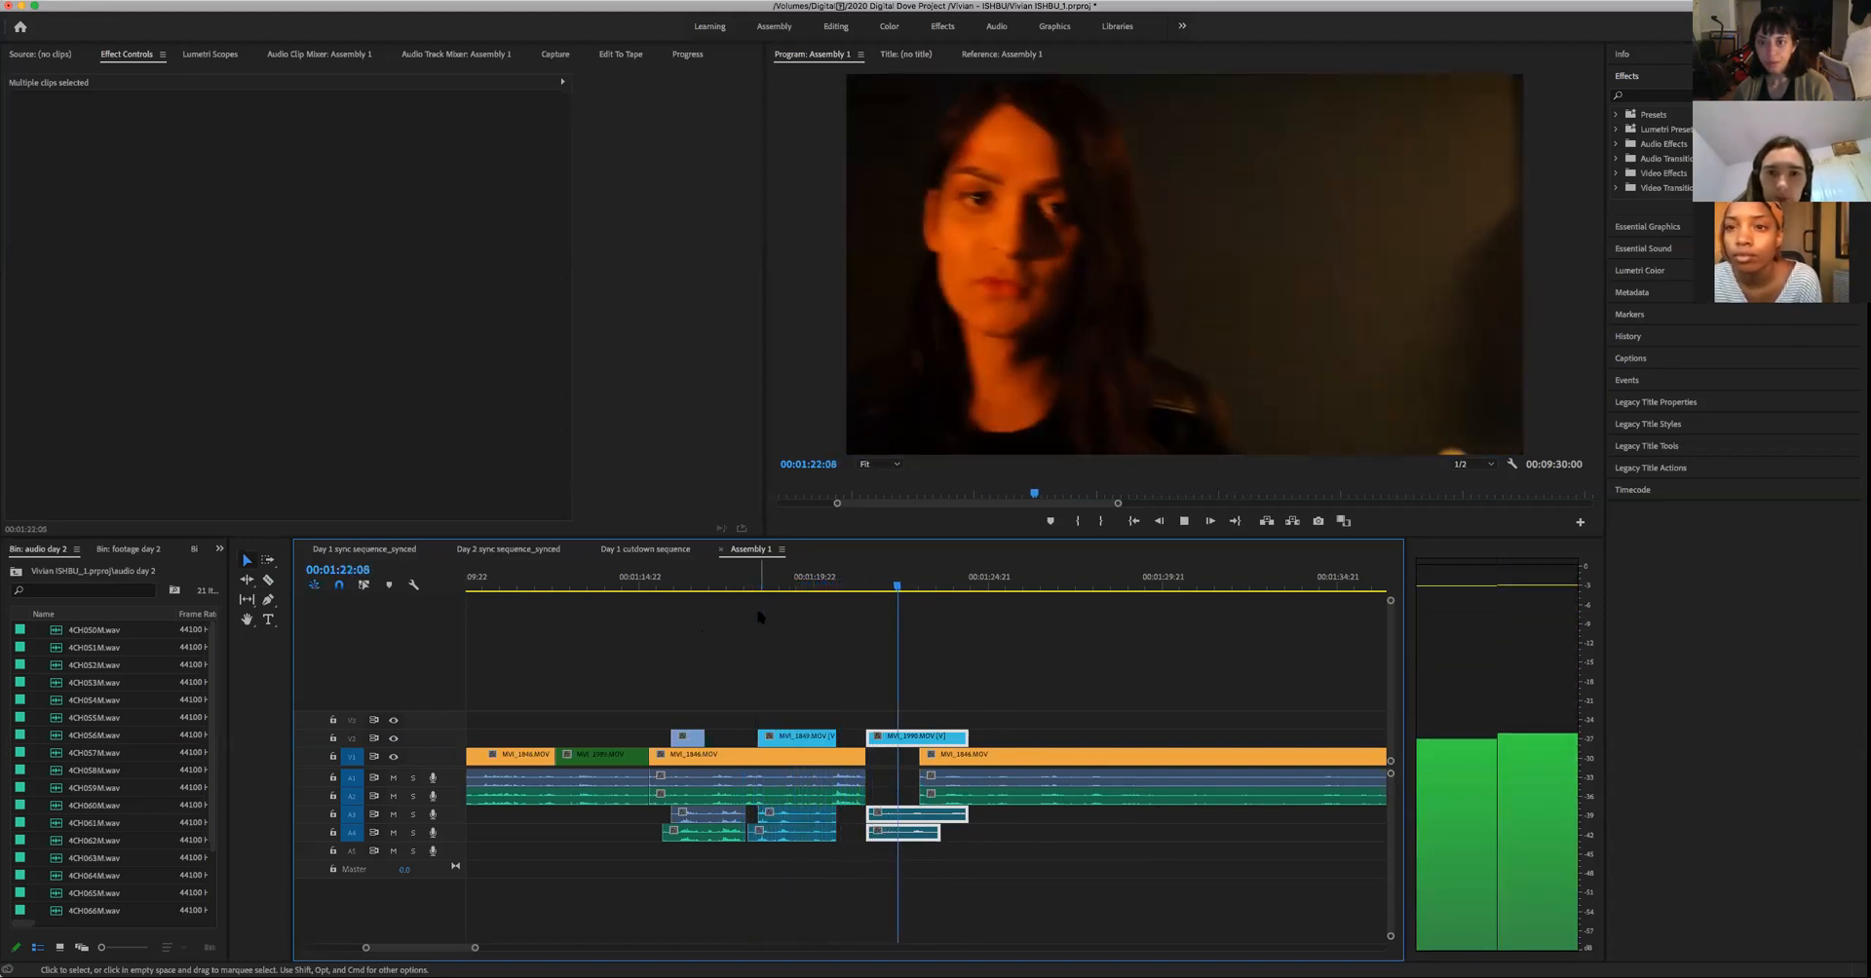
key("space")
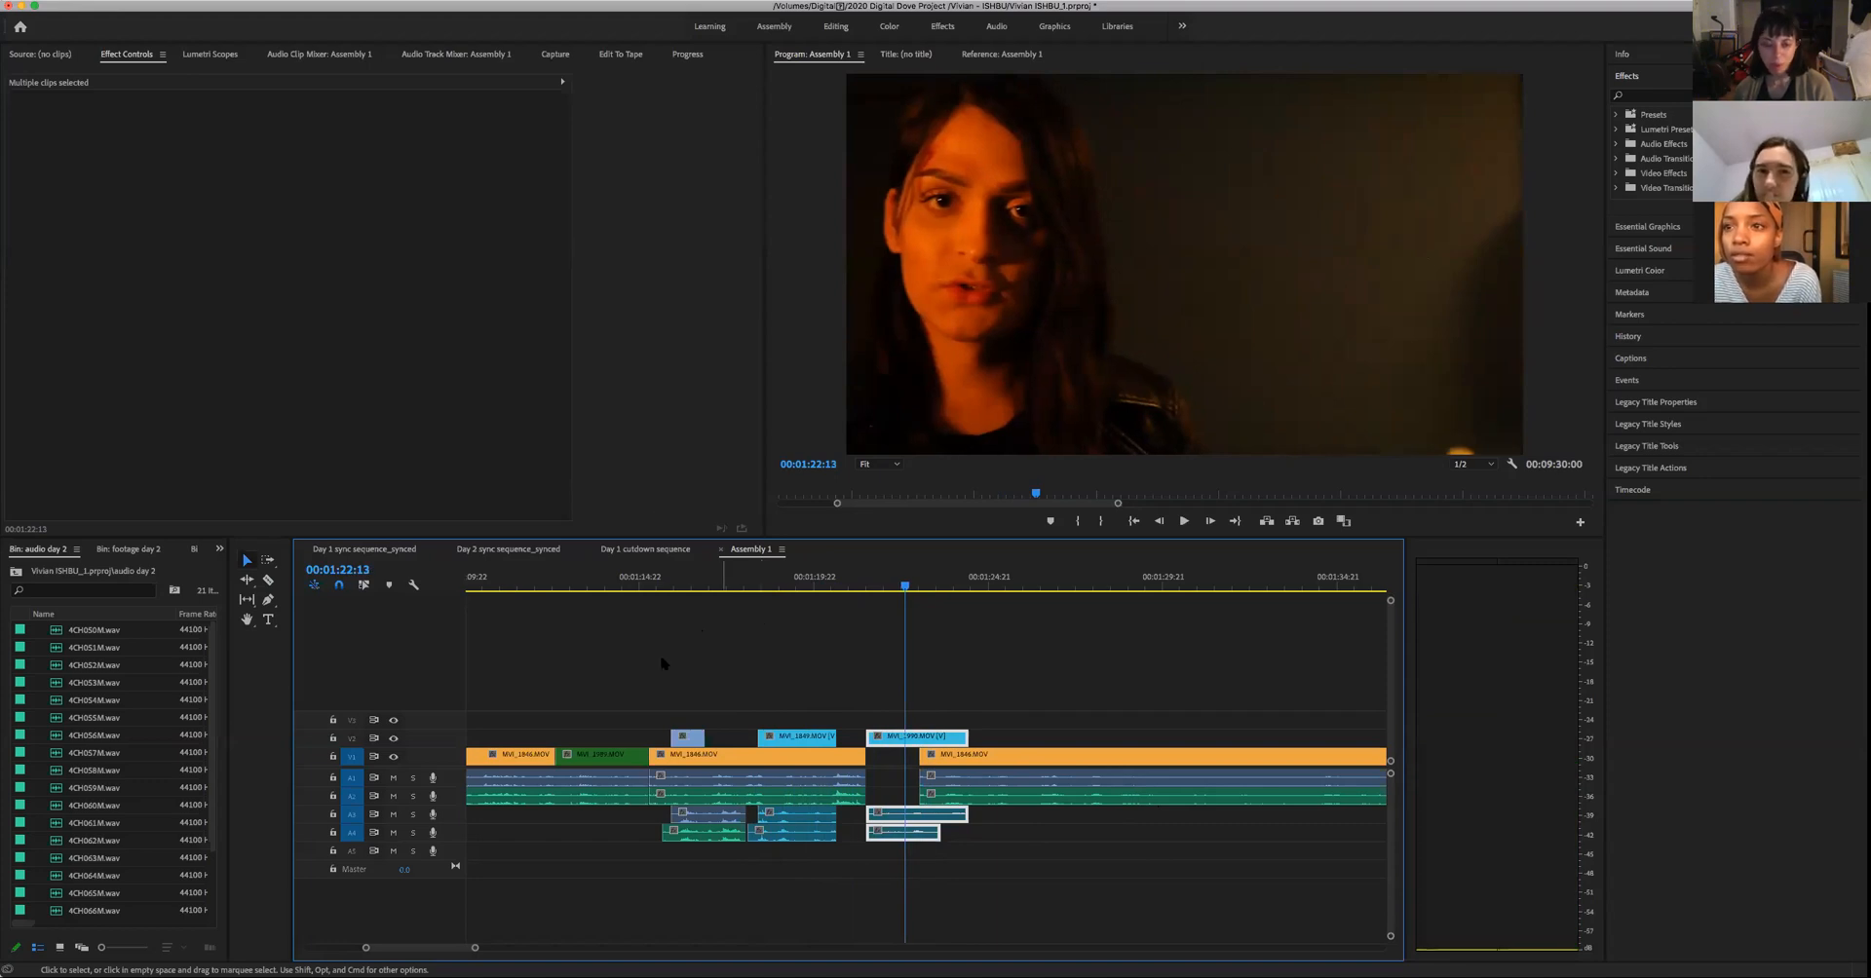
- Play from the woman's close-up into the trimmed wide shot, from 00:01:22:13 up to 00:01:26:01
left_click_drag(474, 949, 551, 948)
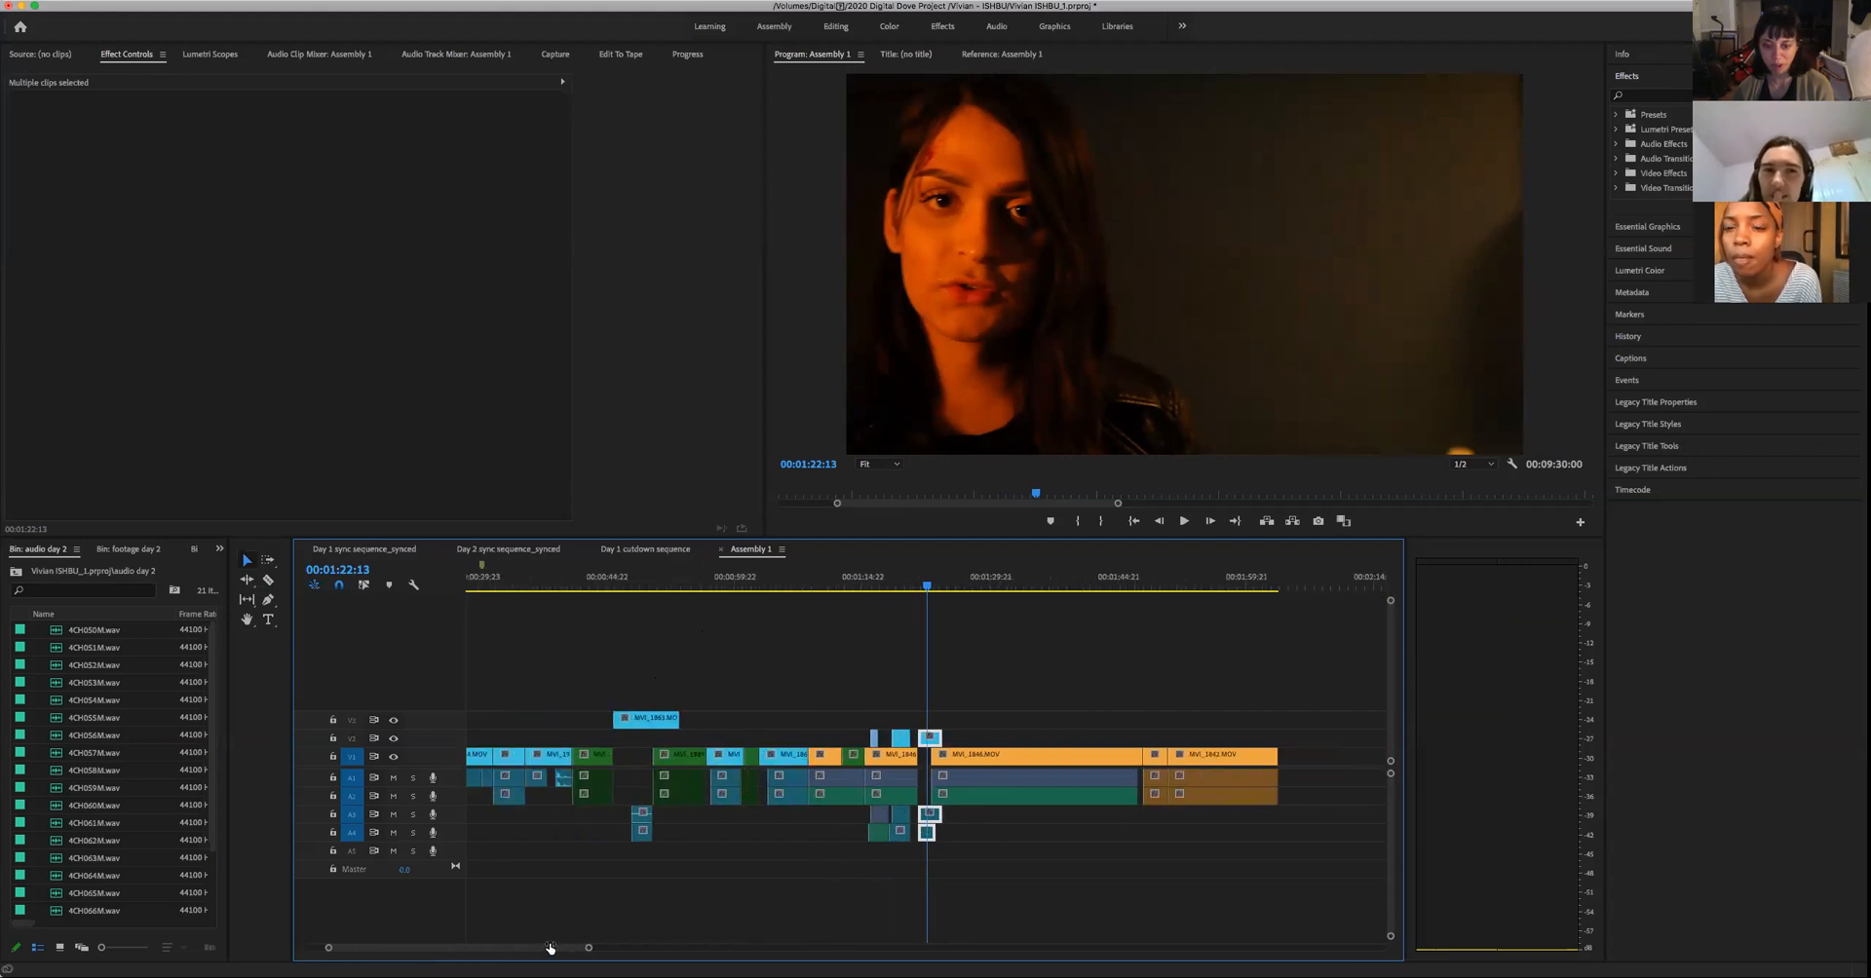
key("space")
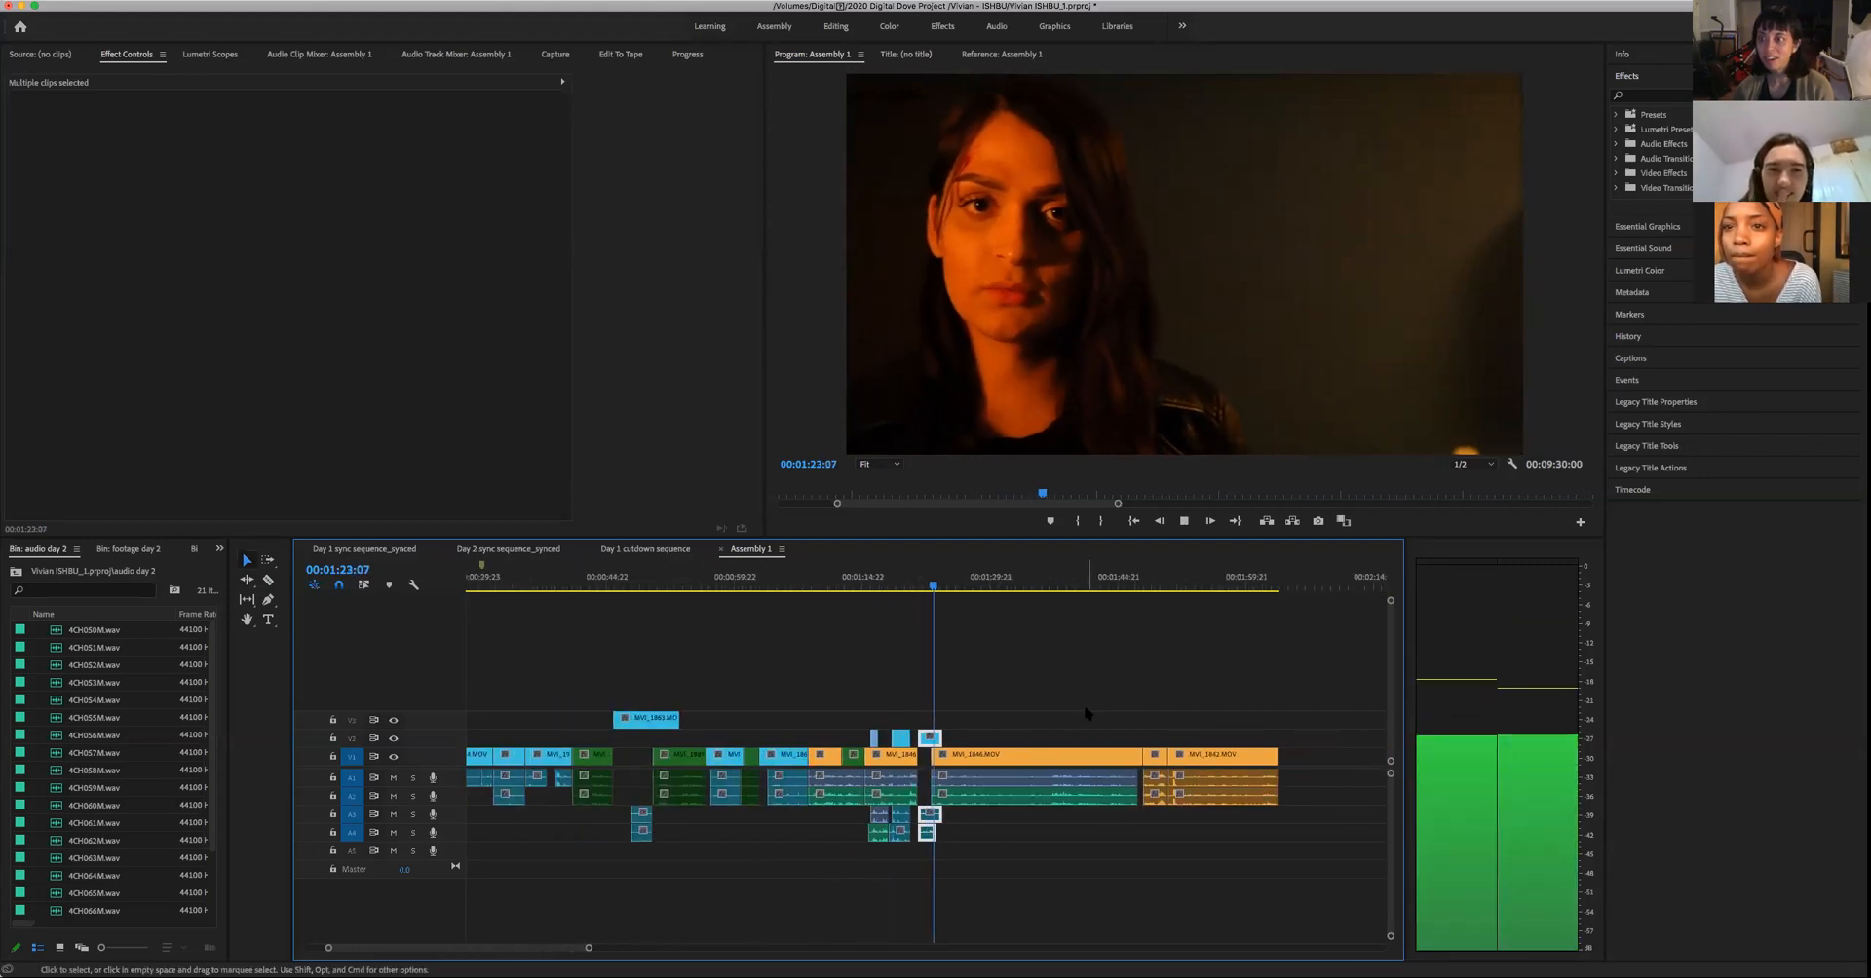
key("space")
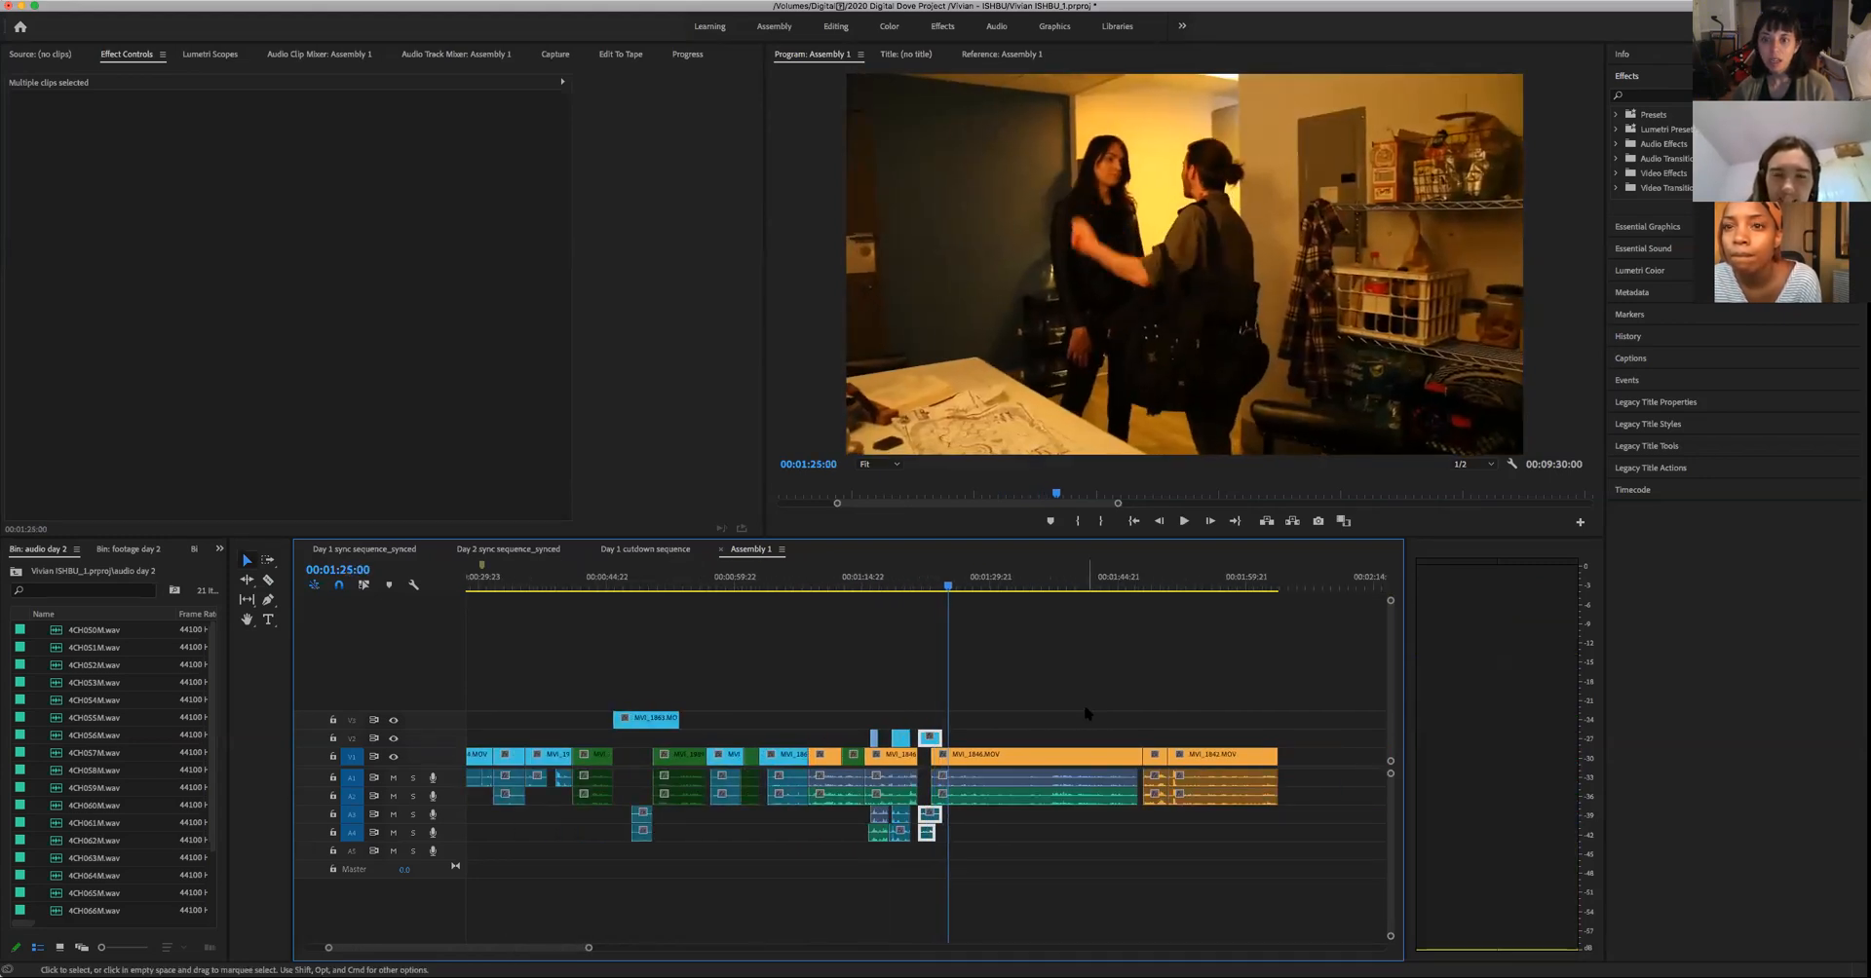
key("space")
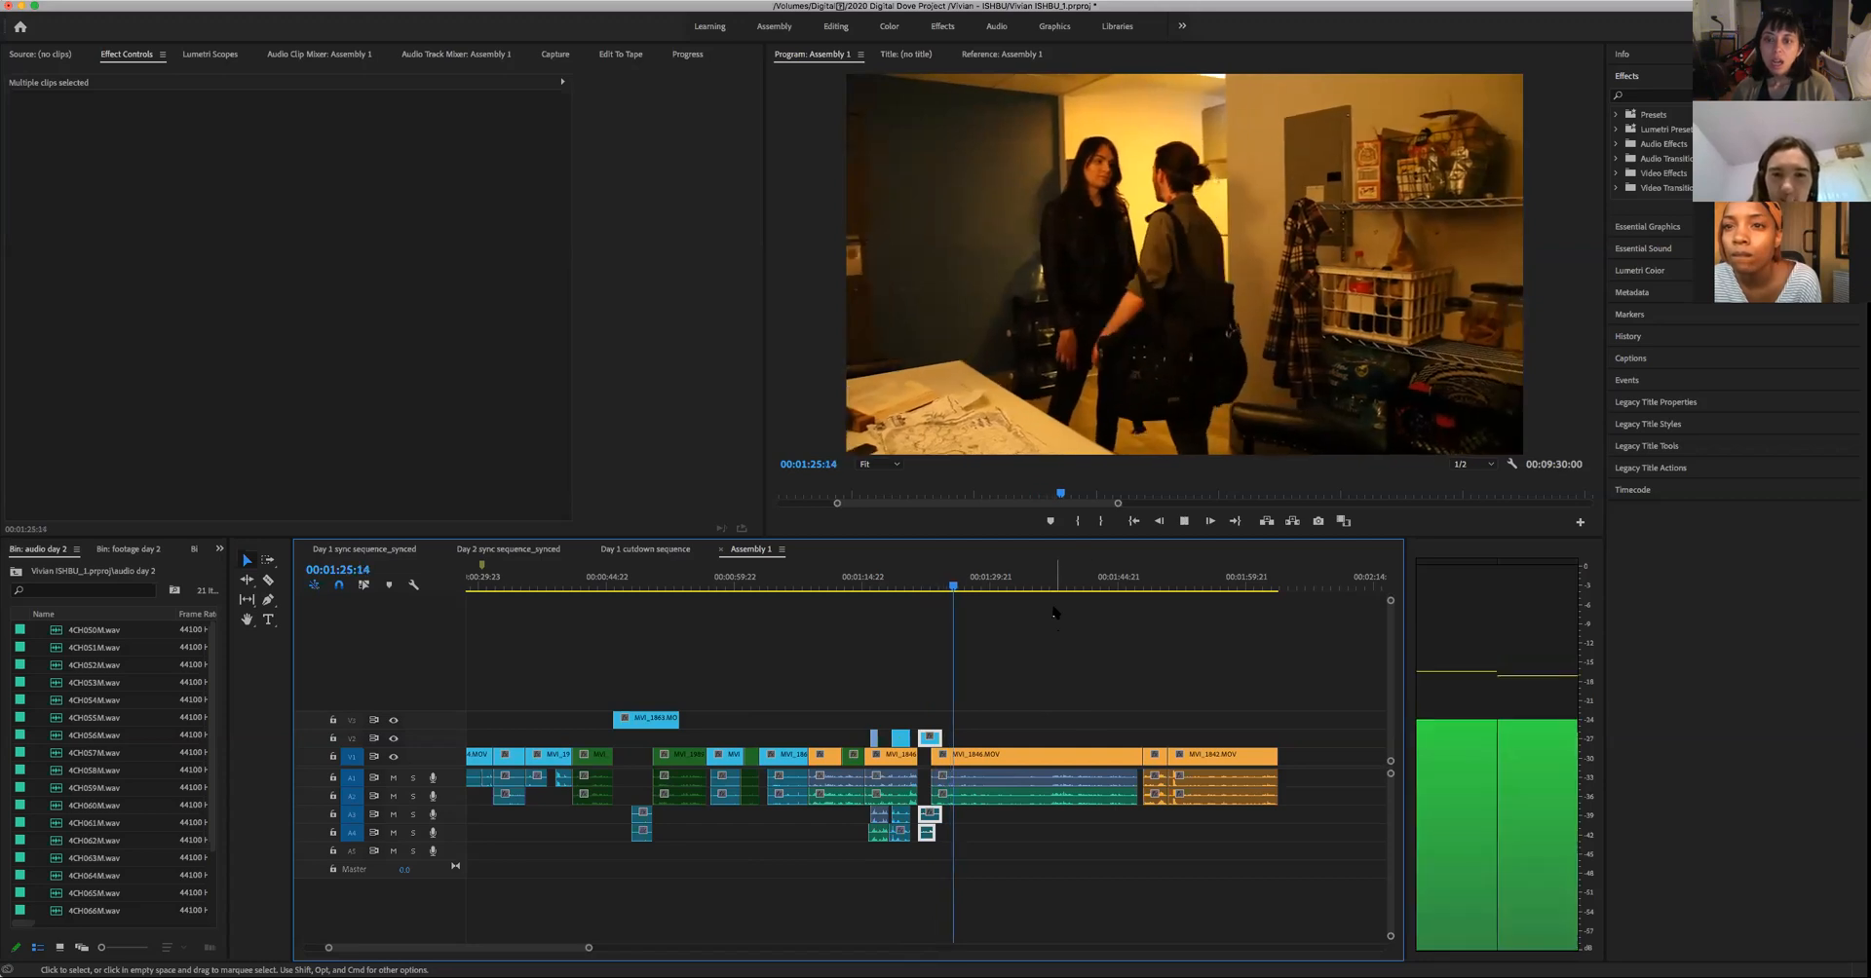
key("space")
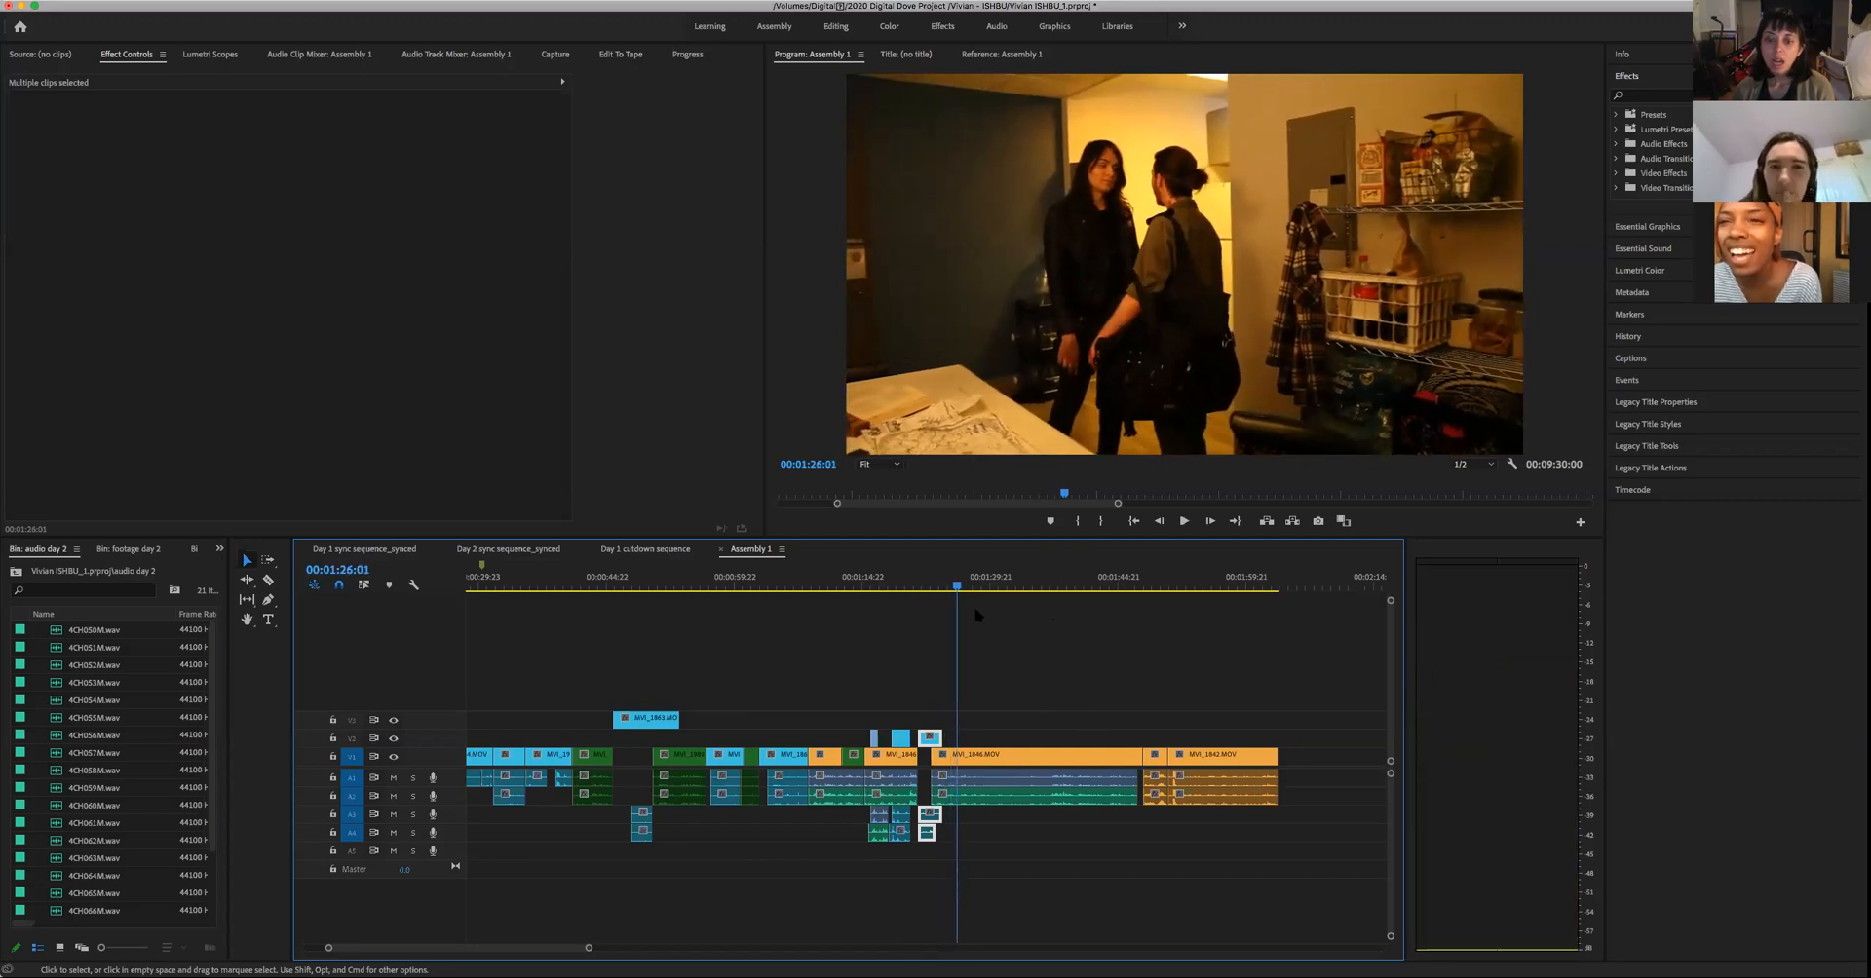
- Replay the return from the woman's close-up to the wide shot, ending at 00:01:25:15
left_click(923, 585)
key("space")
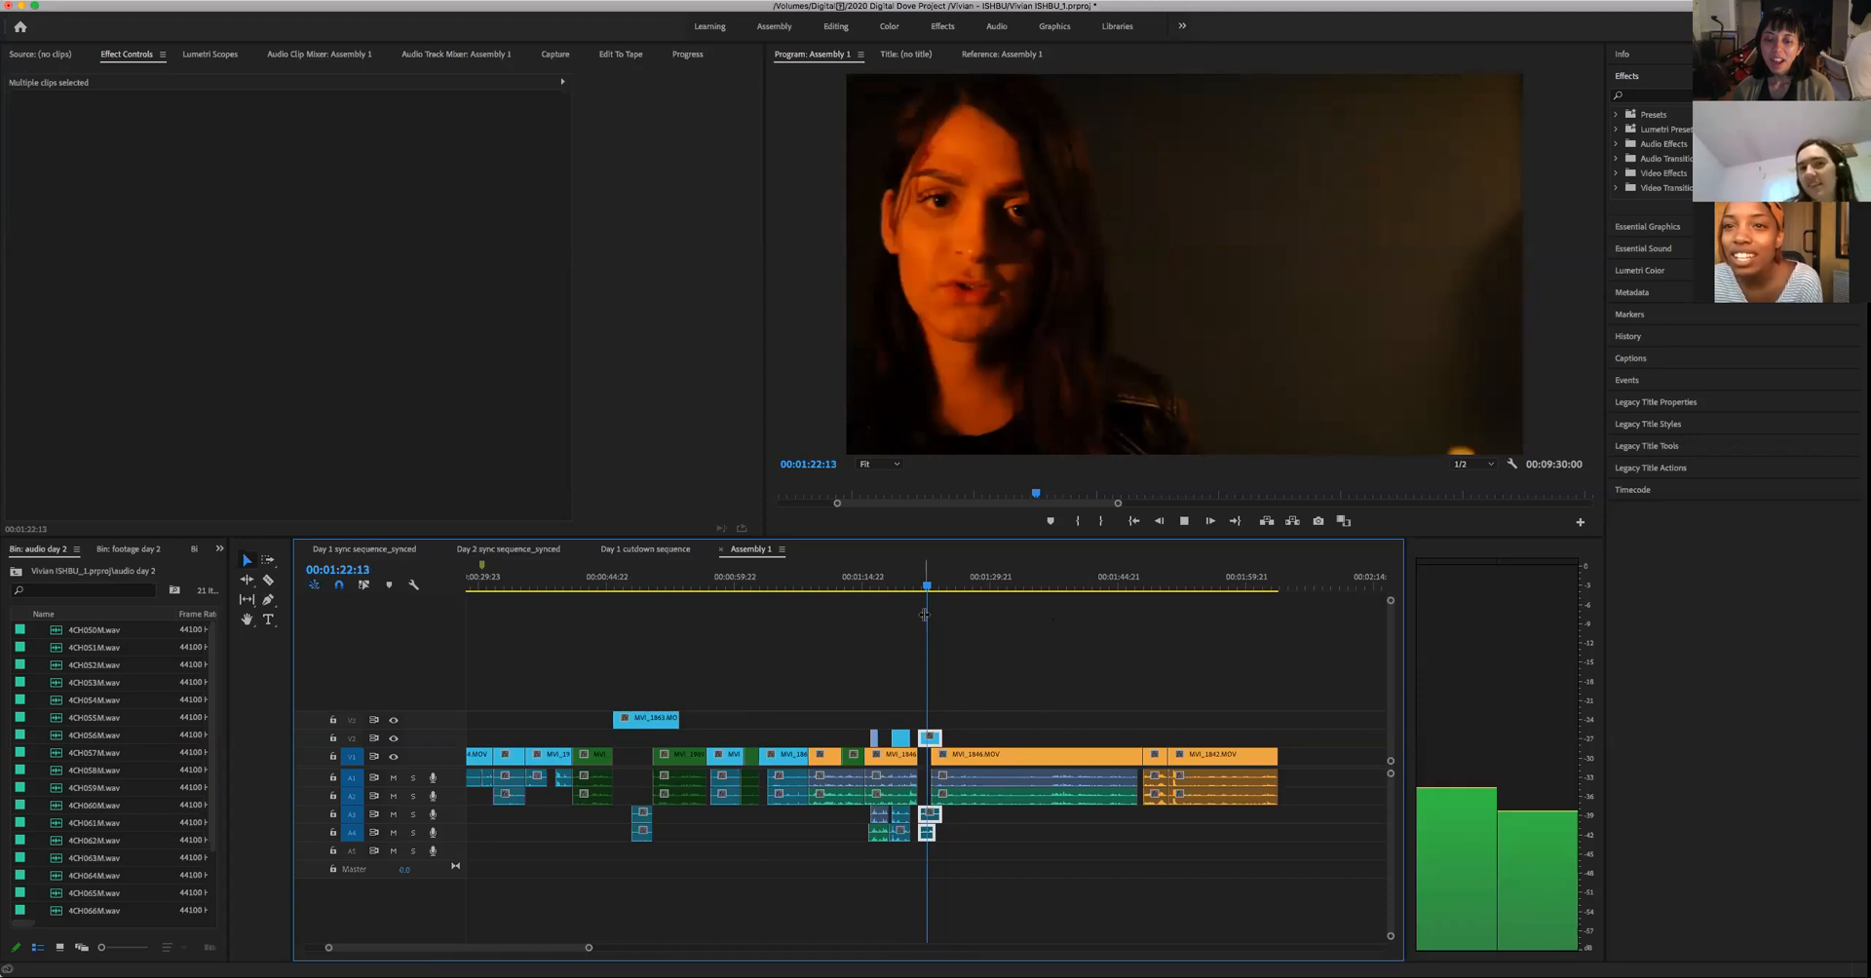
key("space")
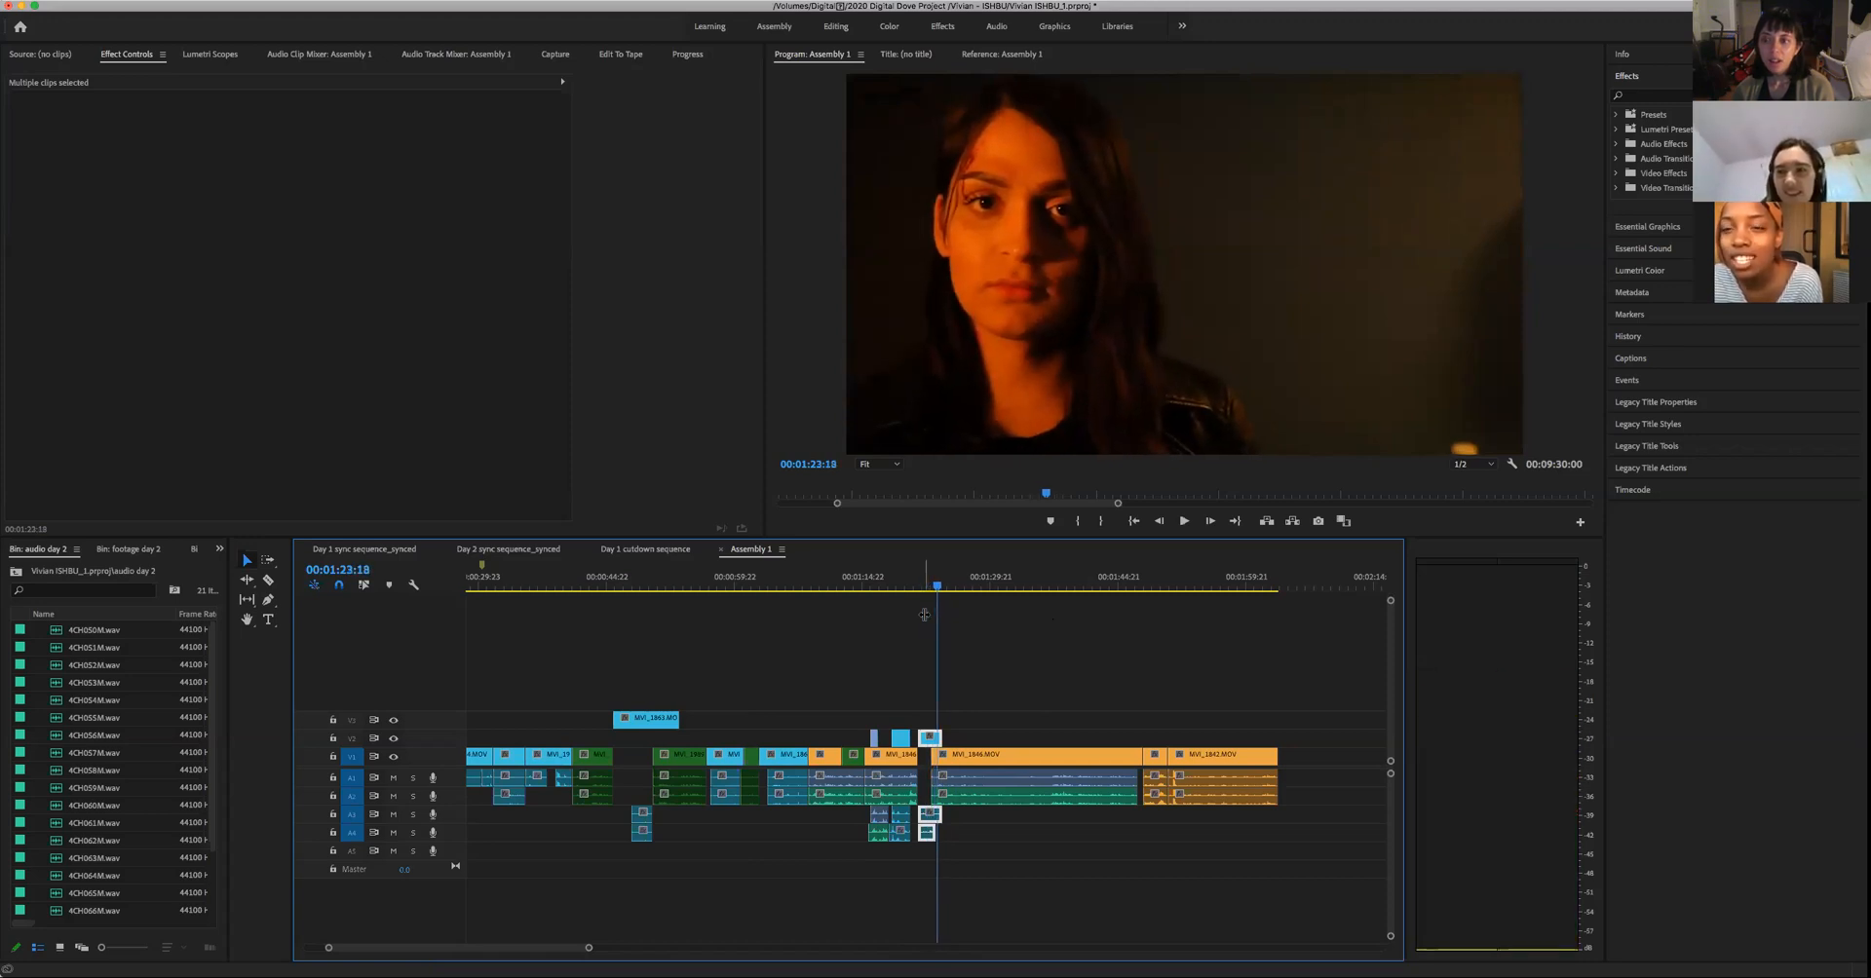
key("space")
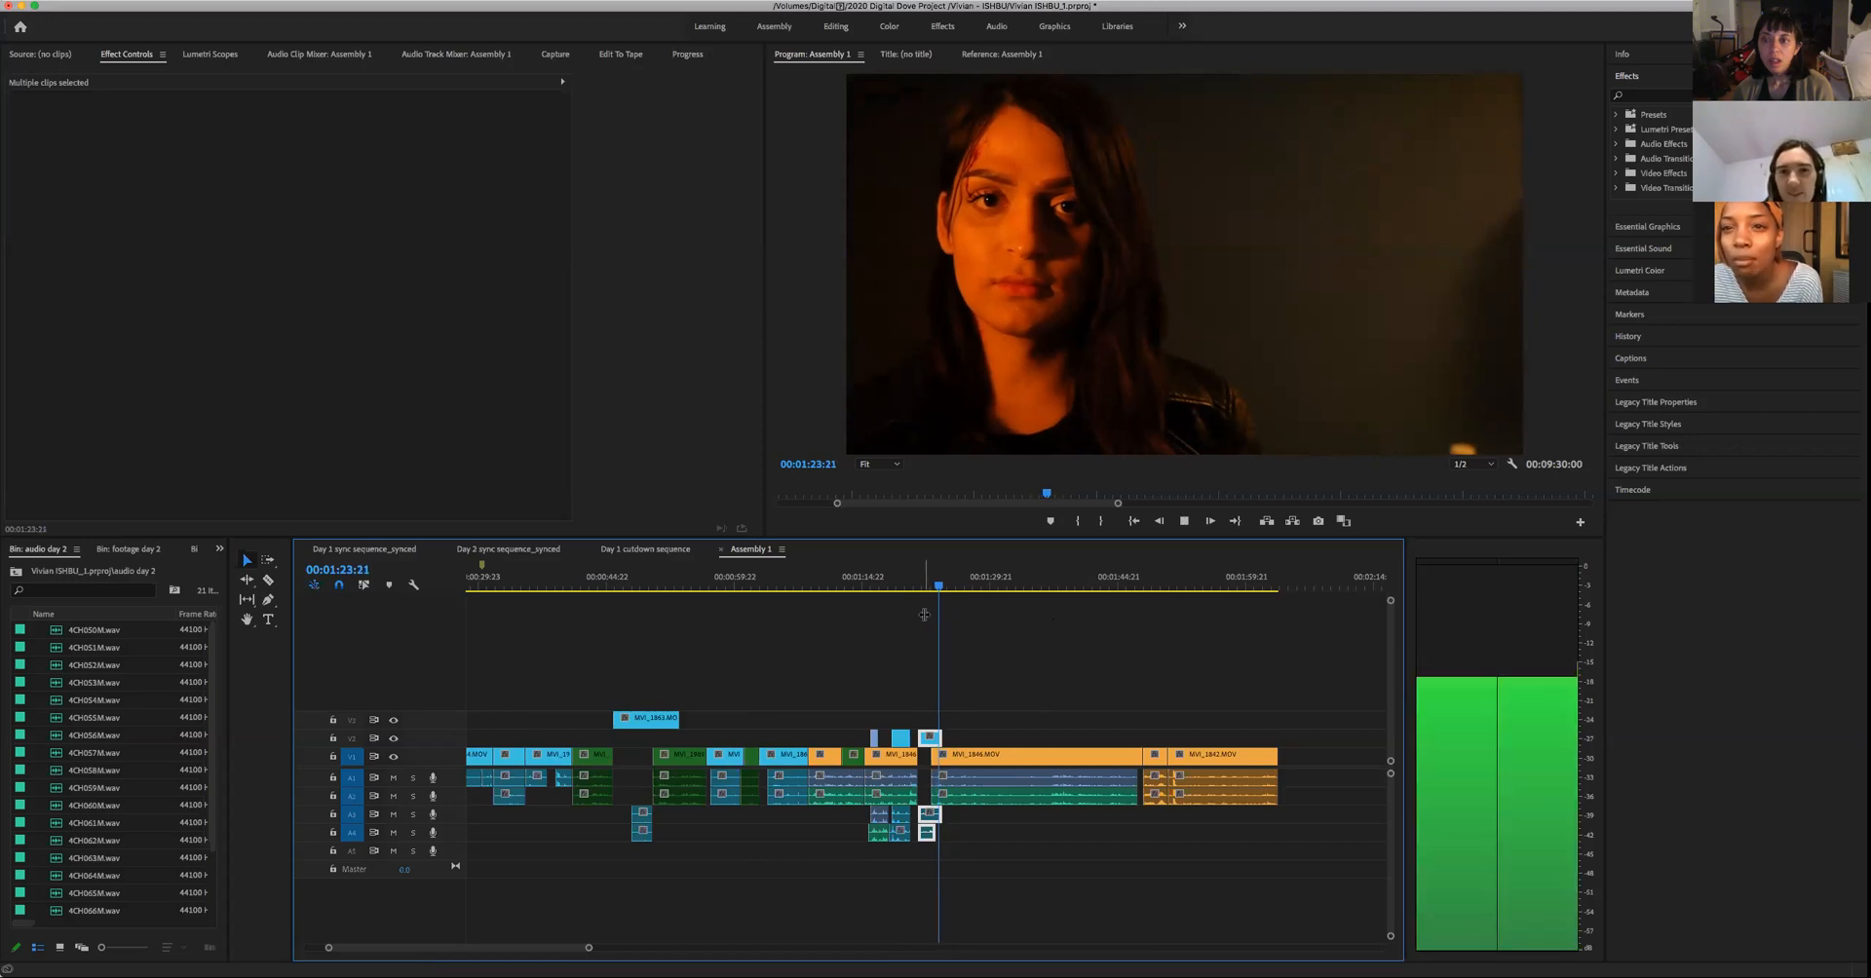
key("space")
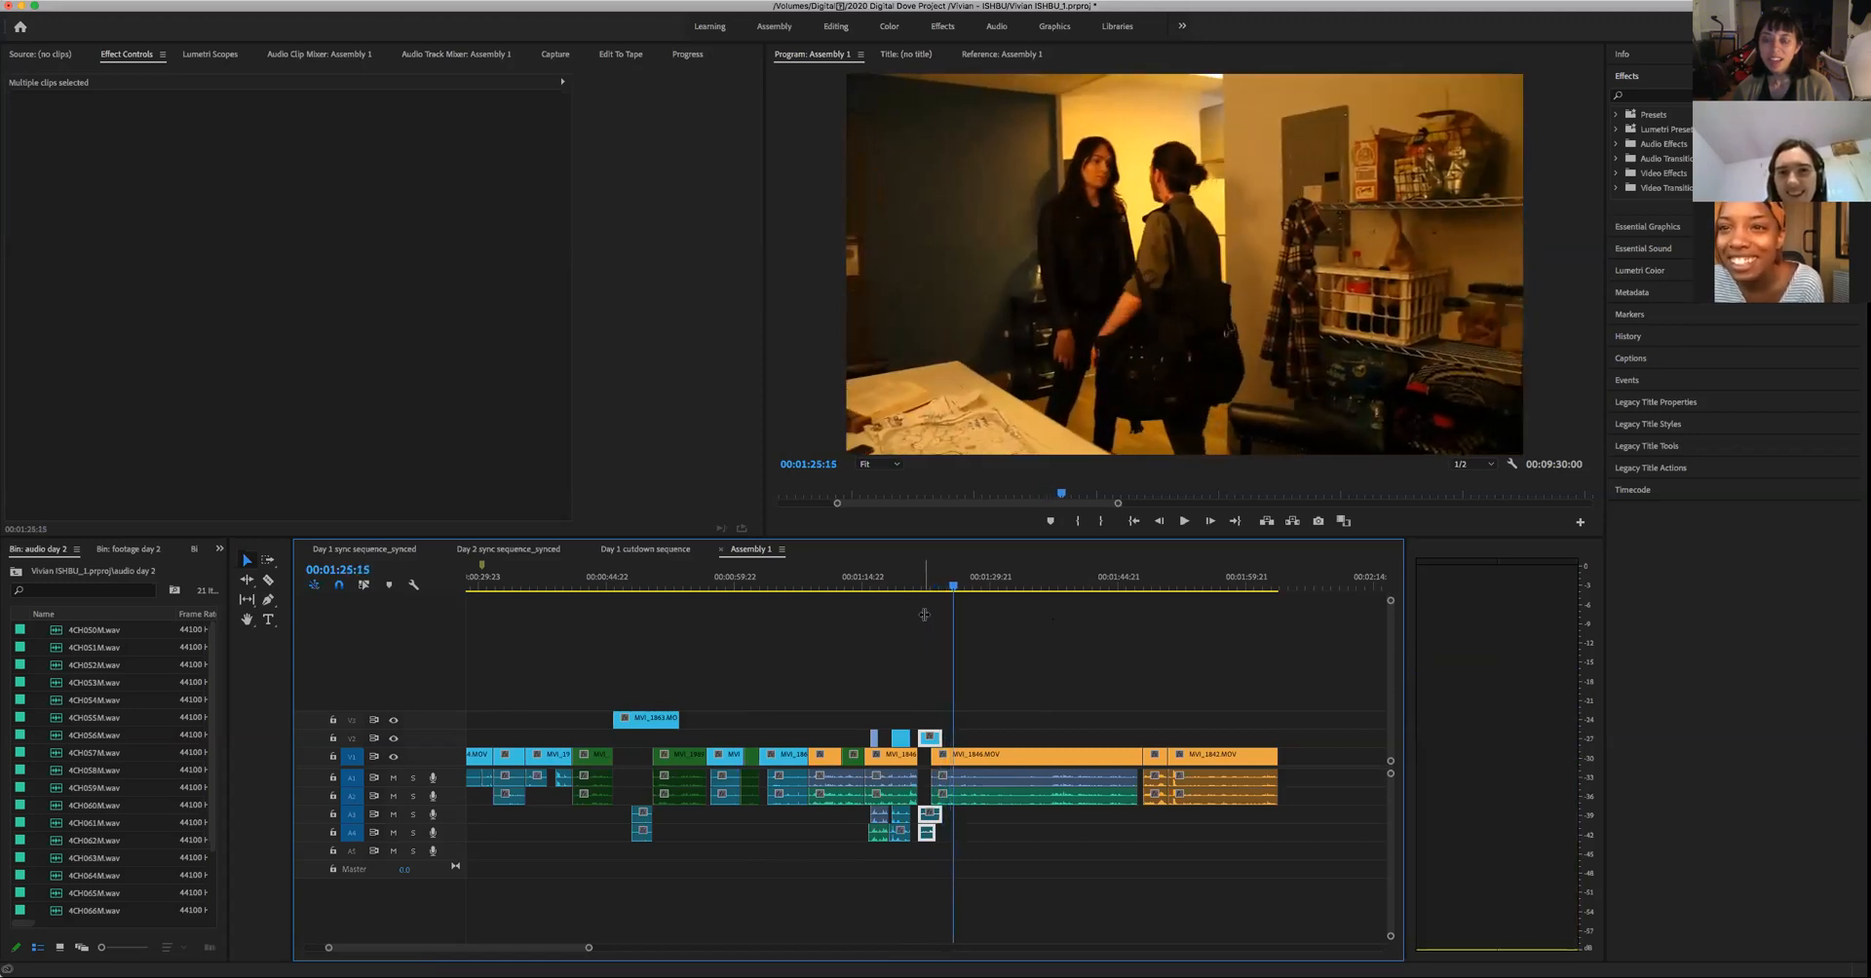
- Scrub back and forth between the woman's close-up and the hands cutaway, ending at 00:01:18:01
left_click_drag(953, 589, 938, 606)
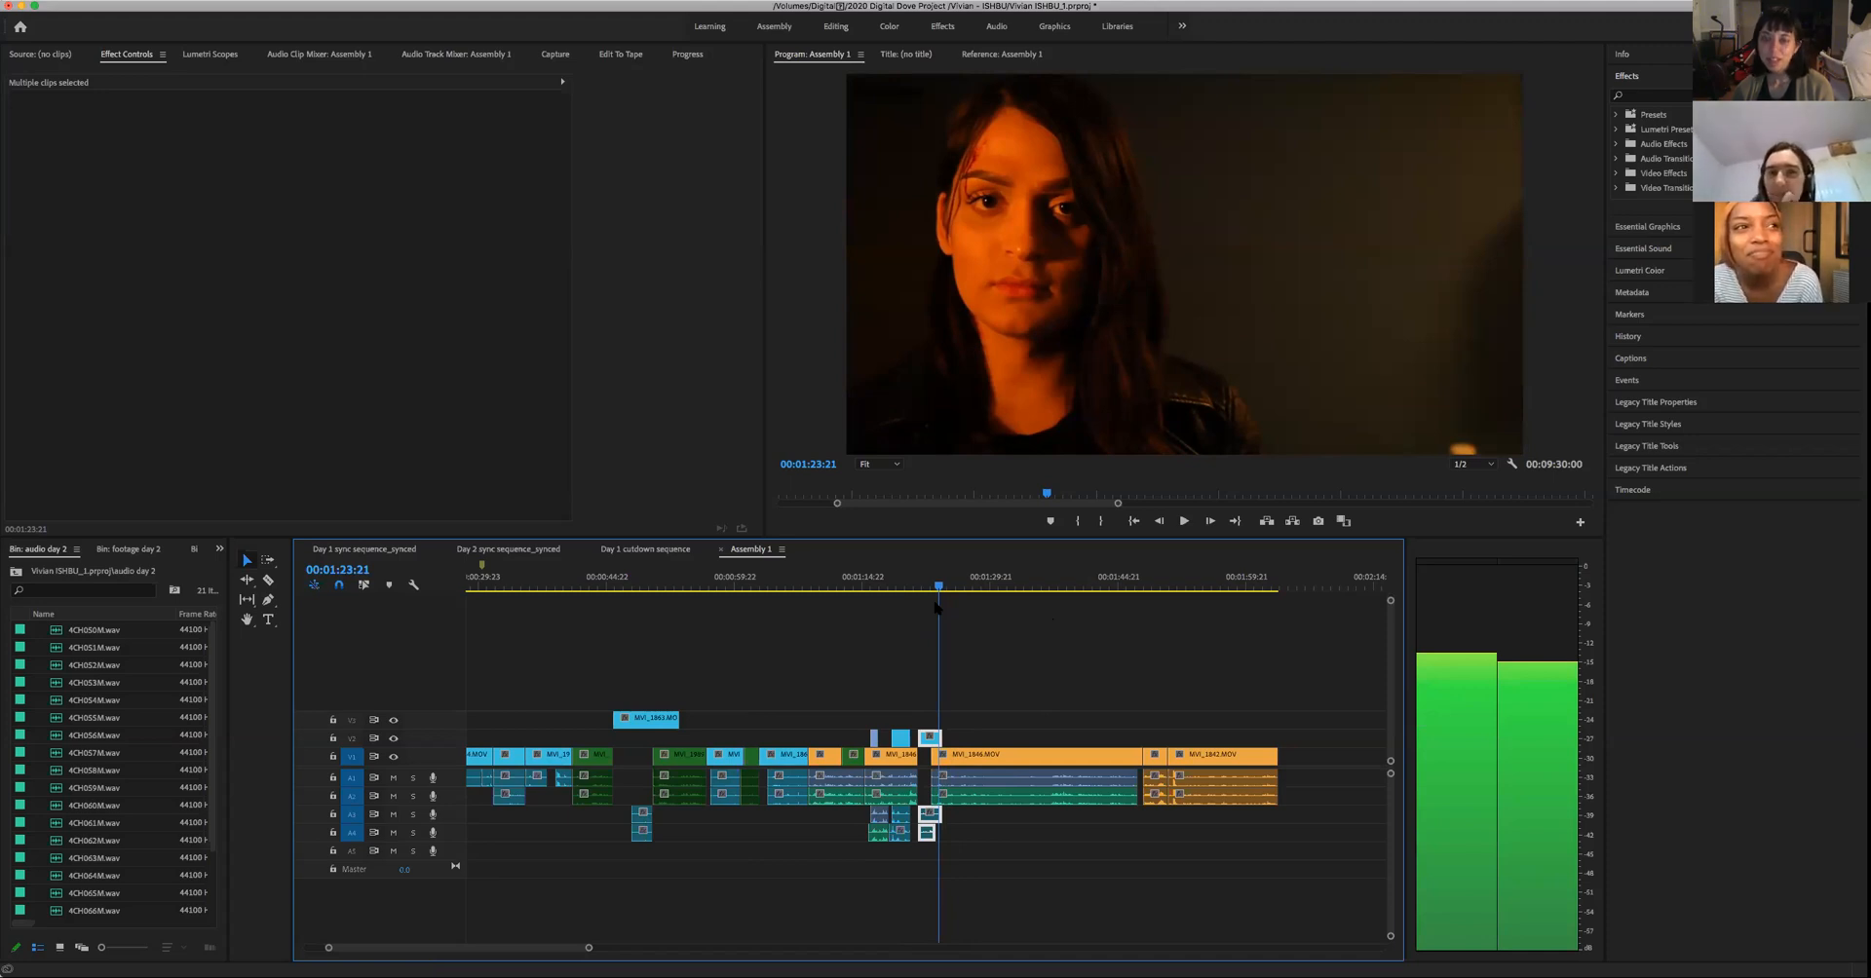
left_click_drag(938, 606, 898, 714)
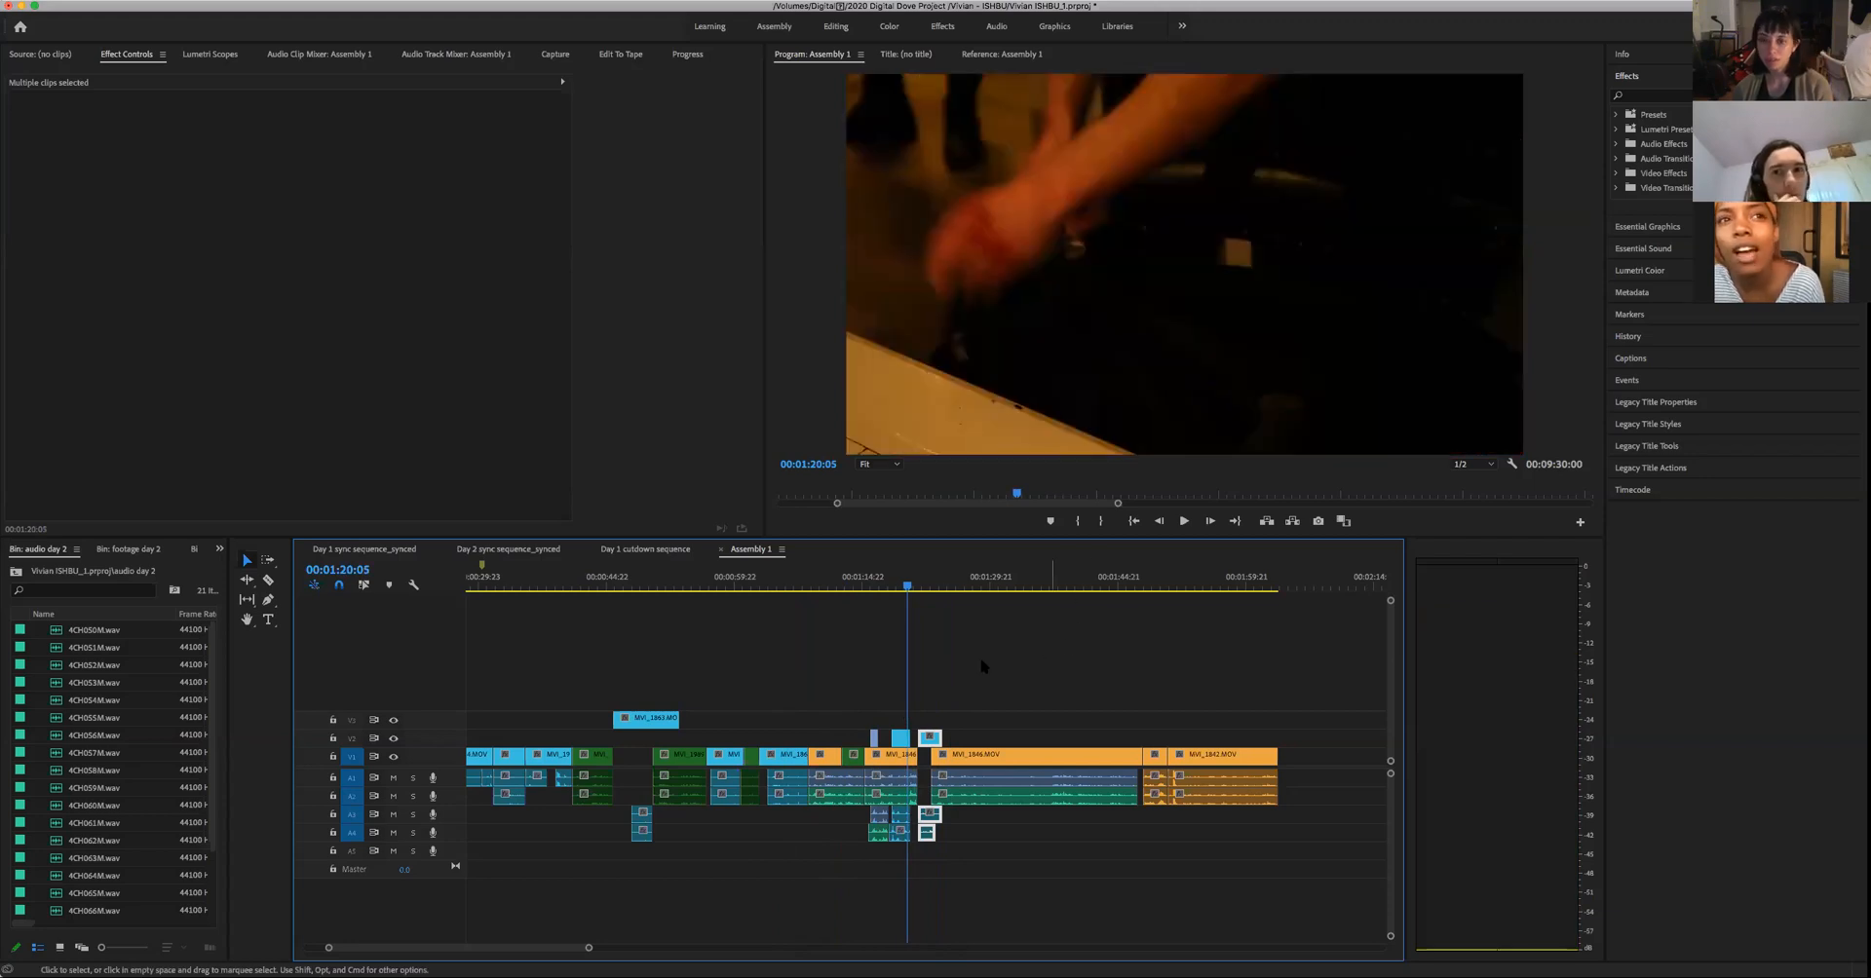
left_click(946, 587)
left_click_drag(944, 600, 889, 636)
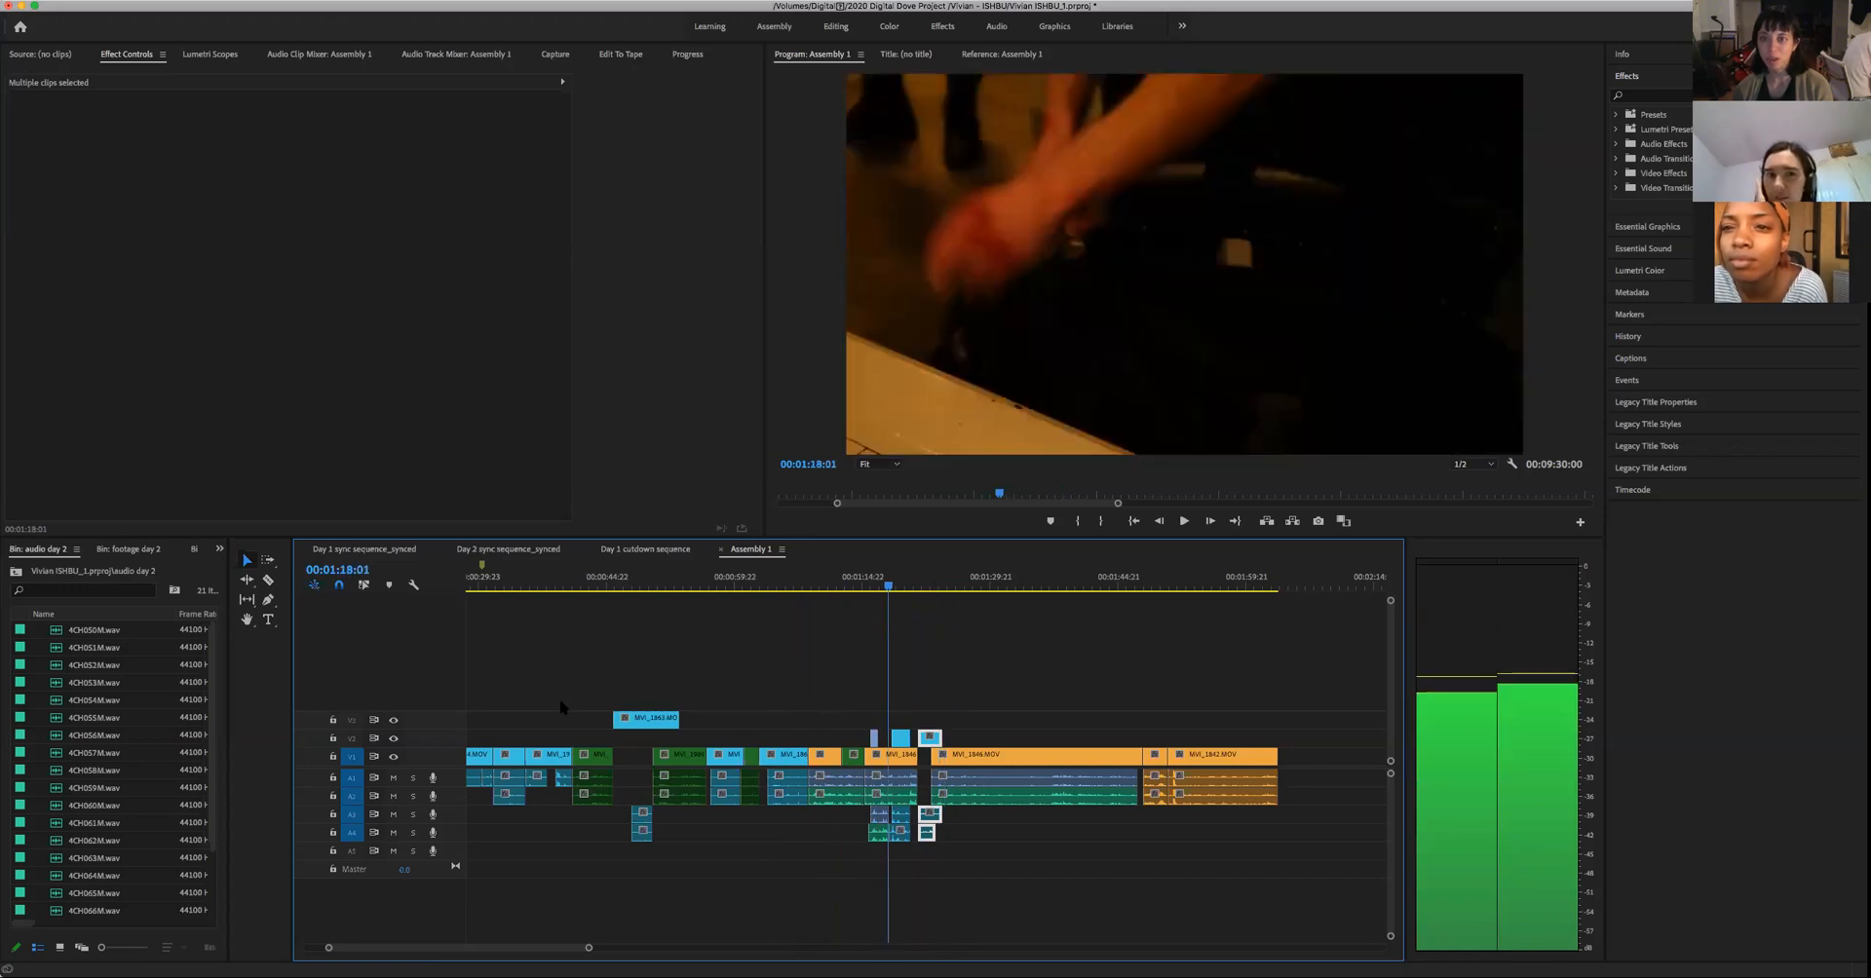
- Glance at the earlier wide shot at 00:00:18:07, return to the close-up at 00:01:23:13 and show more of the Assembly 1 timeline
key("Home")
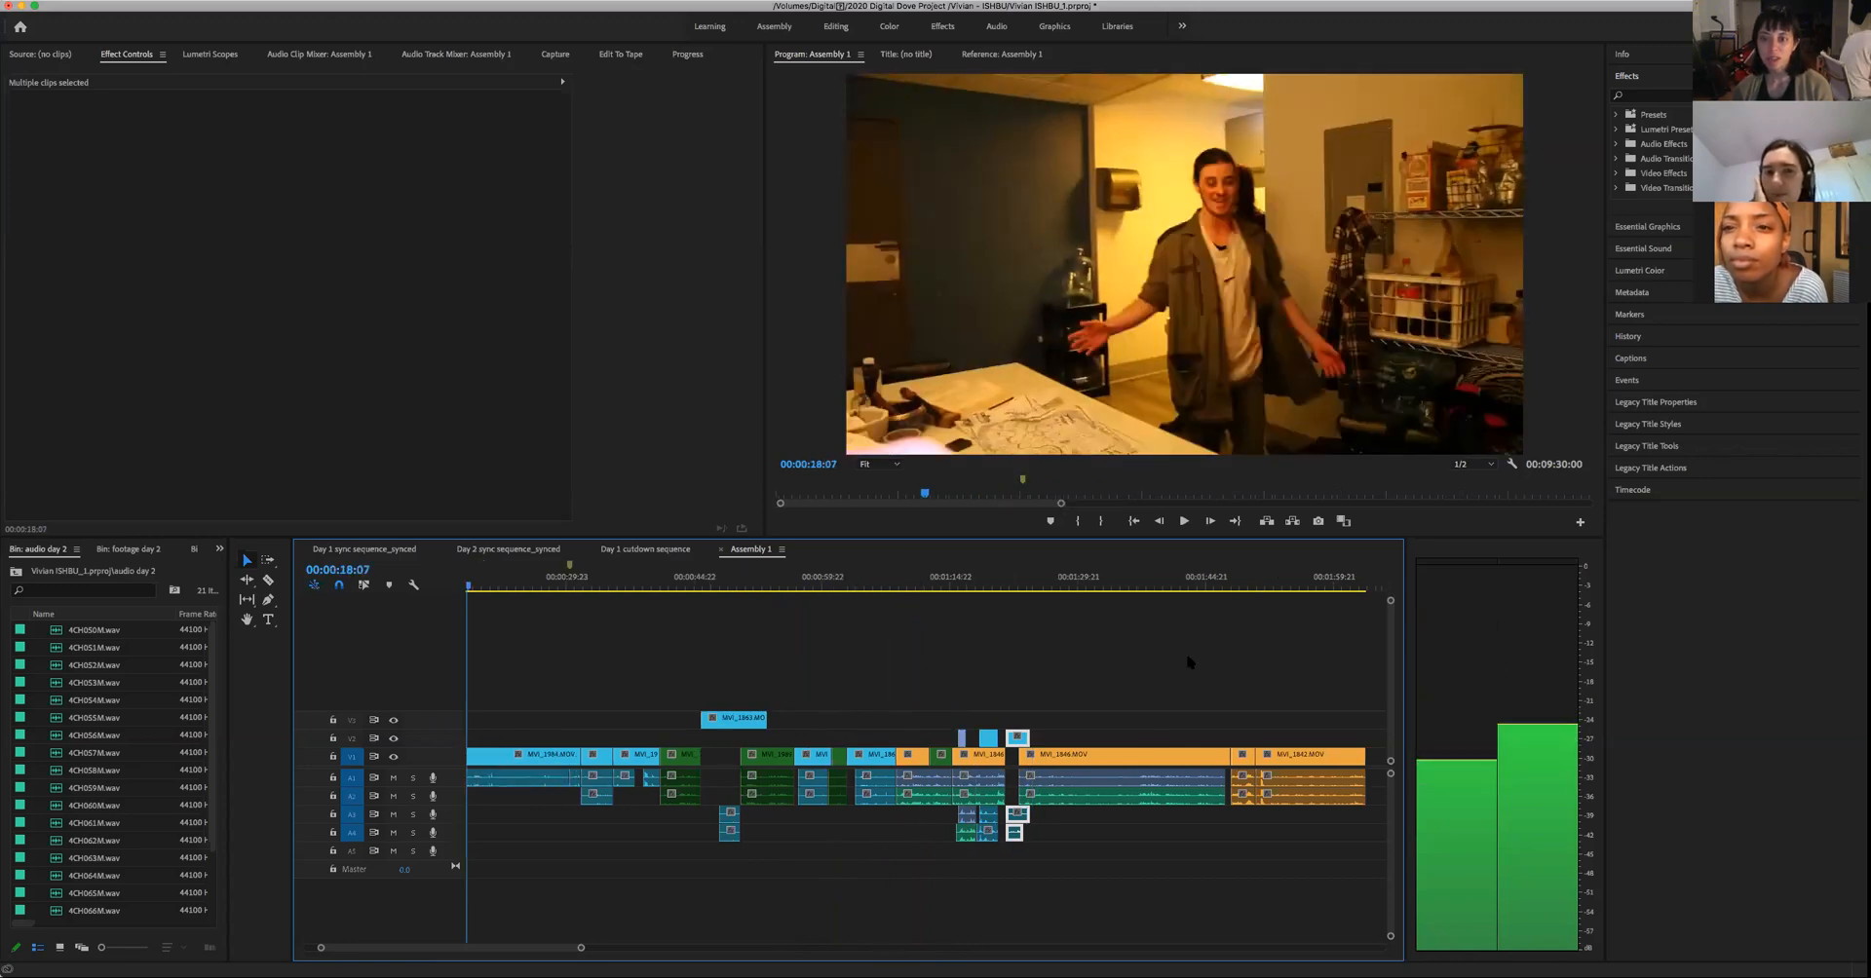
left_click(1181, 662)
left_click(1070, 668)
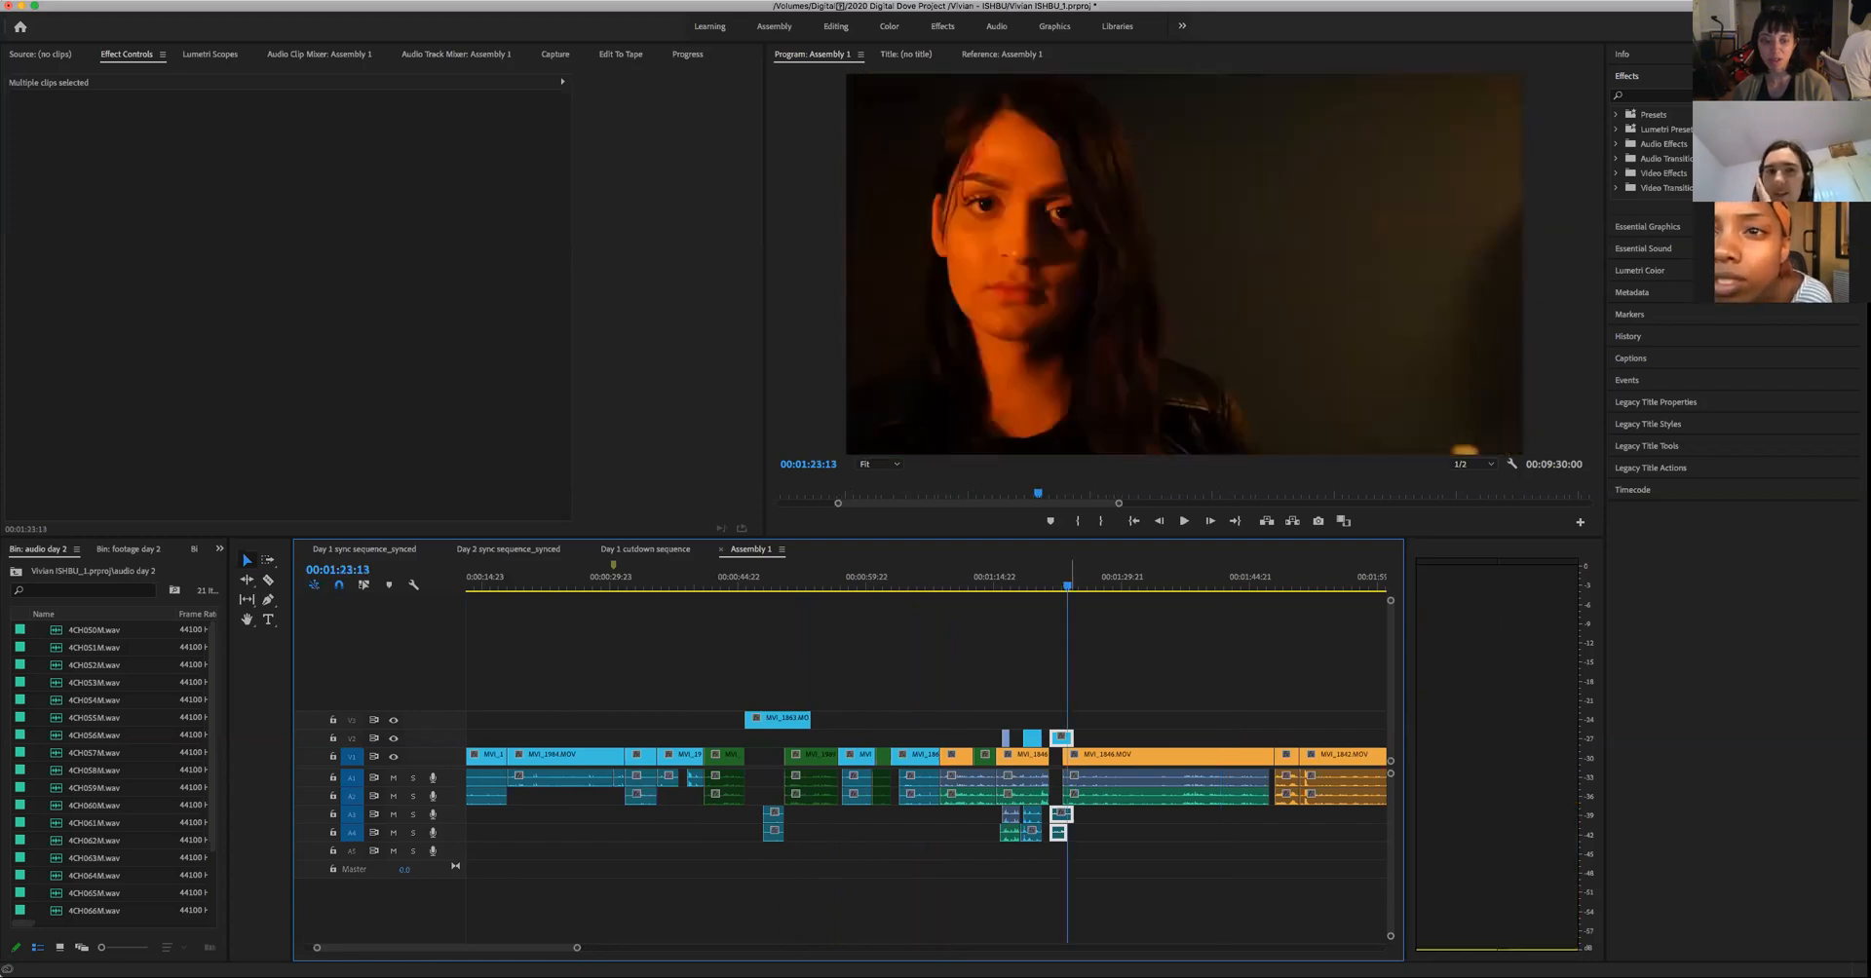
left_click_drag(579, 952, 573, 952)
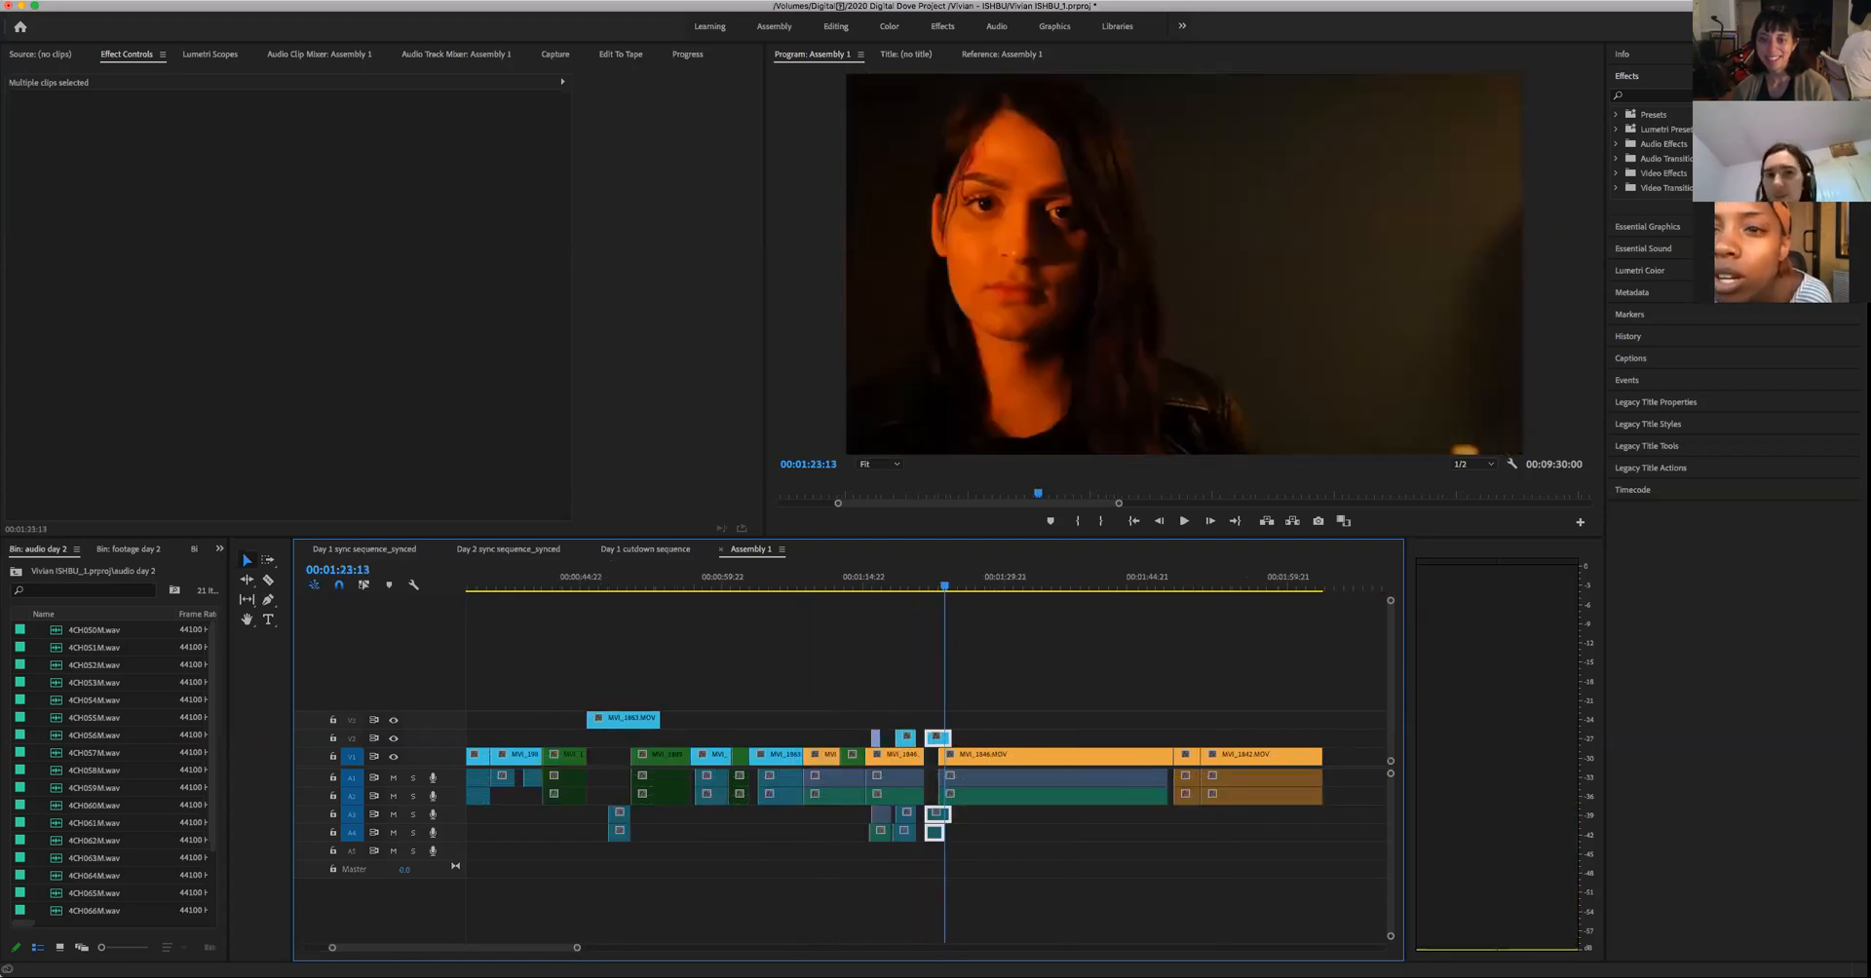
key("equal")
key("minus")
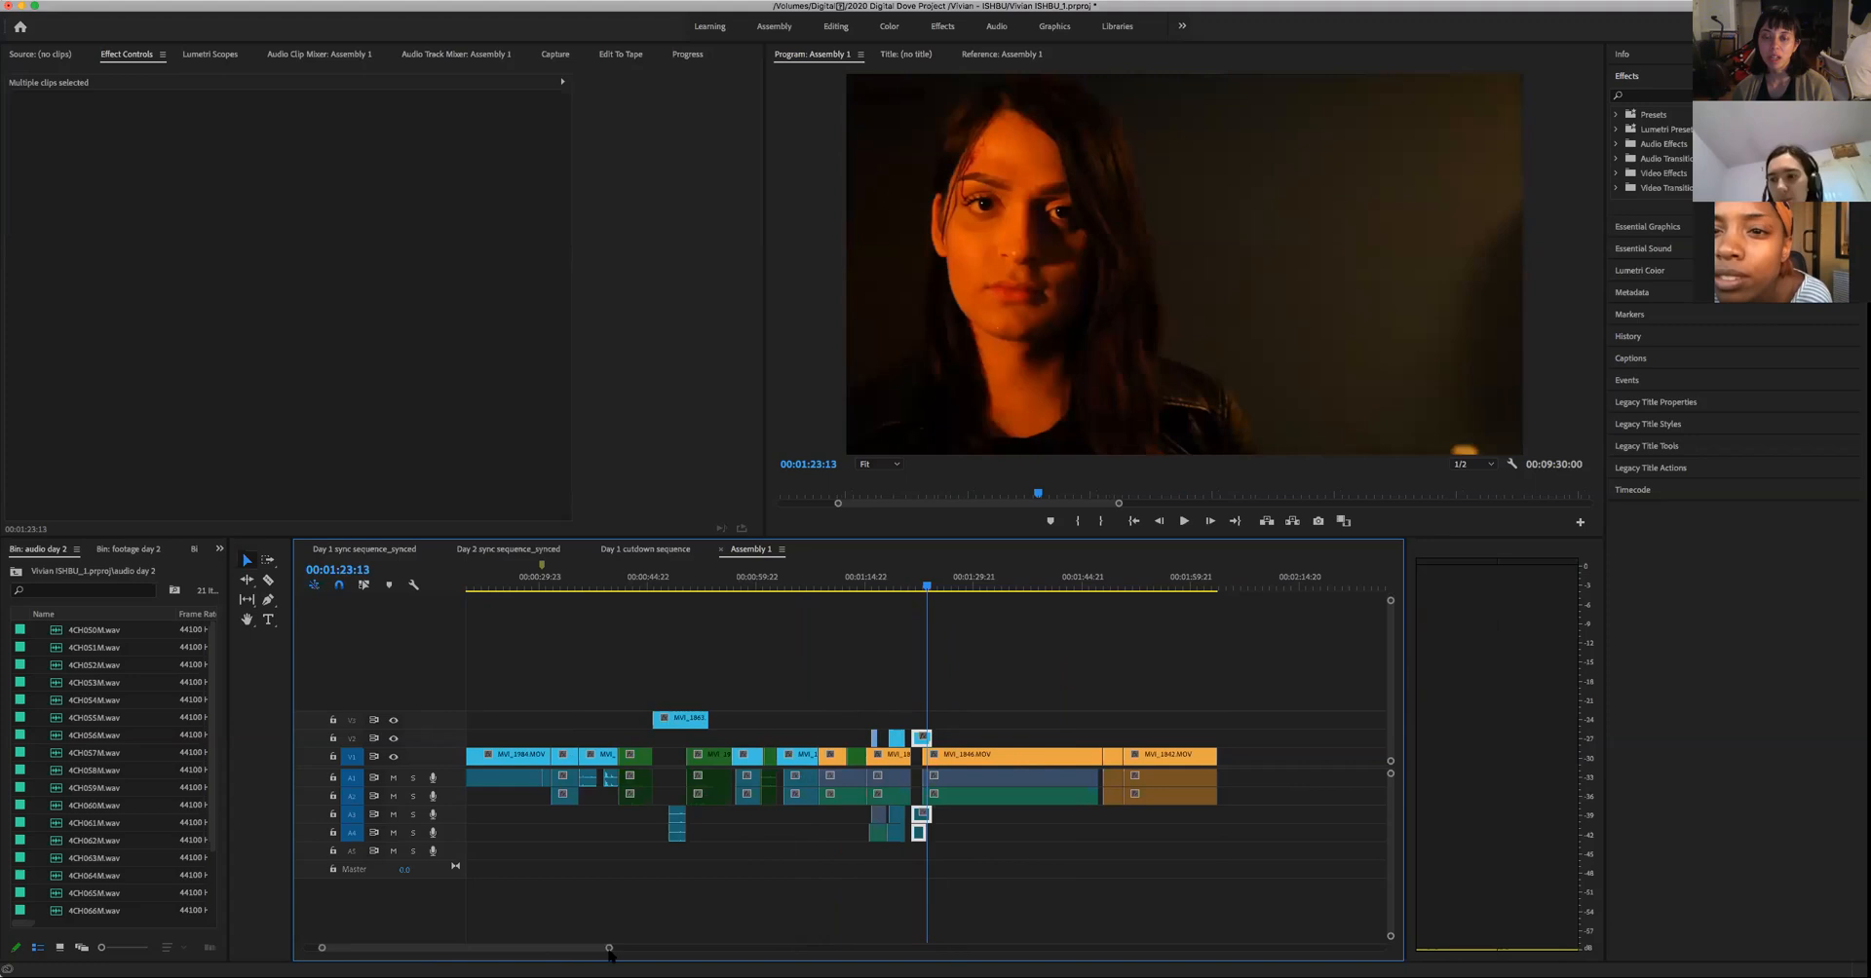
key("minus")
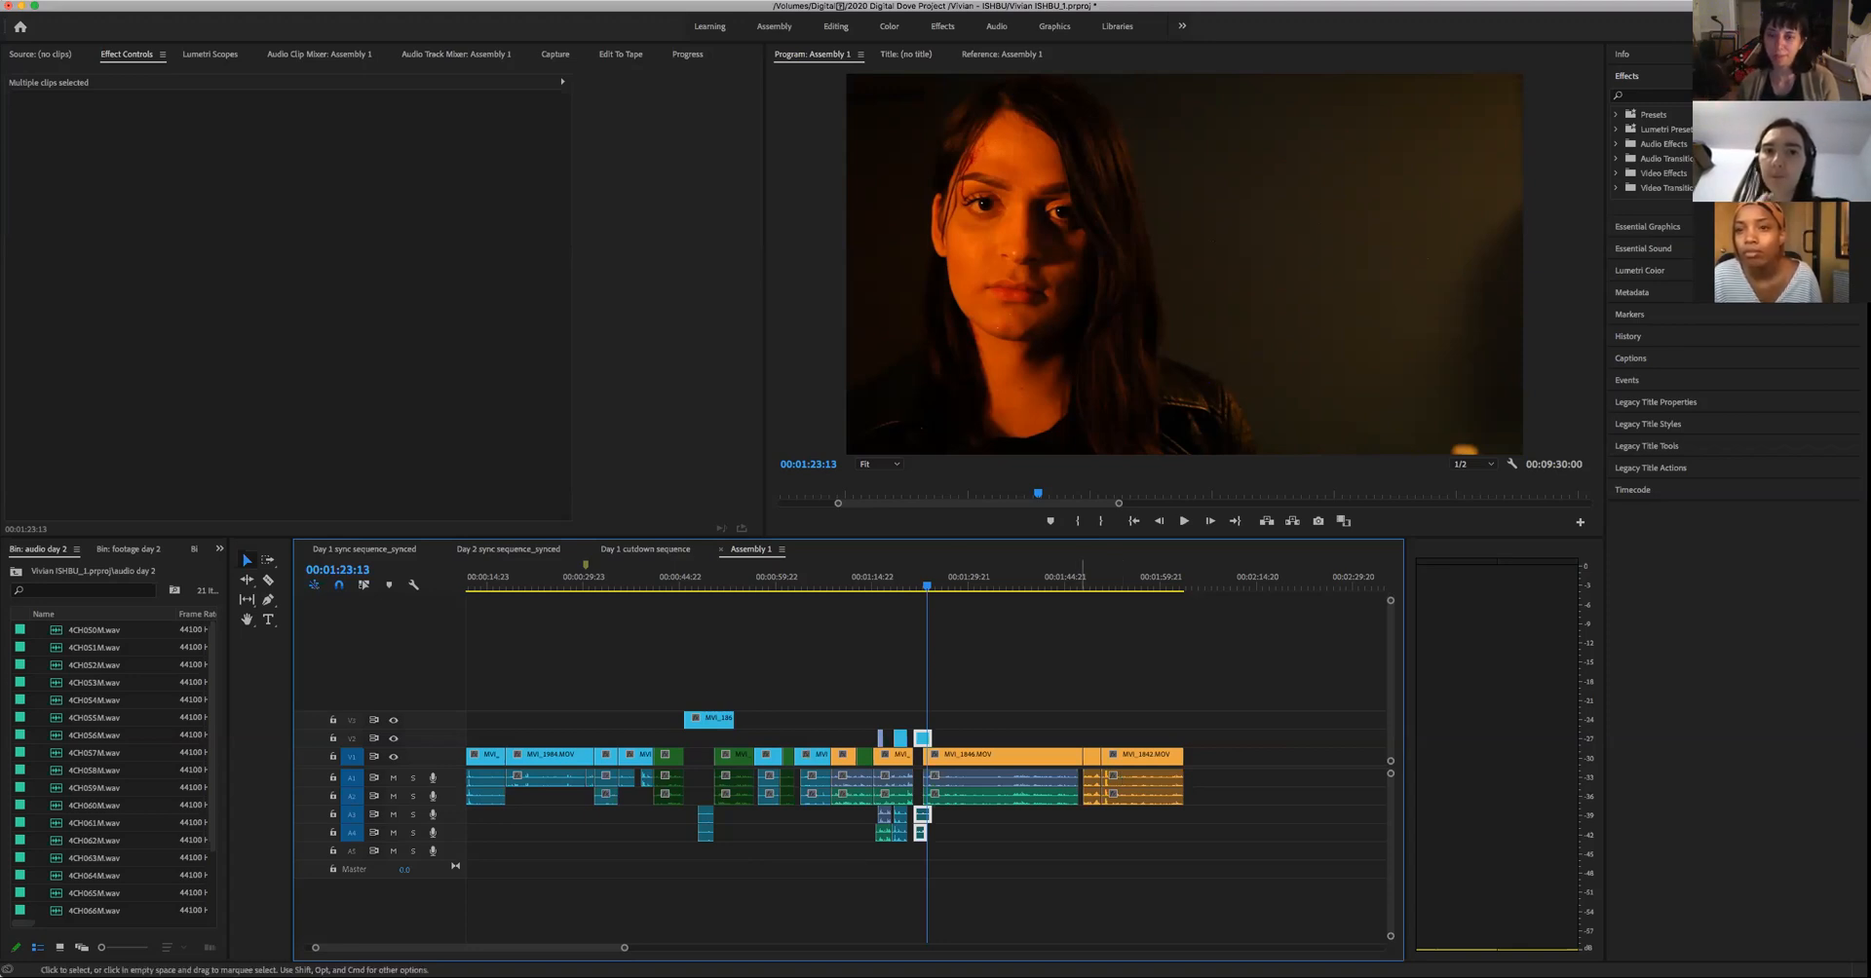
- Compare frames of the woman's close-up and hands cutaway, and play the bag-packing wide shot from about 00:01:15:23 to 00:01:18:00
left_click_drag(928, 588, 928, 628)
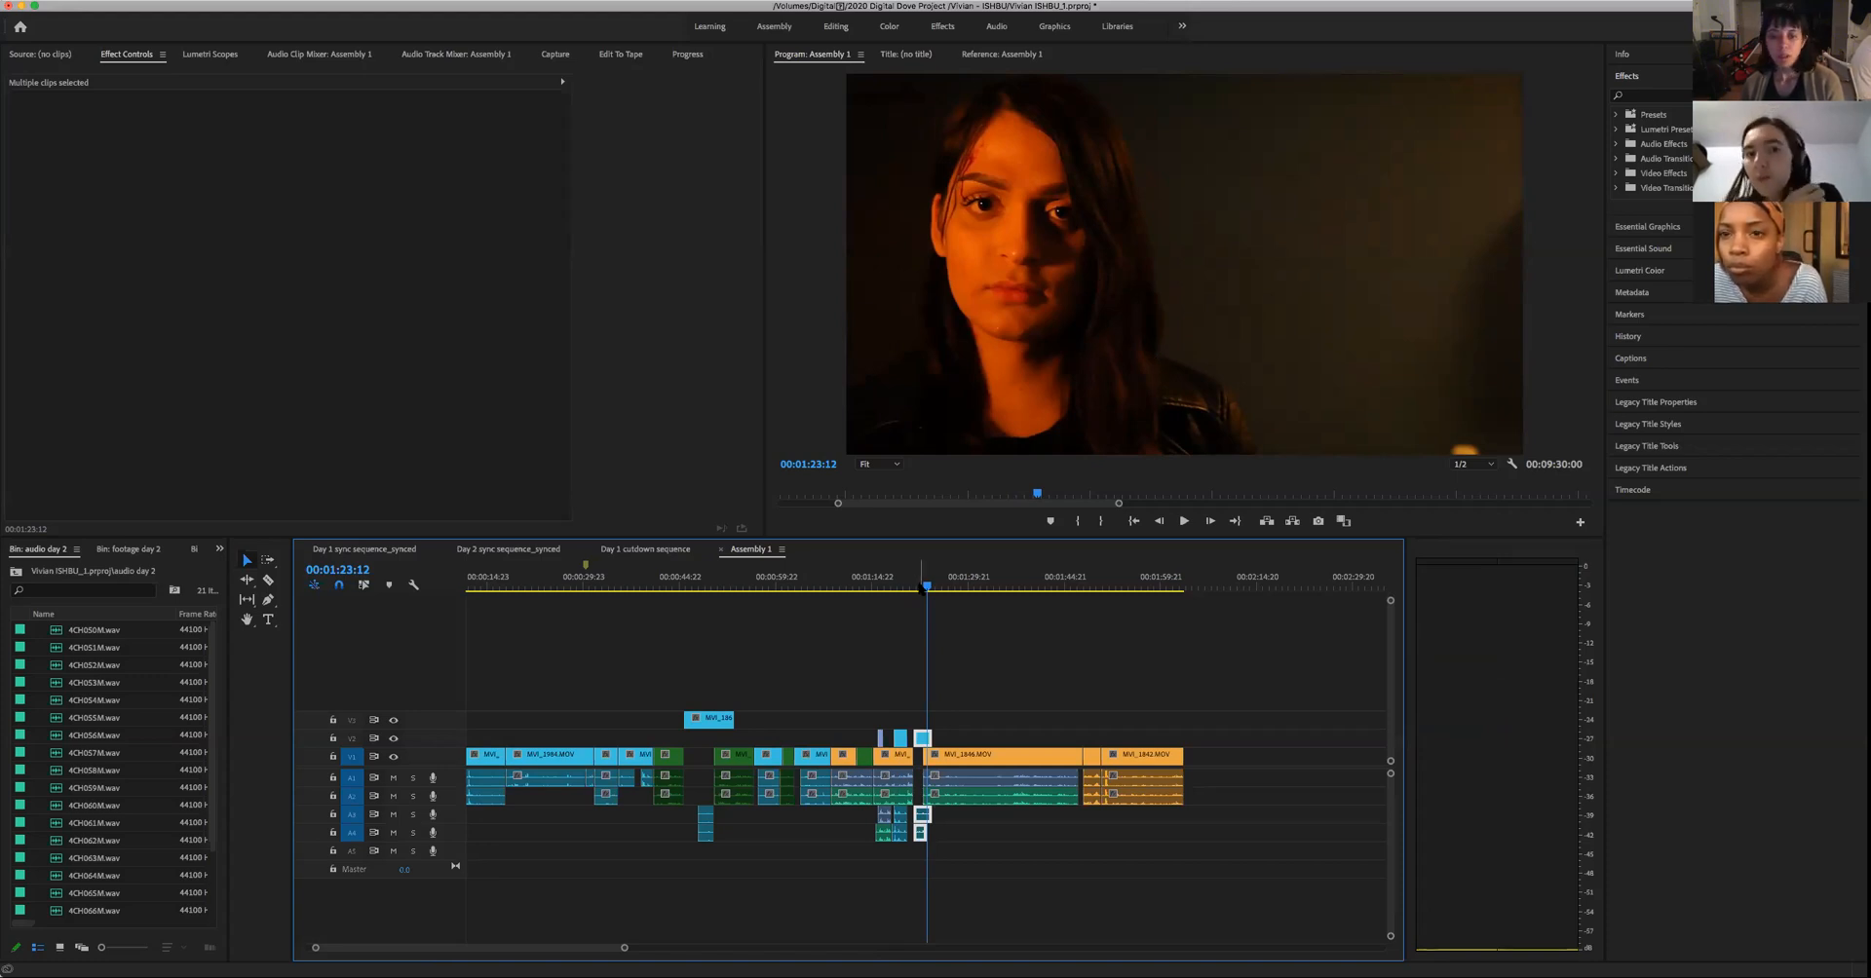
left_click(919, 585)
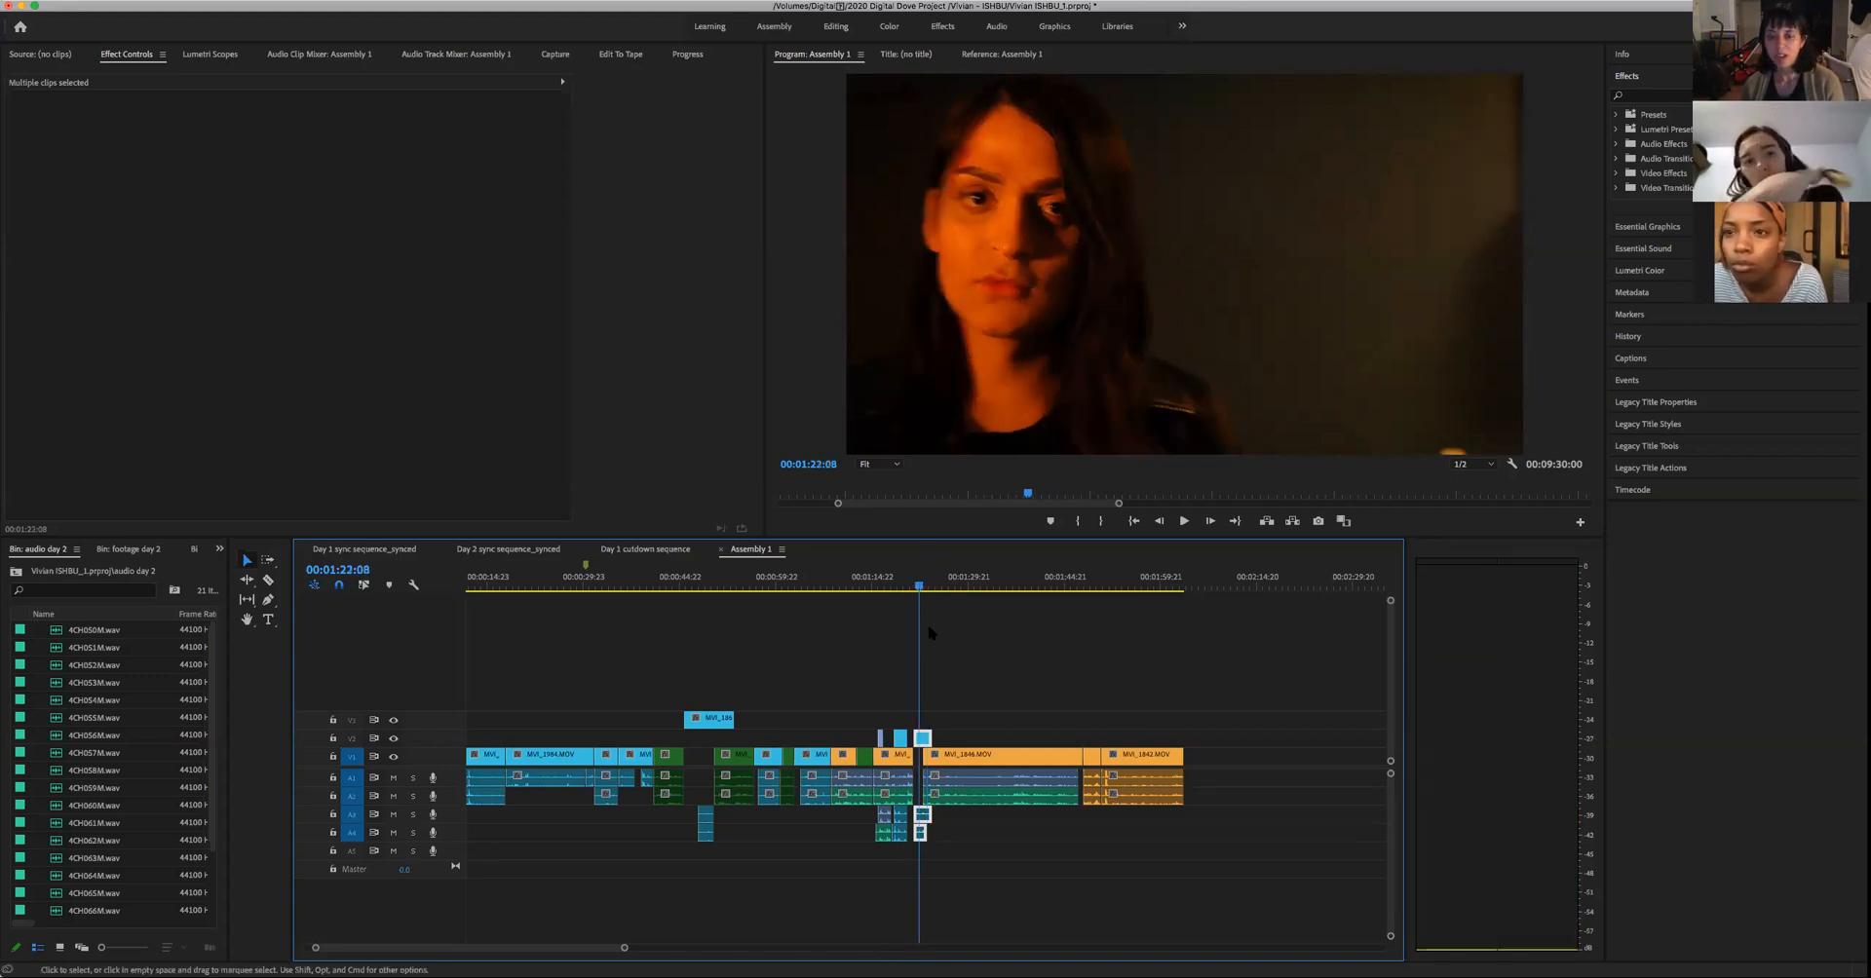
left_click(932, 585)
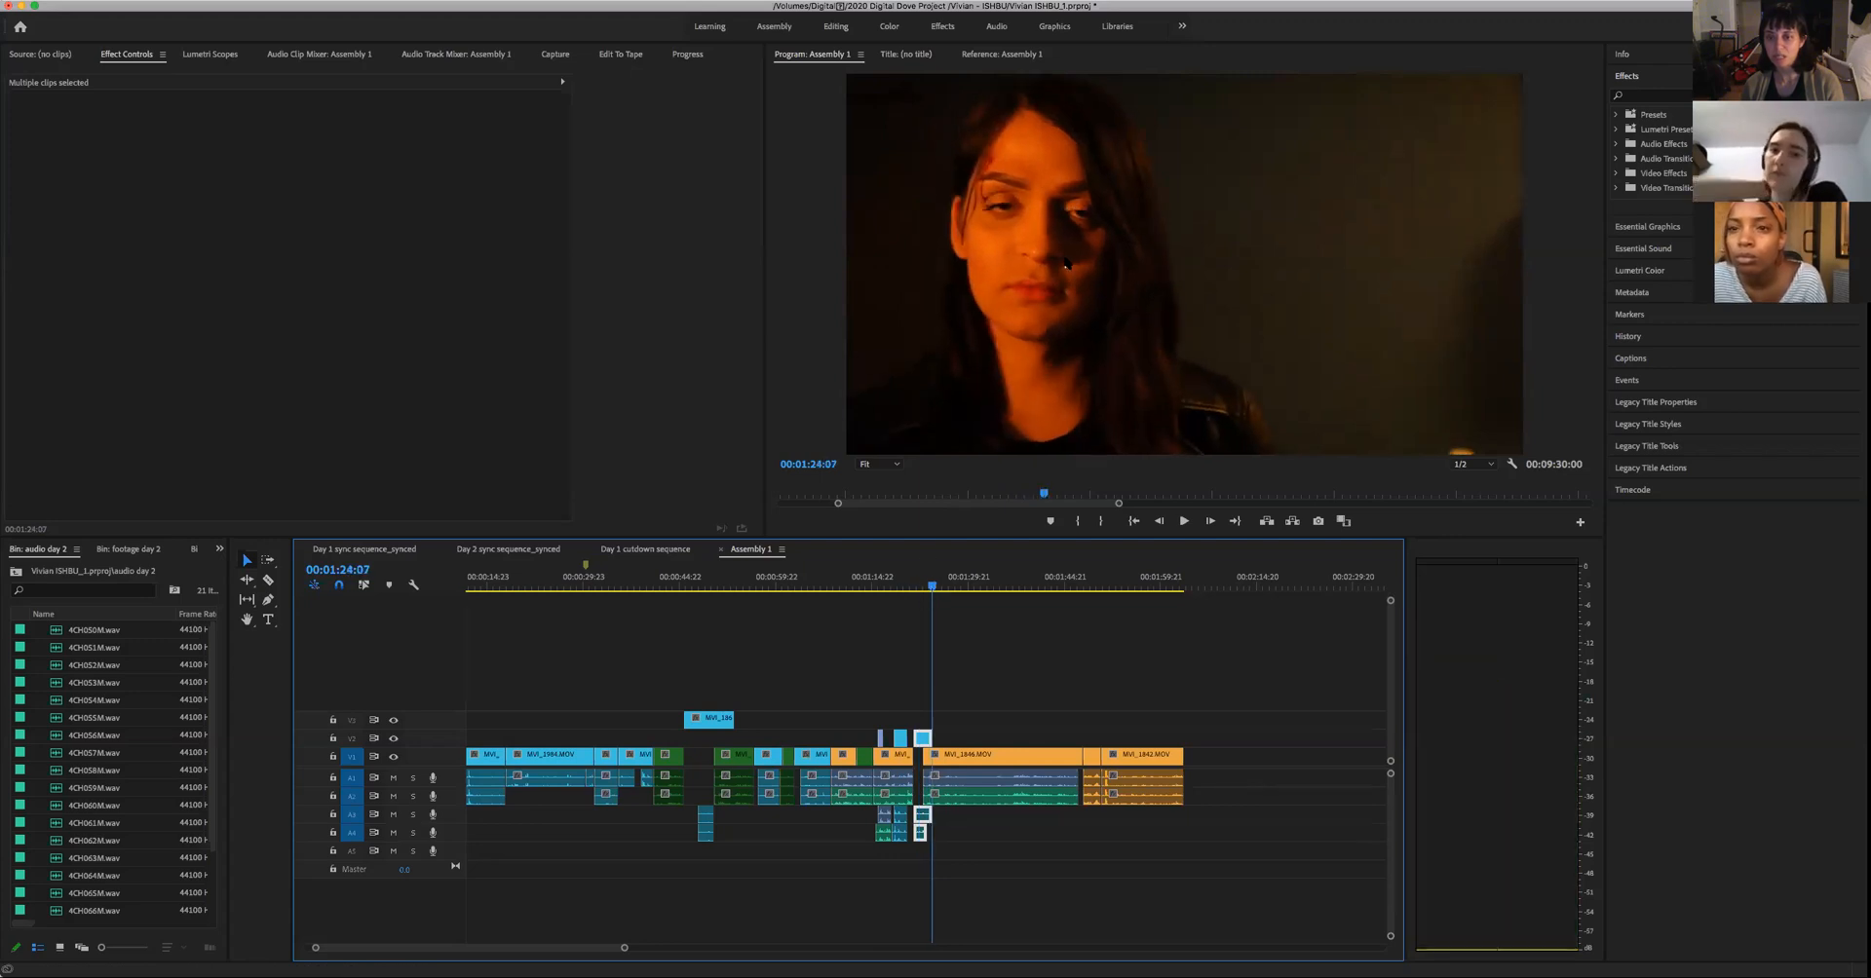
left_click(899, 586)
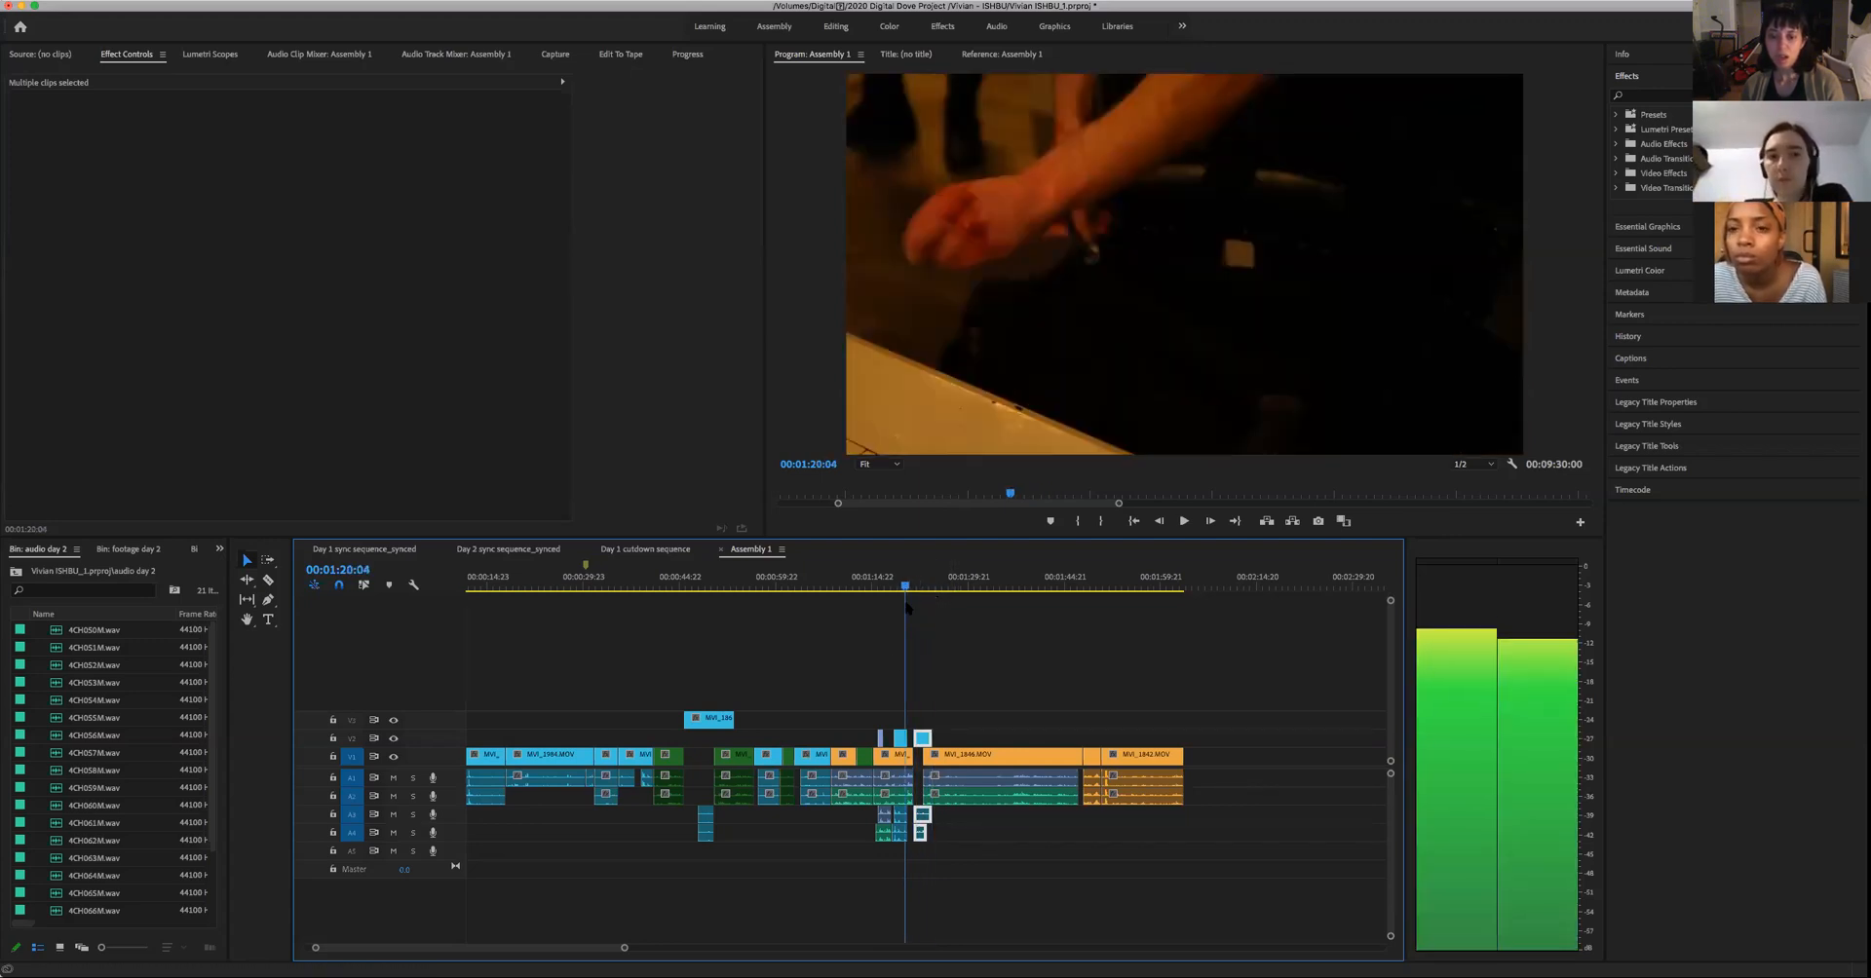
left_click(878, 586)
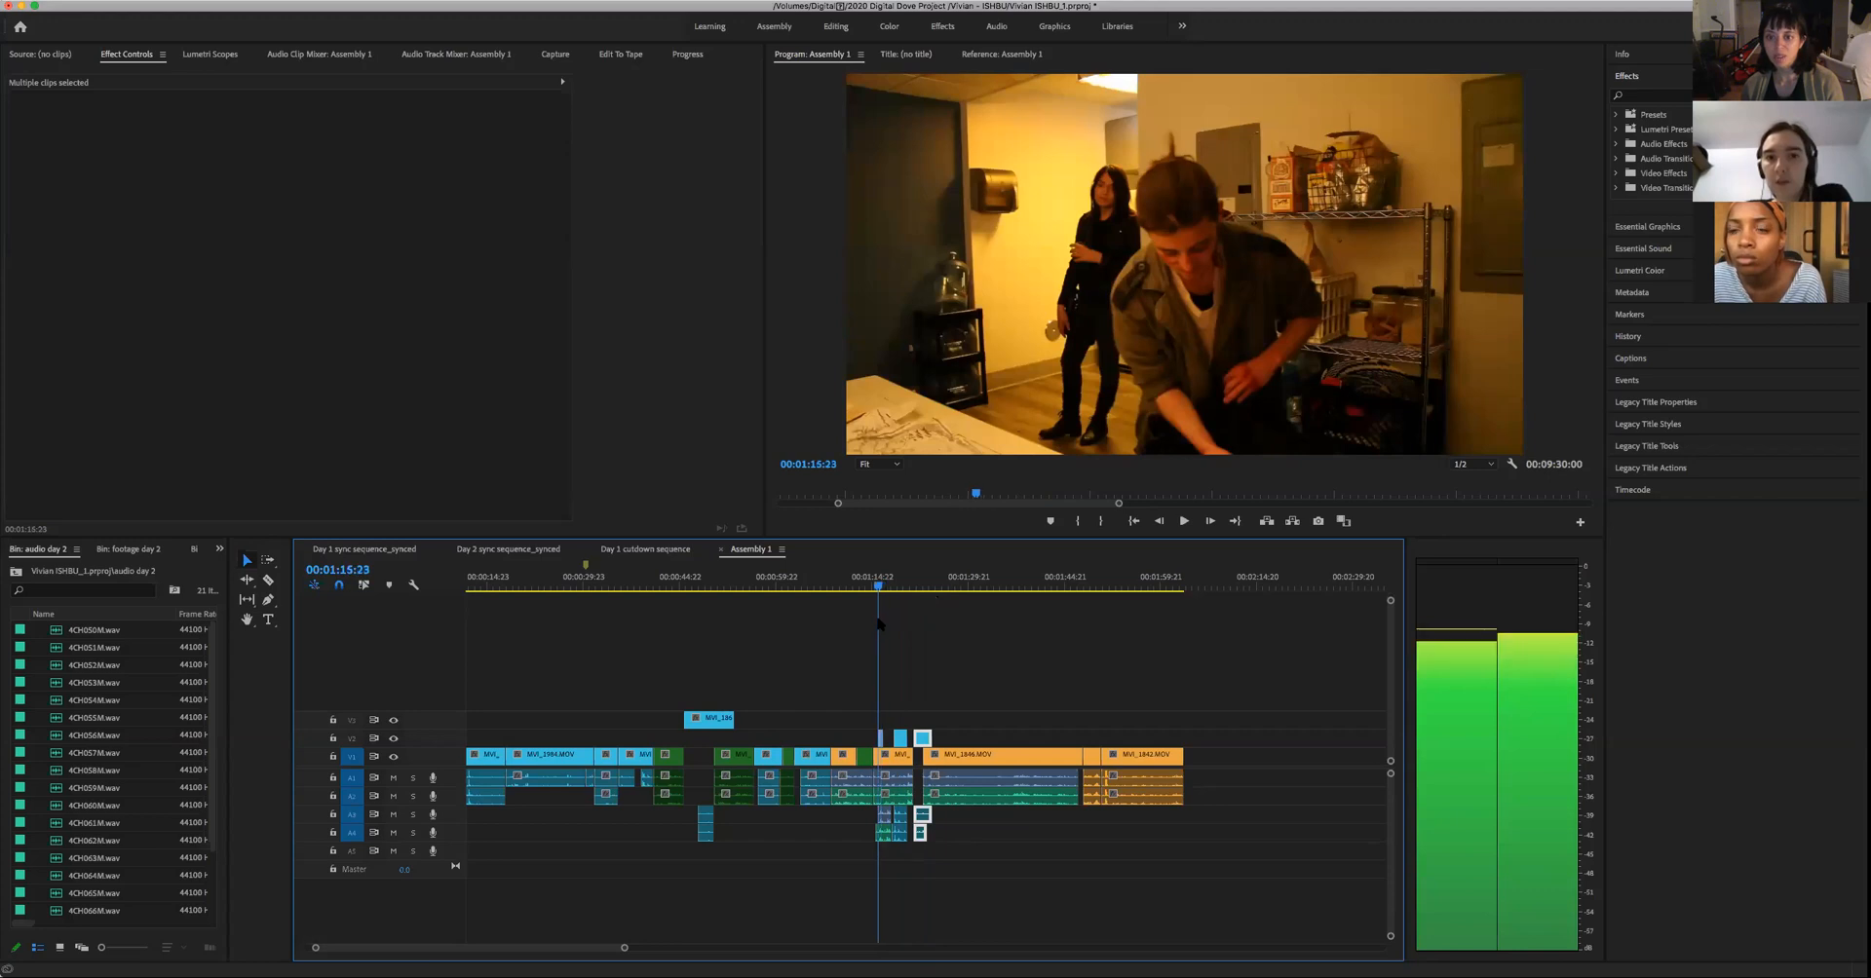
key("space")
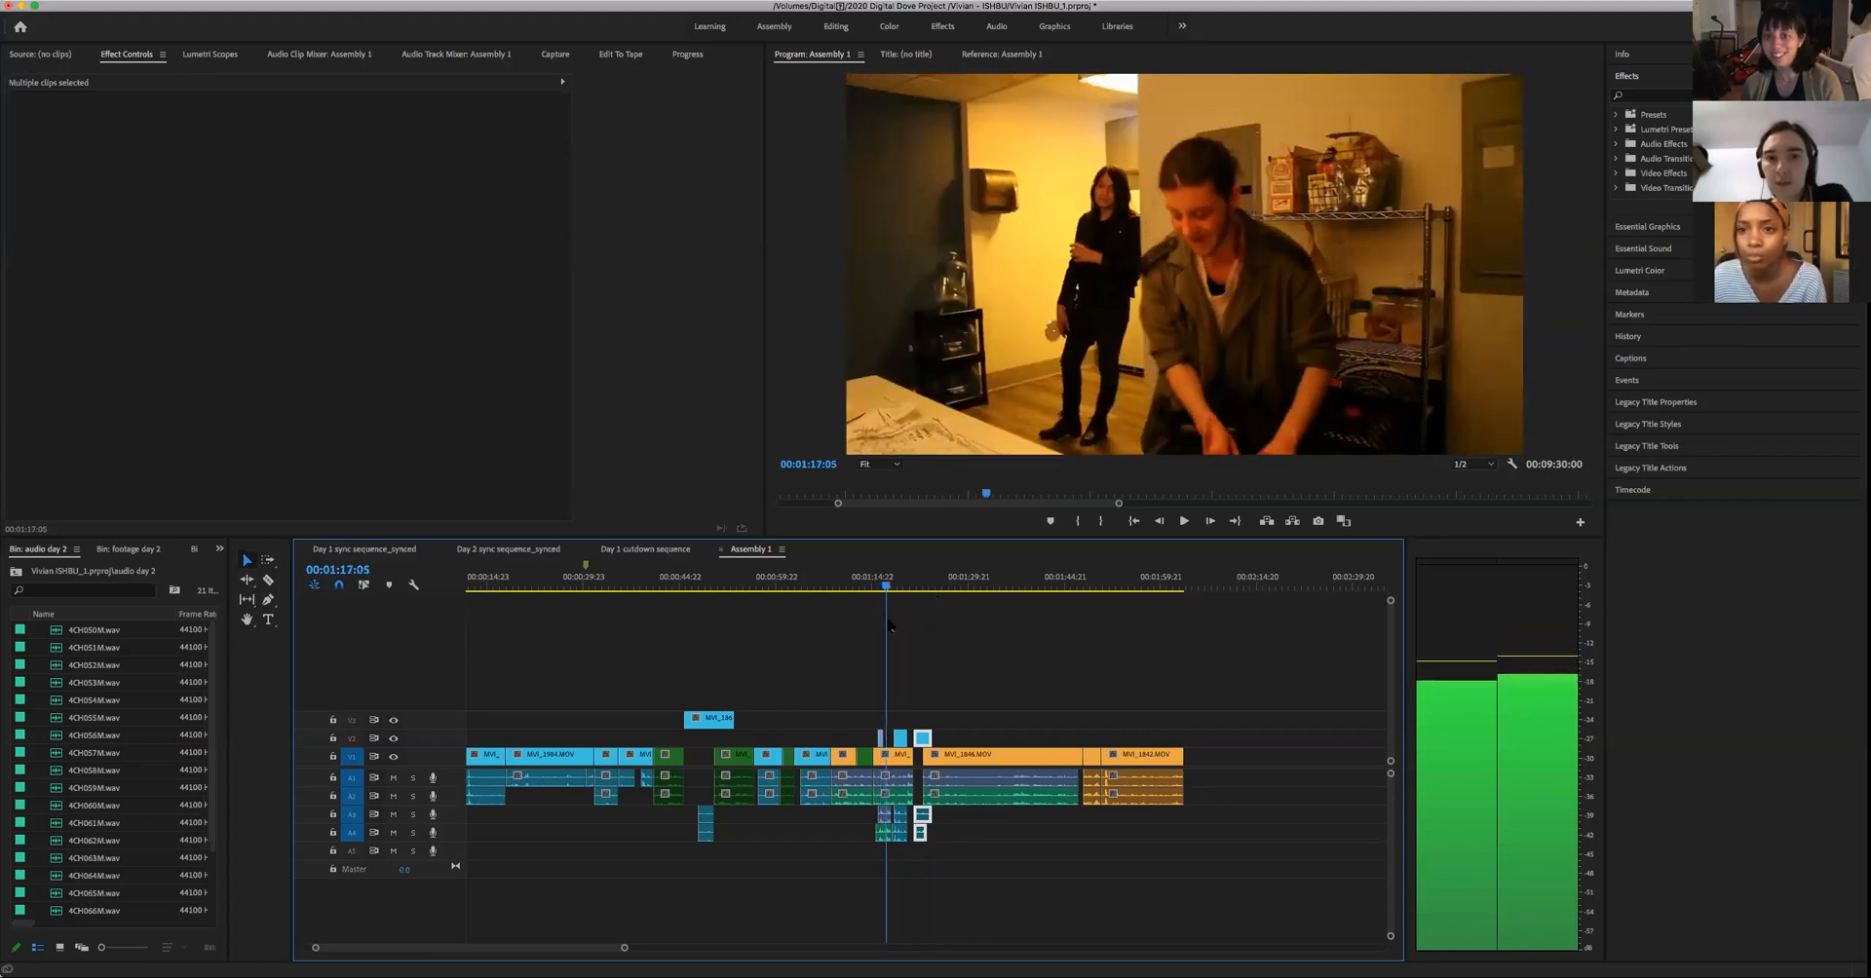
key("space")
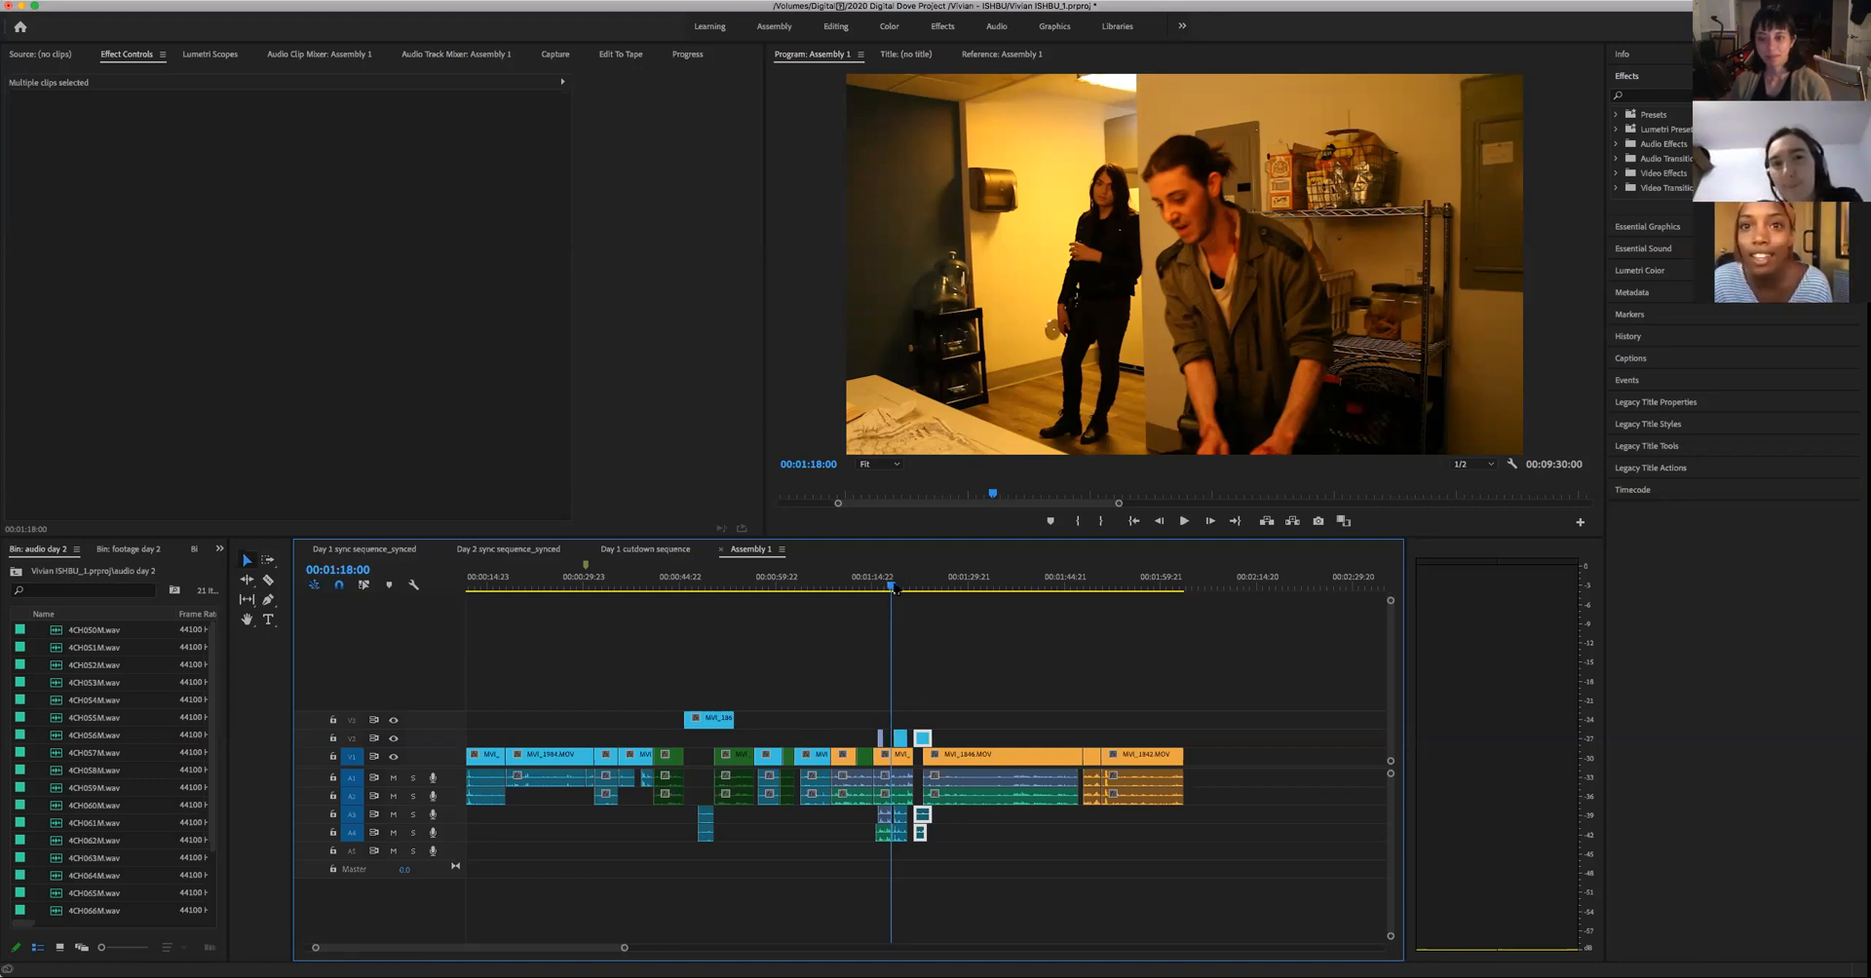
- Scrub from the kitchen profile shot at 00:01:12:19 toward the cutaways, and play through the woman's close-up to 00:01:25:03
left_click_drag(892, 587, 862, 612)
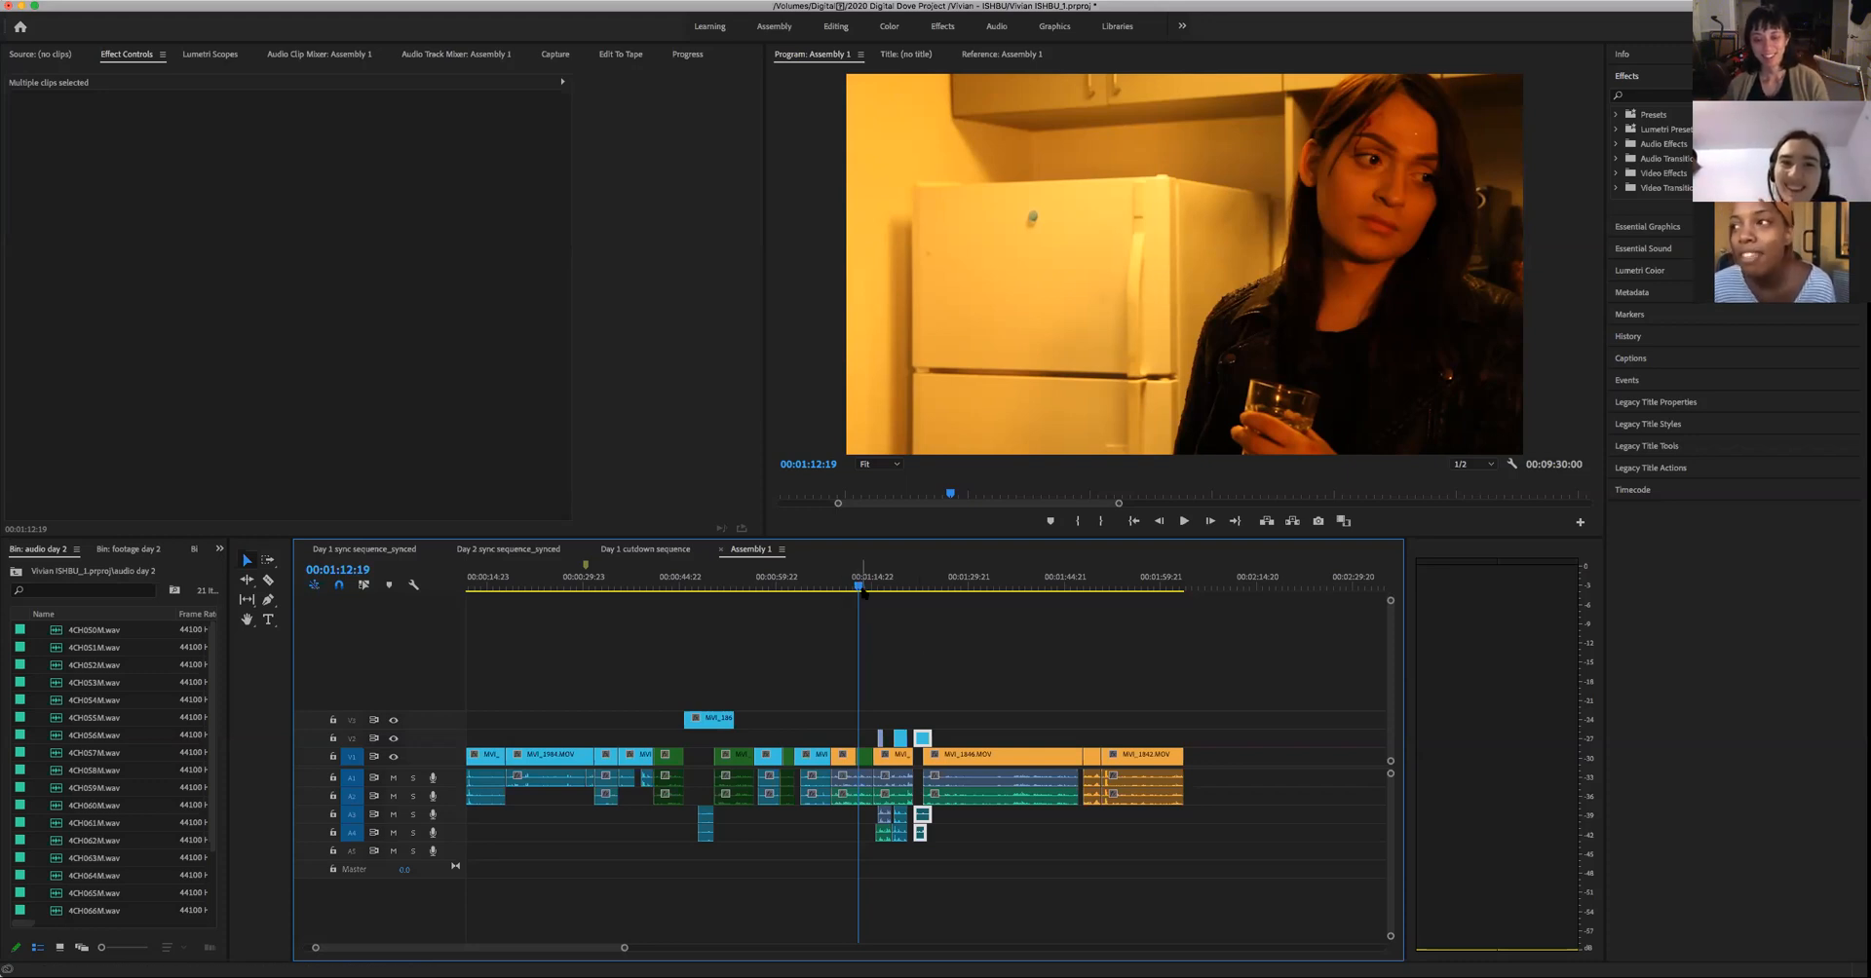
left_click_drag(864, 590, 905, 635)
key("space")
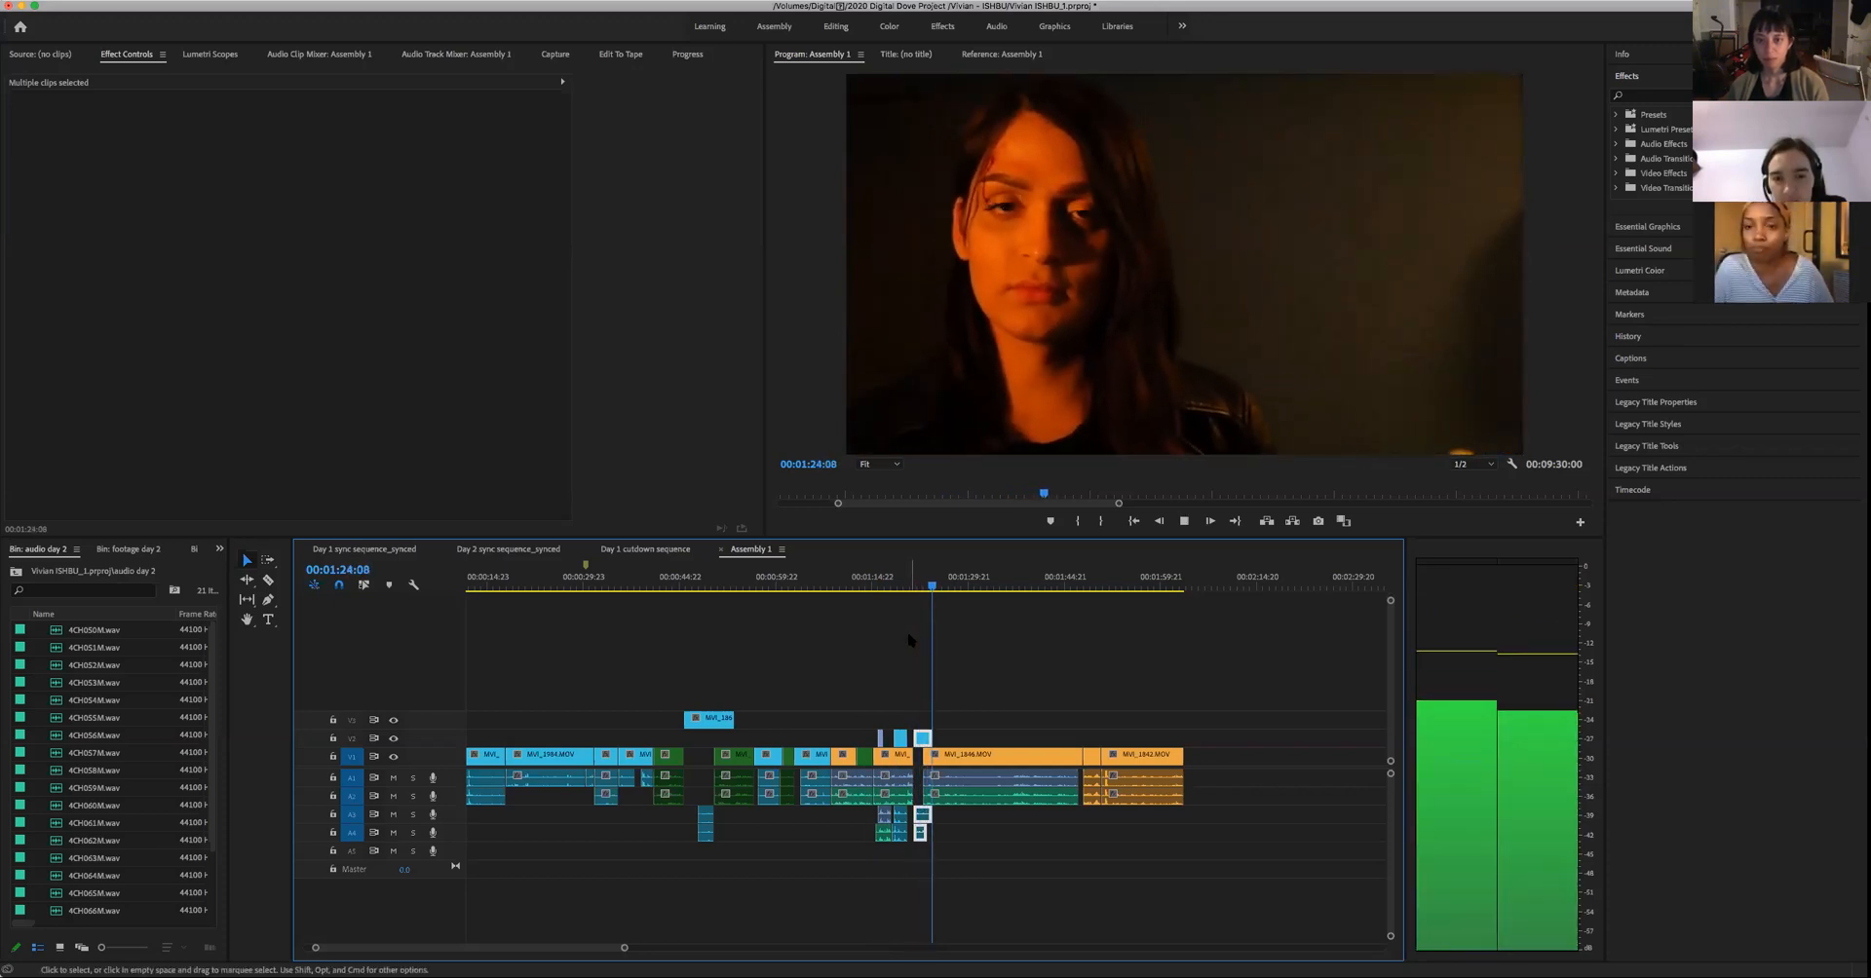
key("space")
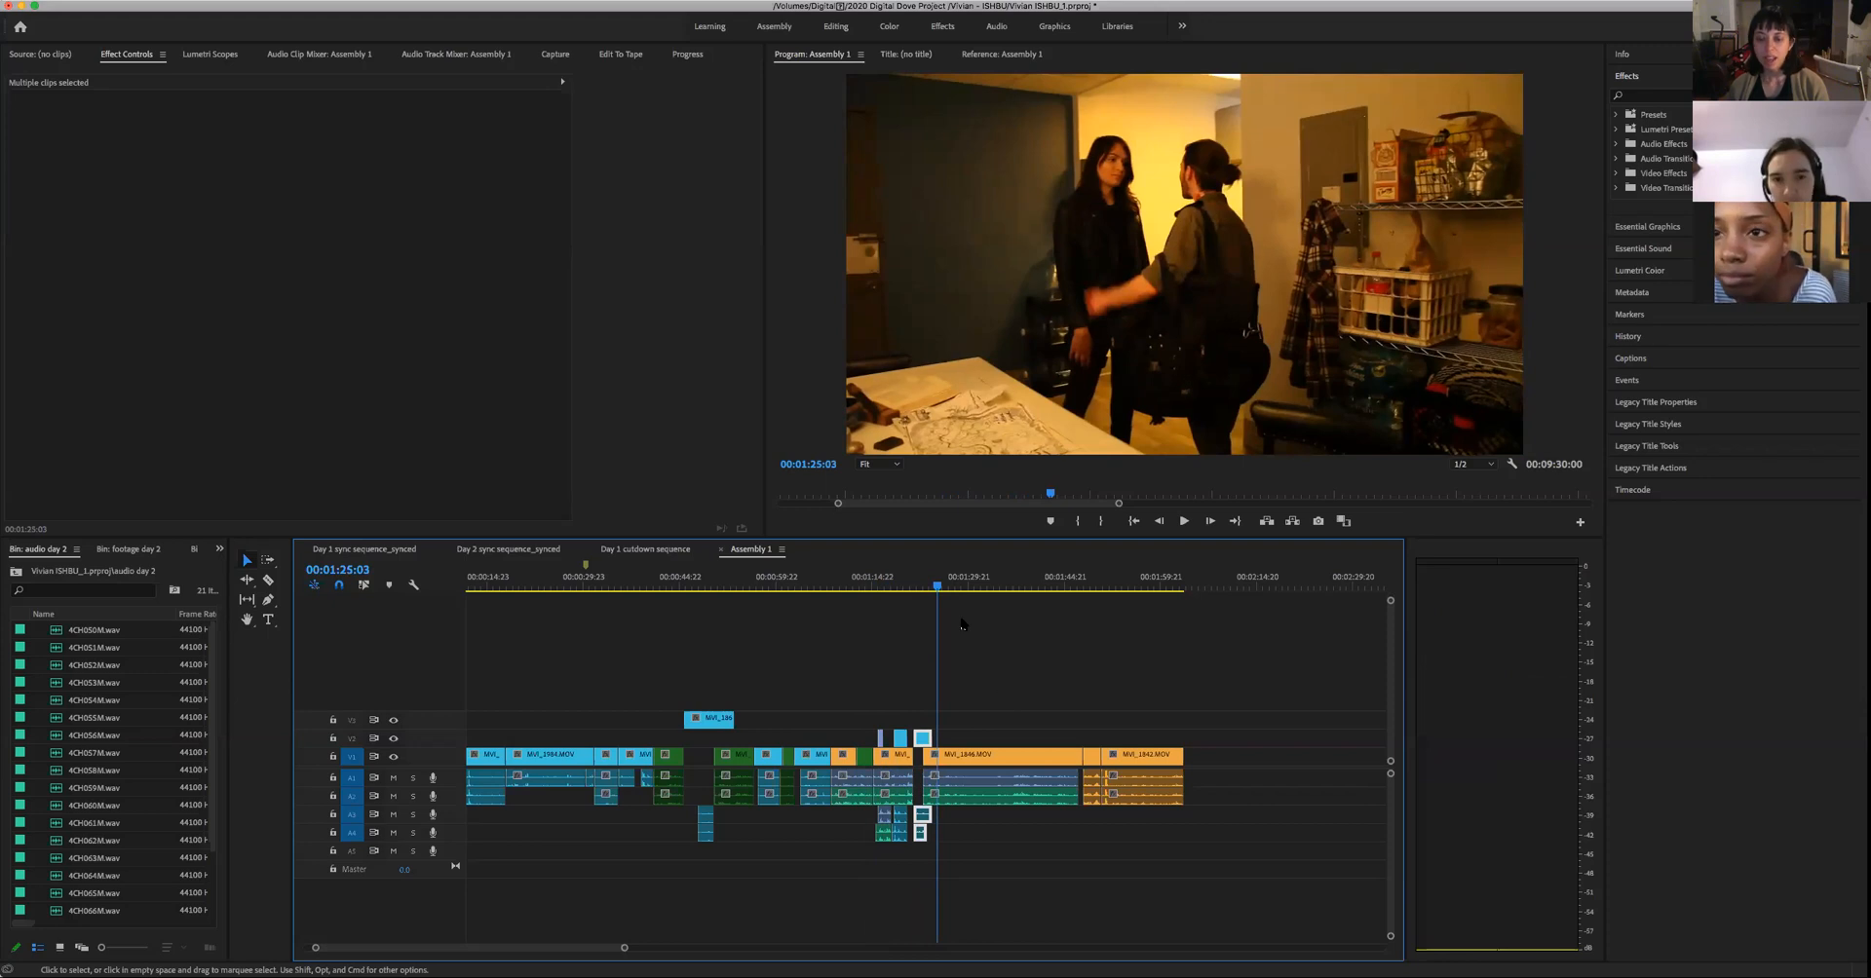
- Review the cut from the woman's close-up back to the two-person wide shot, playing through to 00:01:25:18
key("space")
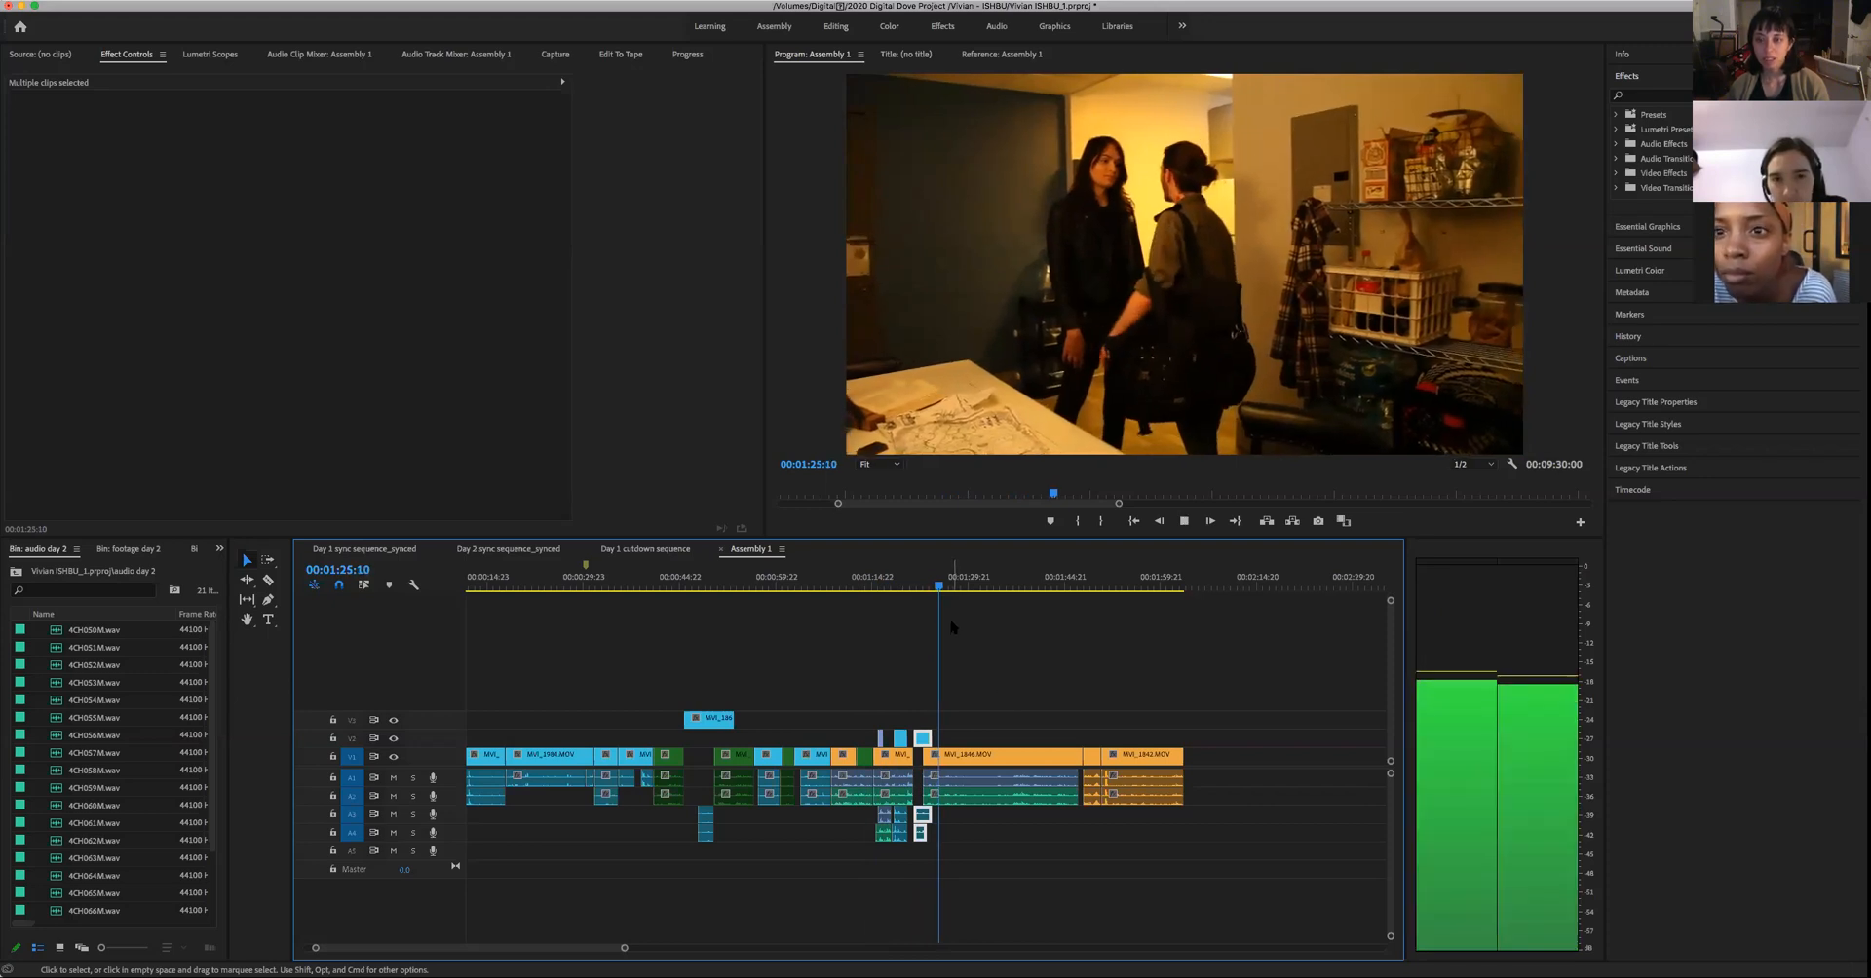
key("space")
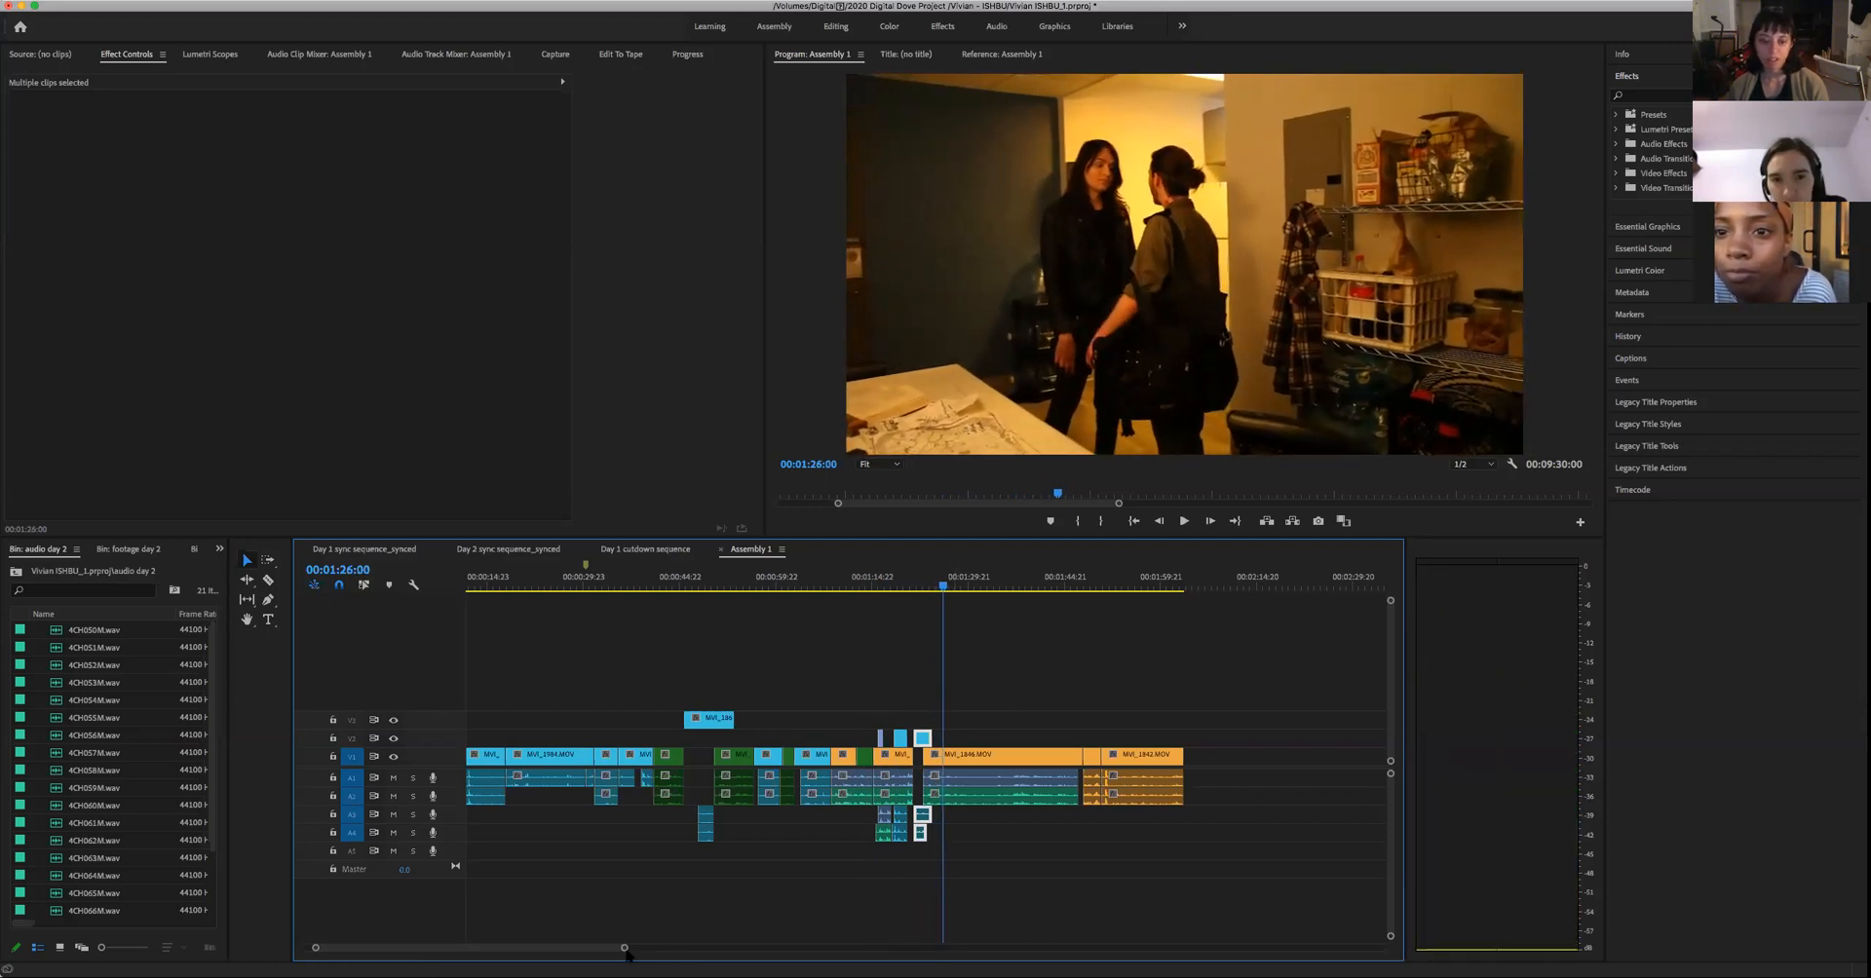
left_click_drag(625, 948, 527, 948)
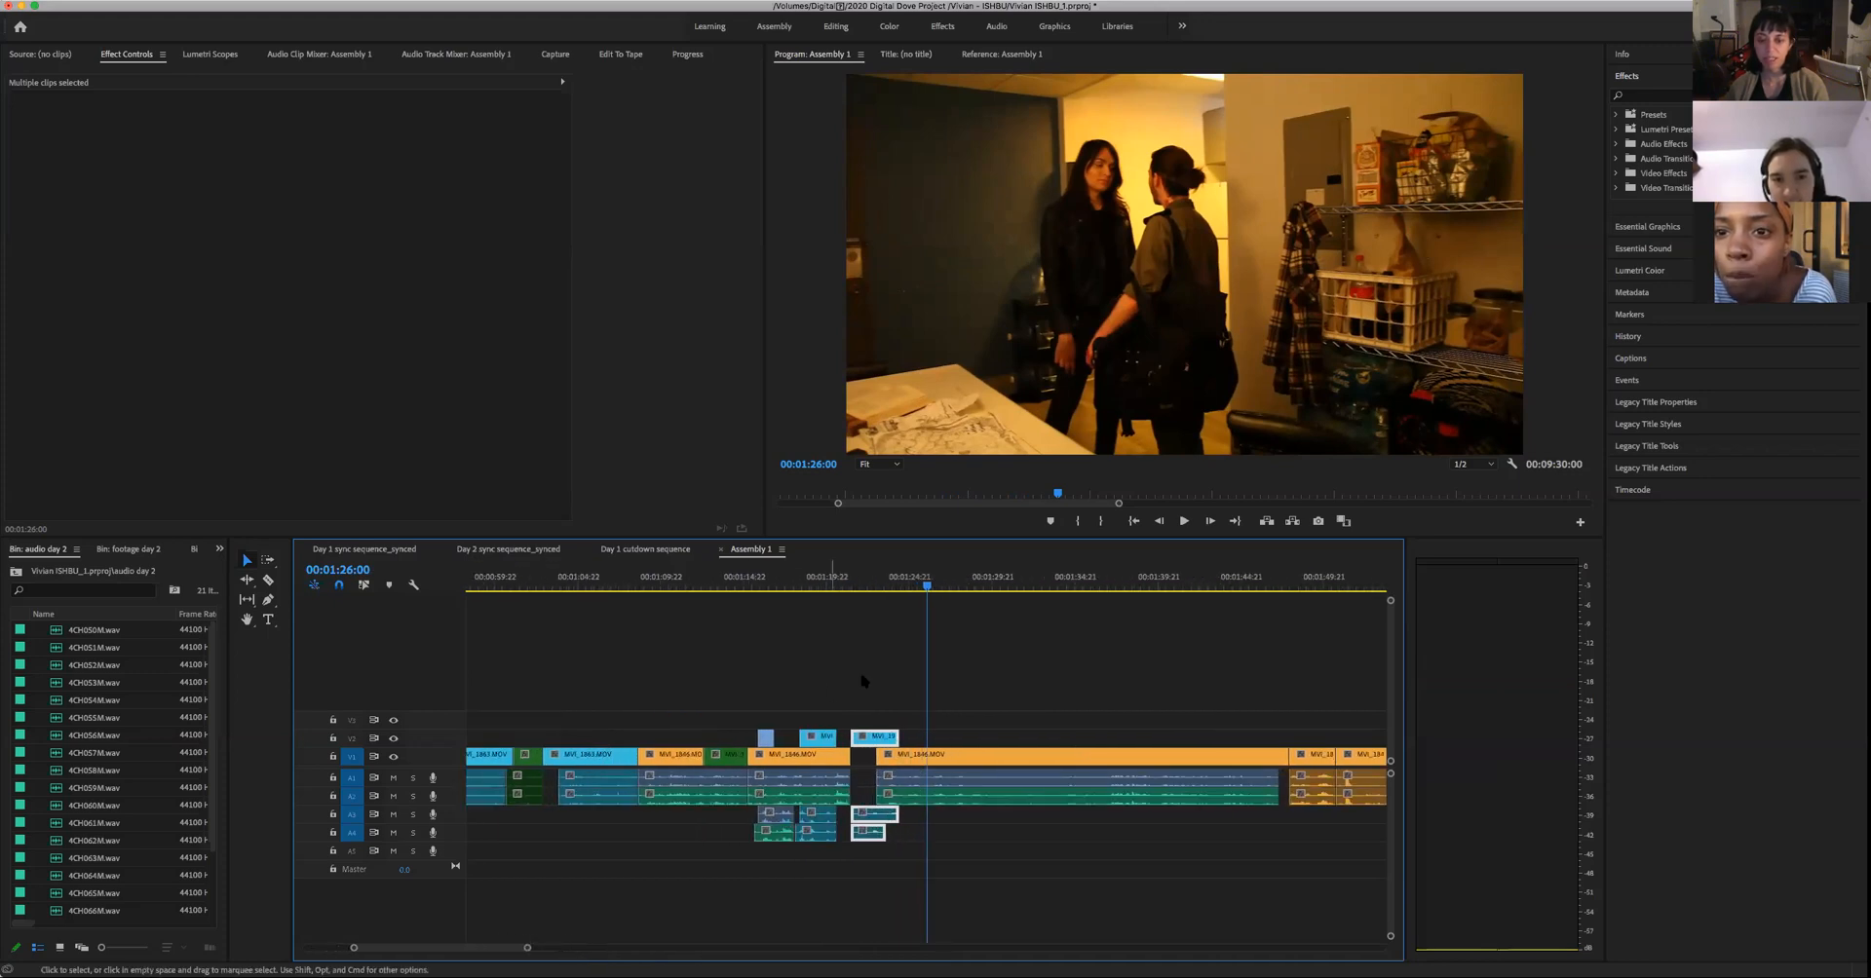
left_click(873, 583)
key("space")
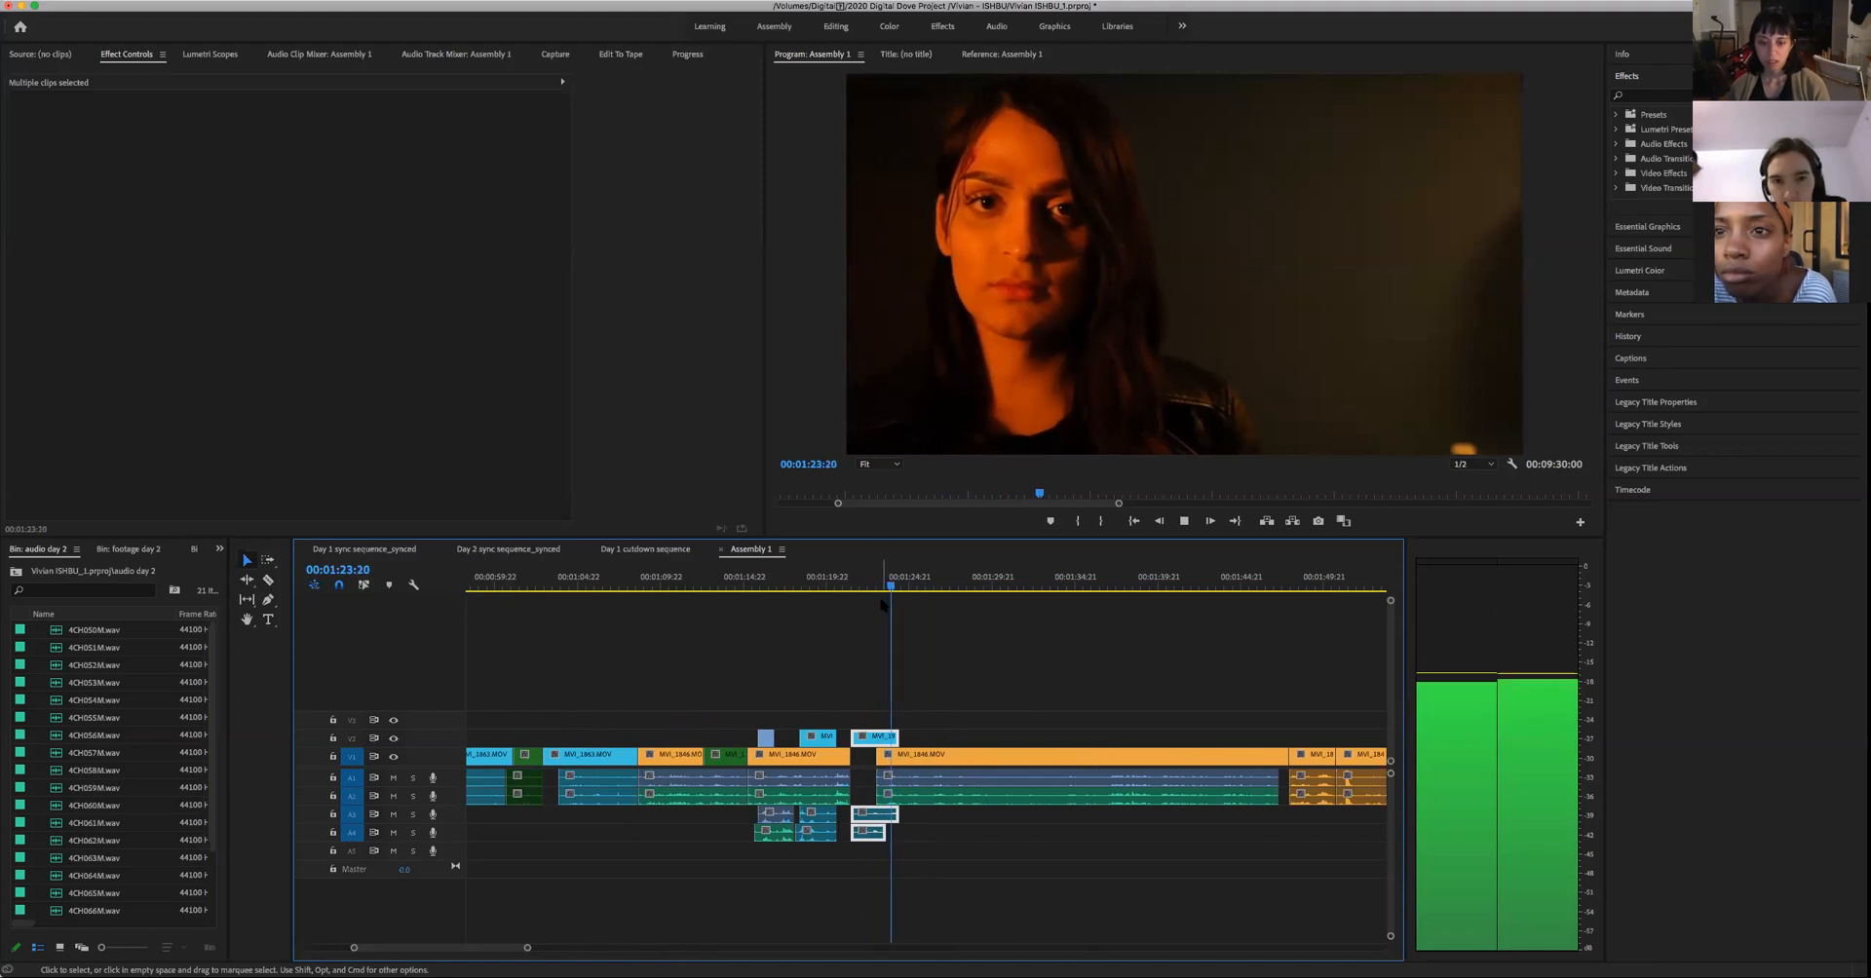
key("space")
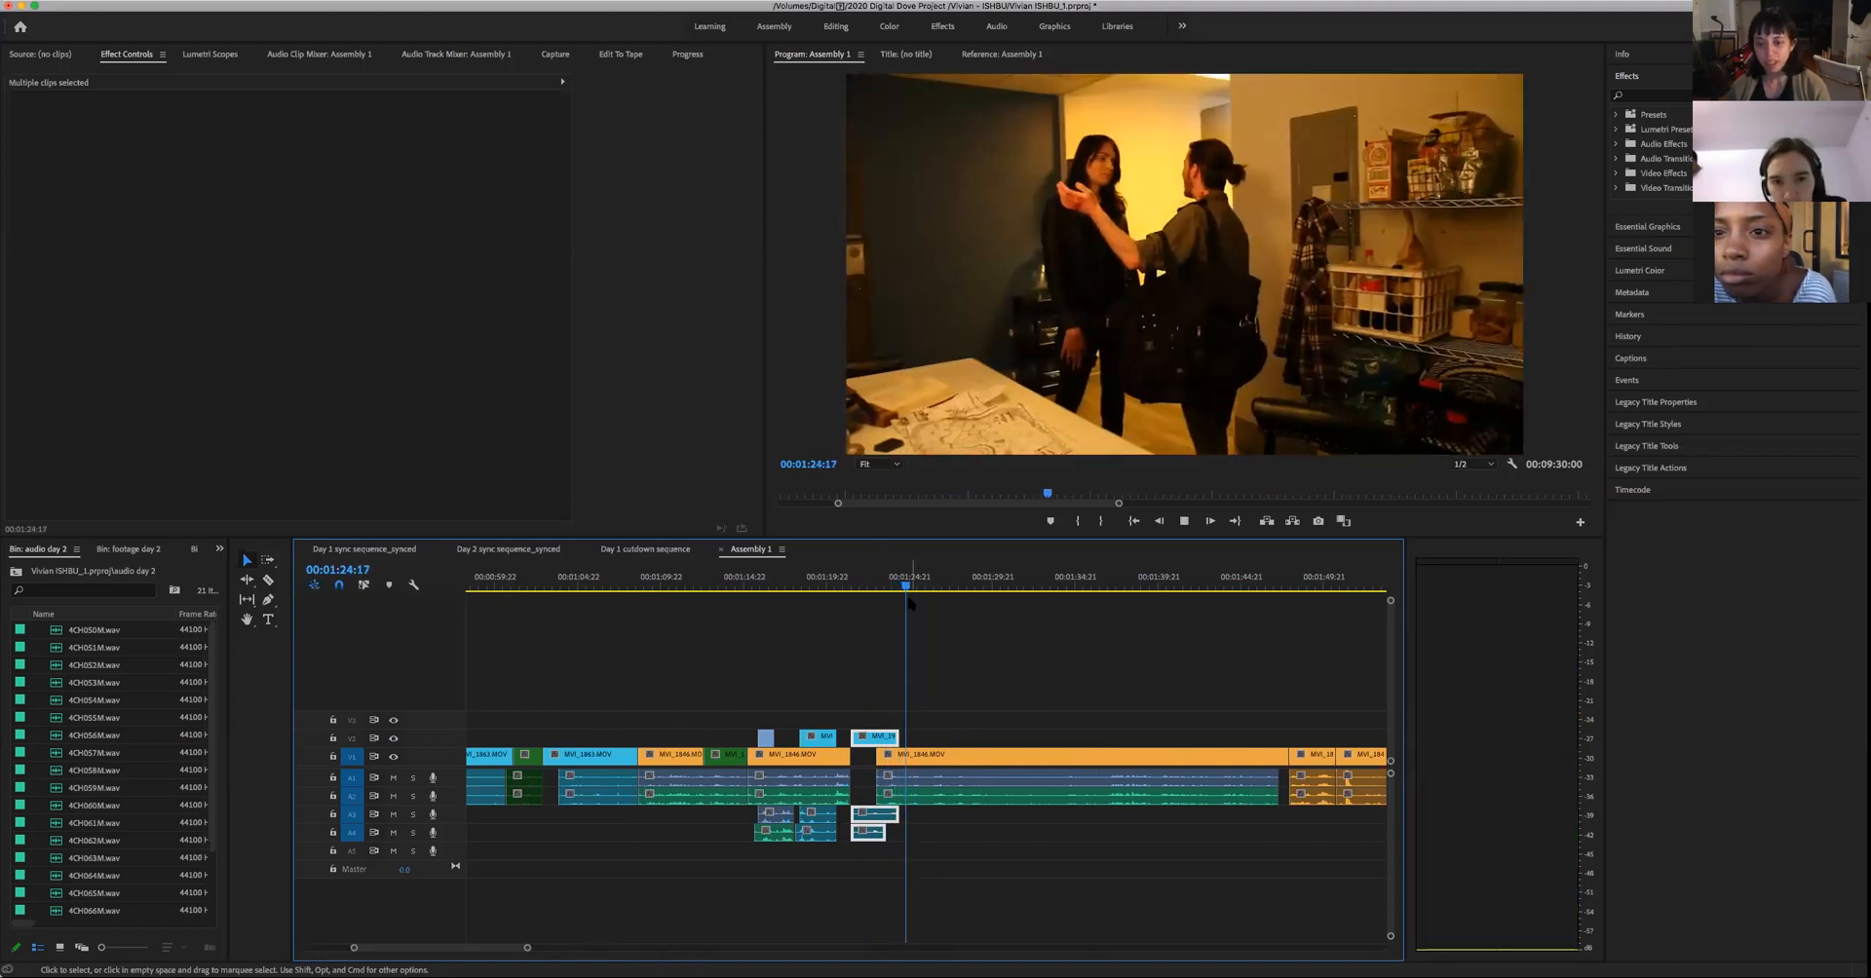
key("space")
key("space")
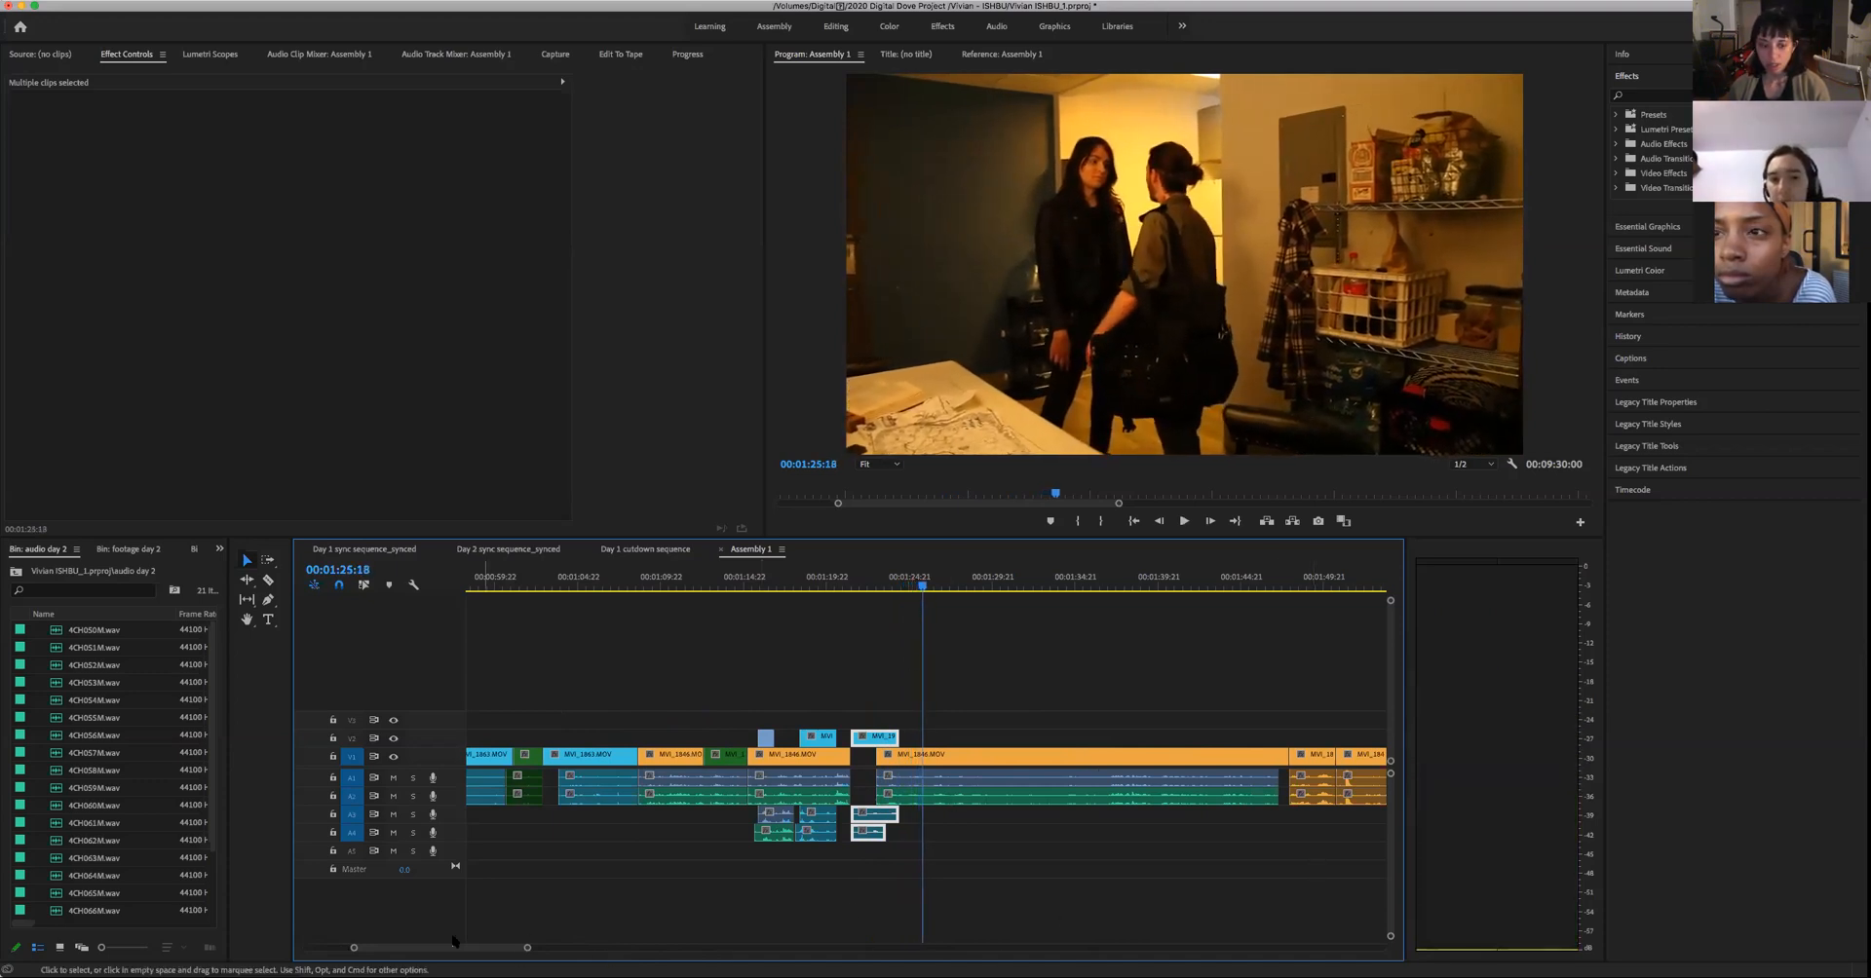
- Check the man's close-up at 00:02:53:20 and show more of the Assembly 1 timeline
left_click_drag(529, 949, 755, 948)
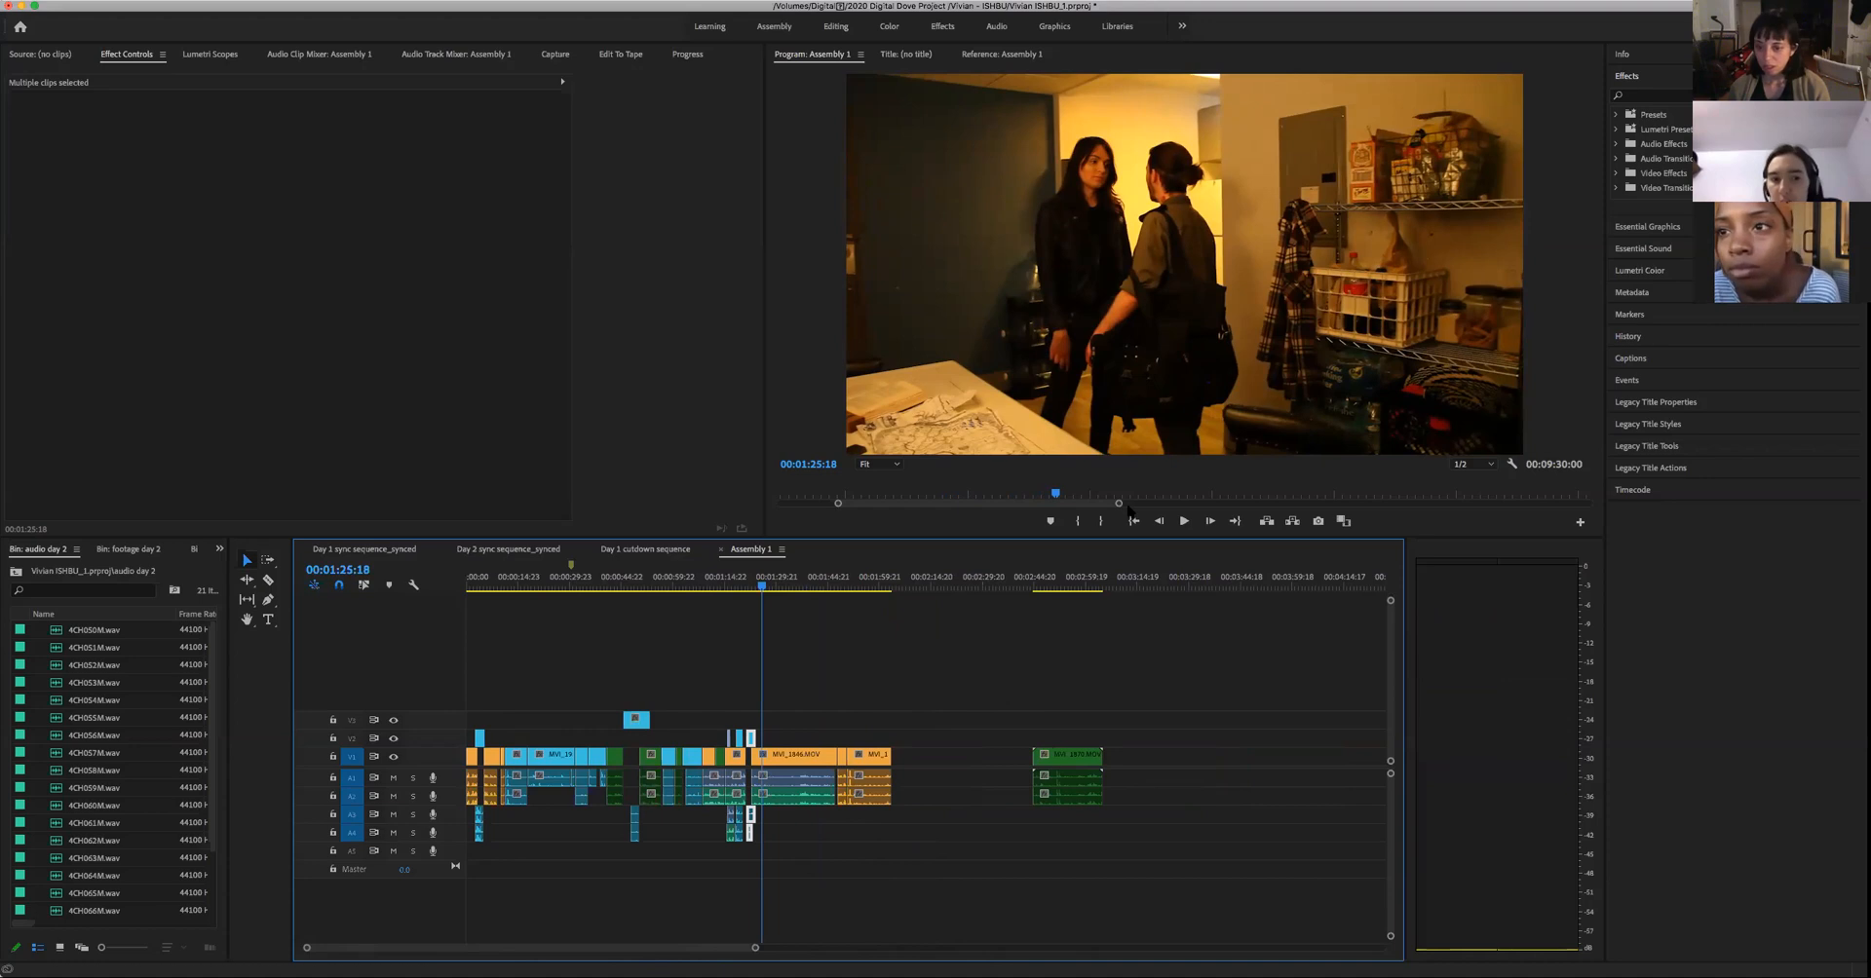
left_click(1065, 583)
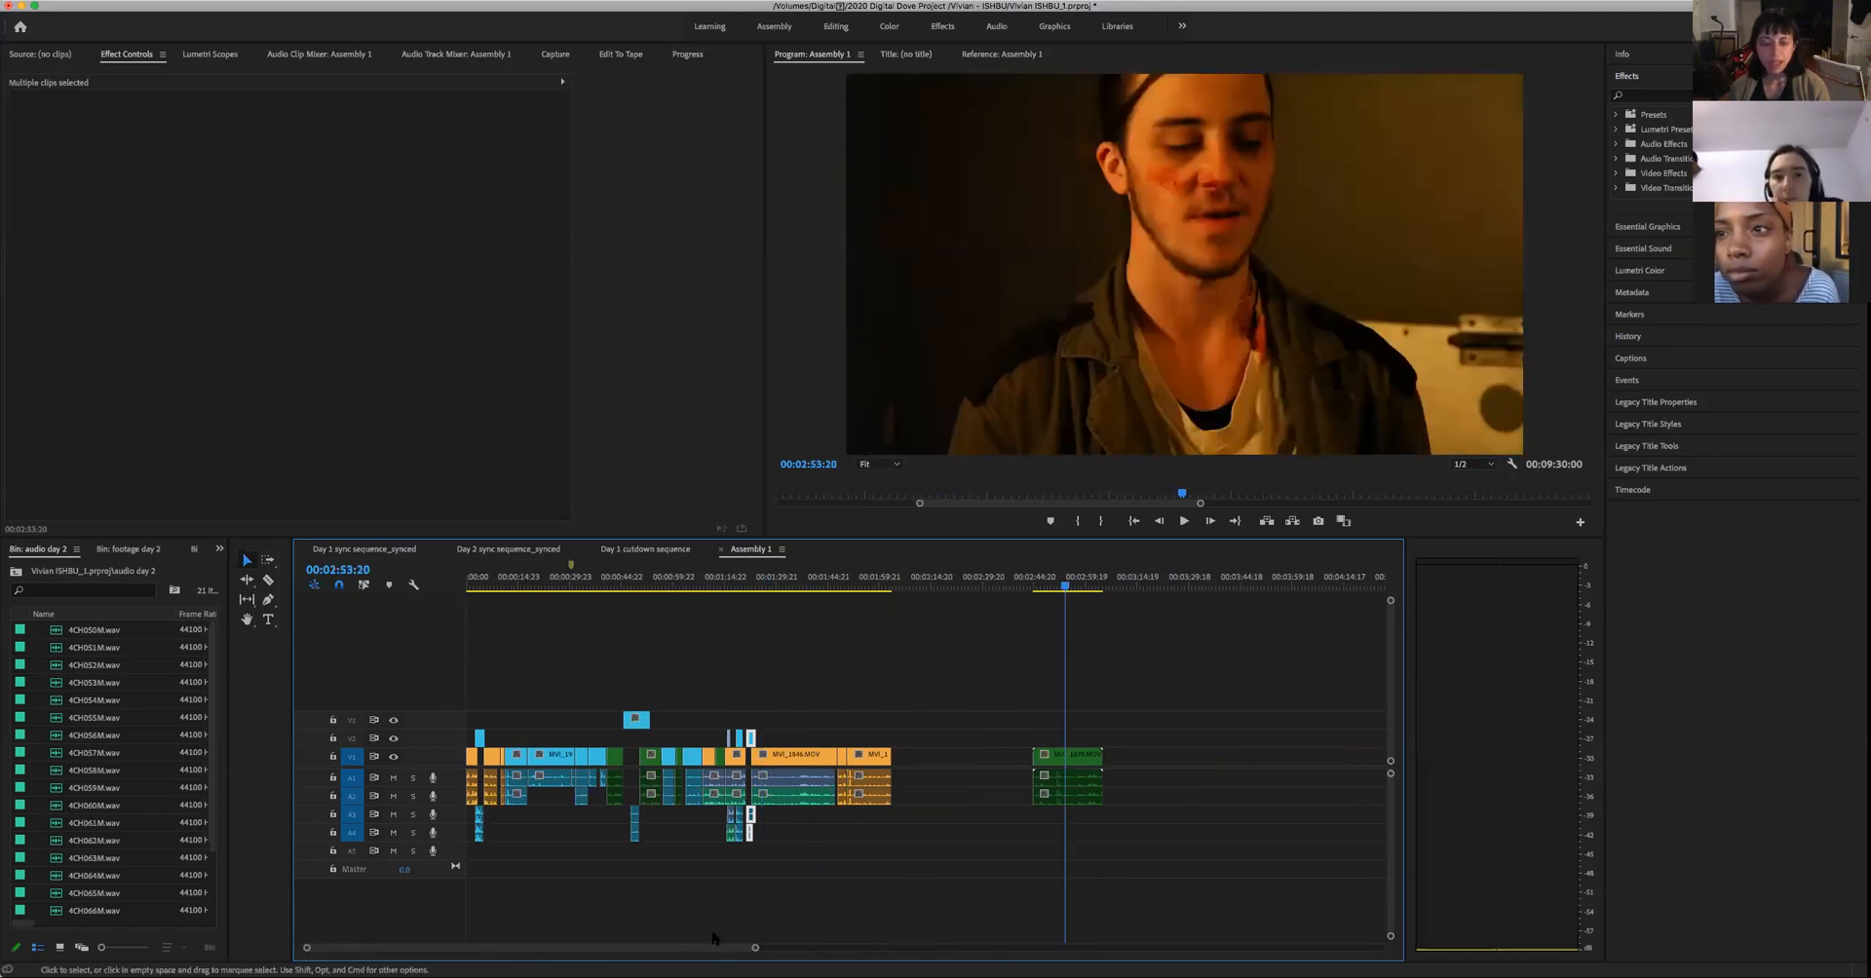
left_click_drag(755, 948, 1002, 941)
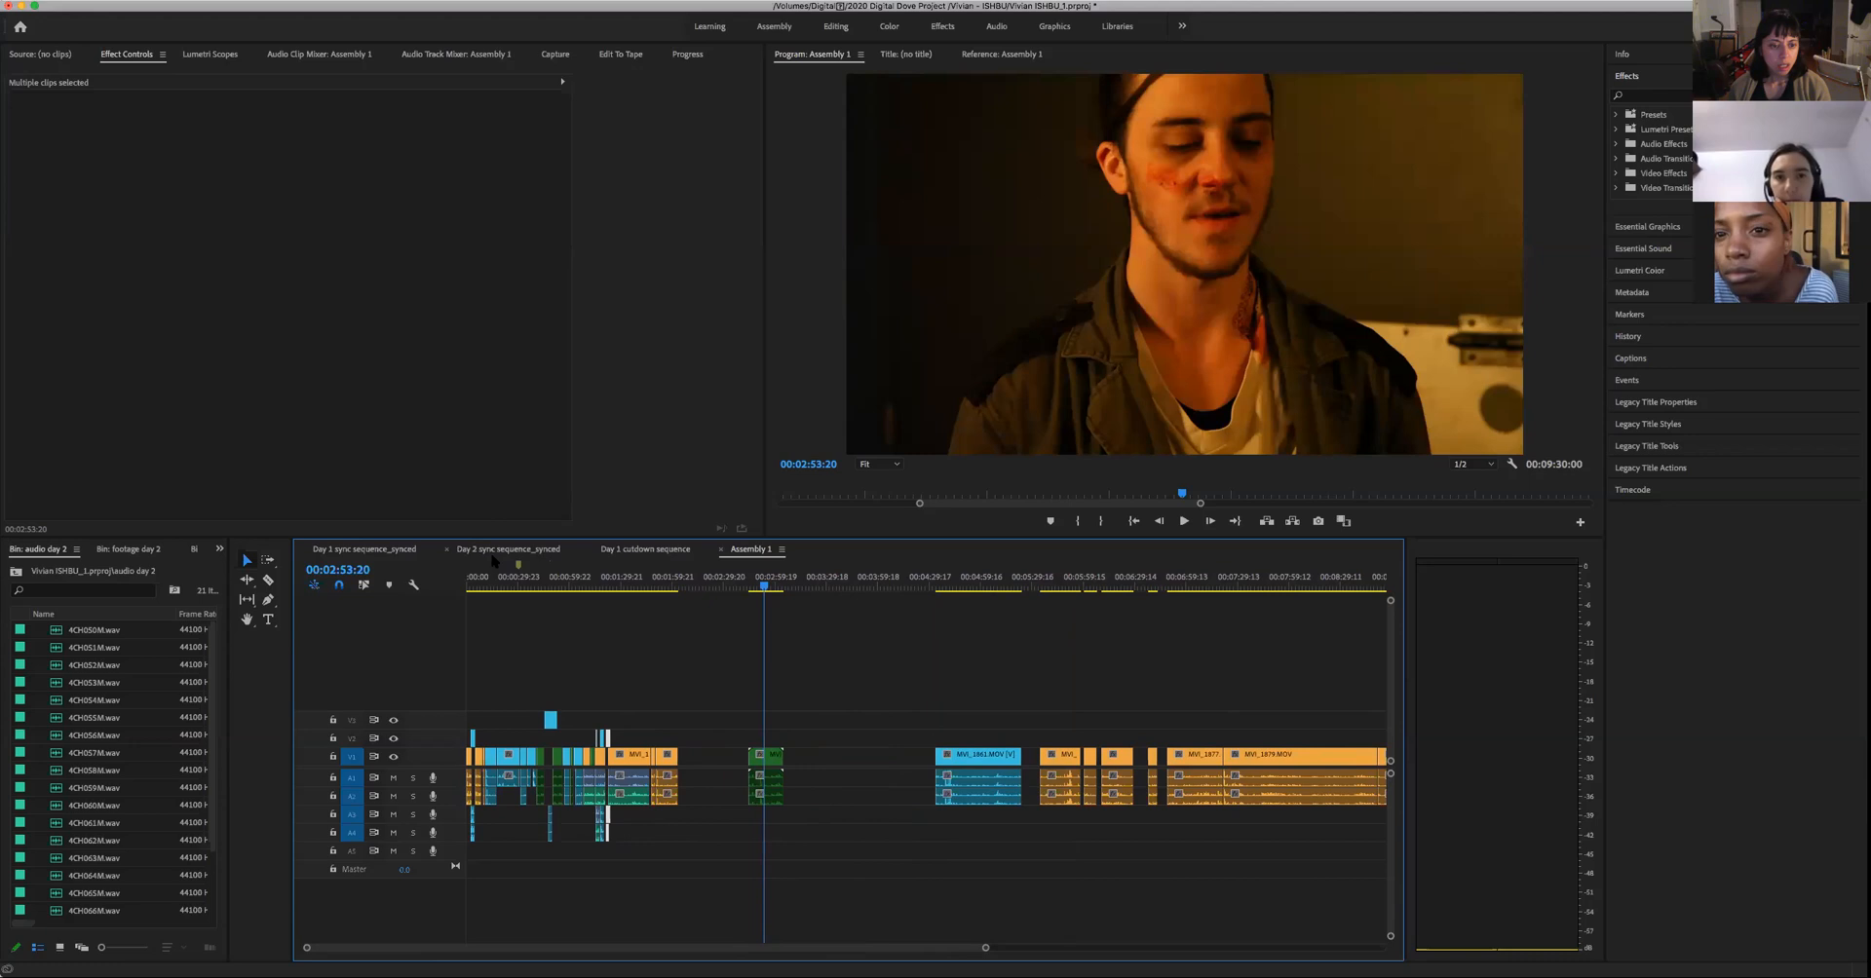
- Look through the Day 1 cutdown and Day 1 sync sequences, and play the man's dark close-up from 01:20:32:12 to 01:20:36:10
left_click(632, 550)
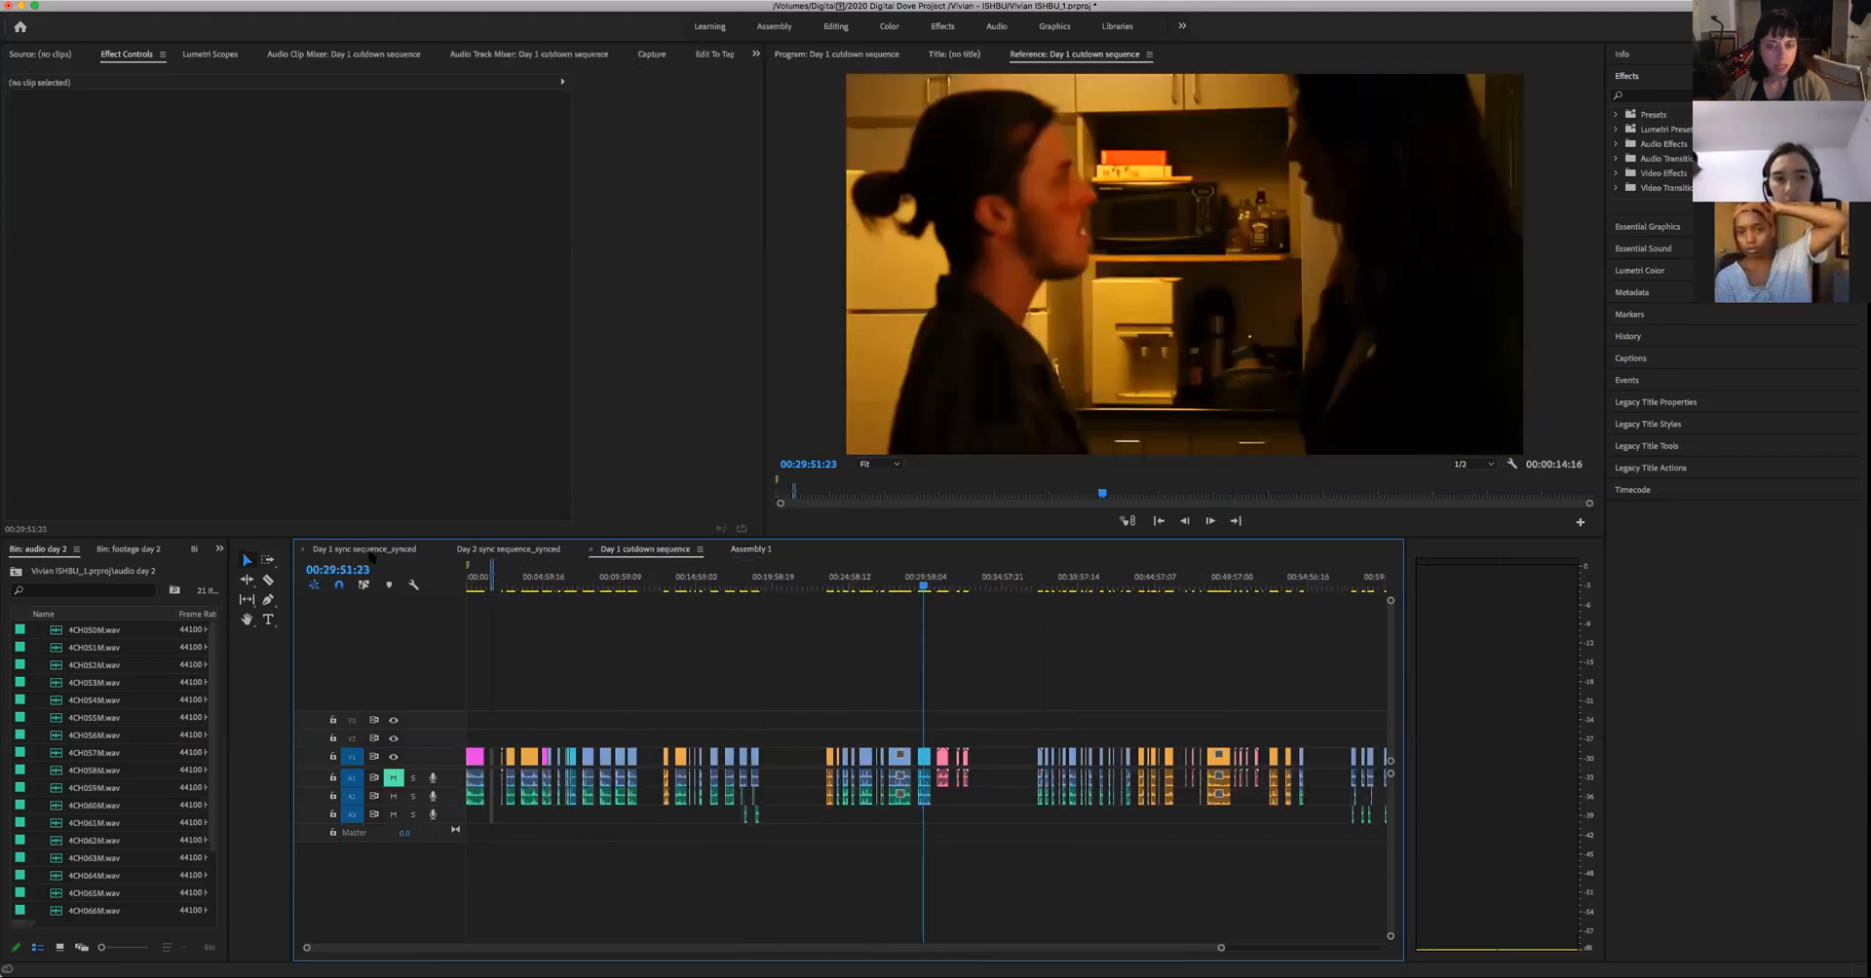
left_click(370, 550)
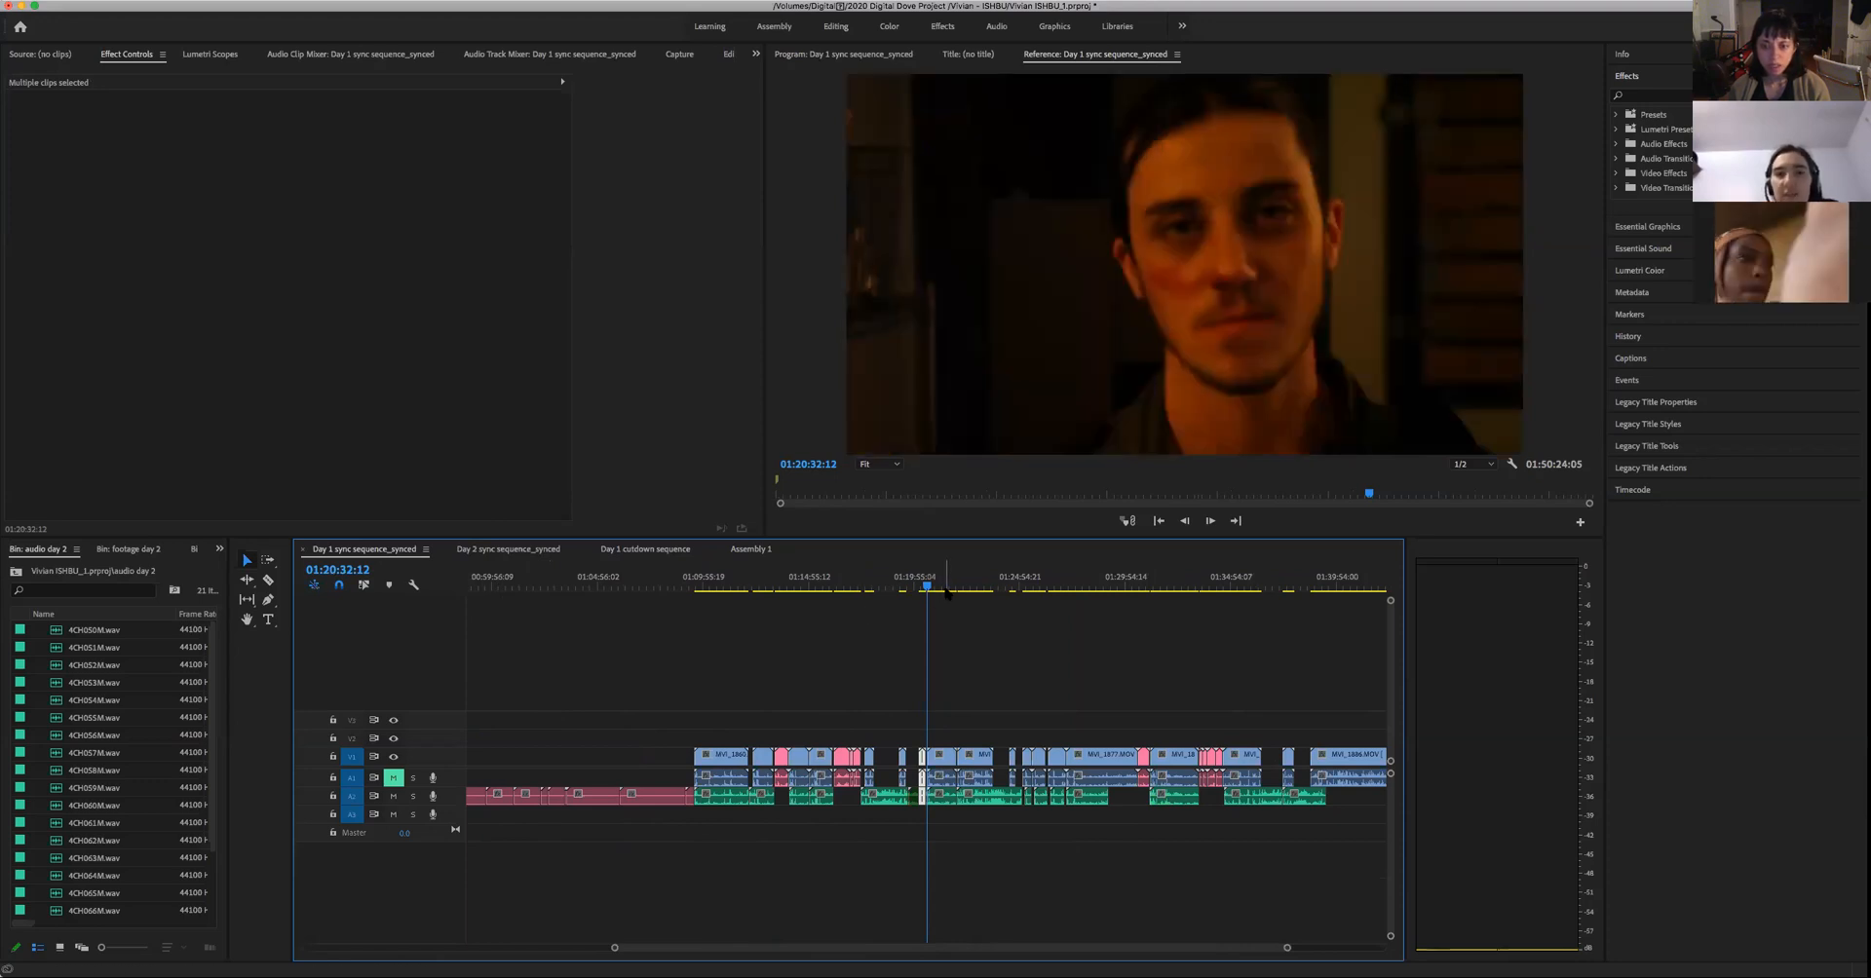
key("space")
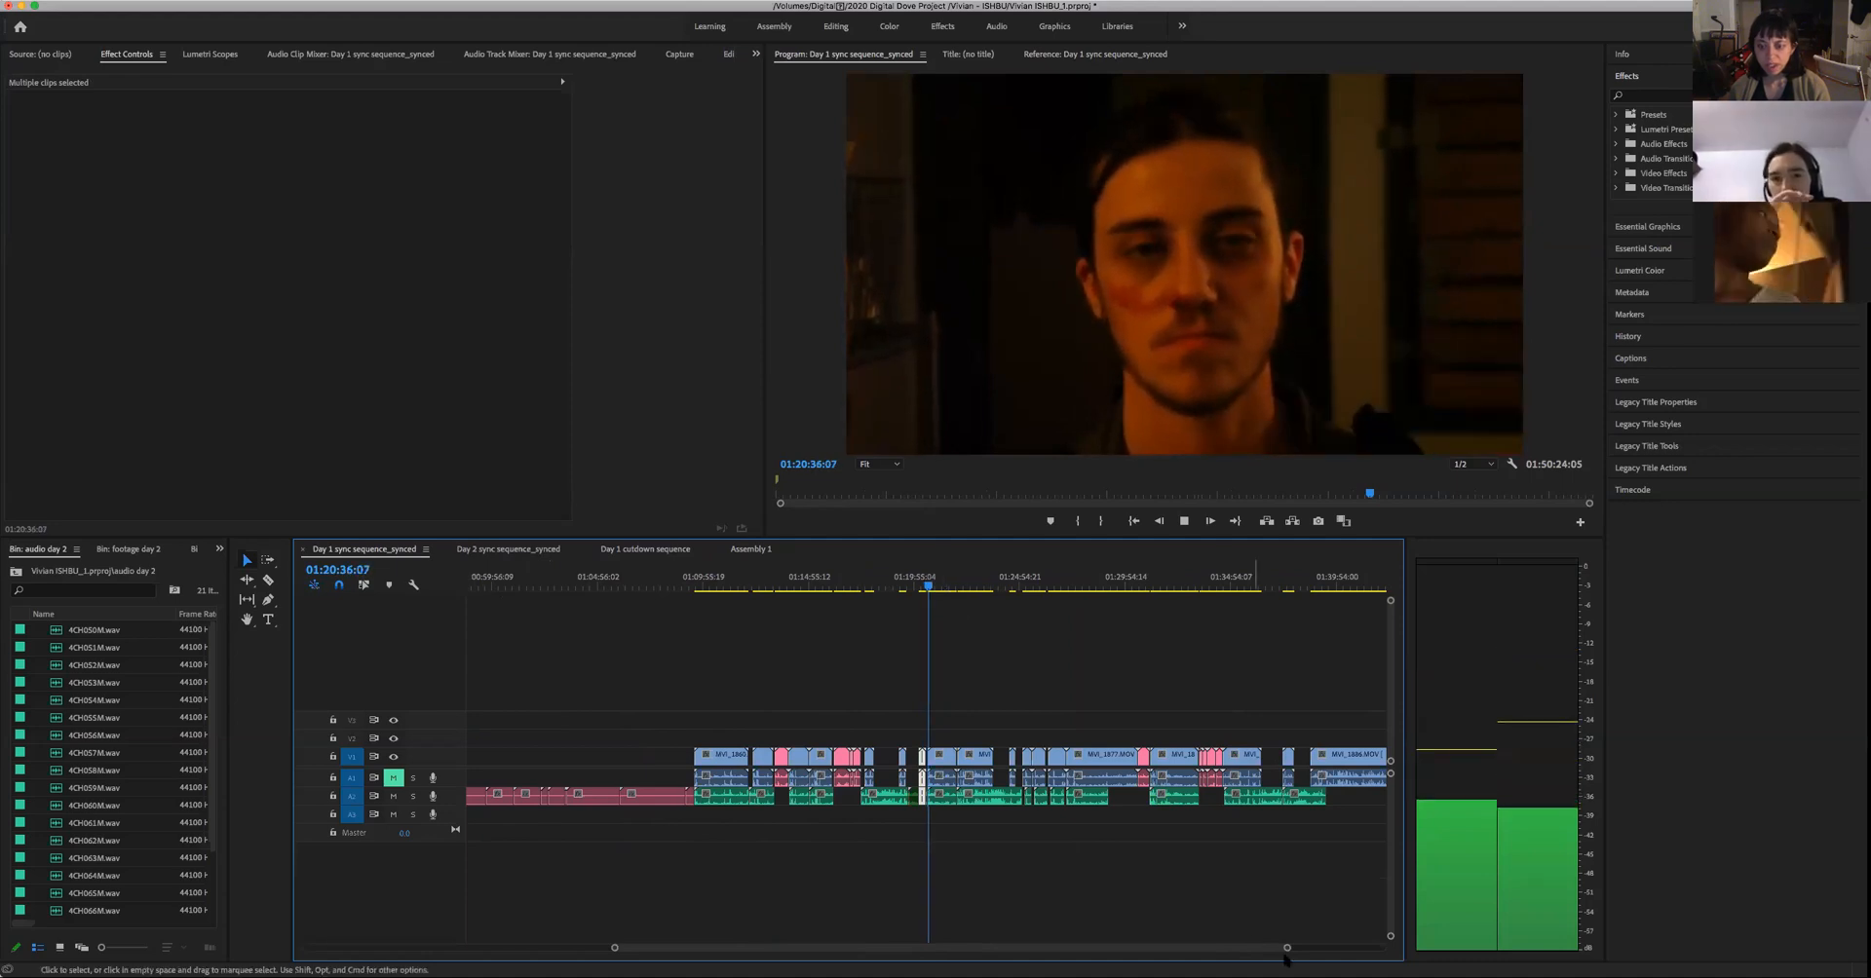
key("space")
left_click_drag(1286, 948, 1115, 947)
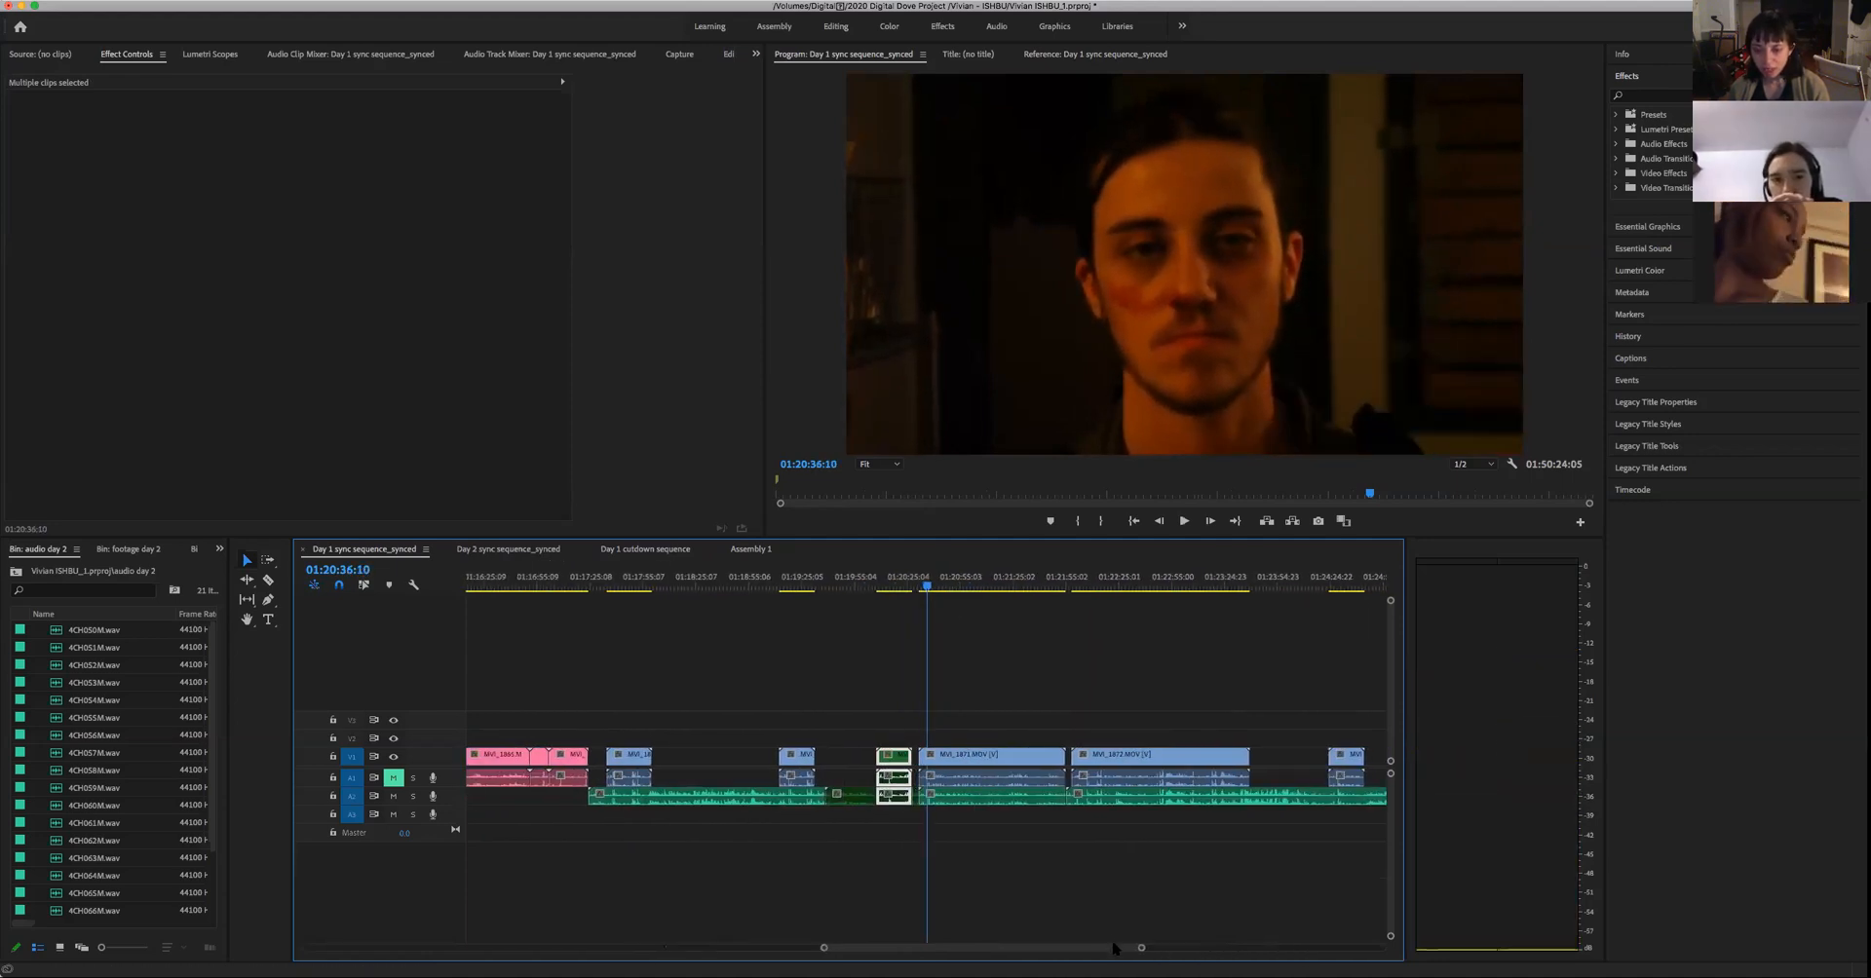
- Compare the man's brighter close-up around 01:20:08:04 with the darker take after it, playing the darker one to 01:20:52:03
left_click_drag(887, 584, 876, 608)
key("space")
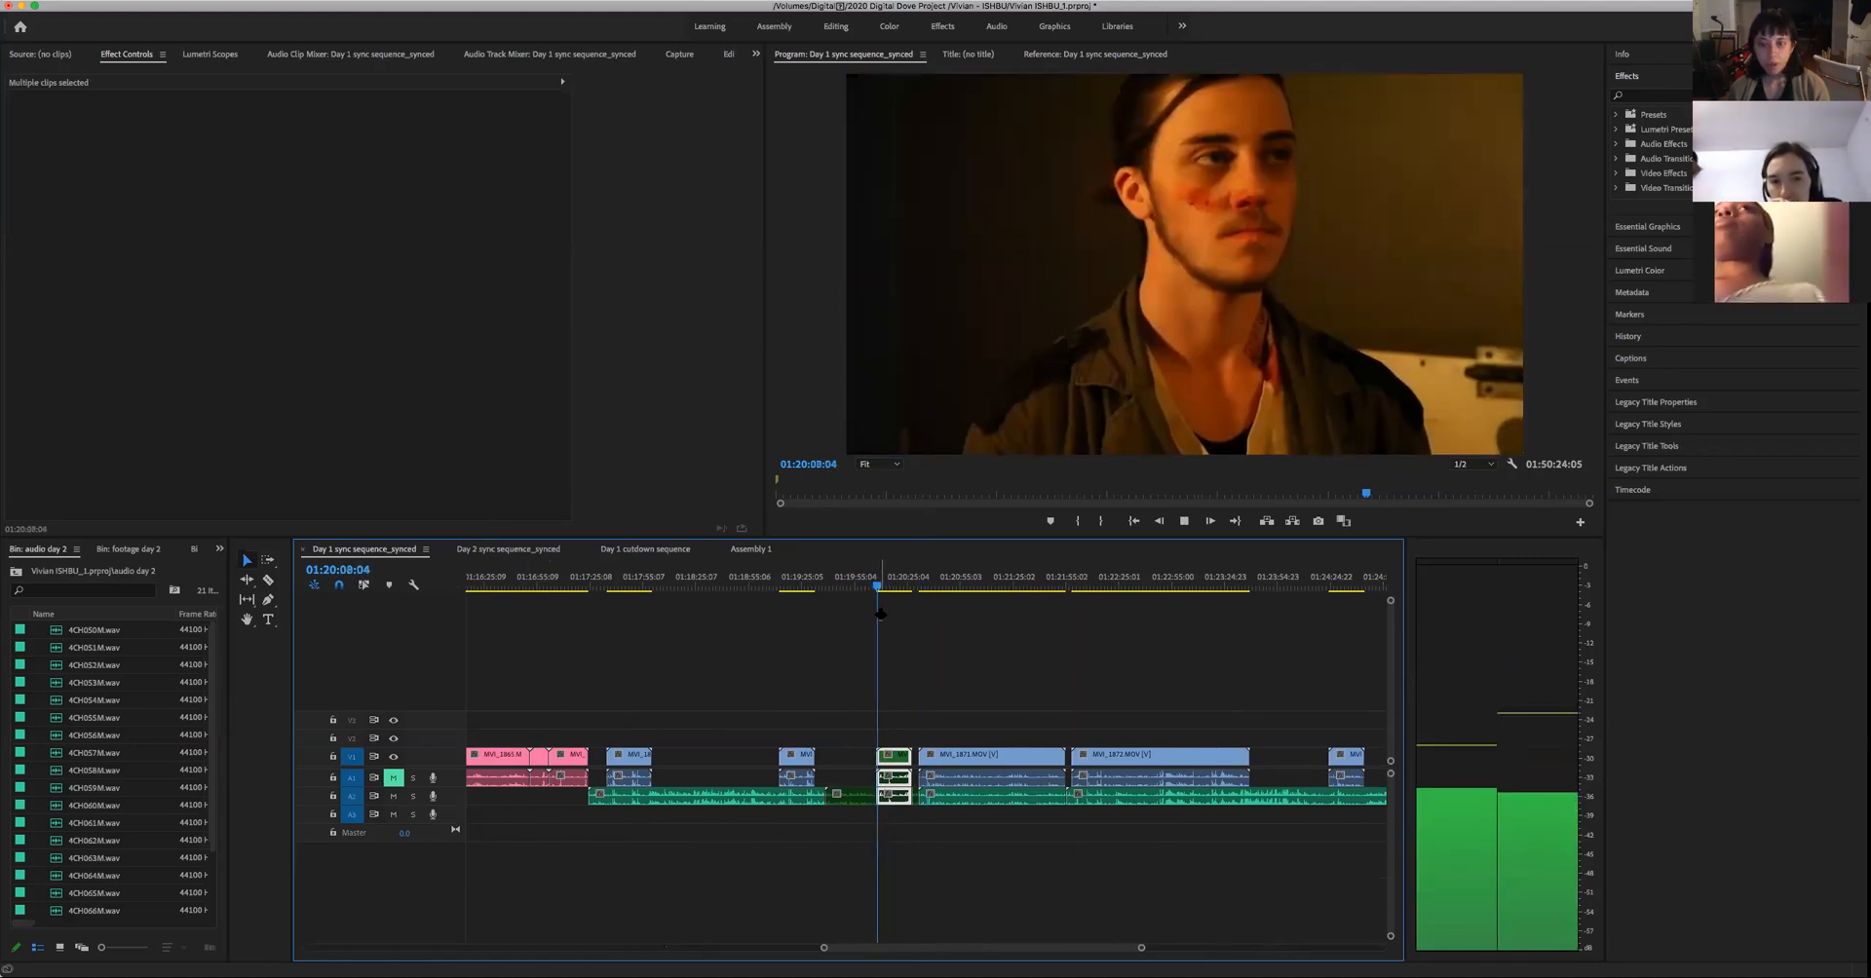
key("space")
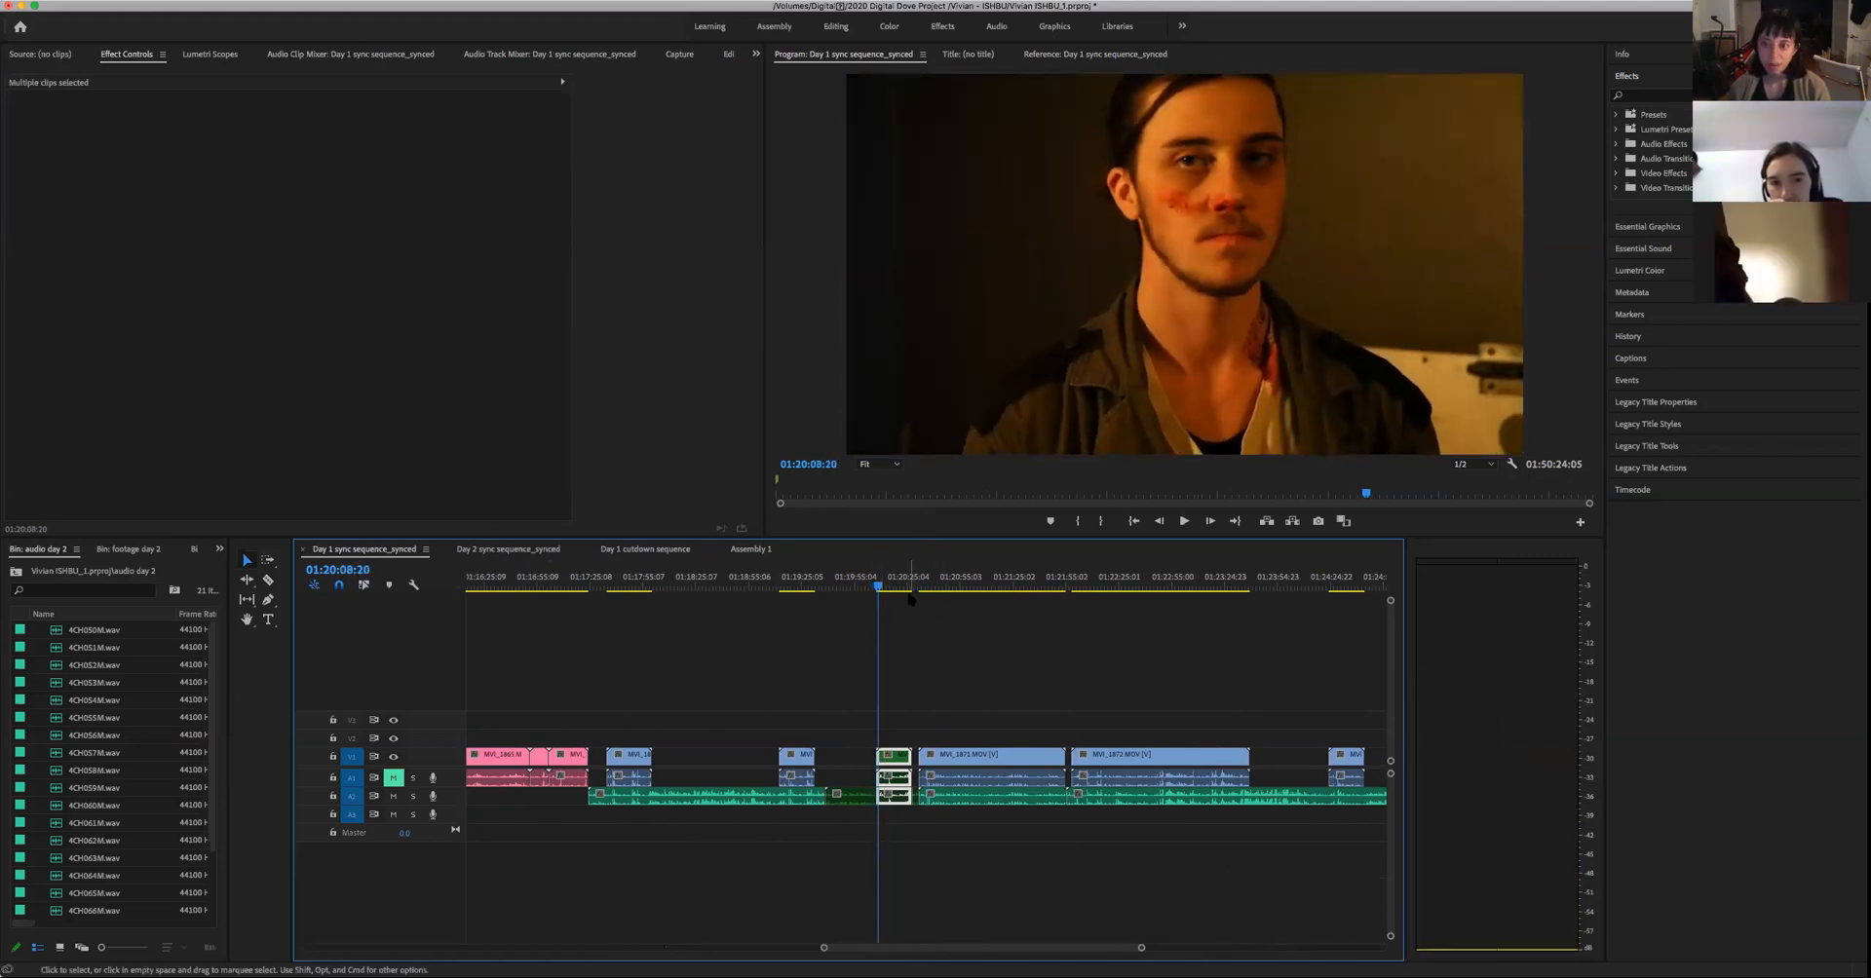
left_click(922, 588)
left_click_drag(924, 589, 920, 599)
key("space")
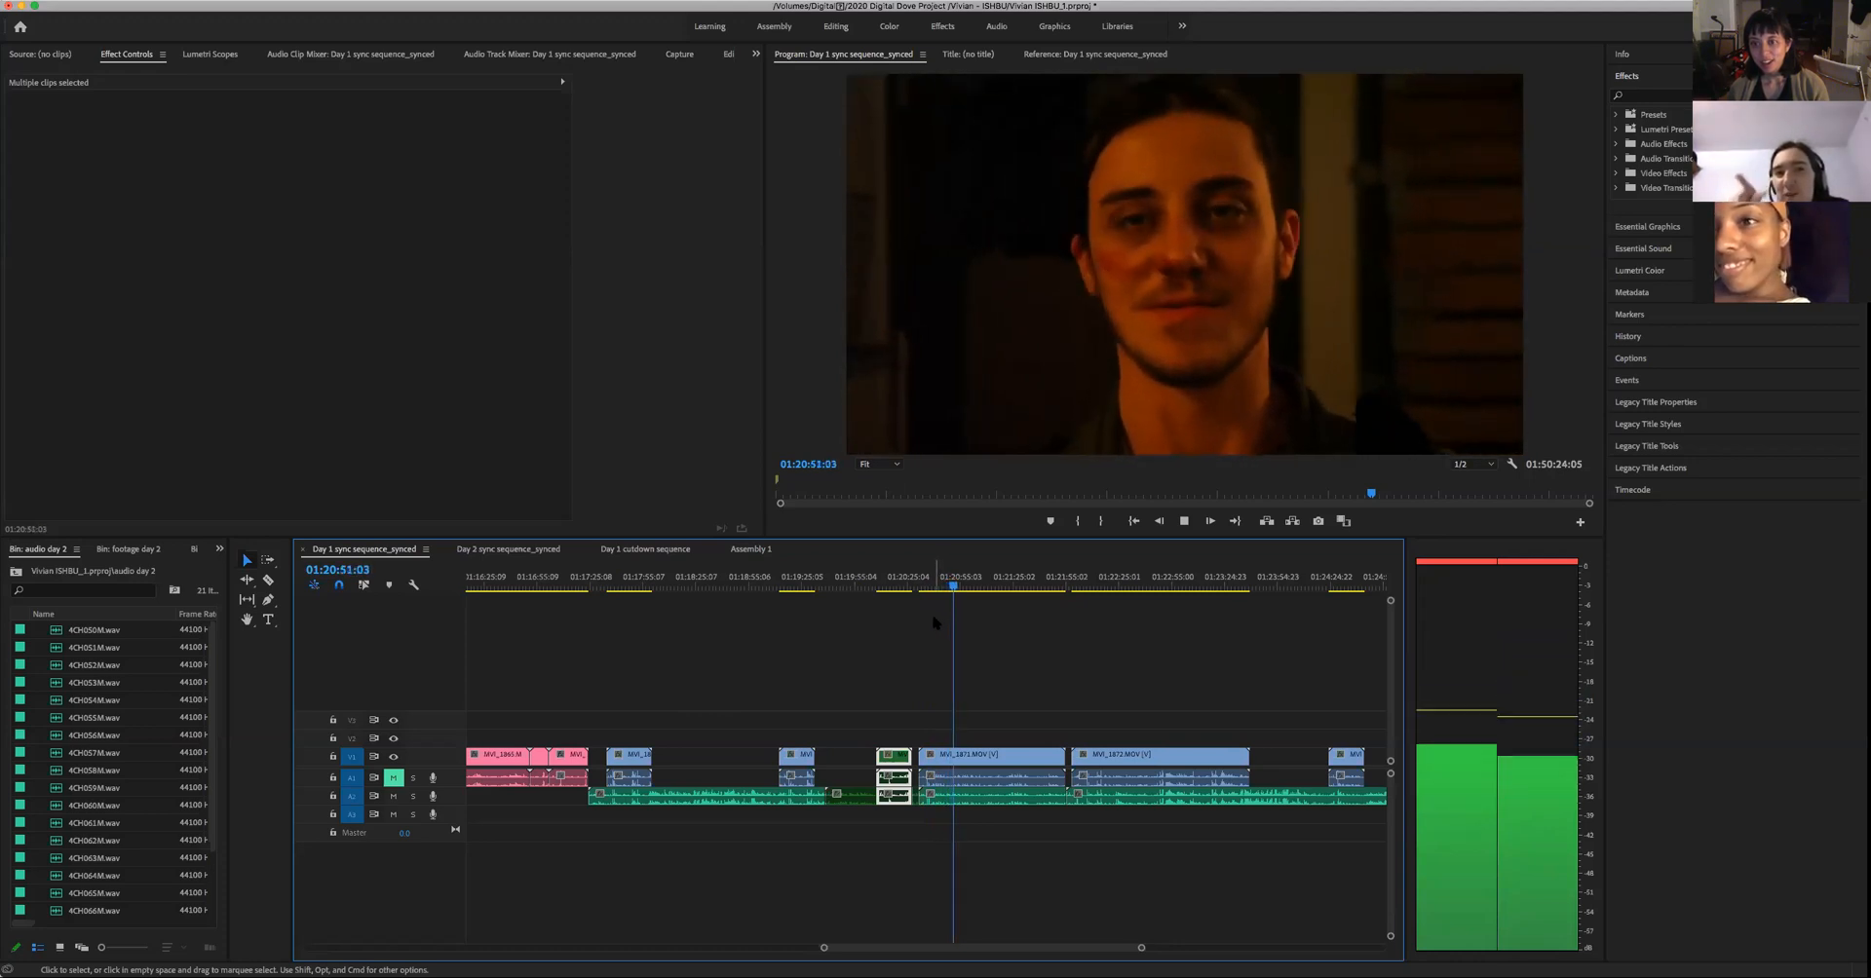
key("space")
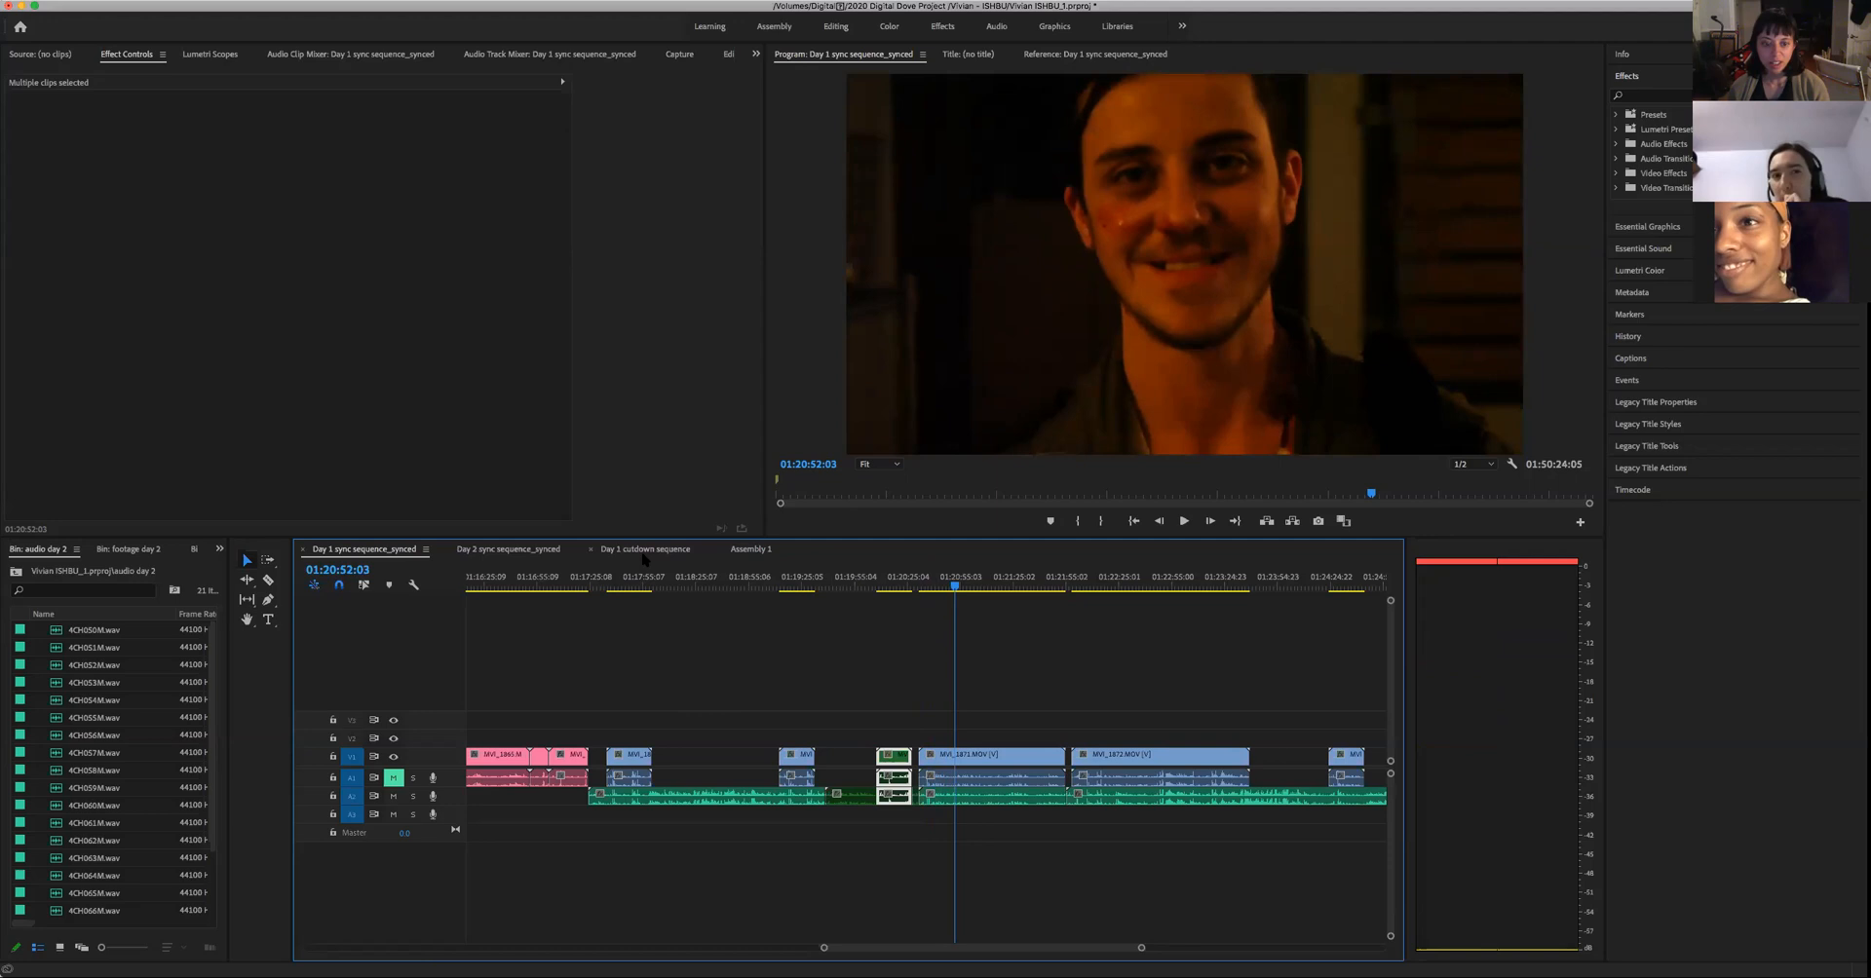
- Look through the Day 1 cutdown, Day 2 sync, Day 1 sync and Assembly 1 timelines for the man's close-up material
left_click(644, 551)
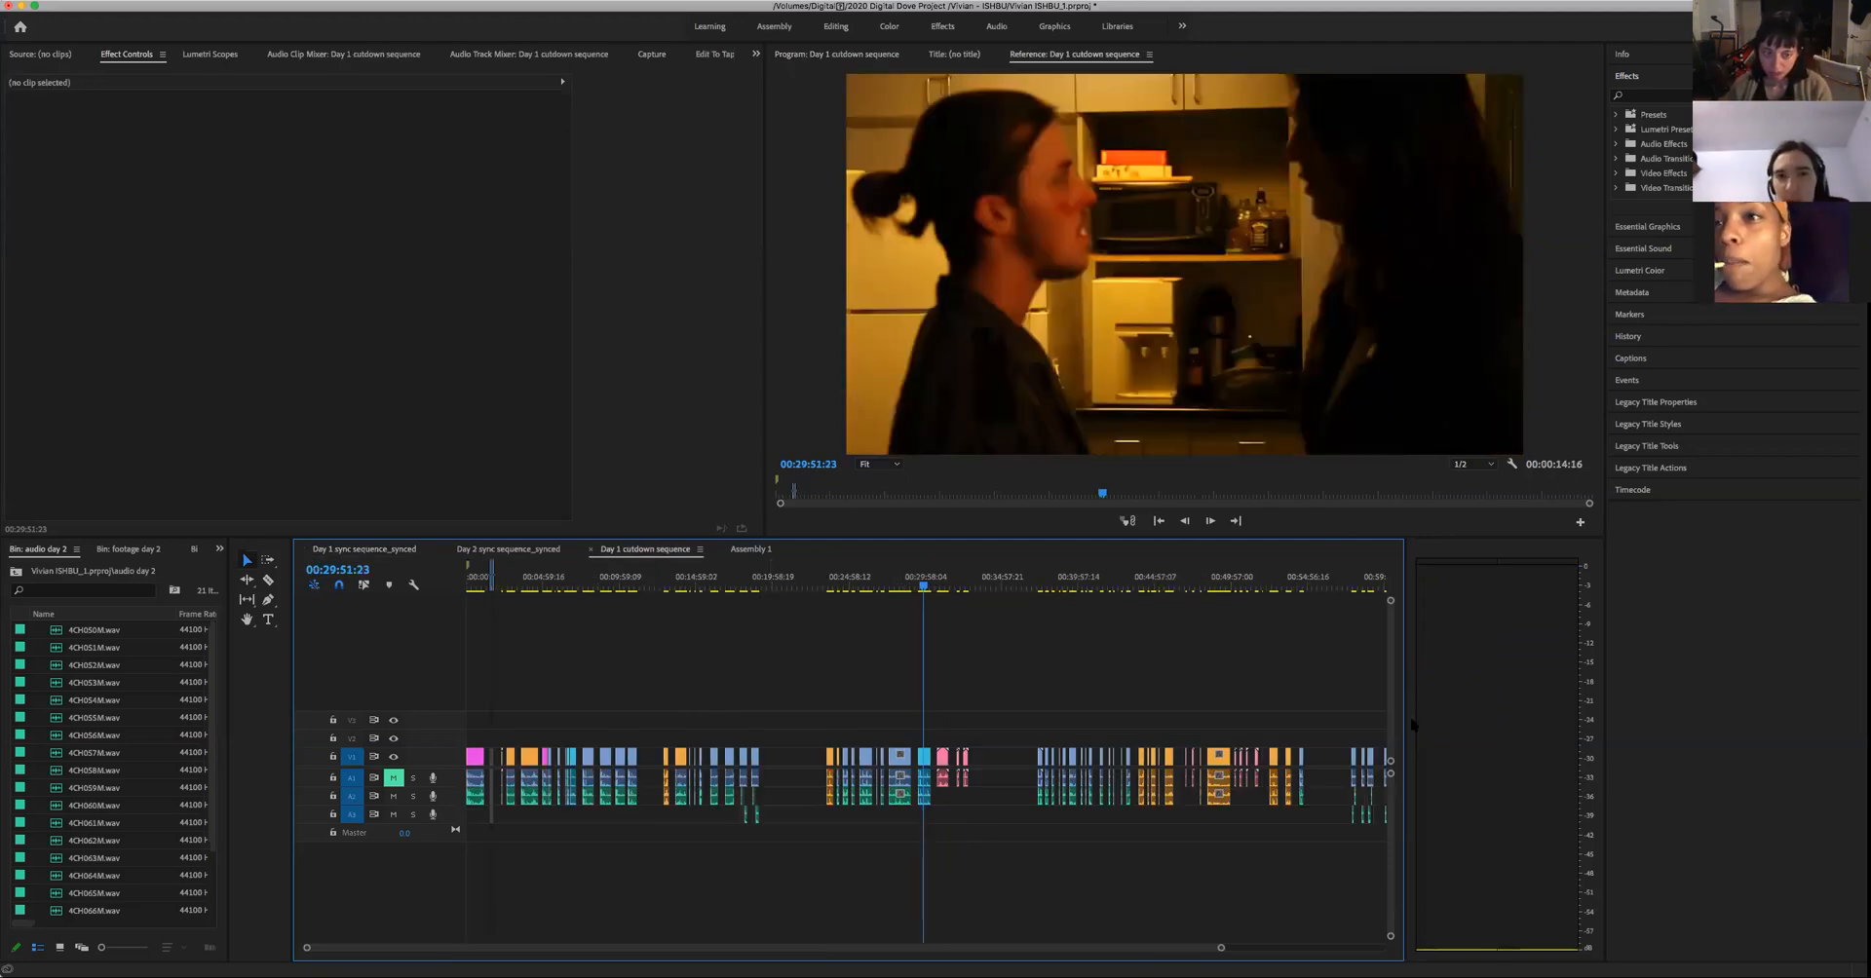
left_click_drag(1225, 952, 1037, 952)
left_click_drag(891, 951, 960, 951)
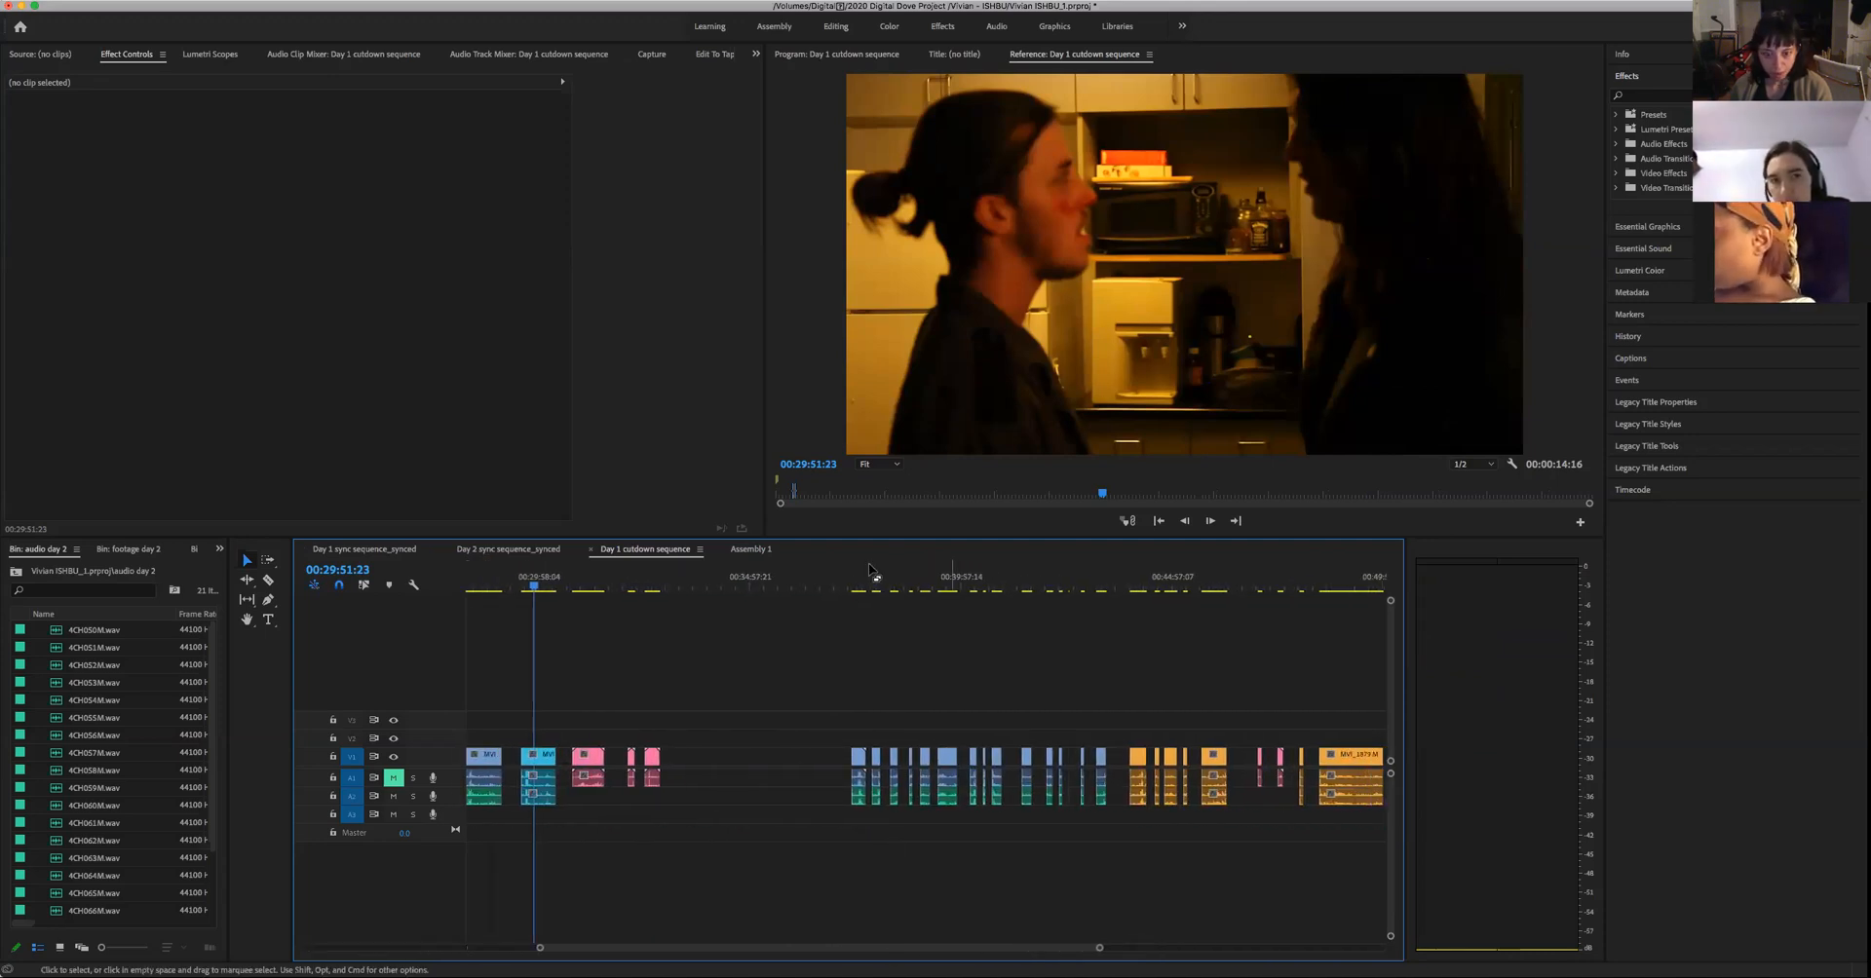
left_click(991, 590)
left_click(509, 550)
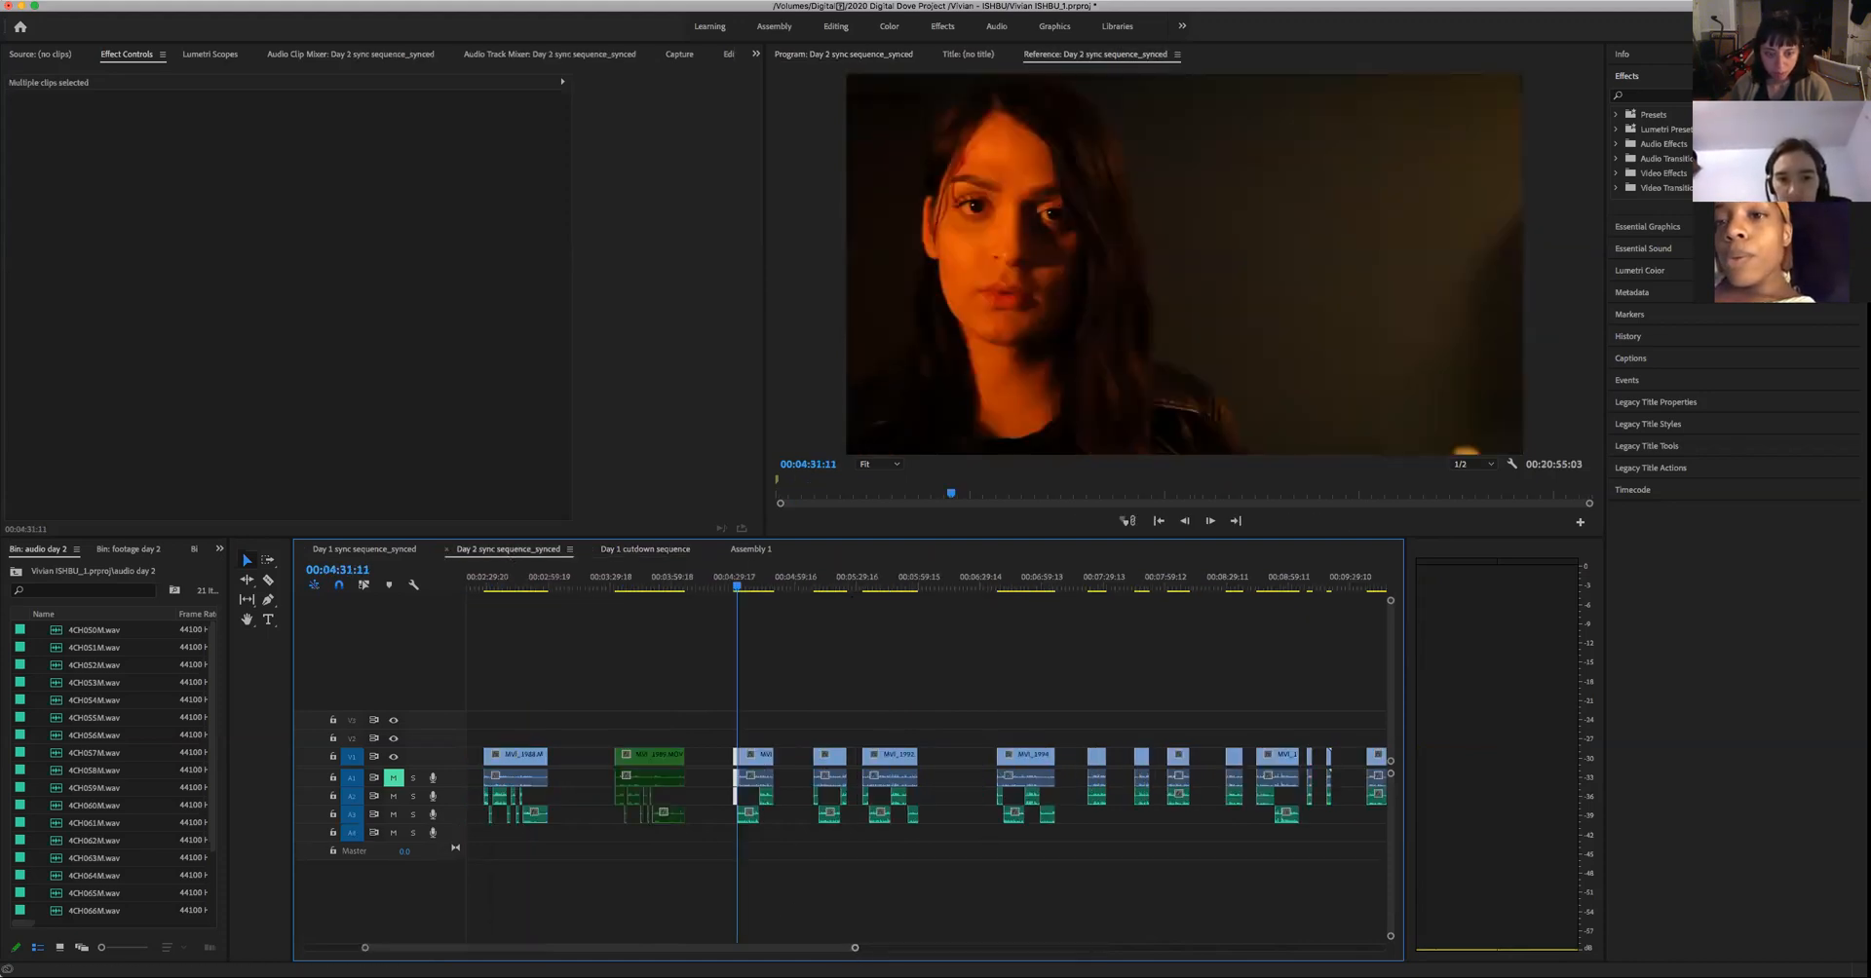
left_click(364, 549)
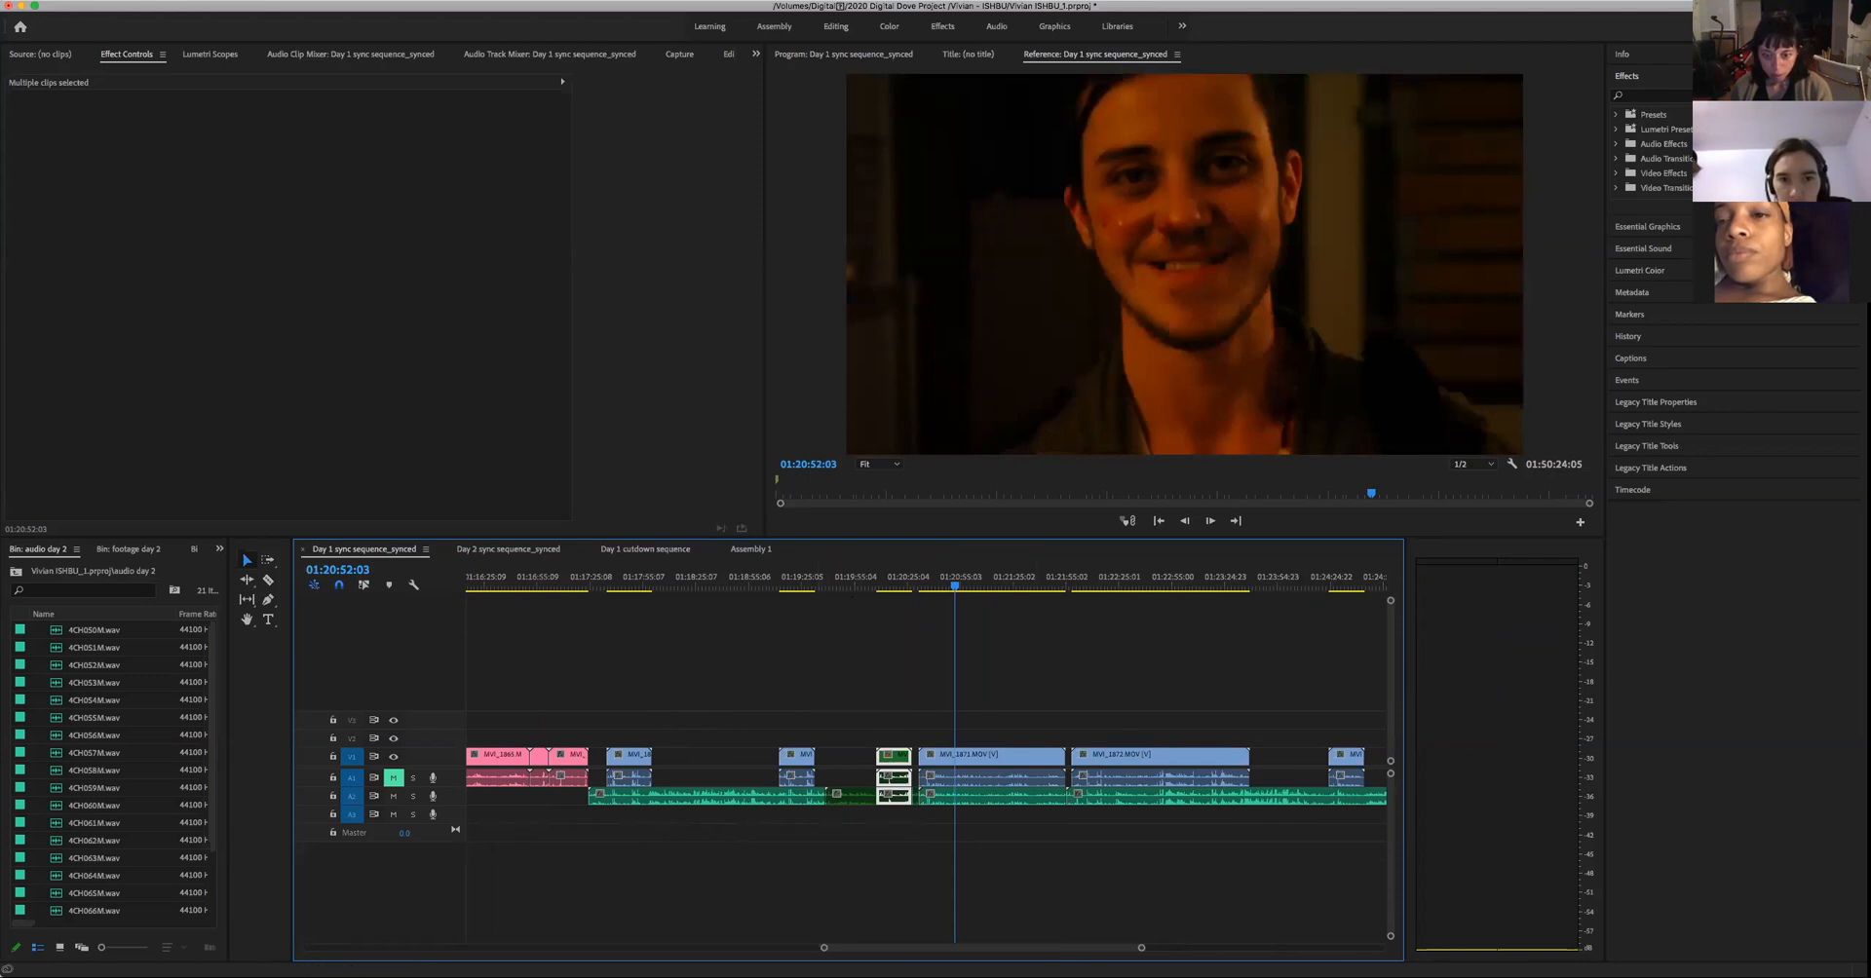
left_click(748, 551)
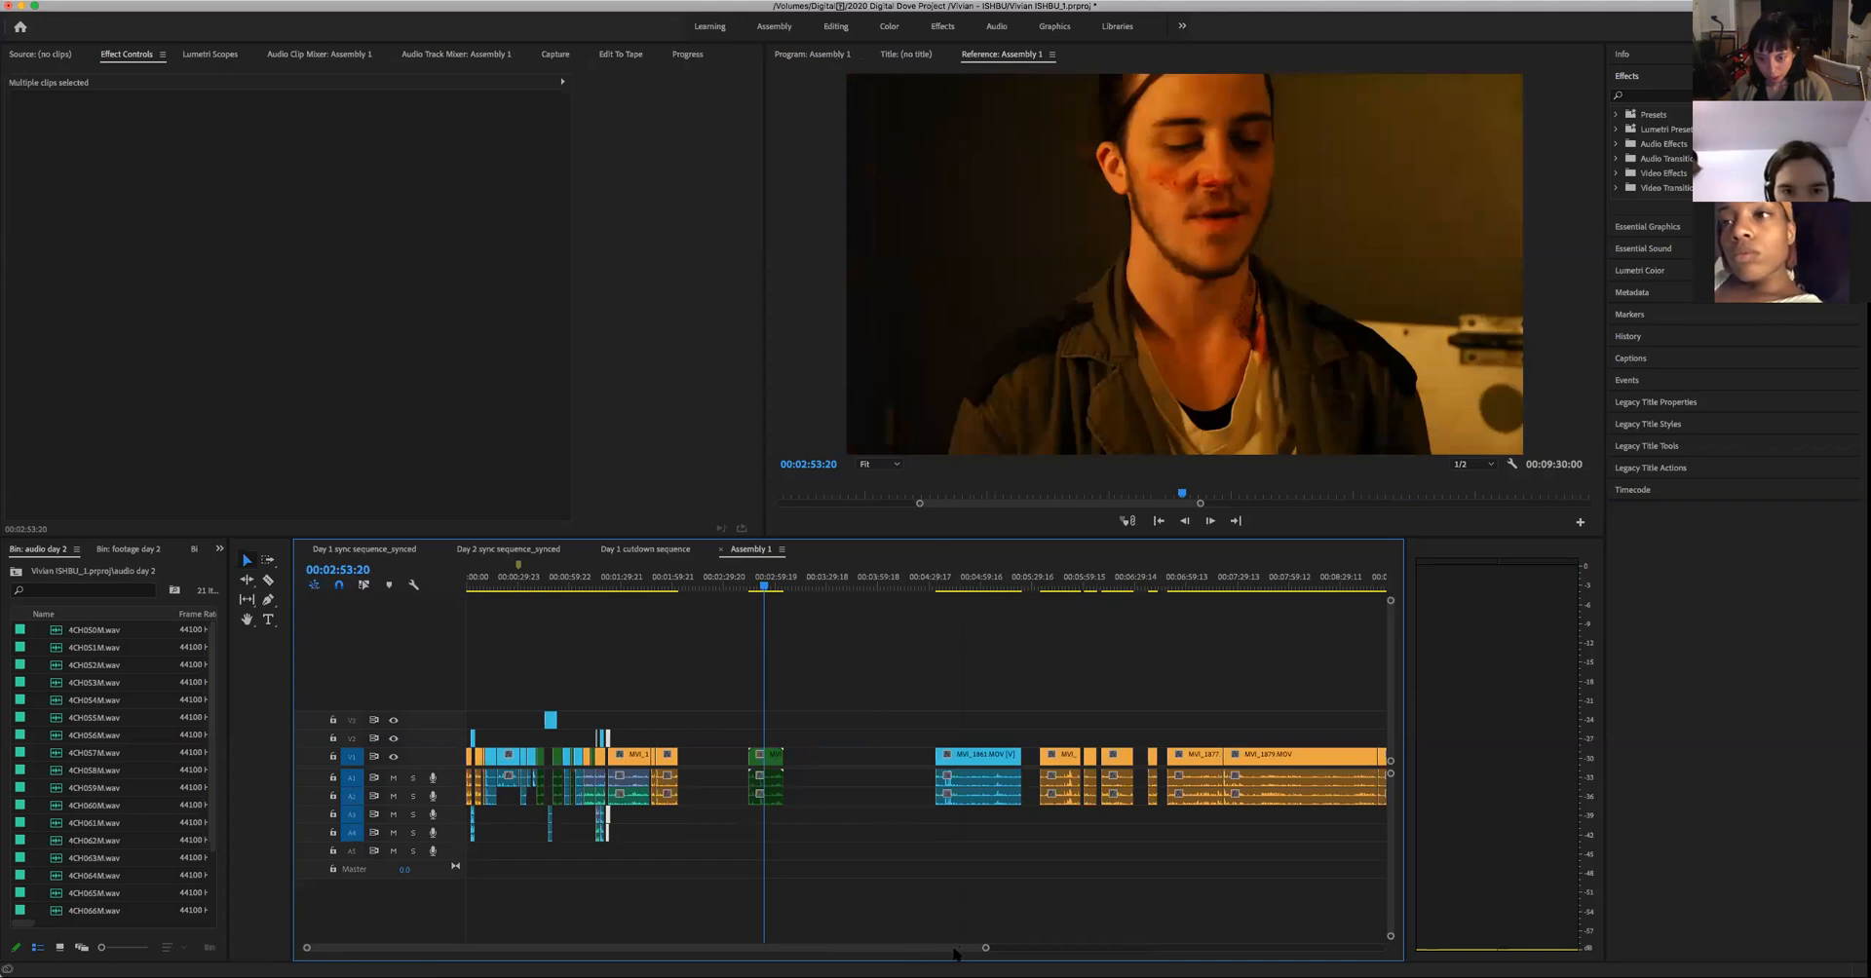
left_click_drag(981, 950, 924, 956)
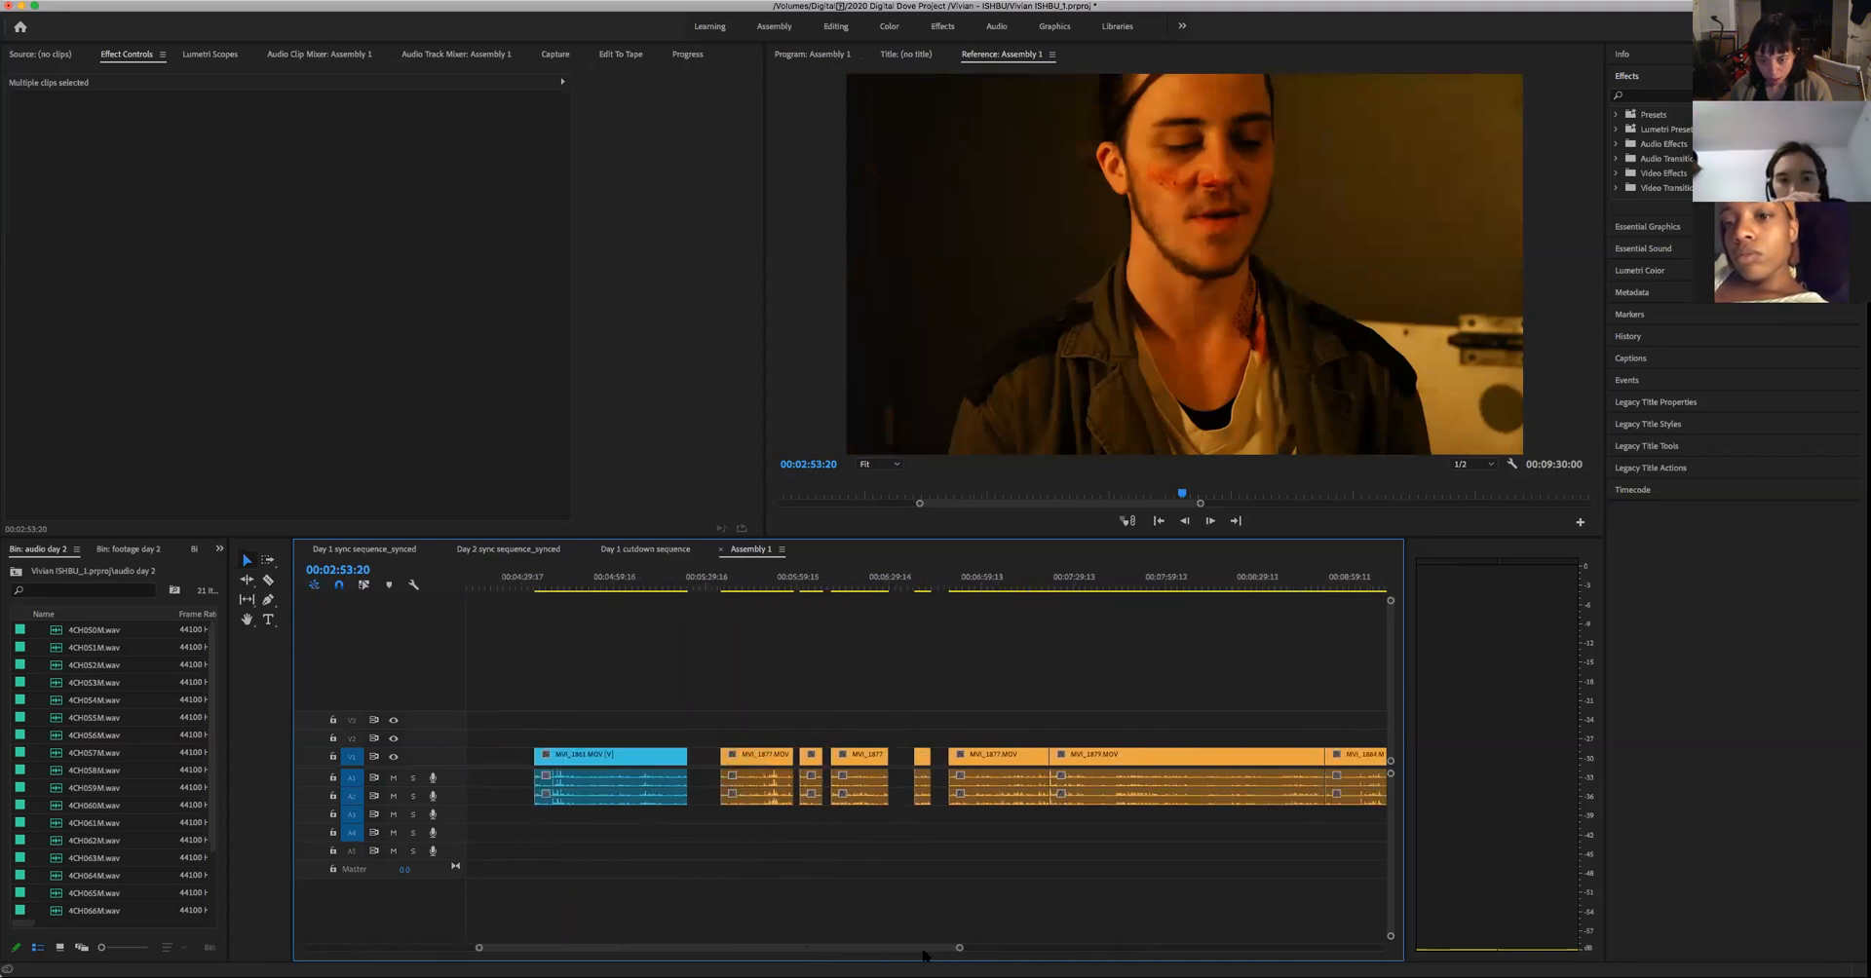
- Locate the man's dark close-up in the Day 1 cutdown sequence and play it from 00:39:25:14
left_click(653, 549)
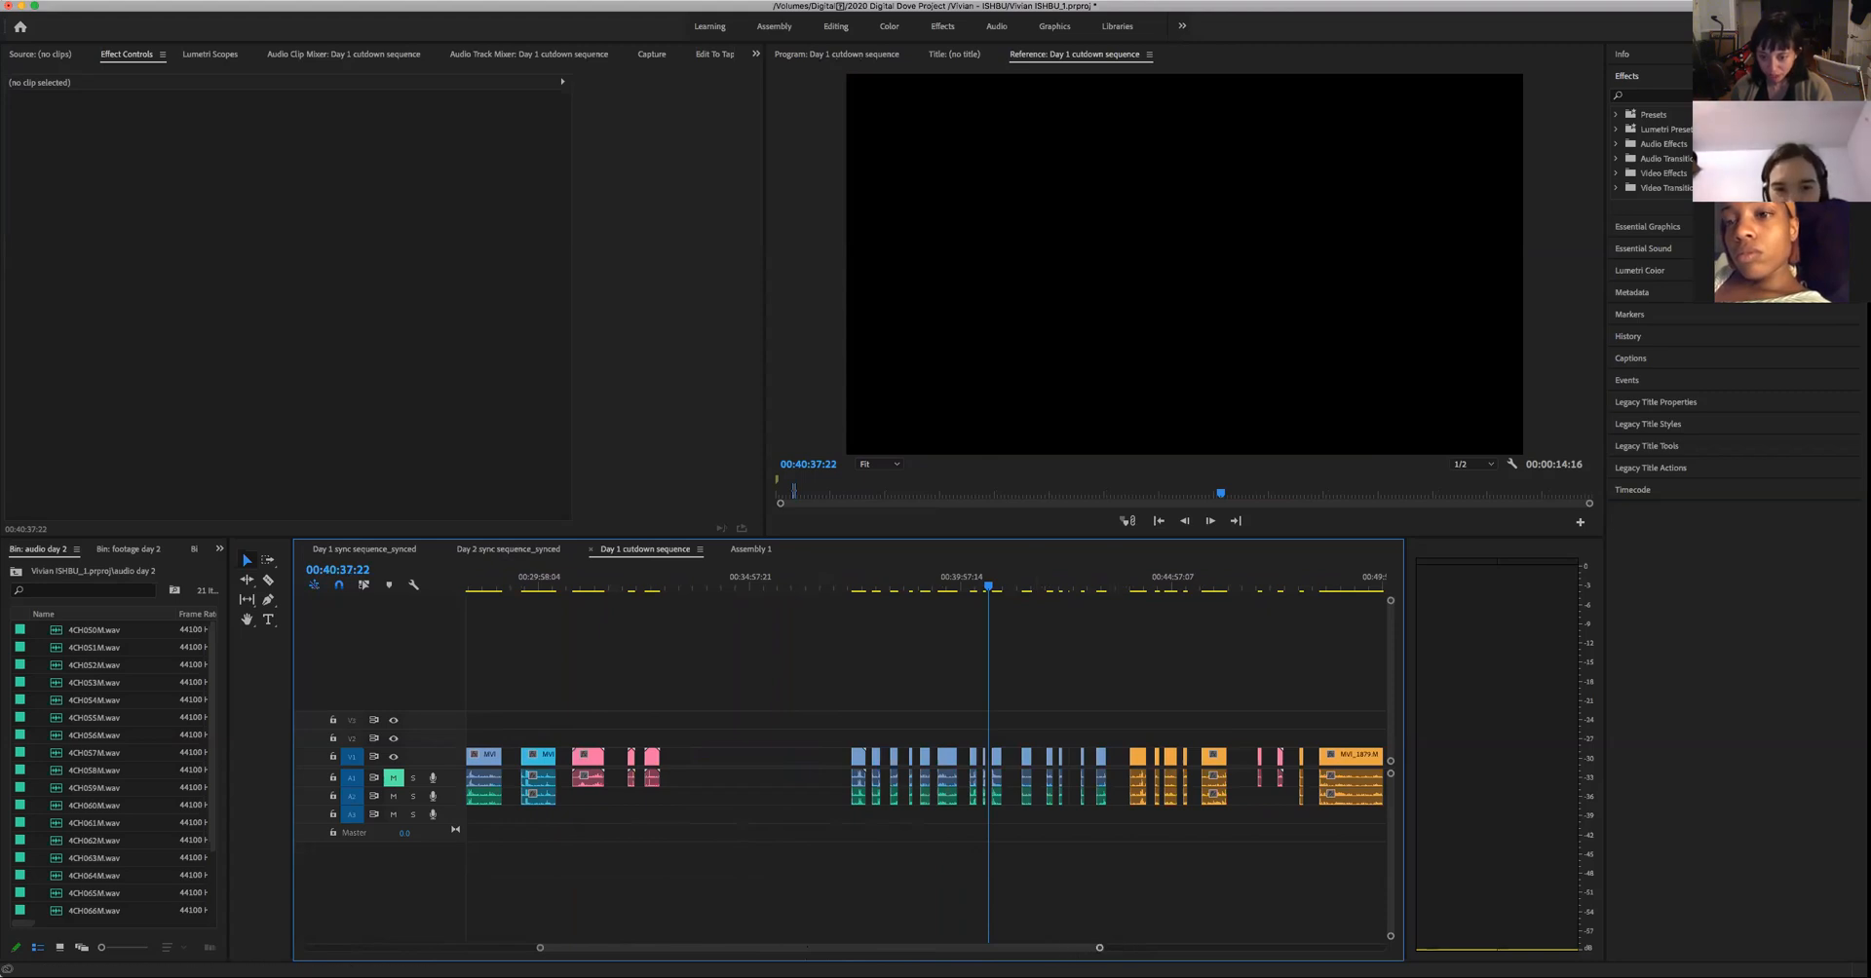
key("equal")
key("equal")
key("equal")
key("equal")
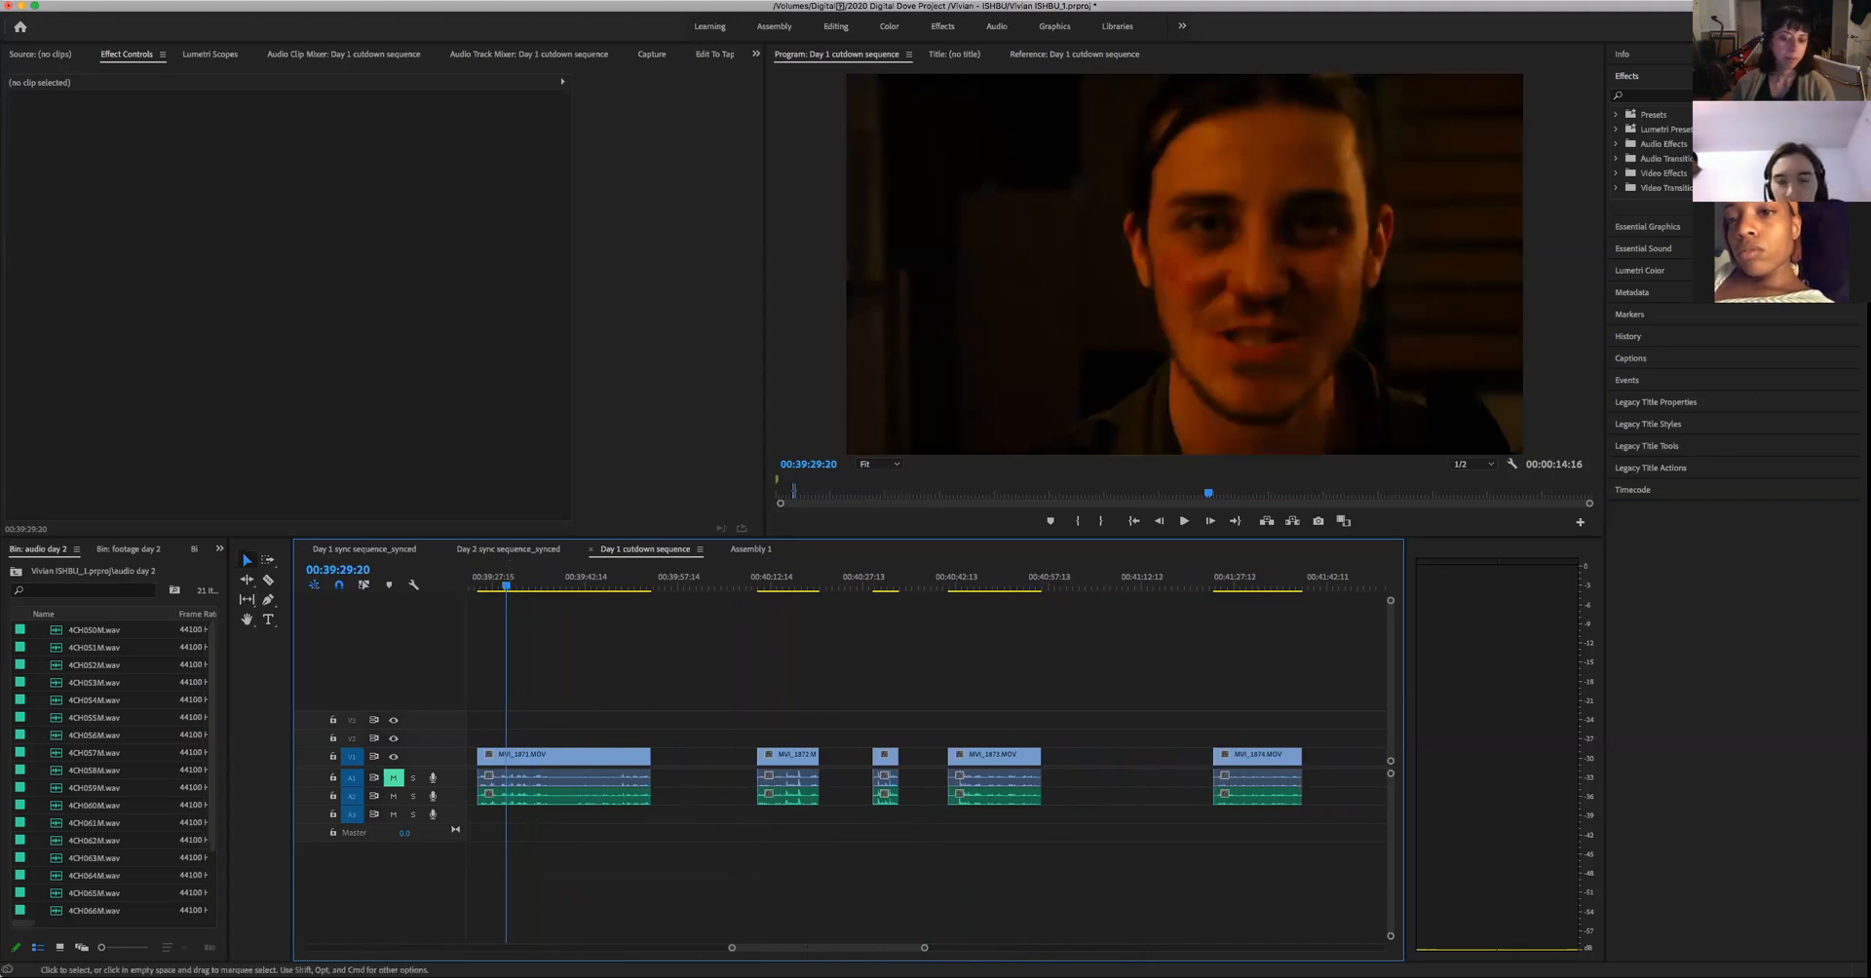
scroll(967, 723, "up", 10)
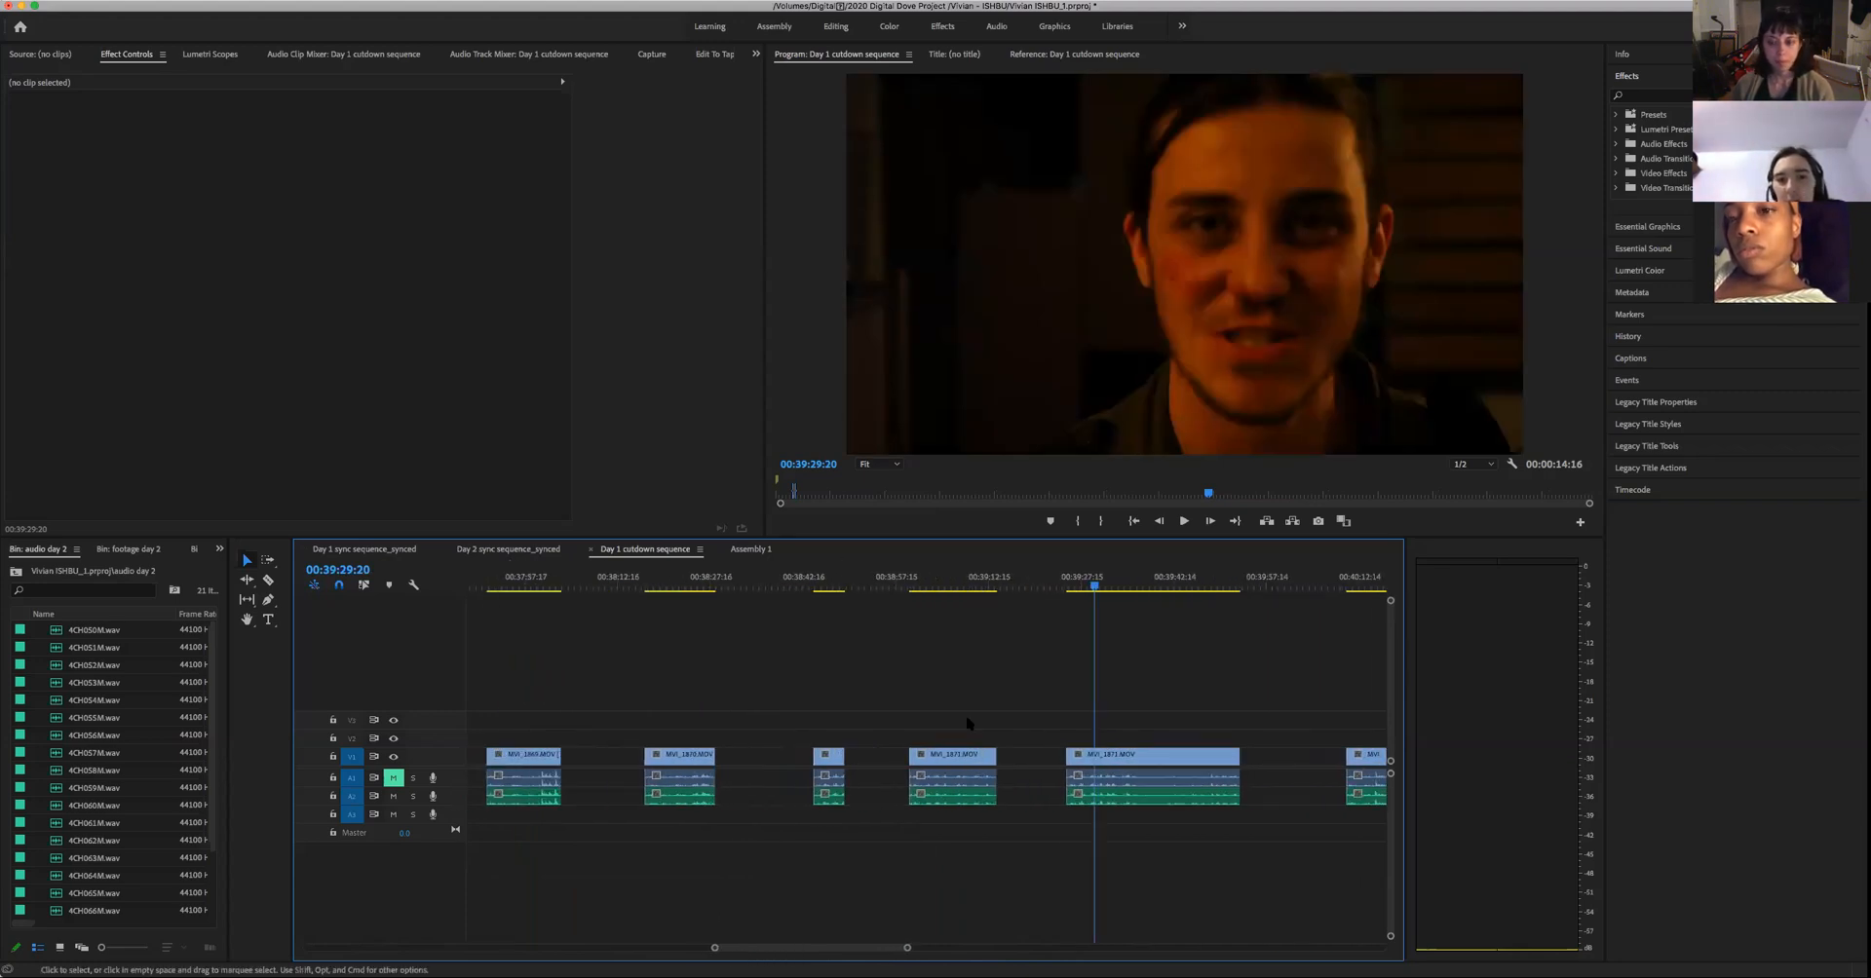
left_click_drag(1095, 585, 1067, 623)
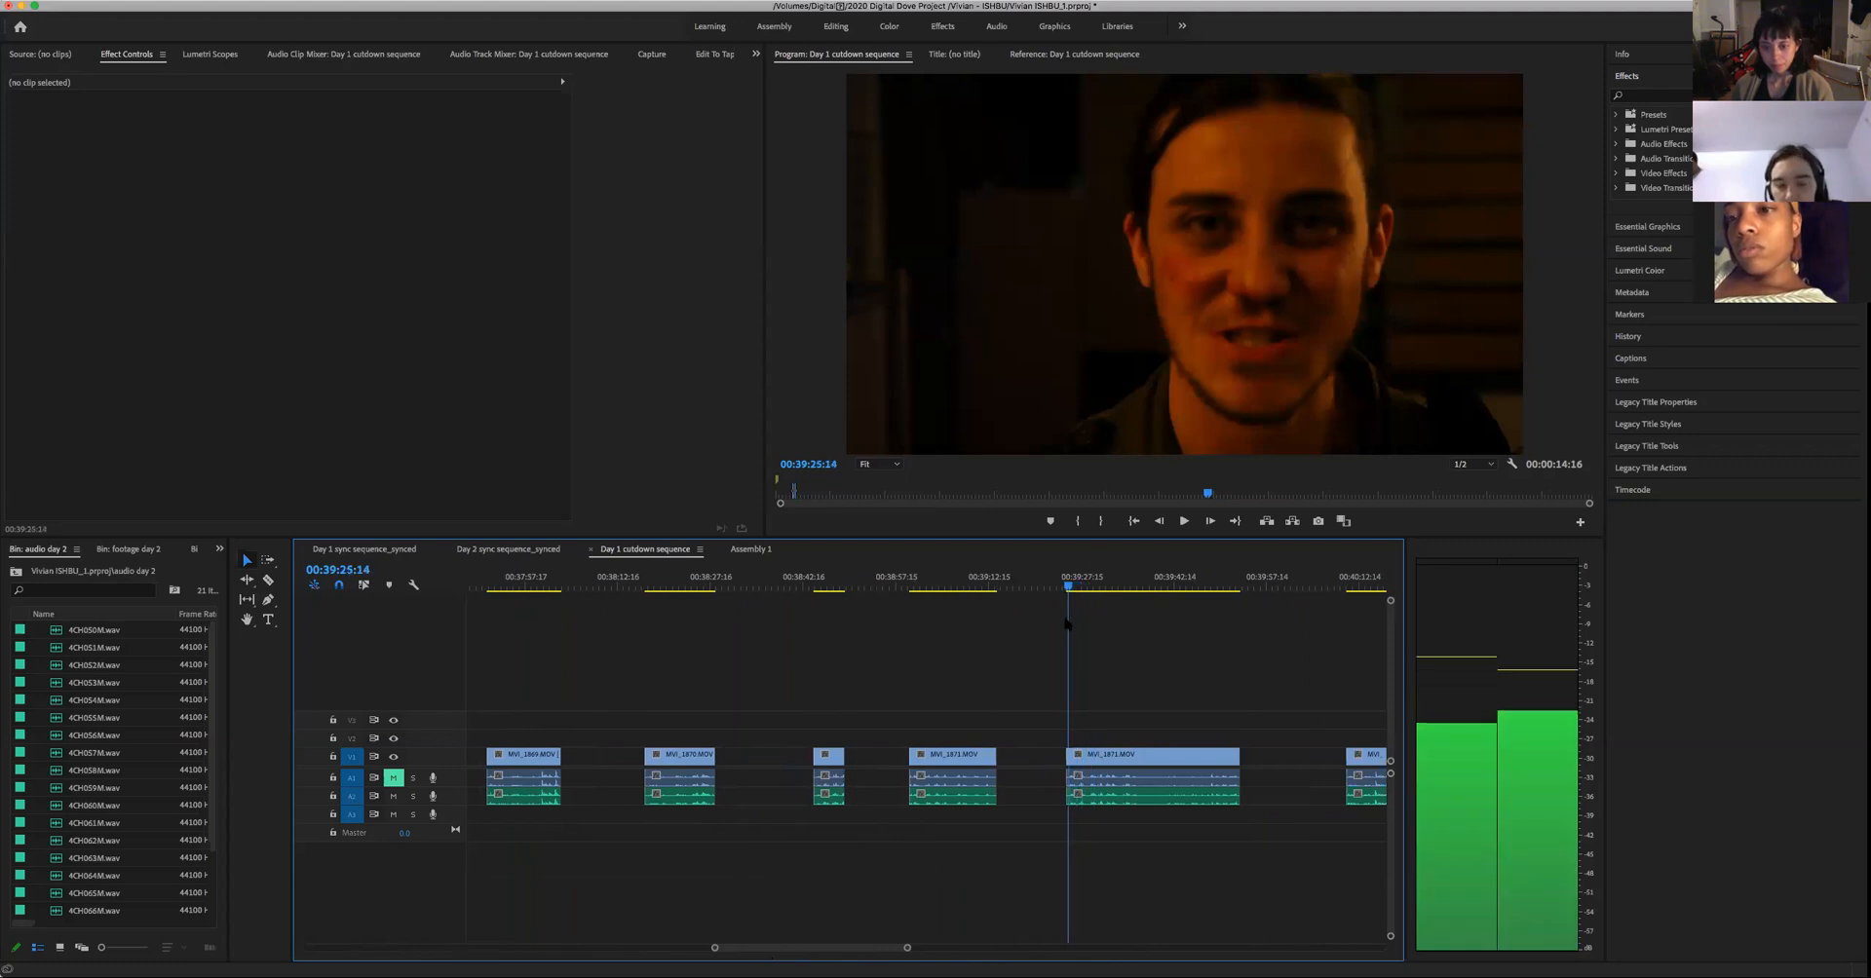
key("space")
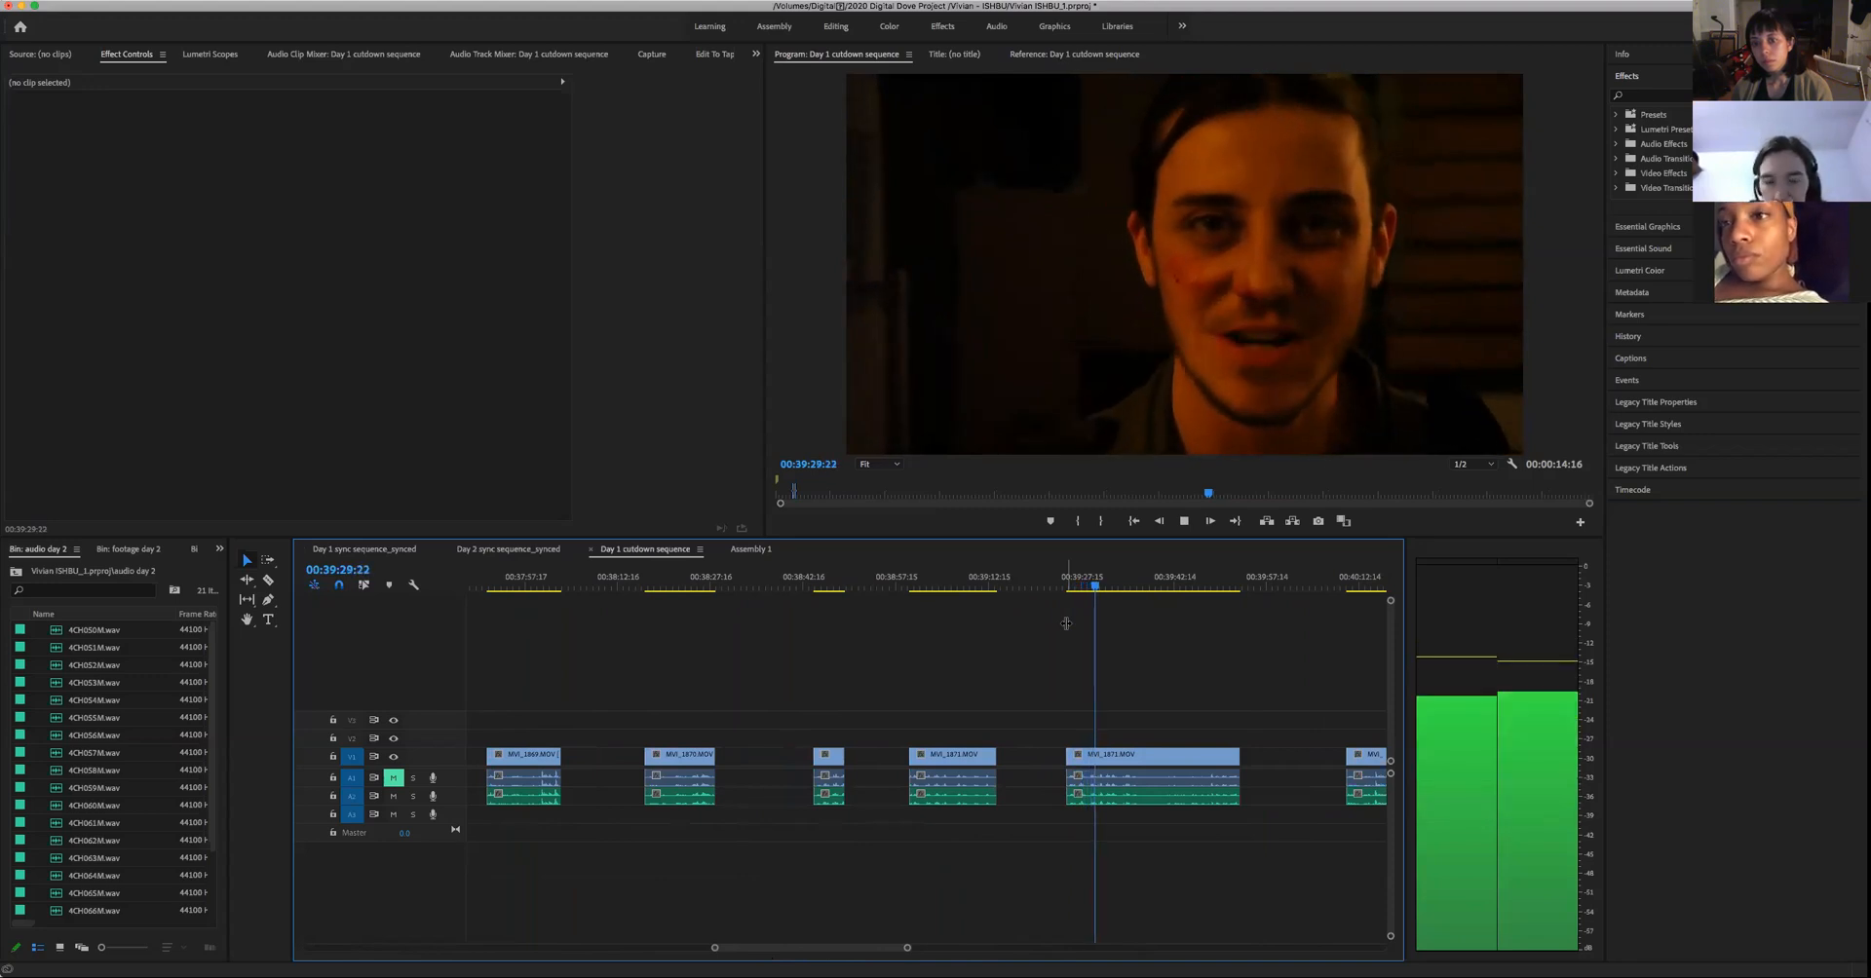
key("space")
key("space")
key("space")
- Compare the start of the preceding close-up take with the one near 00:39:24:16, returning to 00:39:00:02
left_click_drag(994, 588, 910, 616)
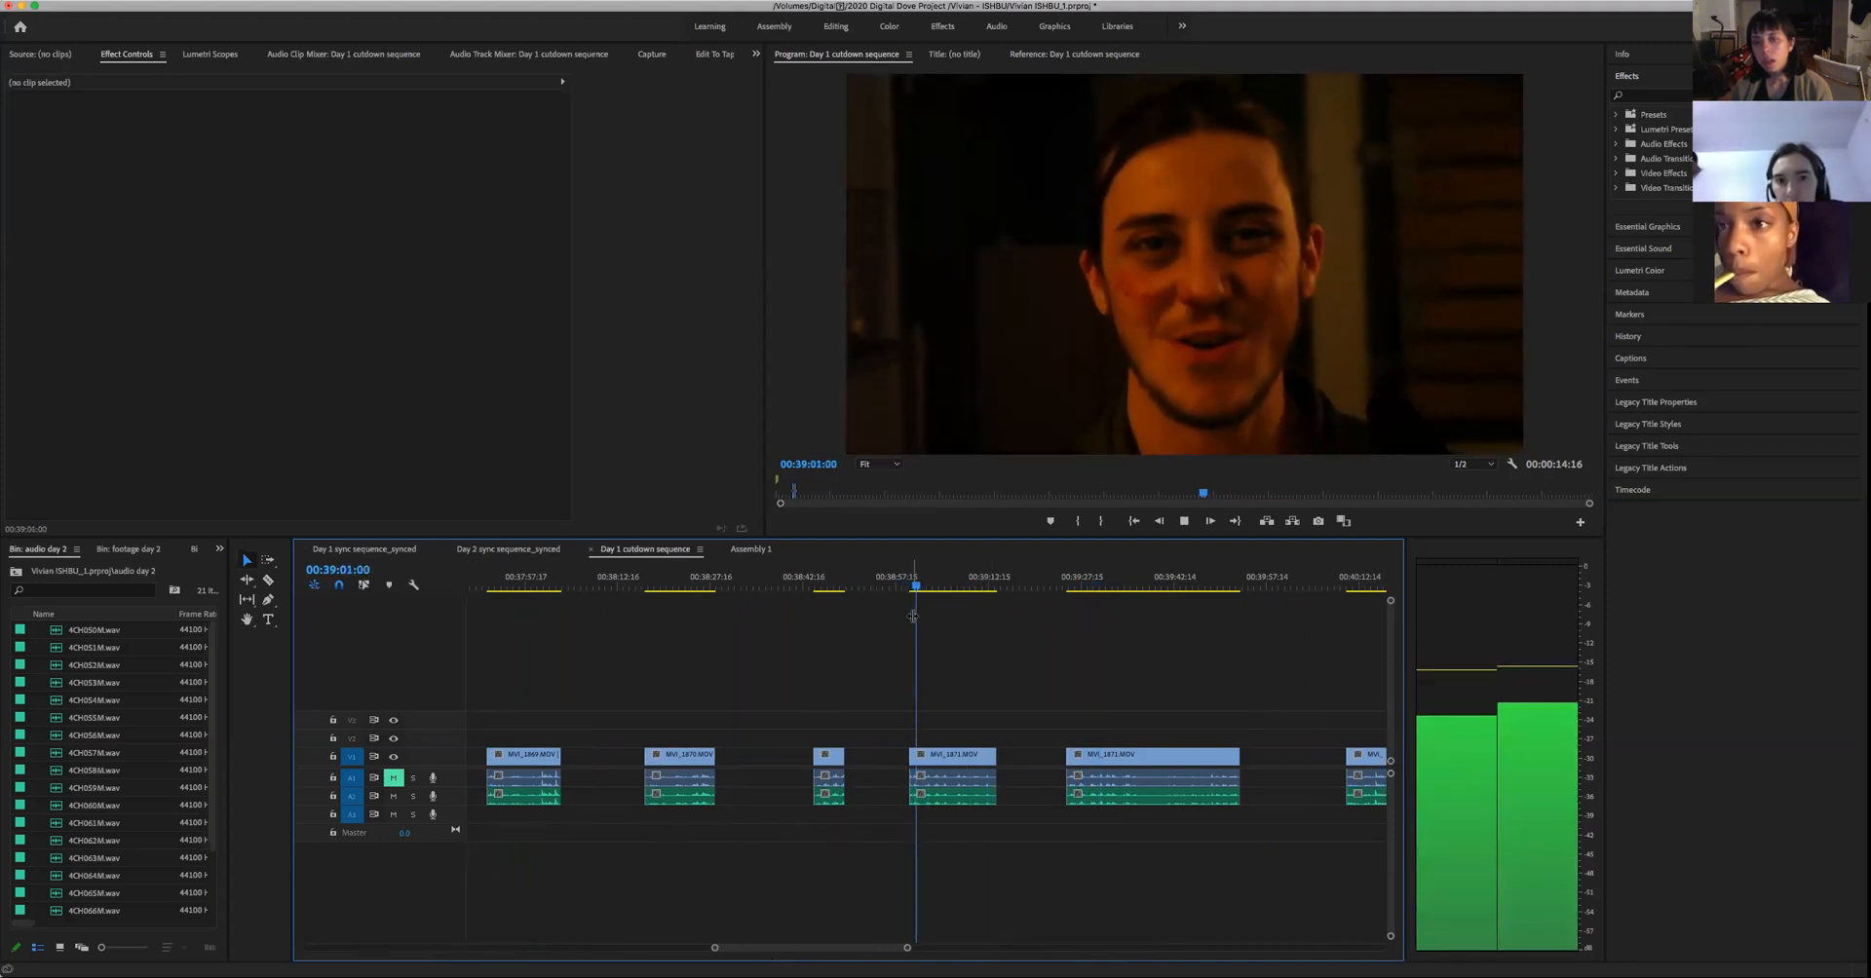
key("space")
left_click_drag(1081, 588, 1063, 603)
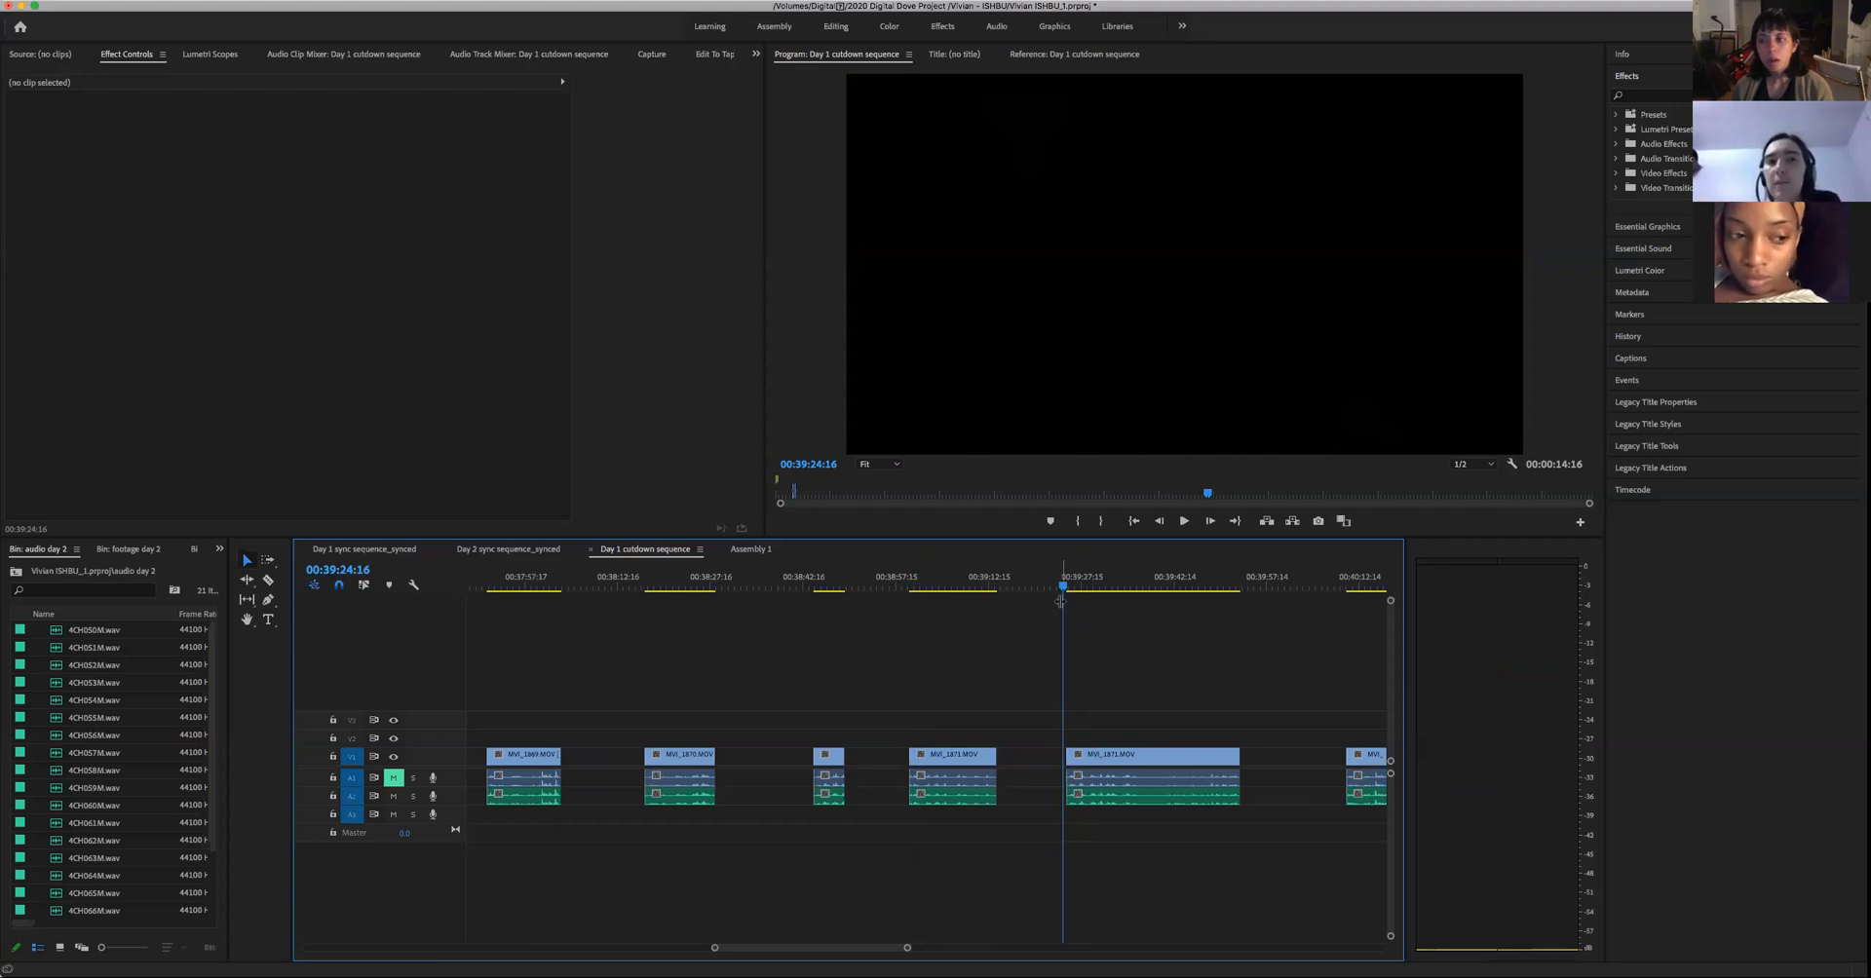
left_click_drag(927, 596, 913, 610)
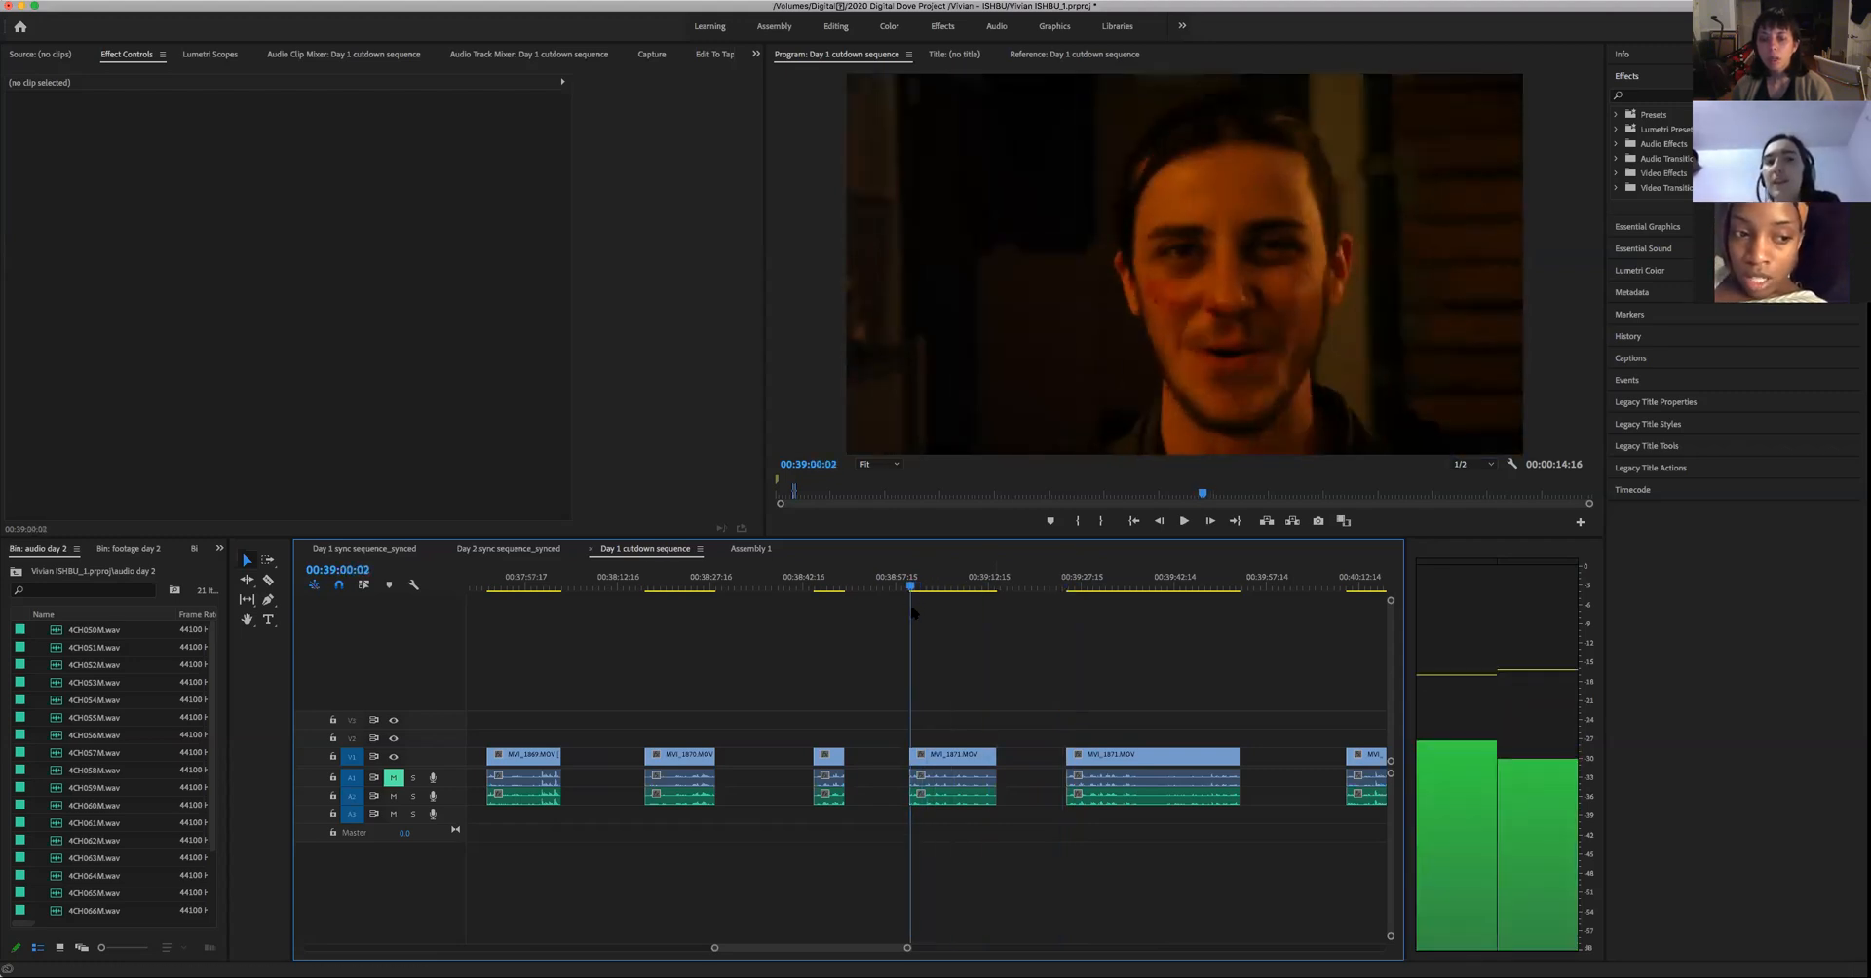
- Play the man's close-up from 00:39:00:02 through to its end at 00:39:13:19, pausing to judge his expressions
key("space")
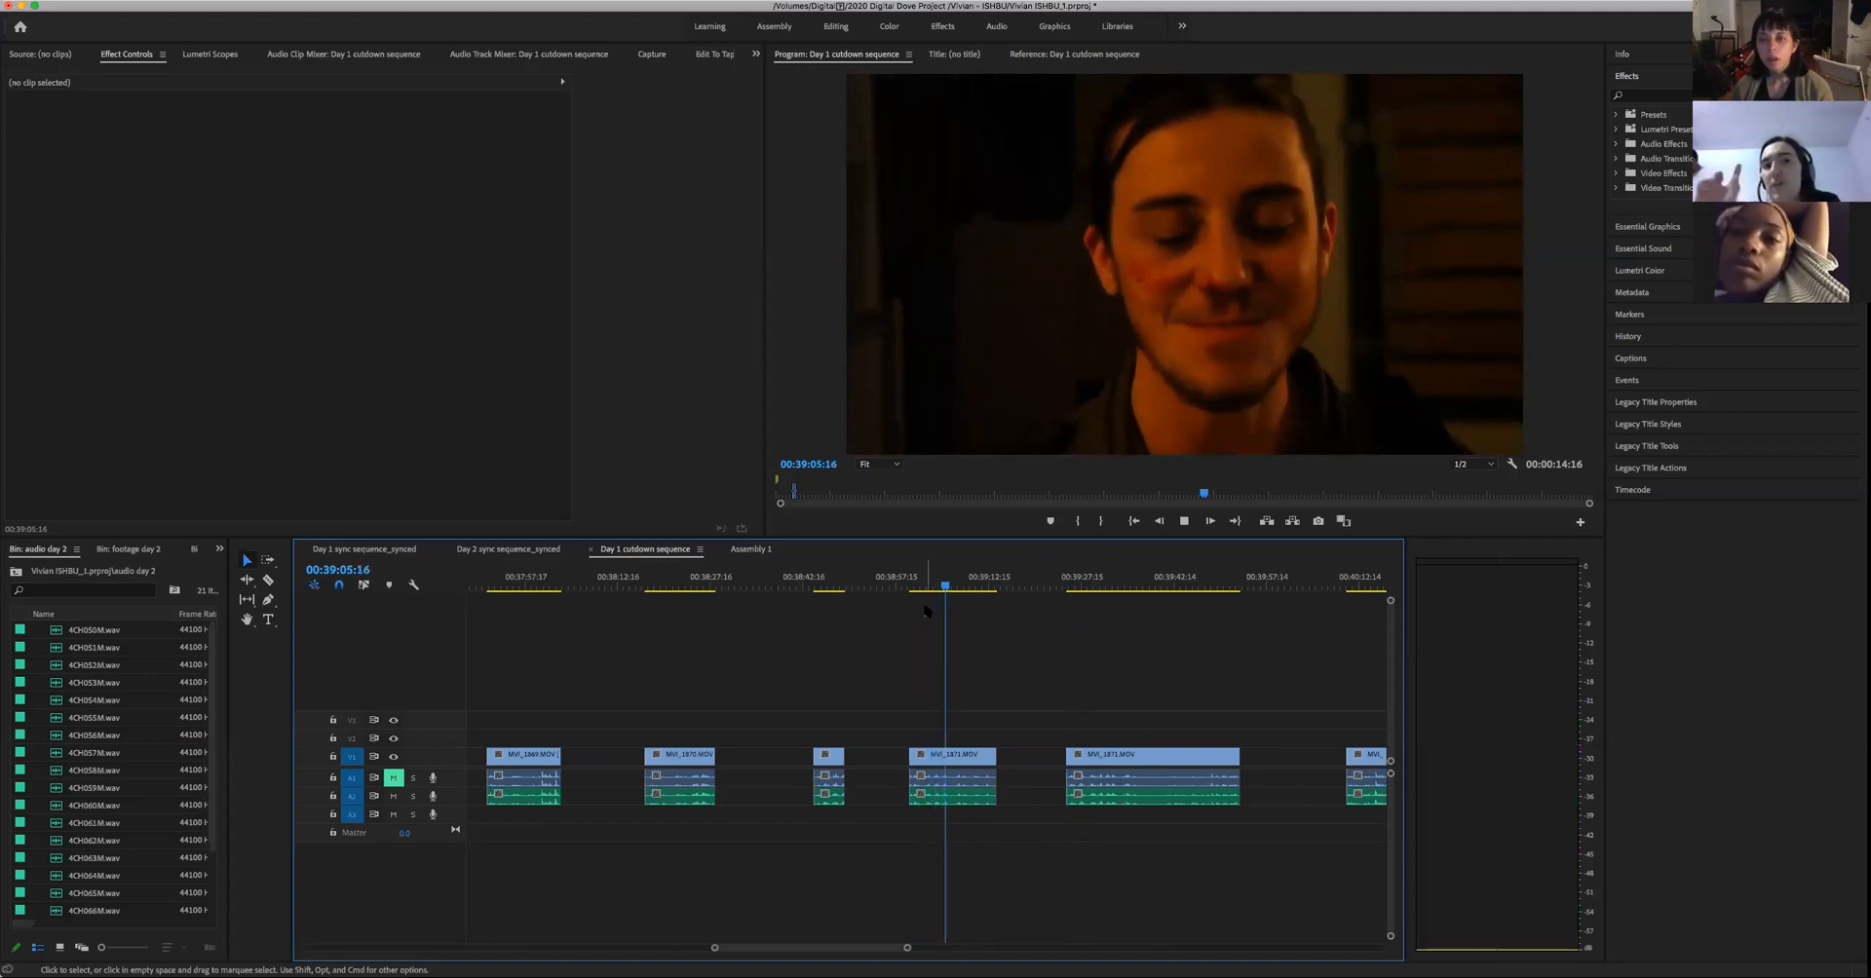
key("space")
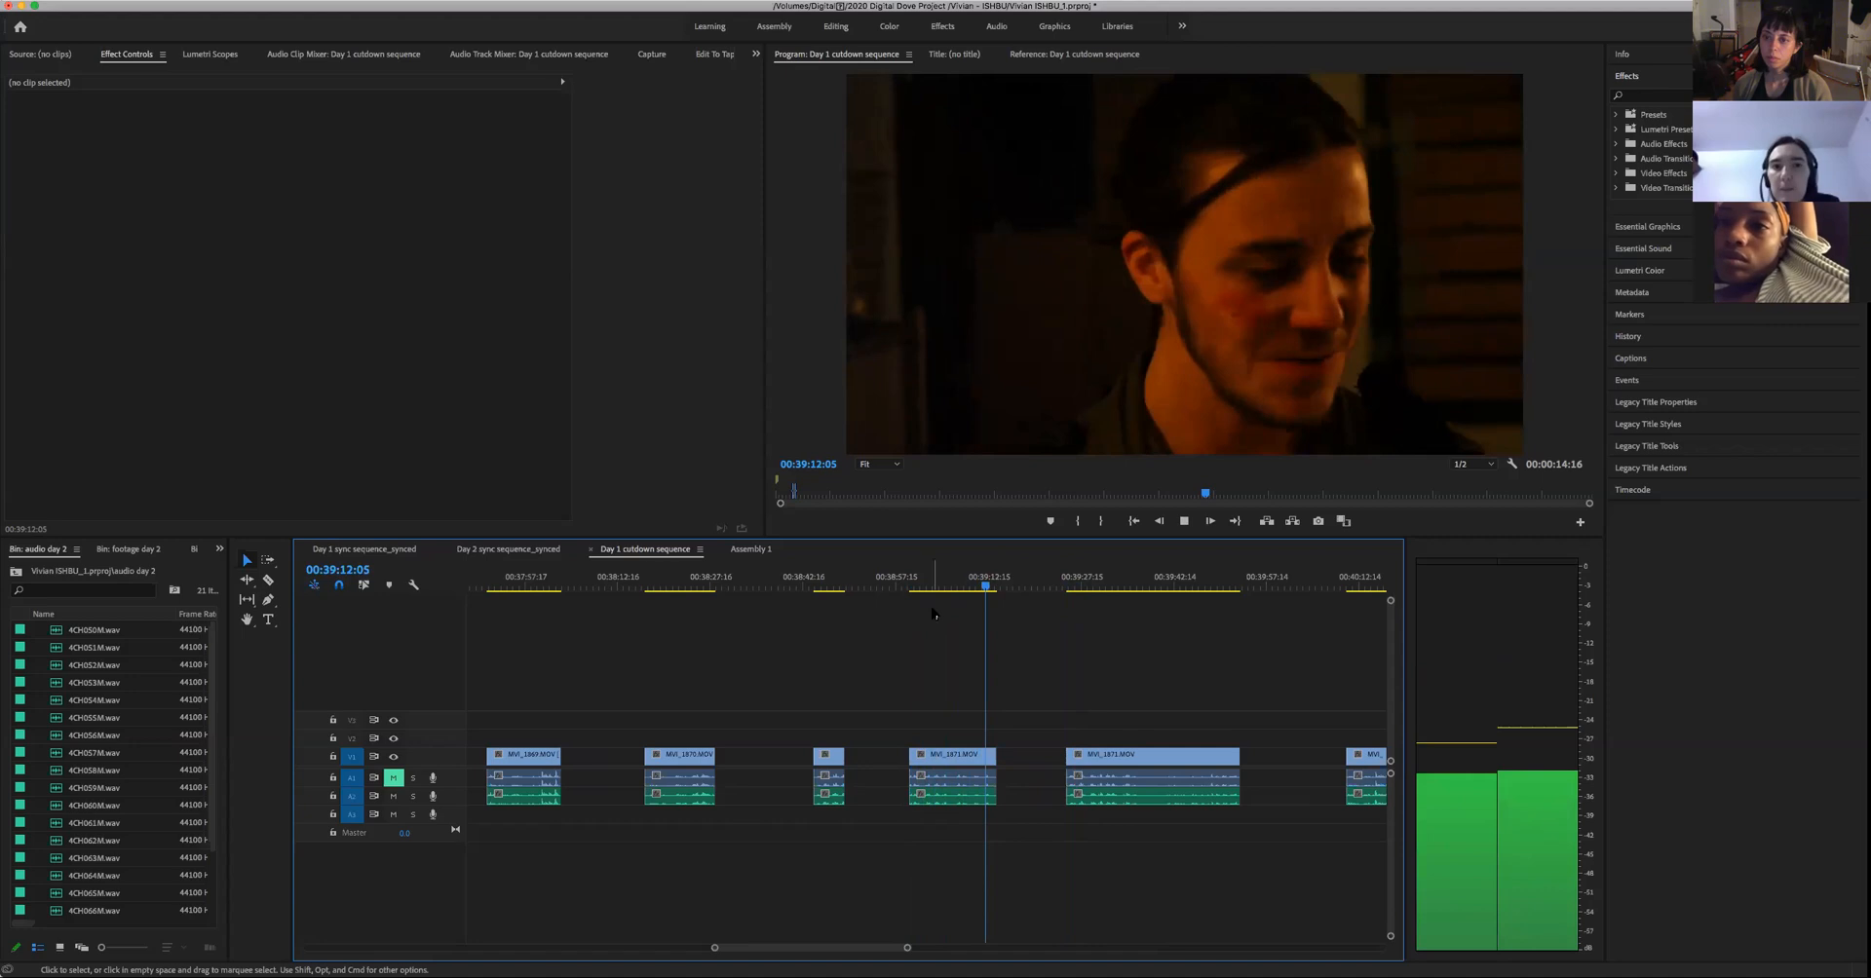
key("space")
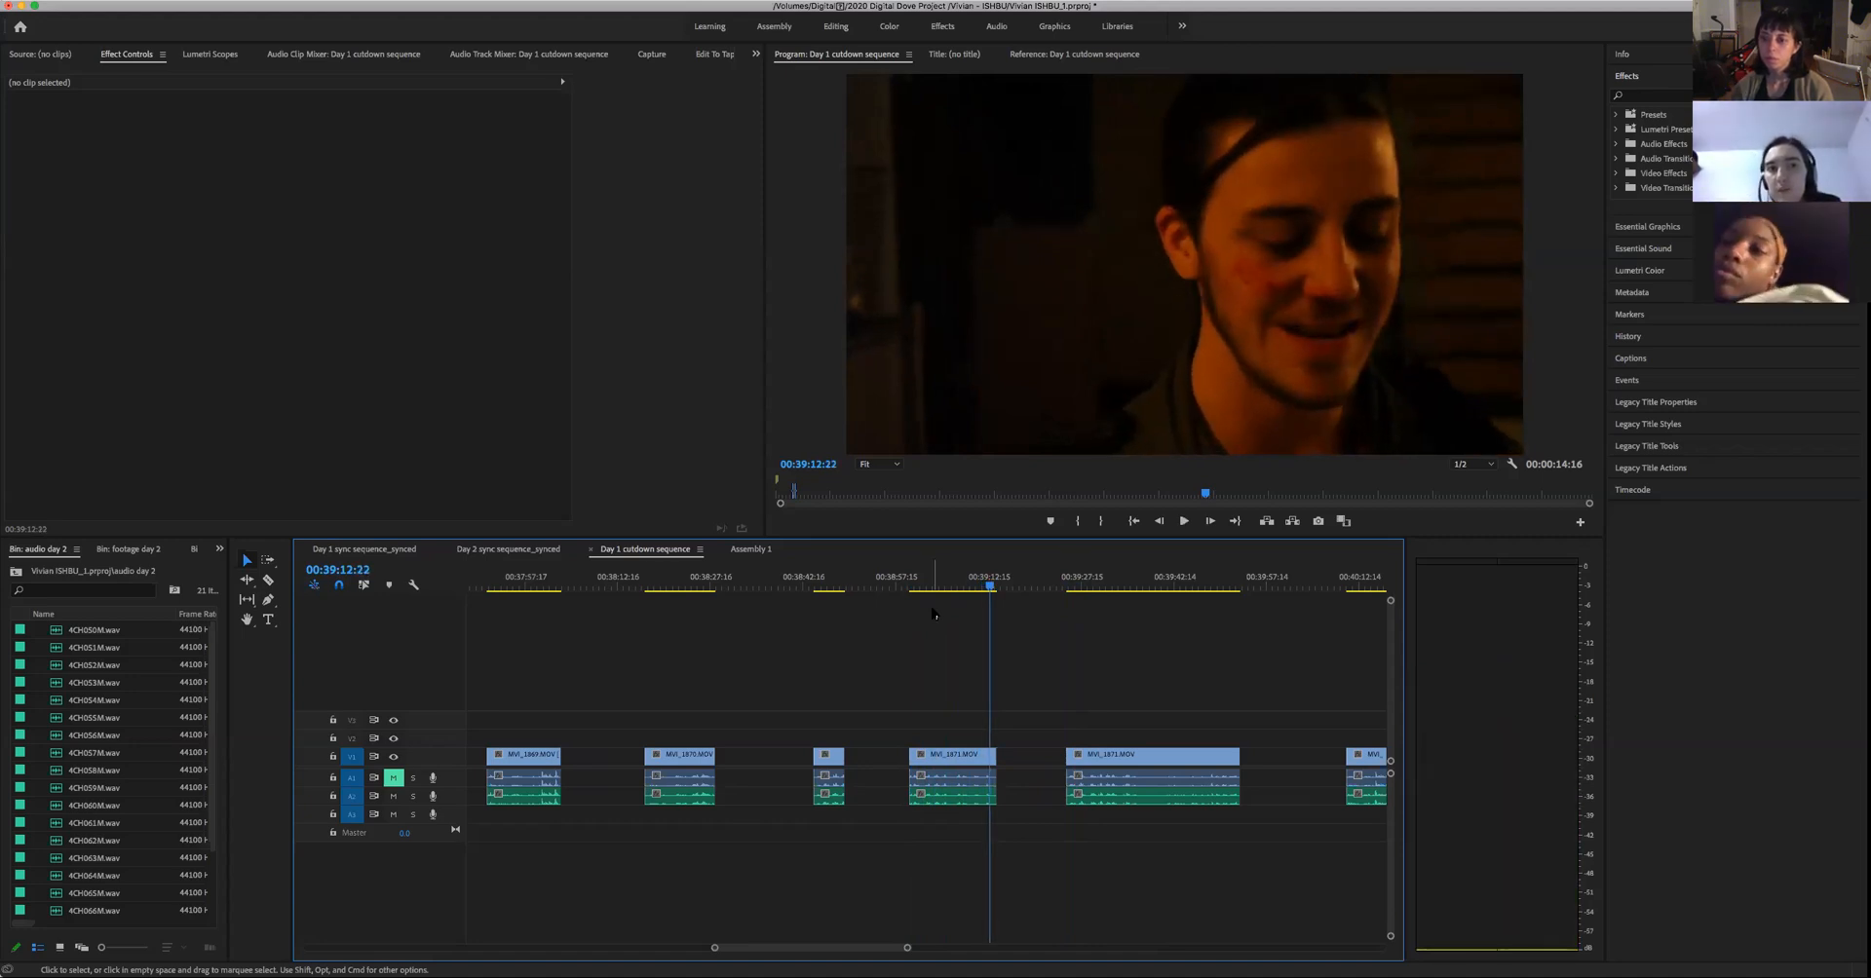
key("space")
key("space")
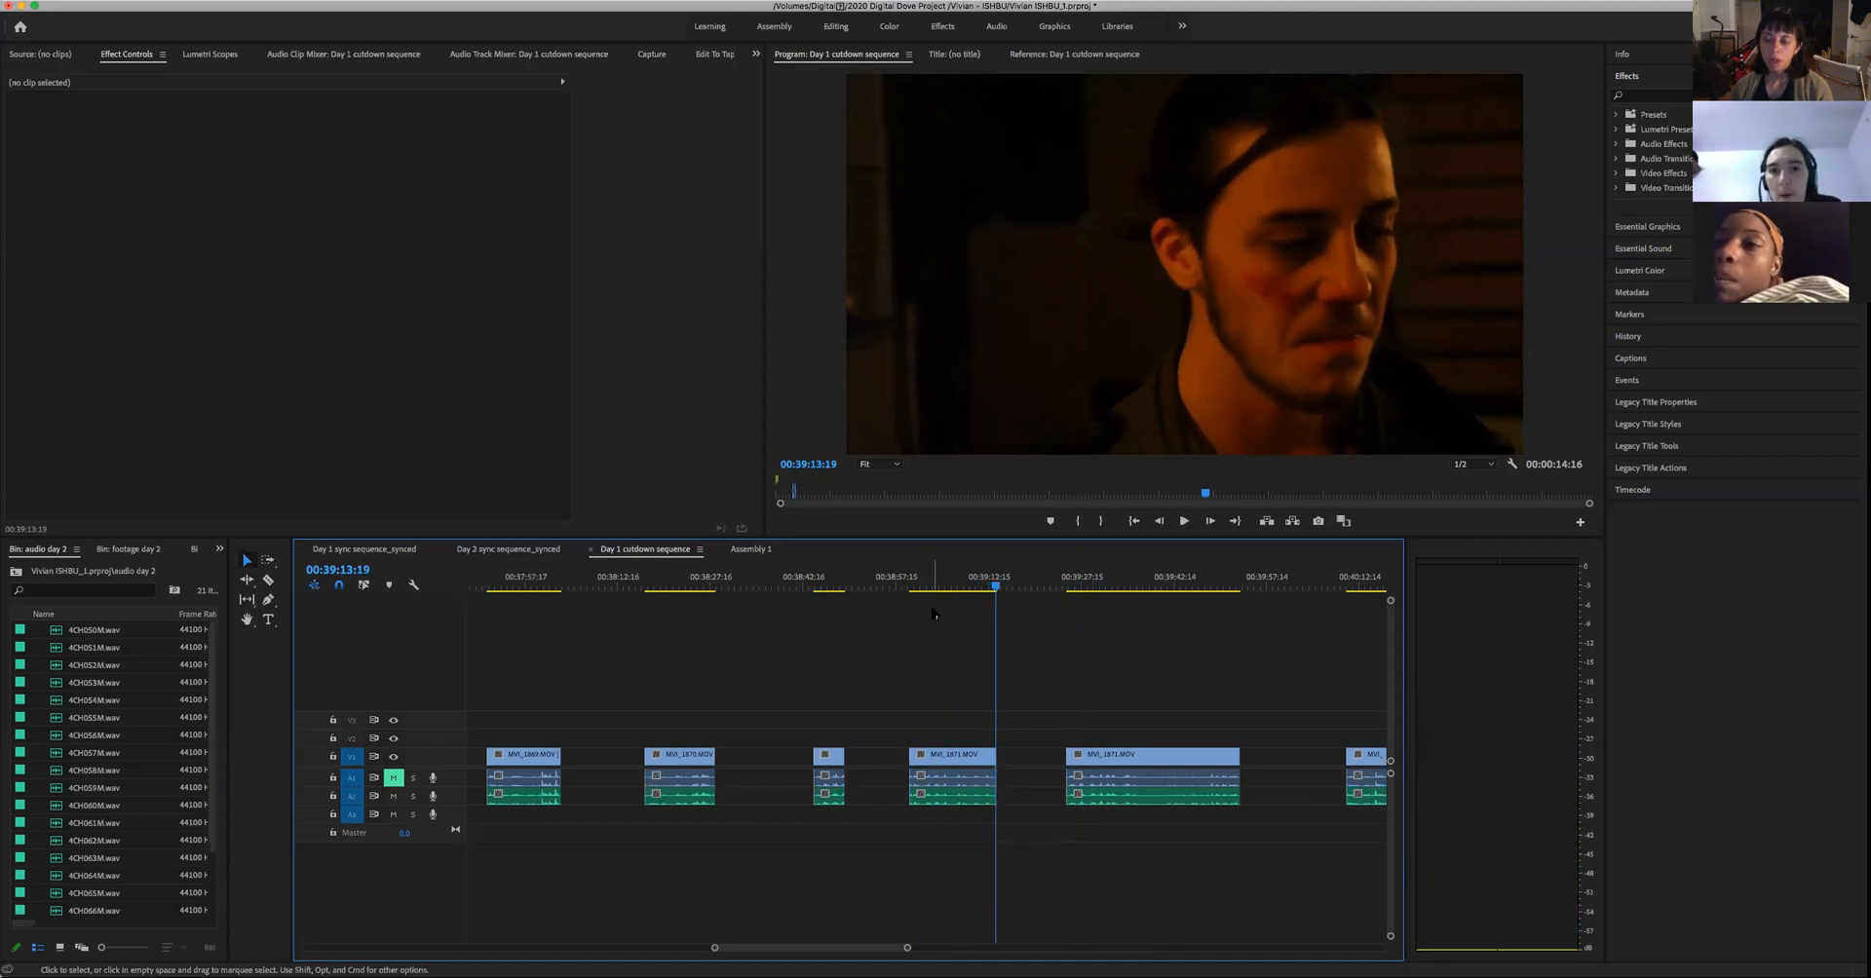
- Play the man's long close-up take from 00:39:25:17 in short passes, and return to 00:38:59:18 before the preceding take
left_click(1068, 586)
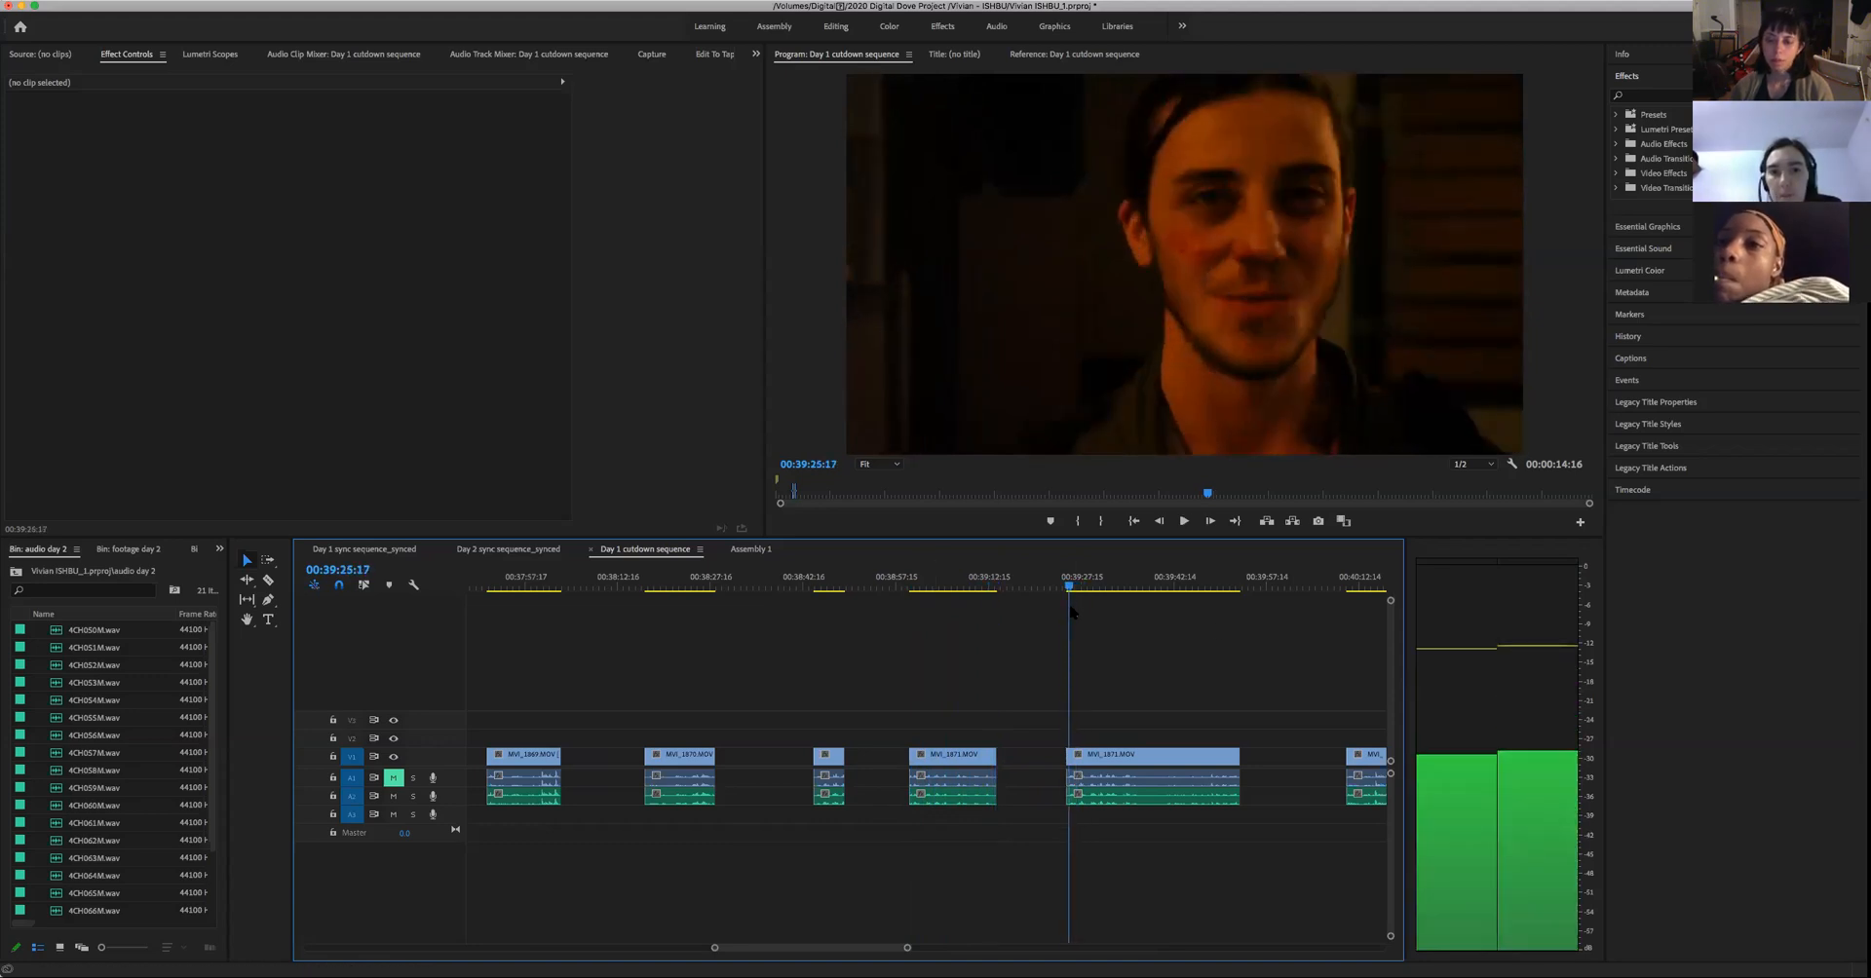
key("space")
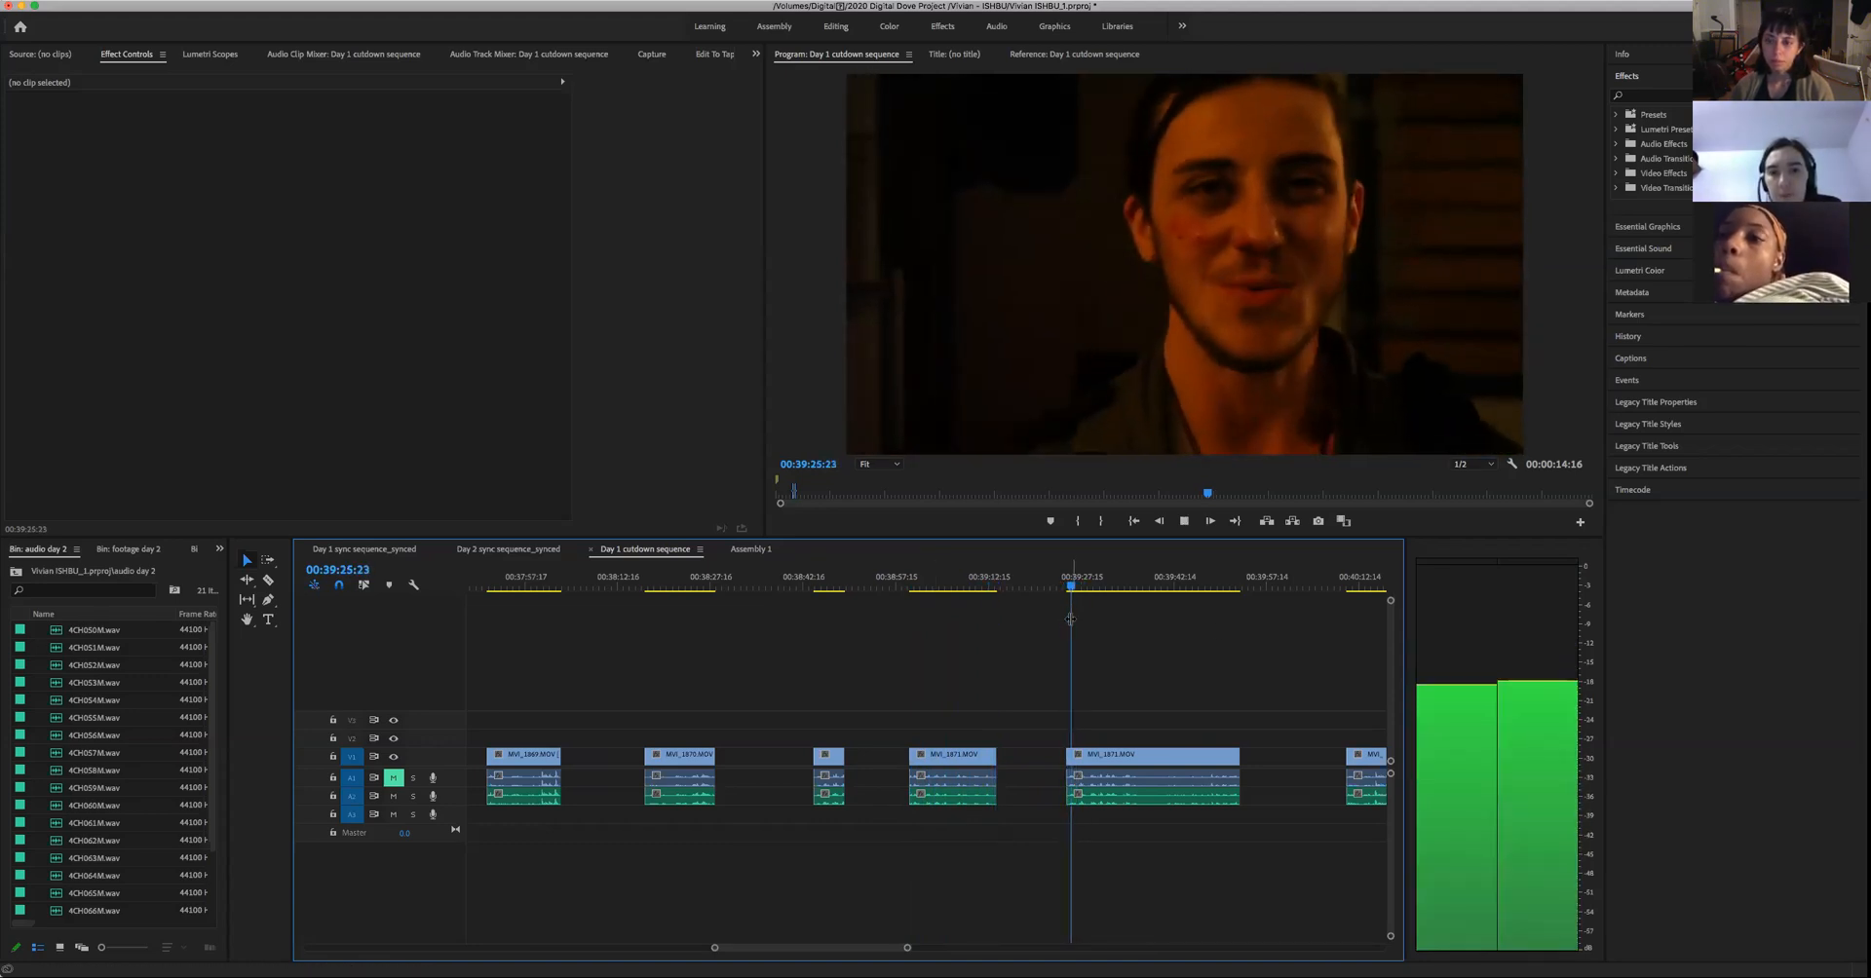
key("space")
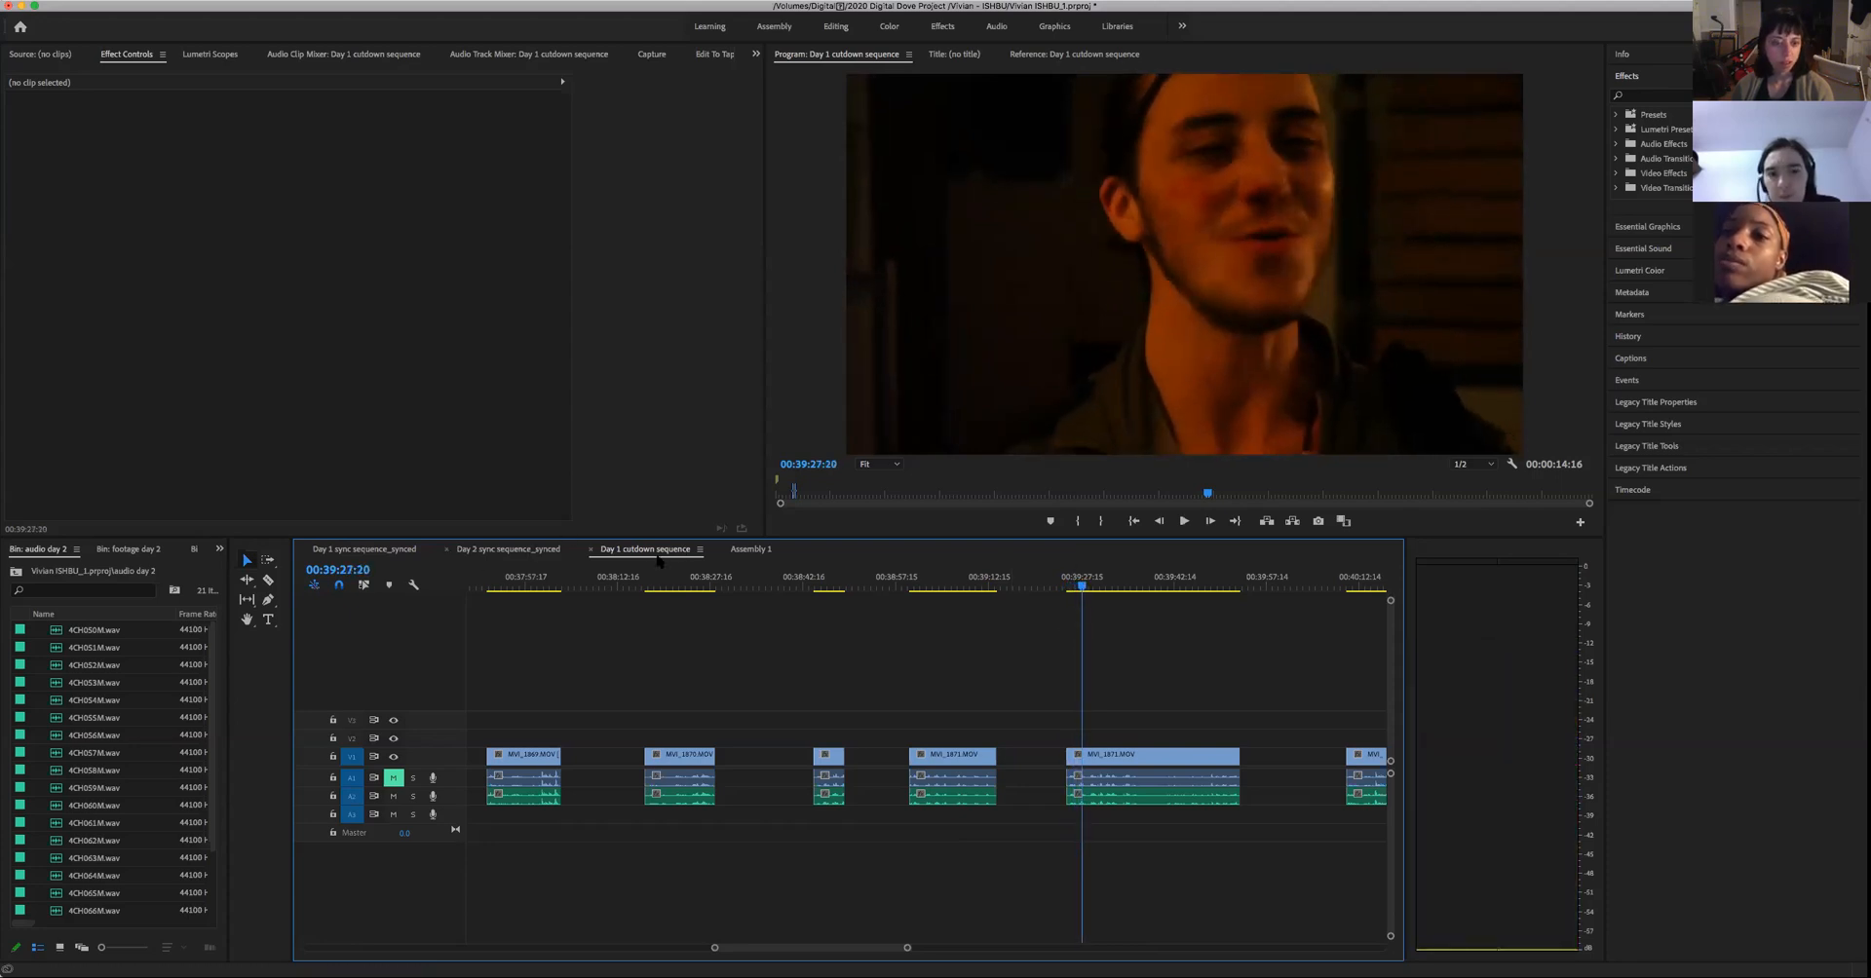
key("space")
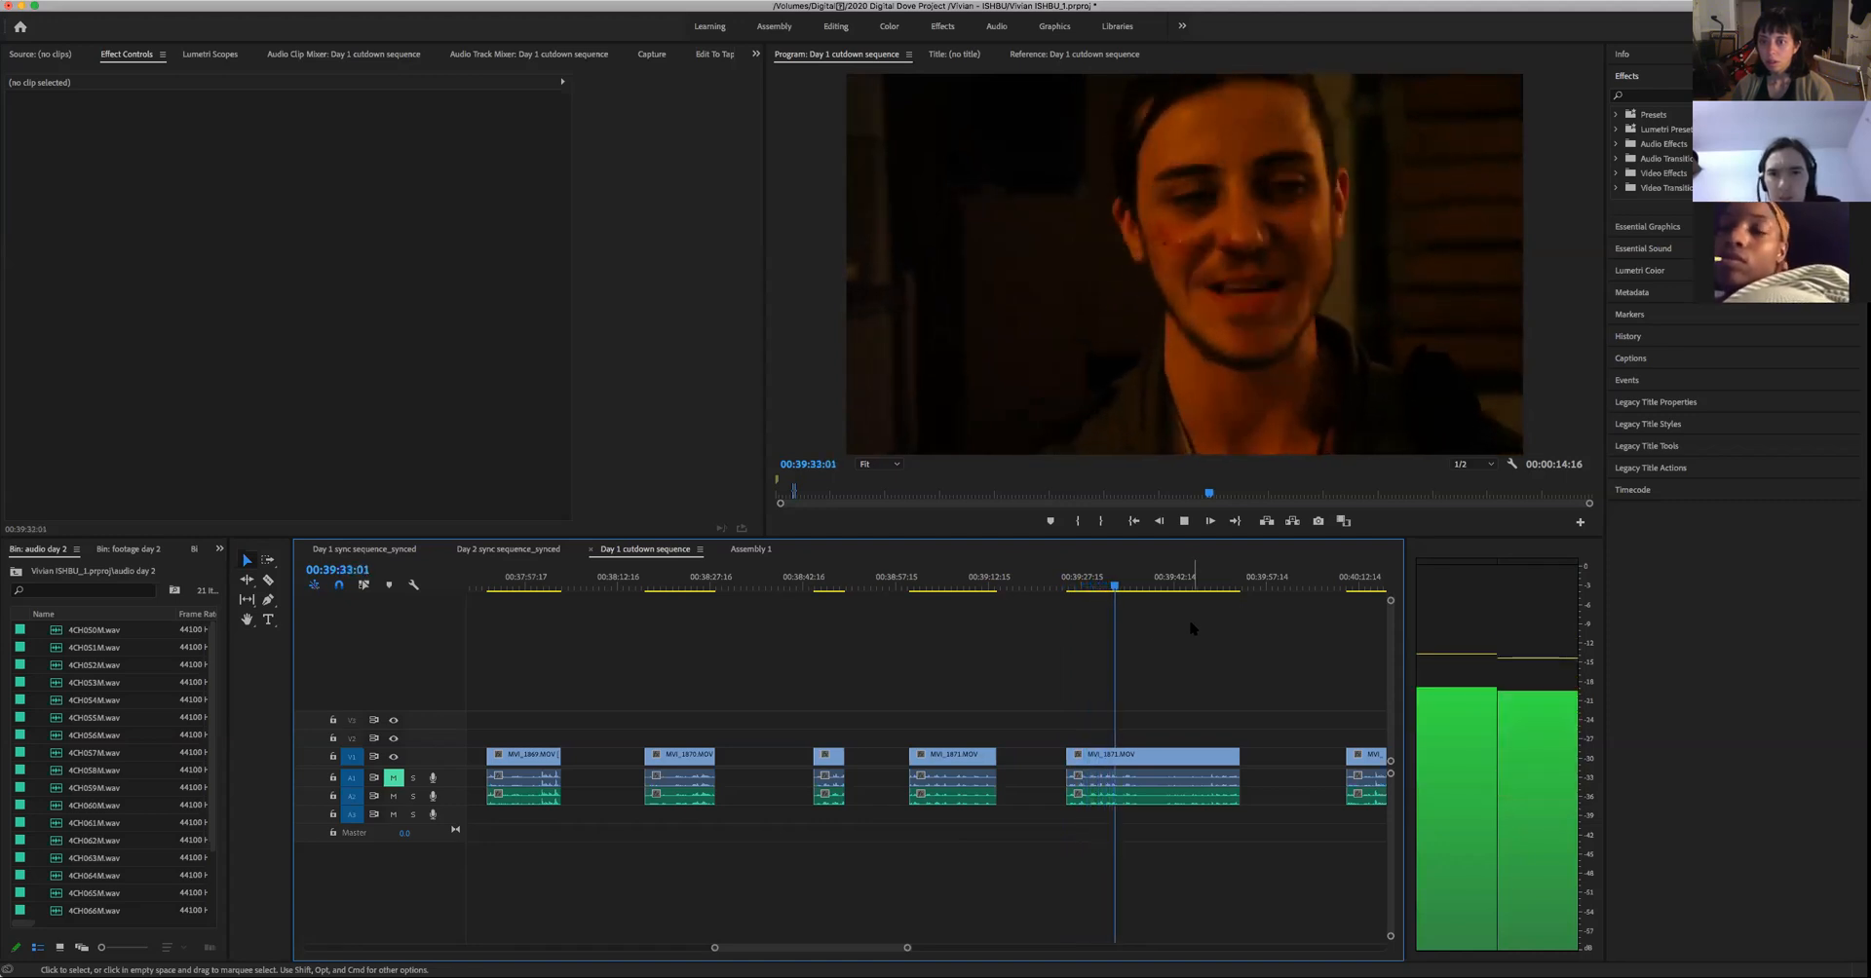
key("space")
left_click_drag(976, 588, 908, 624)
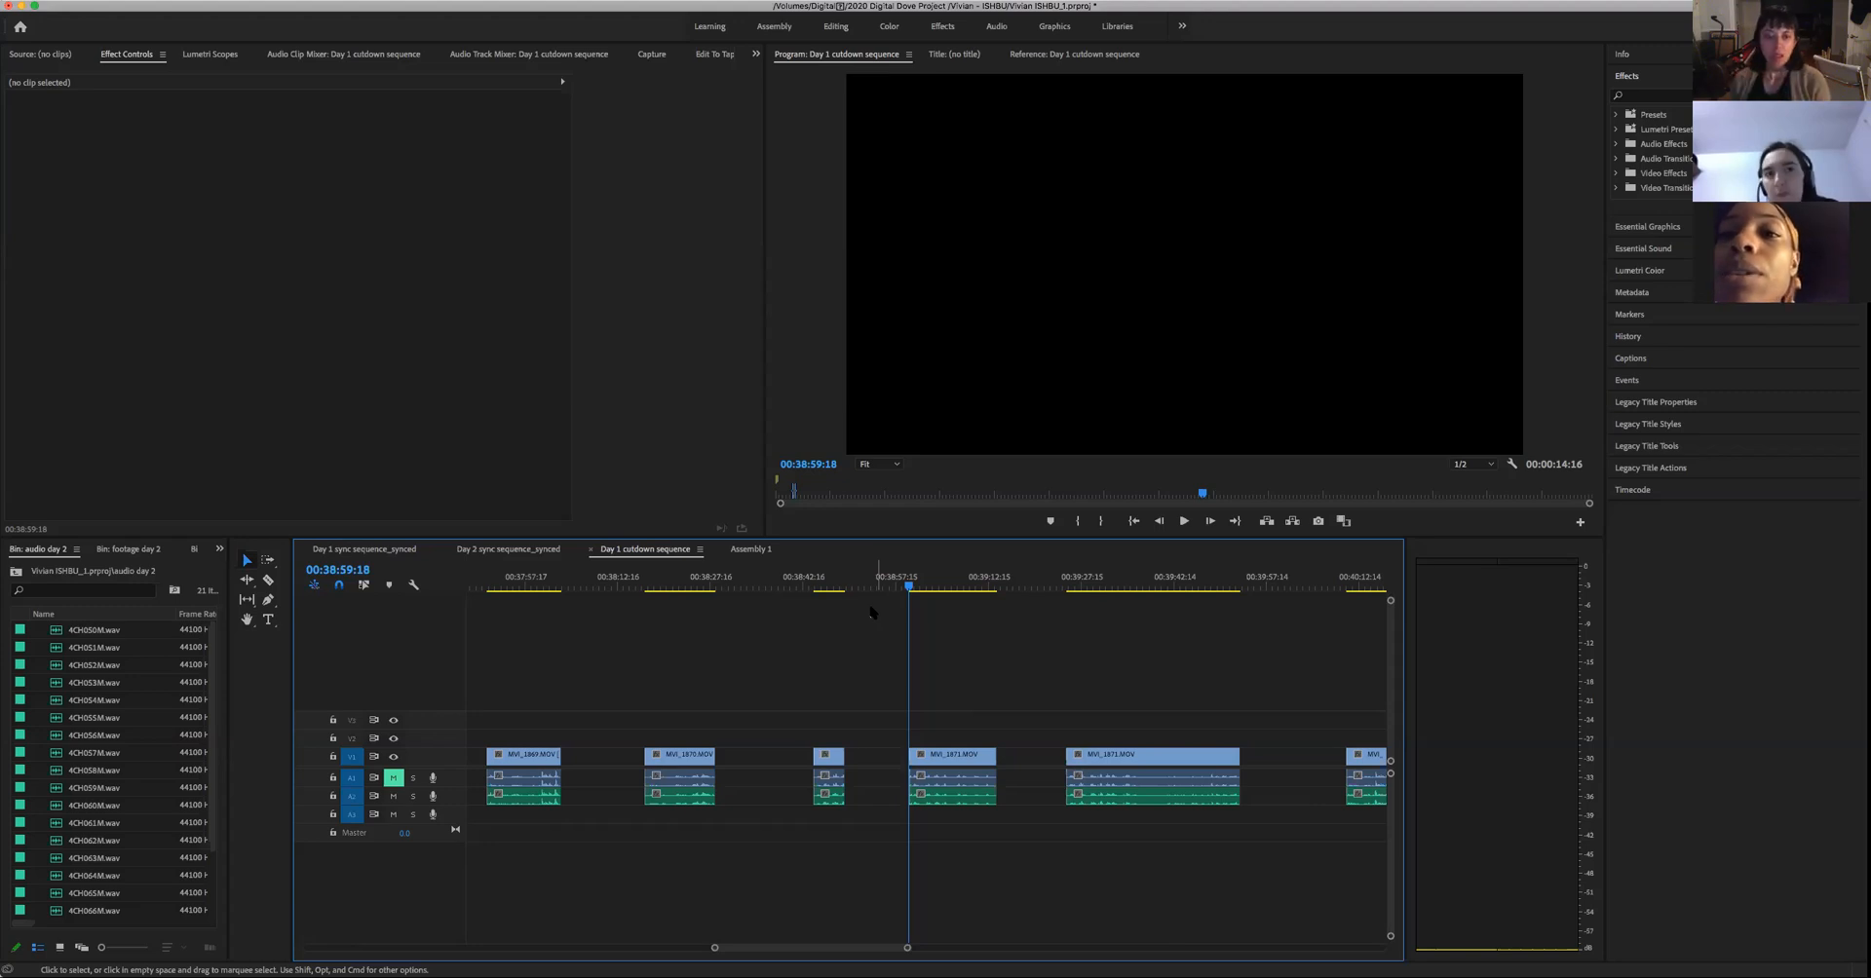
- Compare the Assembly 1 timeline with the Day 1 cutdown sequence, finishing on the Day 1 cutdown
left_click(762, 552)
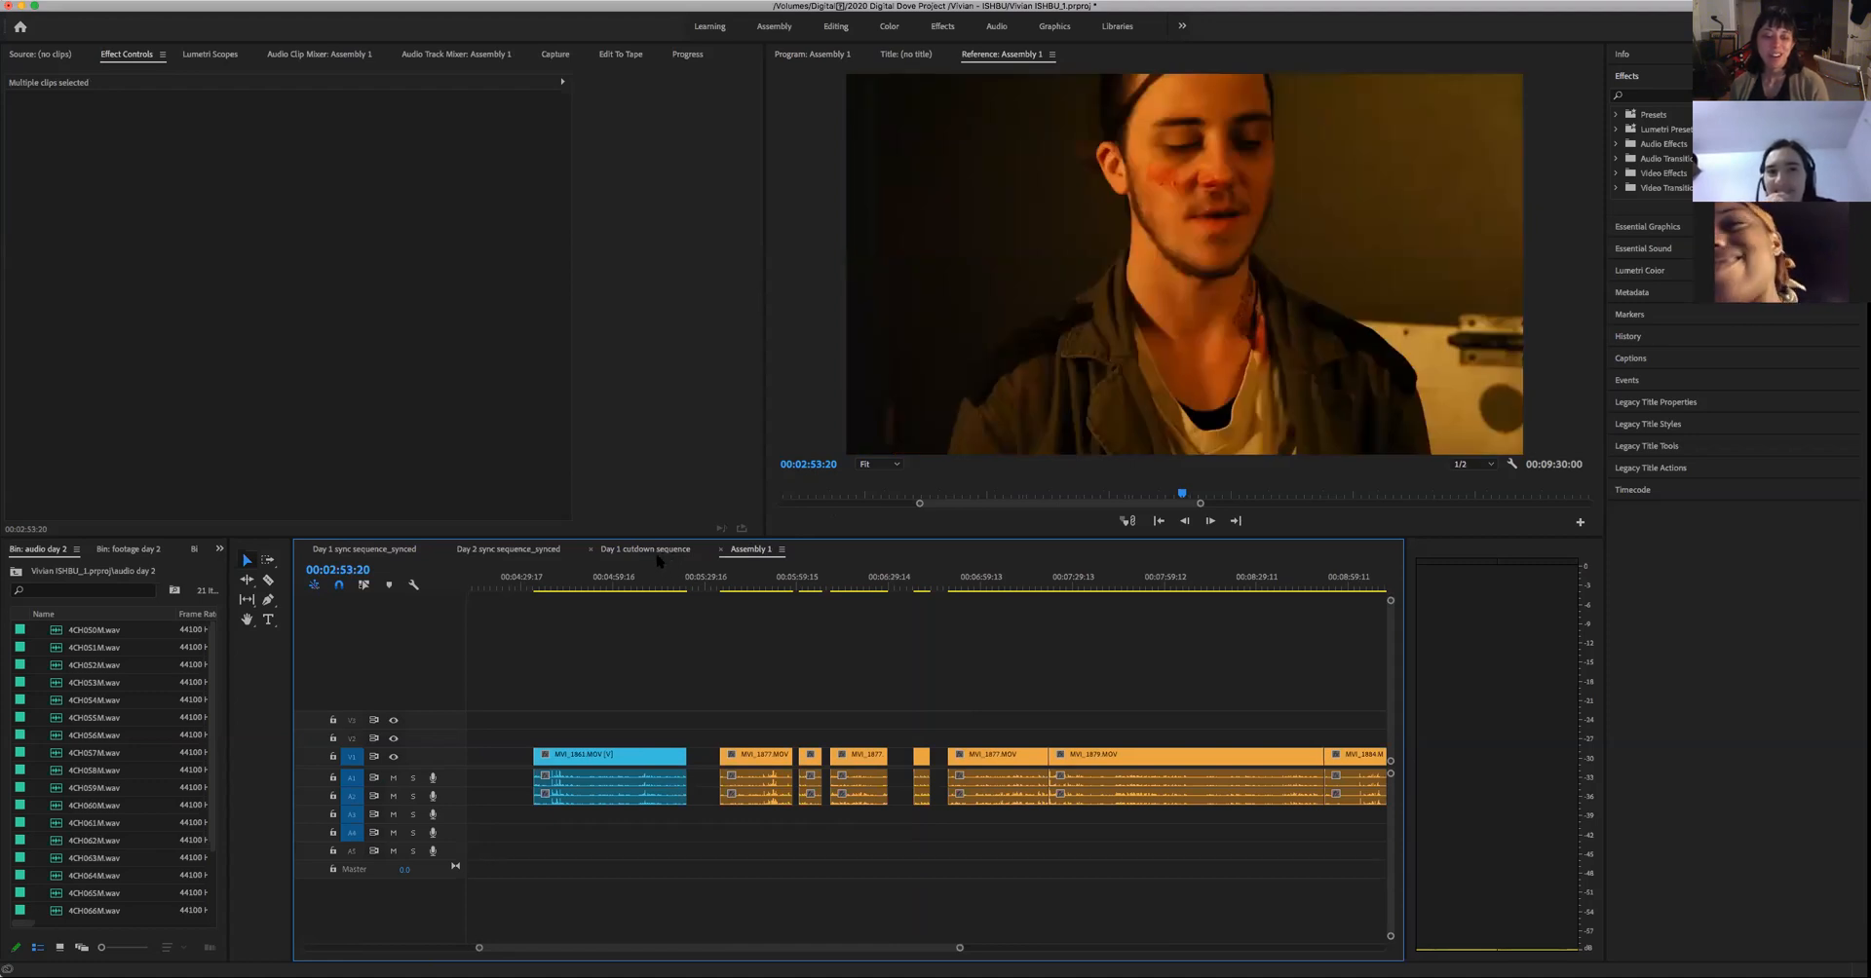
left_click(659, 552)
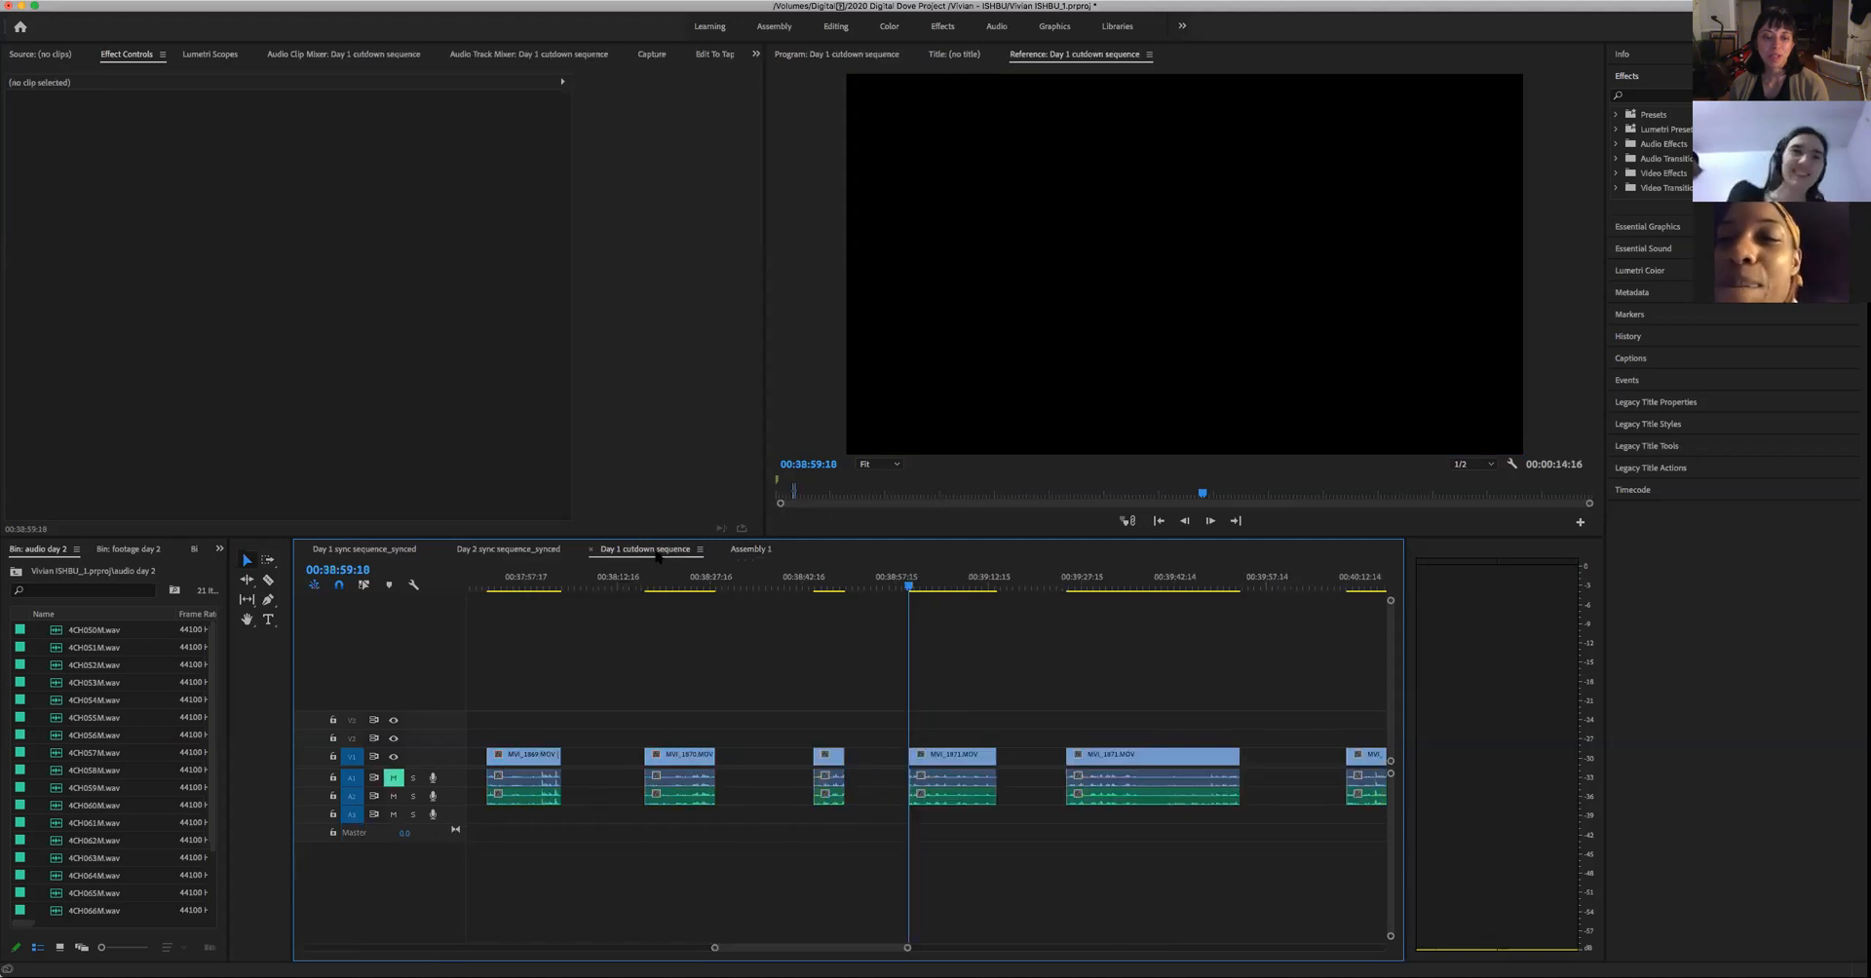
left_click(751, 551)
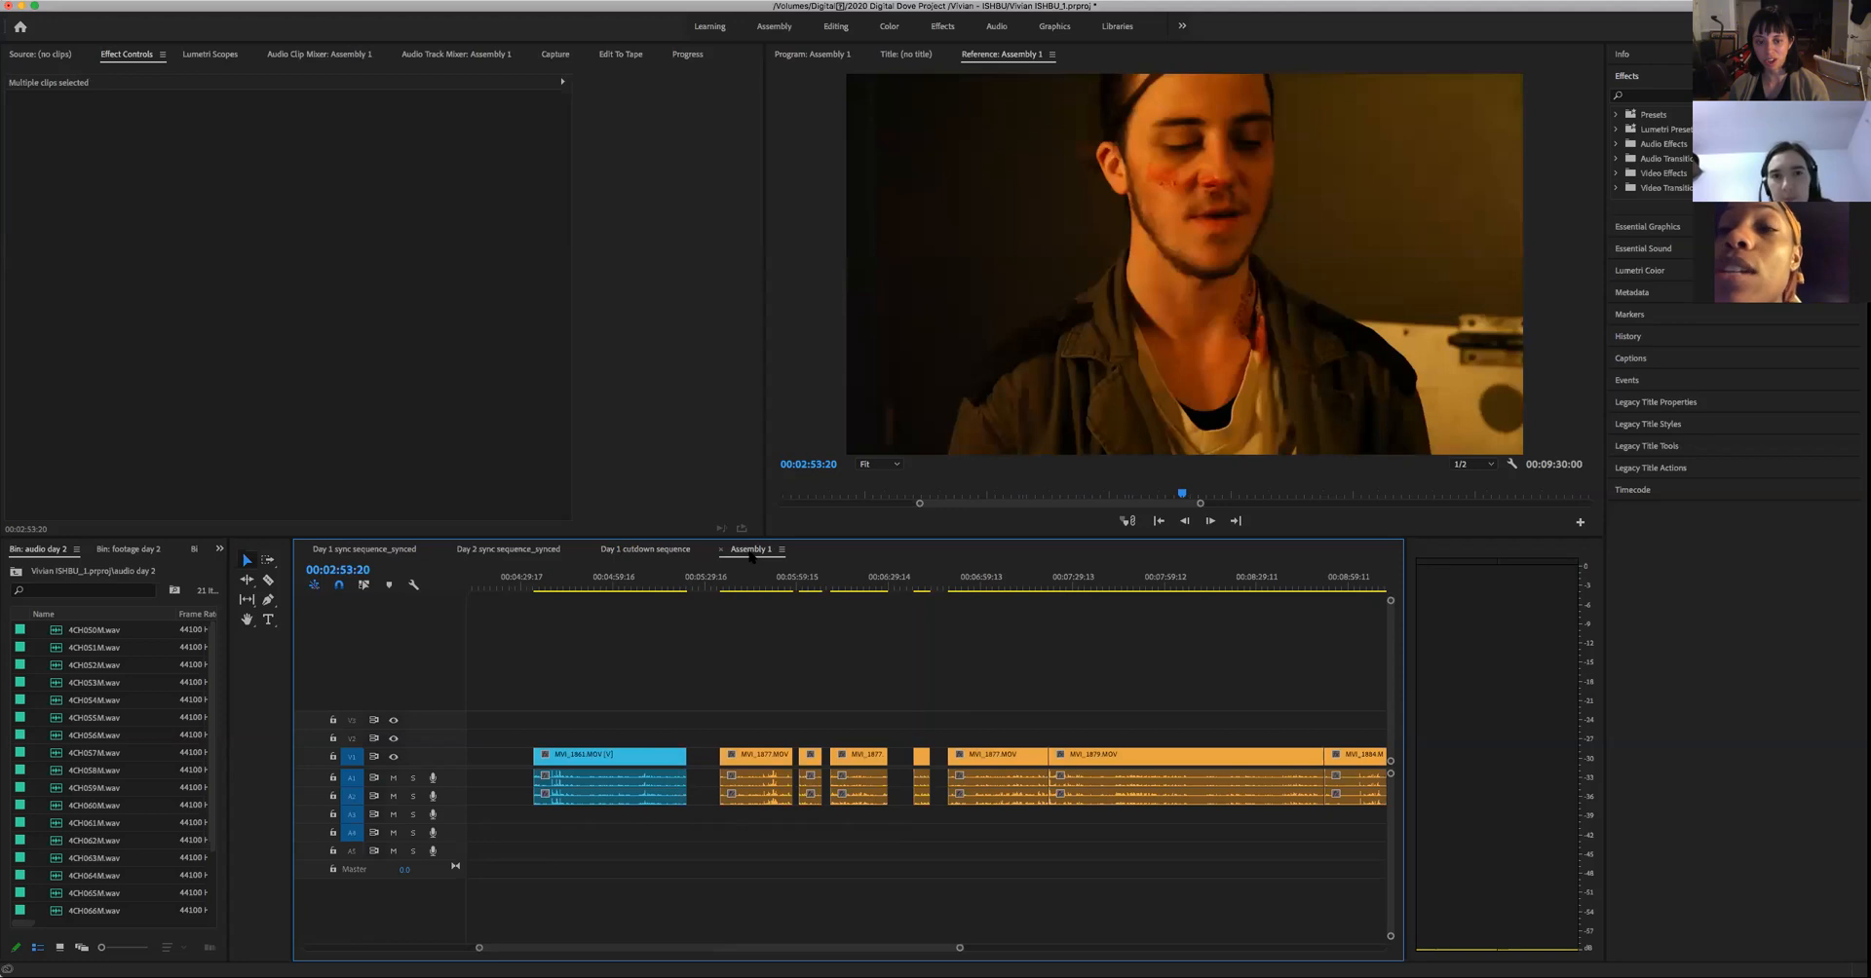
left_click(661, 551)
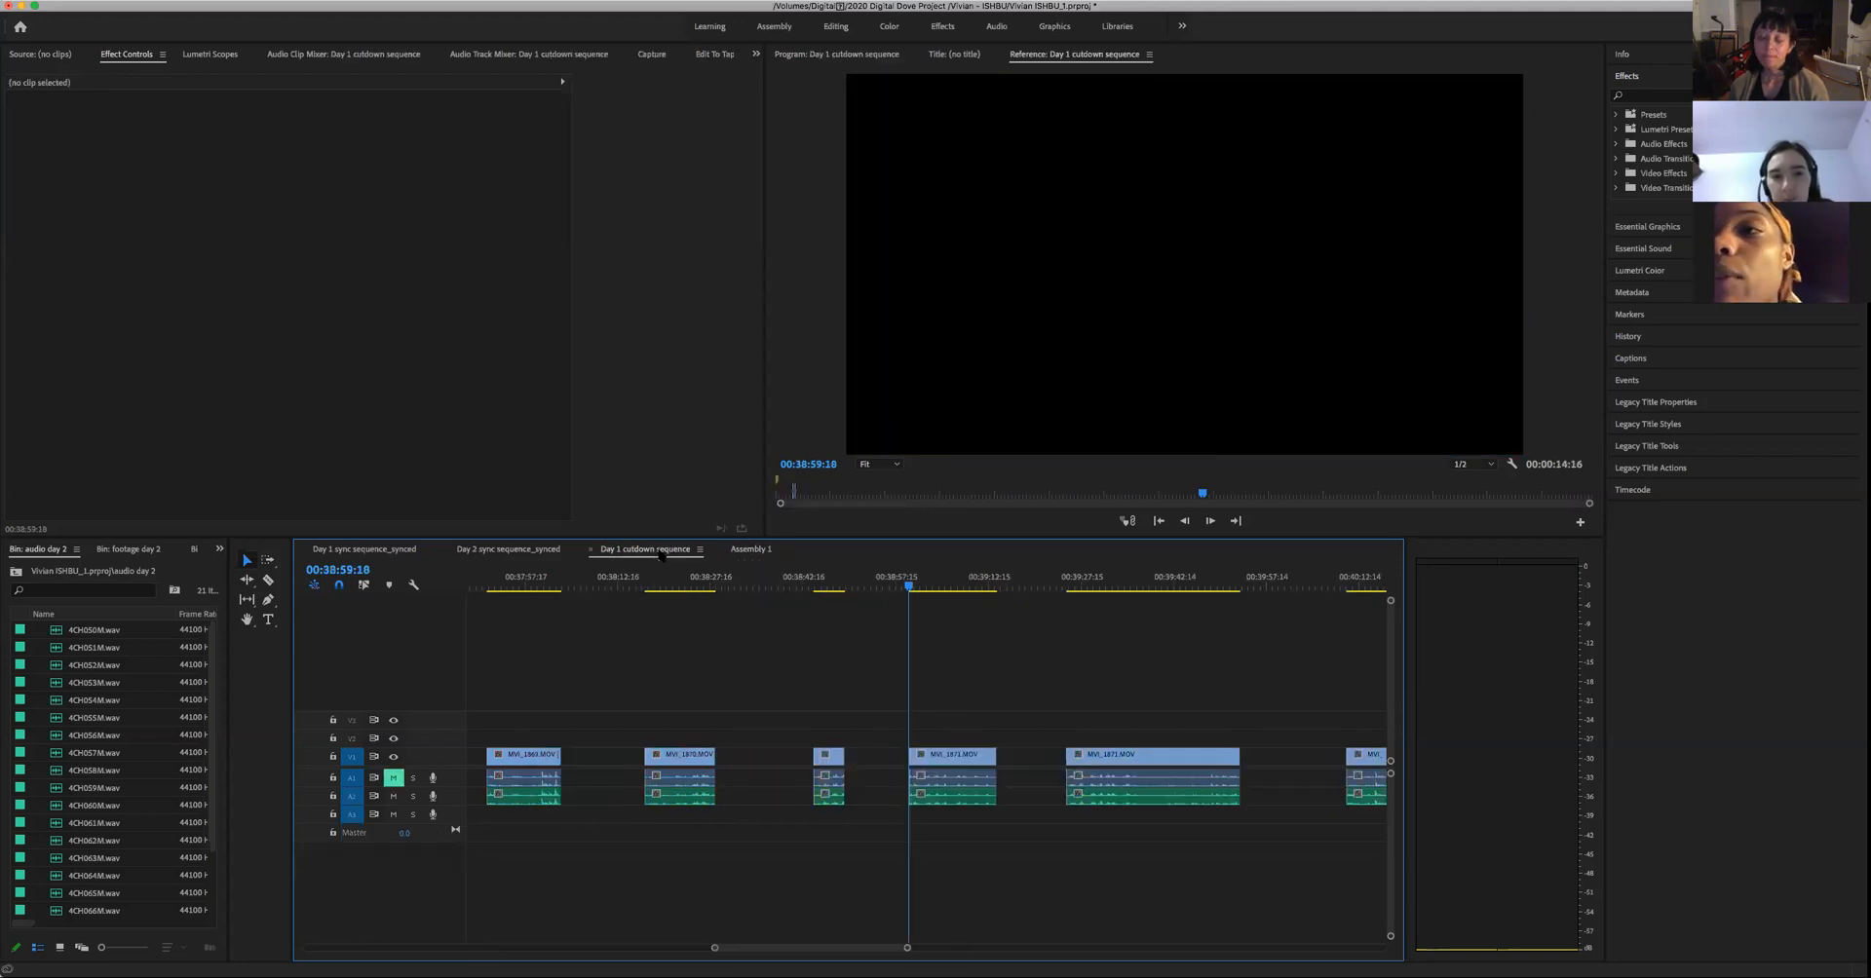
left_click(751, 551)
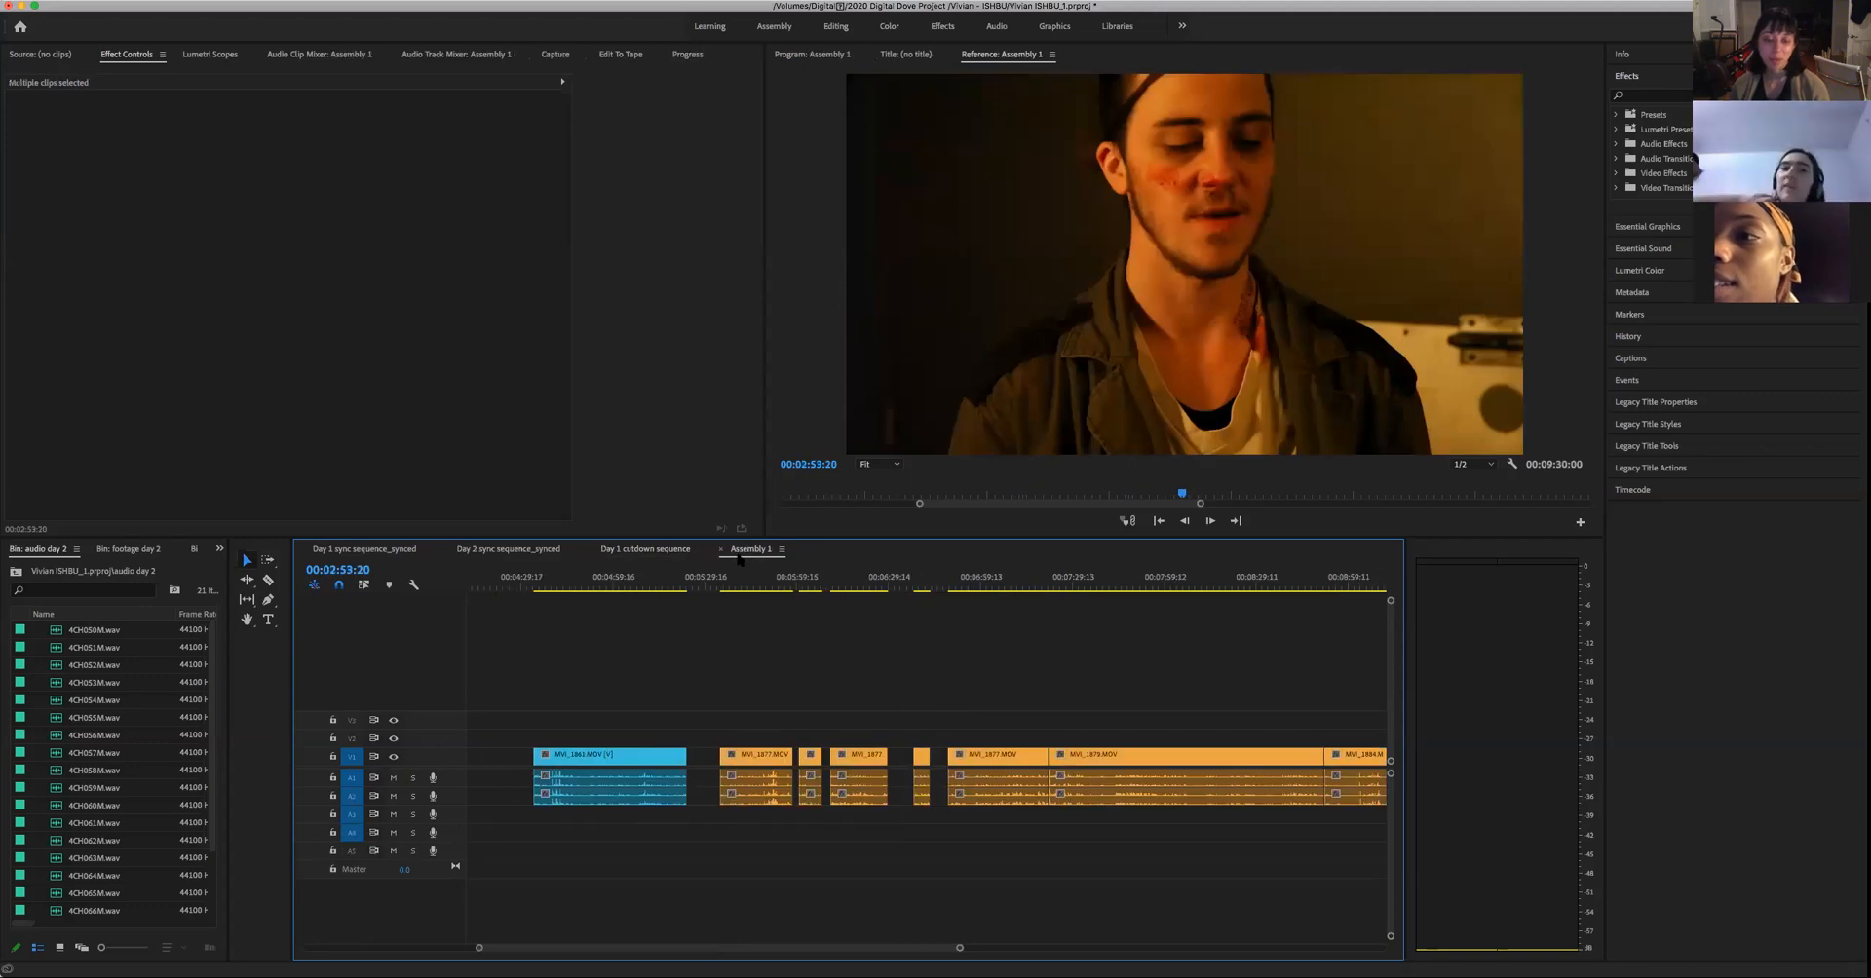
left_click(654, 551)
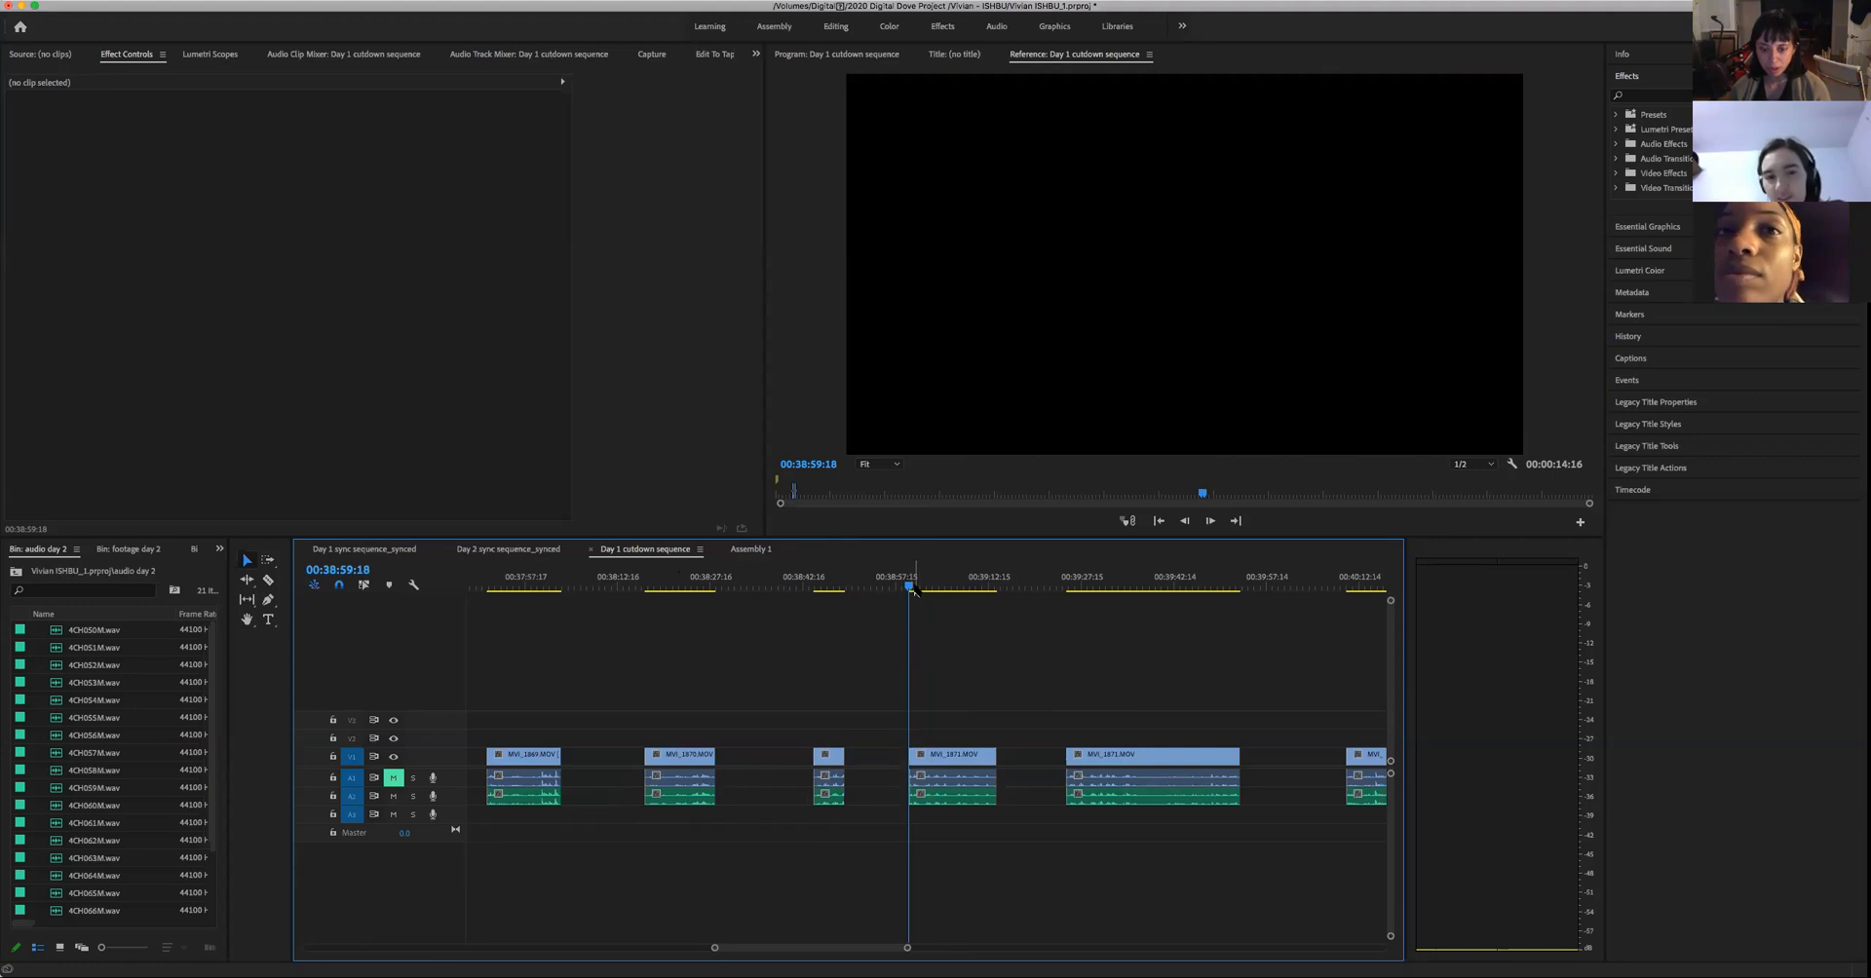
- Play the short close-up clip from 00:38:44:15 to its end, and move on to 00:39:03:04 in the following take
left_click(815, 595)
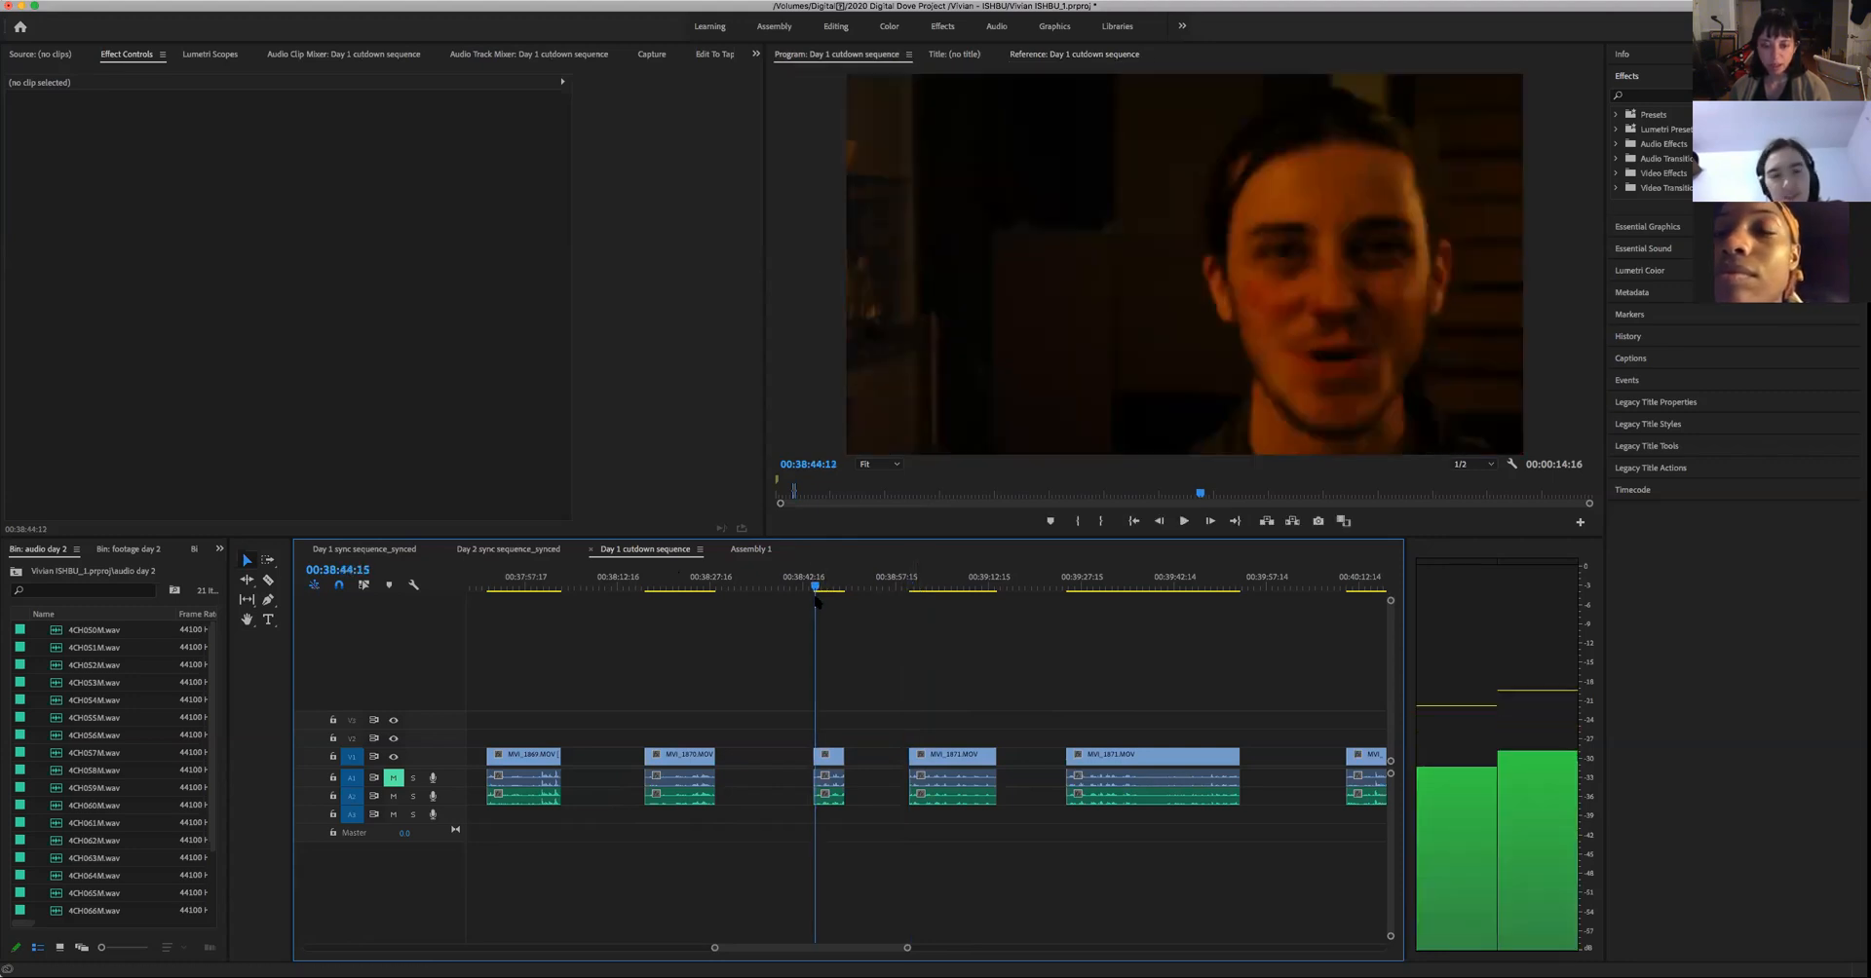
key("space")
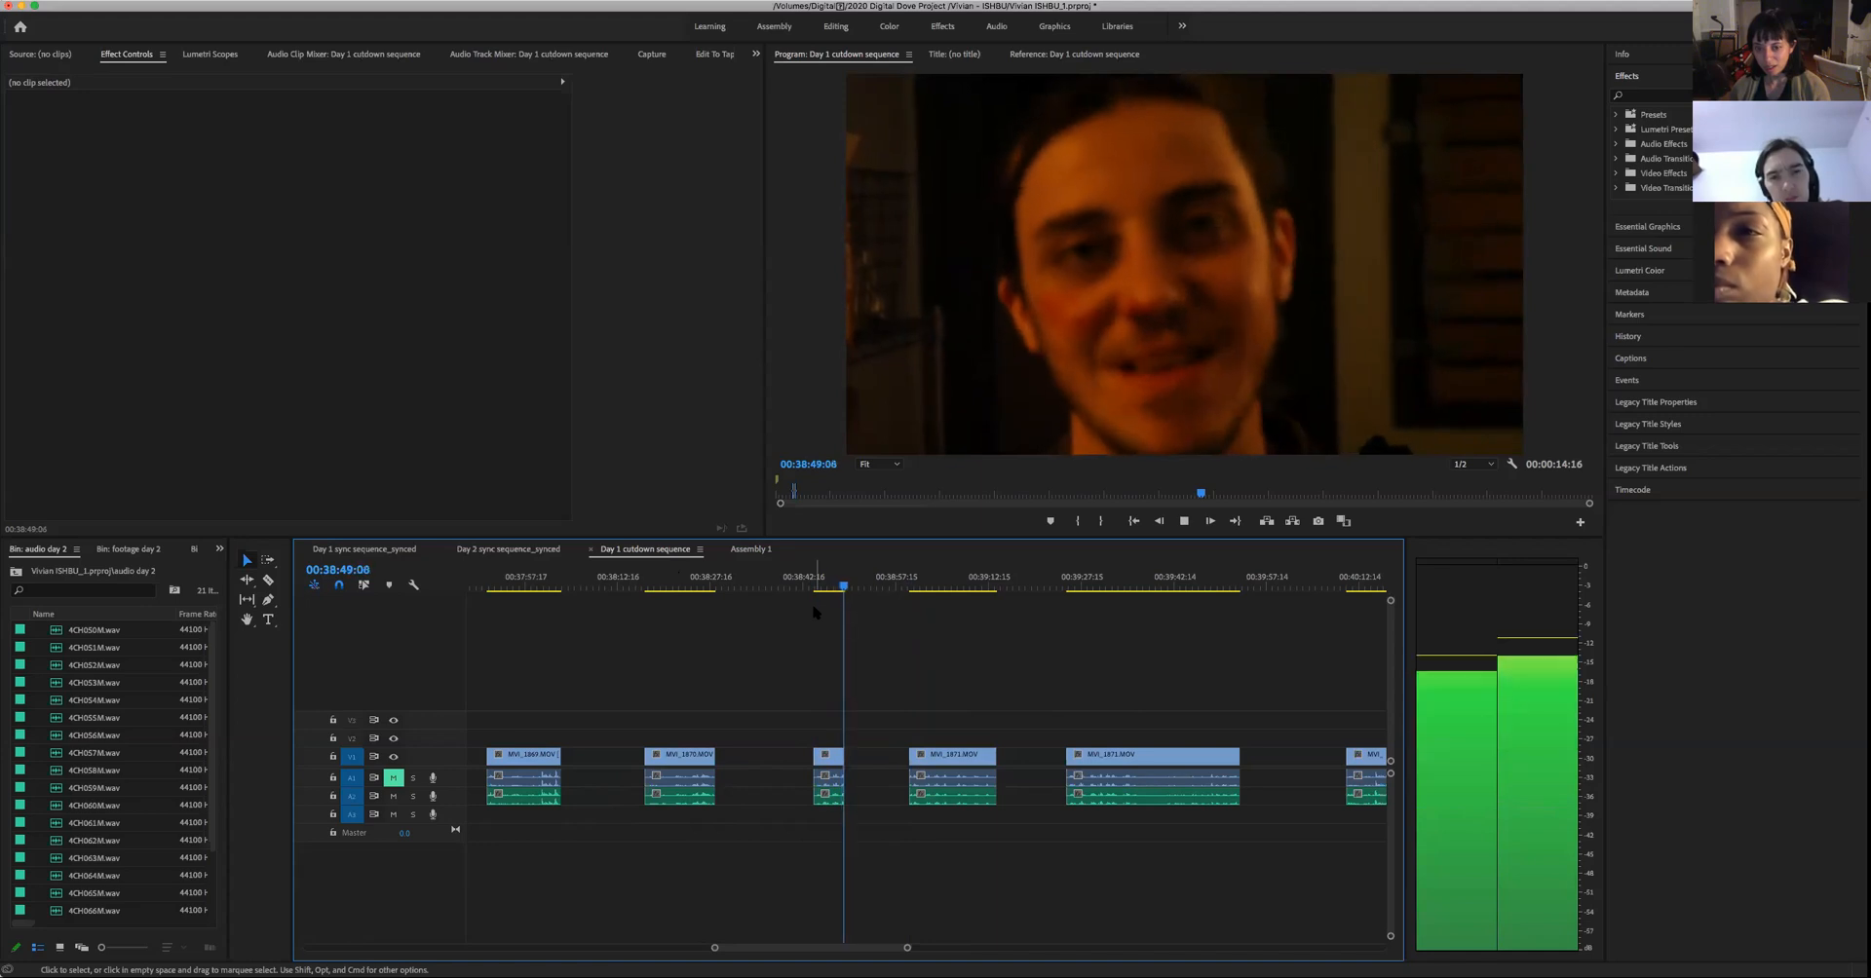
key("space")
left_click(931, 585)
- Label the video and audio of the short close-up clip near 00:38:44 with the Rose colour
left_click_drag(780, 656, 831, 828)
right_click(828, 768)
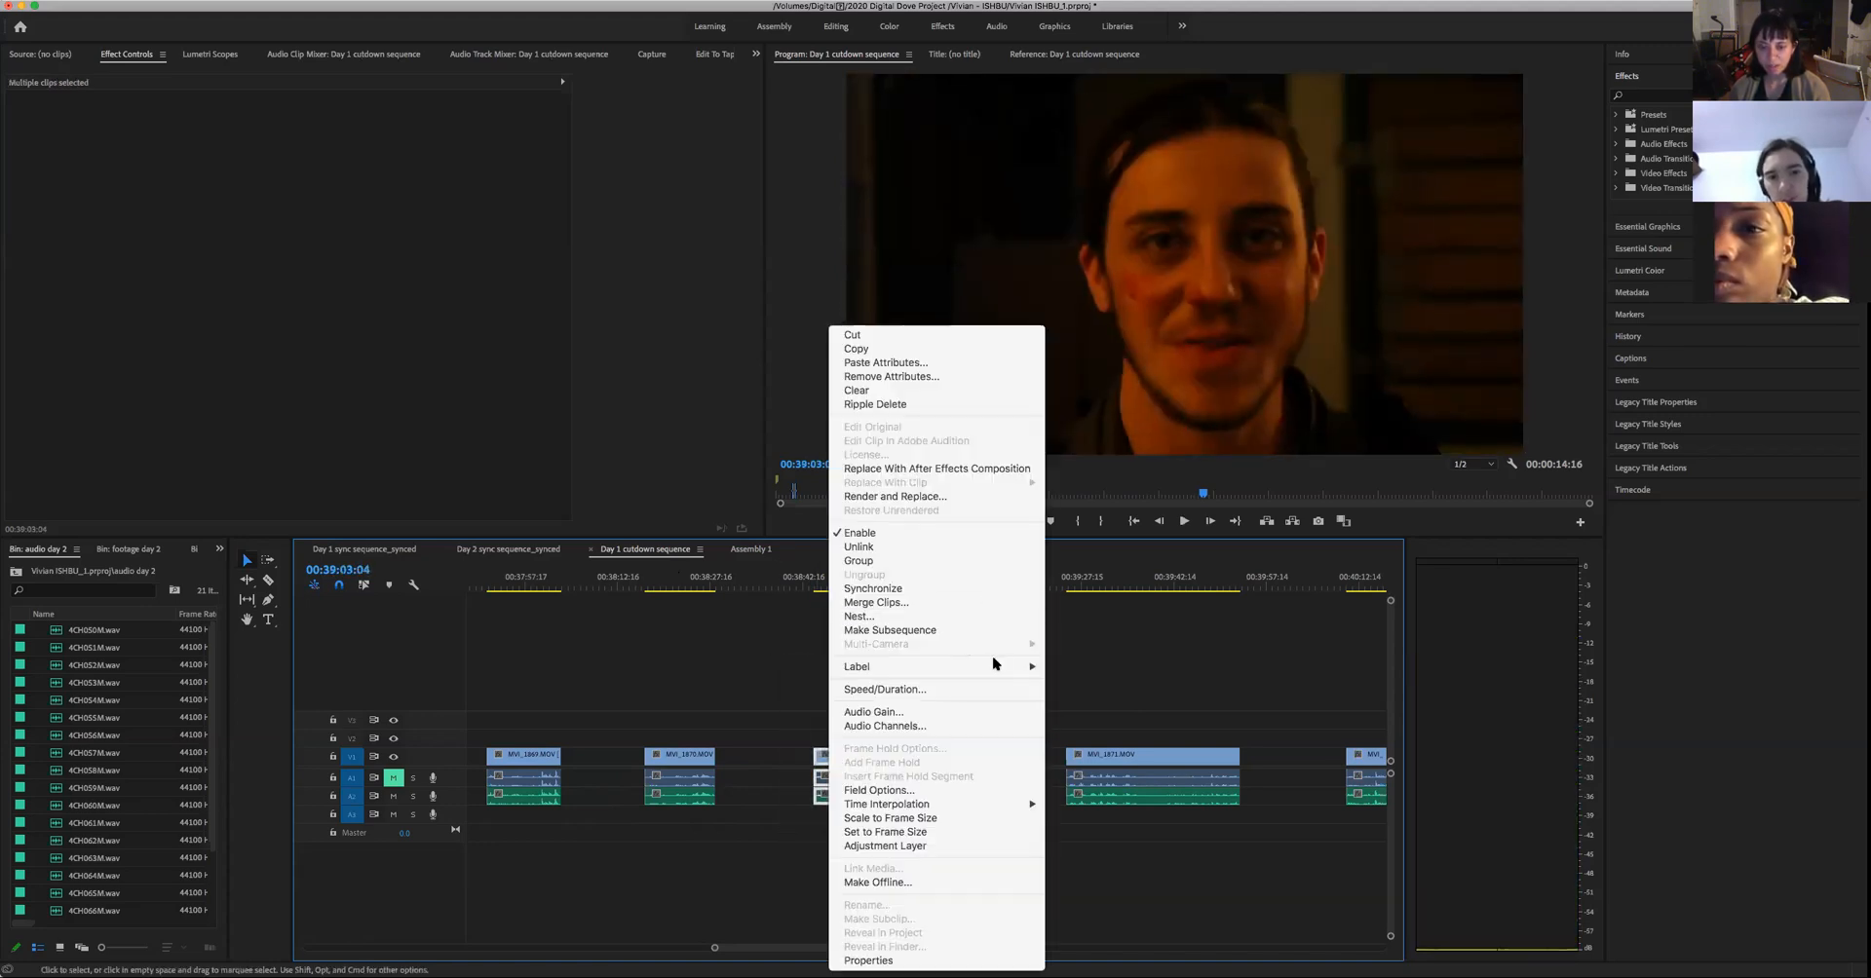
mouse_move(990, 665)
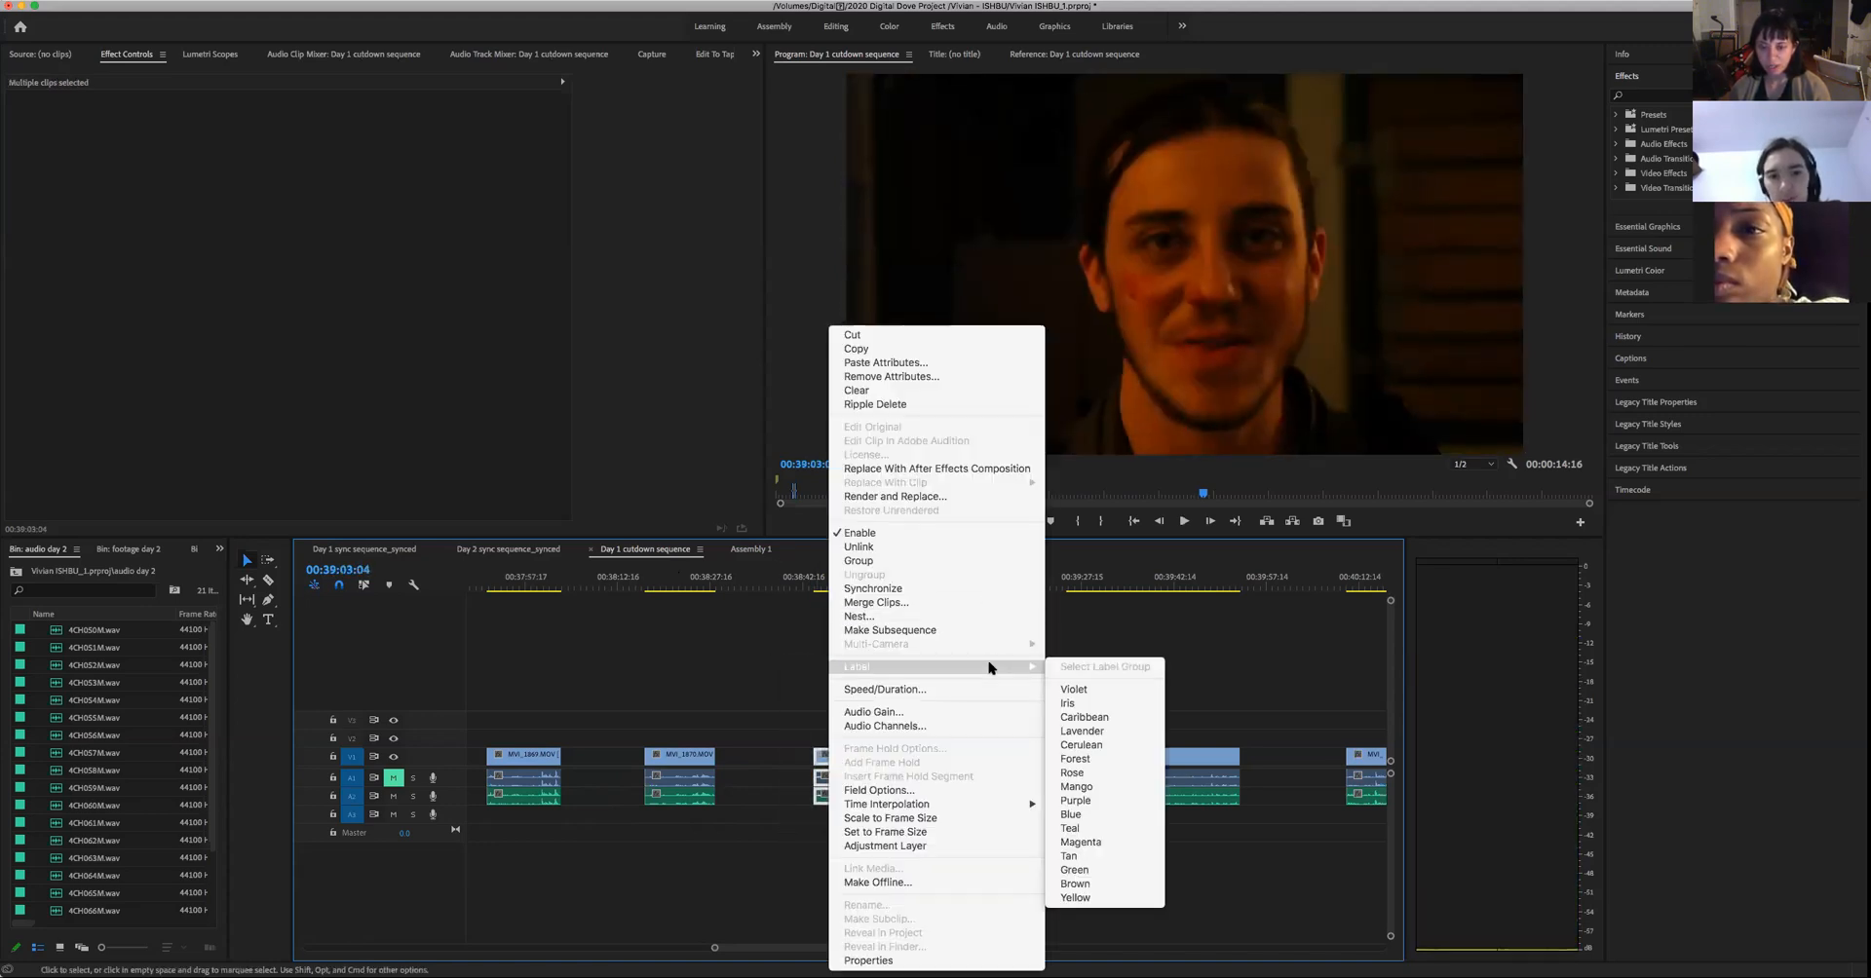
left_click(1111, 774)
left_click(835, 700)
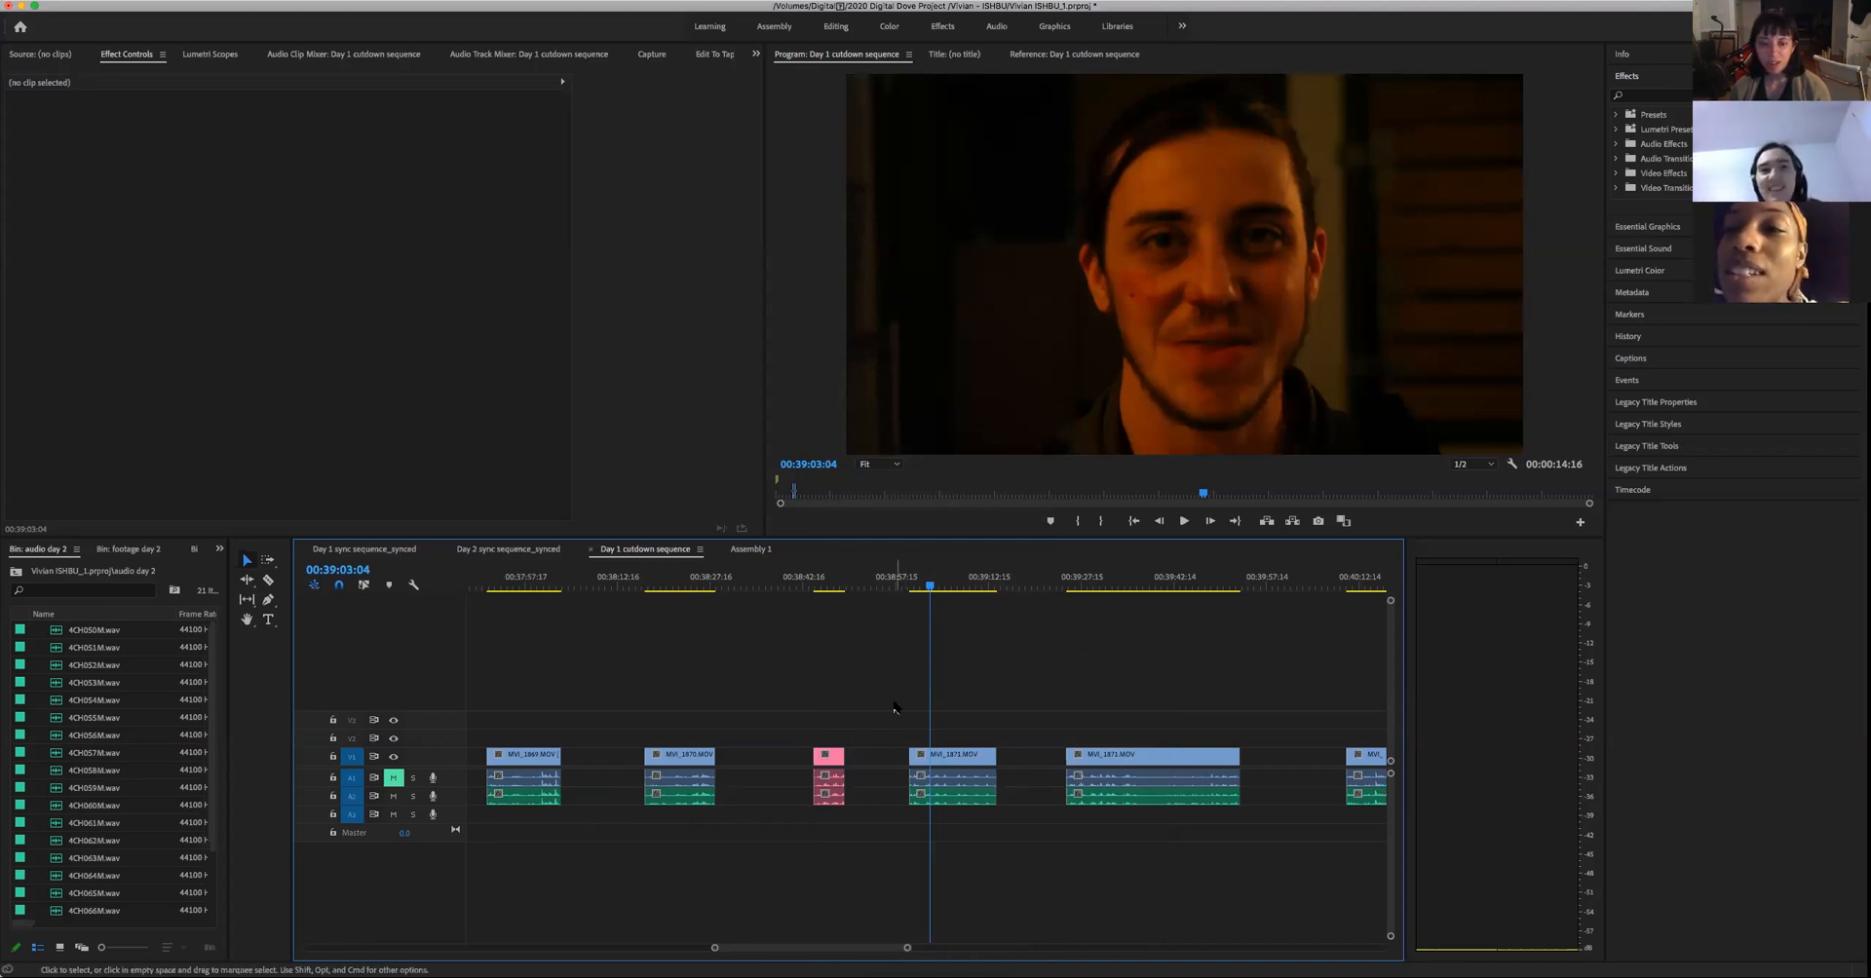
left_click_drag(804, 690, 846, 817)
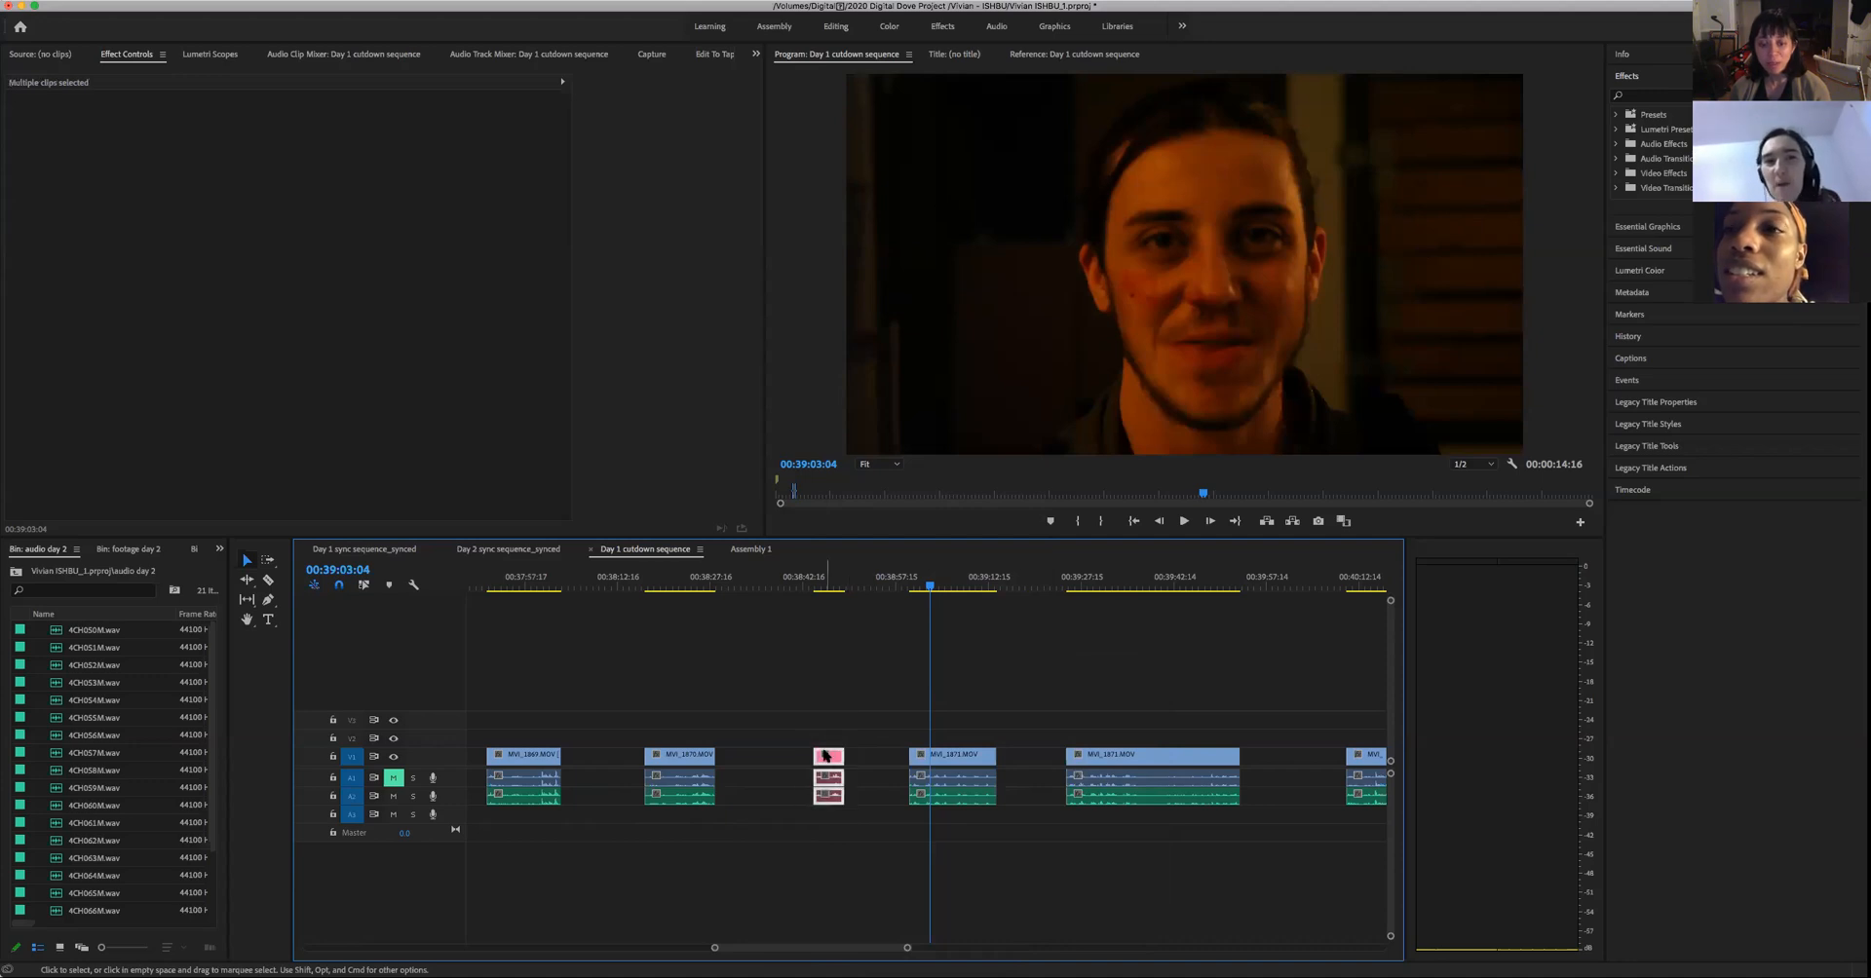
right_click(823, 754)
mouse_move(864, 668)
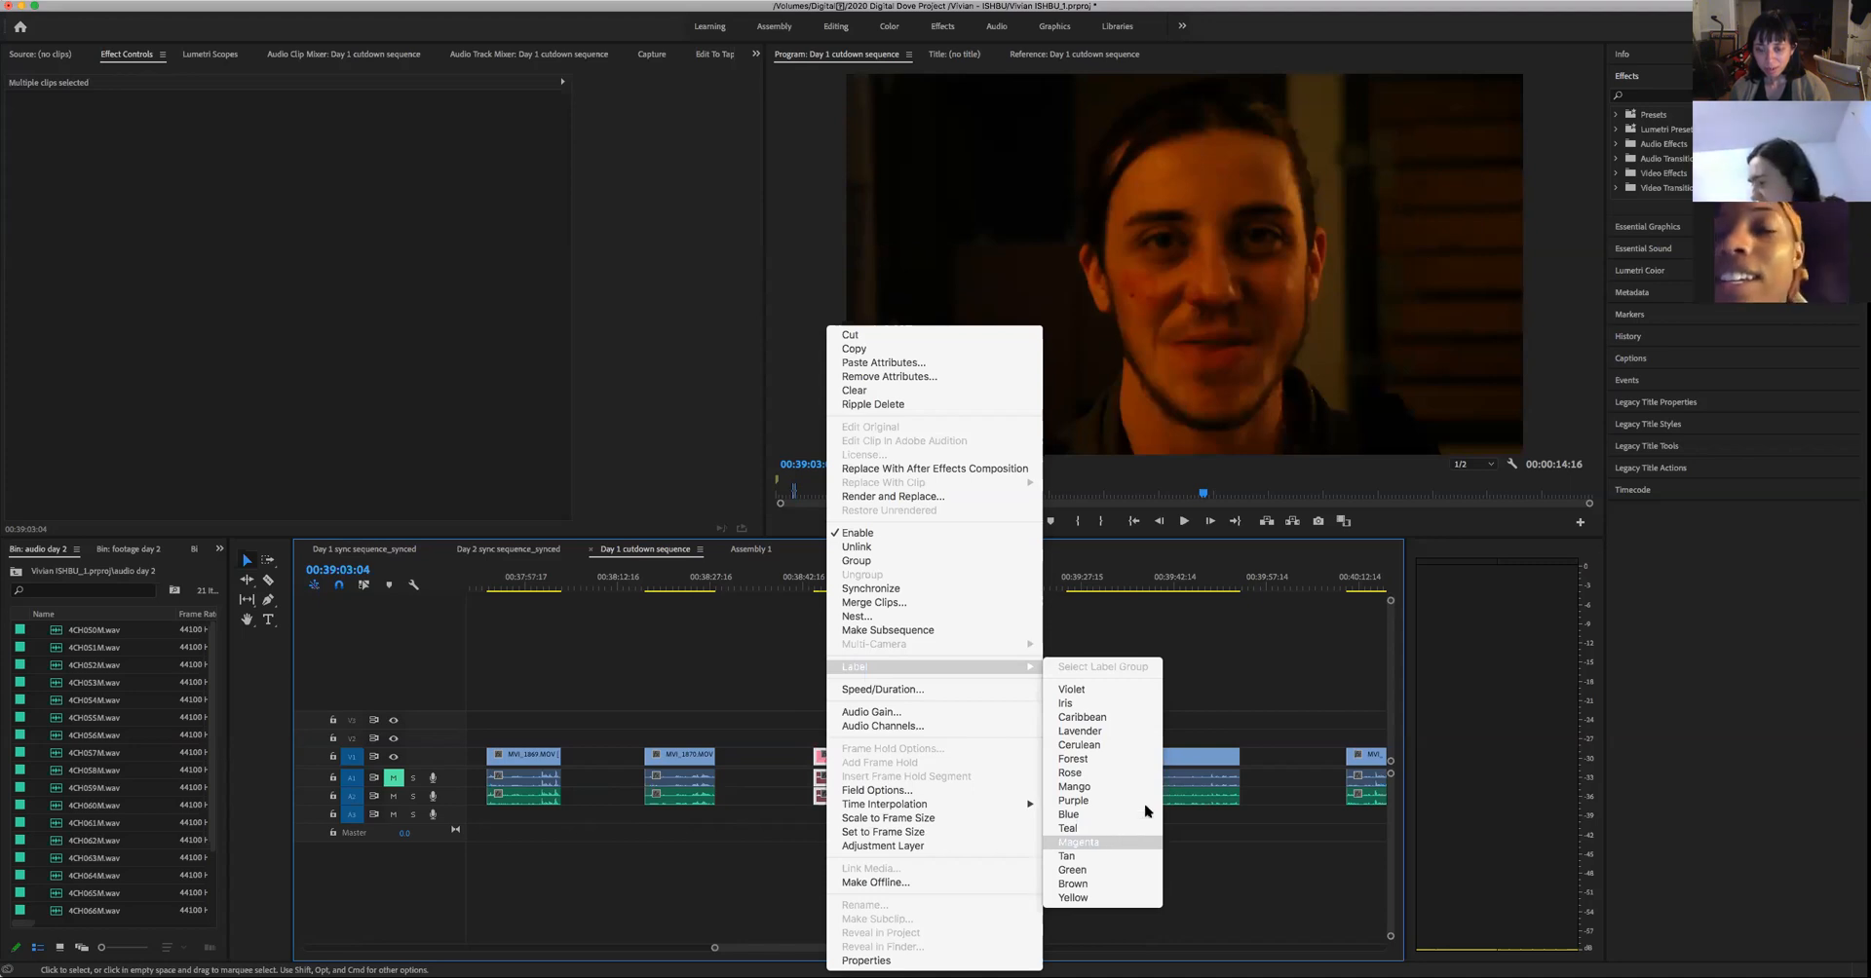
left_click(1212, 700)
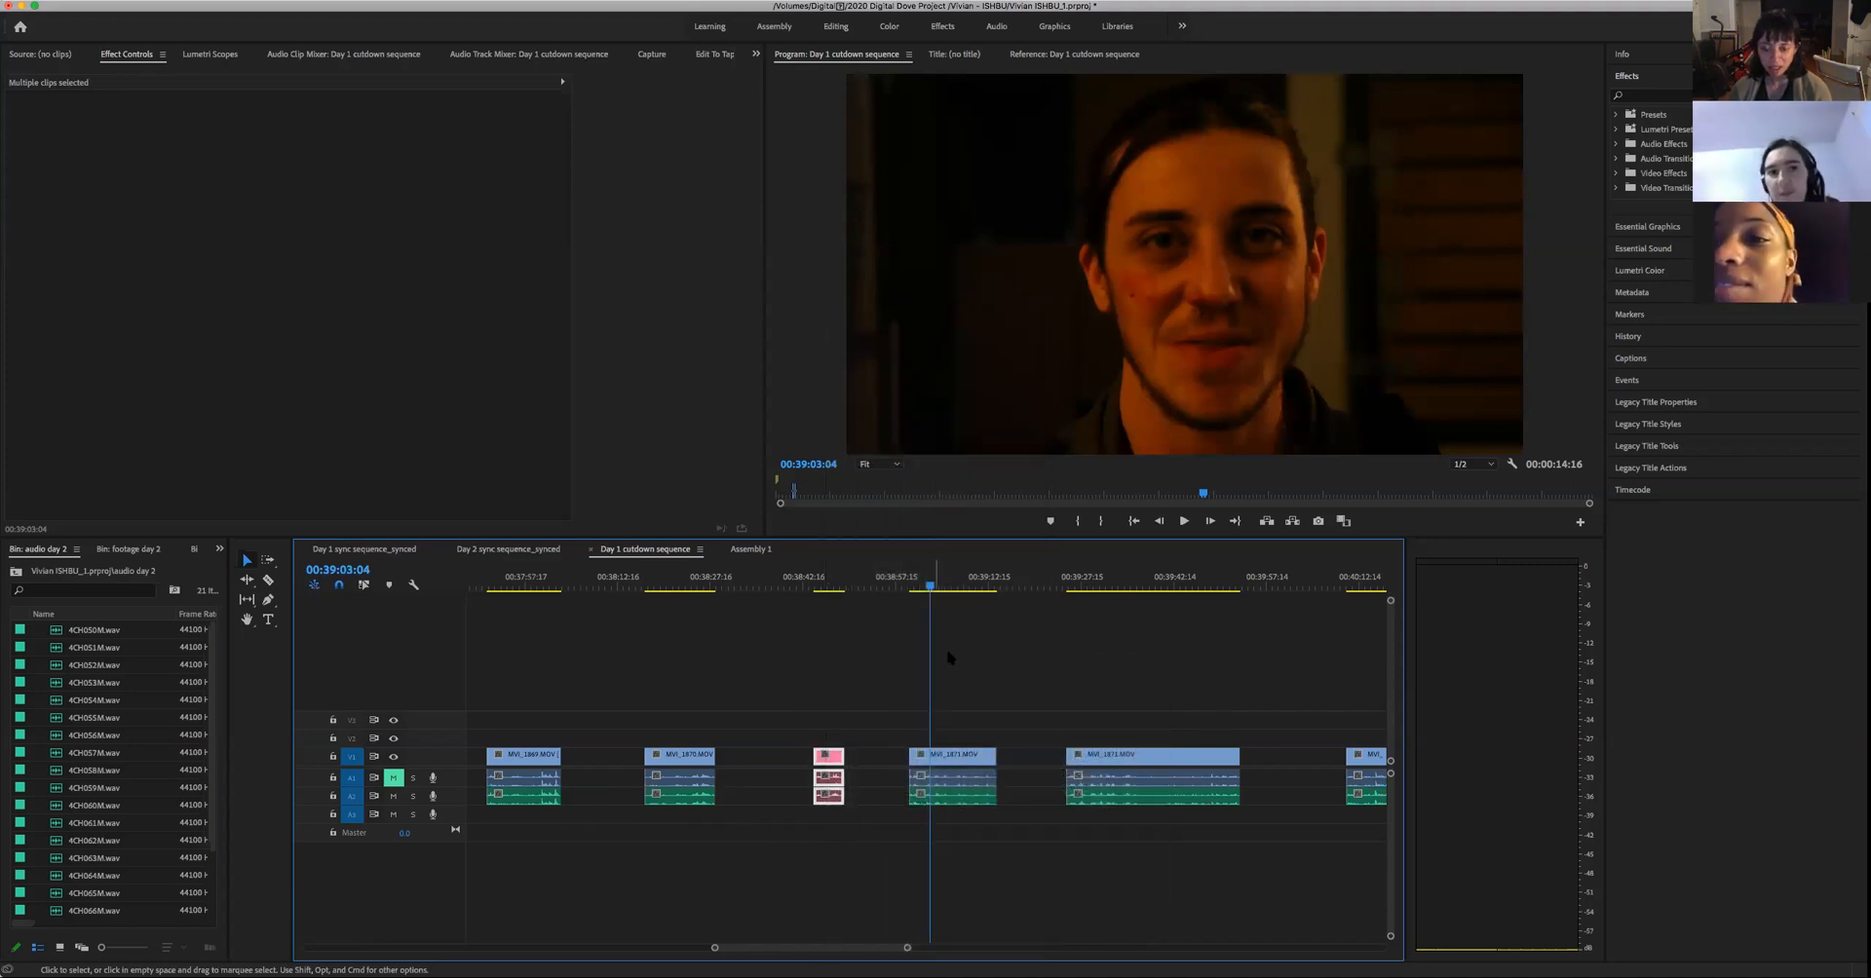
- Replay the close-up take following the Rose-labelled clip from 00:39:00:02 to 00:39:13:17
left_click_drag(931, 588, 910, 629)
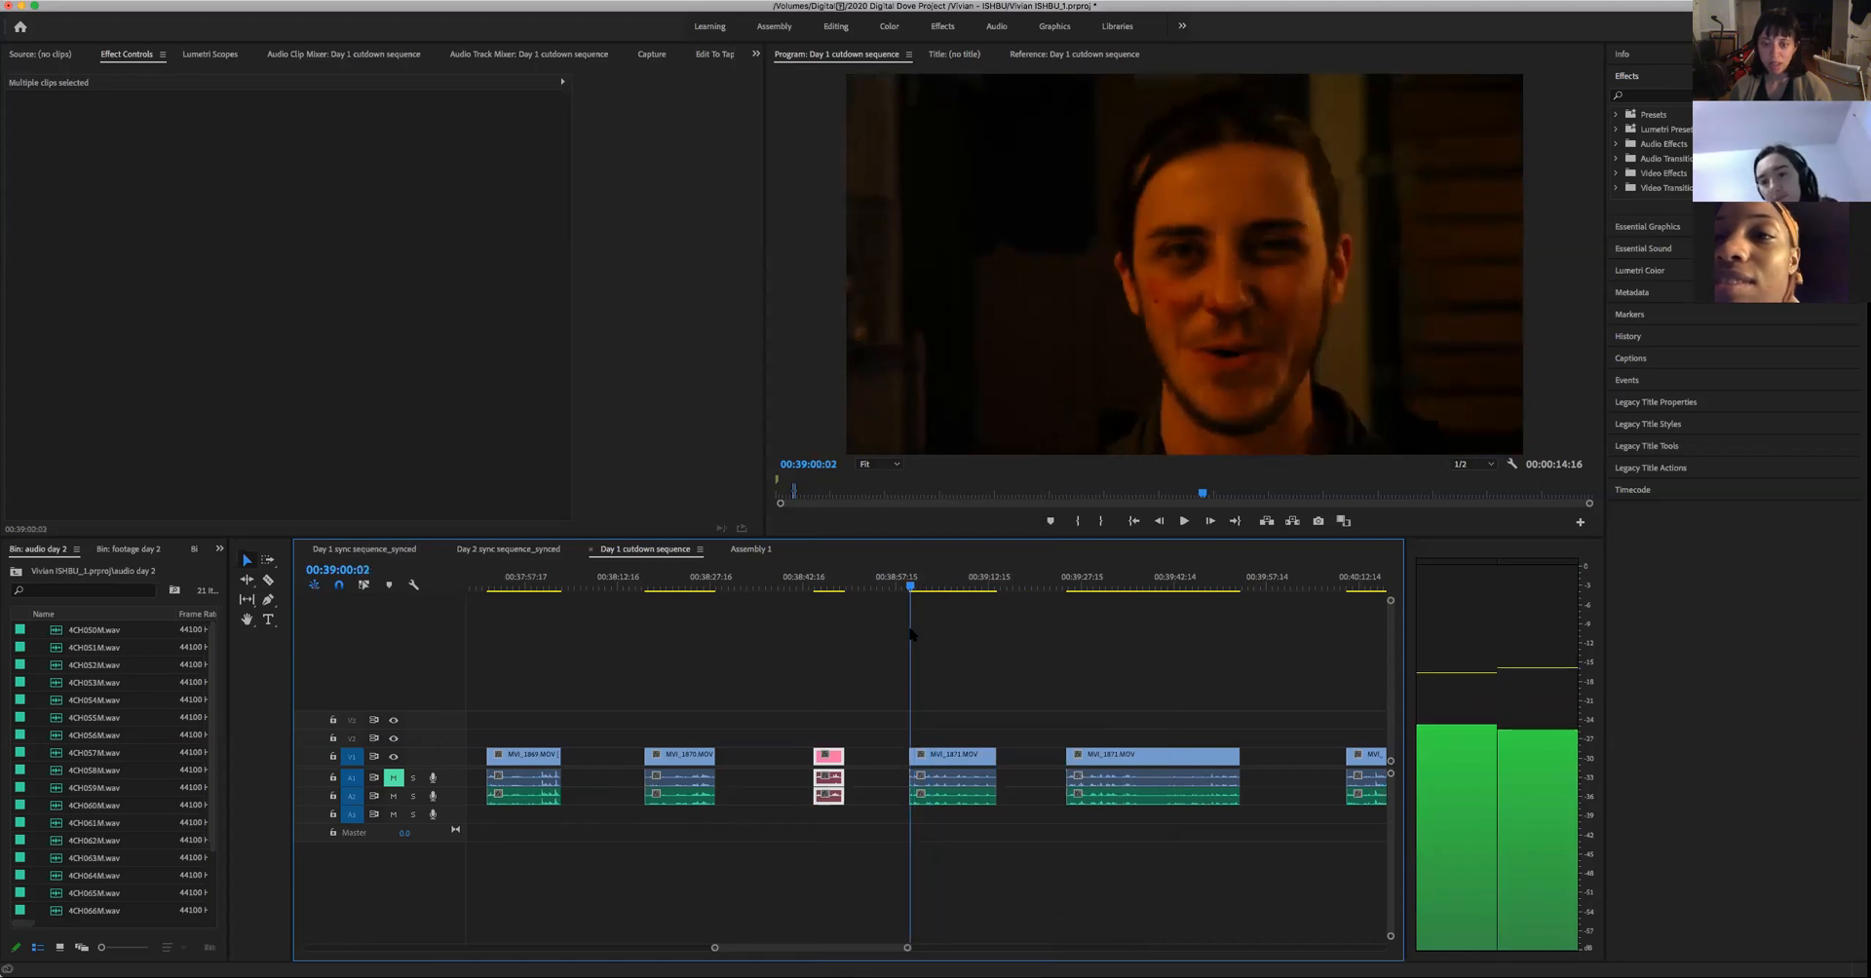
key("space")
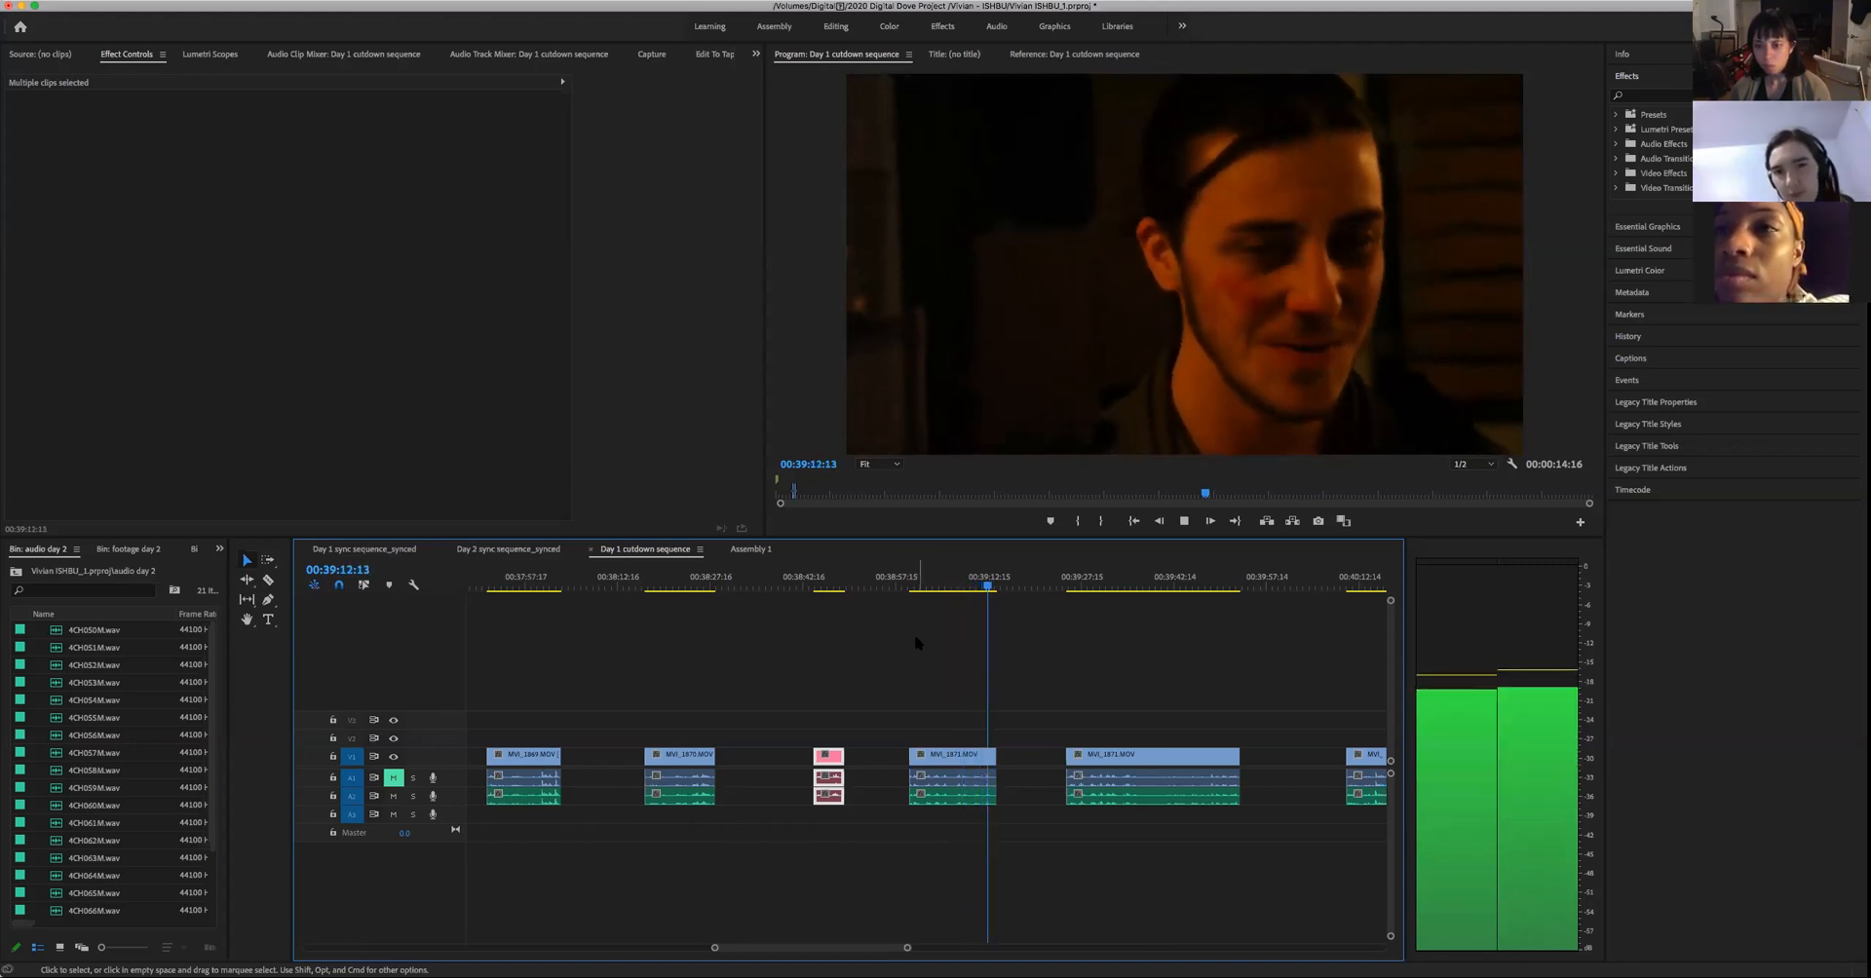
key("space")
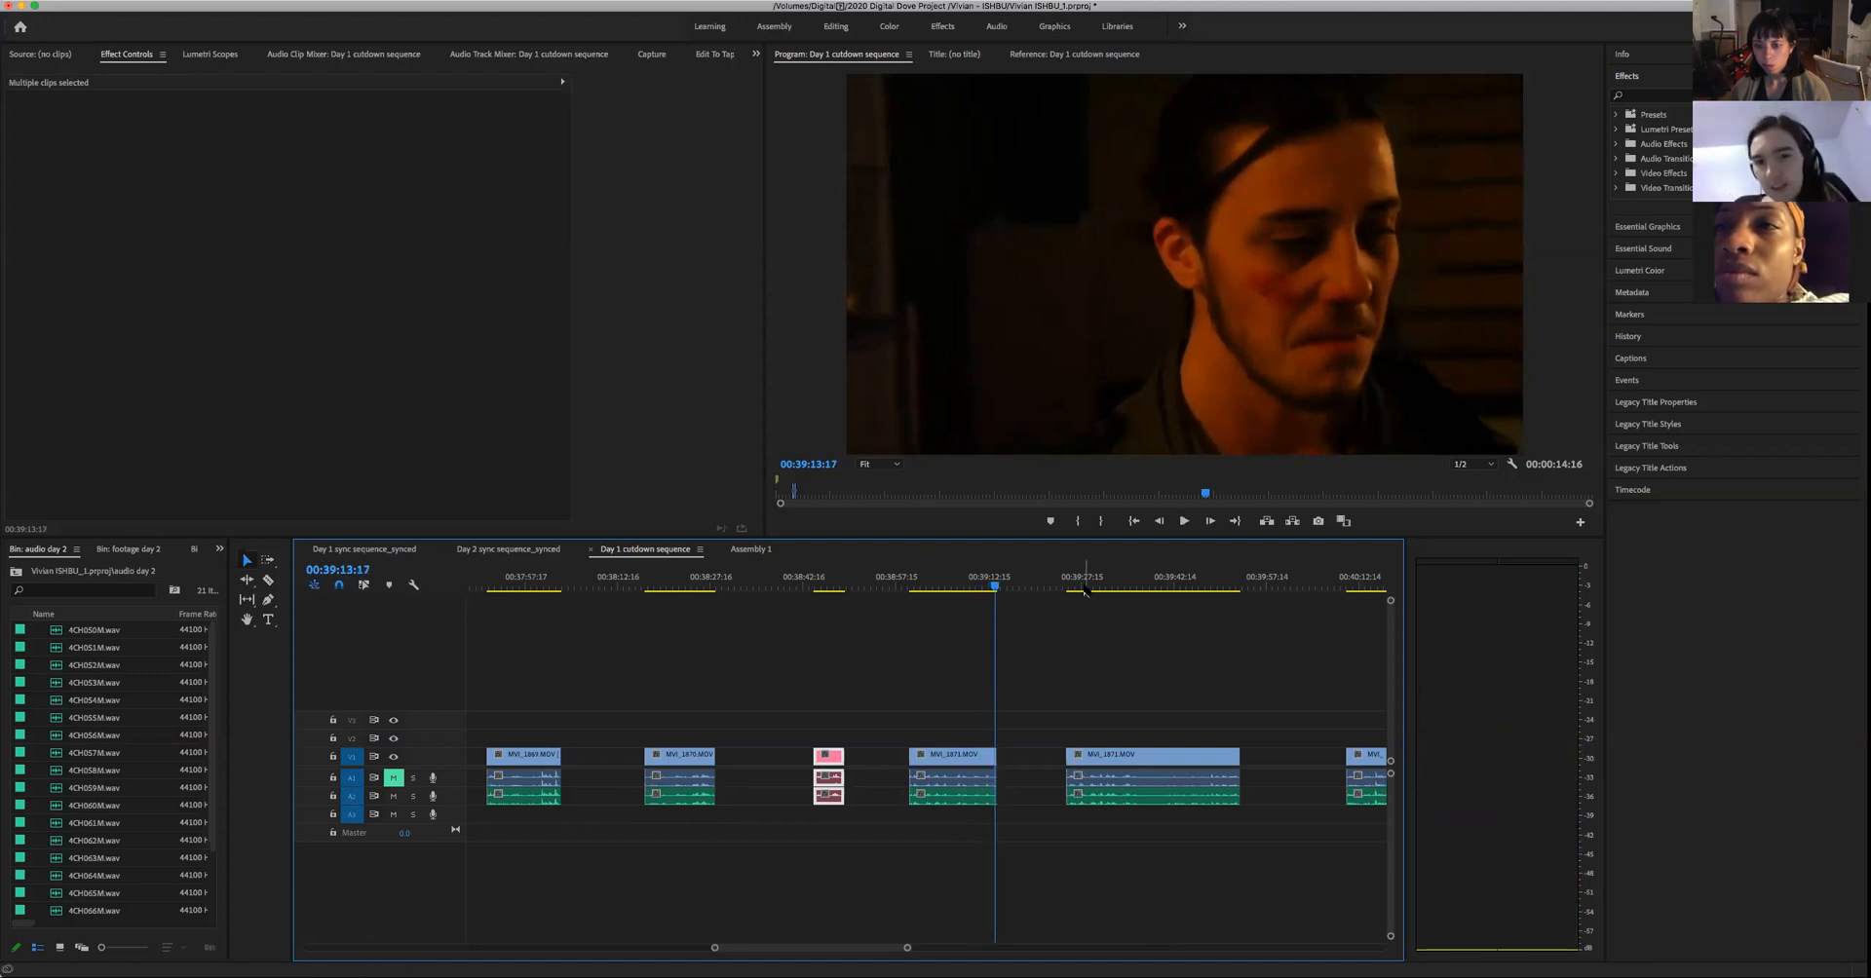
- Replay the long close-up take from its start near 00:39:25, pausing at 00:39:29:03 and 00:39:30:04 to judge the man's delivery
left_click(1067, 590)
key("space")
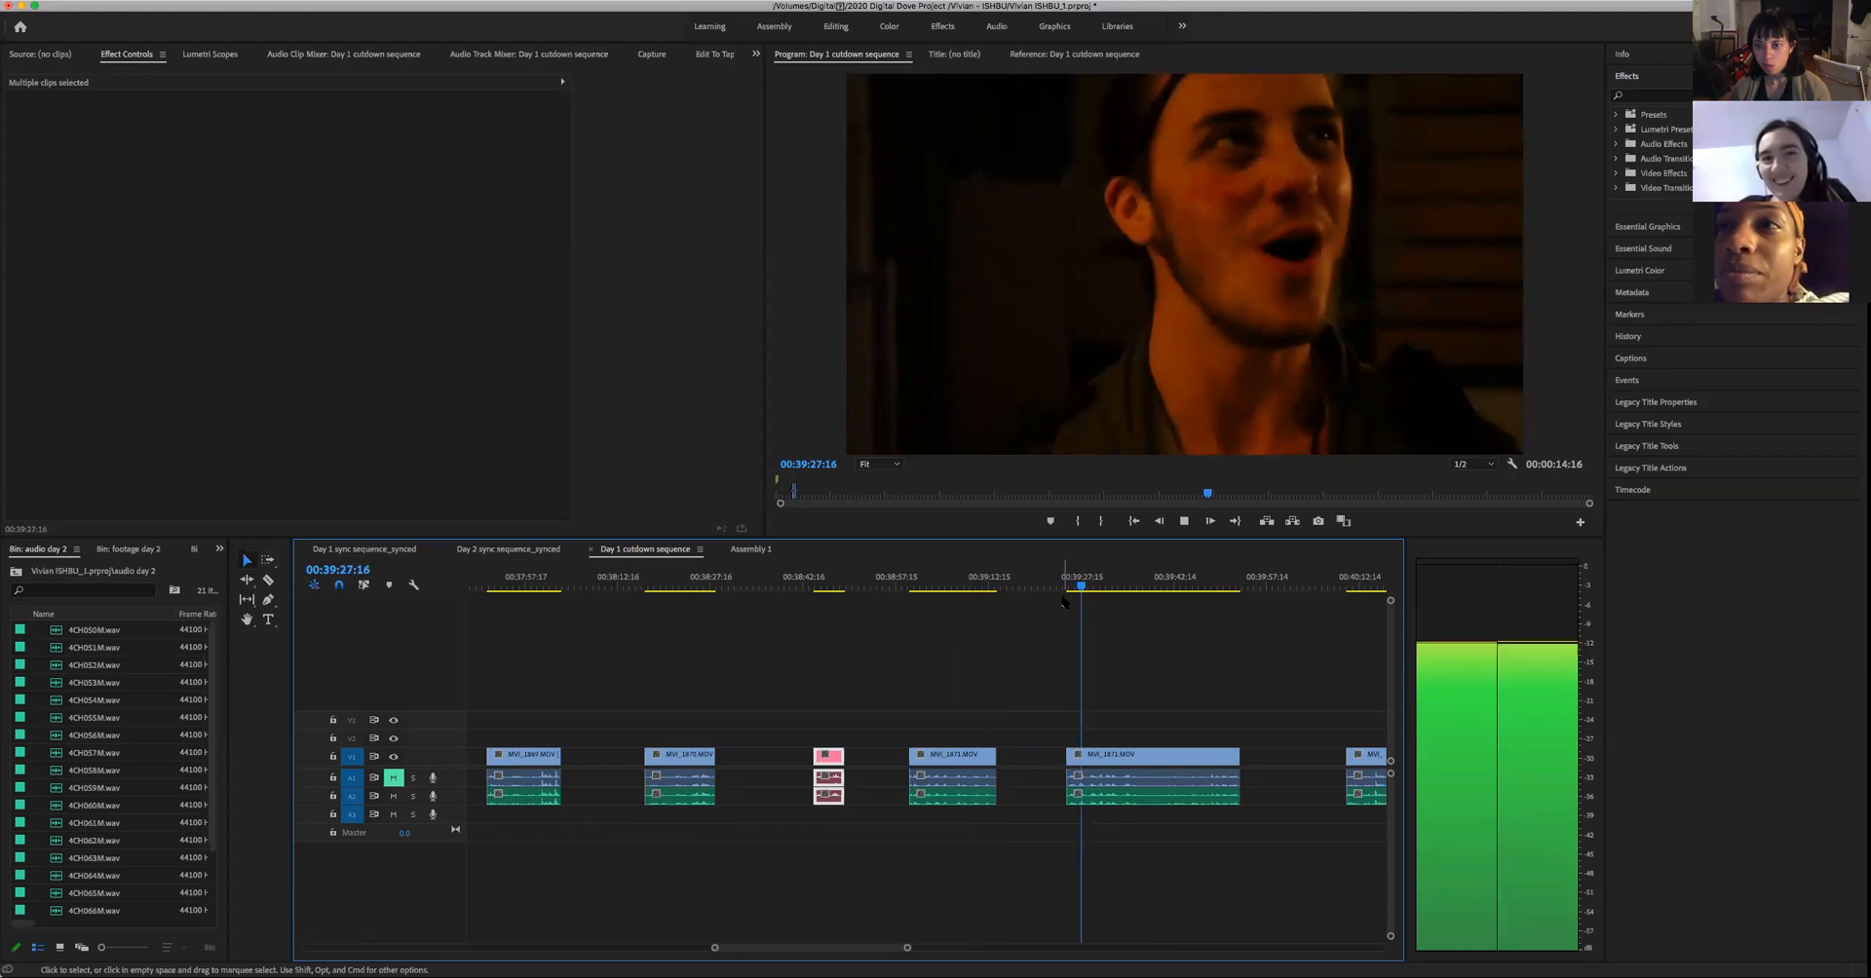
key("space")
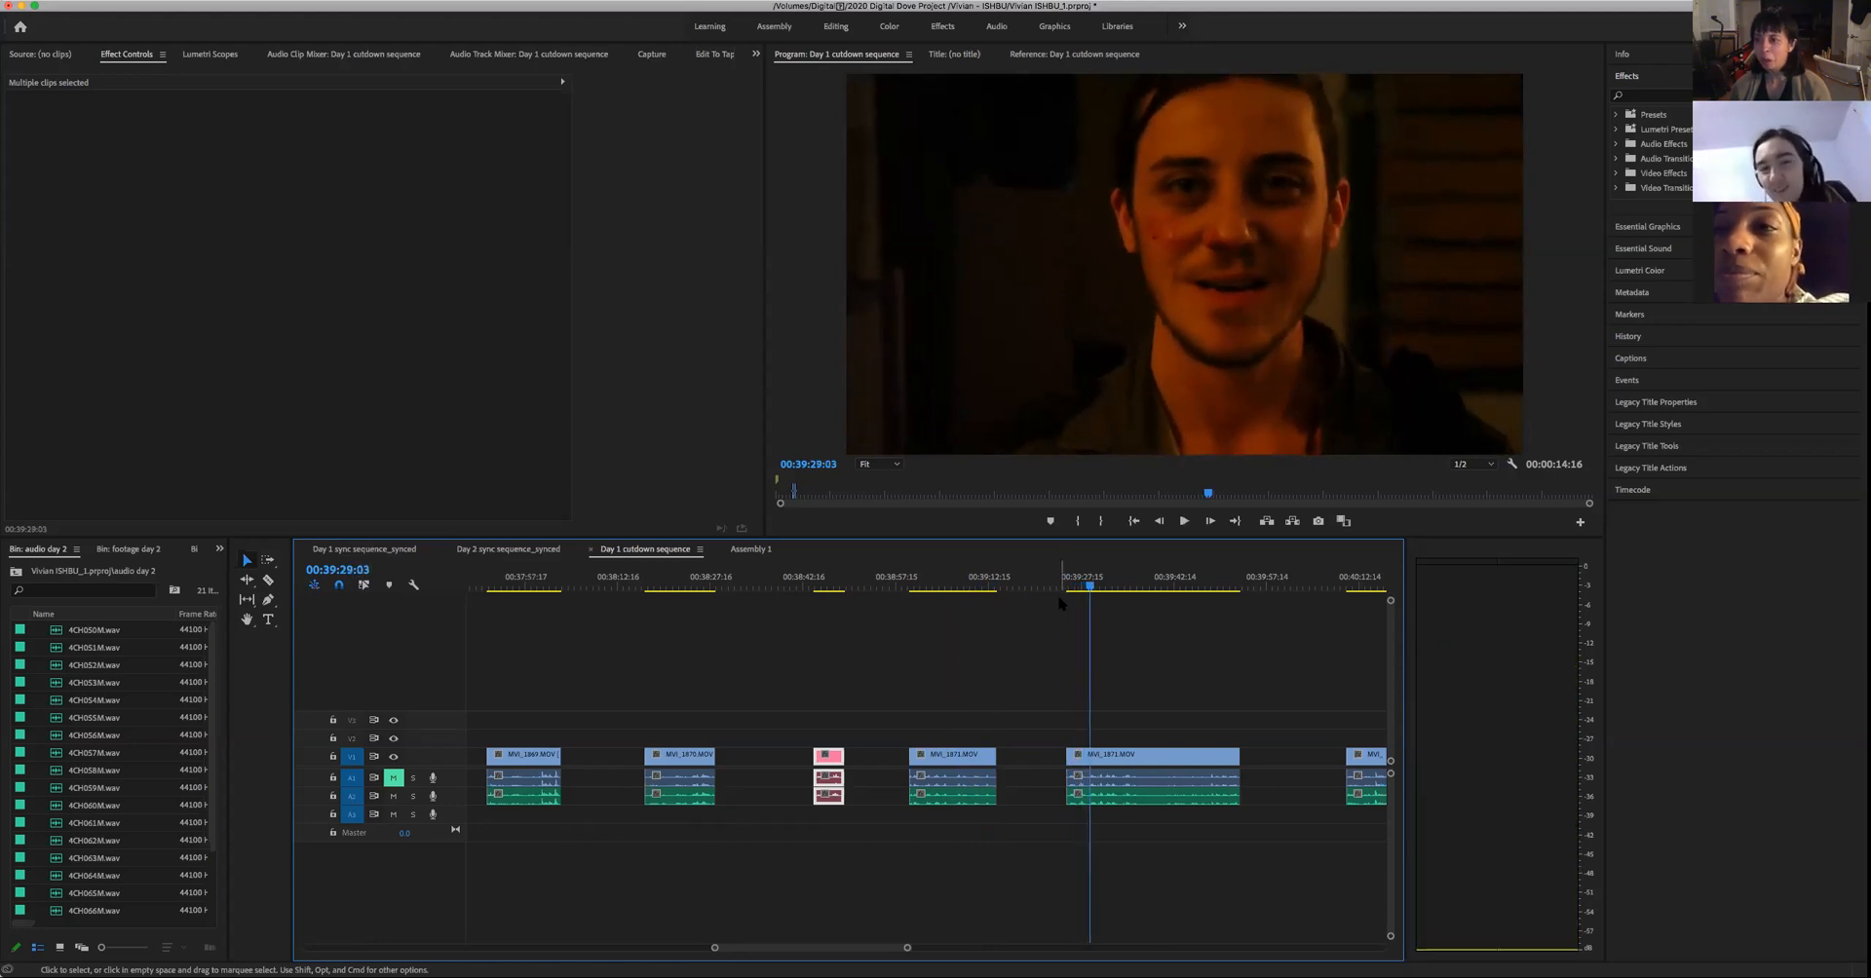
key("space")
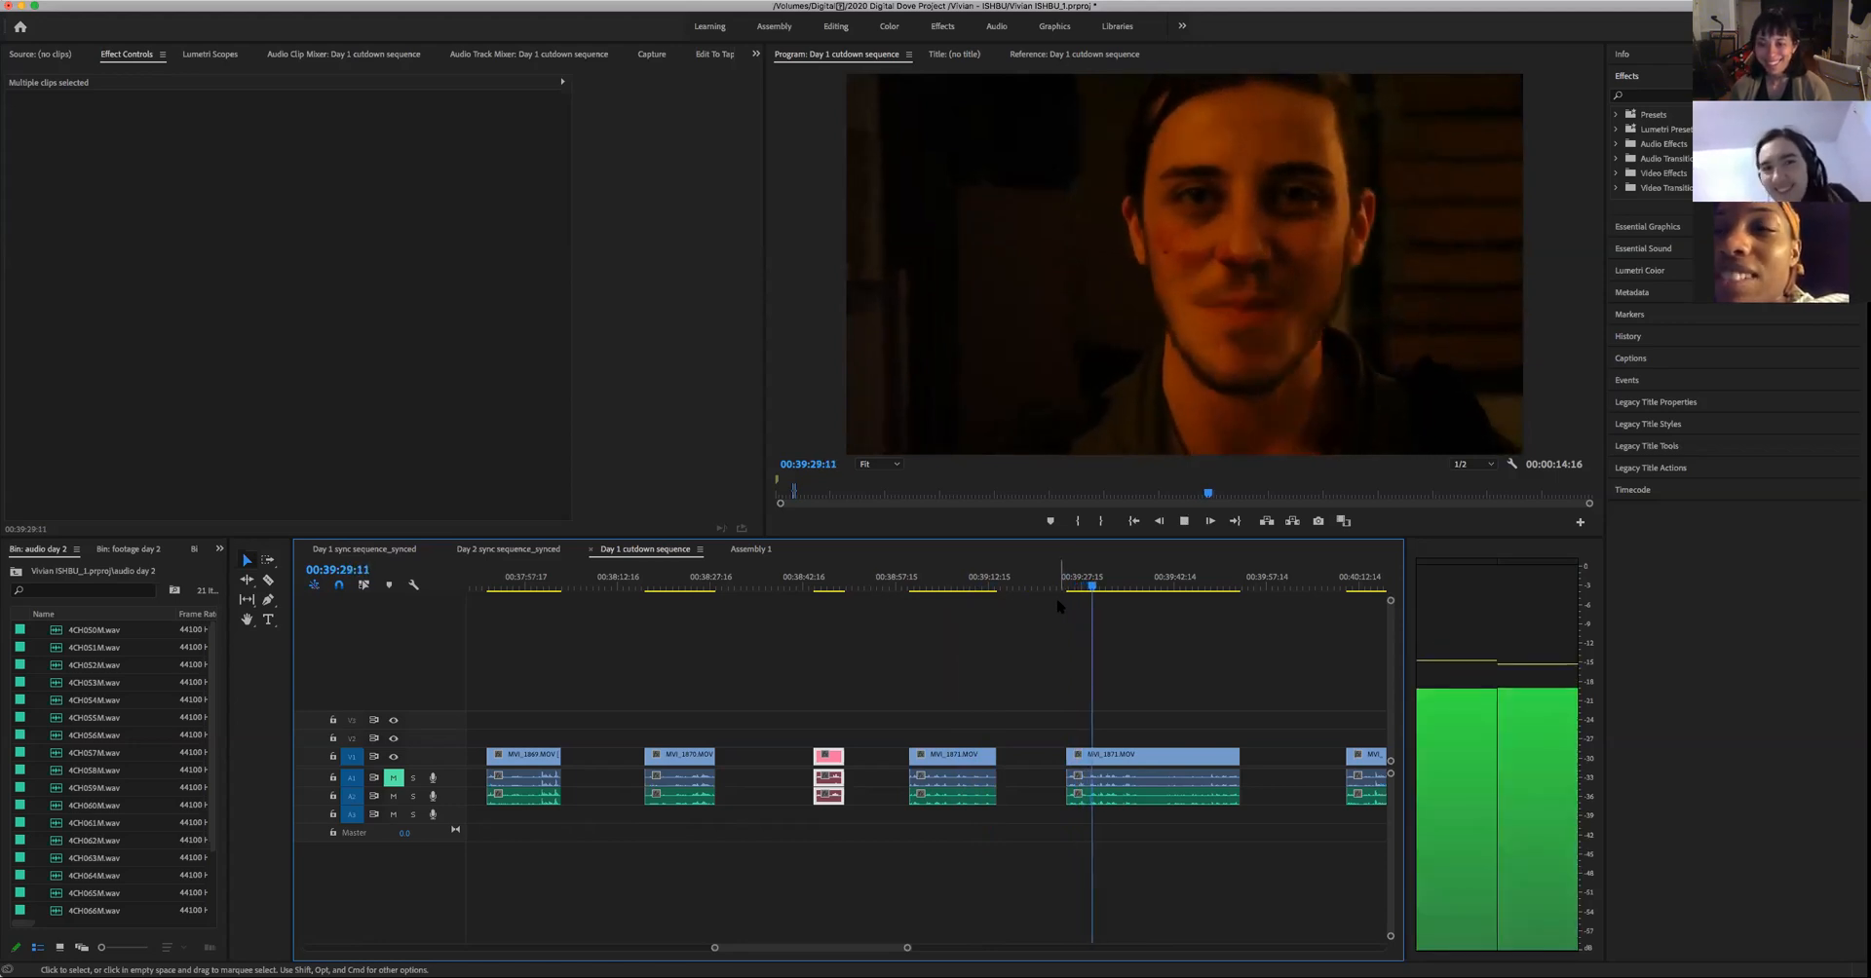
key("space")
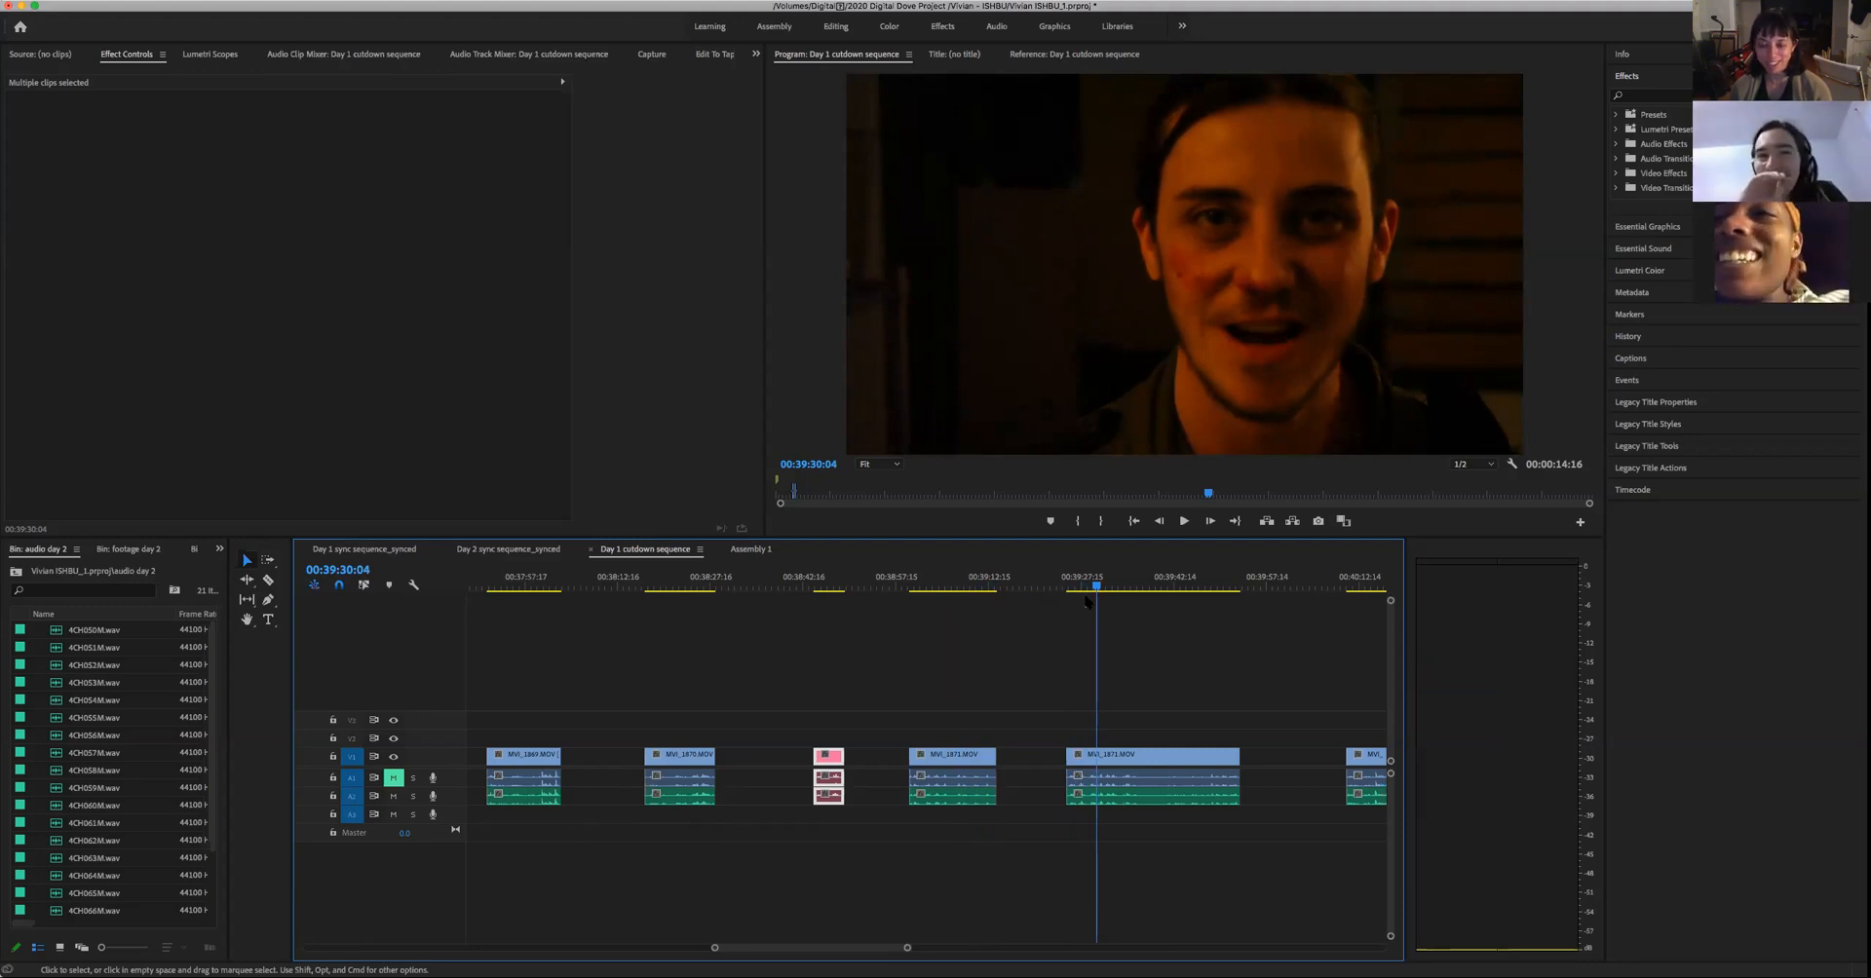
key("space")
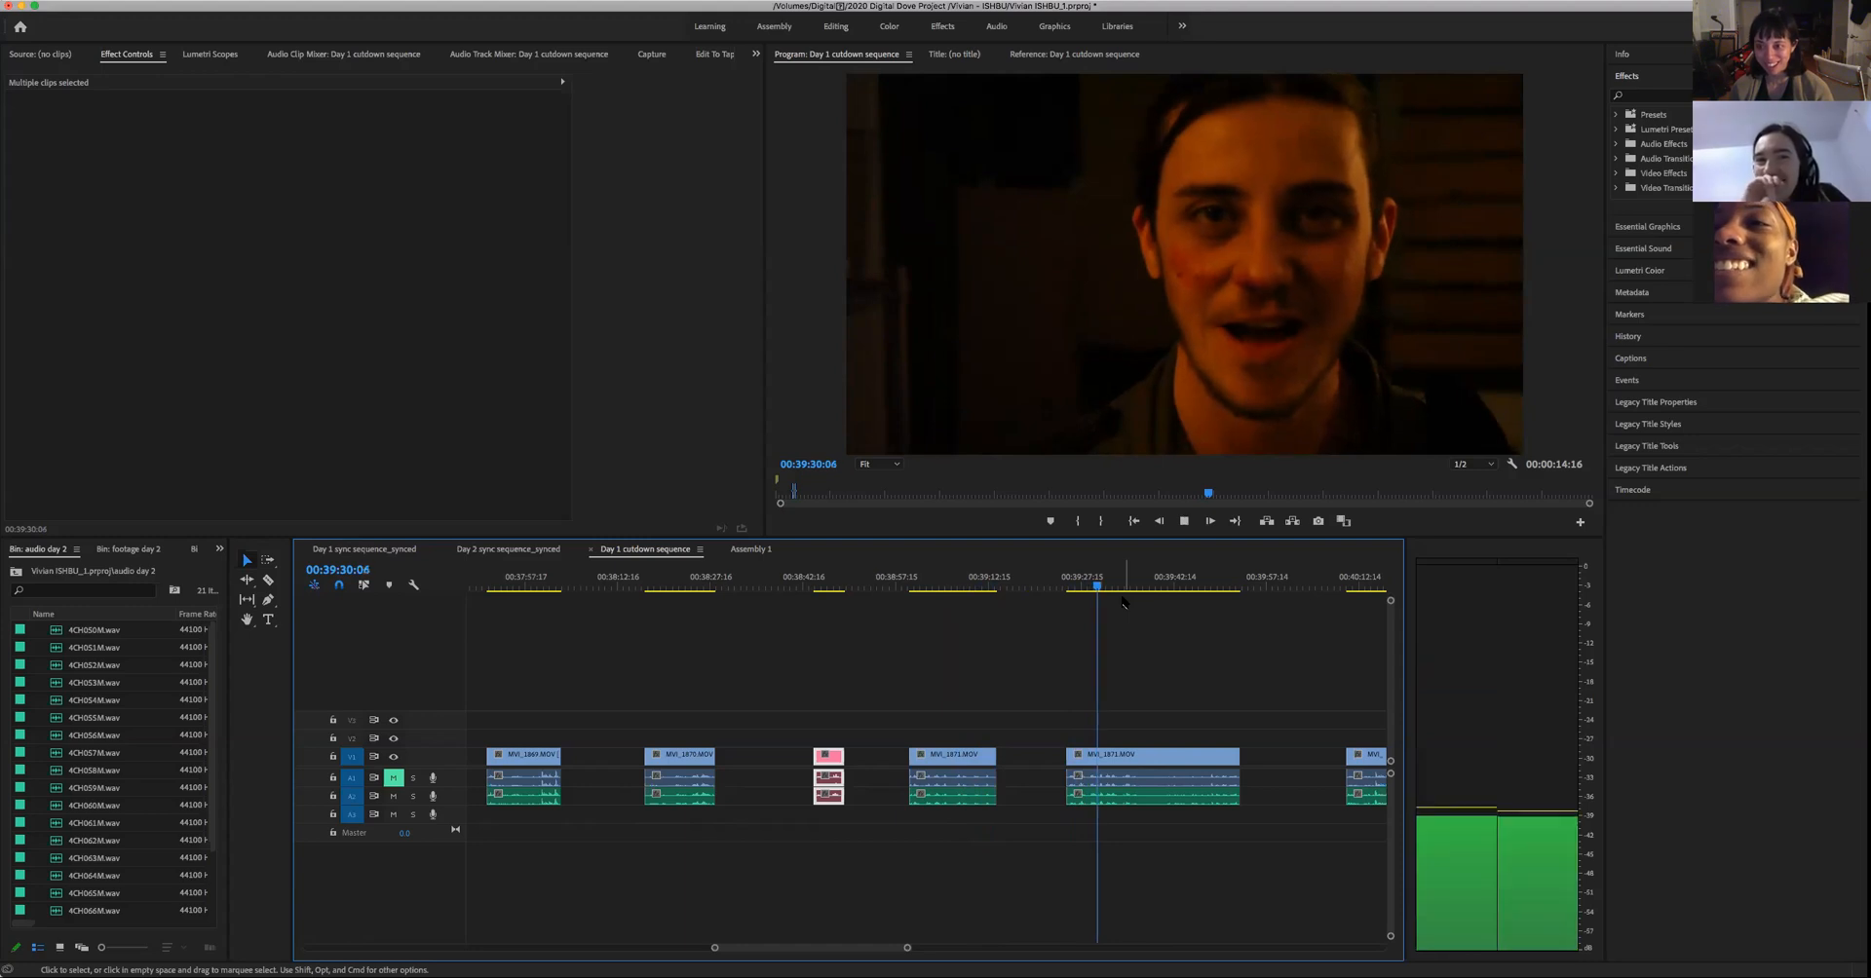
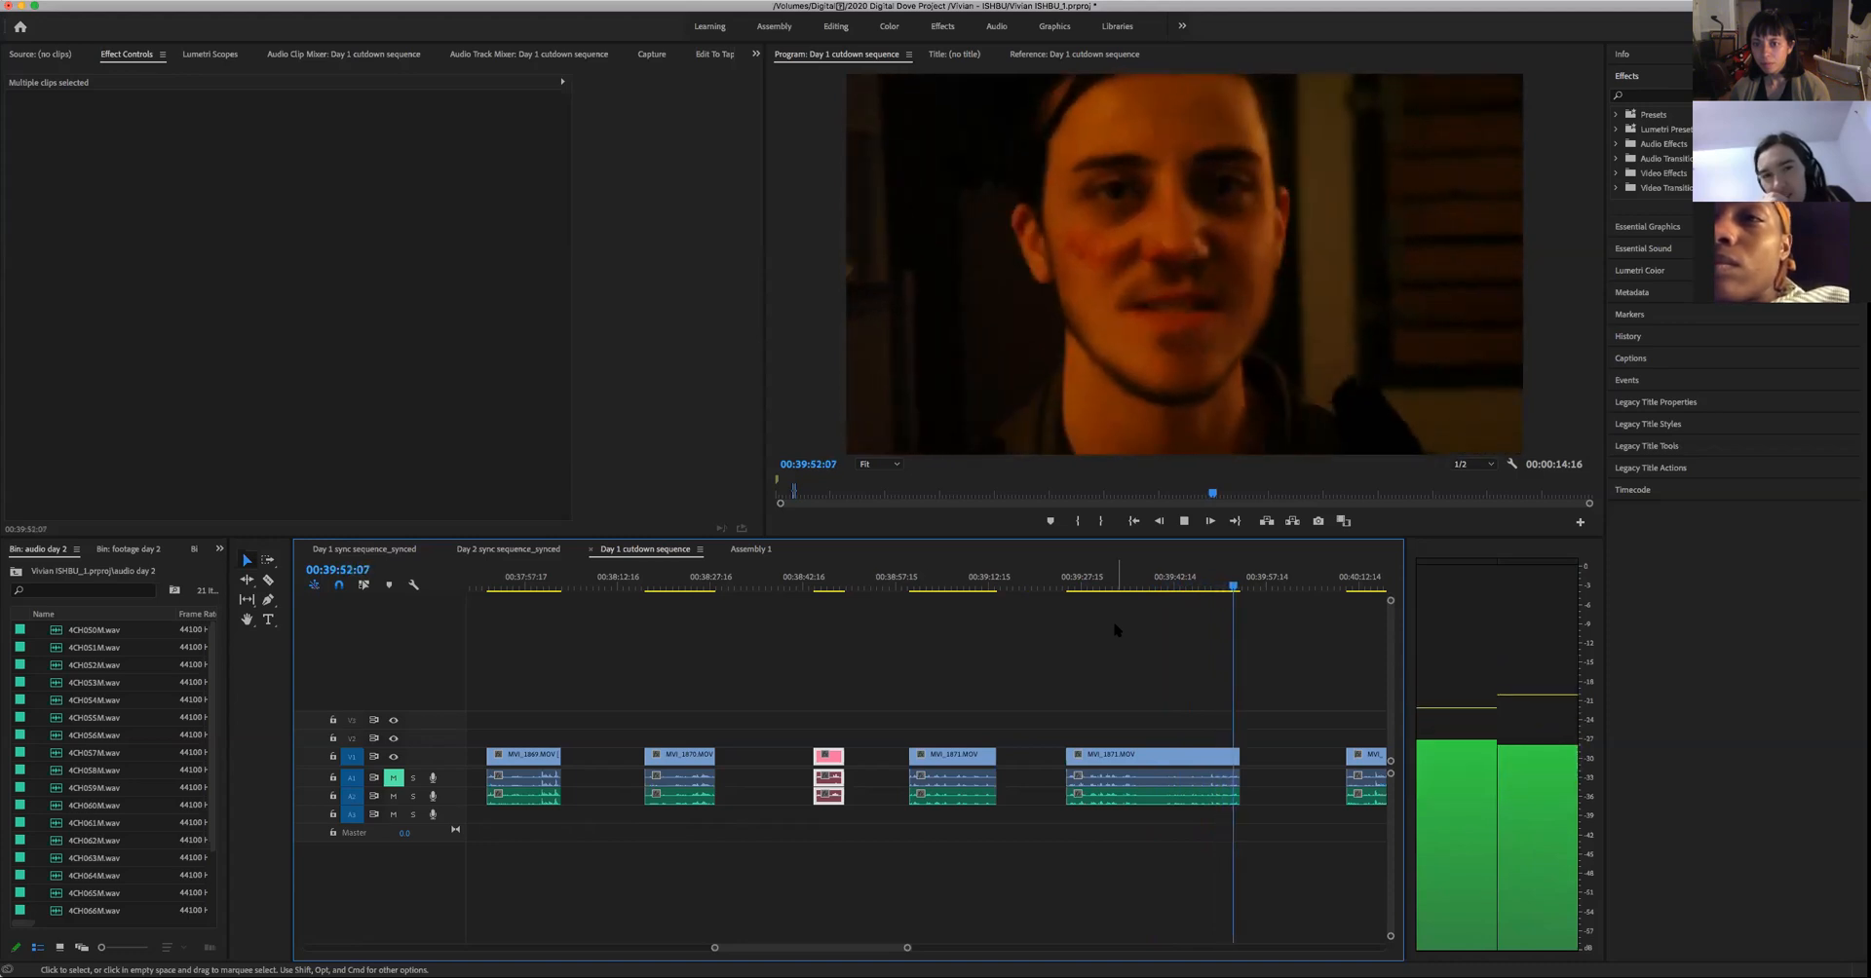
- Replay the long close-up take from its start at 00:39:25:06 to about 00:39:32:01, pausing at 00:39:29:16
key("space")
left_click_drag(1121, 588, 1068, 663)
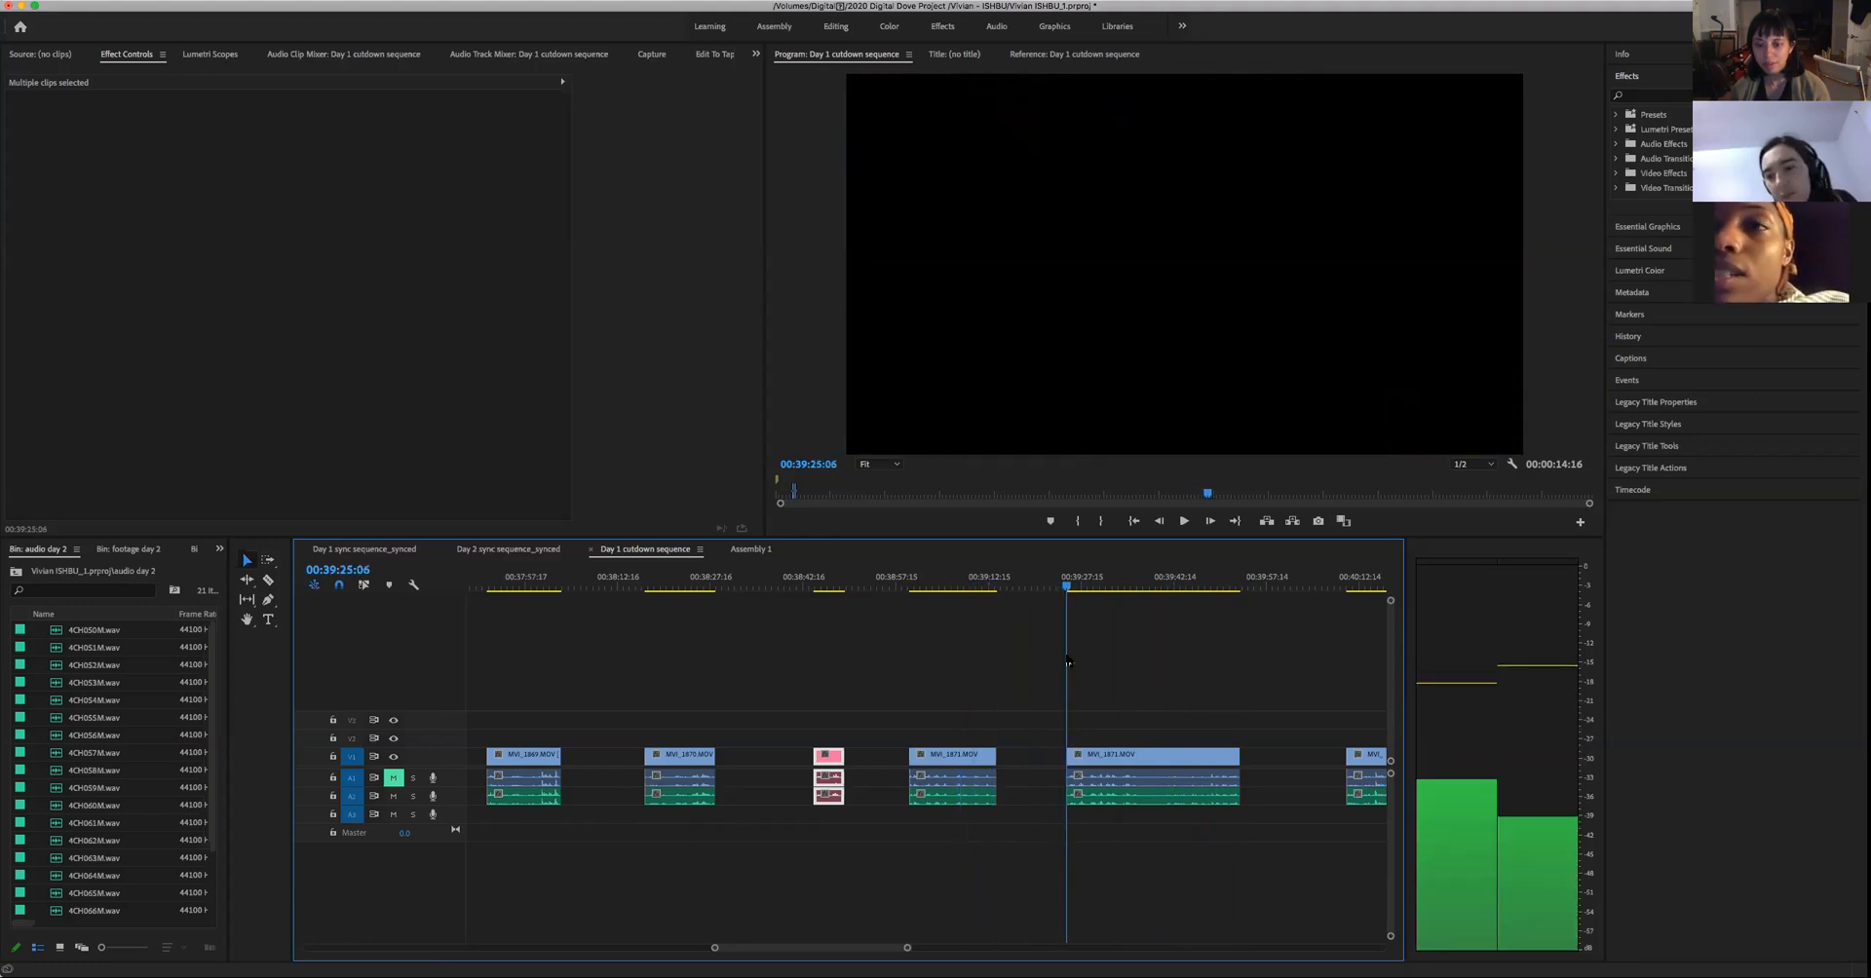
key("space")
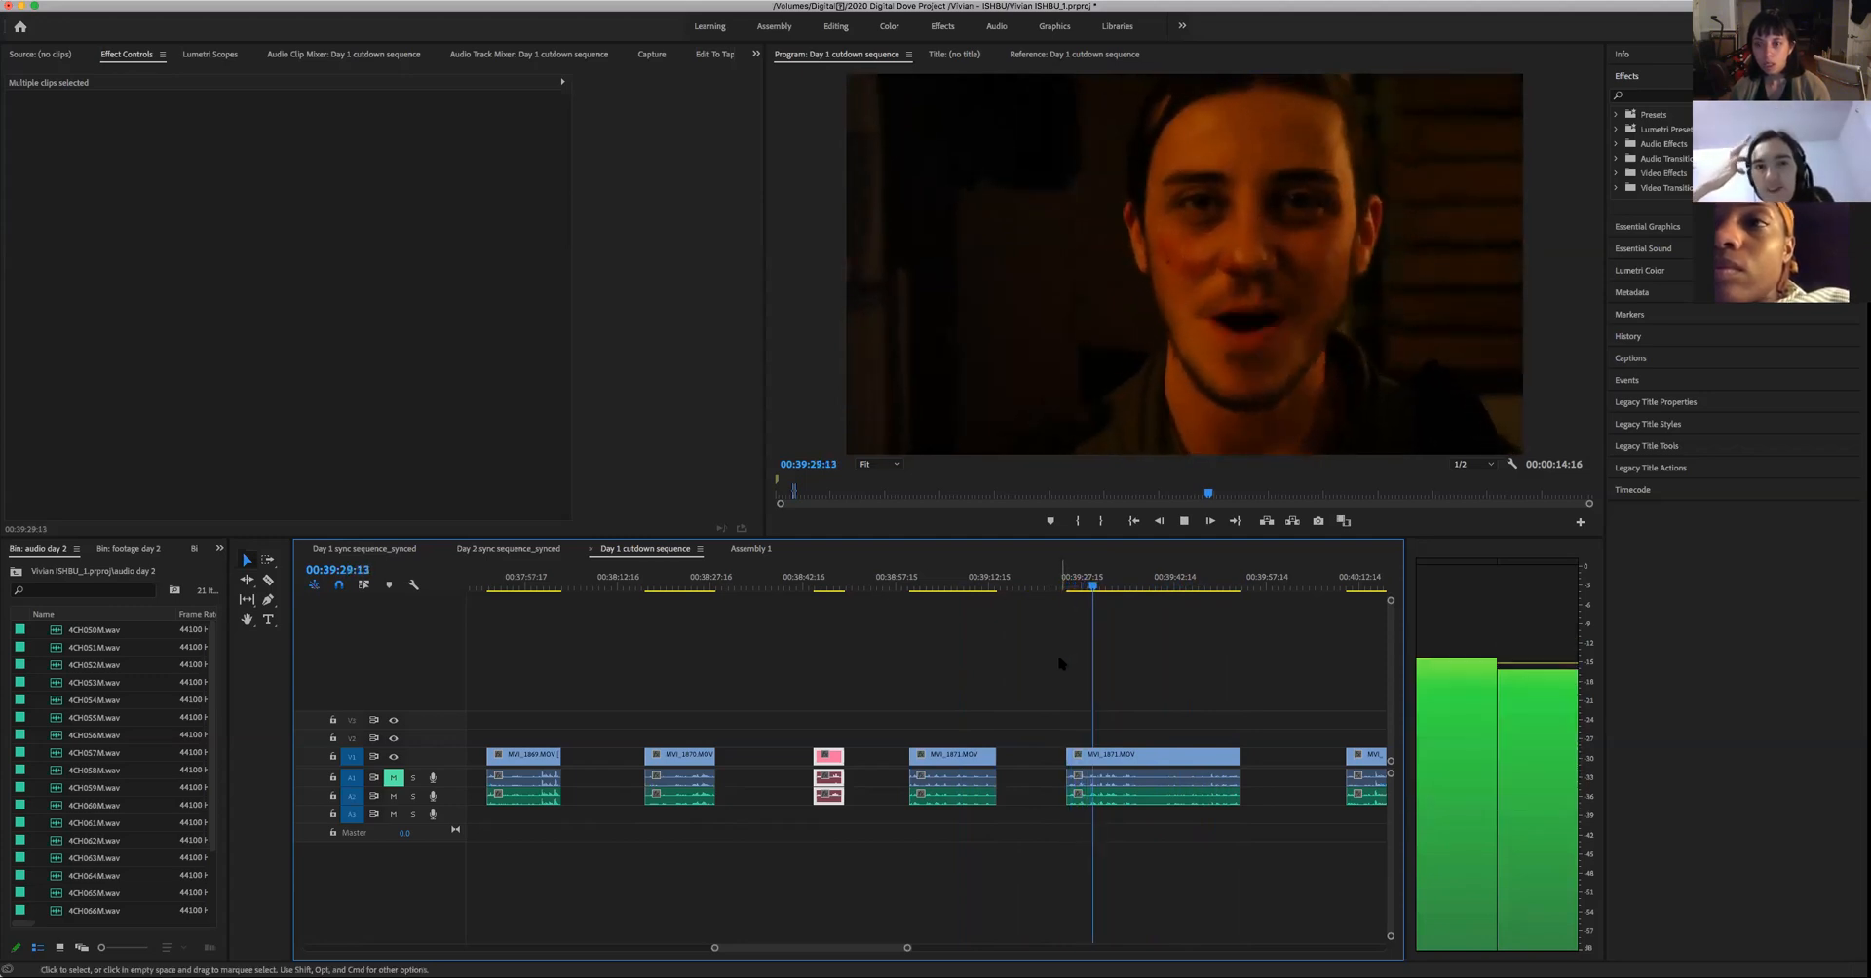
key("space")
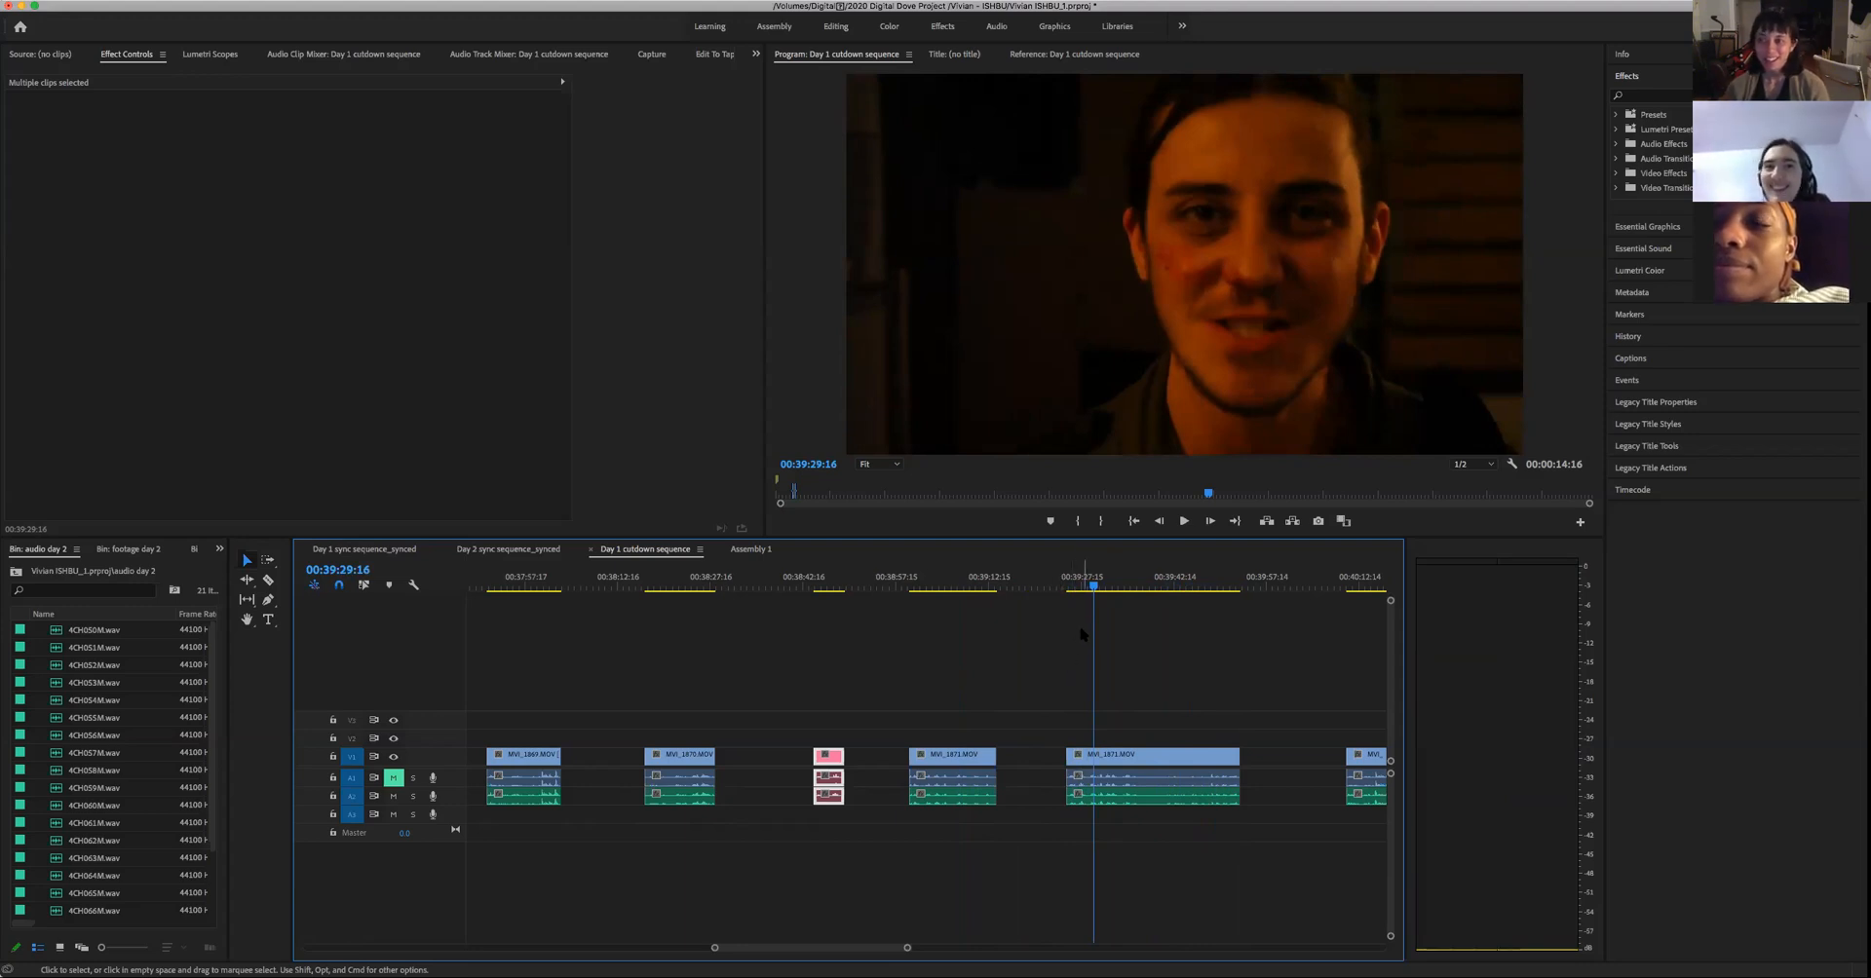
key("space")
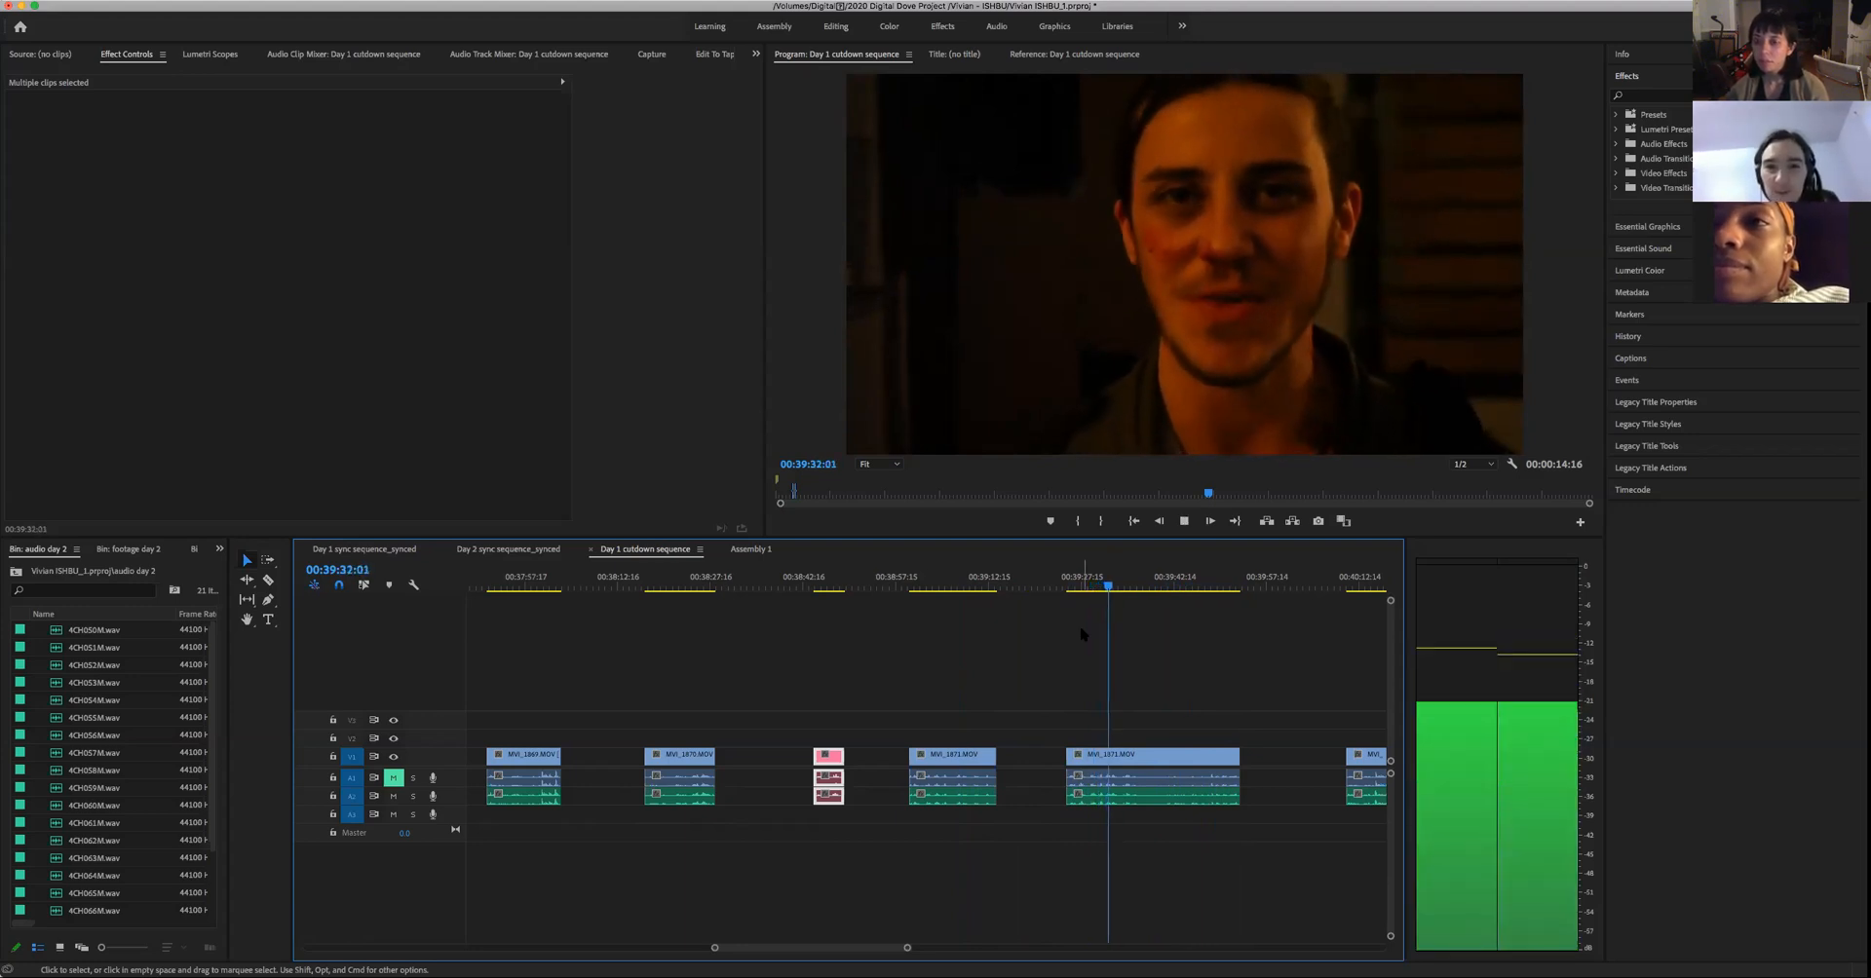
key("space")
- Replay the second half of the preceding close-up take from about 00:39:07 to 00:39:13:01, twice, with brief pauses
left_click(954, 588)
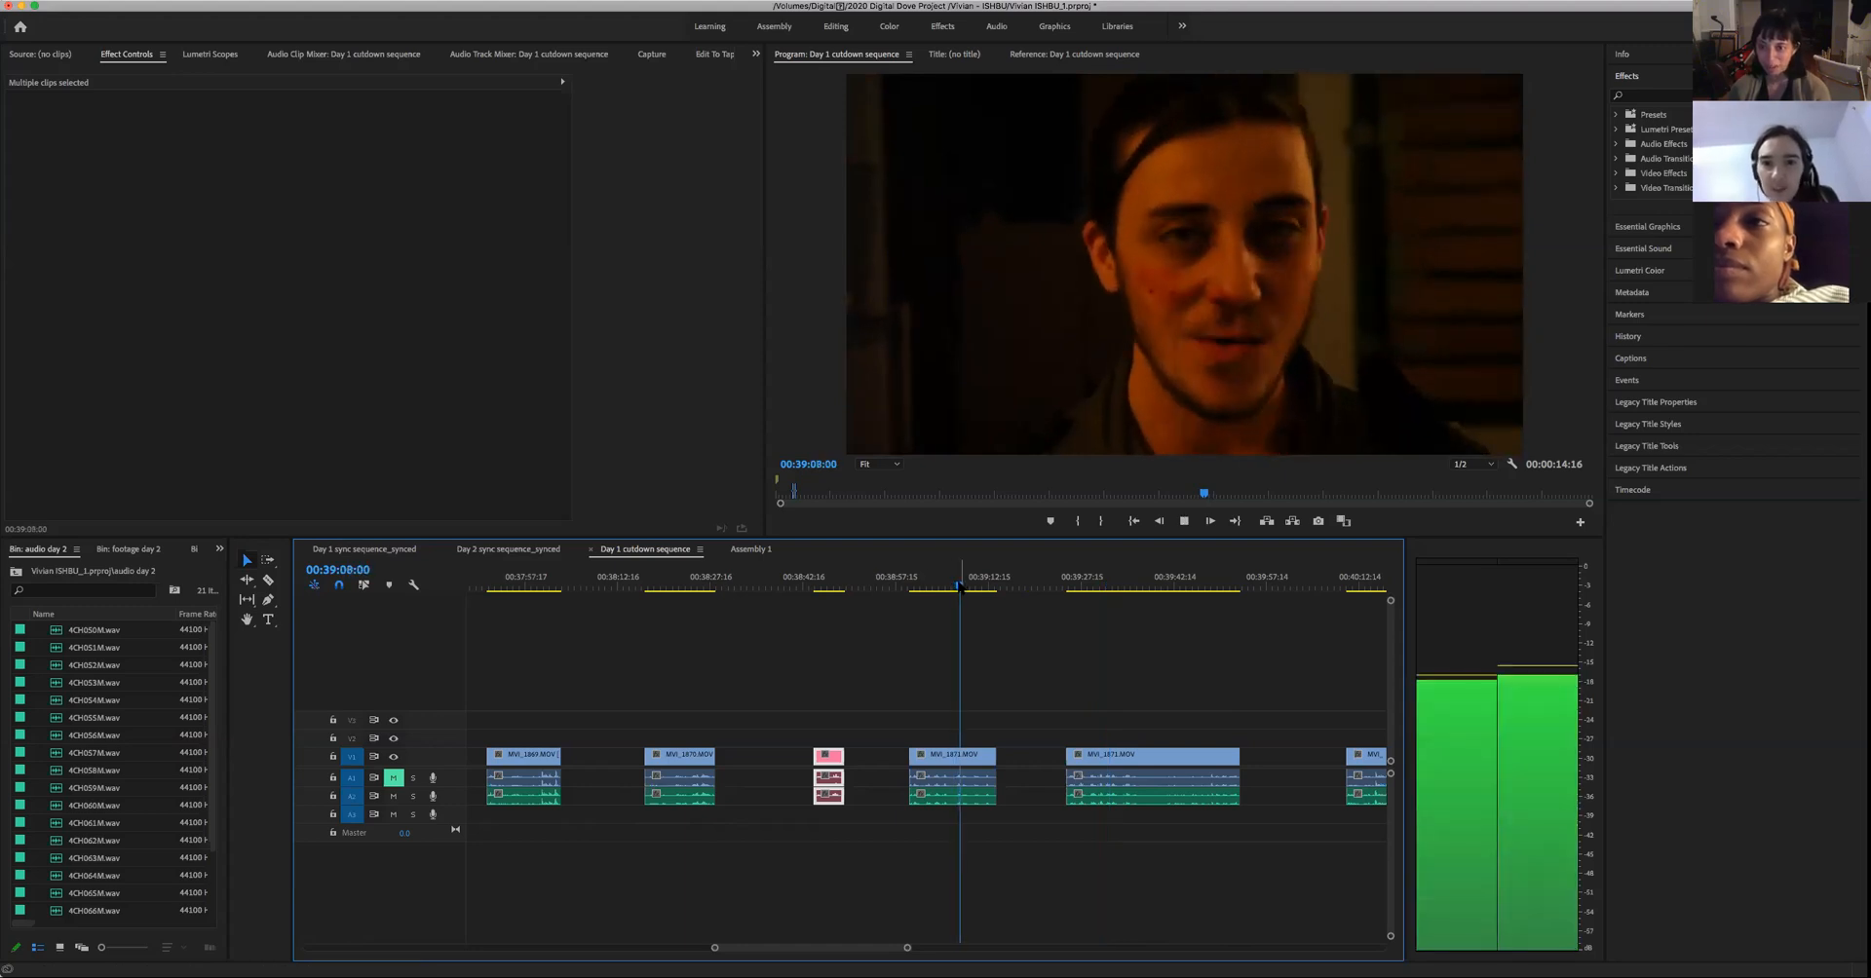
key("space")
key("space")
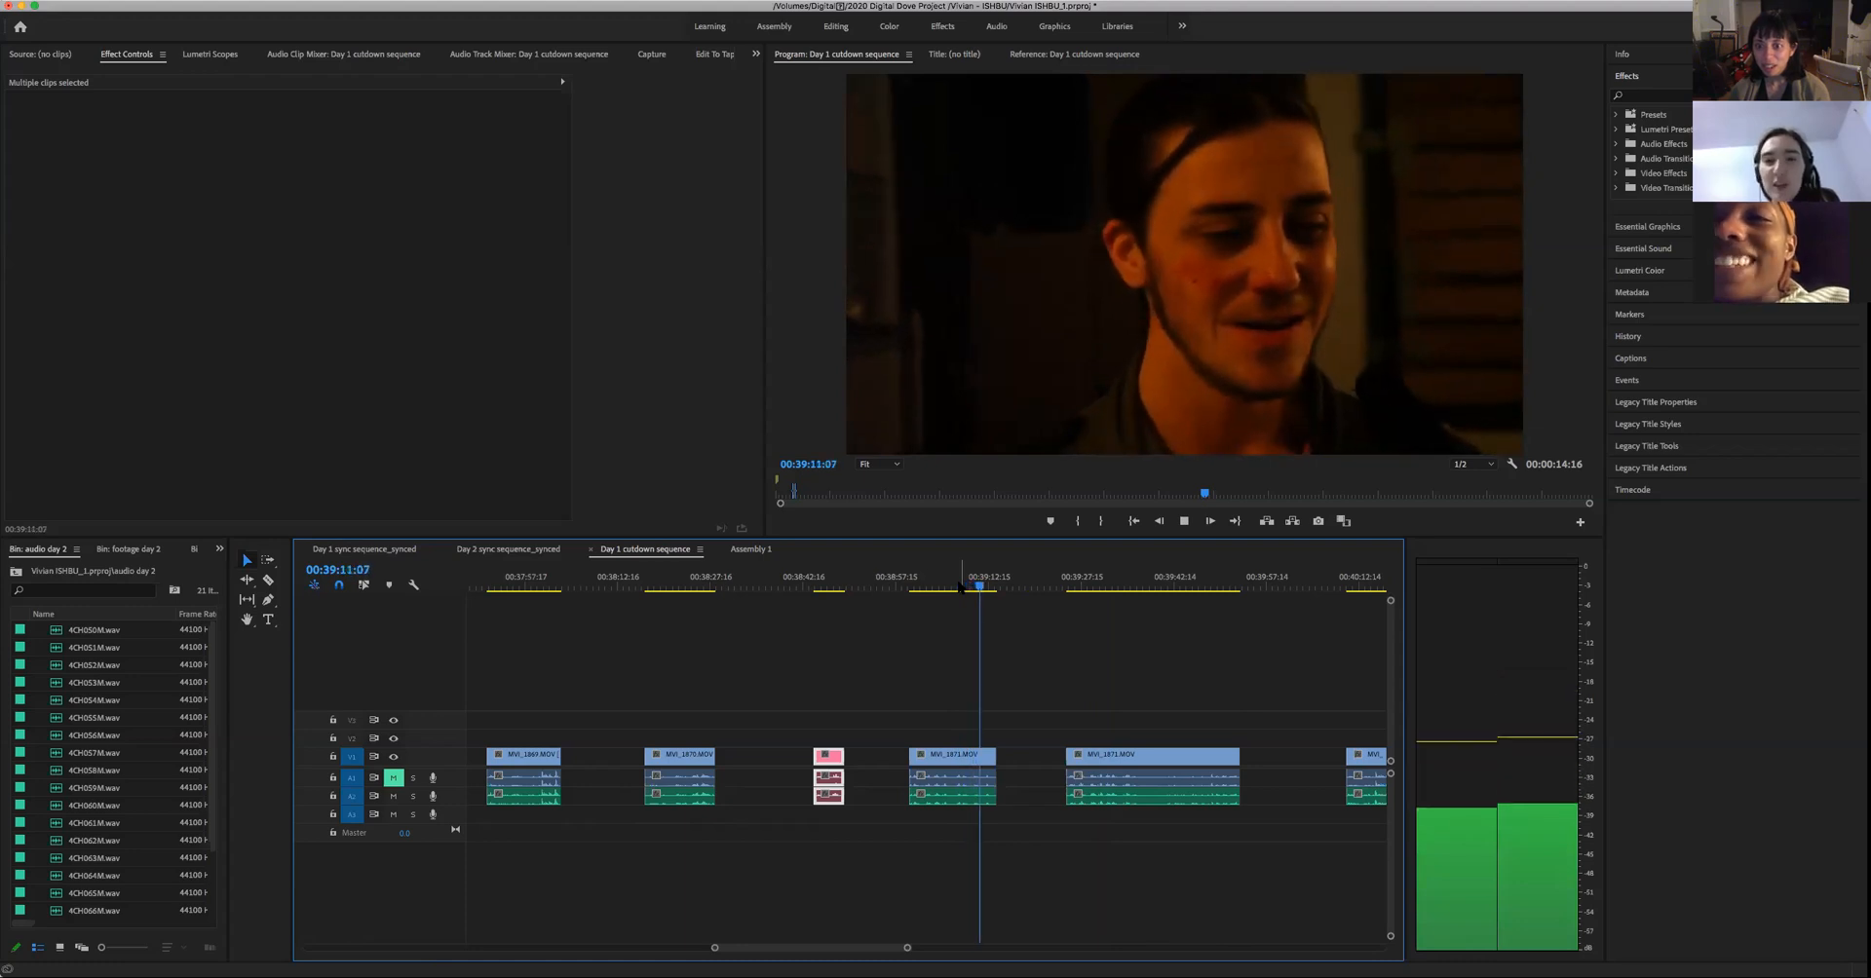
key("space")
key("space")
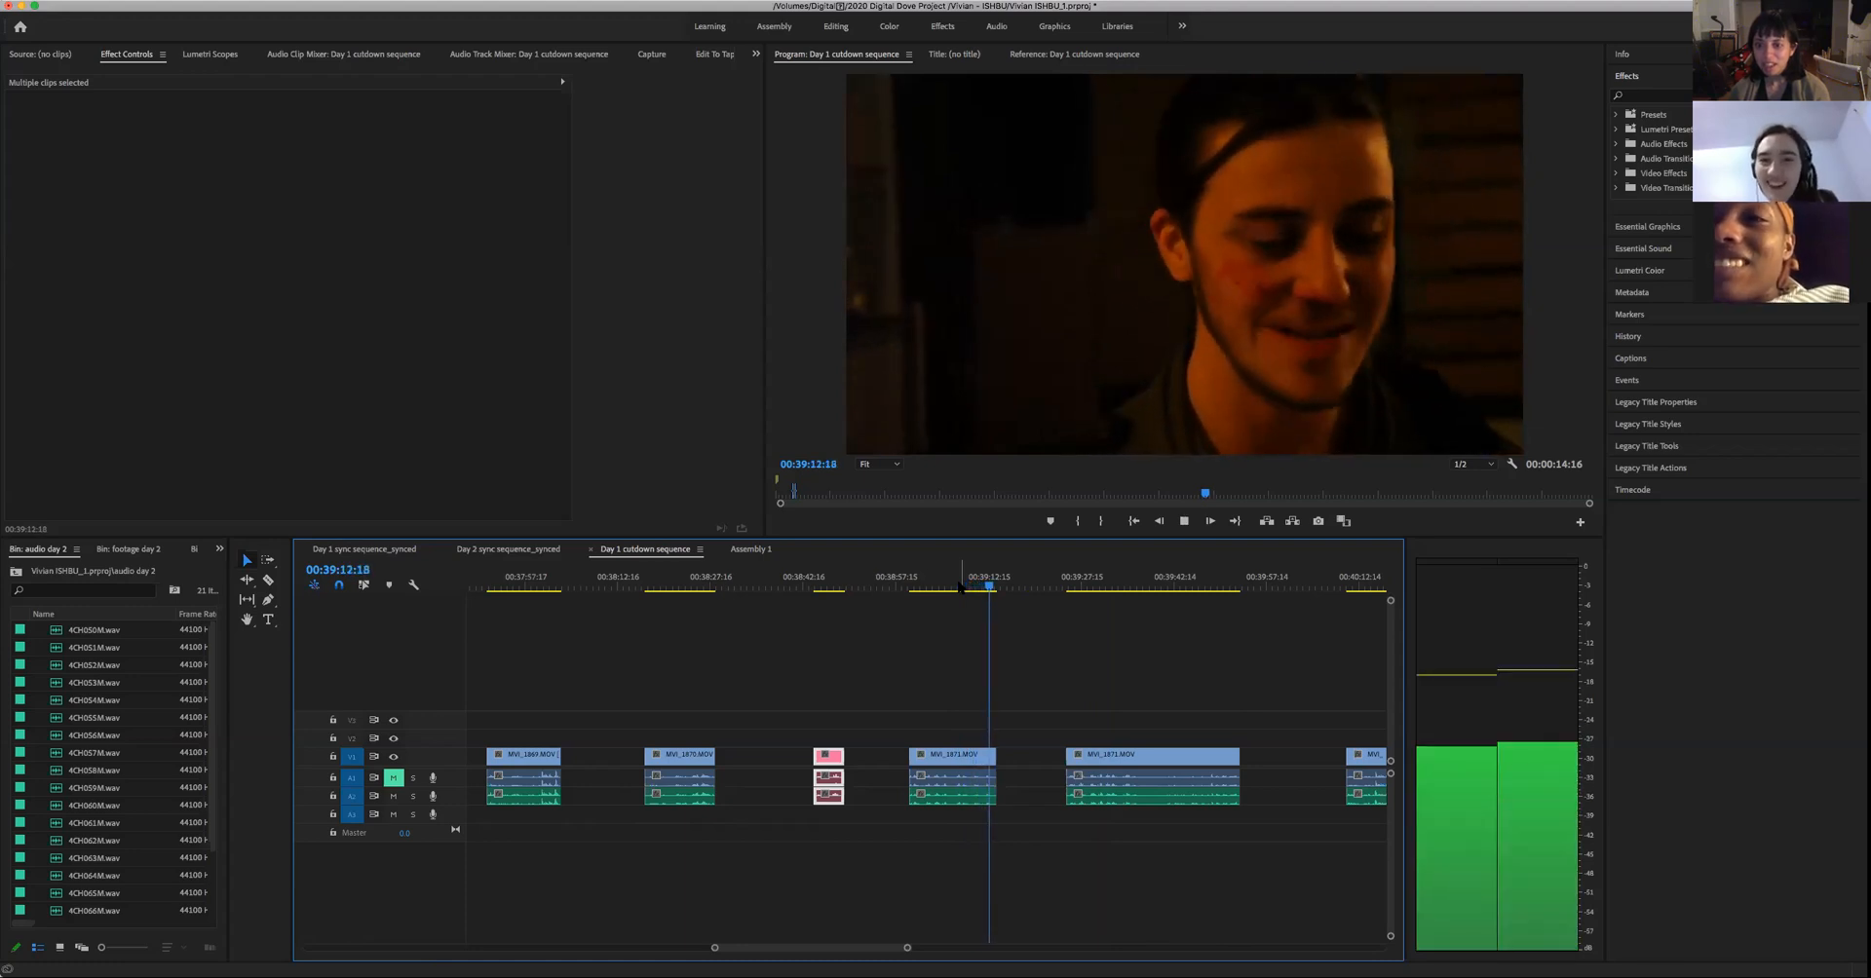
key("space")
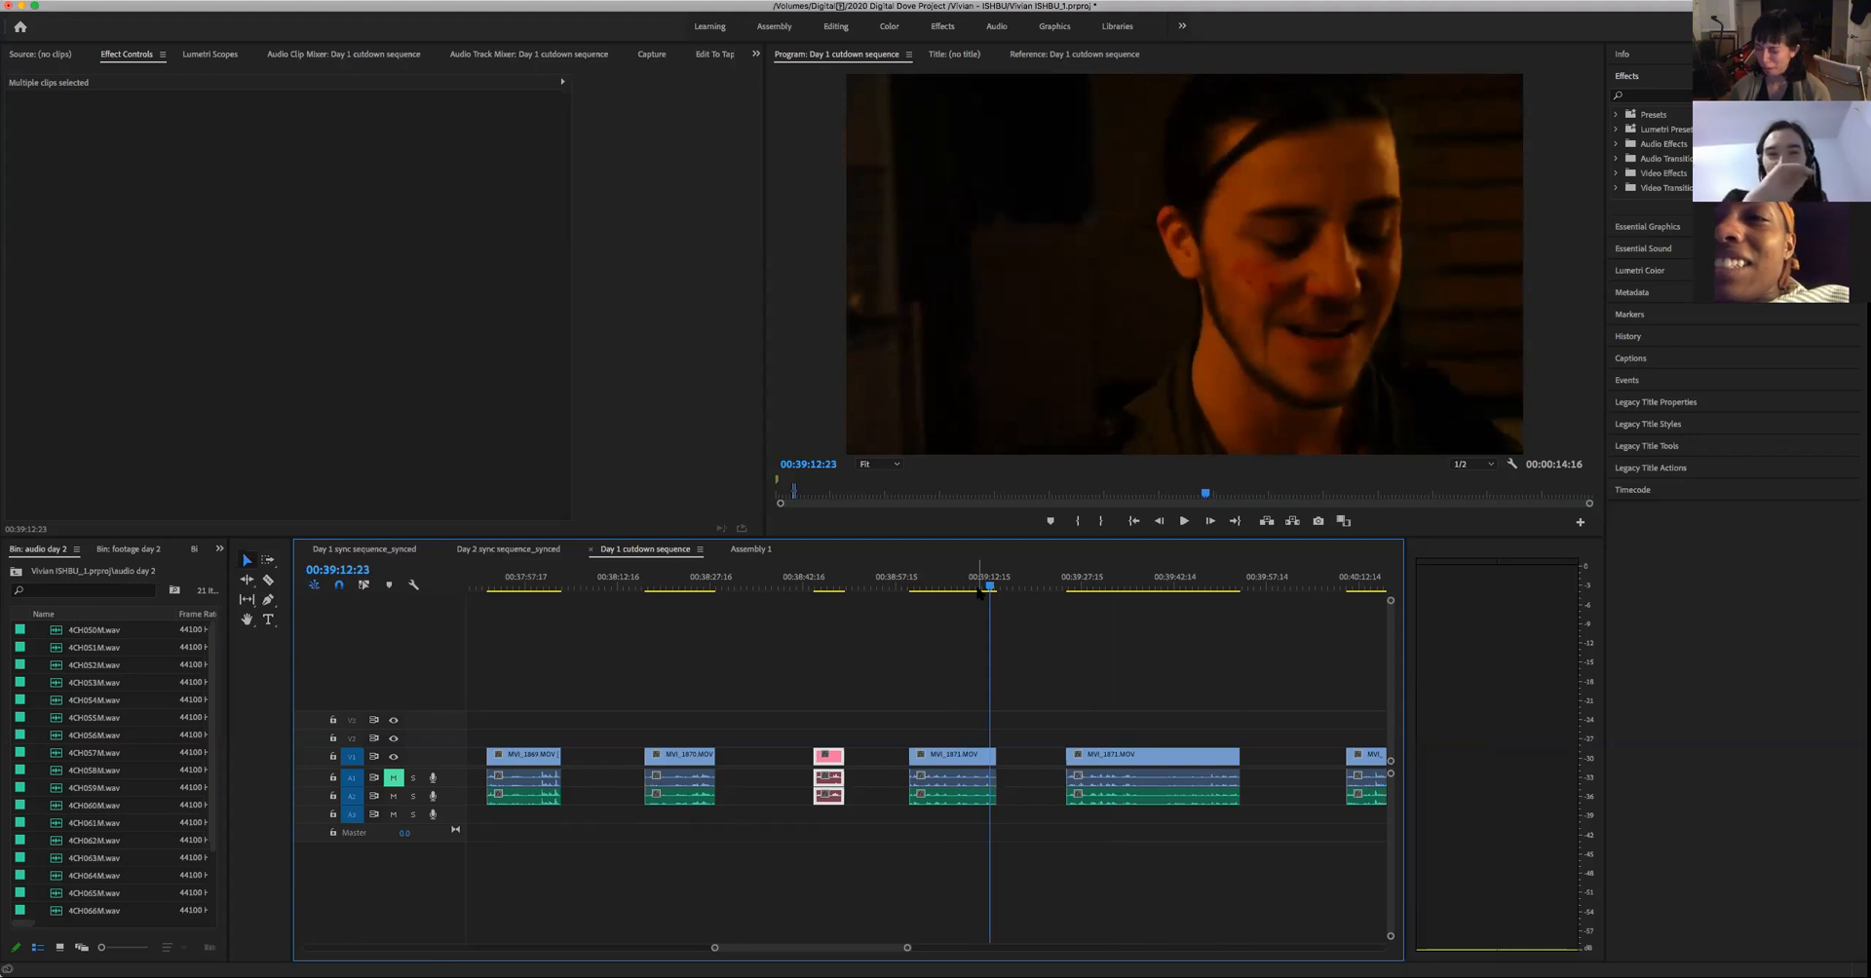
left_click(956, 588)
key("space")
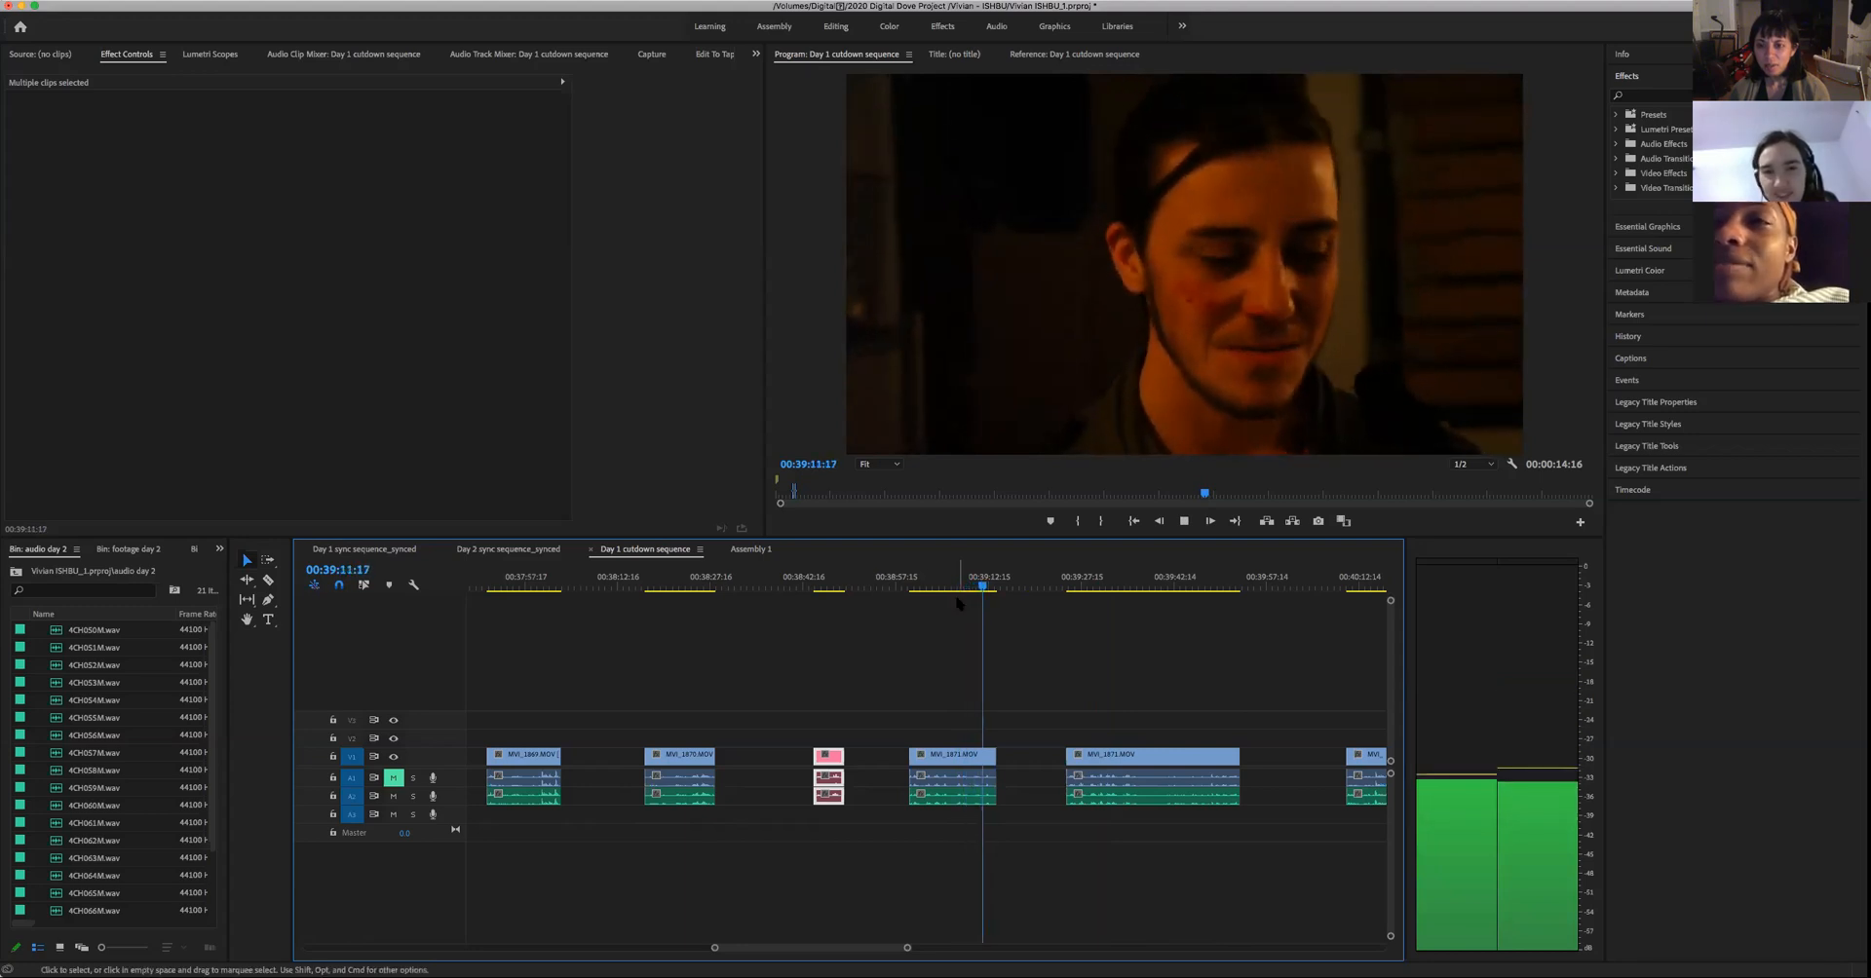
key("space")
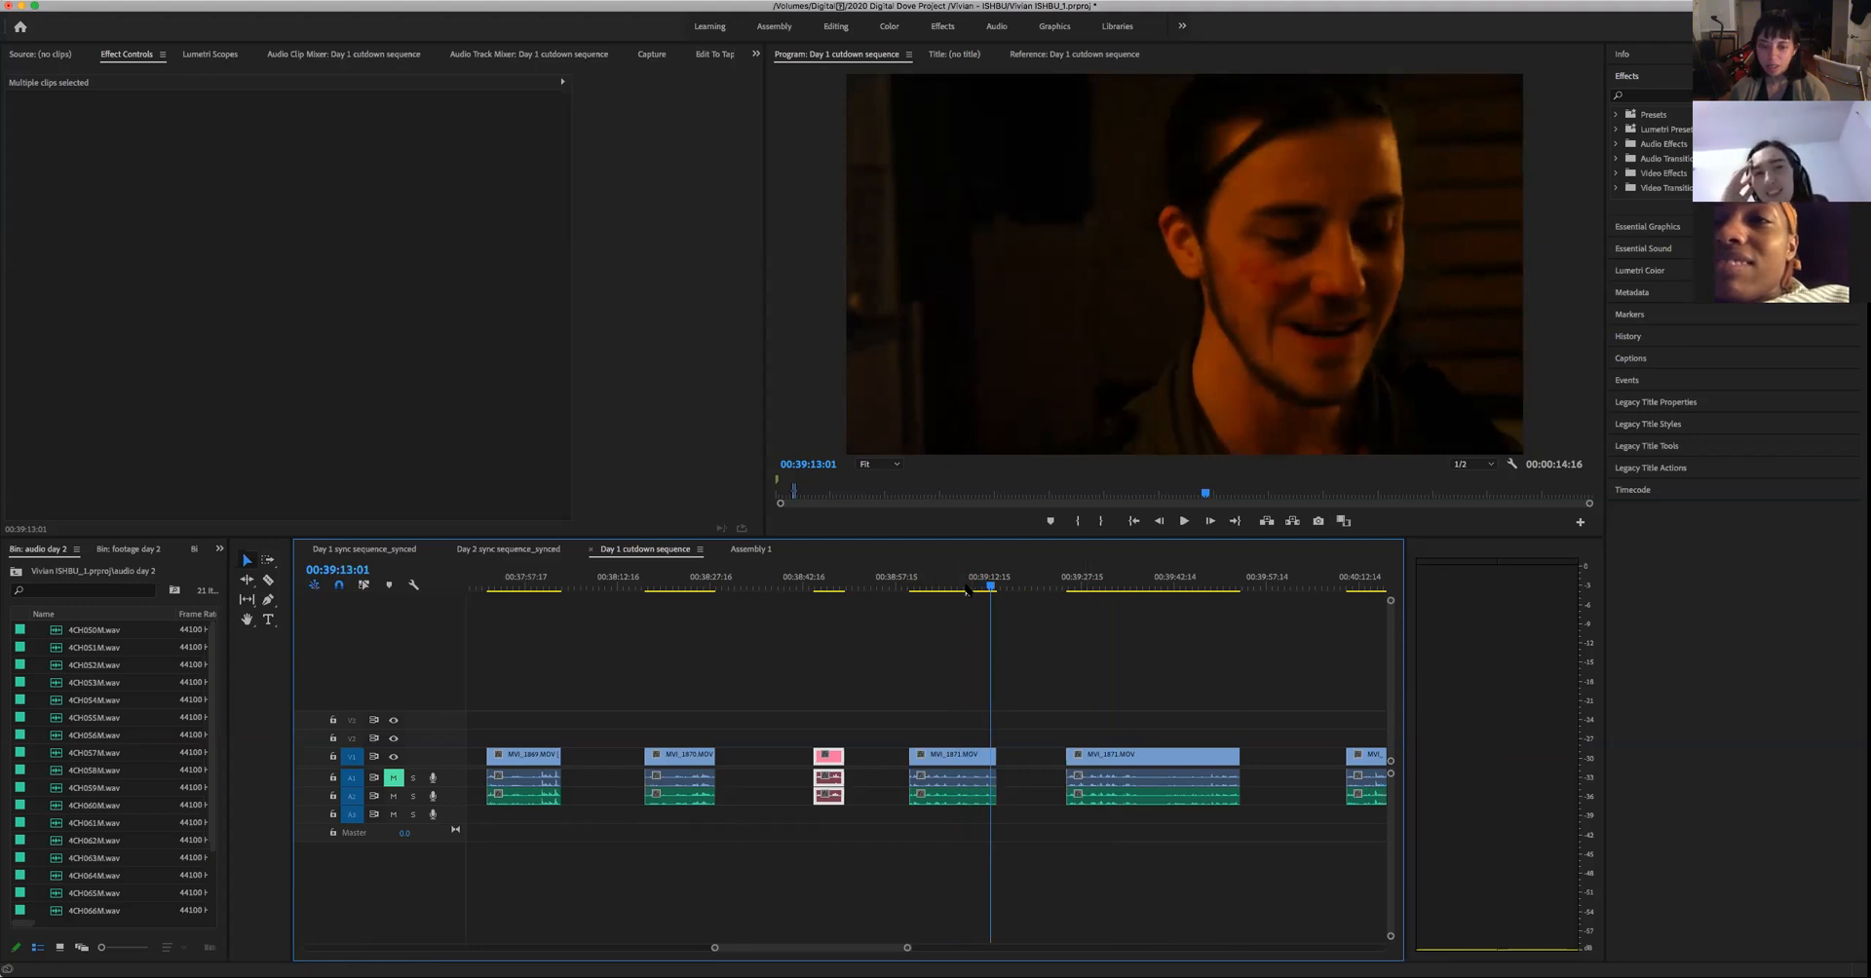
- Replay the man's line in the middle of the same take, between 00:39:05:01 and 00:39:07:18
left_click_drag(1075, 589, 952, 619)
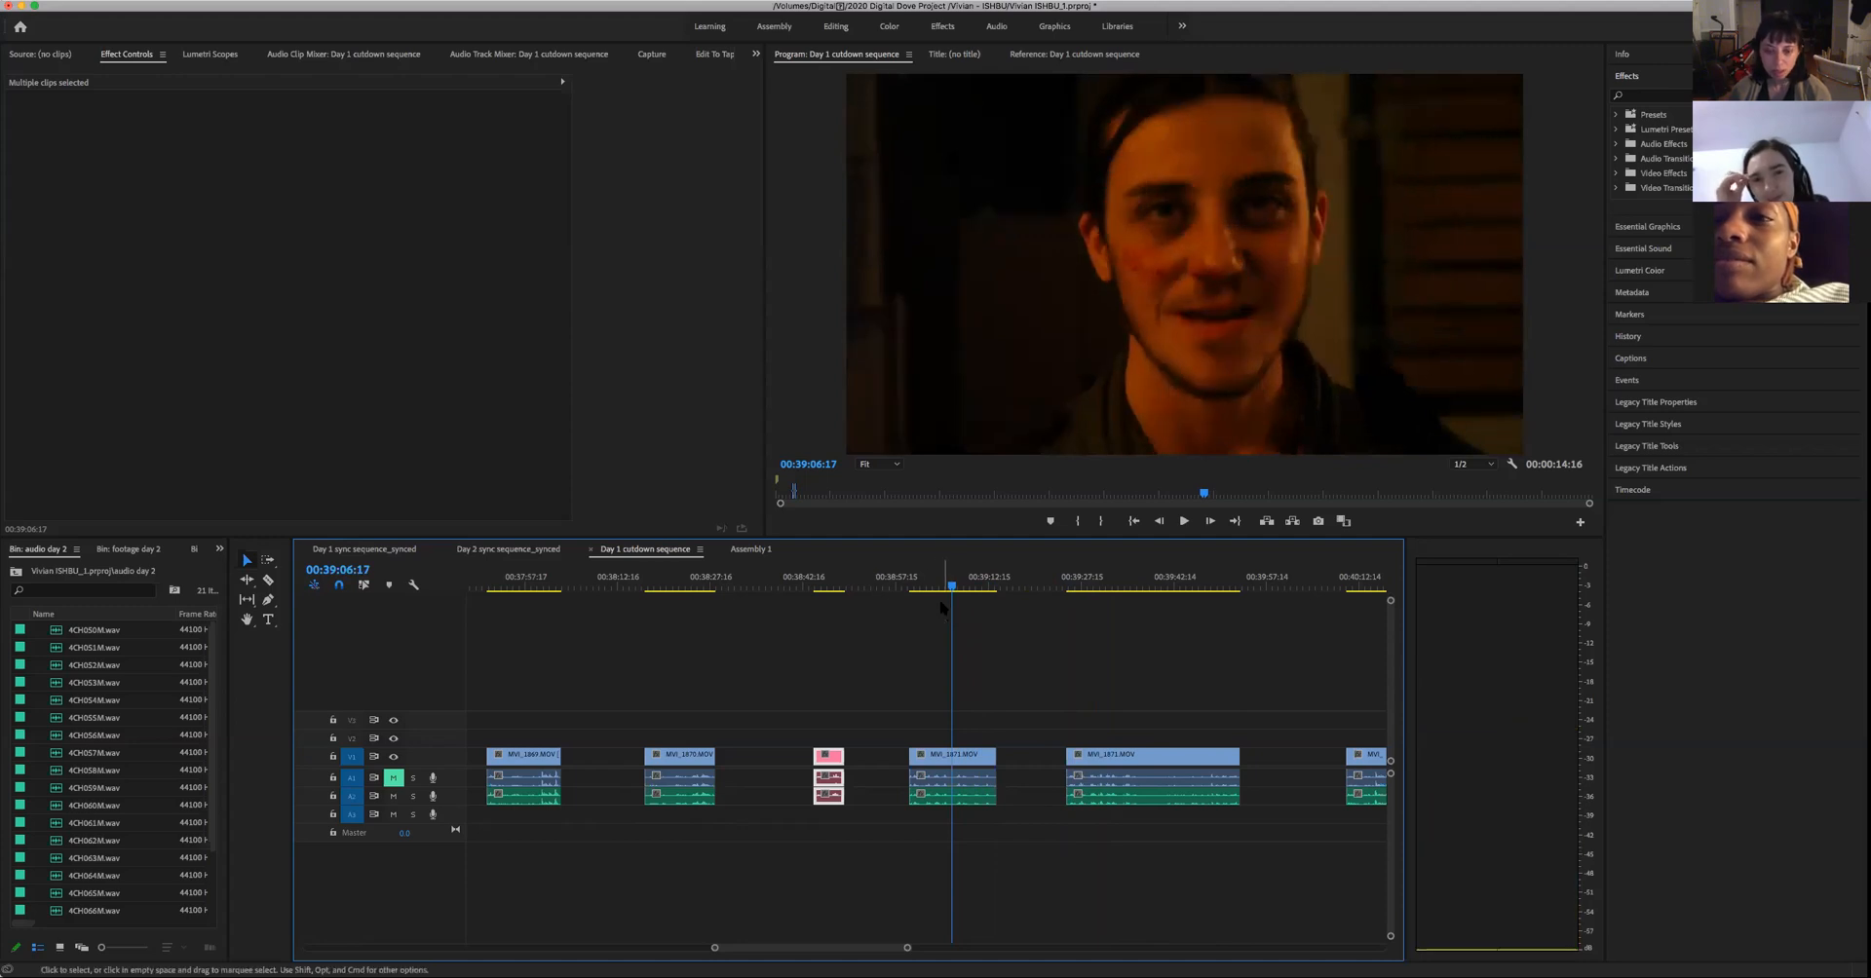
left_click(942, 588)
key("space")
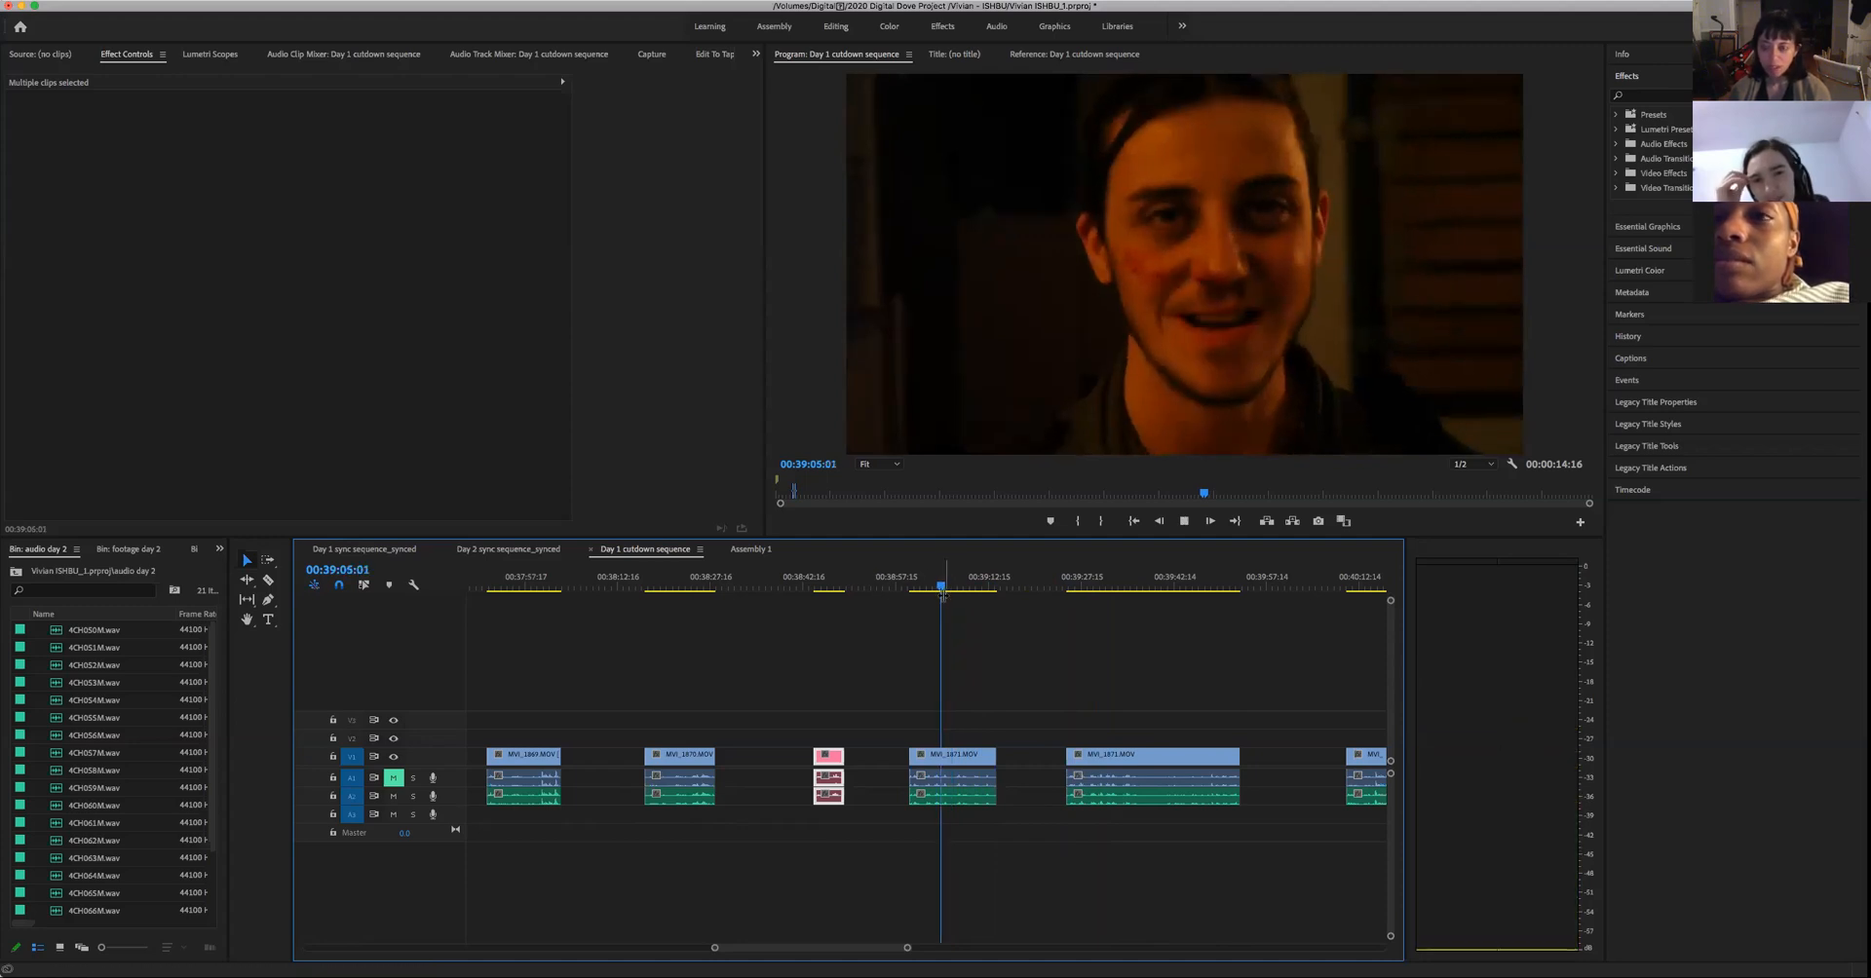
key("space")
key("space")
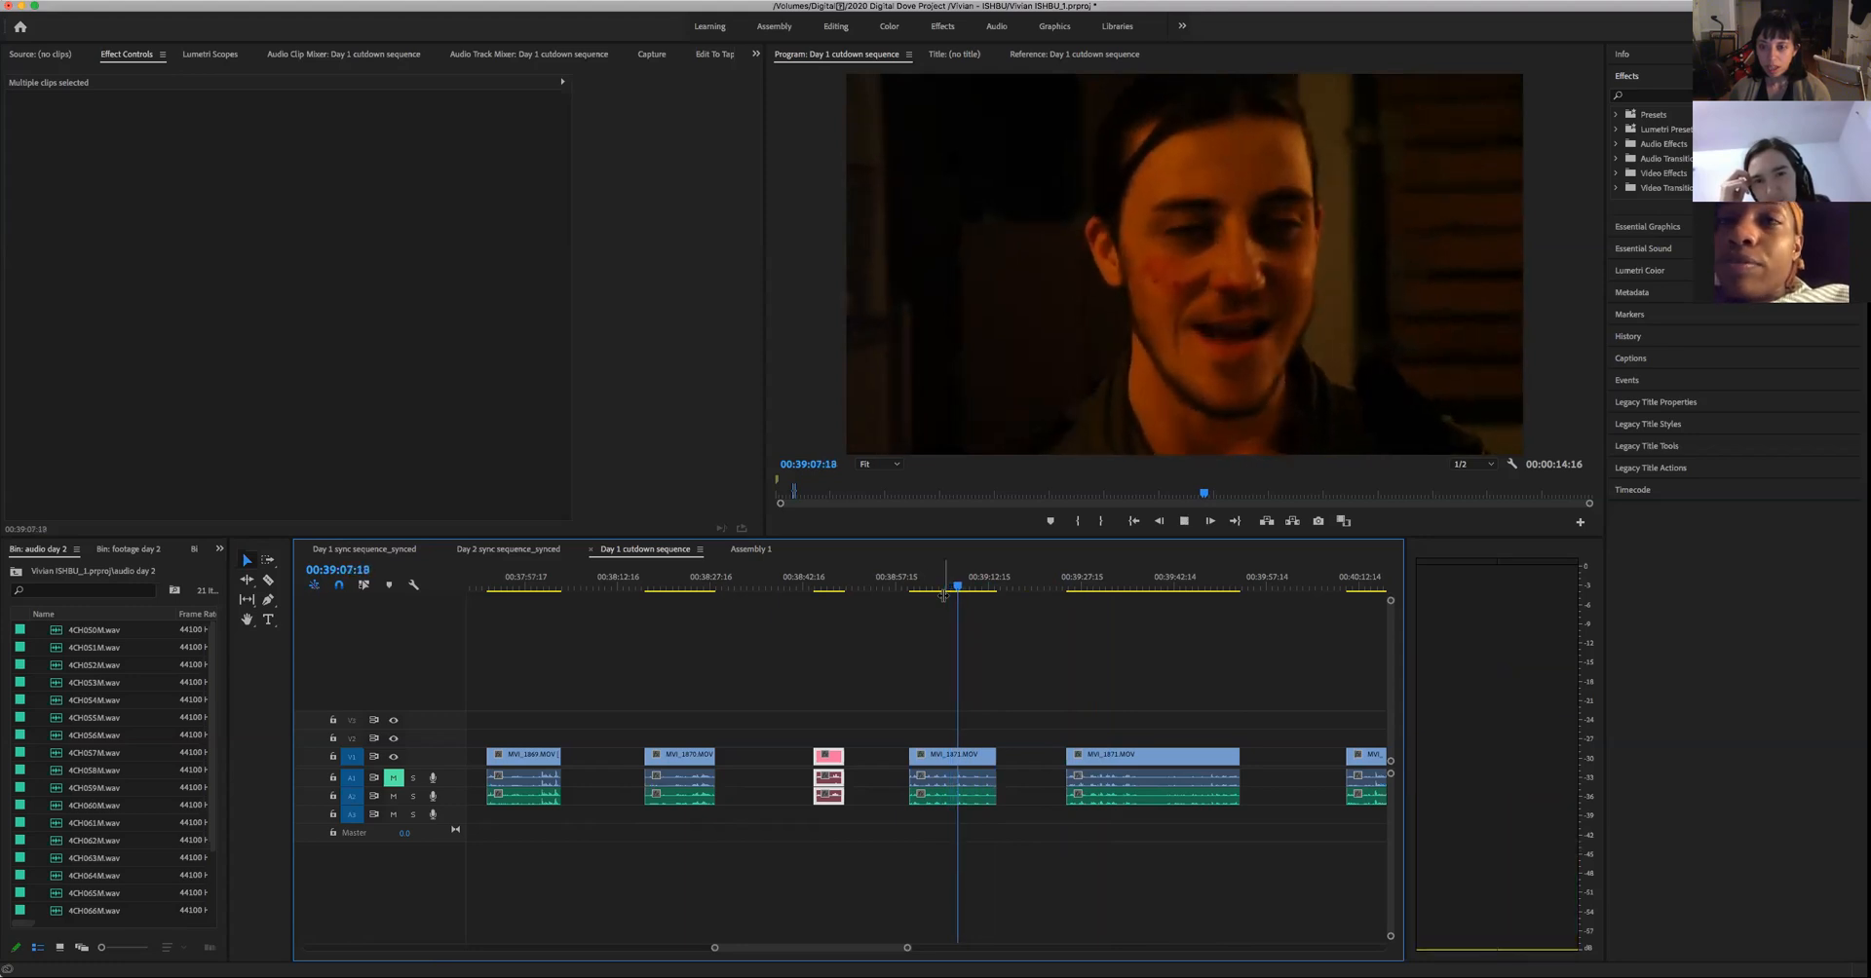
key("space")
left_click_drag(959, 589, 943, 603)
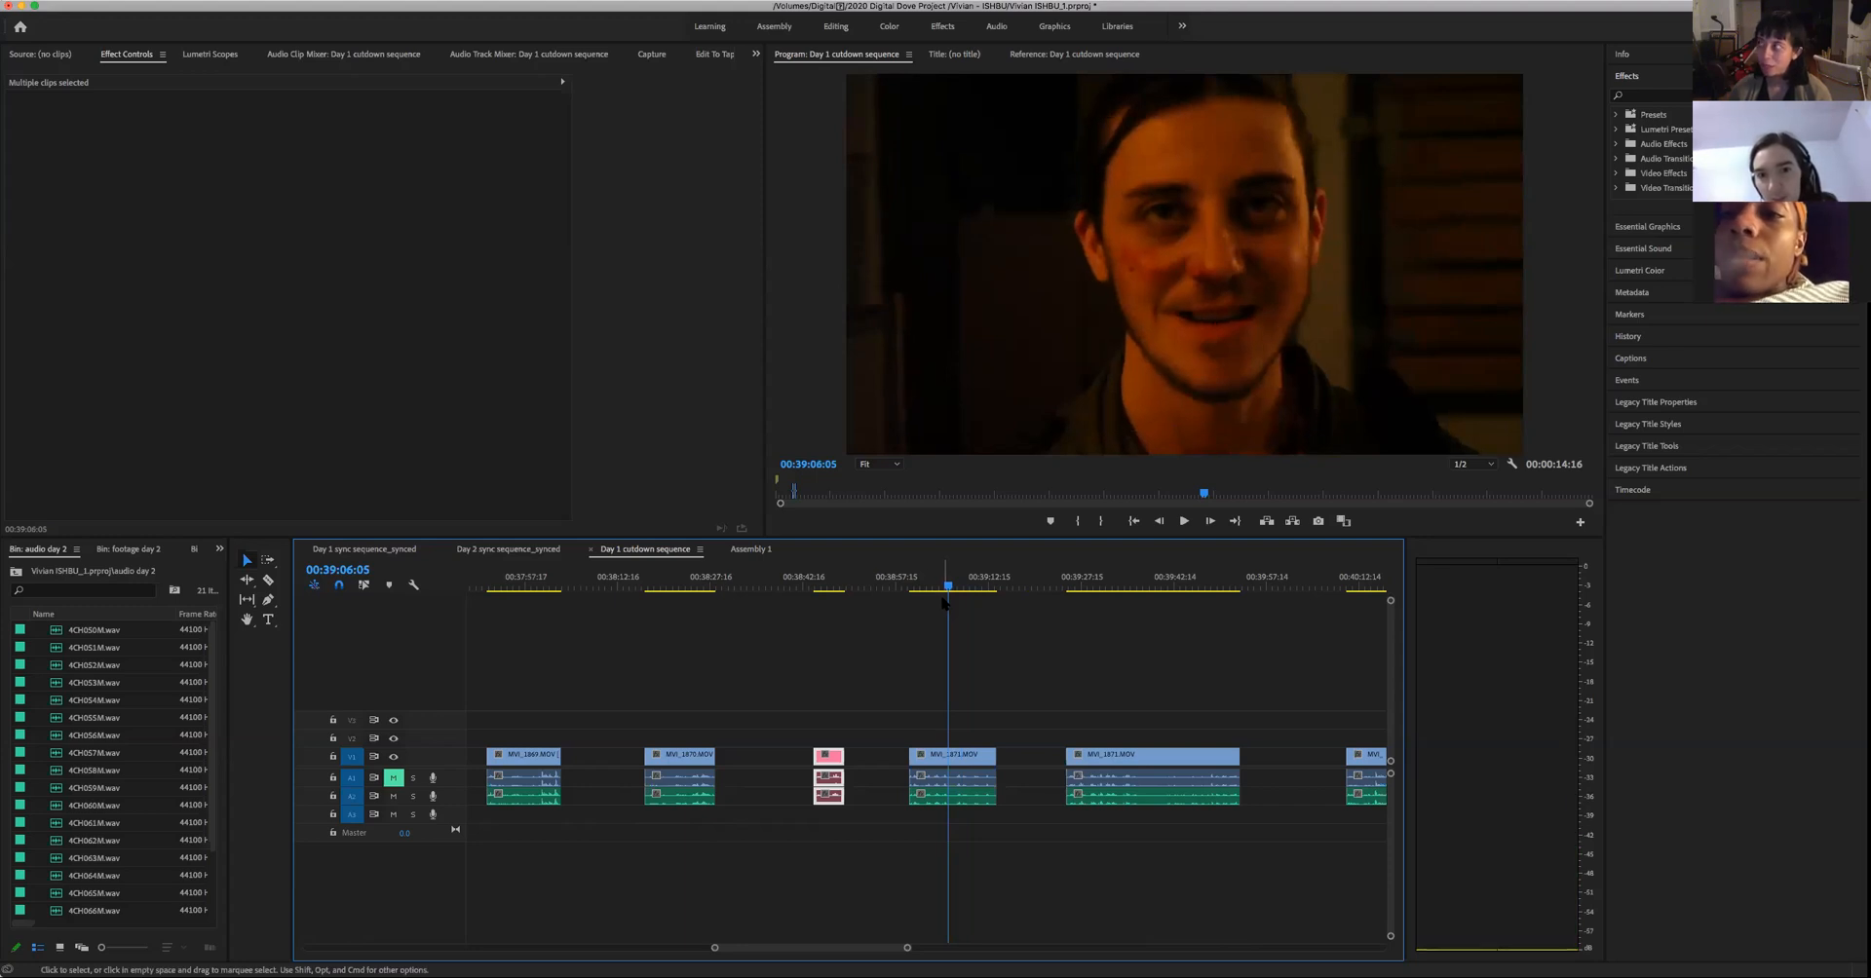
key("space")
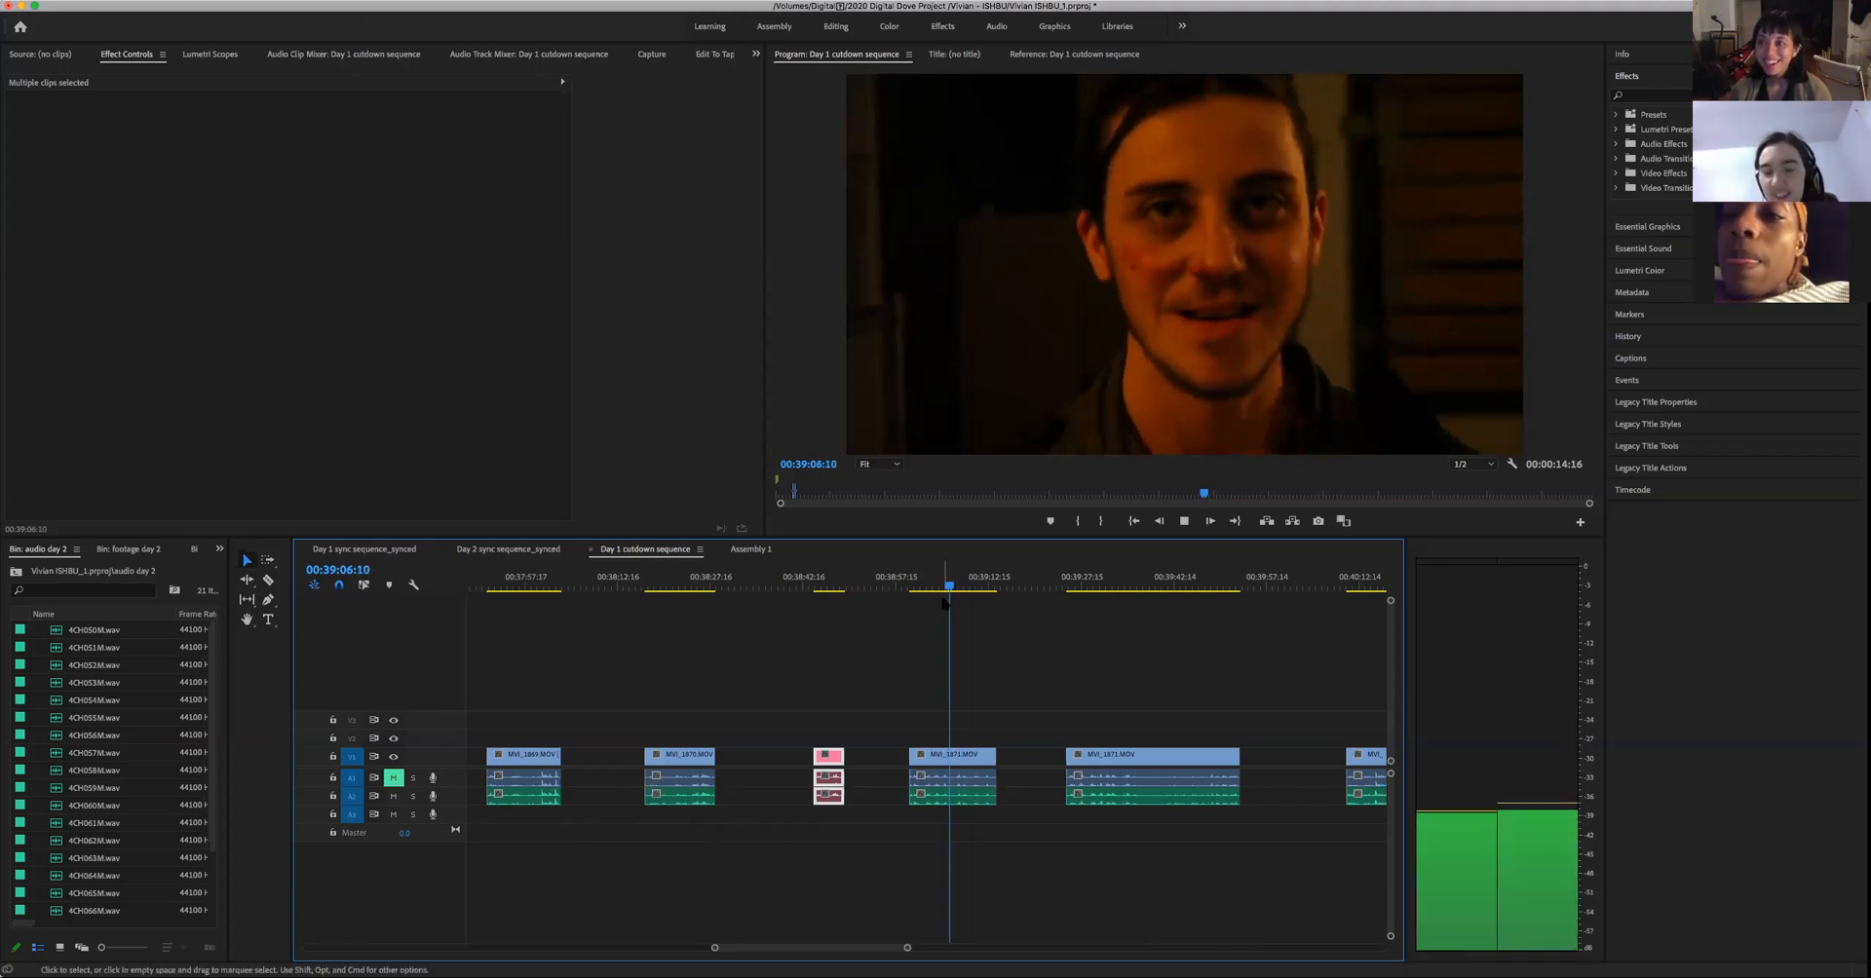
key("space")
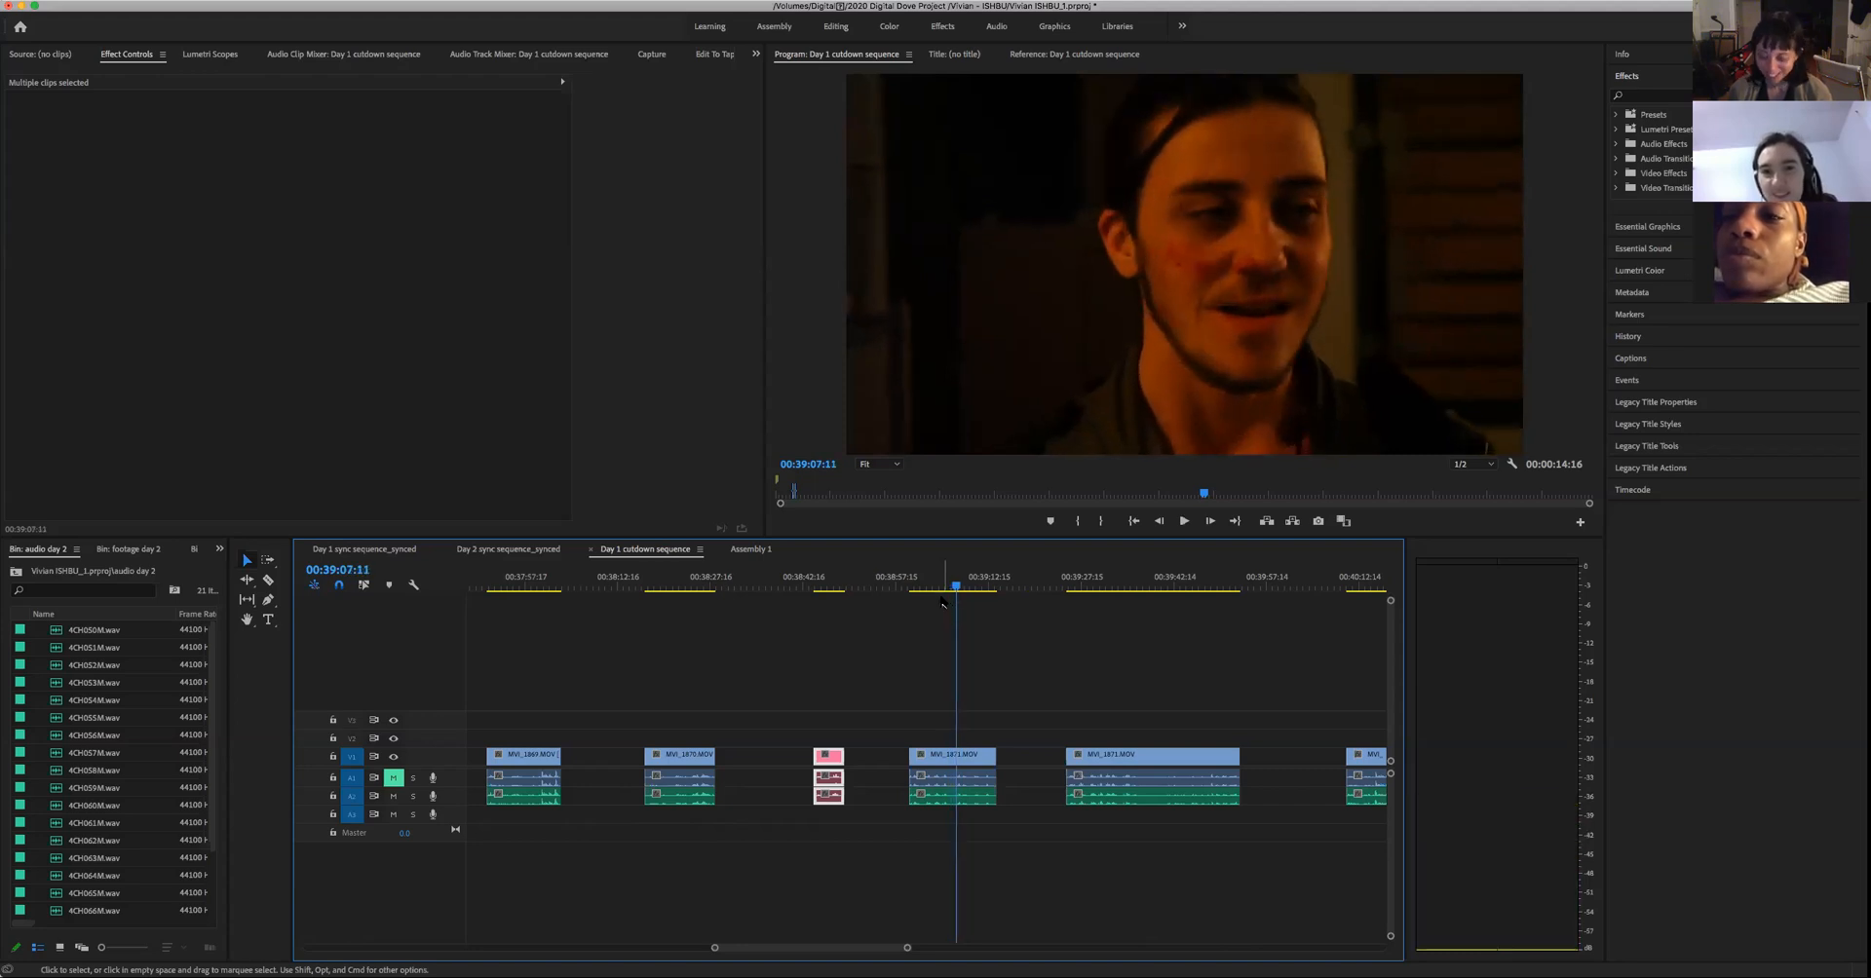
key("space")
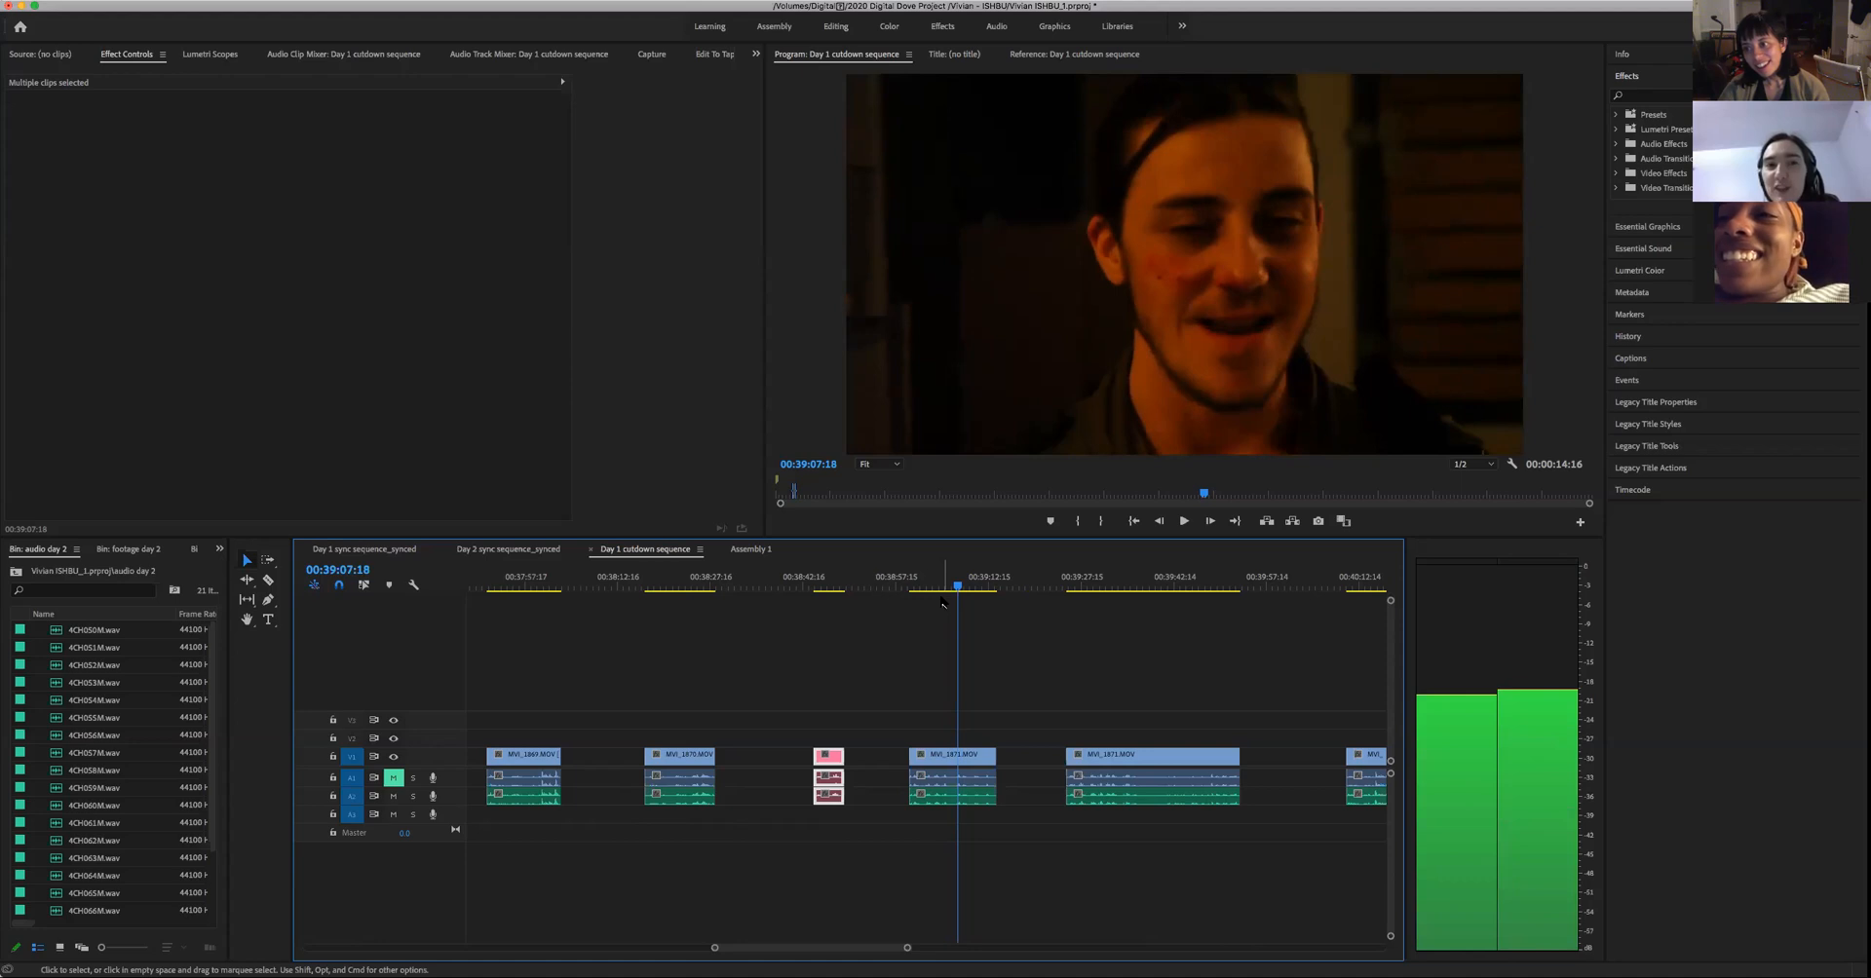
- Step frame by frame back from 00:39:07:18 to 00:39:06:10 and forward again to examine the man's expression
key("Left")
key("Left")
key("Left")
key("Left")
key("Left")
key("Left")
key("Left")
key("Left")
key("Left")
key("Left")
key("Left")
key("Left")
key("Left")
key("Left")
key("Left")
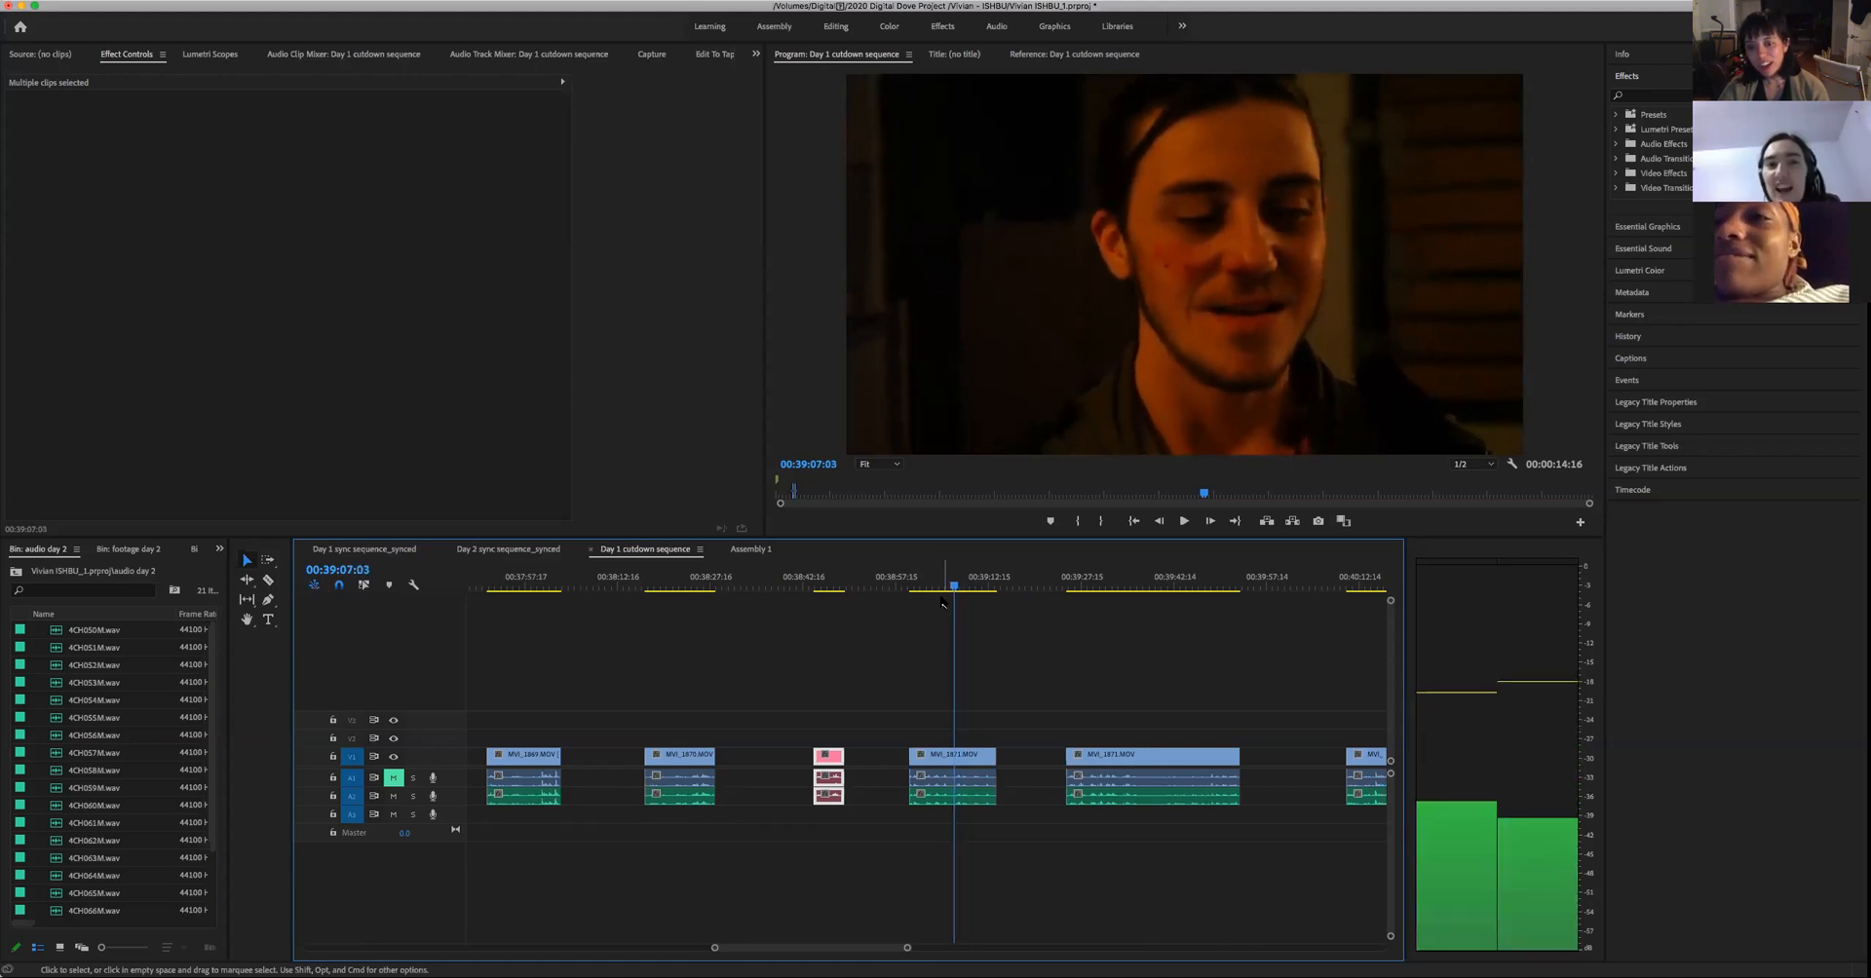
key("Left")
key("Left")
key("Left")
key("Left")
key("Left")
key("Left")
key("Left")
key("Left")
key("Left")
key("Left")
key("Left")
key("Left")
key("Left")
key("Left")
key("Left")
key("Left")
key("Left")
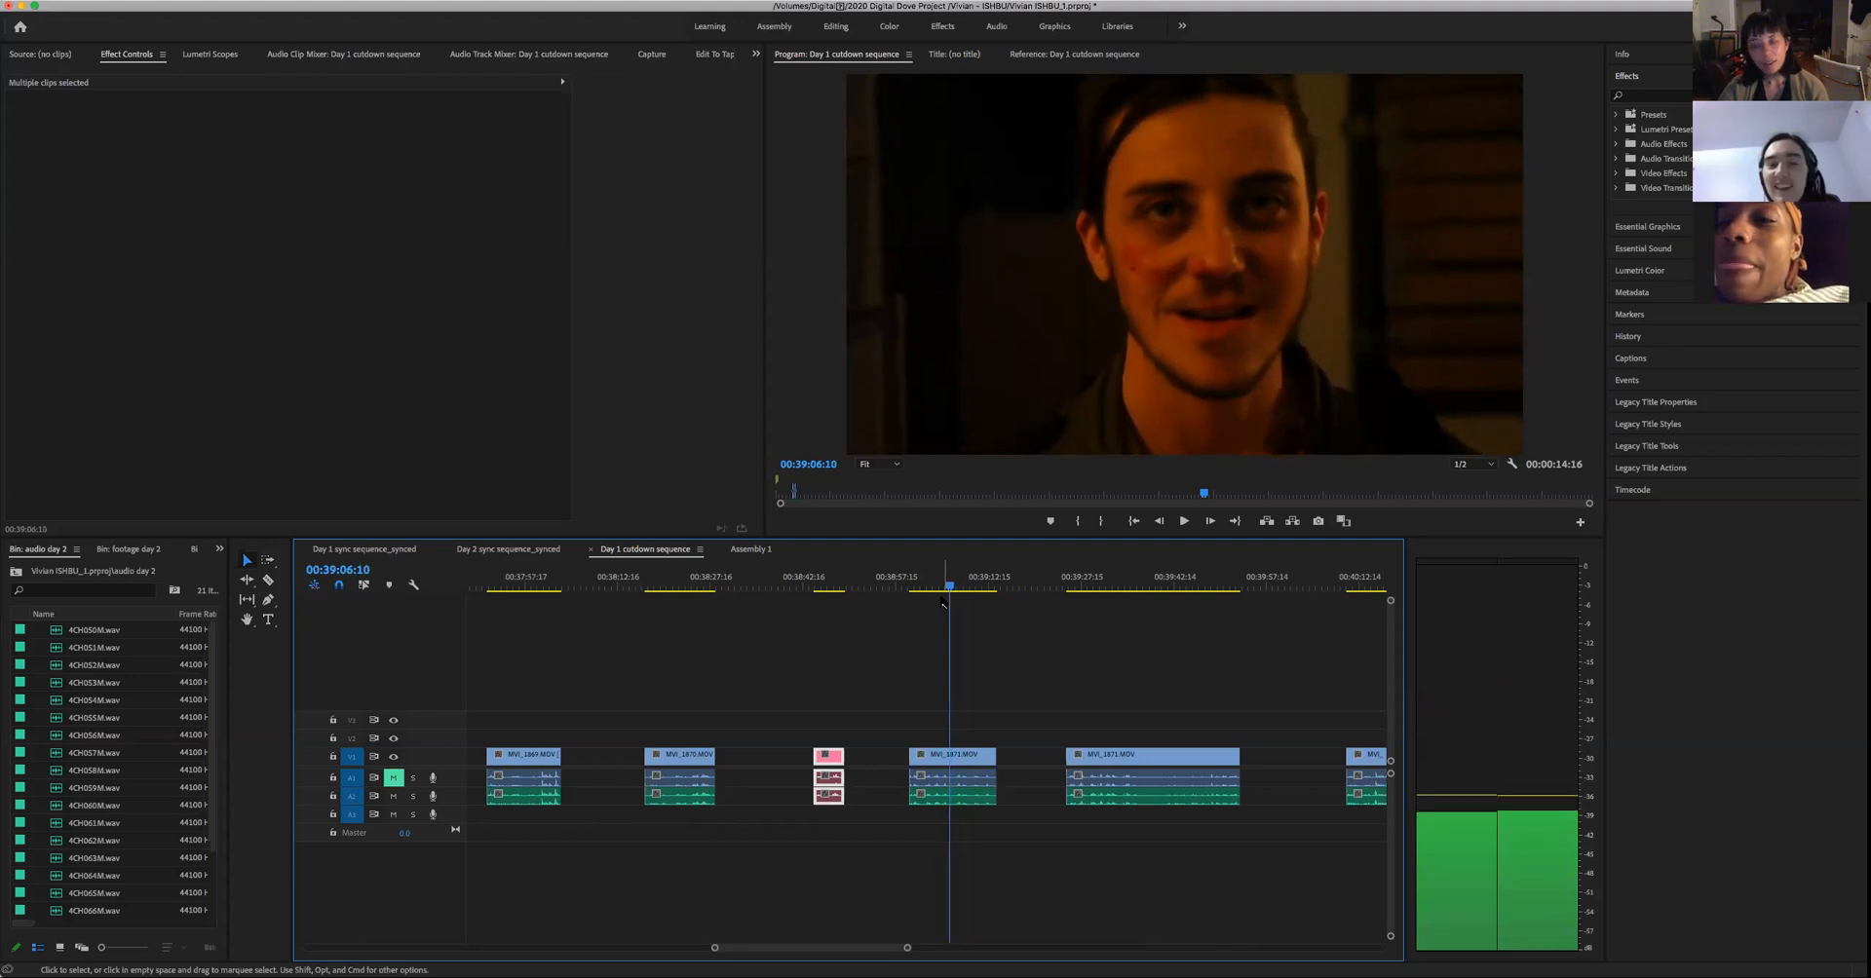
key("Right")
key("Right")
key("Right")
key("Right")
key("Right")
key("Right")
key("Right")
key("Right")
key("Right")
key("Right")
key("Right")
key("Right")
key("Right")
key("Right")
key("Right")
key("Right")
key("Right")
key("Right")
key("Right")
key("Right")
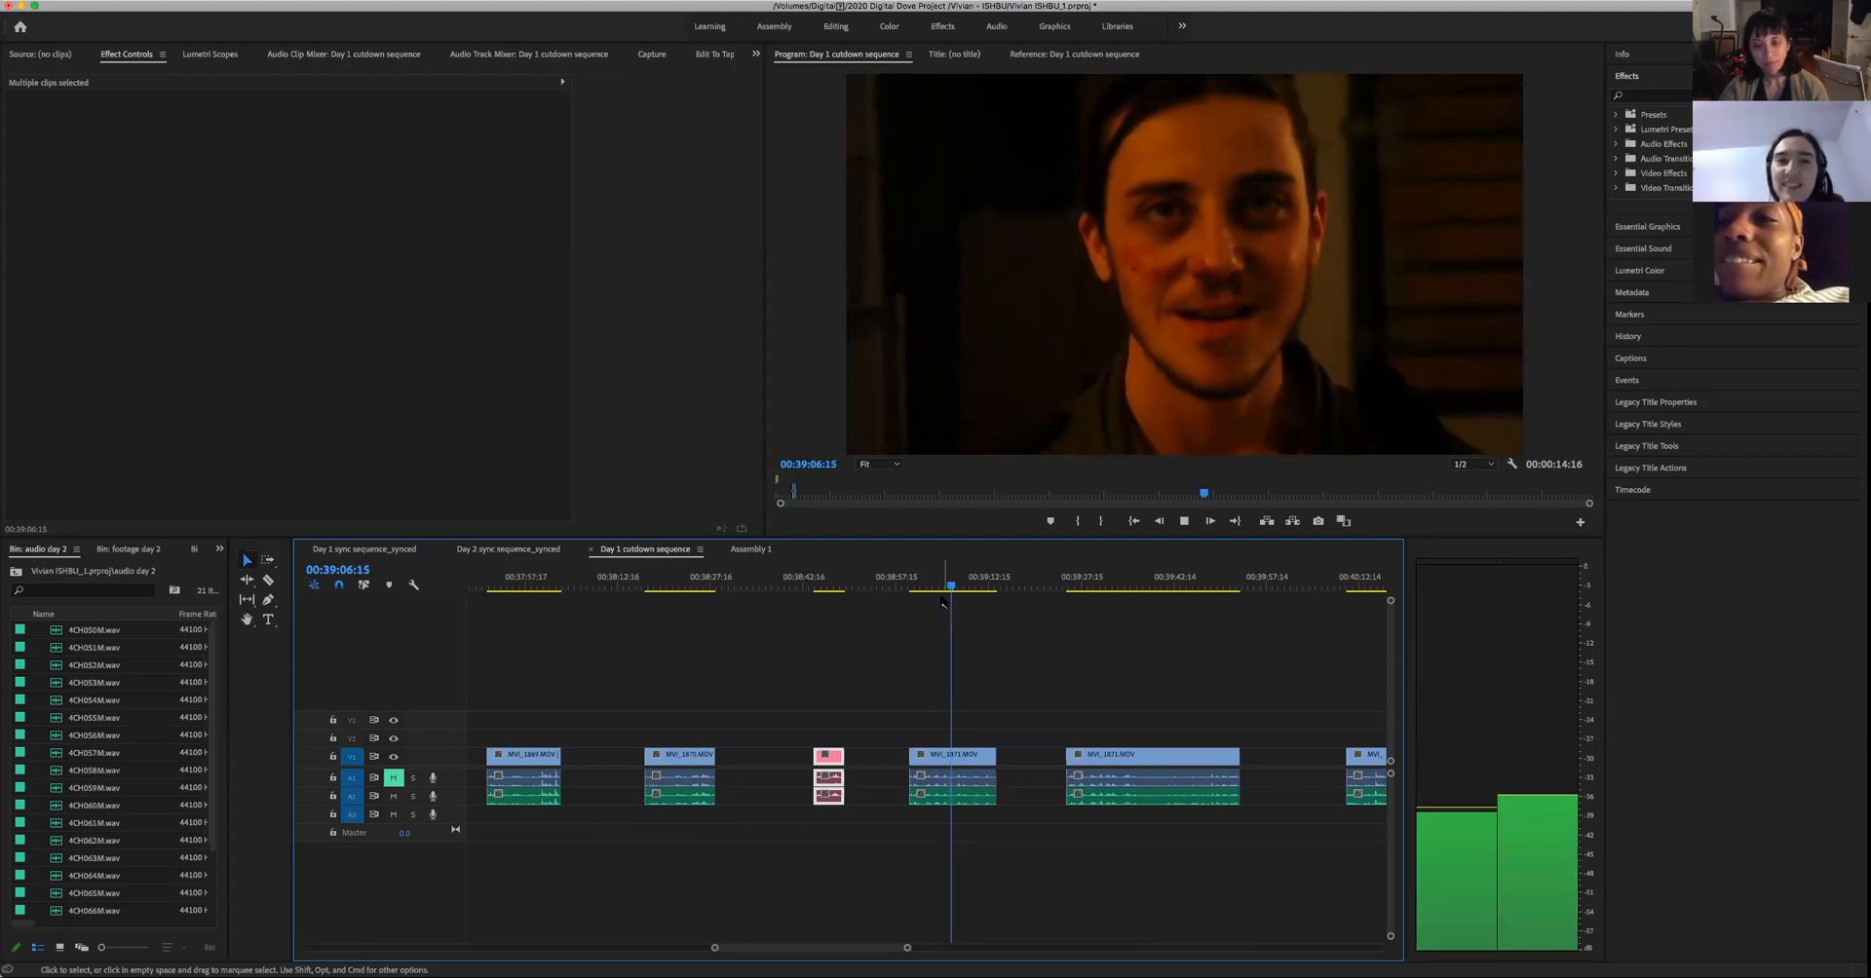
- Replay the line from 00:39:06:15 and 00:39:05:12 to find the cut point, and split the take's video and audio at 00:39:07:11
key("space")
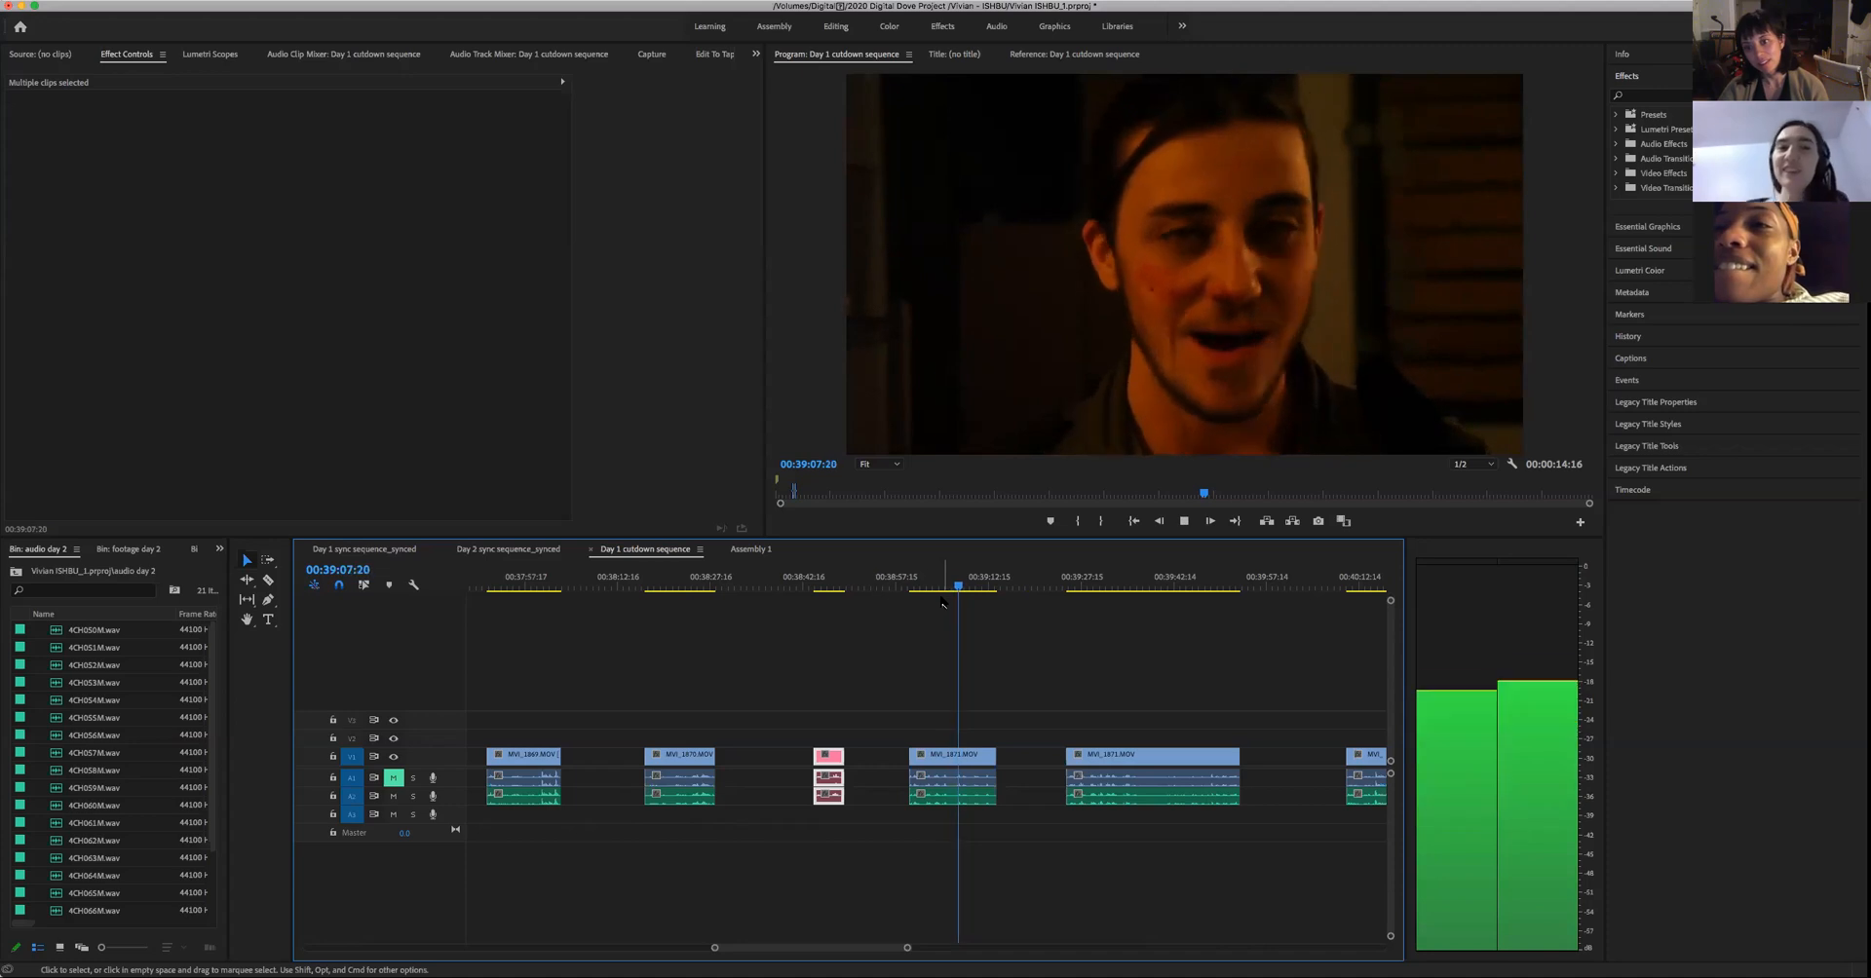
key("space")
key("Left")
key("Left")
key("Left")
key("Left")
key("Left")
key("Left")
key("Left")
key("Left")
key("Left")
key("Left")
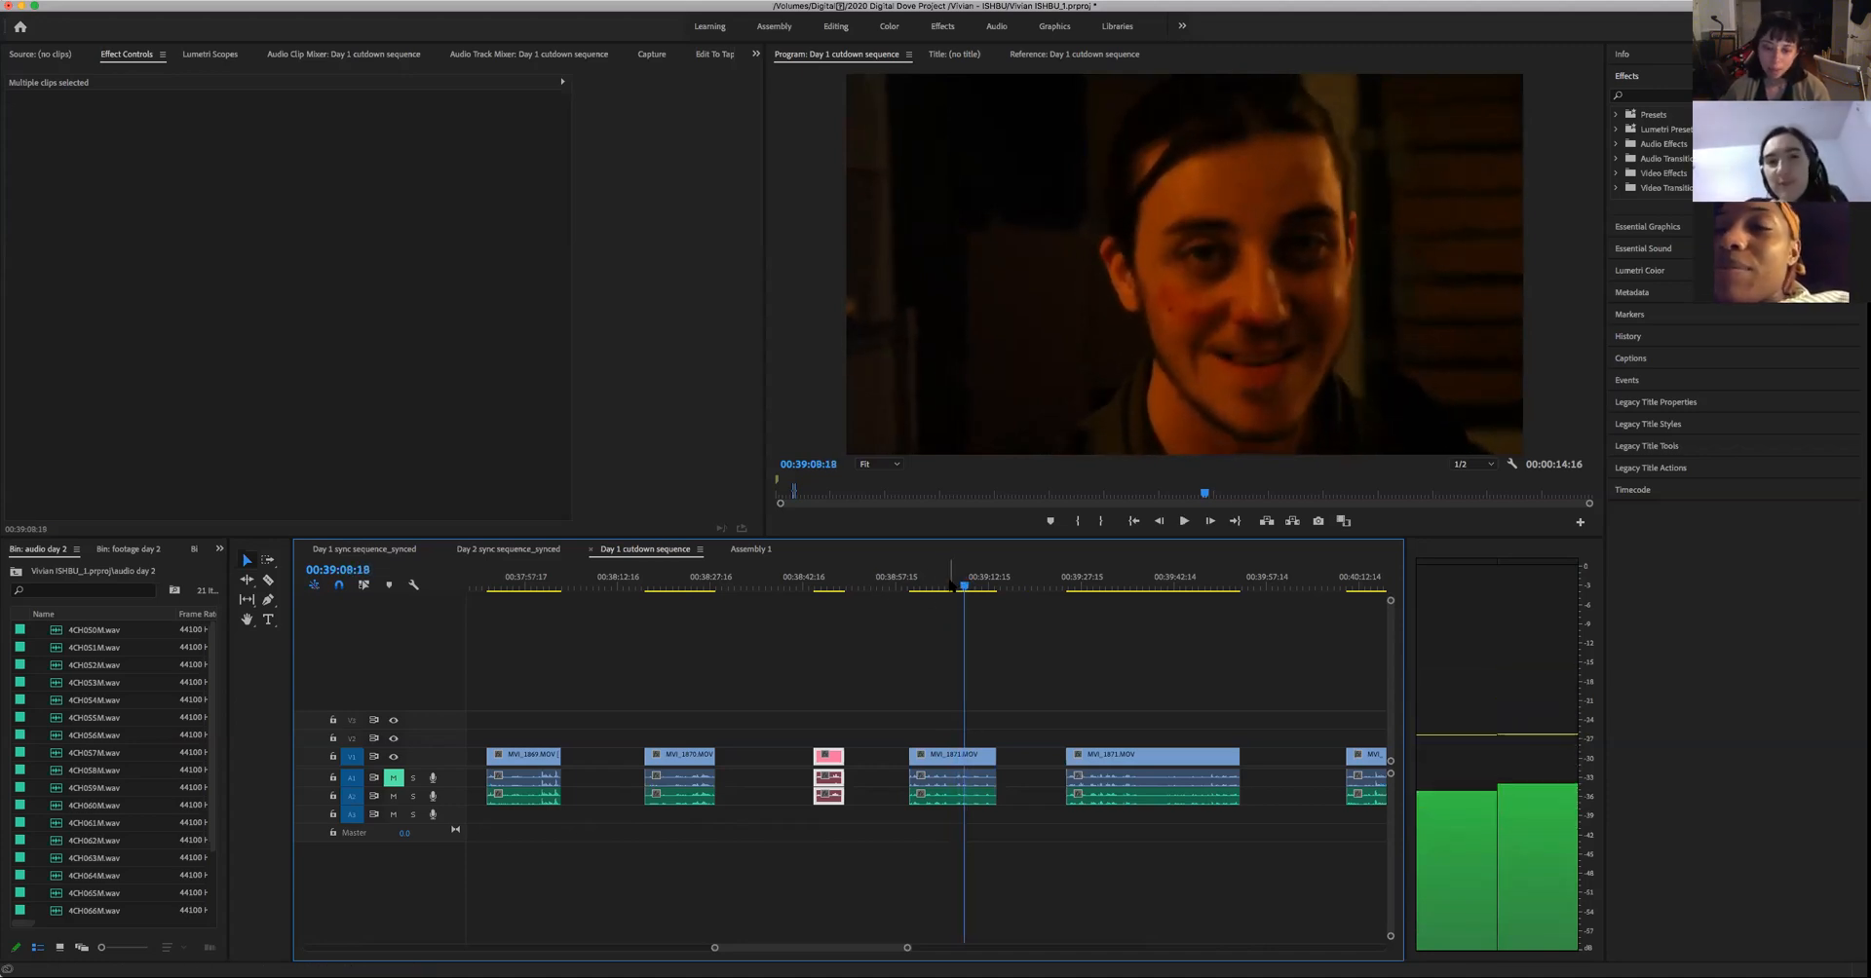
left_click(944, 585)
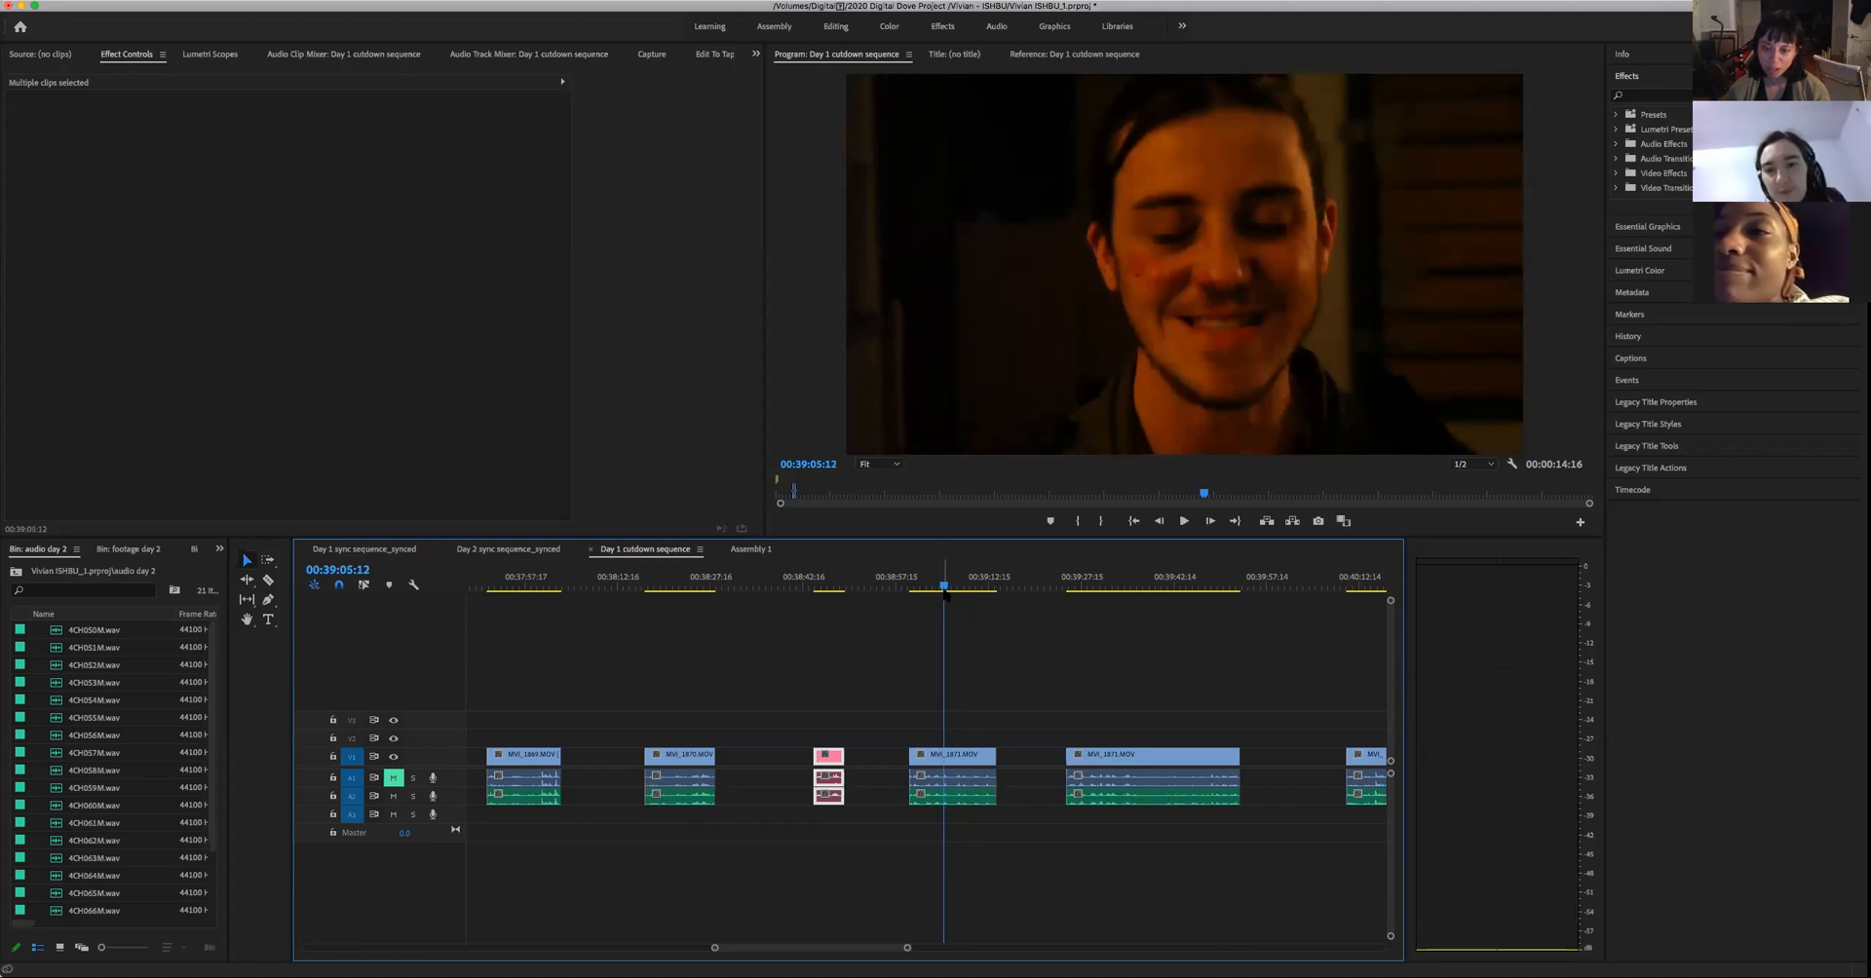
key("space")
key("space")
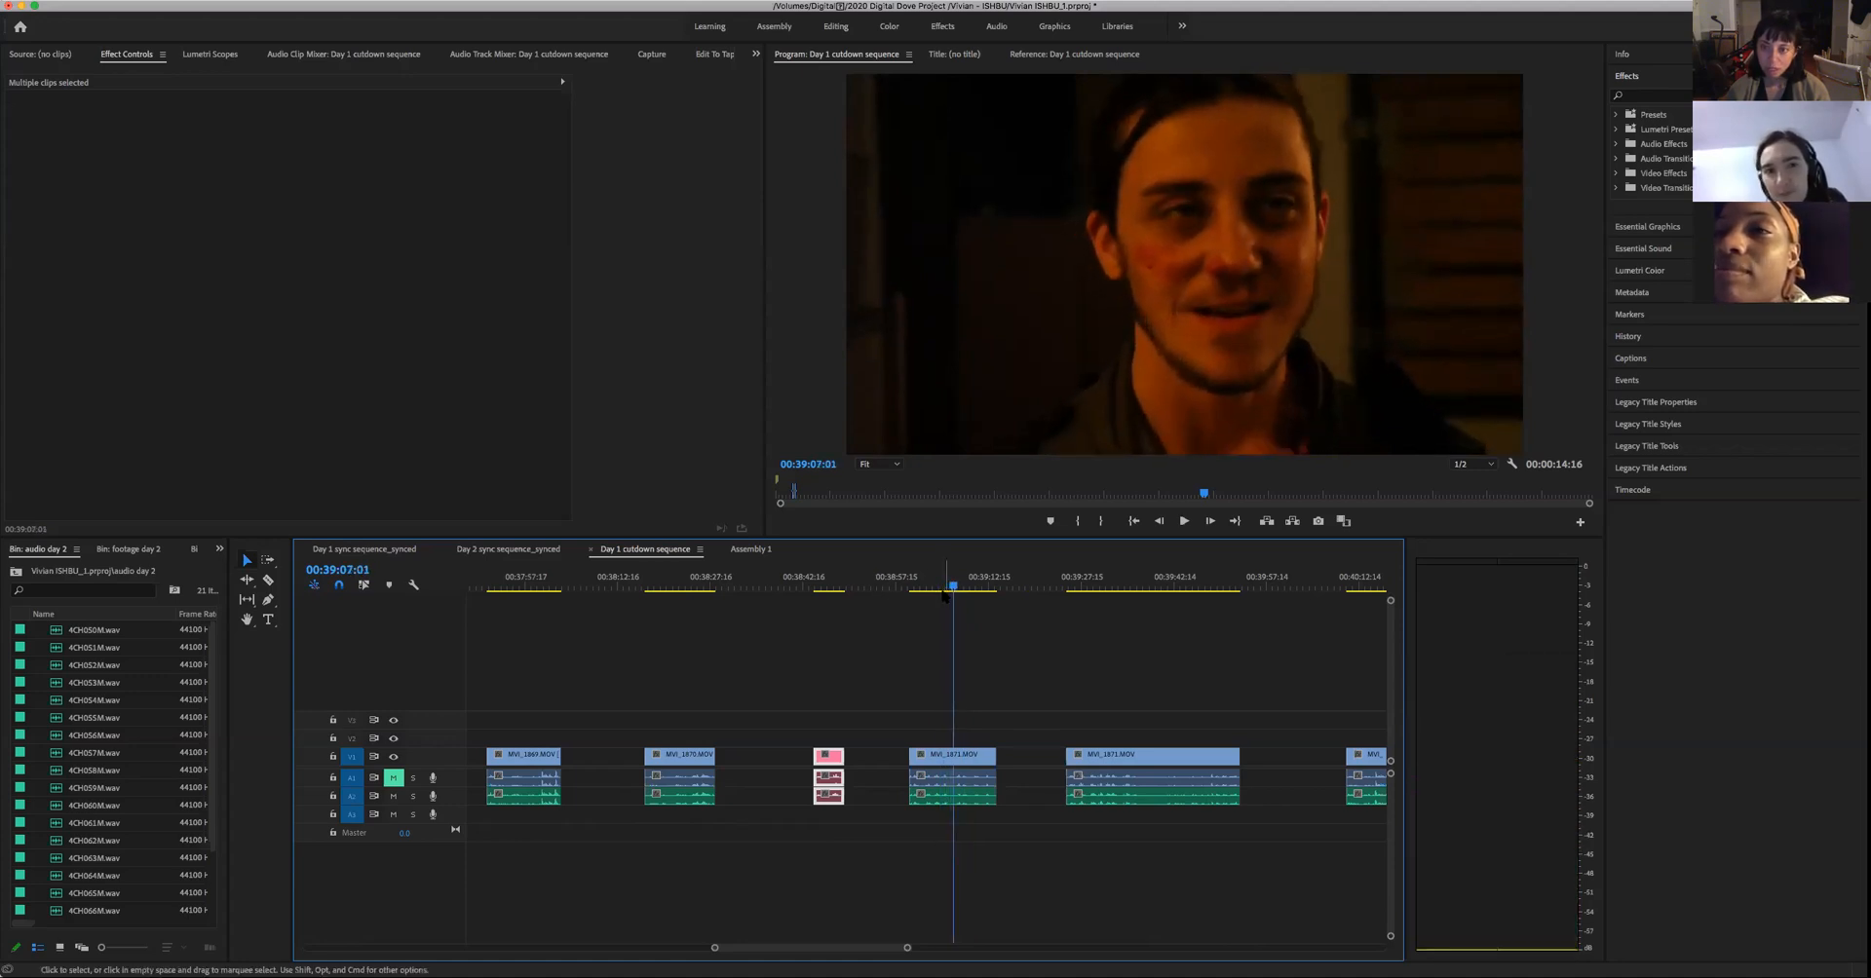
key("space")
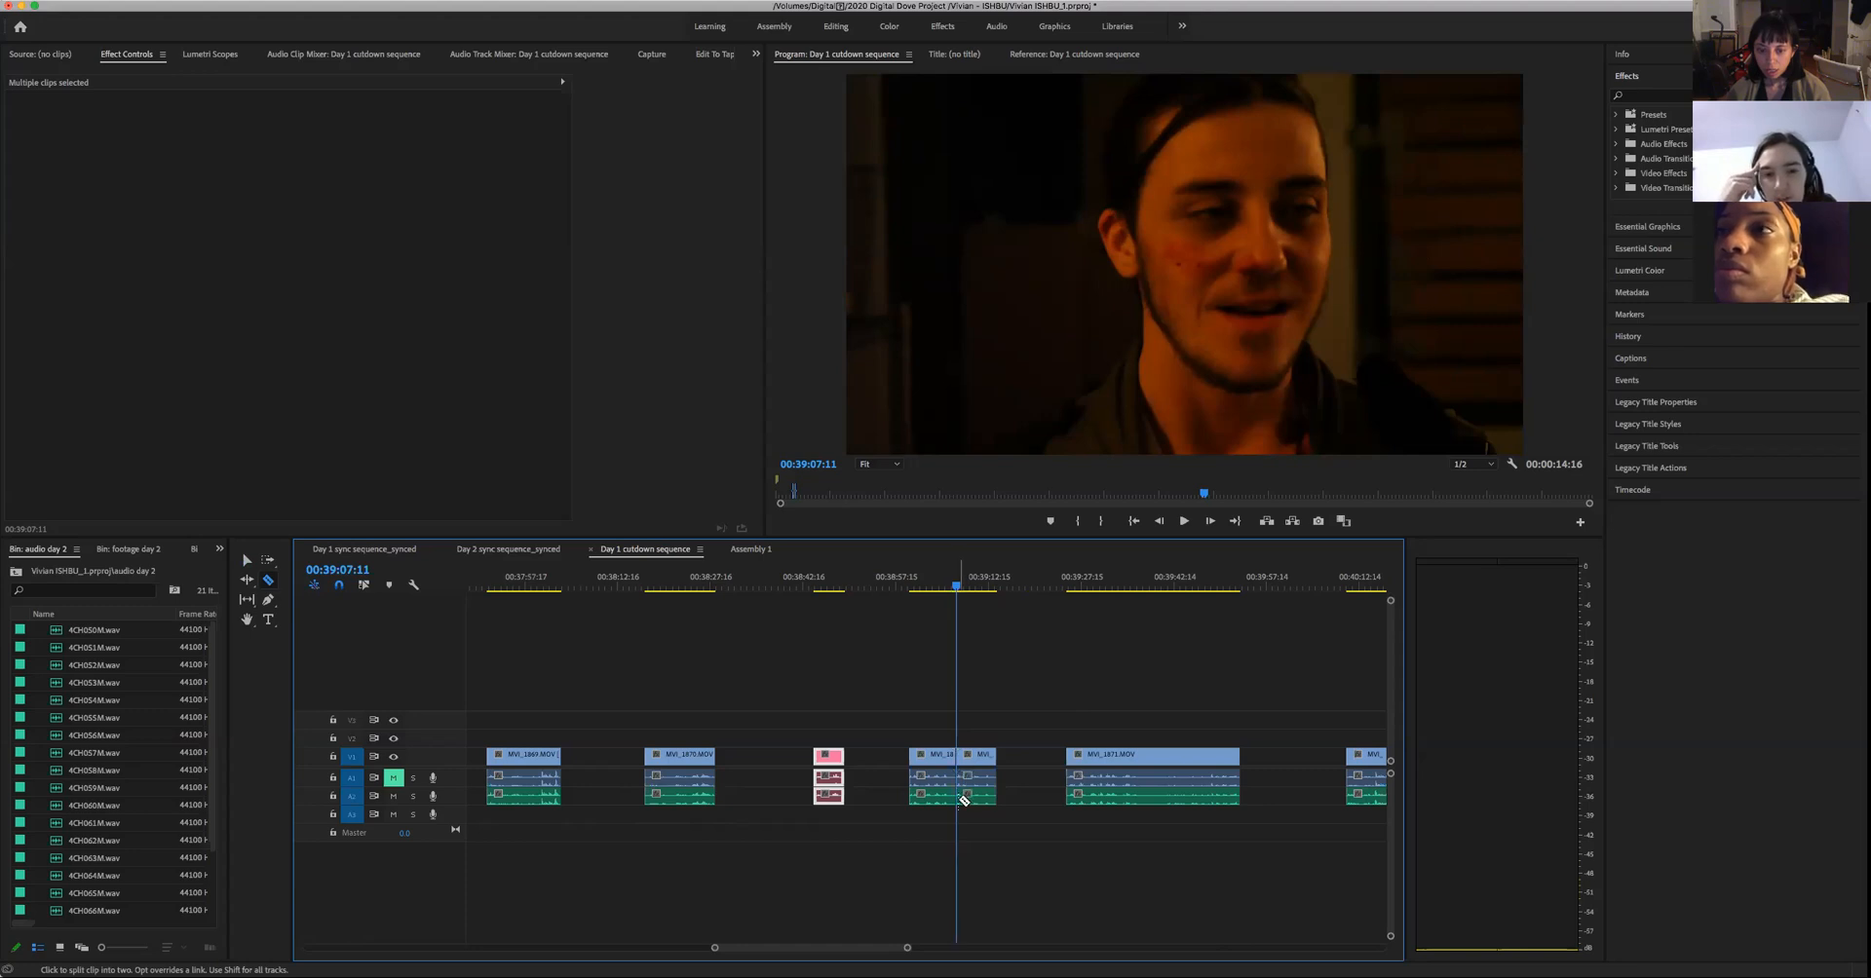
- Play the first part of the split take from its start past 00:39:03:09, and move on to 00:39:27:15 in the long take
left_click_drag(958, 591, 908, 592)
key("space")
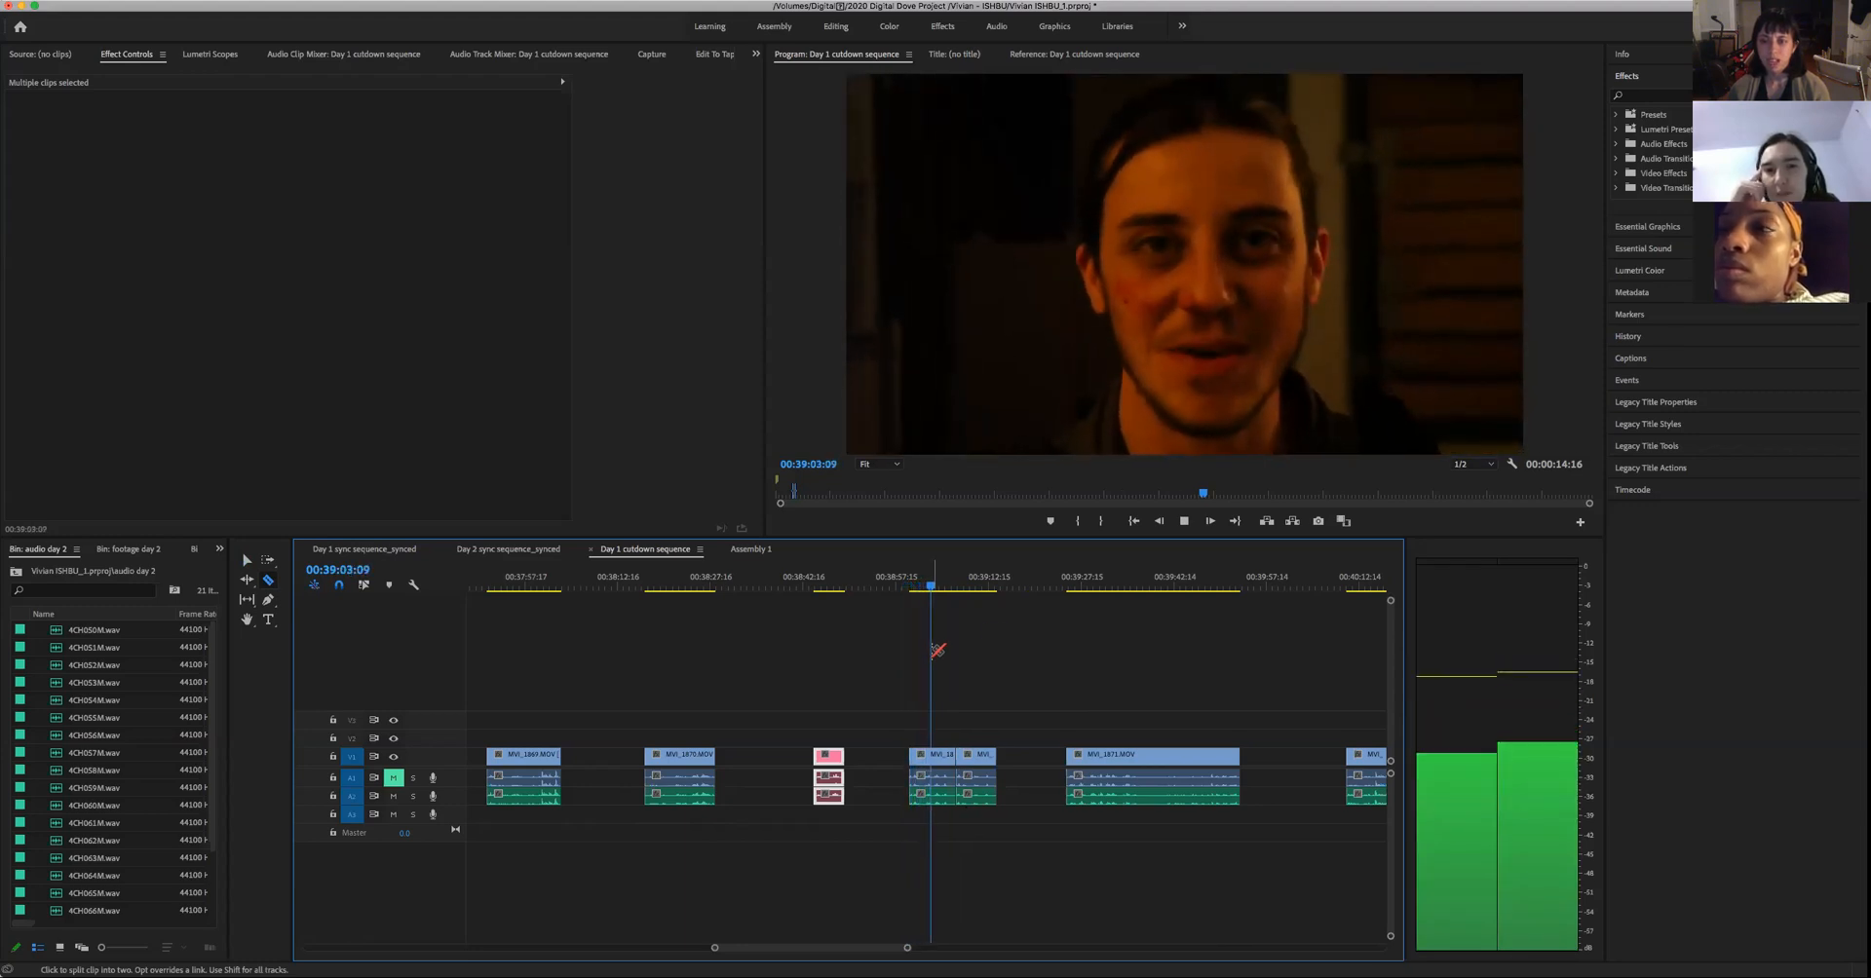
key("space")
key("space")
key("space")
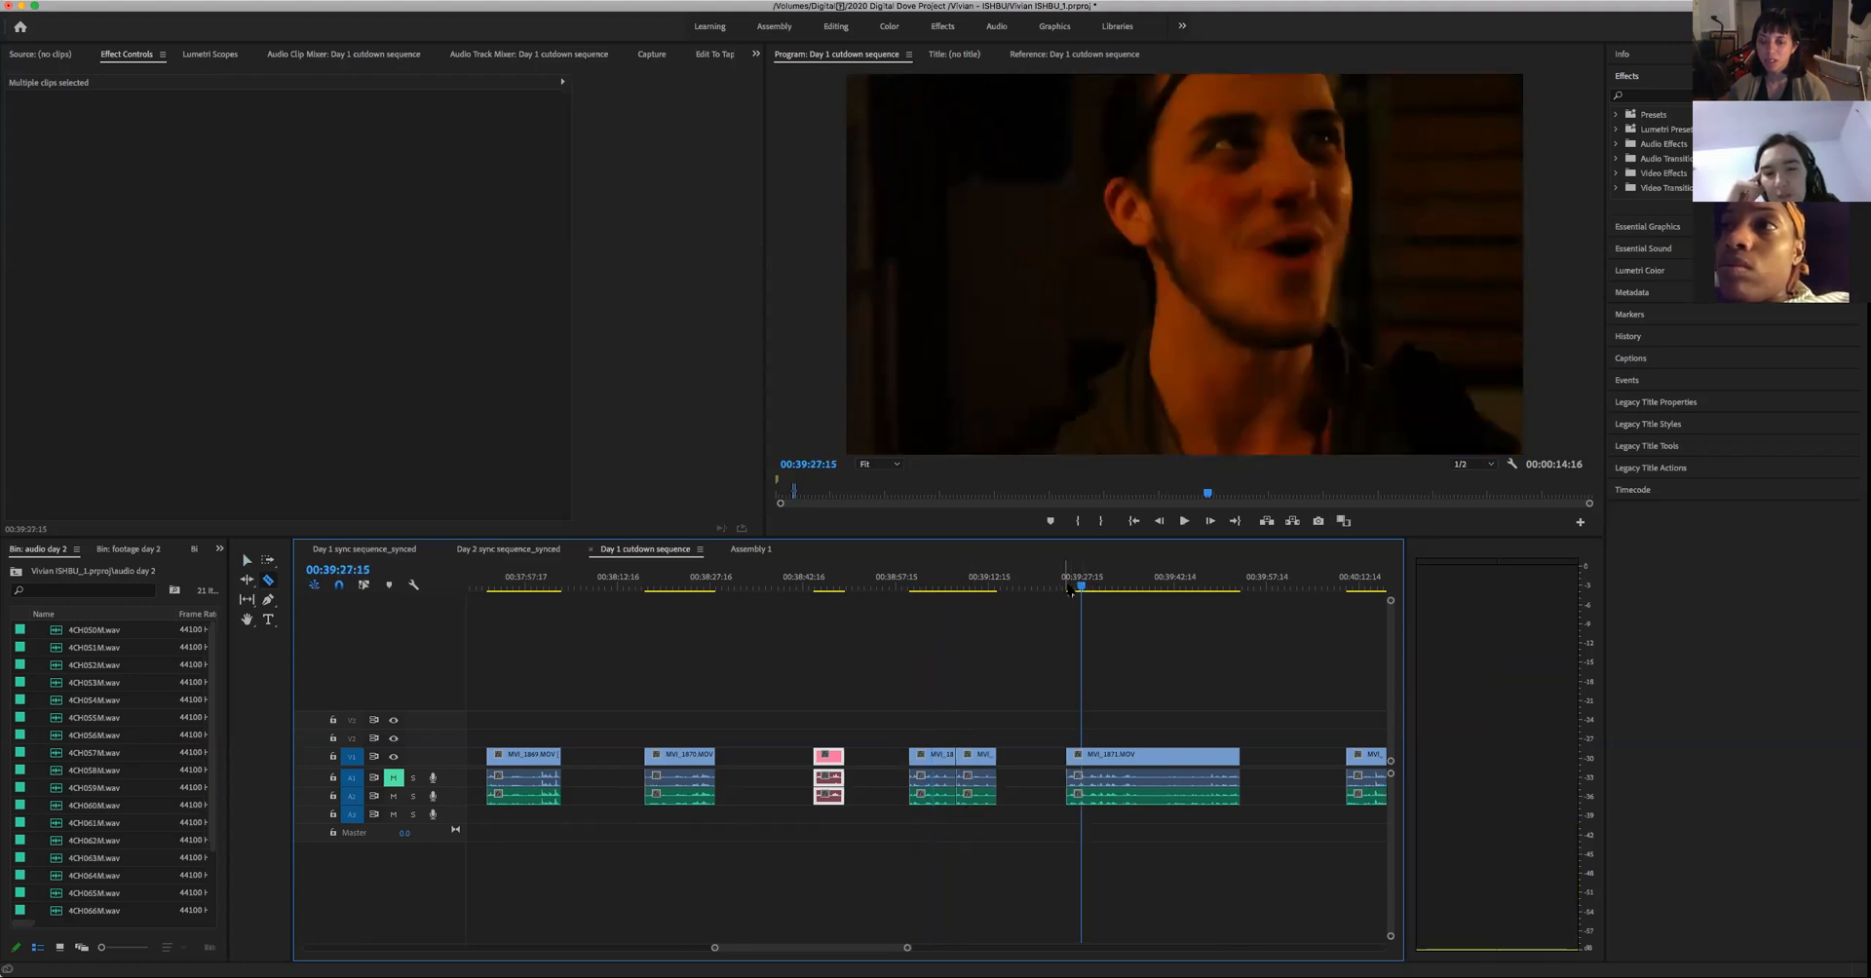
- Replay the split take from 00:39:00:16 through the cut to 00:39:08:02, repeating the line just before the cut
left_click_drag(1076, 596, 922, 656)
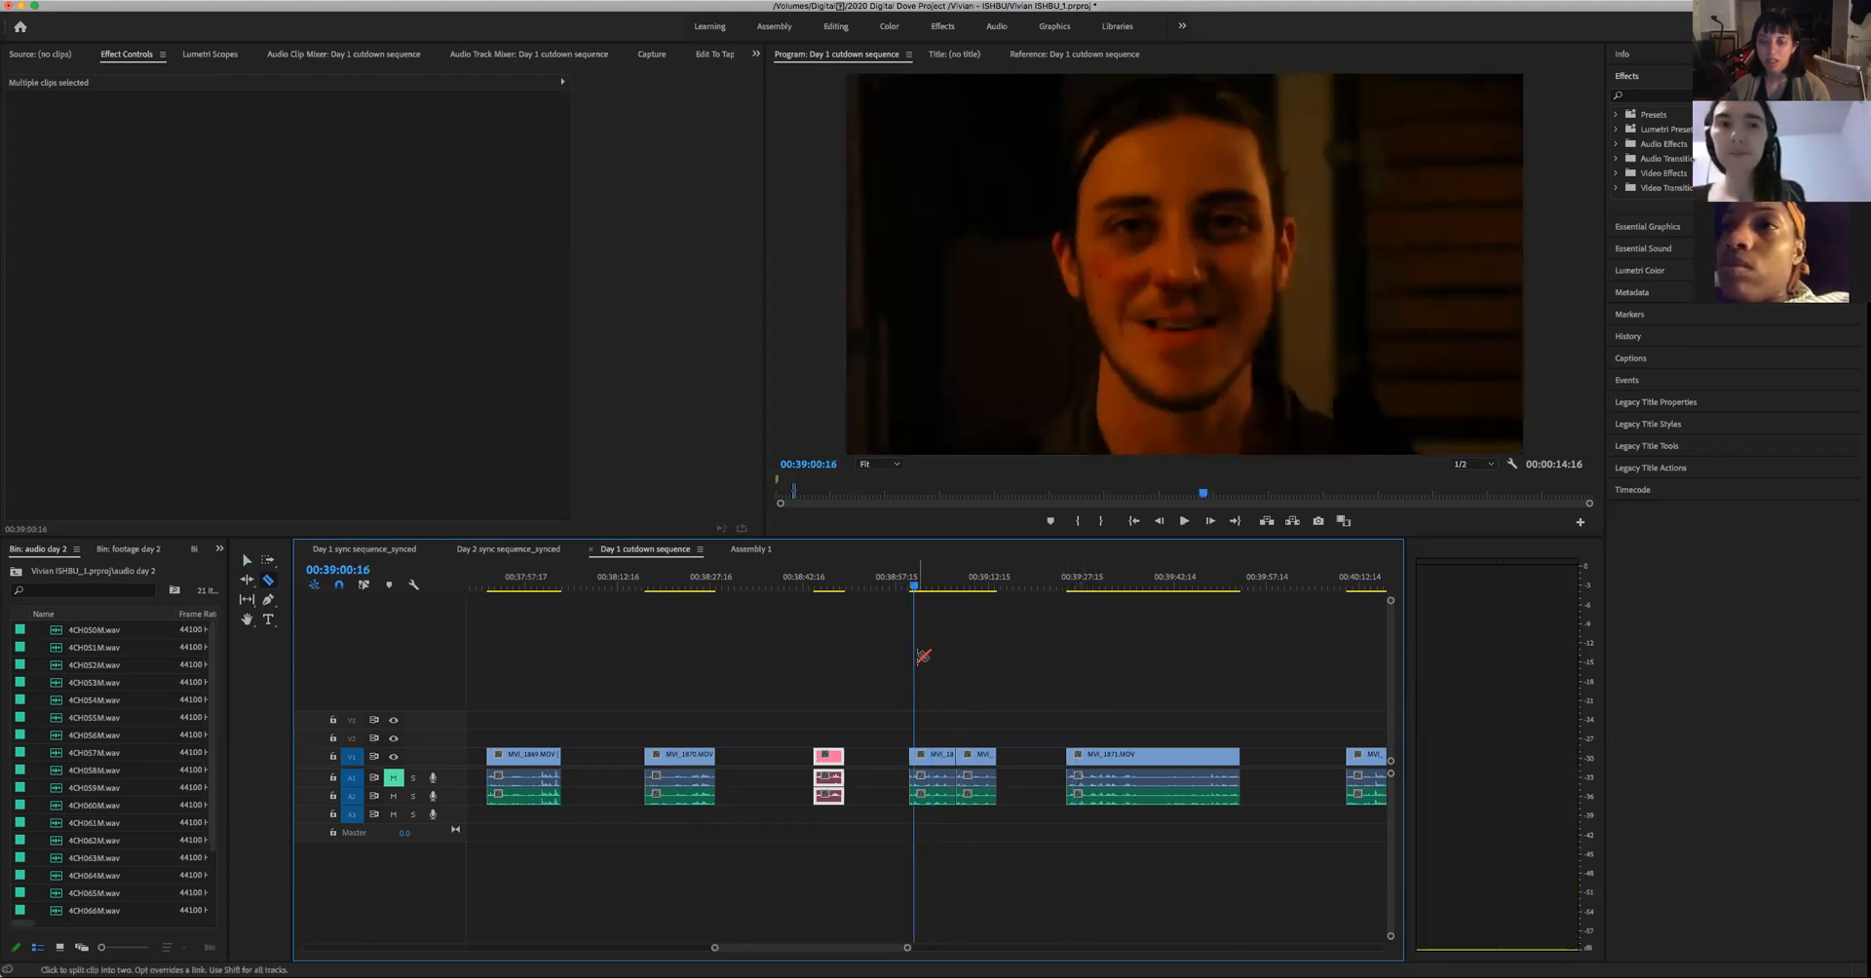
key("space")
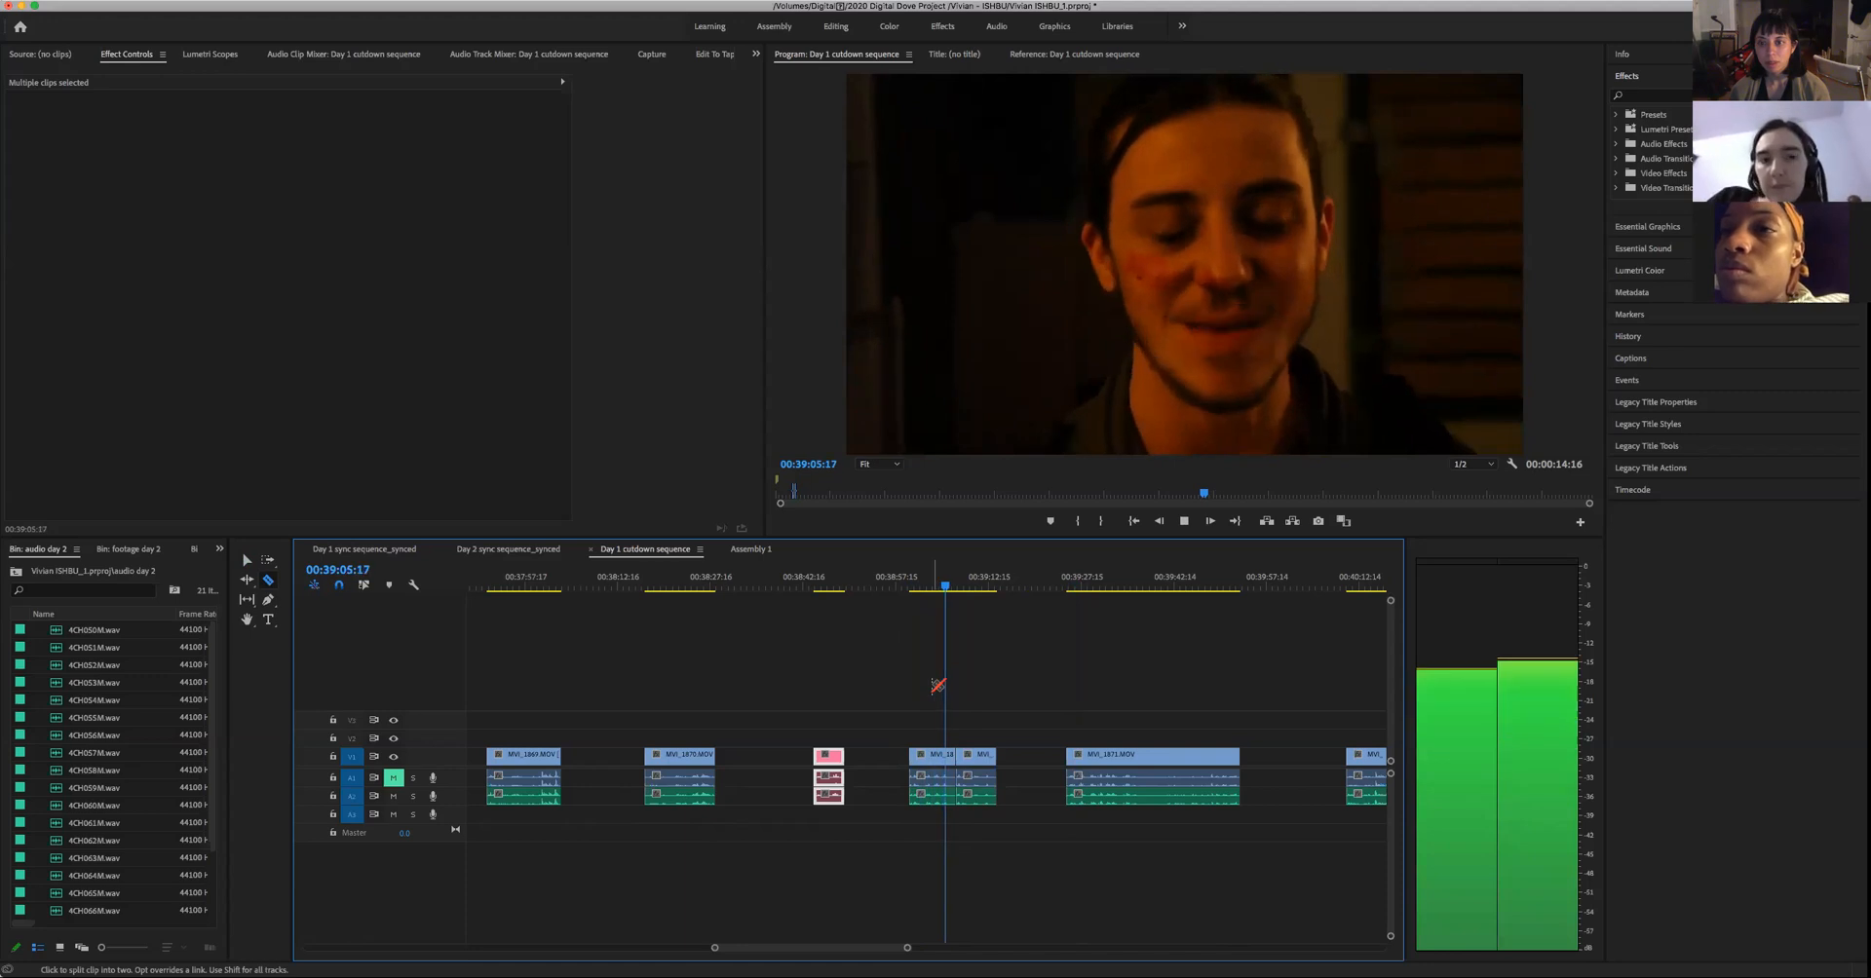
key("space")
left_click_drag(949, 589, 942, 591)
key("space")
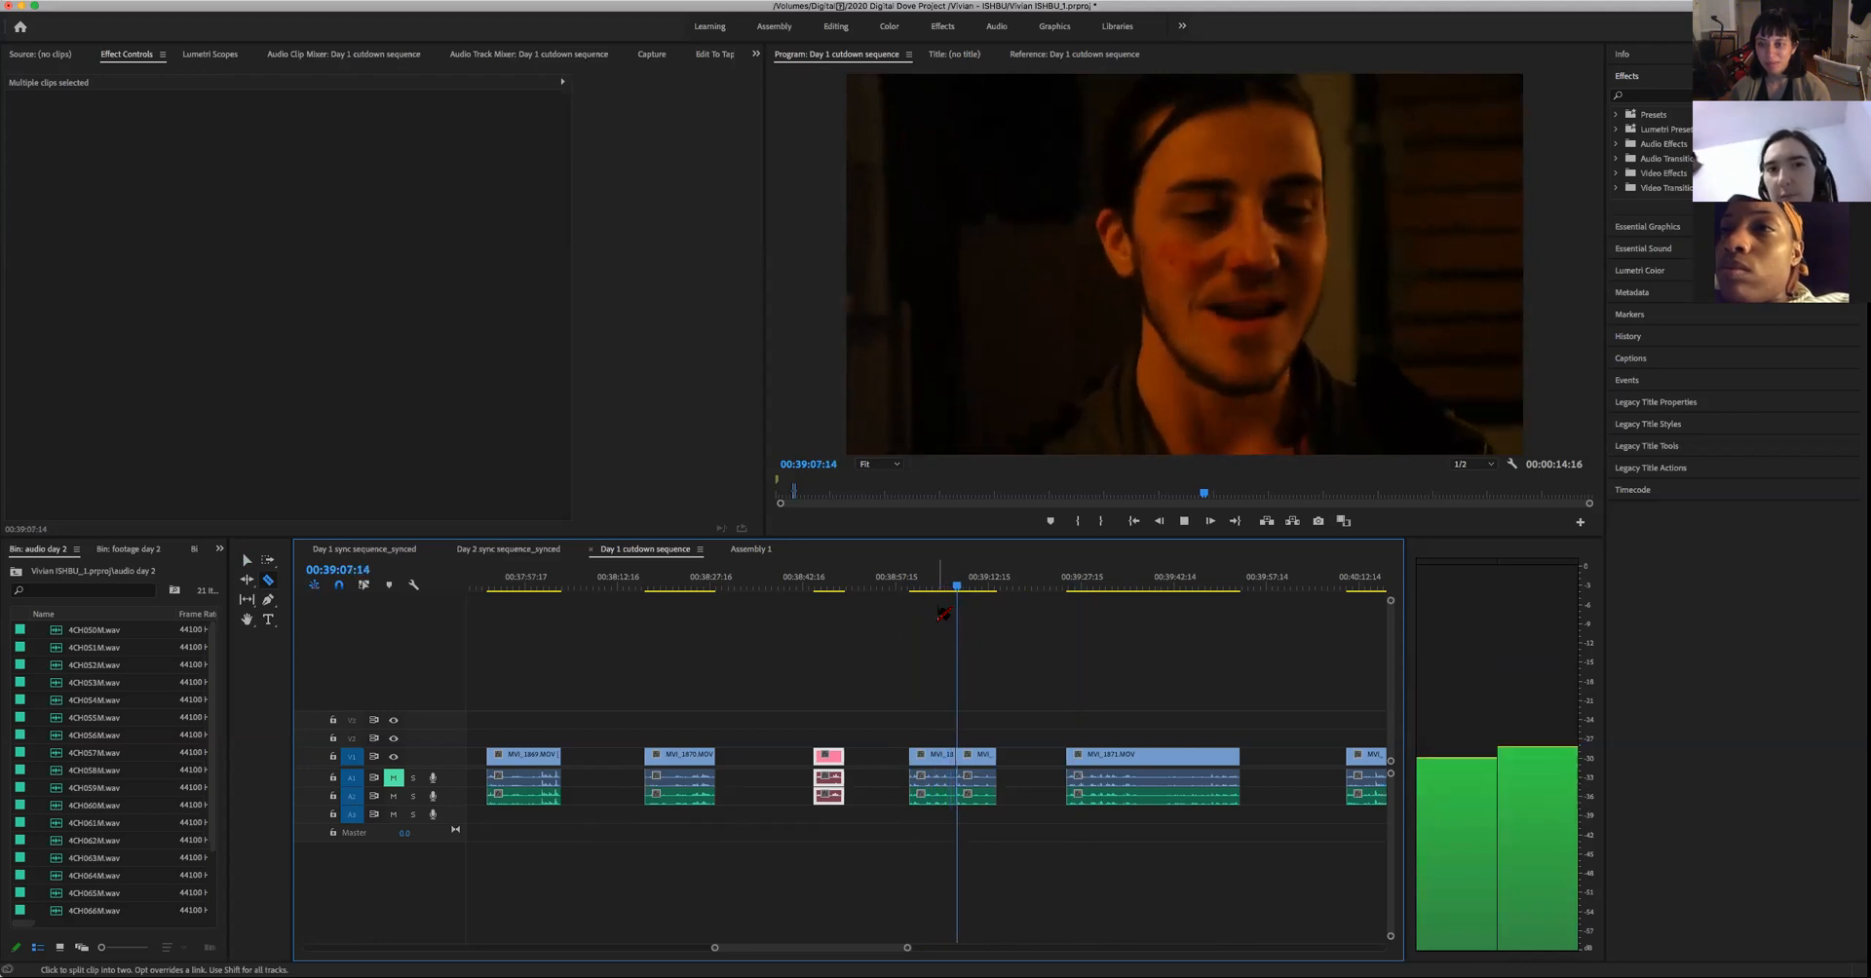
key("space")
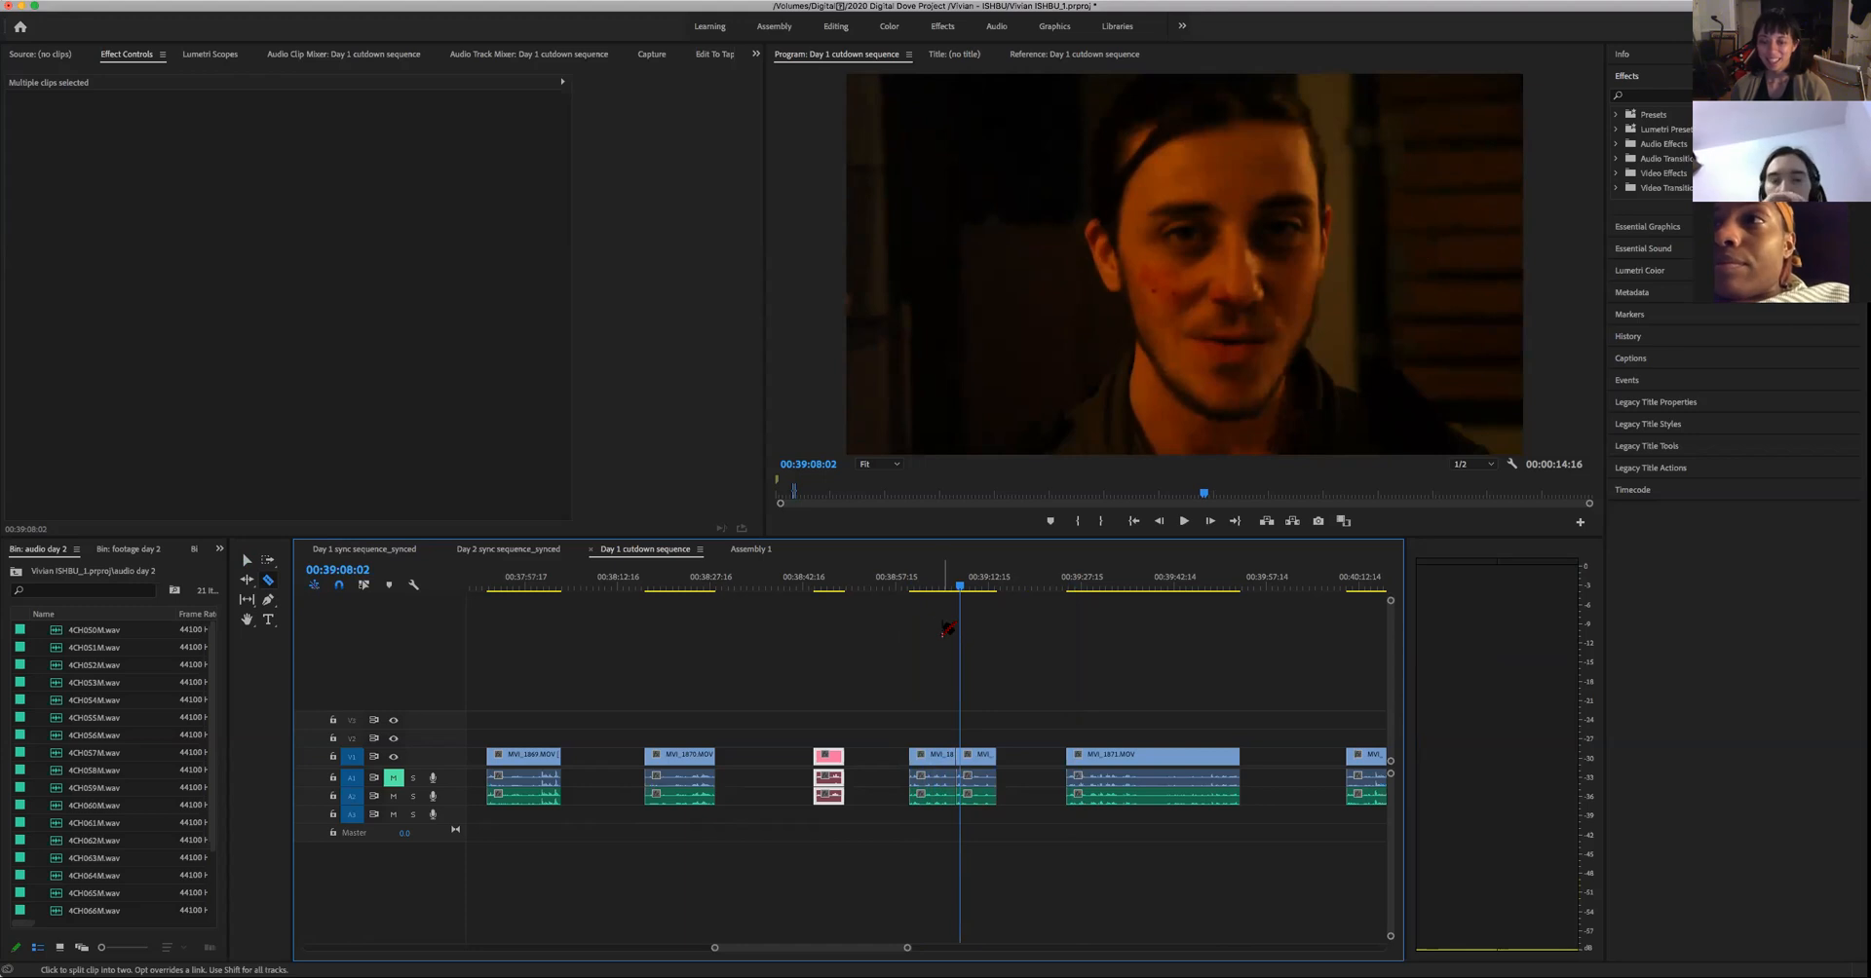
- Play the second part of the split take on to 00:39:12:08, pausing at 00:39:10:04
key("space")
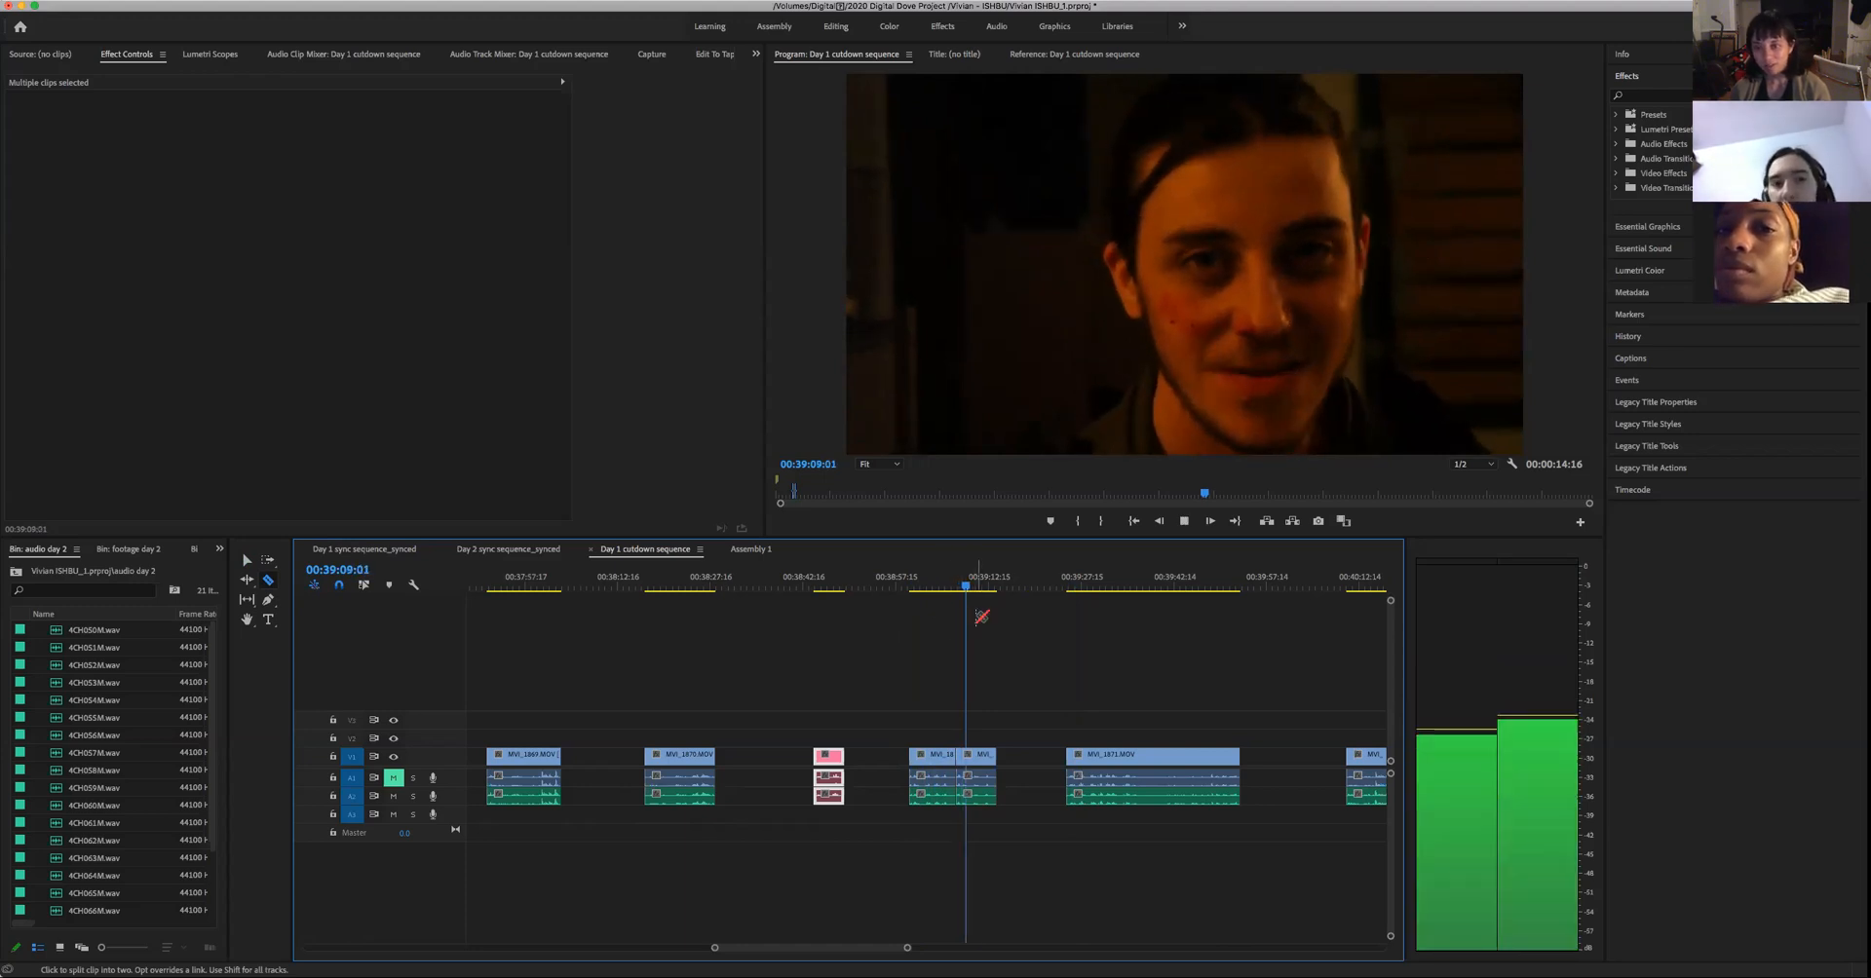
key("space")
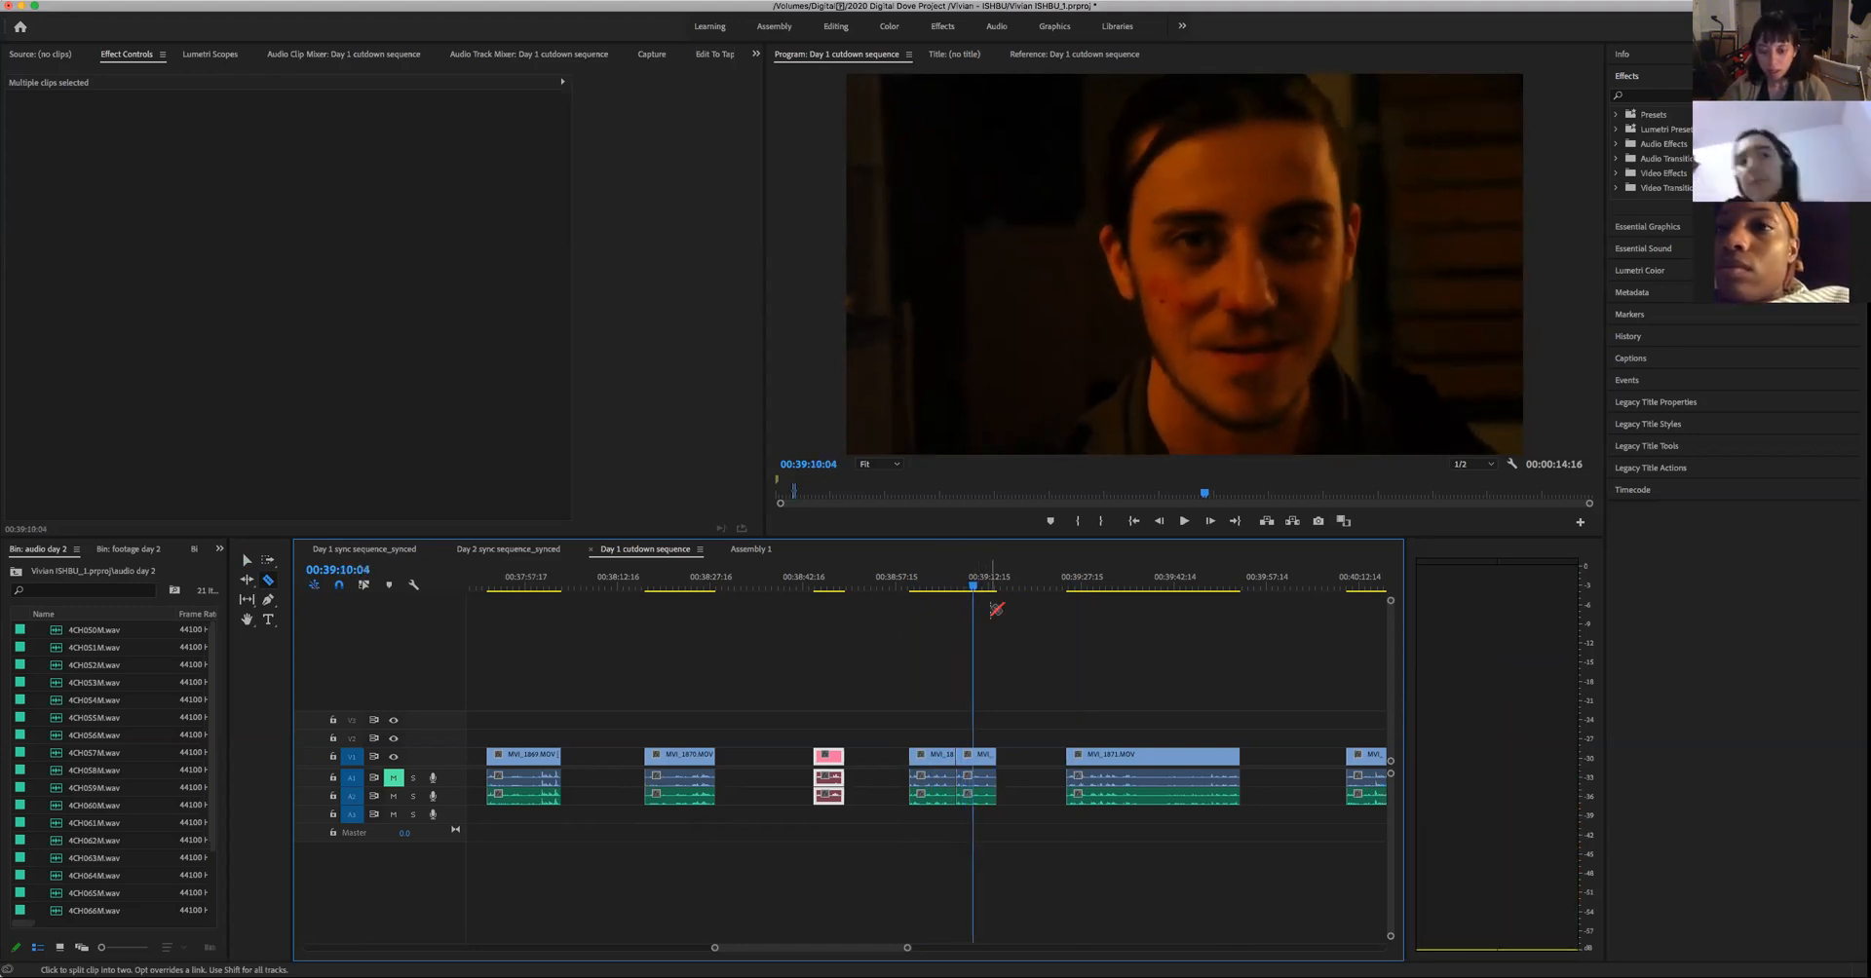
key("Up")
key("space")
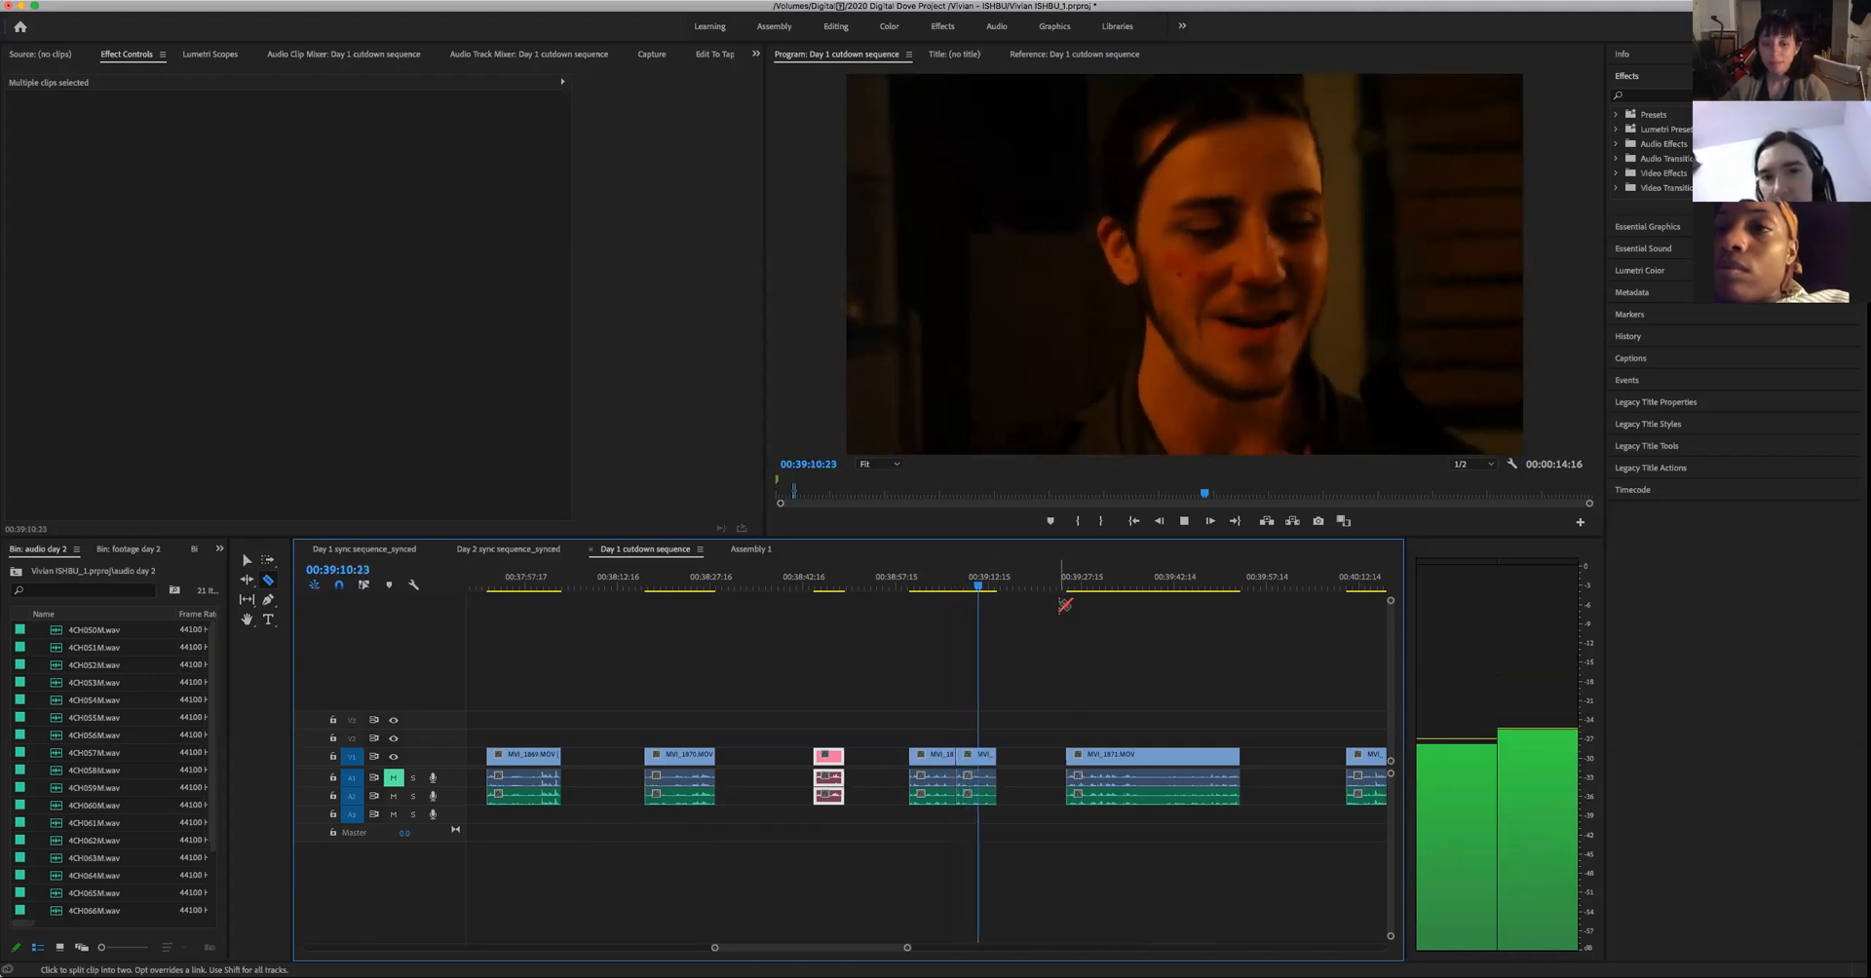
key("space")
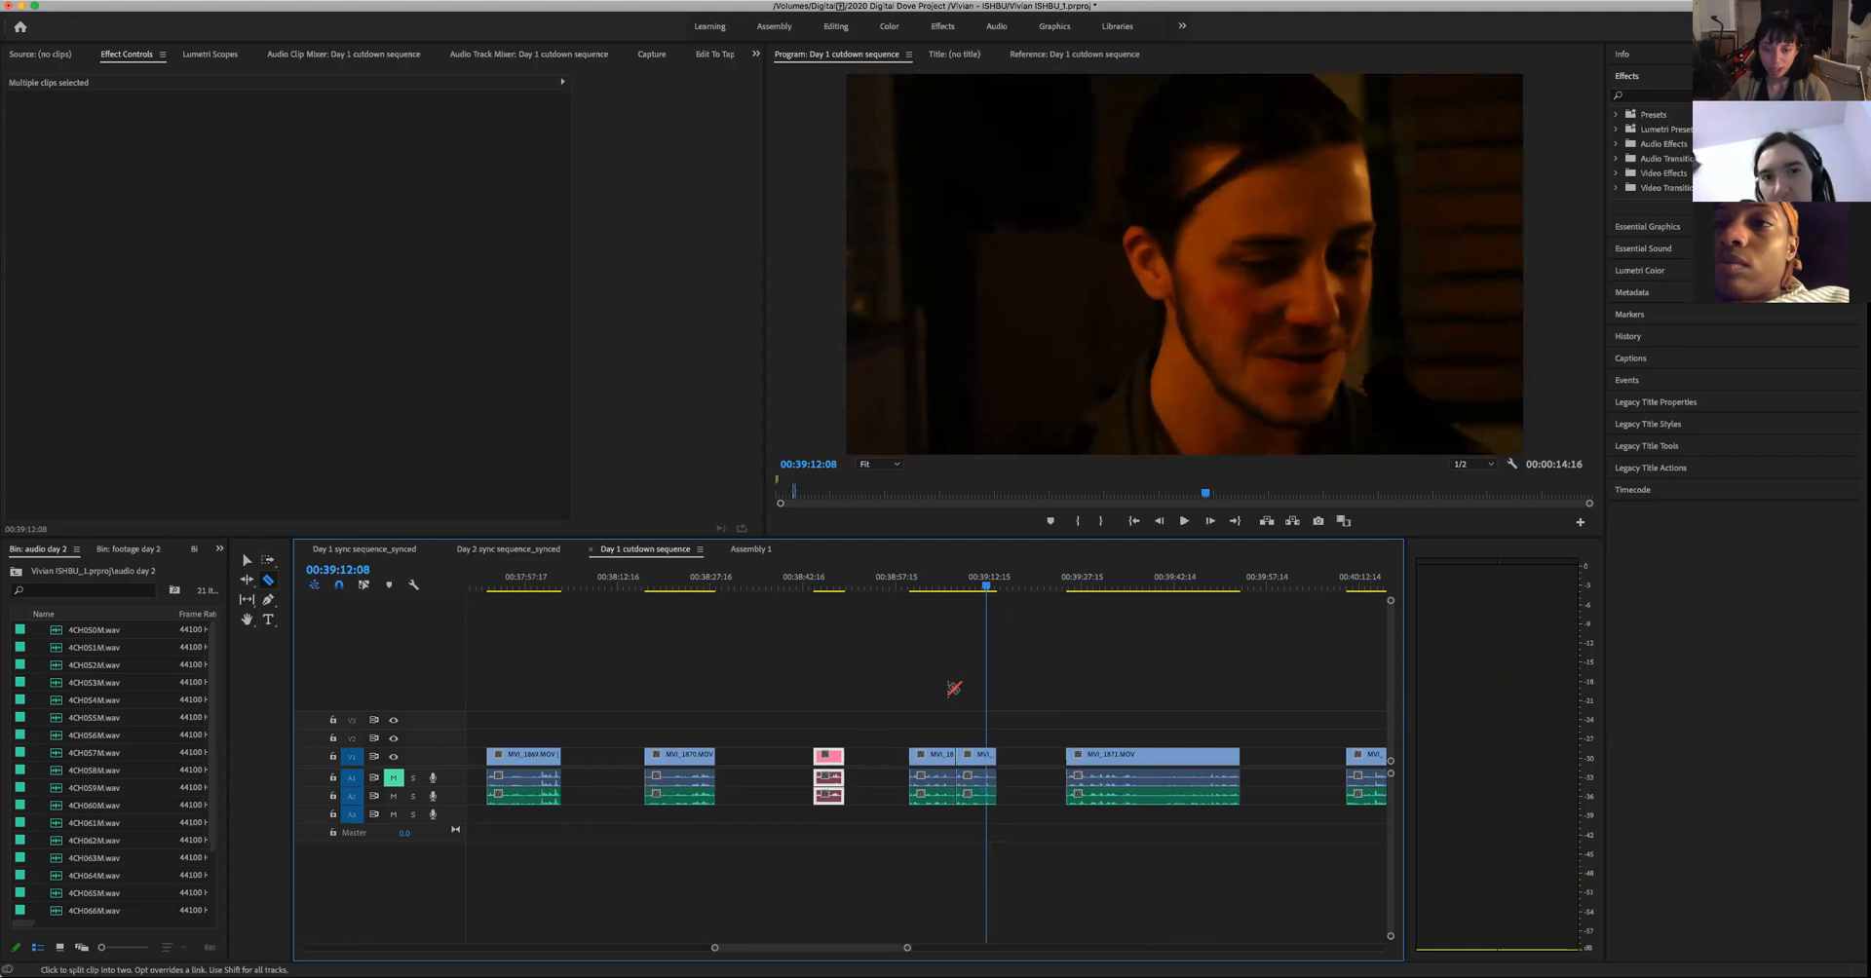
- Give the video and audio of the split take's second part, from 00:39:07:11 on, the Green label
left_click_drag(965, 655, 980, 797)
right_click(966, 763)
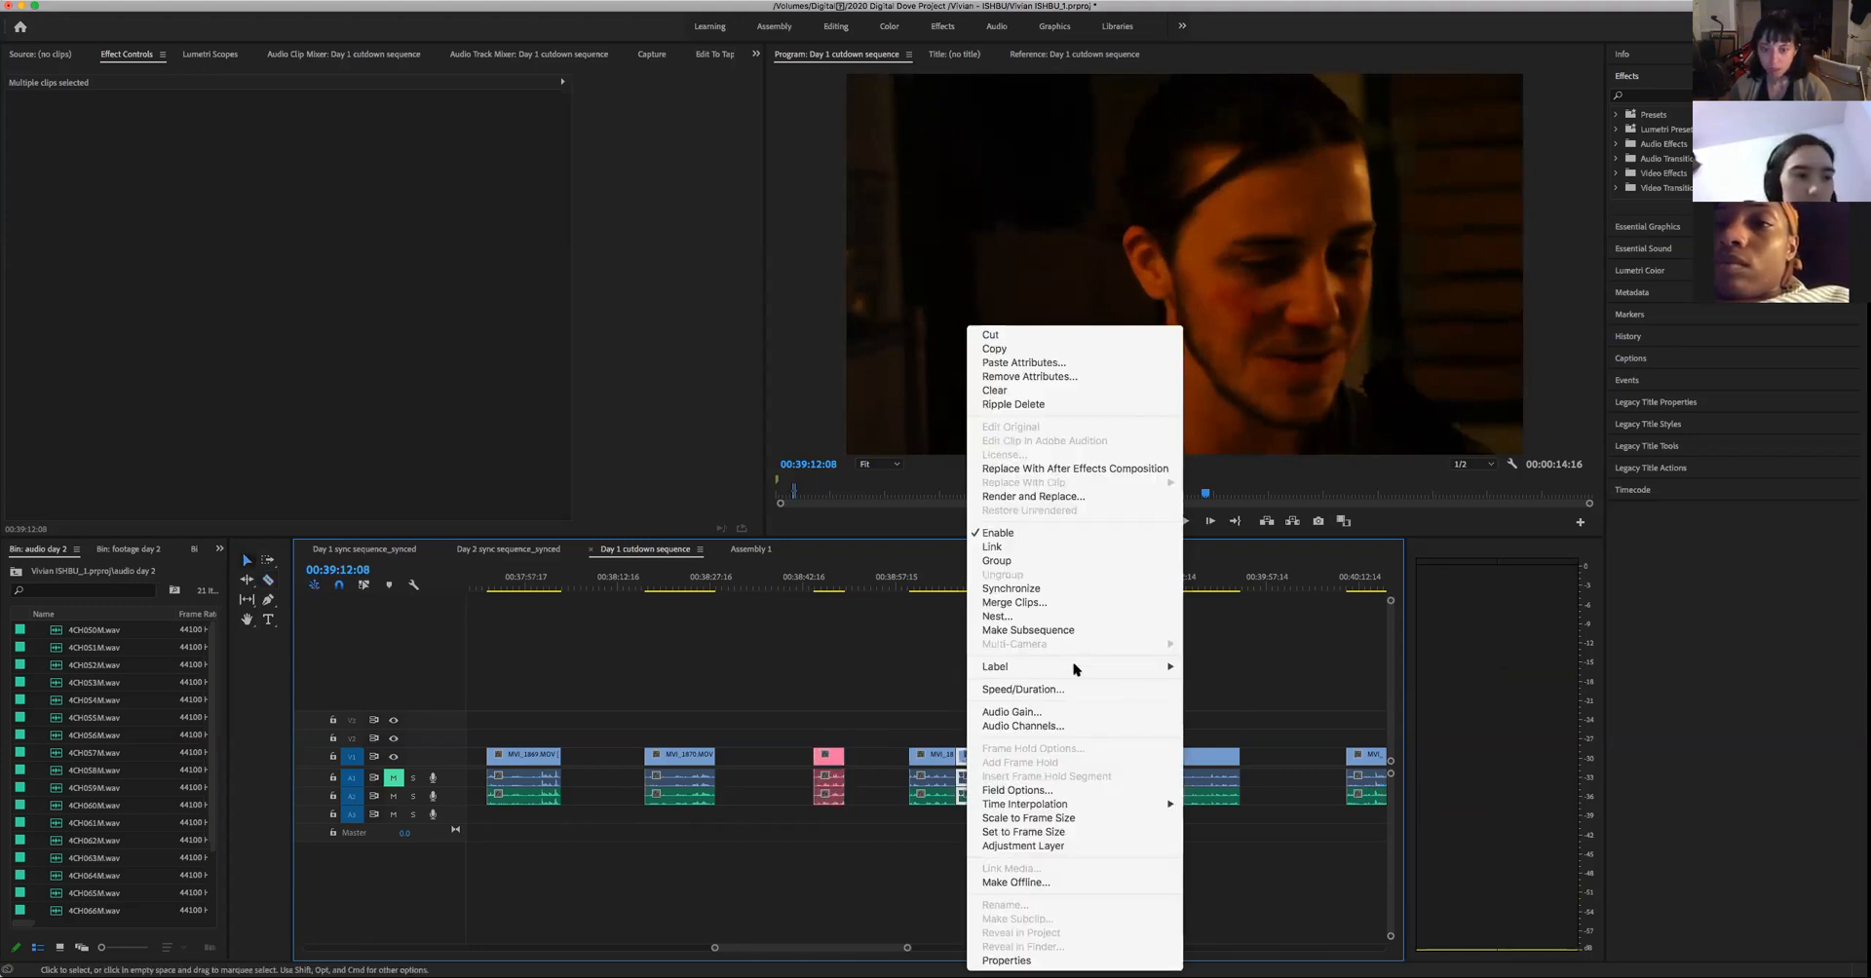
mouse_move(1076, 669)
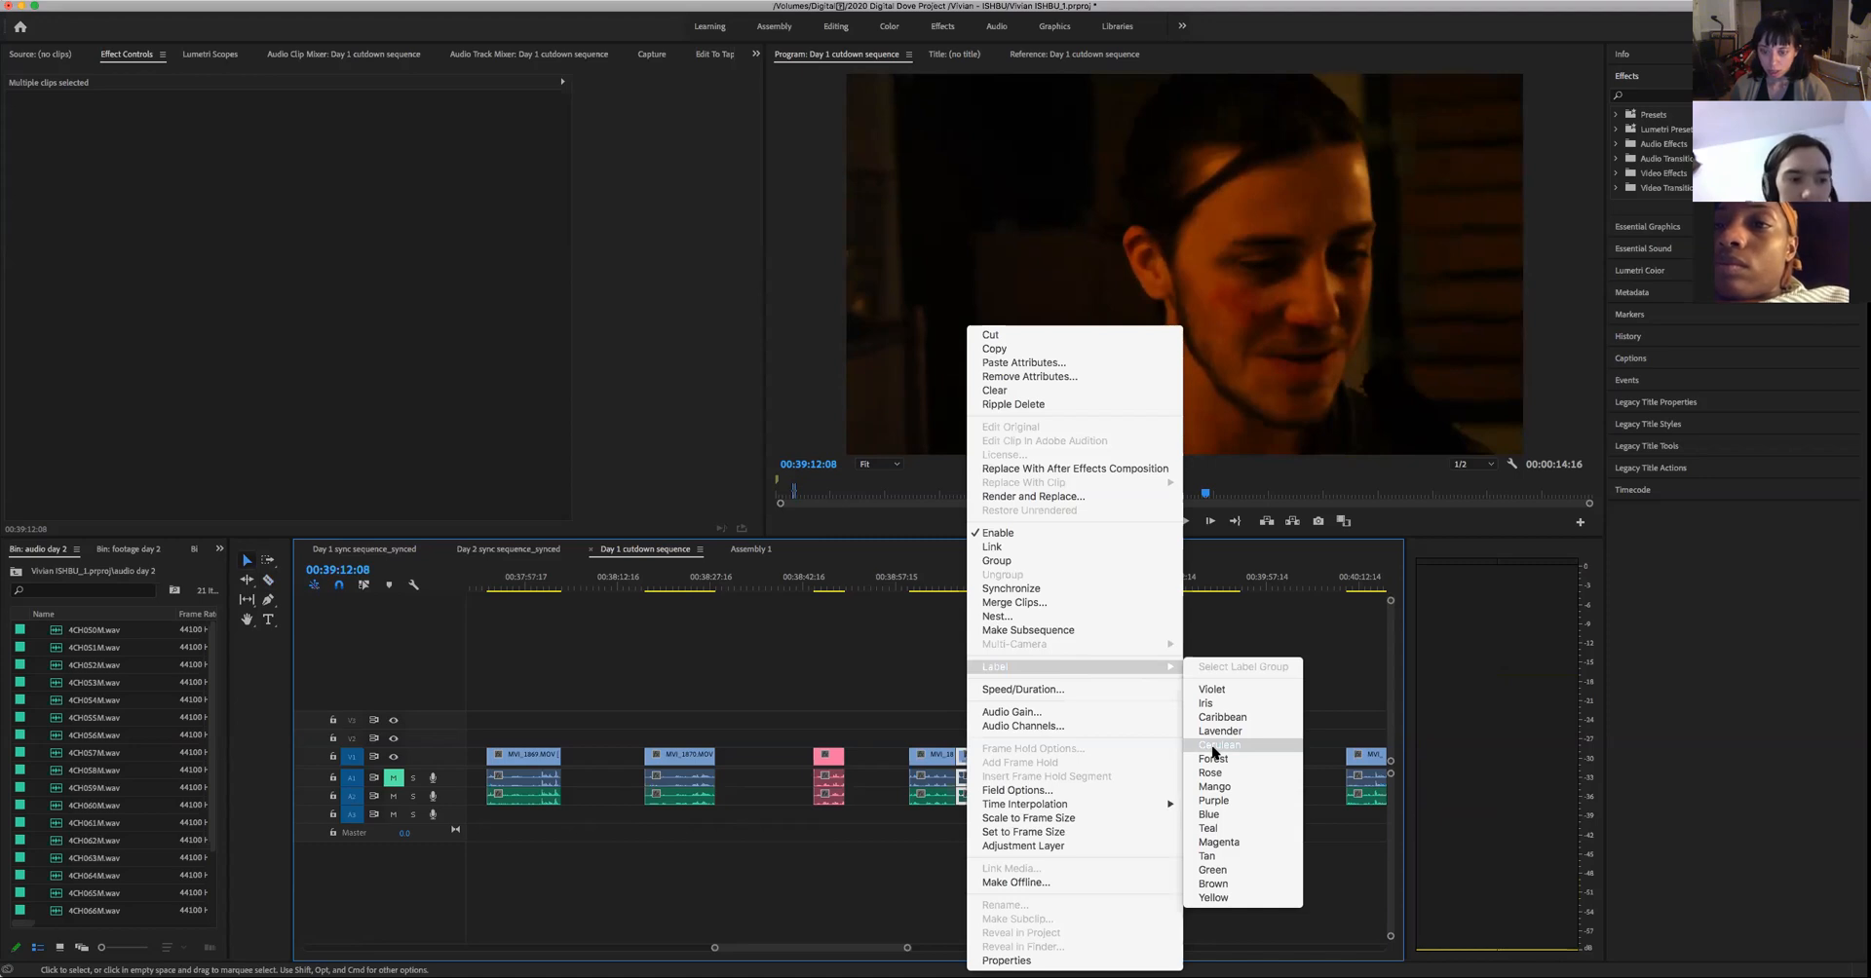
left_click(1213, 871)
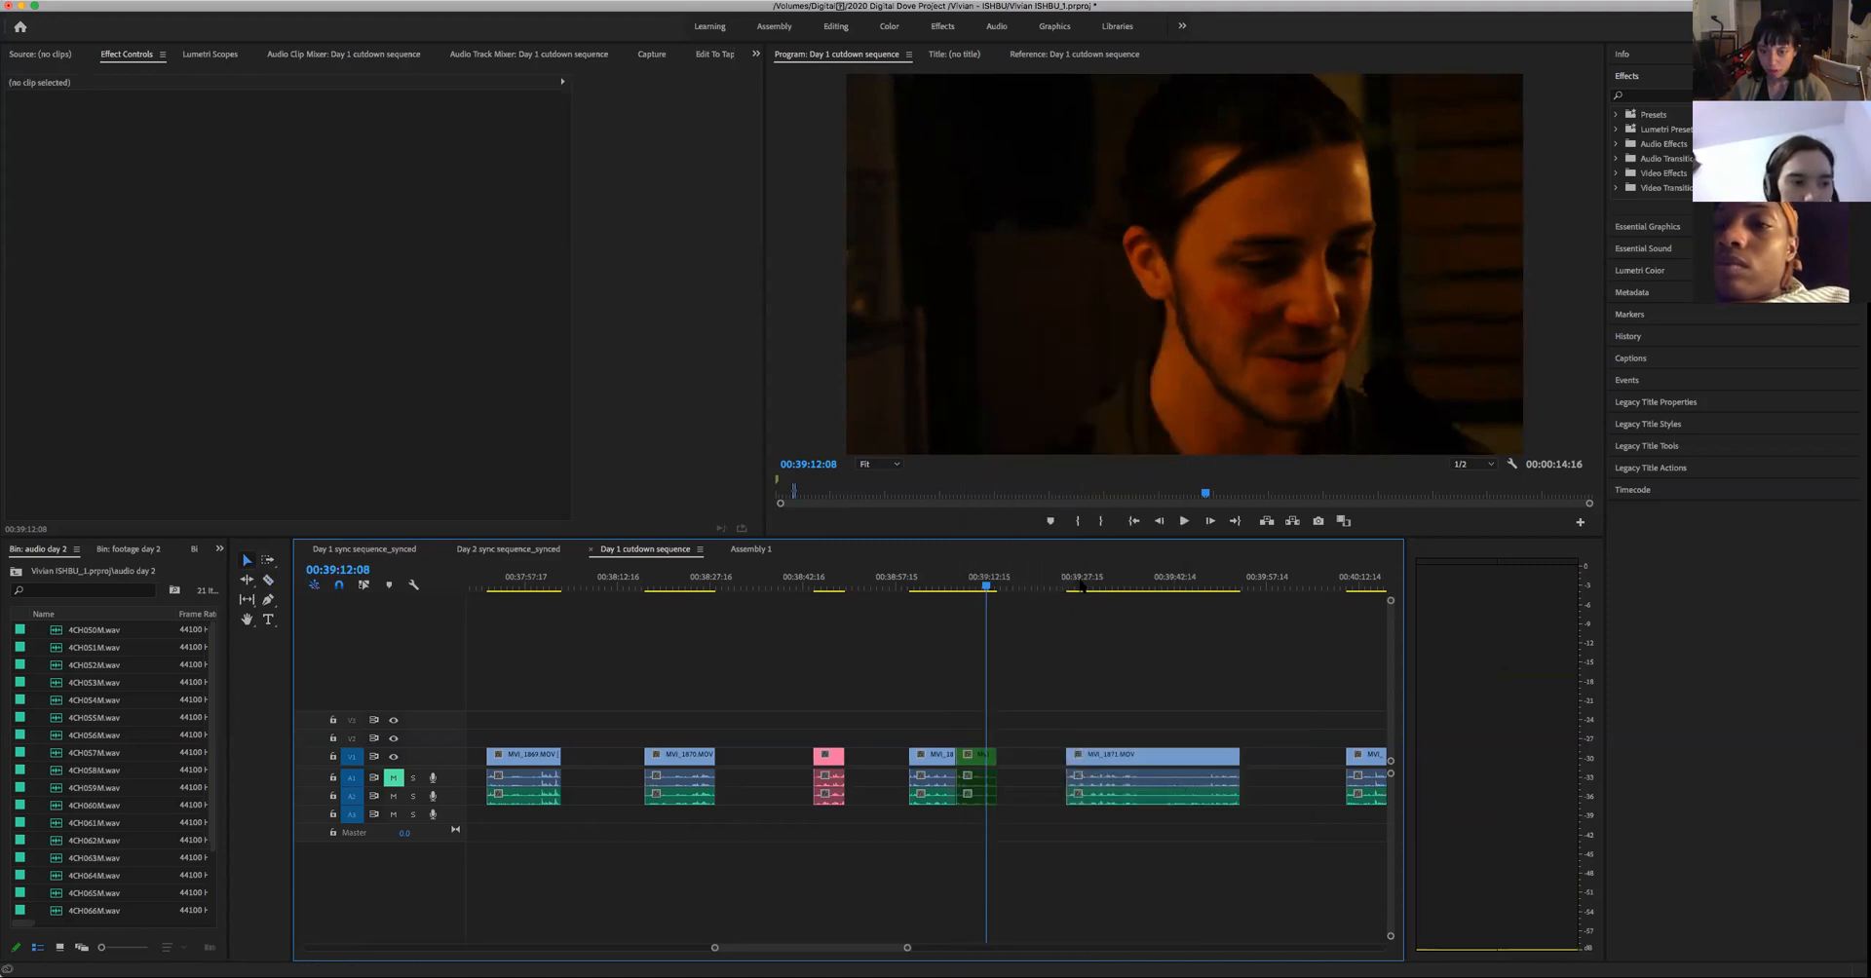
- Play the long take from its start on to about 00:39:38:17, pausing at 00:39:31:13
left_click(1069, 586)
key("space")
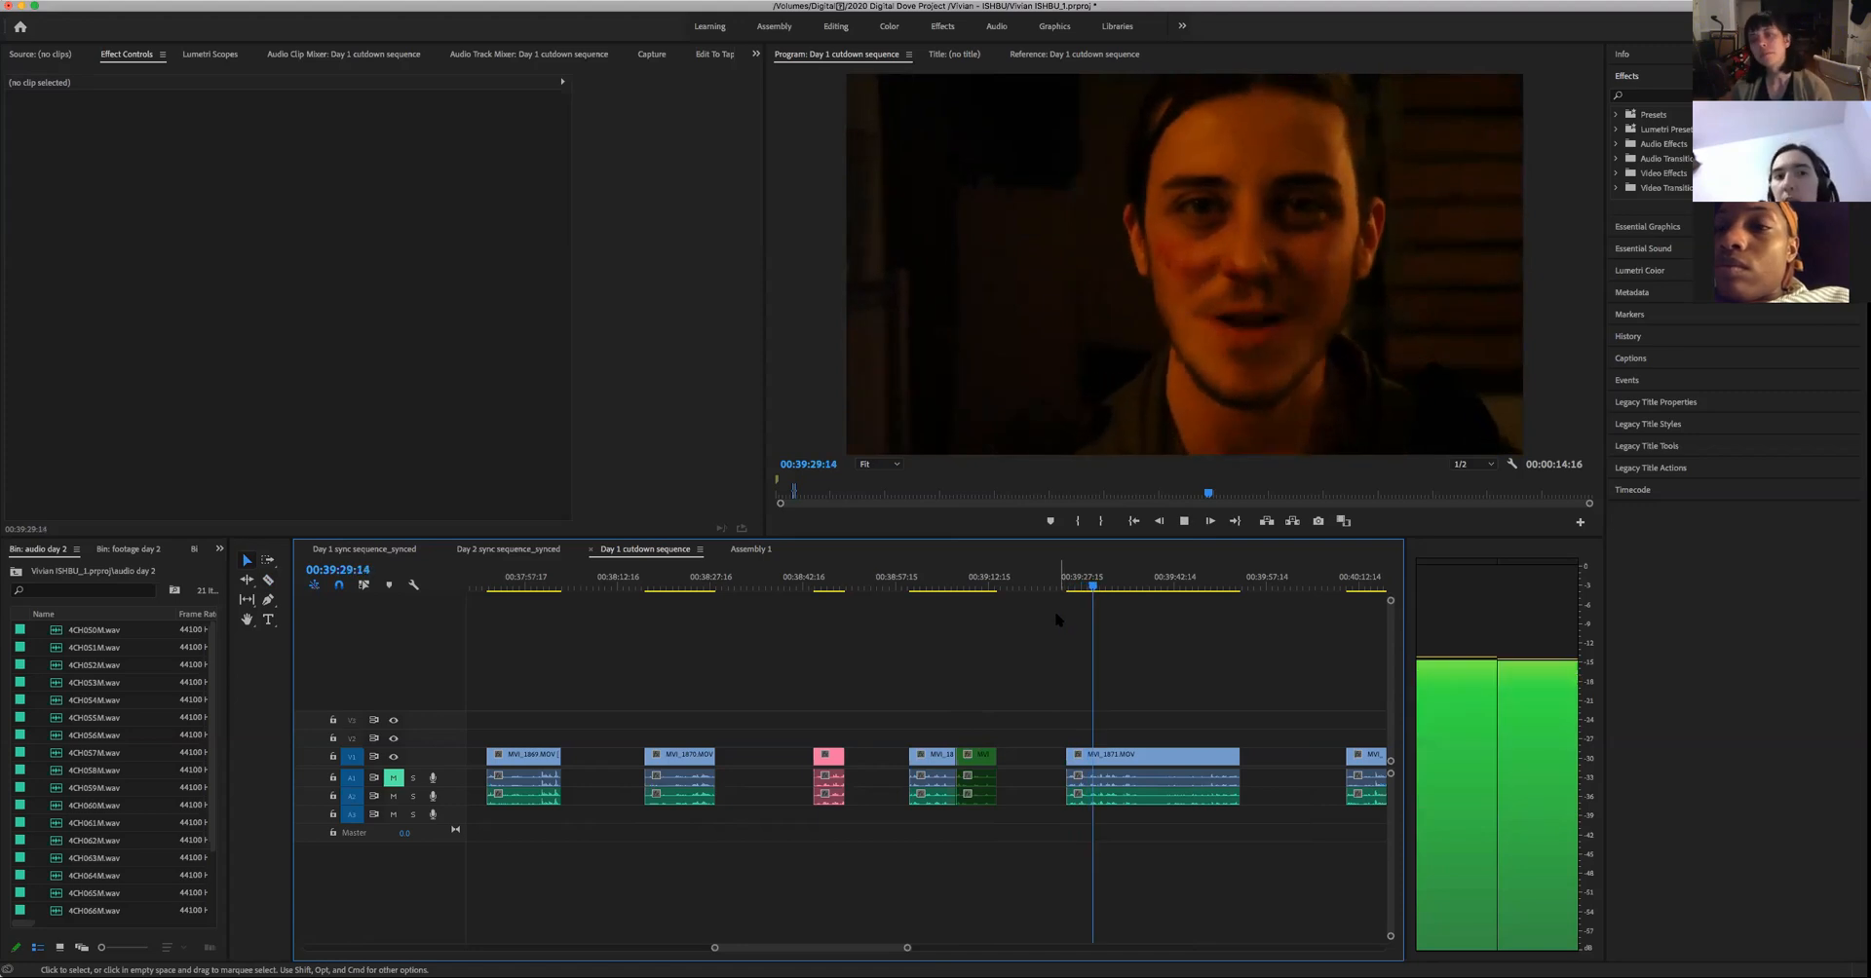
key("space")
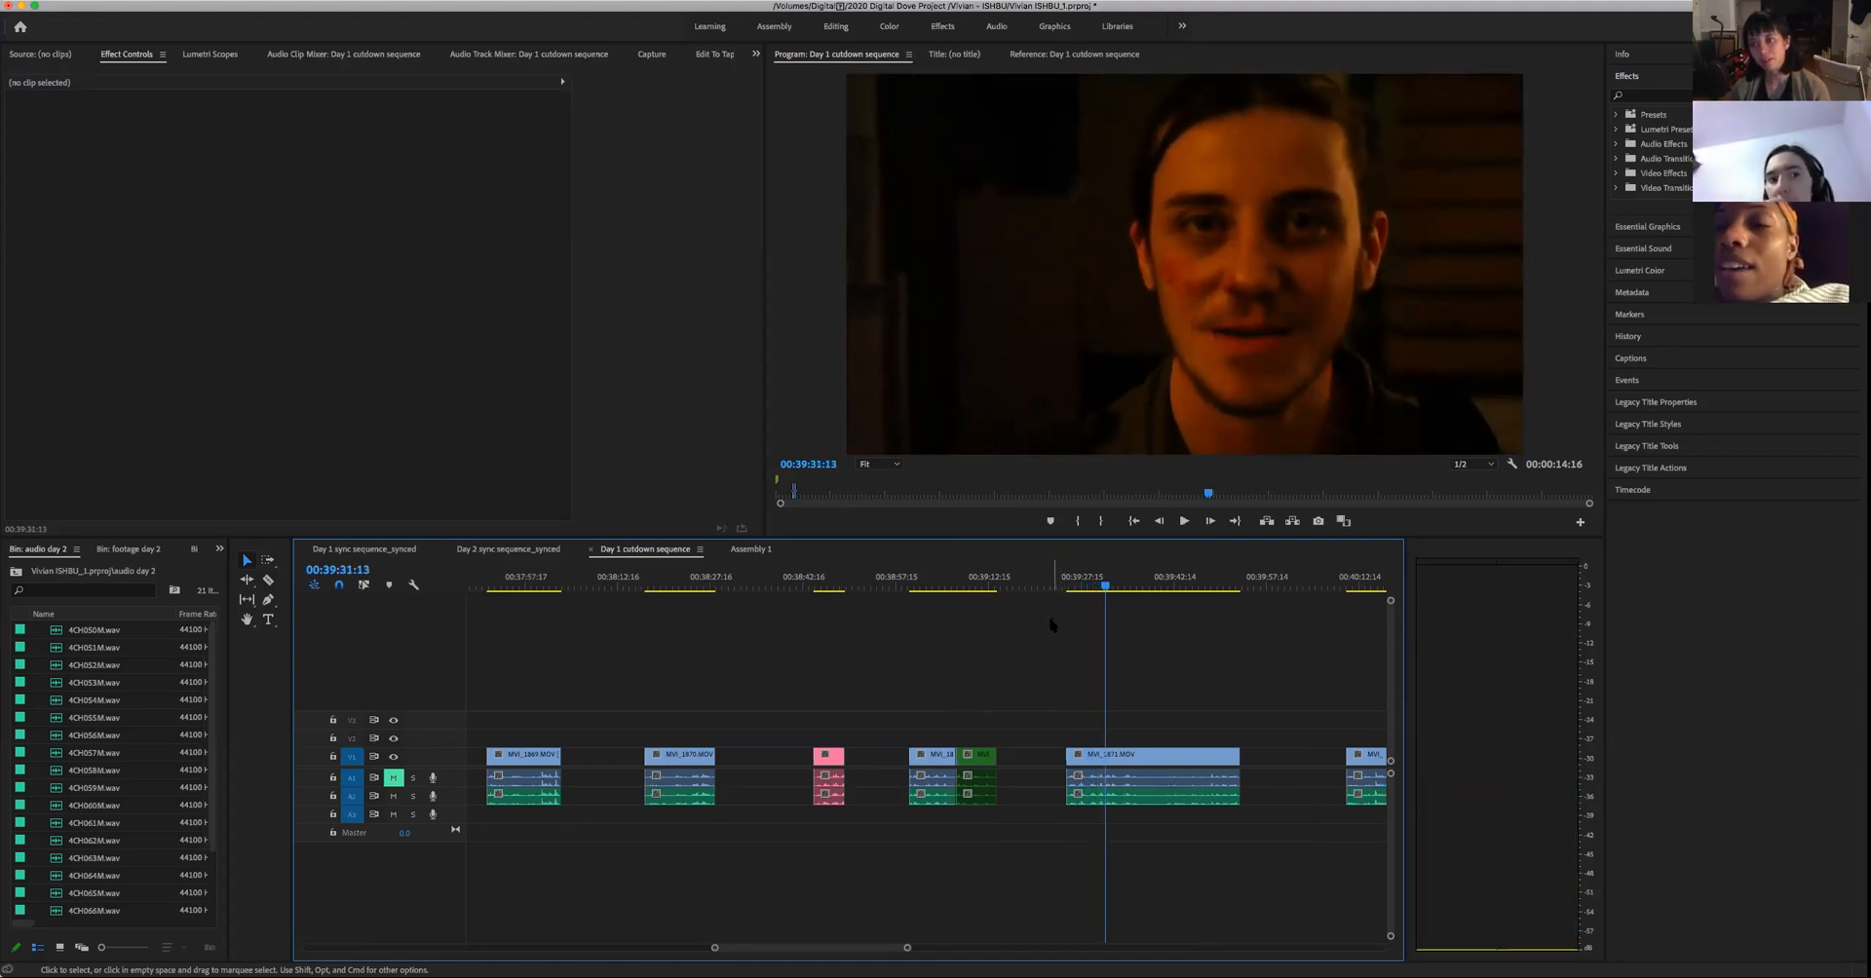
key("space")
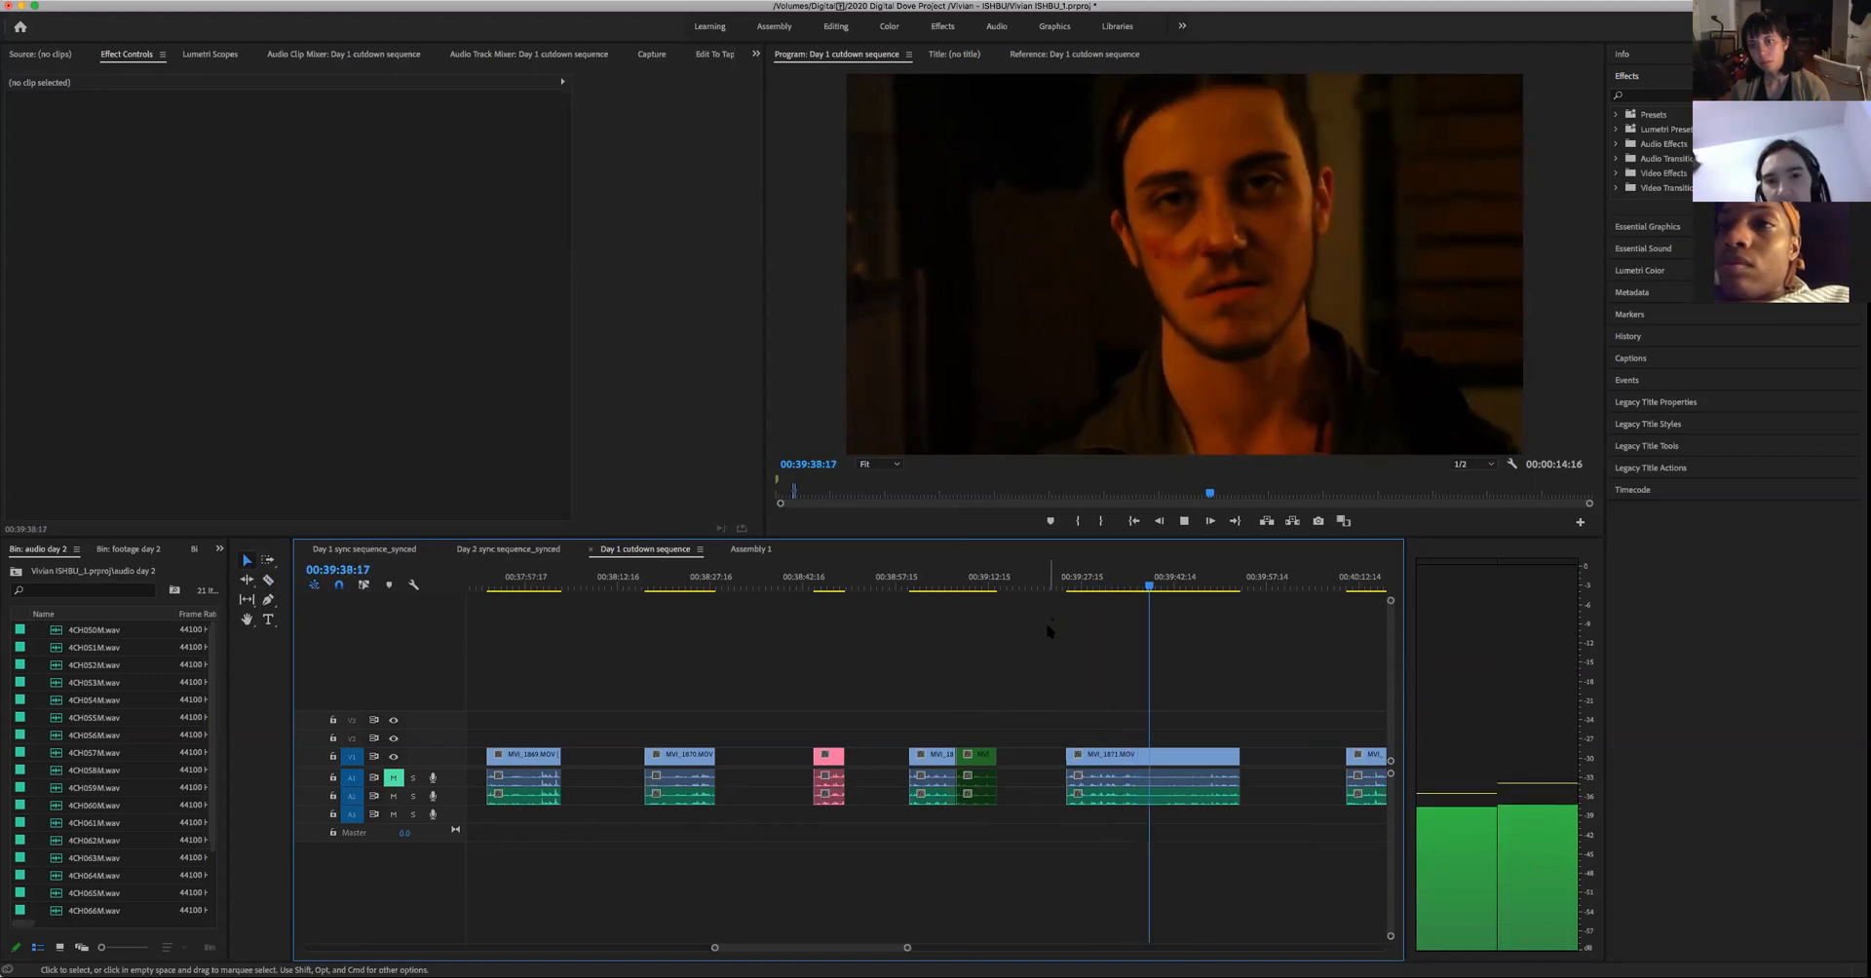
key("space")
- Replay the green-labelled part from its start at 00:39:07:11 to 00:39:13:06
left_click(980, 584)
key("Up")
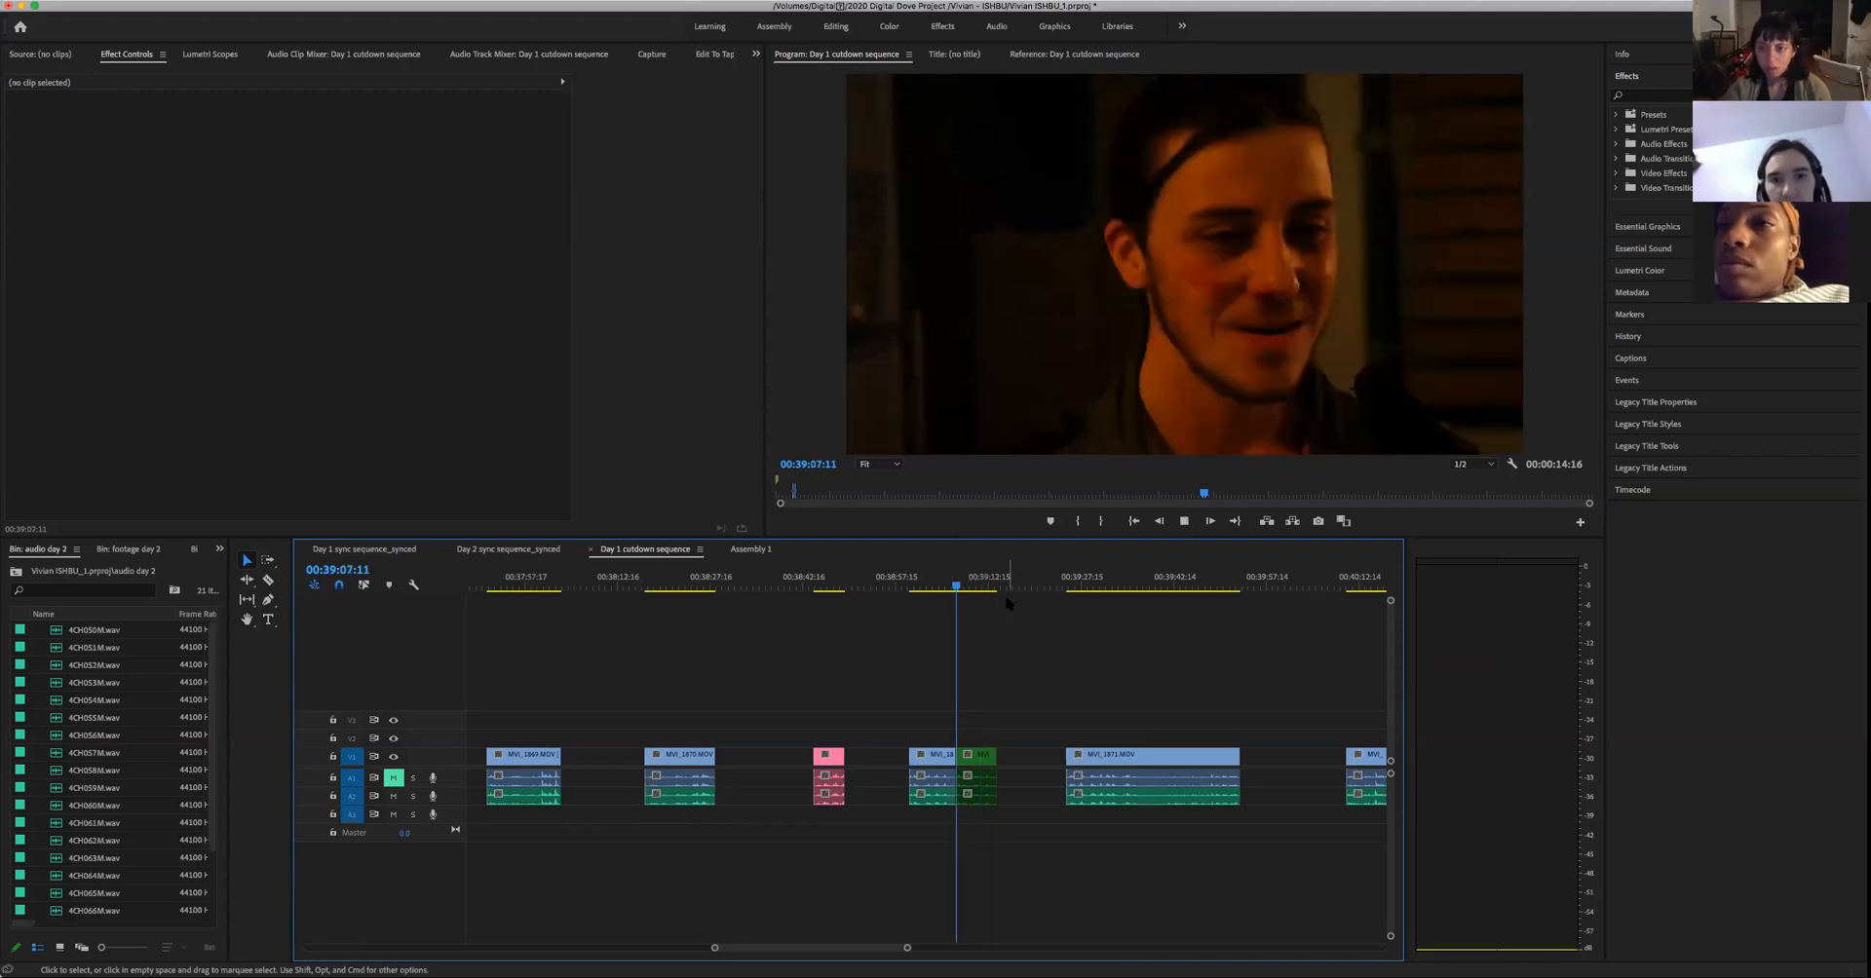
key("space")
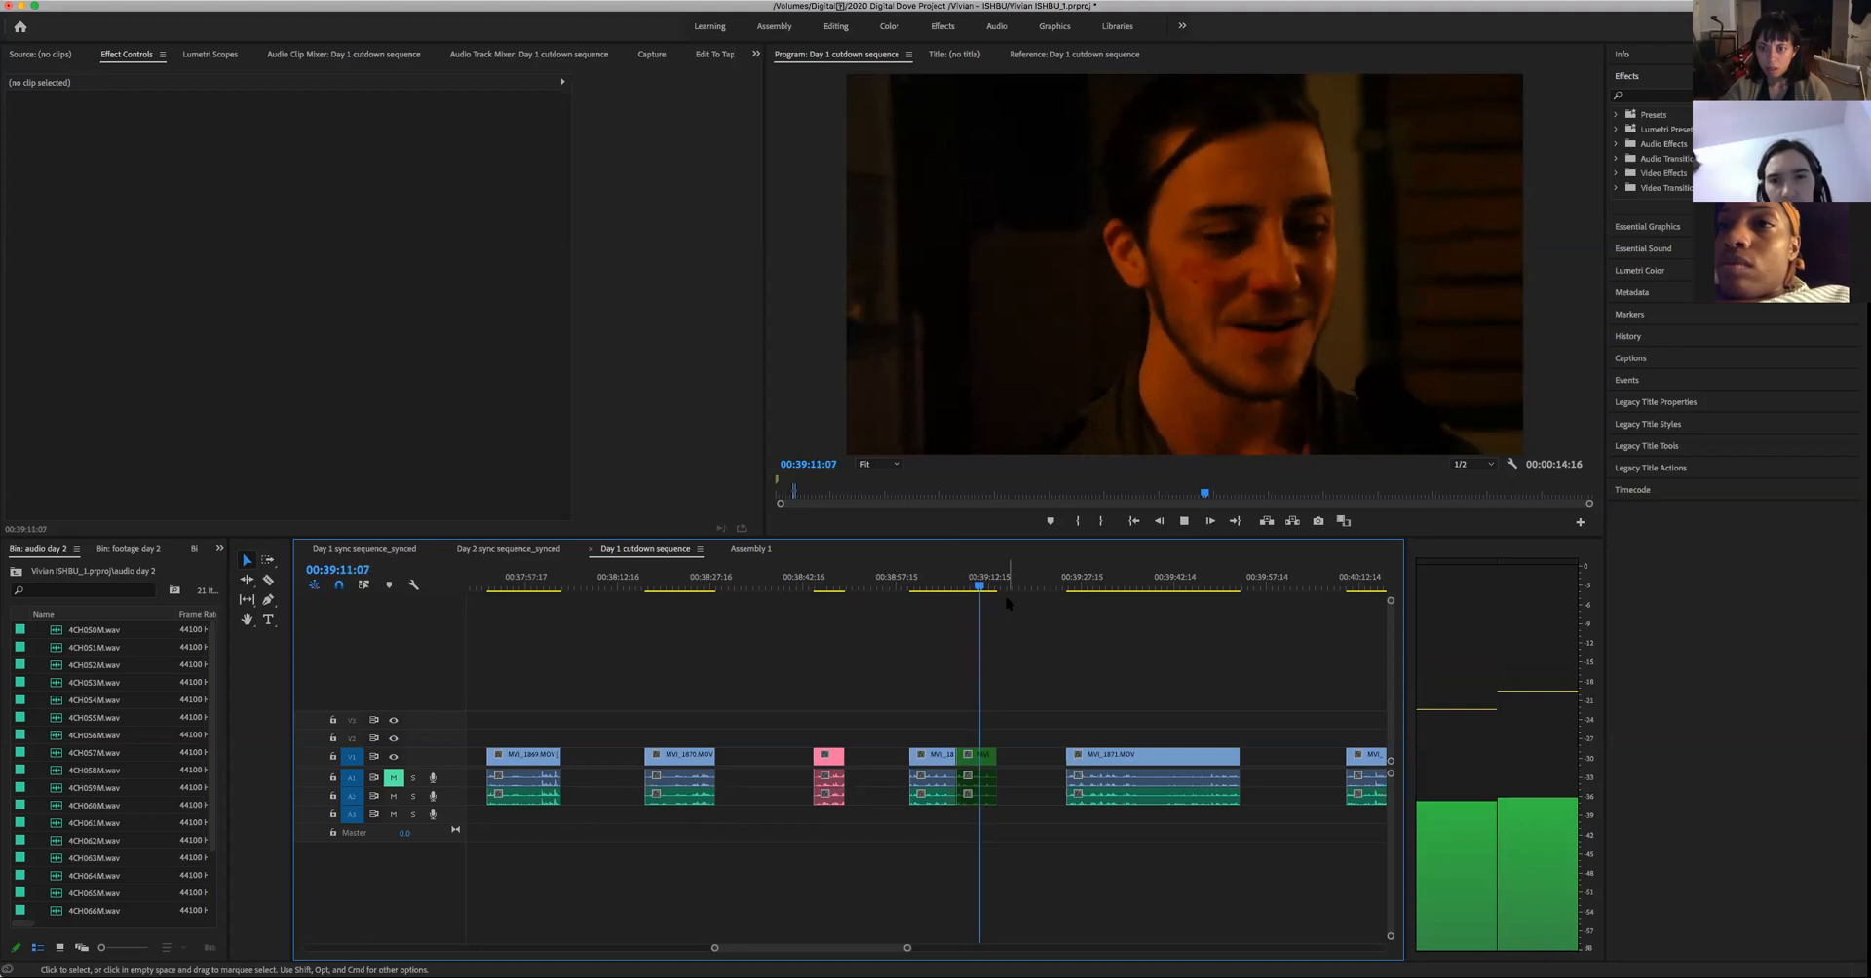
key("space")
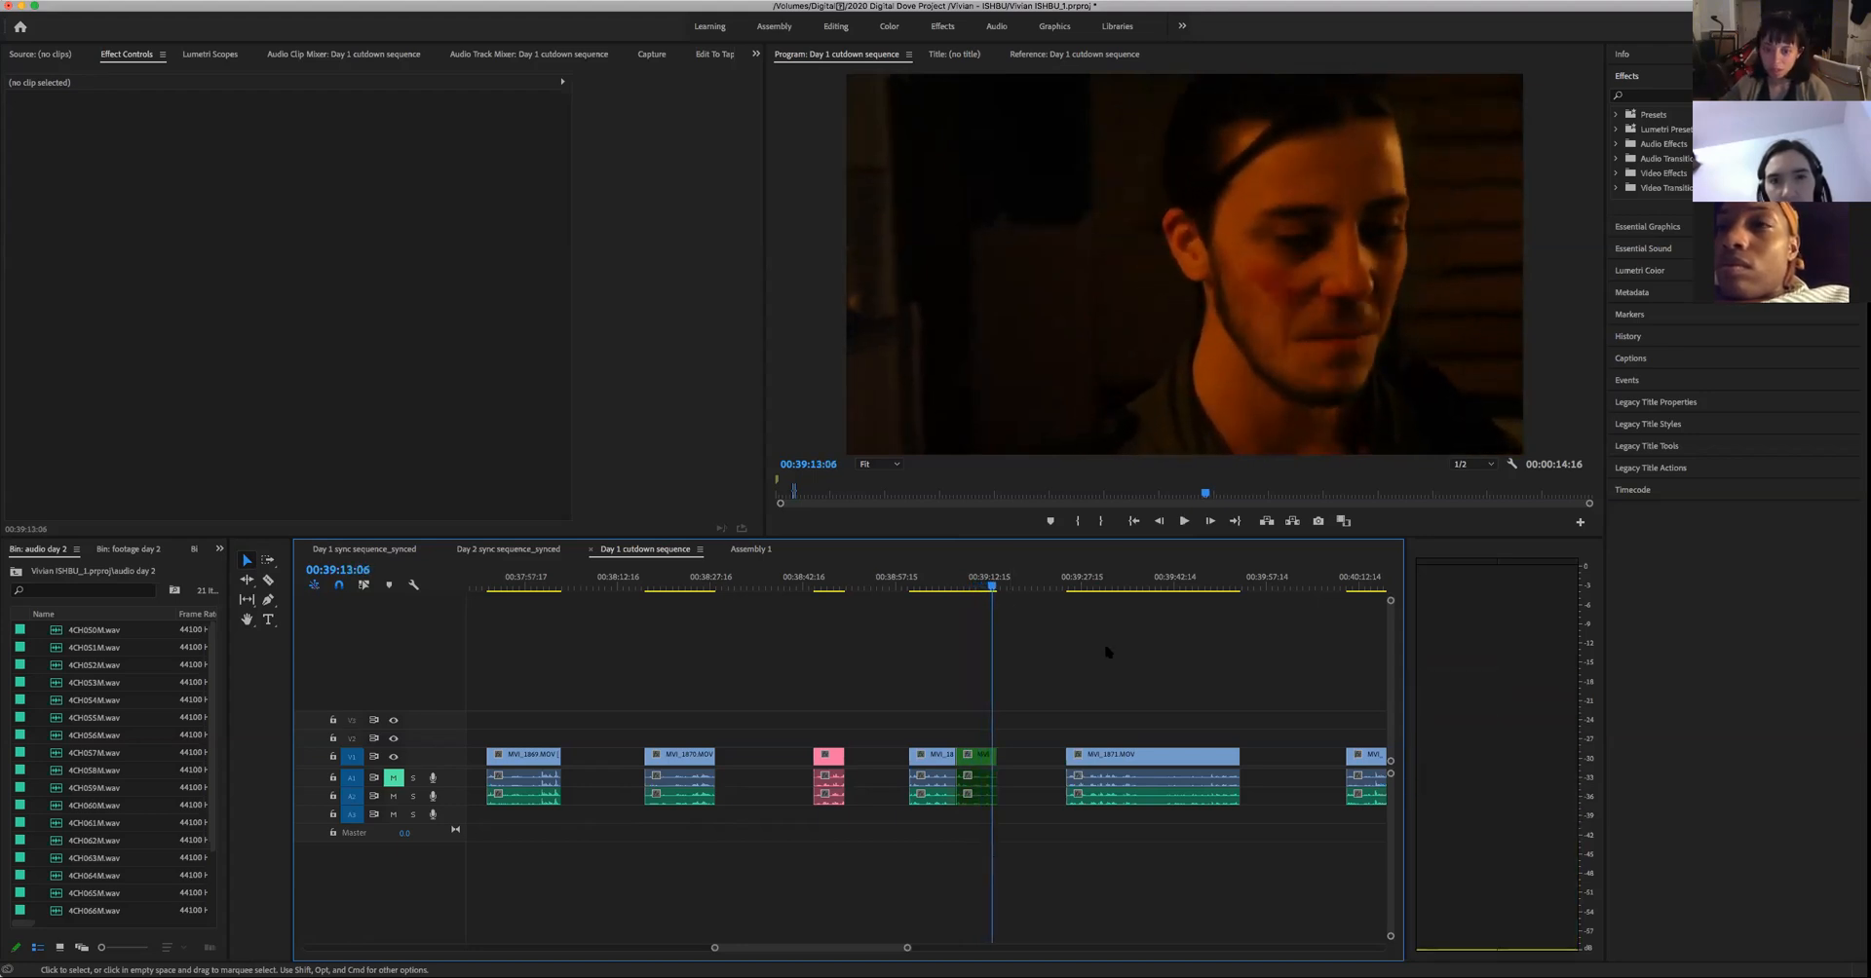
- Replay the opening of the long take from about 00:39:28:10 to 00:39:32:12
left_click(1088, 588)
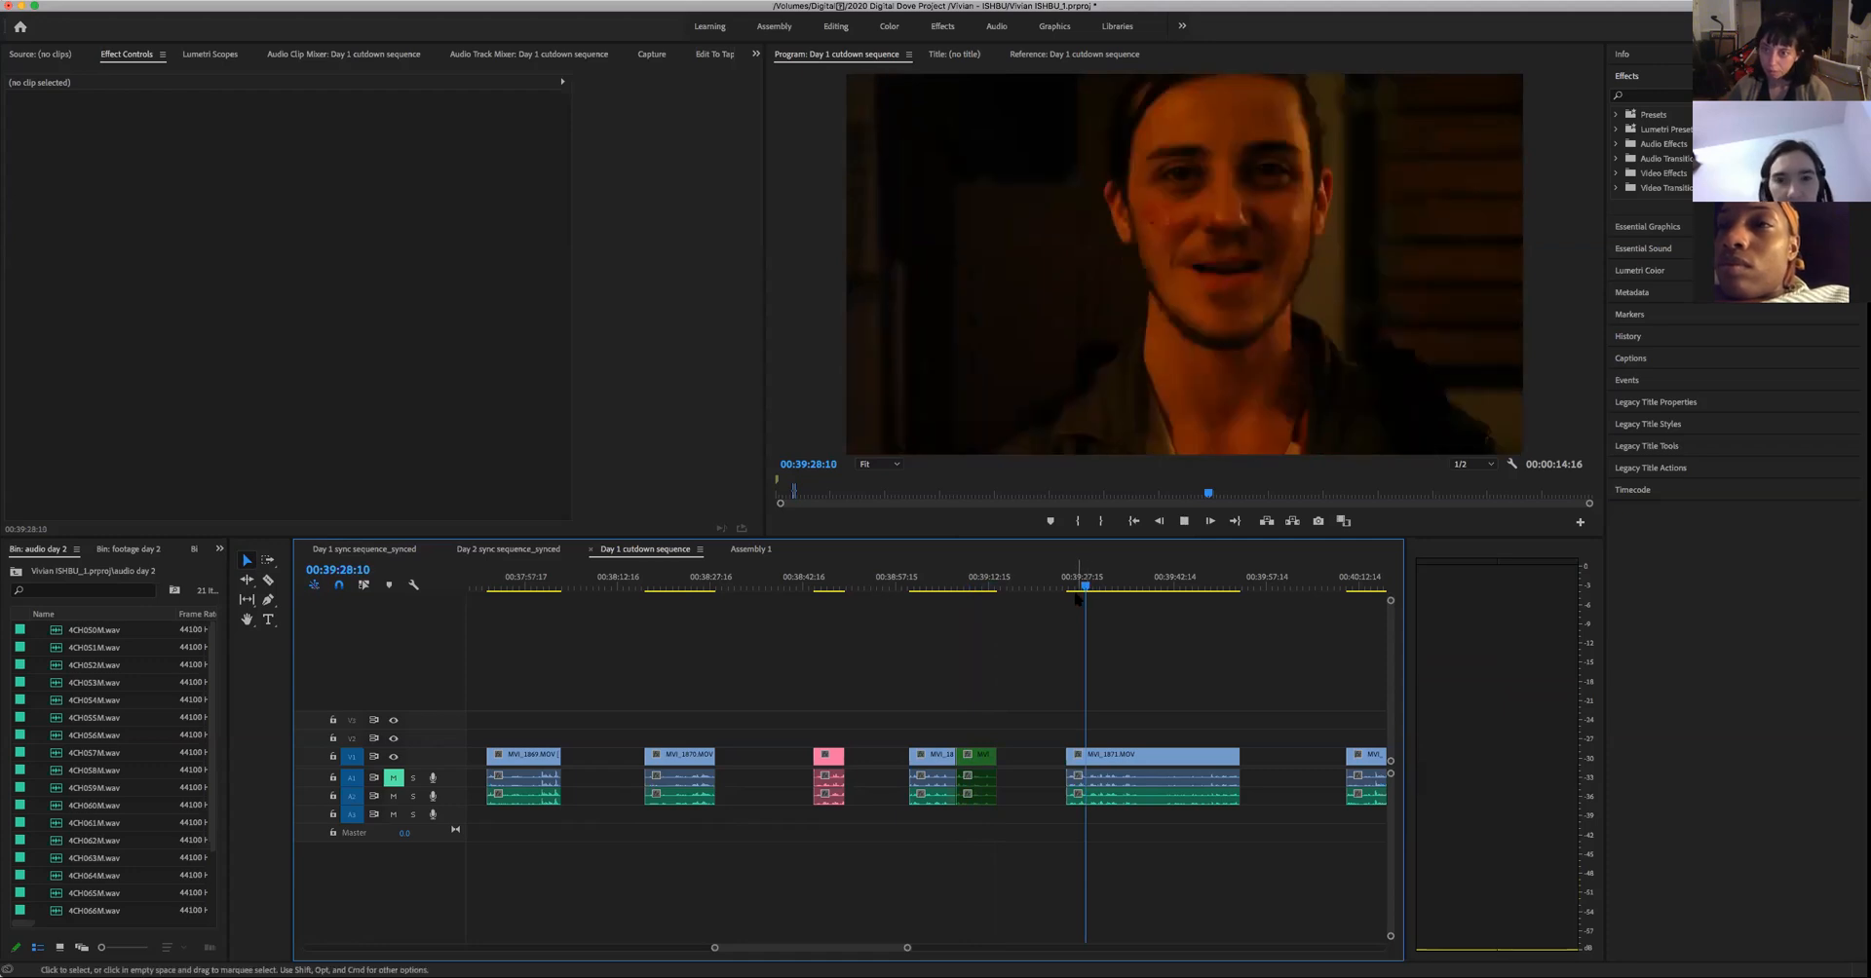
key("space")
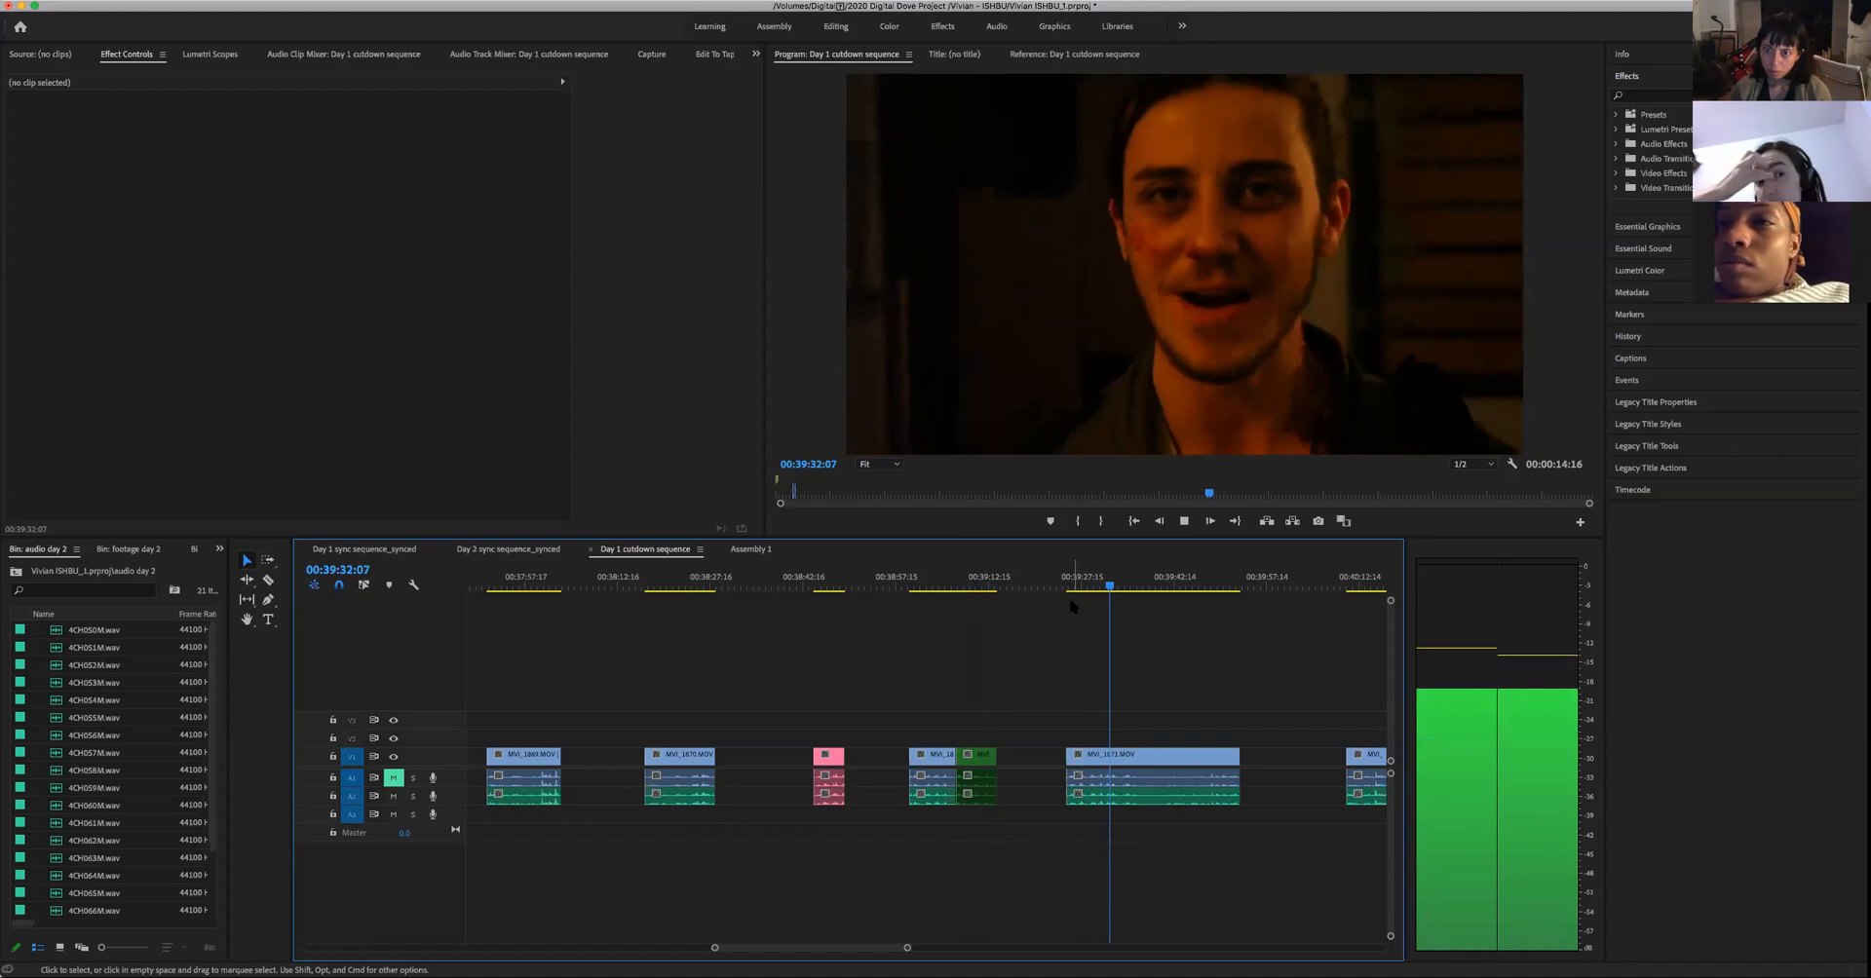
key("space")
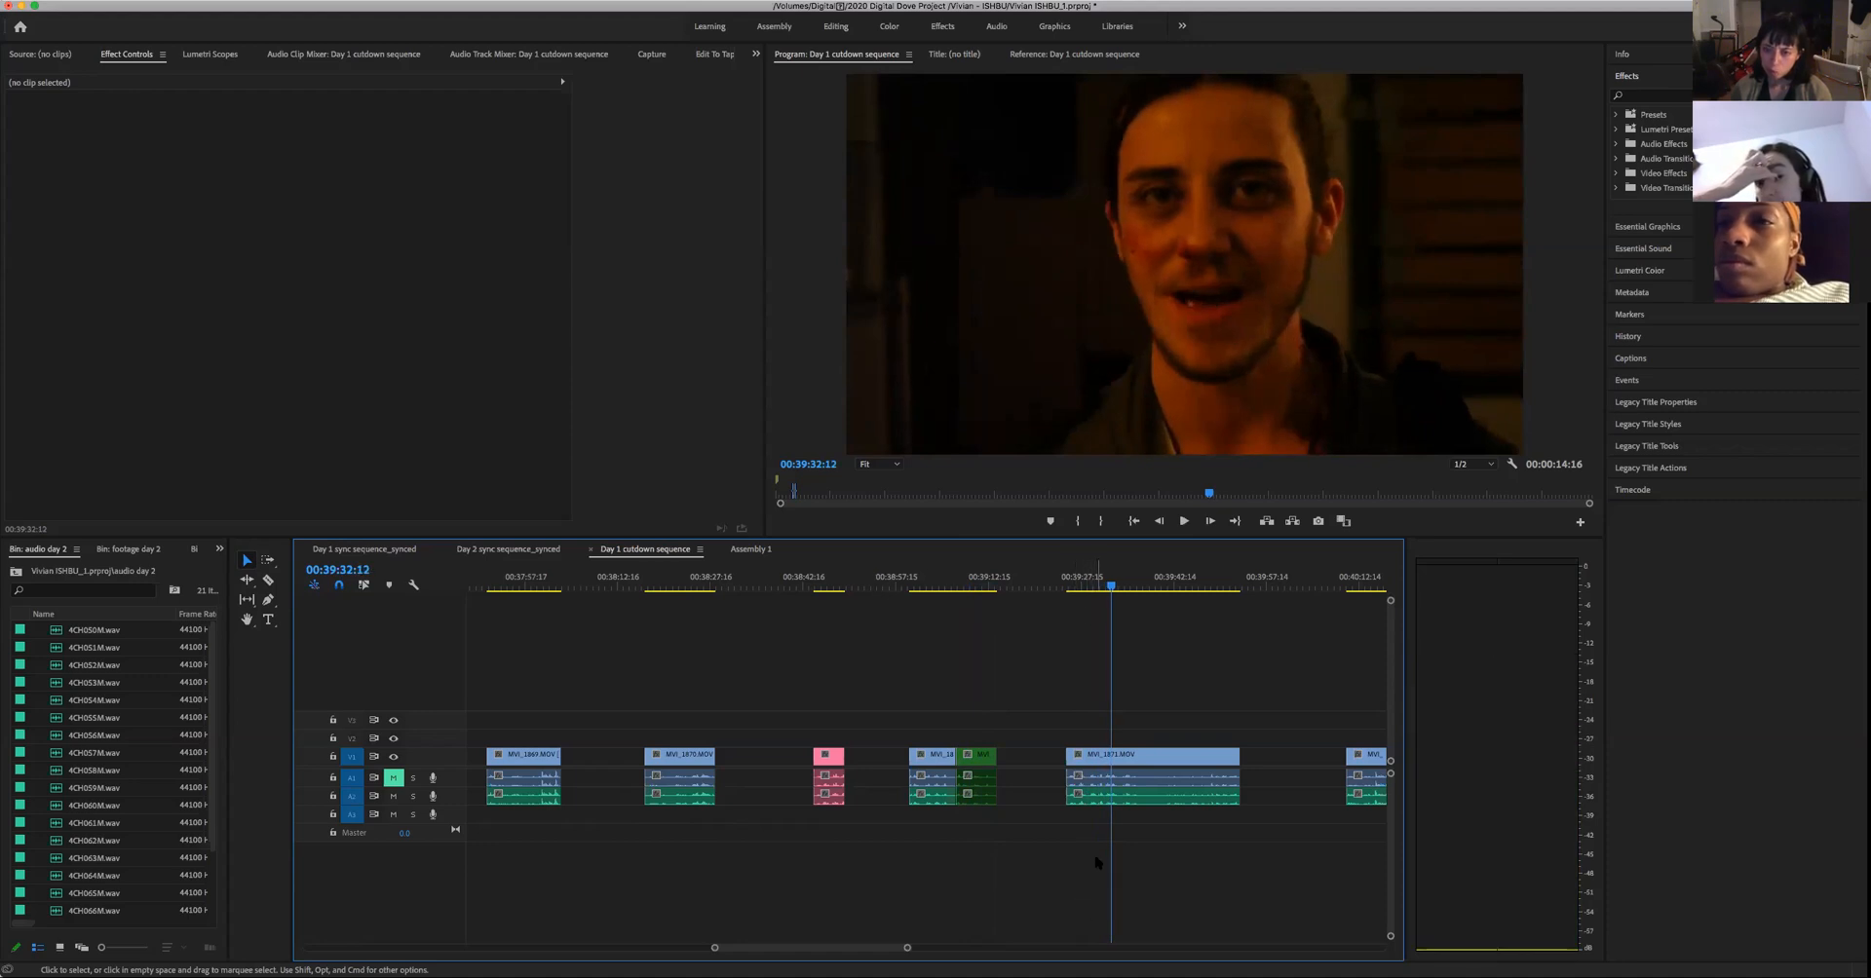
- Replay the long take's opening line to find its end, and split the take's video and audio at 00:39:31:11
left_click_drag(907, 949, 883, 949)
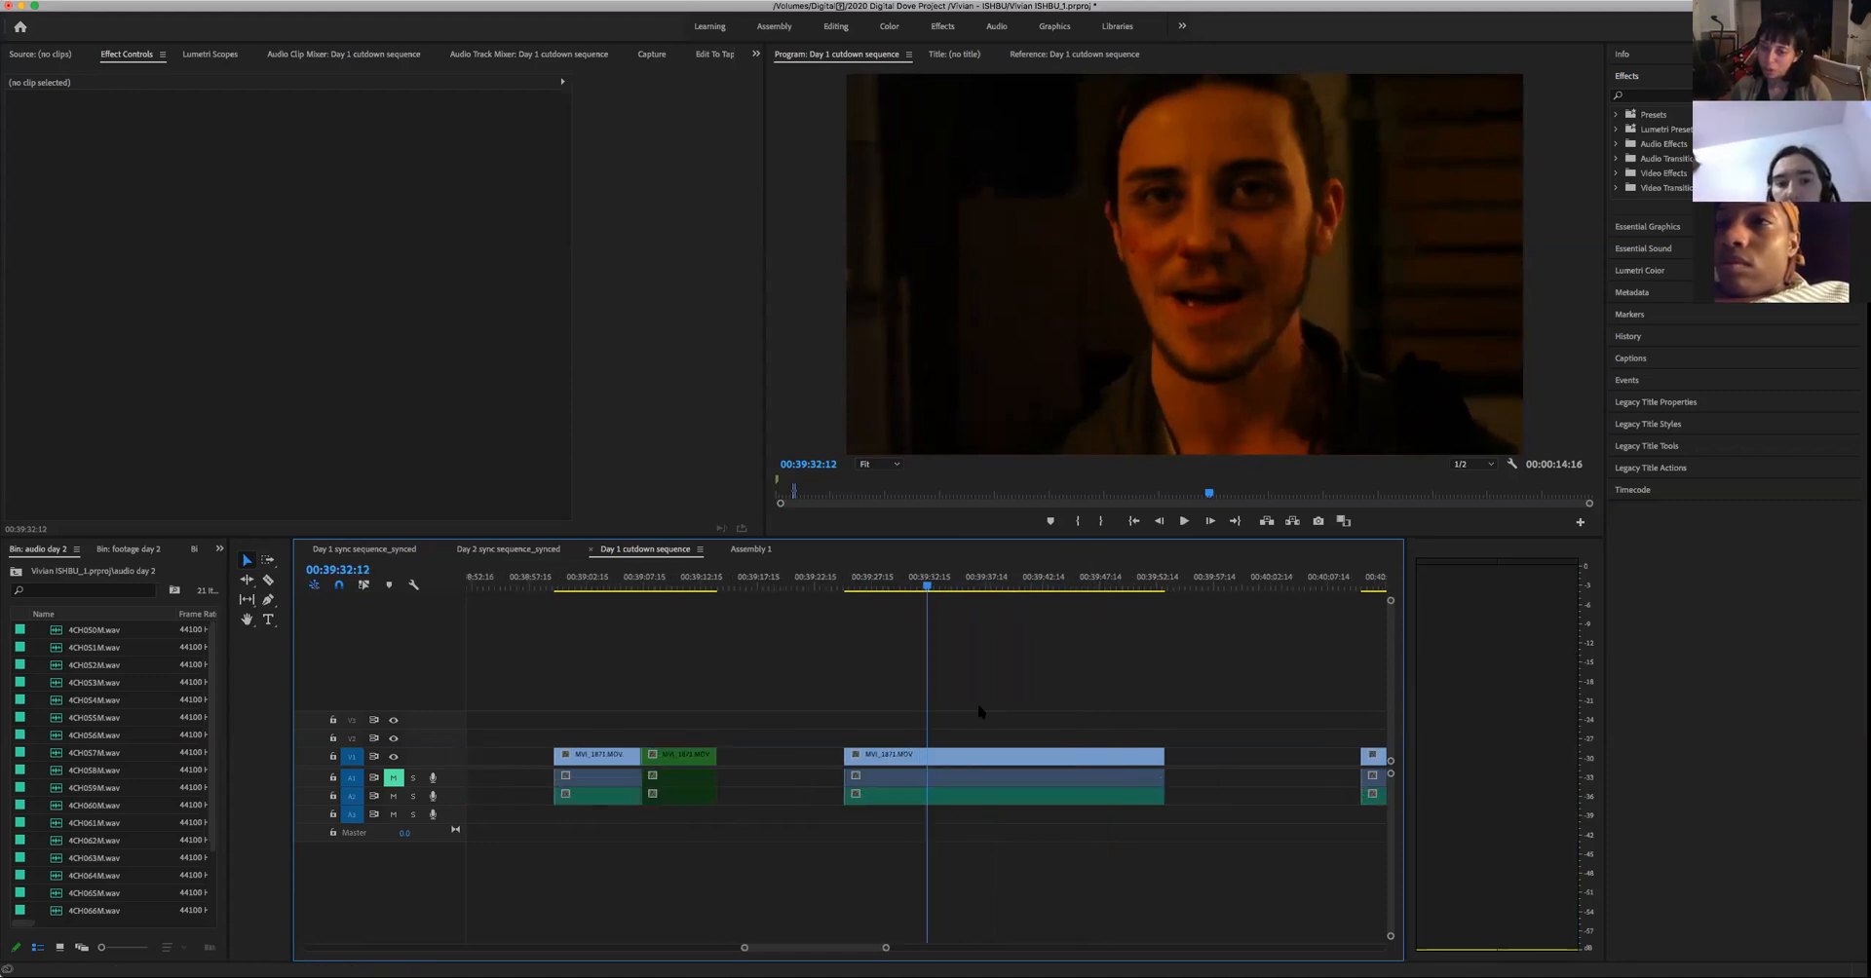
left_click_drag(931, 588, 893, 628)
key("space")
key("space")
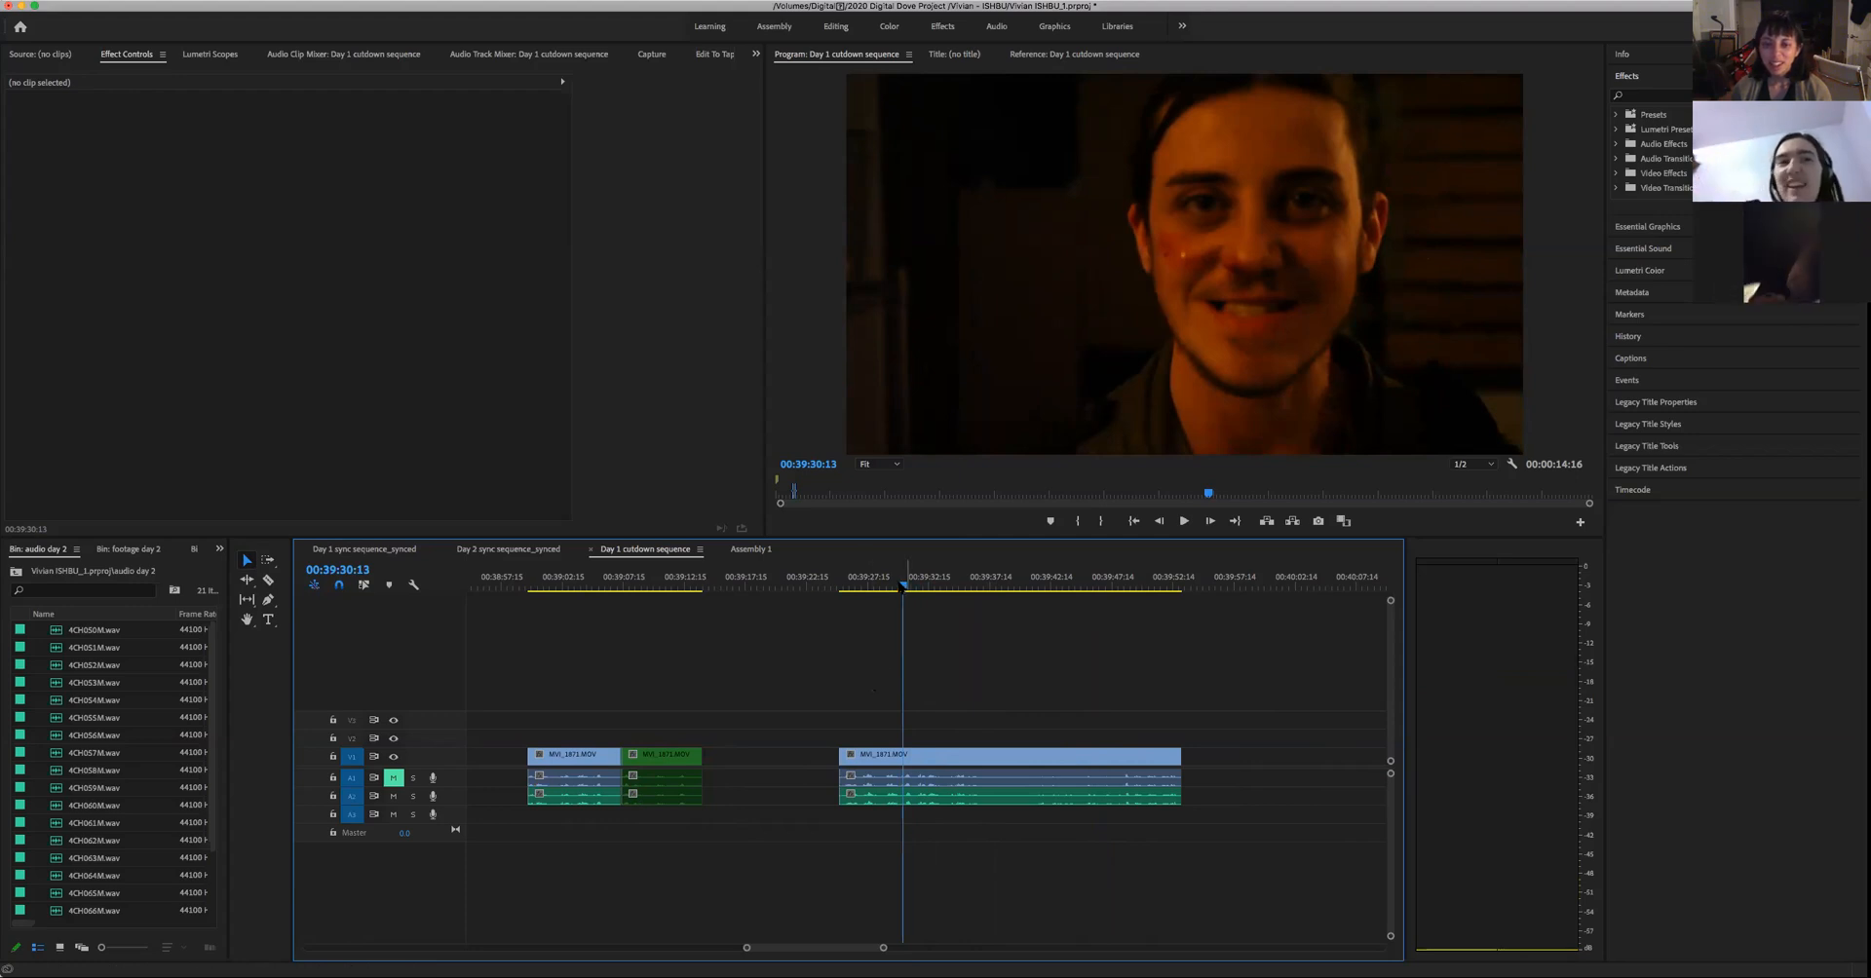
left_click(881, 585)
key("space")
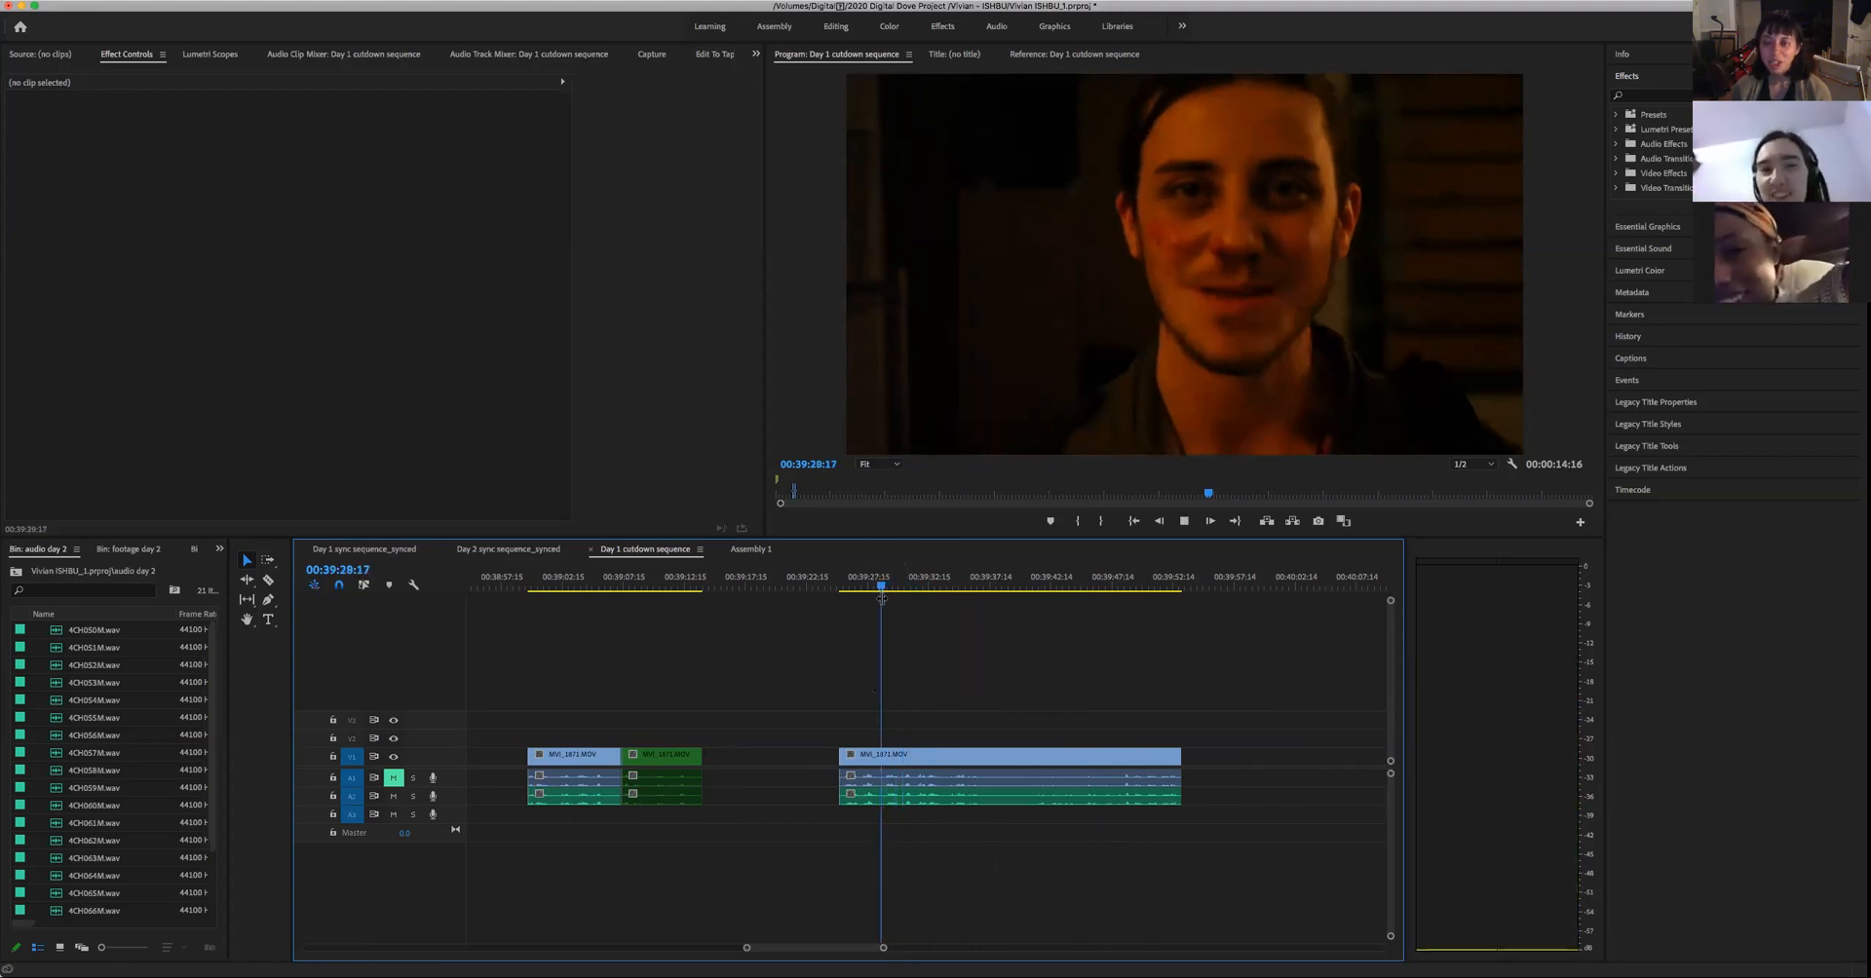
key("space")
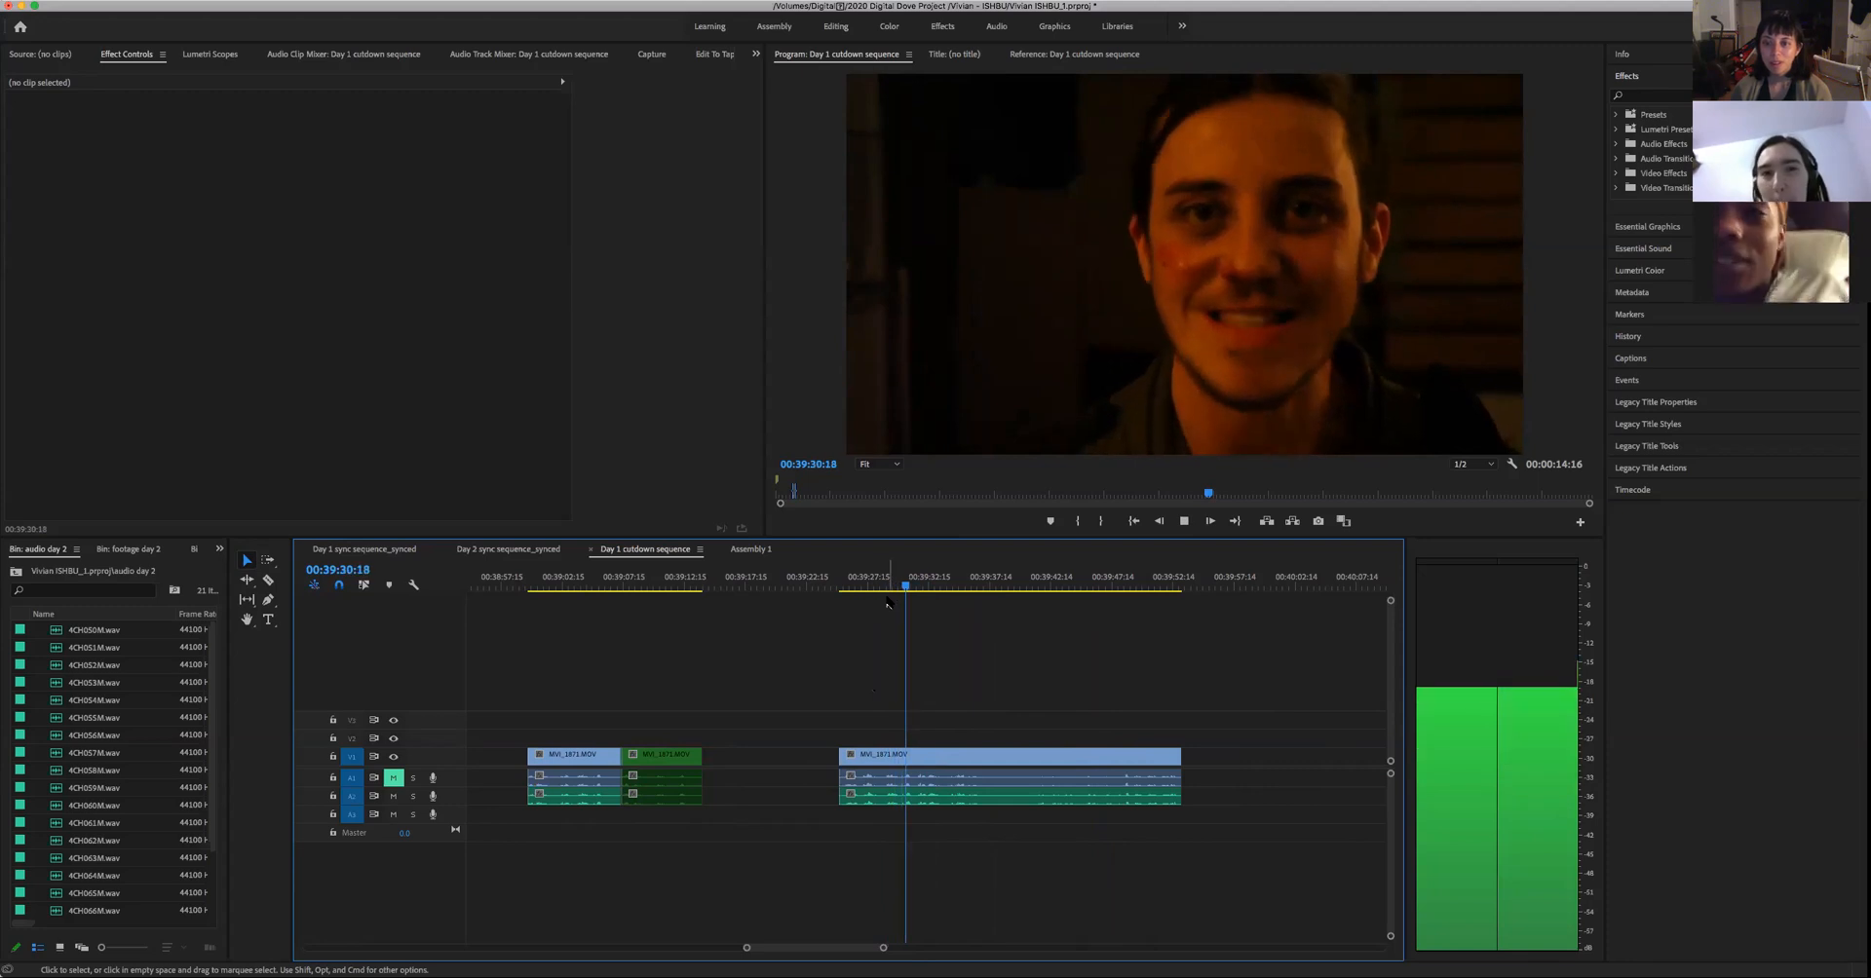
key("space")
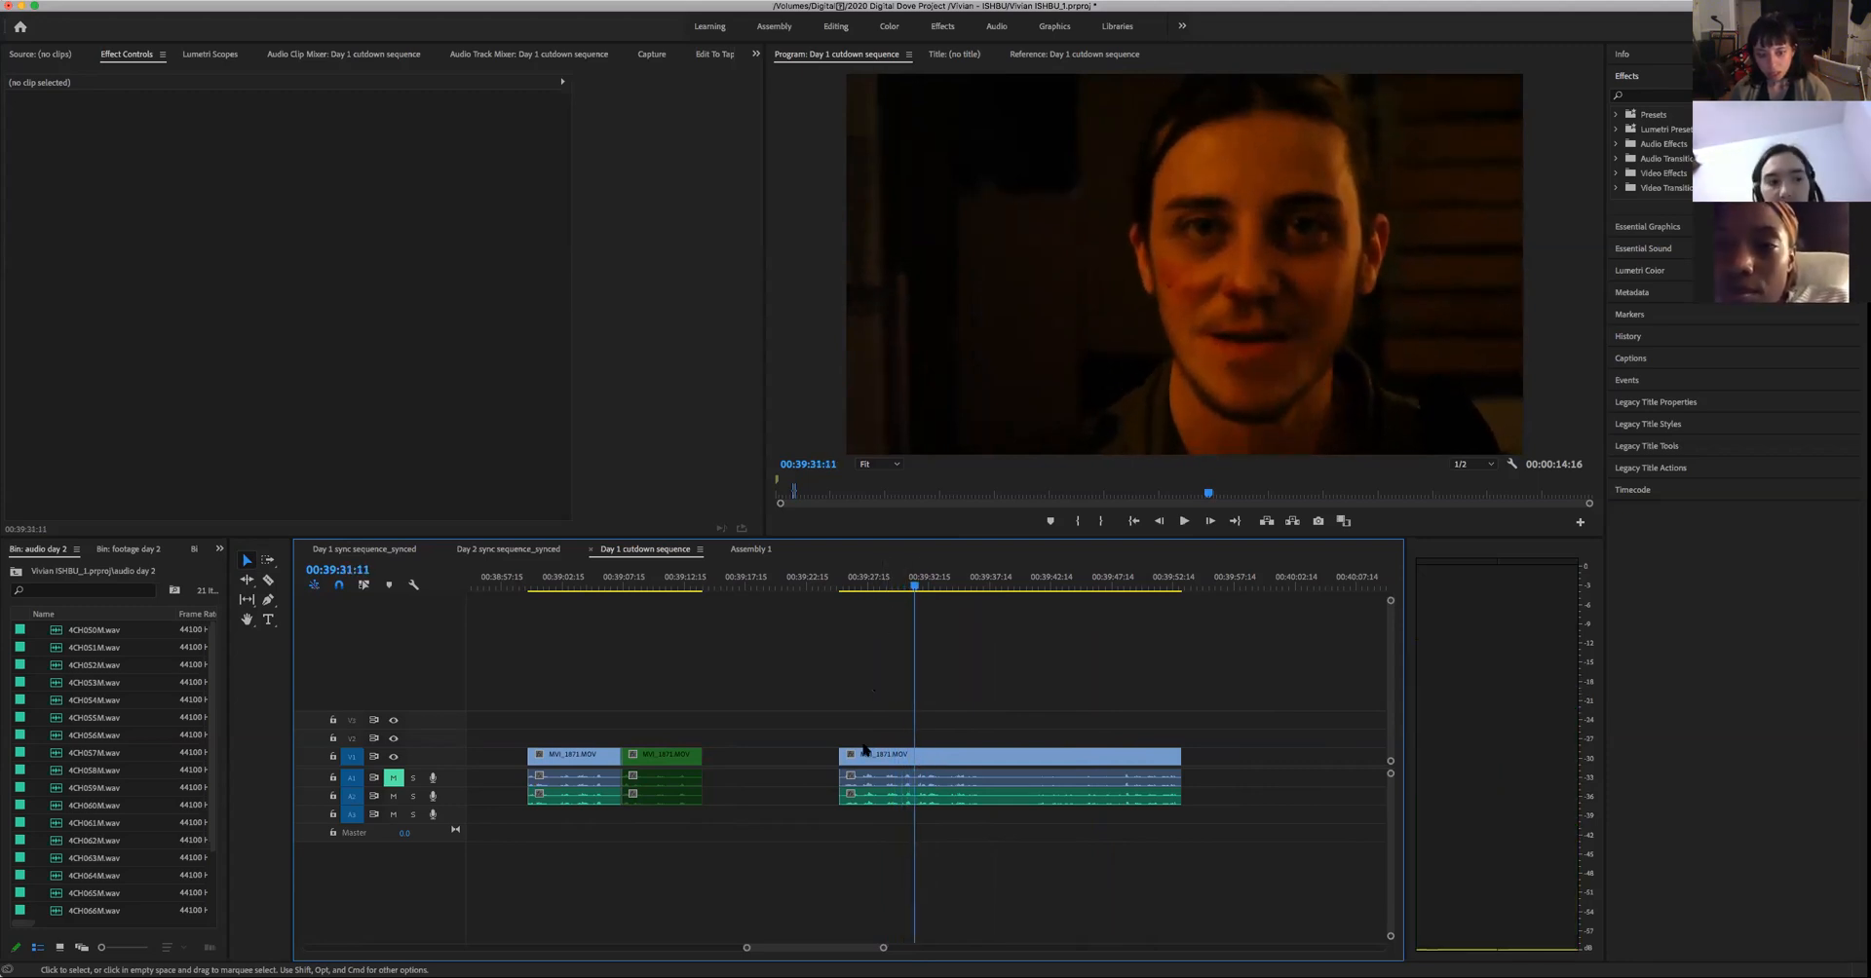
key("c")
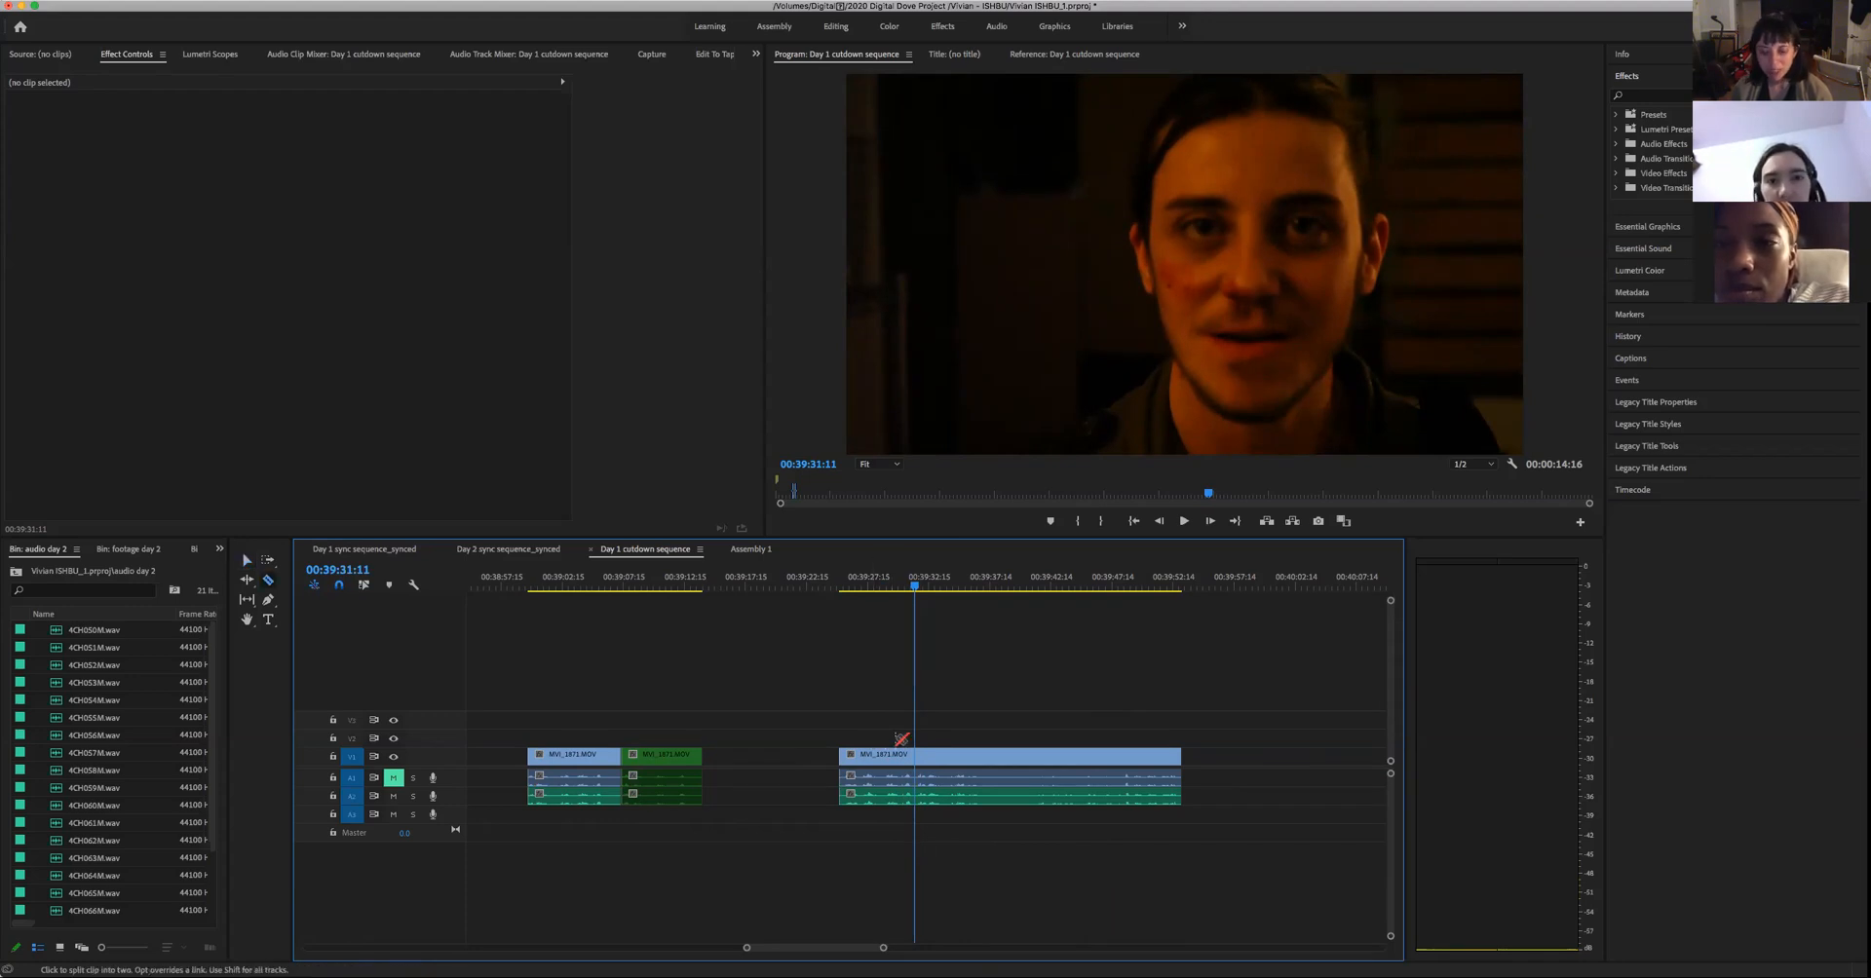
left_click(917, 759)
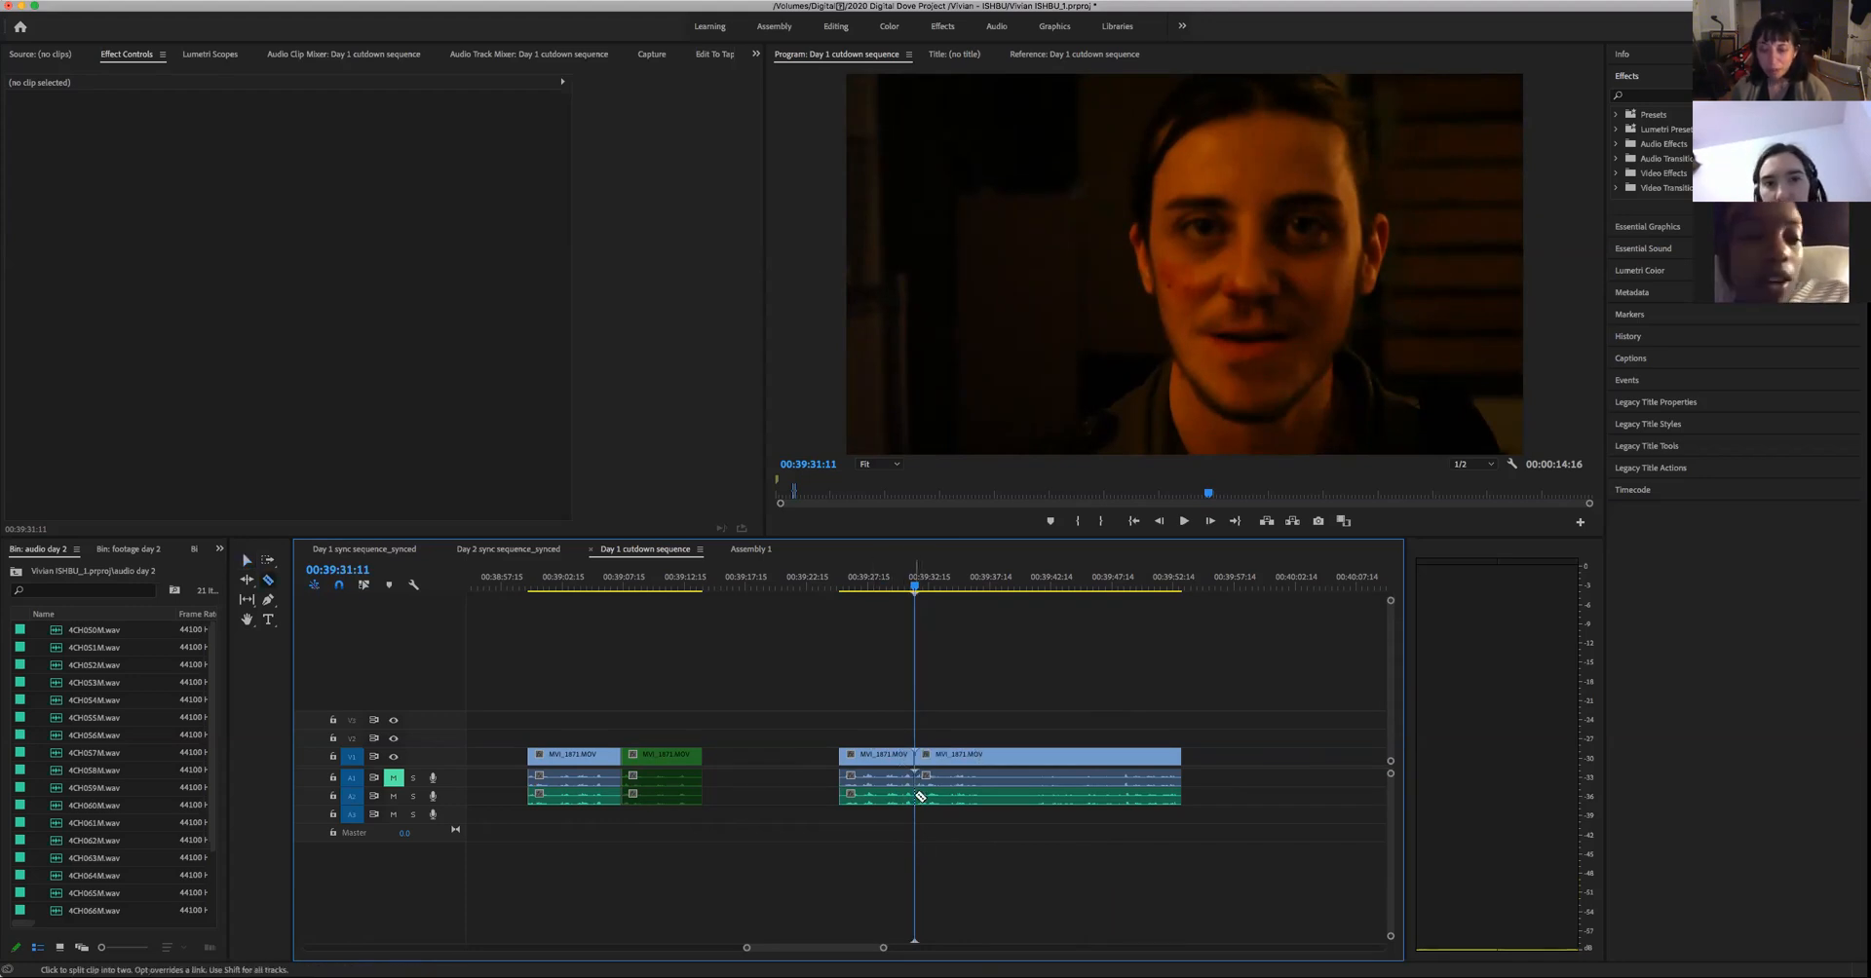
- Check the playback past the new cut, and give the long take's first part the Green label on video and audio
key("space")
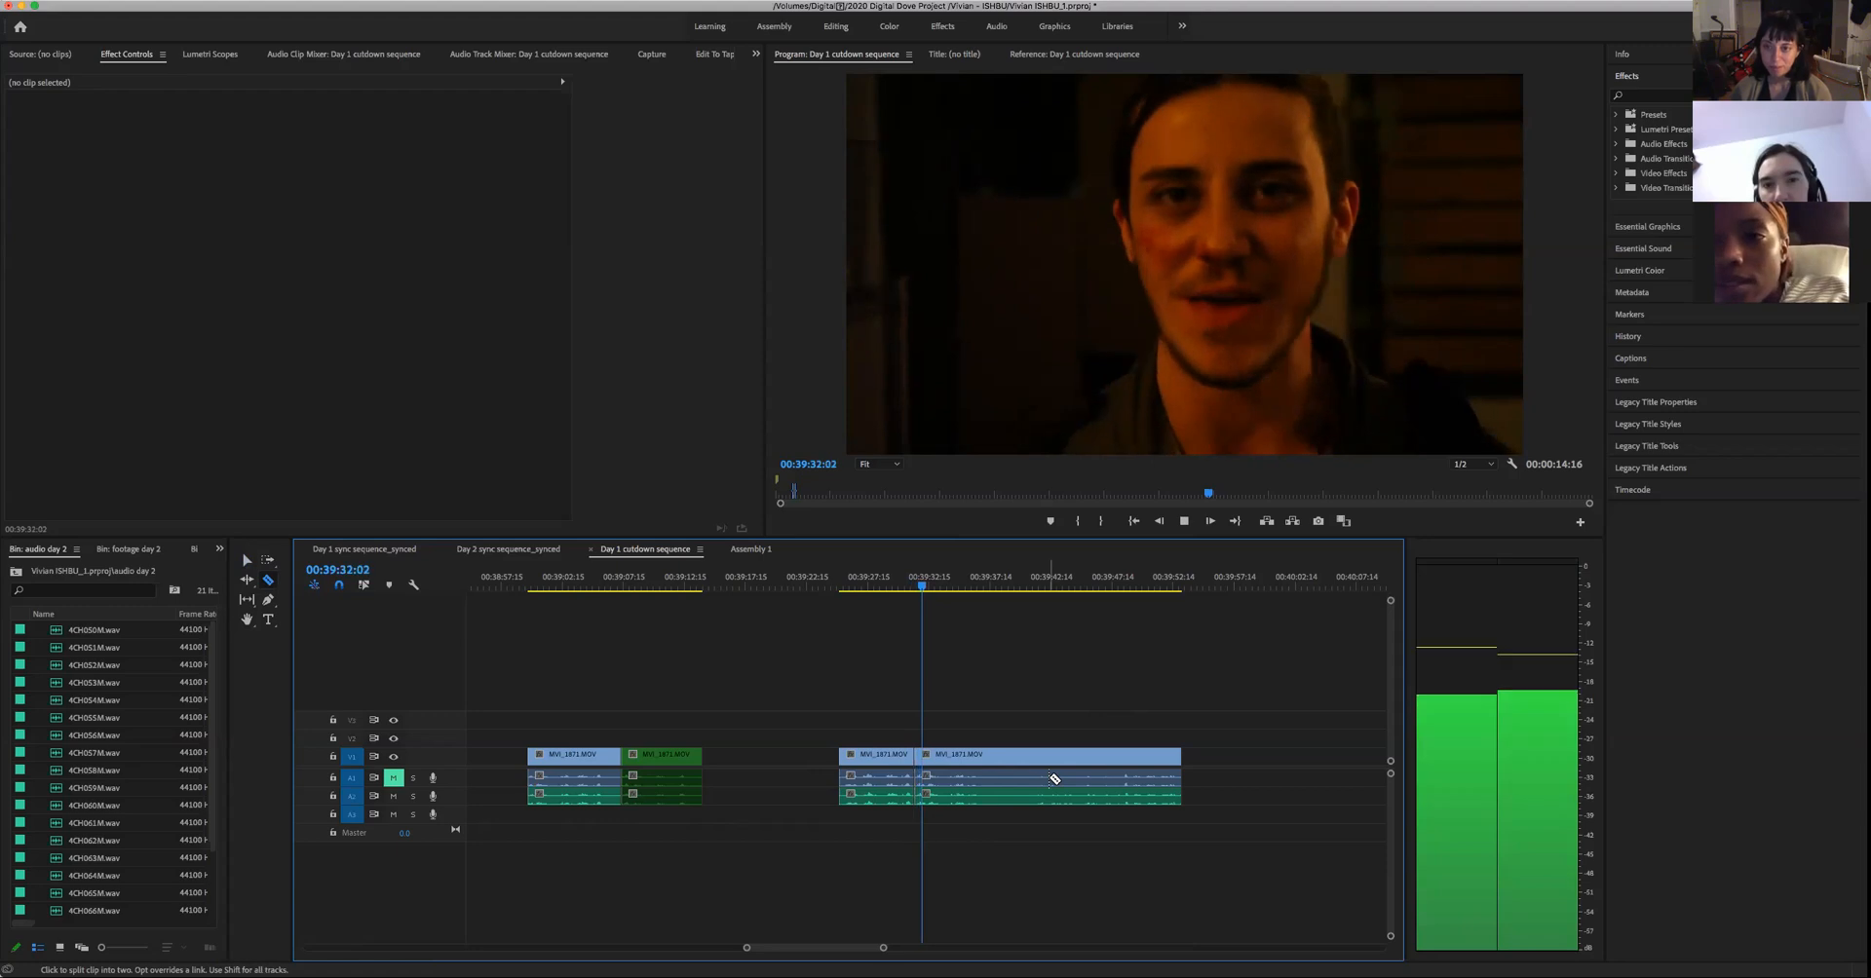
key("space")
key("v")
left_click_drag(780, 682, 880, 758)
right_click(880, 758)
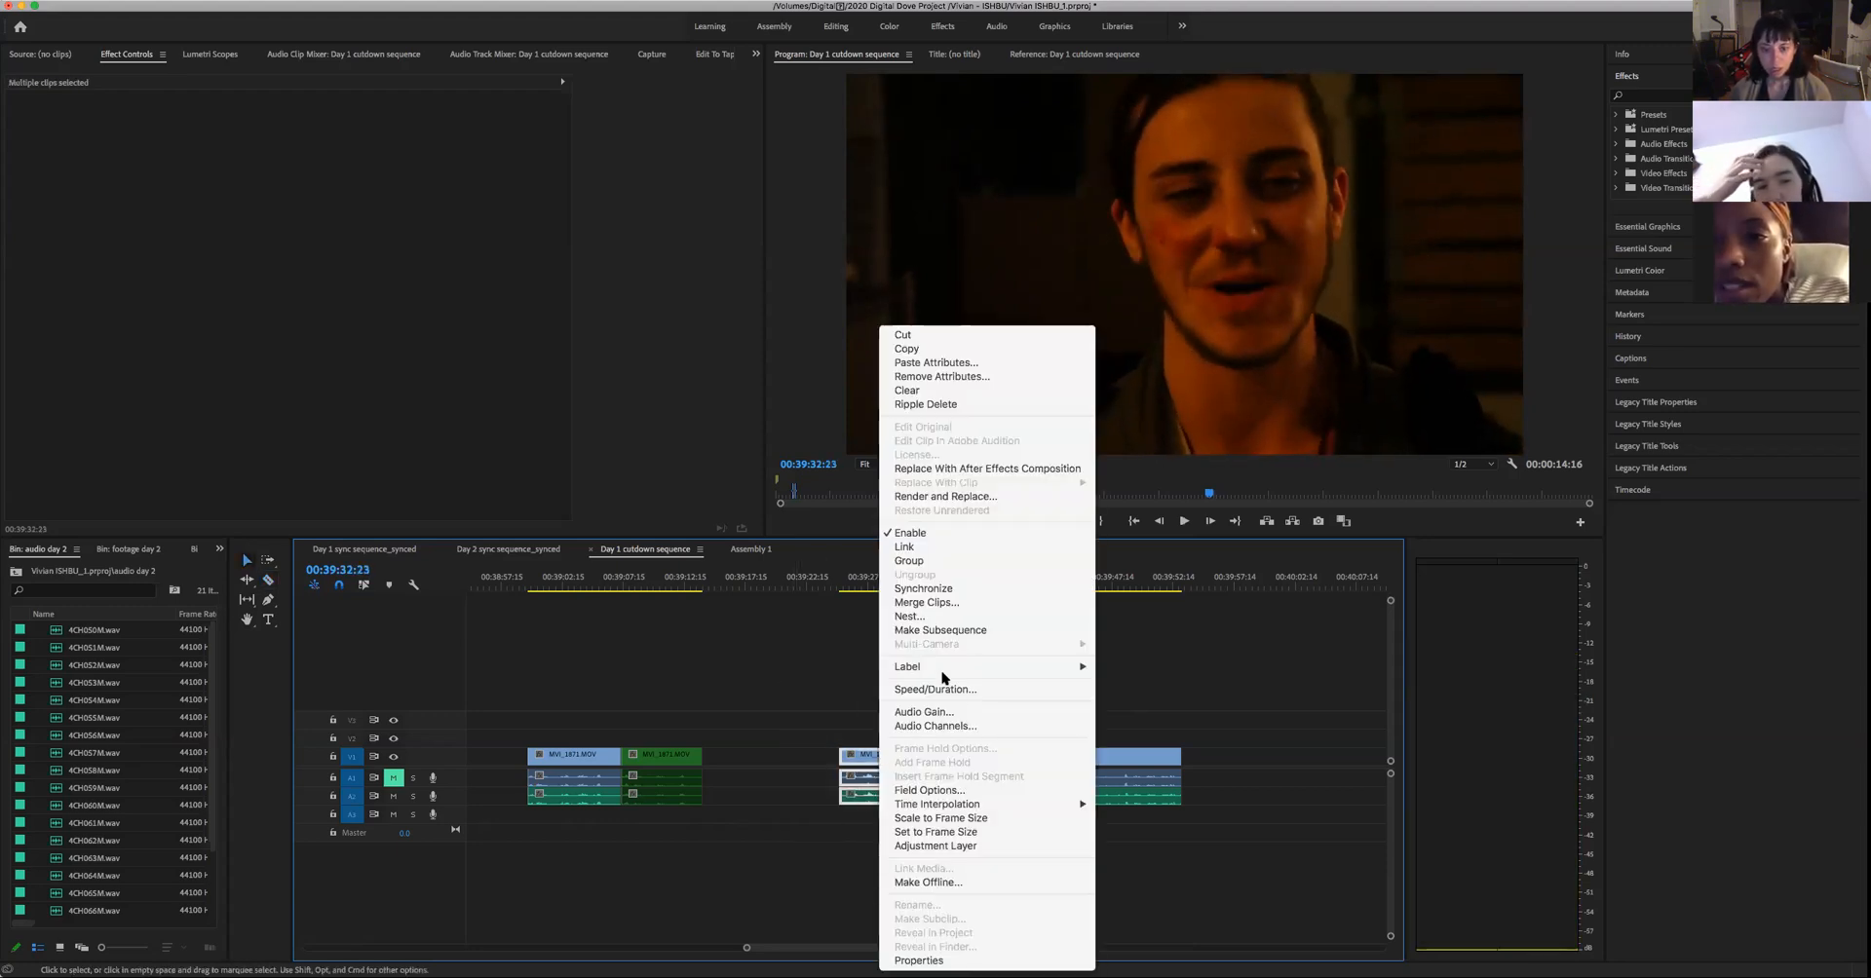
mouse_move(952, 668)
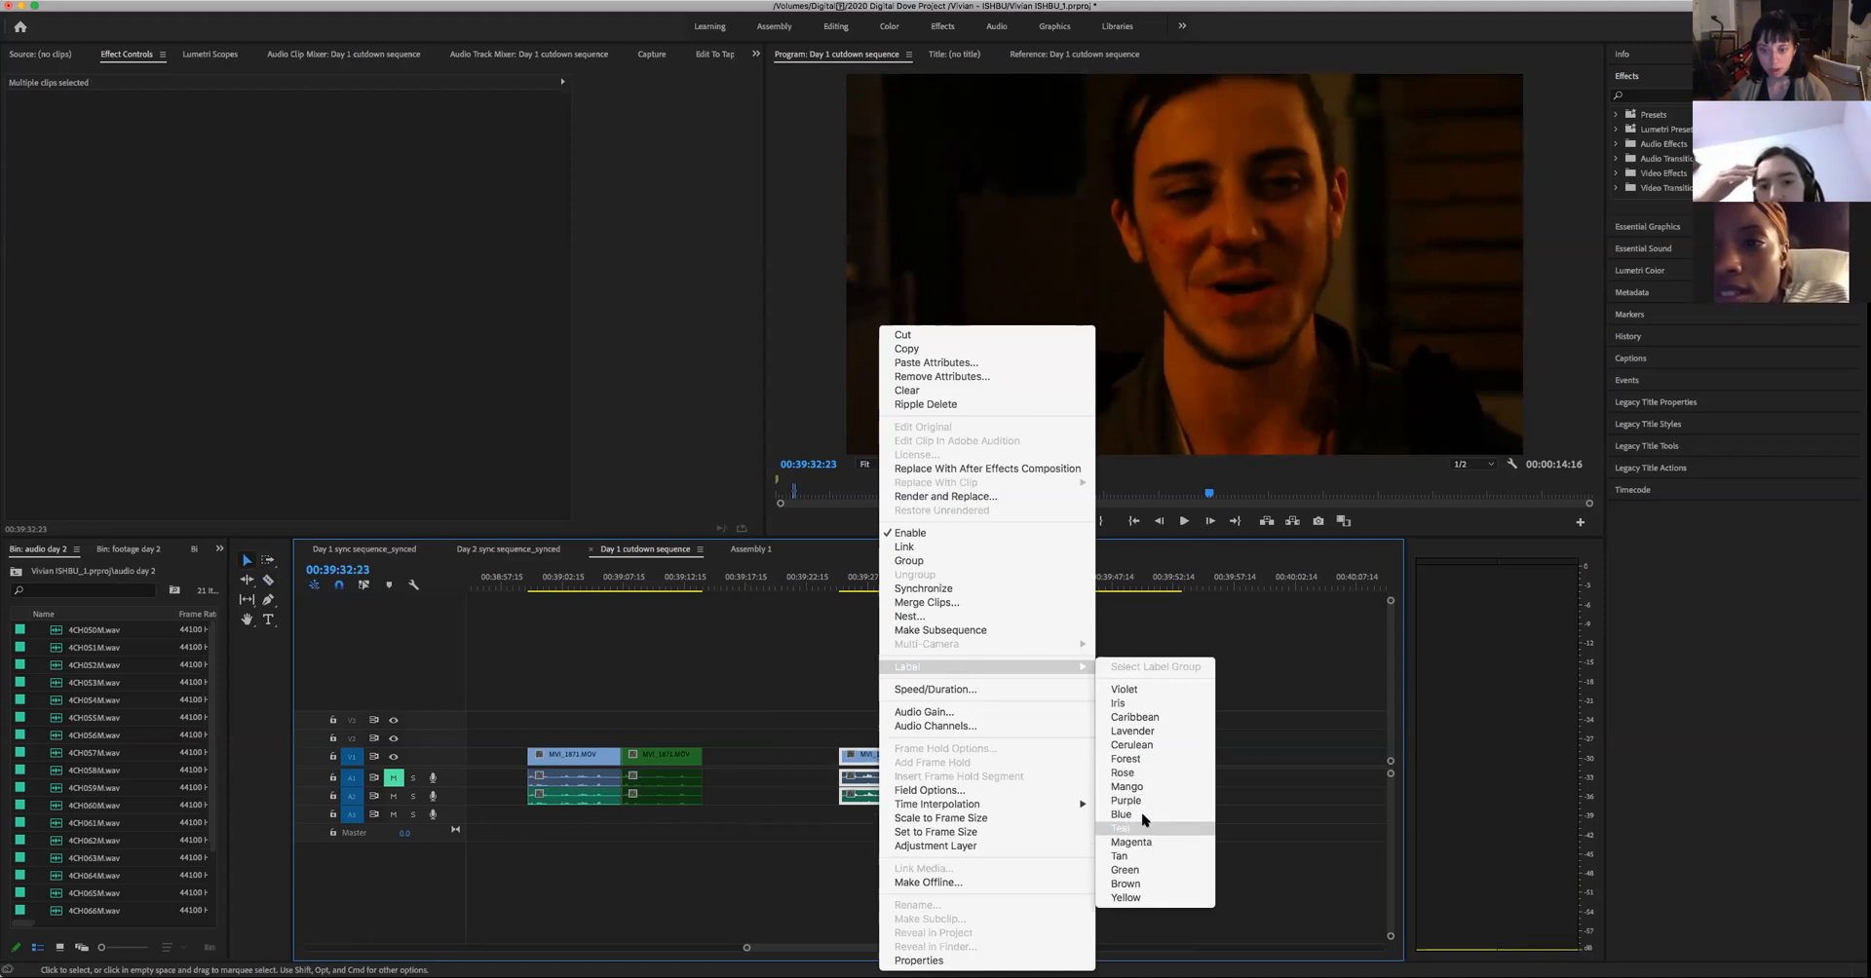
left_click(1140, 871)
left_click(965, 684)
- Play the rest of the long take from 00:39:31:12 to 00:39:37:00
key("space")
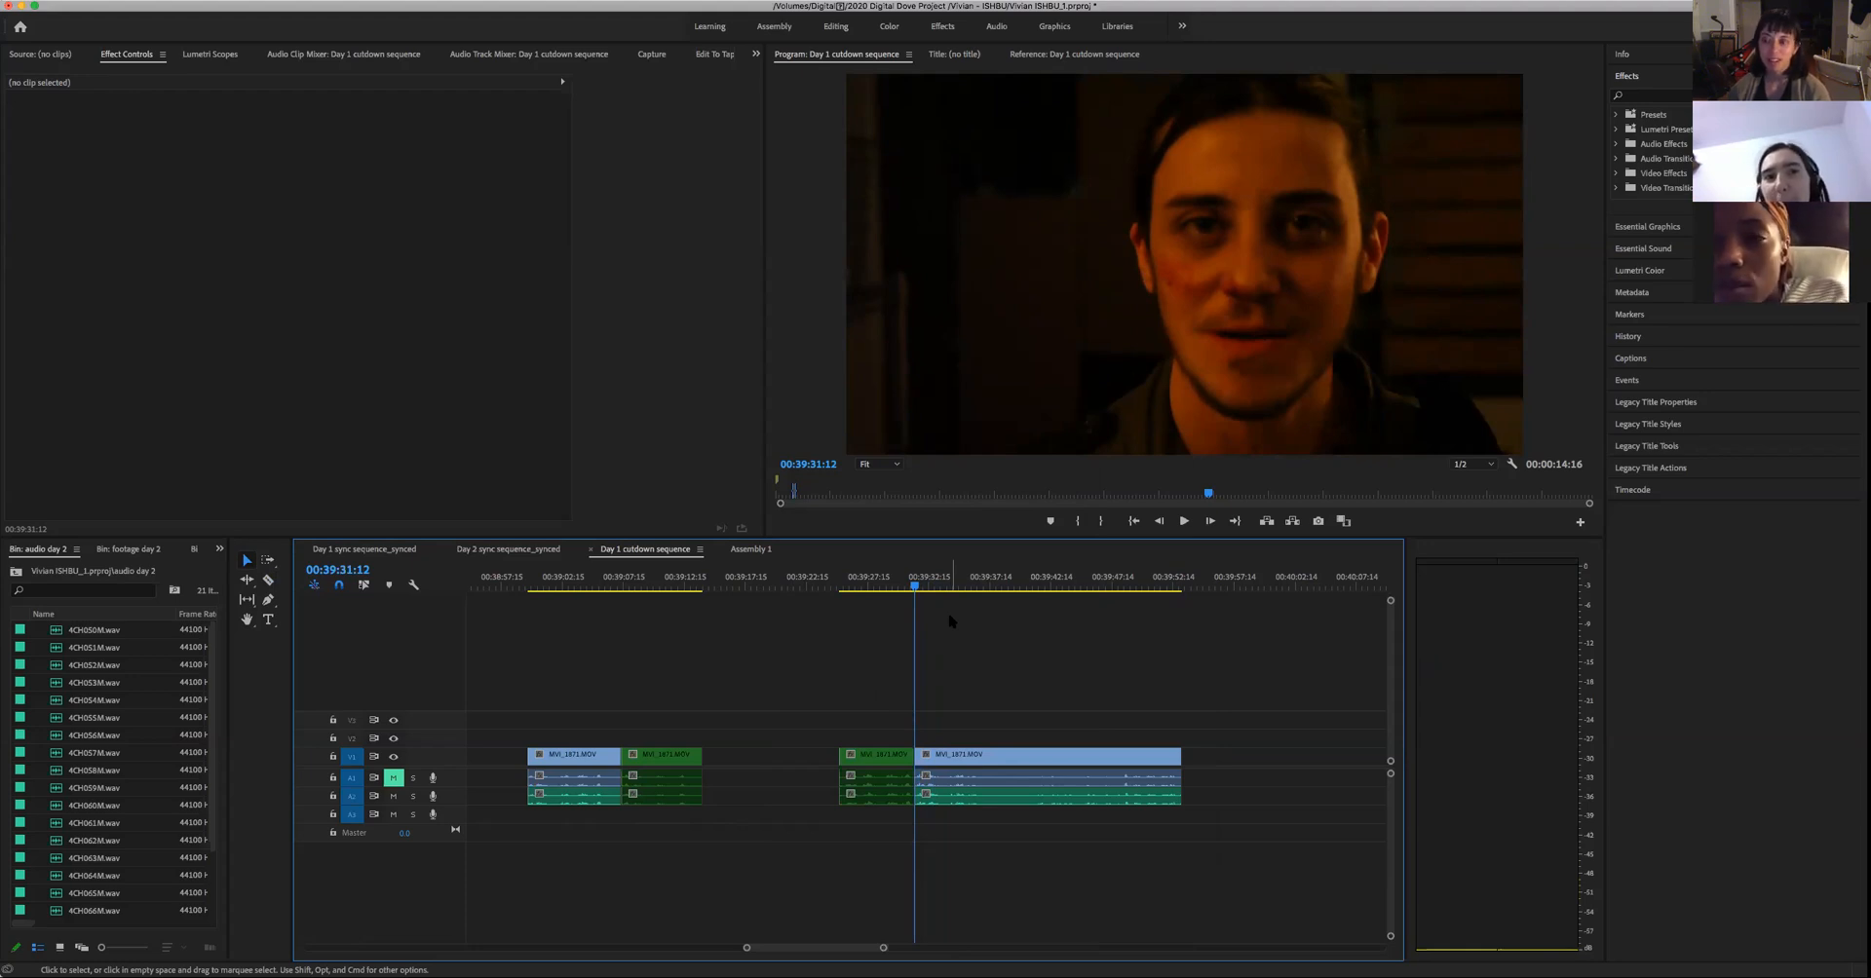
key("space")
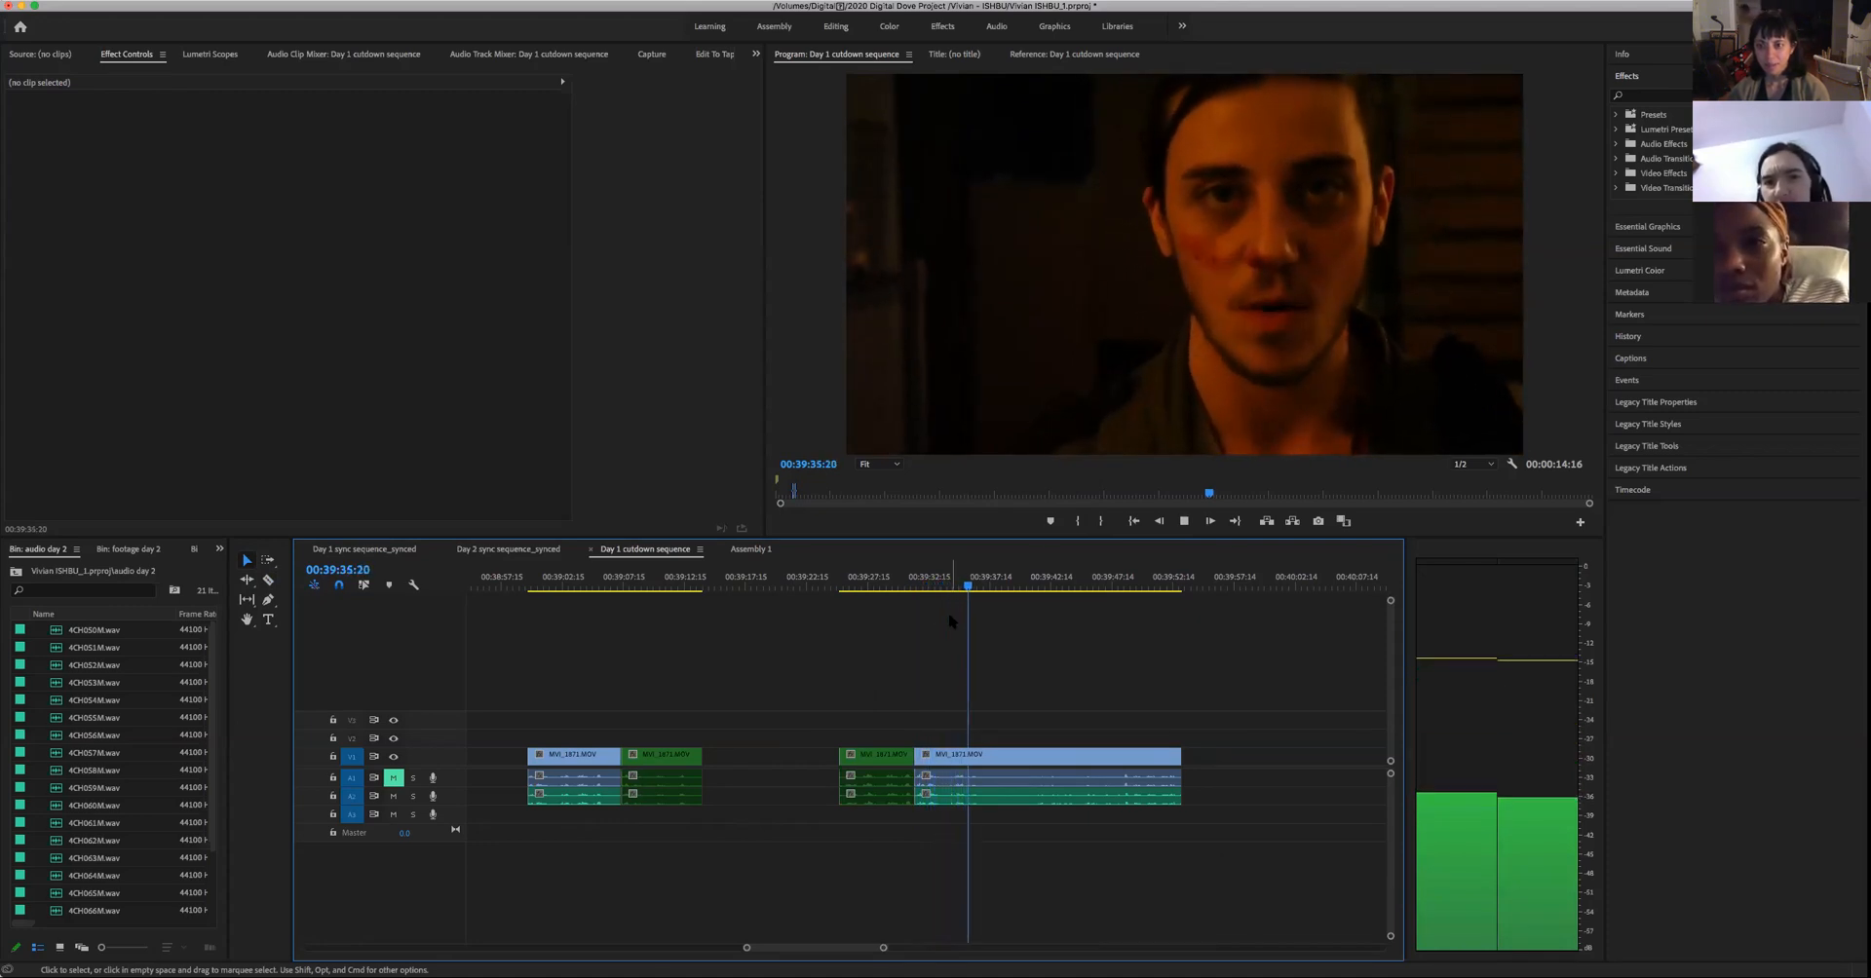
key("space")
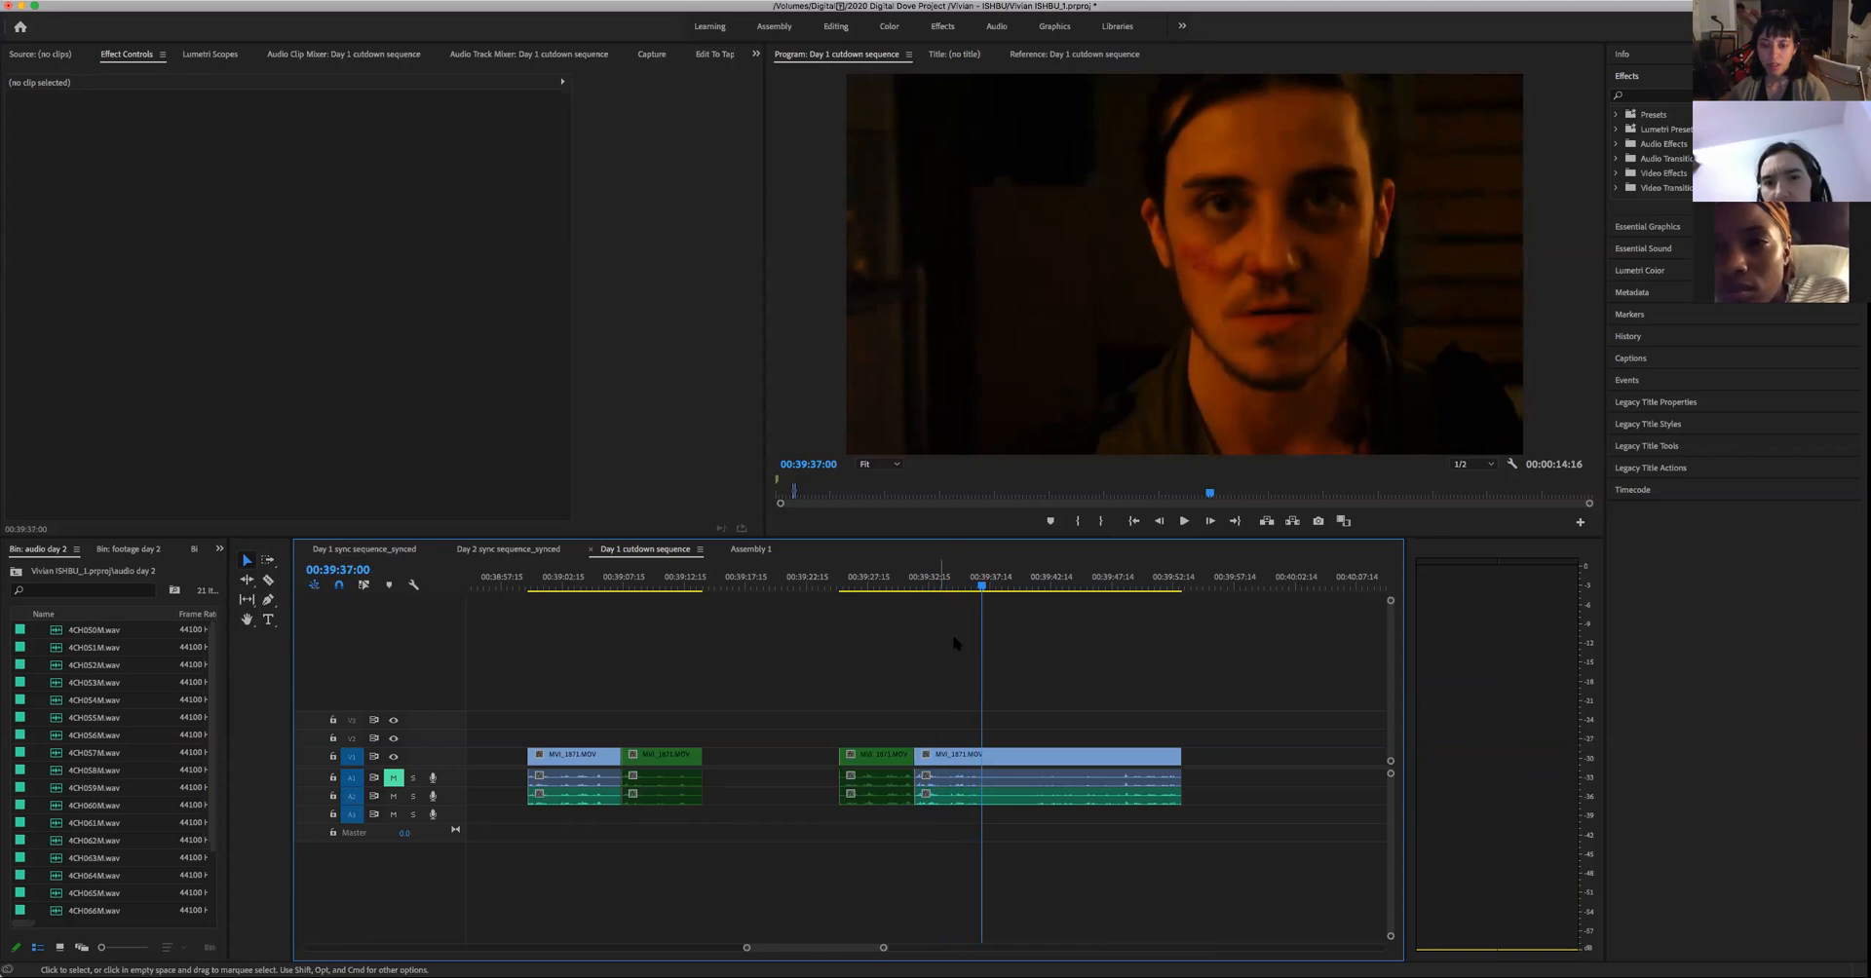
- Replay the line from about 00:39:32:17 to find its end, and split the long take's remainder at 00:39:34:03
left_click_drag(950, 577, 929, 579)
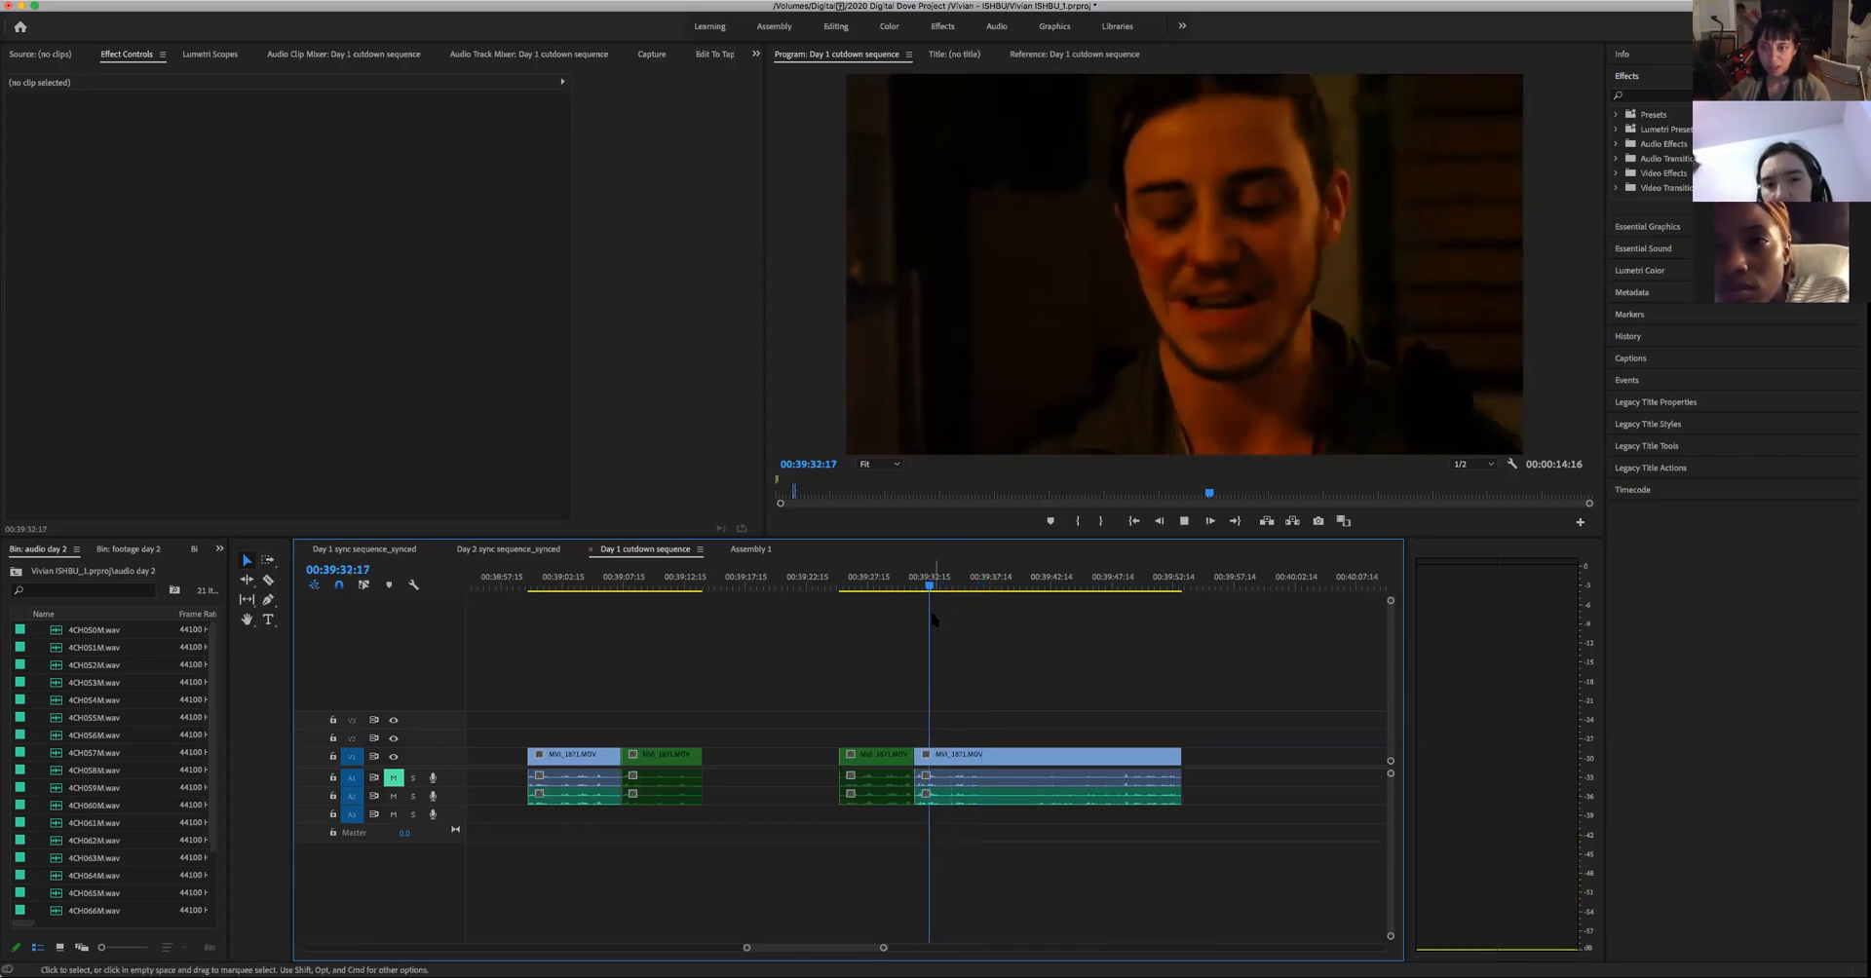
key("space")
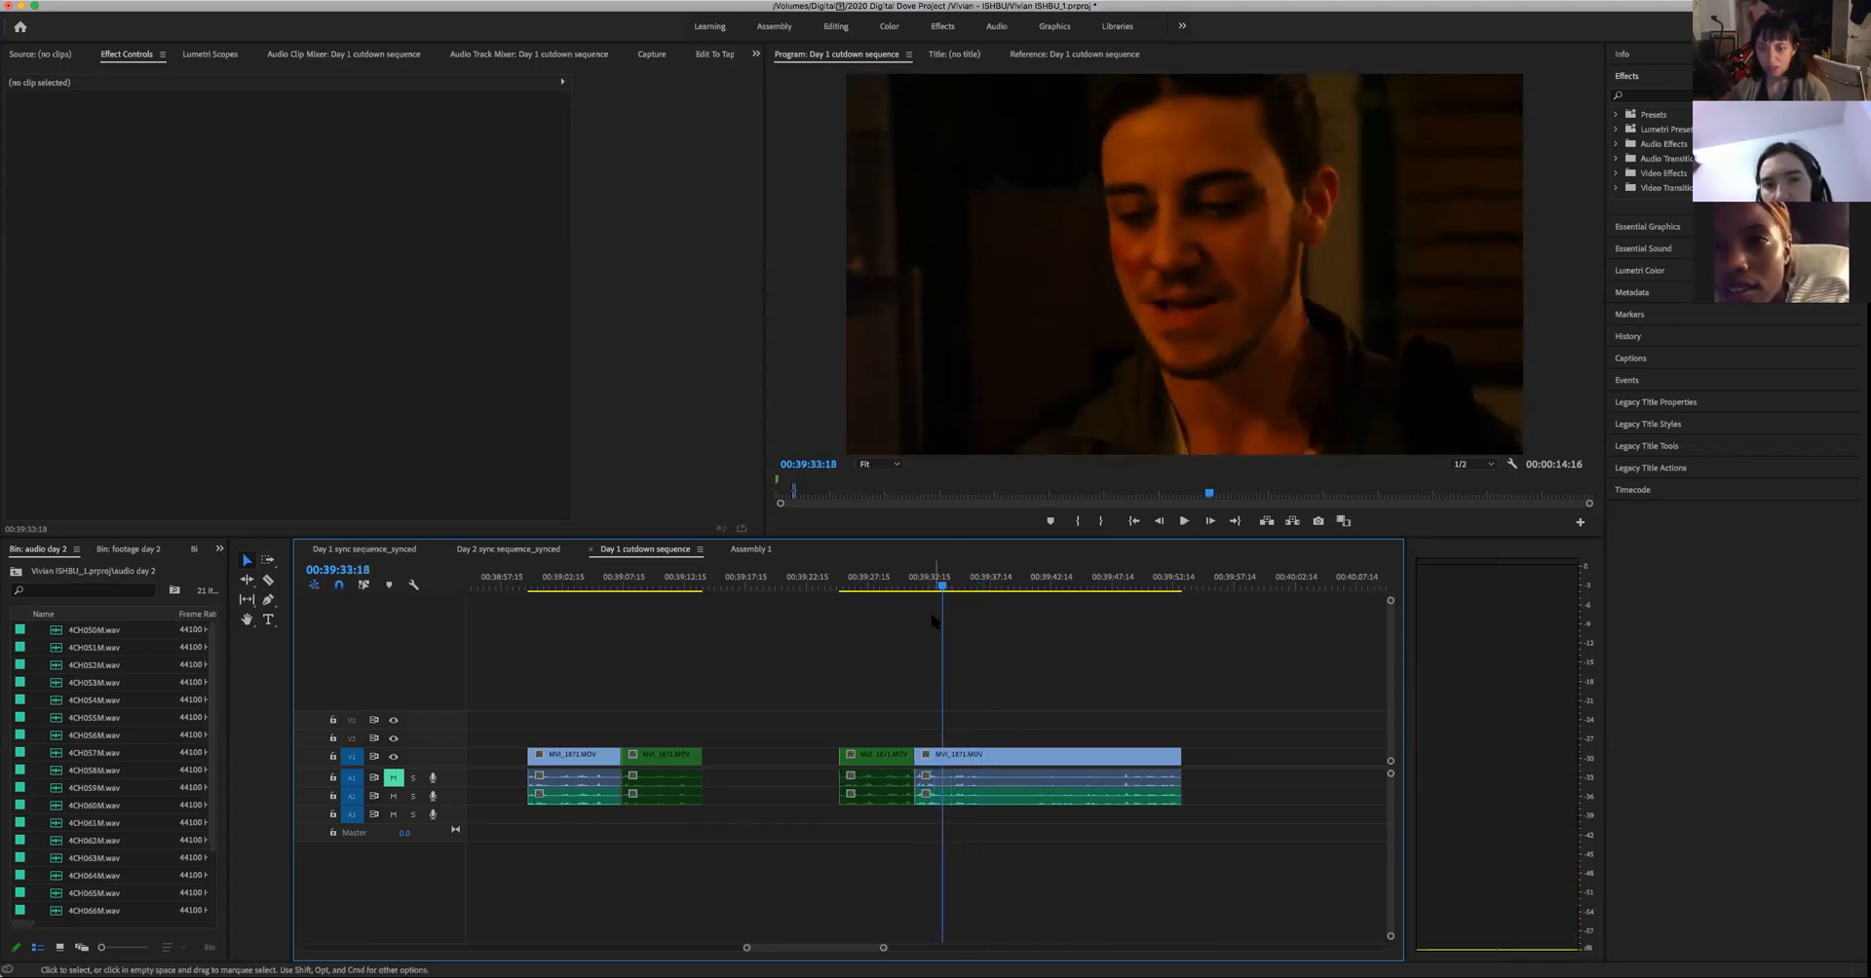
key("space")
key("space")
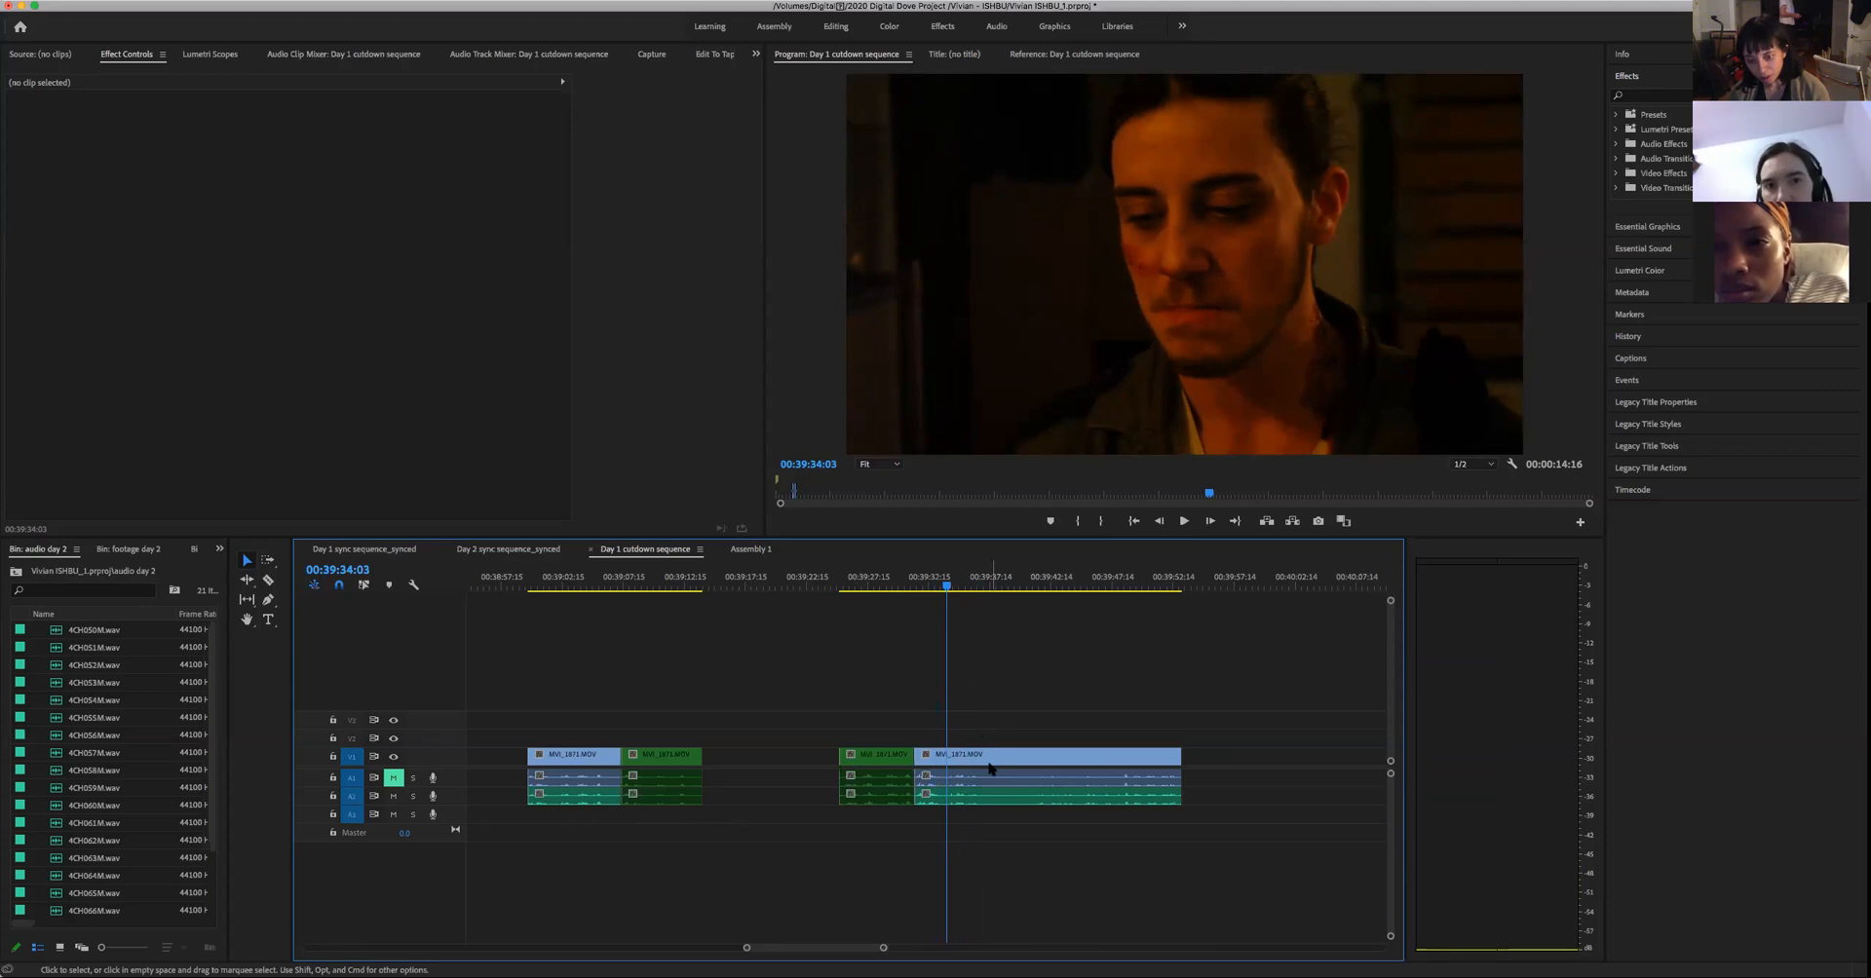
key("c")
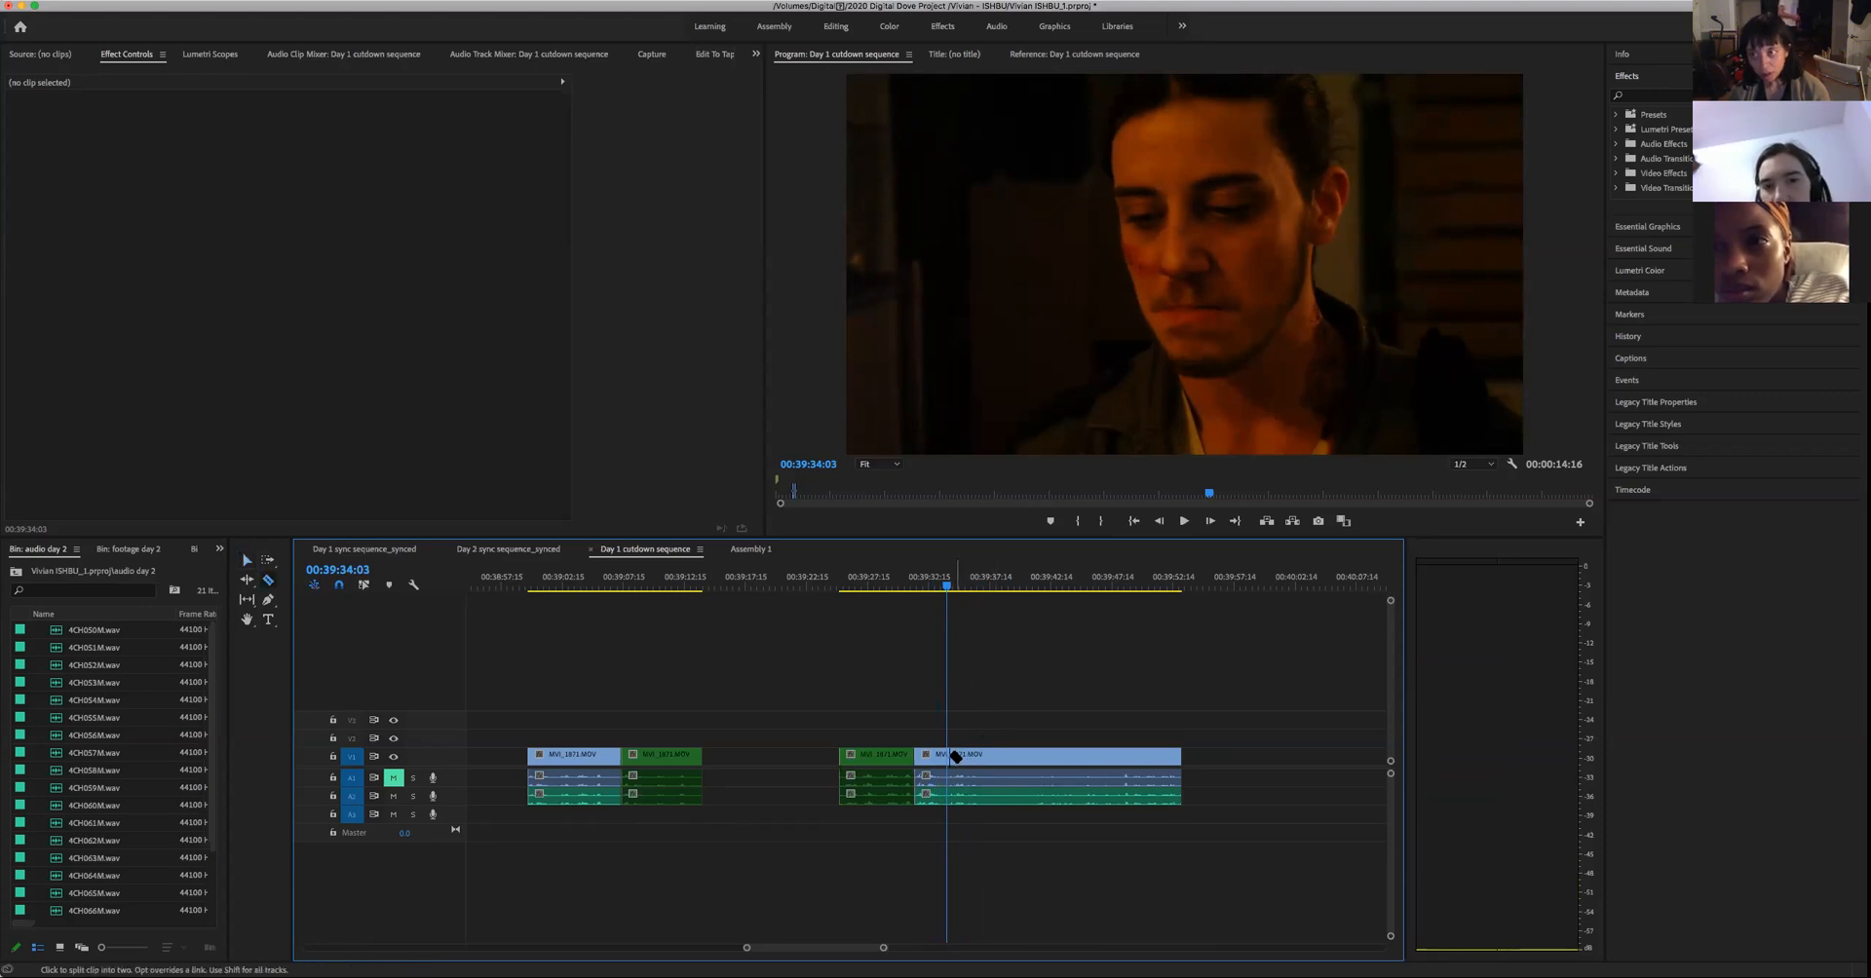
left_click(947, 765)
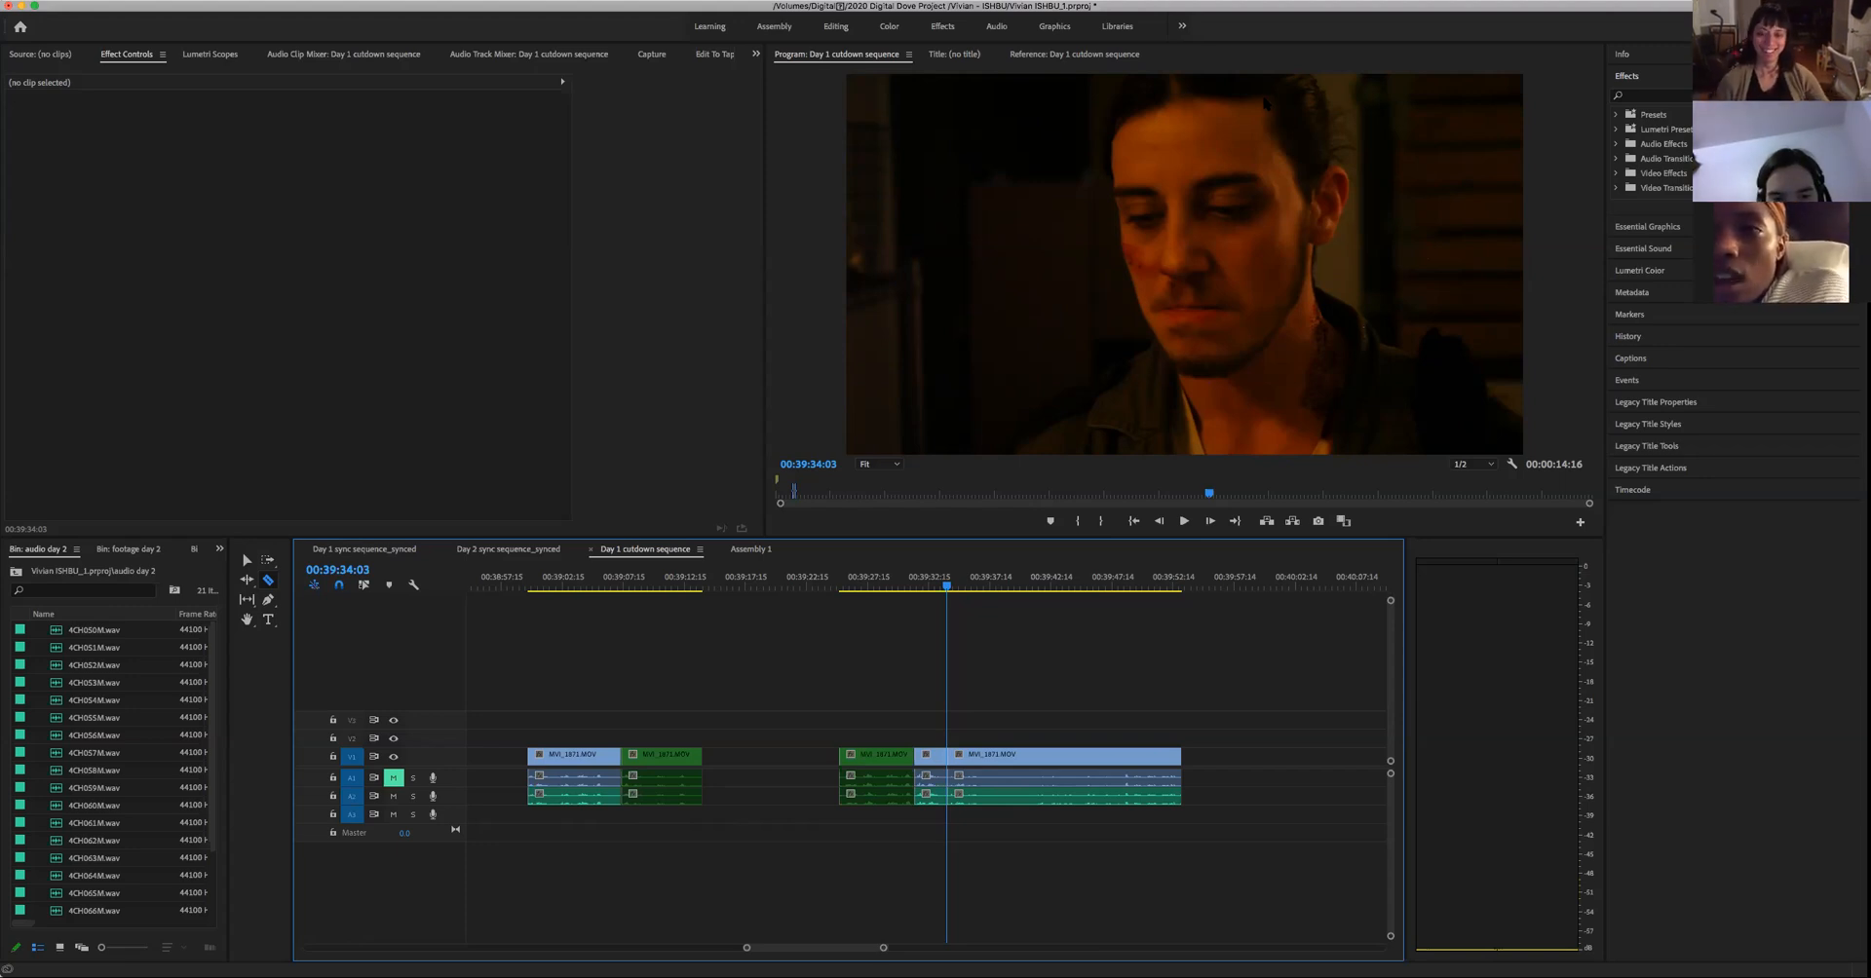
- Play on past 00:39:48:21, go back to just before the line, and split the take's video and audio at 00:39:48:02
key("space")
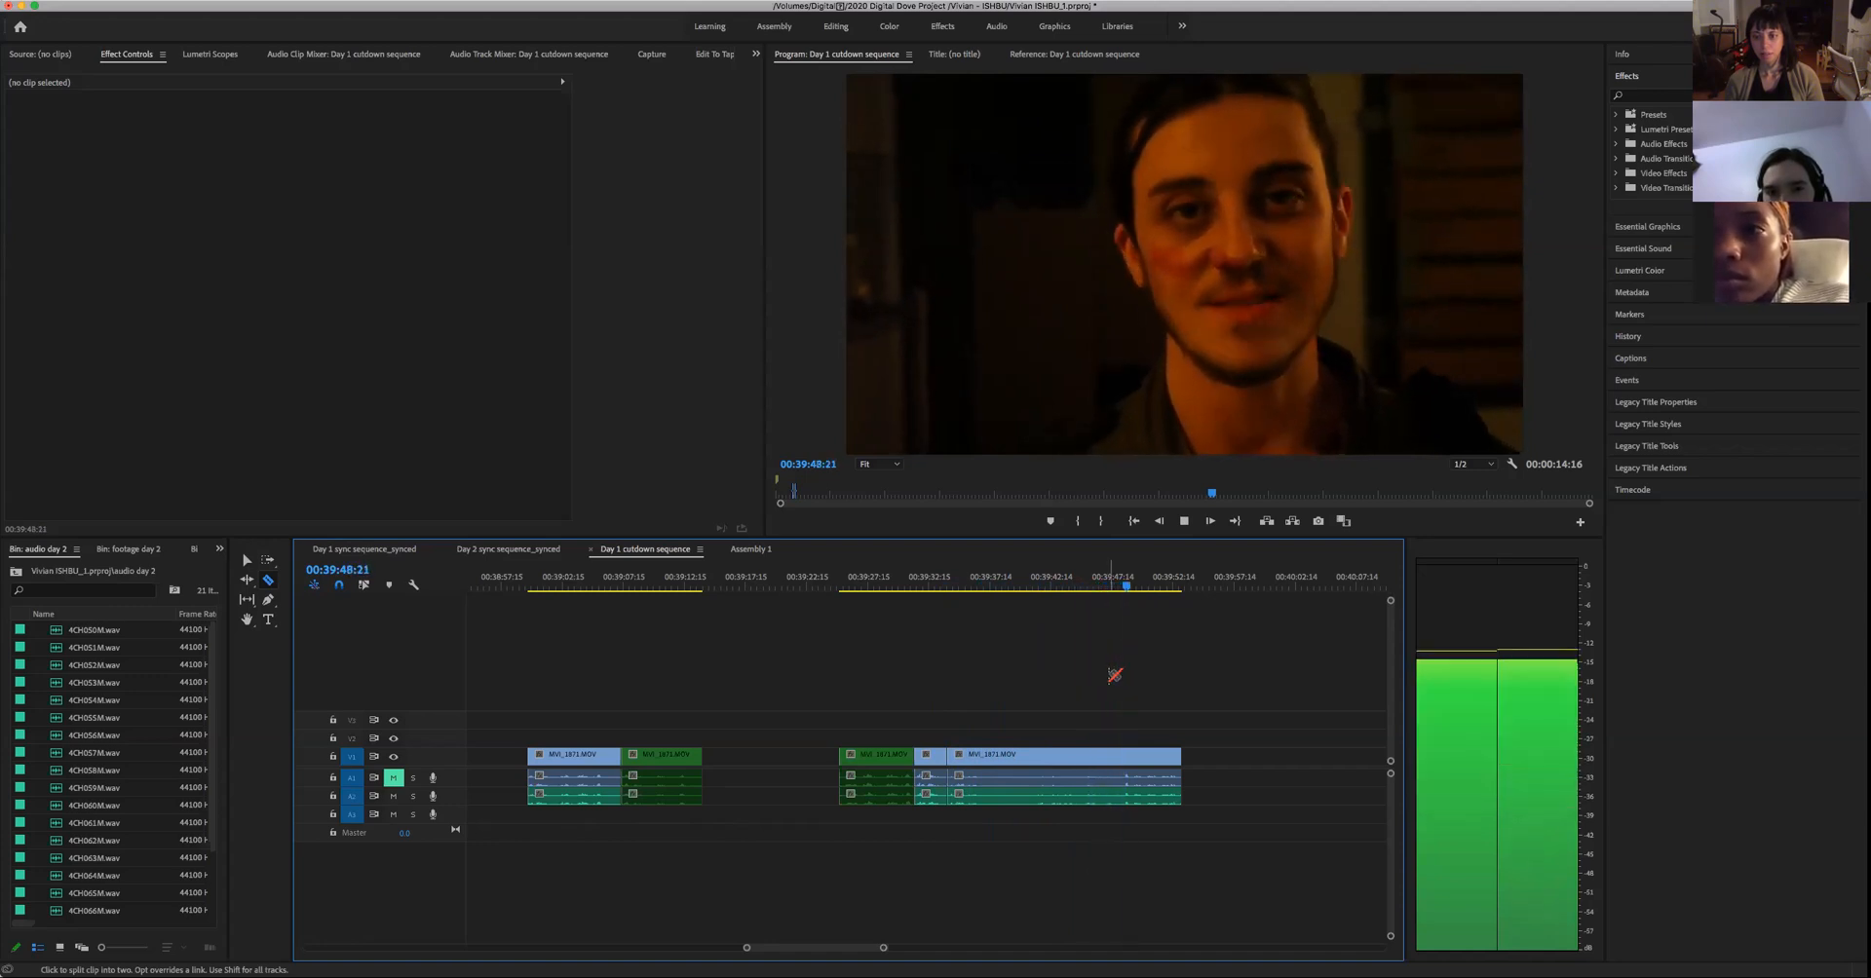
key("space")
left_click_drag(1128, 590, 1118, 589)
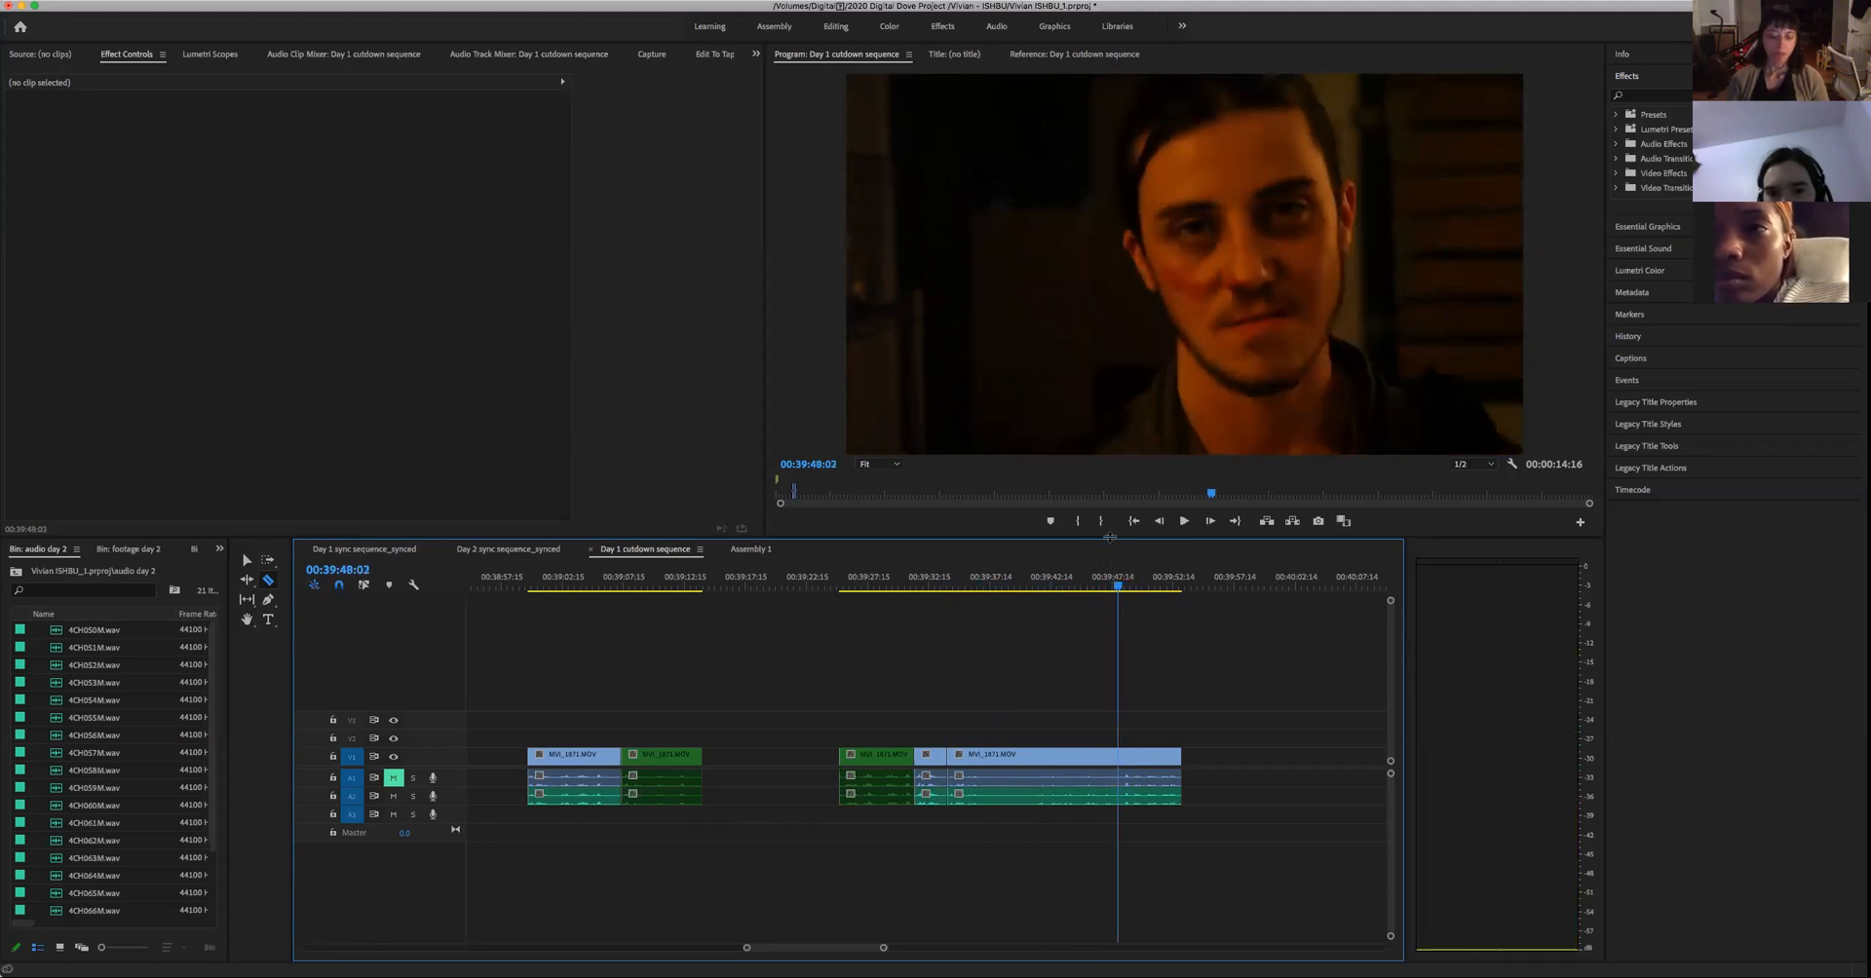
key("v")
key("c")
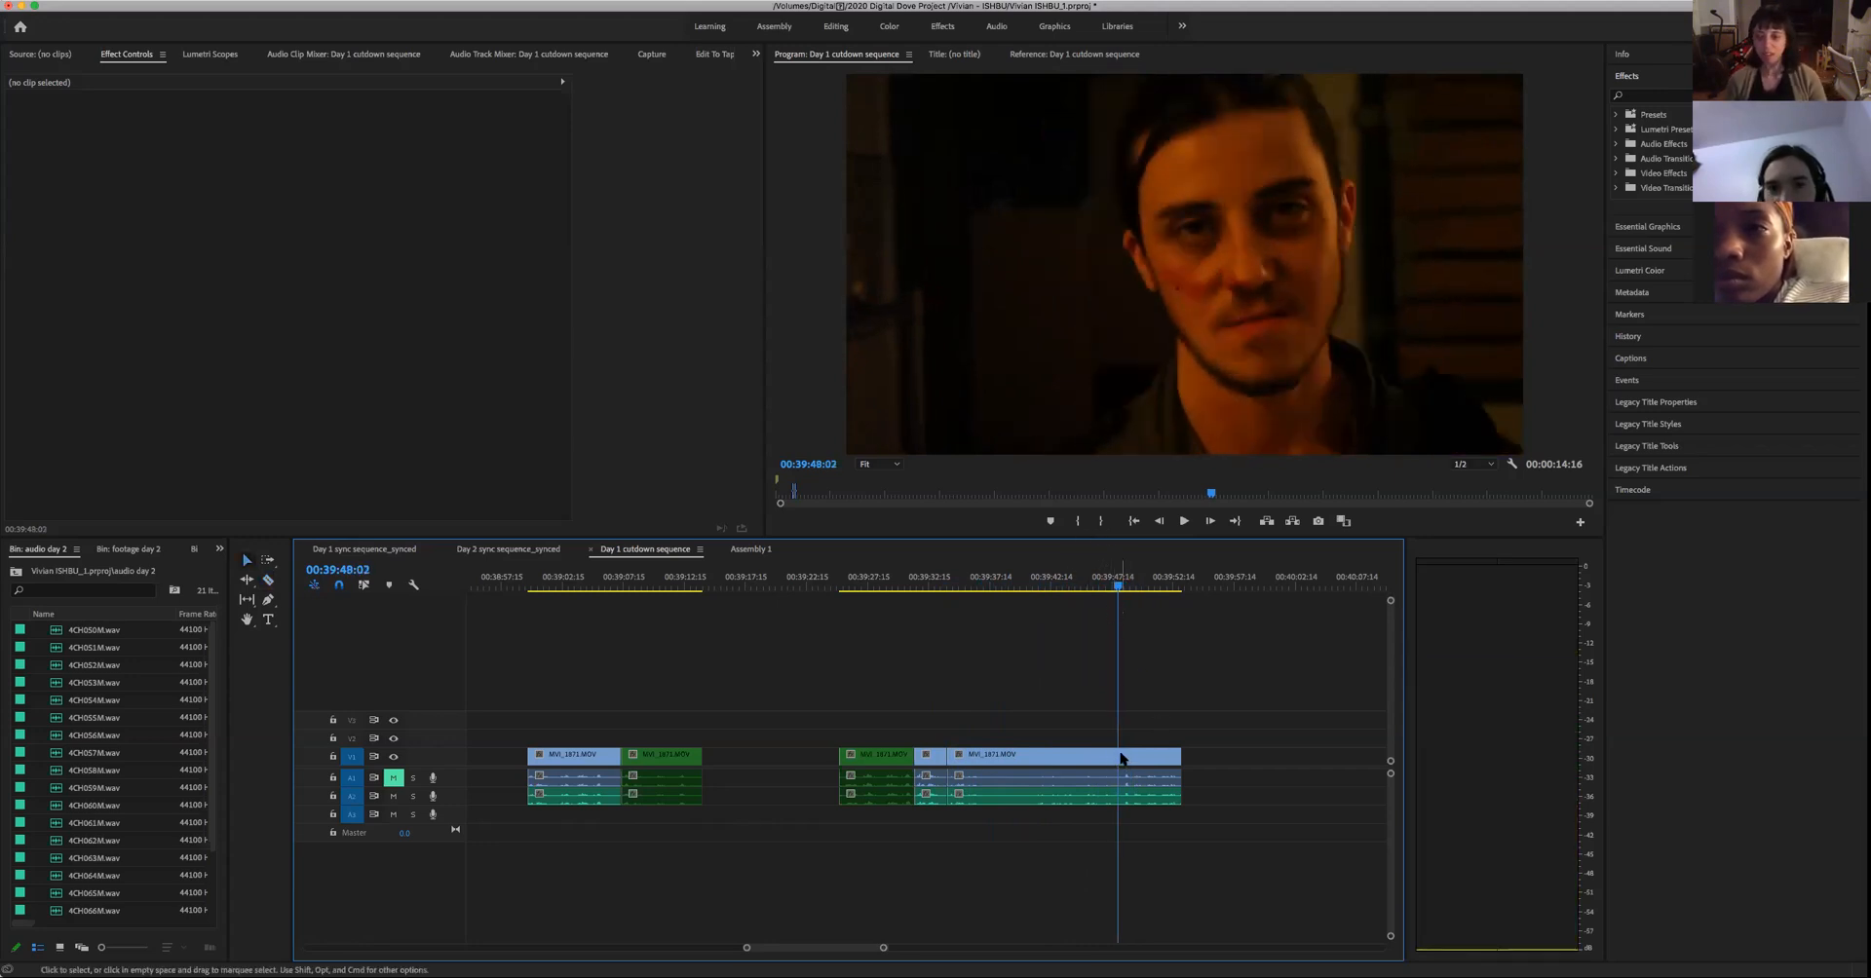
left_click(1133, 783)
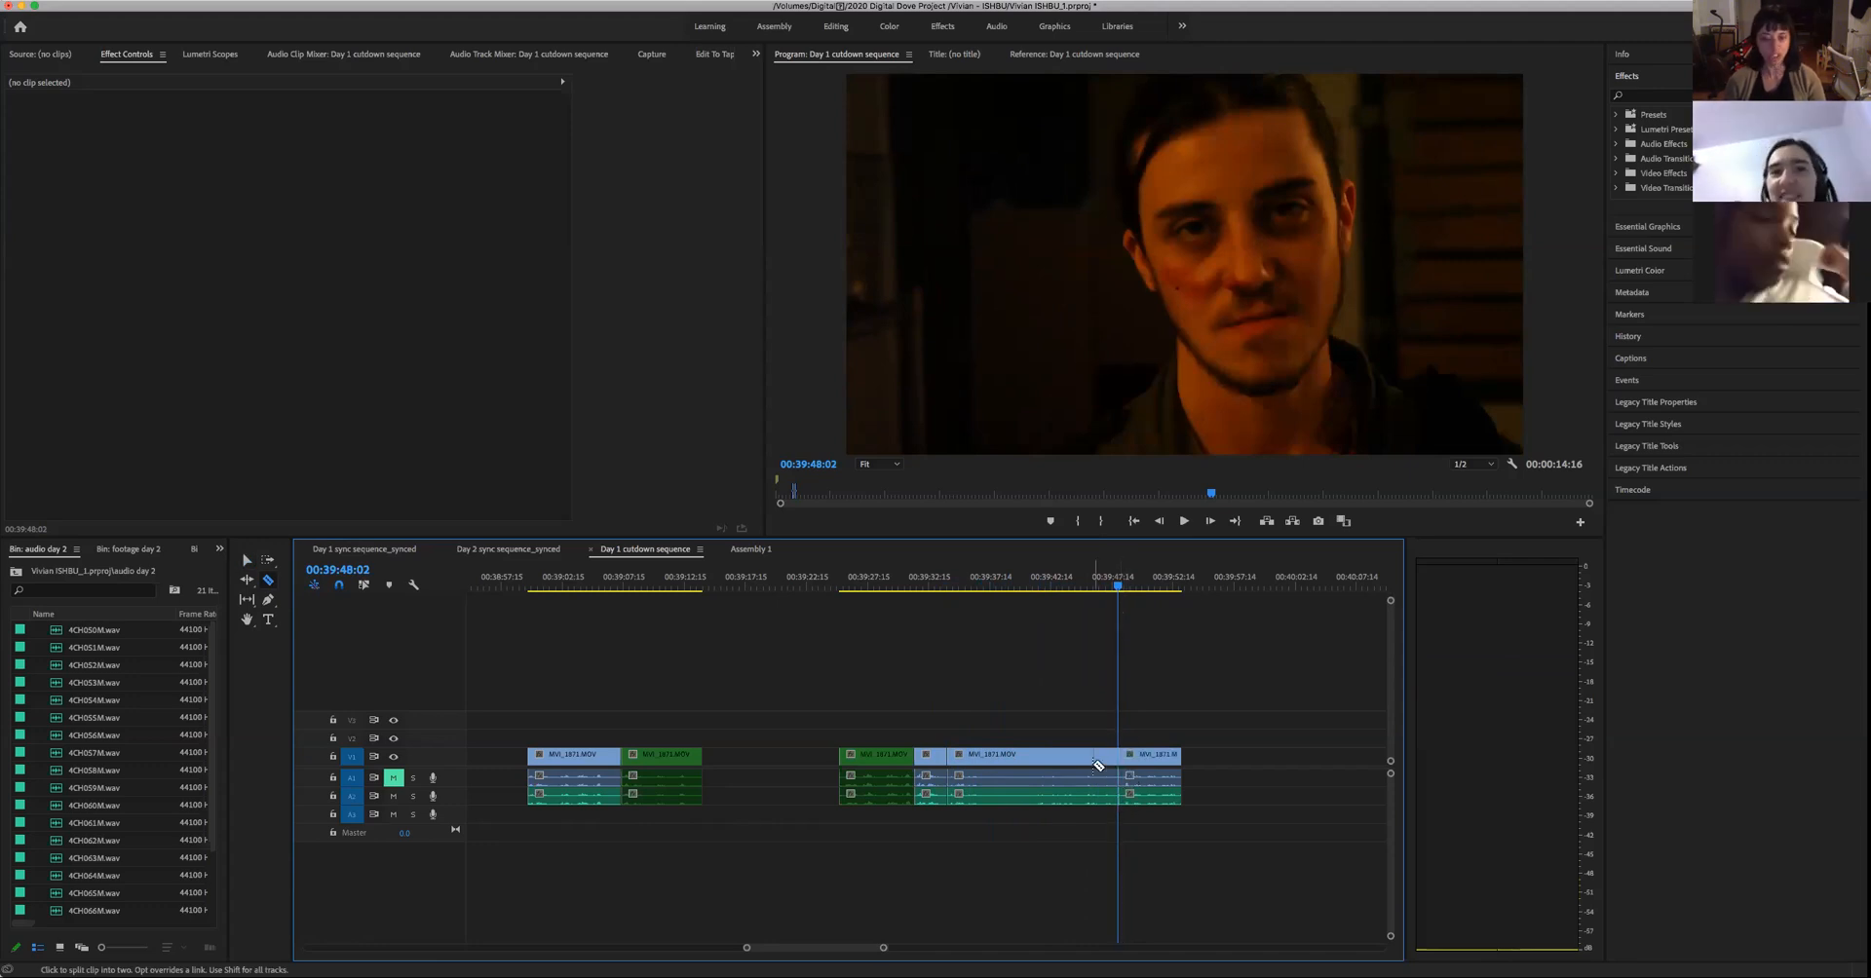
- Replay the long take from about 00:39:35 to find the line's end, and split its video and audio at 00:39:38:15
left_click(962, 589)
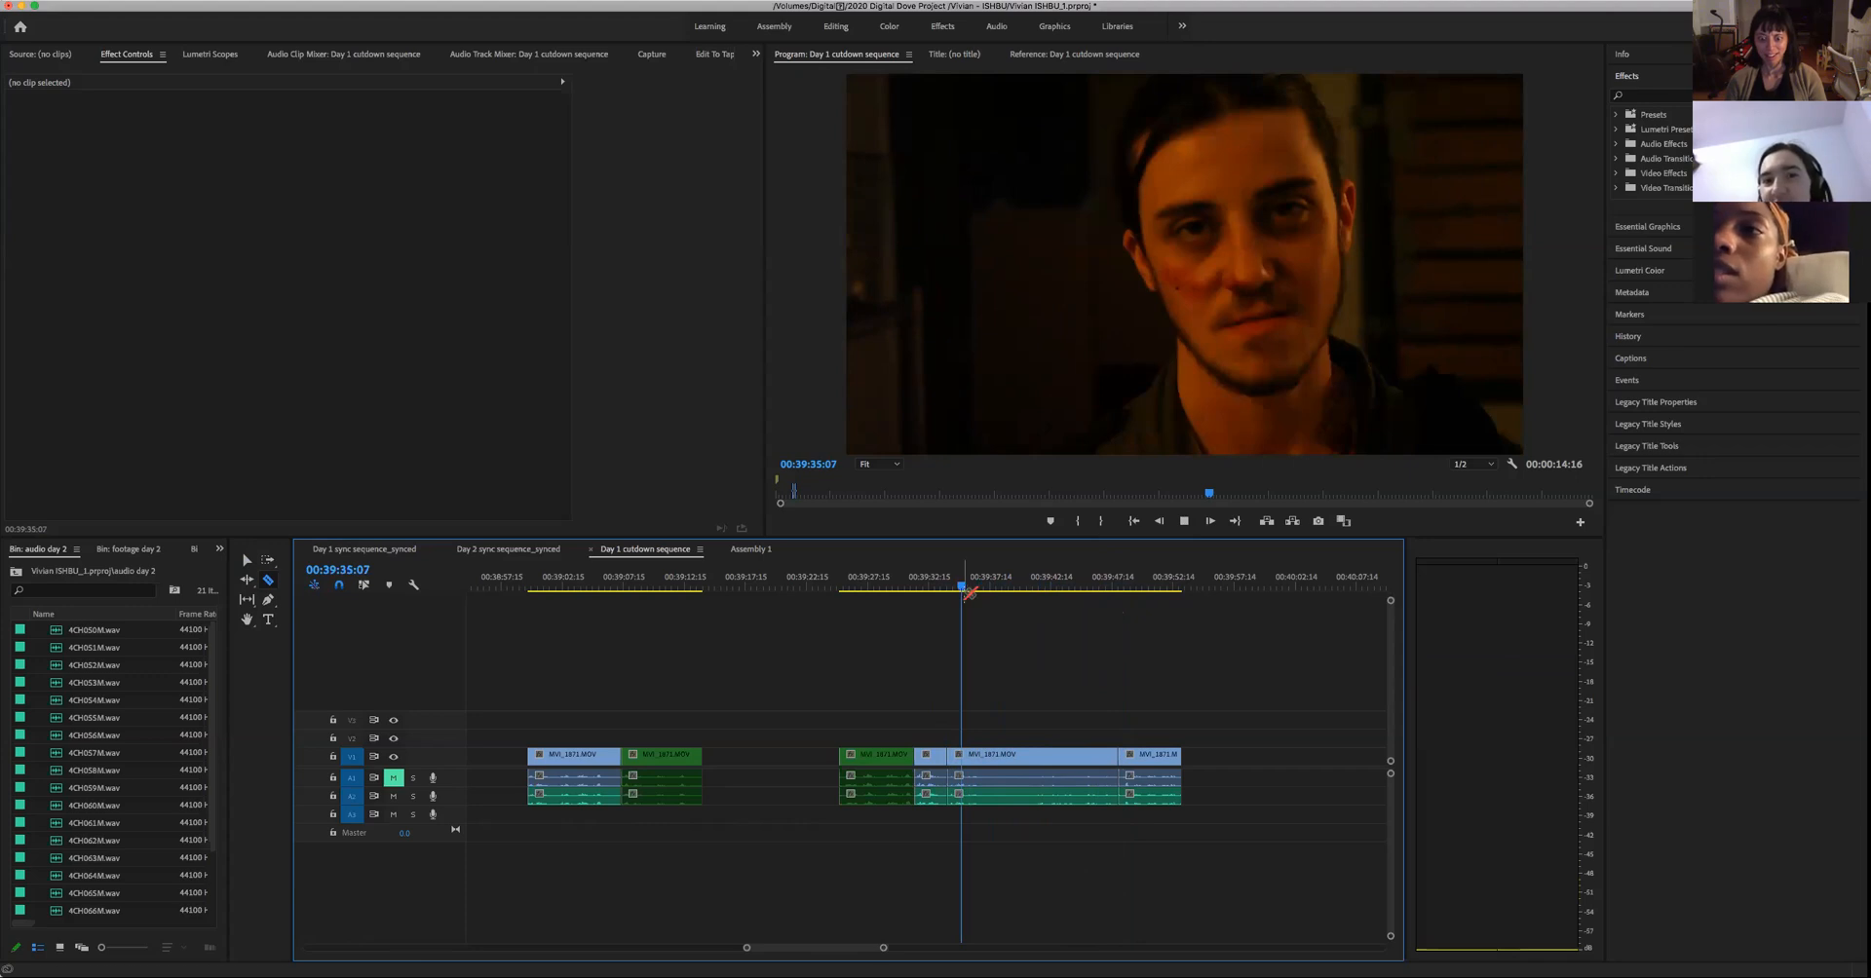
key("space")
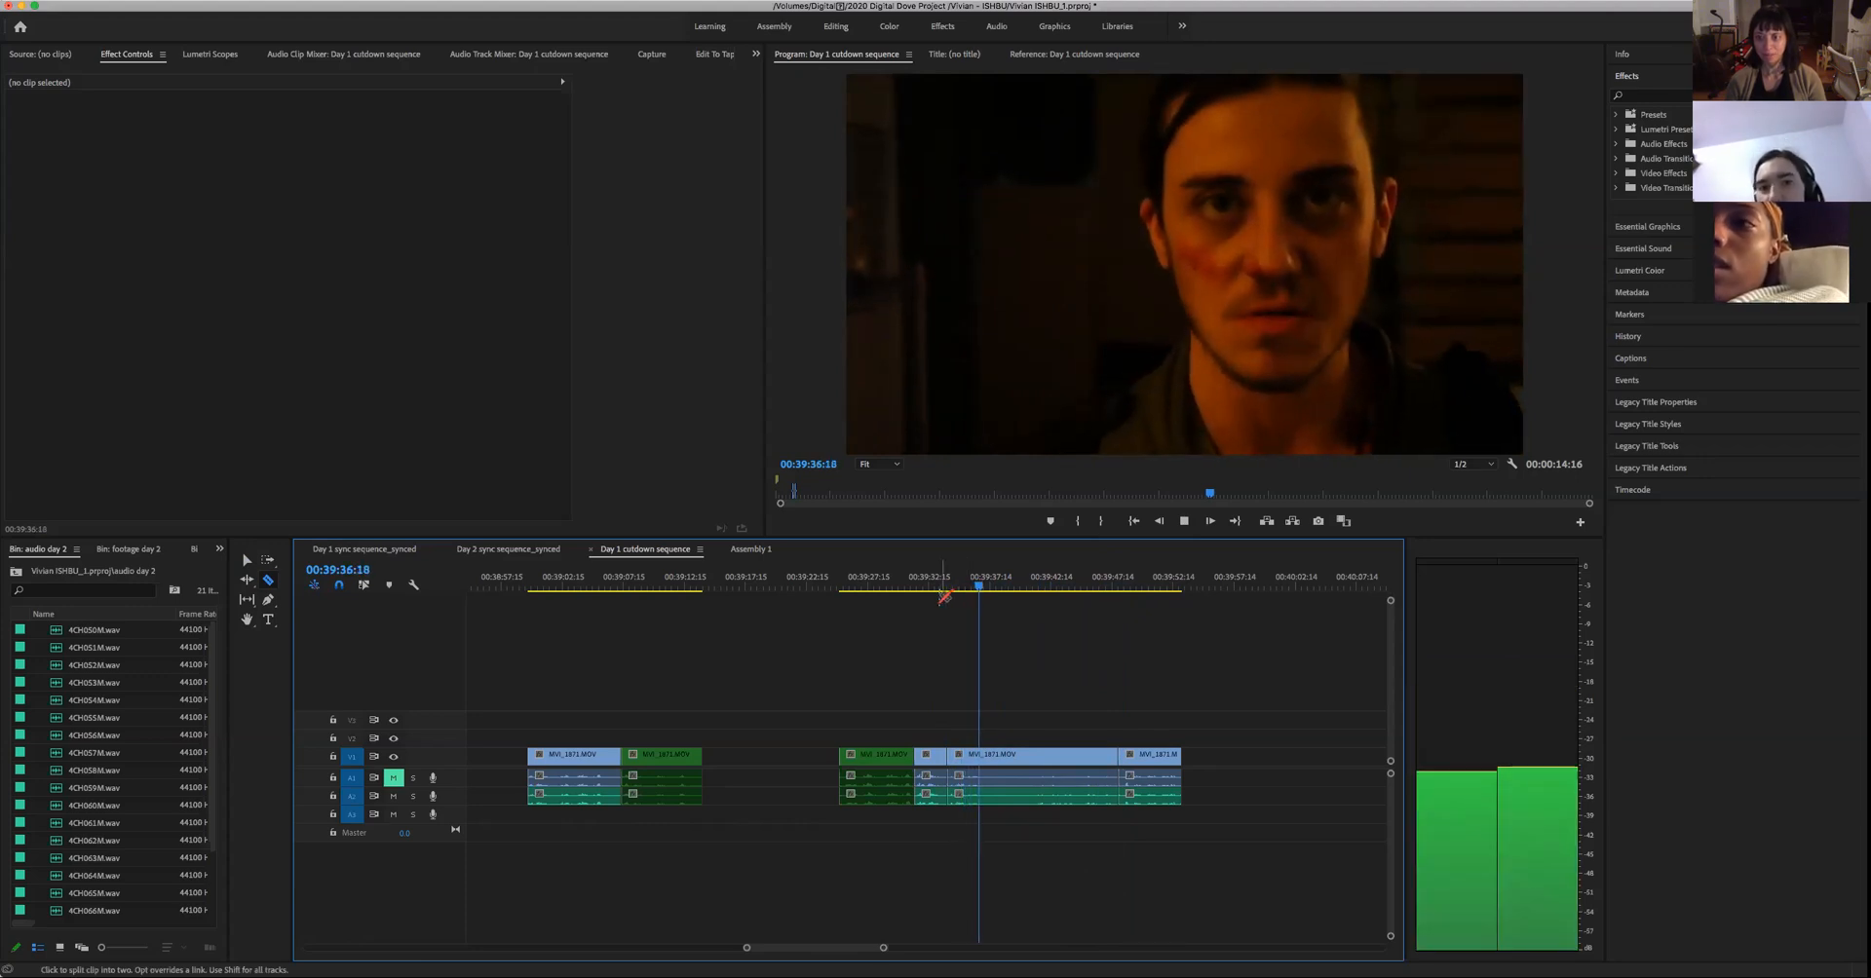
key("space")
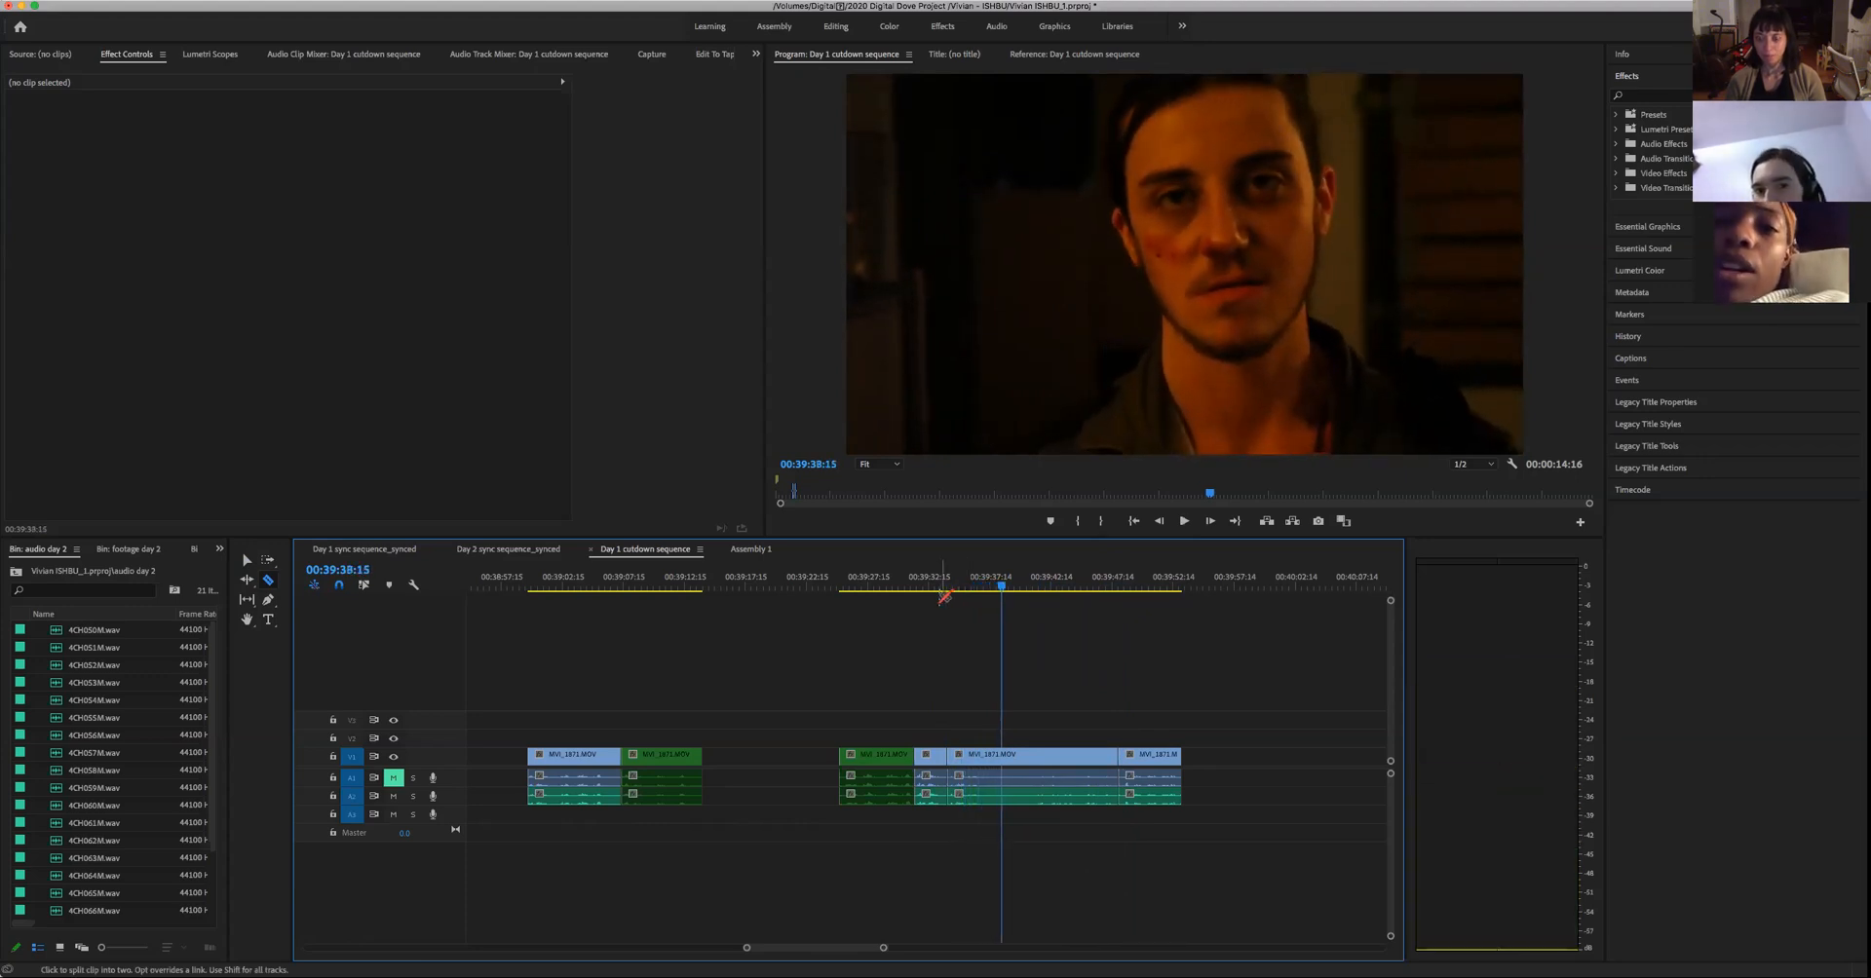
left_click(1002, 784)
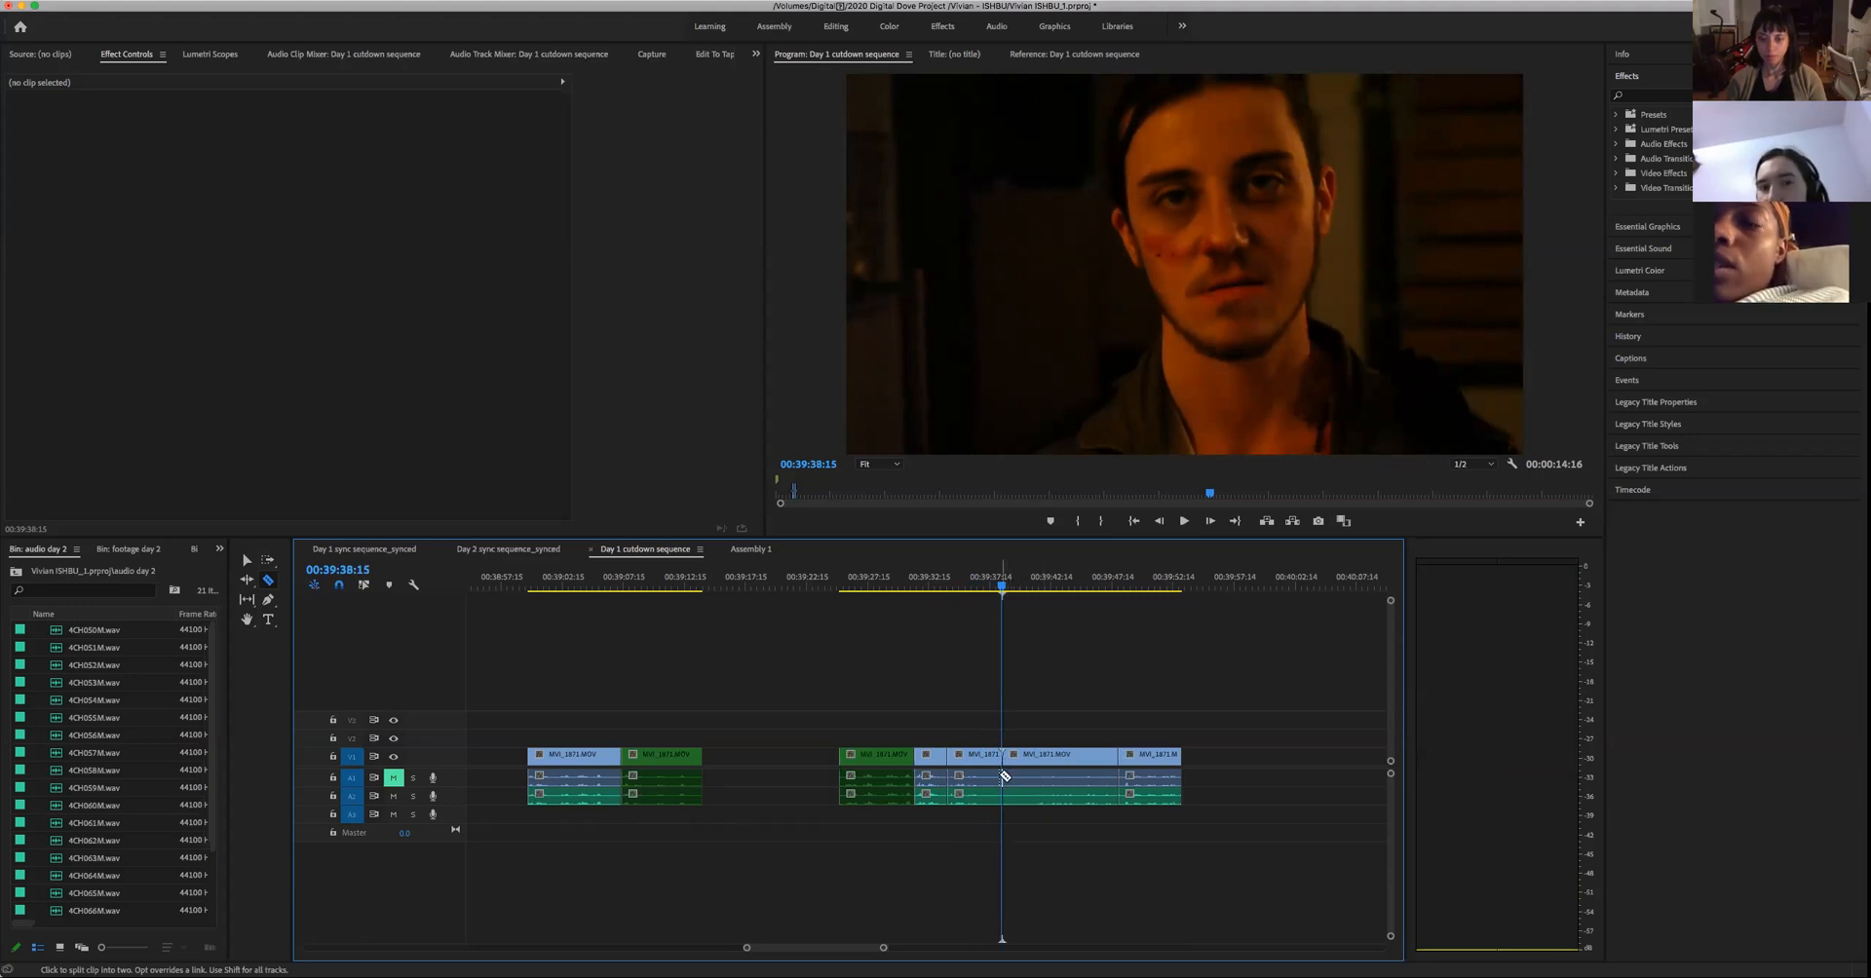
- Give the section of the long take just before the 00:39:38:15 cut the Green label on video and audio
key("v")
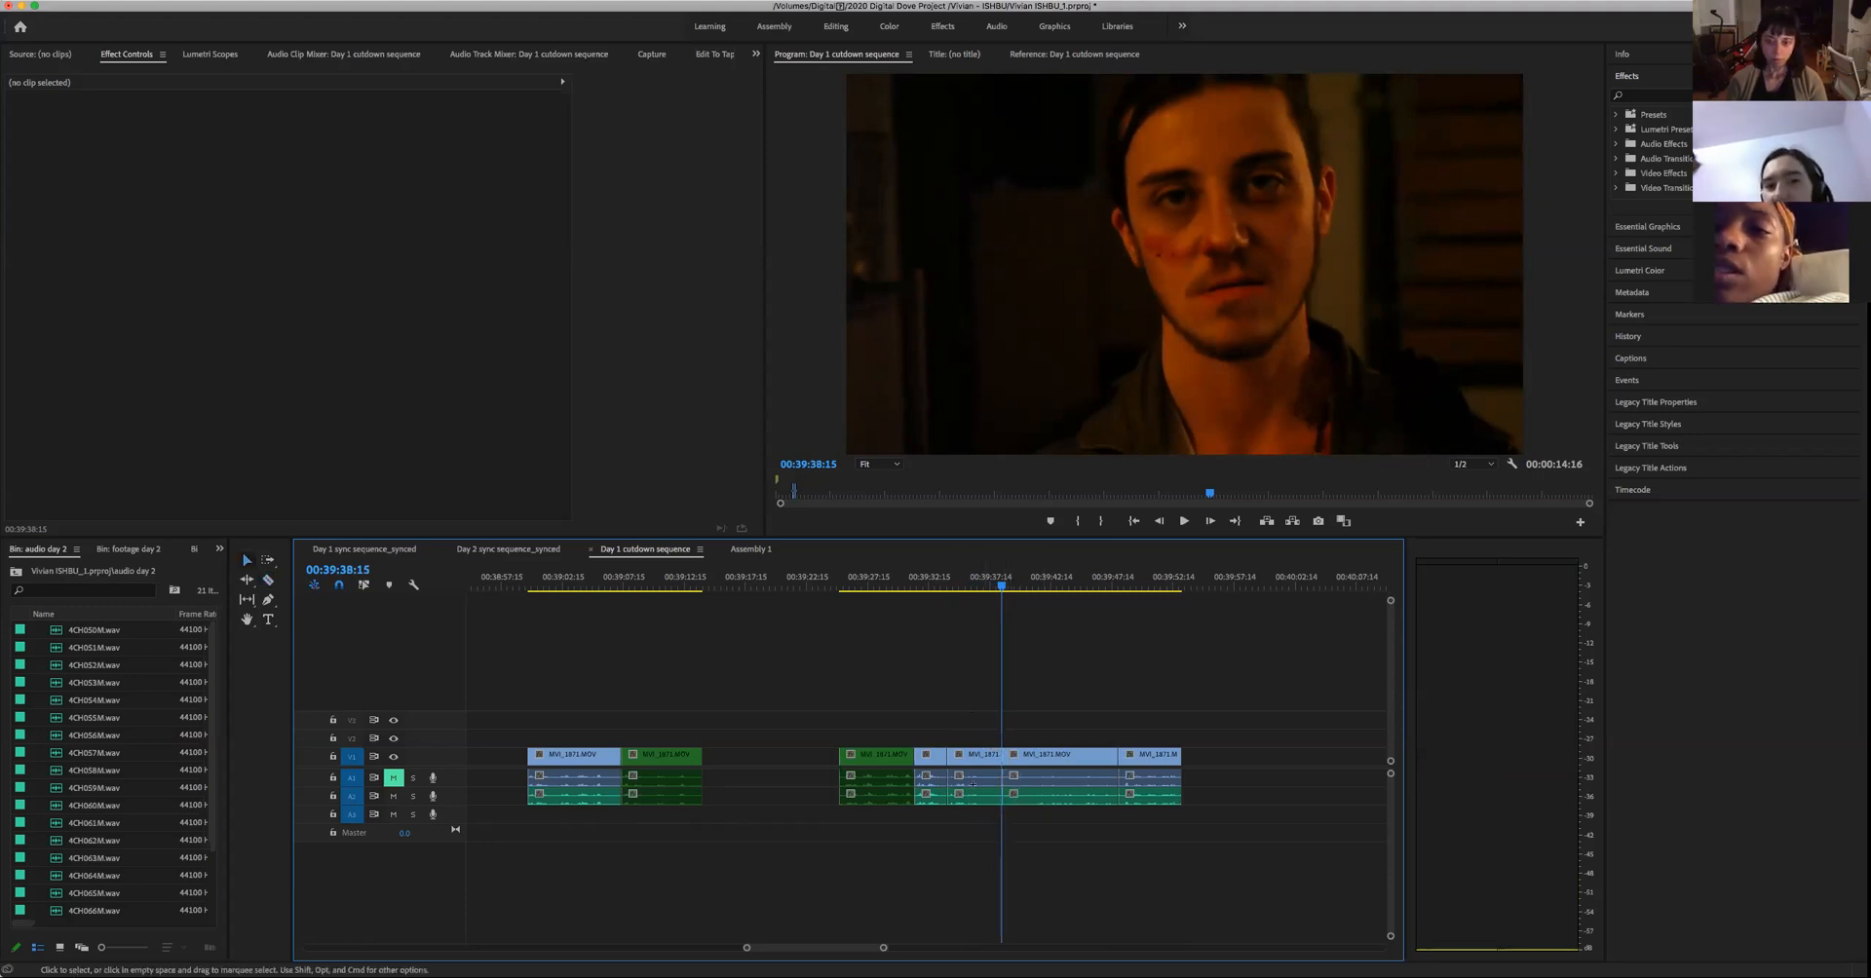
left_click(972, 765)
right_click(972, 761)
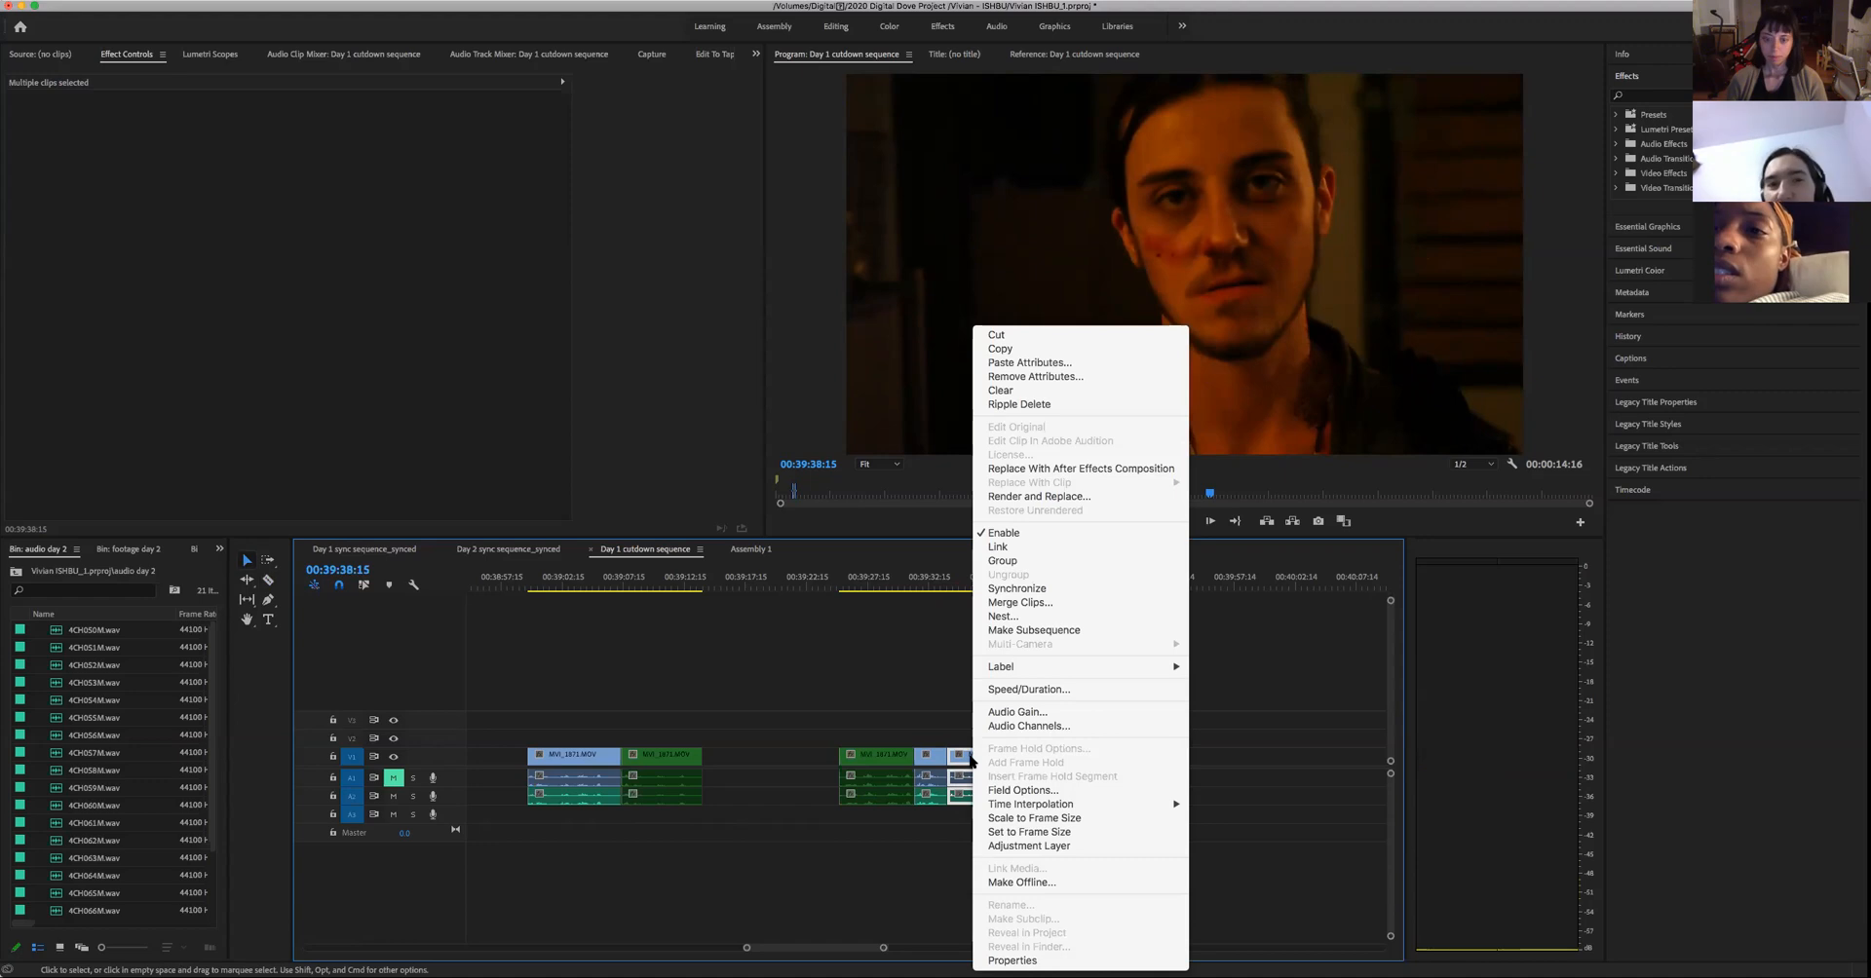
mouse_move(1057, 675)
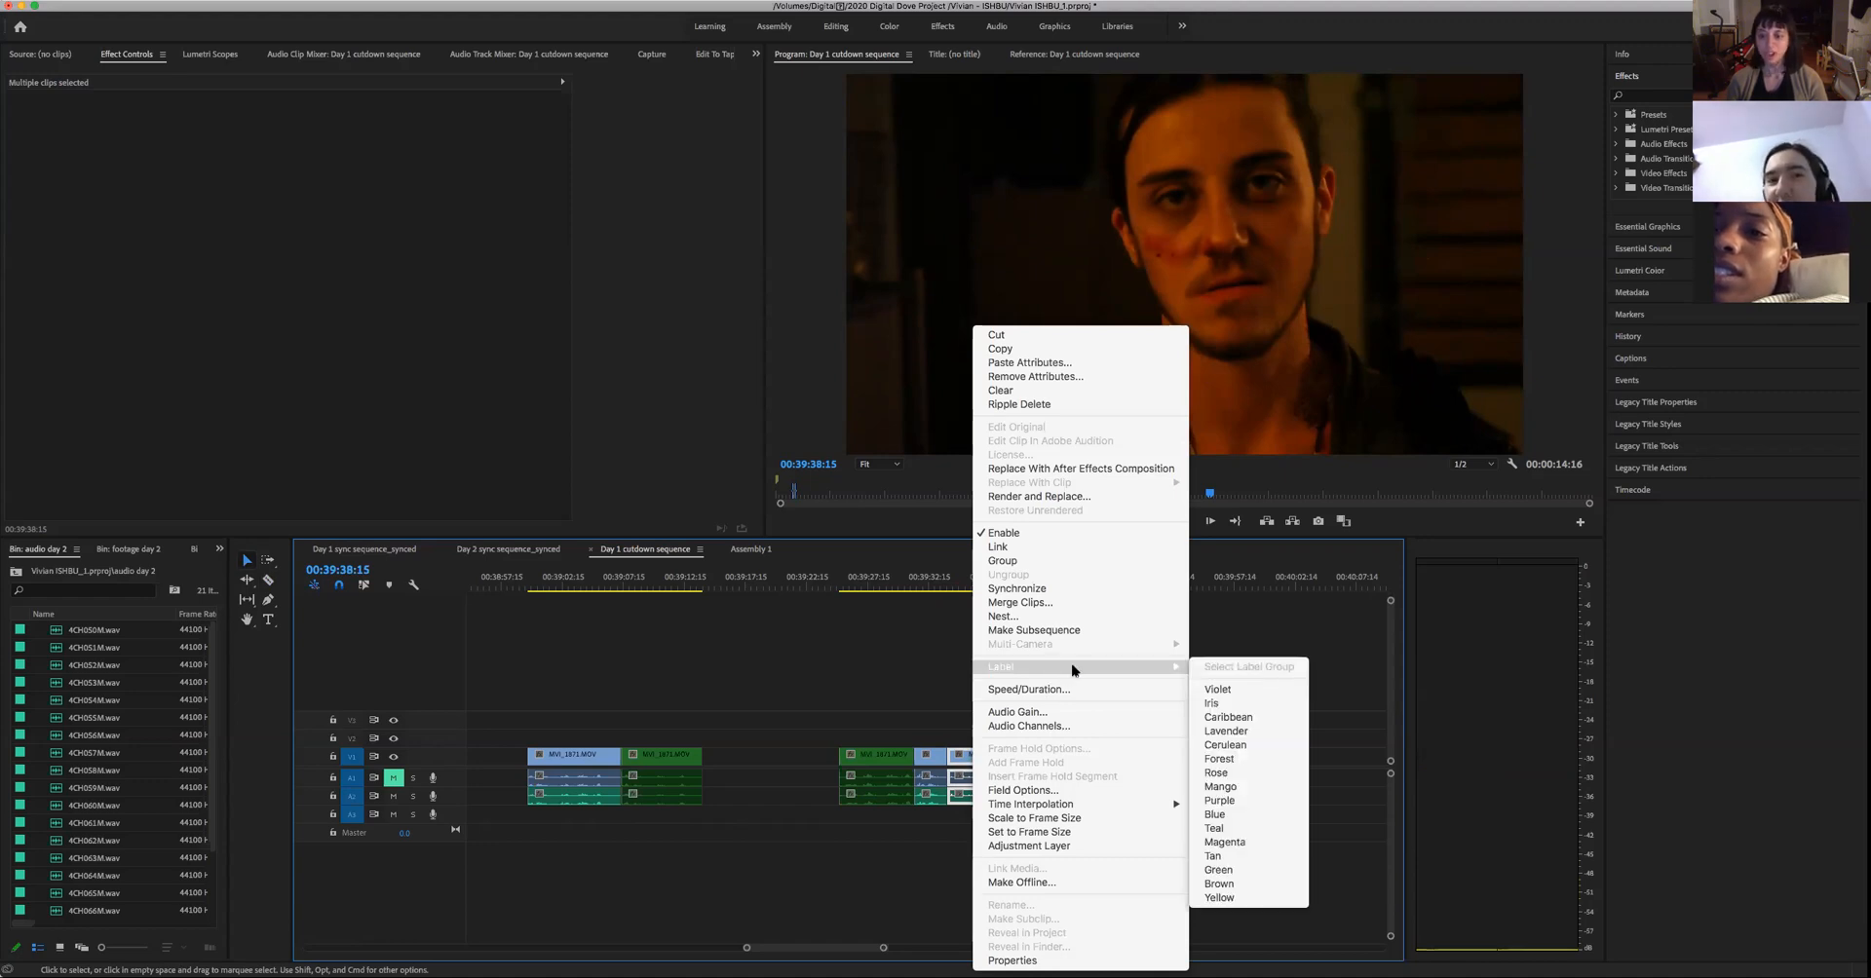
left_click(1211, 872)
- Give the take's last section, after the 00:39:48:02 cut, the Green label on video and audio
left_click_drag(1225, 819, 1132, 727)
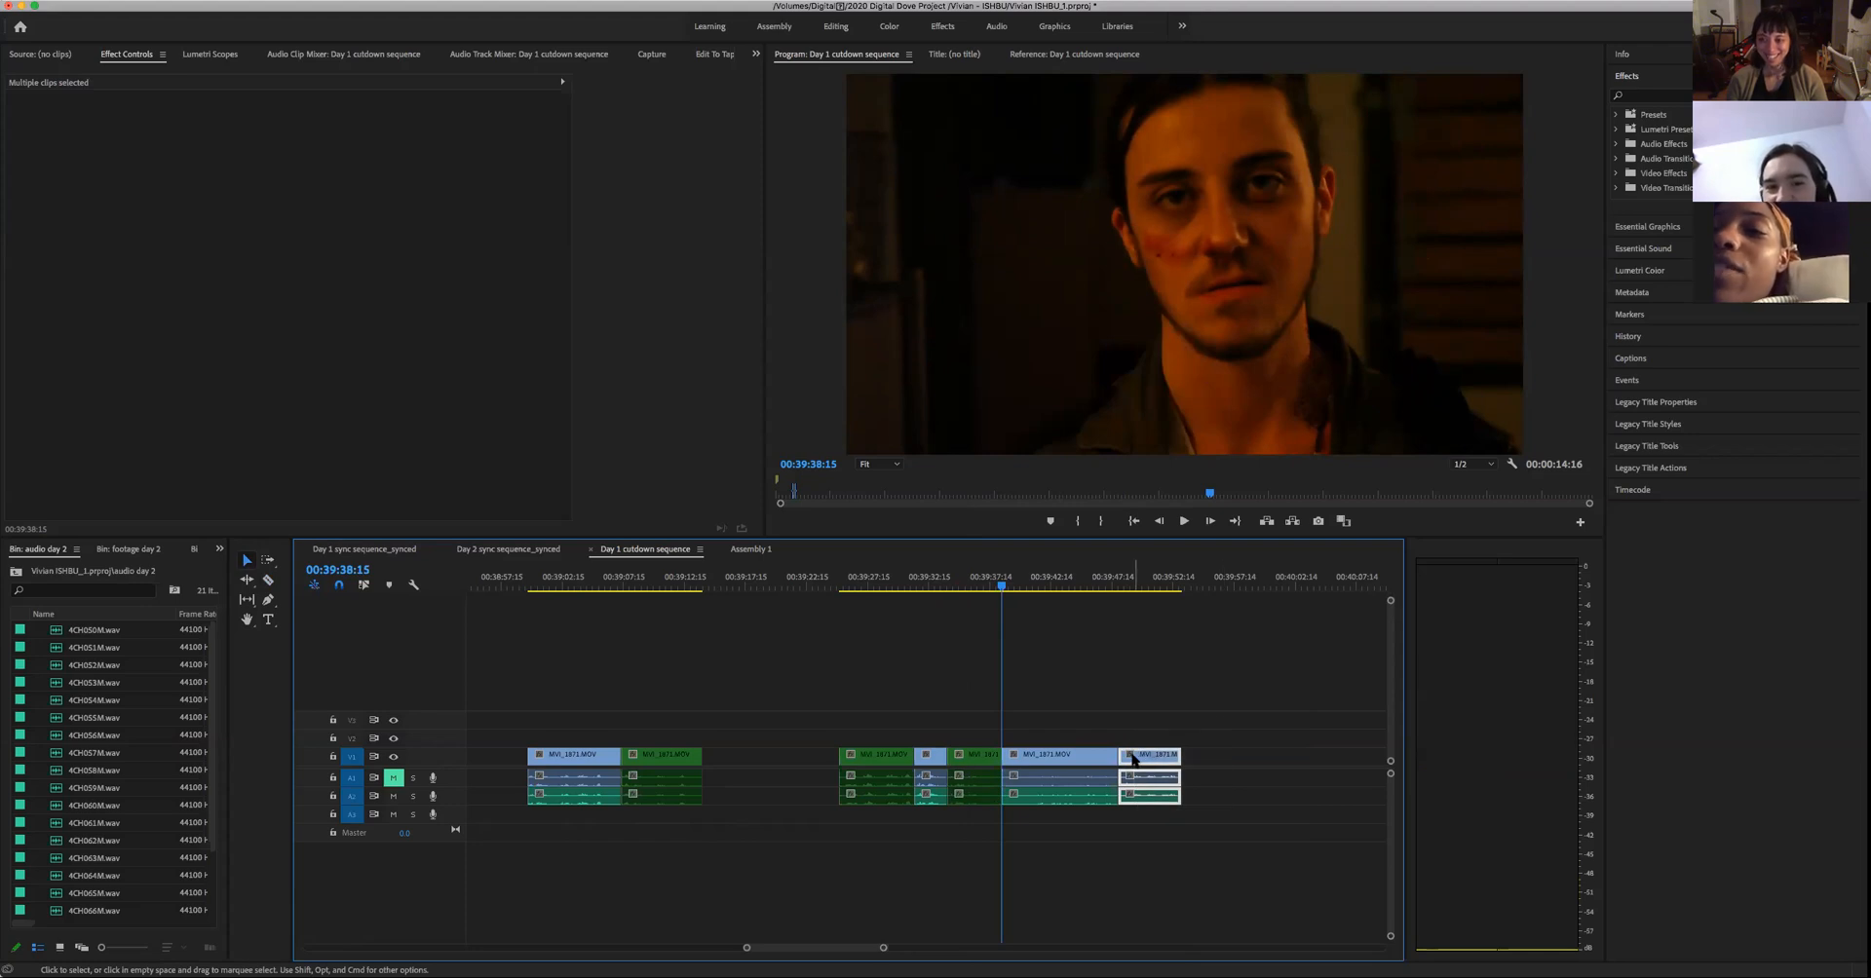
right_click(1133, 759)
mouse_move(1185, 669)
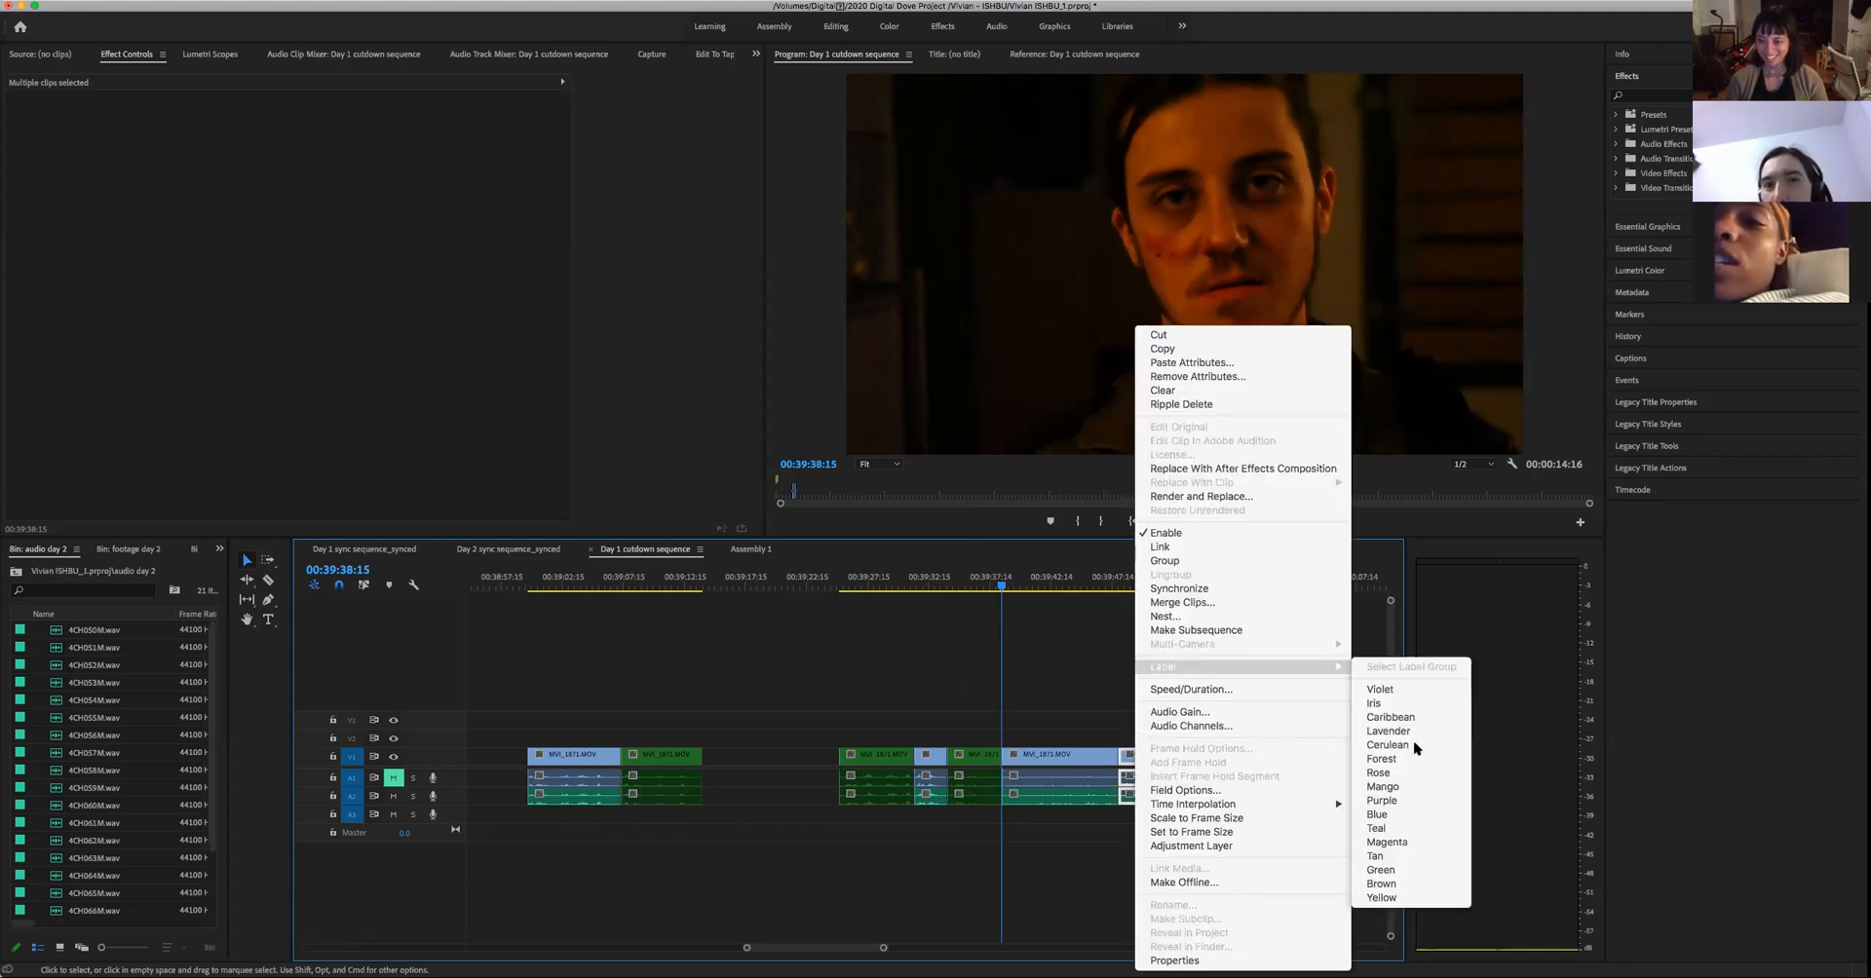
left_click(1381, 870)
left_click(1151, 851)
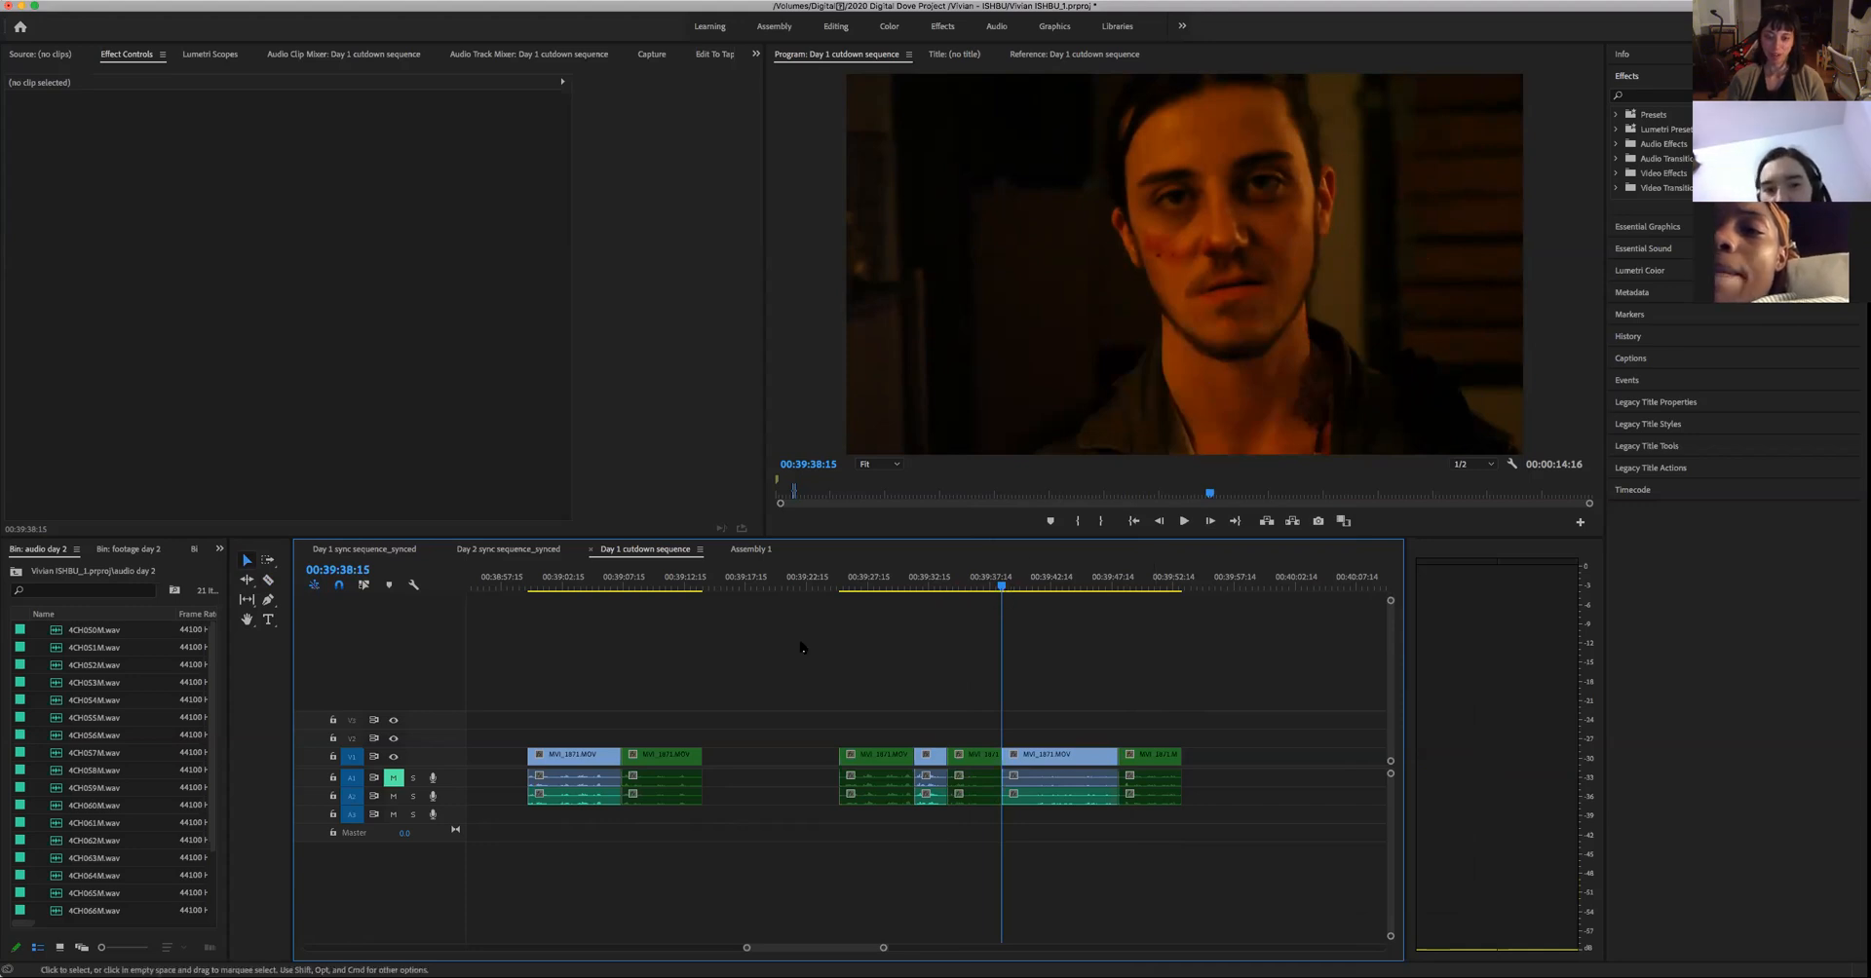
- Select all four Green-labelled sections in the Day 1 cutdown sequence with their audio and copy them for Assembly 1
left_click_drag(652, 695, 722, 821)
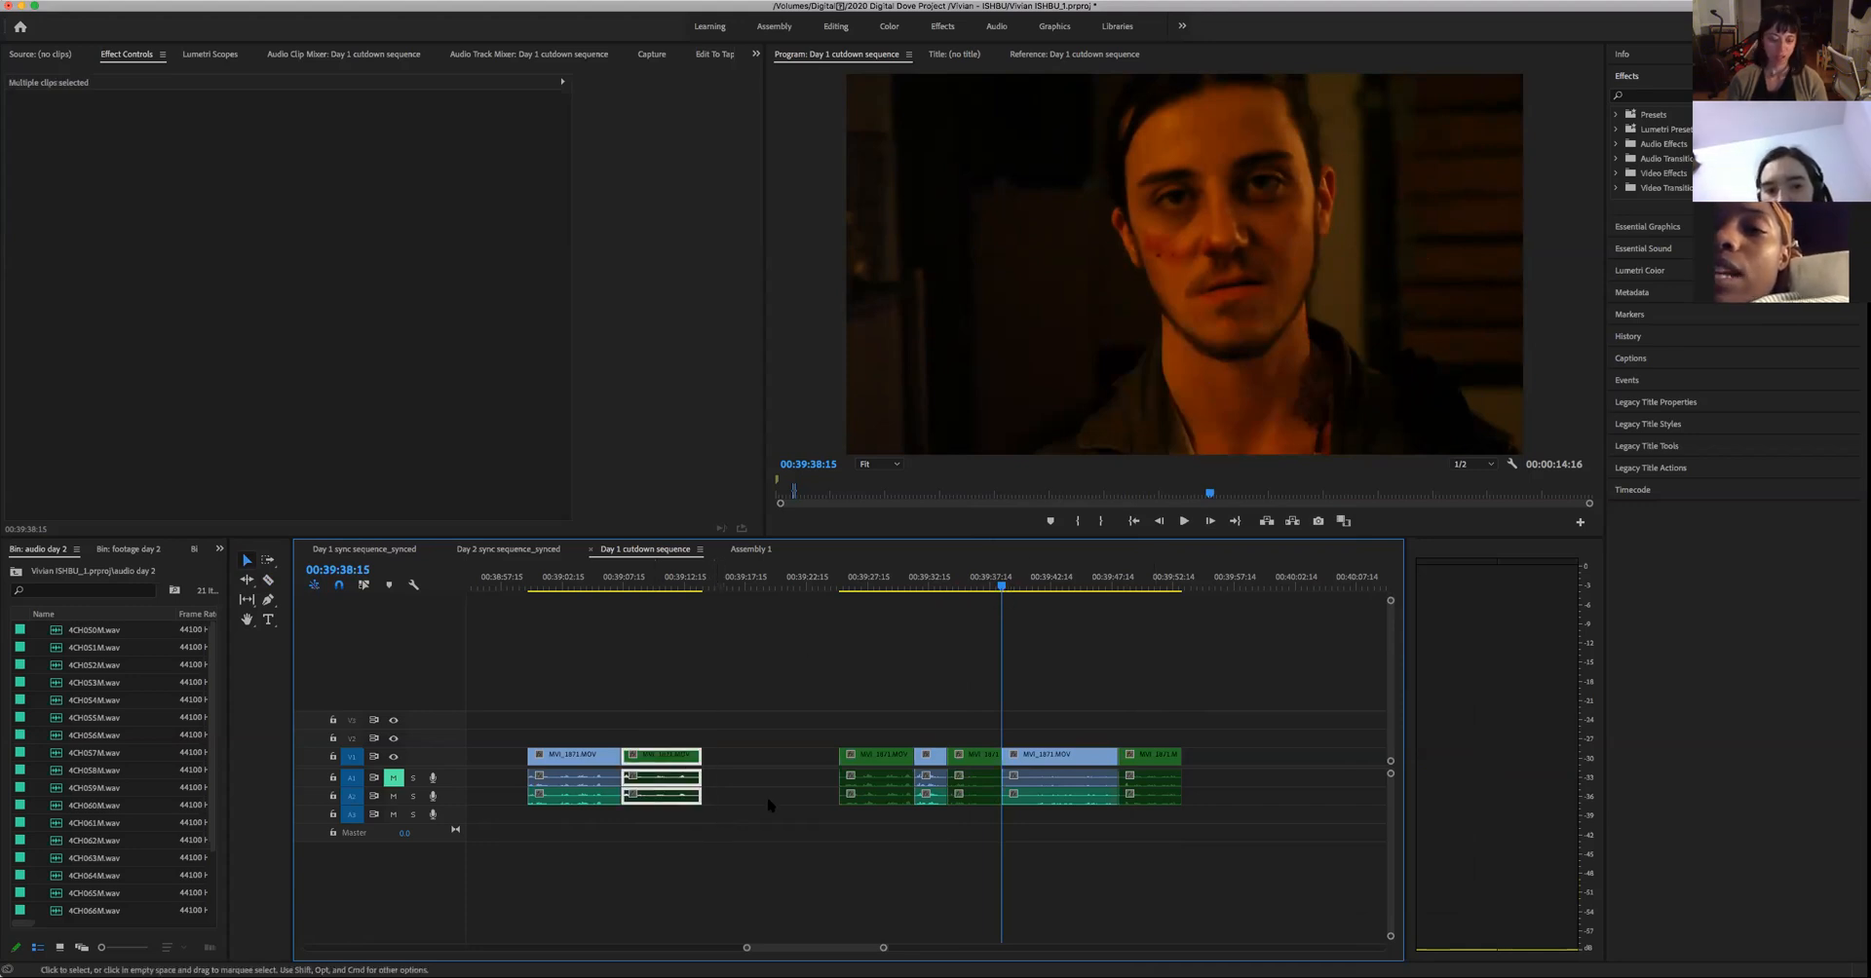
left_click(867, 758)
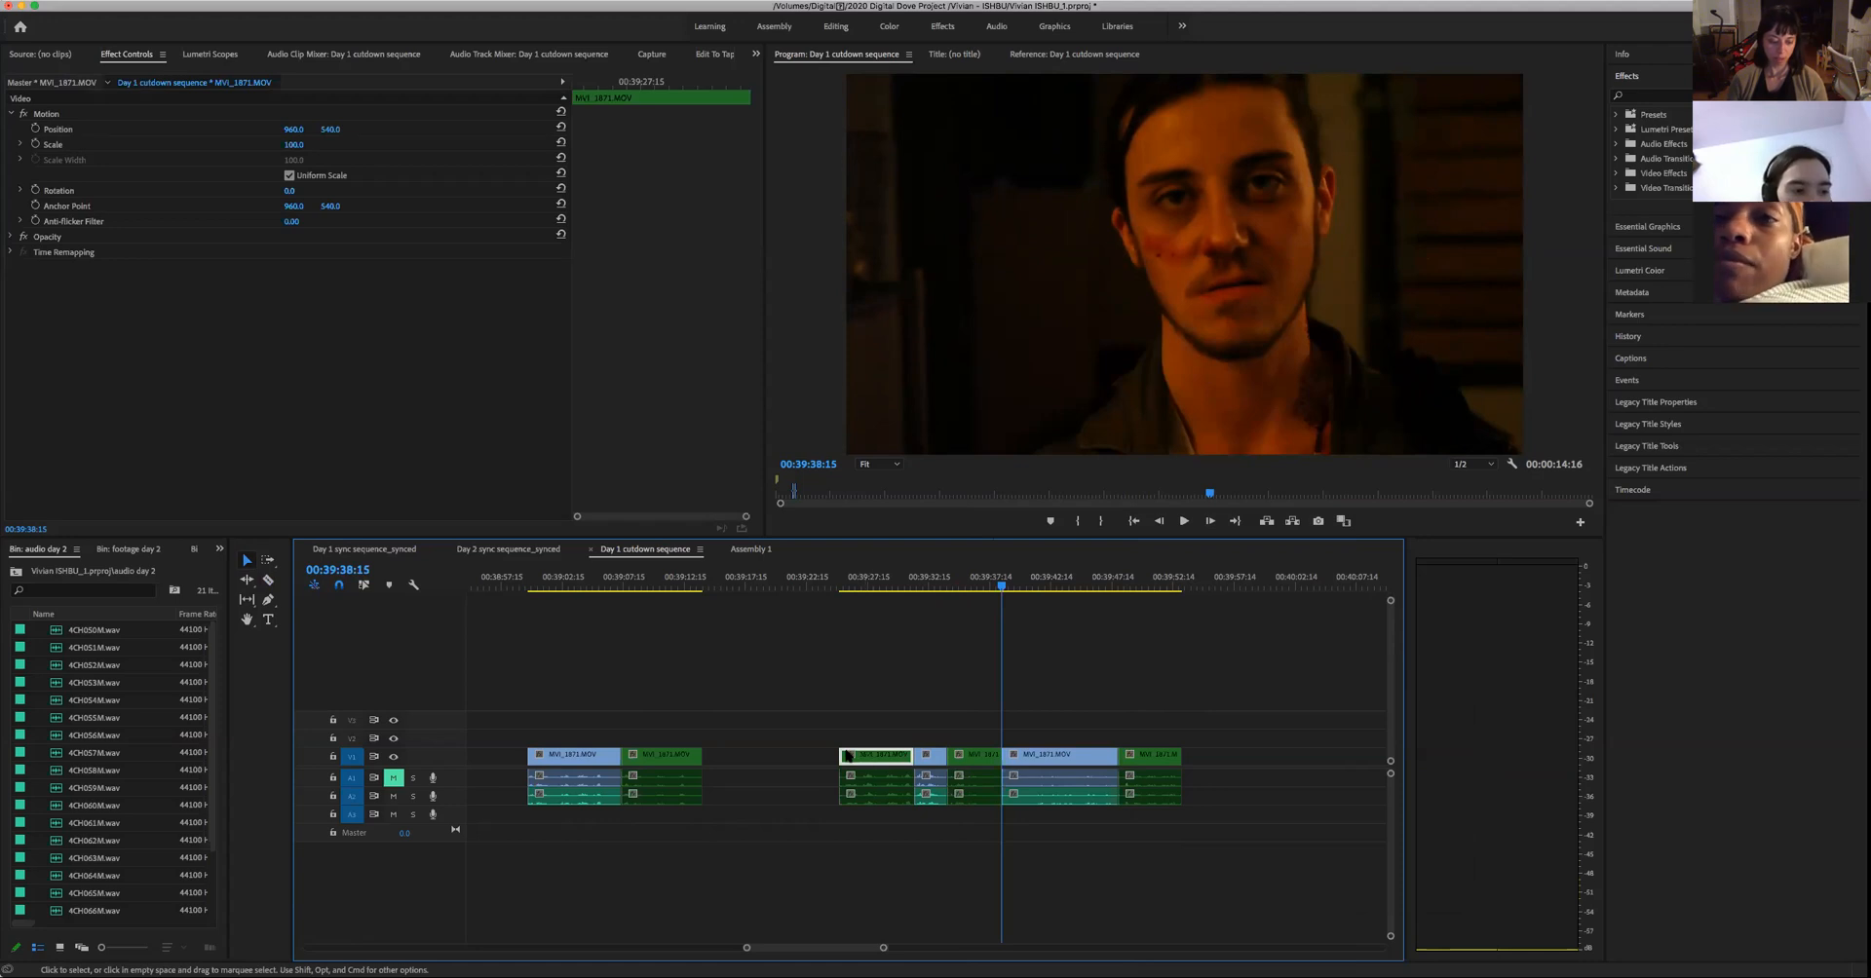
left_click(672, 755, "shift")
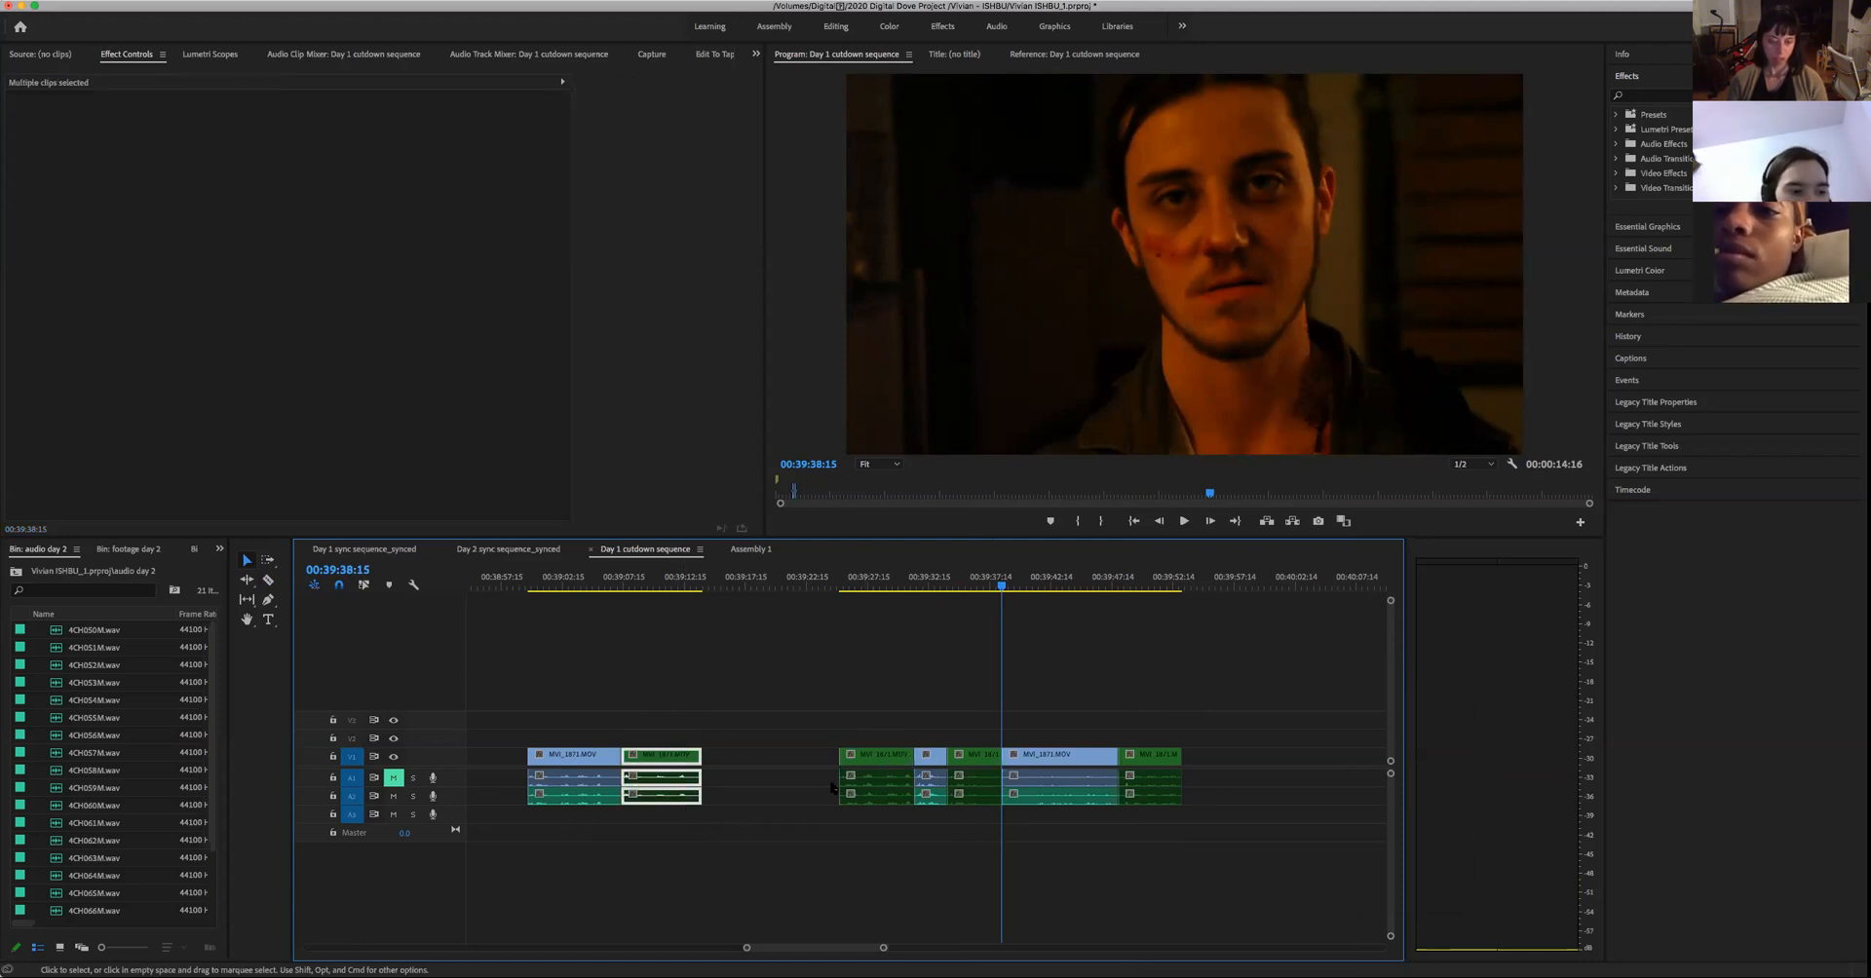
left_click_drag(851, 720, 876, 818)
left_click_drag(973, 726, 974, 844)
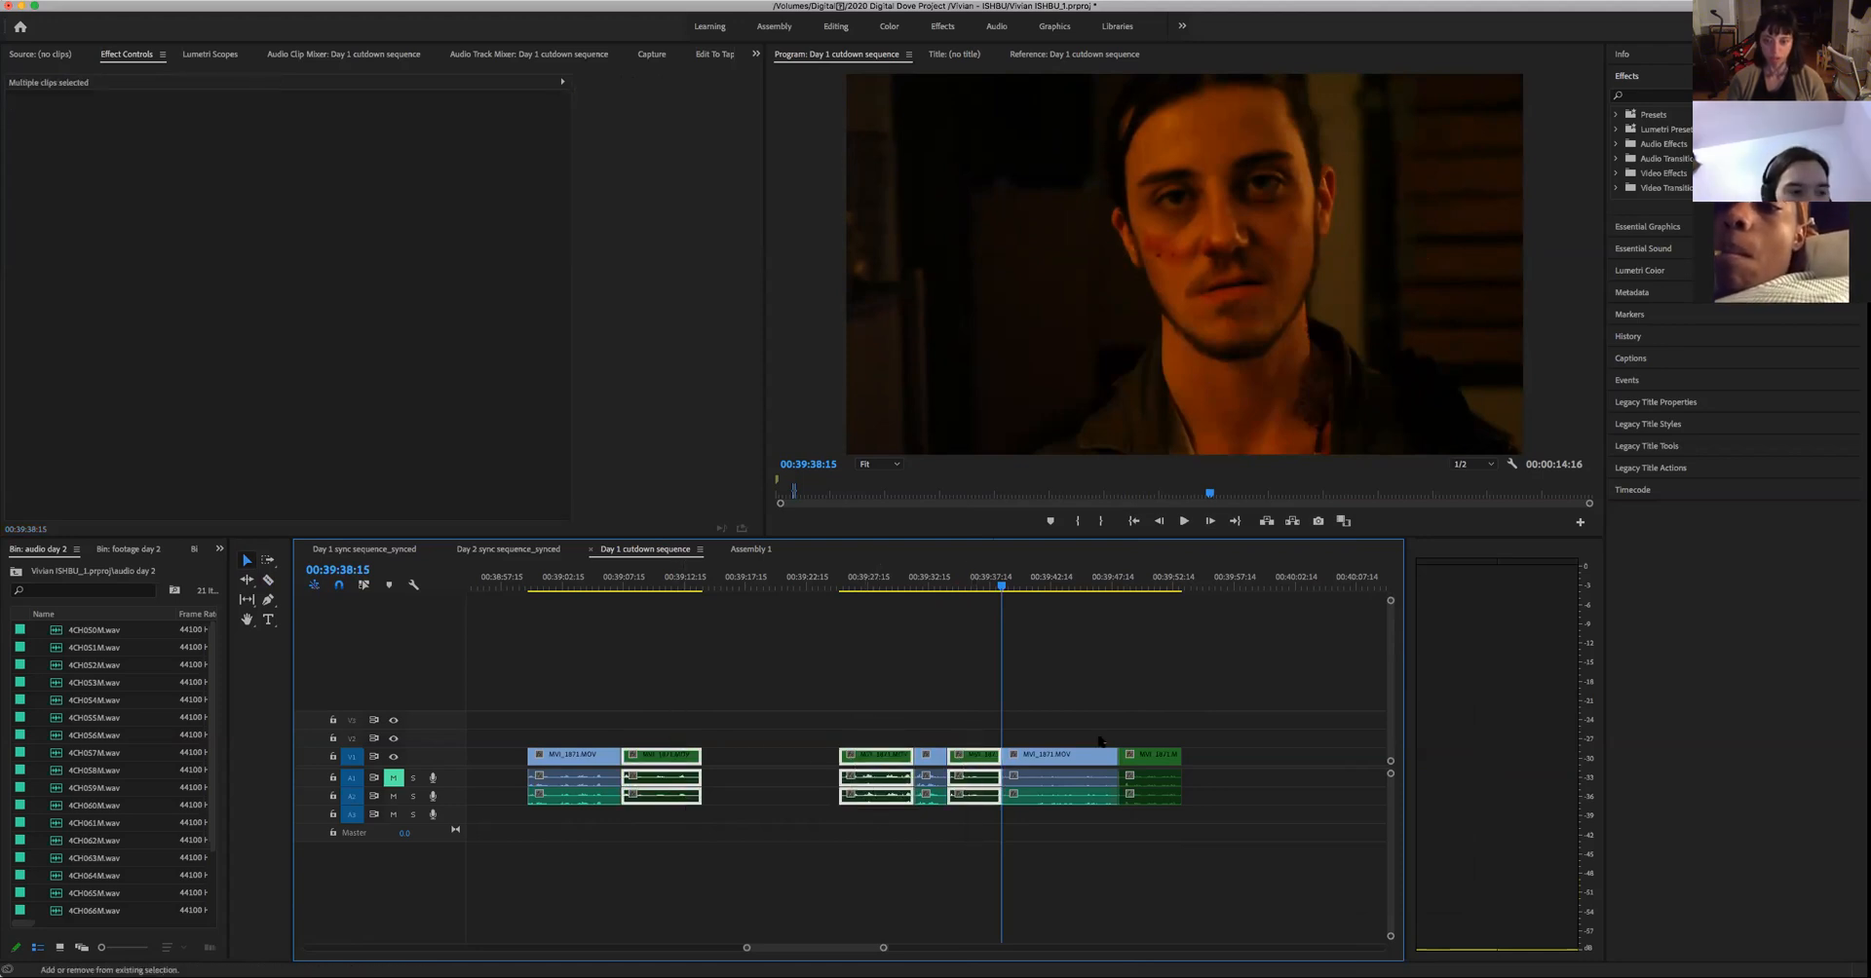
left_click_drag(1137, 710, 1142, 834)
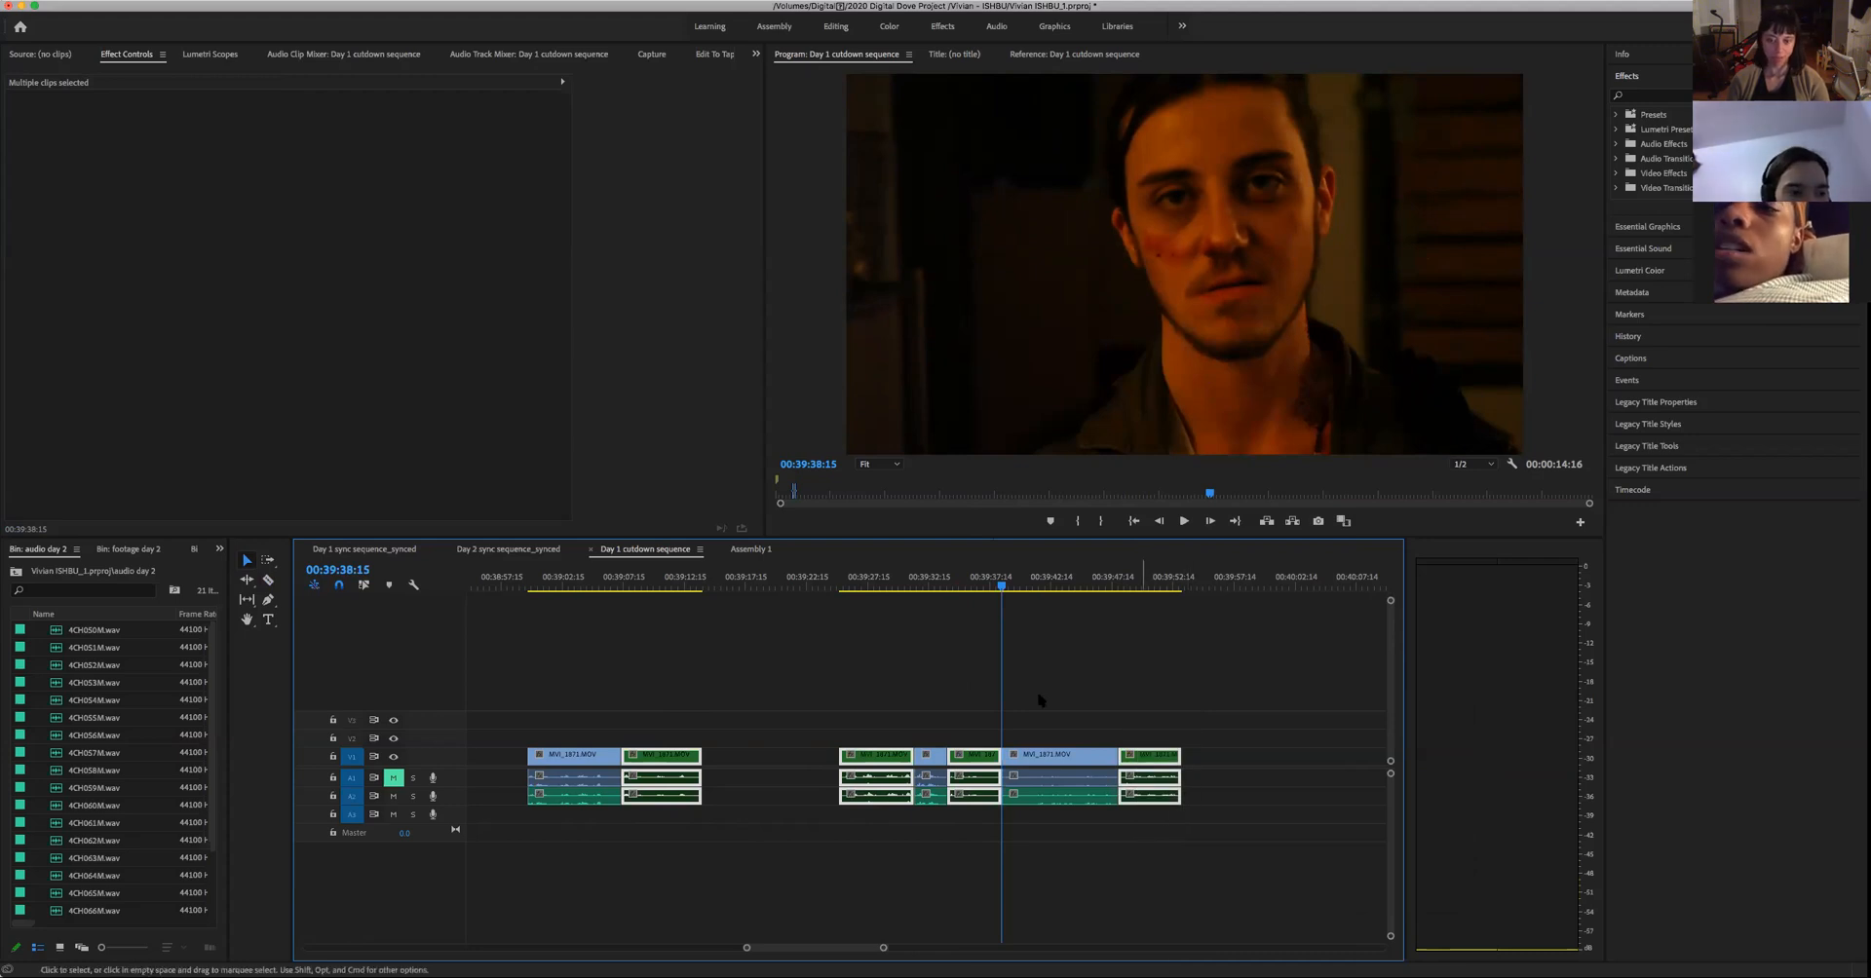
left_click(760, 550)
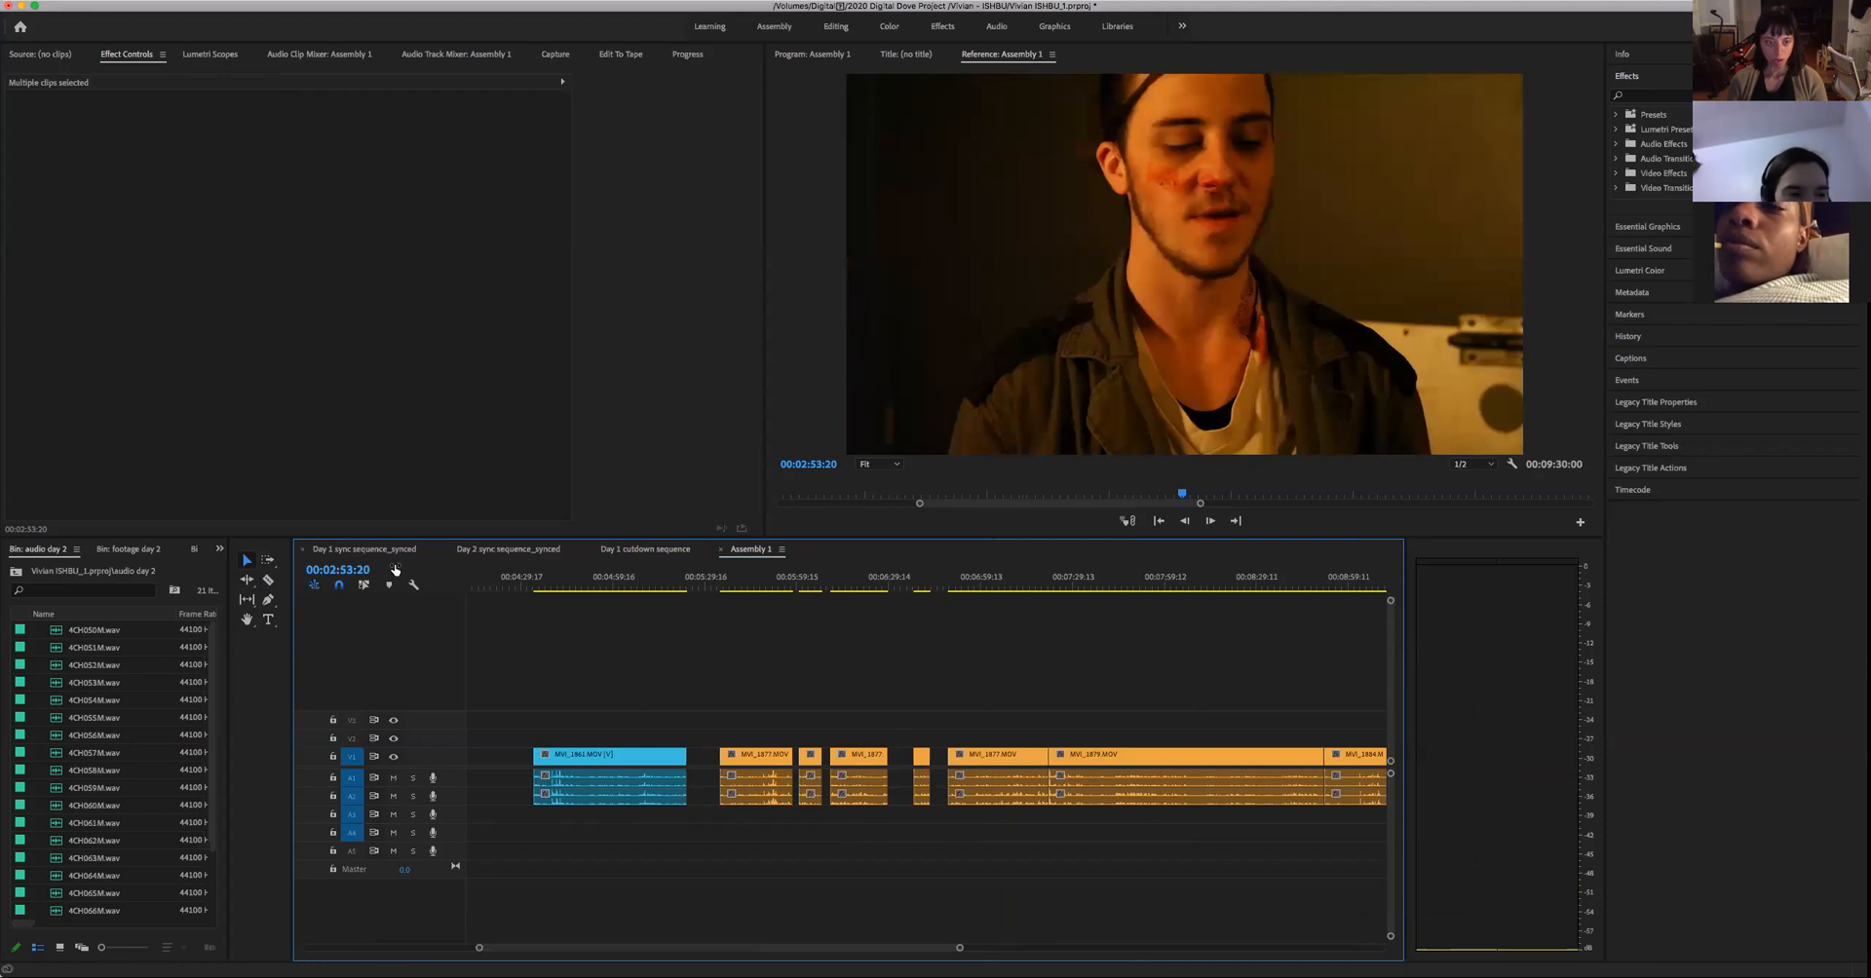
left_click(633, 551)
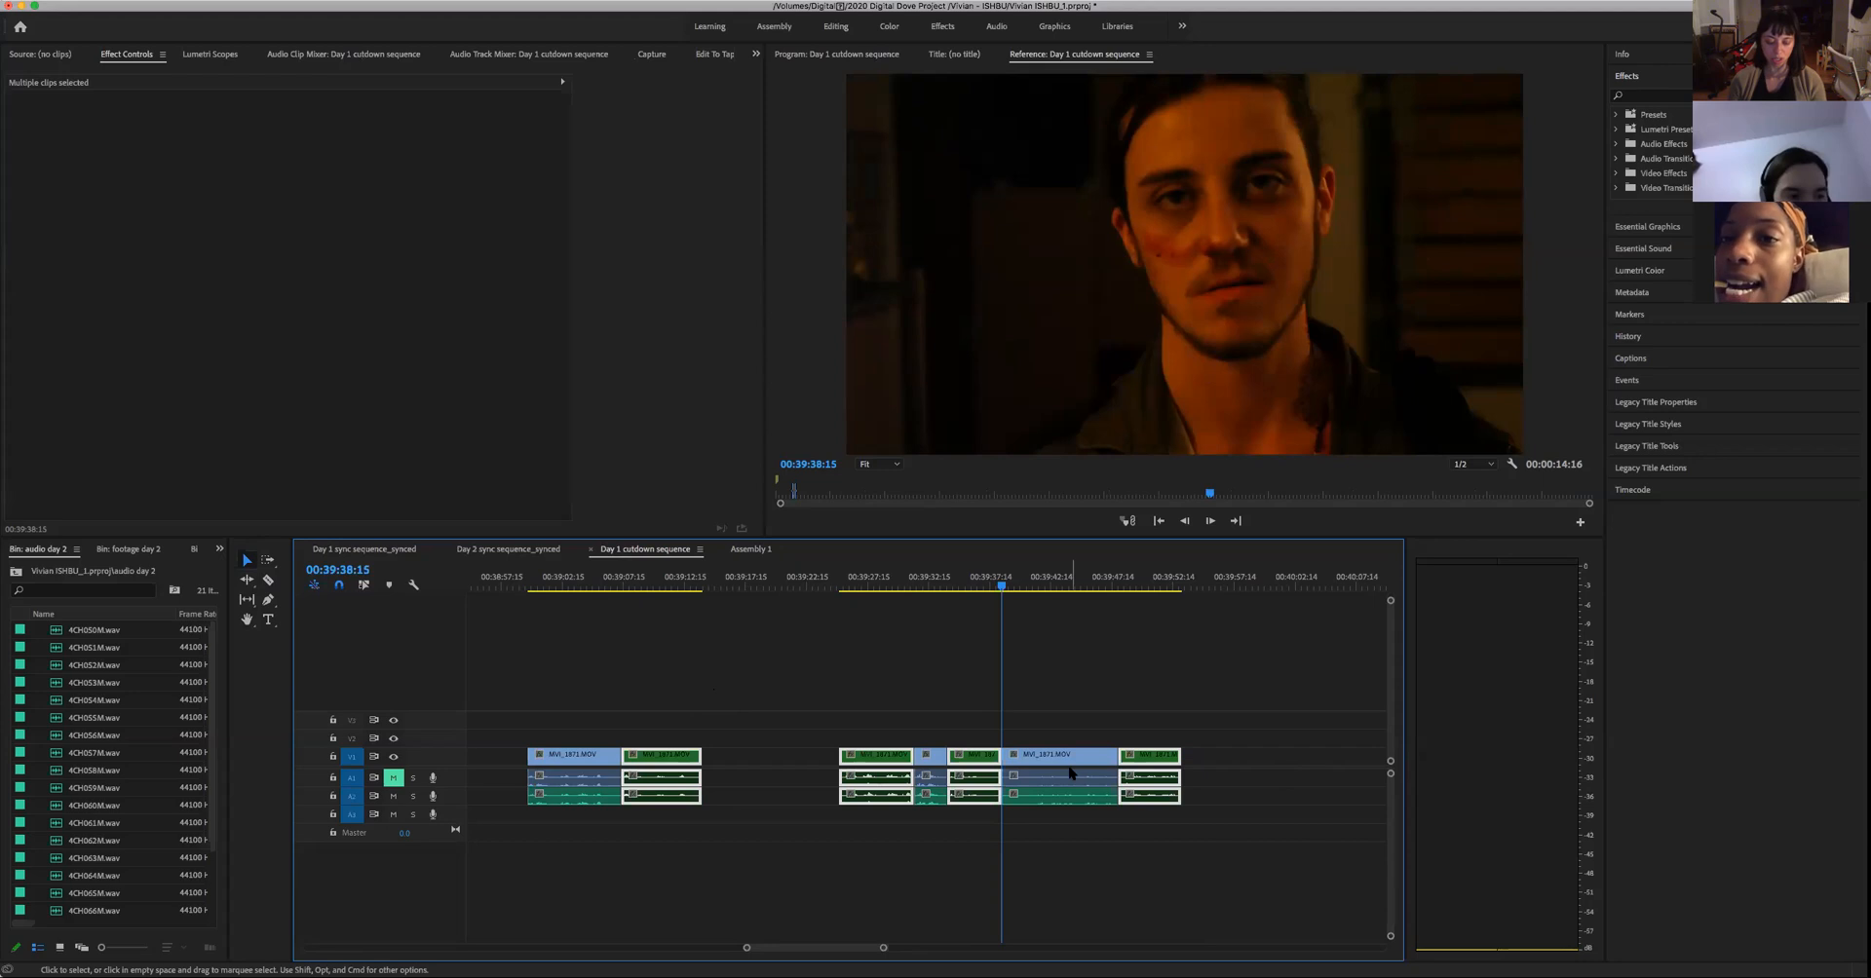
- In Assembly 1, move all clips after the separate green clip about 3 minutes 17 seconds later to open a gap
left_click(749, 551)
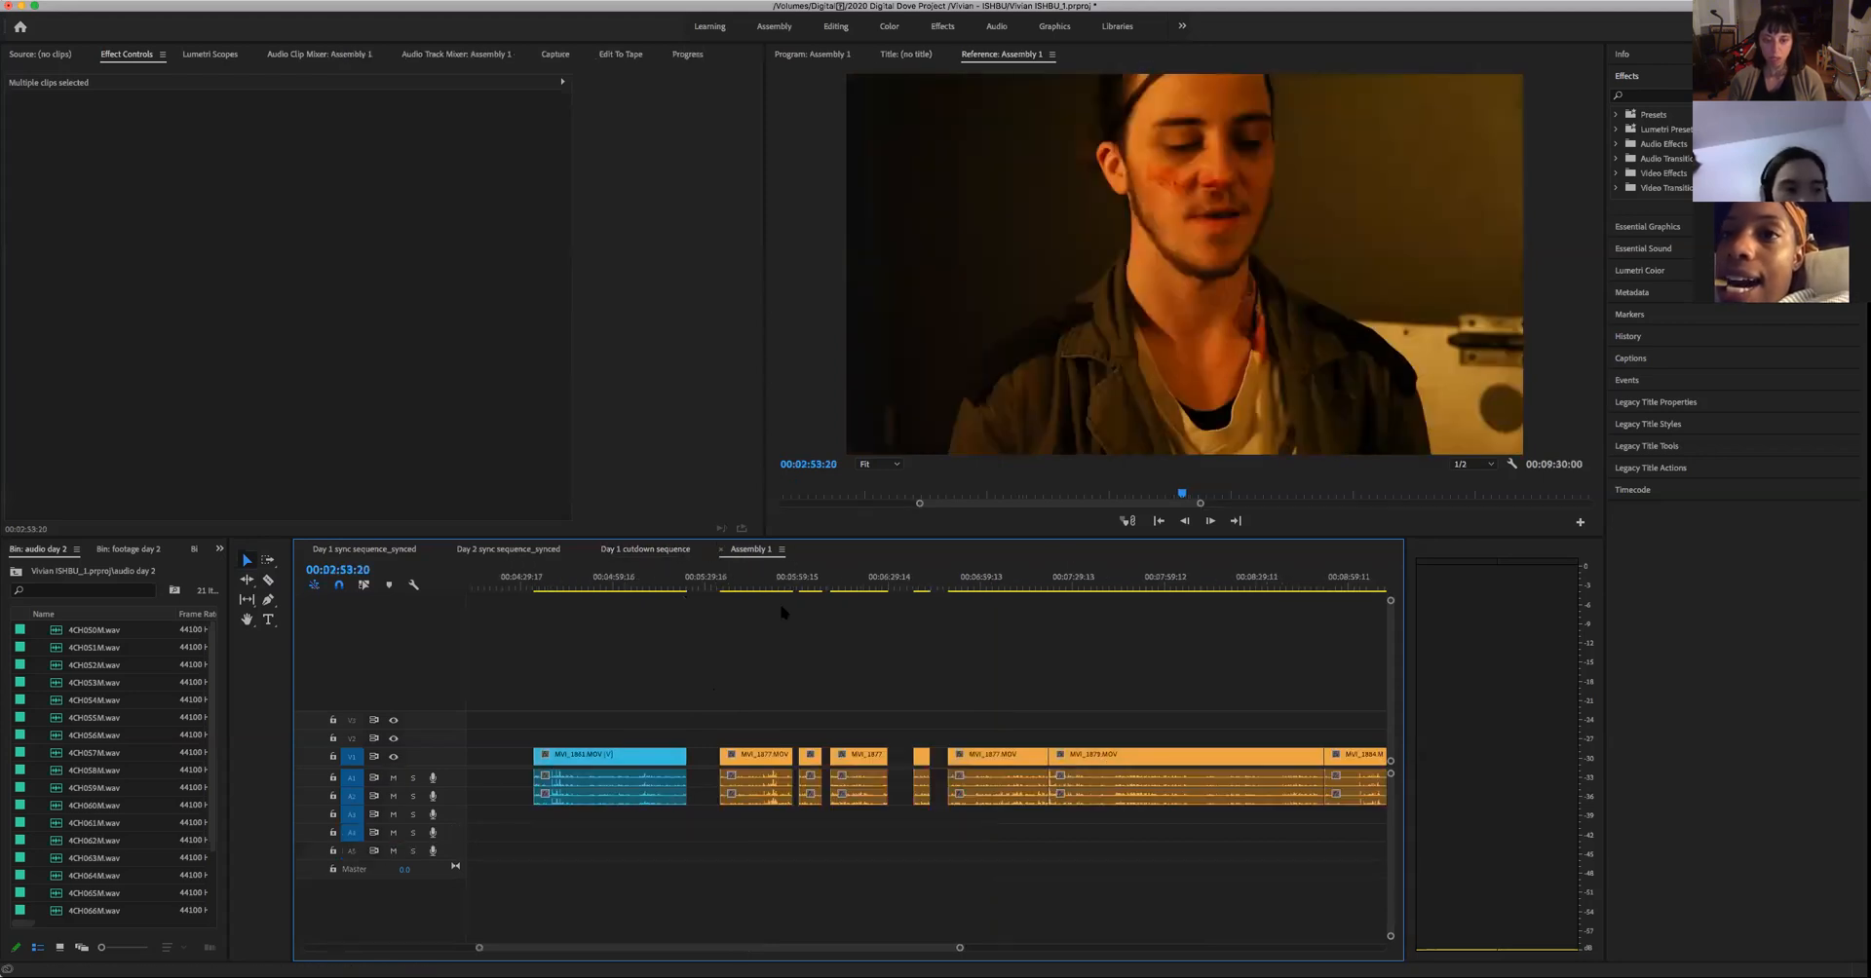
left_click_drag(960, 952, 1136, 932)
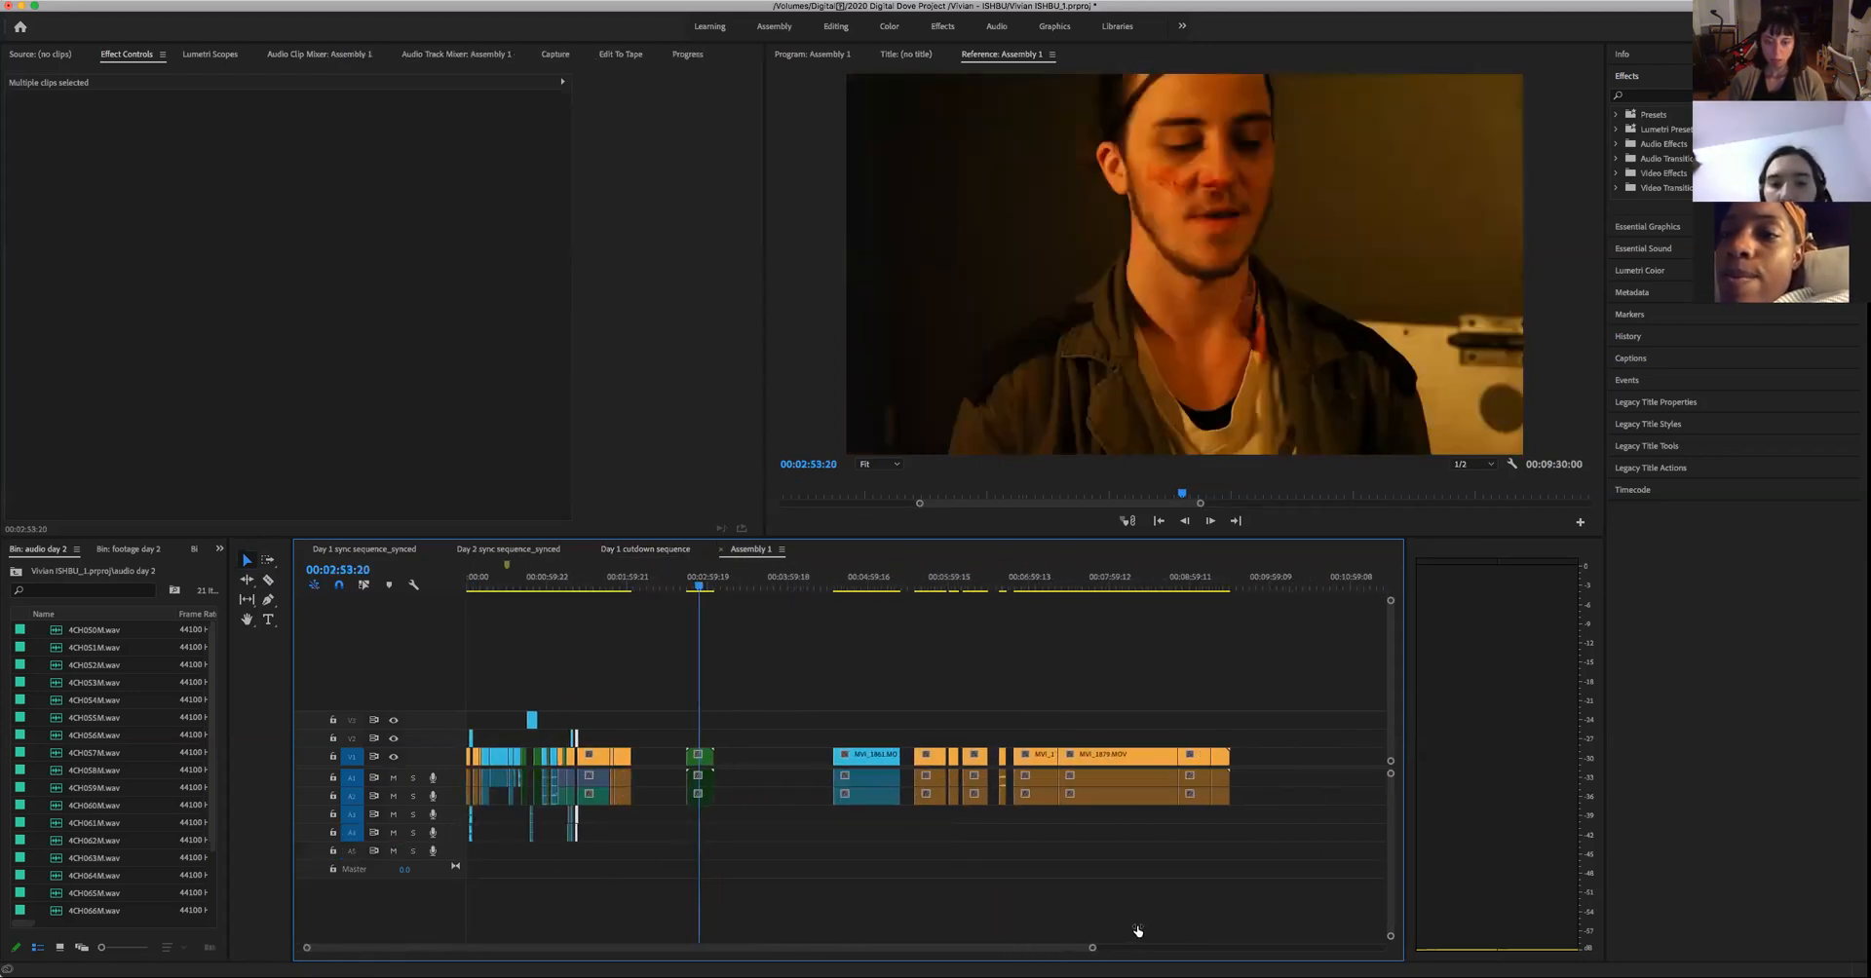
left_click_drag(1254, 854, 746, 690)
left_click_drag(851, 757, 1116, 757)
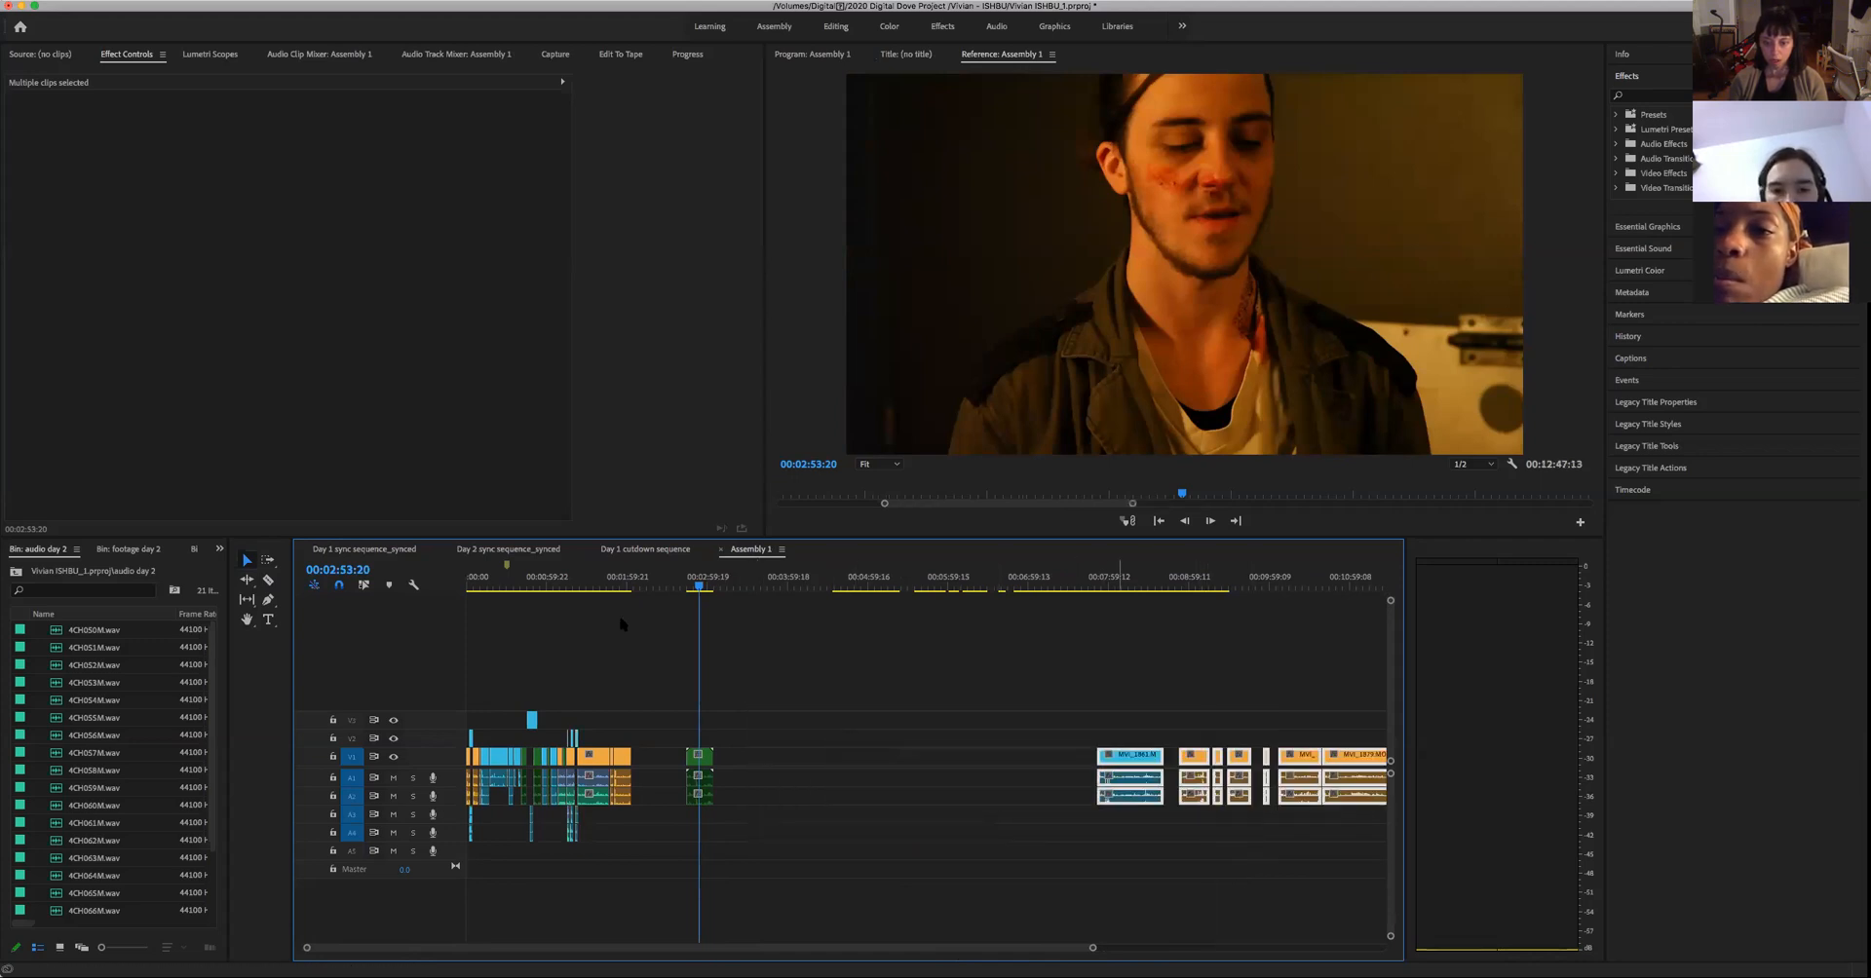
- Paste the copied Green-labelled sections into the gap after Assembly 1's separate green clip
left_click(751, 586)
key("super+v")
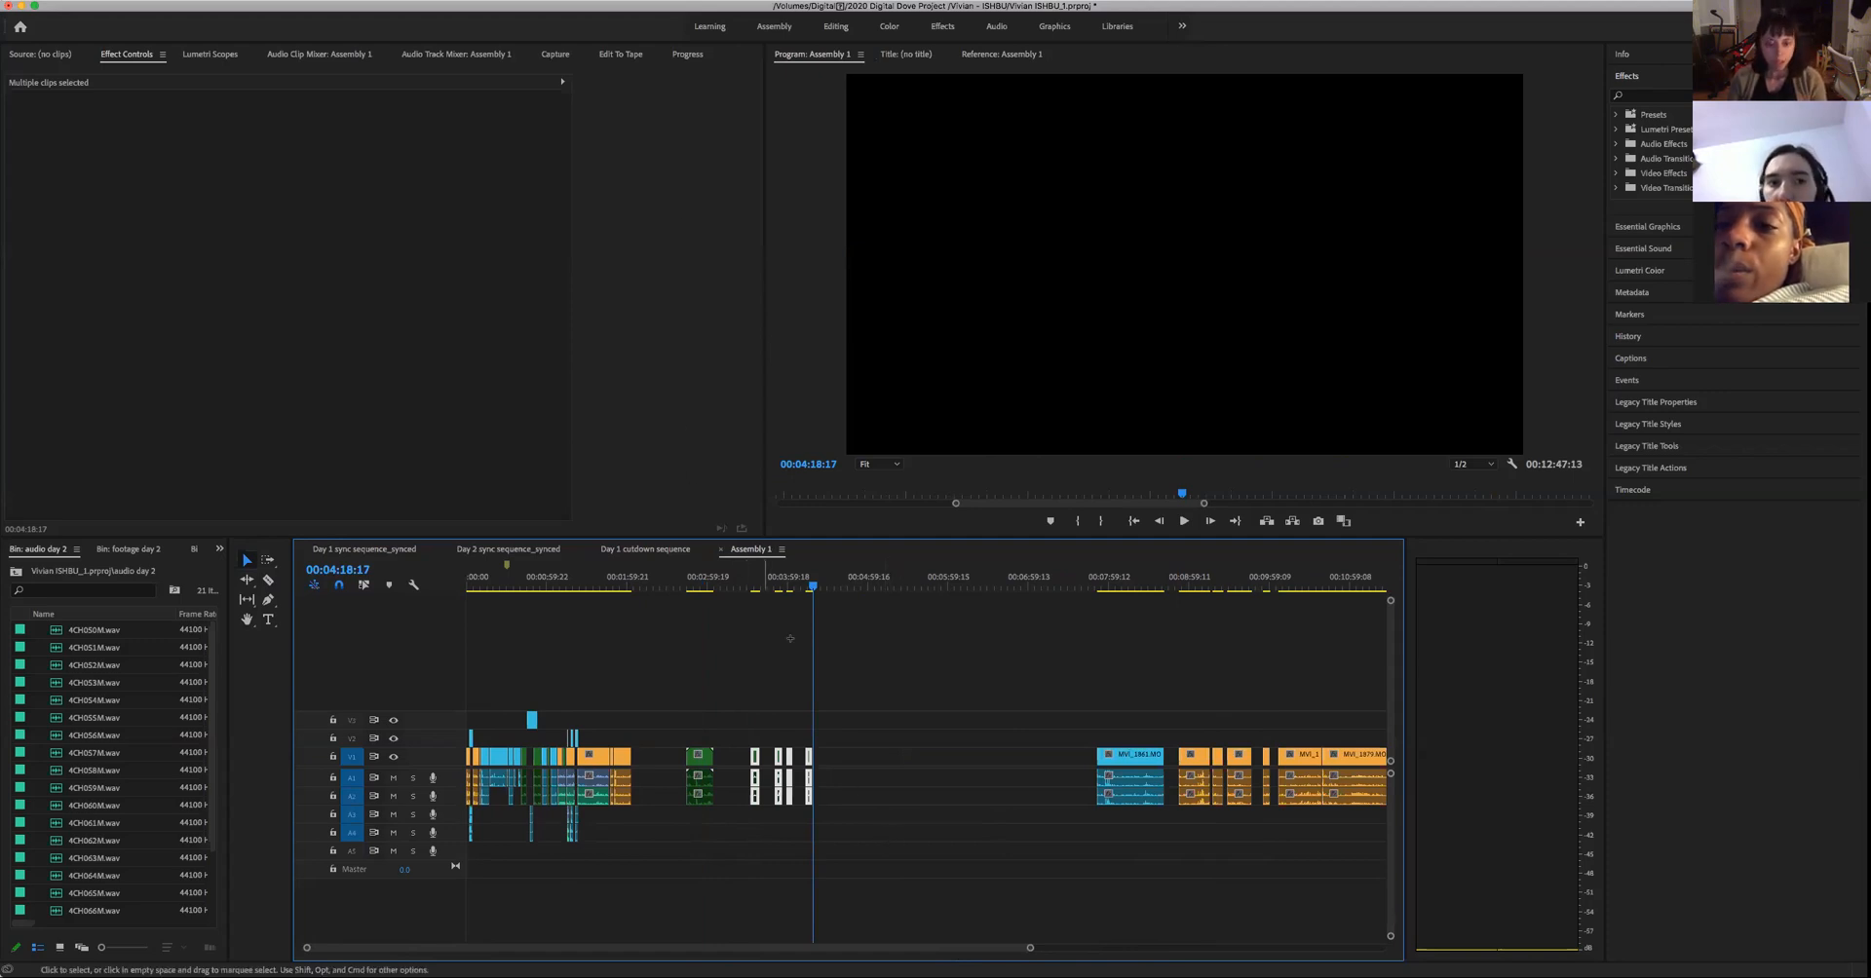
left_click(860, 760)
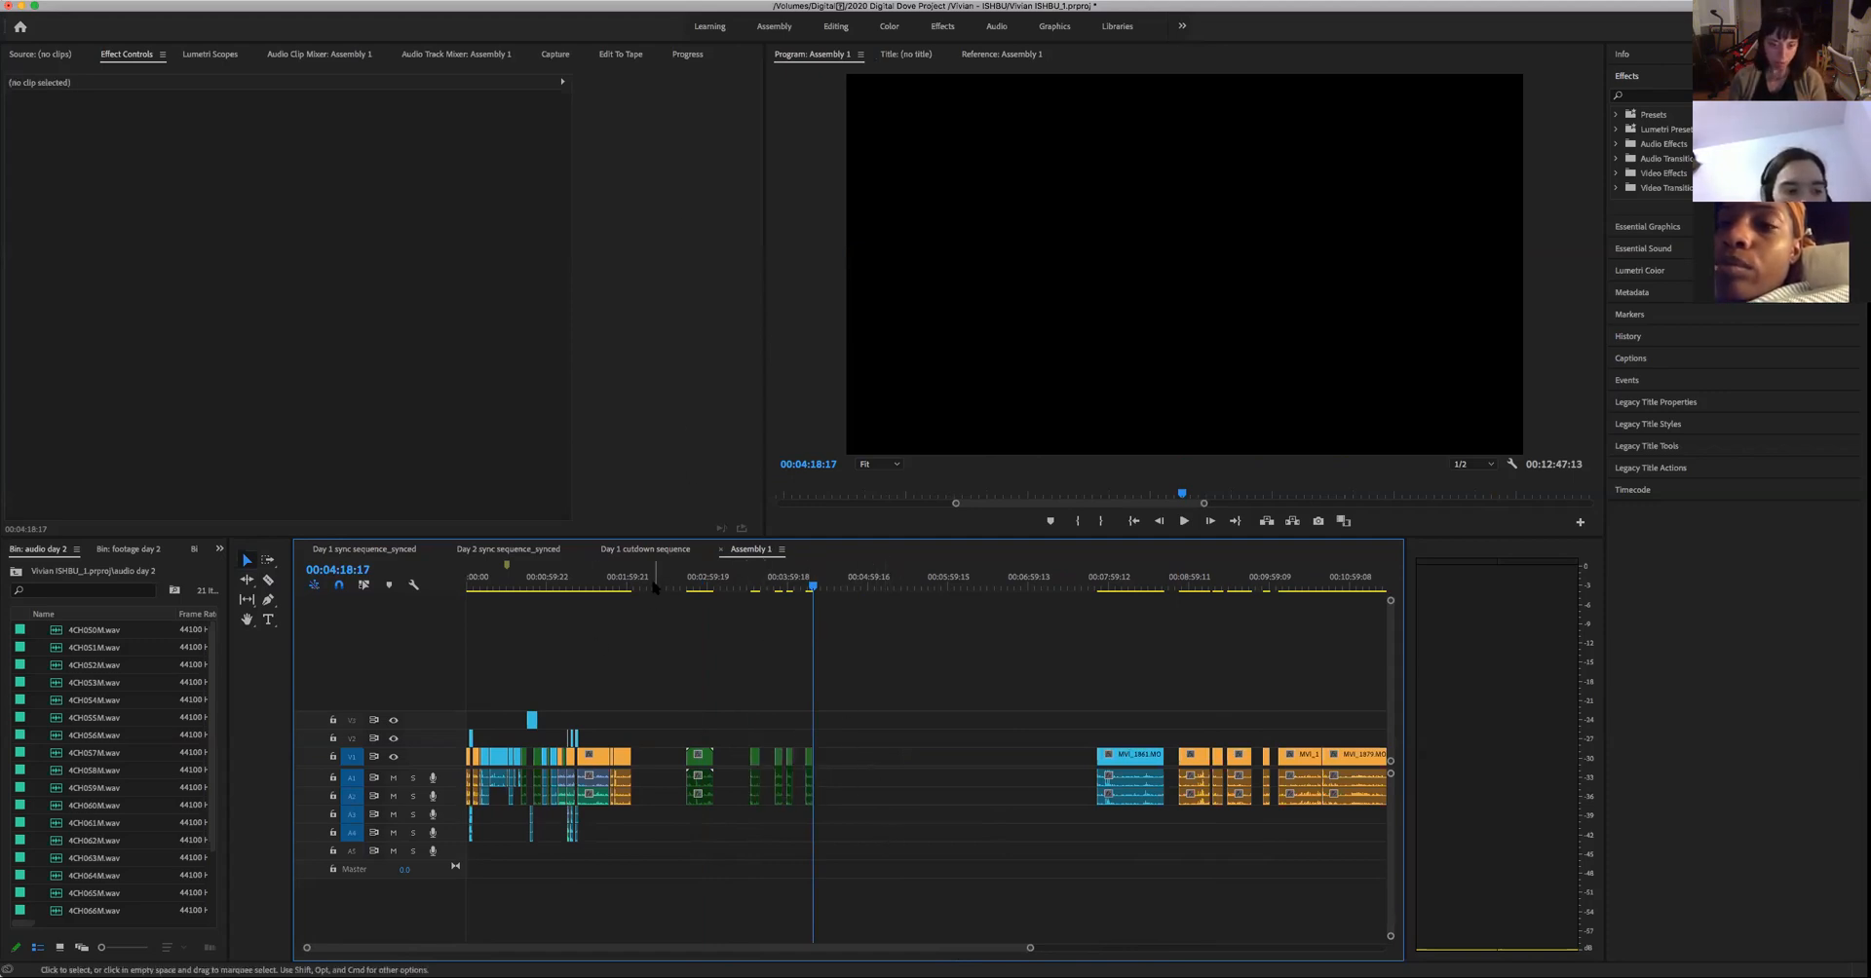
- Review the cut from the woman's close-up into the two-person shot, playing from about 00:01:22 to 00:01:27:06
left_click_drag(597, 586, 580, 621)
key("space")
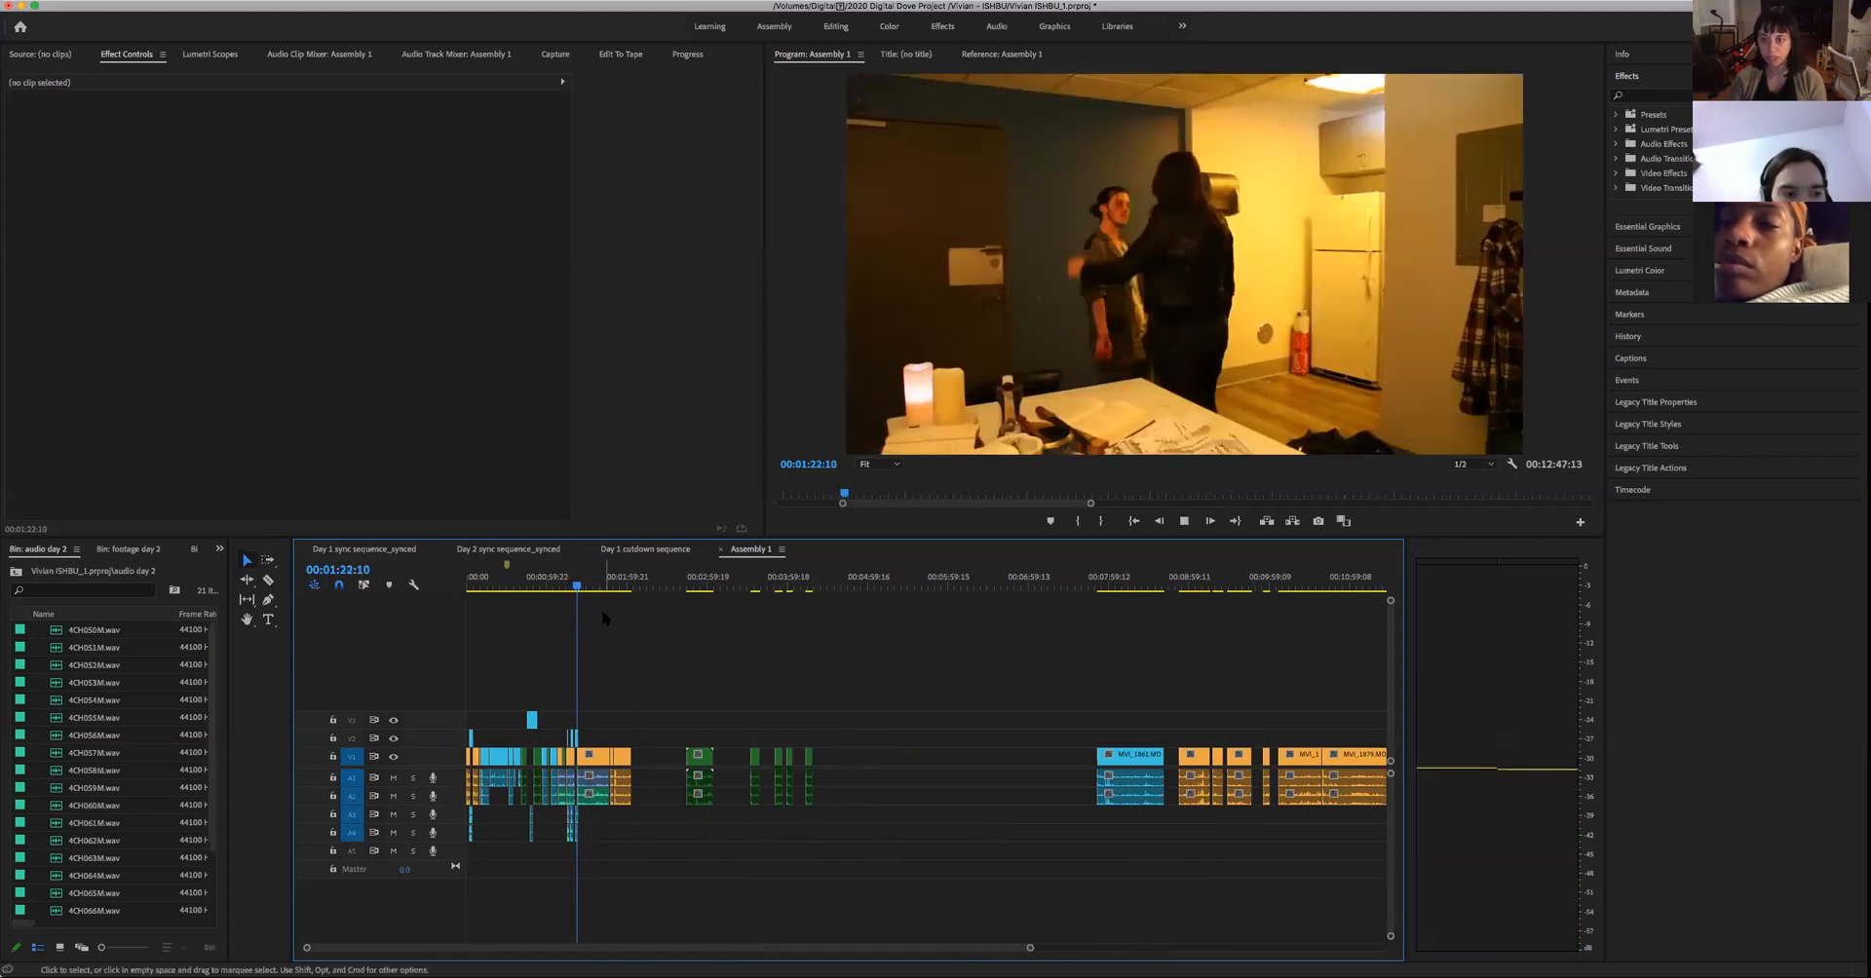
key("space")
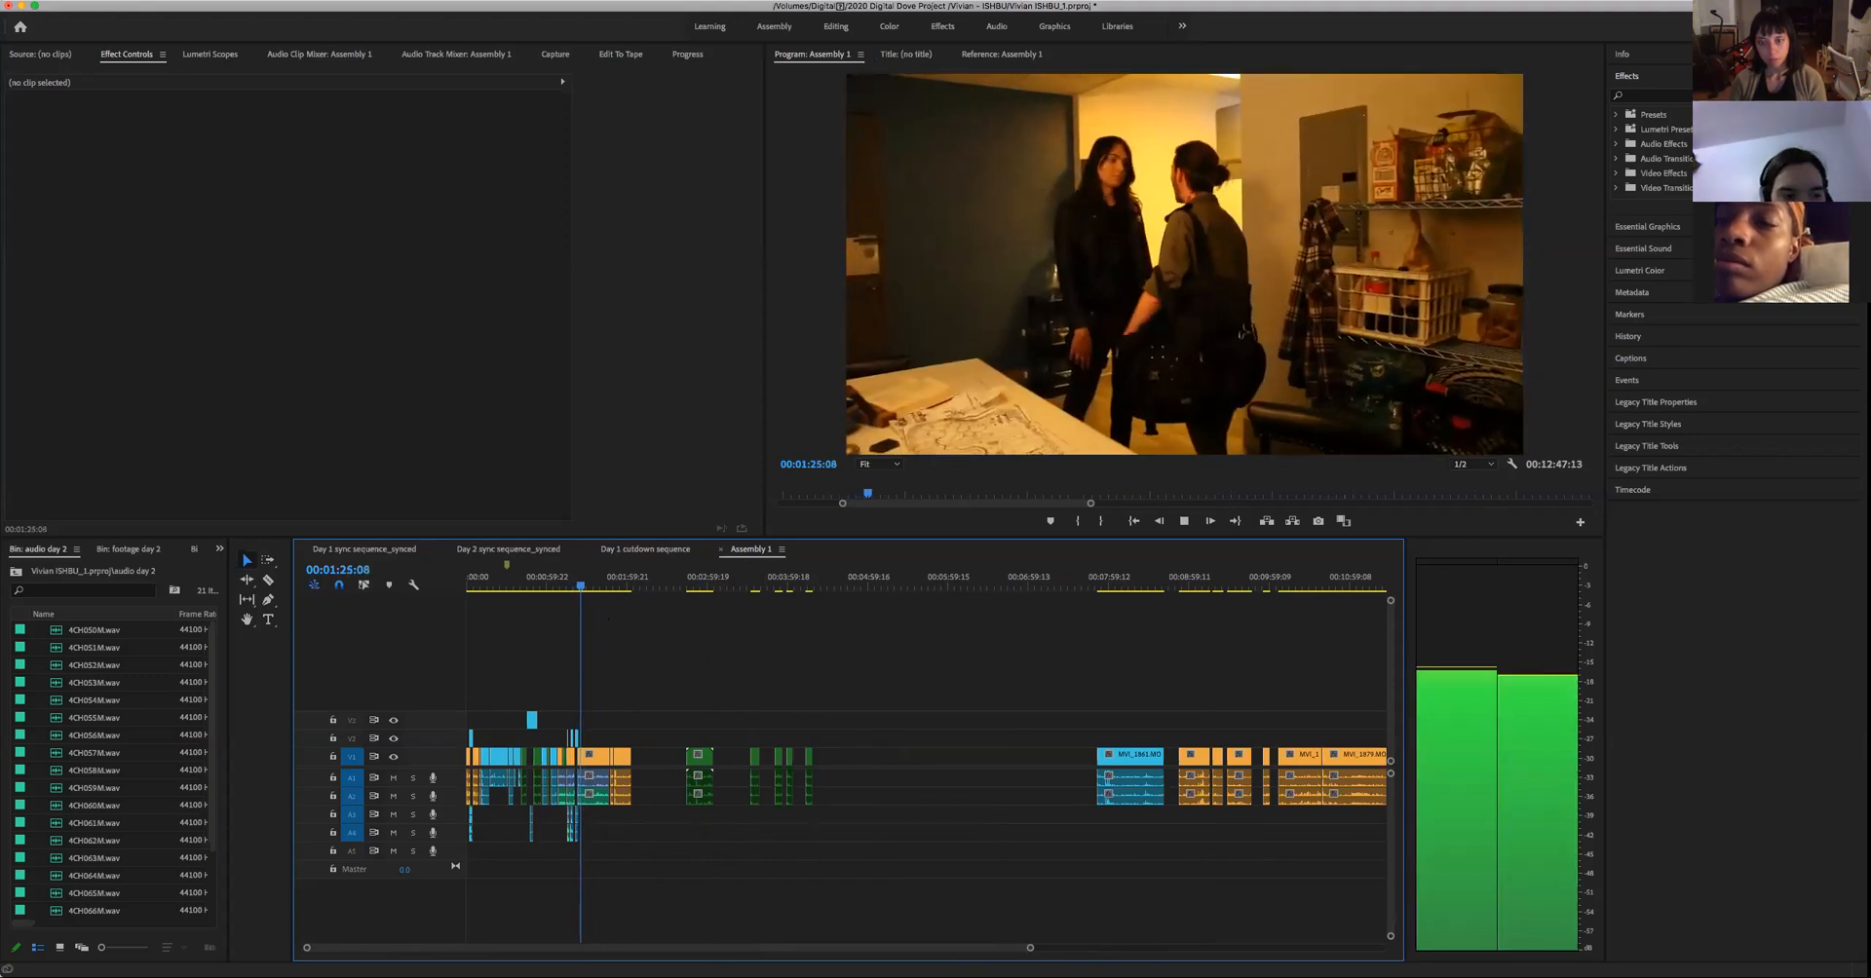
key("space")
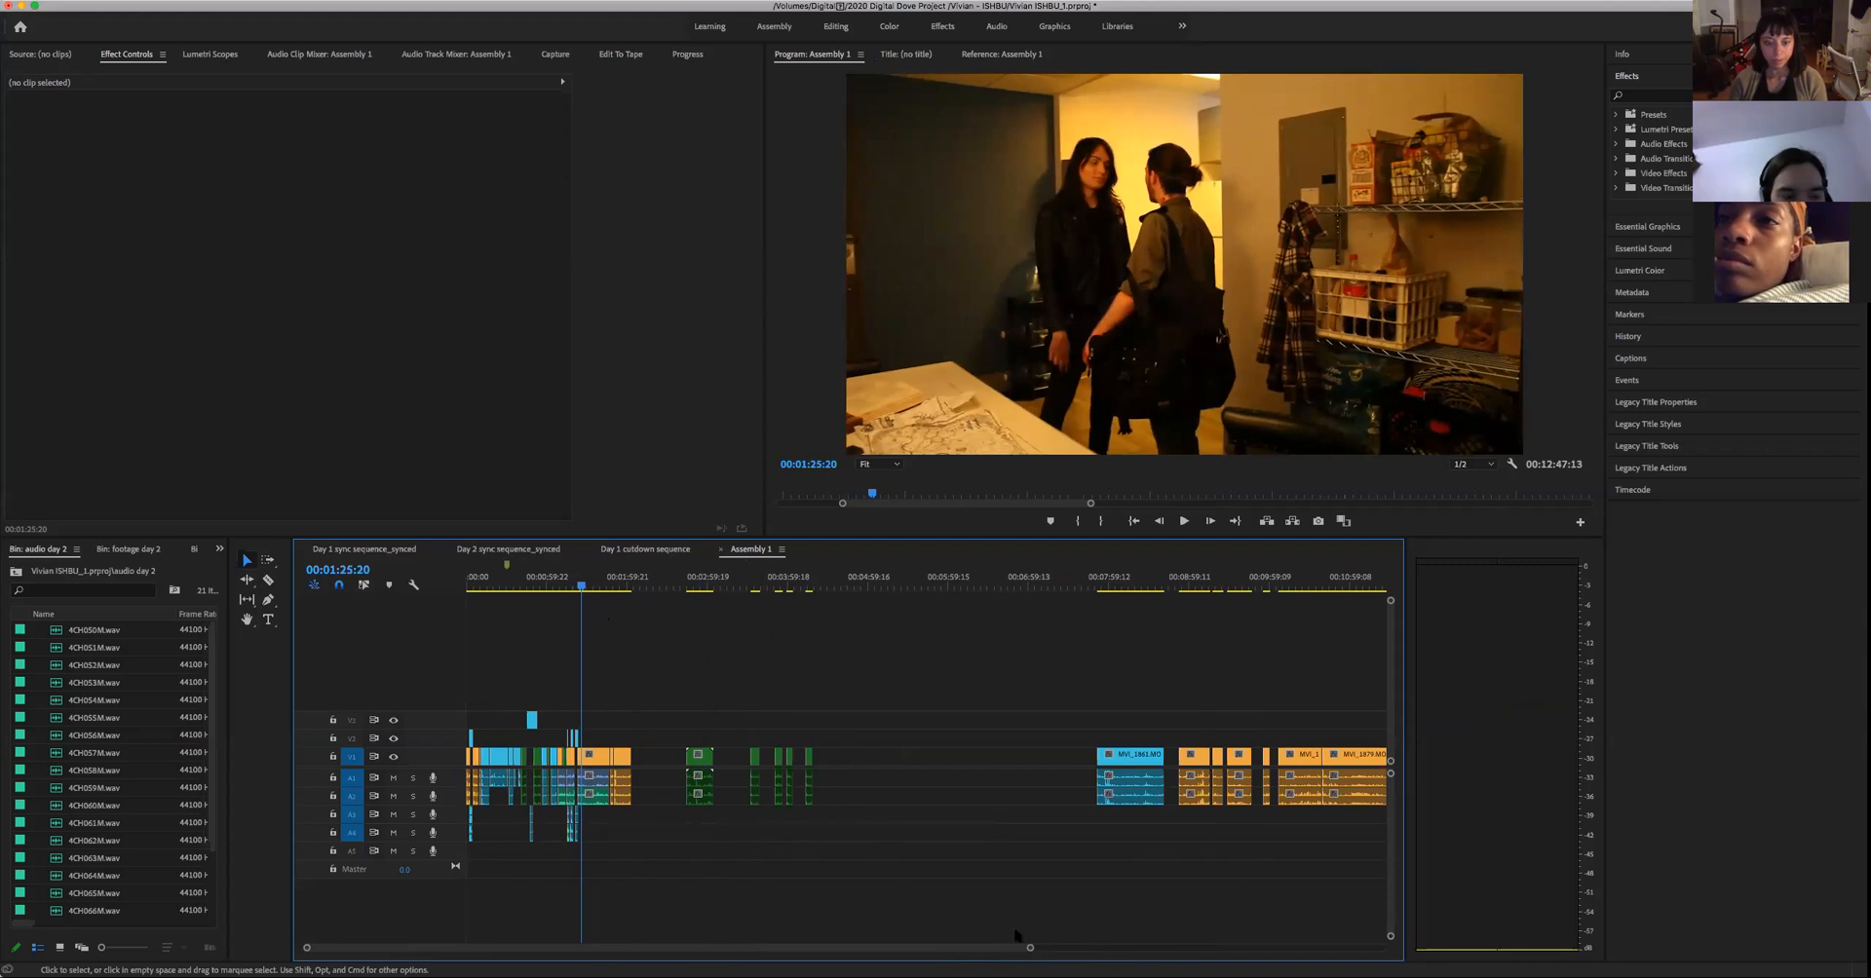
left_click_drag(1030, 950, 624, 948)
left_click(902, 589)
key("space")
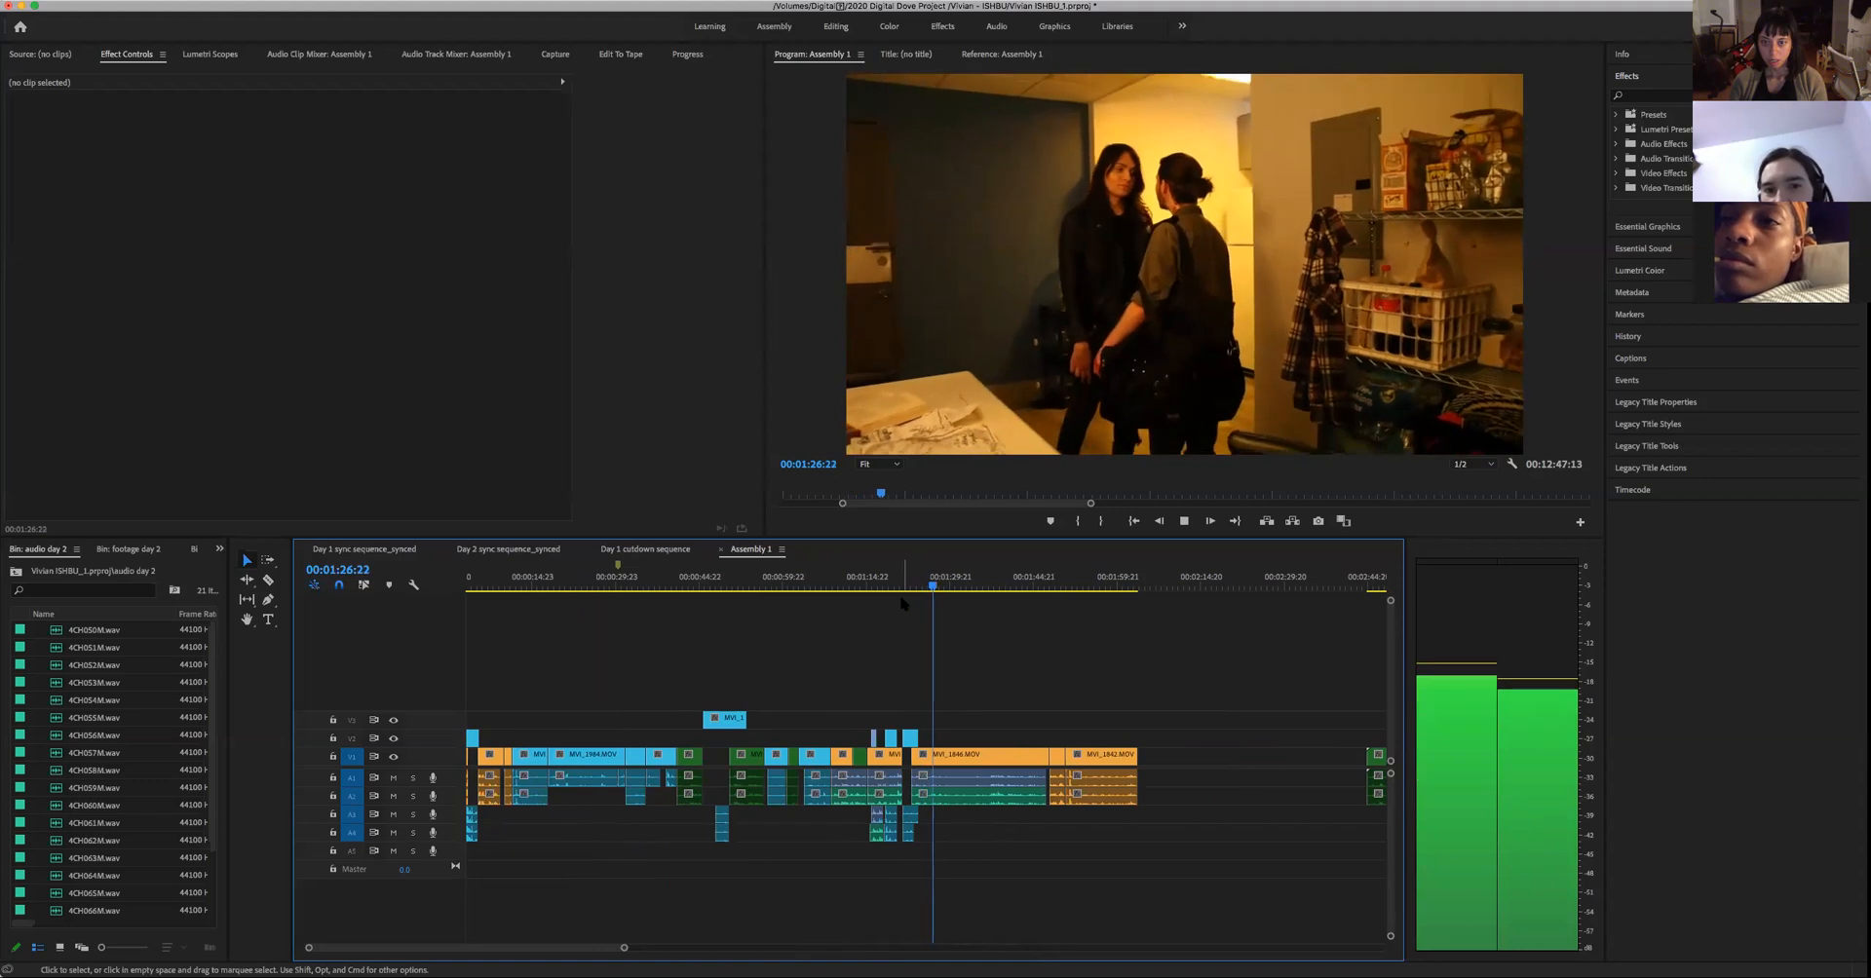
key("space")
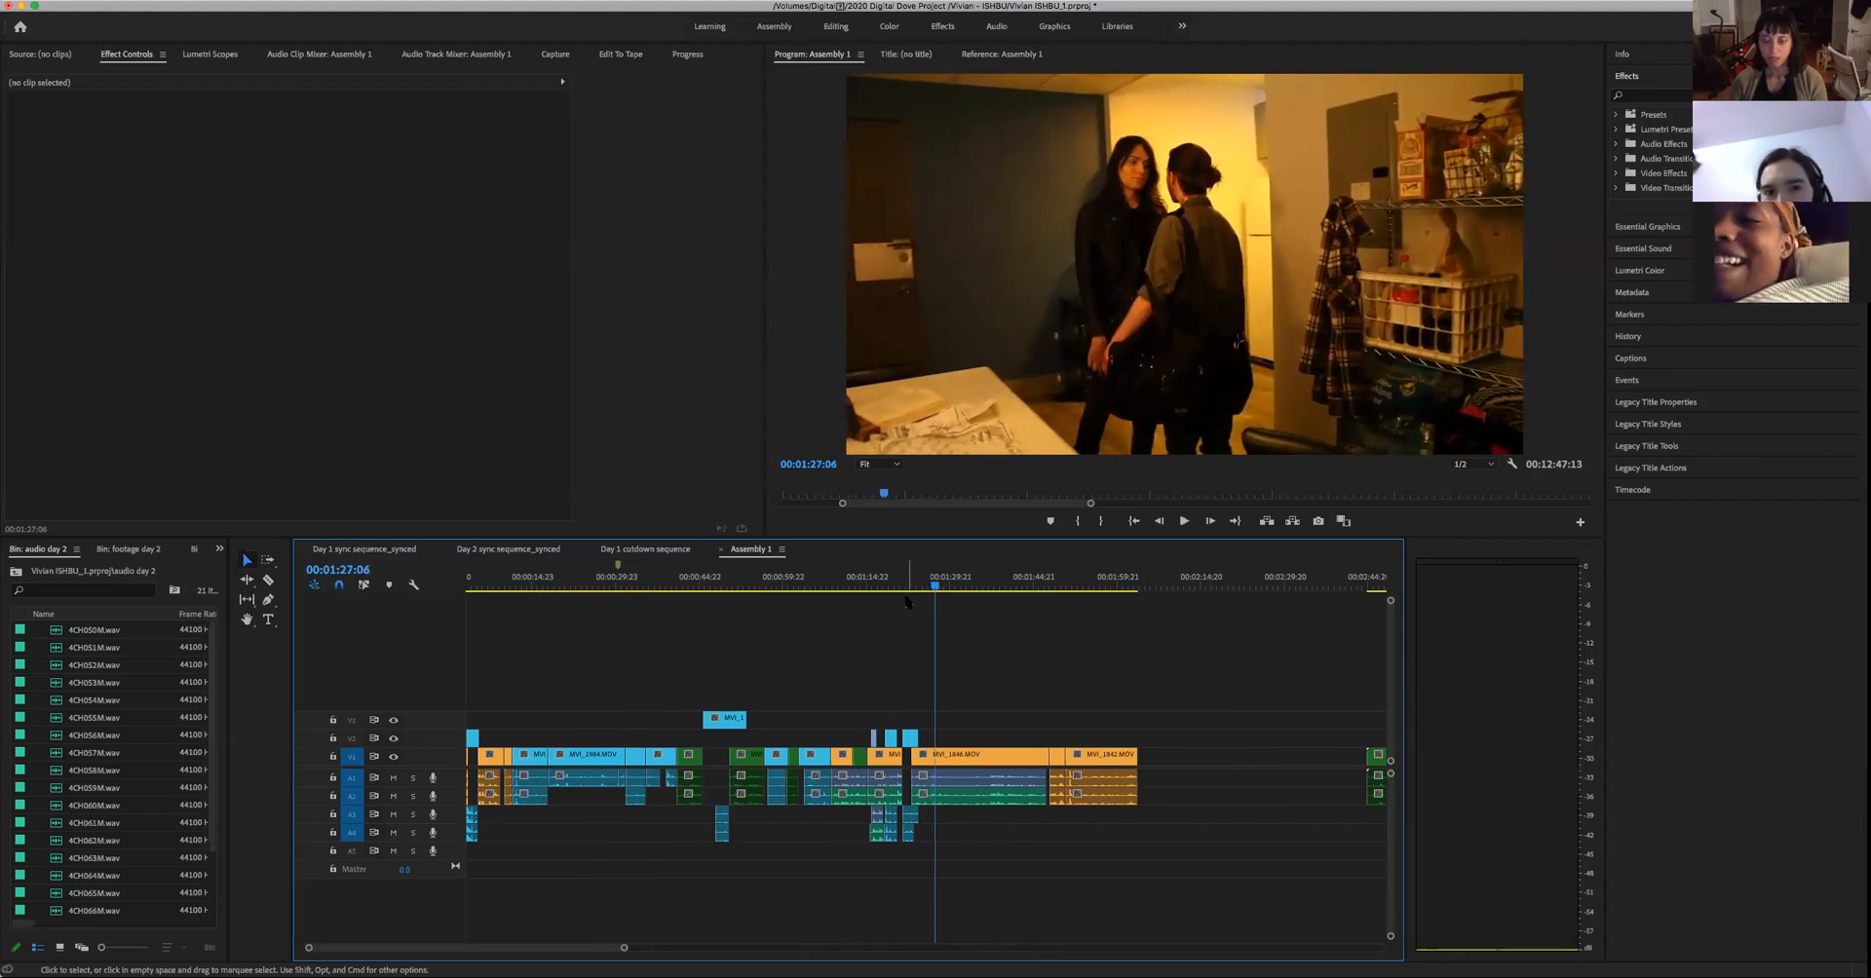
- Replay the woman's line from about 00:01:22:18 and continue into the two-person shot up to 00:01:25:08
left_click_drag(933, 587, 909, 626)
key("space")
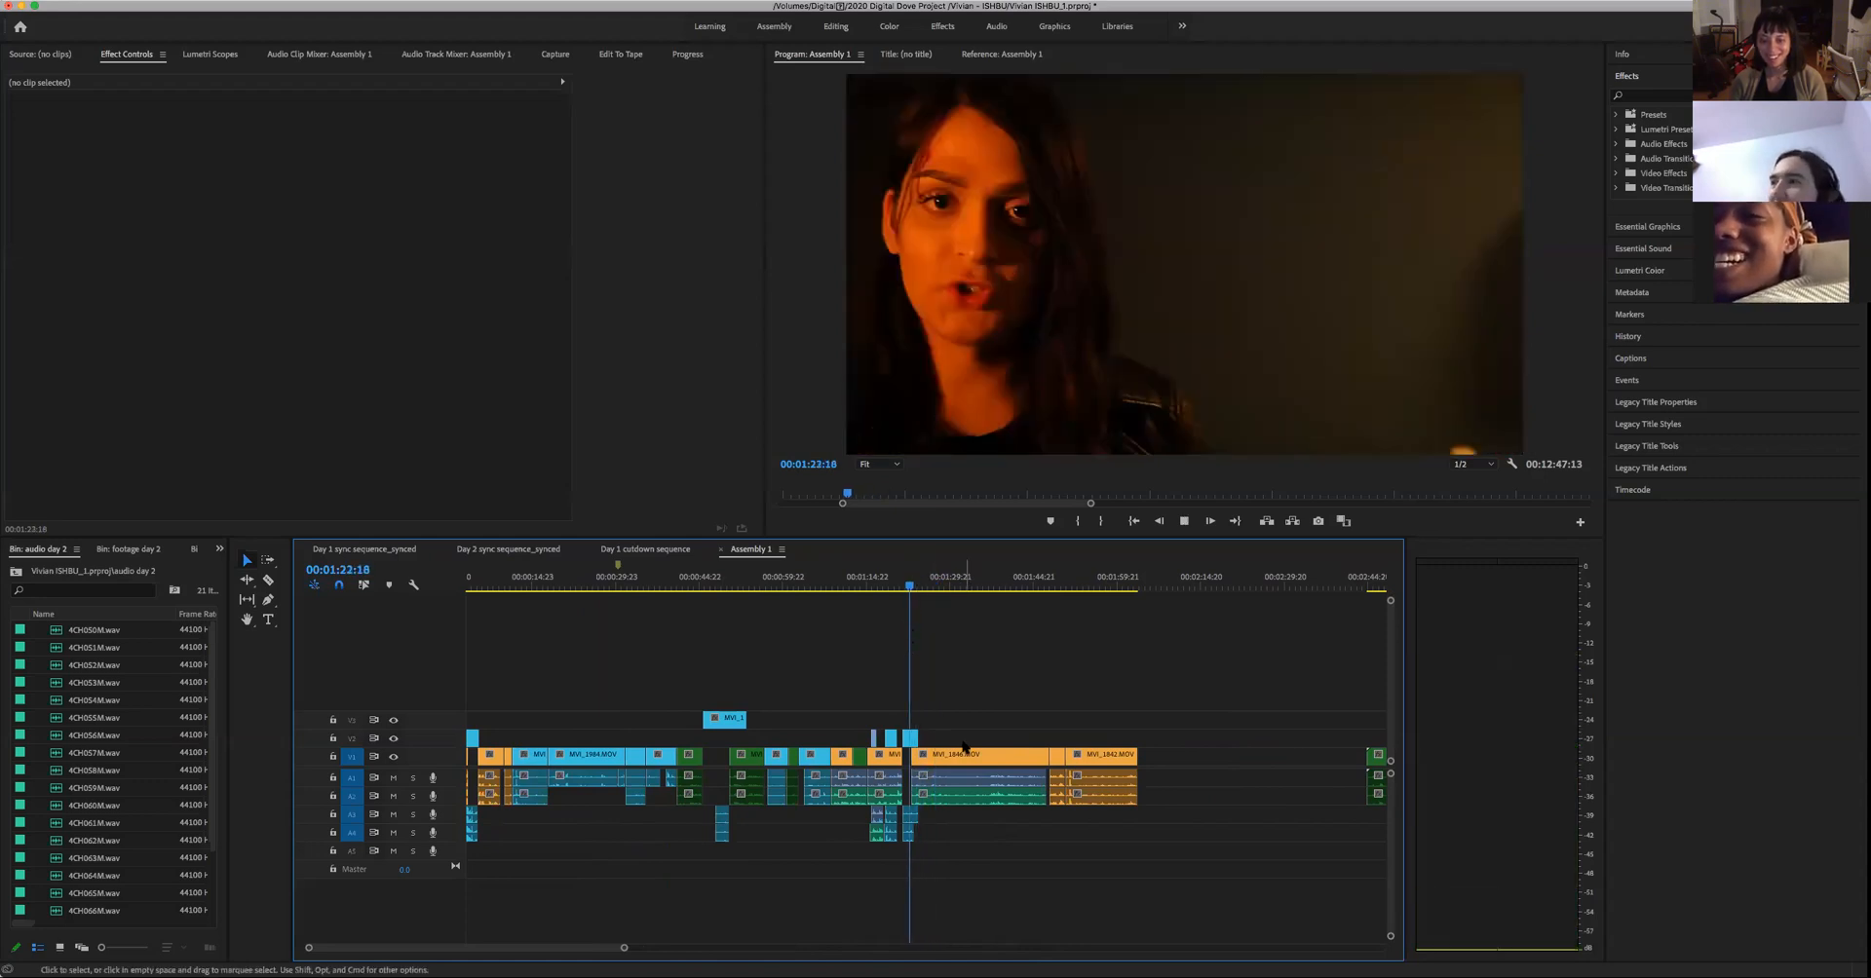
key("space")
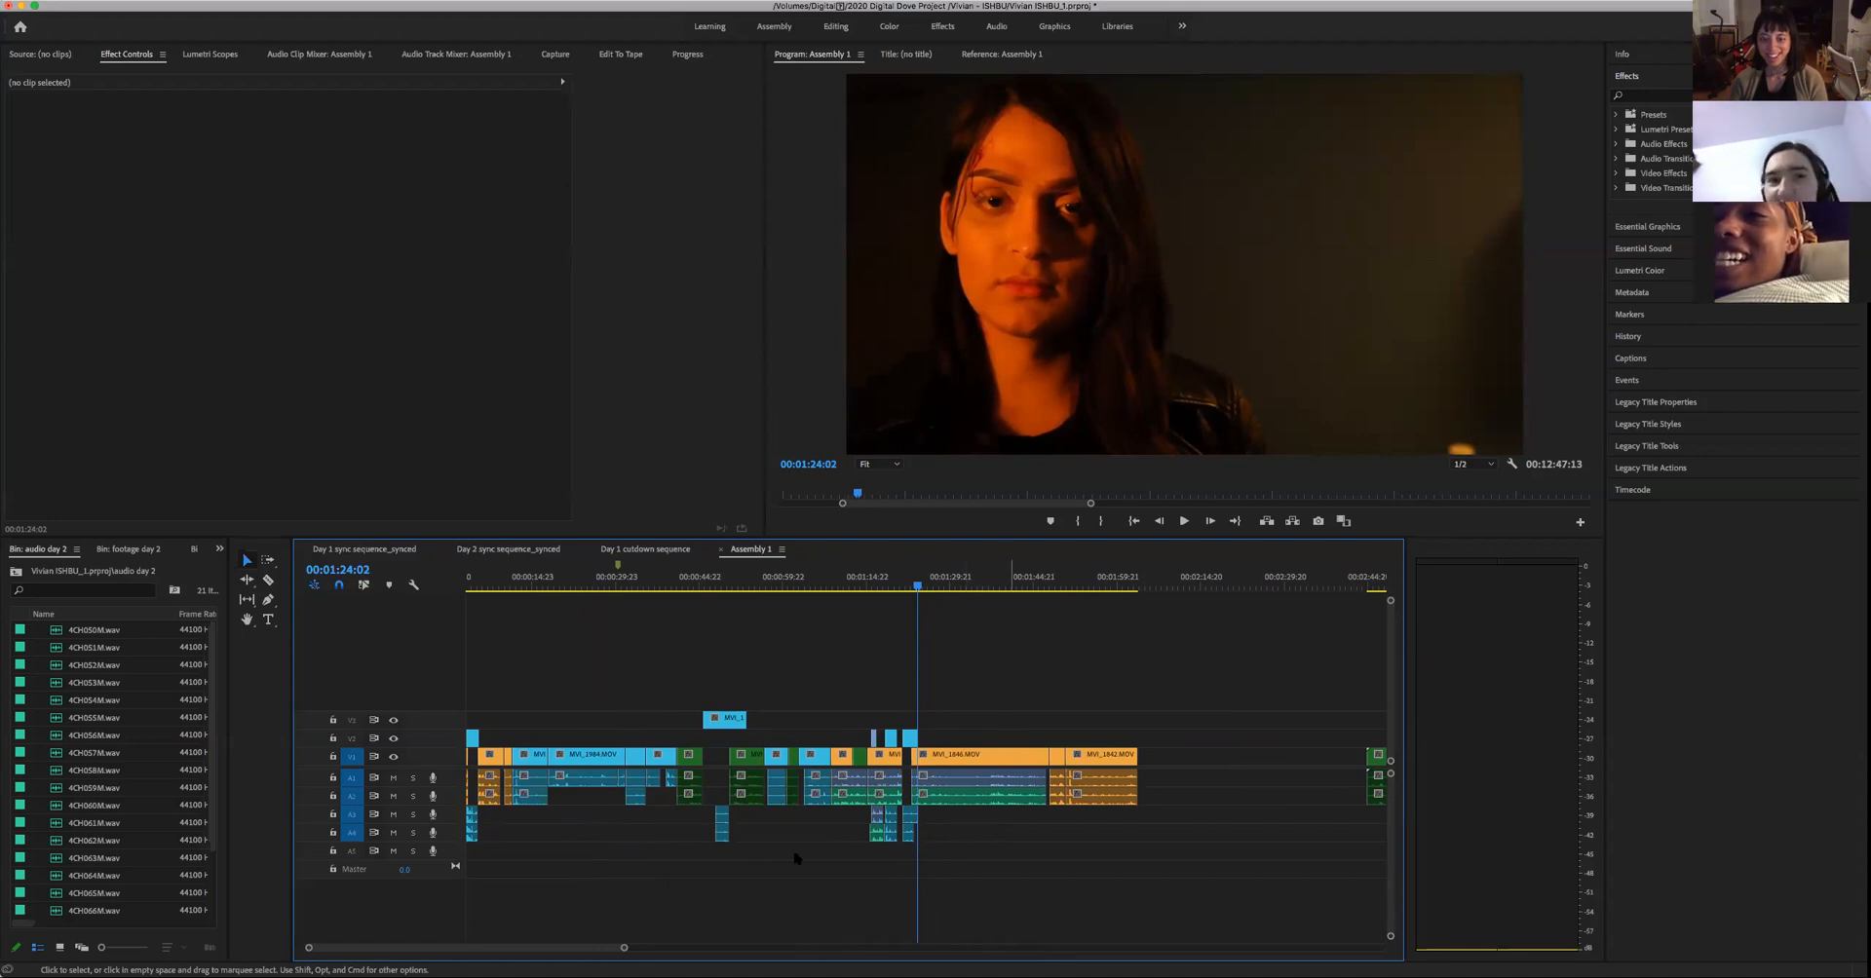
left_click_drag(625, 950, 767, 951)
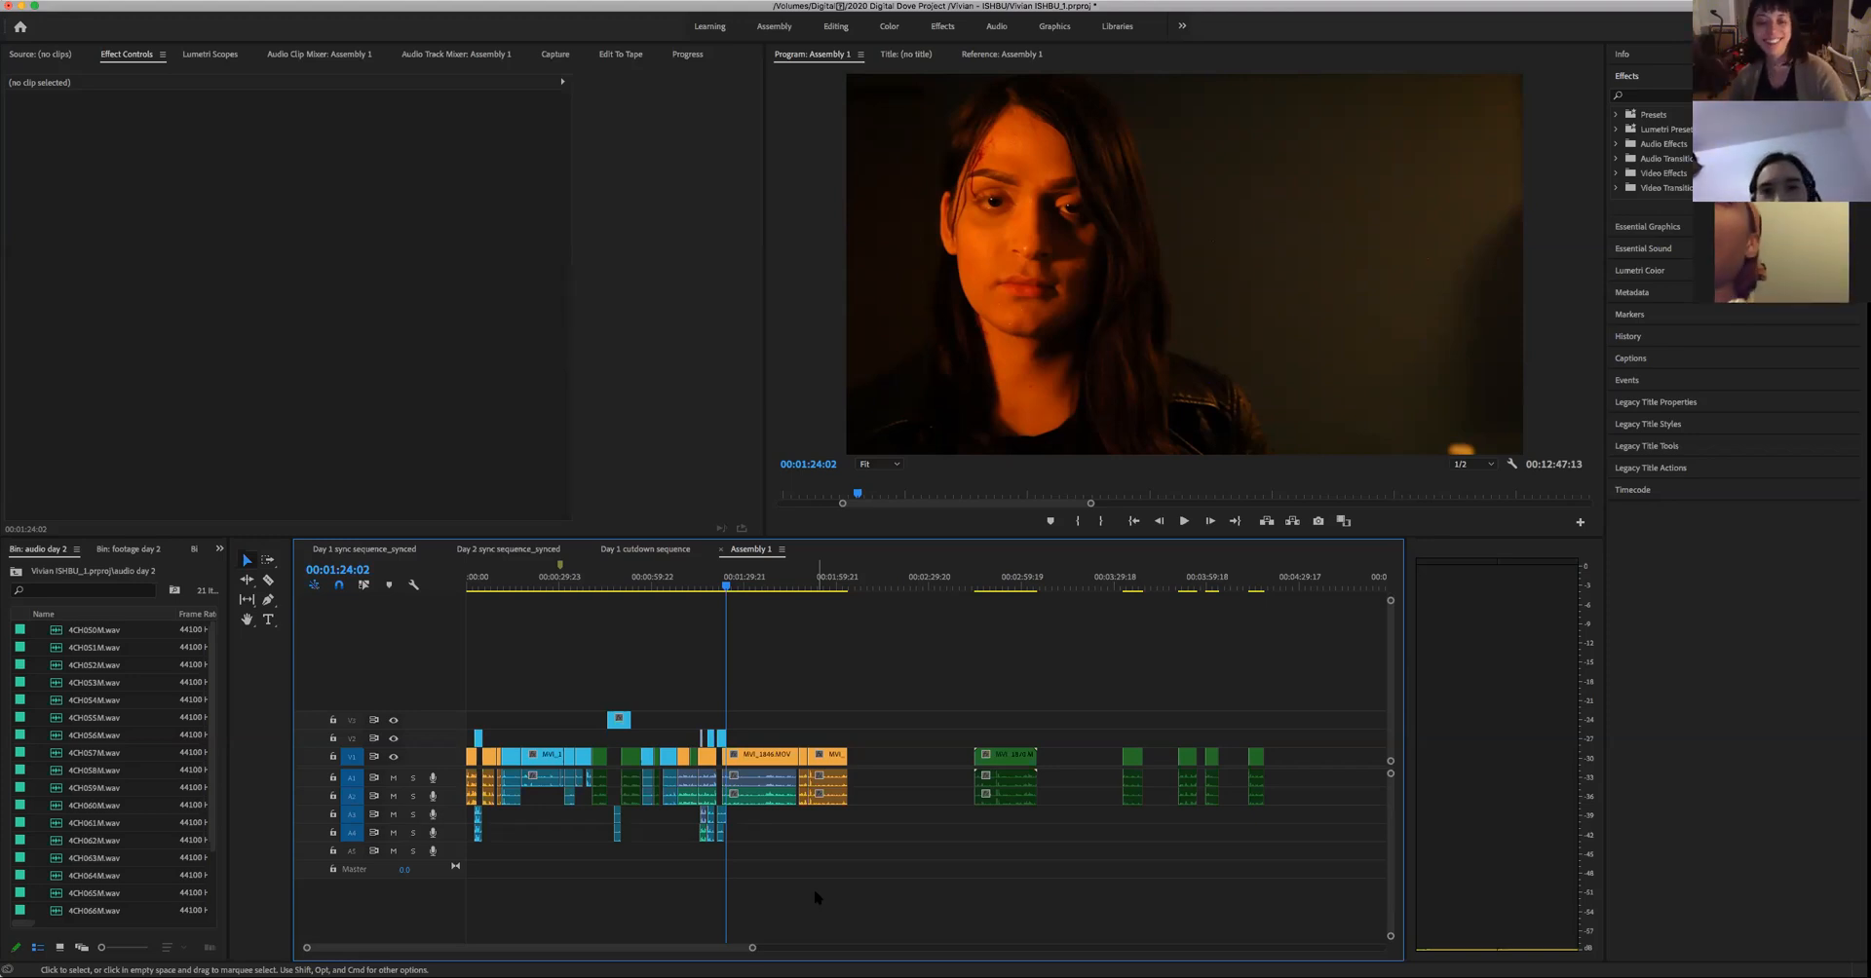
key("space")
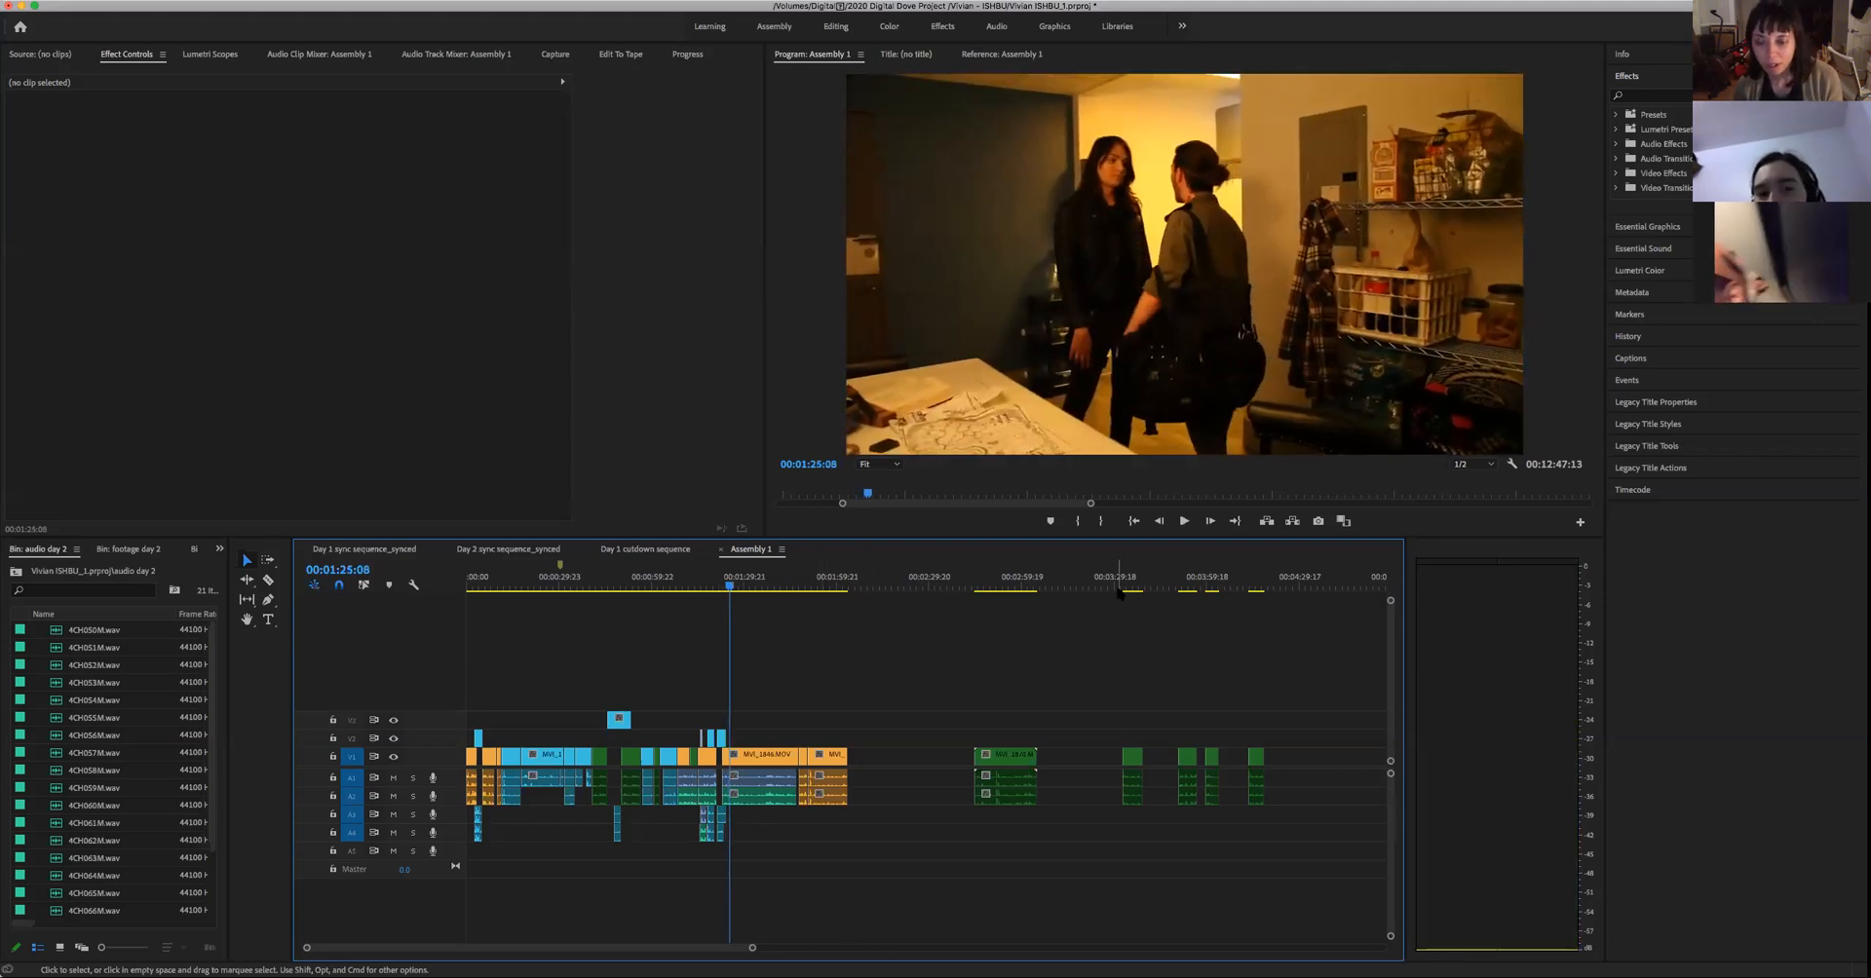
- Compare the man's pasted close-ups near 00:02:57 and 00:03:33 with the cut from the woman's line at 00:01:22:15 into the two-person shot
left_click(1014, 590)
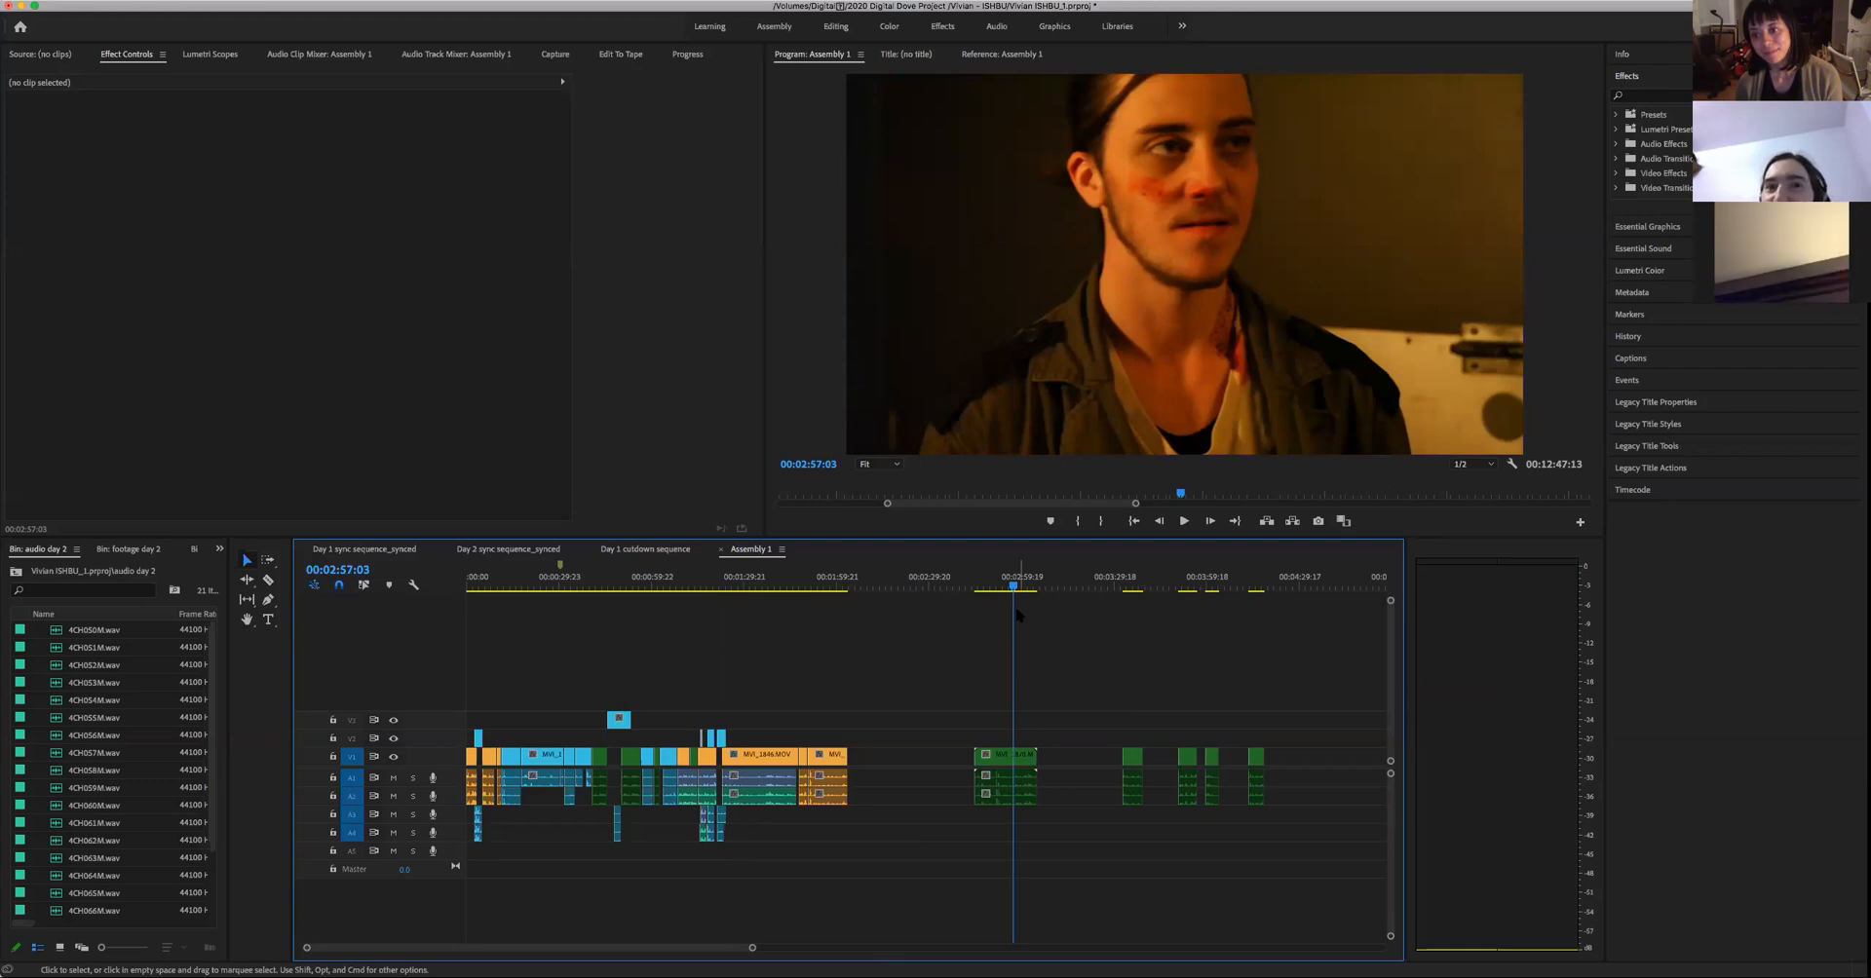
left_click_drag(1144, 585, 1124, 599)
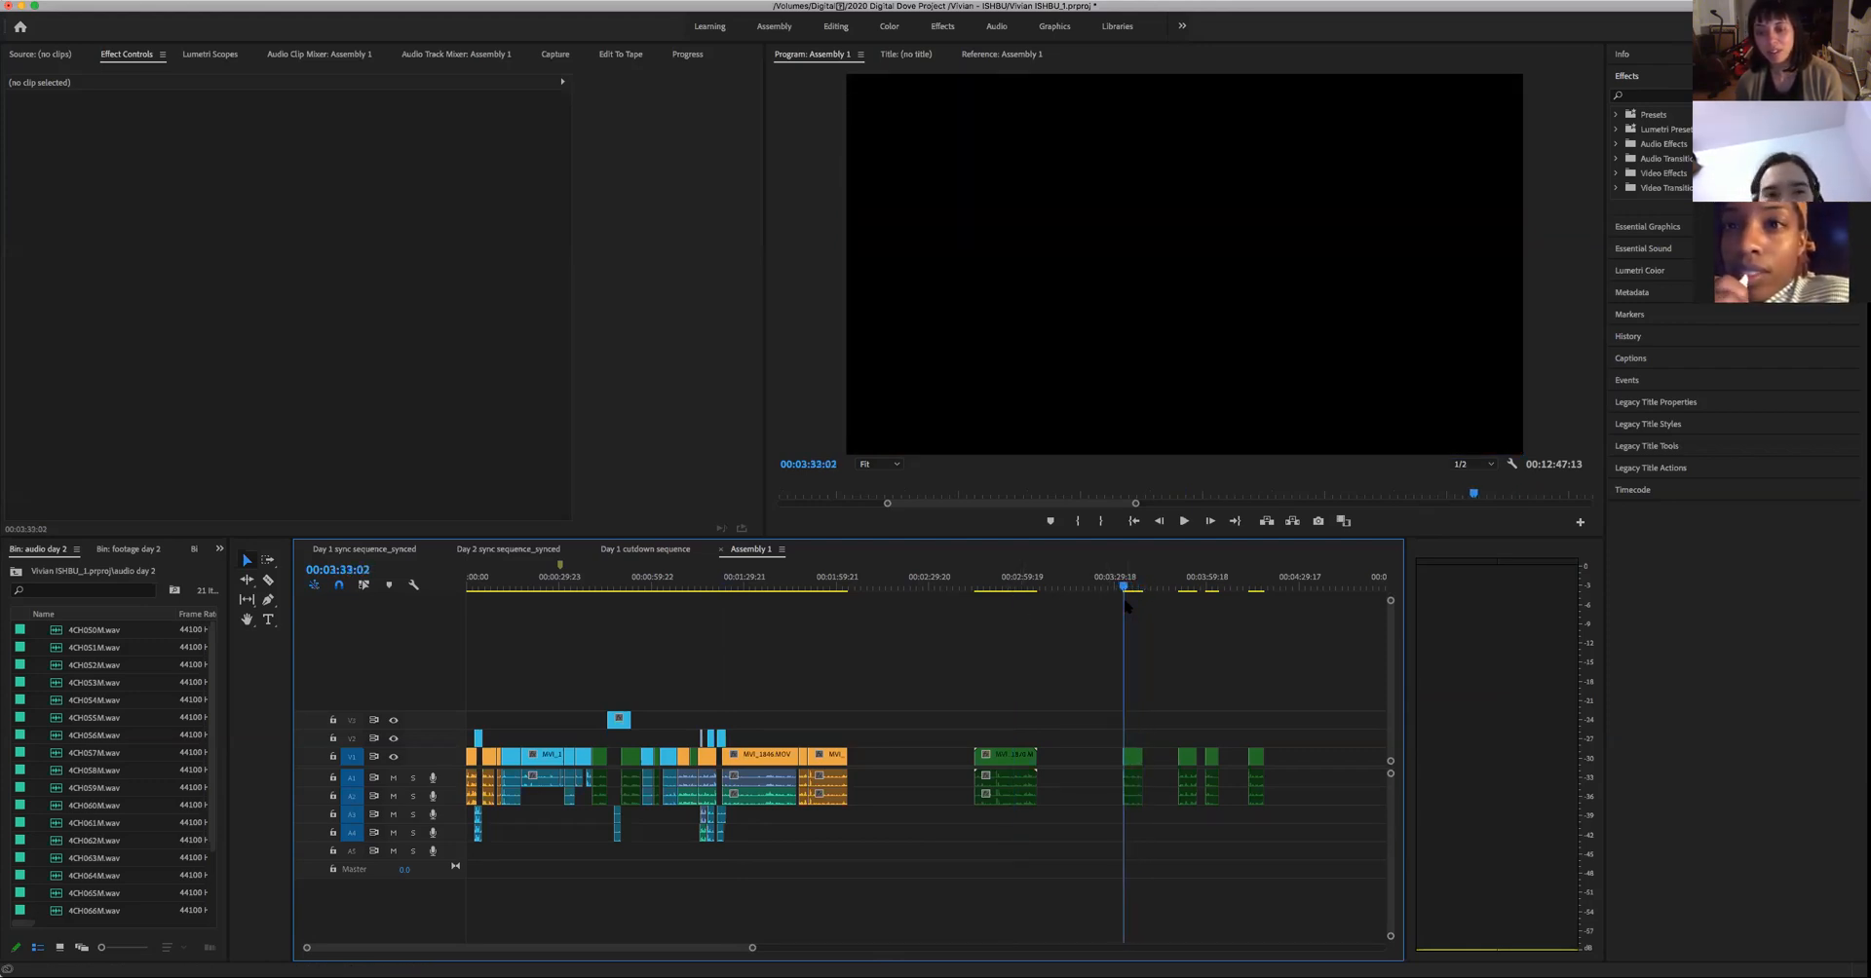
left_click_drag(736, 591, 721, 616)
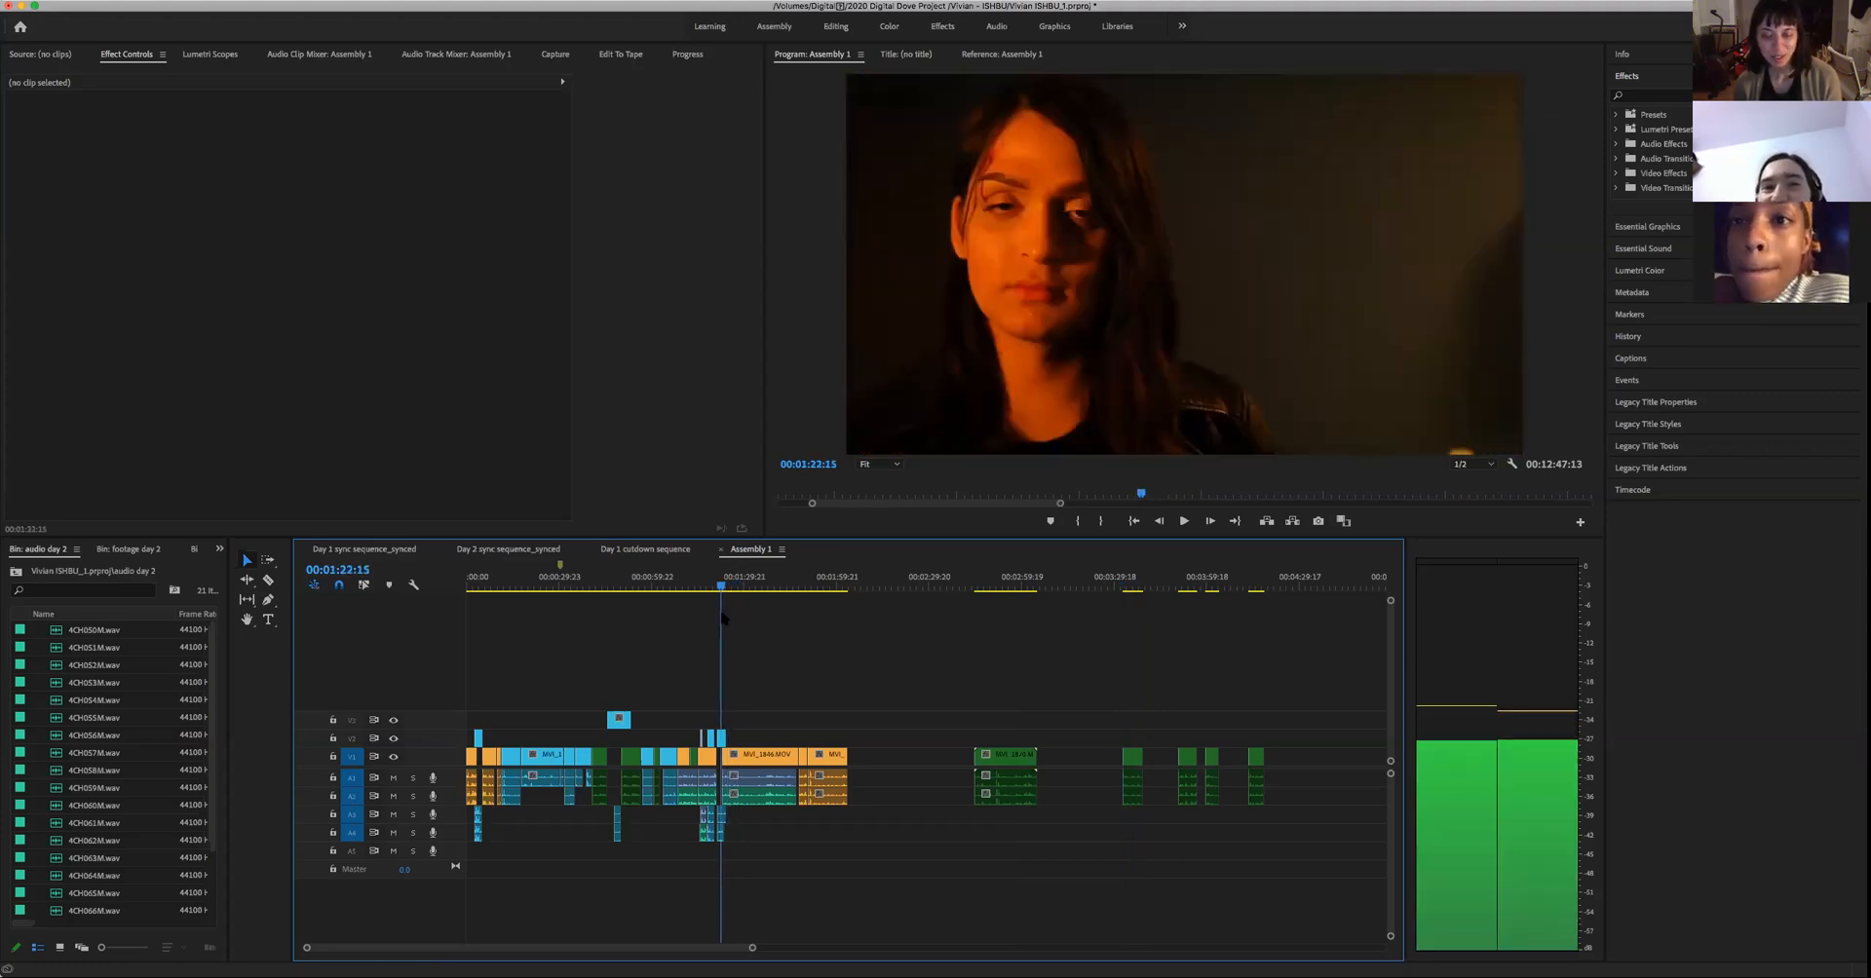
key("space")
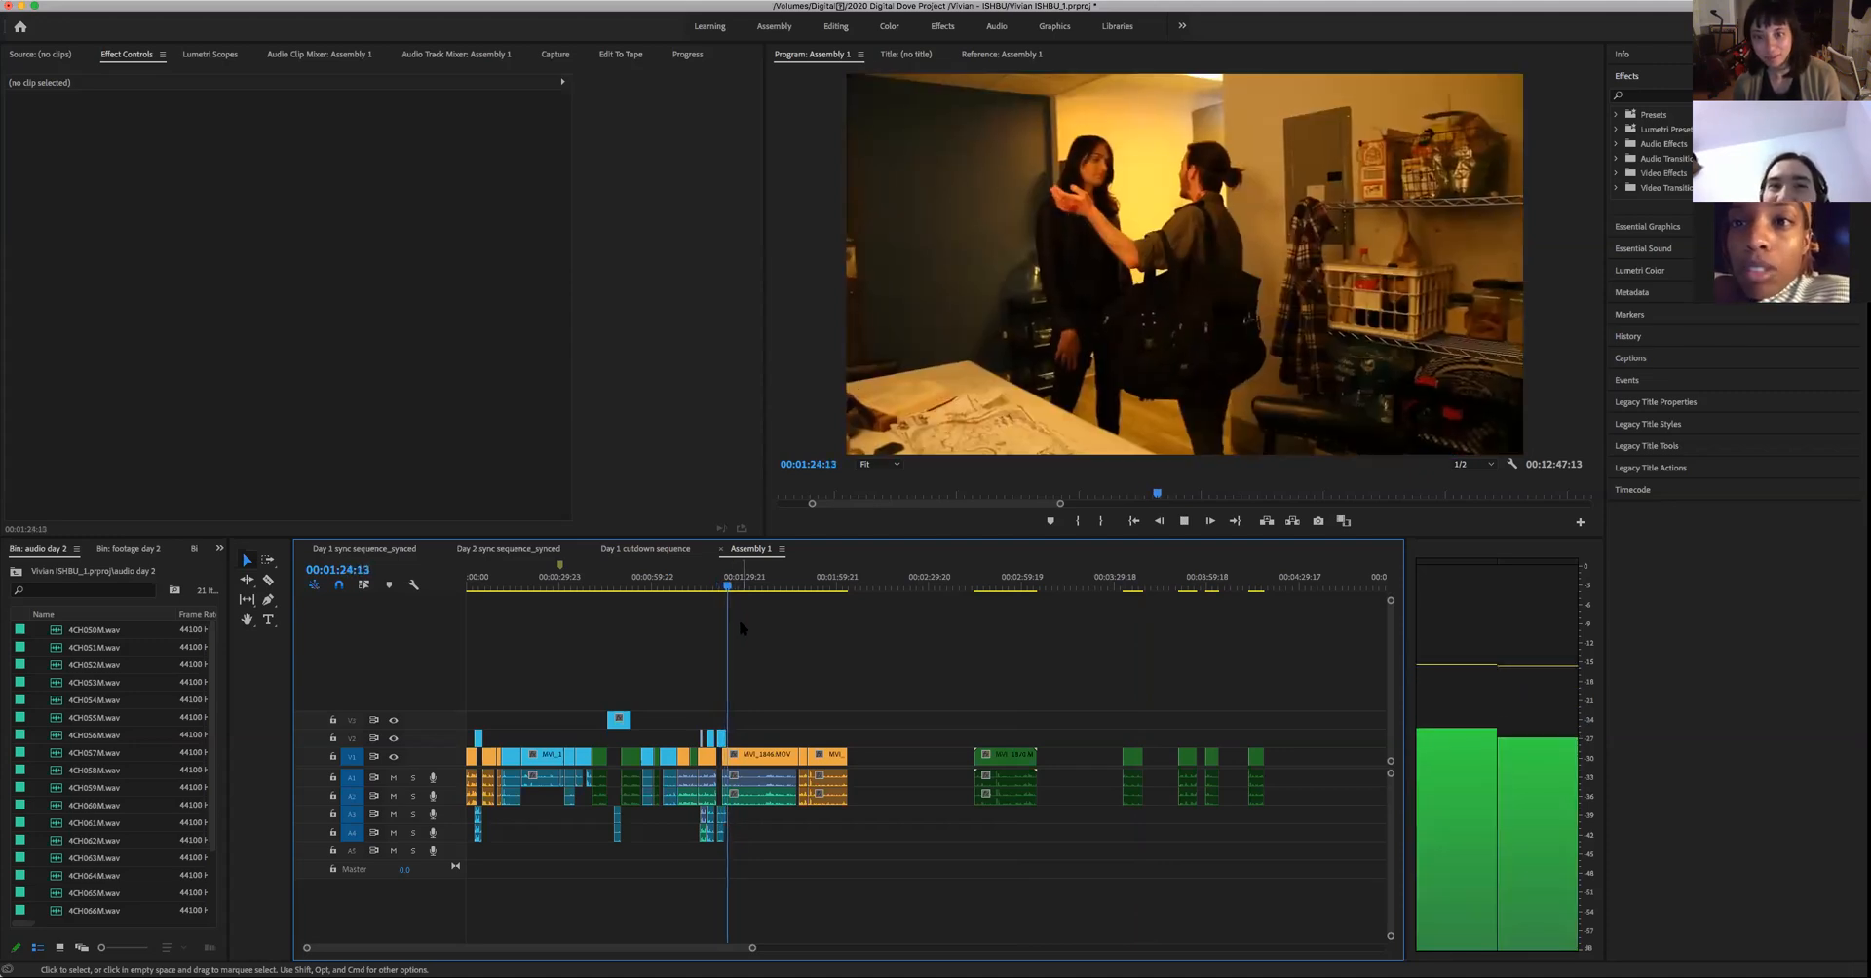
- Play the starts of the man's green close-ups at 00:03:33:02 and 00:03:50:15 to check his delivery
left_click(1125, 588)
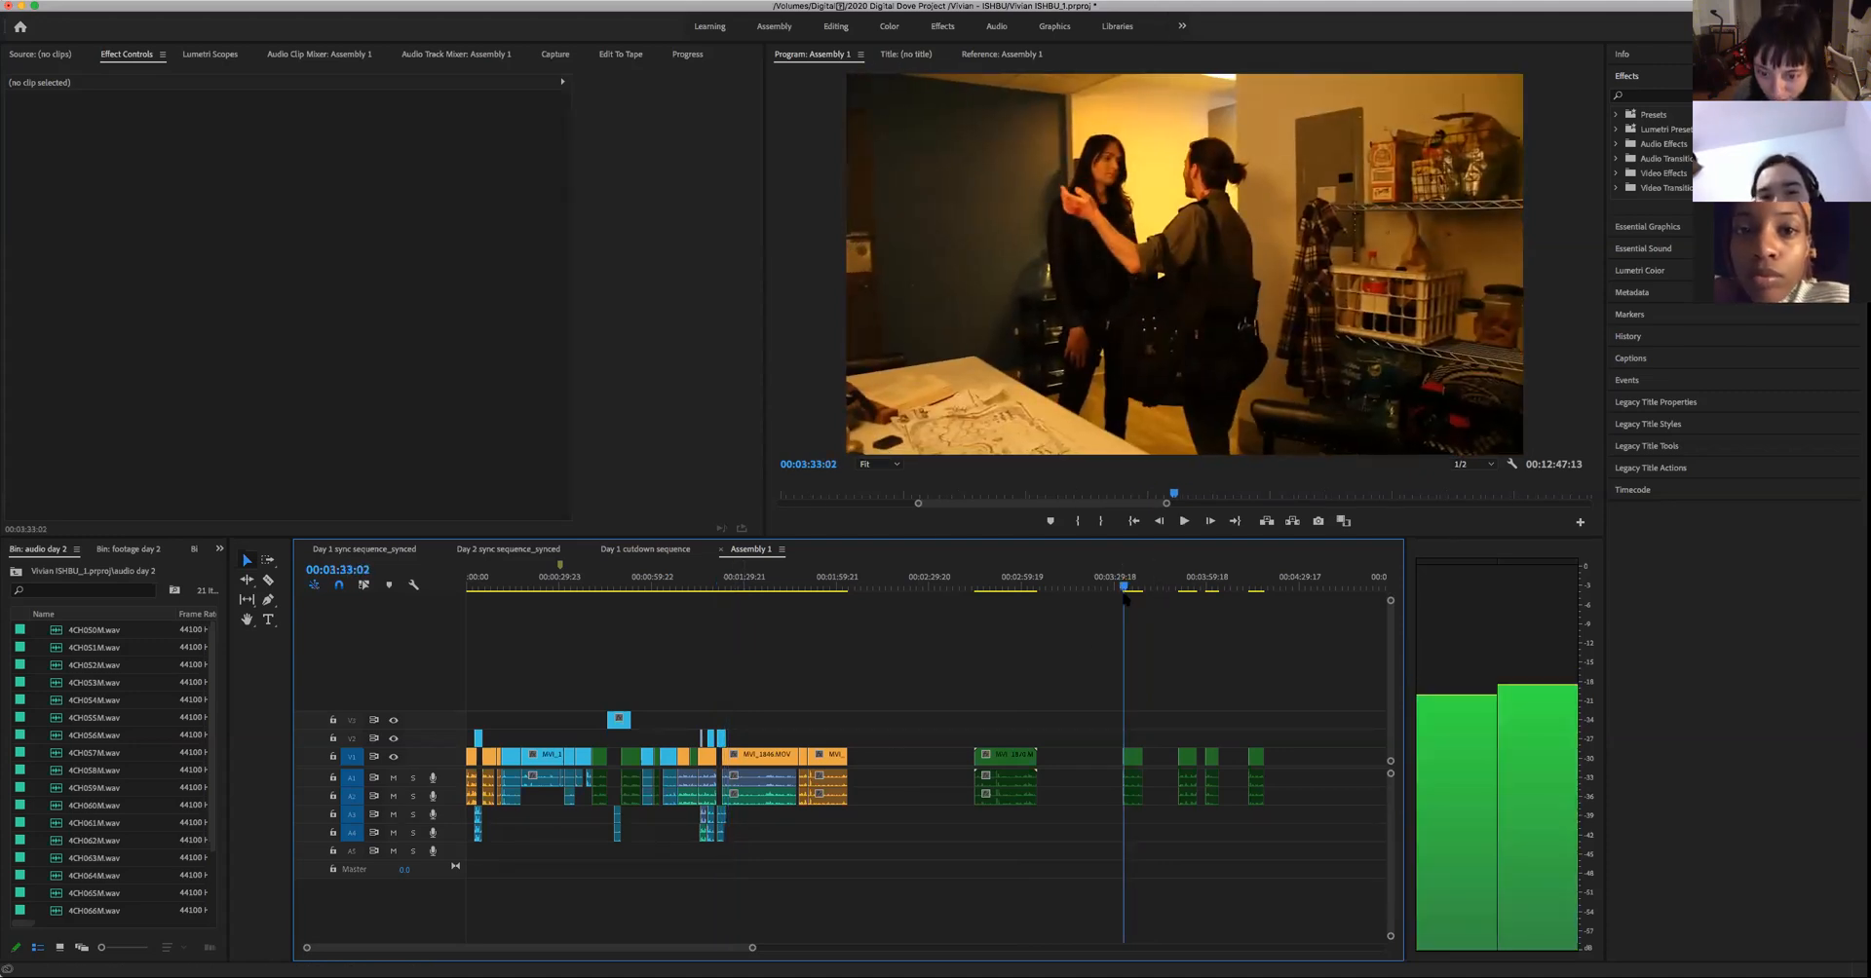
key("space")
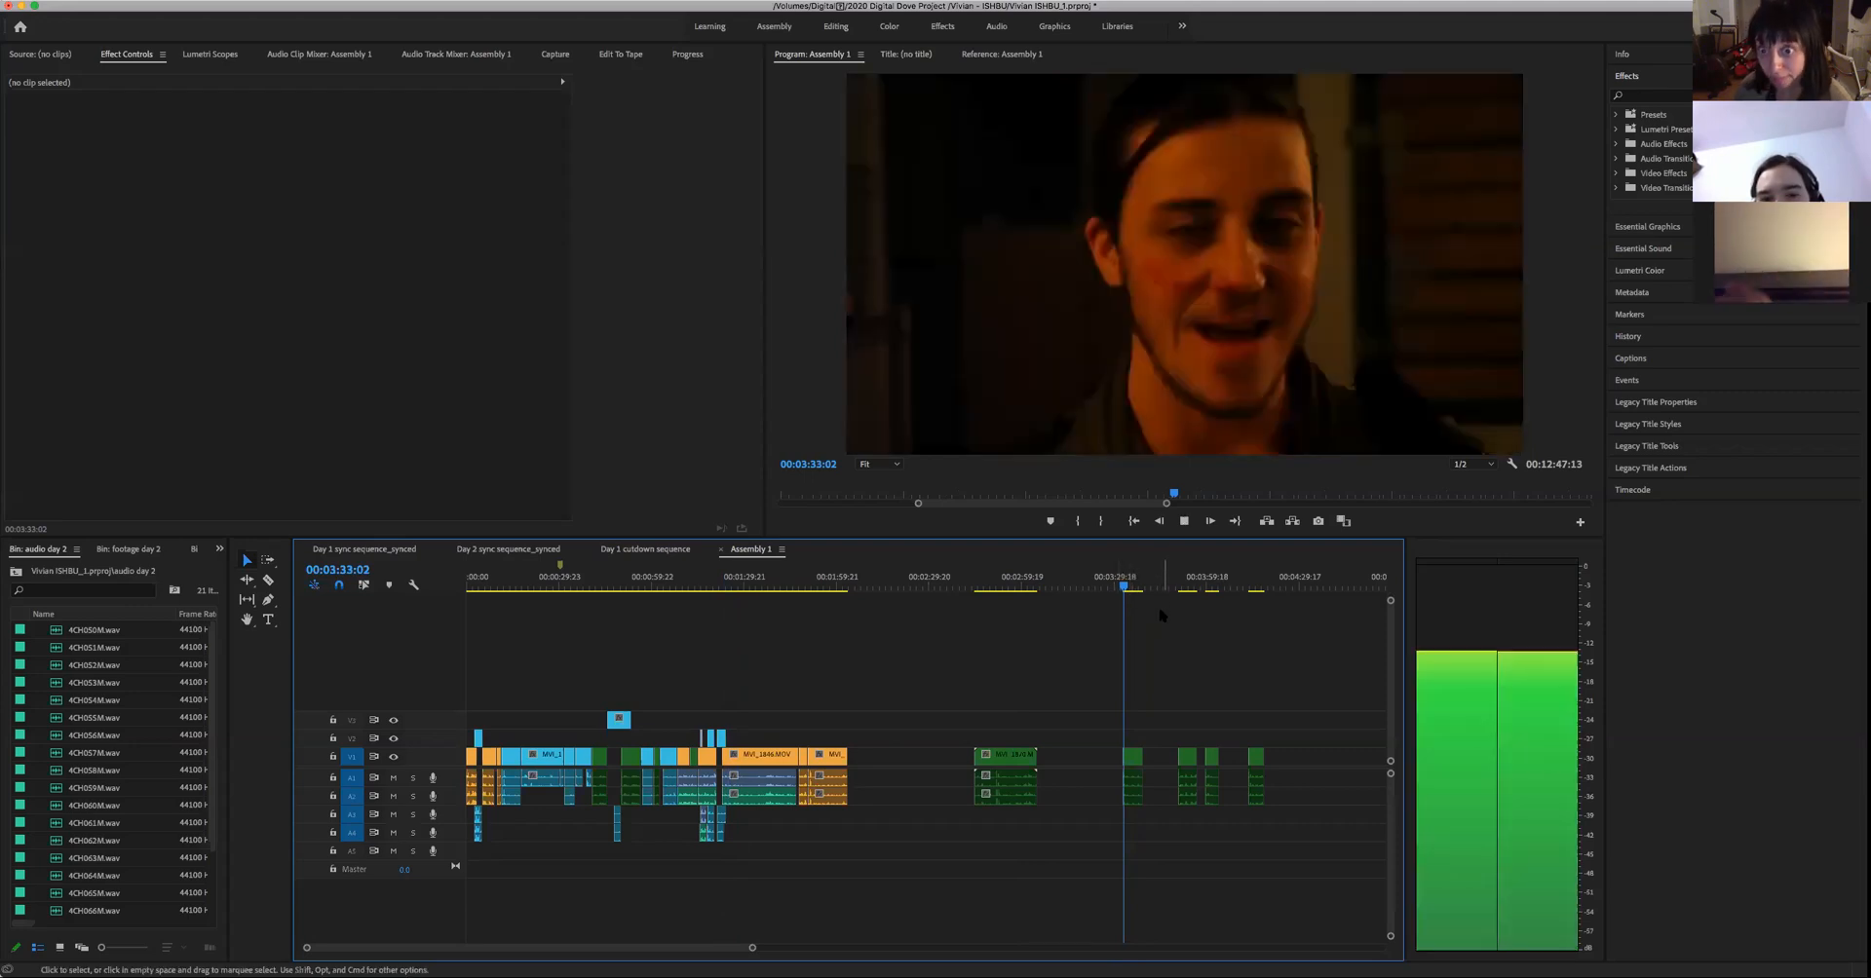
key("space")
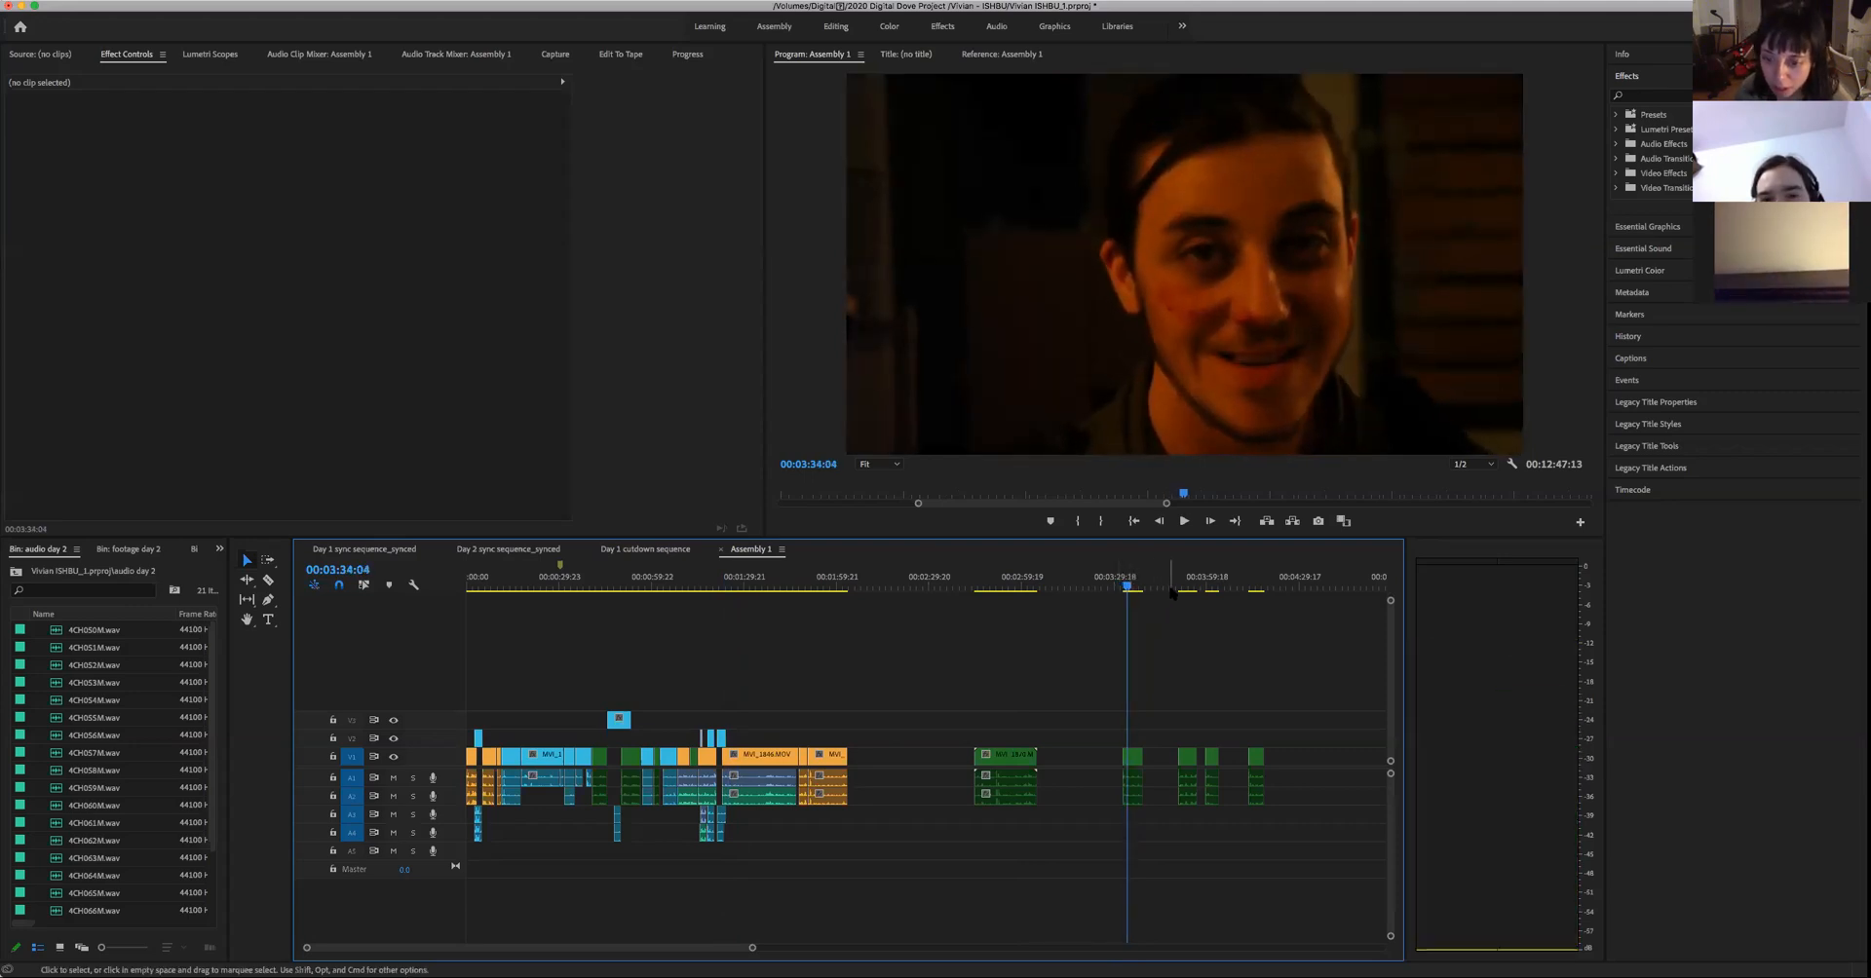
left_click(1172, 589)
key("space")
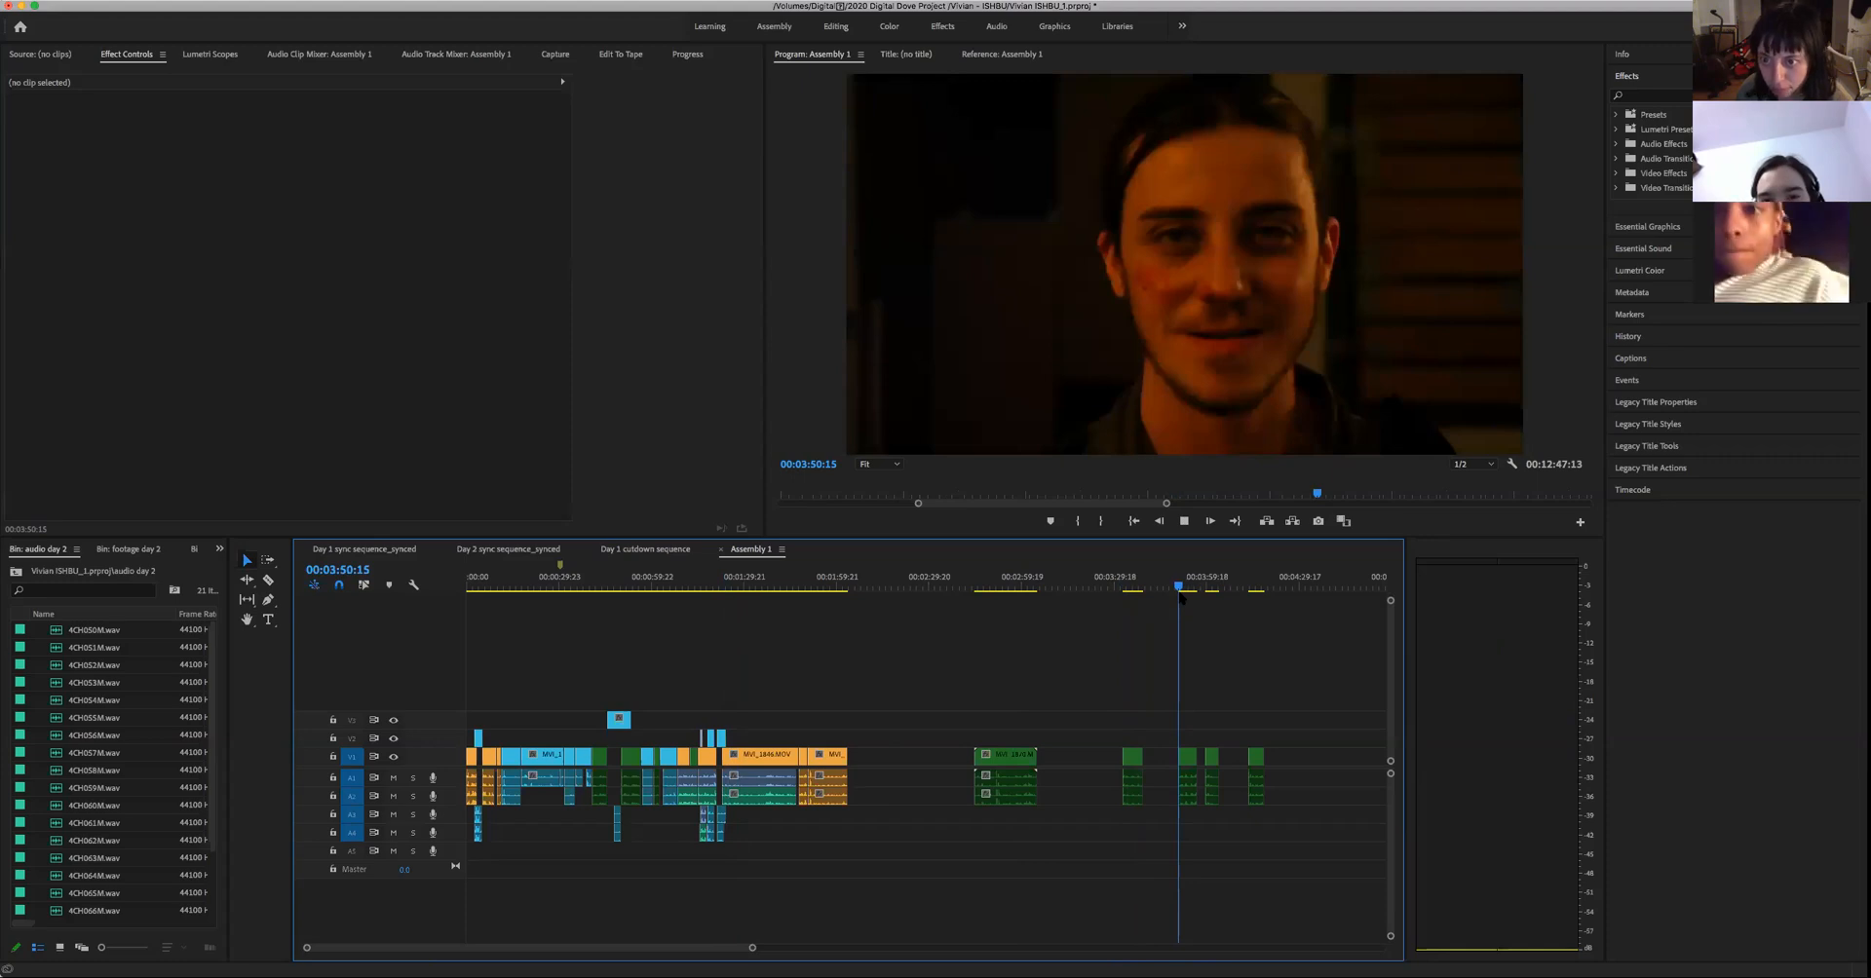
key("space")
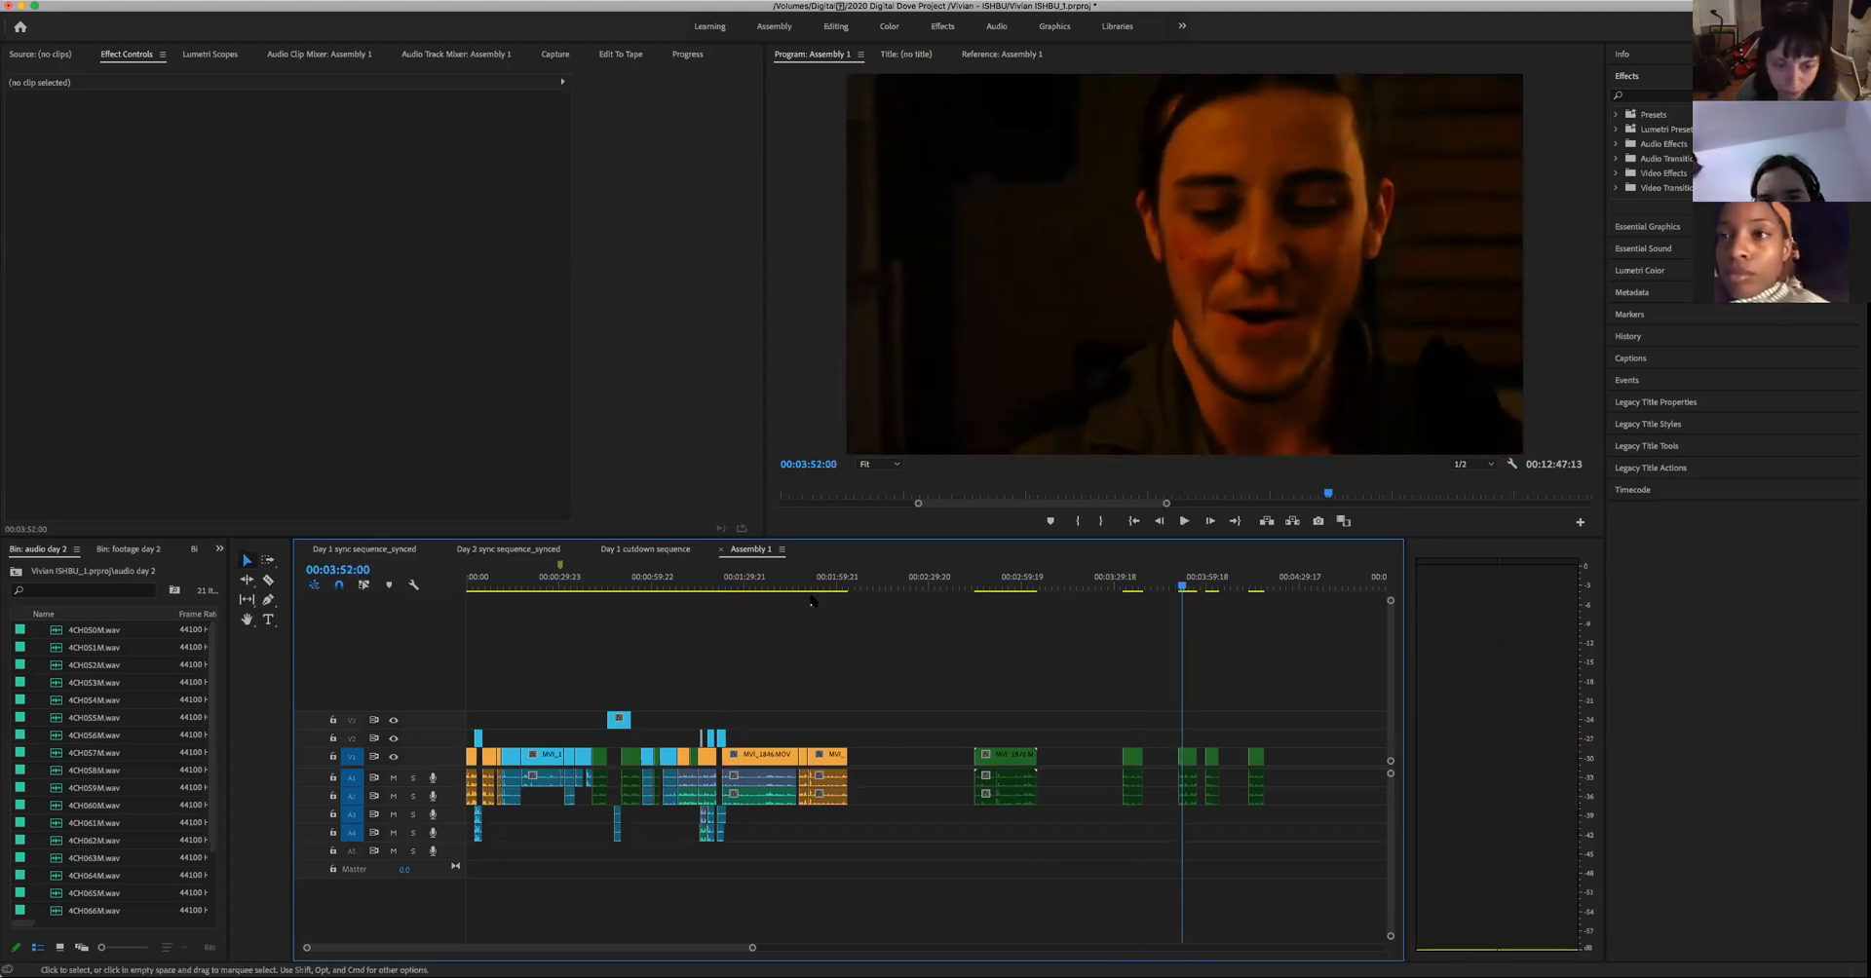
- Play the exchange from 00:01:22:15 to 00:01:30:02 and trim the two-person shot's start to 00:01:30:02, including its audio
left_click(722, 597)
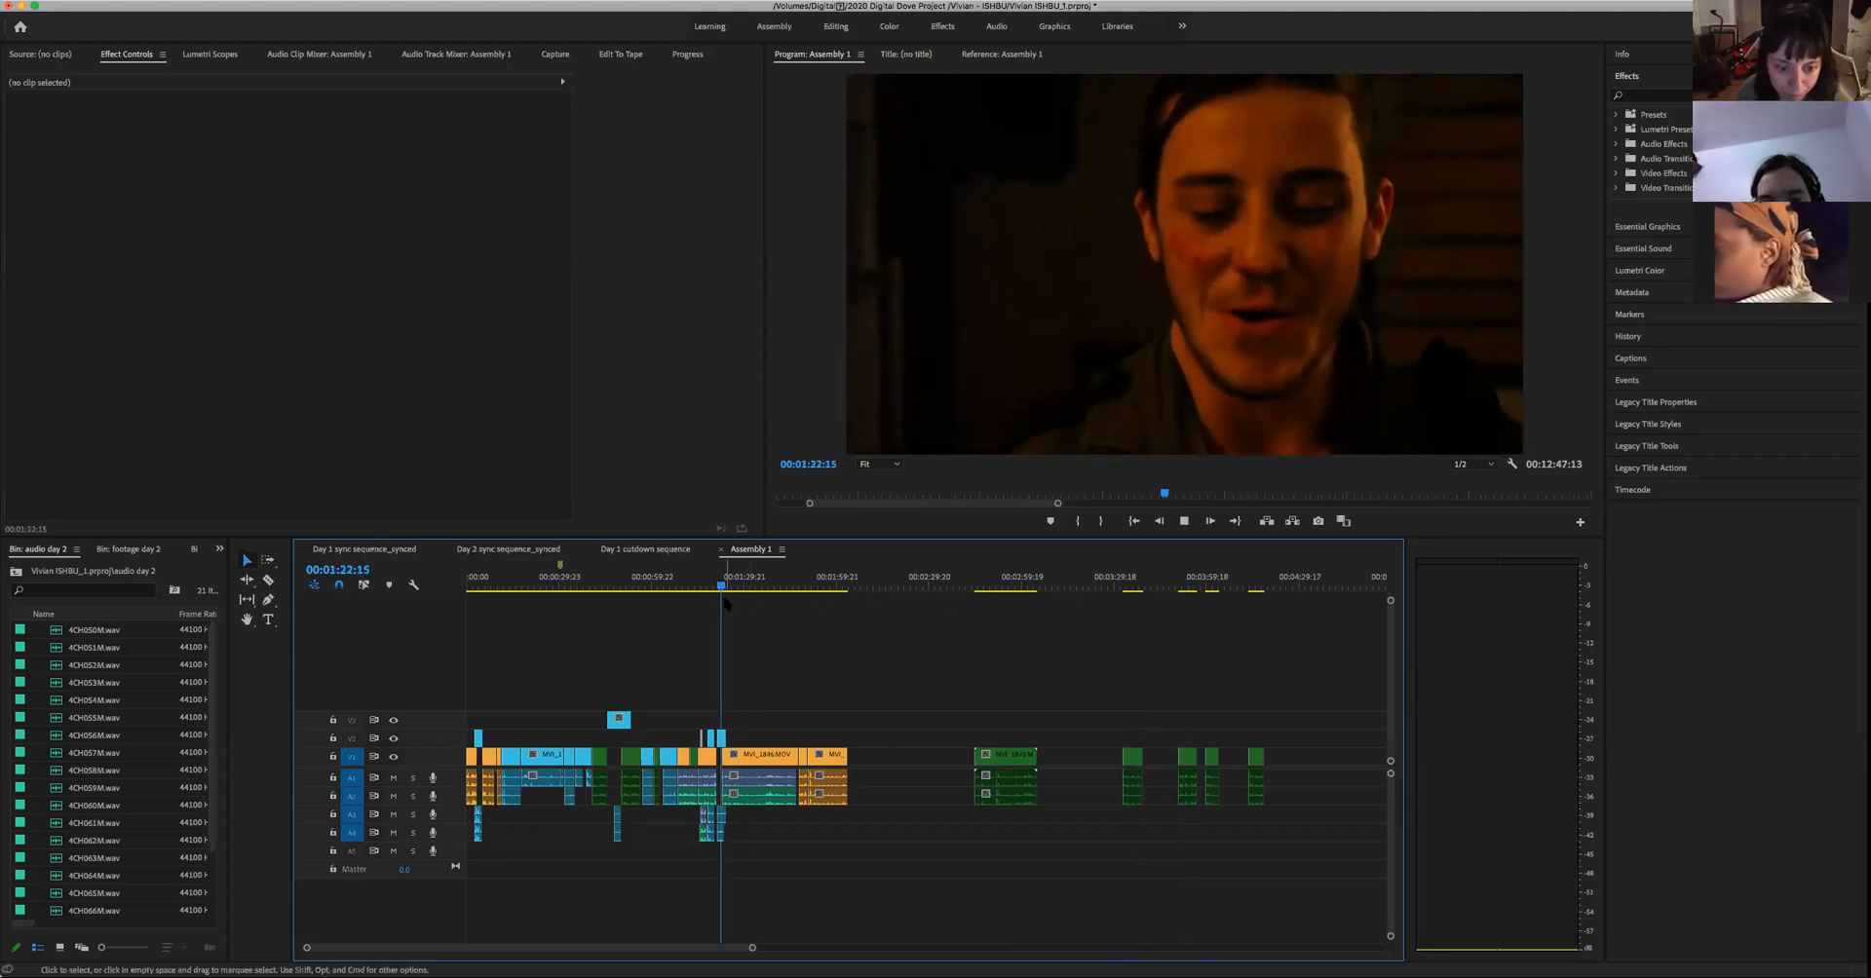
key("space")
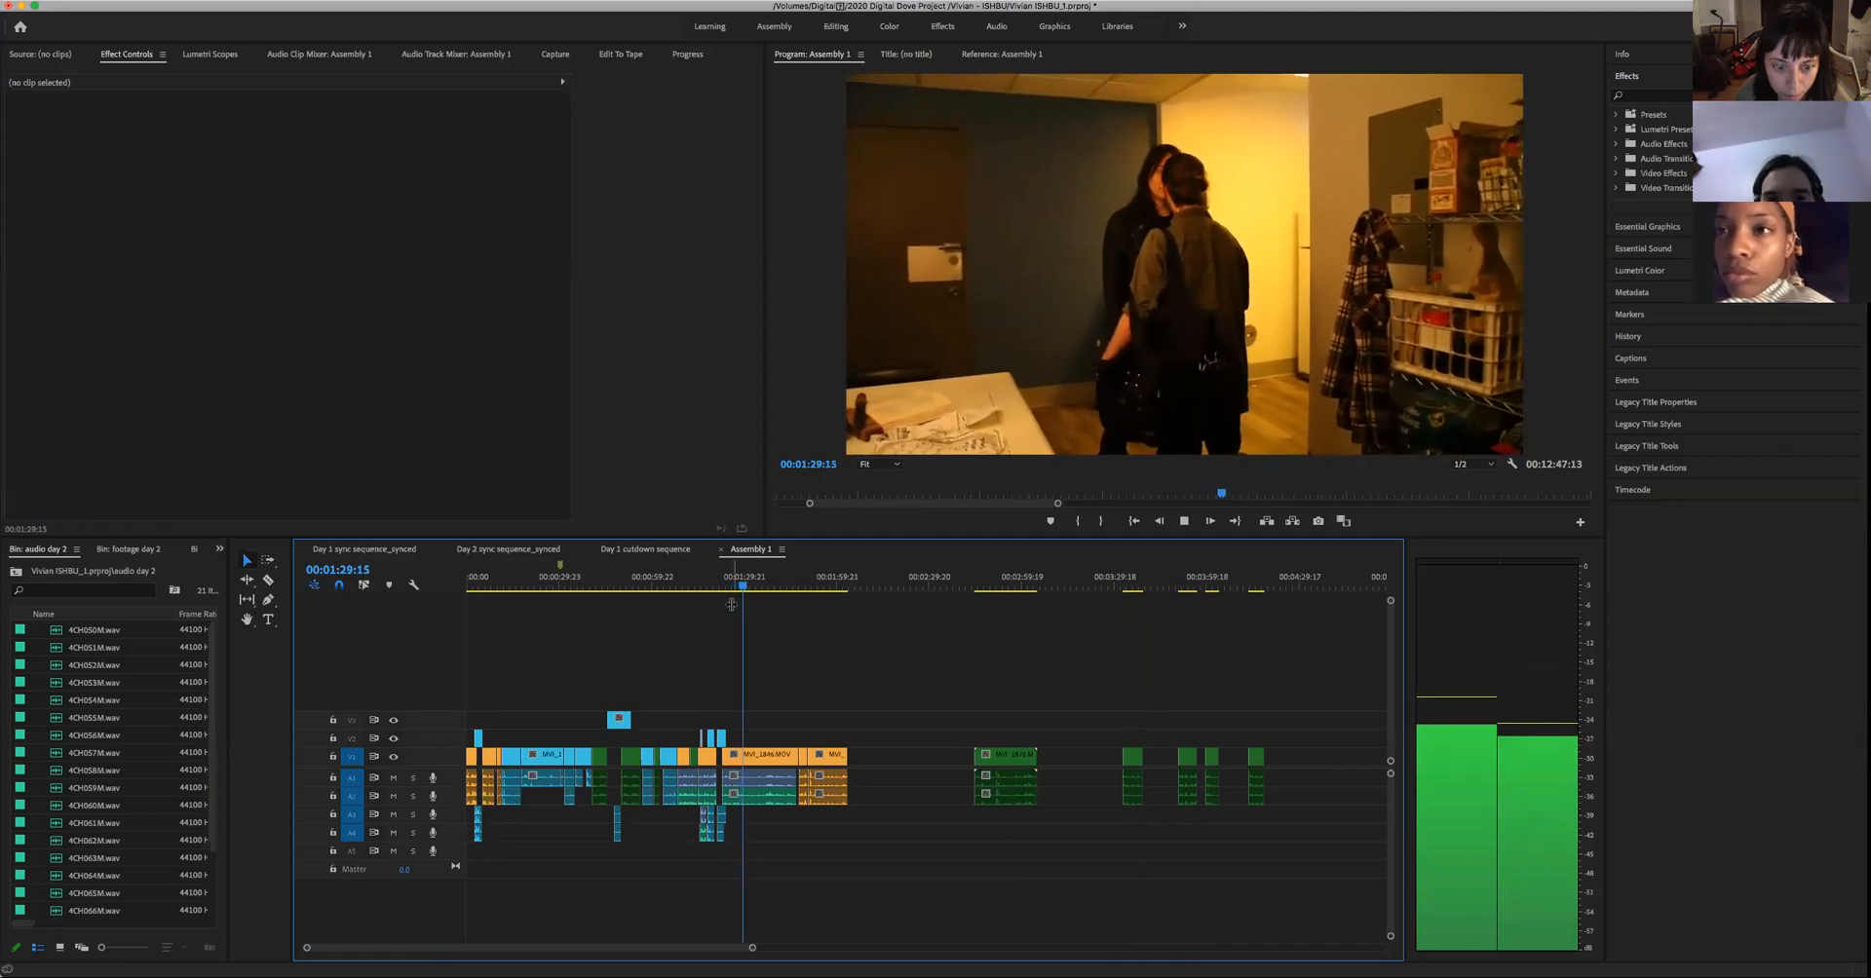
key("space")
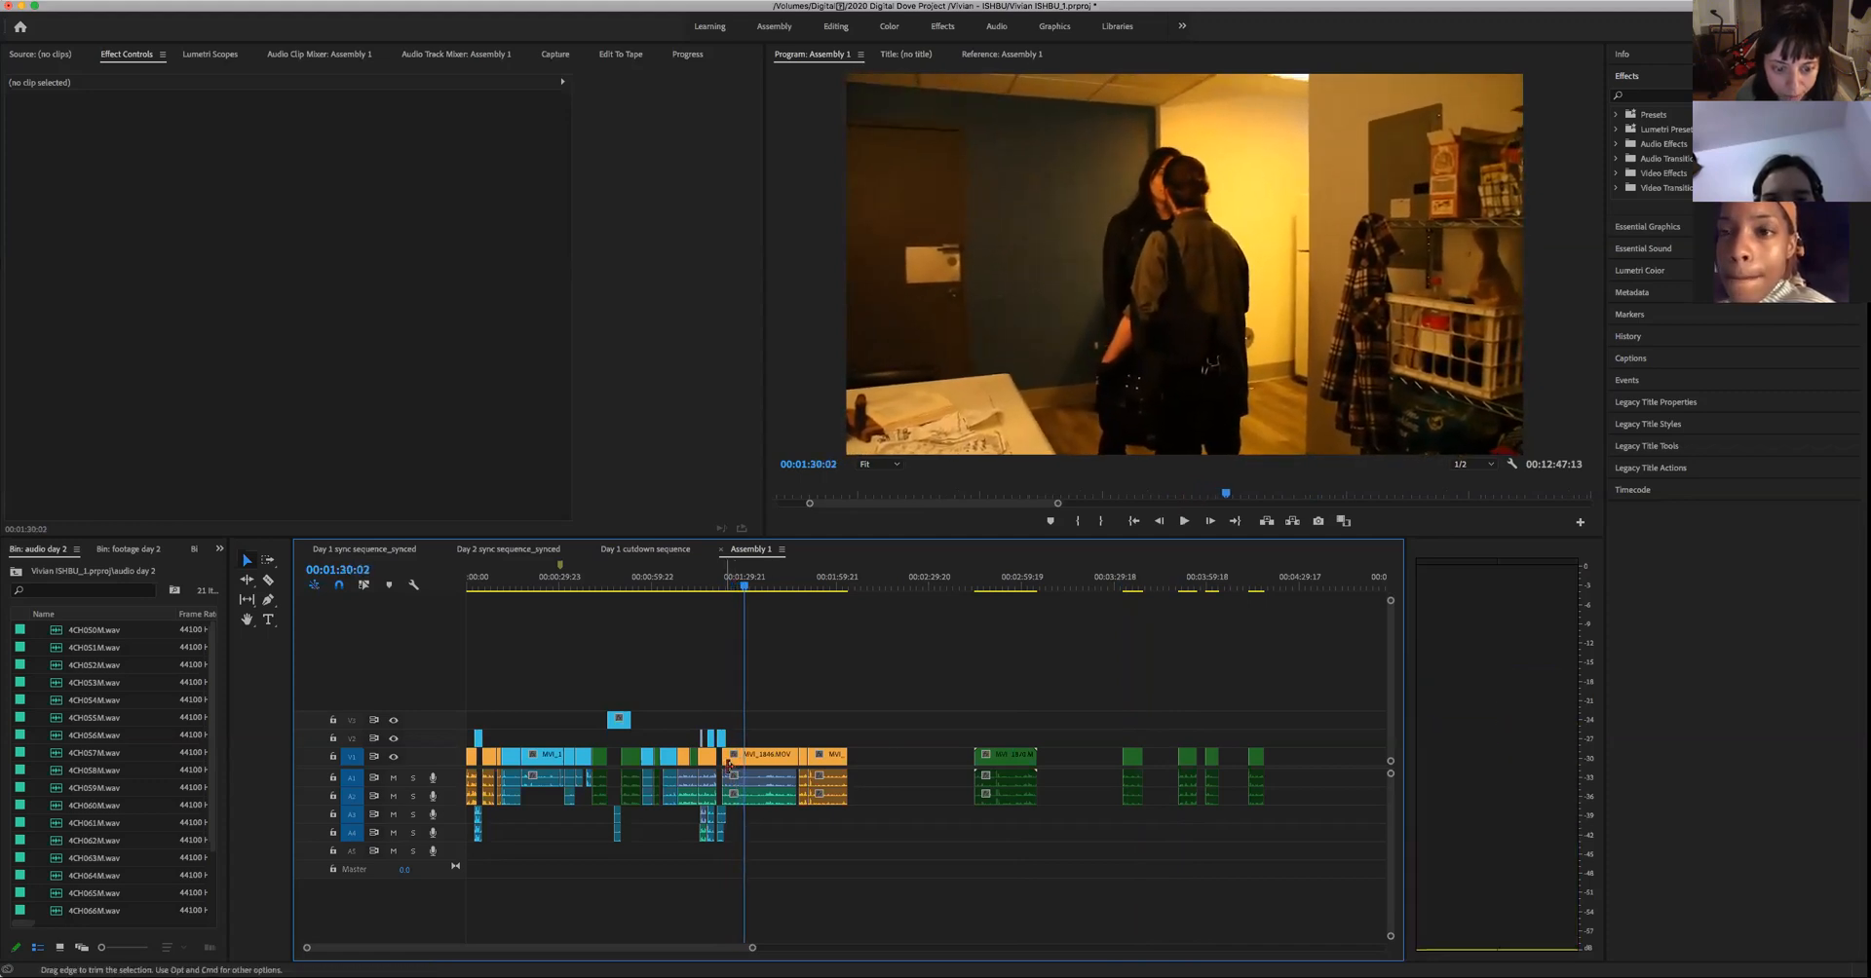
left_click_drag(726, 759, 745, 795)
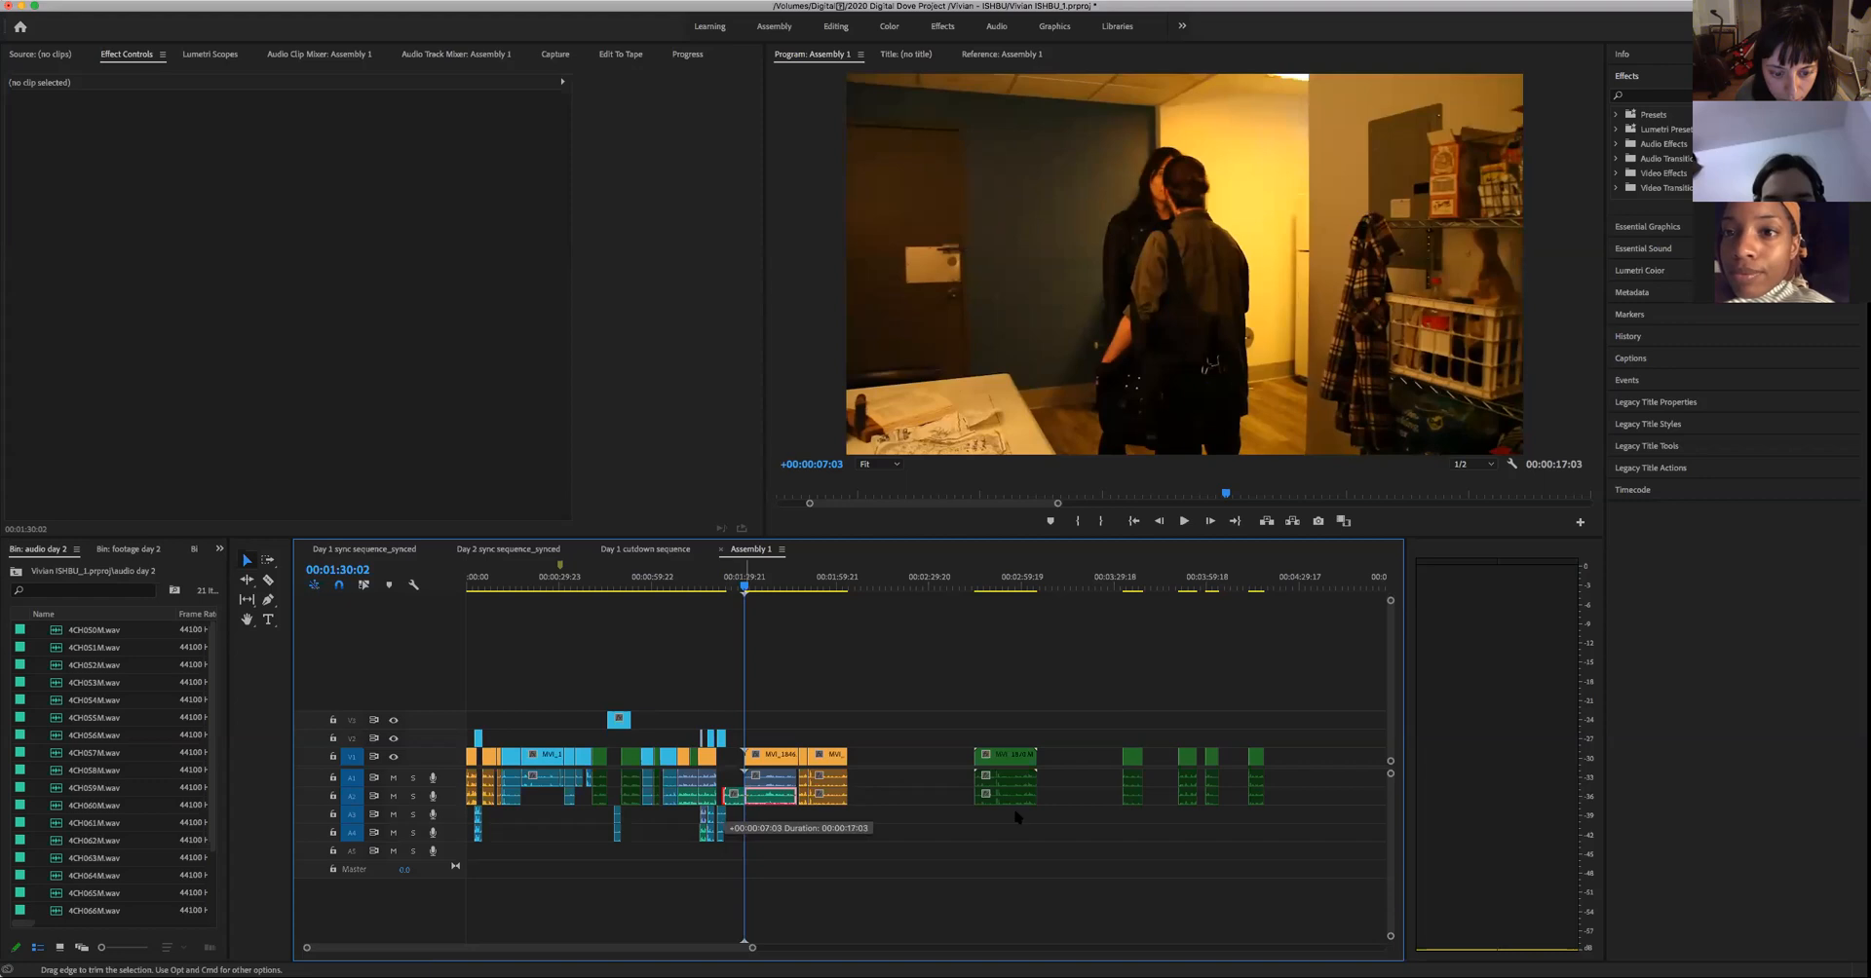
- Try placing the man's close-up from about 00:03:50 on the second video track before the trimmed two-person shot, and undo the move
left_click(1181, 588)
key("space")
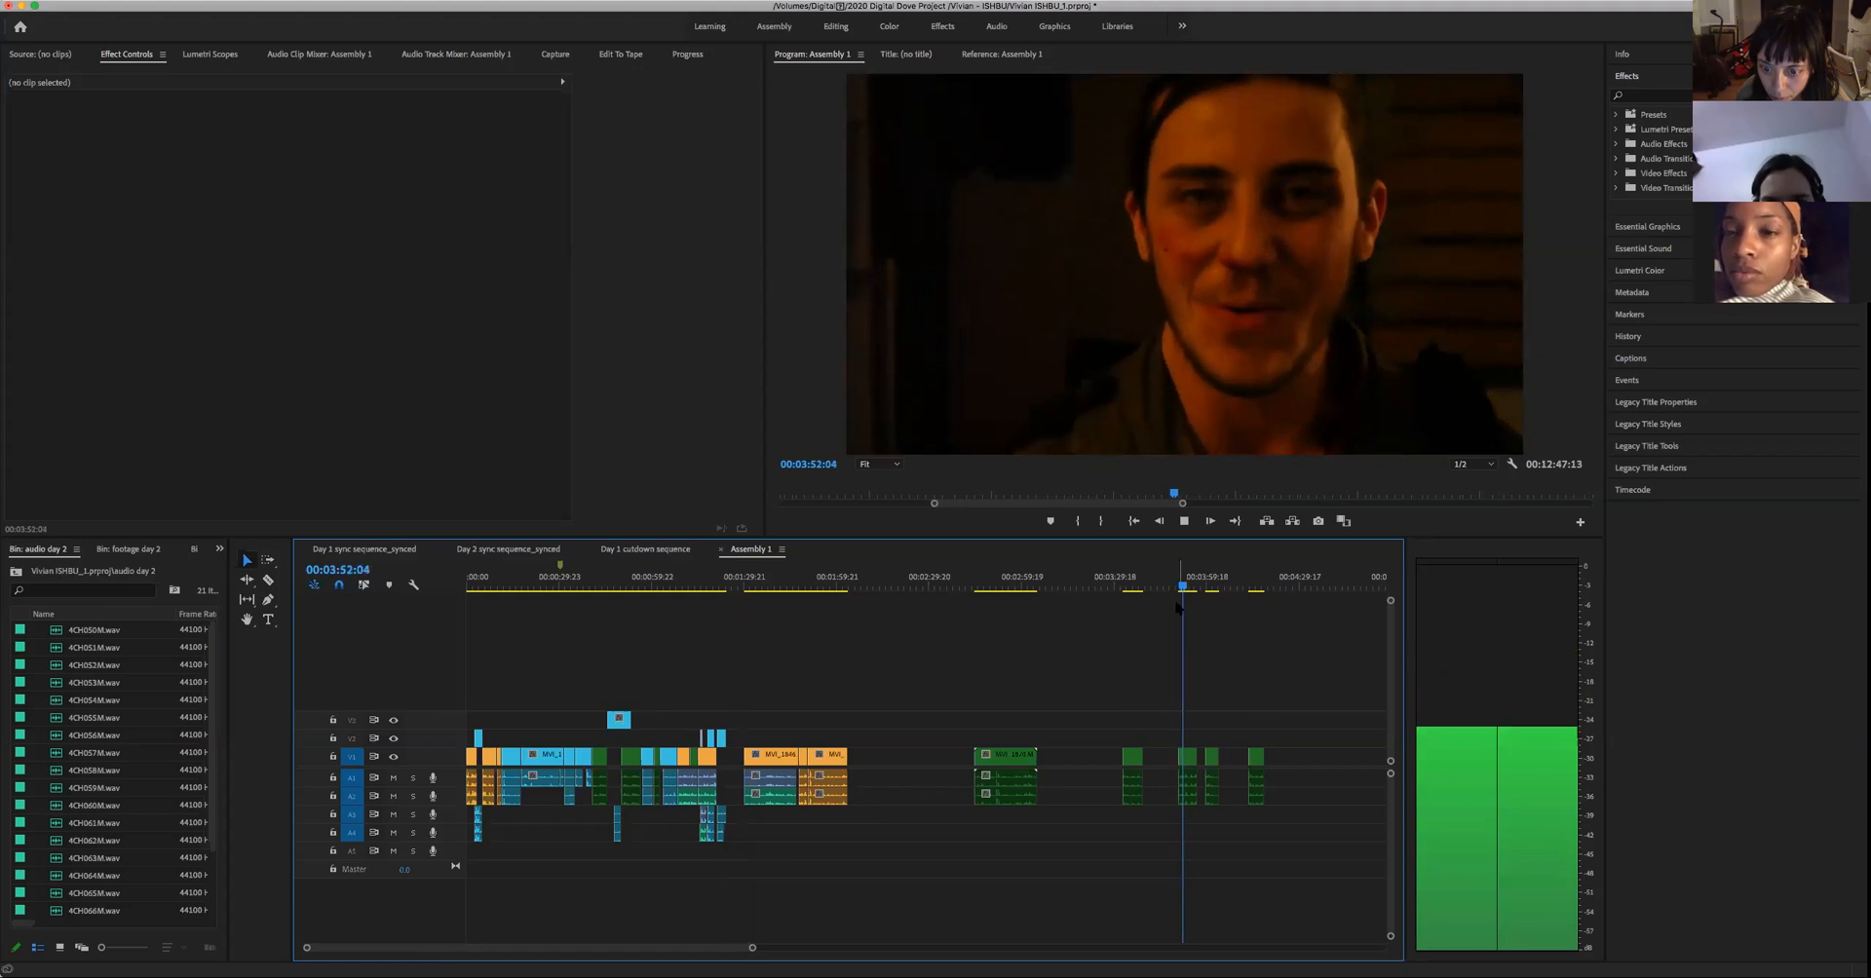
key("space")
left_click_drag(1195, 690, 1168, 809)
left_click_drag(947, 741, 746, 743)
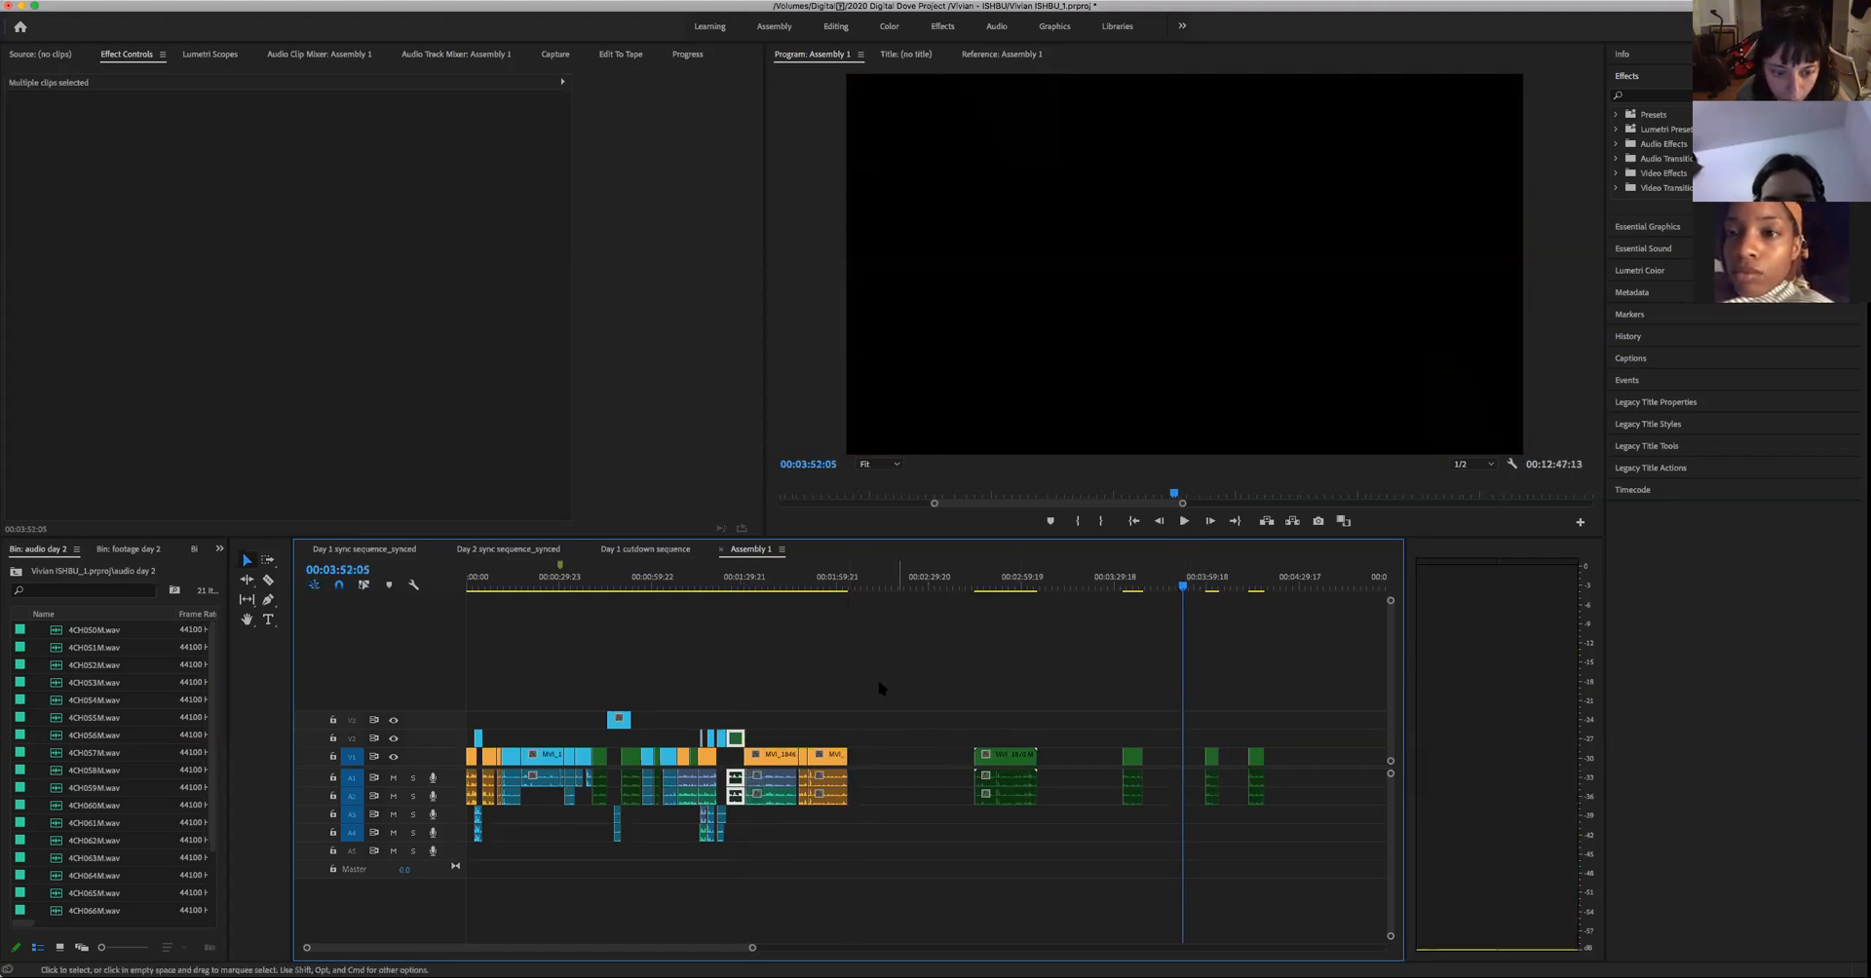
key("super+z")
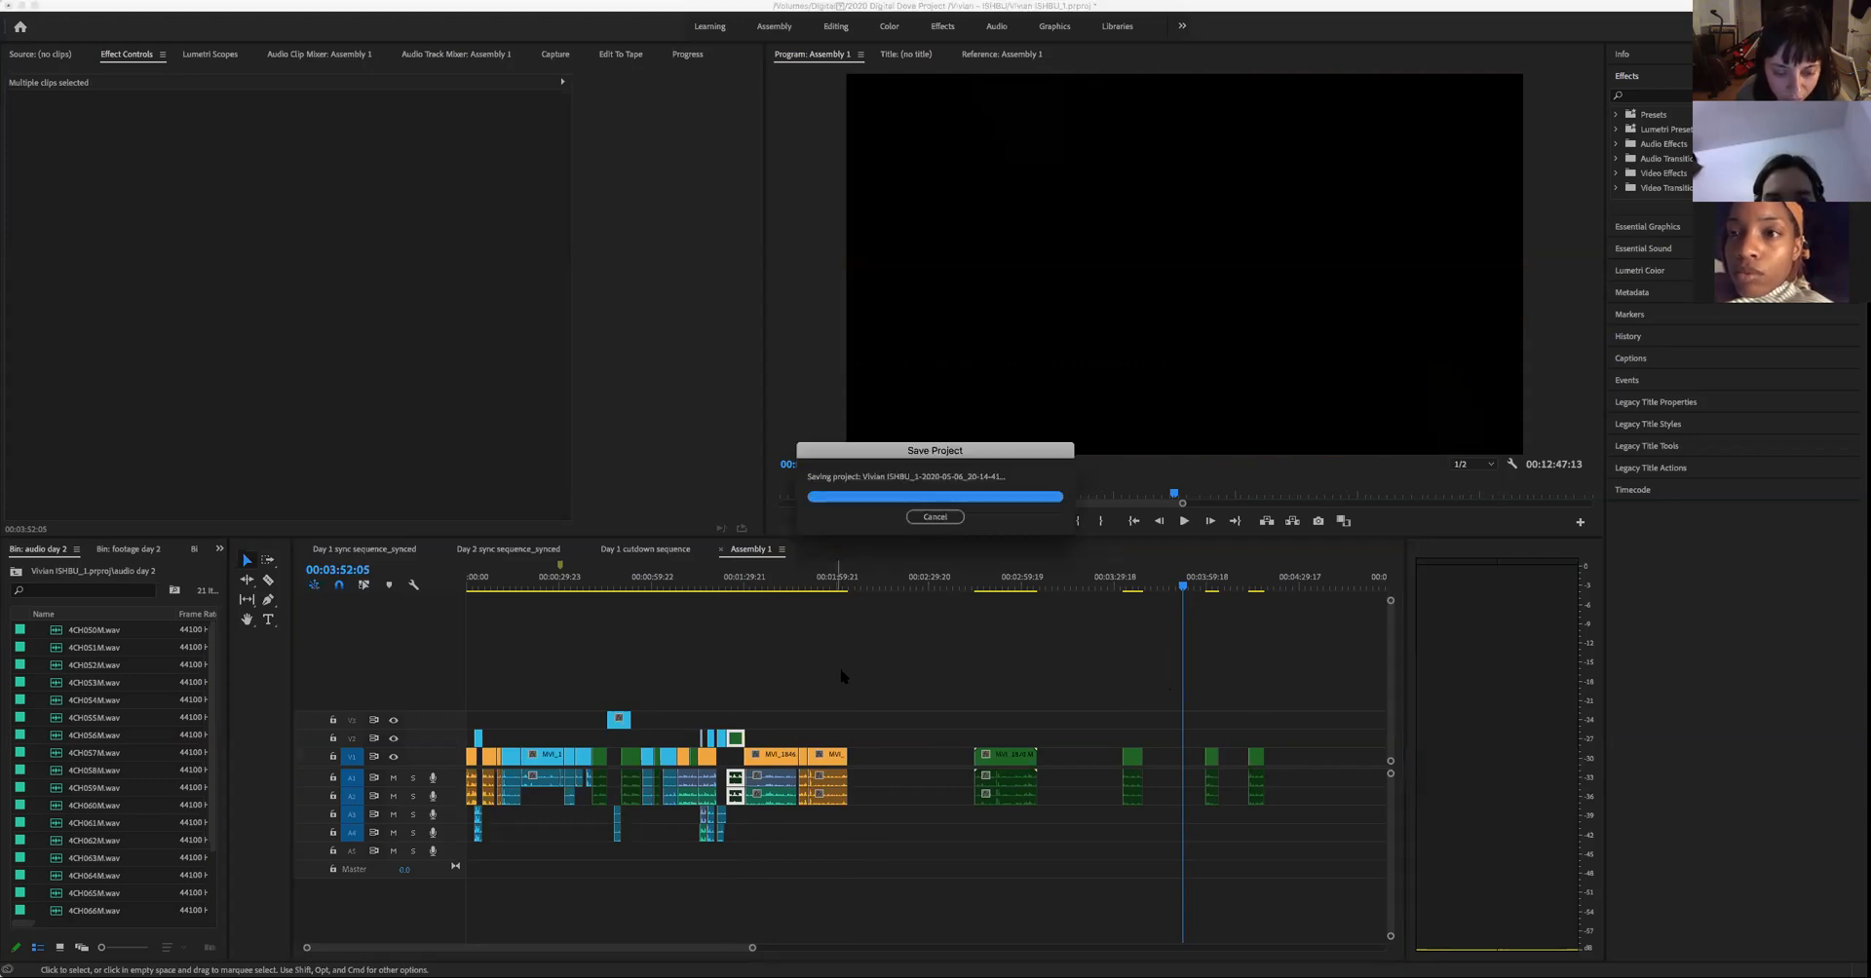
- Shift the orange two-person shots about 28 seconds later and move the man's close-up from 00:03:50 into the gap after the woman's close-up
left_click_drag(889, 826, 854, 765)
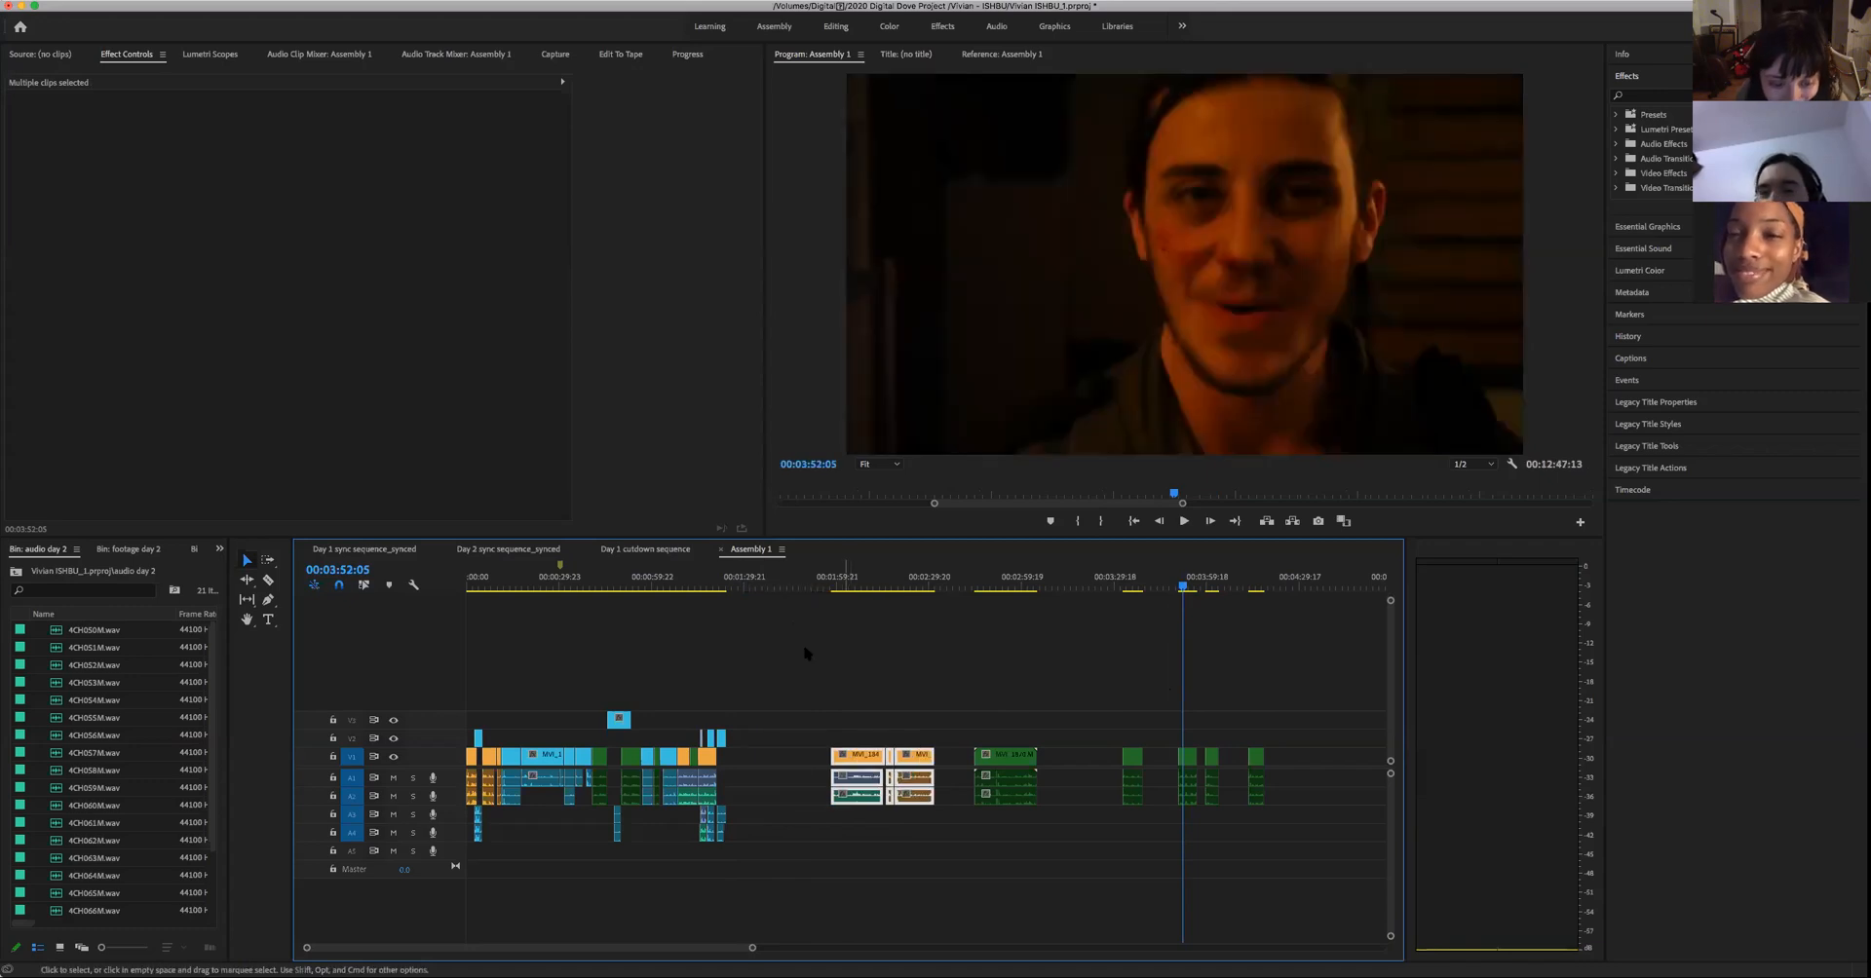
left_click(761, 583)
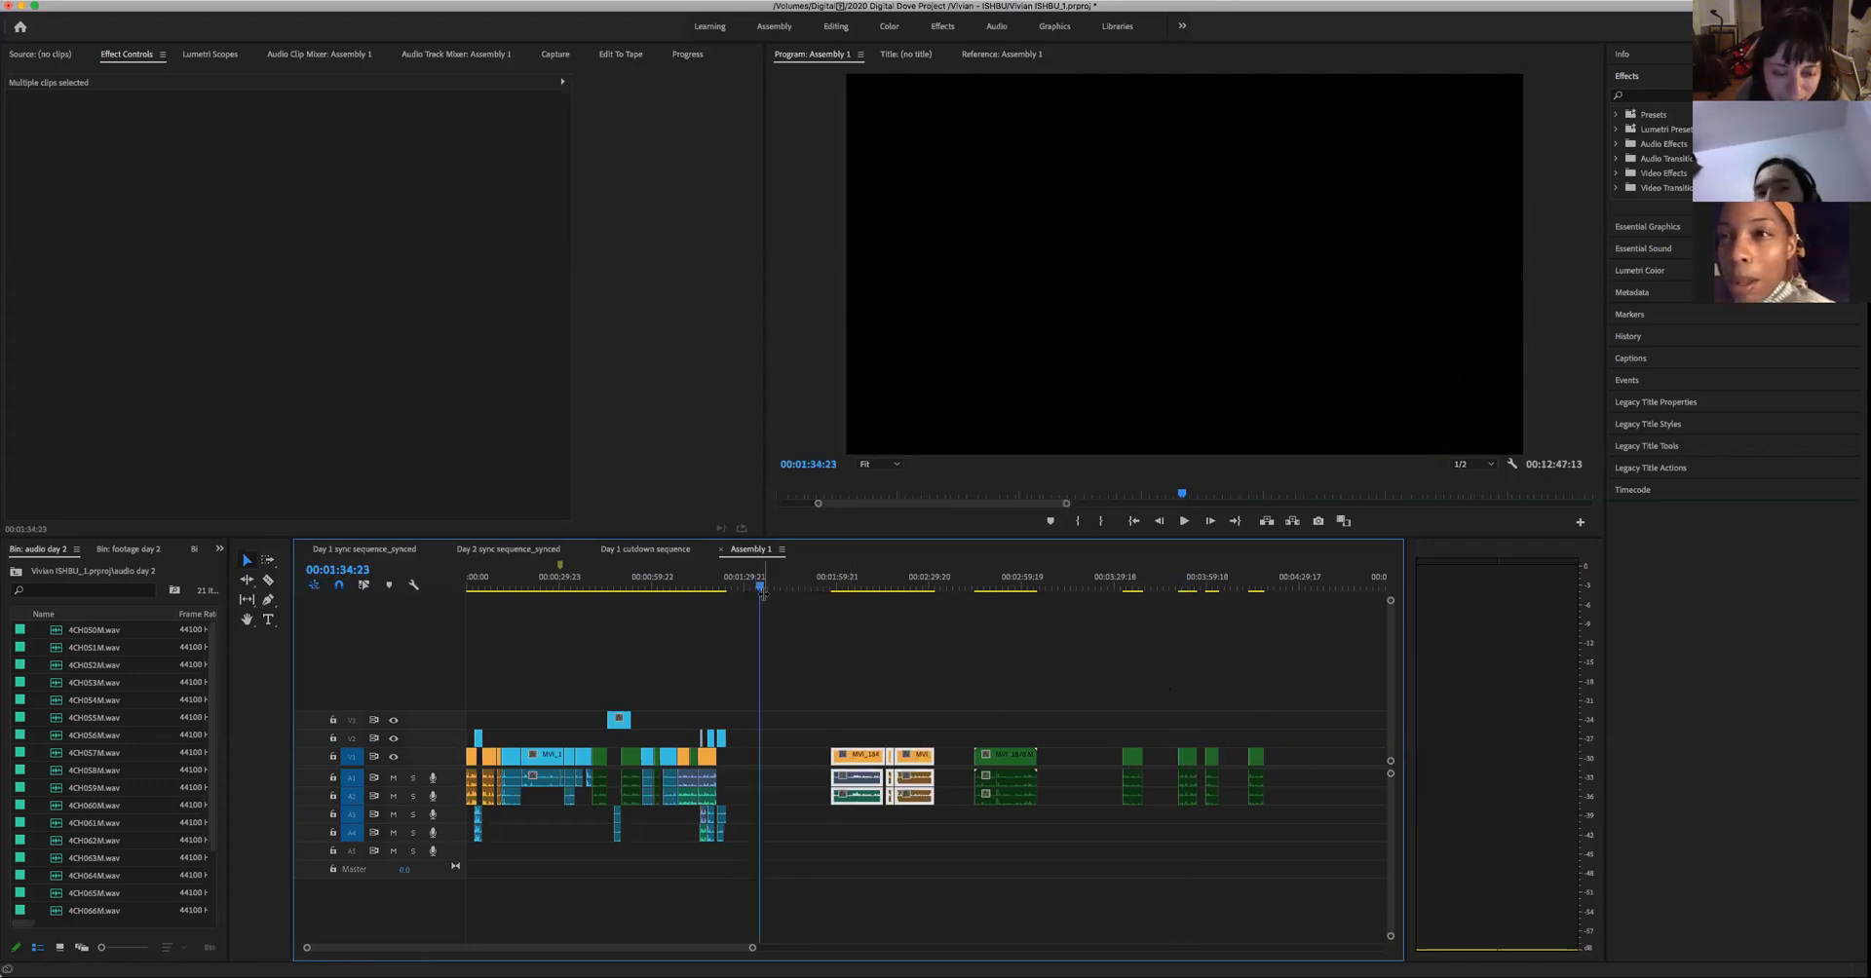
left_click(1186, 585)
left_click(1176, 583)
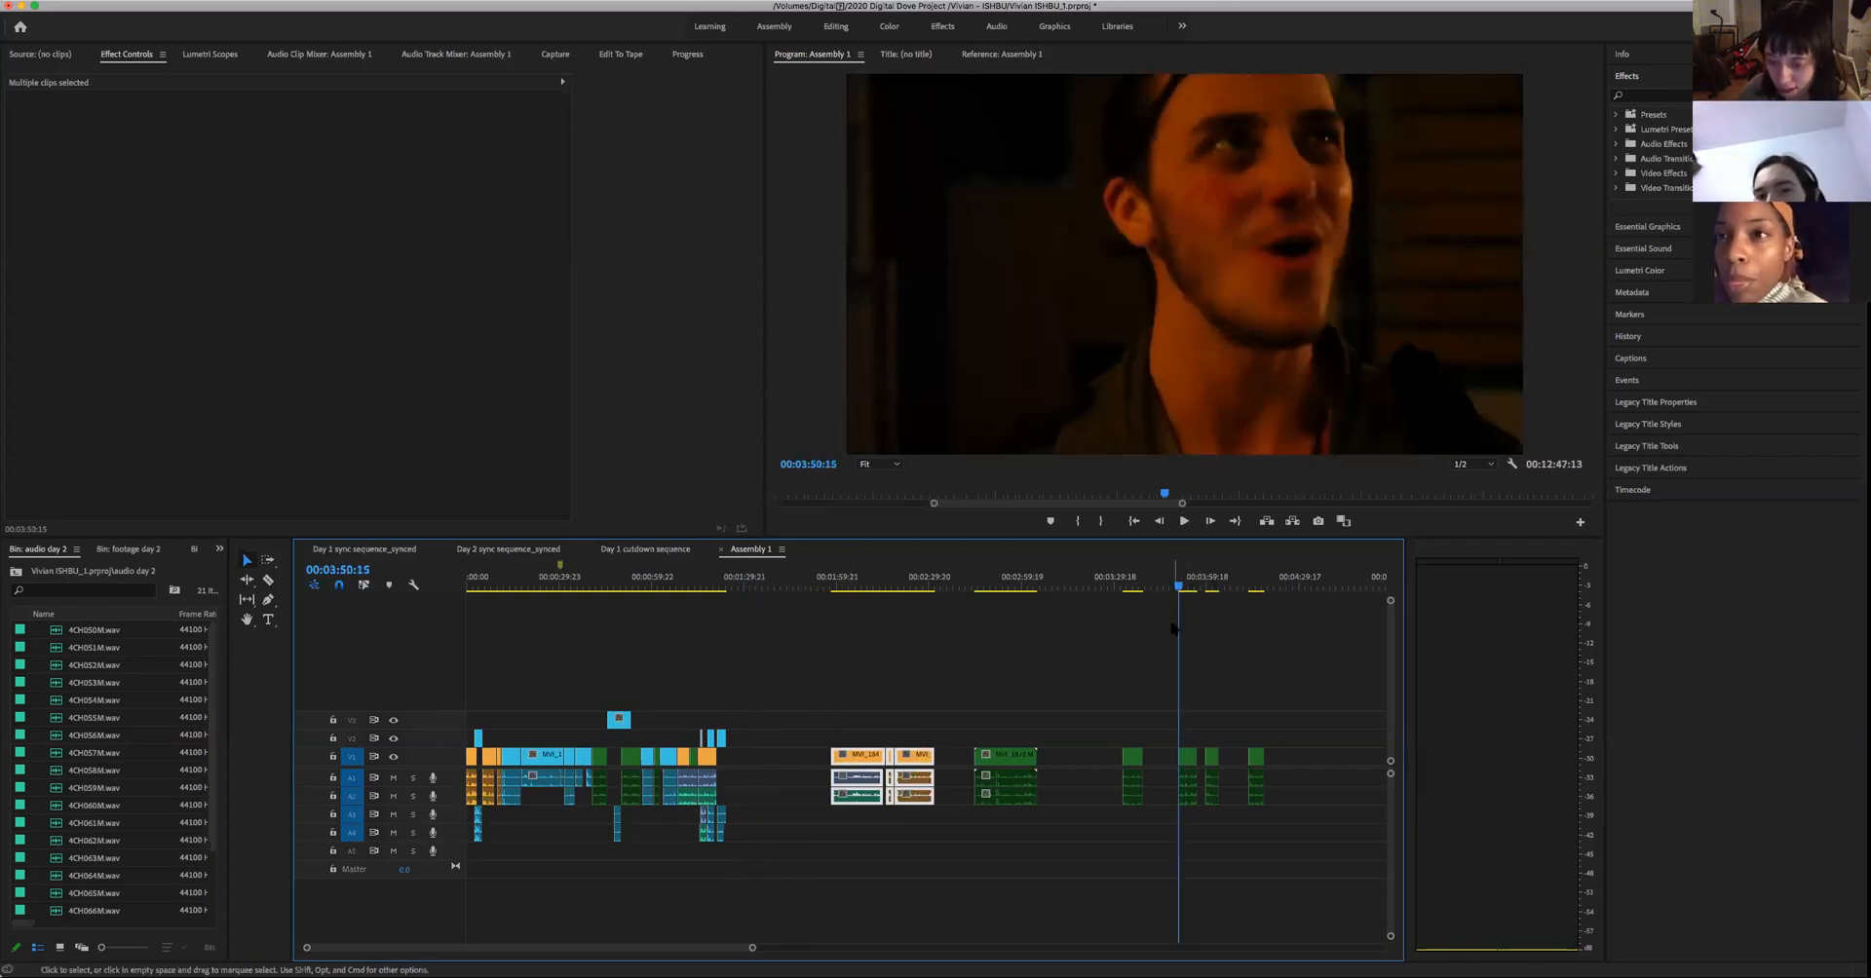
key("space")
key("space")
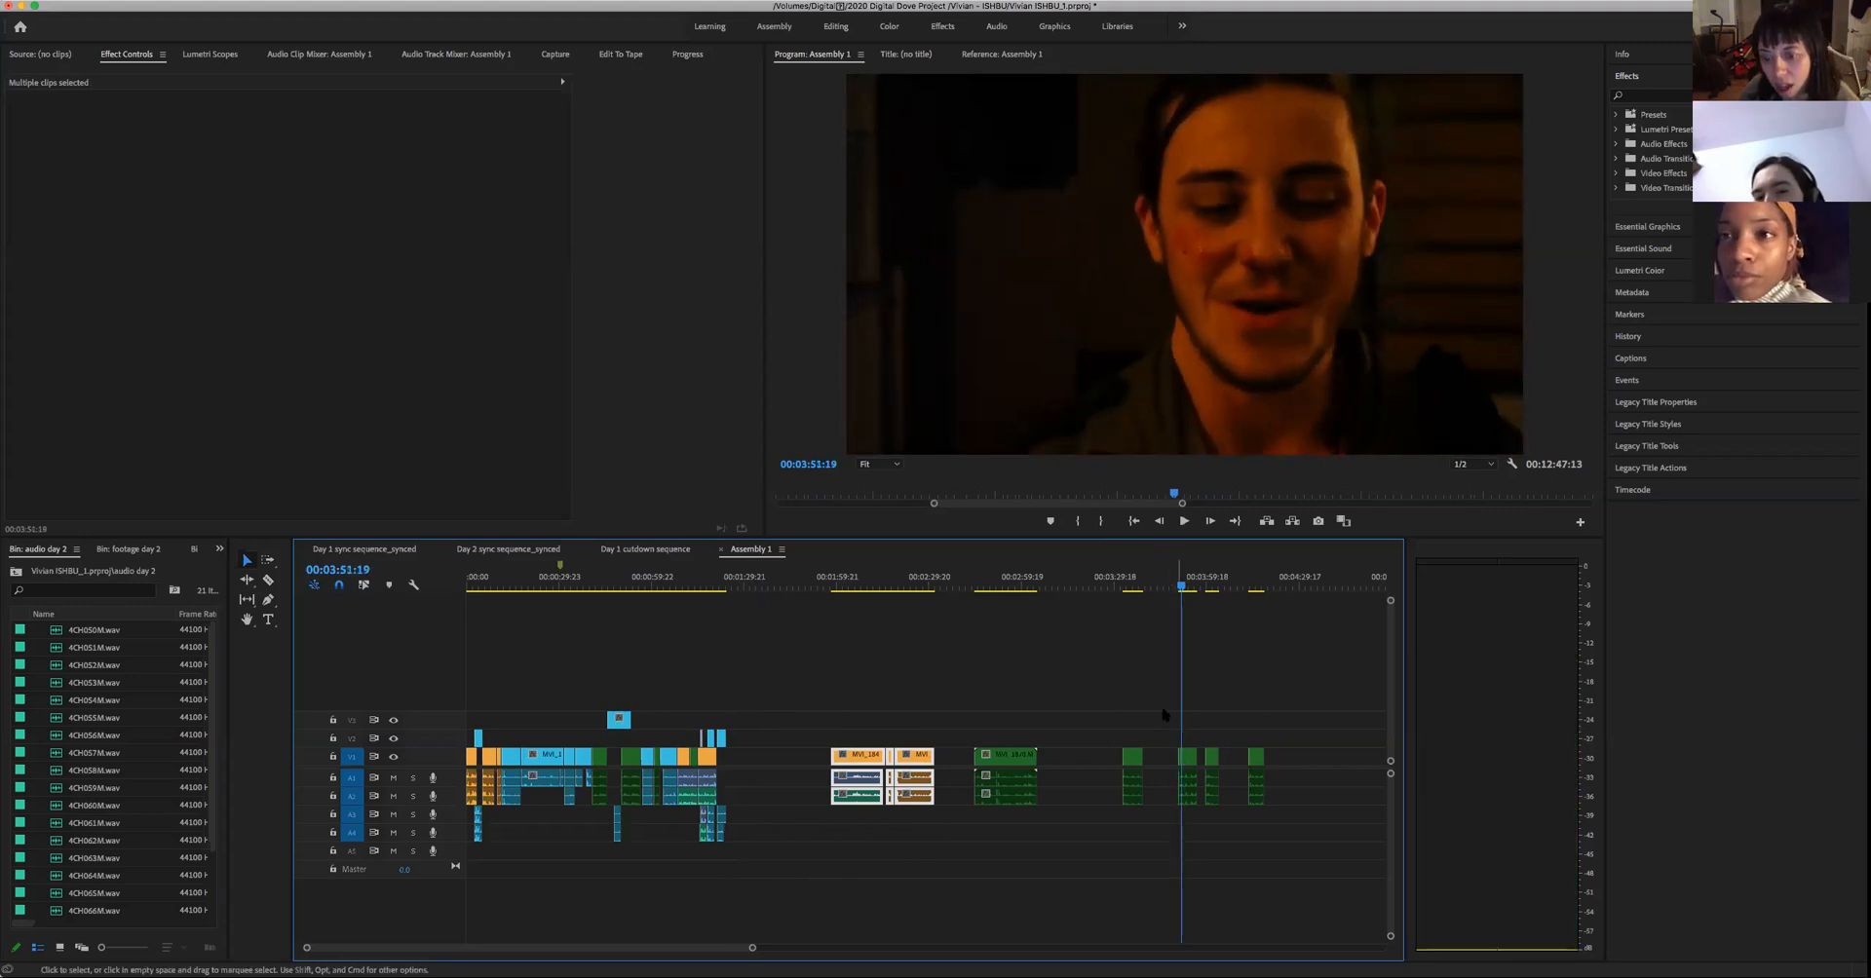
left_click(1185, 759)
left_click_drag(1185, 758, 736, 758)
- Review the edit around the woman's close-up and the shifted two-person shots, examining the timeline closely around 00:01:23:14
left_click_drag(731, 587, 717, 585)
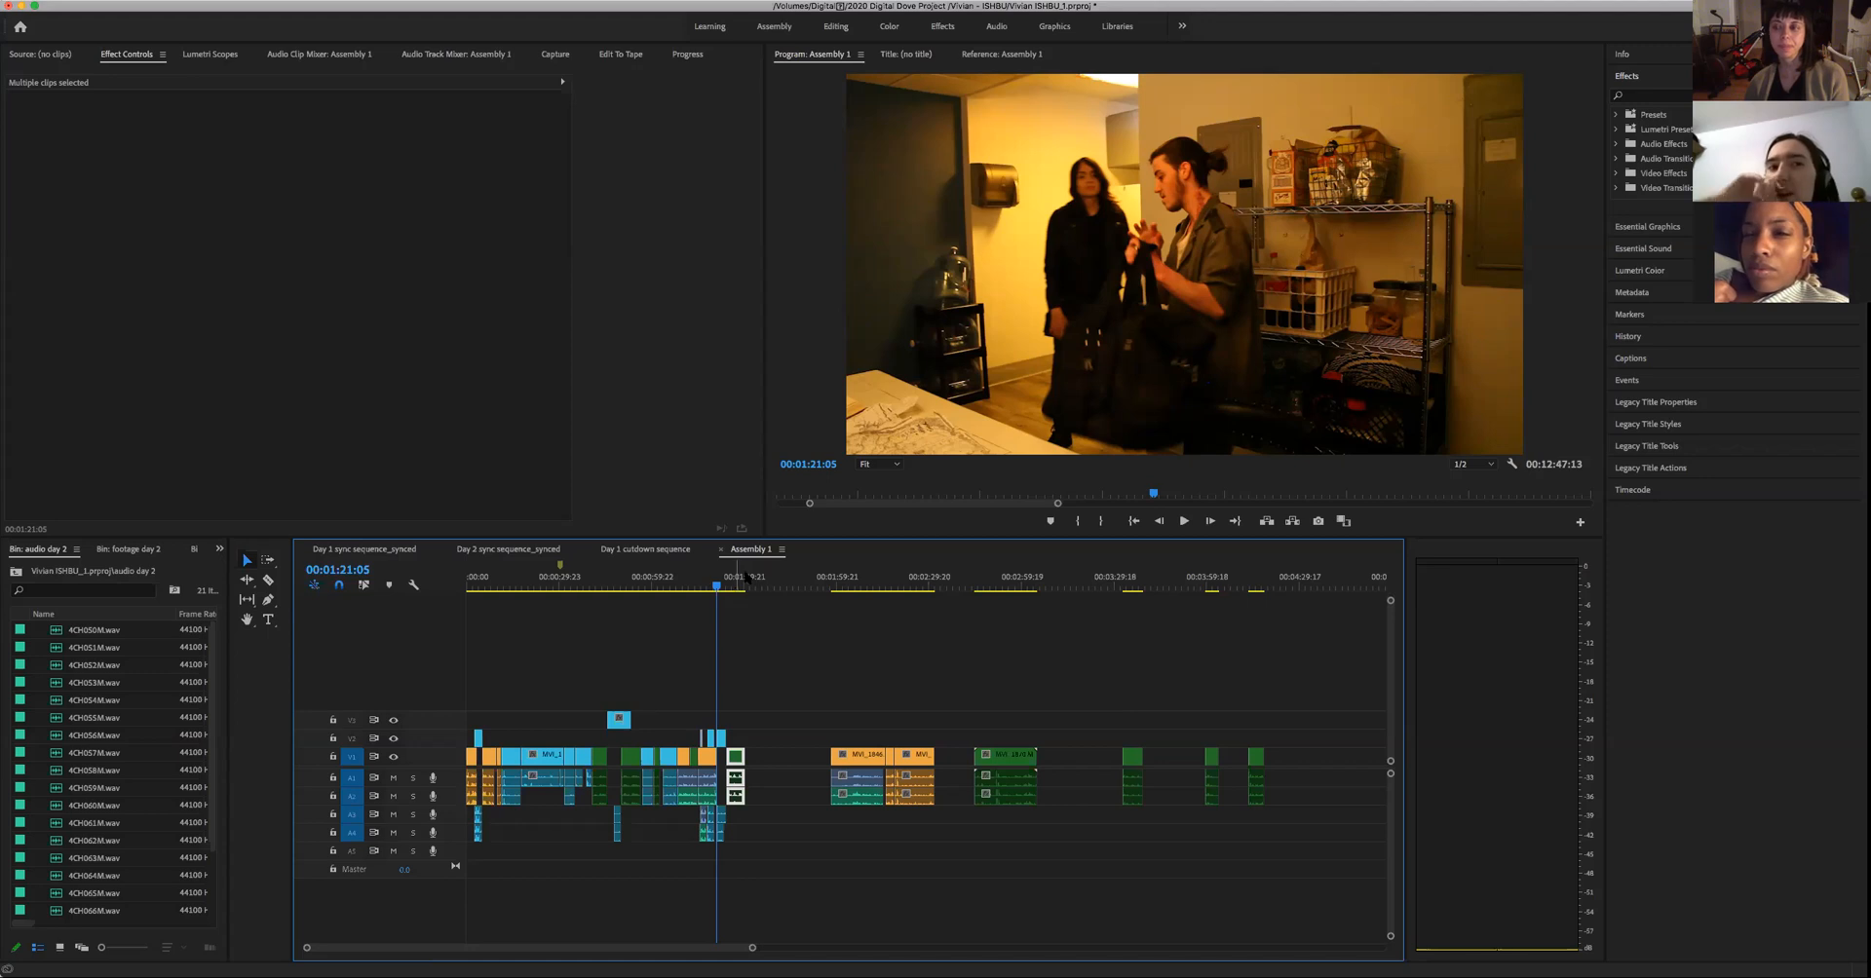
left_click(862, 584)
left_click_drag(866, 597, 910, 666)
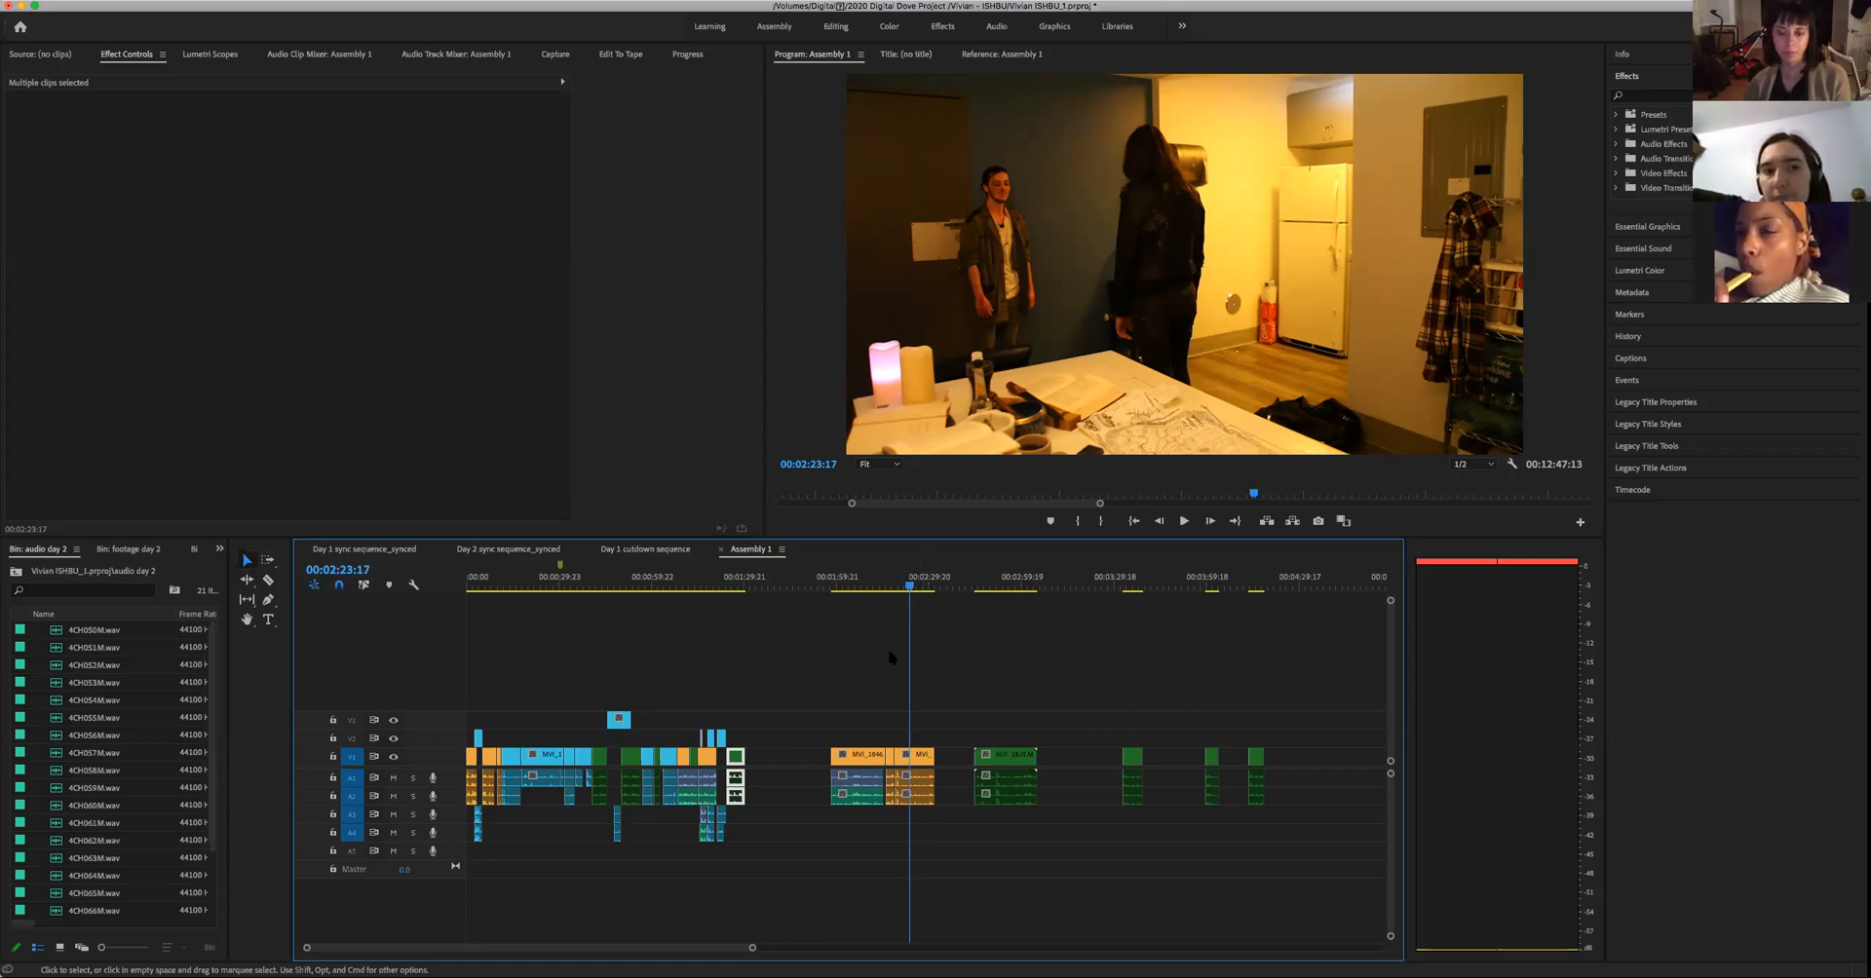
left_click(754, 586)
key("space")
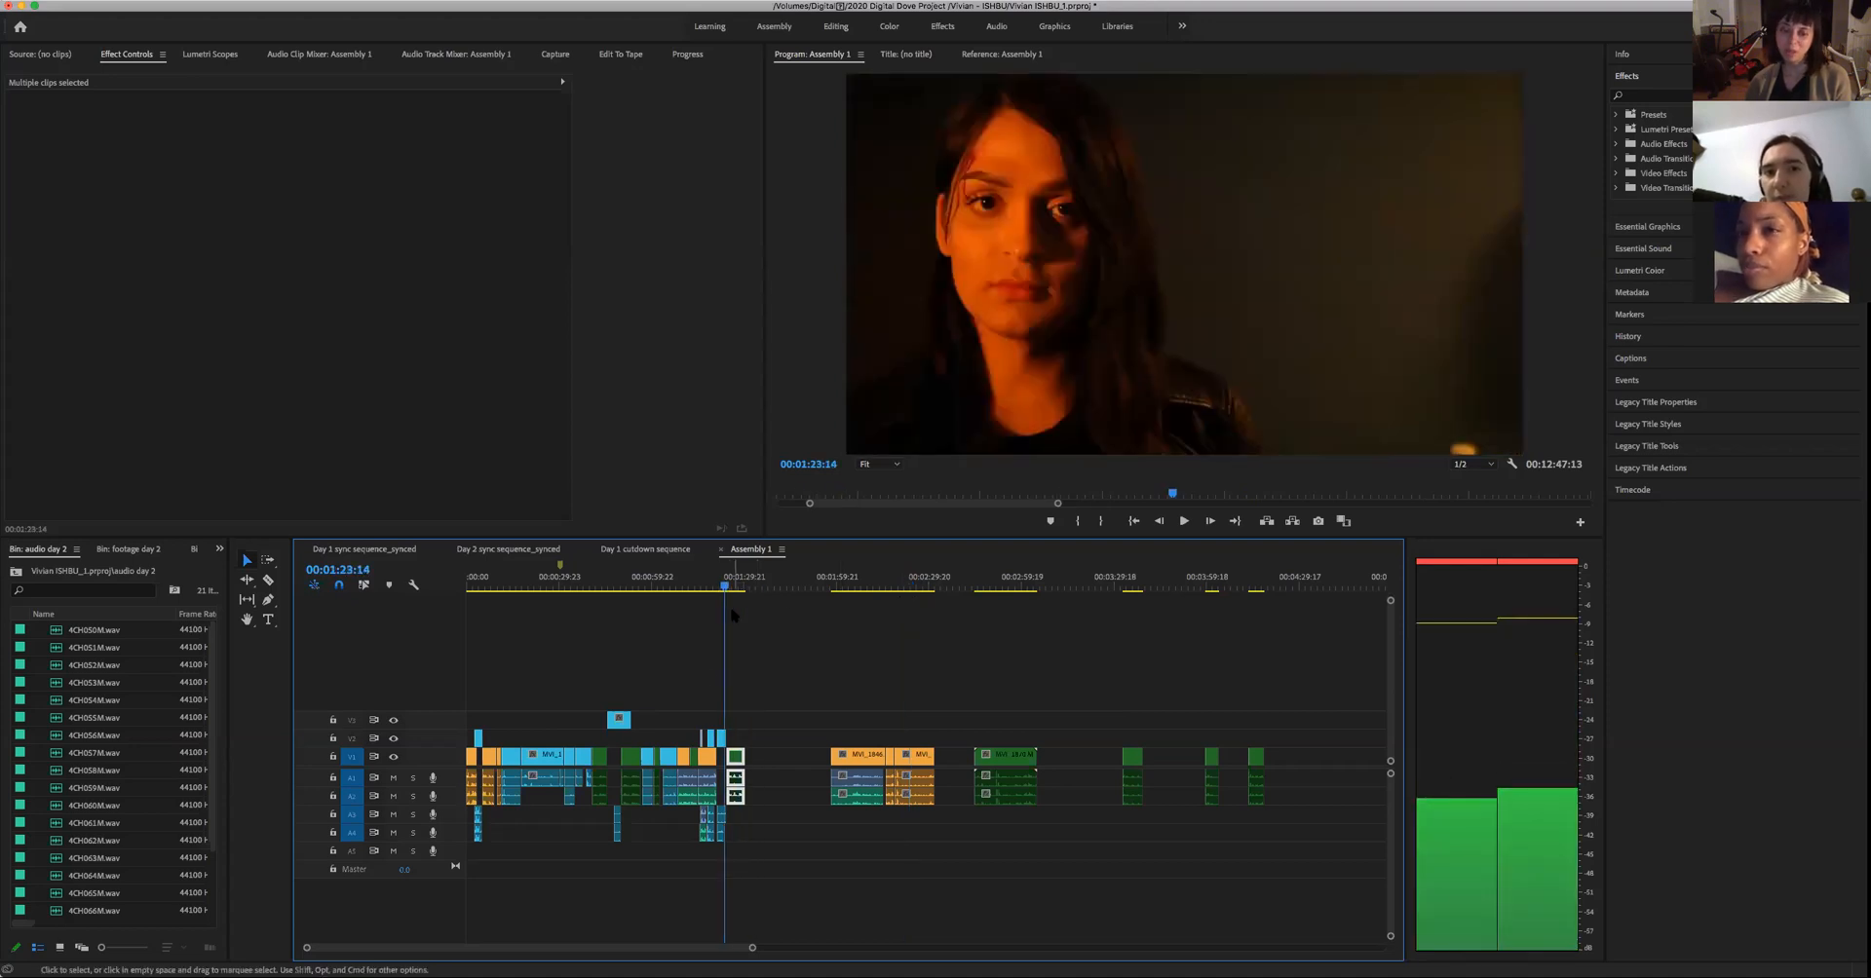
left_click_drag(753, 950, 523, 948)
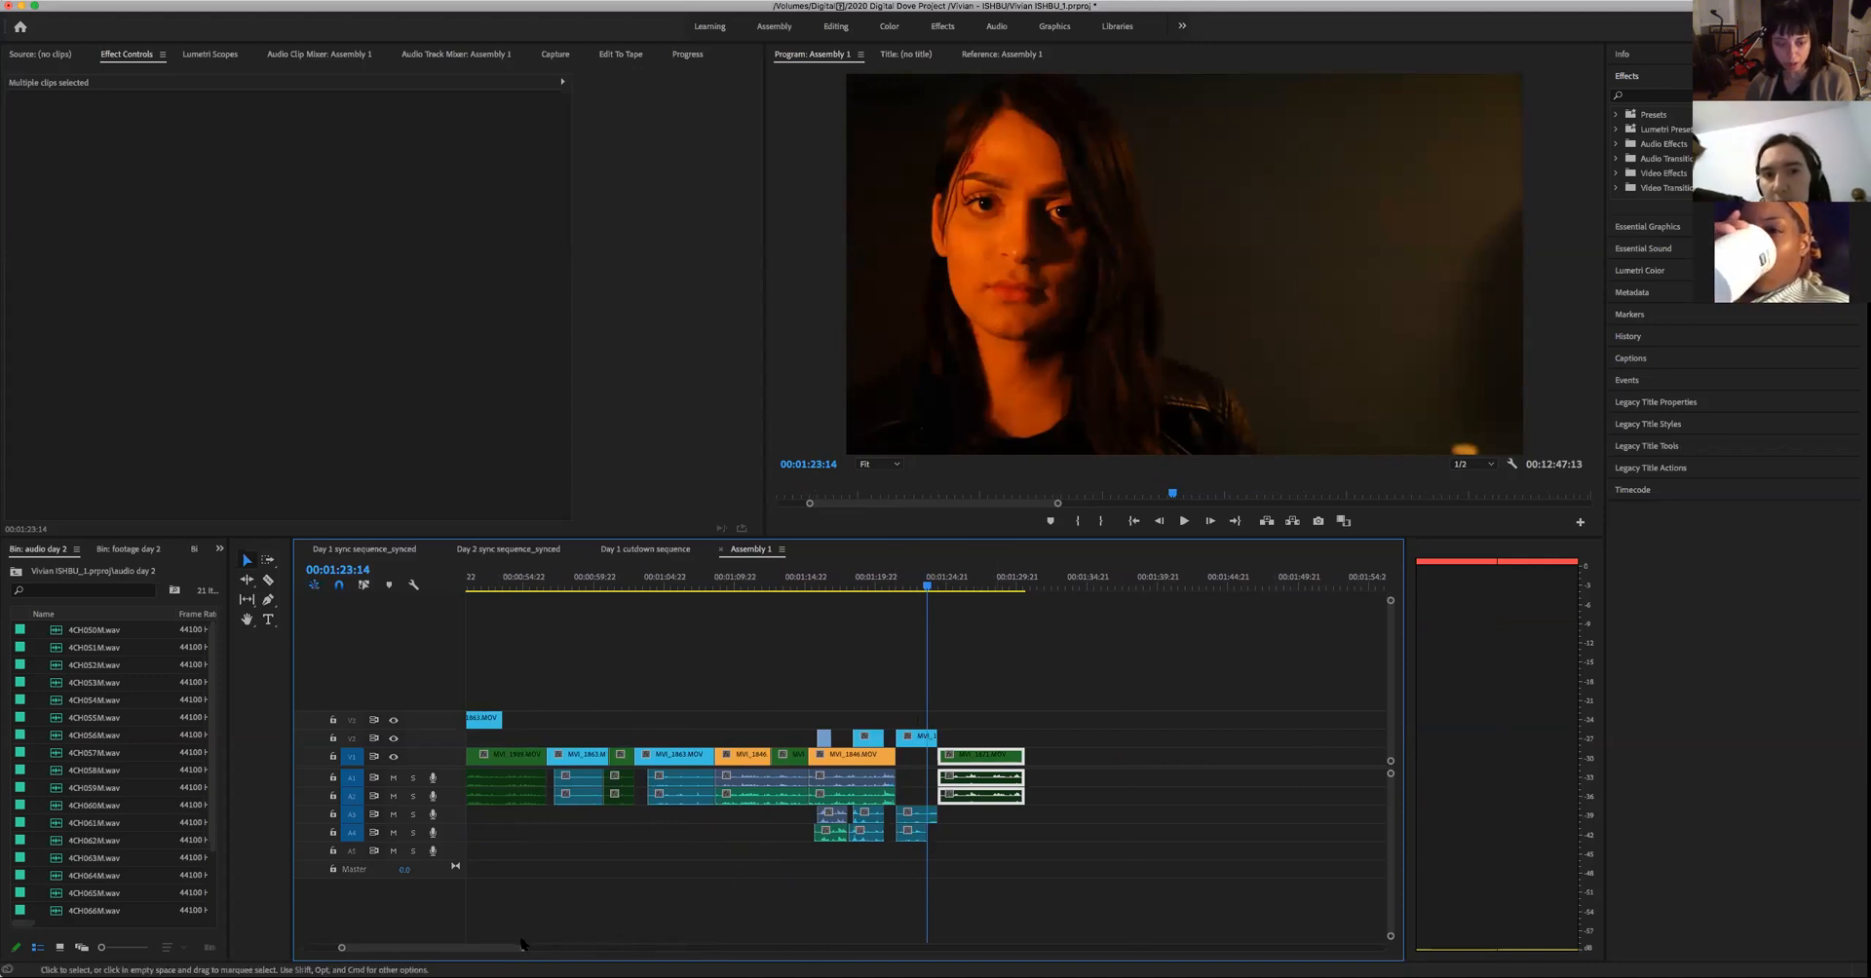
left_click_drag(524, 947, 476, 948)
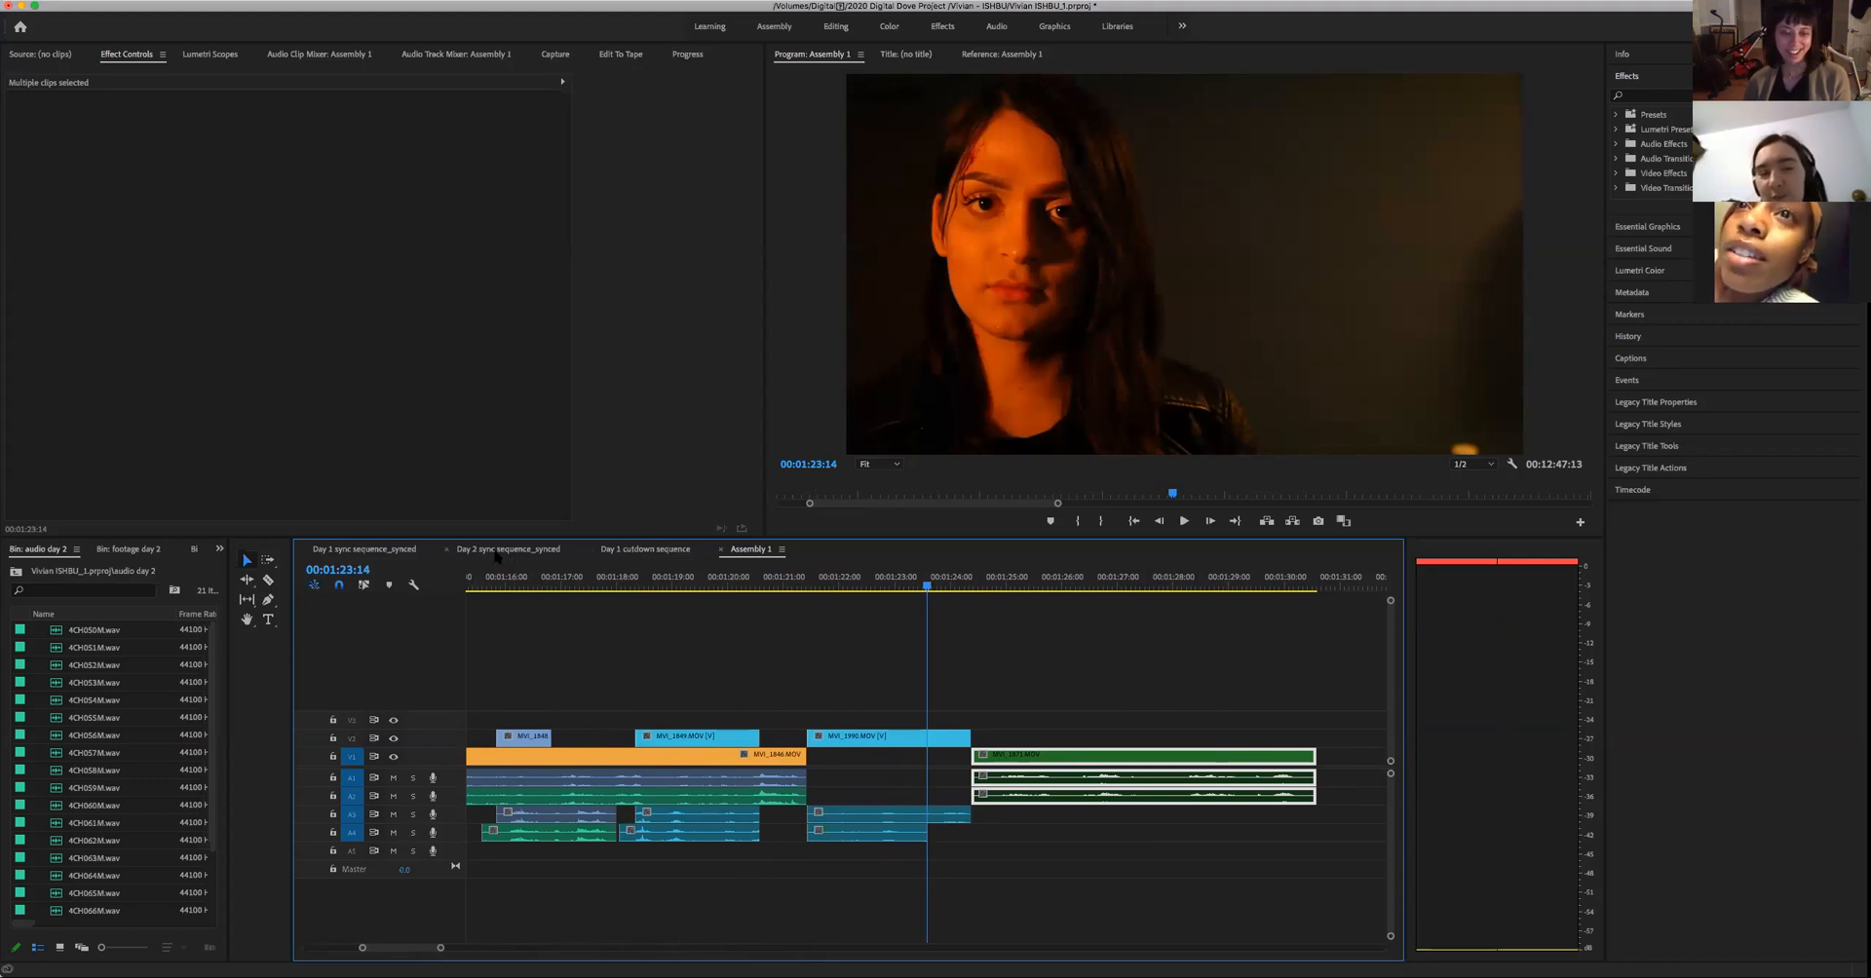
- In the Day 1 cutdown sequence, find the woman's close-ups and select the four blue clips with audio from about 00:57:52 to 01:00:27
left_click(655, 551)
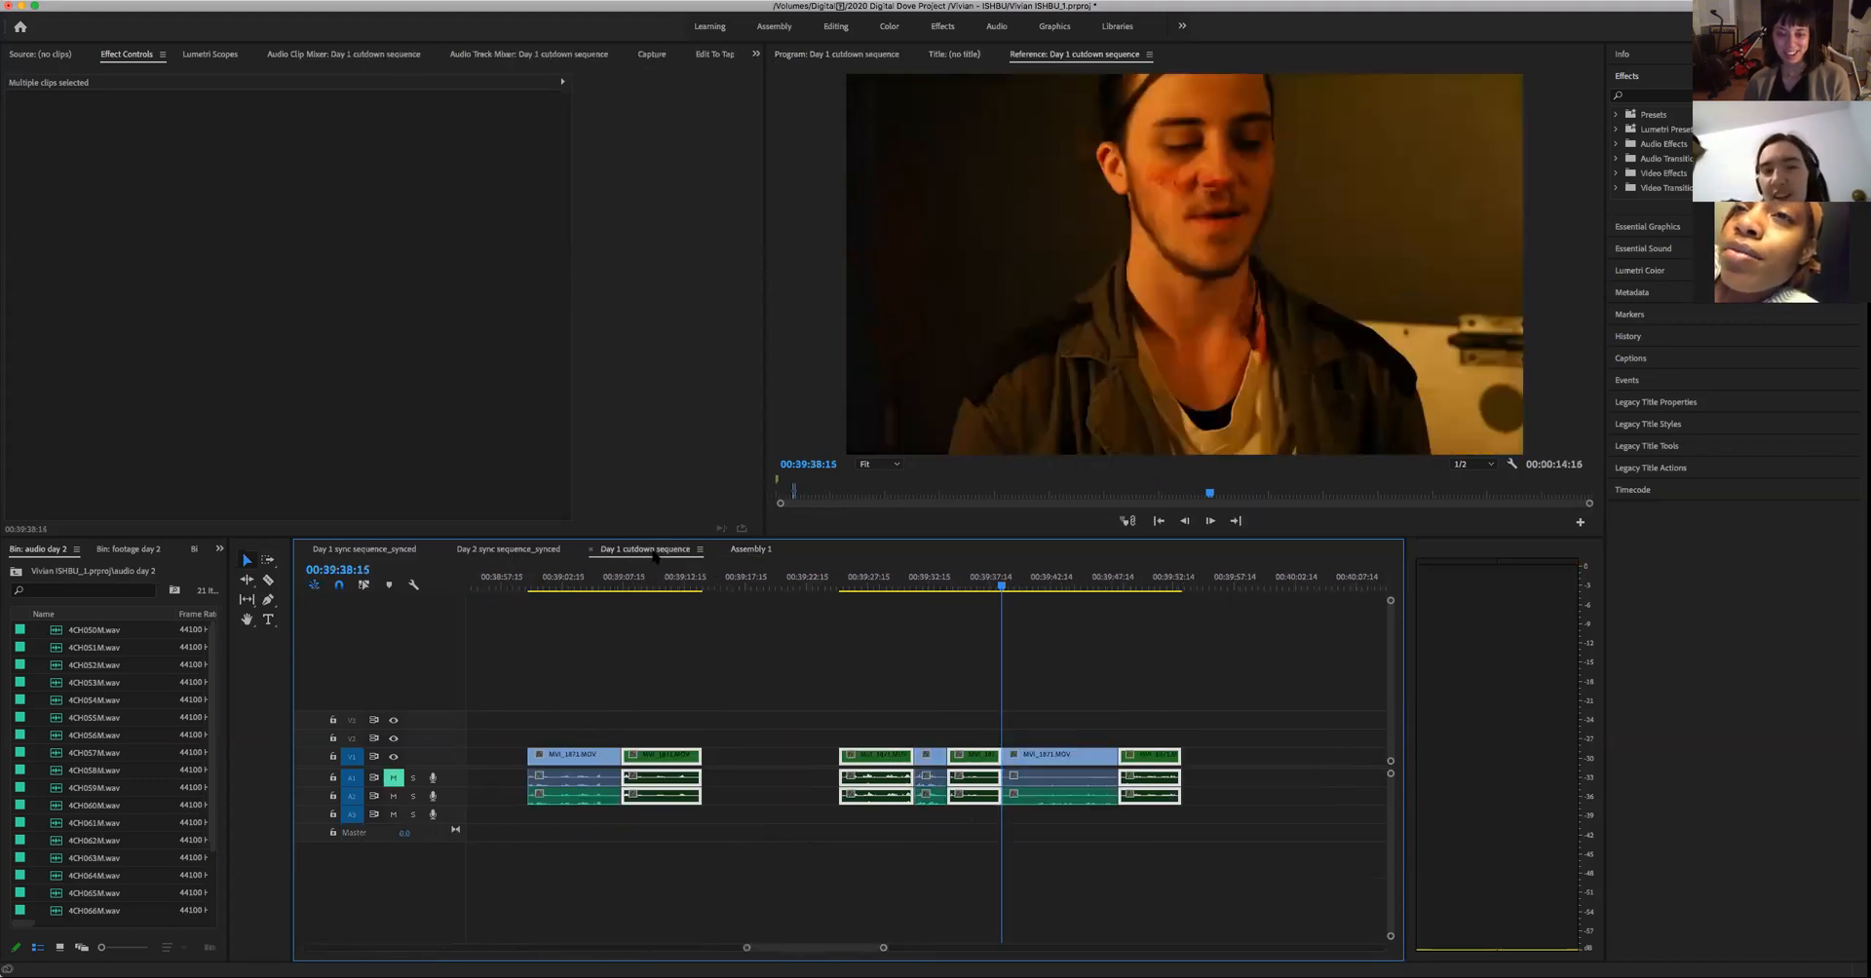
left_click_drag(890, 952, 964, 959)
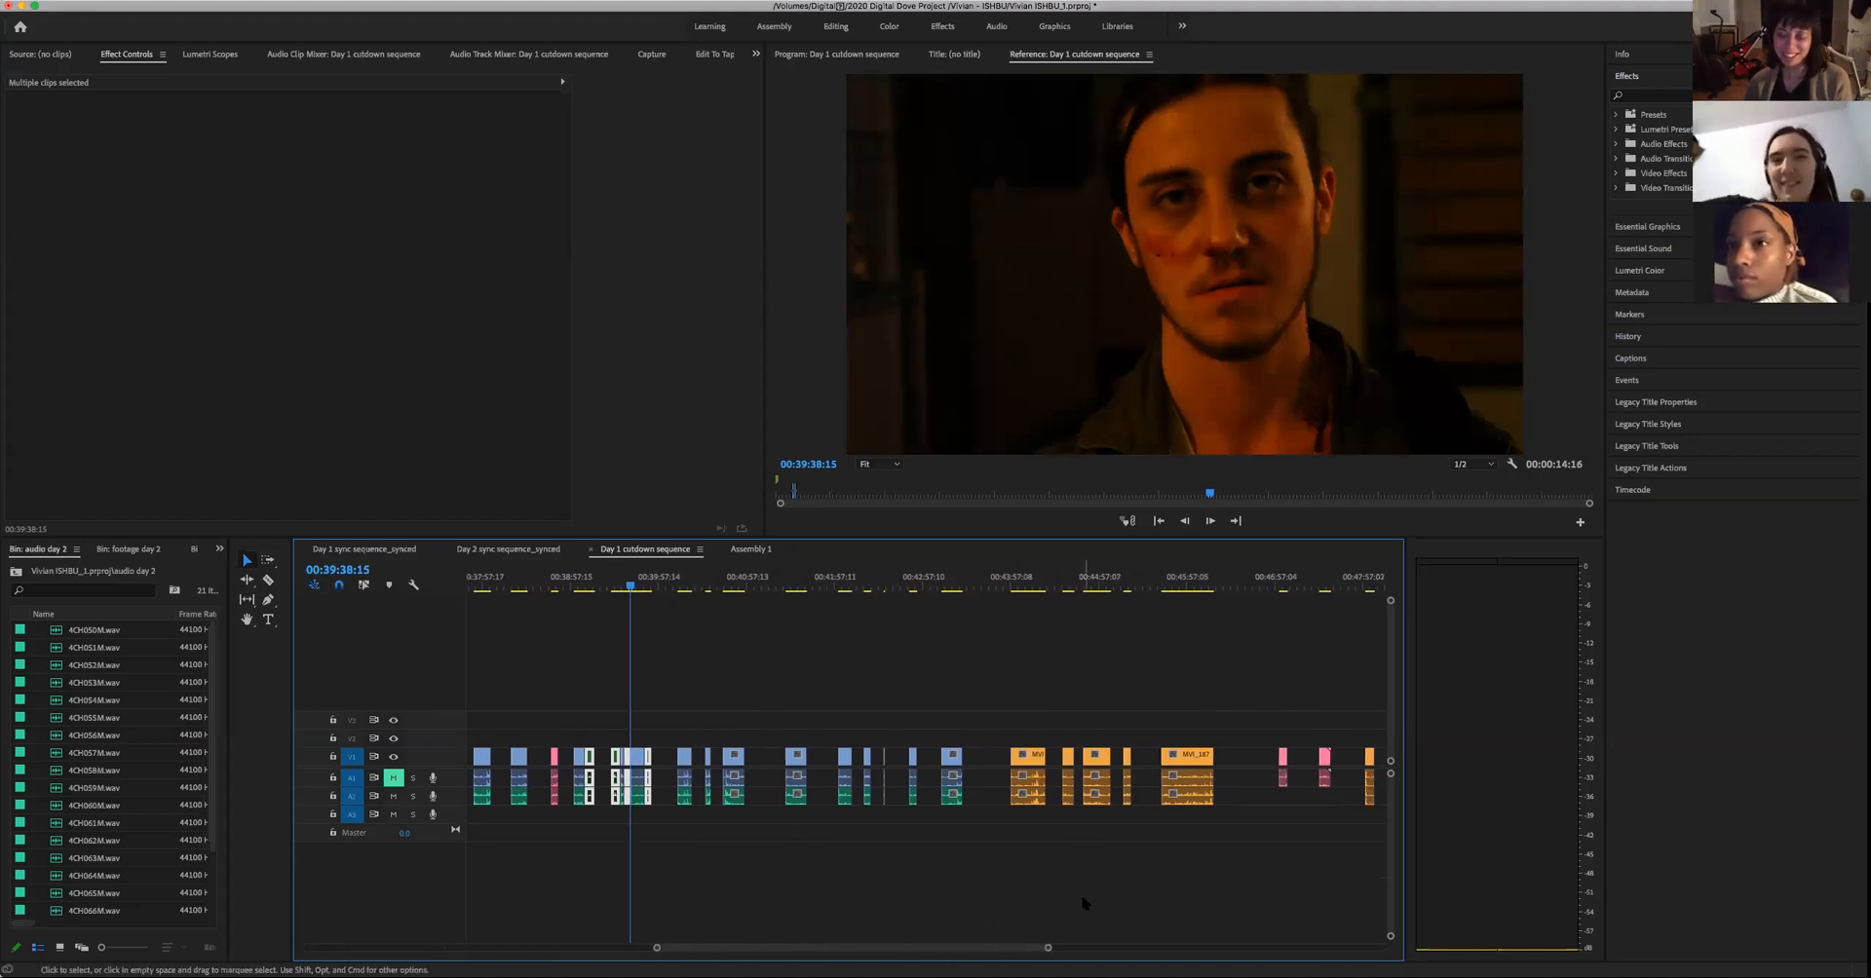
left_click_drag(1049, 949, 1148, 945)
left_click_drag(968, 945, 1073, 946)
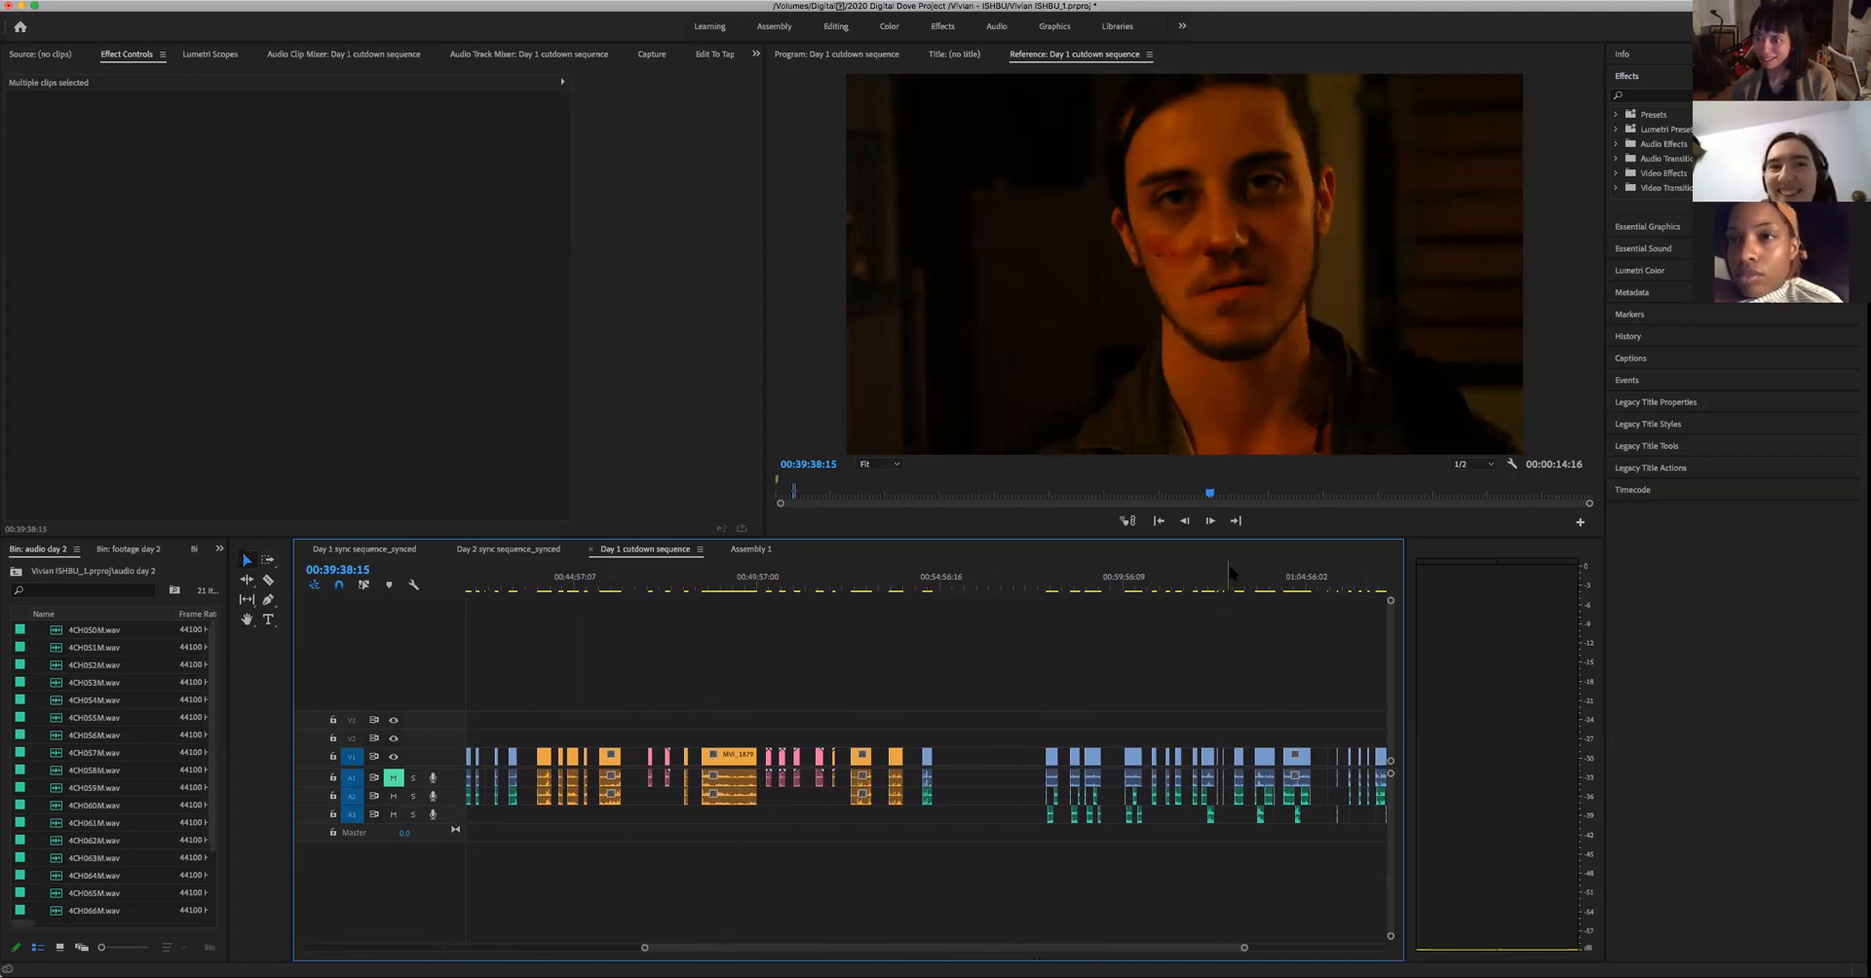
left_click(1088, 587)
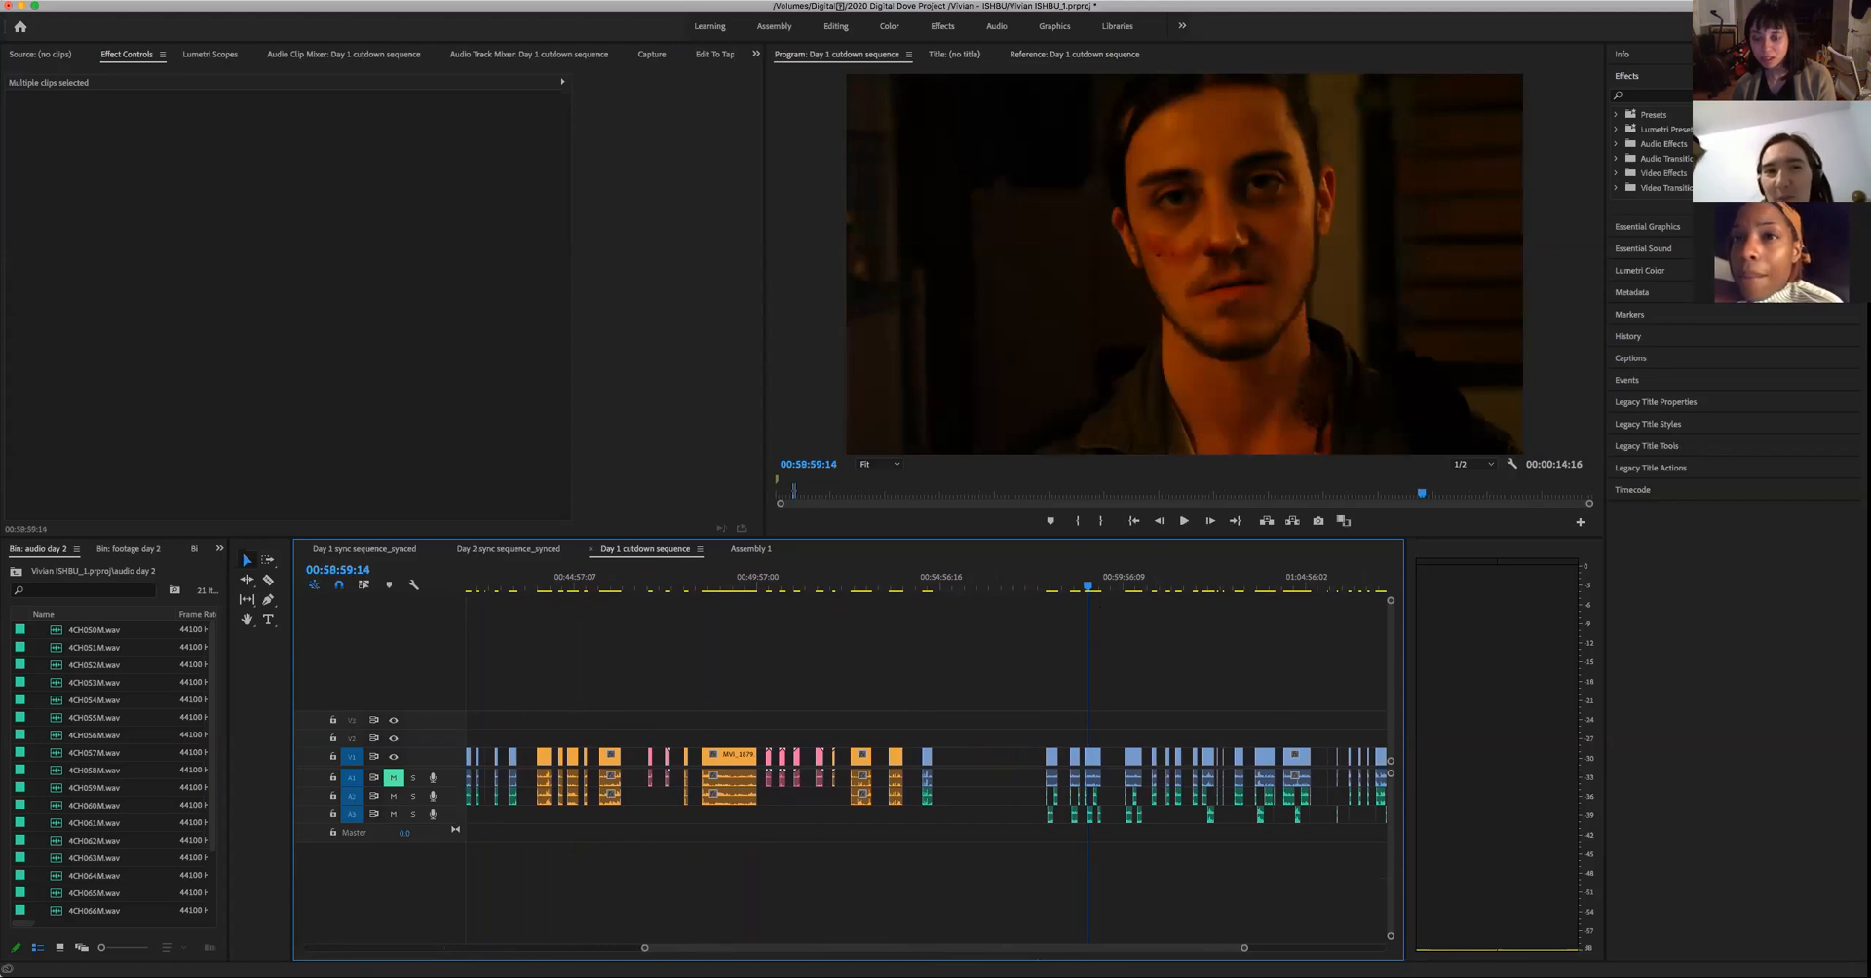
left_click_drag(1244, 948, 1134, 948)
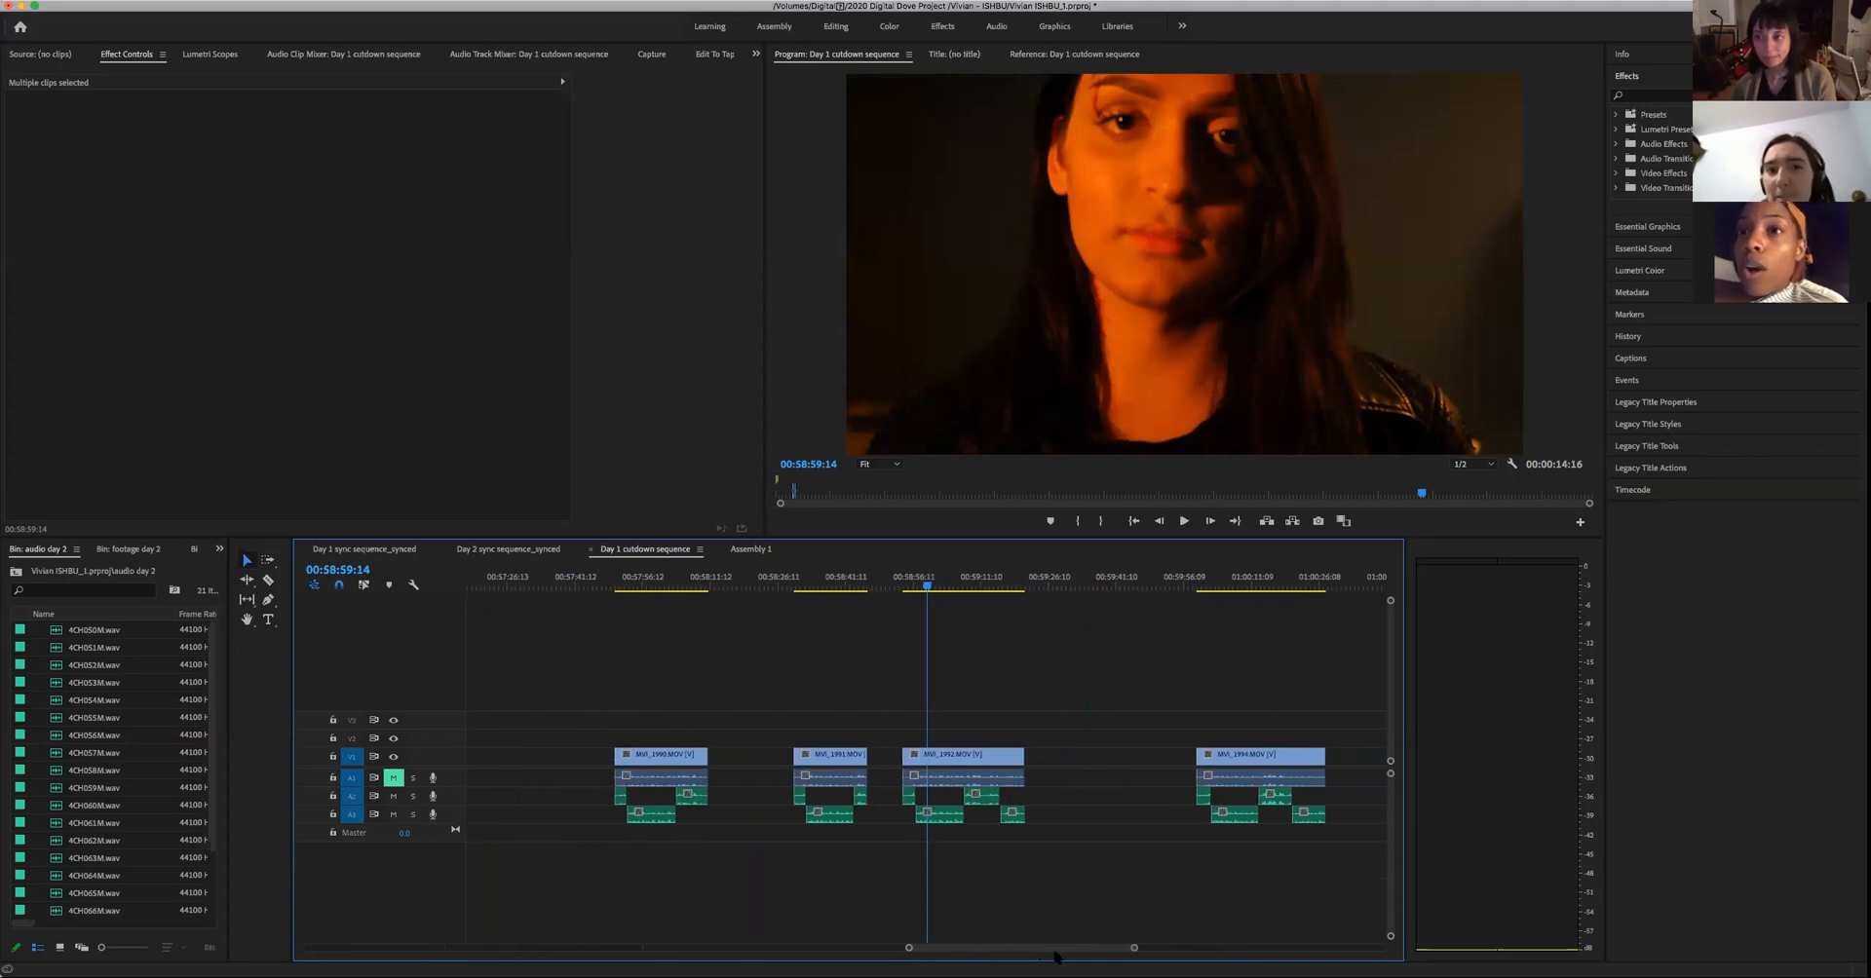
left_click(1234, 588)
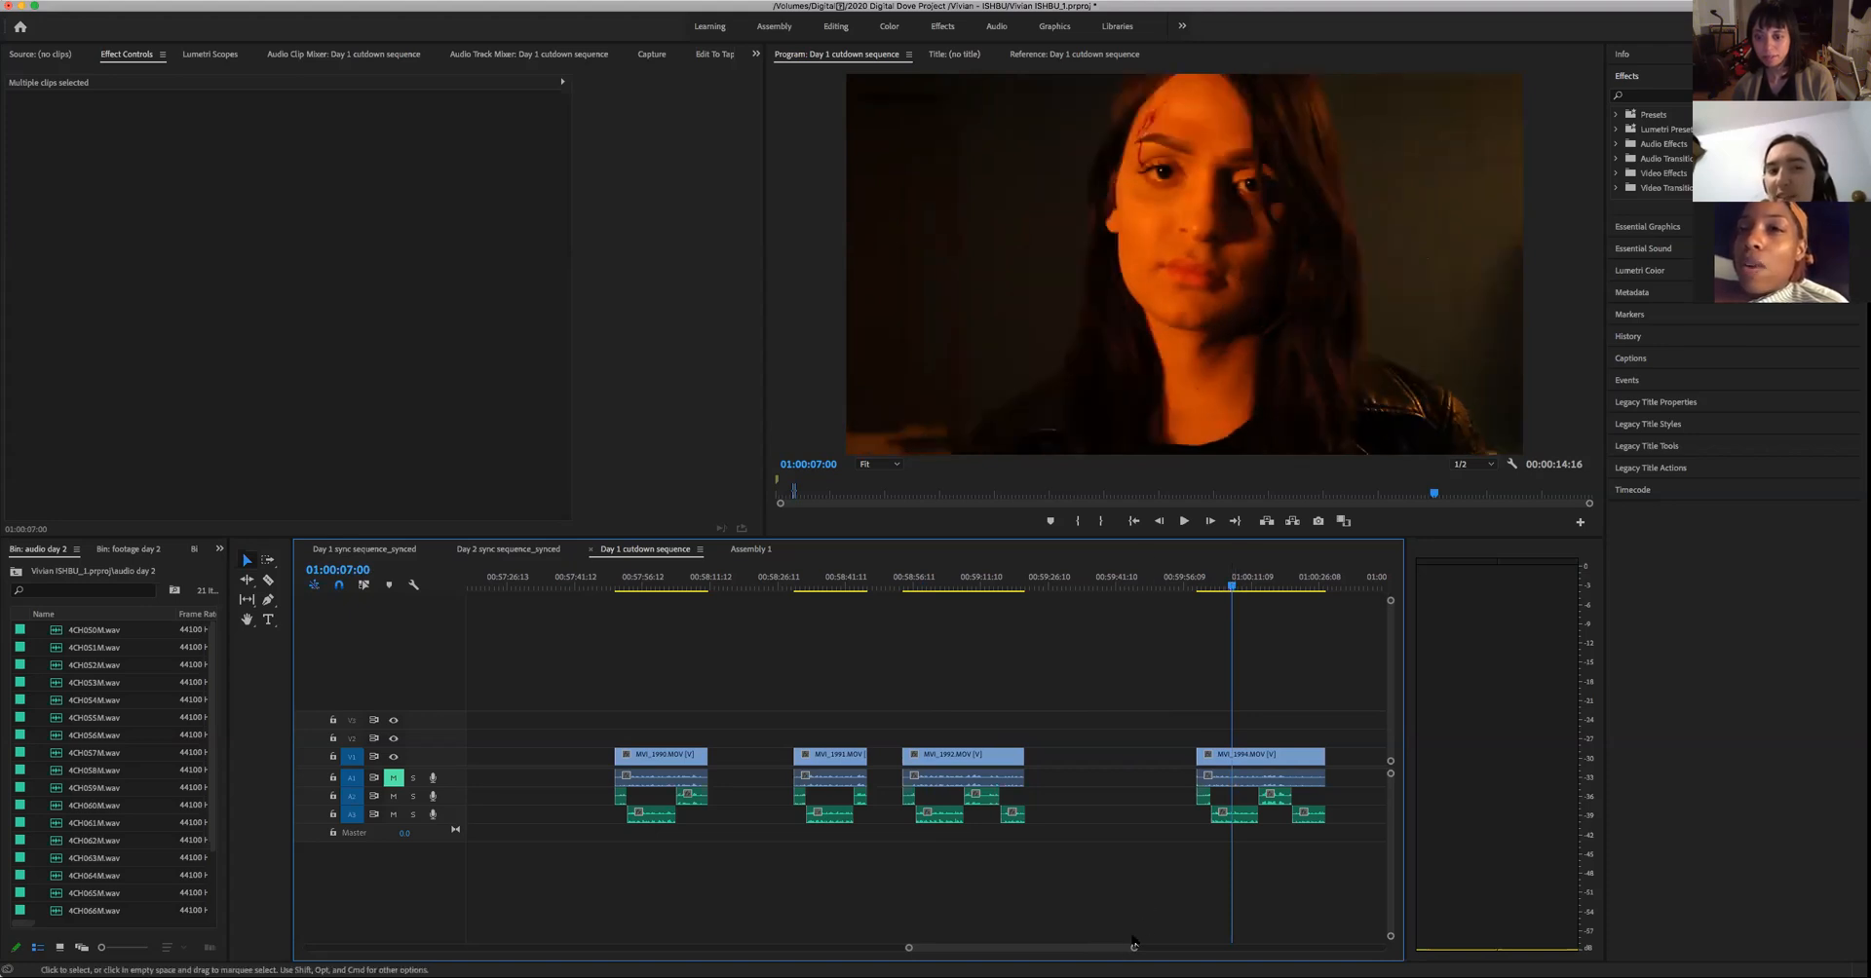
left_click_drag(1135, 948, 1176, 948)
left_click(1016, 586)
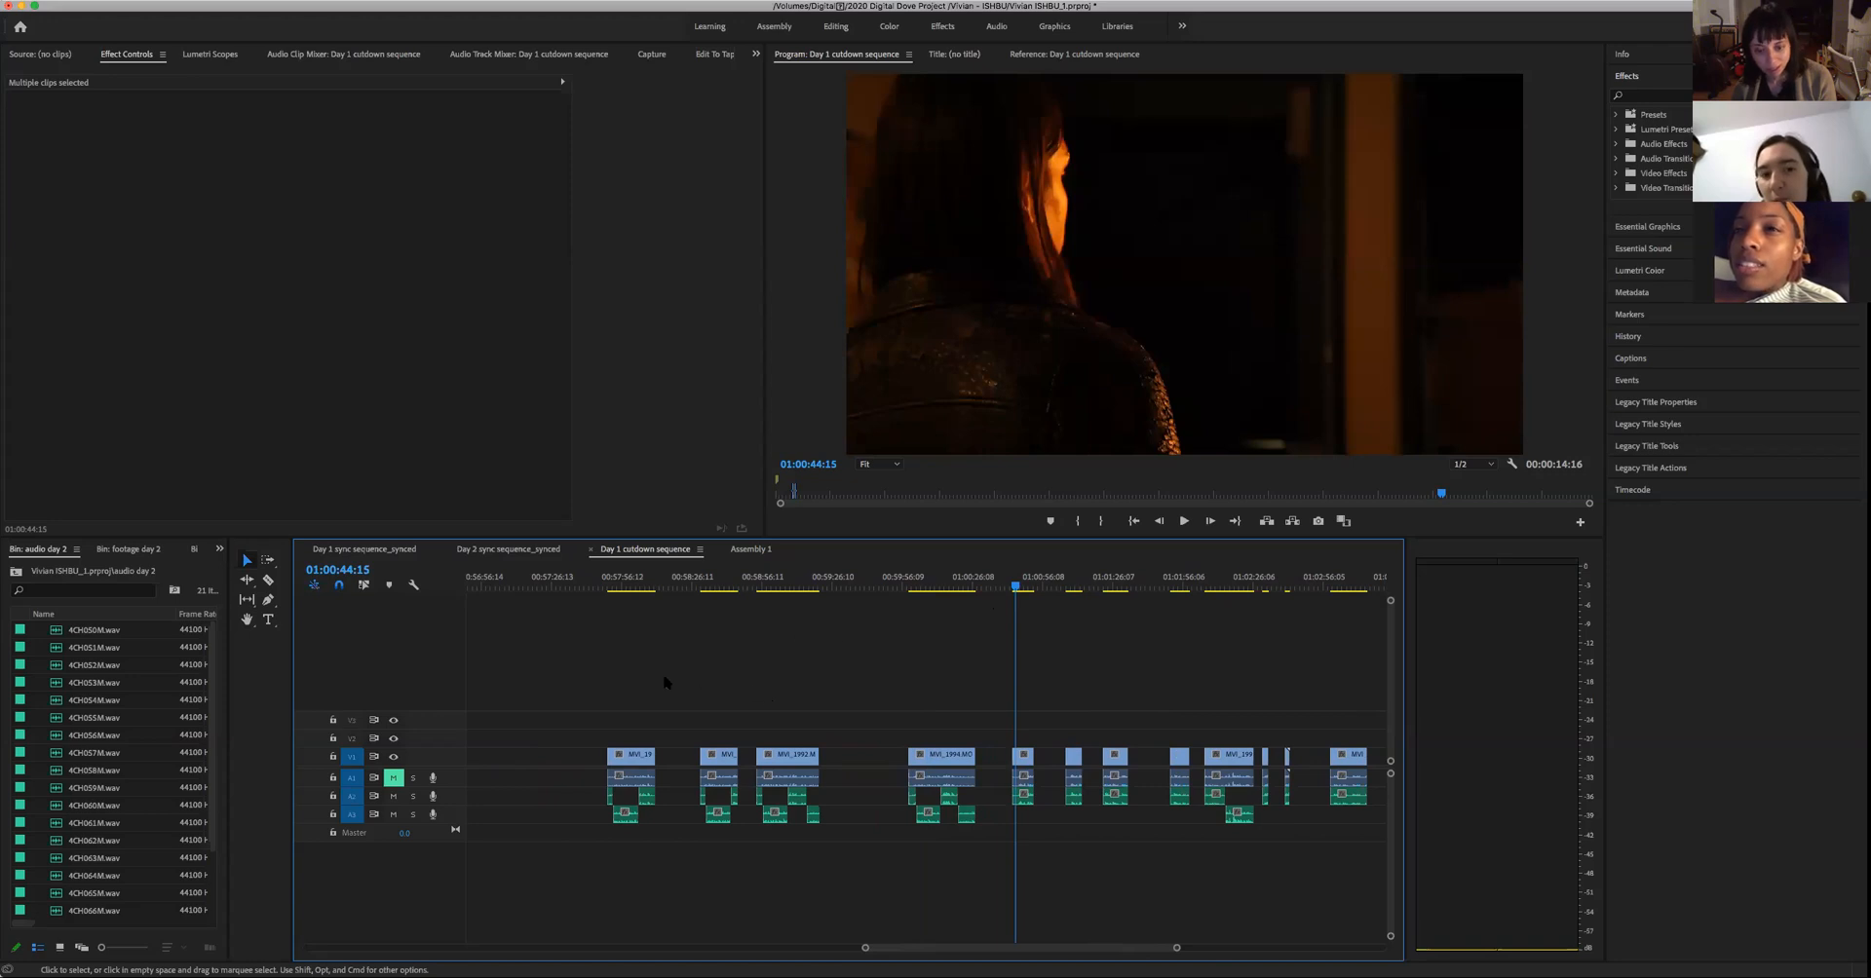
left_click_drag(590, 683, 998, 855)
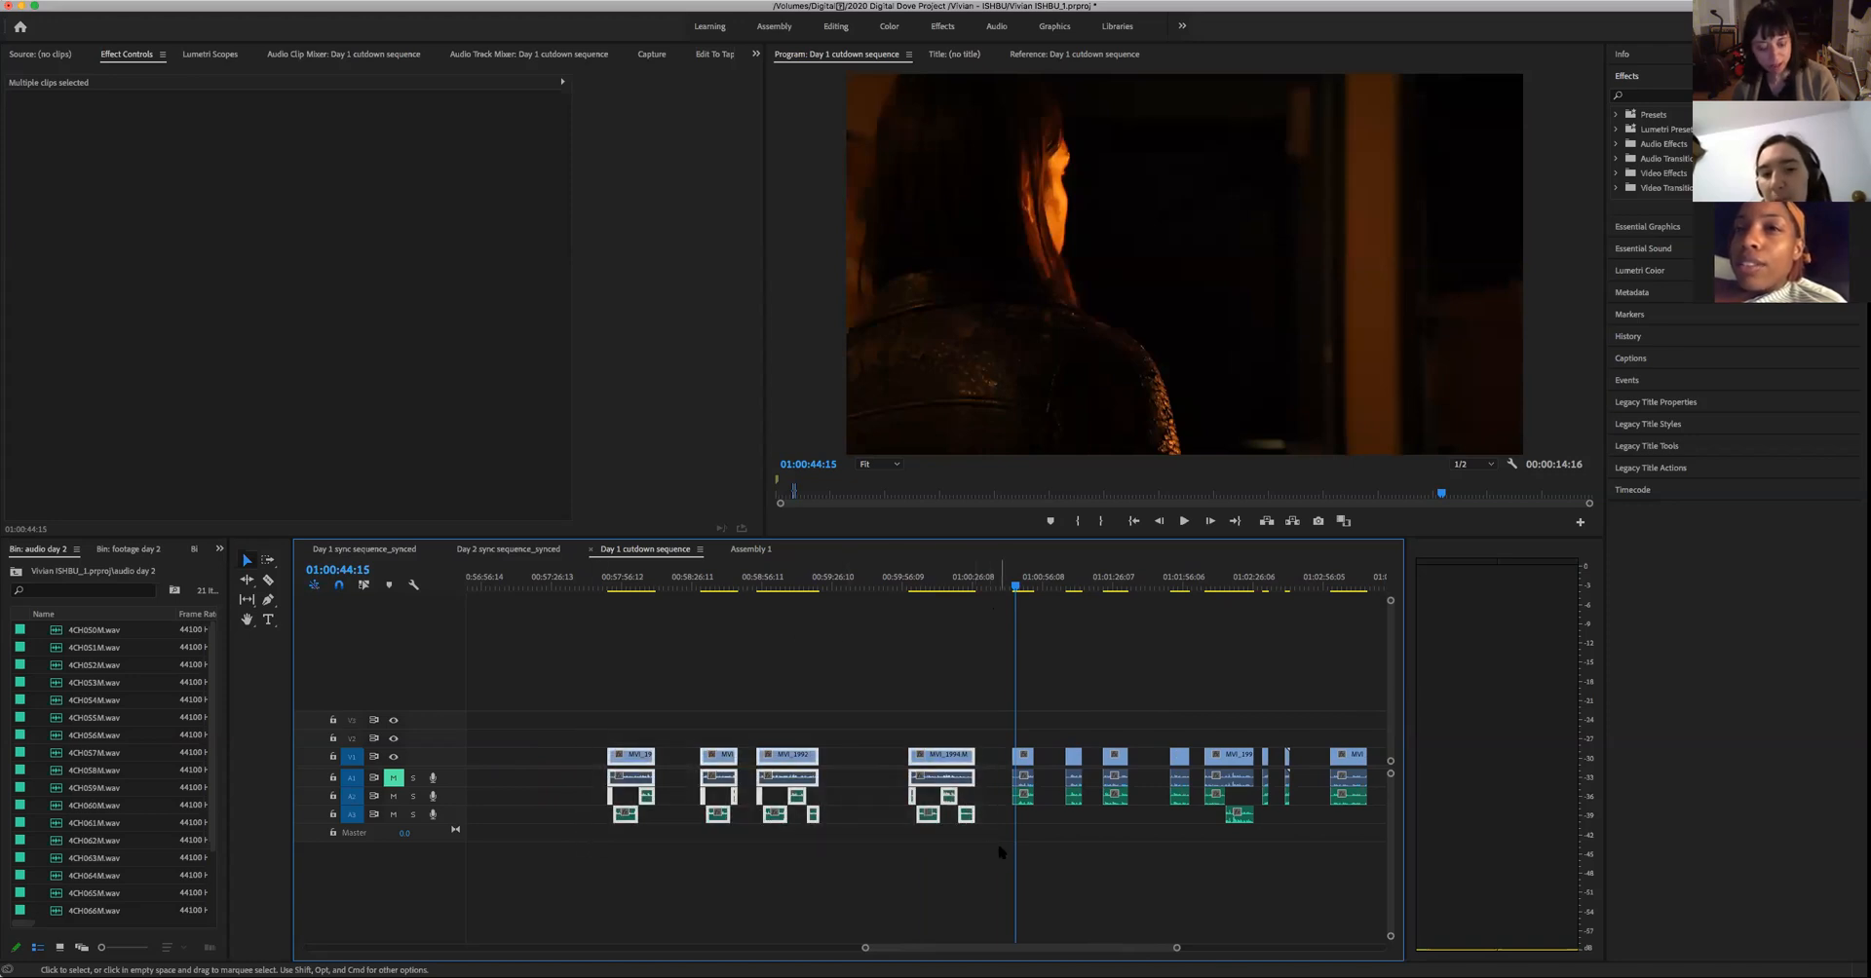
- Paste the four copied woman's close-ups with their audio into Assembly 1 at 00:04:22:22, after the last short green clip
left_click(749, 550)
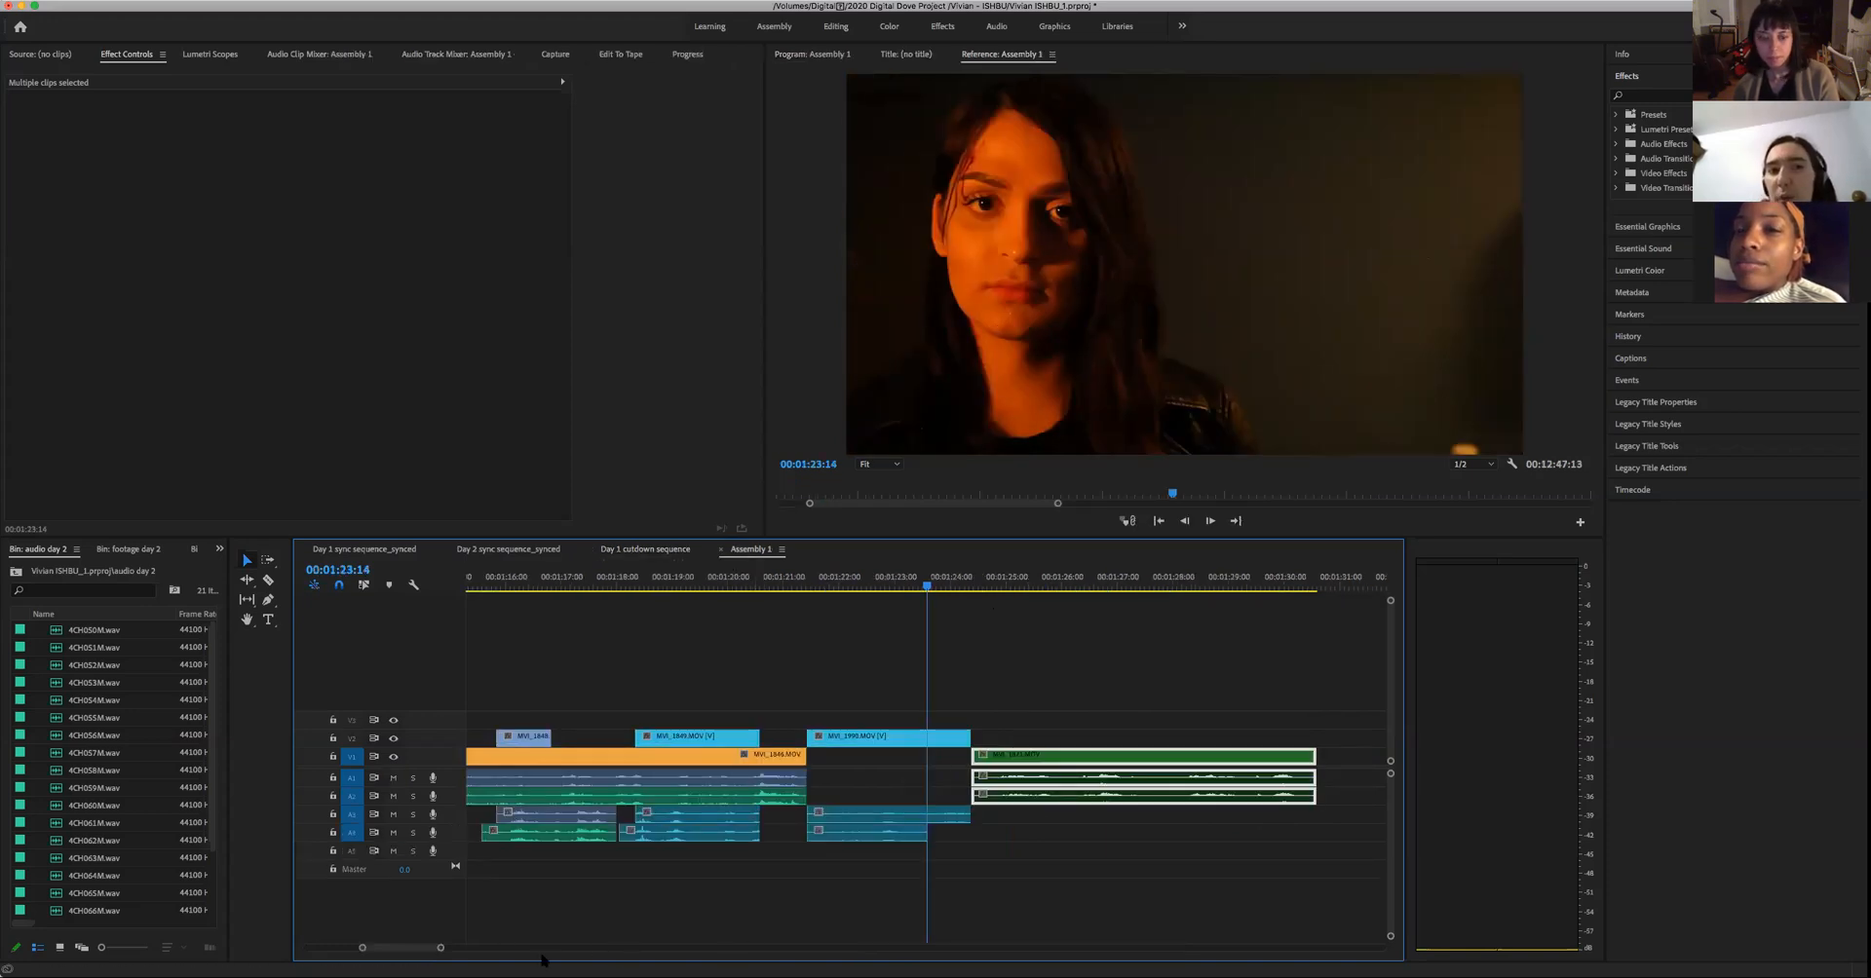
left_click_drag(441, 949, 936, 947)
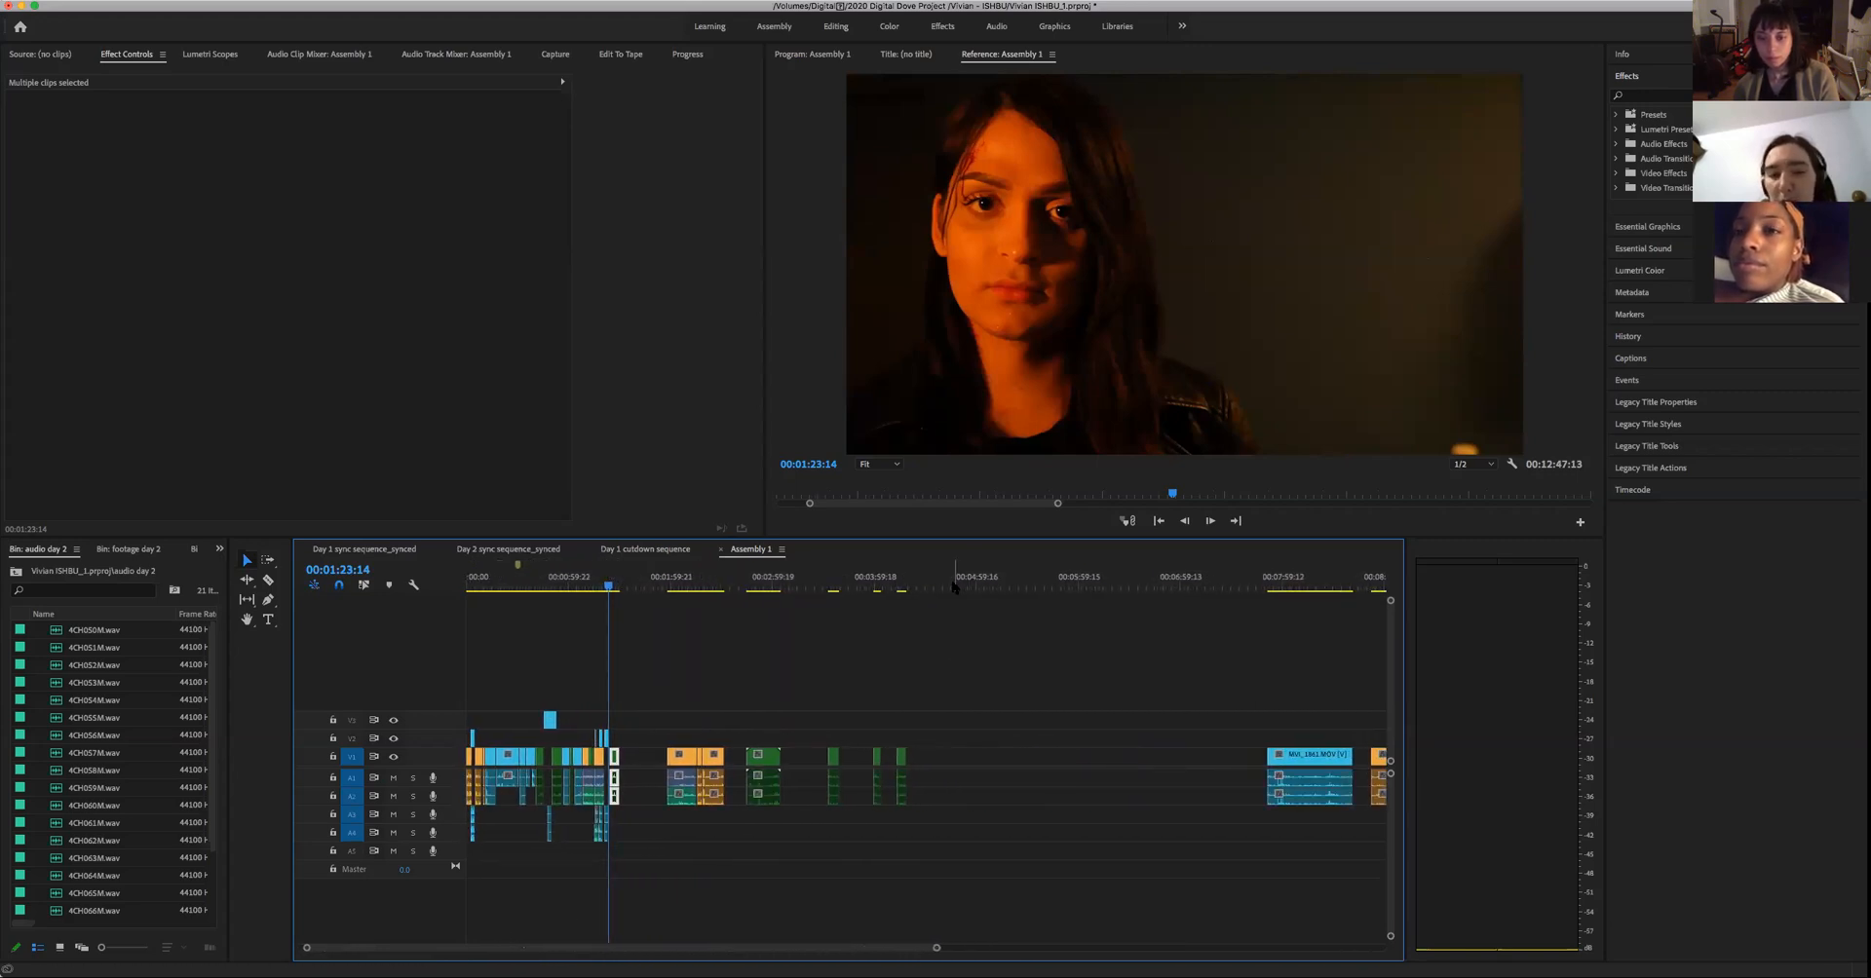
left_click_drag(937, 586, 916, 604)
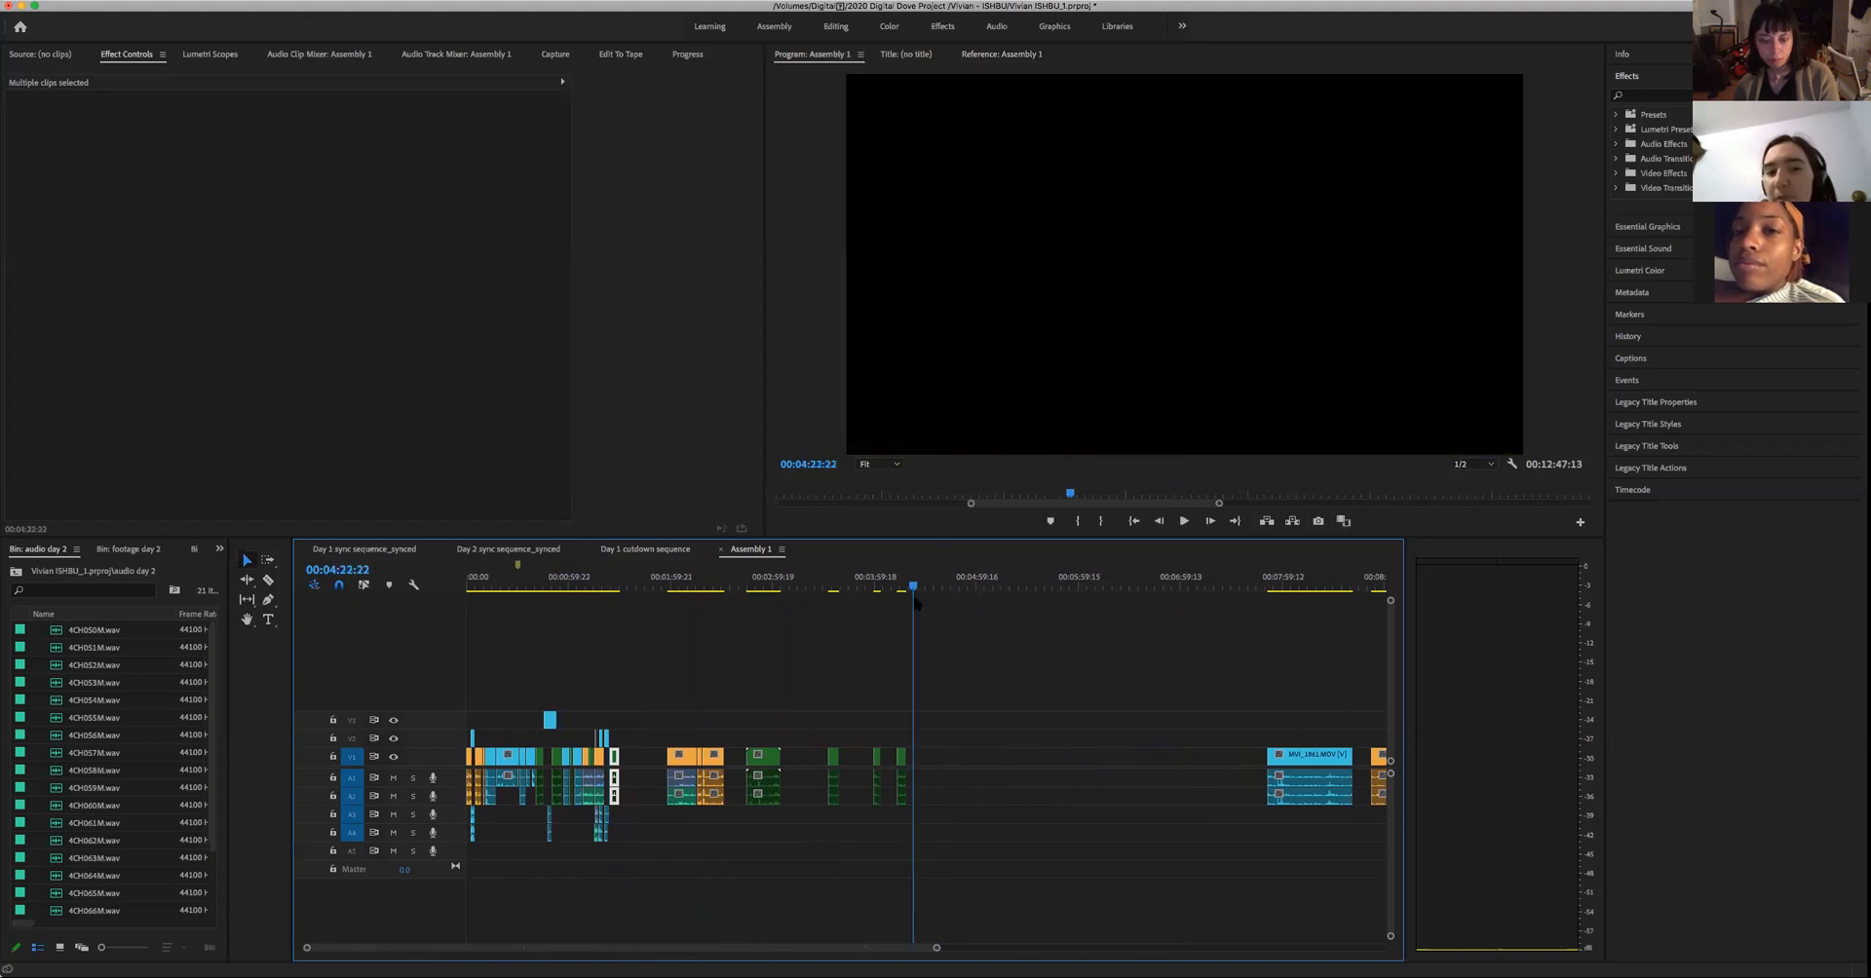
key("super+v")
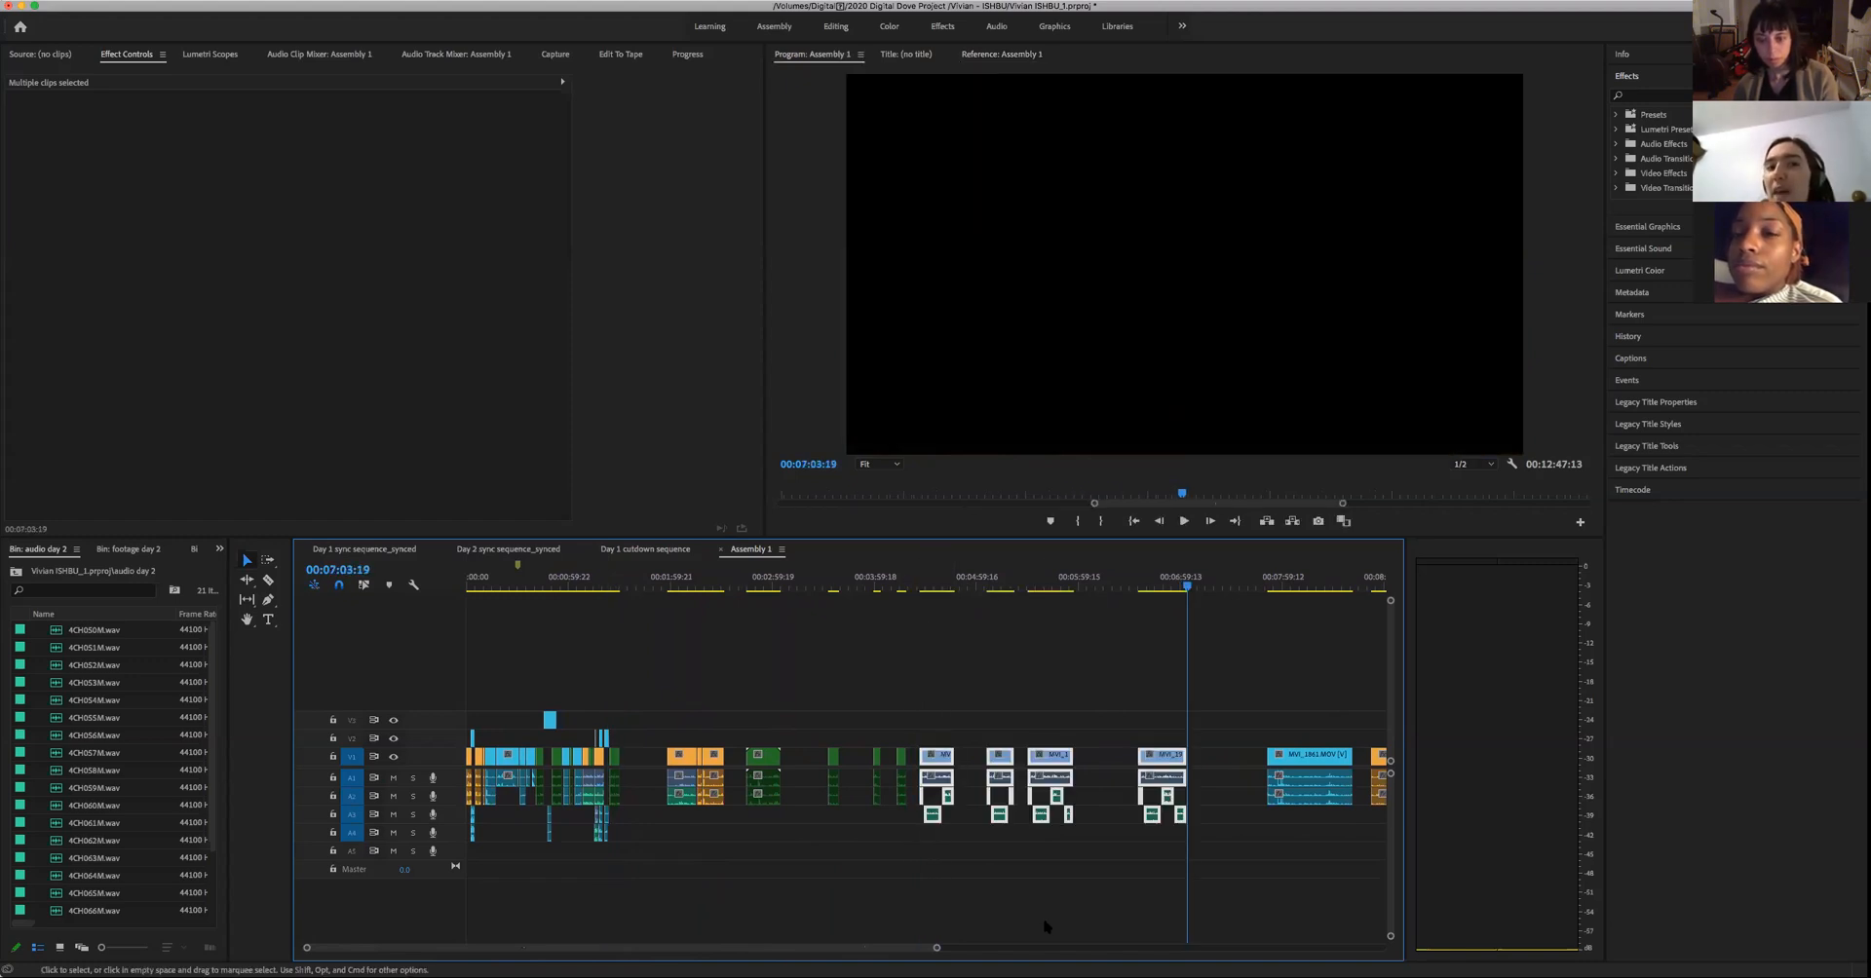
left_click(1043, 918)
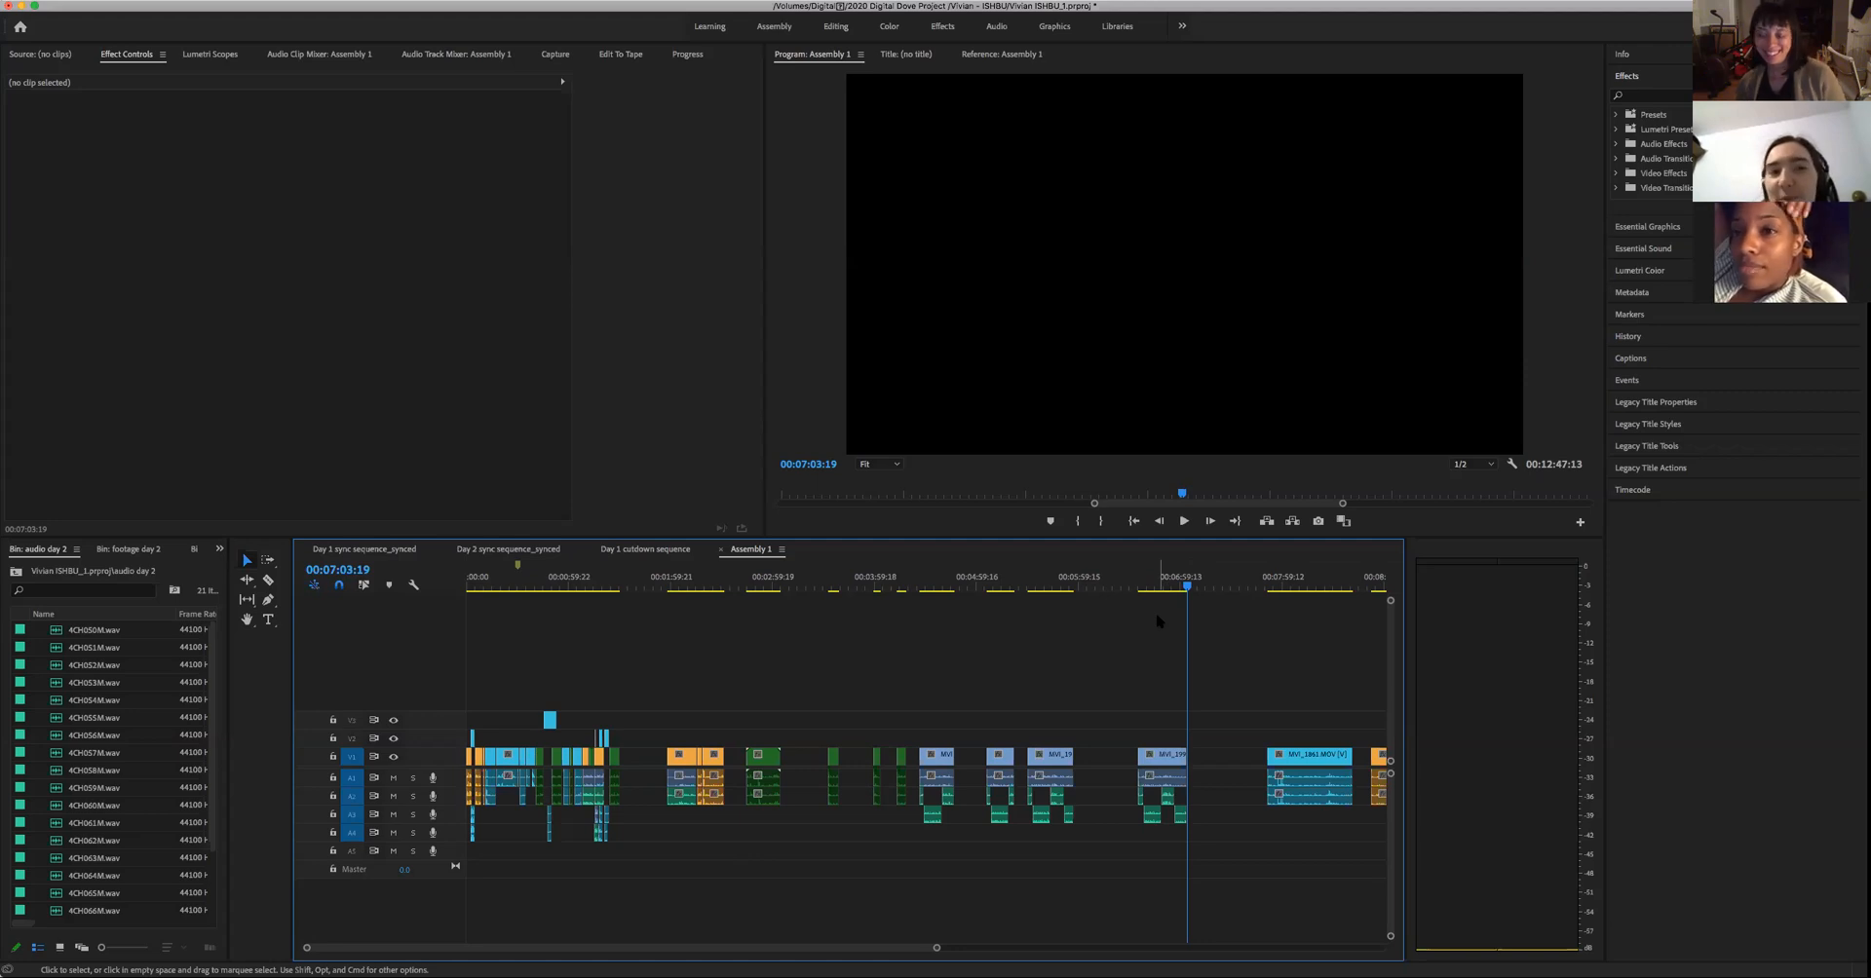
- Compare the start of the first pasted woman's close-up with the man's green close-up around 00:01:25:13 to 00:01:27:23
left_click(946, 587)
left_click_drag(946, 591, 924, 587)
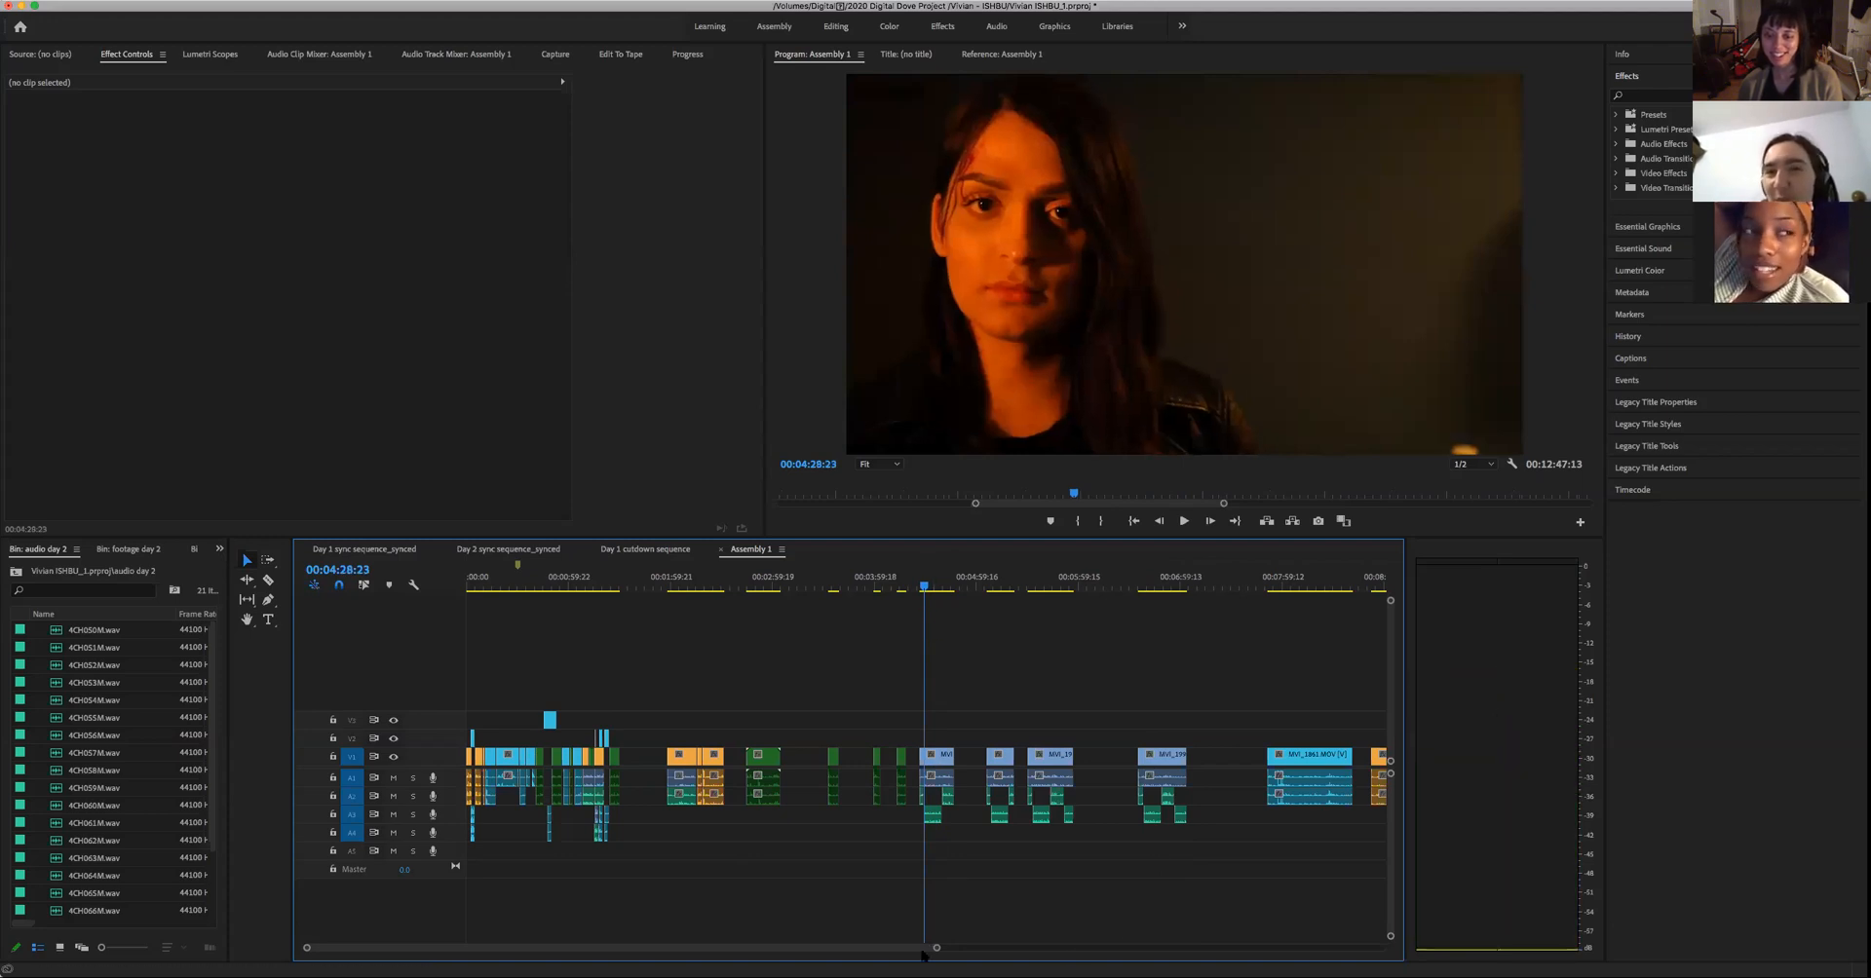
mouse_move(937, 951)
left_mouse_down()
mouse_move(833, 944)
mouse_move(914, 941)
left_mouse_up()
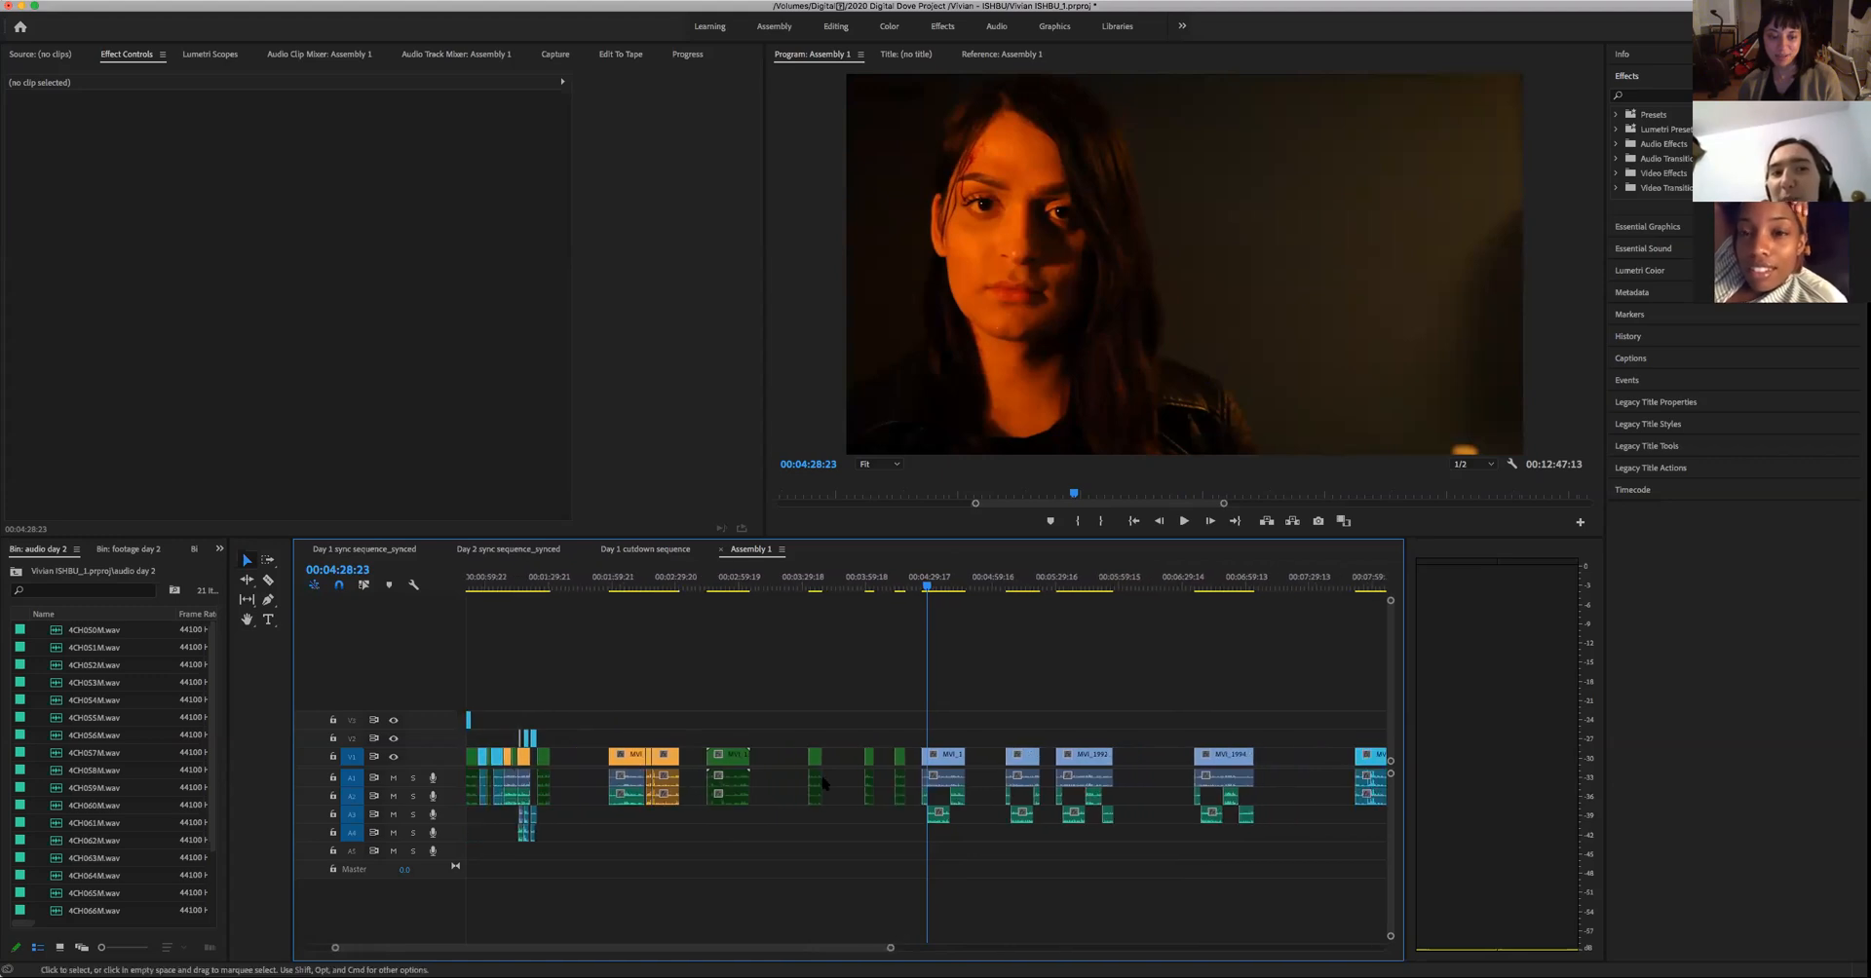
left_click(543, 586)
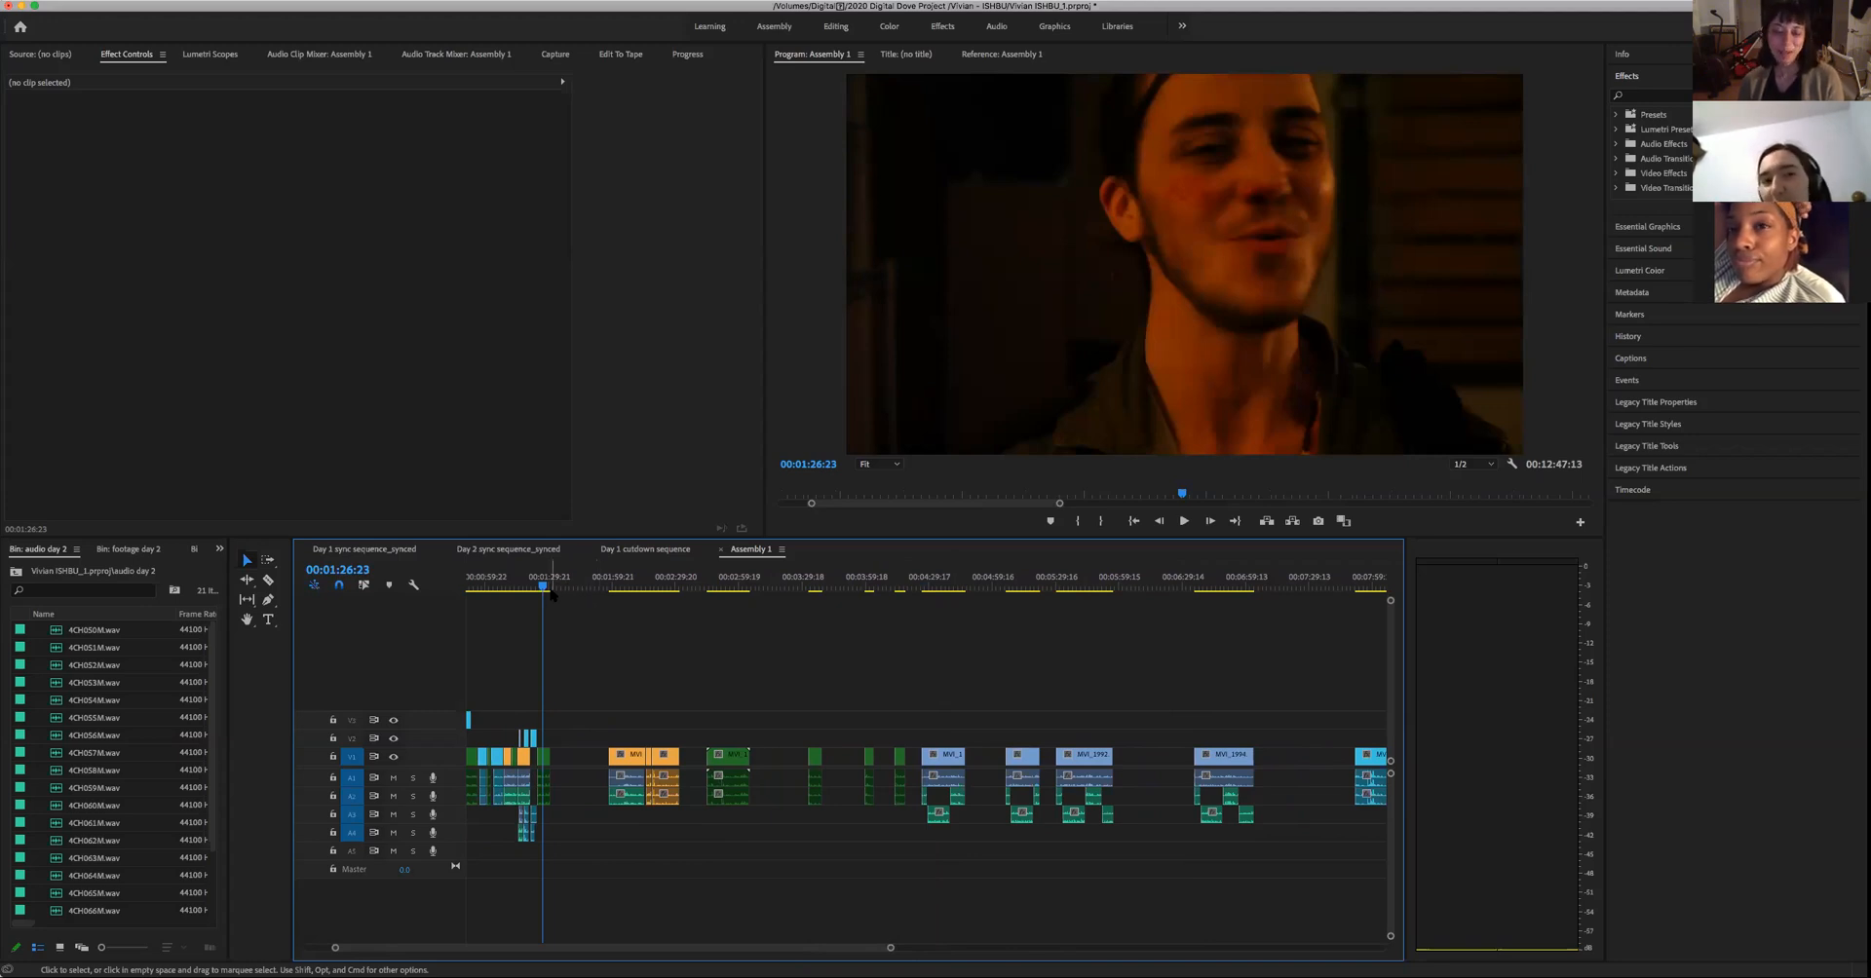
left_click(539, 587)
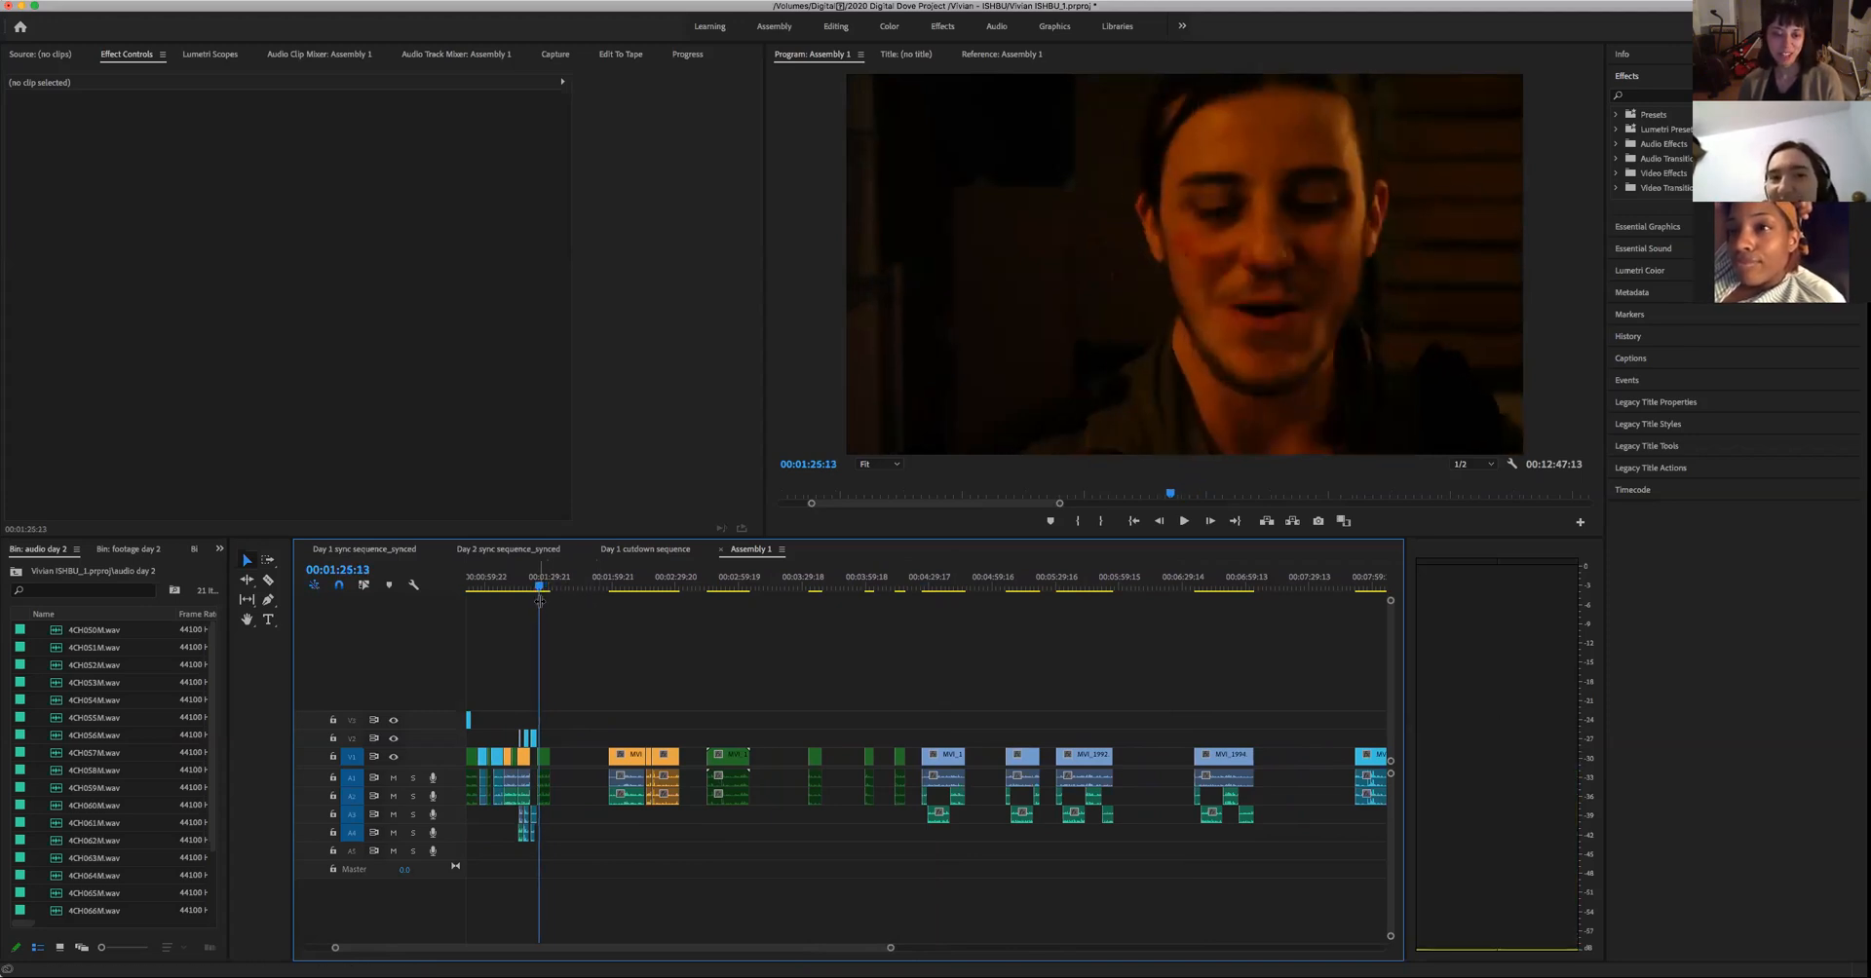
key("space")
key("space")
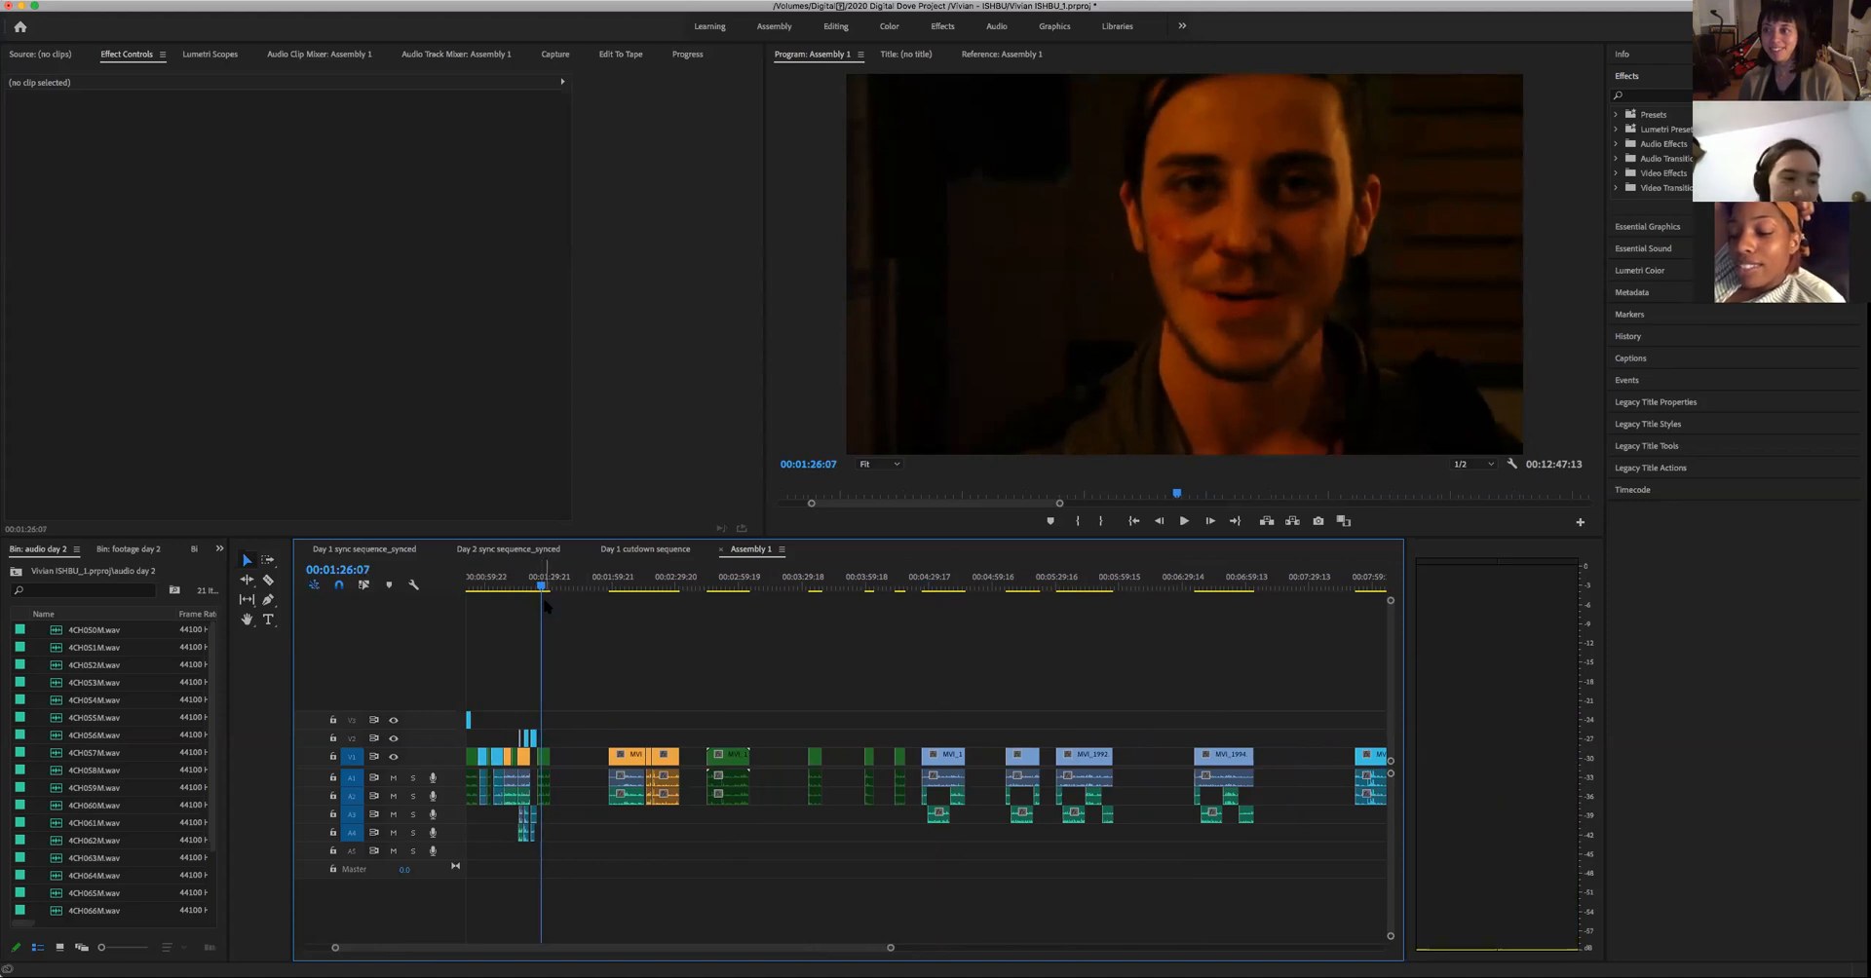
key("space")
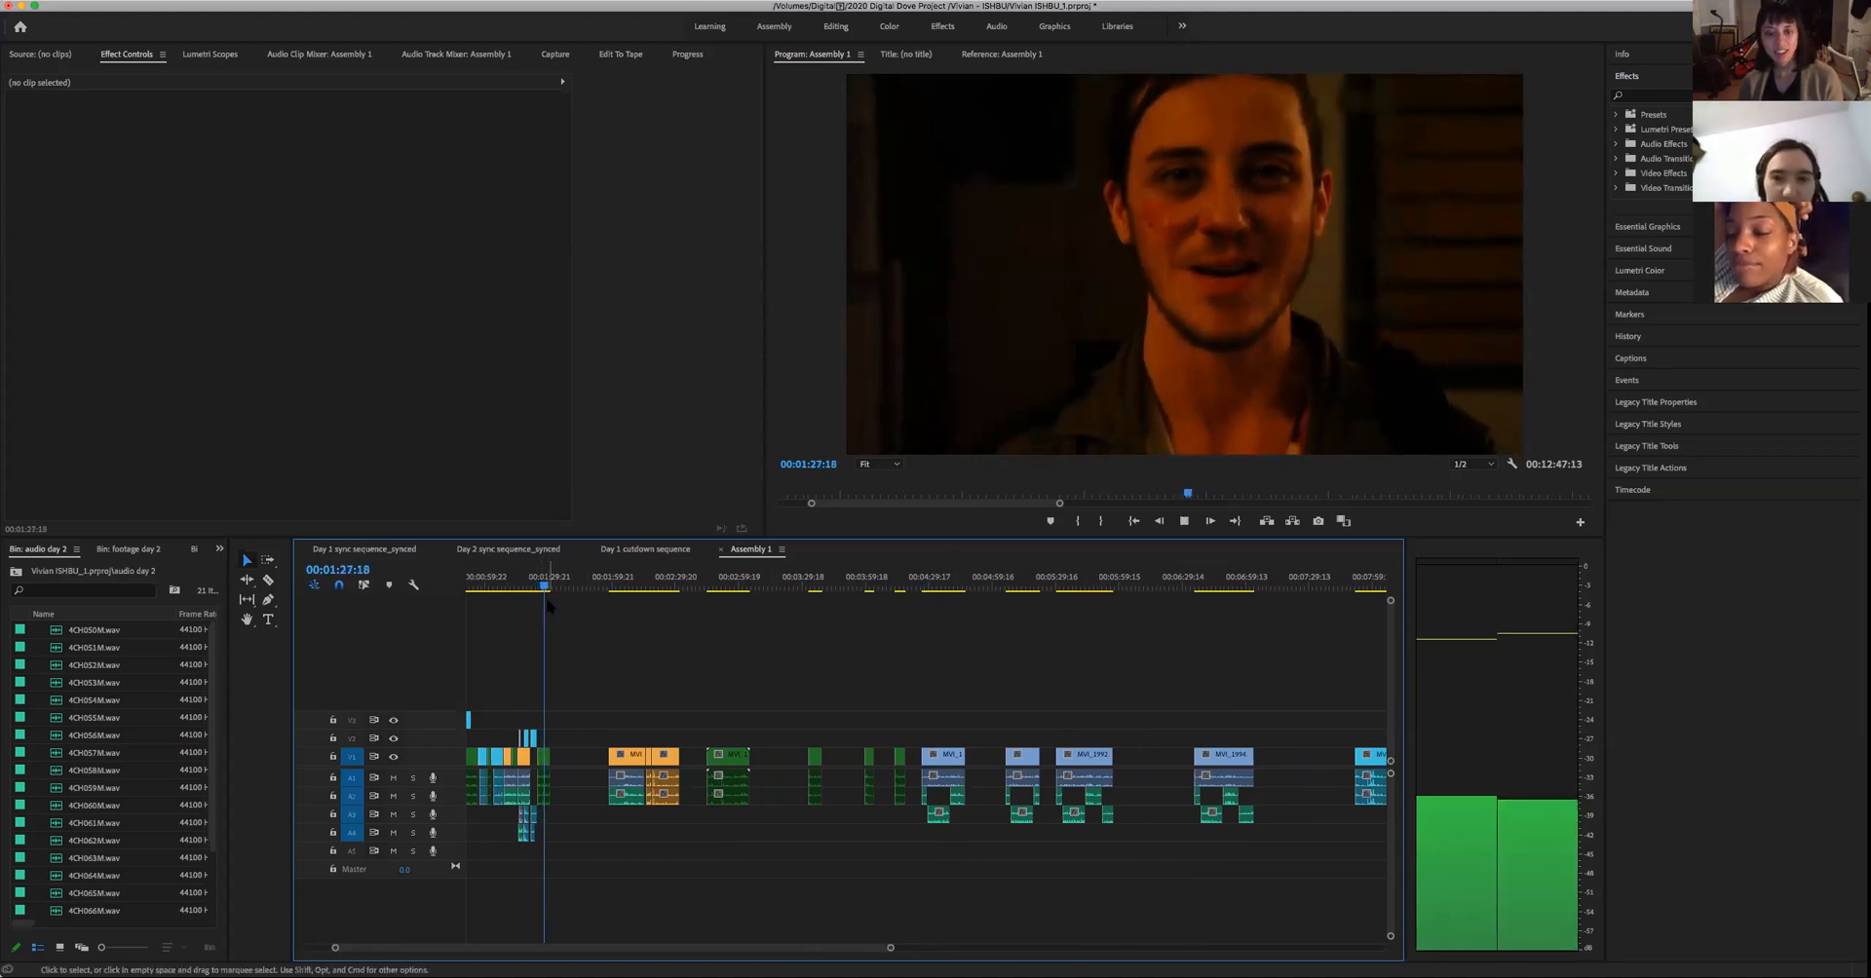
key("space")
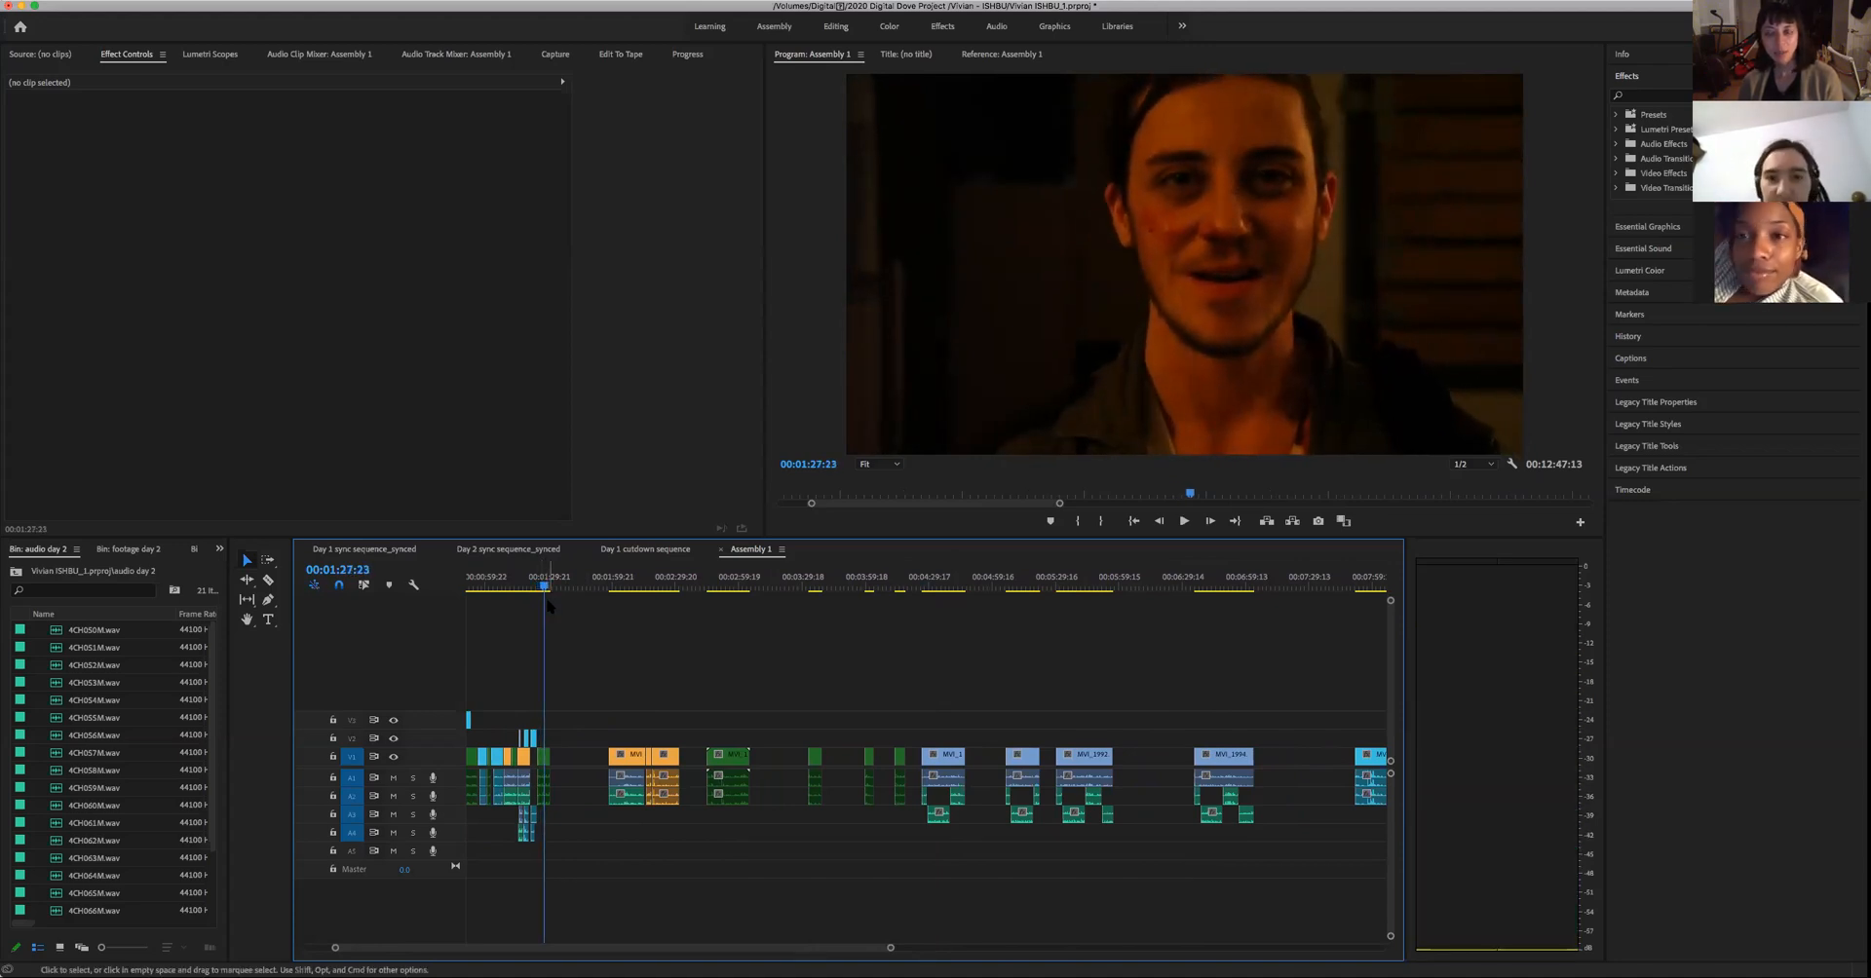
- Listen to the first pasted woman's close-up and mute the third and first audio tracks
left_click(919, 586)
key("space")
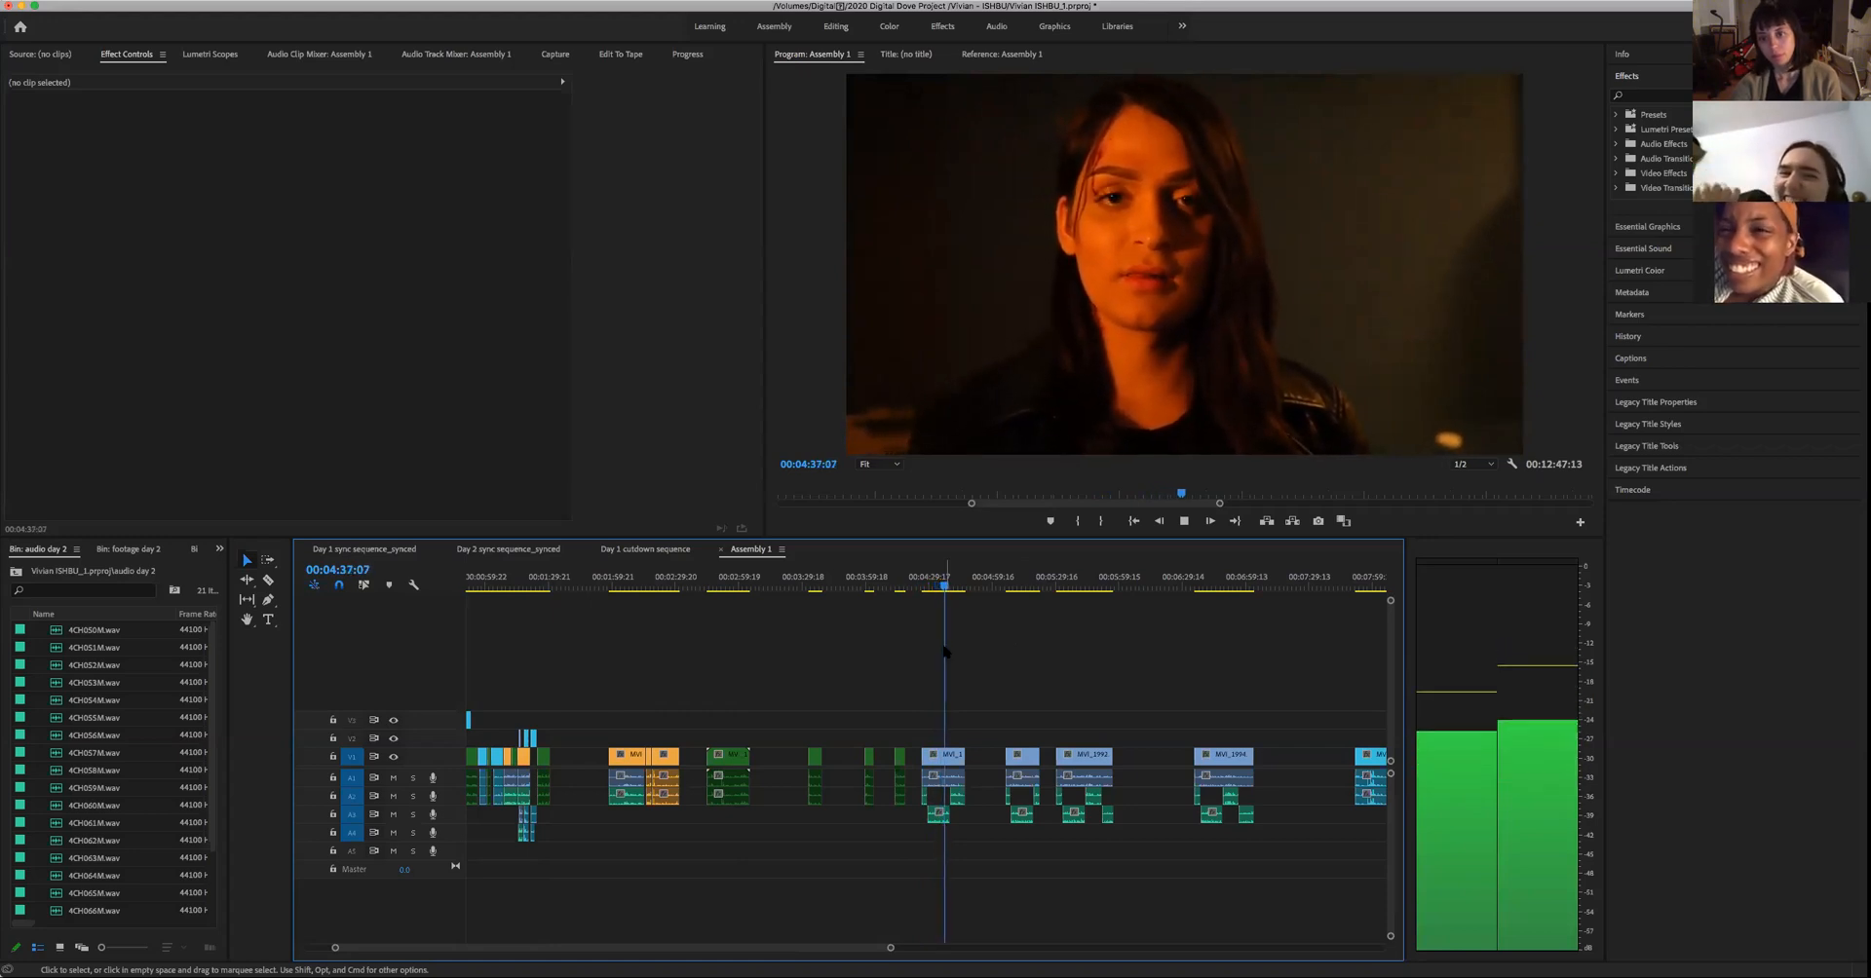
key("space")
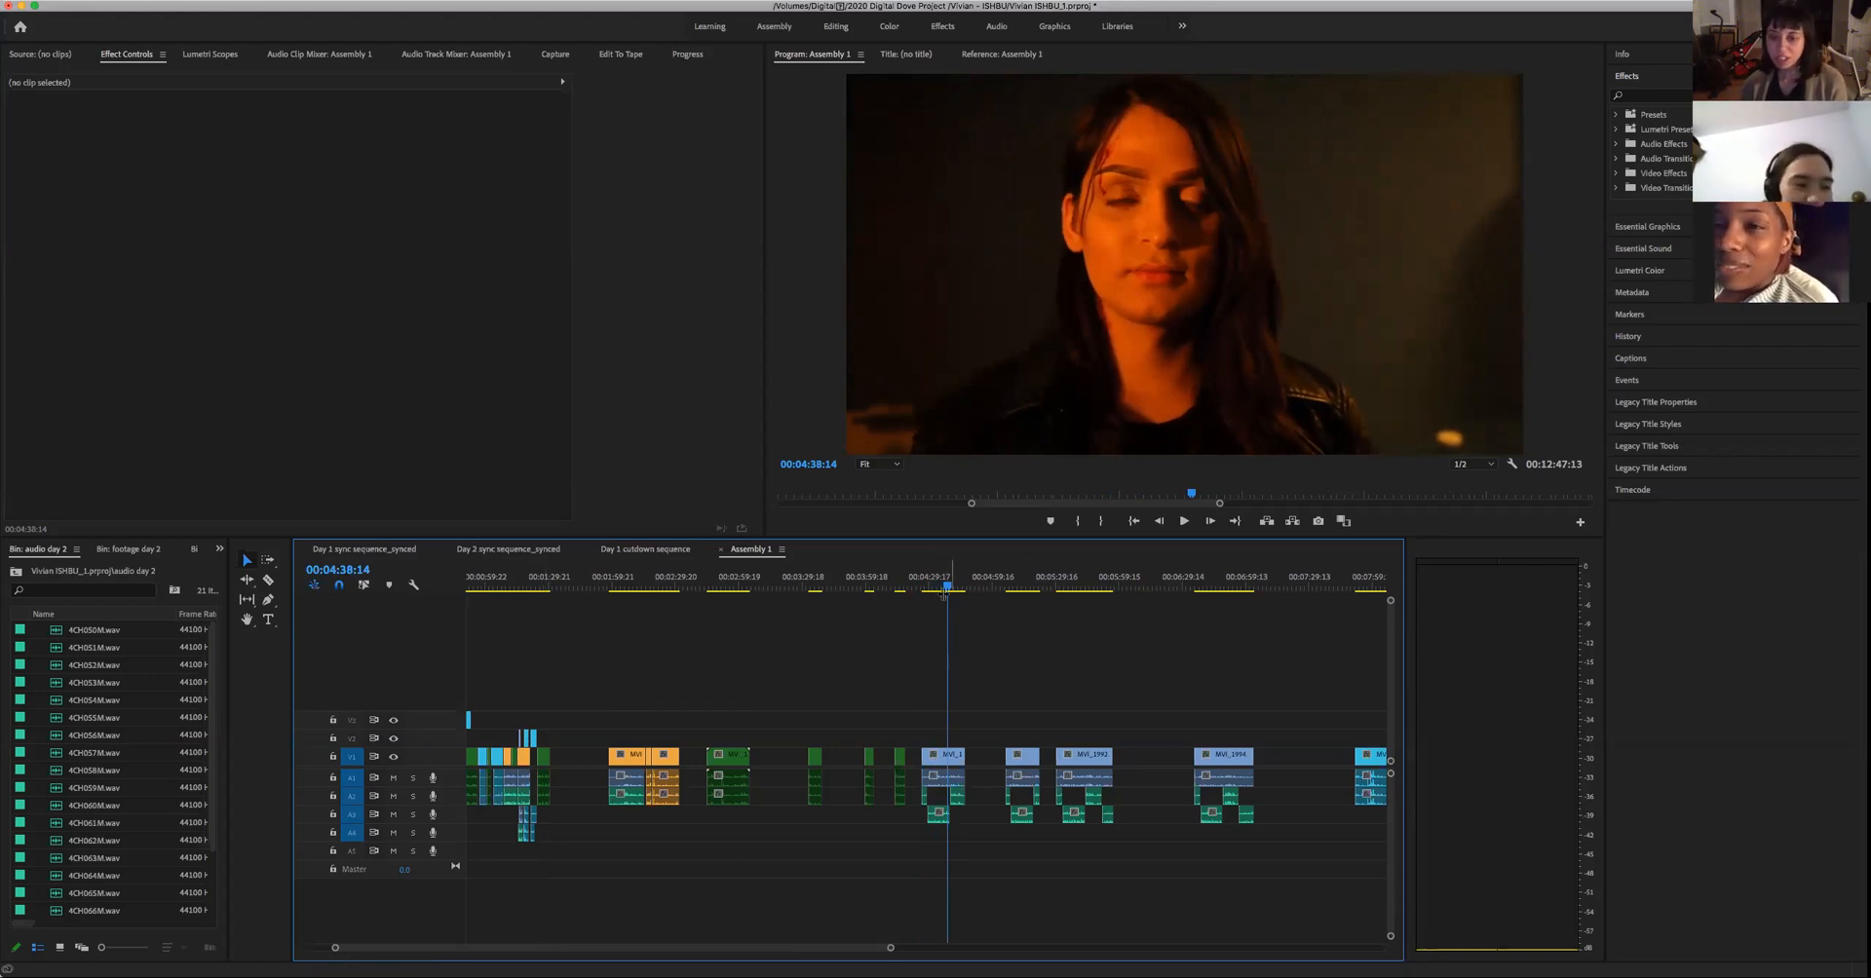
left_click_drag(947, 585, 931, 586)
key("space")
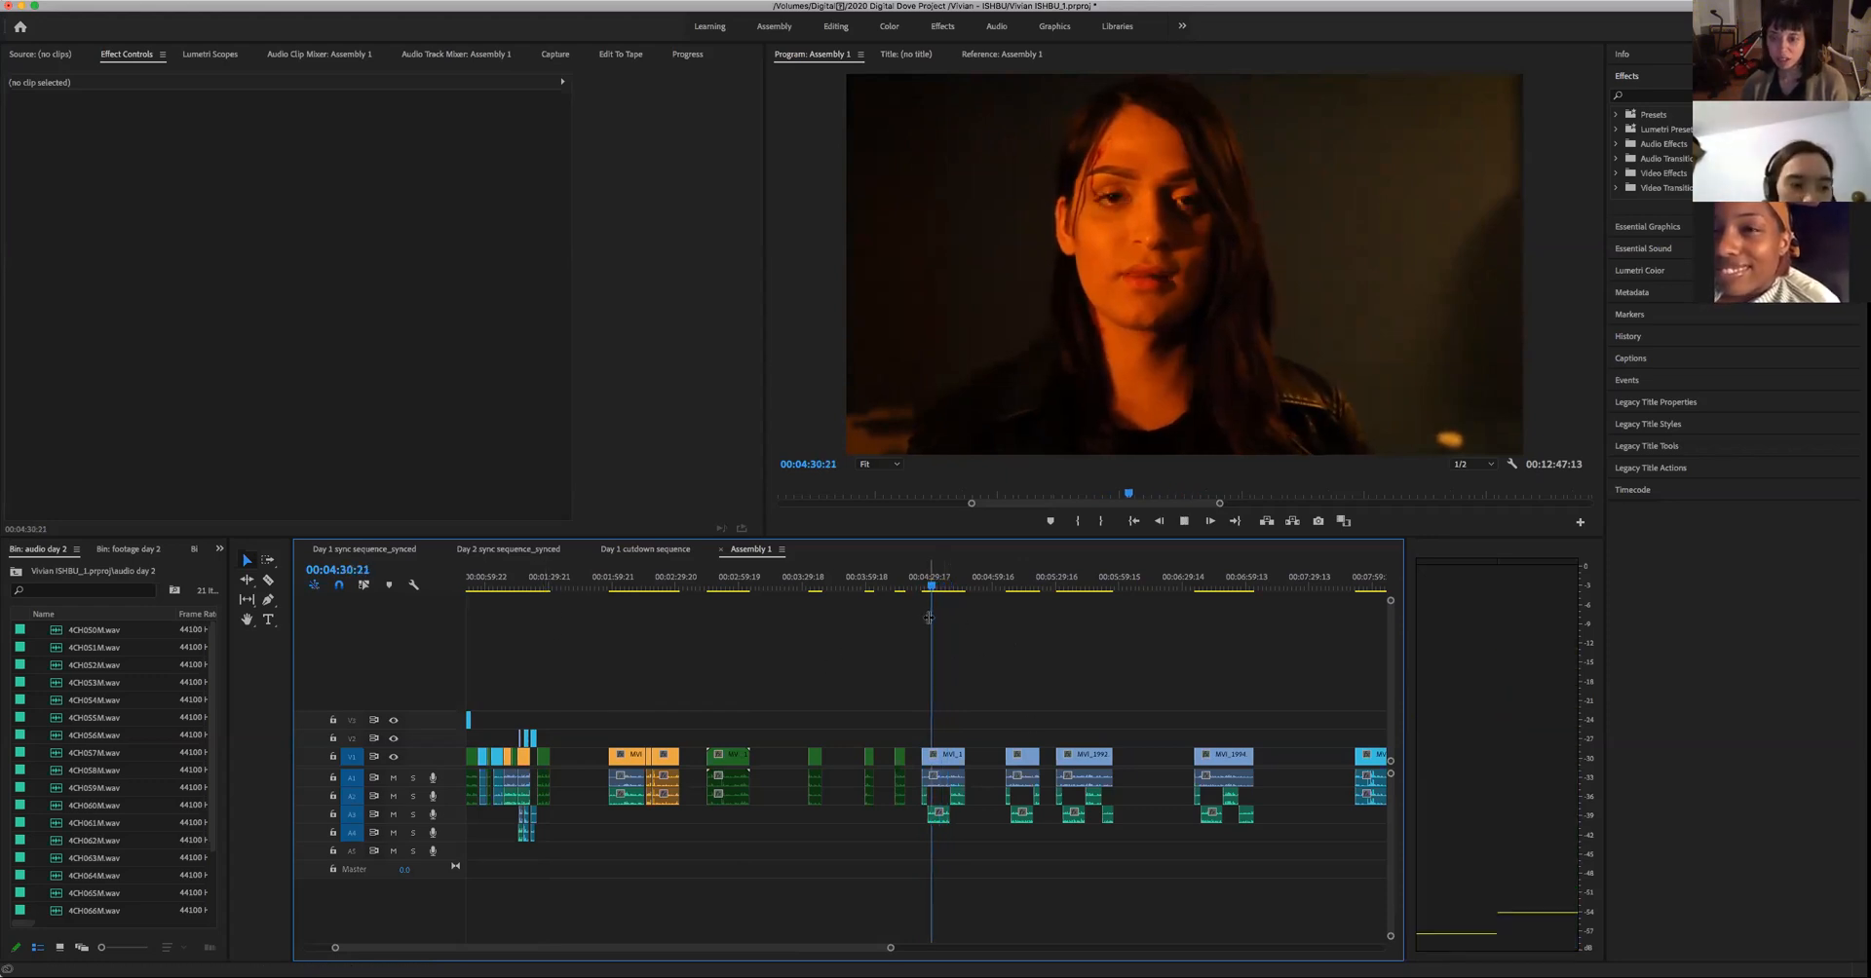
key("space")
left_click_drag(1284, 844, 908, 824)
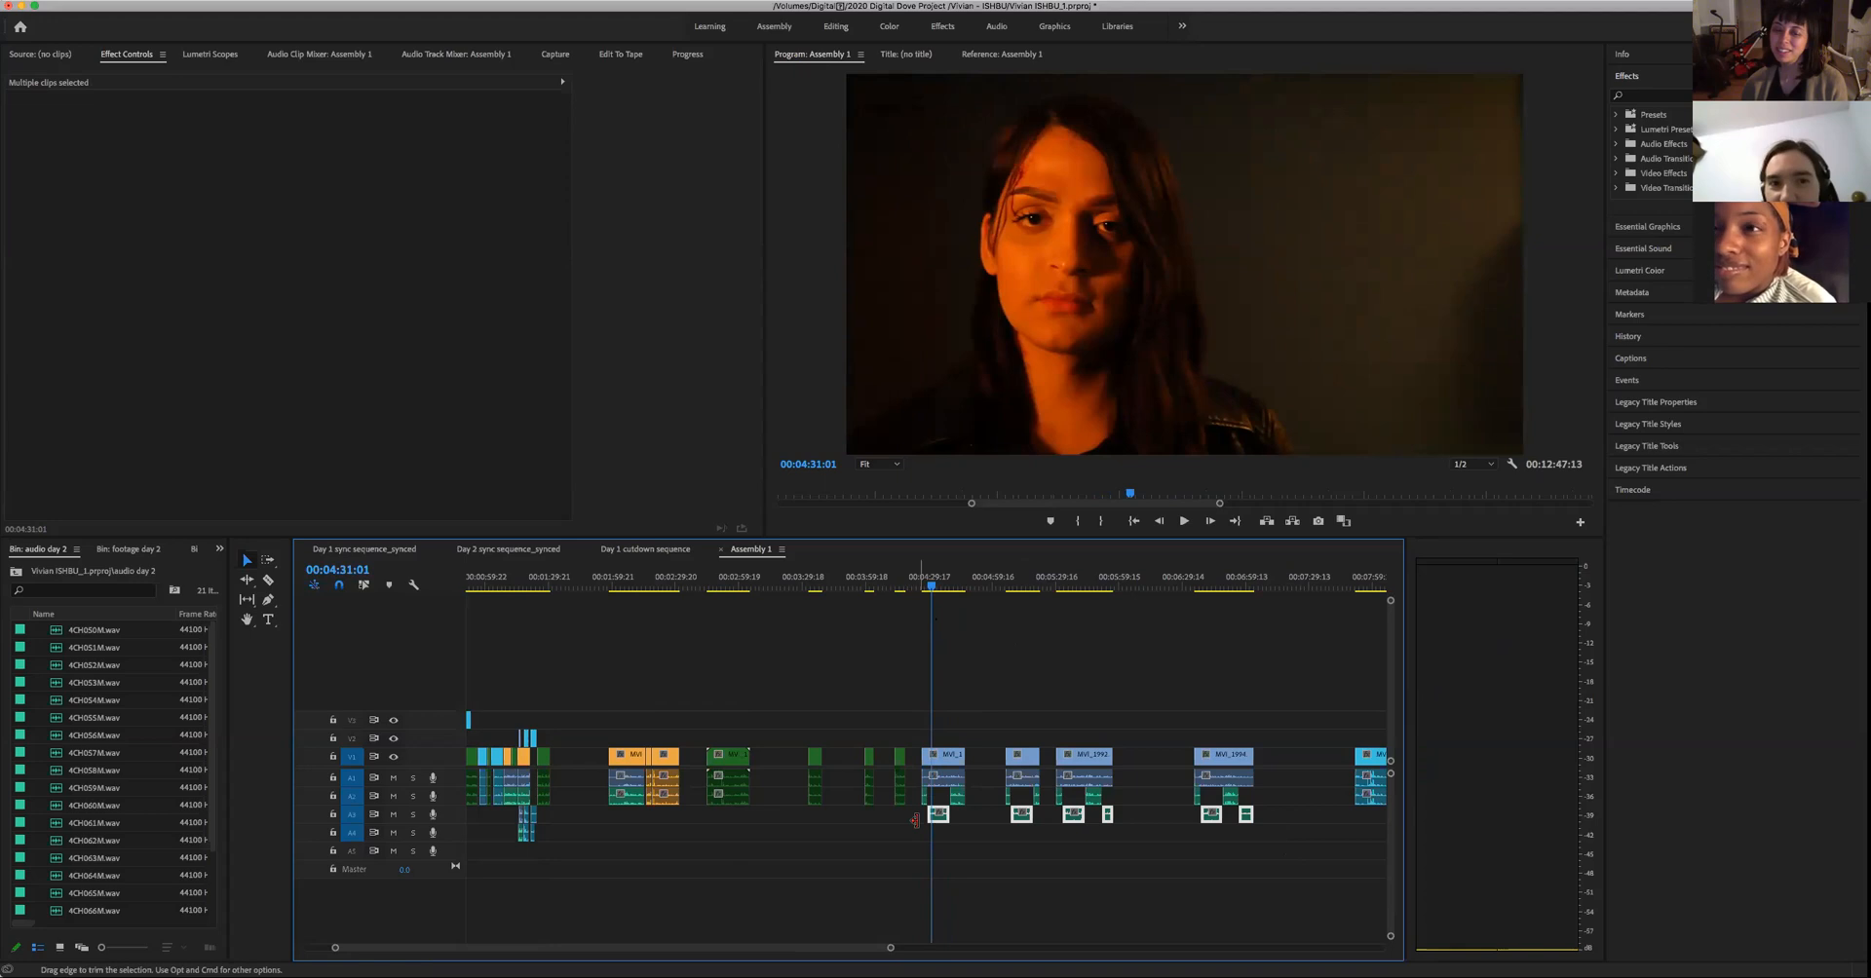
left_click(393, 815)
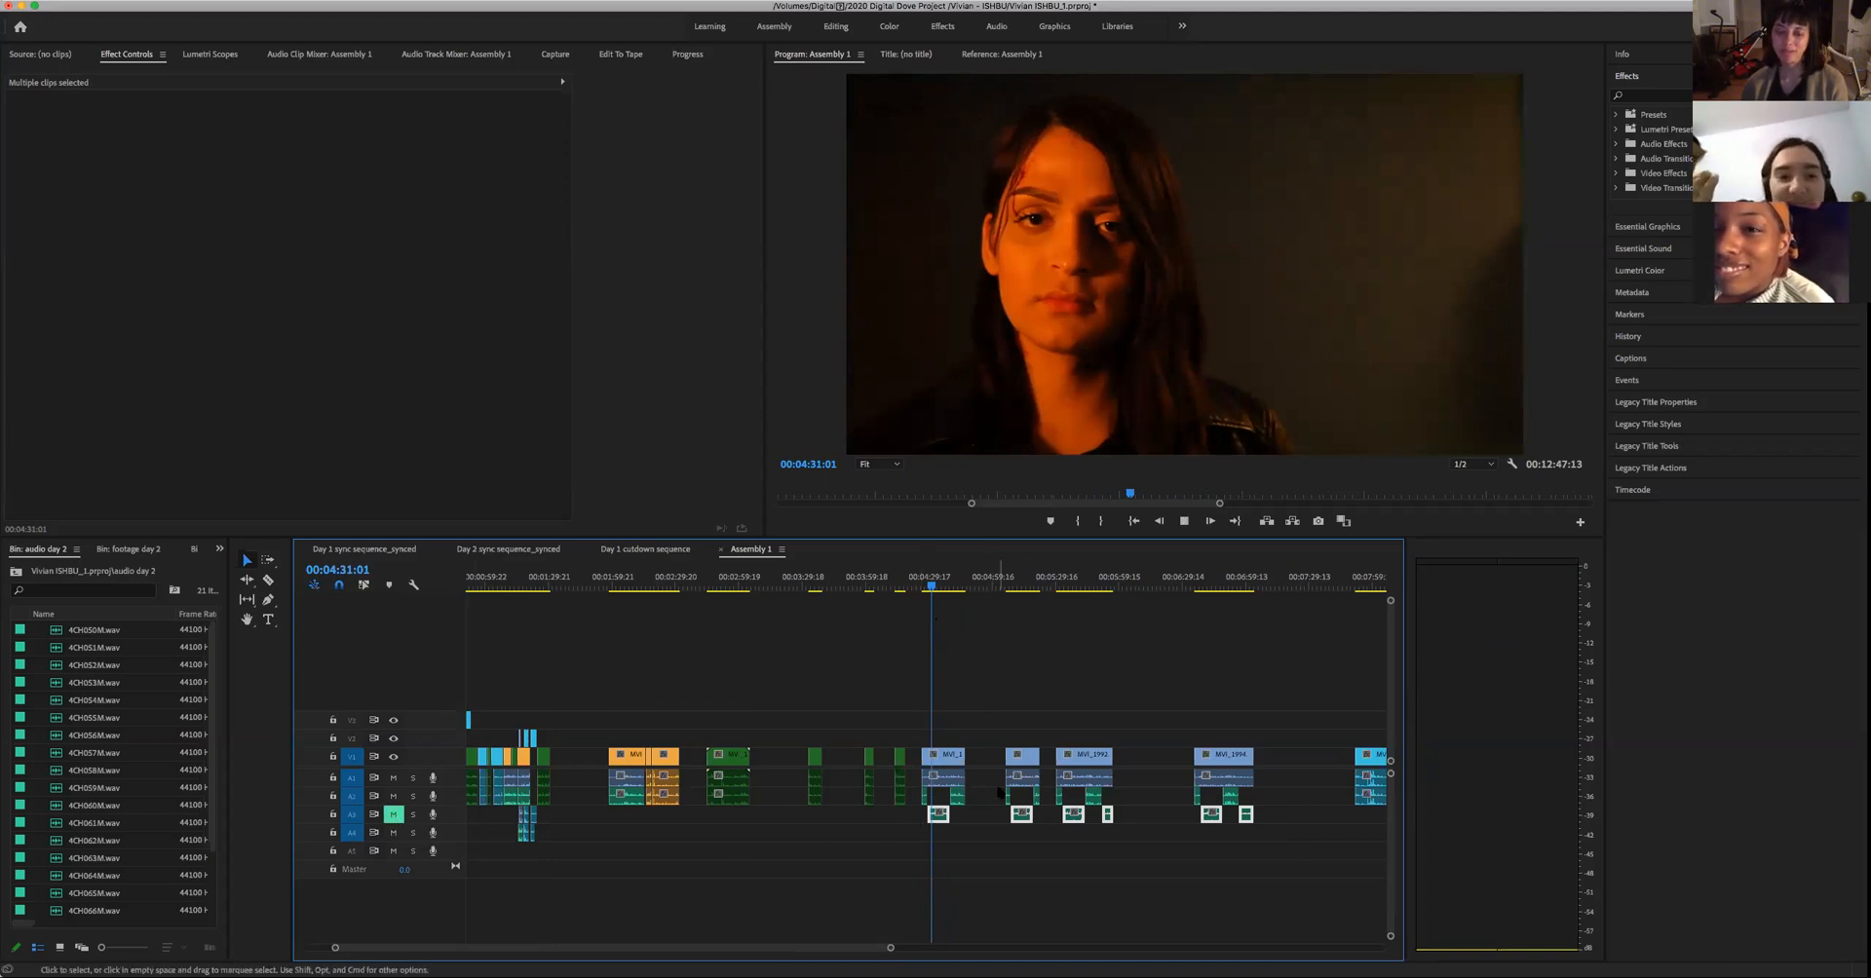
key("space")
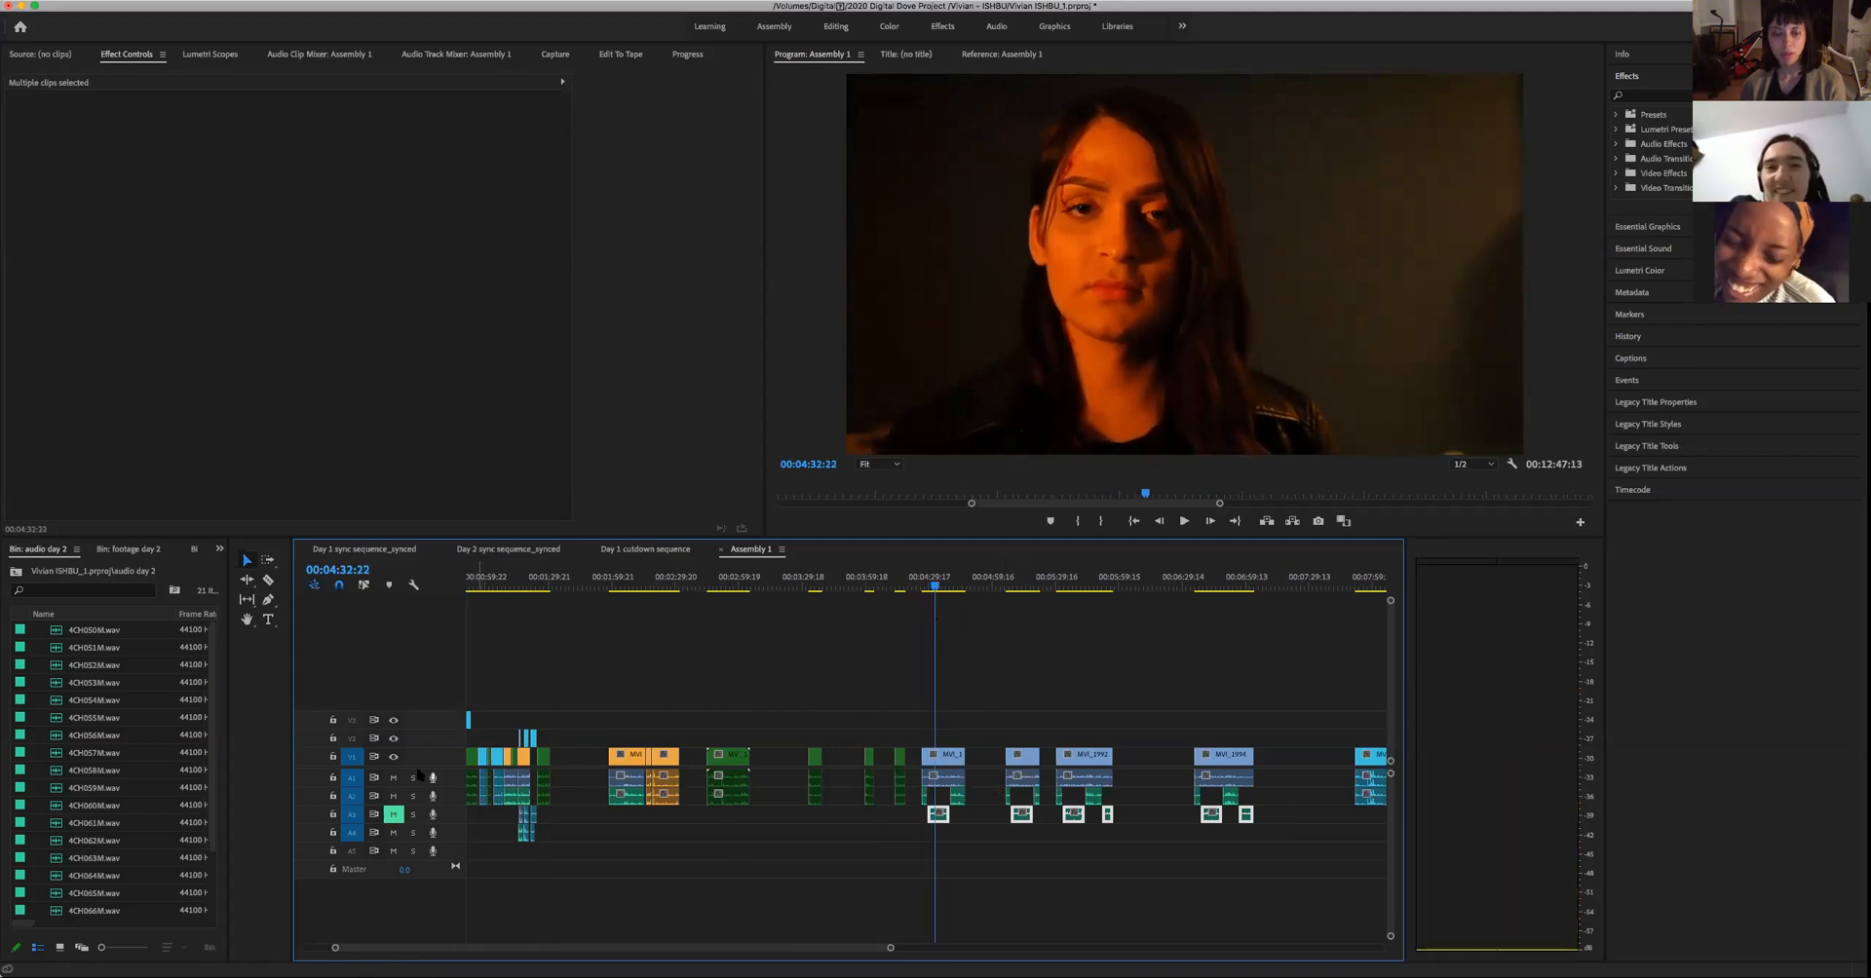
left_click(393, 778)
- Play the first three pasted woman's close-ups with the first and third audio tracks muted
key("space")
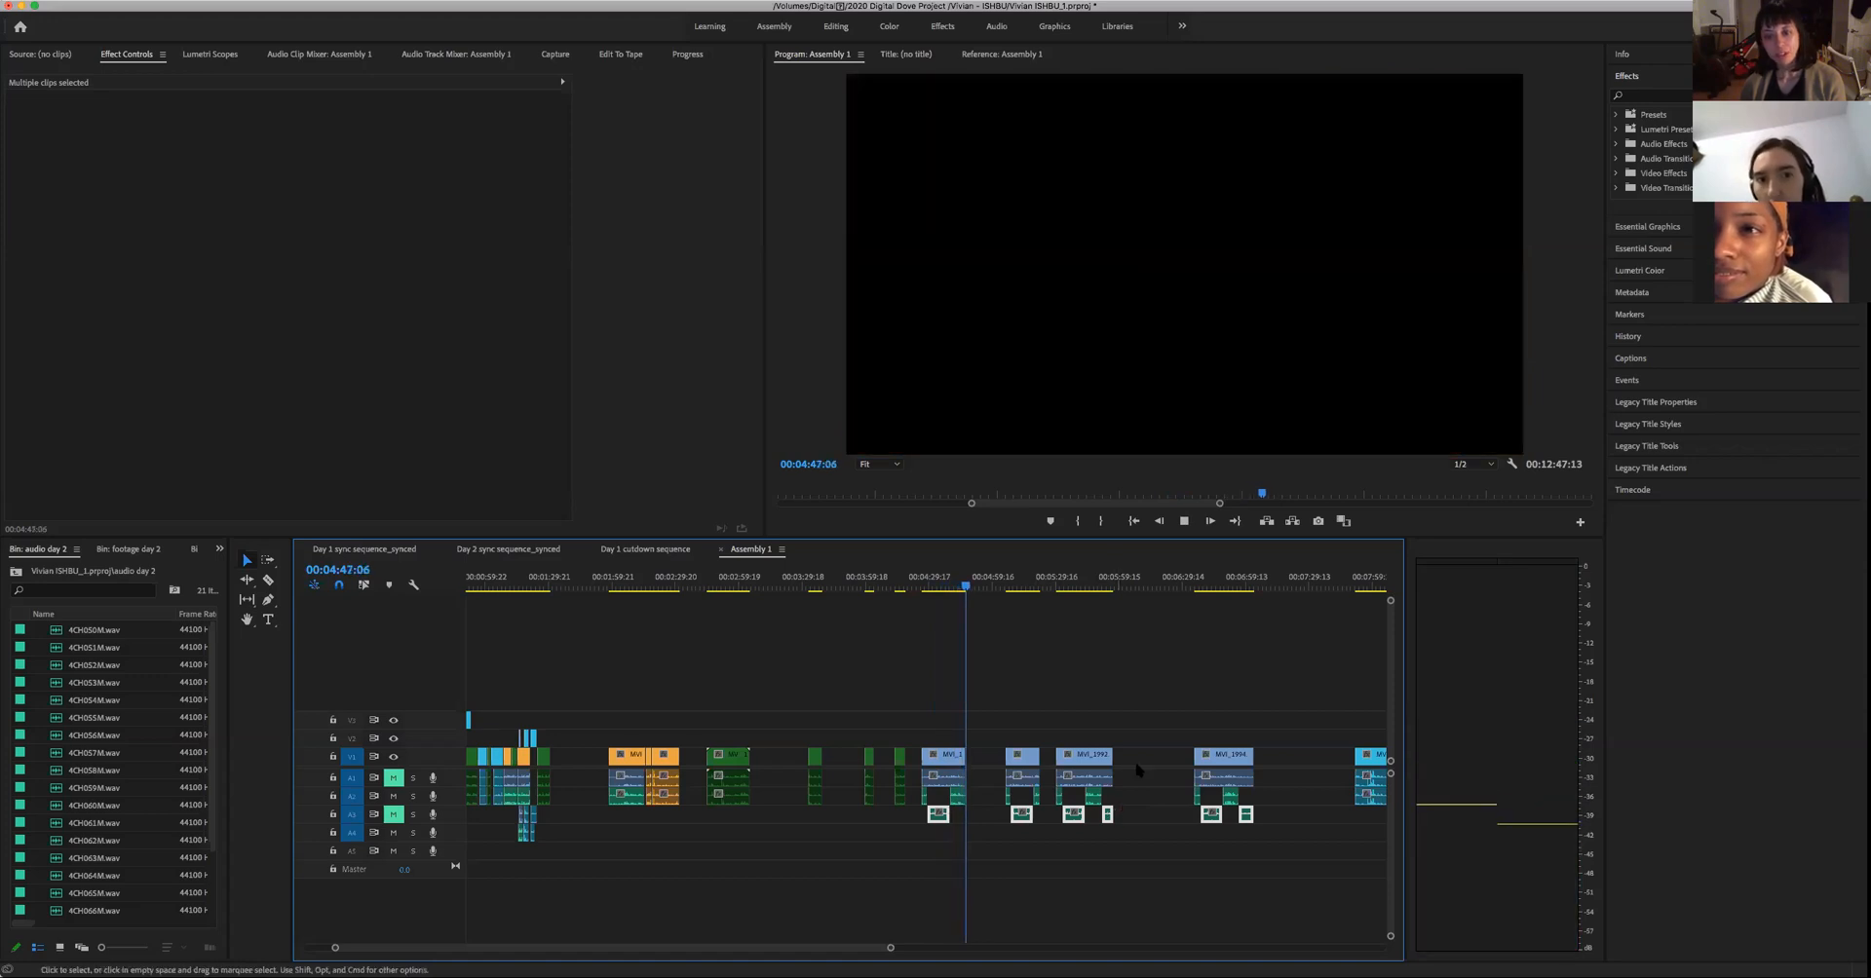
key("space")
key("Down")
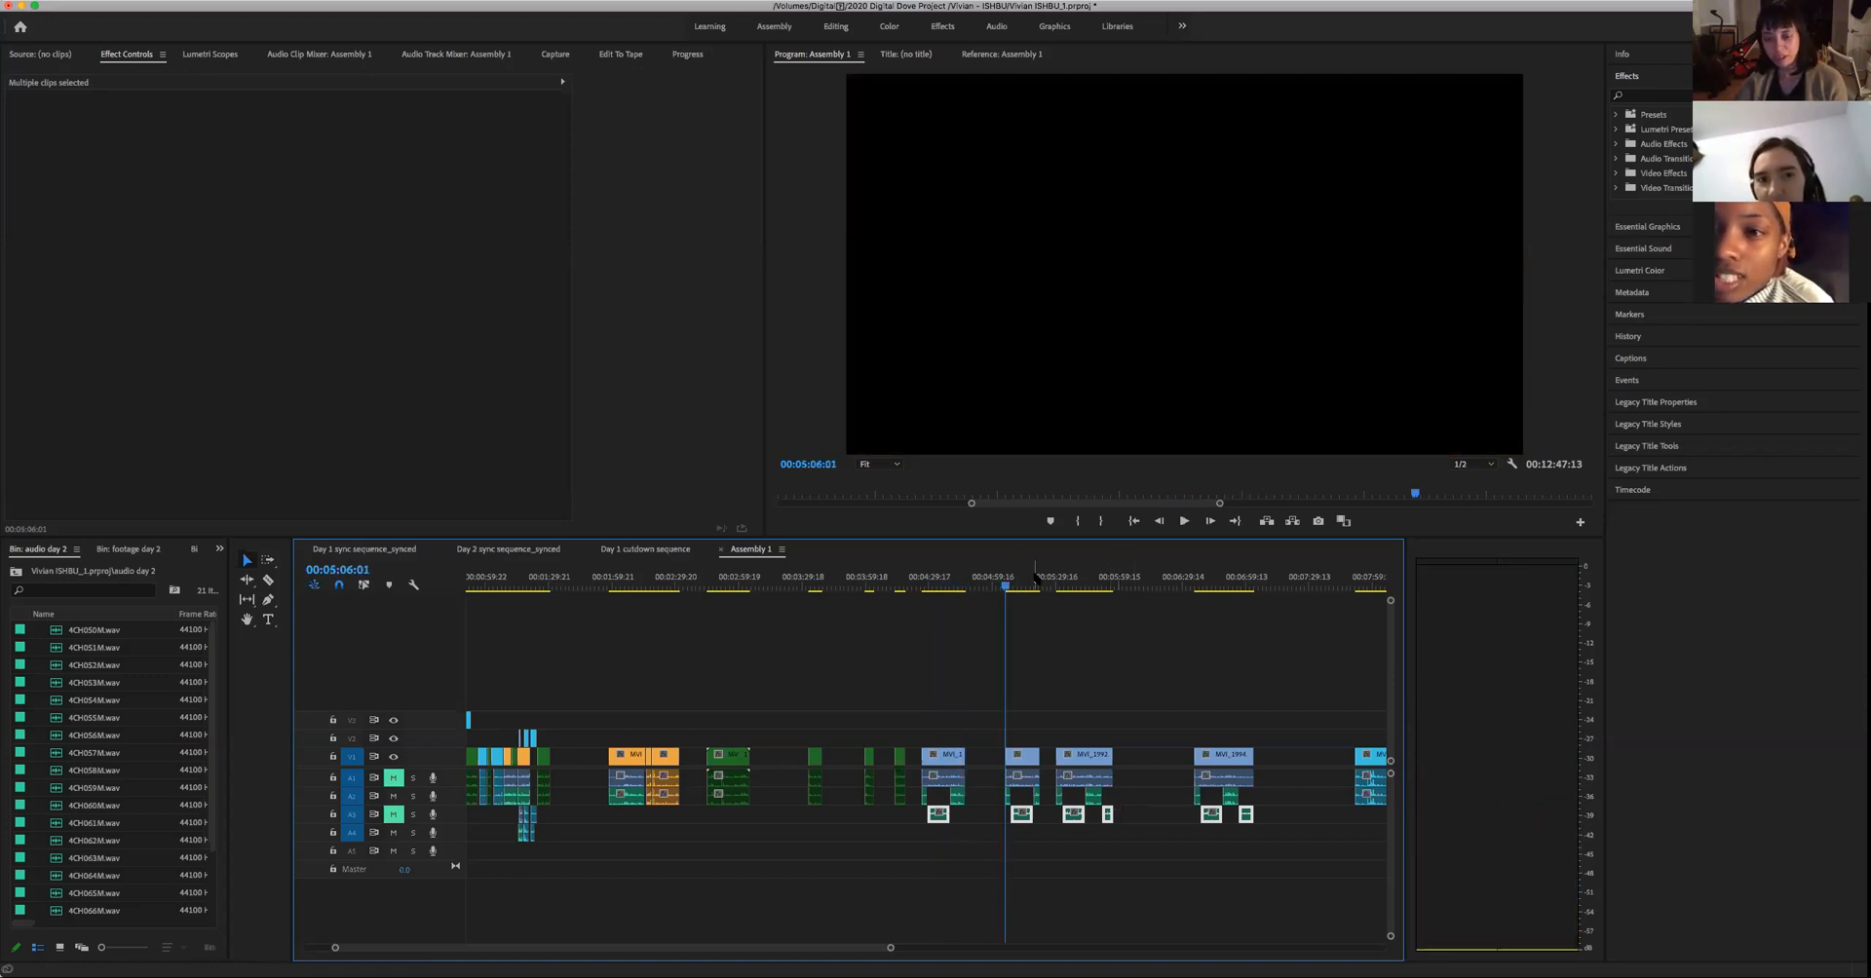
key("space")
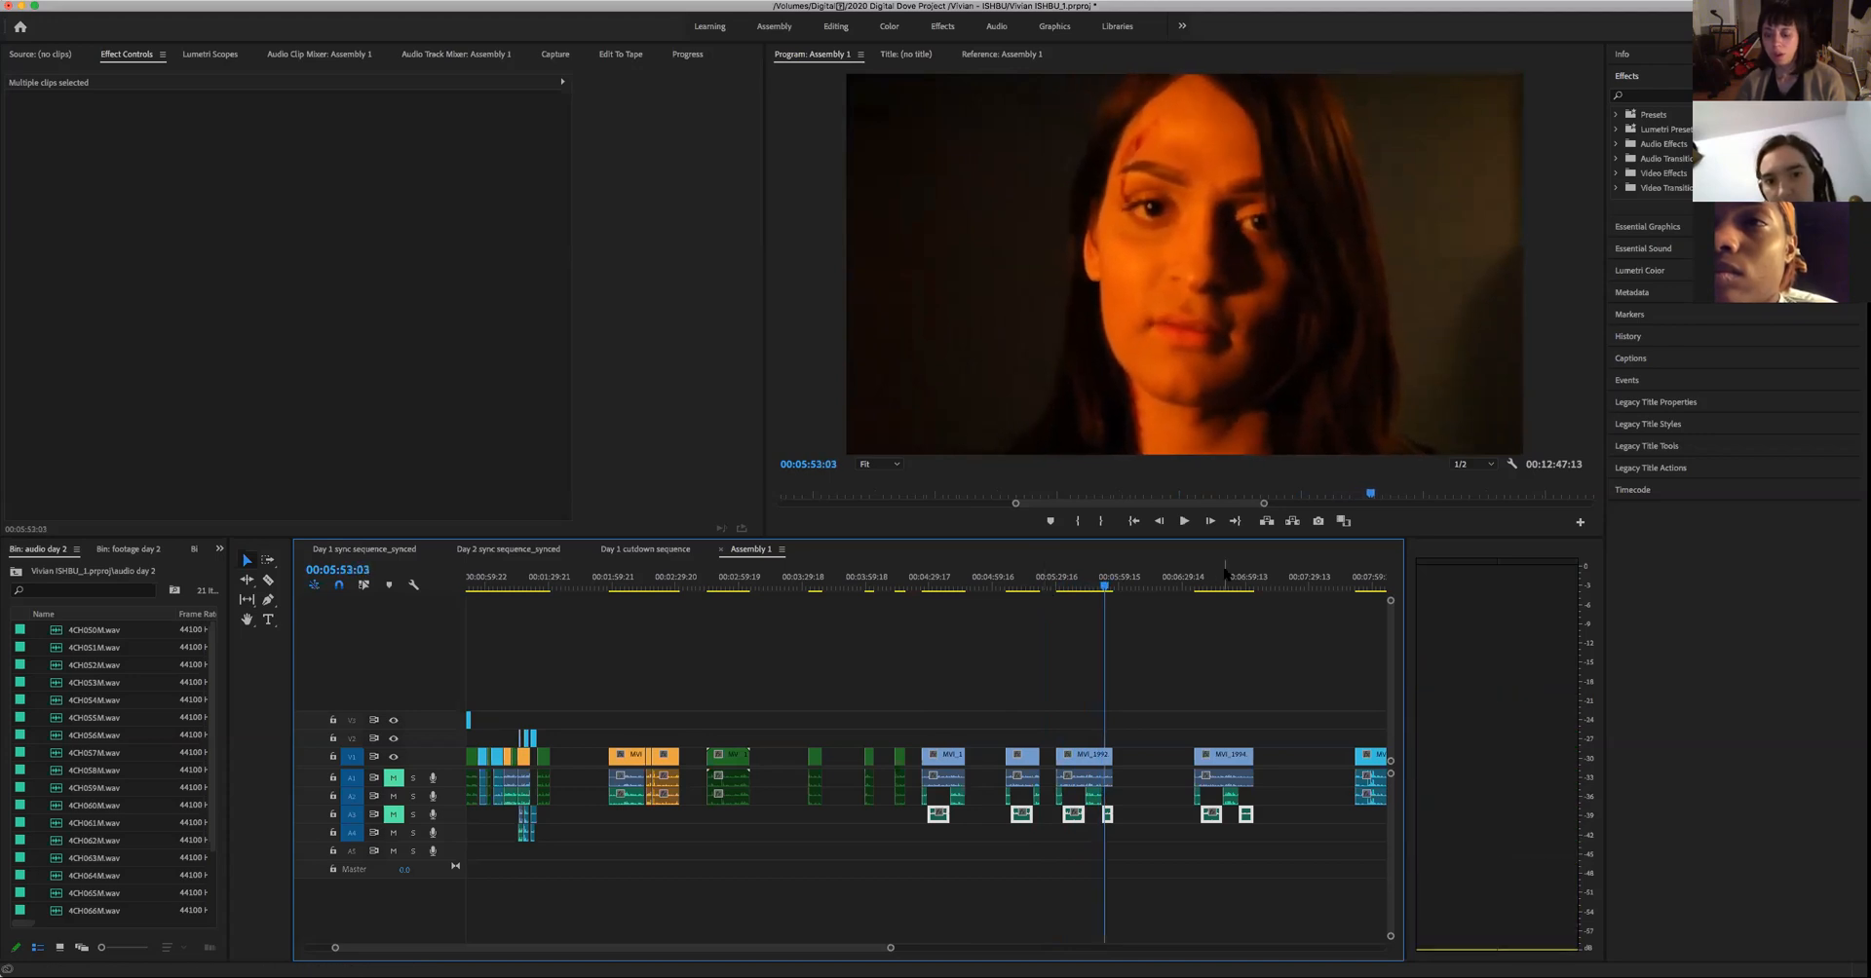
- Review the fourth pasted woman's close-up in sections up to about 00:06:56, and replay its opening line
key("Down")
key("shift+Right")
key("Down")
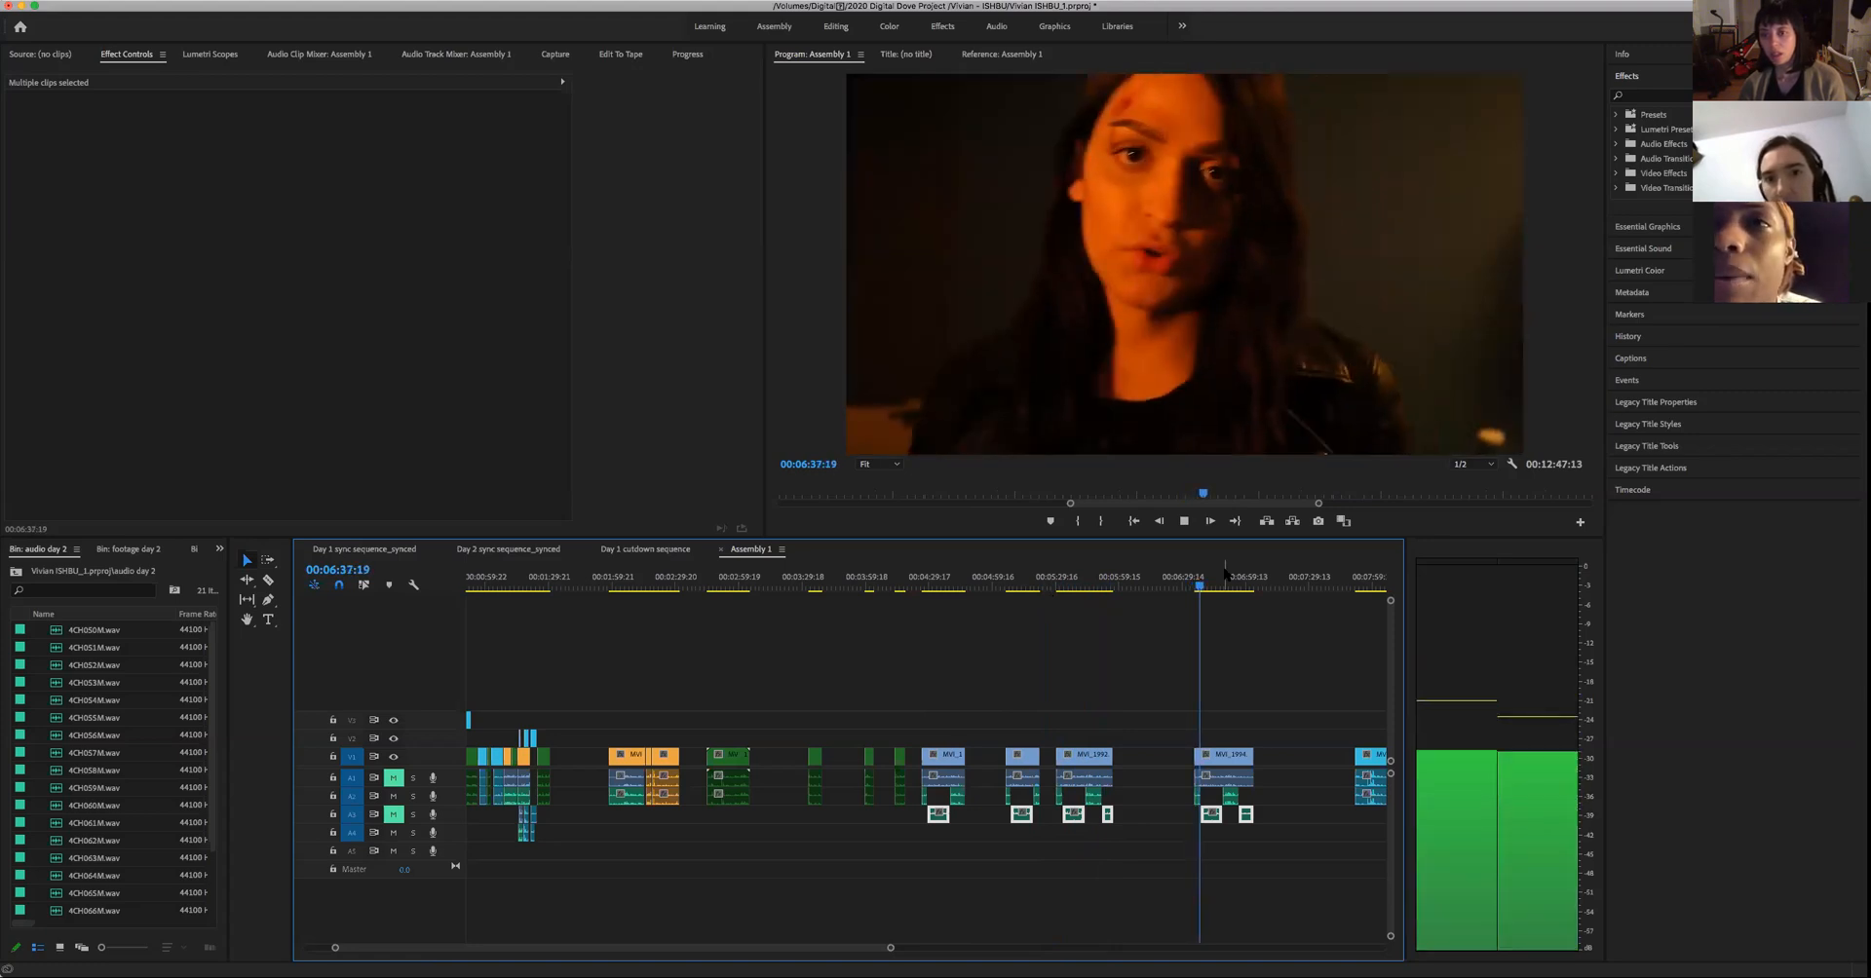
key("space")
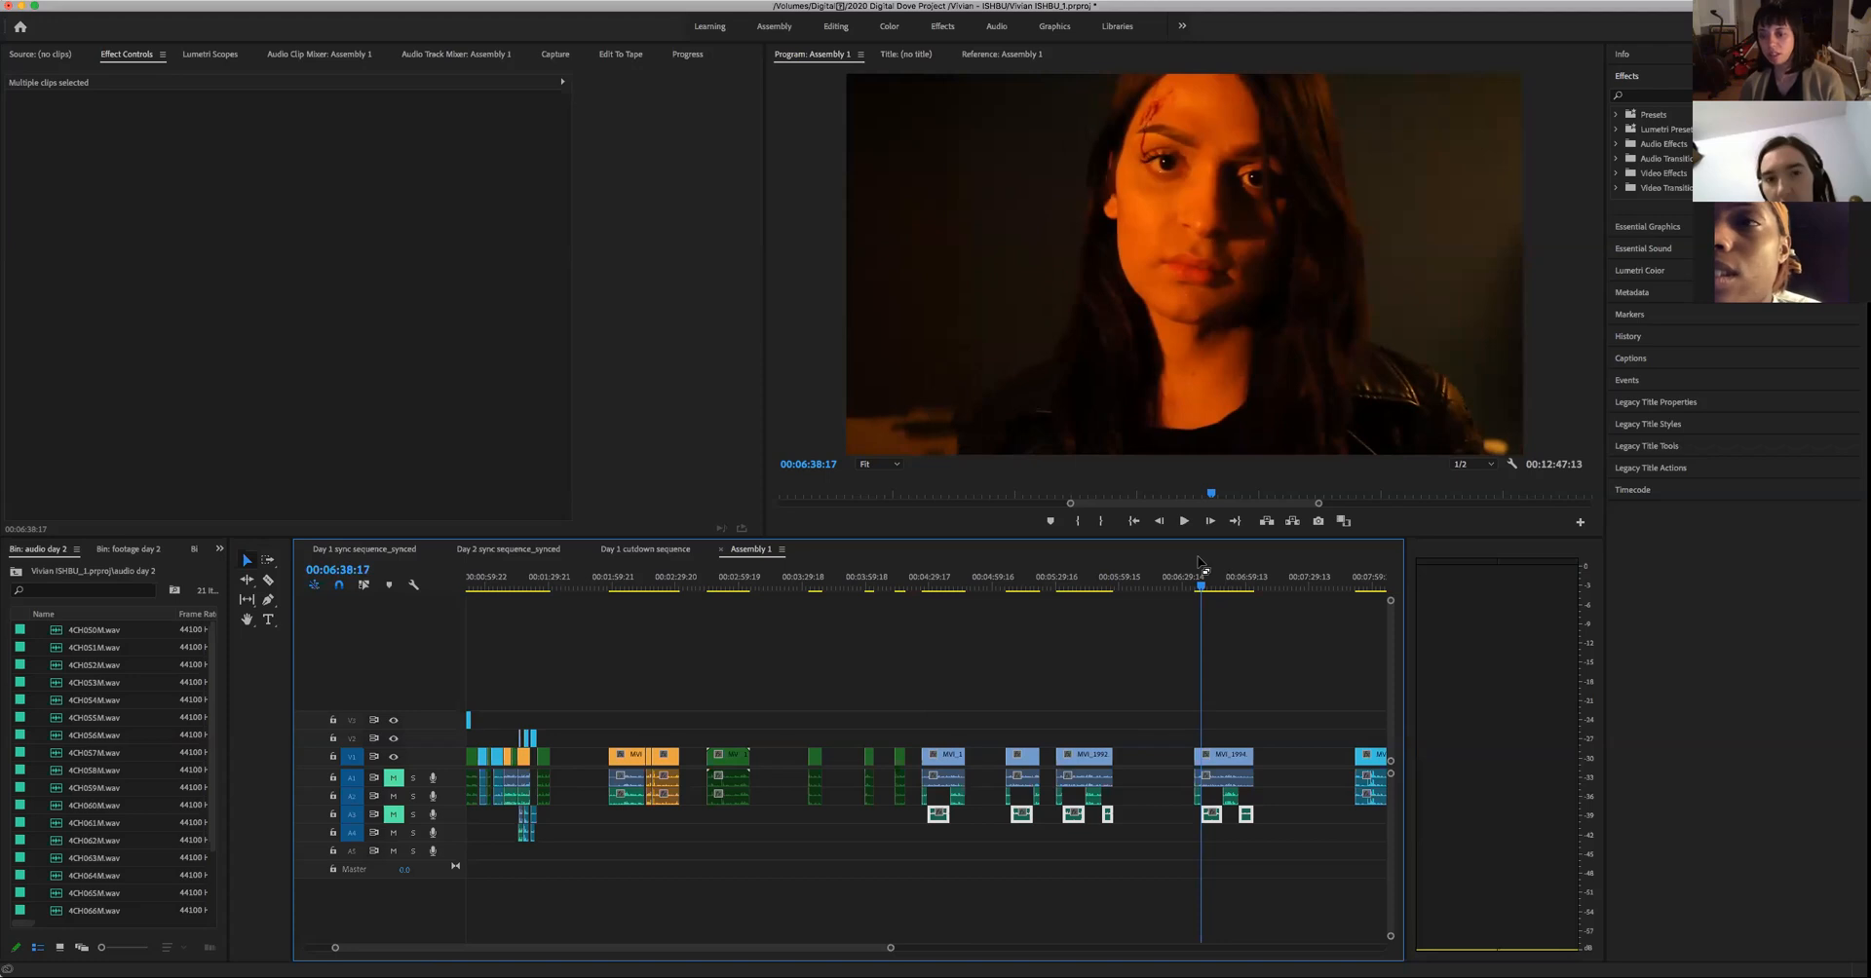
key("space")
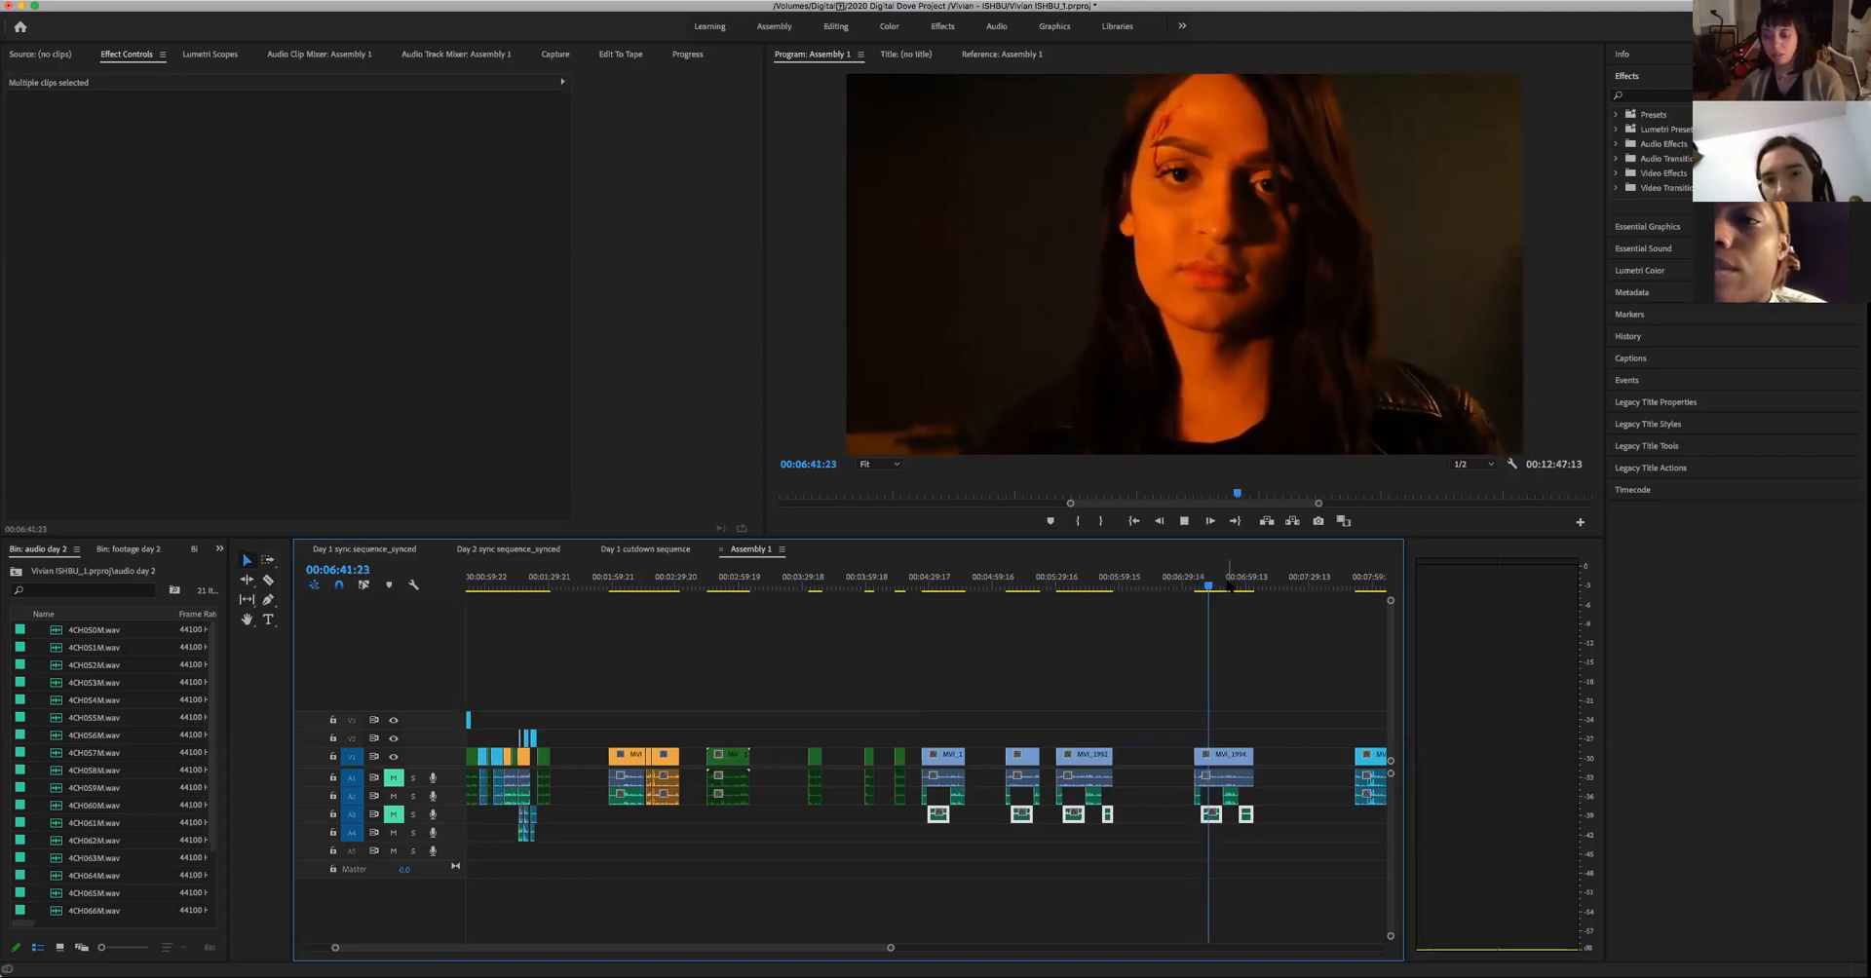
left_click(1224, 585)
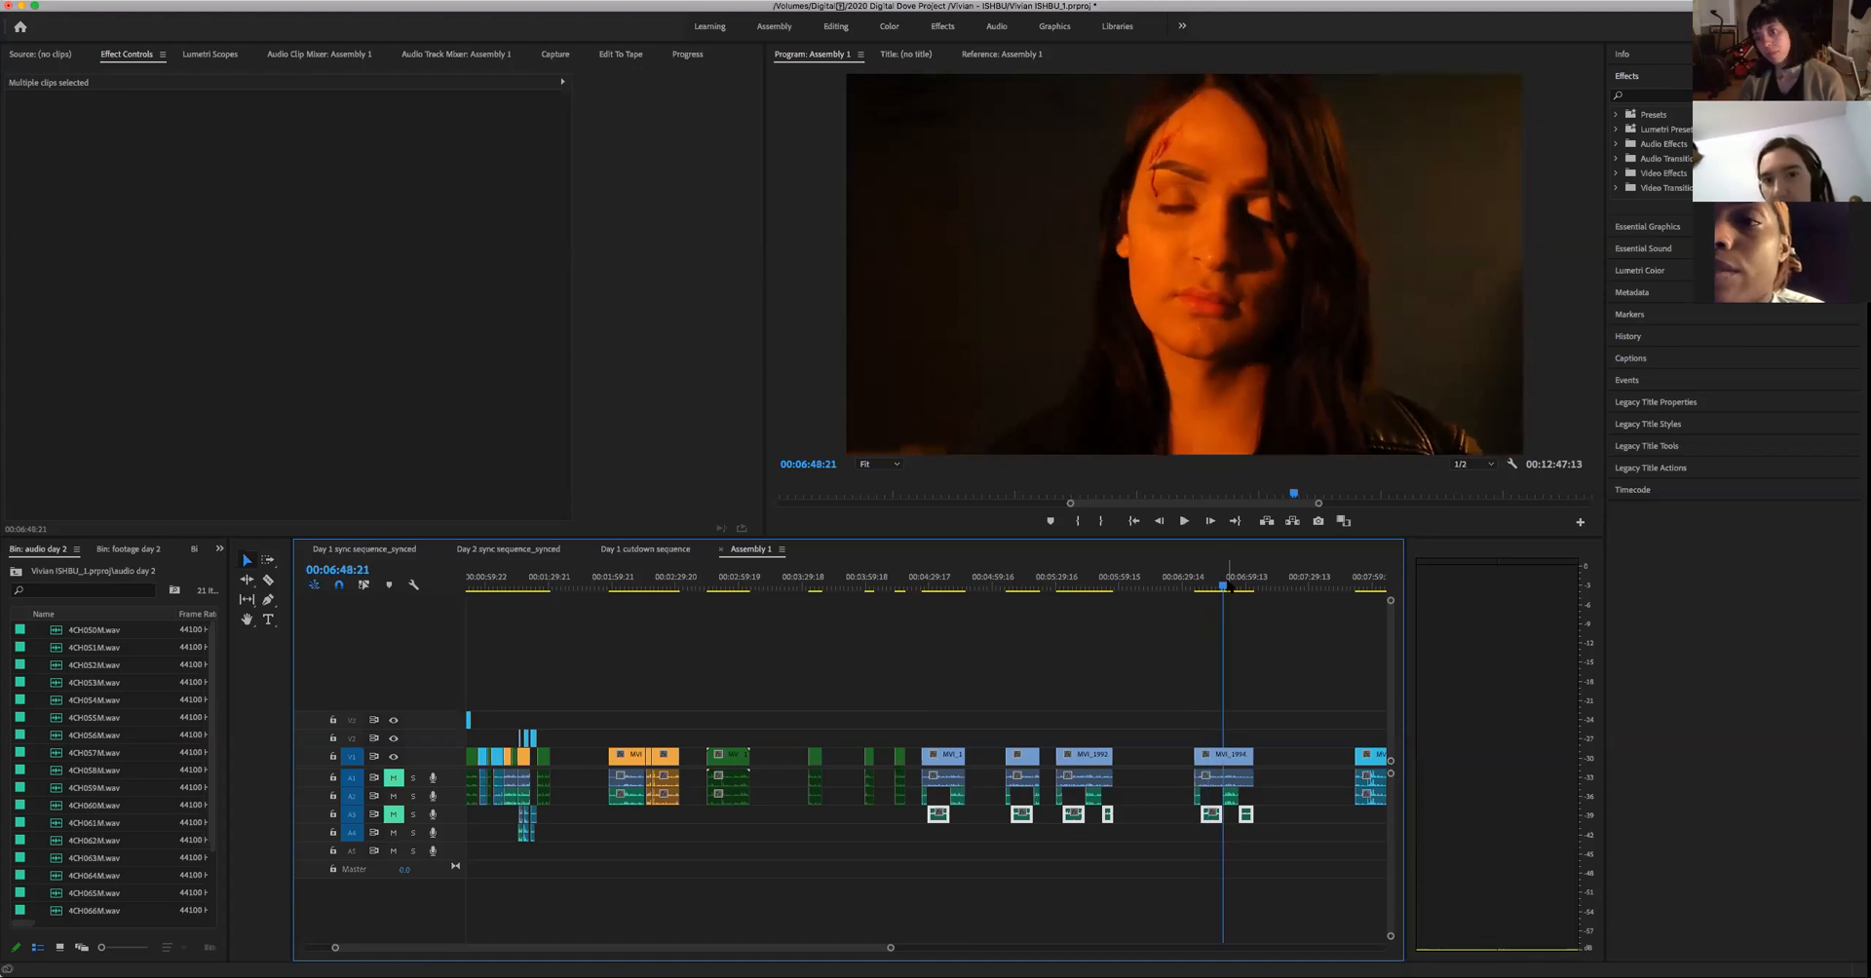
key("space")
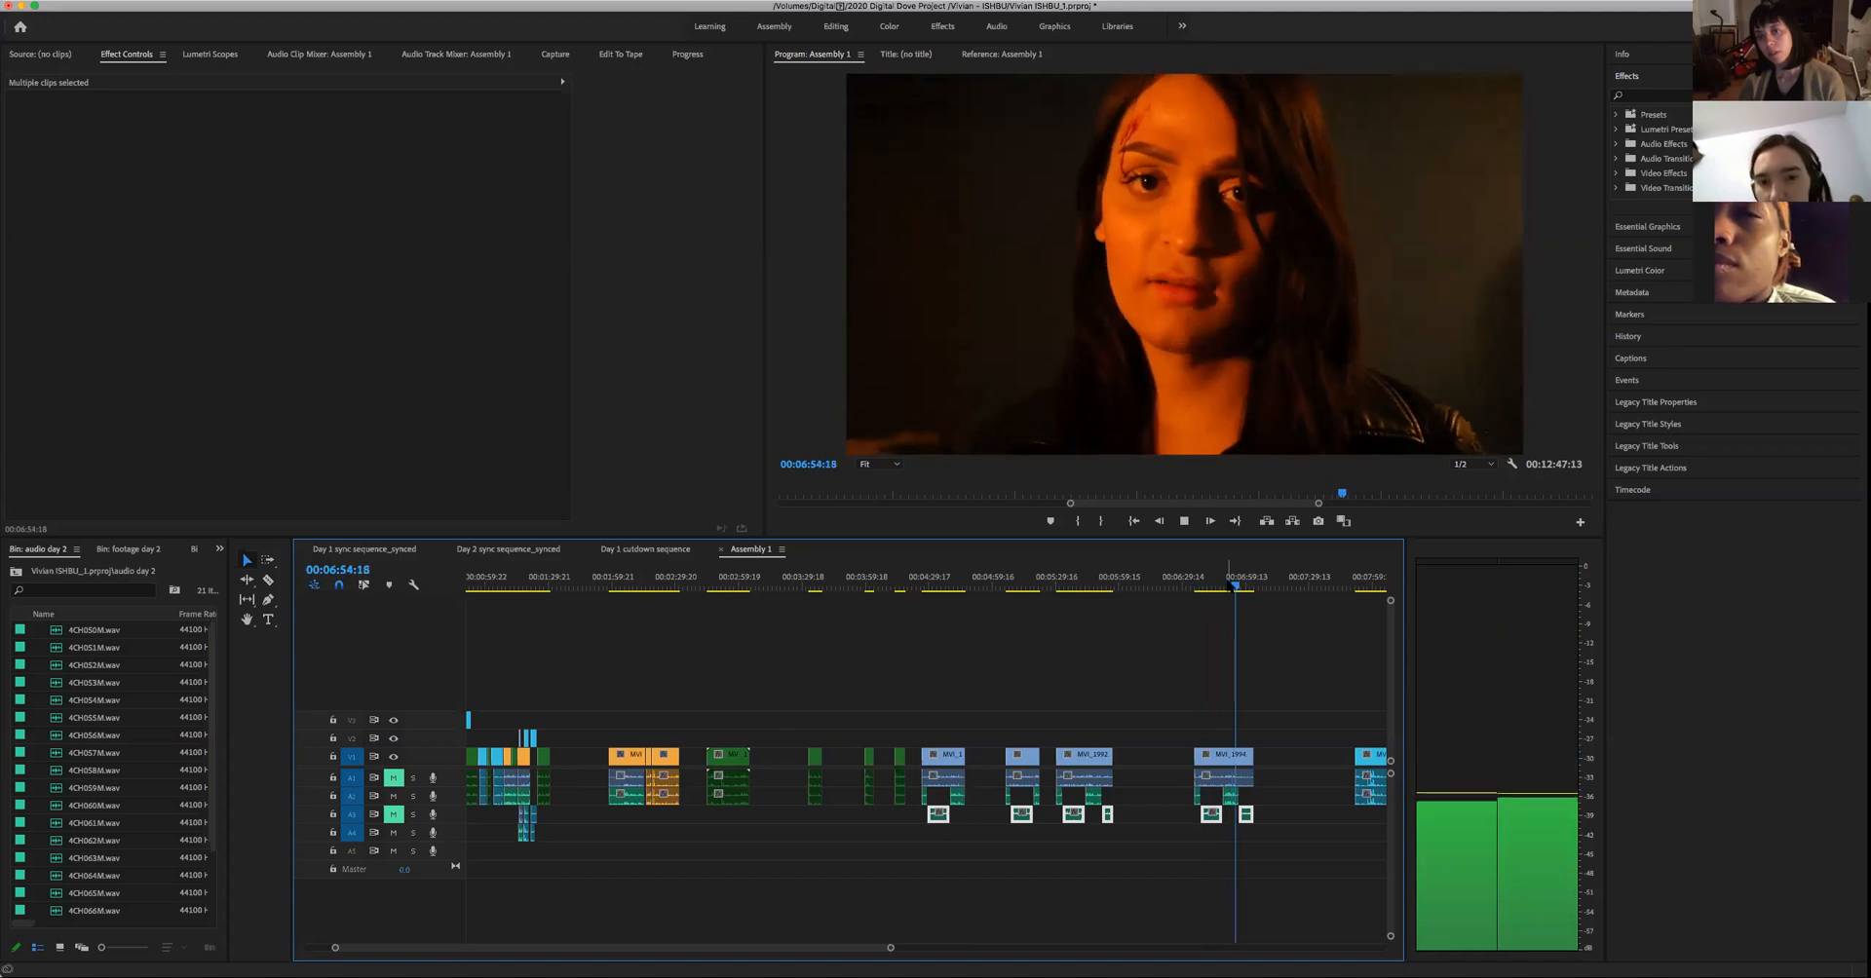
key("space")
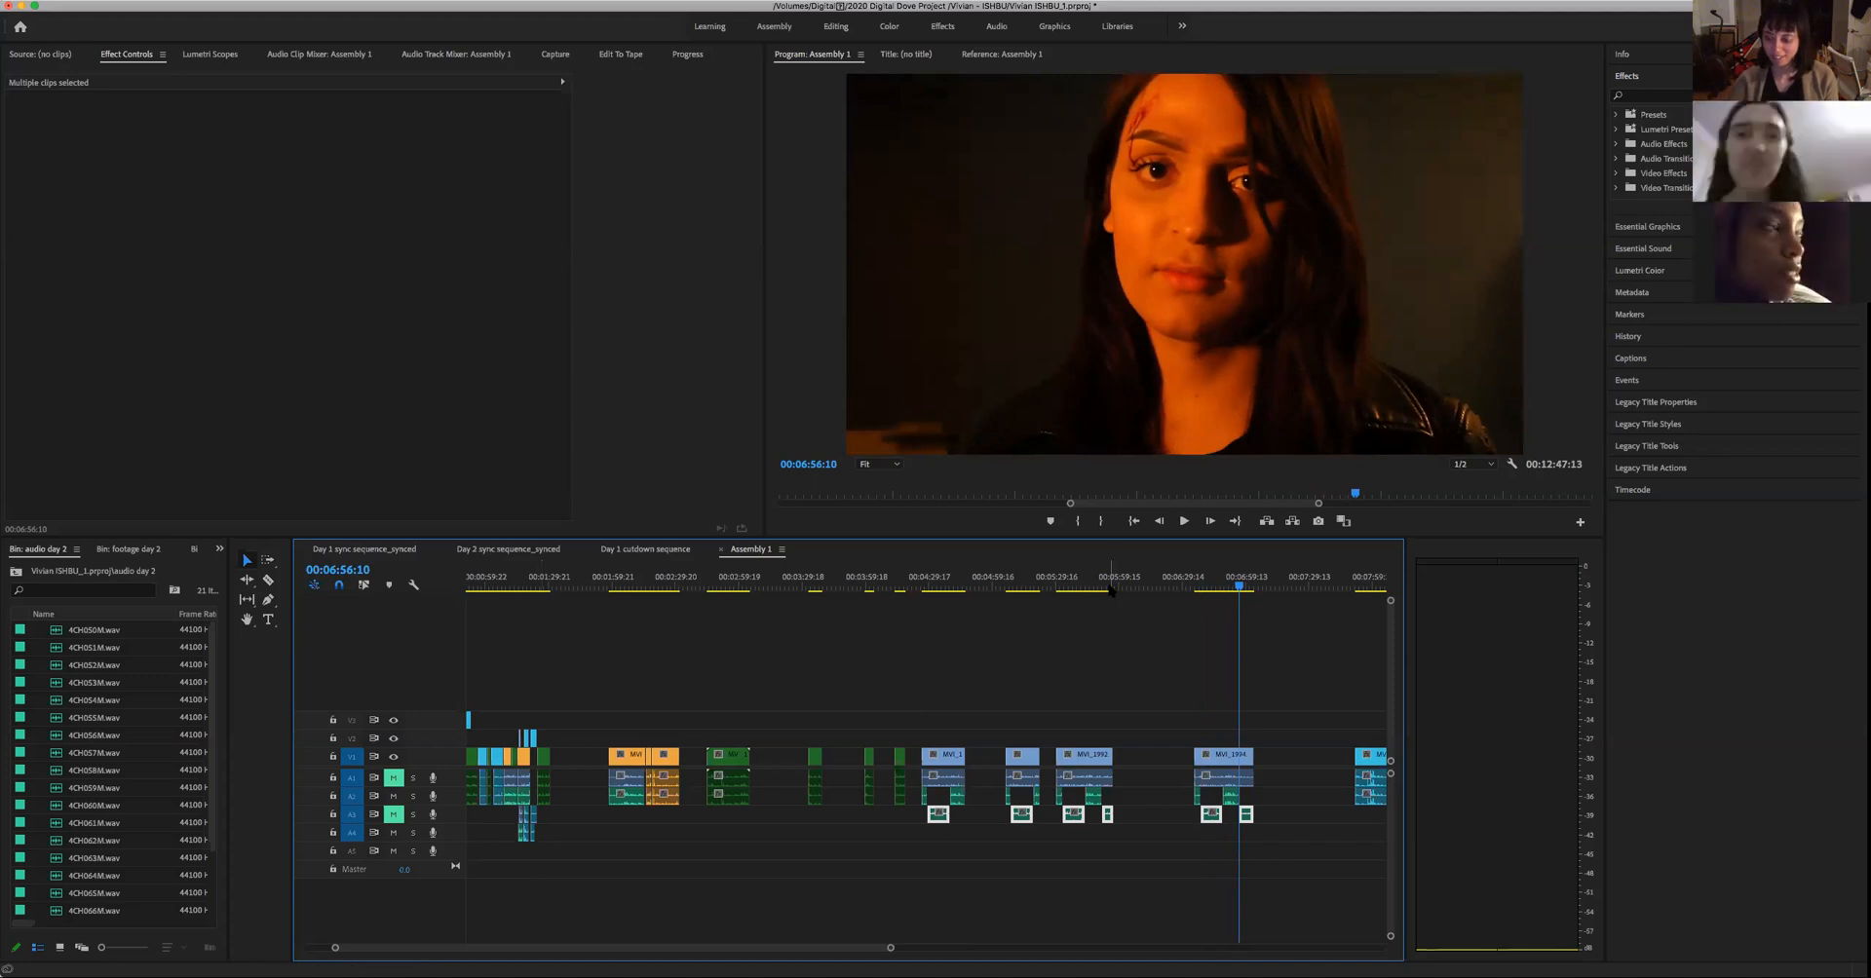
key("Up")
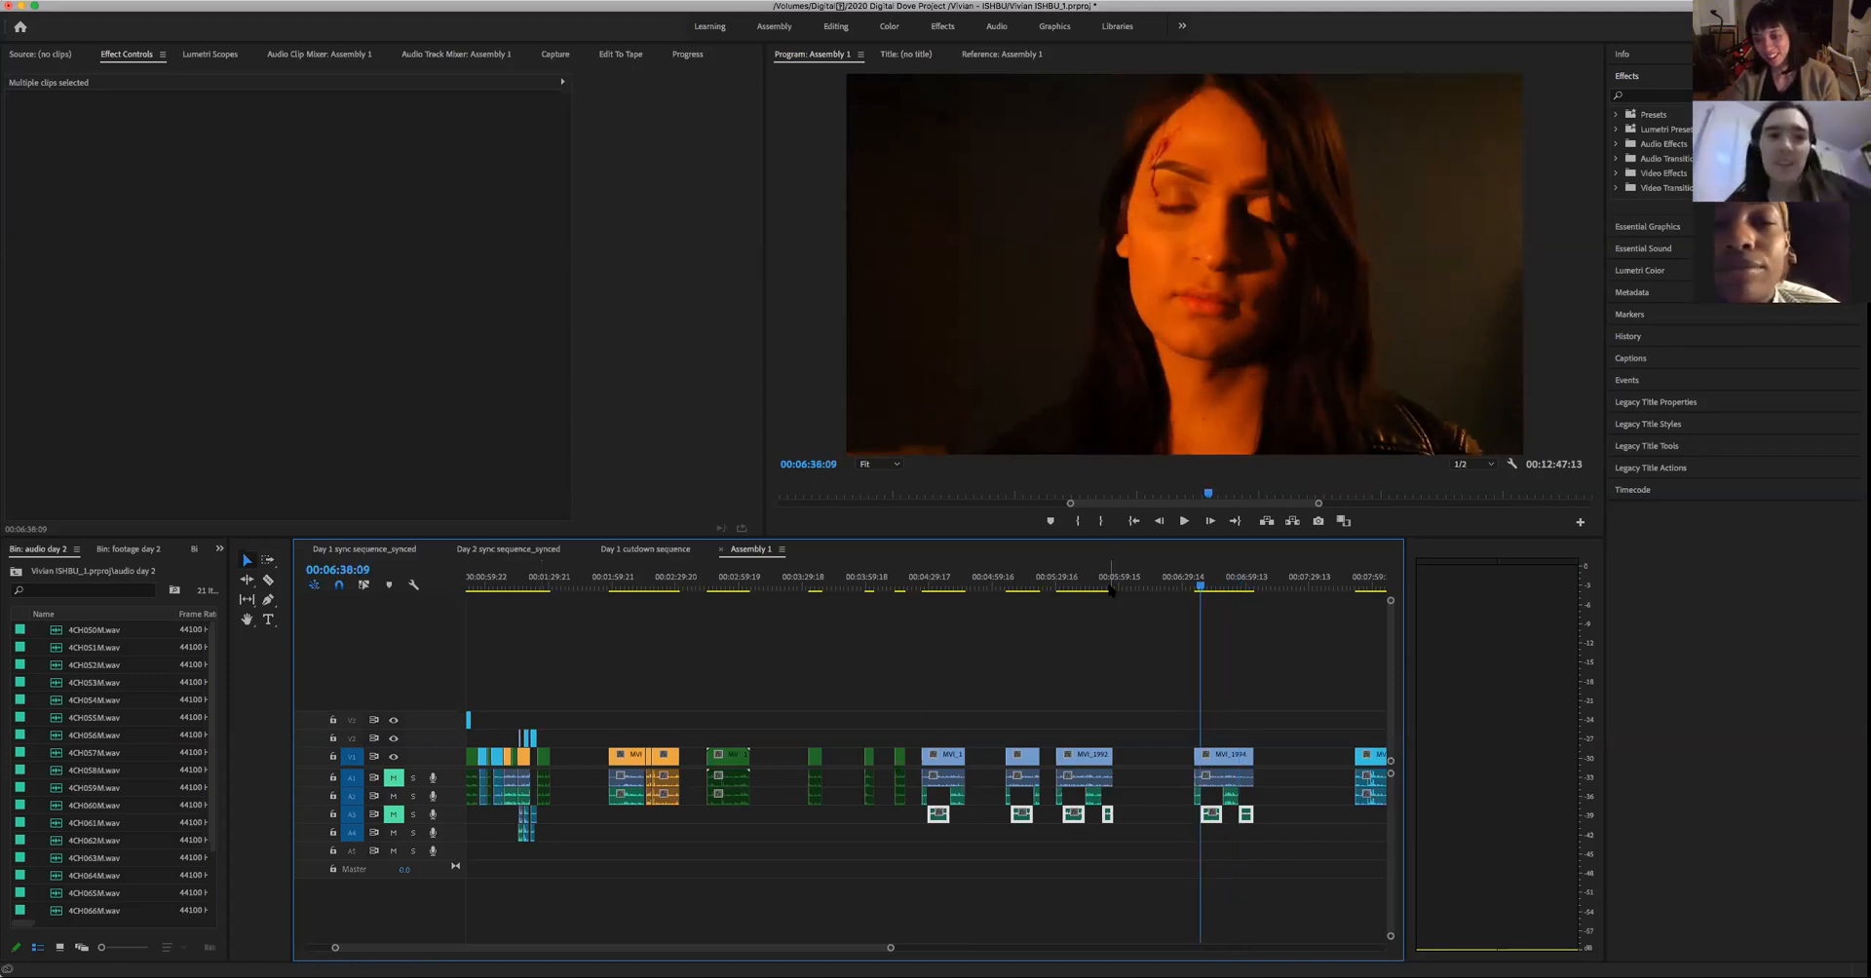
key("Up")
key("space")
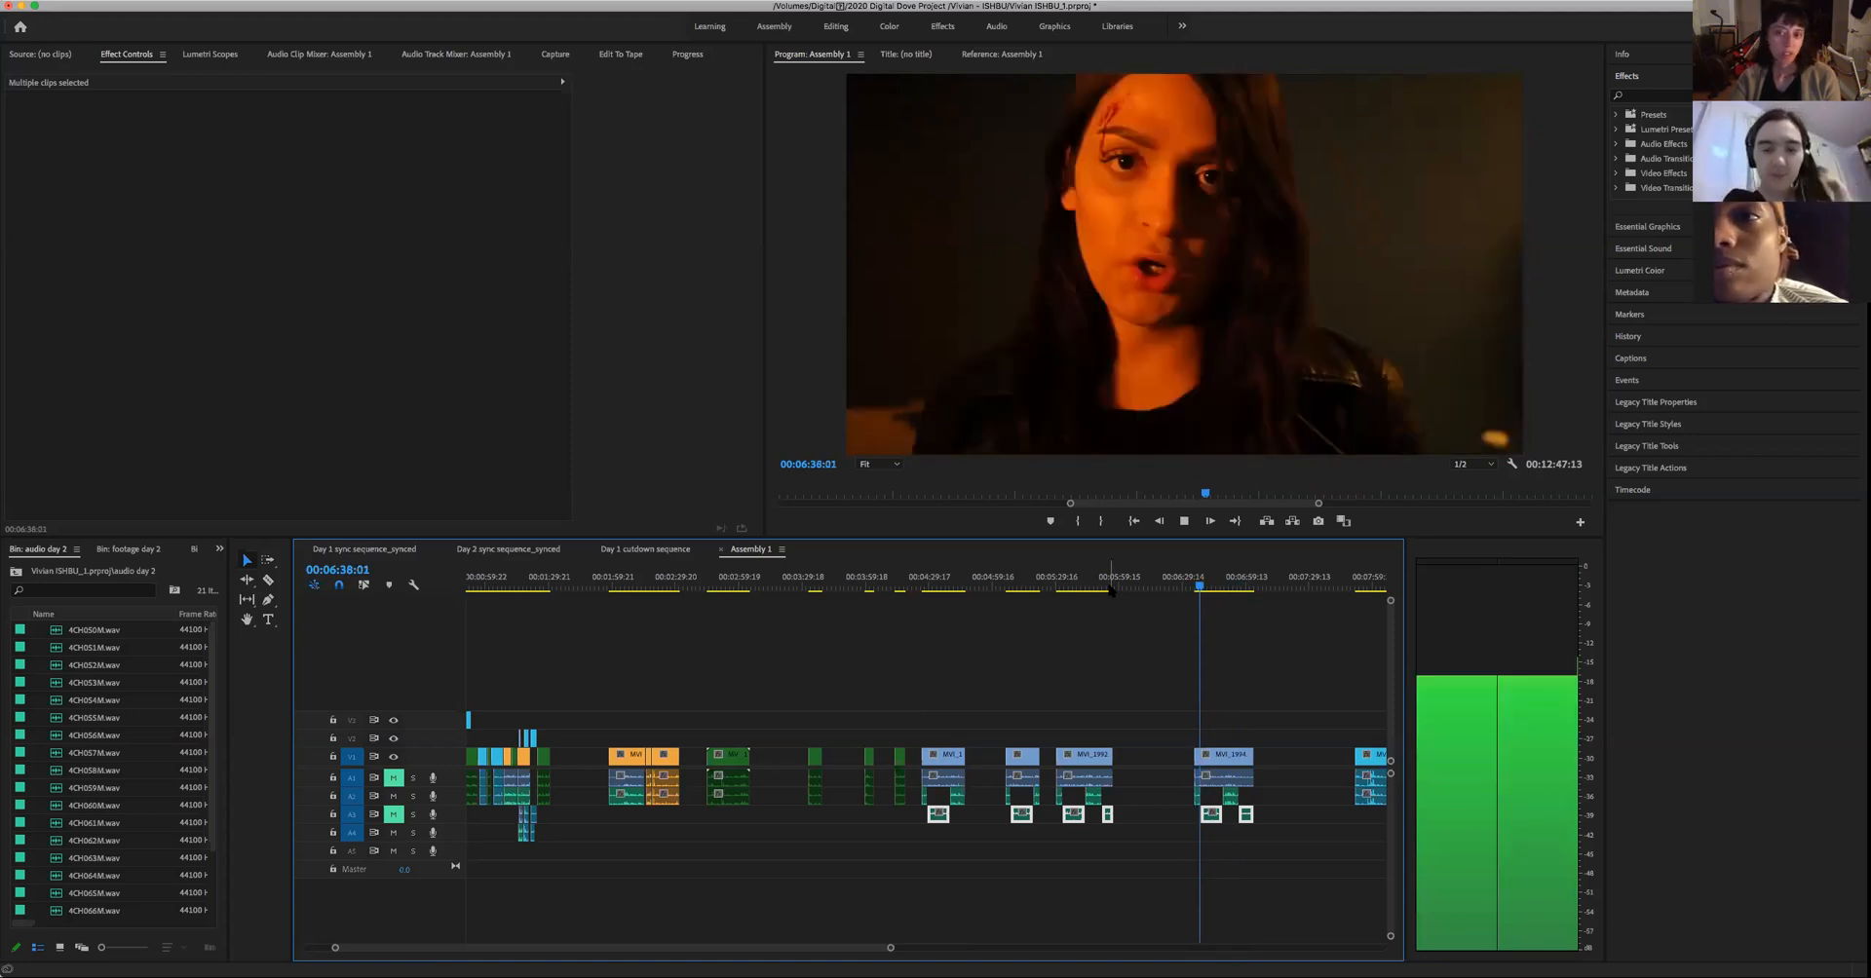
key("space")
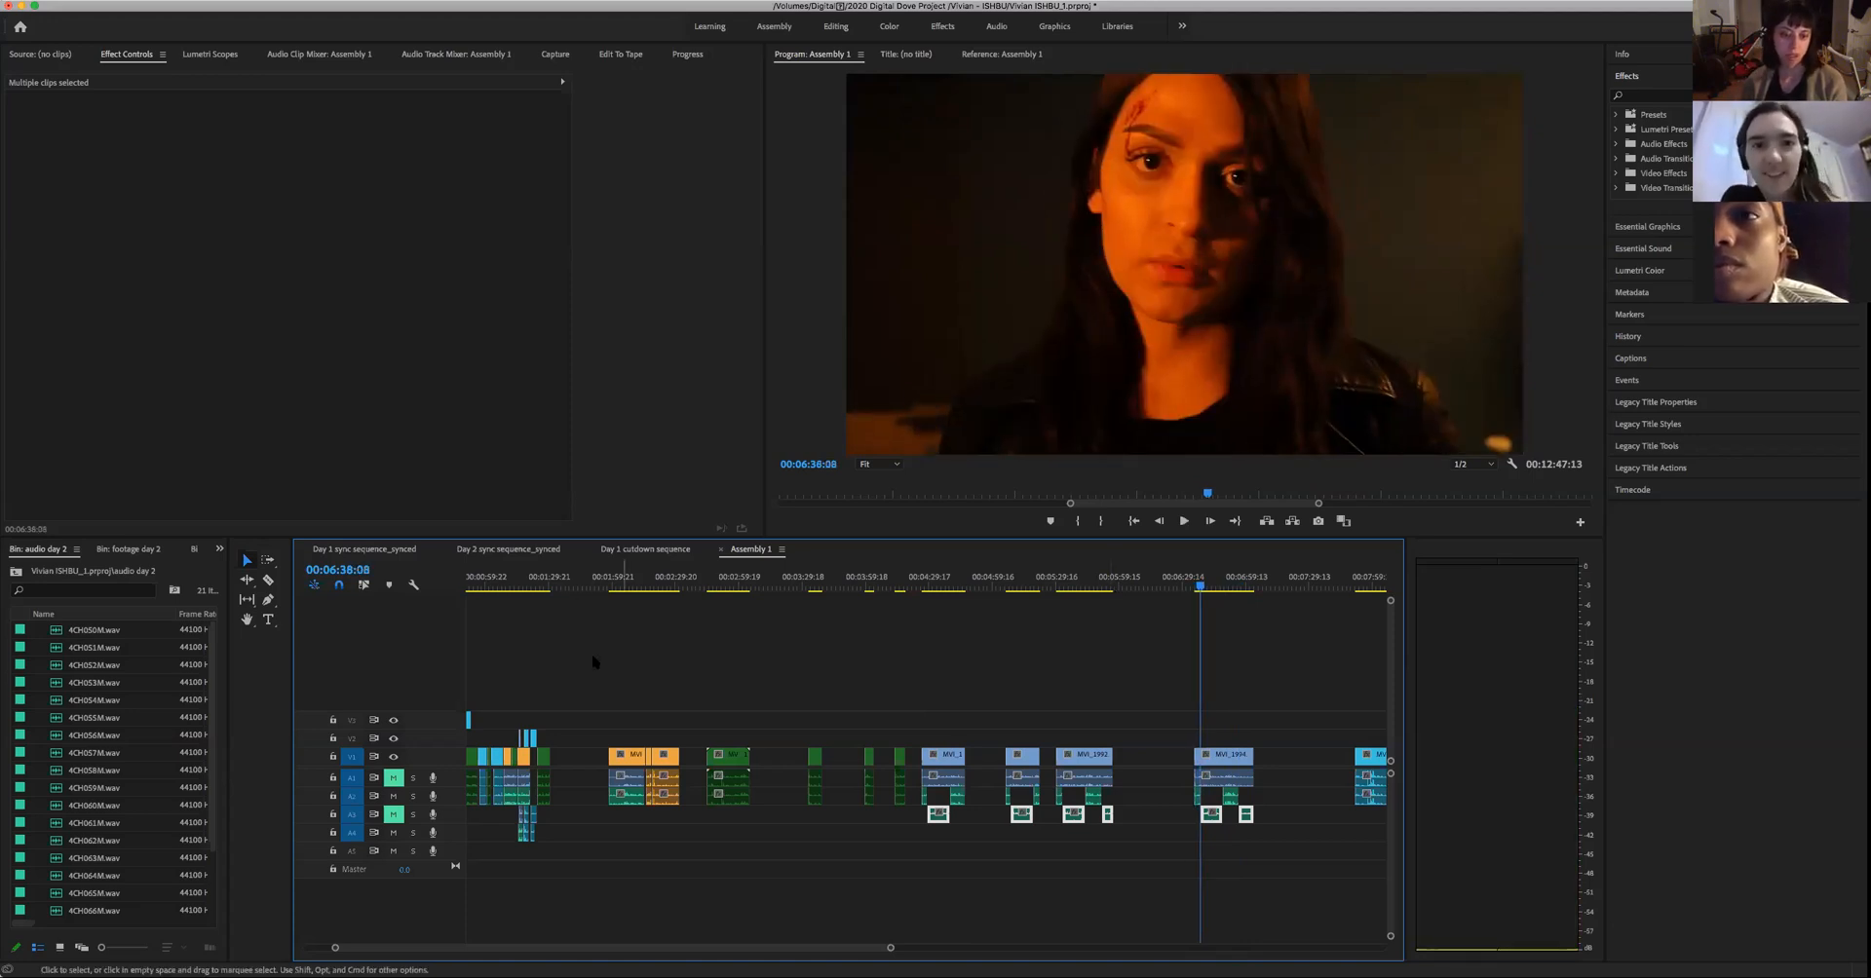
- Play the cut from the woman's close-up at 00:01:21:02 into the man's green close-up, examining the timeline around it
left_click(531, 623)
key("space")
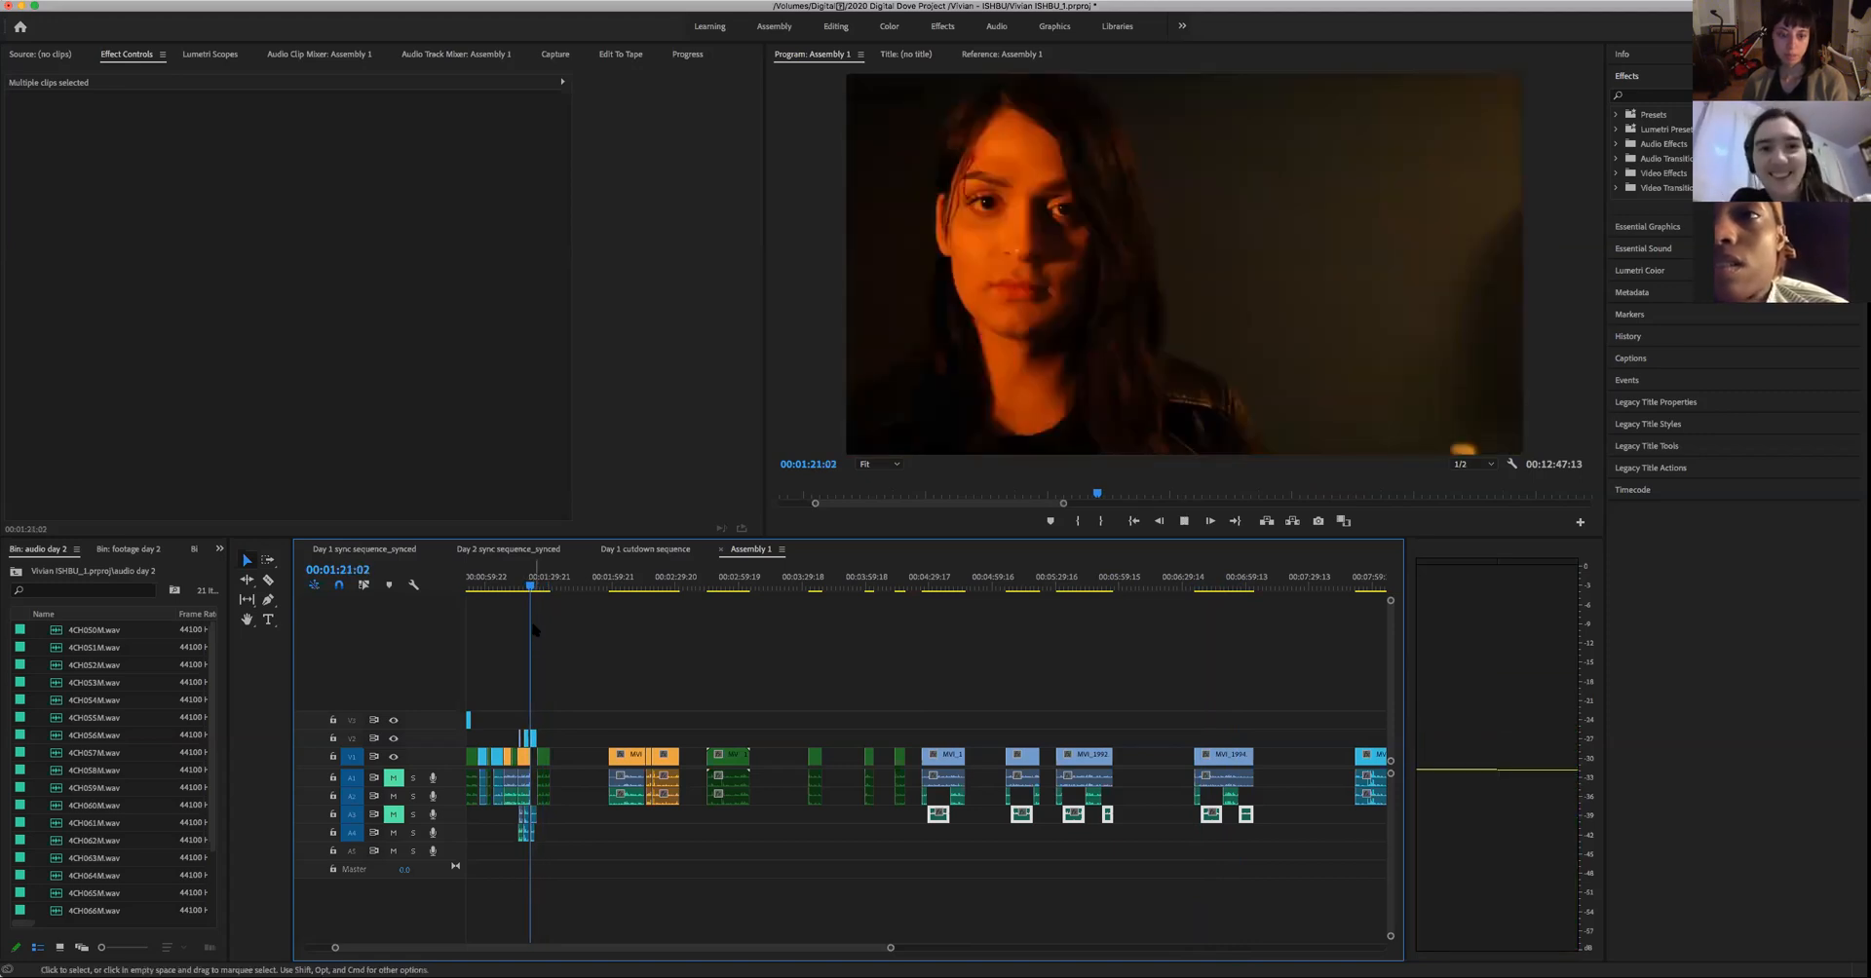
key("space")
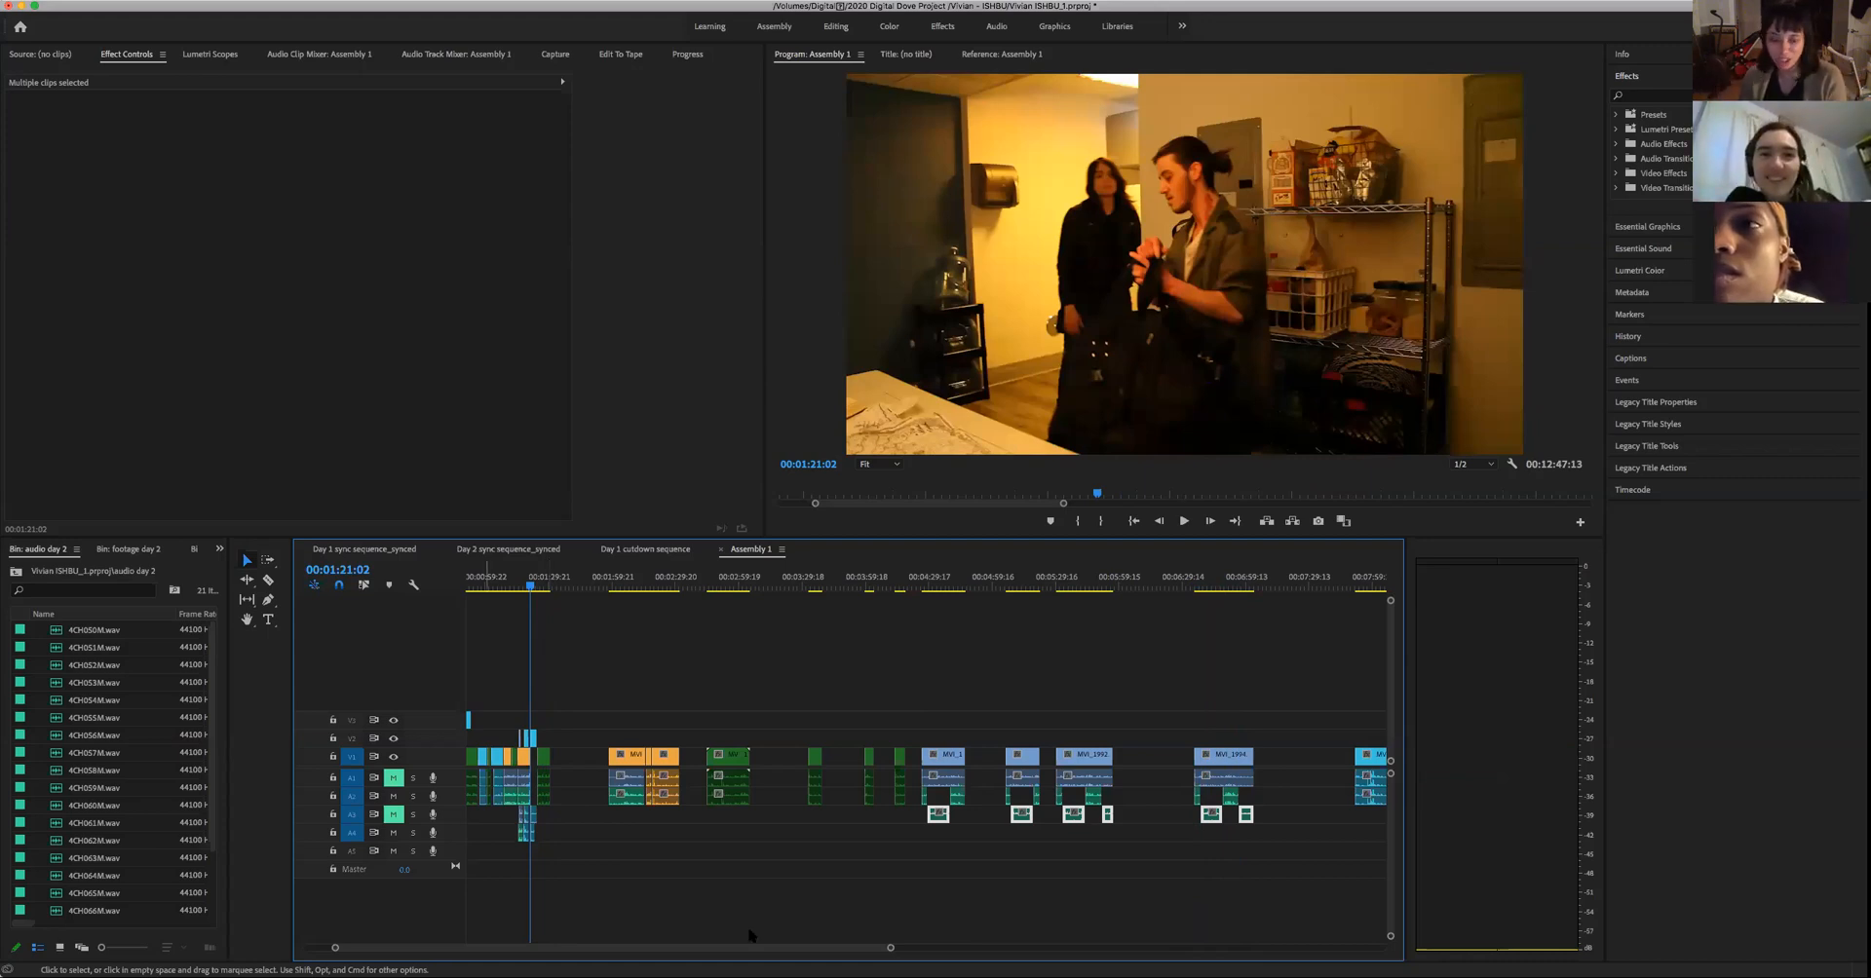
left_click_drag(891, 948, 609, 948)
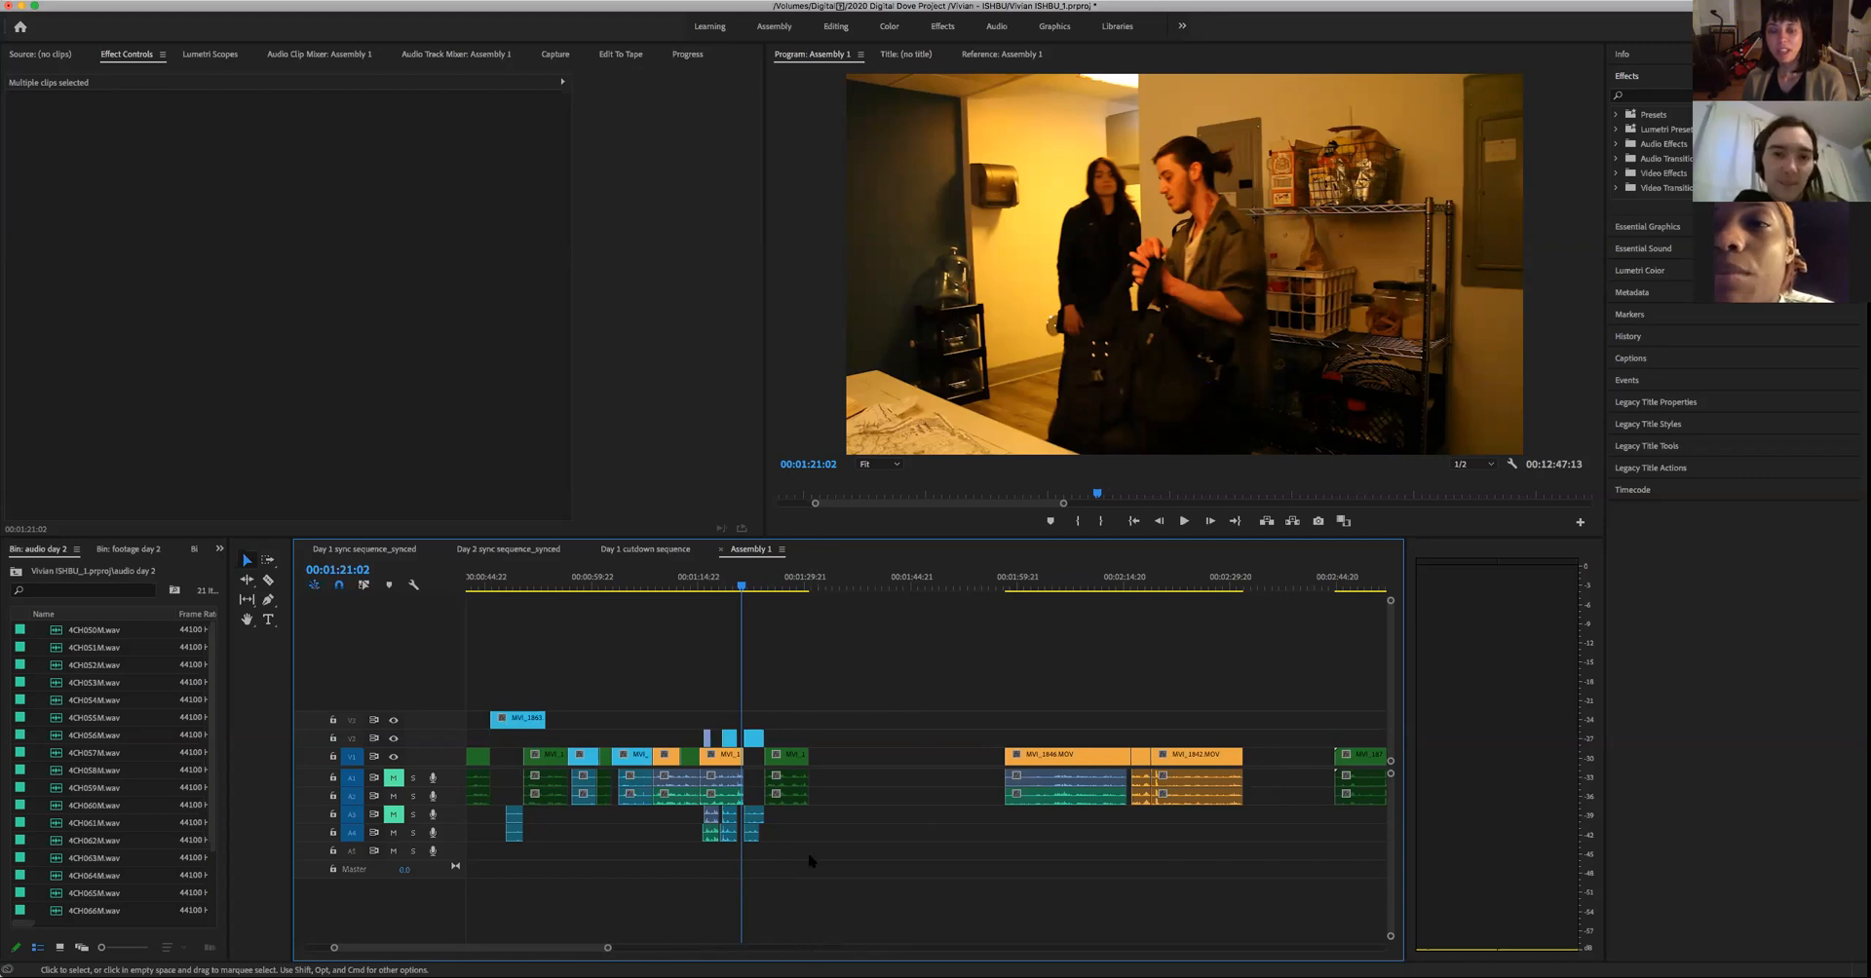
key("space")
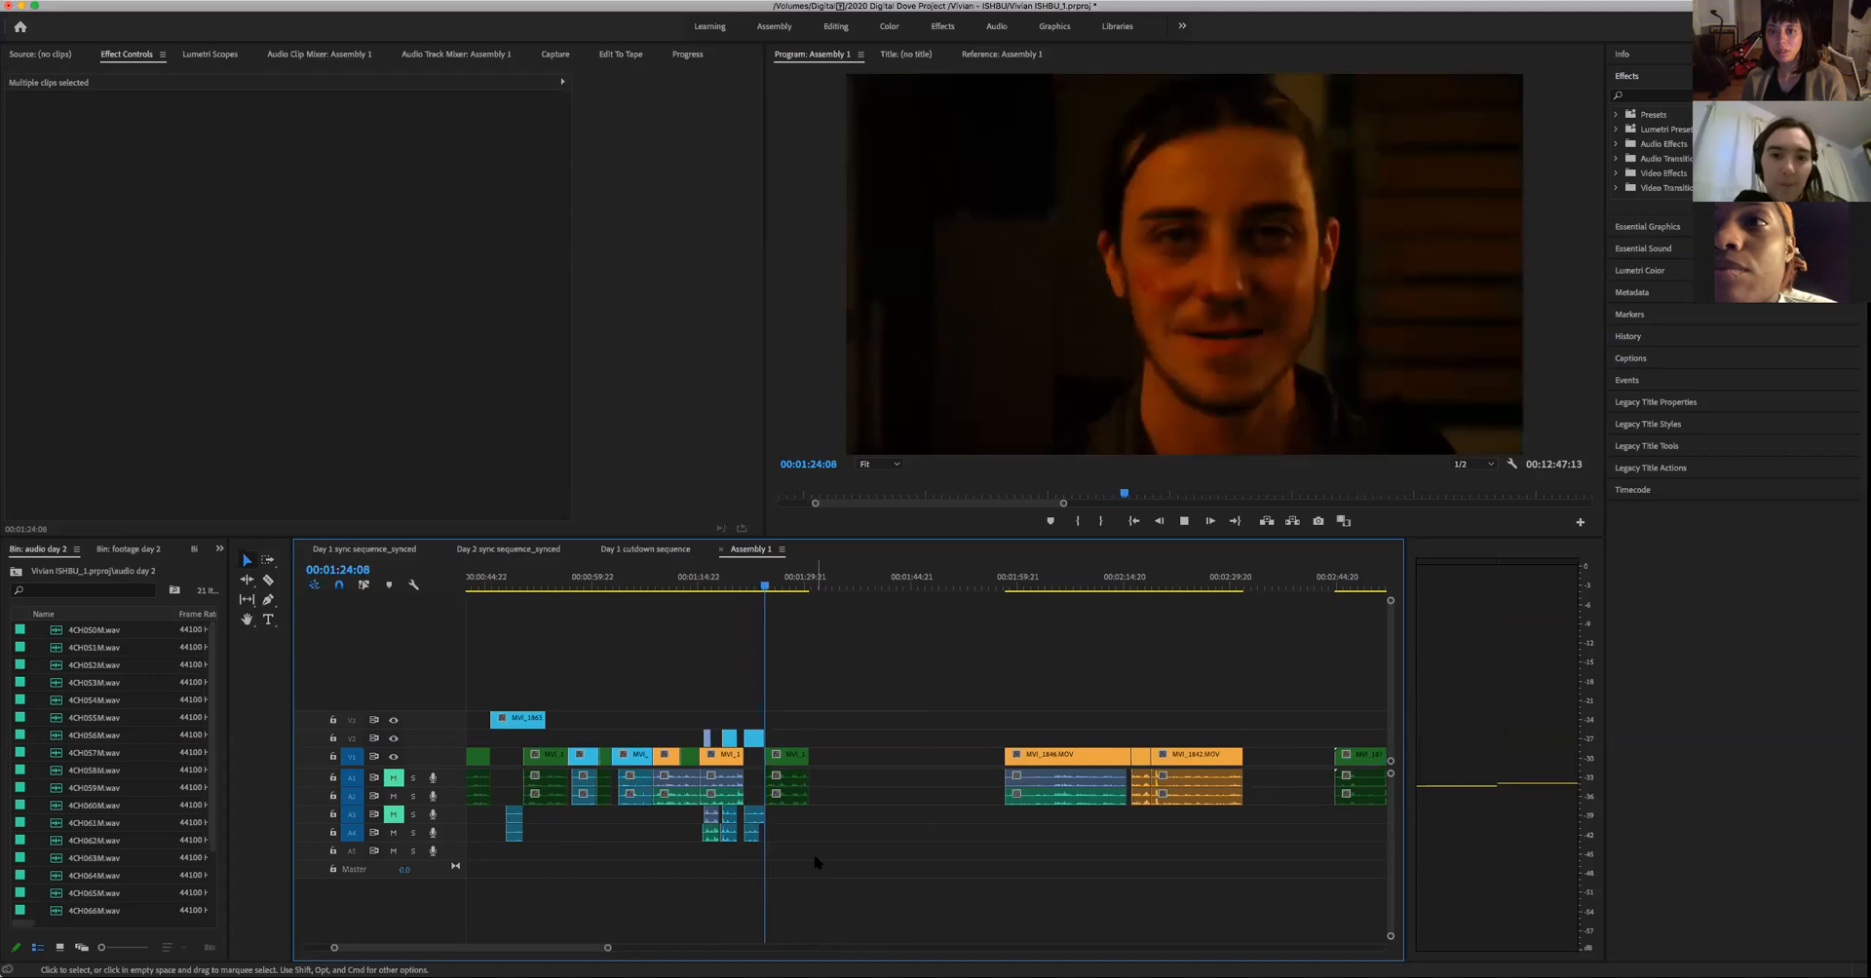
key("space")
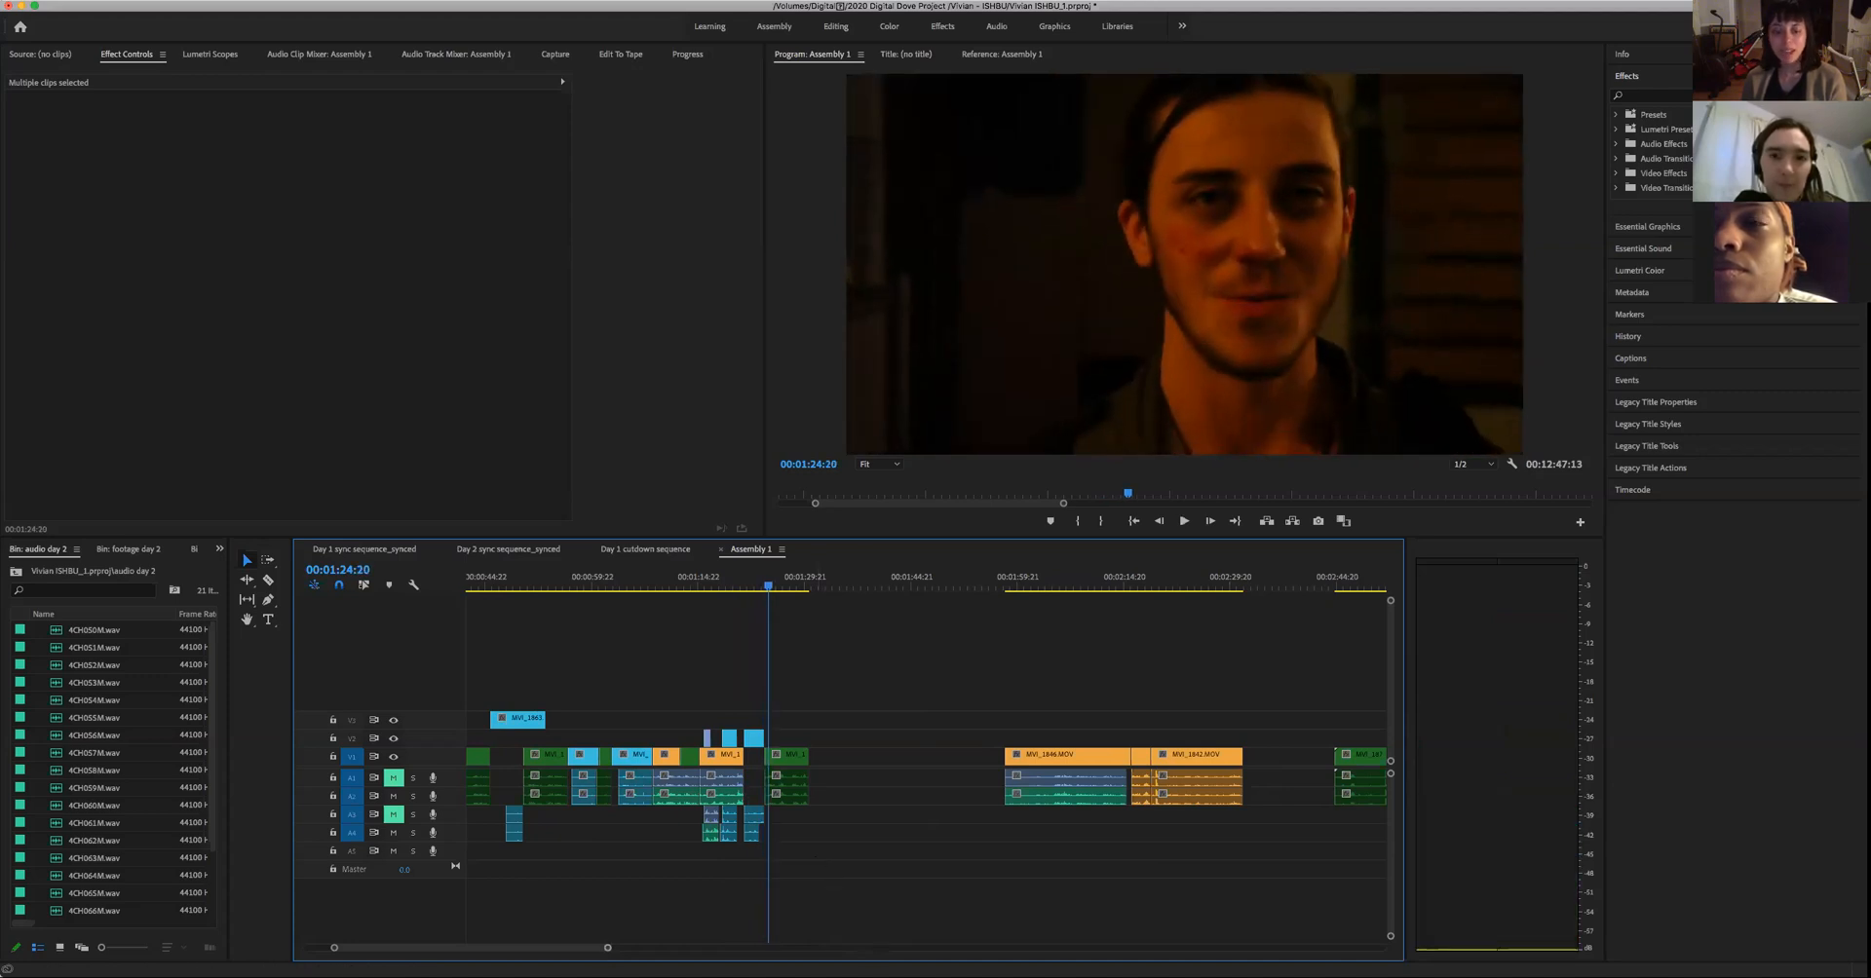
- Find the next pasted woman's close-up starting at 00:06:35:04 and play its opening up to about 00:06:39
left_click_drag(607, 950, 757, 951)
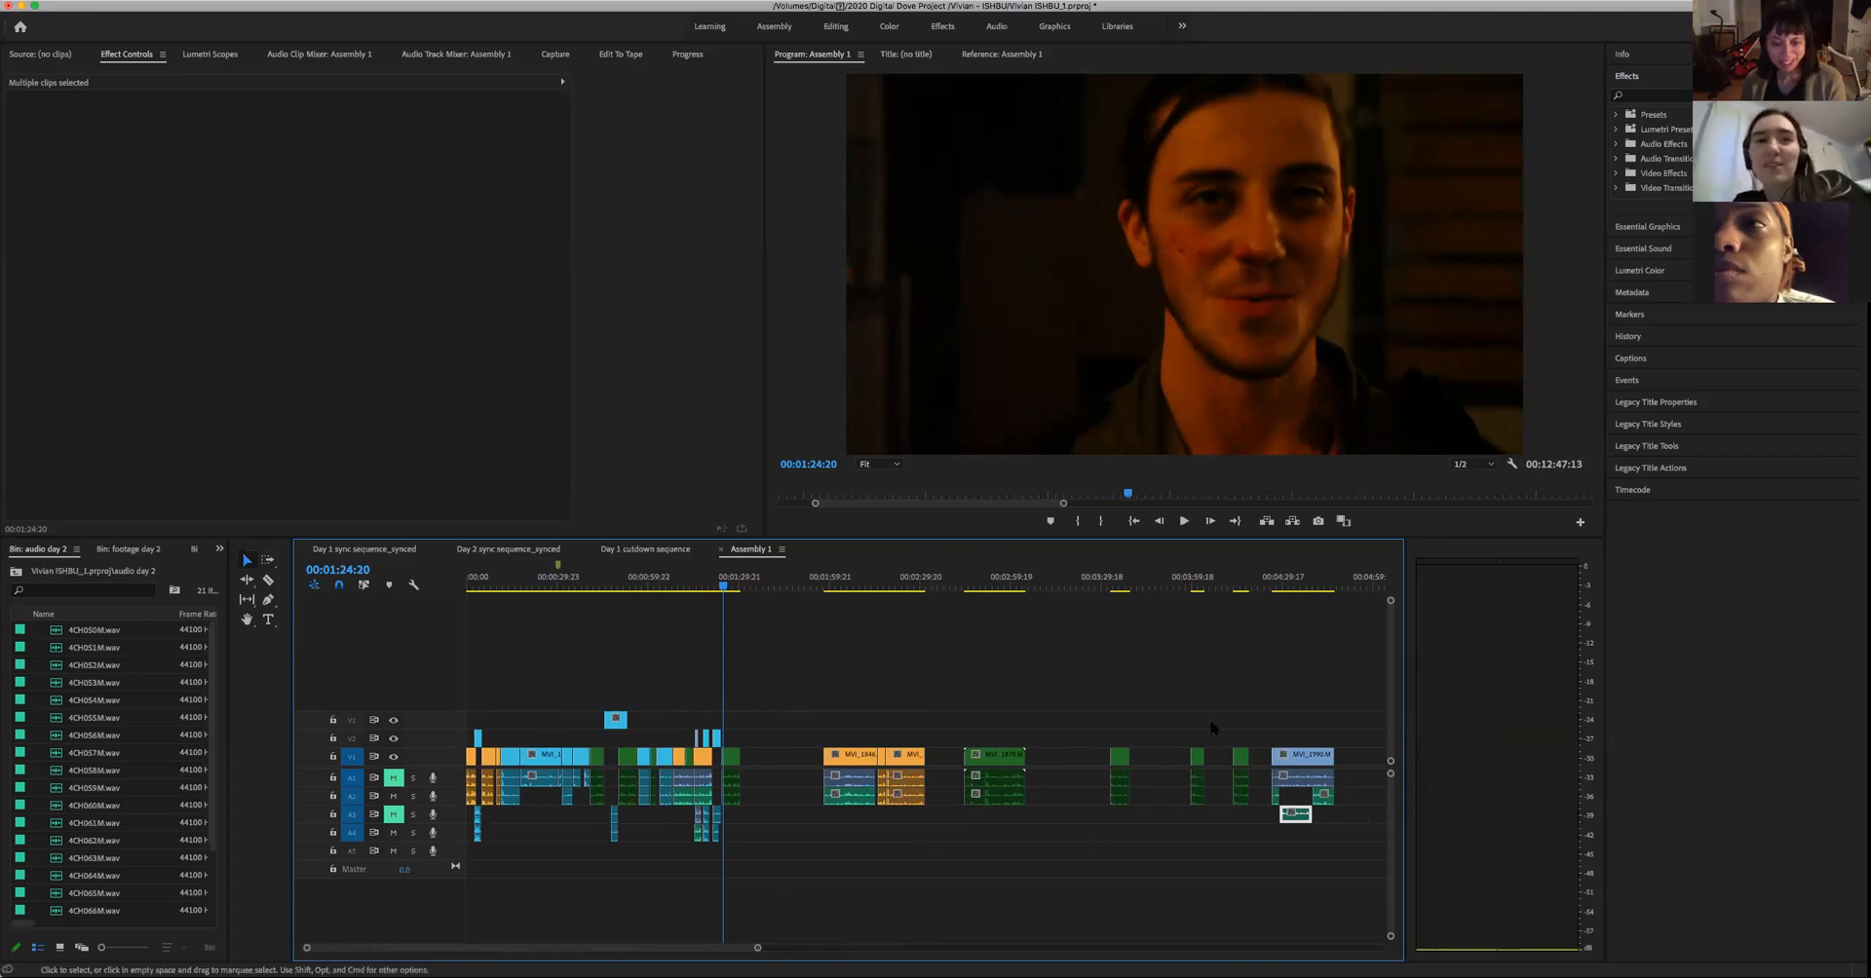
left_click_drag(731, 950, 797, 950)
left_click(1299, 584)
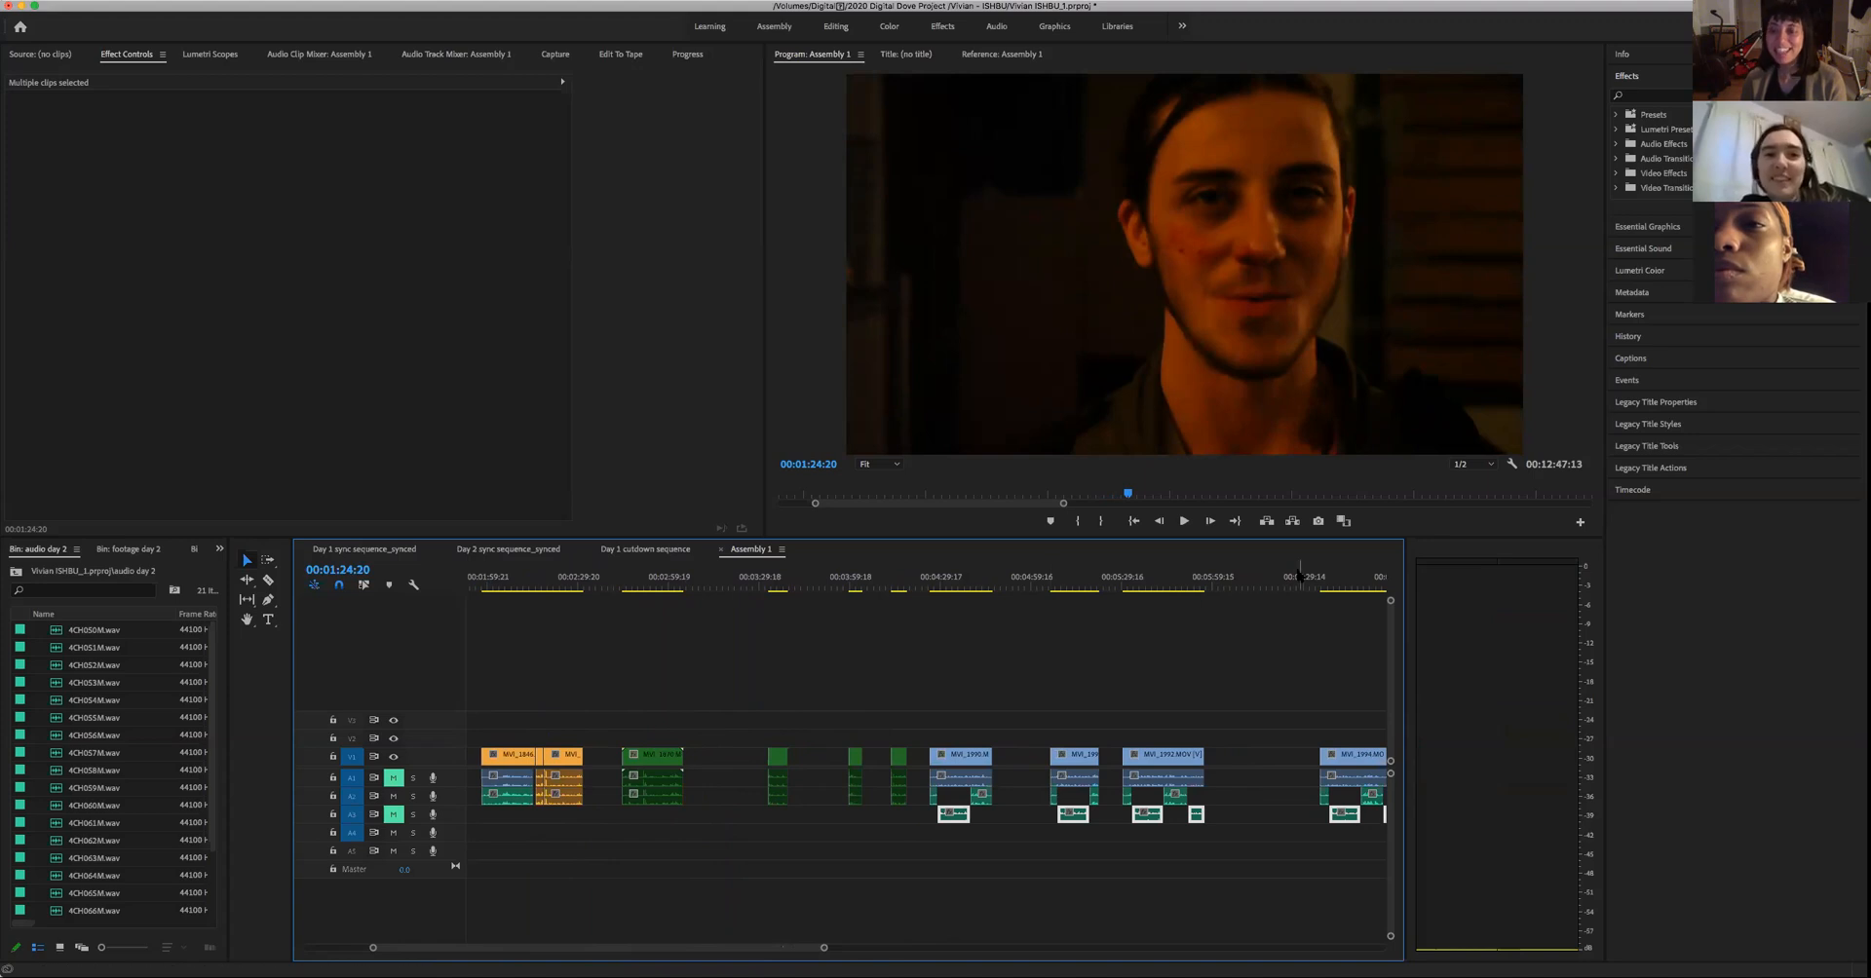
left_click(1320, 592)
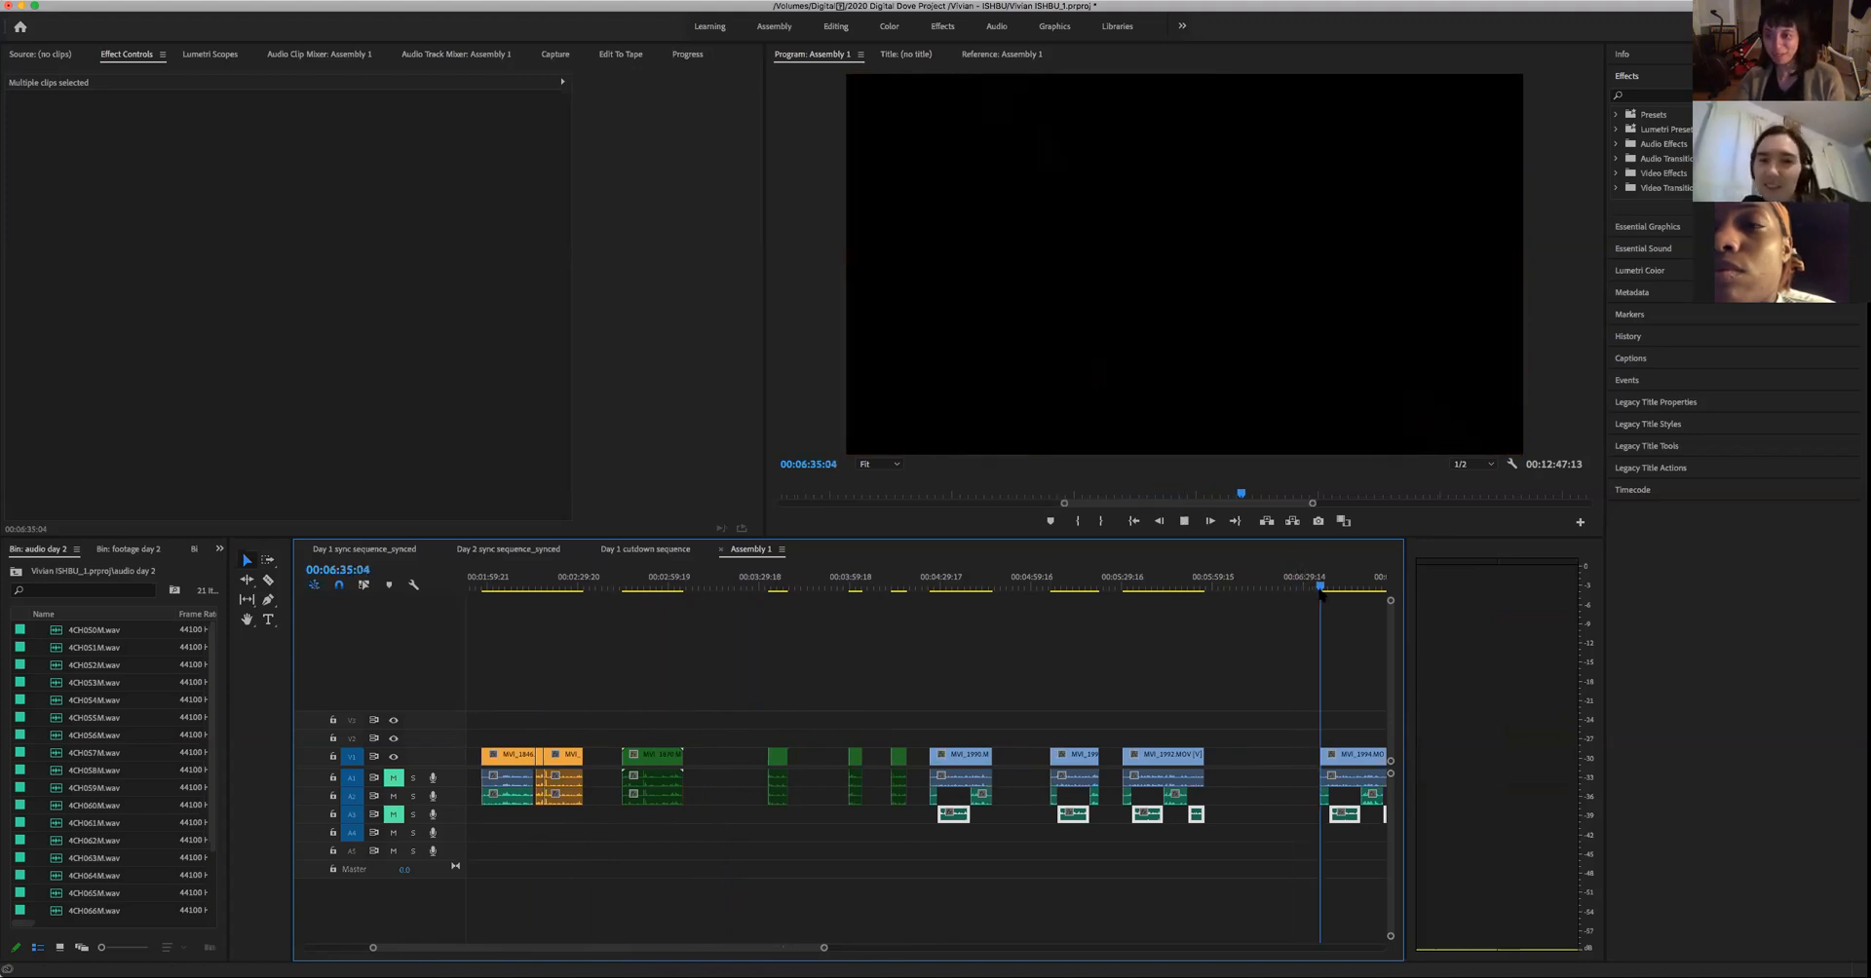
key("space")
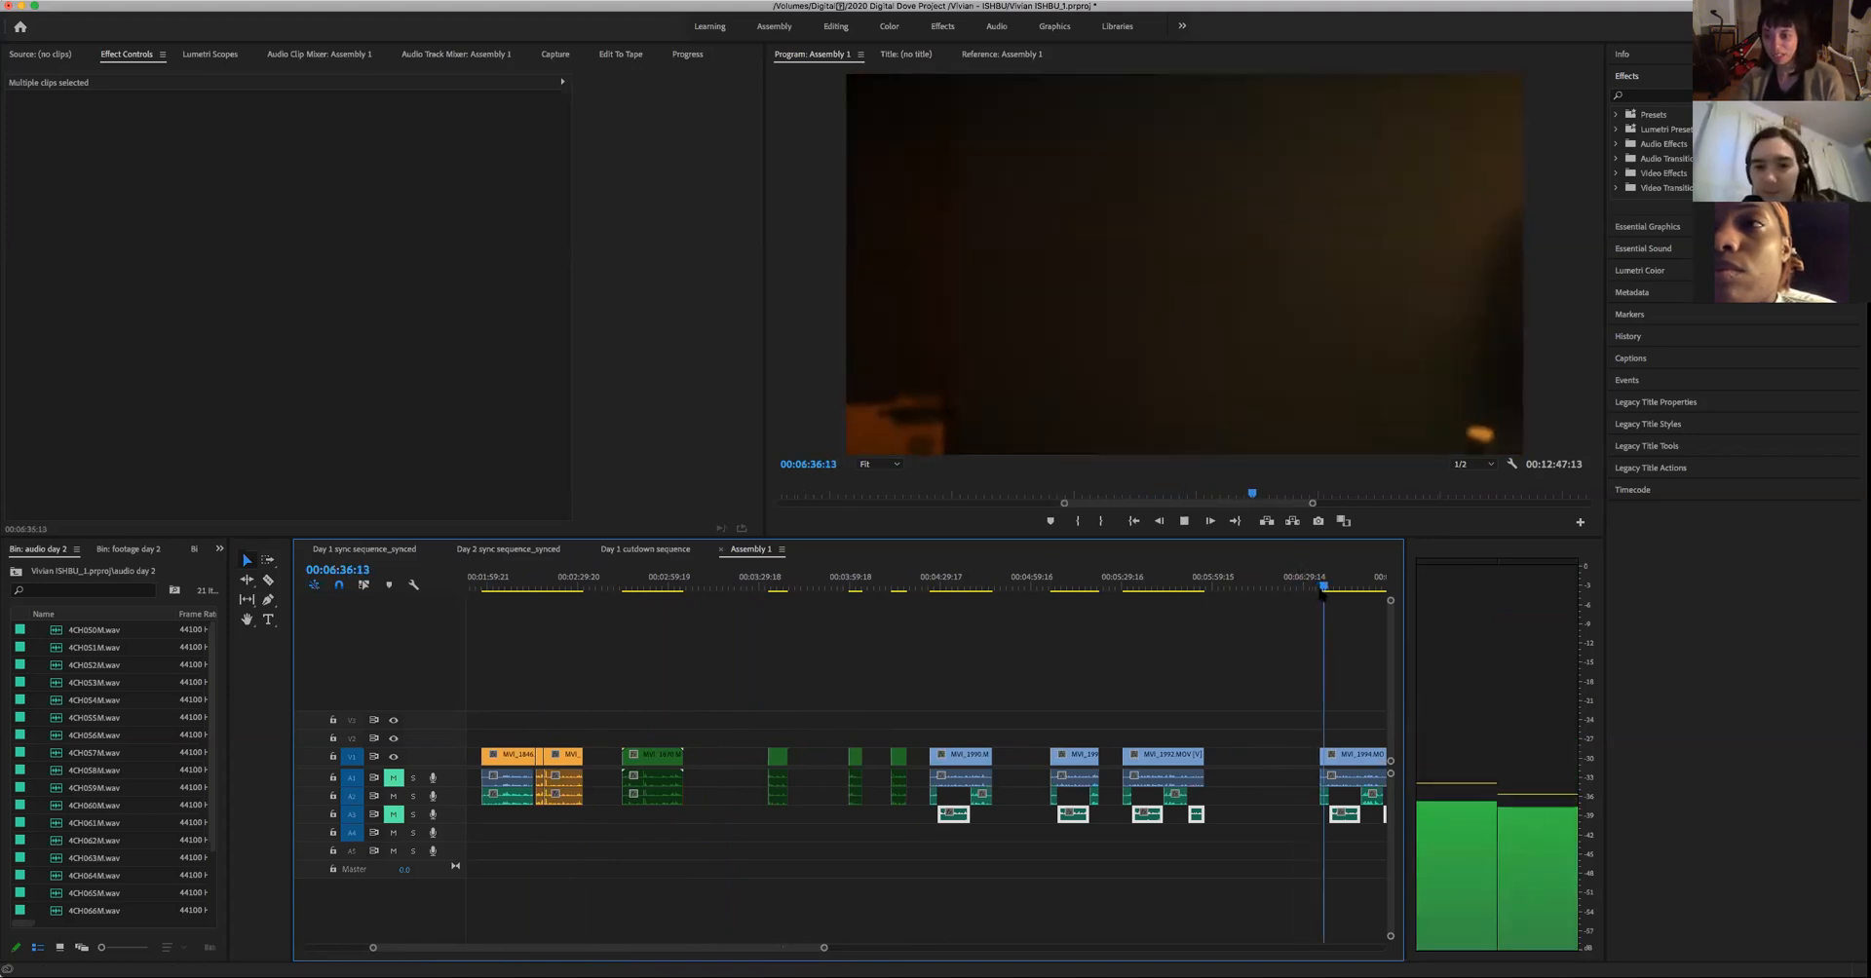
key("space")
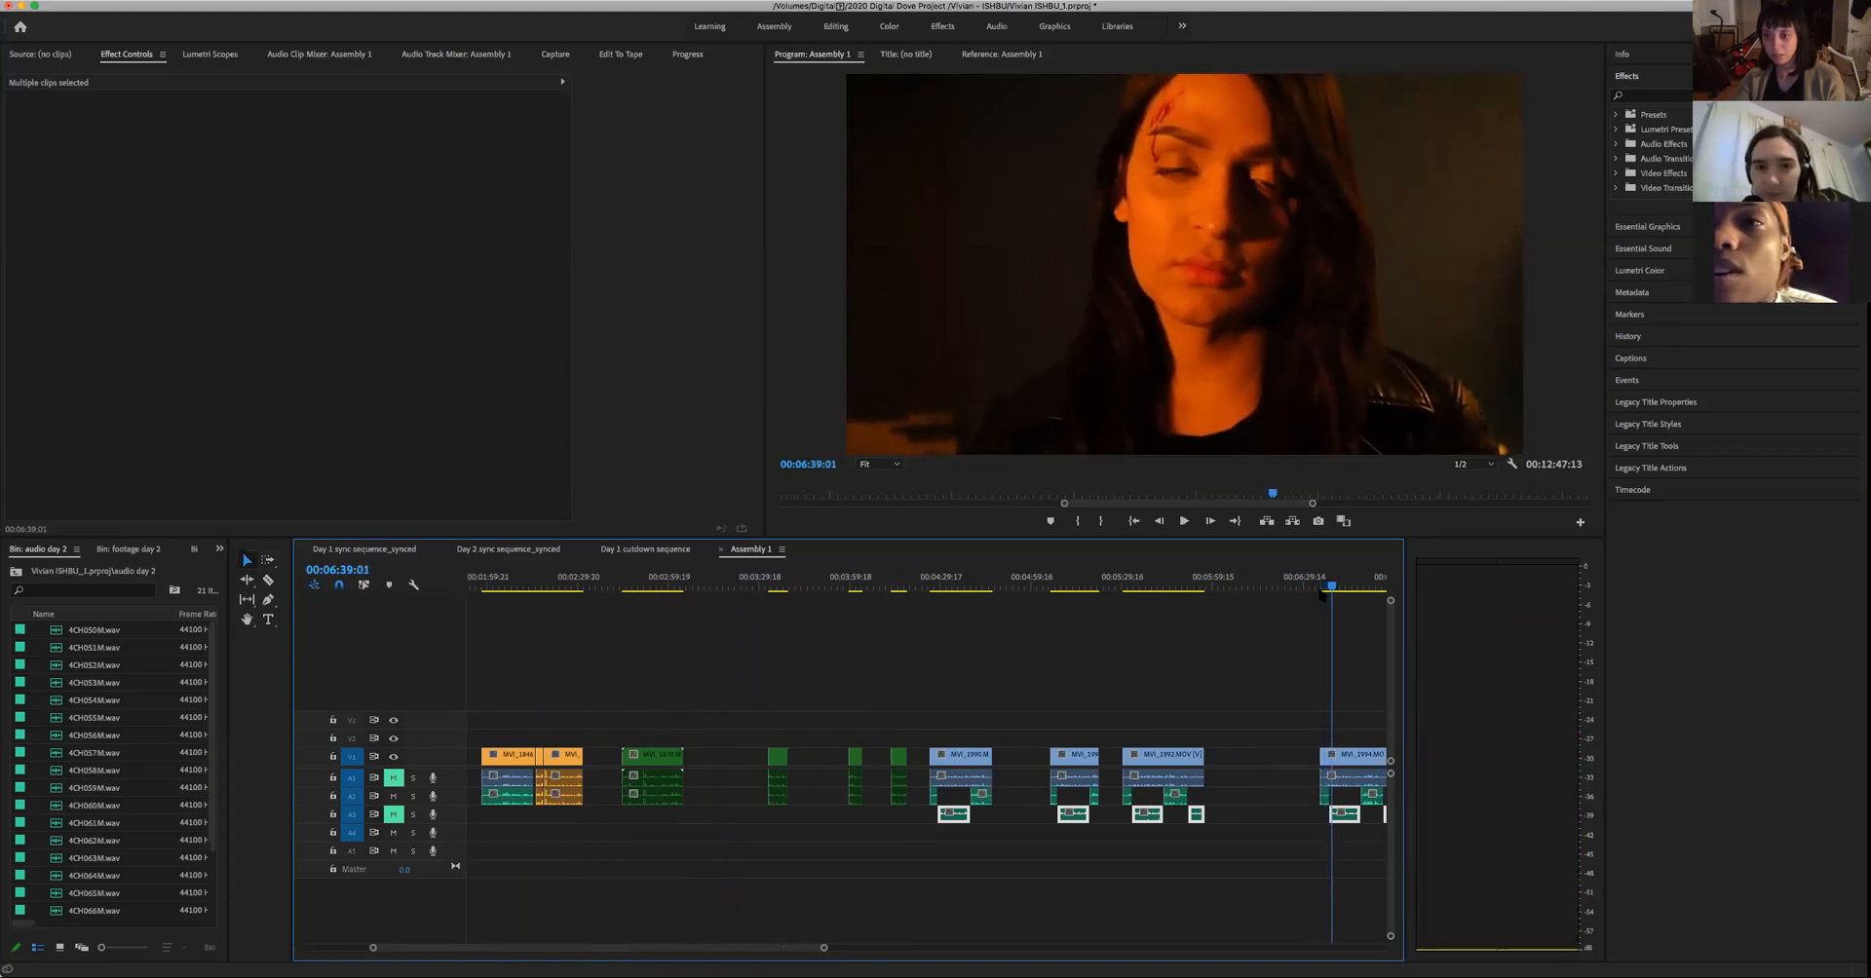
left_click(1329, 586)
key("space")
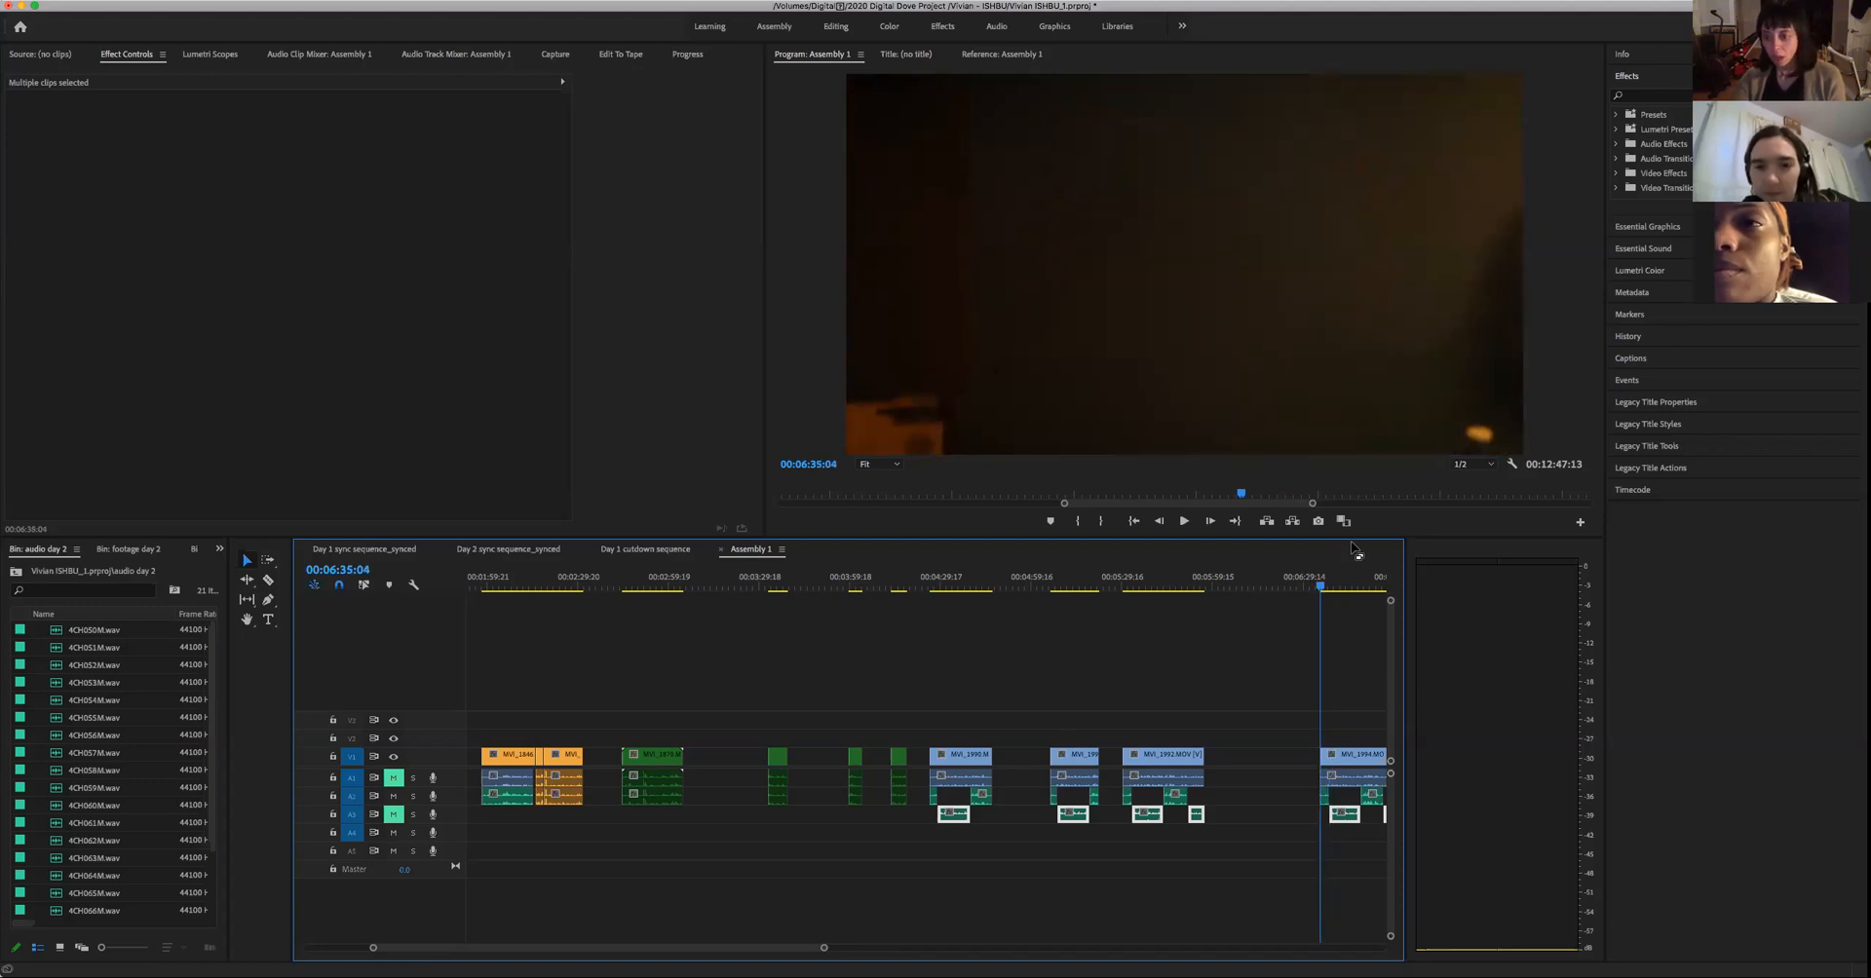
key("space")
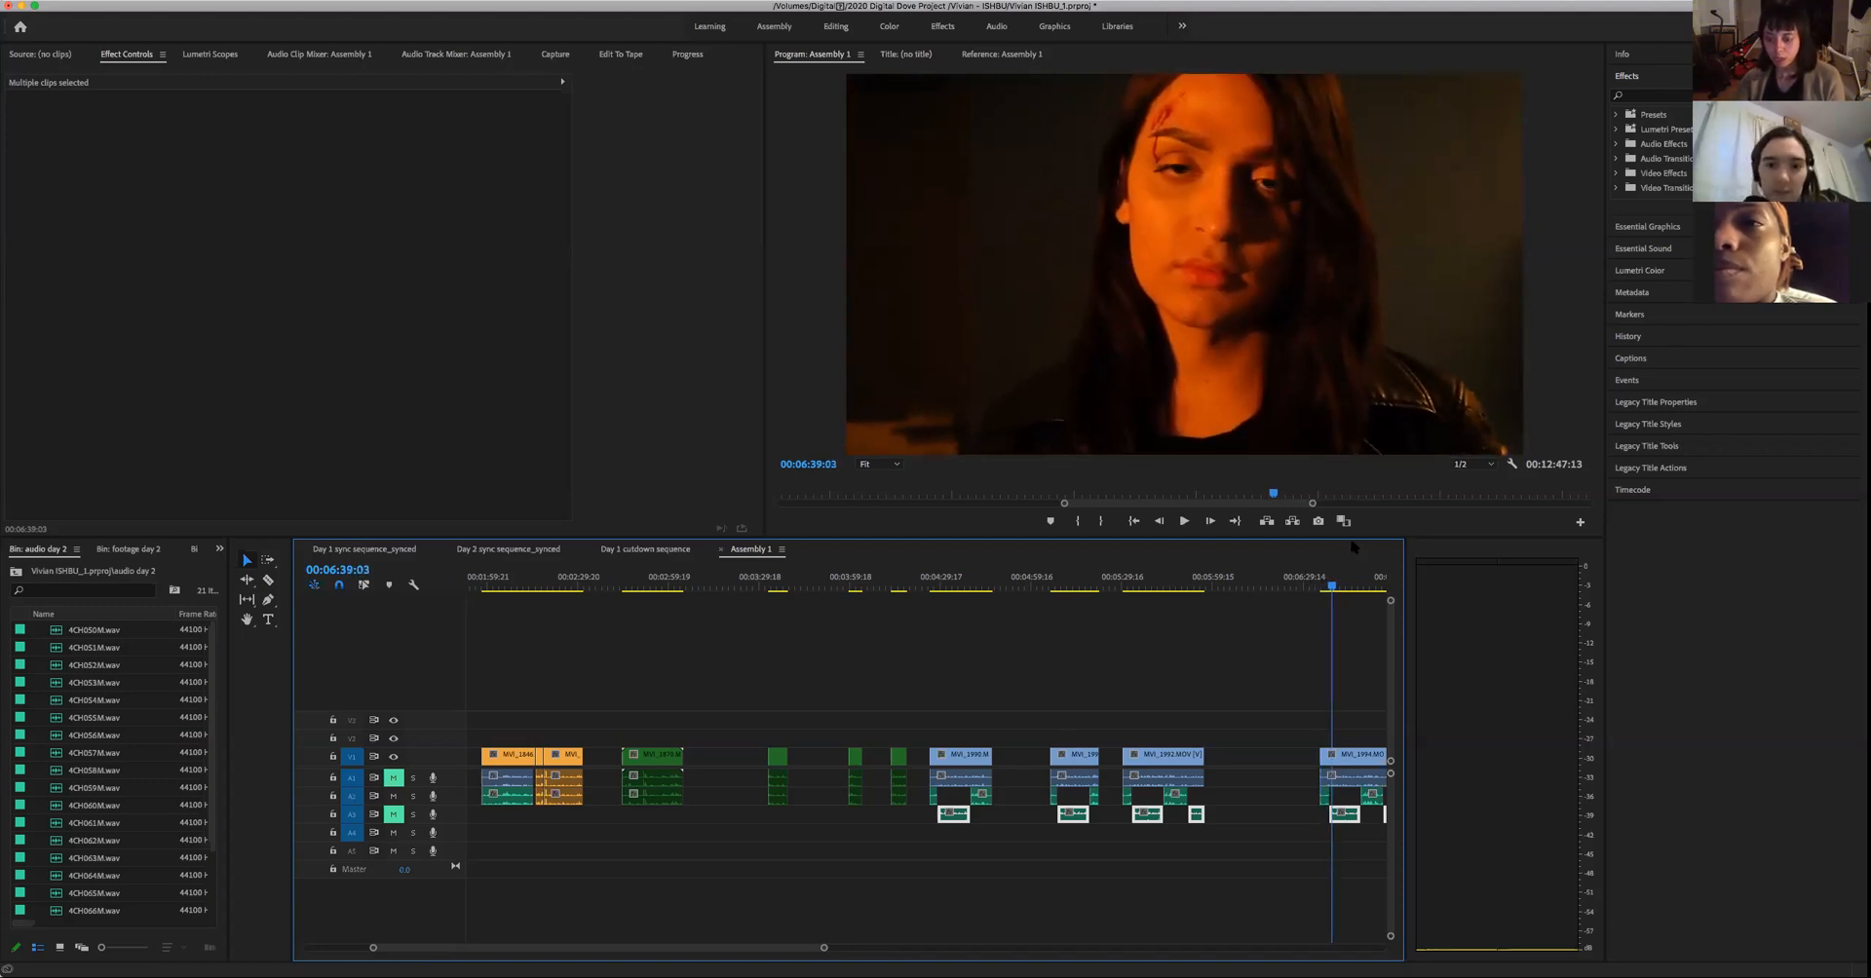
- Split the woman's close-up at 00:06:38:18 and move the cut-off opening into the gap between the green clips near 00:03:15
key("Left")
key("Left")
key("Left")
key("Left")
key("Left")
key("Left")
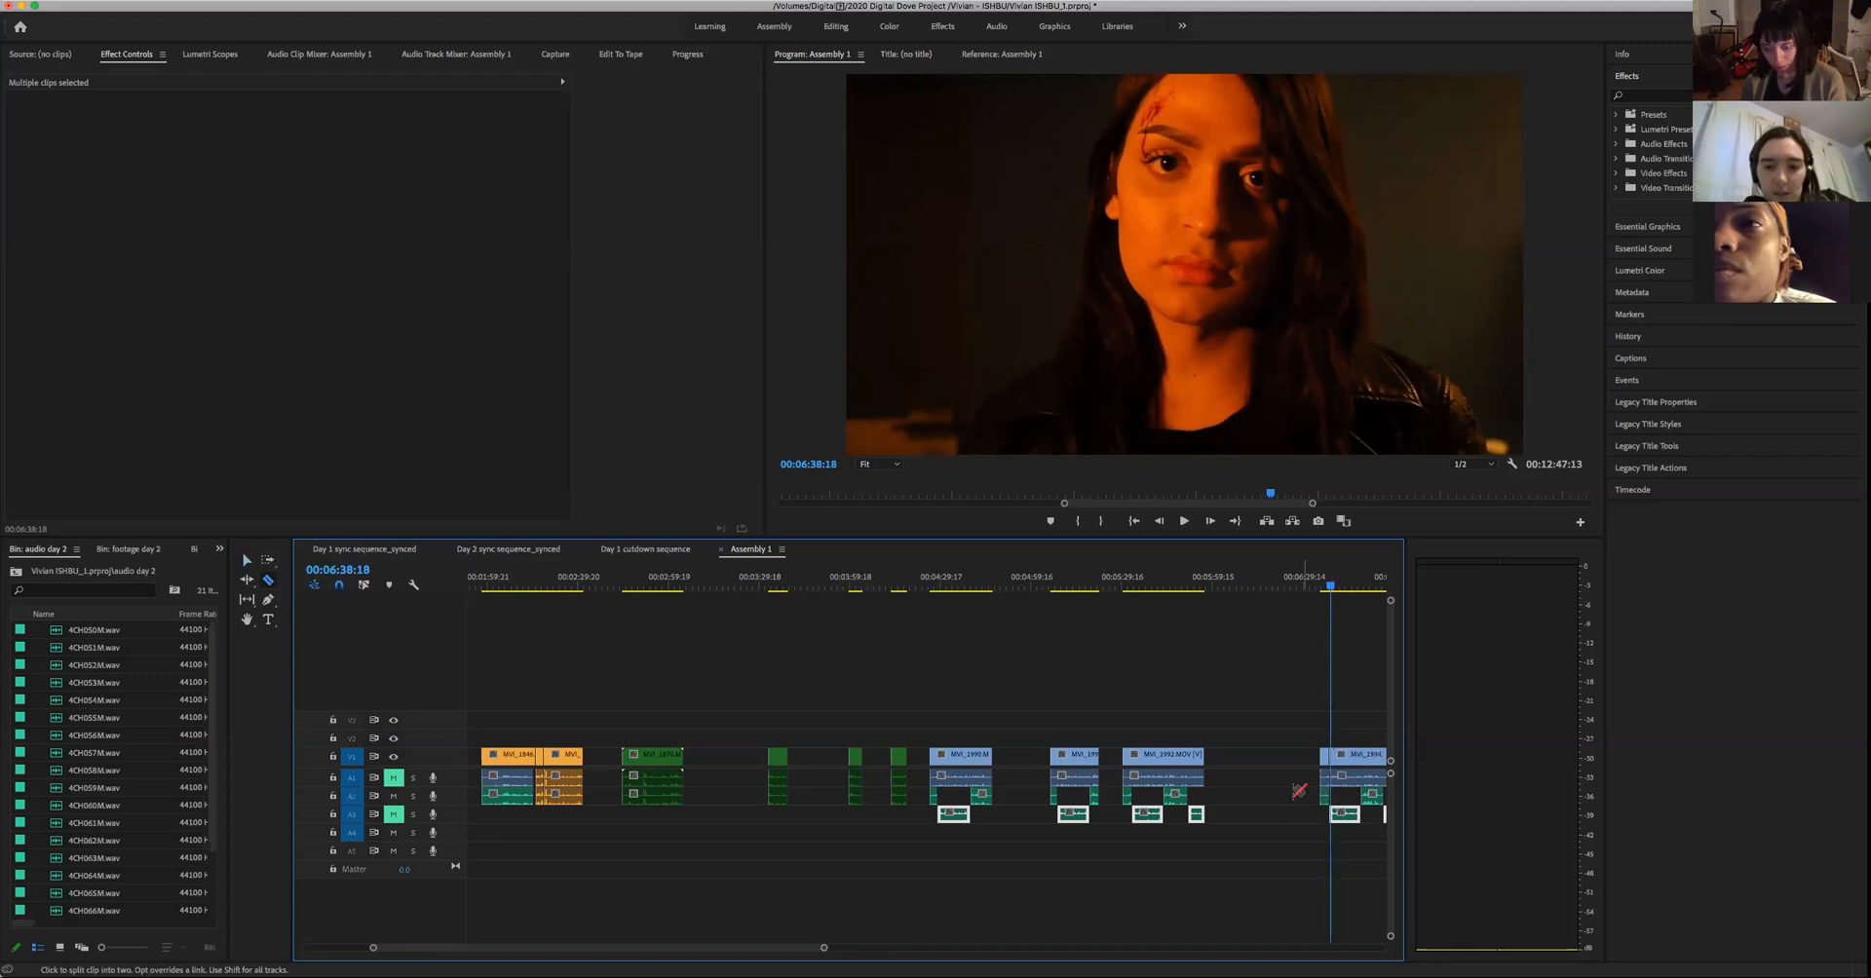
key("v")
left_click_drag(1291, 717, 1321, 817)
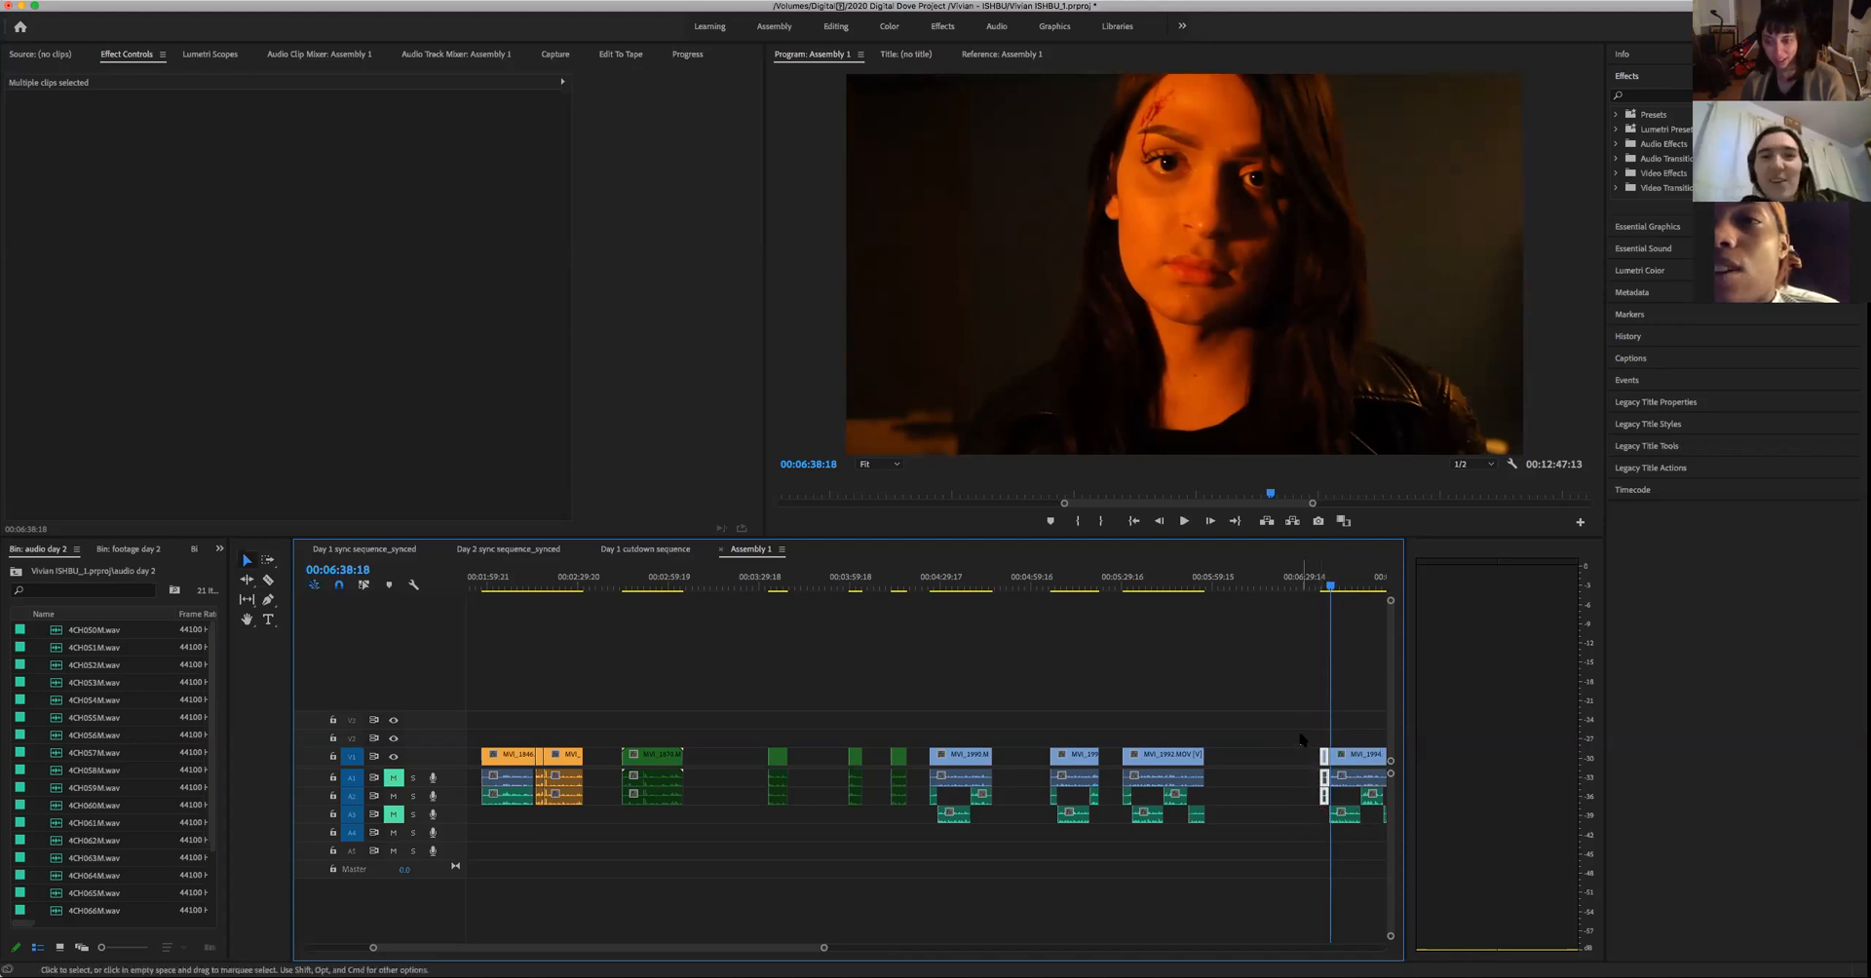
left_click_drag(1324, 777, 708, 773)
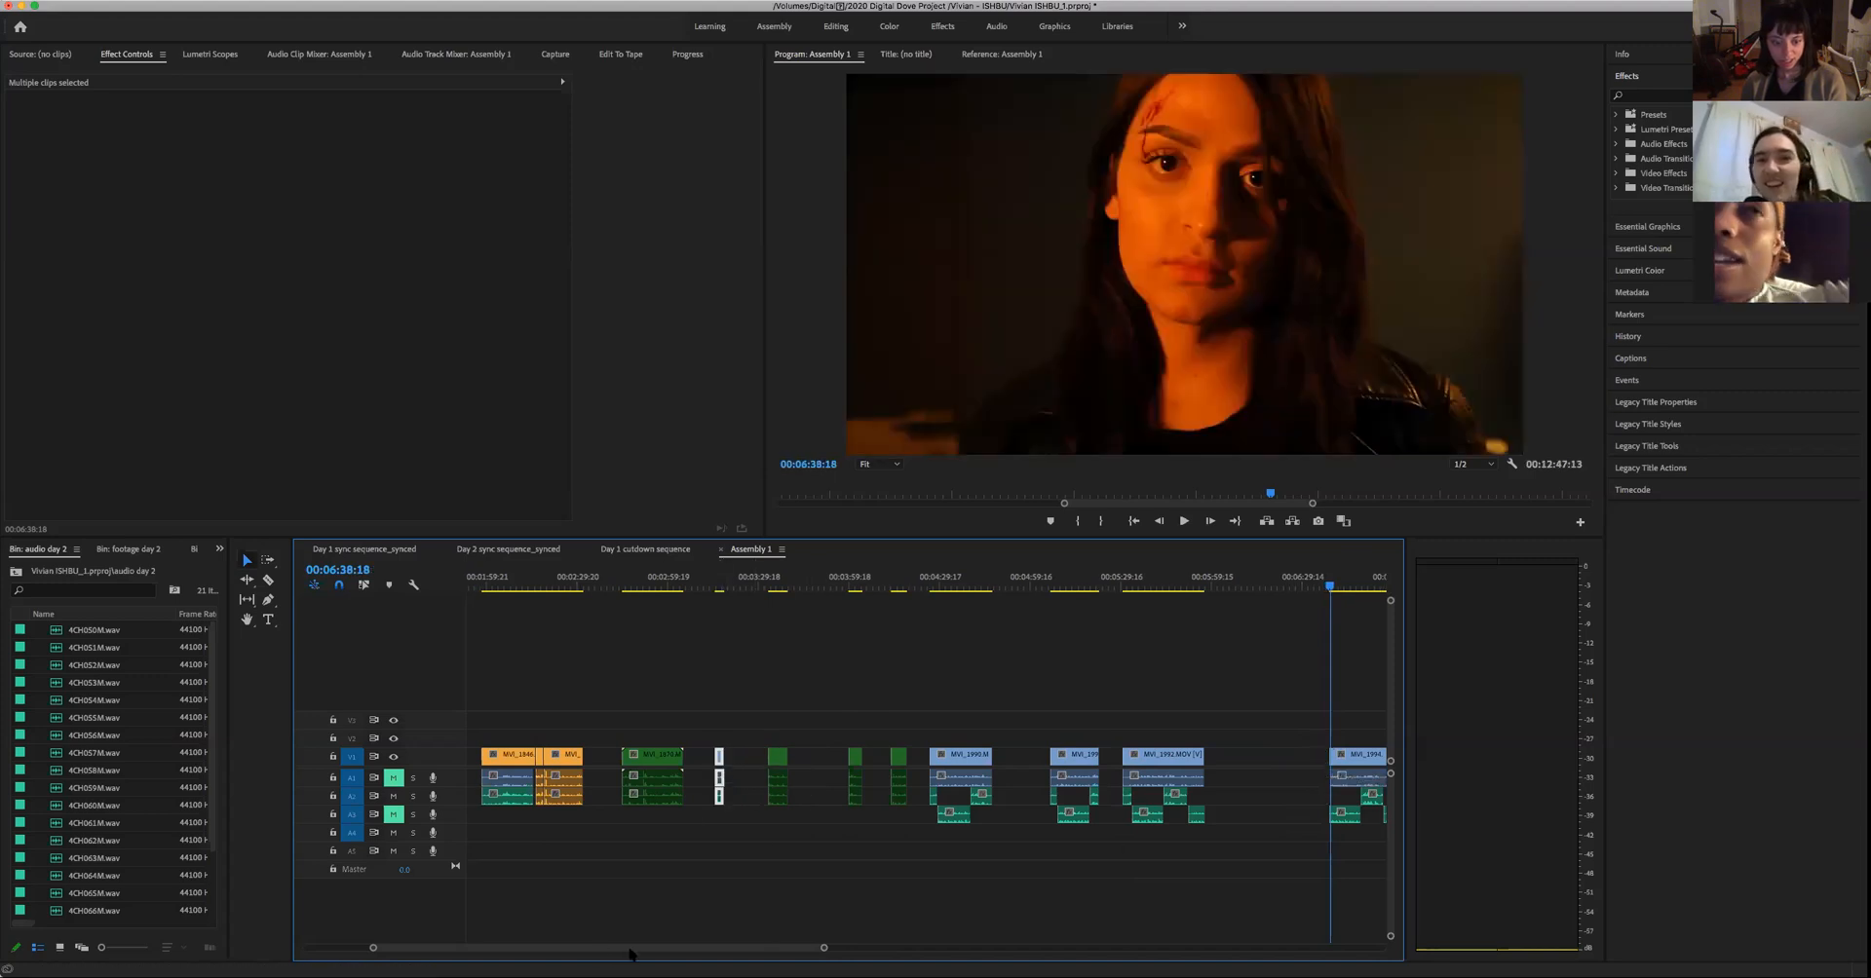
- Delete the blue close-up just before the man's last assembled green close-up and put the woman's cut-off opening in its place
scroll(633, 926, "up", 10)
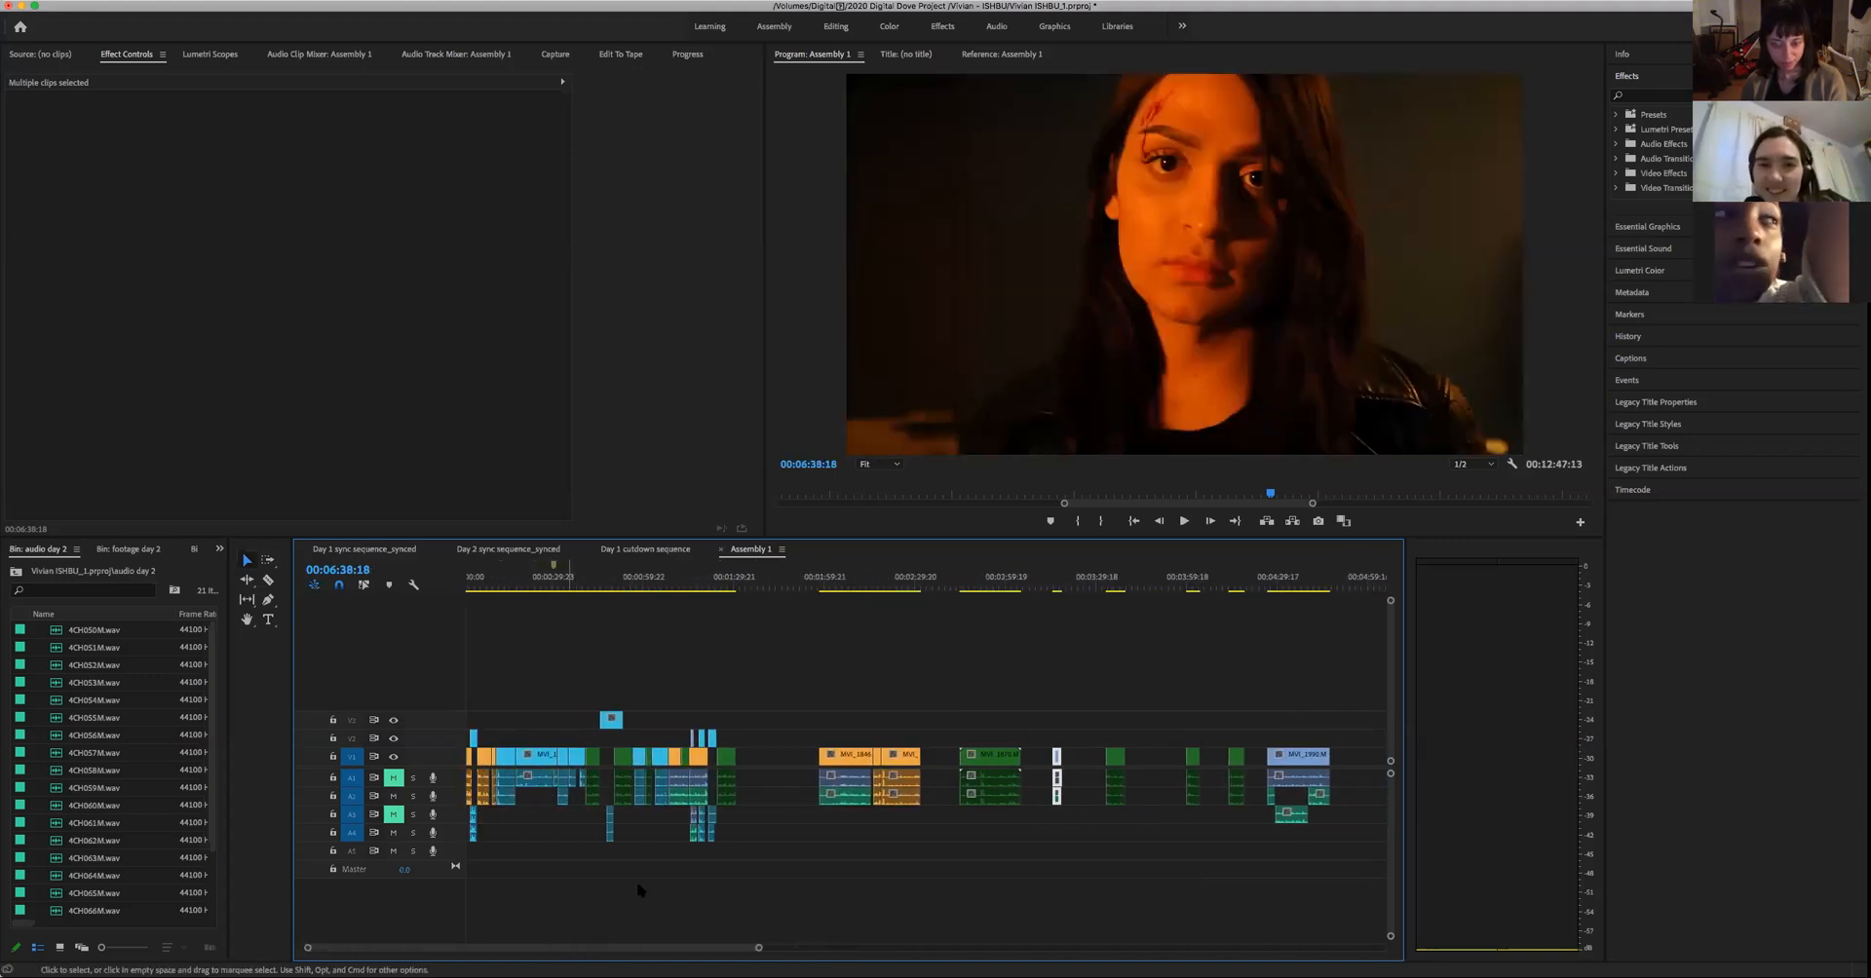
left_click_drag(712, 711, 707, 854)
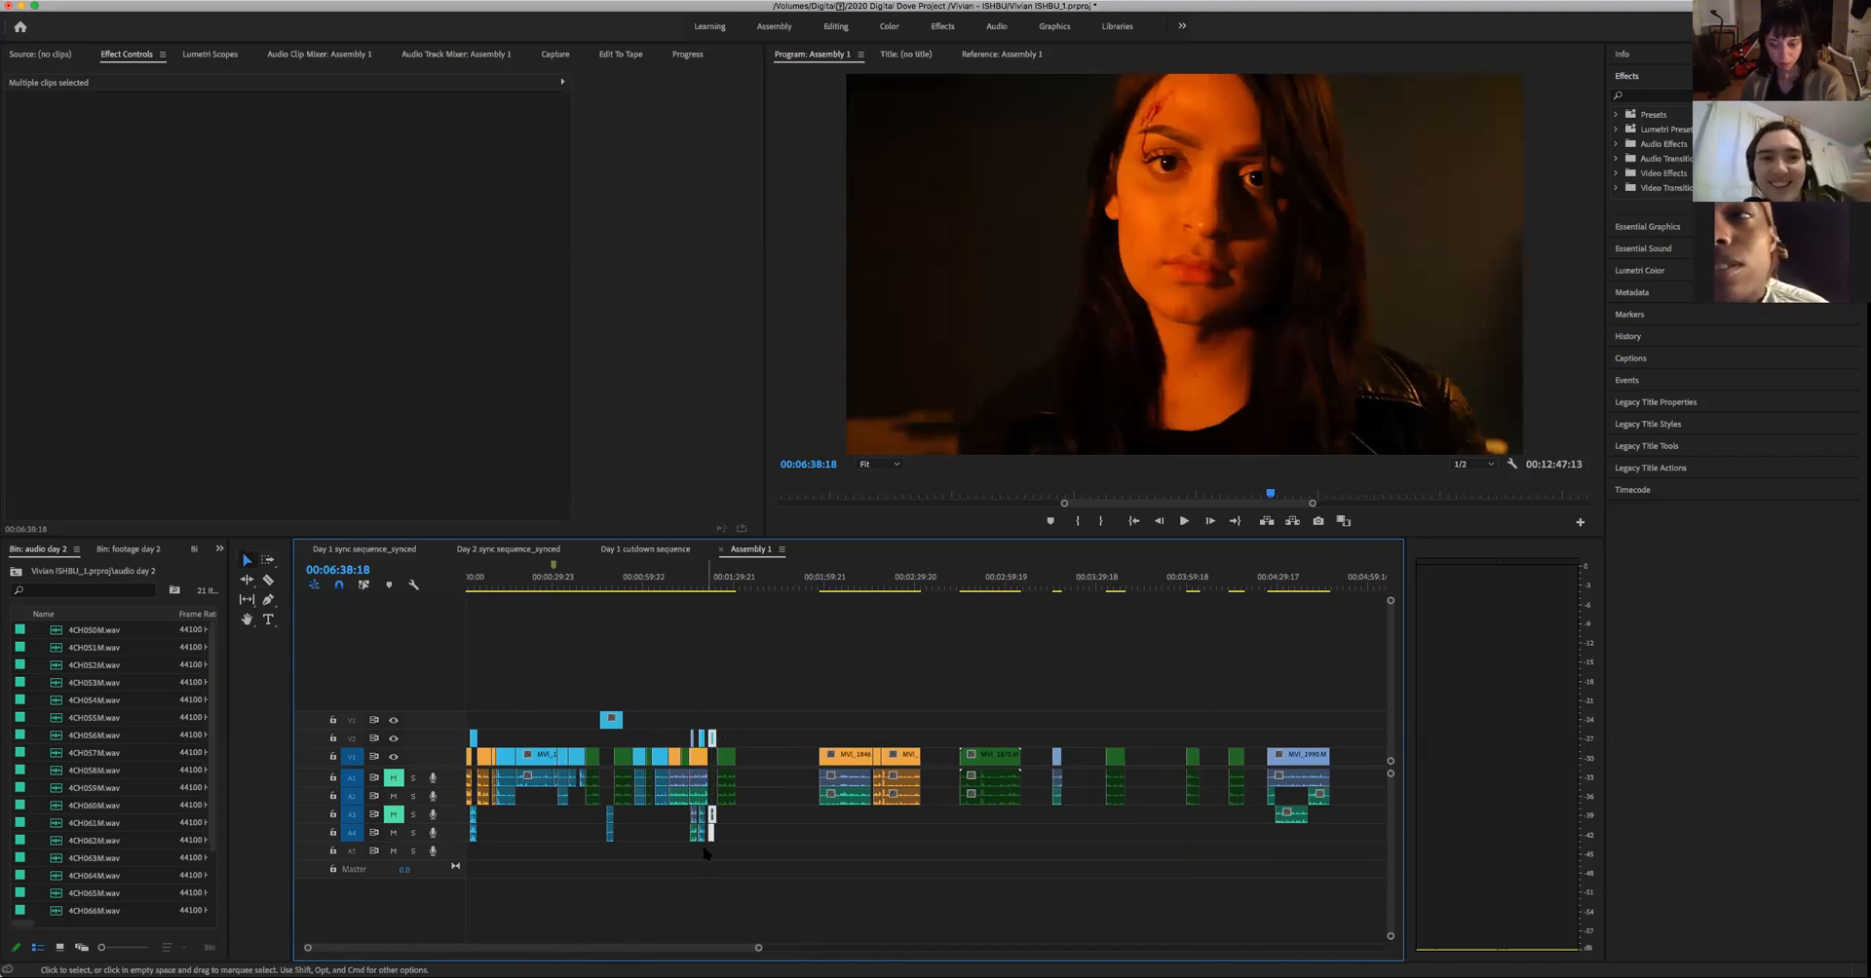
key("Delete")
left_click_drag(1039, 714, 1063, 829)
left_click_drag(1057, 757, 766, 804)
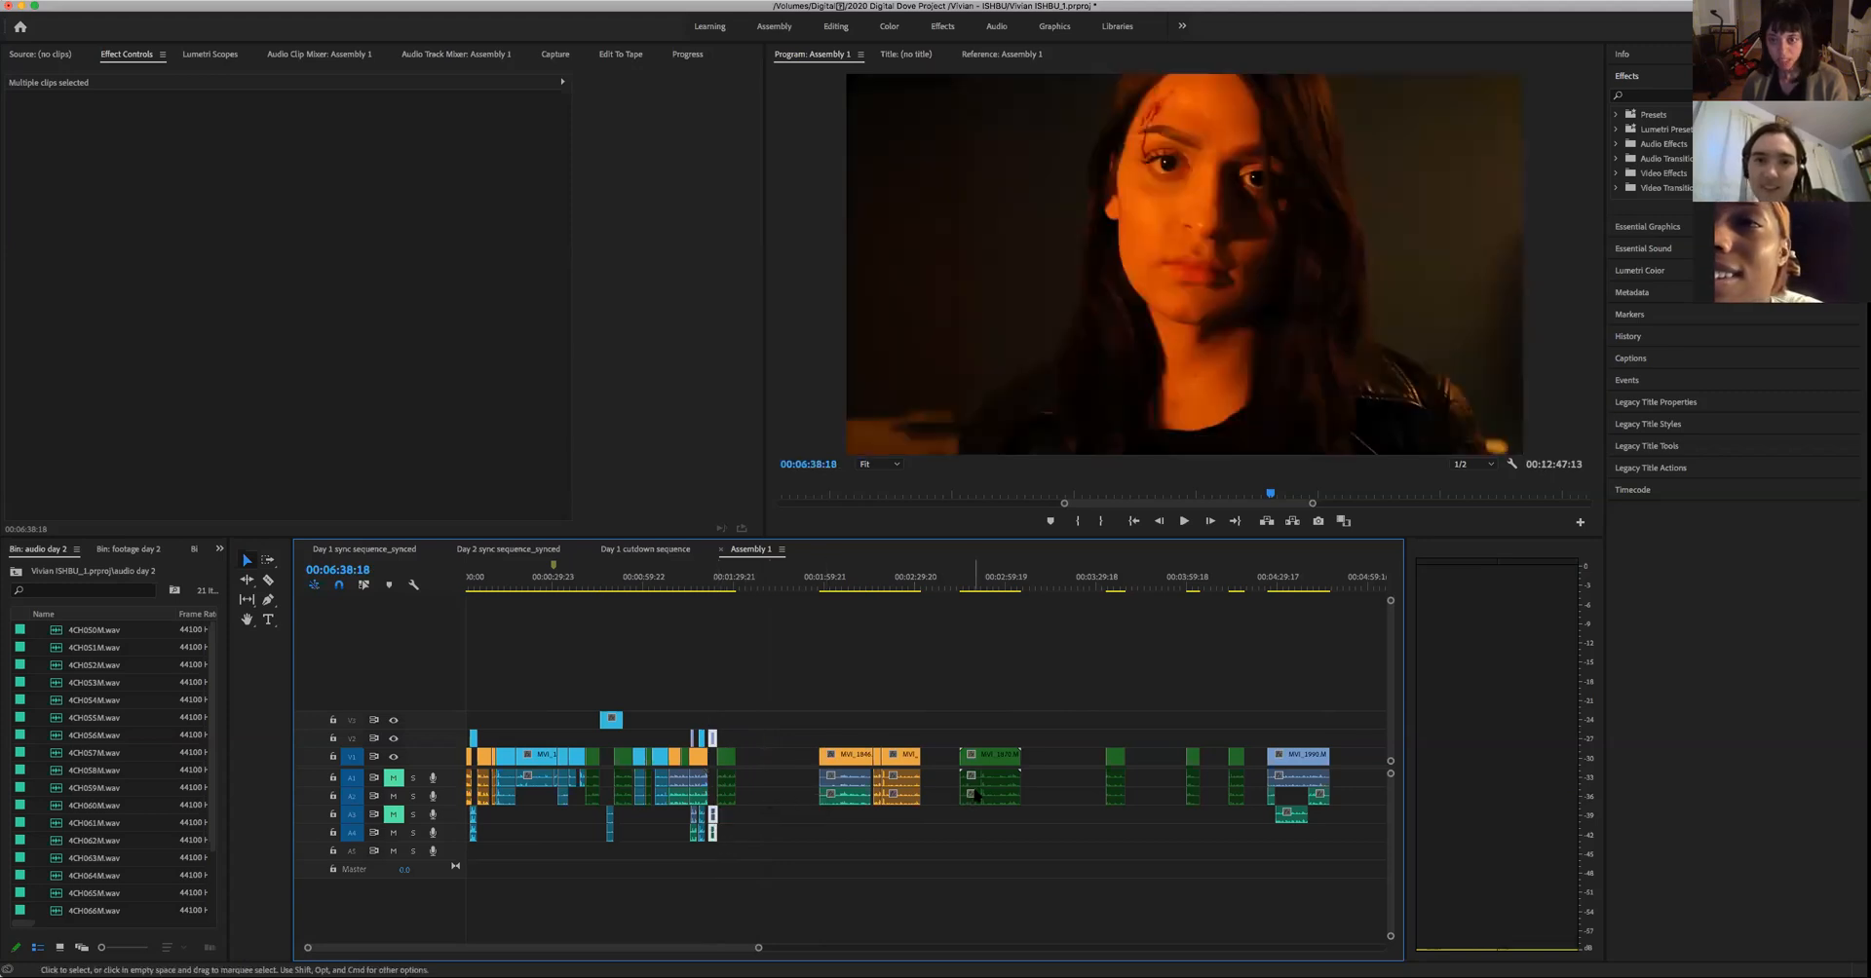
- Play the transition from the orange wide shot into the woman's new close-up several times, from about 00:01:20:22 to 00:01:23:17
left_click_drag(758, 950, 707, 953)
scroll(661, 951, "up", 5)
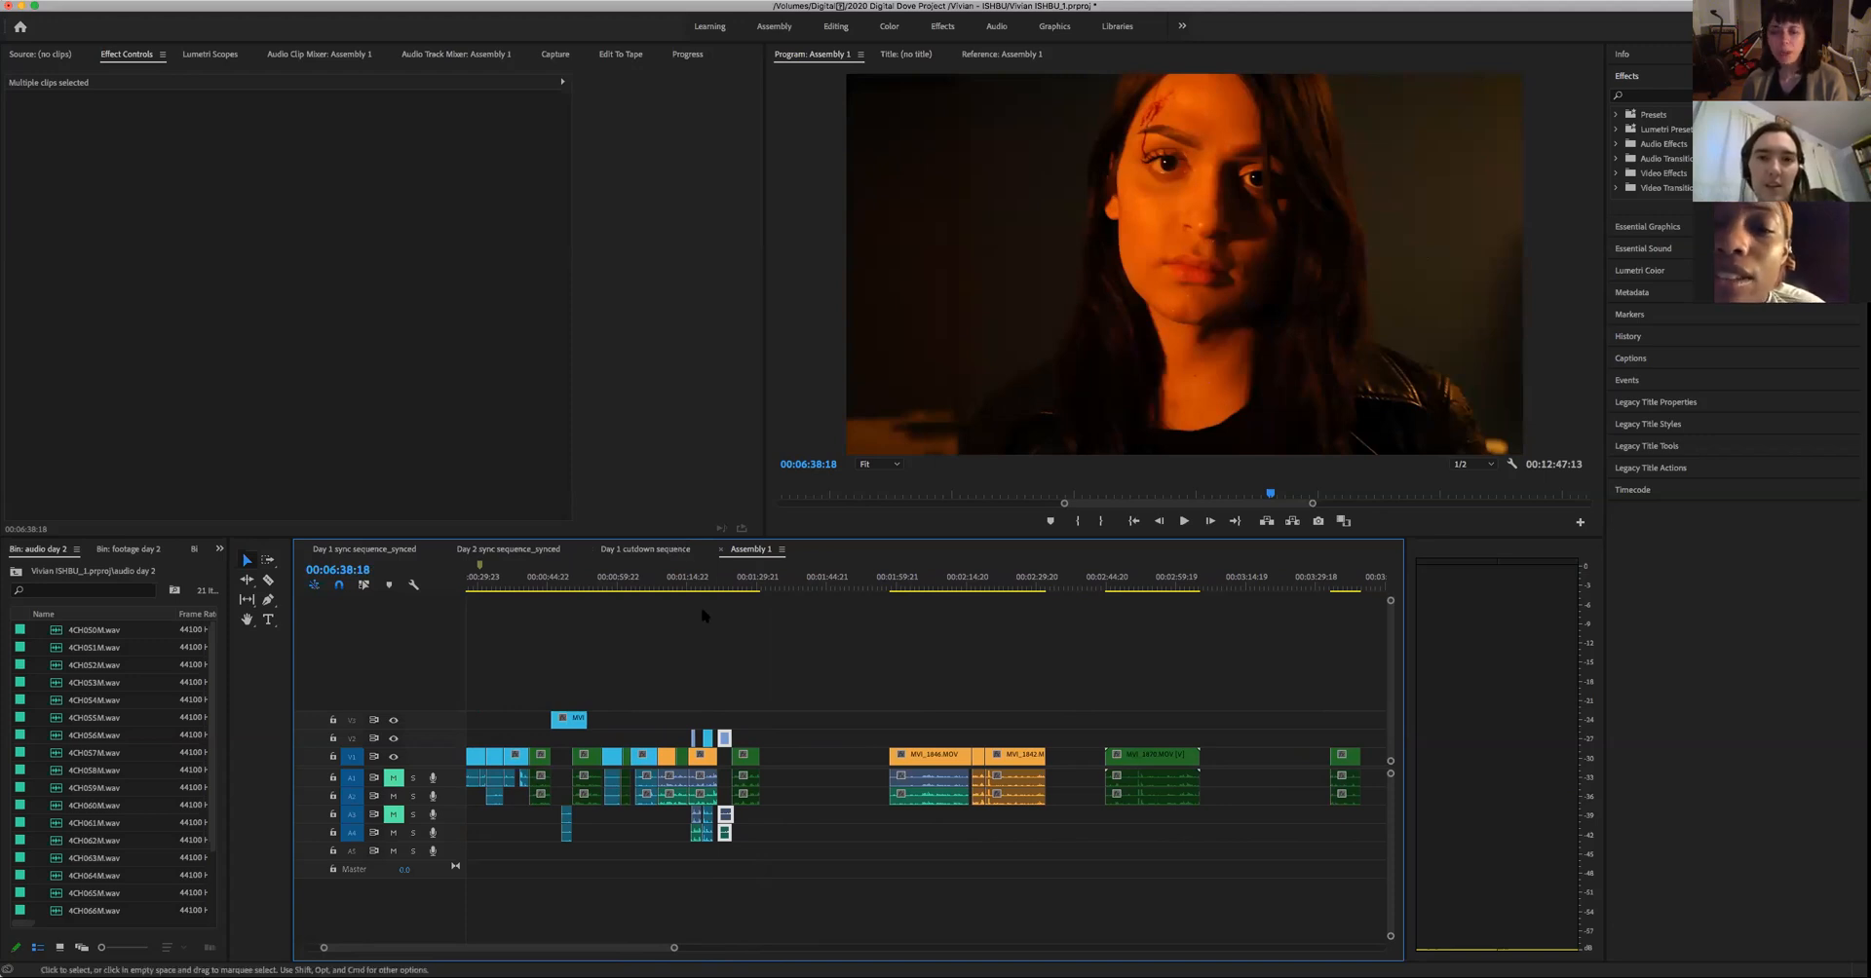
left_click_drag(739, 591, 716, 606)
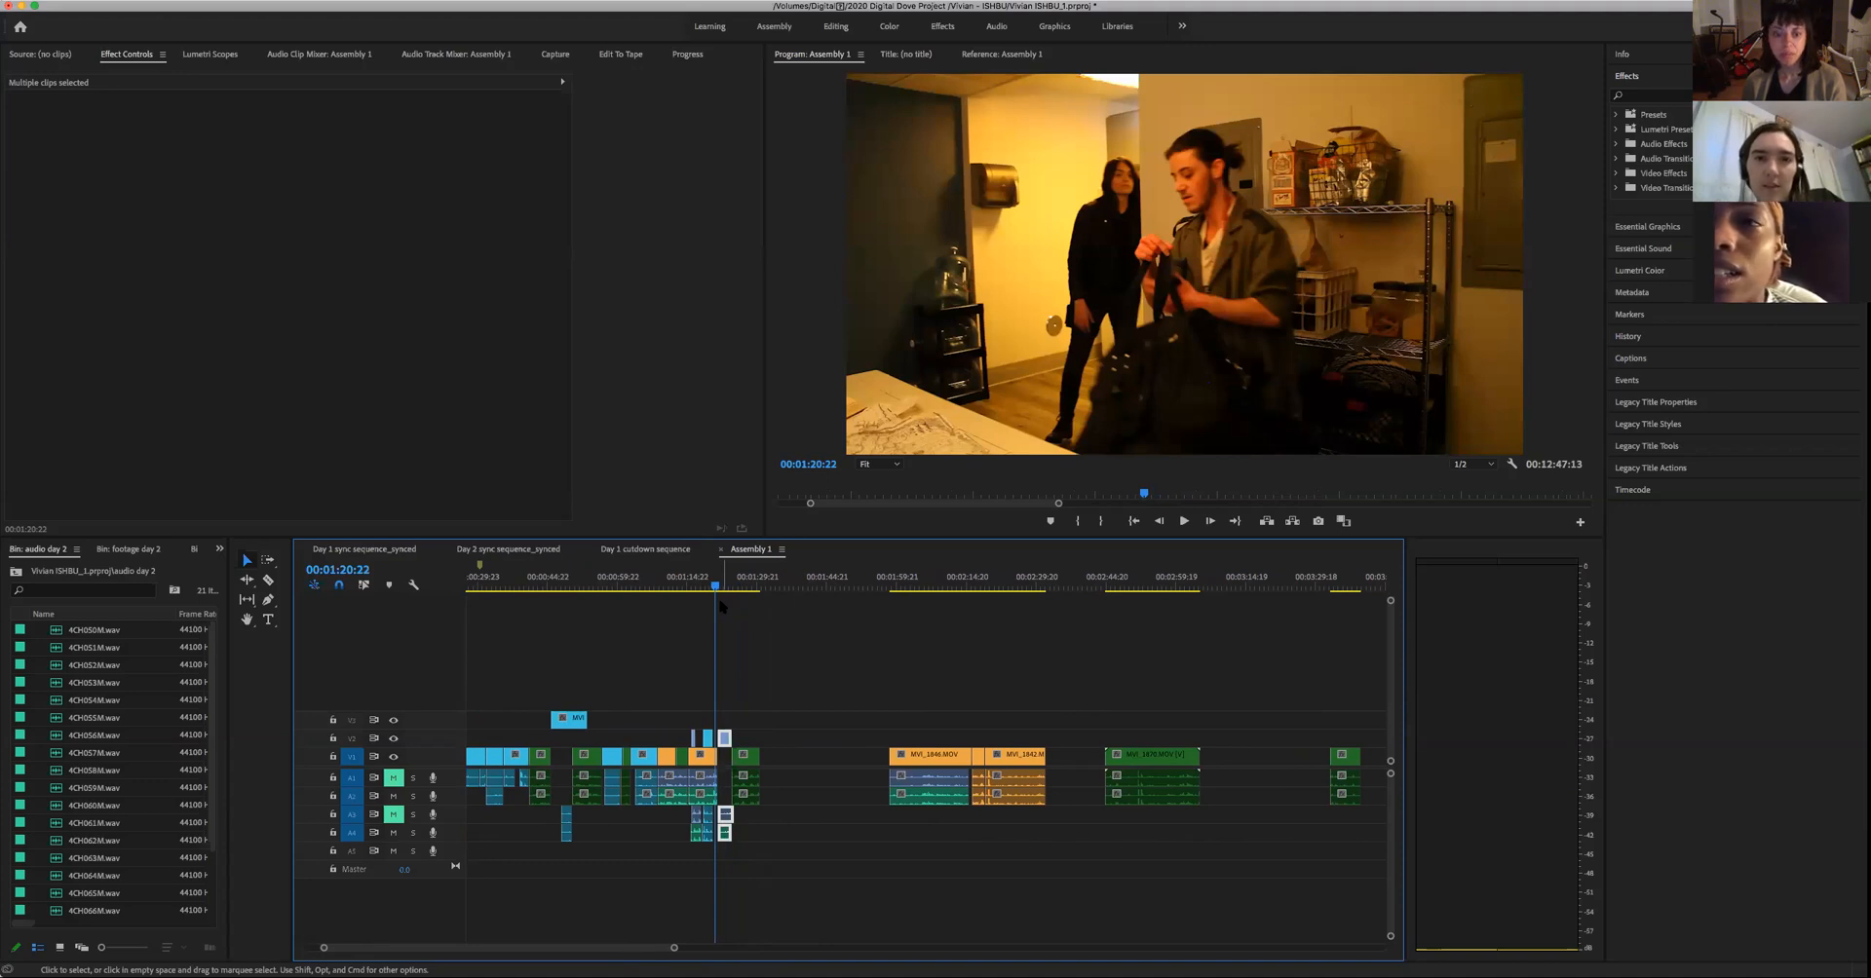
key("space")
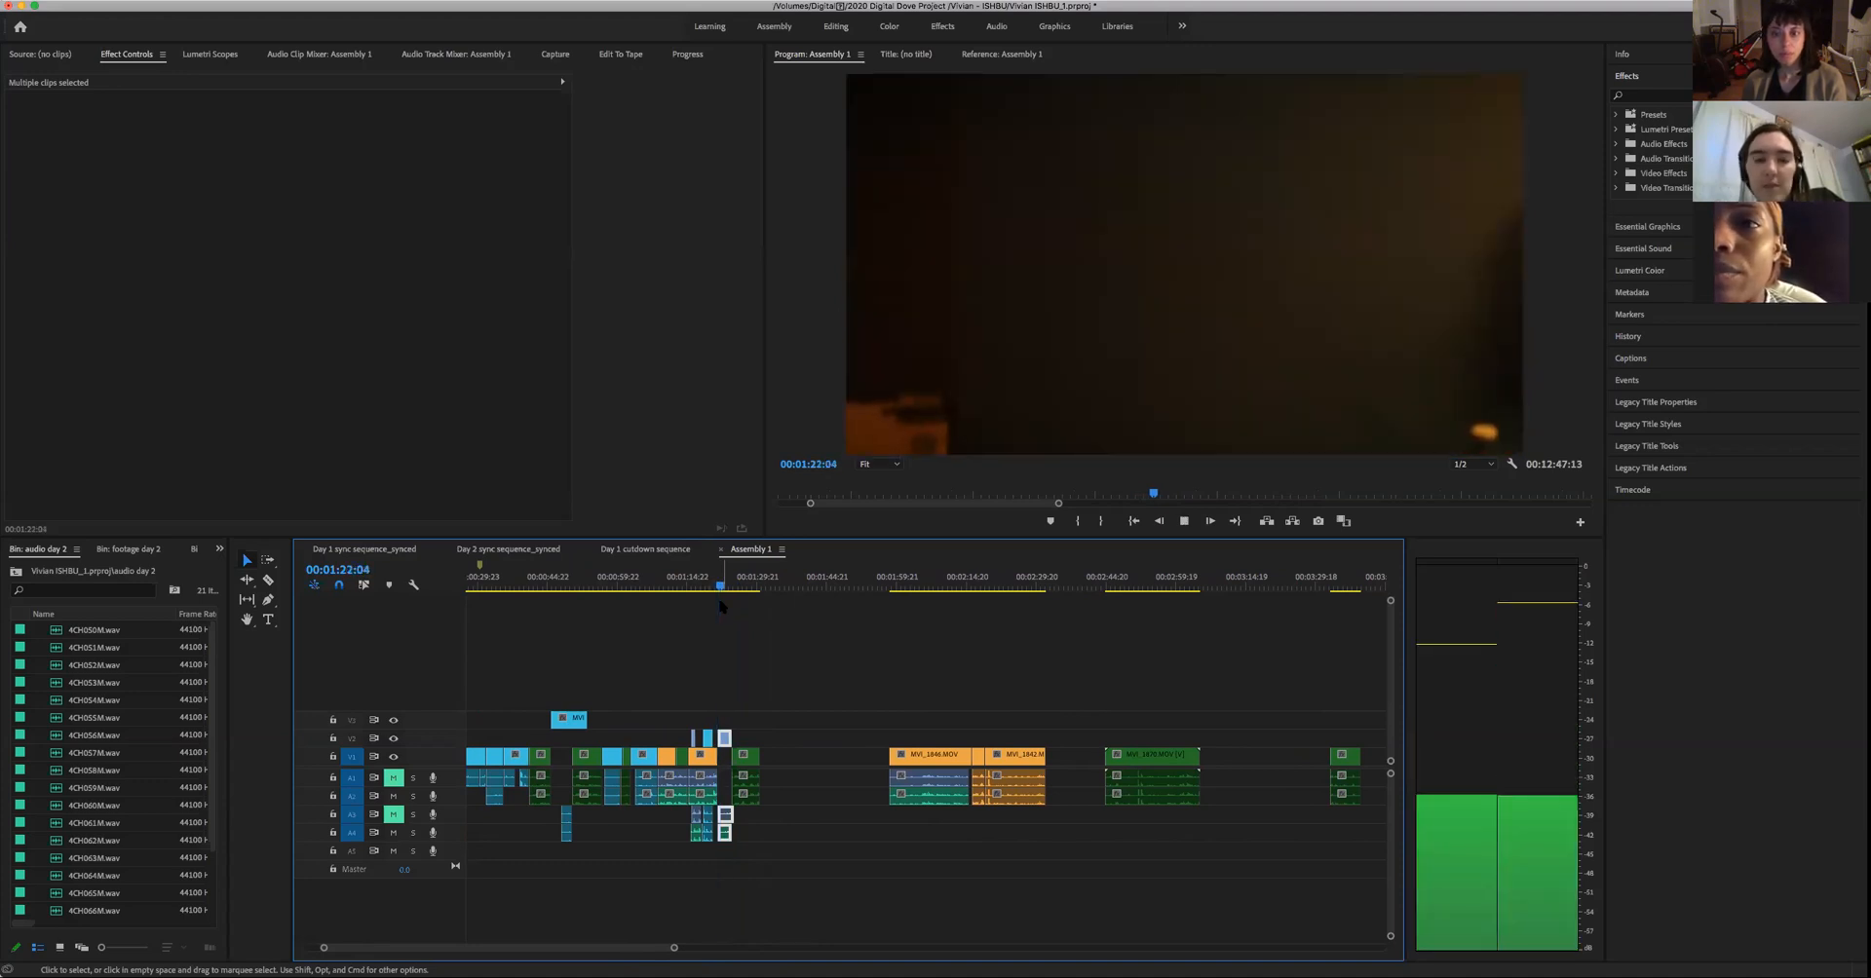
key("space")
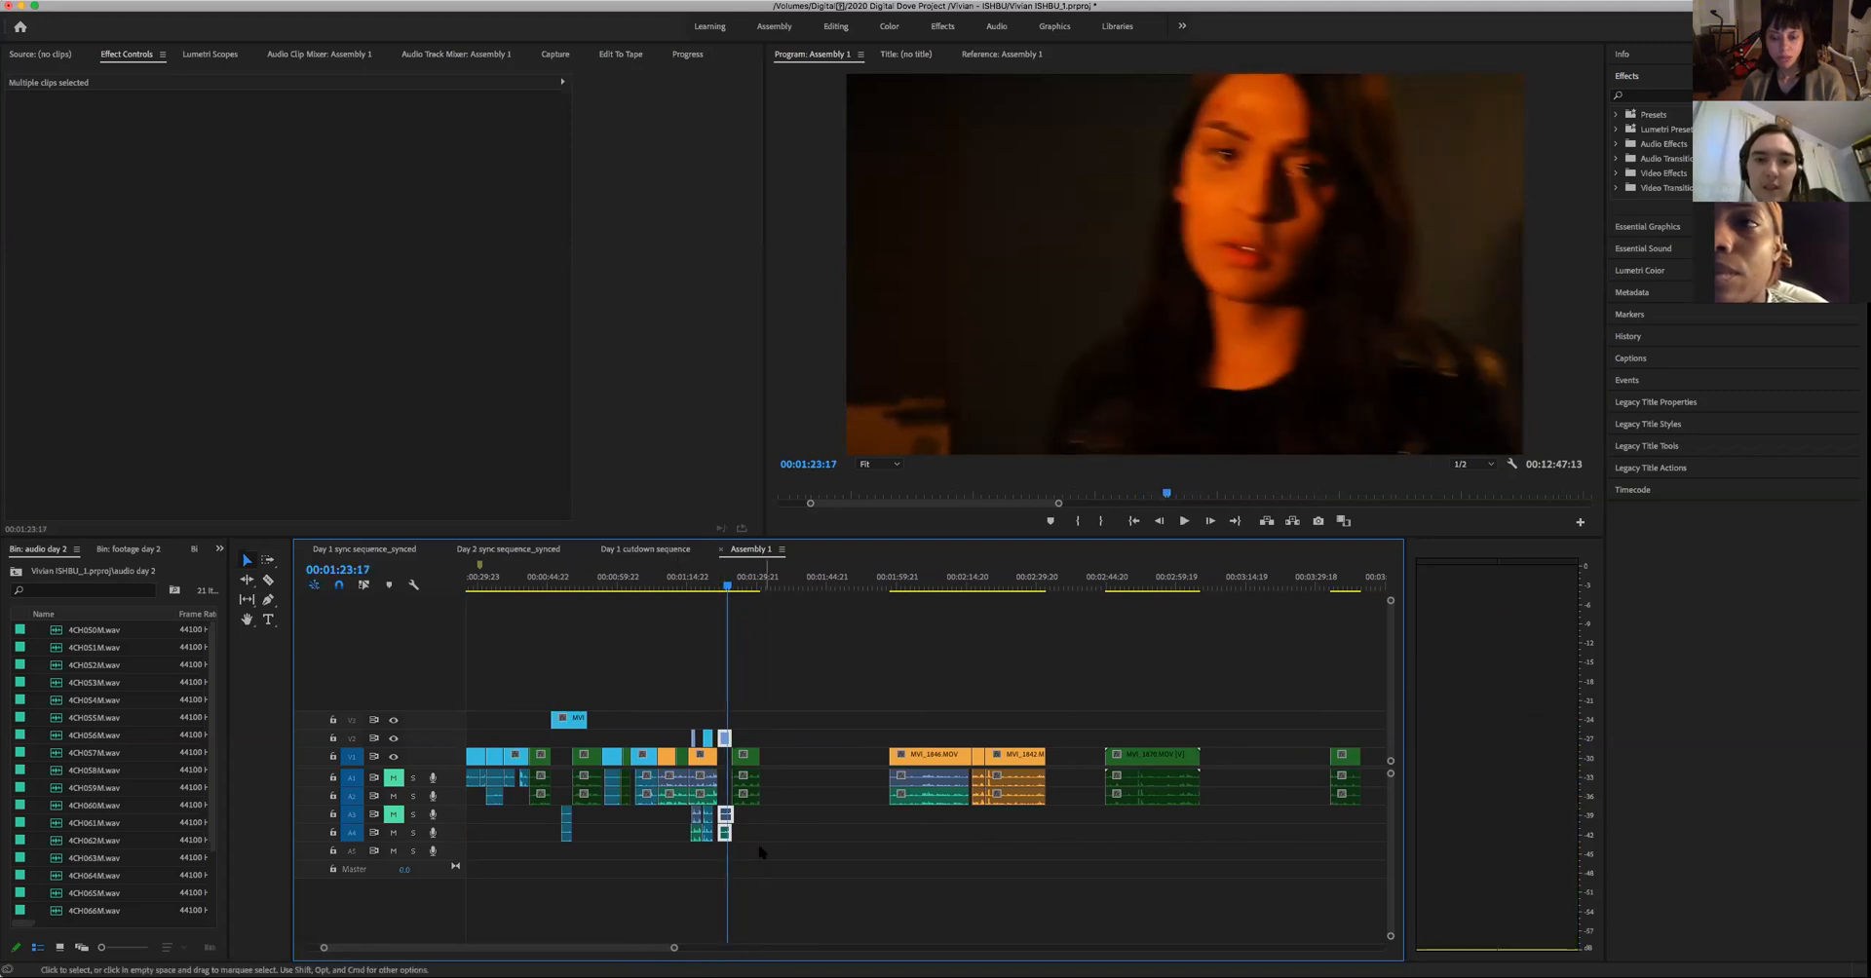
left_click_drag(674, 950, 493, 950)
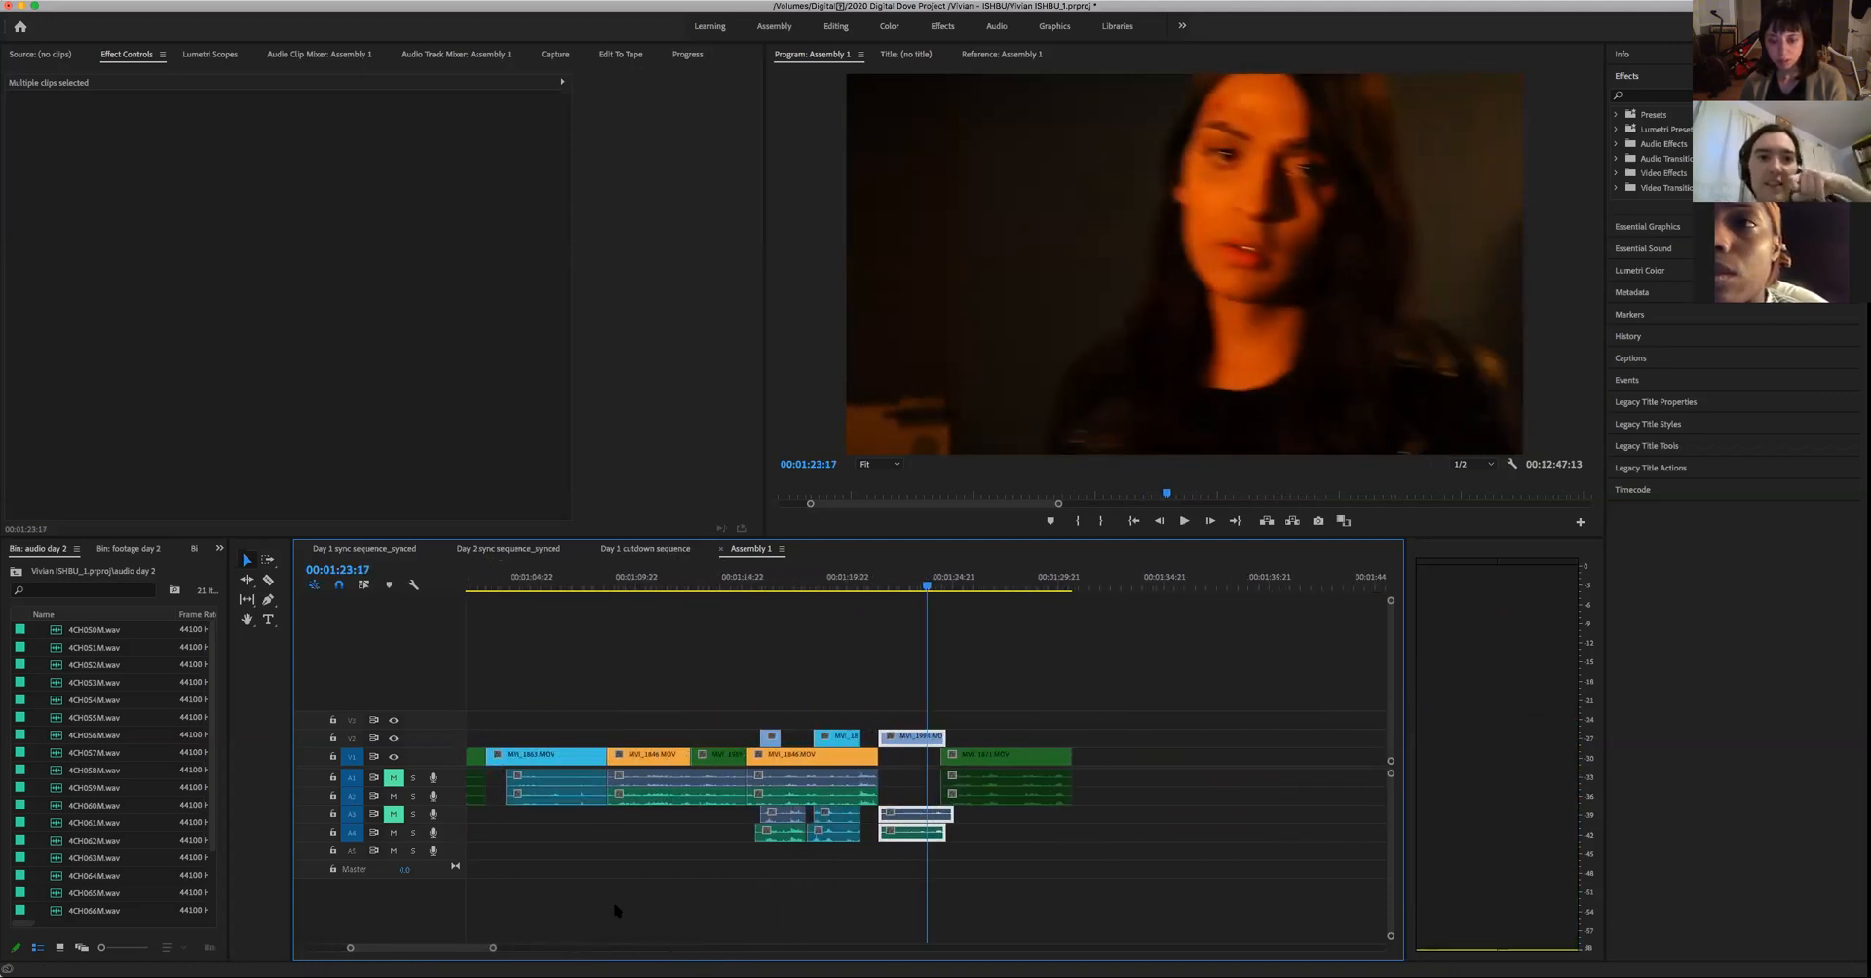
left_click(870, 590)
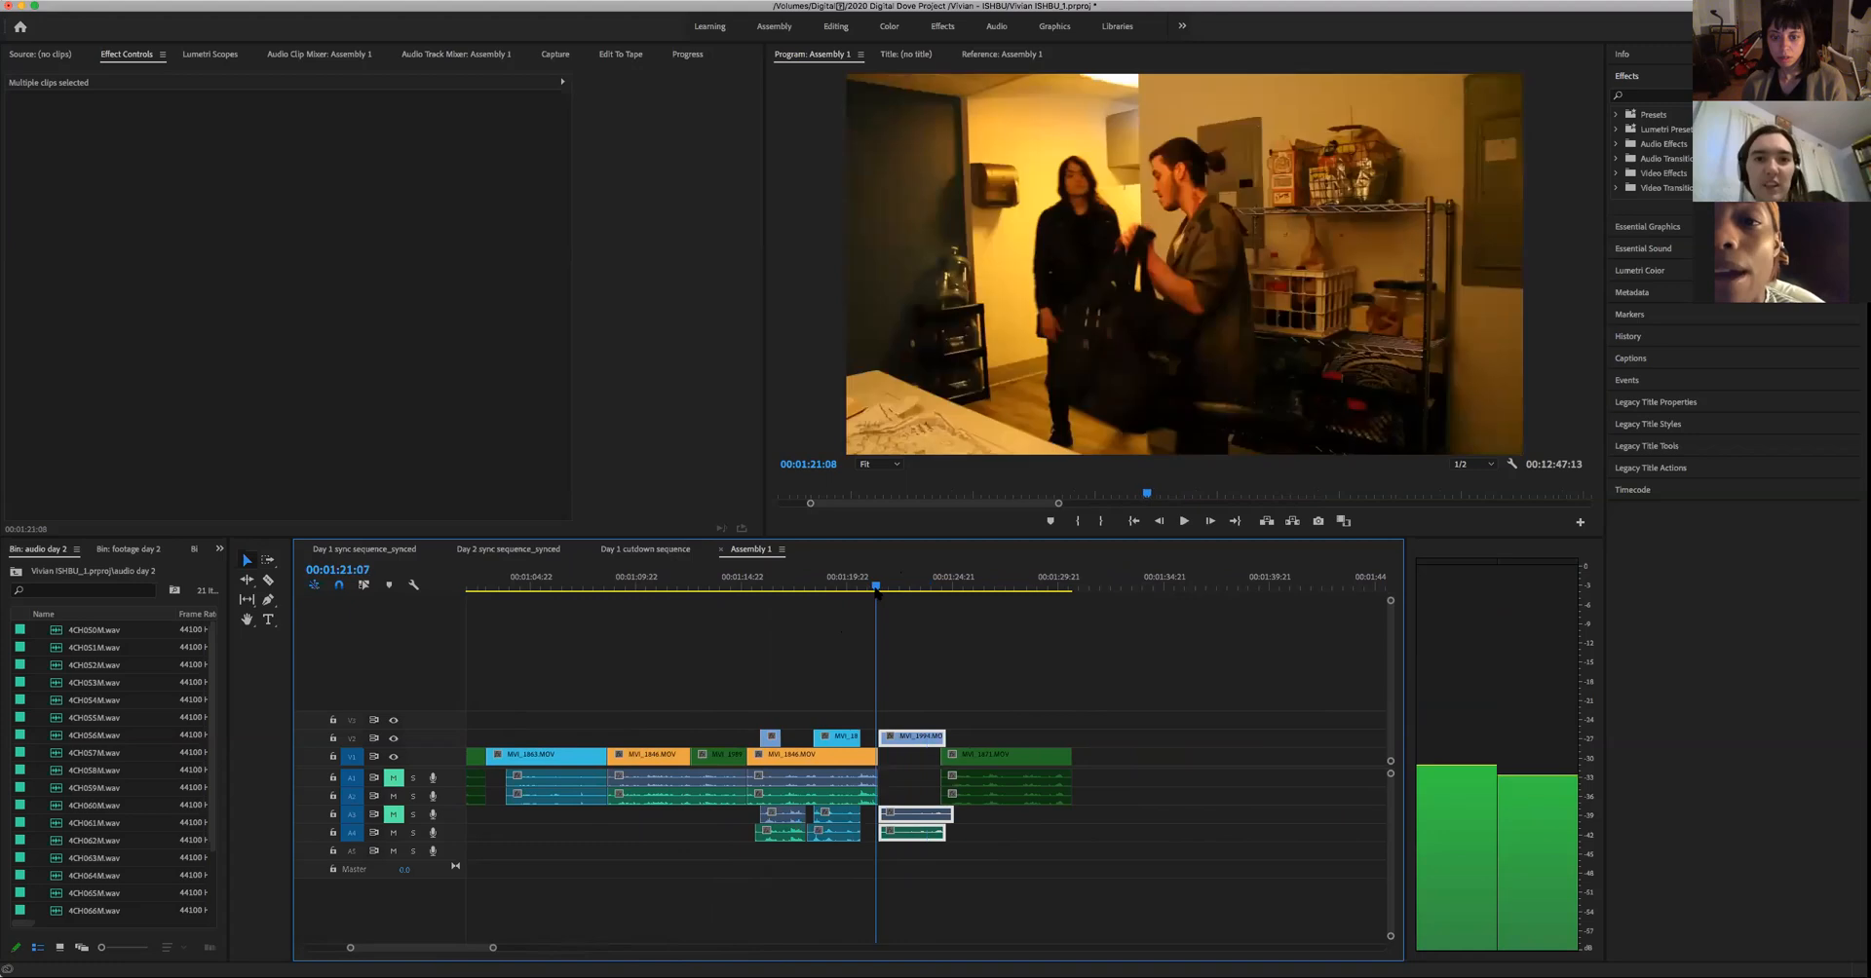
key("space")
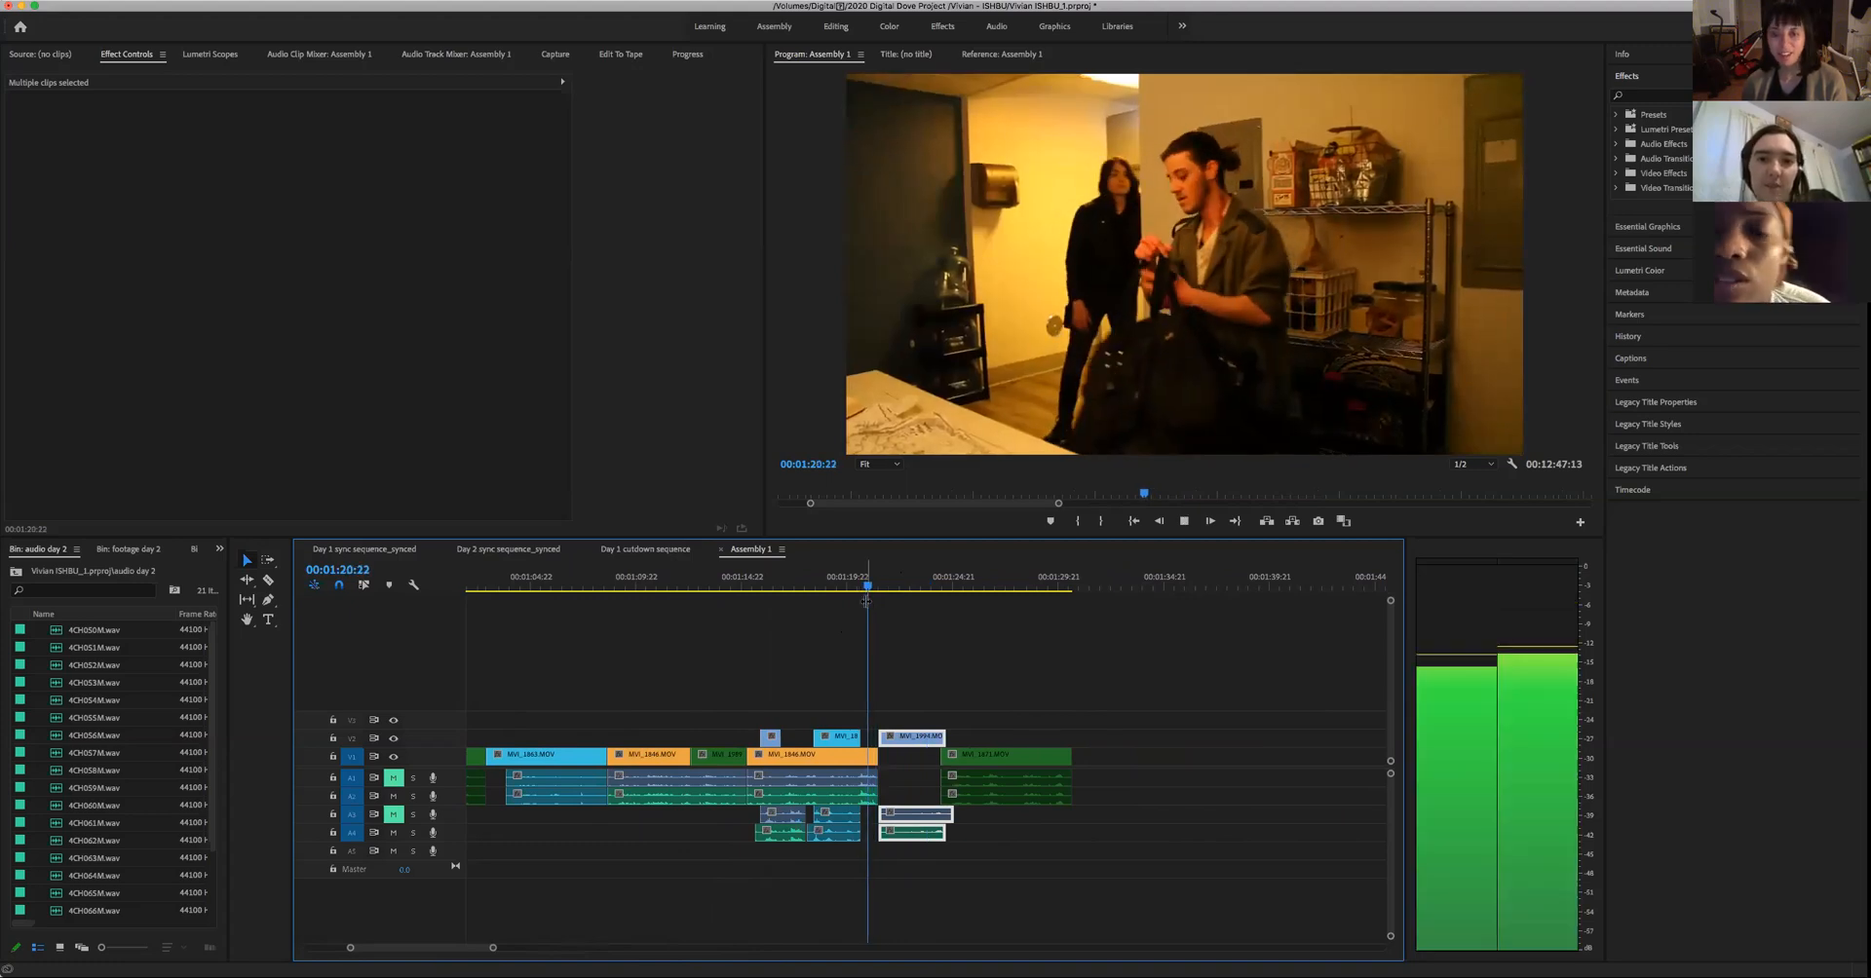
key("space")
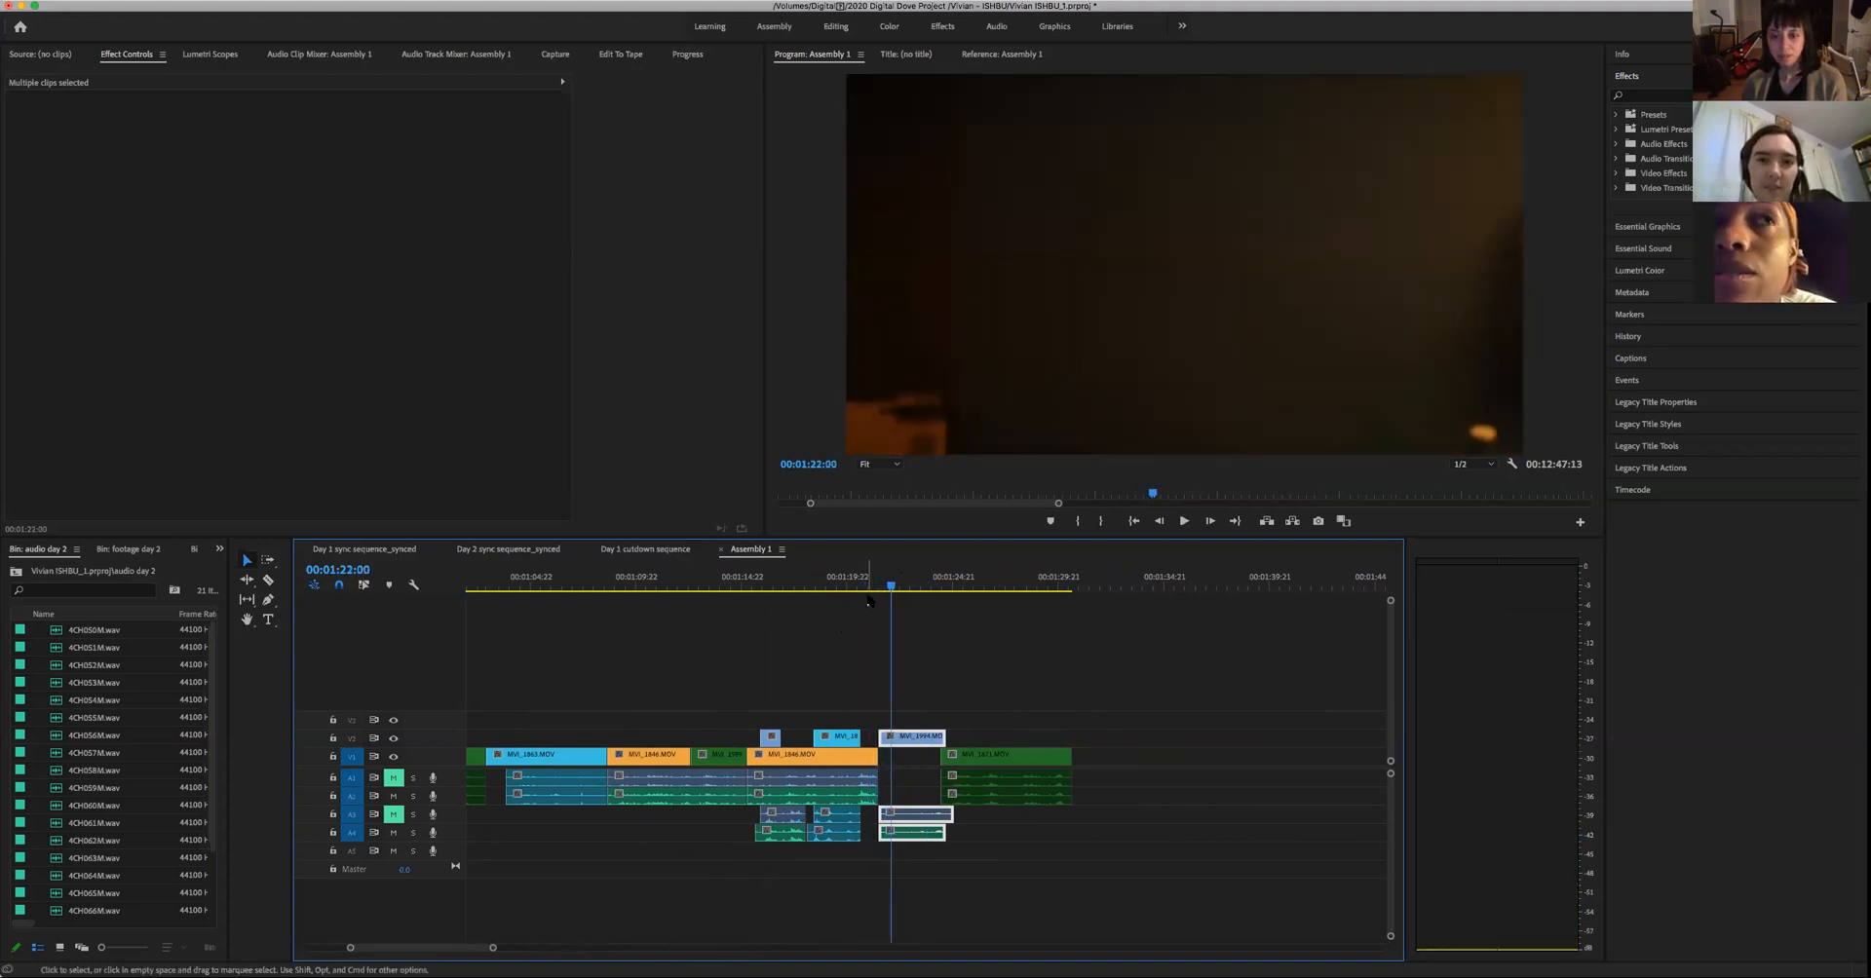
key("space")
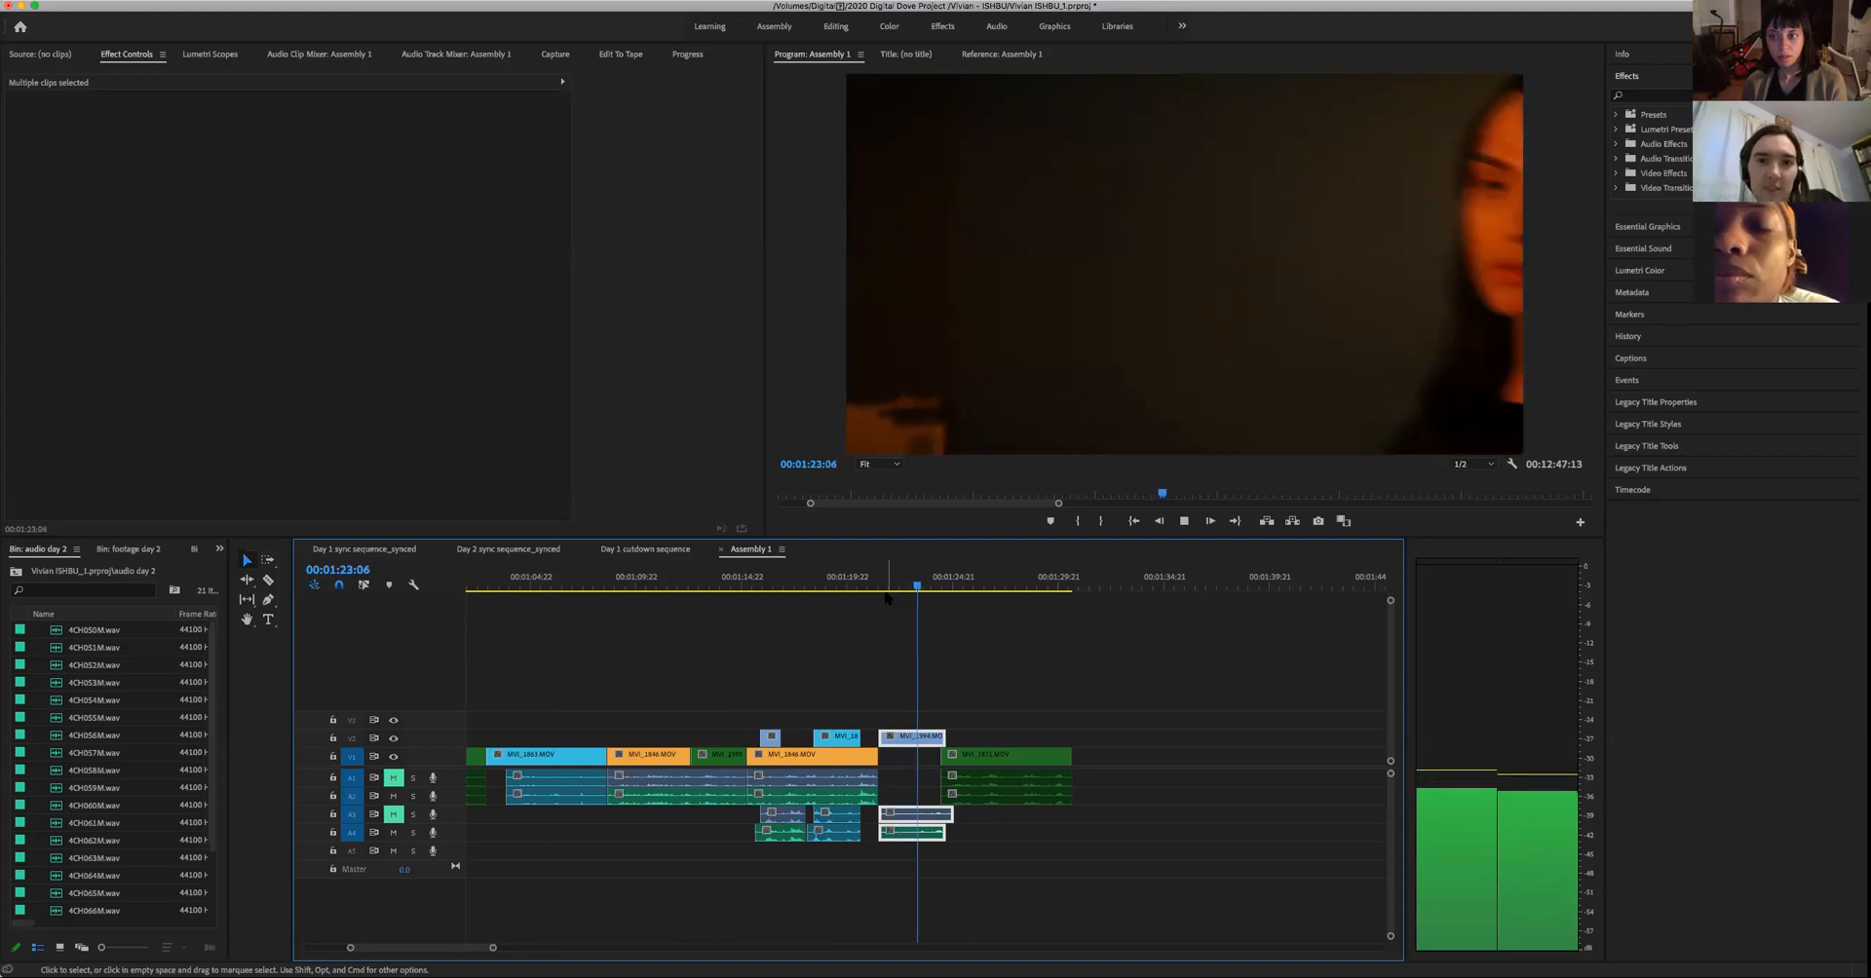
key("space")
- Trim the start of the woman's new close-up and its audio to 00:01:23:02, just before she enters the frame
key("Left")
key("Left")
key("Left")
key("Left")
key("Left")
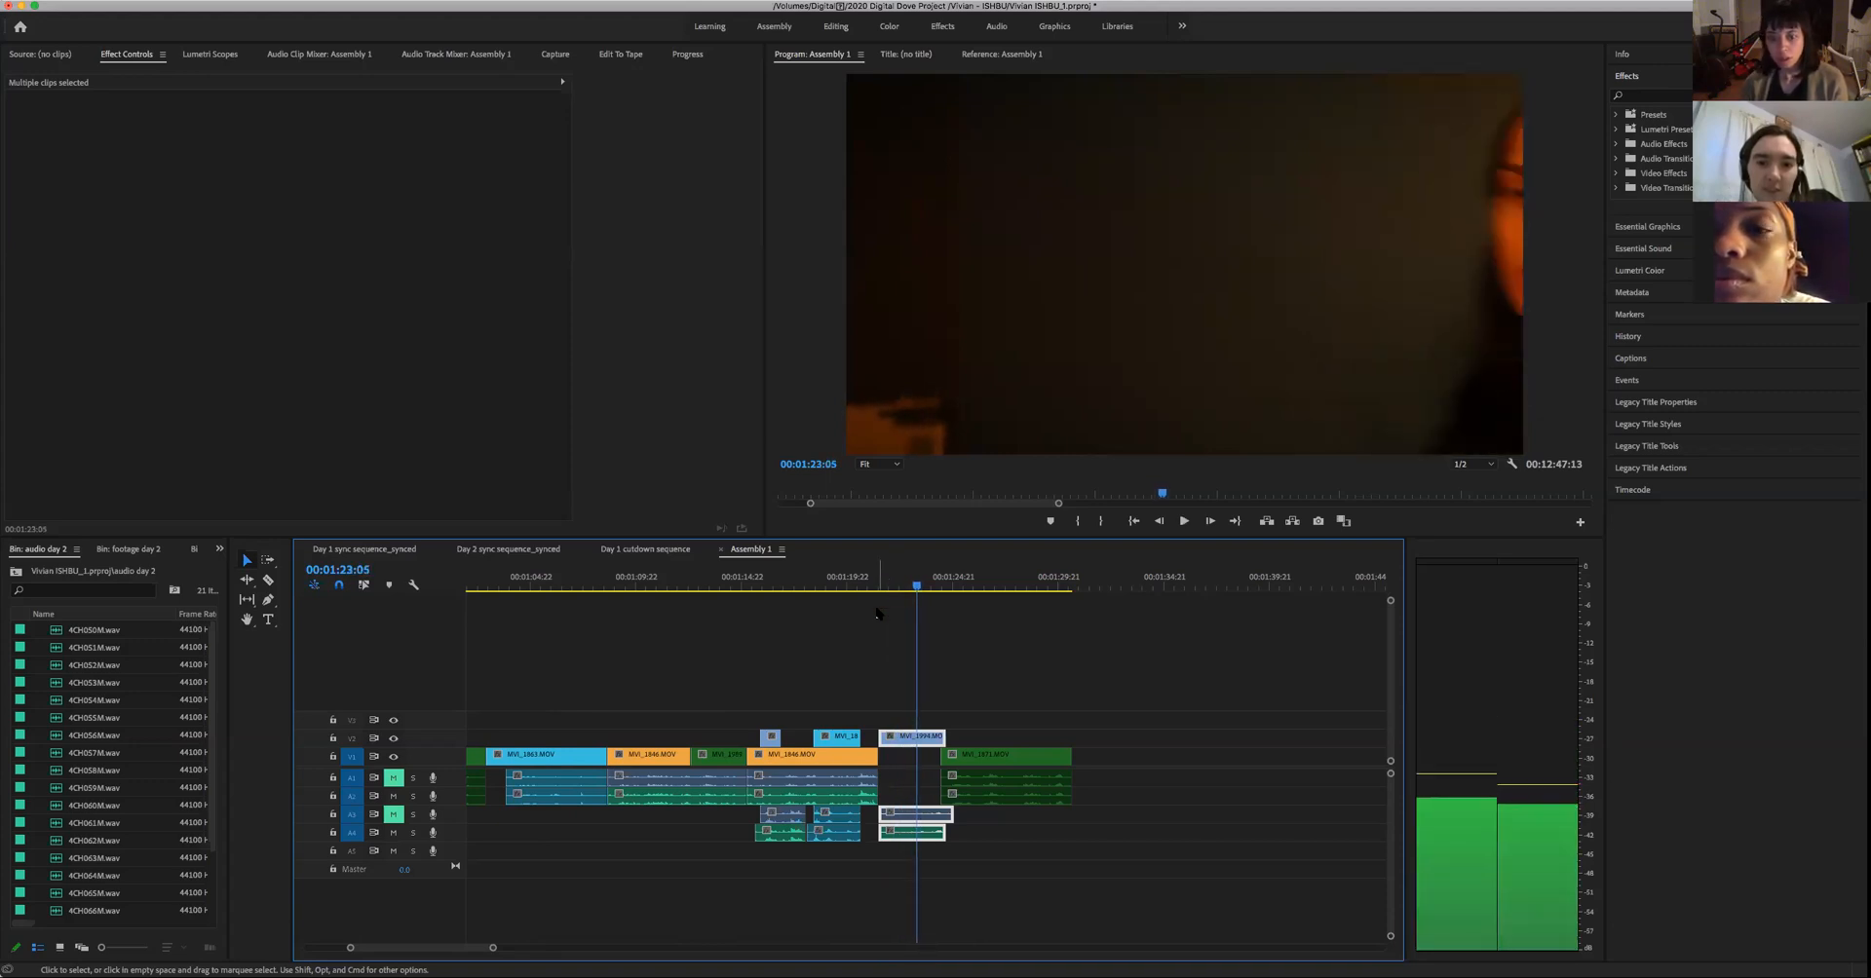
key("Left")
key("Left")
key("Left")
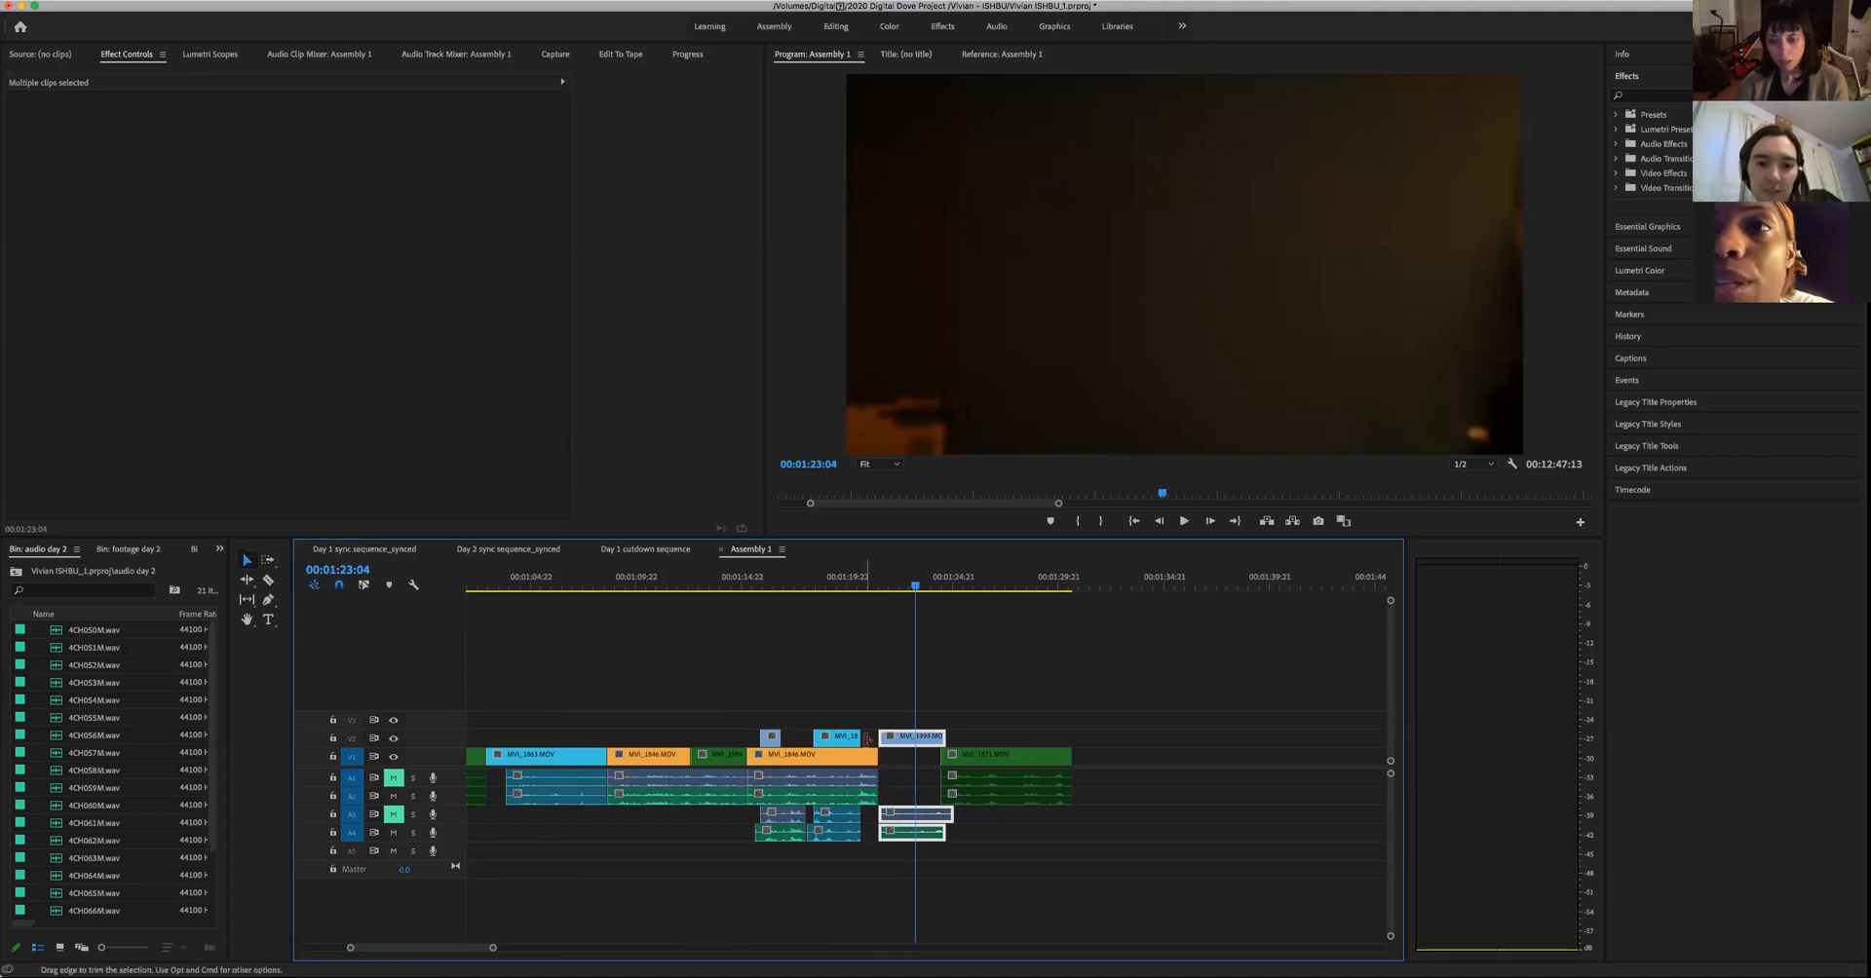
left_click_drag(882, 737, 914, 739)
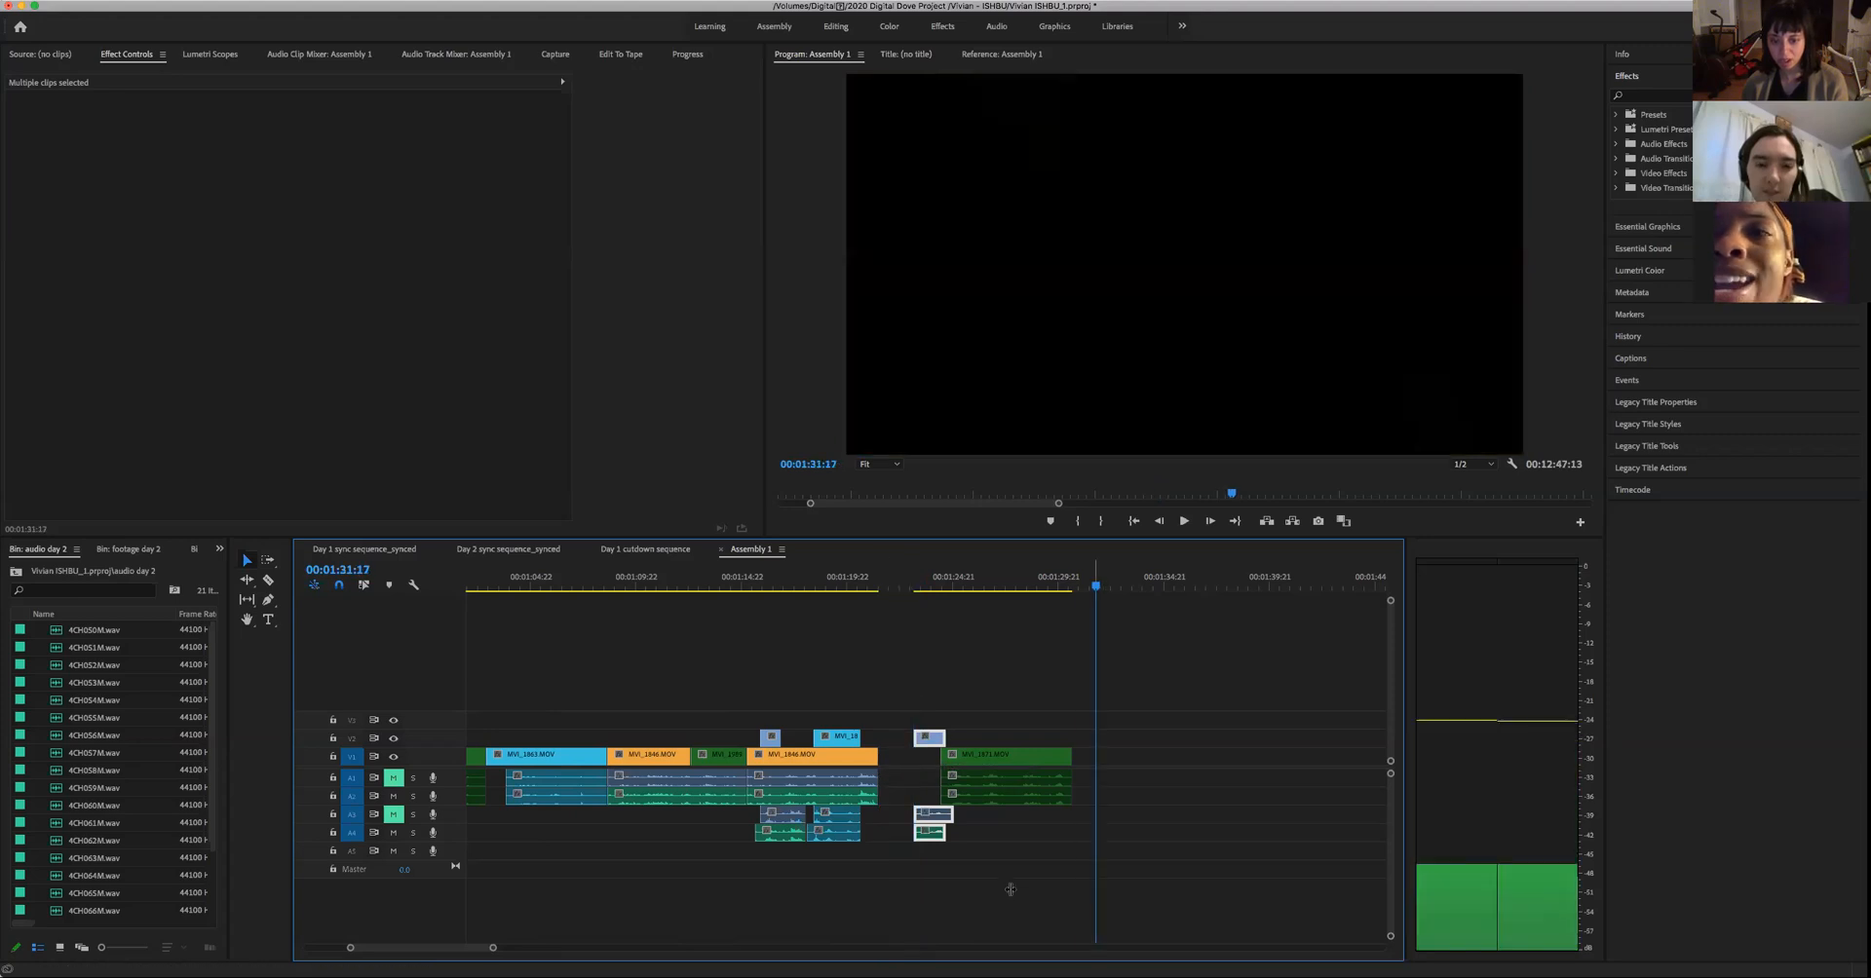
- Move the woman's trimmed close-up and the man's green close-up together against the wide shot's end, and play the cut
key("space")
left_click_drag(1210, 910, 896, 751)
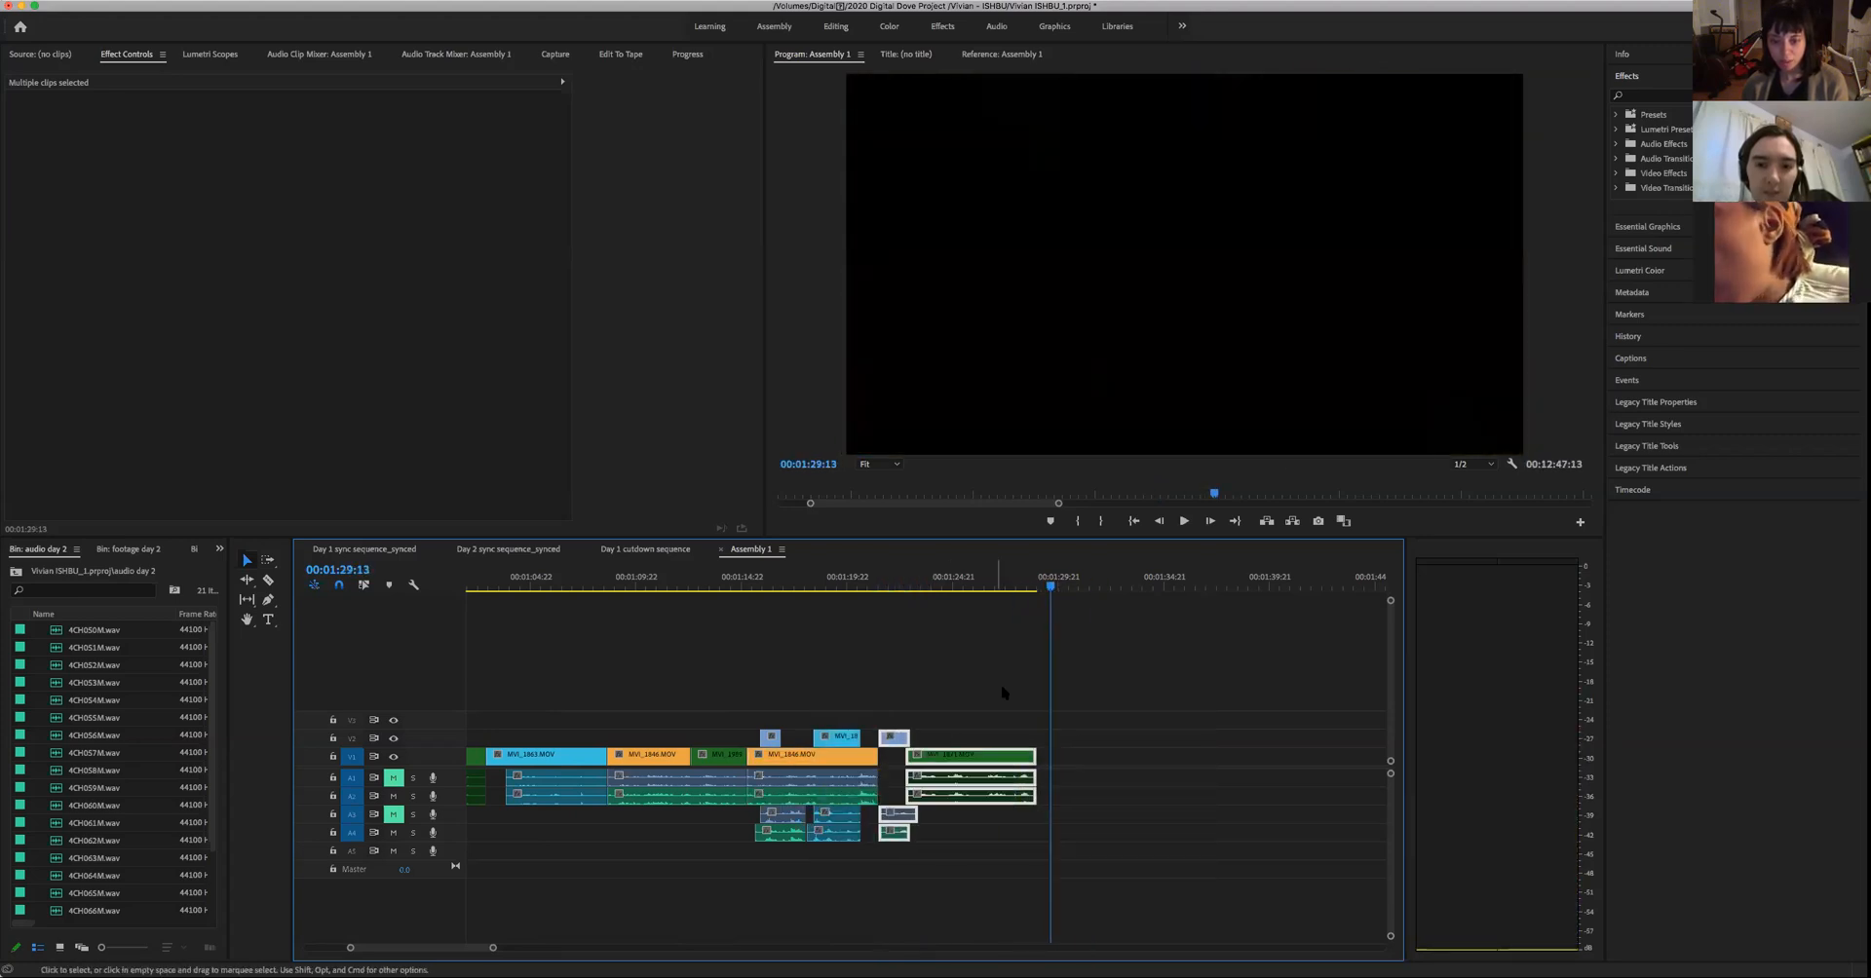
left_click(846, 579)
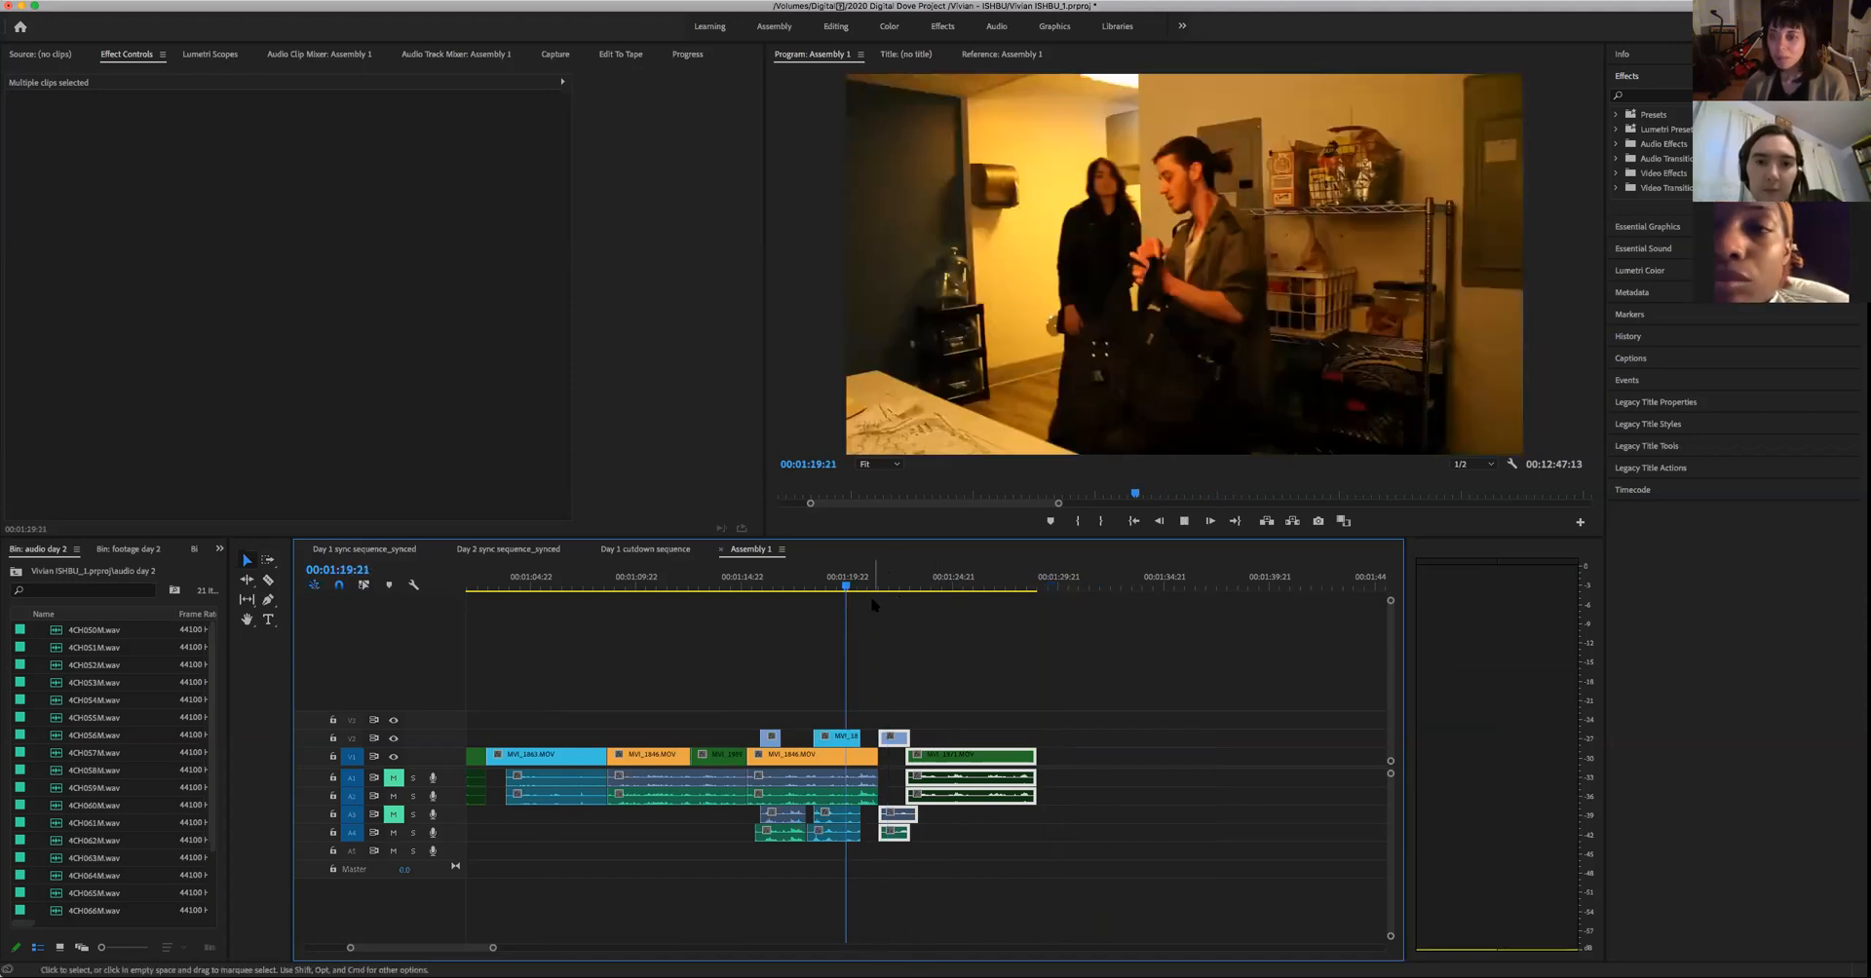
key("space")
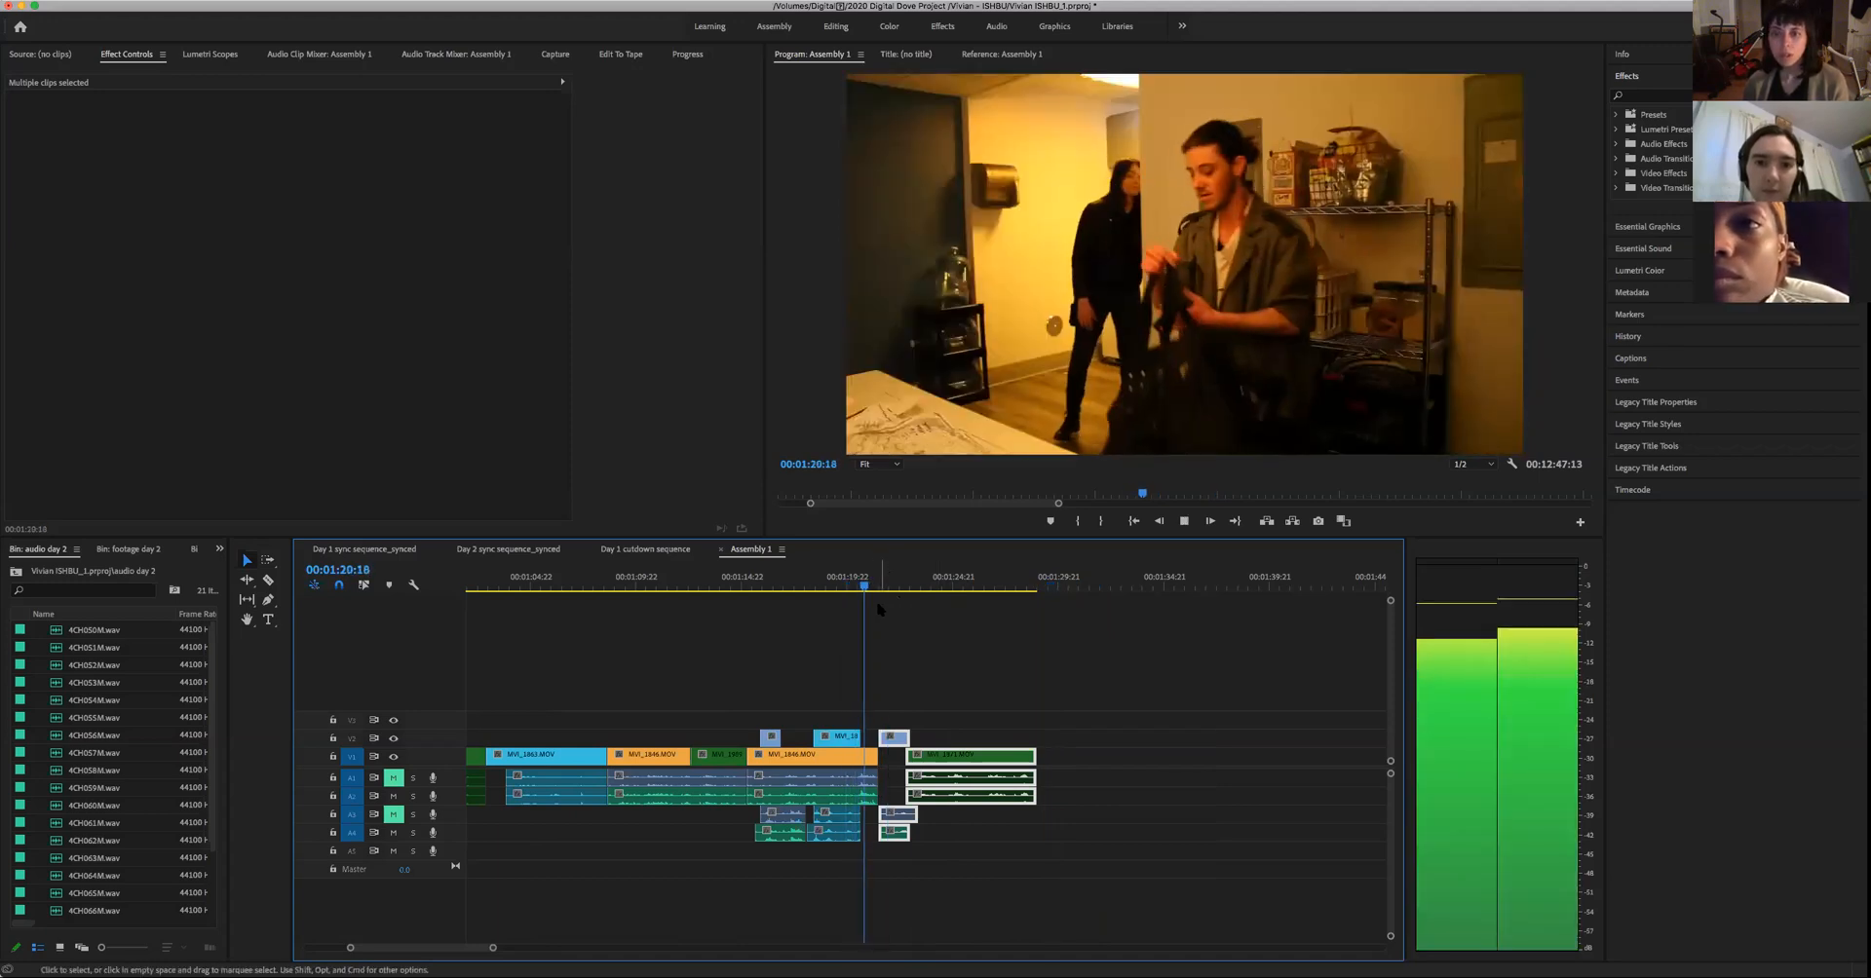
key("space")
- Shift the two close-ups later to make room and extend the end of the wide shot and its audio to 00:01:21:19
left_click_drag(1114, 850, 1022, 760)
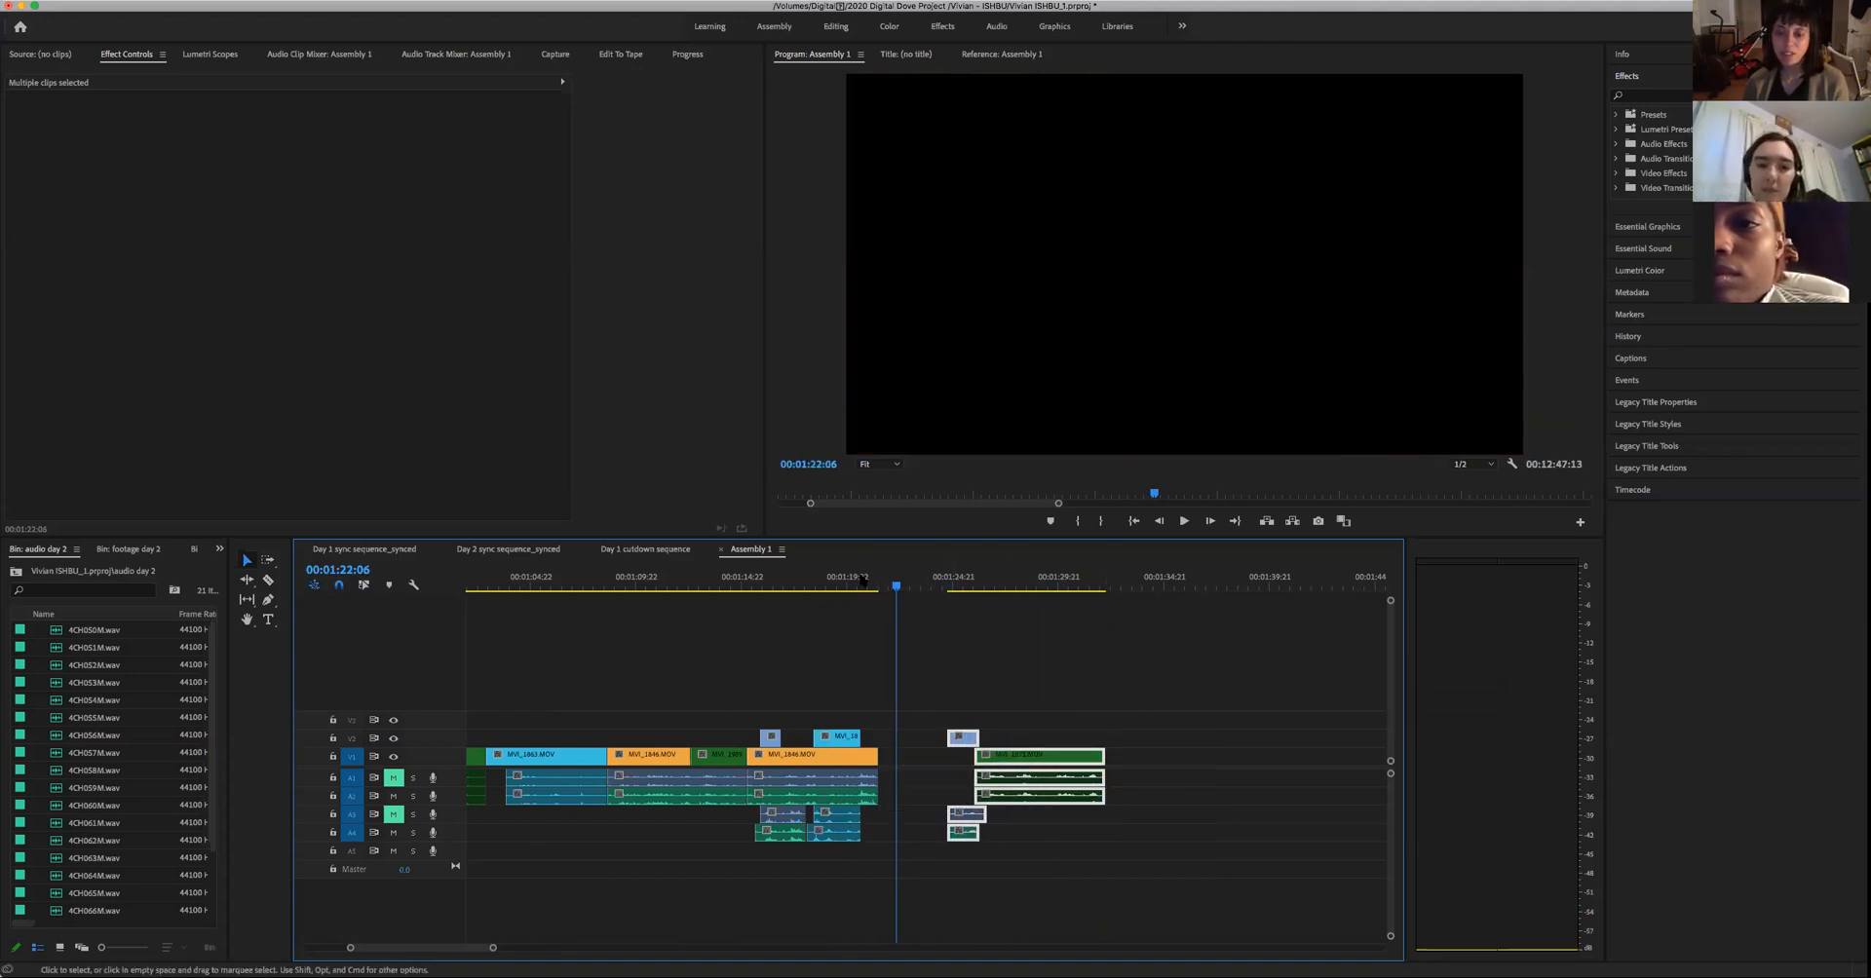
left_click(856, 584)
key("space")
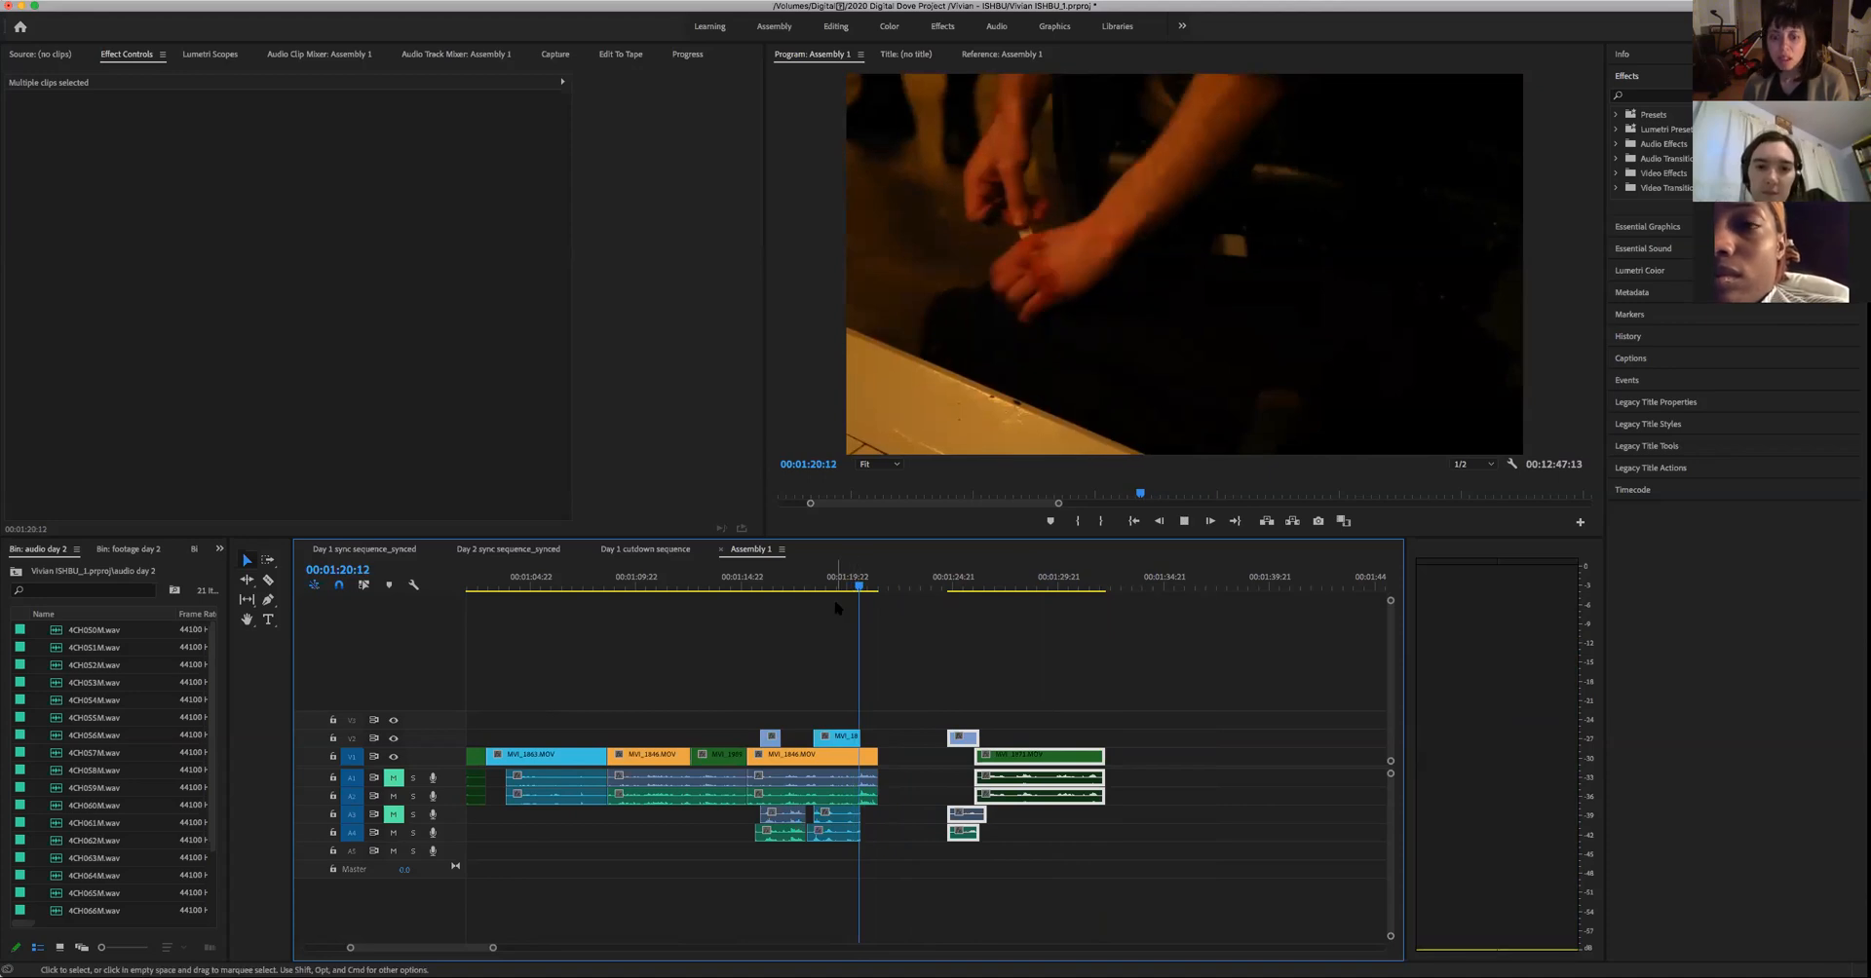
key("space")
key("space")
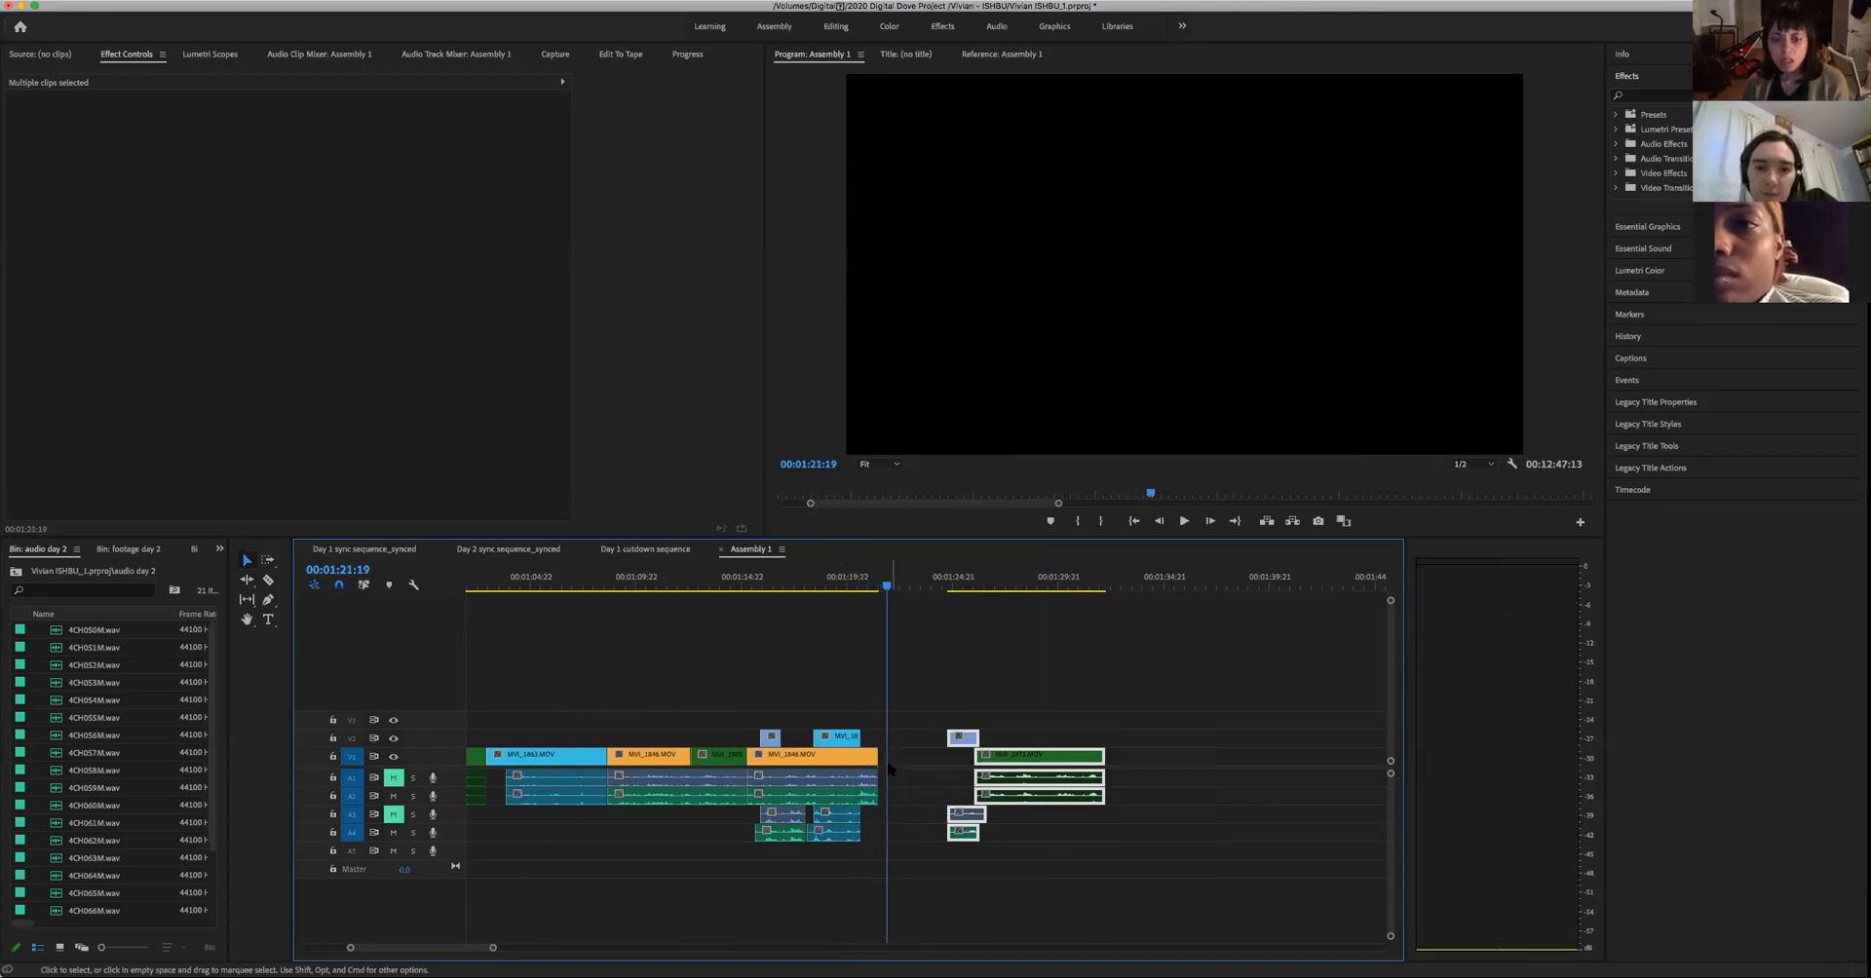
left_click_drag(875, 759, 886, 794)
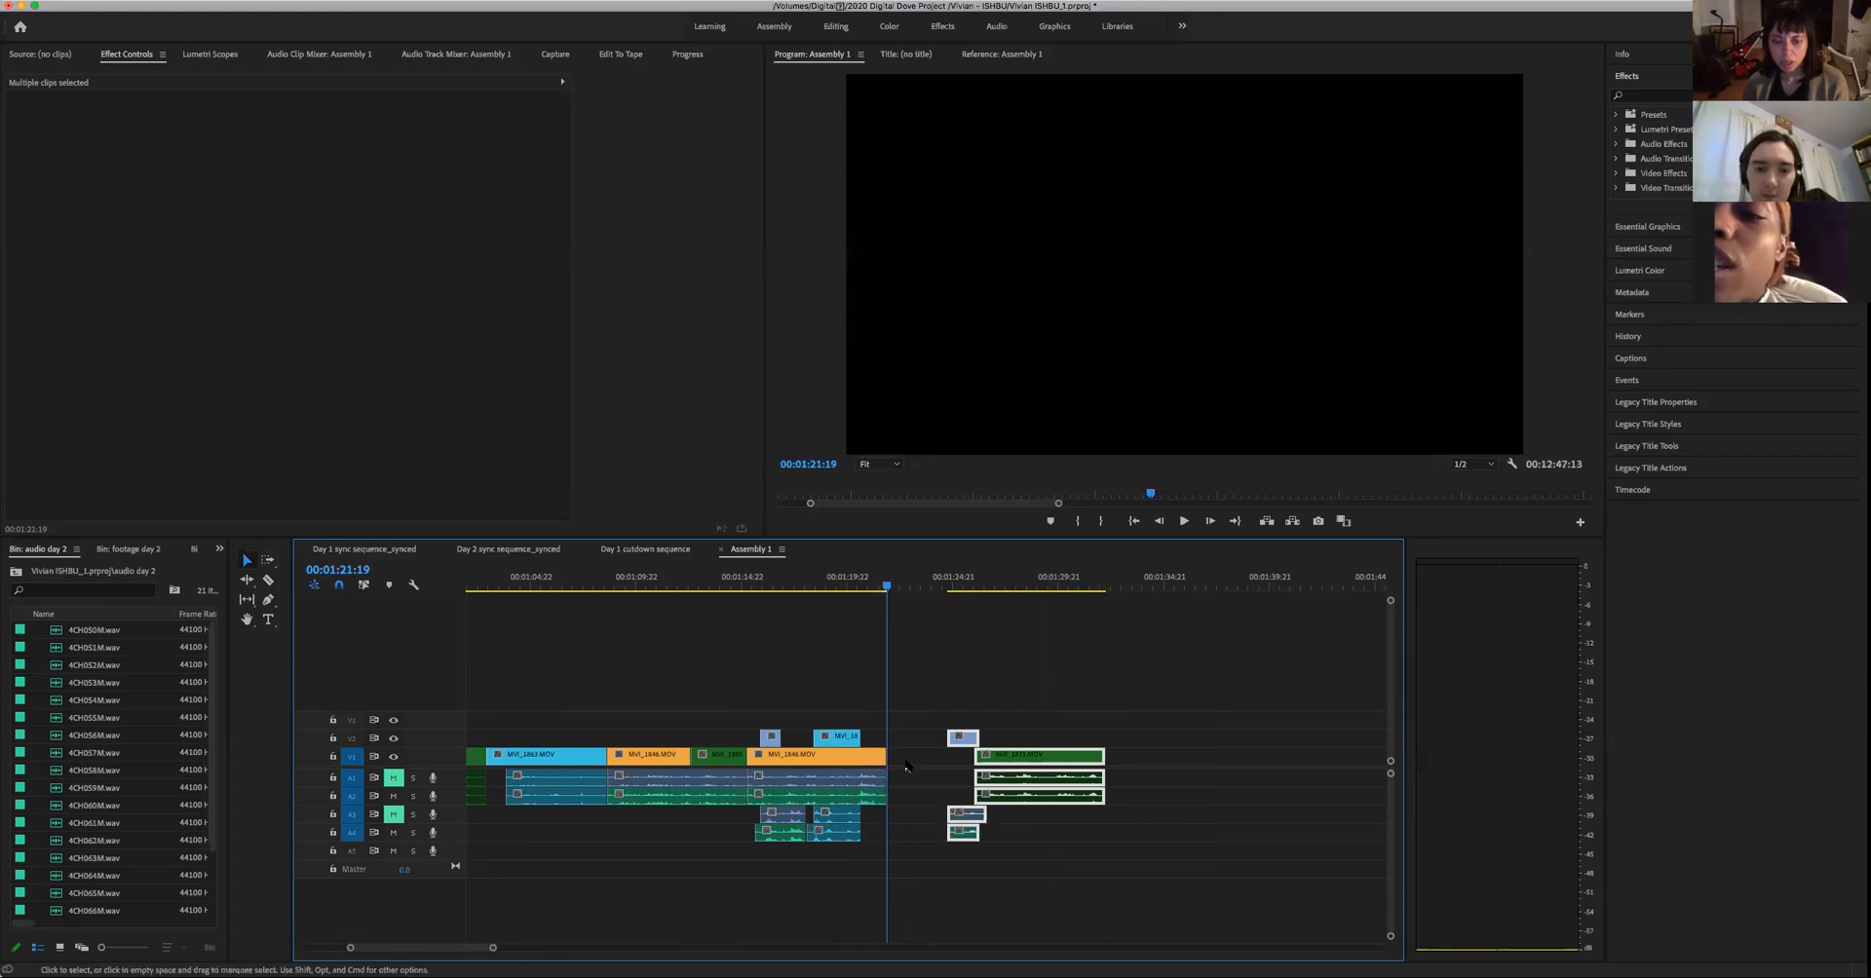
- Move the woman's and man's close-ups back together to start at the wide shot's end at 00:01:21:19, and review the cut
left_click(906, 766)
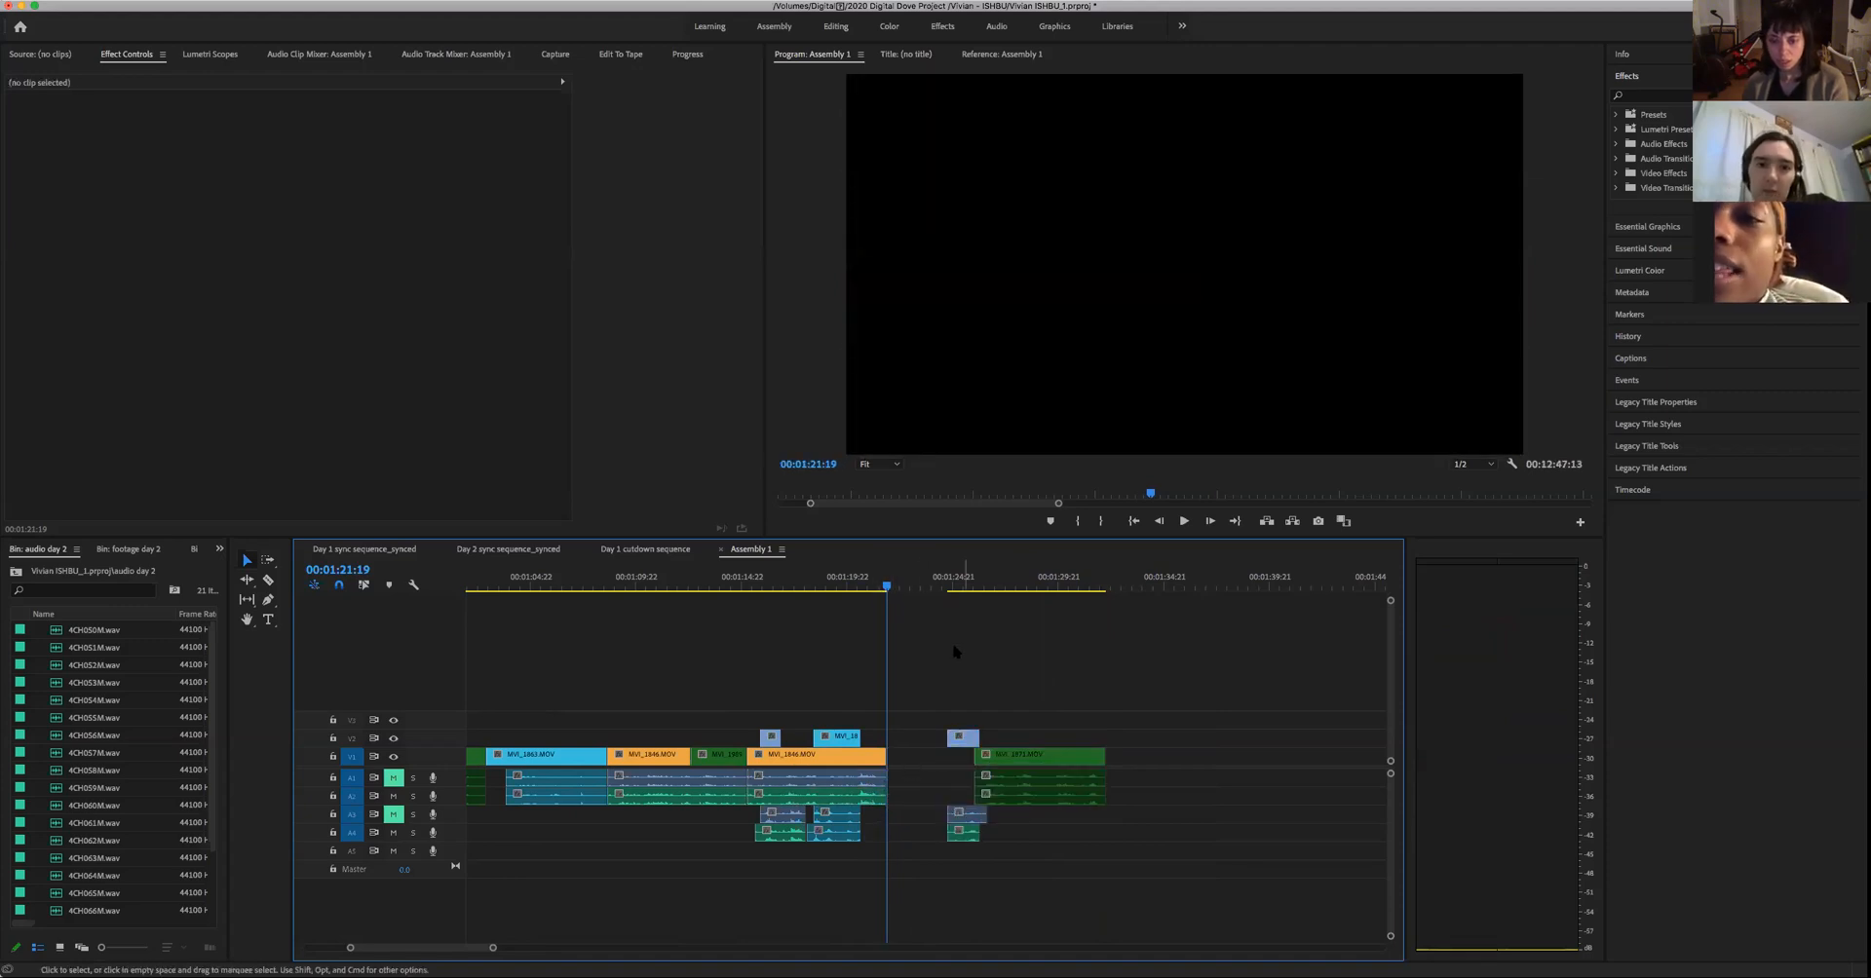
left_click_drag(956, 652, 1146, 886)
left_click_drag(1044, 768, 984, 776)
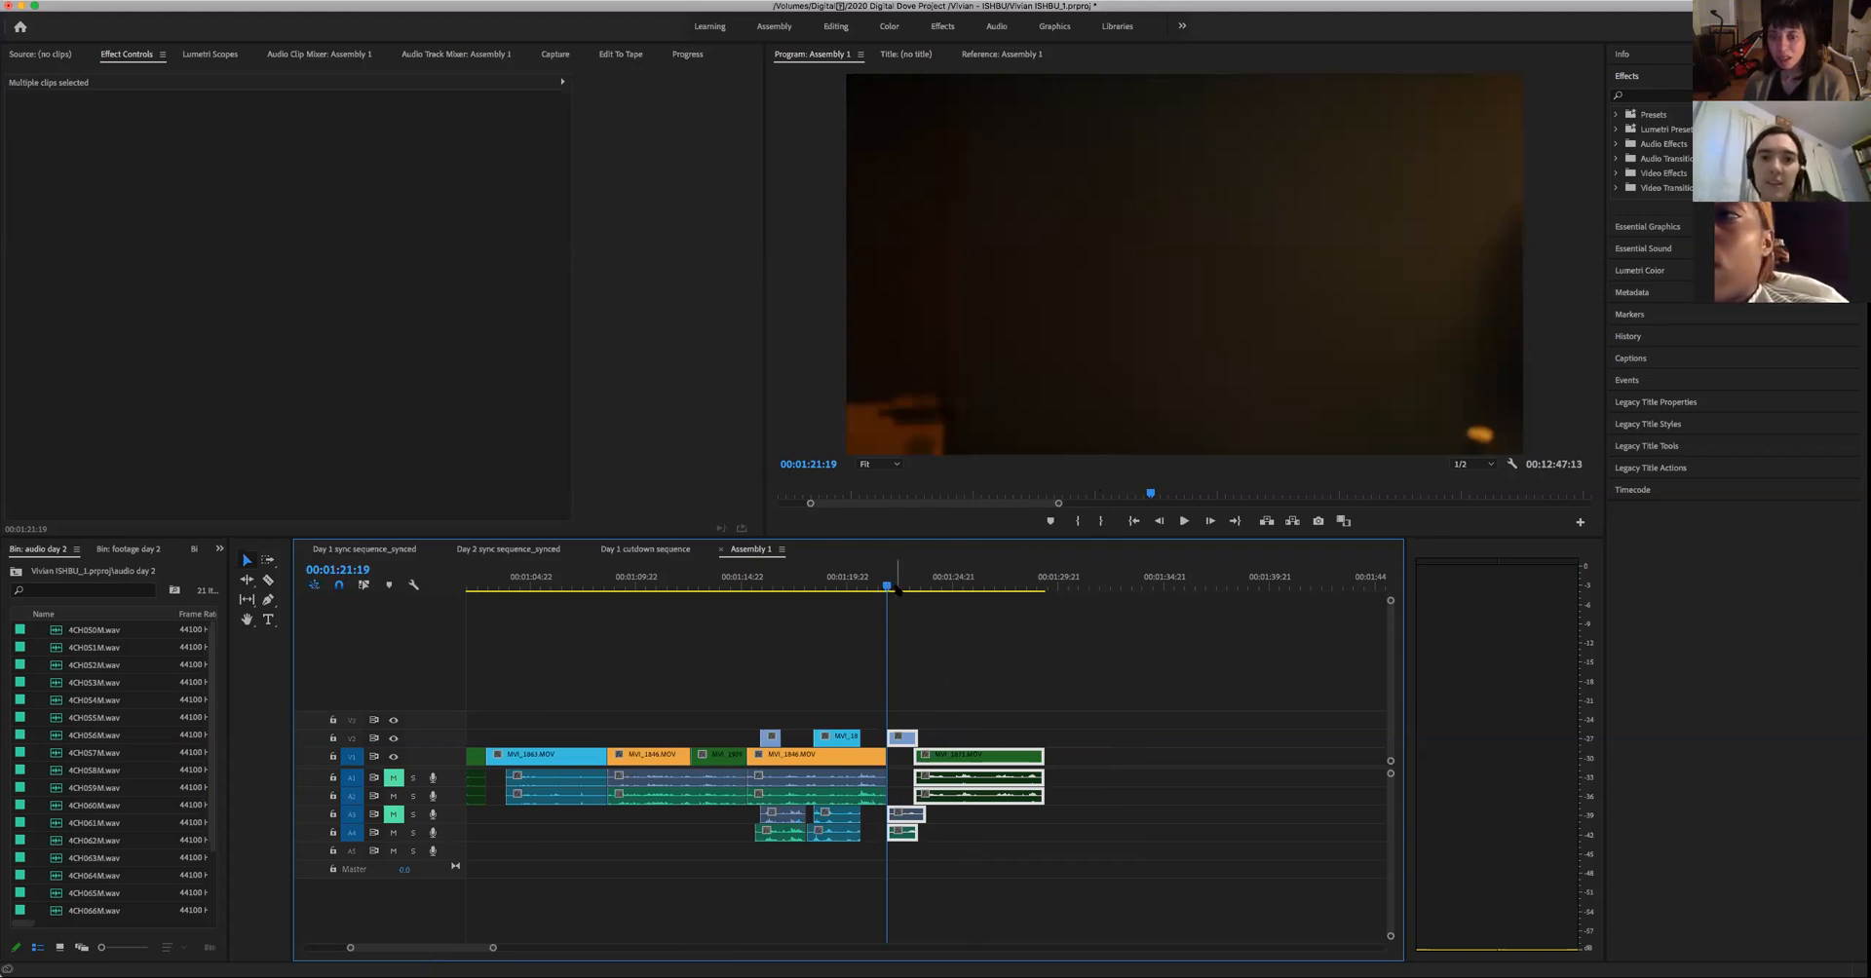
left_click_drag(886, 587, 878, 598)
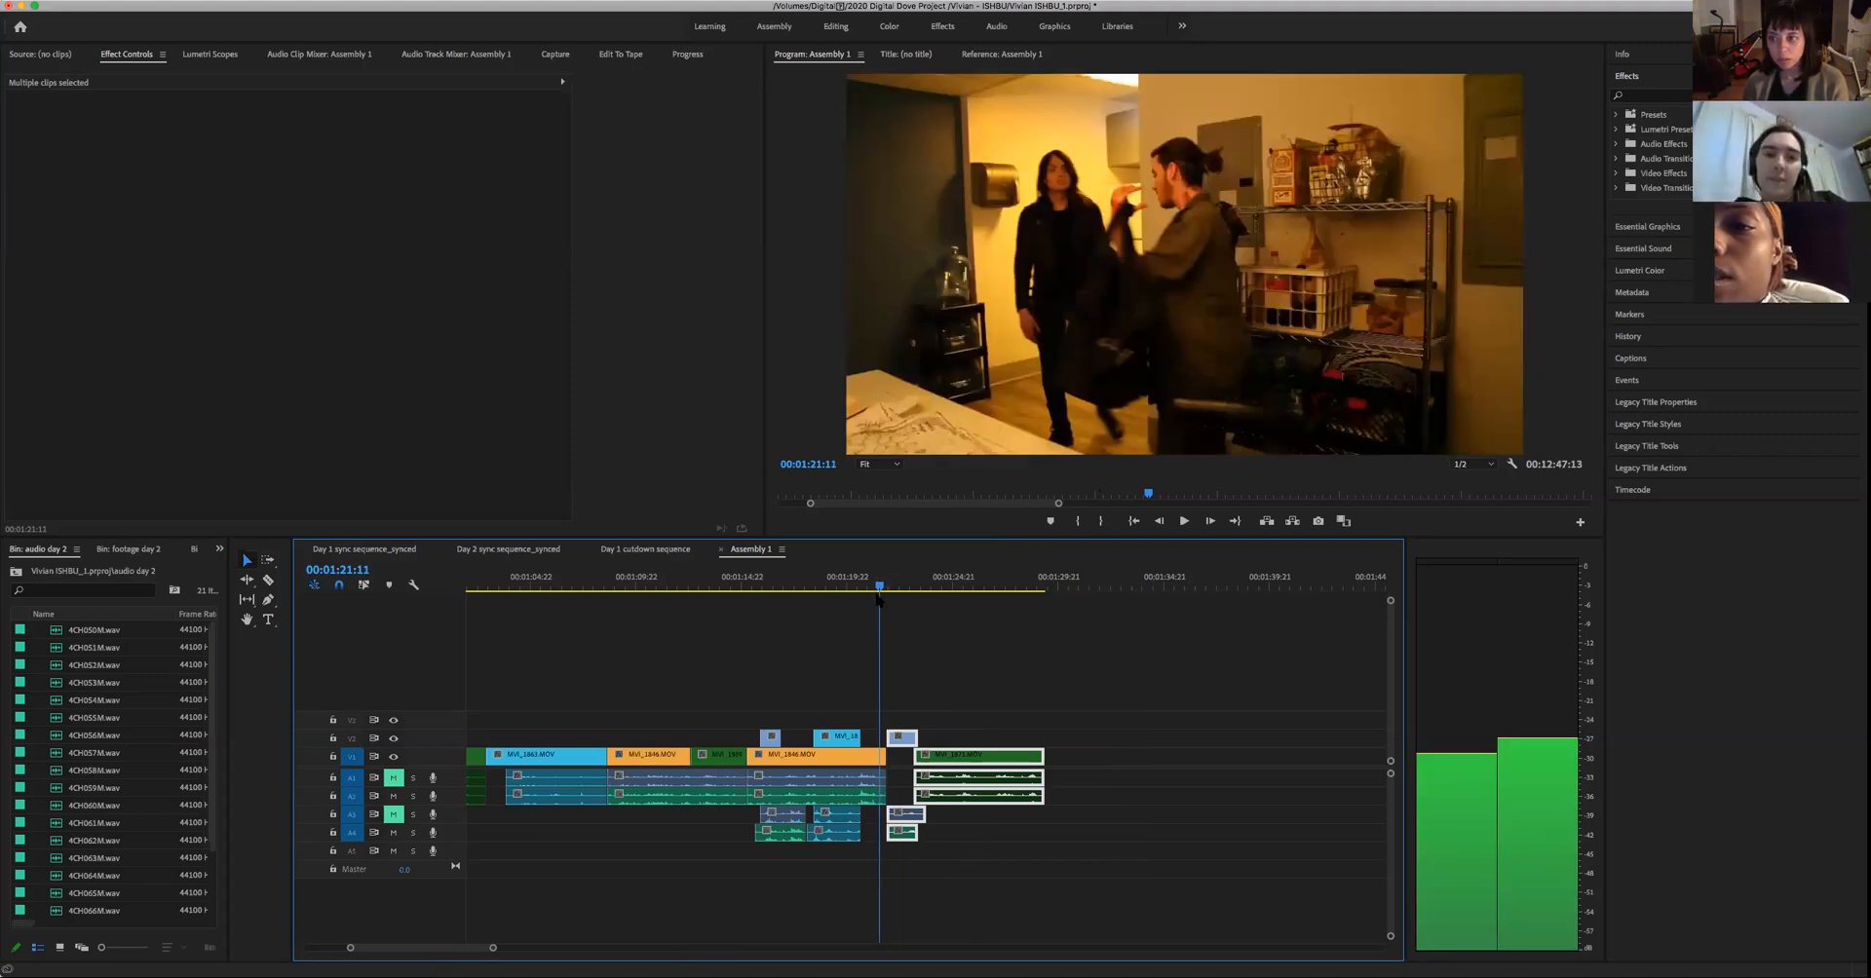
- Check the last frames of the wide shot around 00:01:21 and replay the cut into the woman's close-up
left_click_drag(878, 598, 882, 598)
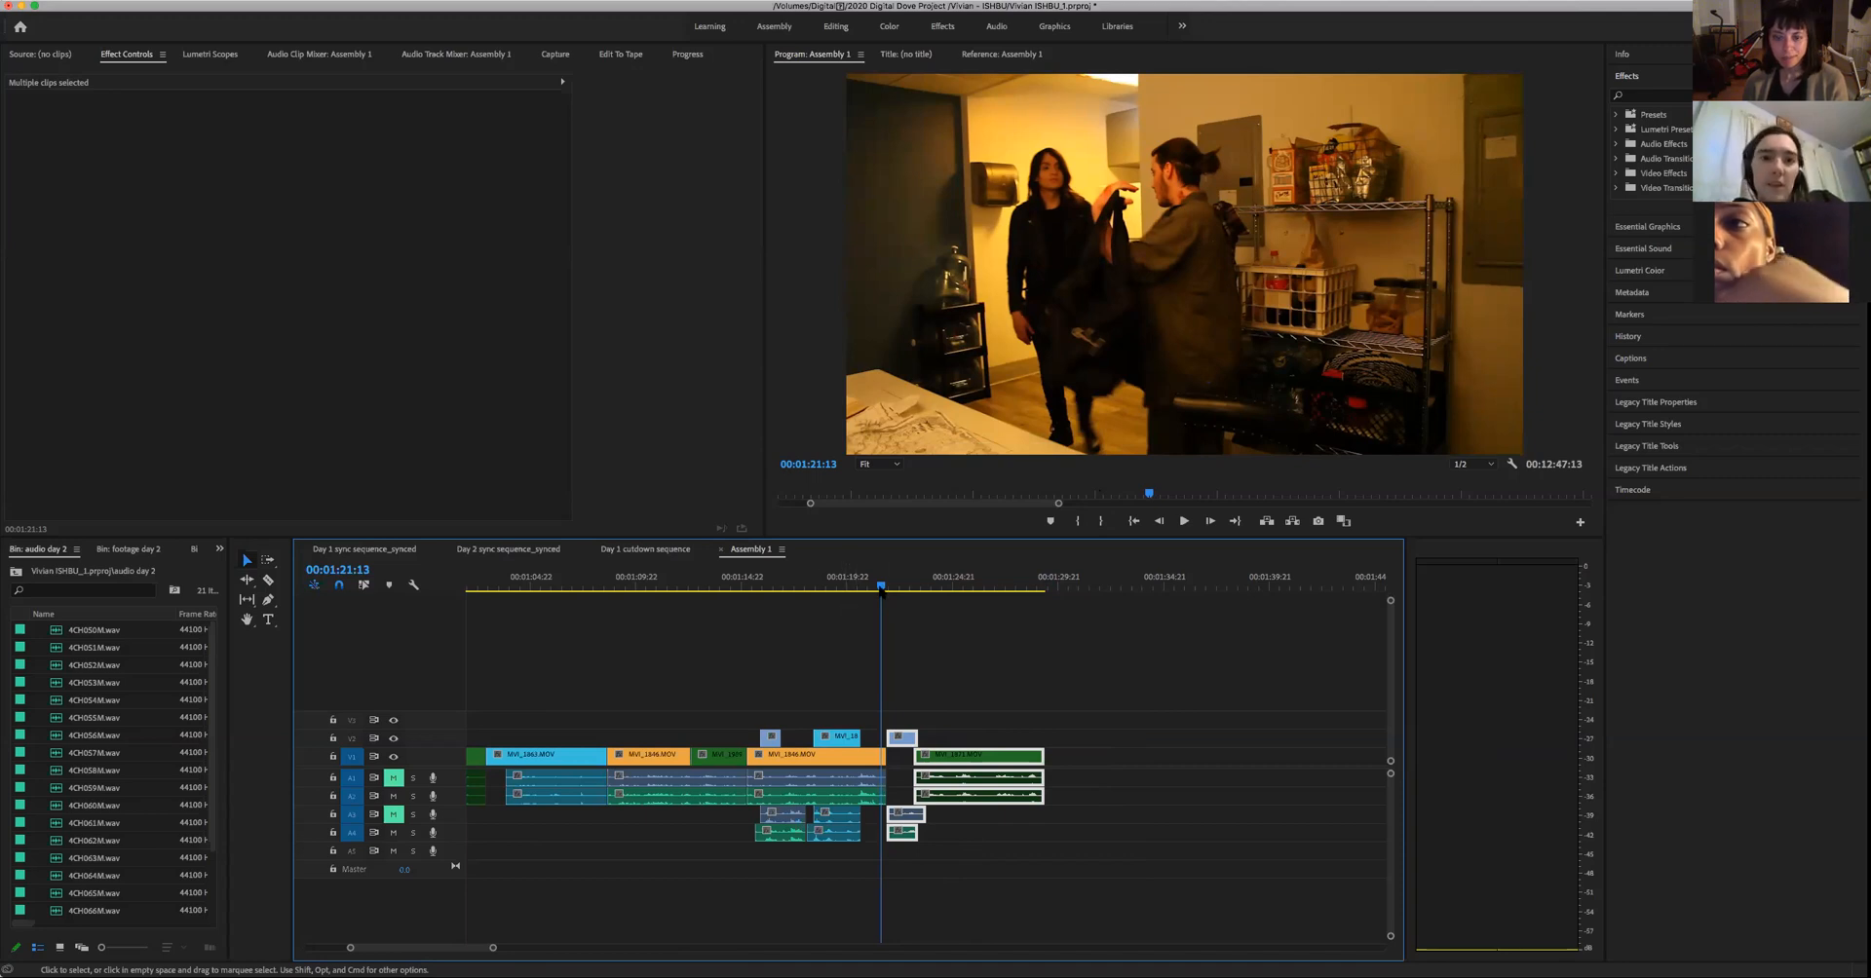
key("Left")
key("Left")
key("Left")
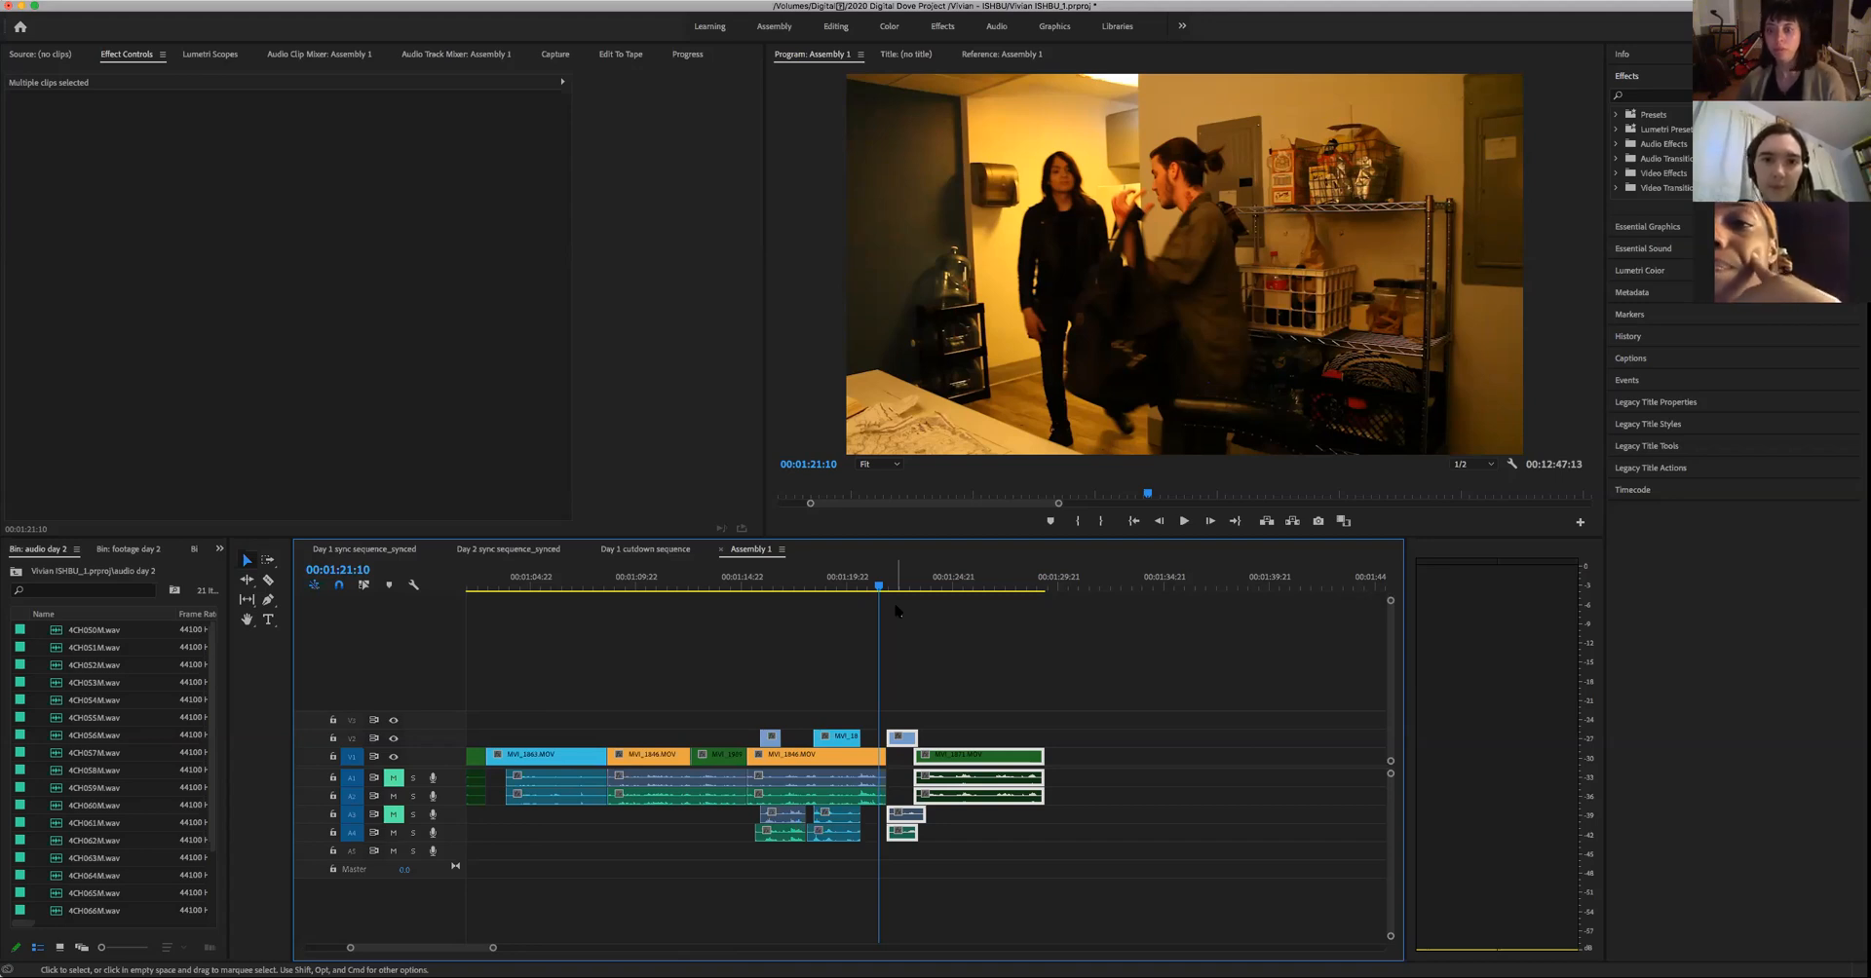
left_click(875, 592)
key("space")
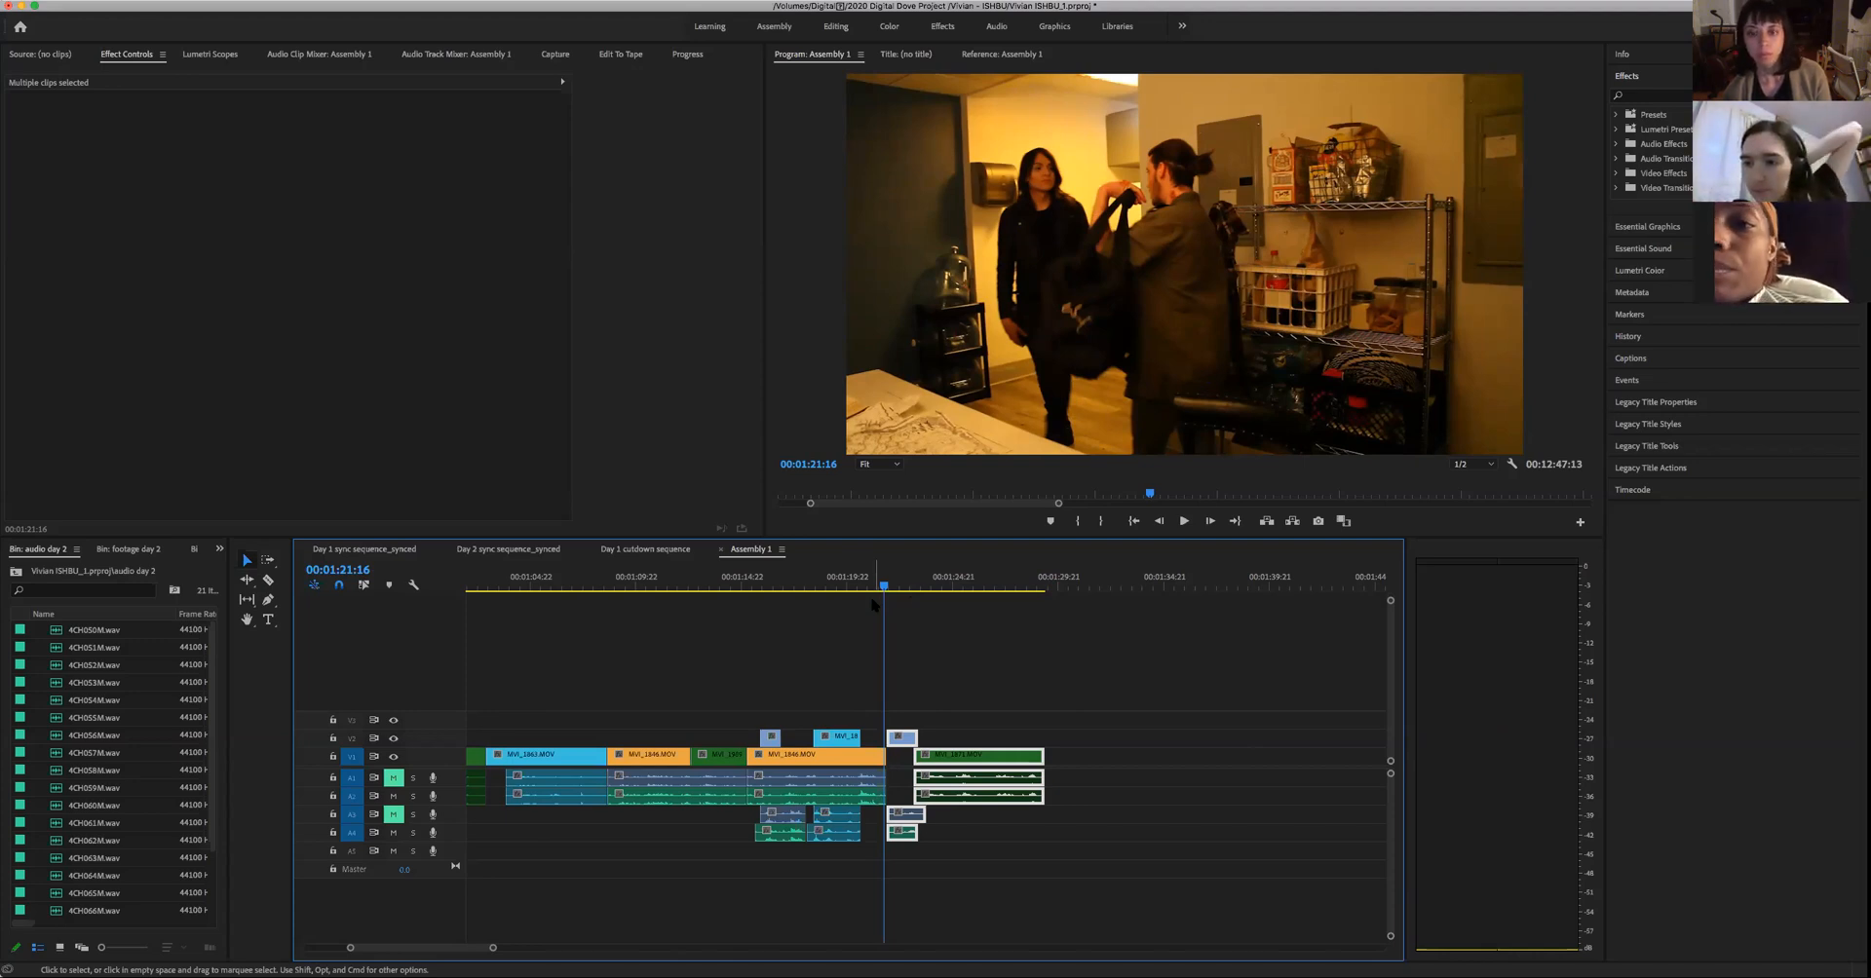
left_click(869, 587)
key("space")
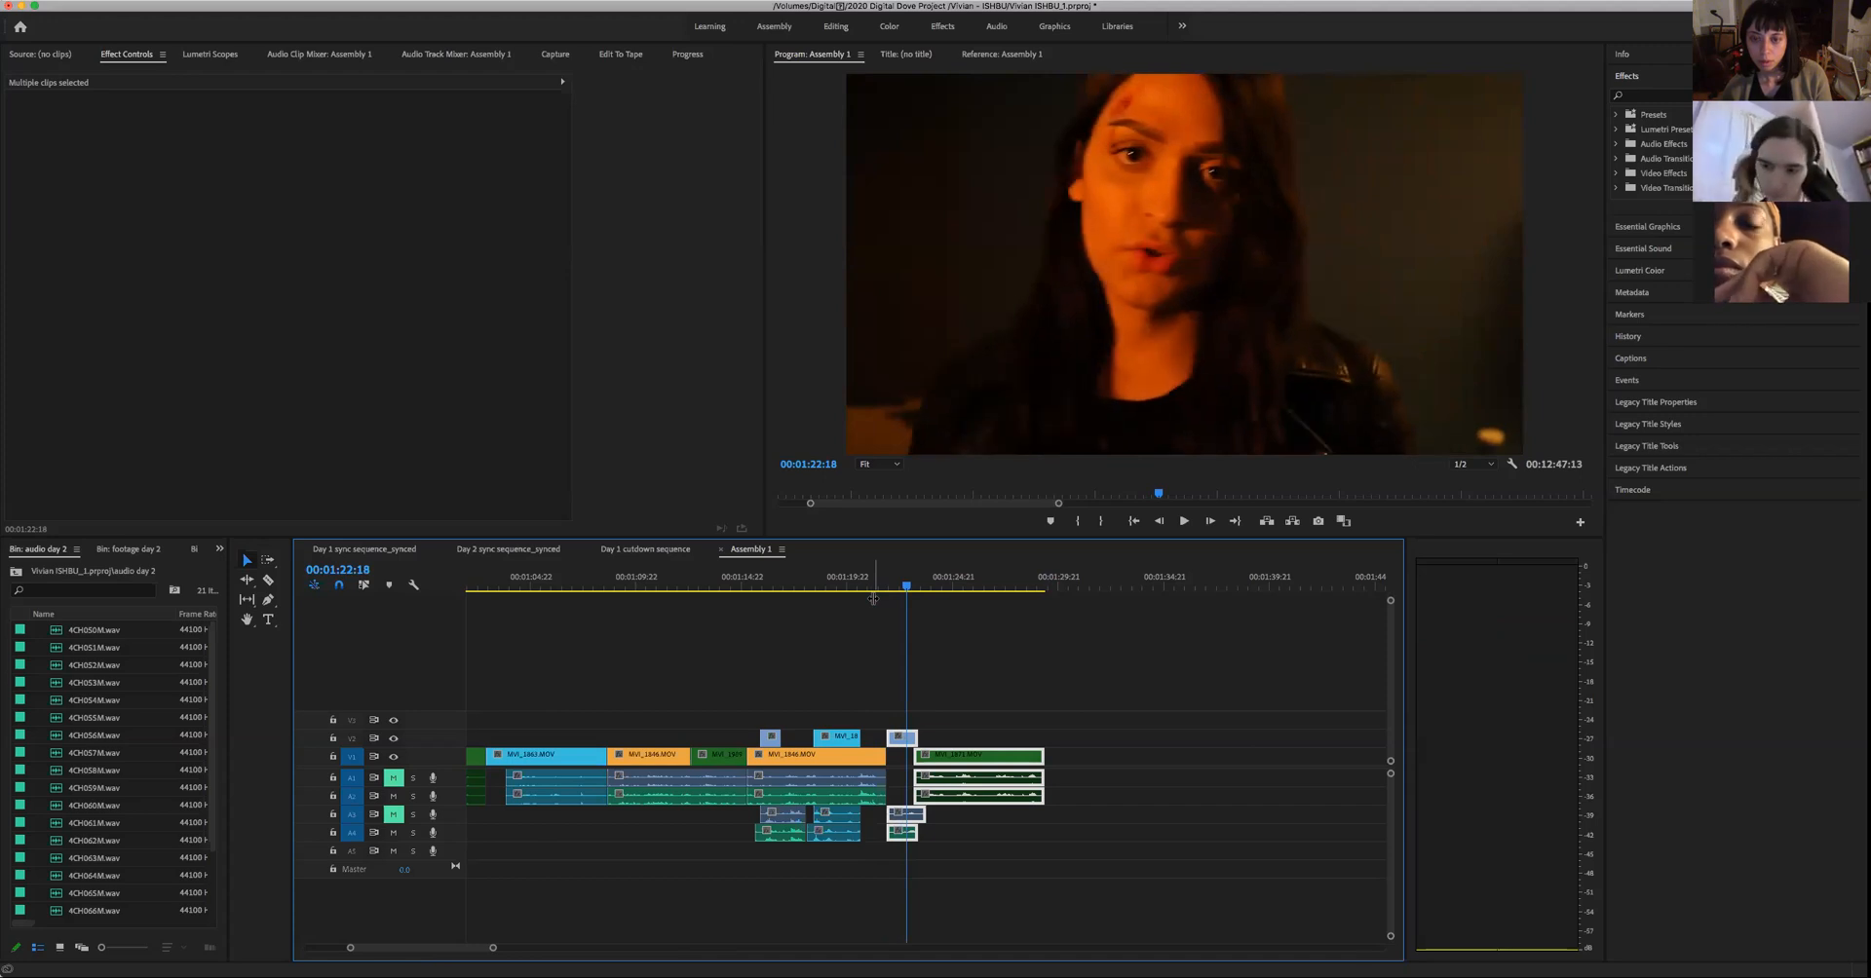
left_click(878, 590)
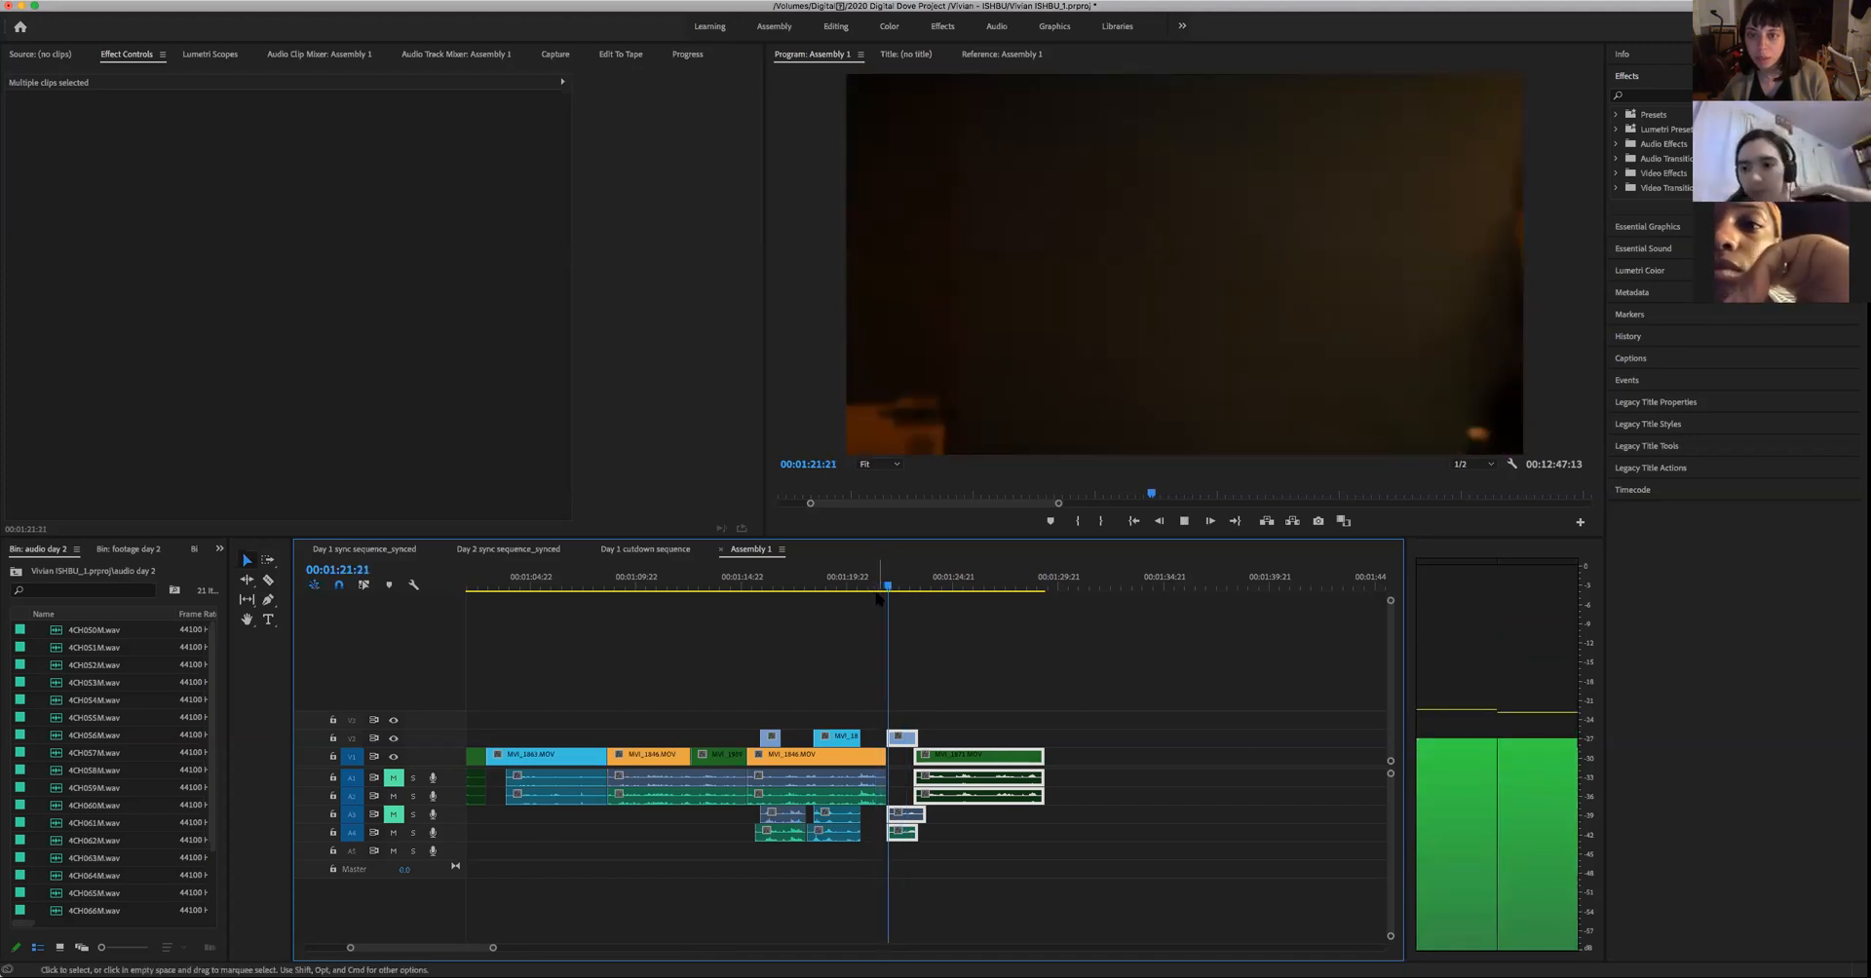
key("space")
left_click(874, 591)
key("space")
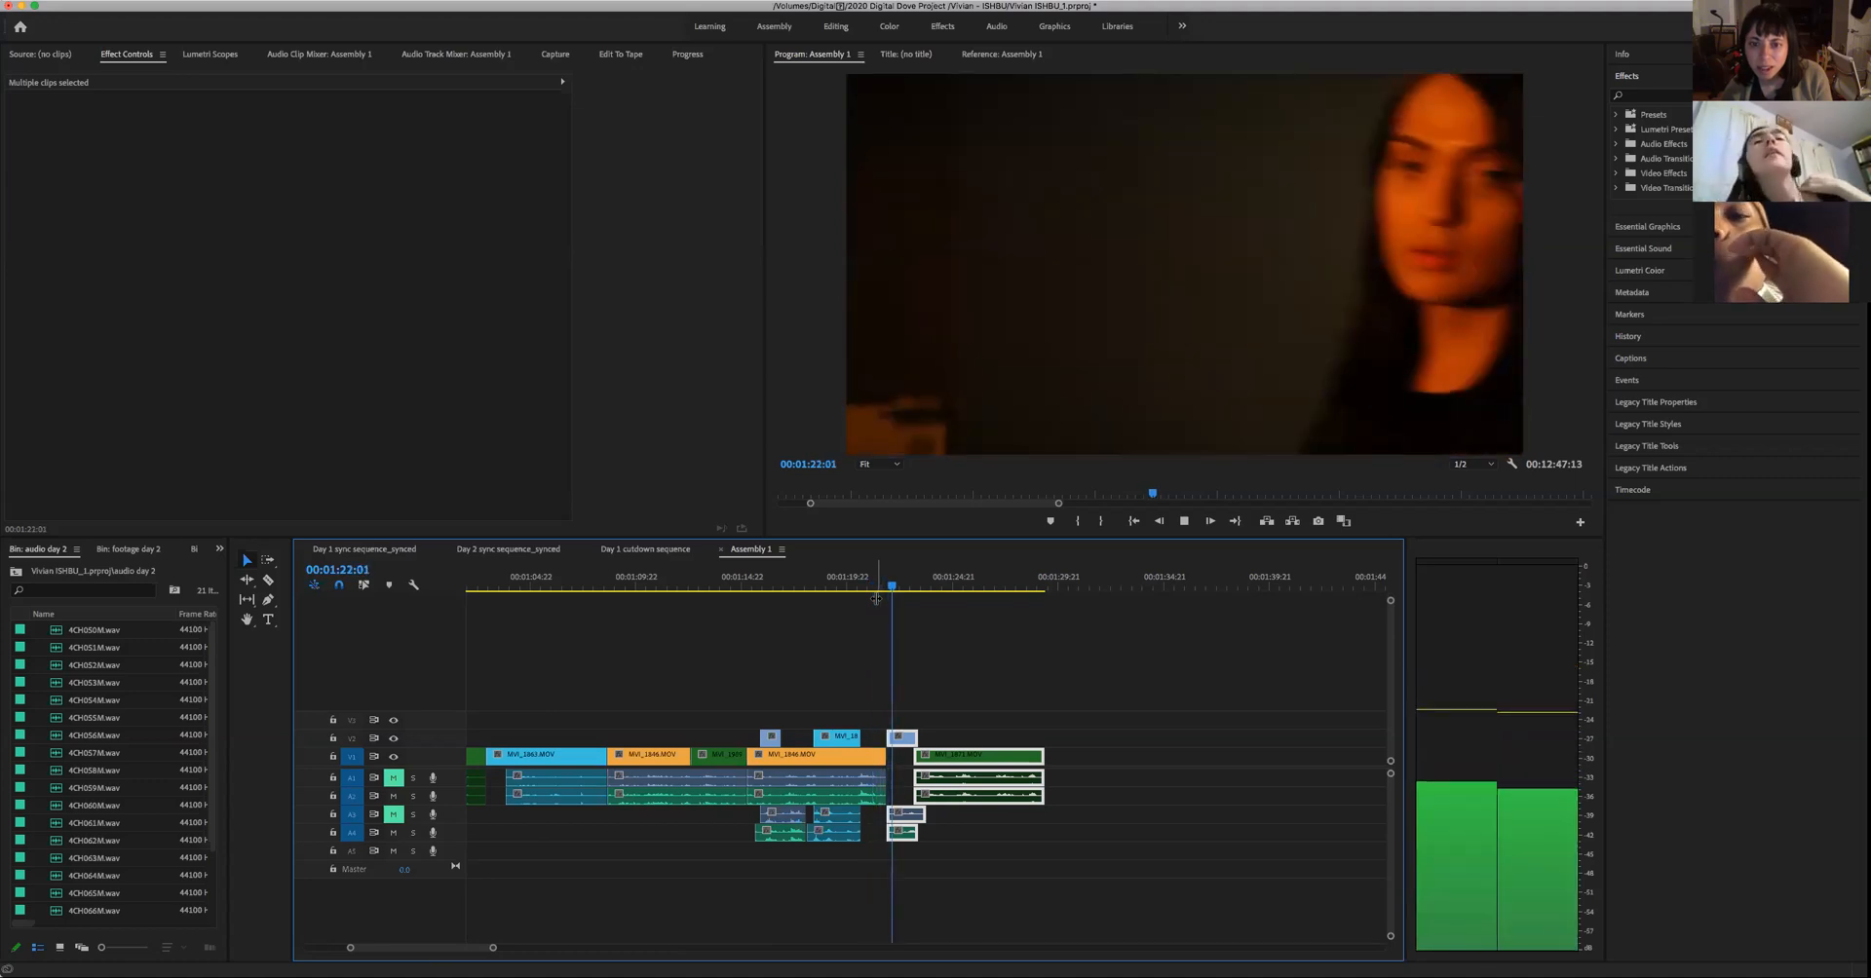
key("space")
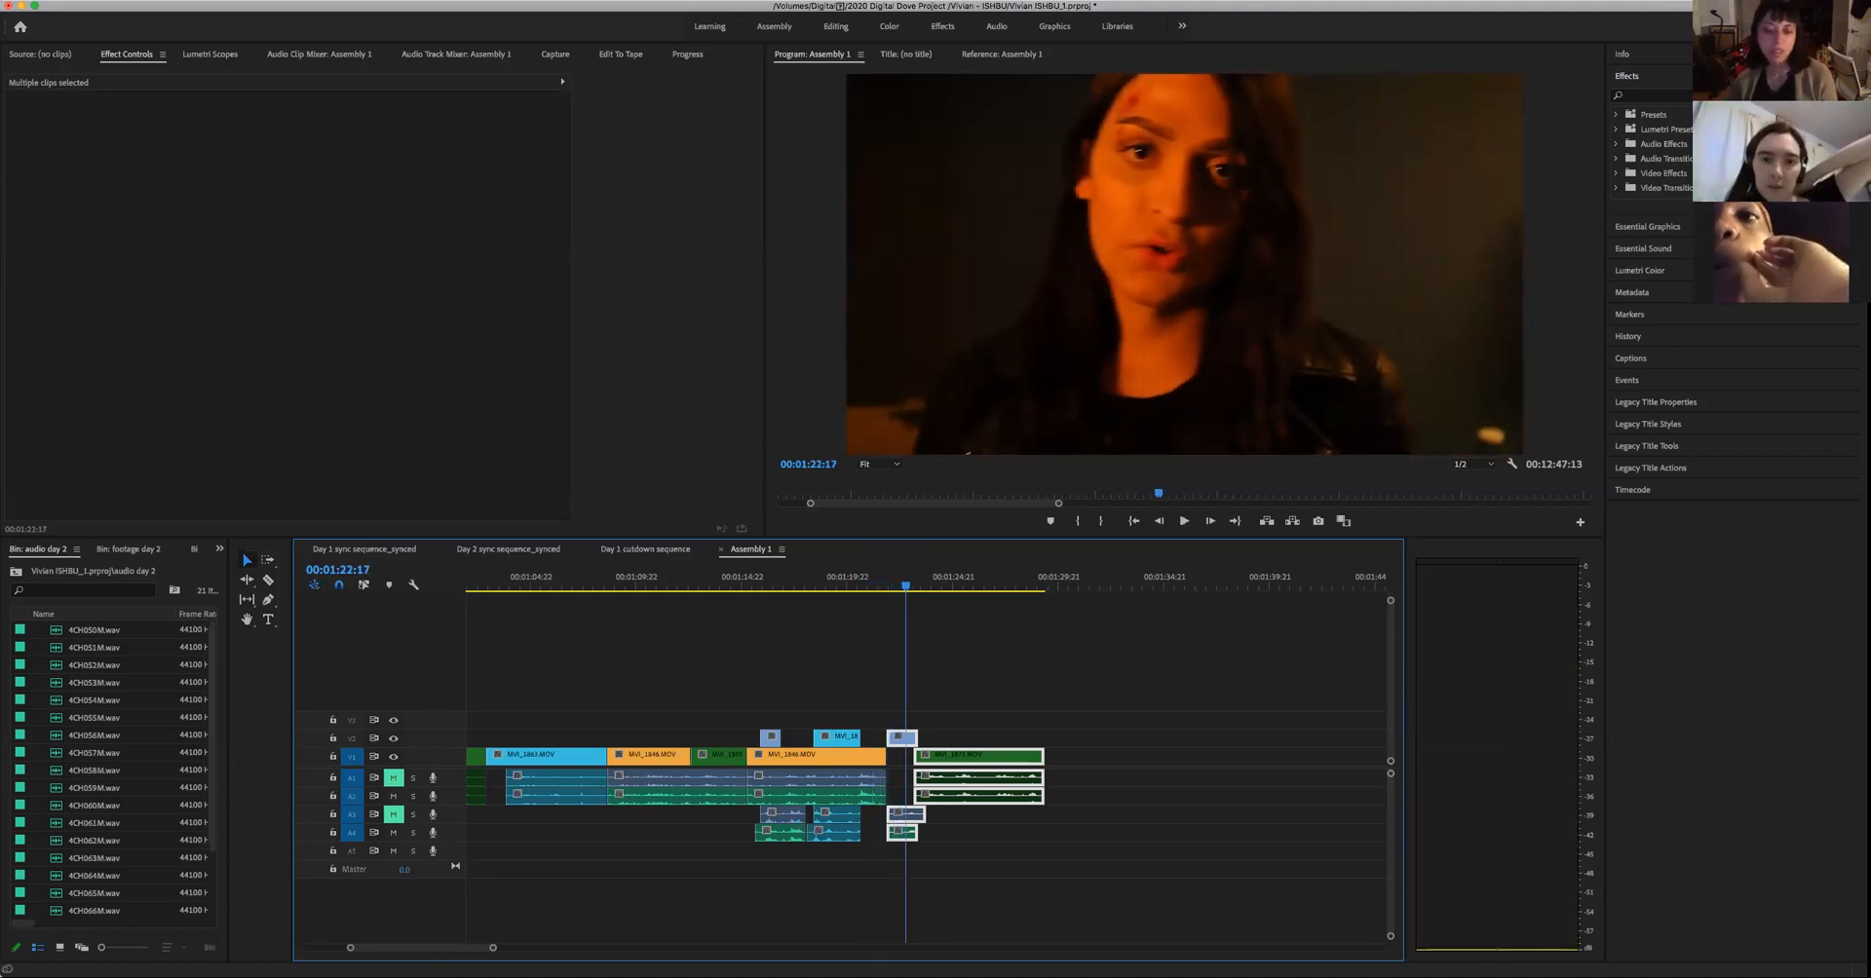
- Play the man's green close-up after the woman's shot, skim the later clips, and replay the transition between the two close-ups
left_click_drag(494, 948, 693, 949)
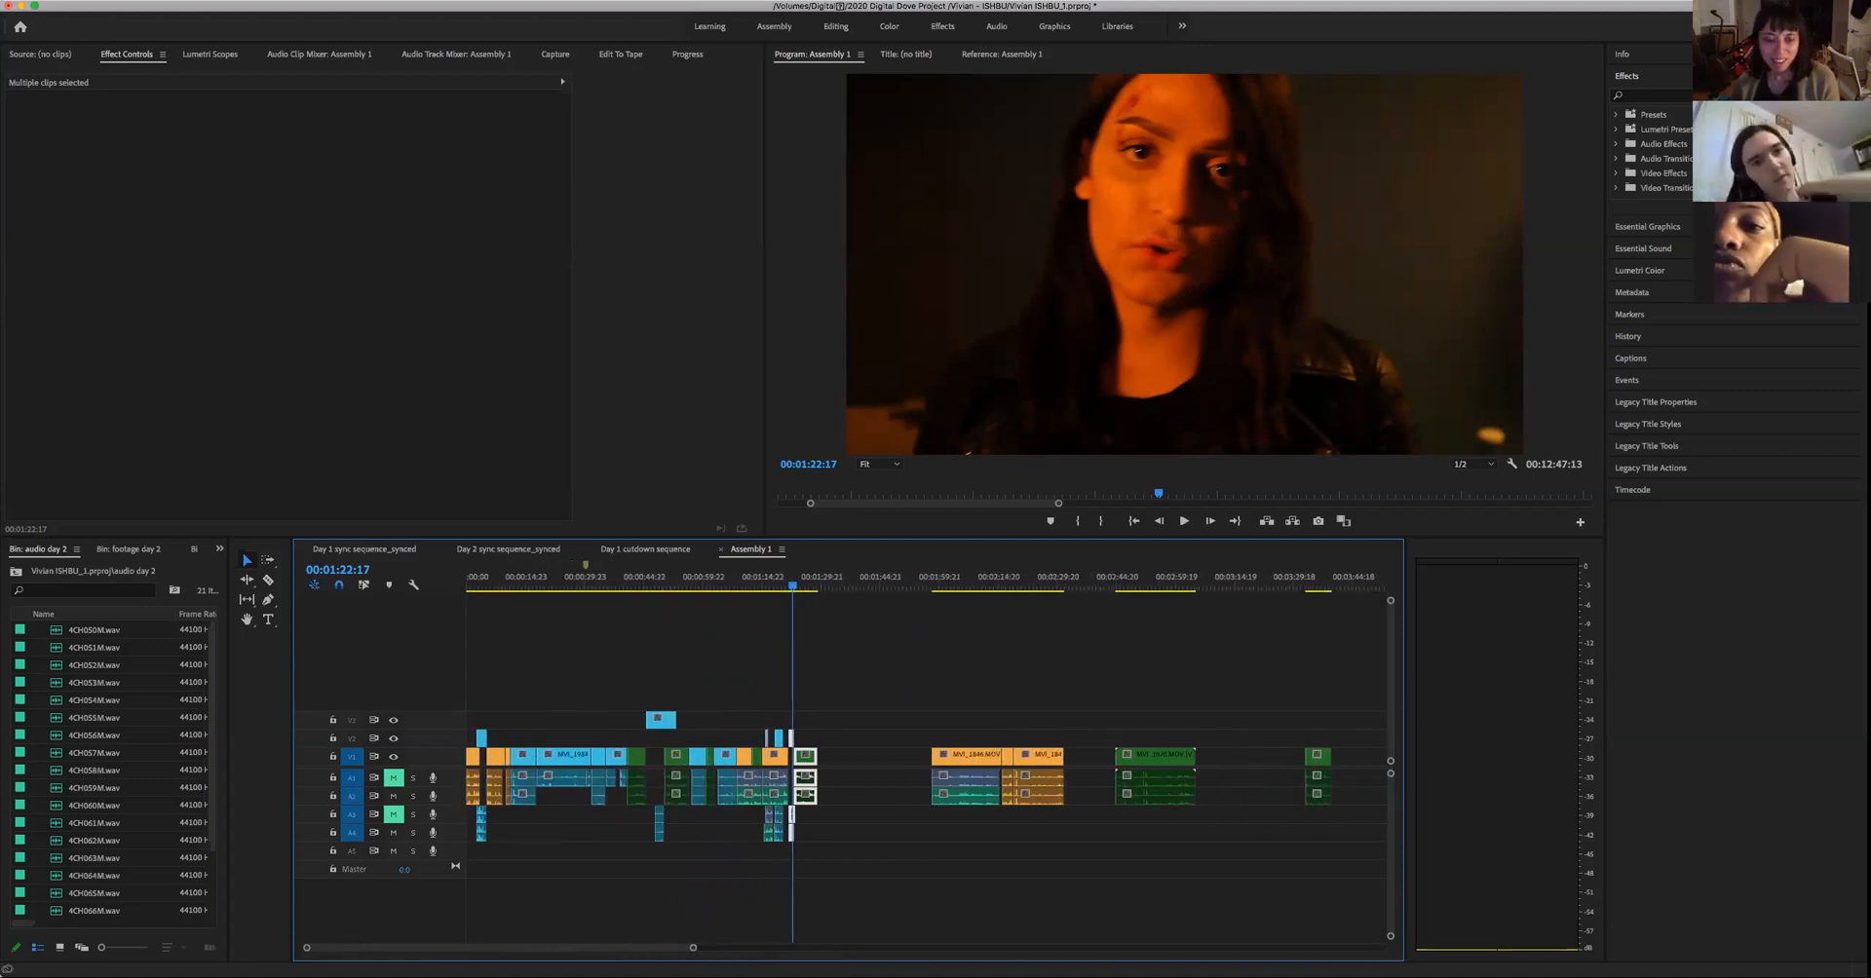
key("space")
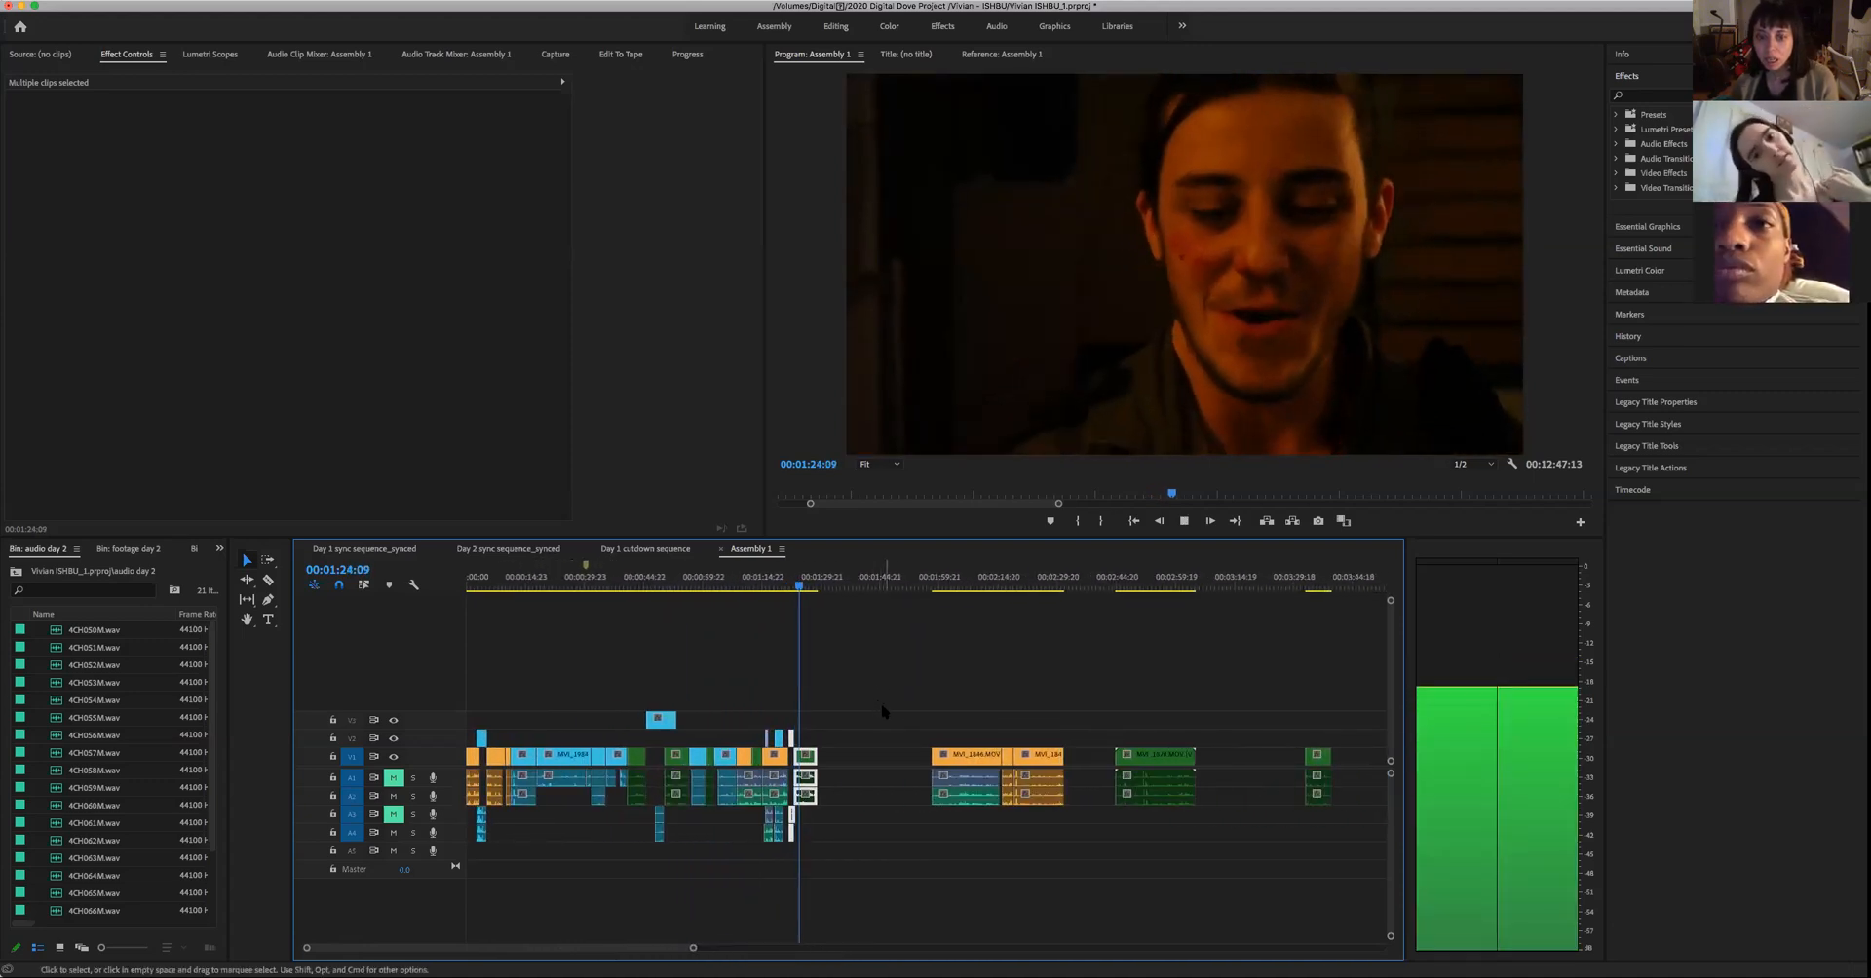
key("space")
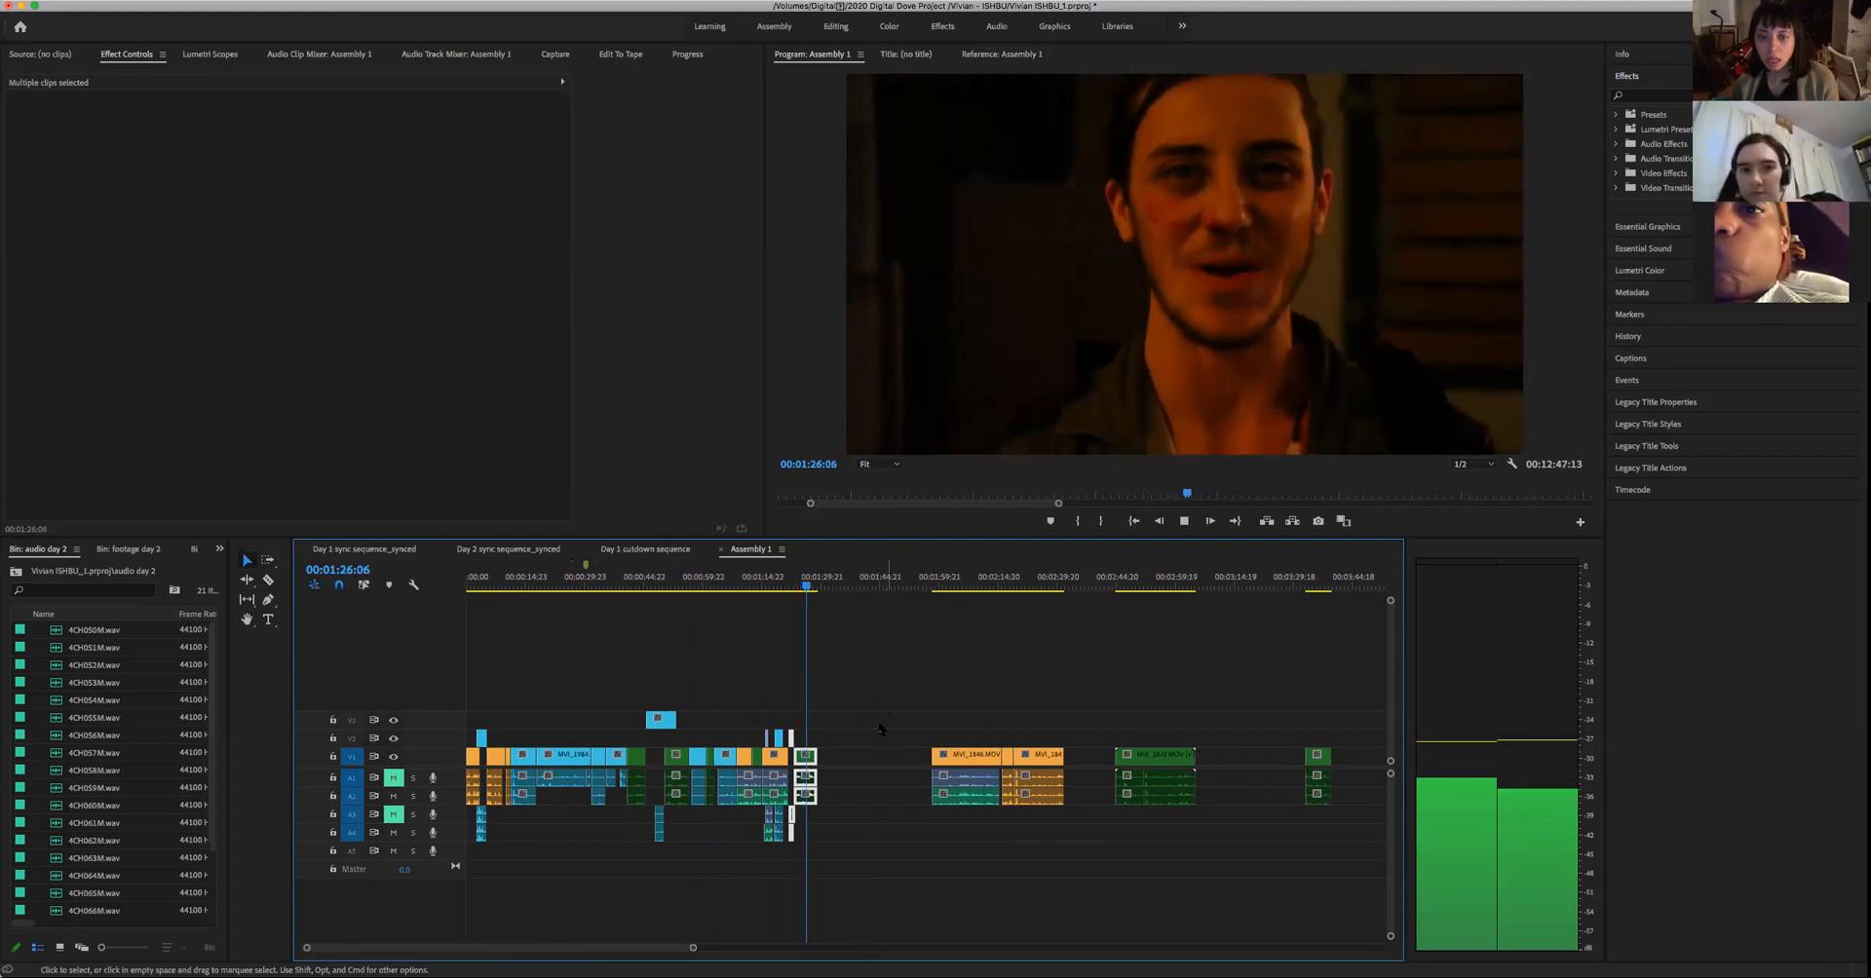
left_click_drag(863, 804, 821, 764)
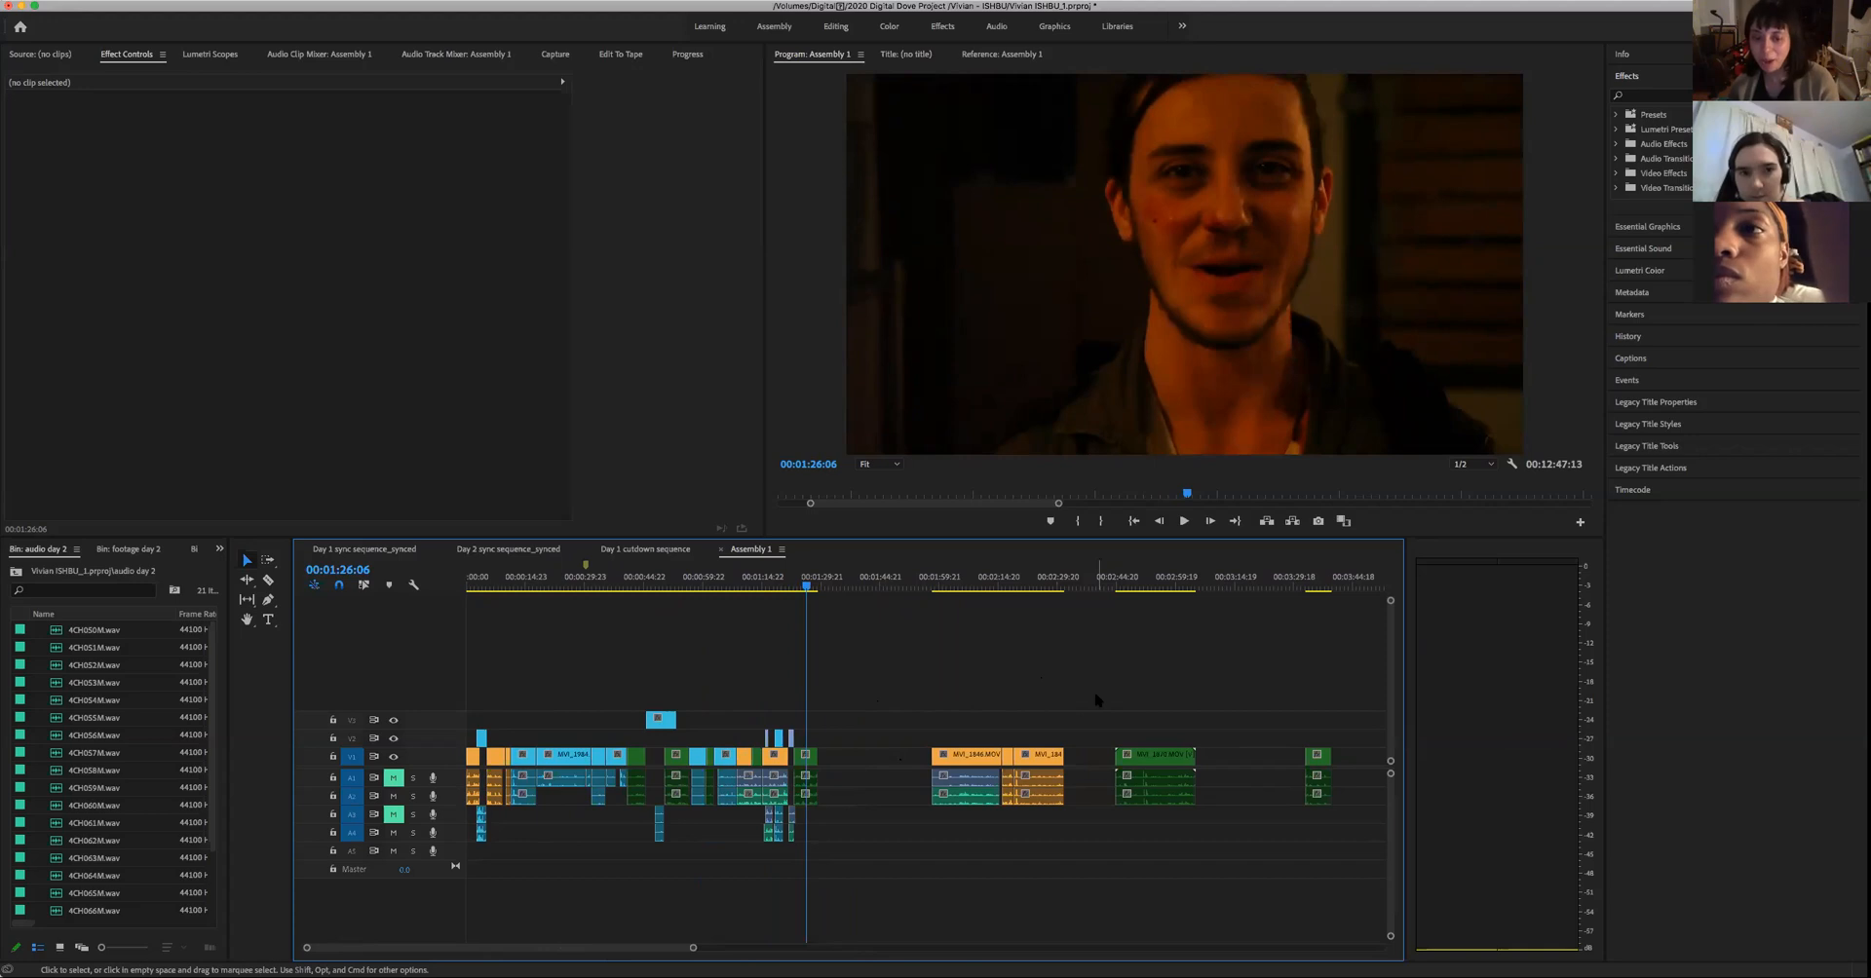
left_click_drag(1157, 578, 1262, 620)
left_click_drag(1171, 672, 791, 683)
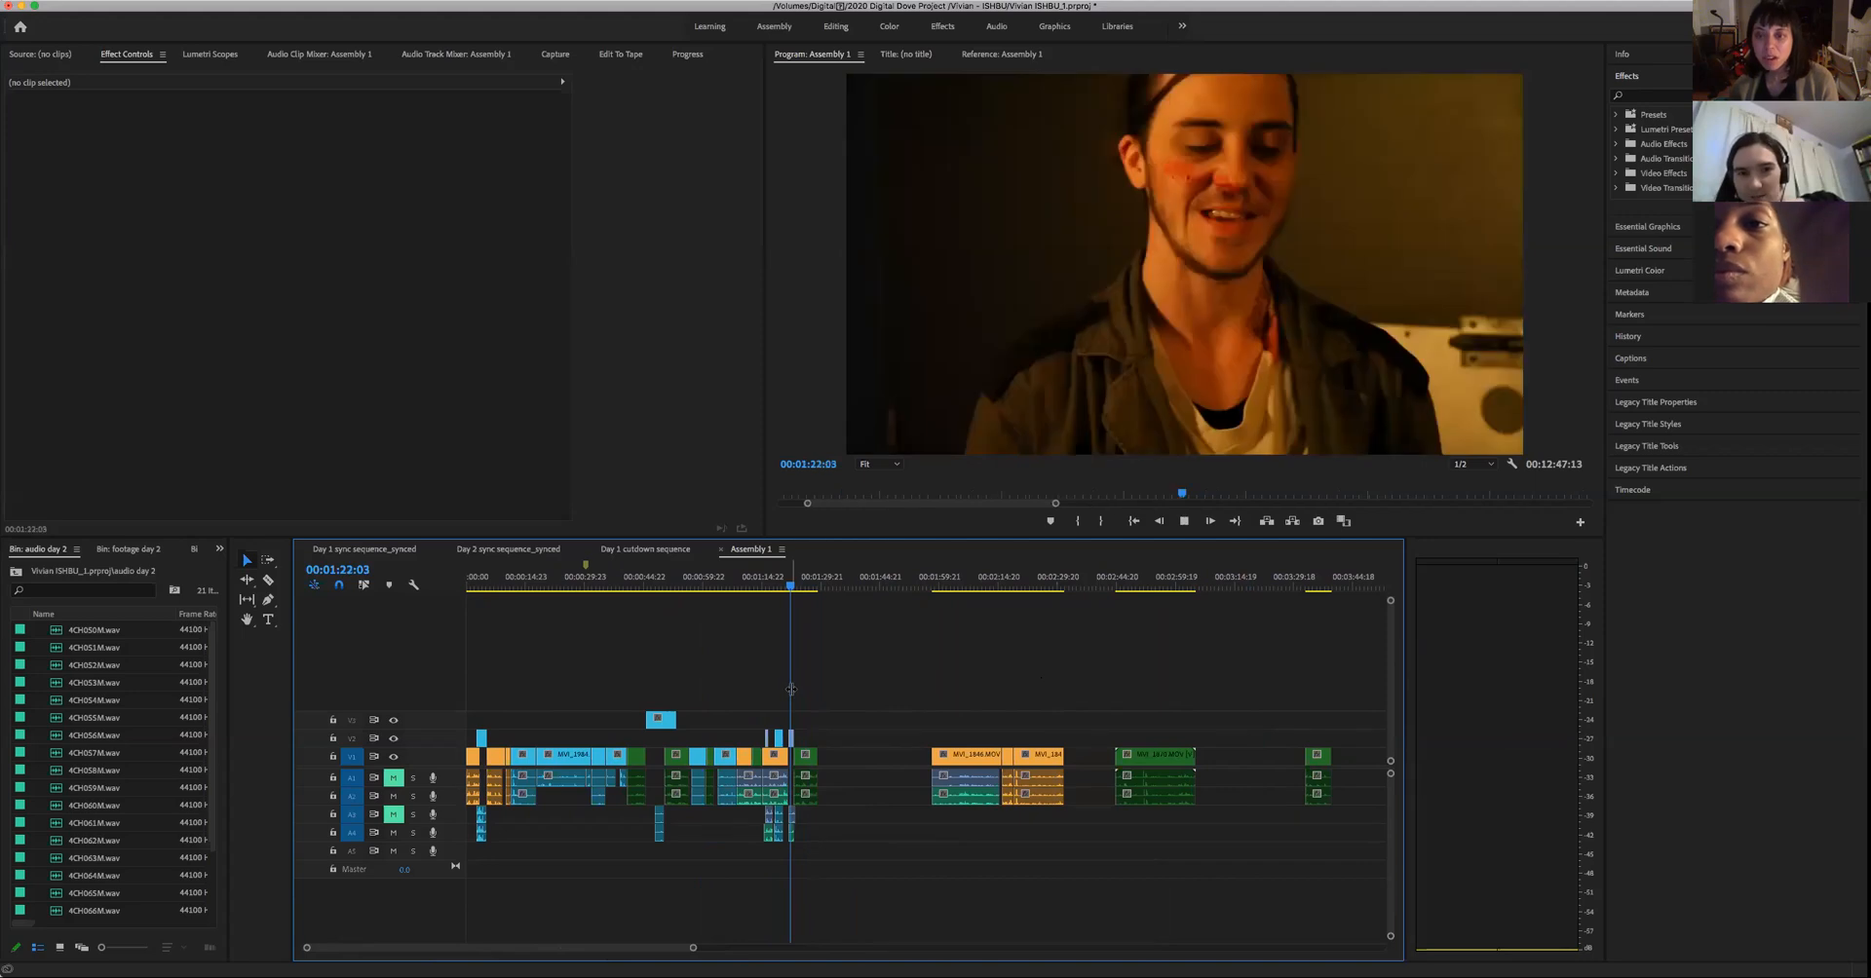
key("space")
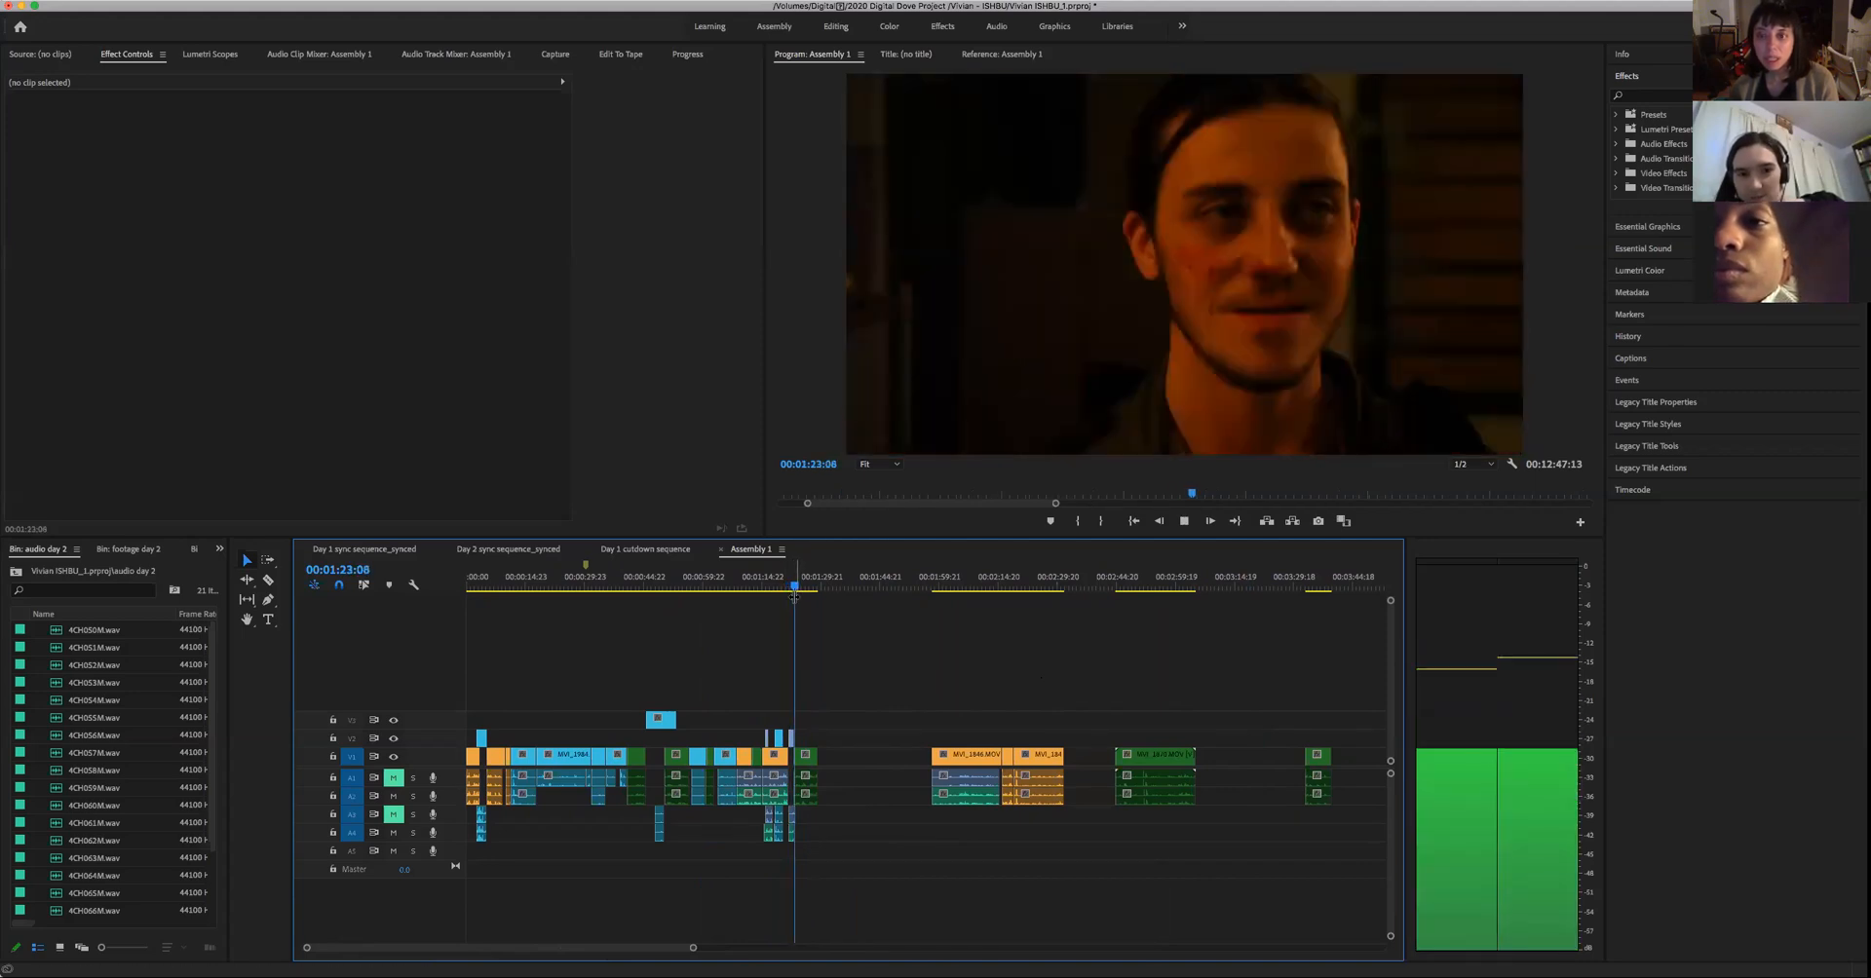
key("space")
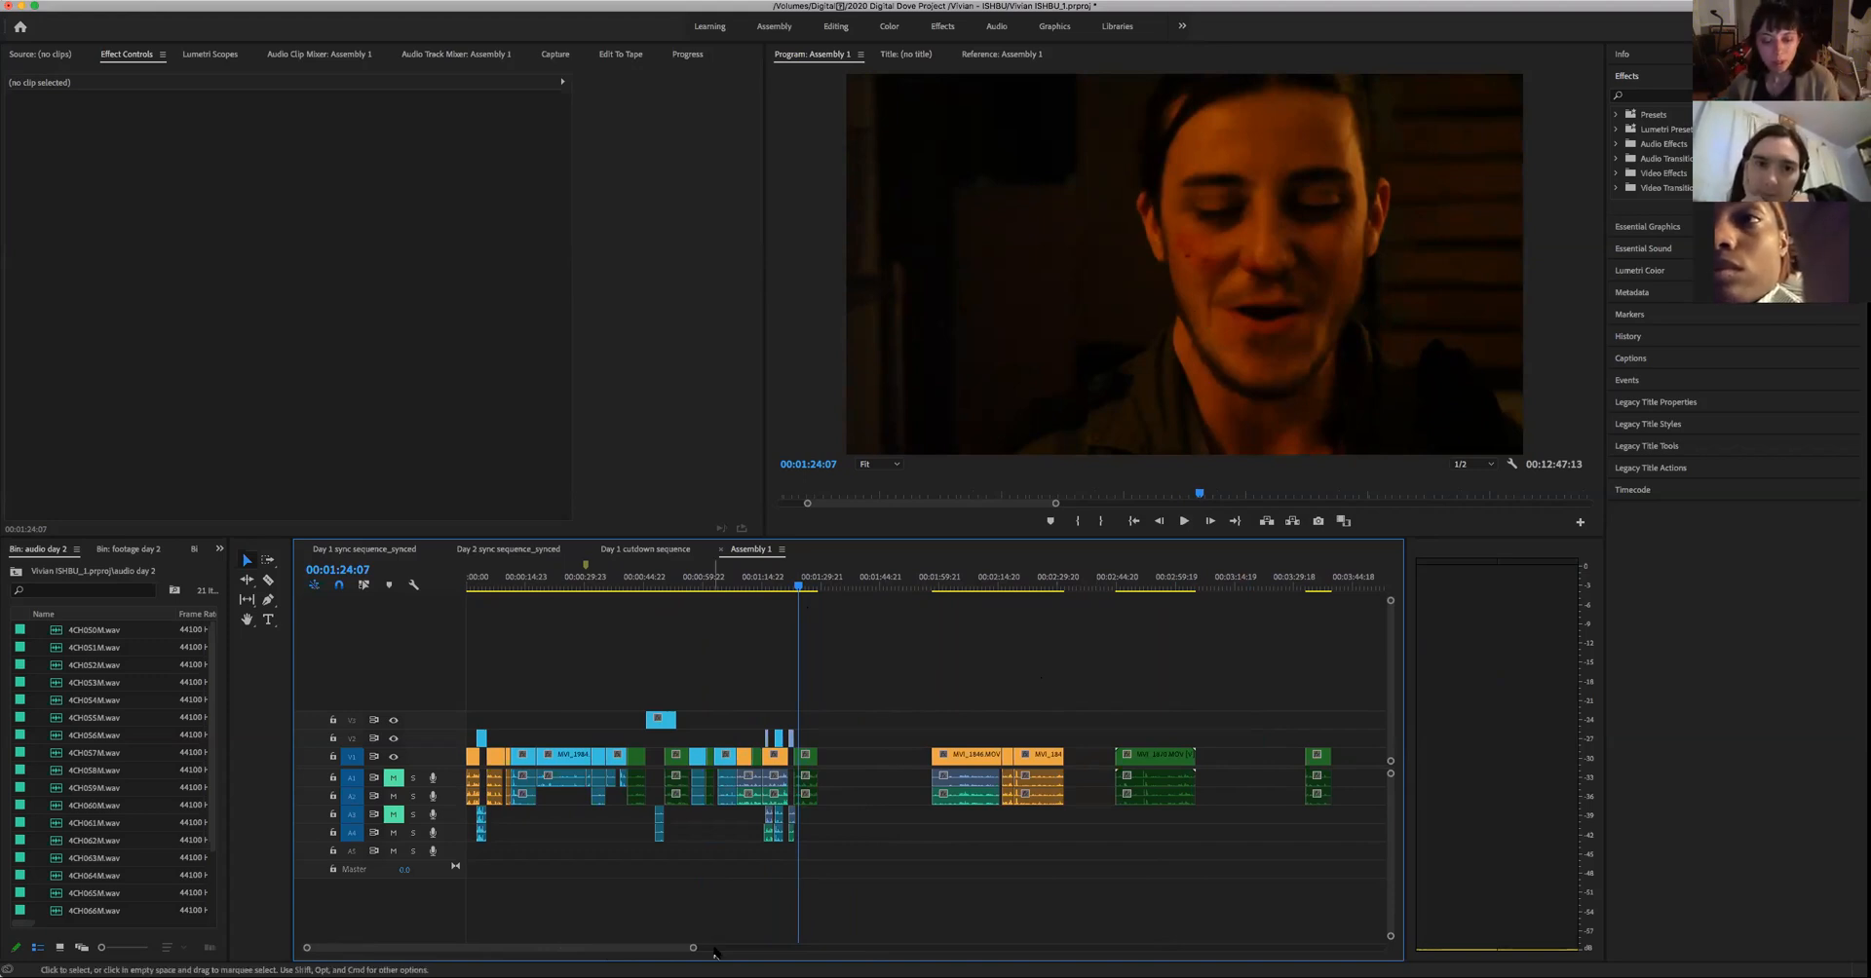
- Examine the woman's unused Day 1 close-up takes later in Assembly 1, skimming and playing them up to about 00:06:54
left_click_drag(693, 947, 767, 948)
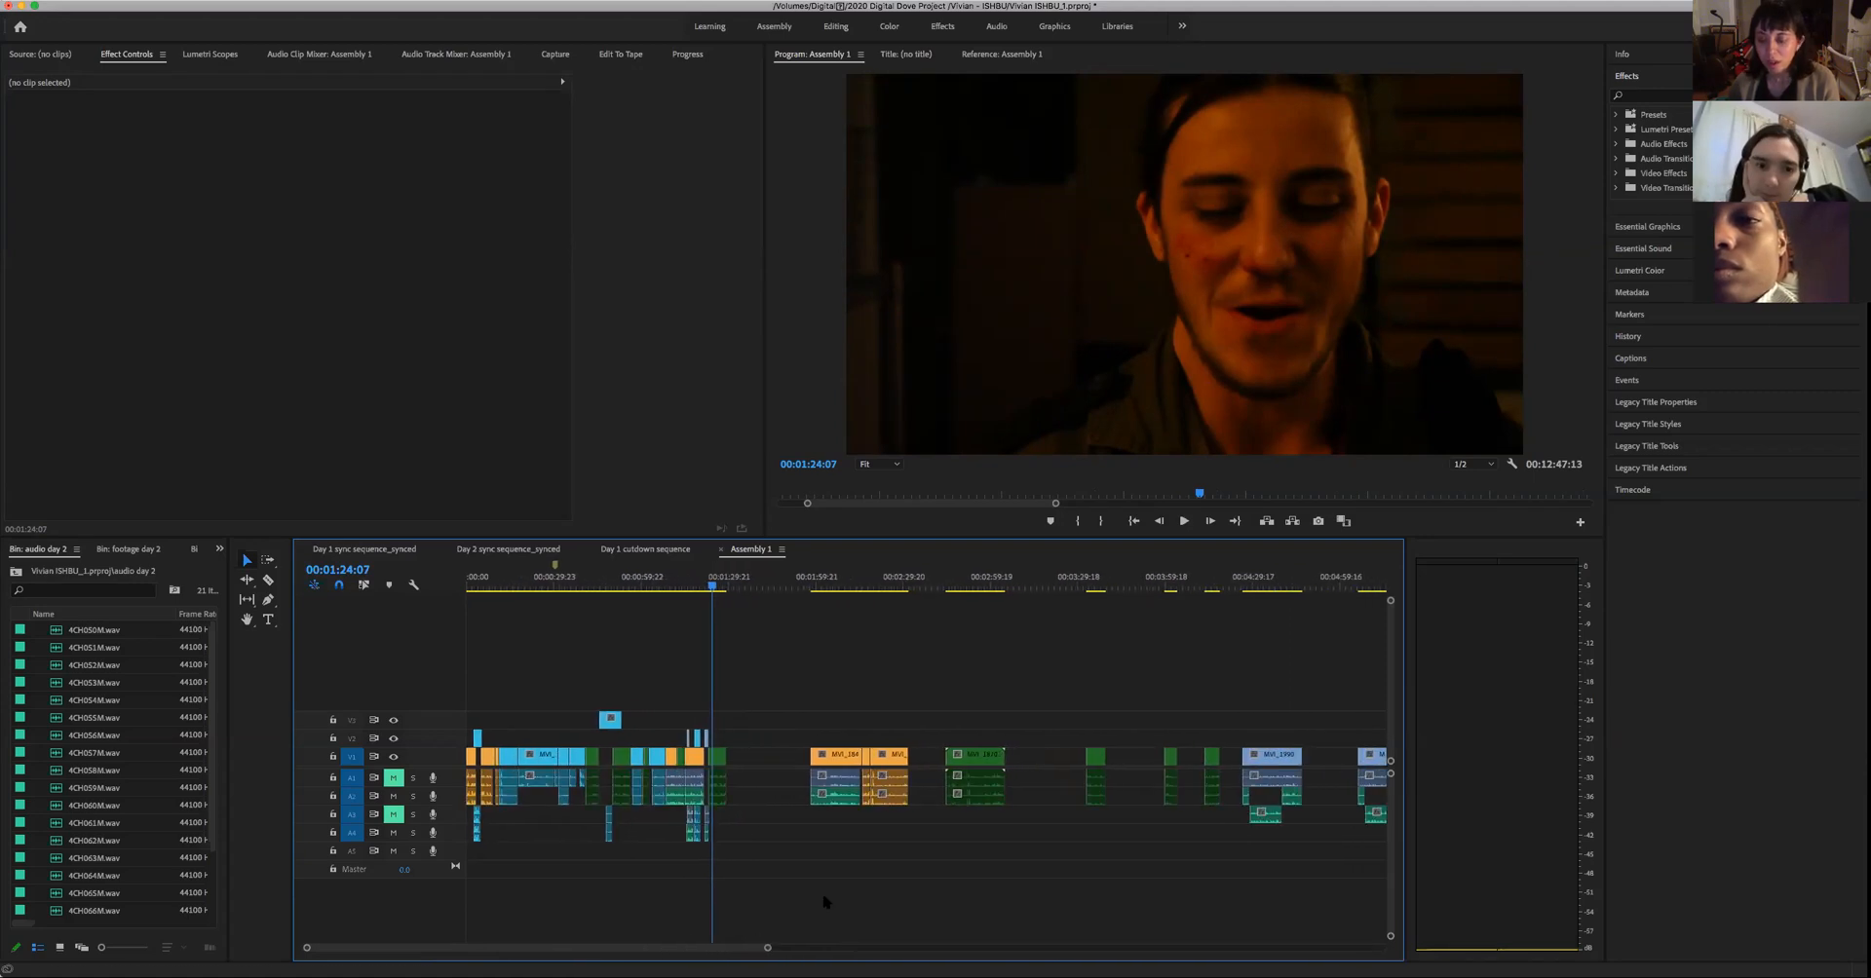
left_click_drag(880, 585, 1364, 692)
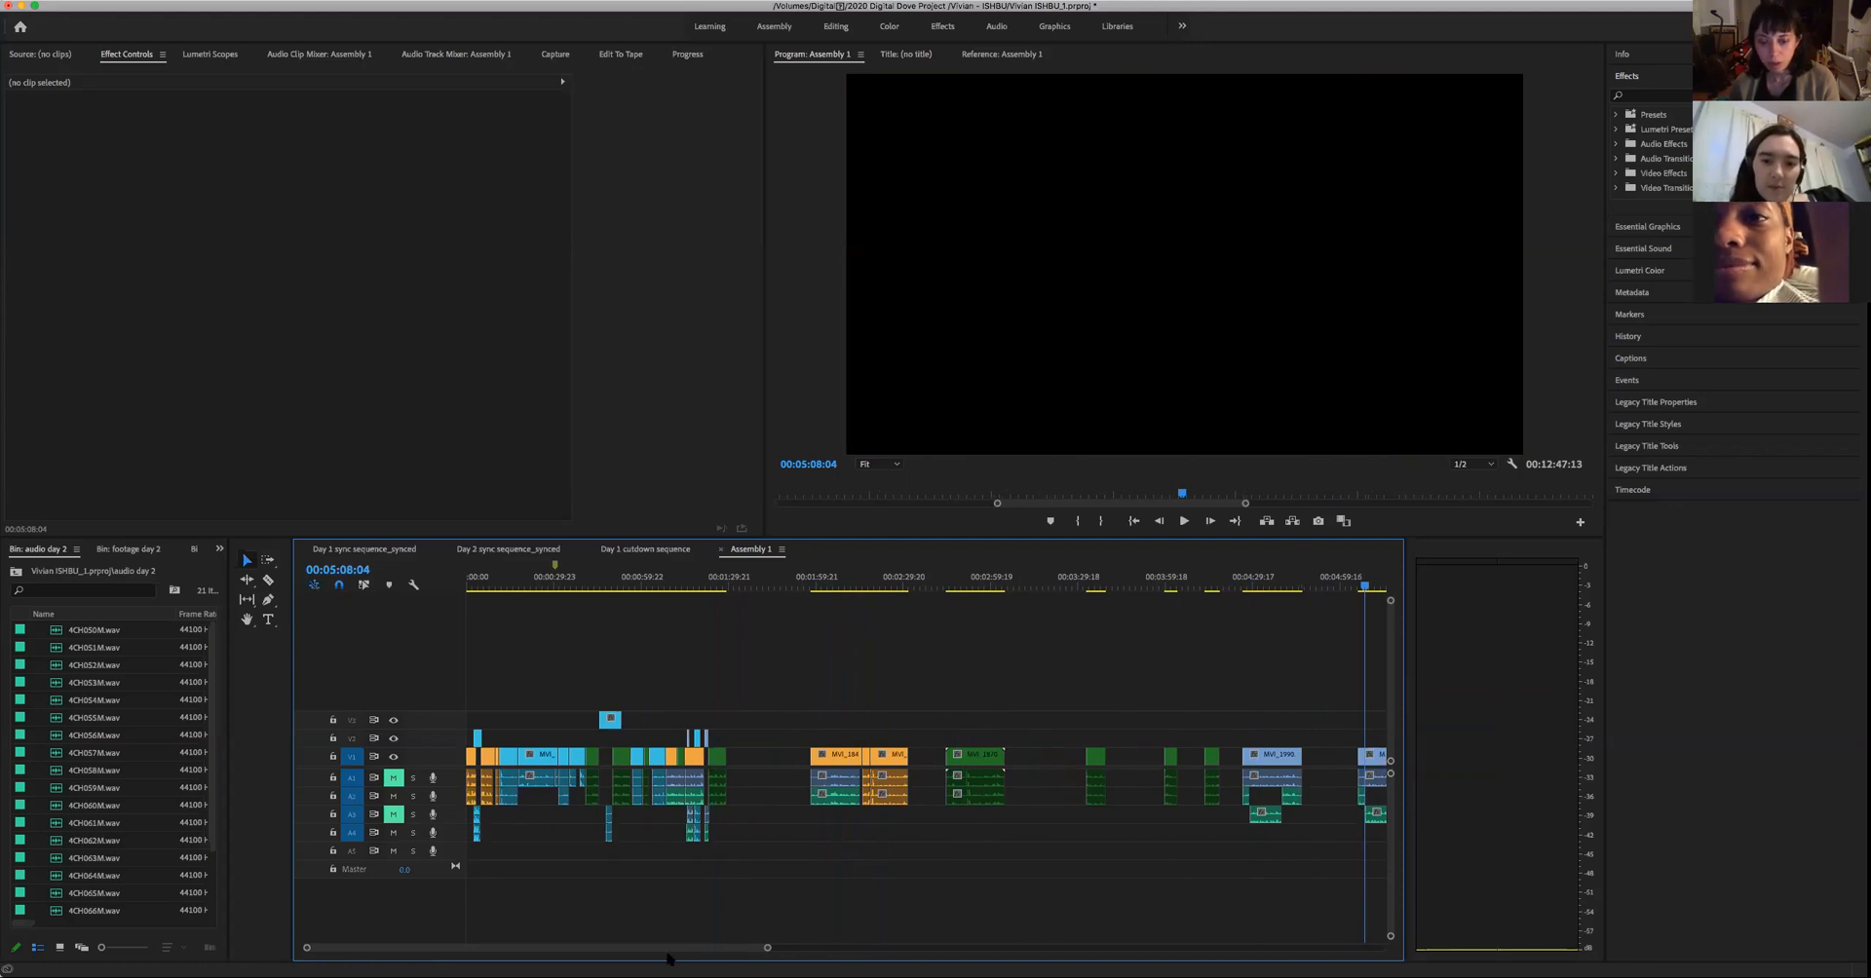
scroll(1115, 863, "right", 5)
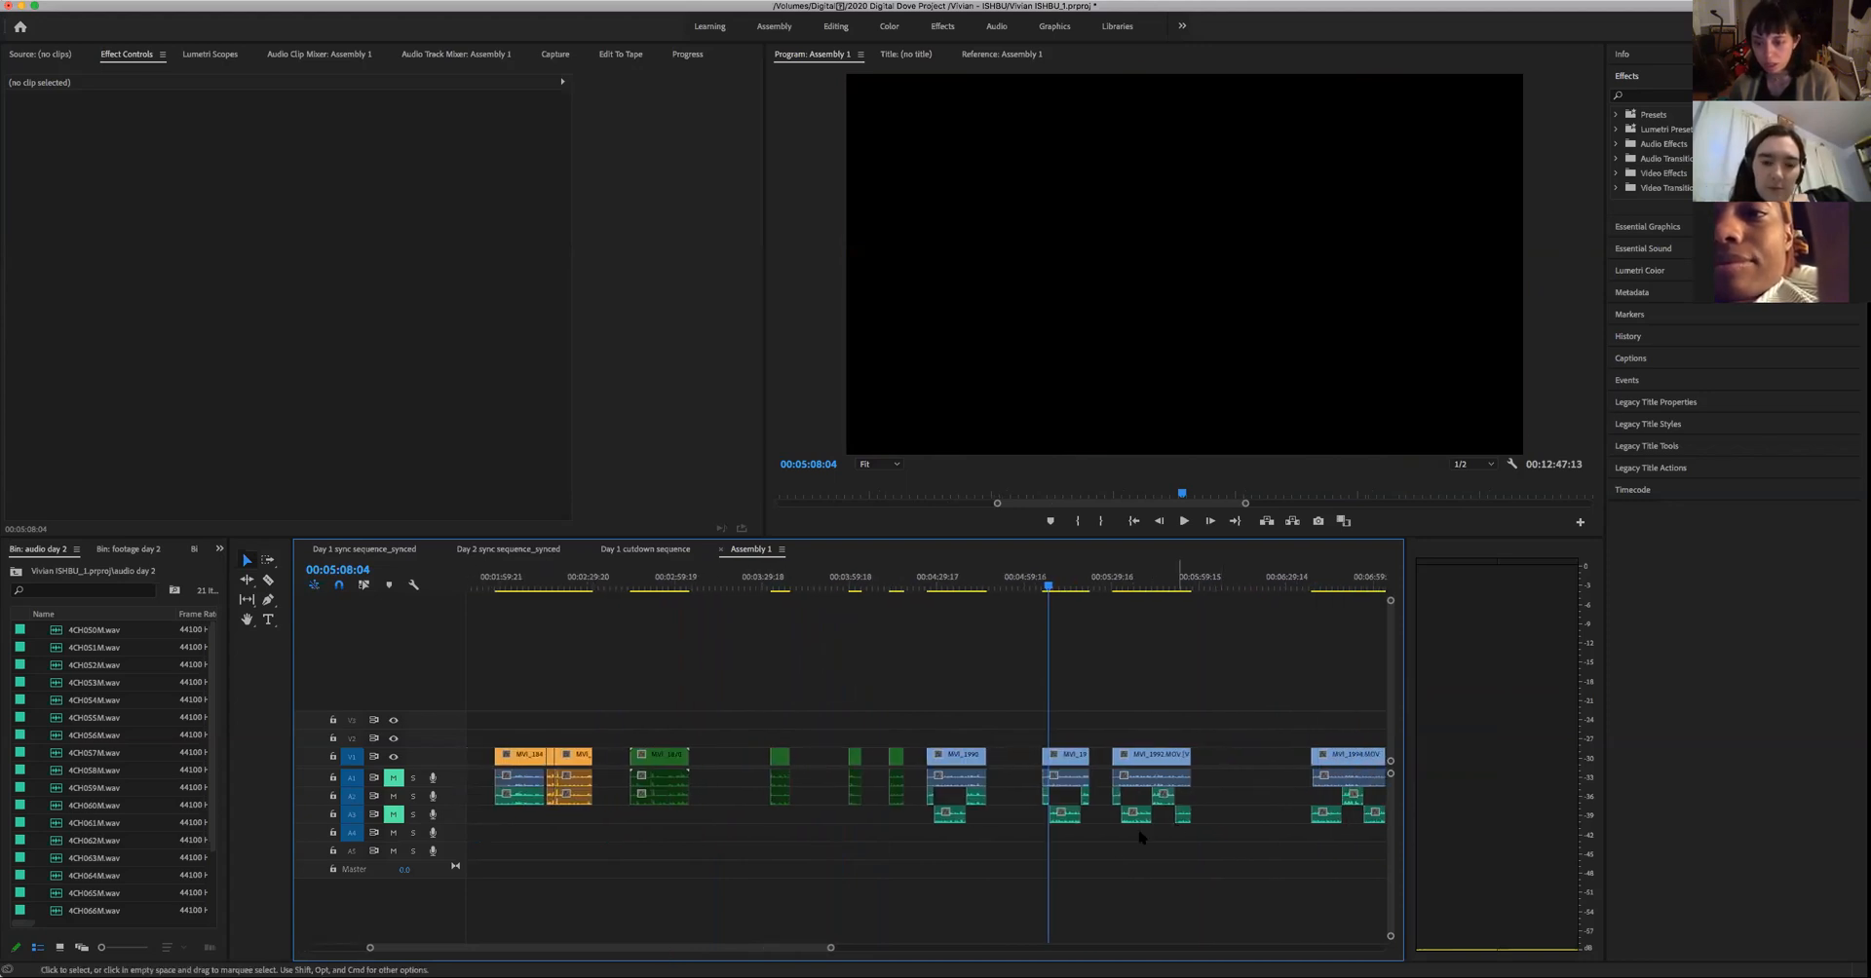
scroll(830, 947, "right", 8)
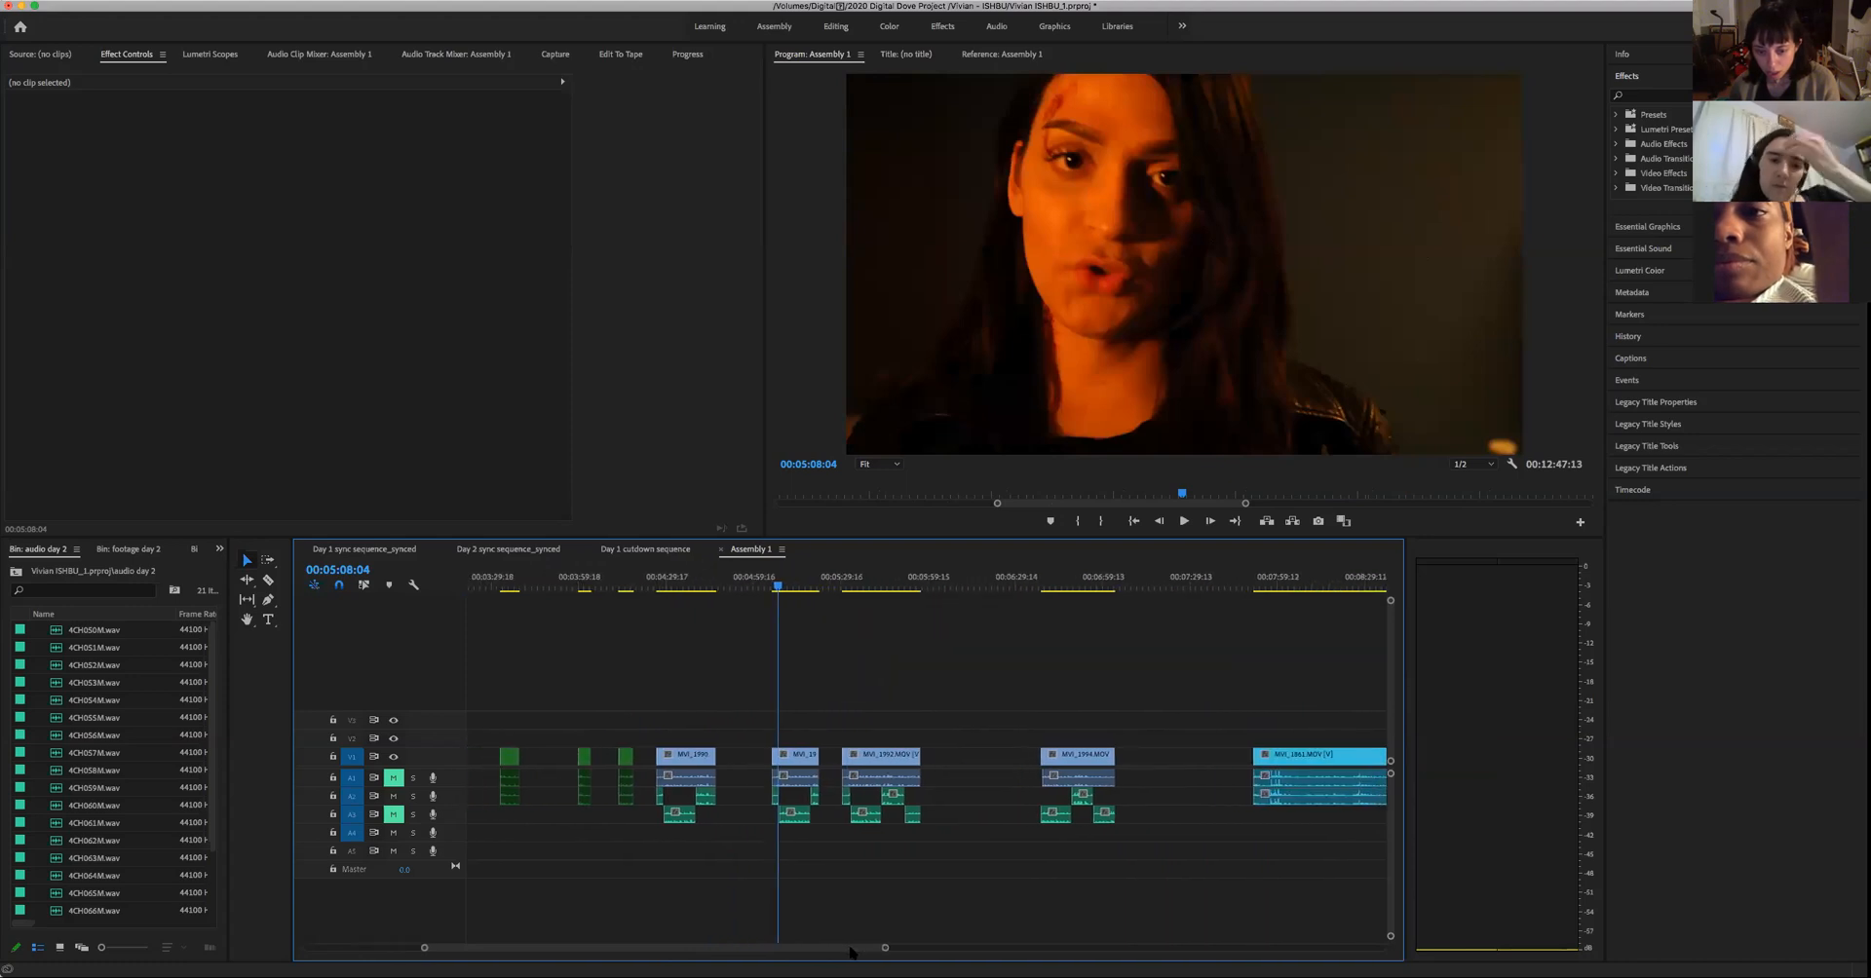
scroll(851, 952, "left", 1)
scroll(849, 953, "left", 1)
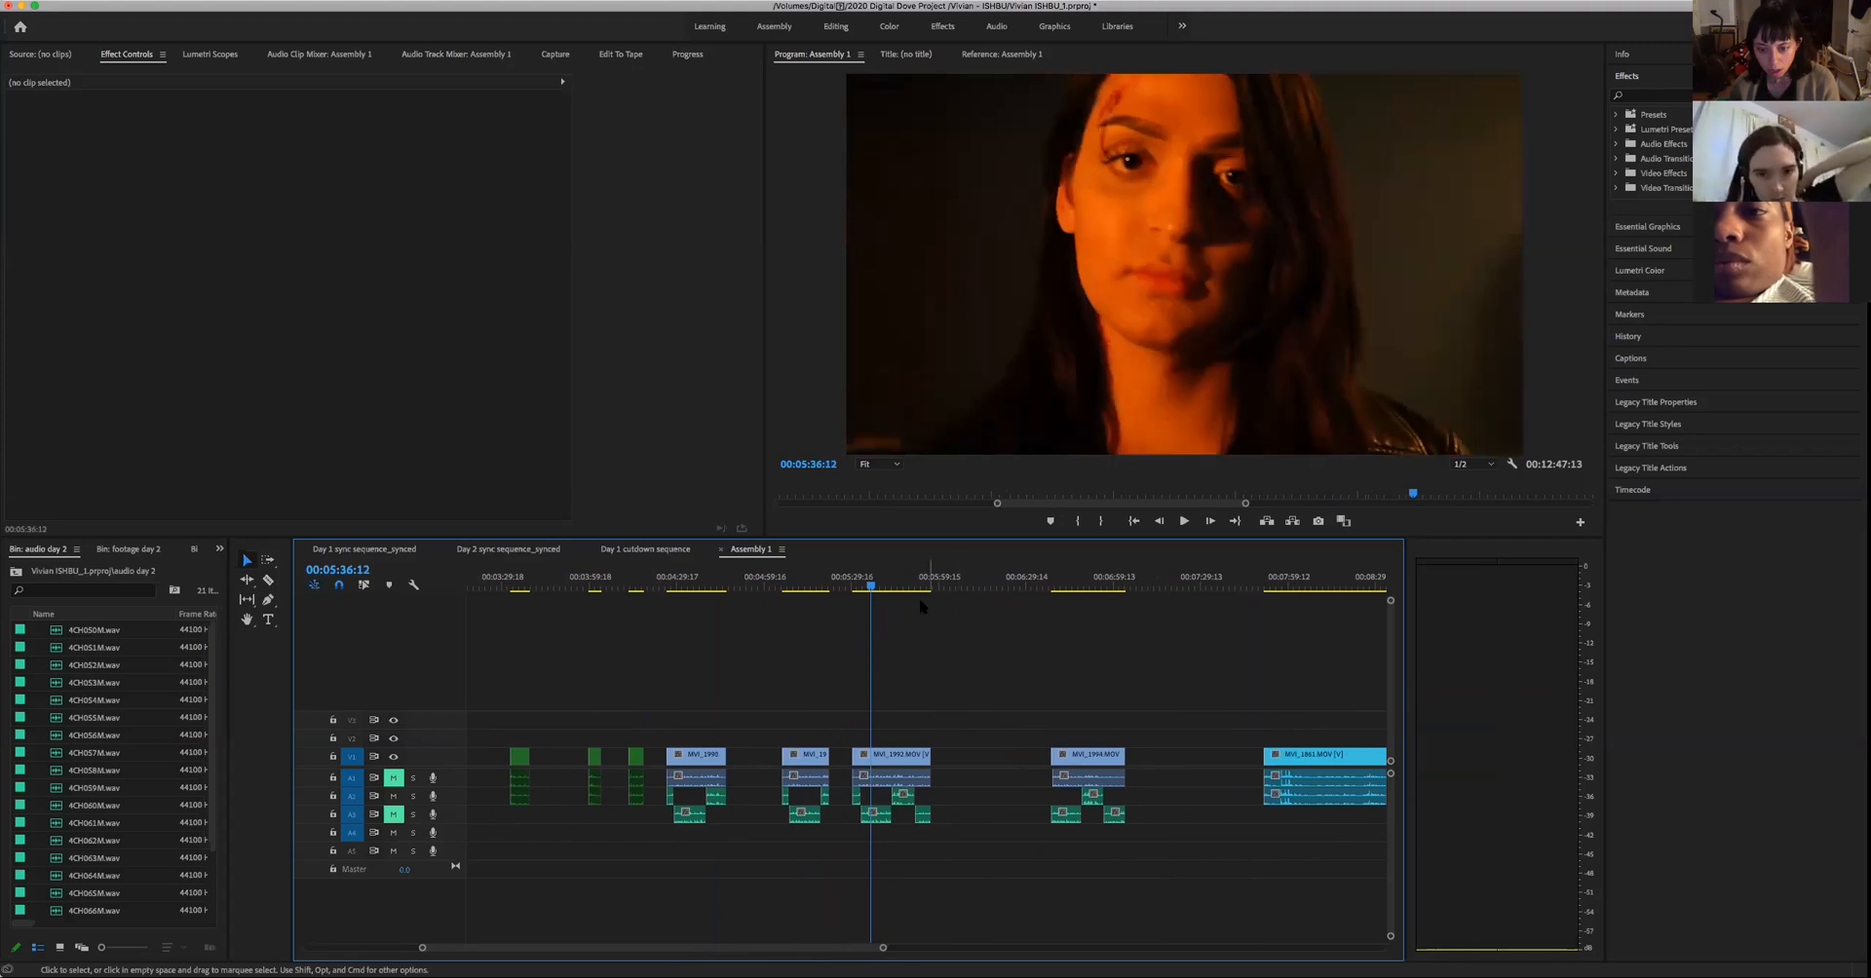
key("space")
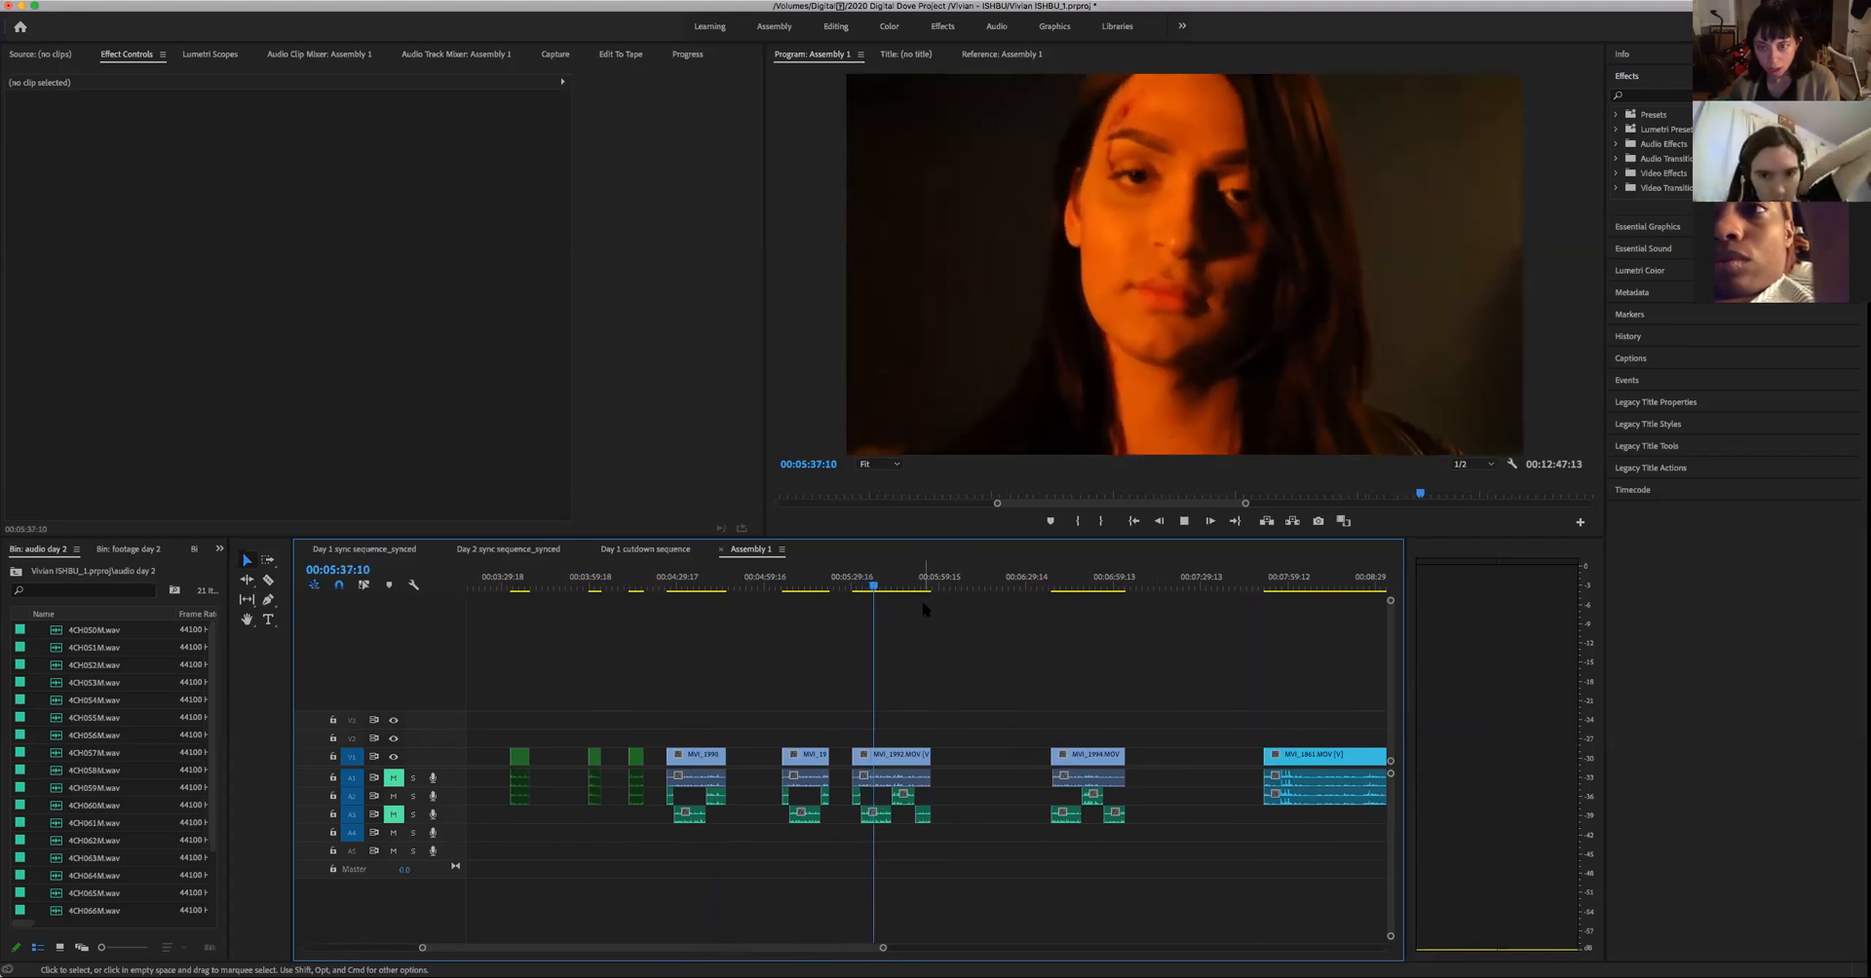
key("space")
key("space")
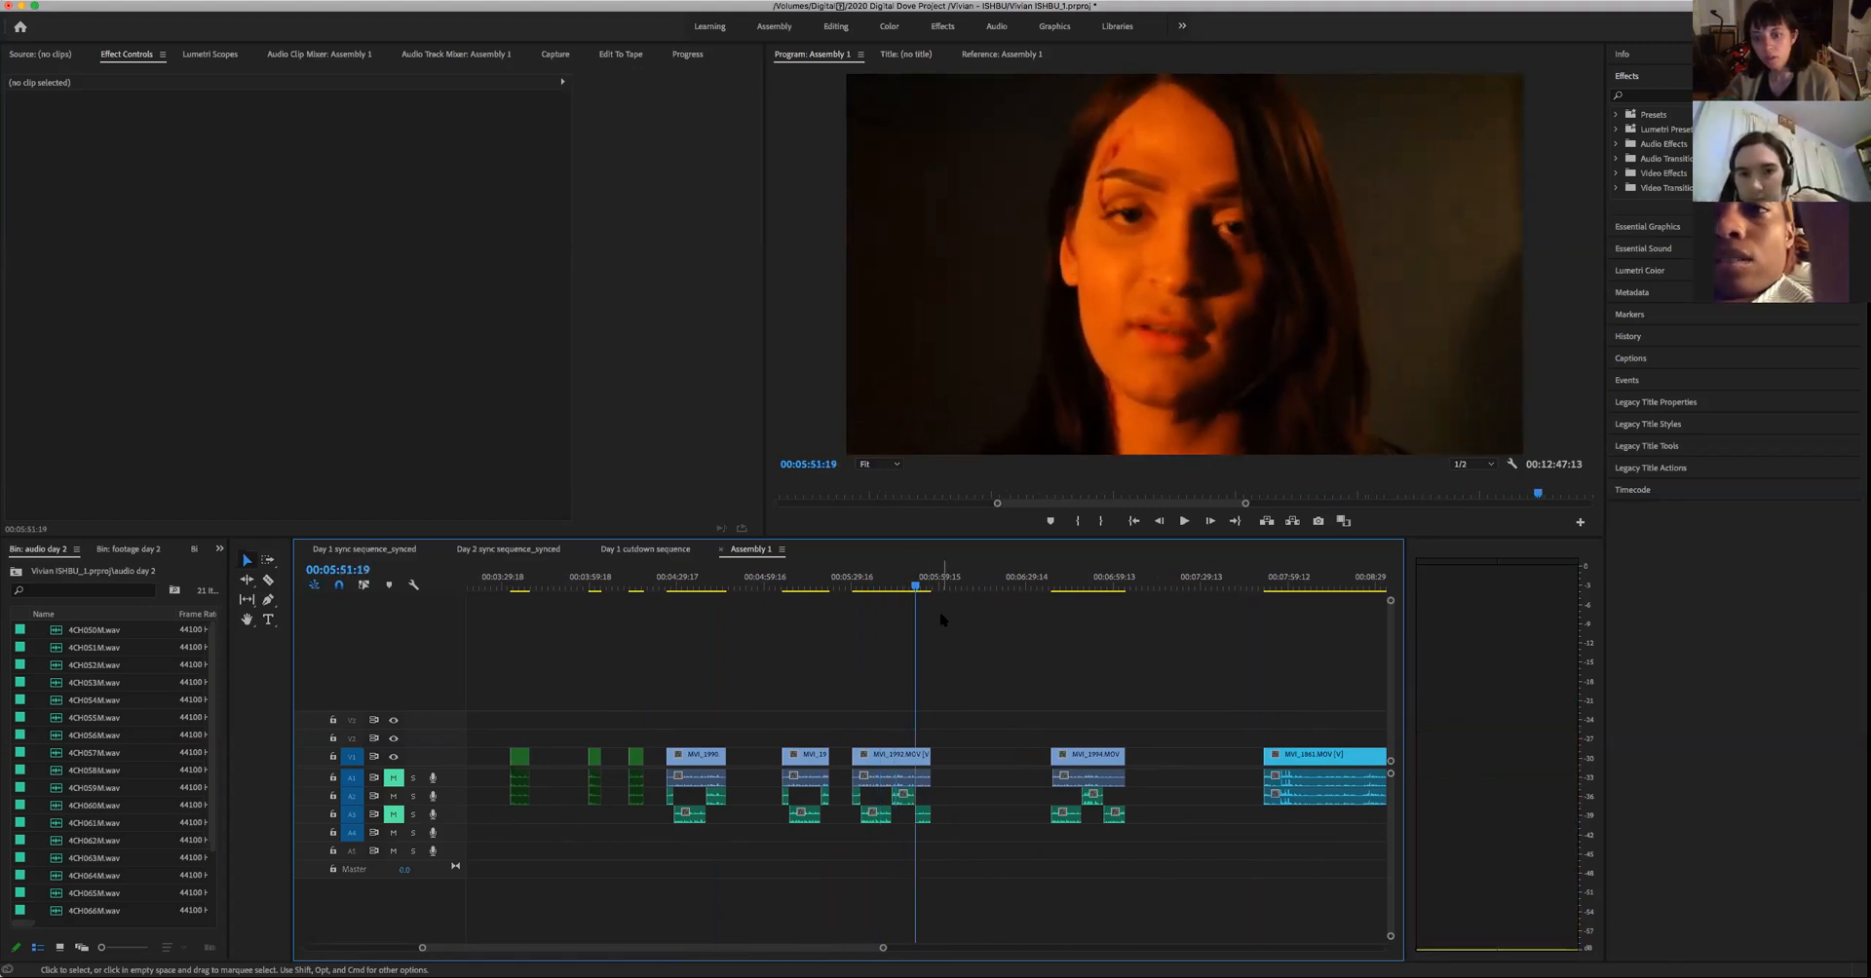
key("Down")
key("Down")
key("Down")
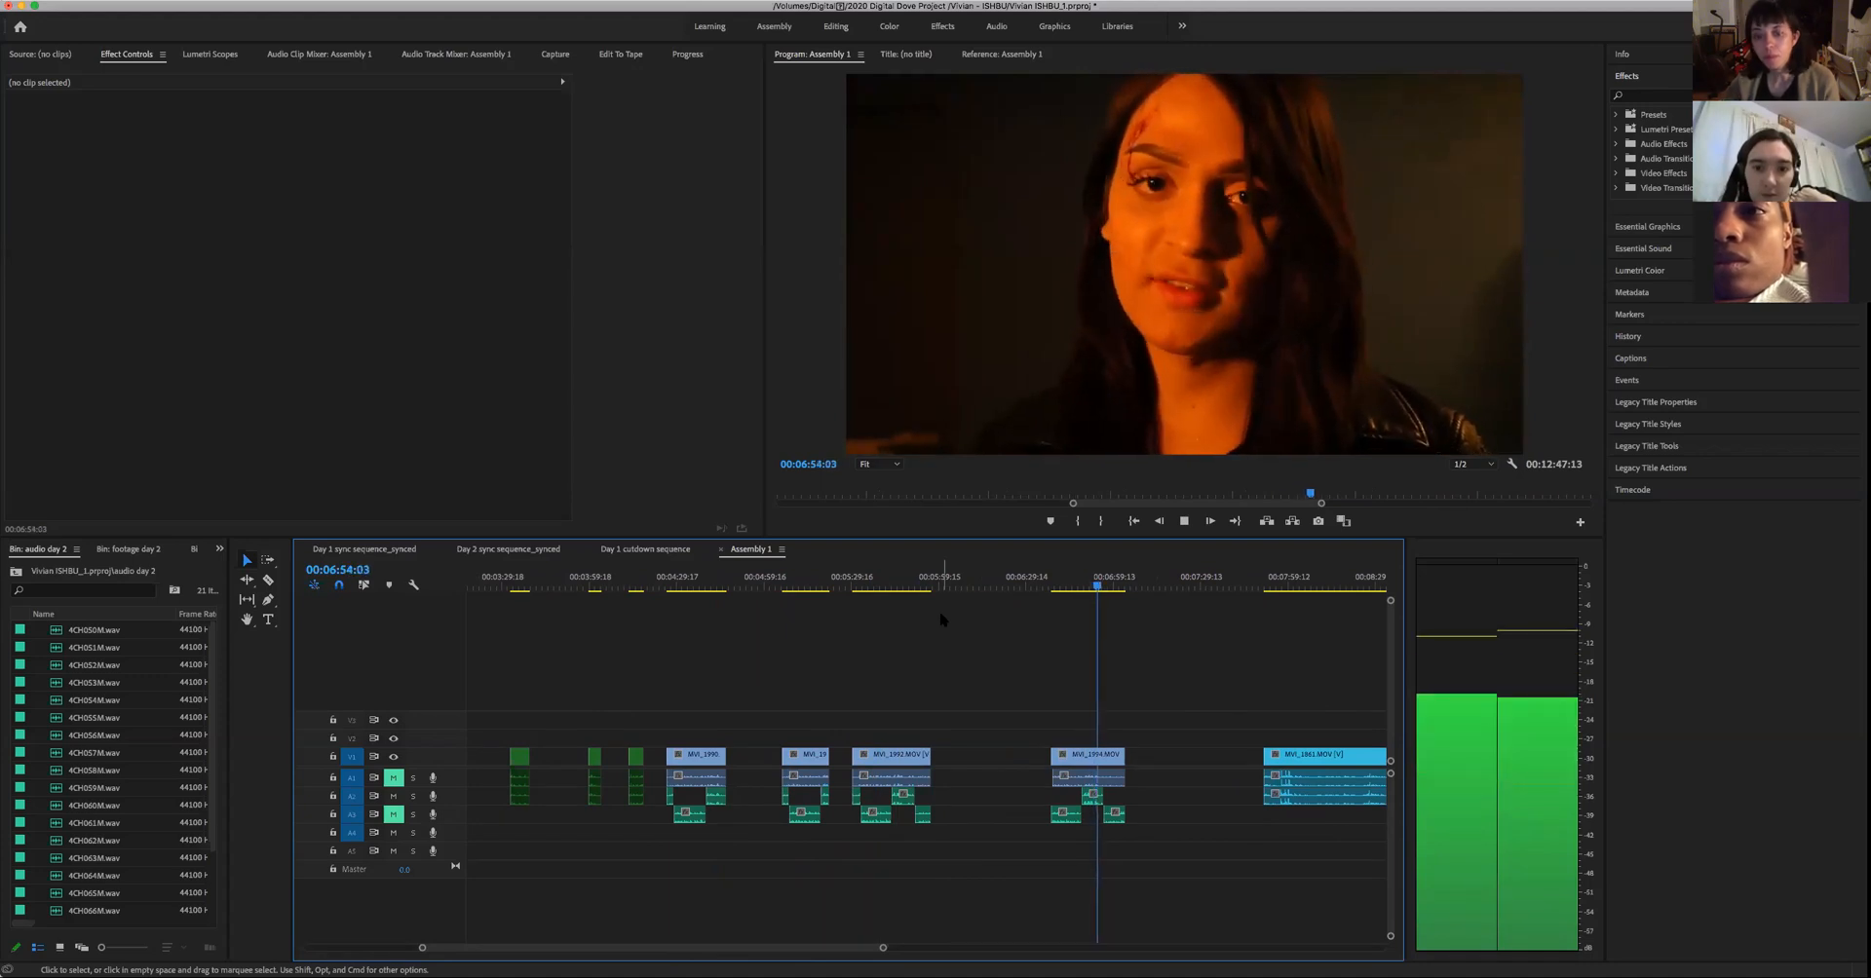
key("space")
- Select the woman's first three unused takes with their audio in Assembly 1, and label the matching takes Rose in the Day 1 cutdown sequence
left_click_drag(982, 844, 682, 741)
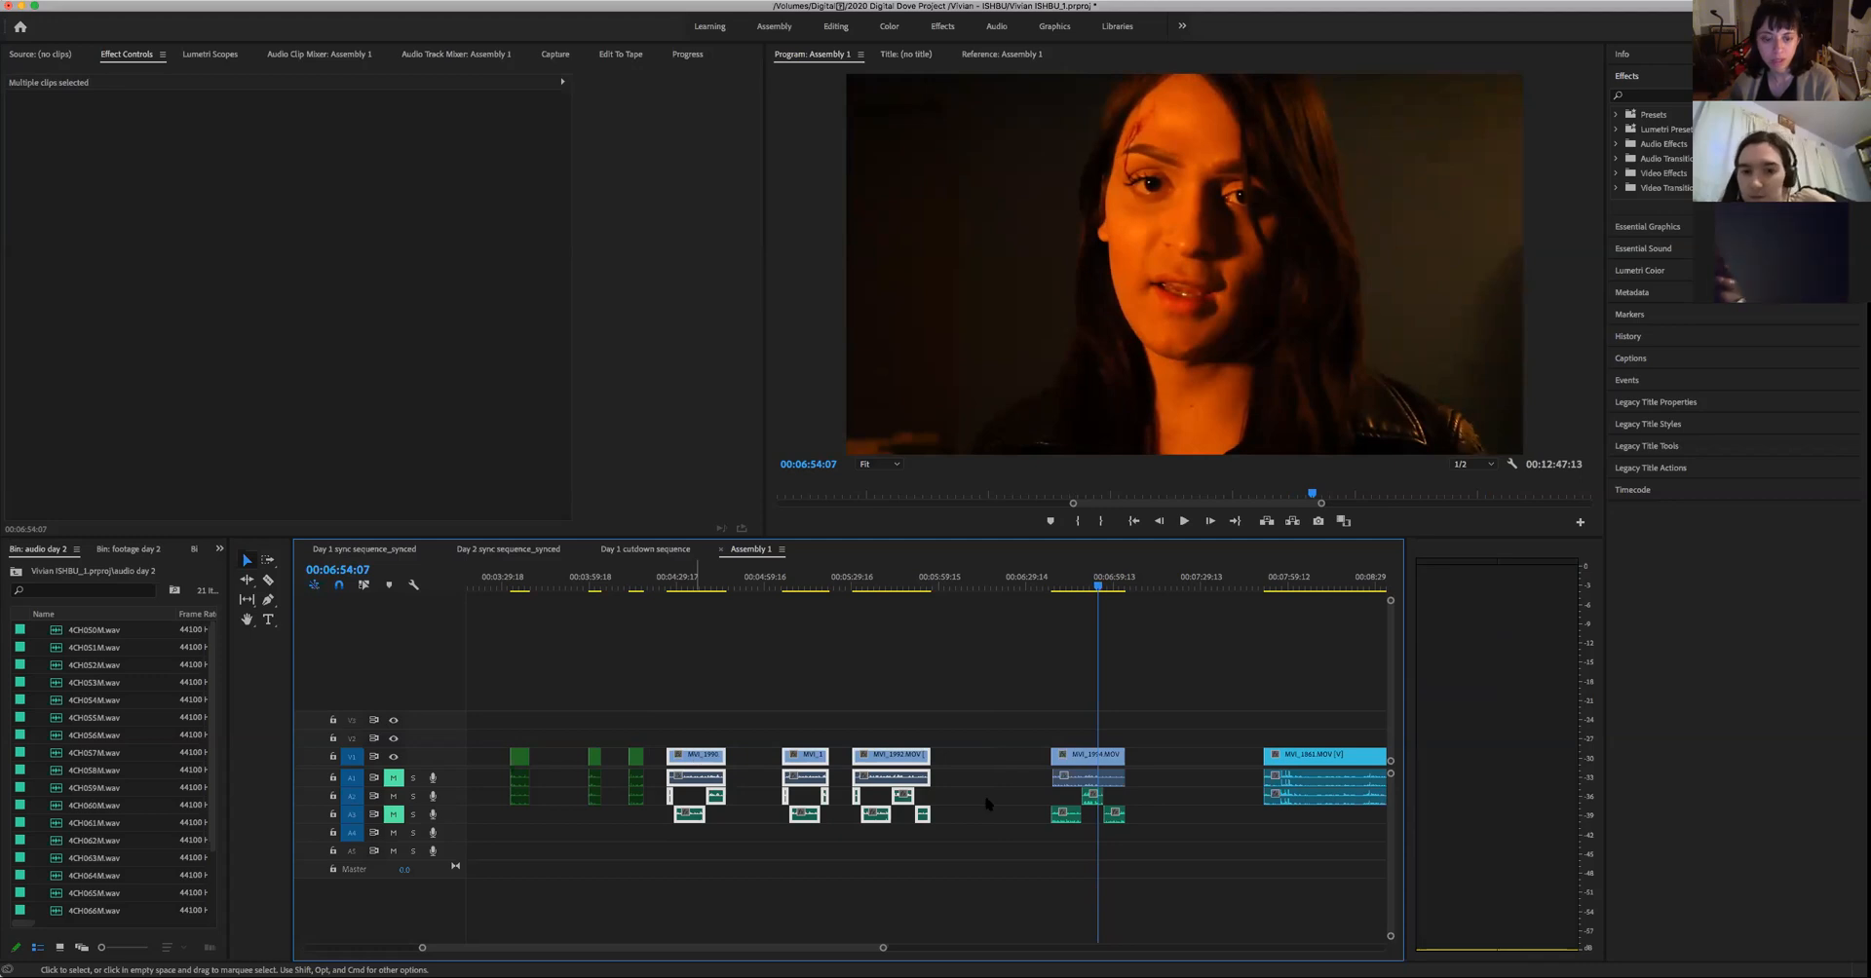
right_click(987, 851)
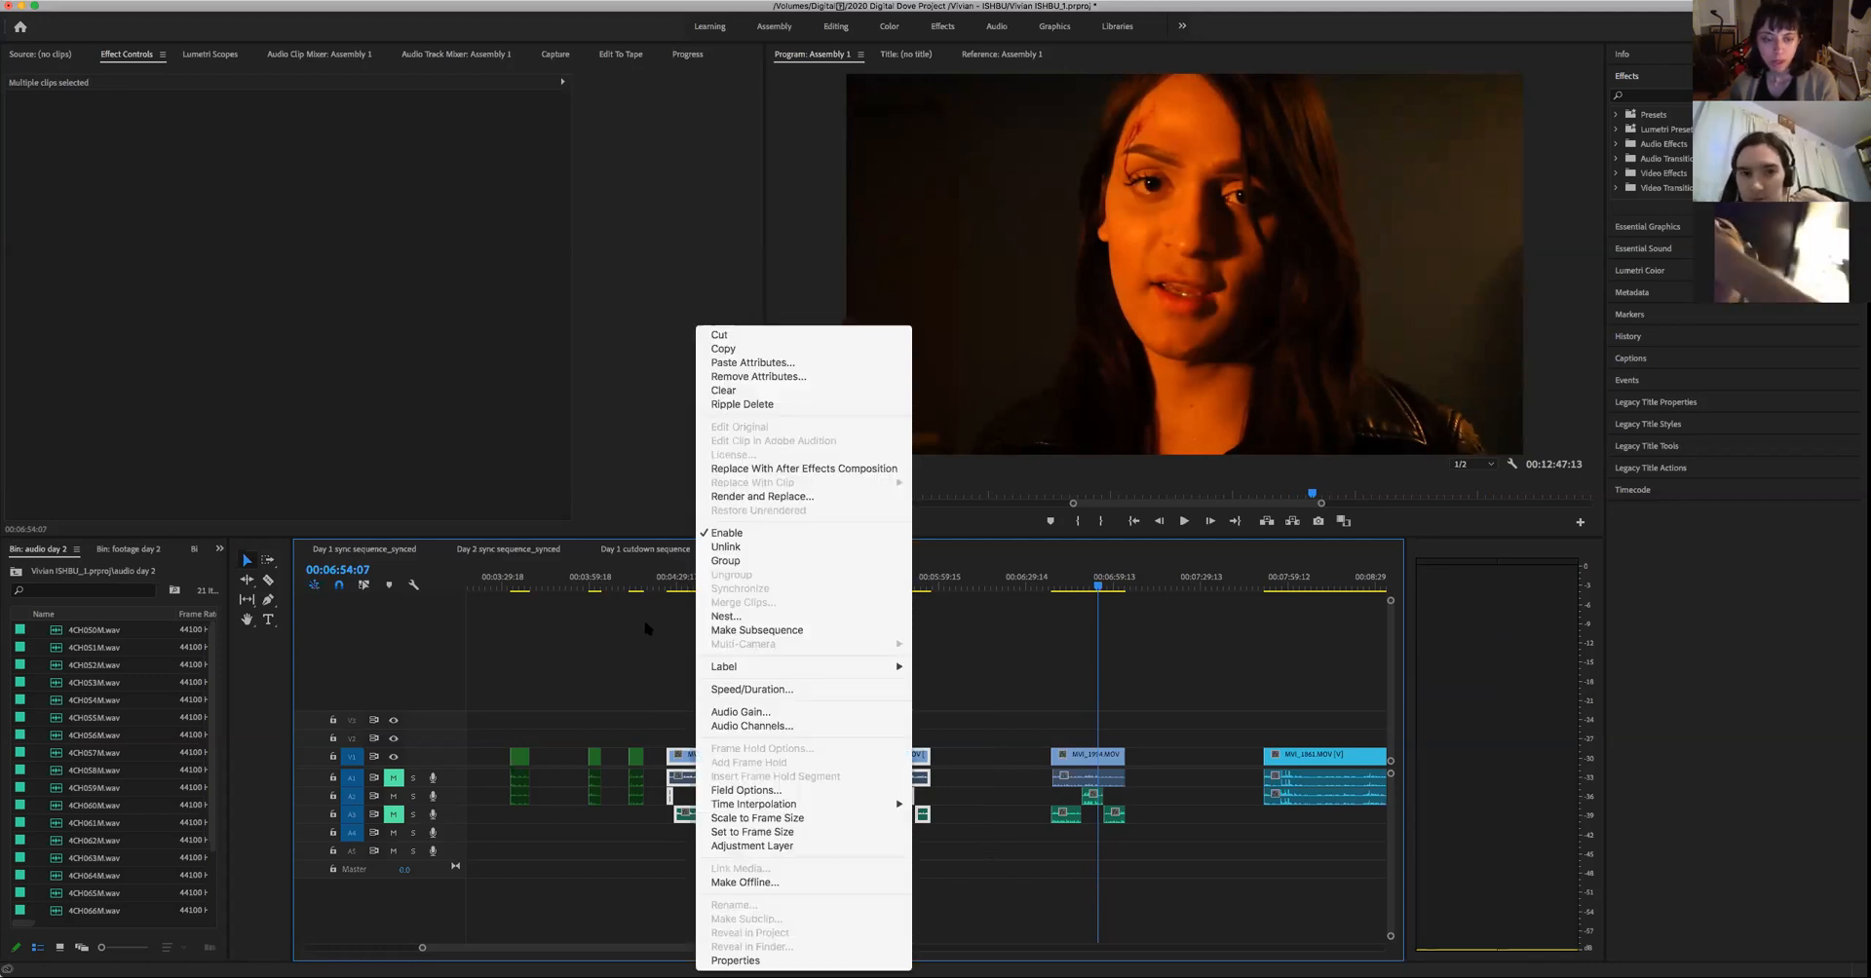
left_click(629, 545)
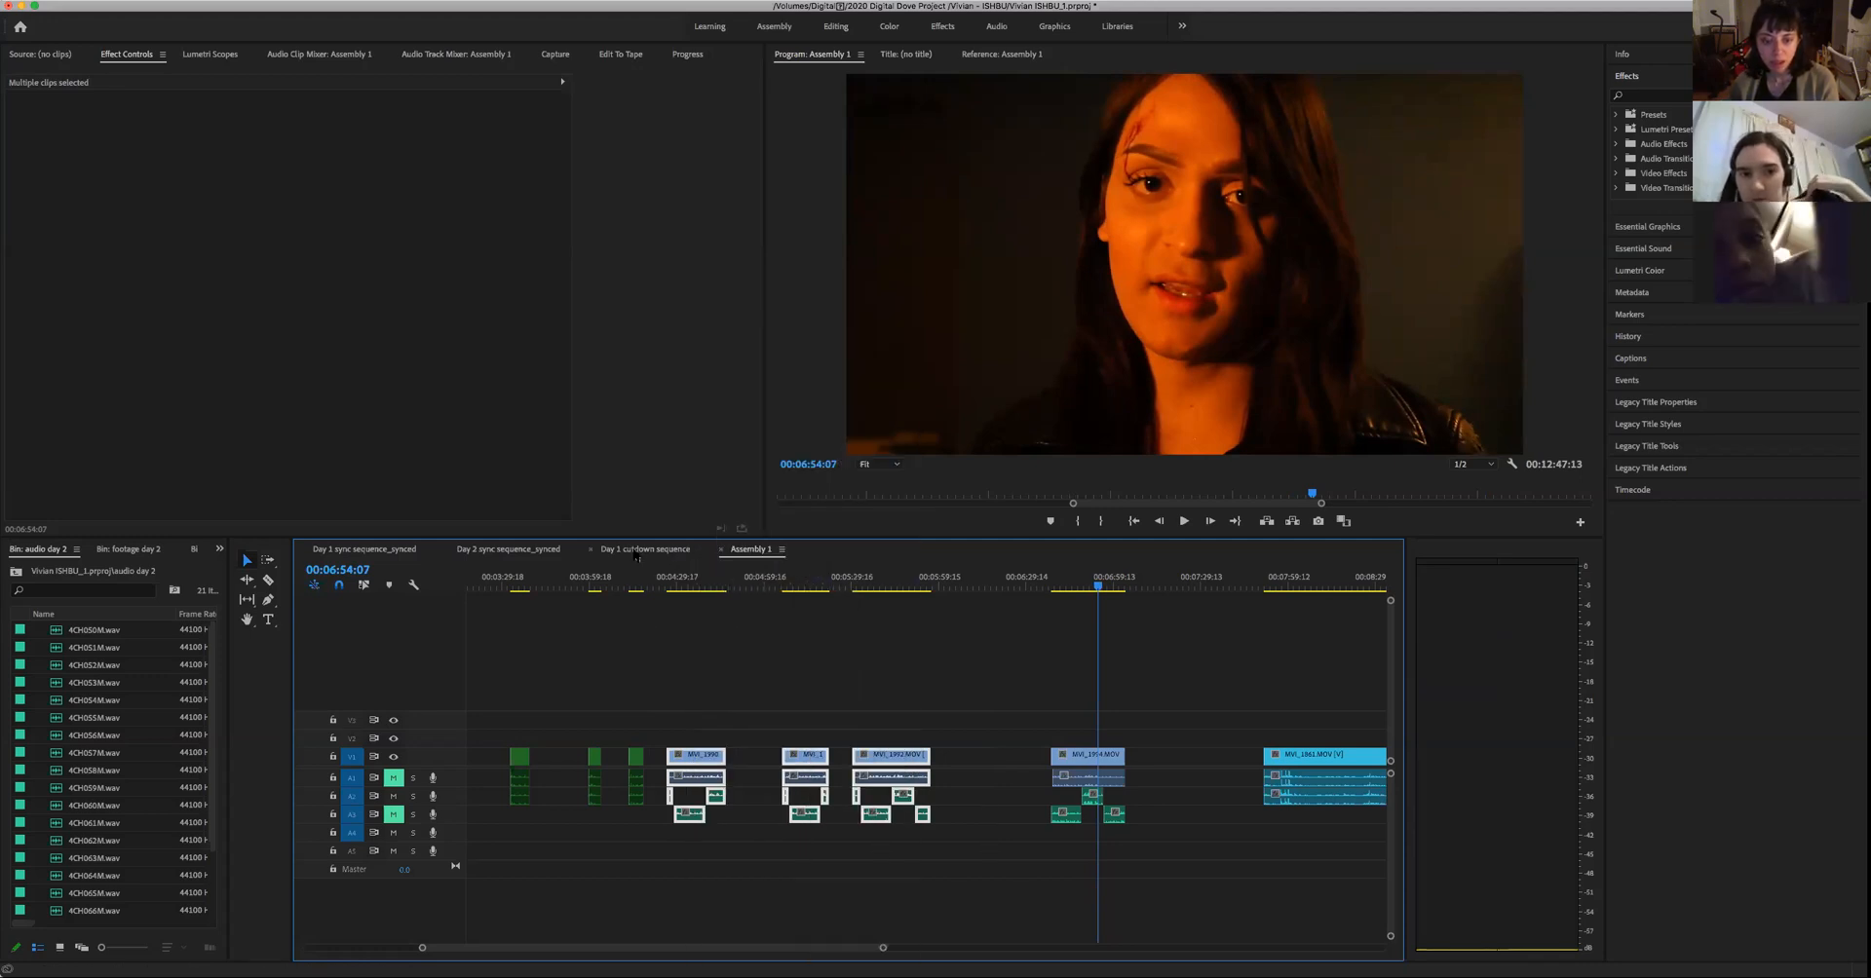
left_click(637, 552)
left_click(868, 857)
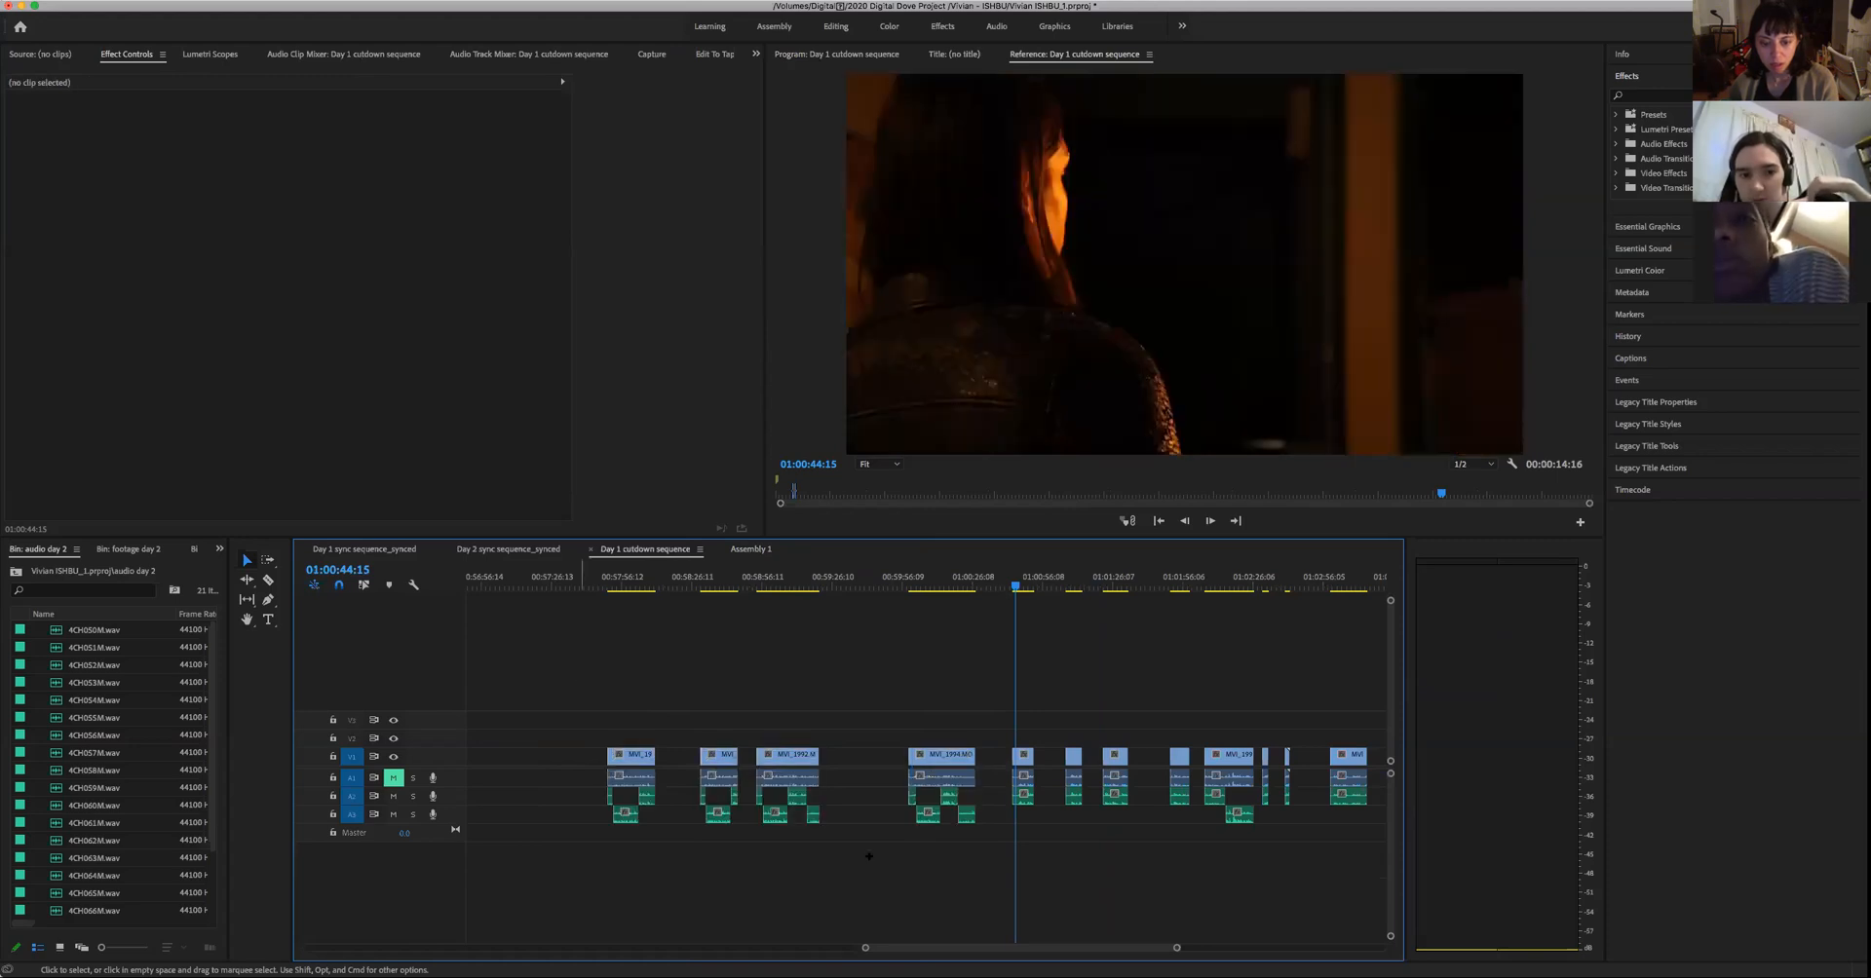
left_click(785, 759)
right_click(786, 759)
mouse_move(965, 666)
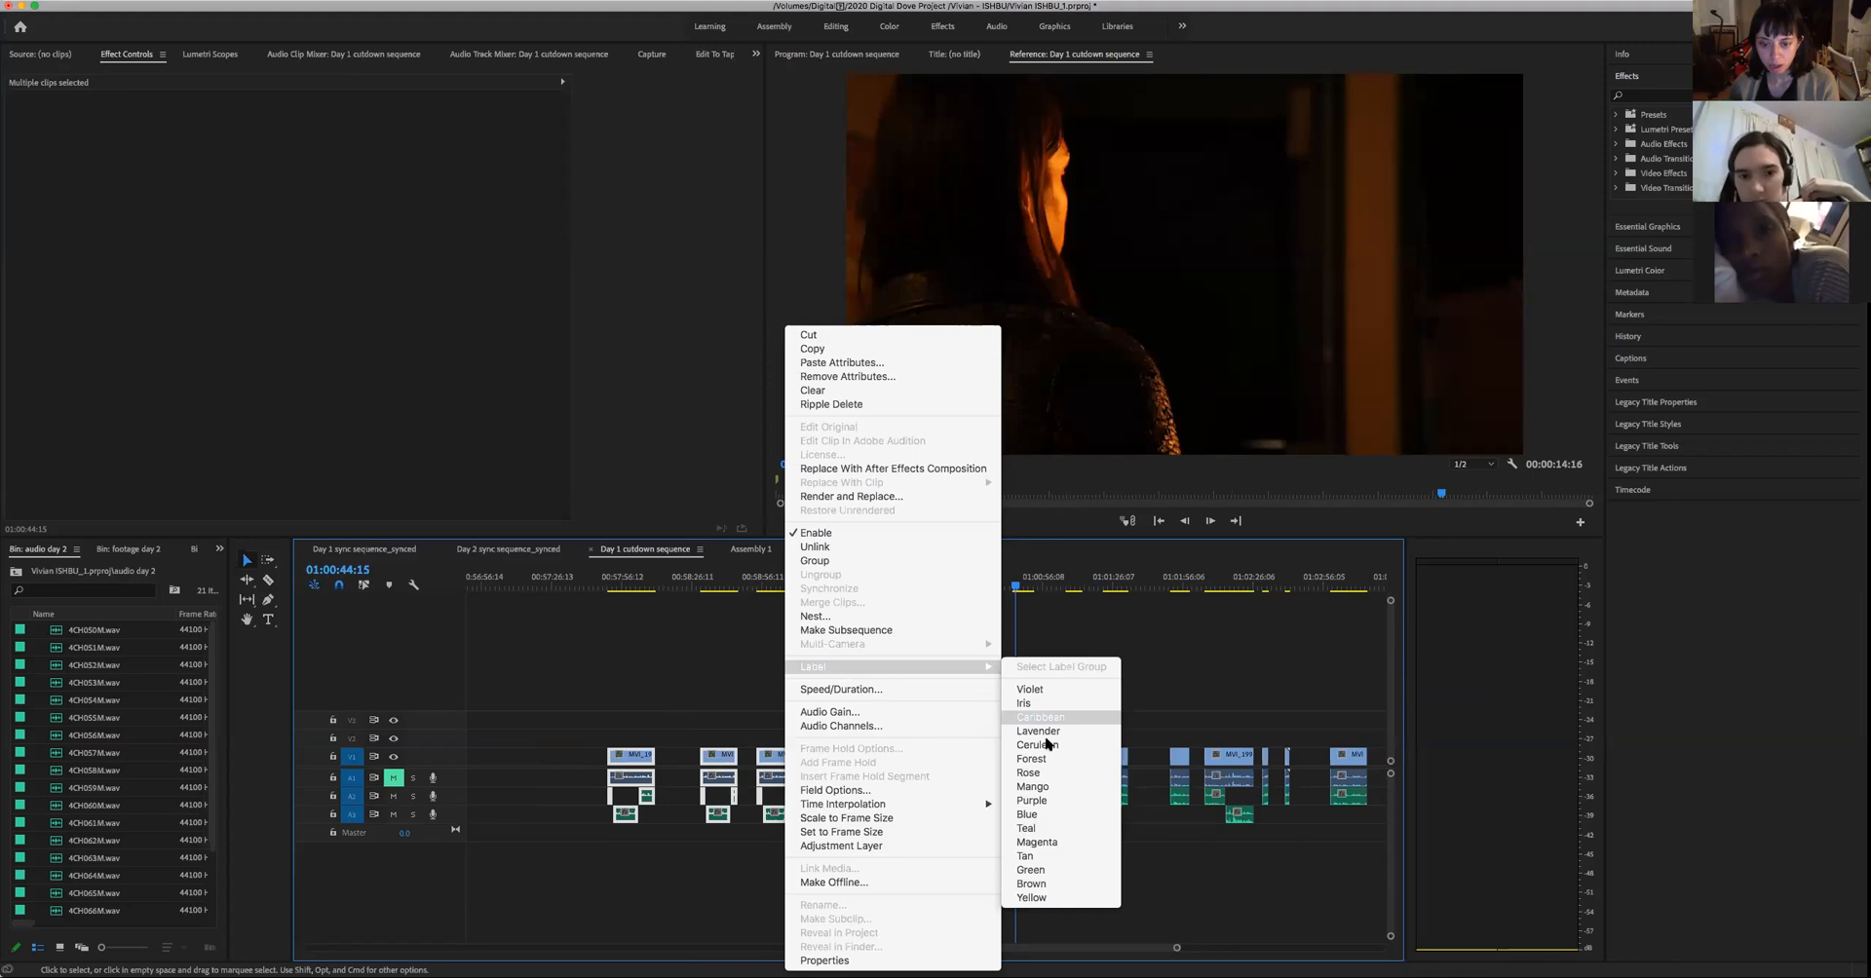
left_click(1031, 773)
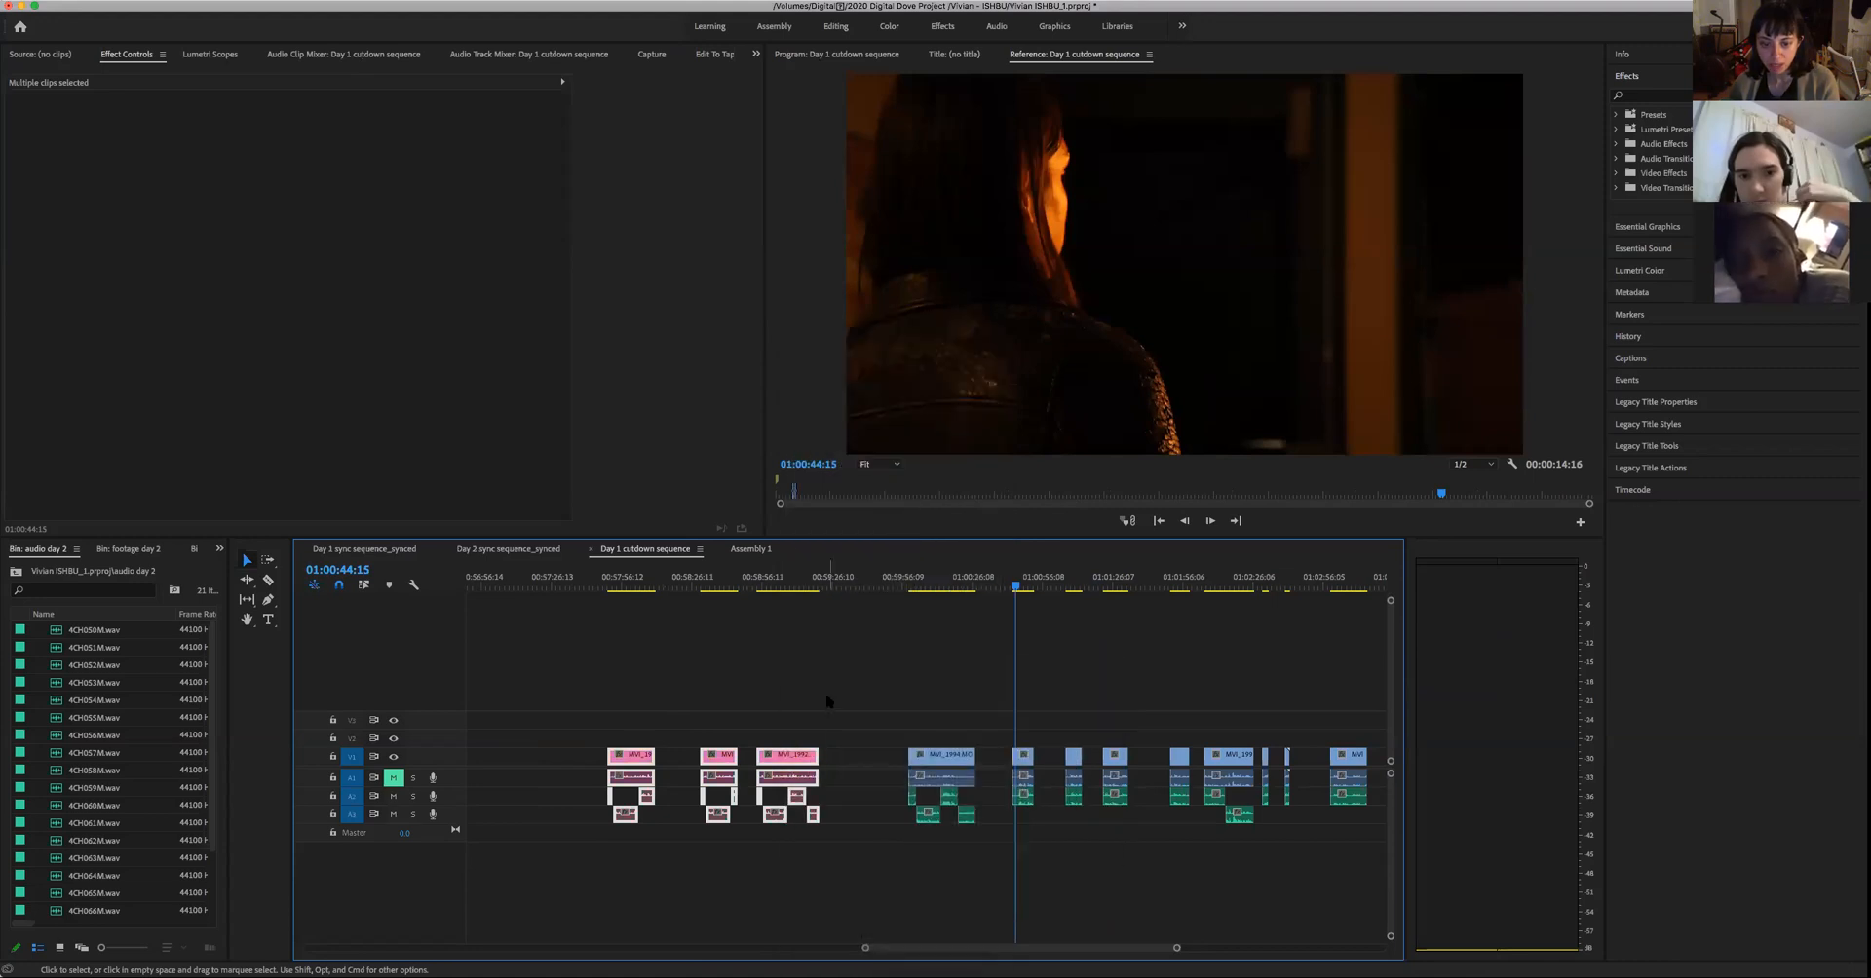
- Label the woman's fourth take and its audio Green in the Day 1 cutdown sequence
left_click(751, 549)
left_click(658, 551)
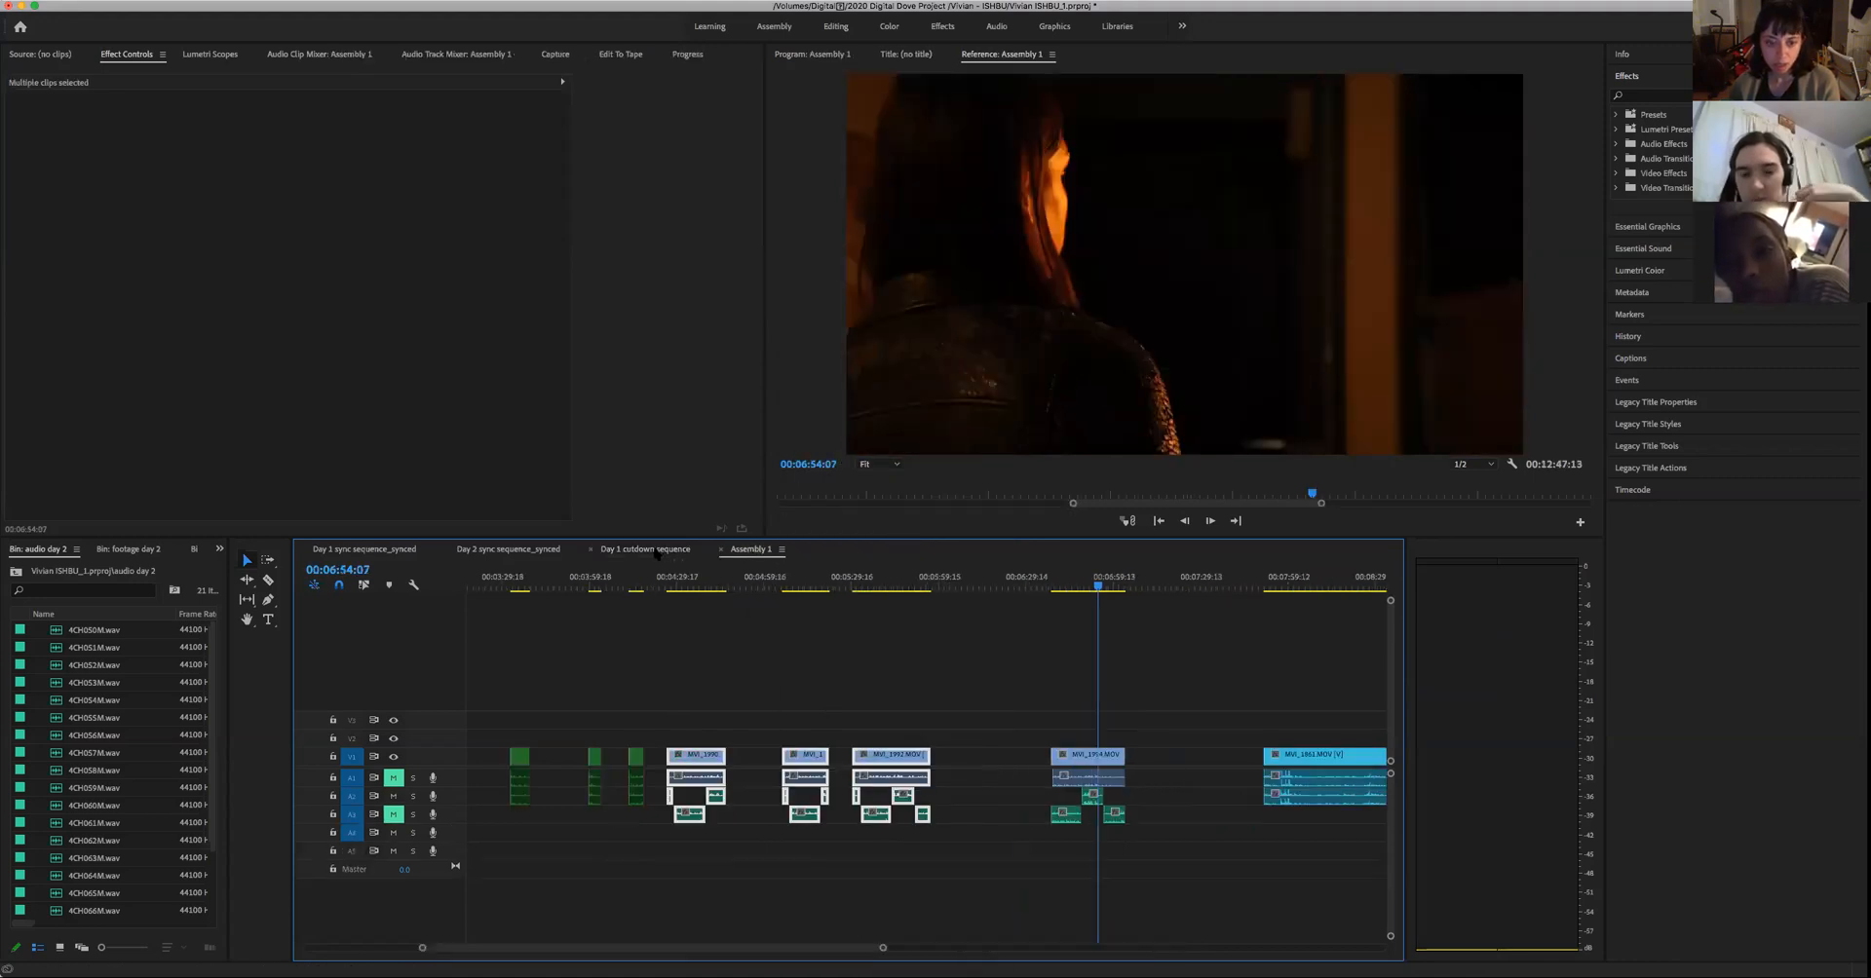
left_click_drag(868, 718, 946, 842)
left_click(943, 765)
right_click(942, 759)
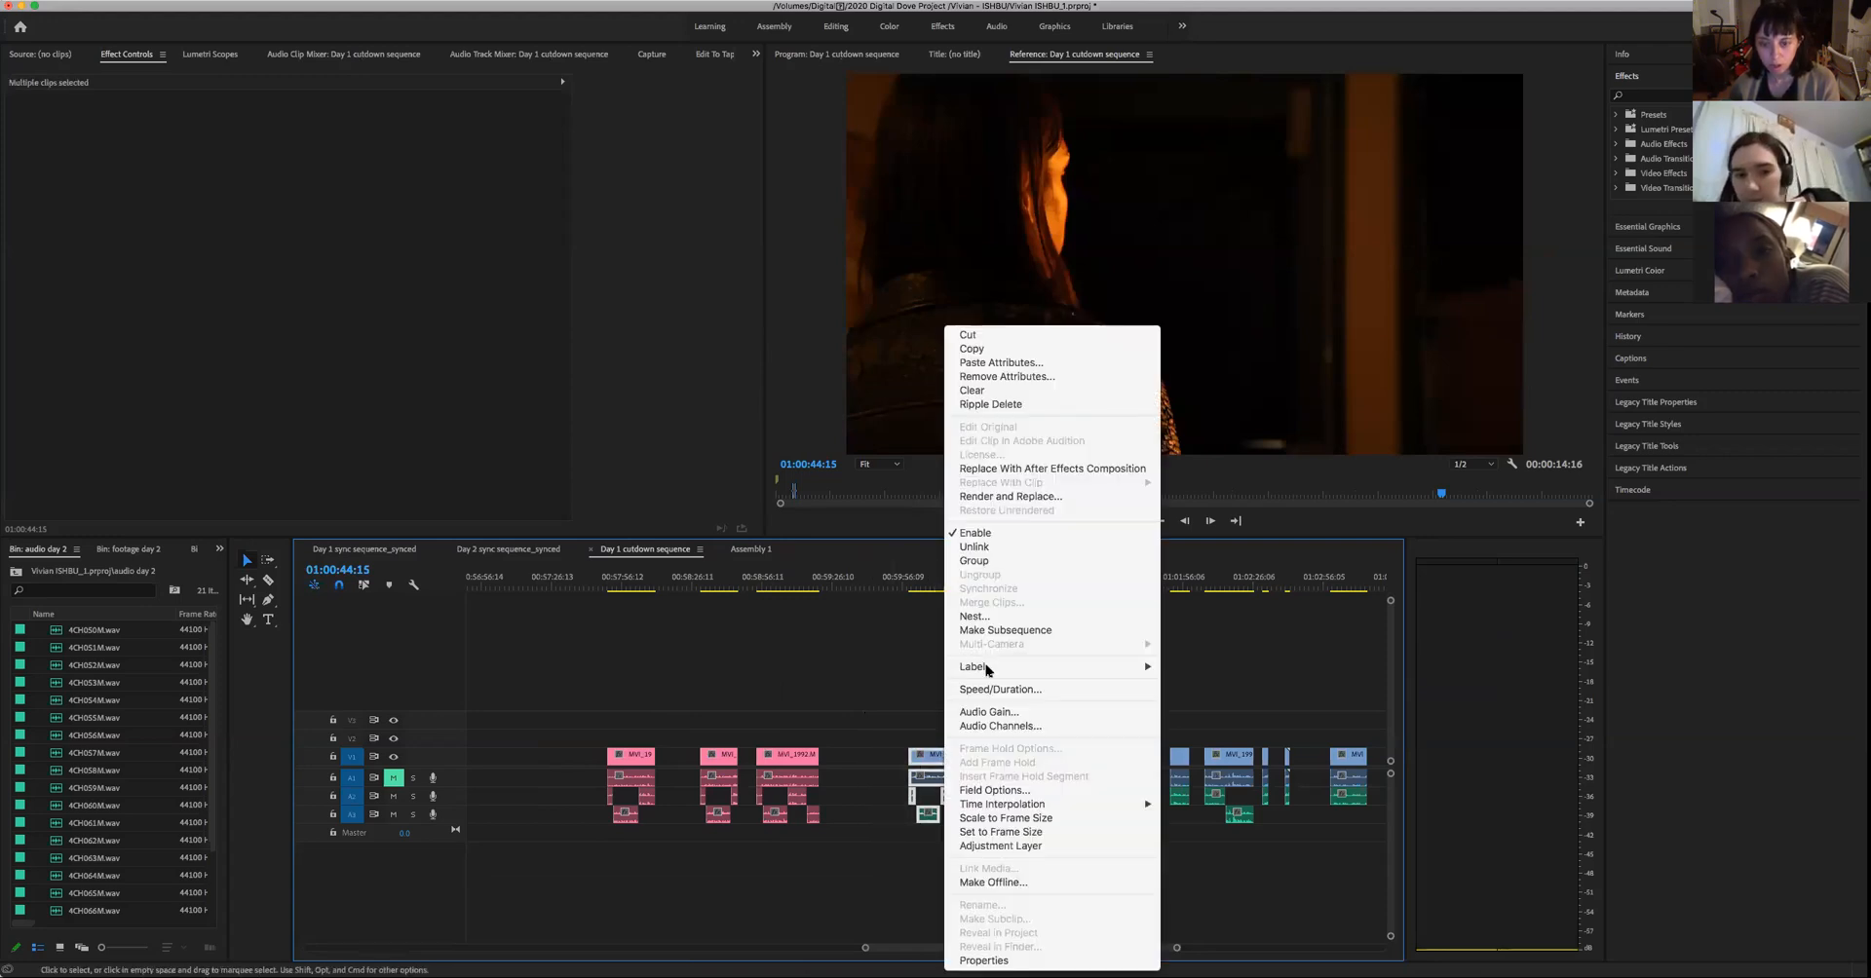
mouse_move(987, 670)
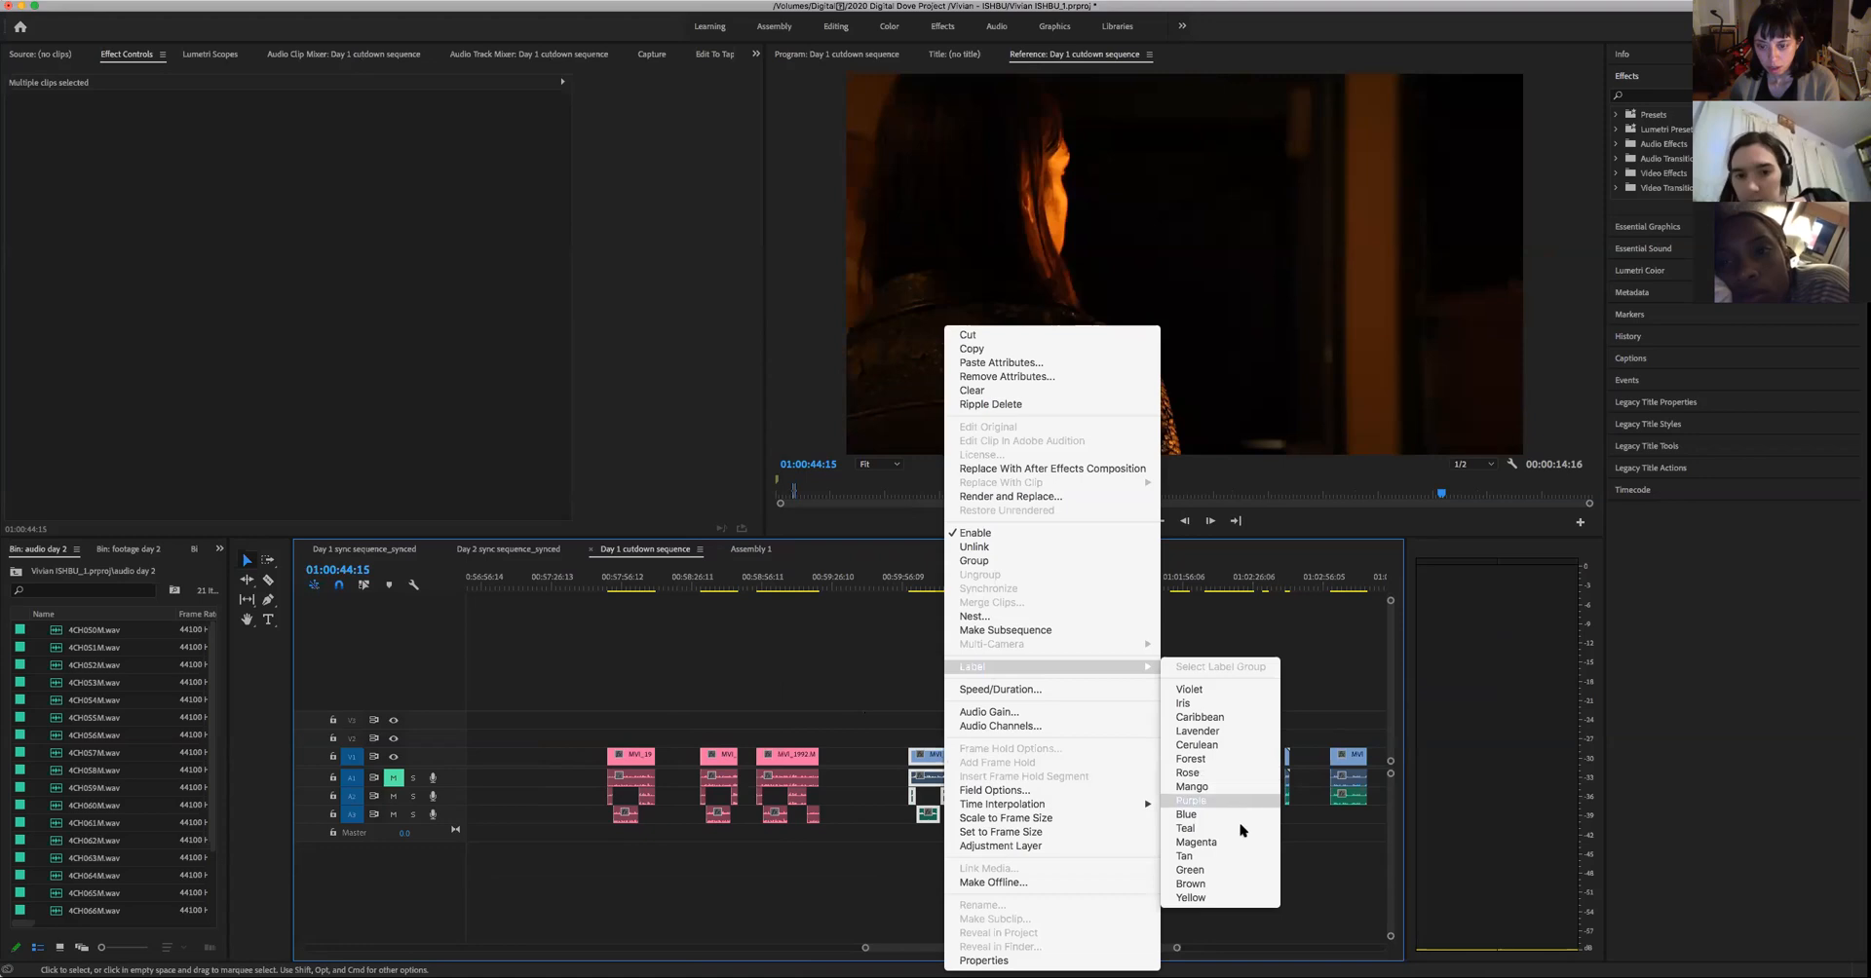
left_click(1208, 869)
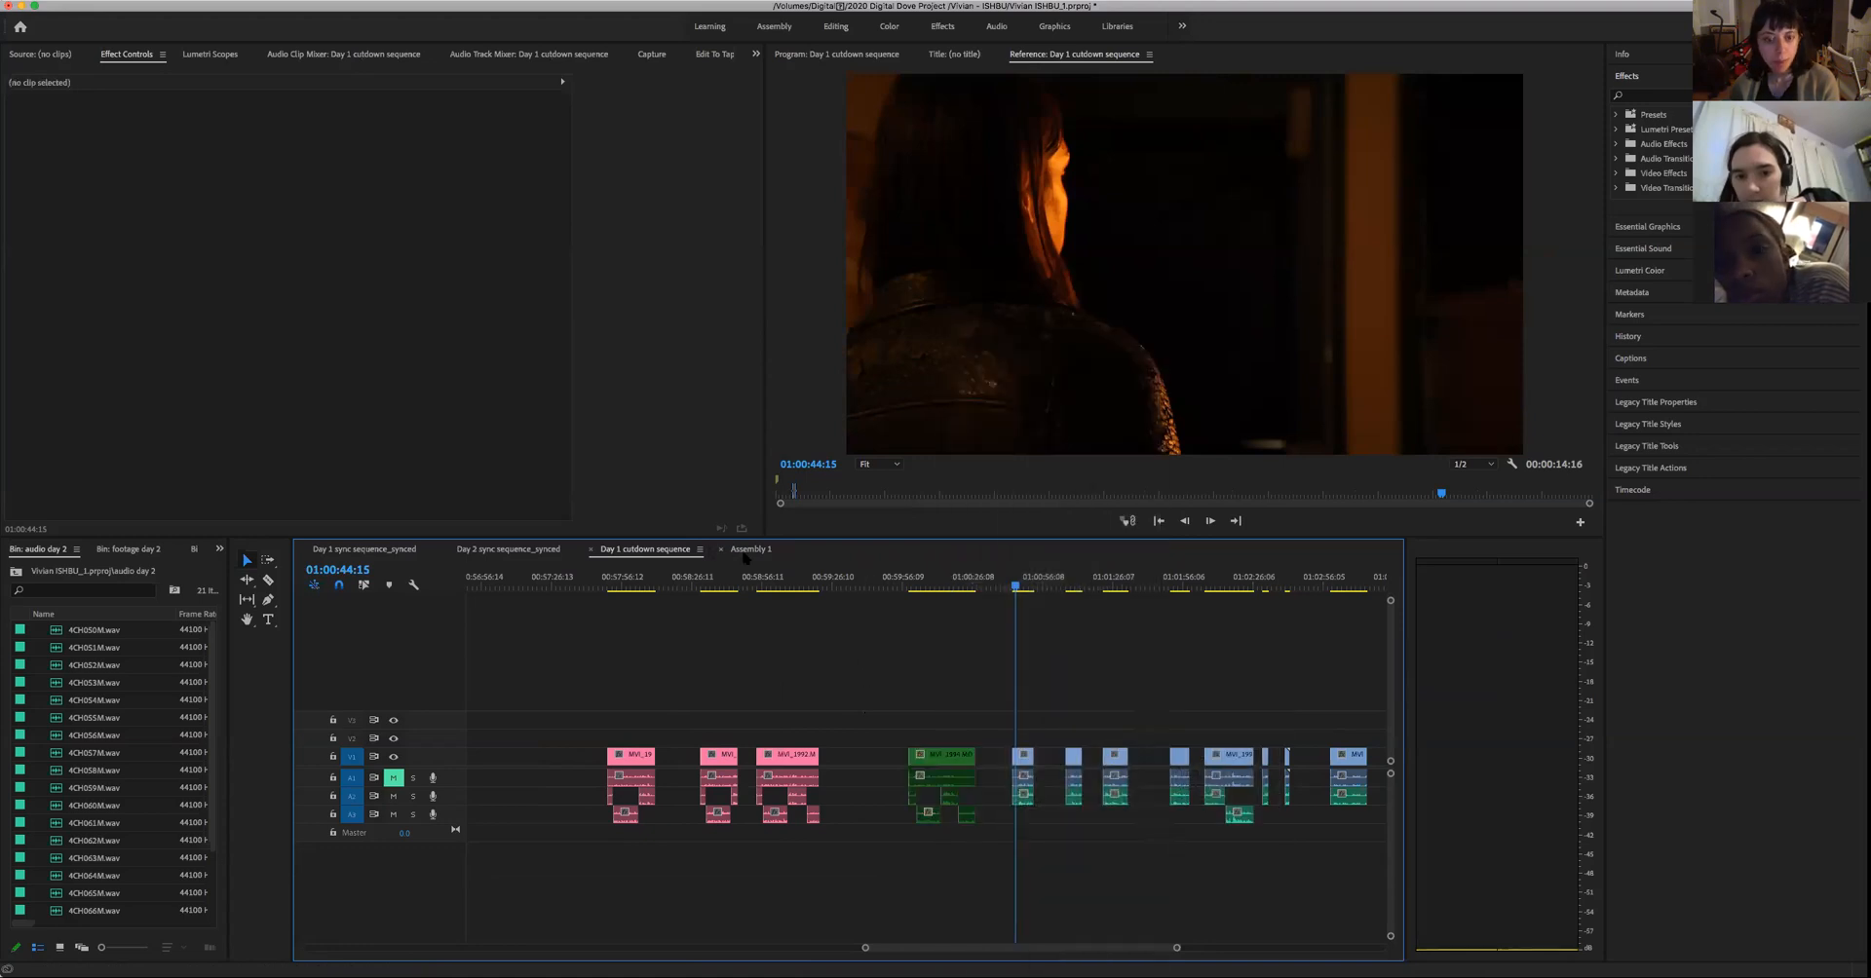
- Delete the three selected takes from Assembly 1 and split the woman's remaining close-up take at 00:06:48:21
left_click(750, 549)
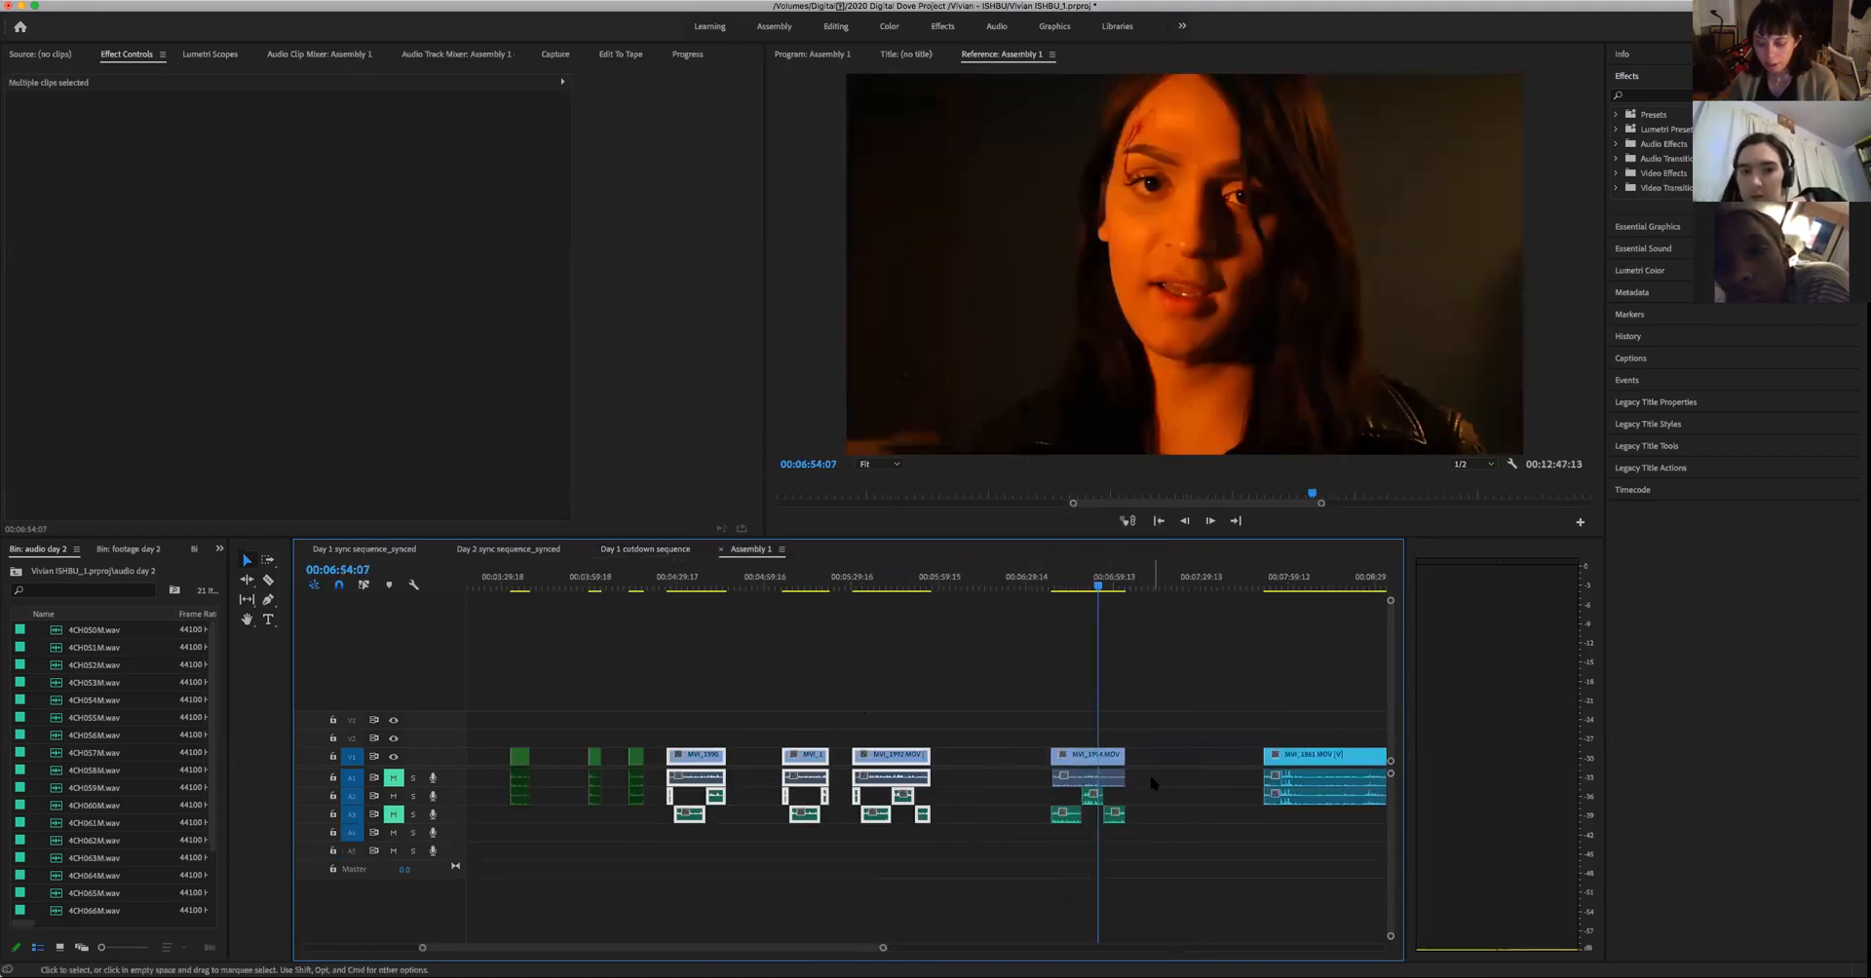
key("Delete")
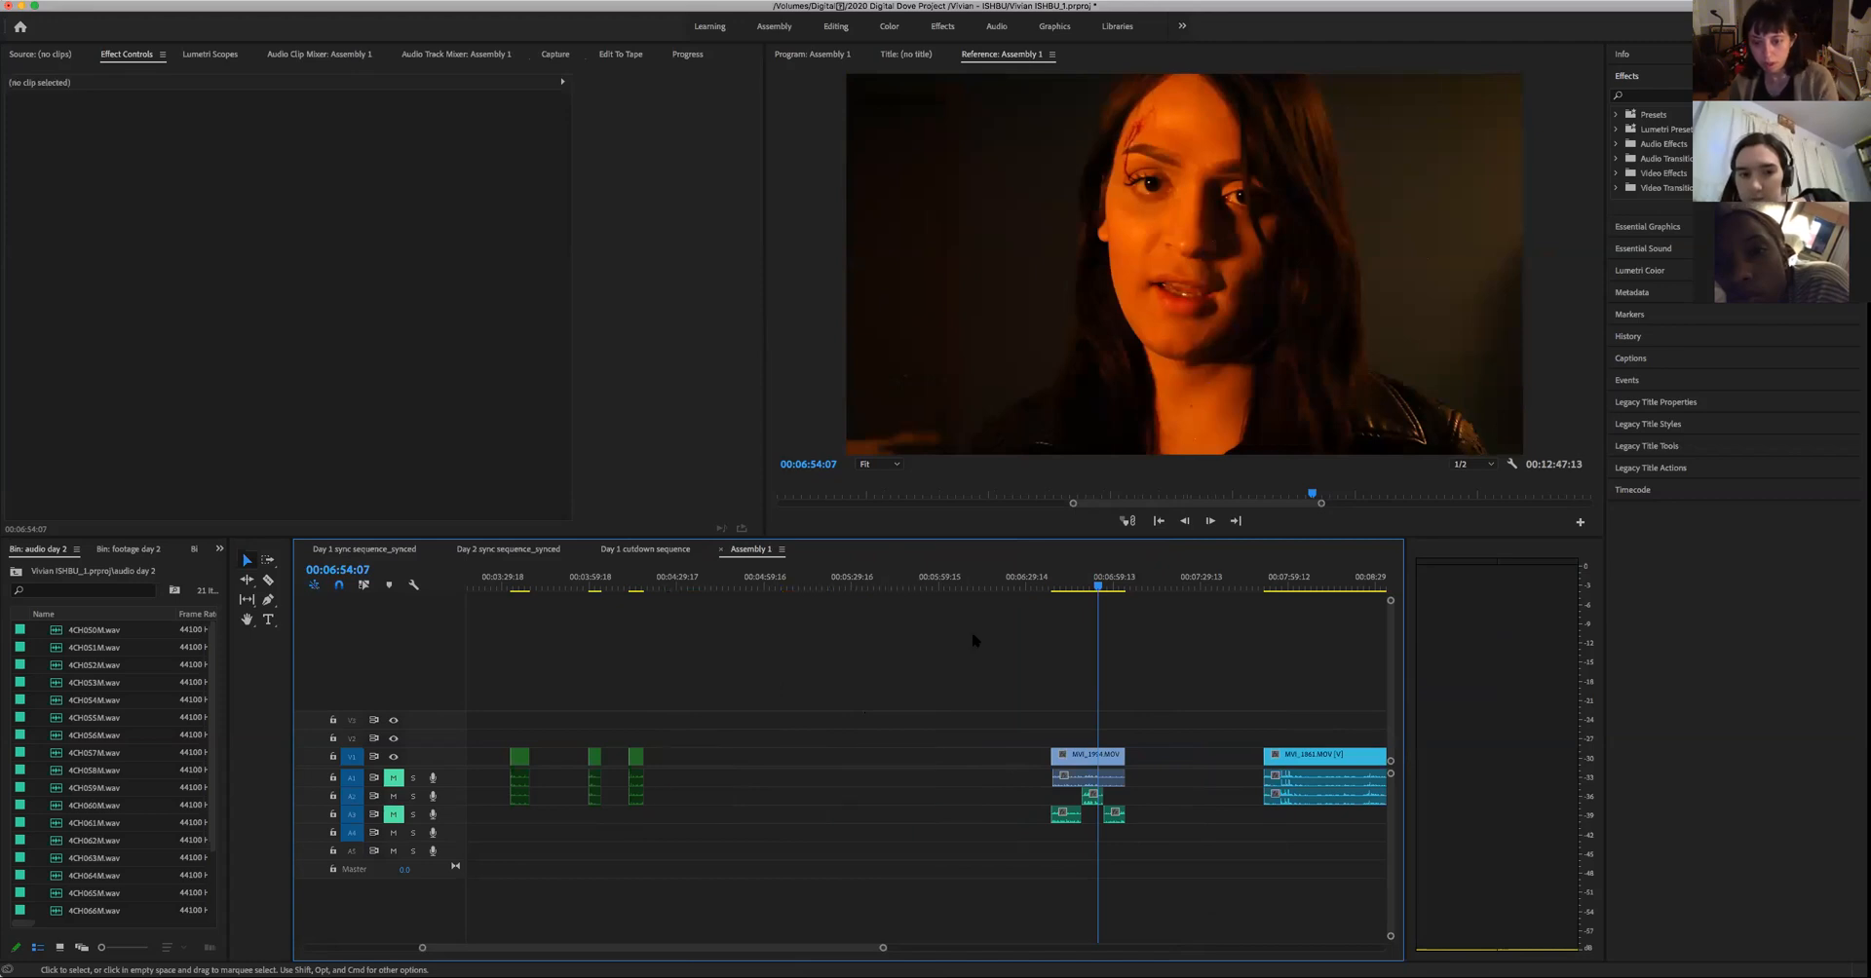
key("Up")
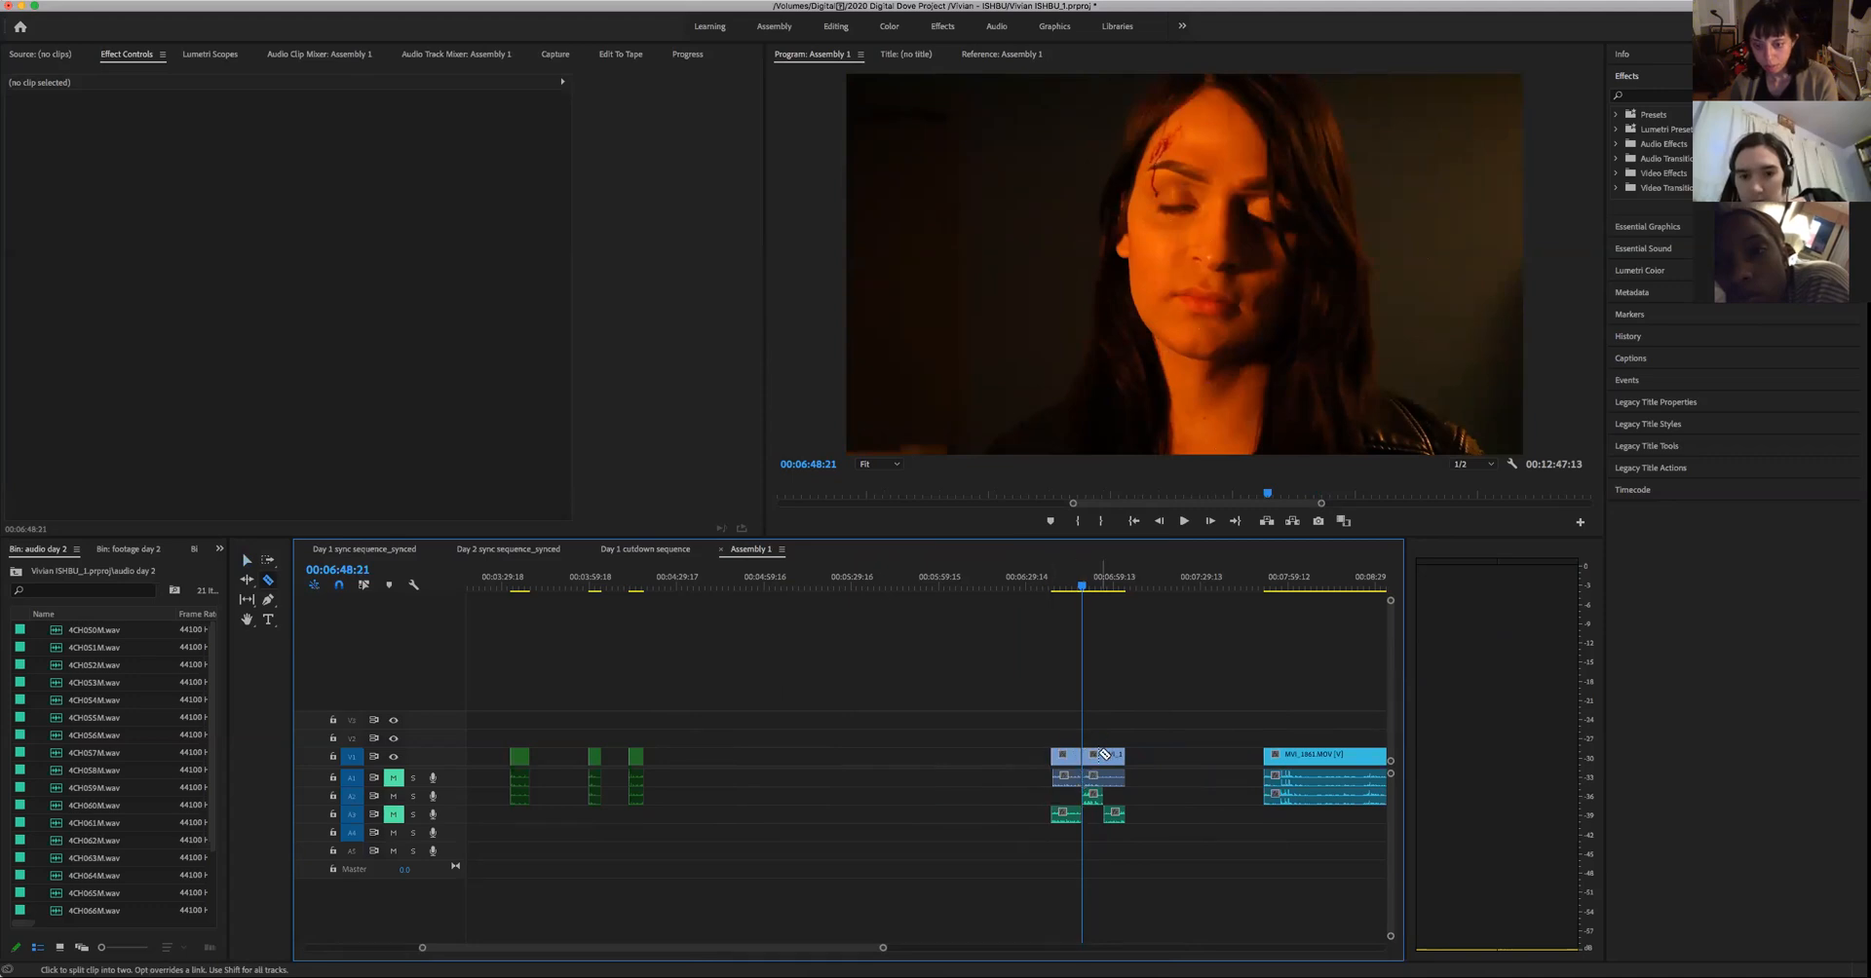
- Delete the pieces before and after the middle section of the woman's split close-up take in Assembly 1, and play the kept section
key("v")
left_click_drag(1174, 818, 1072, 855)
key("Delete")
key("Delete")
key("space")
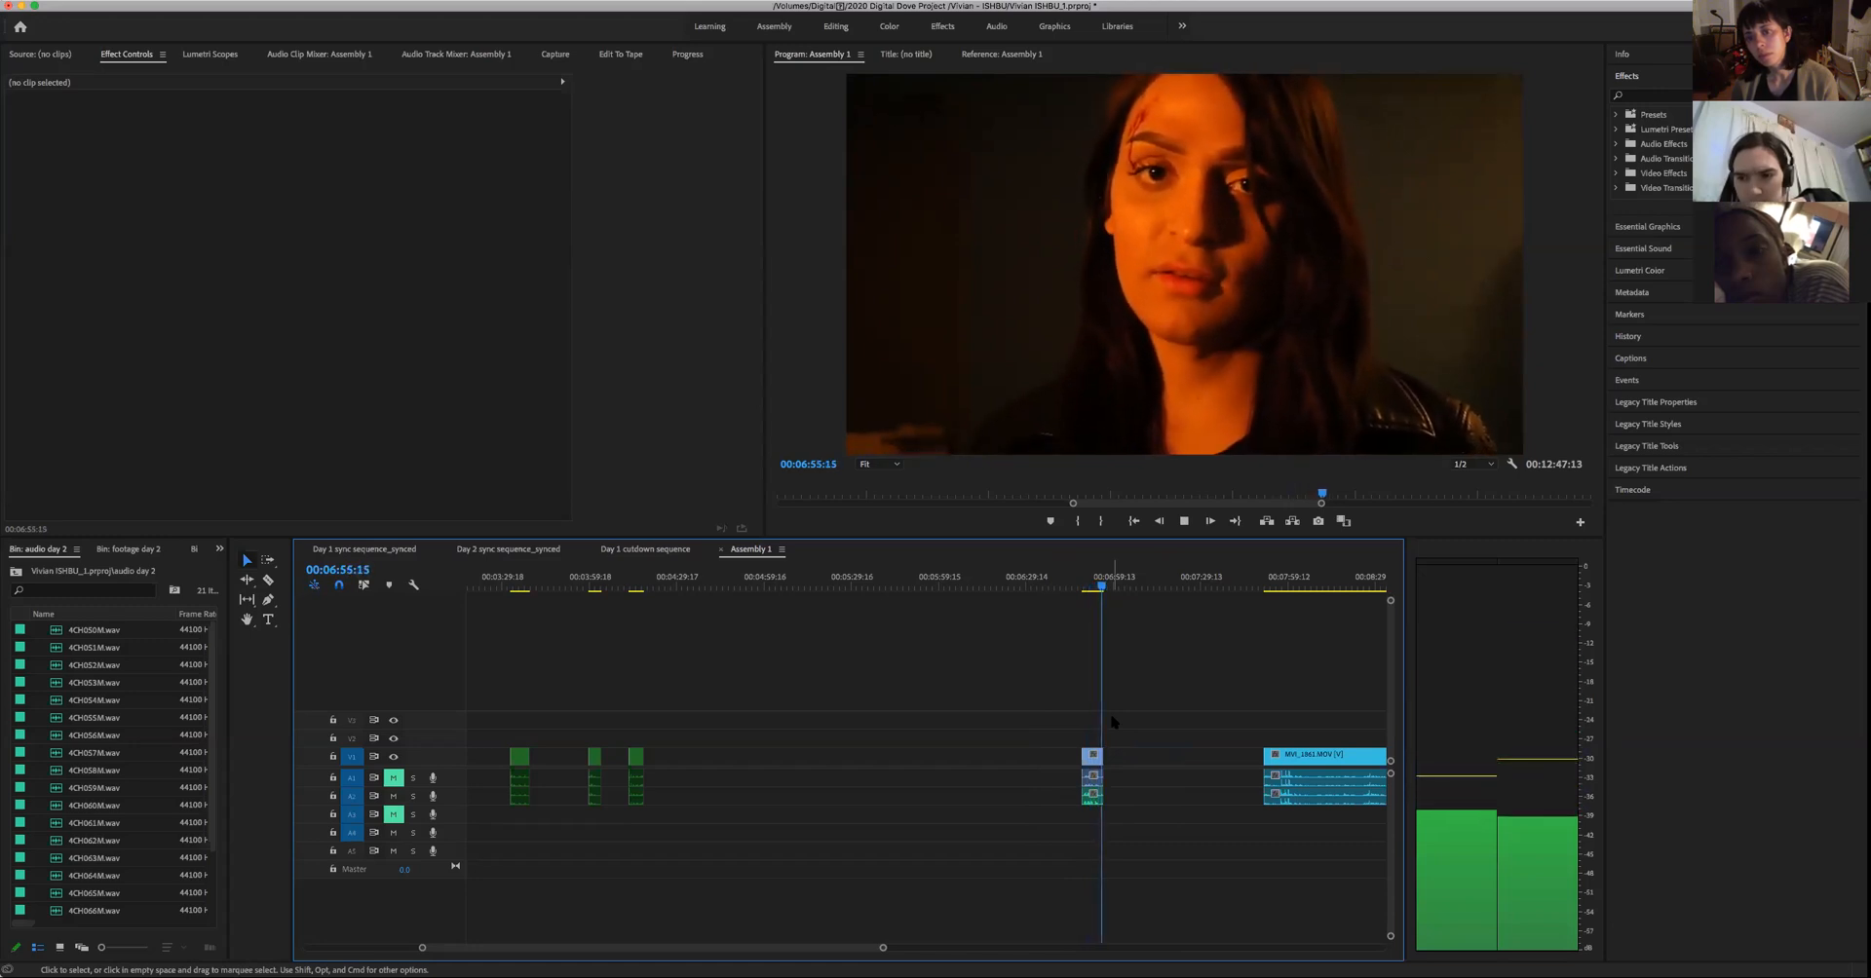
key("space")
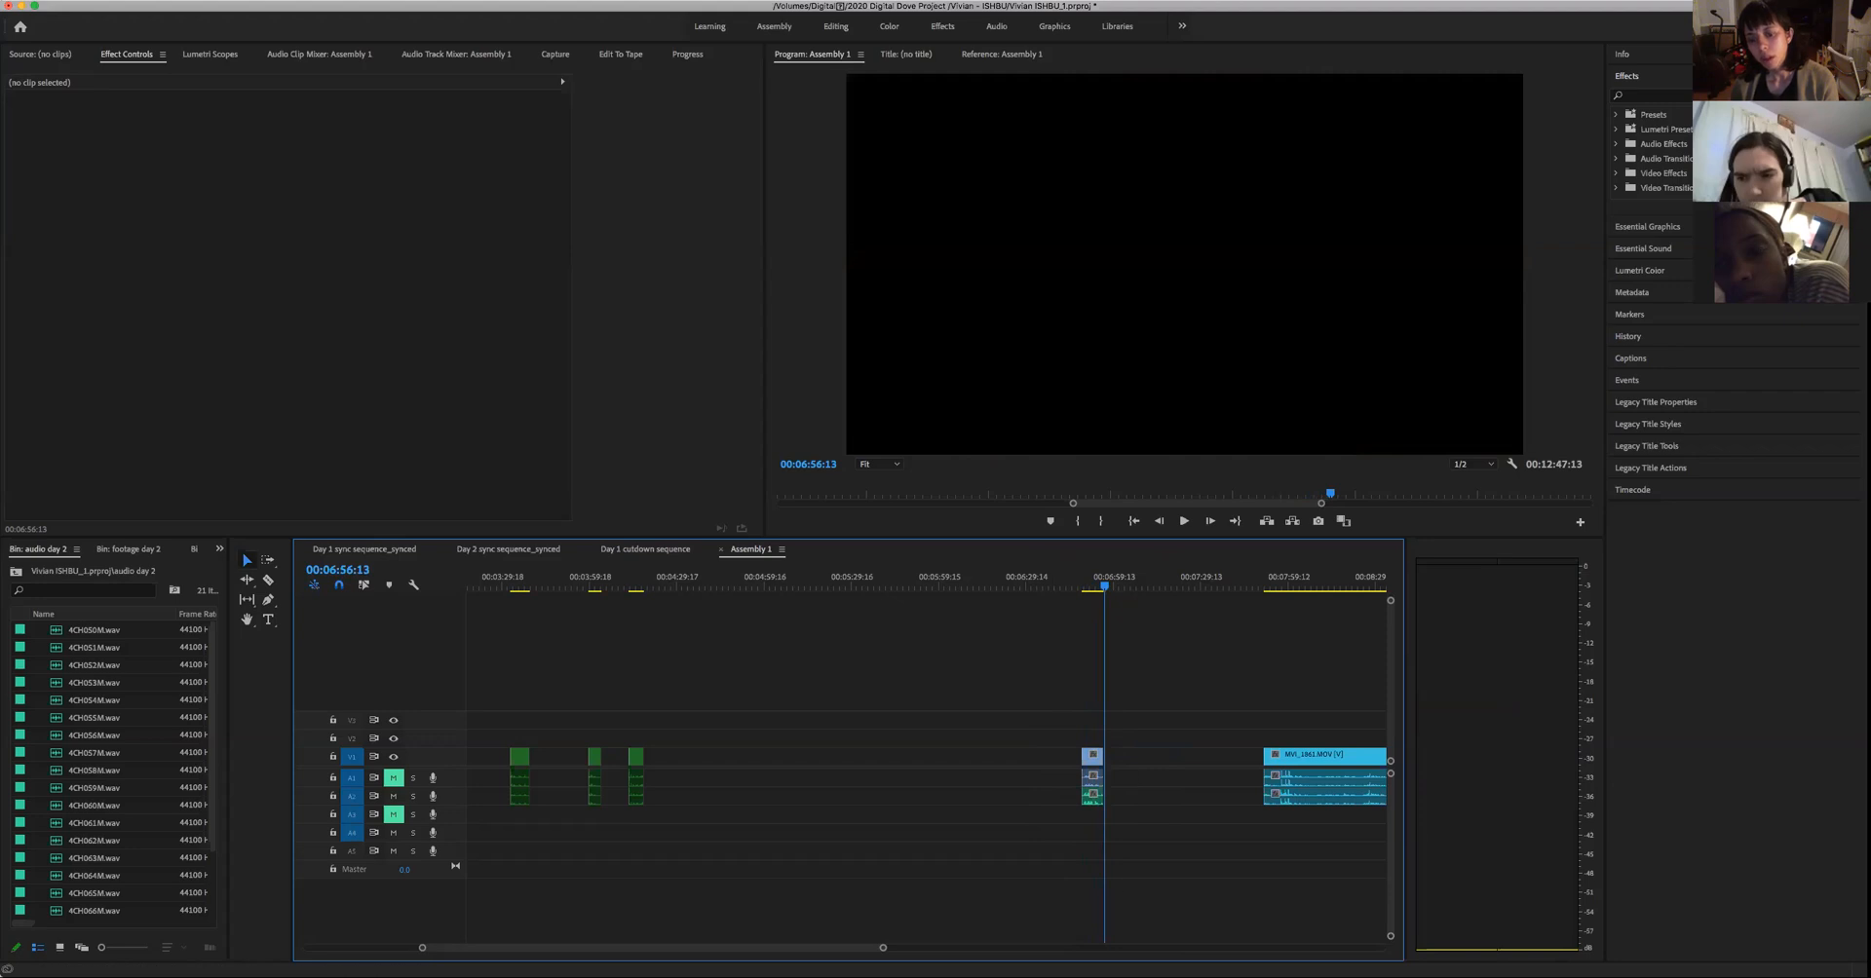
- Extend the video of the woman's kept take past its audio, trim its end to 00:06:58:15, and play it back
left_click_drag(882, 948, 788, 949)
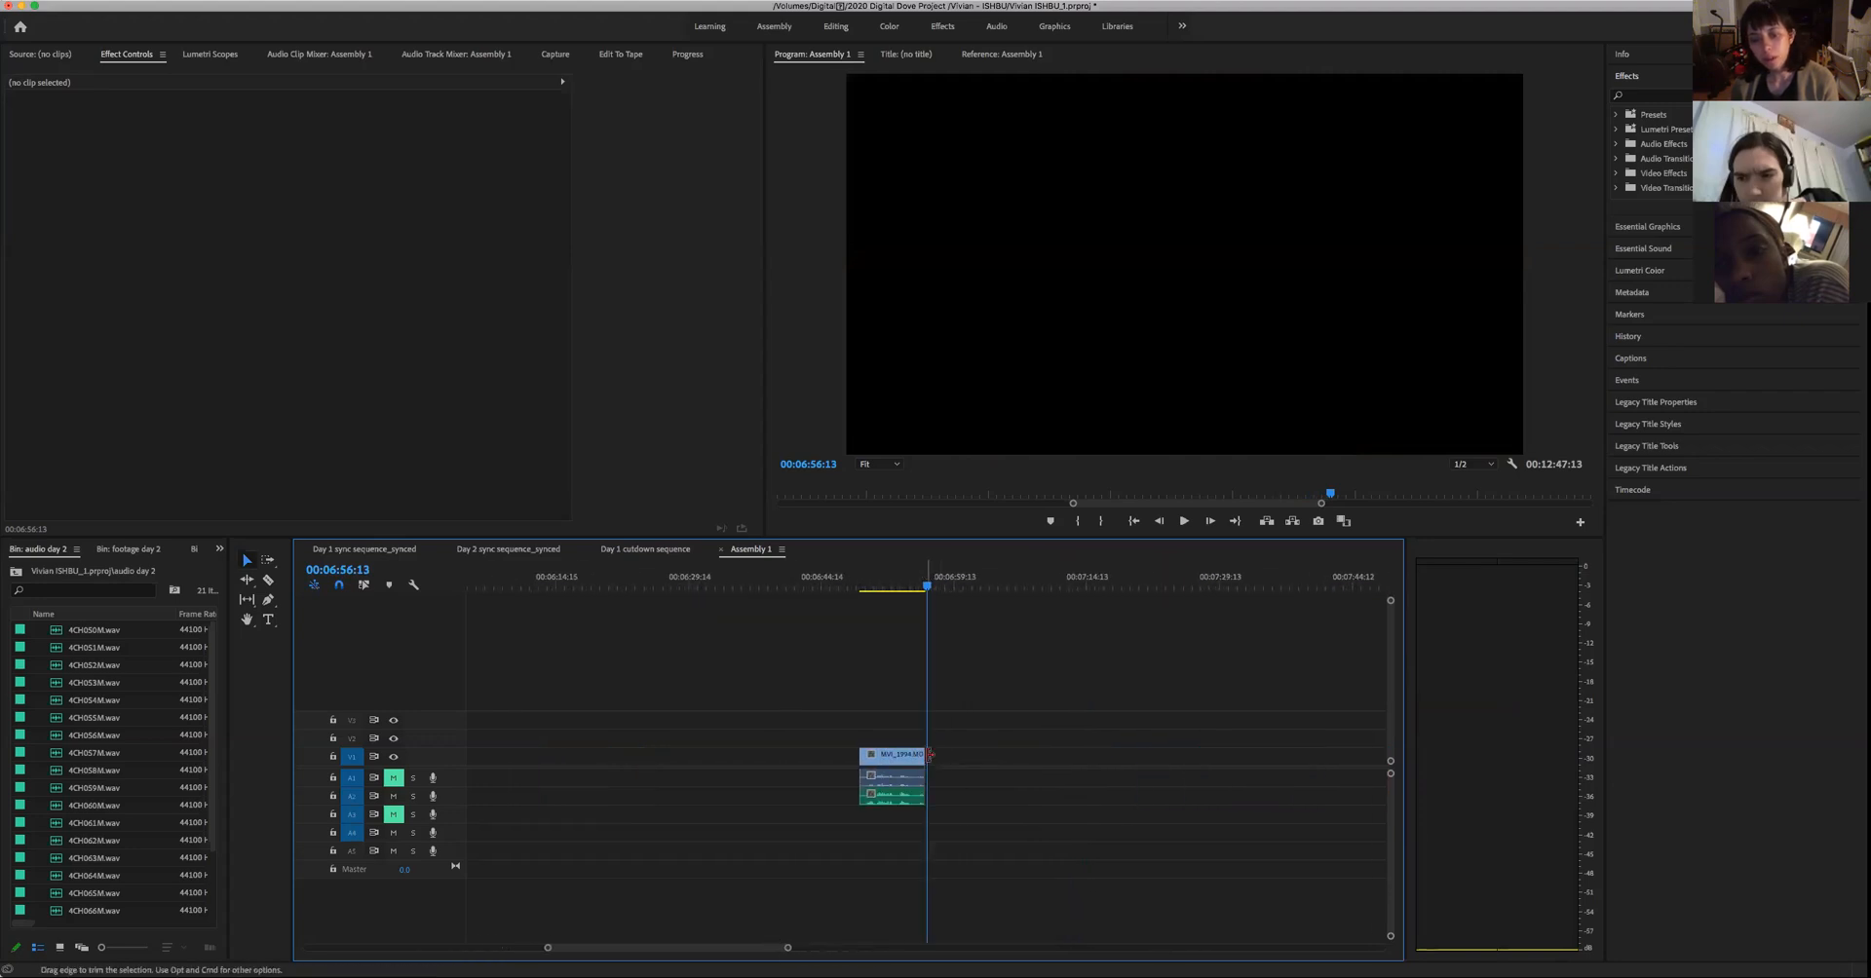
left_click_drag(929, 754, 962, 755)
key("space")
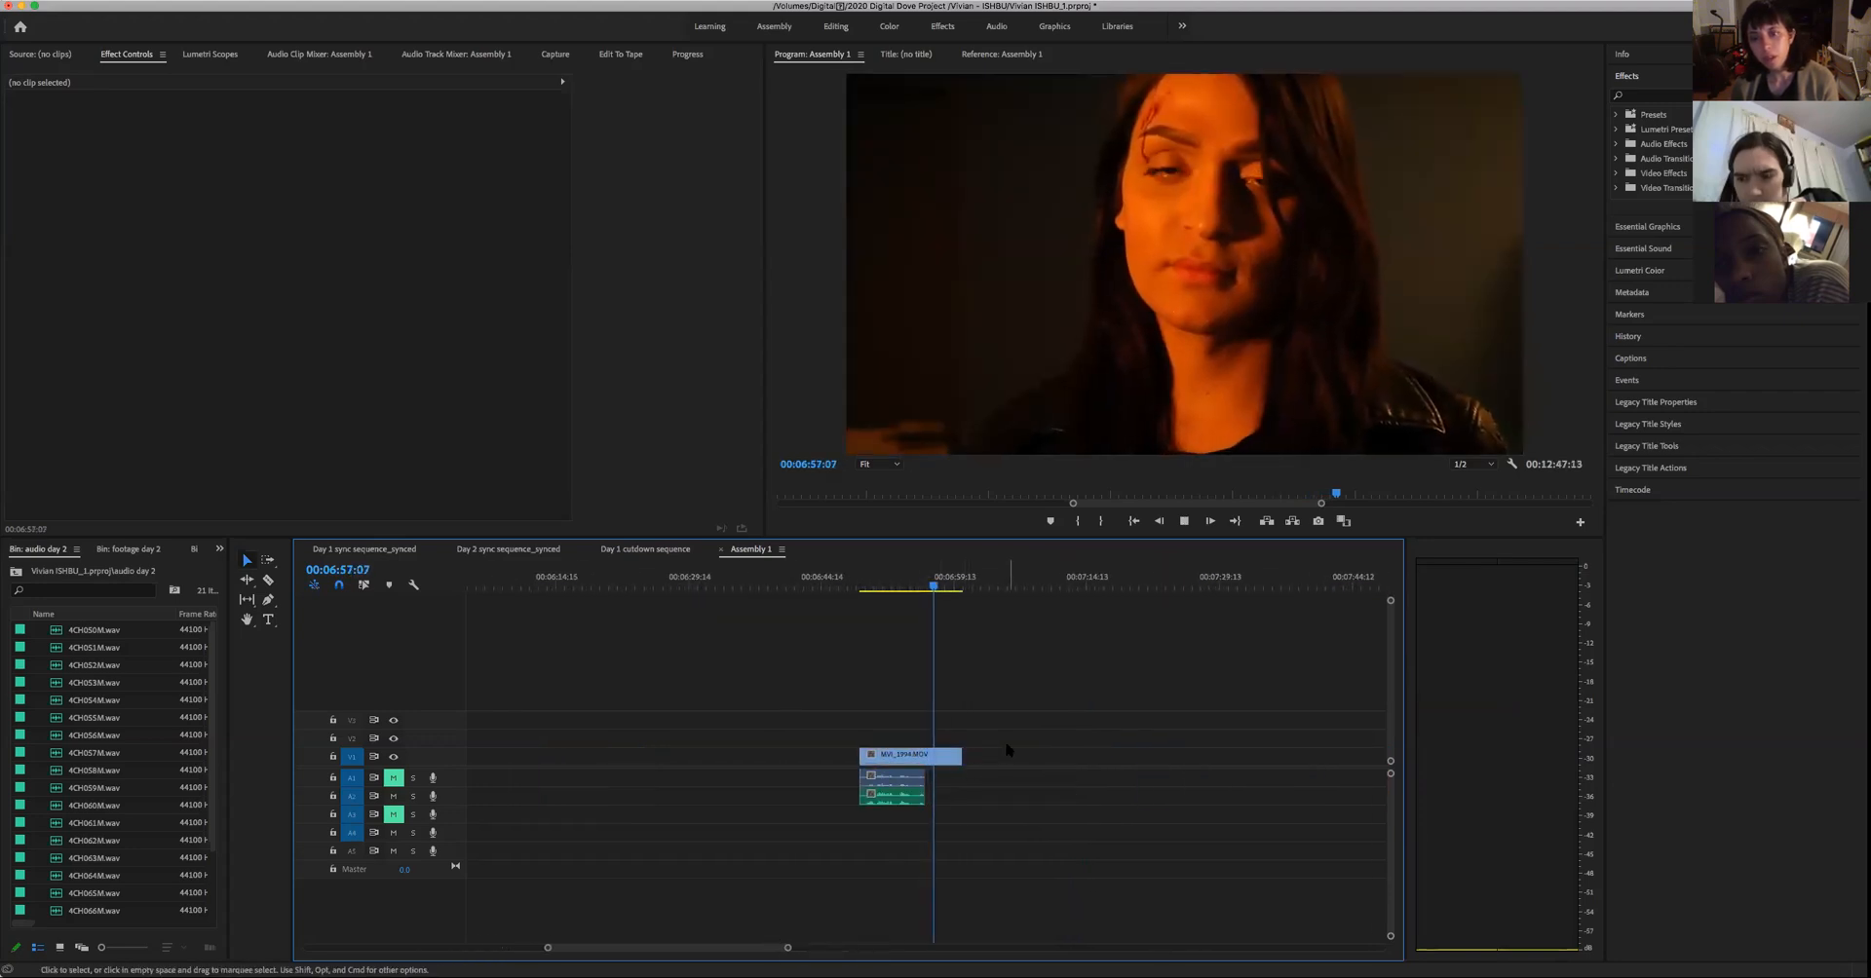
key("space")
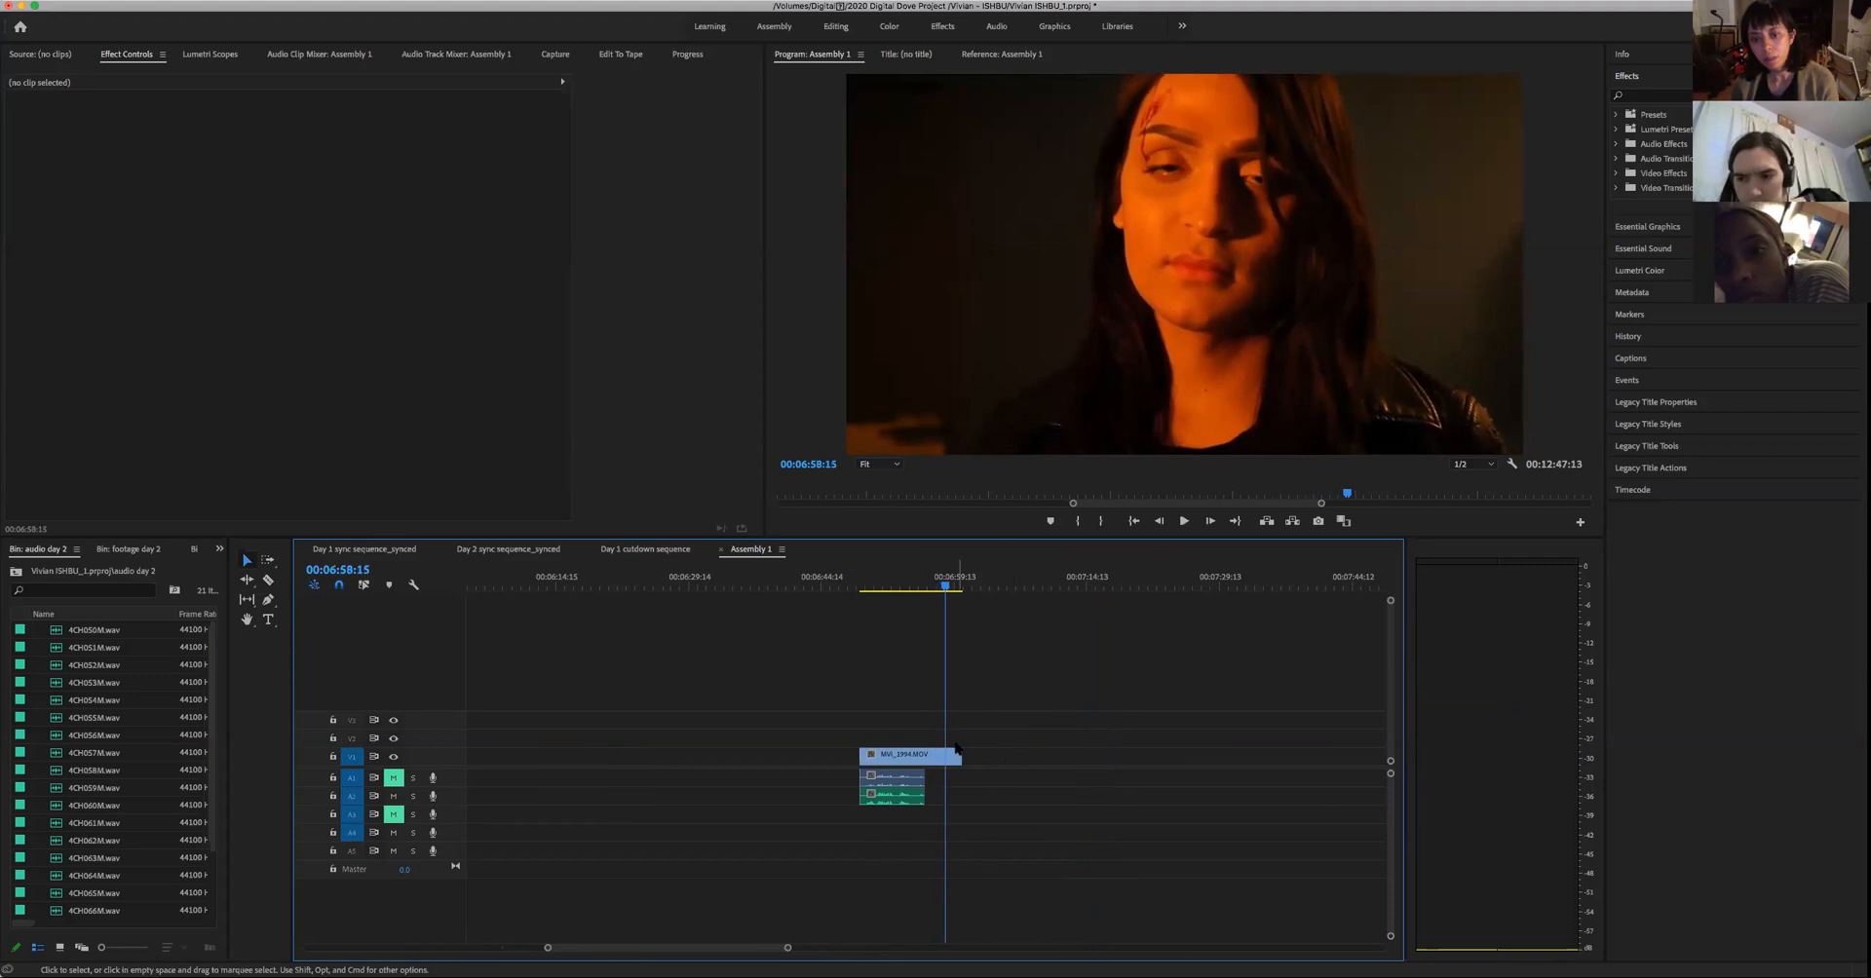
left_click_drag(960, 755, 932, 753)
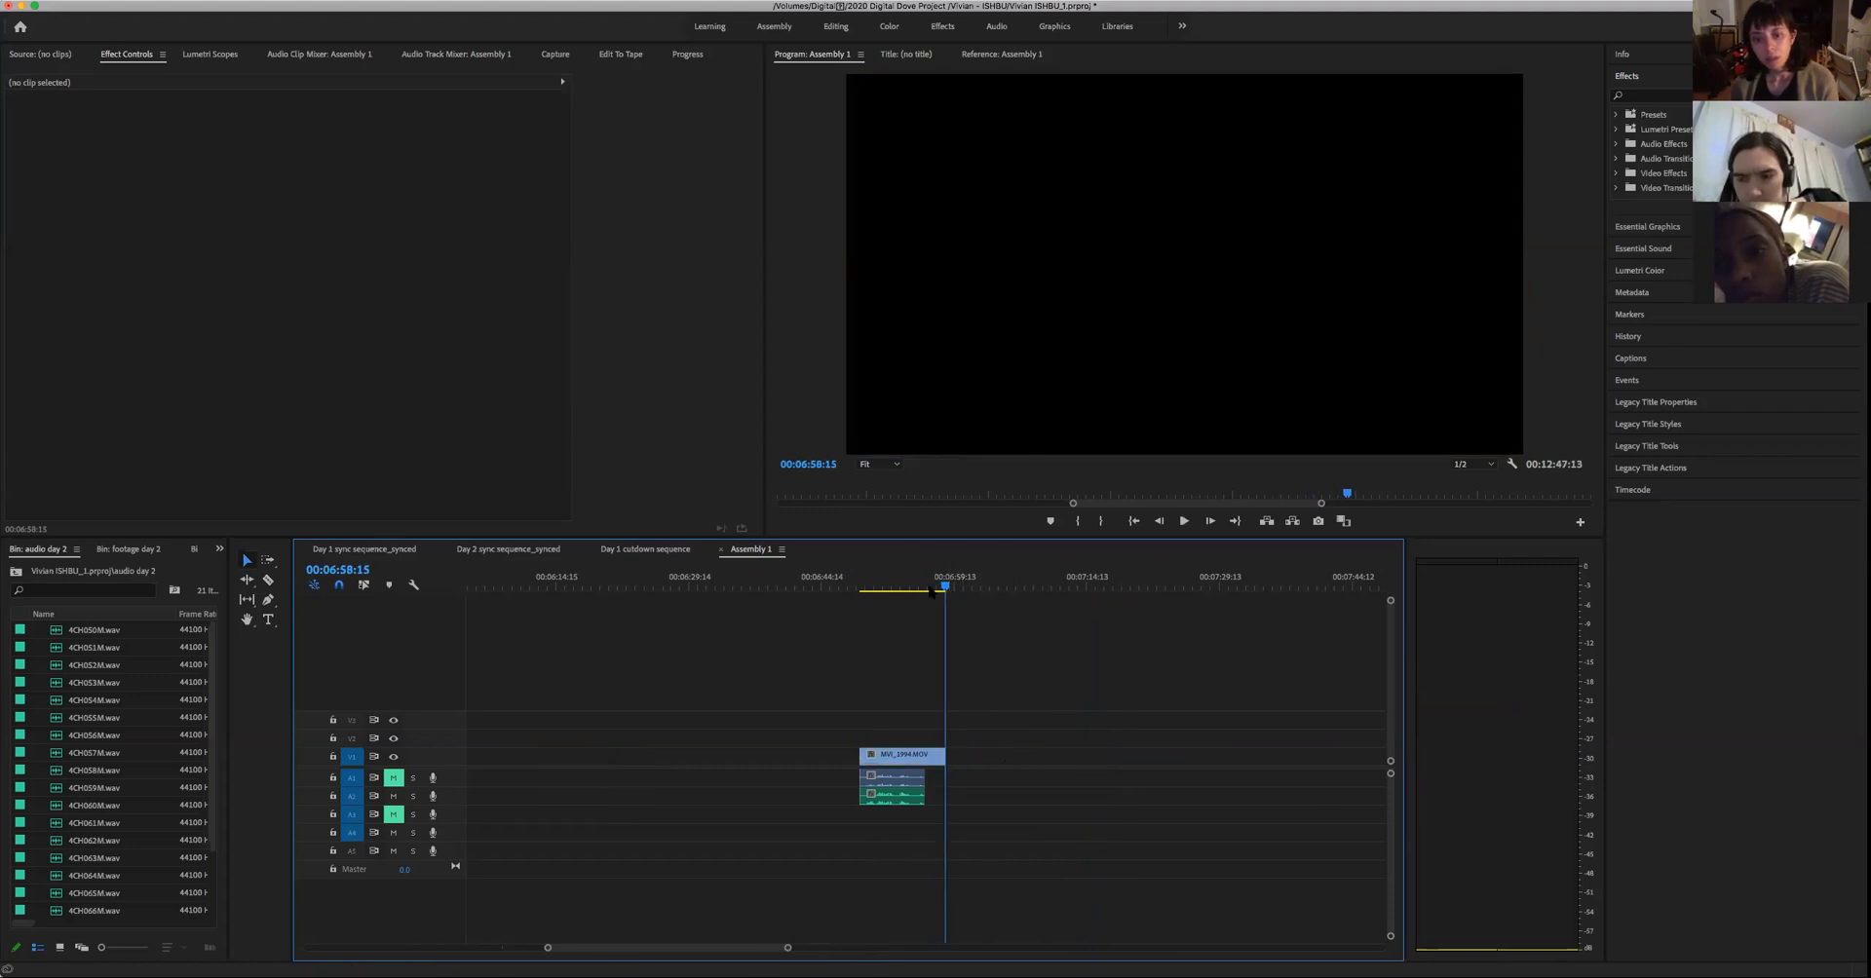
left_click(911, 588)
key("space")
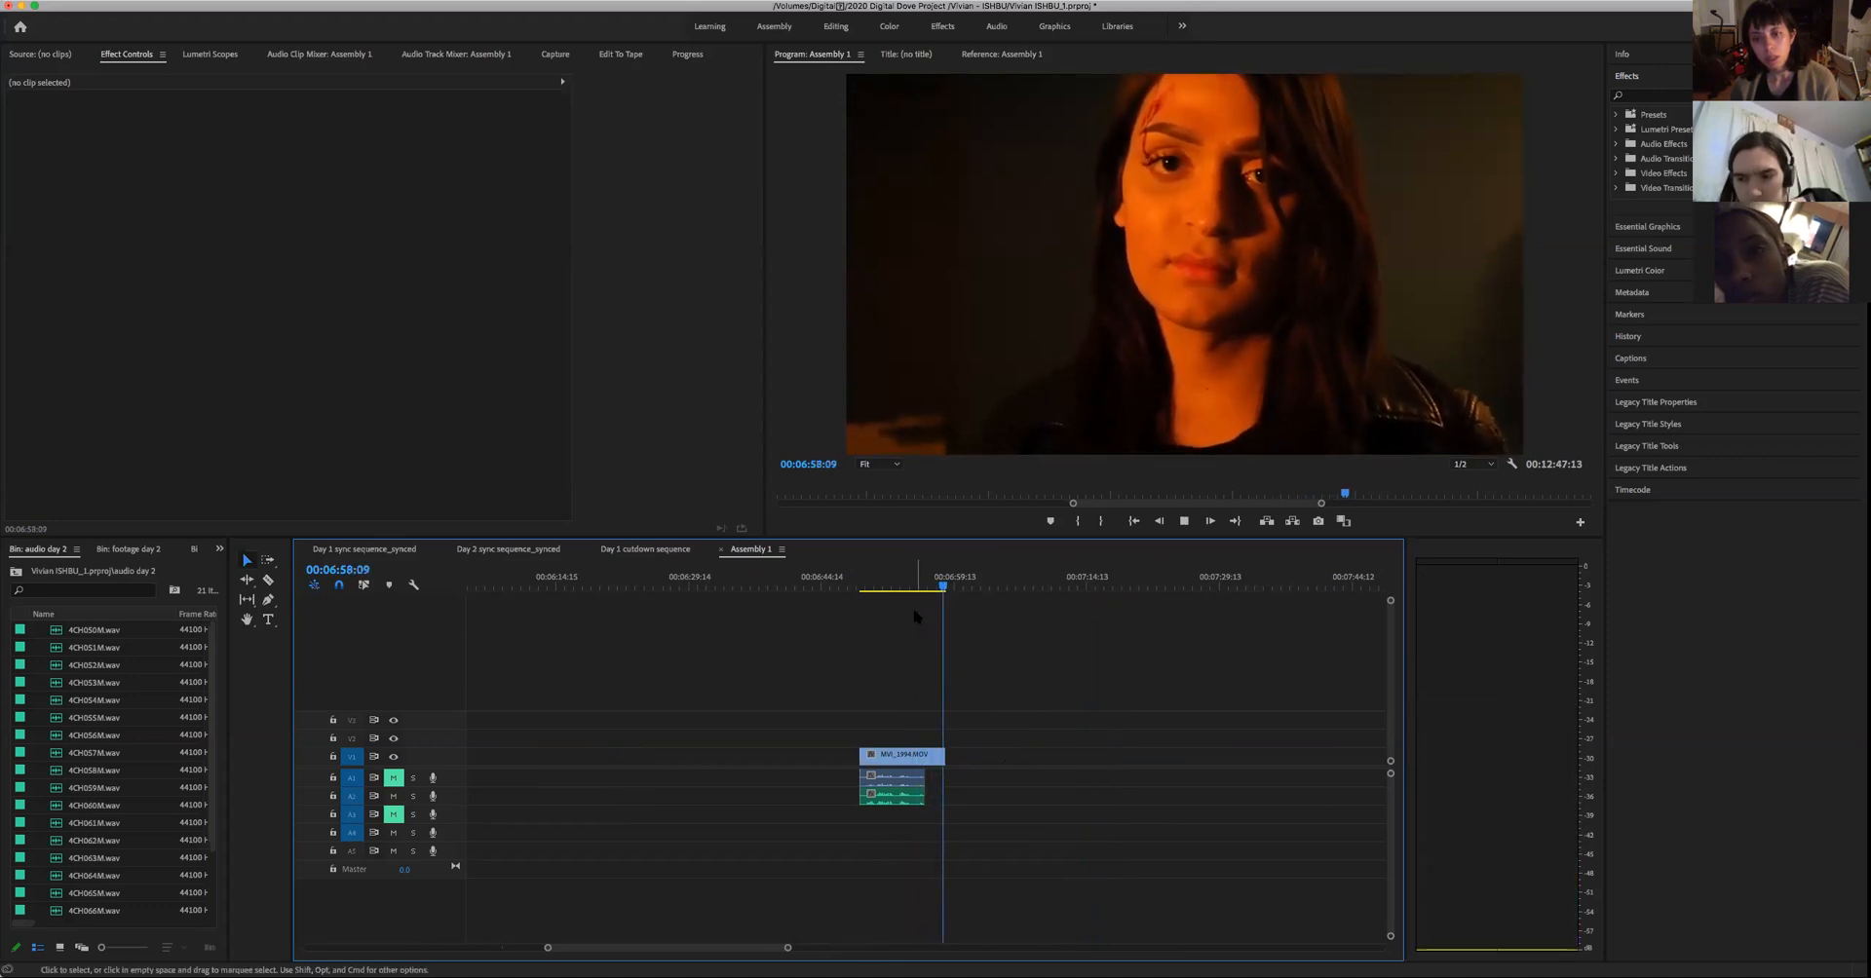
key("space")
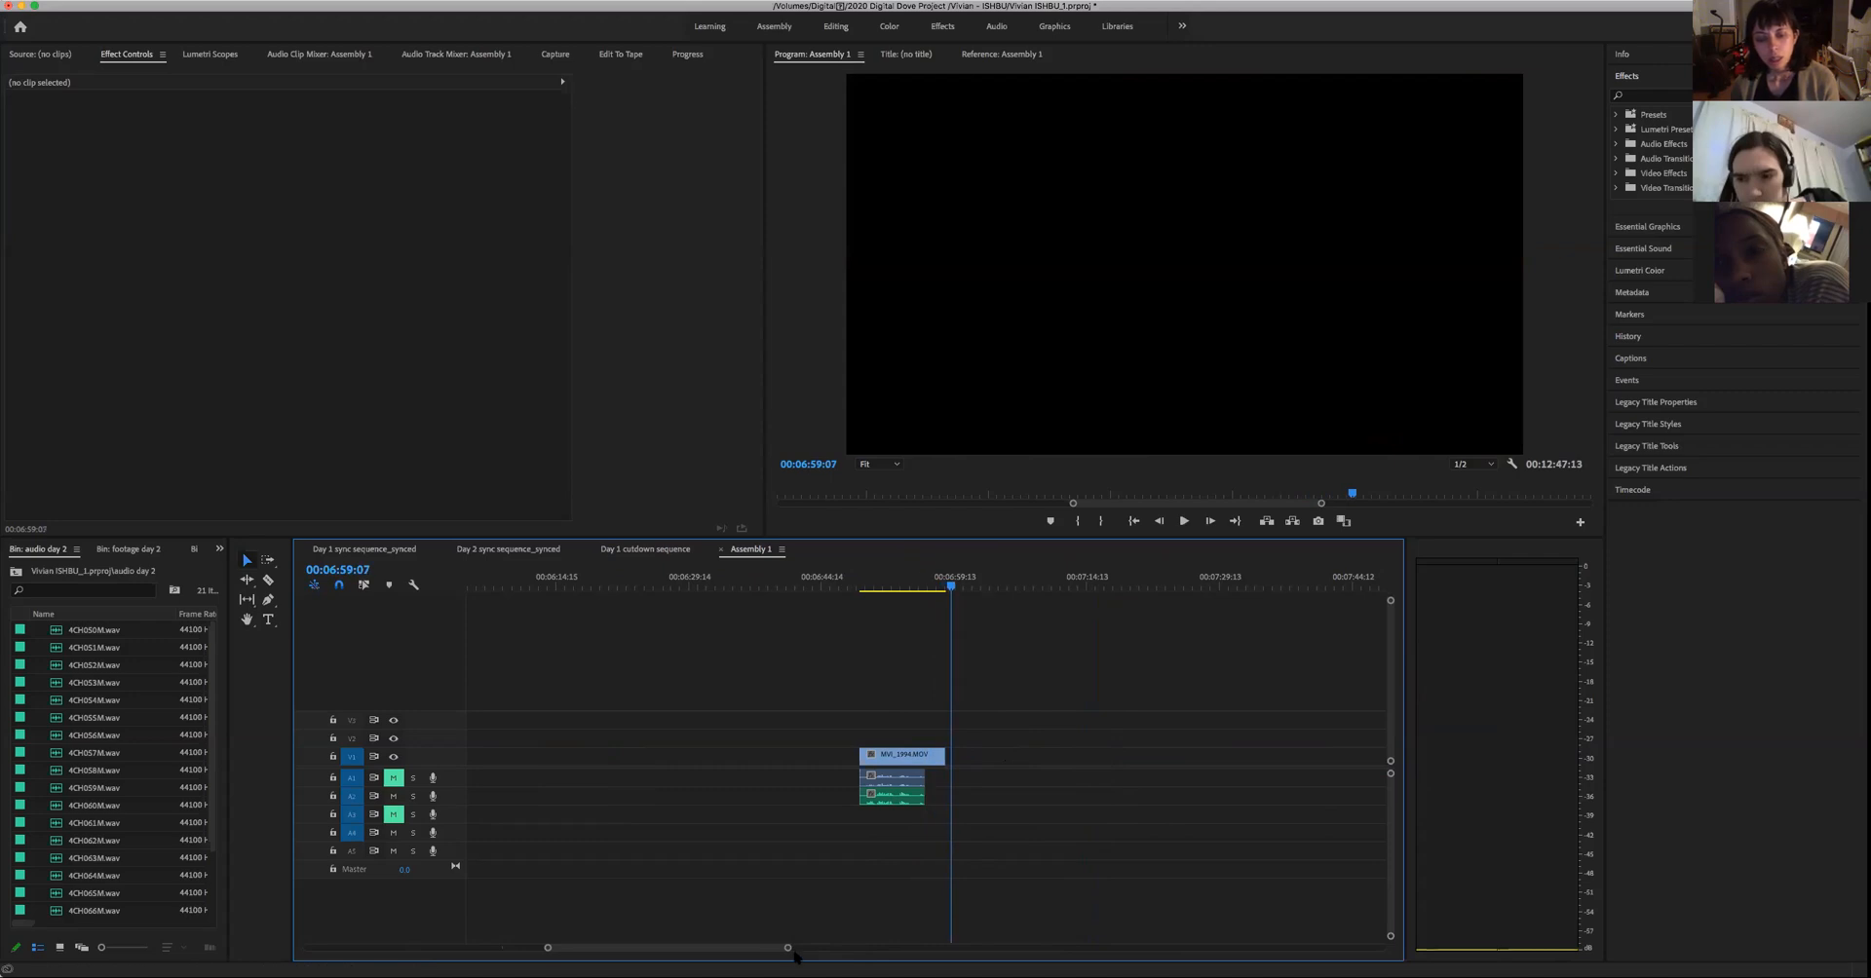
- Shift the orange and green clips later in Assembly 1, place the woman's trimmed take at the end of the edited scene, and play the join
left_click_drag(787, 952, 1117, 947)
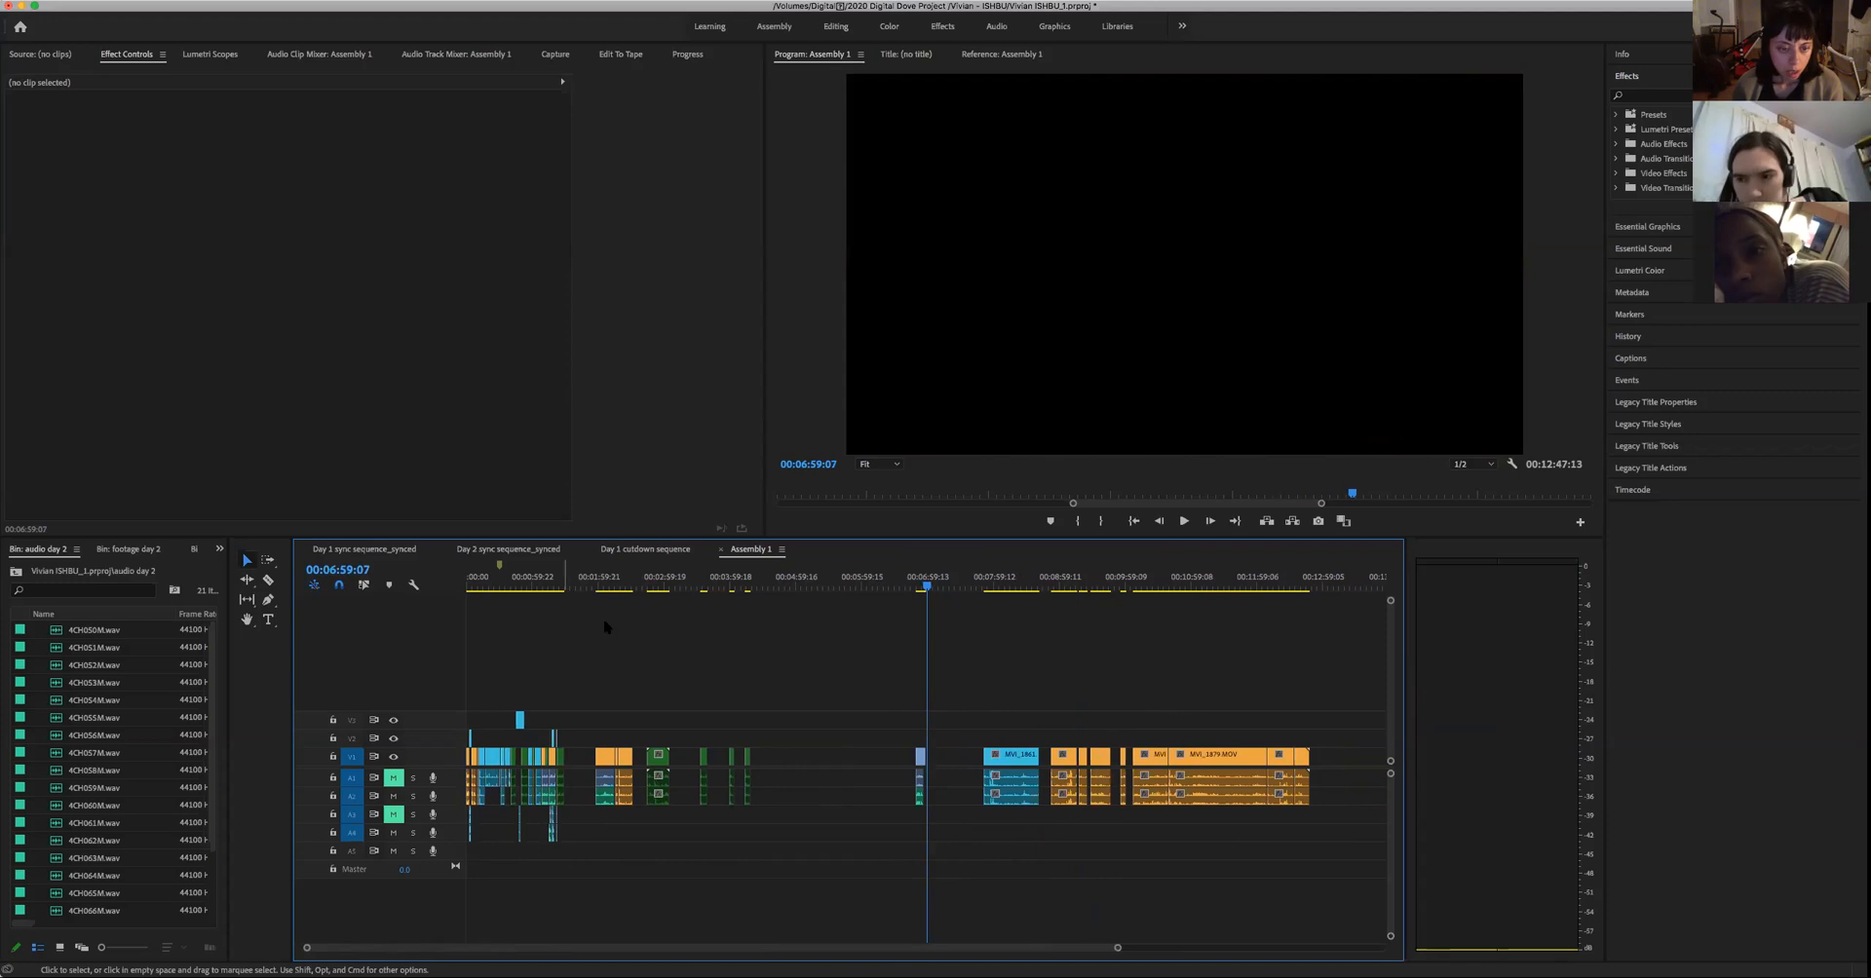
left_click_drag(597, 705, 810, 868)
left_click_drag(671, 769, 580, 760)
left_click(919, 760)
left_click(558, 583)
key("space")
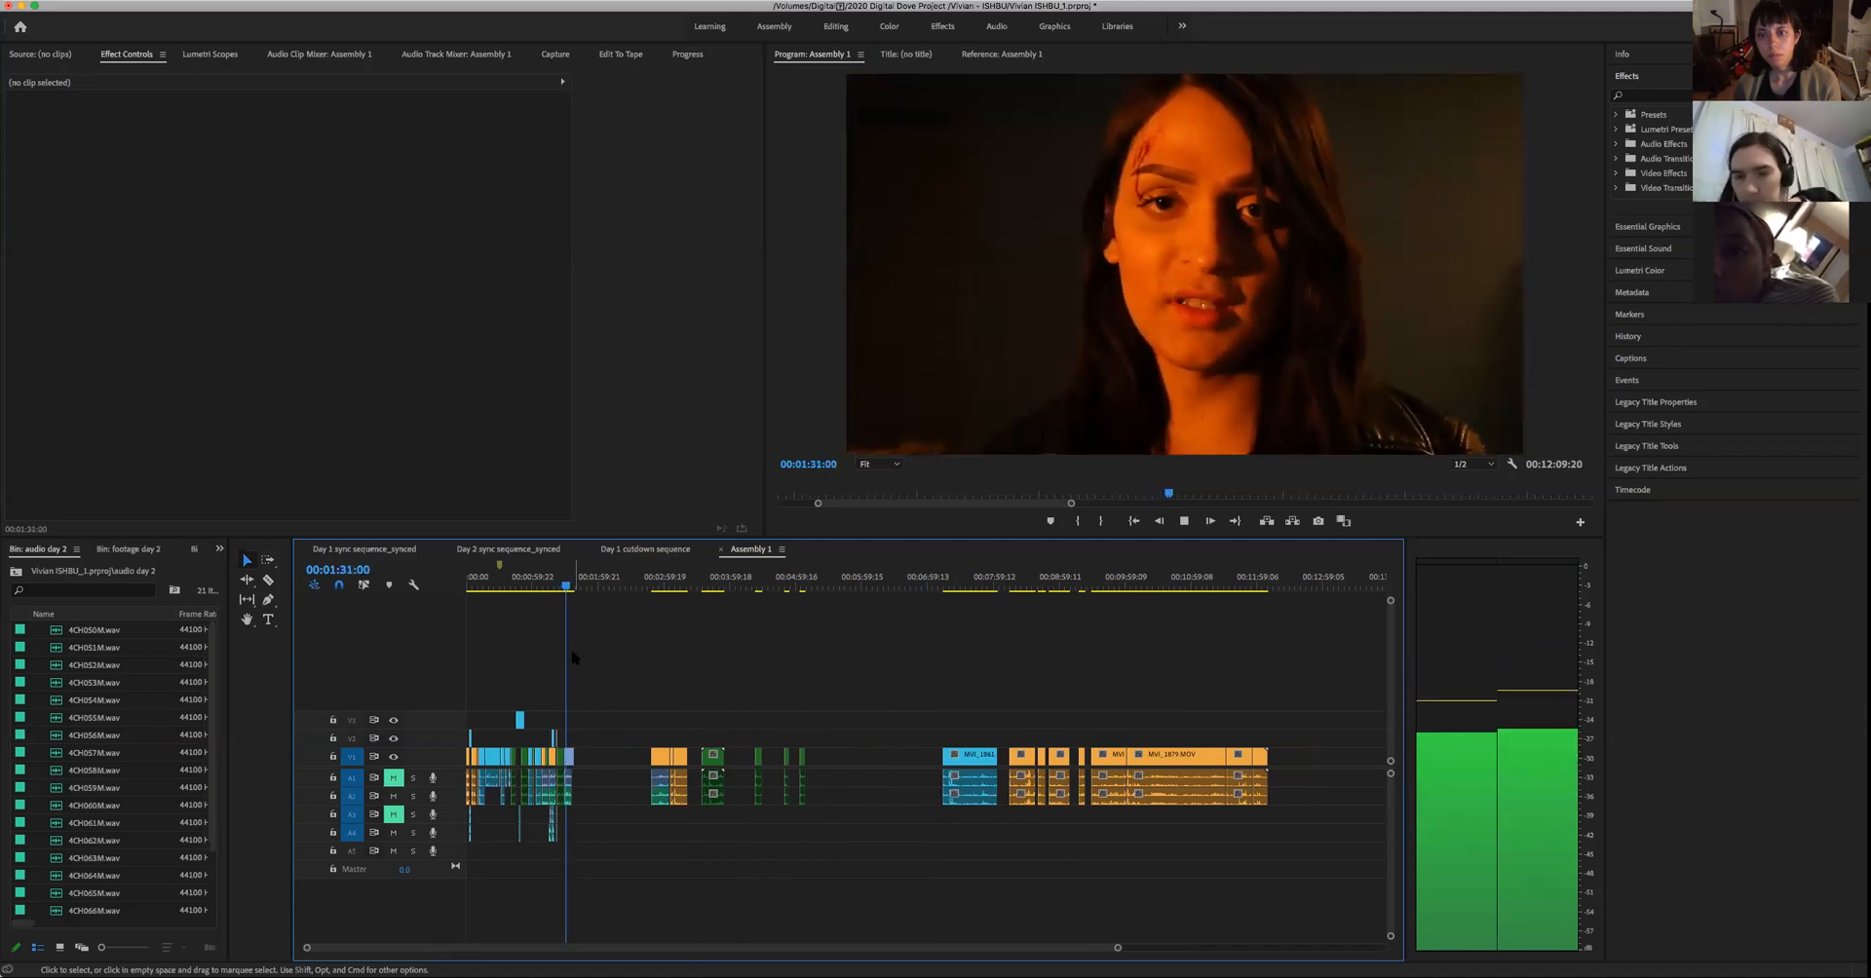
key("space")
- Play the man's green take near 00:04:28, and replay the end of the edited scene up to about 00:01:32
left_click_drag(770, 584, 757, 614)
key("space")
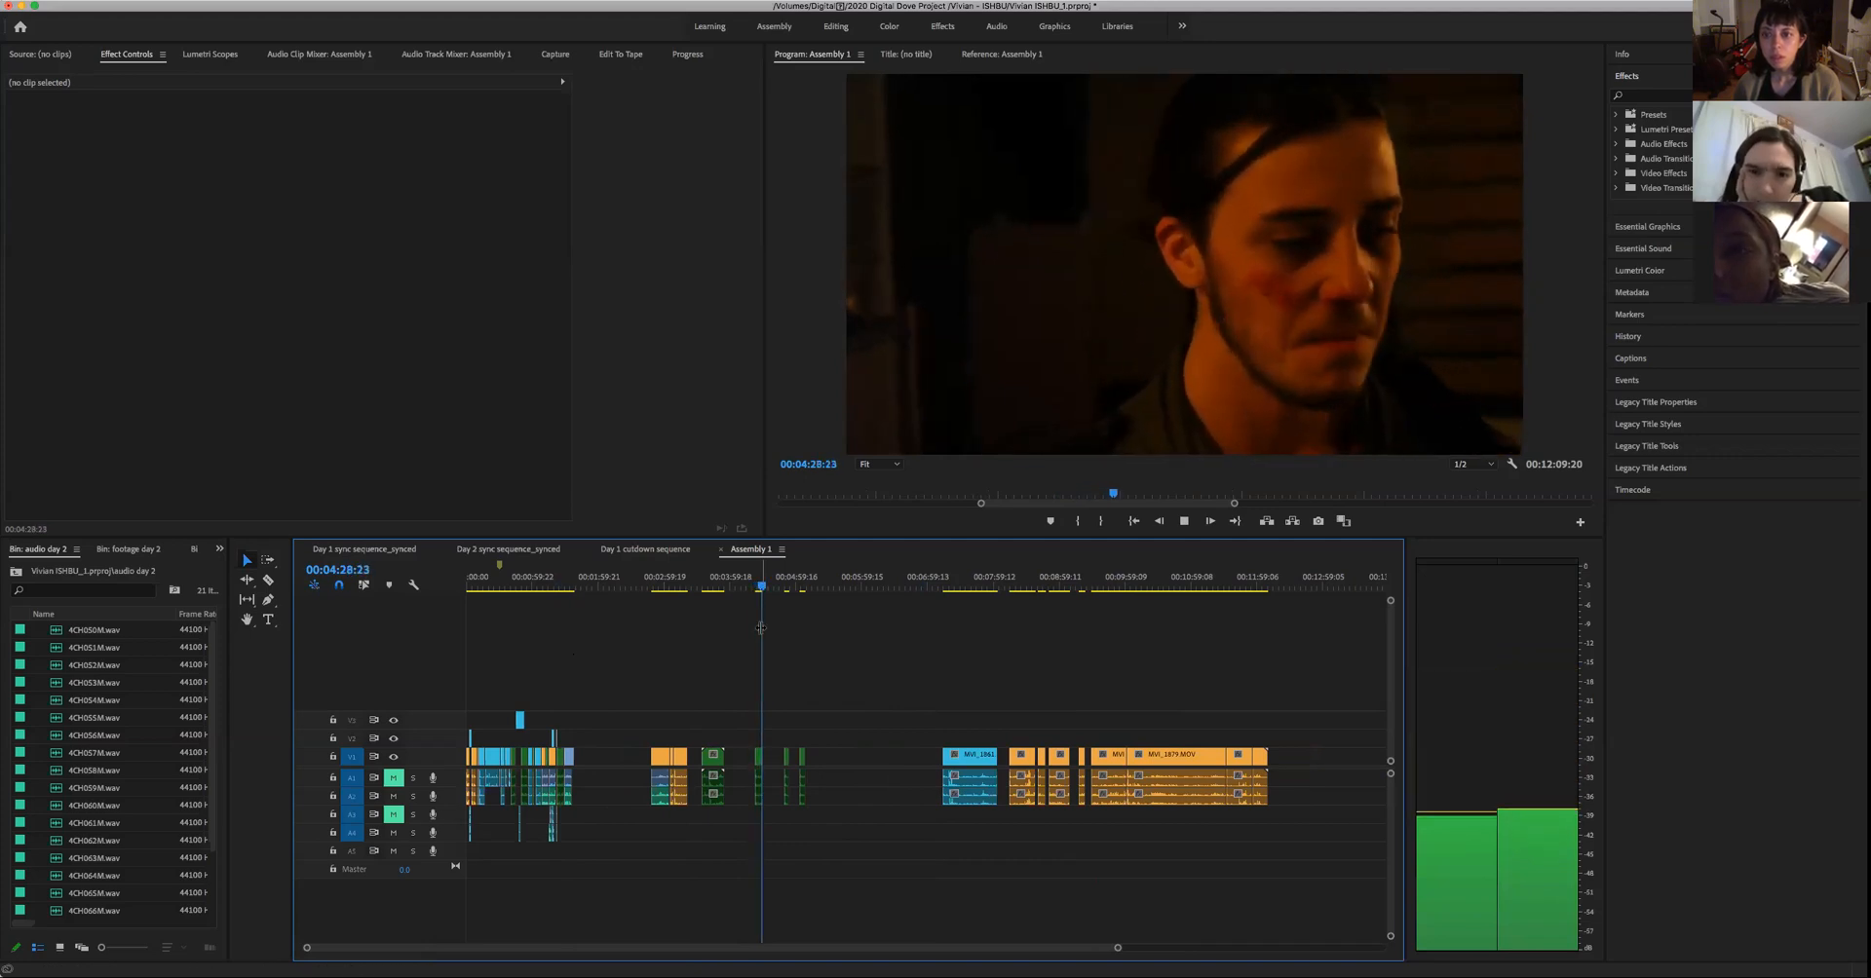
key("space")
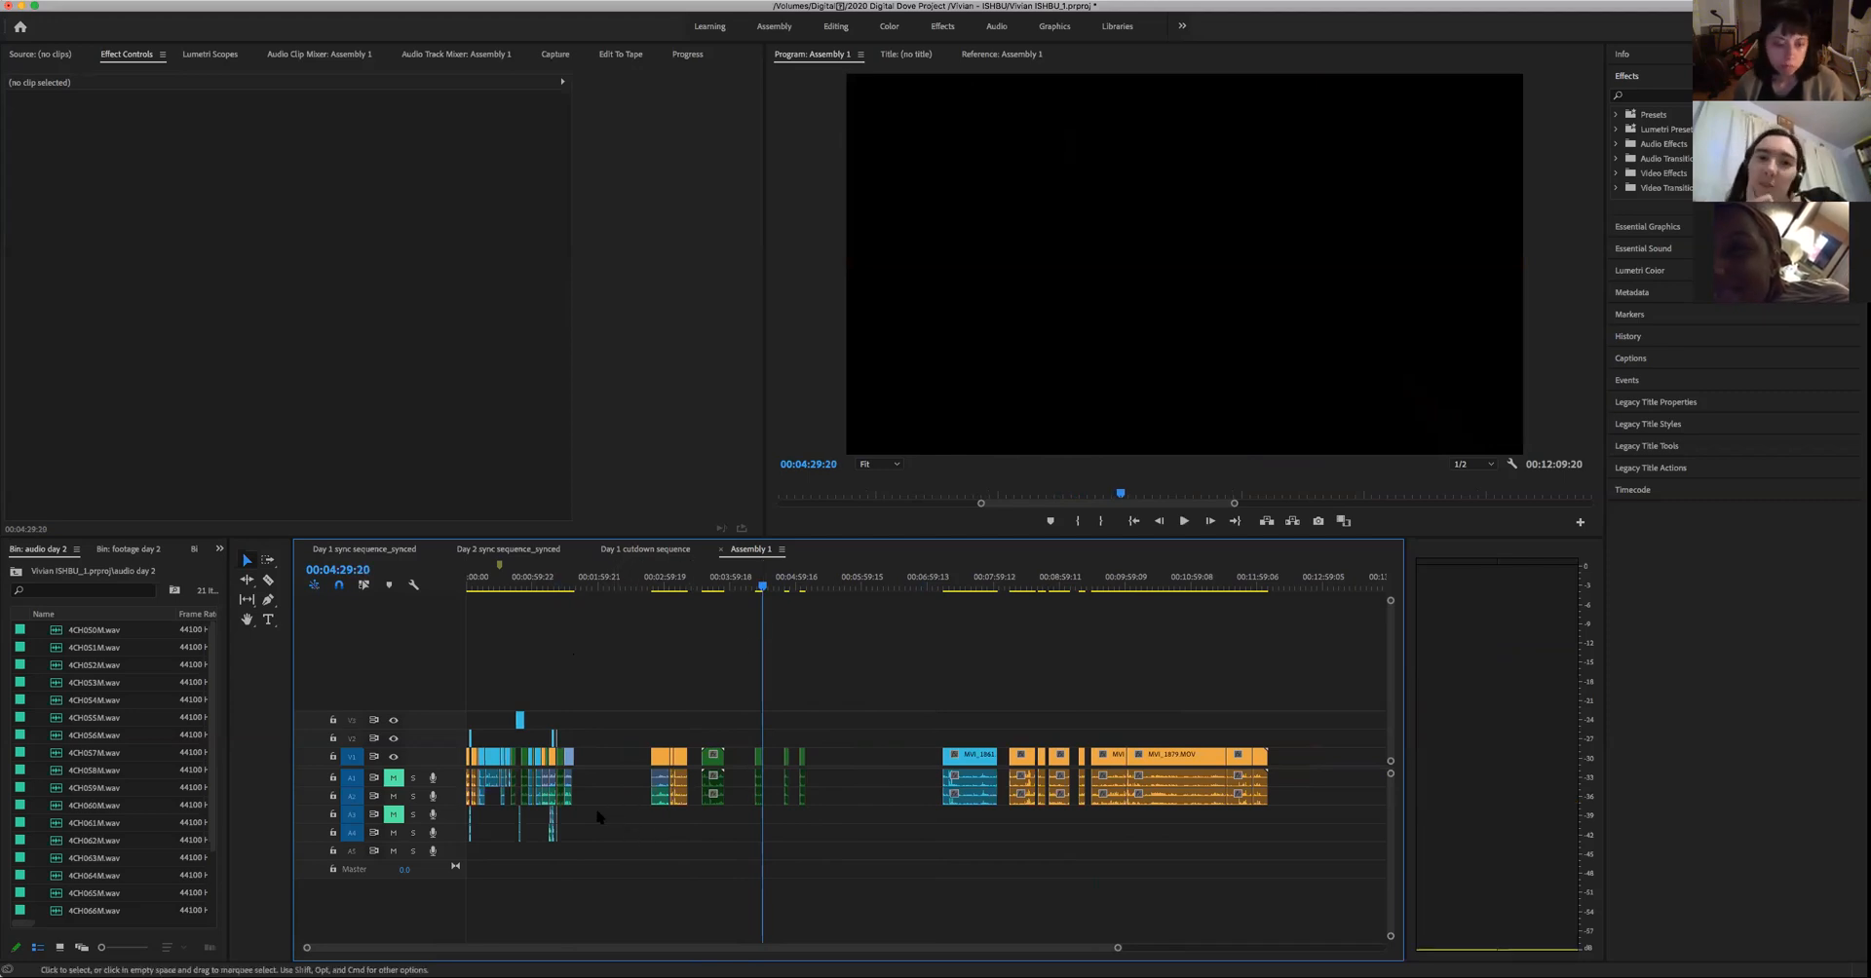
left_click_drag(569, 755, 567, 751)
left_click(557, 581)
key("space")
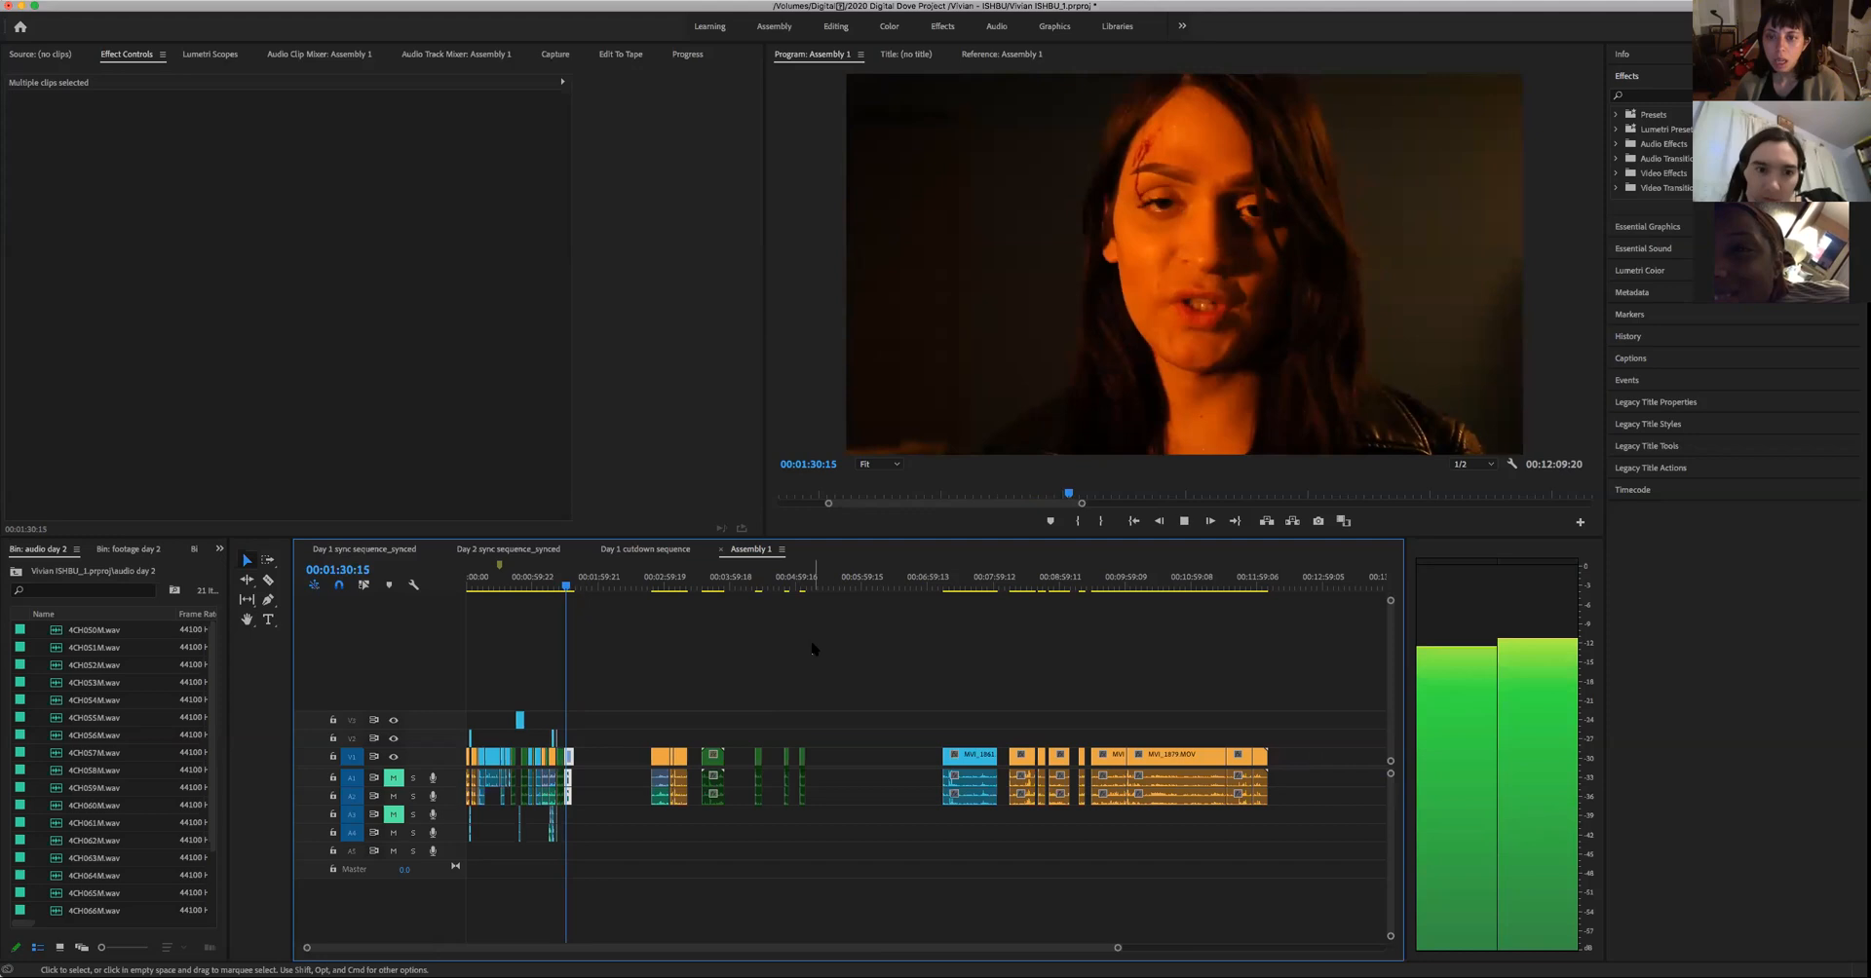
key("space")
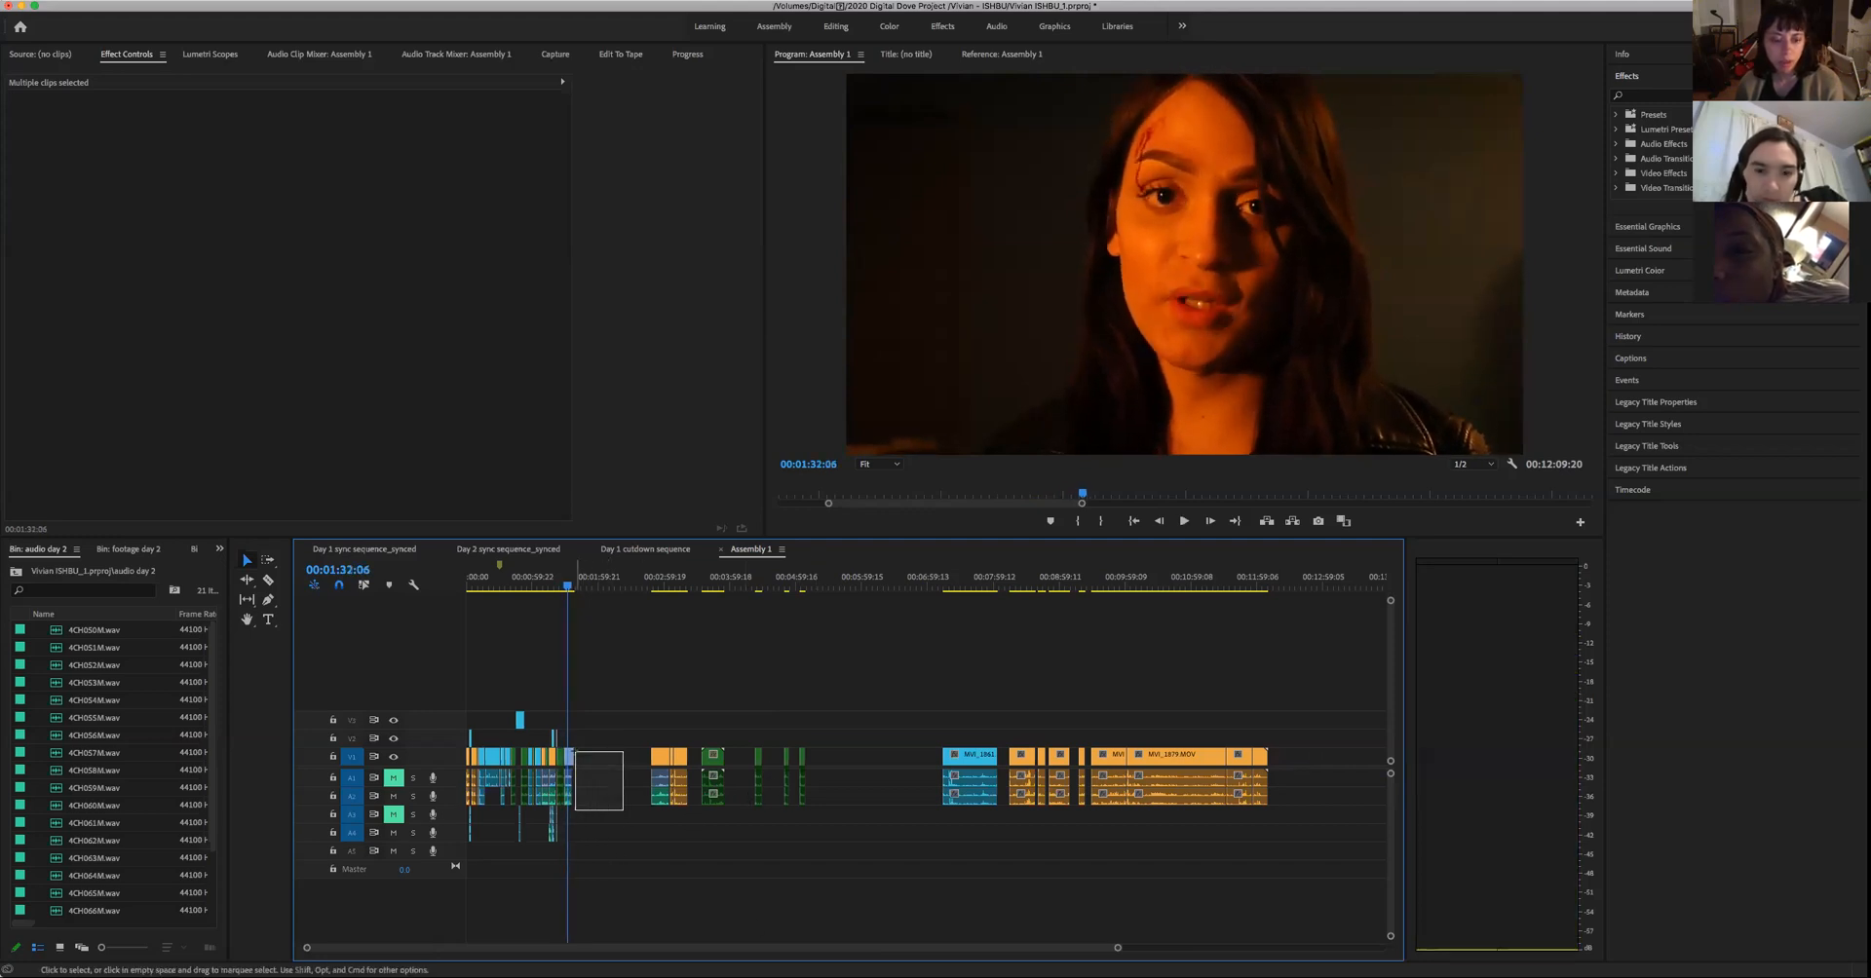
- Move the woman's take slightly later, and place the man's green take from about 00:04:24 at the scene's end before it
left_click_drag(569, 753, 596, 758)
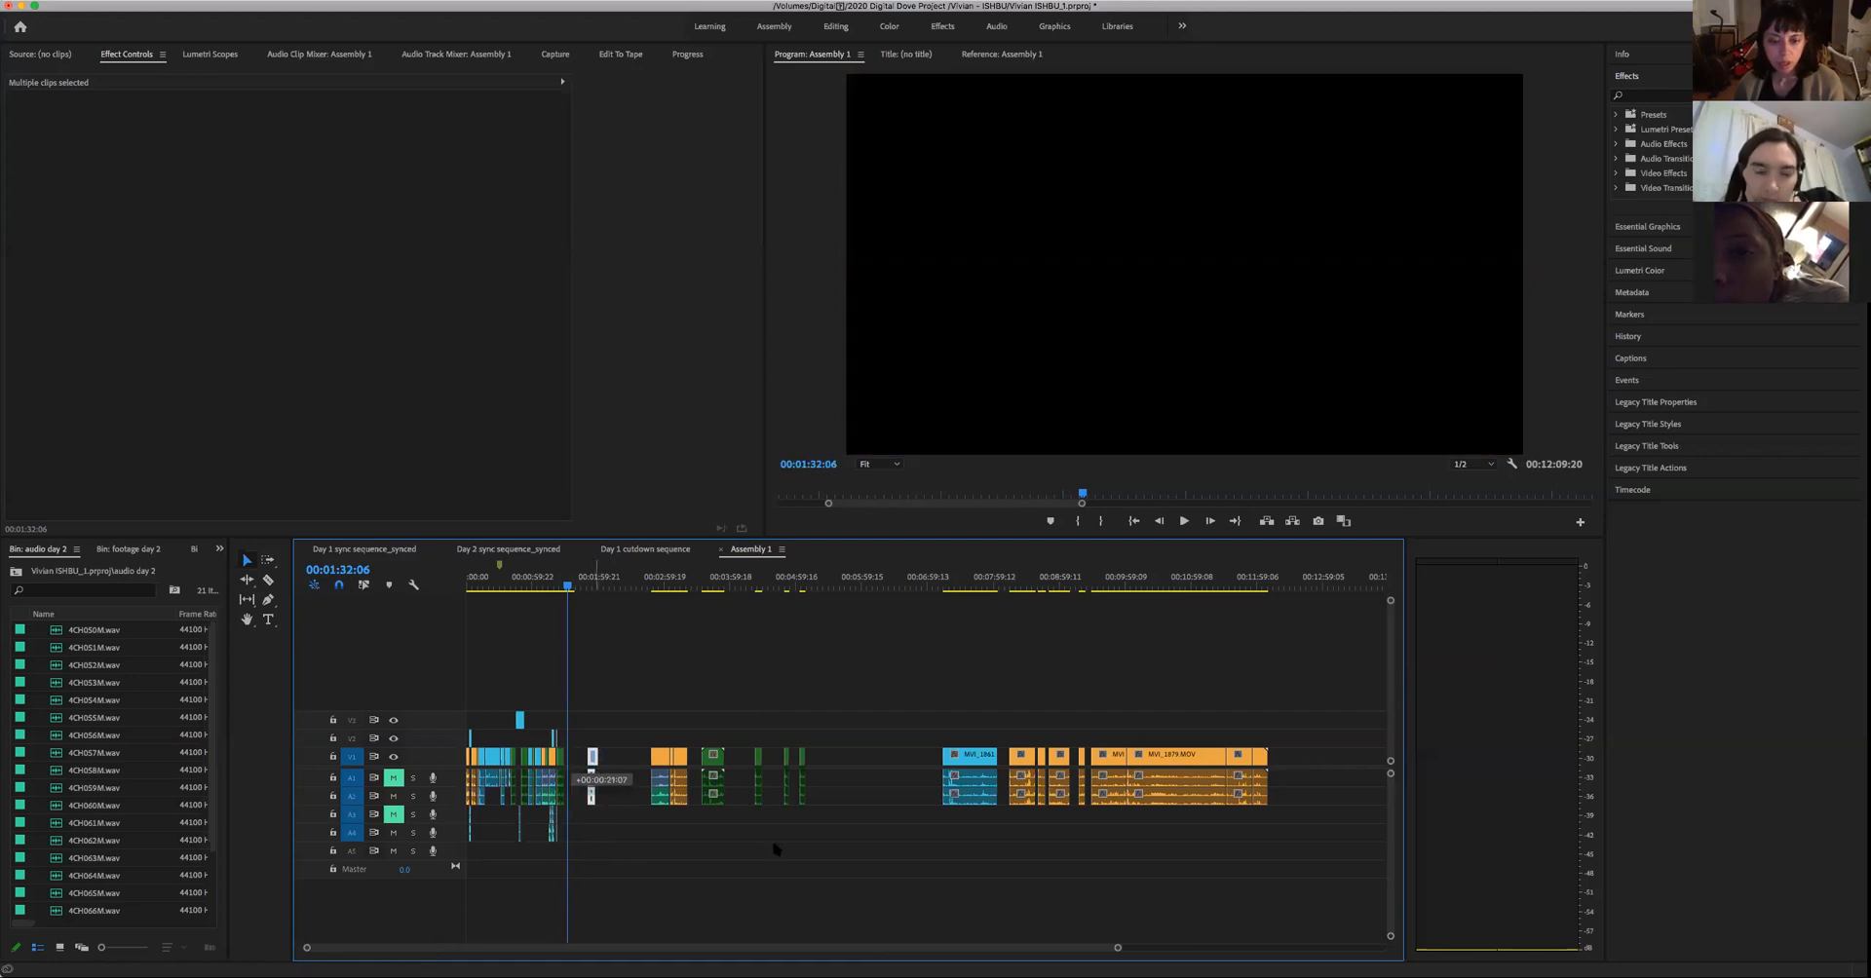
left_click(758, 585)
key("space")
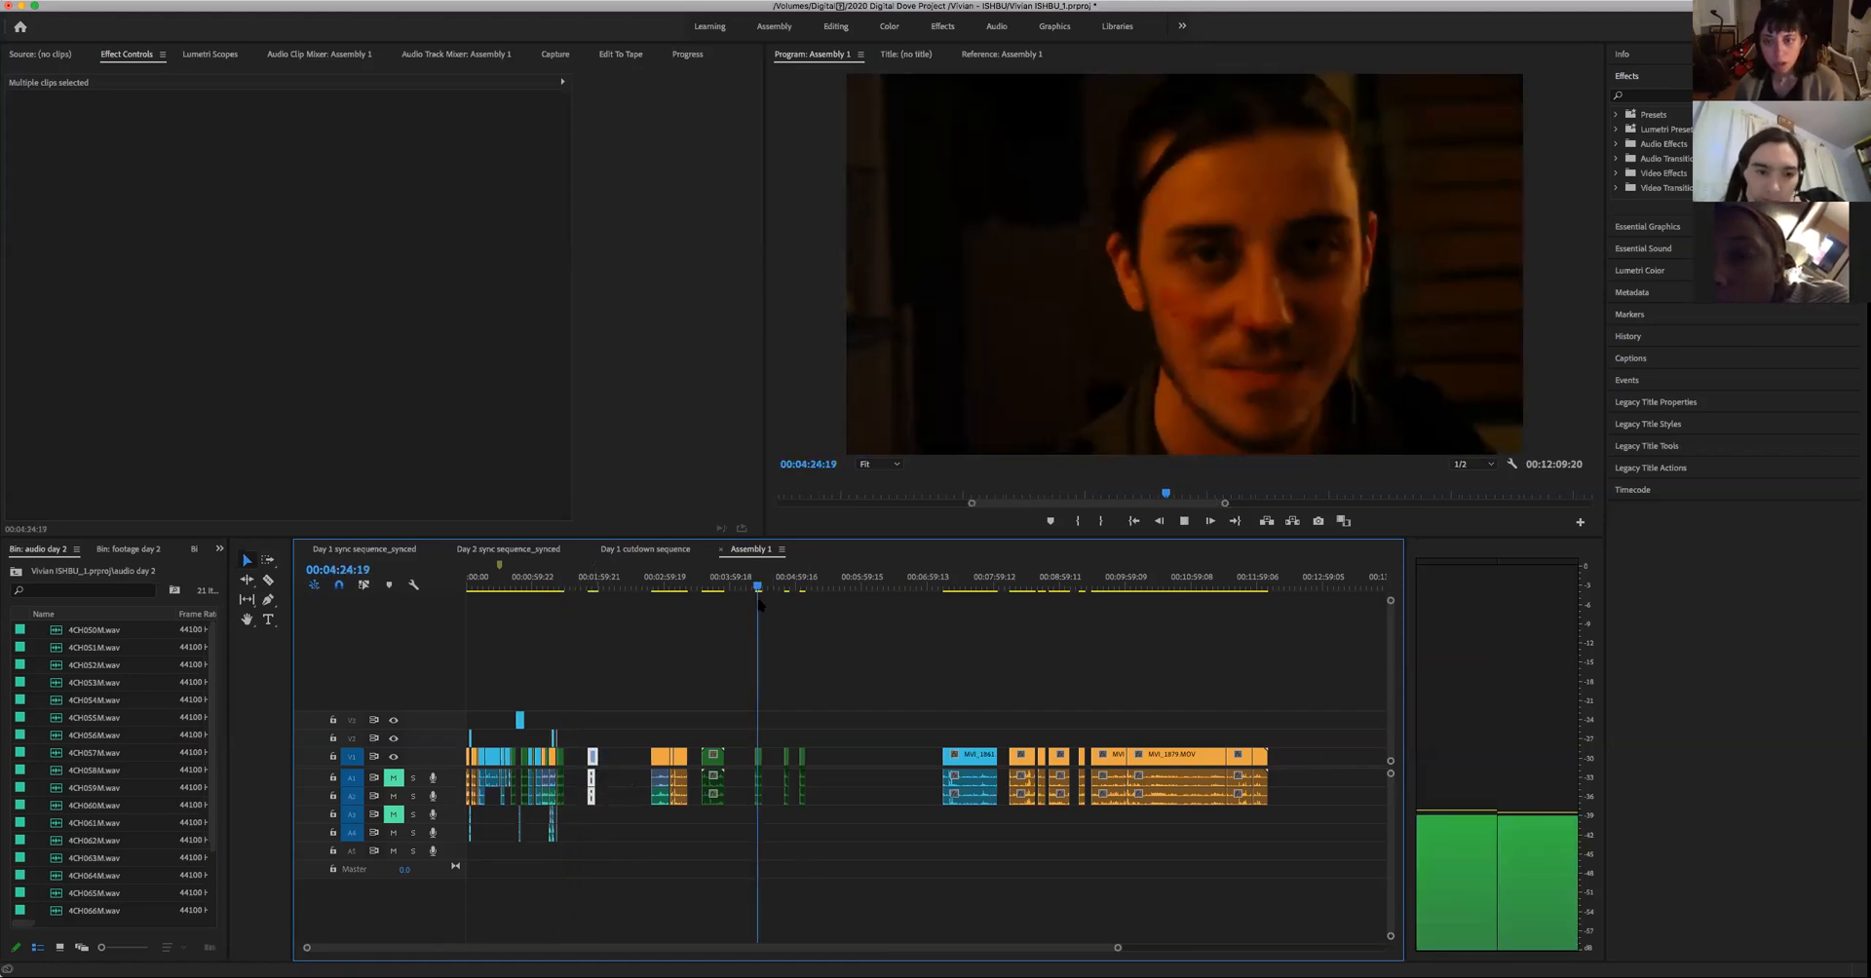
key("space")
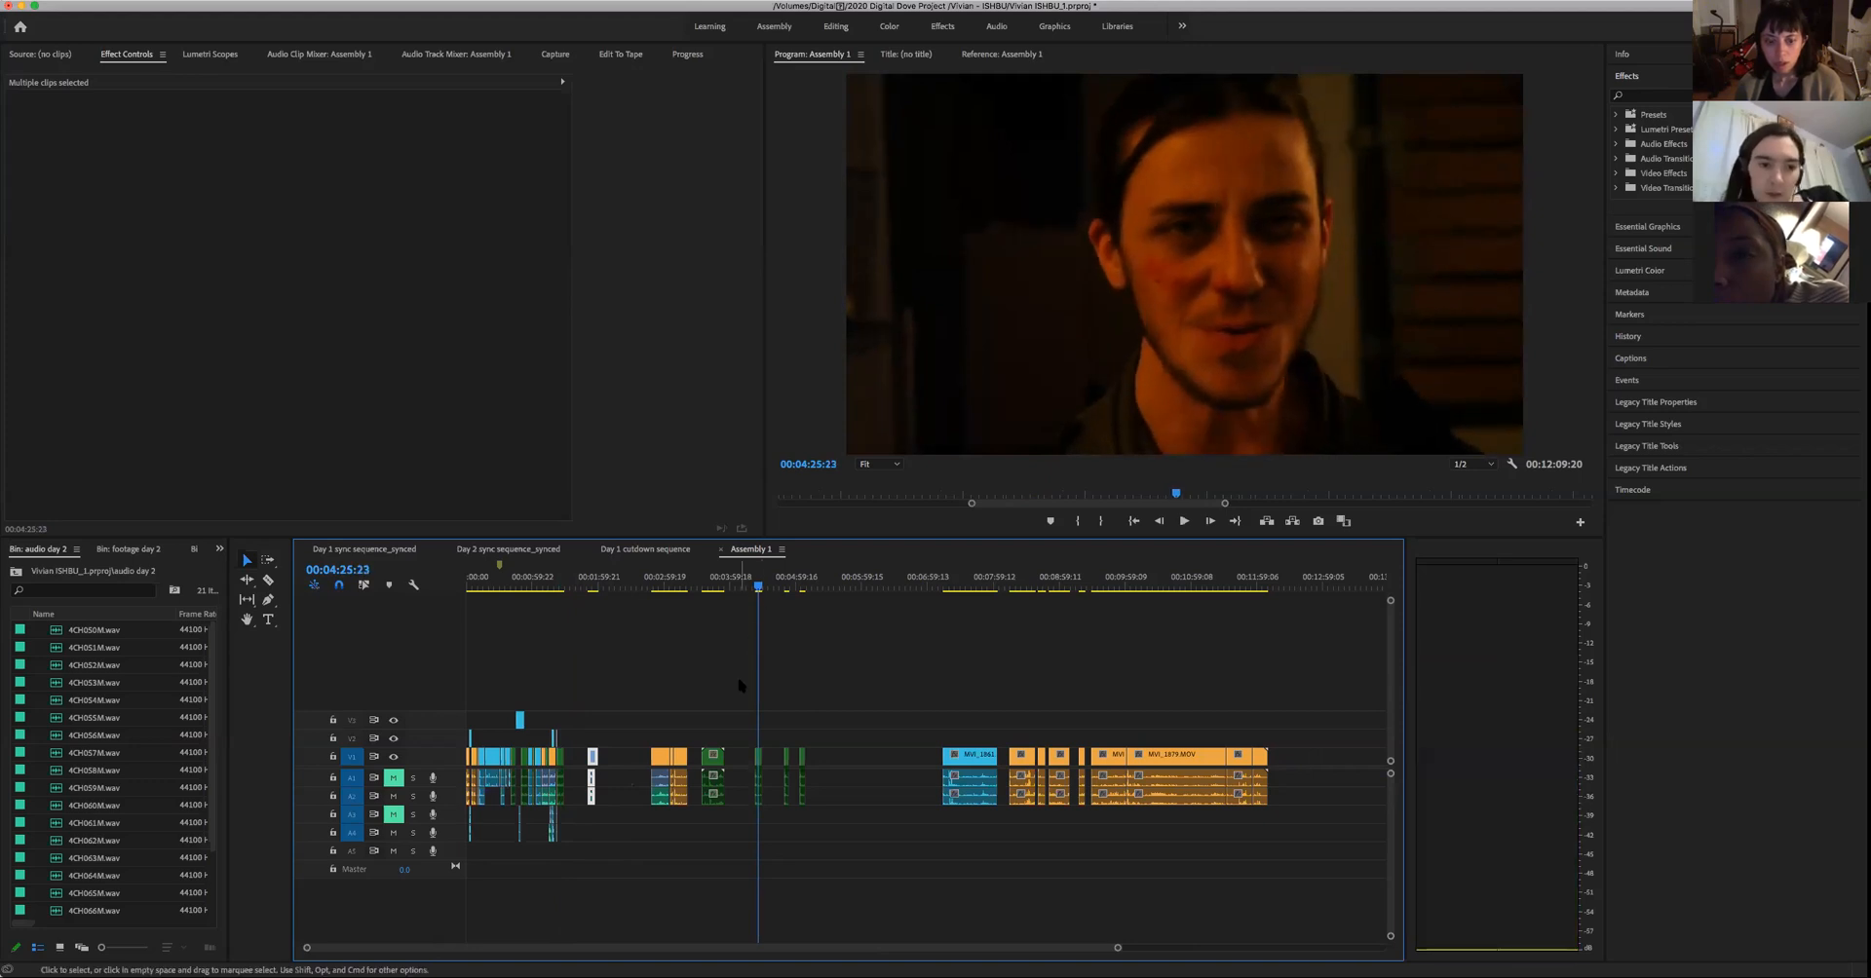
key("space")
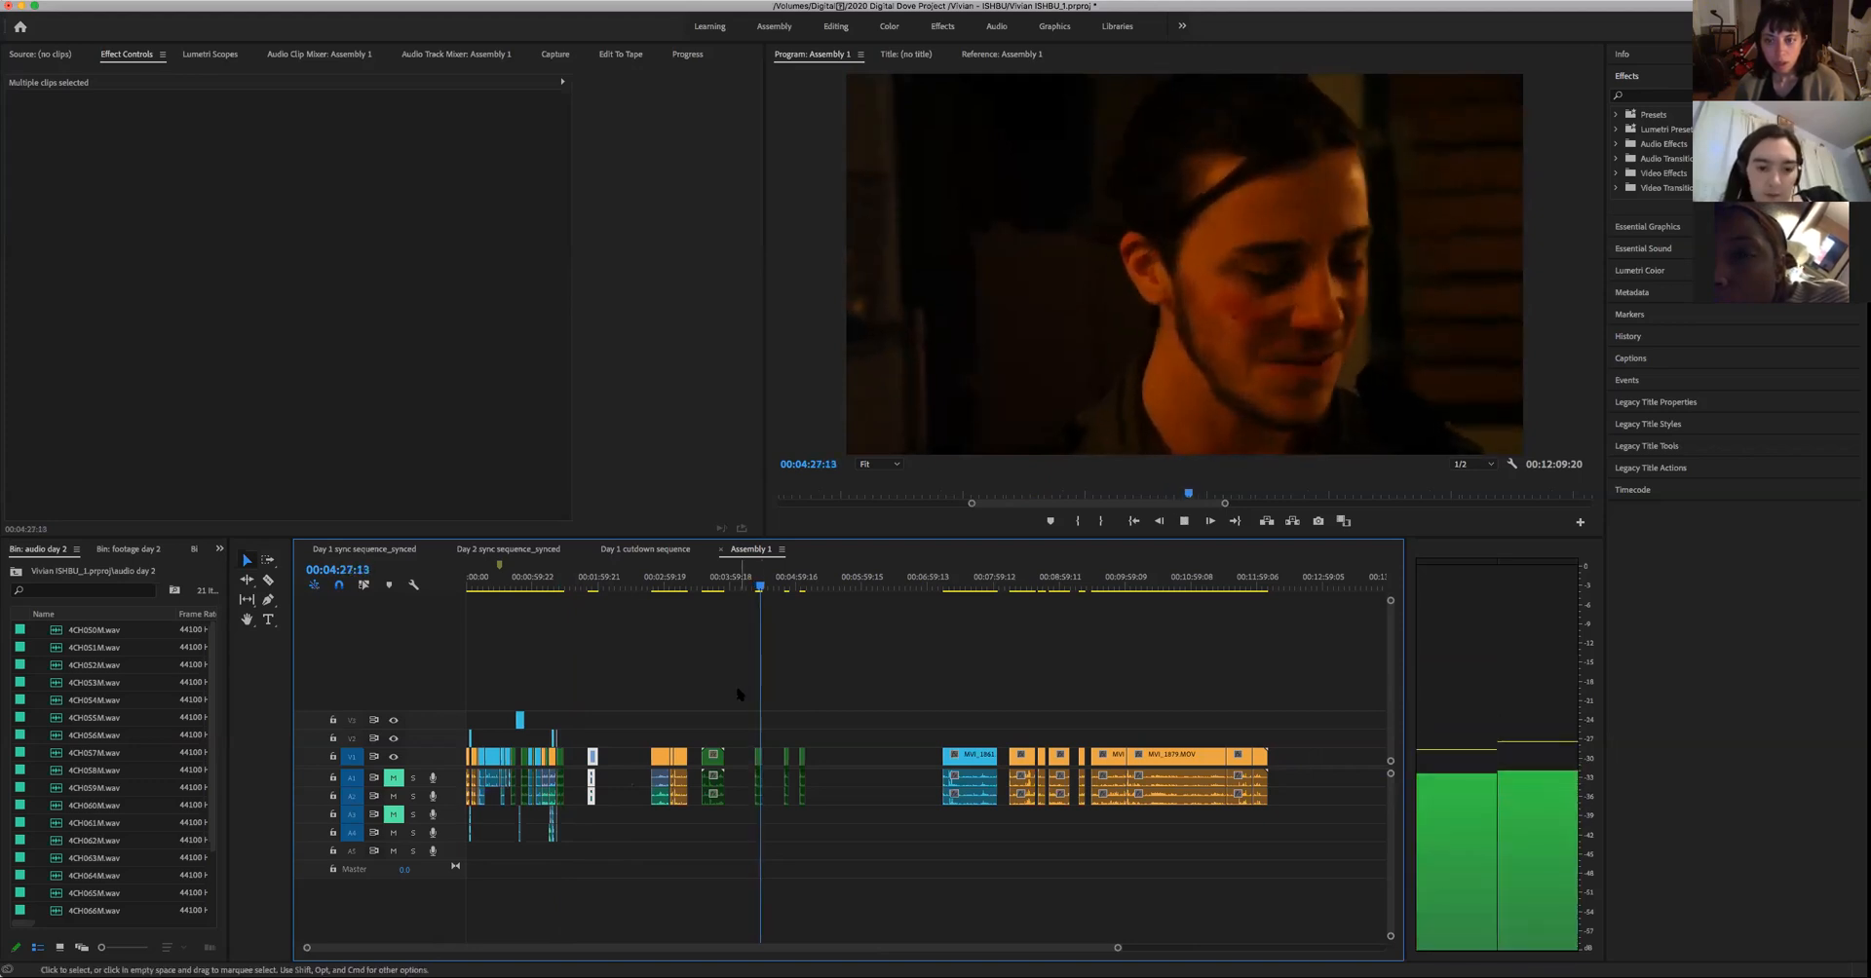
key("space")
left_click_drag(758, 771, 581, 762)
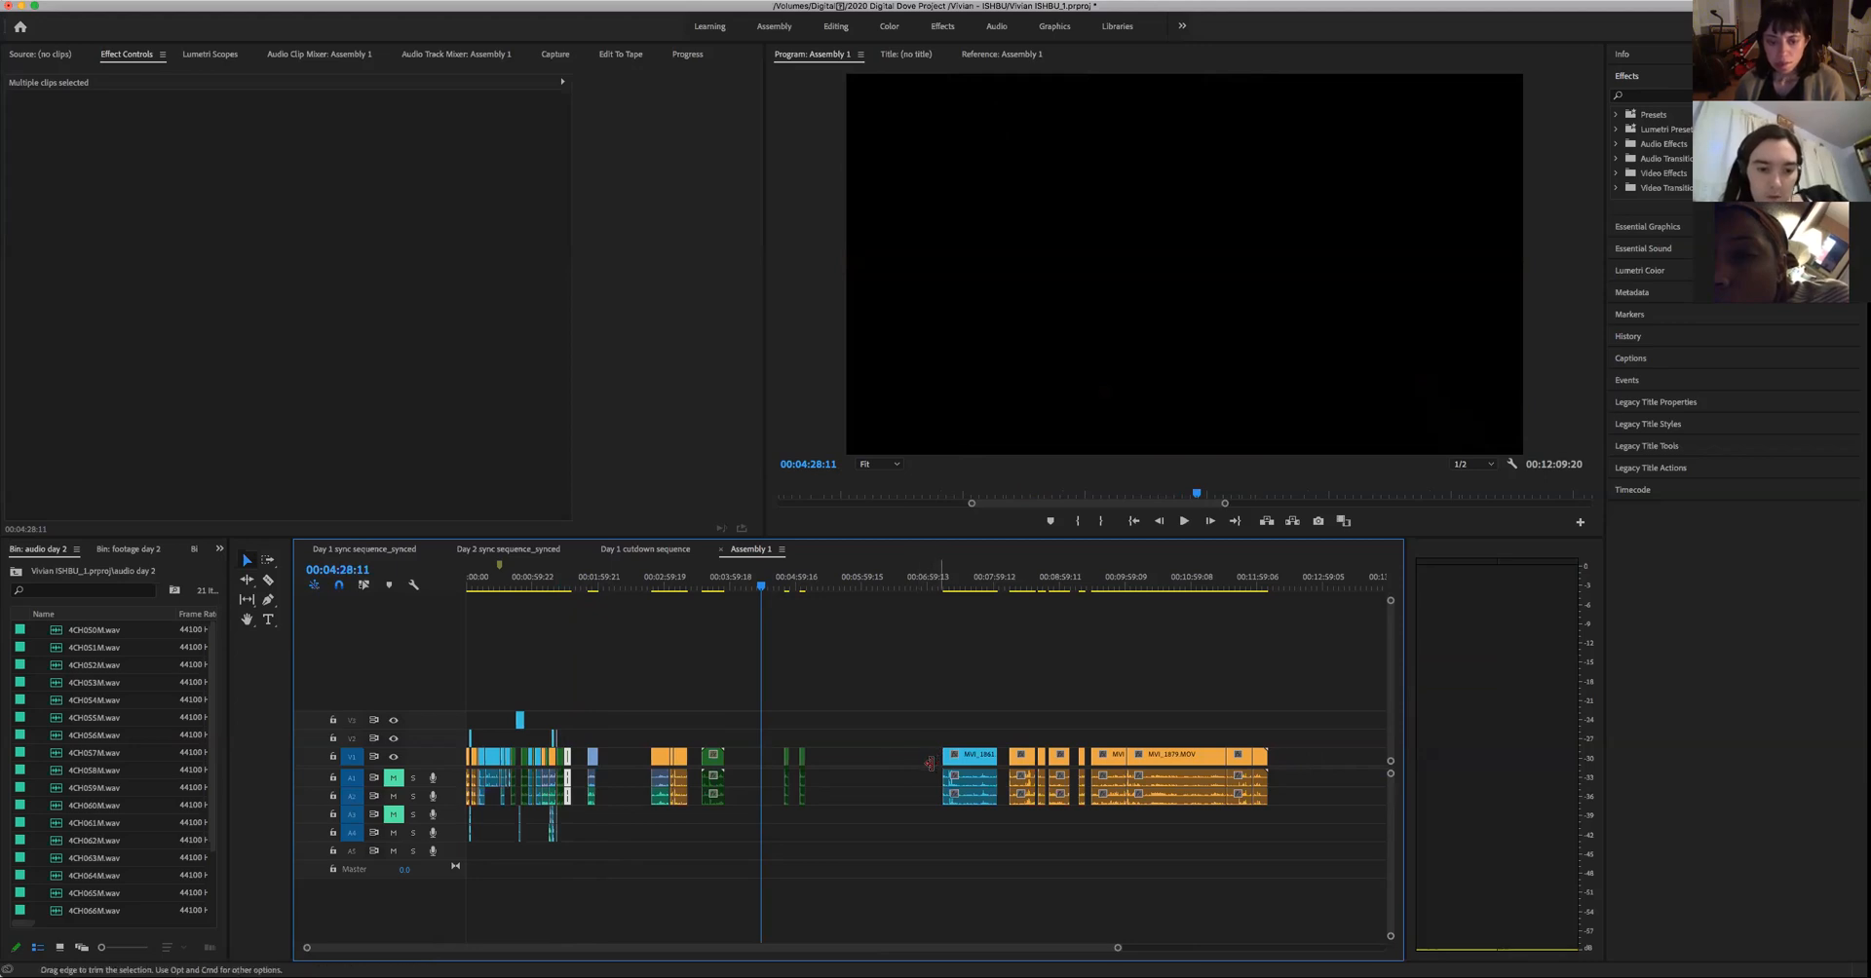
- Split the woman's green take in the Day 1 cutdown sequence at 01:00:02:09, at 01:00:12:21 and at its last audio cut
left_click_drag(814, 587, 799, 624)
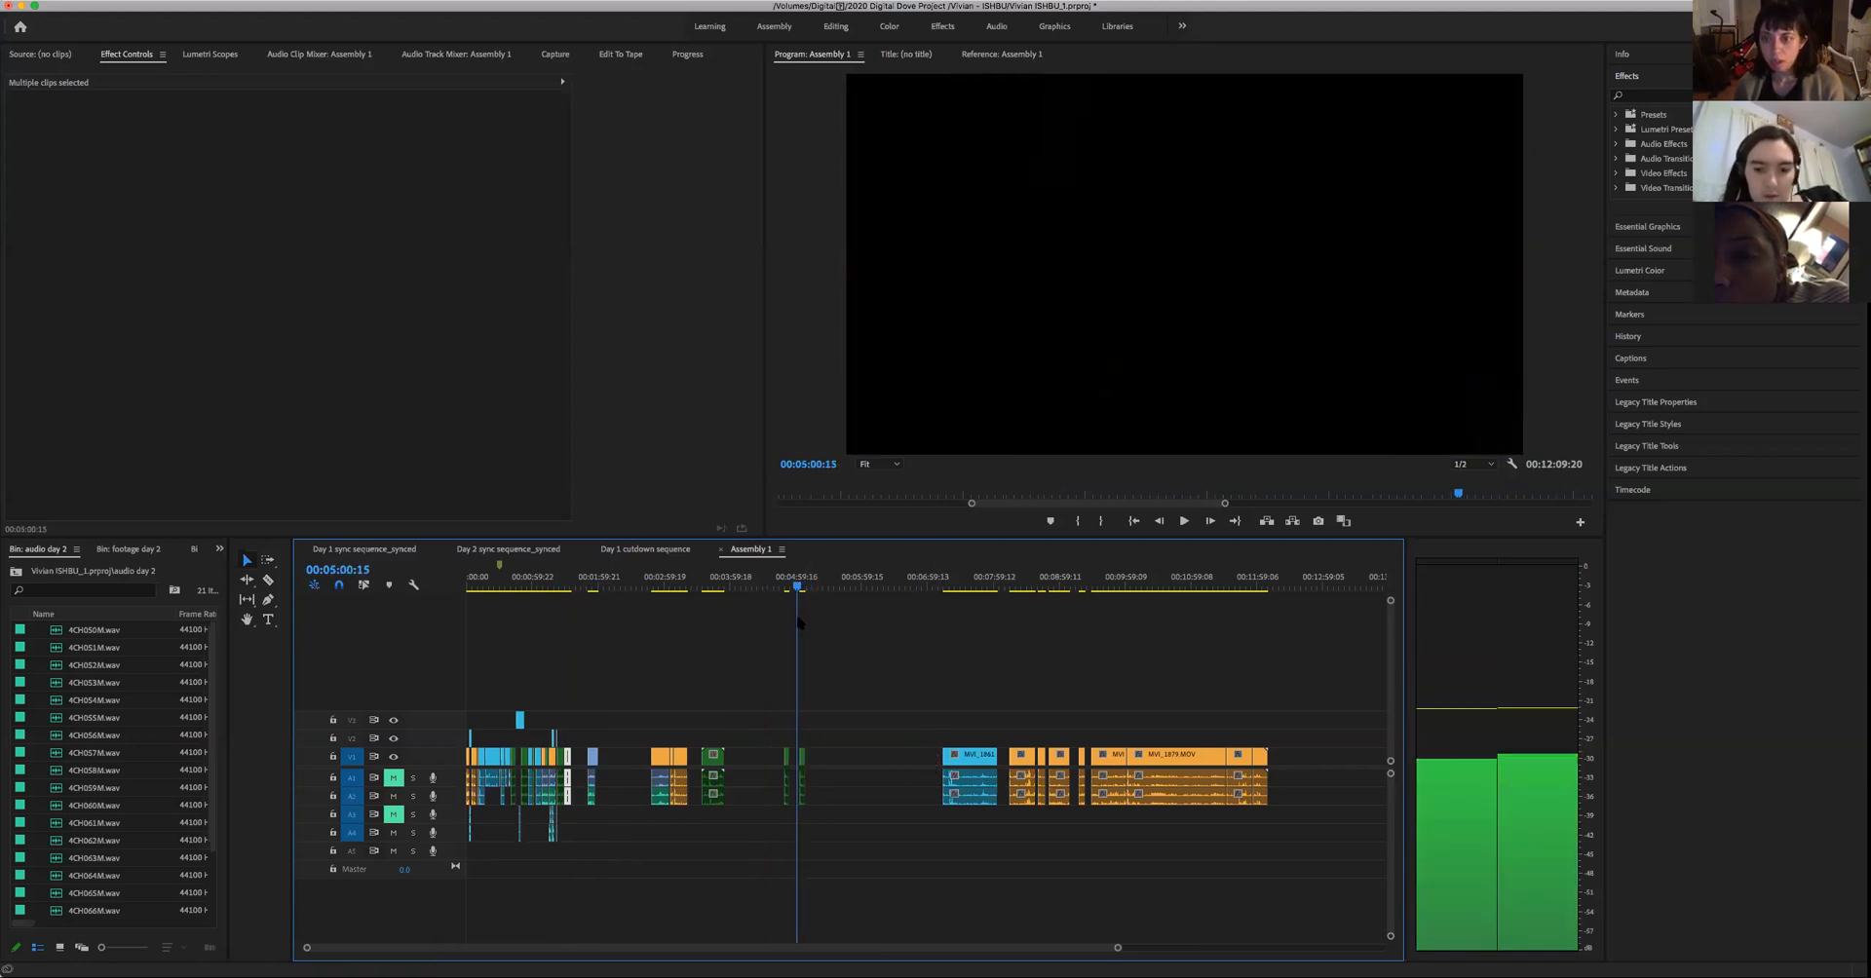
left_click(642, 552)
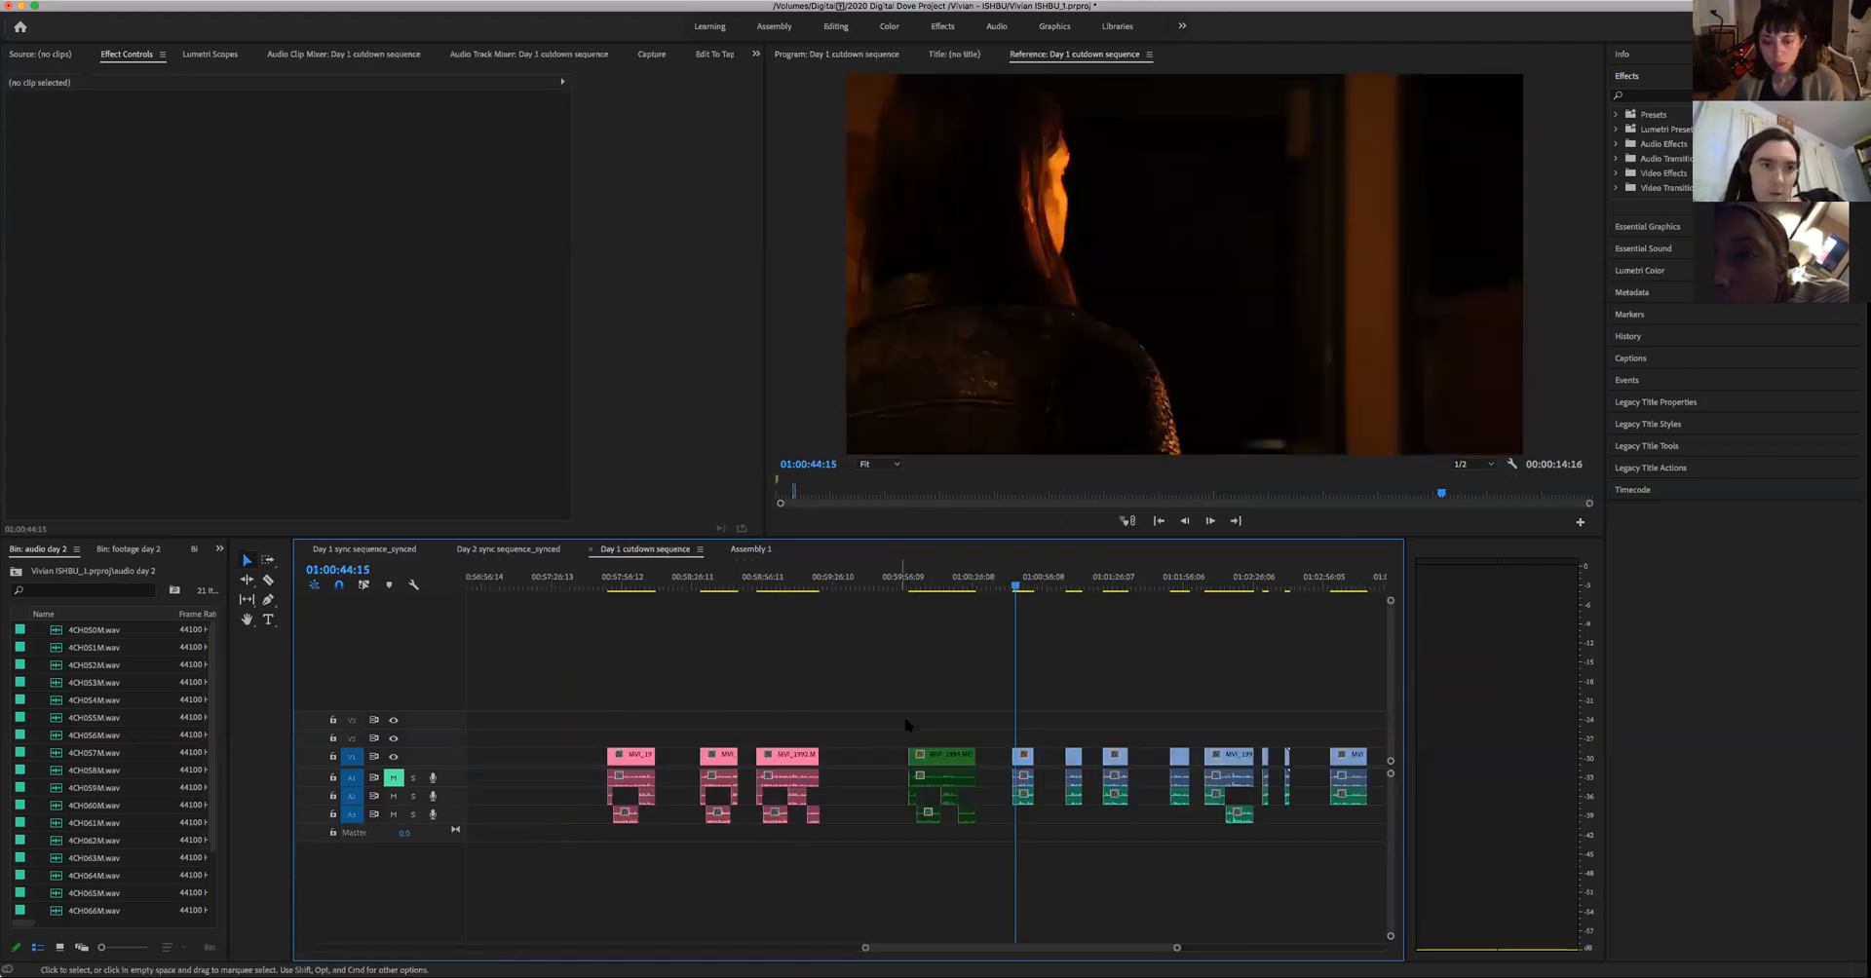
key("Up")
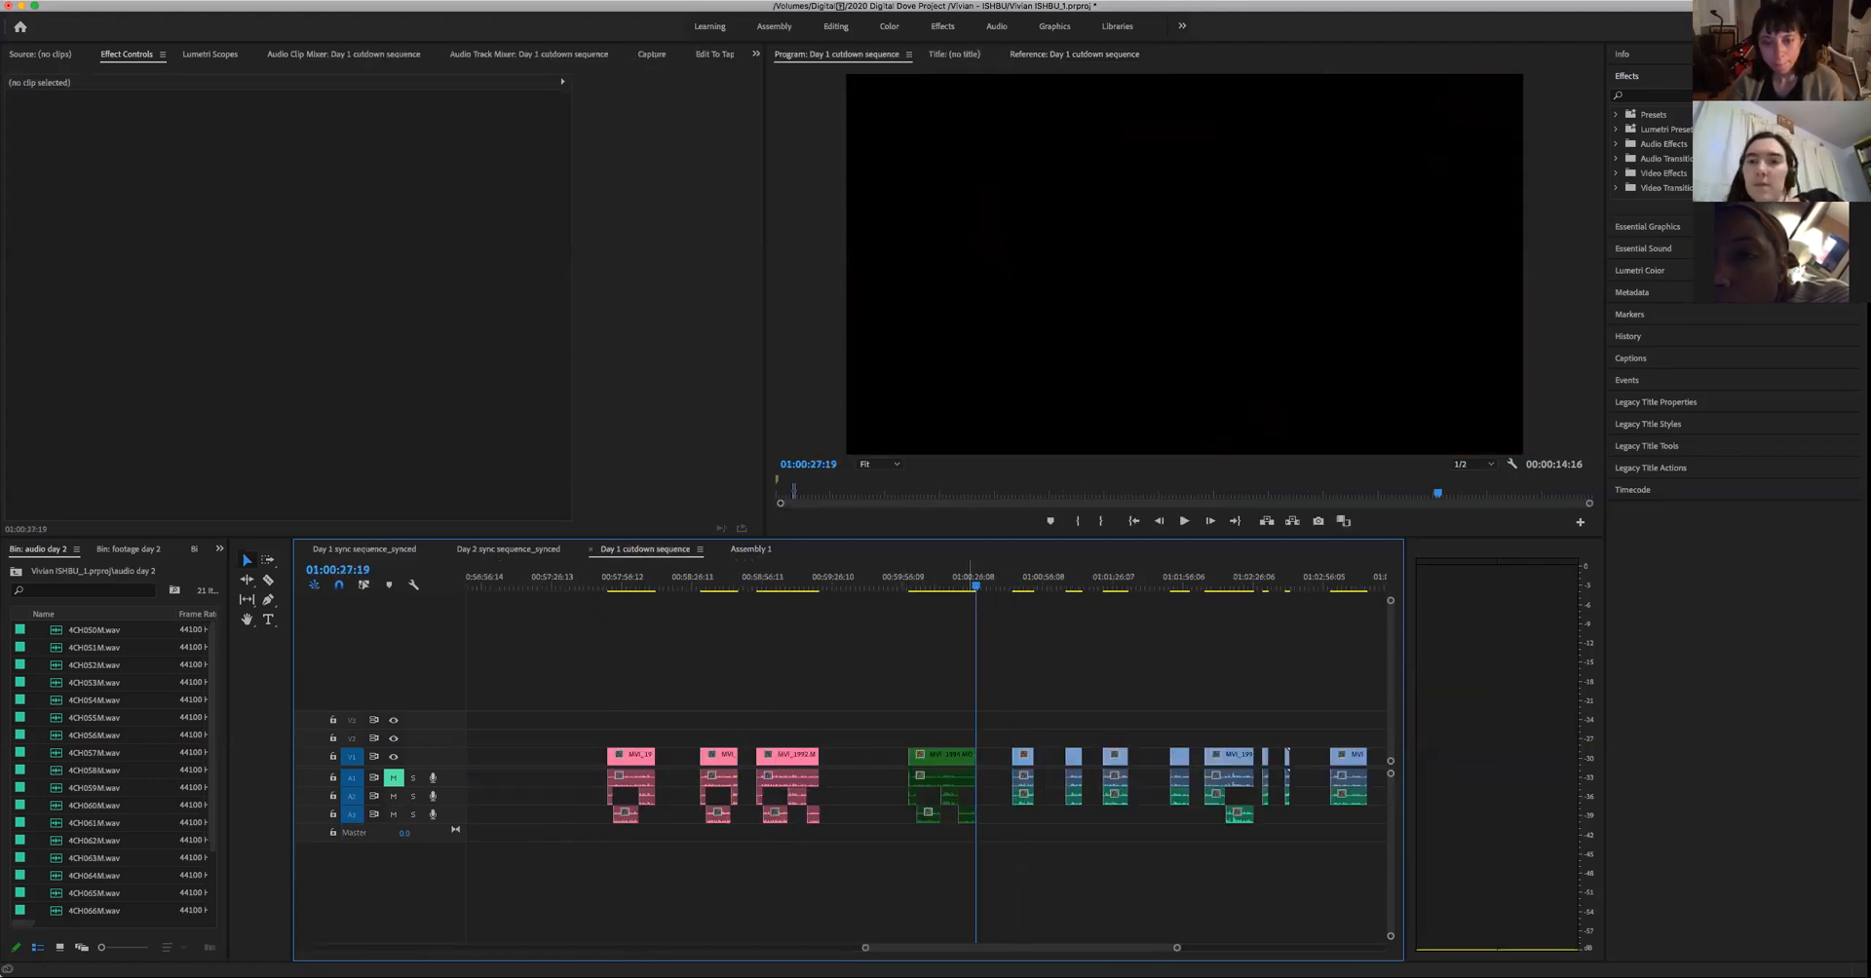
key("Up")
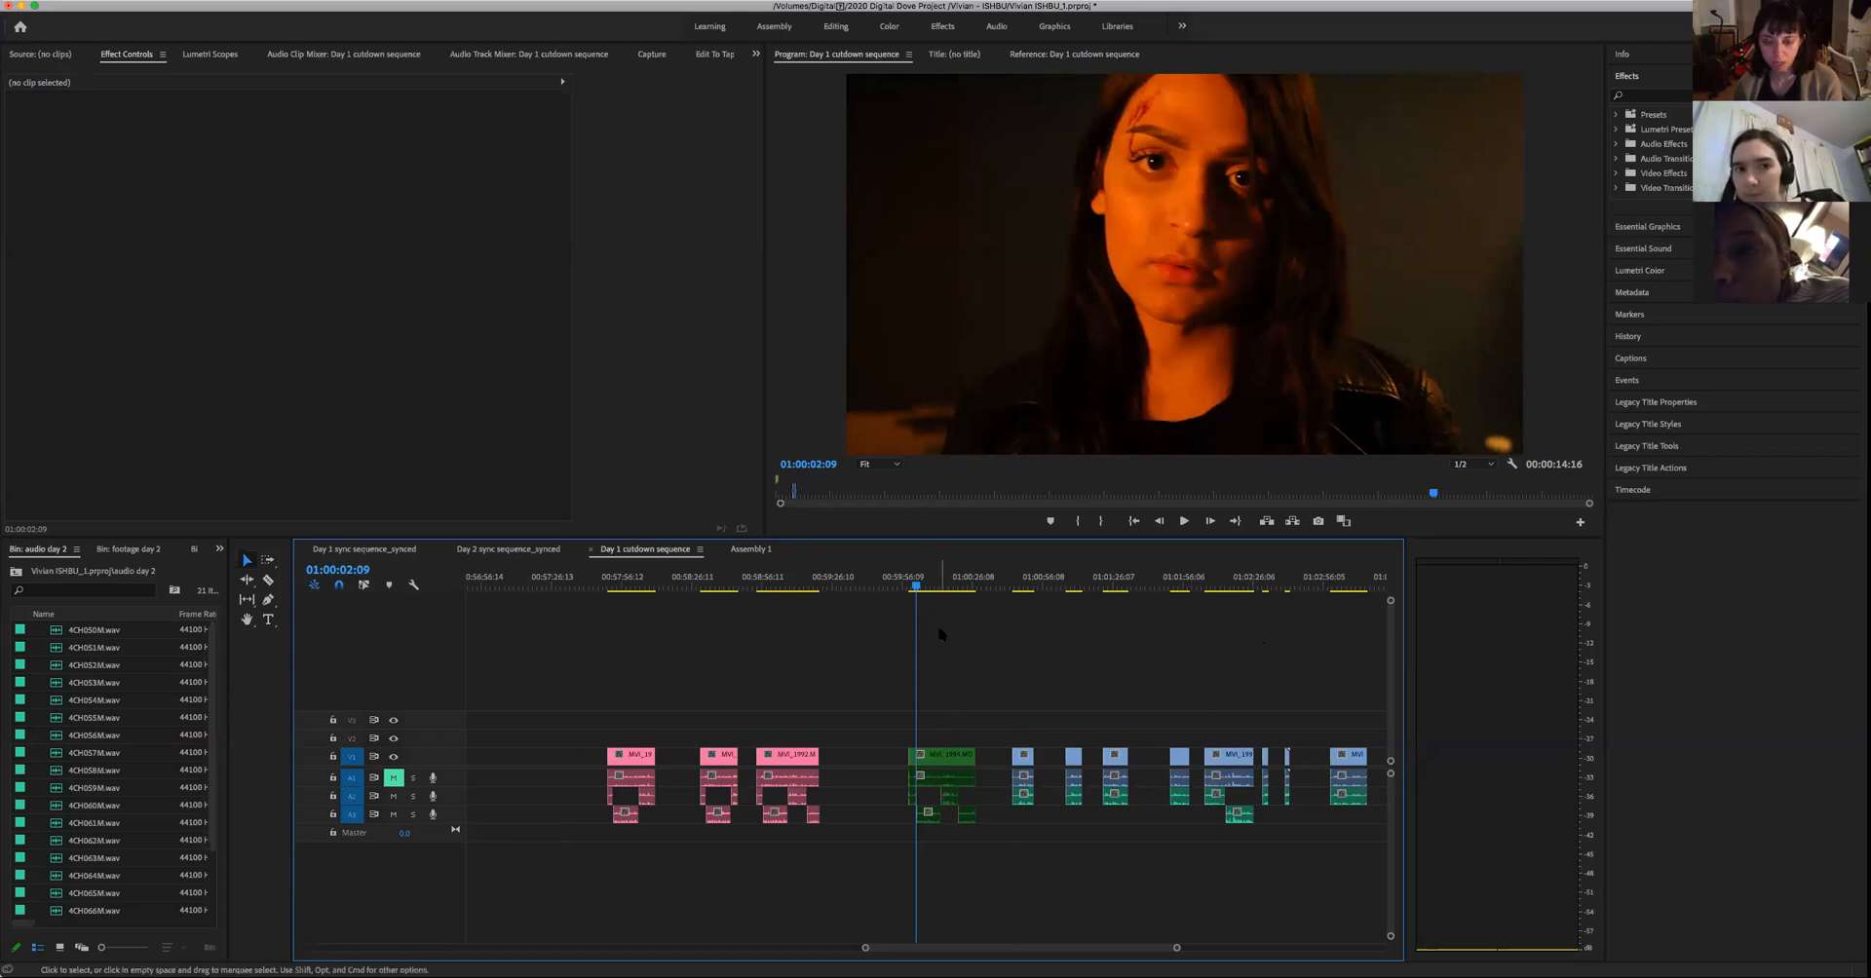
key("c")
left_click(917, 756)
left_click(960, 754)
key("space")
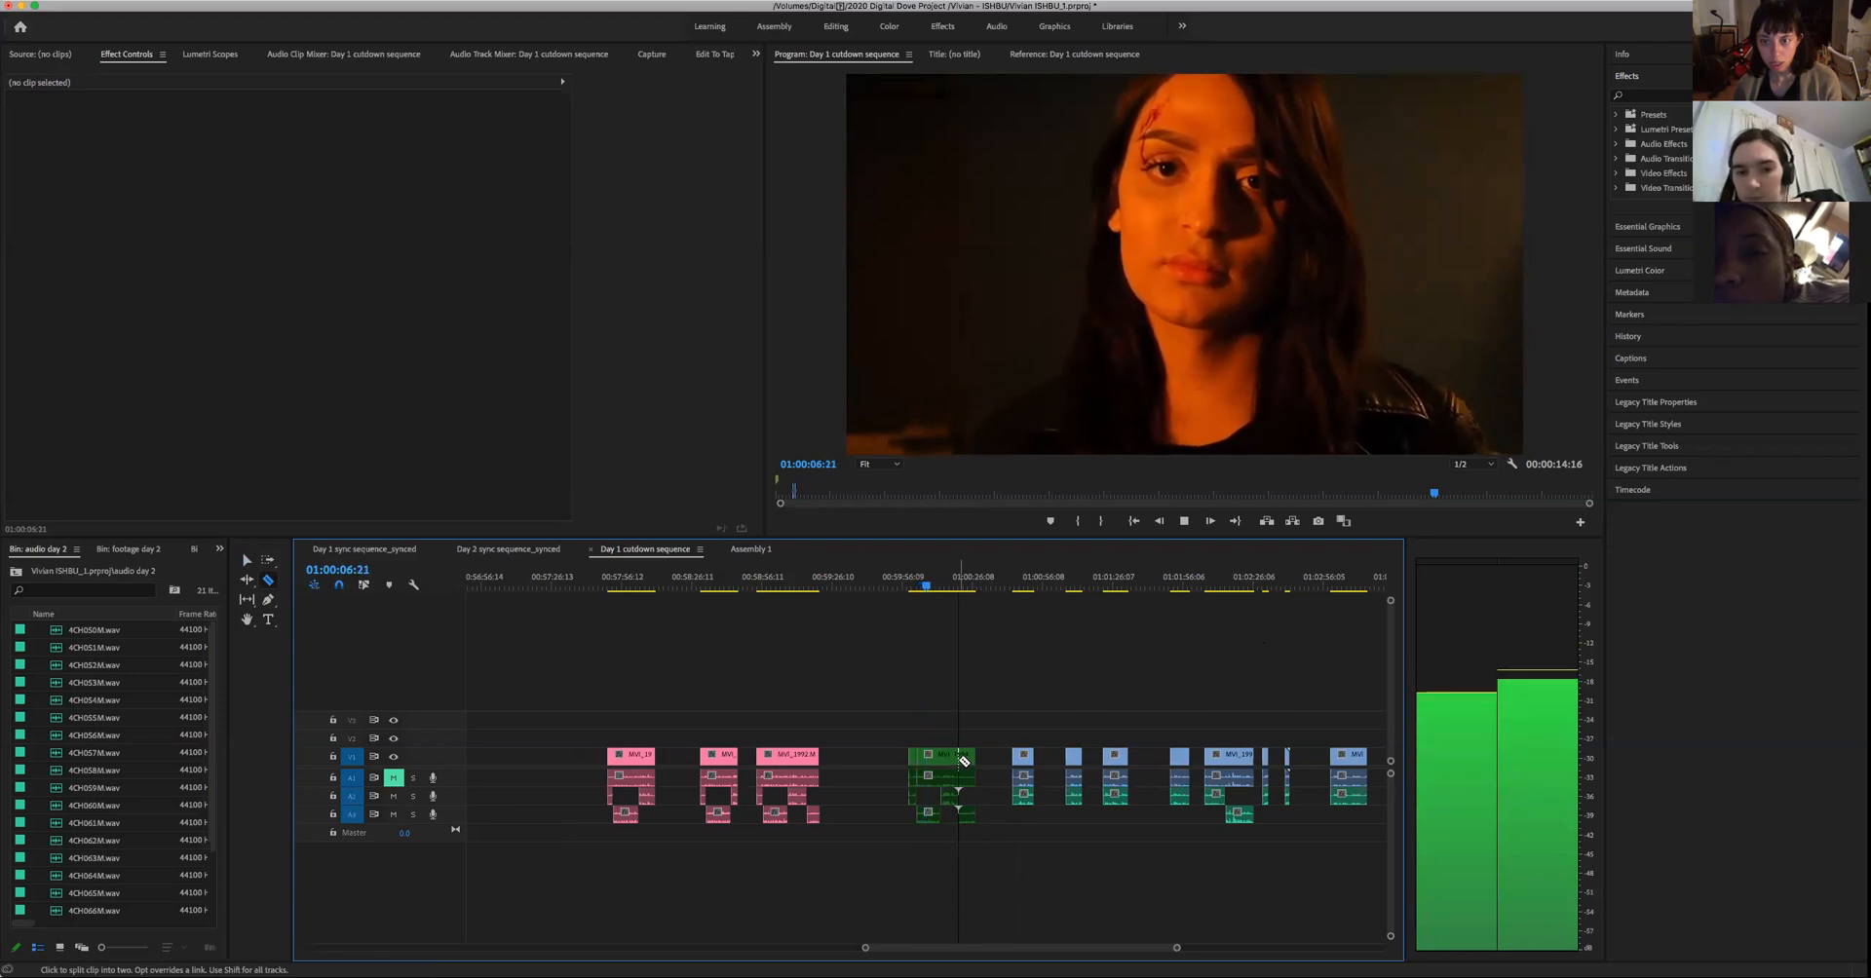
key("space")
left_click(945, 783)
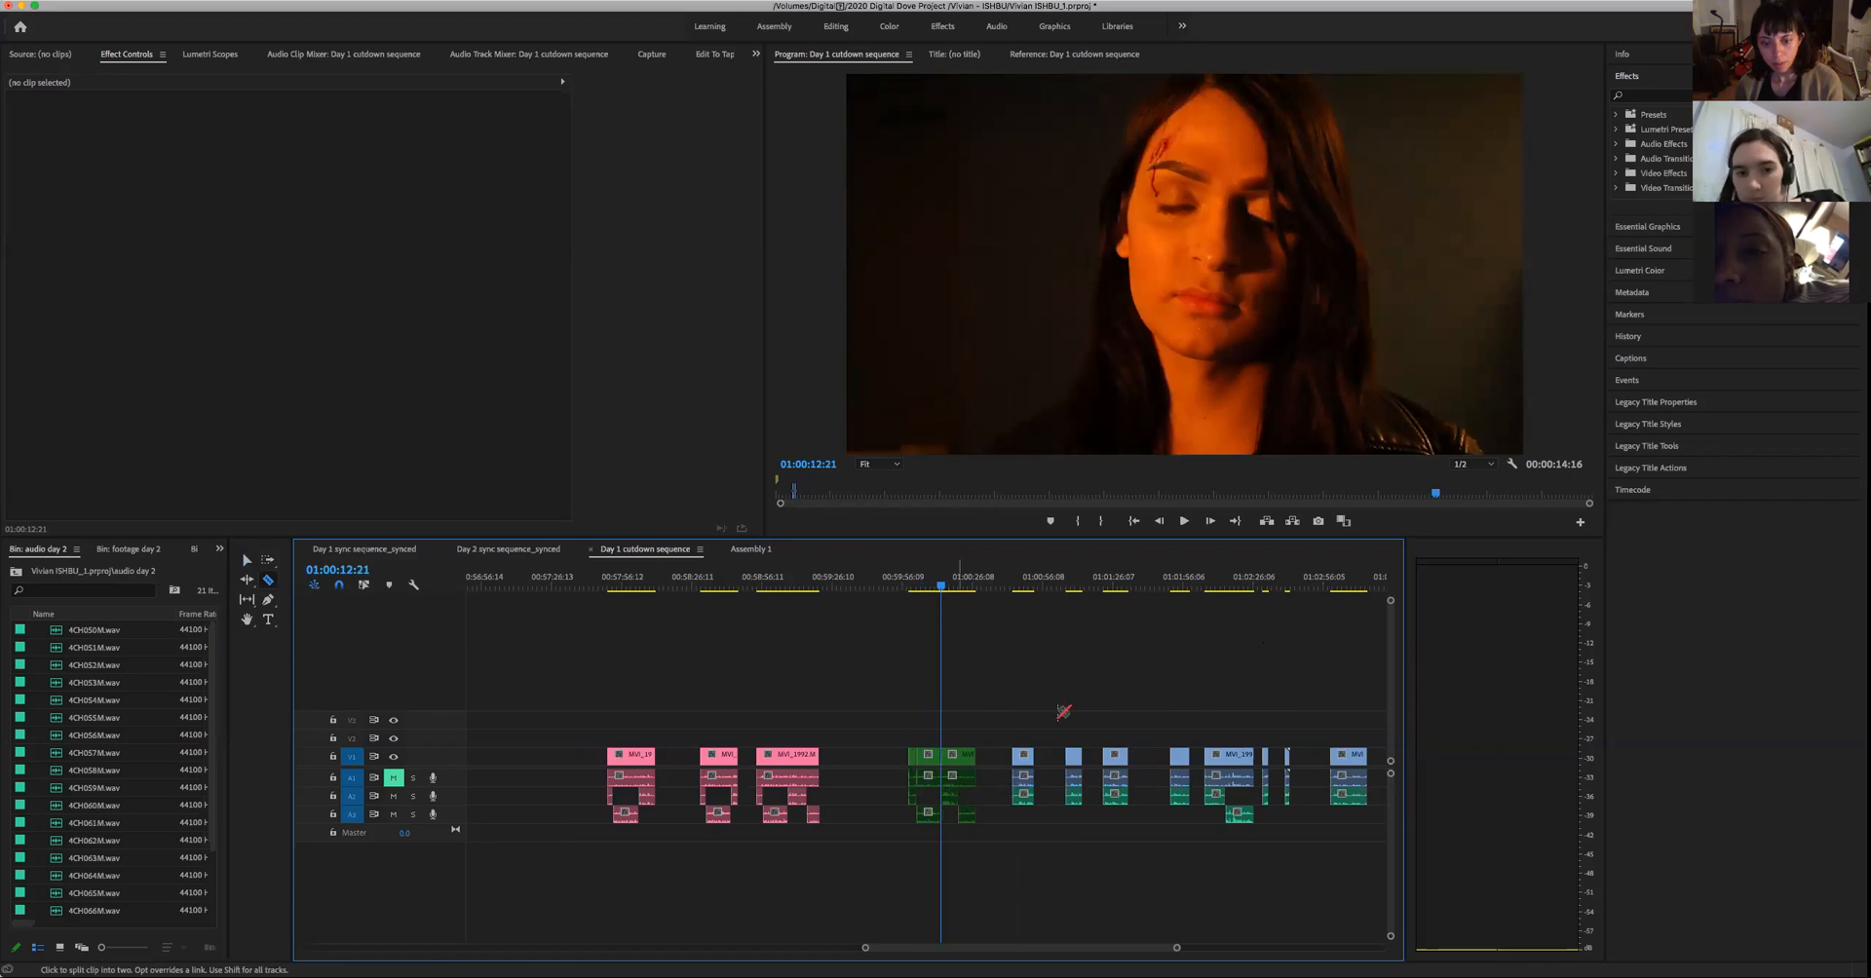
- Review the woman's split green take in the Day 1 cutdown sequence from 01:00:02:09 to about 01:00:08:21
key("Up")
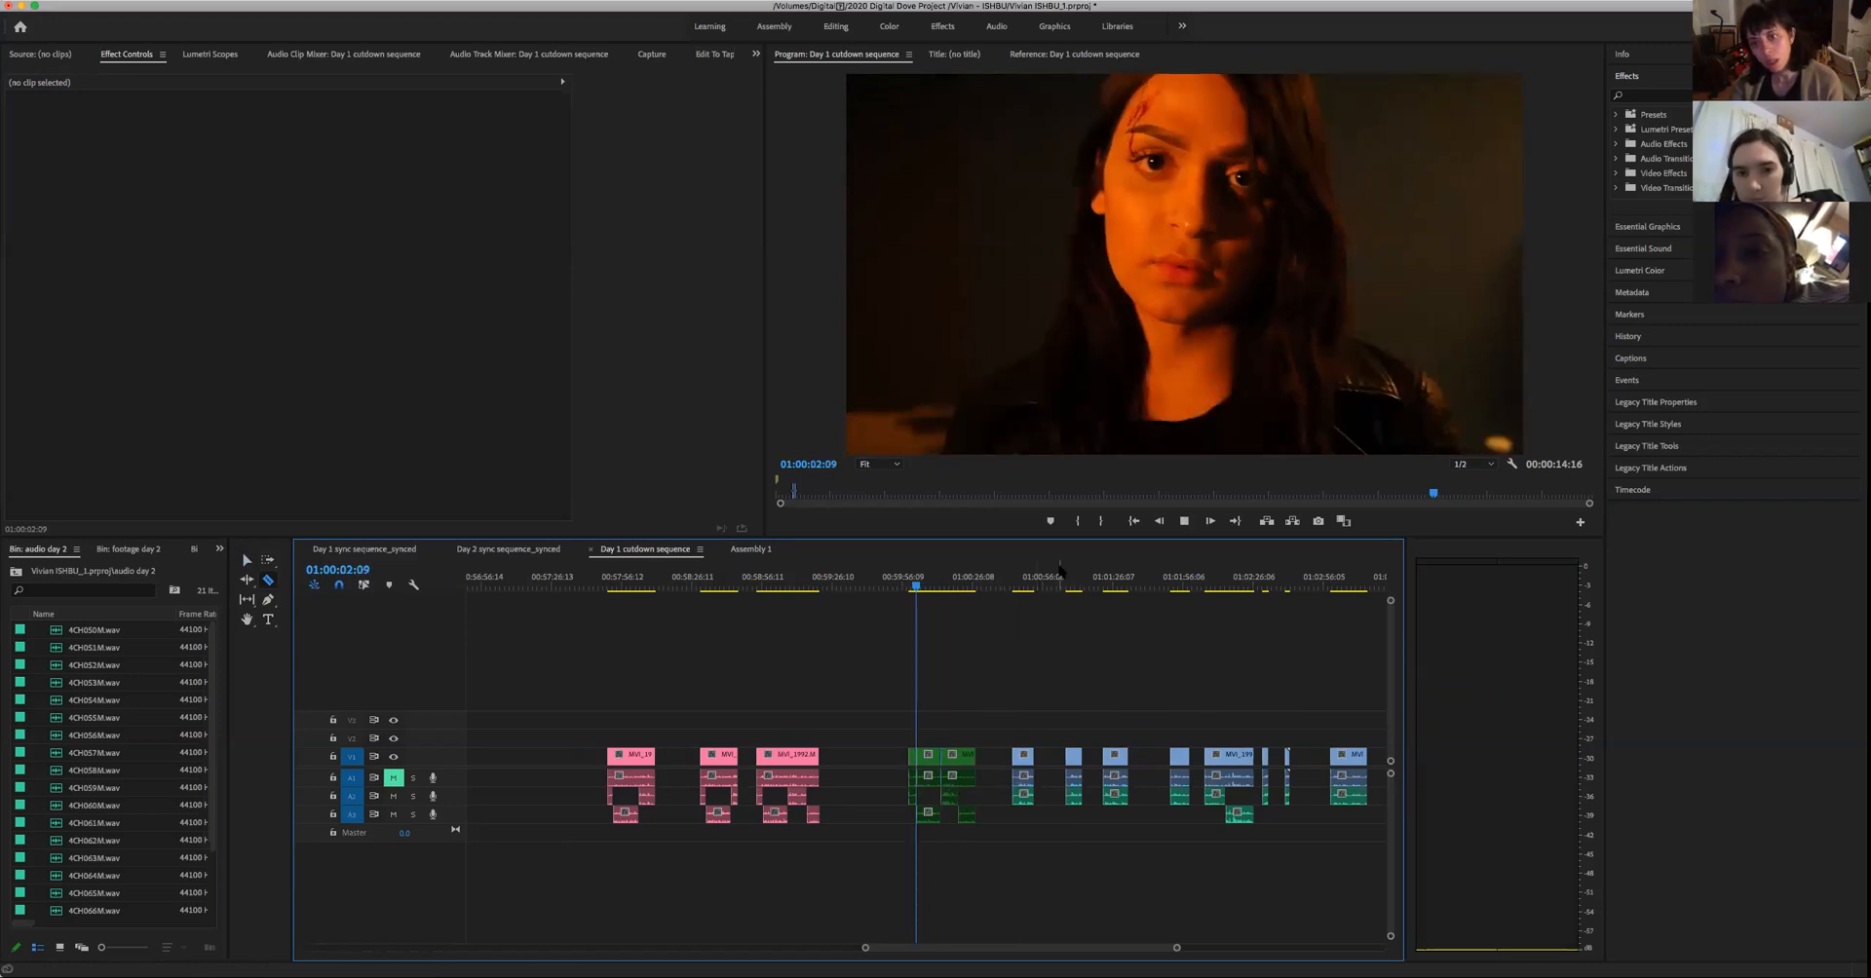
key("space")
key("space")
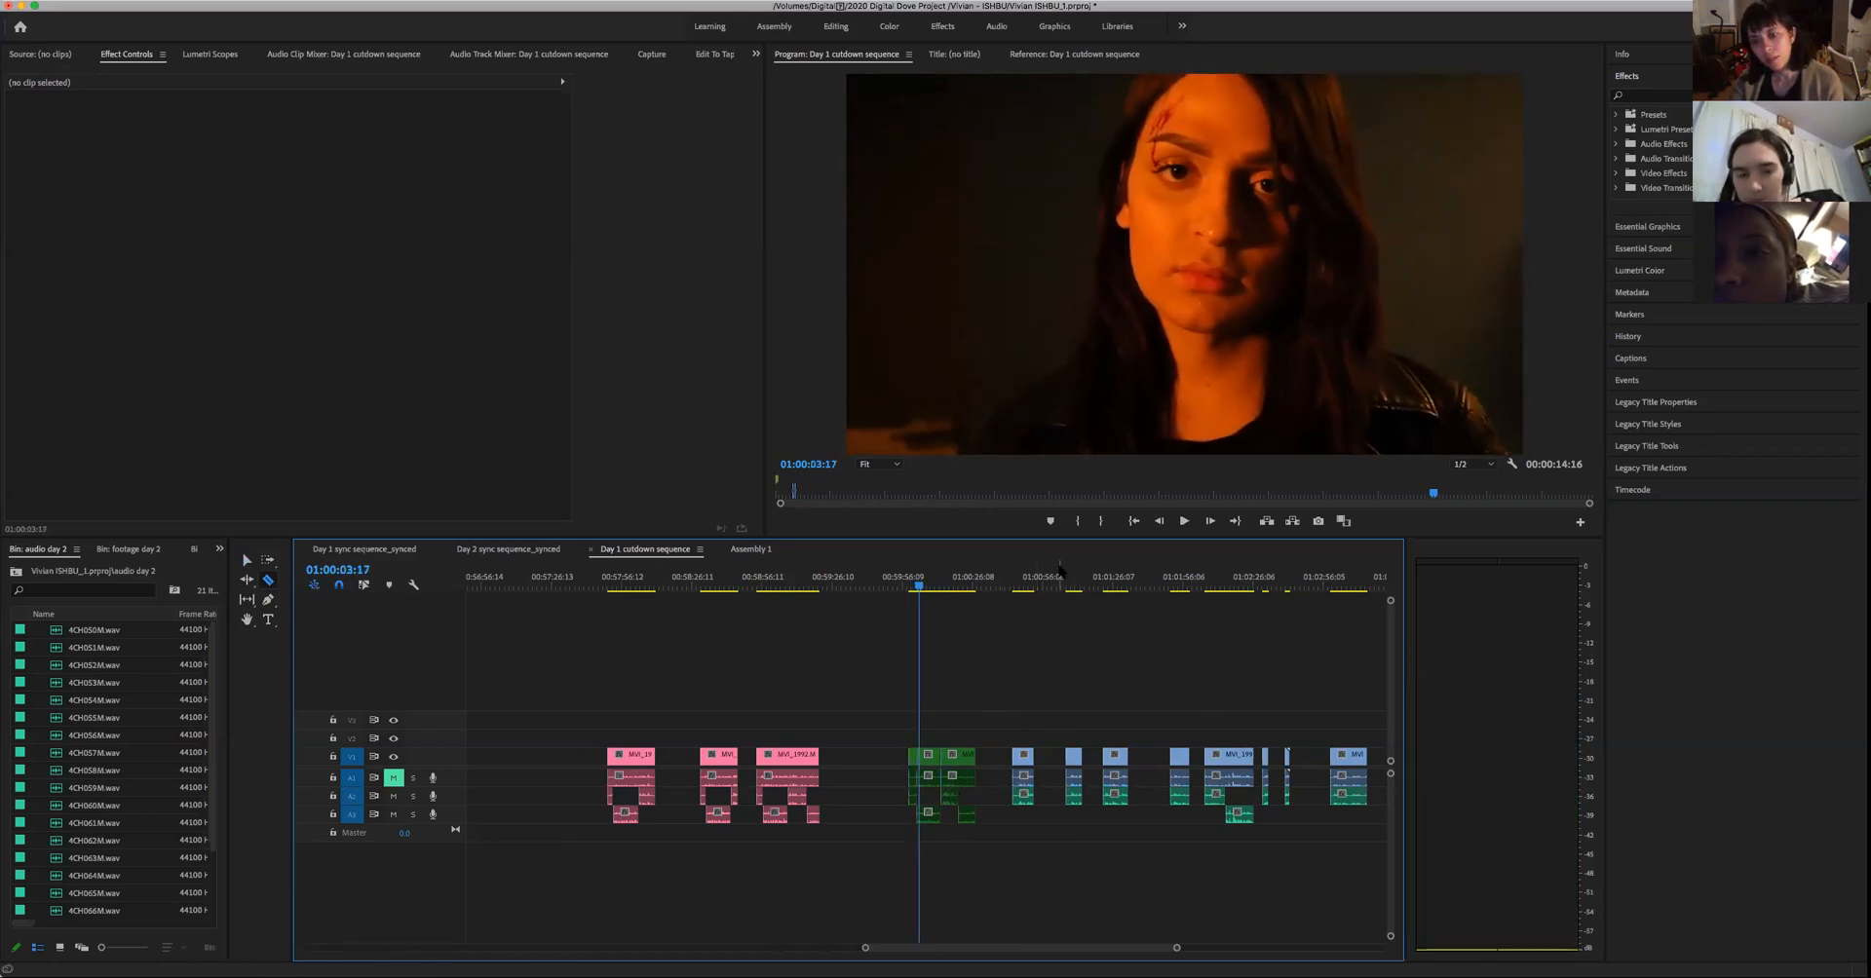
key("space")
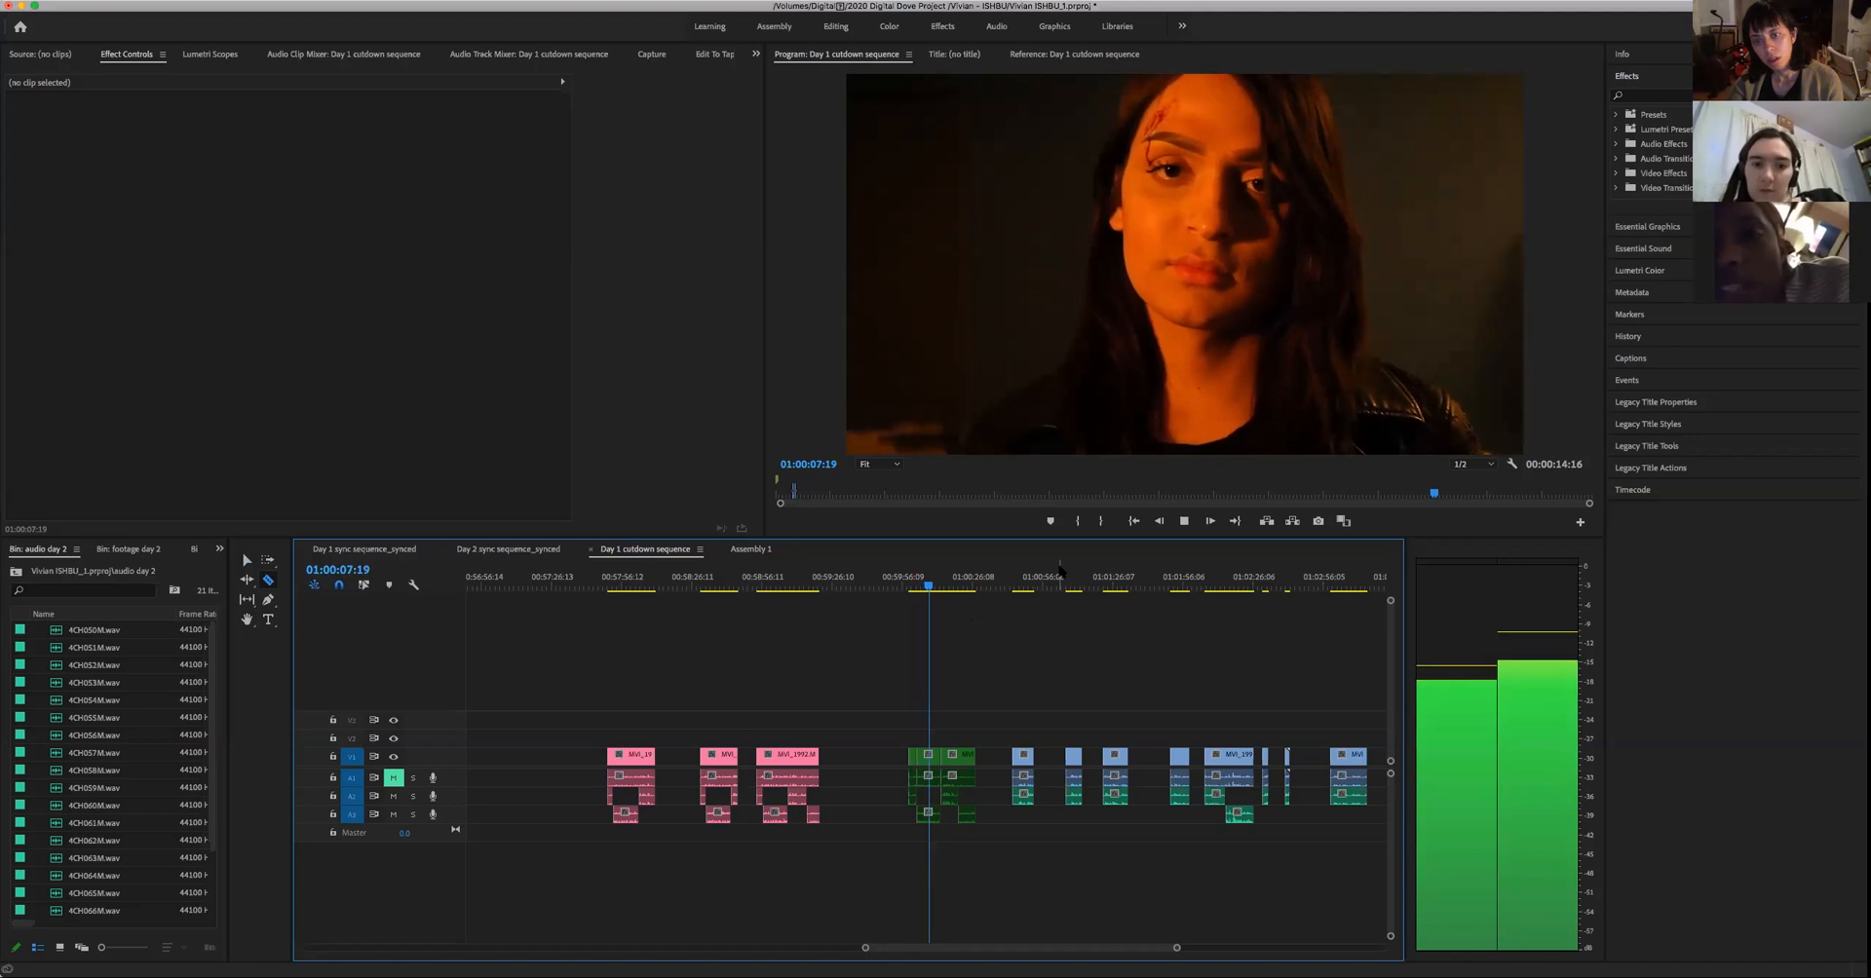
key("space")
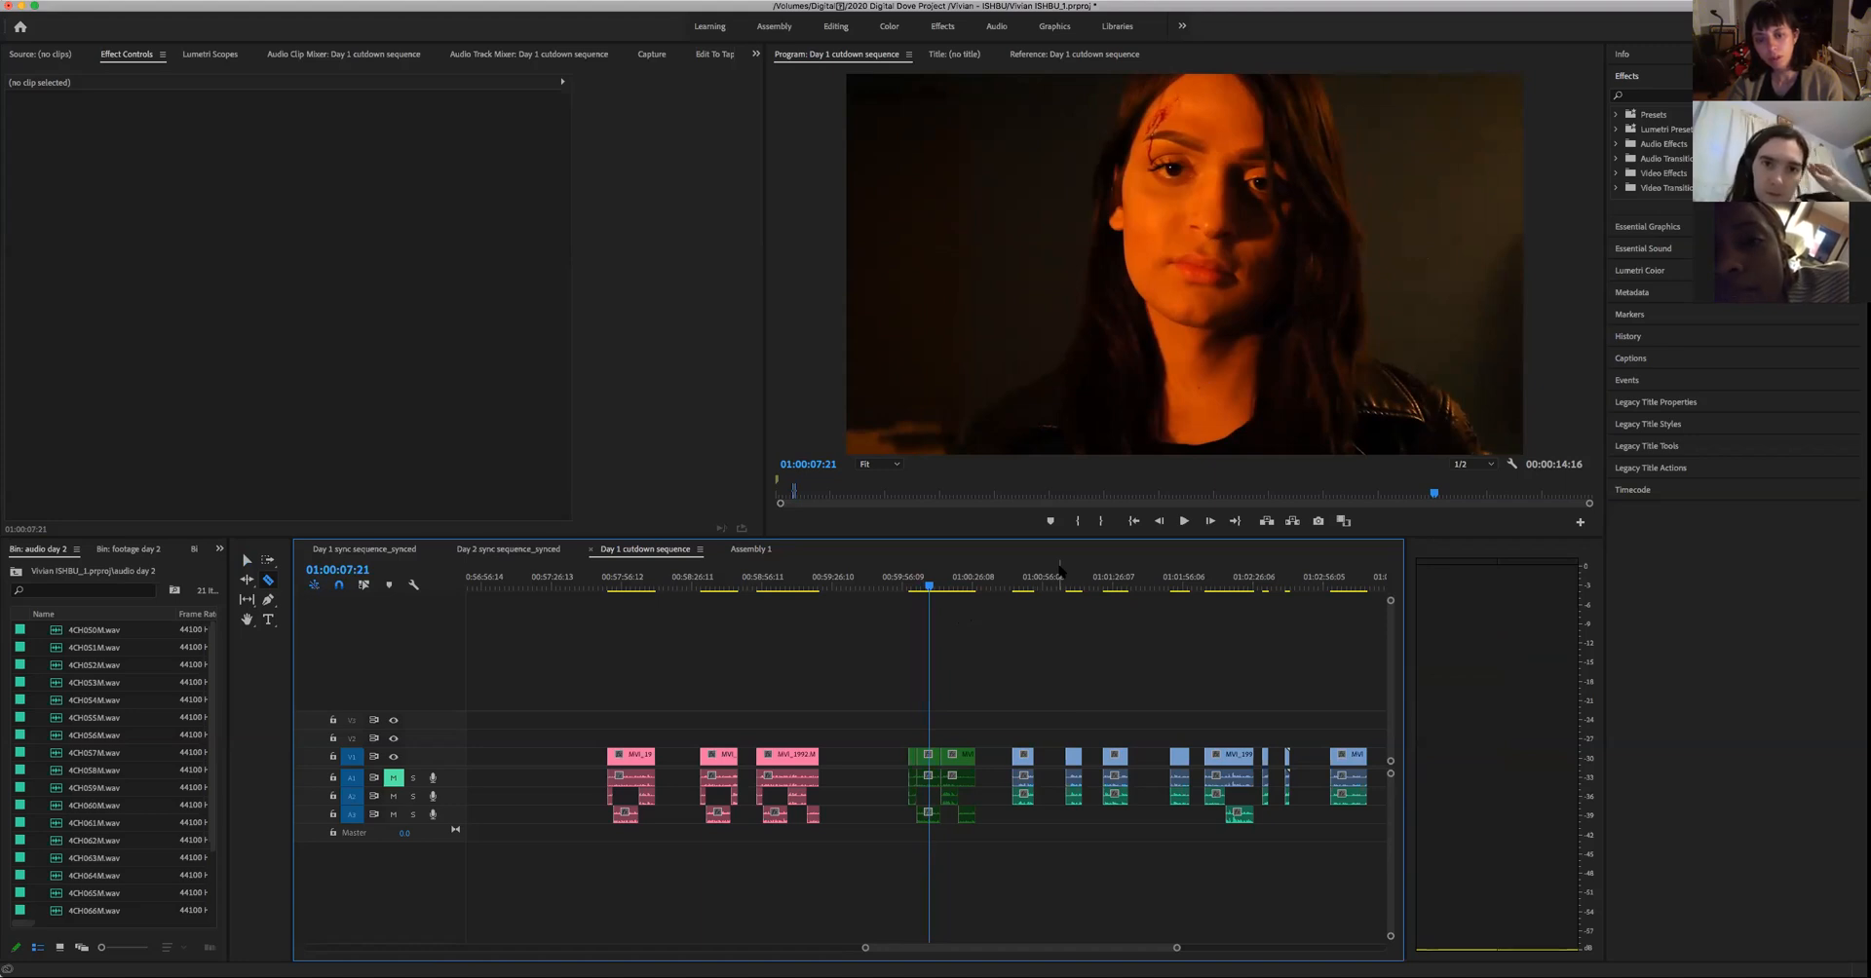
key("space")
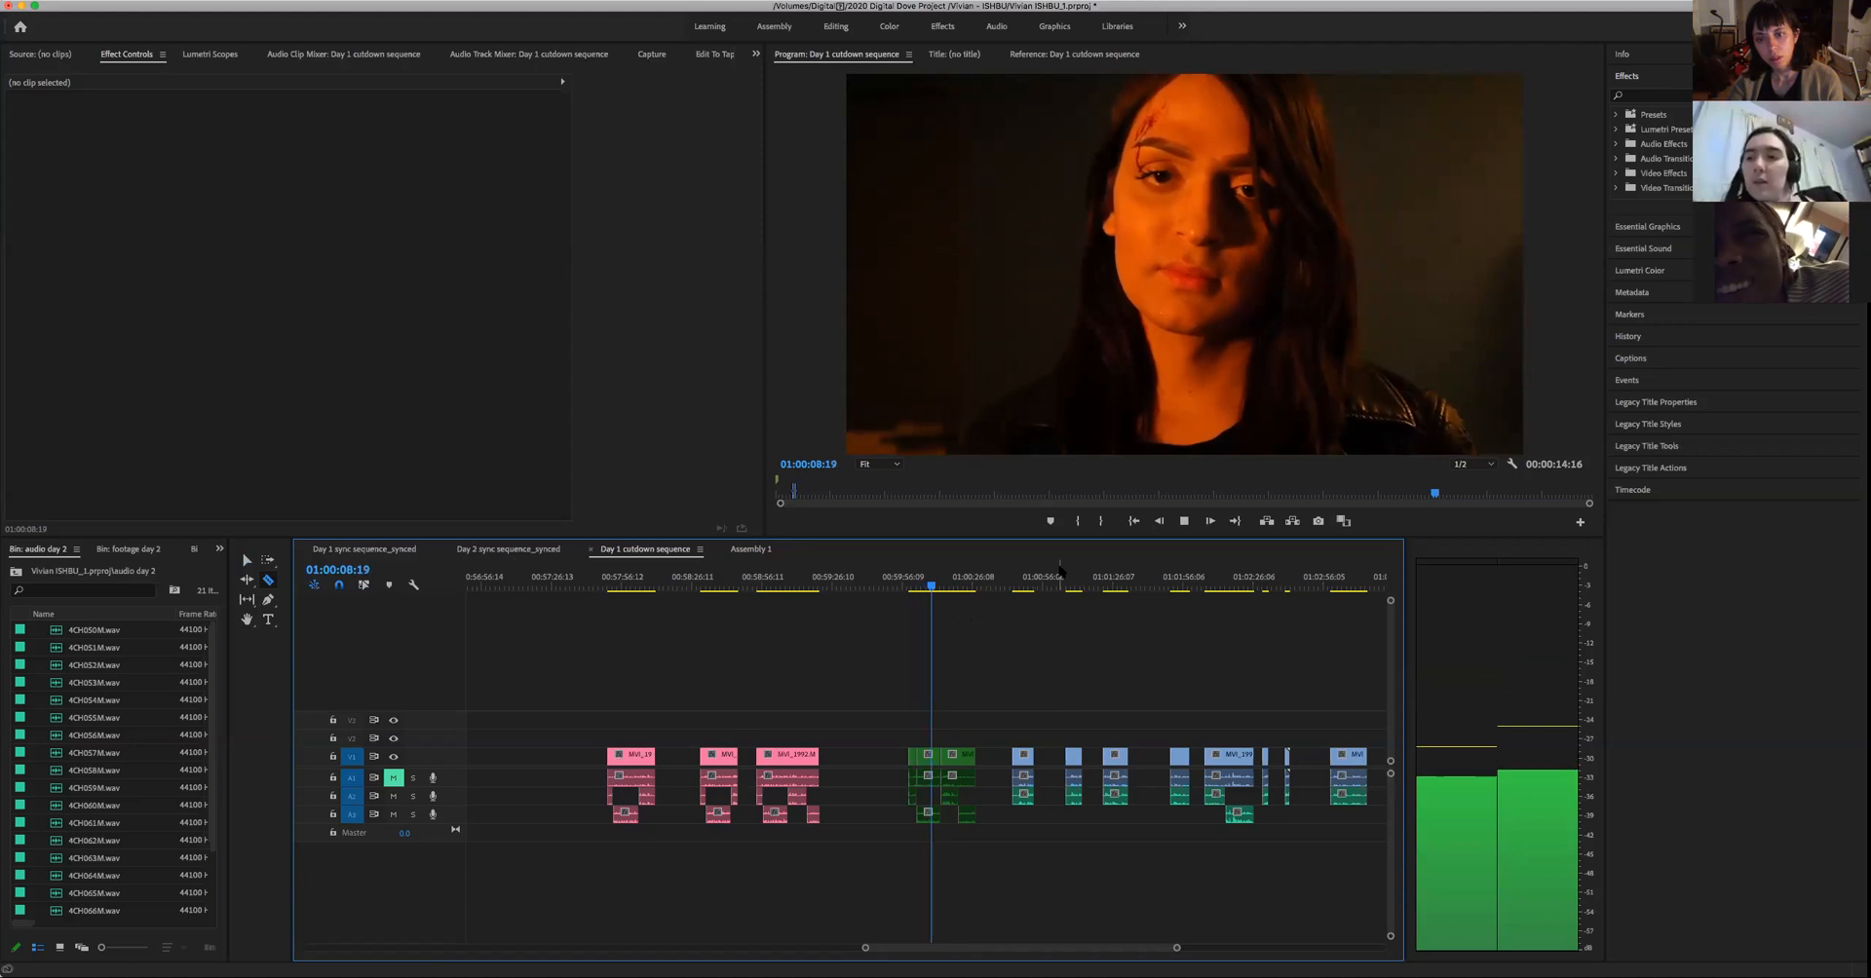
key("space")
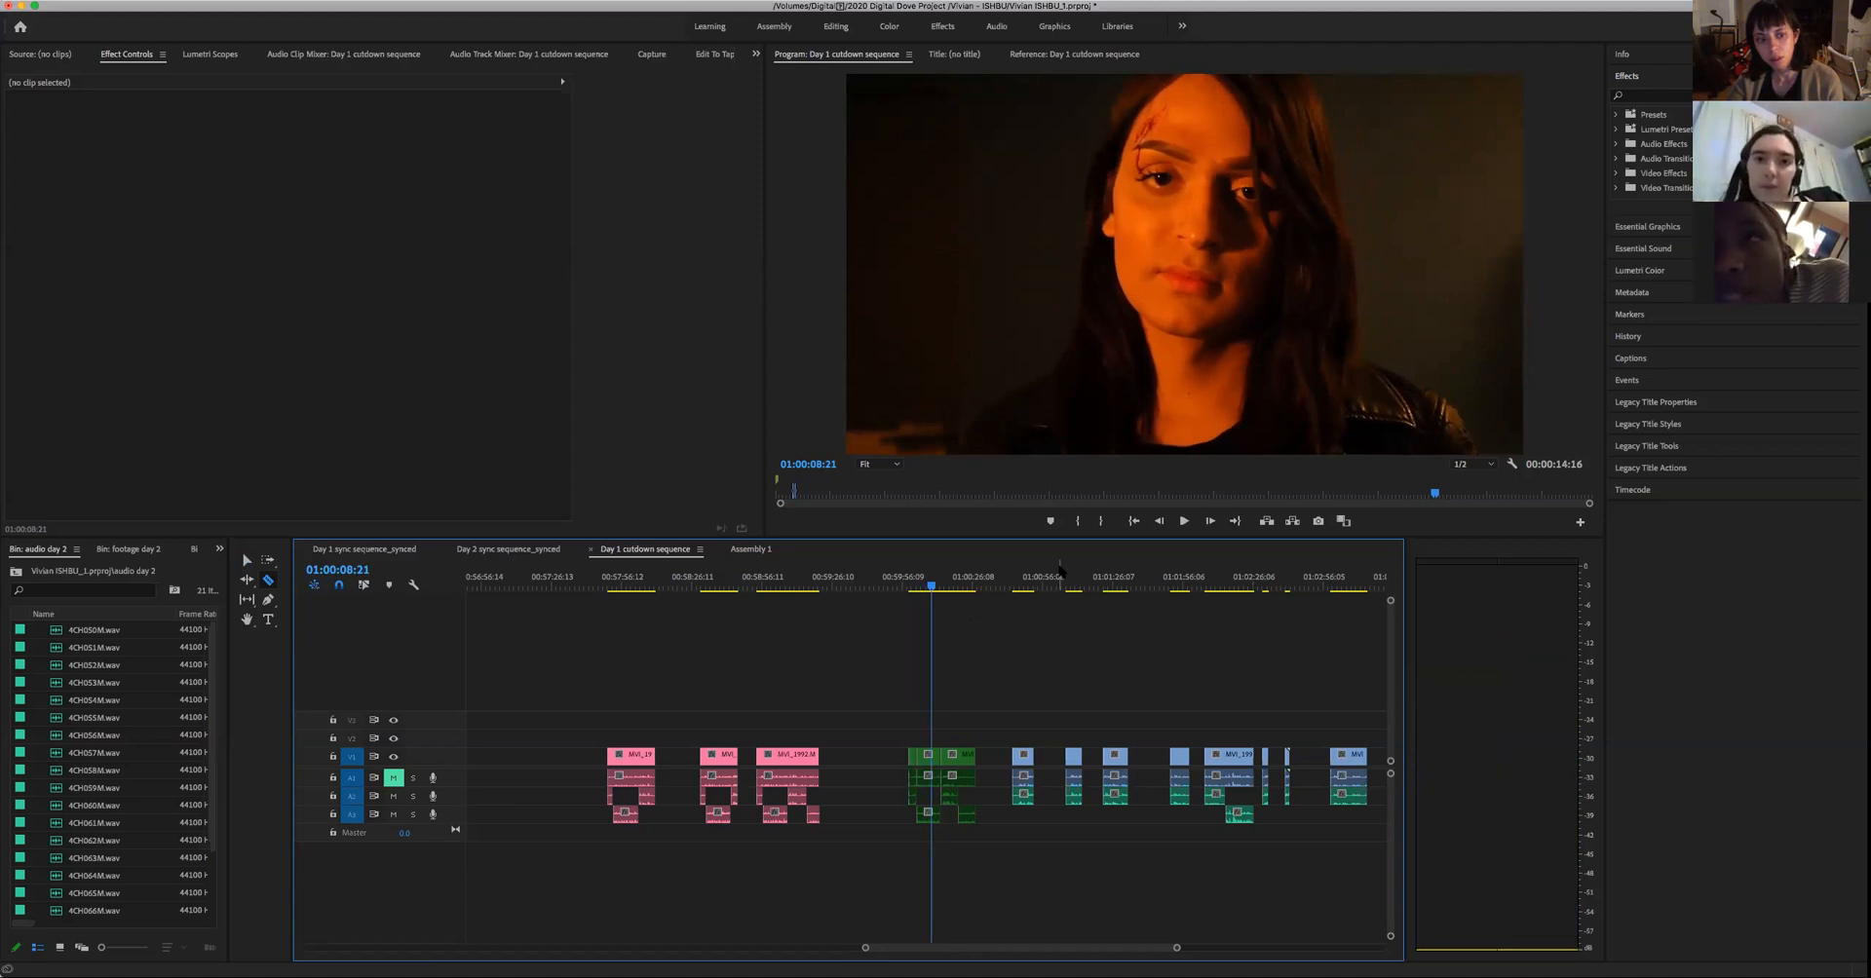
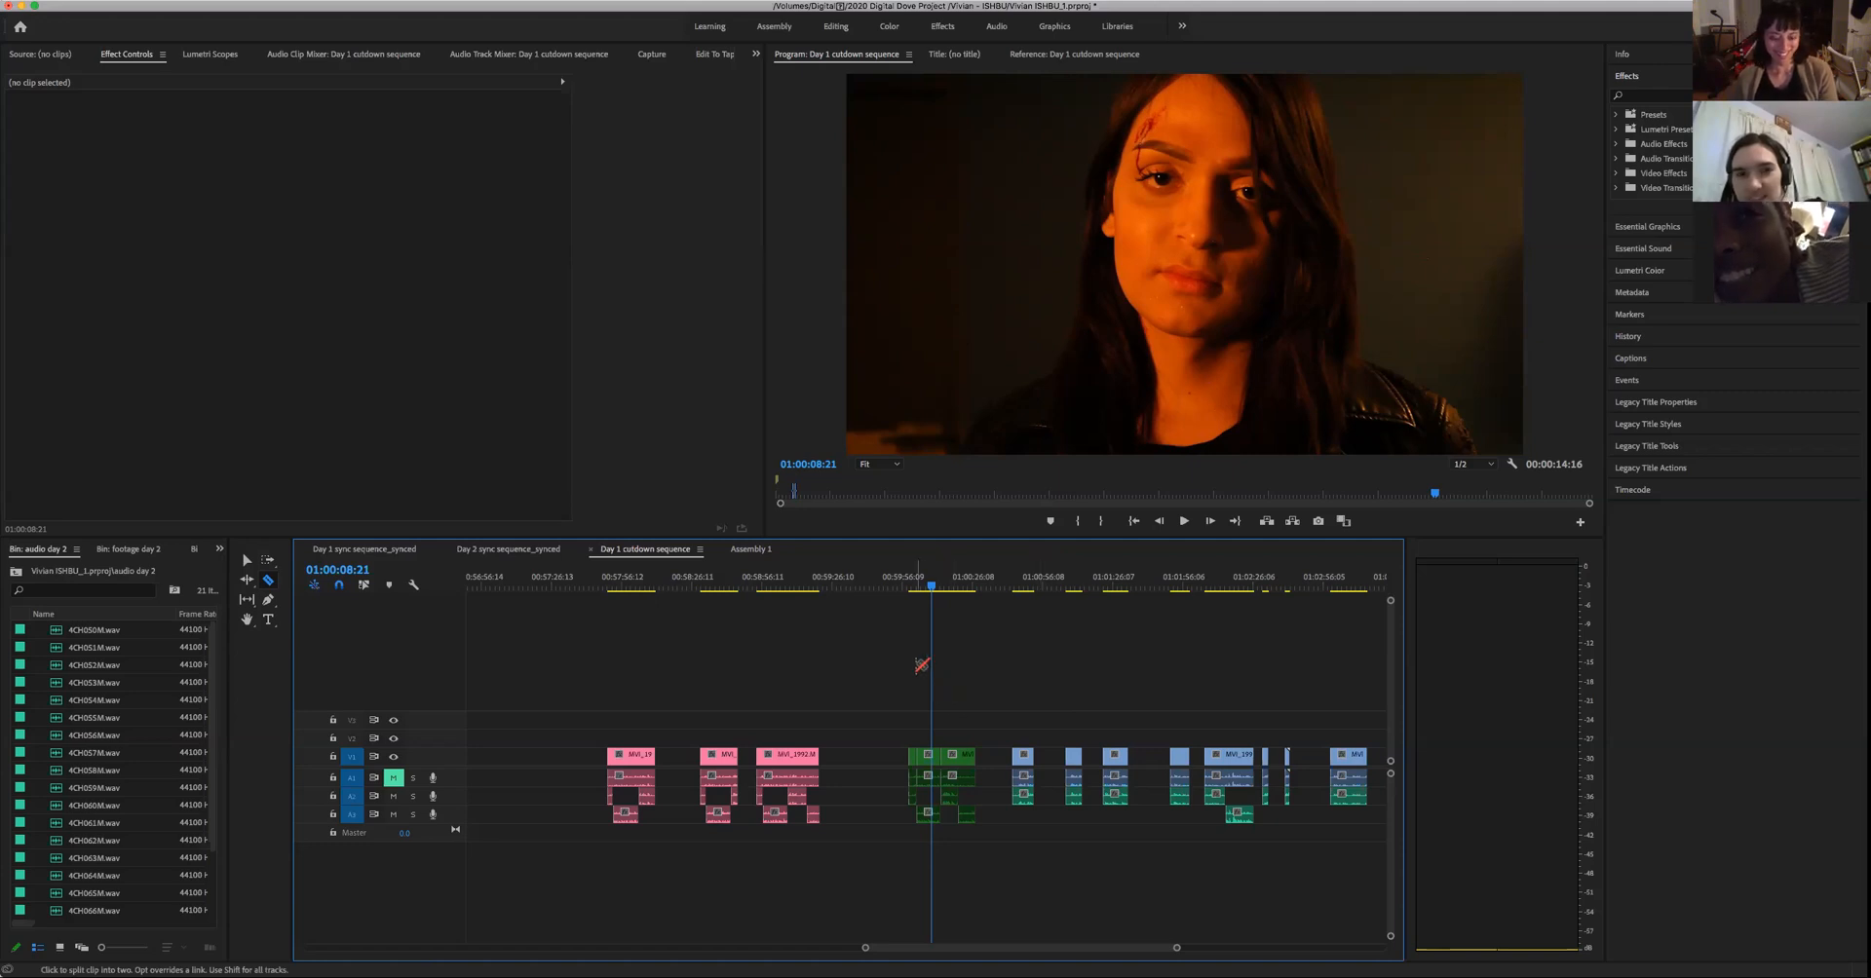
- Select the middle piece of the woman's split green take in the Day 1 cutdown sequence, and extend the selection to all its pieces
key("v")
left_click_drag(935, 694, 927, 804)
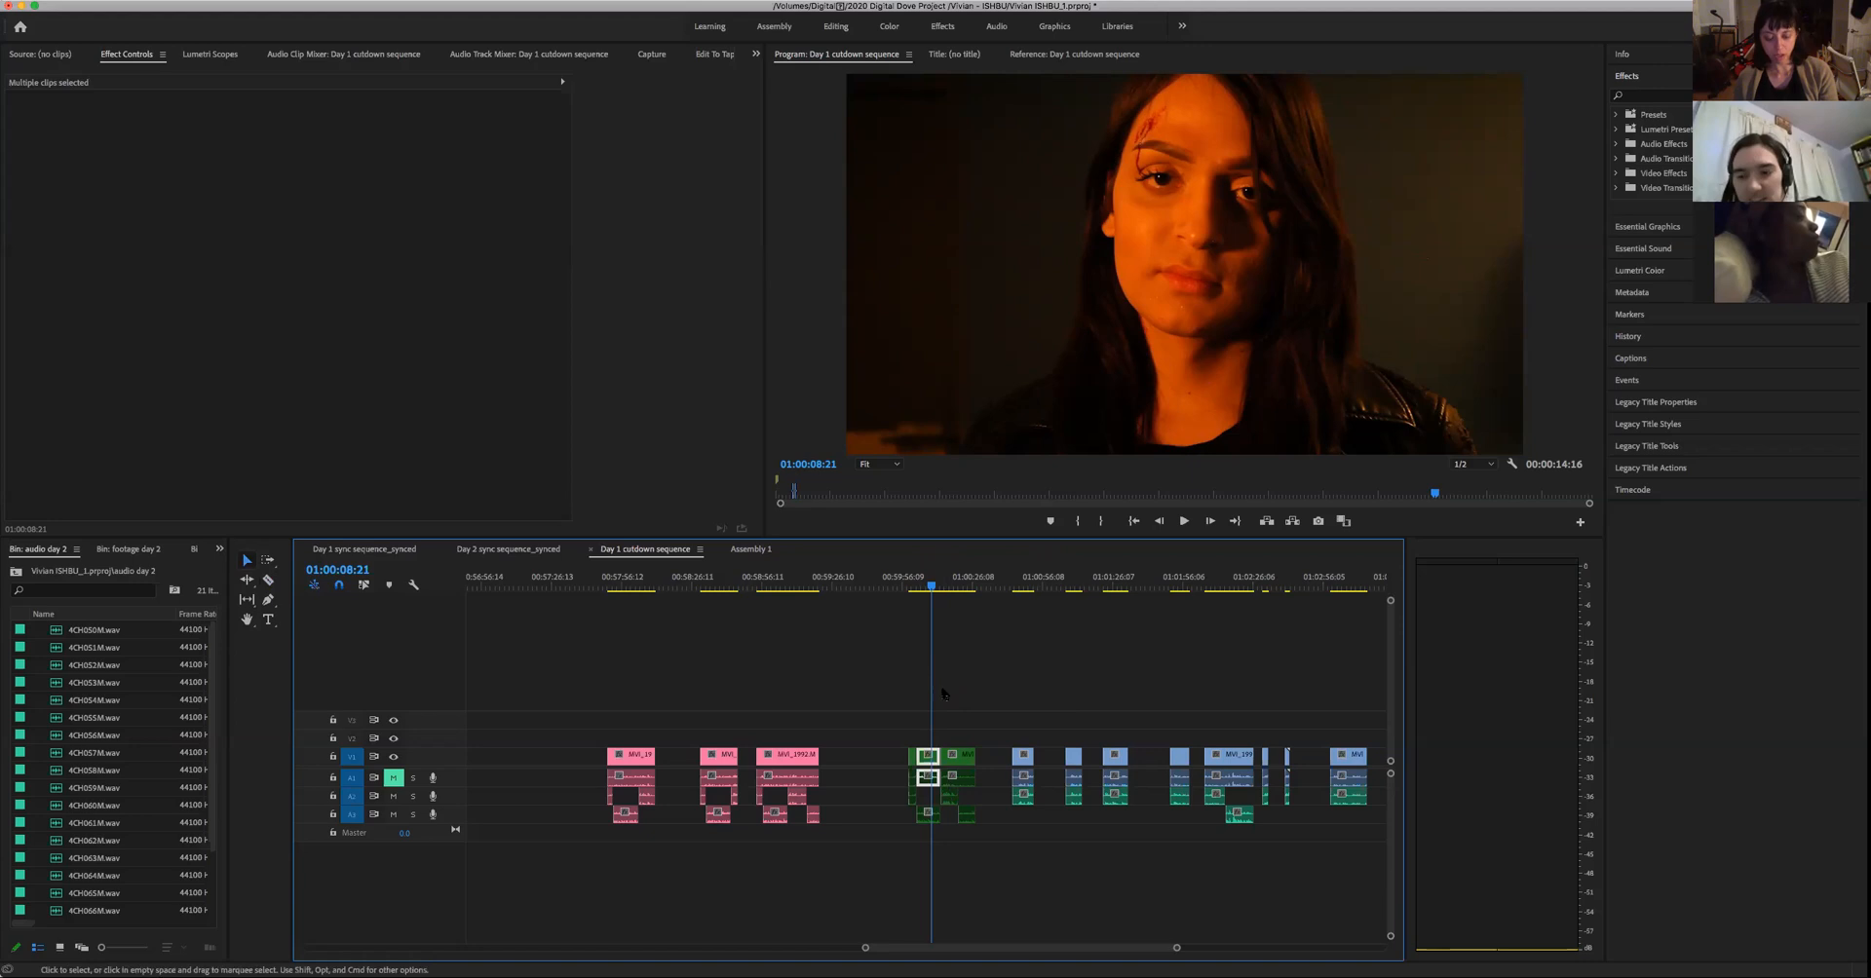
left_click(910, 688)
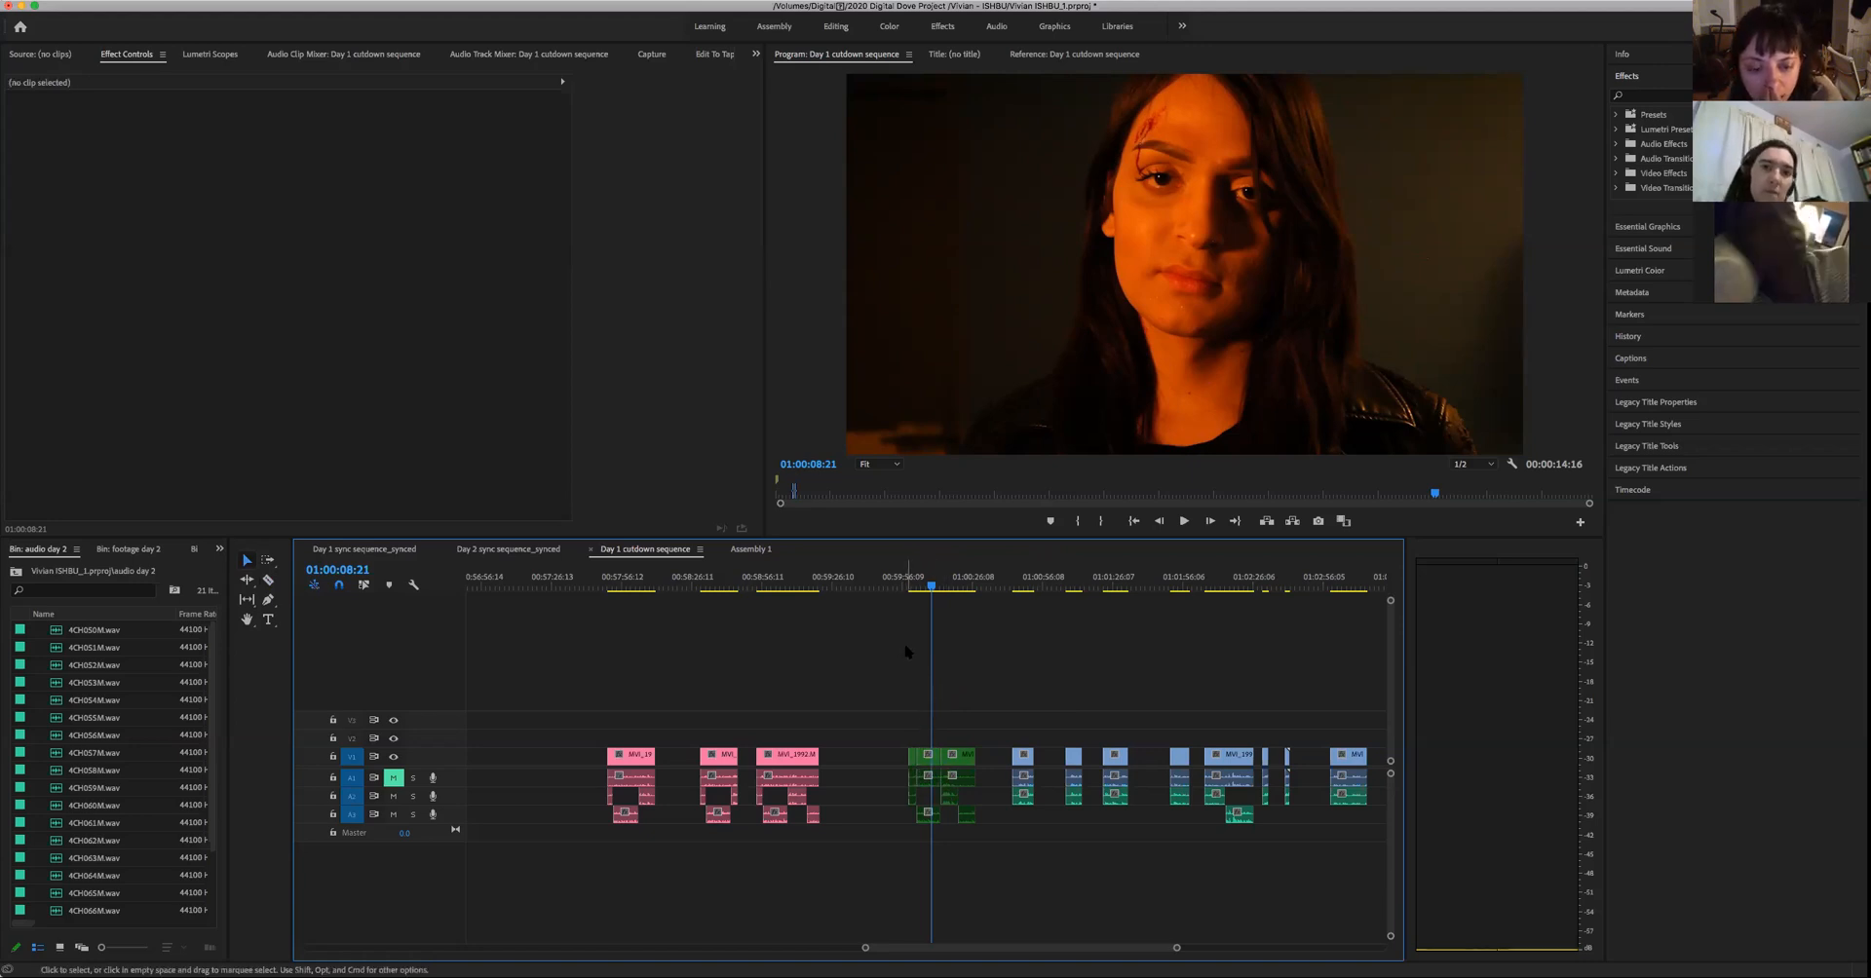
left_click_drag(913, 664, 937, 760)
left_click_drag(924, 693, 935, 786)
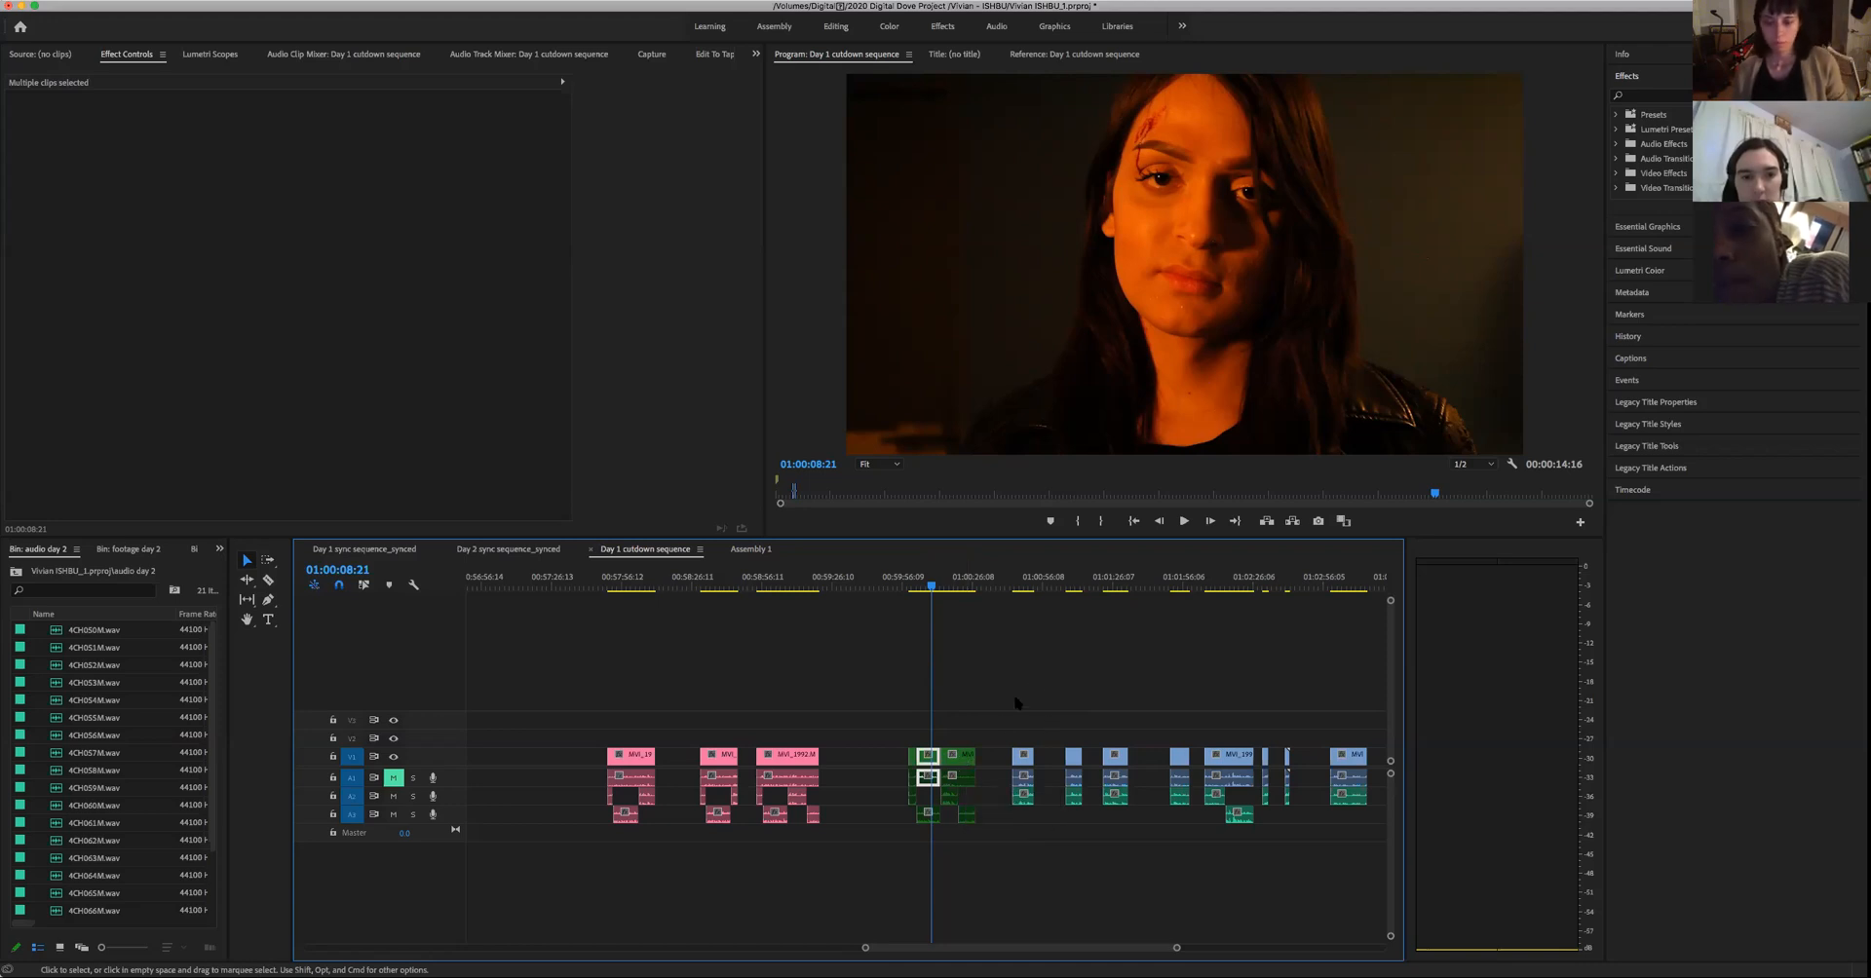
left_click_drag(888, 720, 986, 888)
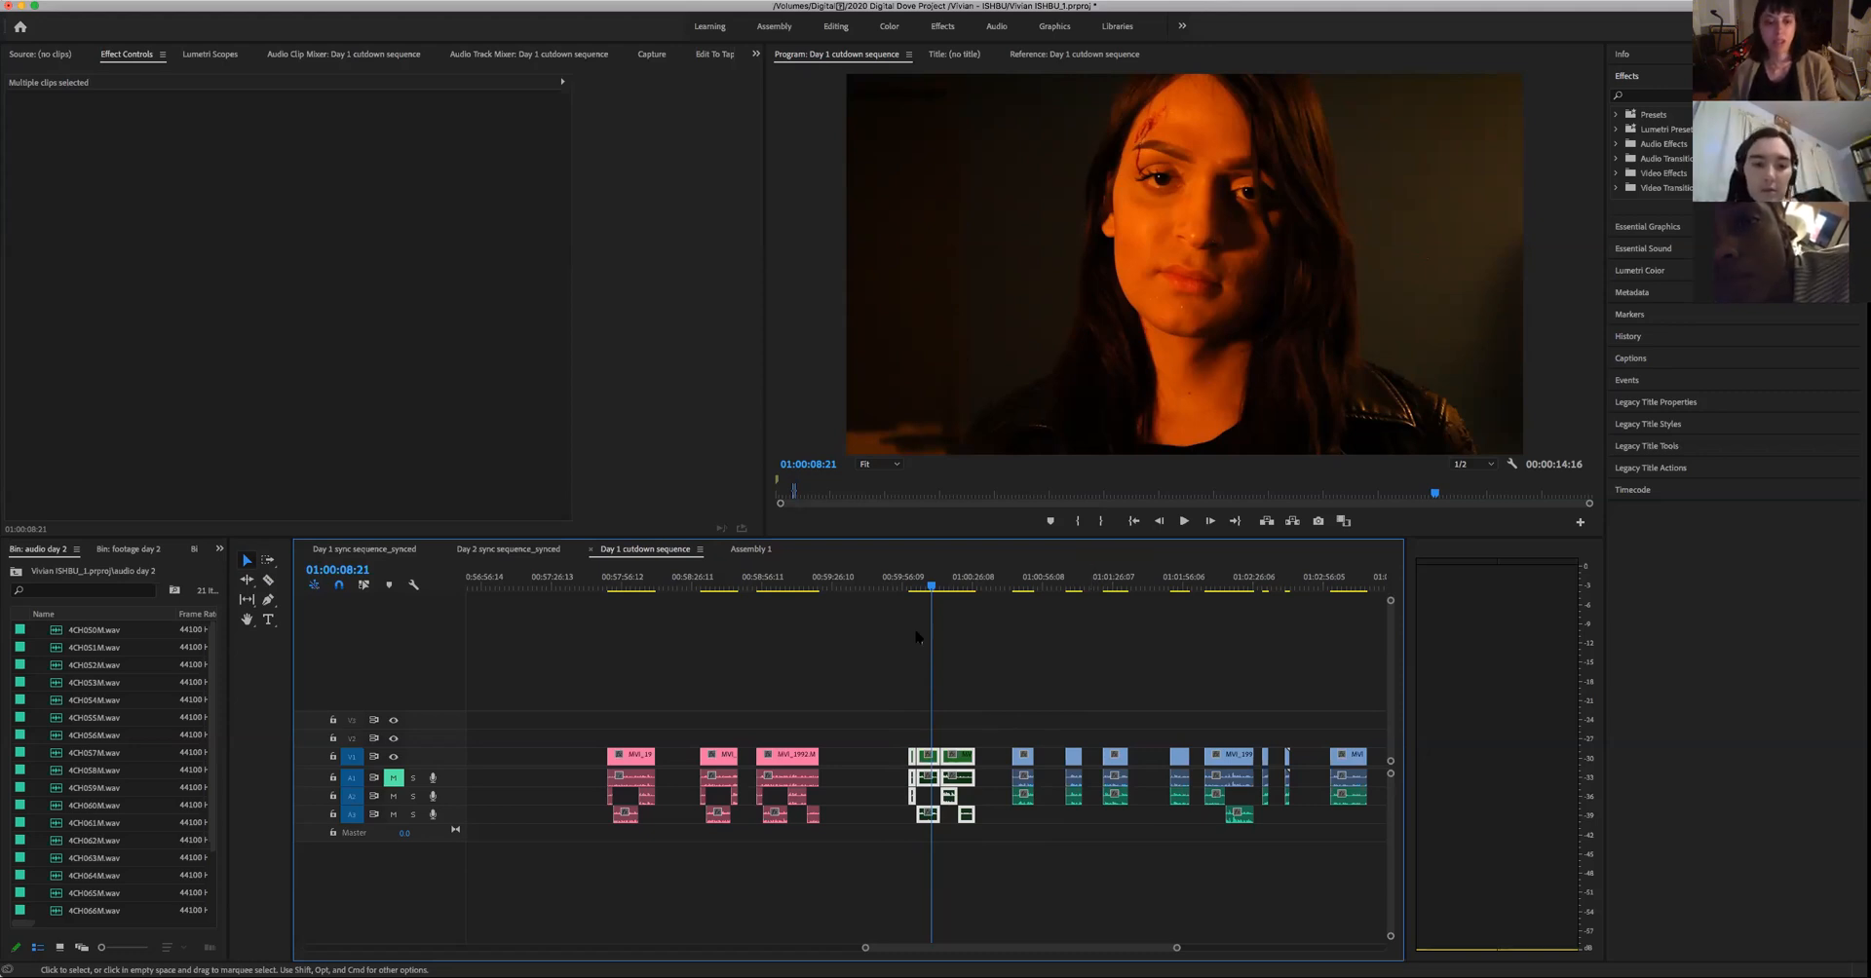
- Look over the whole Day 2 sync sequence, including 00:05:44:19 and 00:13:49:22, and compare it with the Day 1 cutdown and Assembly 1 sequences
left_click(511, 551)
left_click_drag(855, 948, 1218, 948)
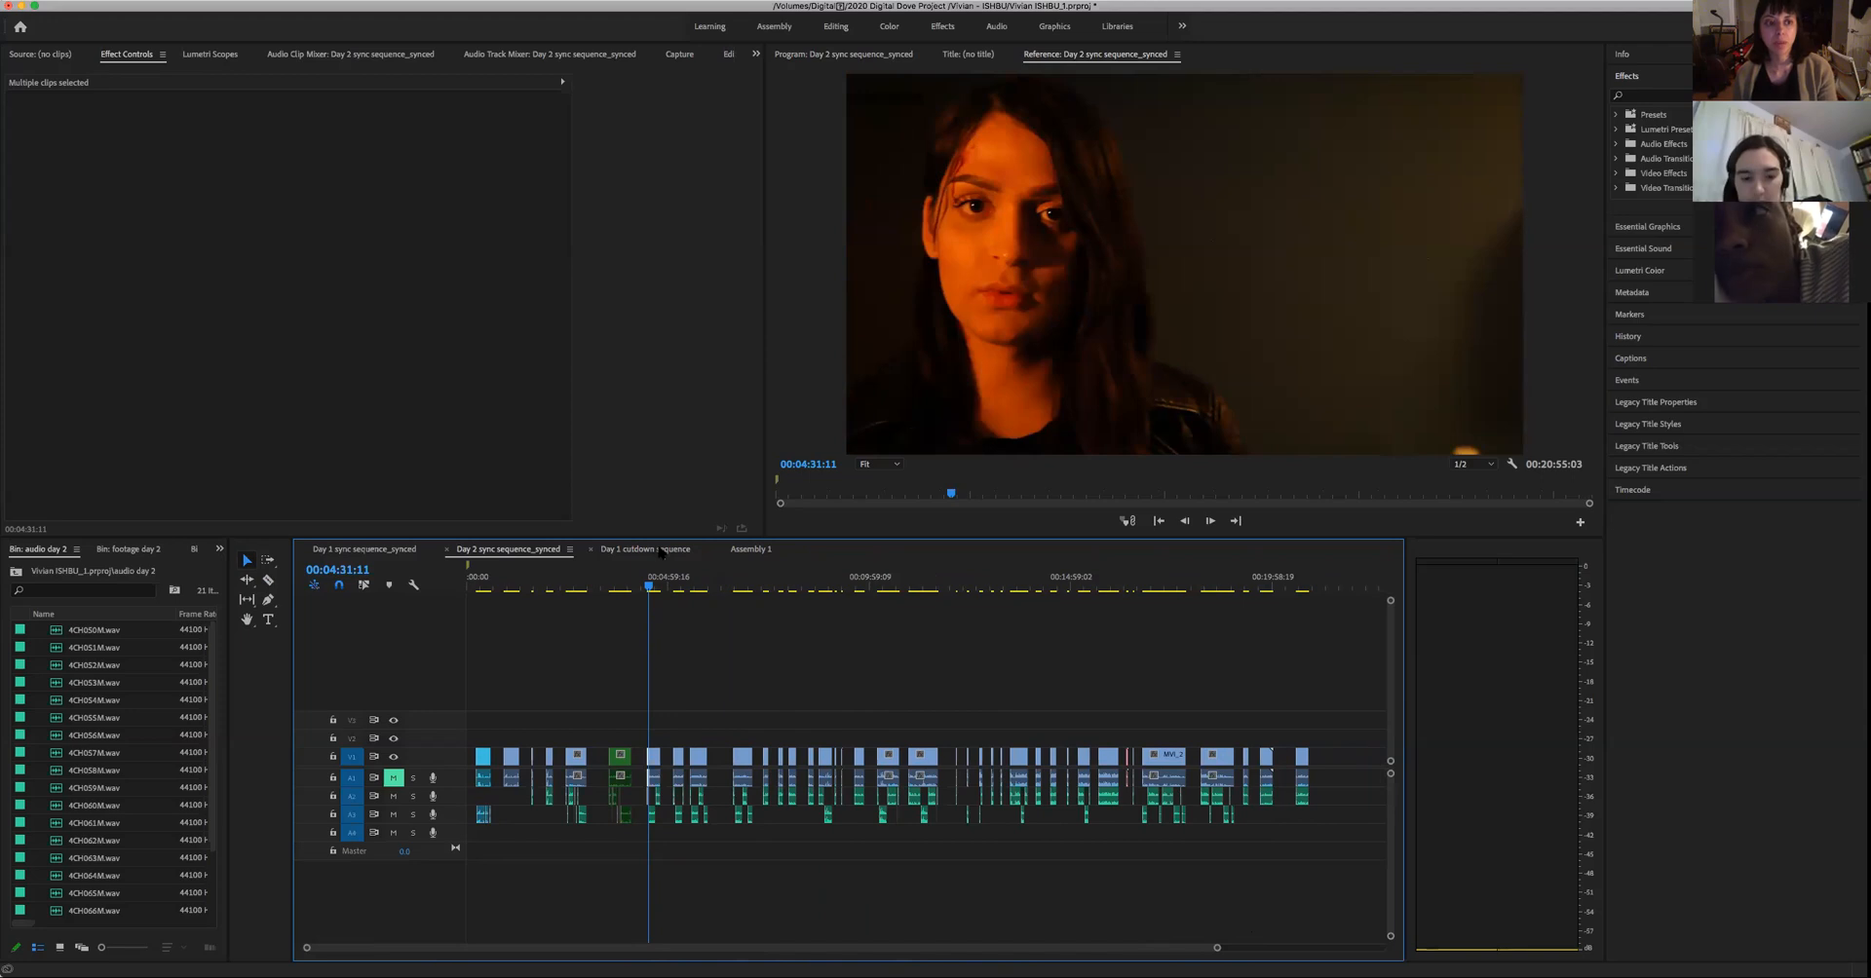
left_click(697, 582)
left_click(698, 758)
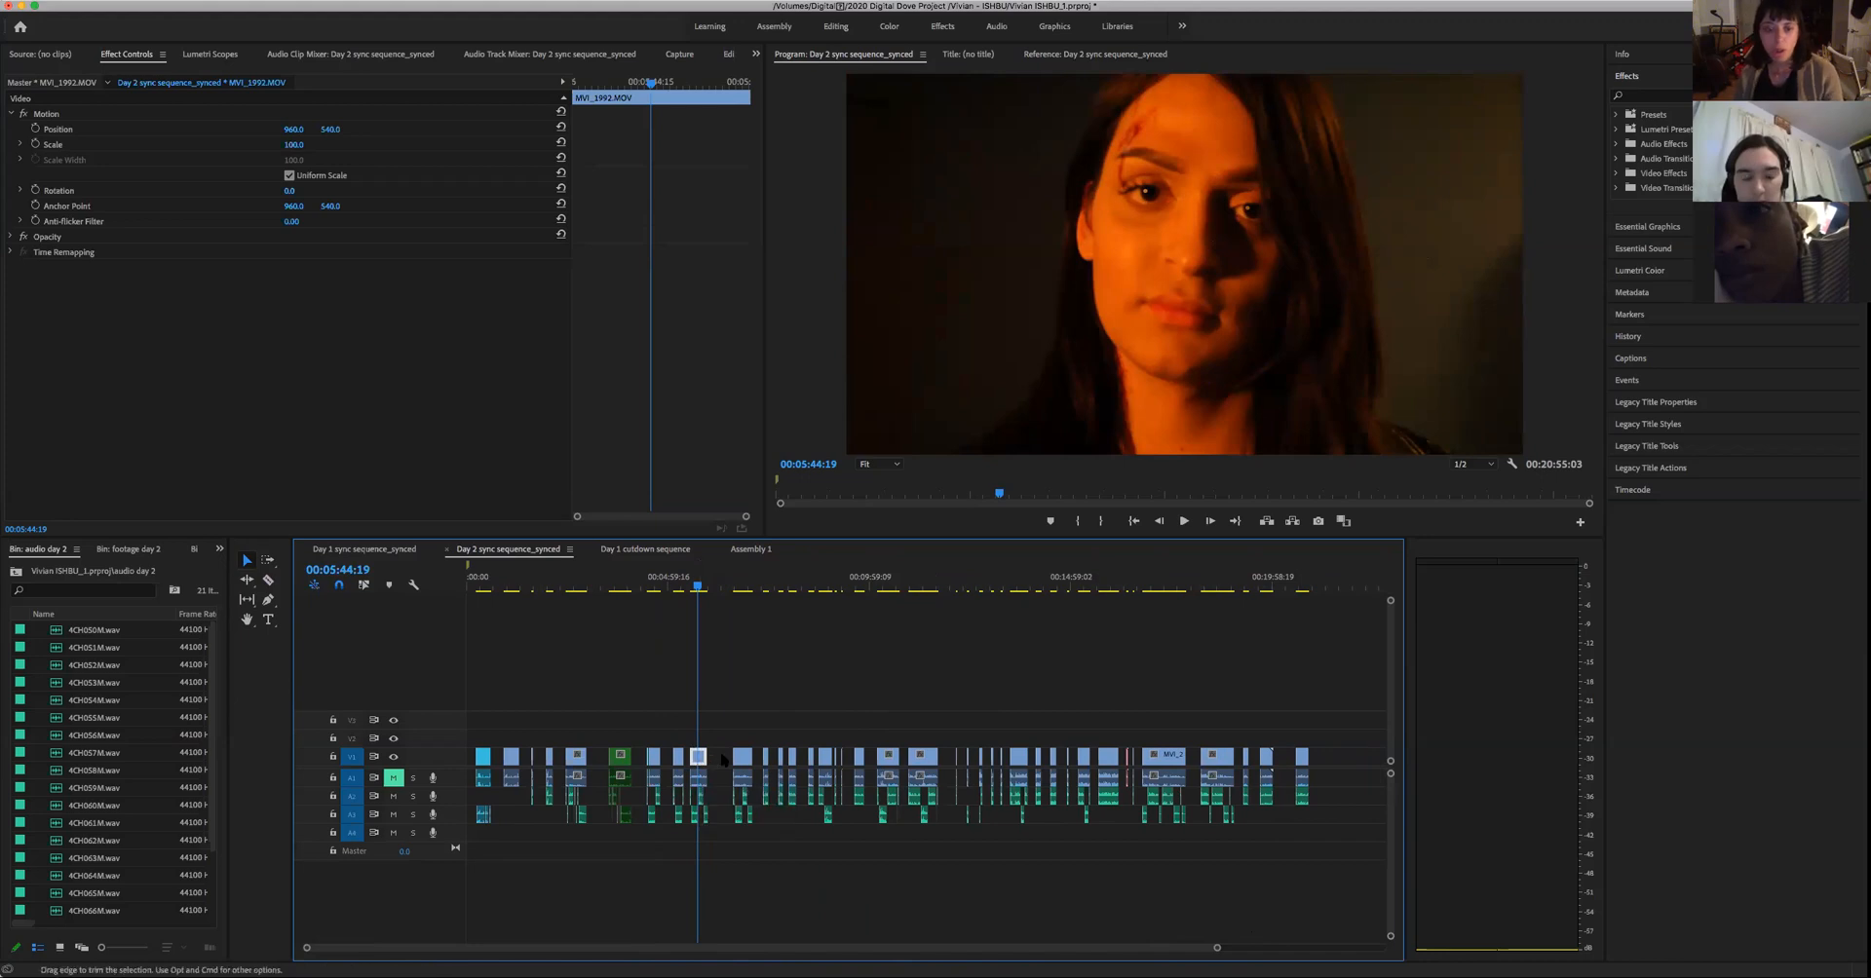
left_click(668, 553)
left_click(747, 552)
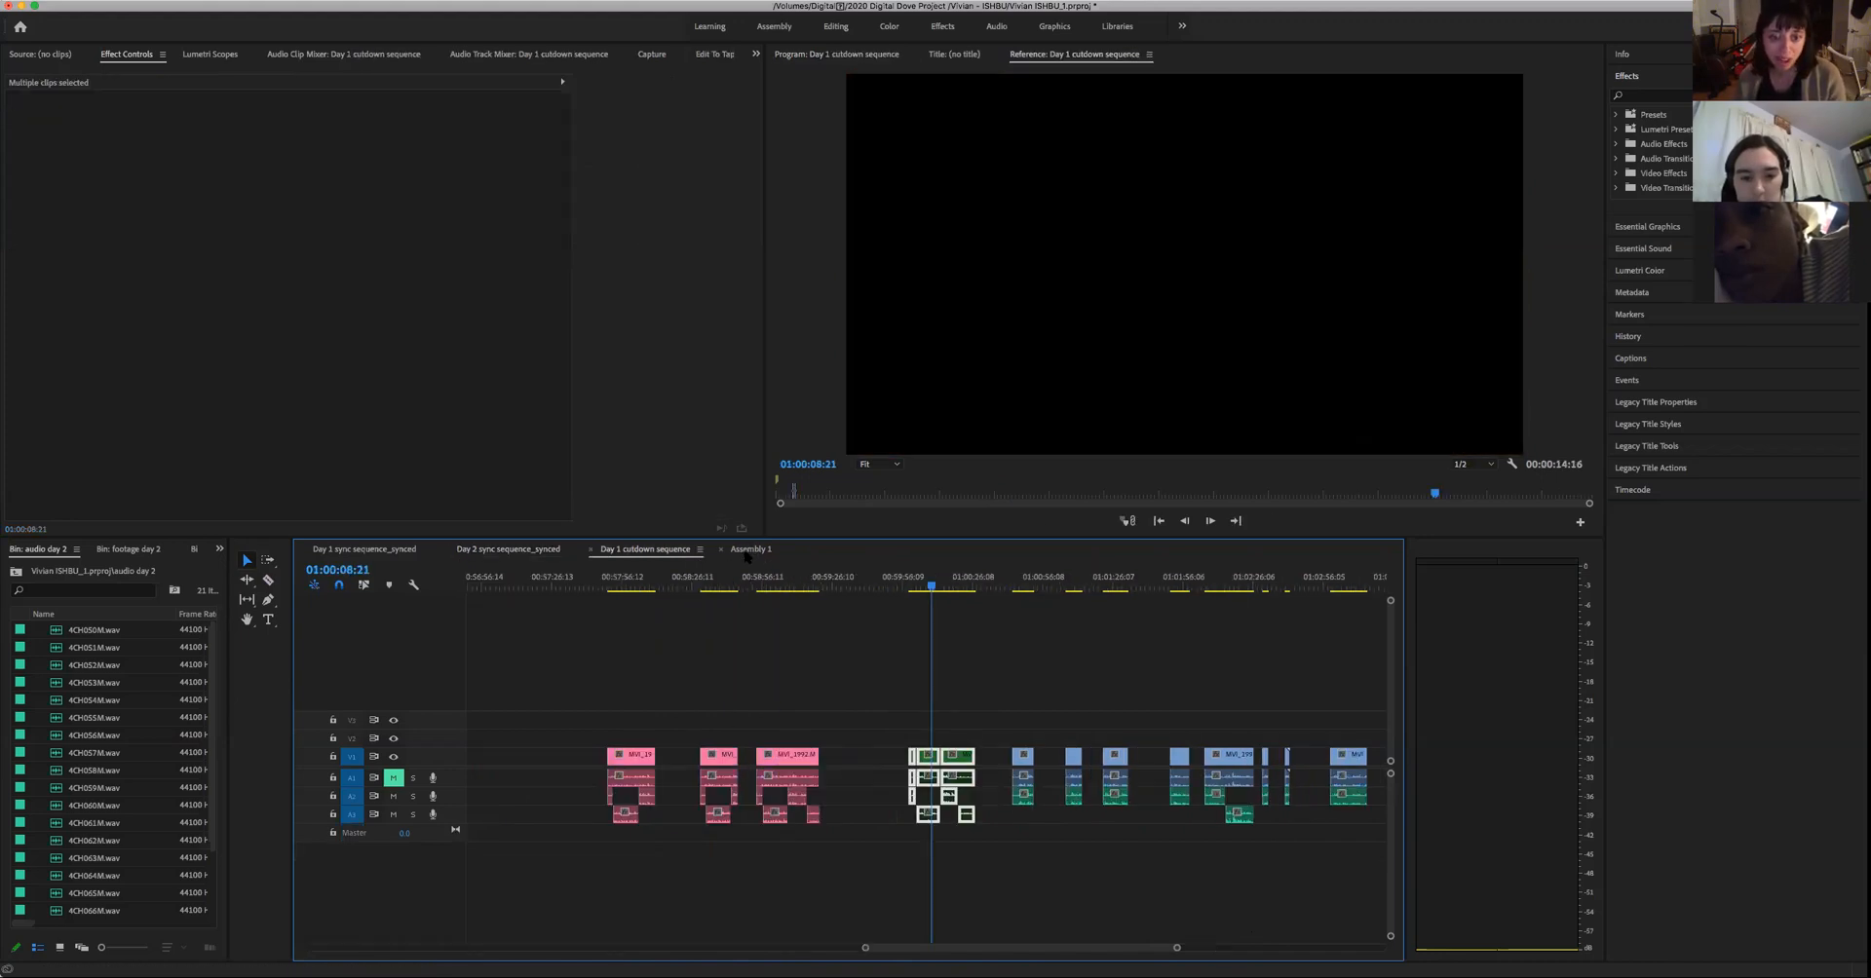
left_click(556, 553)
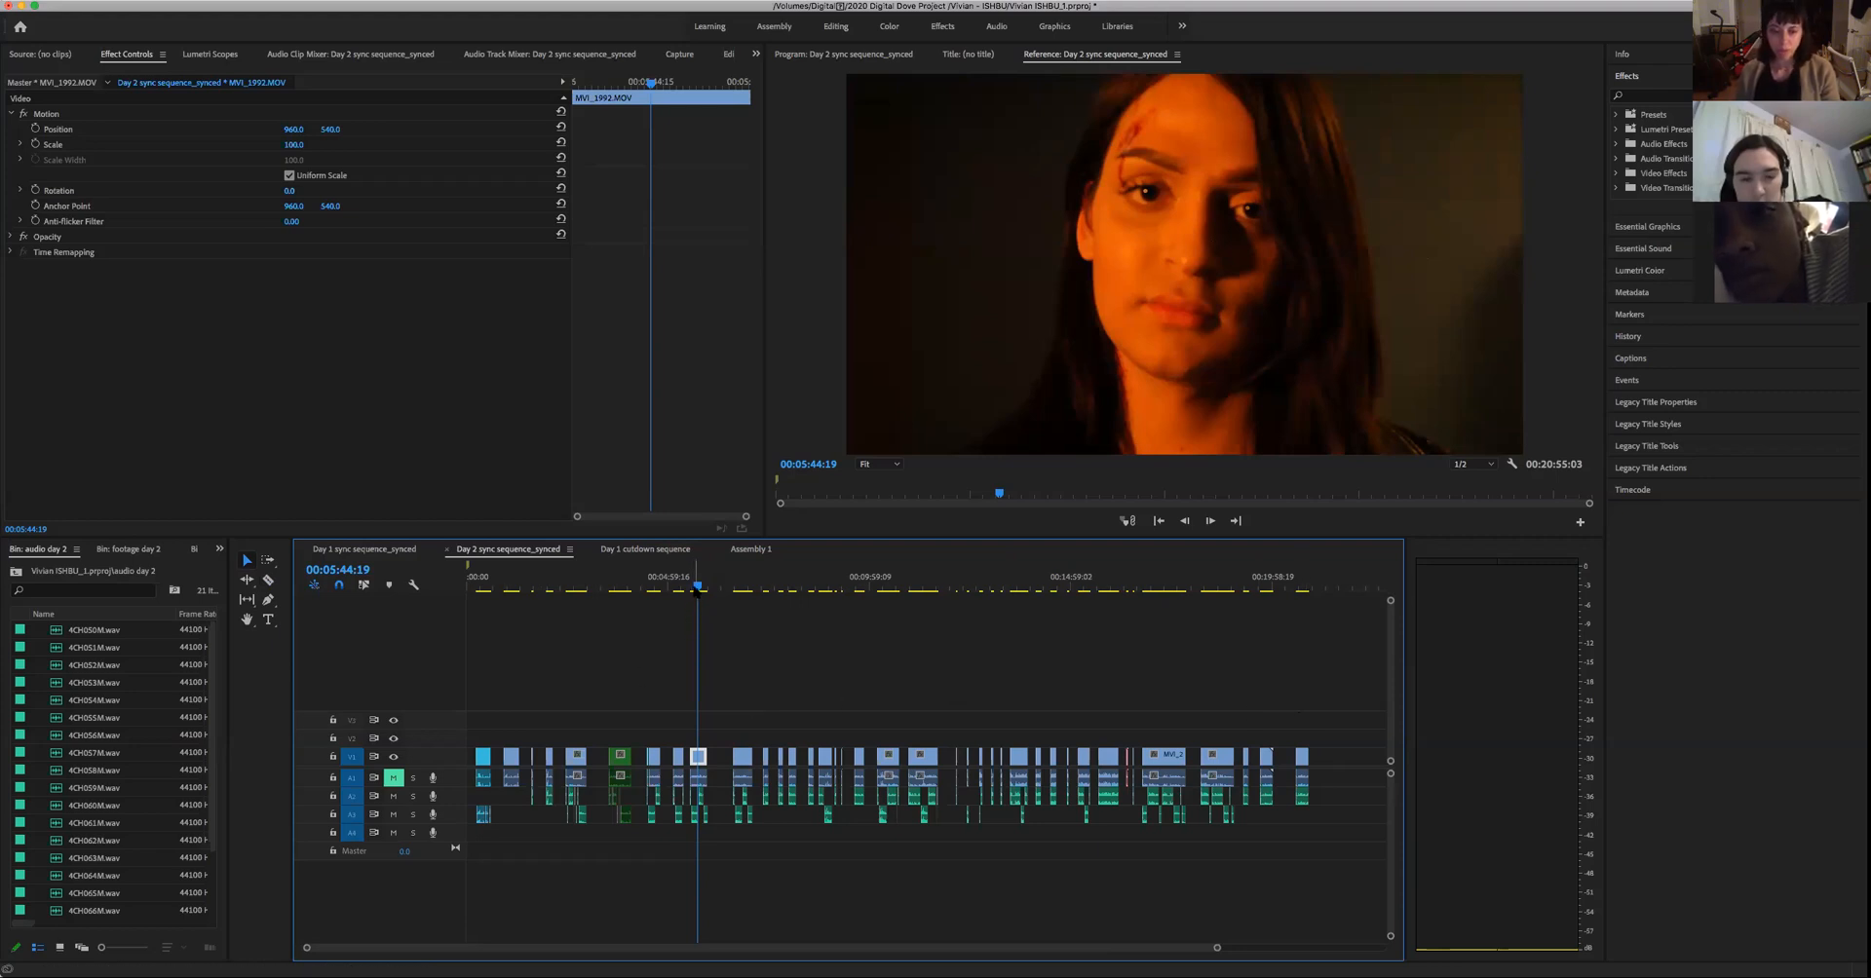
left_click_drag(698, 588, 1024, 723)
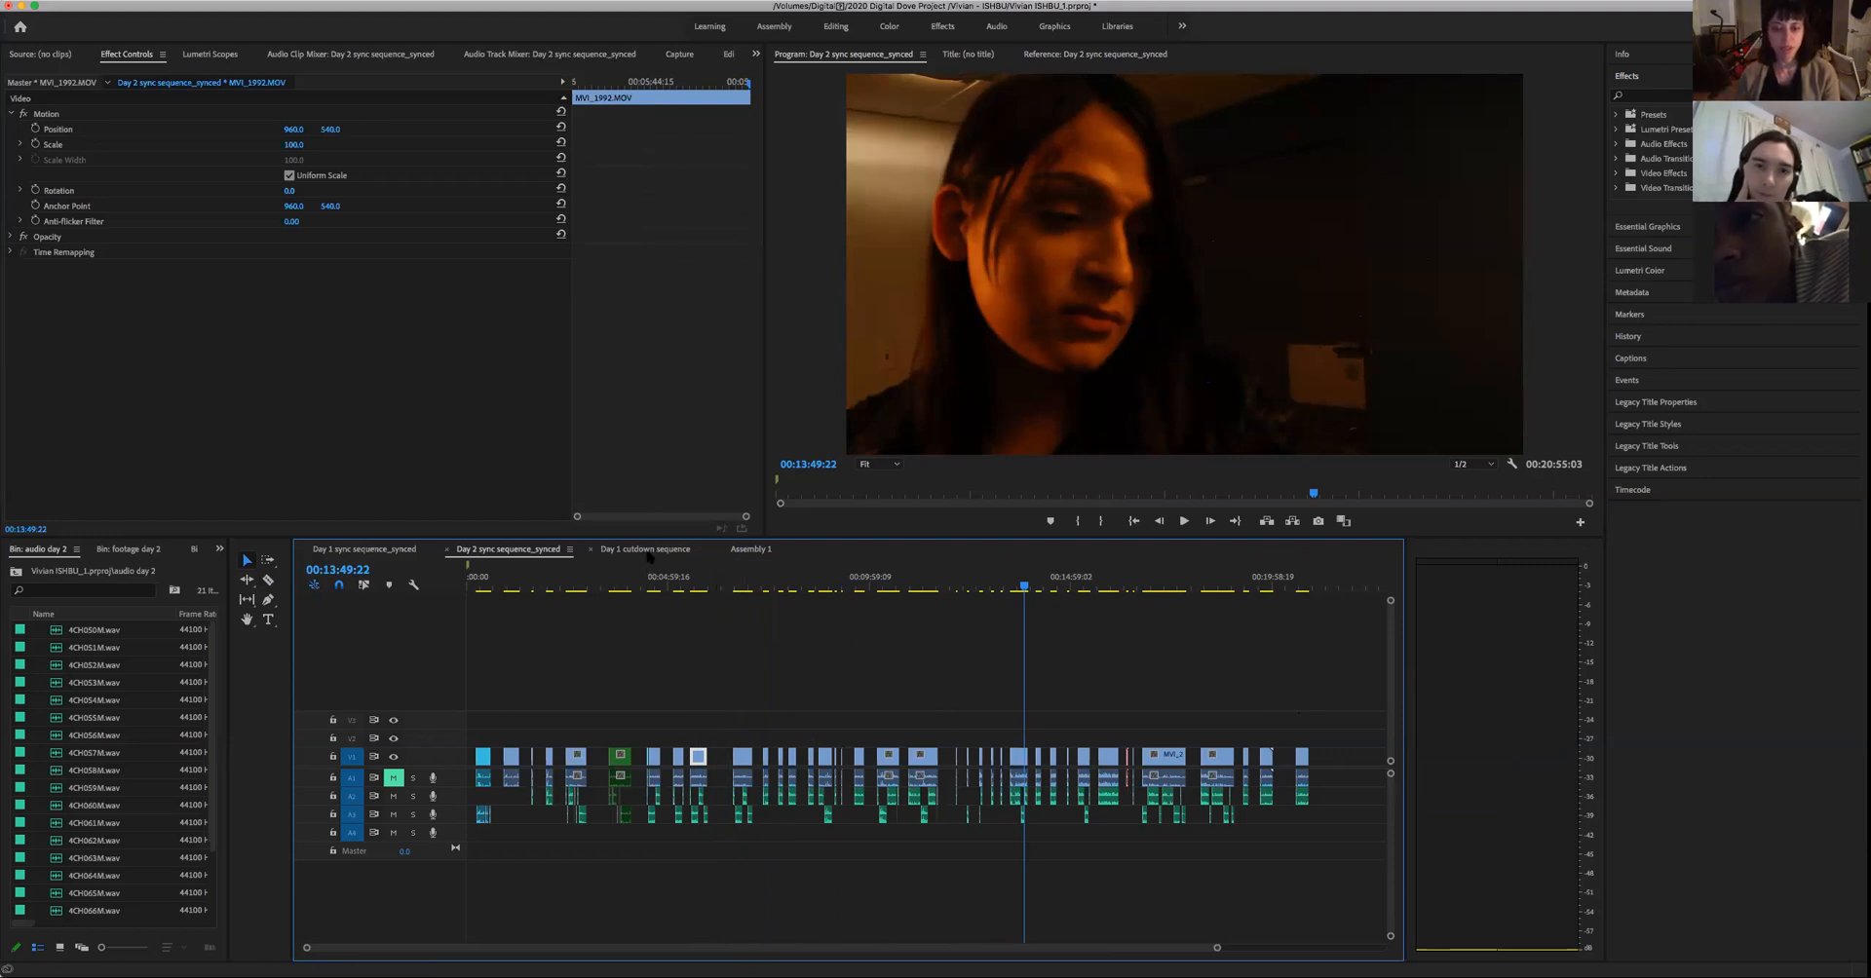
left_click(649, 550)
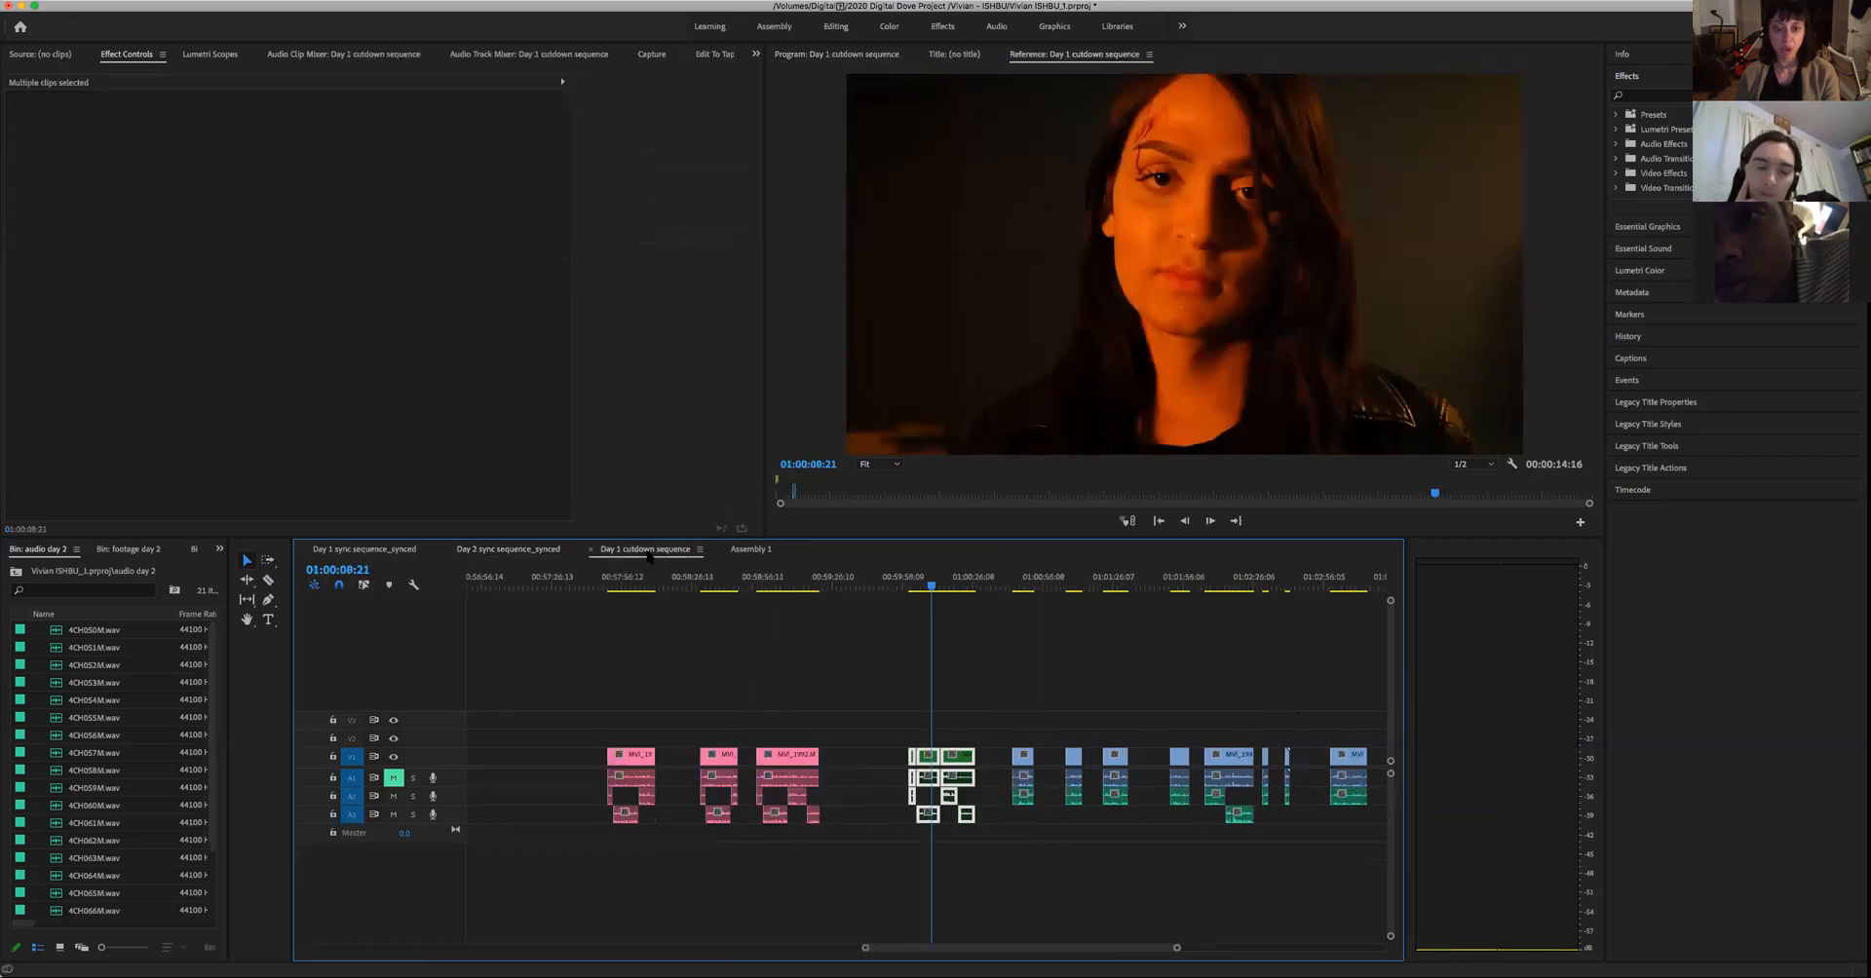
left_click(749, 550)
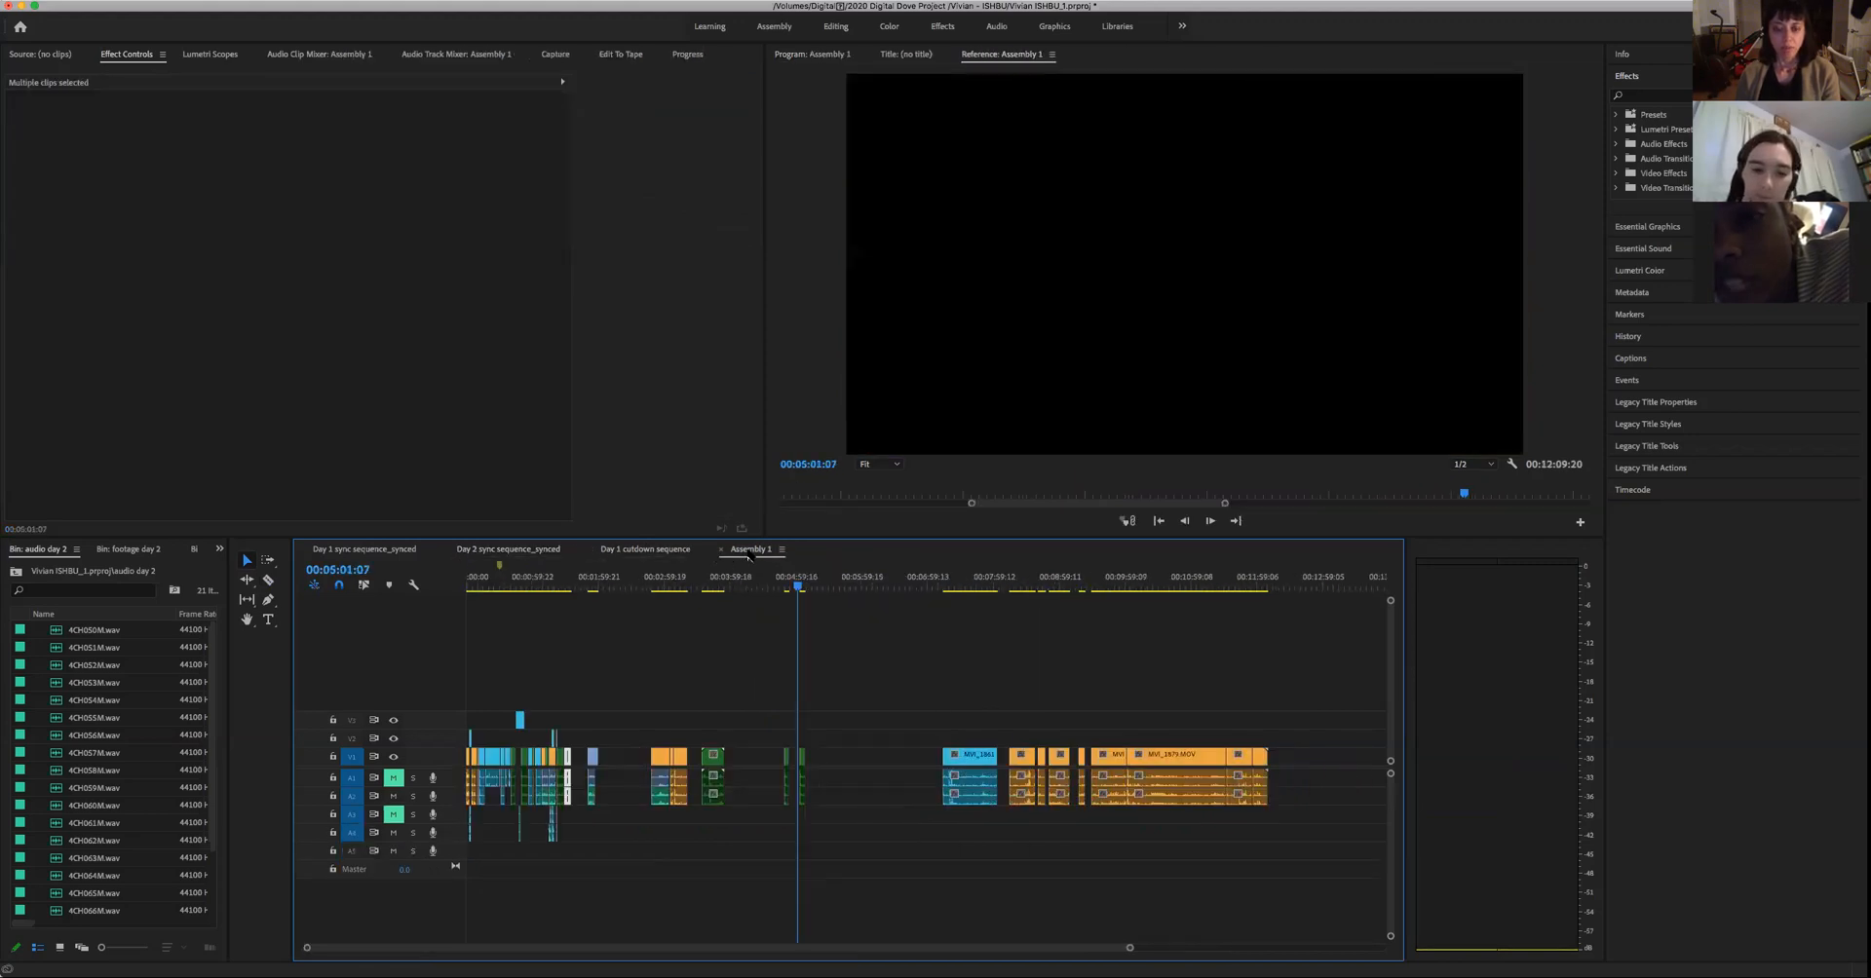
left_click(646, 551)
- Load MVI_1983.MOV from the footage day 2 bin and mark its section from 00:00:06:05 to 00:00:08:20
left_click(219, 711)
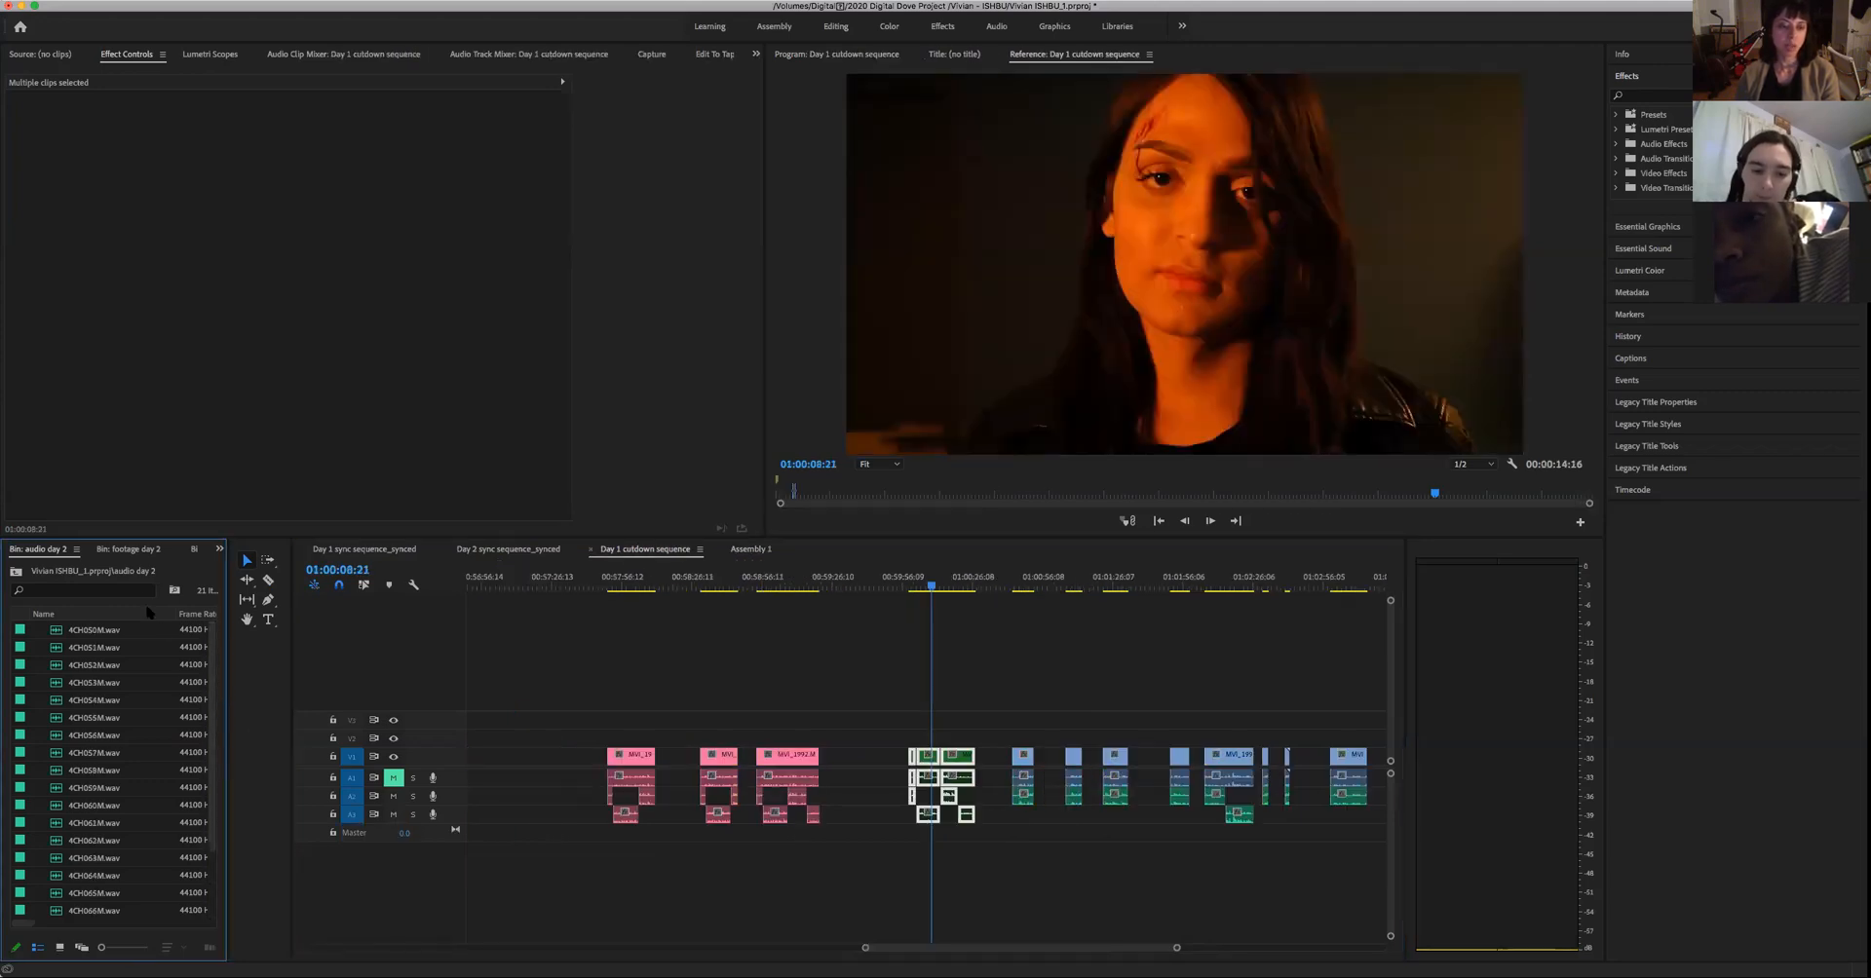
left_click(126, 551)
left_click(56, 552)
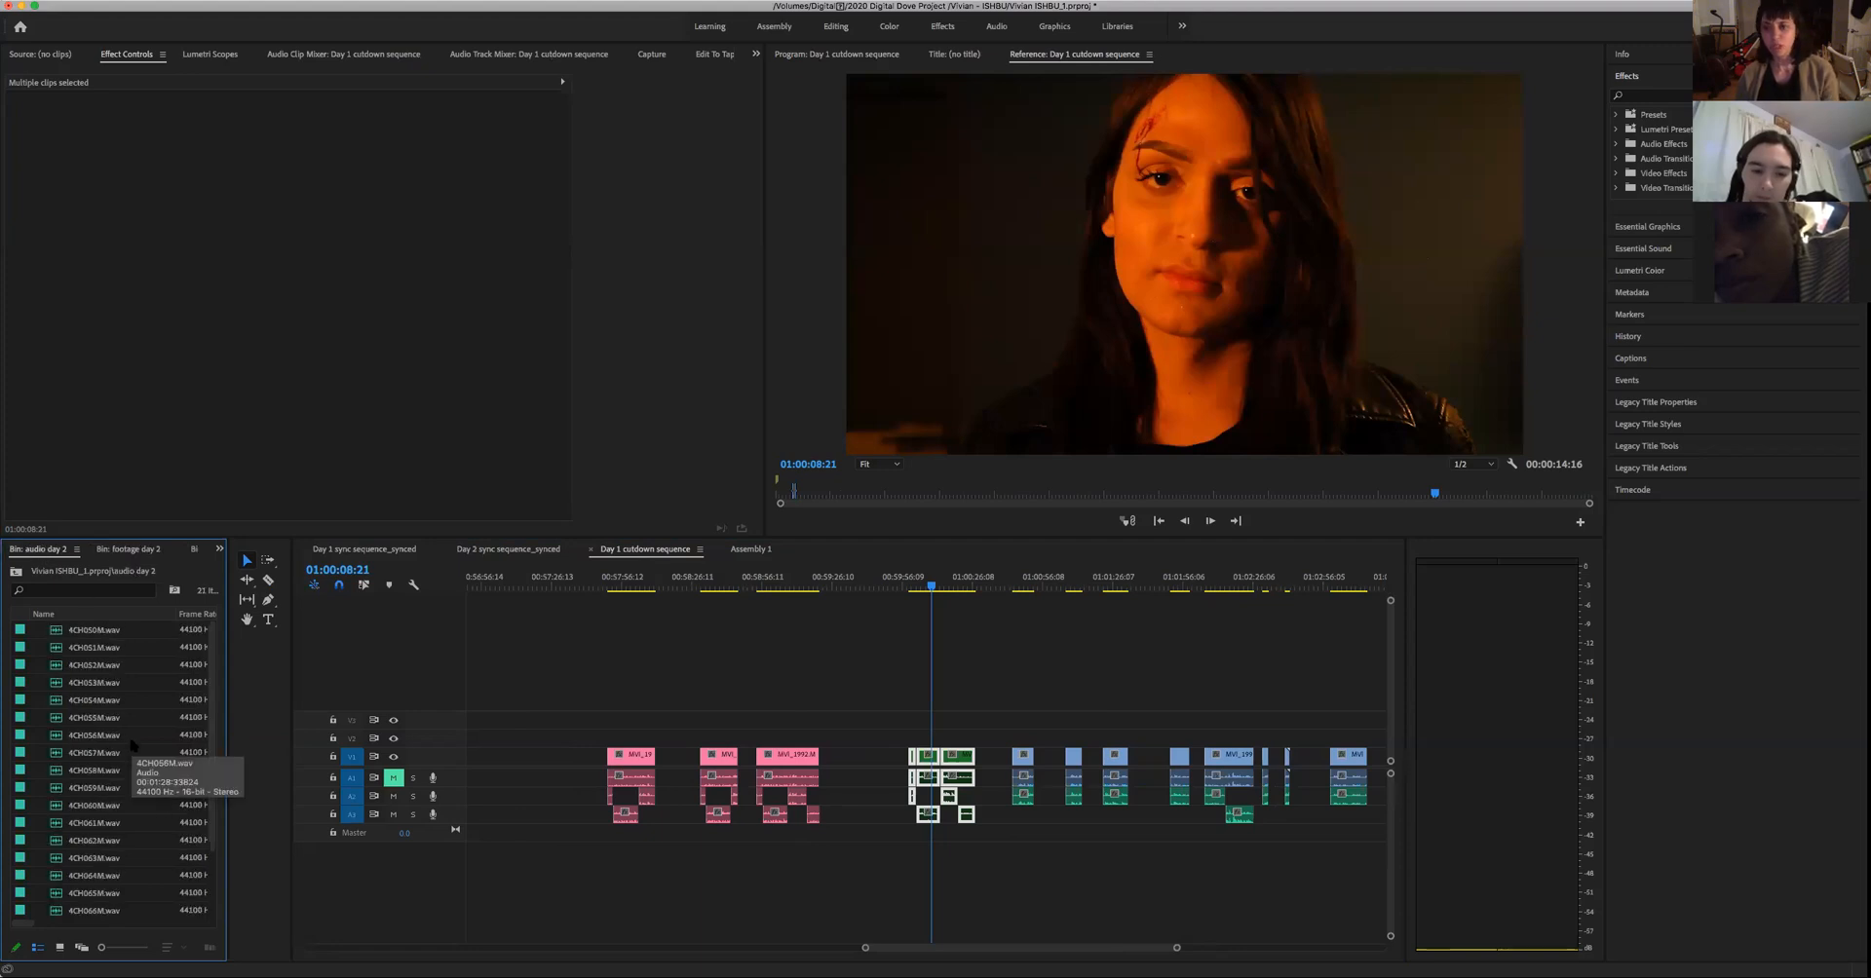
left_click(121, 551)
double_click(59, 648)
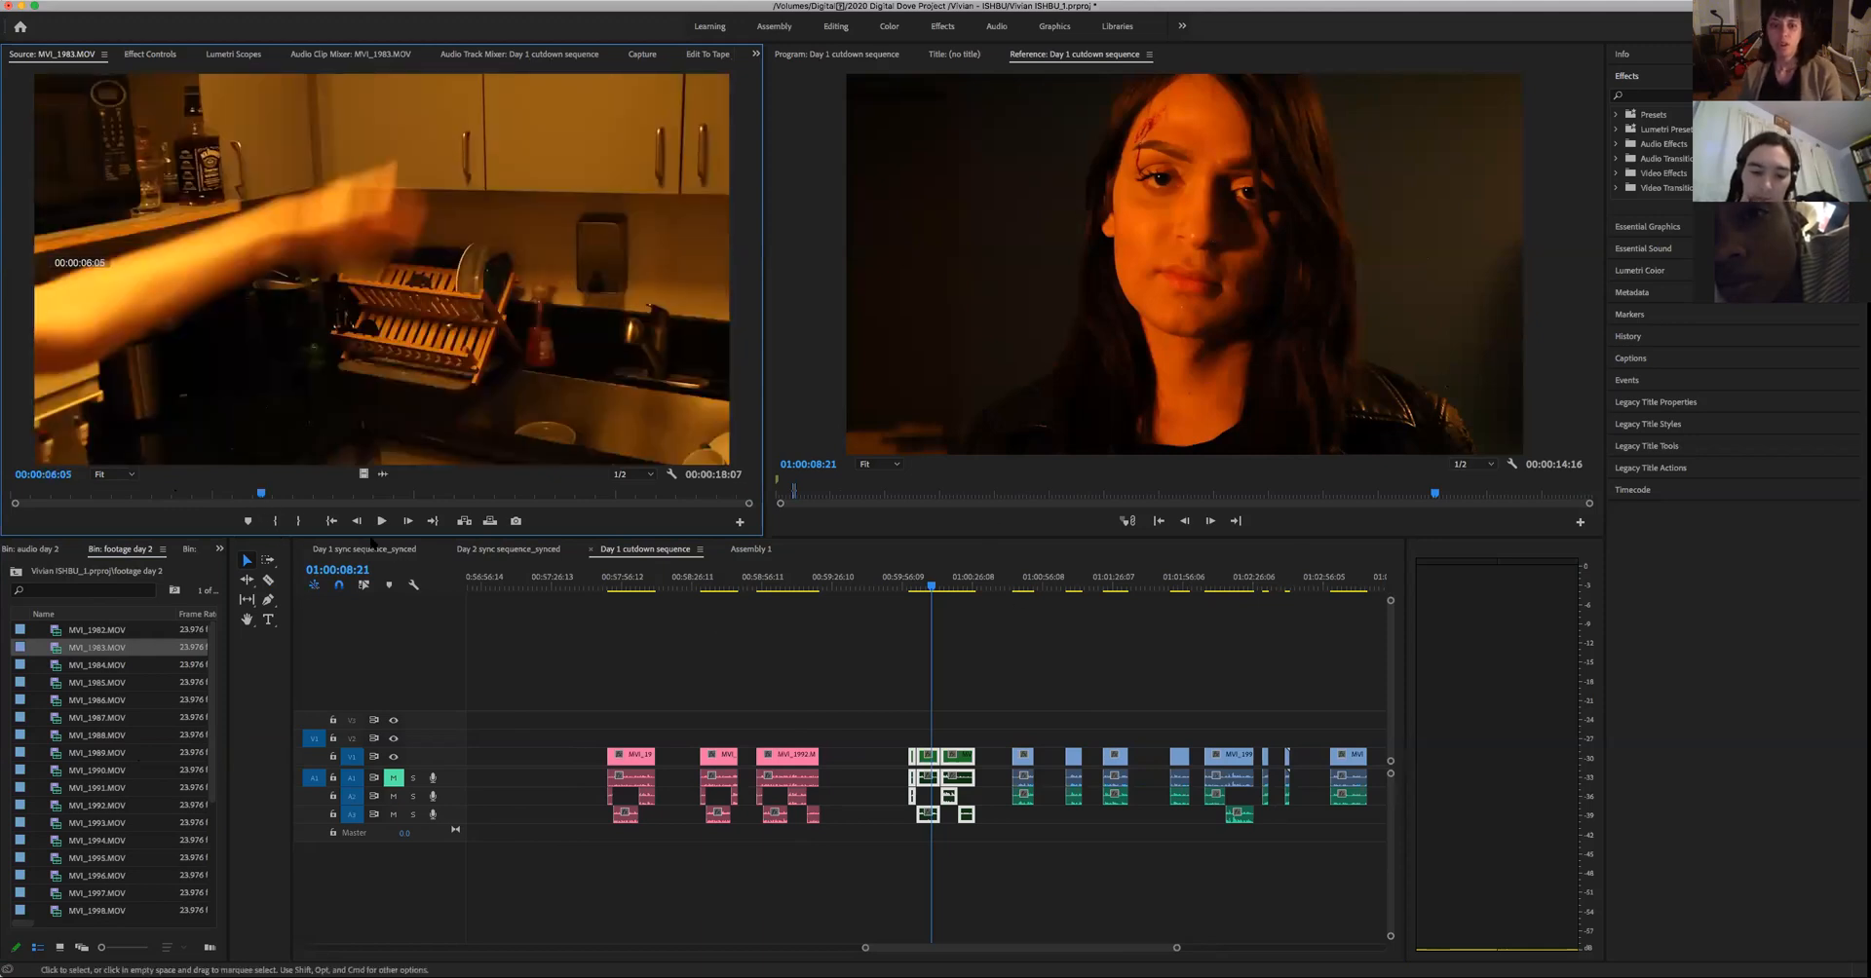
key("i")
left_click(367, 493)
key("o")
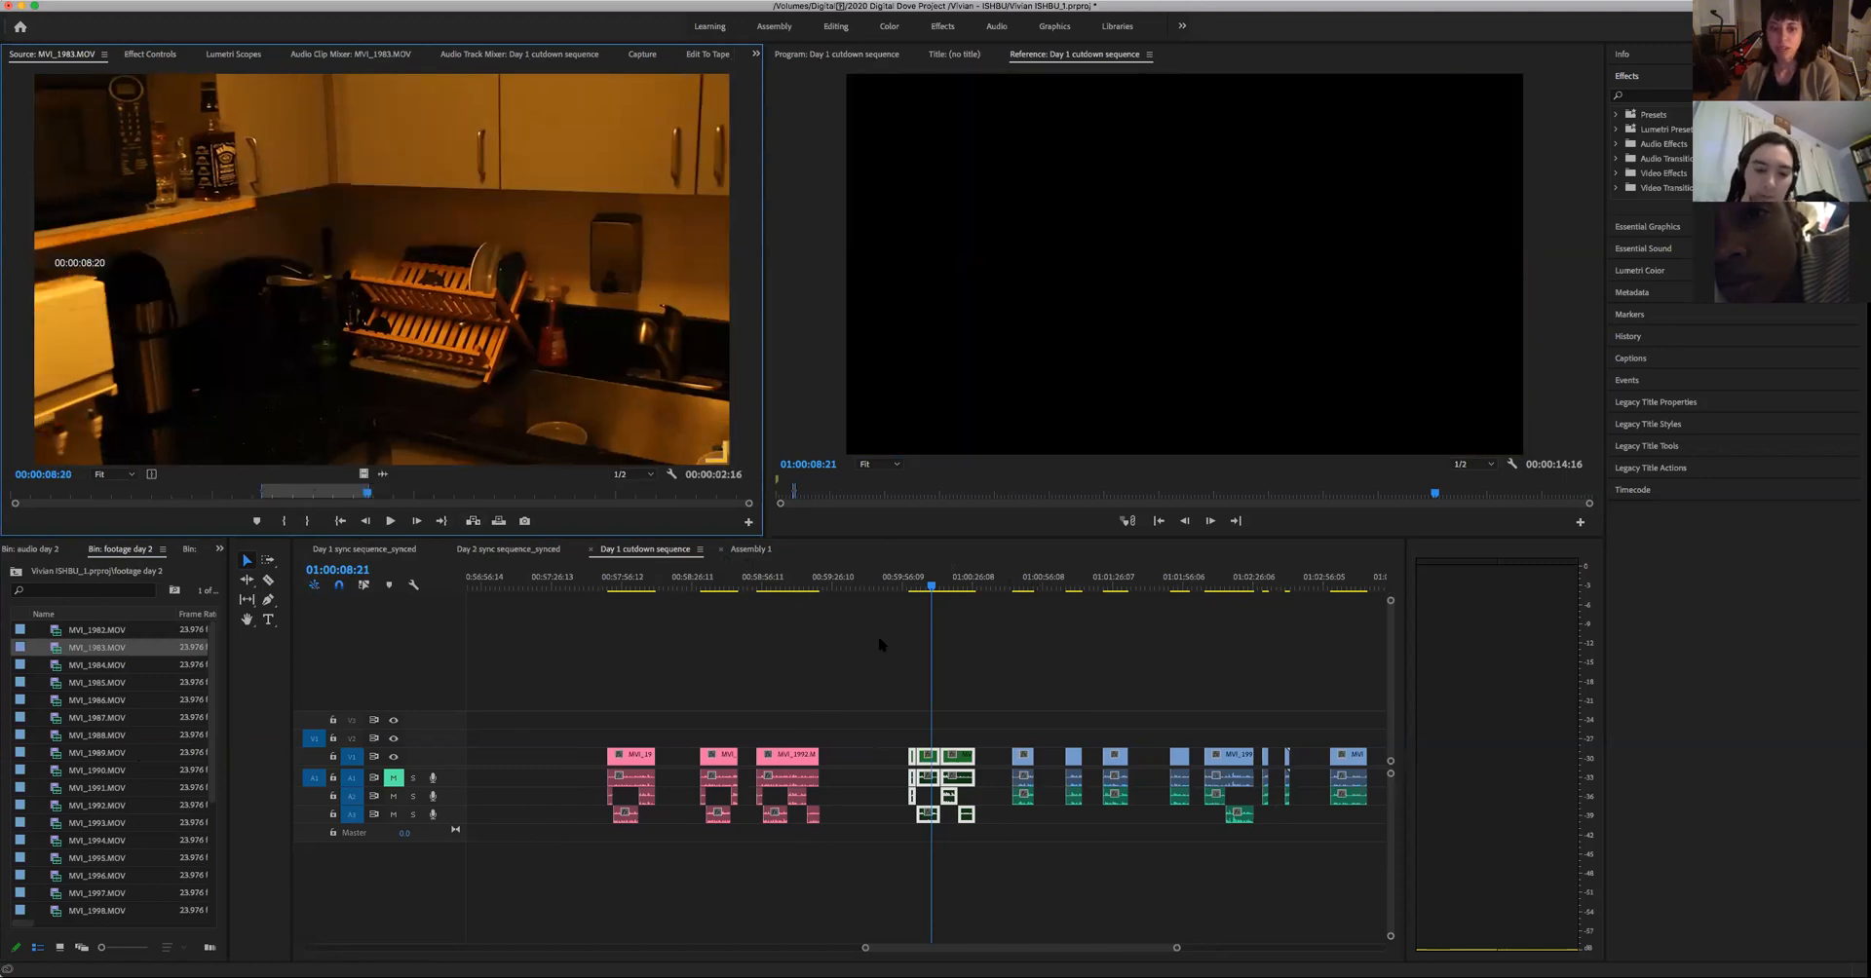
- Try placing the marked section and a longer section of MVI_1983.MOV in Assembly 1 from 00:13:01:23, and delete both test clips
left_click(751, 550)
left_click(1325, 587)
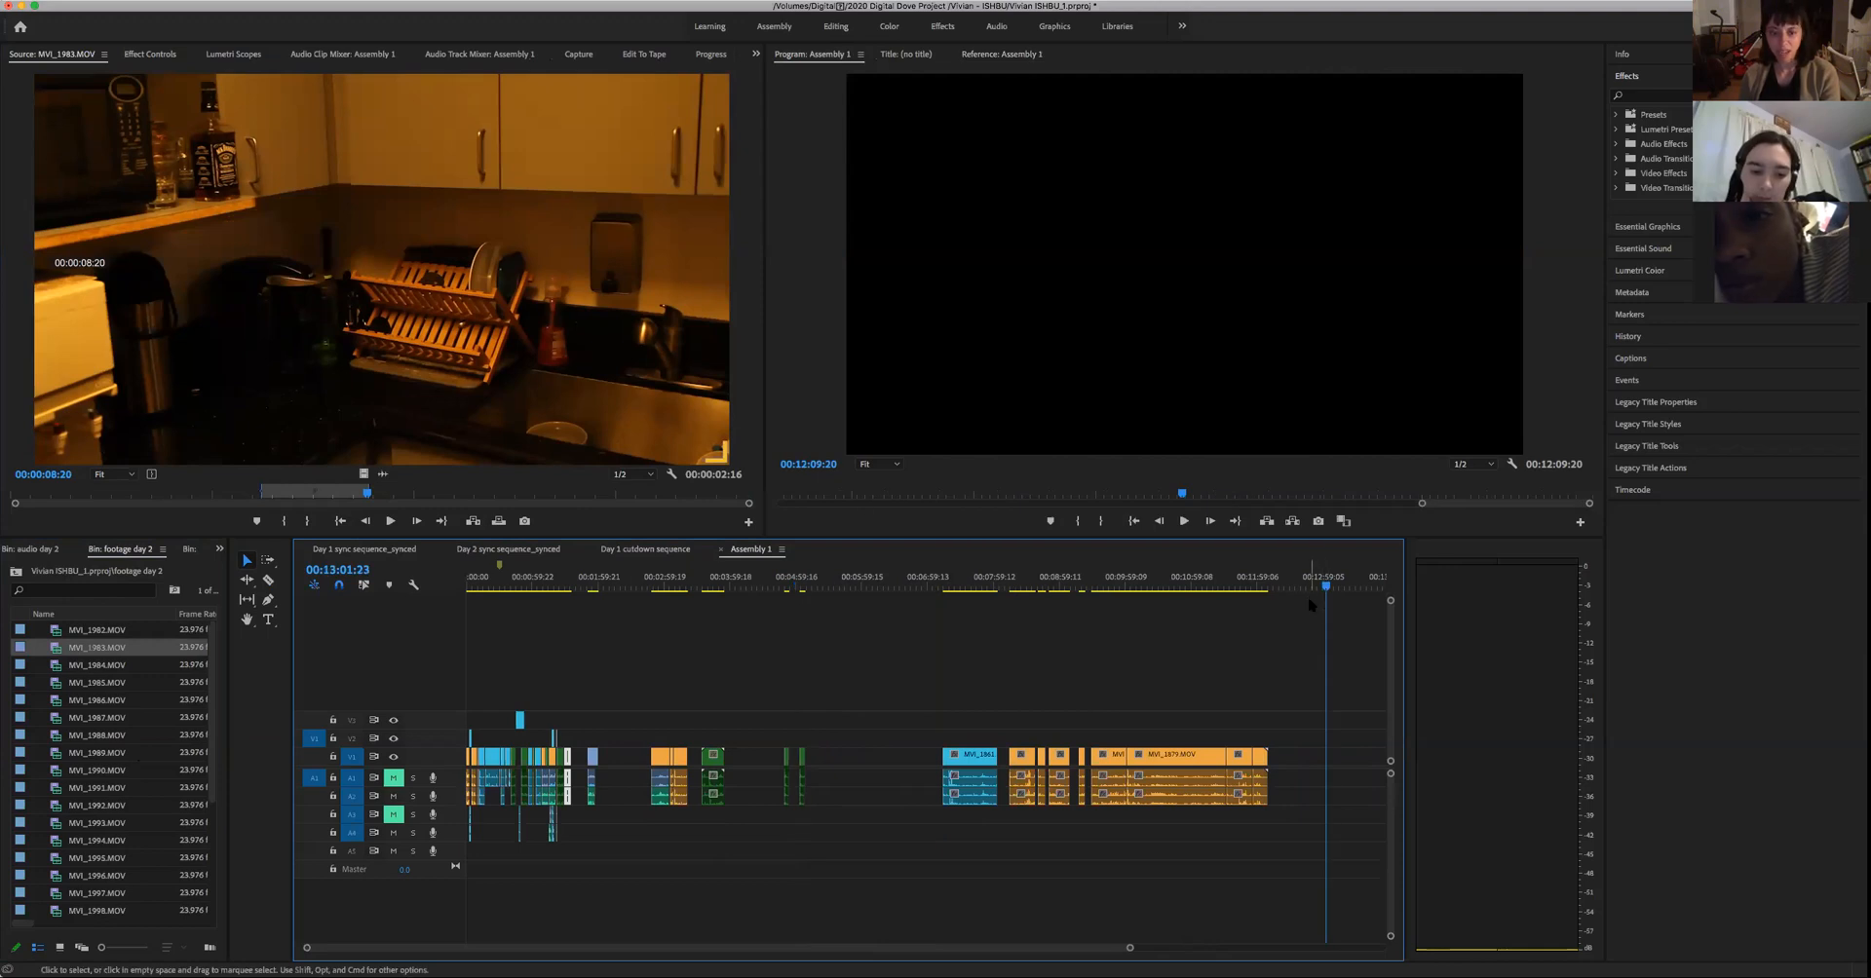
left_click(498, 522)
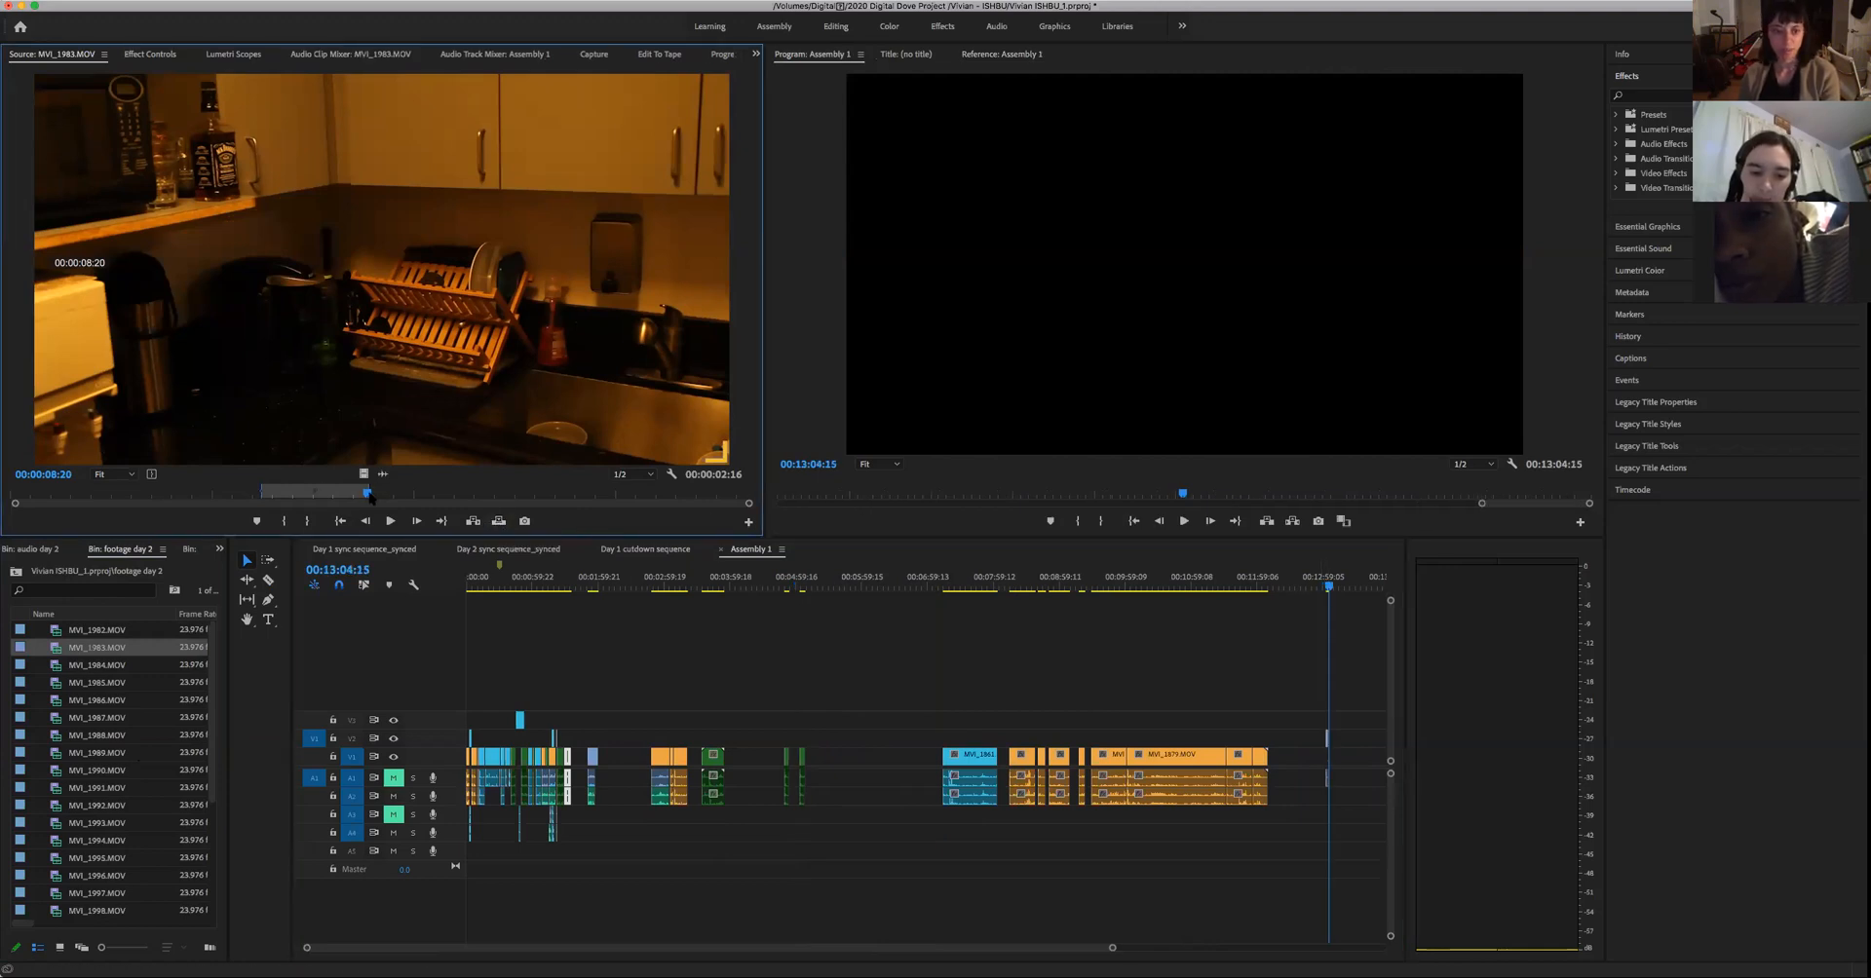
left_click_drag(369, 495, 652, 509)
left_click(498, 521)
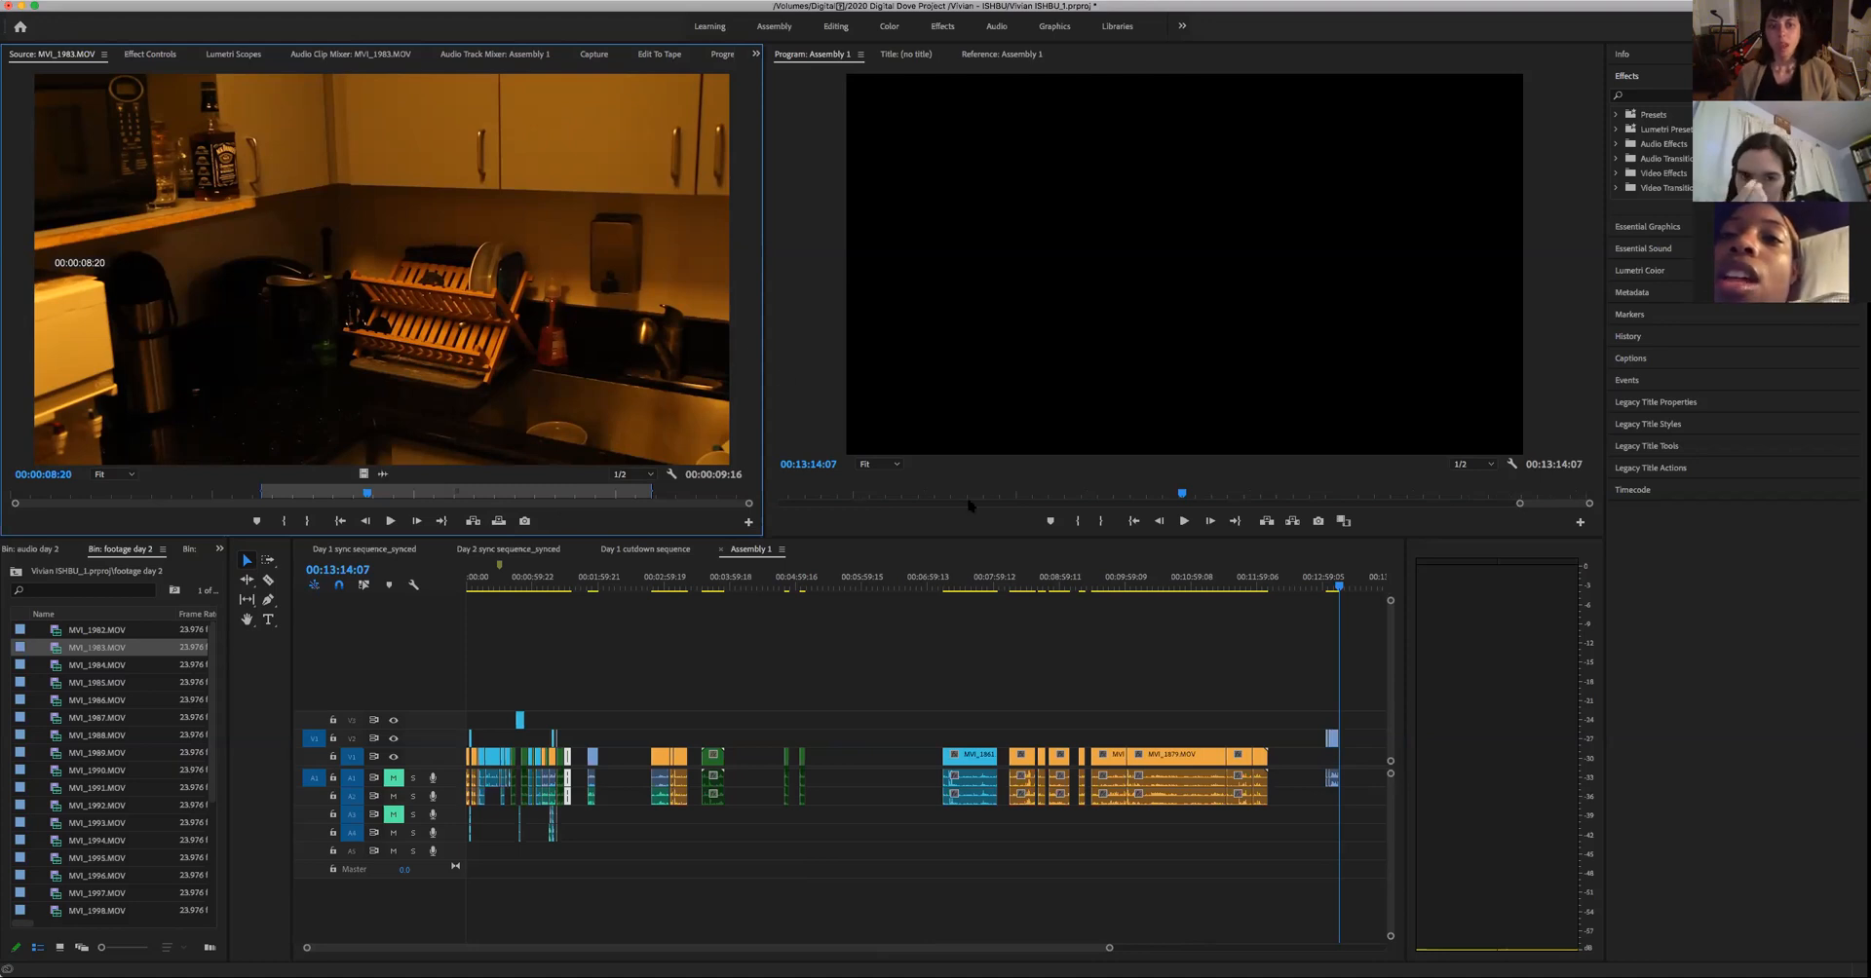
left_click_drag(1360, 822, 1337, 750)
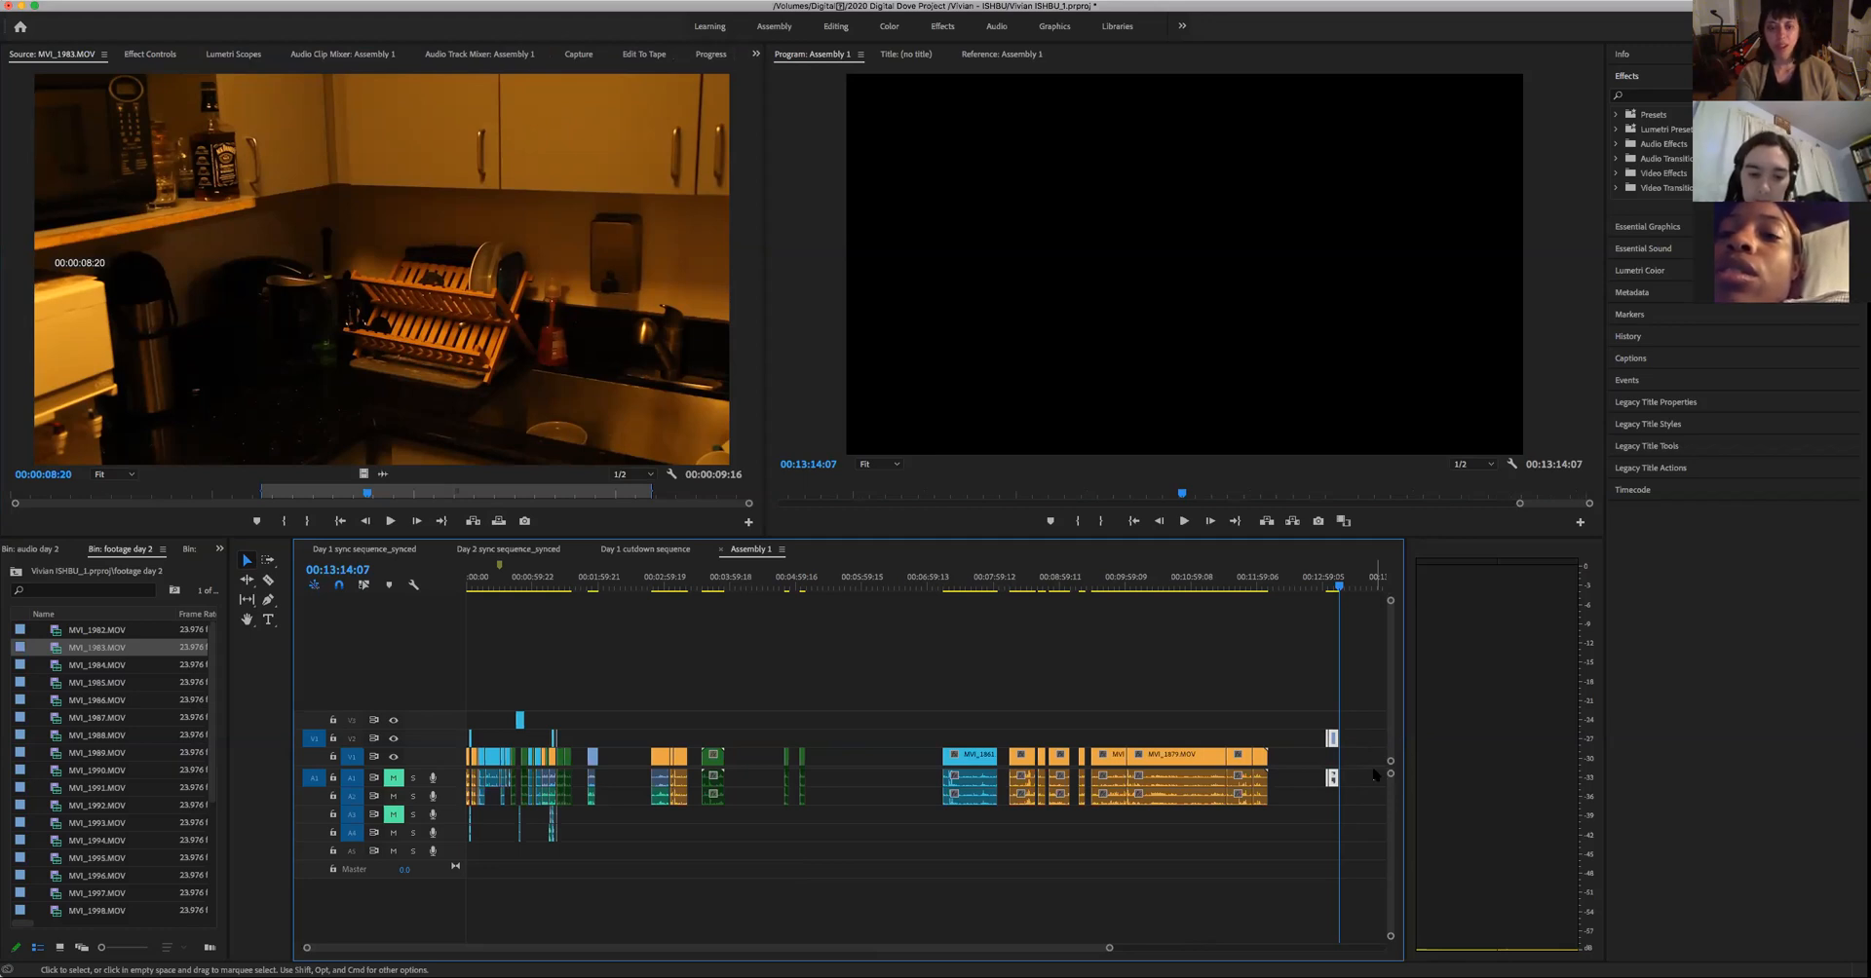
key("Delete")
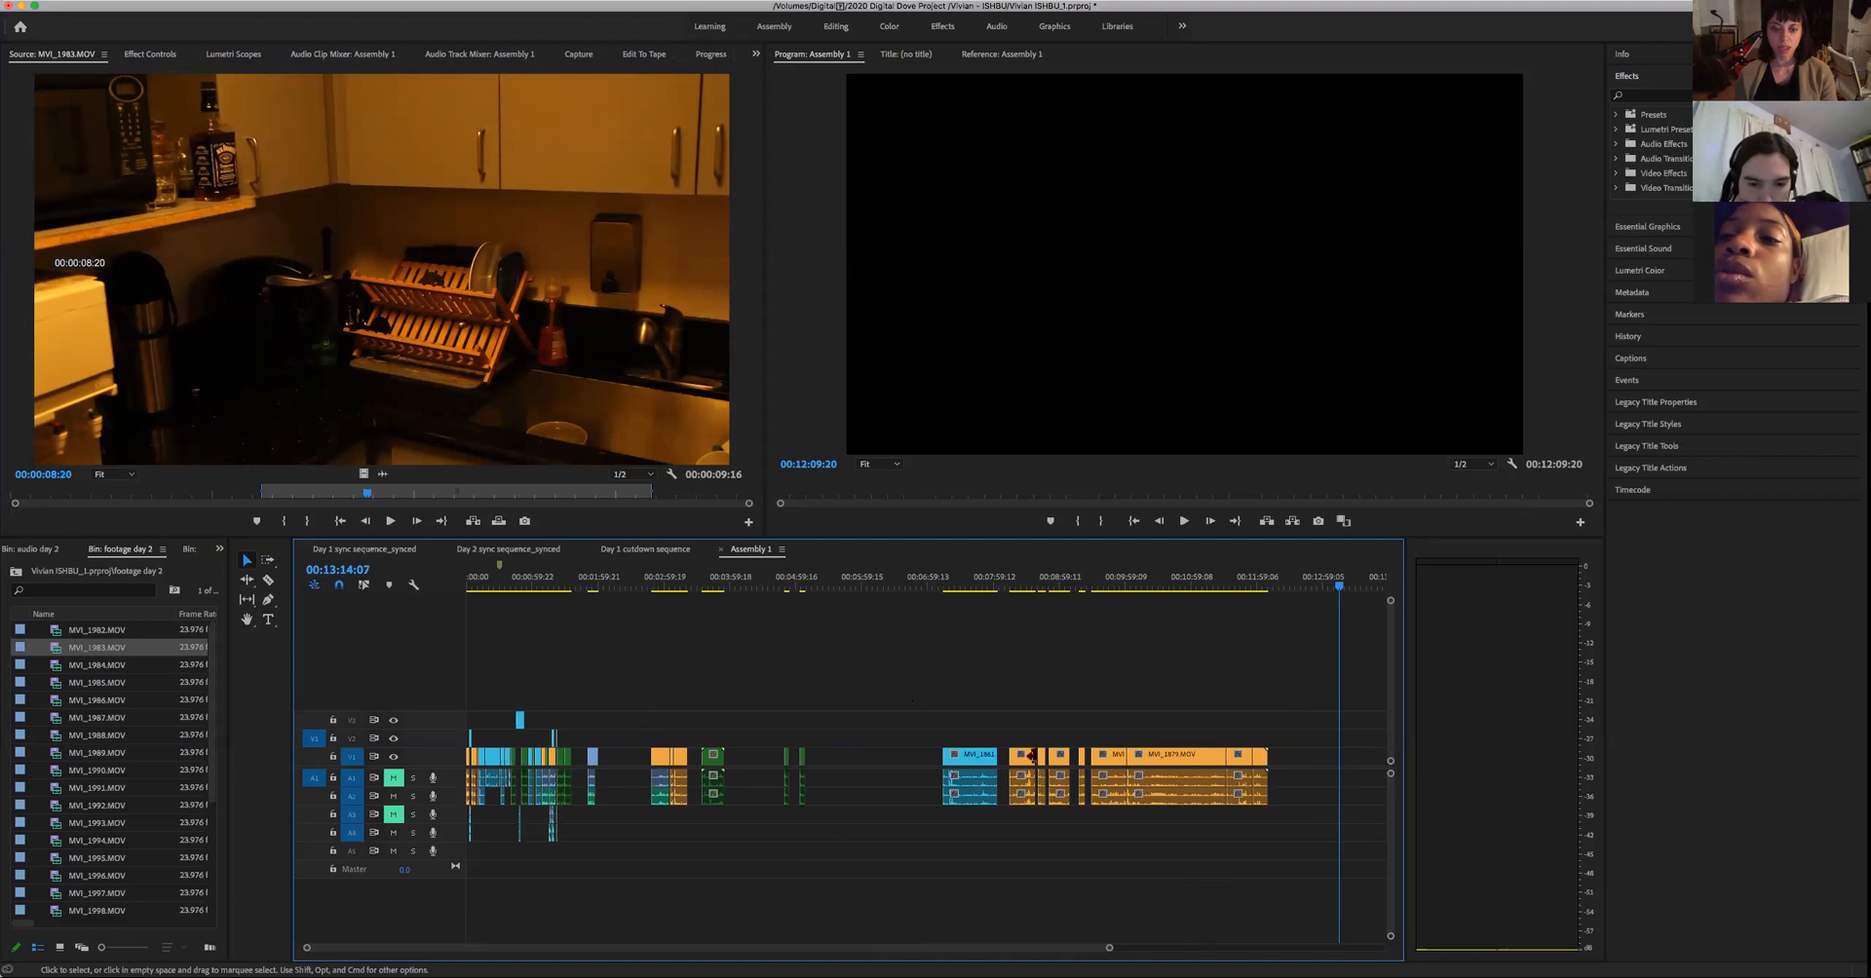
- Select the middle piece of the woman's green take in the Day 1 cutdown sequence and move the playhead to its start at 01:00:02:09
left_click(652, 551)
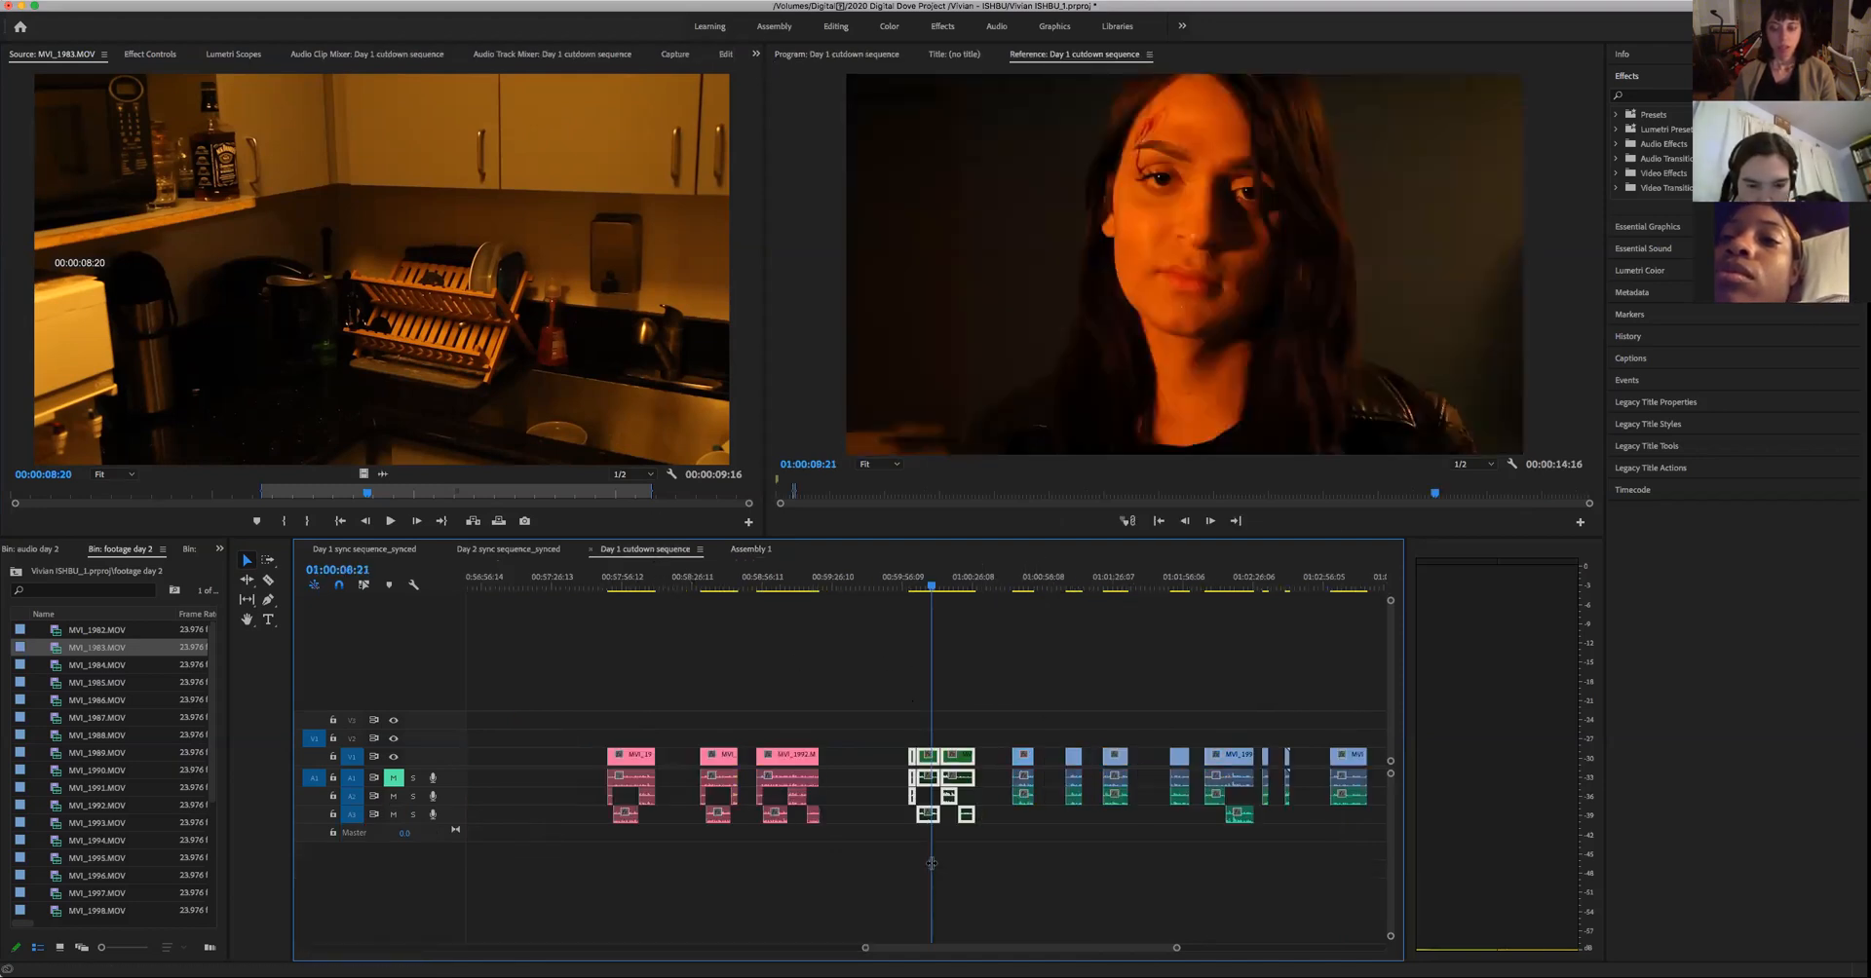
left_click_drag(877, 657, 979, 858)
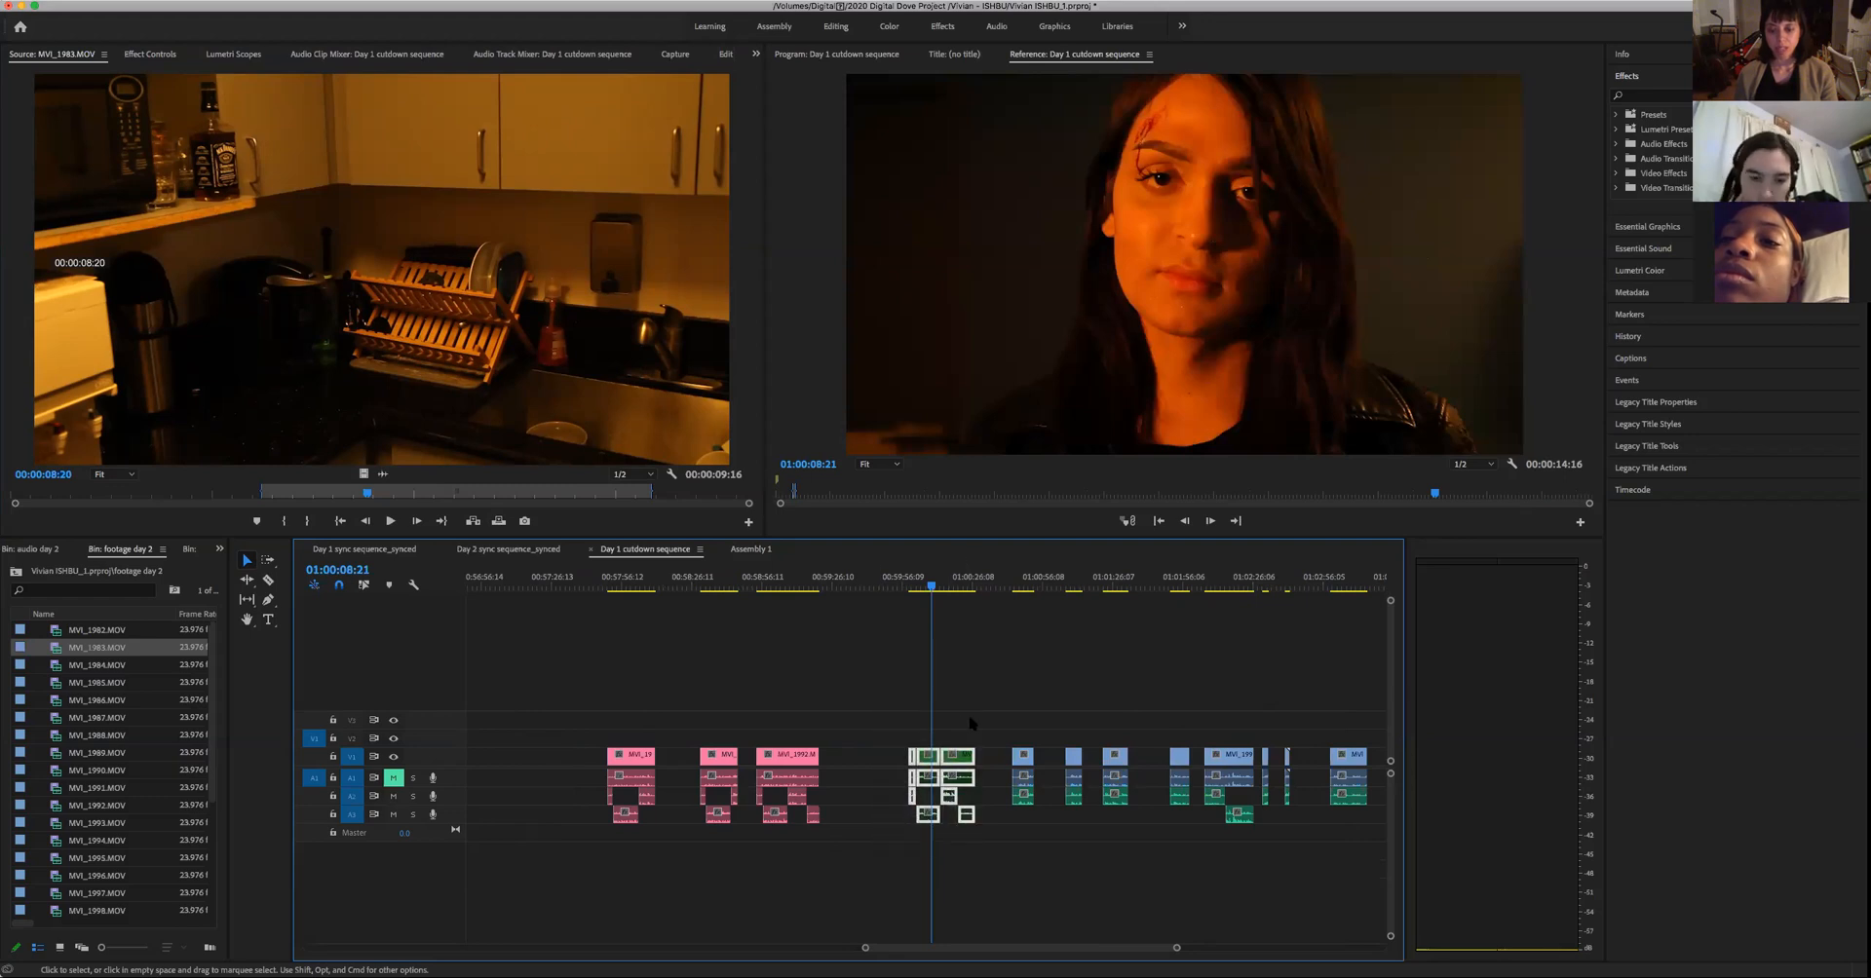
left_click_drag(929, 588, 983, 625)
left_click(940, 673)
left_click(928, 756)
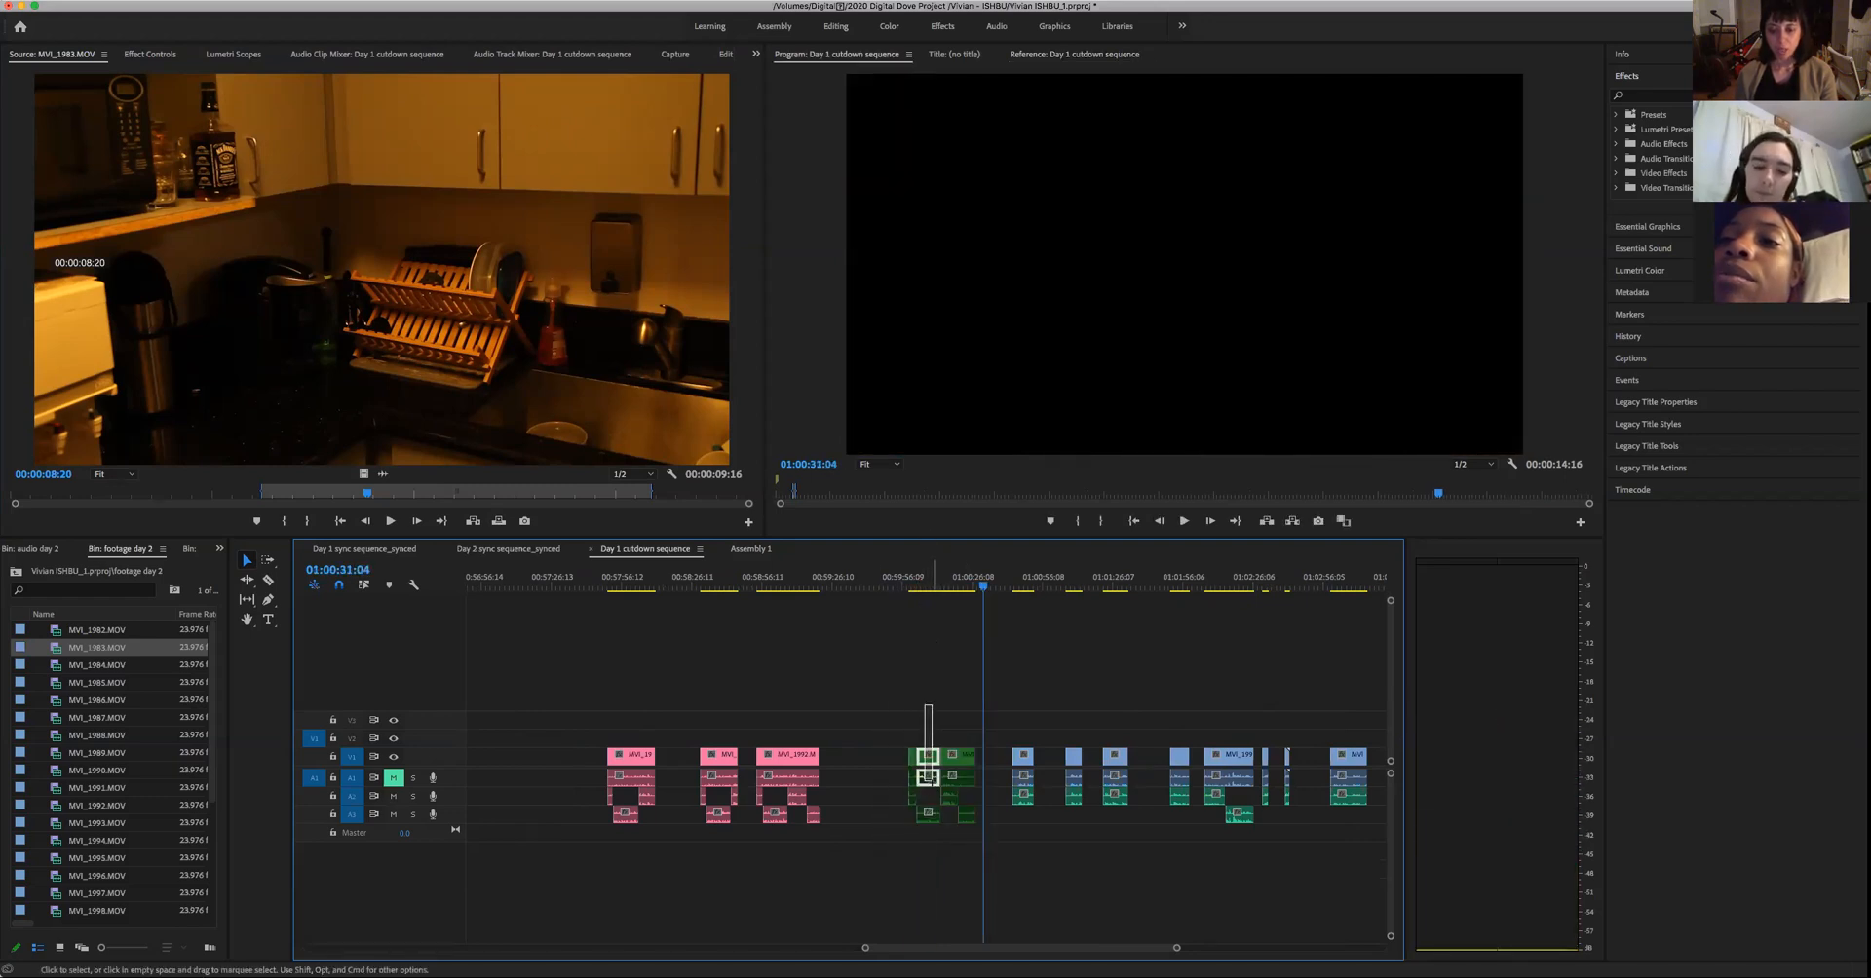
left_click(953, 585)
key("Up")
key("Up")
key("Up")
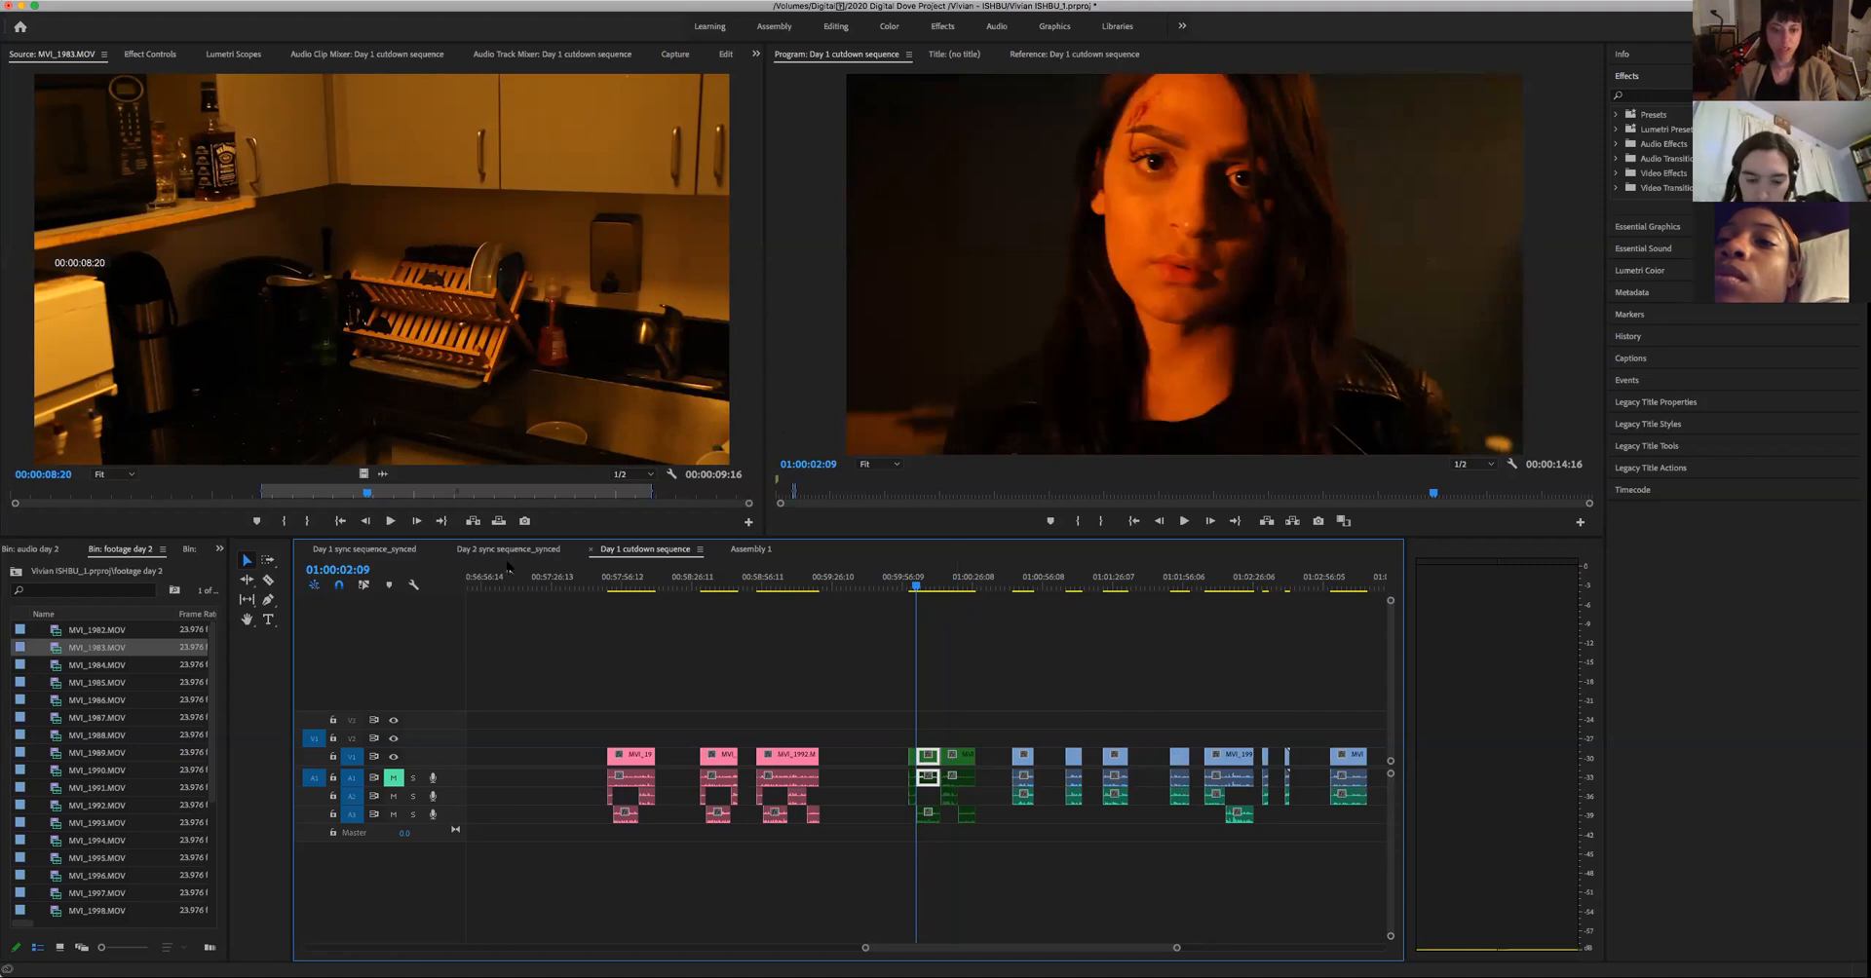
- Replay the man's green take at the end of the edited scene in Assembly 1 to about 00:01:31:00, and return to 00:01:25:21
left_click(751, 549)
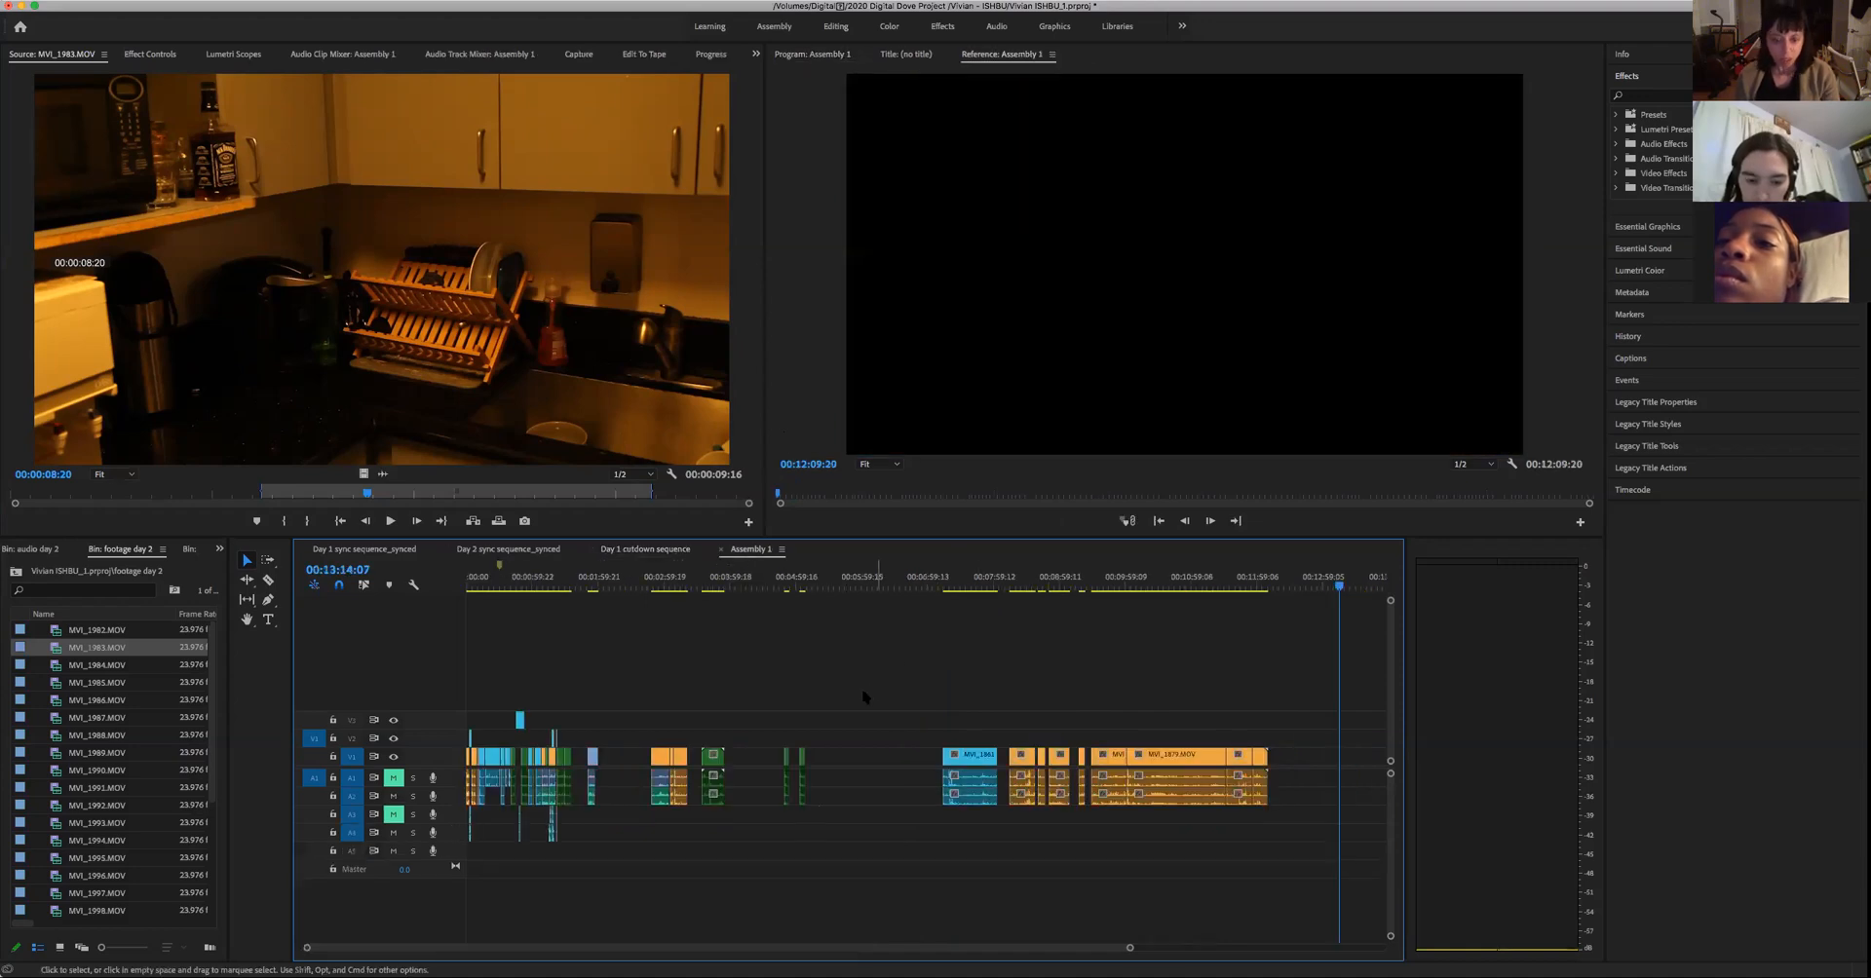
left_click_drag(1130, 949, 460, 941)
left_click(772, 585)
left_click_drag(773, 587, 769, 587)
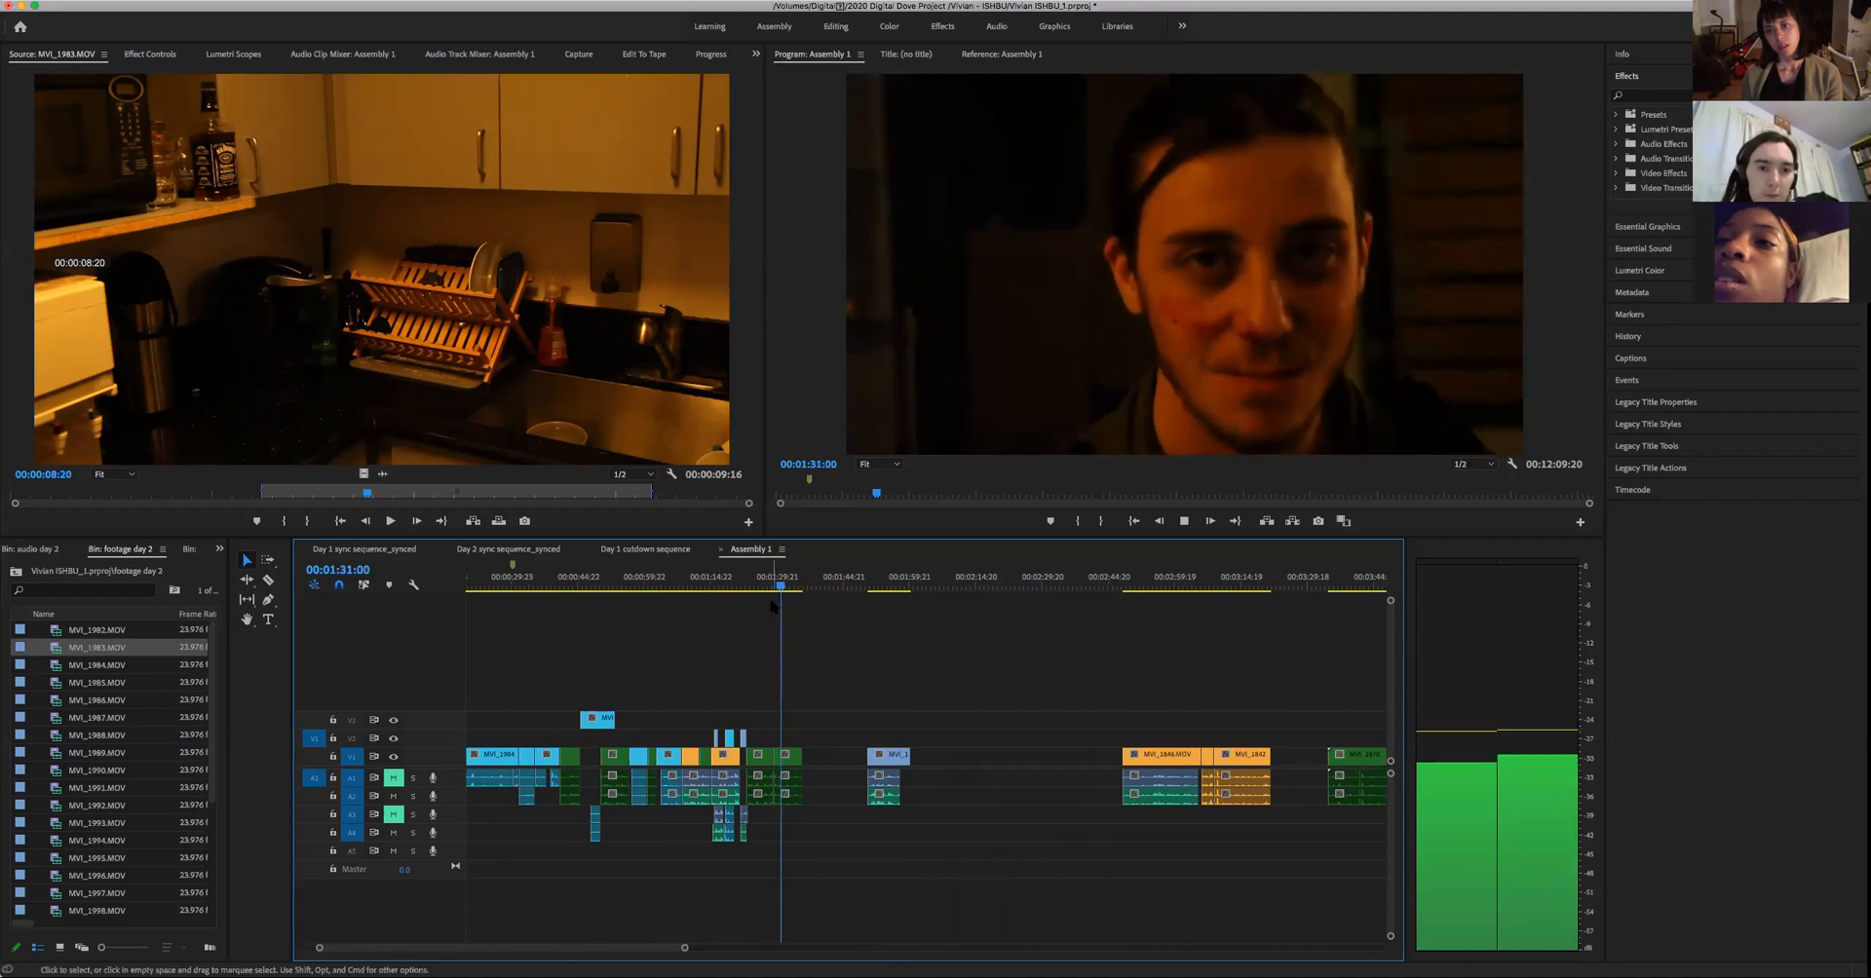
key("space")
left_click_drag(781, 596, 759, 614)
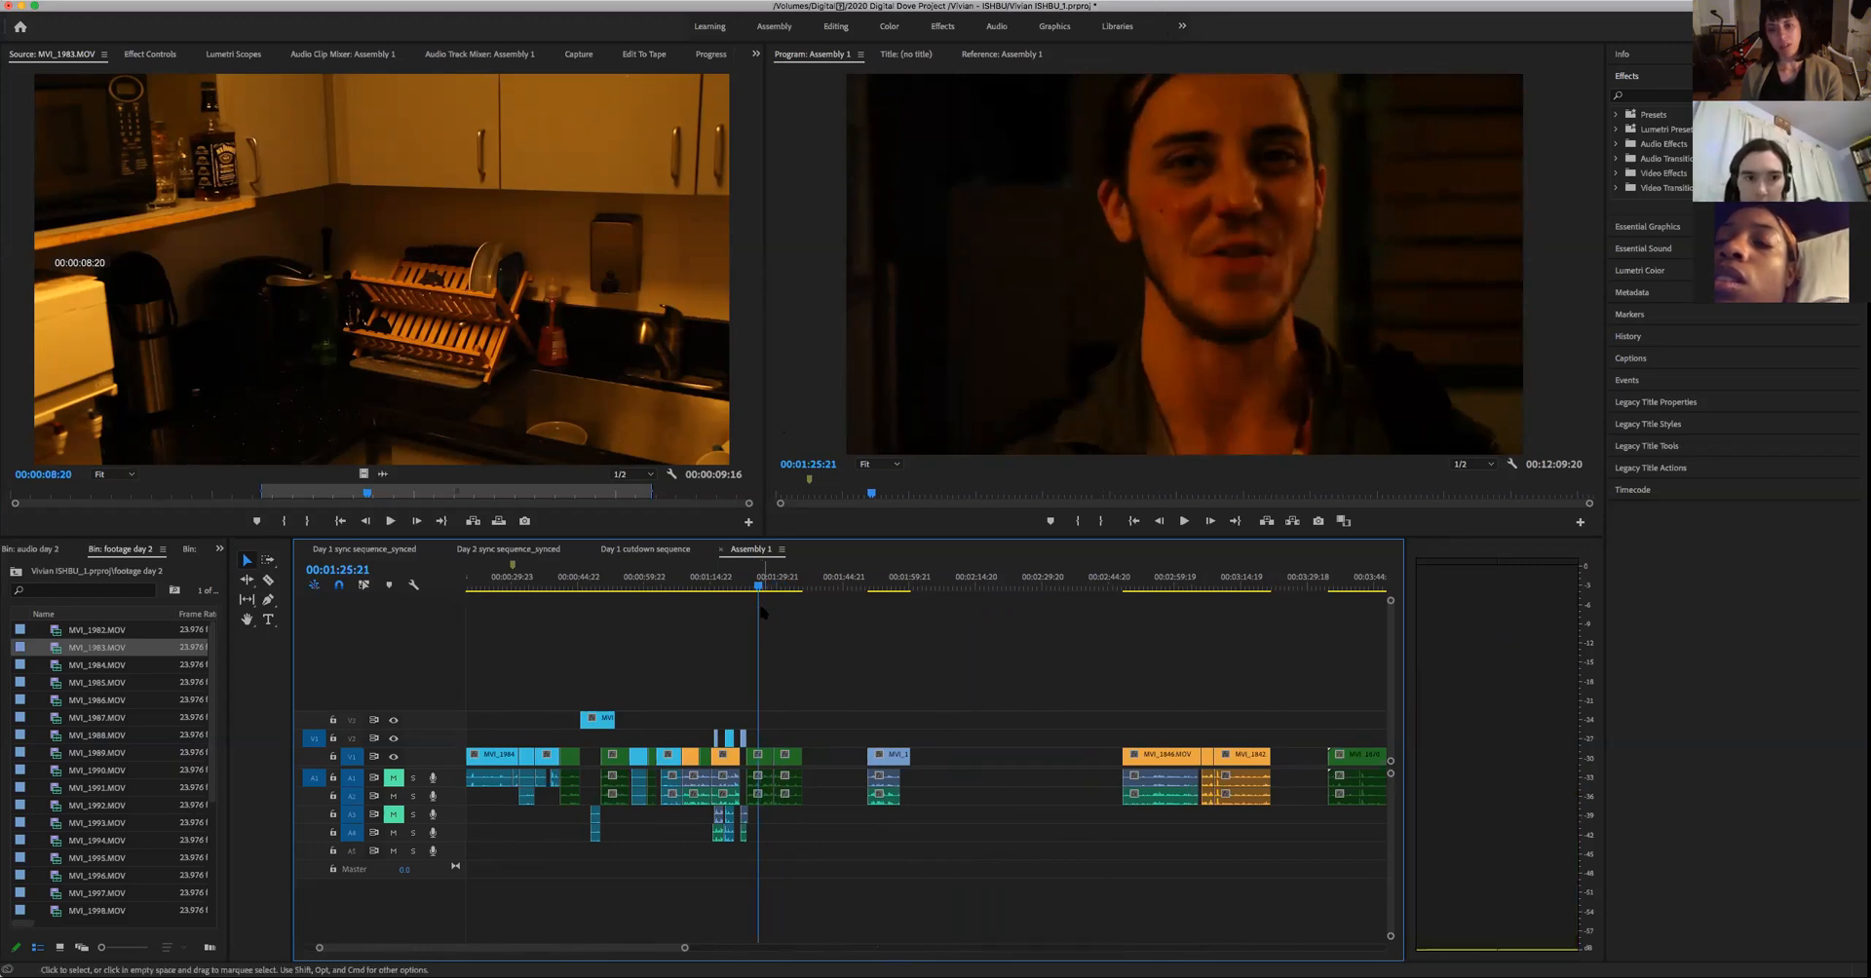
- Check the woman's green take in the Day 1 cutdown sequence at 01:00:06:17 and return the playhead to 01:00:02:09
left_click(659, 550)
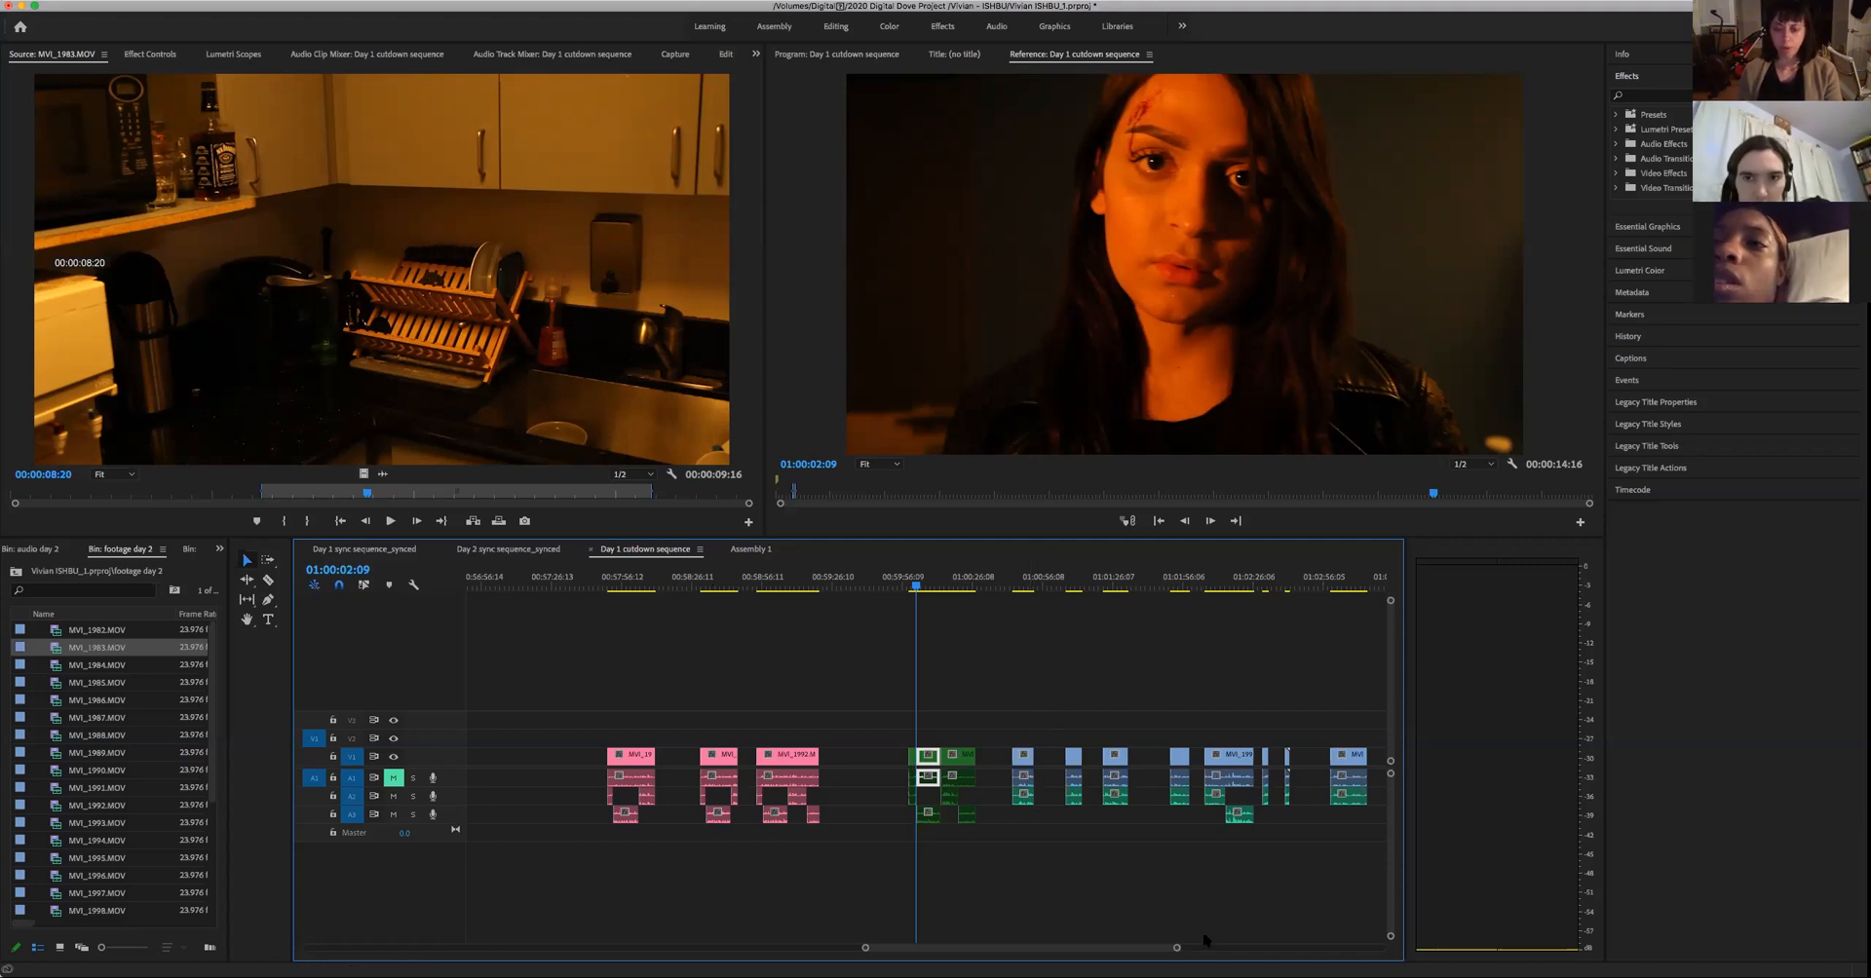
left_click_drag(1175, 950, 1270, 948)
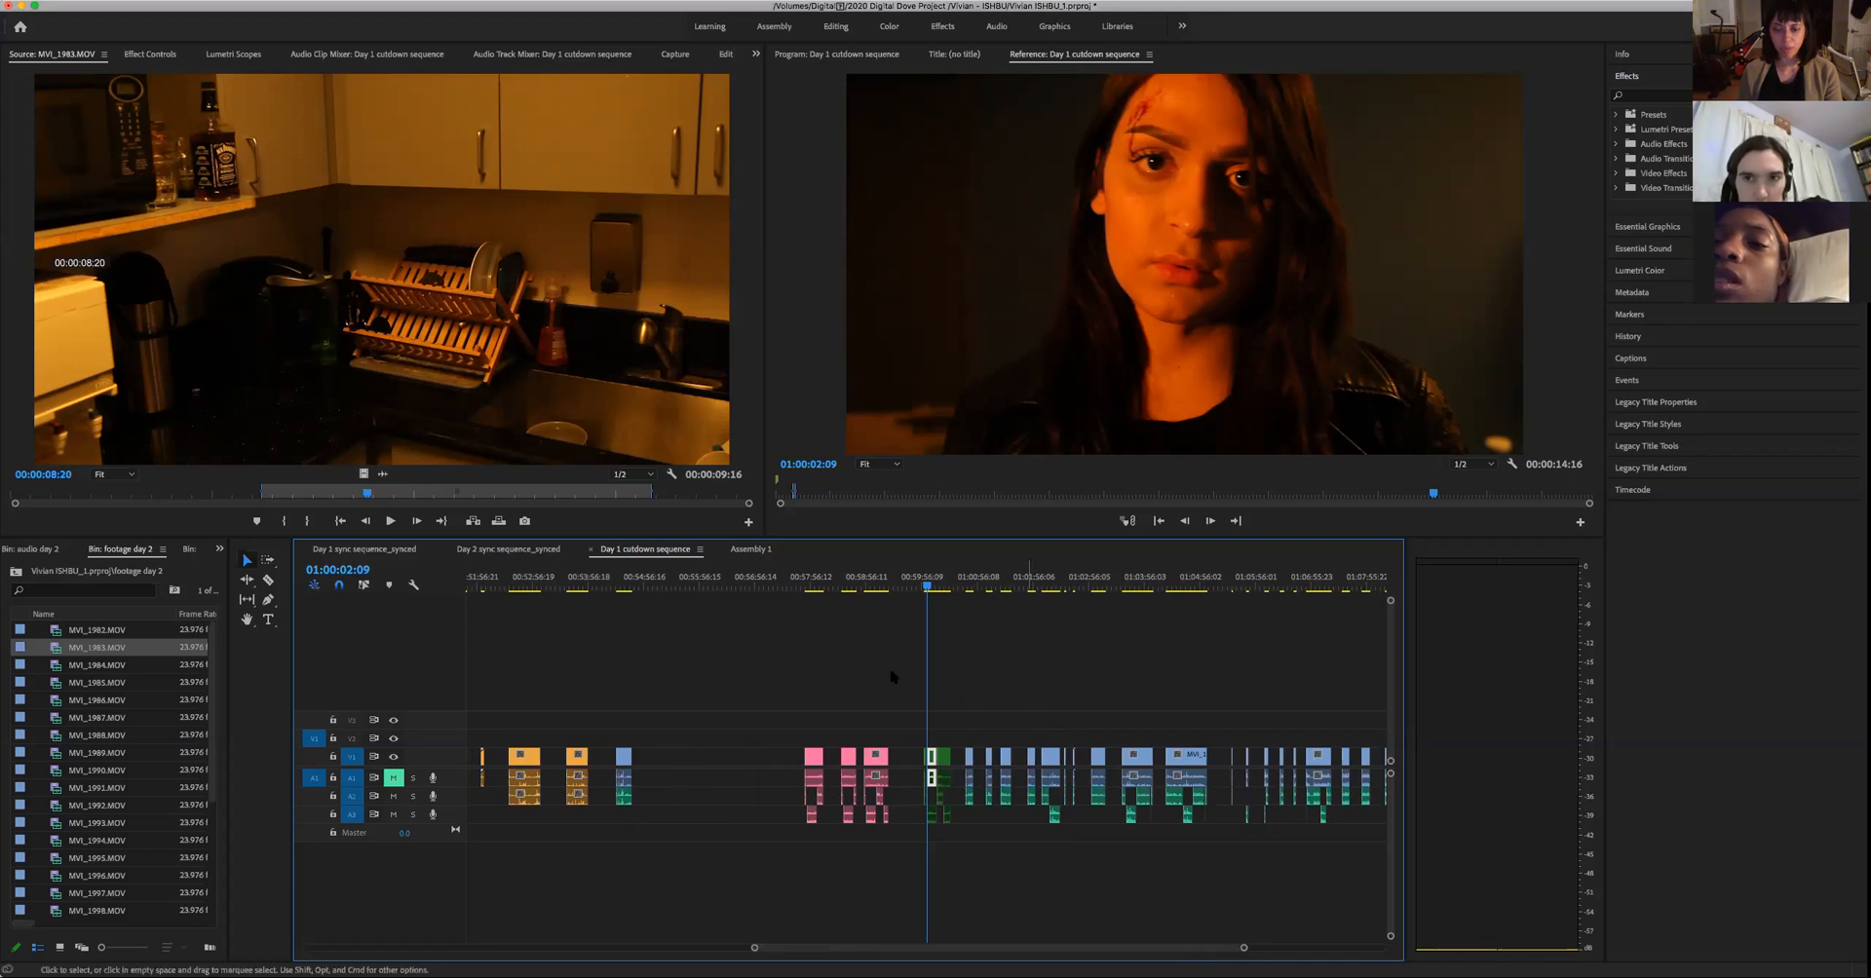
left_click(932, 587)
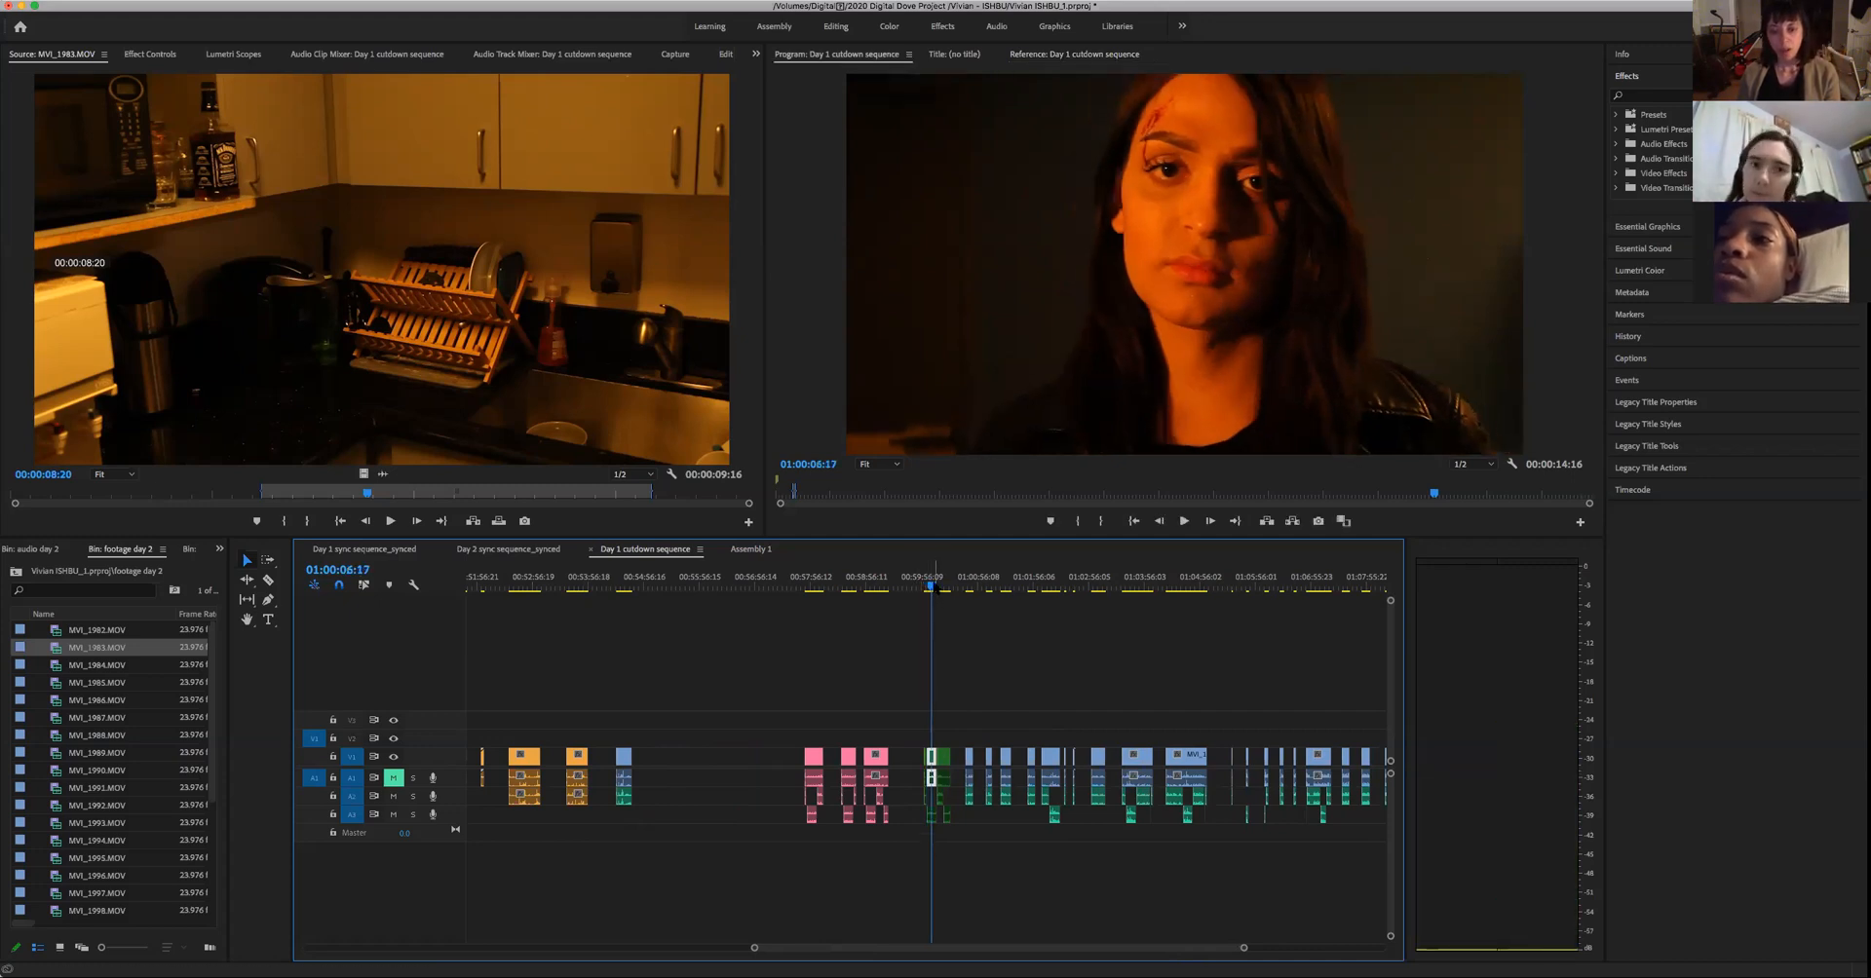
left_click(927, 586)
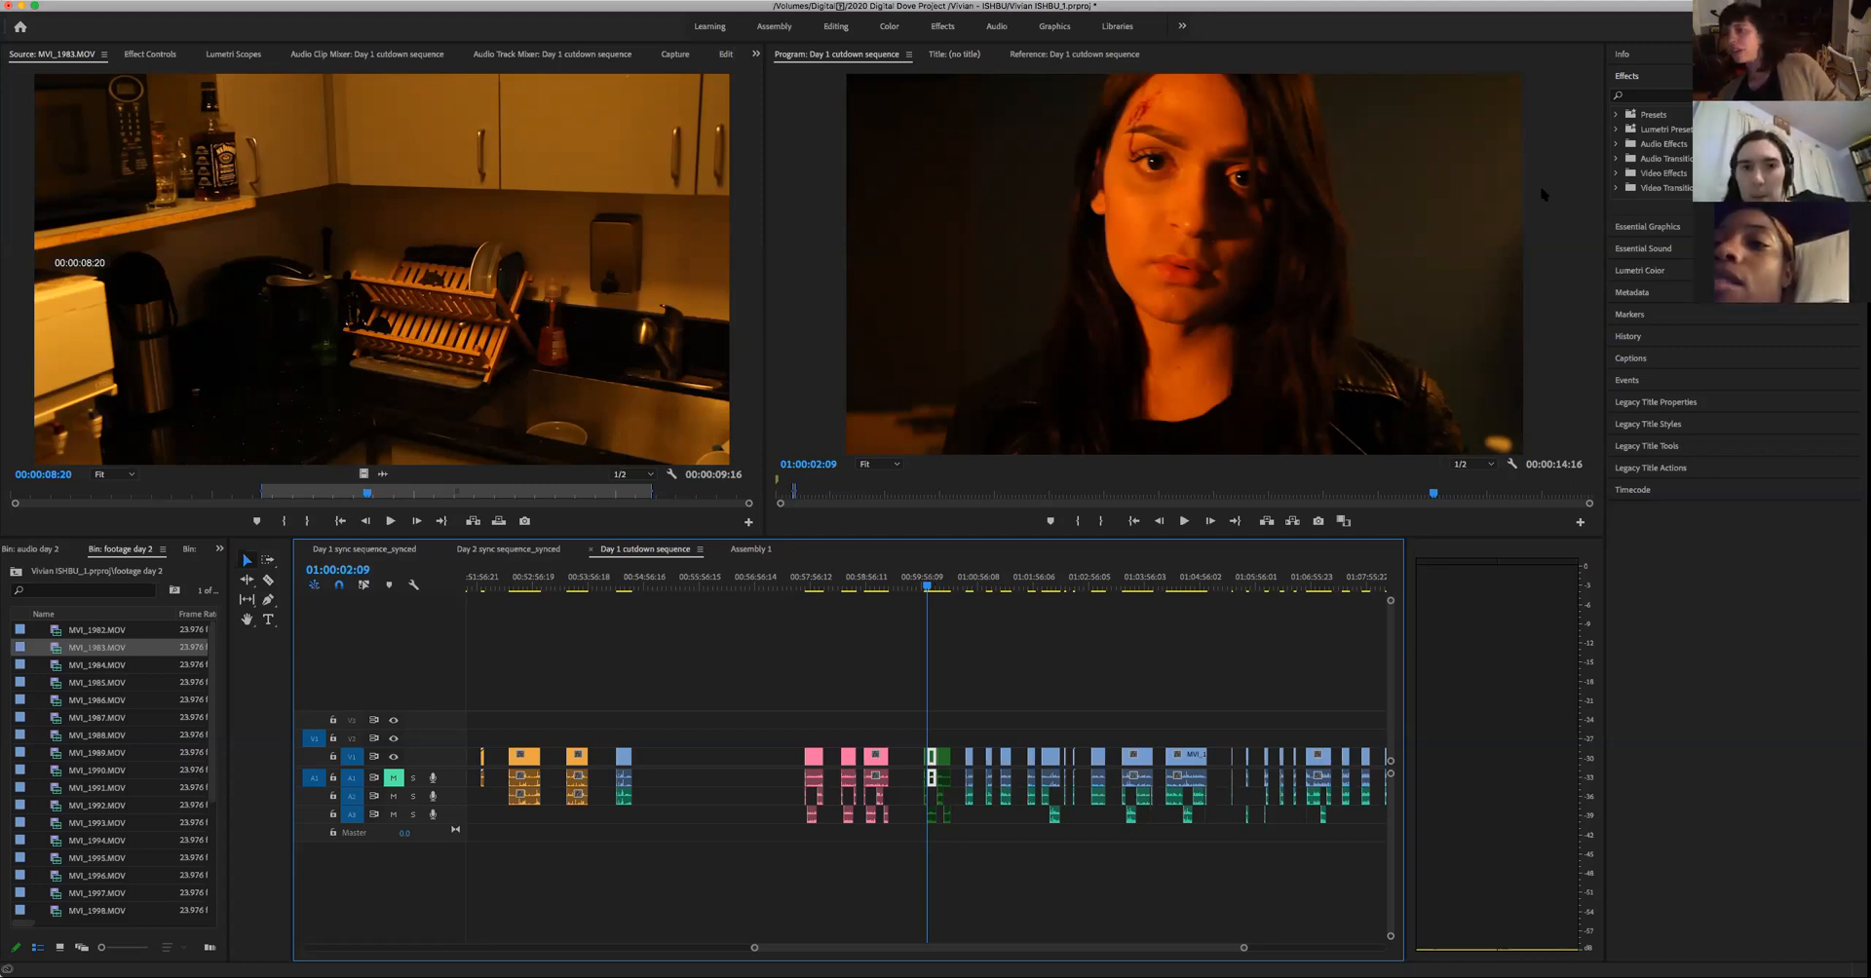
- Compare the clip layout of the Day 2 sync sequence with a wider stretch of the Day 1 cutdown sequence
left_click(508, 552)
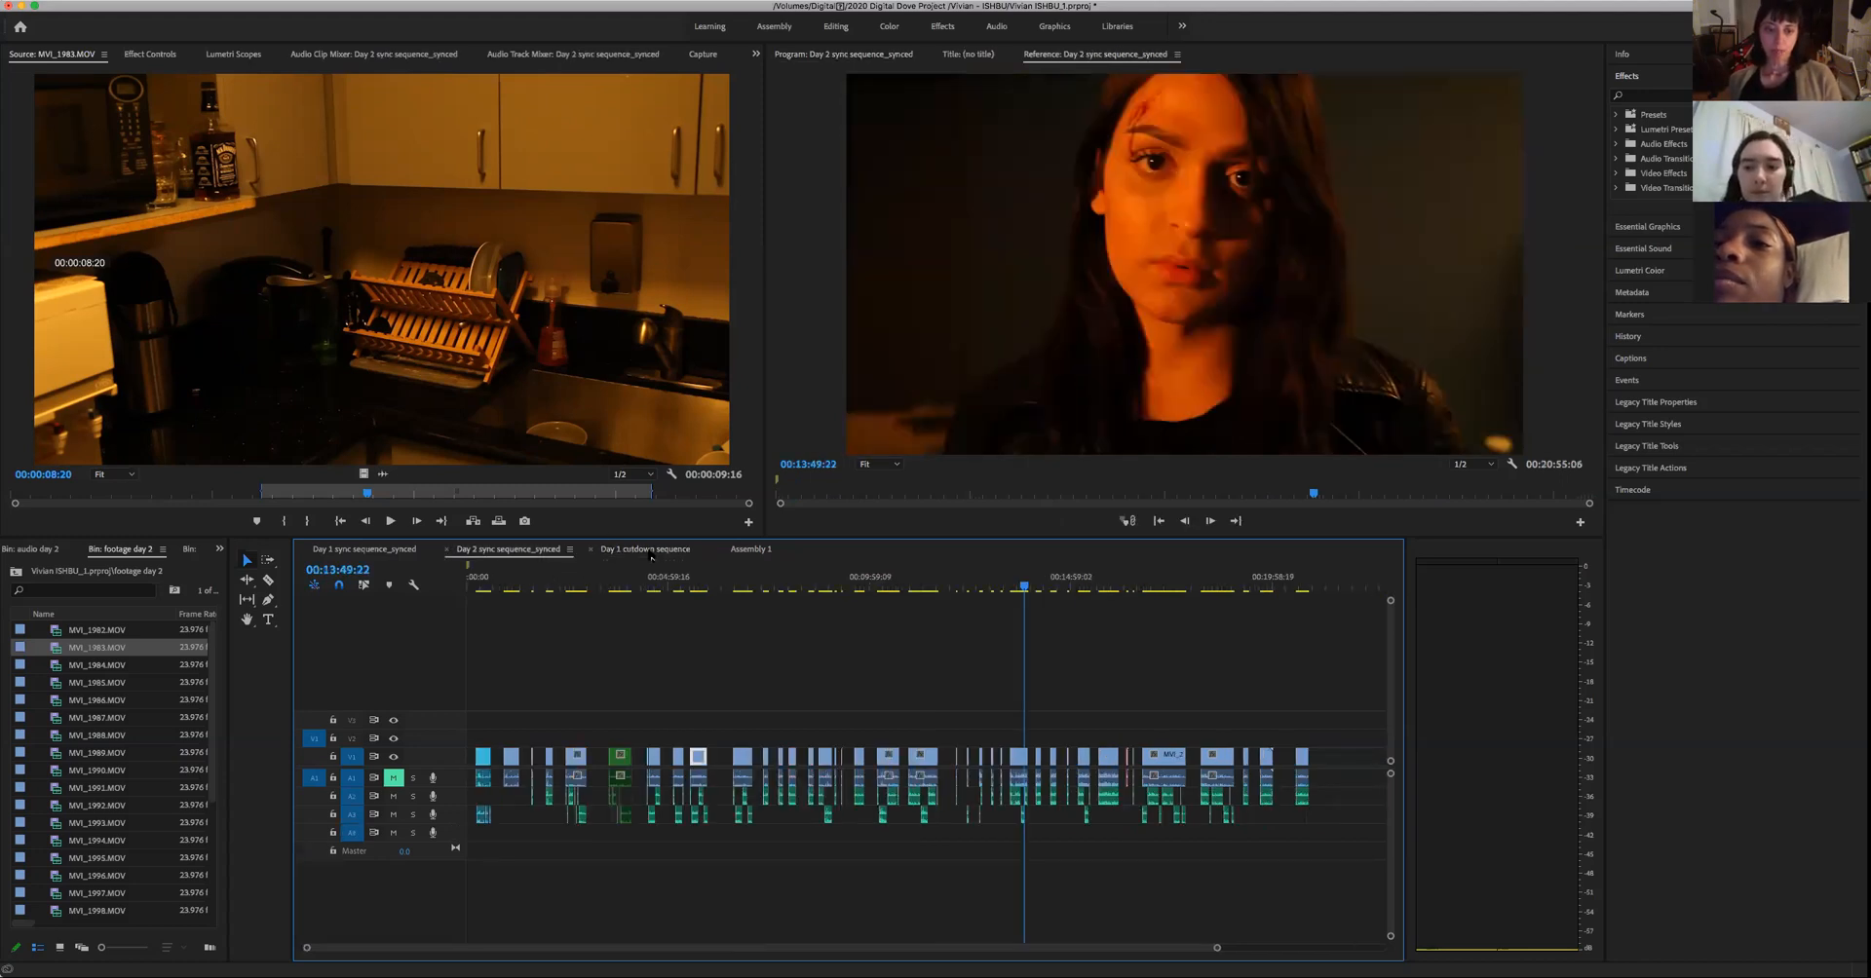
left_click(651, 555)
left_click(496, 552)
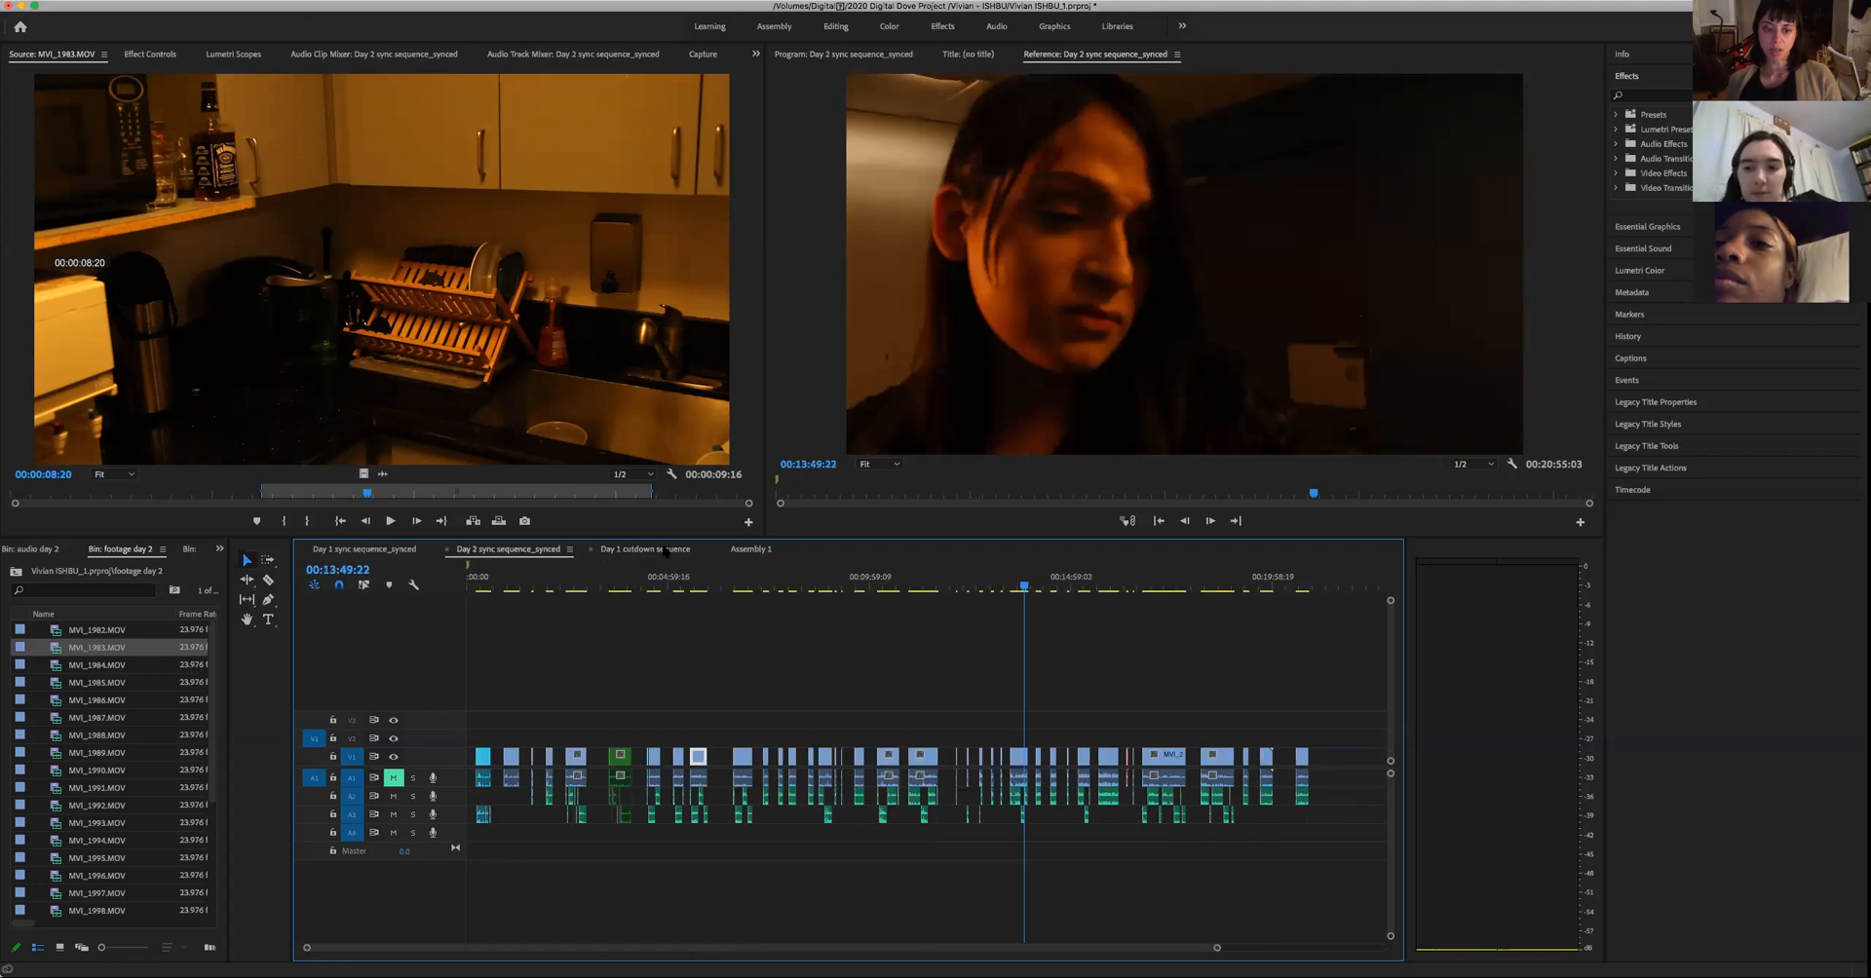
left_click(663, 551)
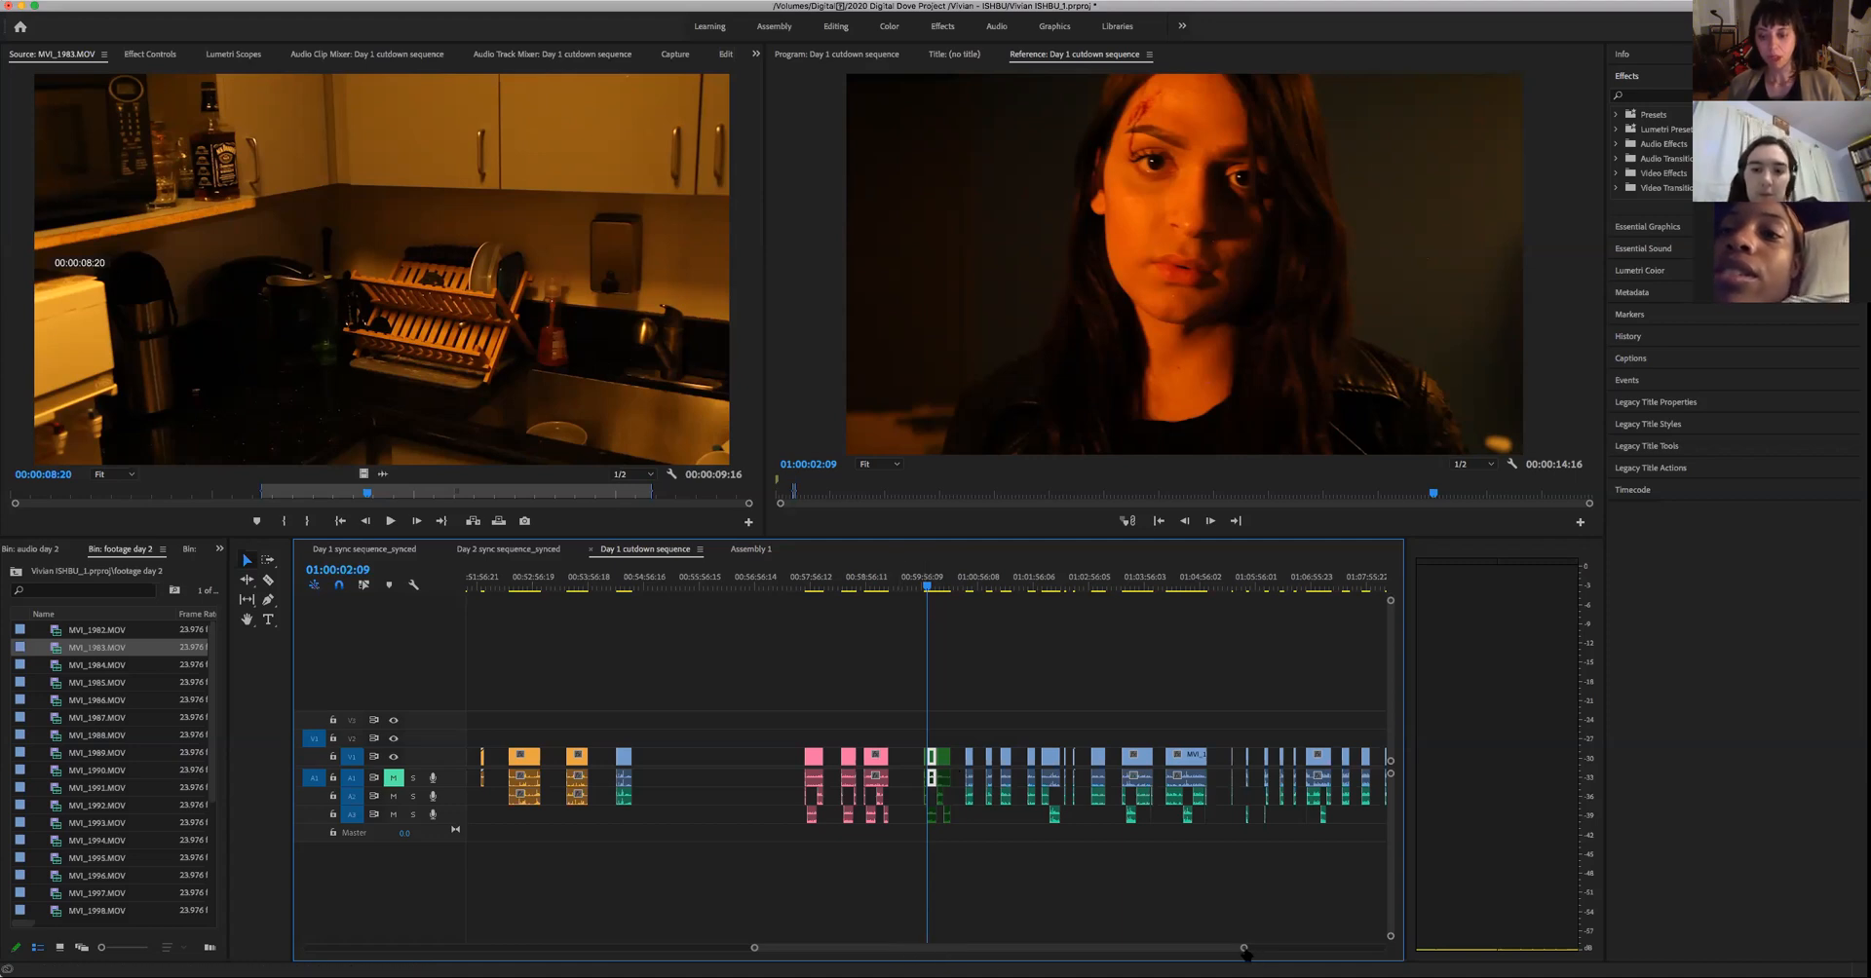
left_click_drag(1245, 951, 1306, 948)
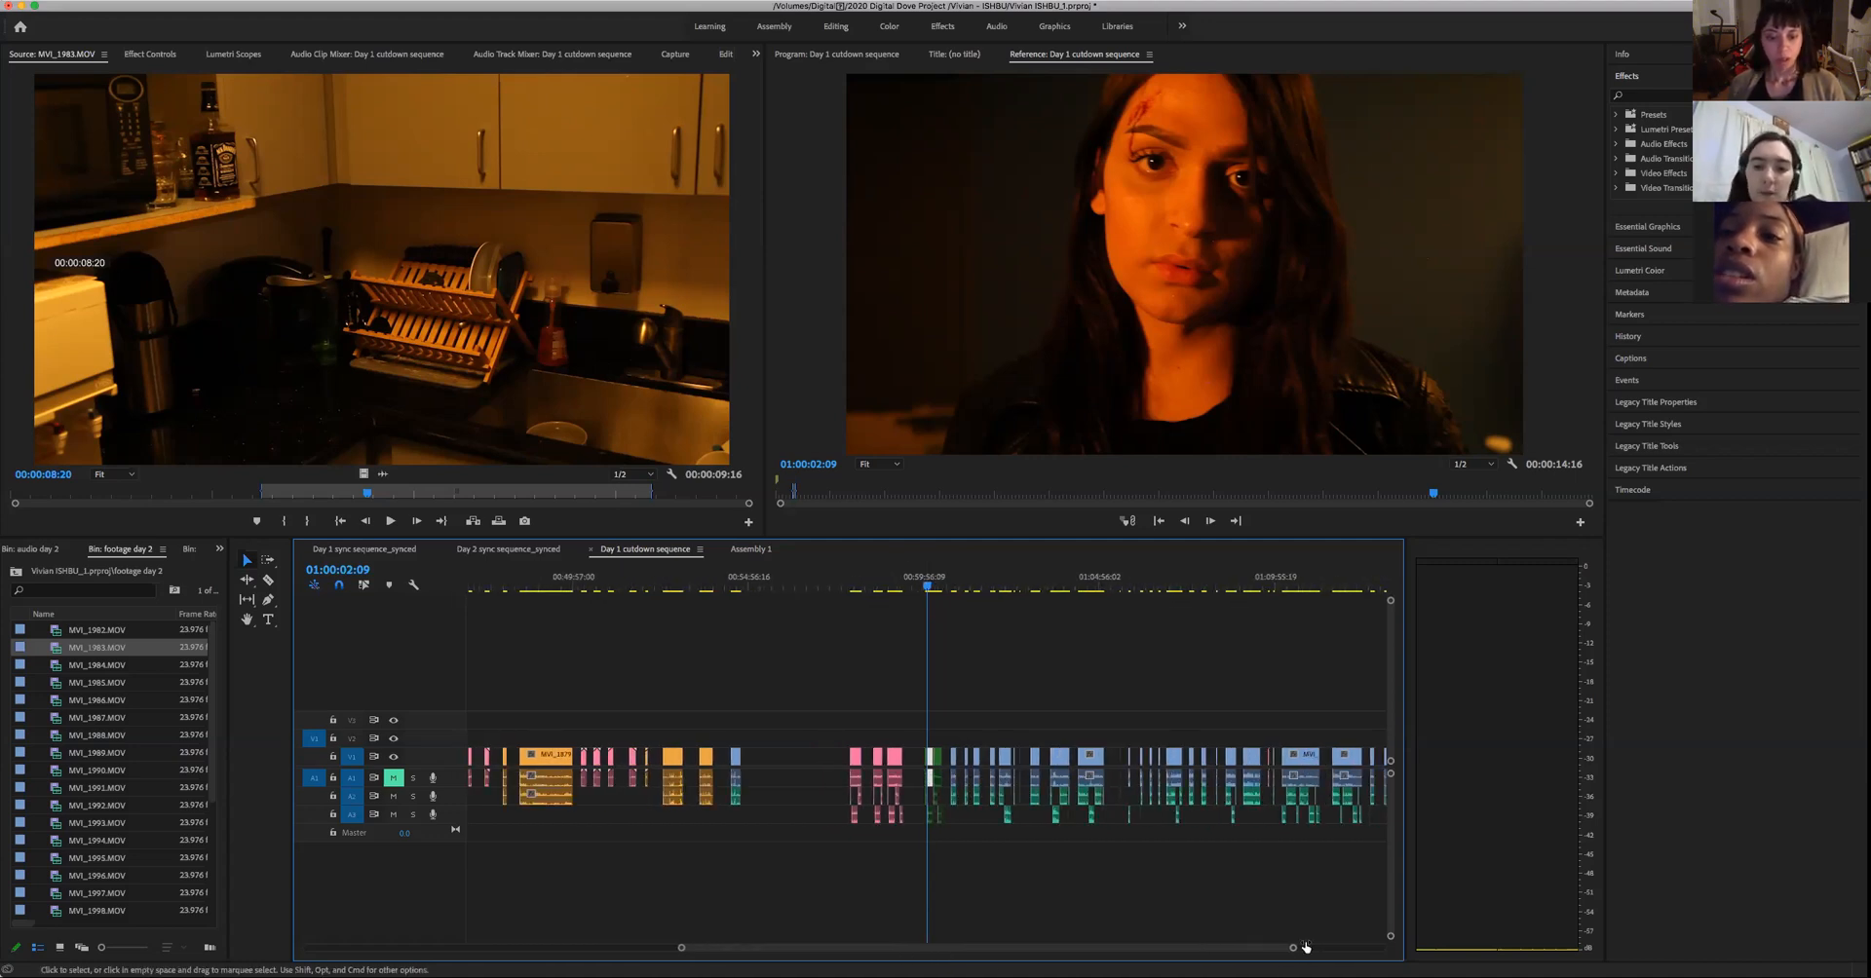
- Play the woman's green take in the Day 1 cutdown sequence to 01:00:12:06 and move back to 01:00:11:20
left_click_drag(1294, 950, 1184, 947)
key("space")
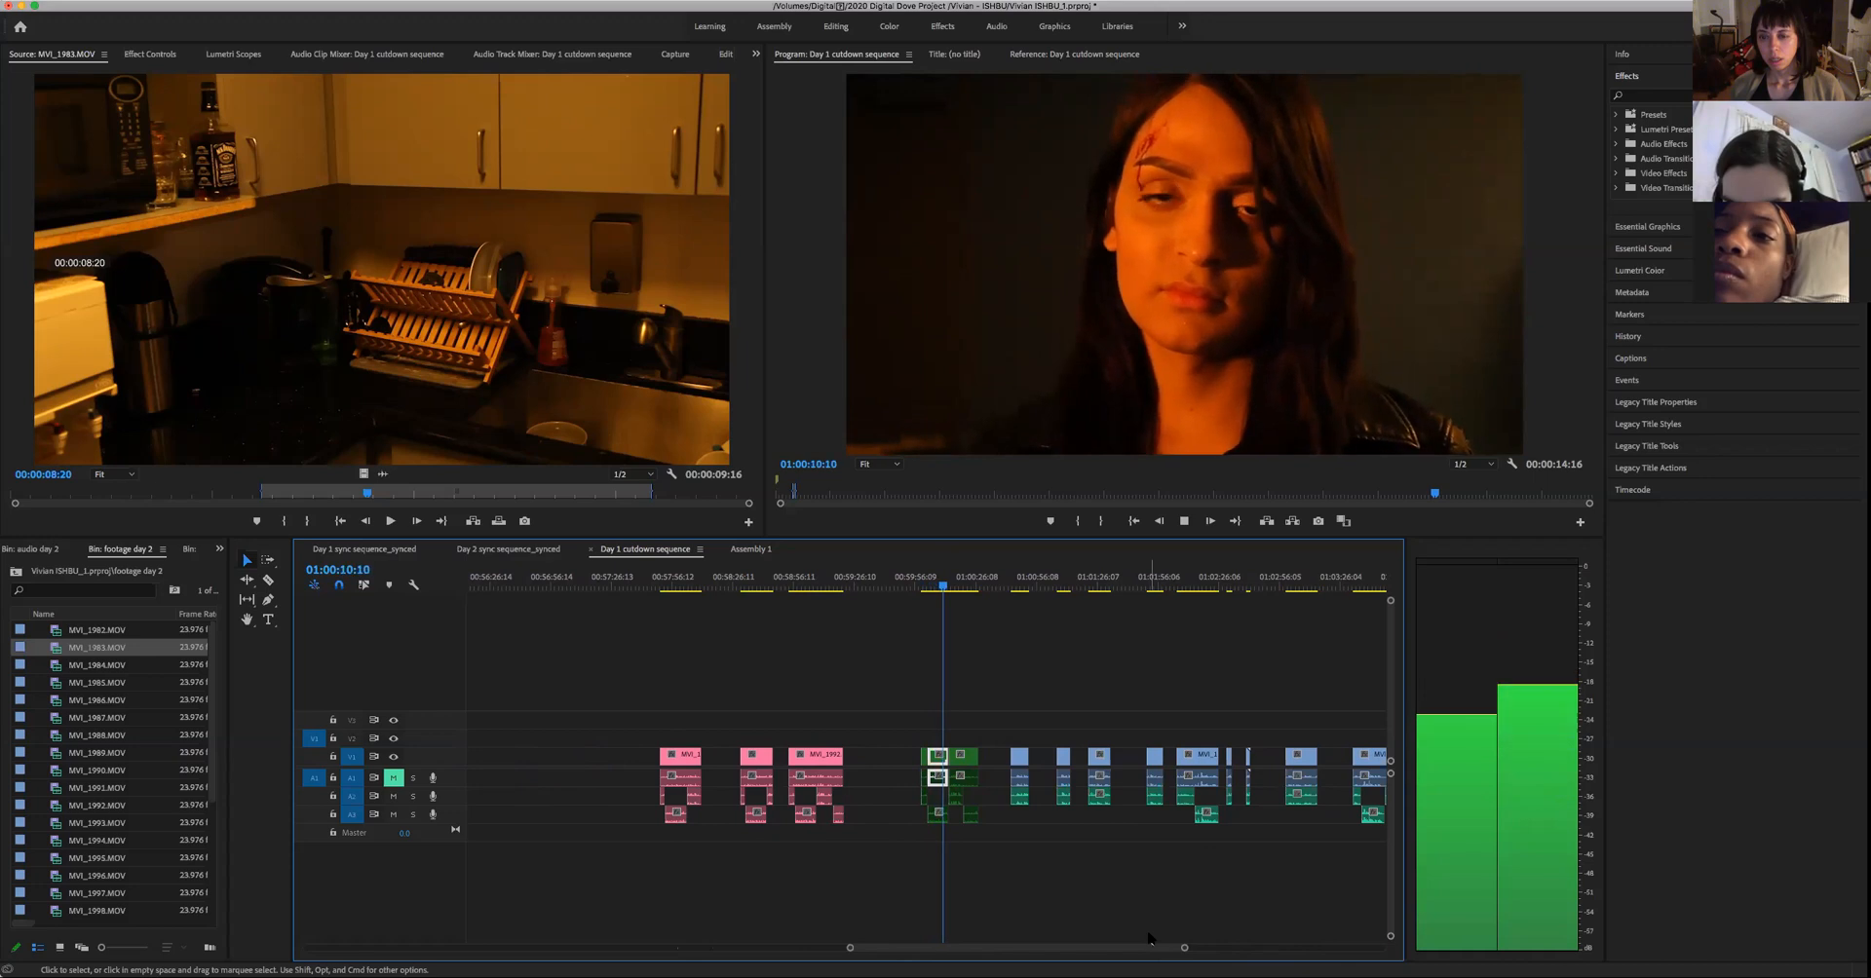
key("space")
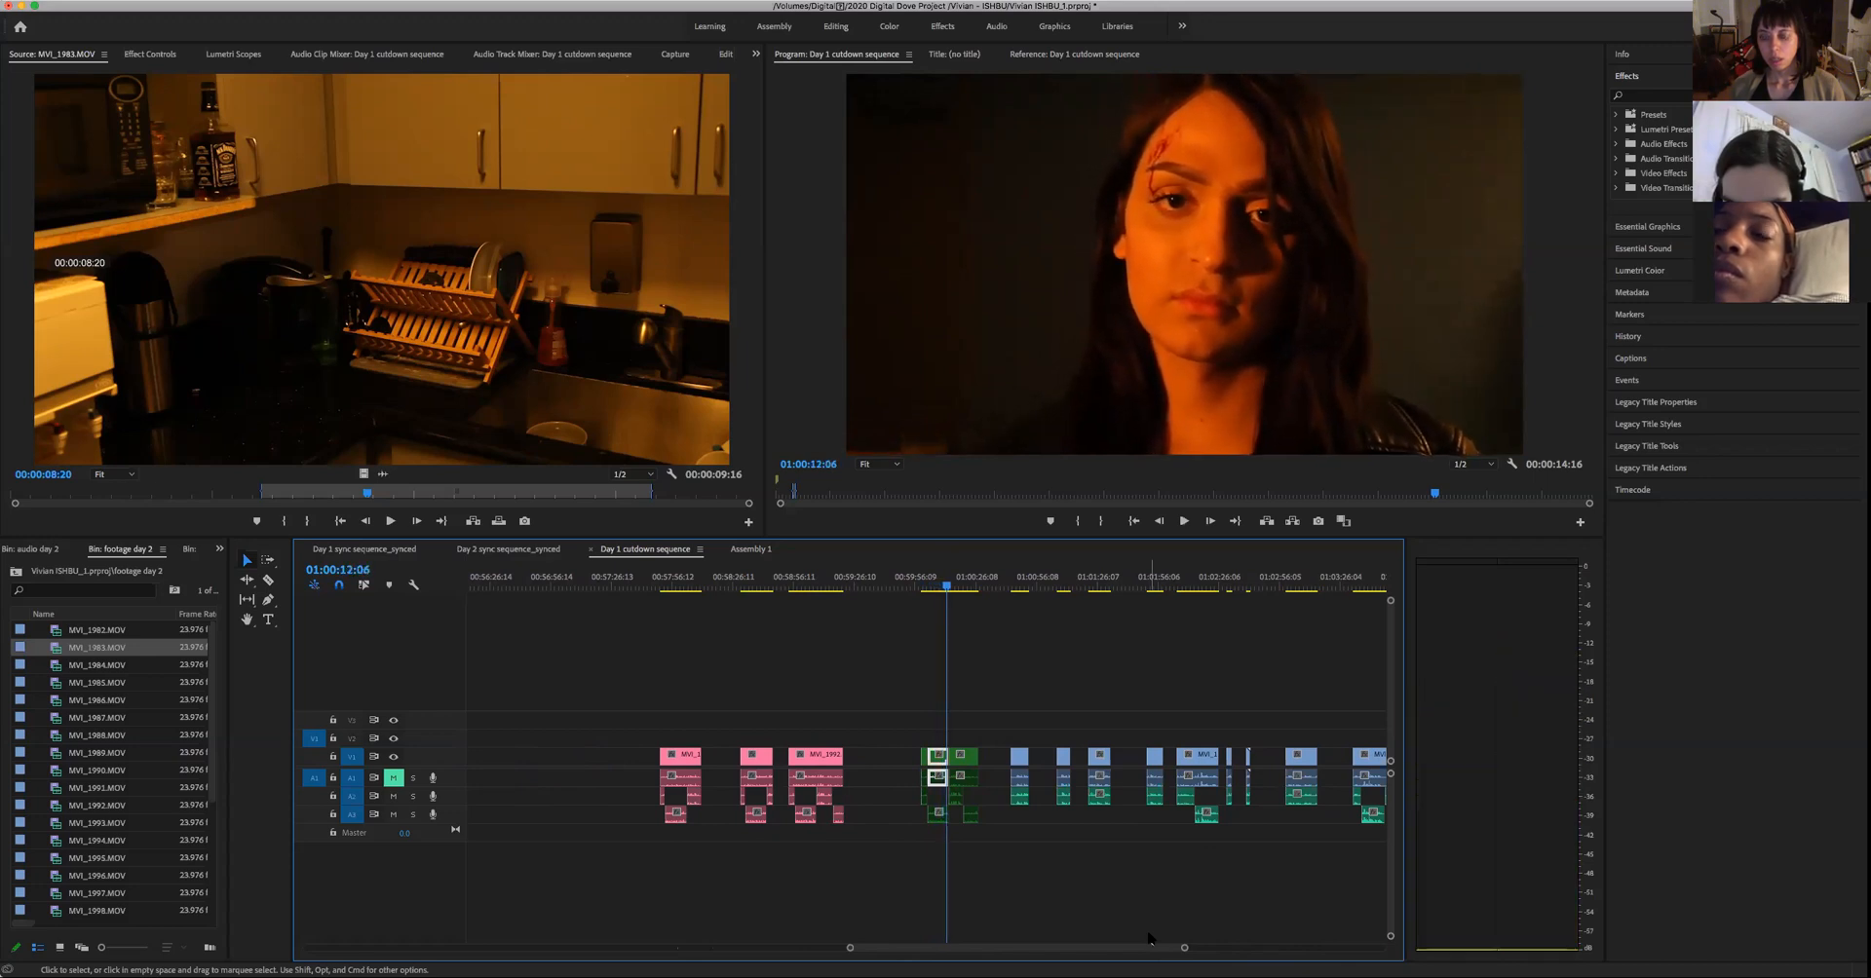
key("j")
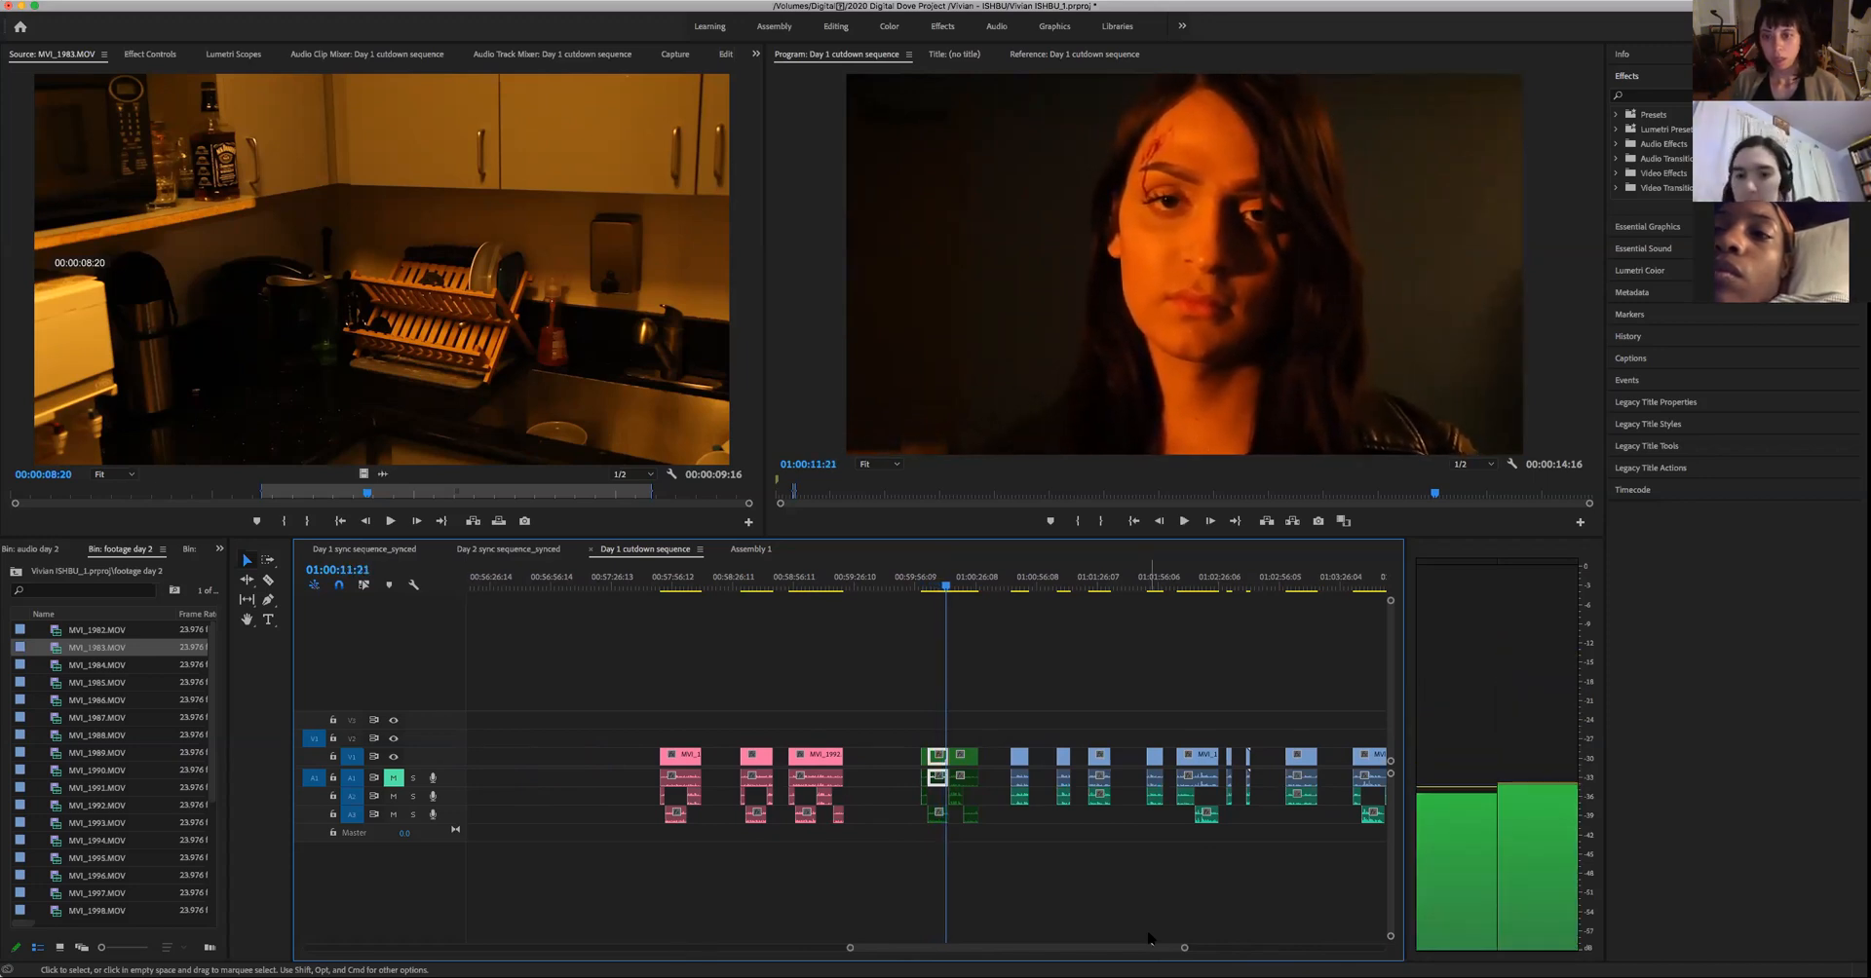
key("space")
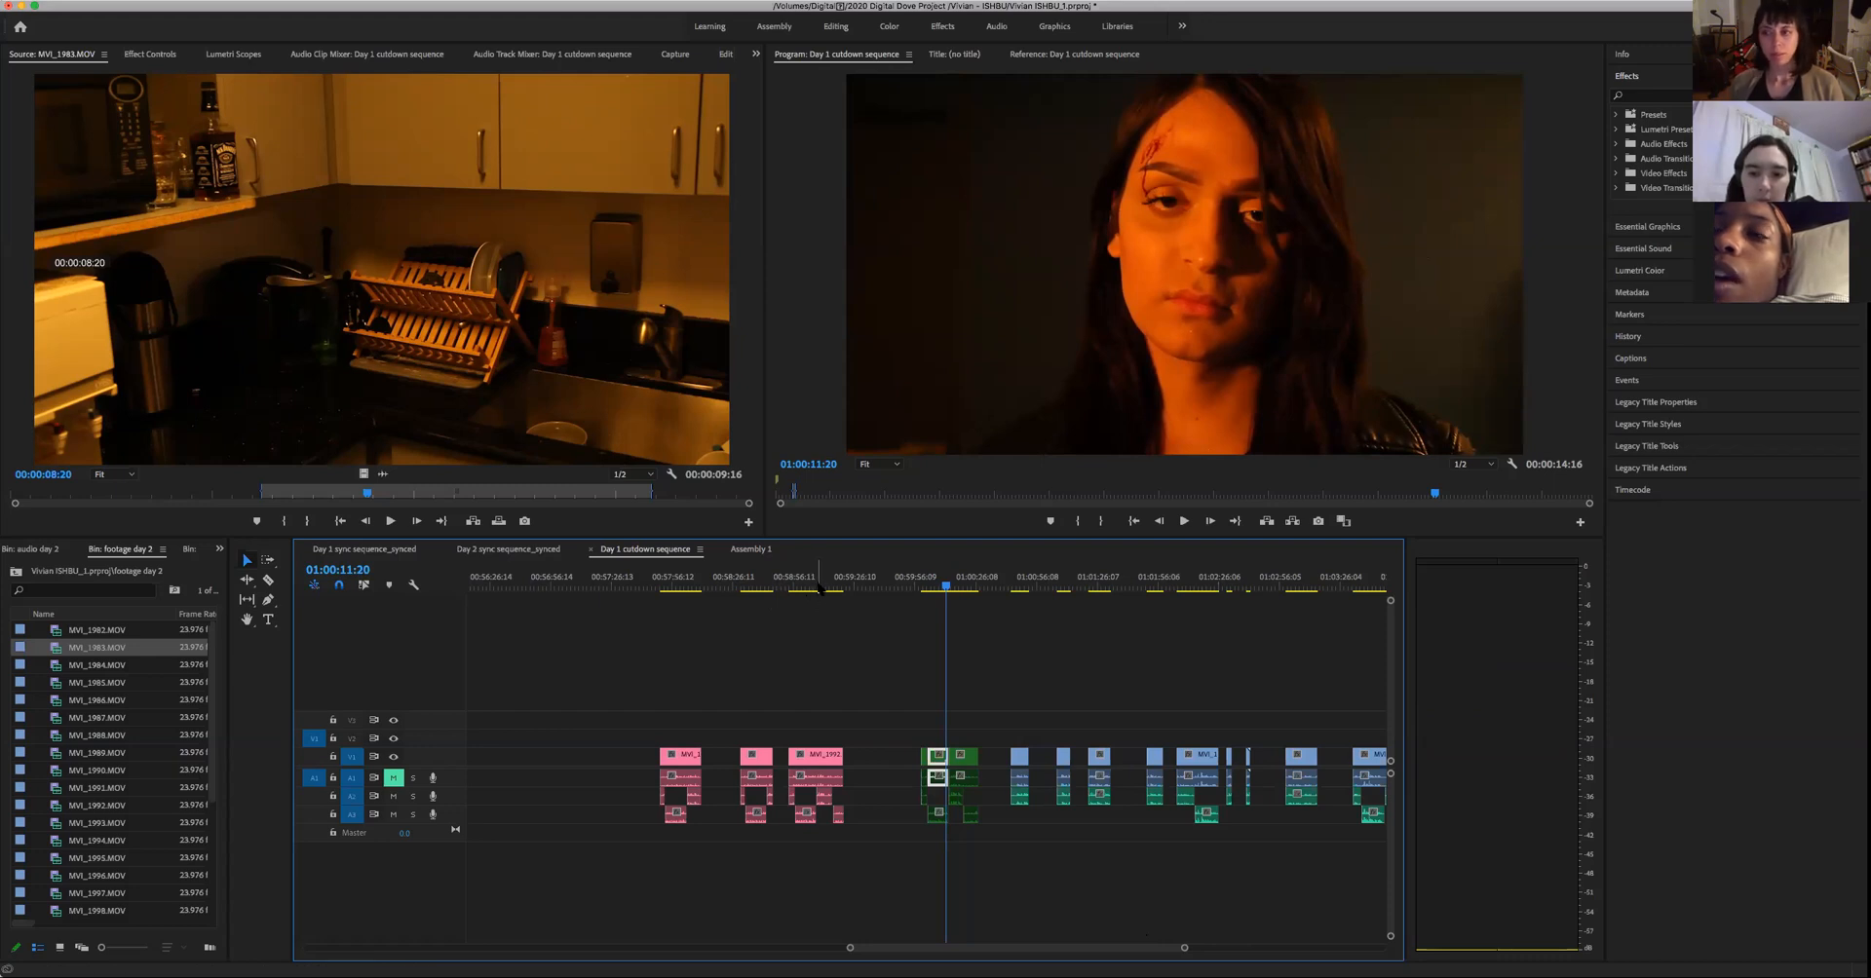
- Play parts of the third and second pink takes in the Day 1 cutdown sequence, stopping at 00:58:38:22
left_click_drag(817, 586, 796, 608)
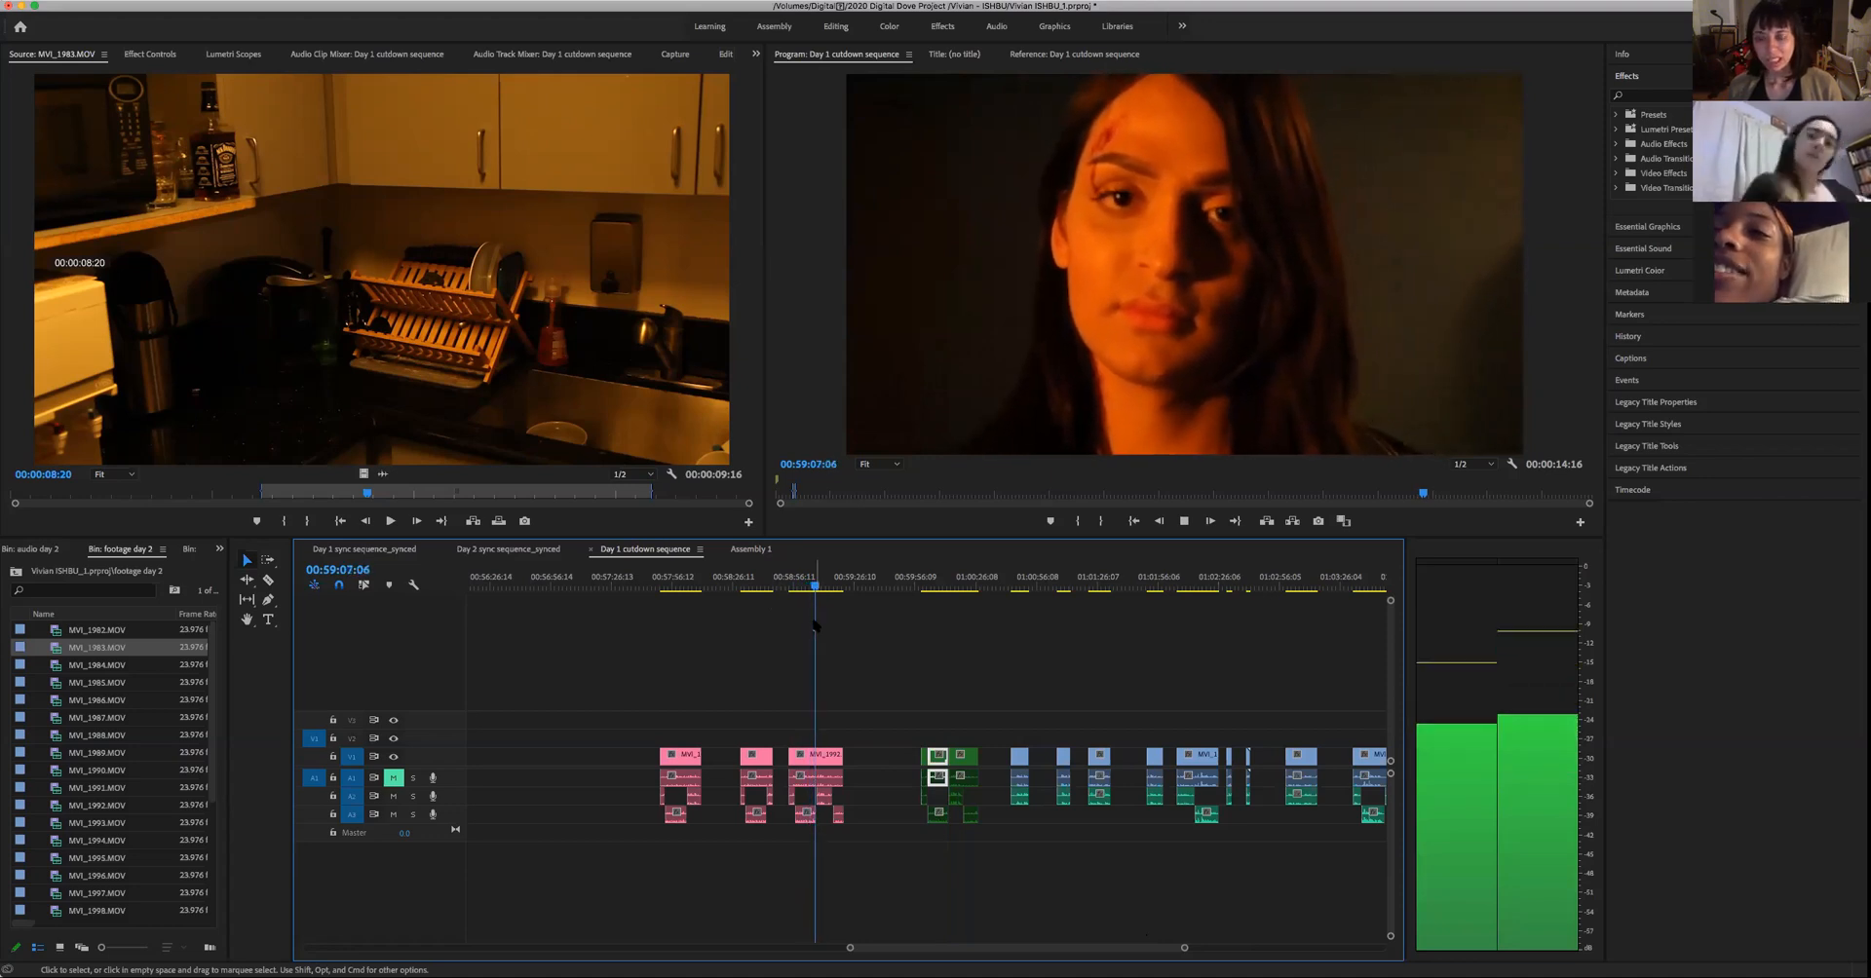
key("space")
left_click(759, 584)
left_click(745, 585)
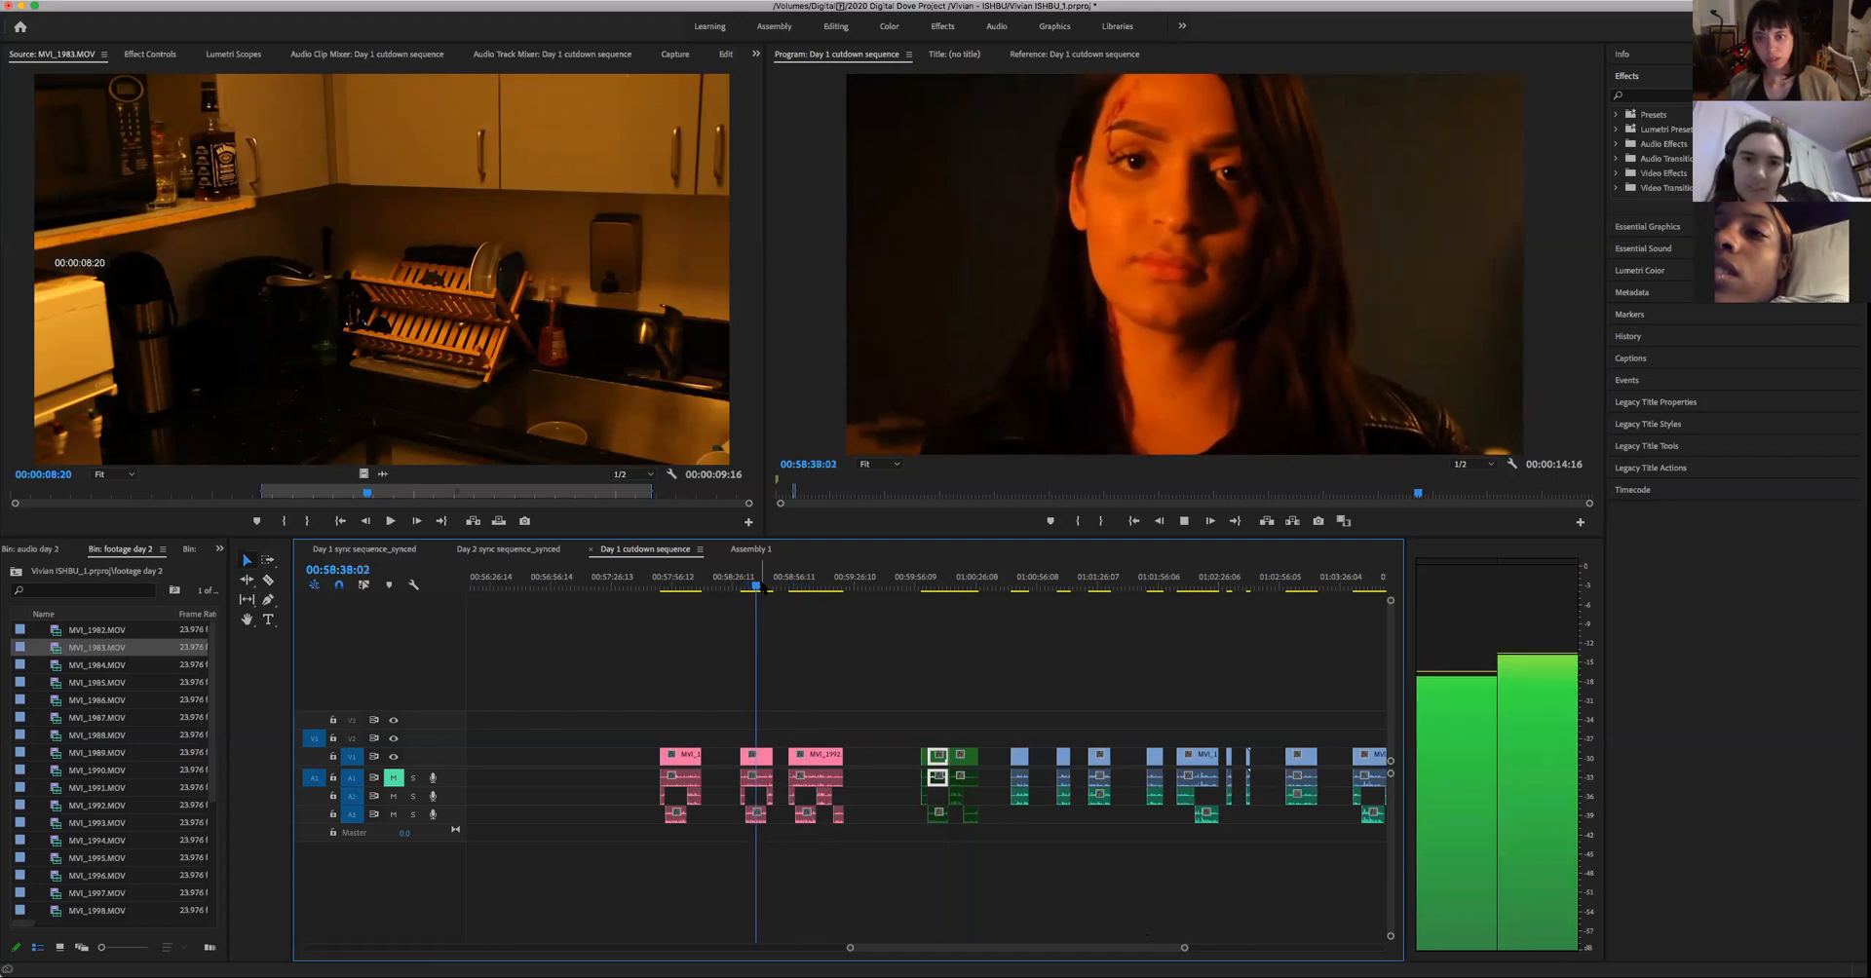
key("space")
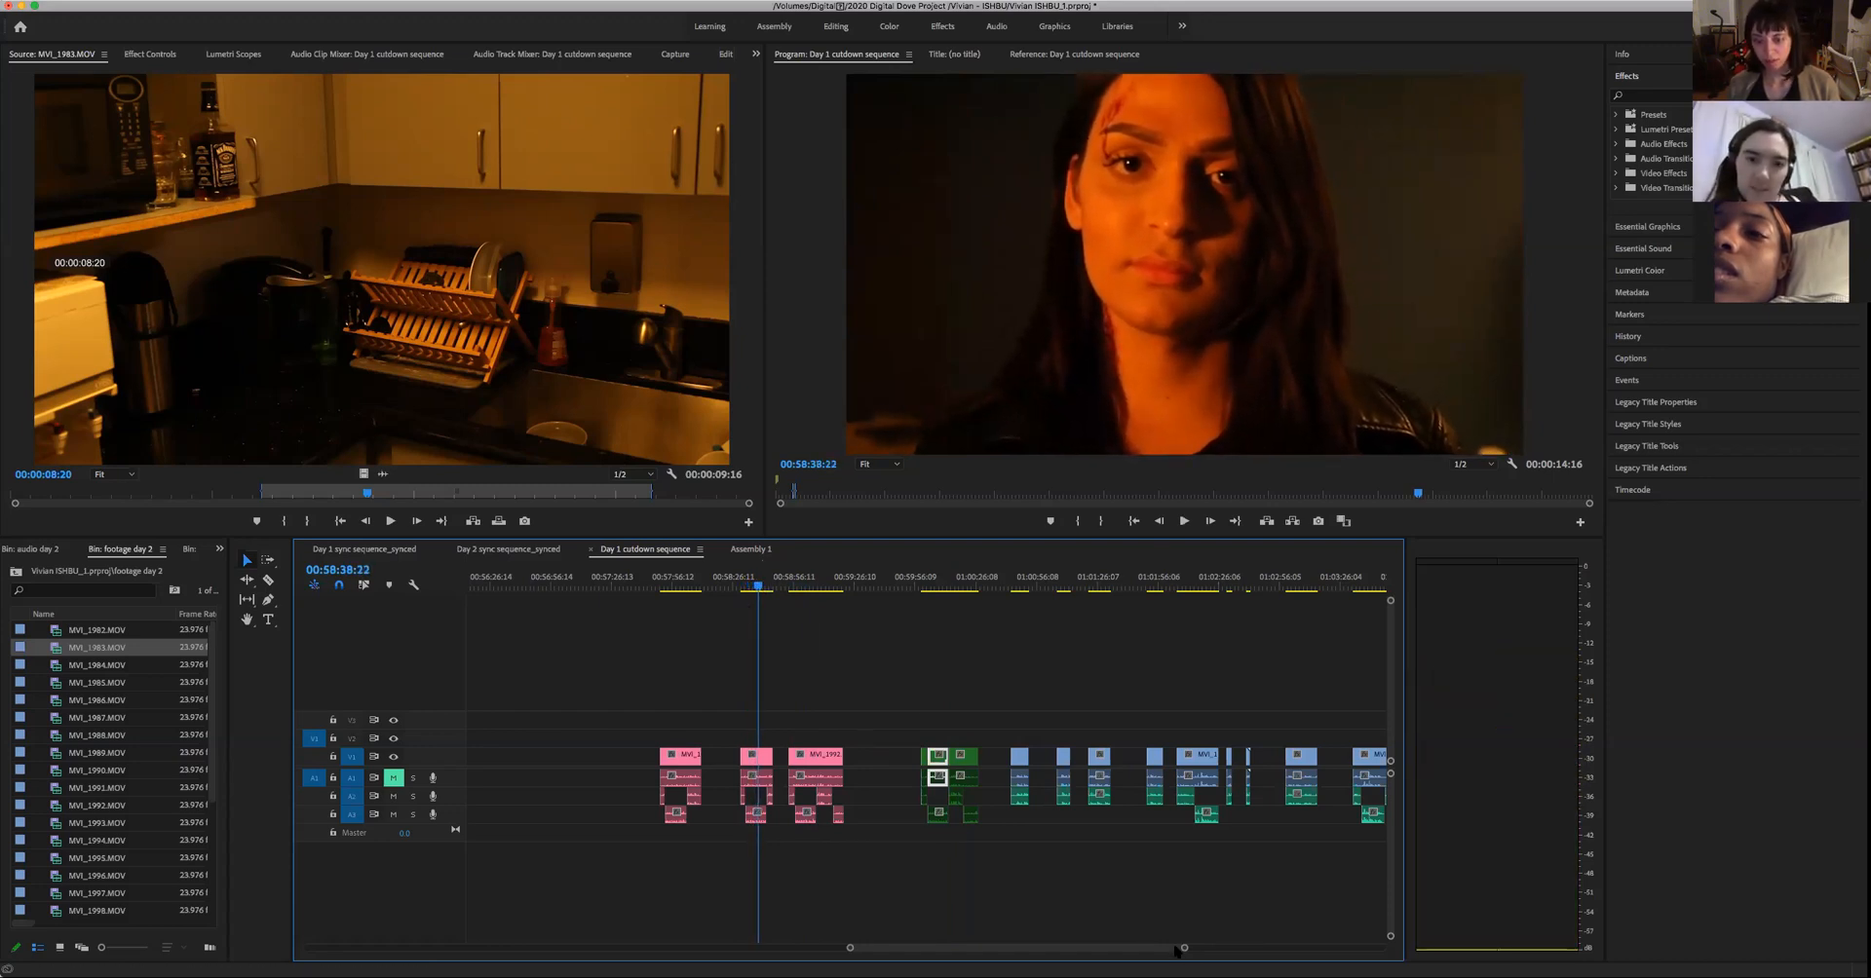
- Play the first pink take of the woman to about 00:58:02 and step back to 00:58:01:07
left_click(679, 582)
key("Up")
key("space")
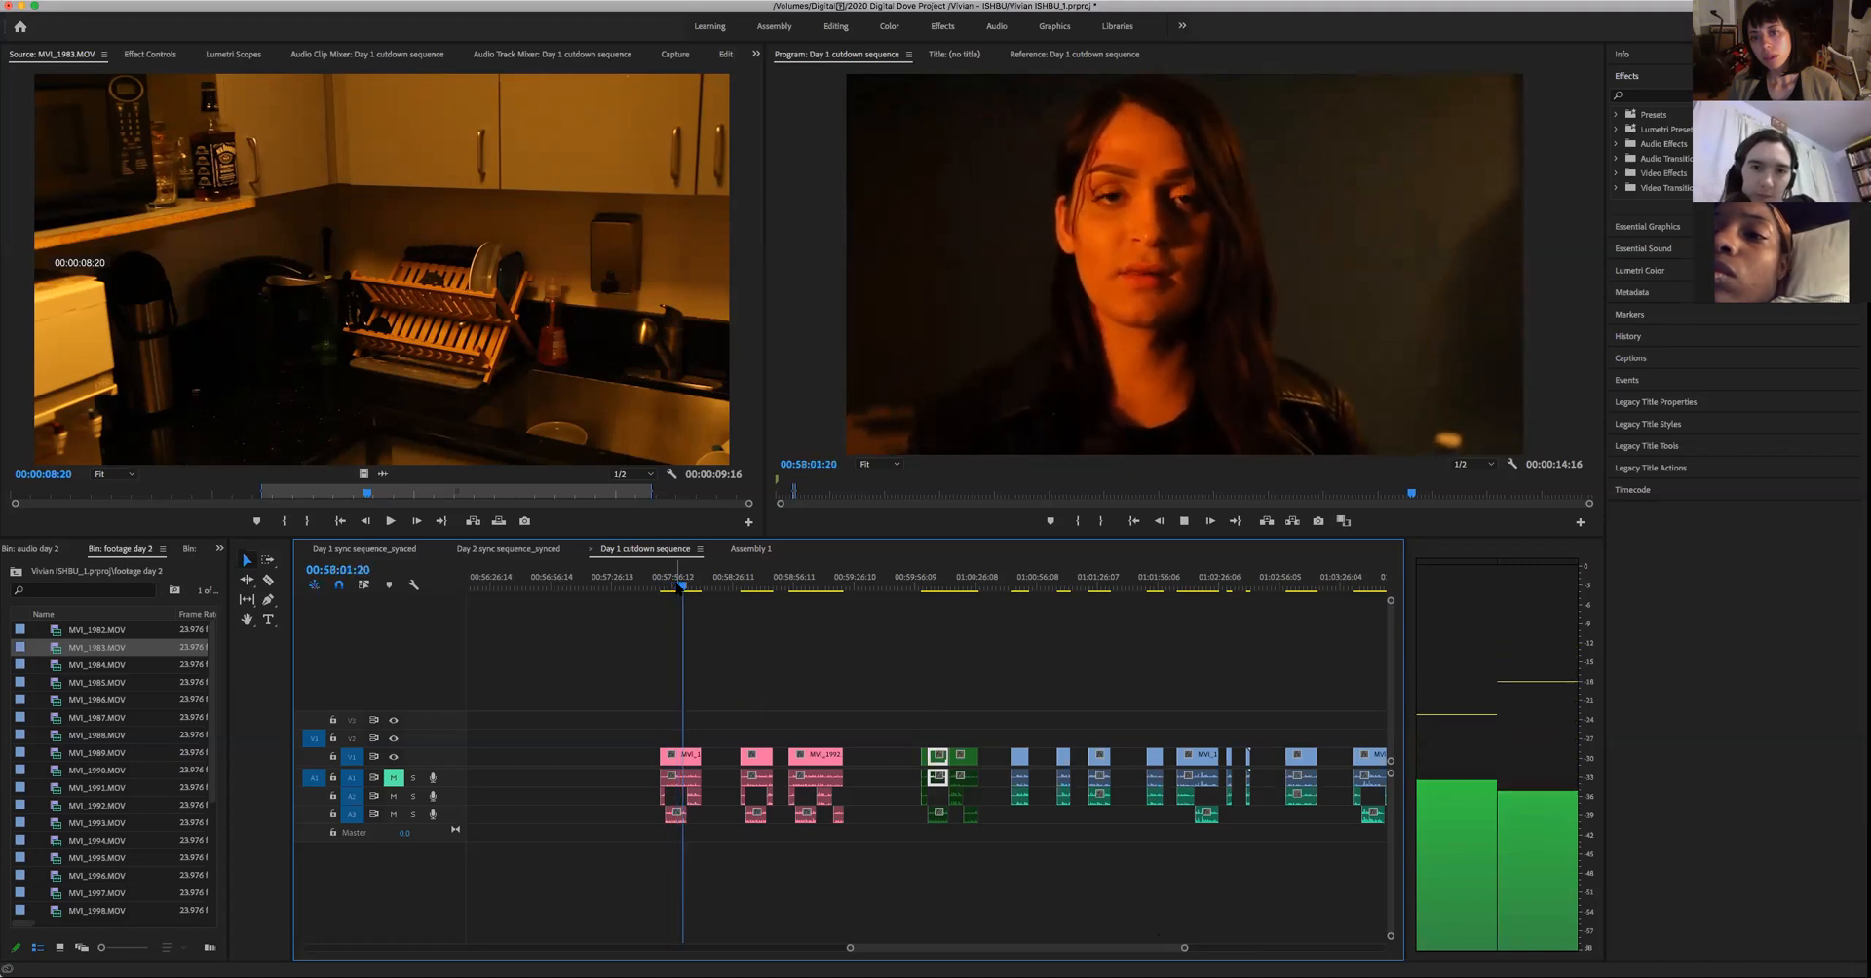
key("space")
key("Left")
key("Left")
key("Left")
key("Left")
key("Left")
key("Left")
key("Left")
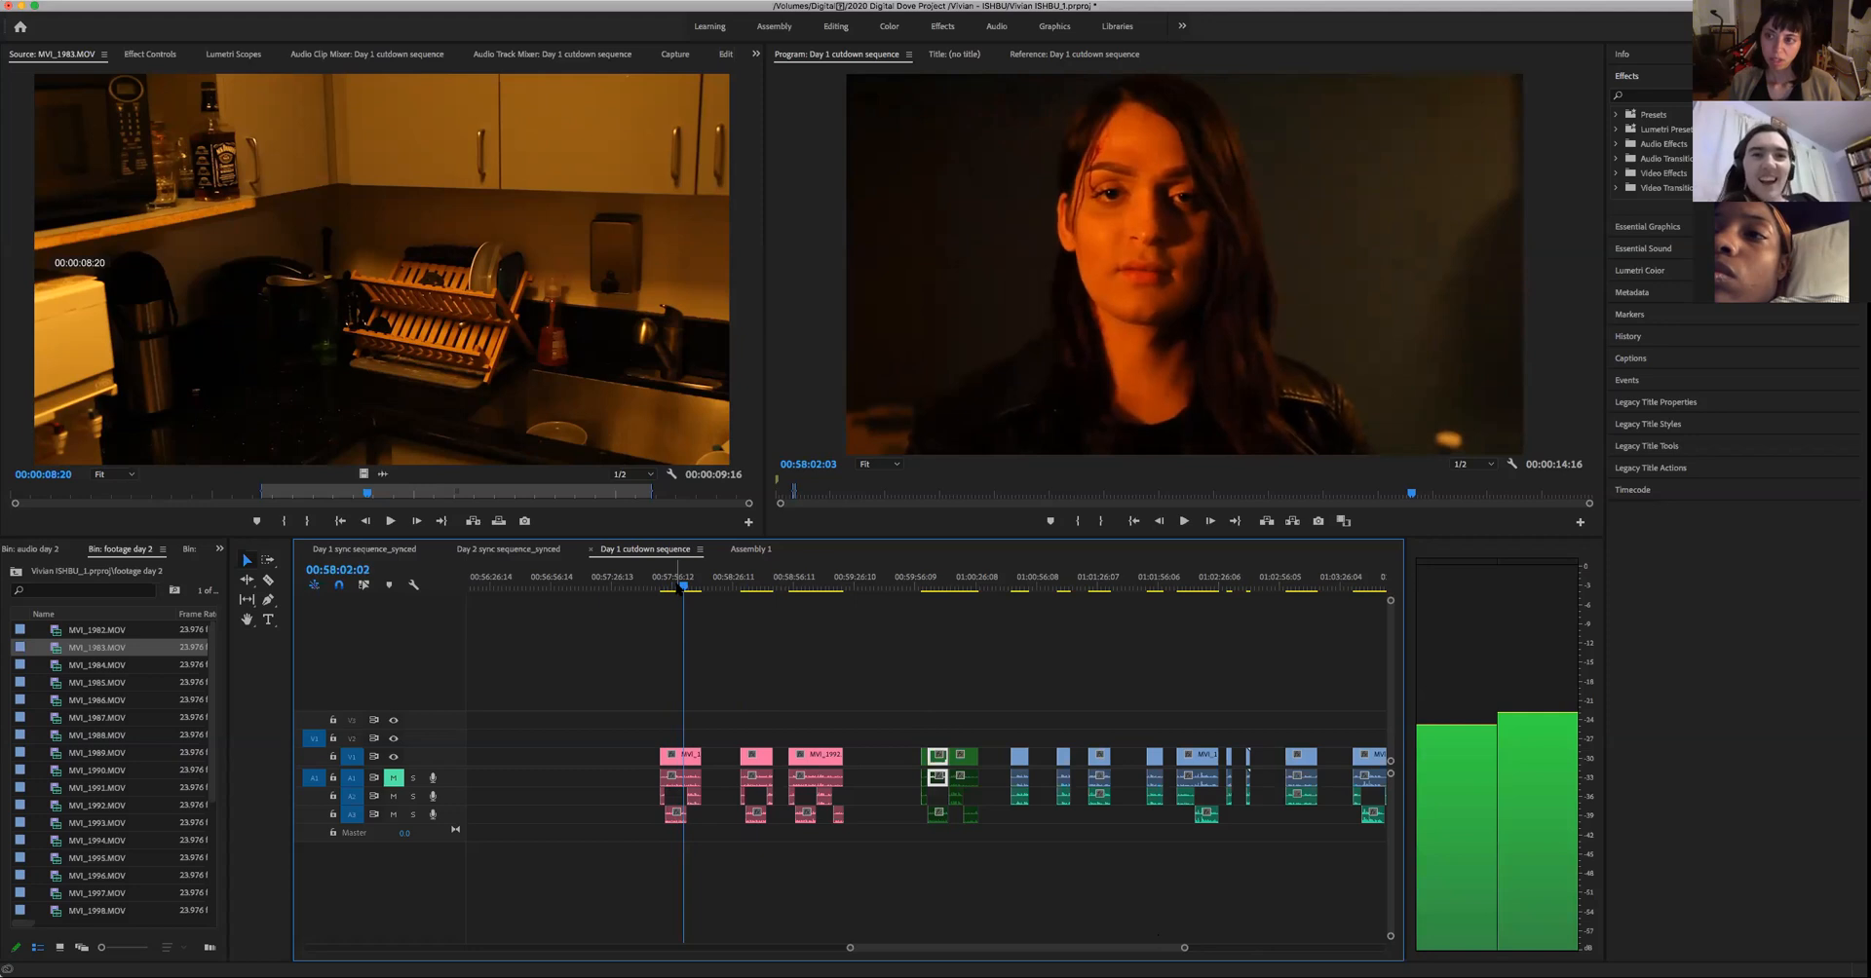
key("Left")
key("Left")
key("Left")
key("Left")
key("Left")
key("Left")
key("Left")
key("Left")
key("Left")
key("Left")
key("Left")
key("Left")
key("Left")
key("Left")
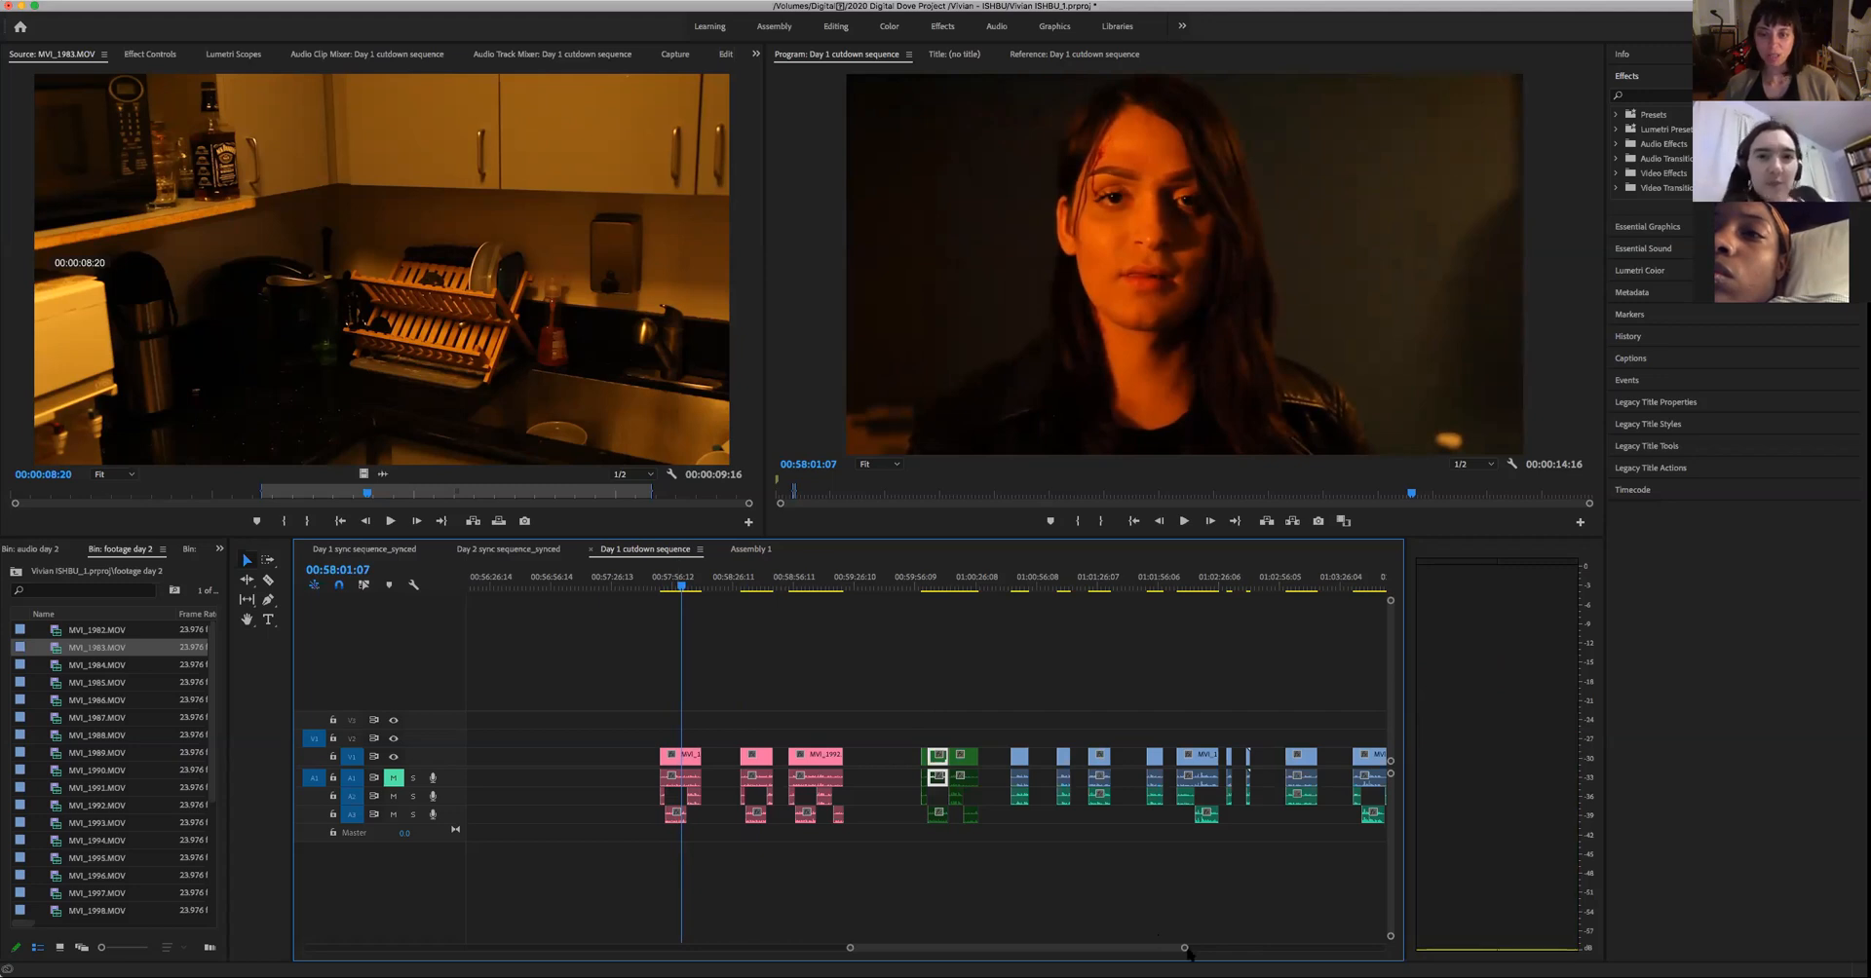
- Look over the later clips in the Day 1 cutdown sequence and replay the first pink take to 00:58:01:10
scroll(1181, 954, "right", 5)
left_click_drag(1257, 952, 1161, 949)
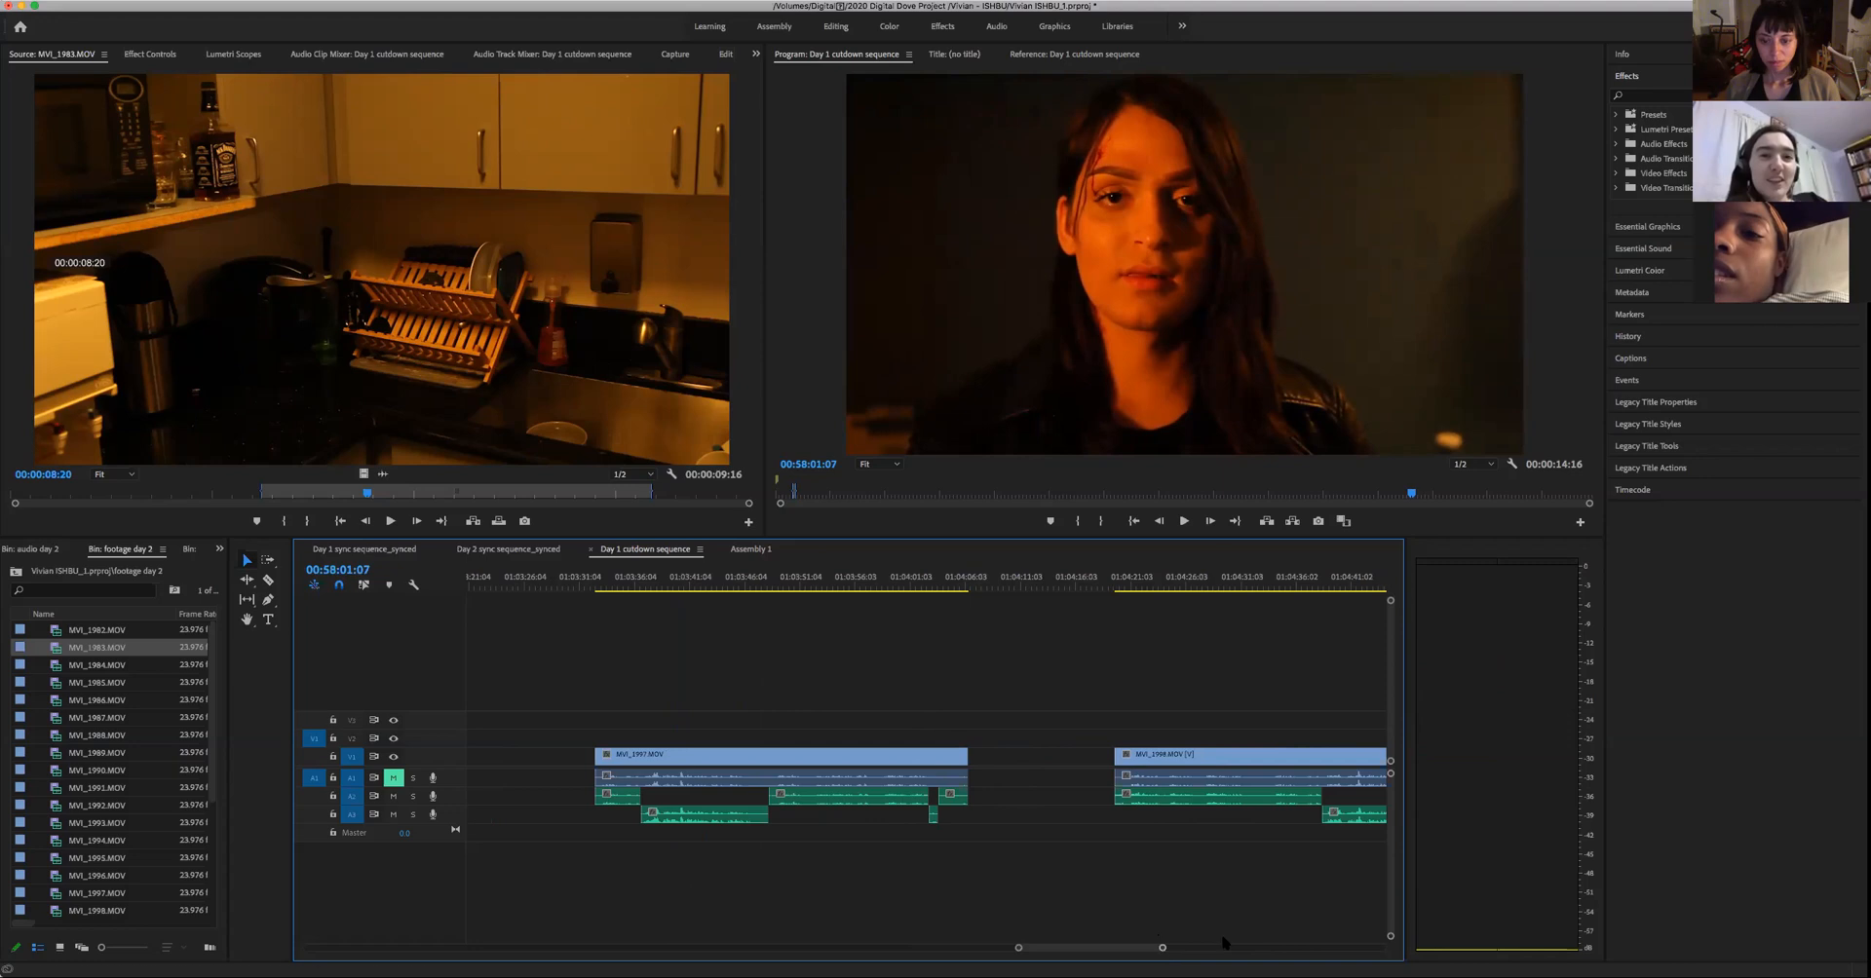
left_click_drag(1162, 948, 1253, 952)
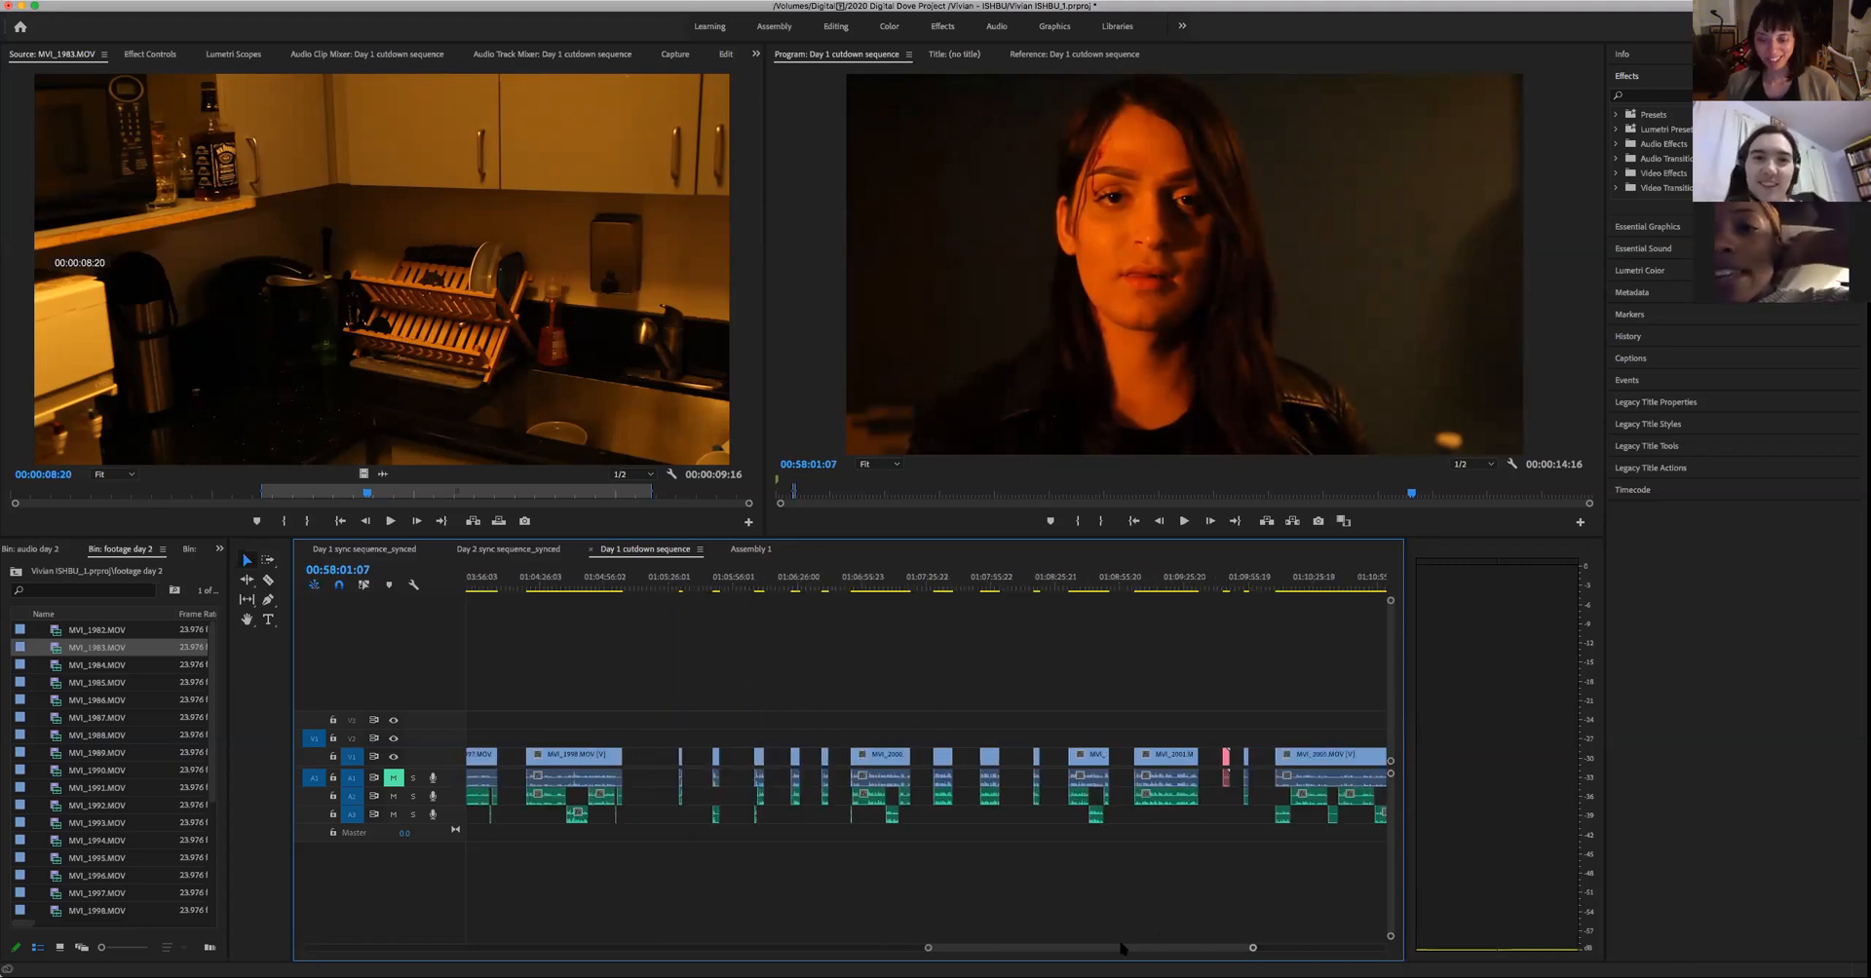
left_click_drag(1109, 960, 1007, 944)
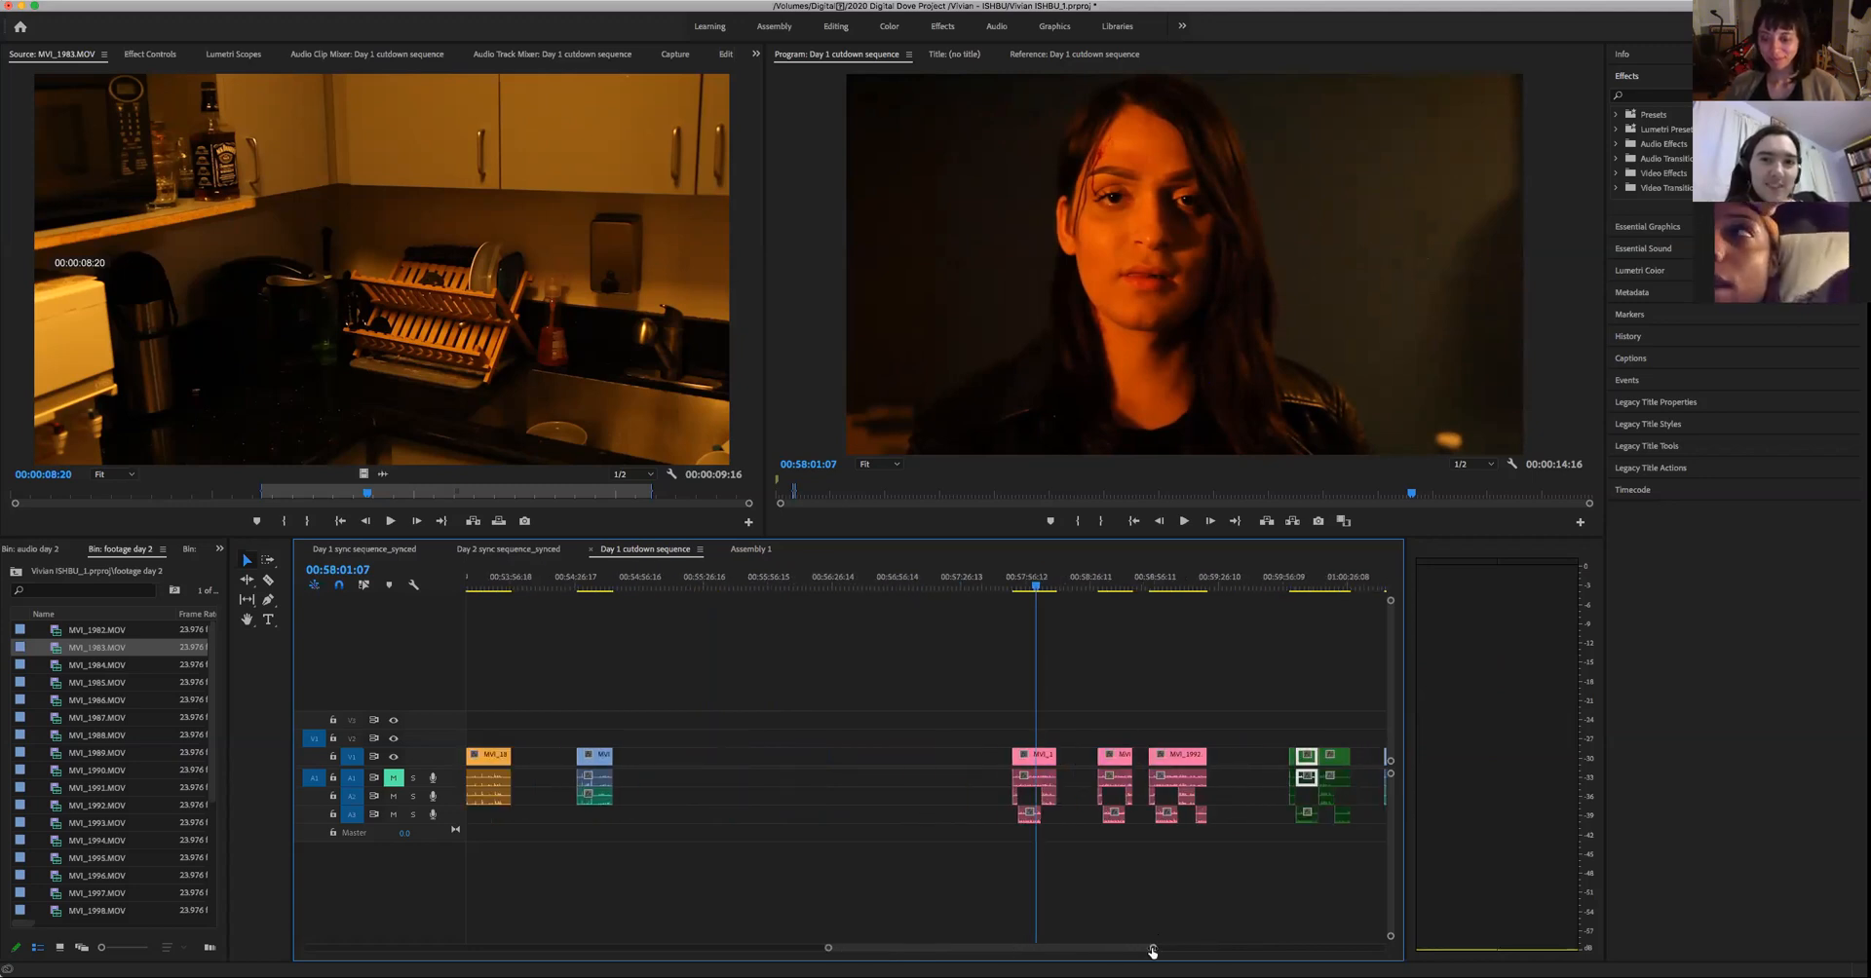
left_click_drag(1153, 949, 1138, 949)
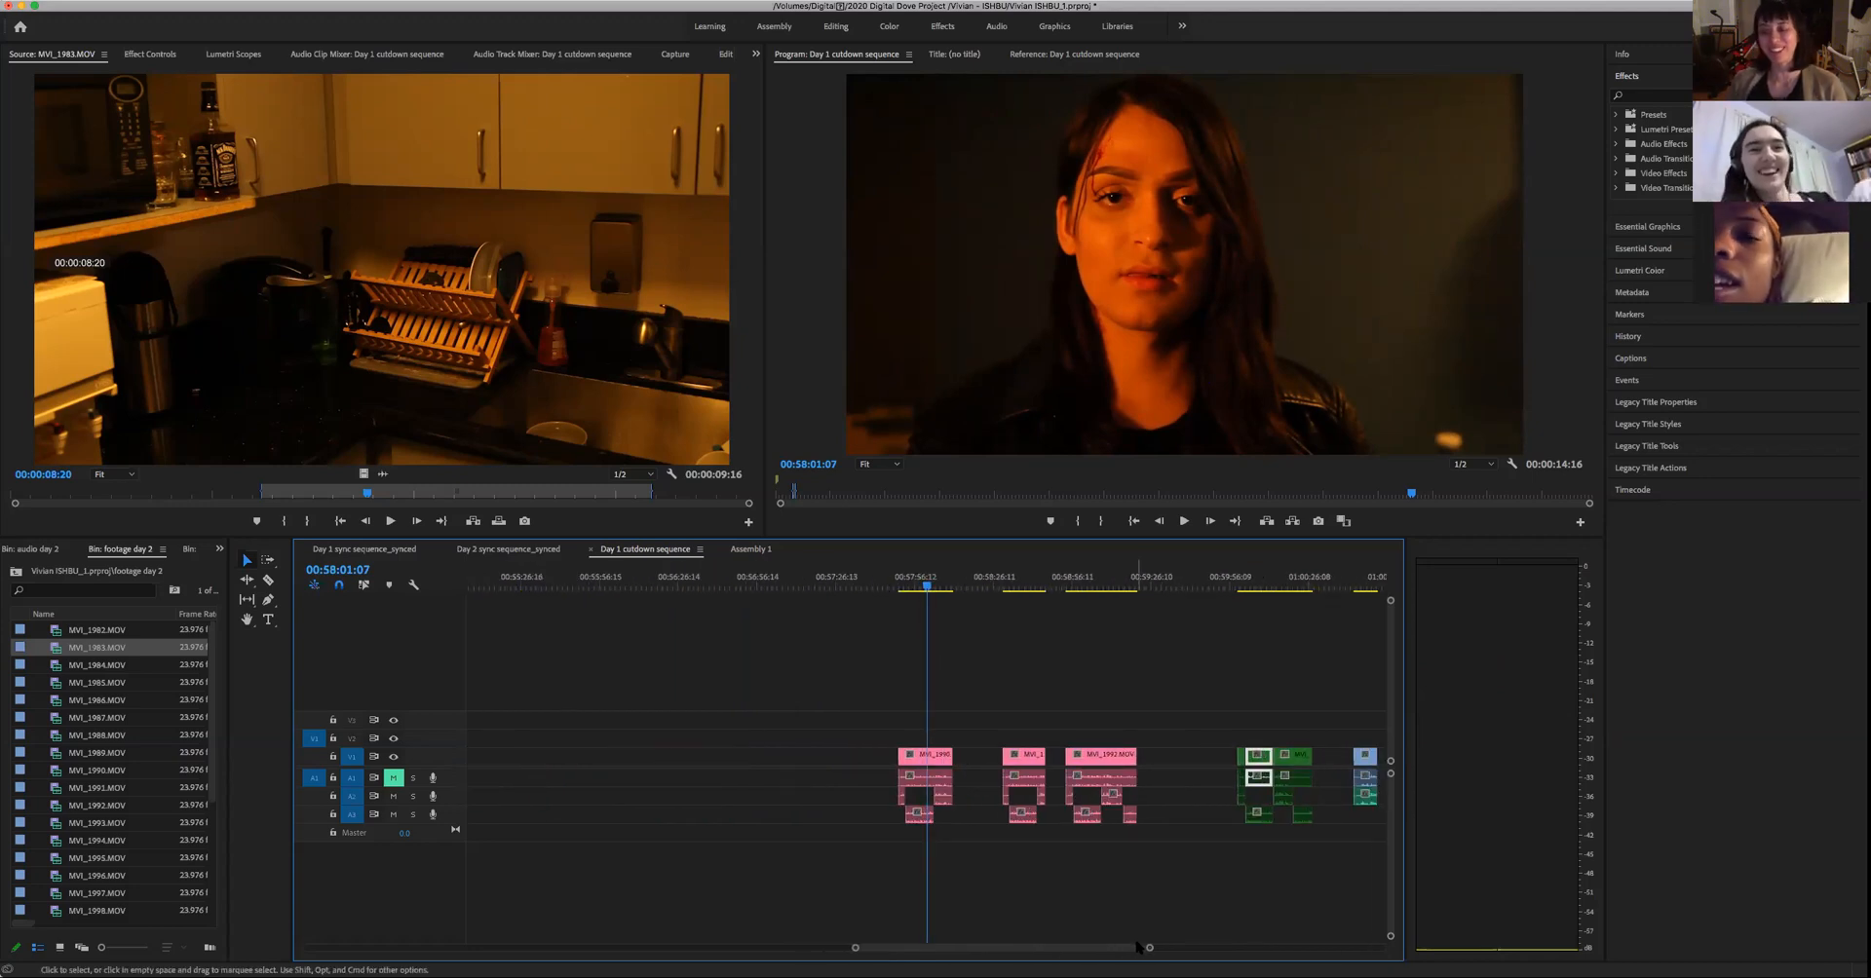
key("=")
key("=")
key("=")
left_click_drag(915, 586, 903, 591)
key("space")
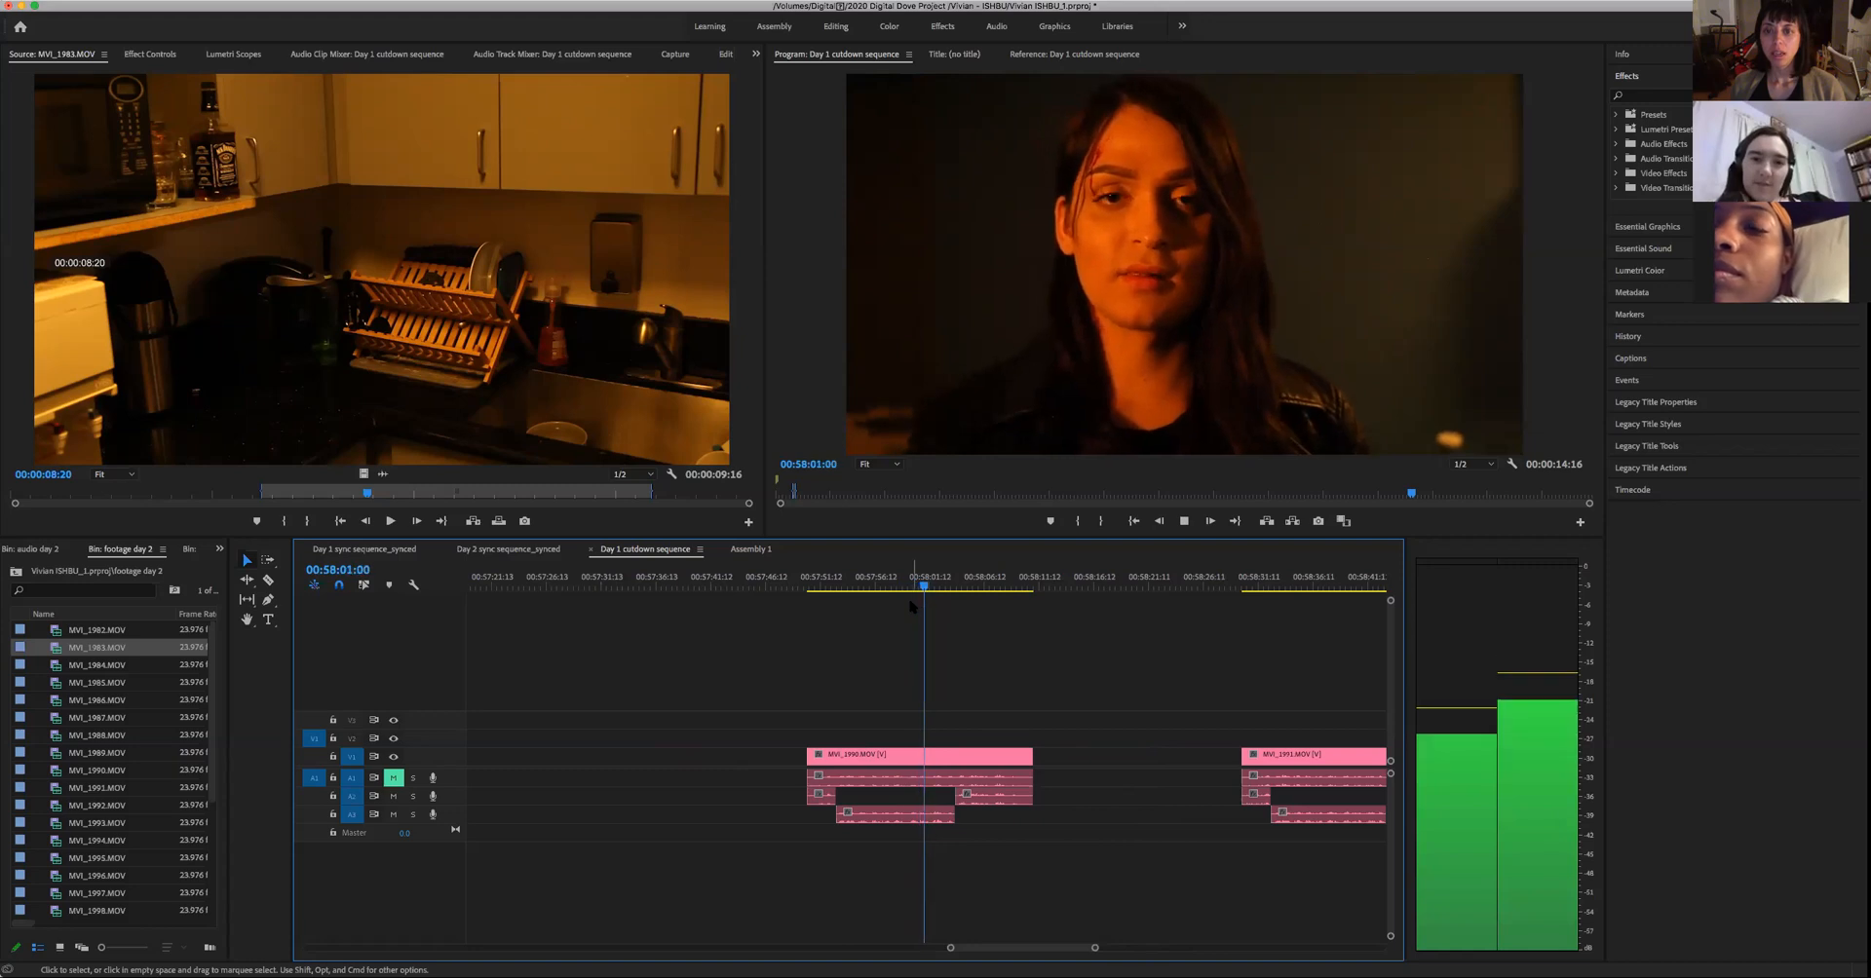
key("space")
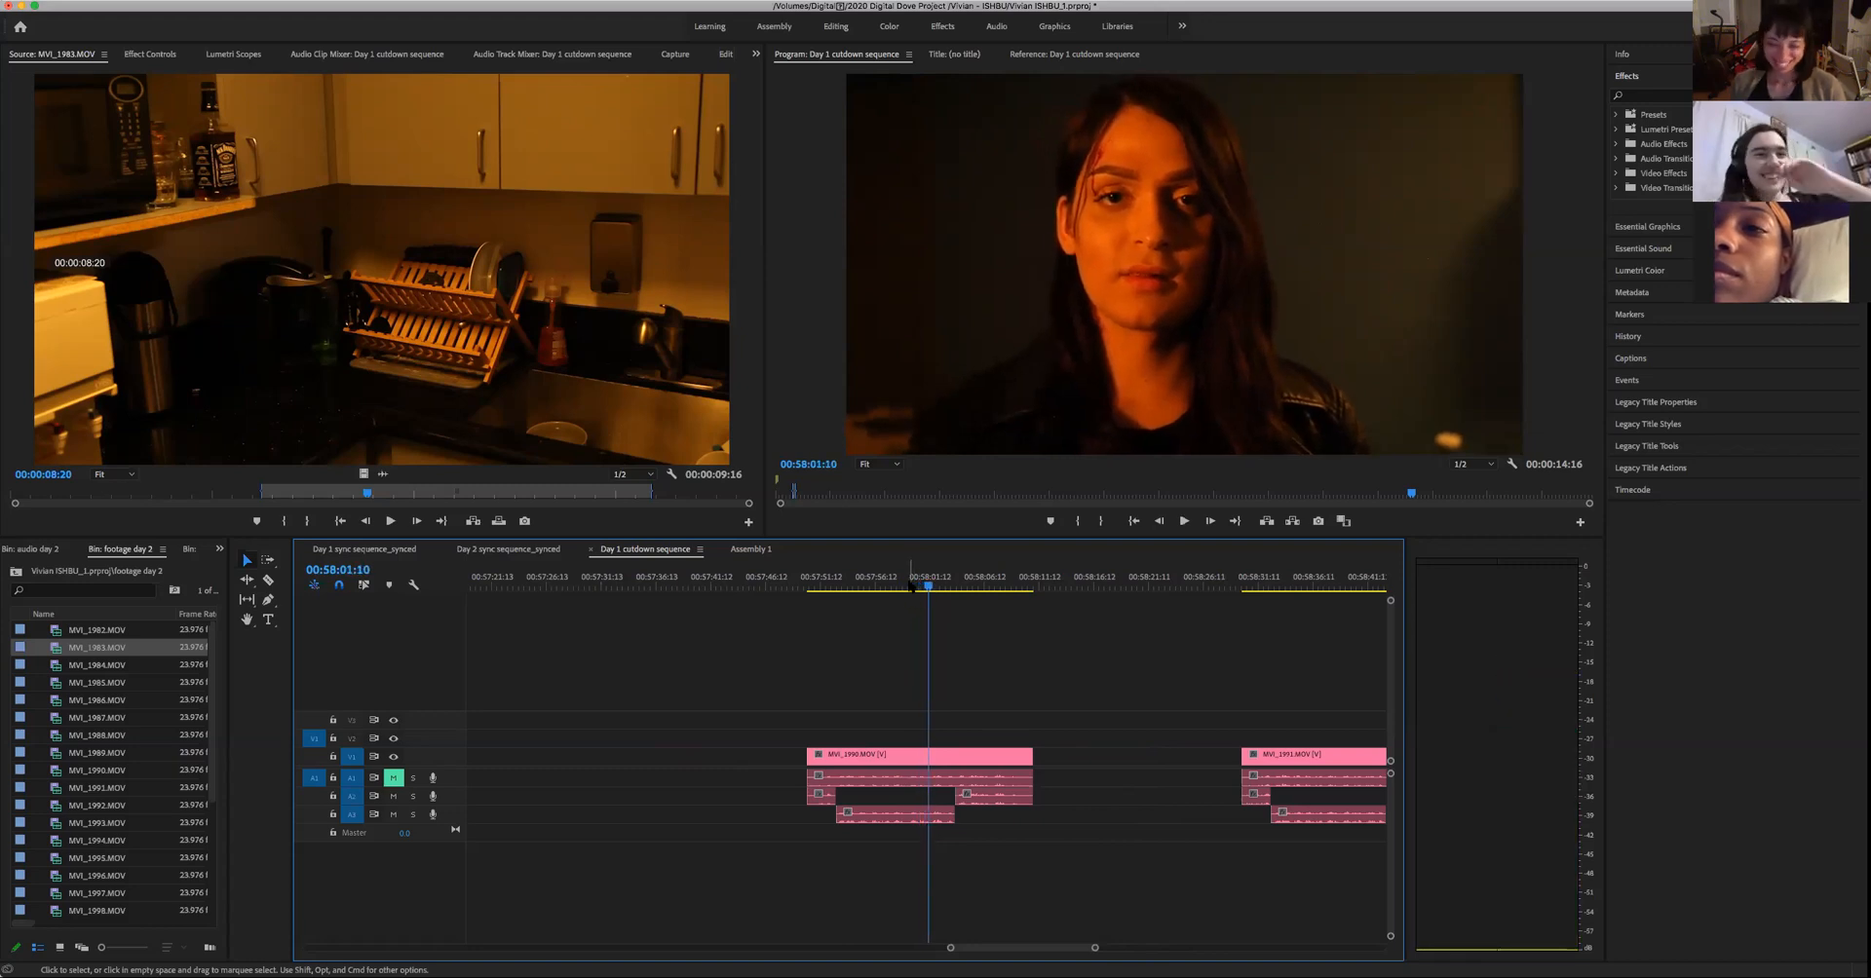
- Try splitting the first pink take's video at 00:57:58:09, play from the cut, and undo the split
left_click(896, 586)
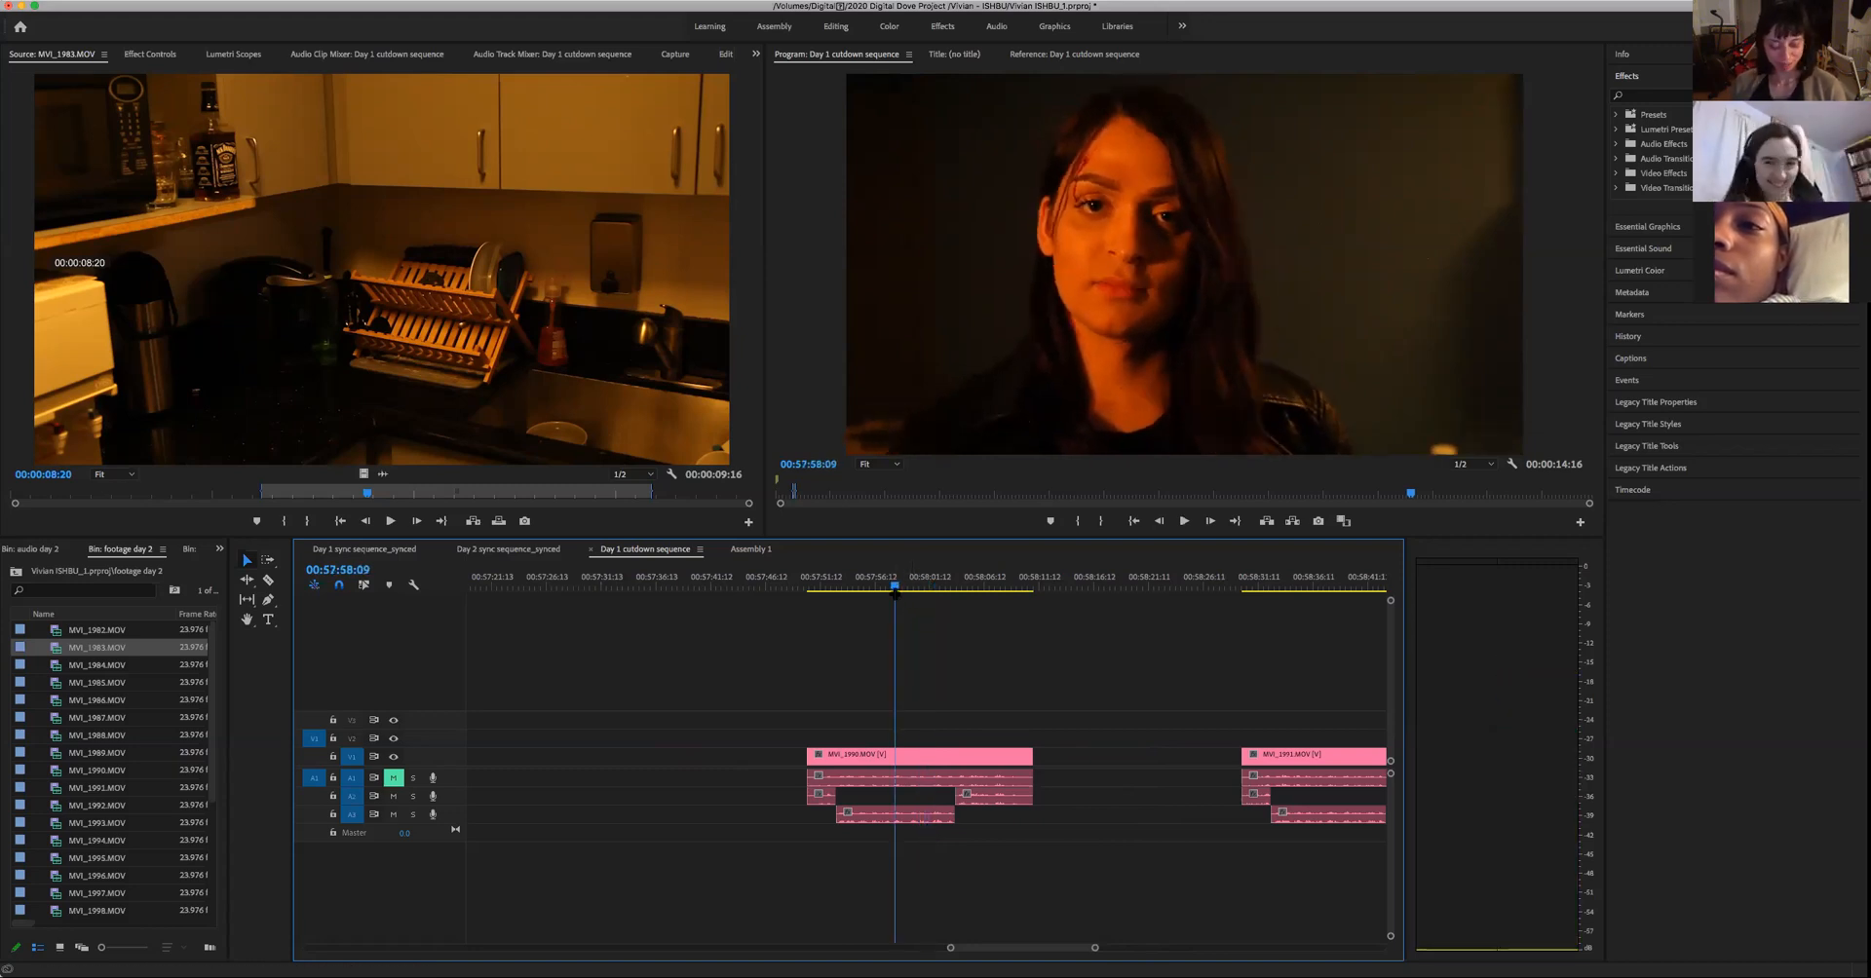
key("c")
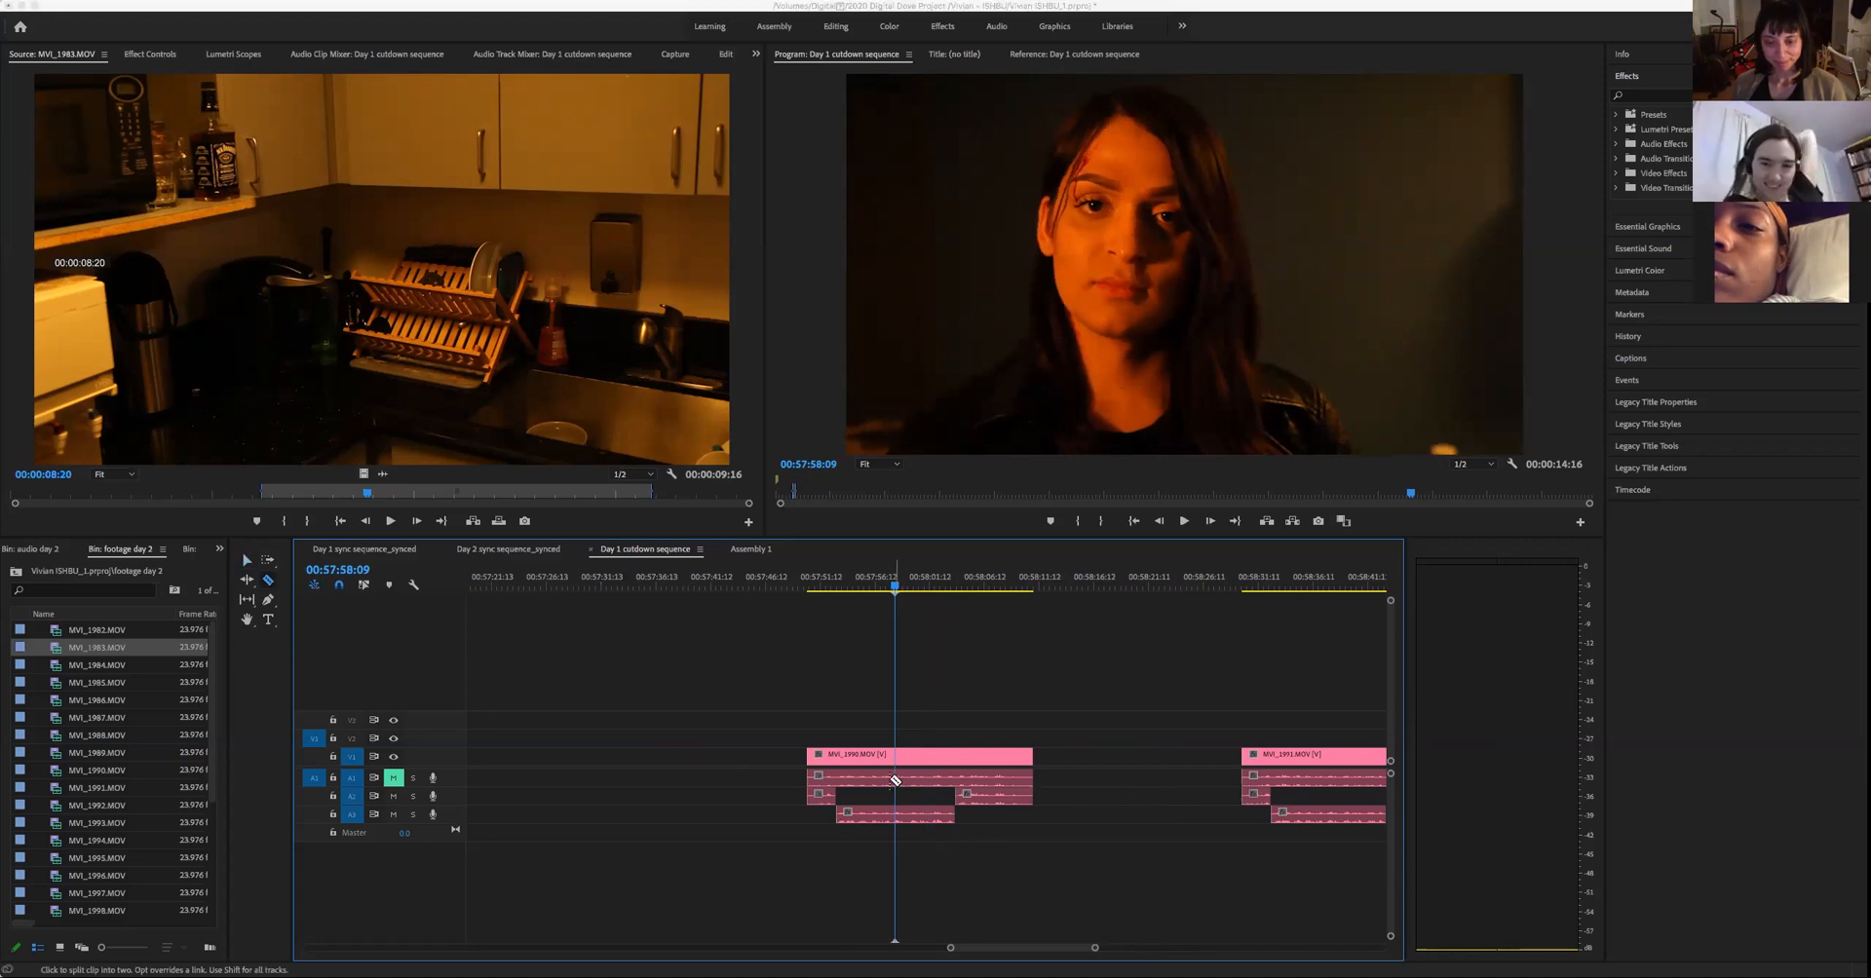
left_click(895, 780)
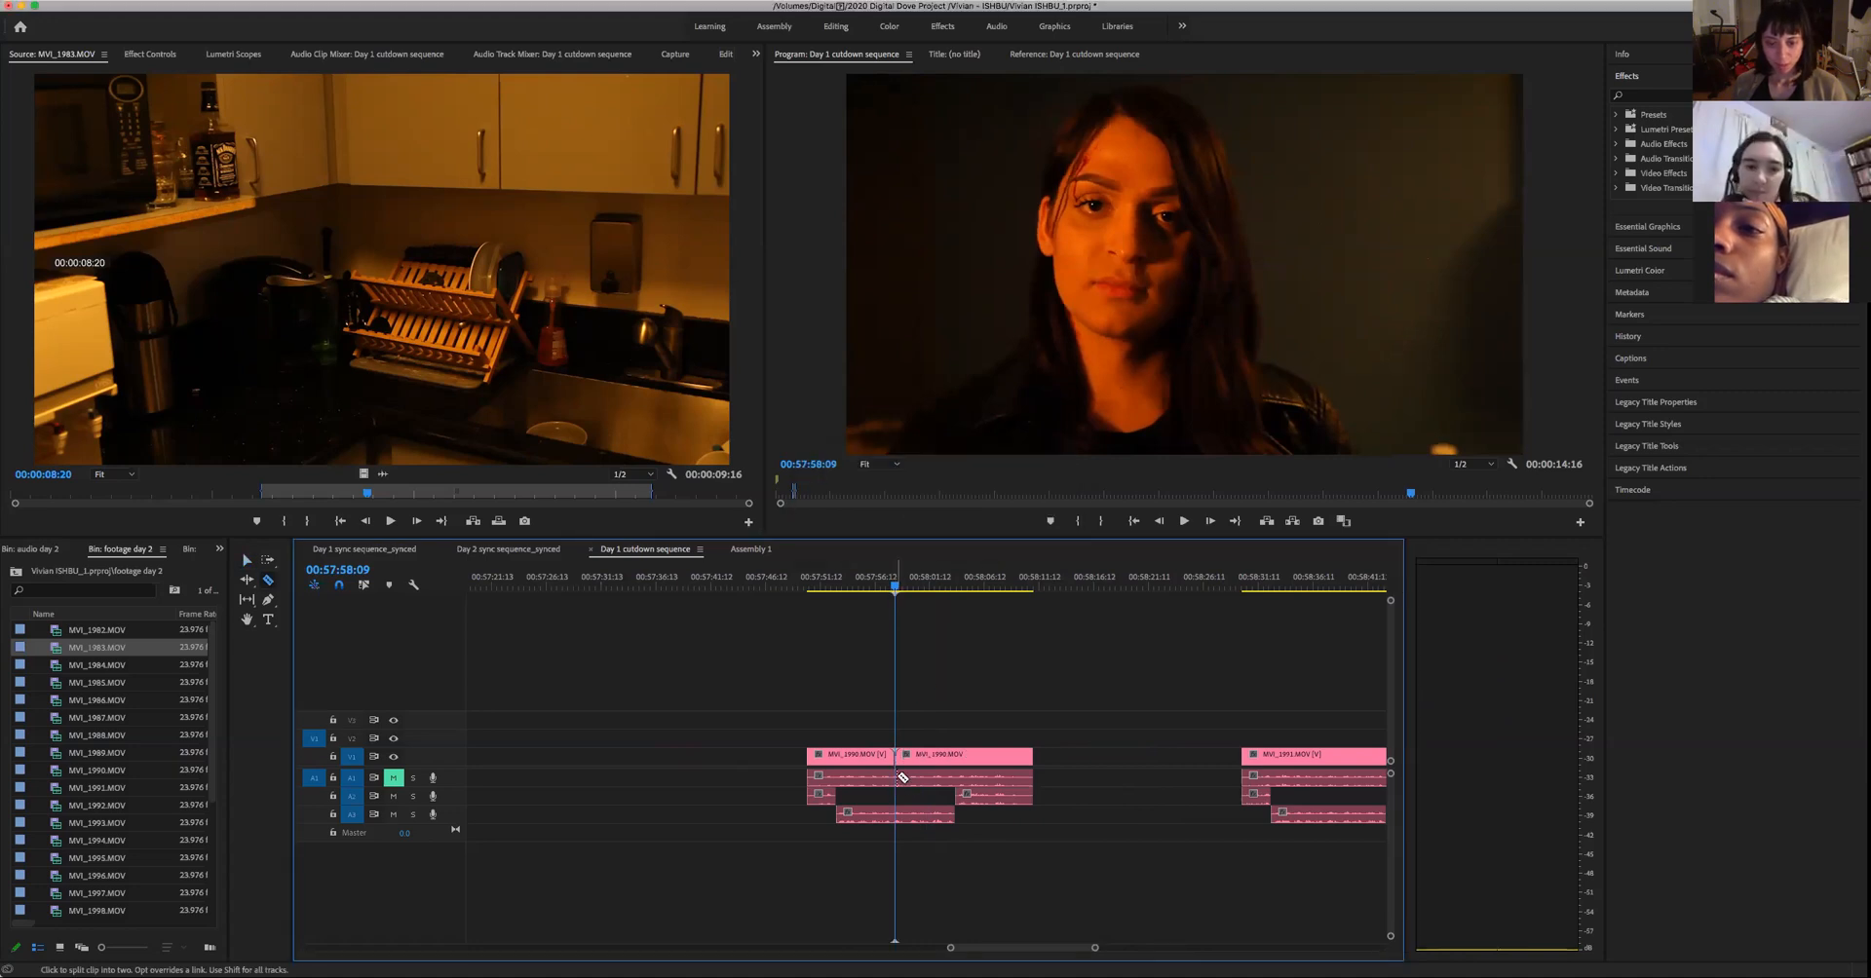
key("space")
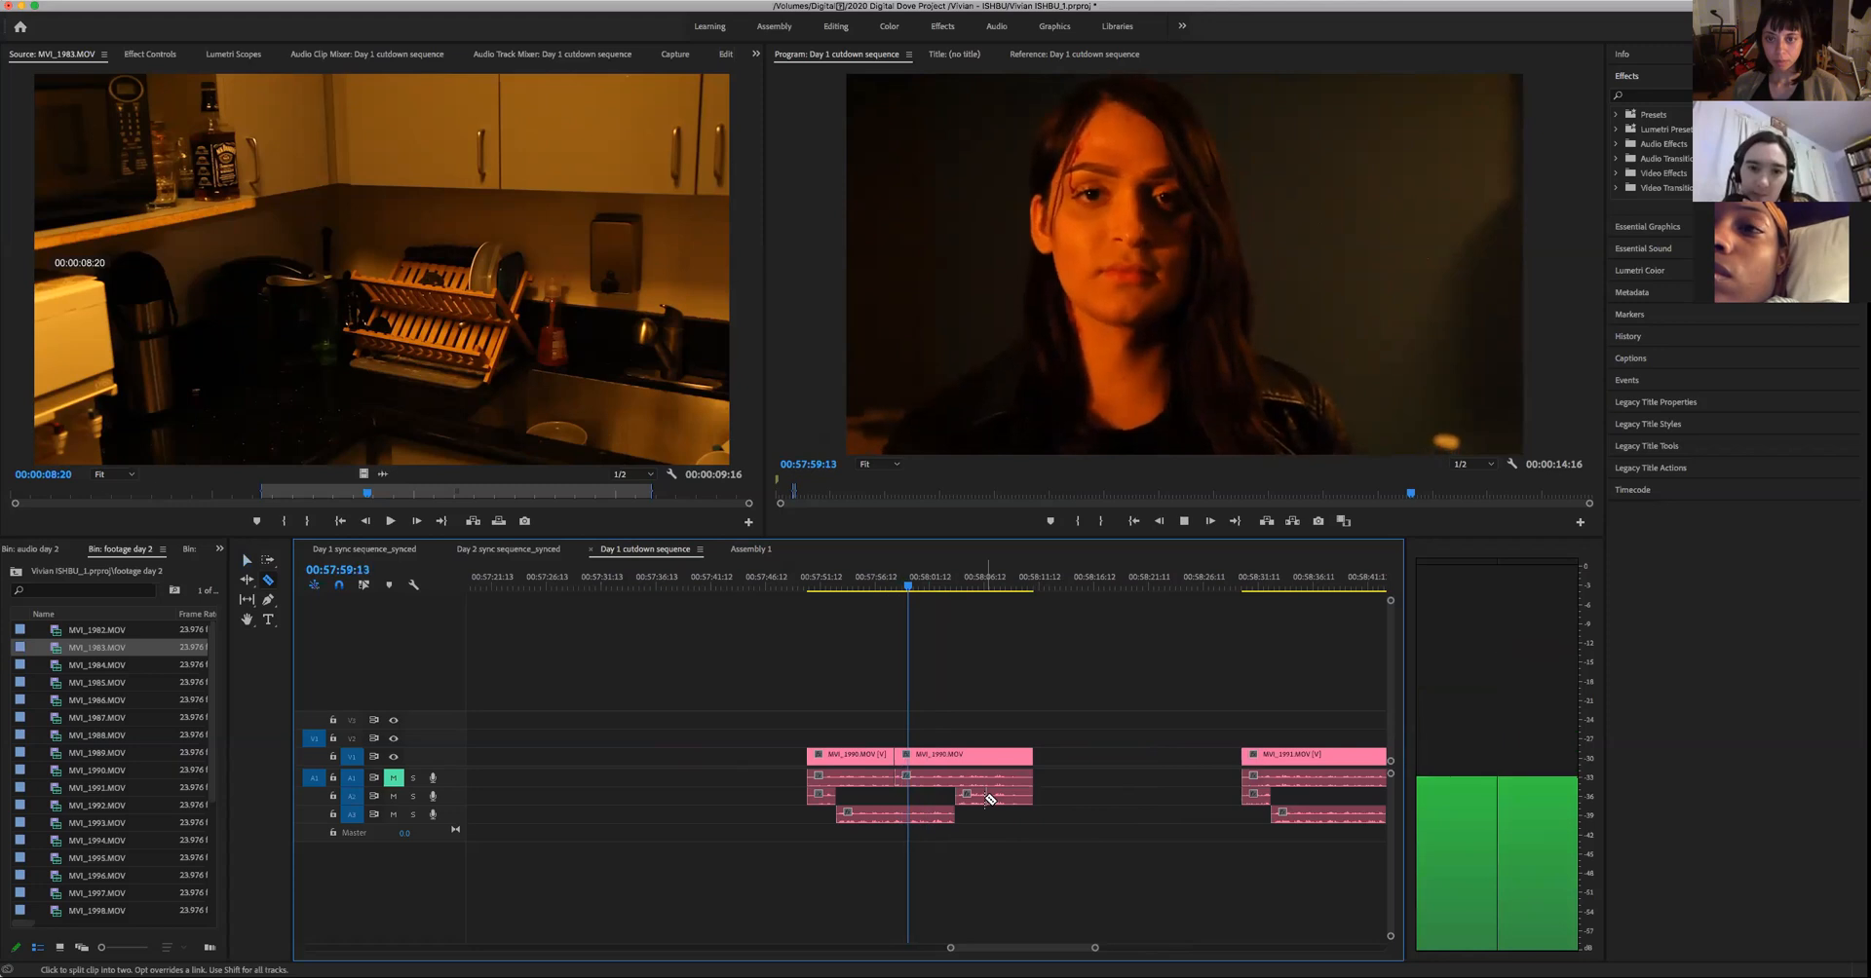
key("space")
key("super+z")
- Replay the beginning of the woman's line in the first pink take and split its video at 00:57:56:03
left_click(872, 583)
key("space")
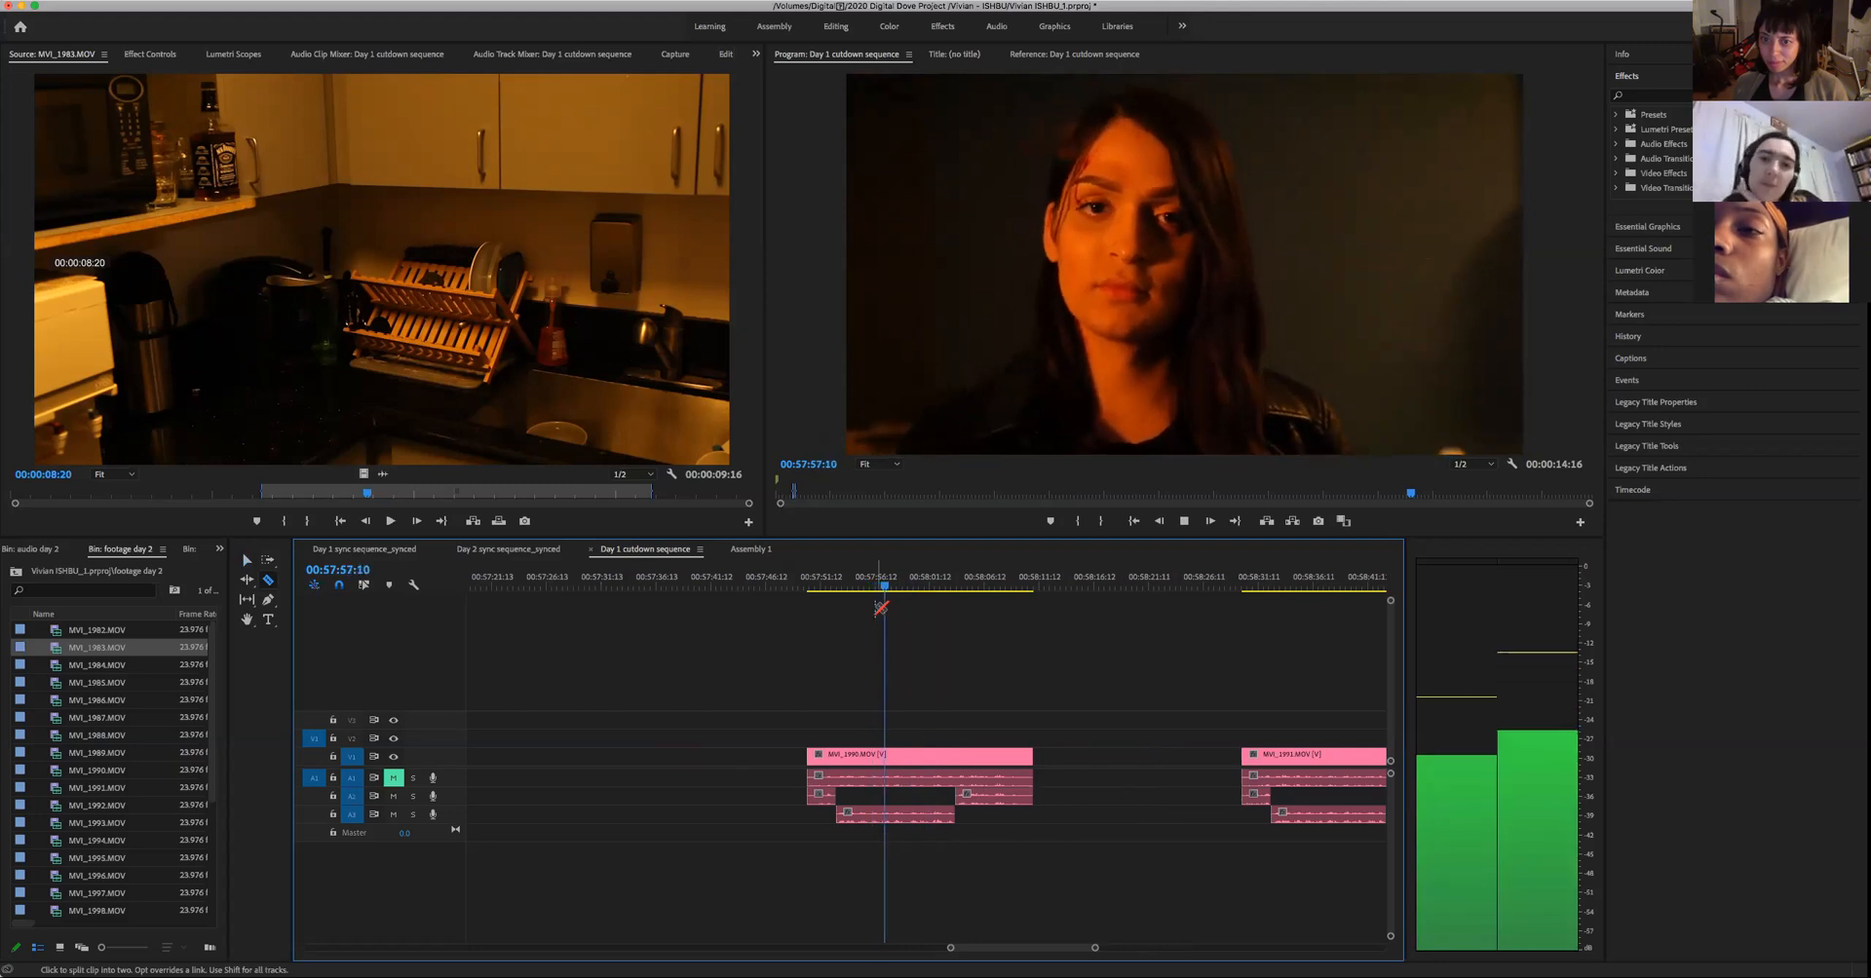
key("space")
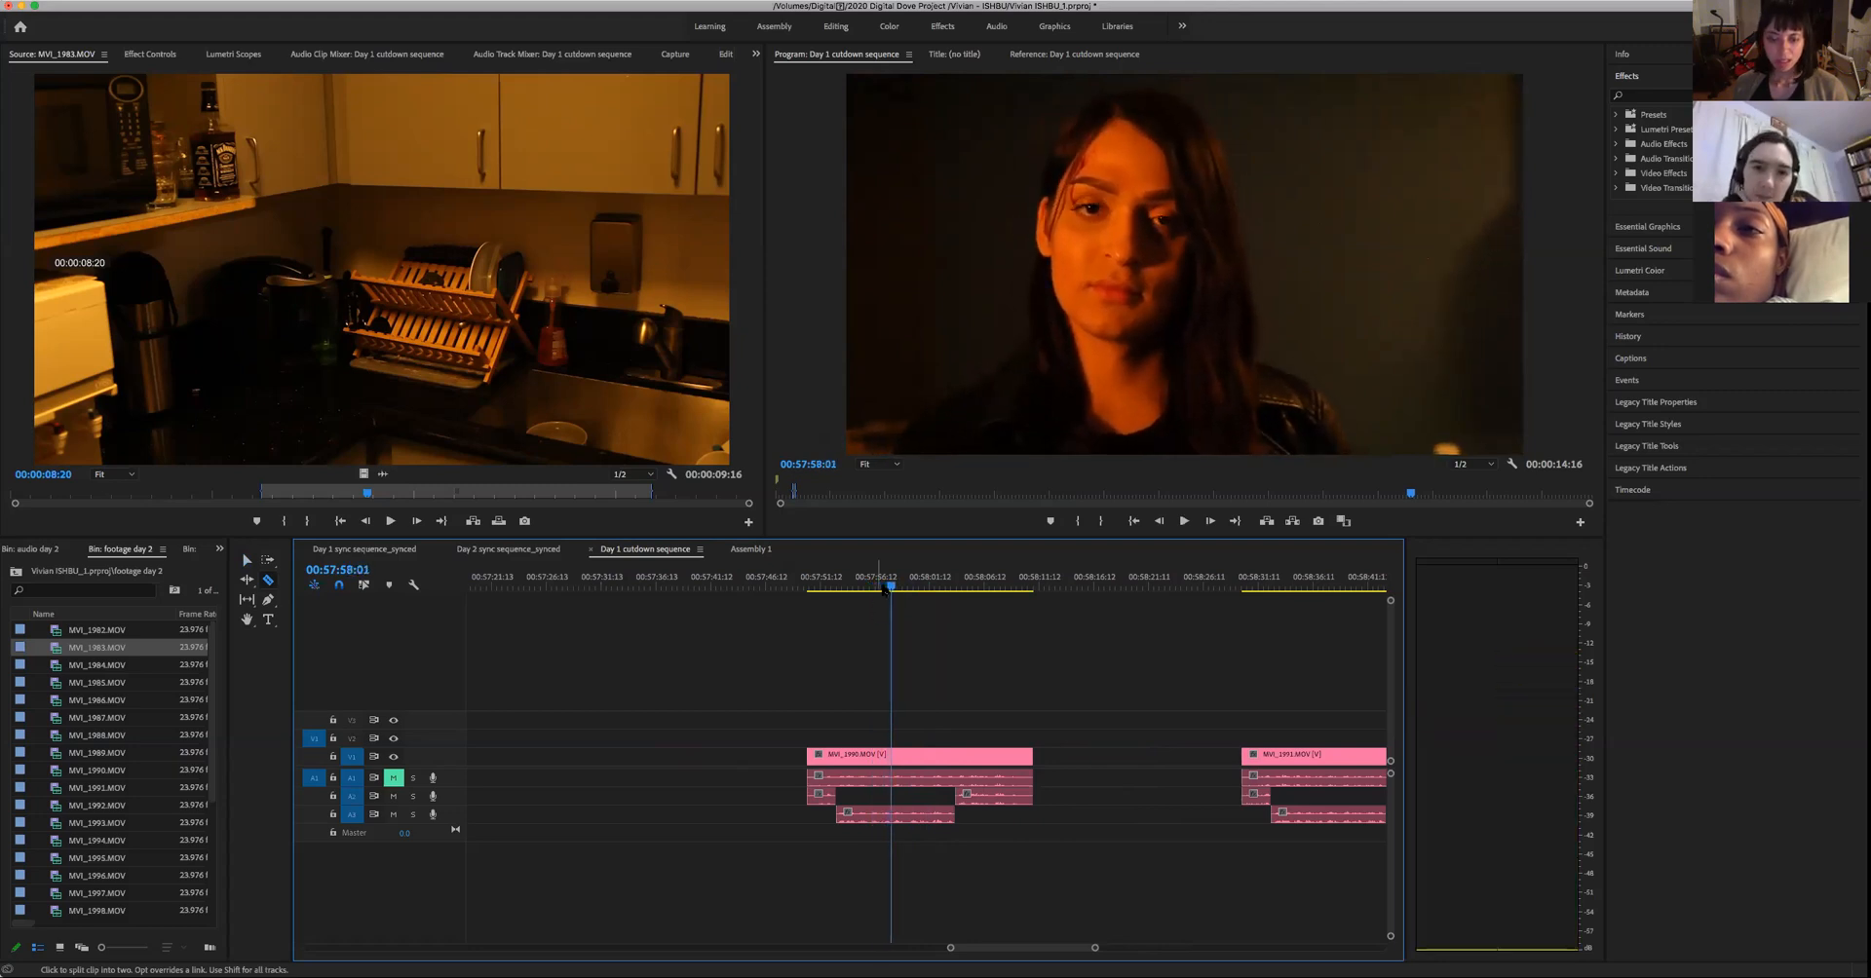
left_click(863, 585)
left_click(855, 597)
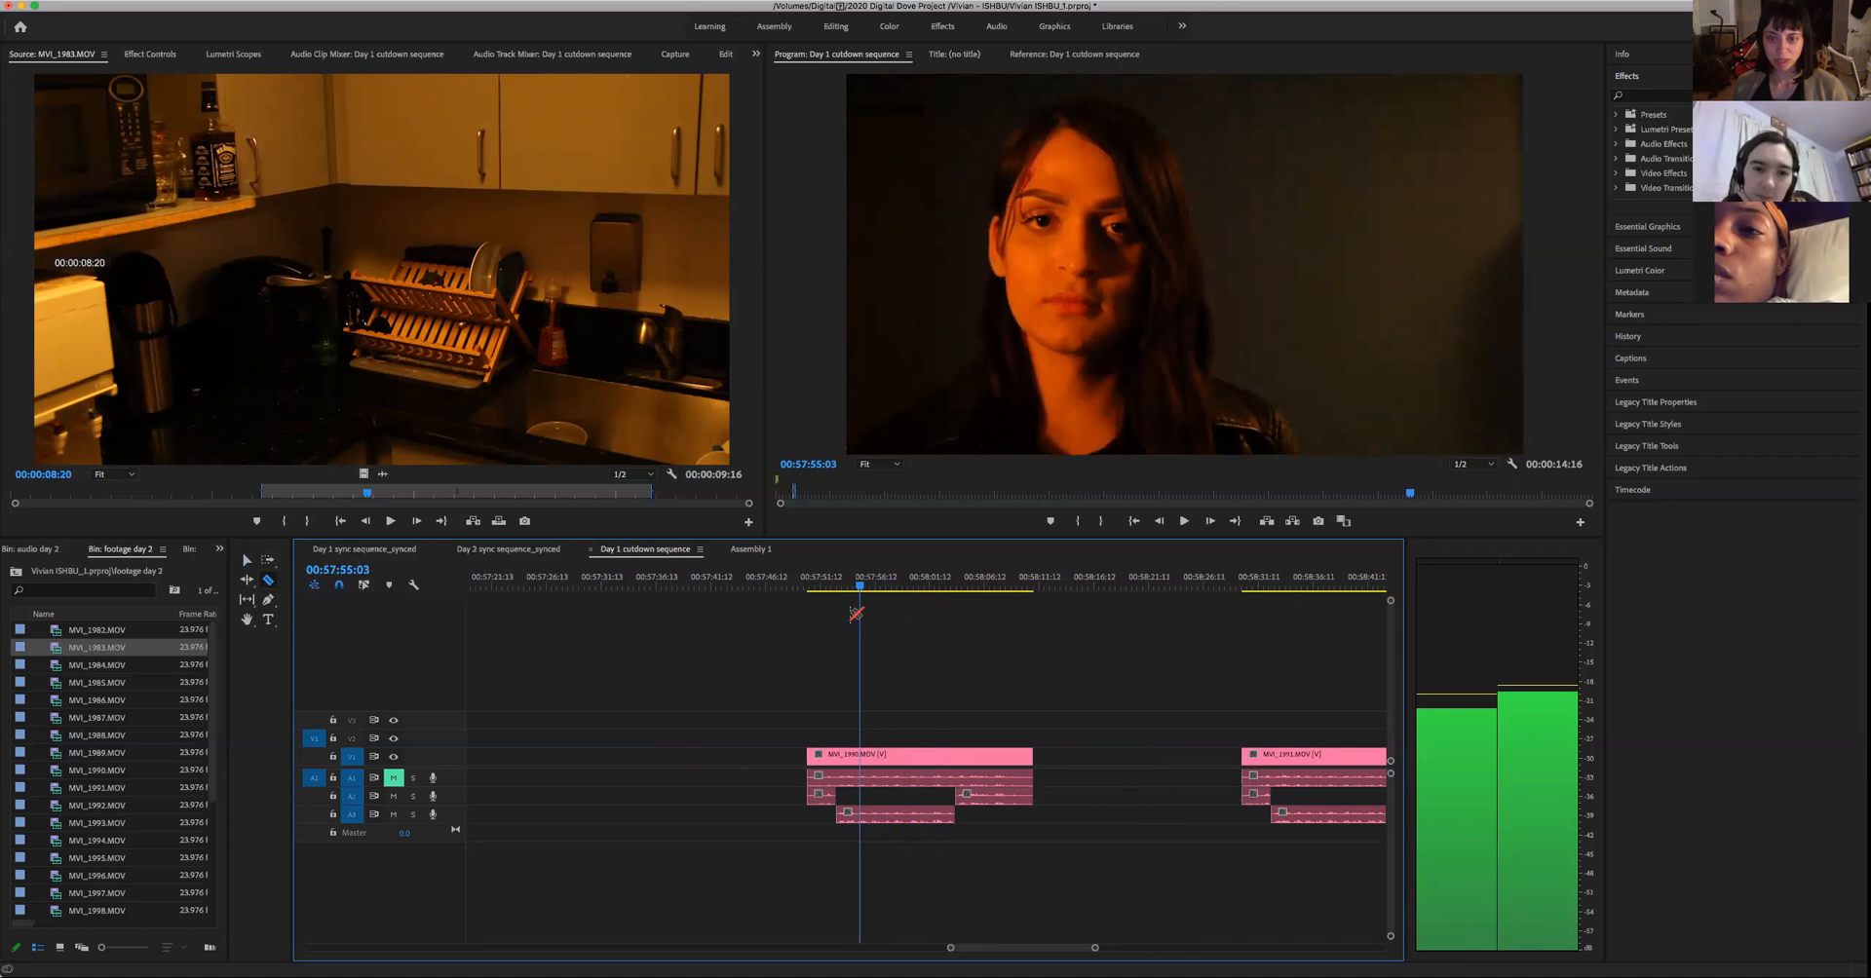
key("space")
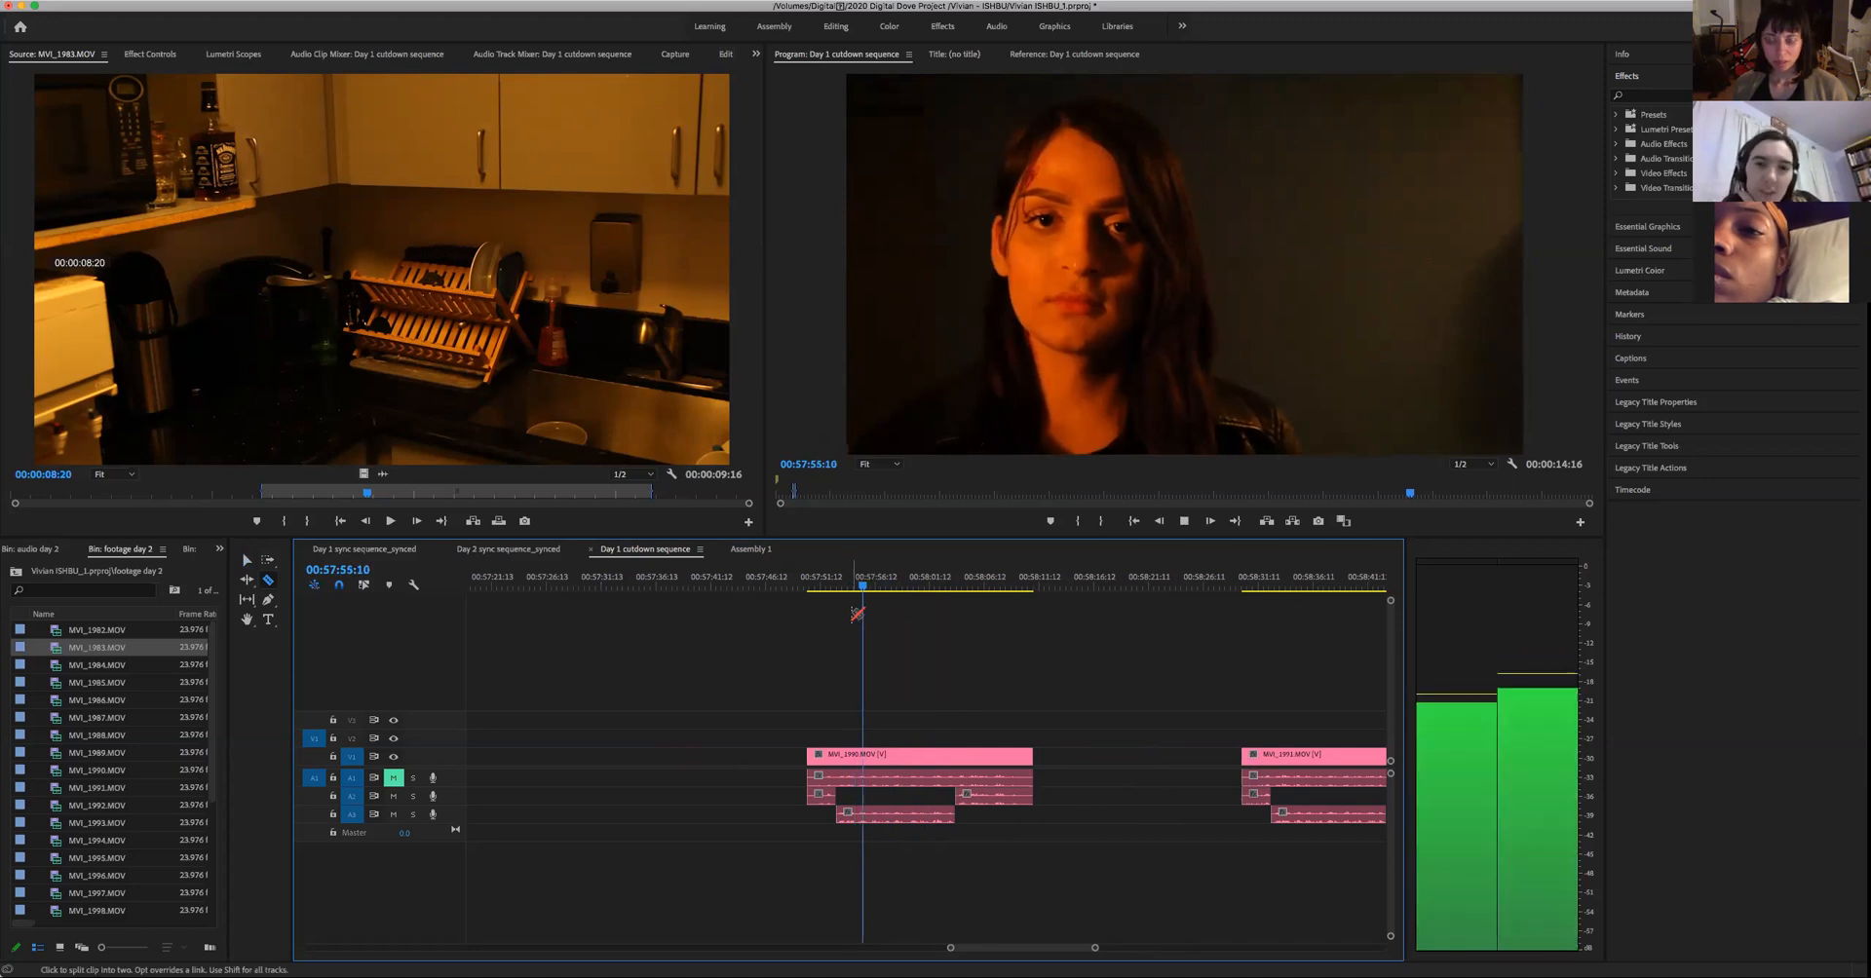
key("space")
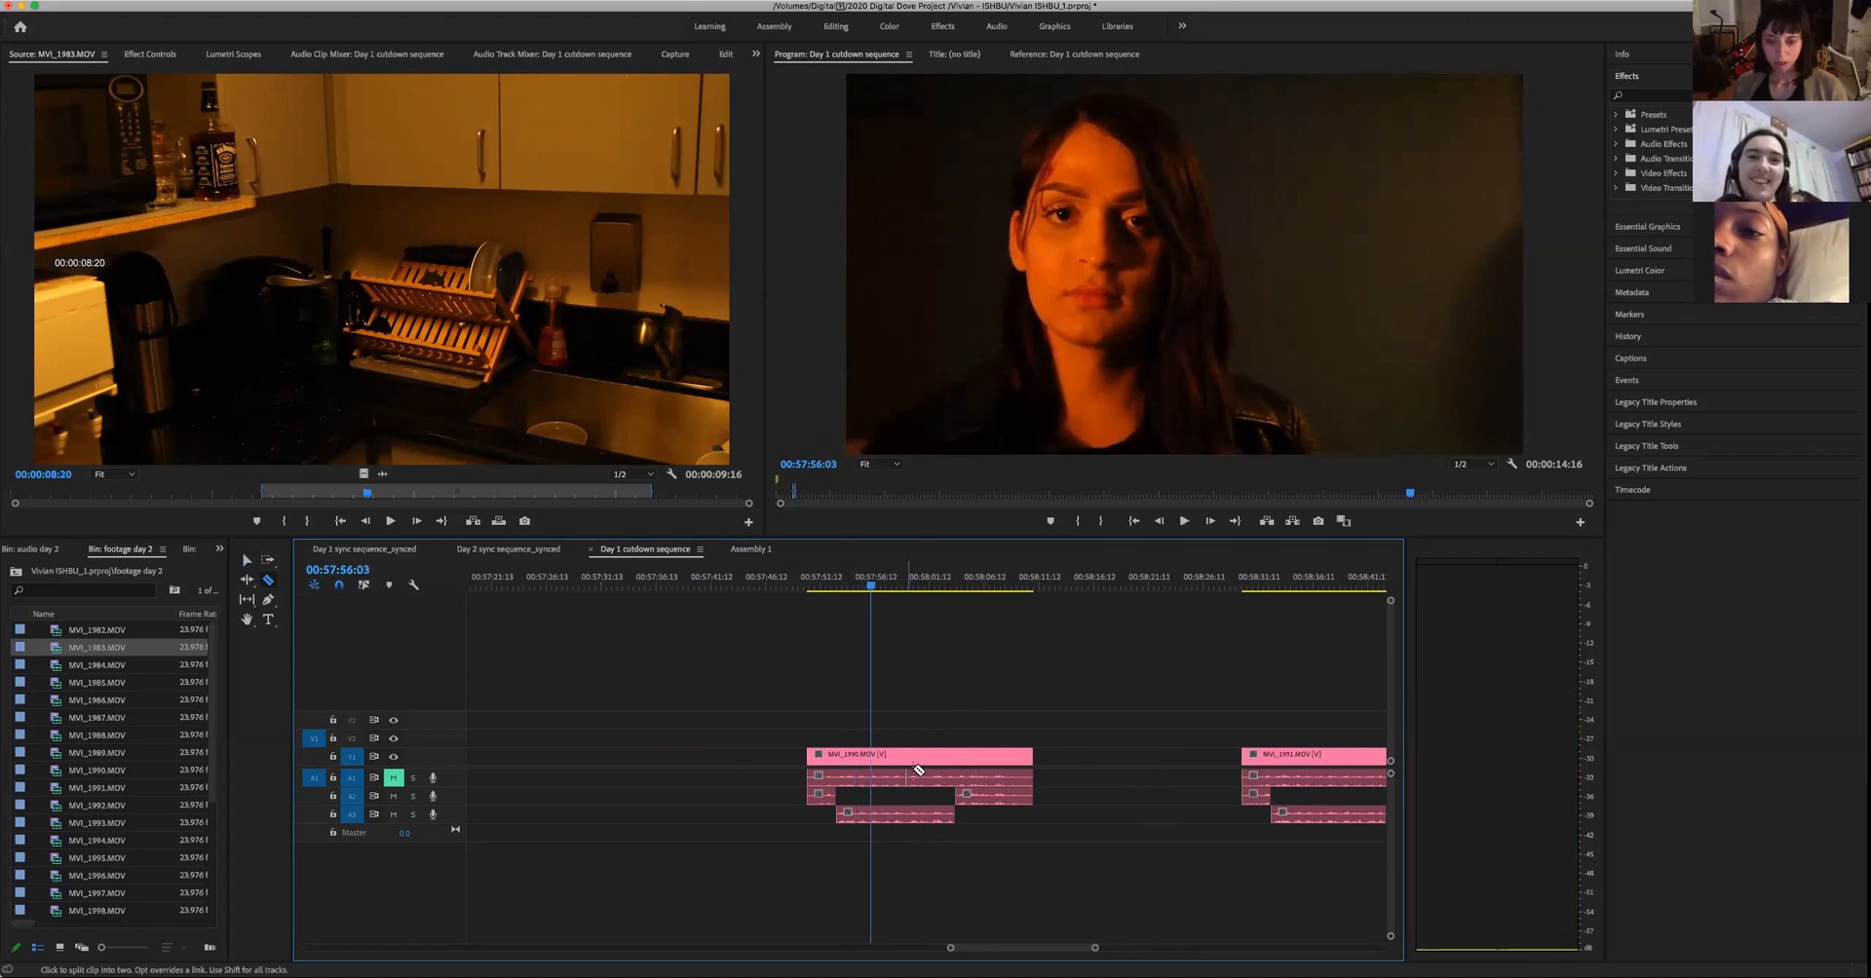
left_click(877, 757)
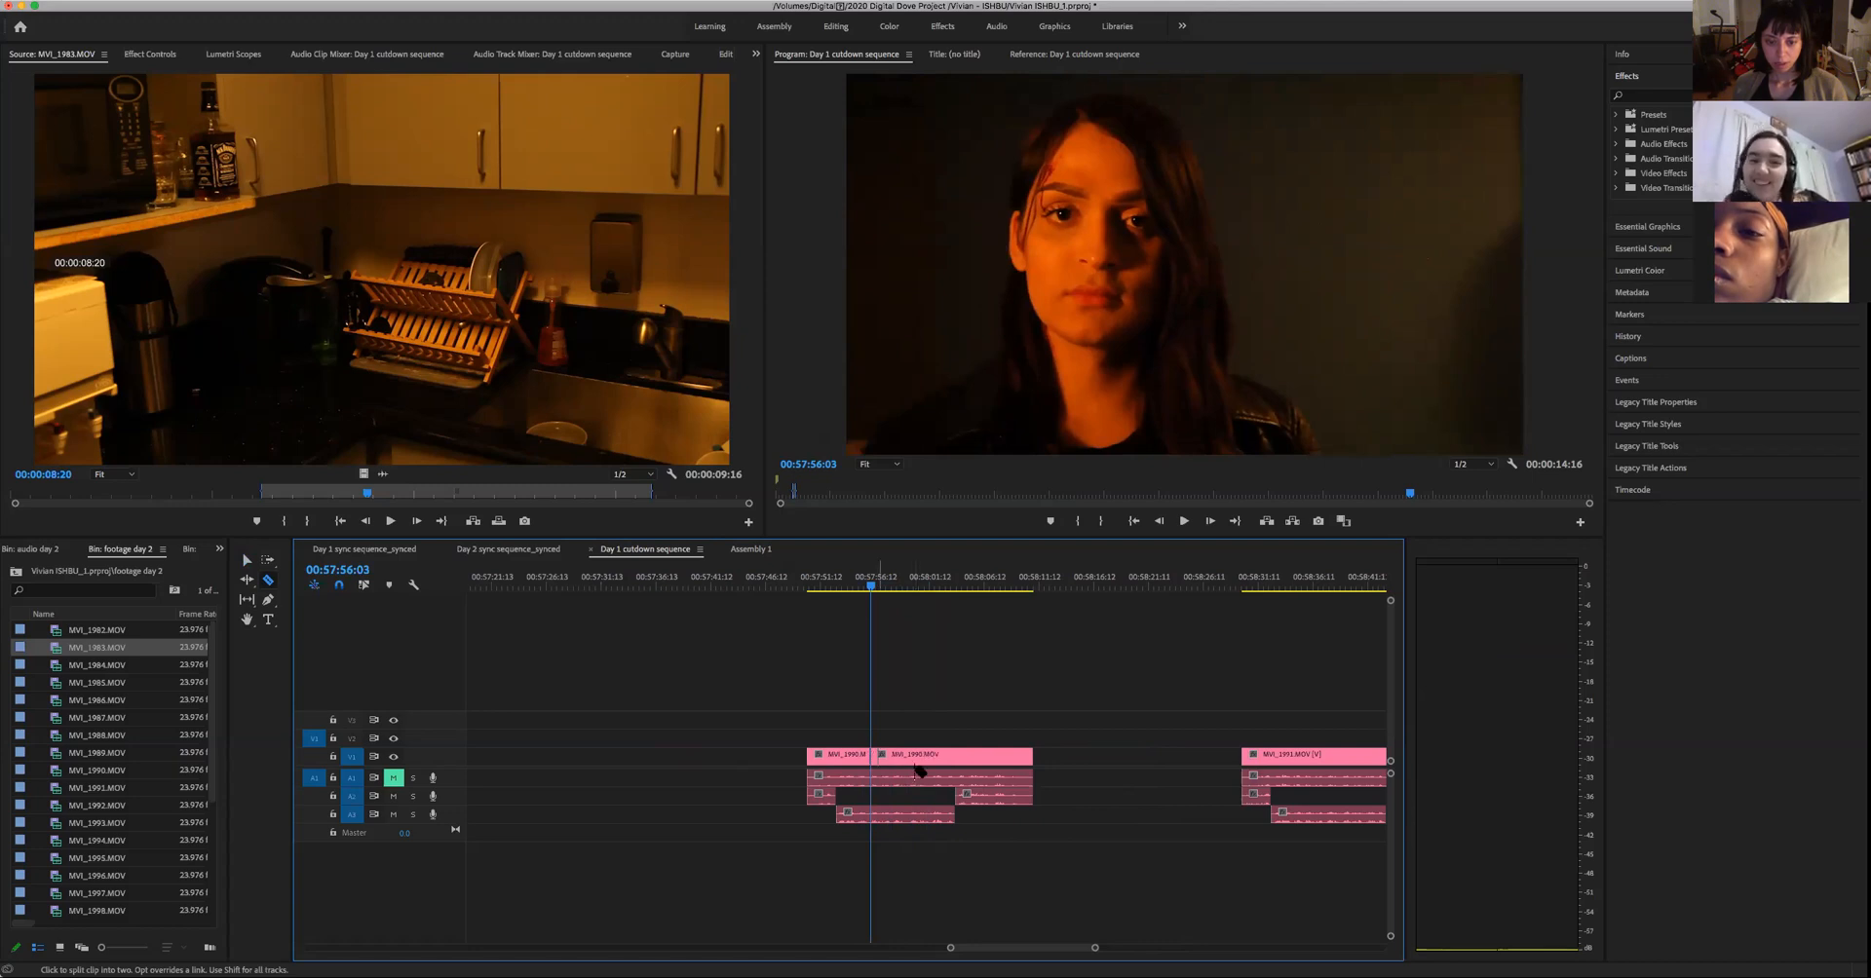
- Play on to the end of the line, split the first pink take's video at 00:58:03:21, and select the middle piece
key("space")
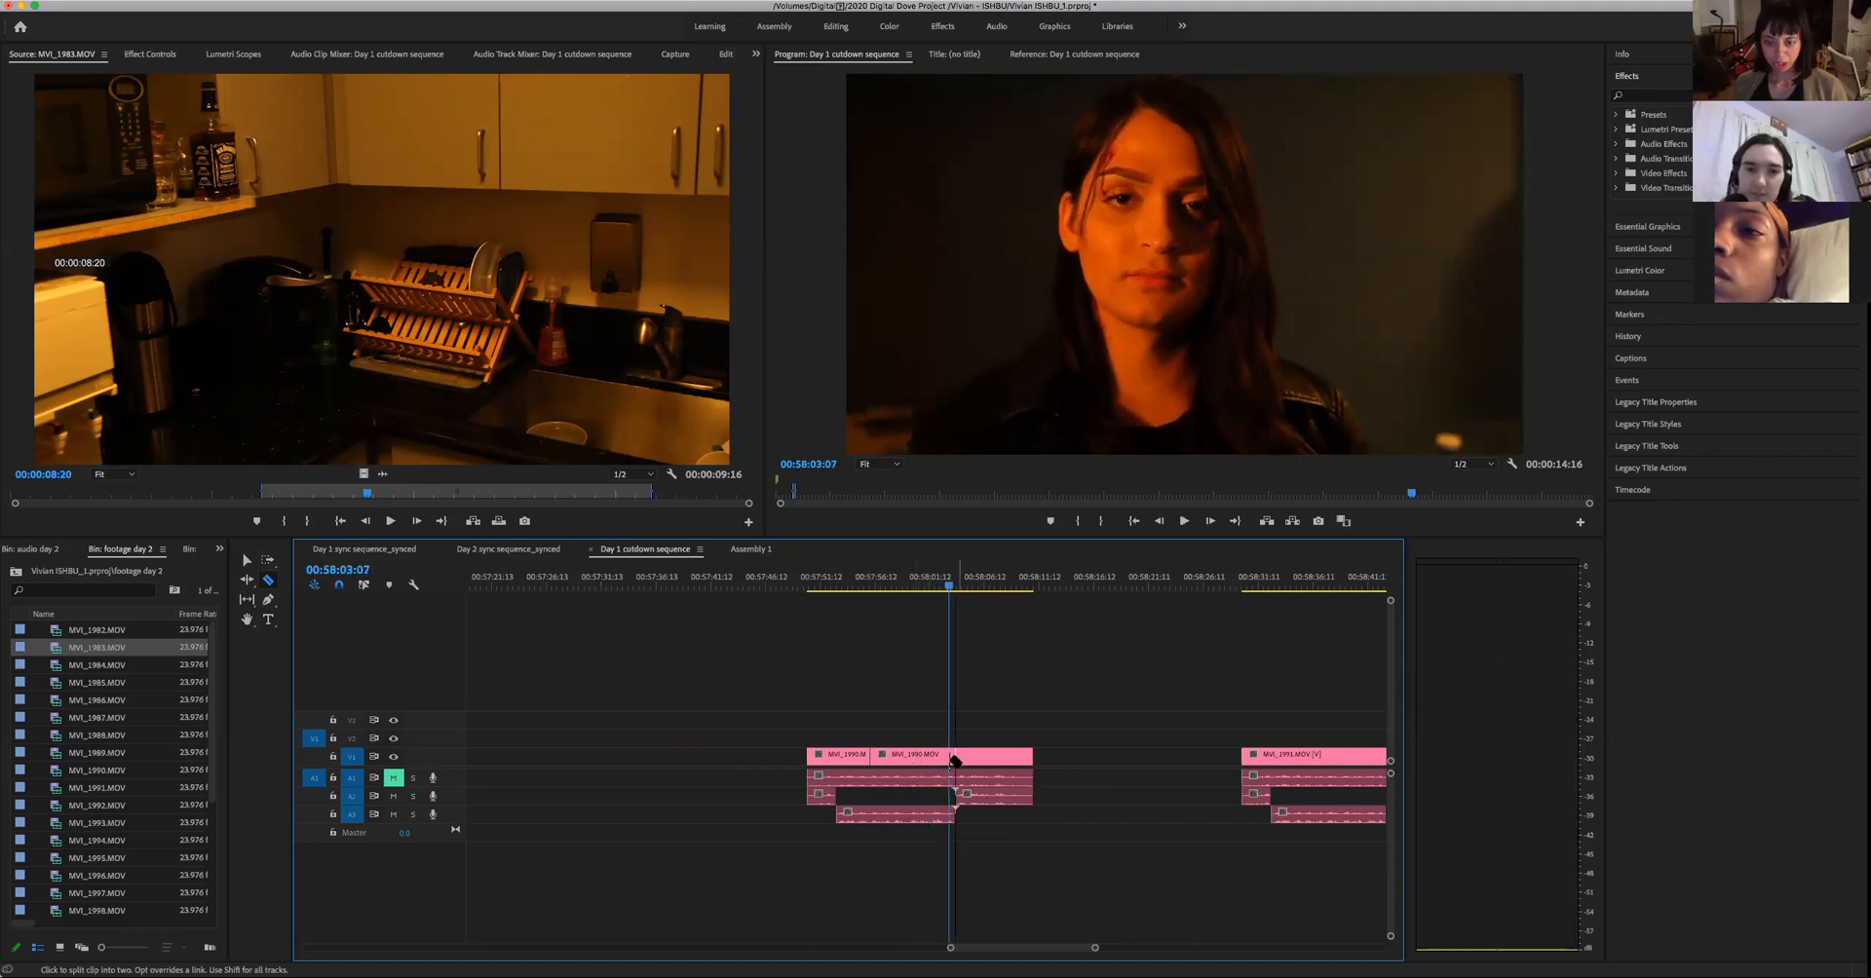
key("space")
key("space")
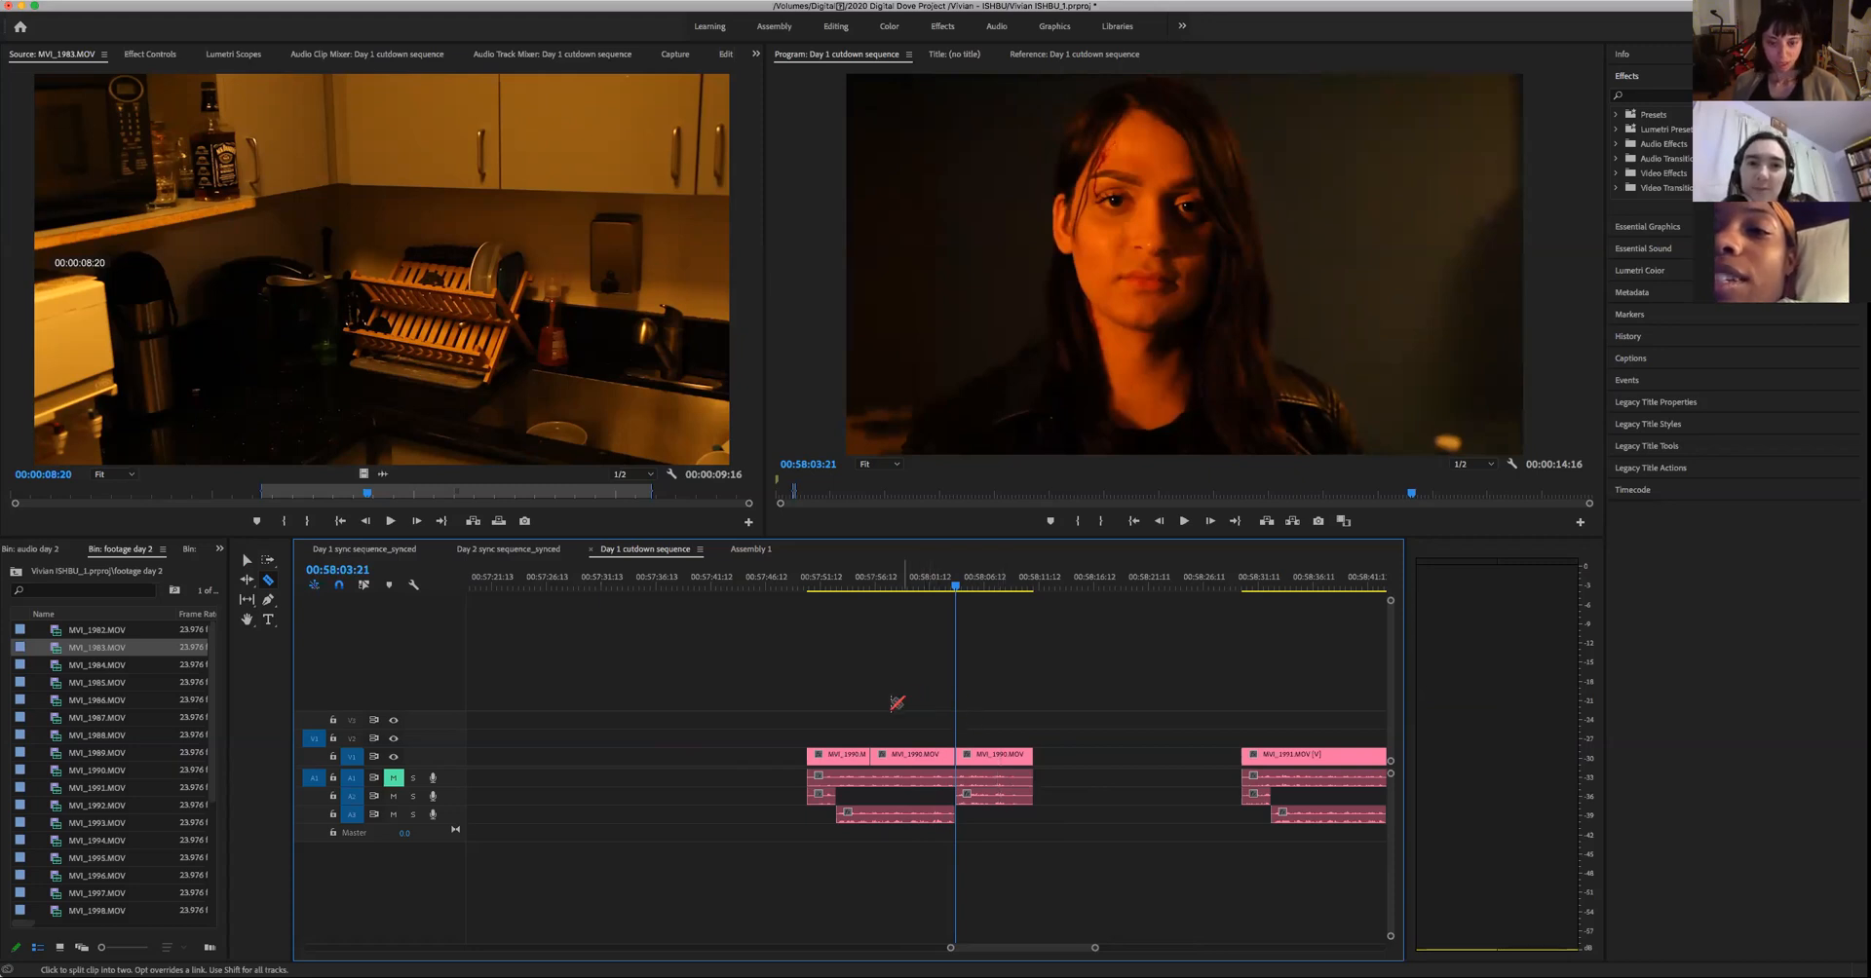
key("v")
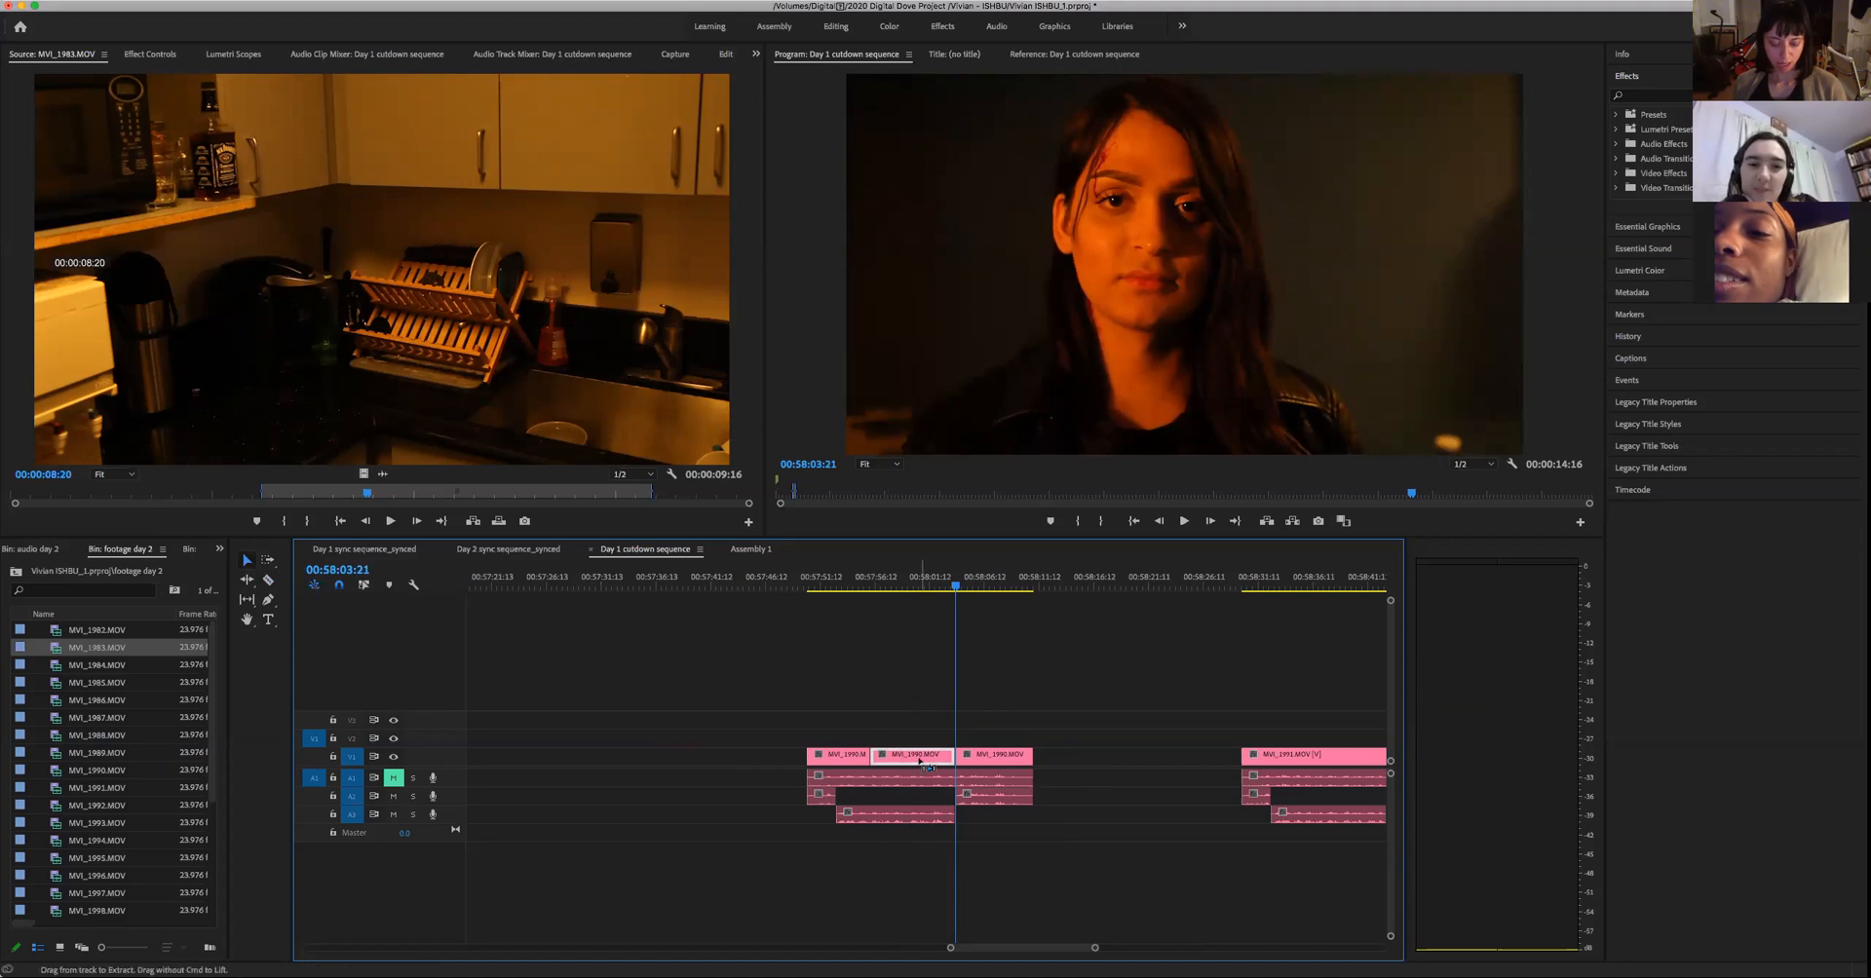
- Try a copy of the middle pink piece in the empty stretch of Assembly 1, and delete the pasted clip
left_click(750, 549)
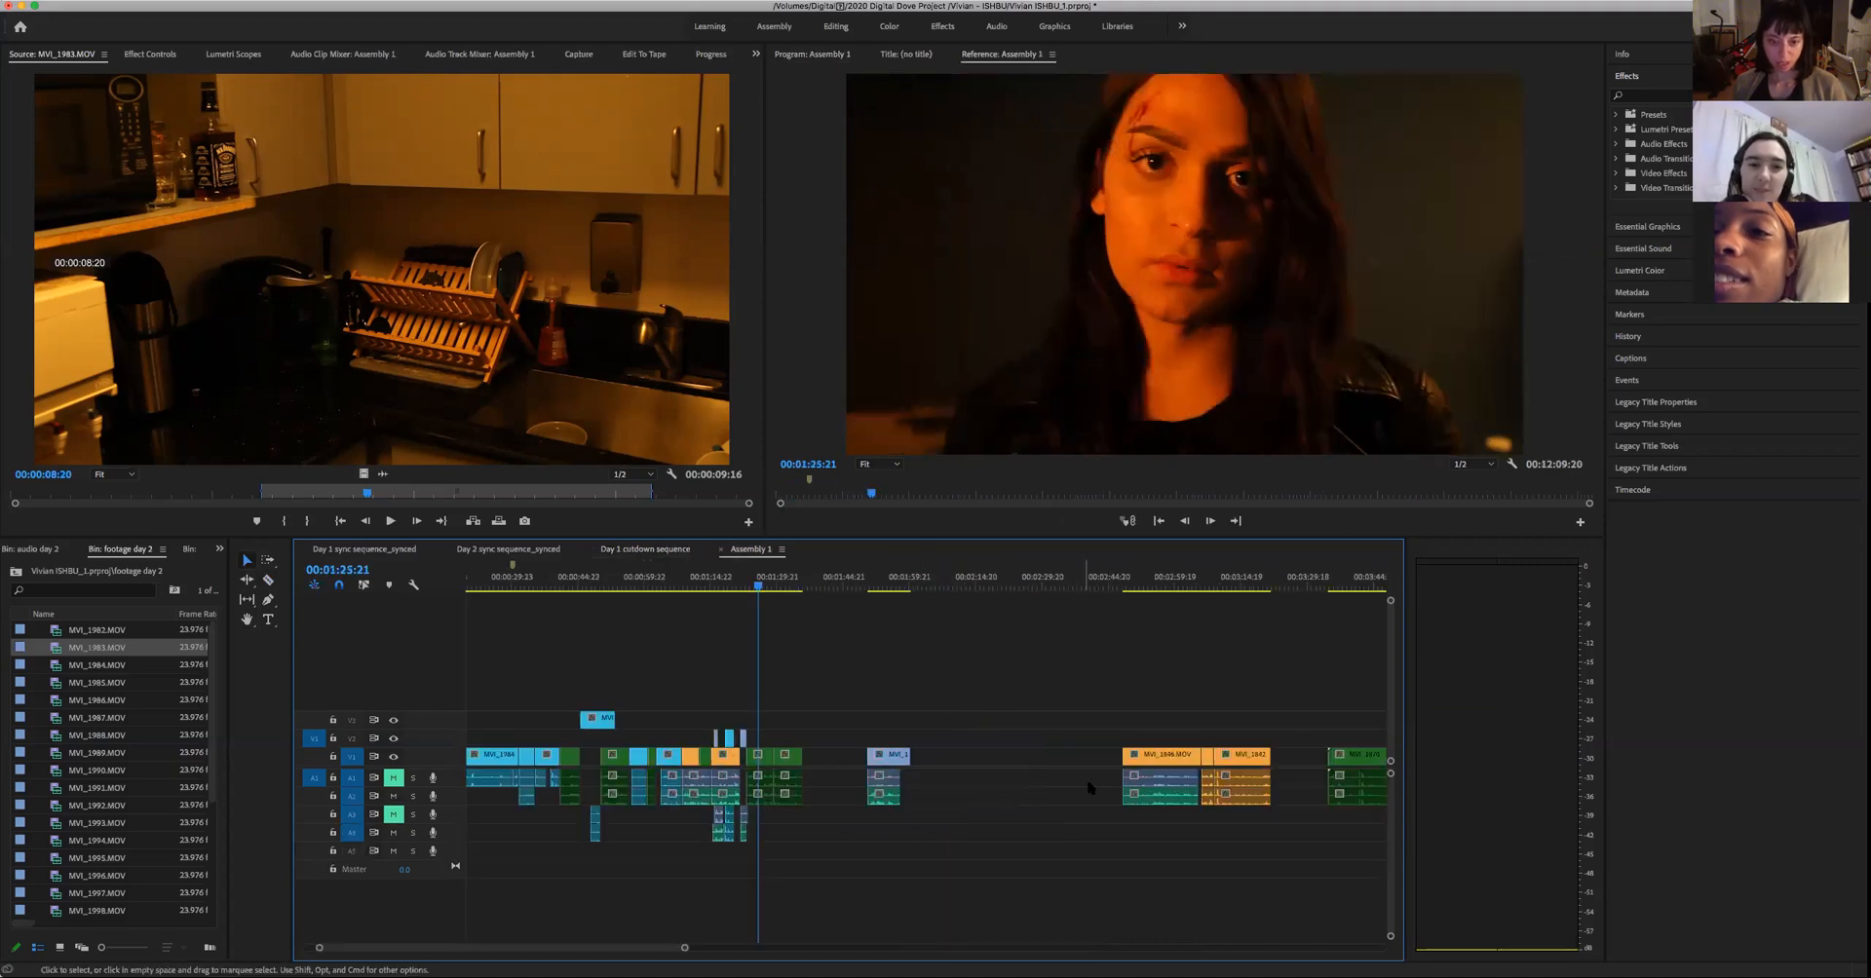
left_click(976, 587)
key("super+v")
mouse_move(770, 585)
left_mouse_down()
mouse_move(755, 585)
mouse_move(776, 585)
left_mouse_up()
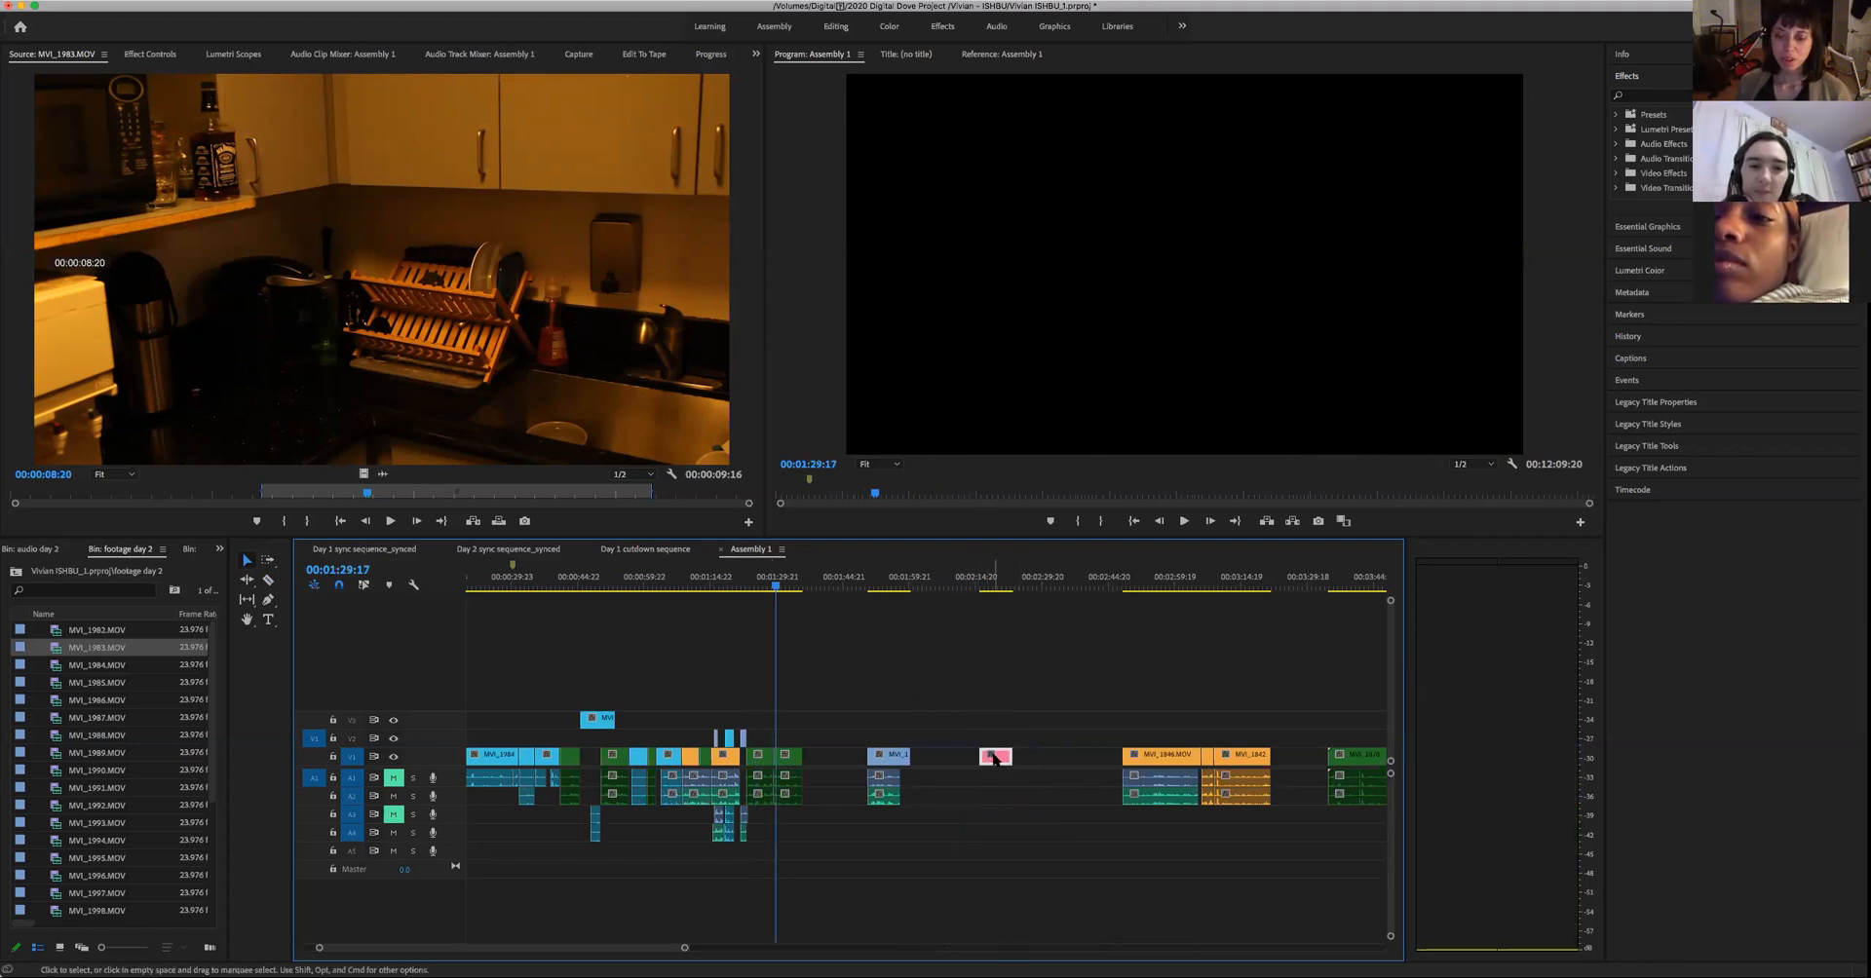
left_click(993, 757)
left_click(1028, 737)
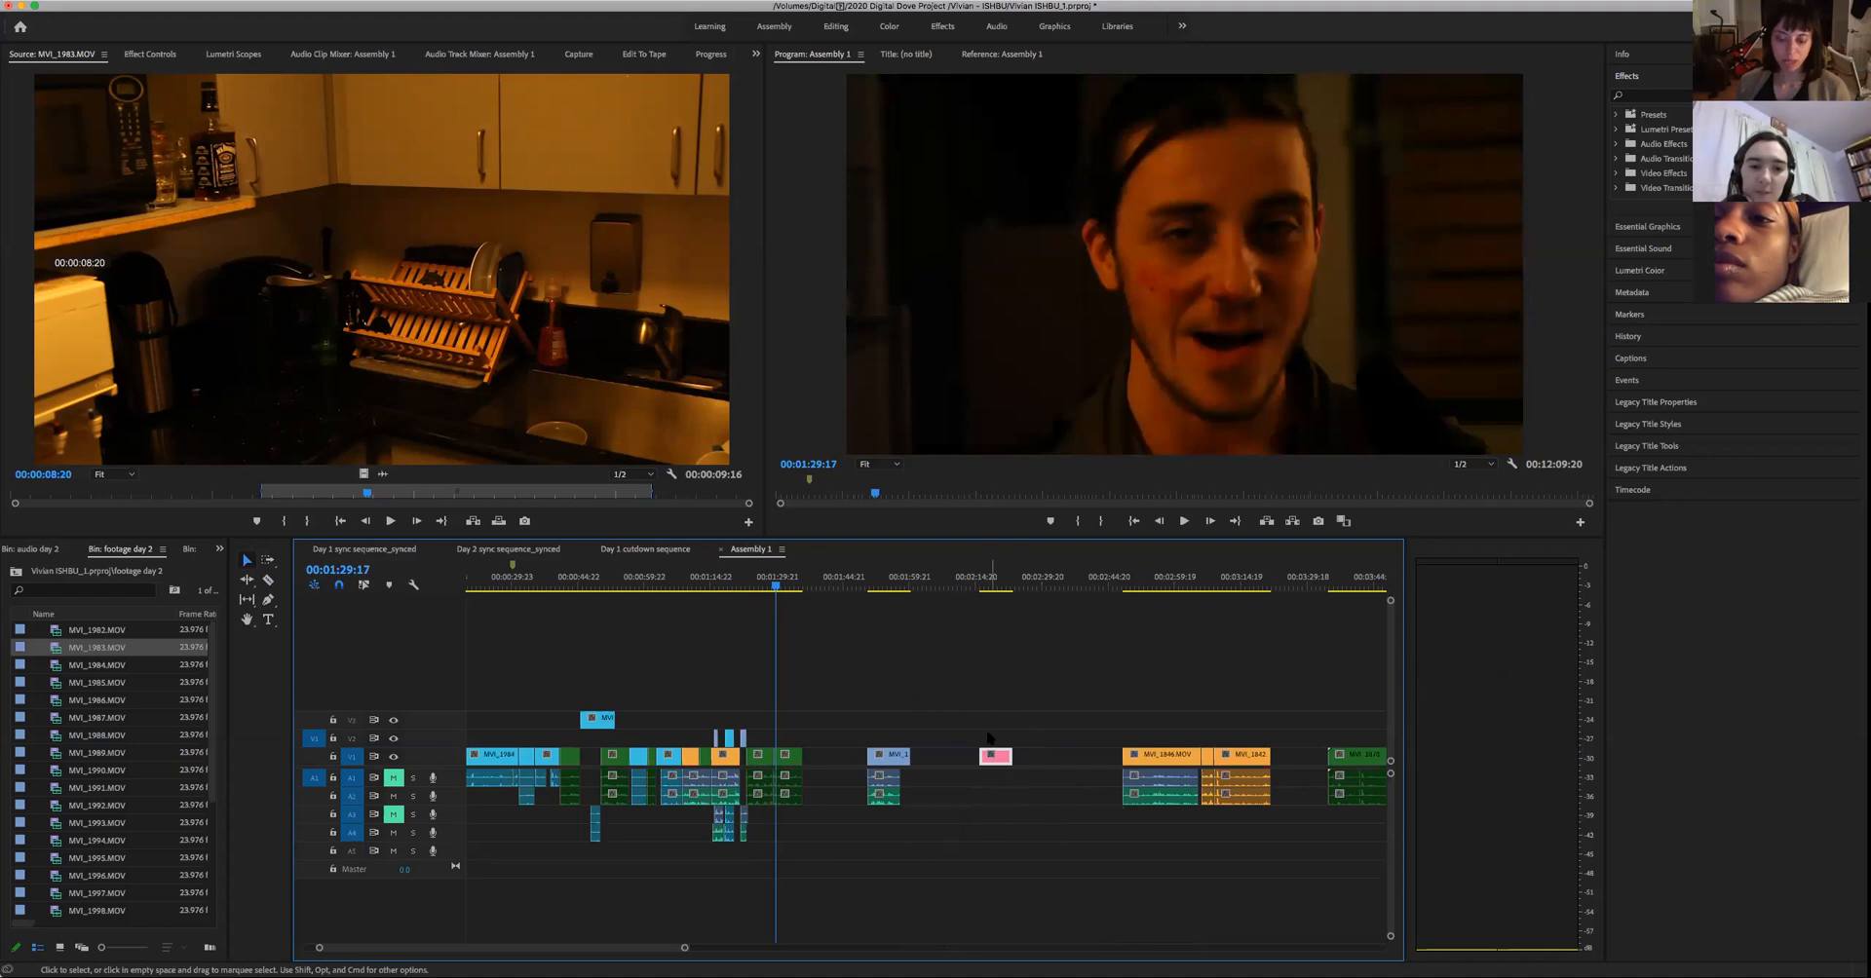
key("Delete")
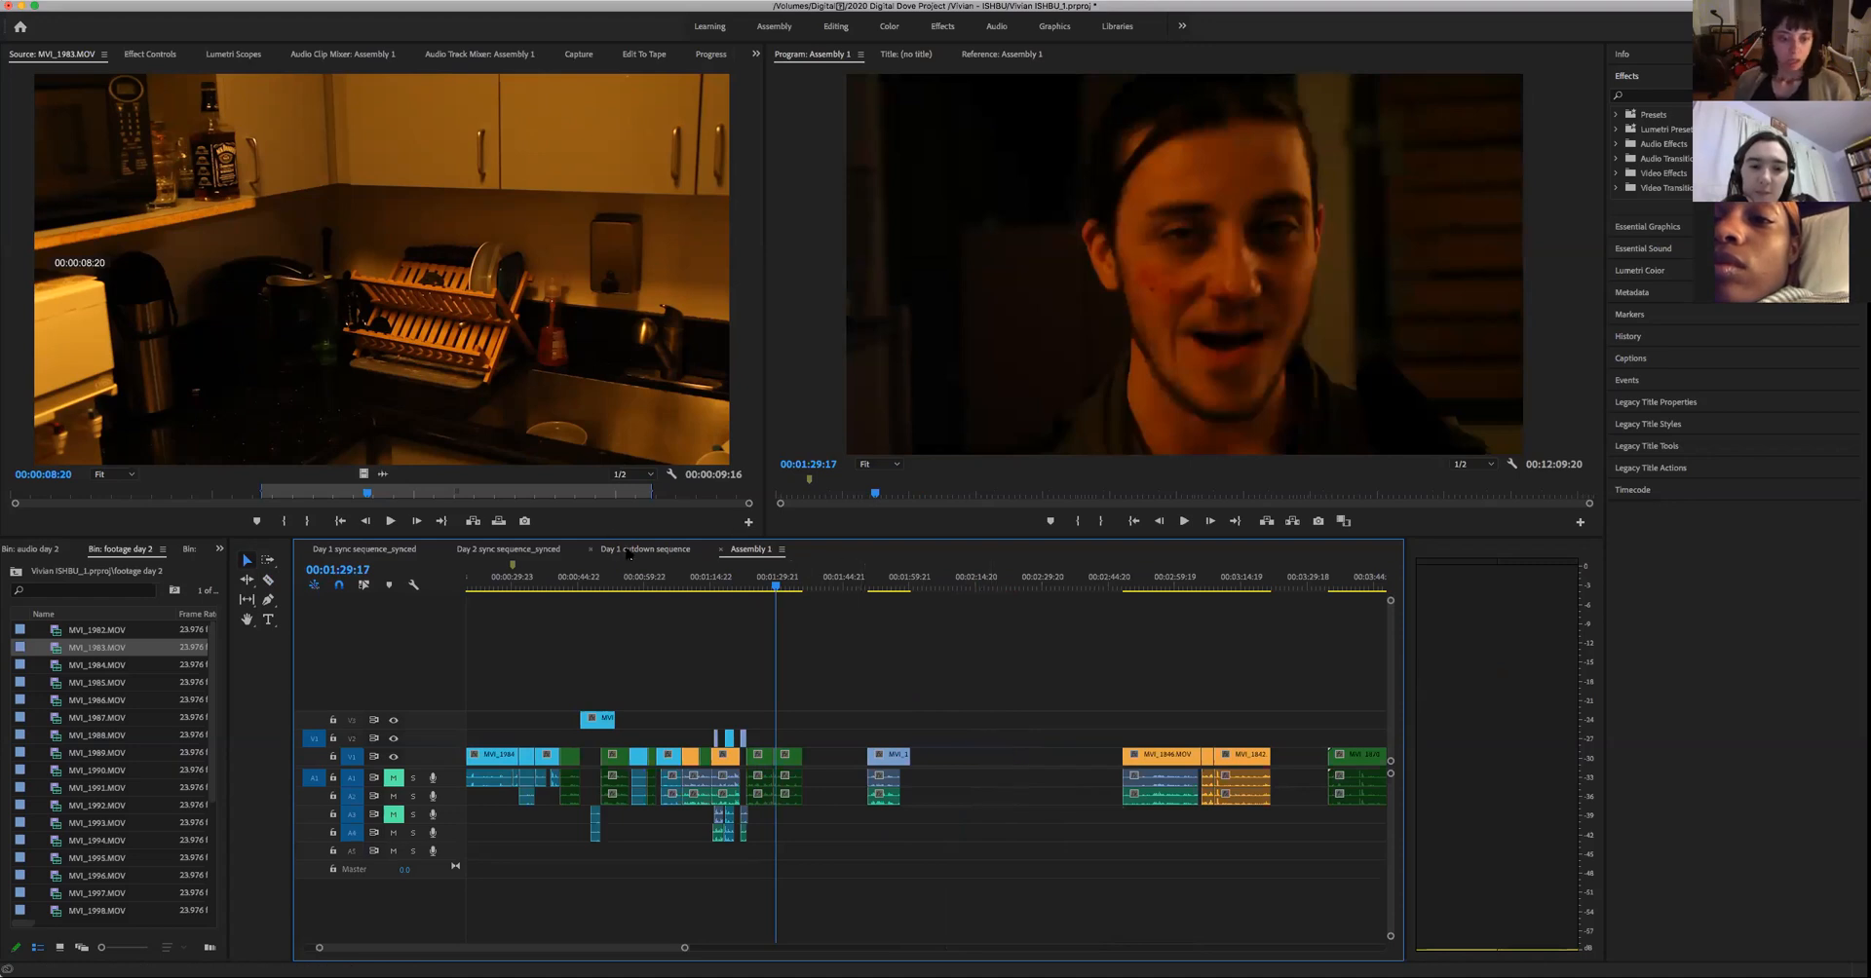
- Relabel the middle video piece of the first pink take in the Day 1 cutdown sequence as Cerulean
left_click(629, 551)
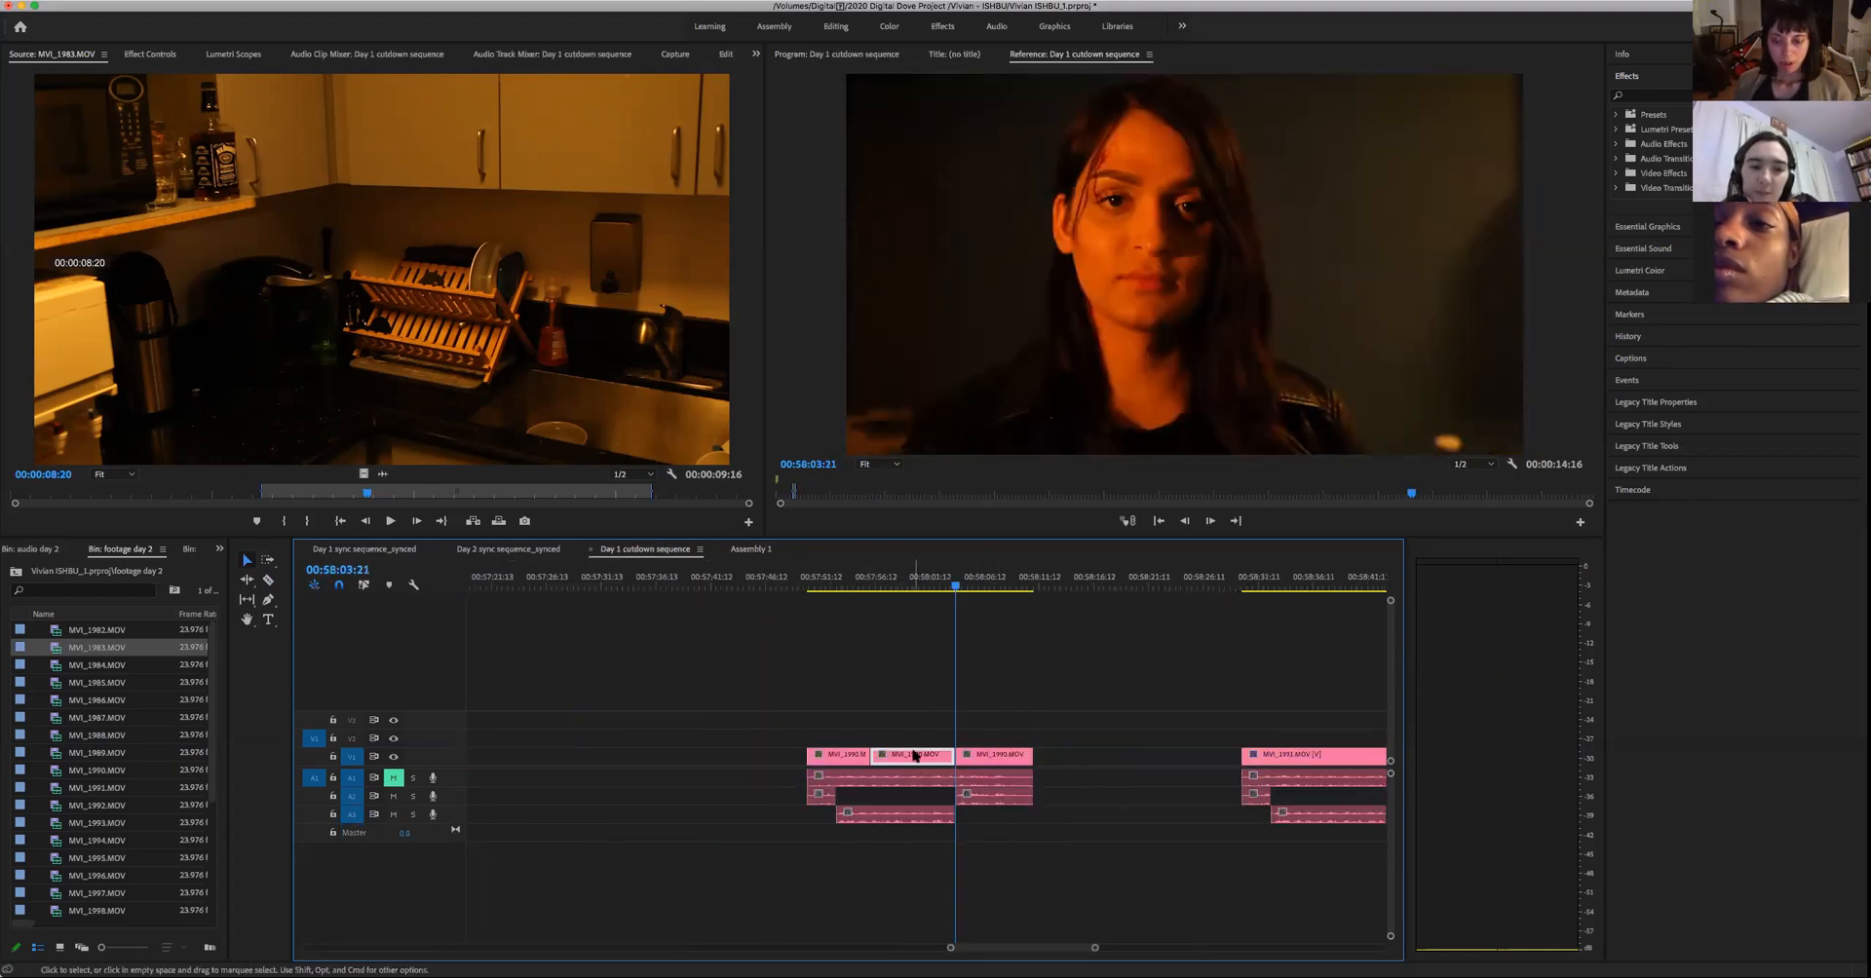
right_click(914, 755)
mouse_move(965, 694)
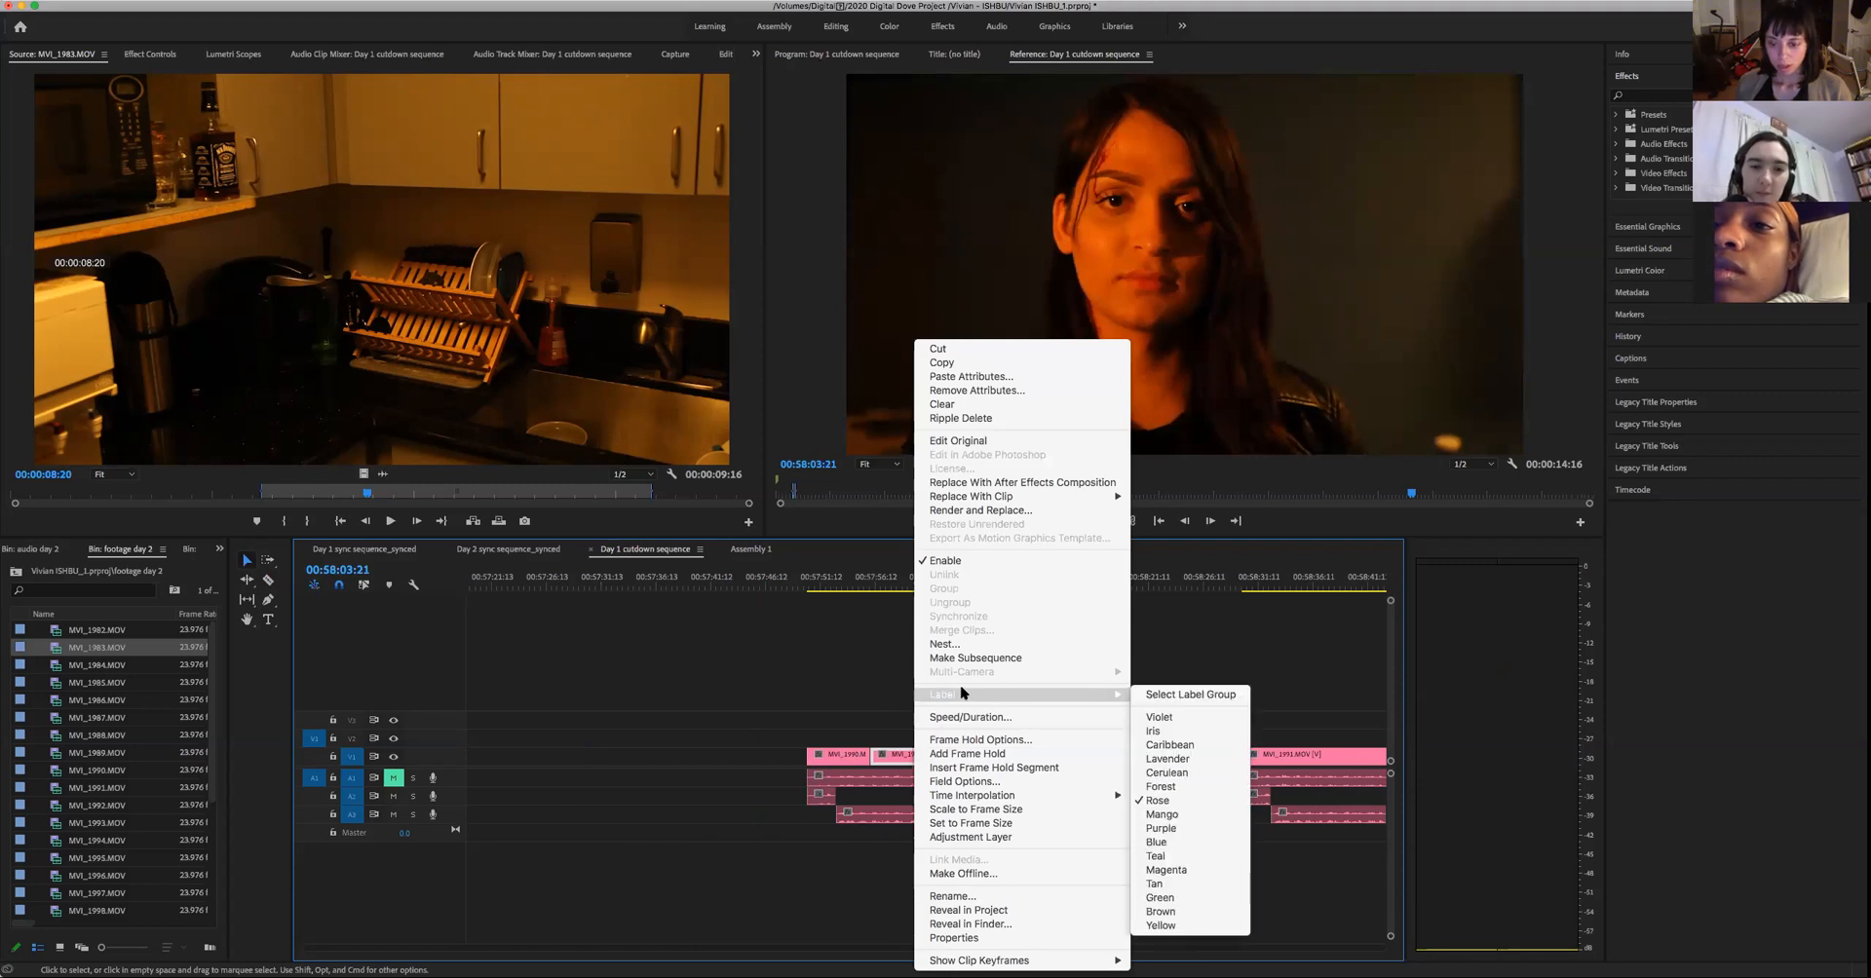
left_click(1182, 775)
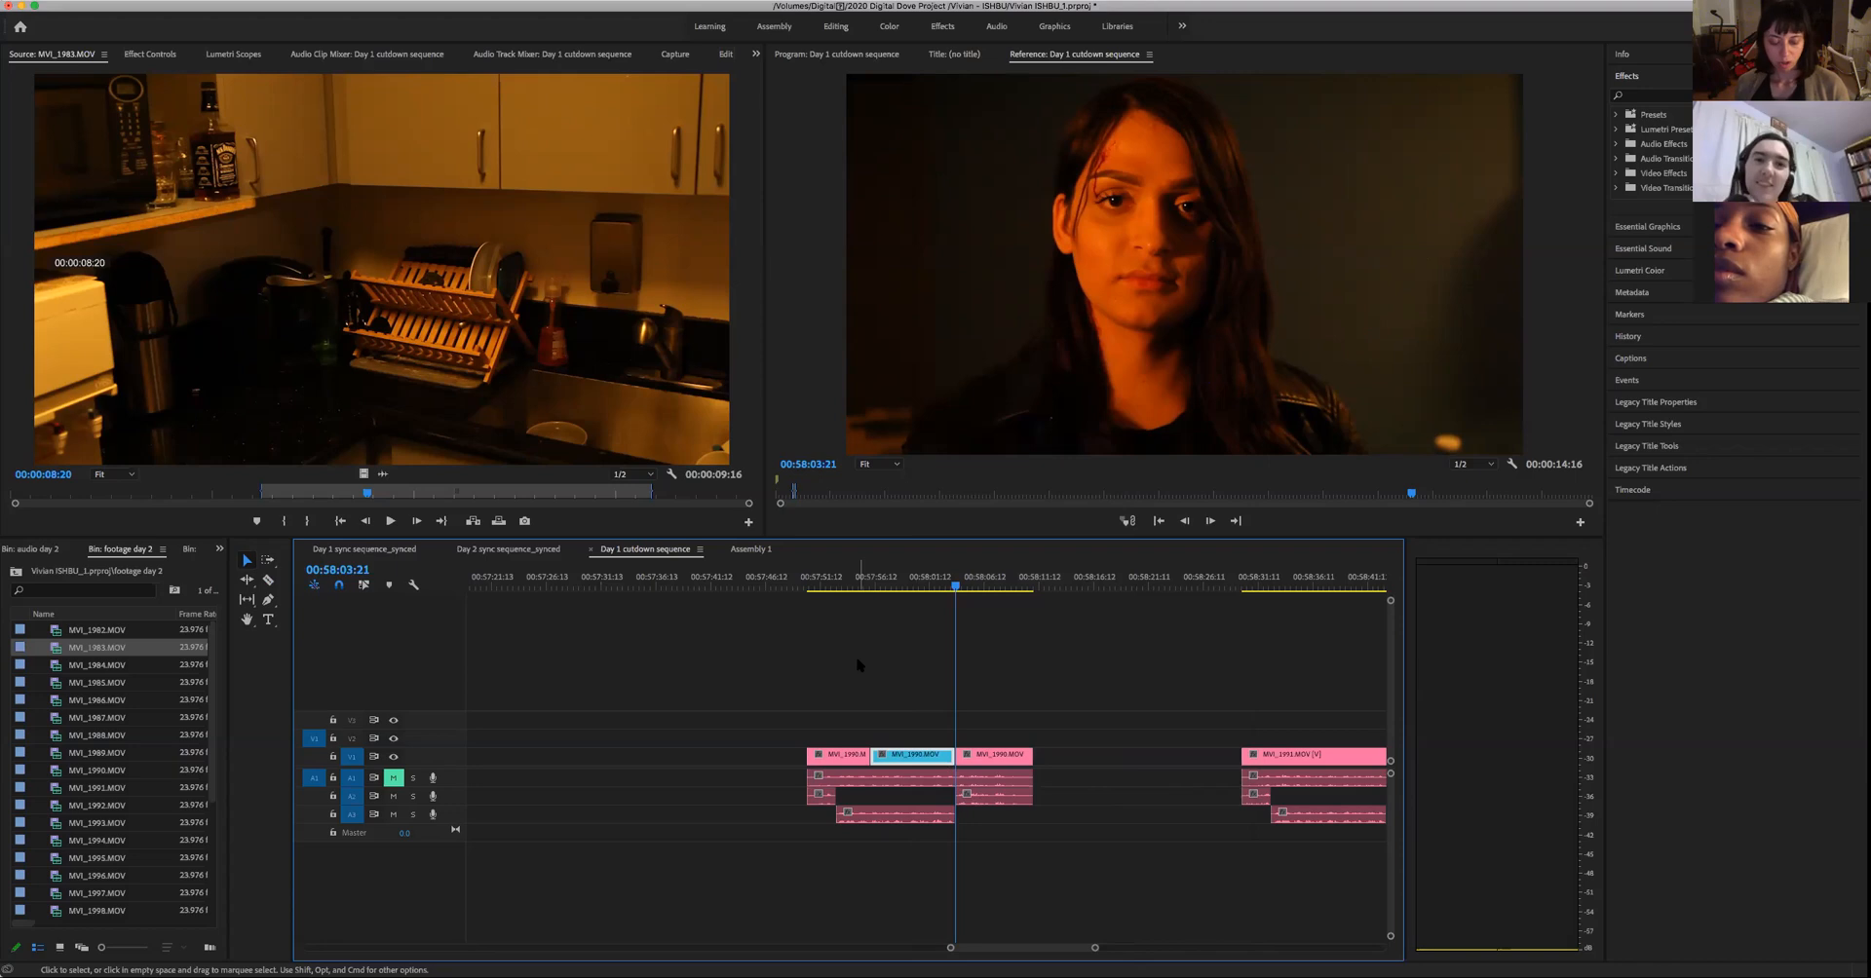
- Paste the copied piece of the woman's line into Assembly 1, in the empty stretch just before the lavender clip
left_click(747, 549)
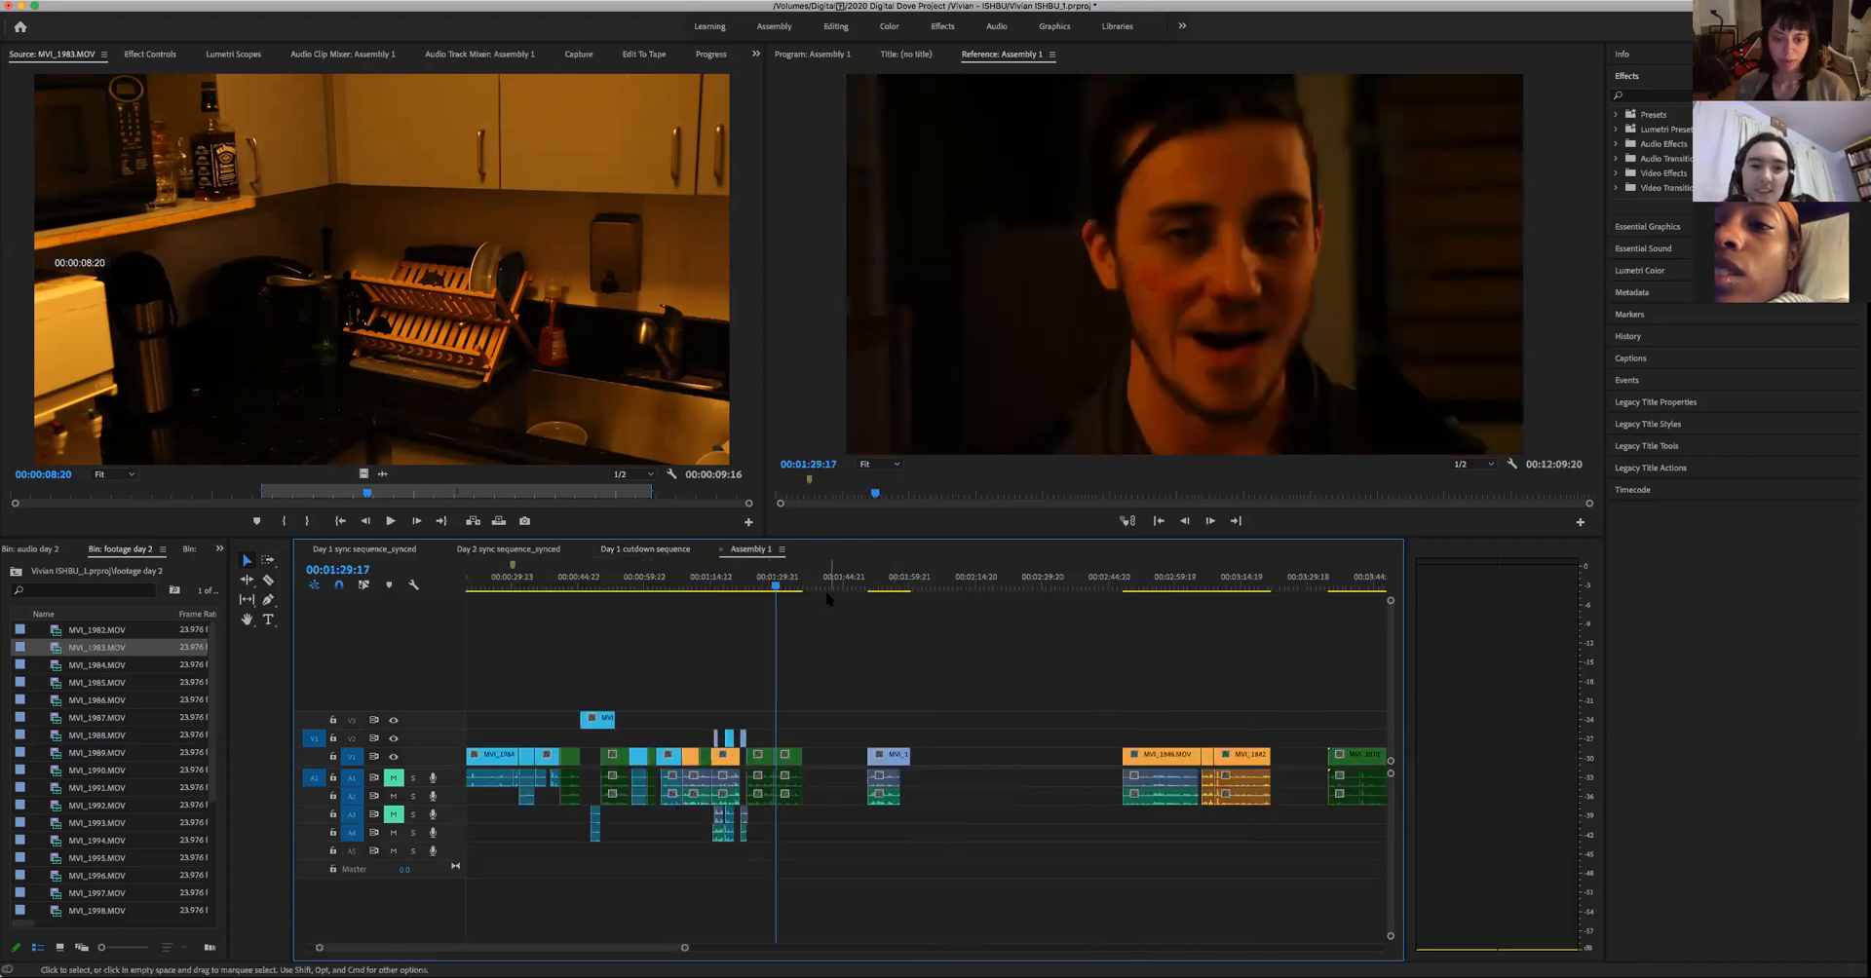
left_click(819, 585)
key("period")
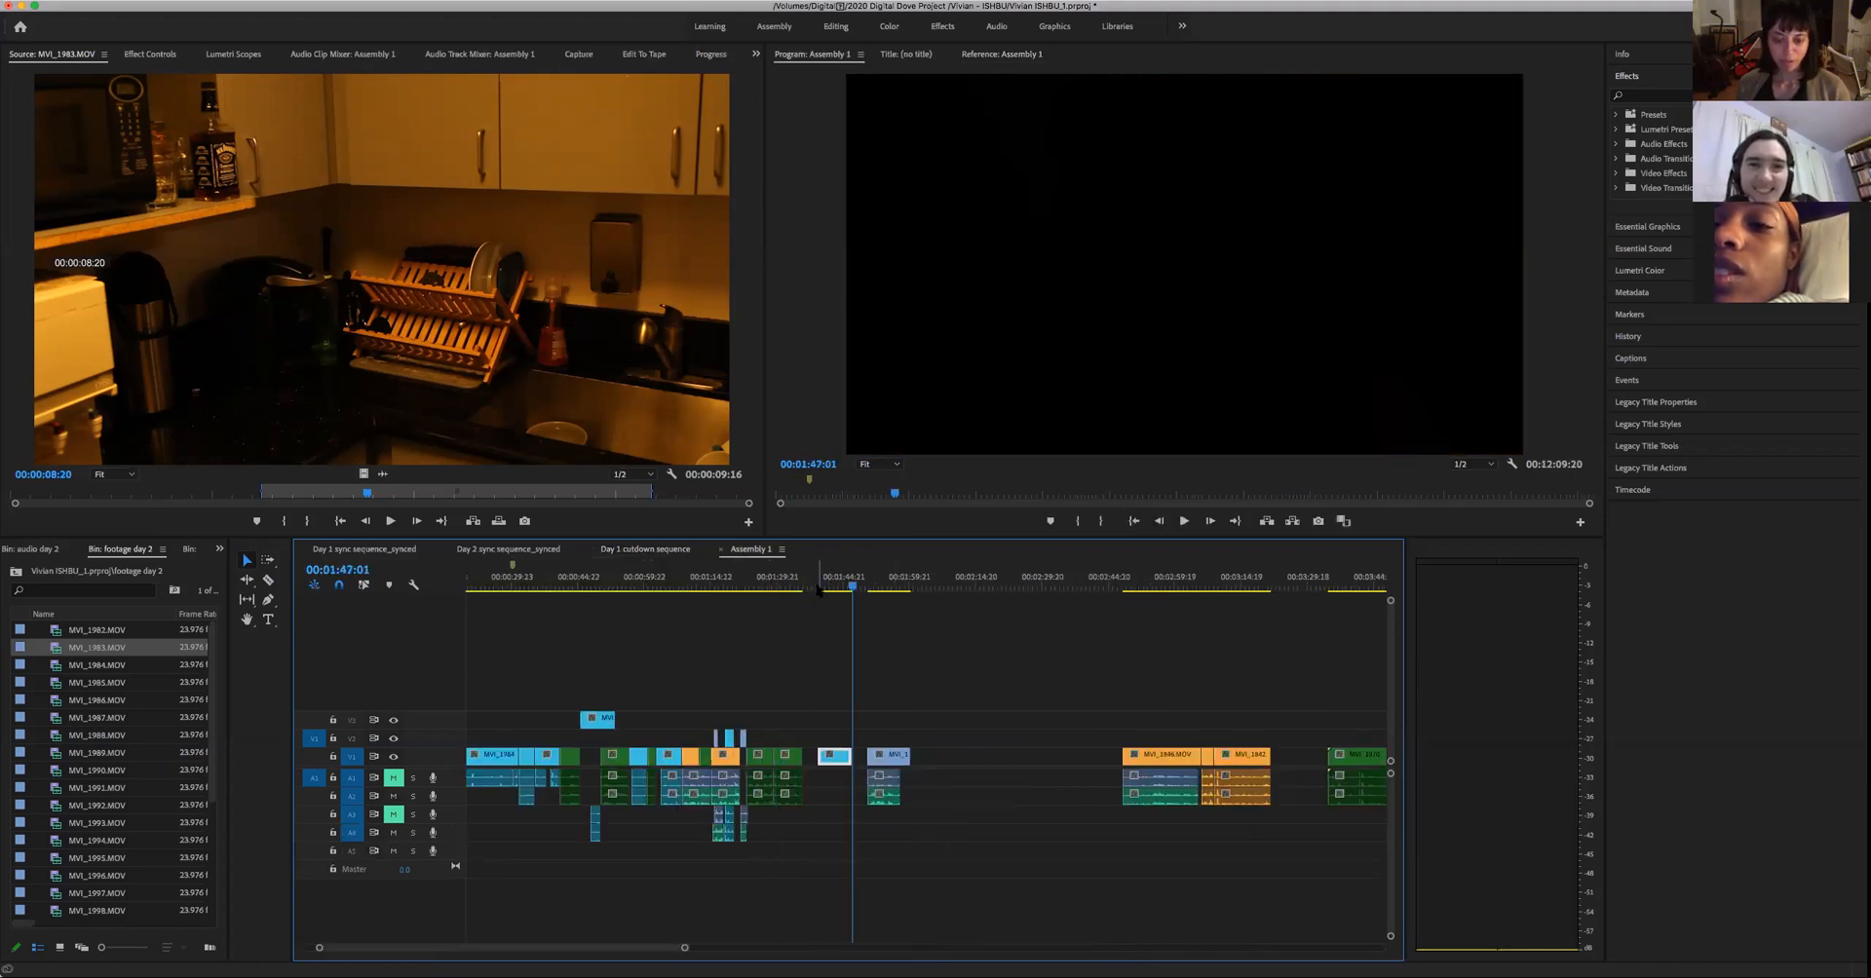
- Play the man's green clips in Assembly 1 from around 00:01:26, stopping between his phrases to find a place for the woman's shot
left_click(759, 589)
key("space")
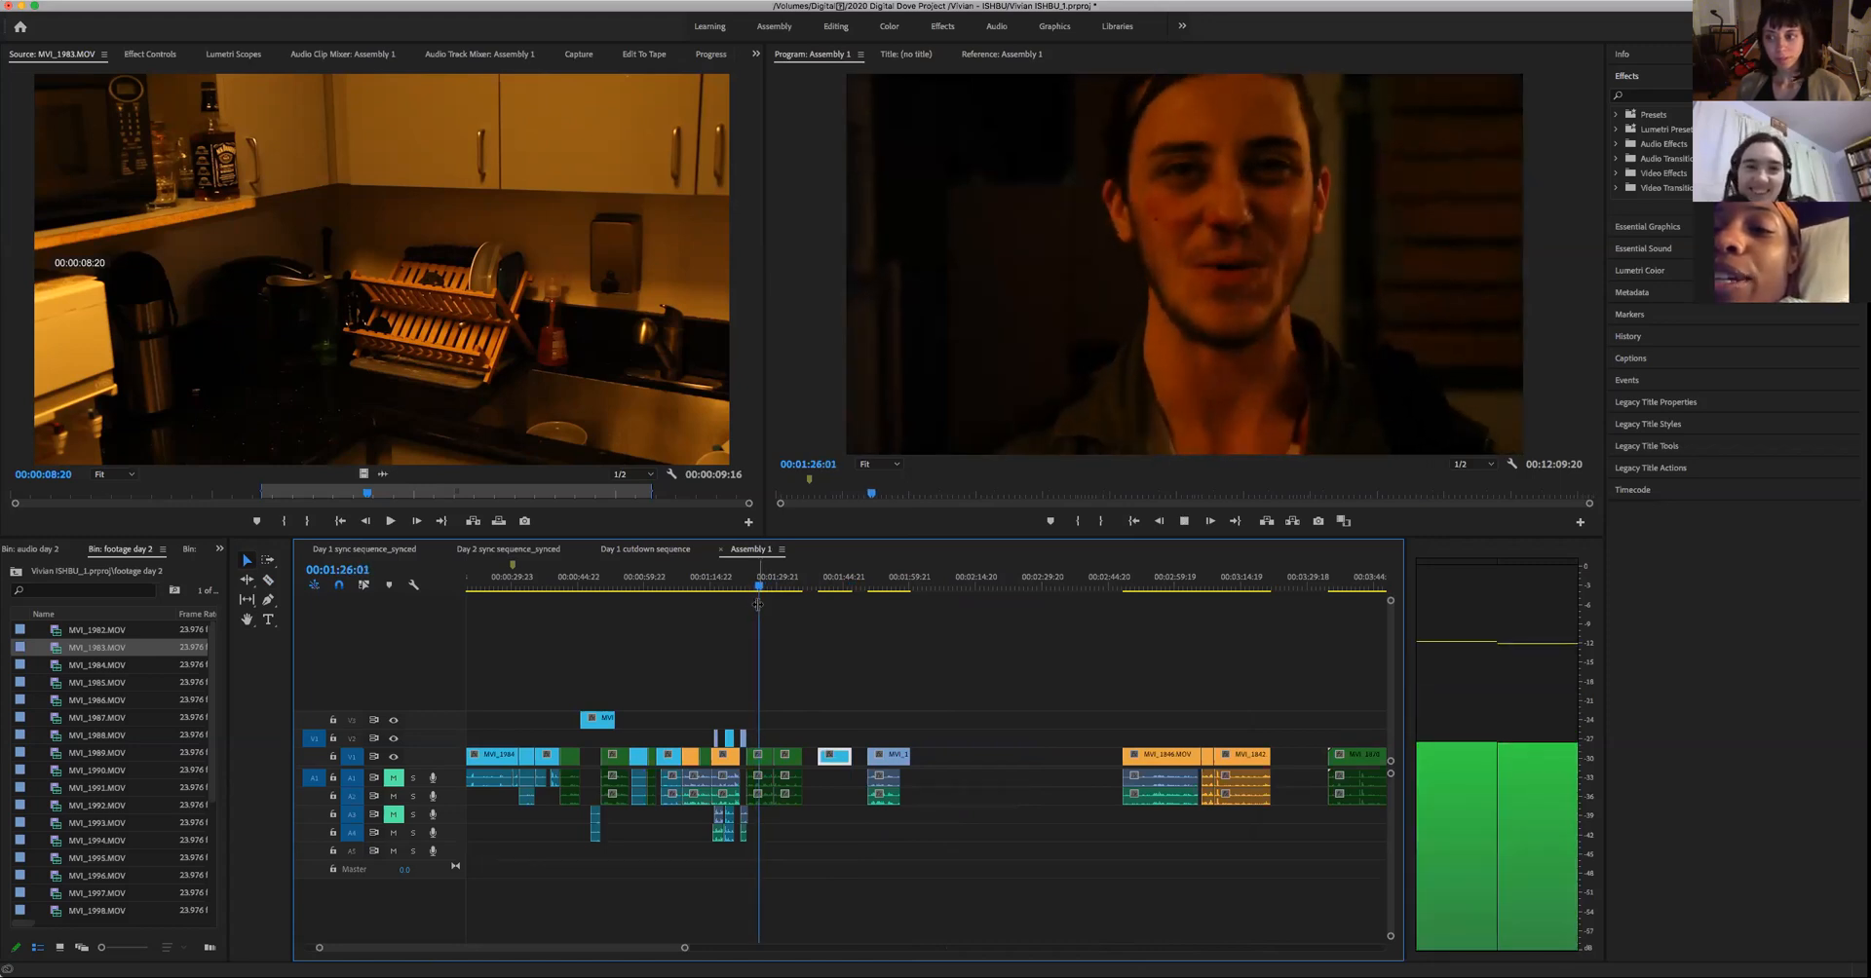
key("space")
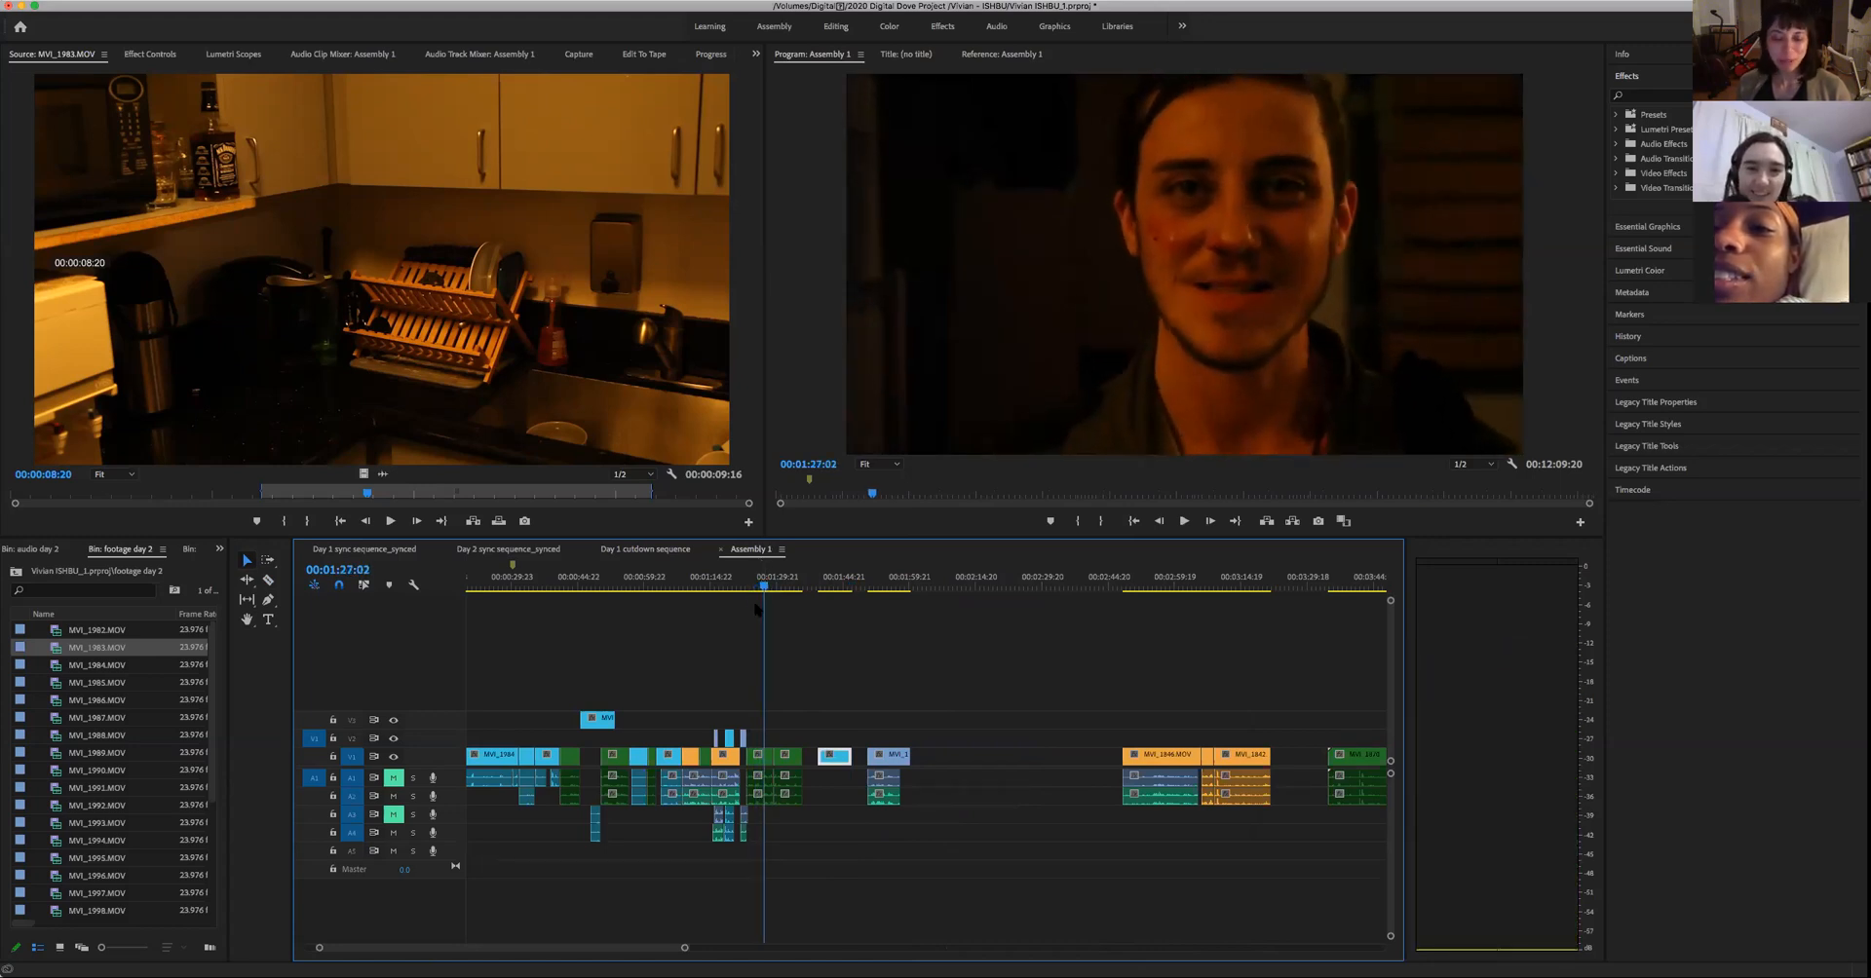
key("space")
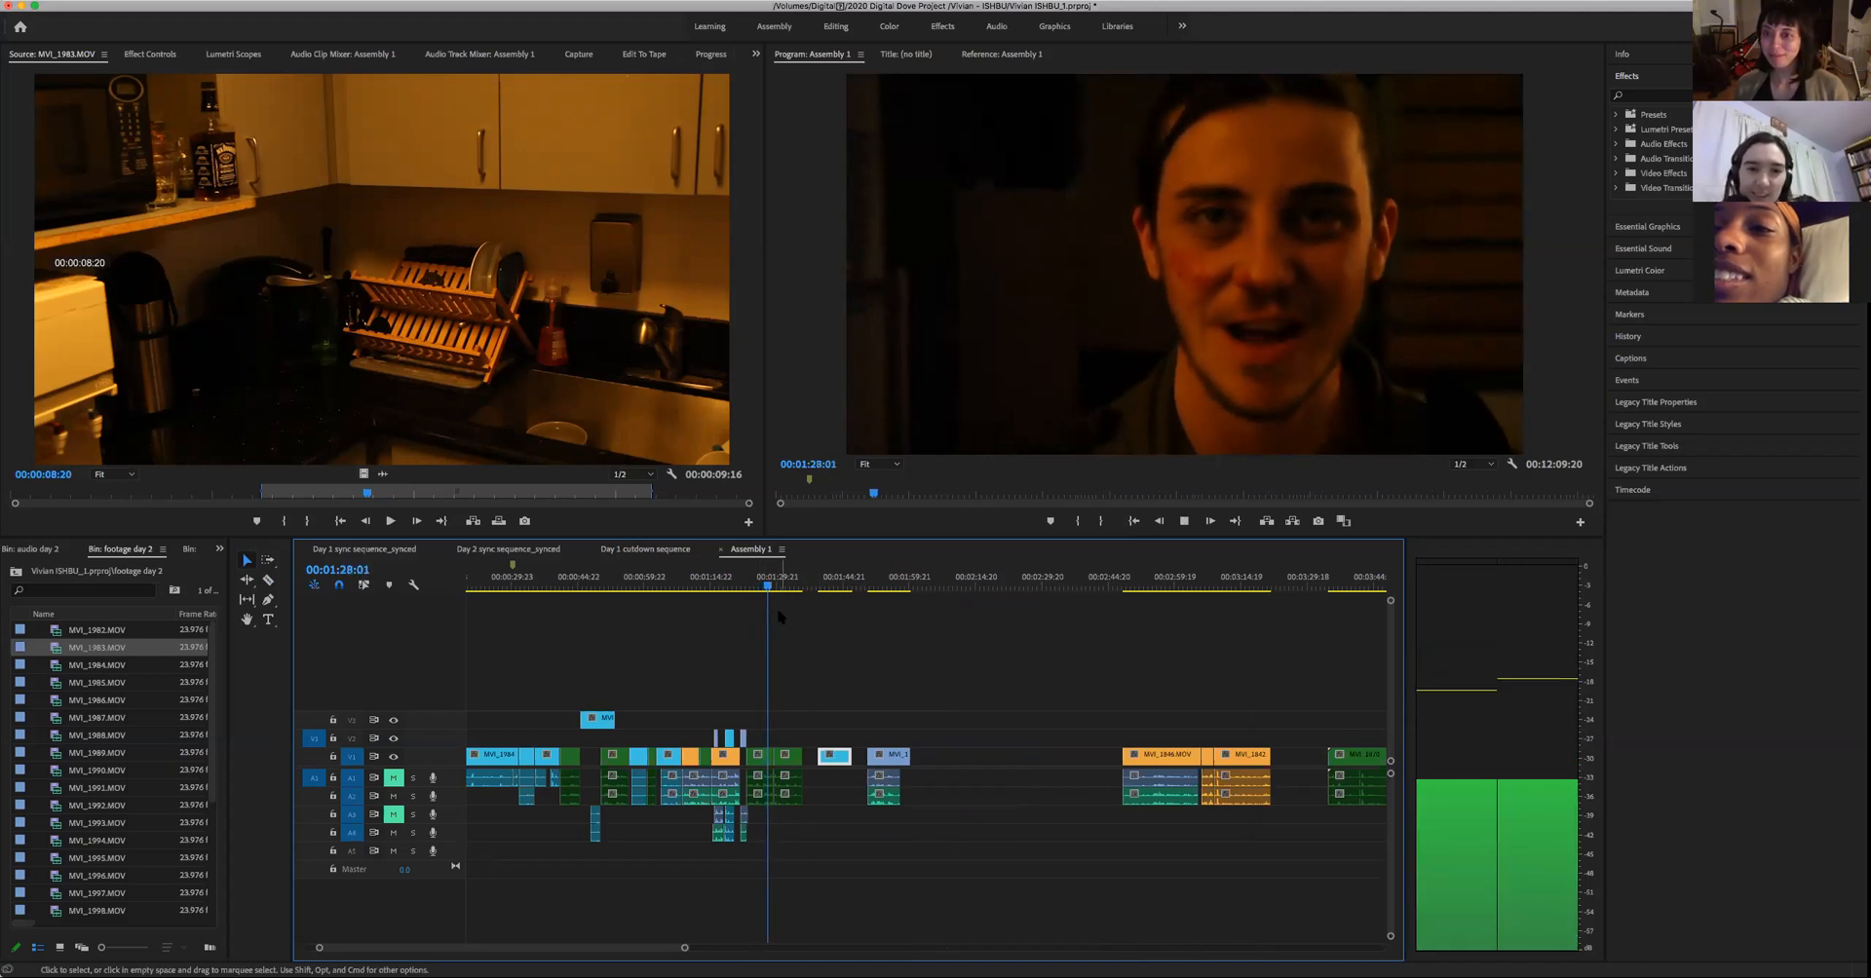
key("space")
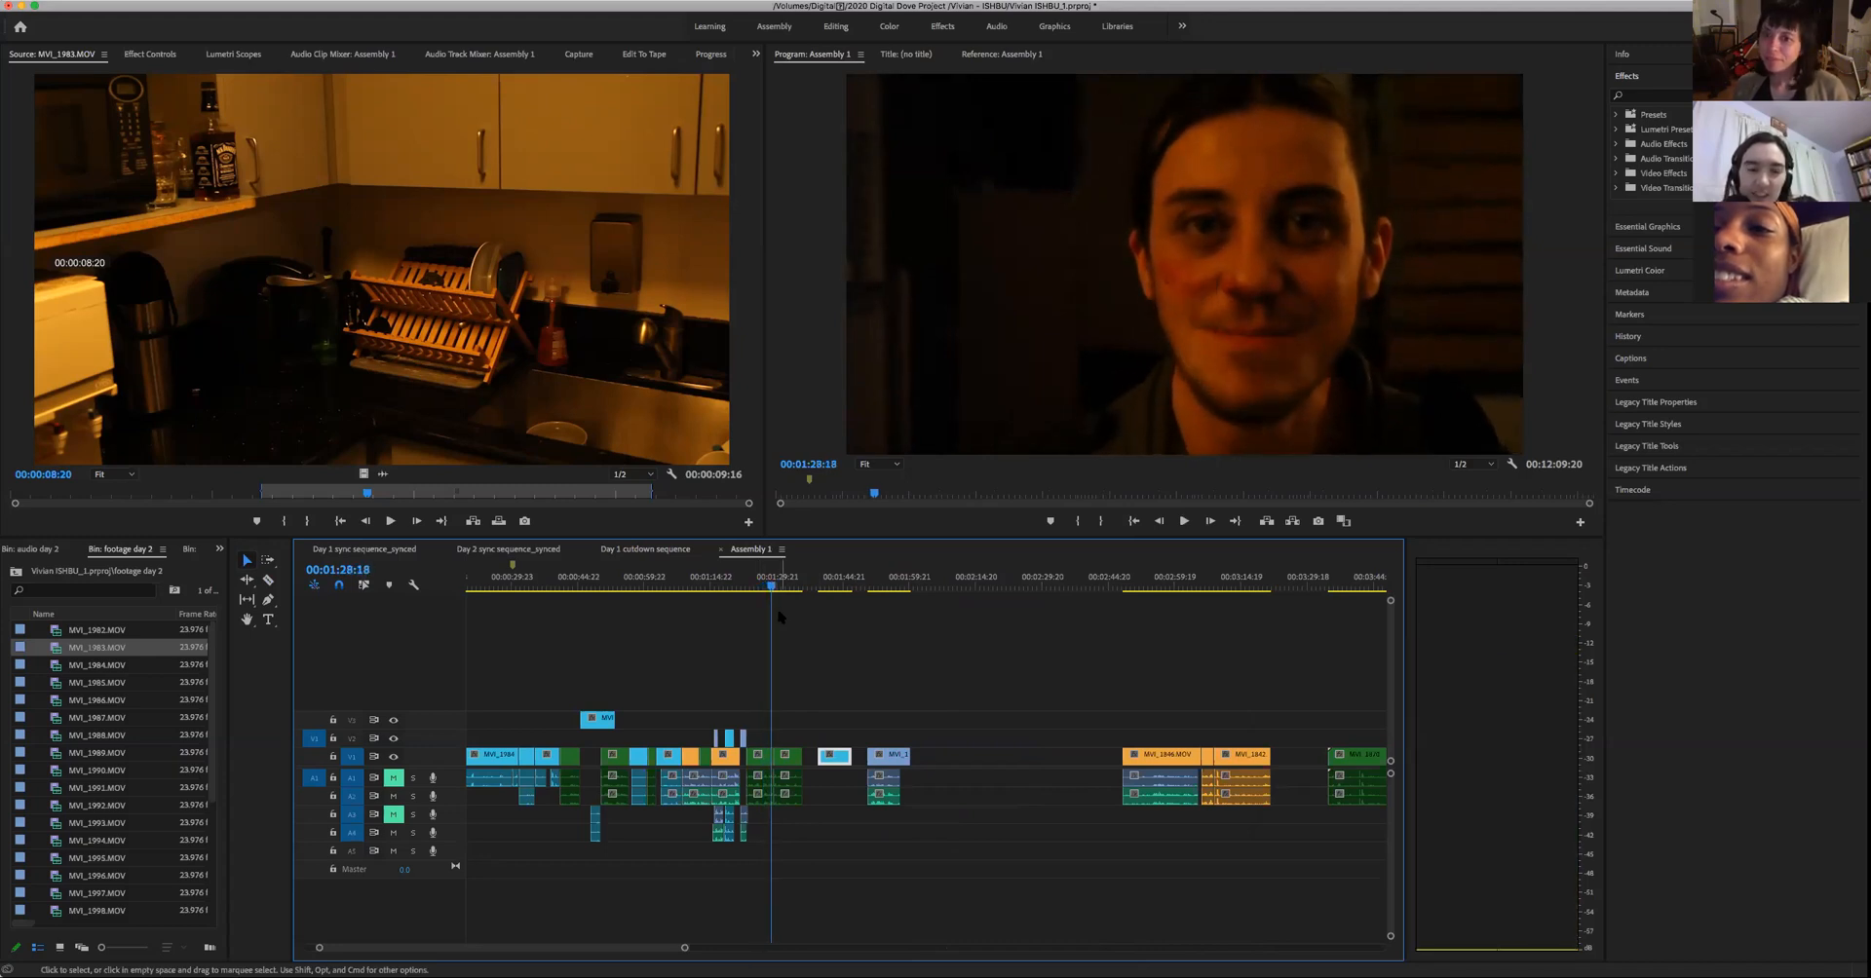
key("space")
key("space")
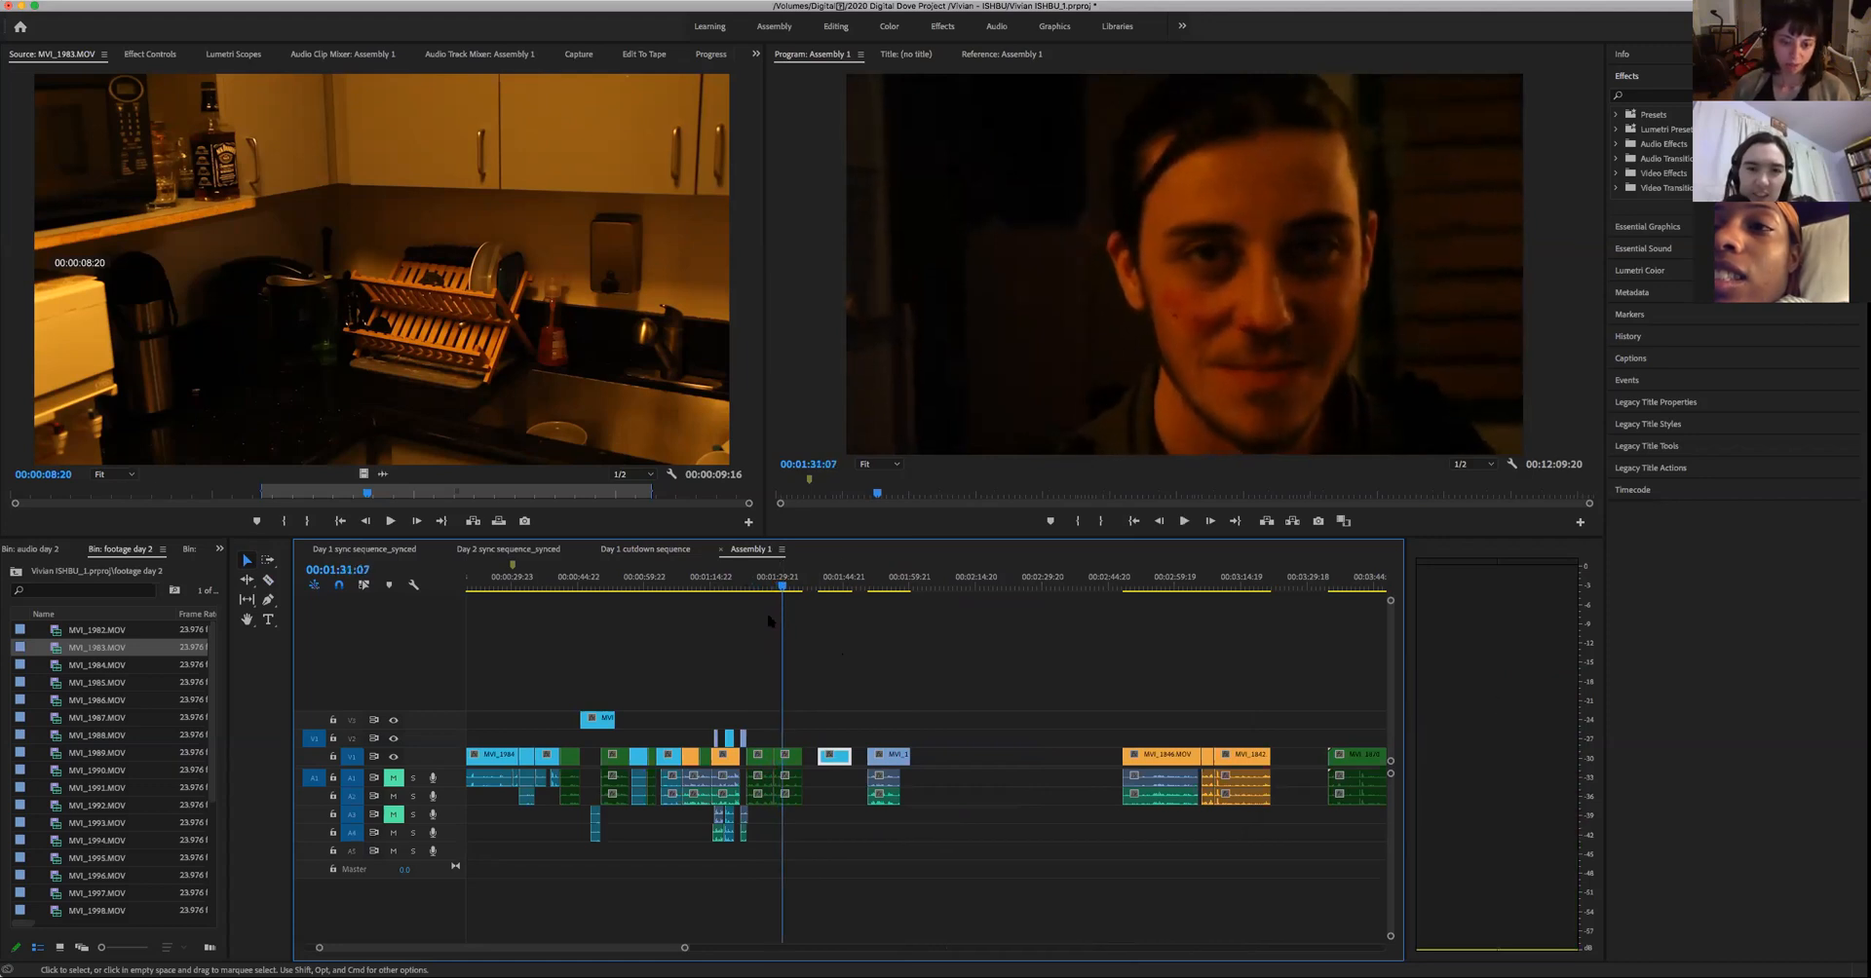
- Scrub to the woman's pasted clip in Assembly 1 and play it from 00:01:40:10 to review her reaction
left_click_drag(759, 589, 836, 619)
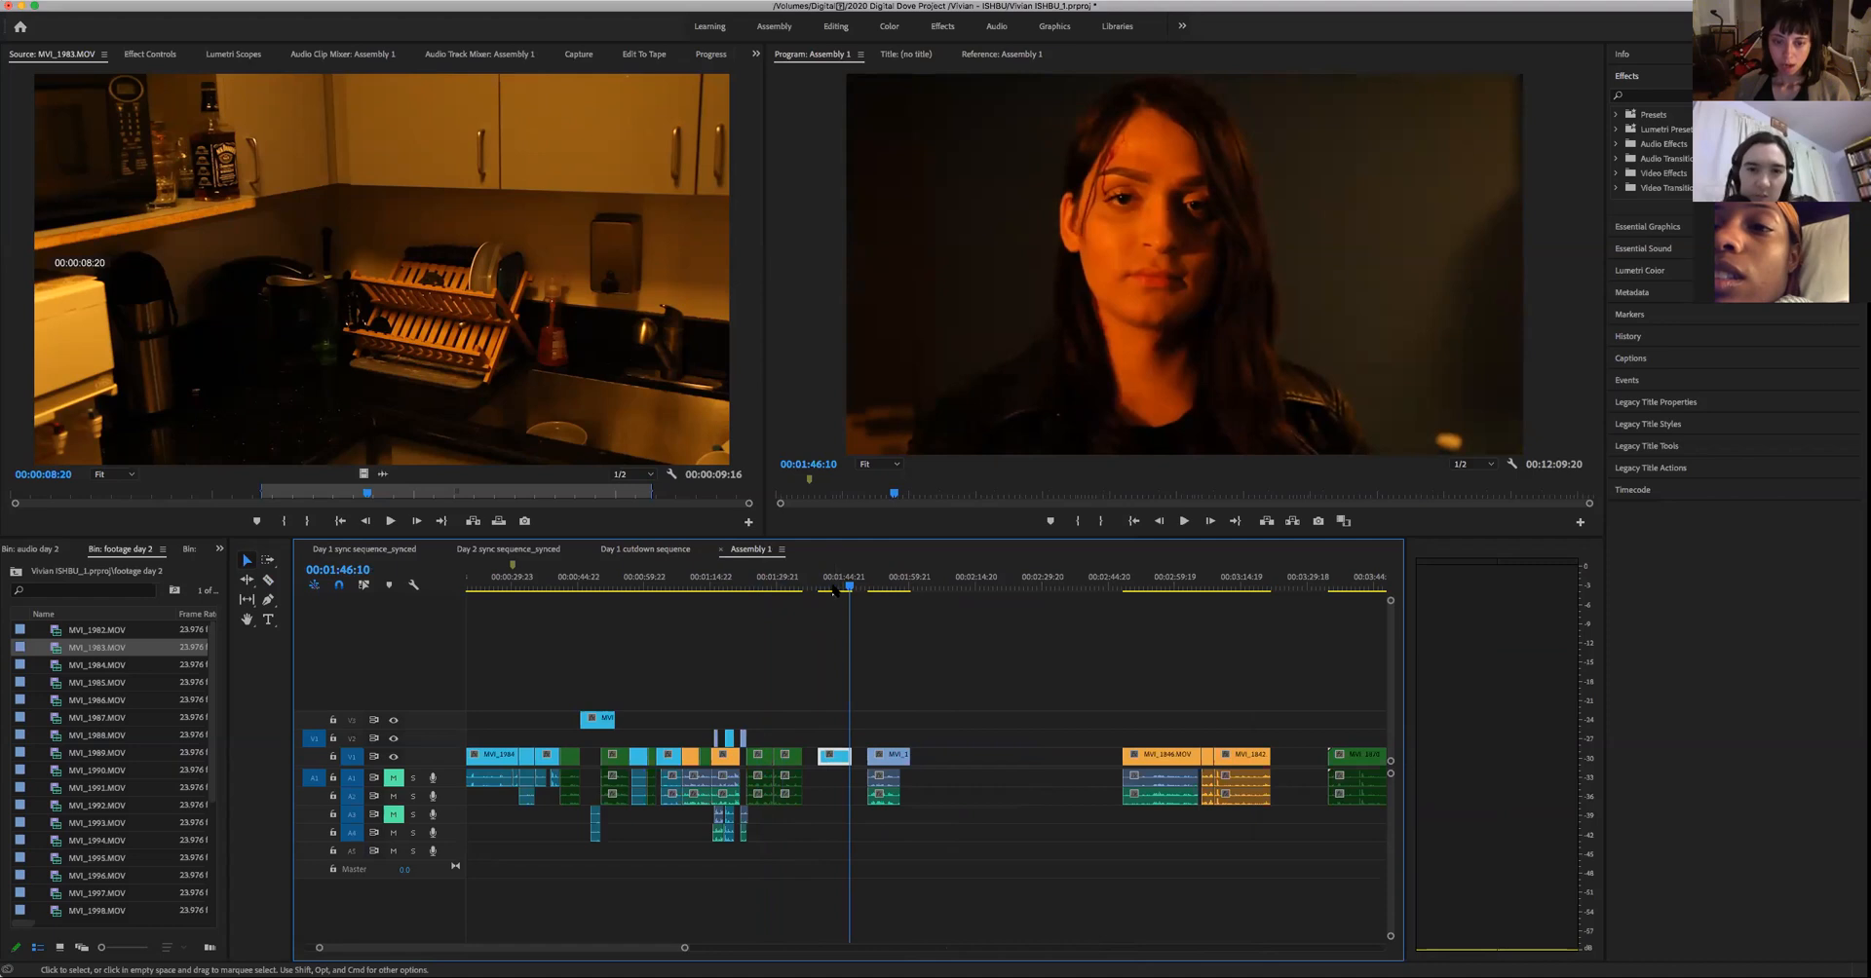
left_click(824, 588)
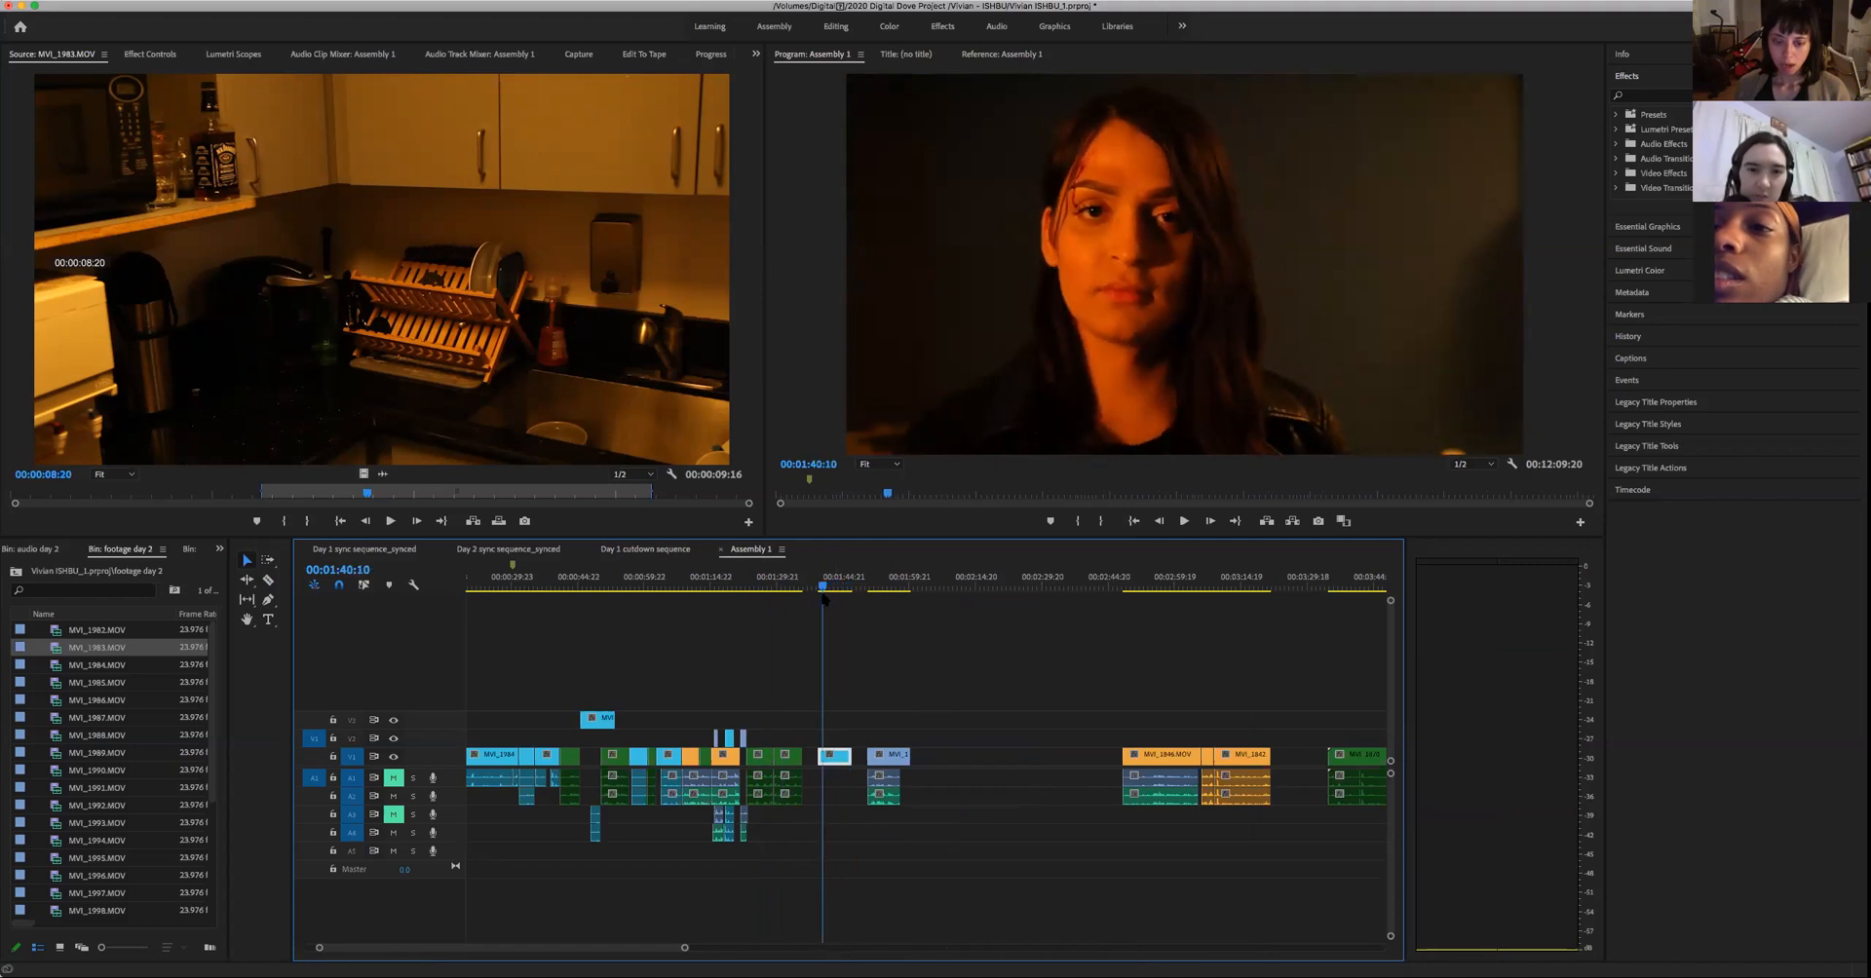
key("space")
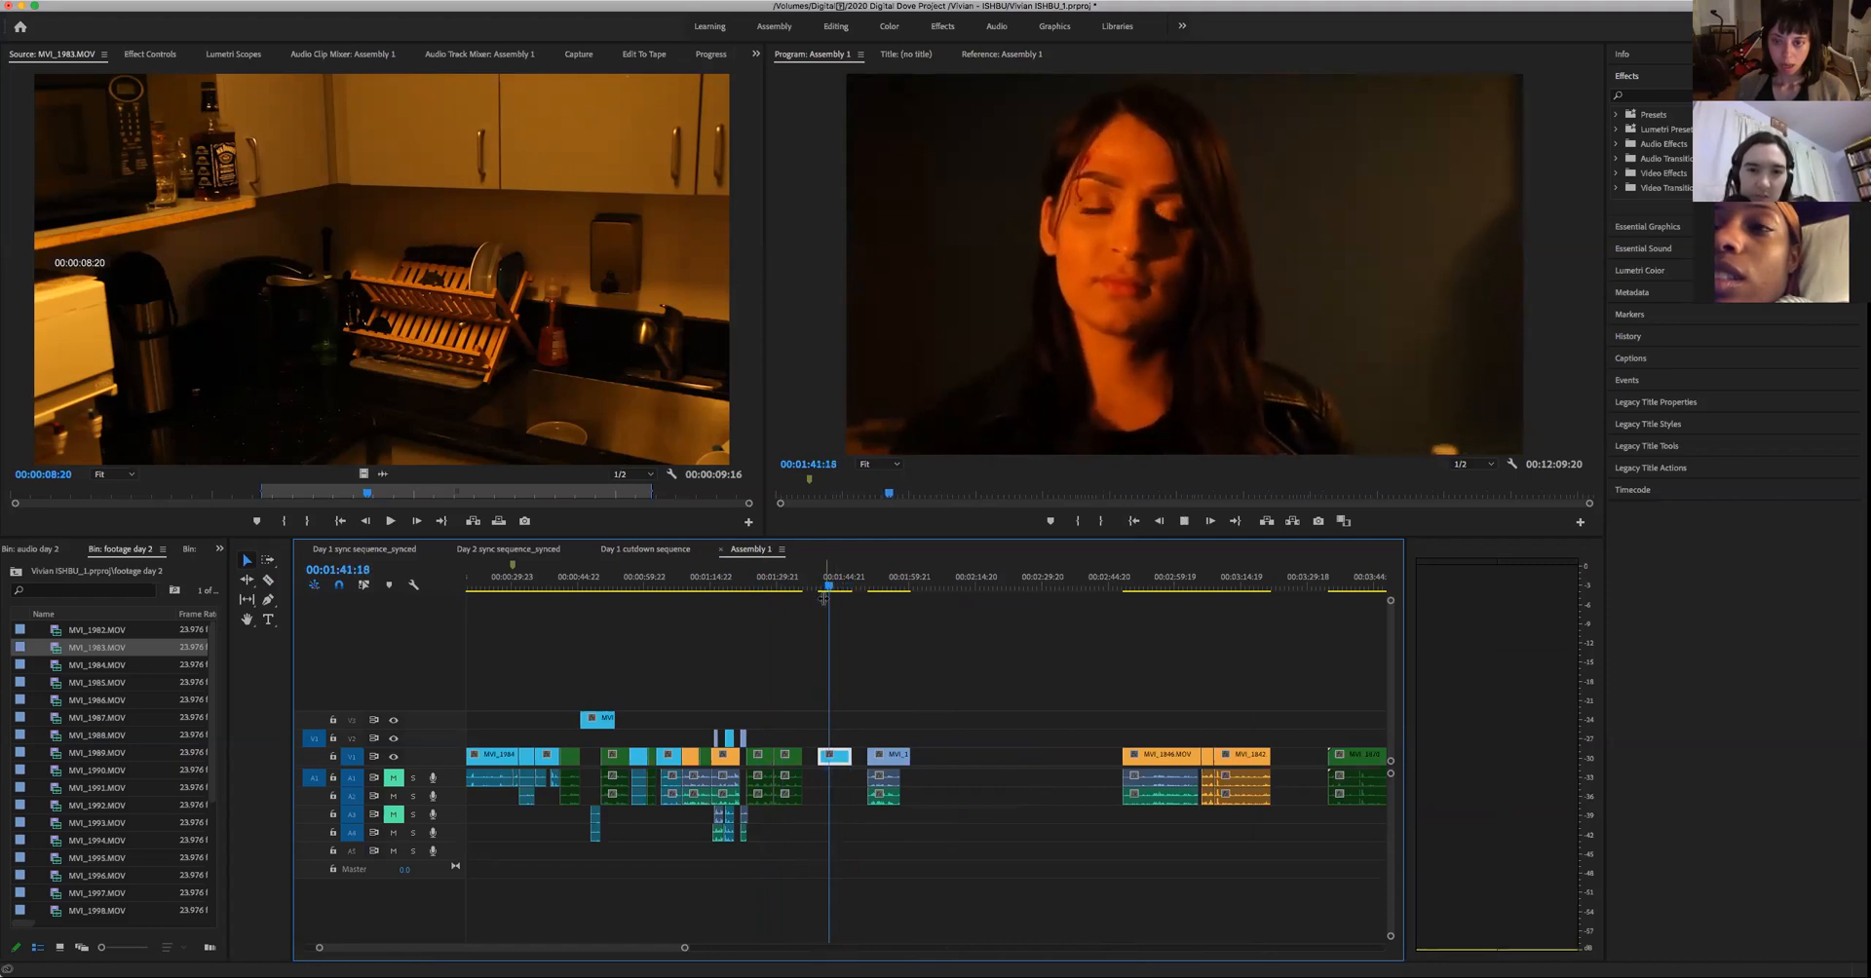
key("space")
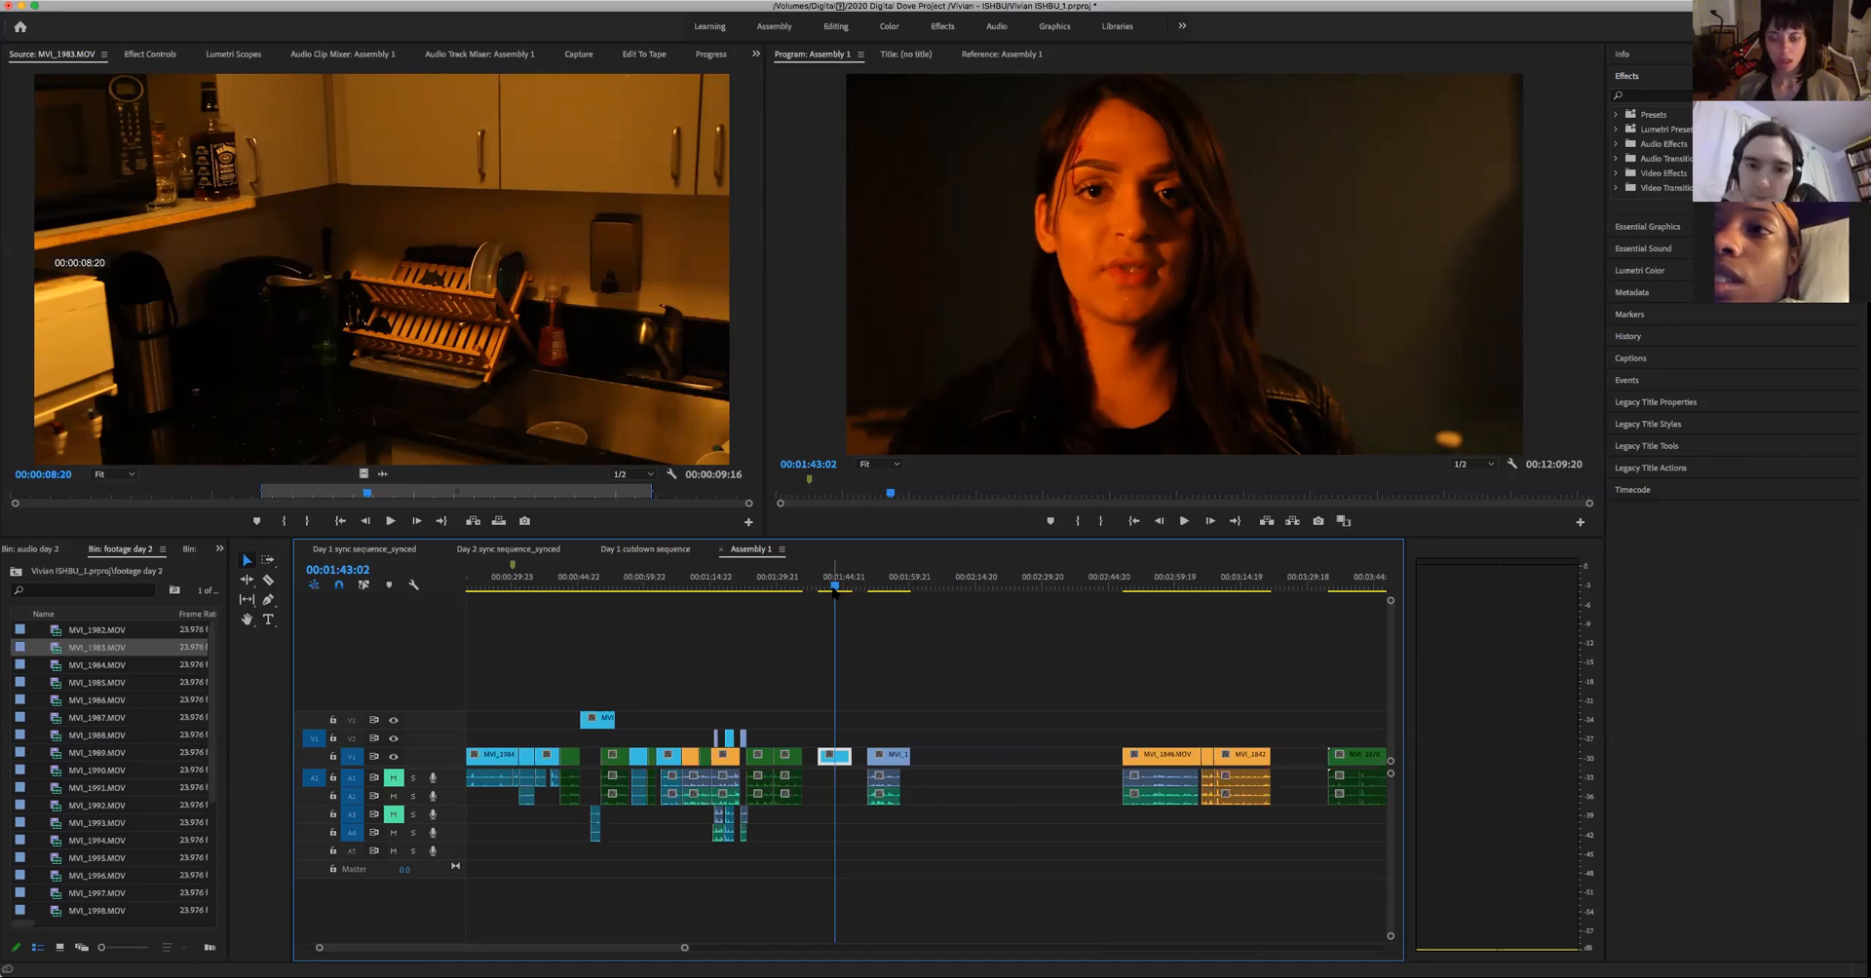
- Move the lavender clip with its audio further along Assembly 1, into the empty stretch before the orange clips
left_click_drag(835, 590, 812, 599)
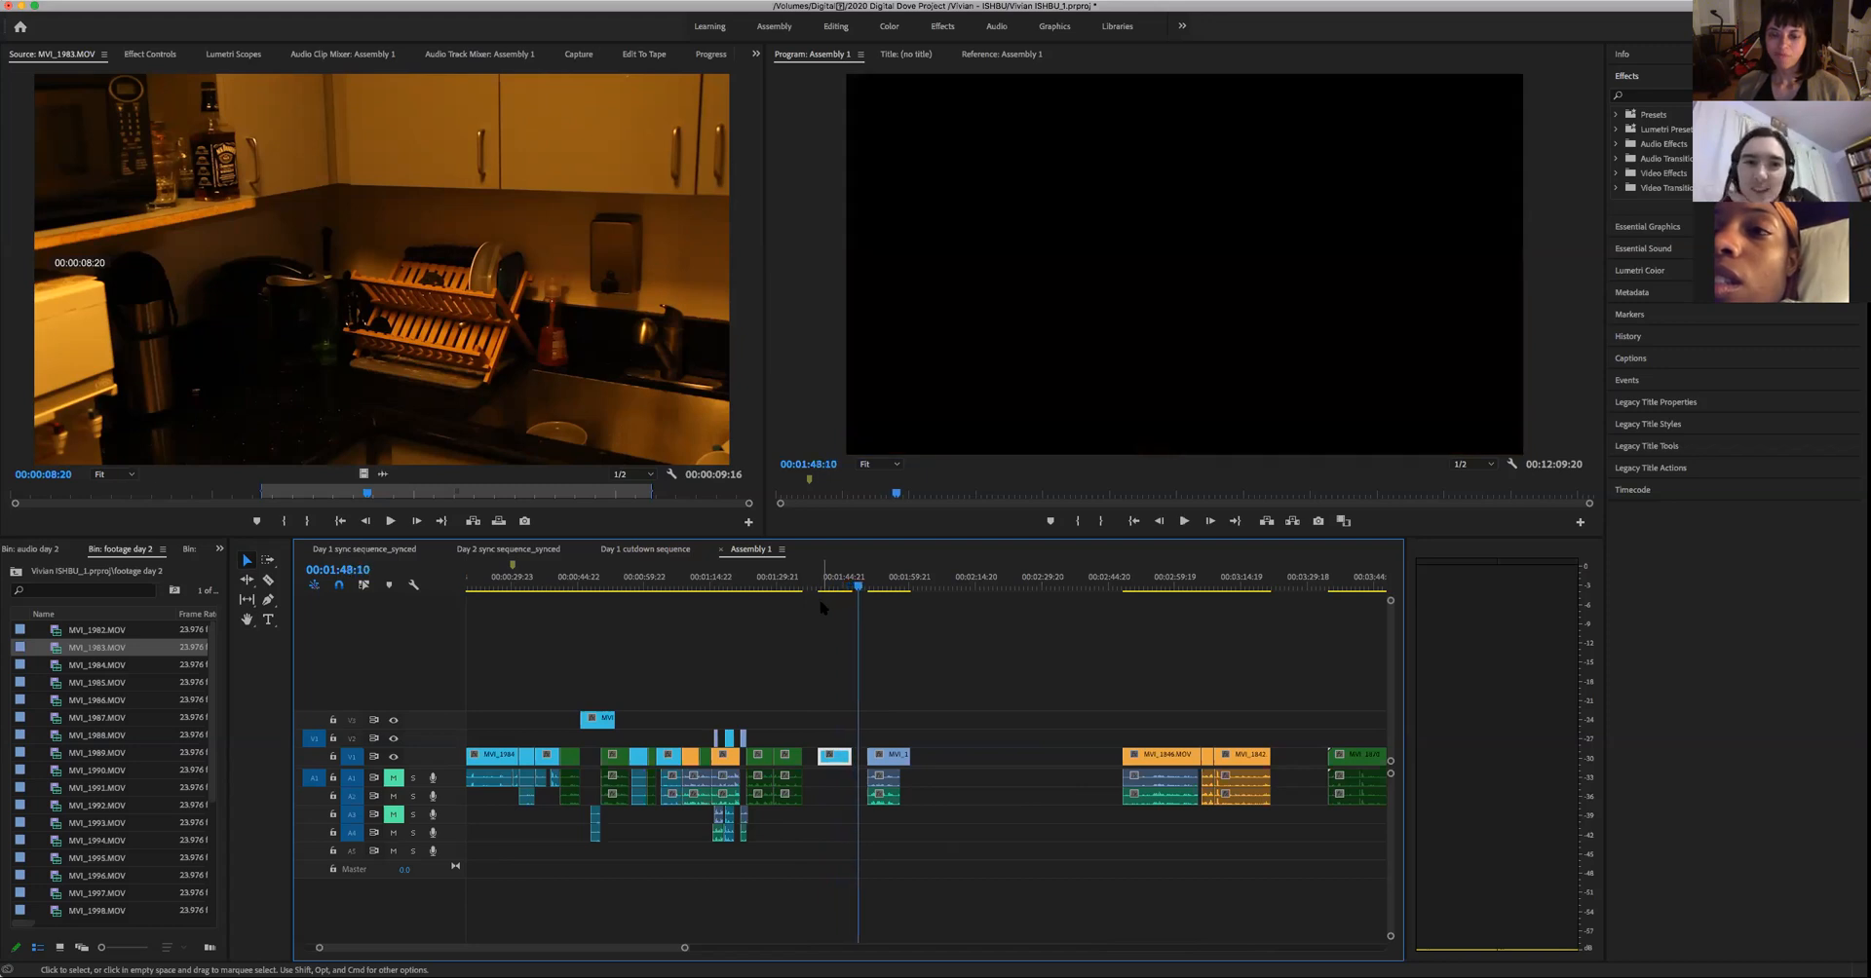
left_click_drag(977, 846, 882, 768)
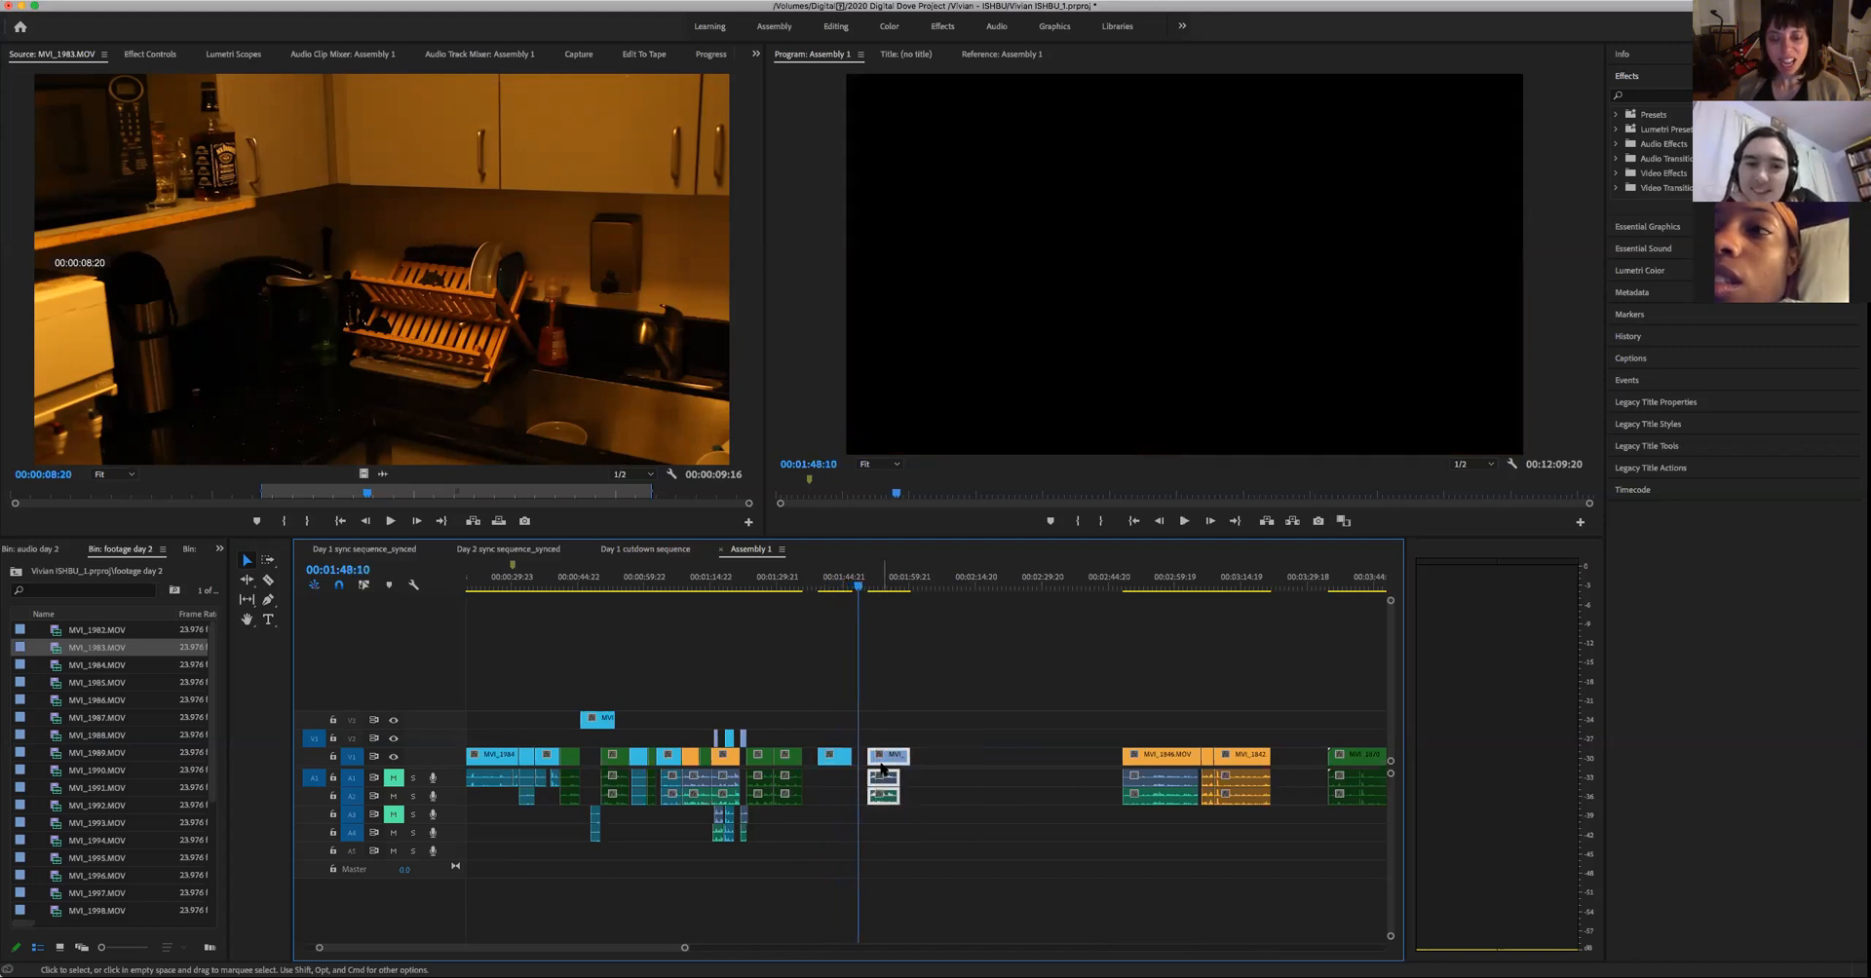
left_click_drag(1031, 772, 1026, 767)
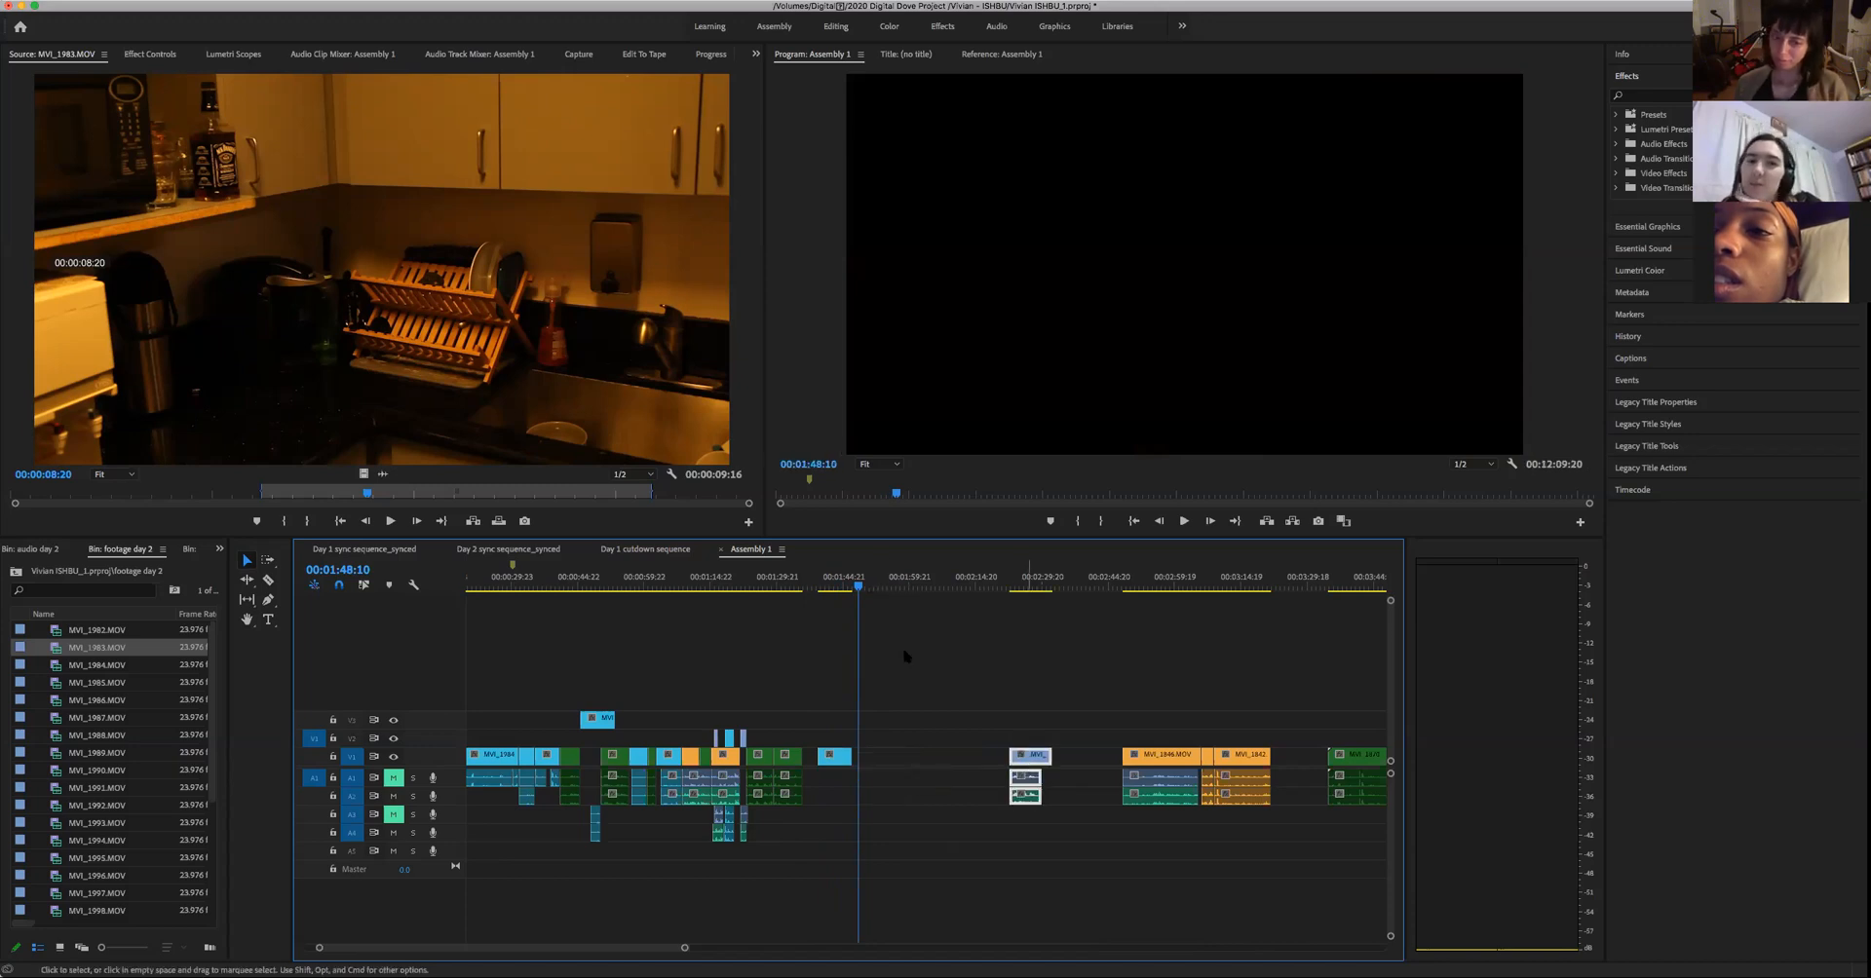
- Split the woman's pasted clip at 00:01:42:15 and move its second piece away to where the lavender clip was
left_click(838, 585)
left_click_drag(835, 607, 815, 616)
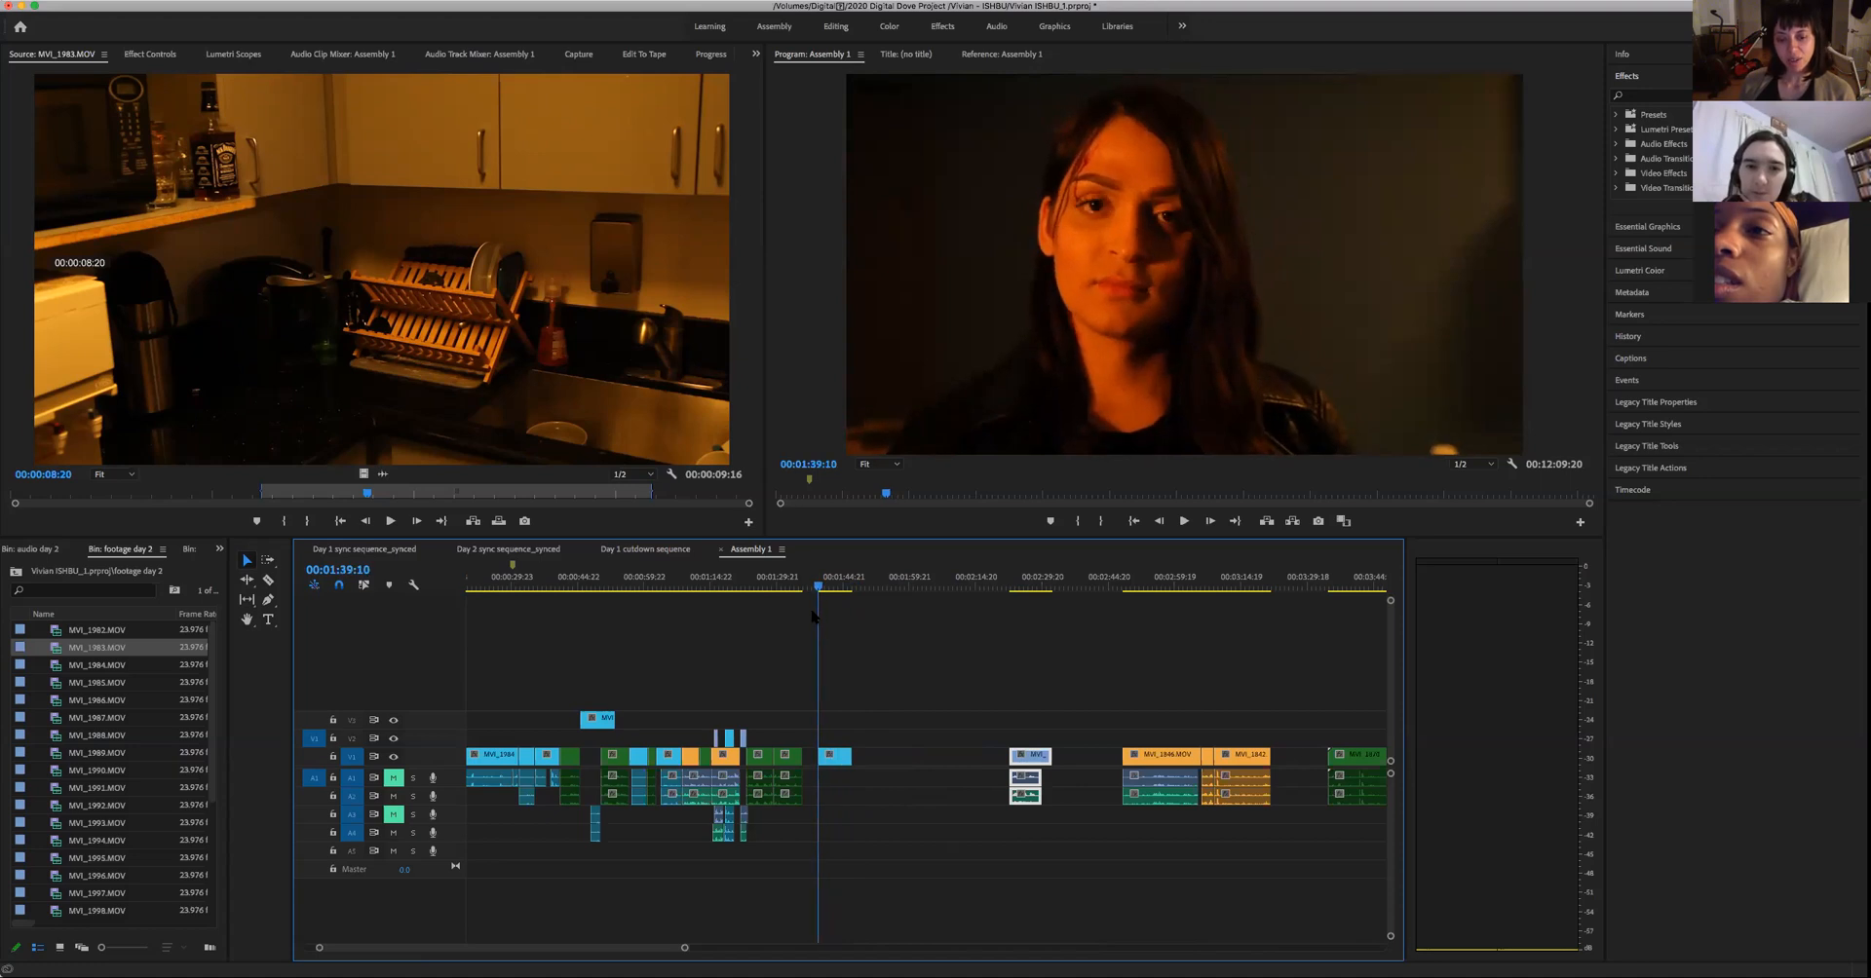
key("Left")
key("Left")
key("Left")
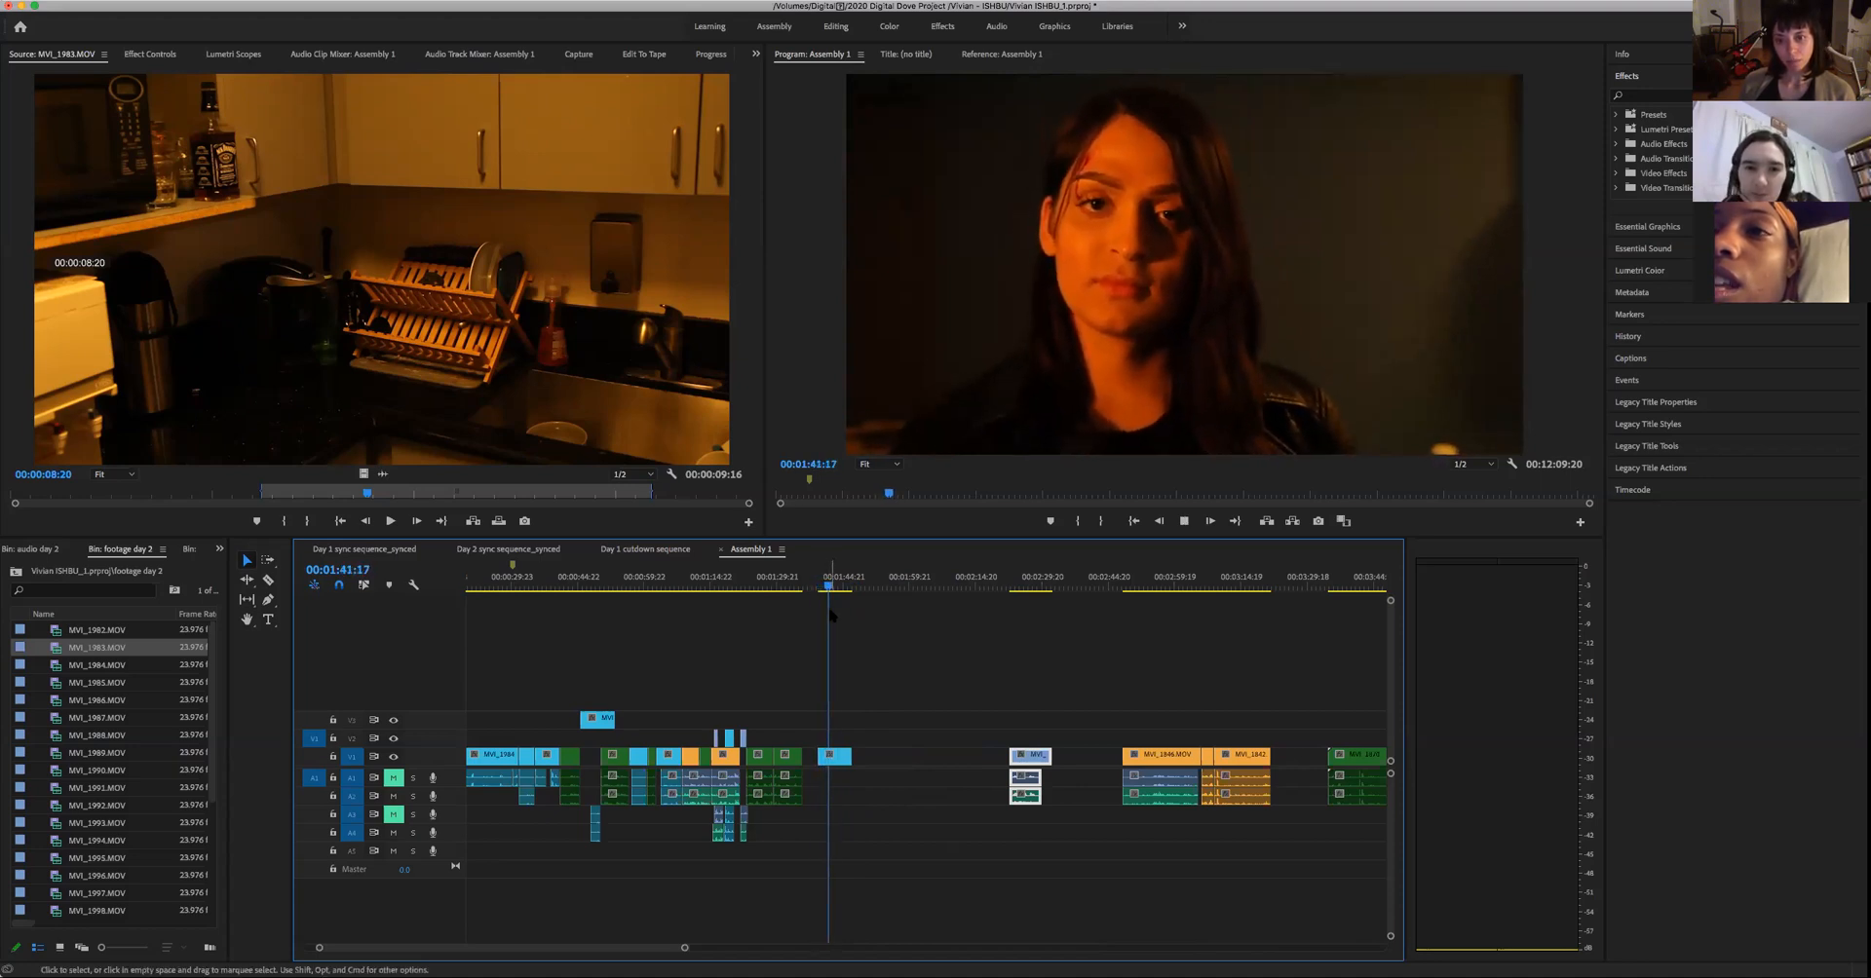
key("space")
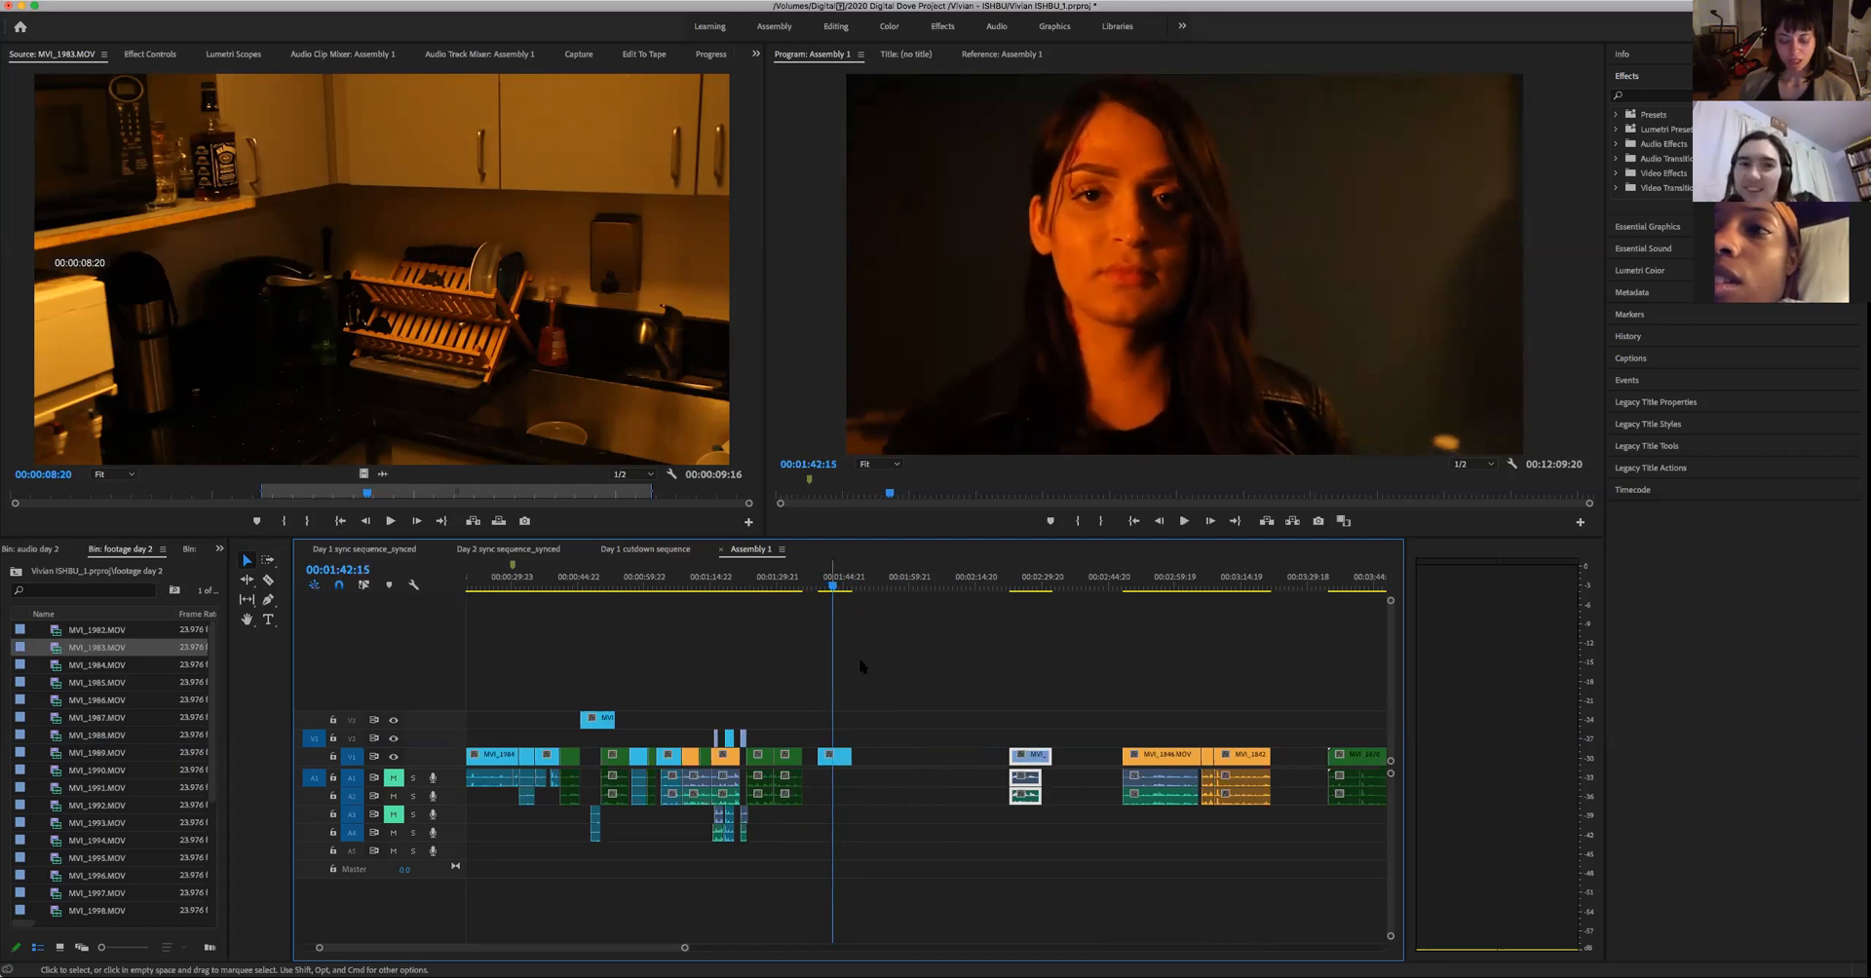
key("c")
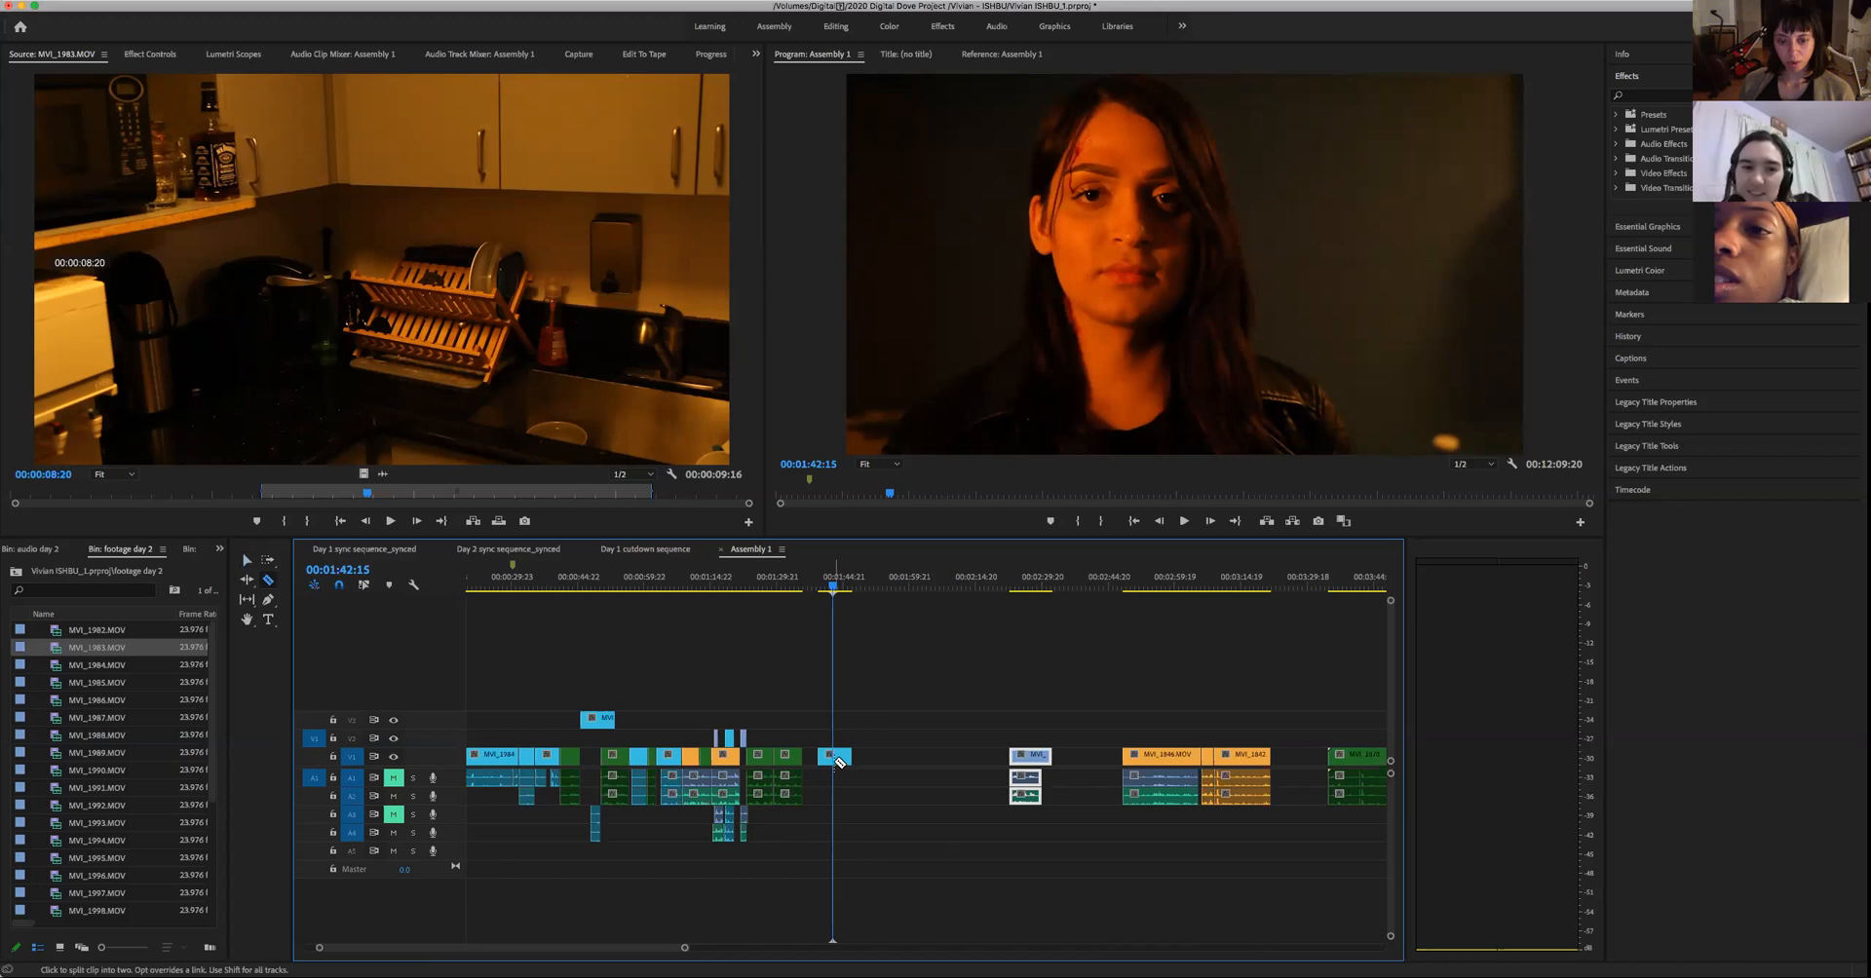
key("v")
left_click(889, 773)
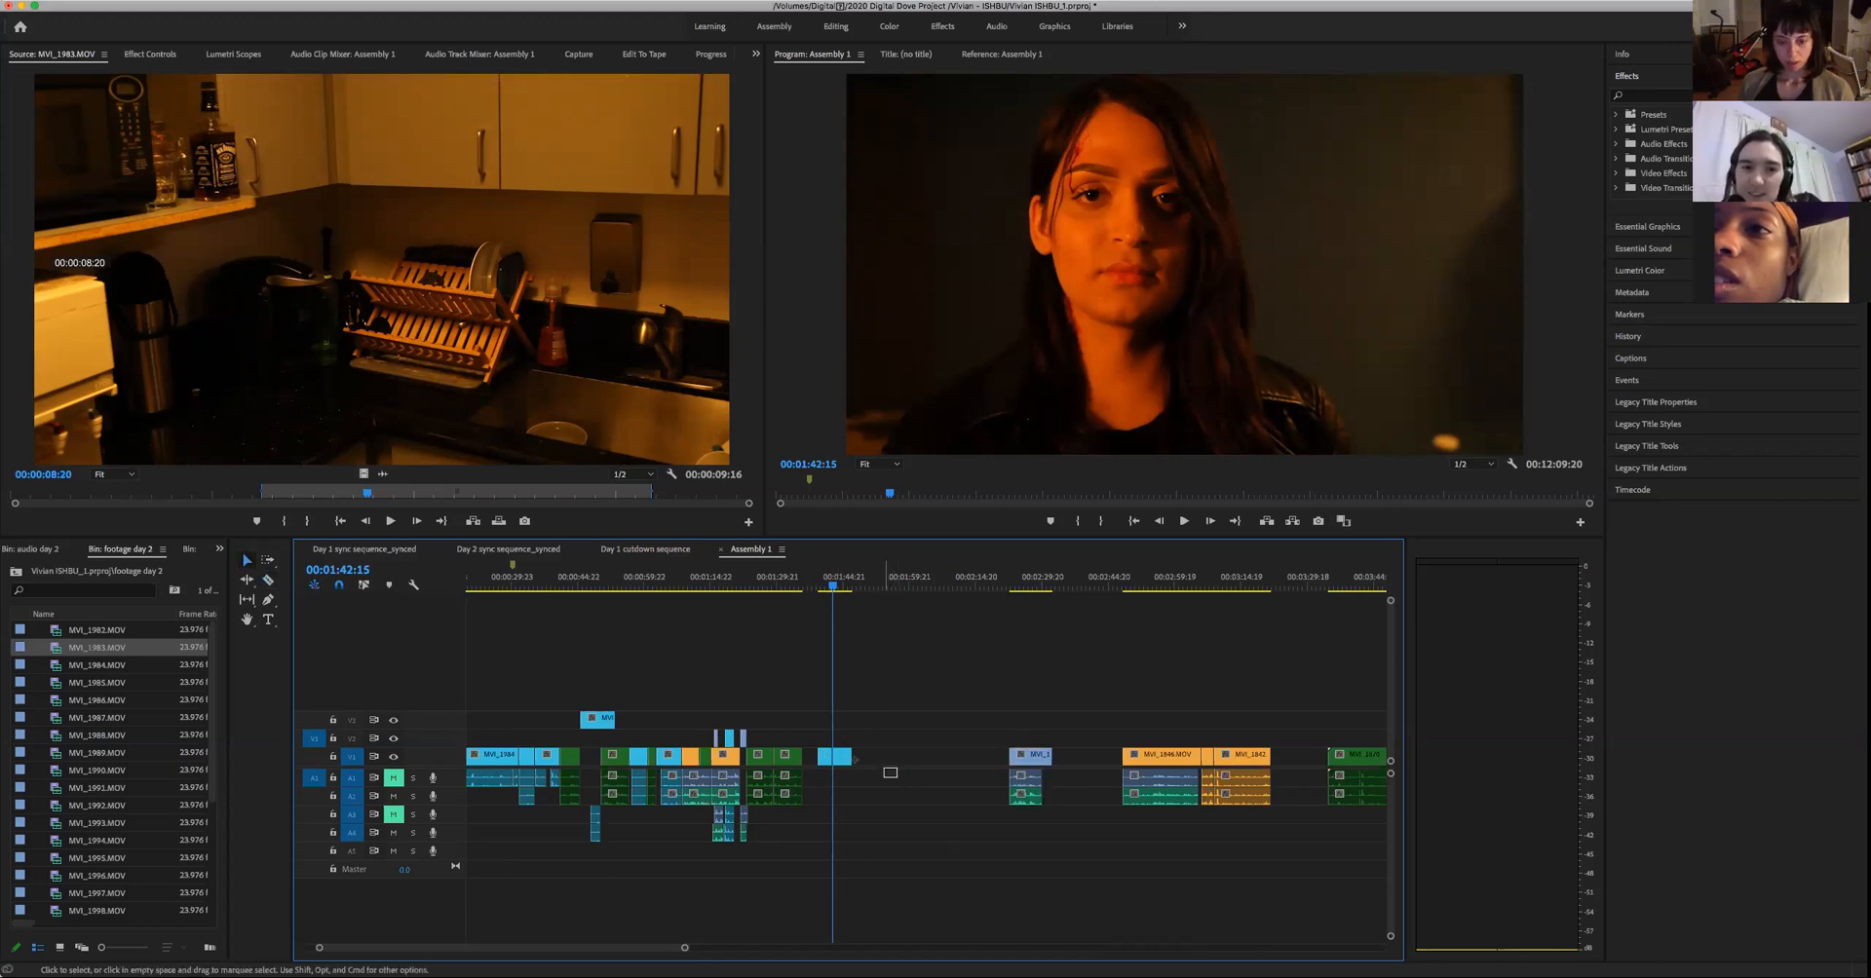
left_click_drag(858, 761, 892, 763)
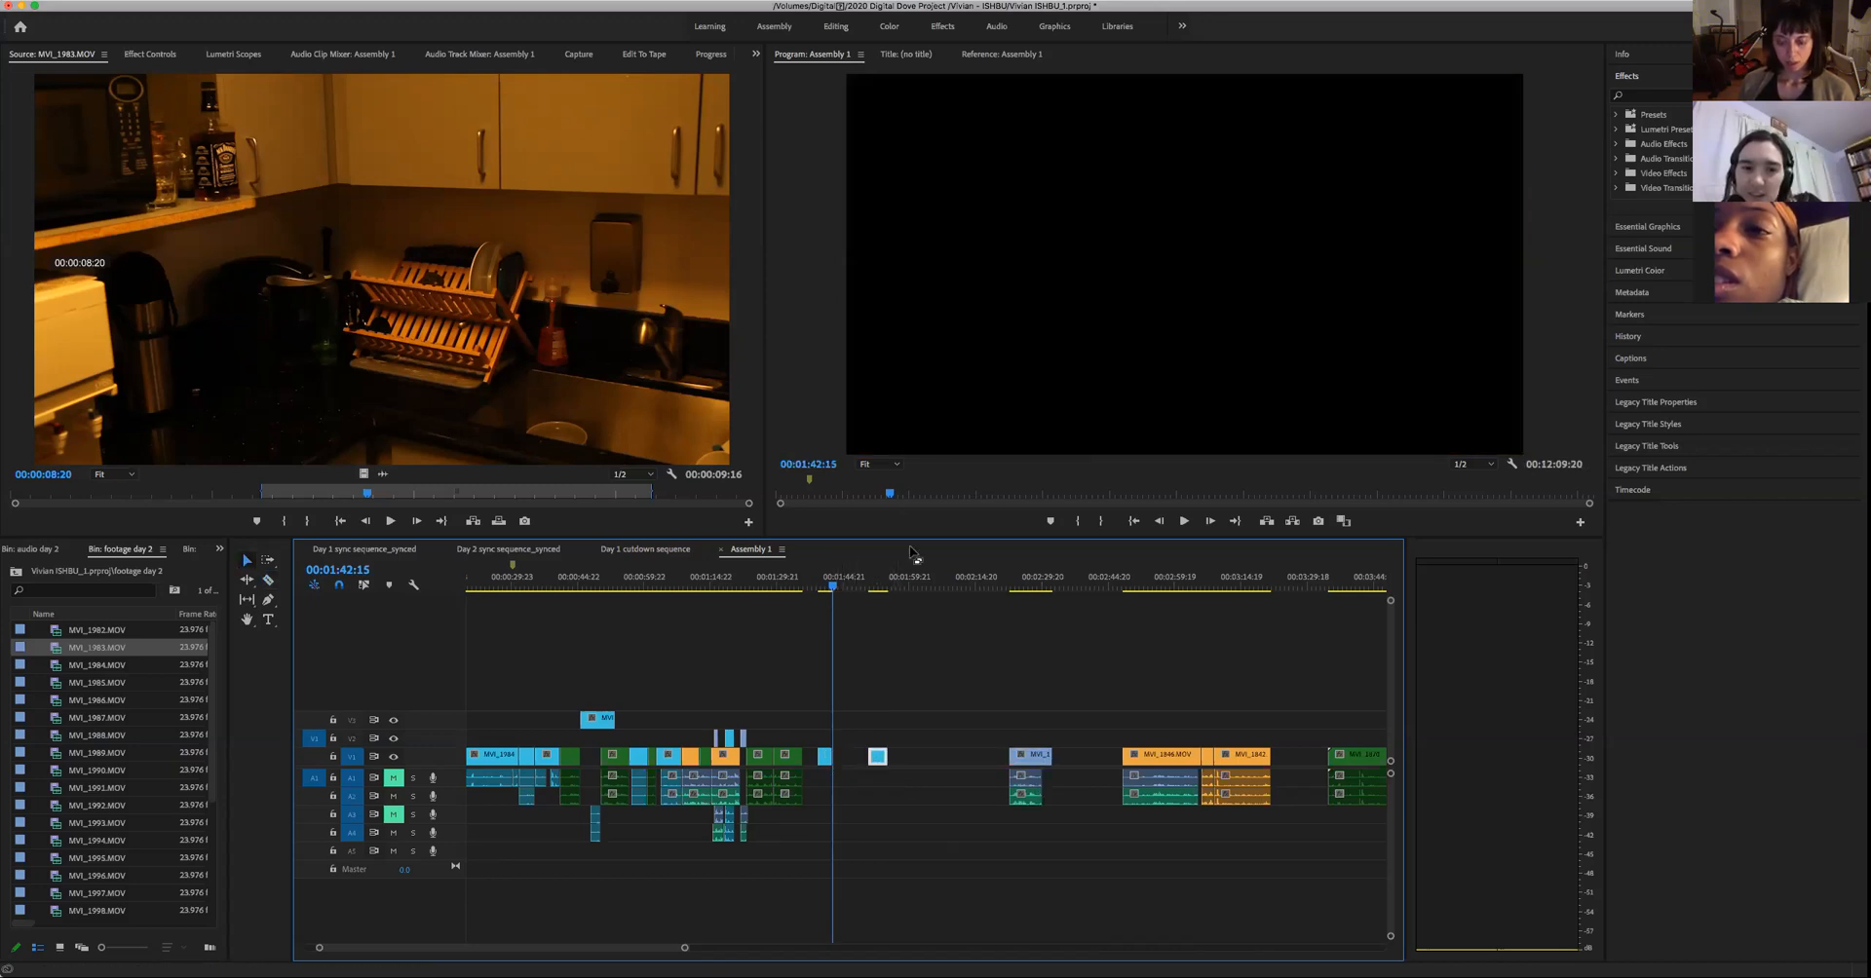
key("Down")
key("space")
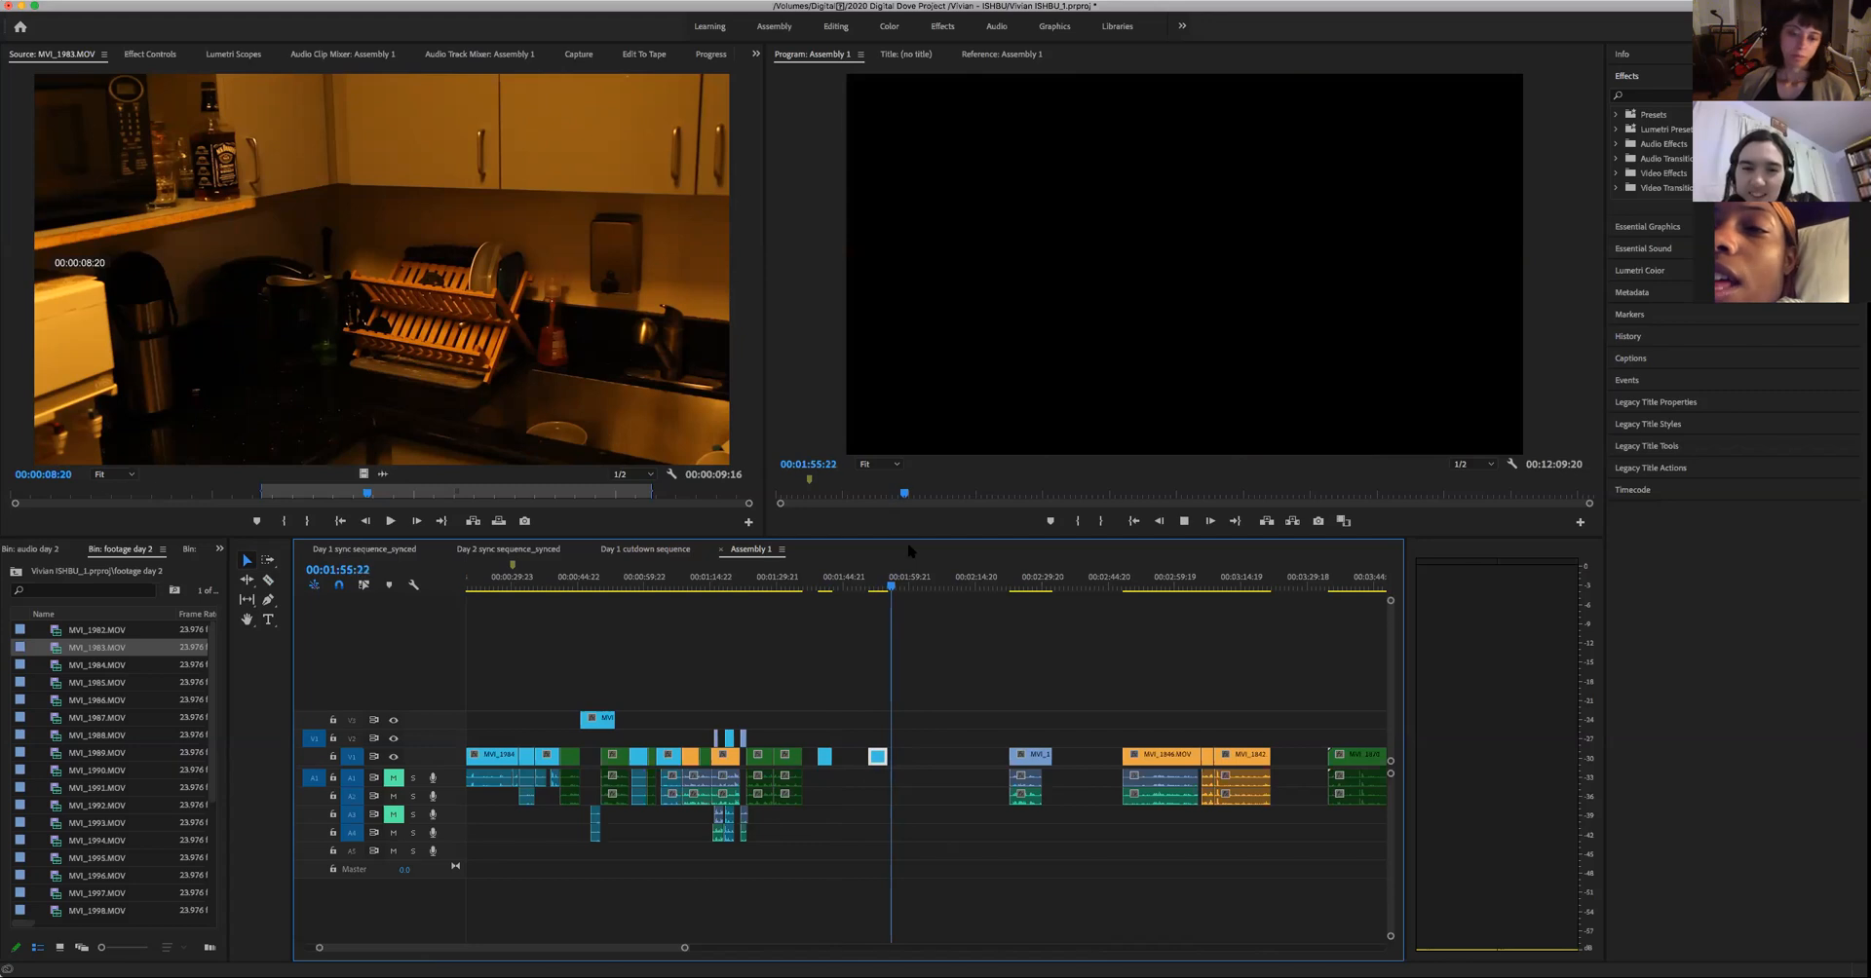
key("space")
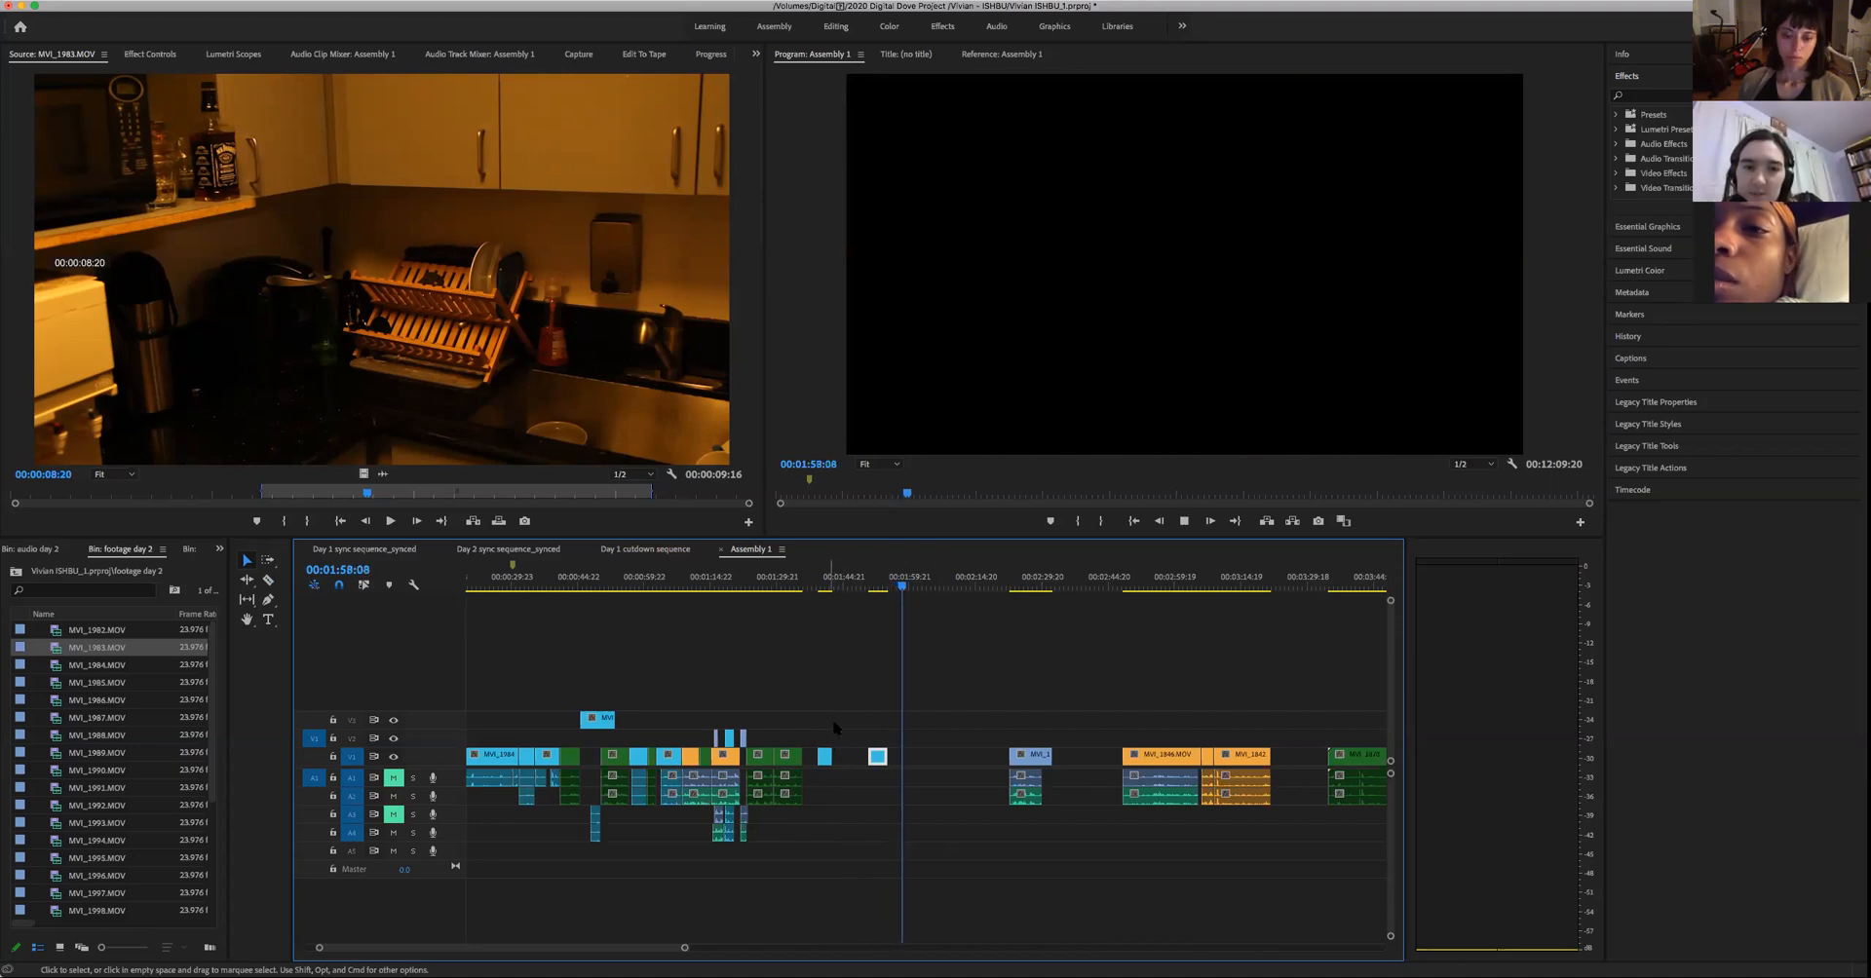
- Place the first piece of the woman's split clip over the man's green clip at 00:01:27:20, one video track up
left_click(766, 582)
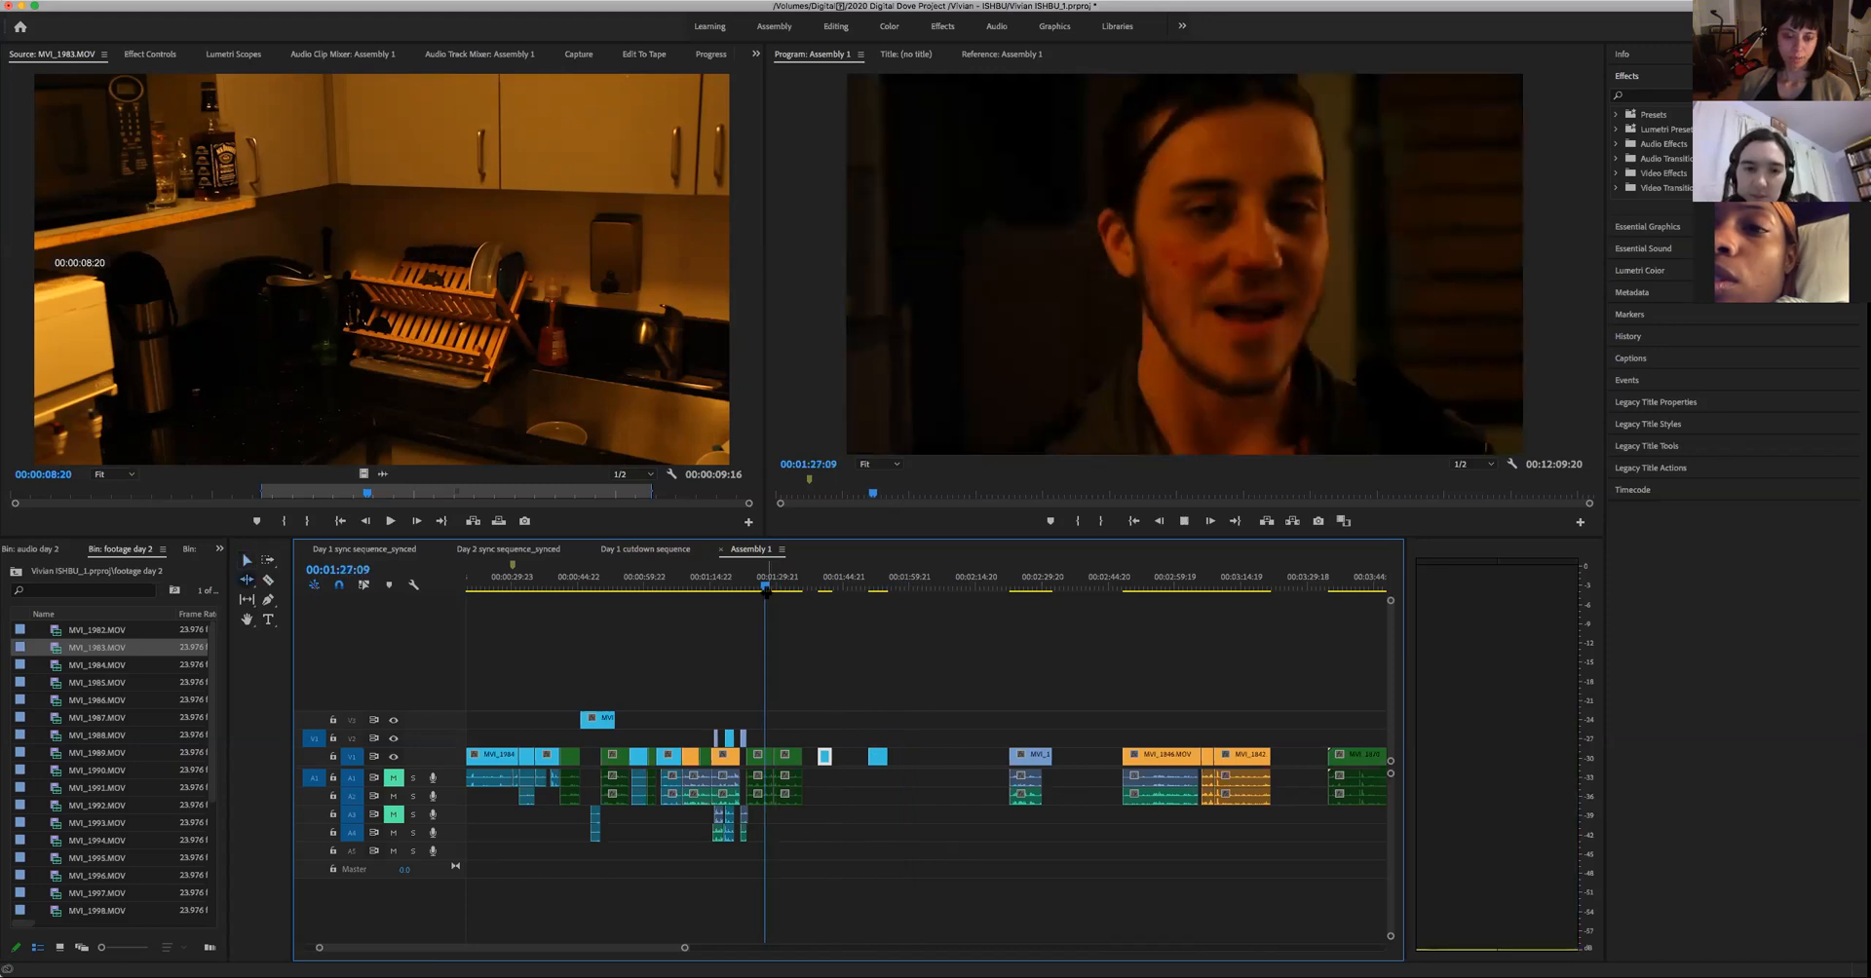
key("space")
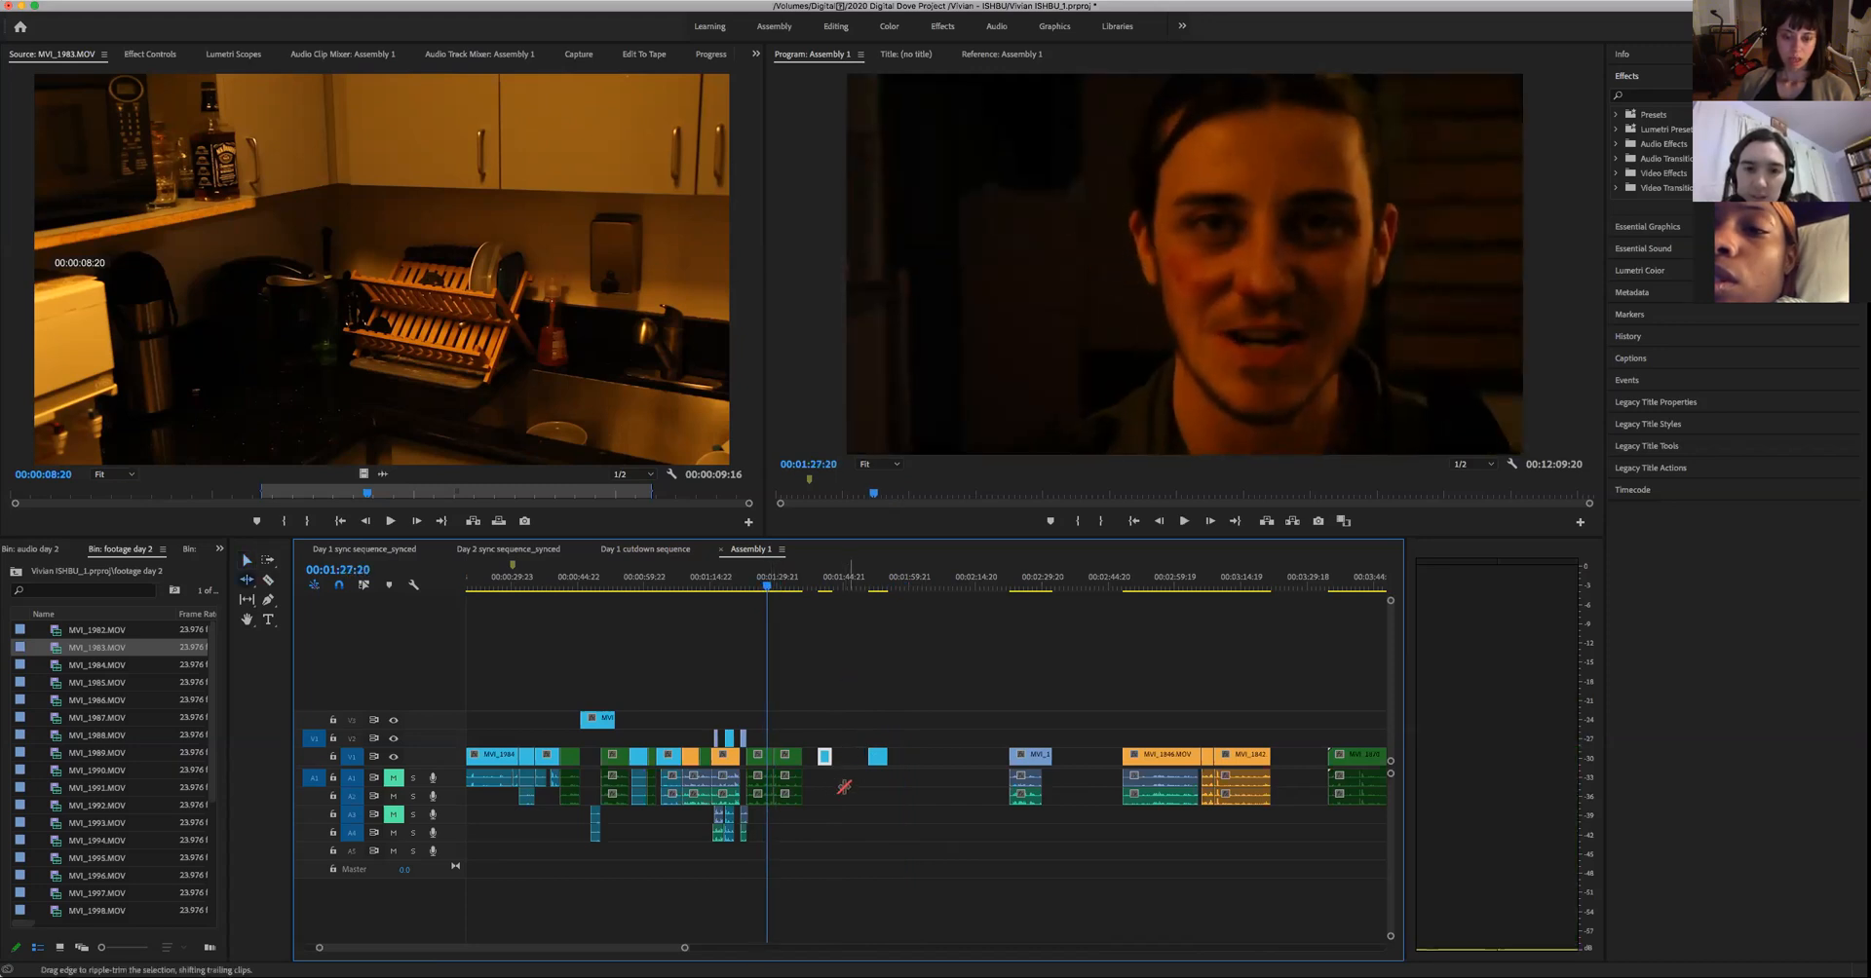
key("v")
left_click_drag(816, 748, 773, 745)
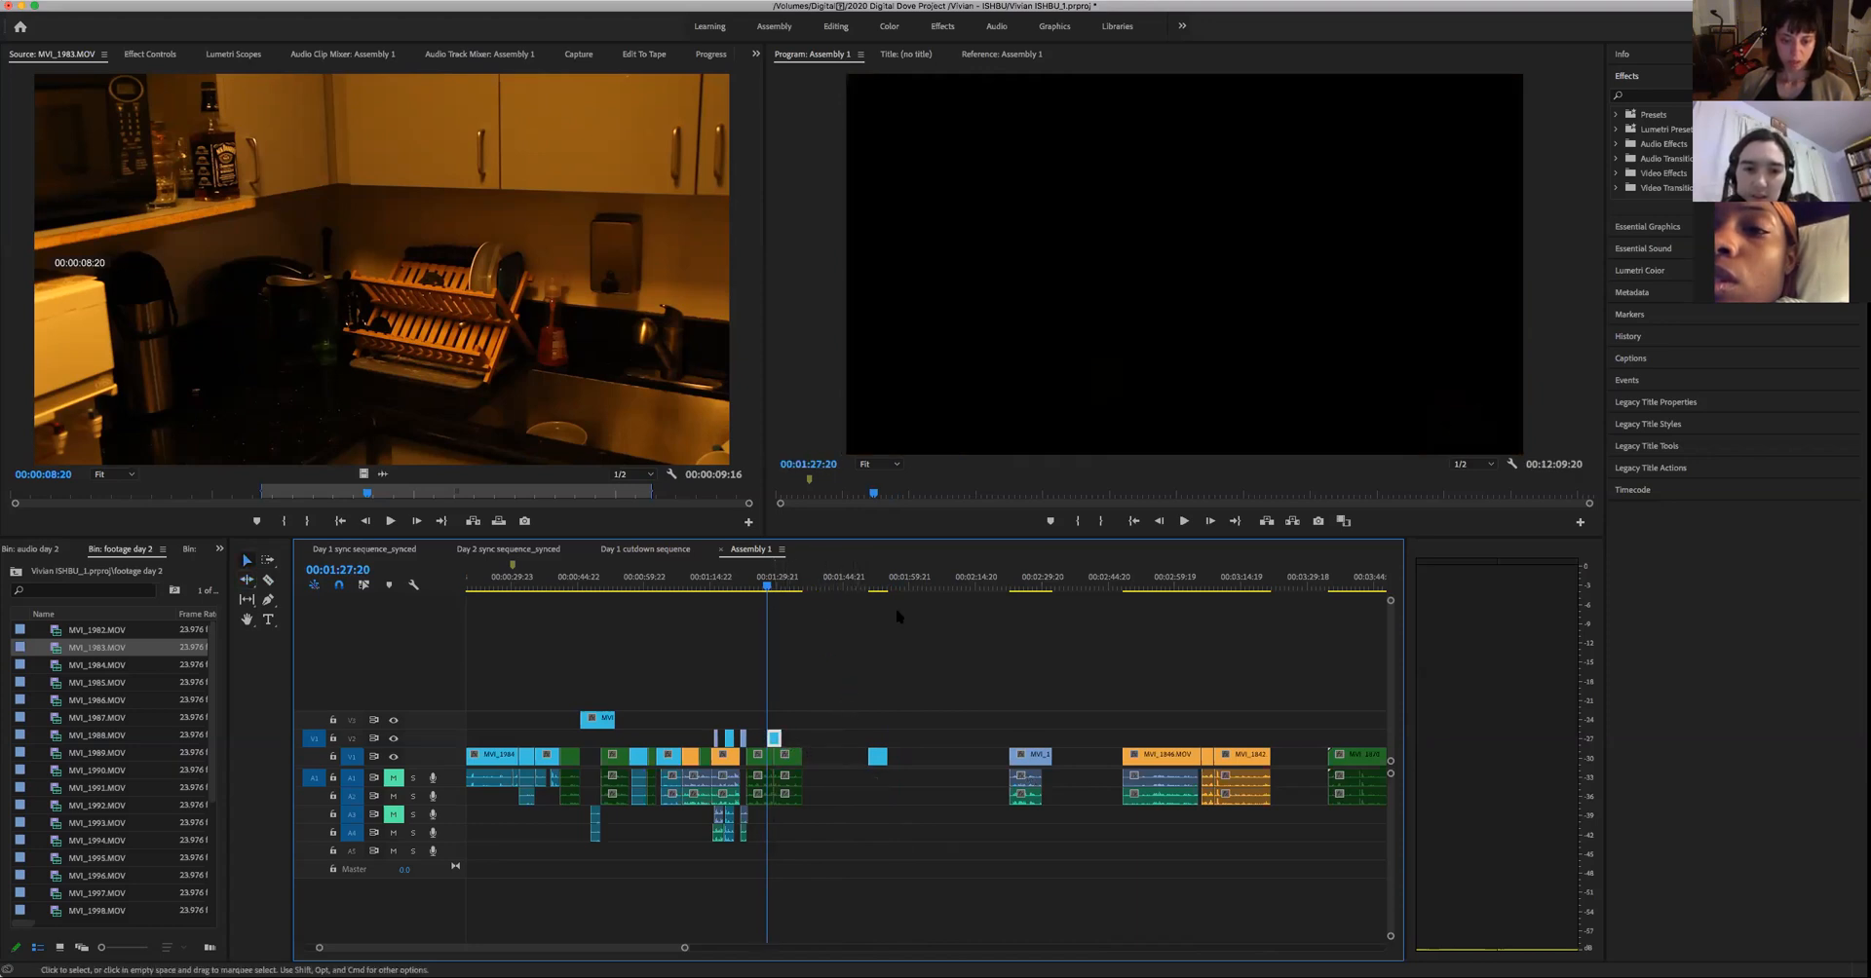
- Play Assembly 1 from before the woman's inserted shot through the man's following line to check the cutaway
left_click(755, 587)
key("space")
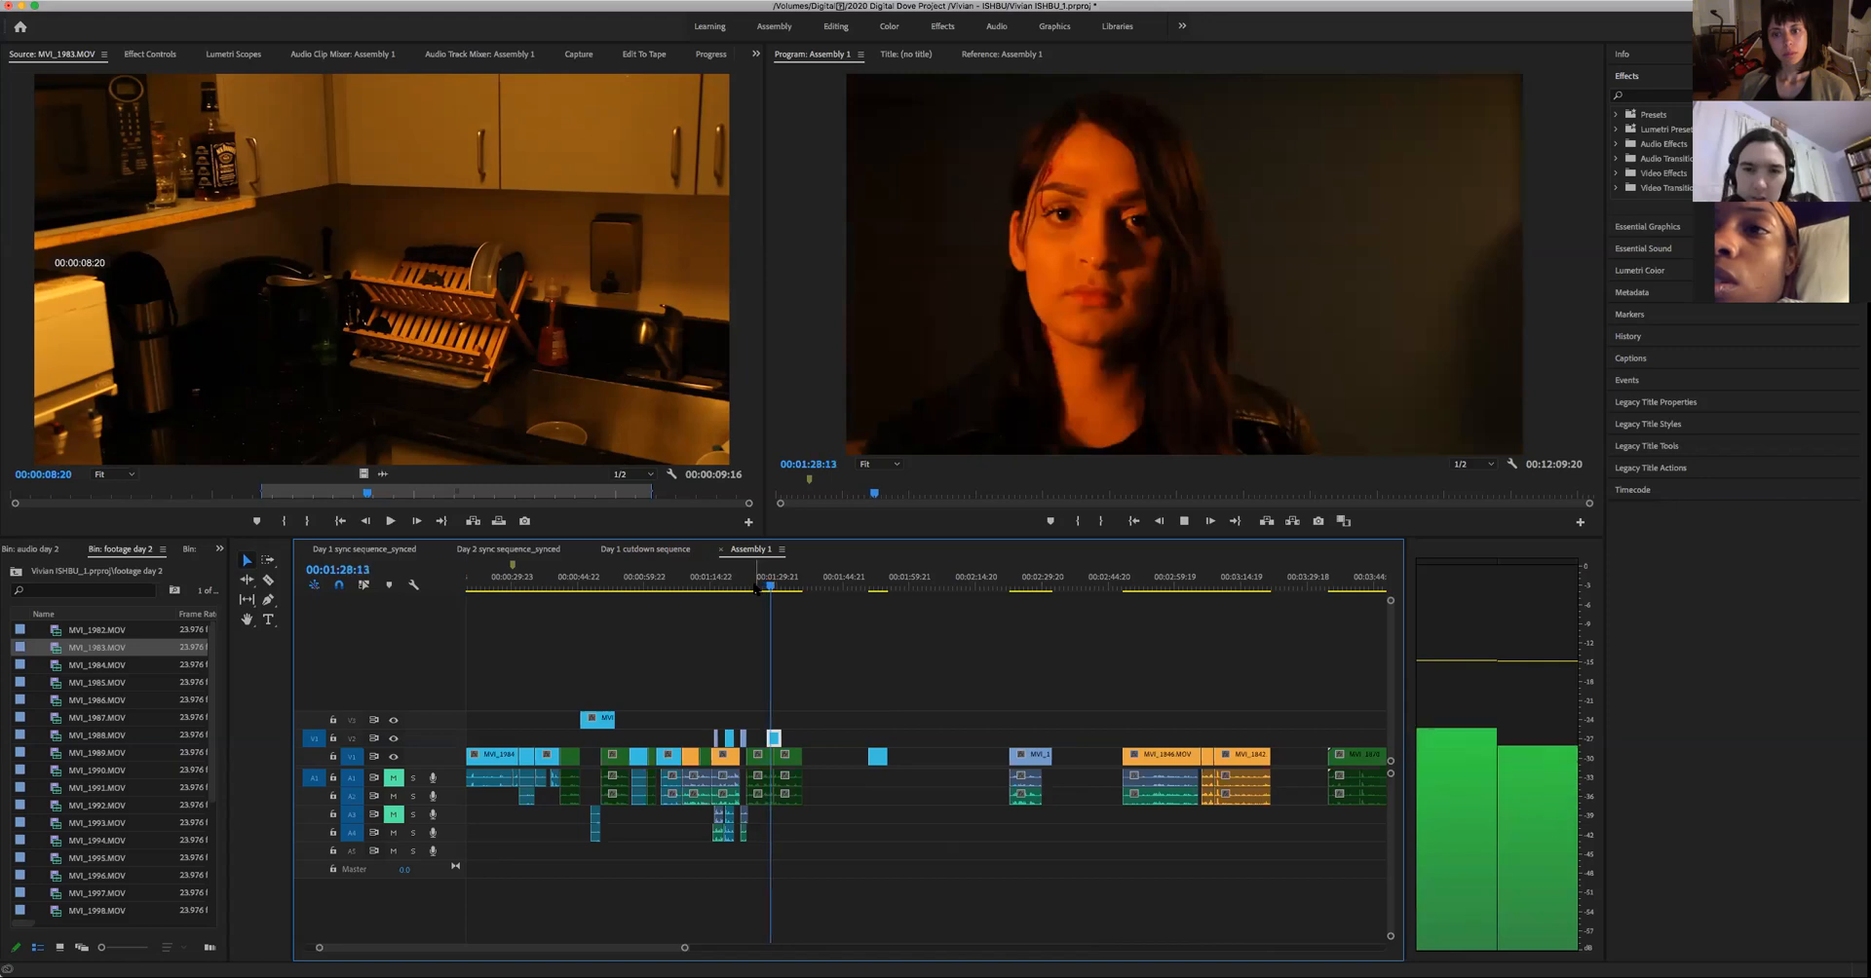
key("space")
left_click_drag(753, 586, 747, 618)
key("space")
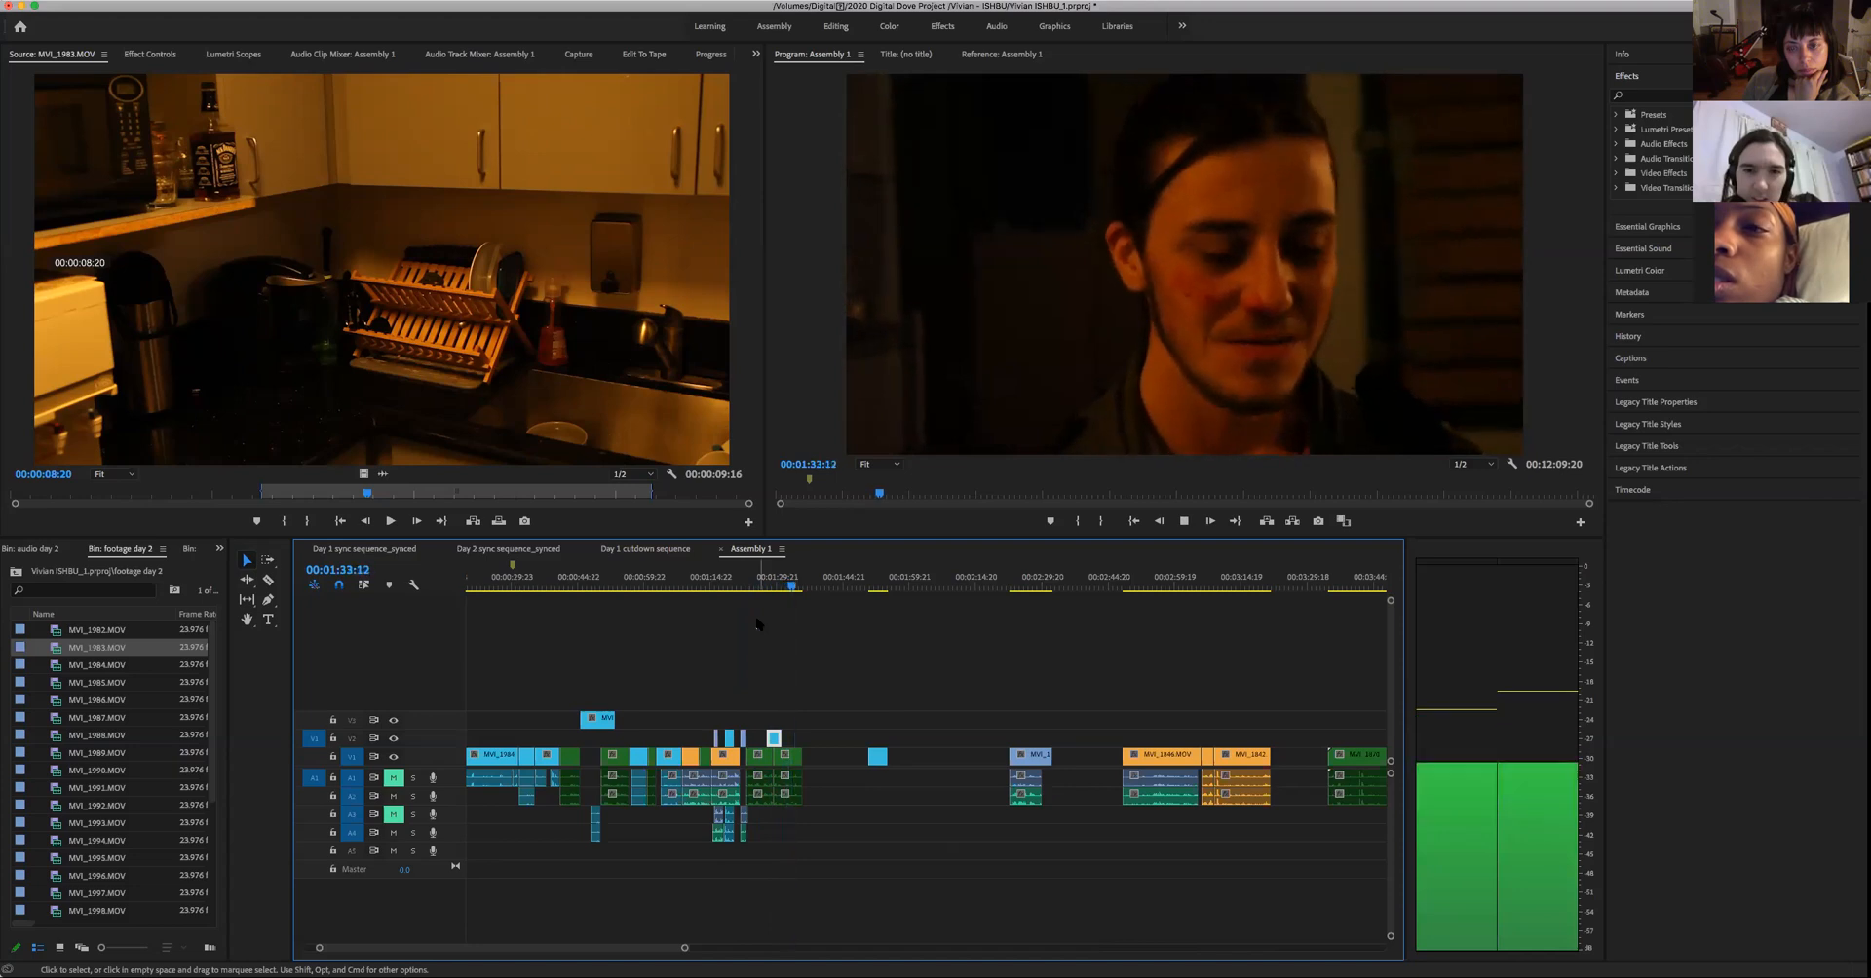
key("space")
- Replay the man's line around the woman's cutaway from the preceding edit points to judge the shot's timing
key("Up")
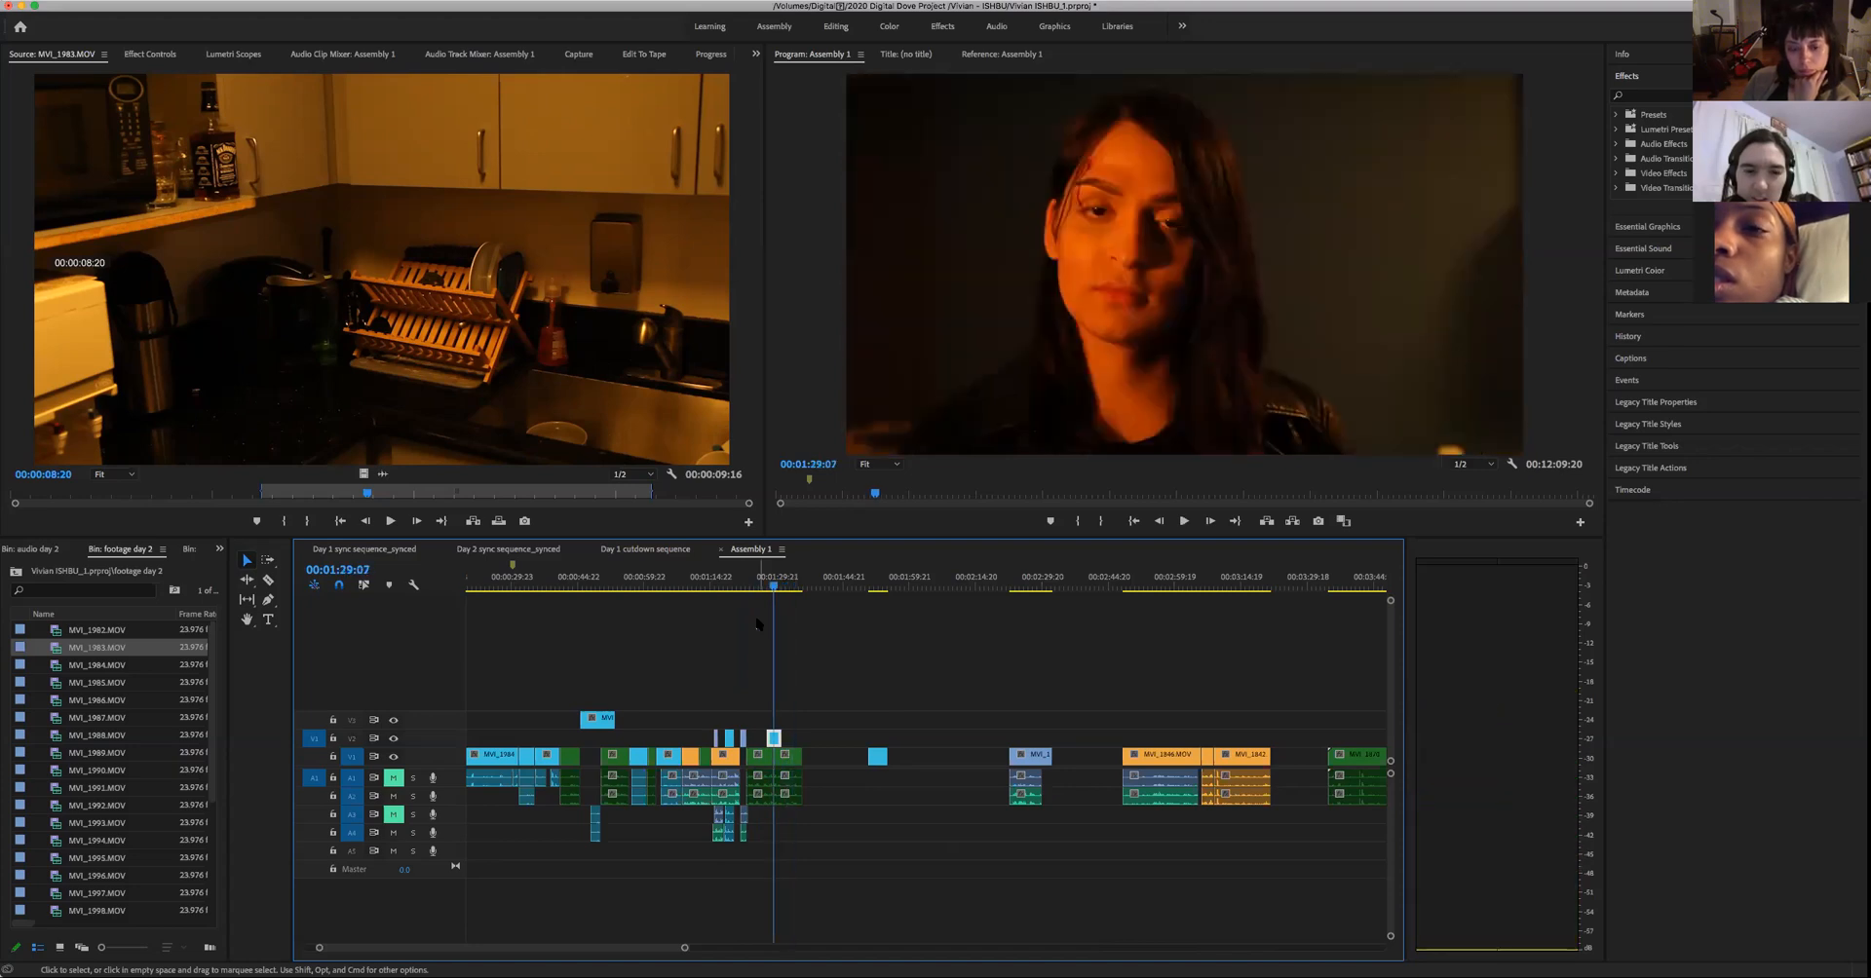
key("space")
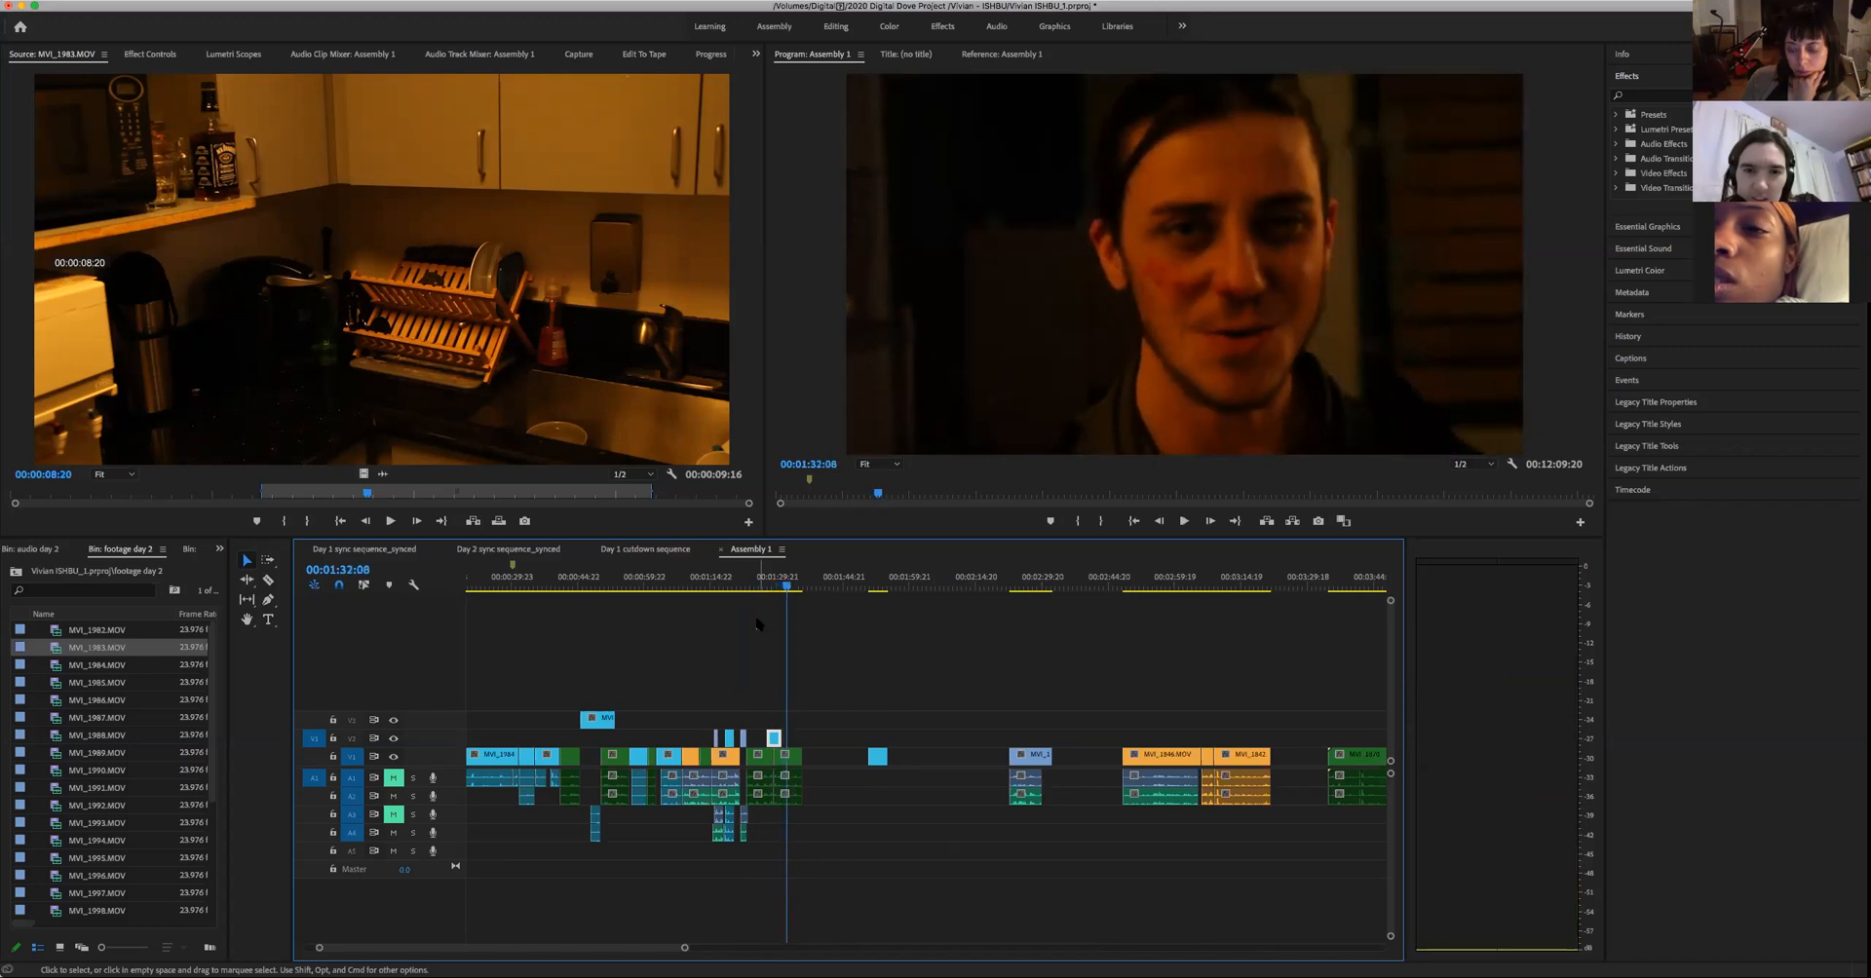
key("Left")
key("Left")
key("Left")
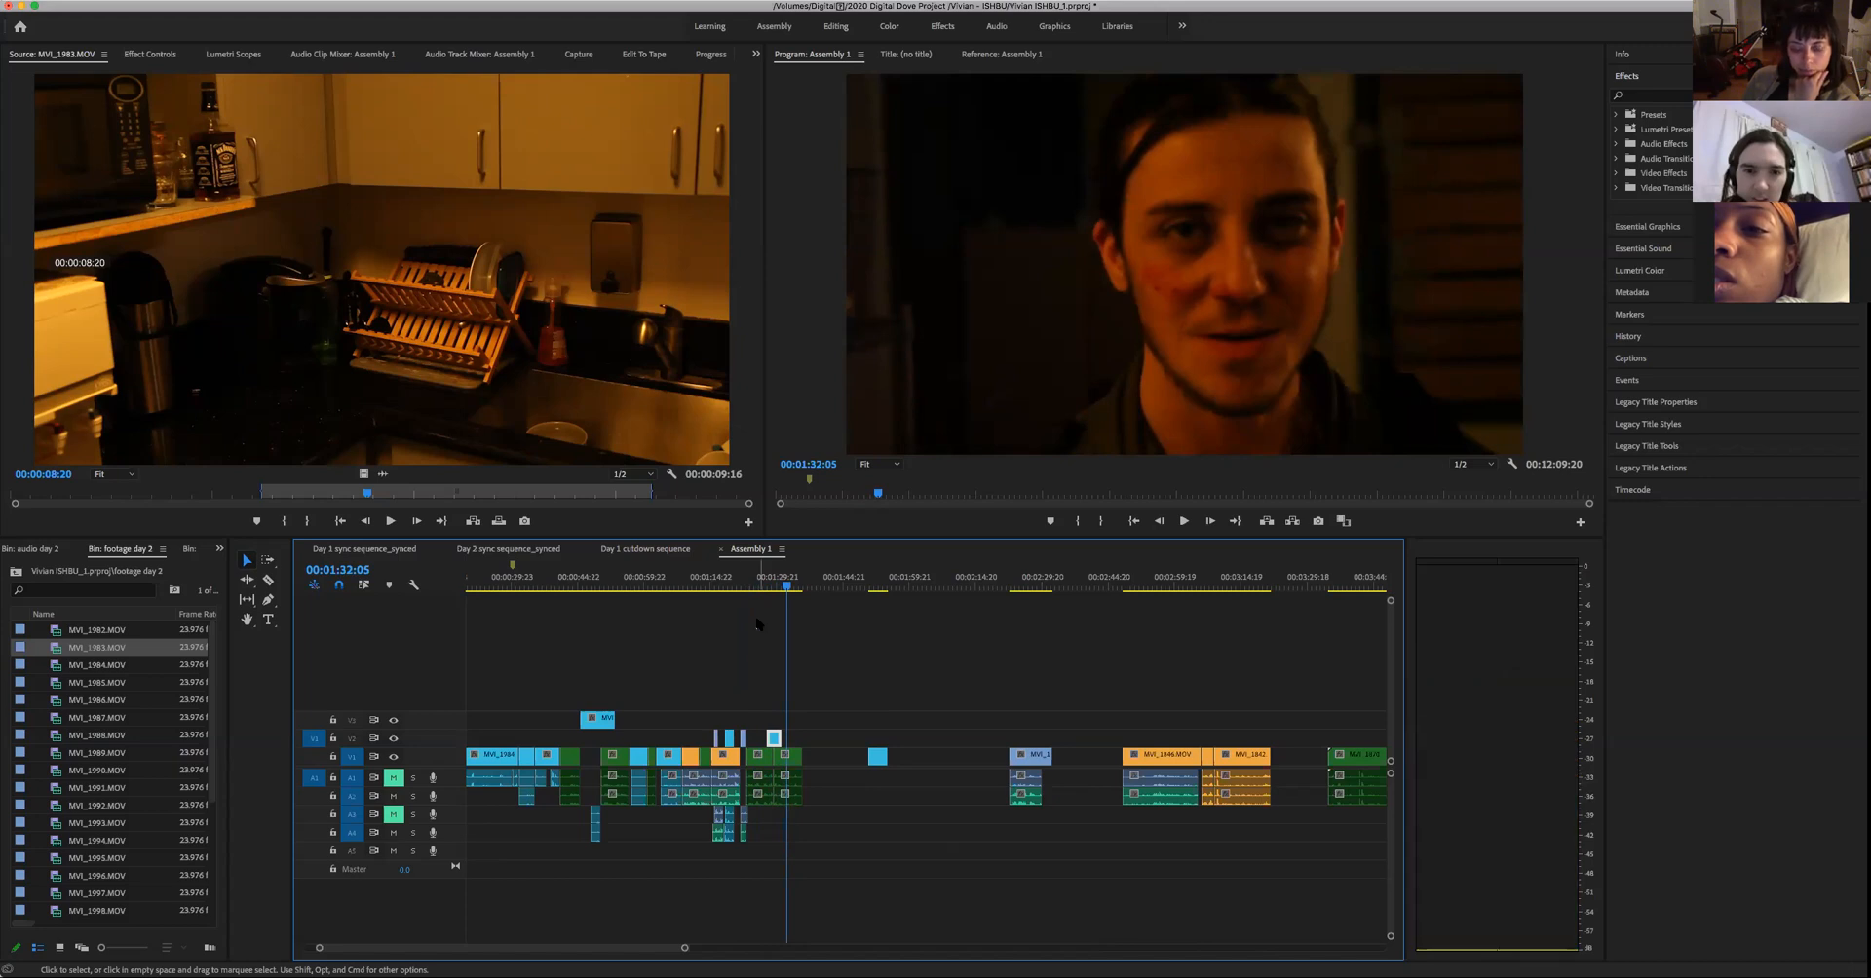
key("Up")
key("space")
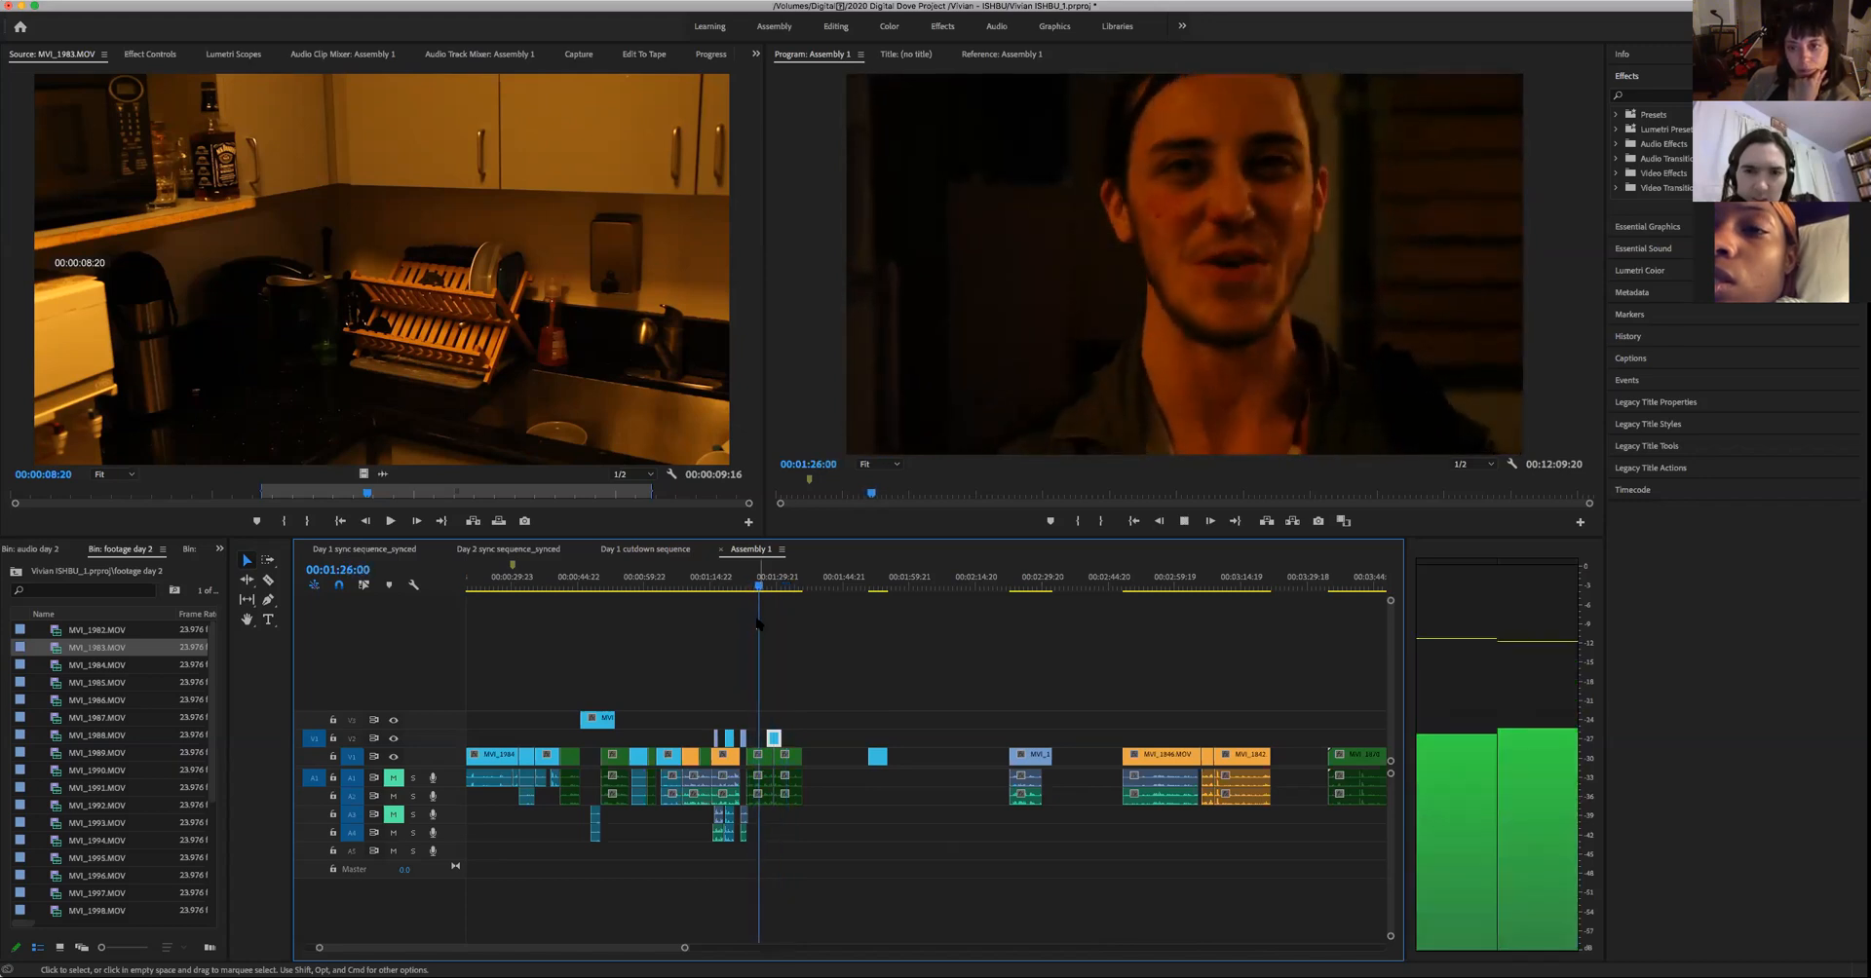
key("space")
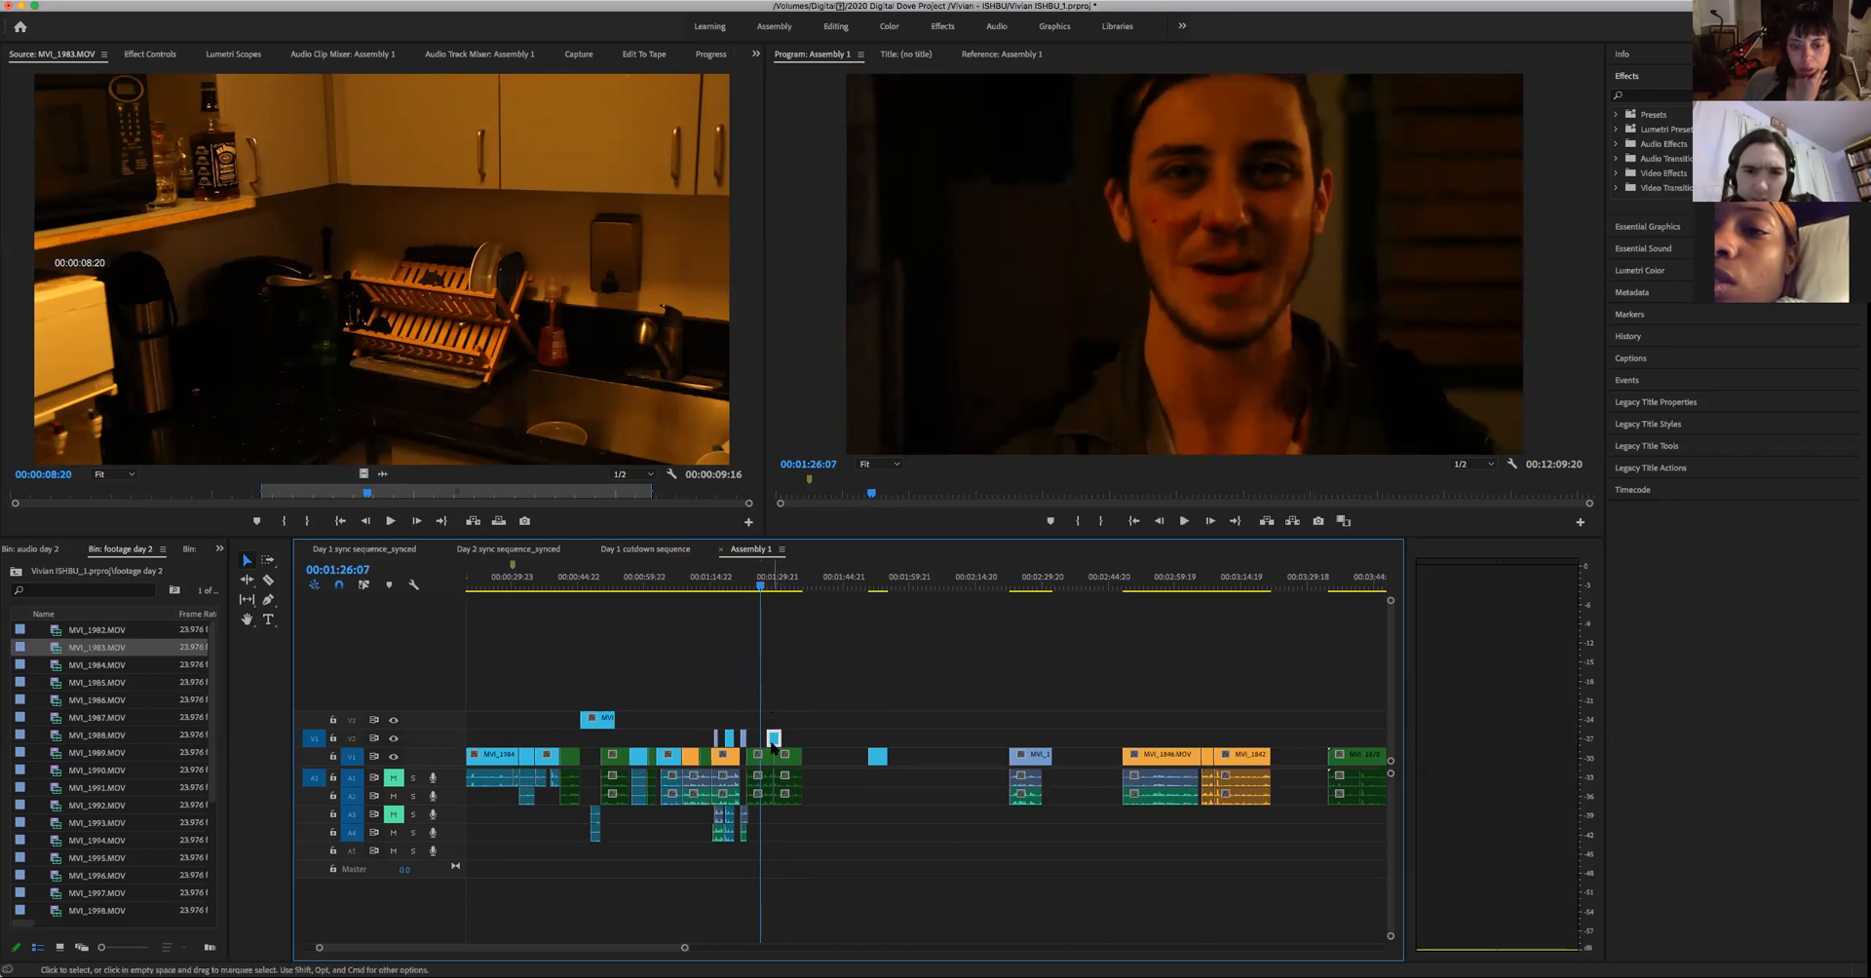
- Try the woman's cutaway earlier over the man's line, starting at 00:01:26:07, and play it
left_click_drag(774, 739, 768, 739)
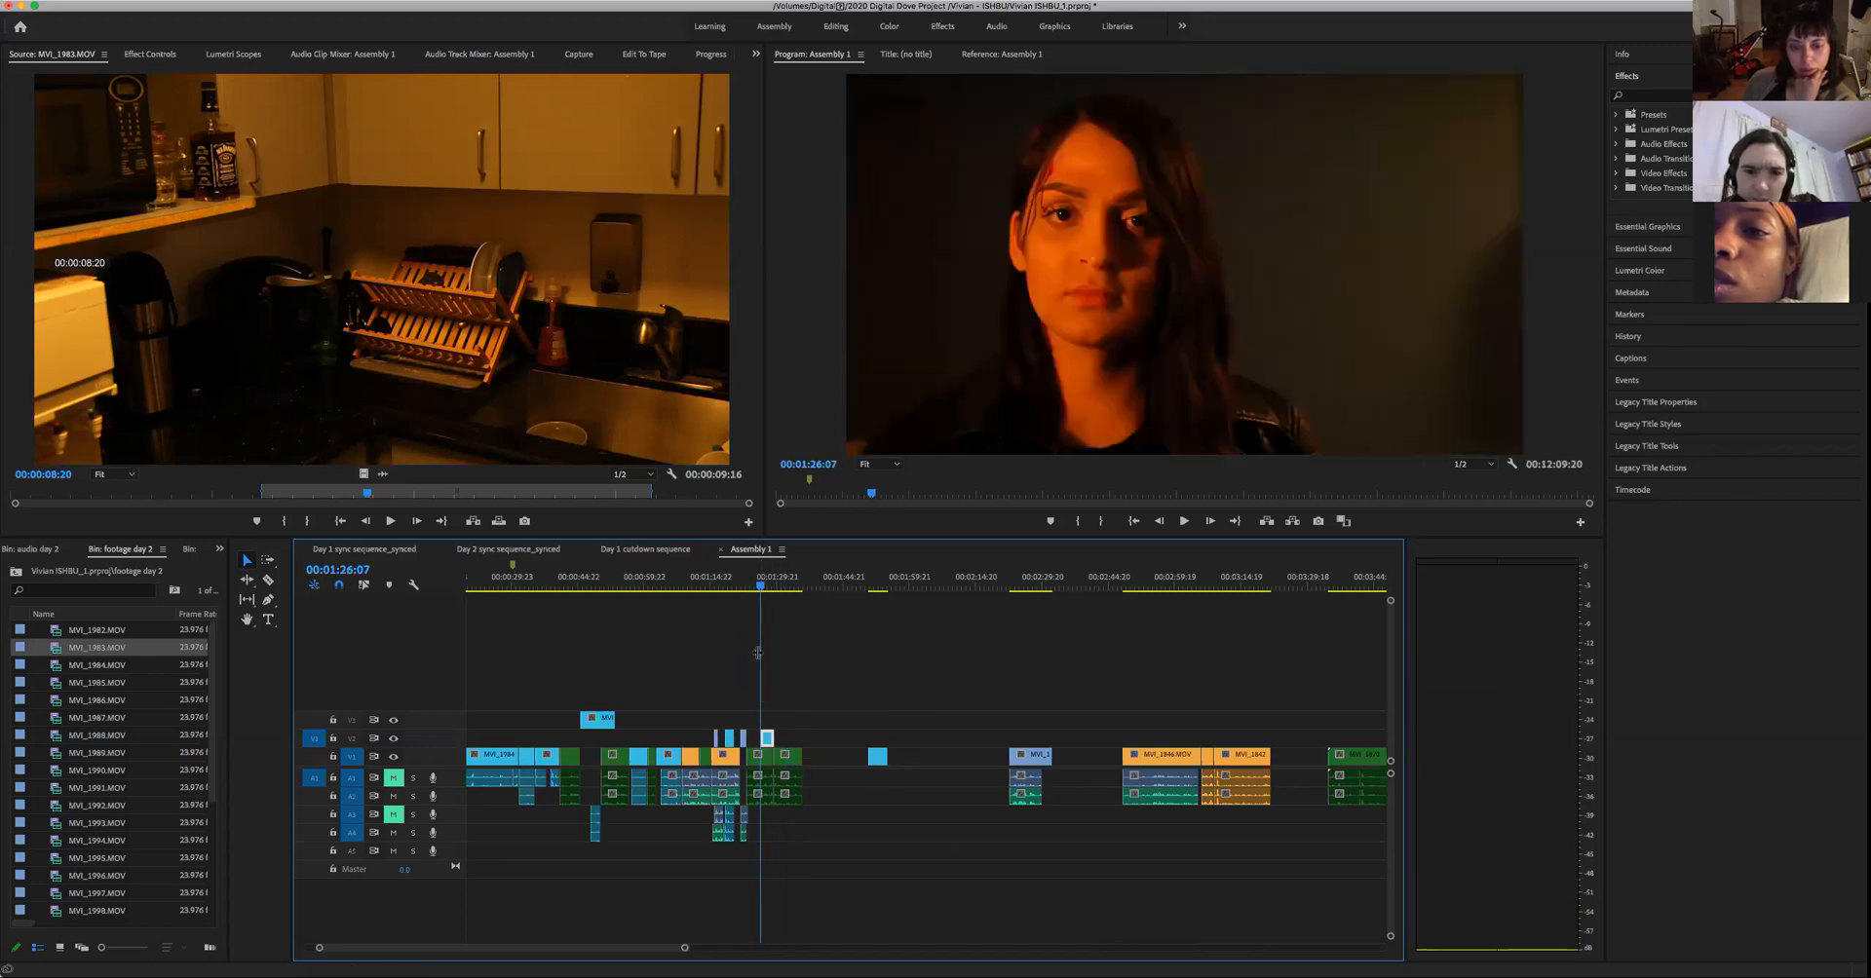
key("space")
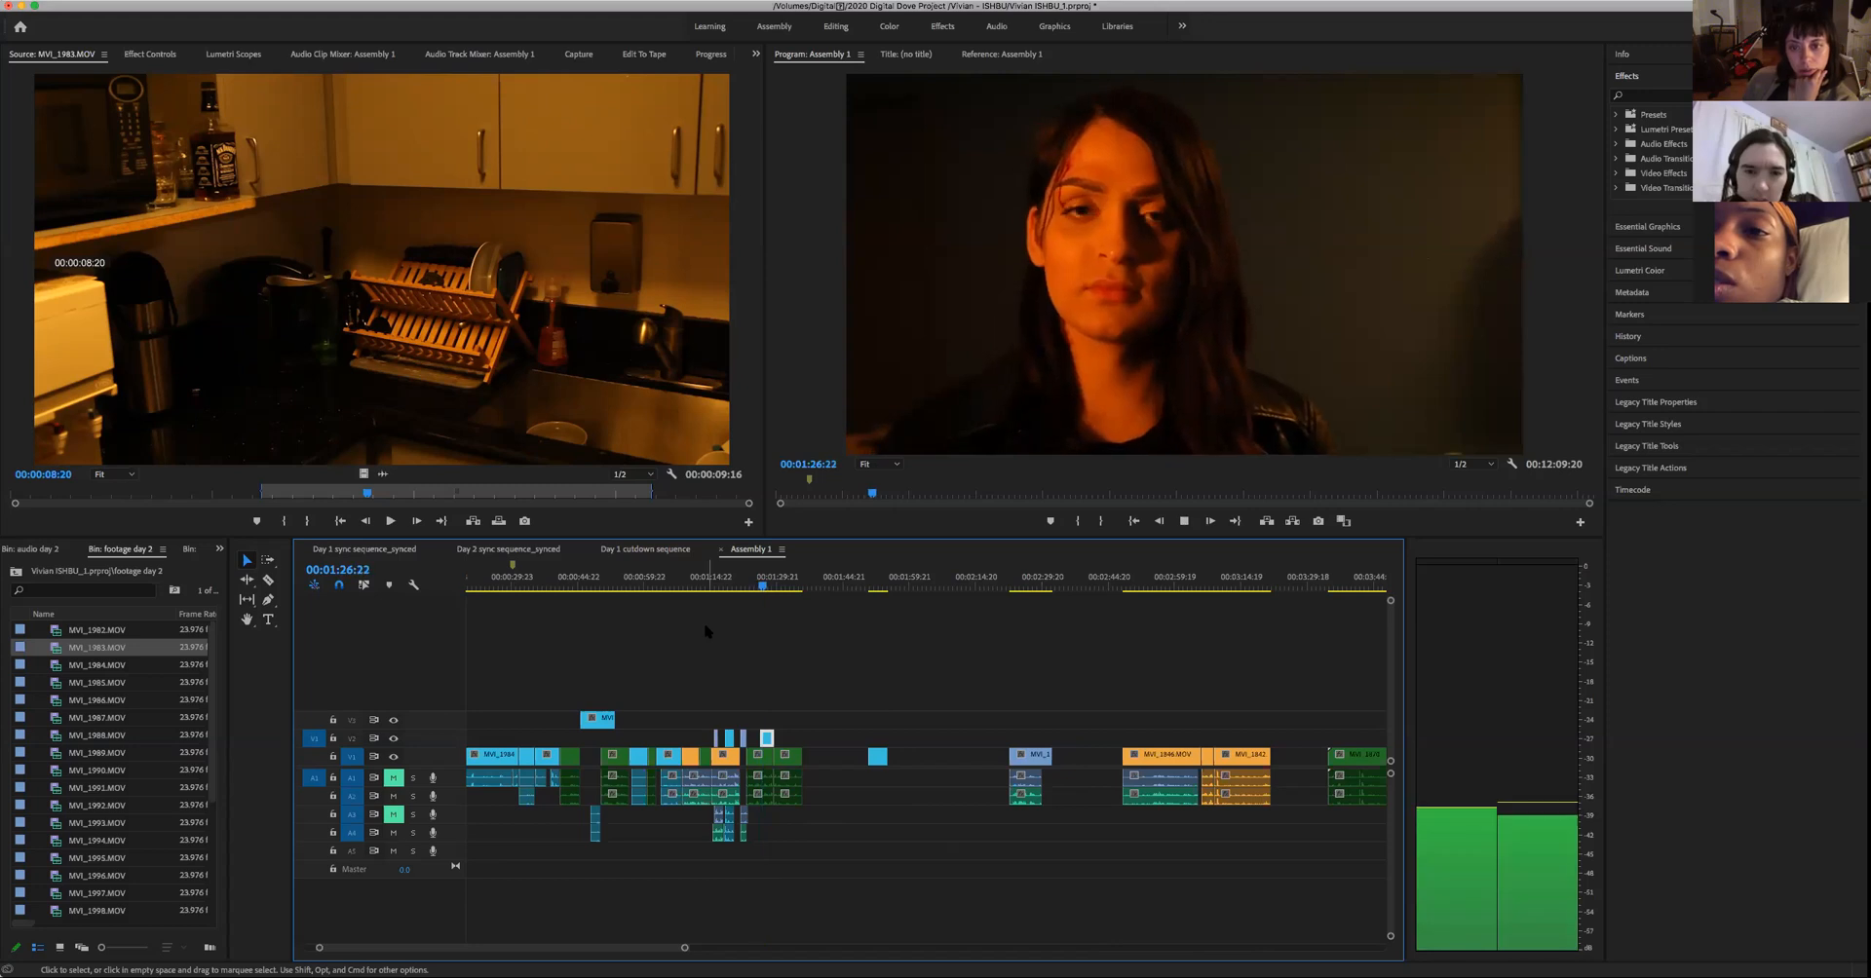
key("space")
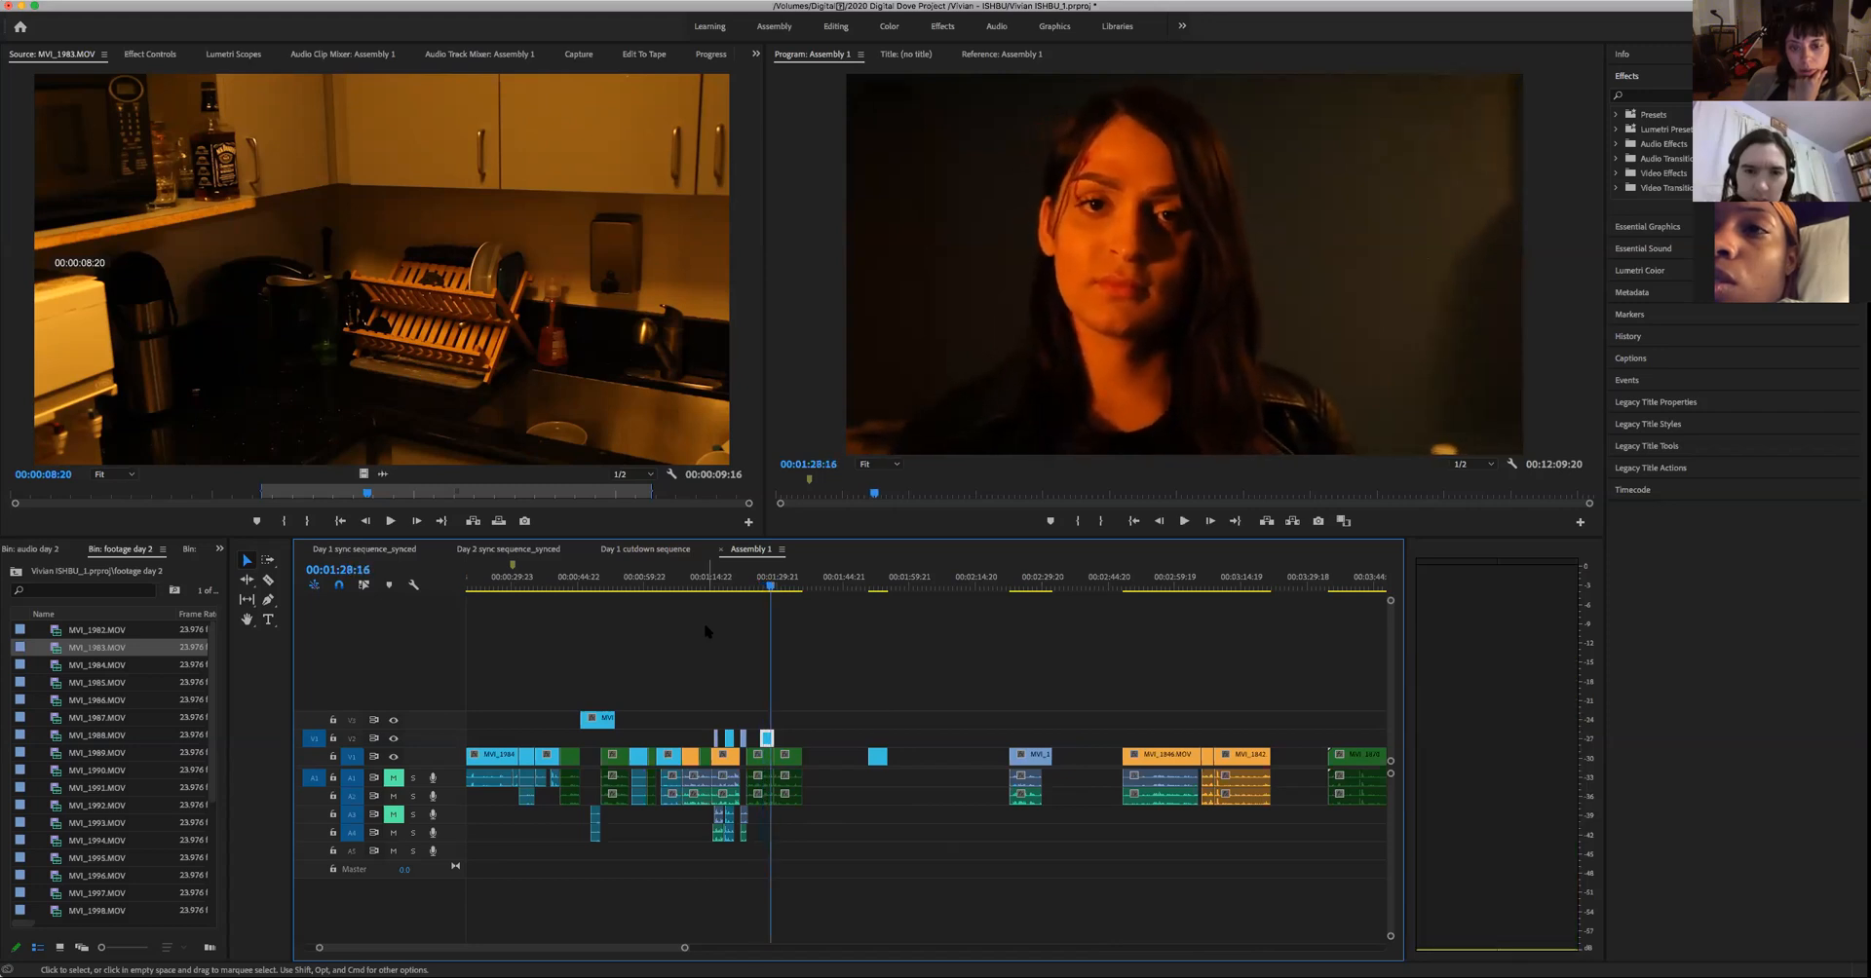
- Play the man's line to find an earlier cut point, move the woman's cutaway to start at 00:01:24:20, and play it
left_click(746, 595)
key("space")
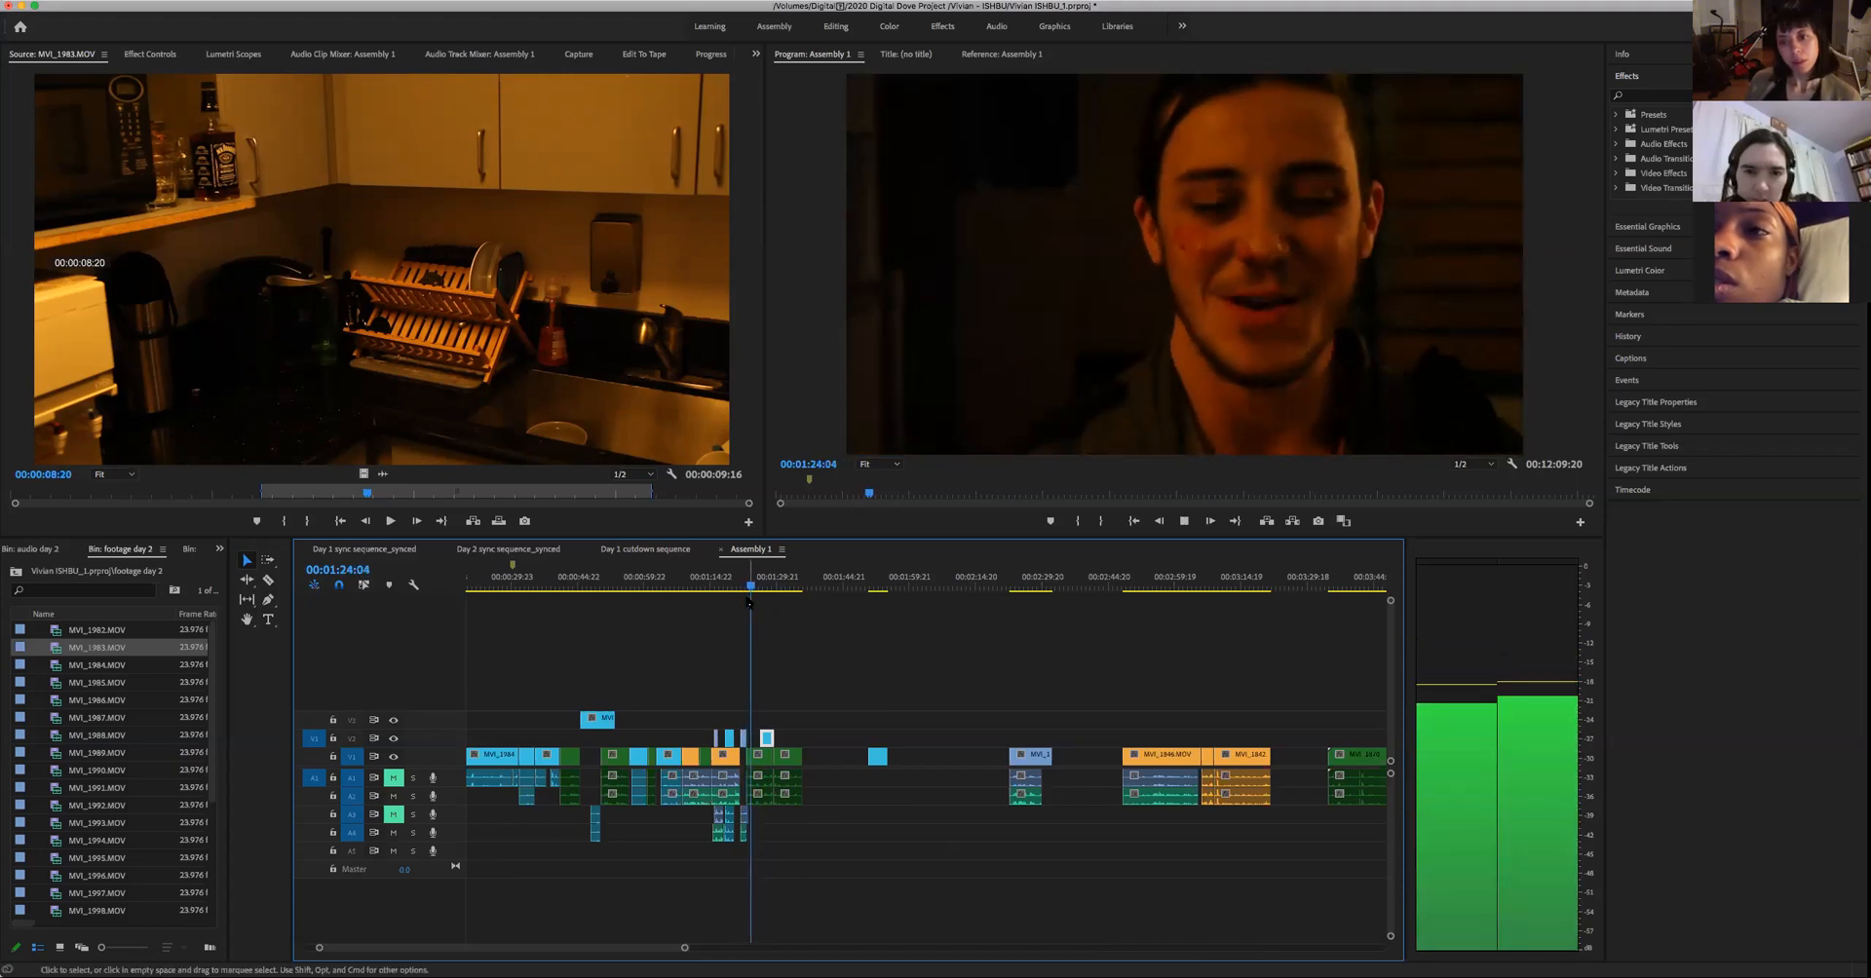
key("space")
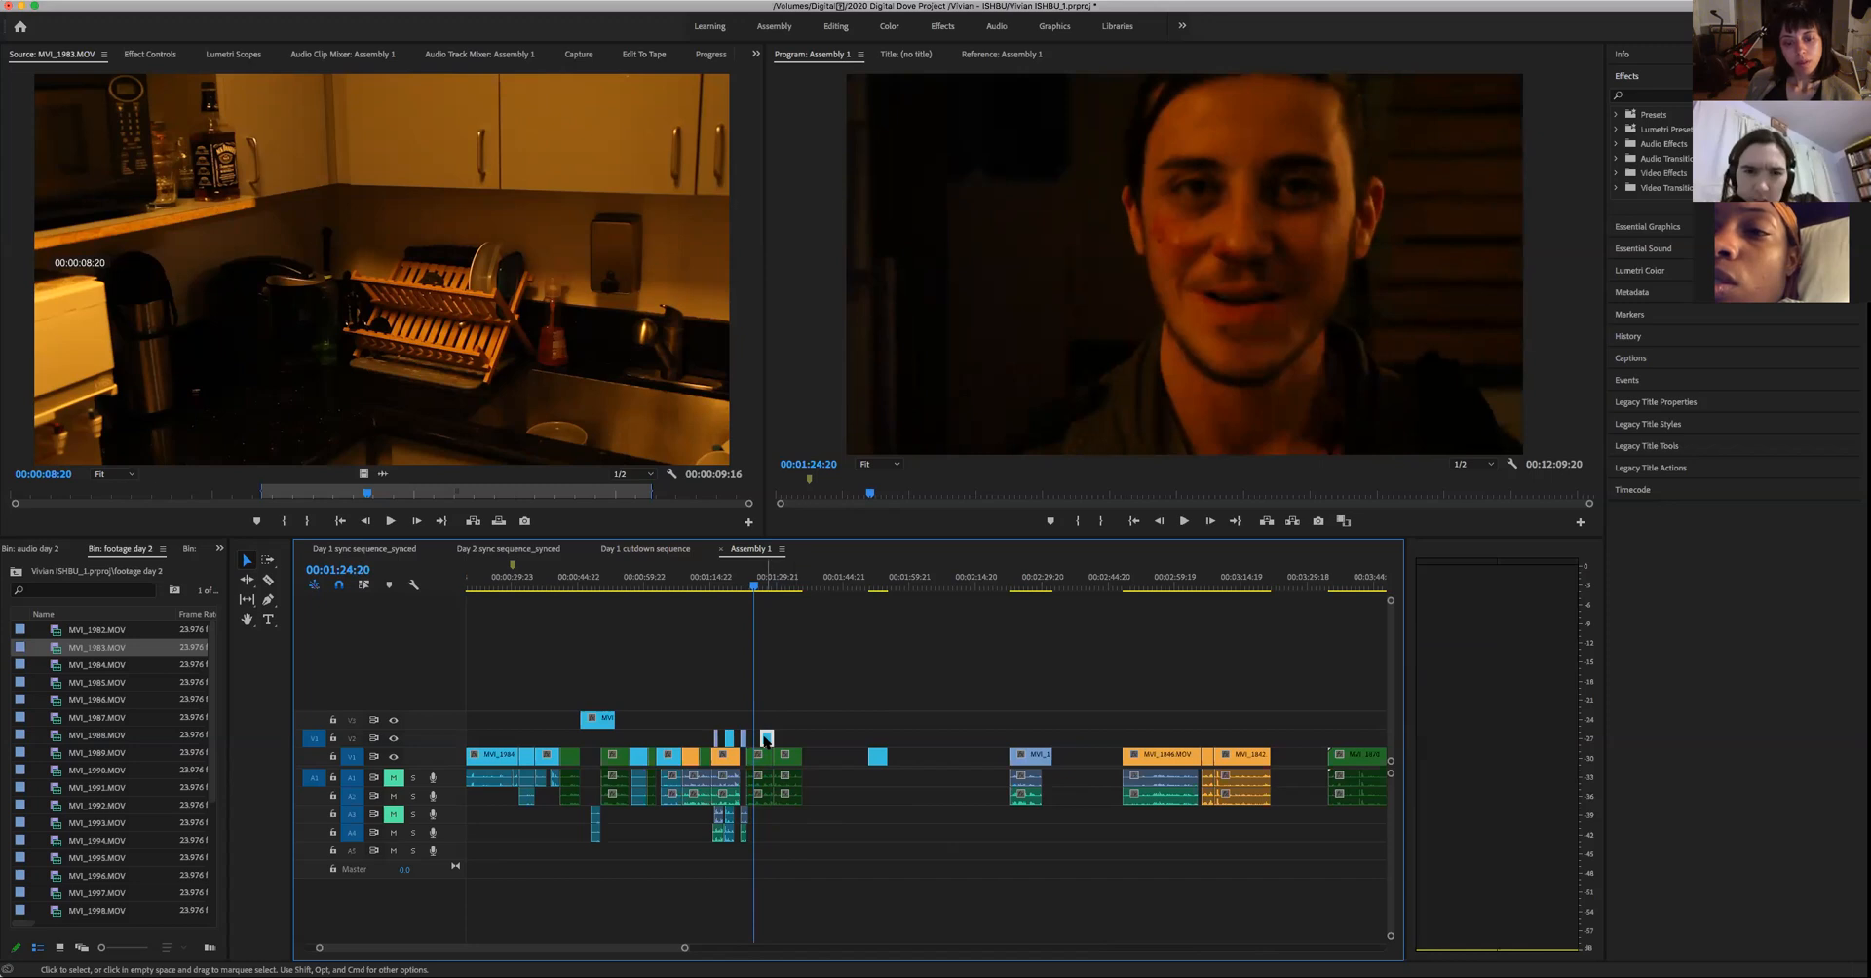
left_click_drag(761, 743, 756, 743)
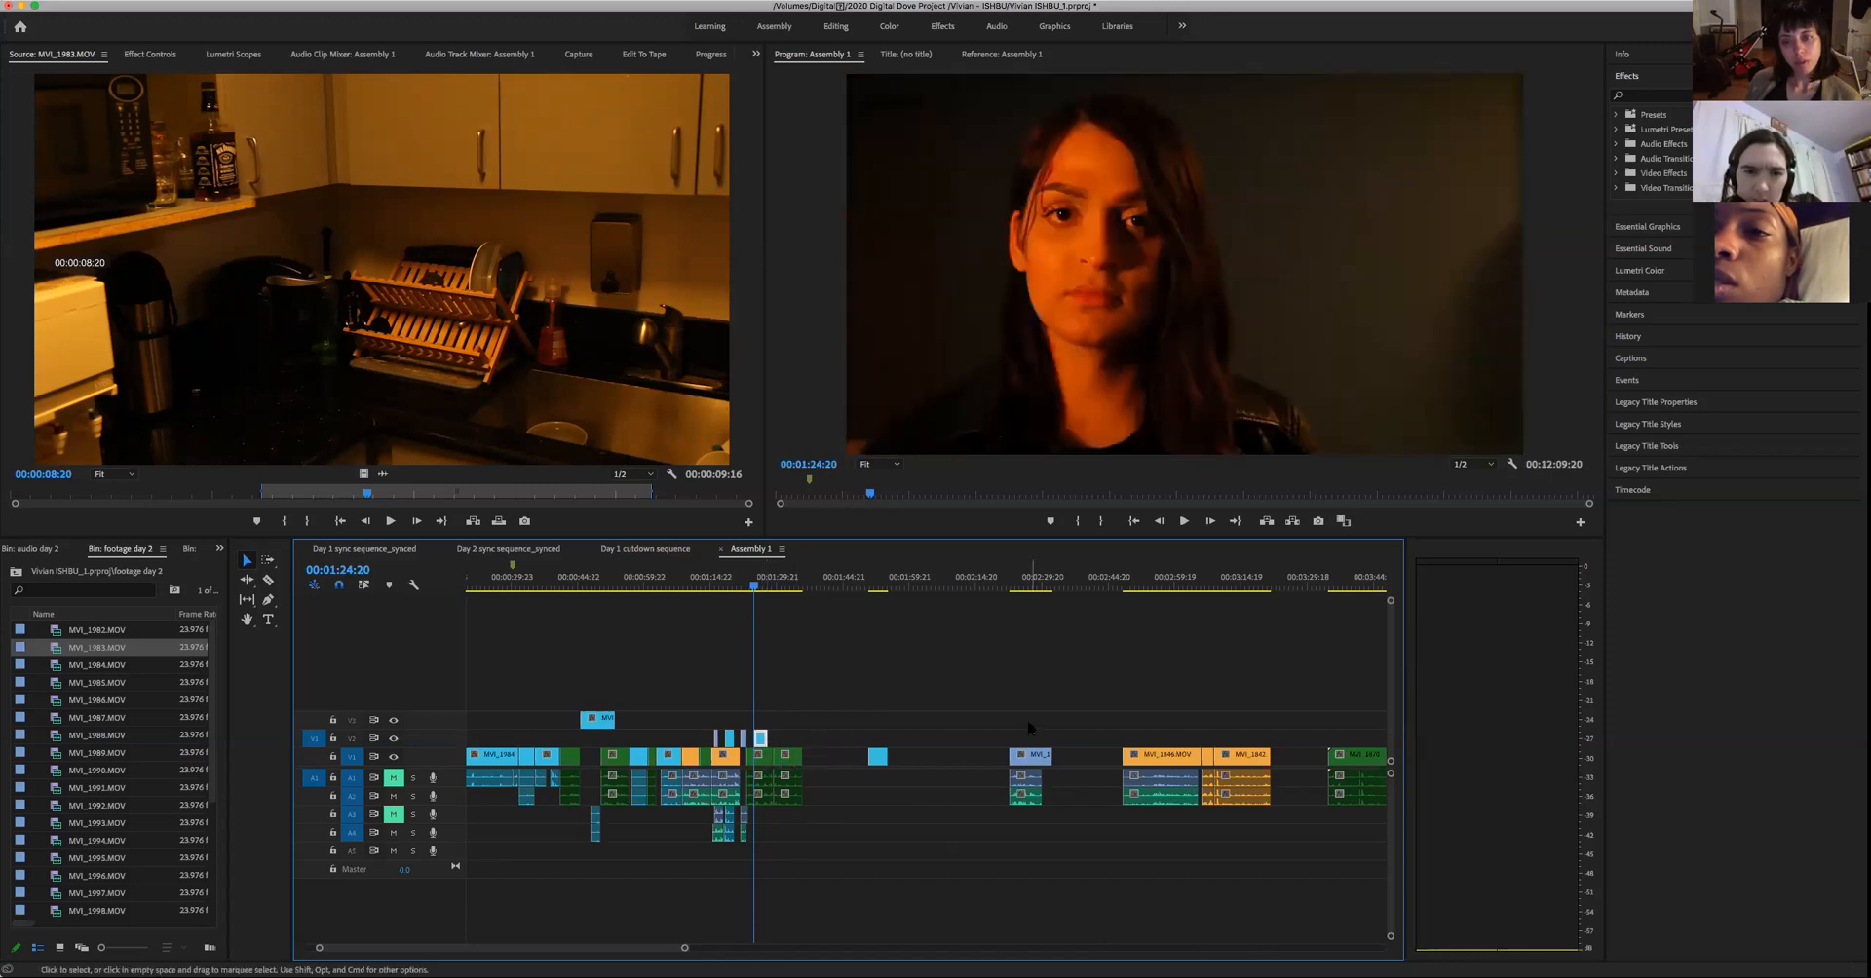
key("space")
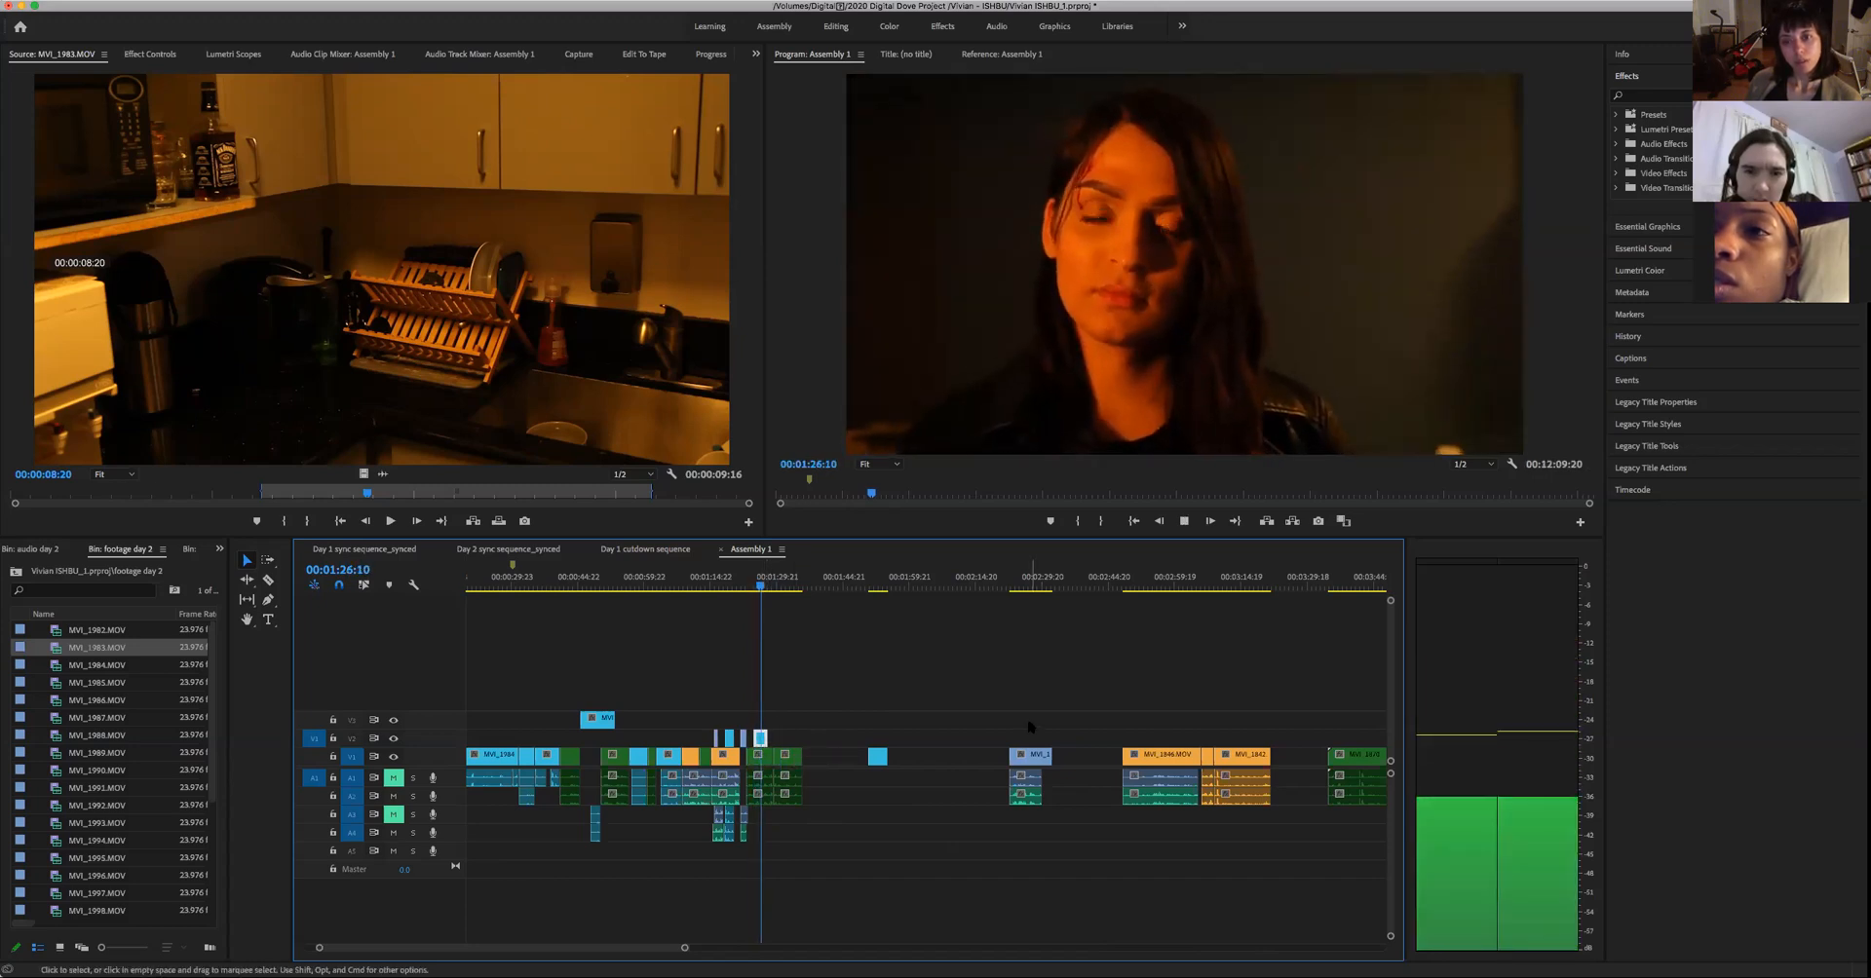
key("space")
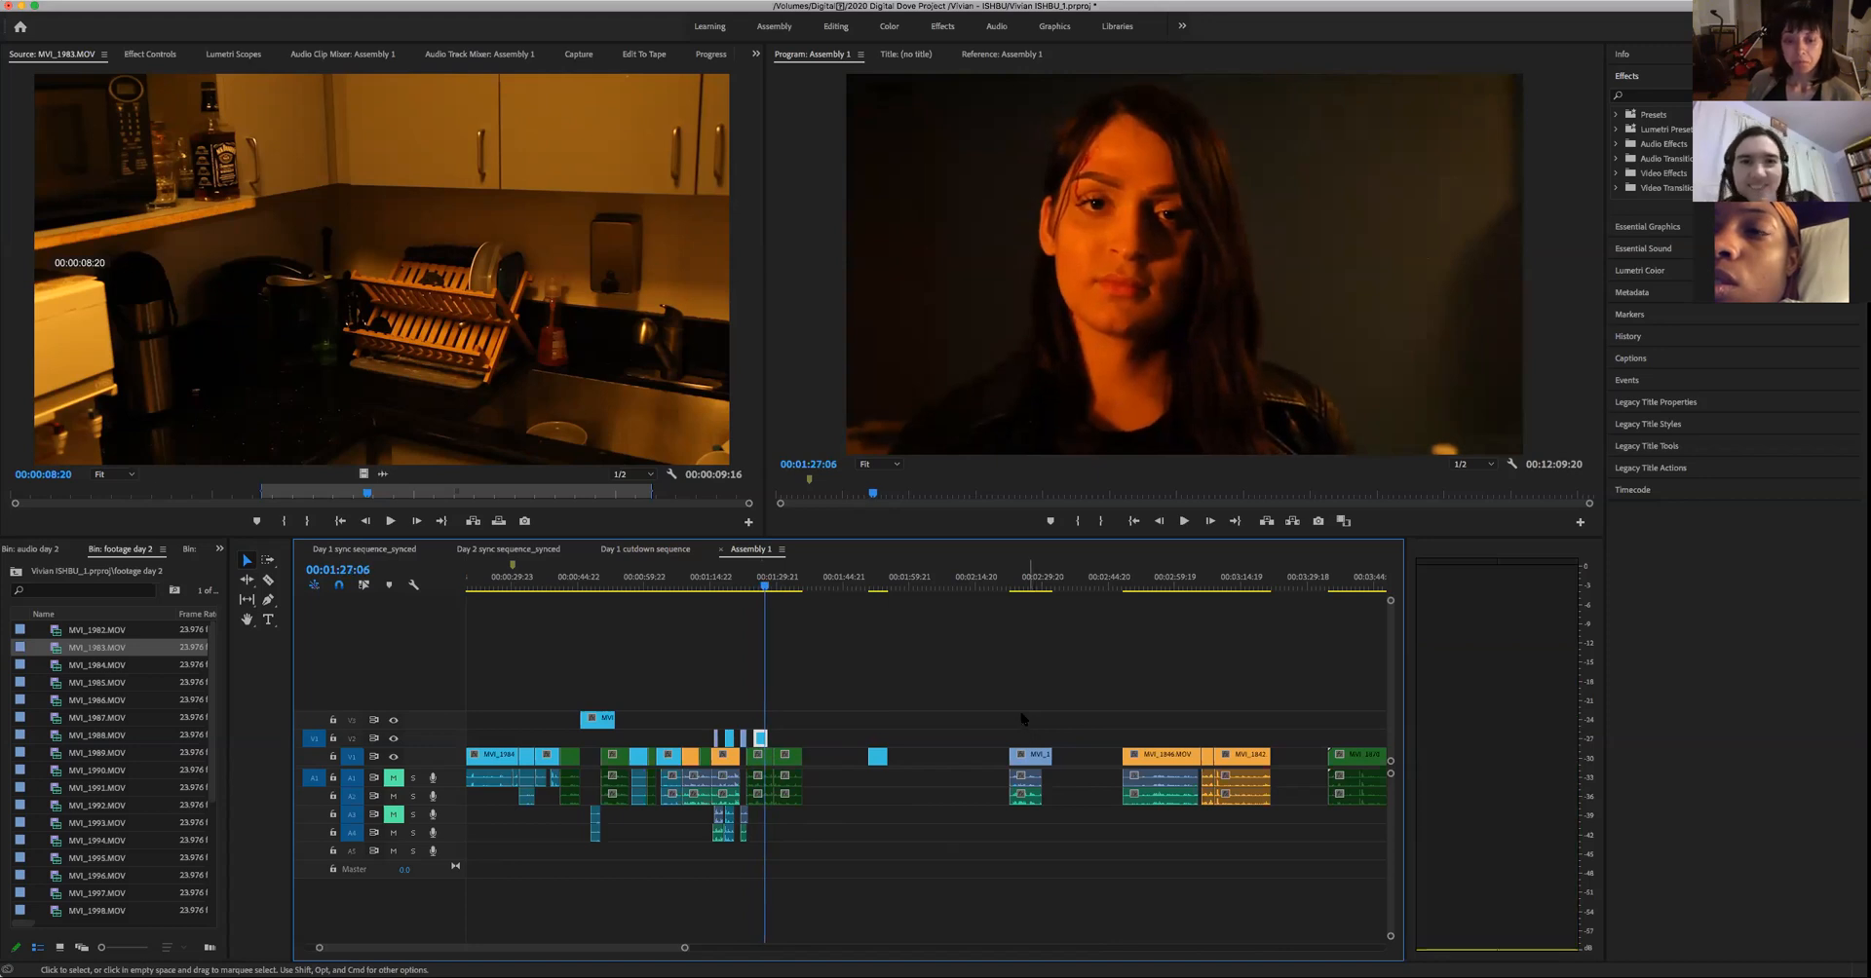
- Extend the end of the woman's cutaway to about 00:01:32:05 and play through the return to the man's shot
left_click_drag(767, 738, 792, 738)
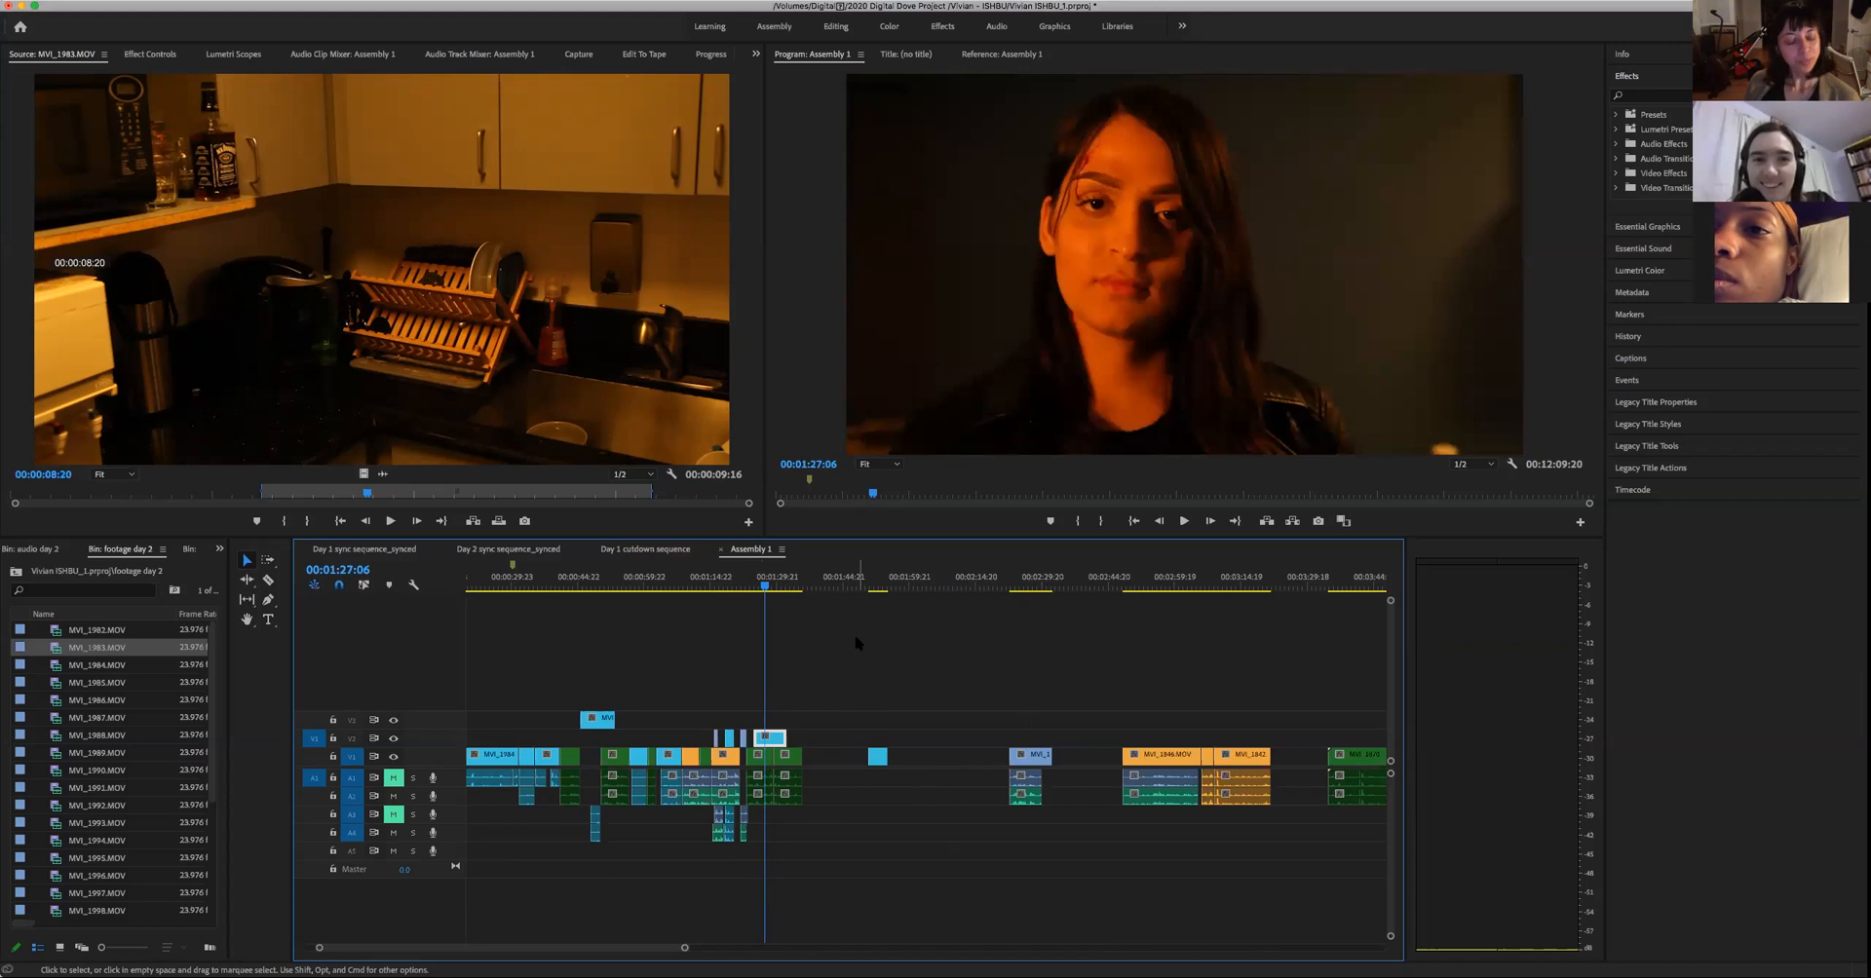
key("space")
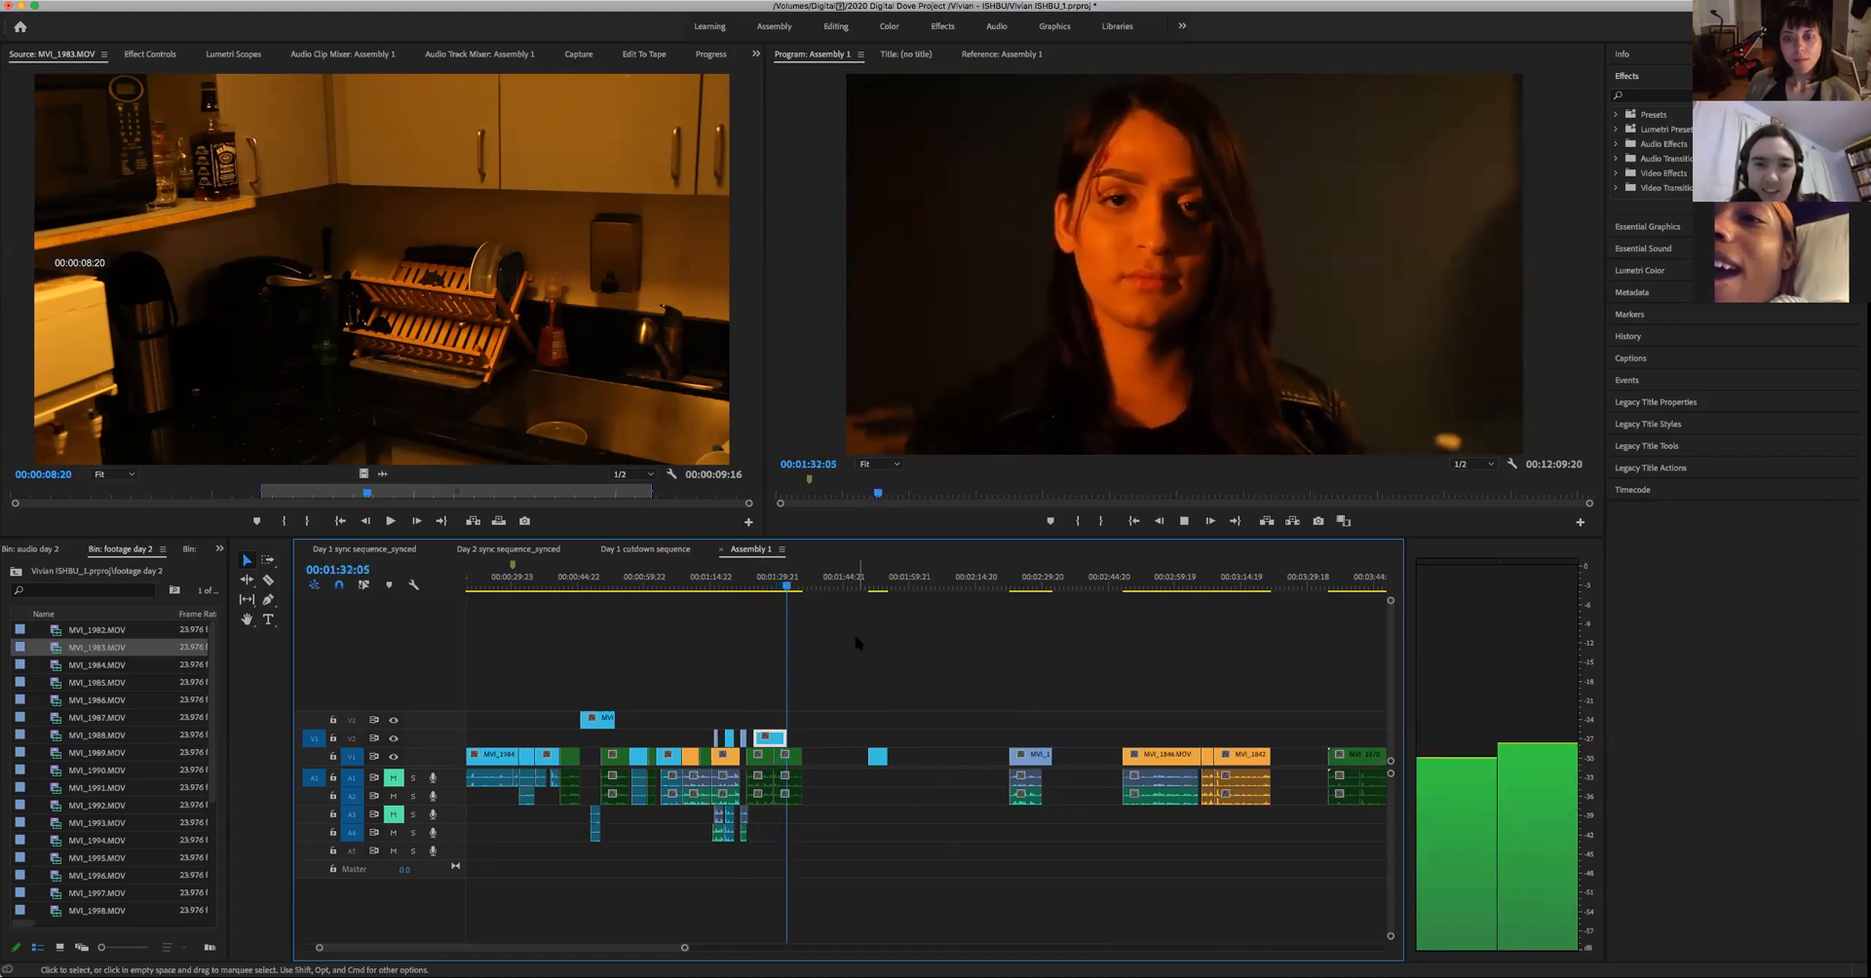
key("space")
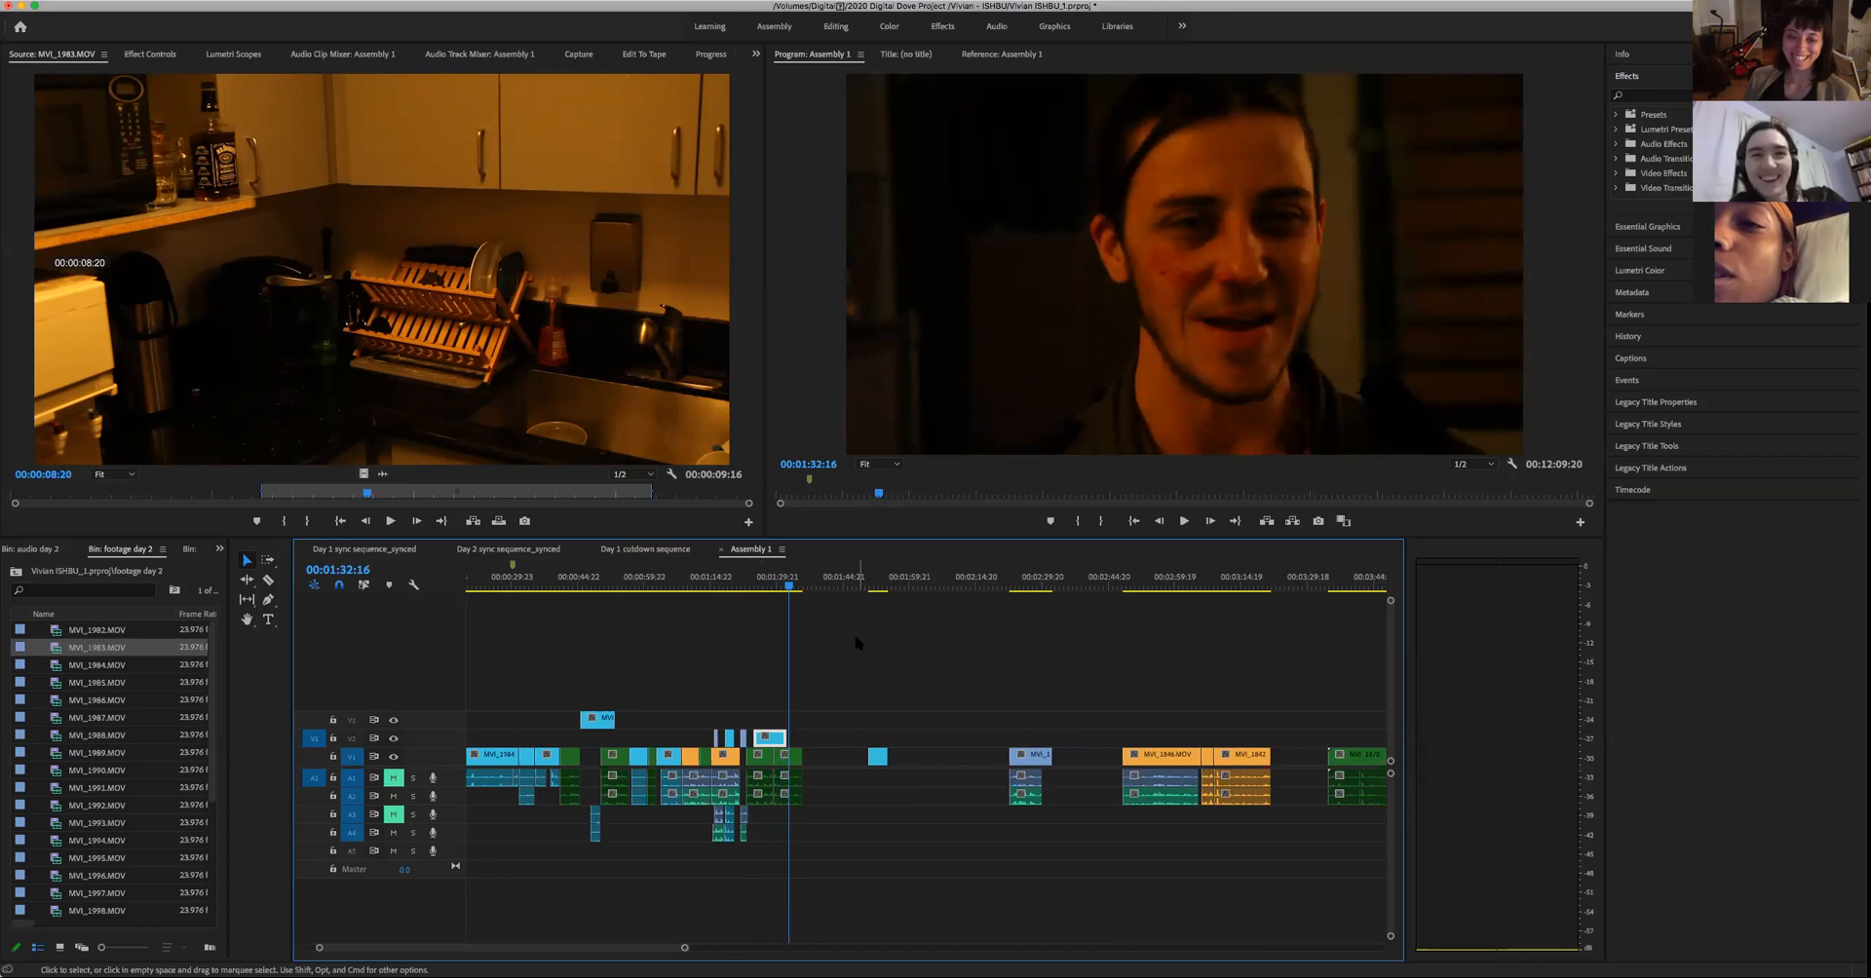
key("space")
- Replay the extended woman's shot up to 00:01:30:20 to judge where to cut back to the man
key("space")
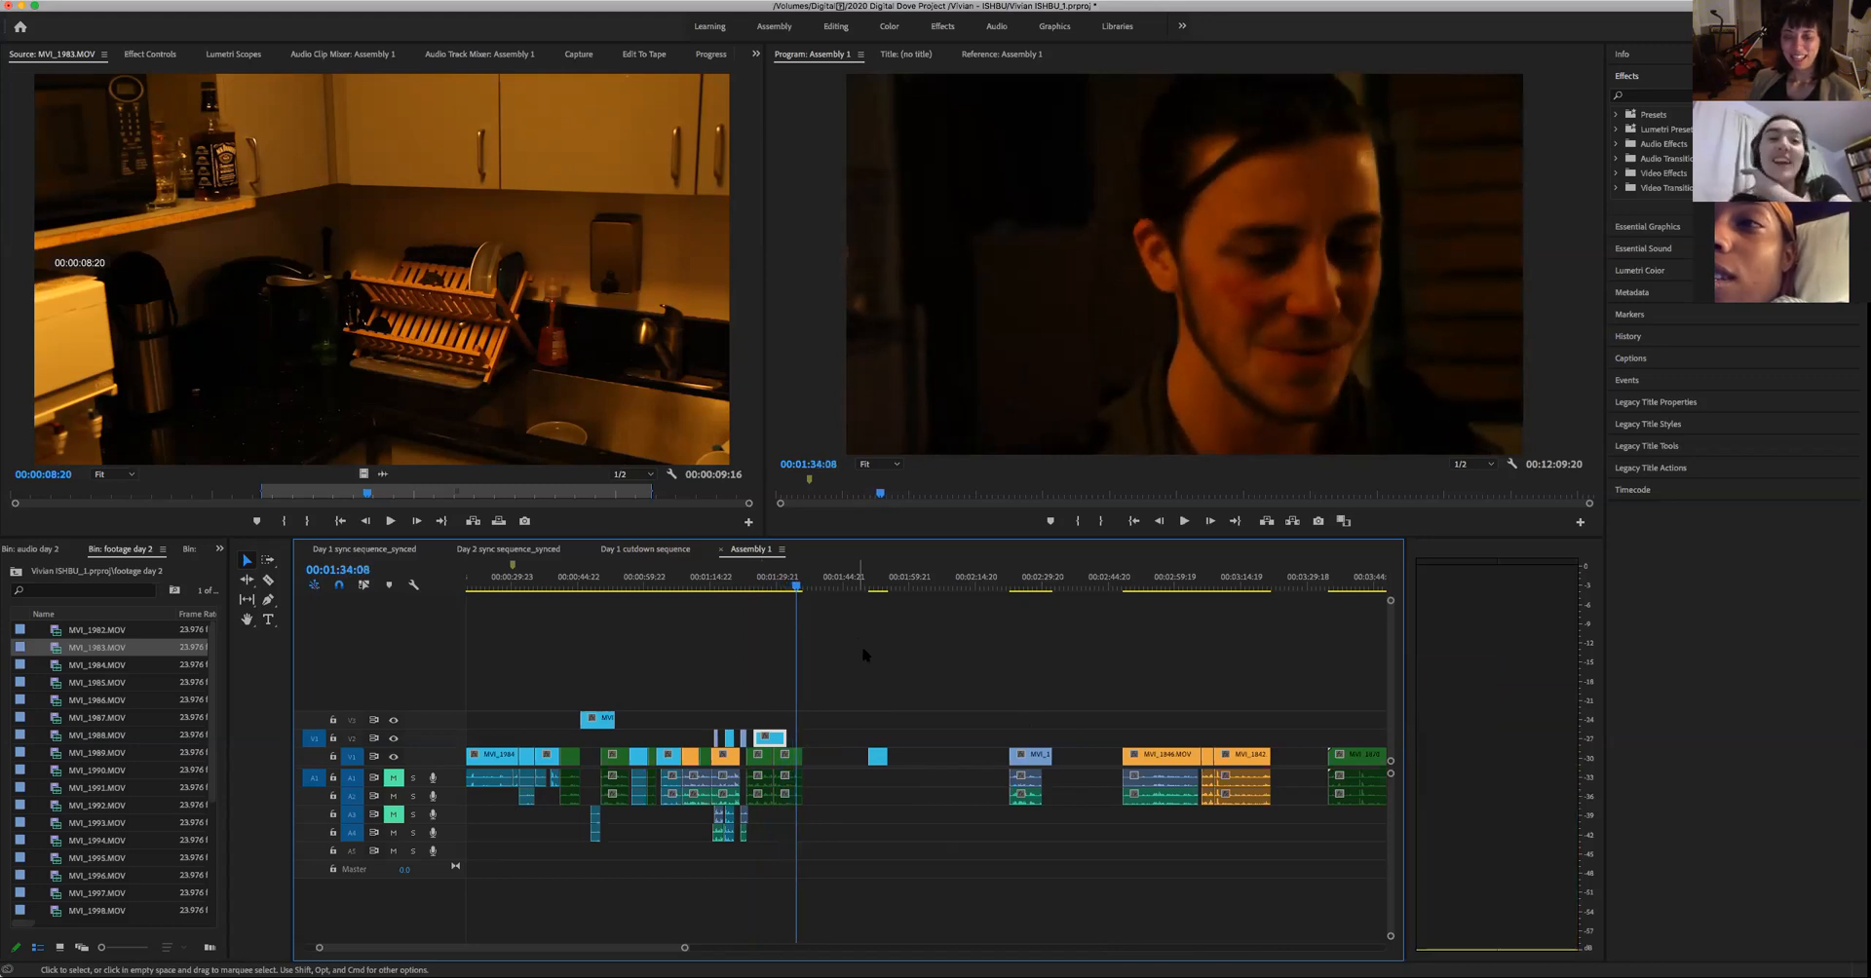
left_click(768, 584)
key("space")
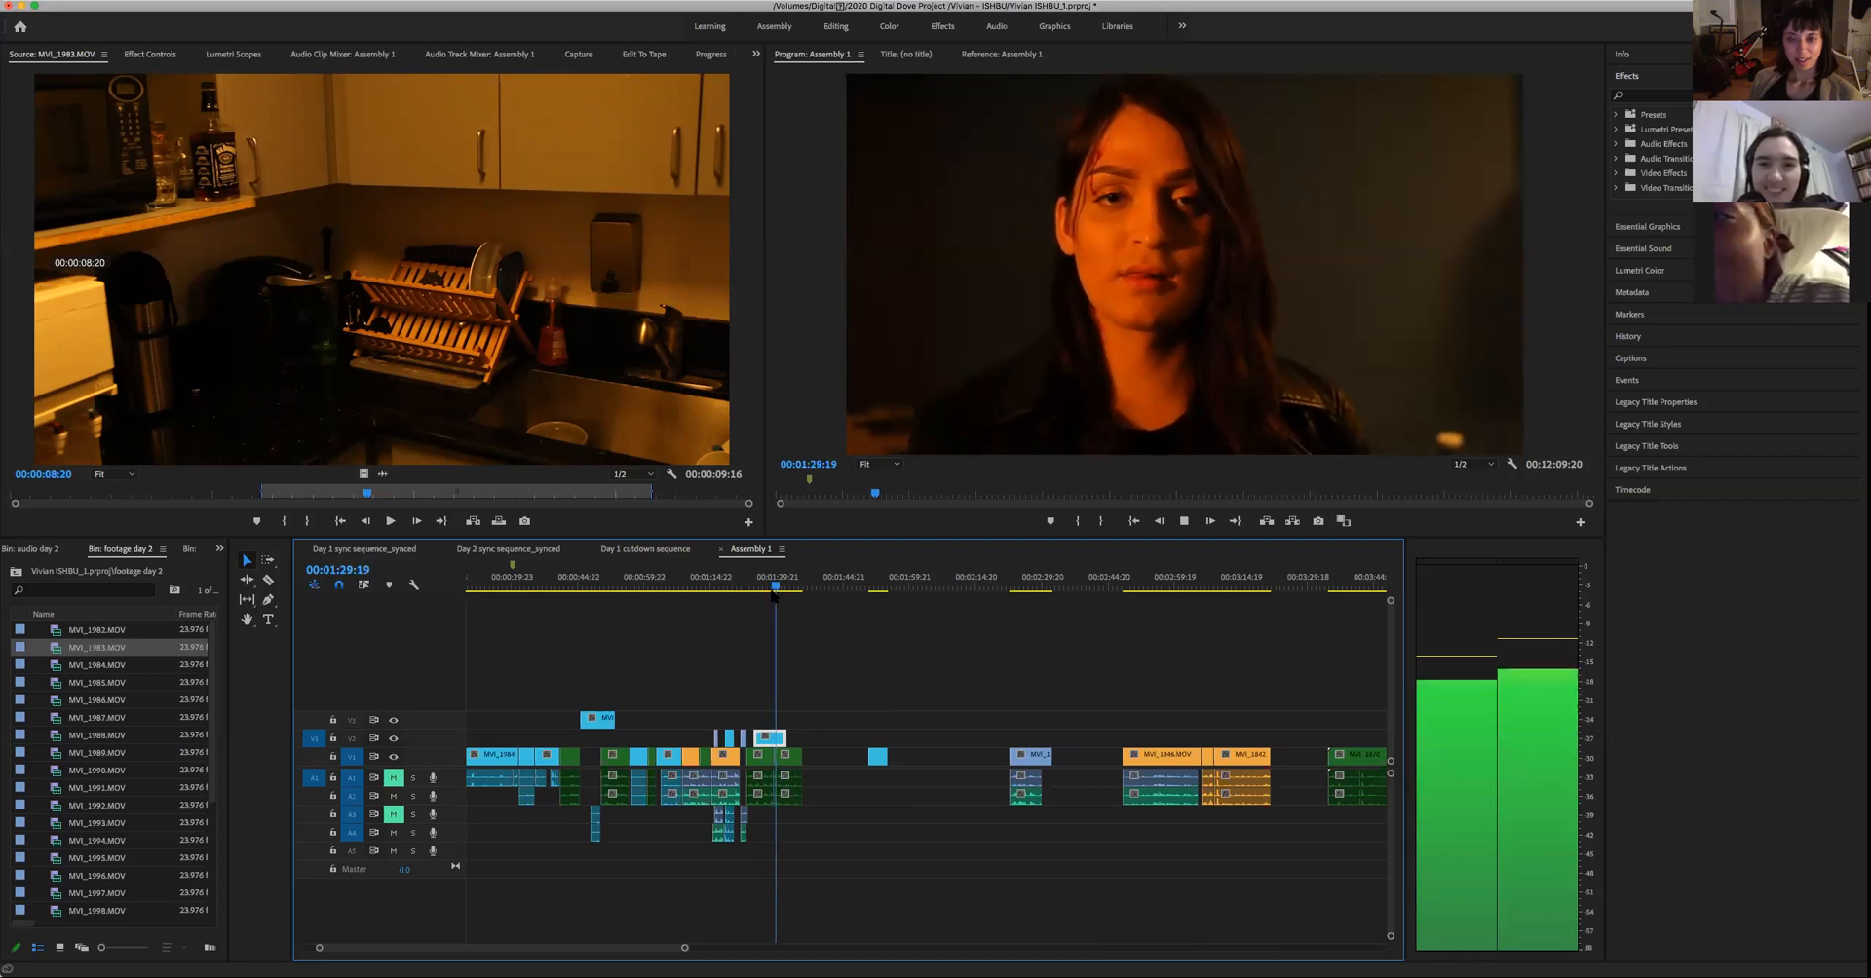
key("space")
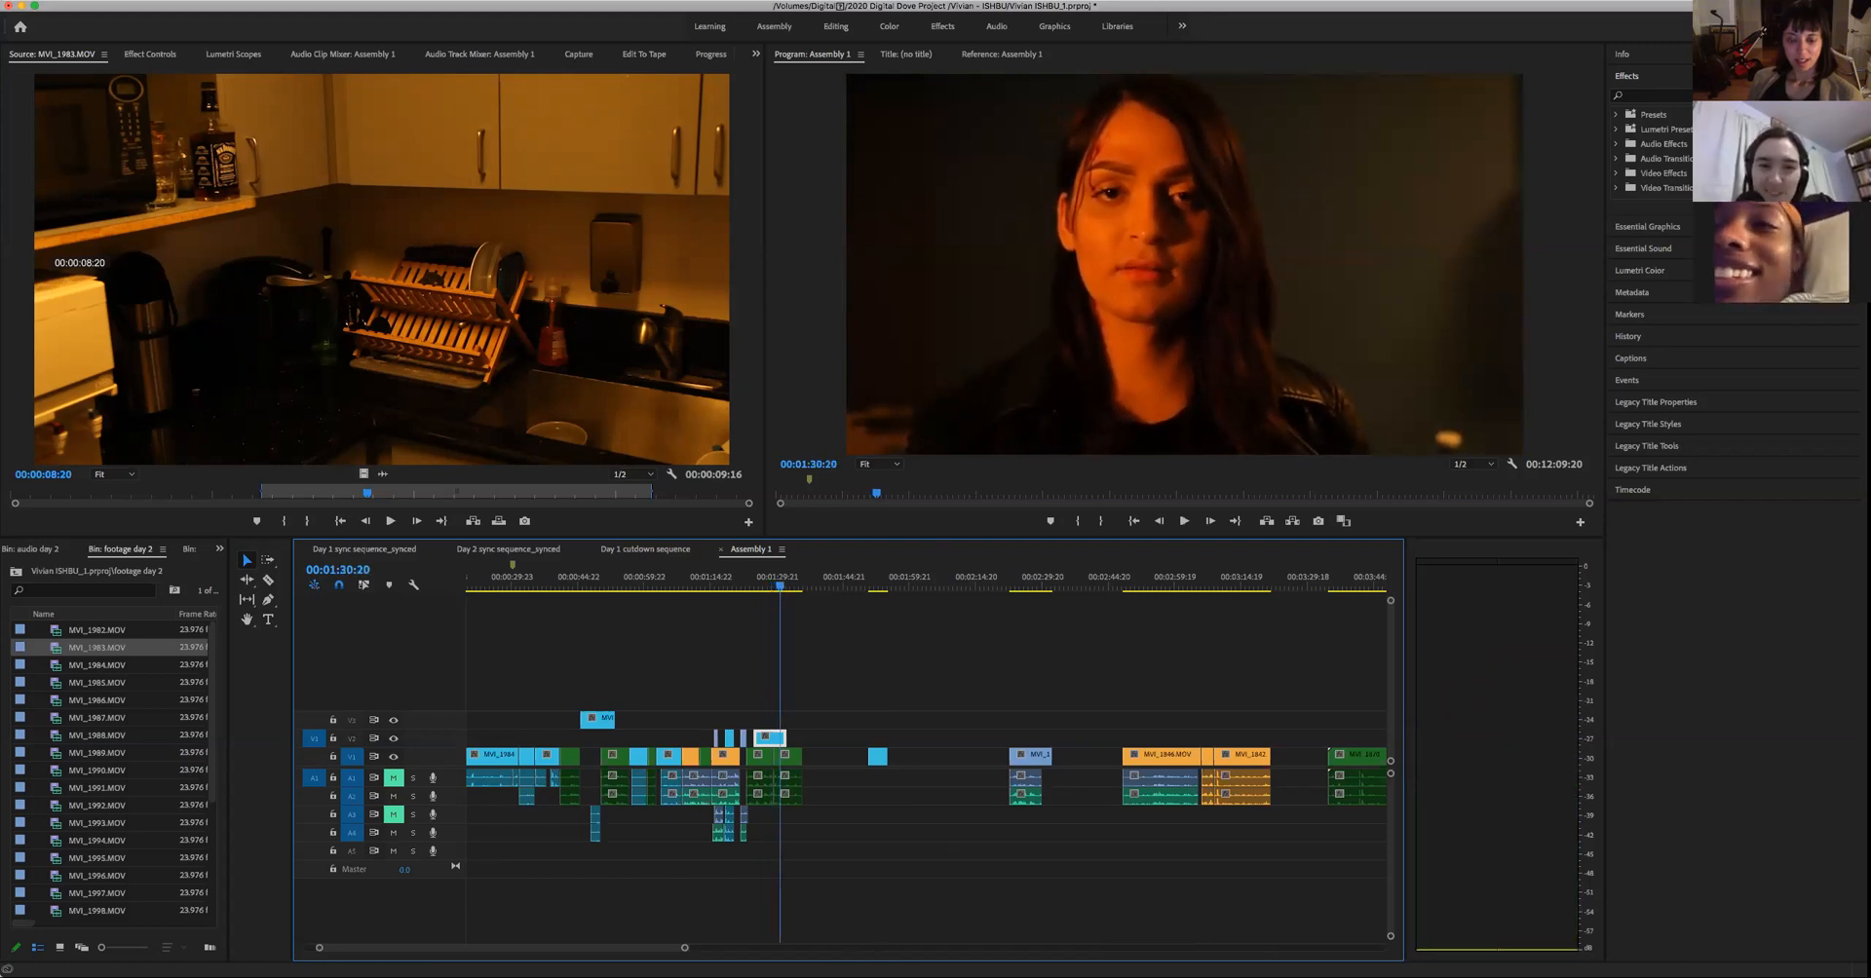
left_click_drag(685, 950, 573, 949)
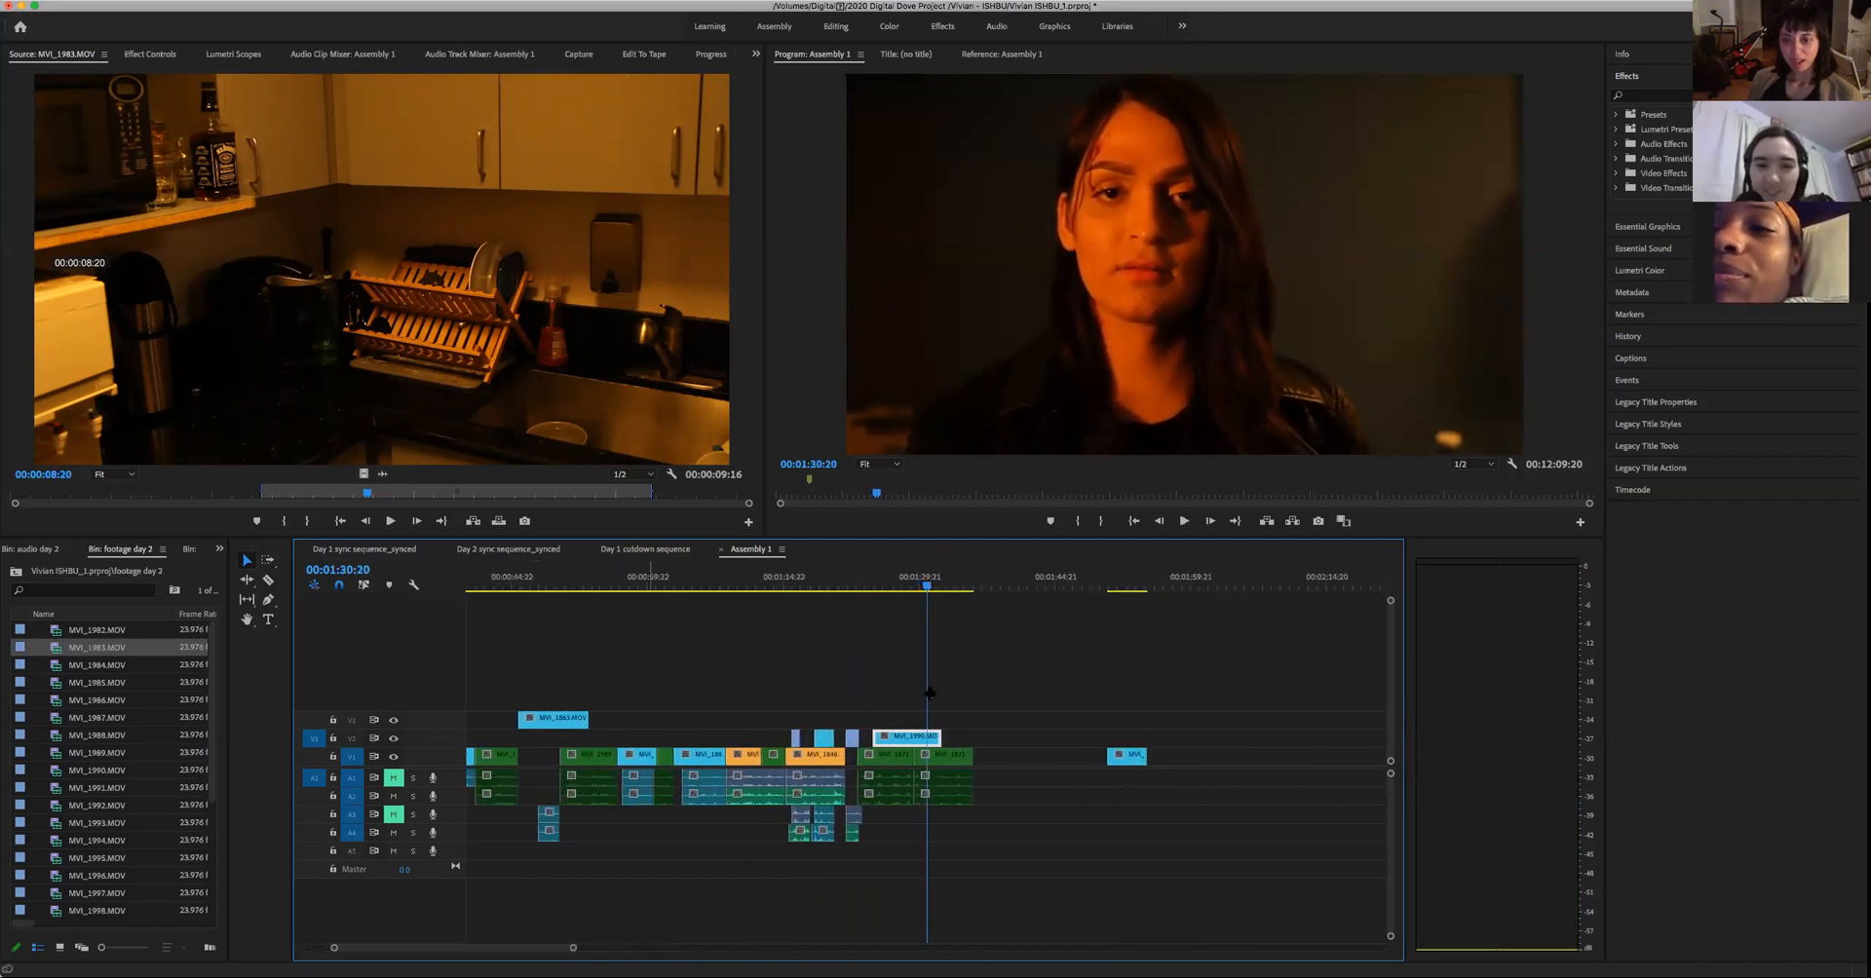
left_click_drag(930, 589, 895, 598)
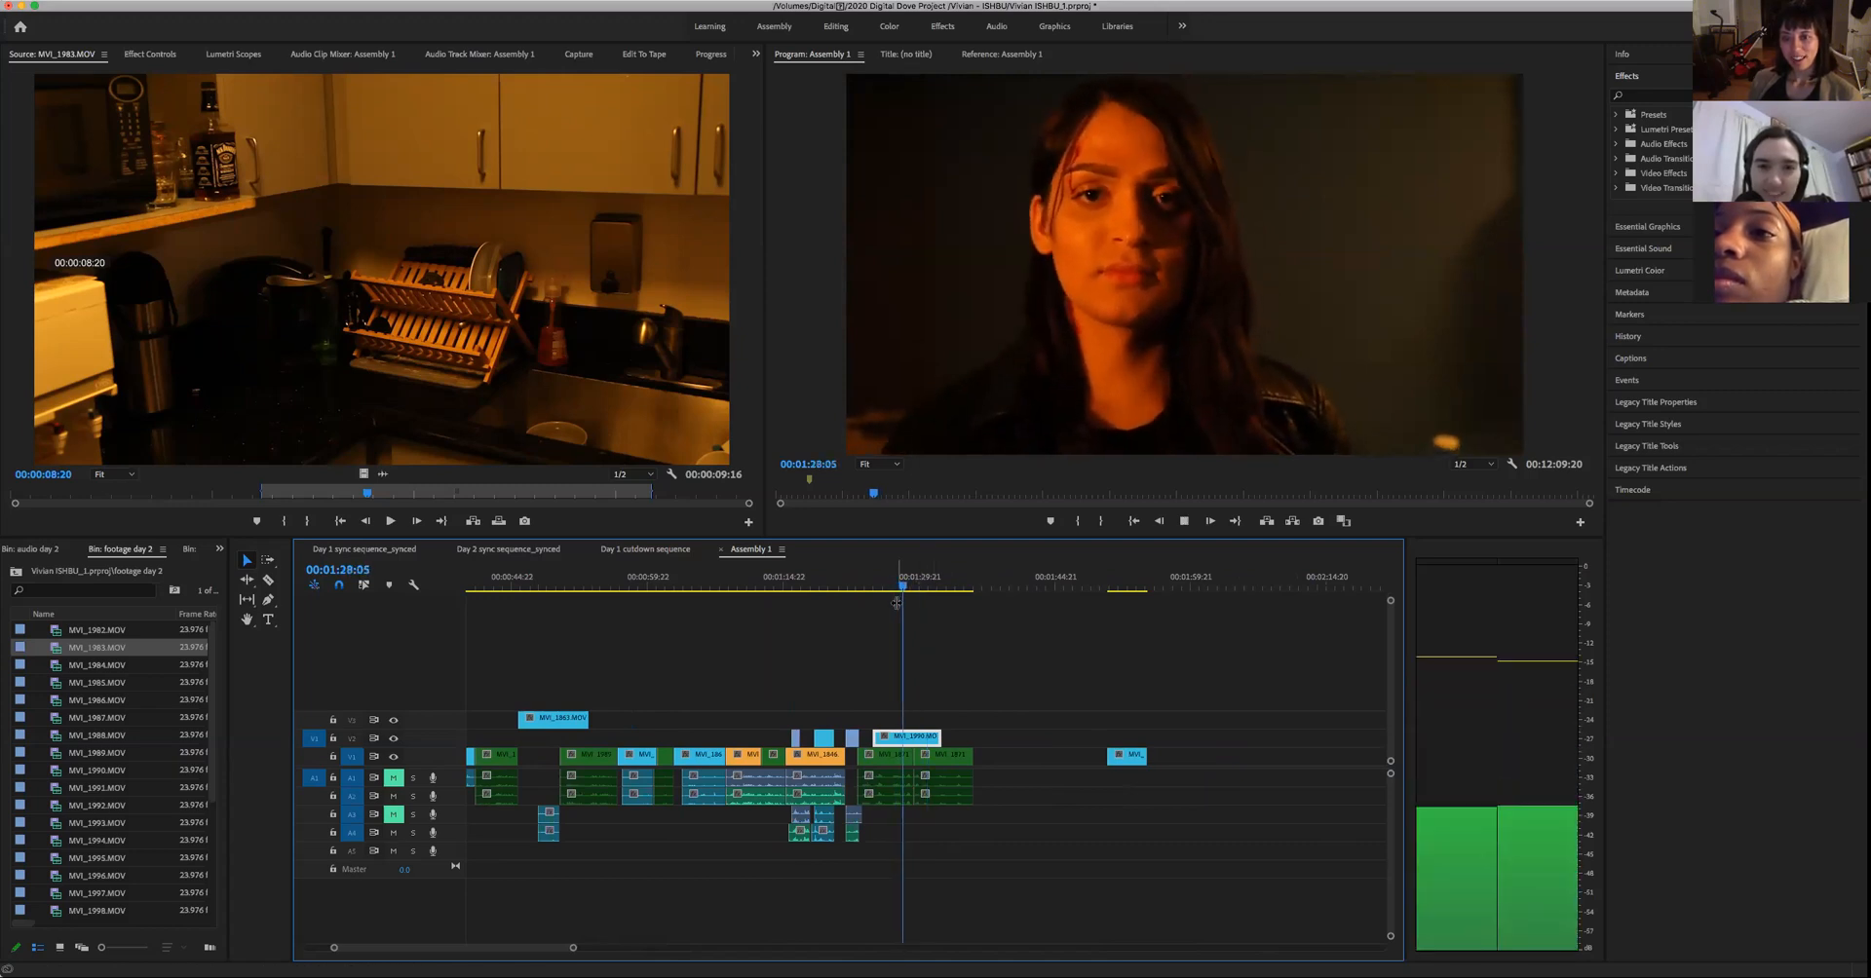
key("space")
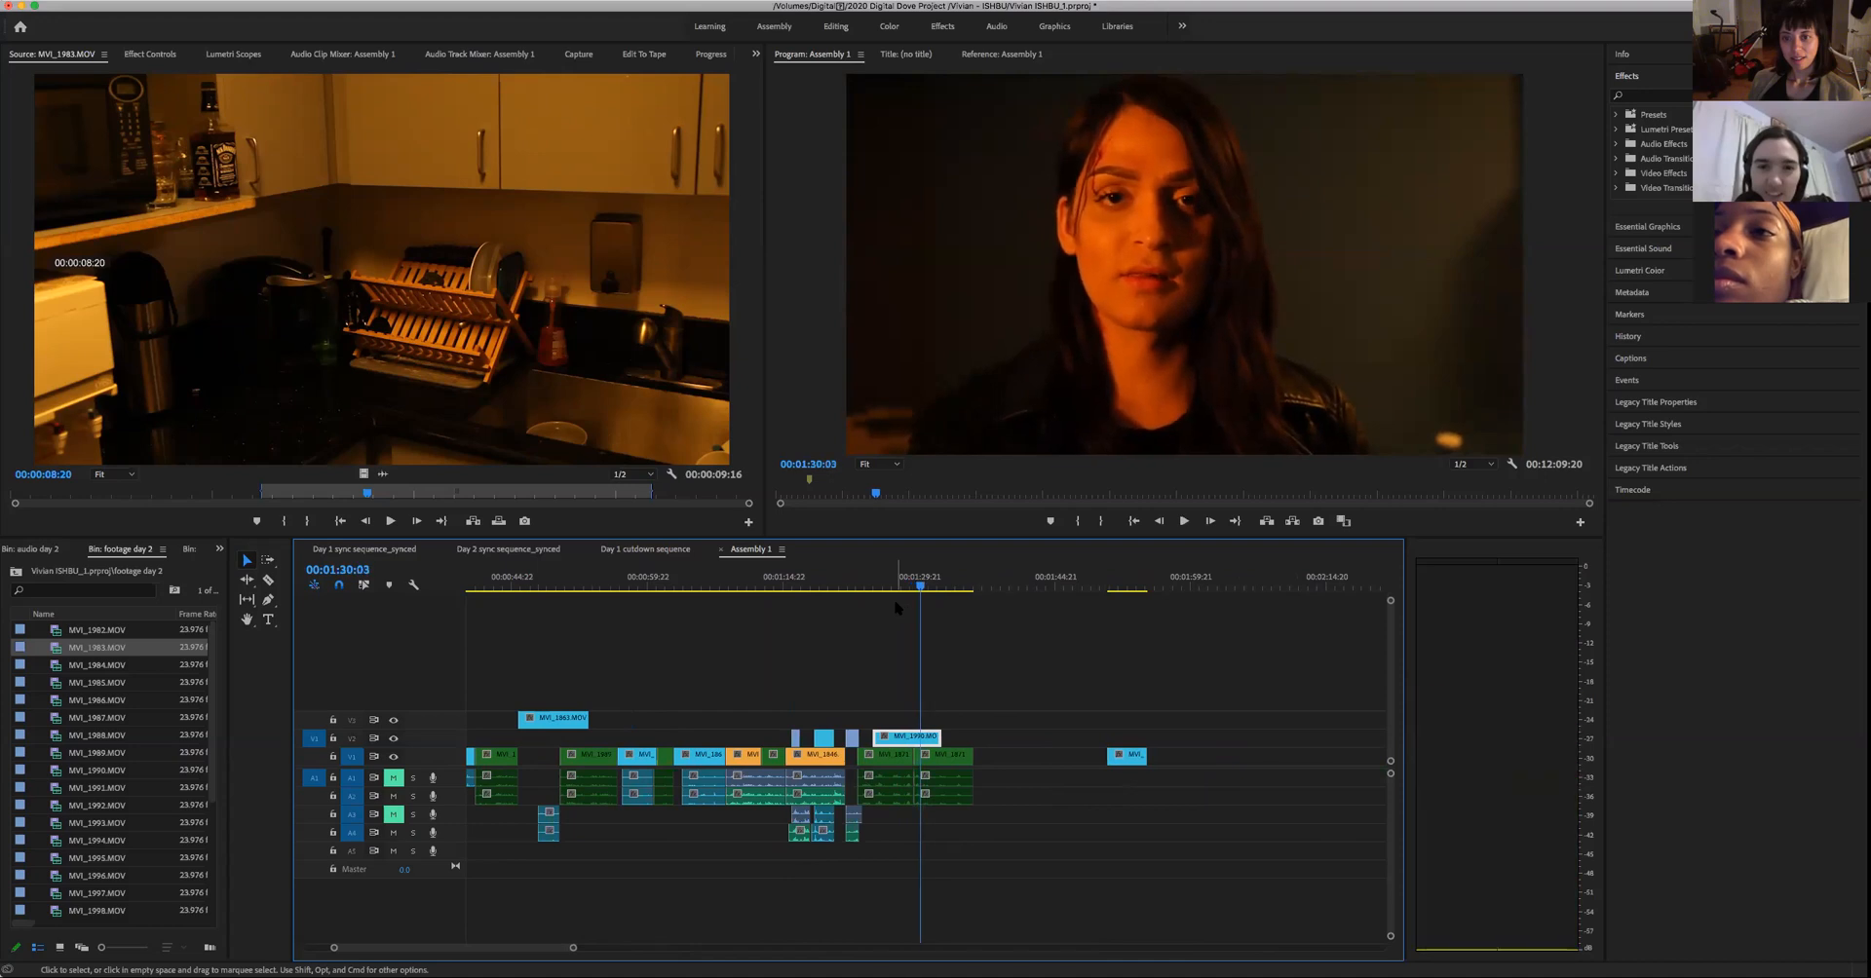
key("space")
key("space")
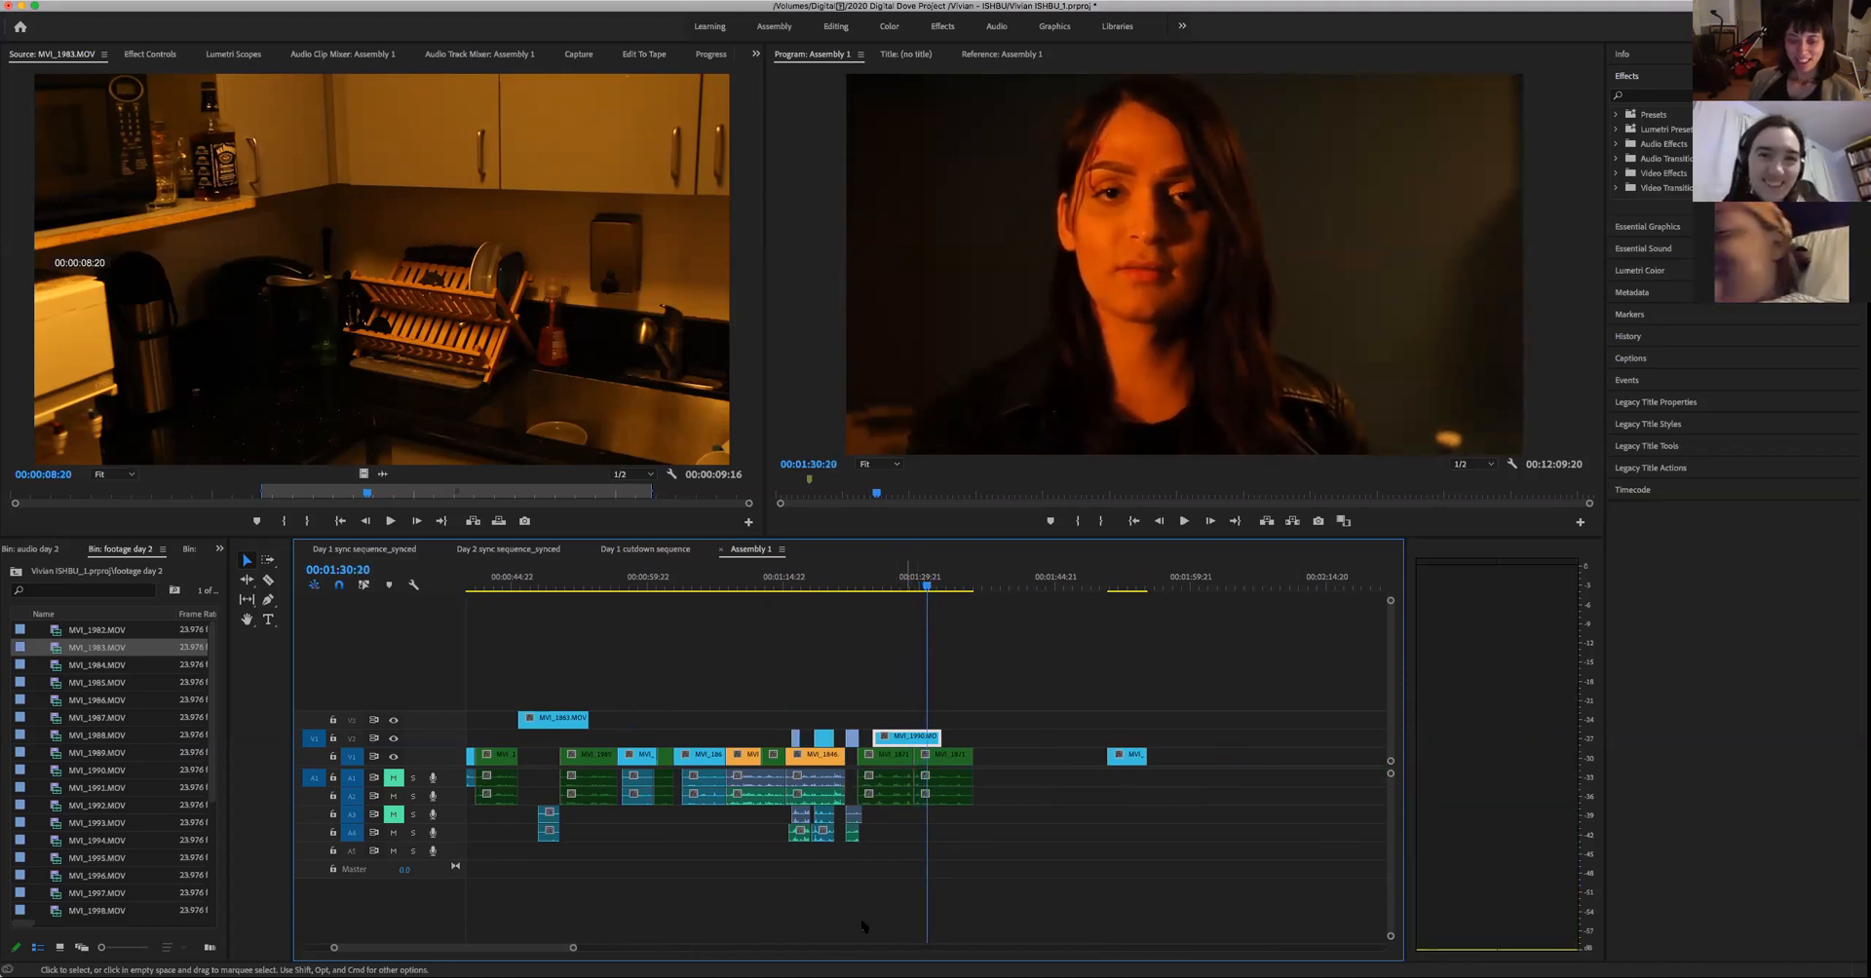
- Locate the blink in the woman's shot, trim the cutaway's end to 00:01:30:04, and play the cut back to the man
left_click_drag(573, 948, 474, 948)
left_click_drag(926, 588, 896, 595)
key("space")
key("space")
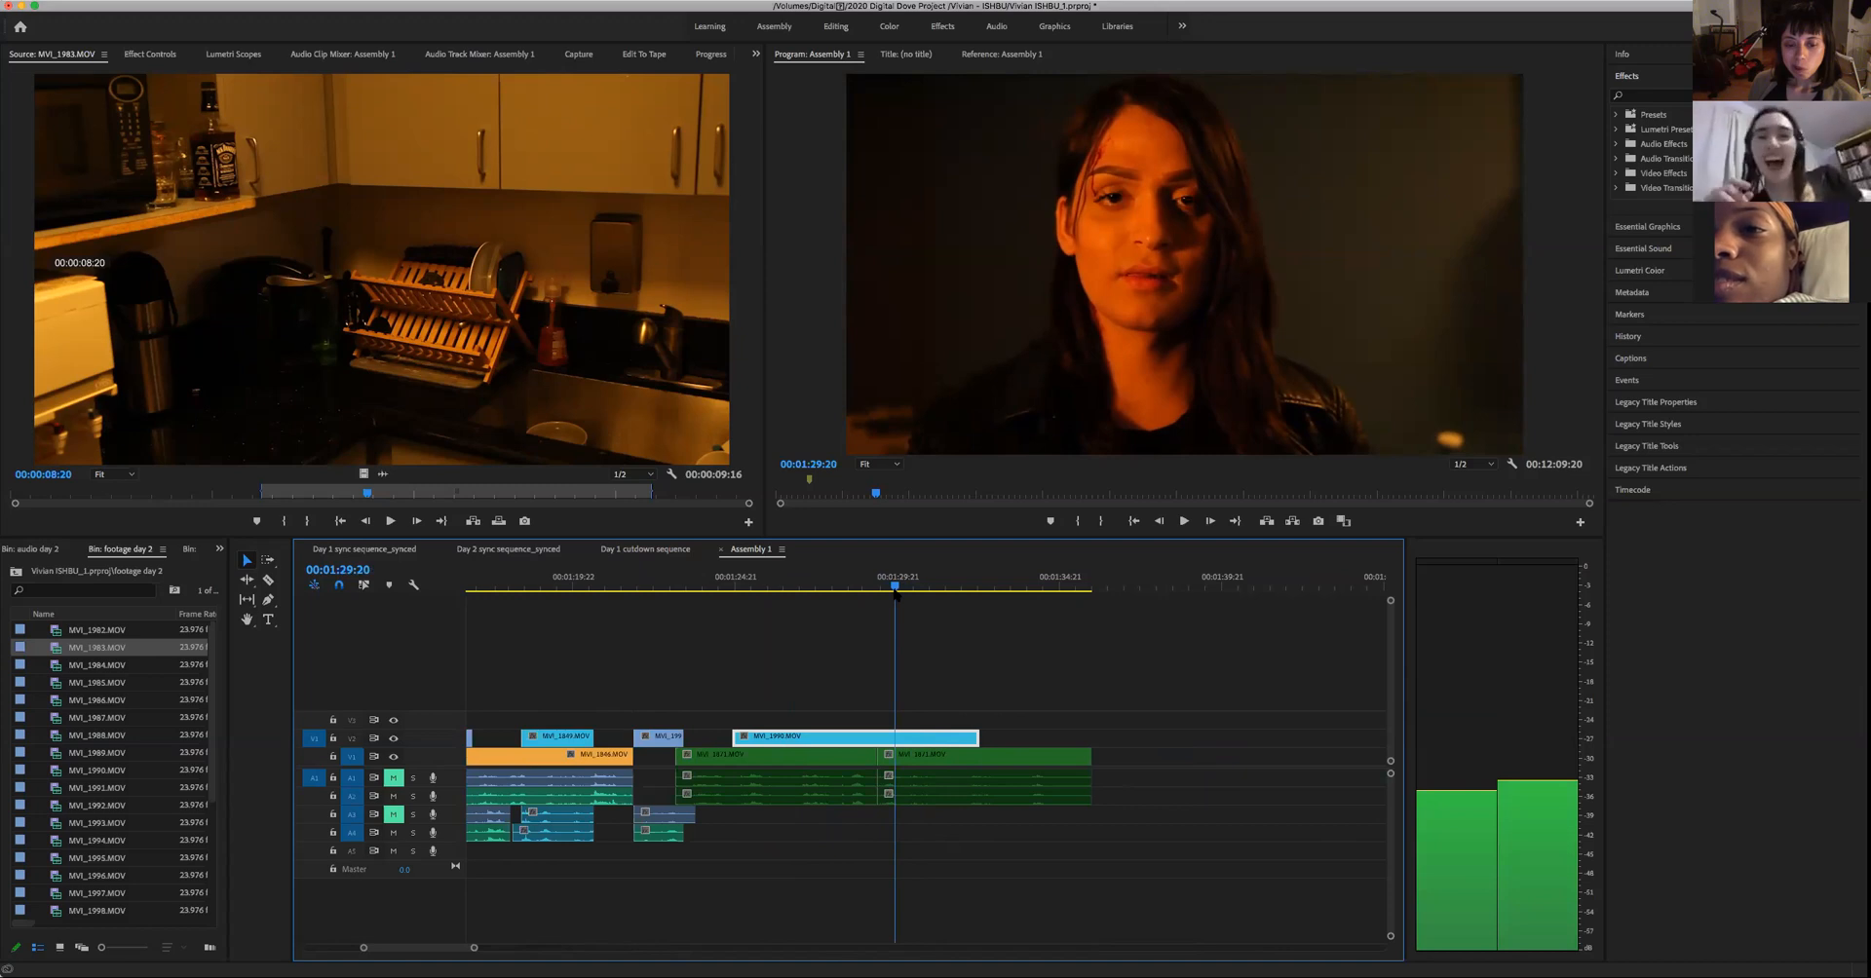
key("space")
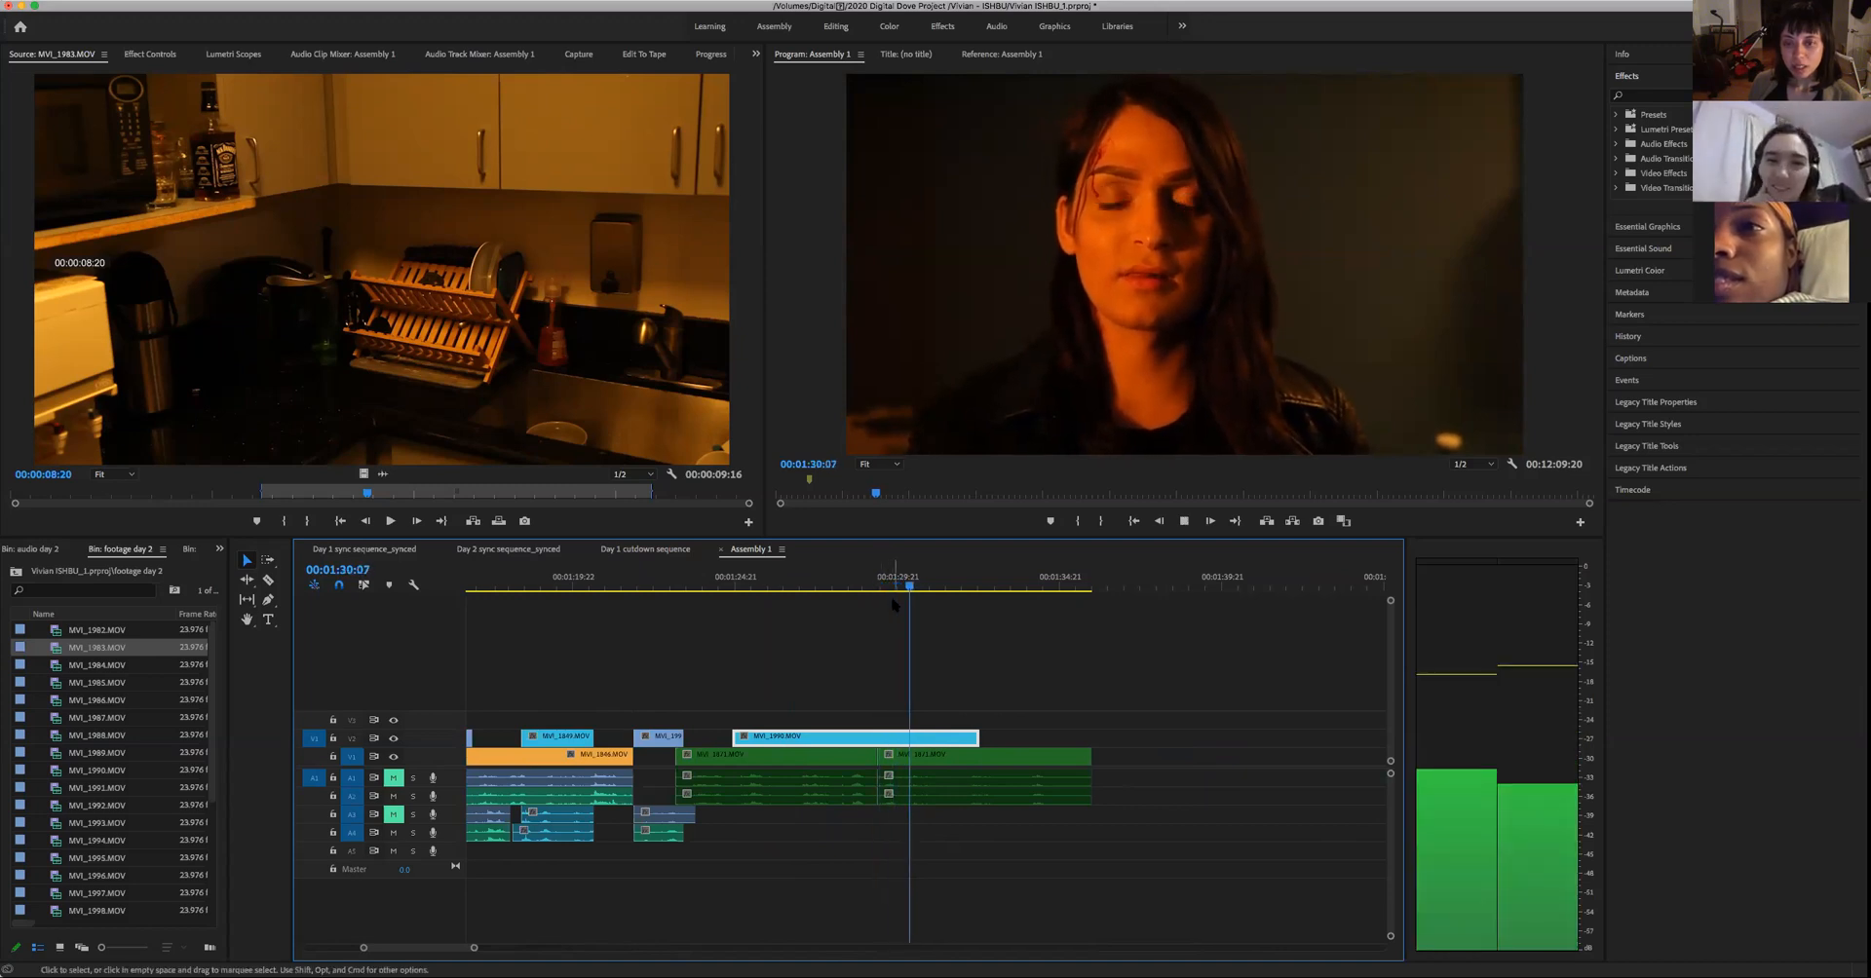
key("space")
left_click(905, 595)
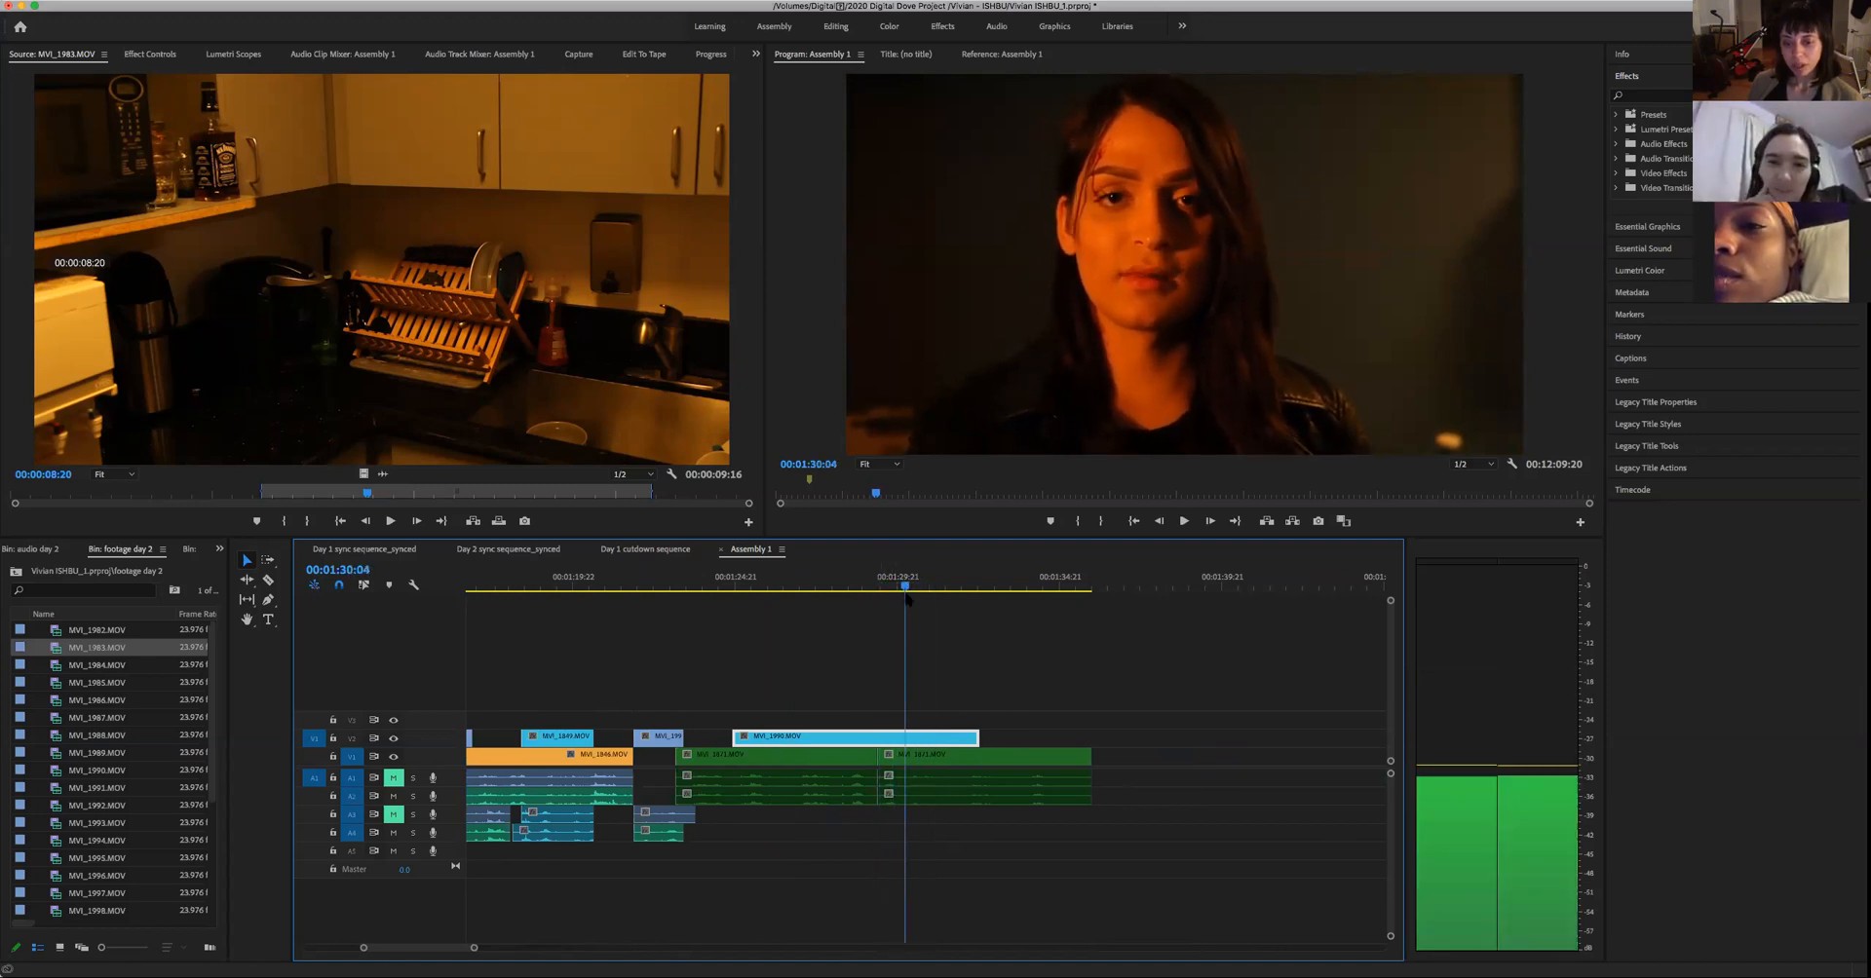
left_click_drag(976, 740, 906, 741)
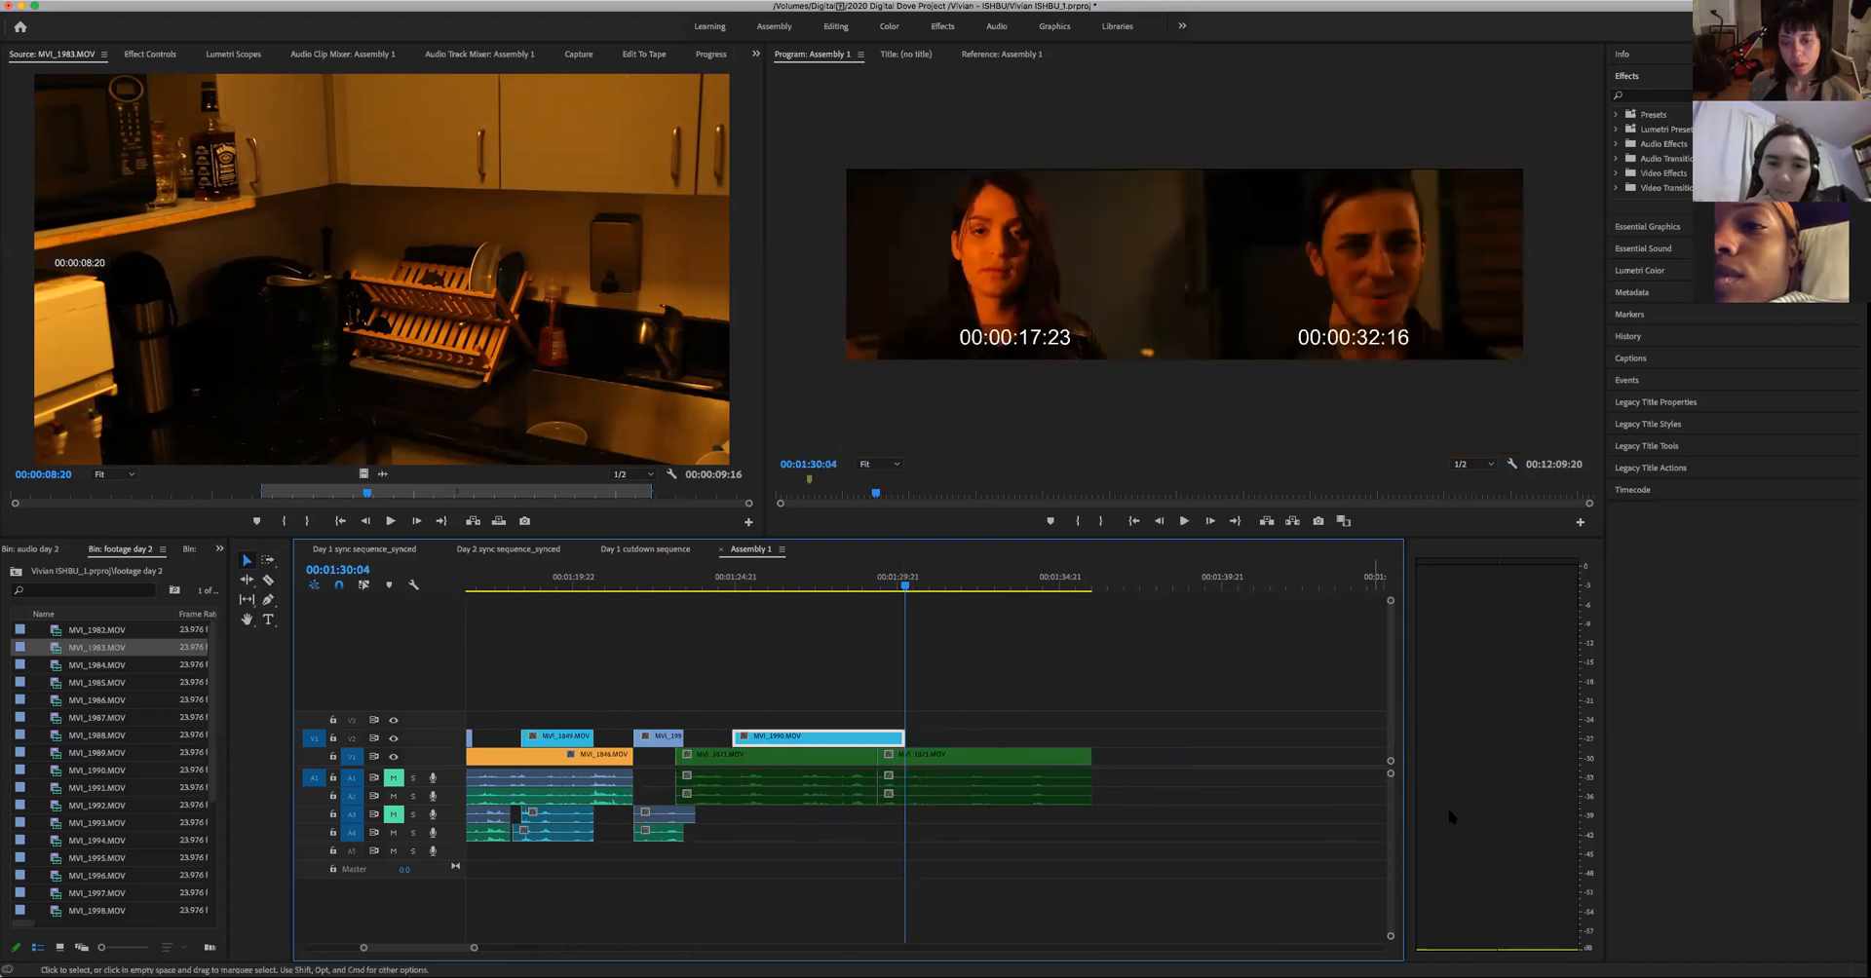
key("space")
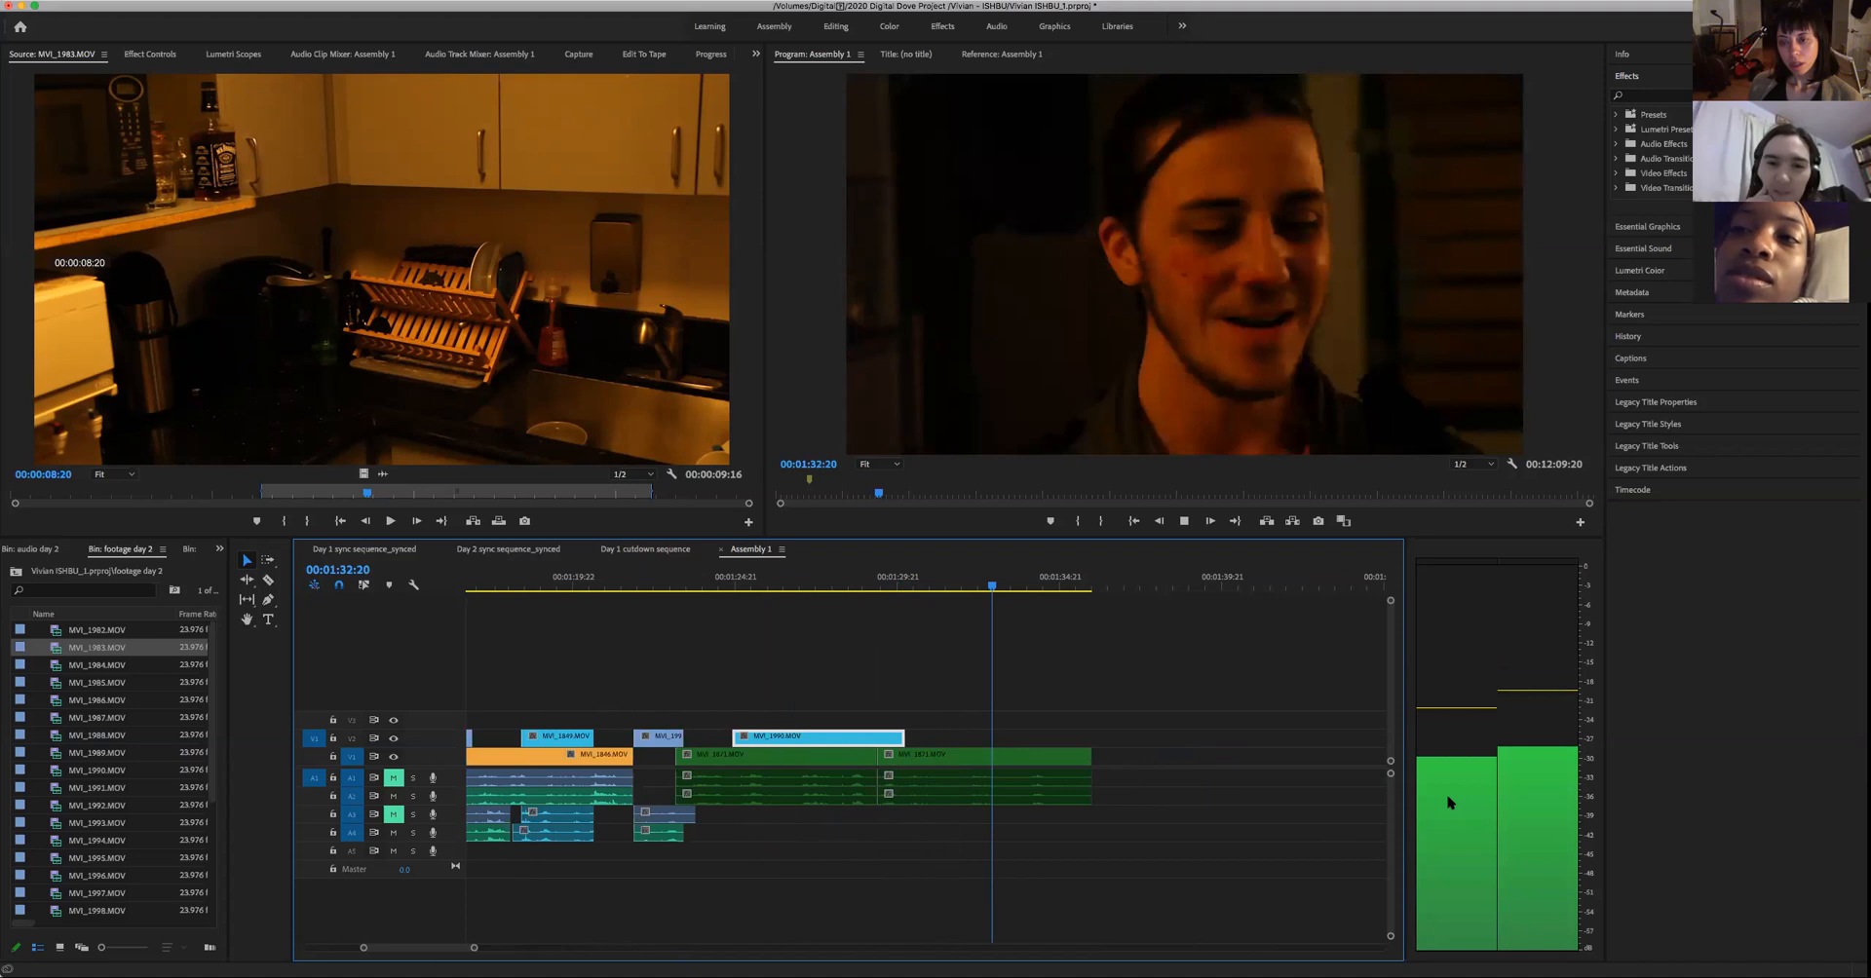
- Play Assembly 1 from 00:01:22:07 into the trimmed woman's cutaway to check how the shots flow
left_click(651, 589)
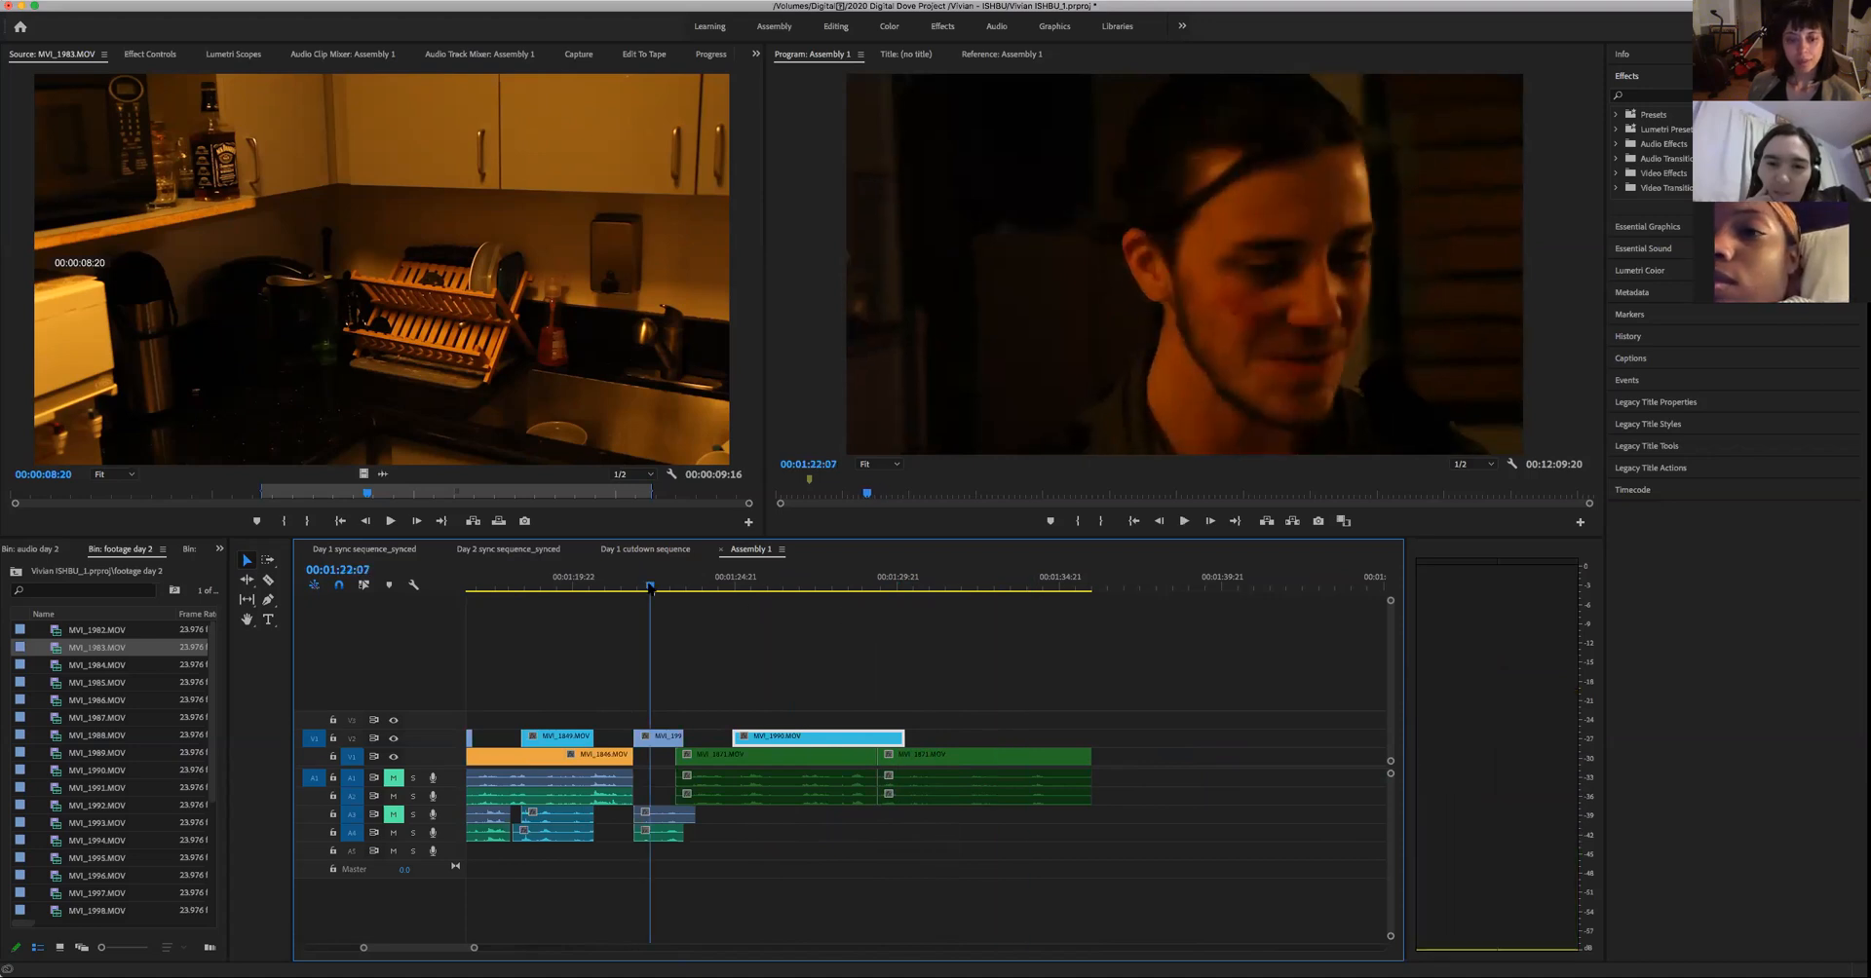
key("space")
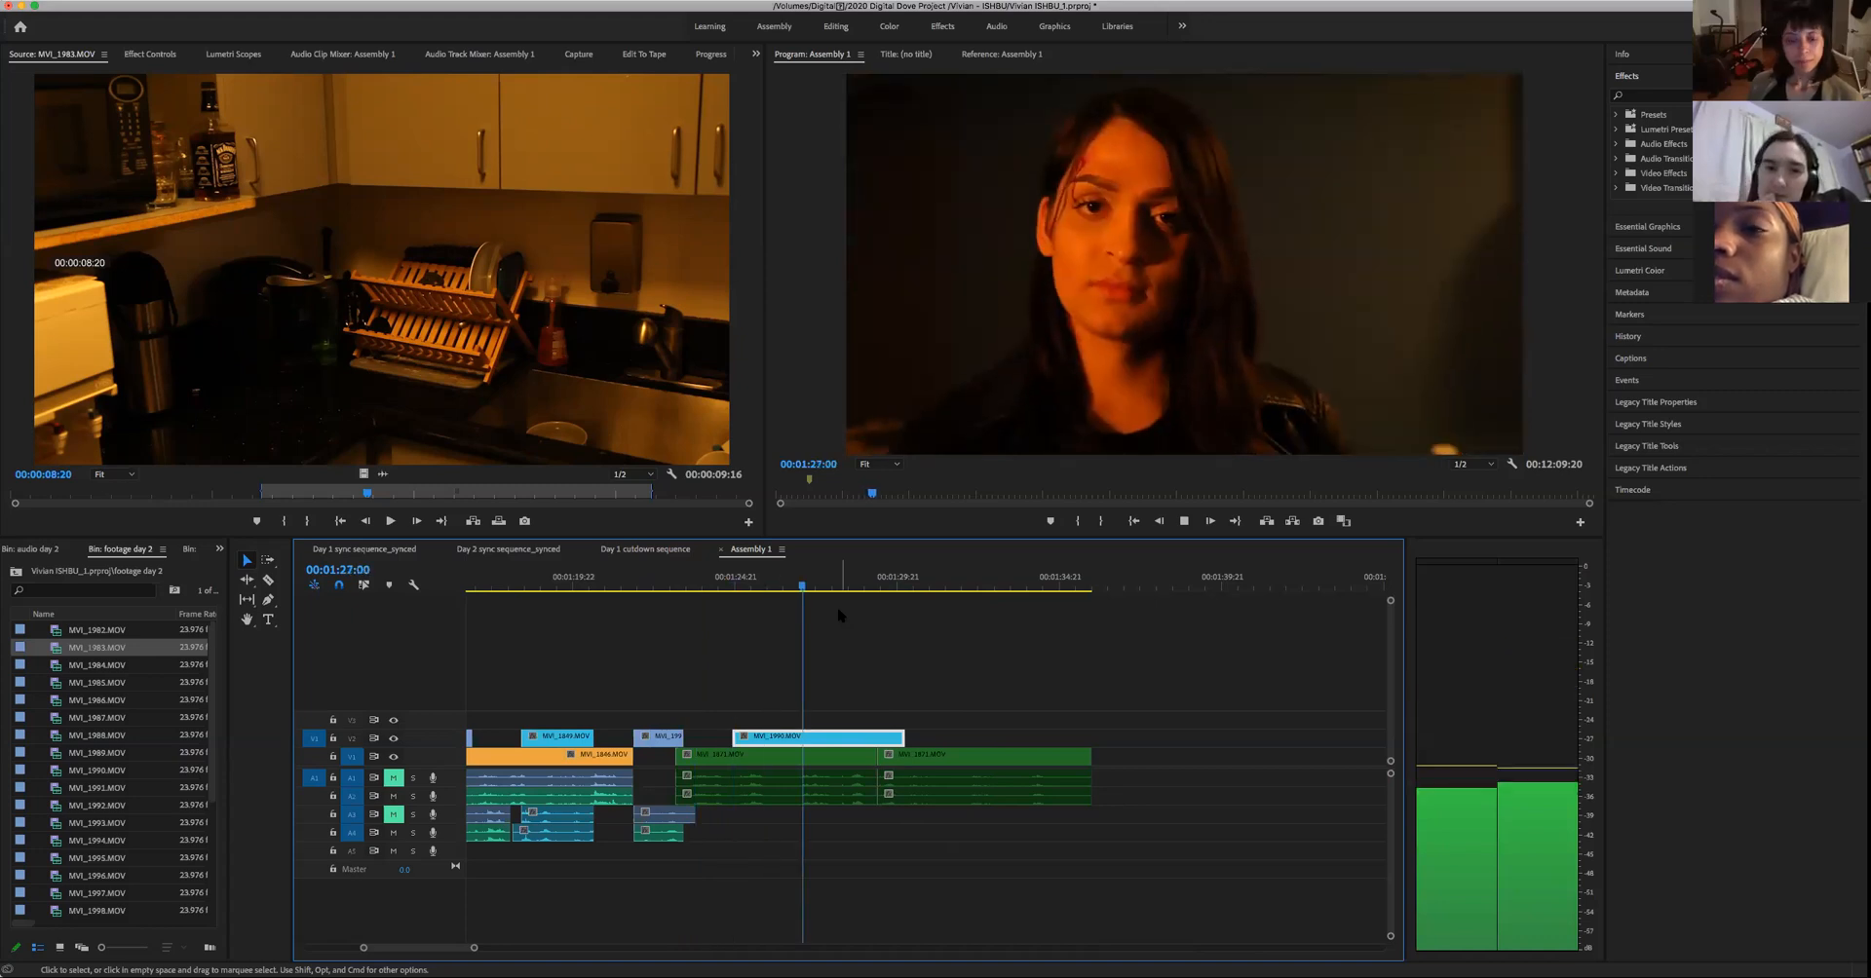
key("space")
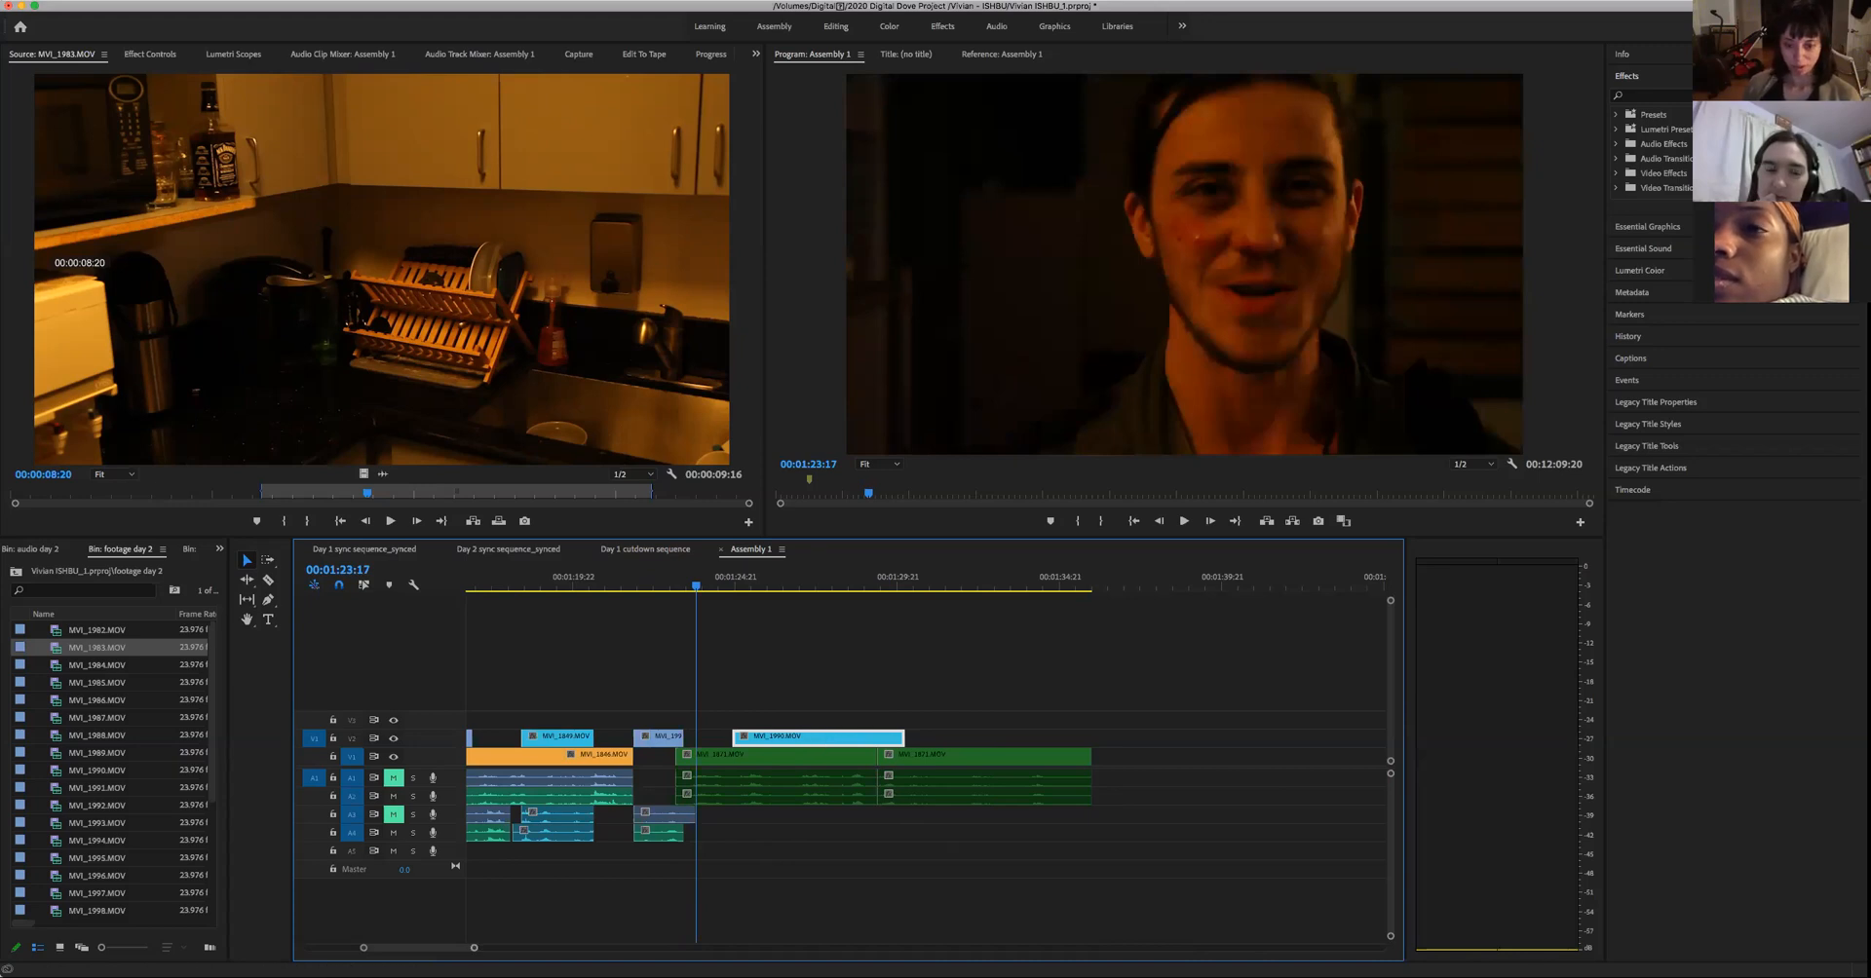
- Play the leftover piece of the woman's split clip from 00:01:51:01 to review it
key("minus")
key("equal")
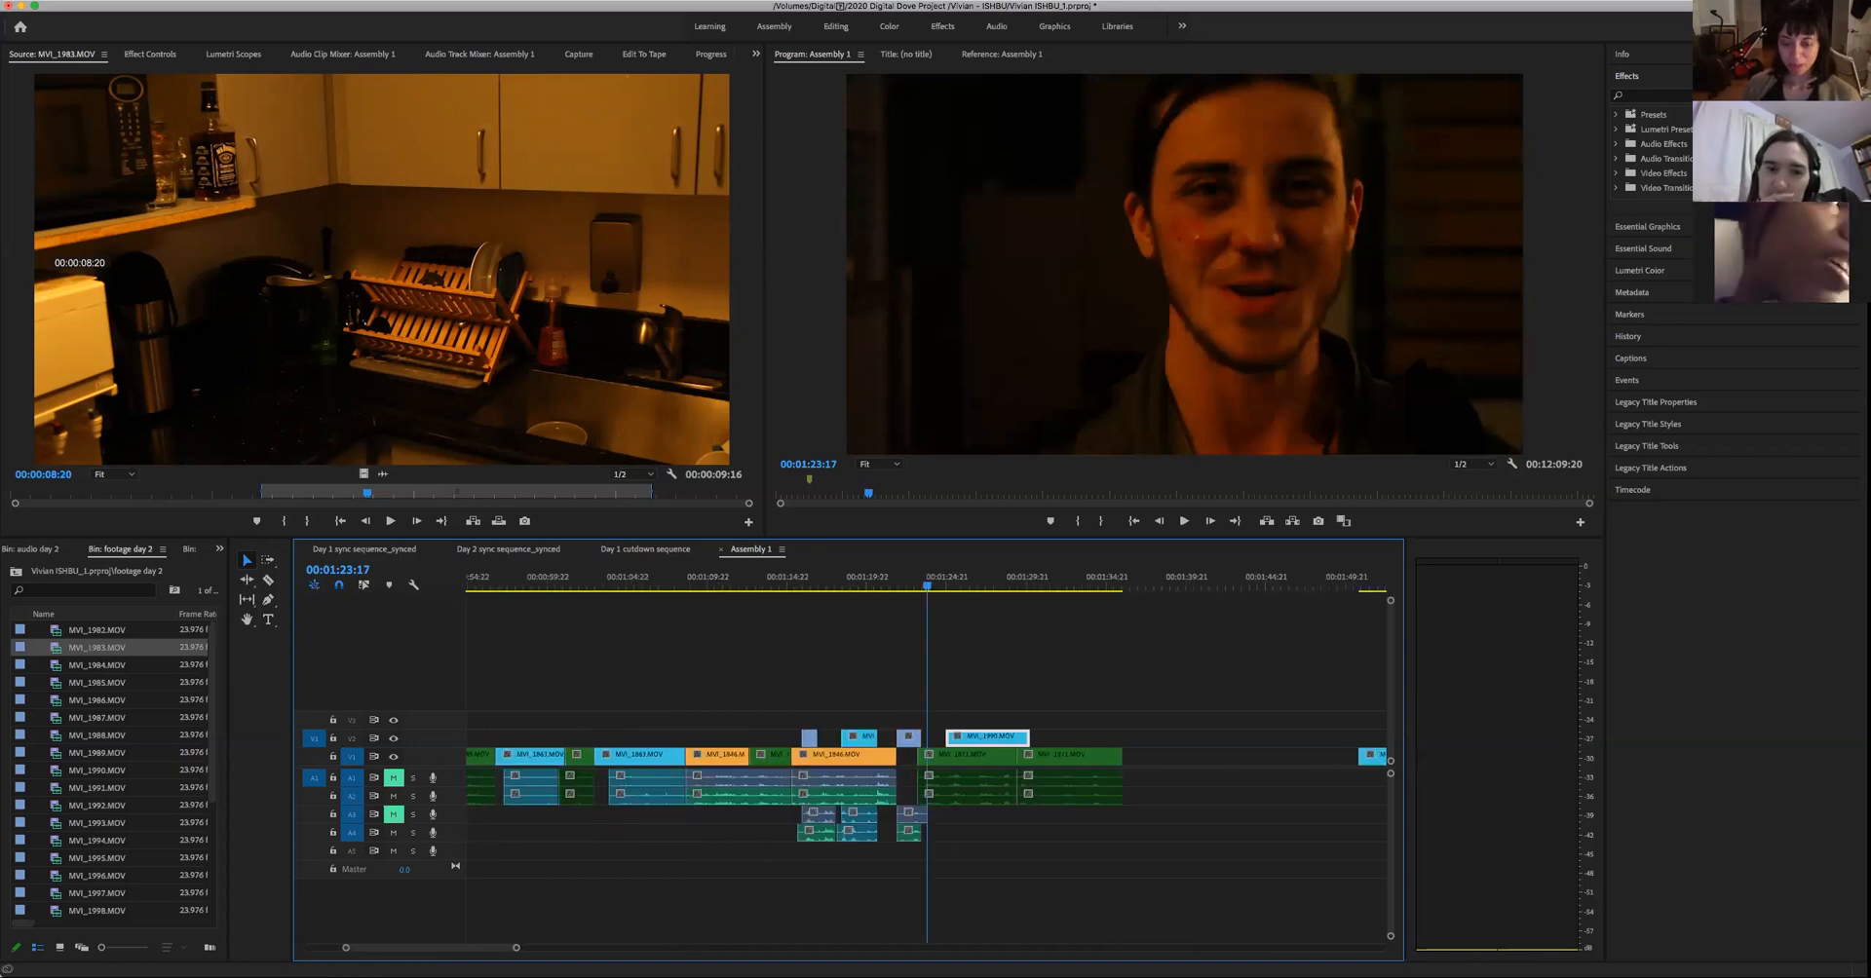
key("minus")
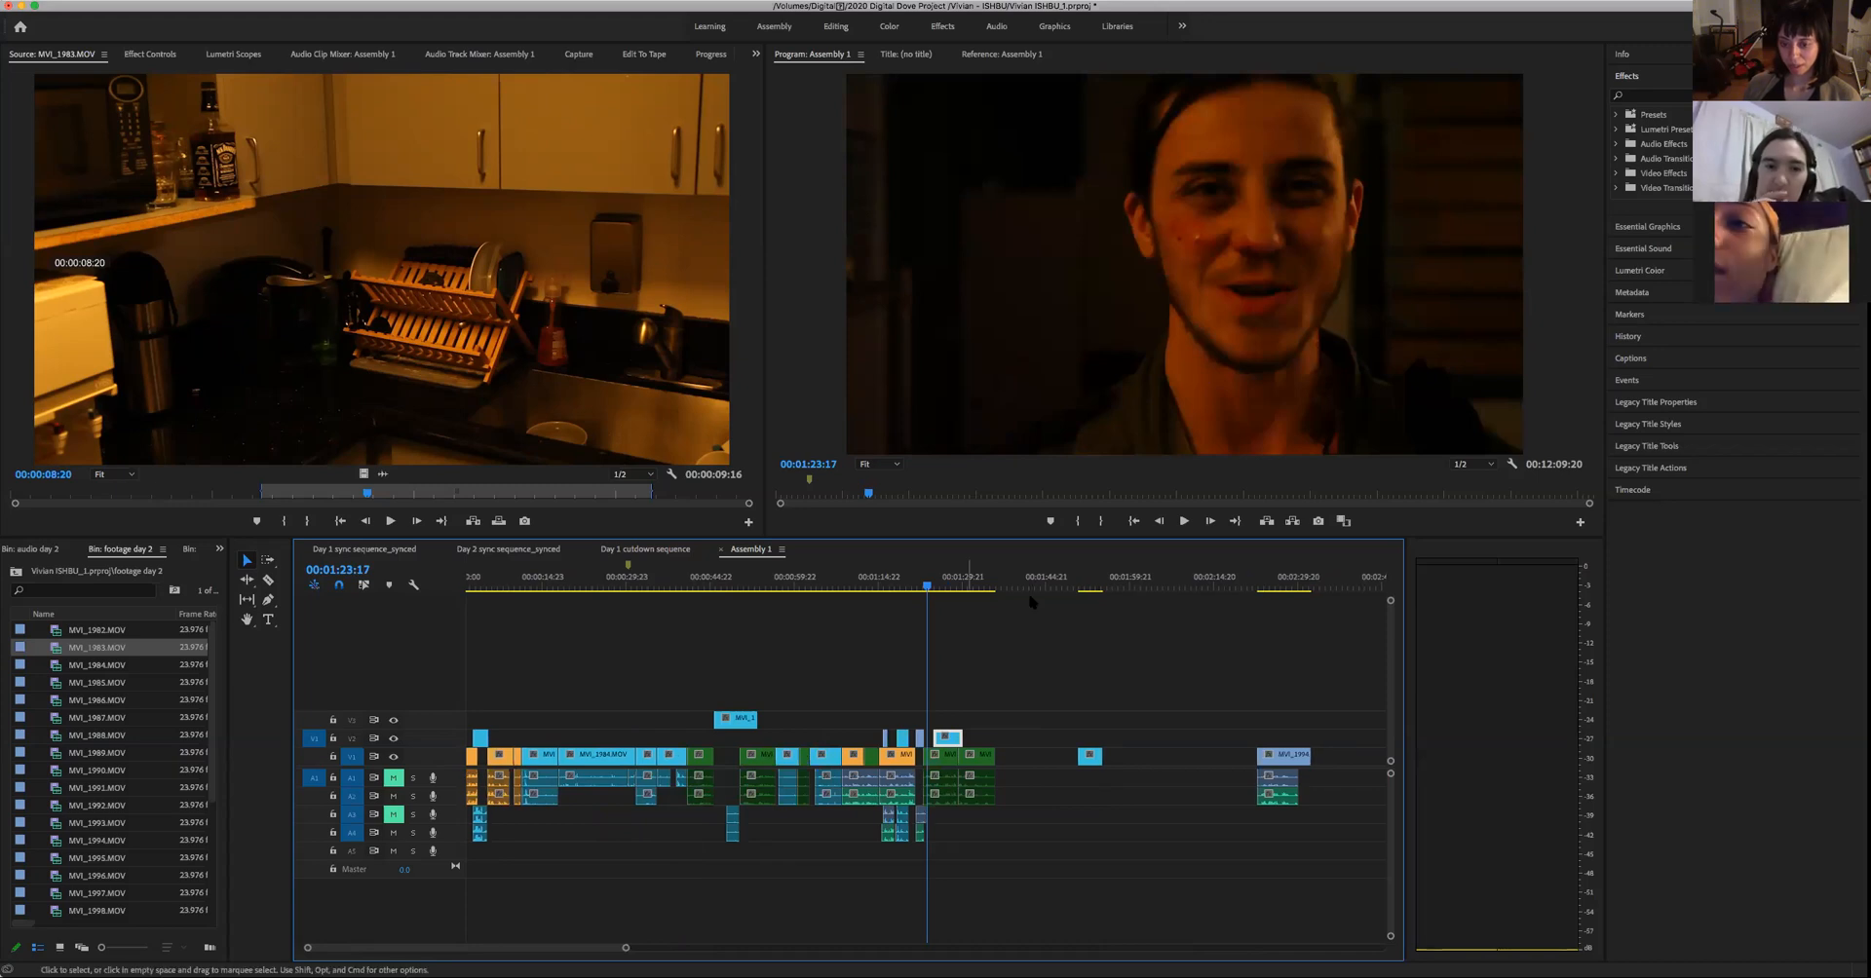
left_click(1080, 593)
key("space")
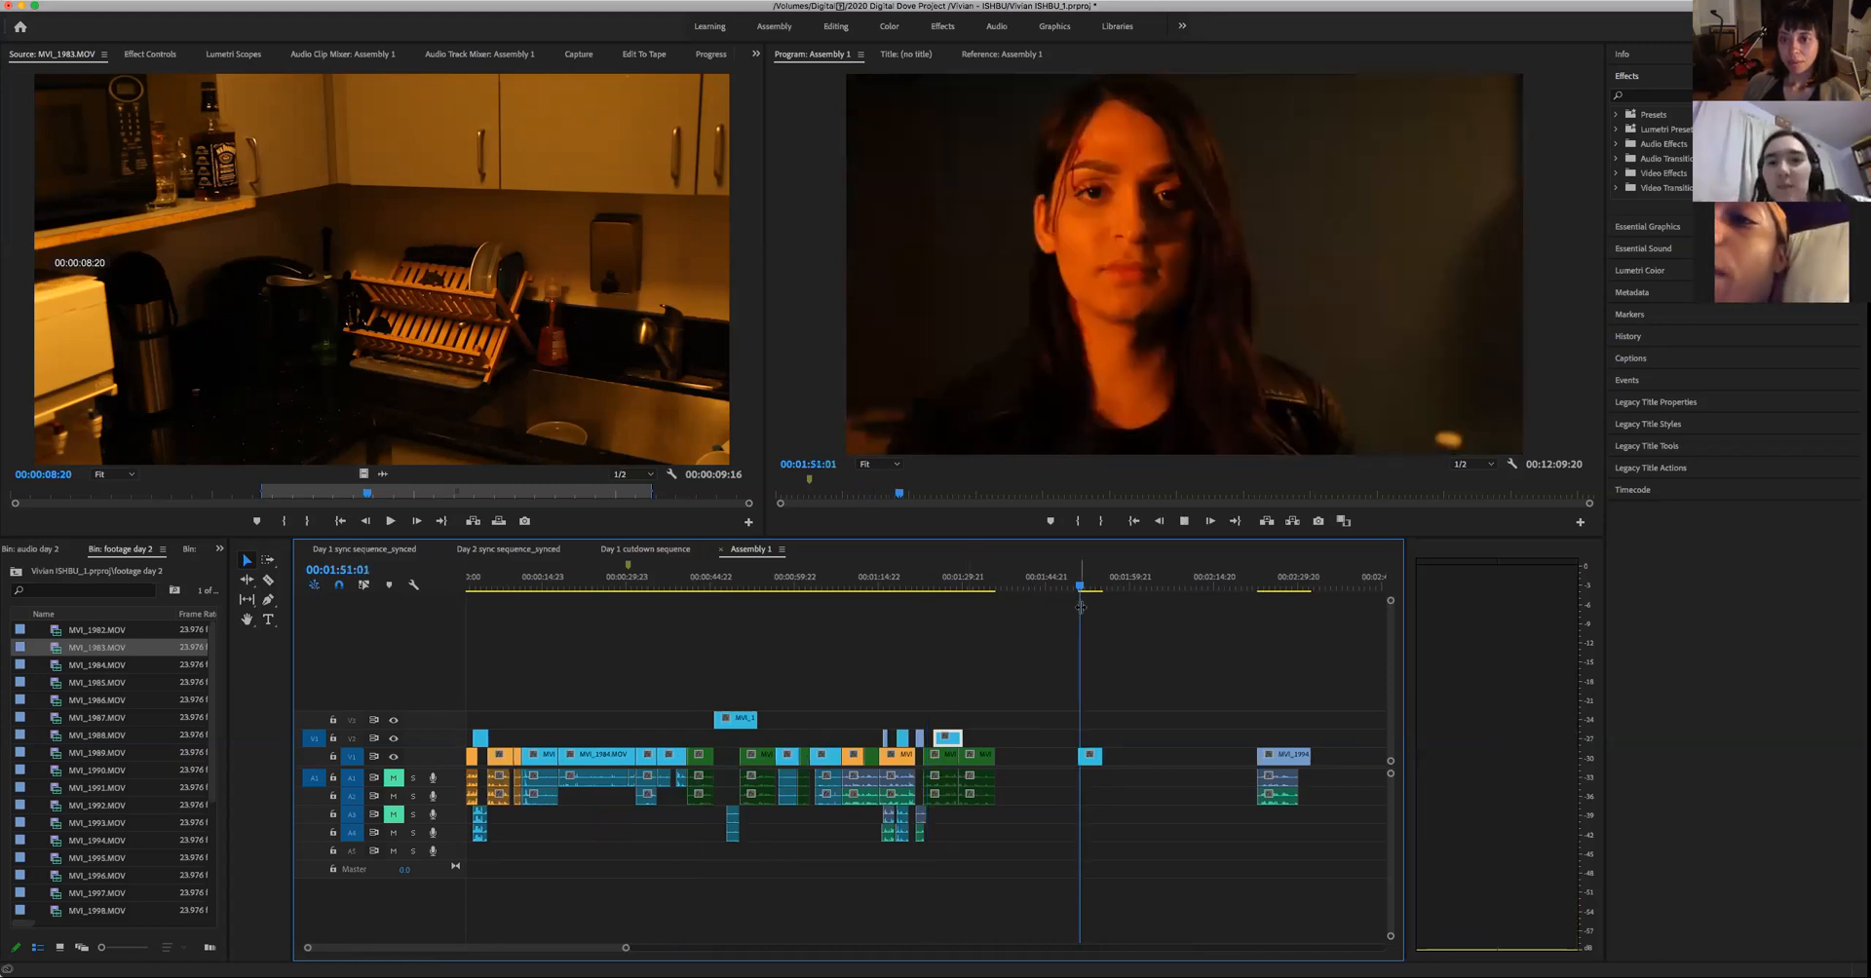
key("space")
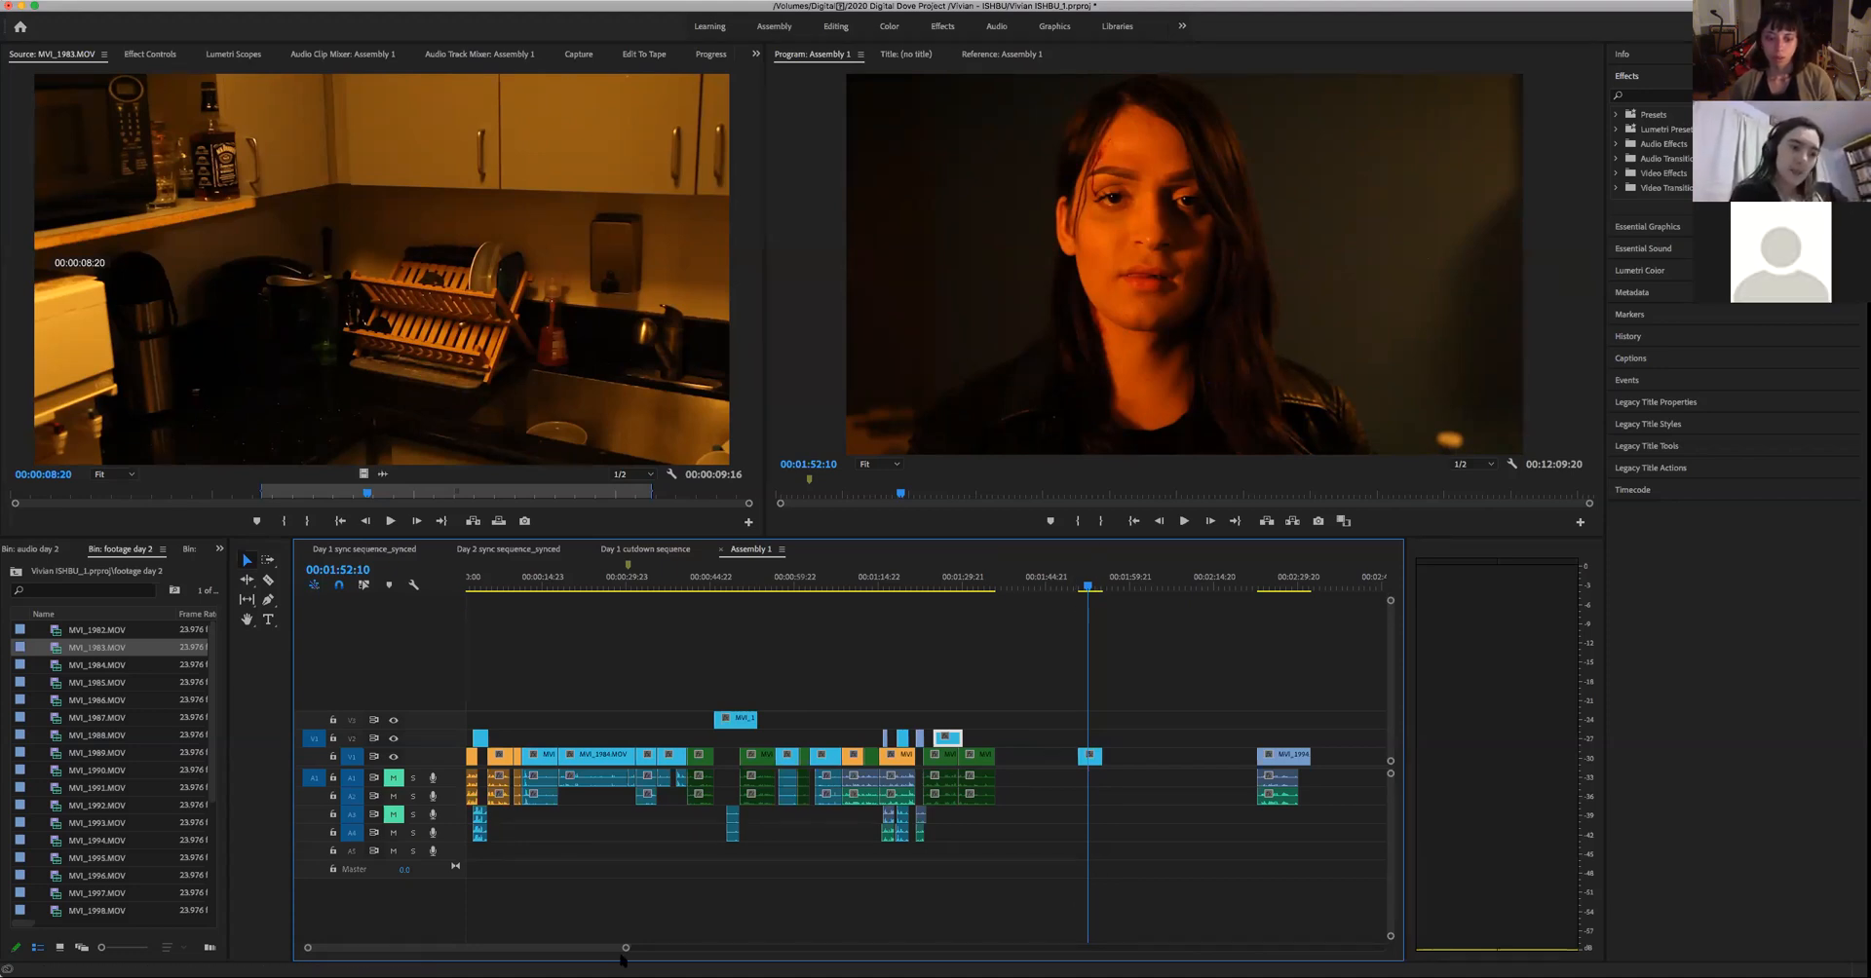
- Play the woman's cutaway and the rest of the man's line through the end of his green clip
left_click_drag(625, 950, 770, 951)
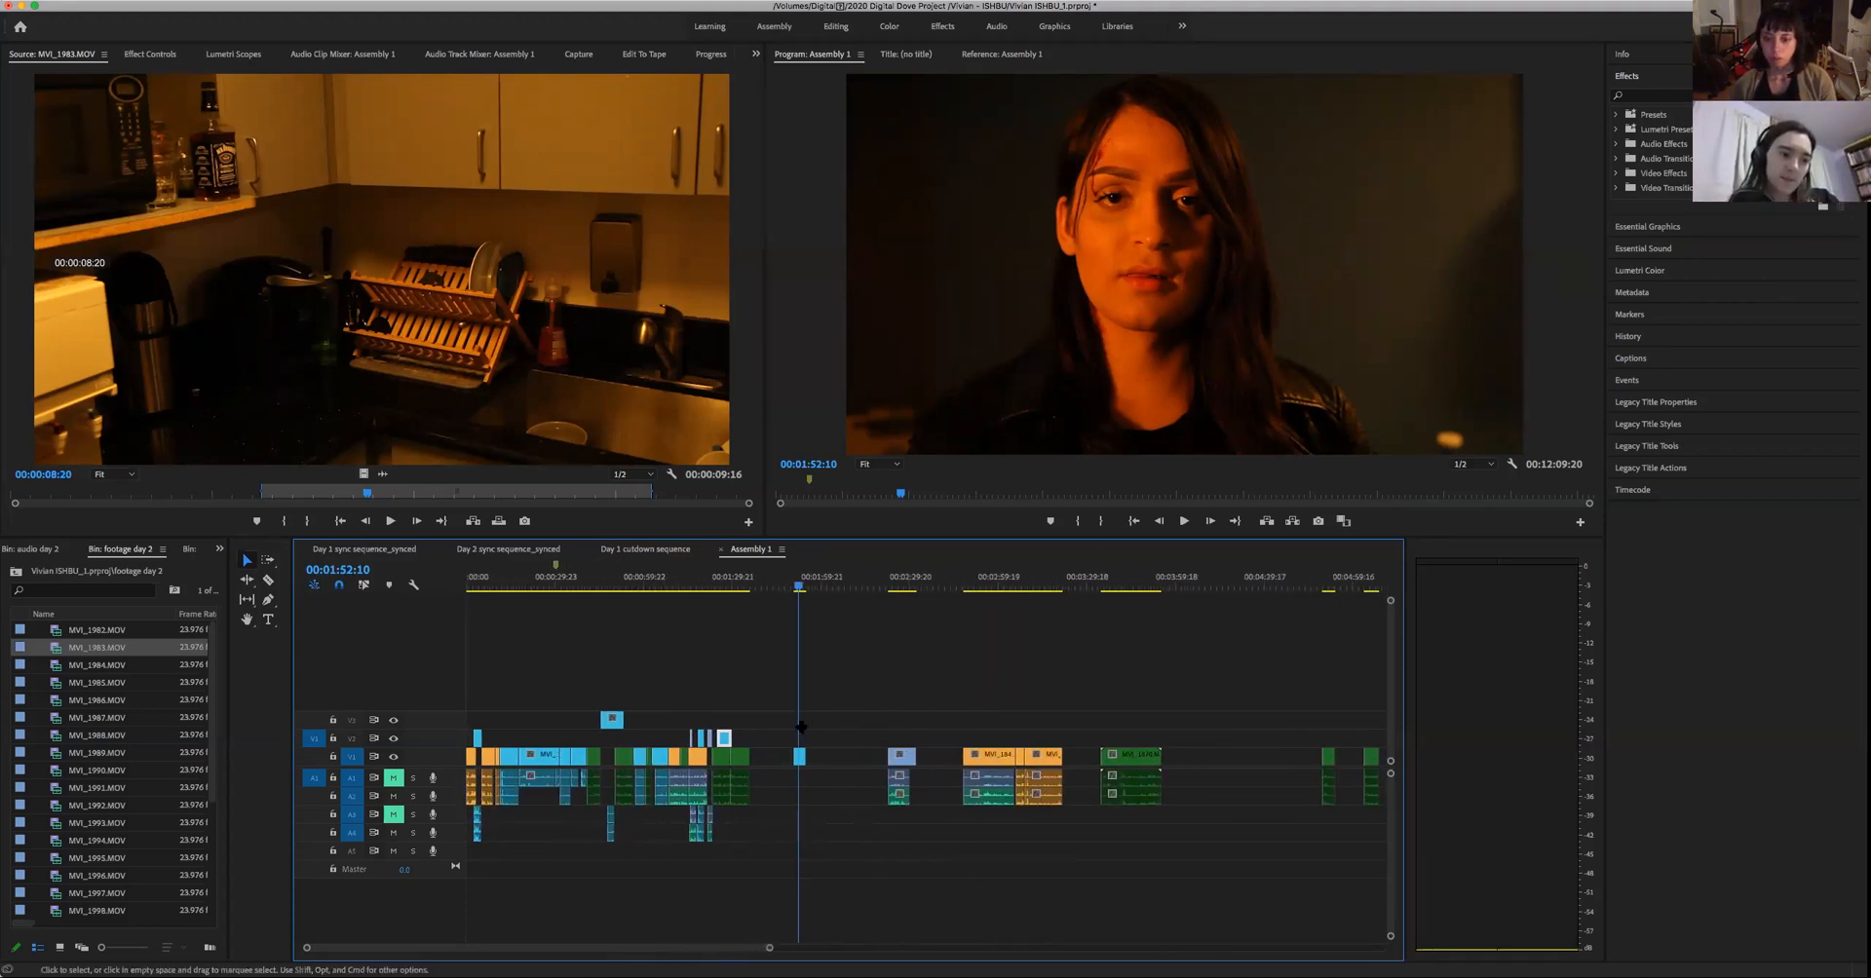
left_click_drag(748, 587, 719, 636)
key("space")
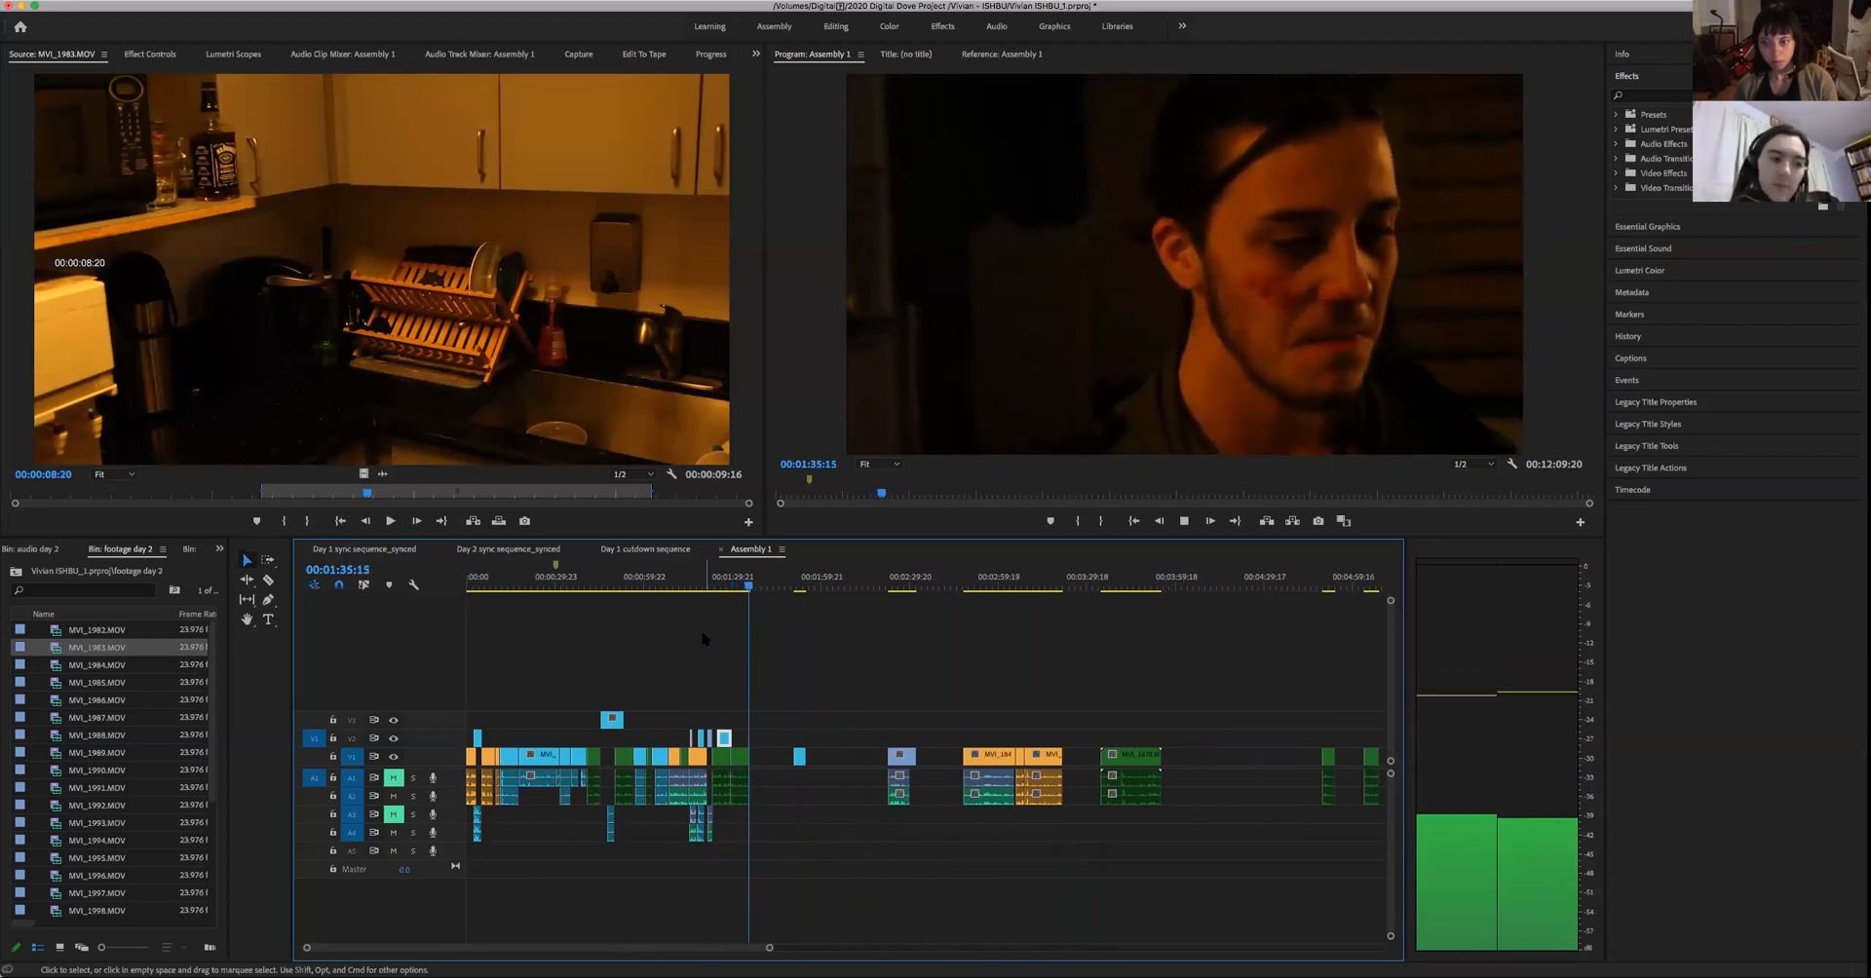
- Review the woman's leftover split piece once more up to 00:01:53:11 and delete it from the timeline
key("space")
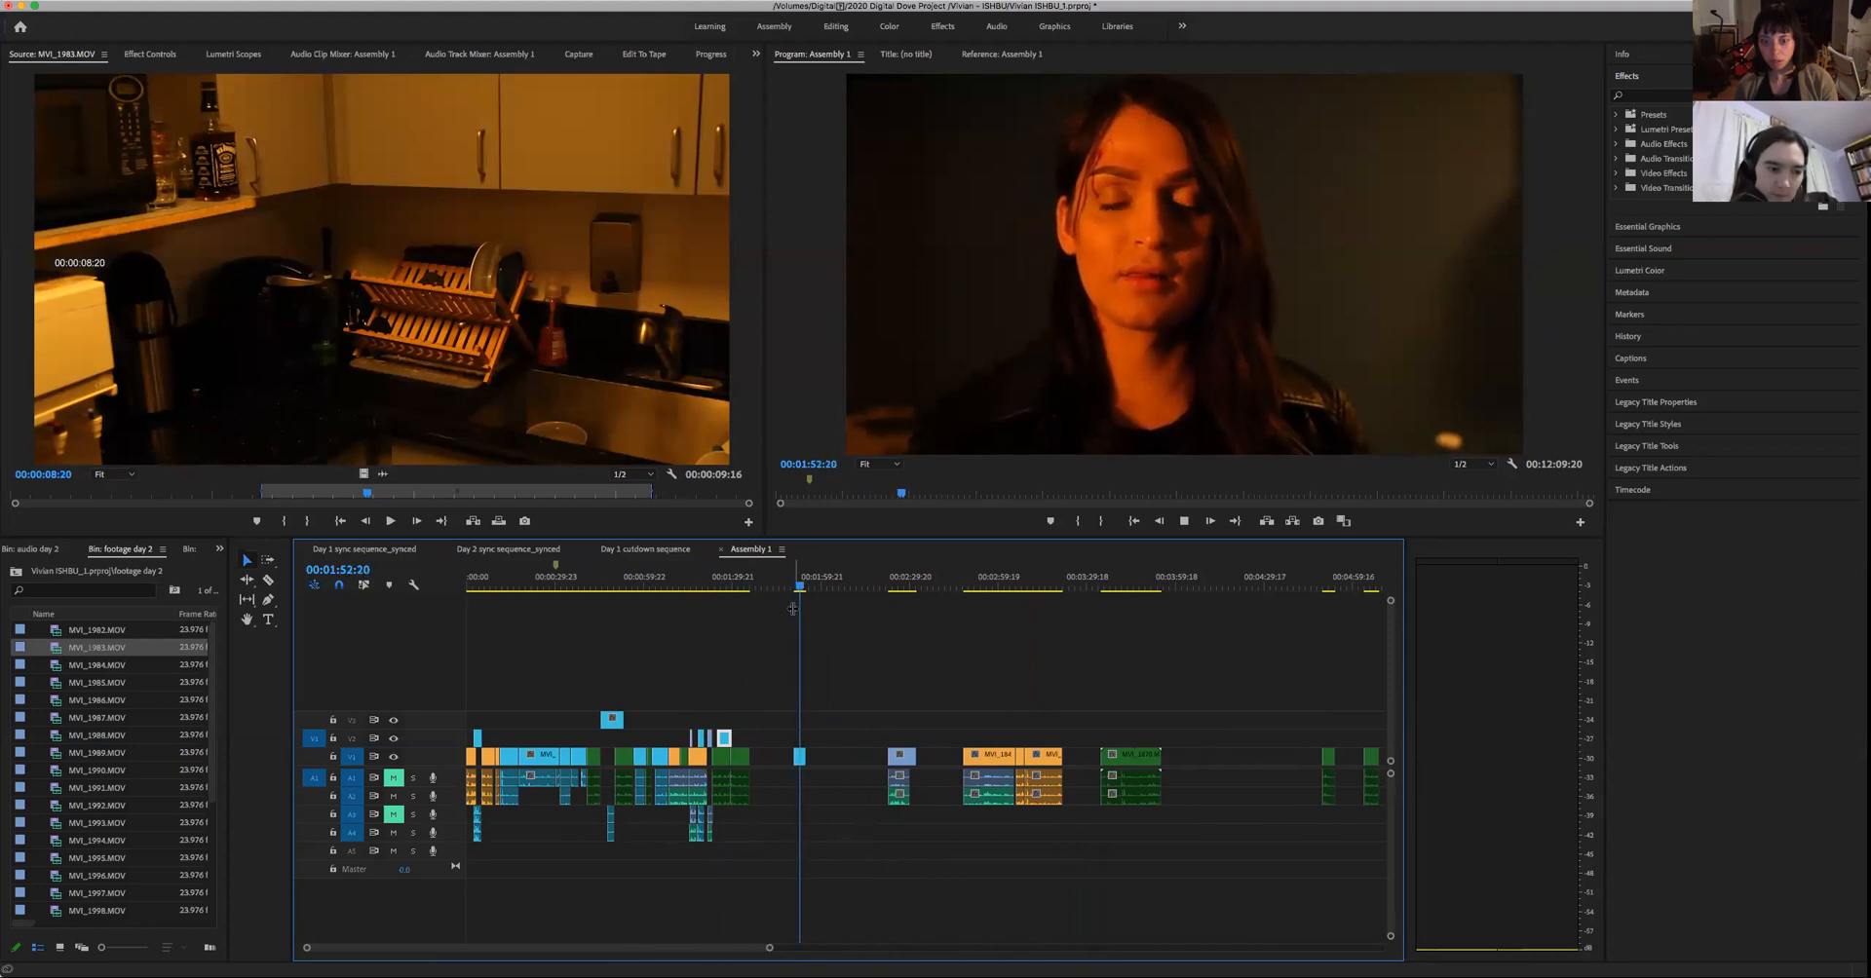
key("space")
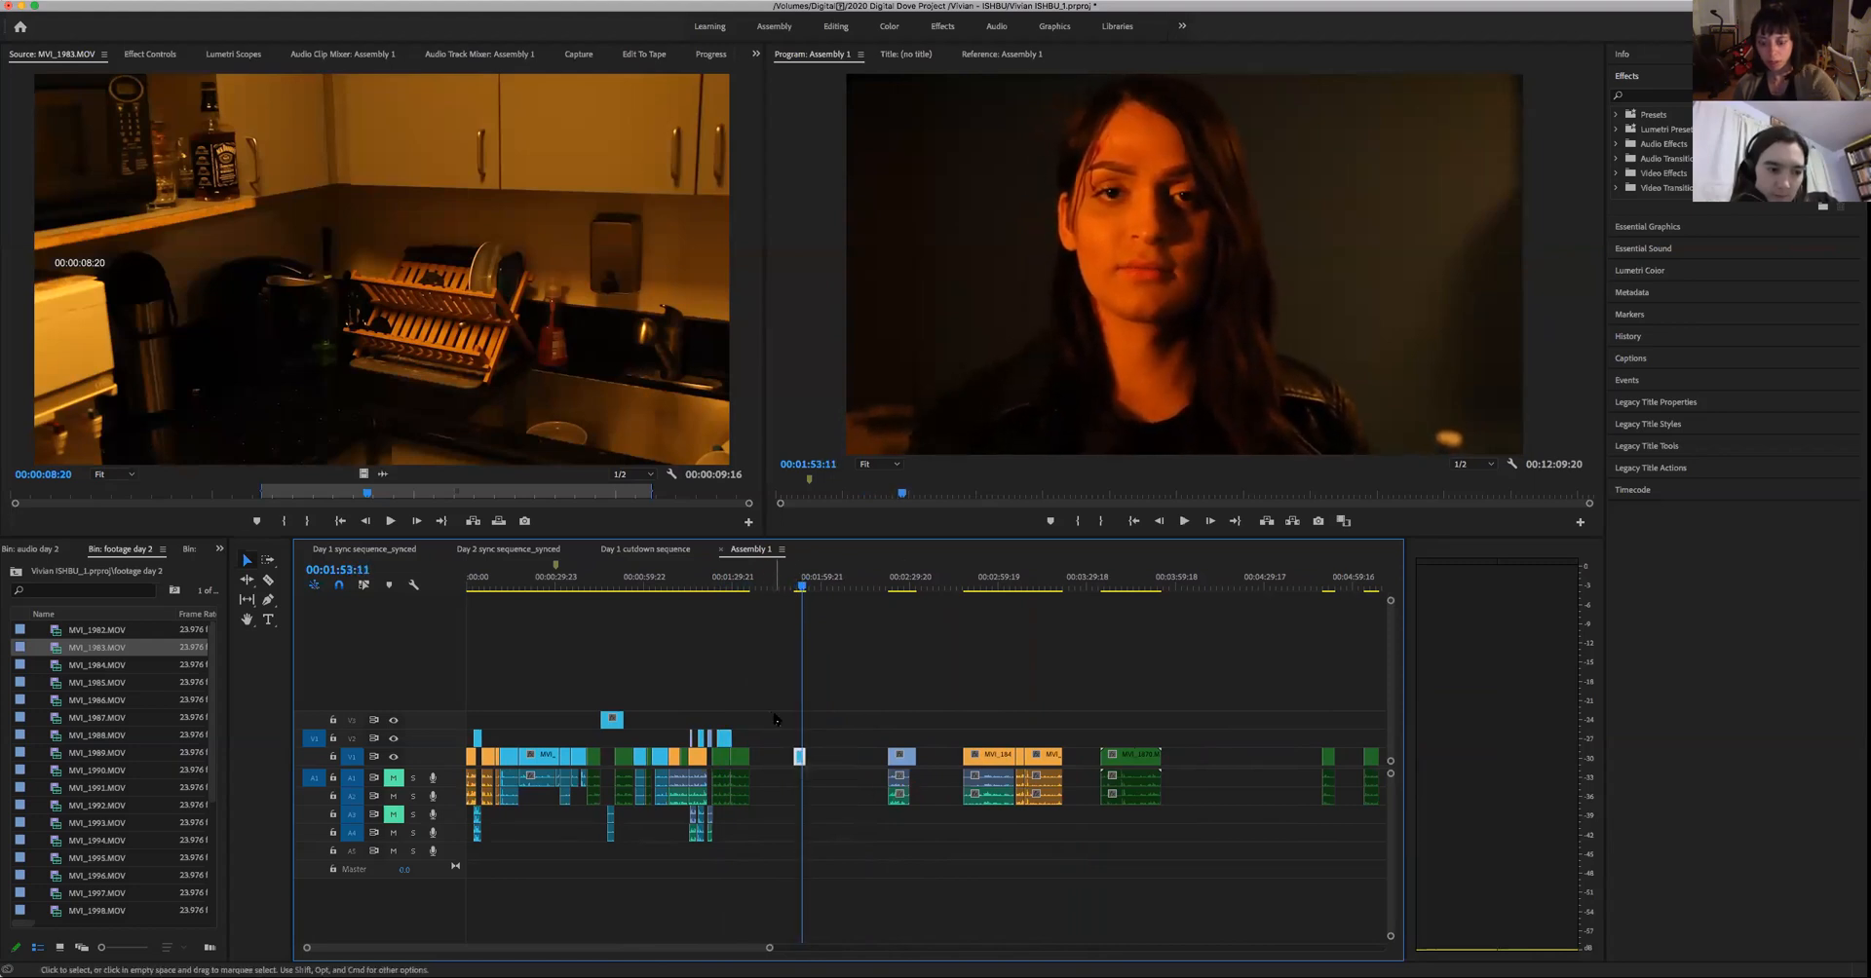
key("Delete")
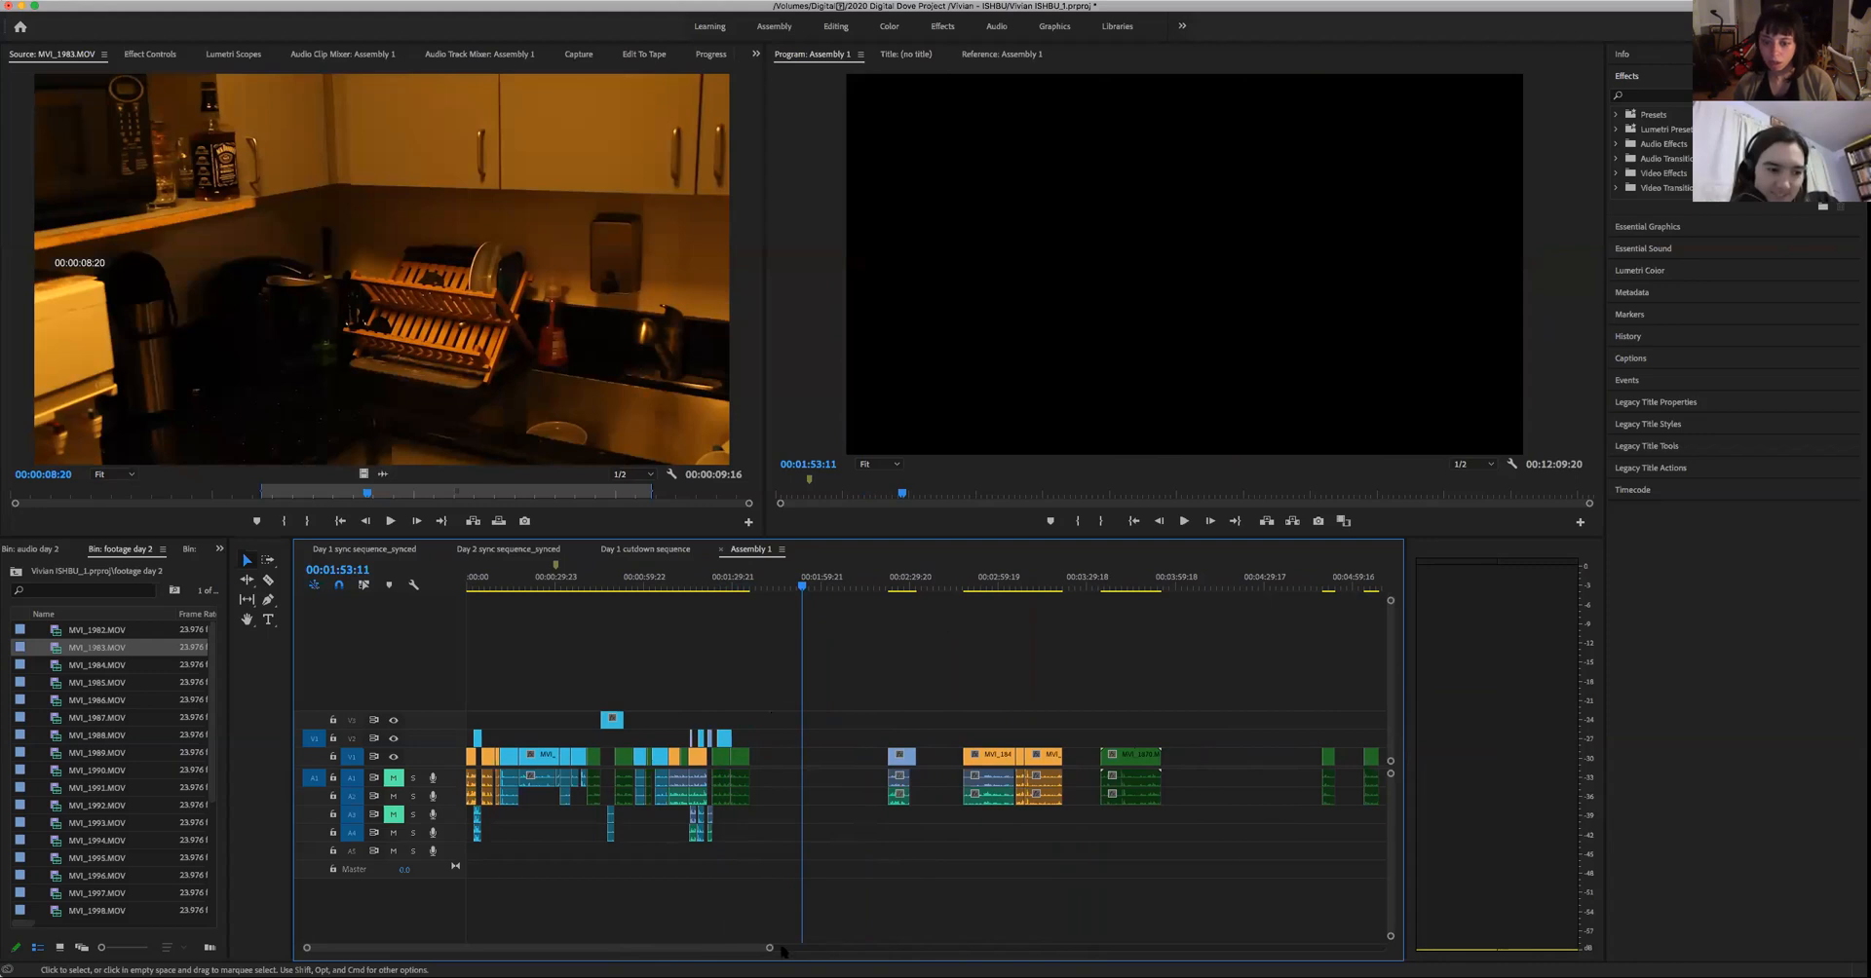
- Play the woman's short blue clip further along Assembly 1, up to 00:02:25:10, to review her line
left_click_drag(770, 947, 854, 948)
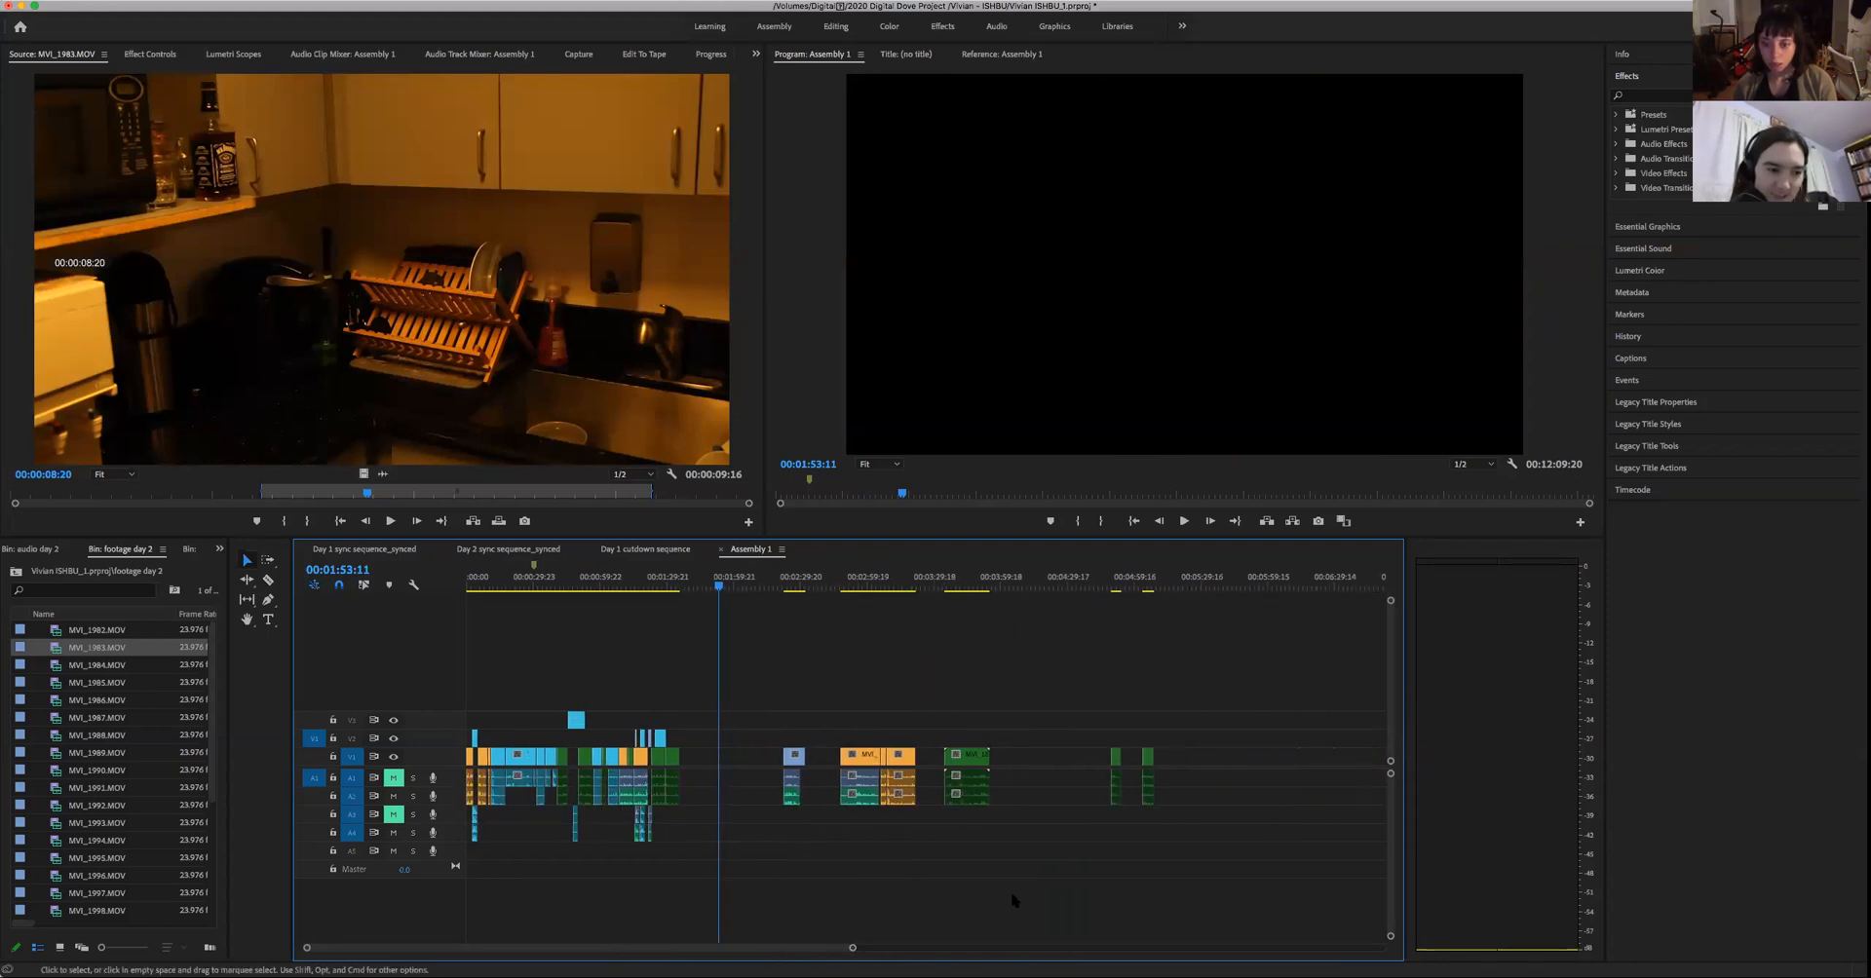
left_click(785, 586)
key("space")
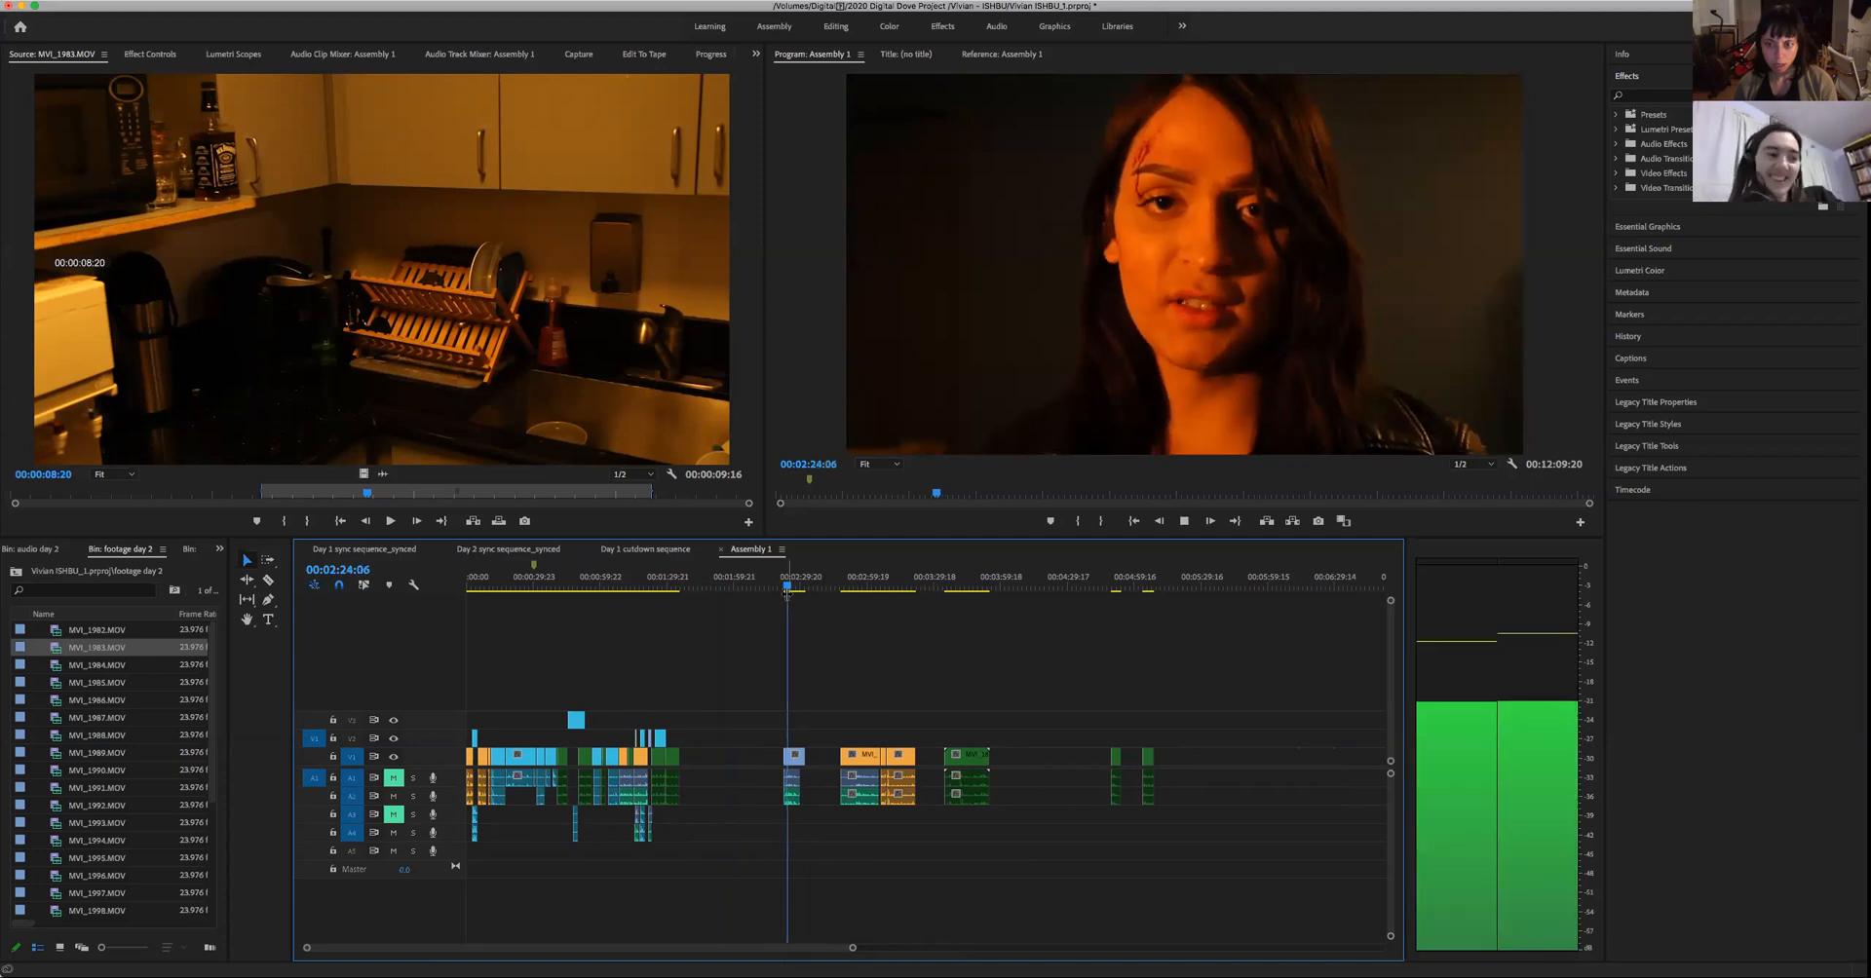
key("space")
- Play the first of the man's two short green takes, around 00:04:50, to judge whether it can follow the assembled shots
left_click_drag(1208, 840, 1069, 738)
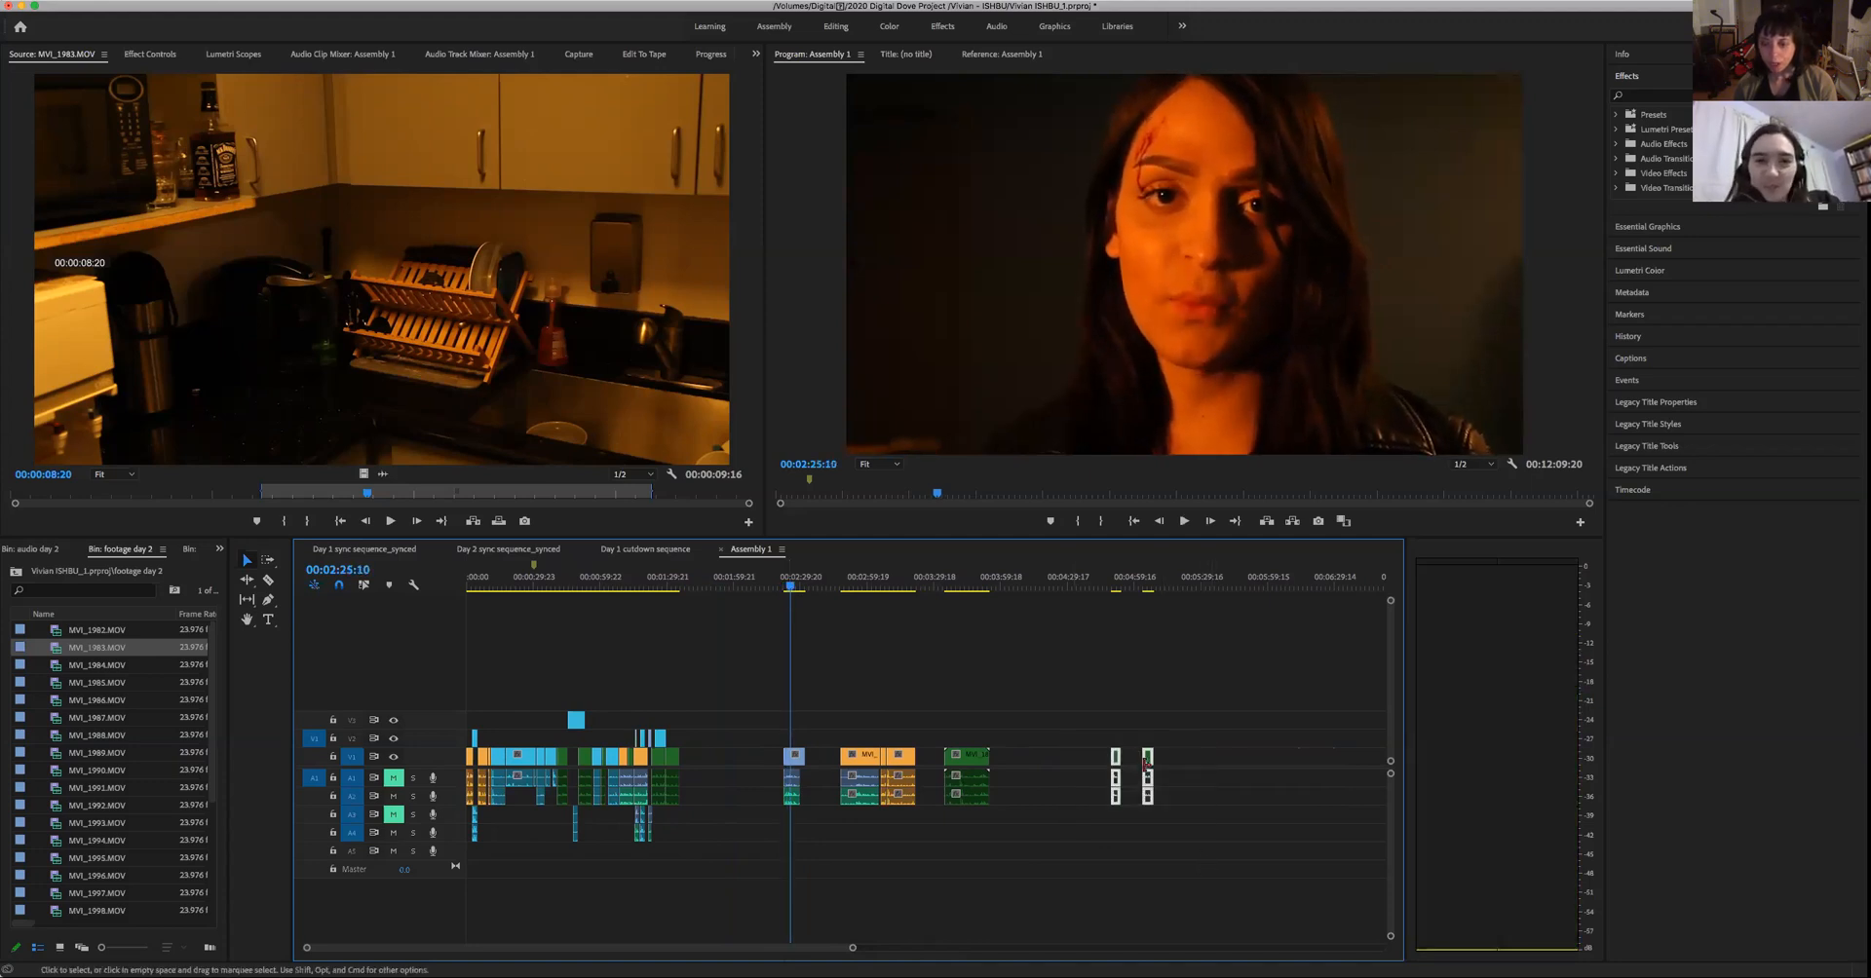
left_click(1111, 585)
key("space")
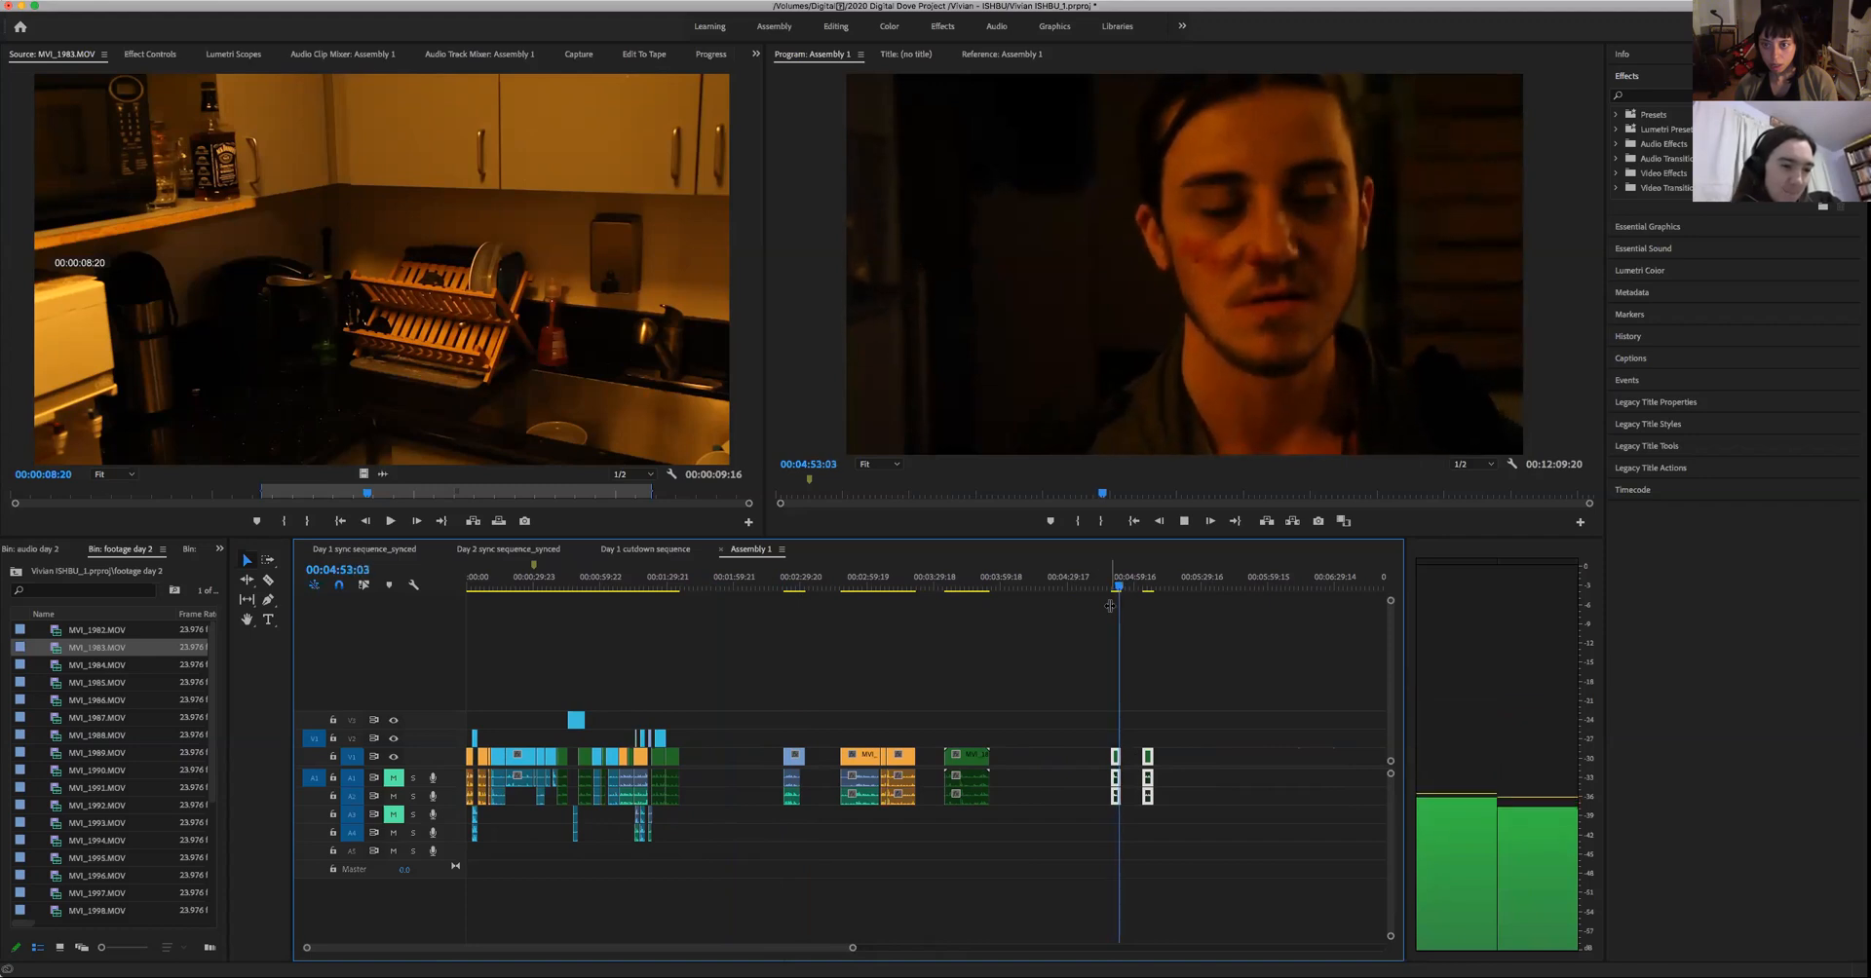
key("space")
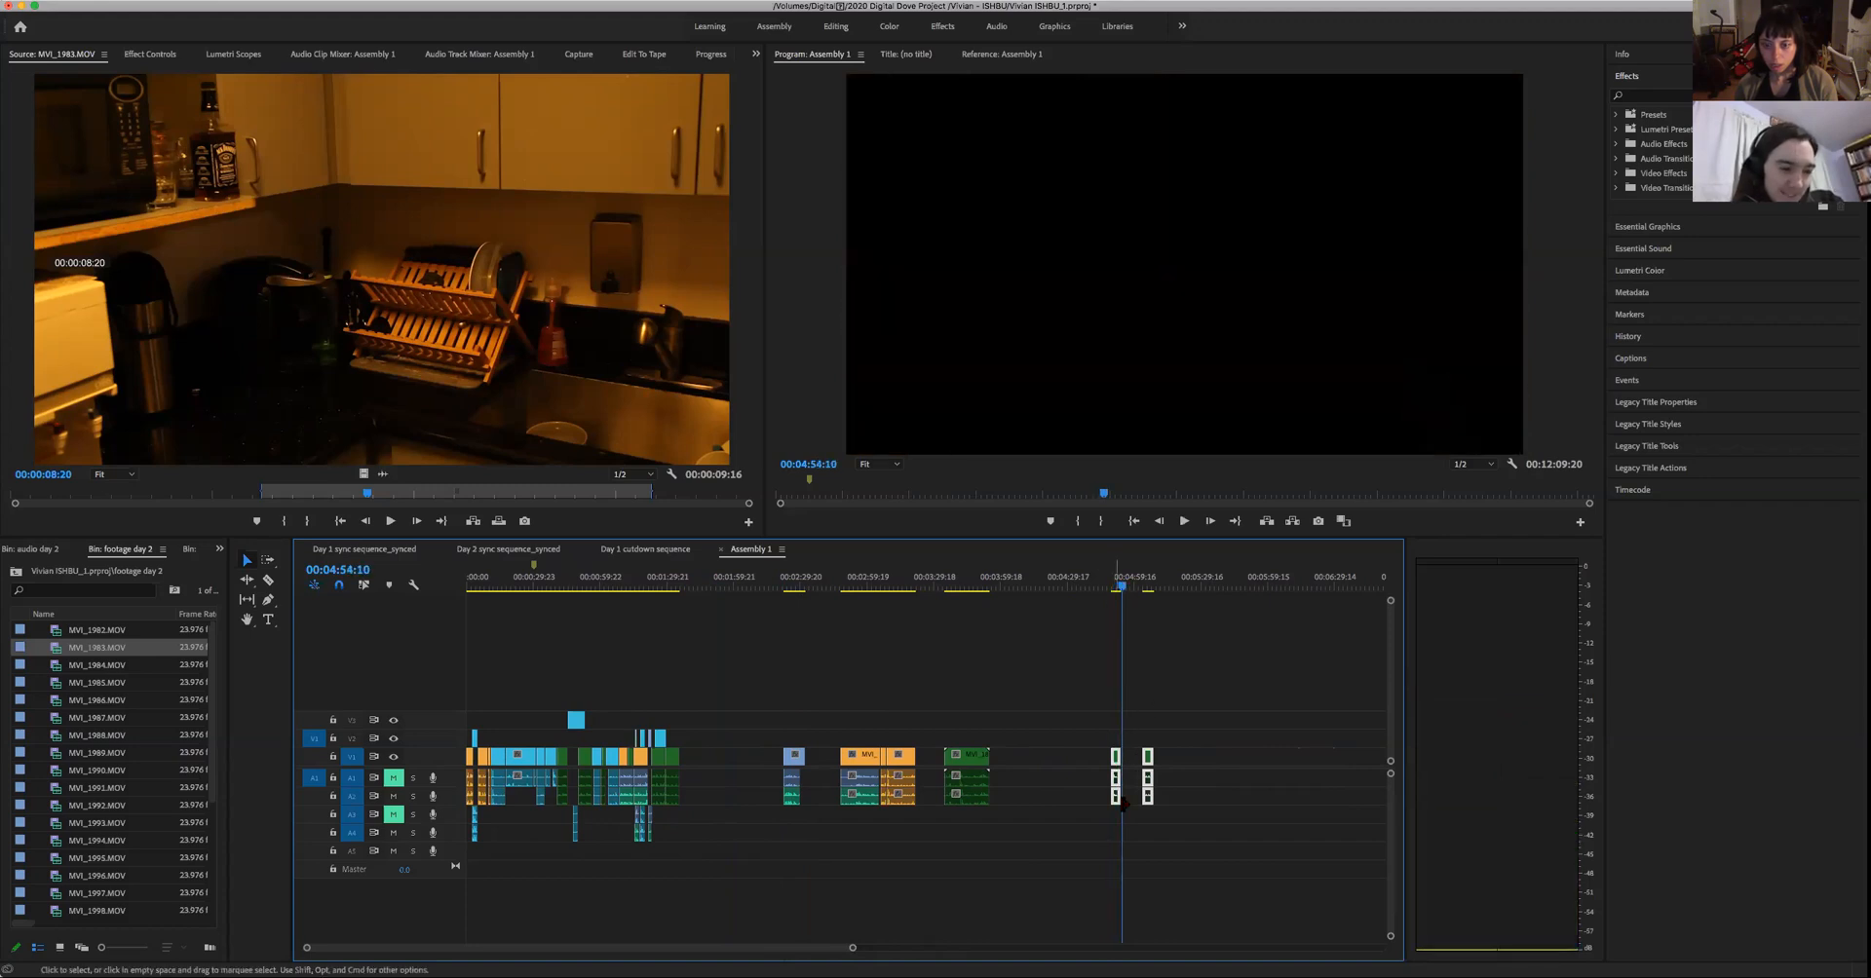
left_click_drag(853, 949, 821, 950)
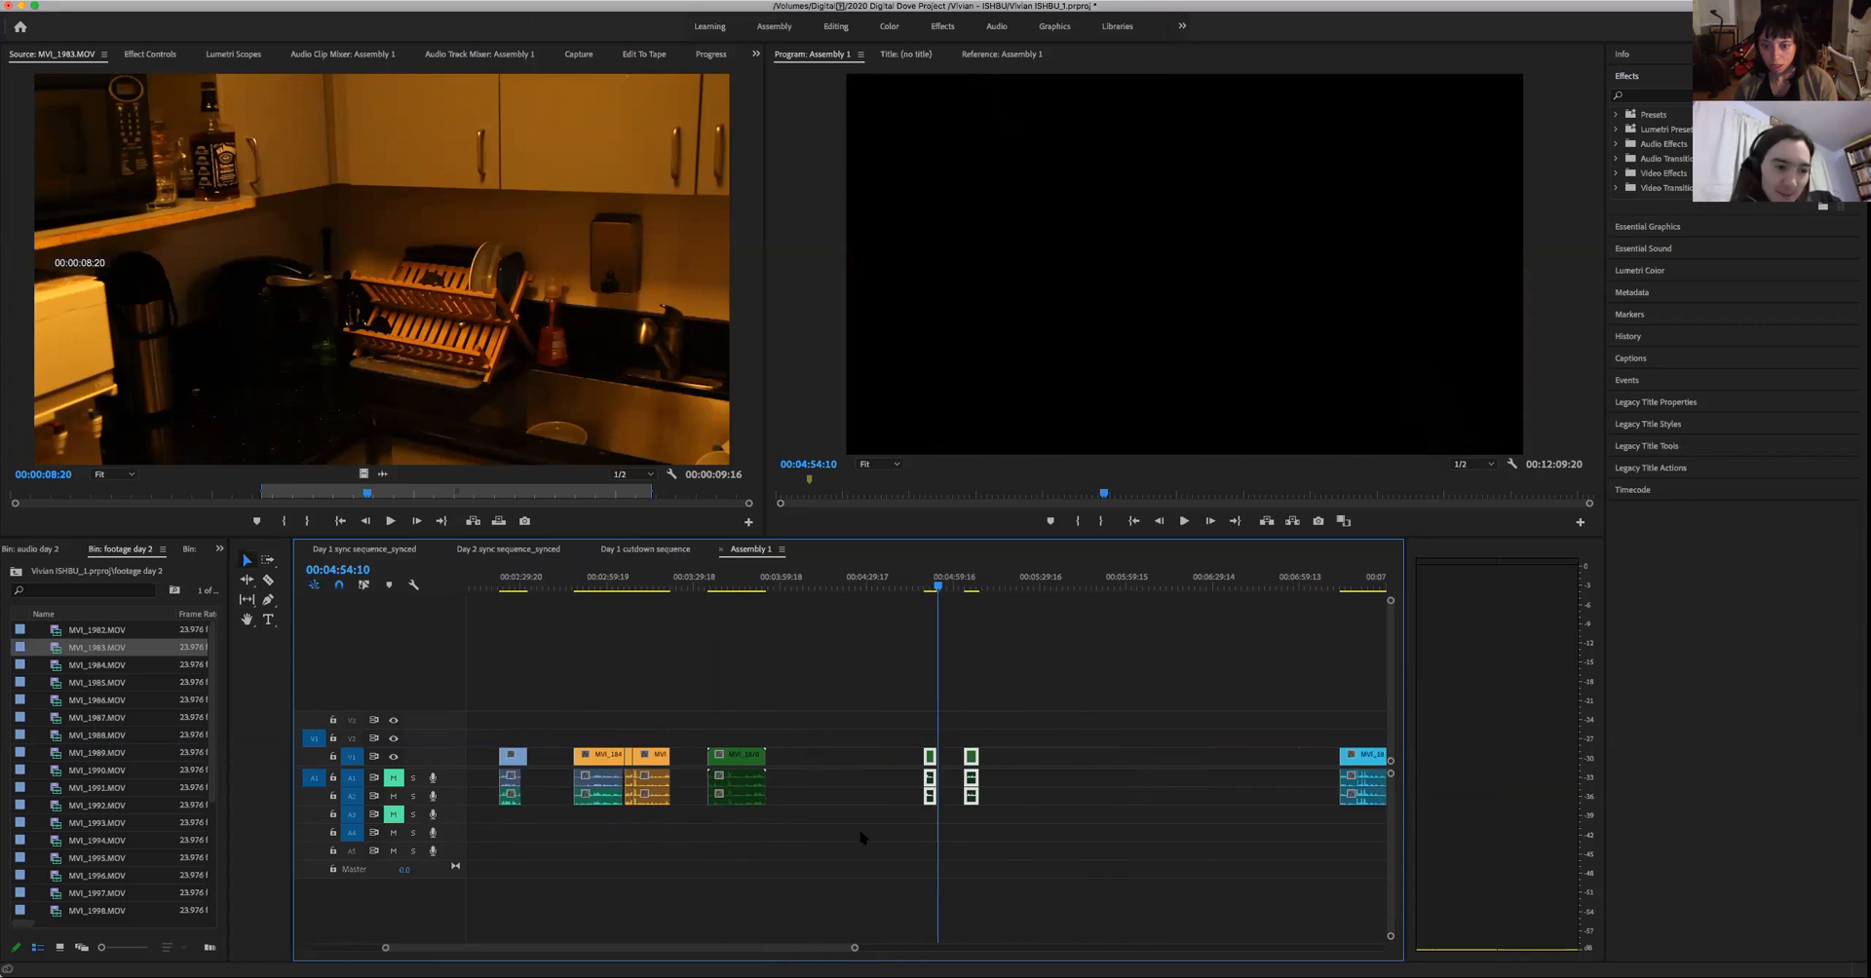
left_click(928, 589)
key("space")
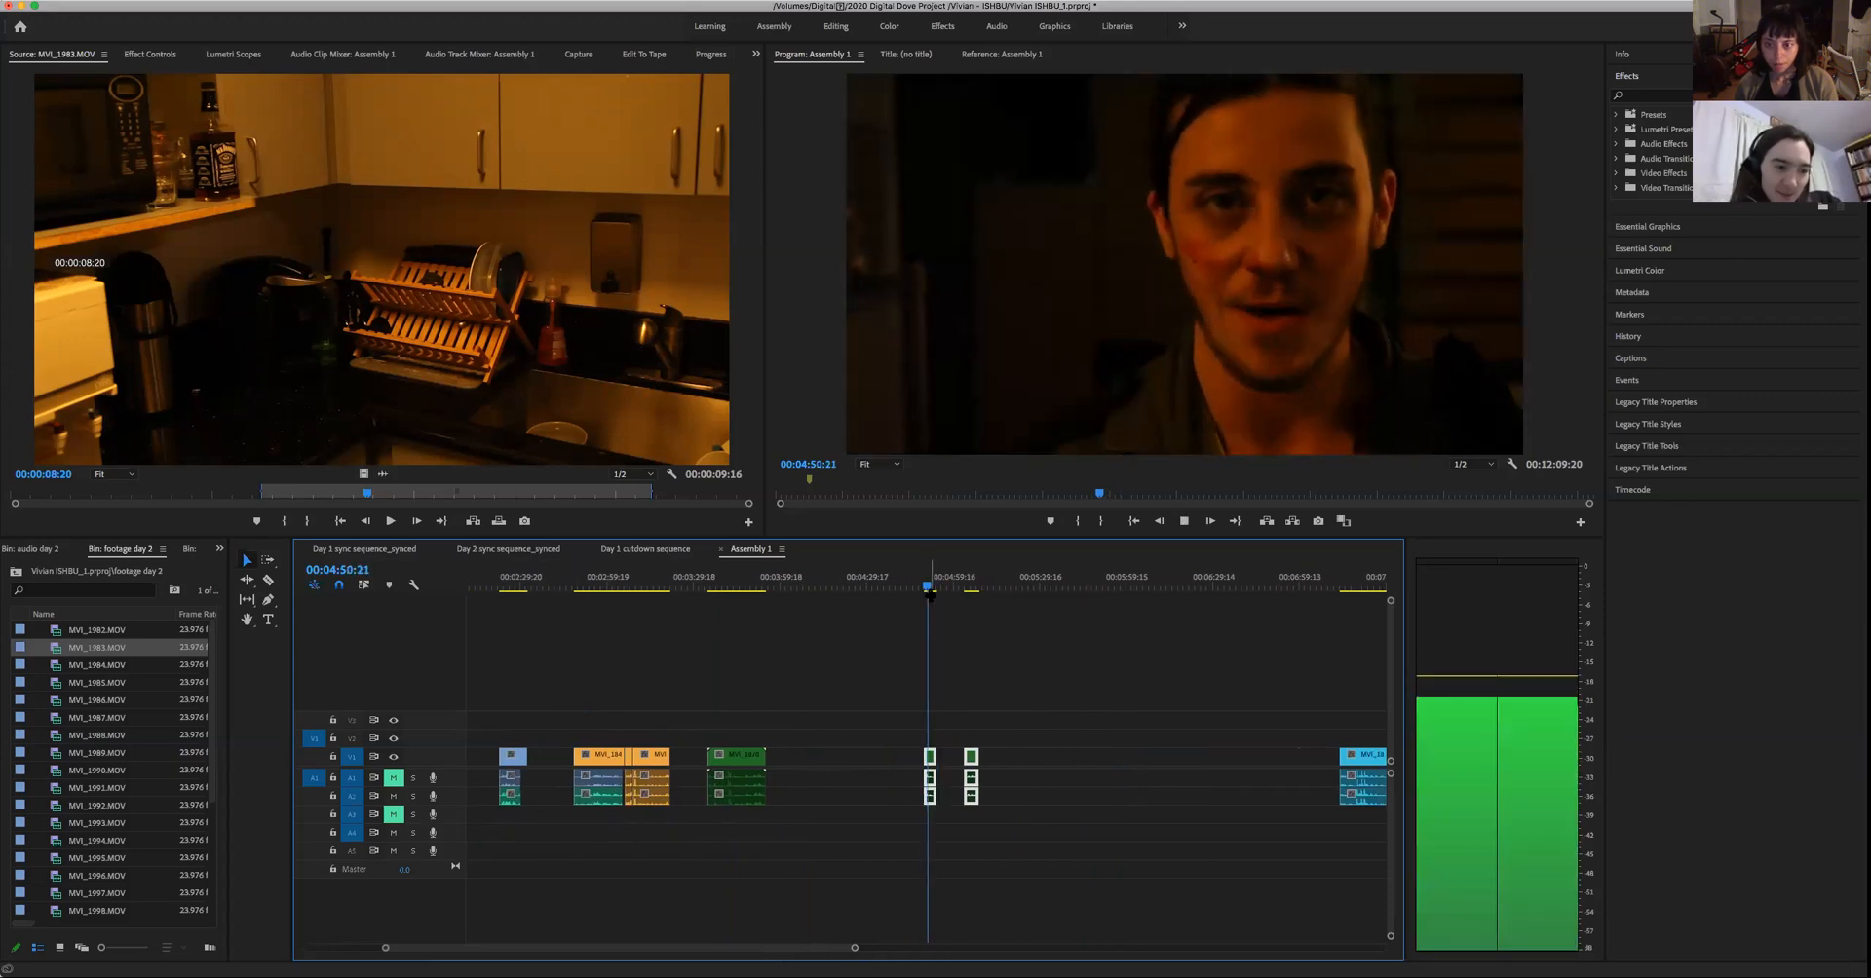
key("space")
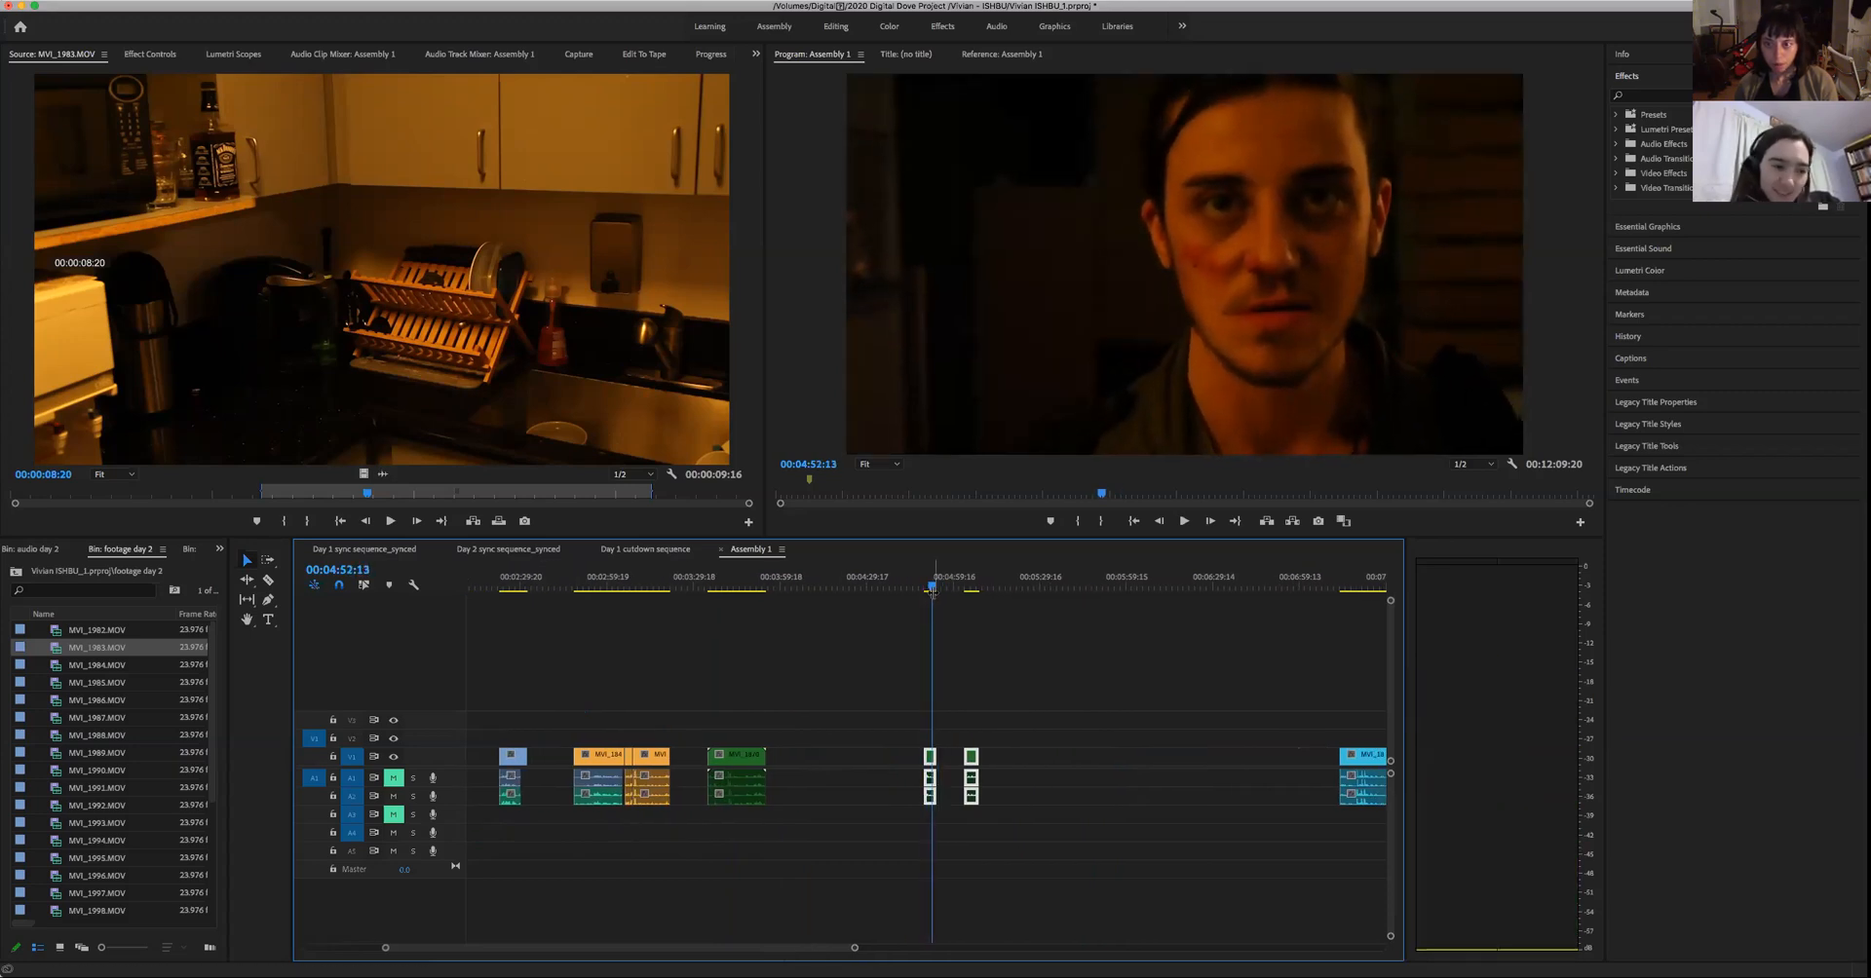
- Move the man's first short green take, picture and sound together, into the empty space just after the assembled shots
left_click_drag(942, 760, 951, 807)
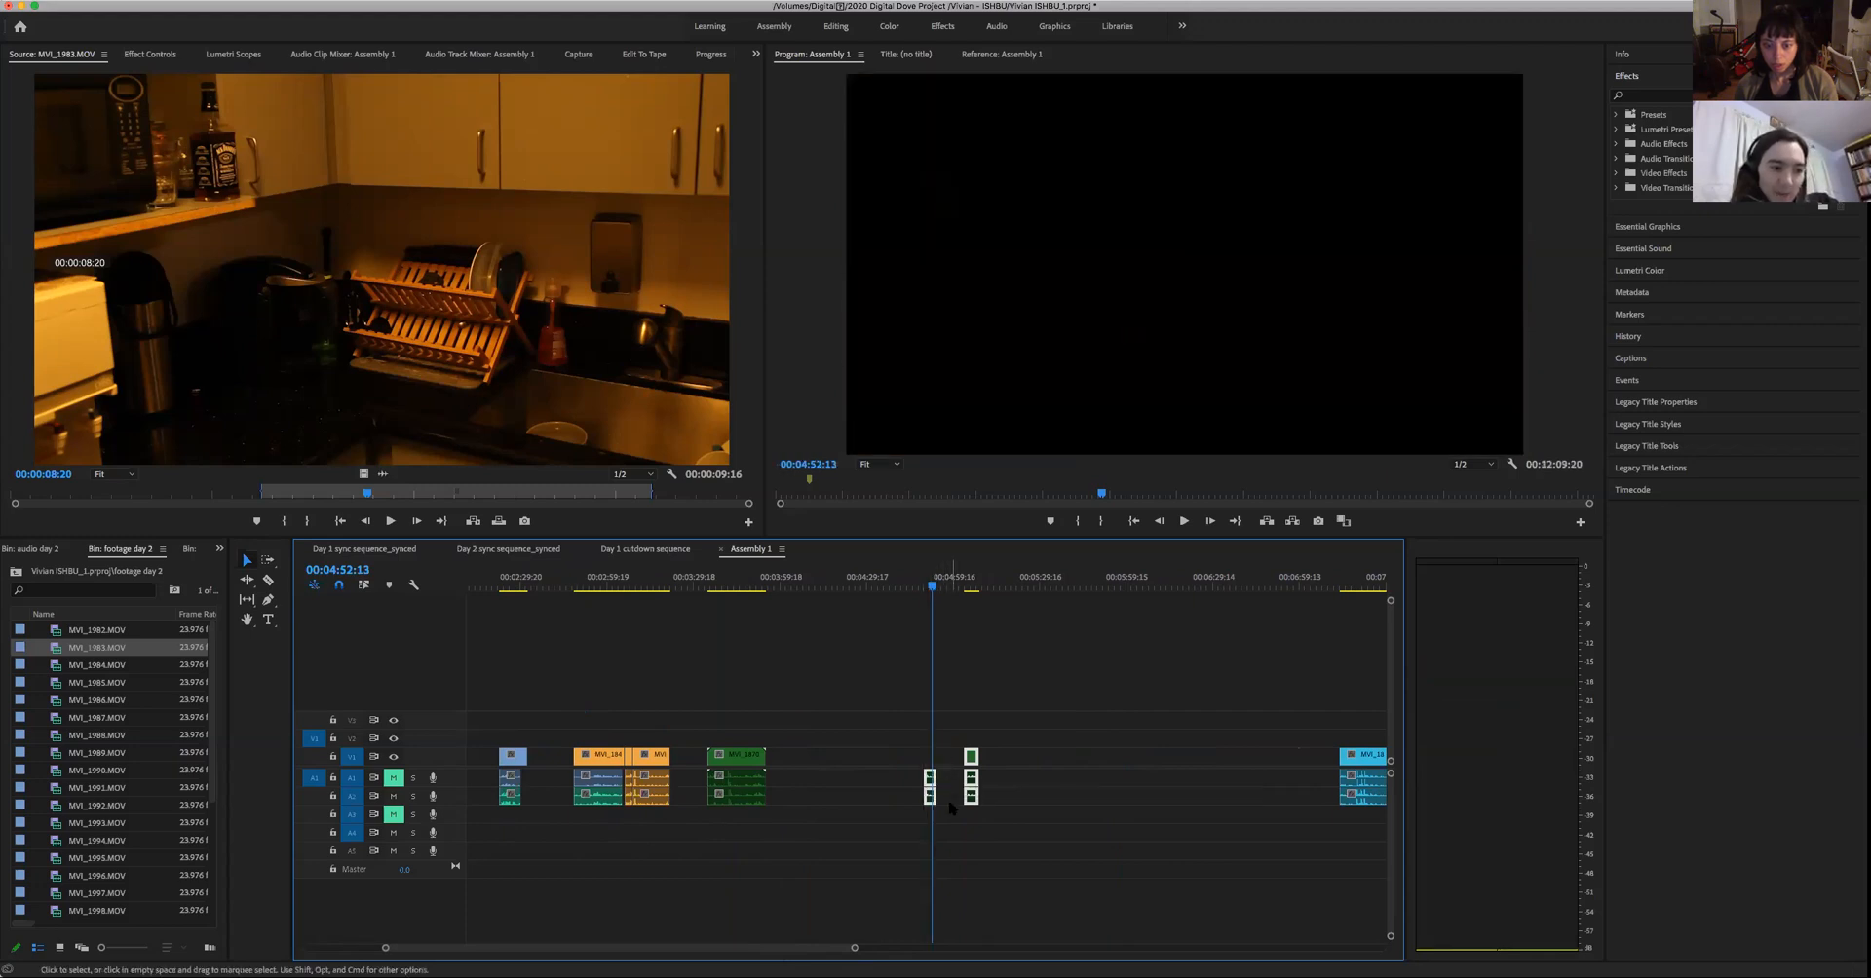
key("super+z")
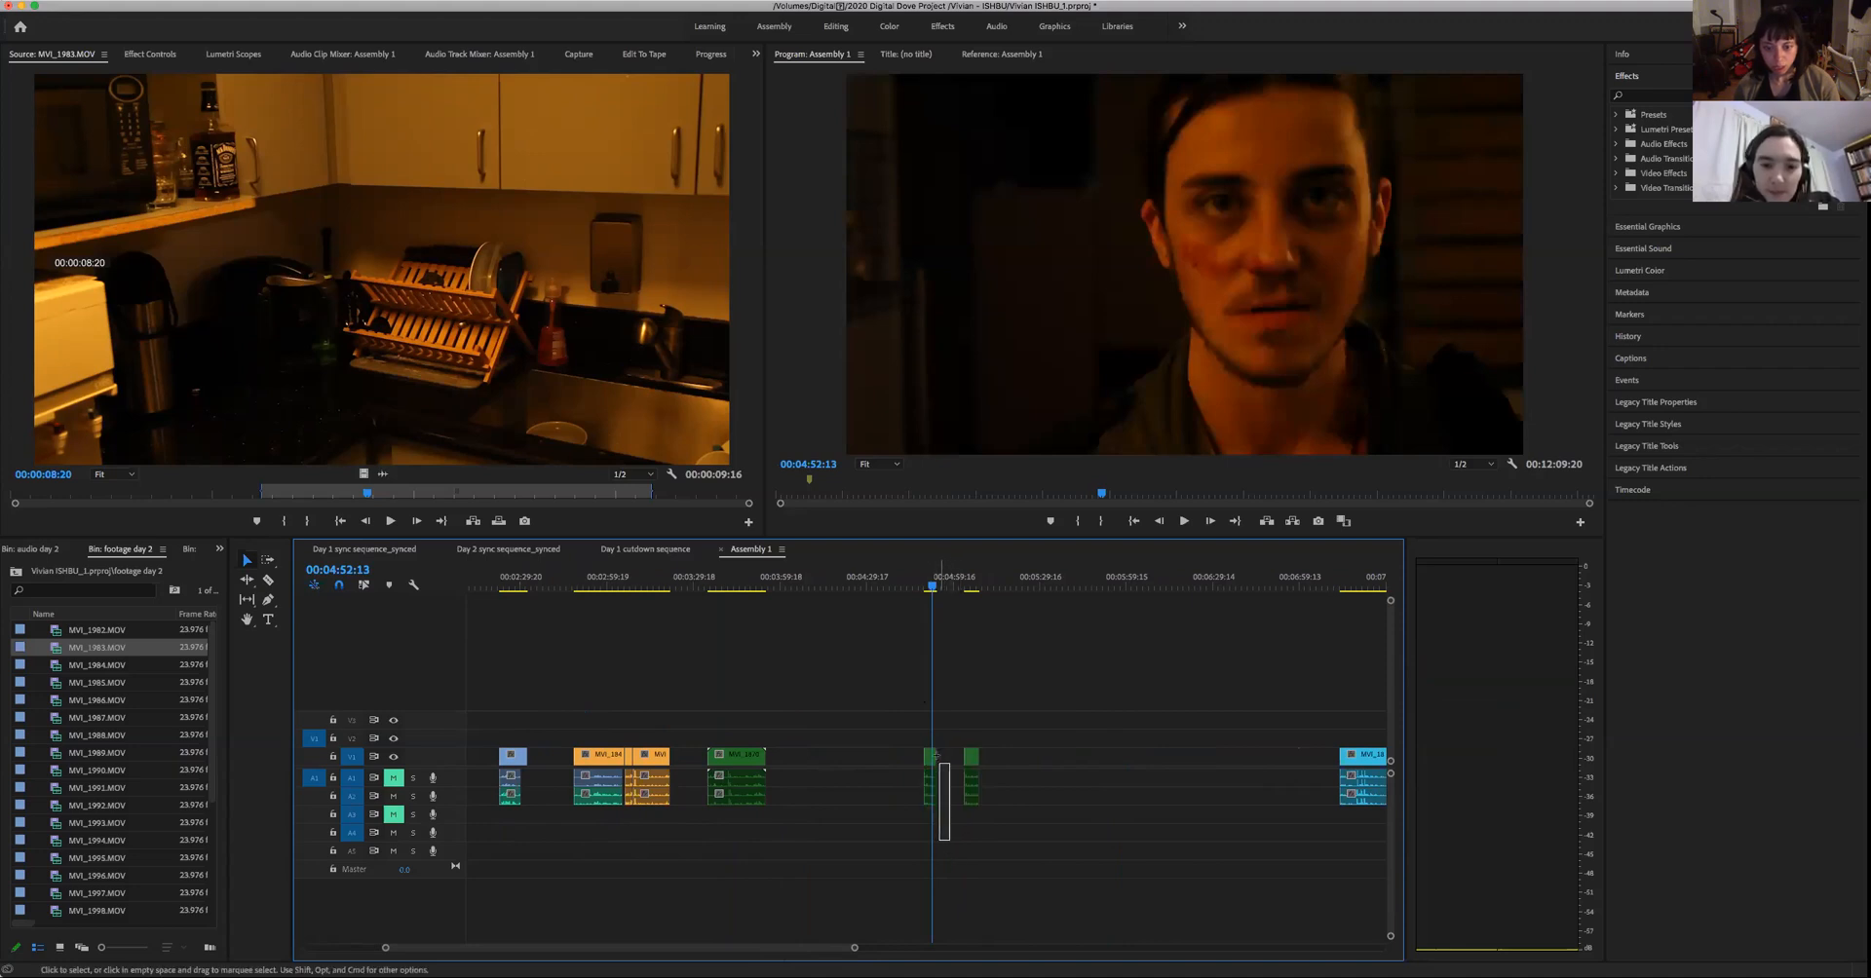
left_click_drag(933, 758, 937, 769)
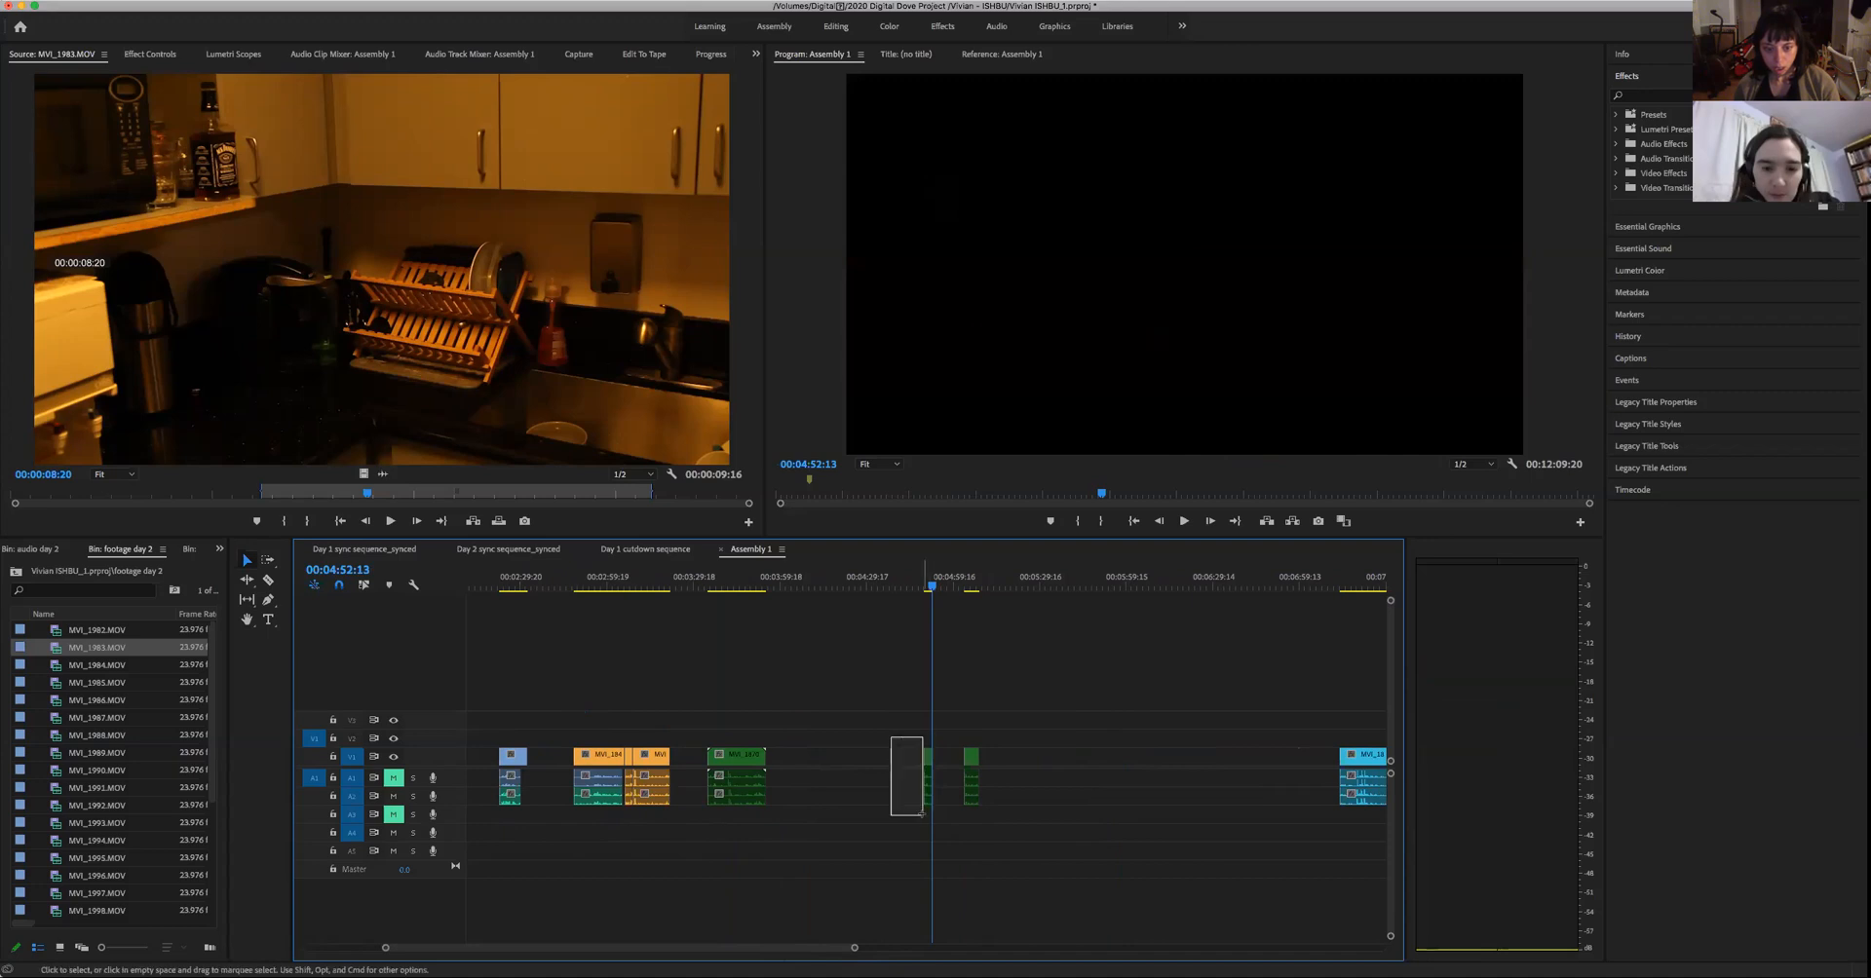
left_click_drag(880, 948, 955, 945)
left_click_drag(926, 768, 604, 772)
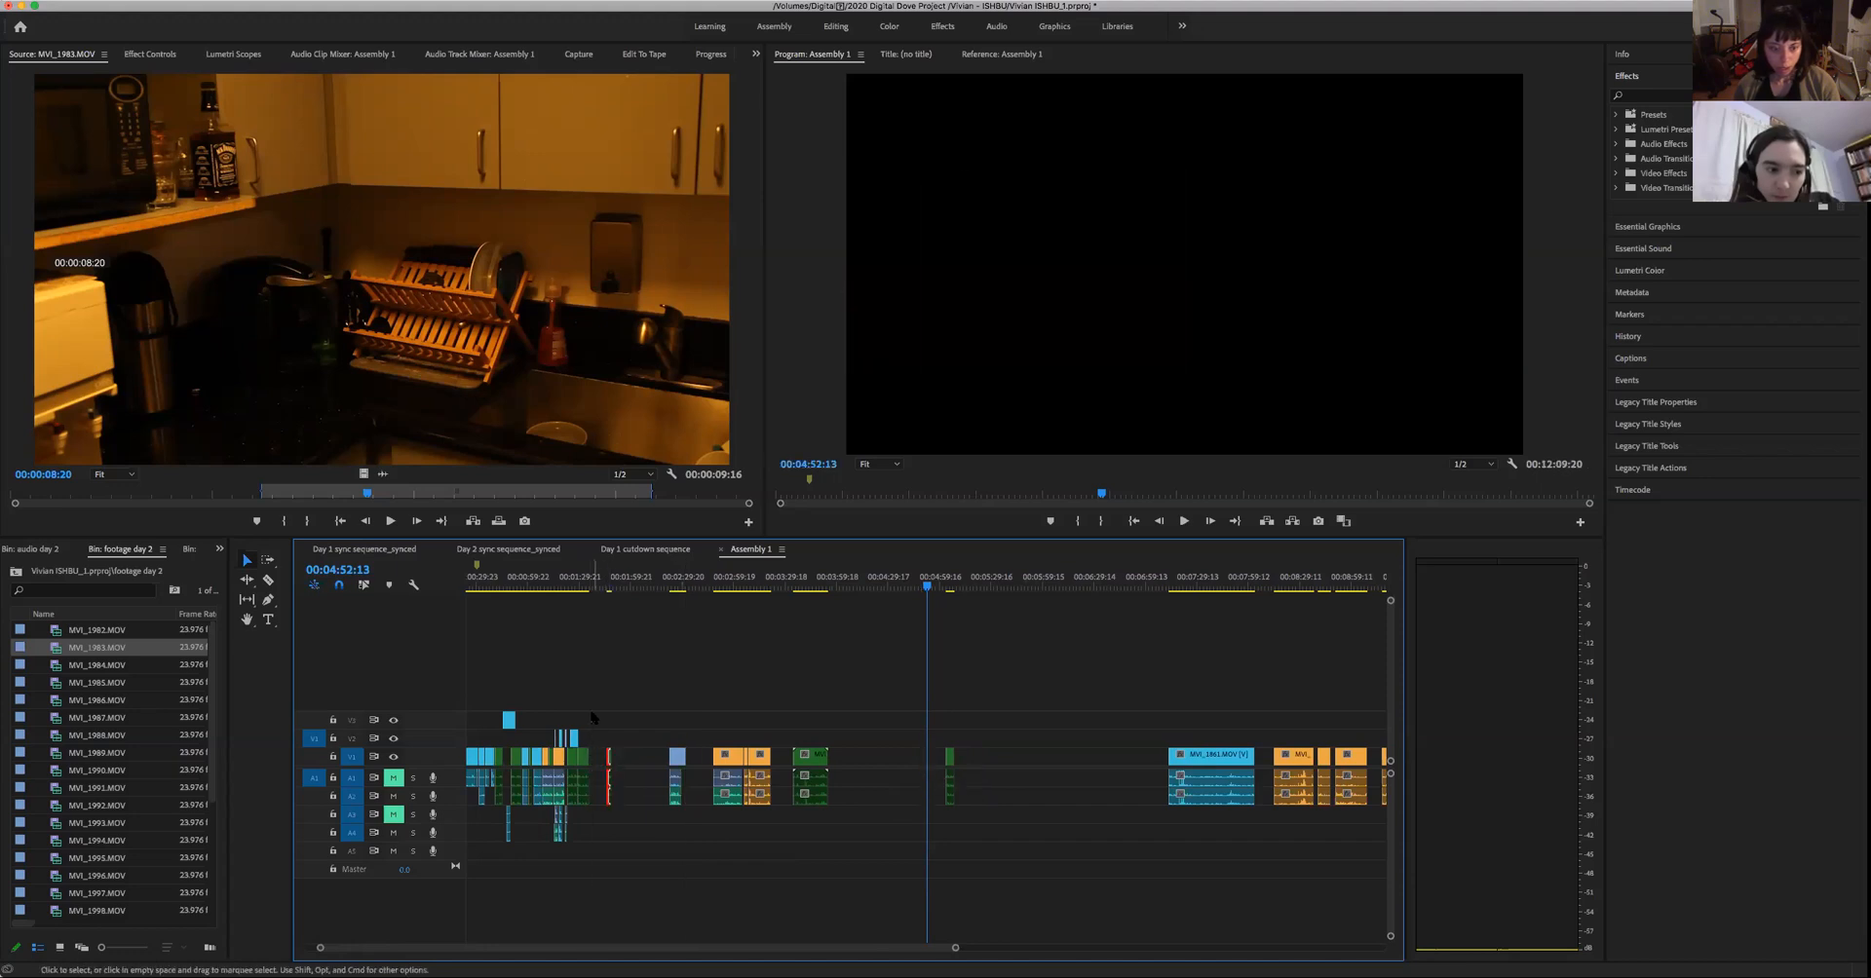
- Play the end of the man's last assembled green clip from 00:01:31:22, and play the moved take for comparison
left_click_drag(601, 585, 585, 585)
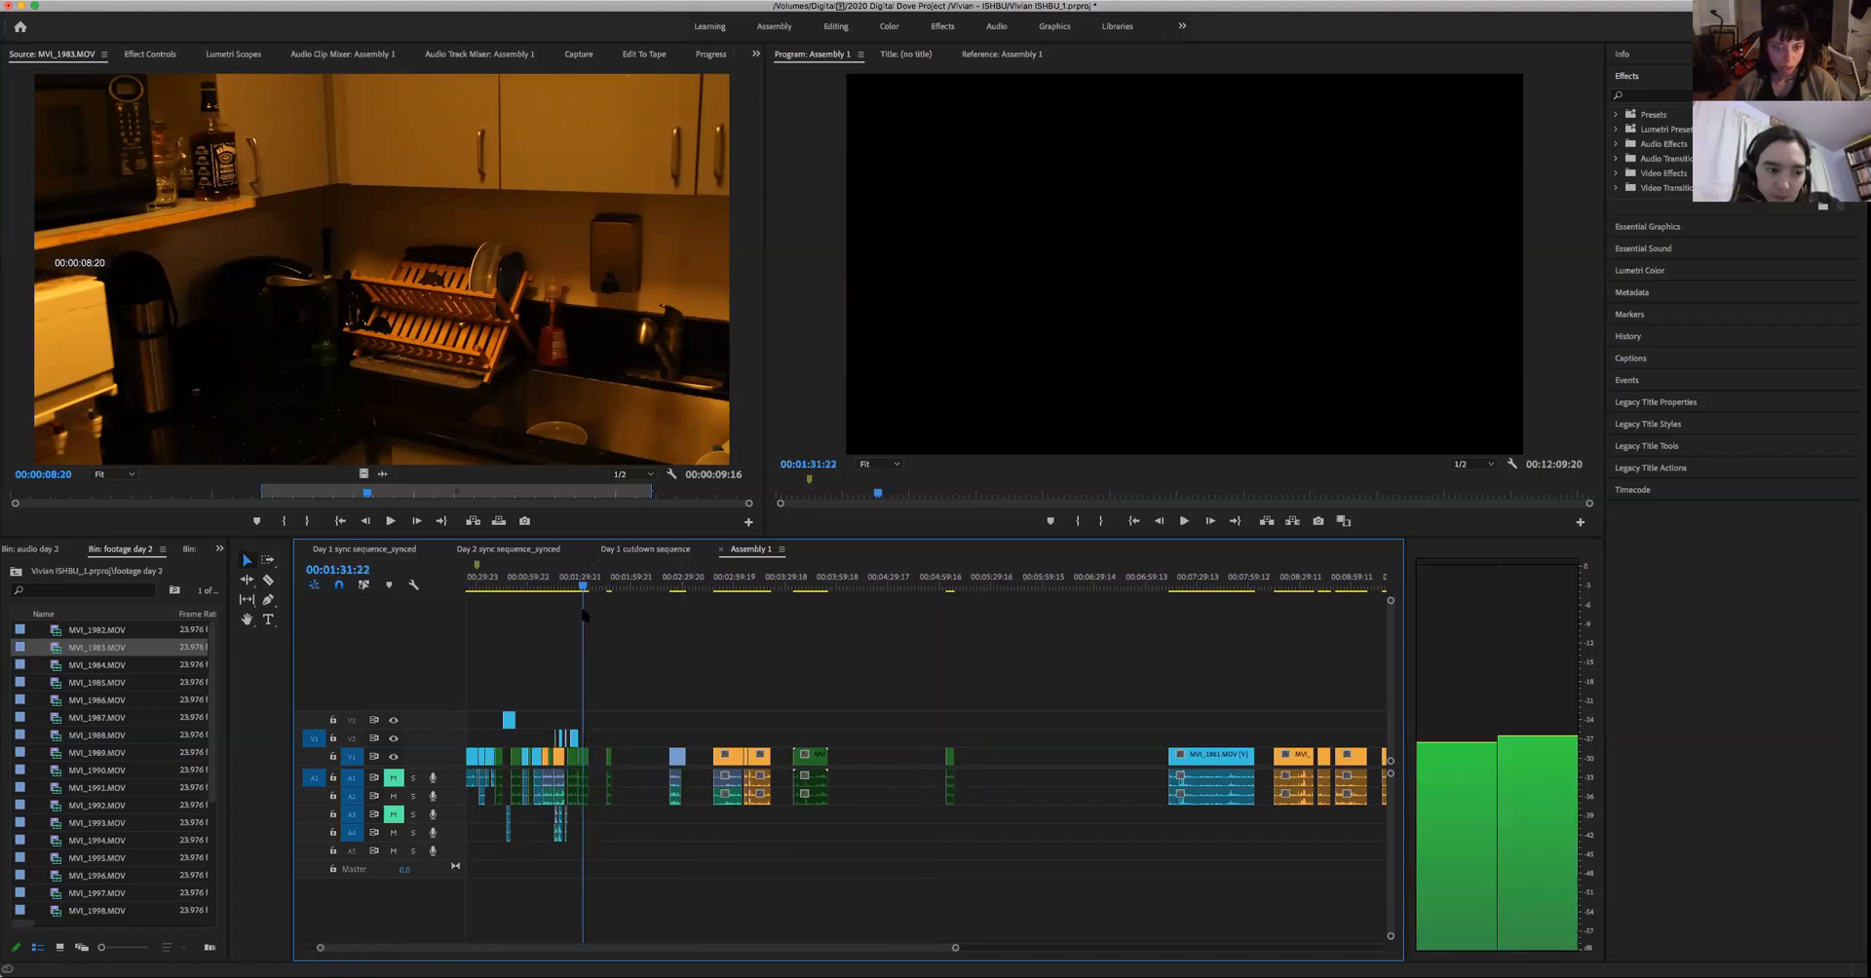
key("space")
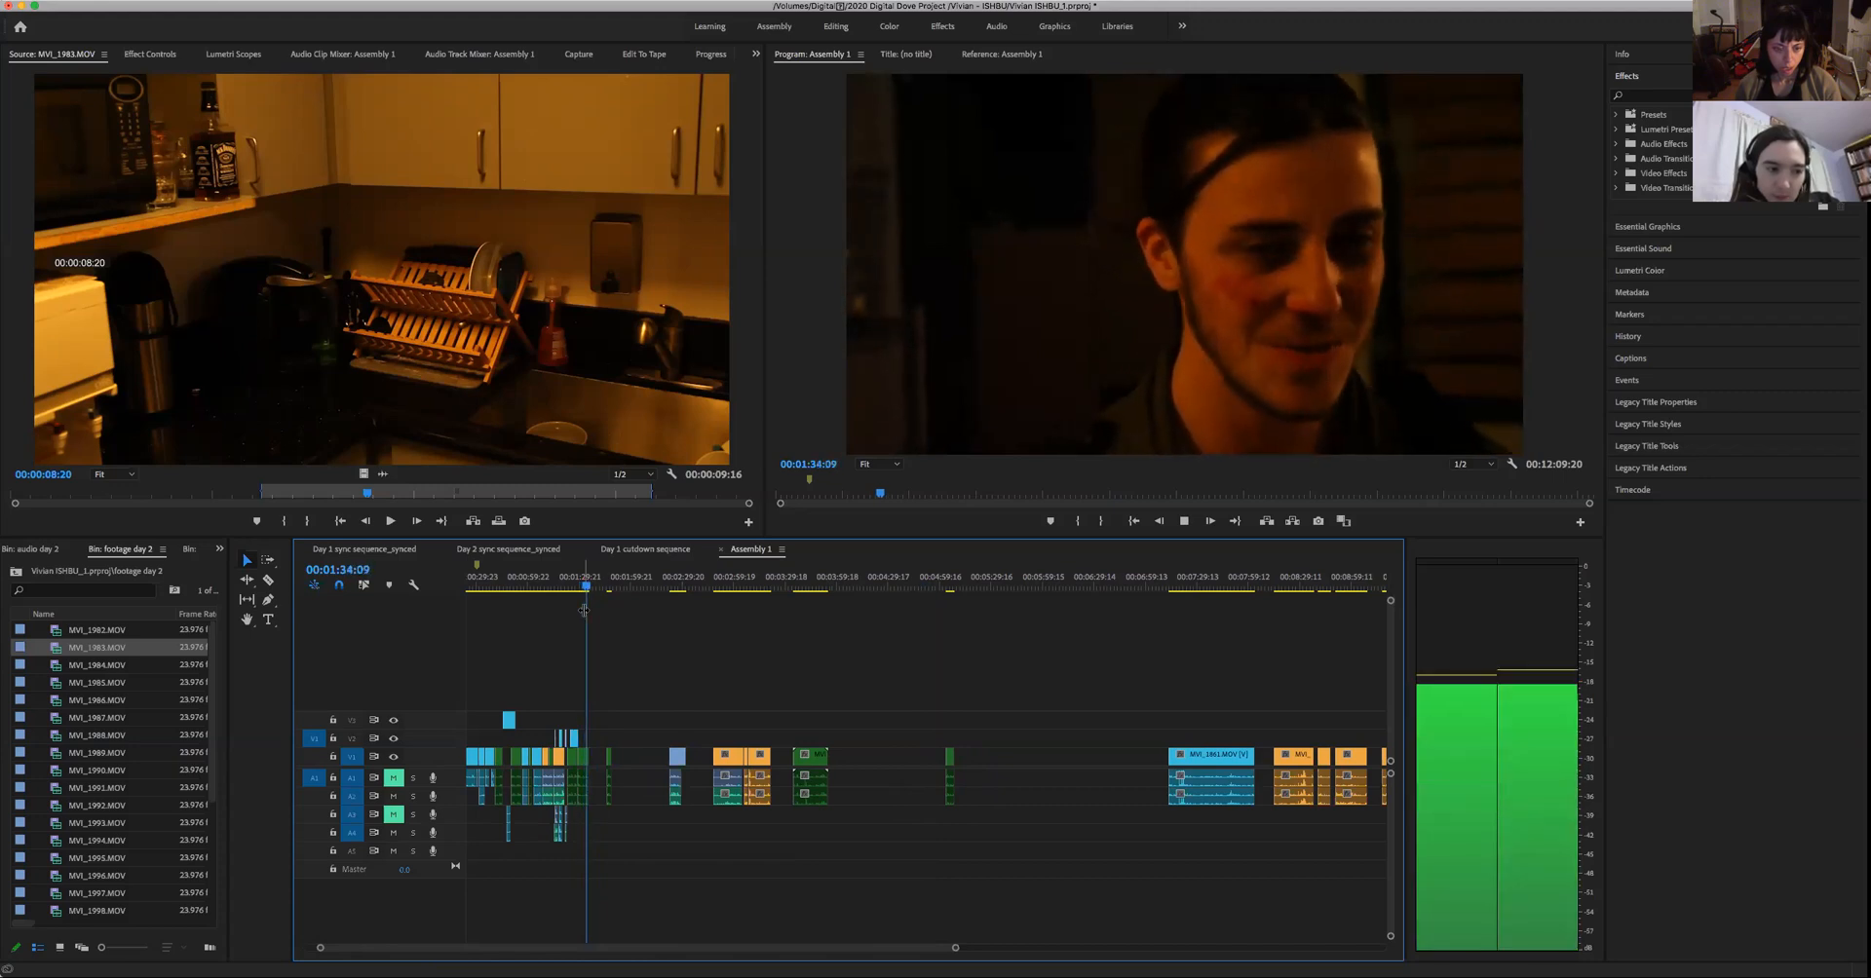
key("space")
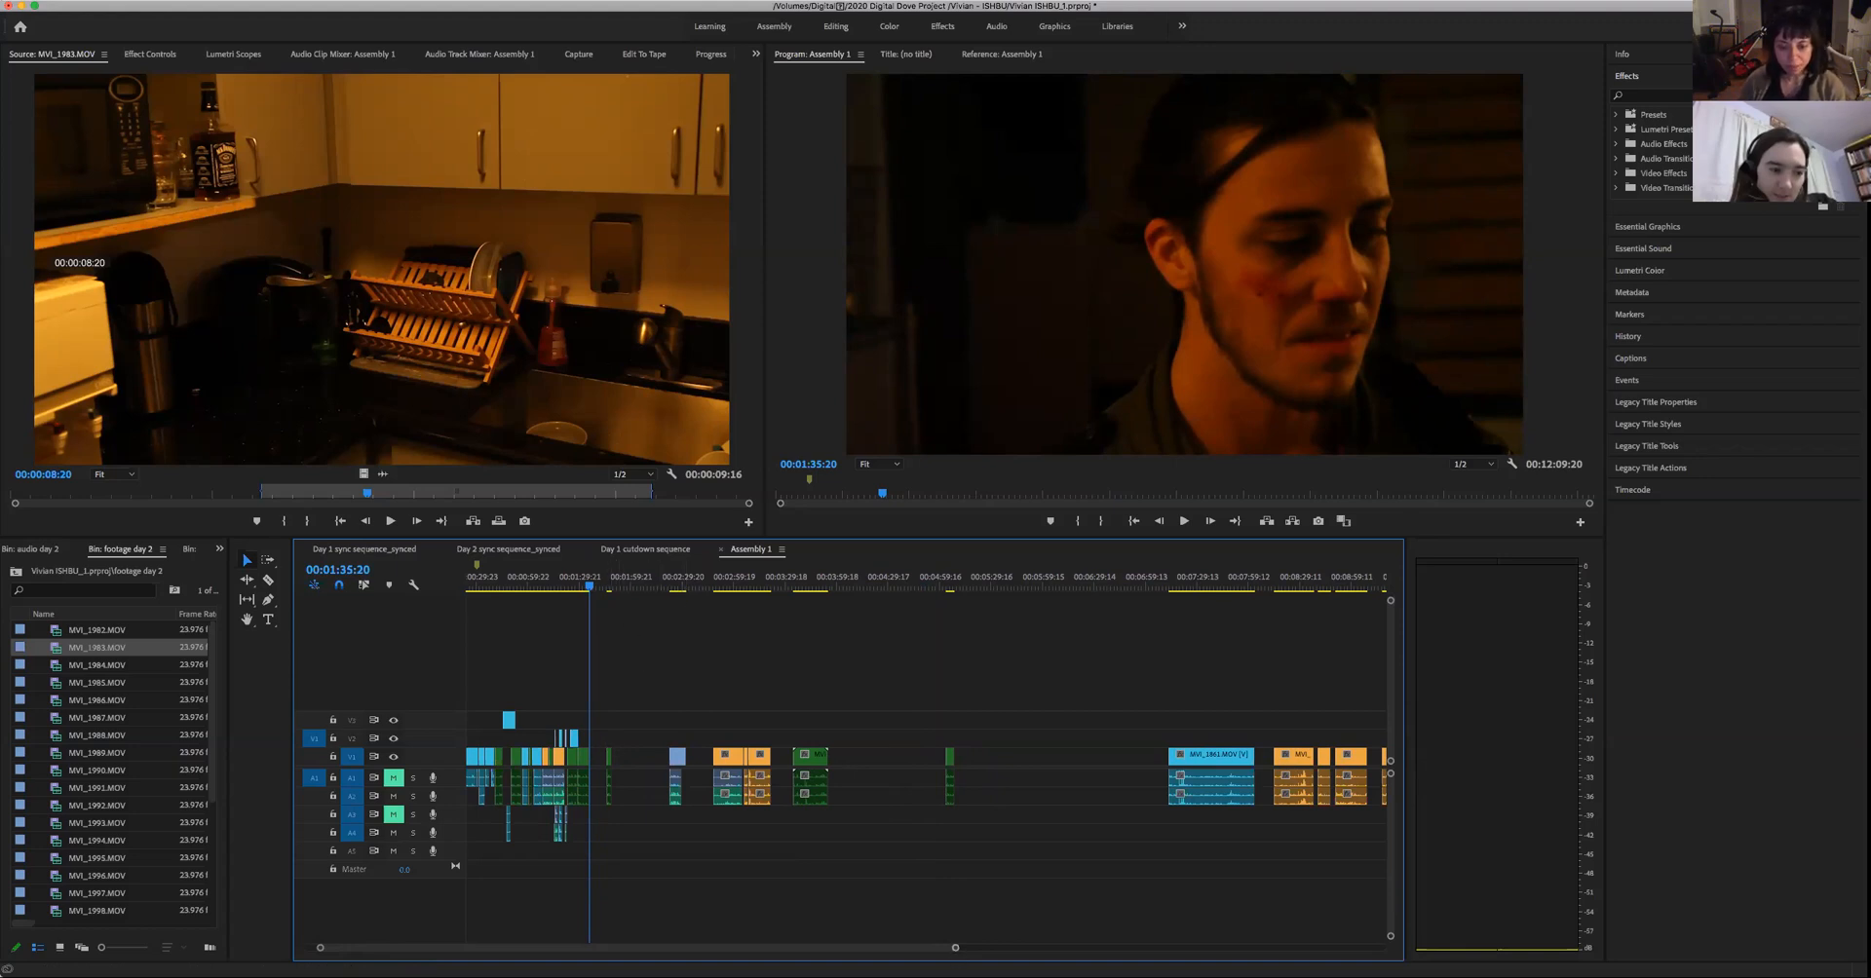
key("equal")
key("equal")
key("equal")
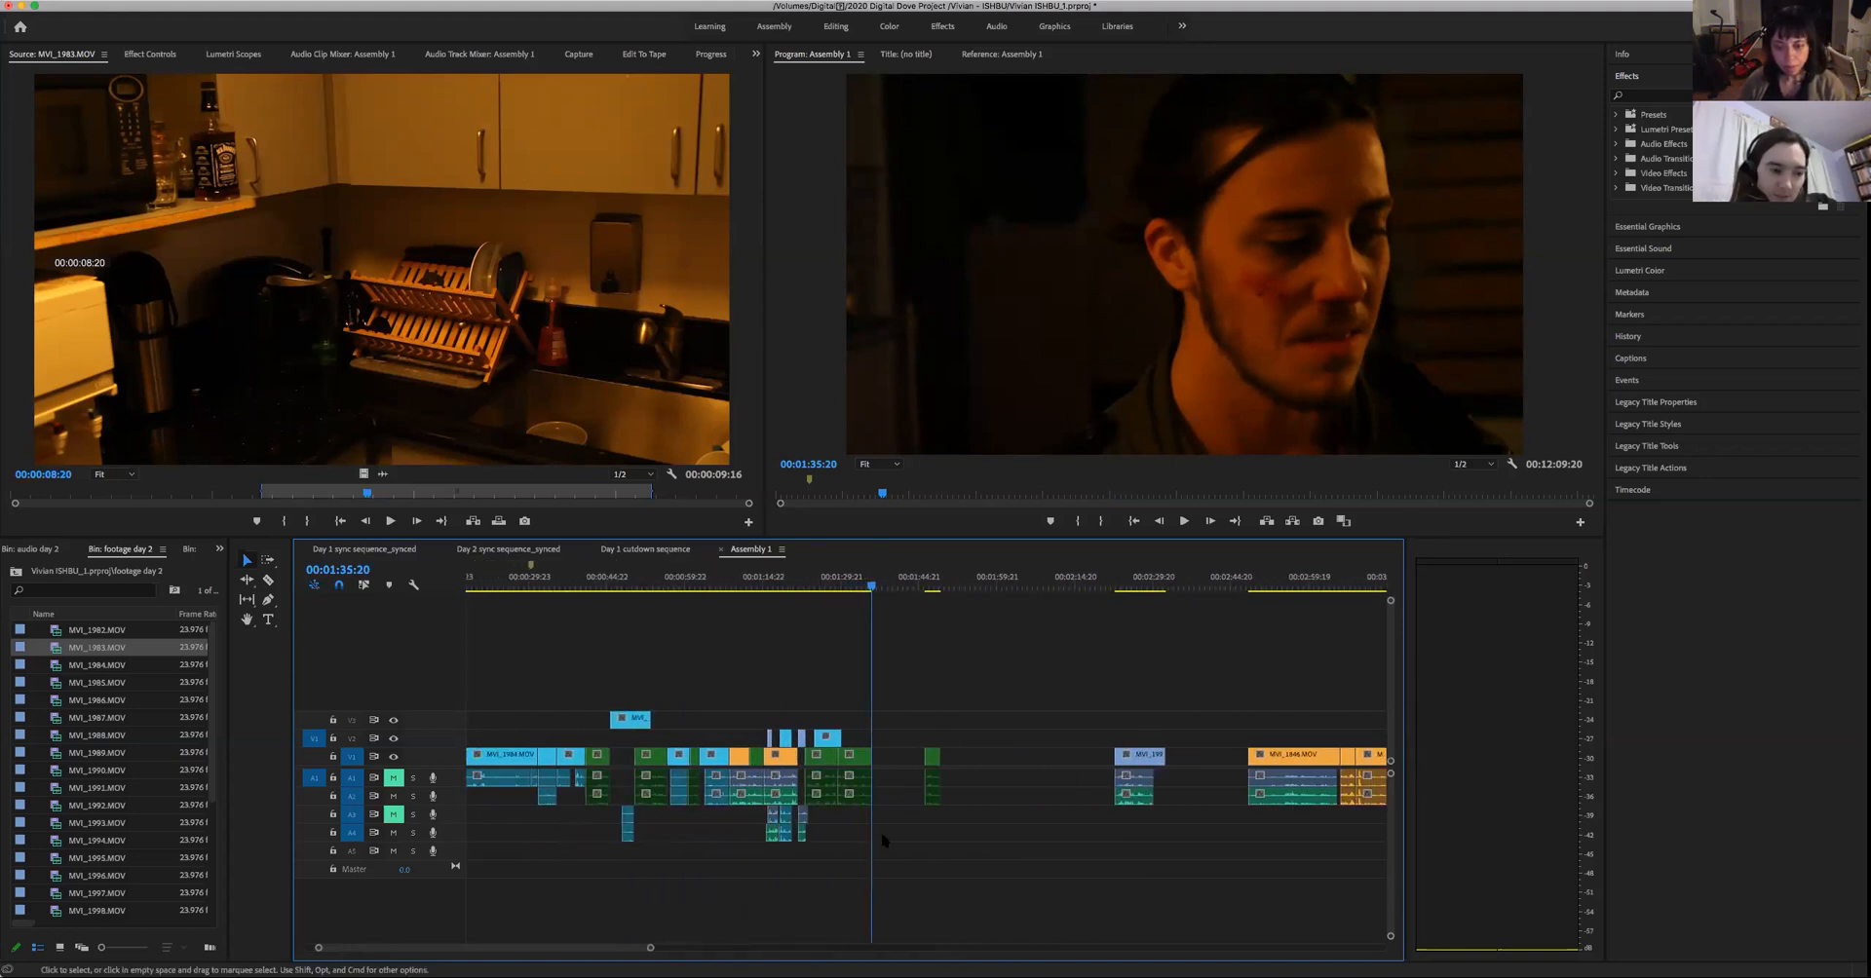
key("space")
left_click_drag(936, 589, 927, 630)
key("space")
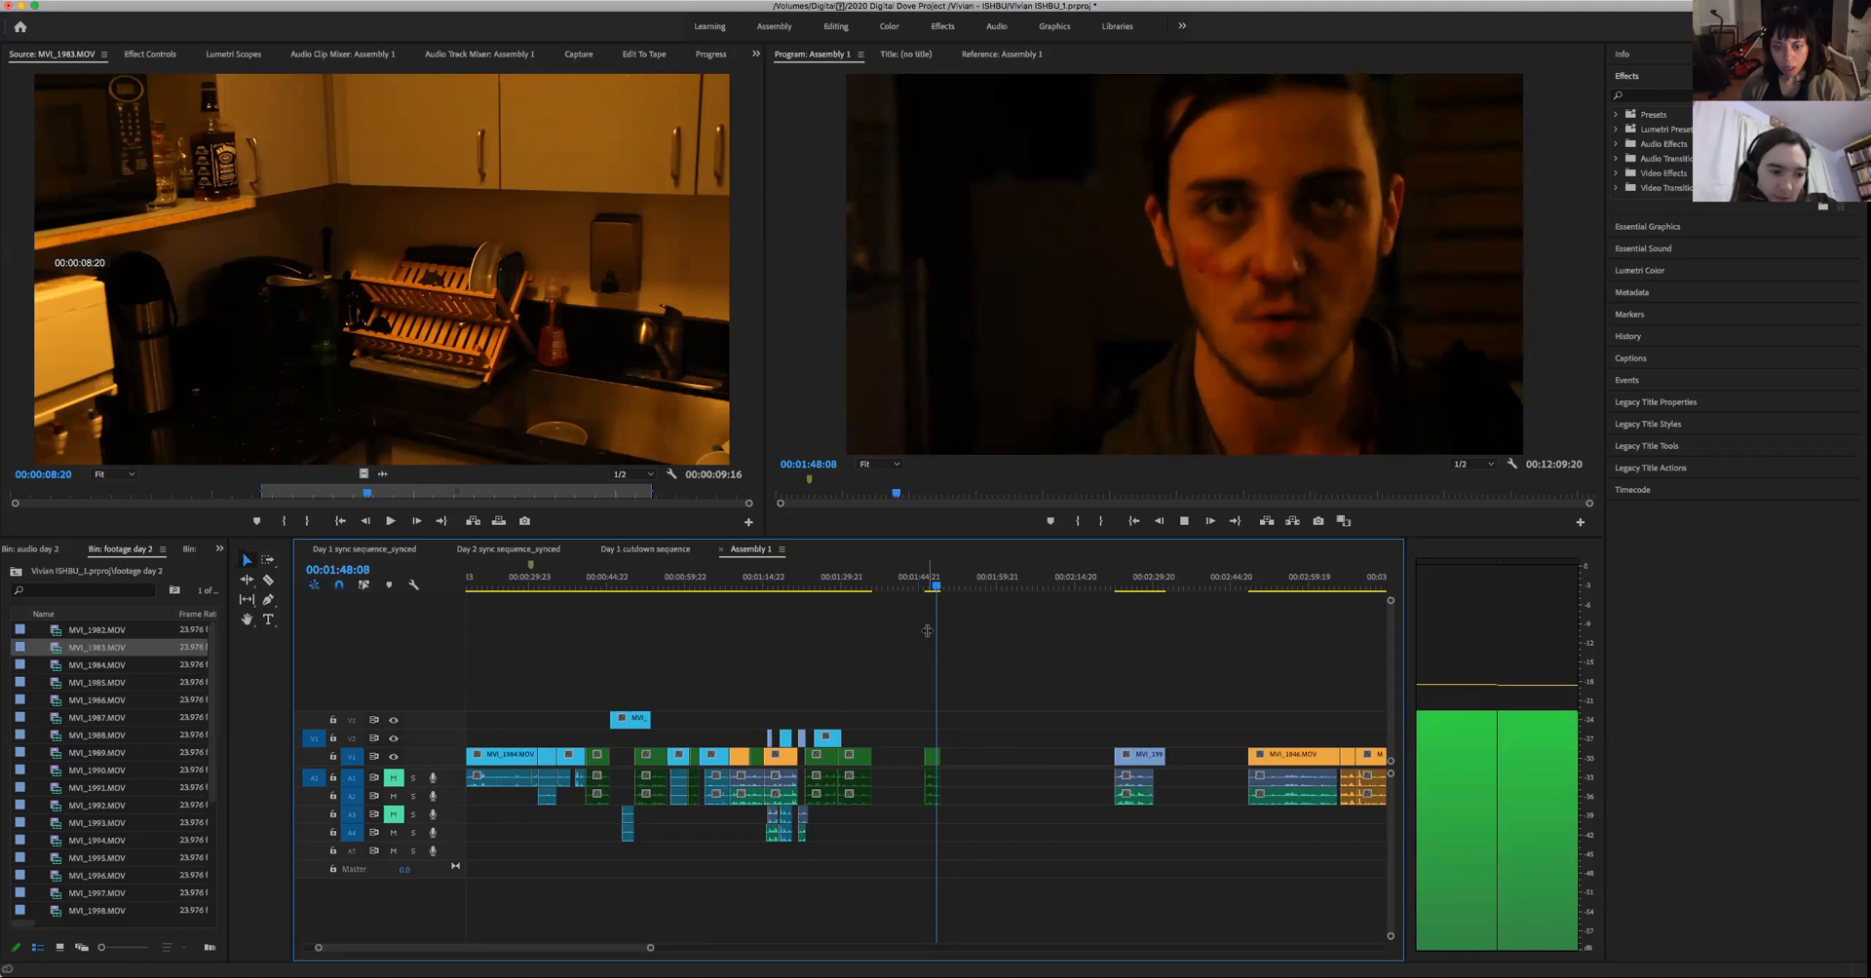
- Try extending the end of the man's last assembled green clip and play the added footage
left_click(897, 583)
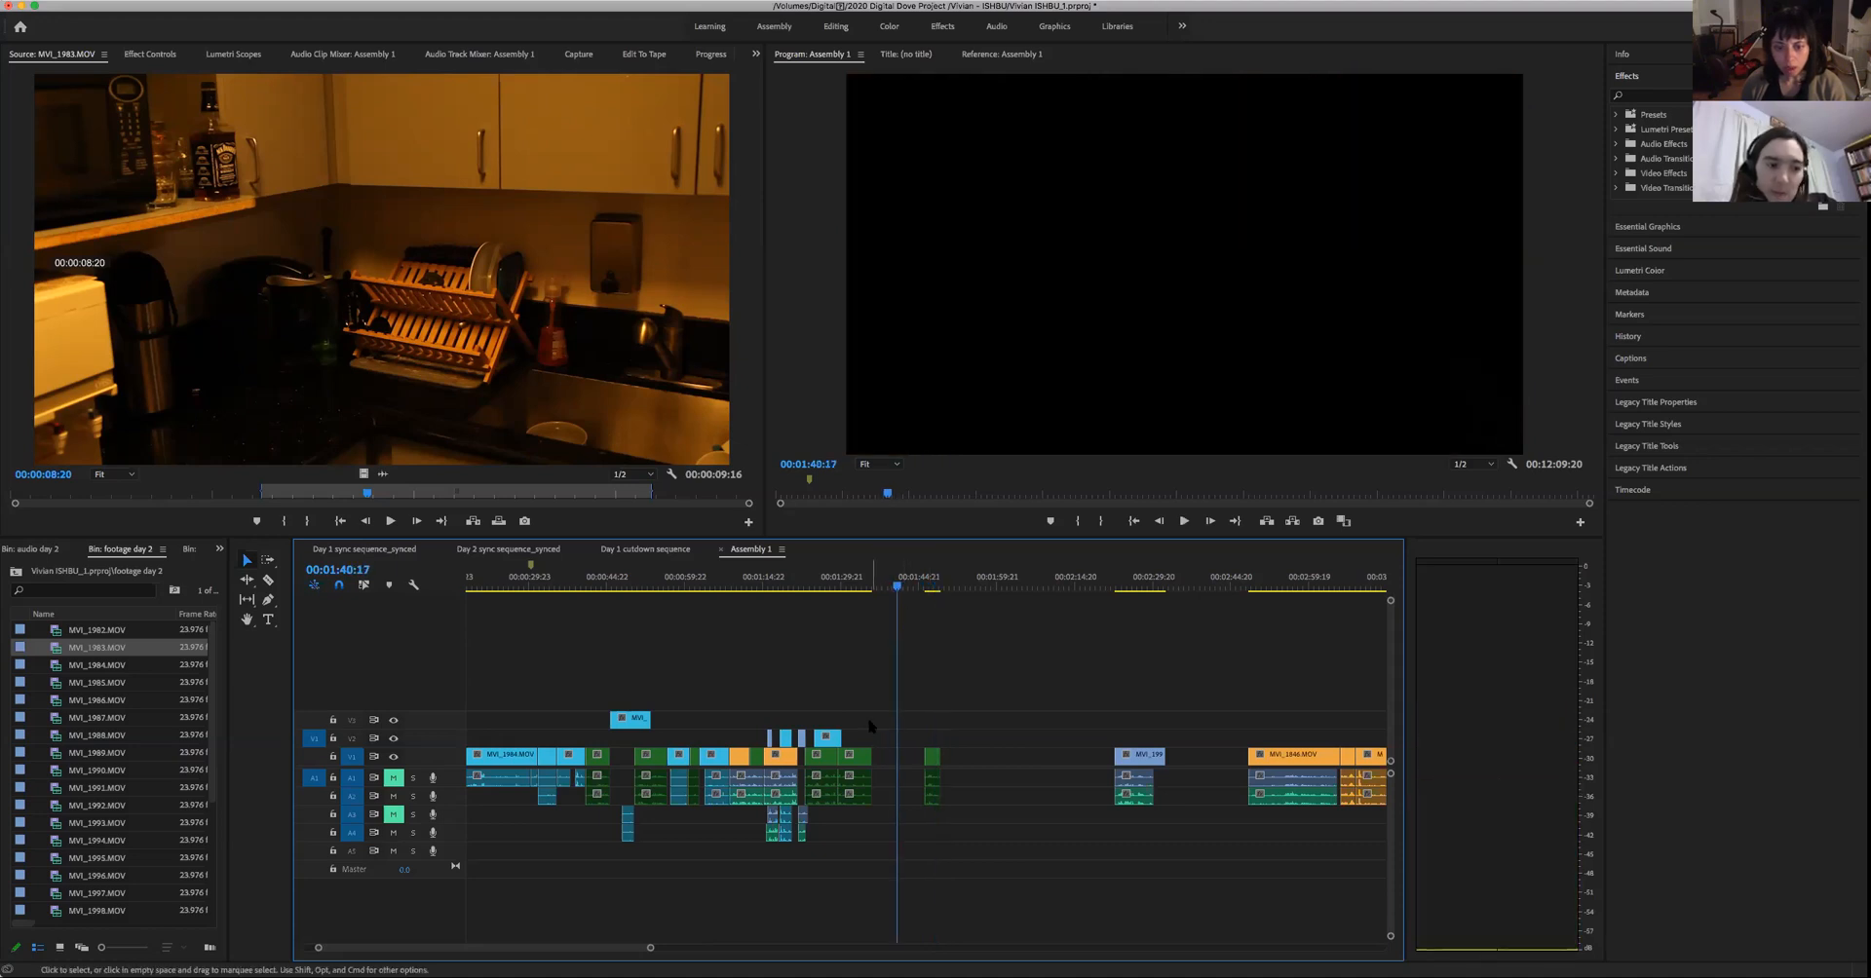
left_click(863, 757)
left_click_drag(898, 757, 906, 757)
left_click_drag(870, 539, 873, 598)
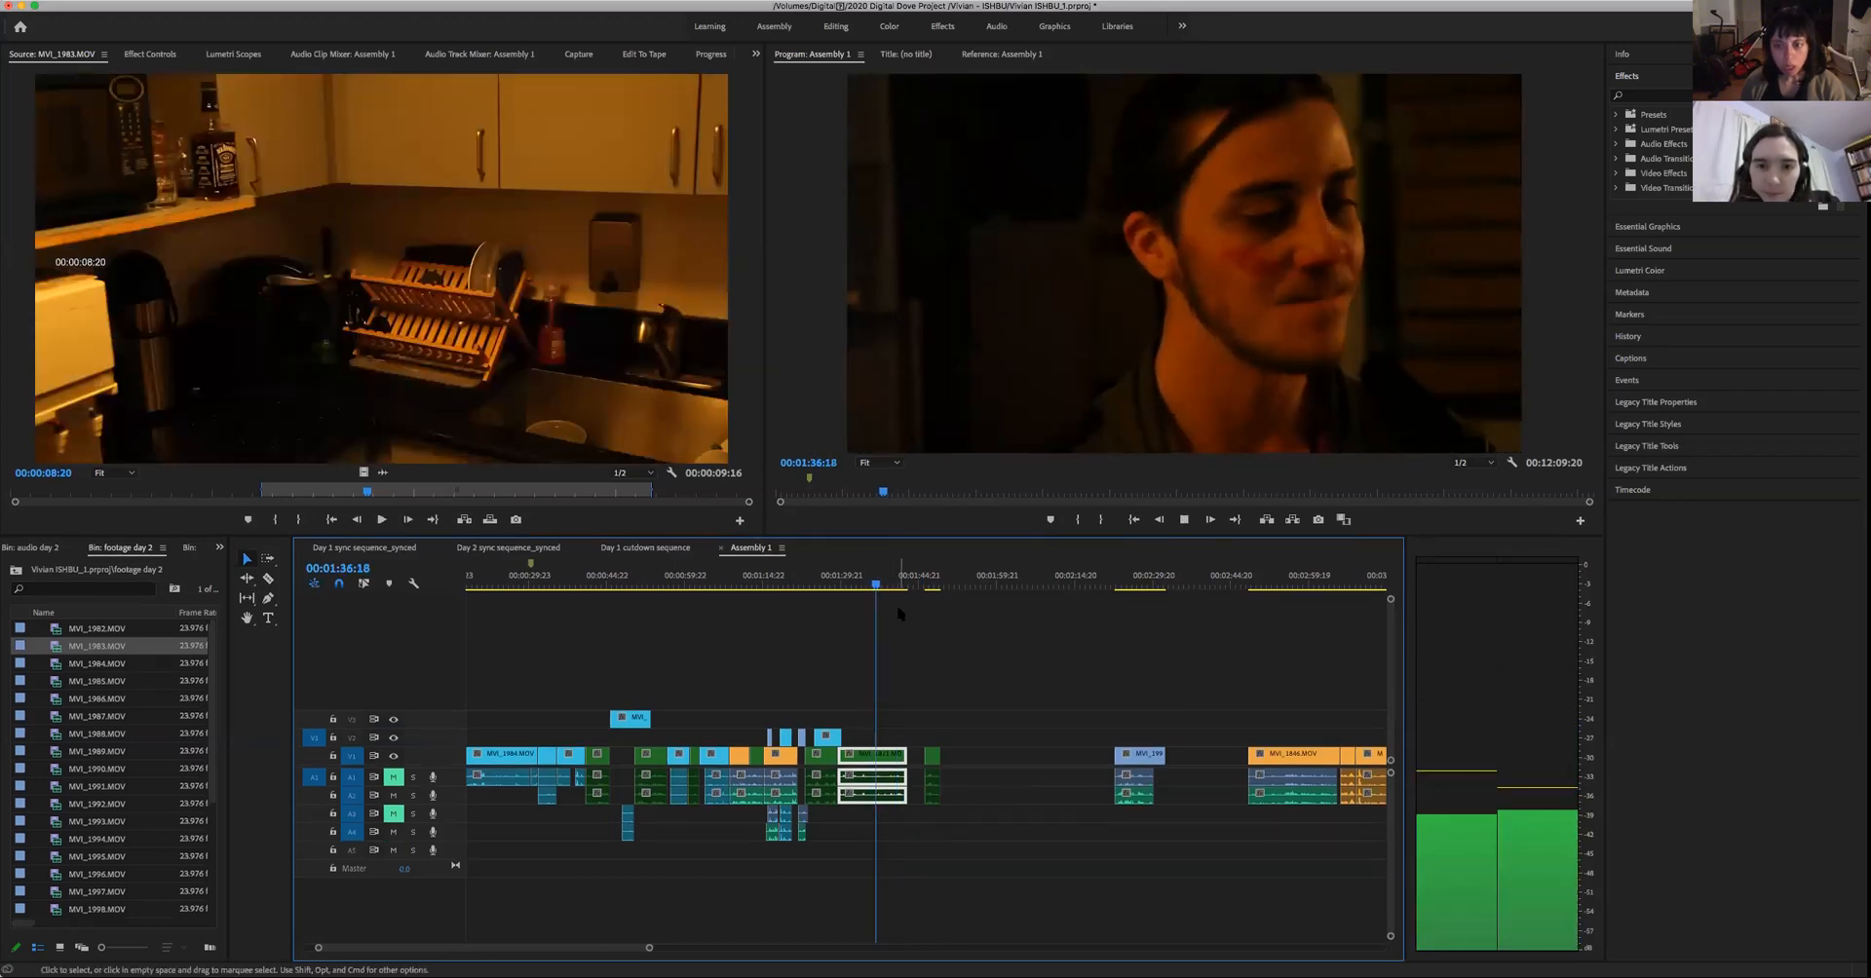
key("space")
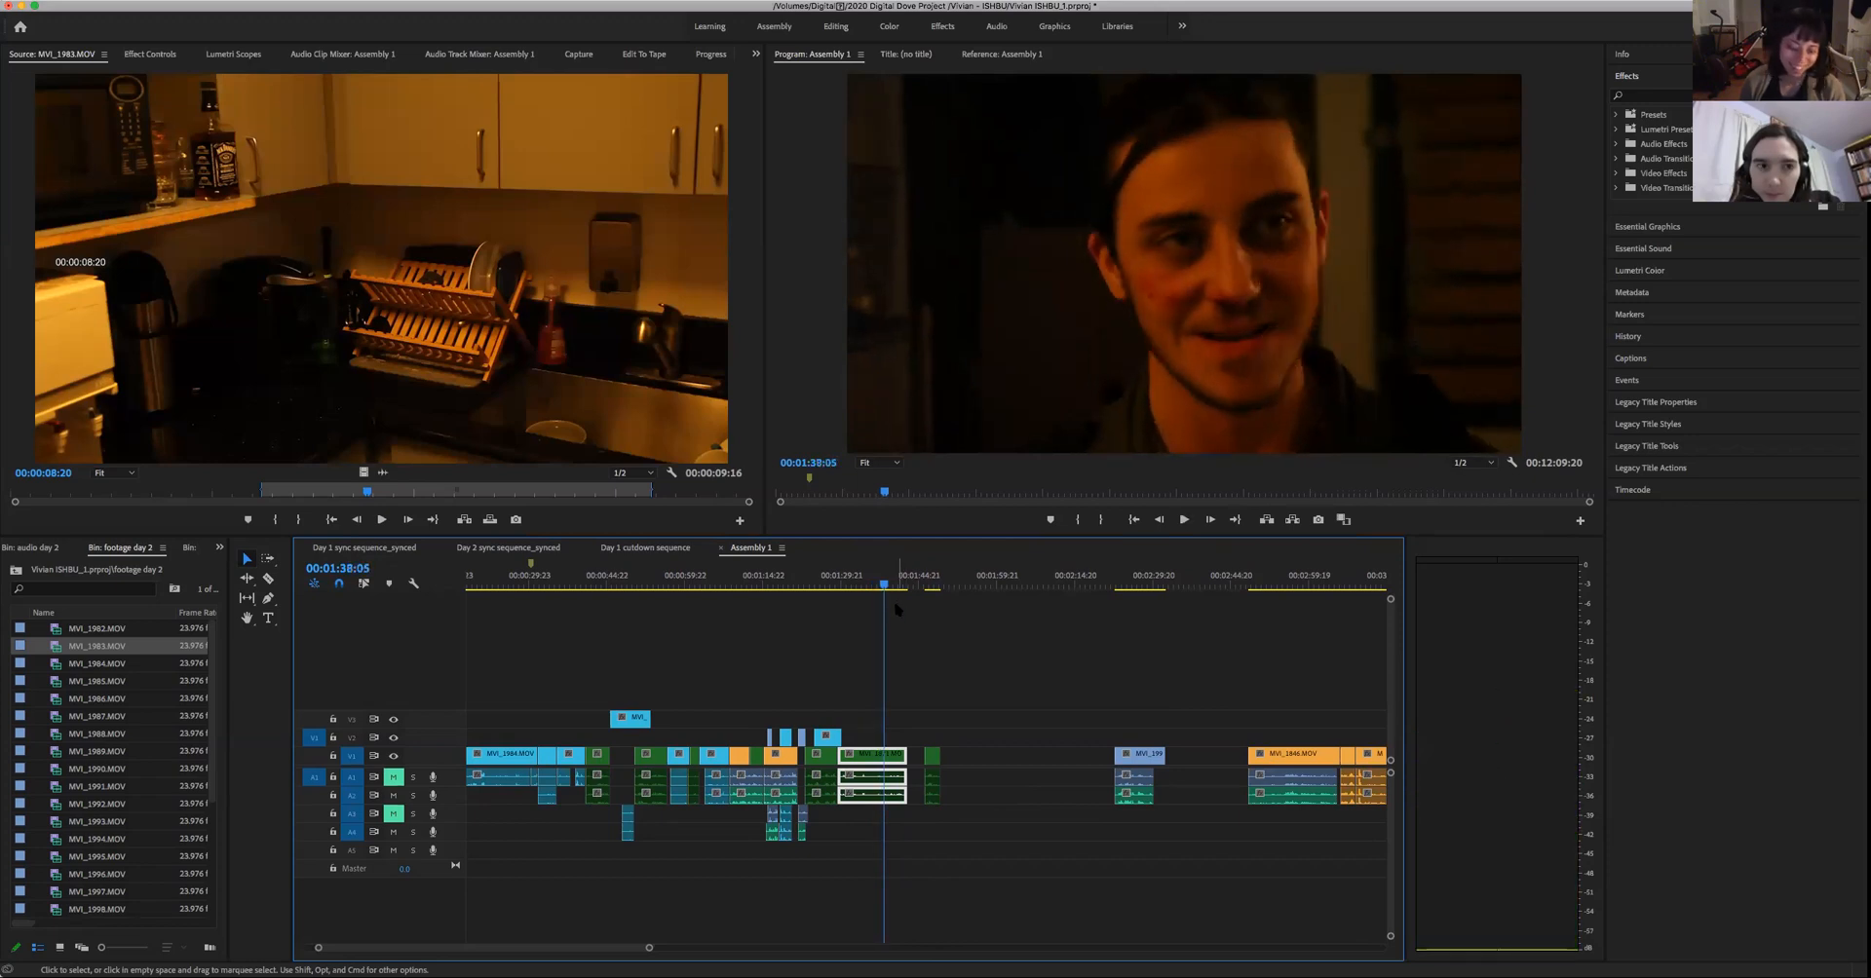
key("super+z")
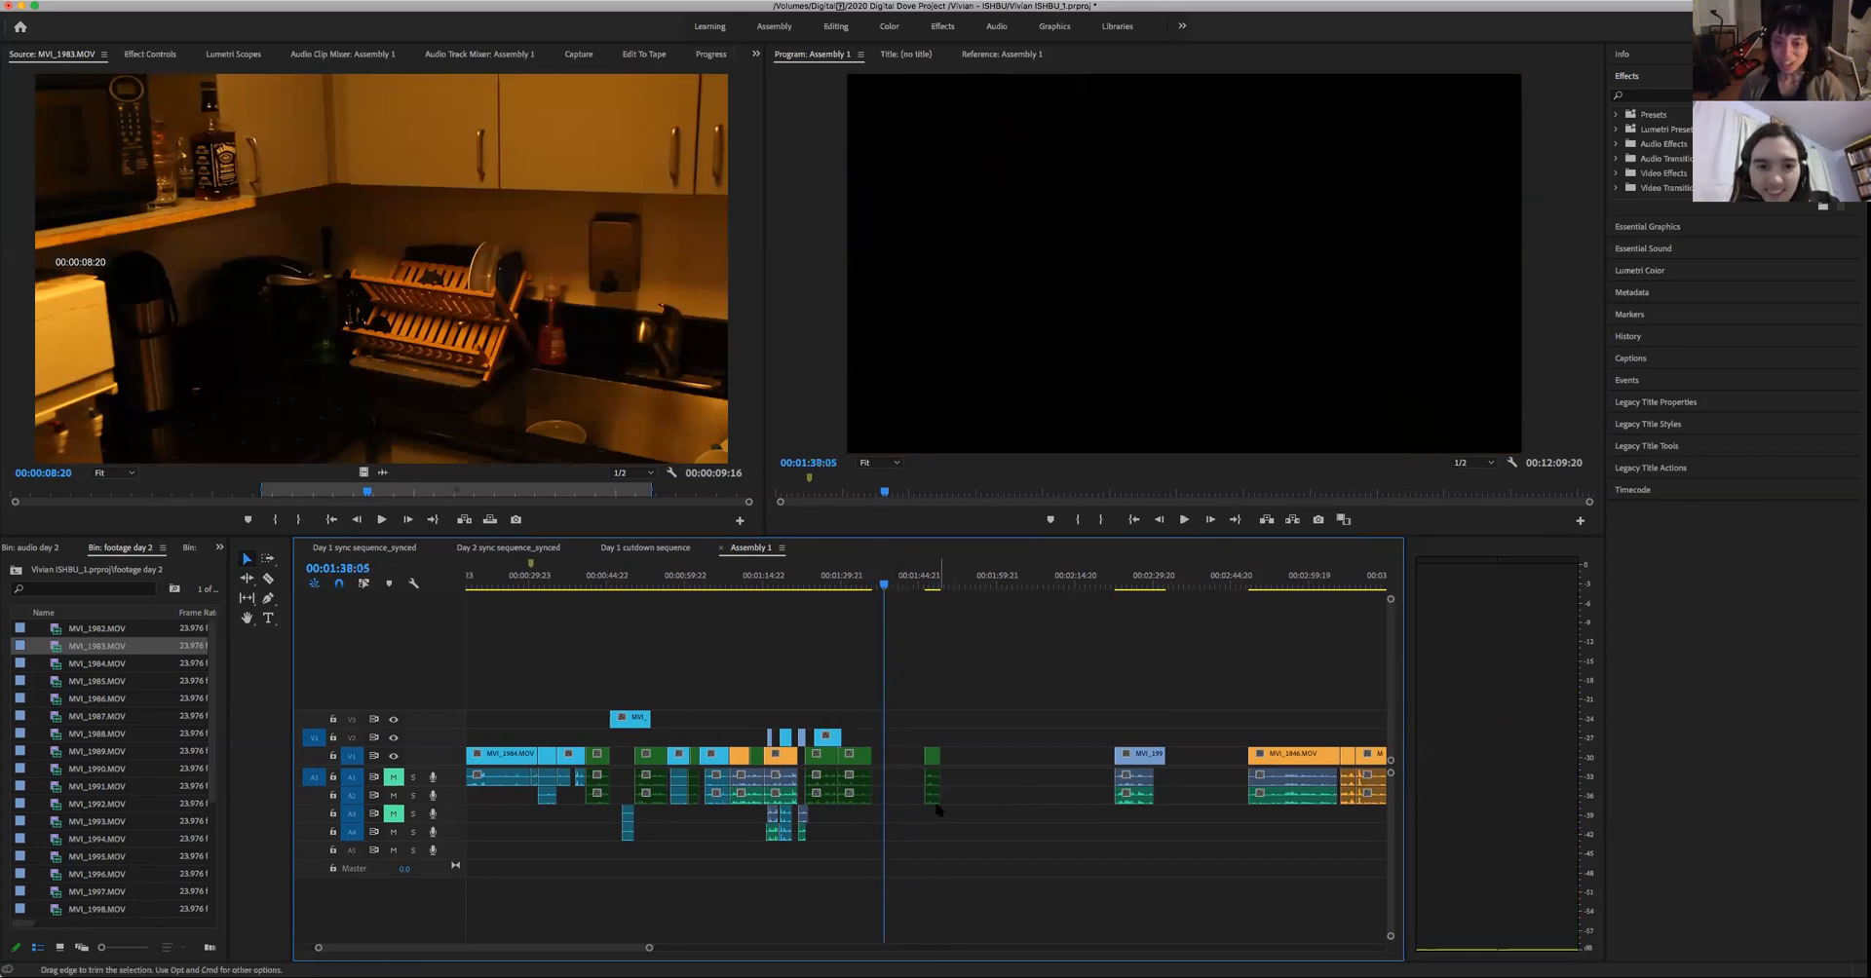
- Close the gap between the man's last assembled clip and his moved take, and play across the join
key("shift+Delete")
left_click_drag(883, 597, 872, 597)
key("space")
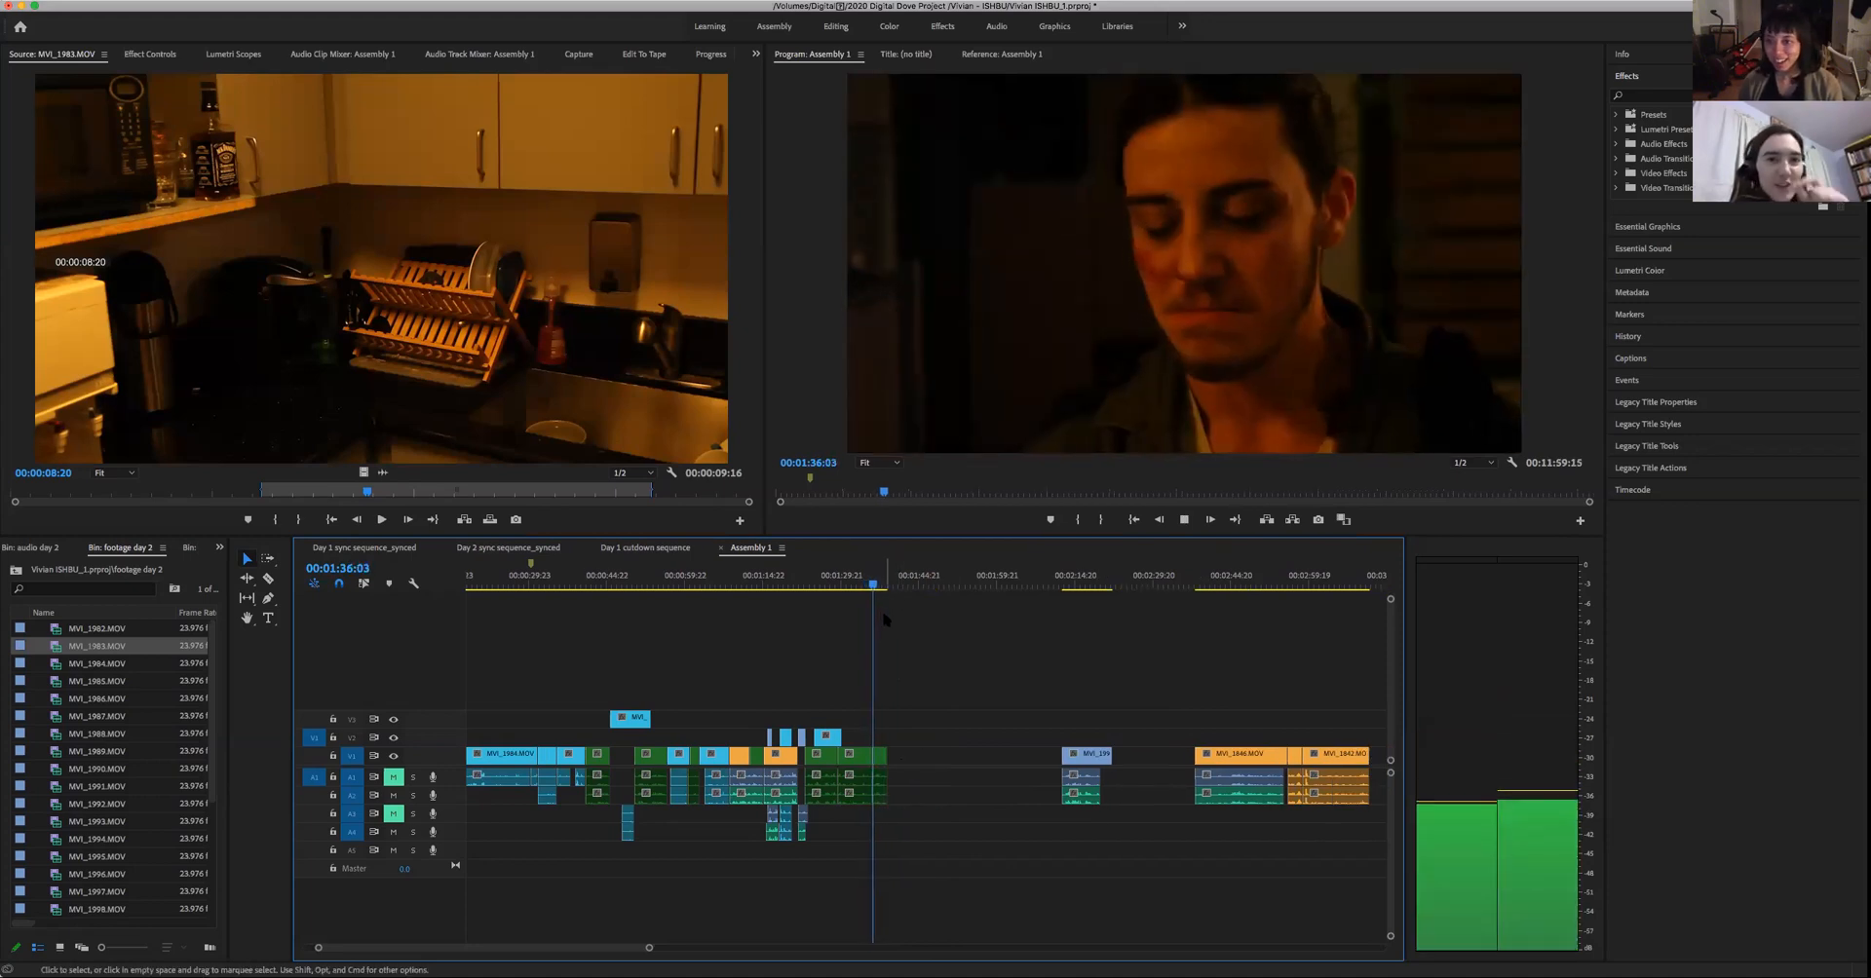
key("space")
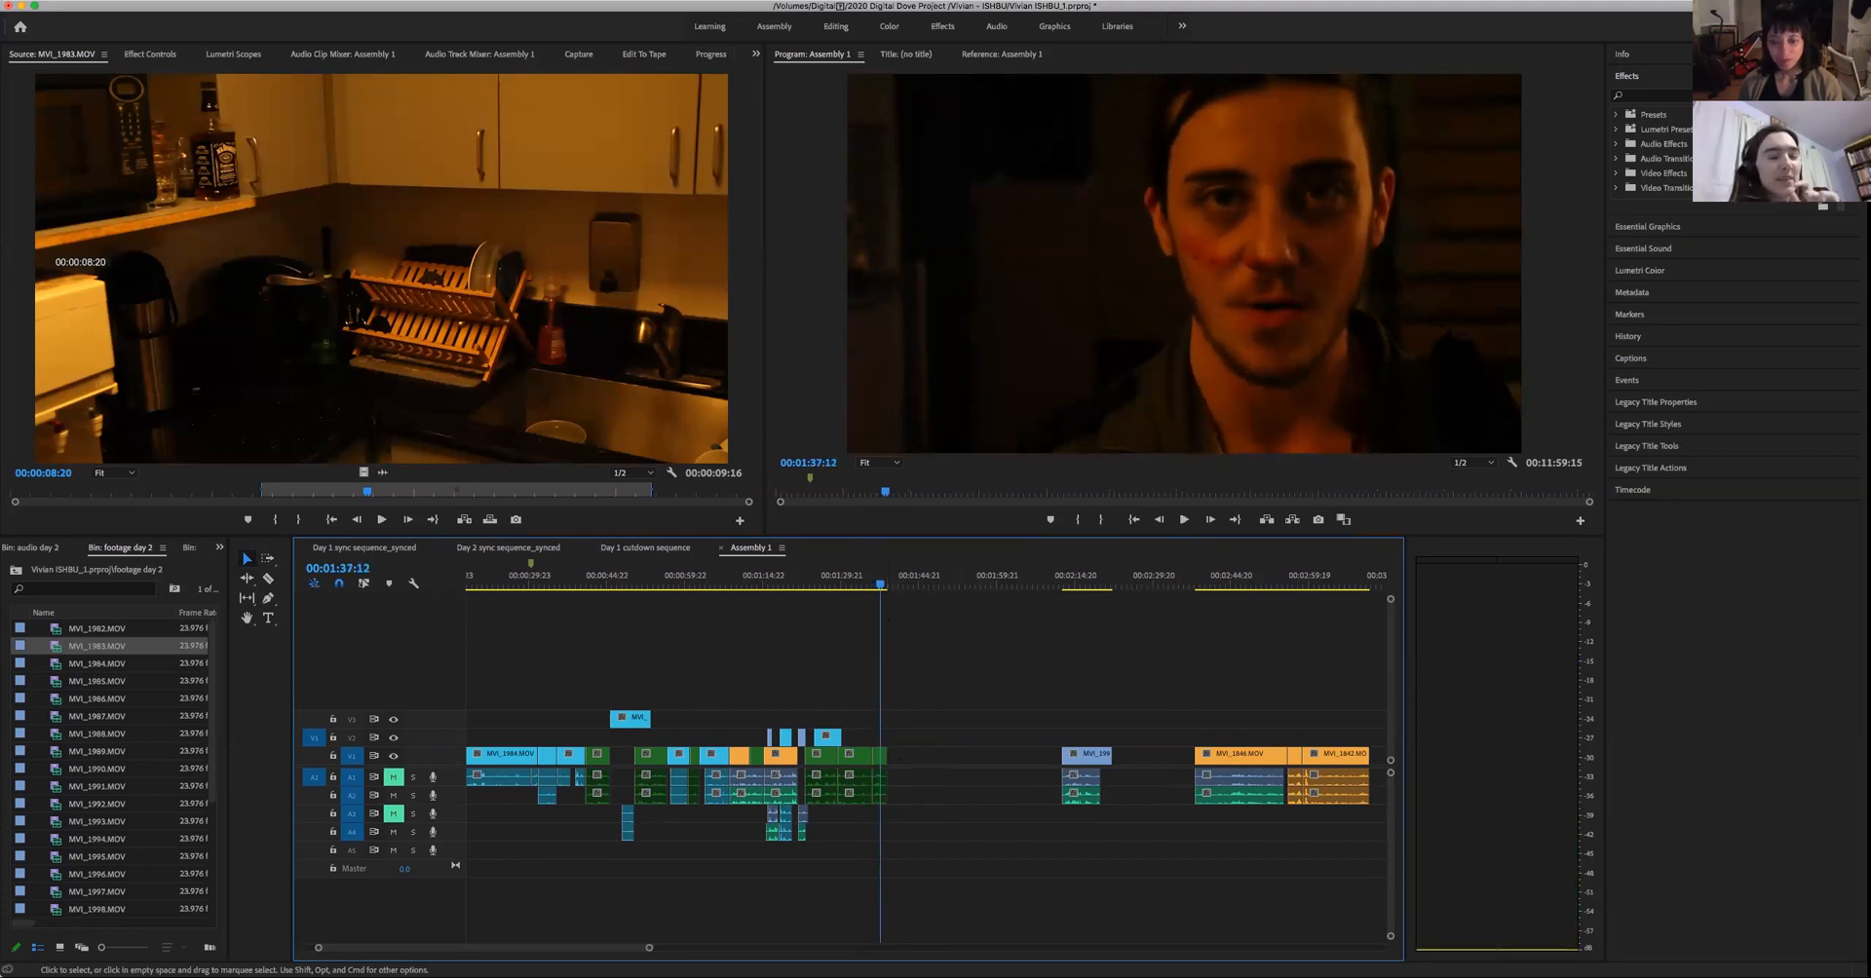
- Replay the cut into the man's newly joined take and watch it through to its end at 00:01:38:16
left_click_drag(638, 952, 541, 952)
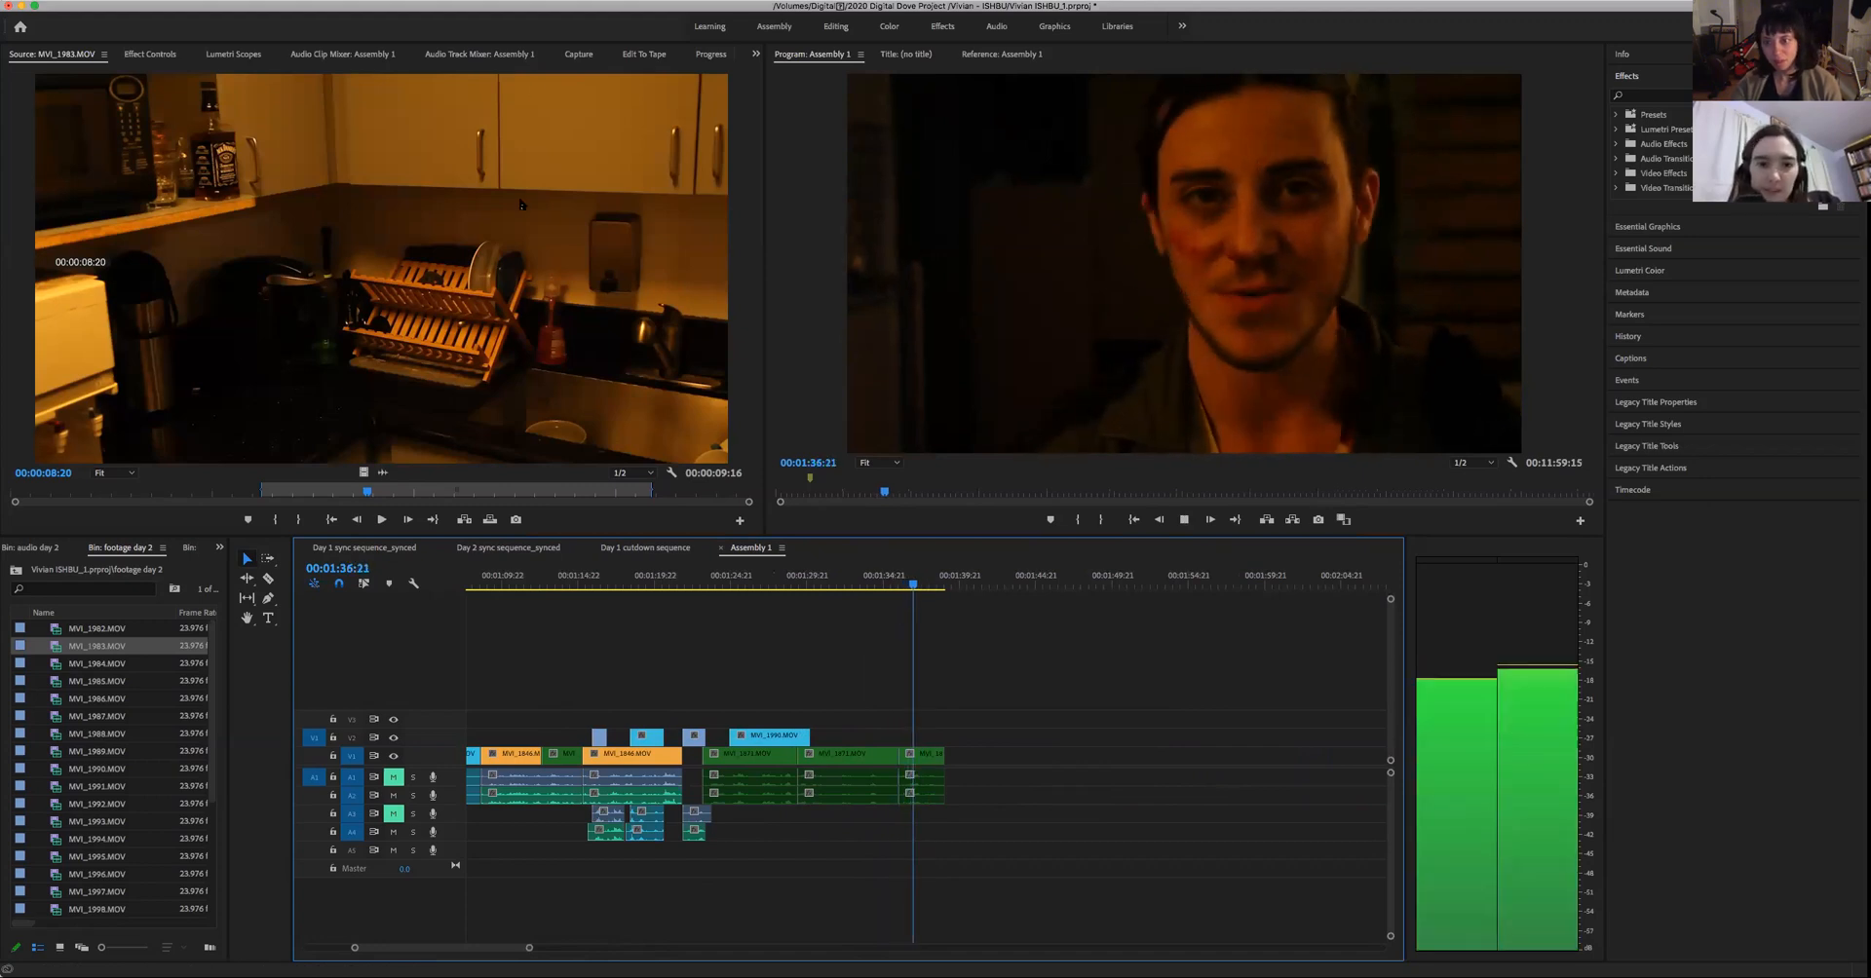
key("Up")
key("space")
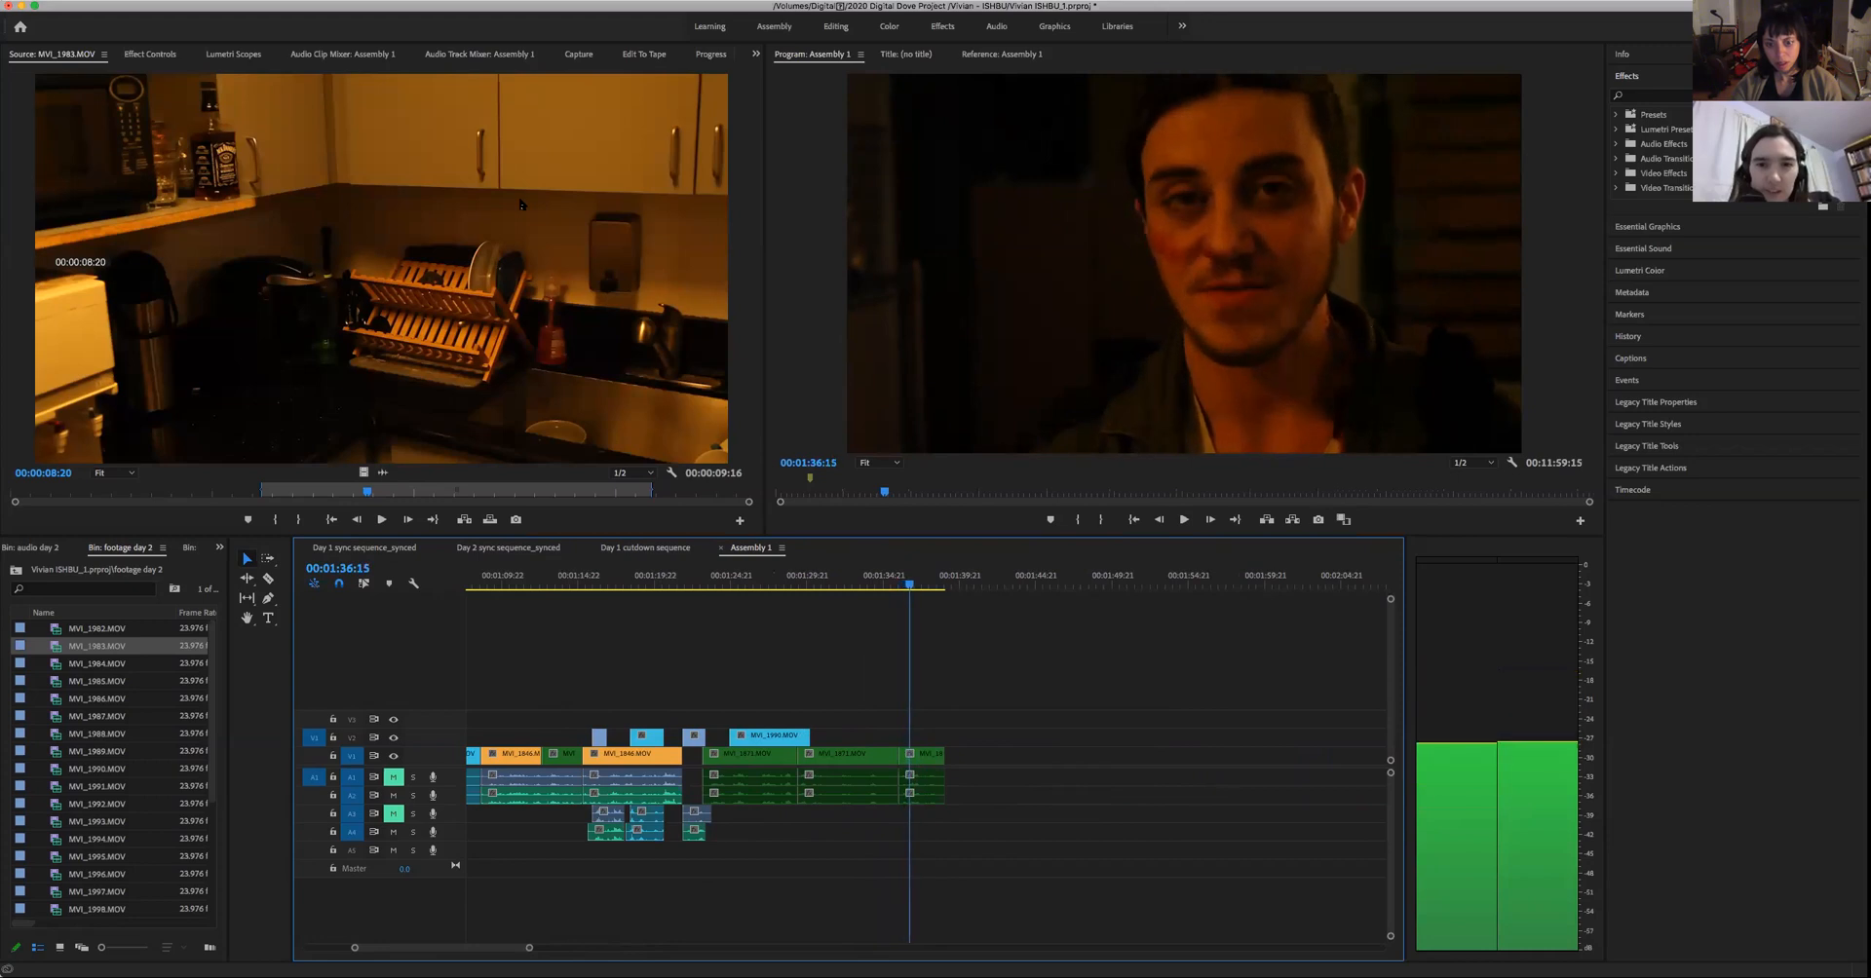
left_click_drag(528, 947, 627, 948)
key("space")
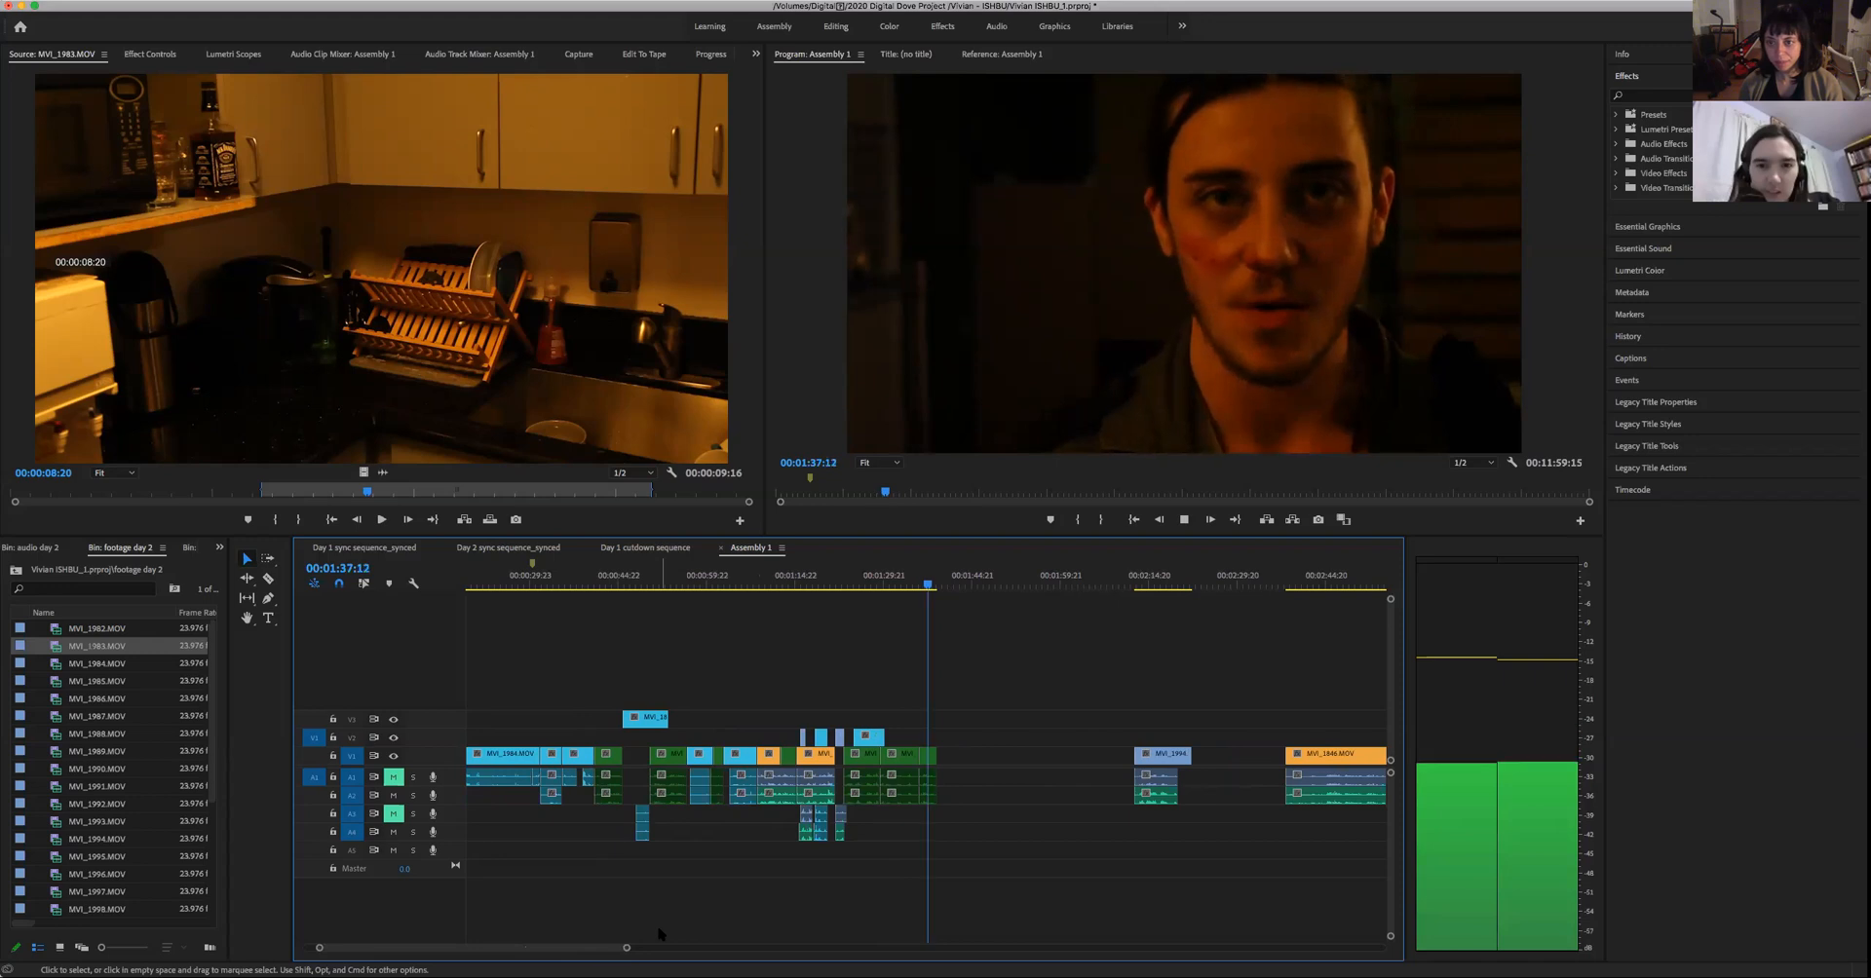
key("space")
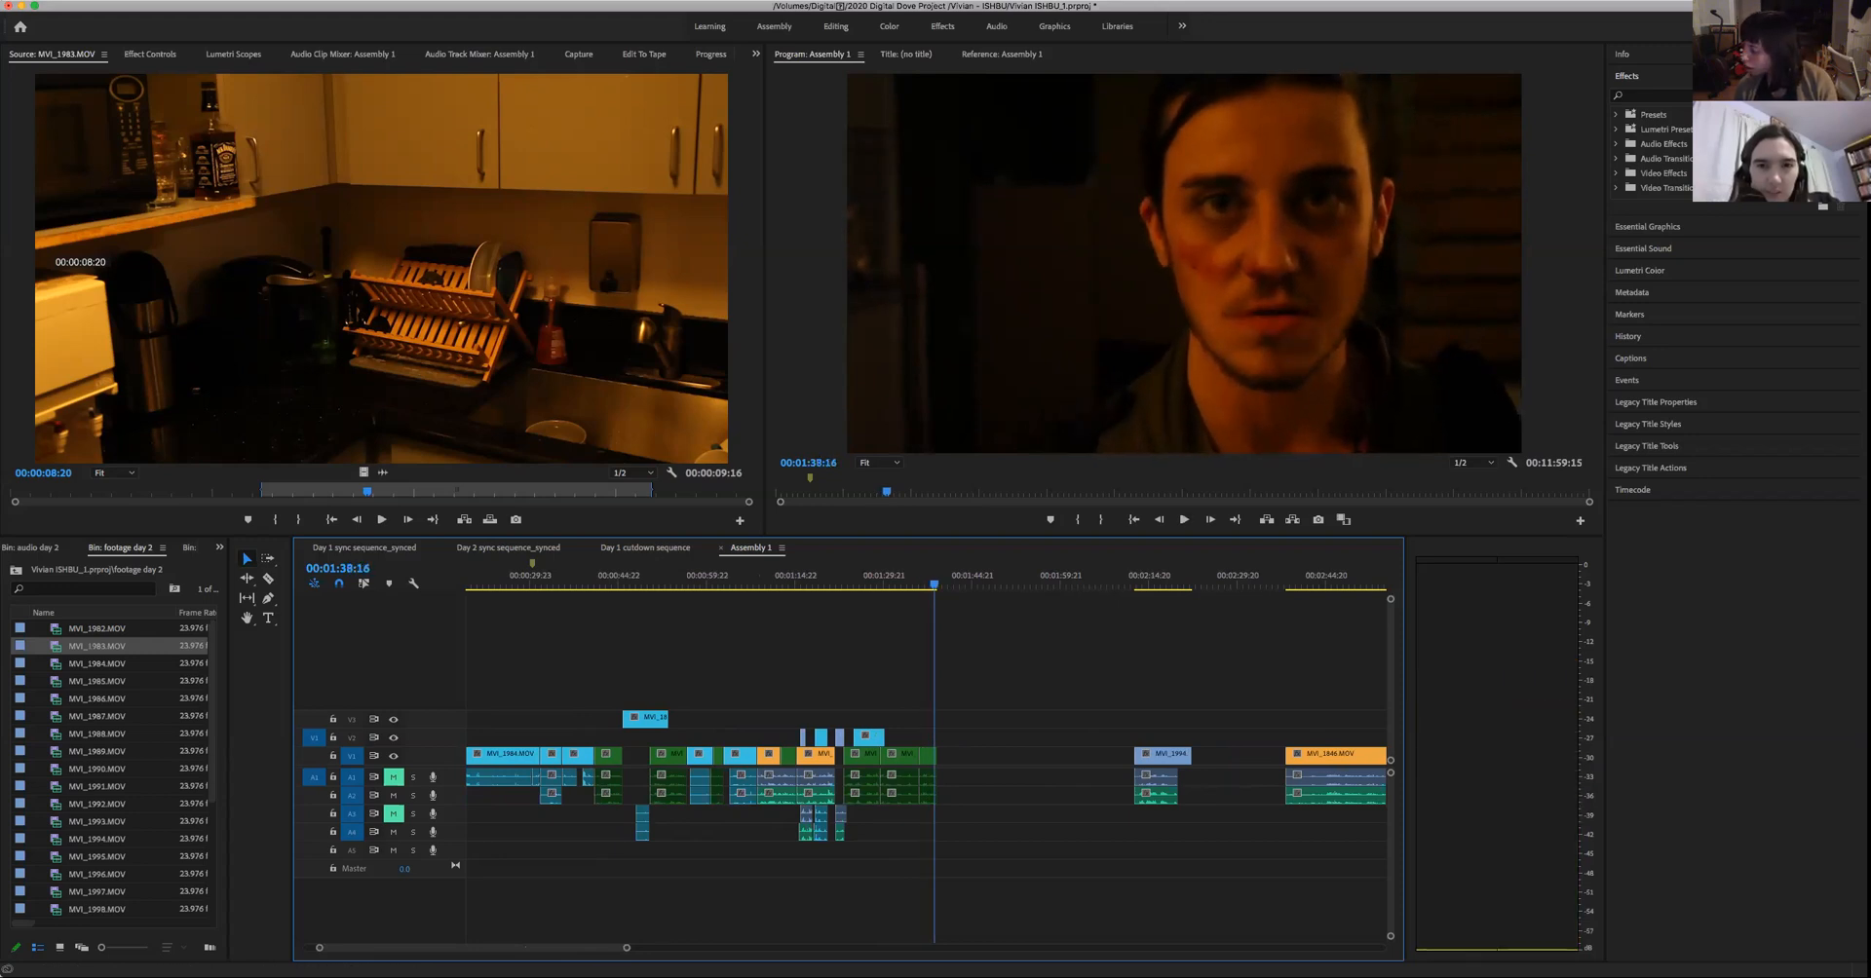
- Play the opening of the woman's blue clip near 00:02:12 to find where her line starts
left_click_drag(626, 947, 753, 948)
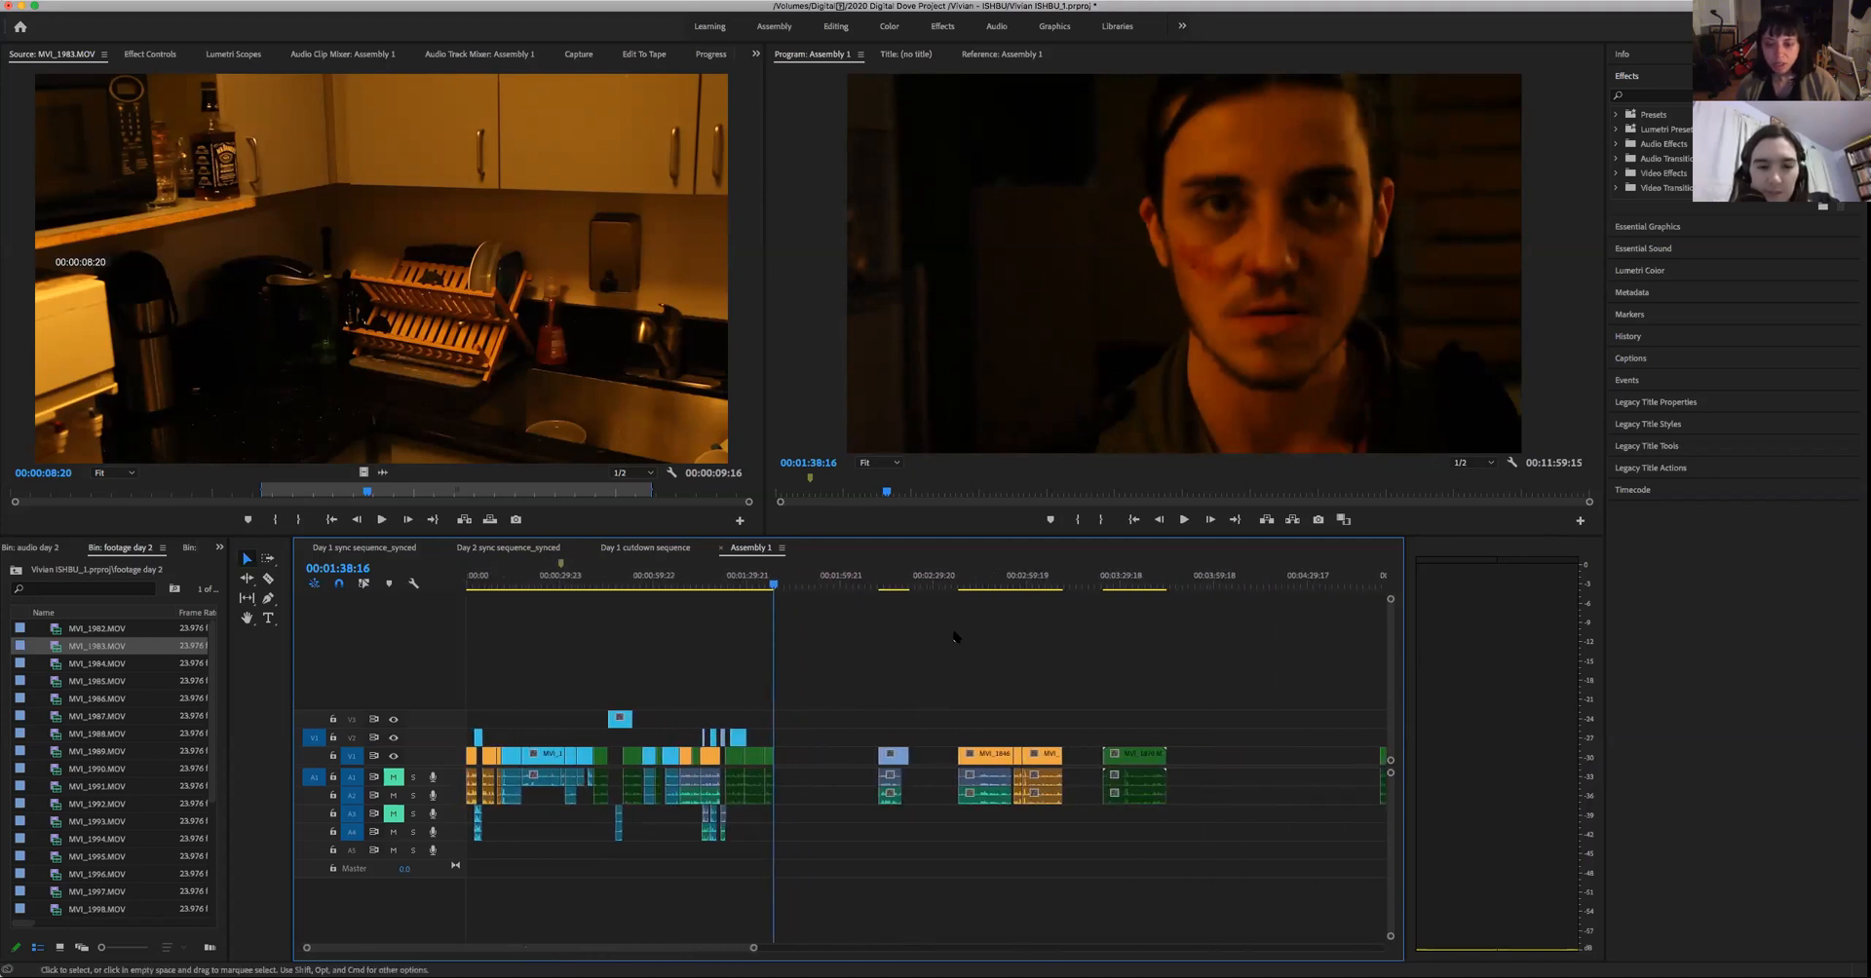
left_click(880, 586)
key("space")
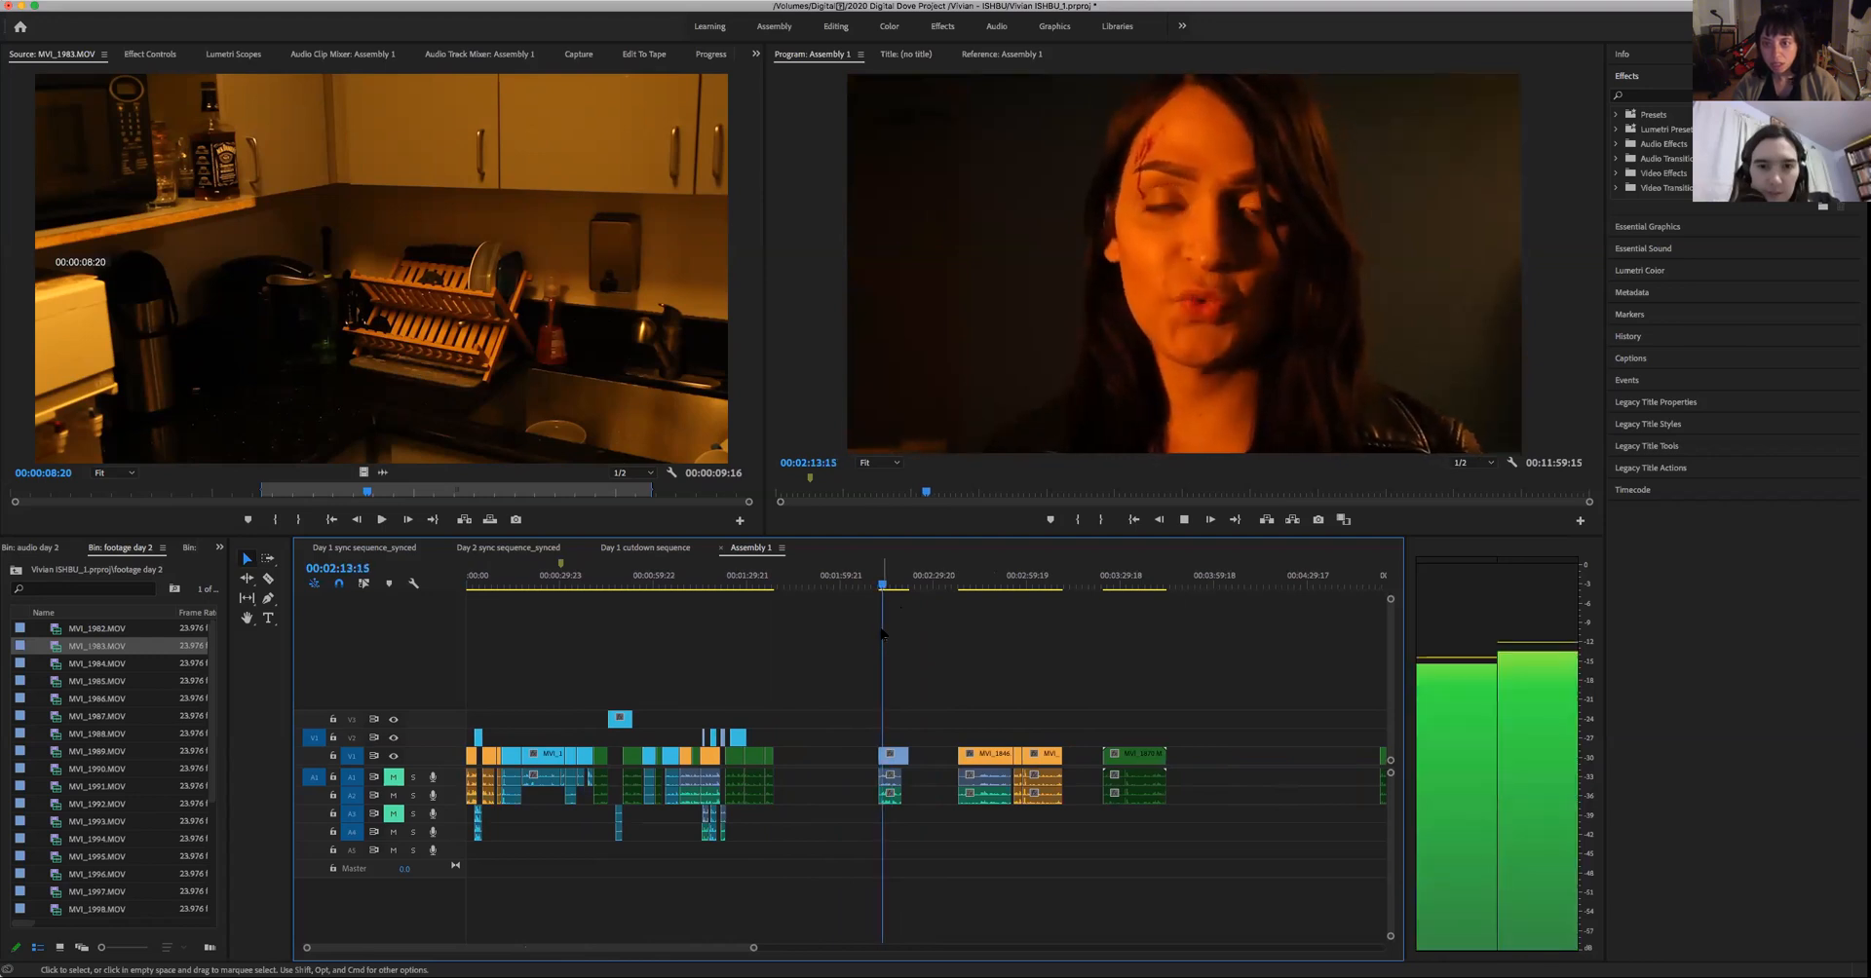
key("space")
key("Up")
key("space")
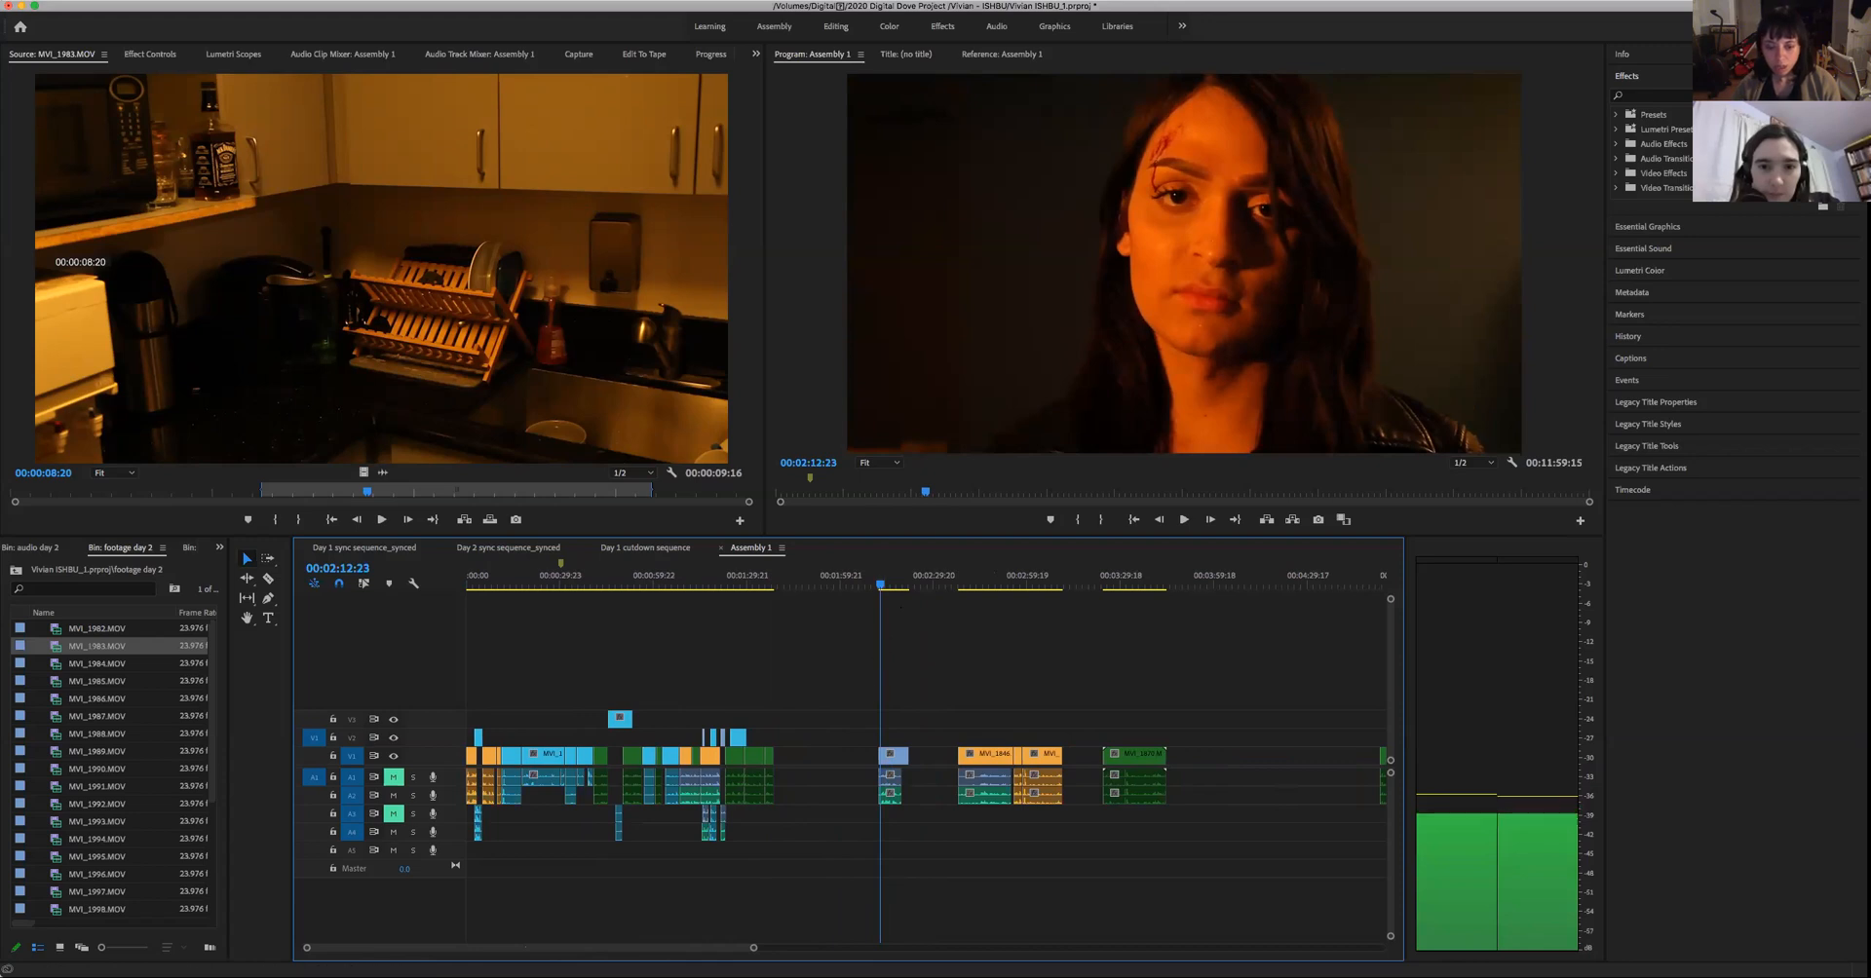
- Trim the pause off the start of the woman's blue clip and close the gap between it and the man's take
left_click_drag(753, 951, 545, 948)
key("Up")
key("space")
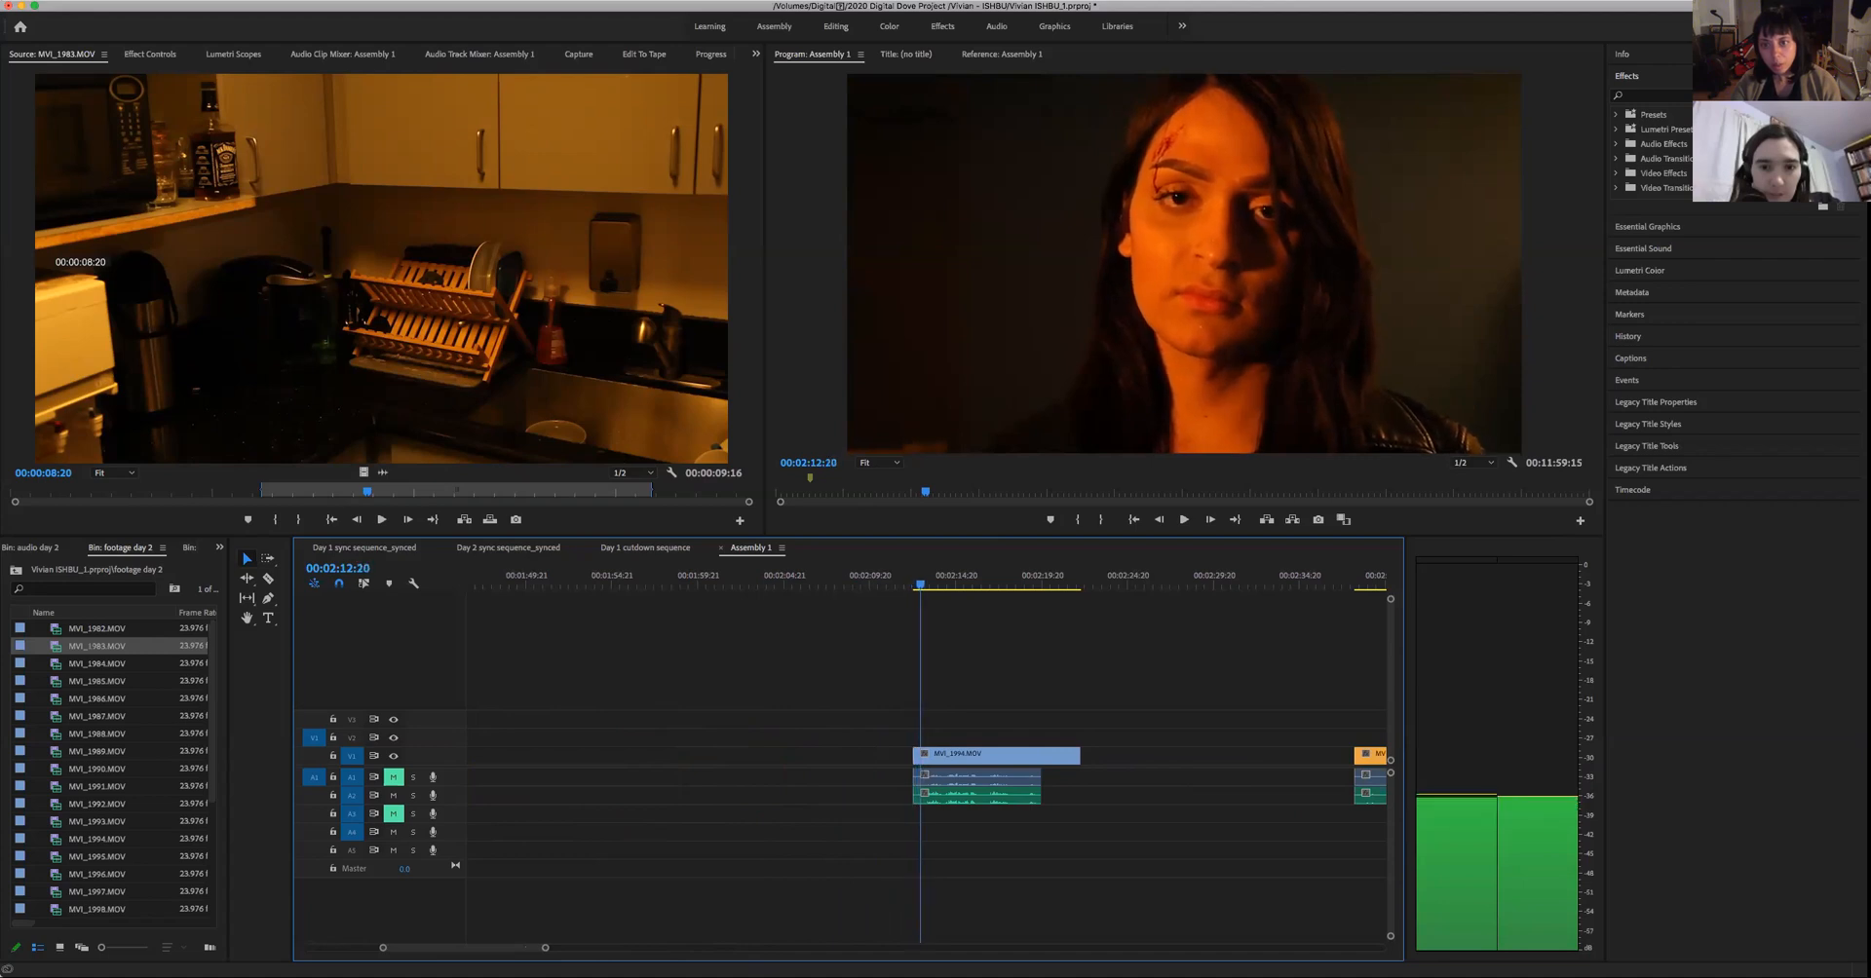
left_click_drag(827, 737, 914, 828)
left_click_drag(914, 756, 923, 757)
left_click(857, 760)
key("Delete")
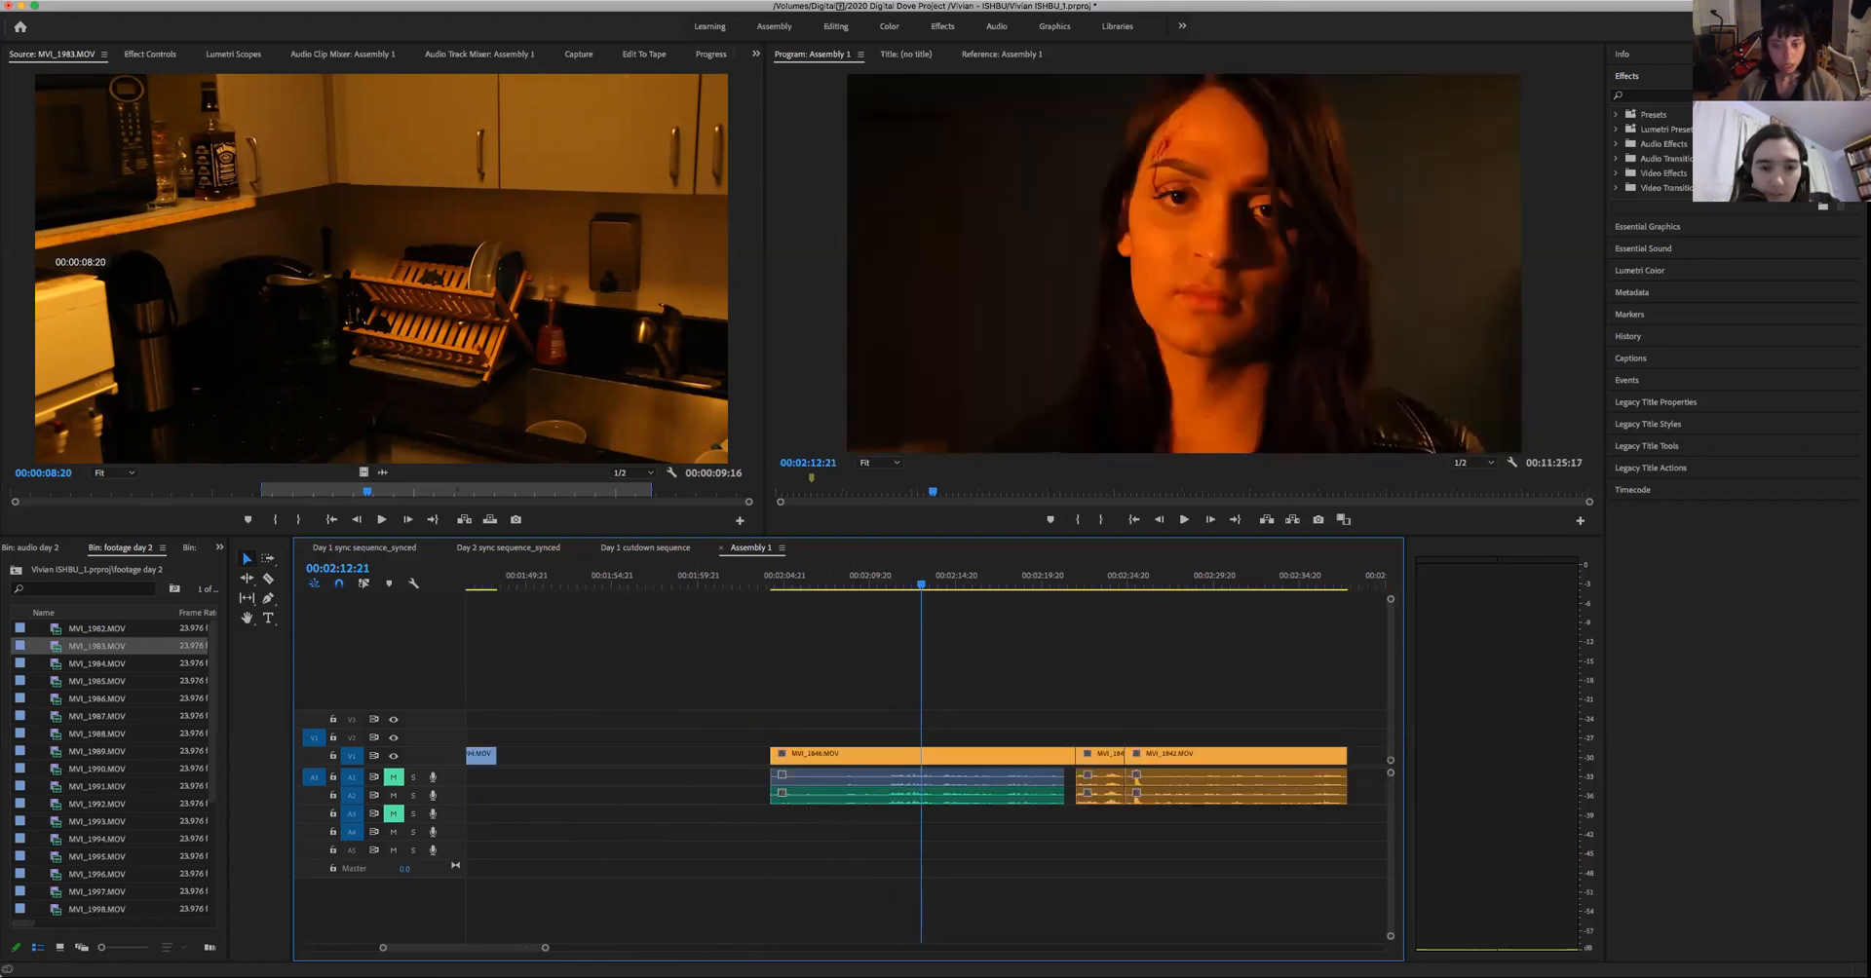
- Review the unassembled orange and green clips in Assembly 1, playing the green take near 00:02:51 and the short one at 00:04:19
left_click_drag(543, 952, 620, 953)
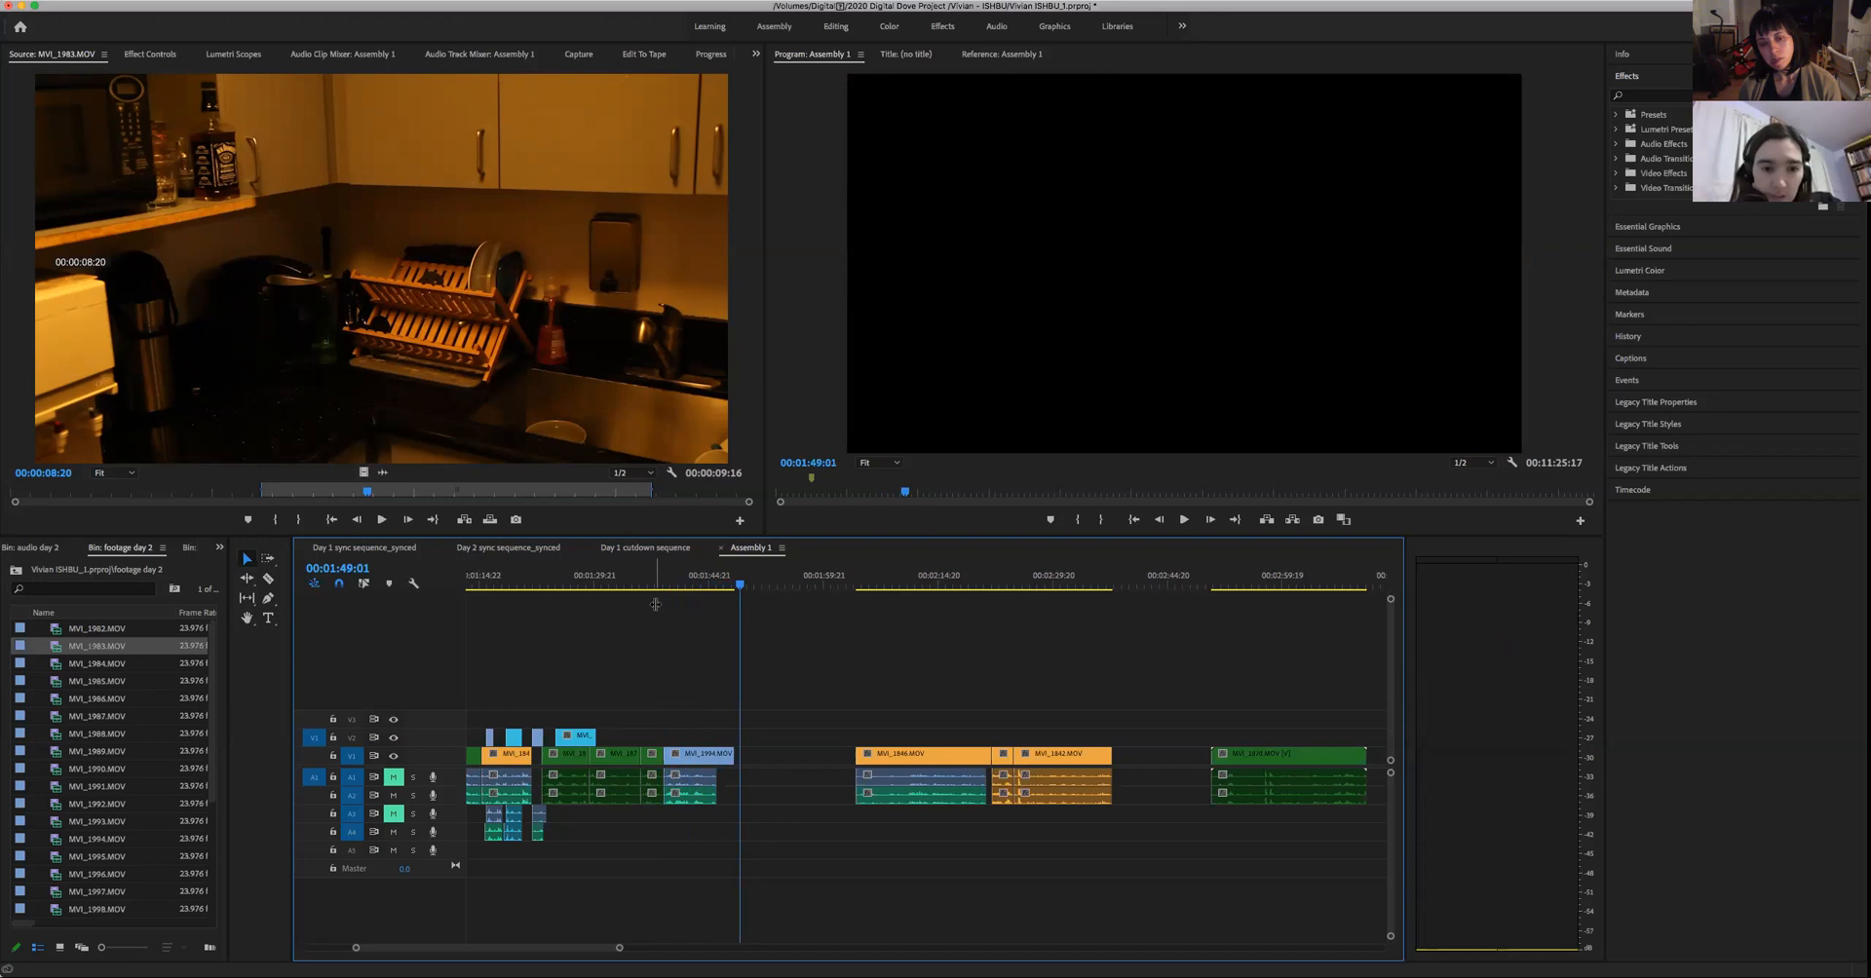
left_click_drag(698, 586, 867, 631)
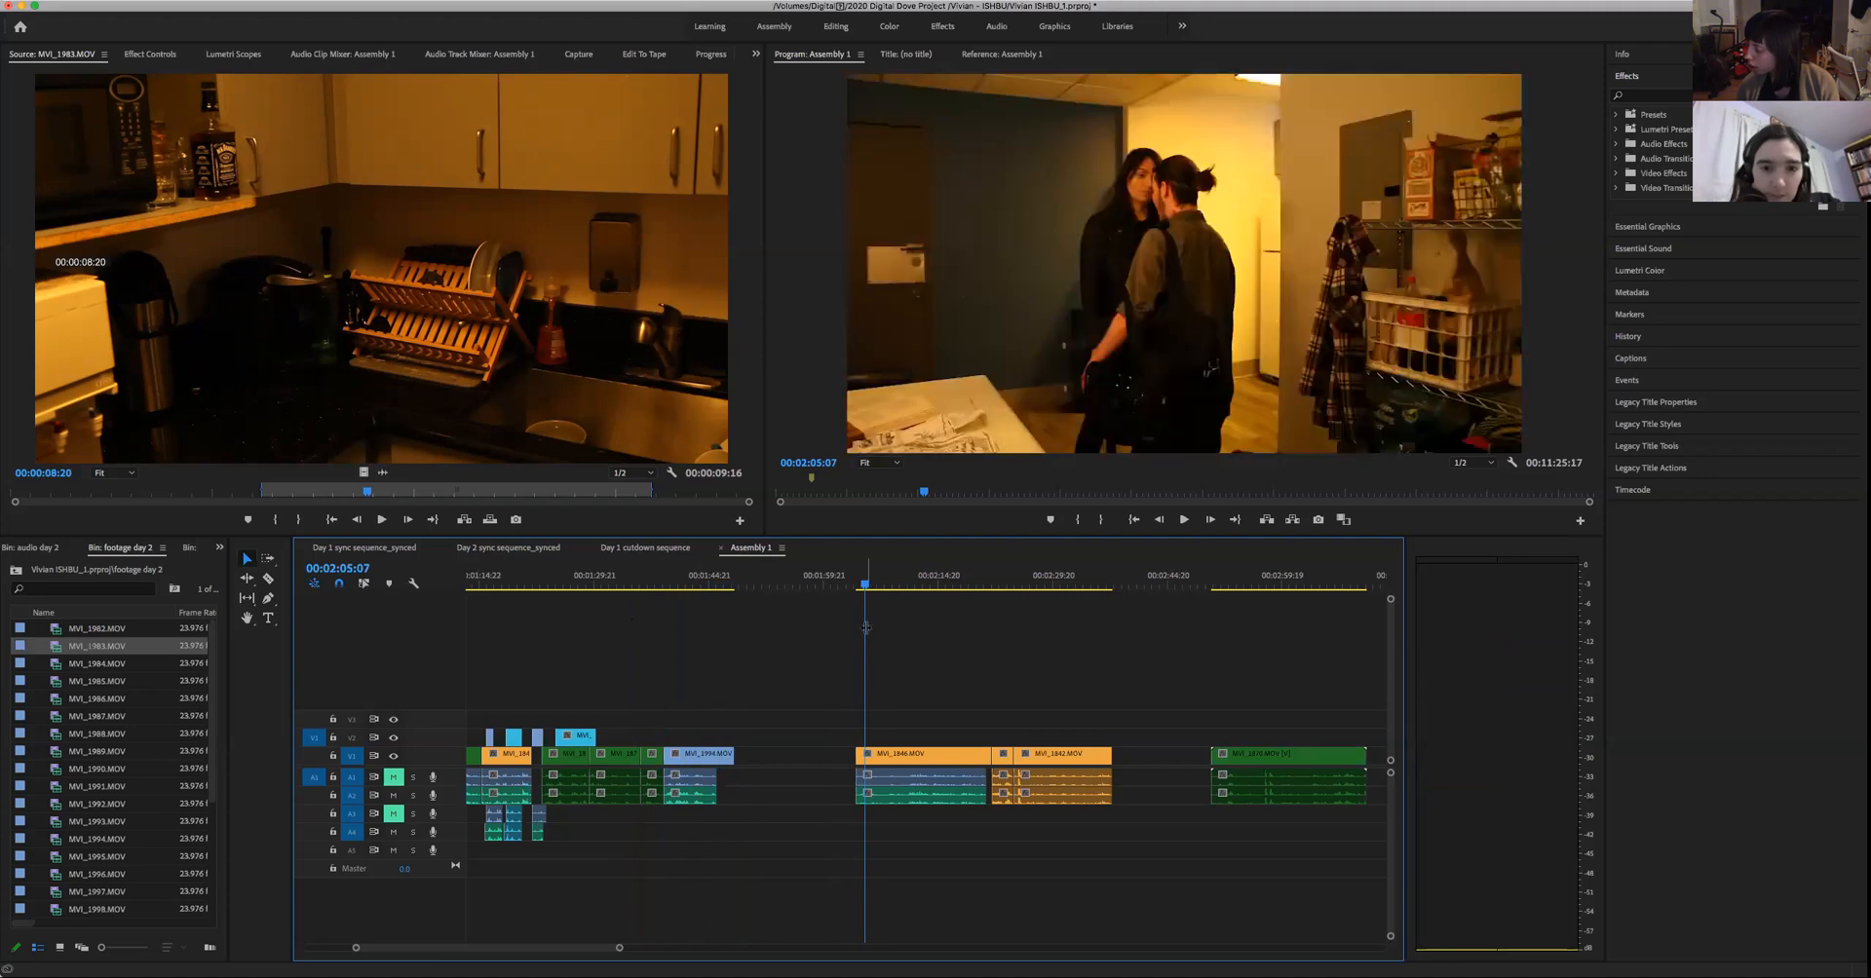
left_click_drag(1239, 588, 1210, 614)
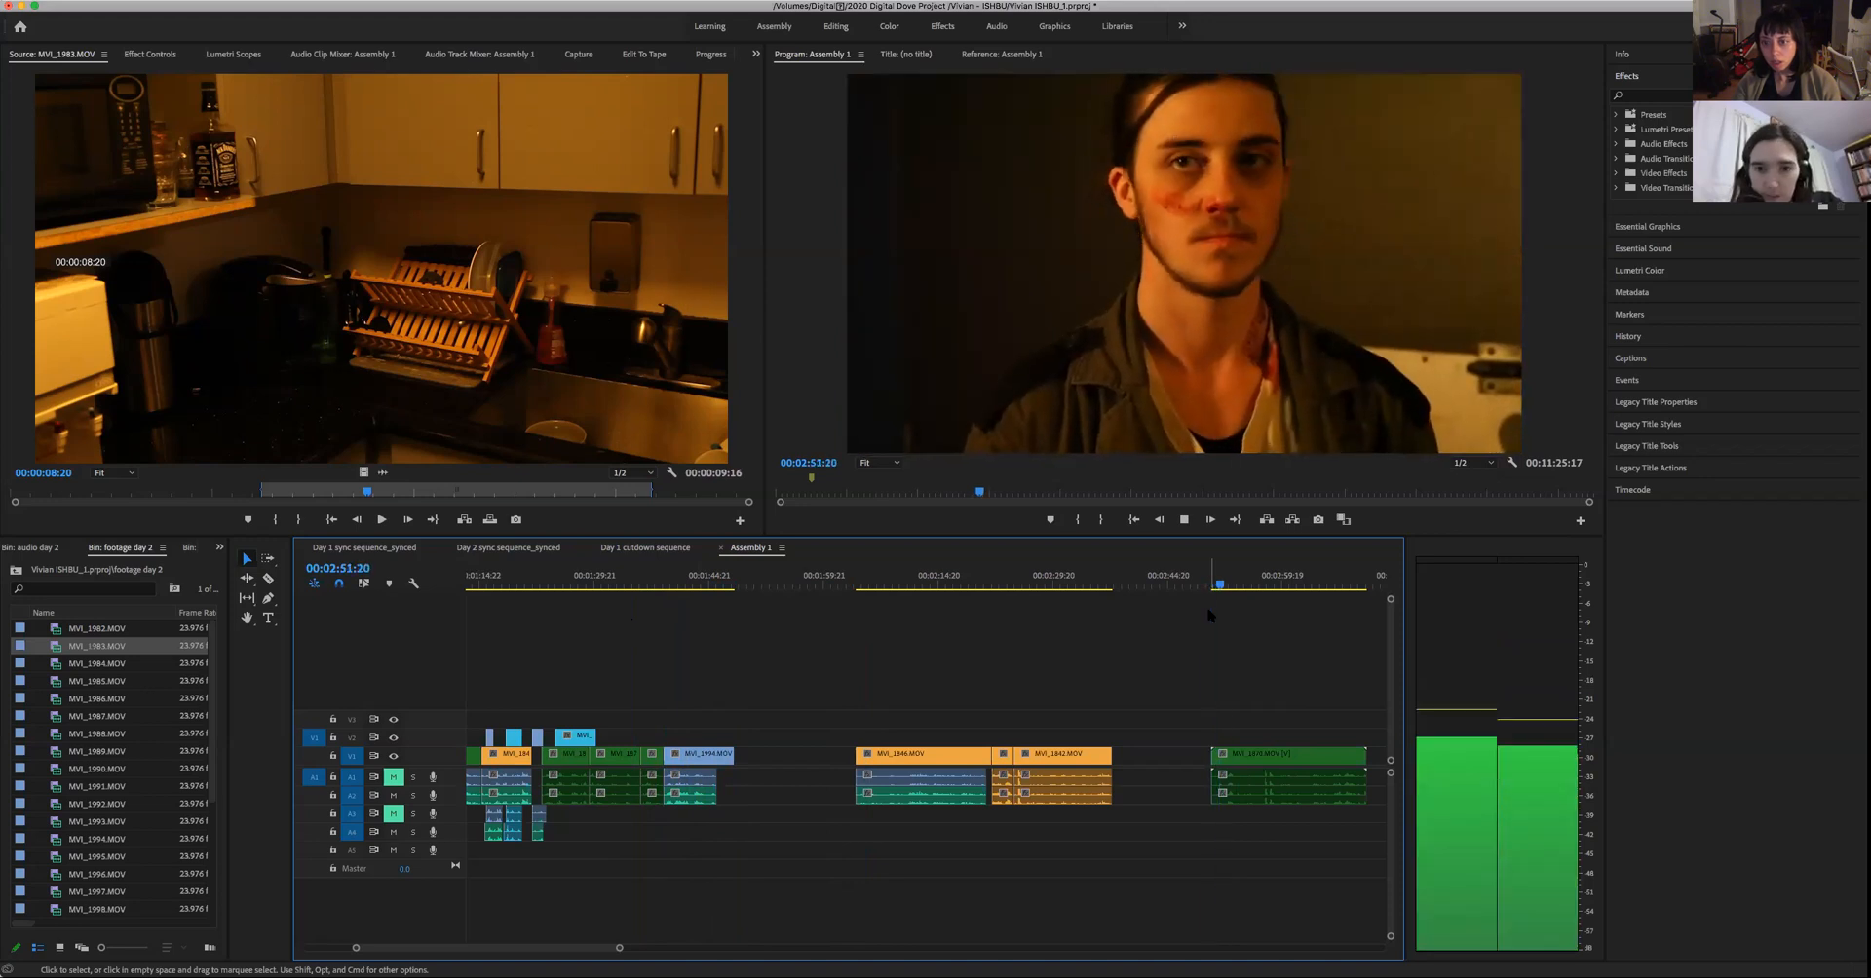
key("space")
left_click_drag(620, 951, 795, 948)
key("Down")
key("Down")
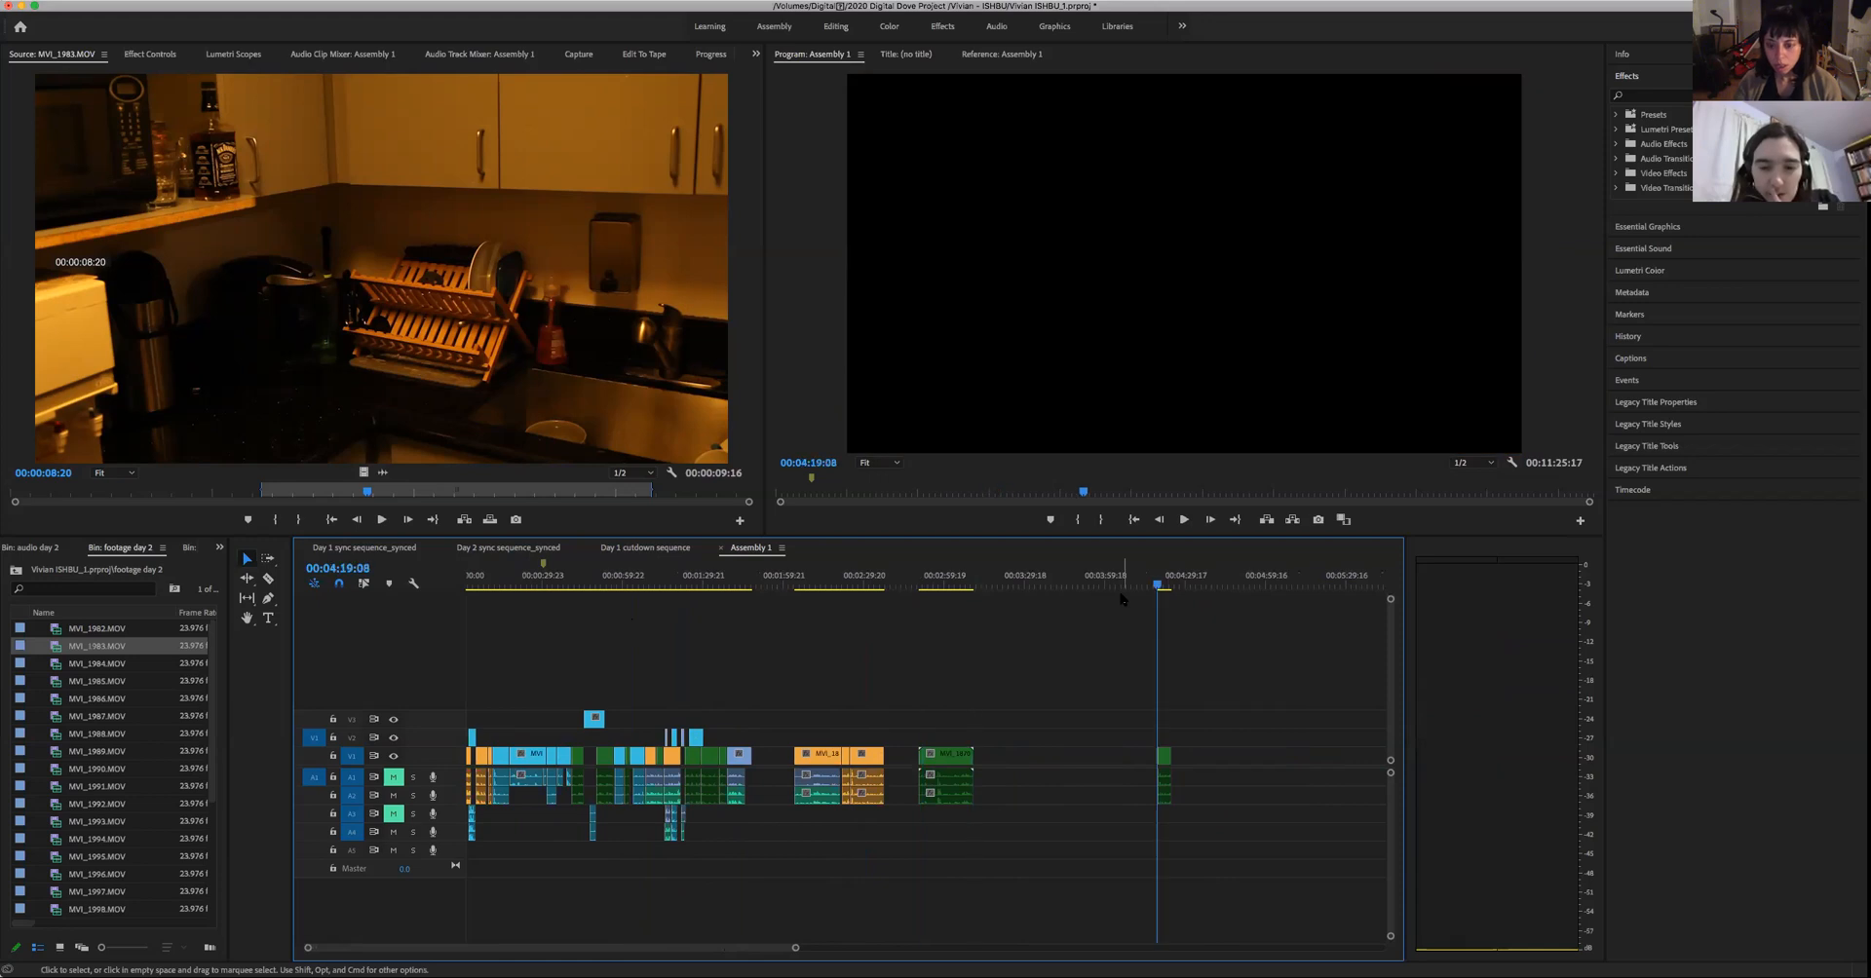
key("space")
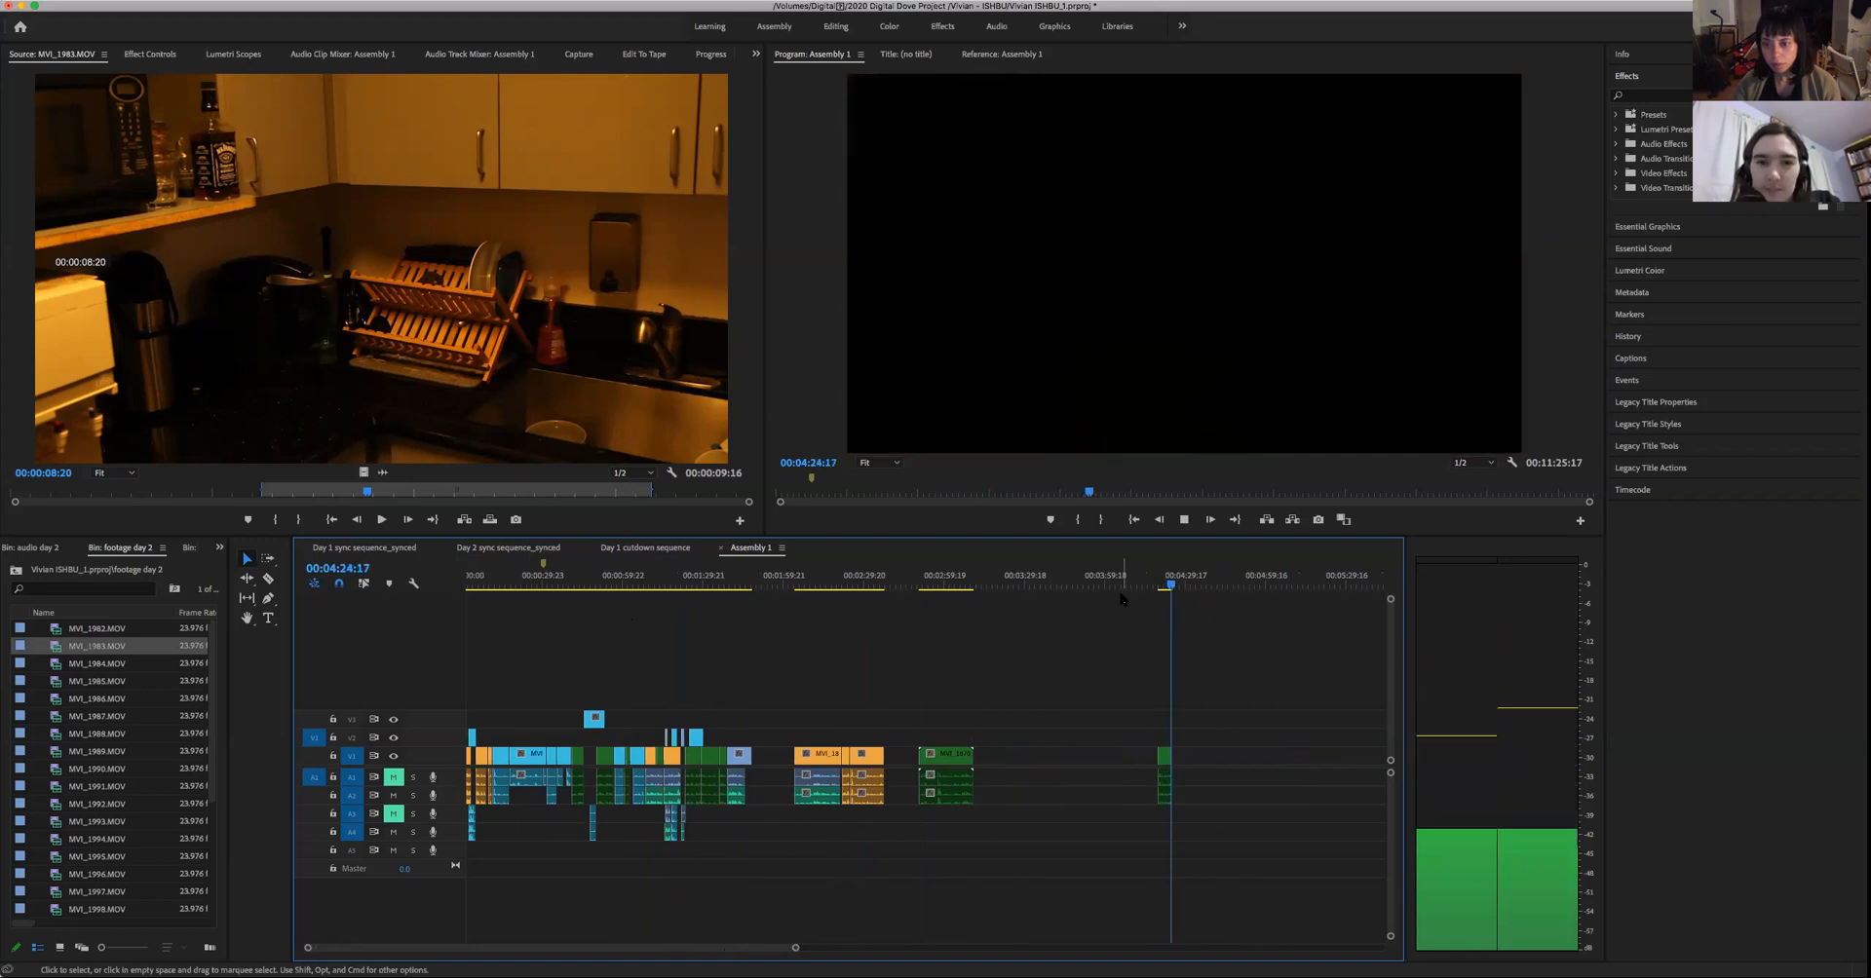
- Shift the unassembled orange clips and the longer green take farther down the timeline, and replay the short green clip at 00:04:19
left_click_drag(1014, 849, 910, 768)
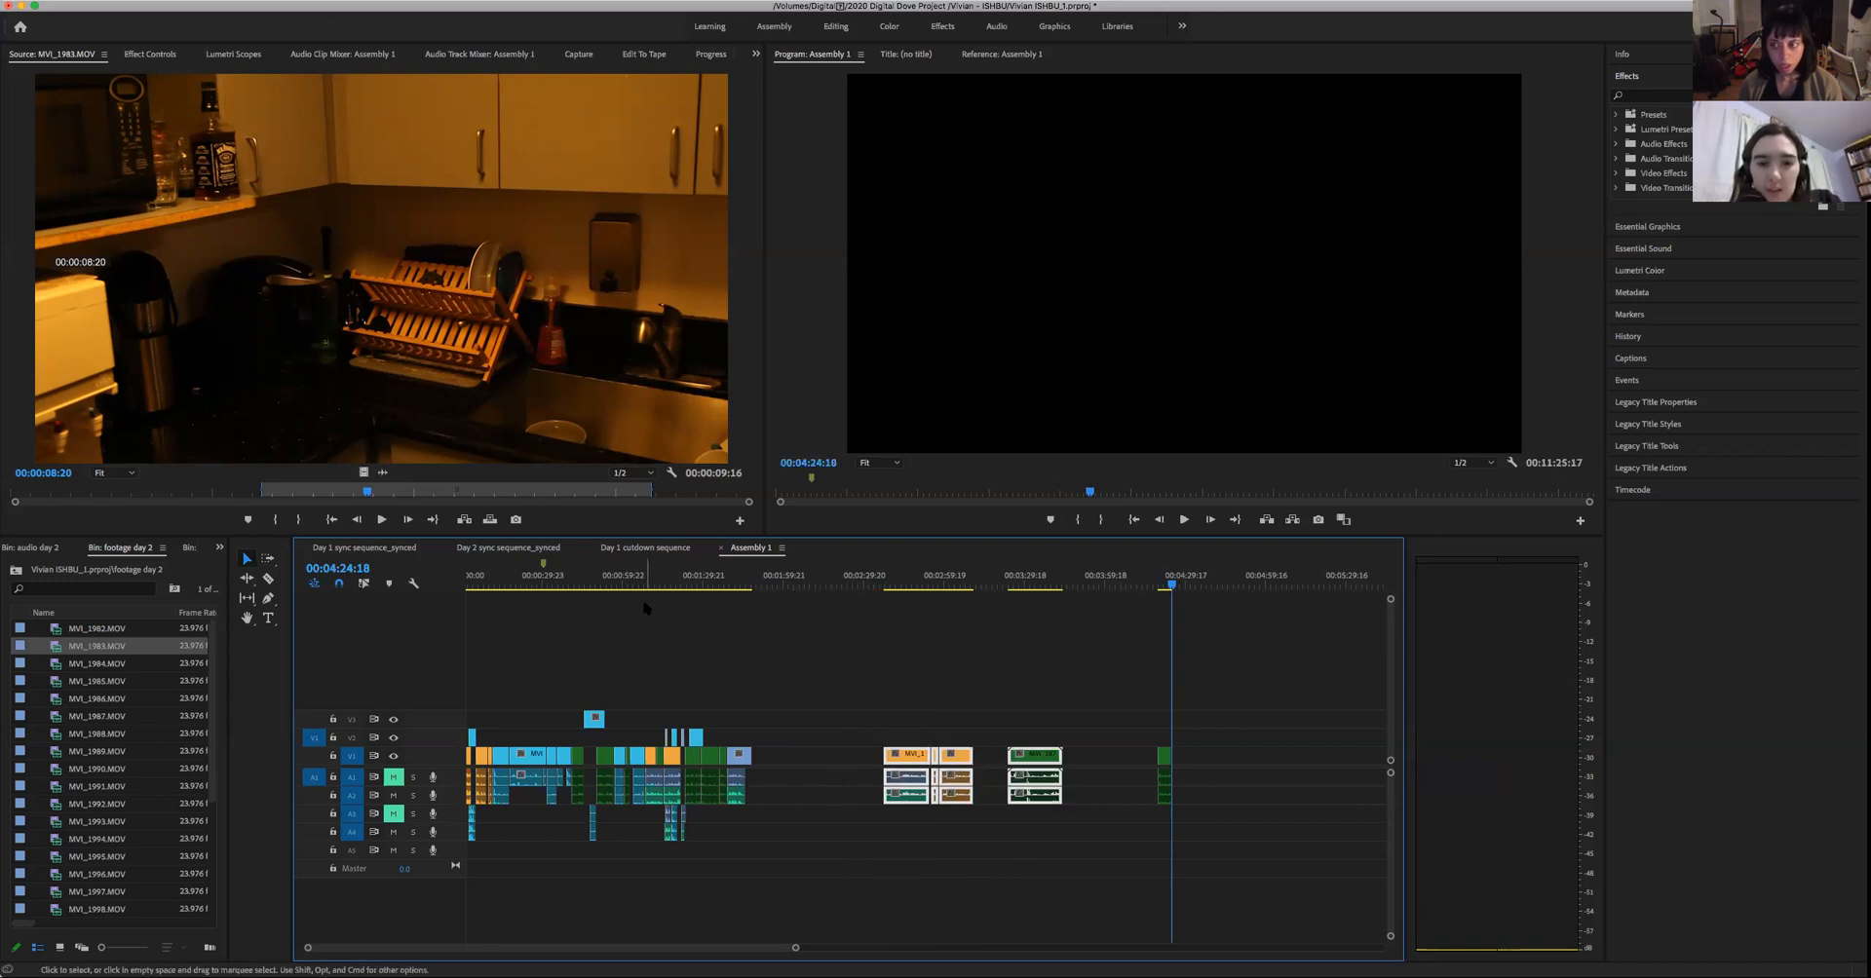
key("Up")
key("space")
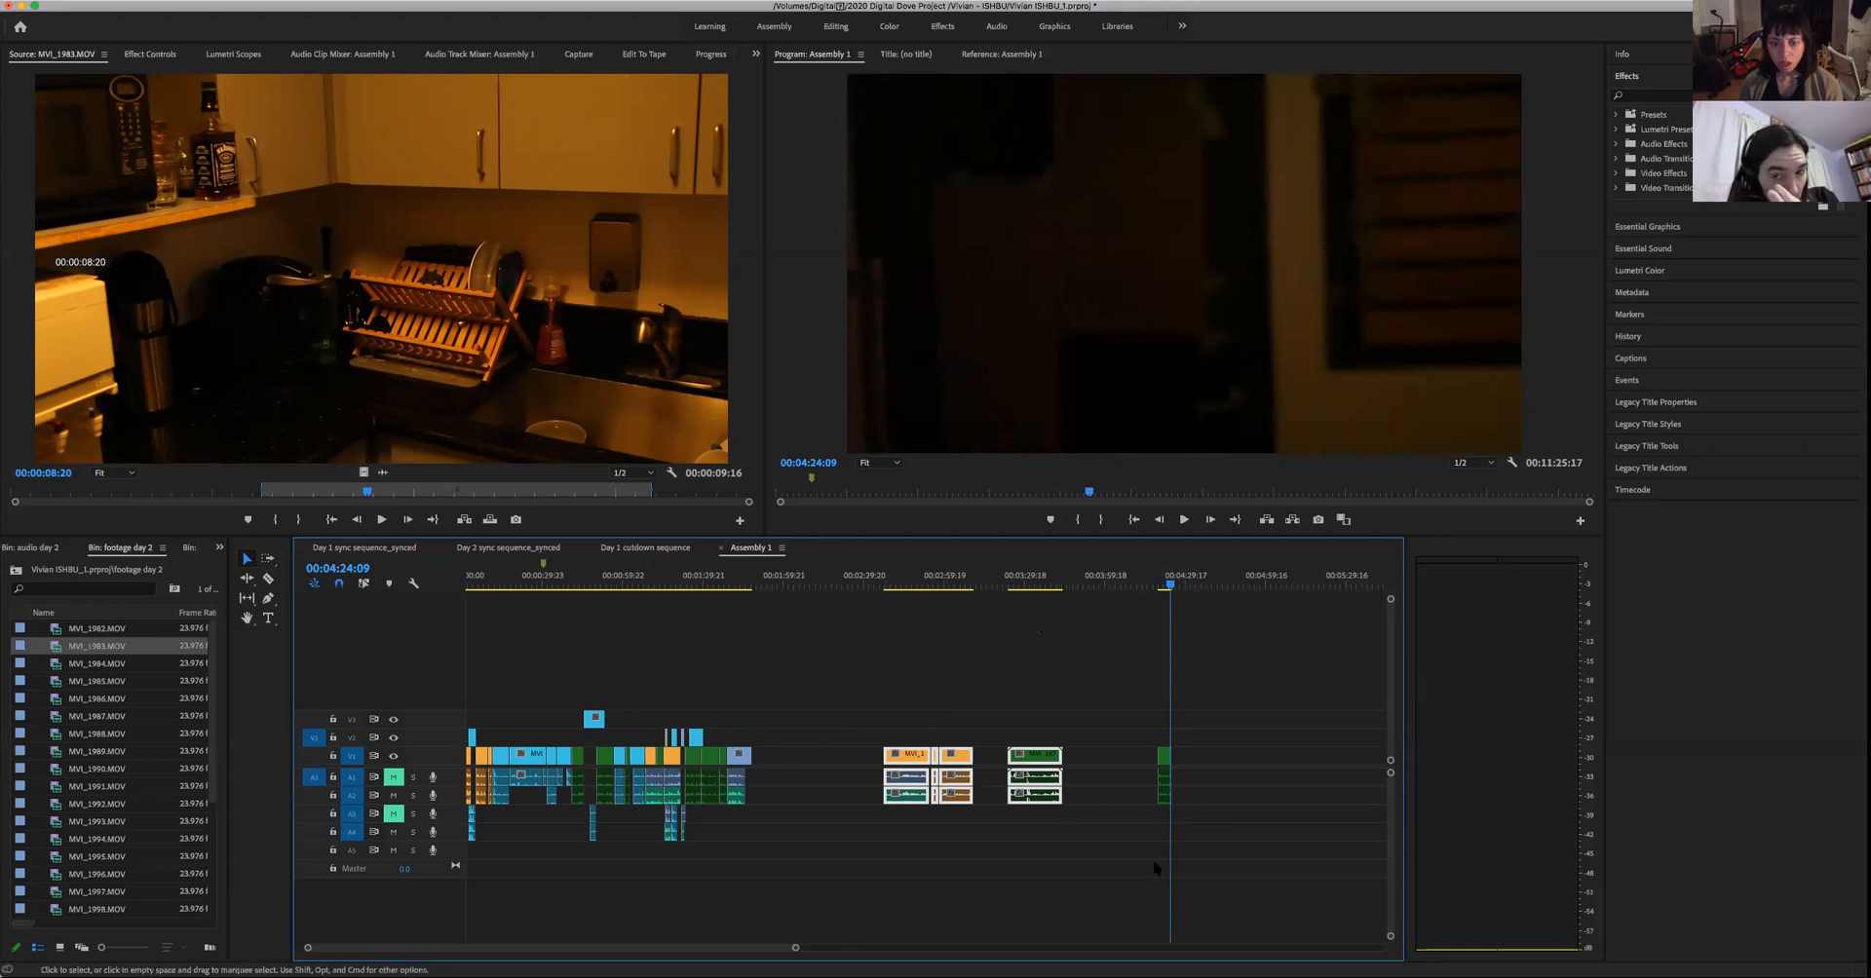
- Move the short green clip with its audio ahead of the orange clips and close the gap between it and the woman's blue clip
left_click_drag(1166, 758, 827, 760)
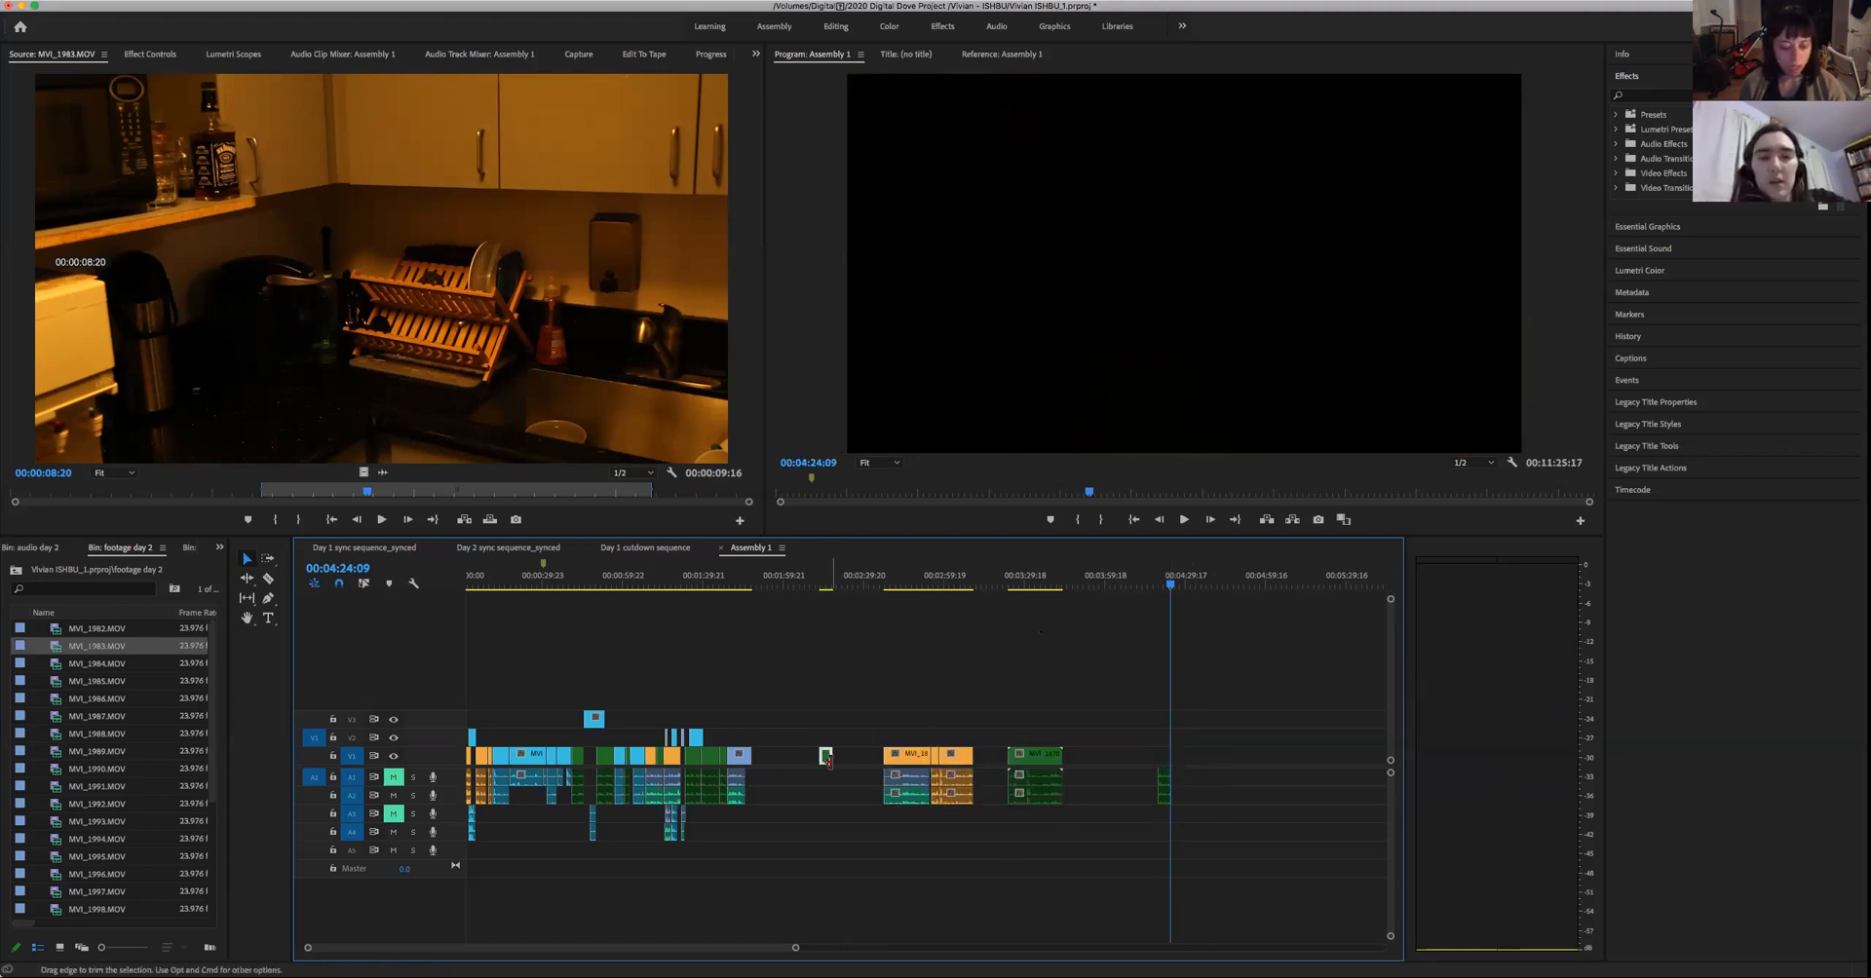
key("super+z")
left_click_drag(1238, 828, 1162, 758)
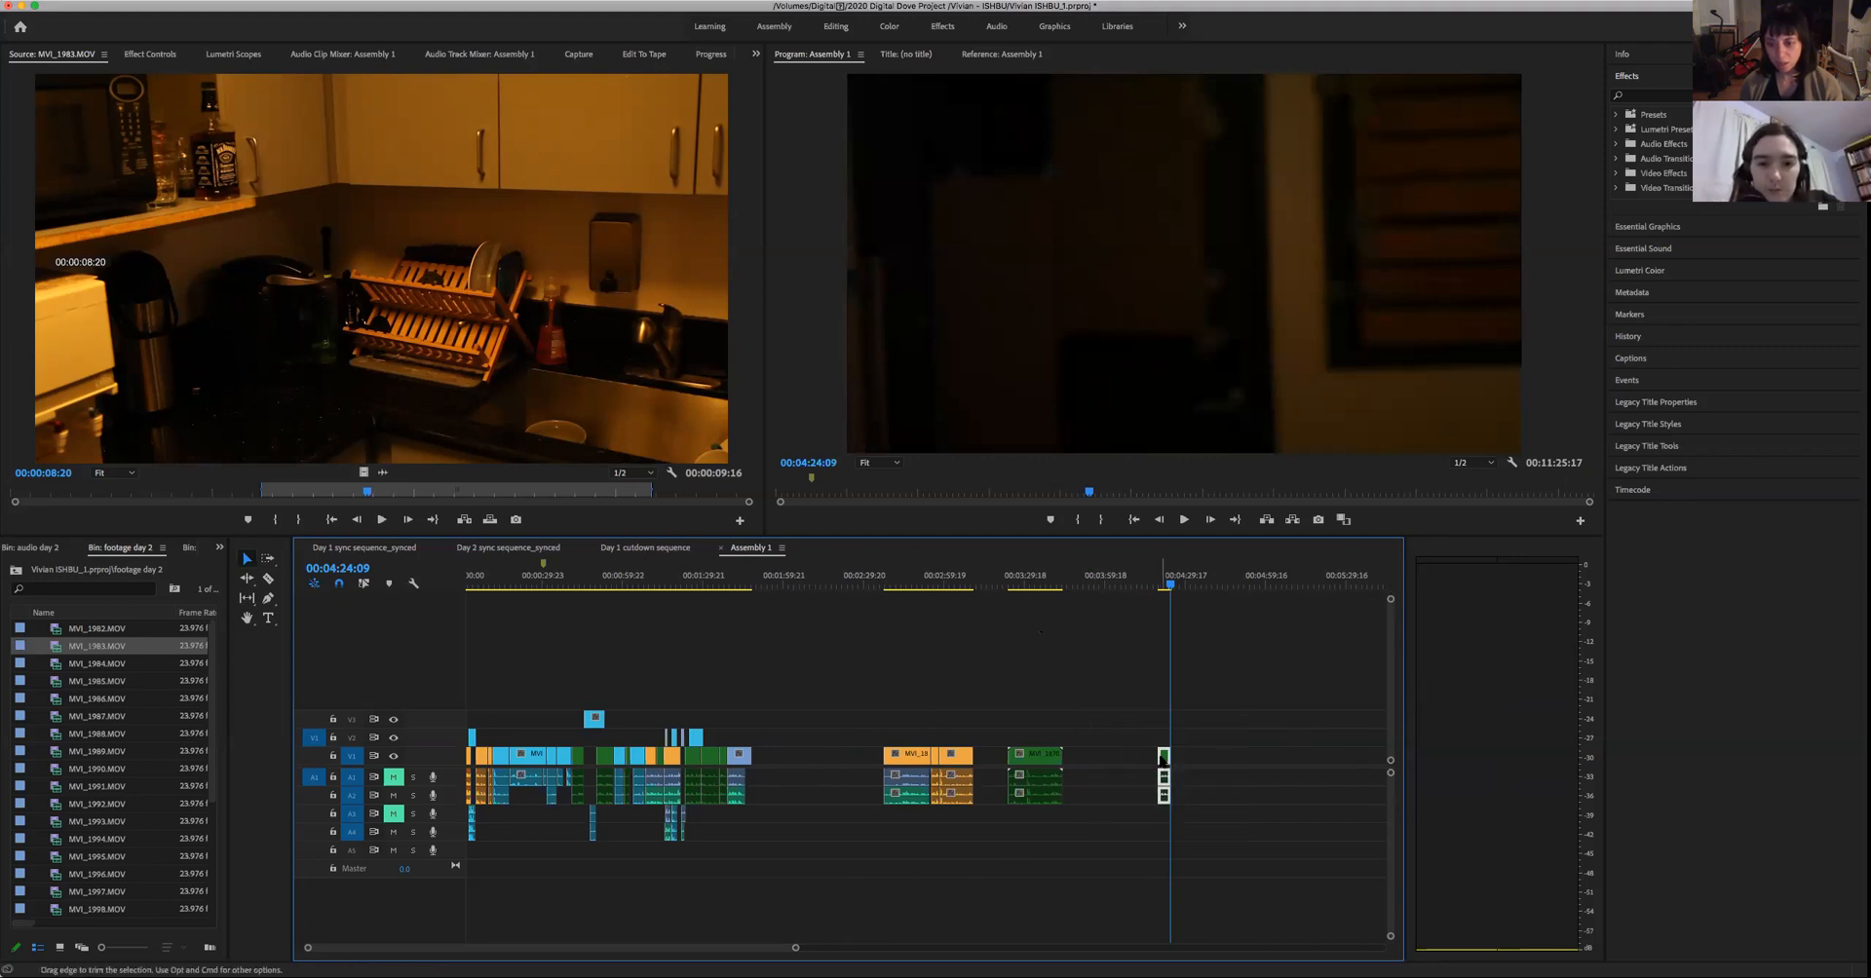
left_click_drag(994, 762, 826, 761)
left_click(770, 757)
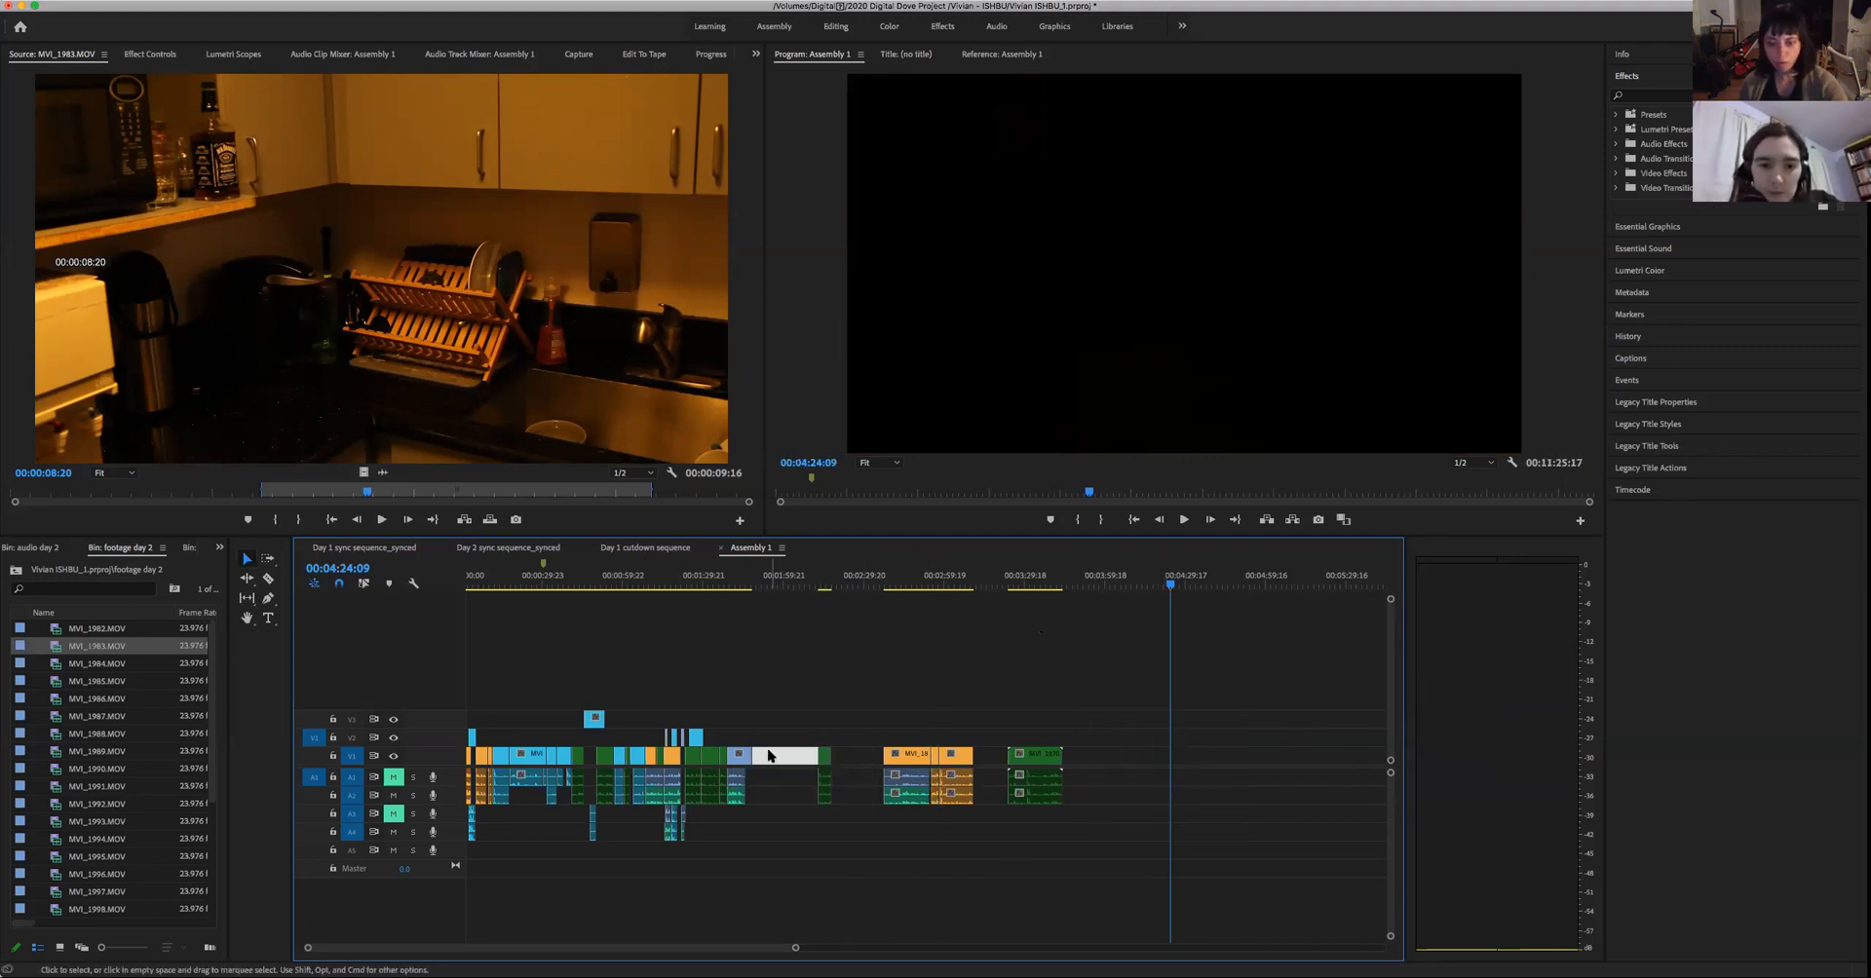
key("Delete")
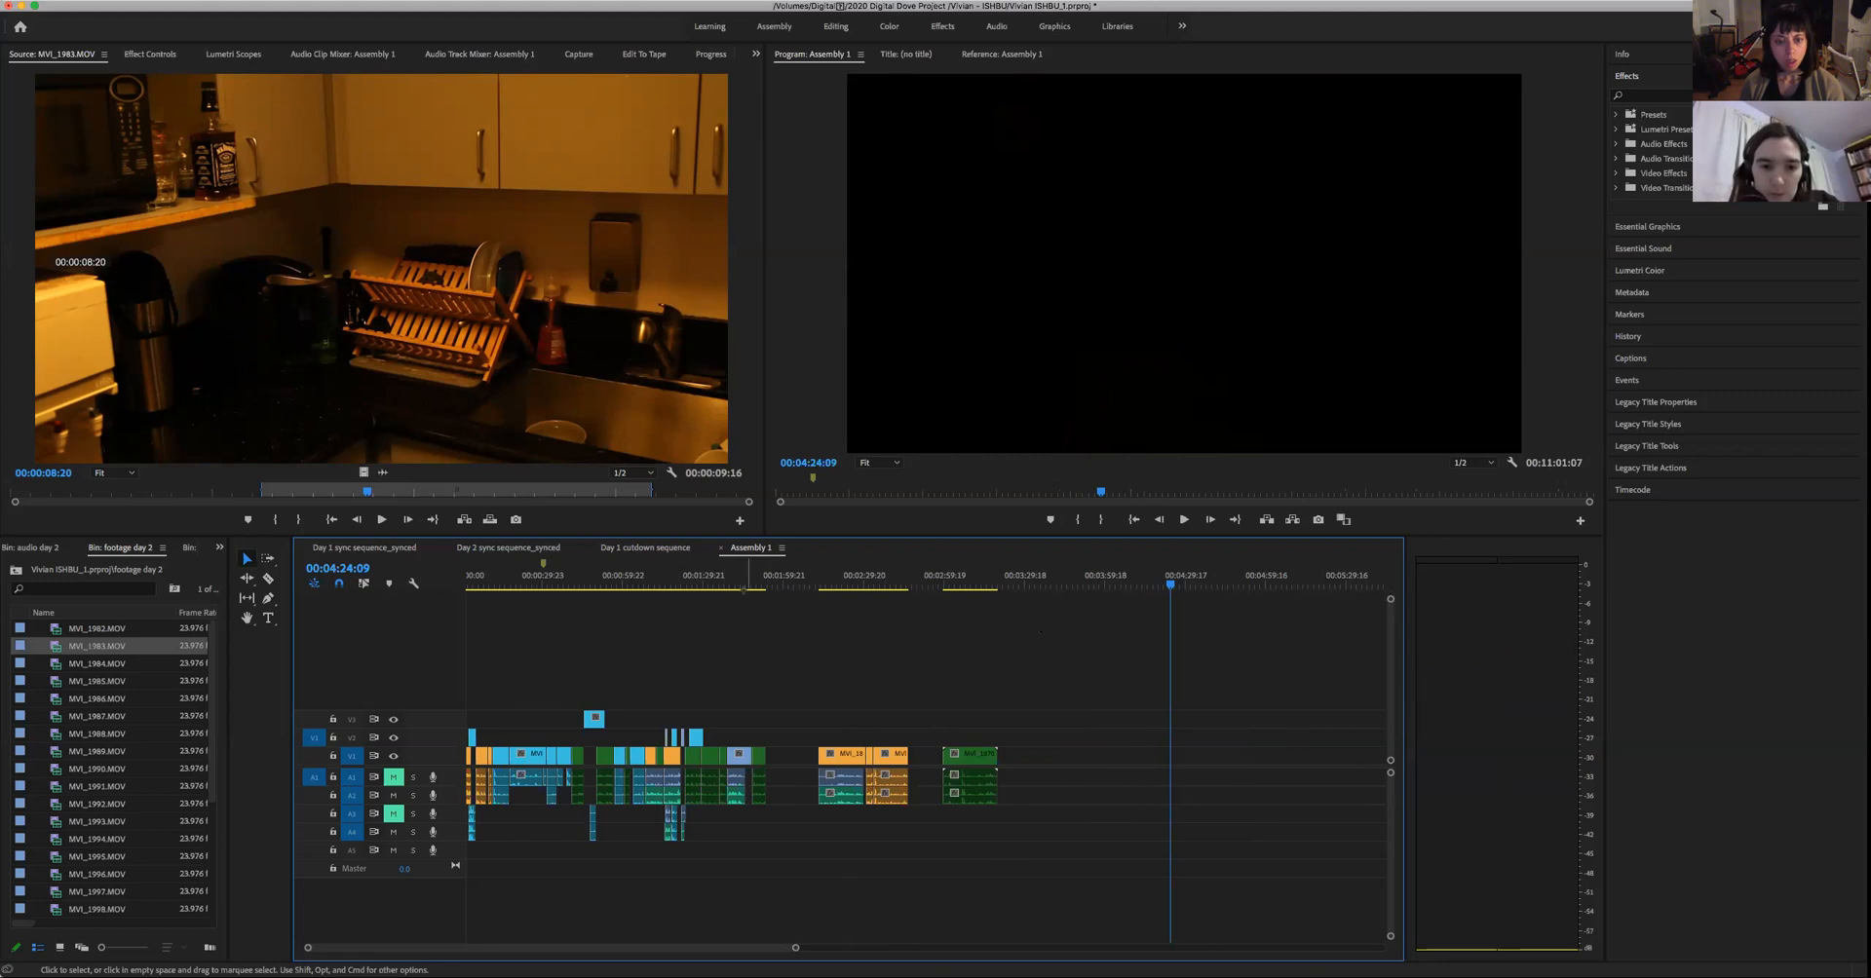
- Play the man's assembled take from 00:01:34:11 to check his line
left_click(722, 584)
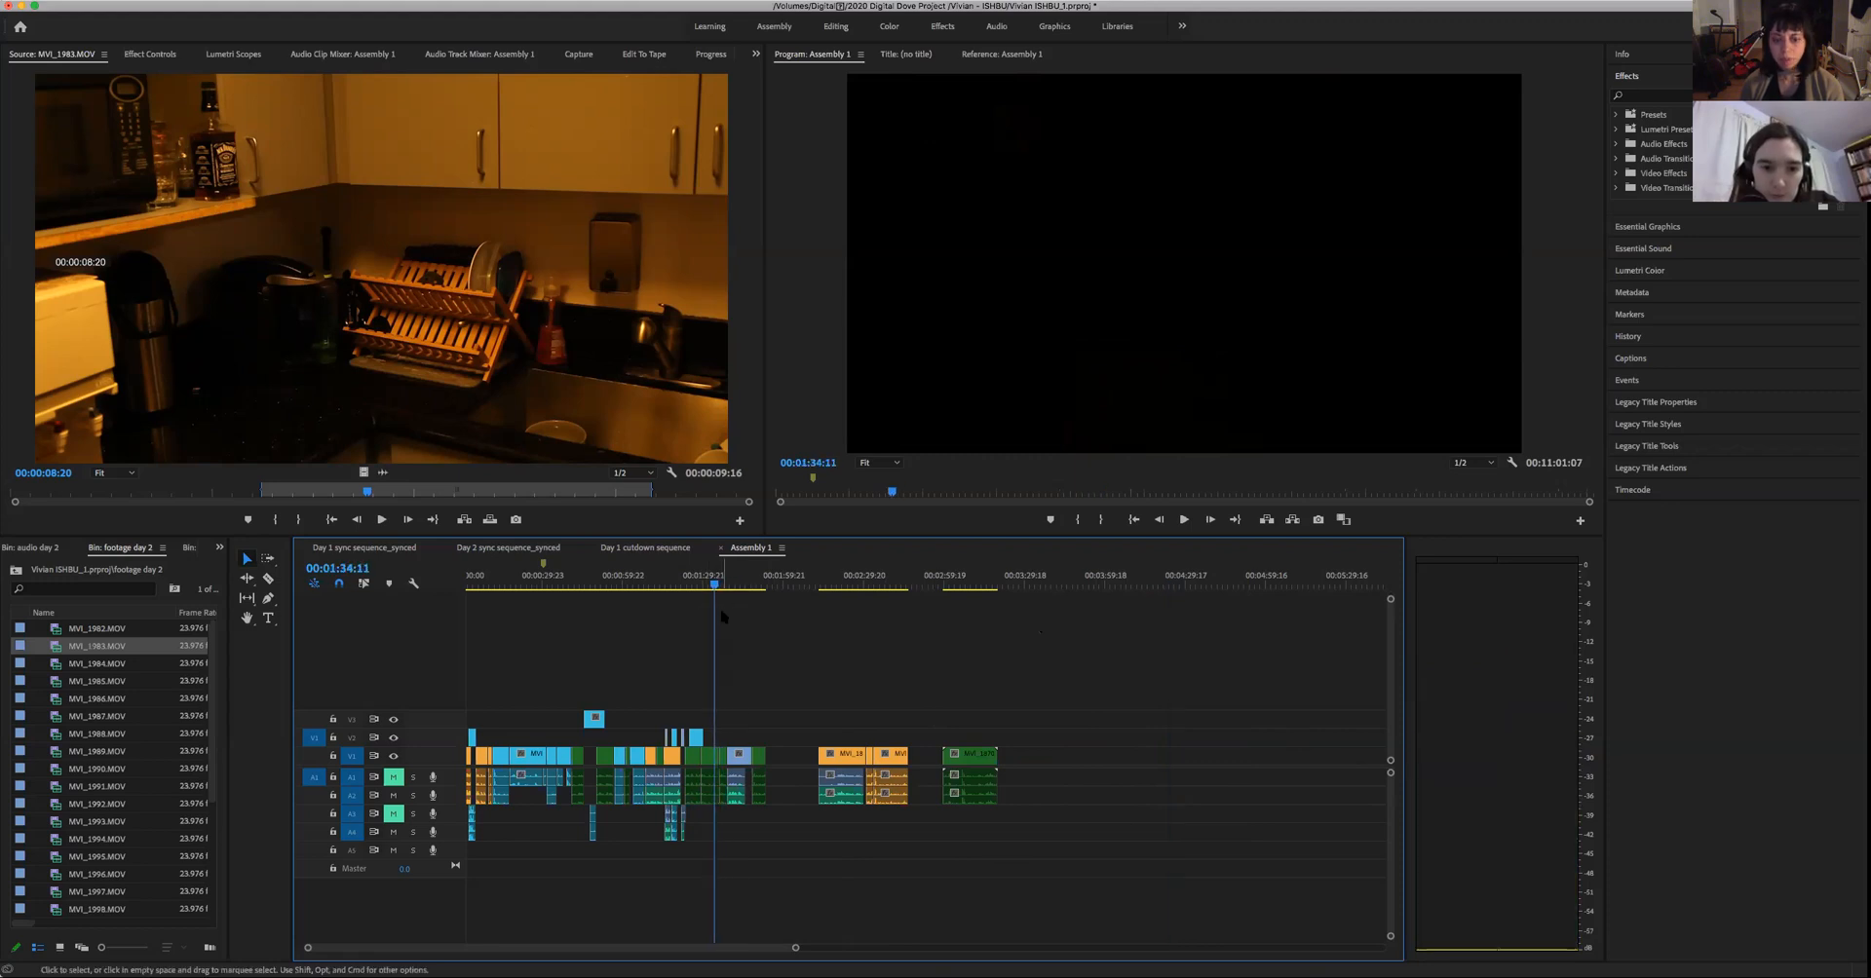
key("space")
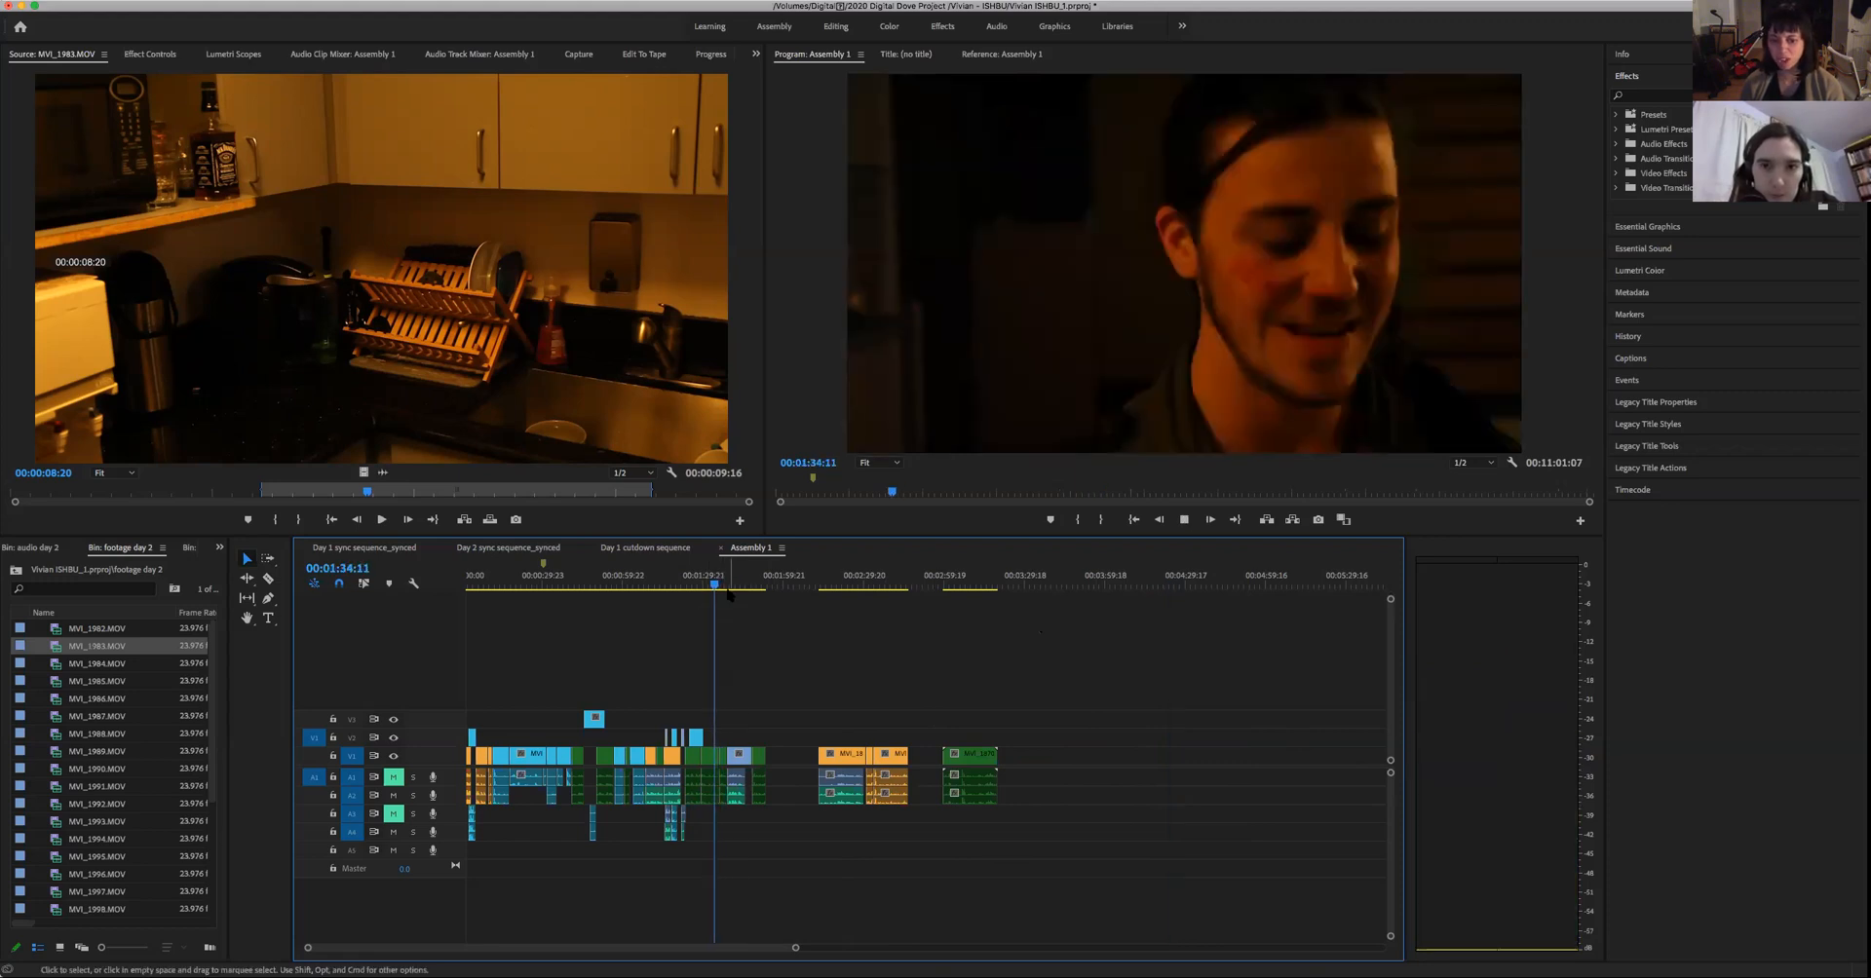
key("space")
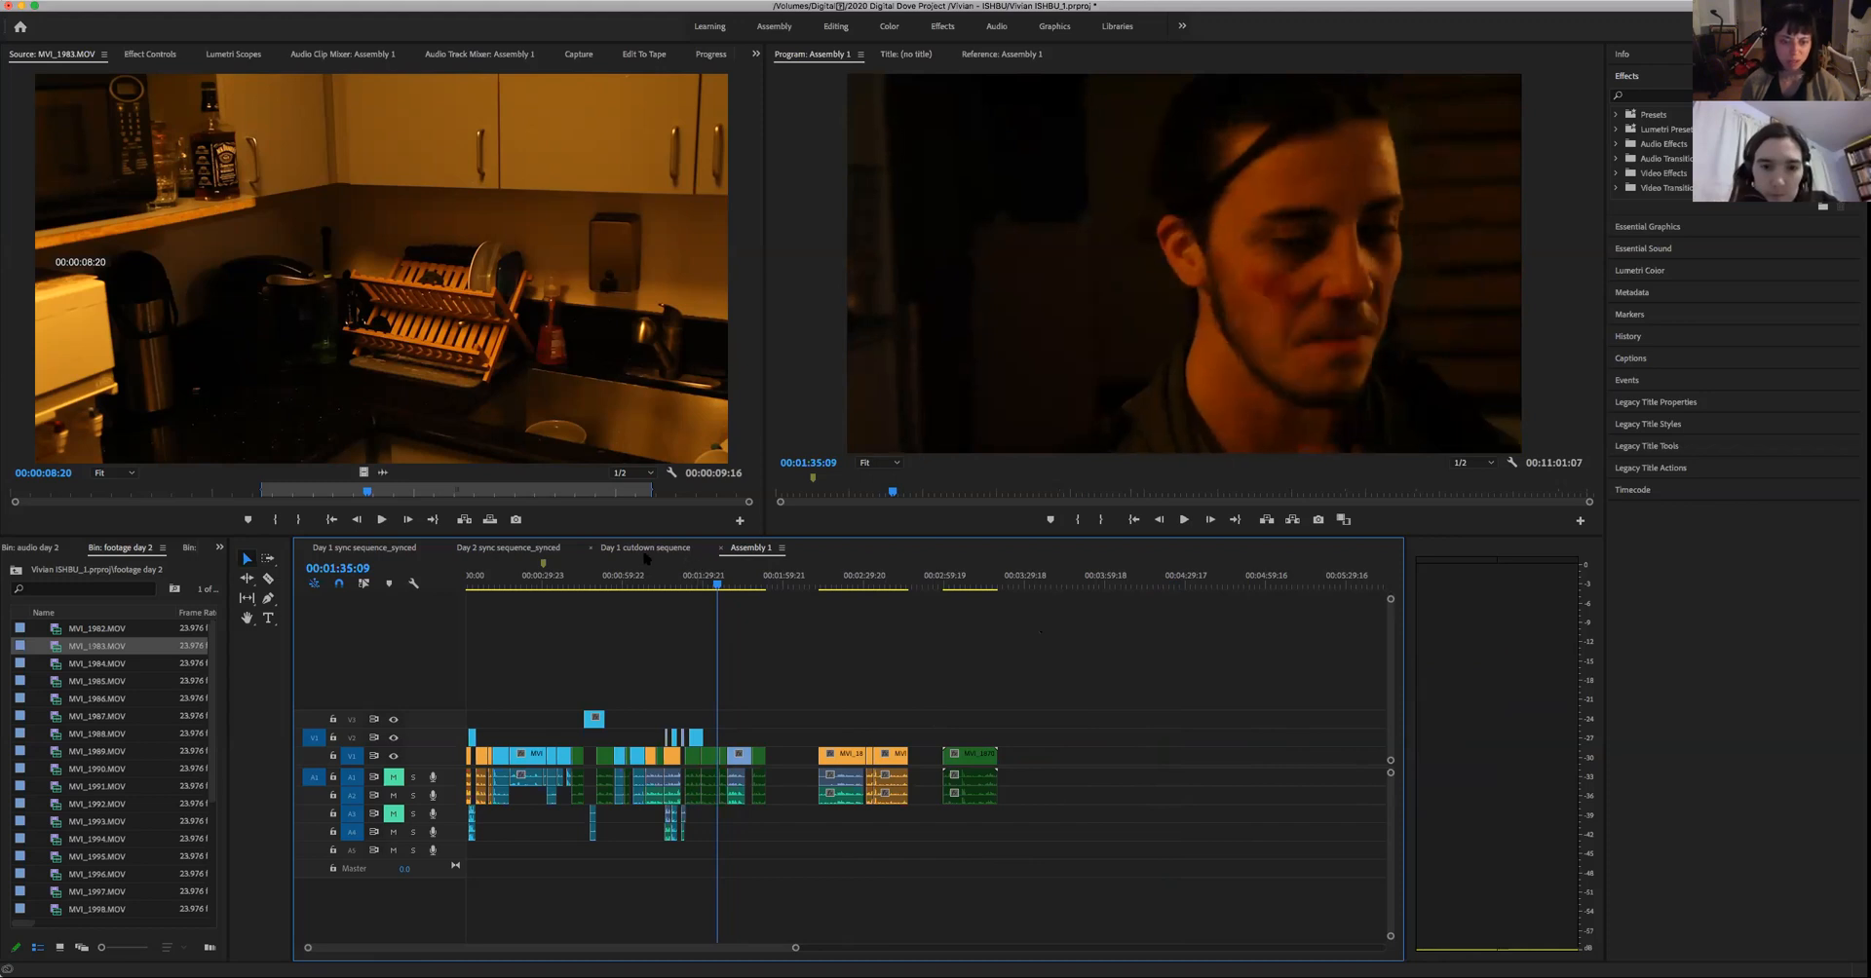
- Switch to the Day 1 cutdown sequence and play the woman's blue take near 01:00:45
left_click(643, 548)
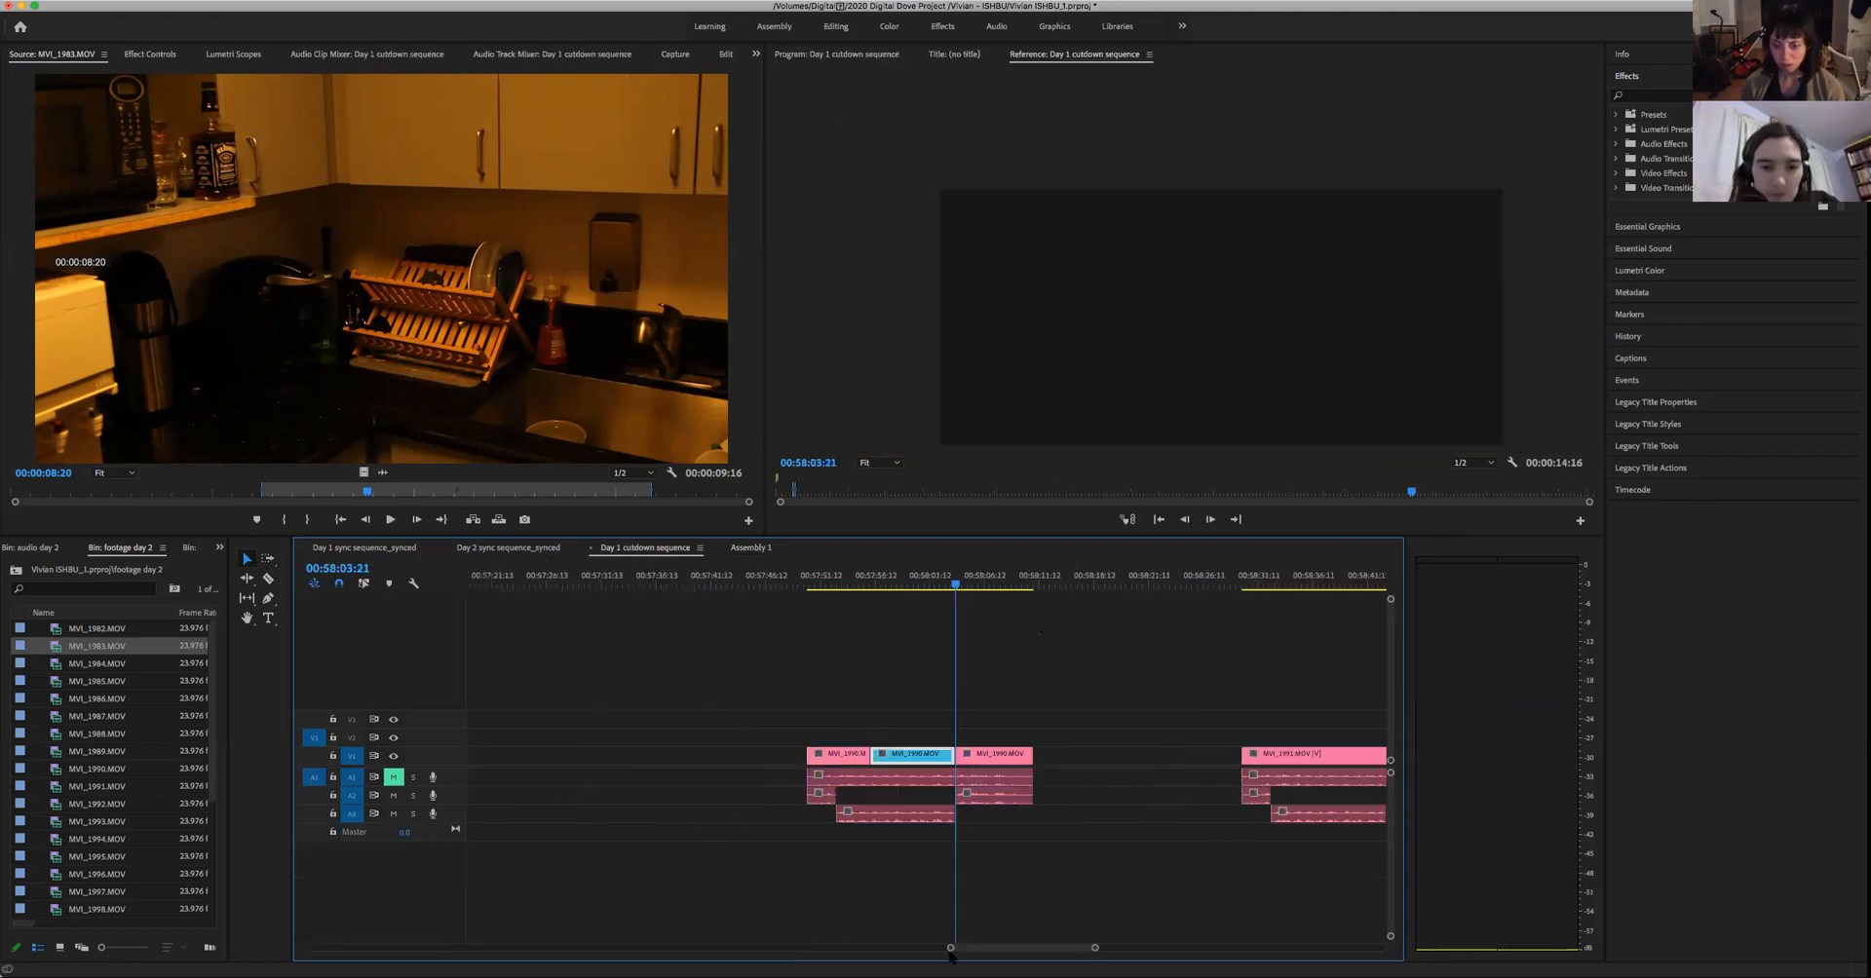
left_click_drag(951, 949, 889, 950)
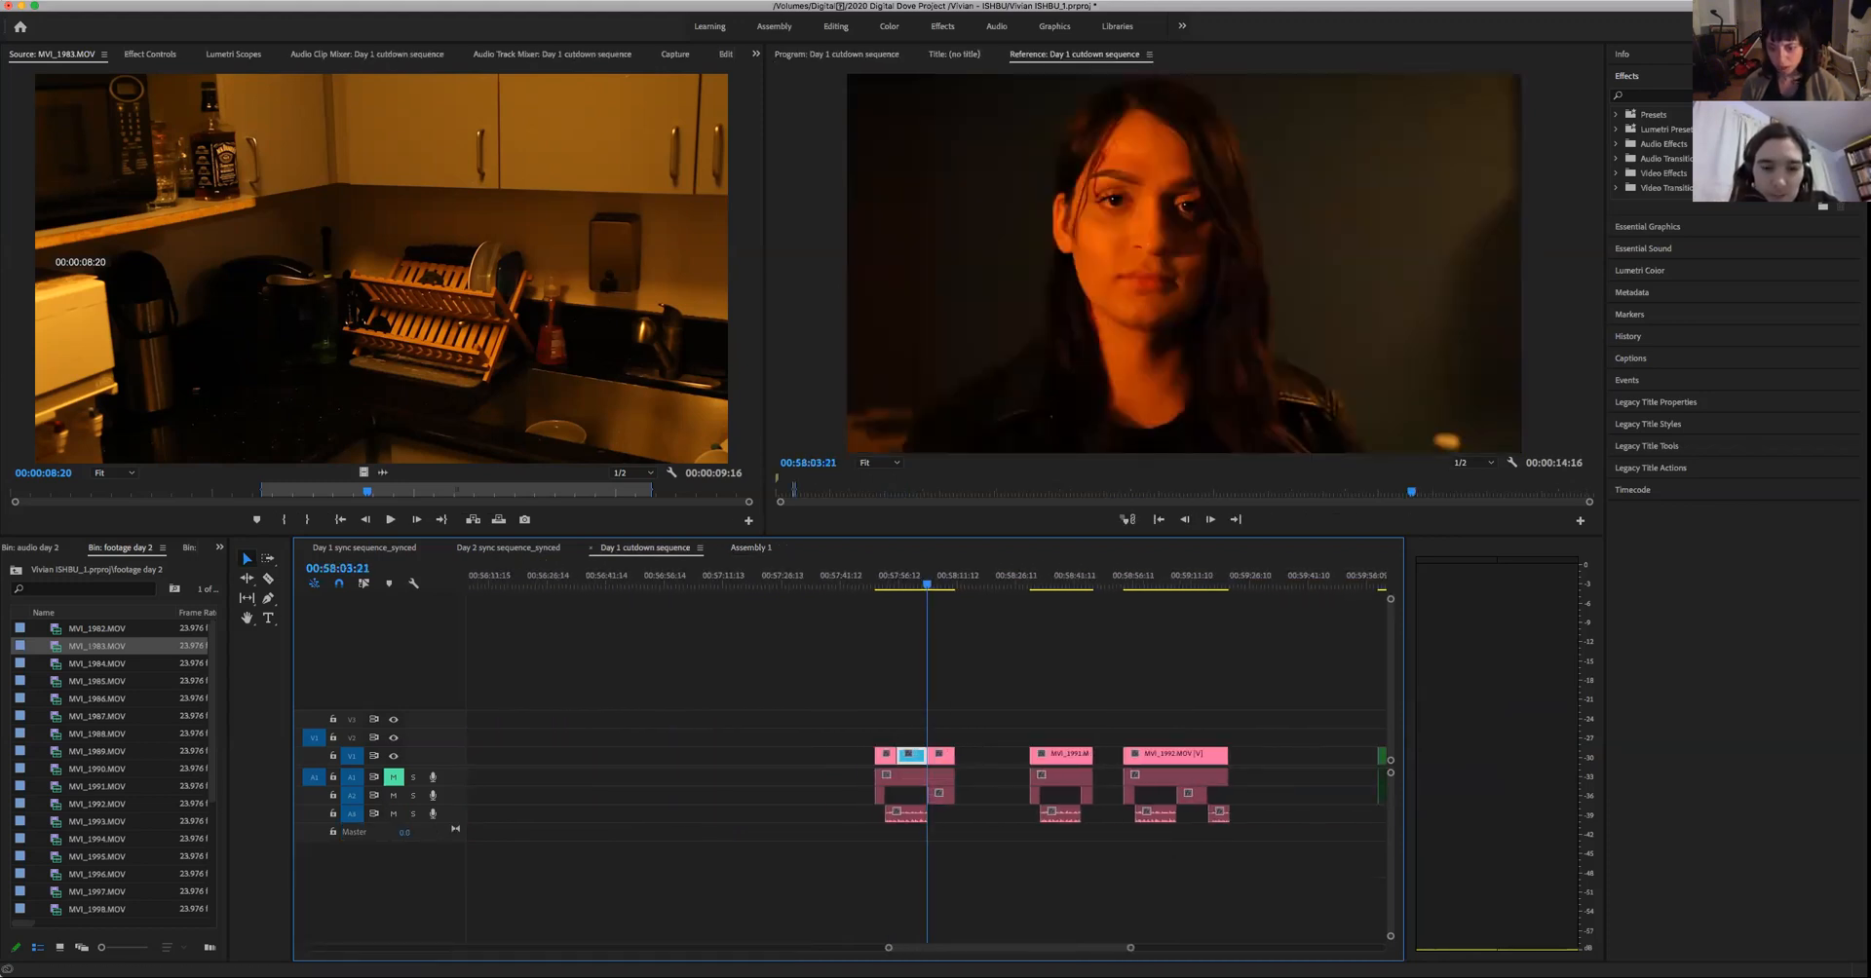
key("minus")
left_click(1186, 585)
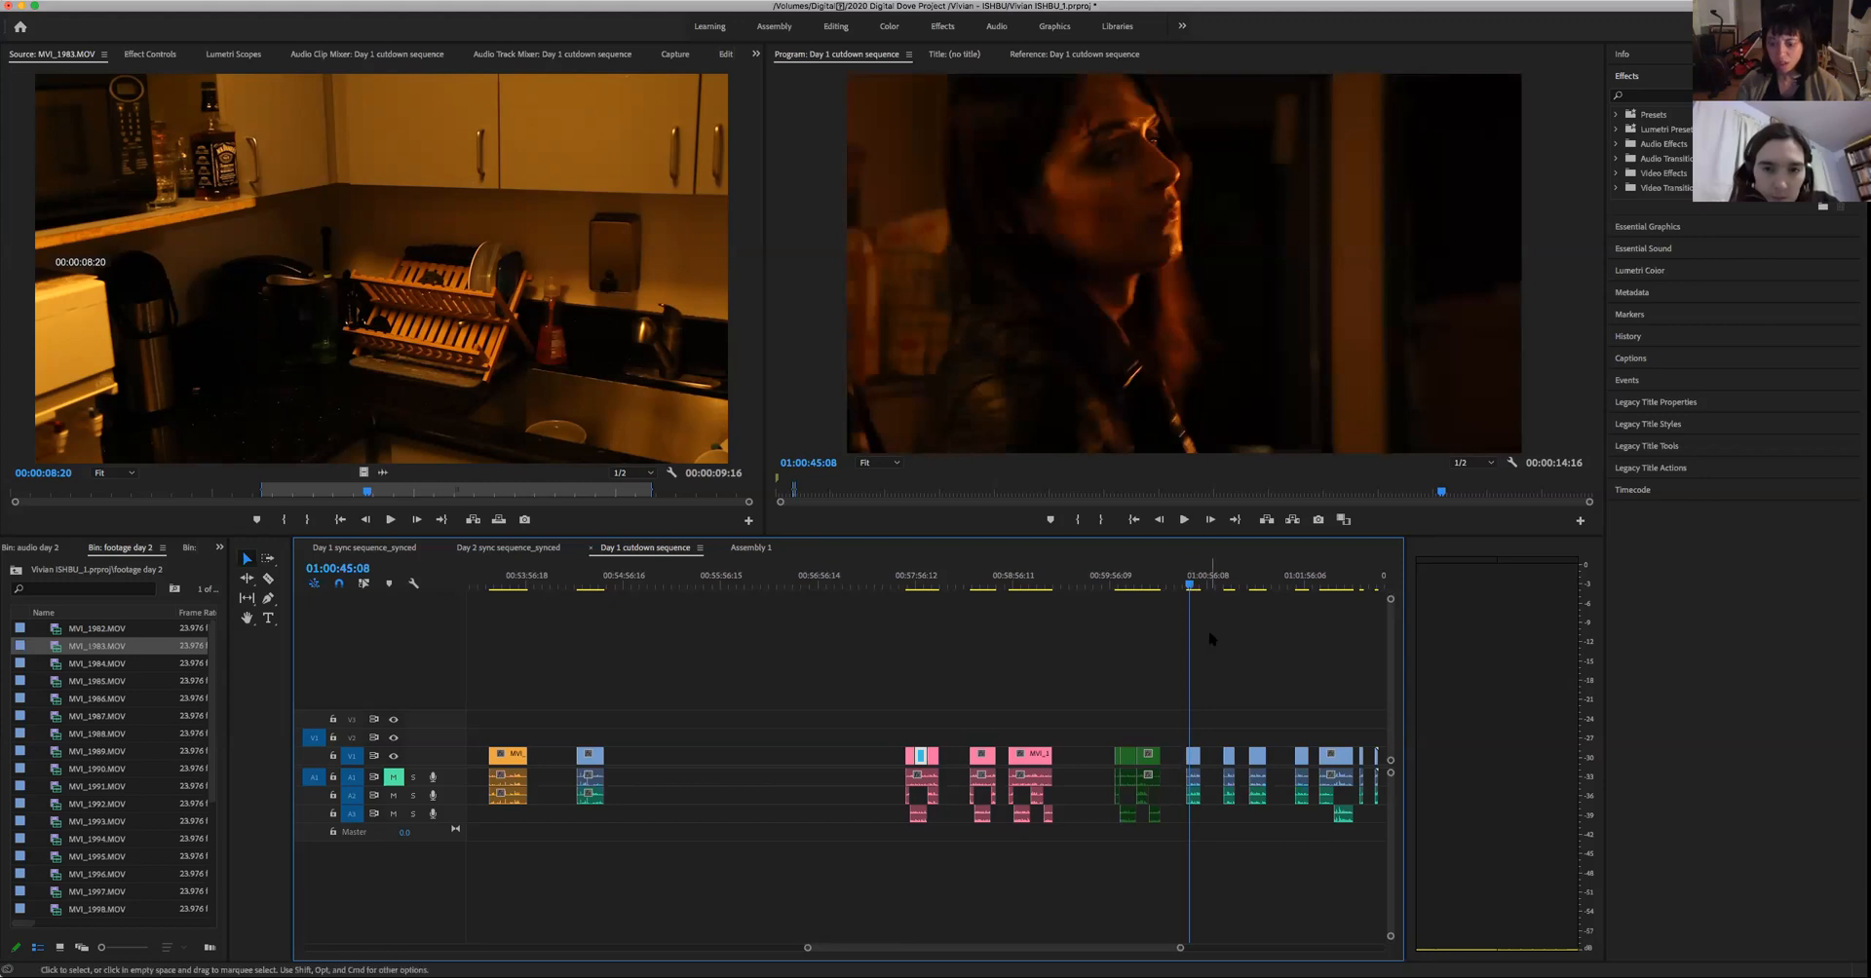
key("Up")
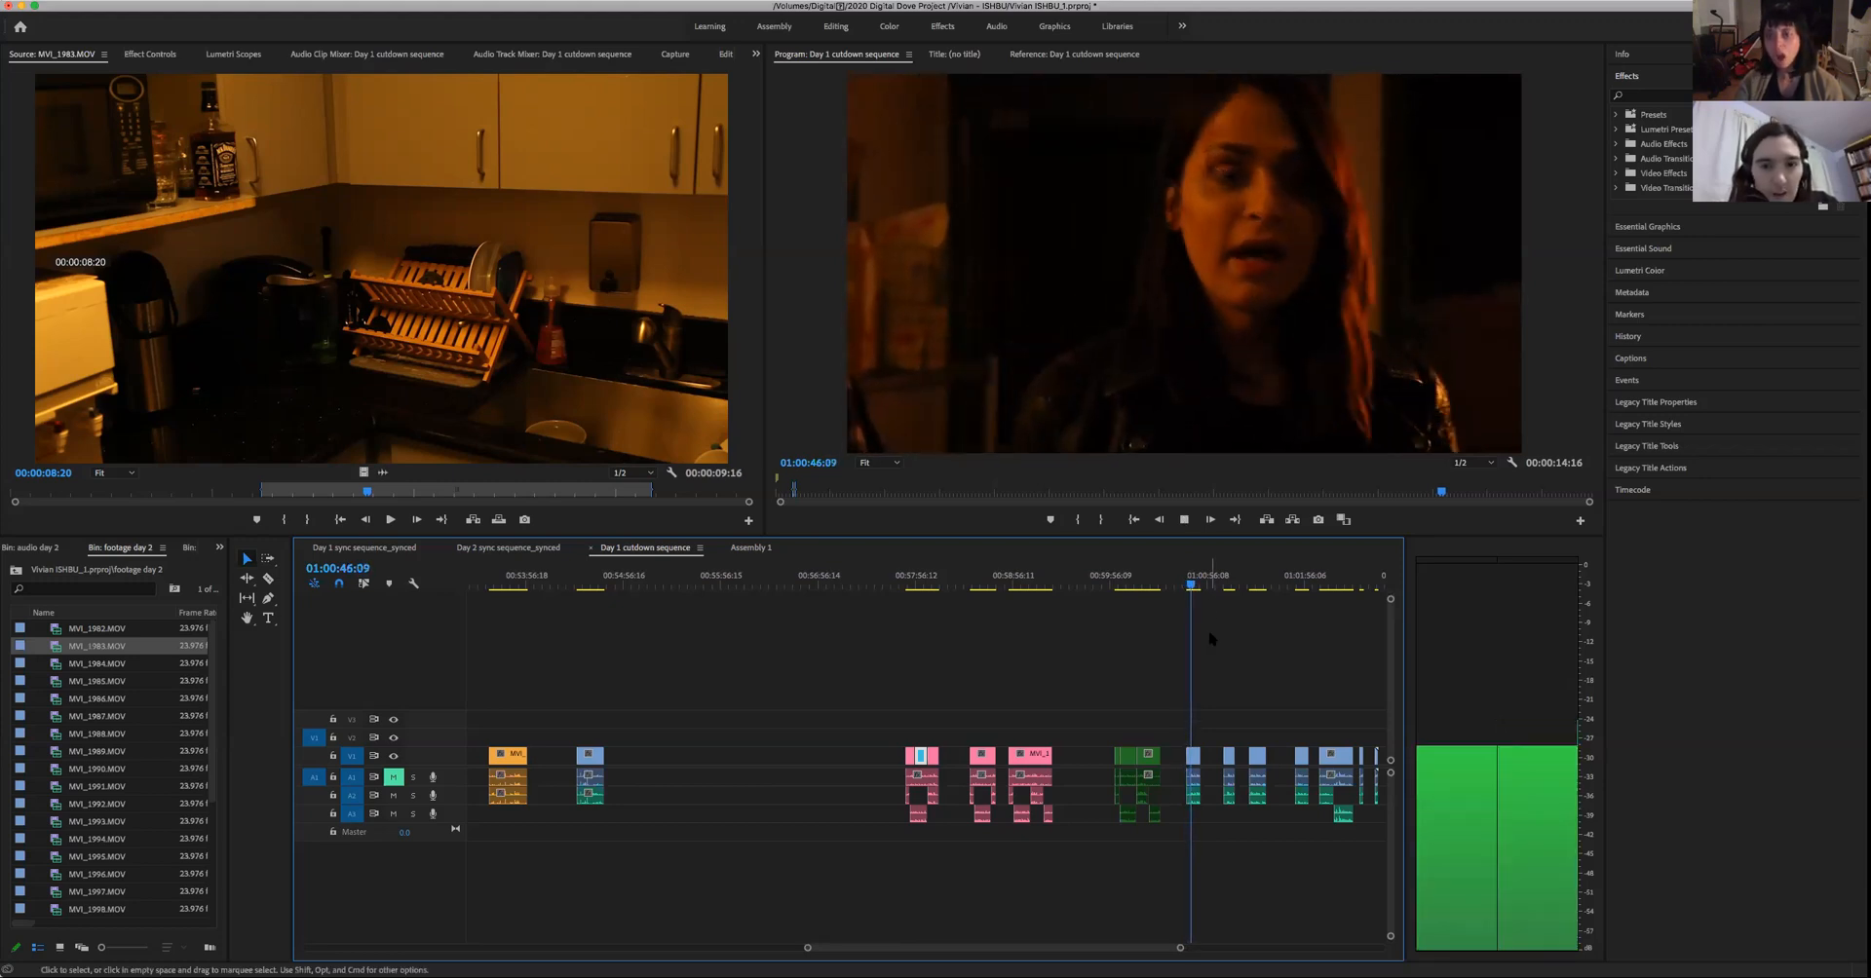
key("space")
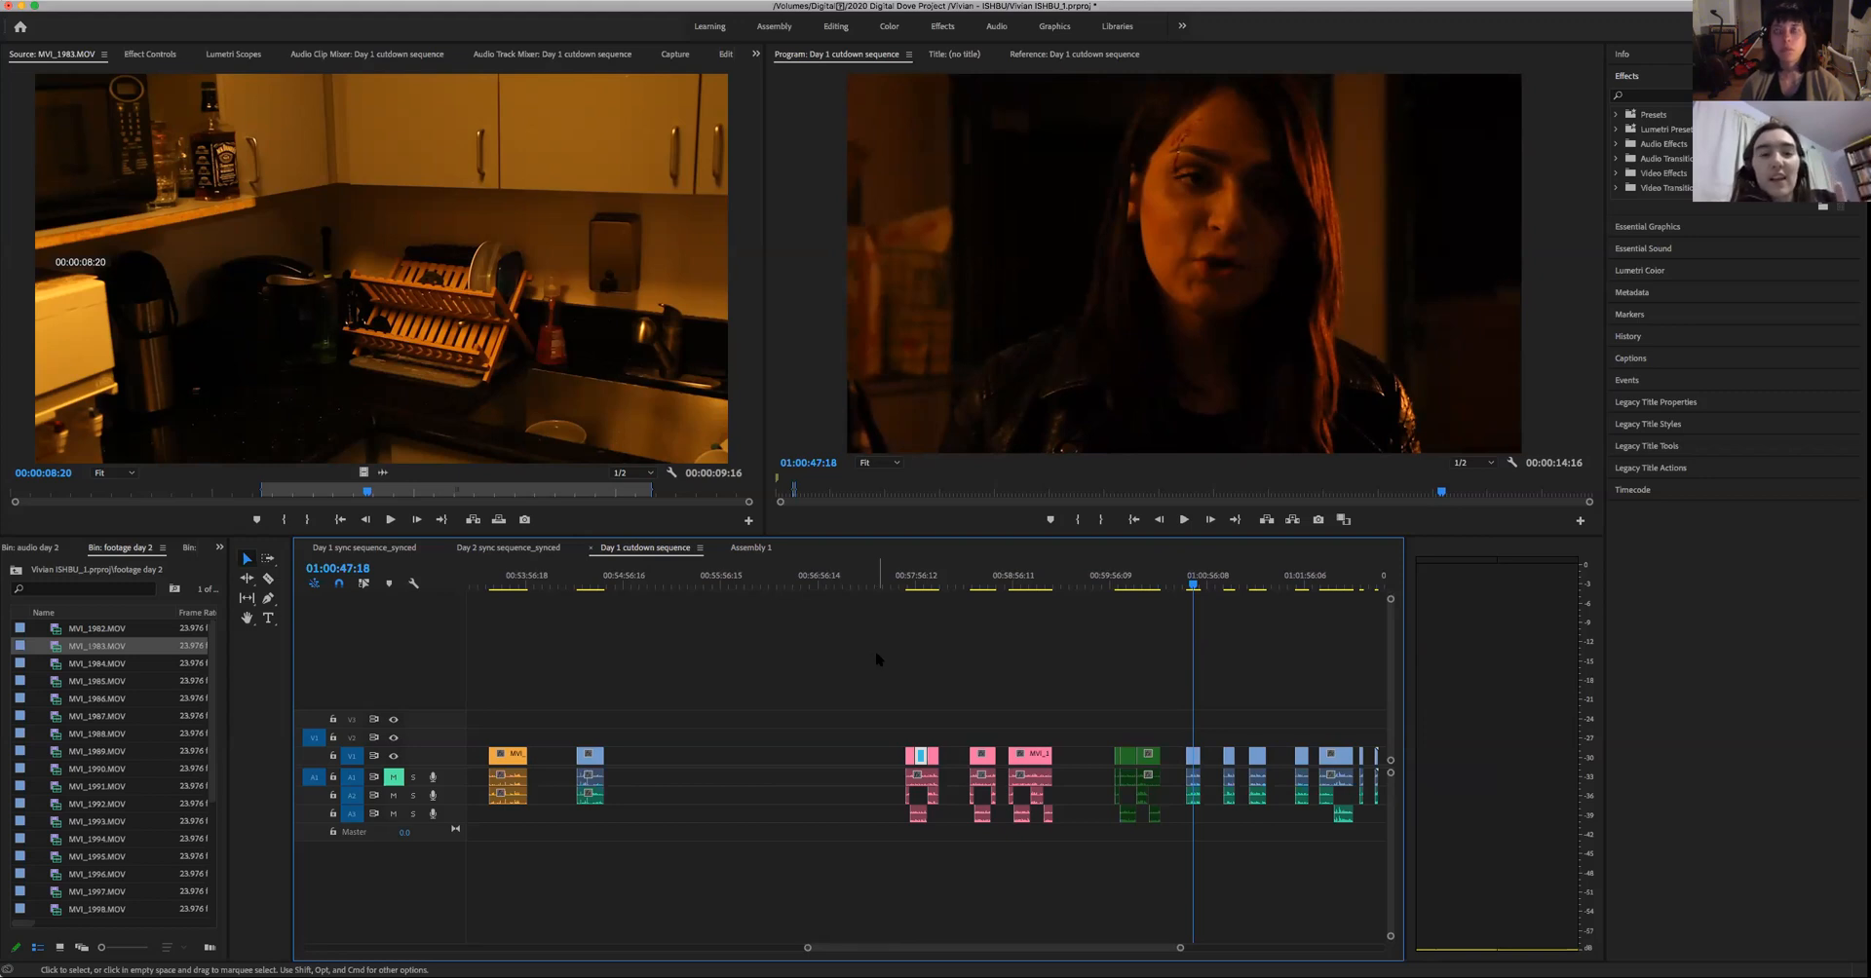
- Play the woman's close-up in the last pink group from about 00:59:10 to its end
left_click_drag(1053, 585, 1035, 598)
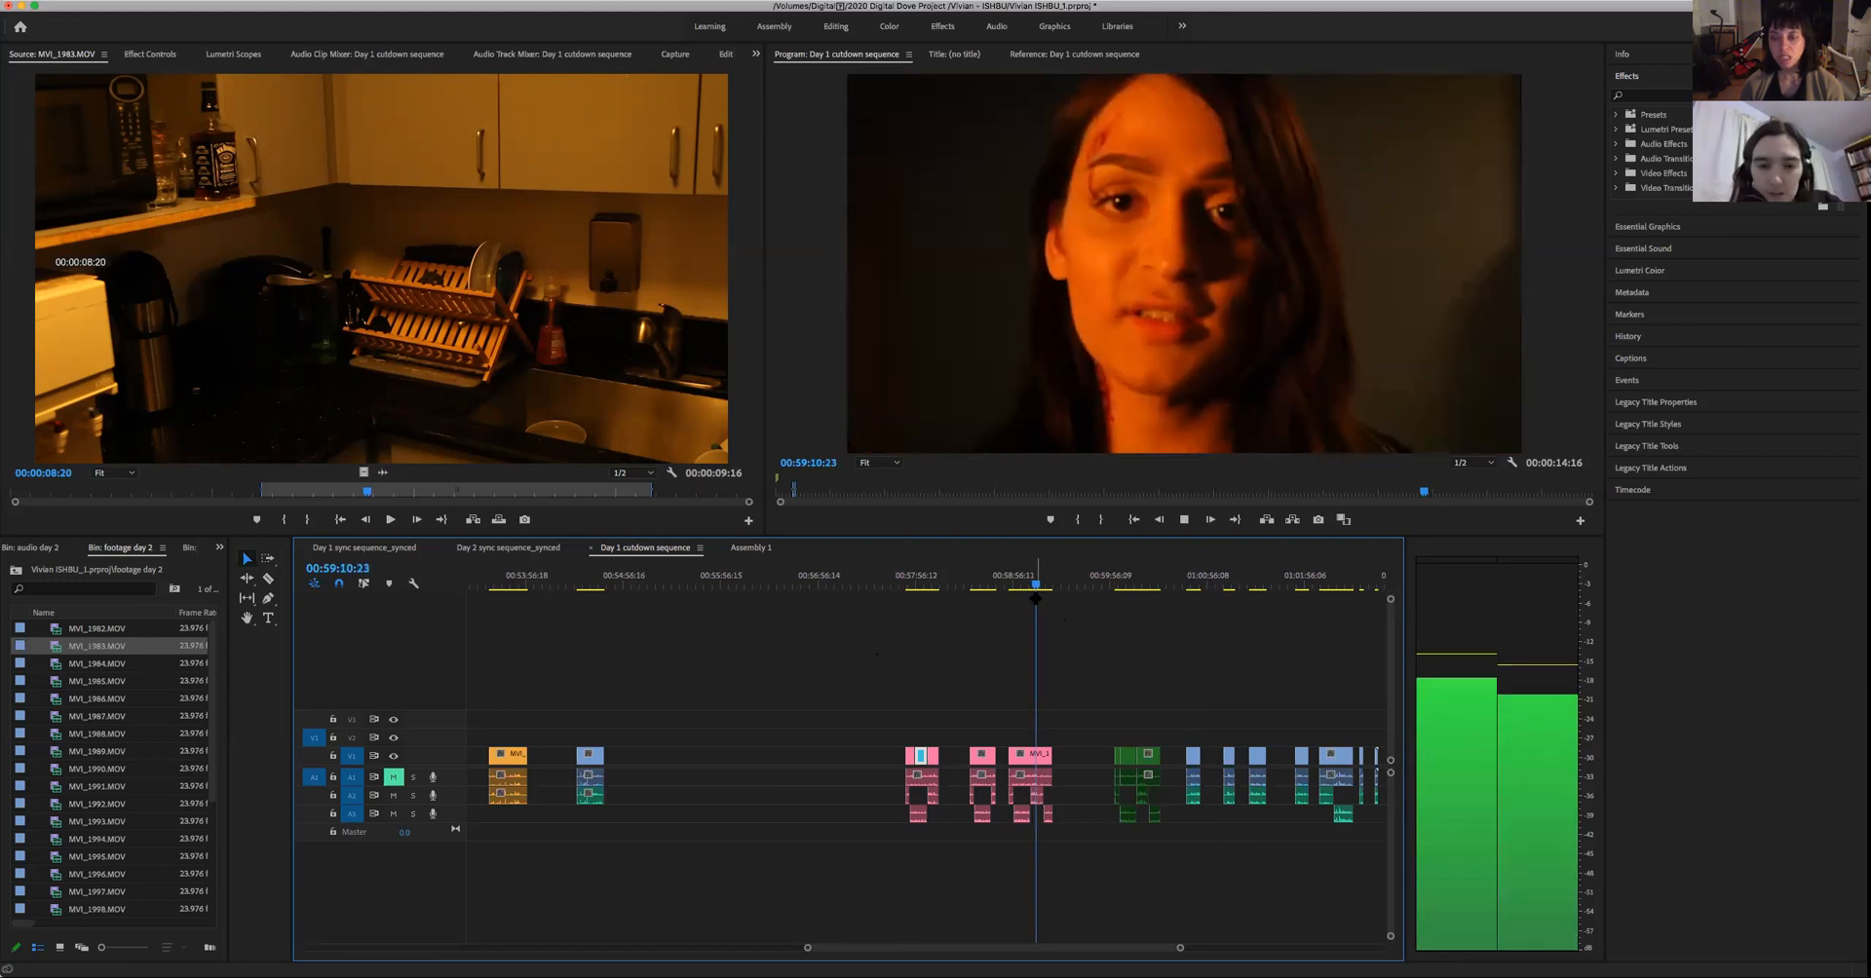
key("space")
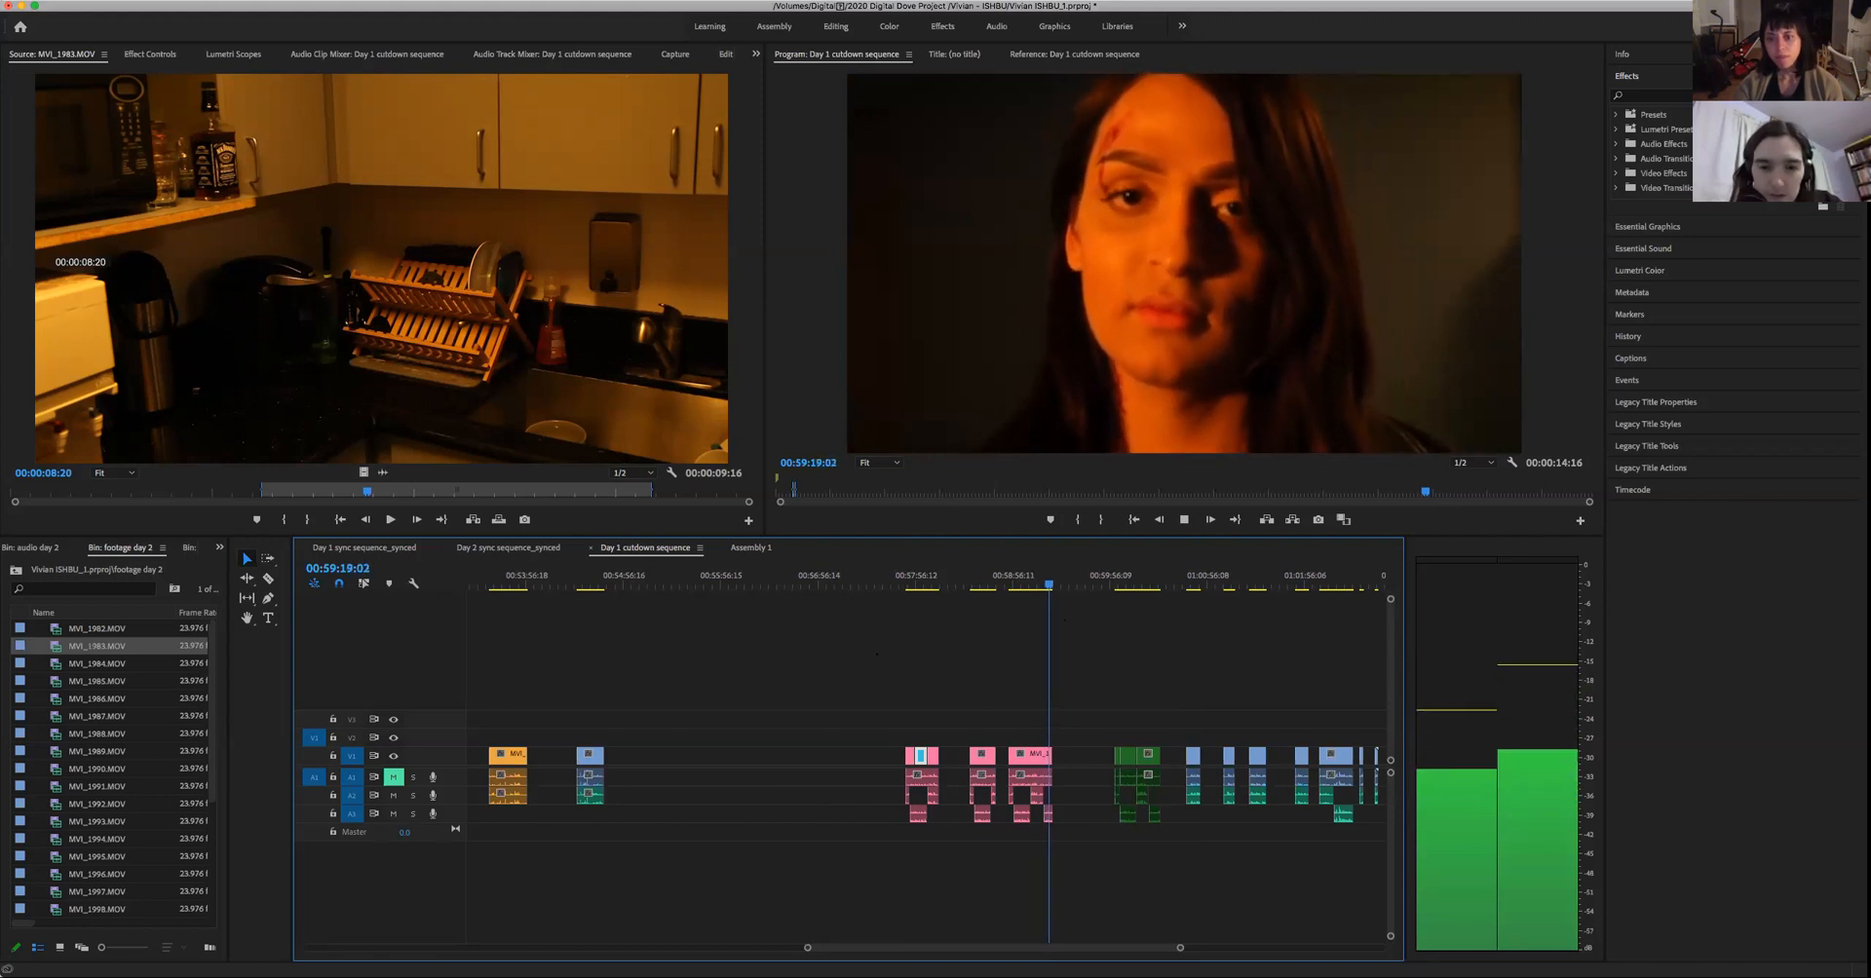
key("space")
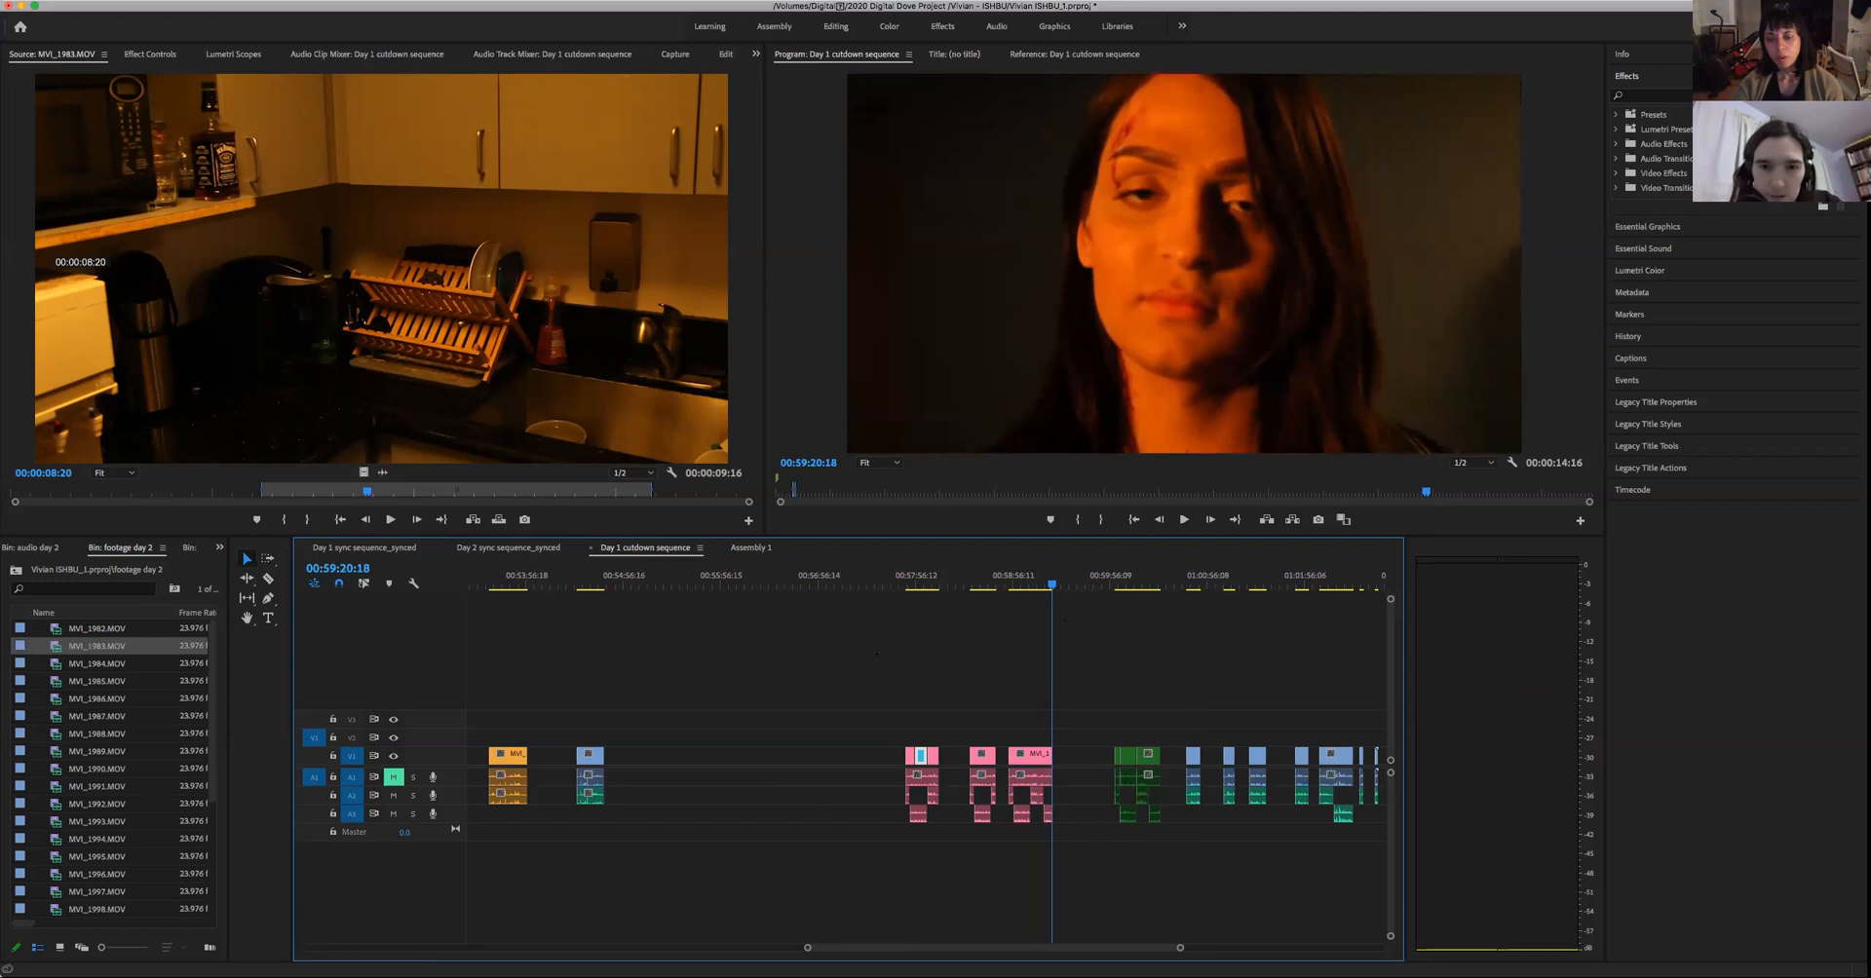
- Go back through the cuts to the first pink group and play the woman's close-up near 00:58:08
key("Up")
key("Up")
key("Up")
key("Up")
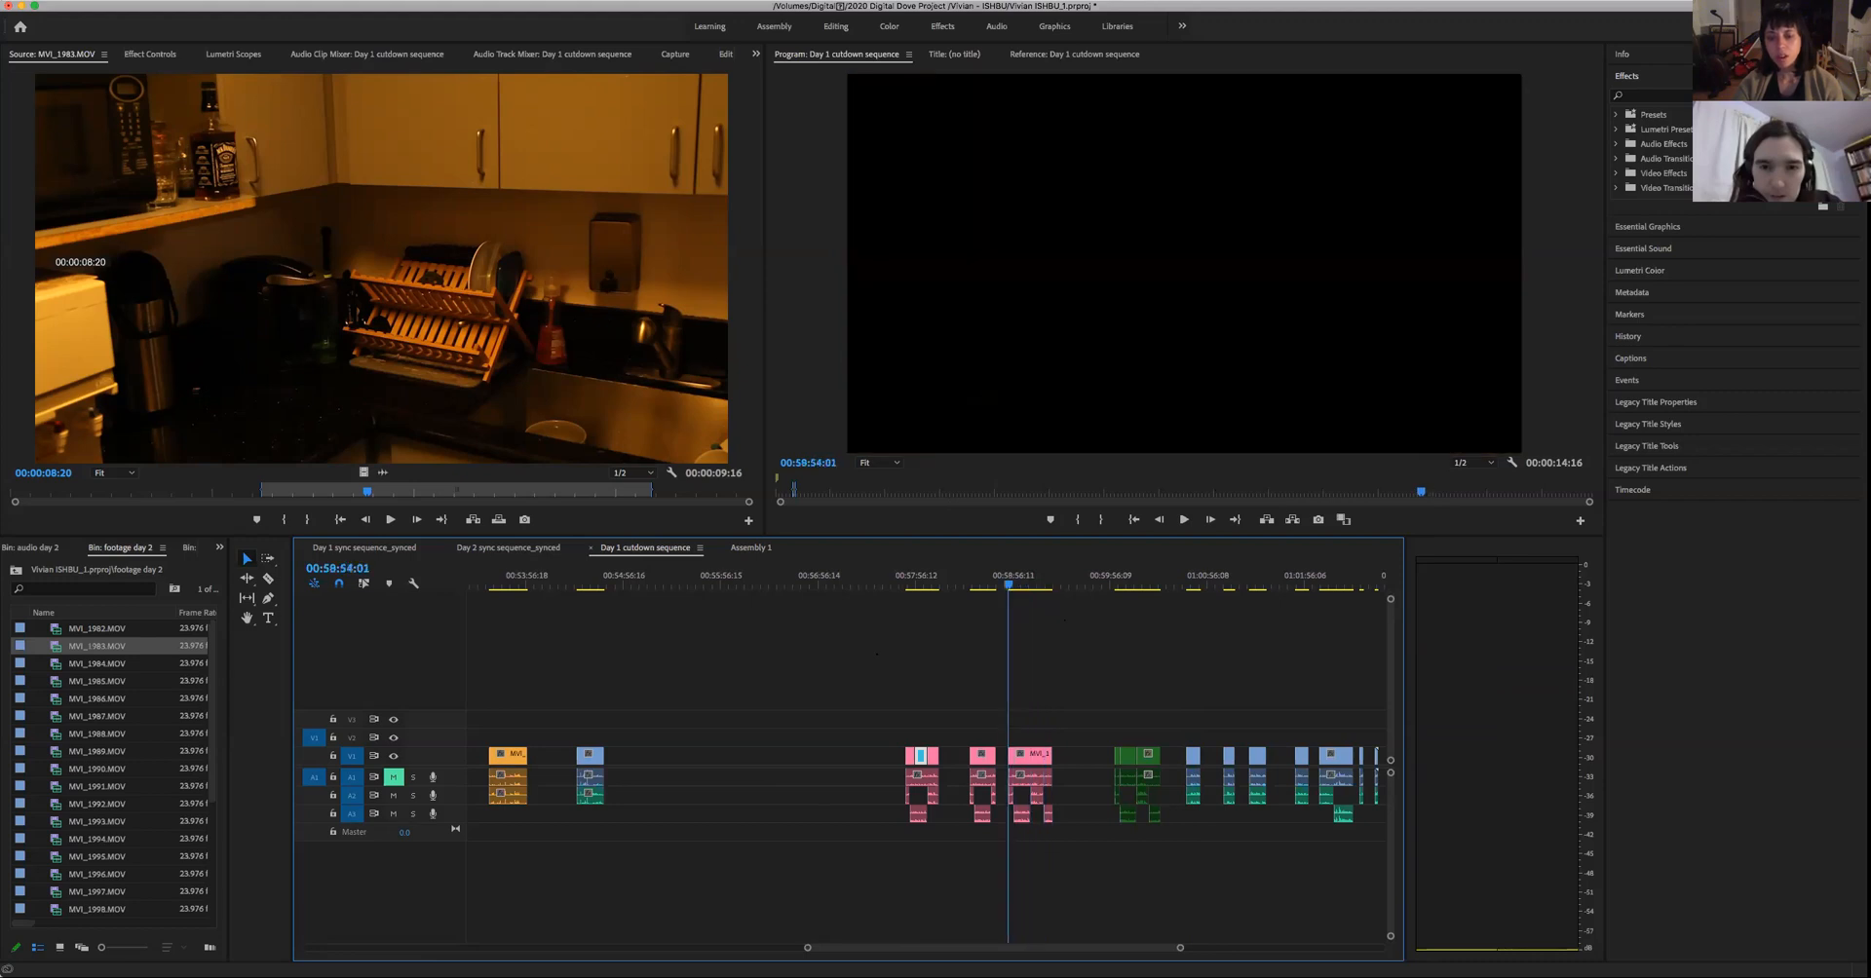
key("Up")
key("Down")
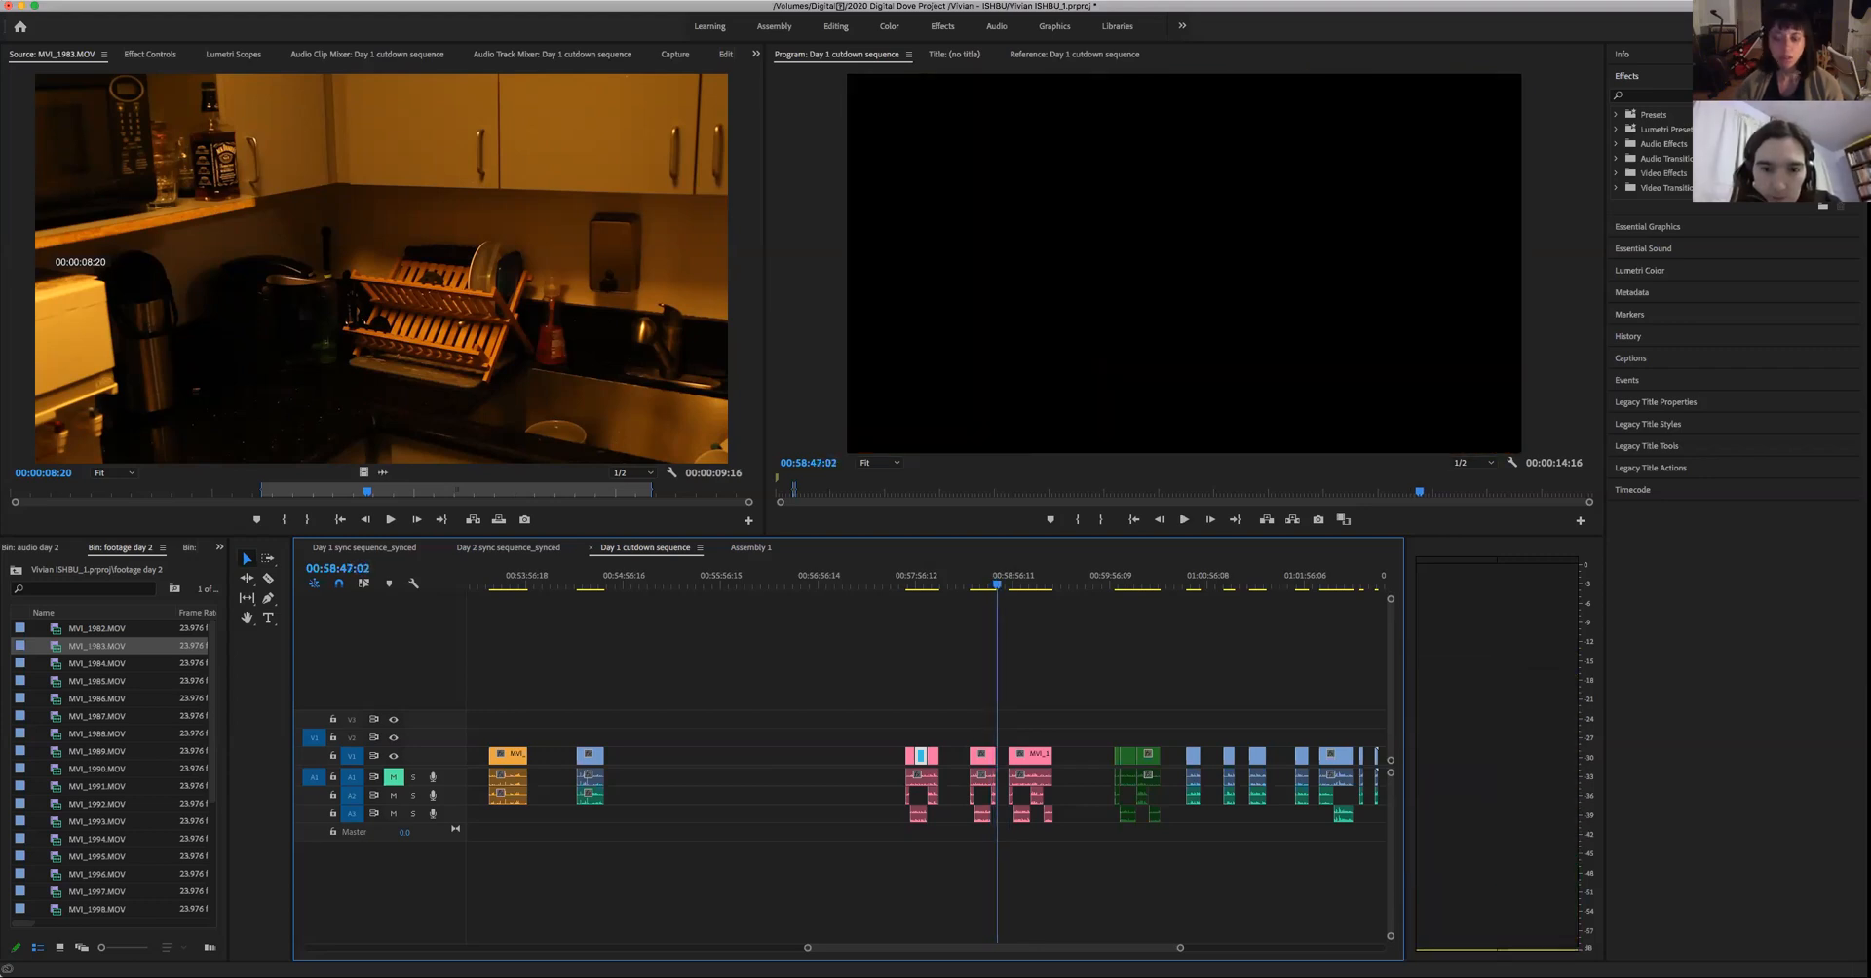
key("Up")
key("Up")
key("Up")
key("Up")
key("Up")
key("Up")
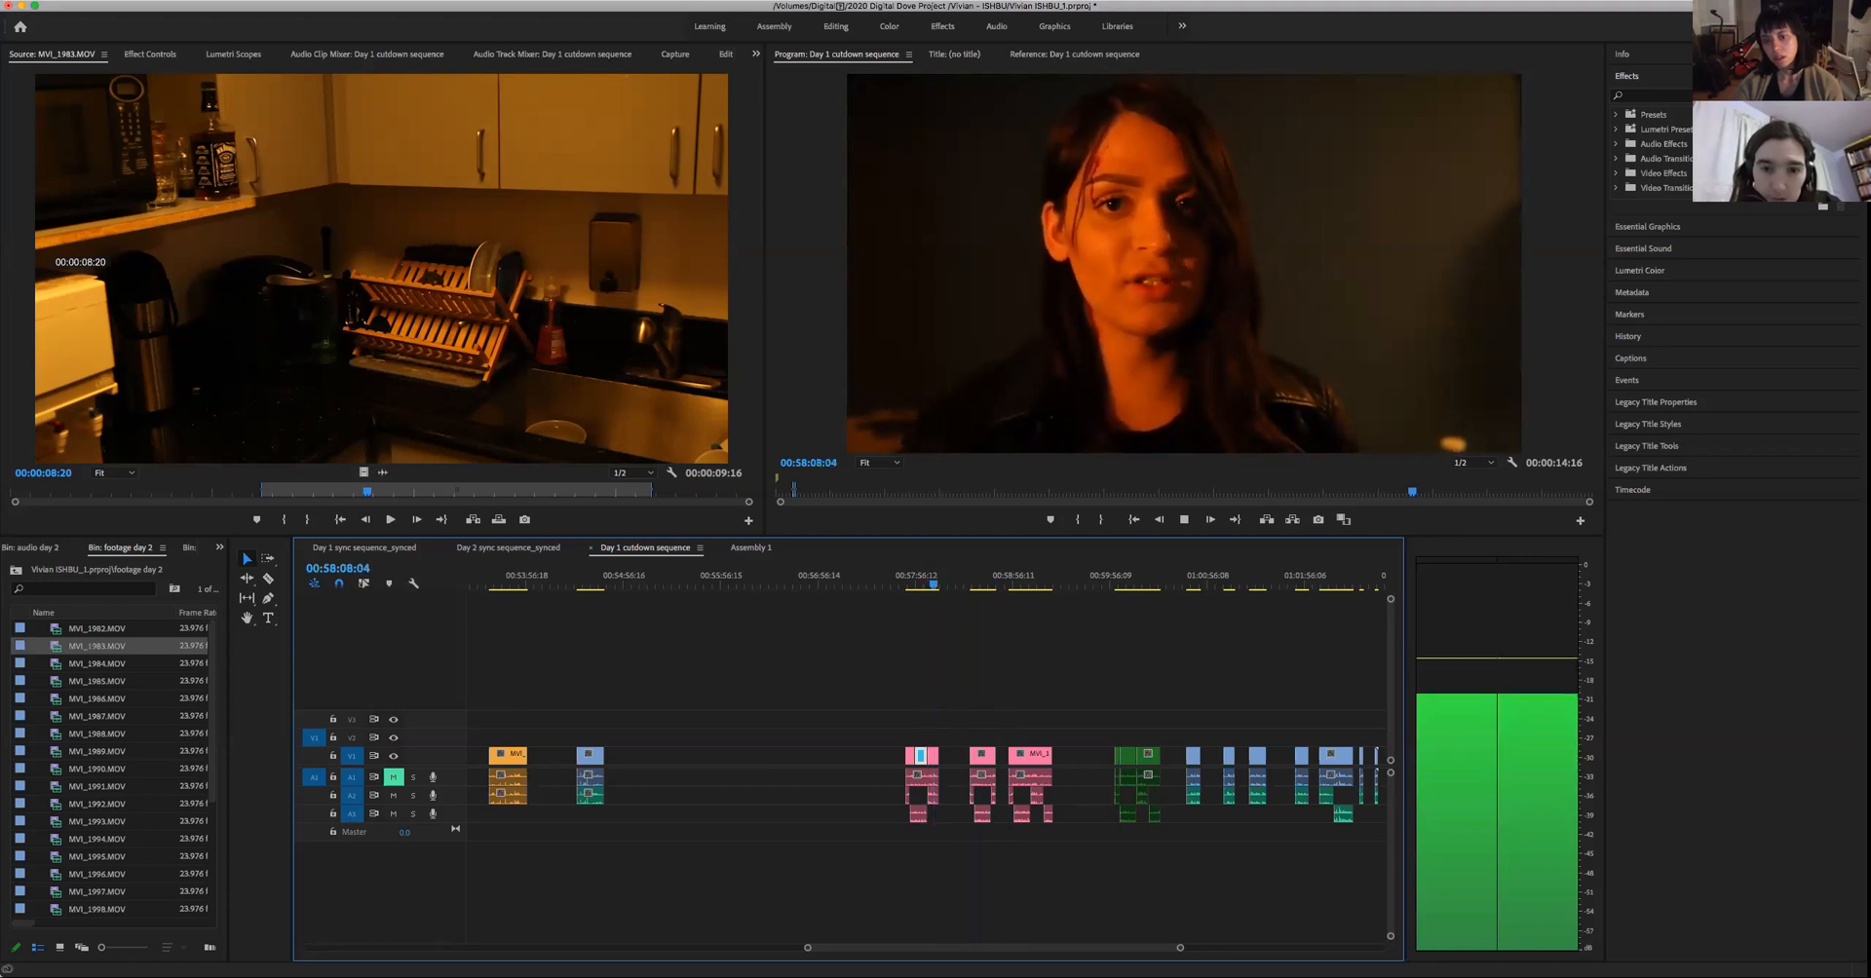
key("space")
- Play the woman's close-up in the middle pink group up to 00:58:39
key("Up")
key("Down")
key("Down")
key("space")
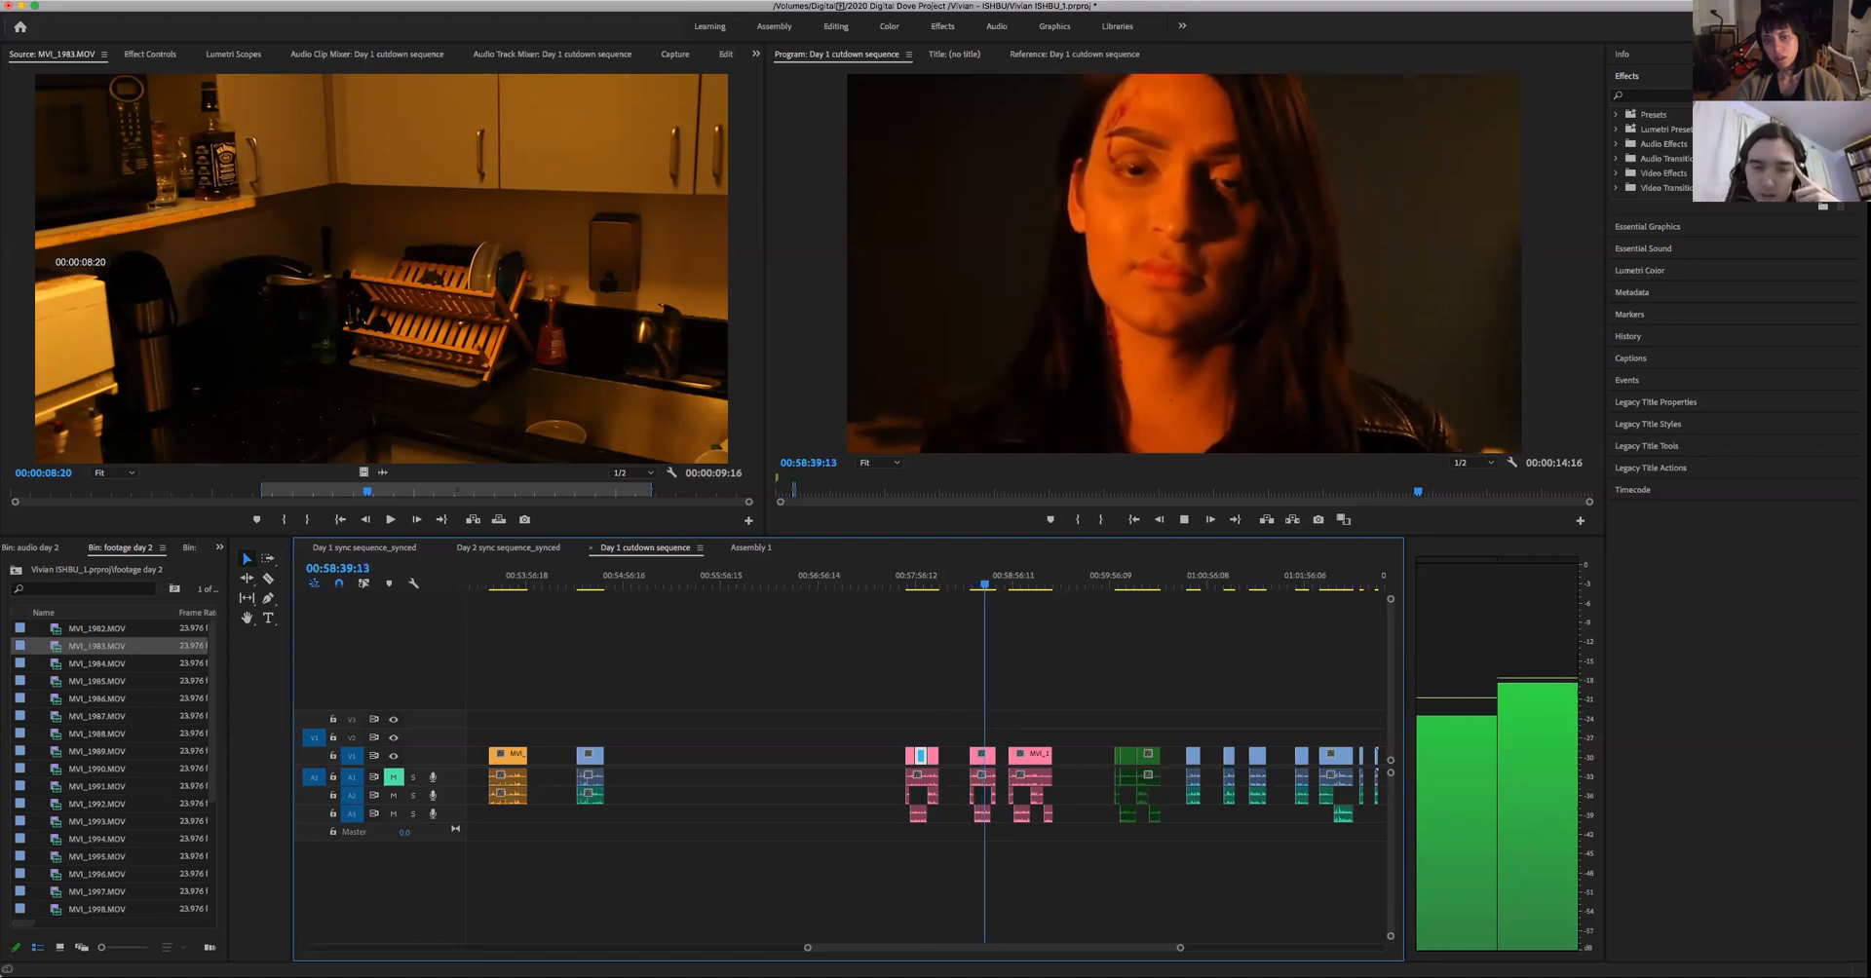
key("space")
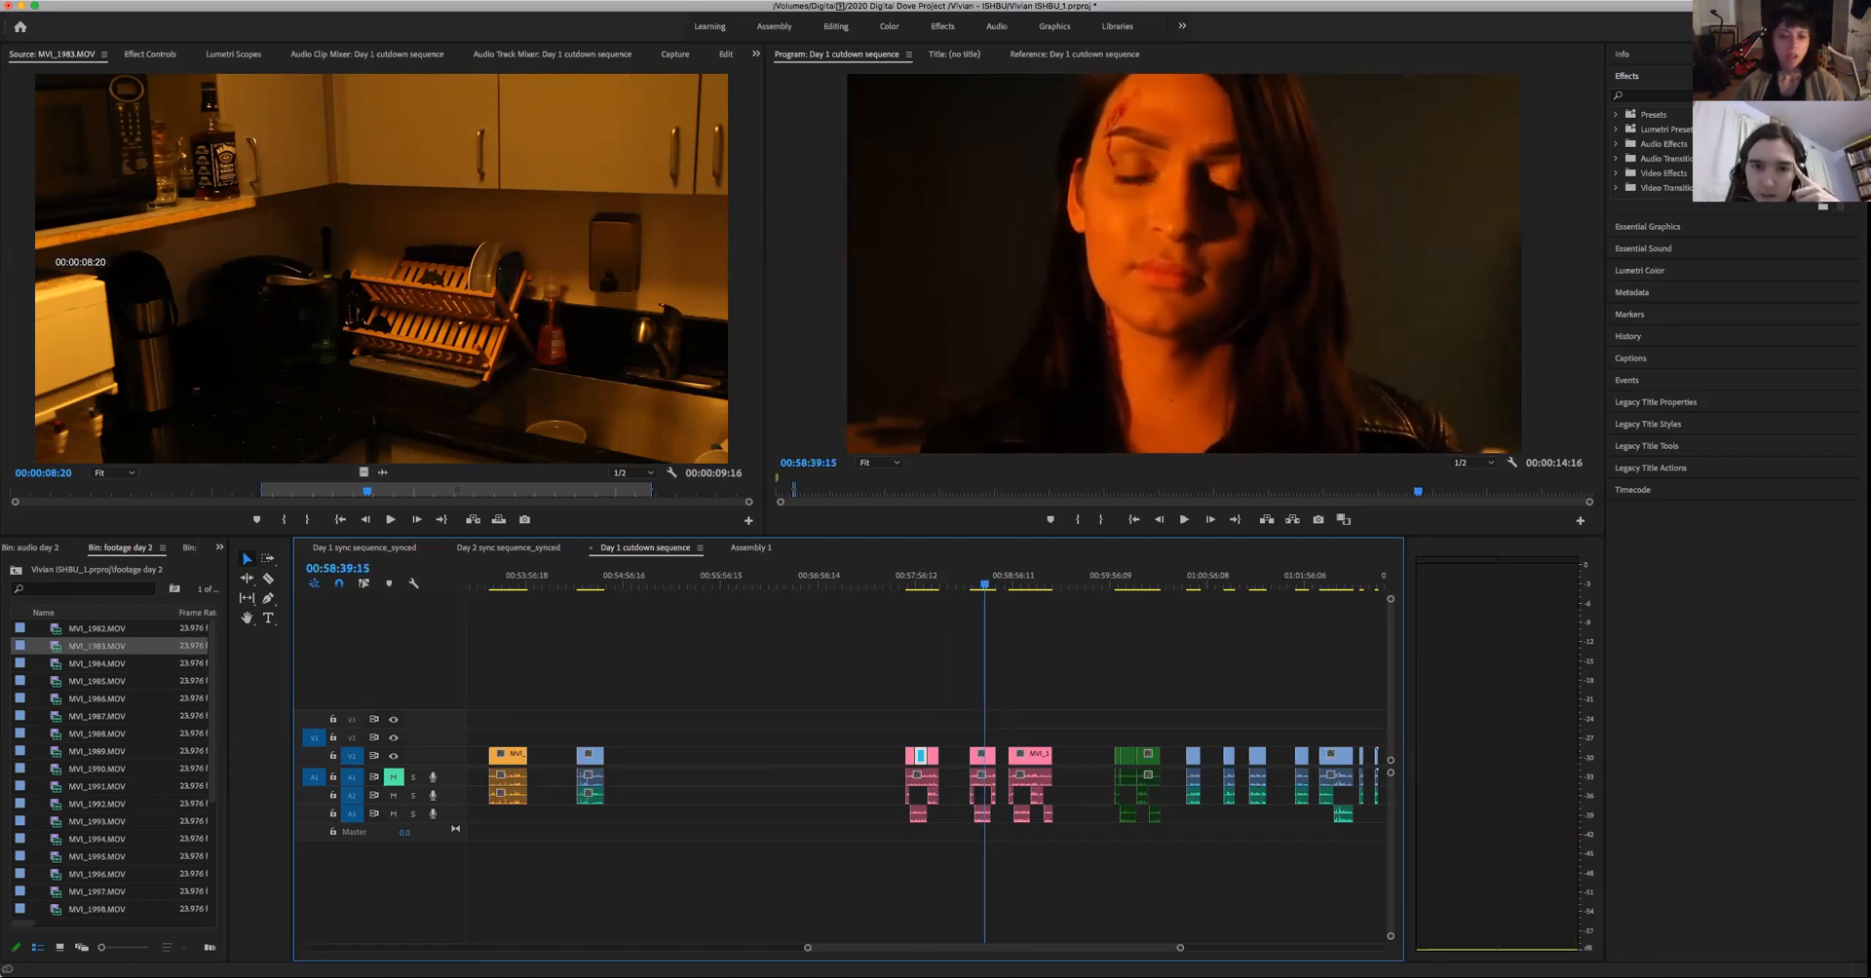
- Return to Assembly 1 and play the man's line around 00:01:36 twice to find where the woman's reaction fits
left_click(759, 547)
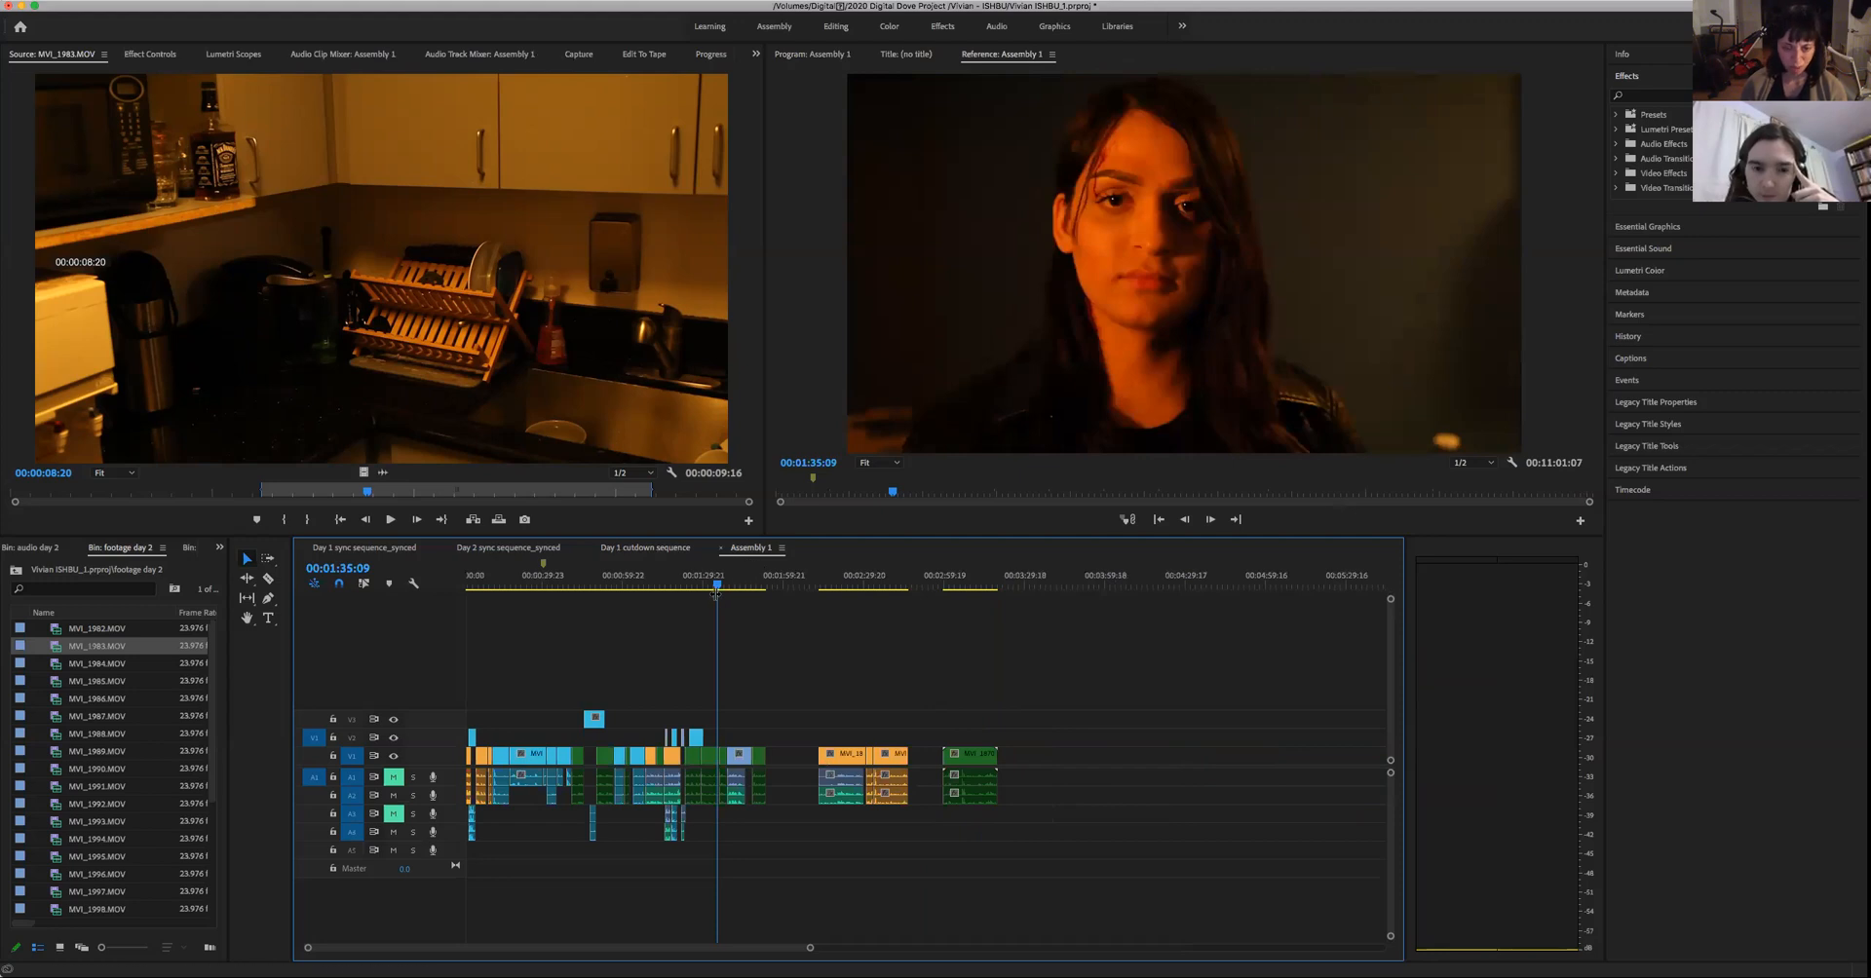
left_click(714, 585)
key("space")
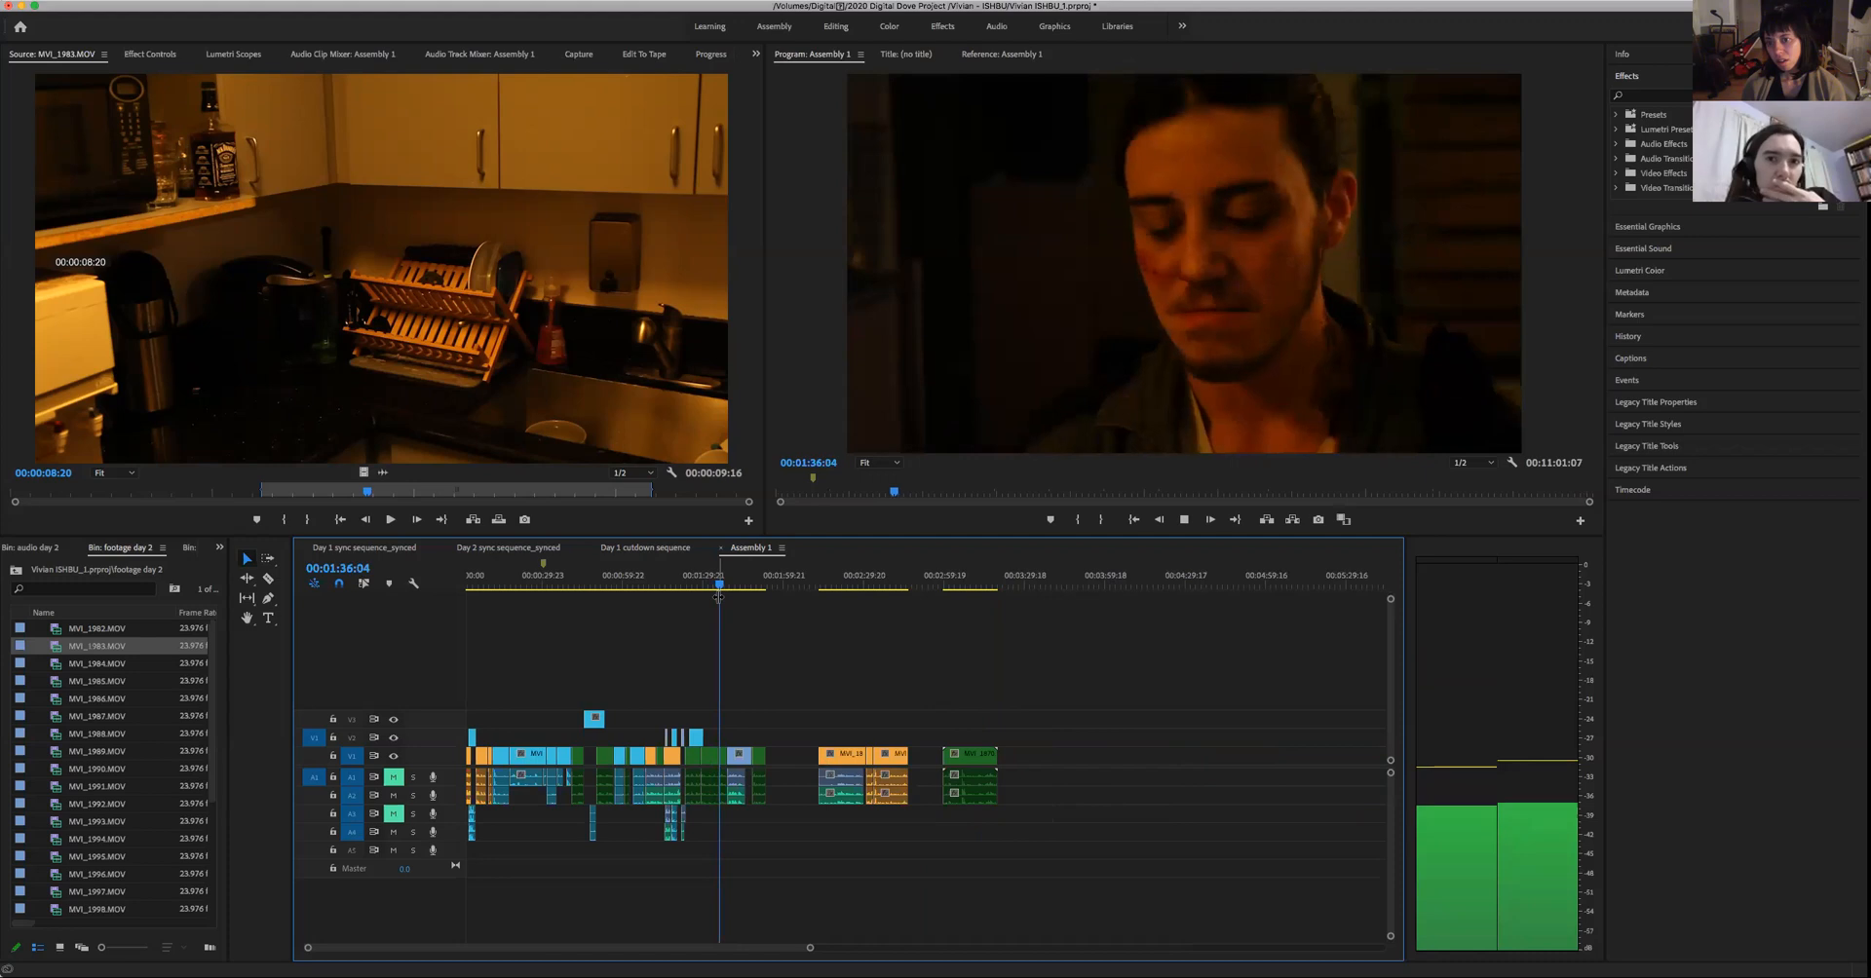
key("space")
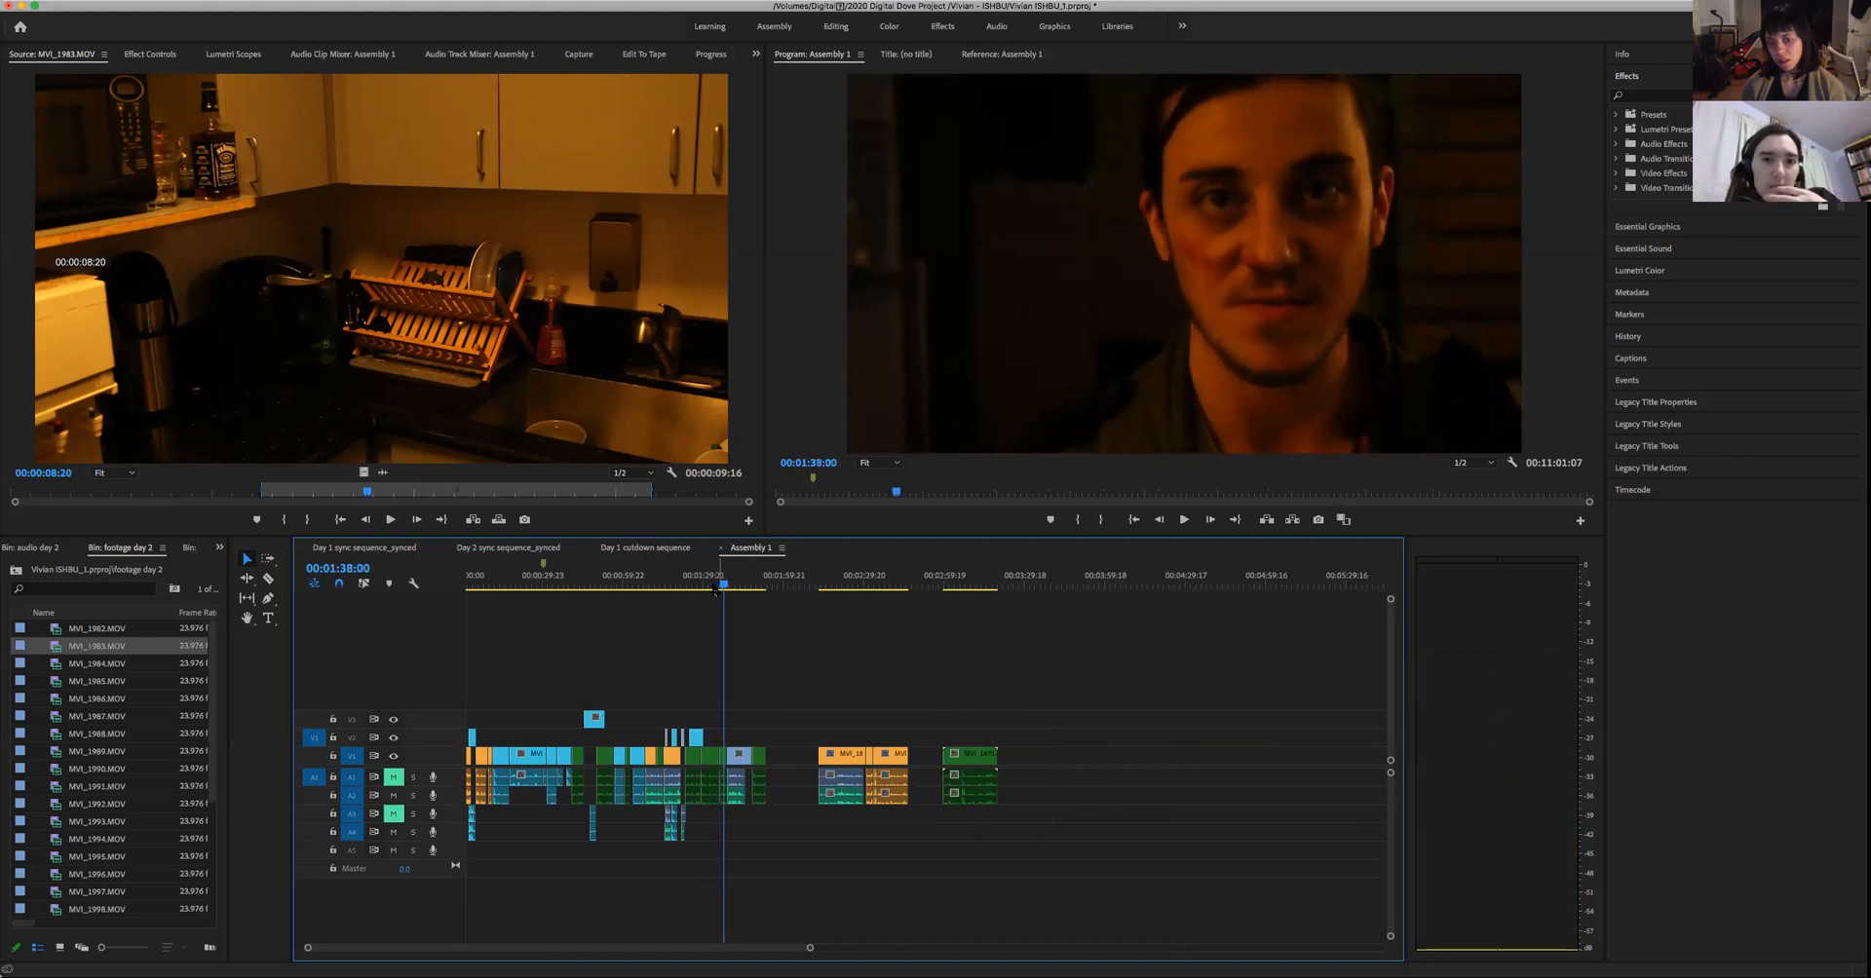
left_click(709, 584)
key("space")
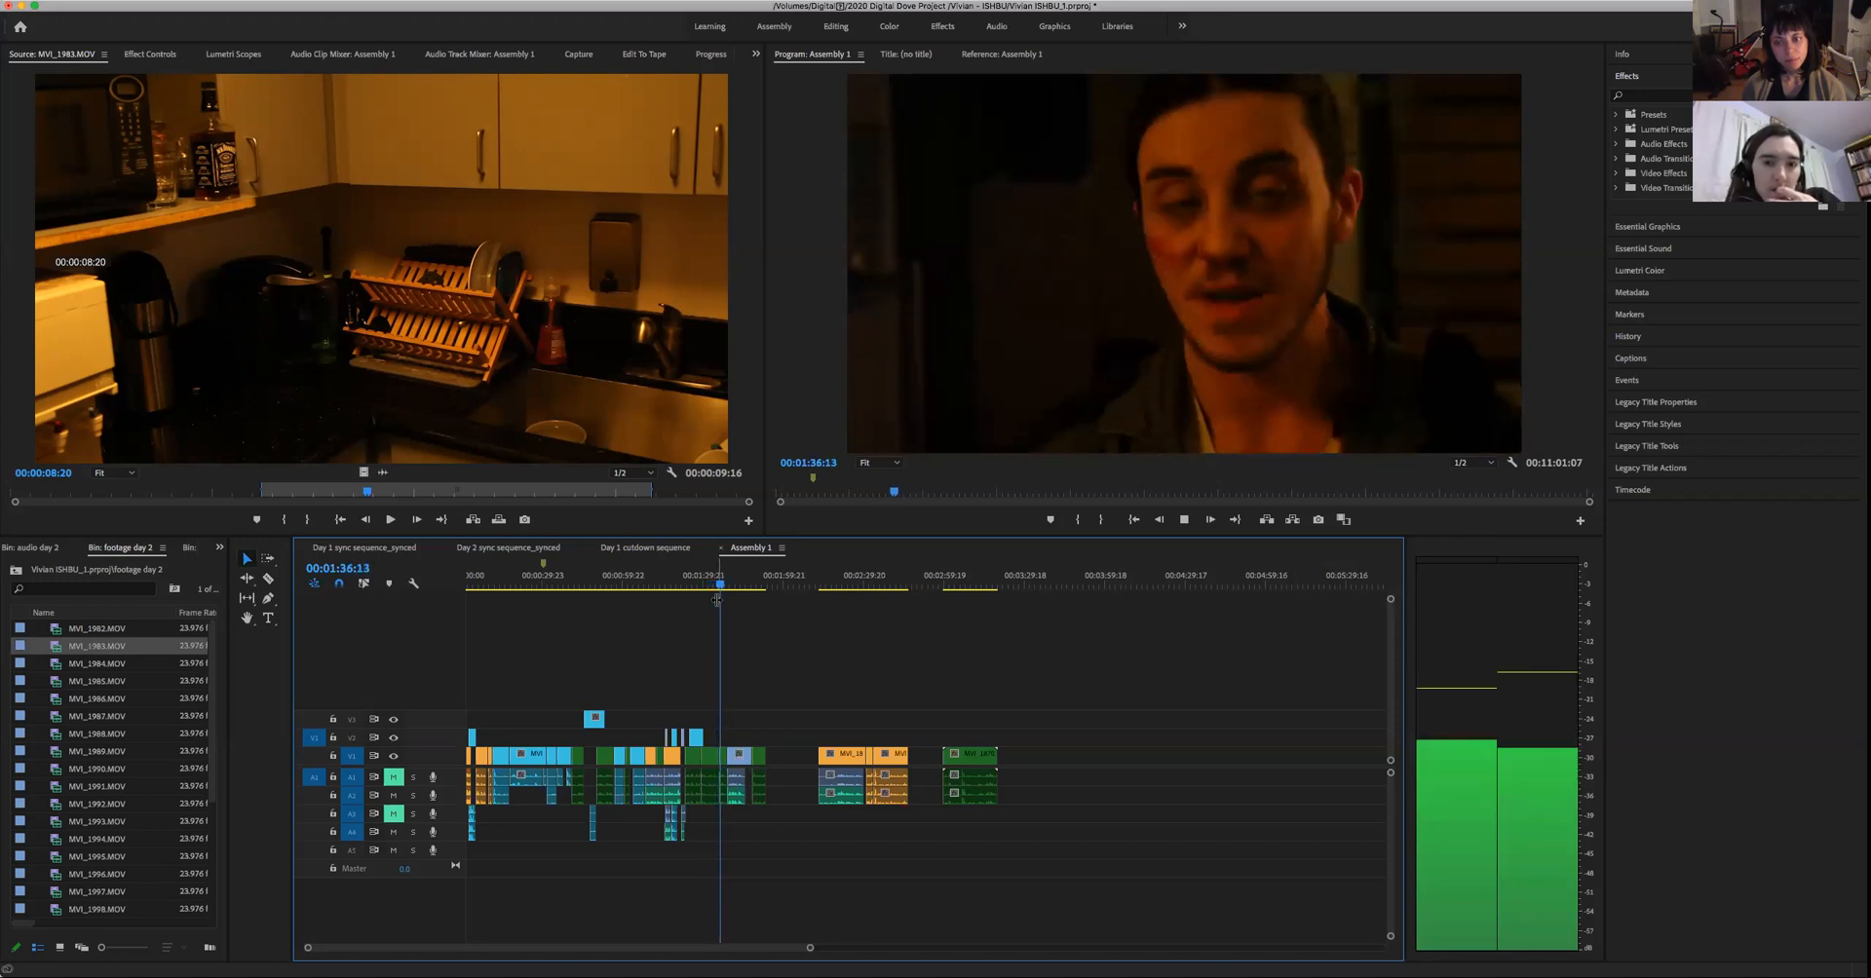
key("space")
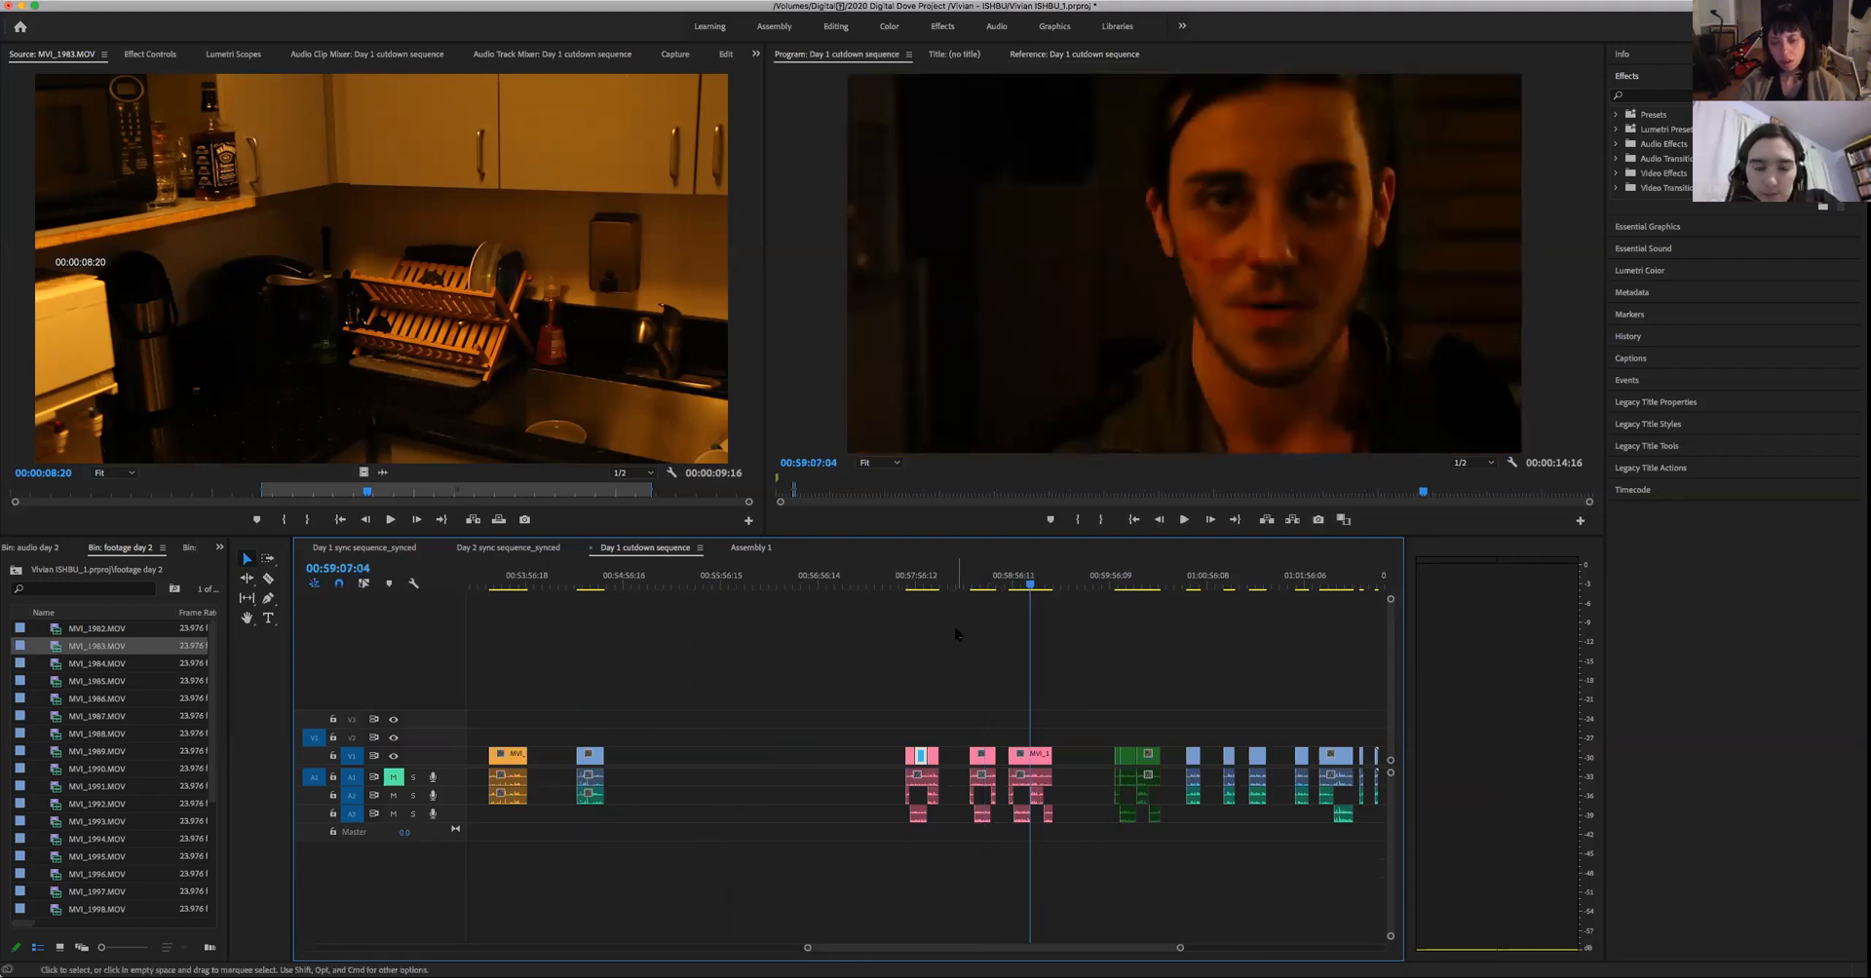
- Play the woman's close-up from the last cut in the final pink group, around 00:59:07
key("Up")
key("space")
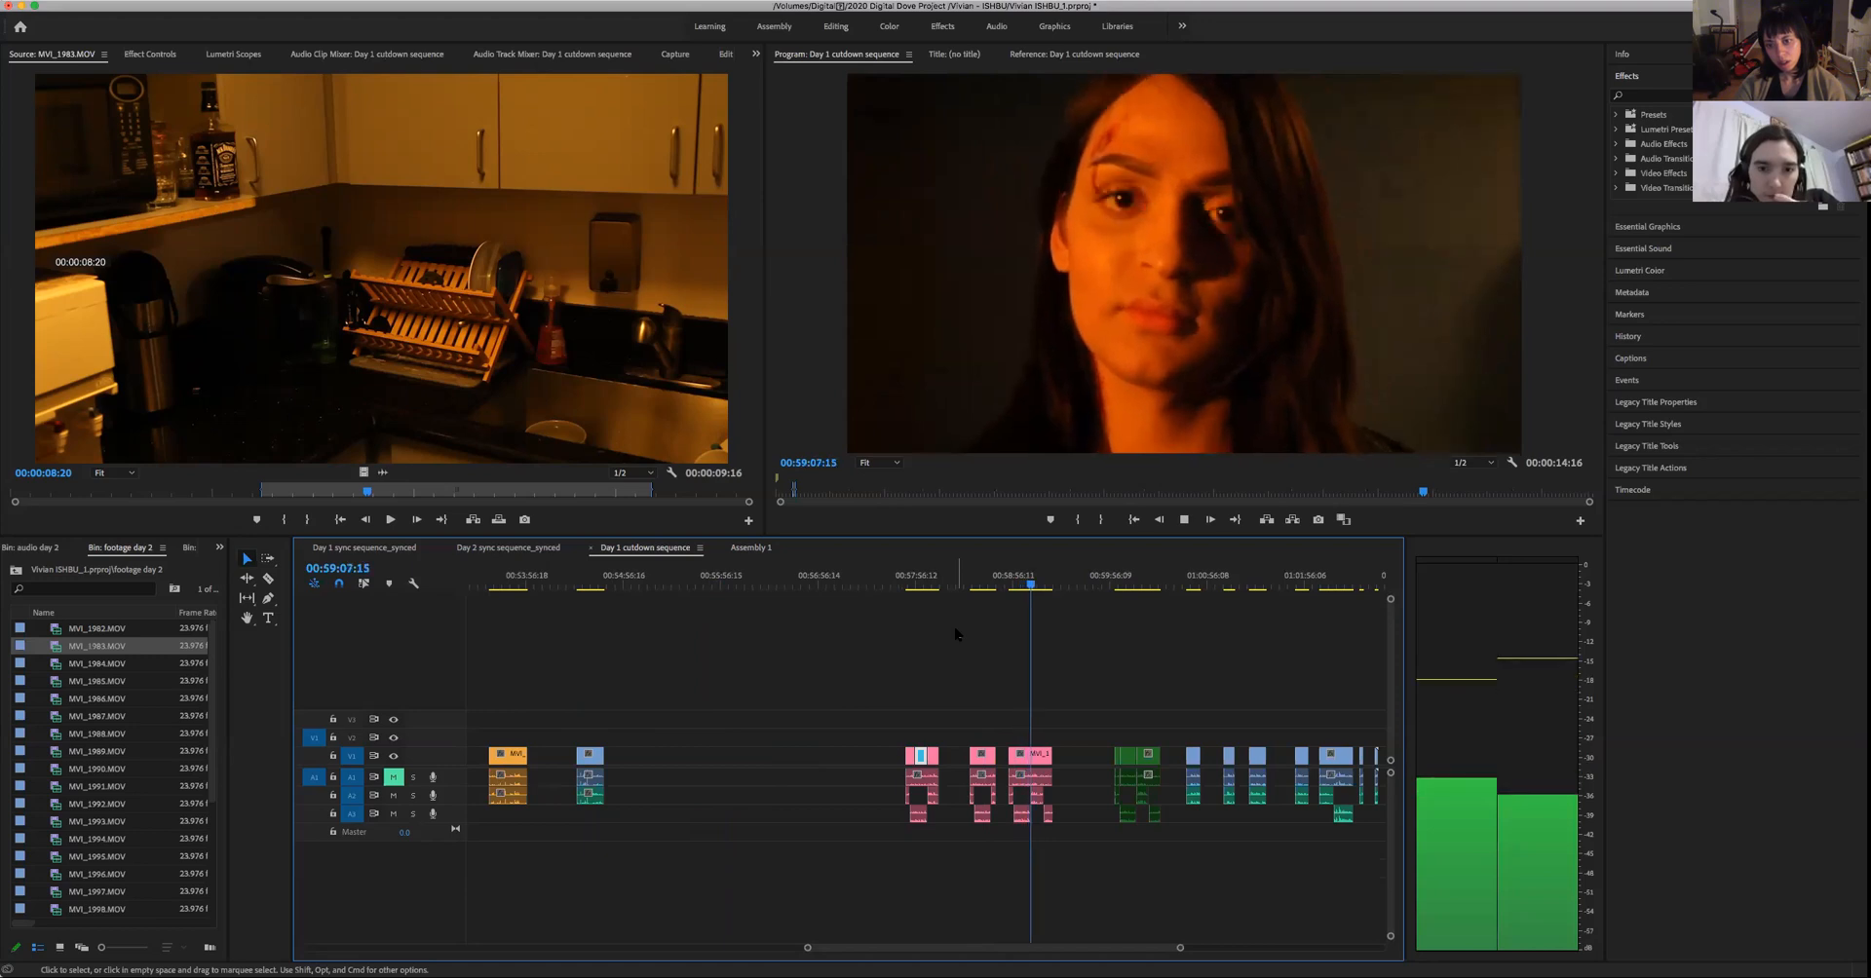
key("space")
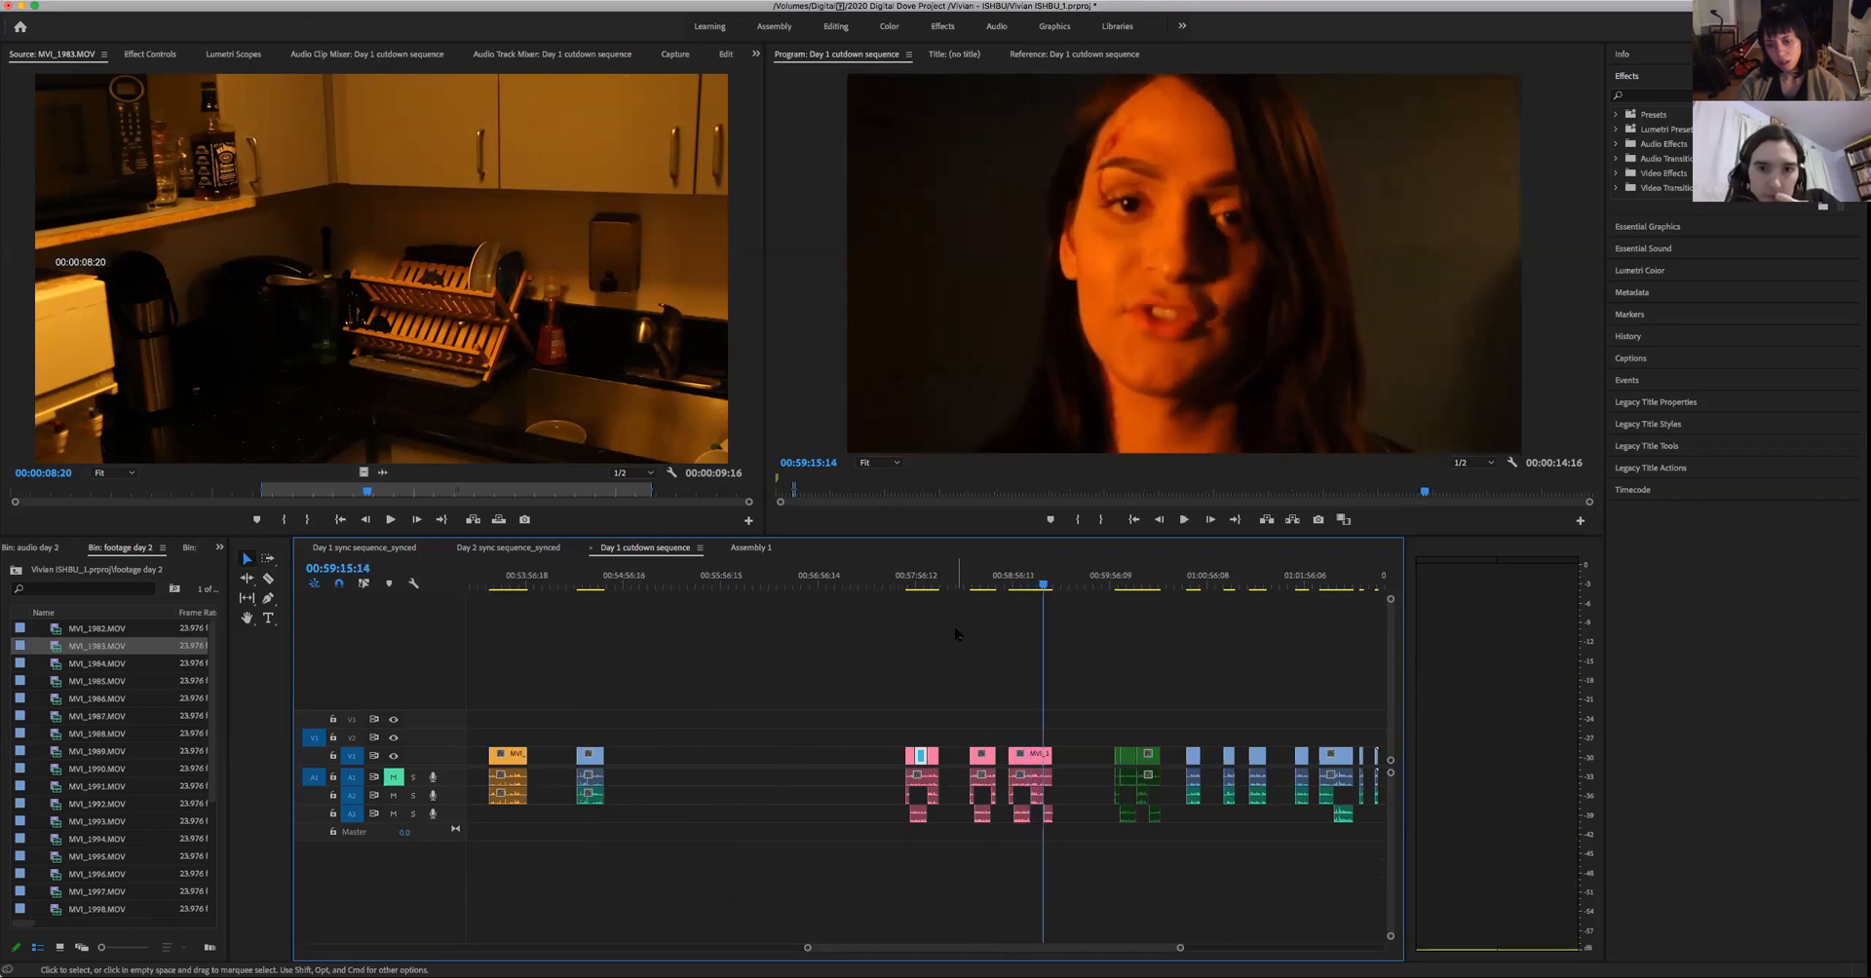
- Move on to the green group and play the woman's close-up there up to 01:00:13:02
key("Down")
key("Down")
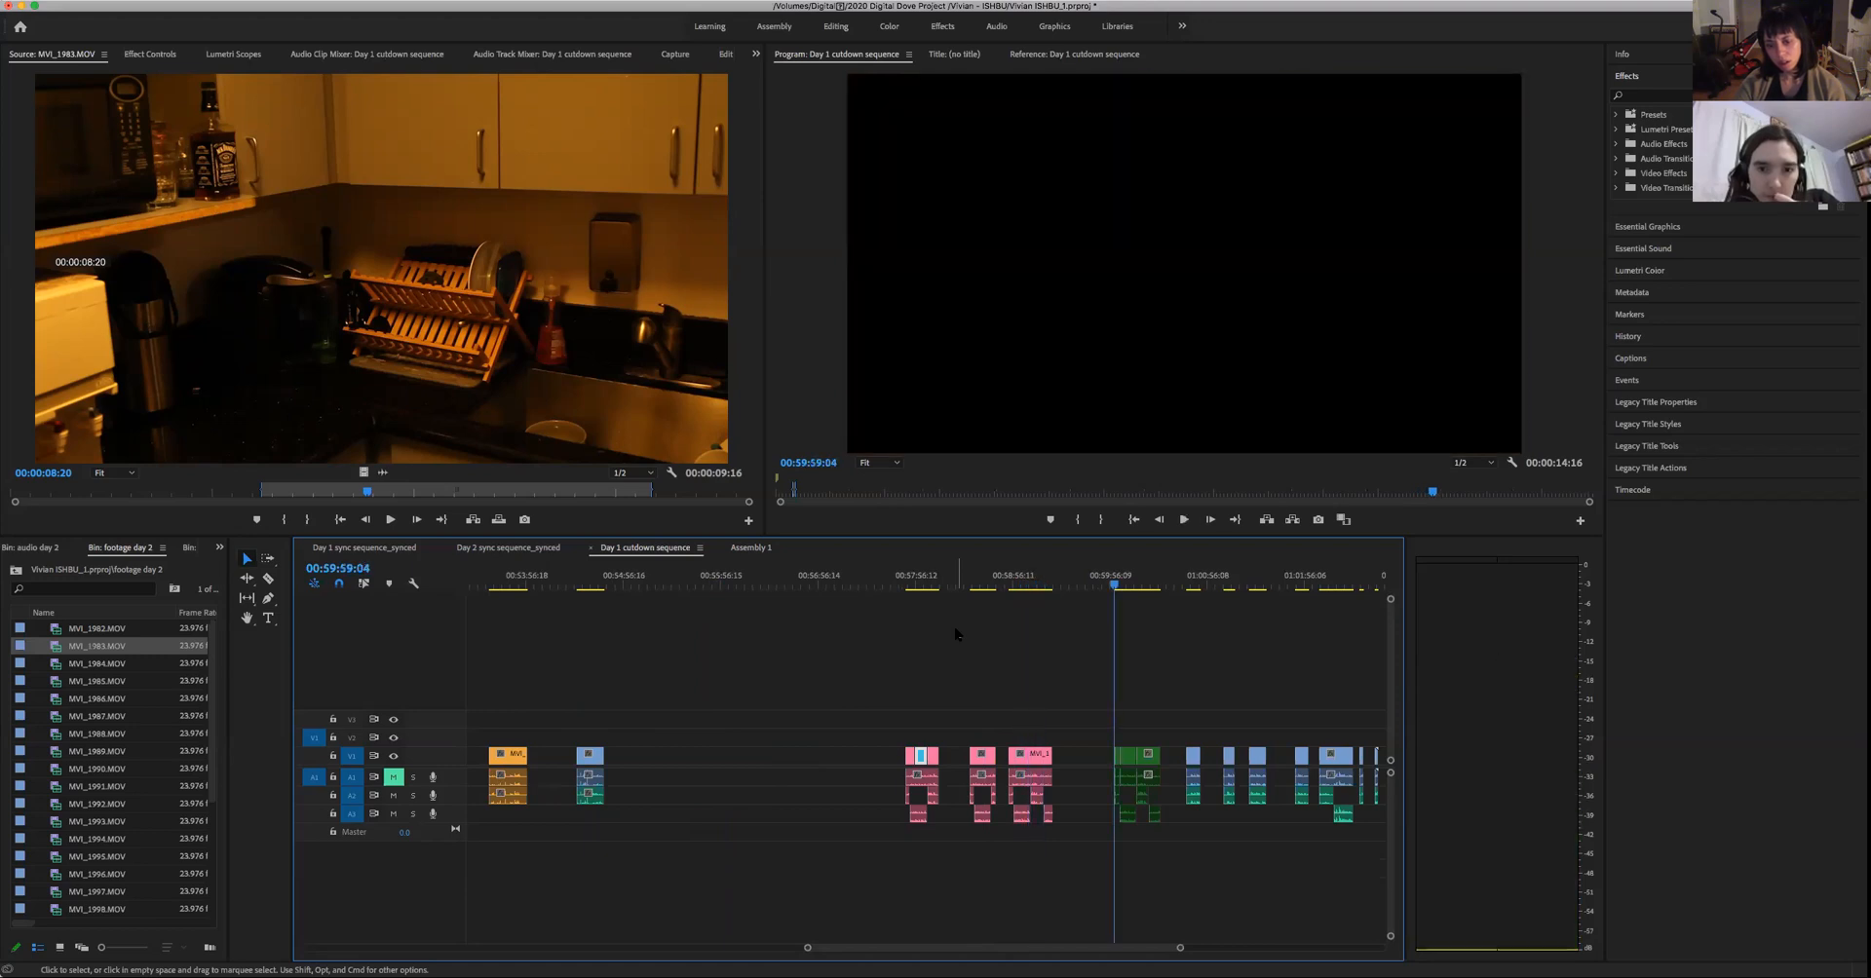
key("Down")
key("space")
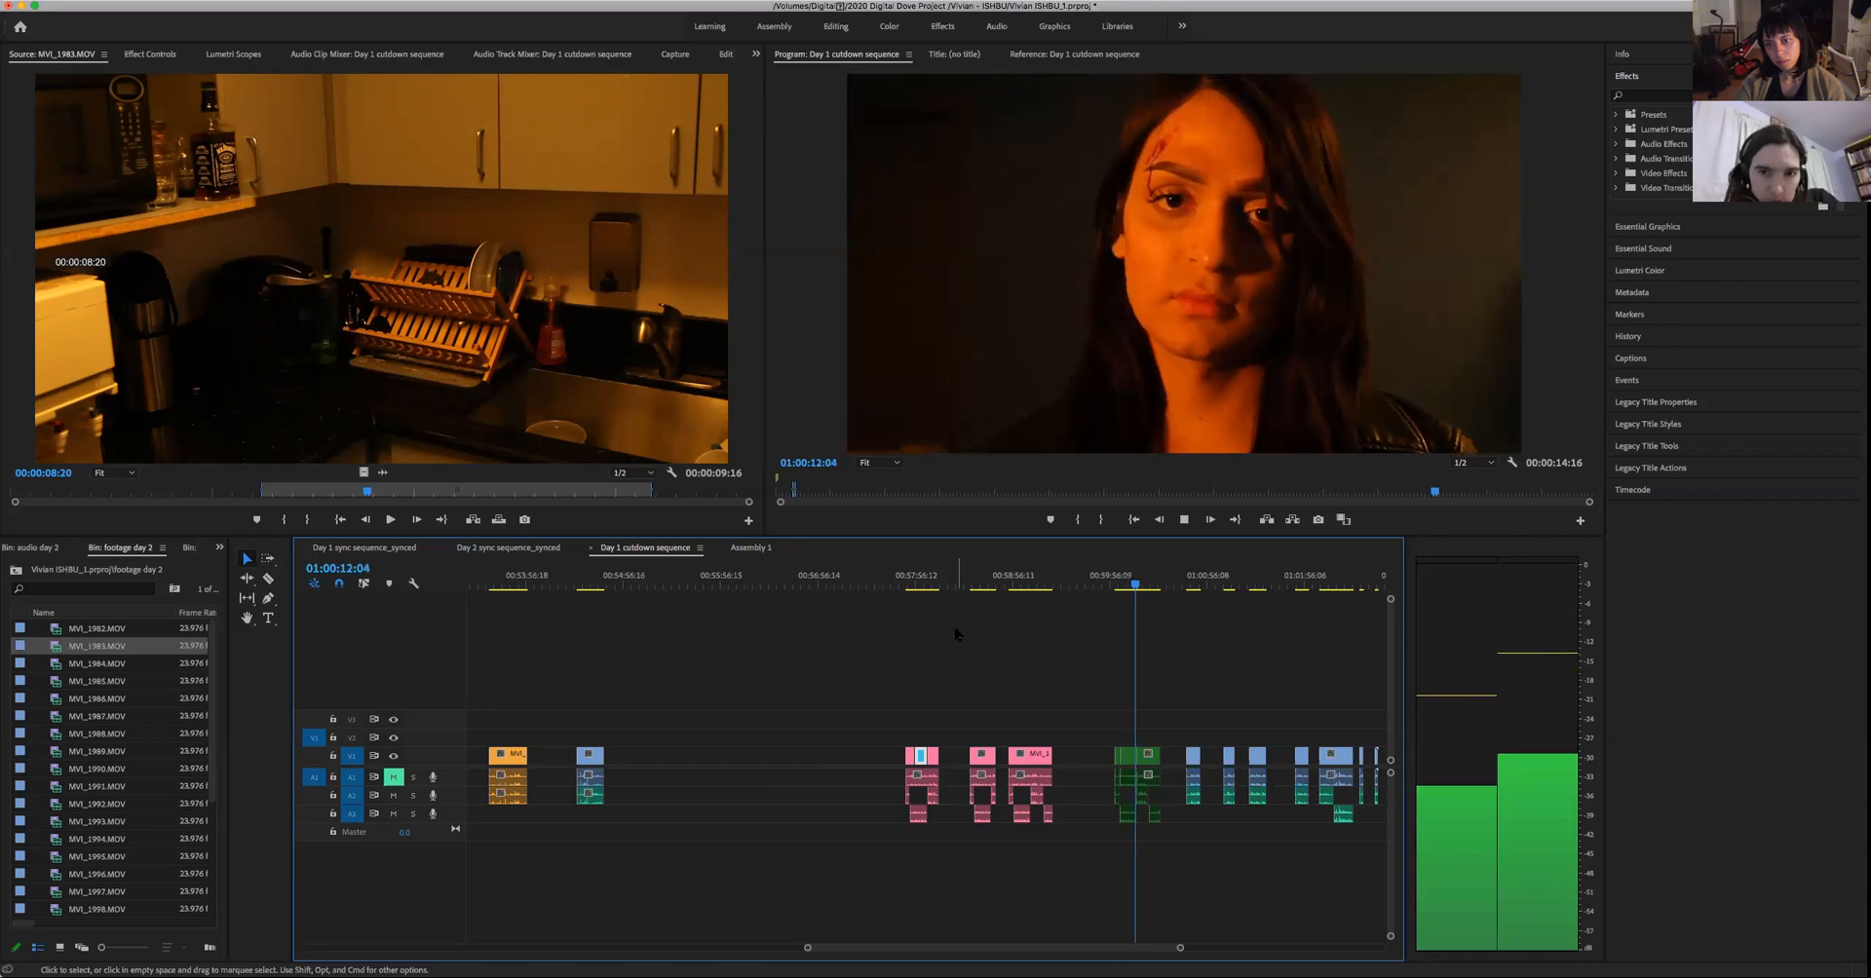
key("space")
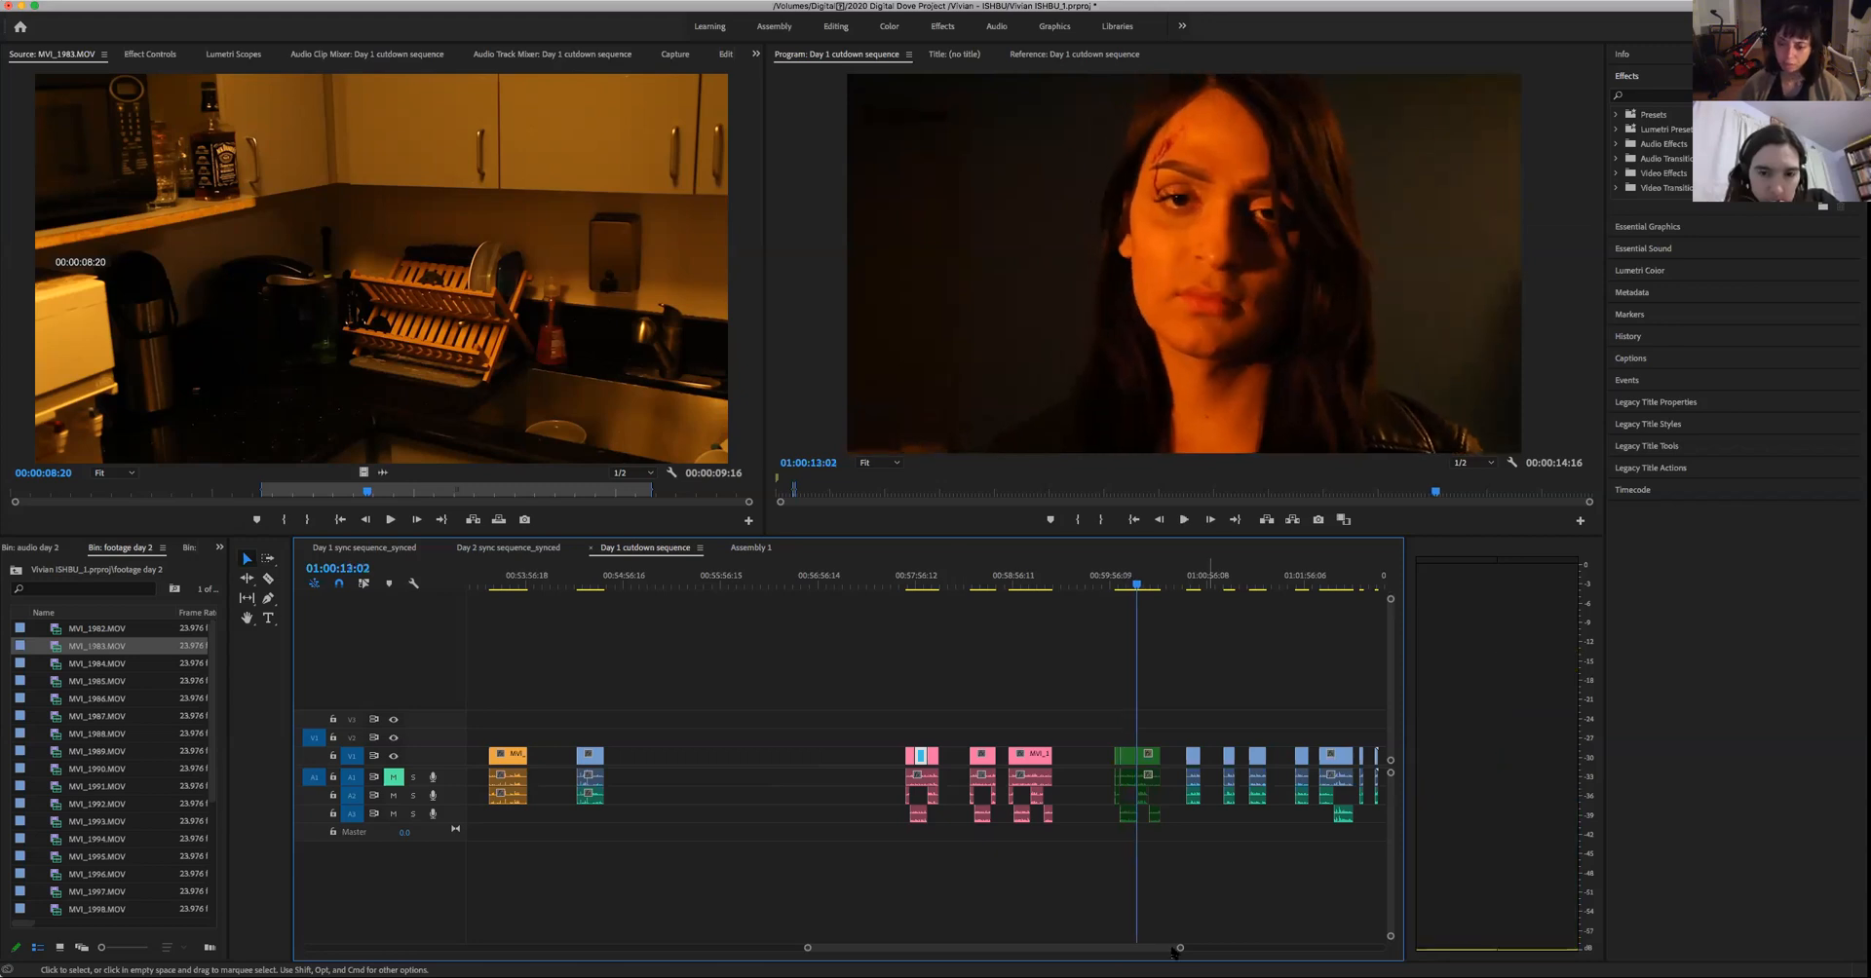
- Copy the woman's green clip just before 01:00:13:02 from the Day 1 cutdown into the empty stretch of Assembly 1 at 00:03:46:13
key("=")
left_click_drag(897, 675, 911, 786)
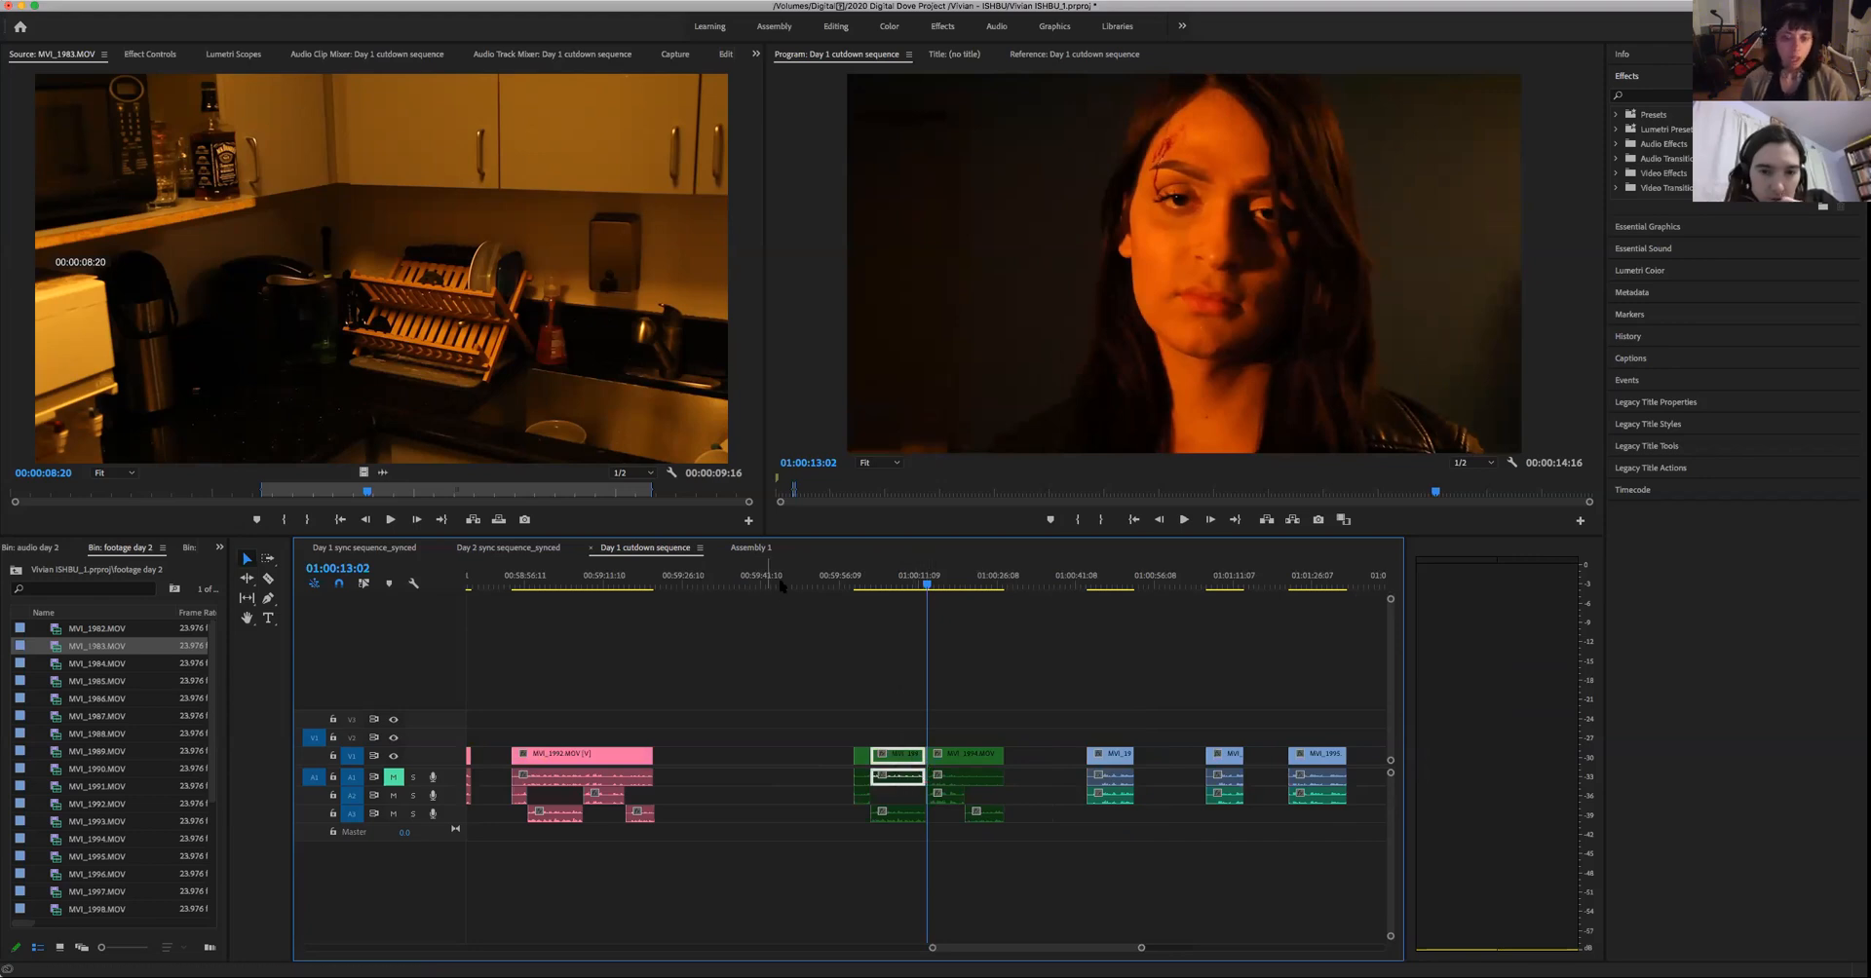
left_click(751, 548)
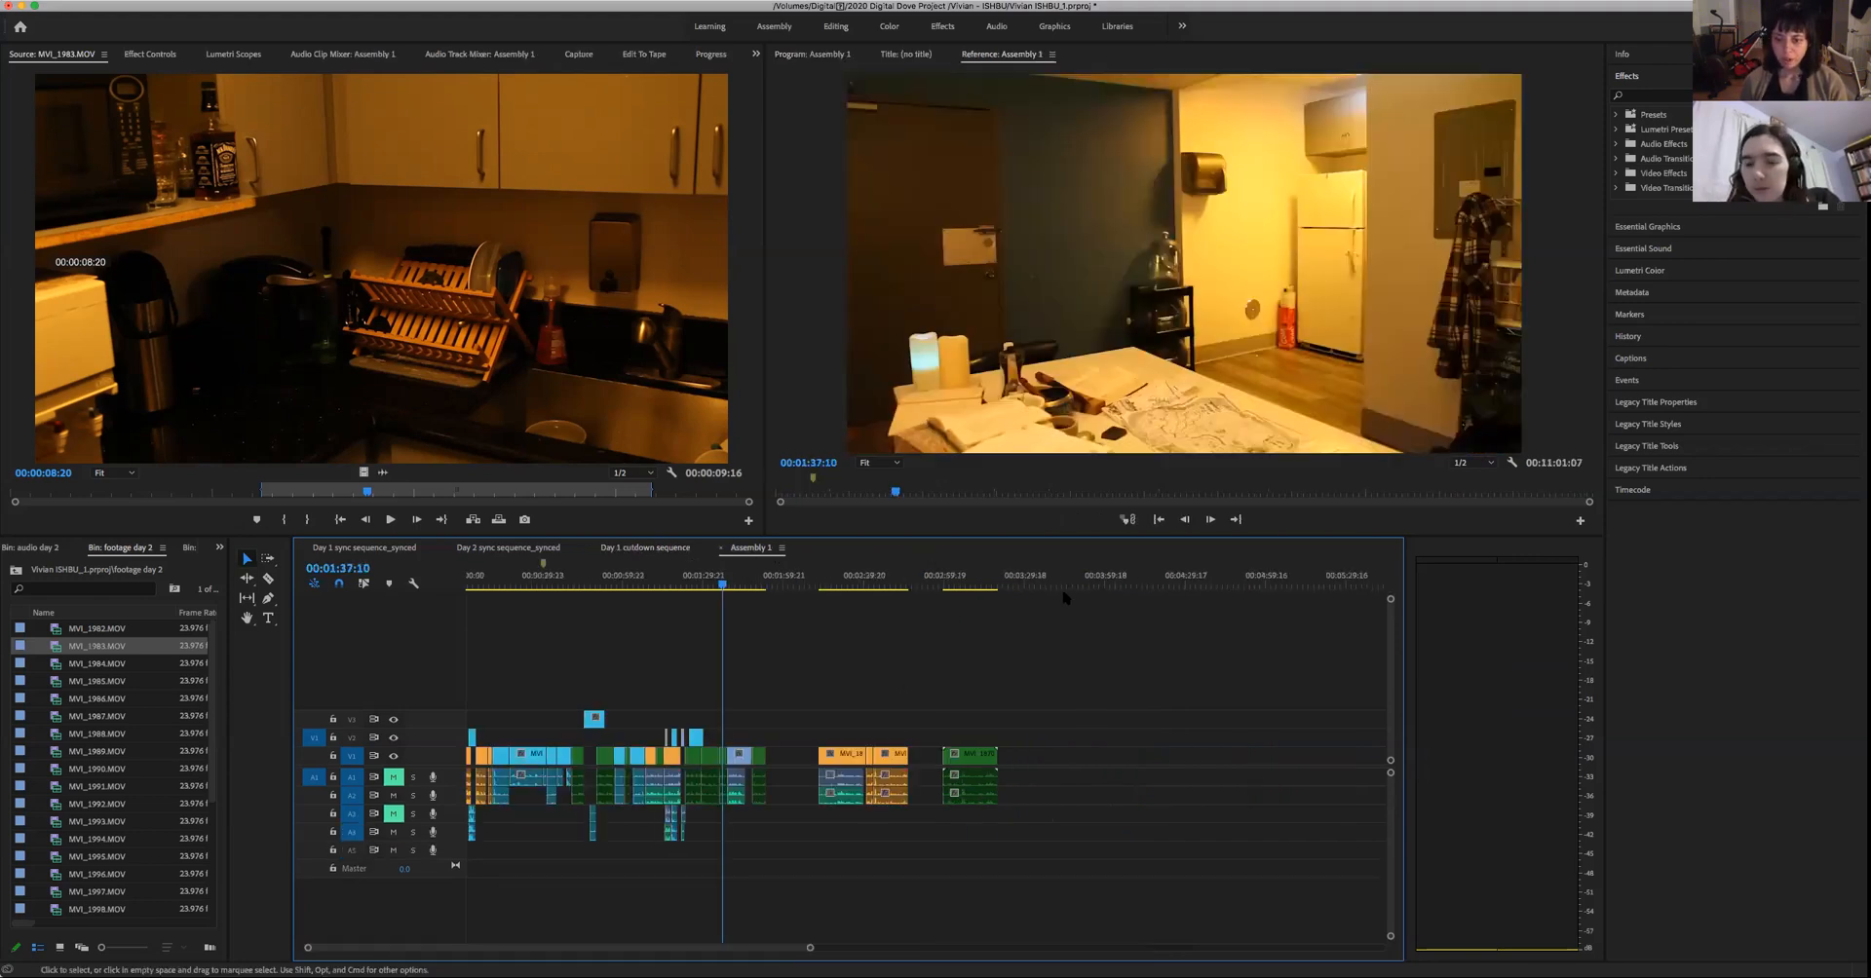
left_click(1069, 586)
key("super+v")
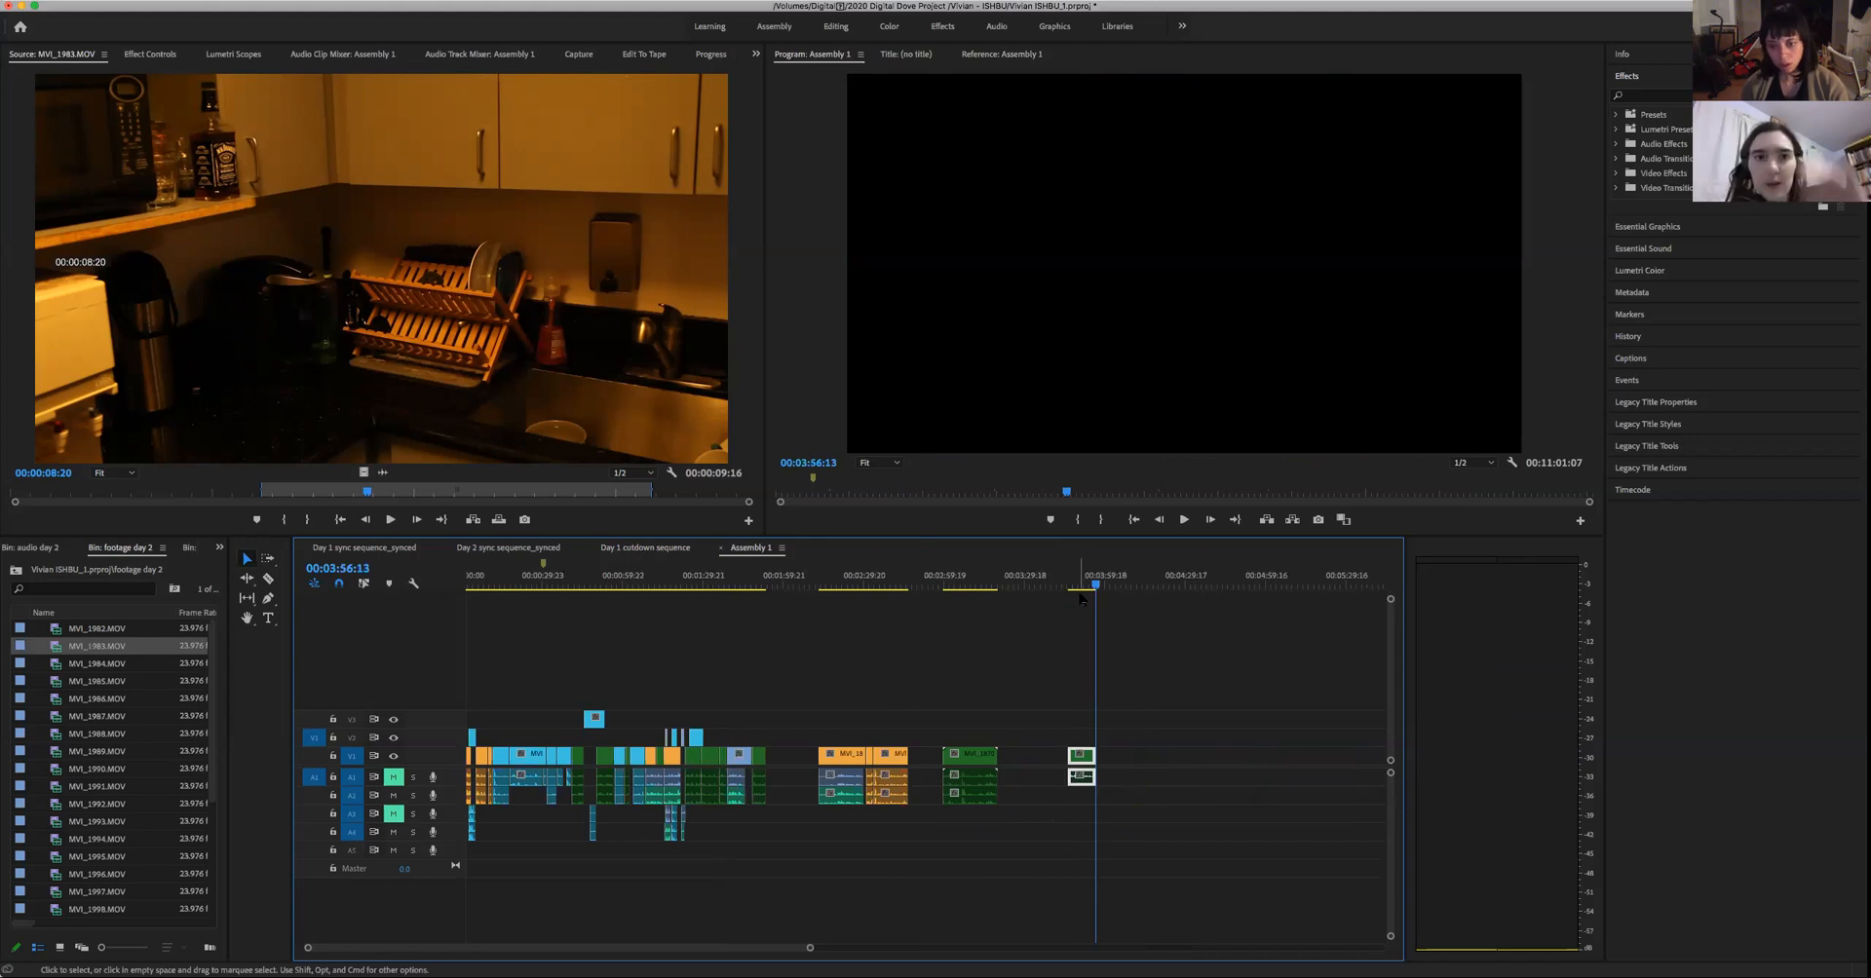
- Play the opening second of the pasted woman's close-up from 00:03:46:13
key("Up")
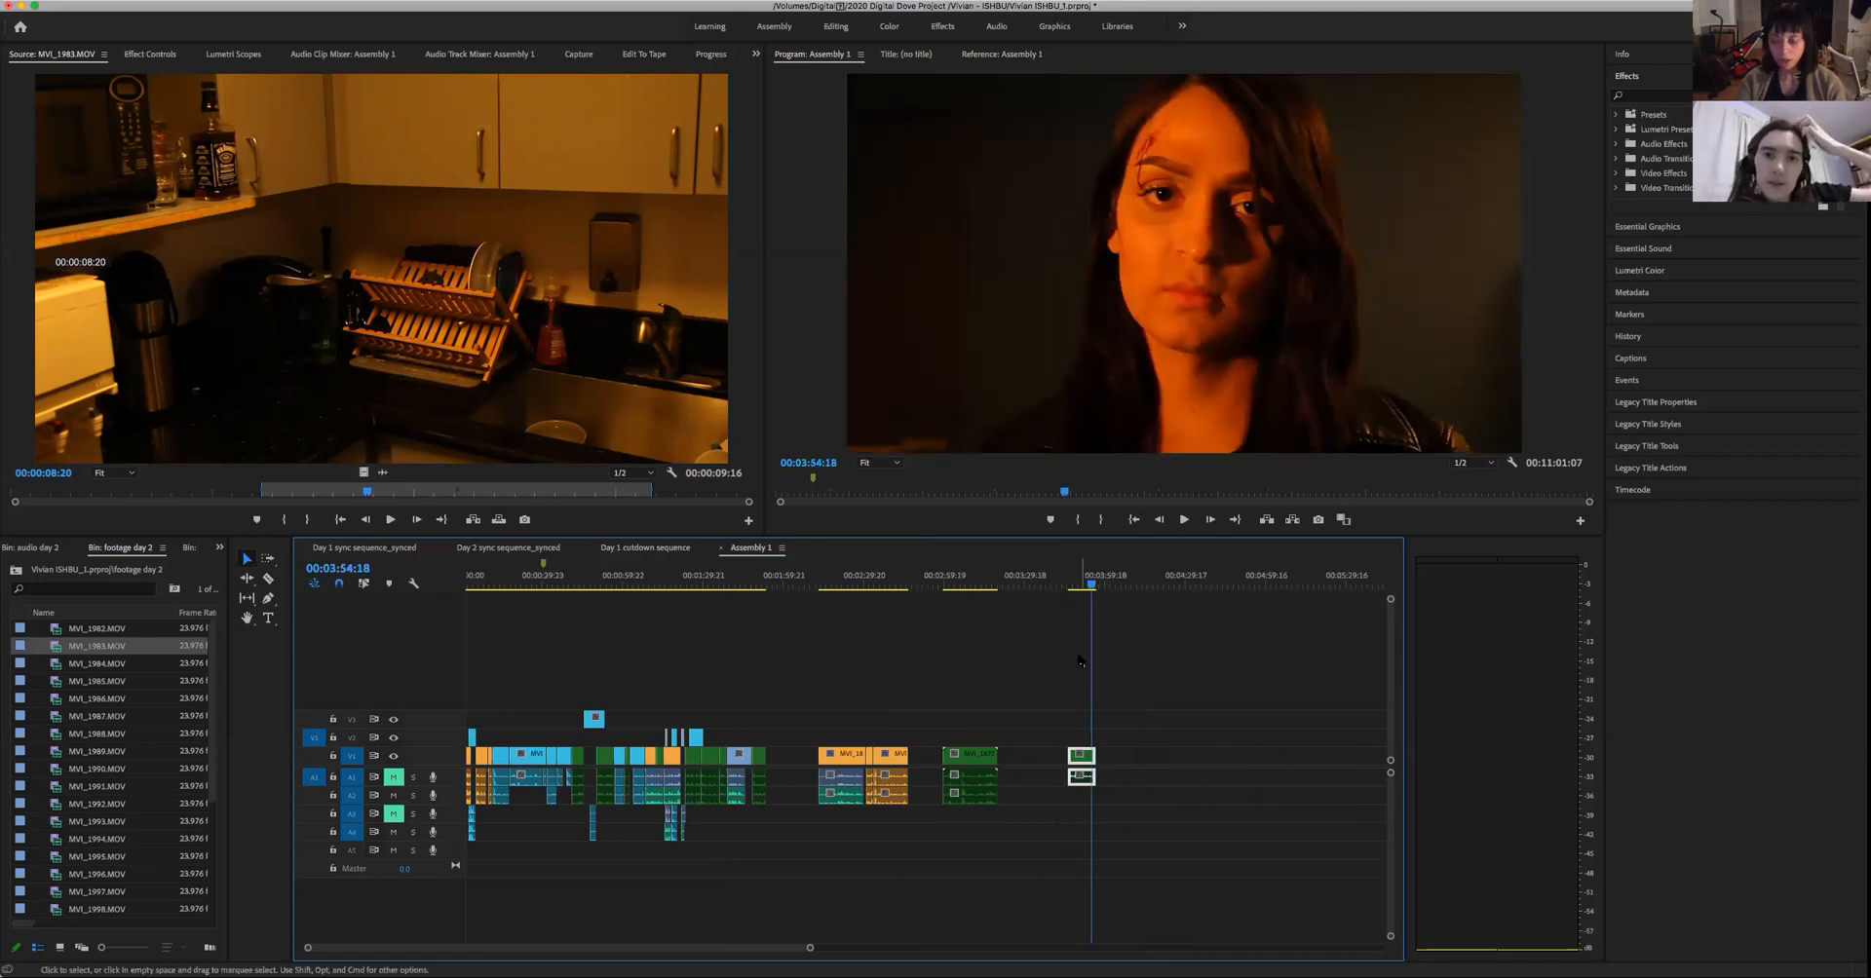
key("space")
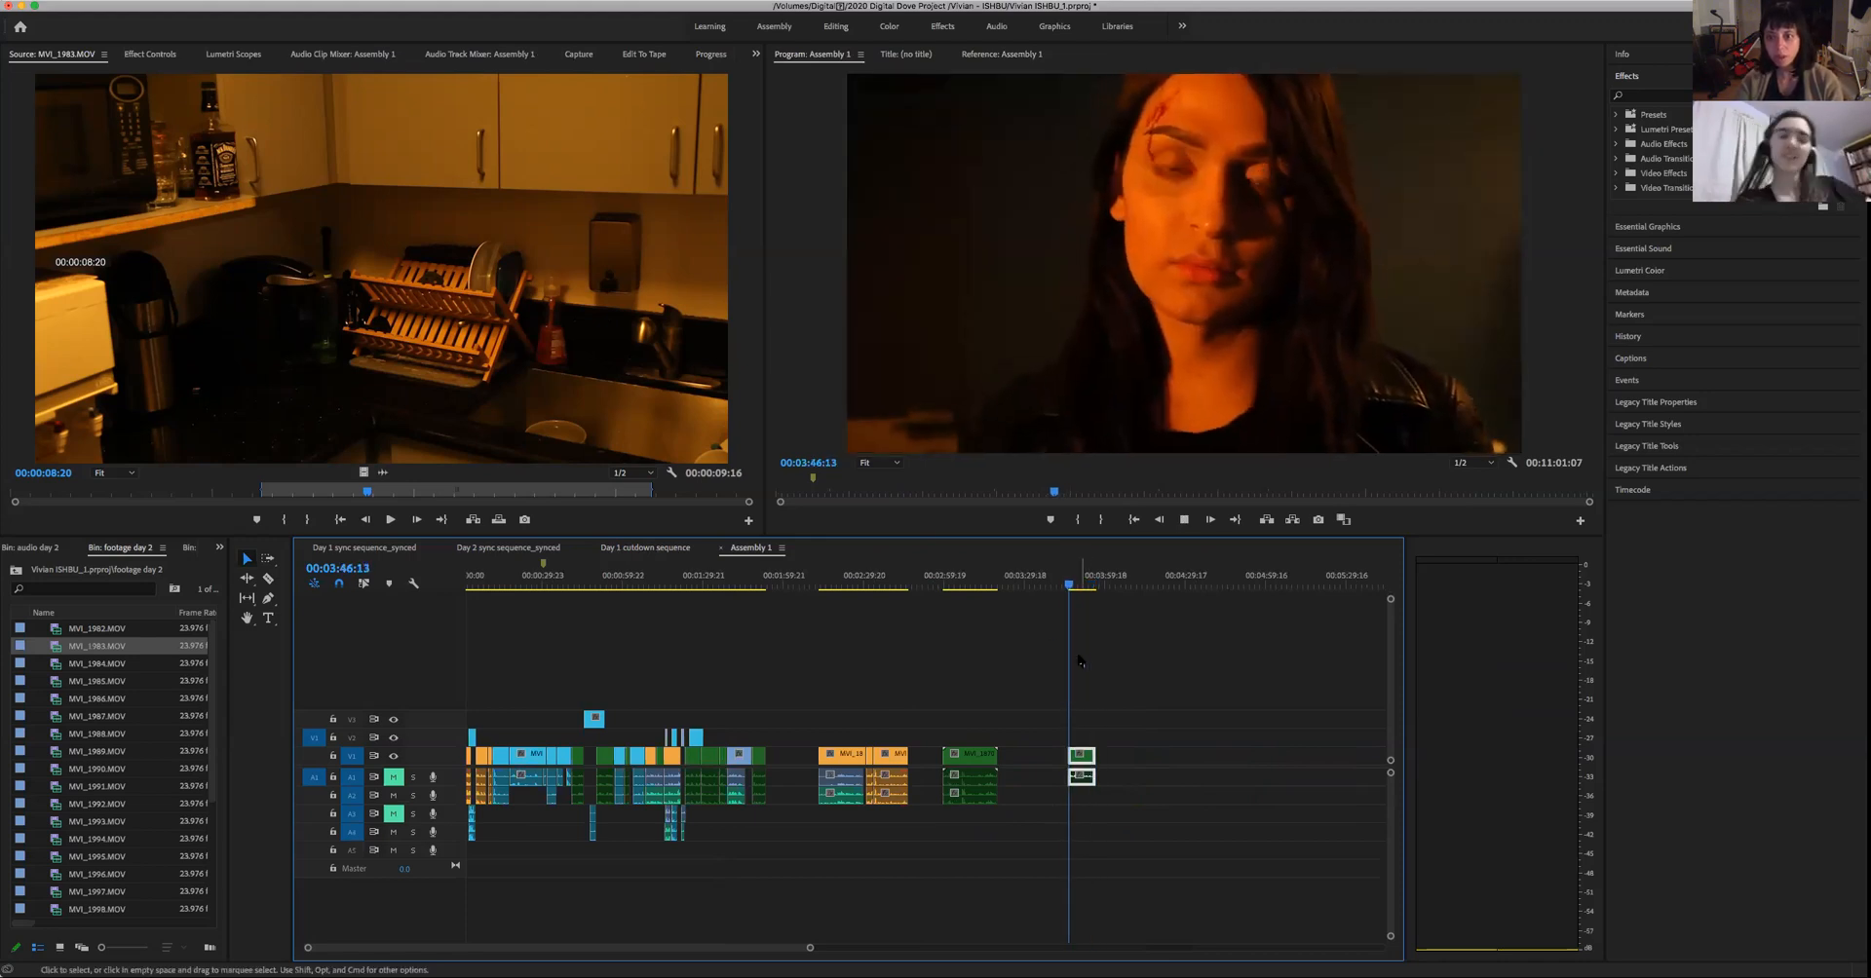
key("space")
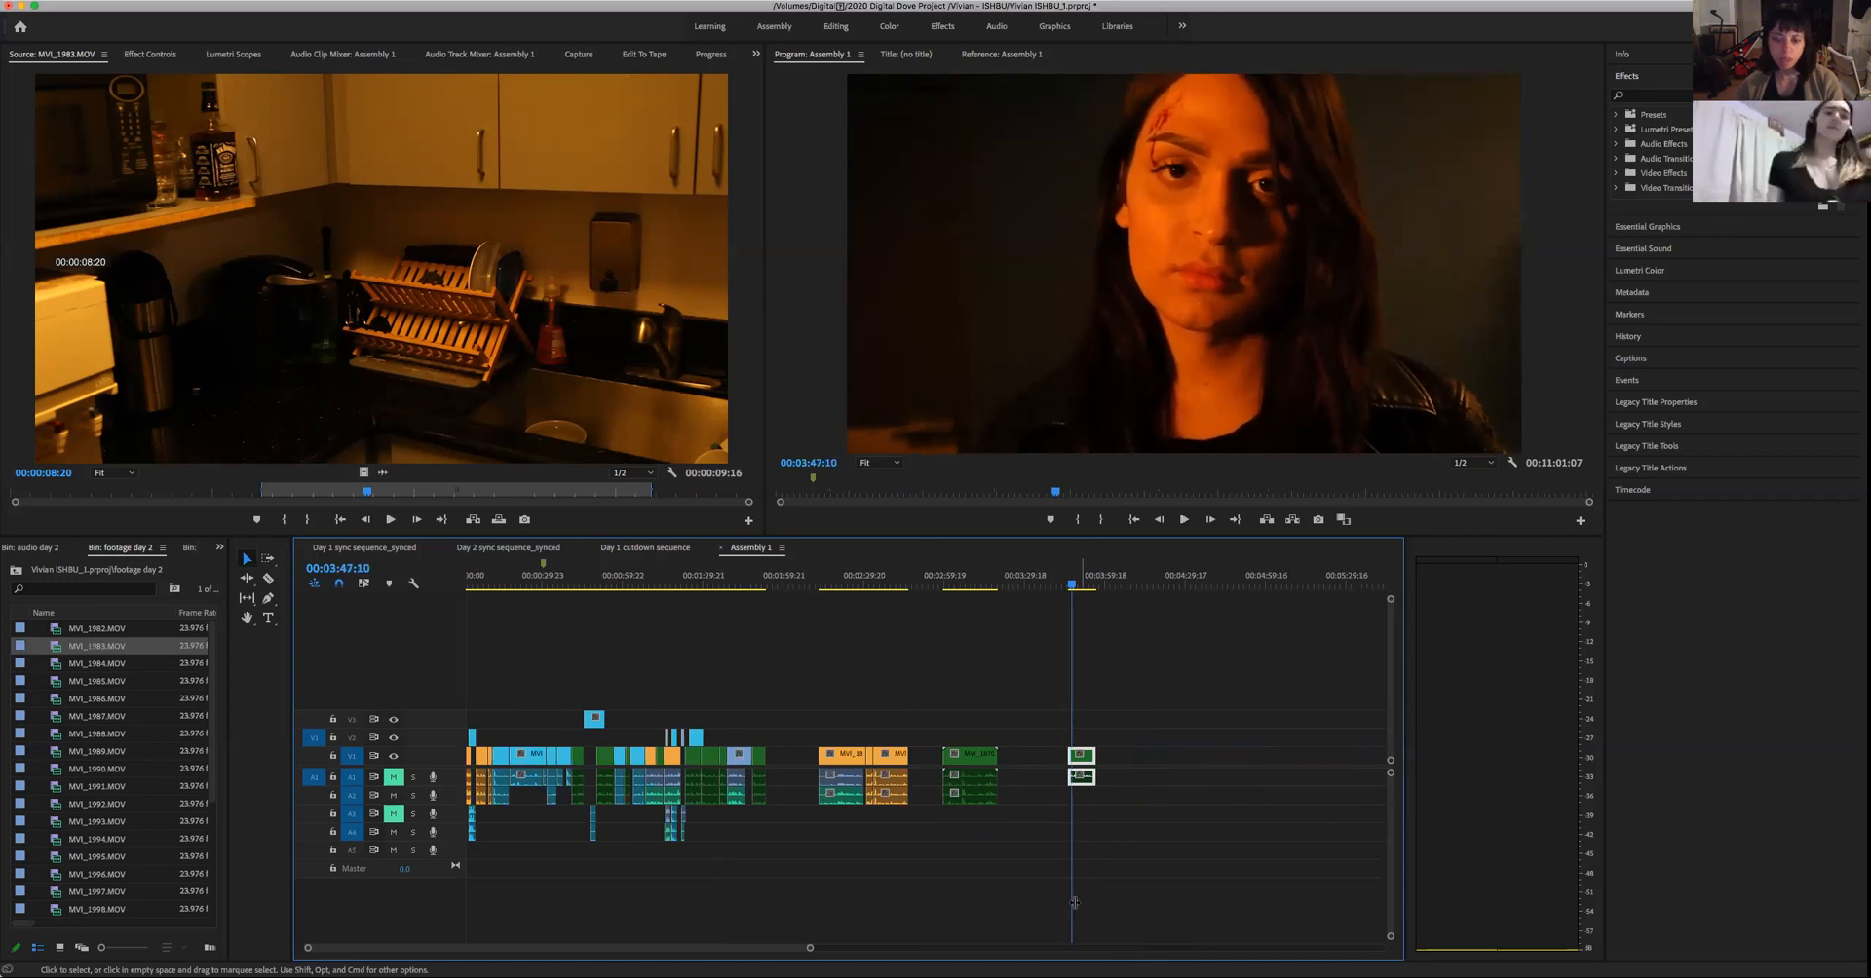
- Review the long orange clips at the end of Assembly 1 up to about 00:10:00, and go back to the green clip near 00:03:10
left_click_drag(813, 949, 1133, 951)
left_click(981, 584)
mouse_move(973, 612)
left_mouse_down()
mouse_move(933, 630)
mouse_move(967, 639)
left_mouse_up()
key("space")
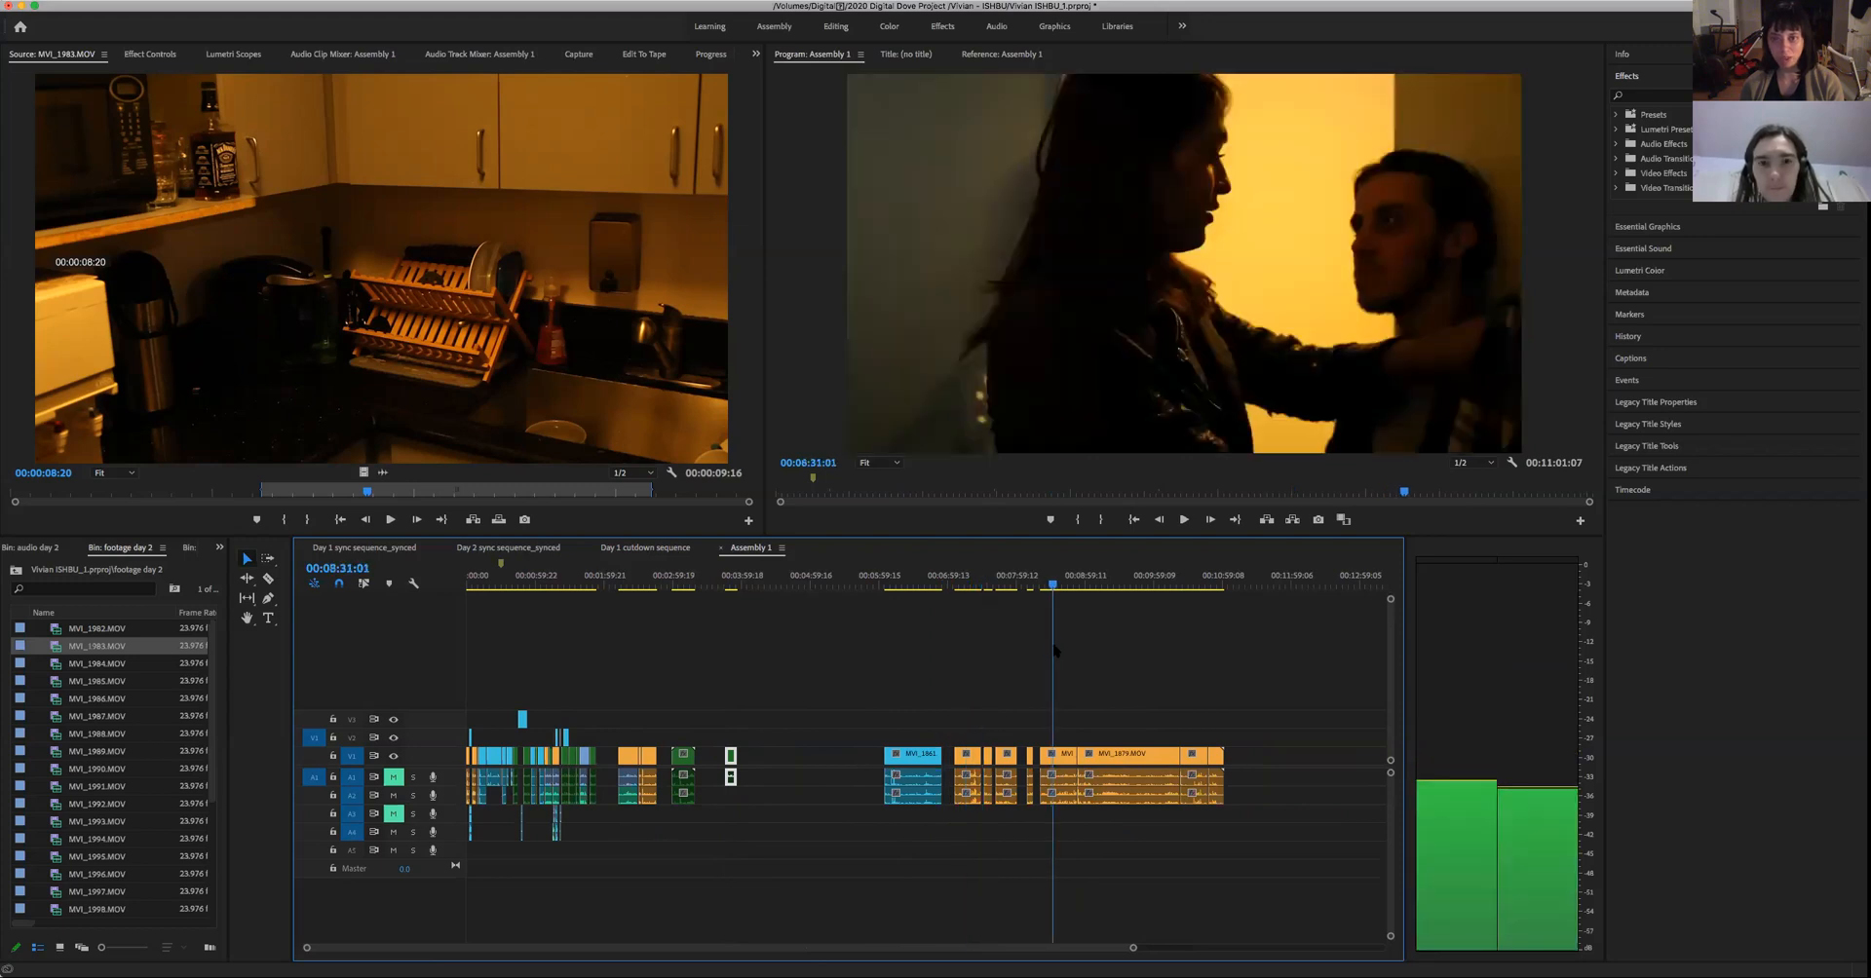
left_click_drag(1053, 643, 1108, 671)
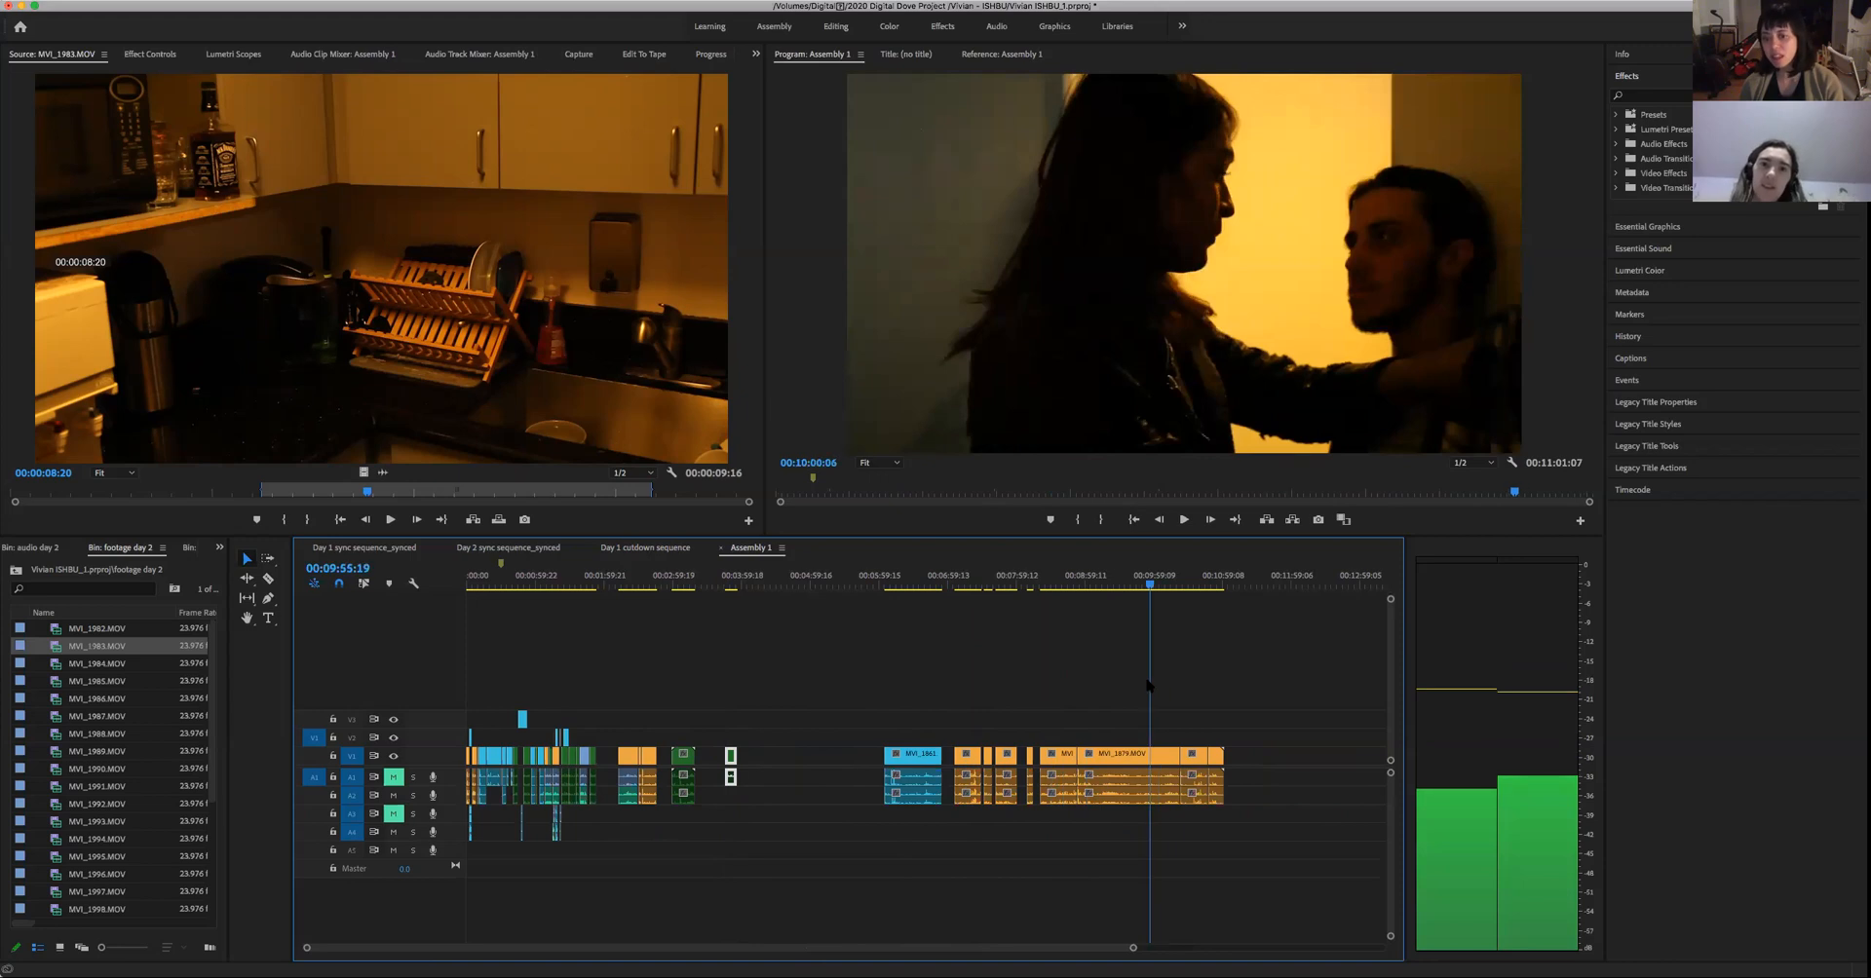
left_click_drag(1162, 688, 1100, 731)
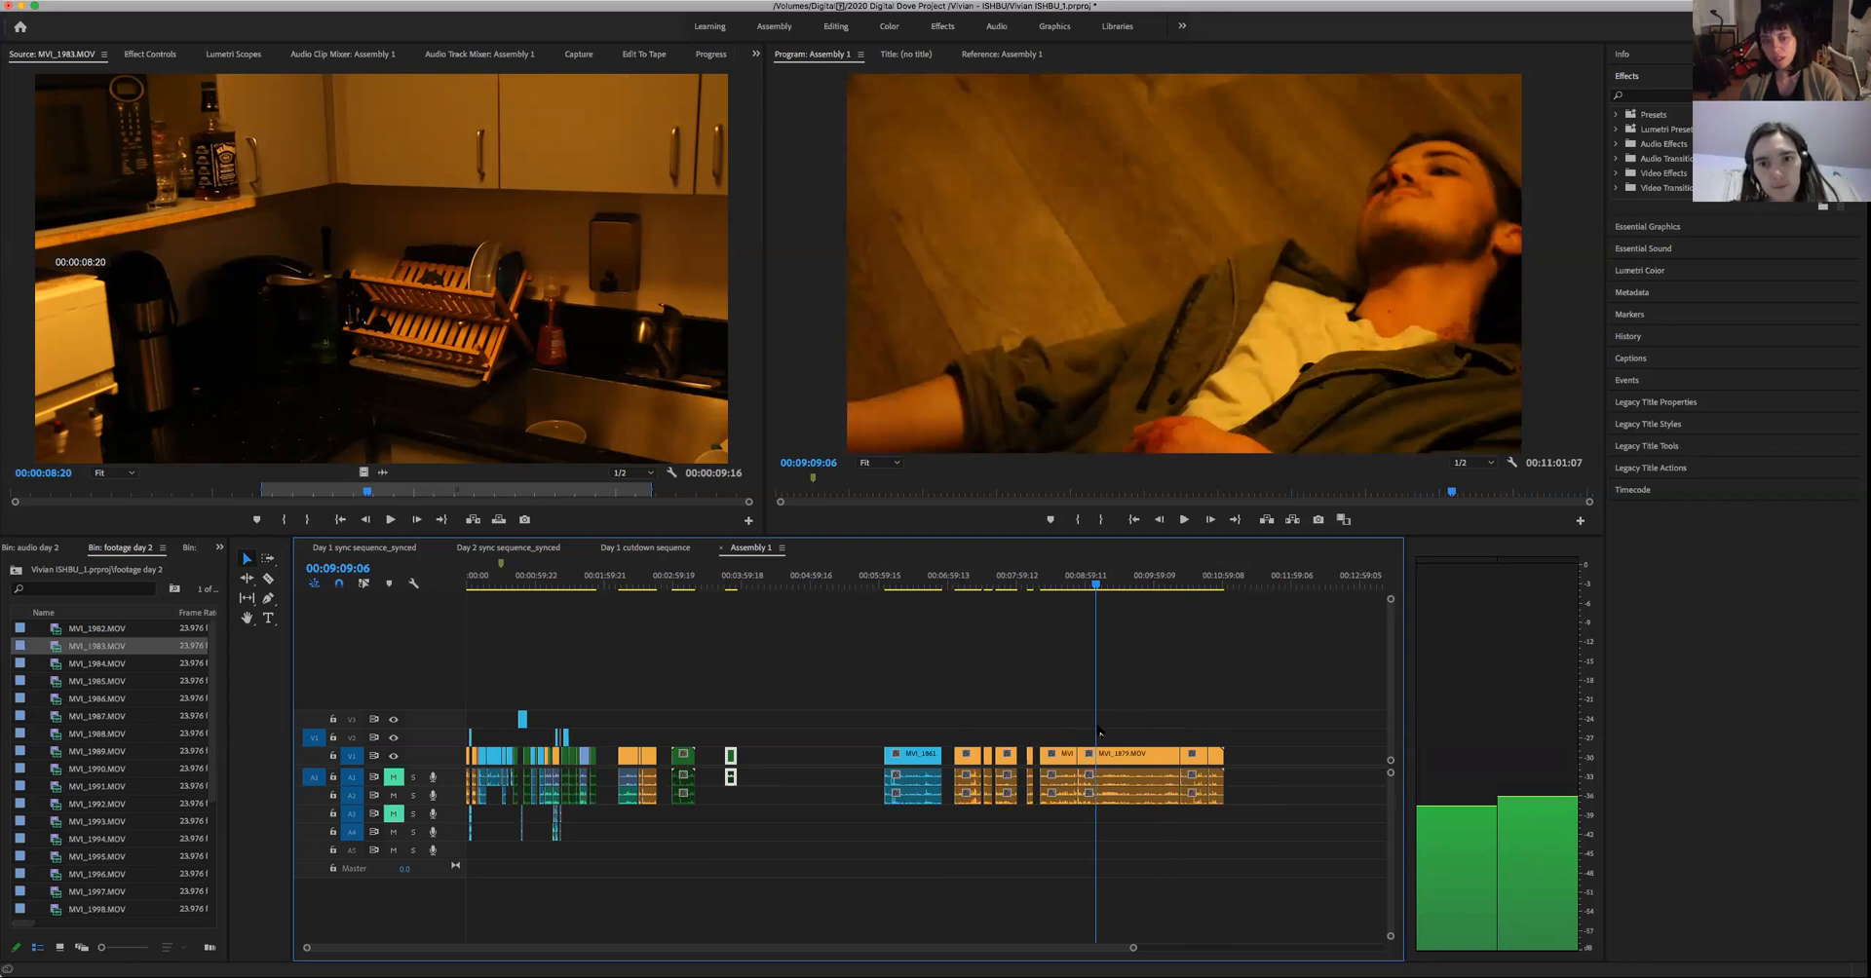
left_click(747, 731)
left_click_drag(695, 732, 685, 732)
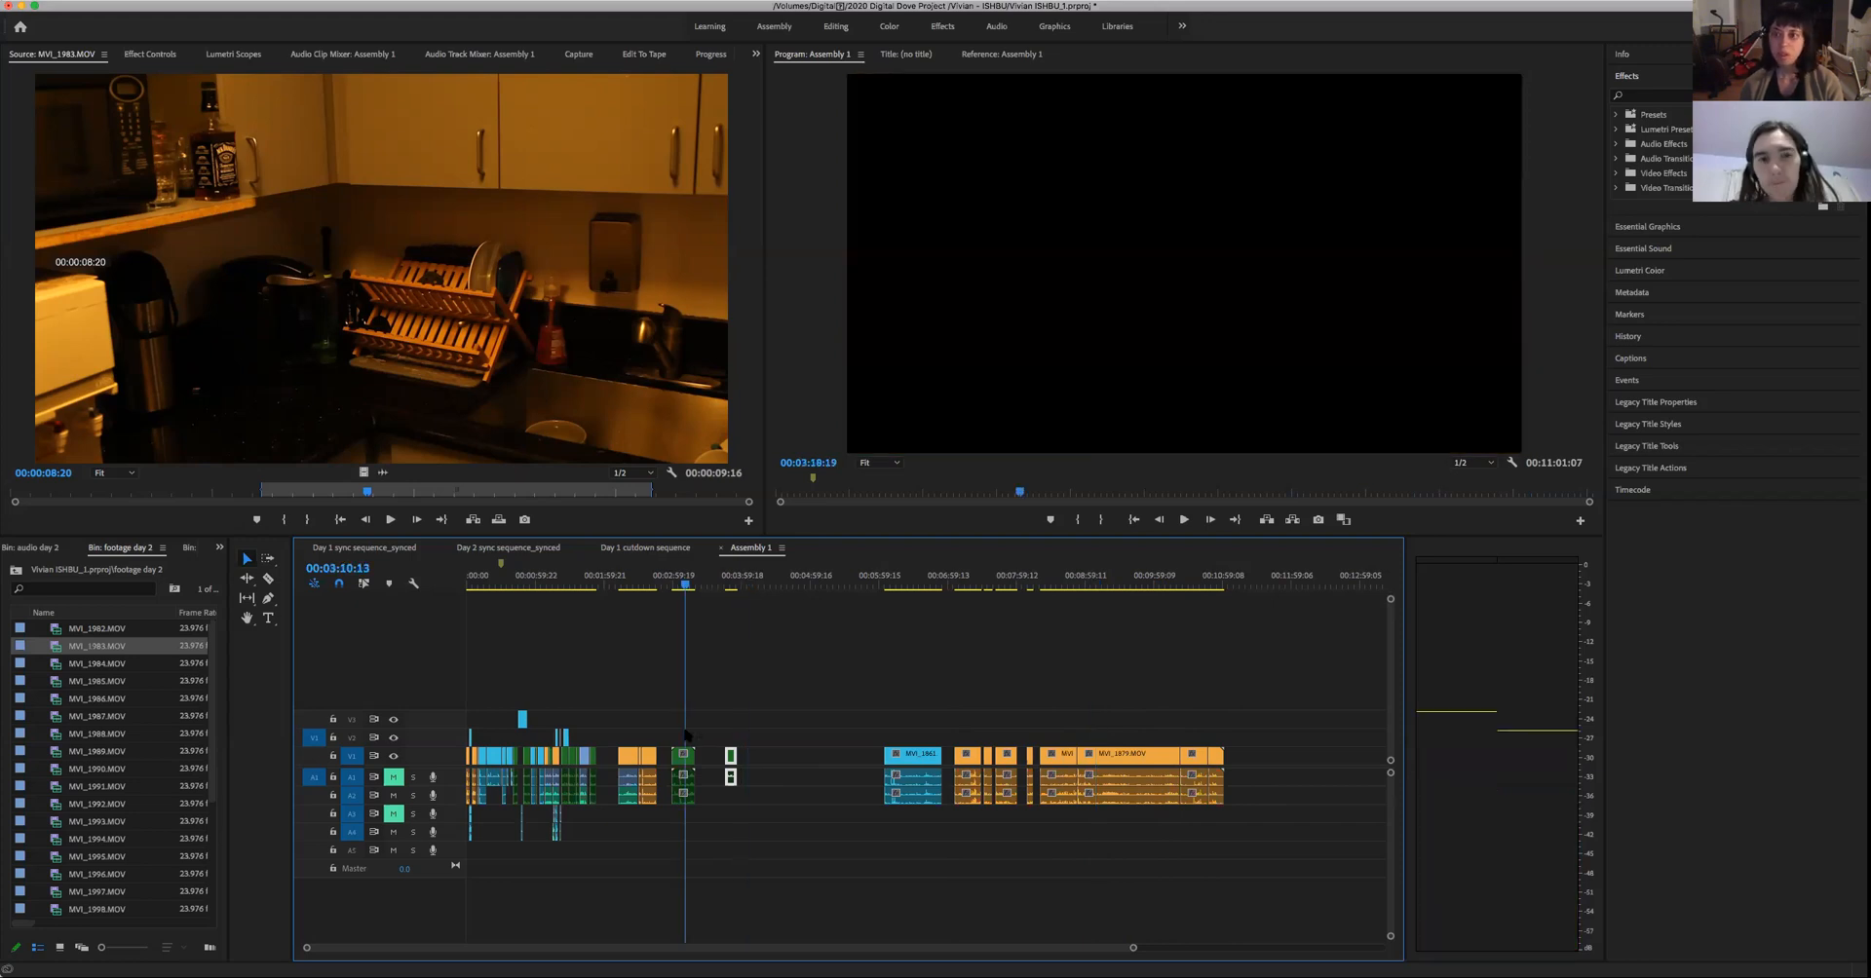